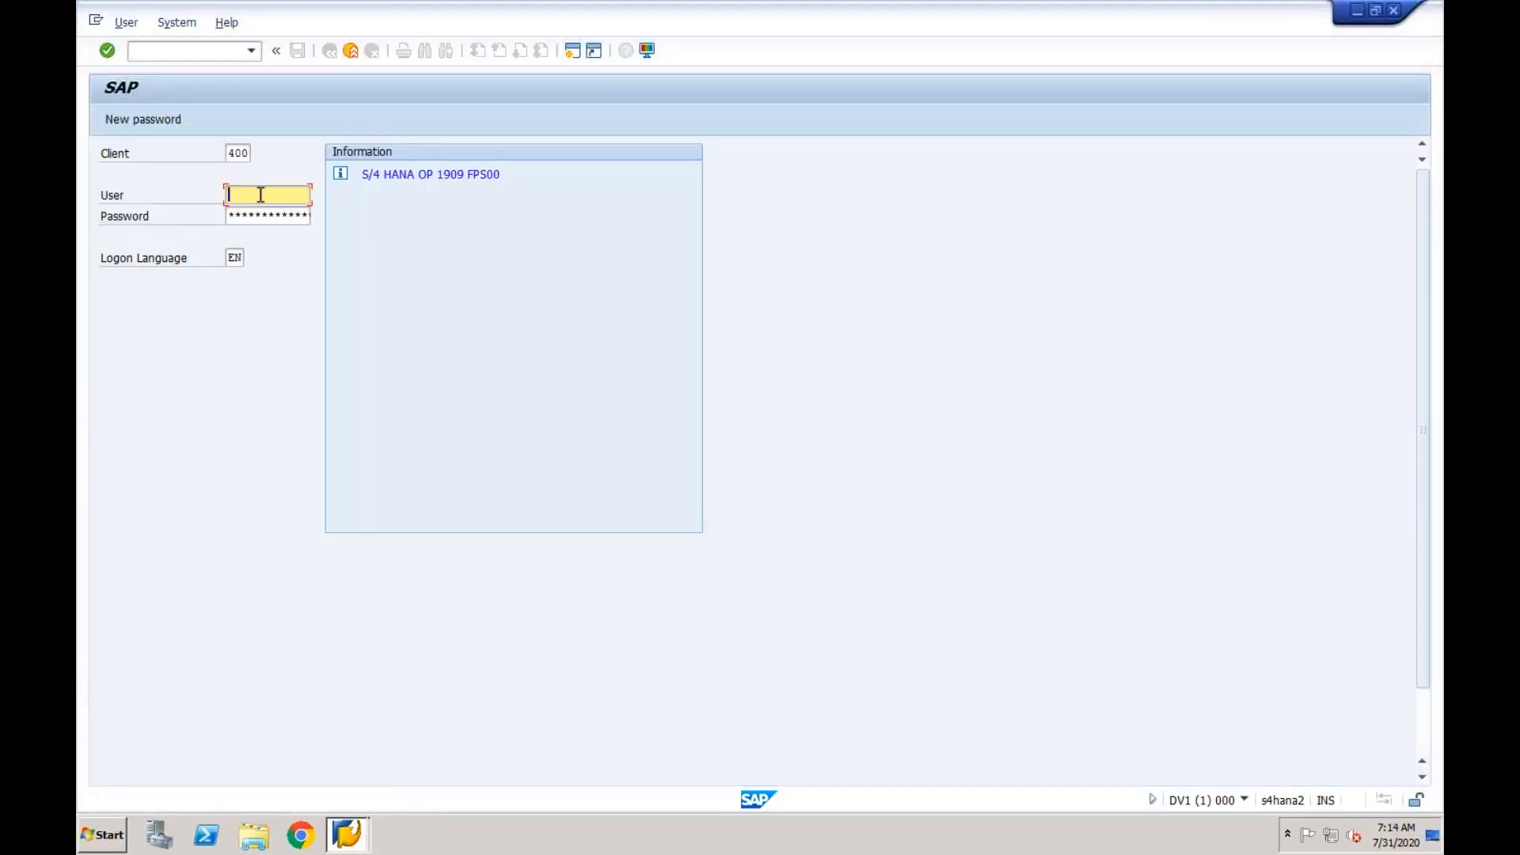
- Log on to the SAP system with the stored user name and the account password
click(260, 195)
key(Down)
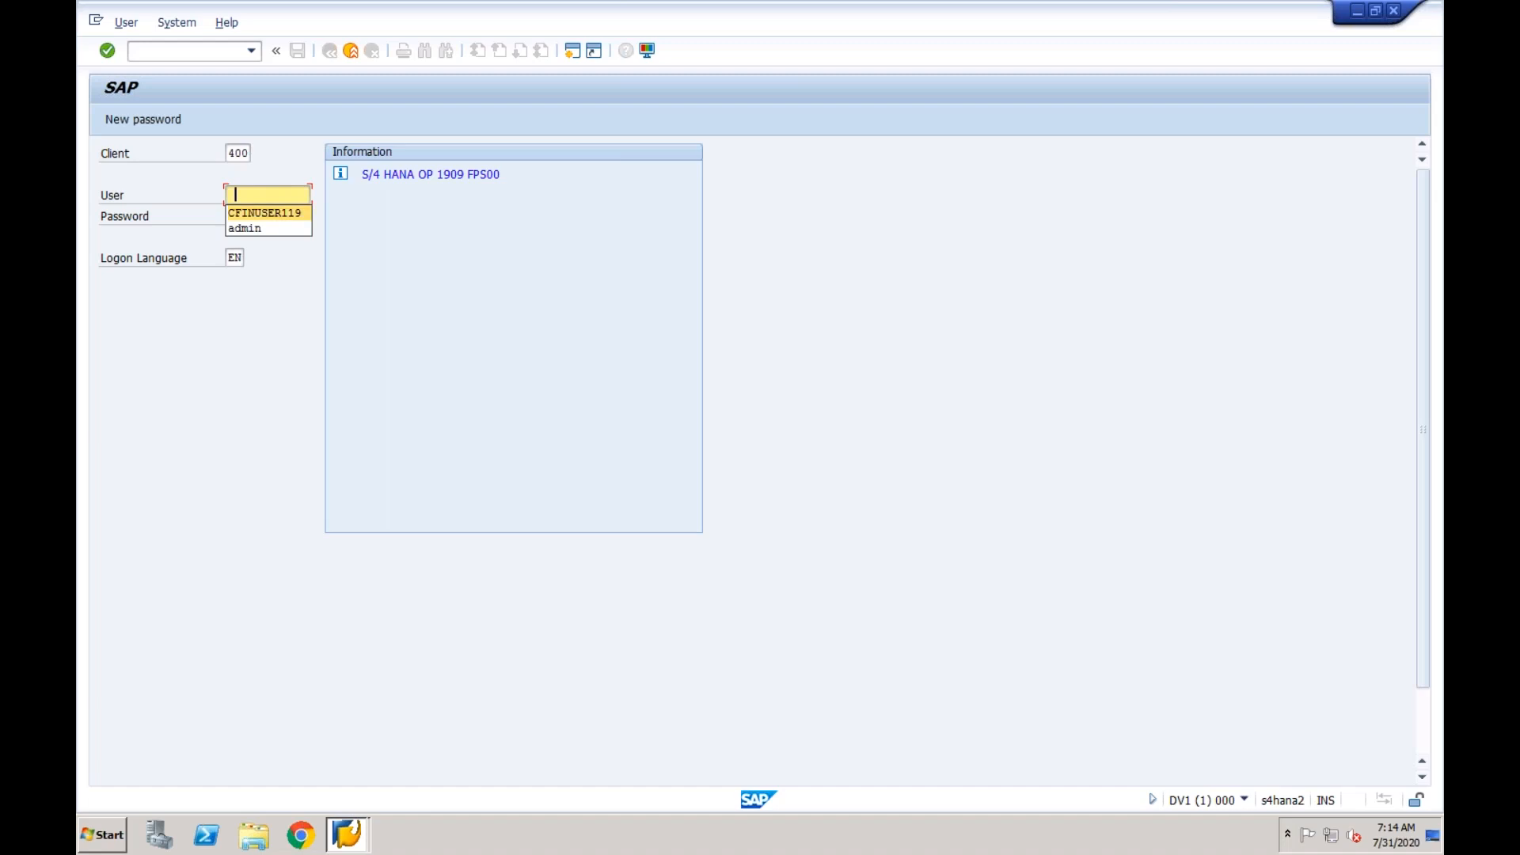
key(Tab)
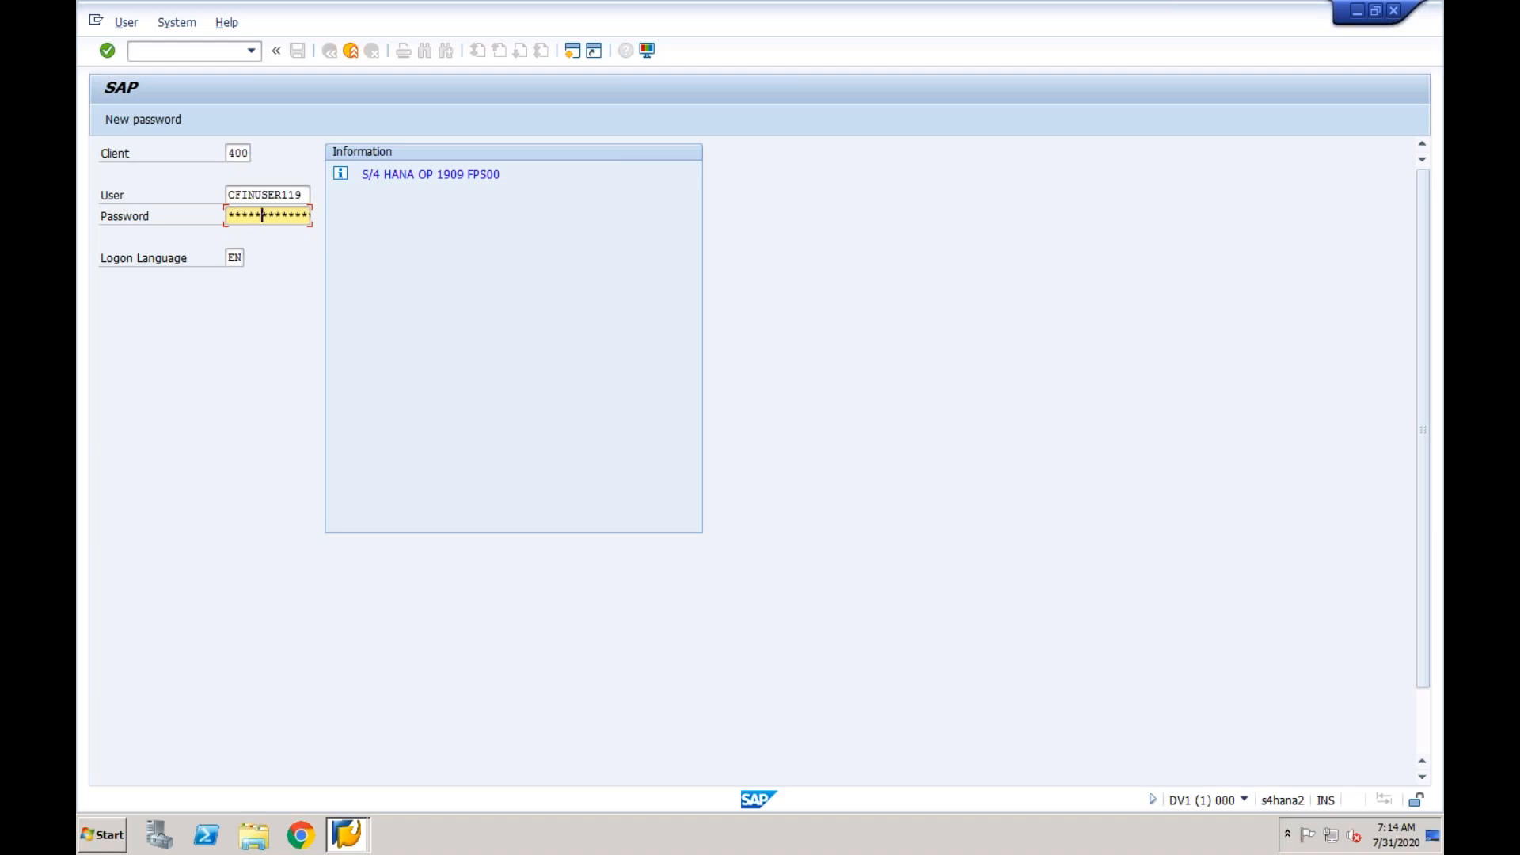
key(Return)
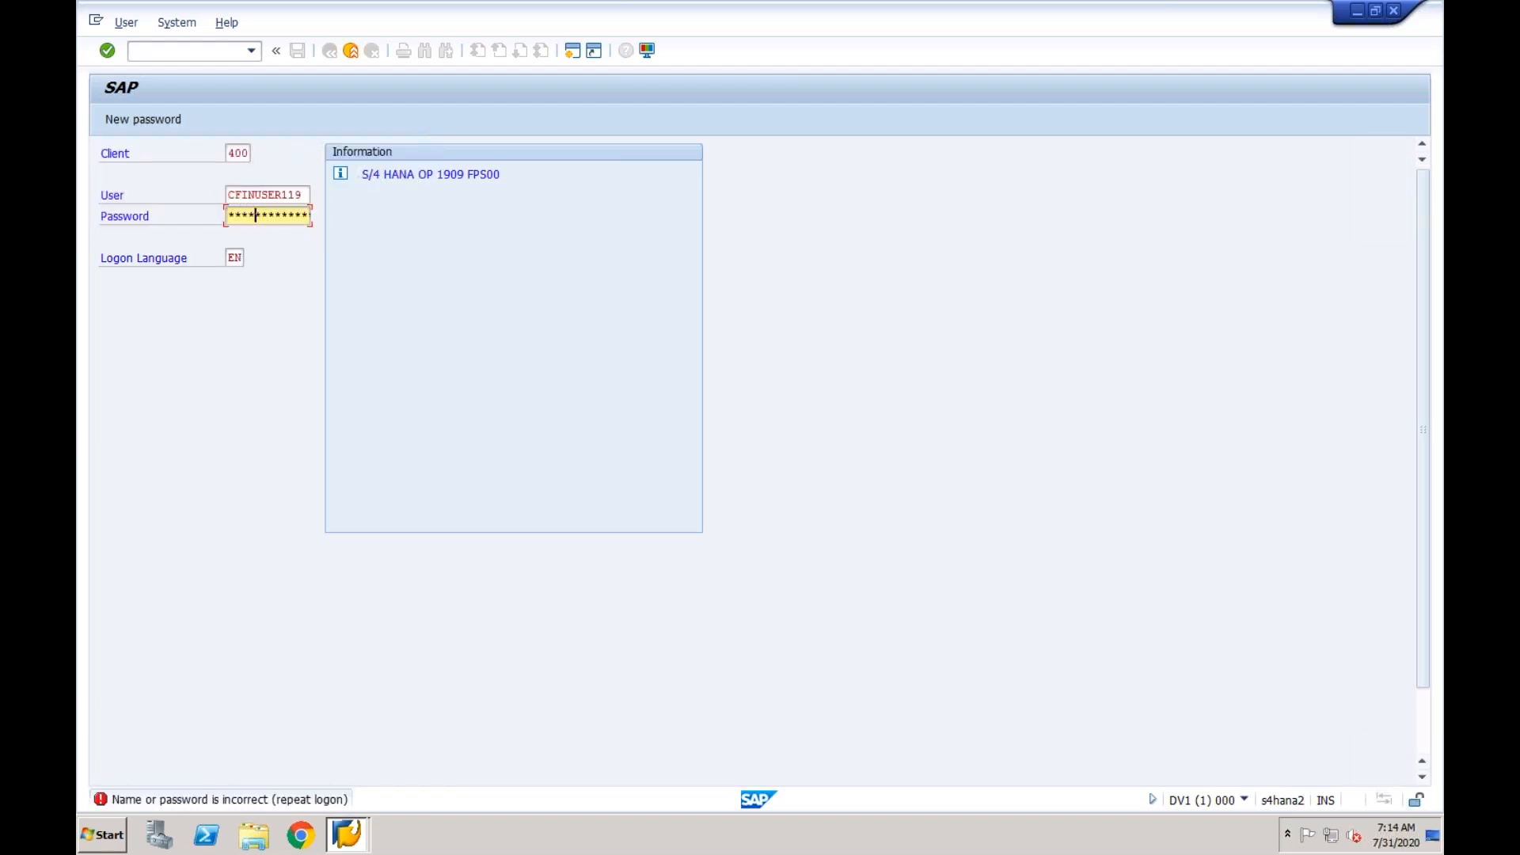
key(Return)
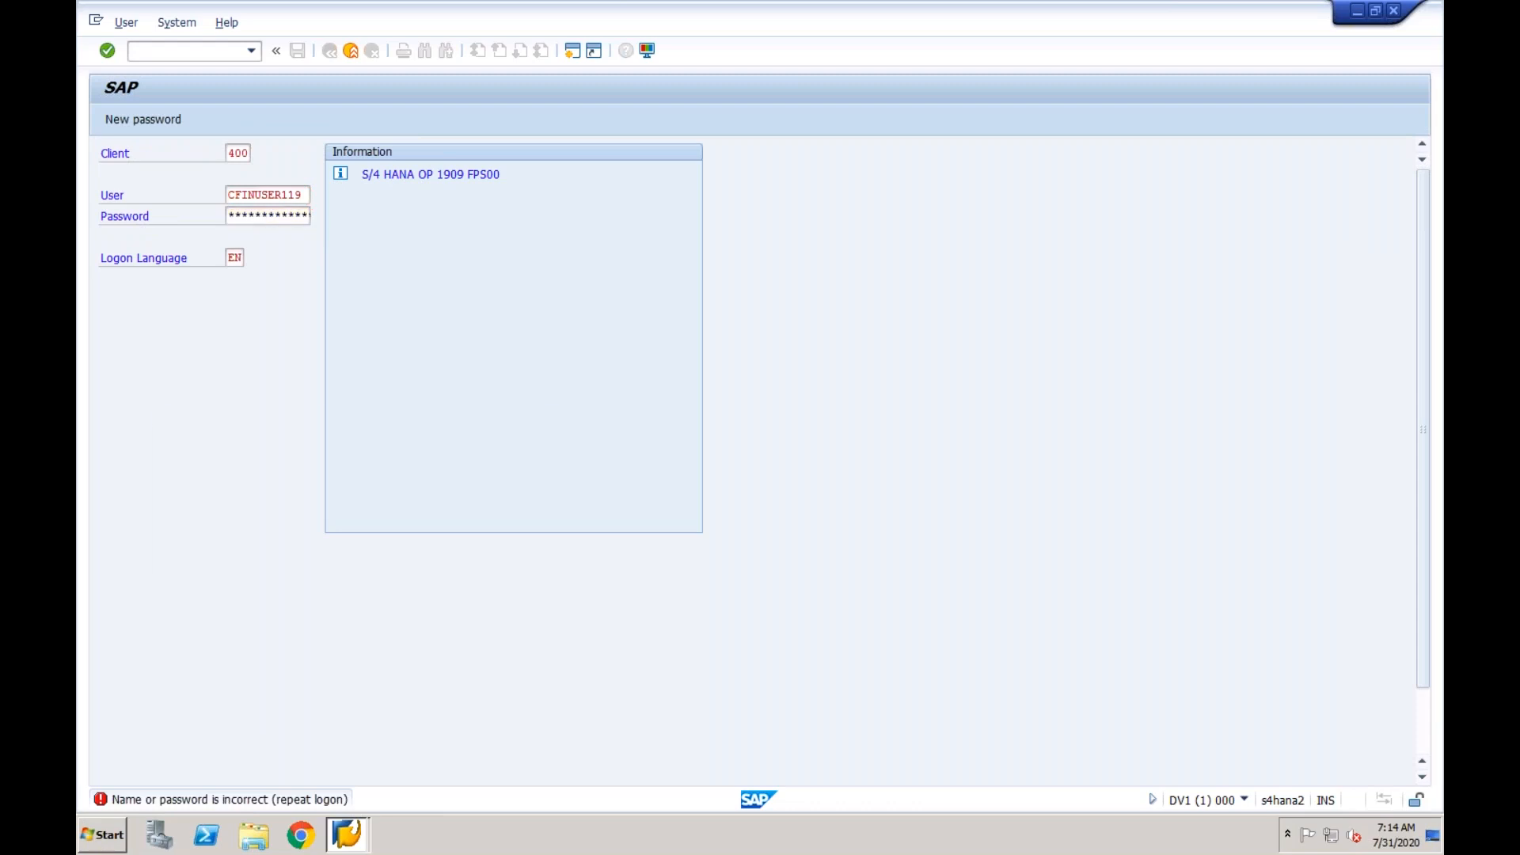
key(Return)
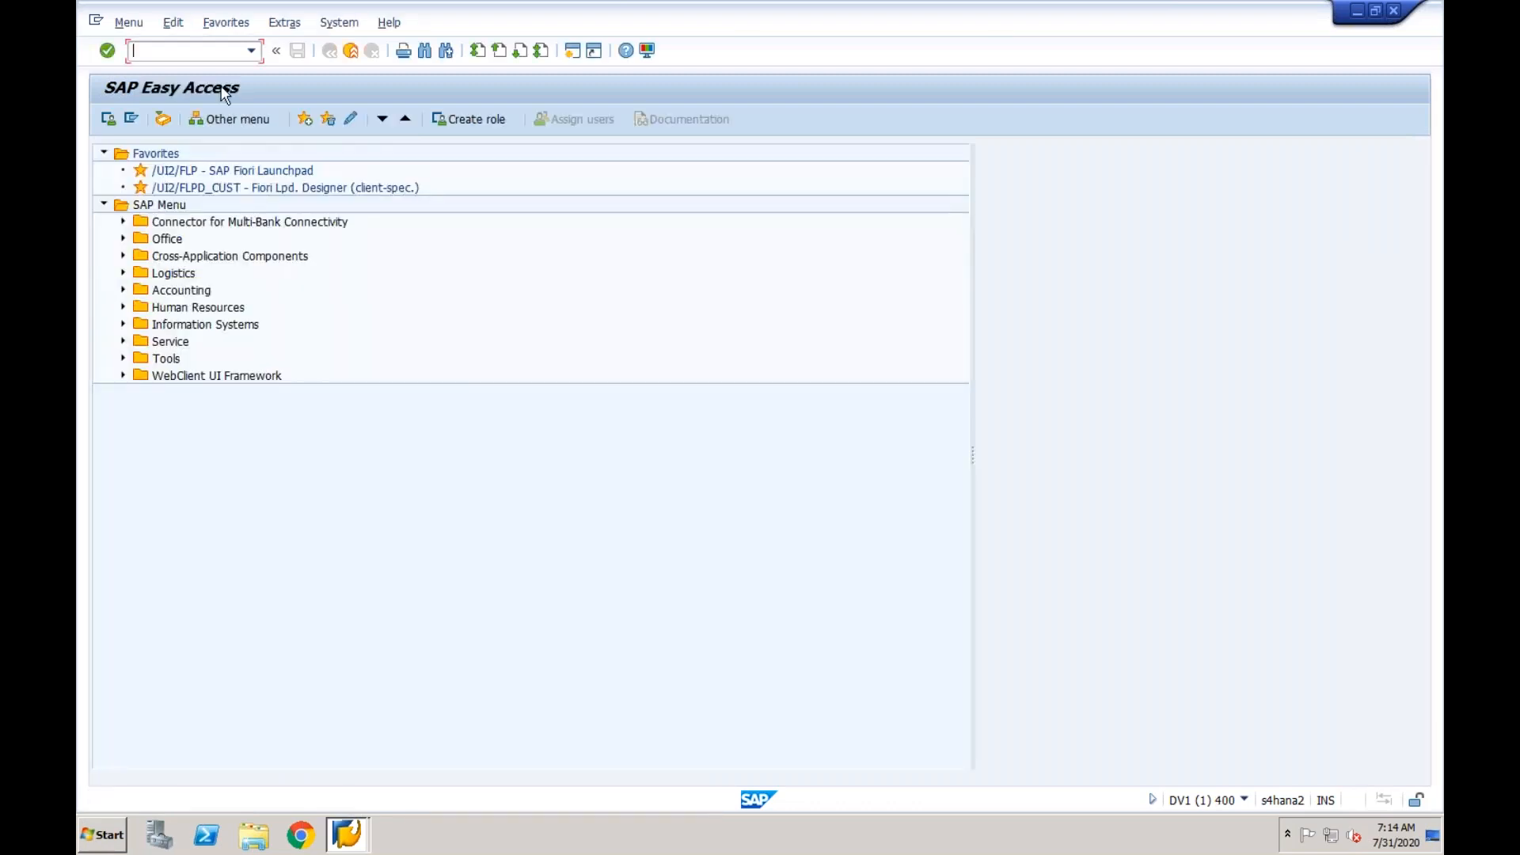
- Run transaction spro and open the SAP Reference IMG
text(spro)
key(Return)
click(176, 116)
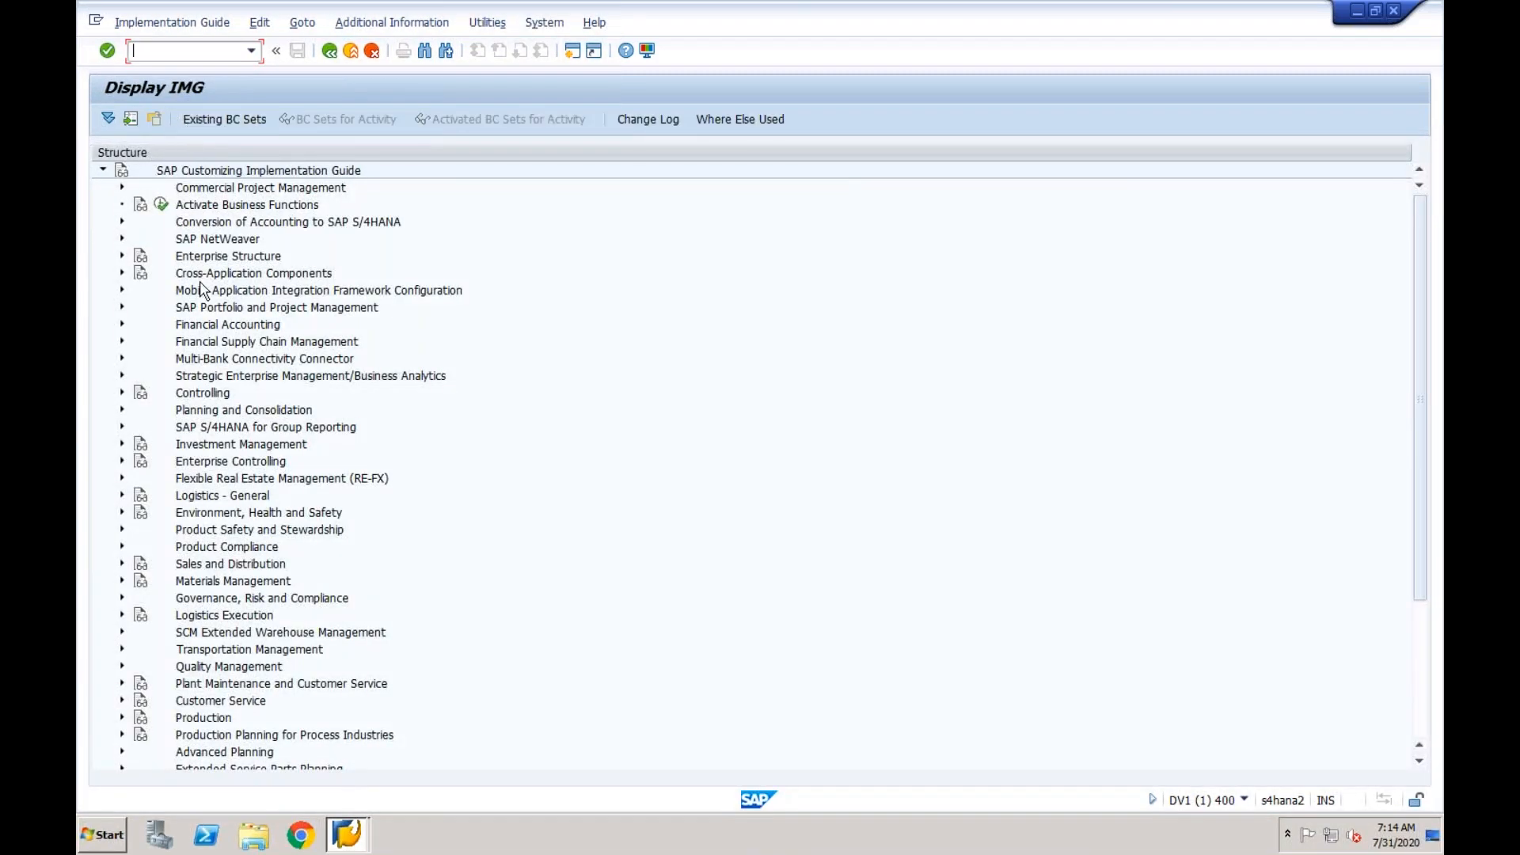
- Under Financial Accounting Global Settings > Ledgers > Ledger, open Define Settings for Ledgers and Currency Types and acknowledge the consistency check
click(195, 328)
click(122, 325)
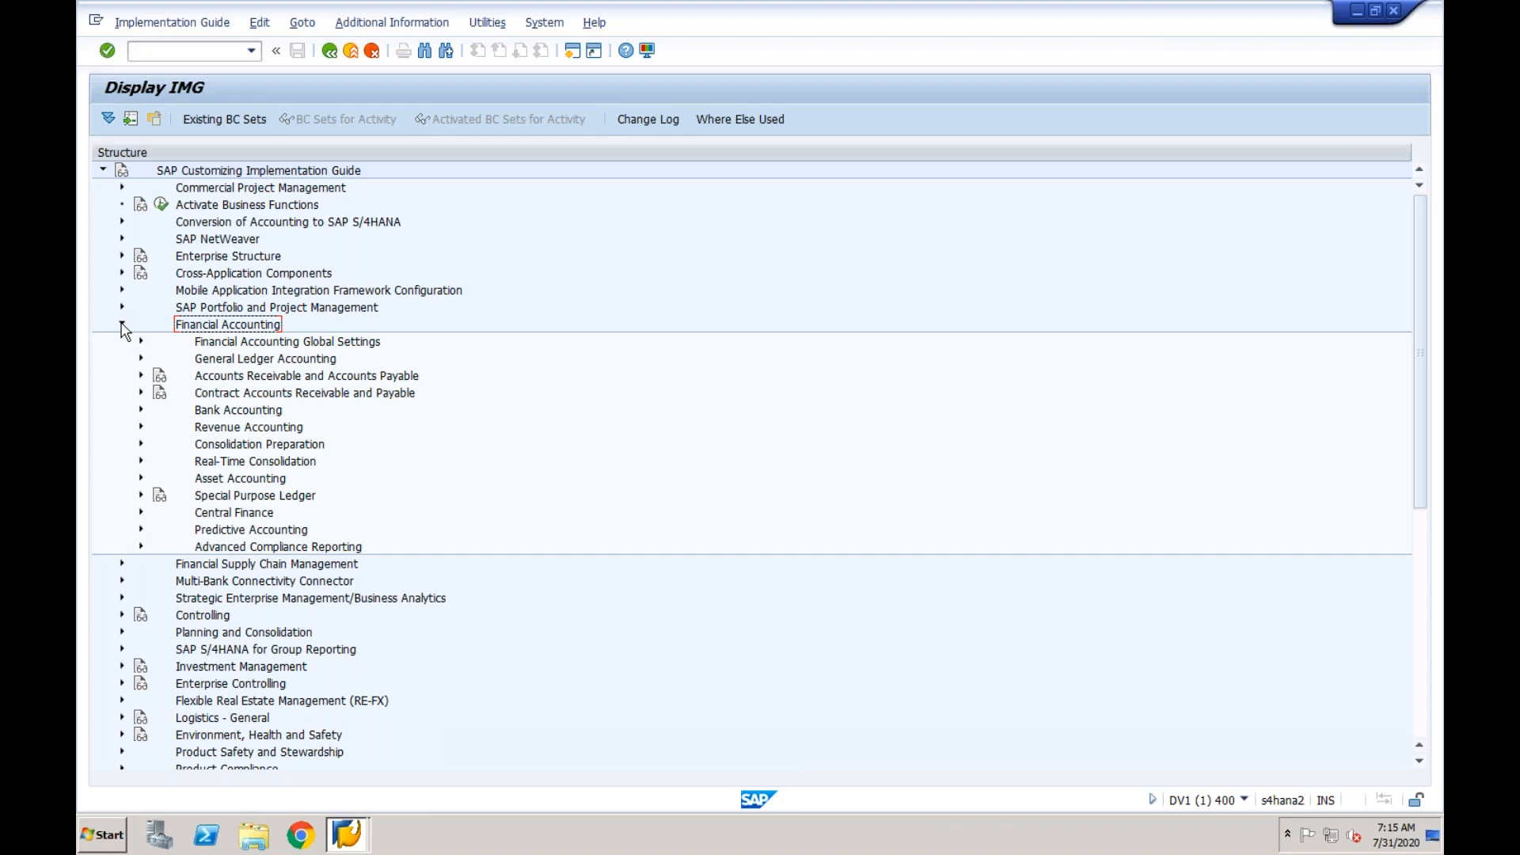
click(236, 346)
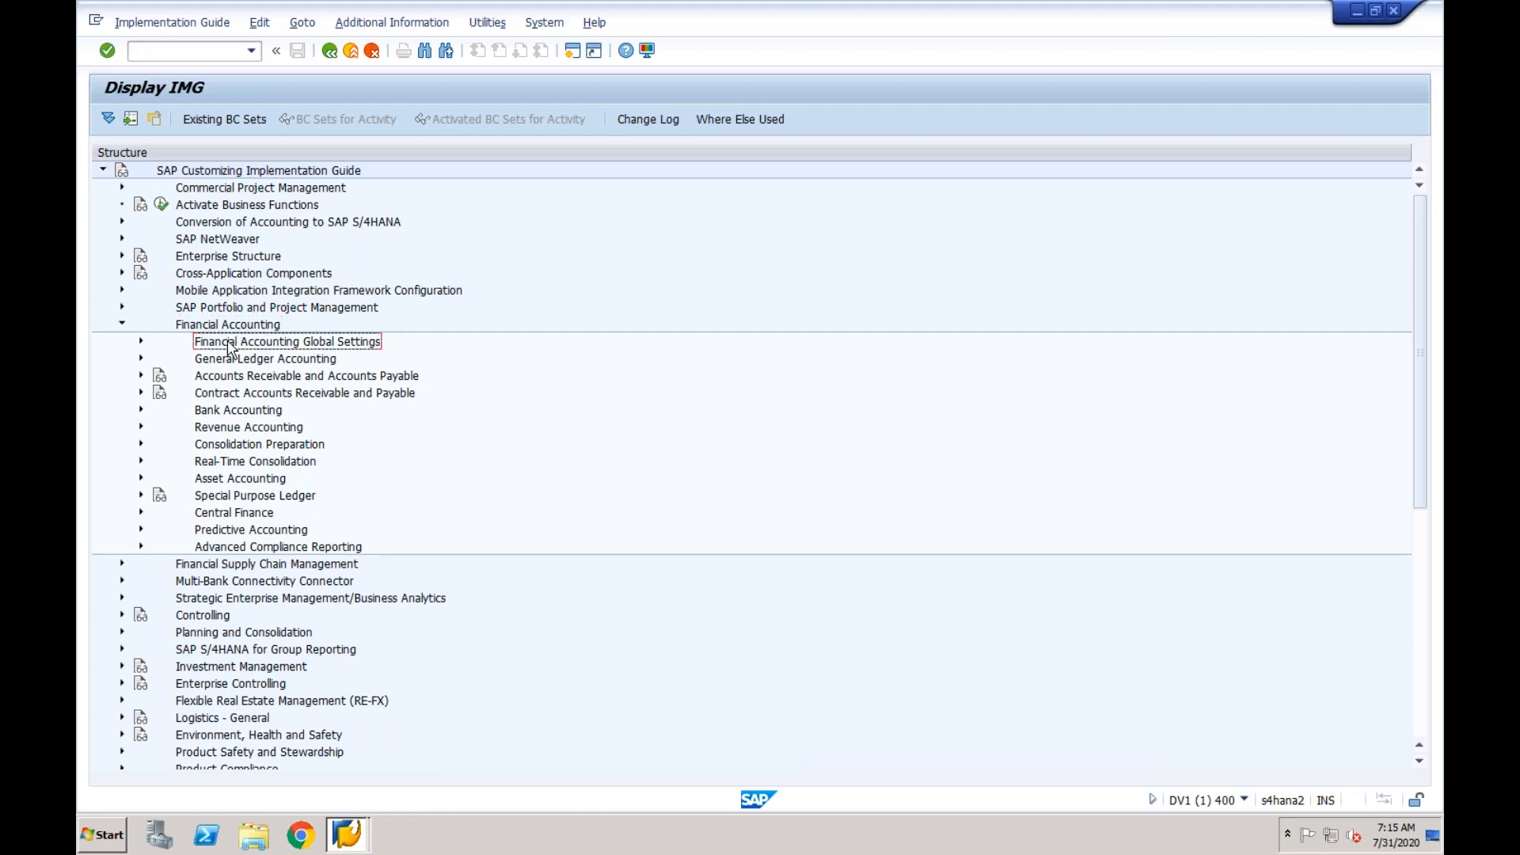
click(140, 343)
click(160, 376)
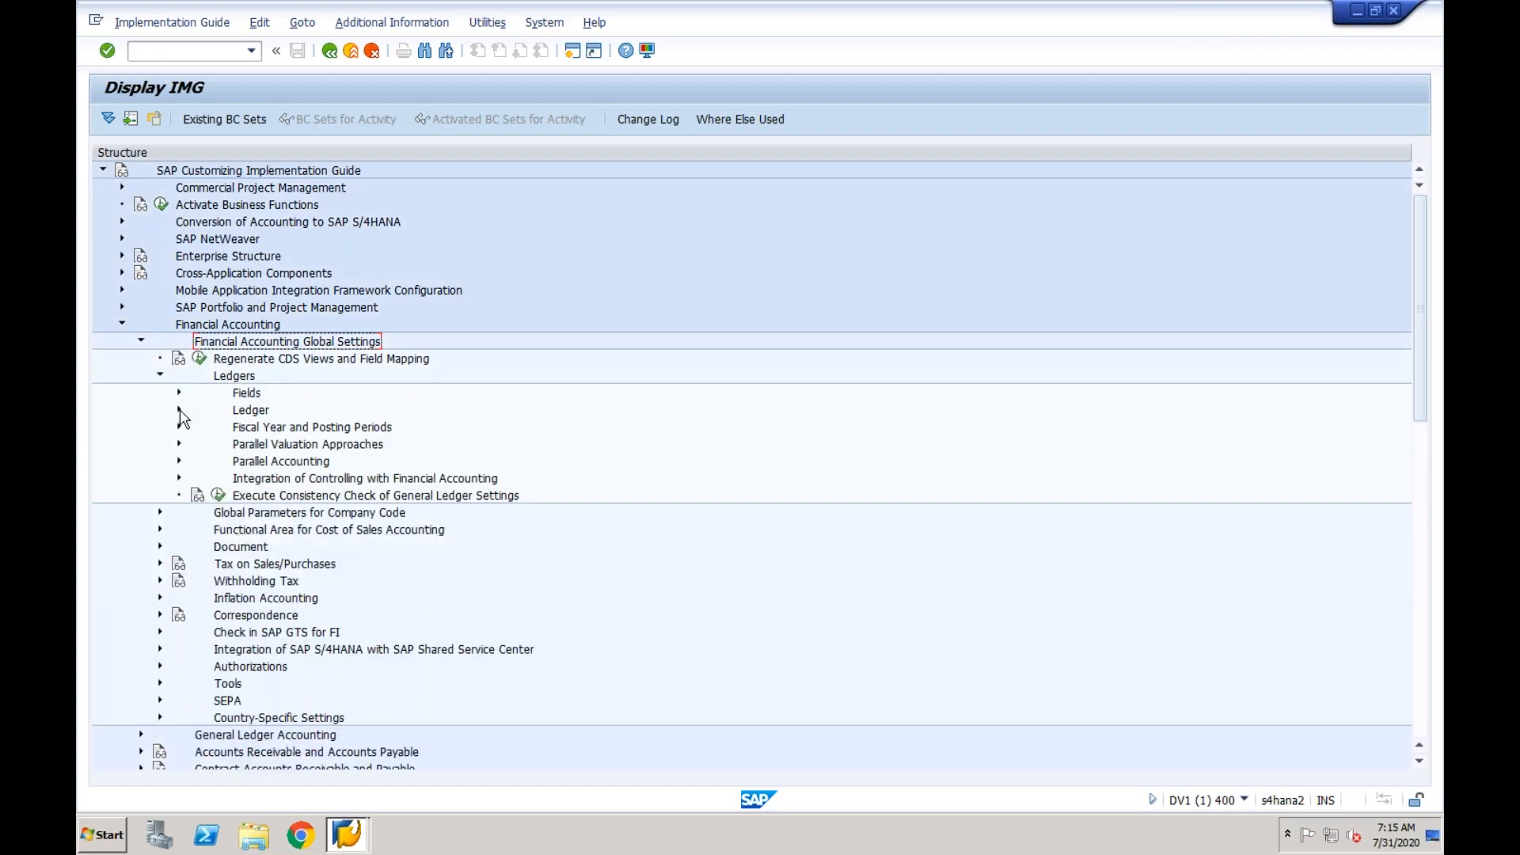
click(179, 410)
click(270, 428)
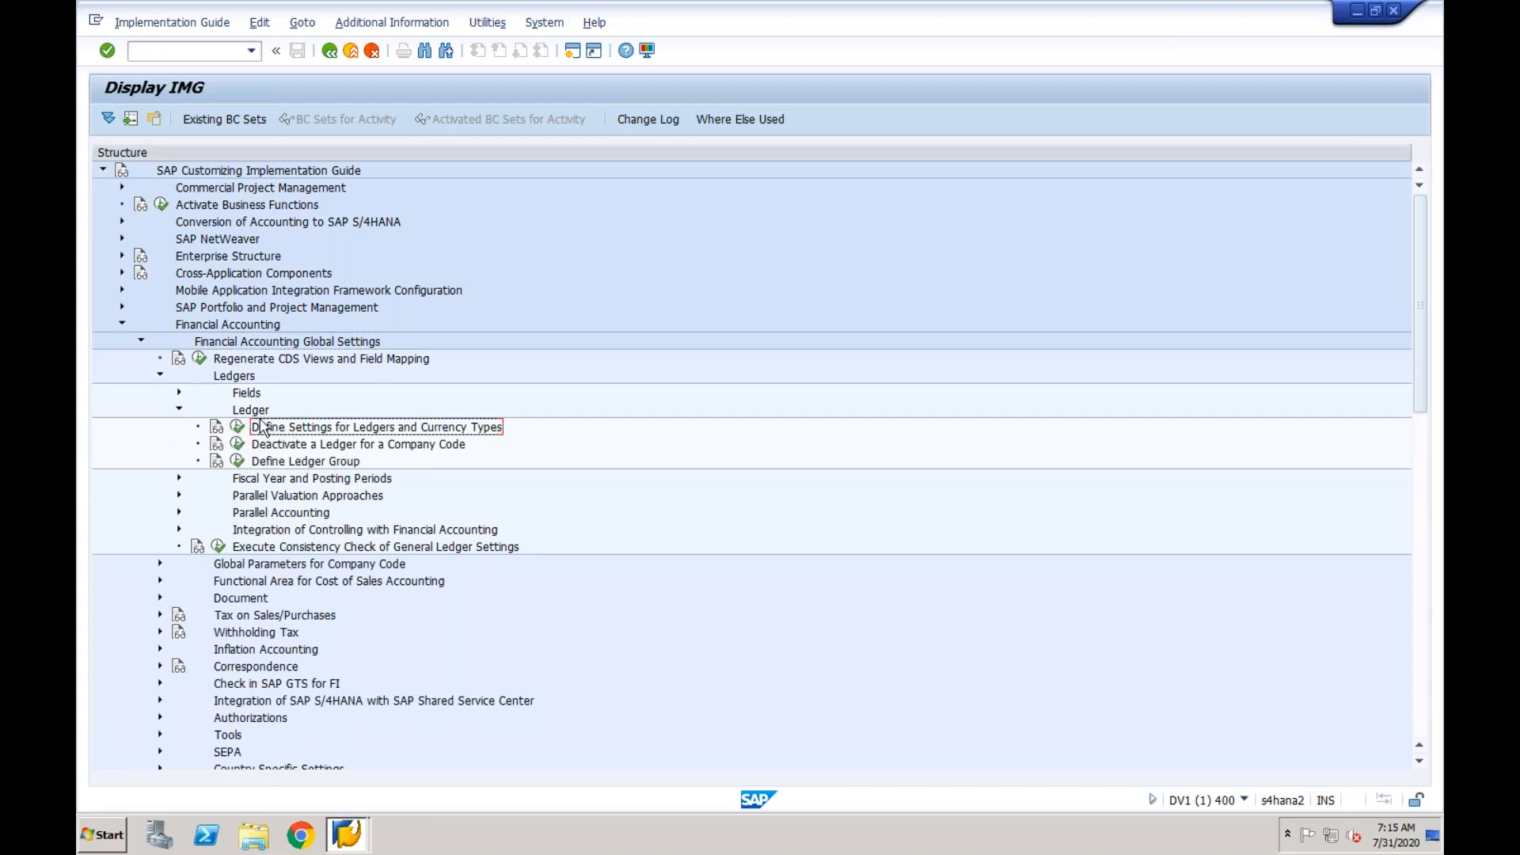
click(239, 430)
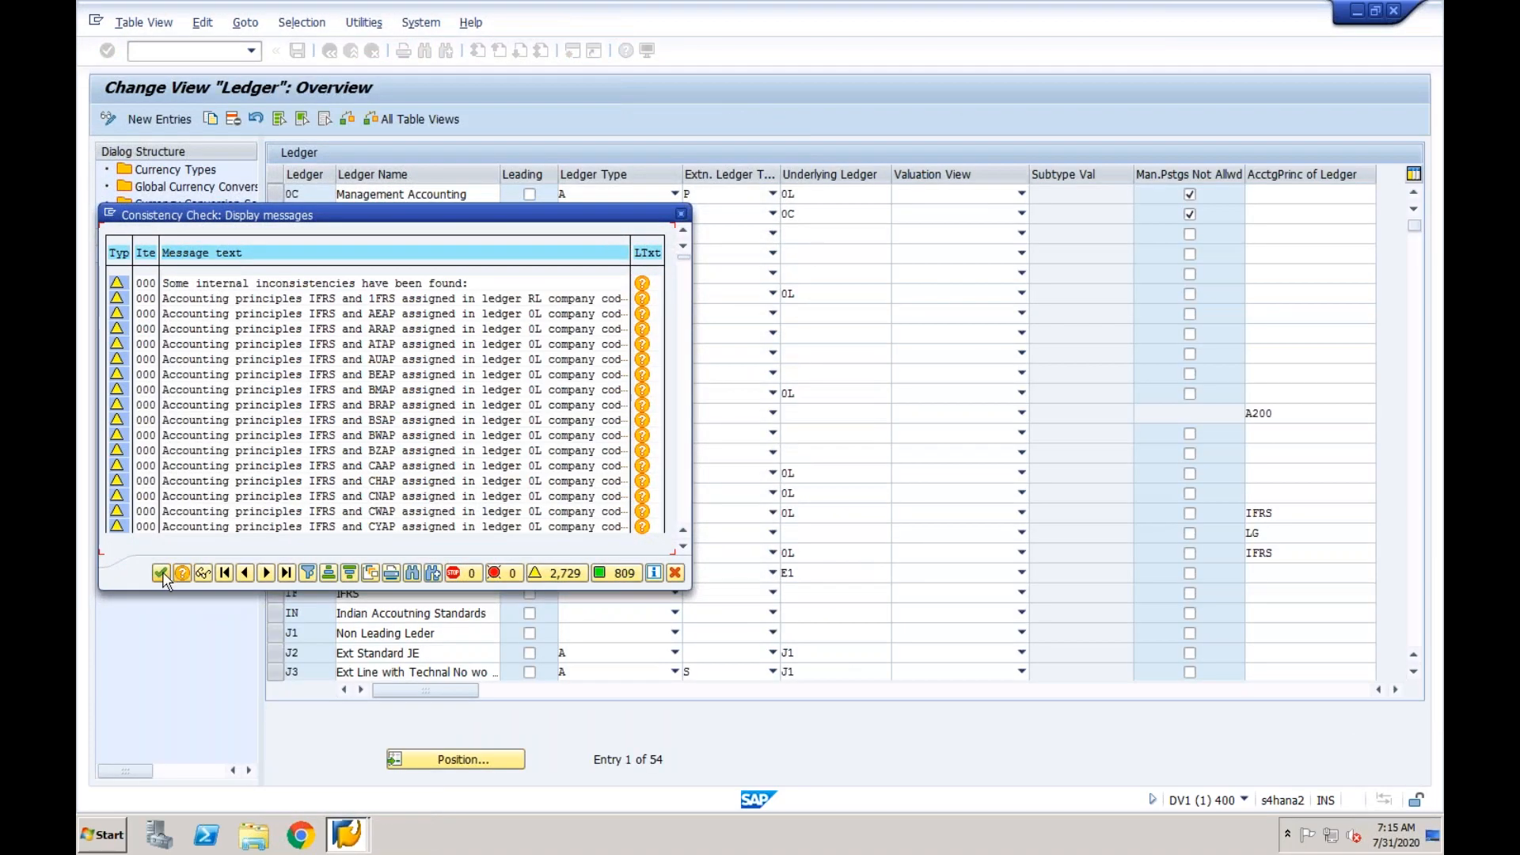
click(161, 573)
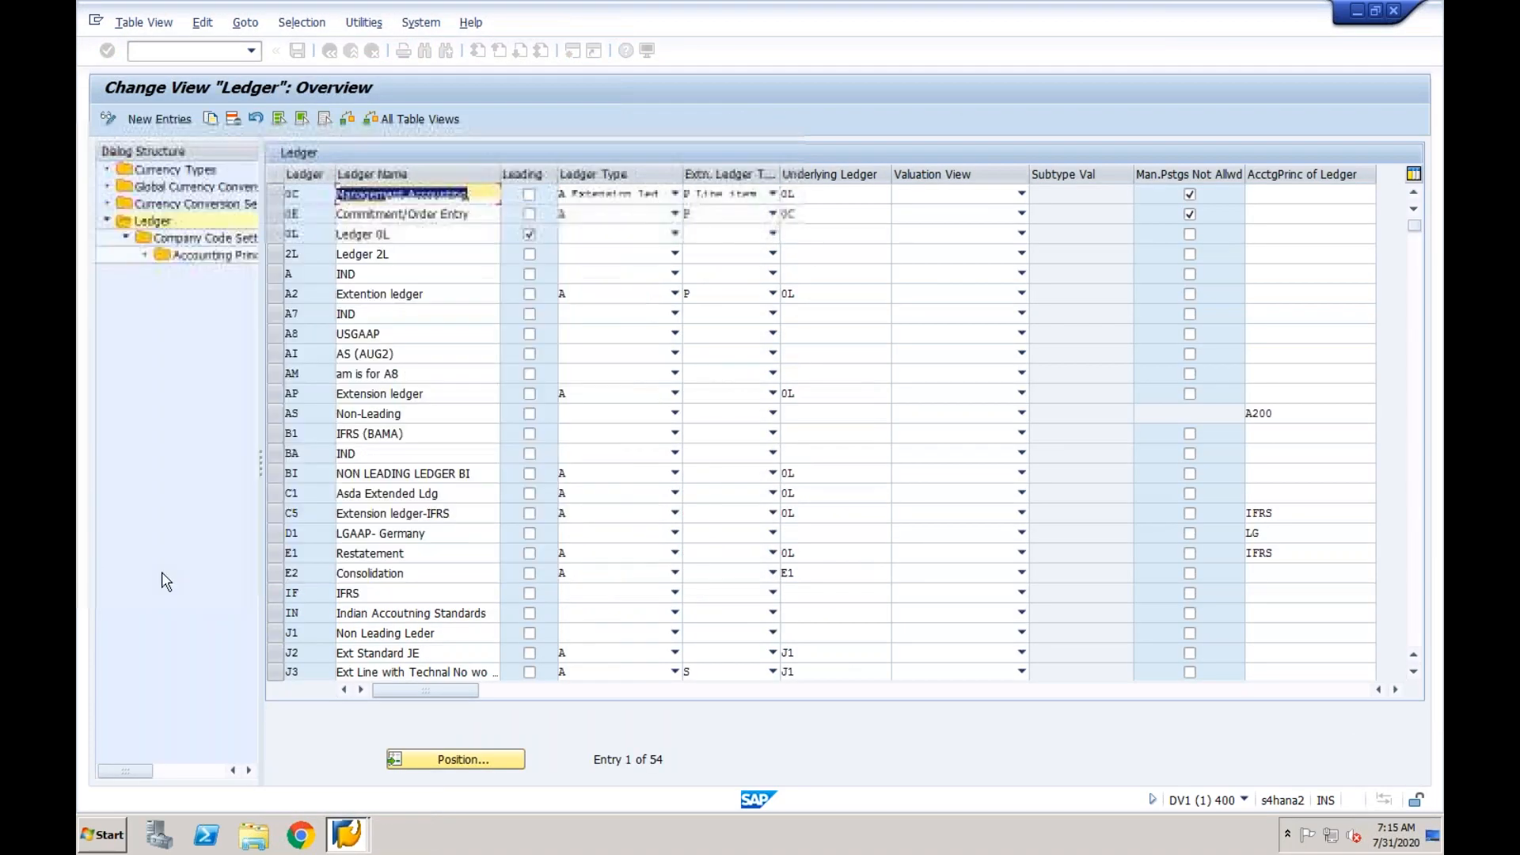
click(478, 193)
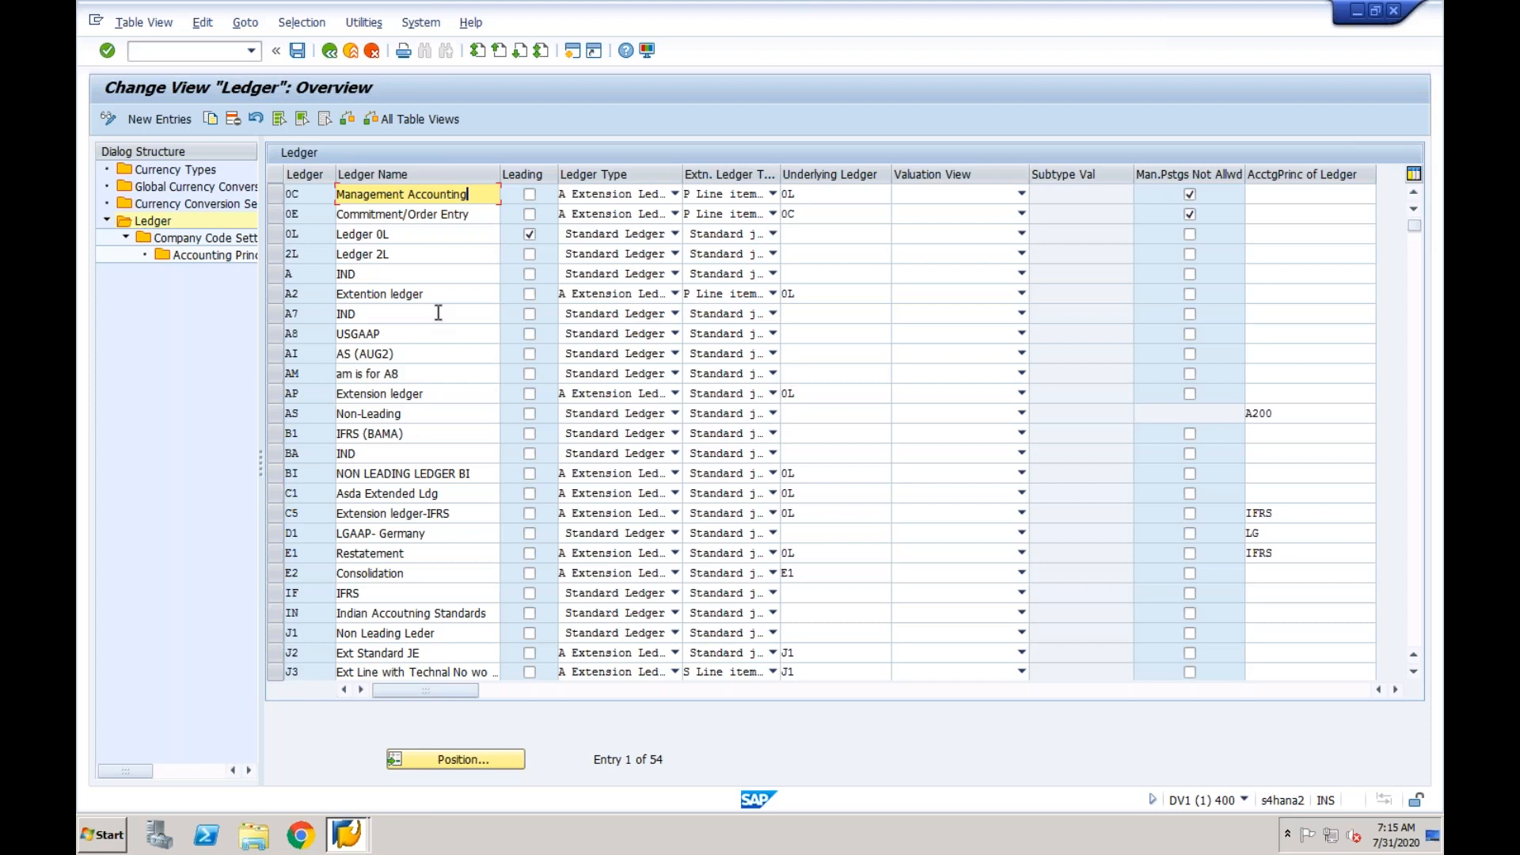
click(470, 216)
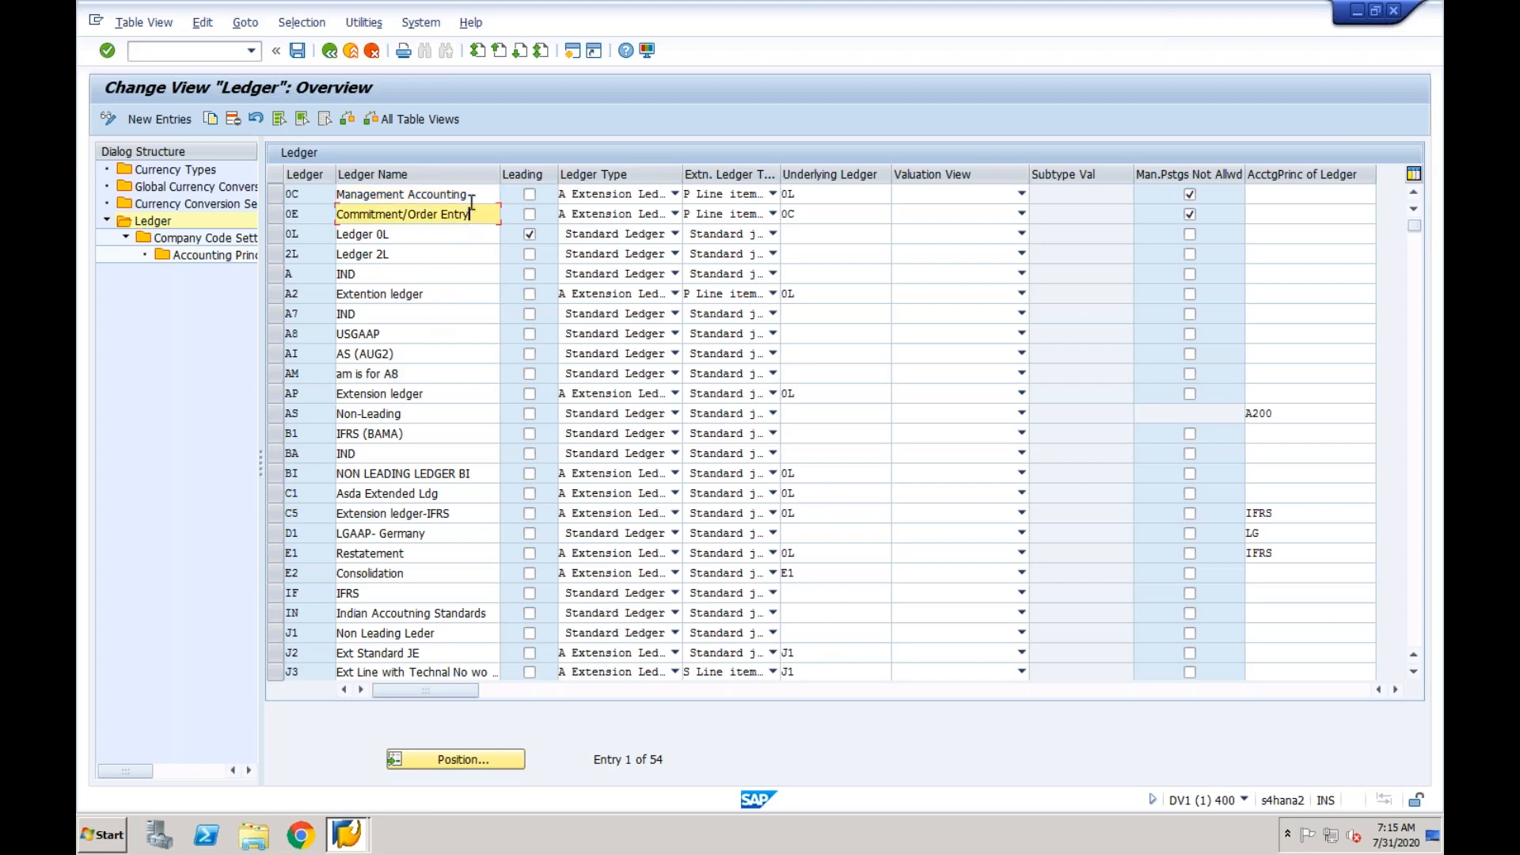
click(472, 198)
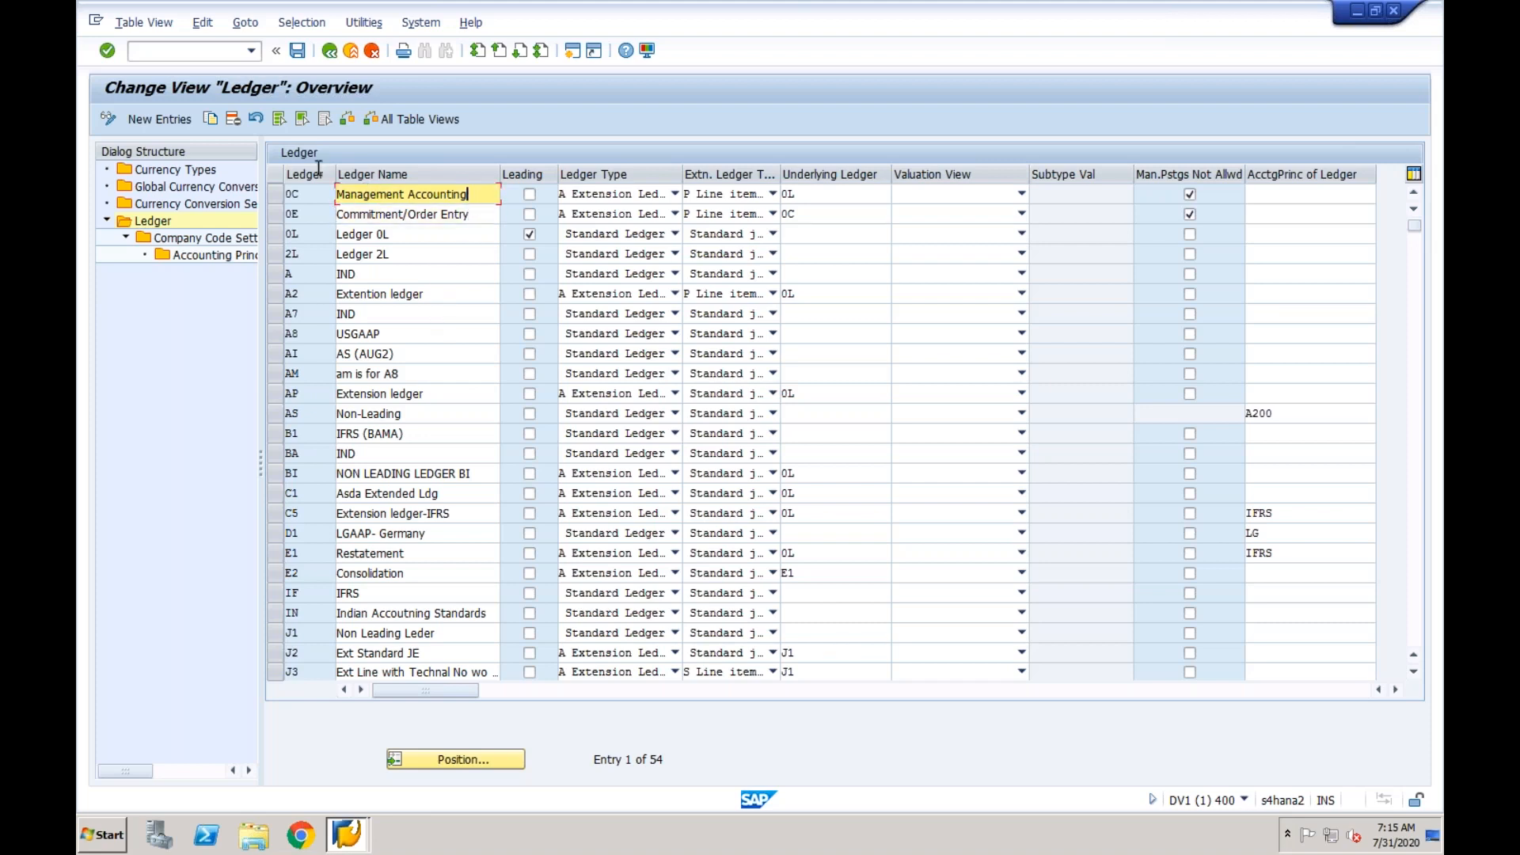
- Create a new ledger entry IF named IFRS with ledger type Standard Ledger, and try to save it
click(179, 118)
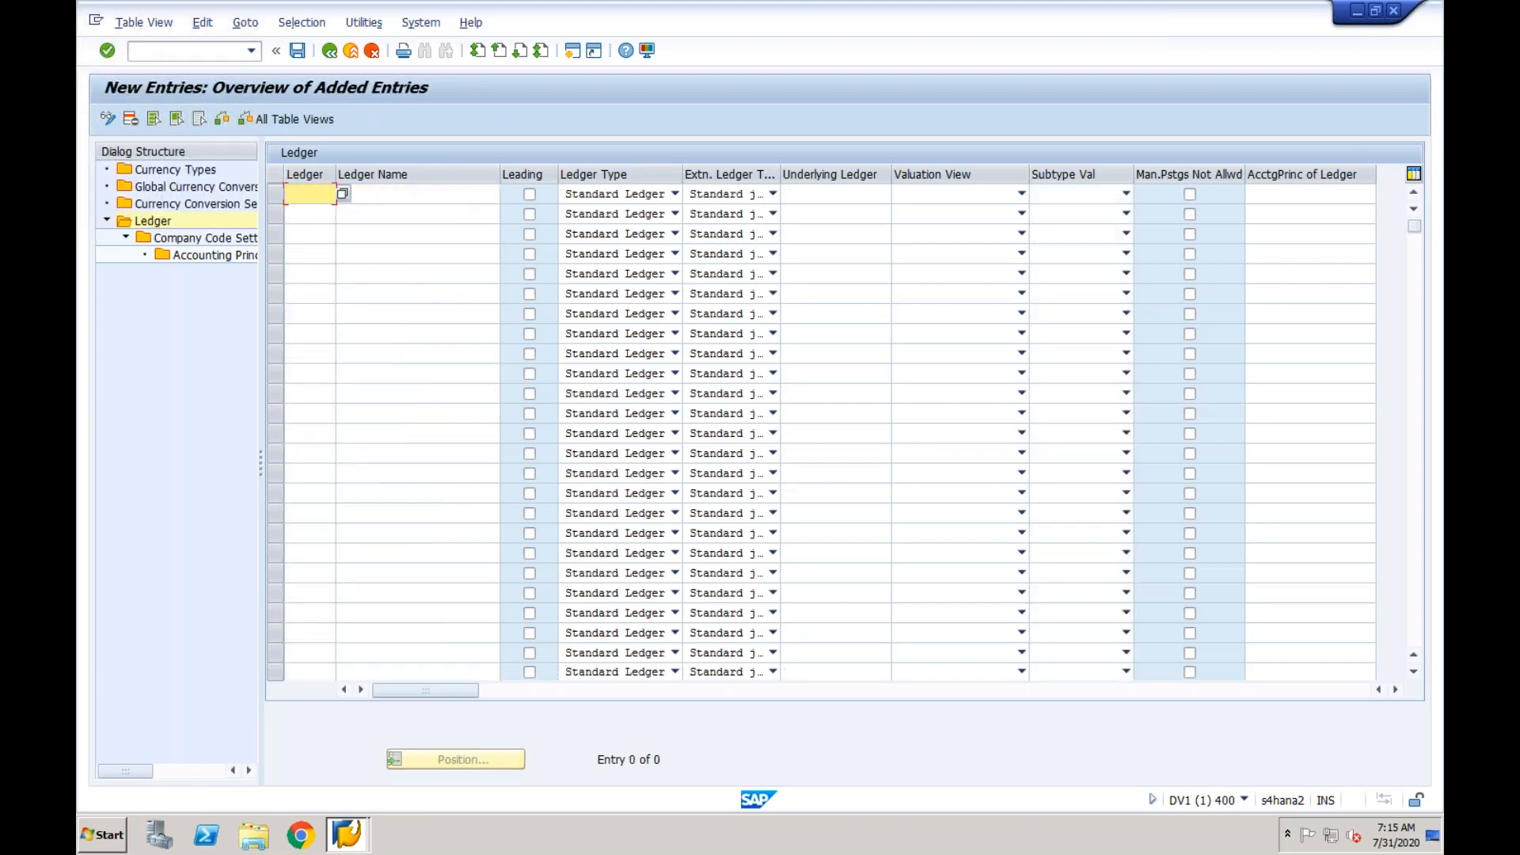
text(IF)
key(Tab)
text(IFRS)
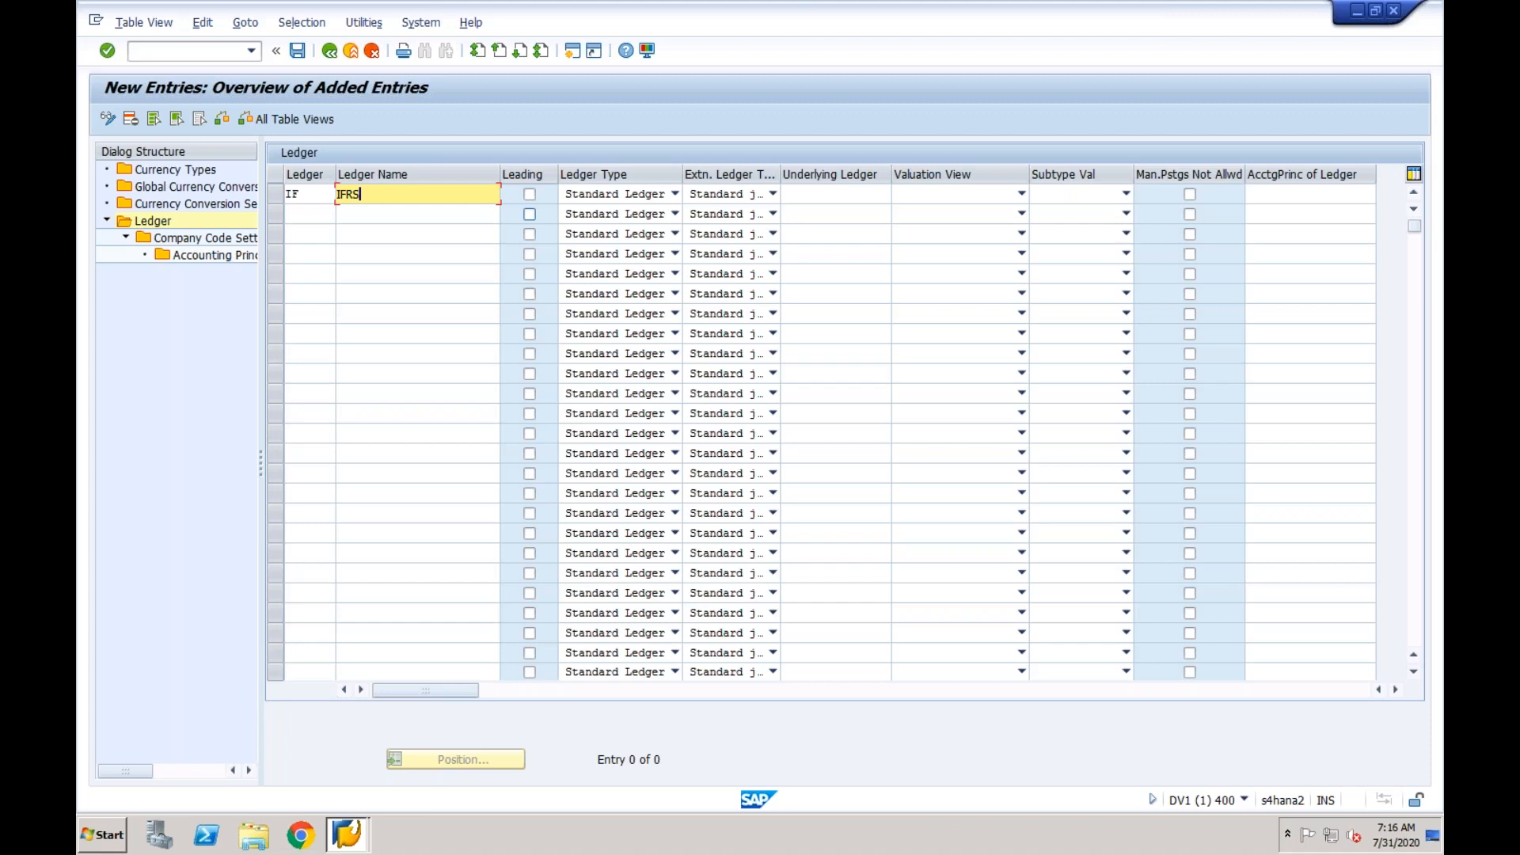
click(675, 196)
click(665, 213)
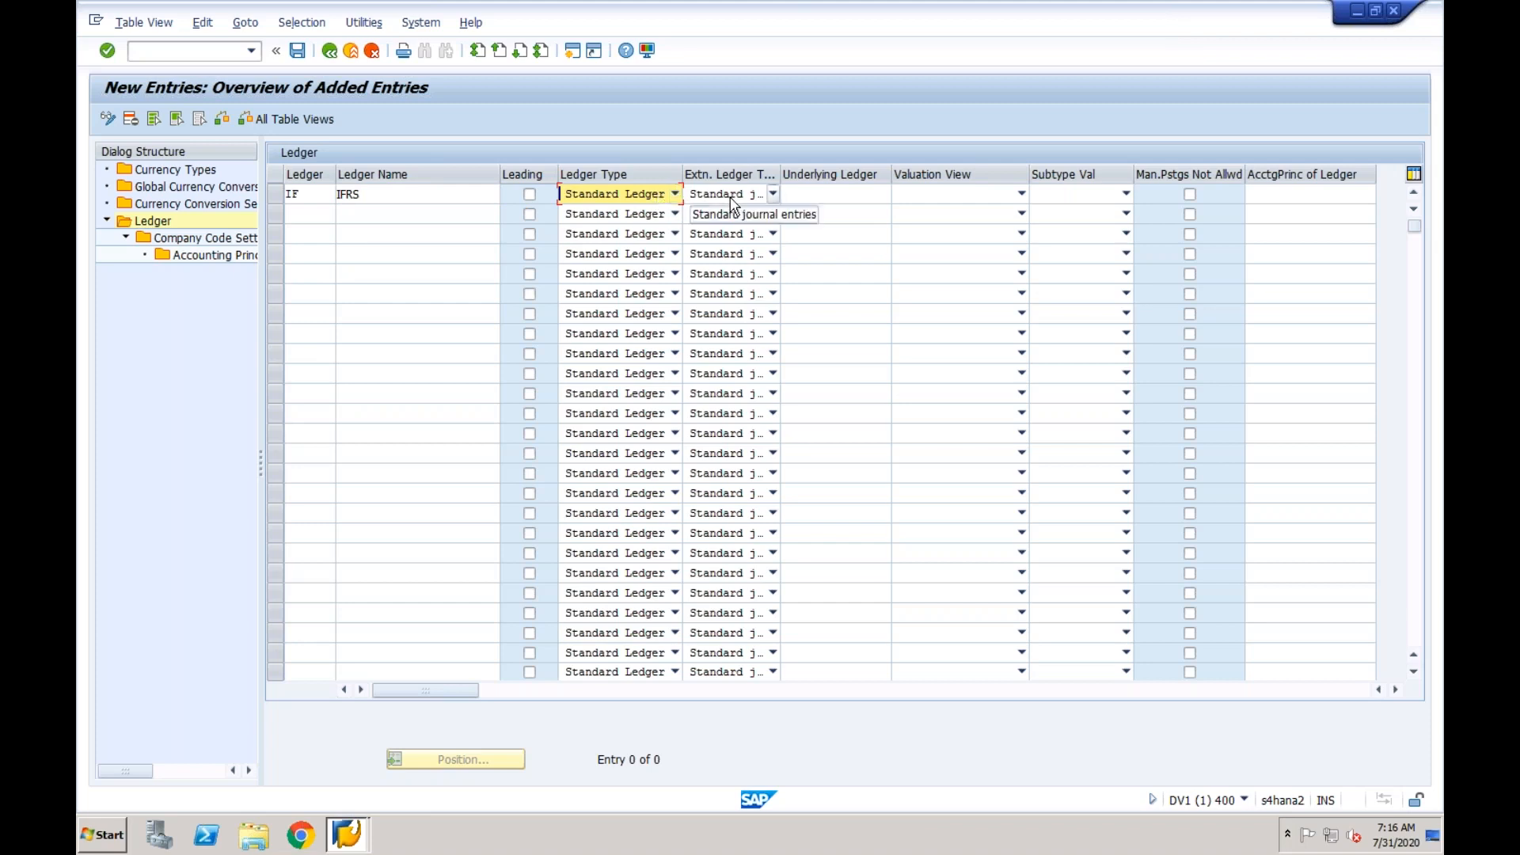
click(300, 52)
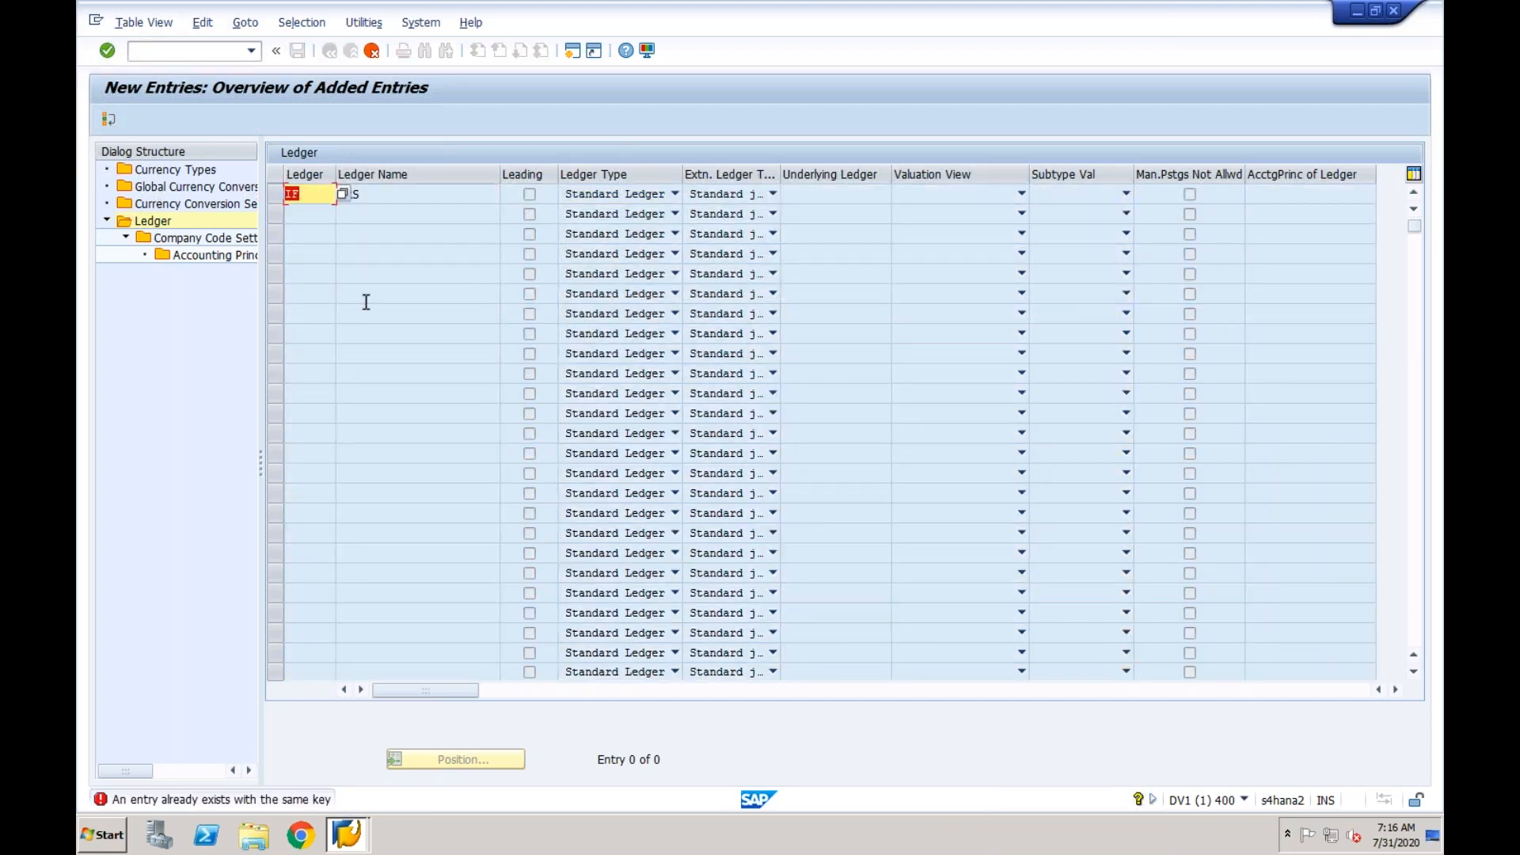
- Change the new IFRS ledger's key to I1 and save it under the proposed customizing request, acknowledging the messages
click(313, 195)
key(BackSpace)
text(1)
key(Return)
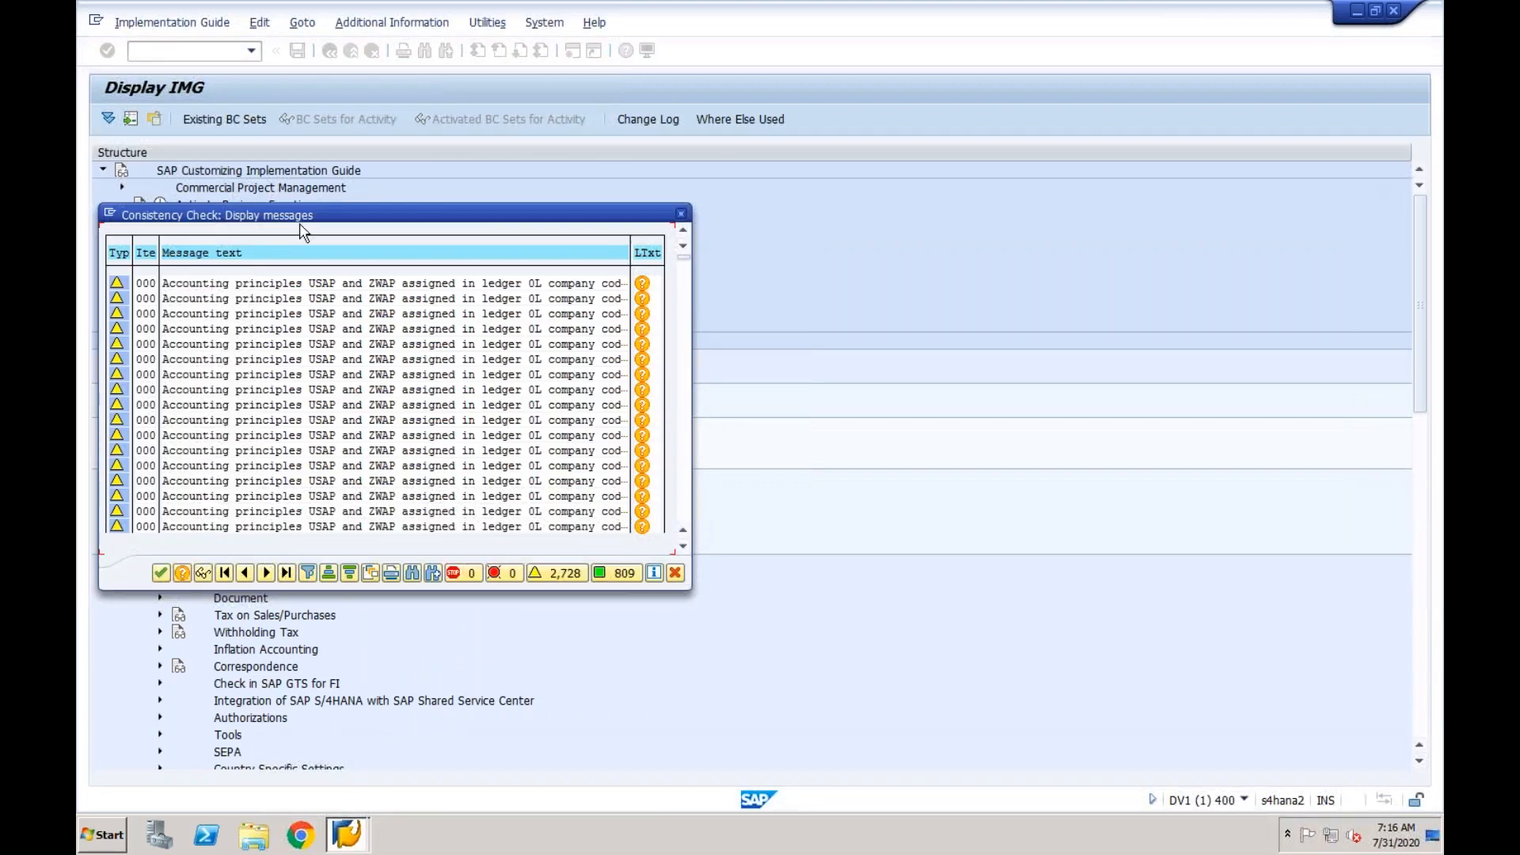
click(160, 572)
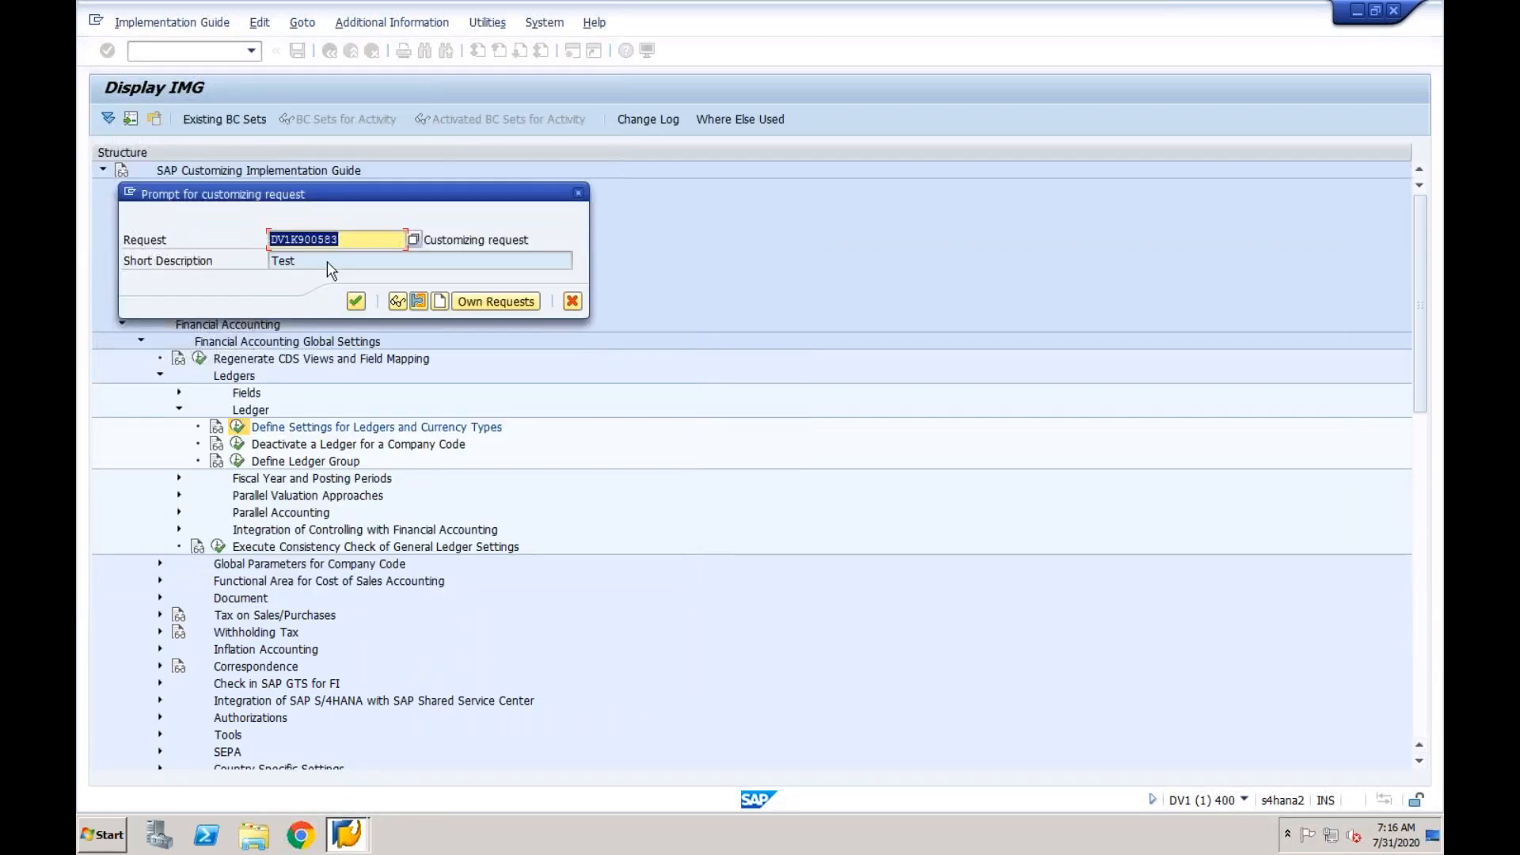
click(358, 306)
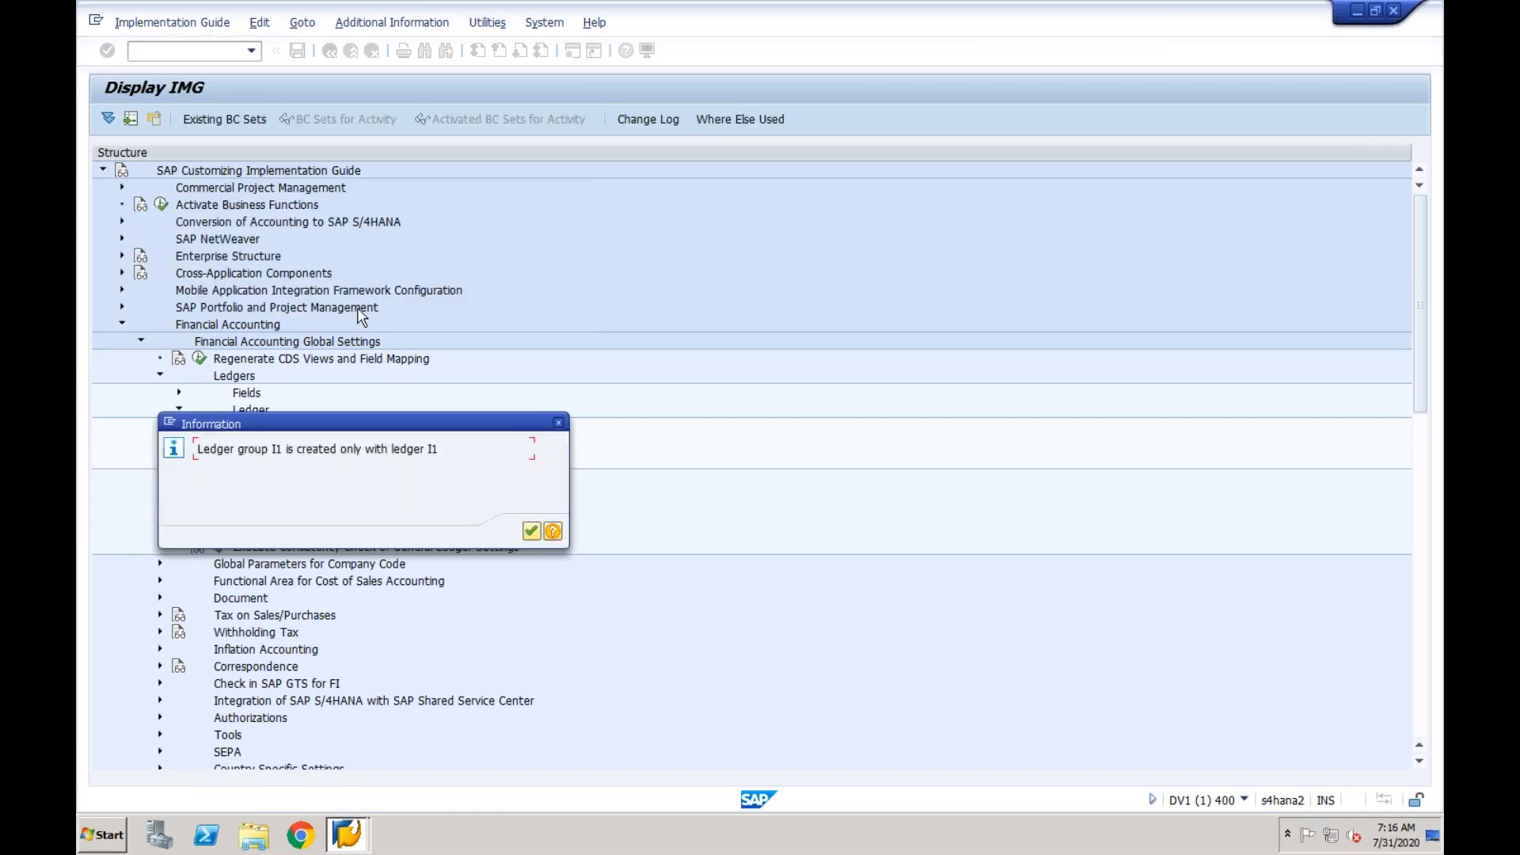
click(531, 531)
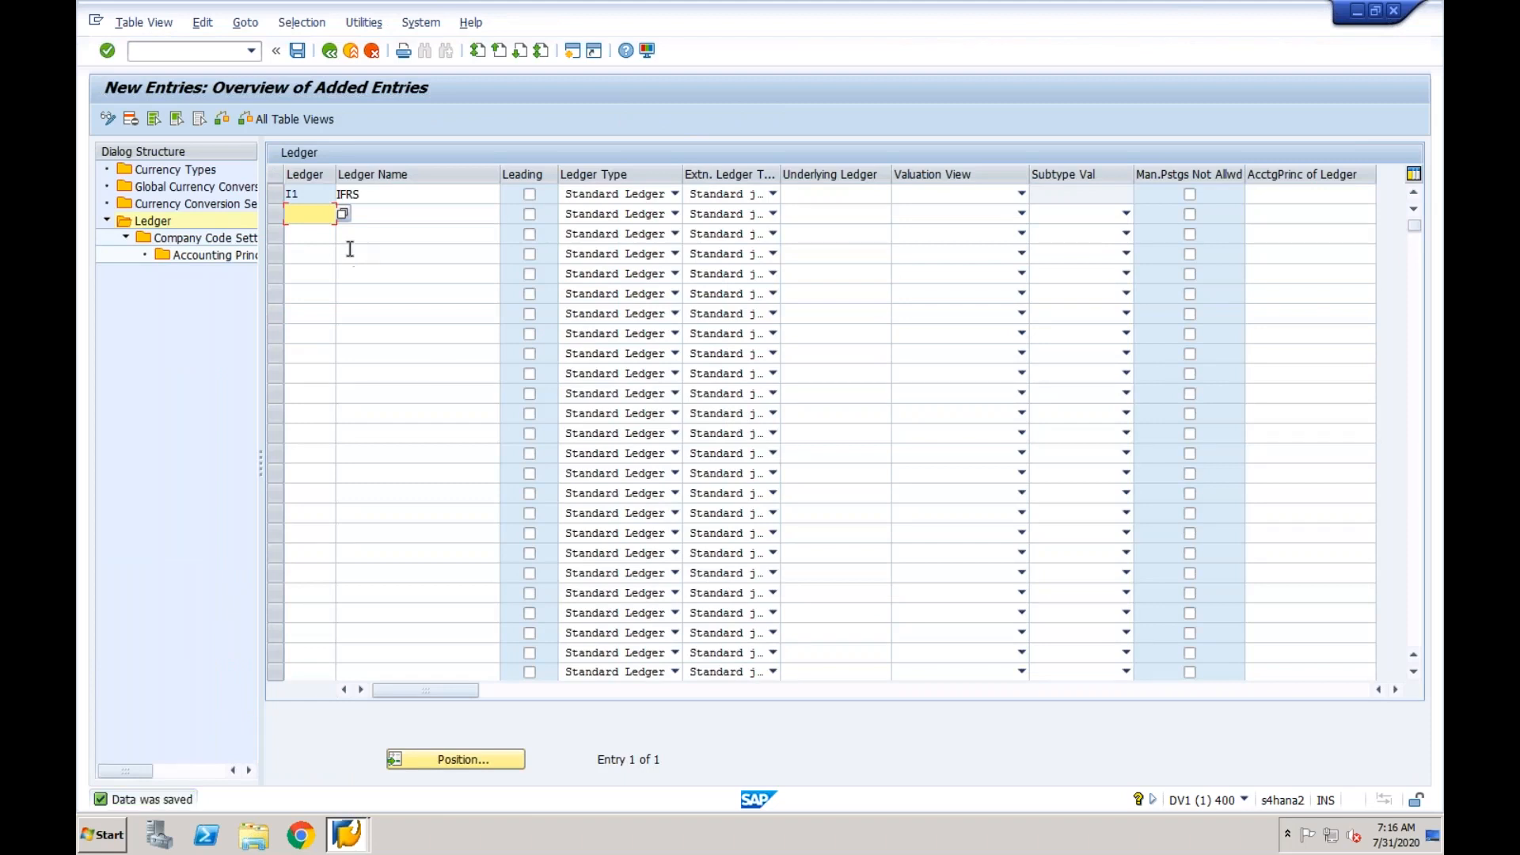
- Add a new company code settings entry for ledger I1 with company code CF03
click(276, 194)
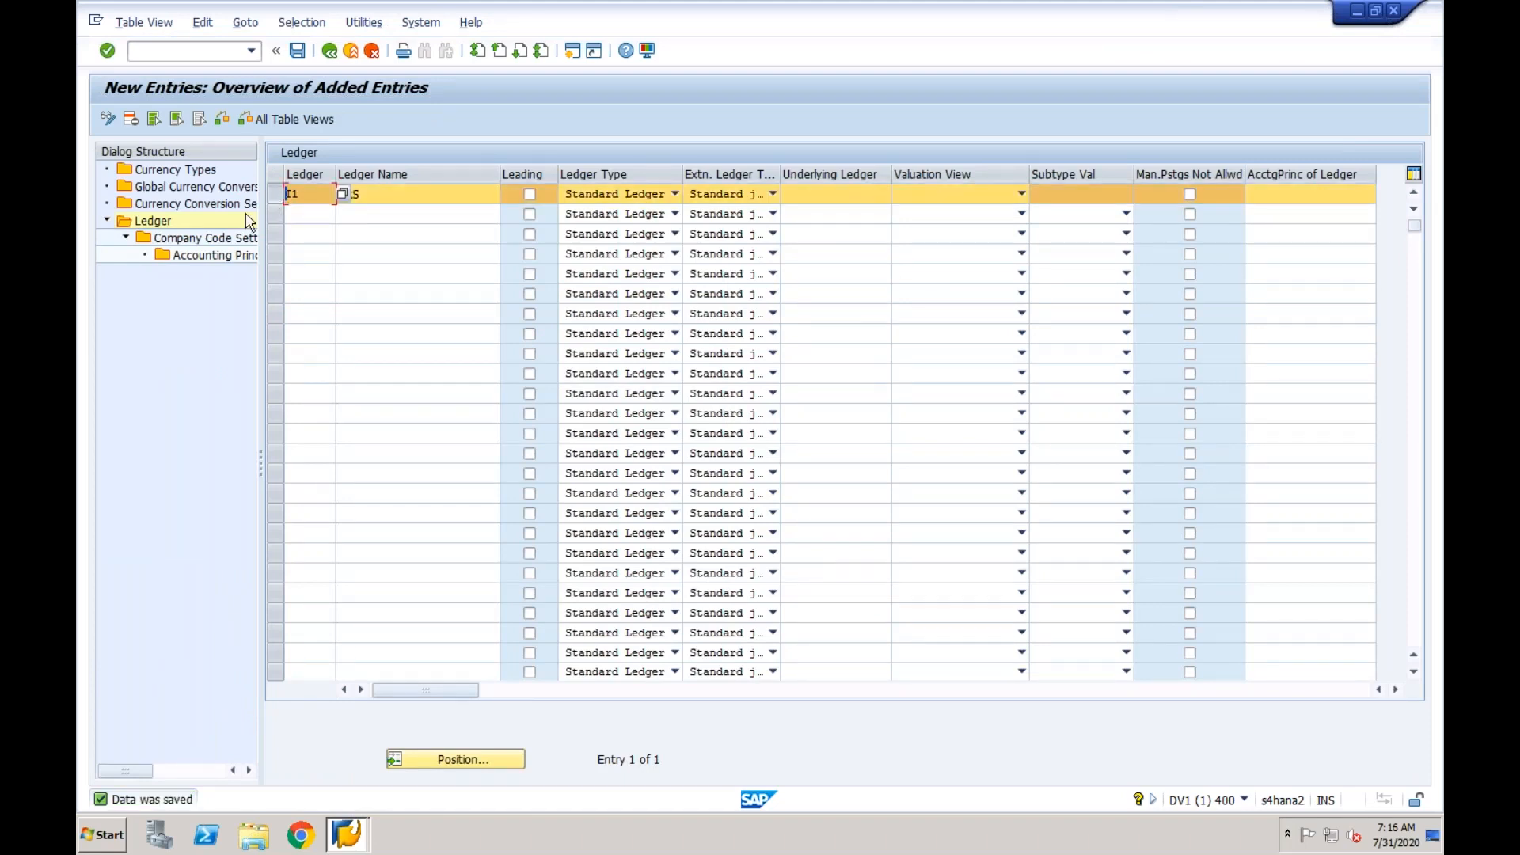
double_click(225, 244)
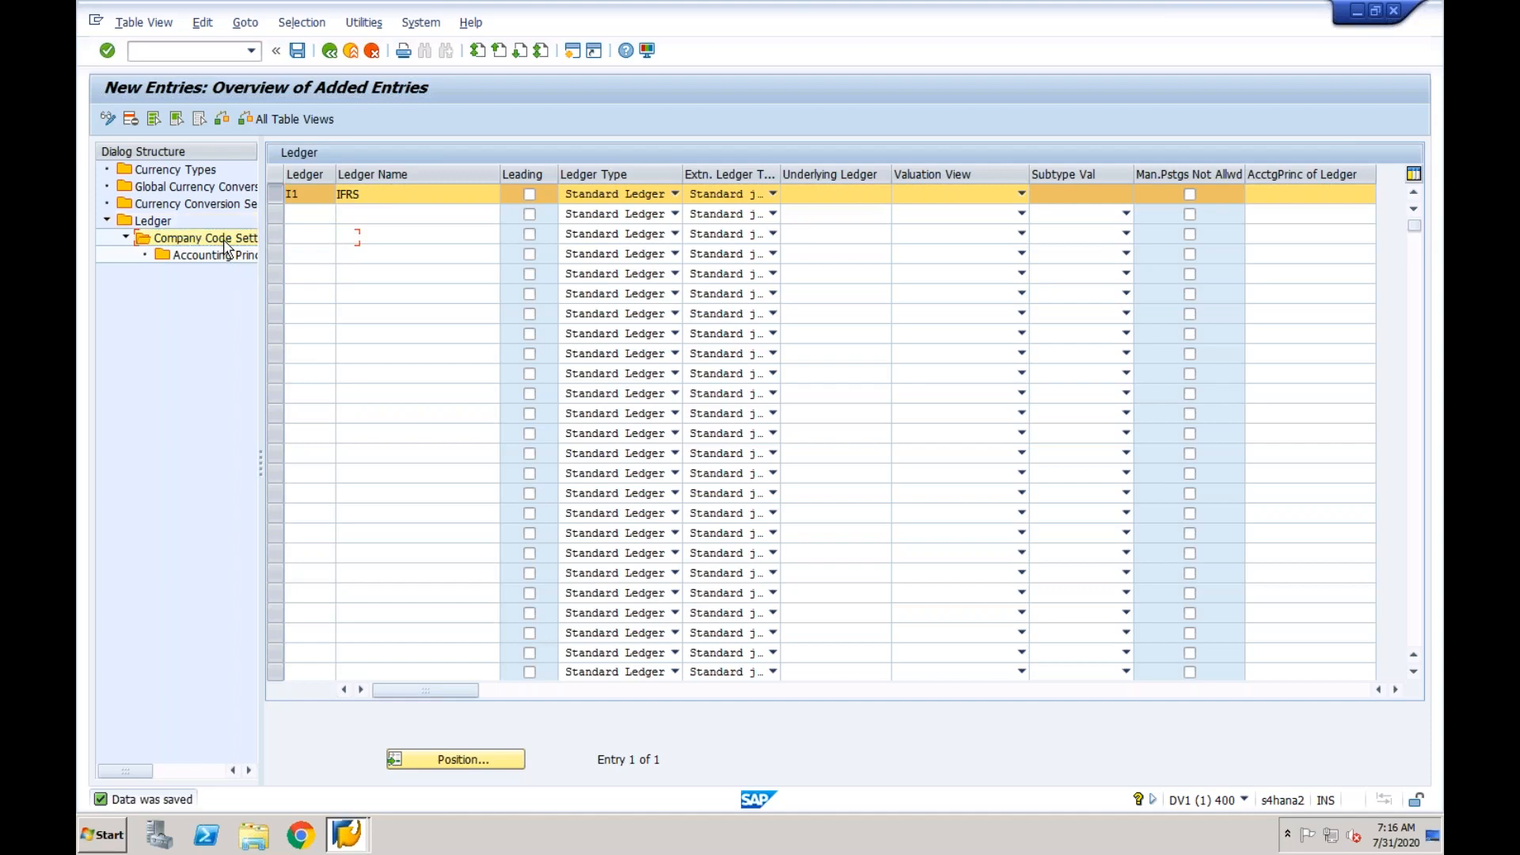
click(190, 119)
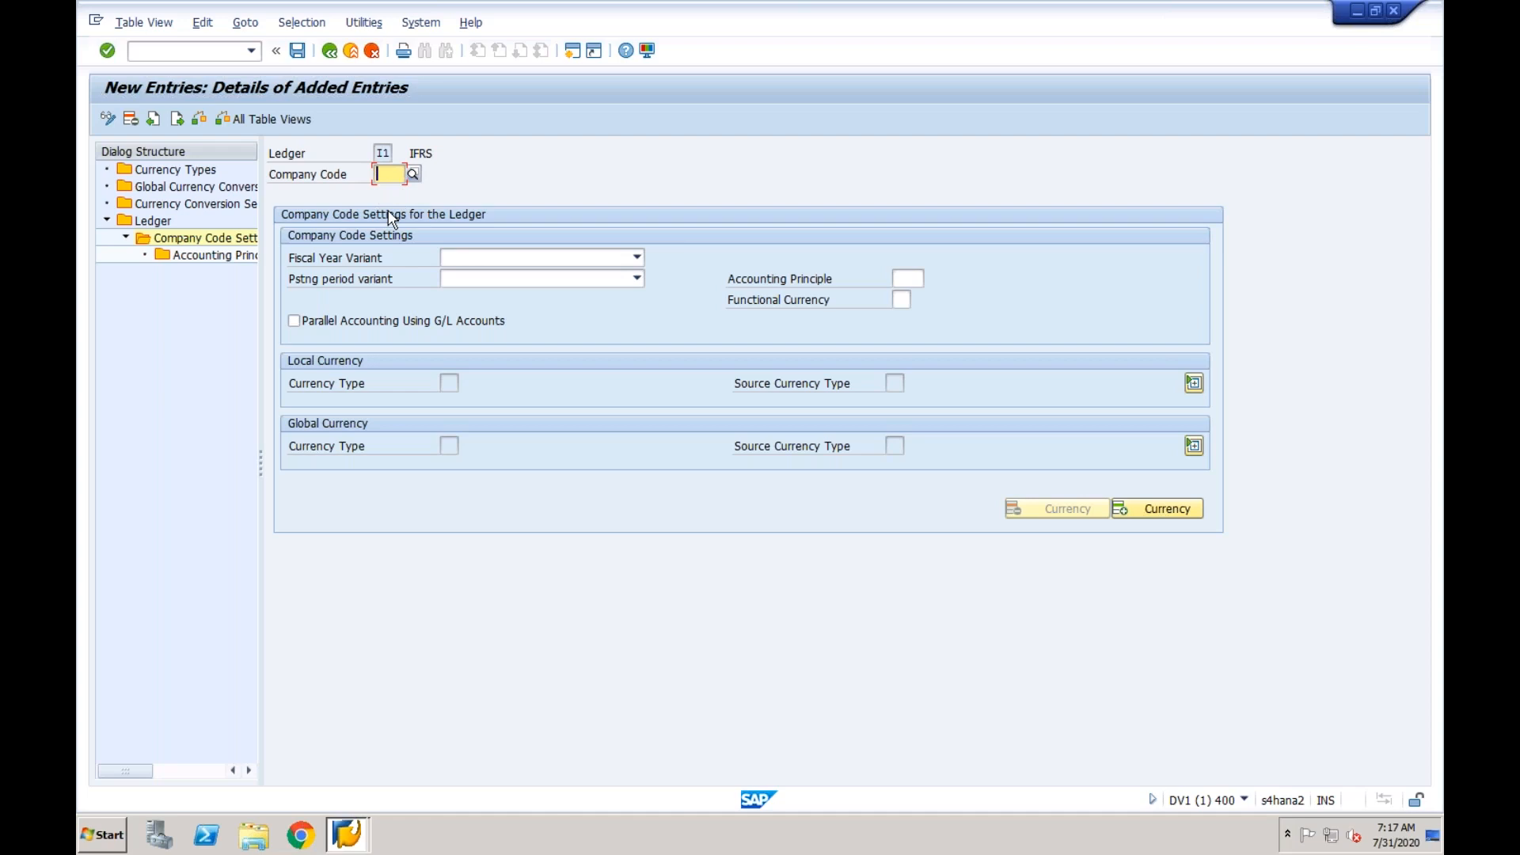
text(CF)
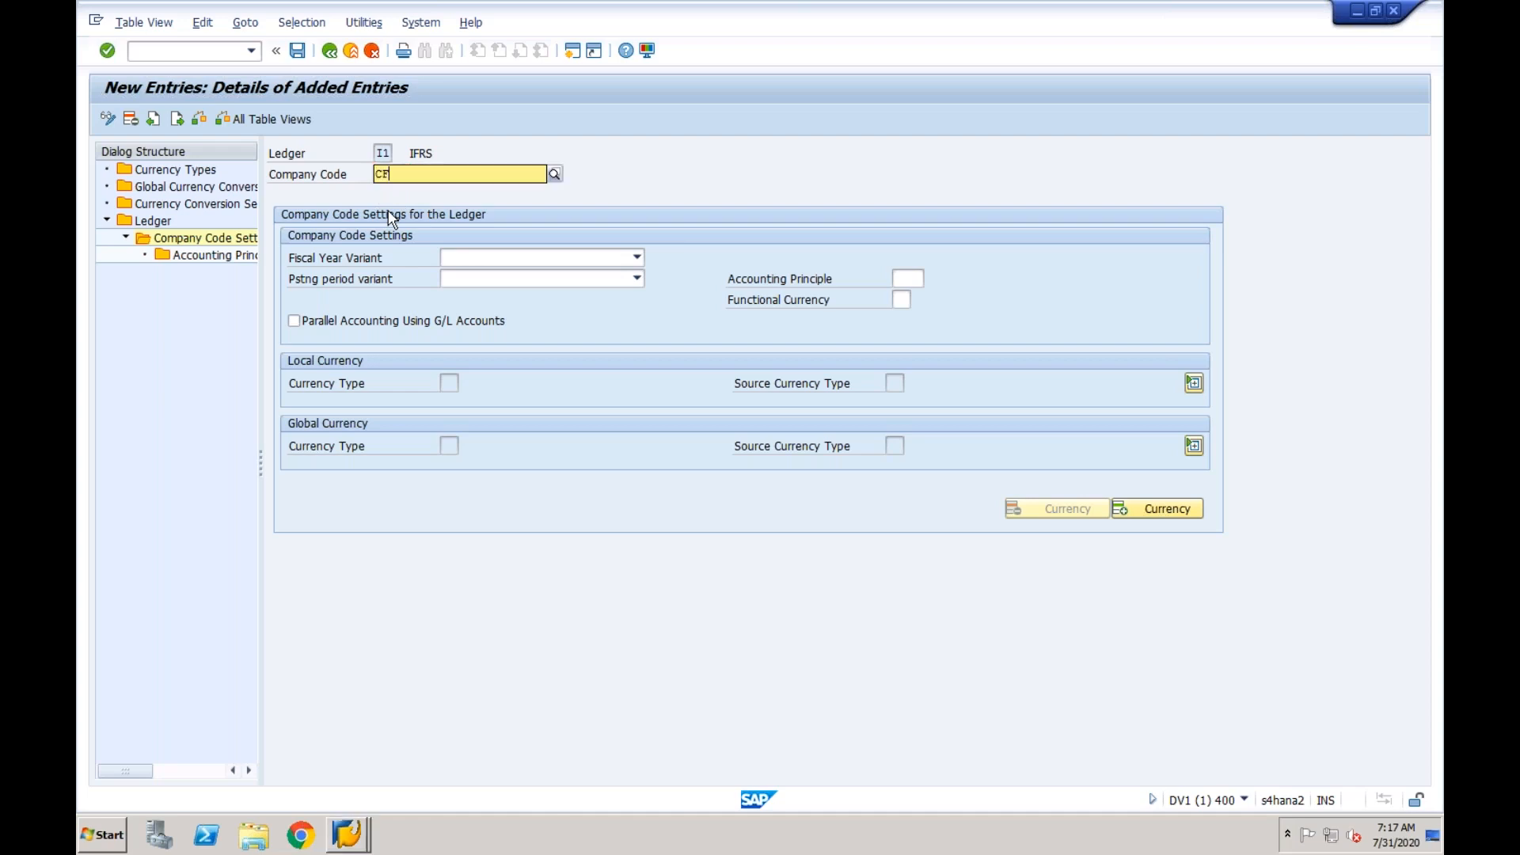
text(03)
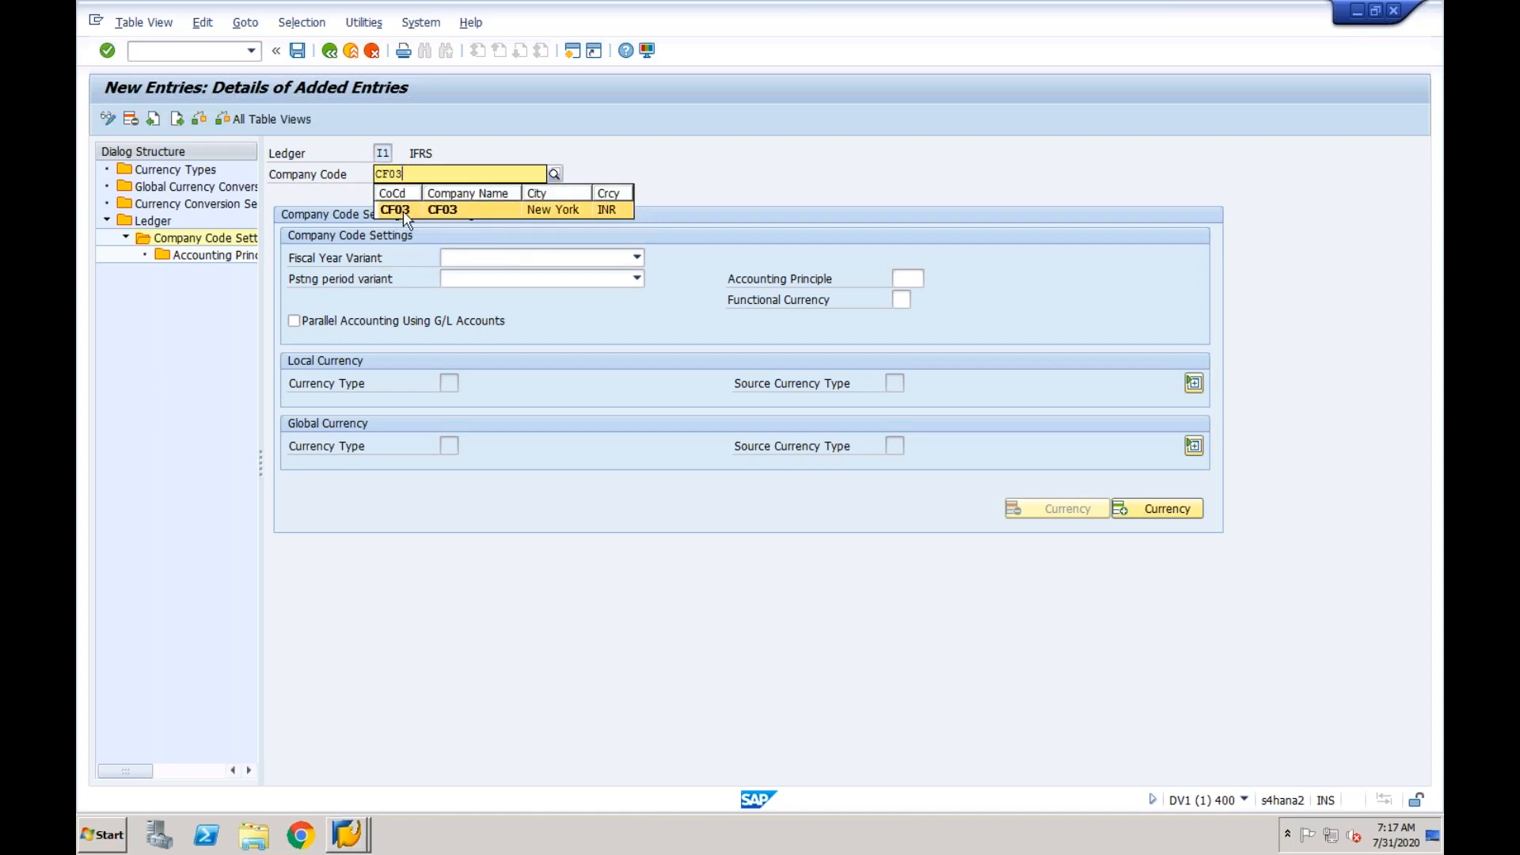
click(403, 211)
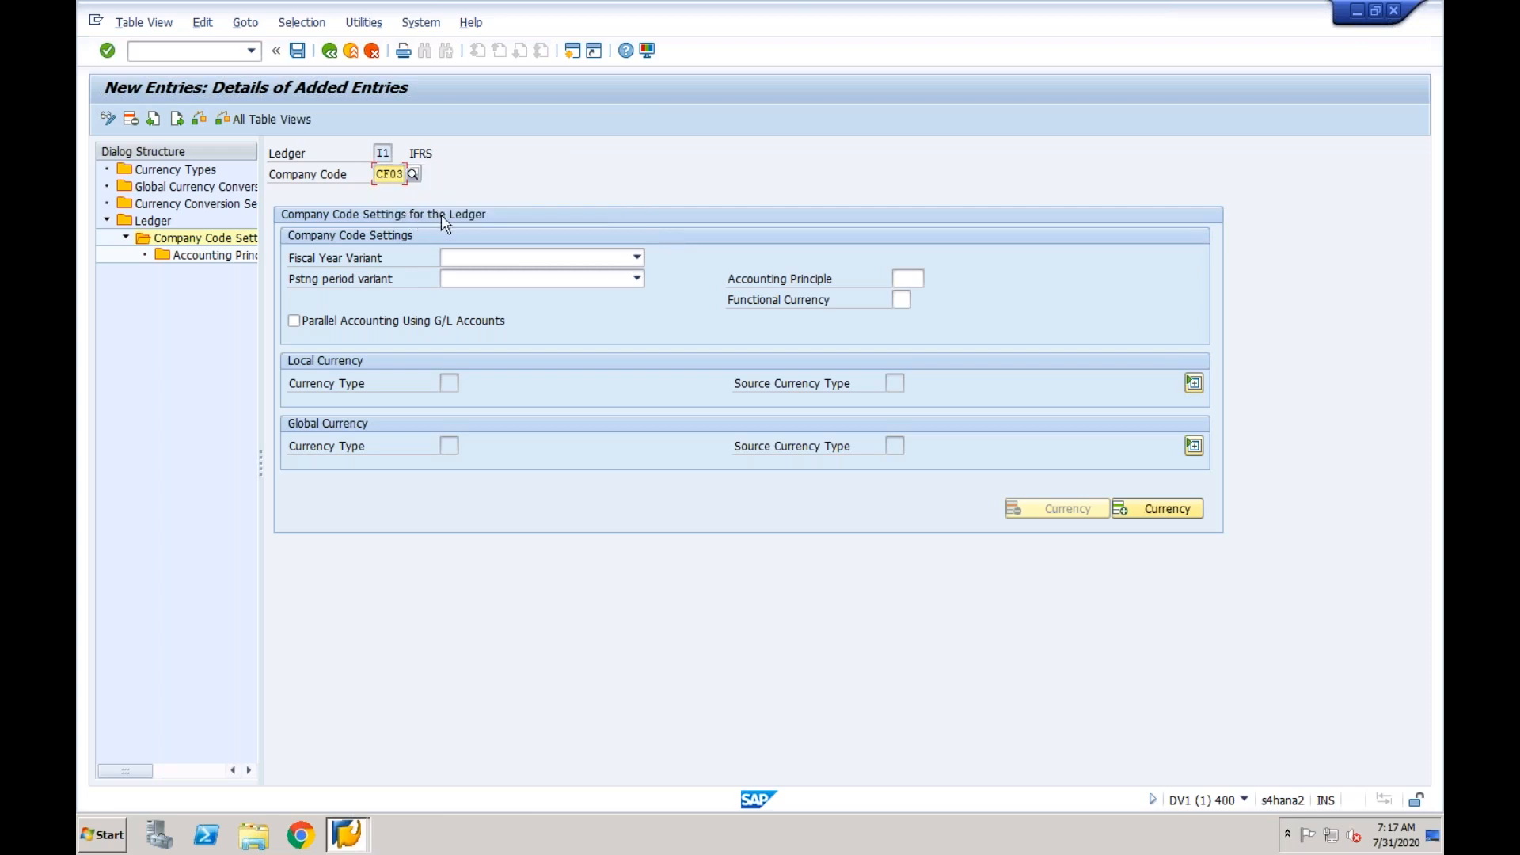
key(Return)
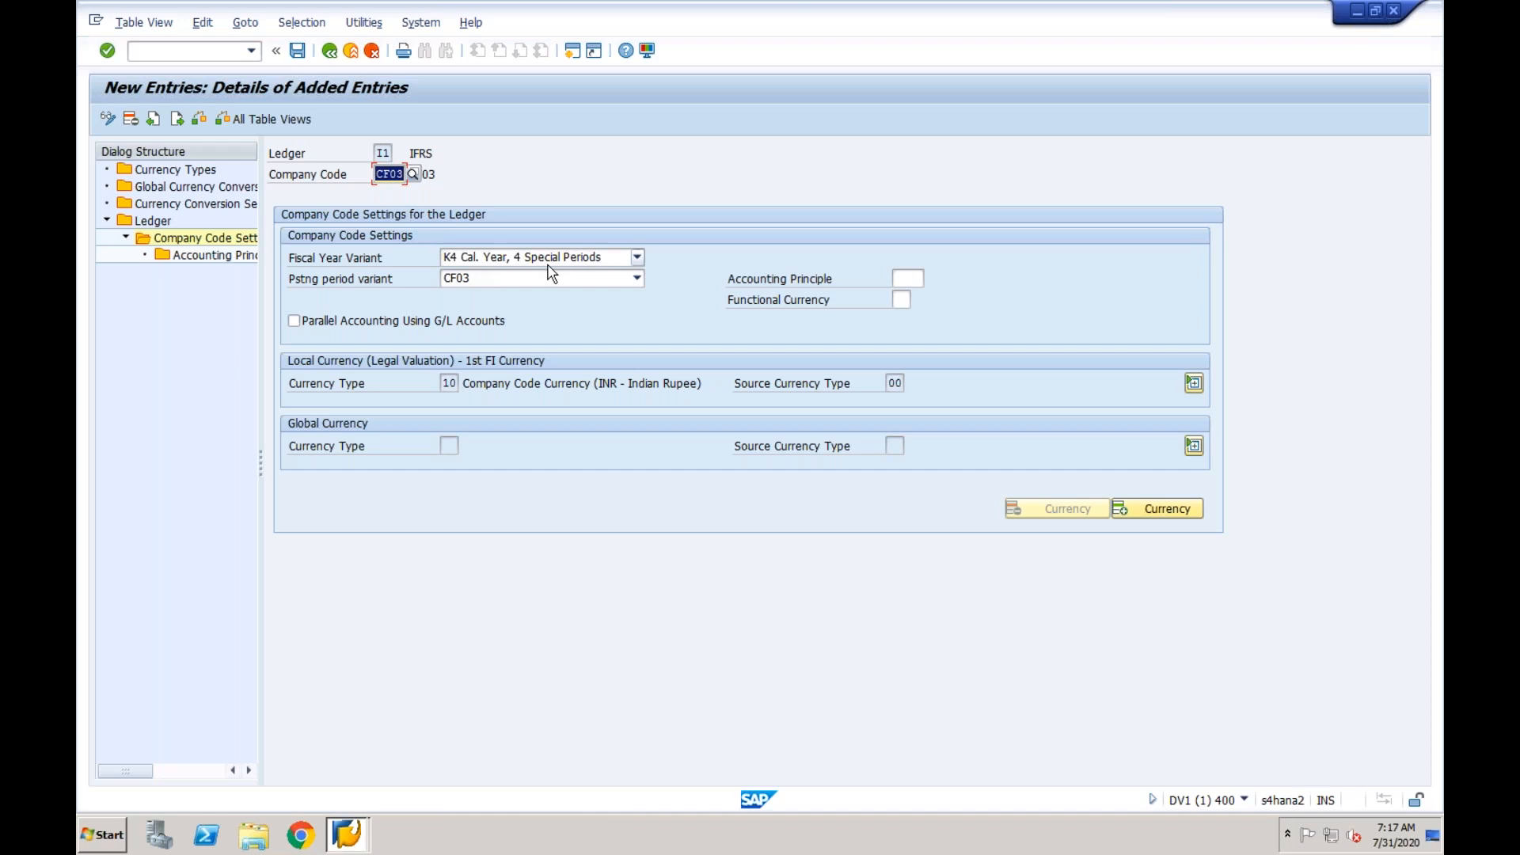
- Assign accounting principle 1FRS (IFRS / Group Reporting) to company code CF03 and save, acknowledging the consistency check
click(906, 277)
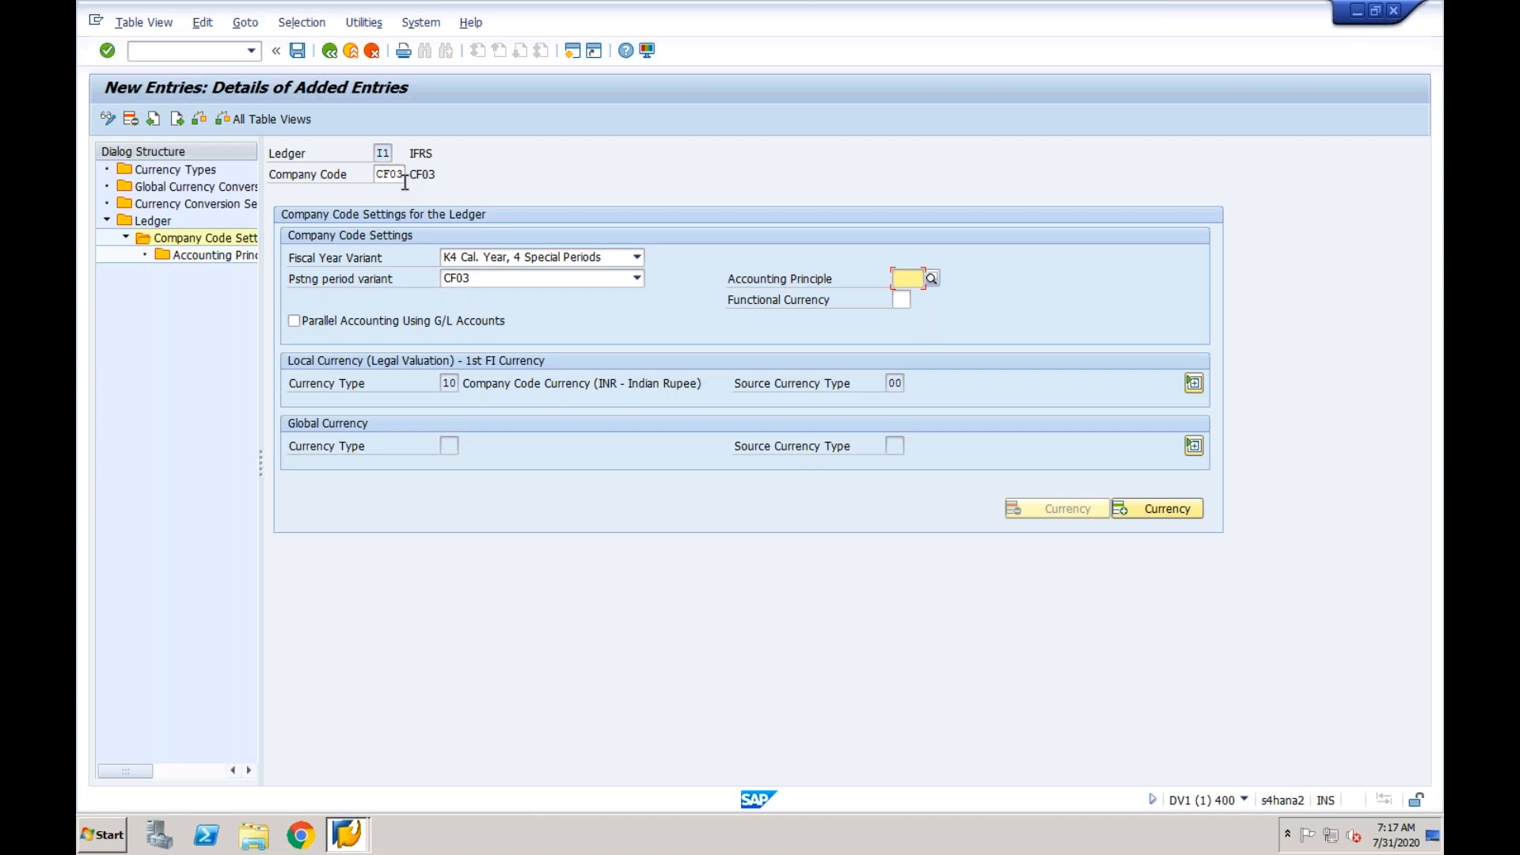
click(907, 279)
click(934, 280)
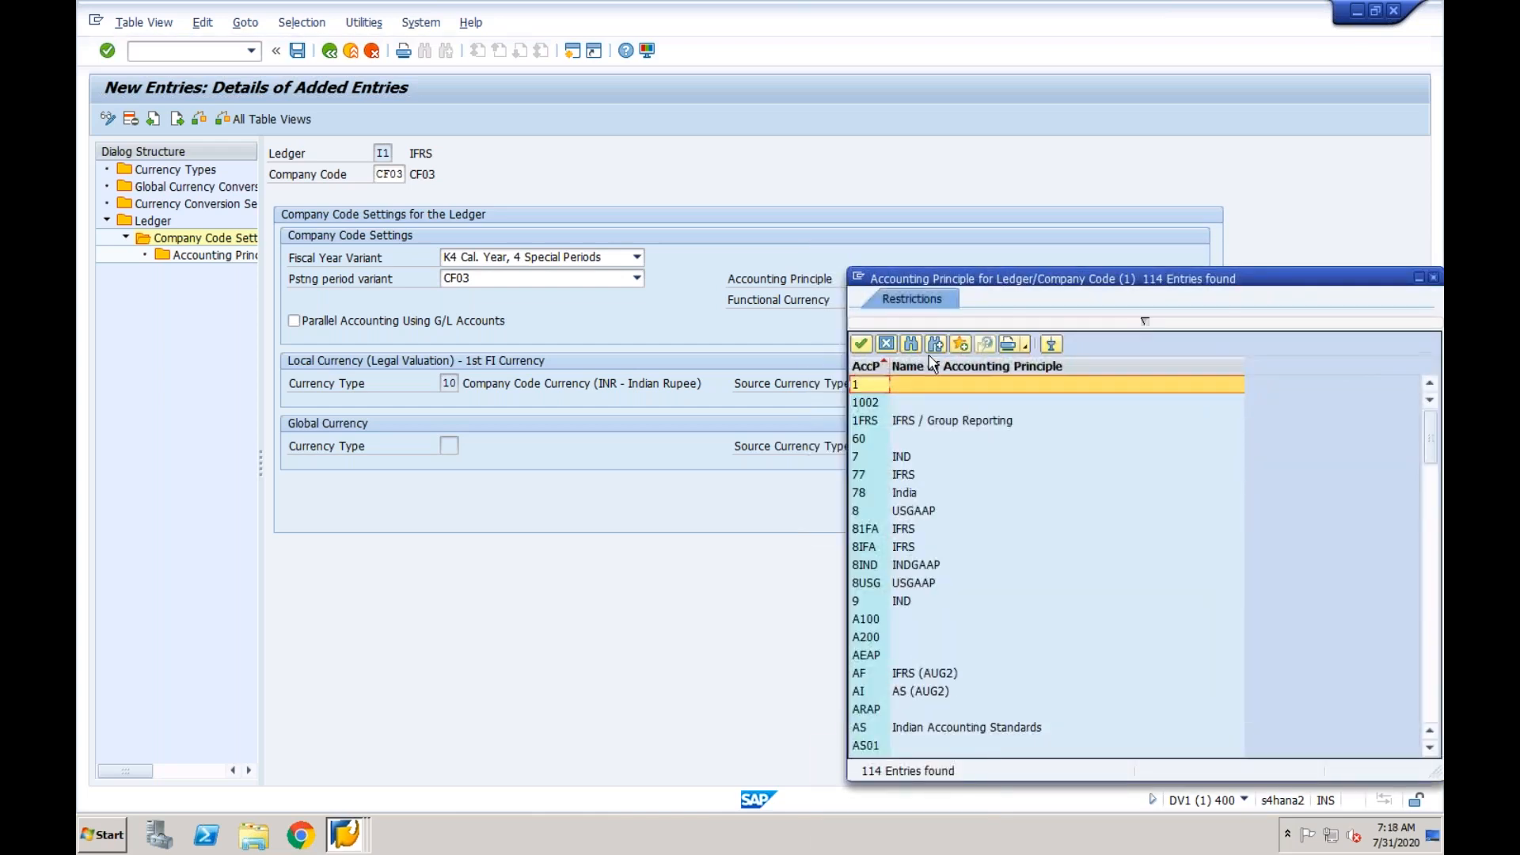
click(918, 424)
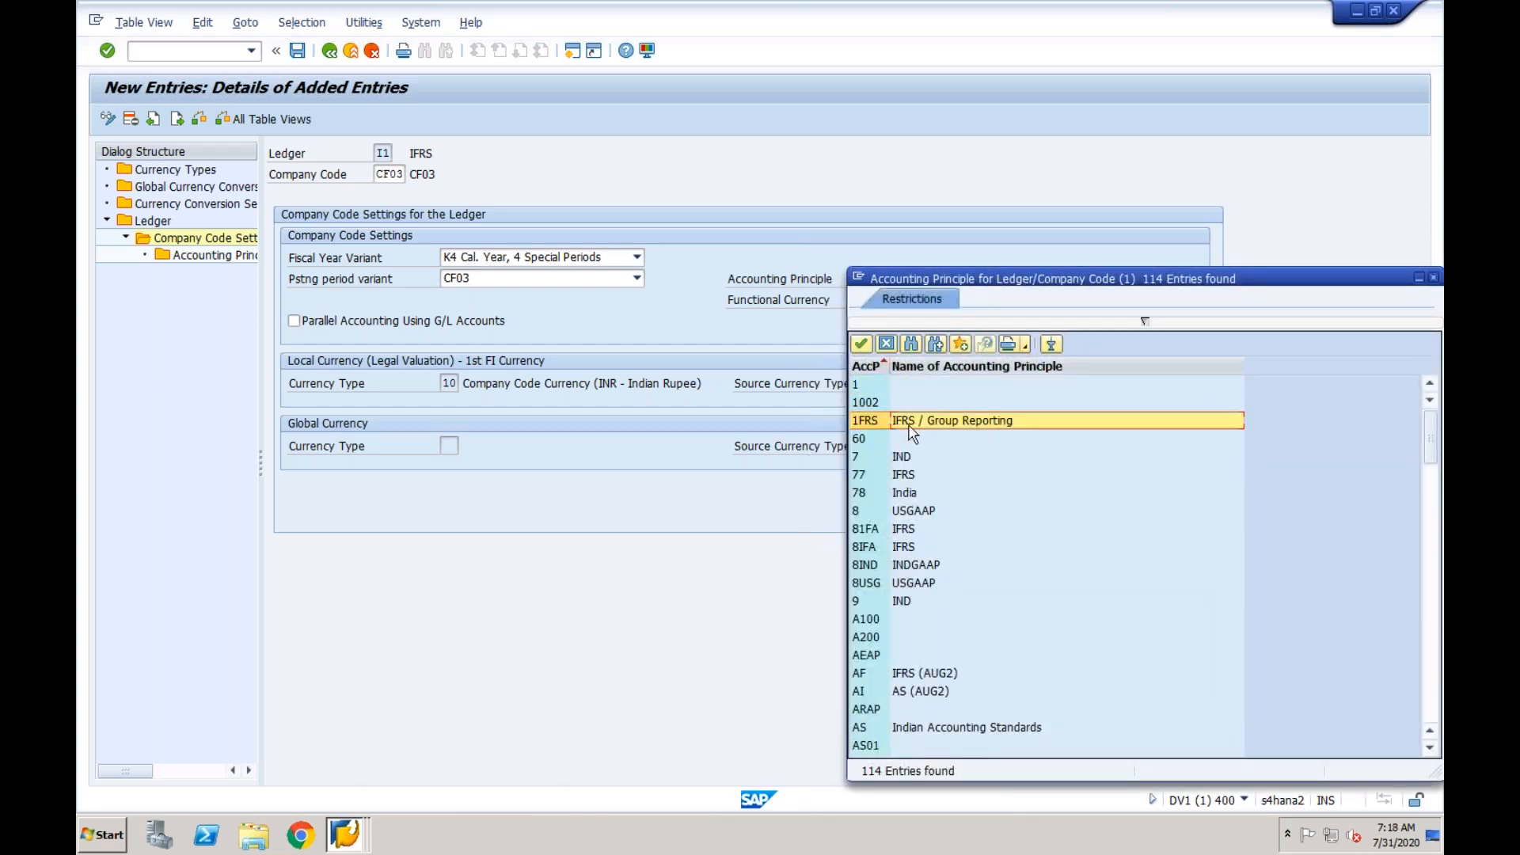
double_click(915, 422)
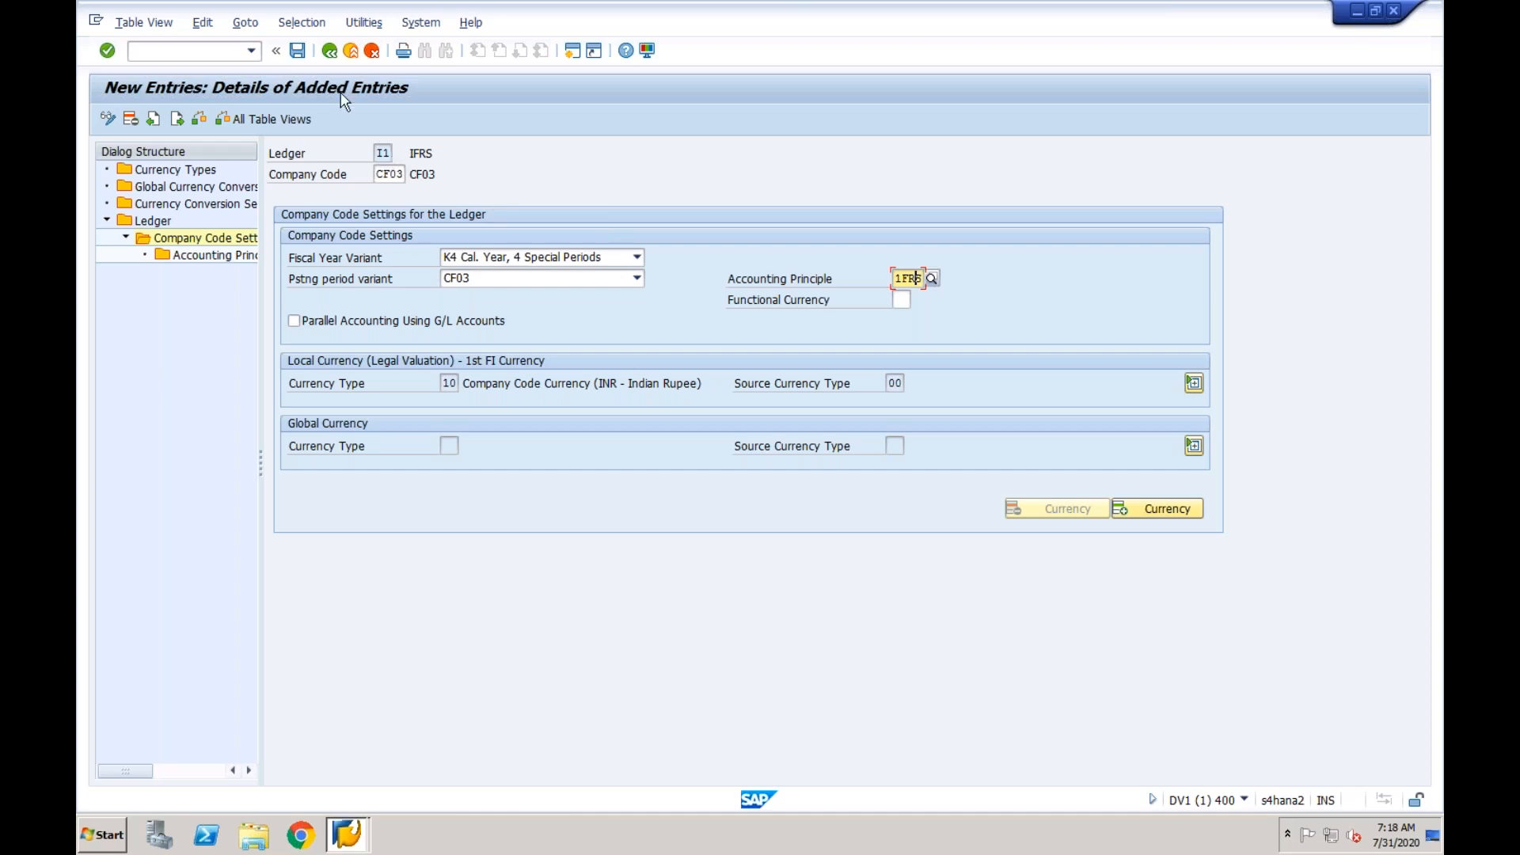
click(298, 50)
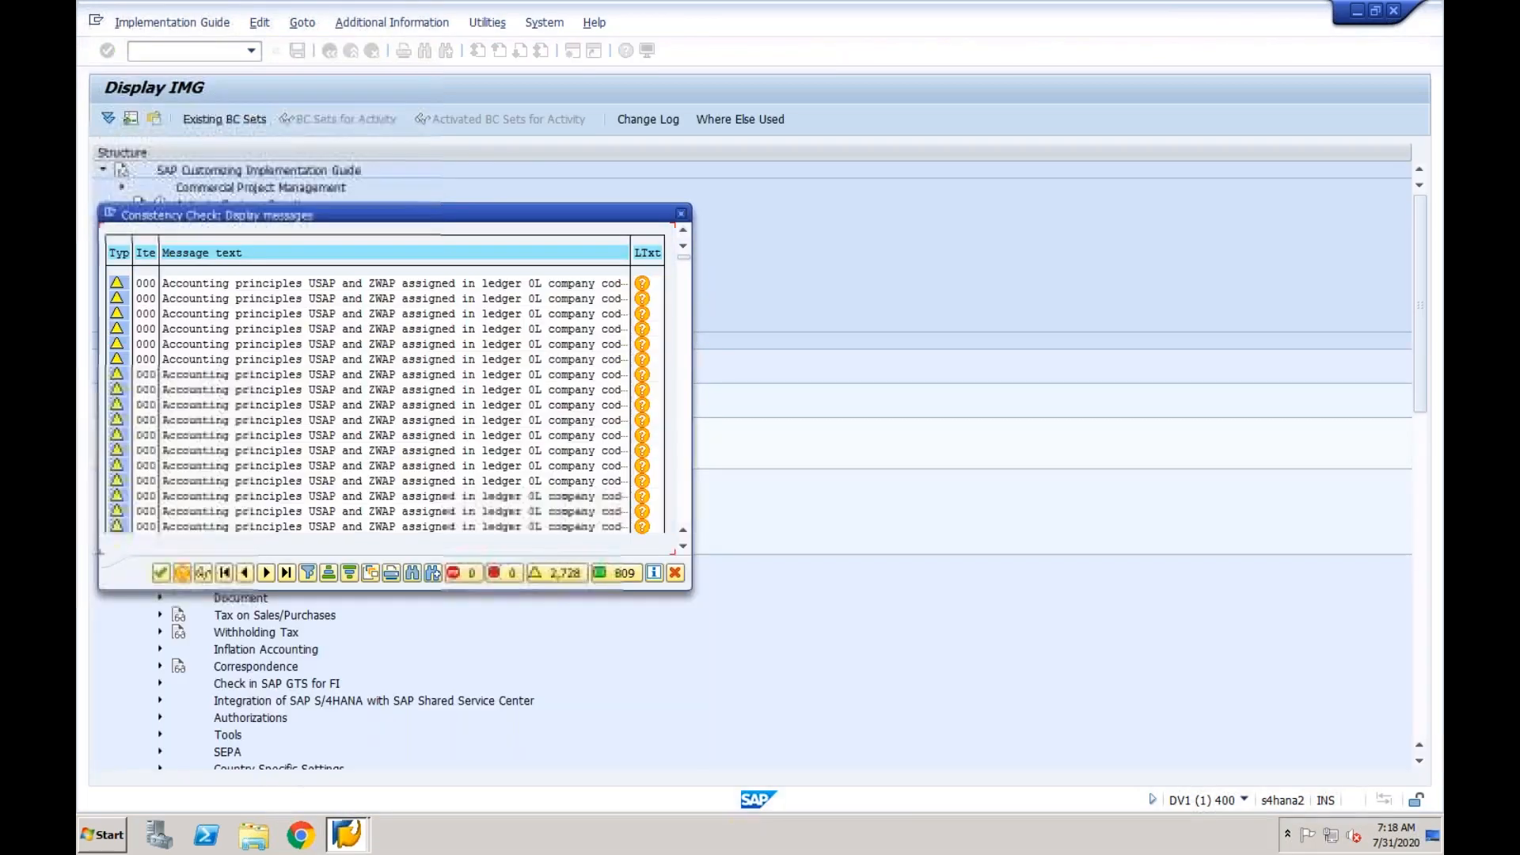
click(162, 575)
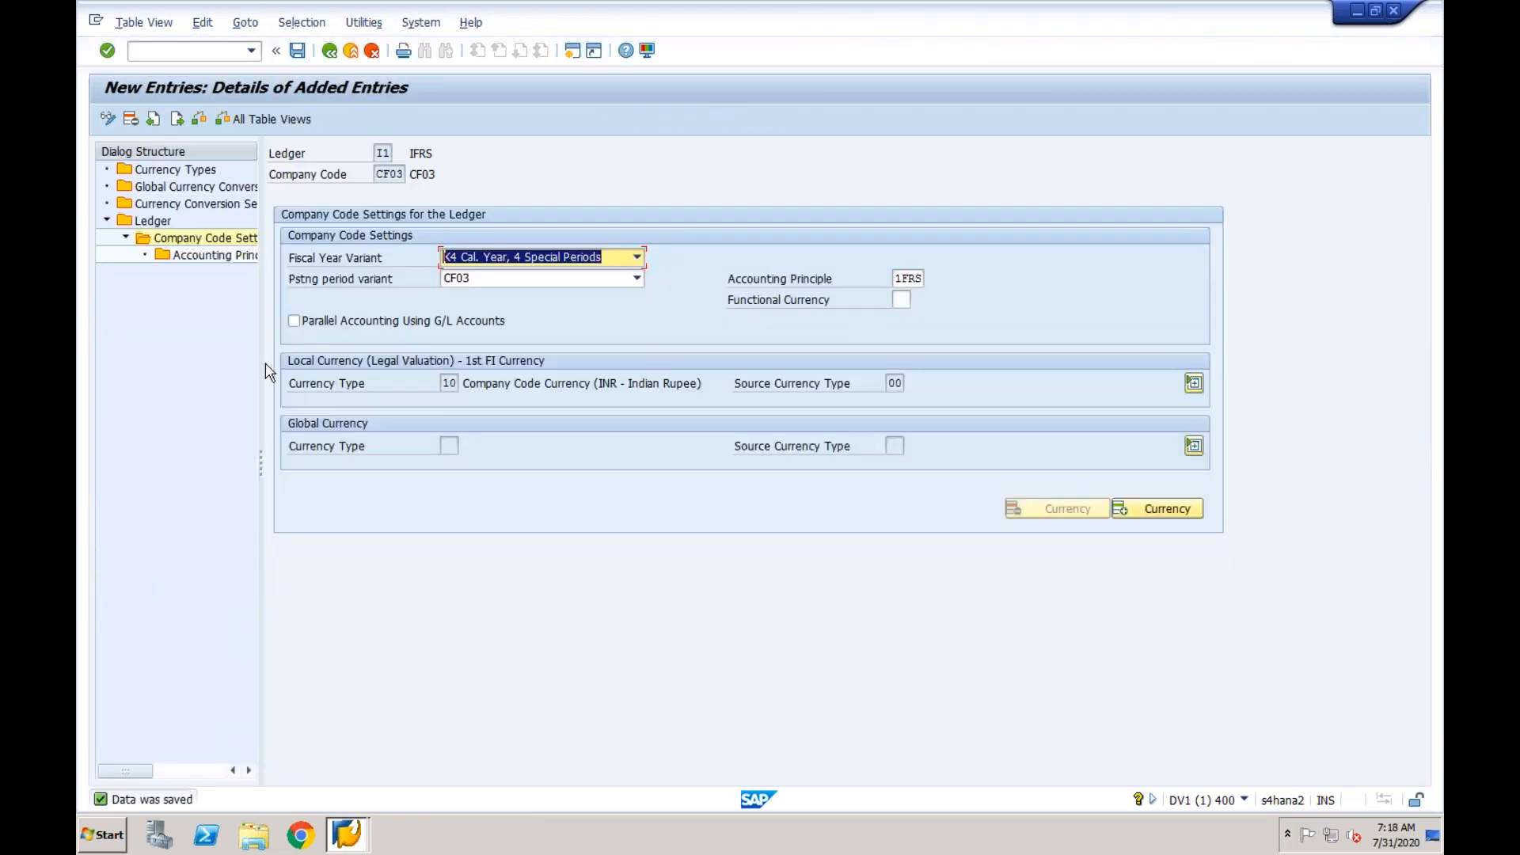
- Return from the company code details of ledger I1 to the full ledger overview, acknowledging the consistency check
click(330, 51)
click(330, 50)
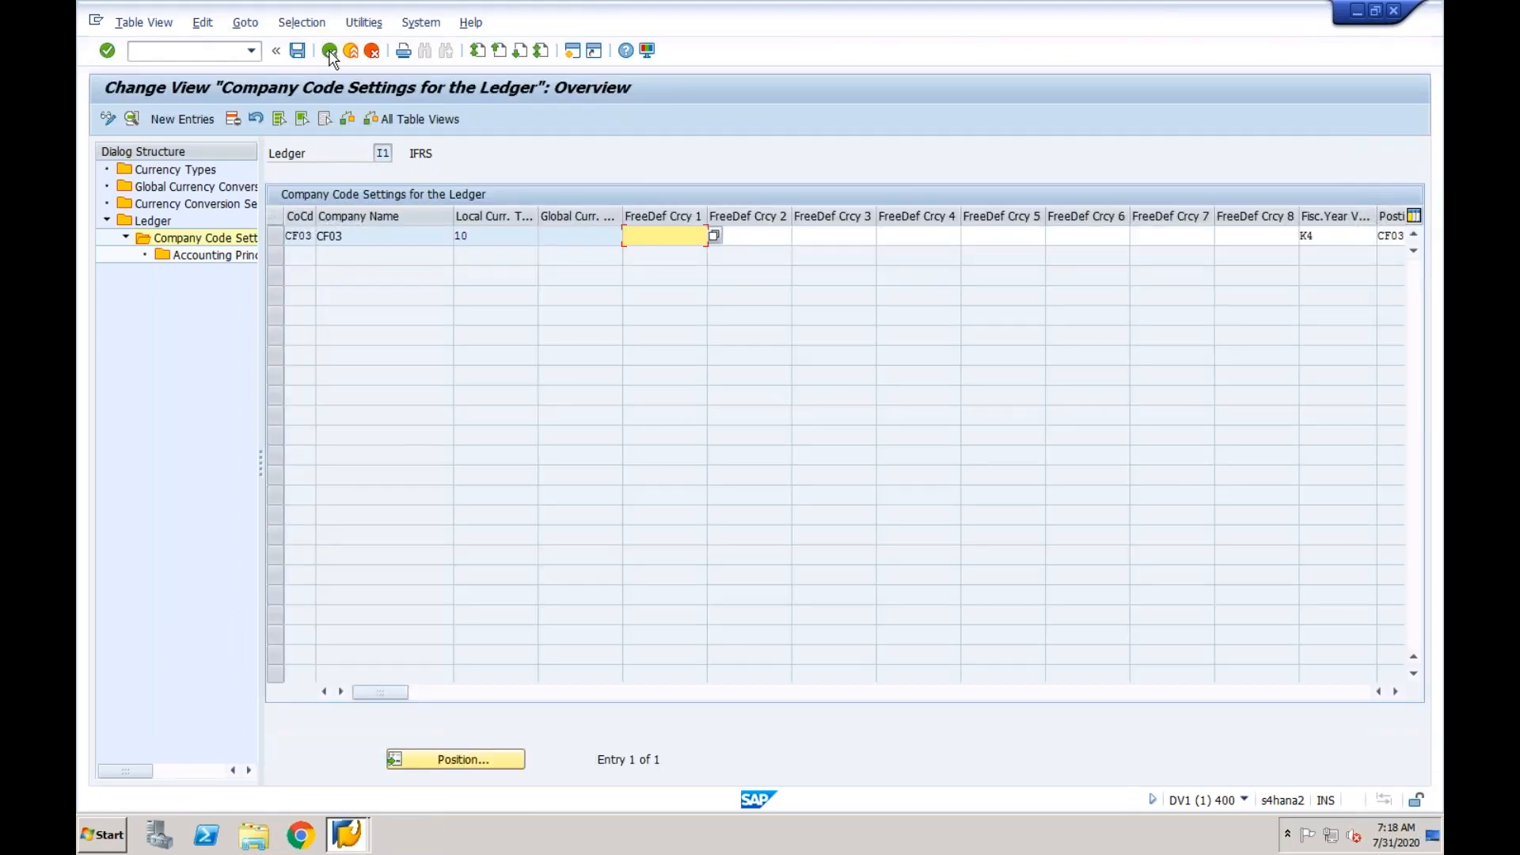
click(329, 50)
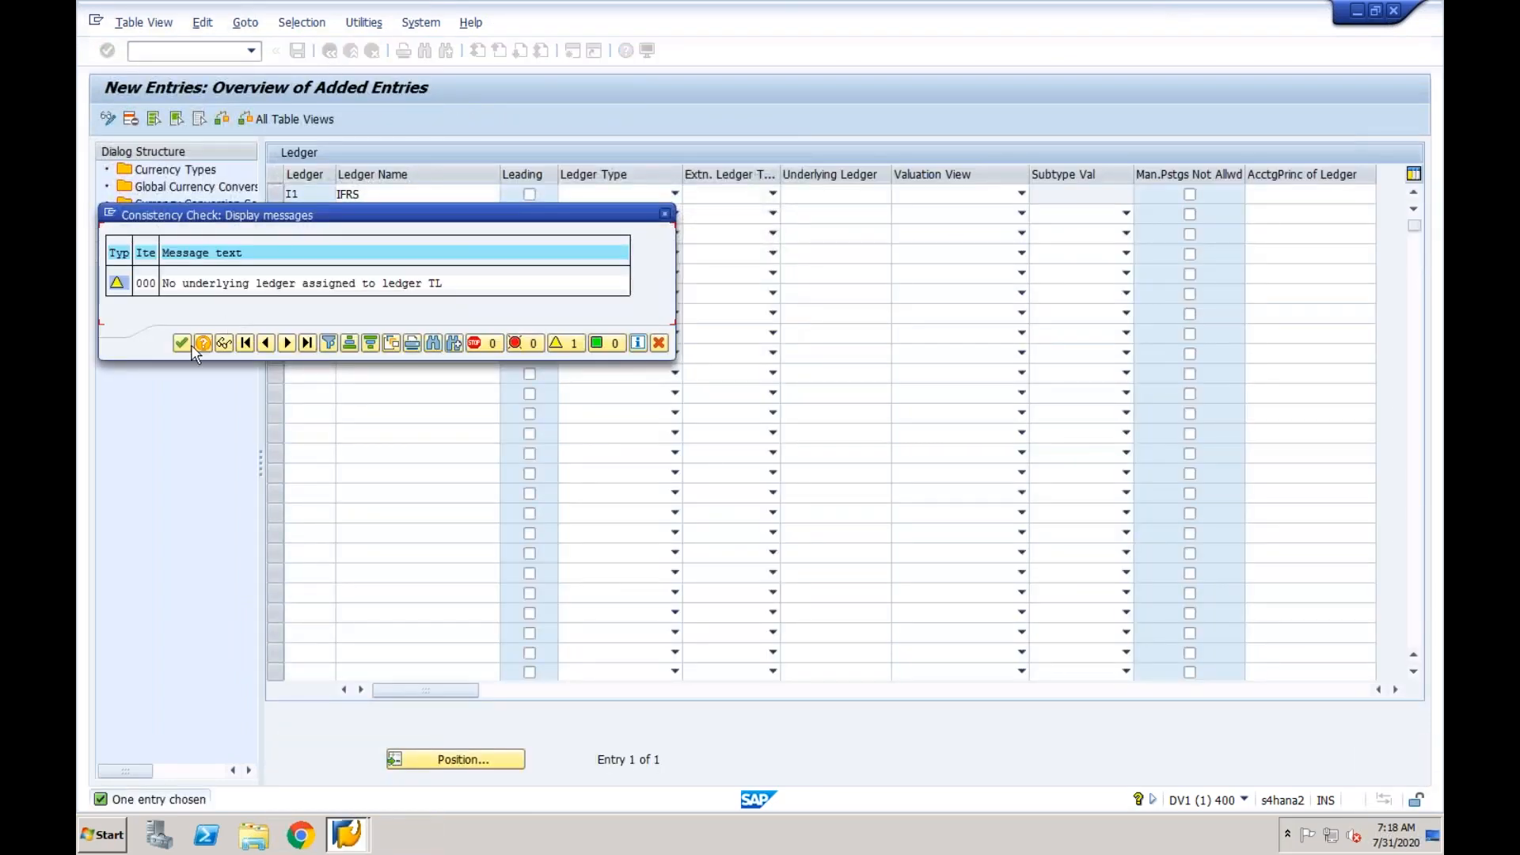
click(183, 345)
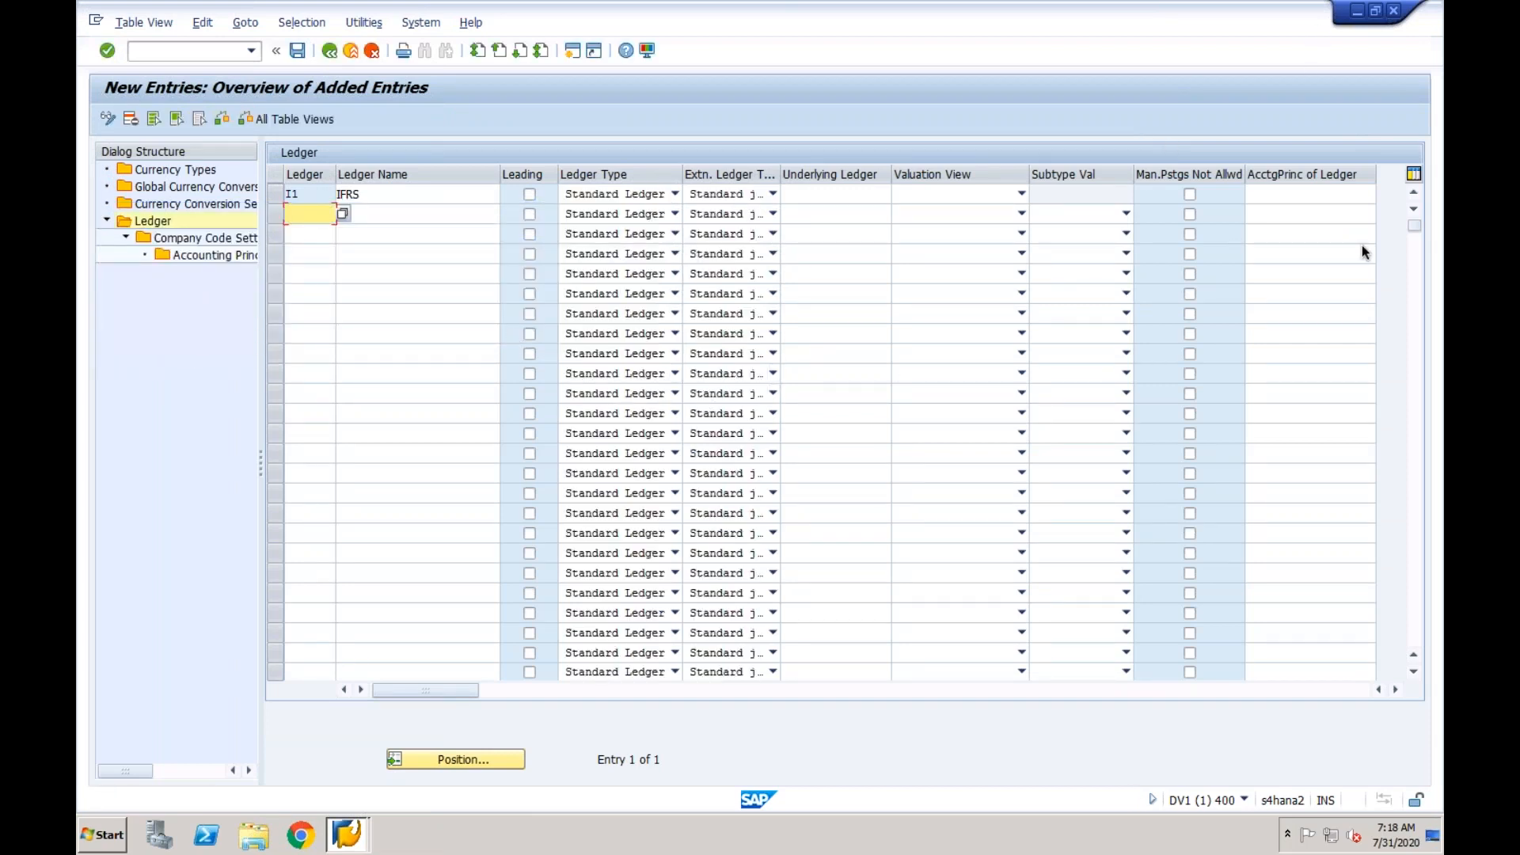
click(331, 53)
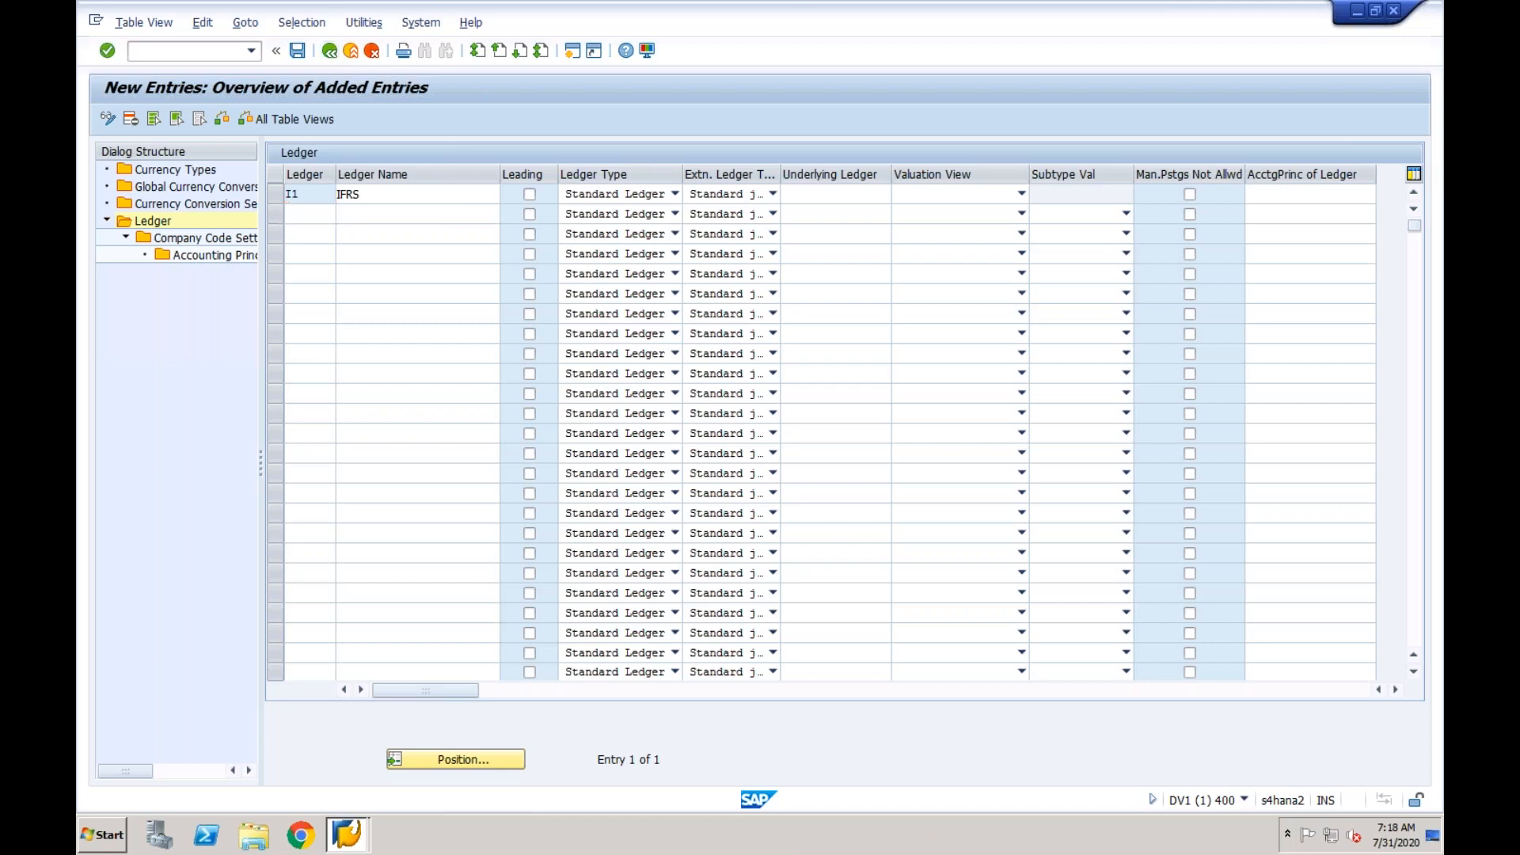
- Open the company code settings of leading ledger 0L and acknowledge the consistency check messages
click(308, 233)
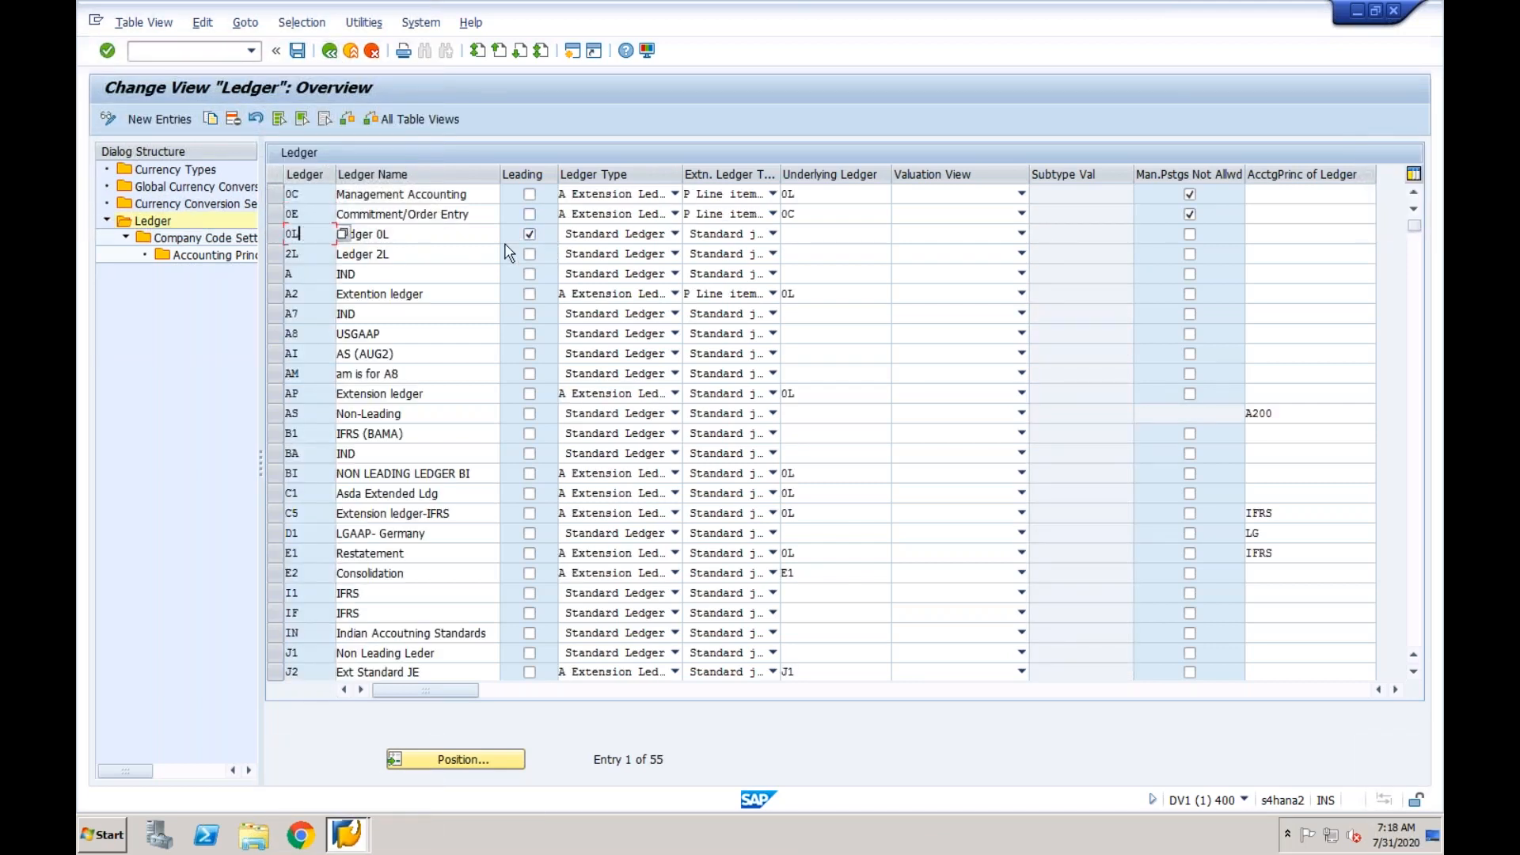
click(276, 233)
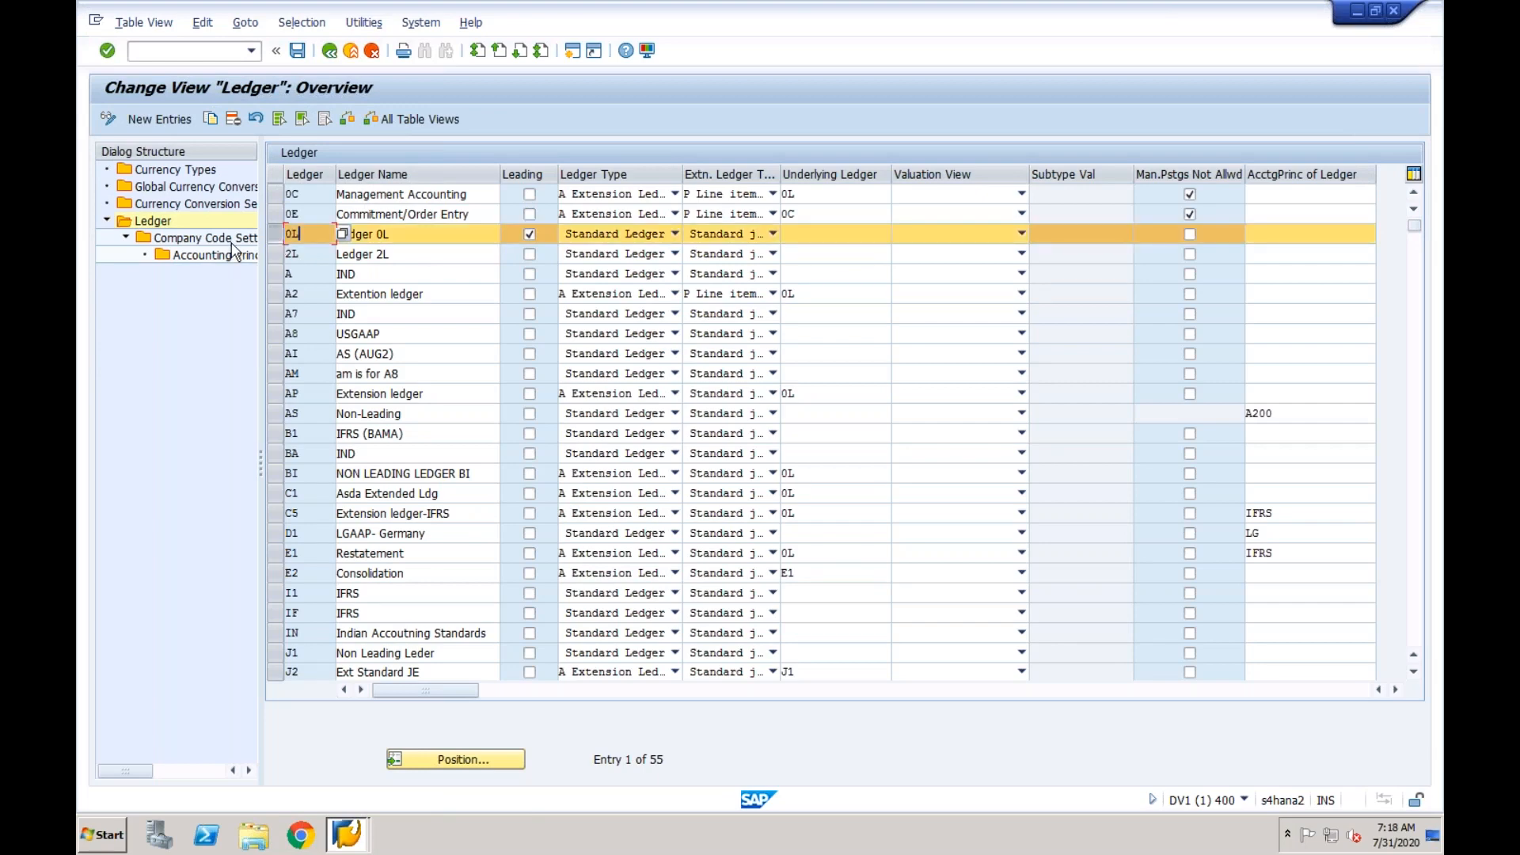
double_click(230, 238)
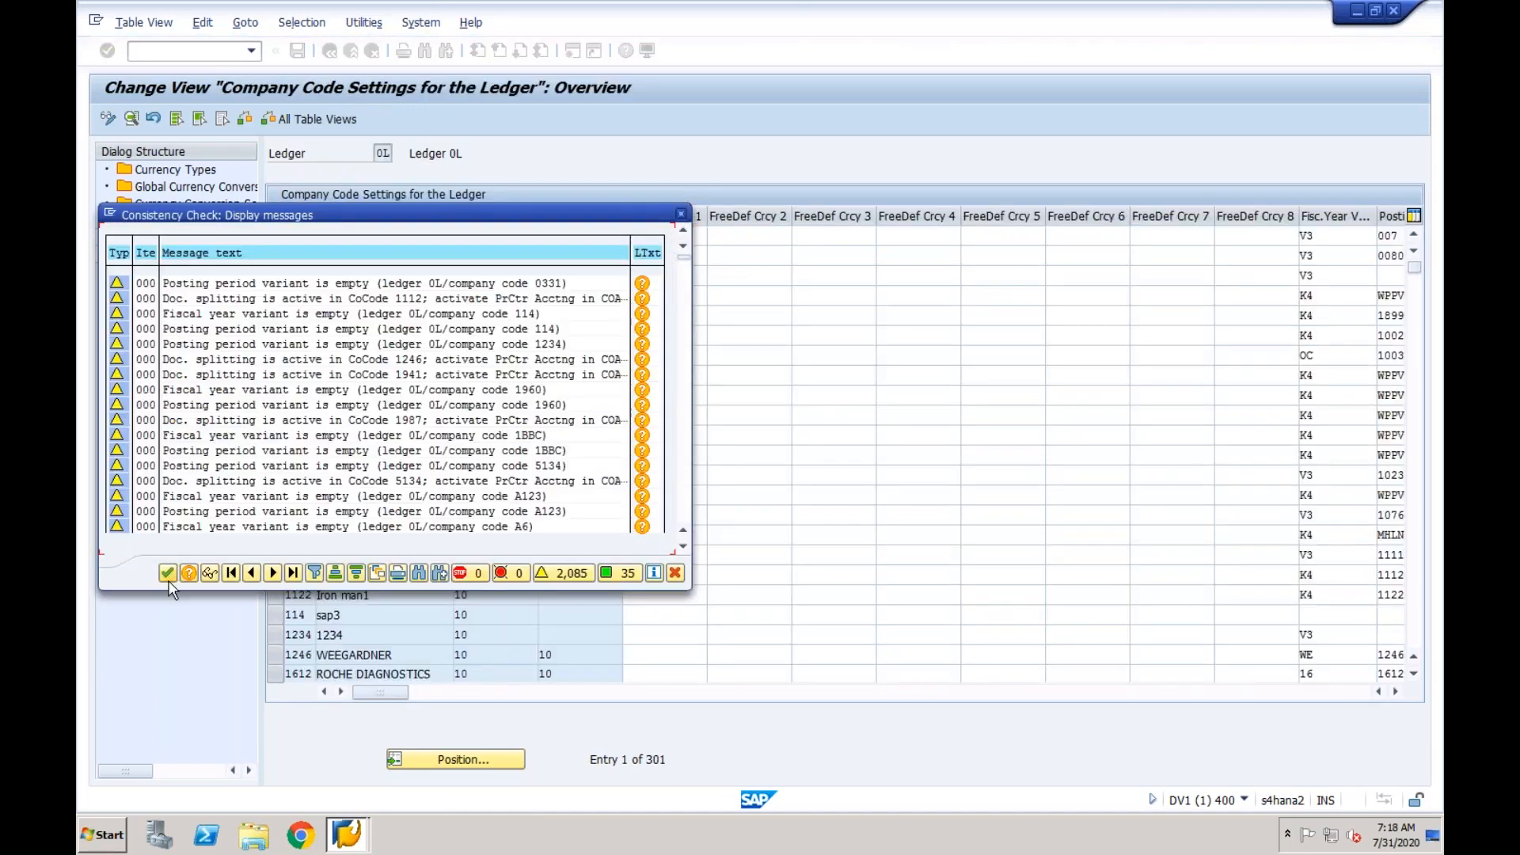
click(167, 573)
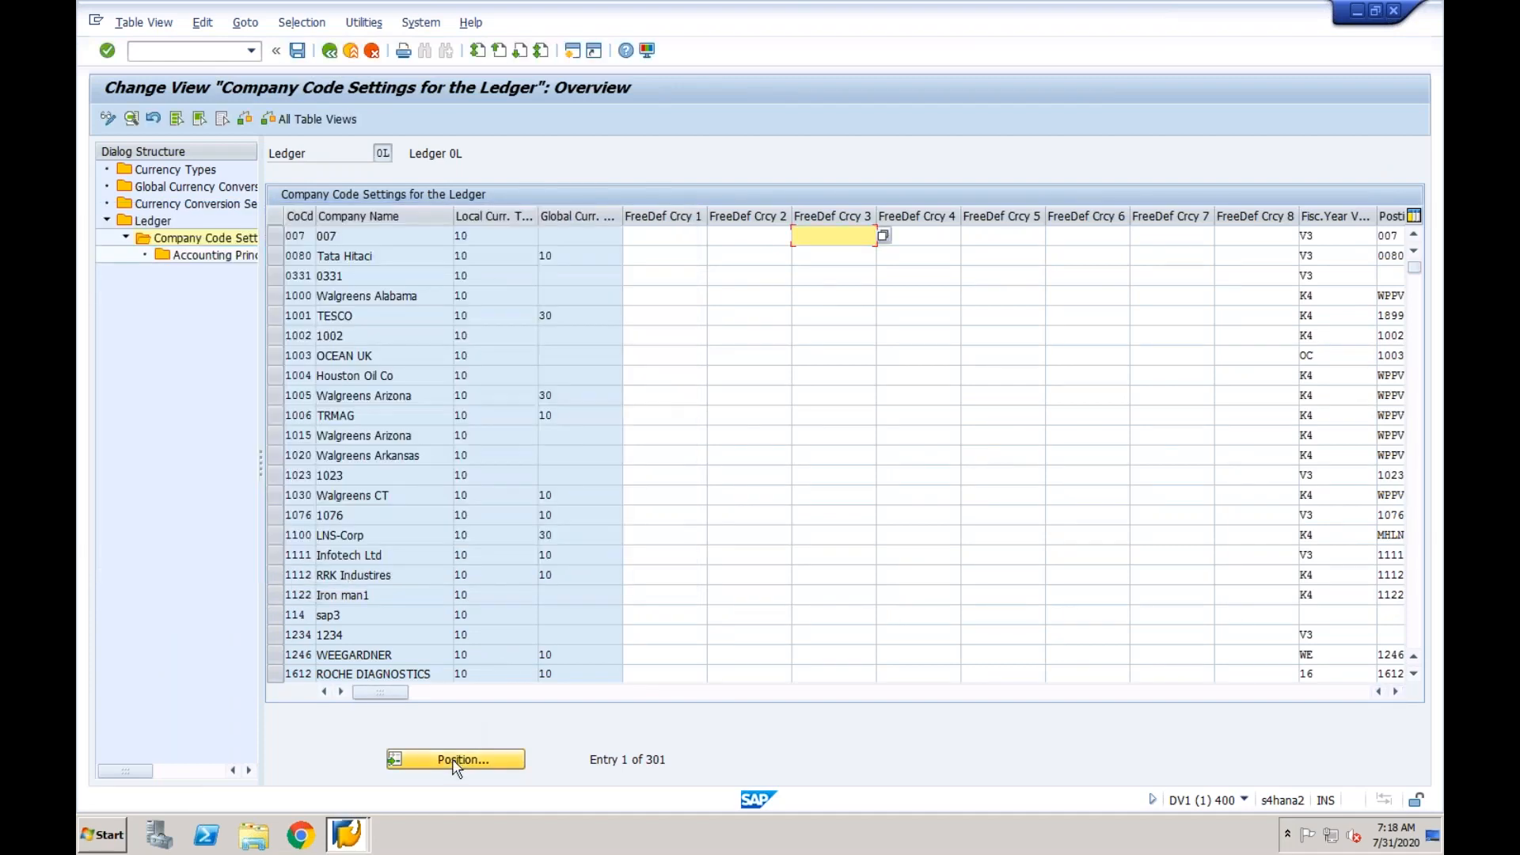
- Locate company code CF03 in the settings of ledger 0L and open its accounting principles
click(457, 760)
text(cf03)
key(Return)
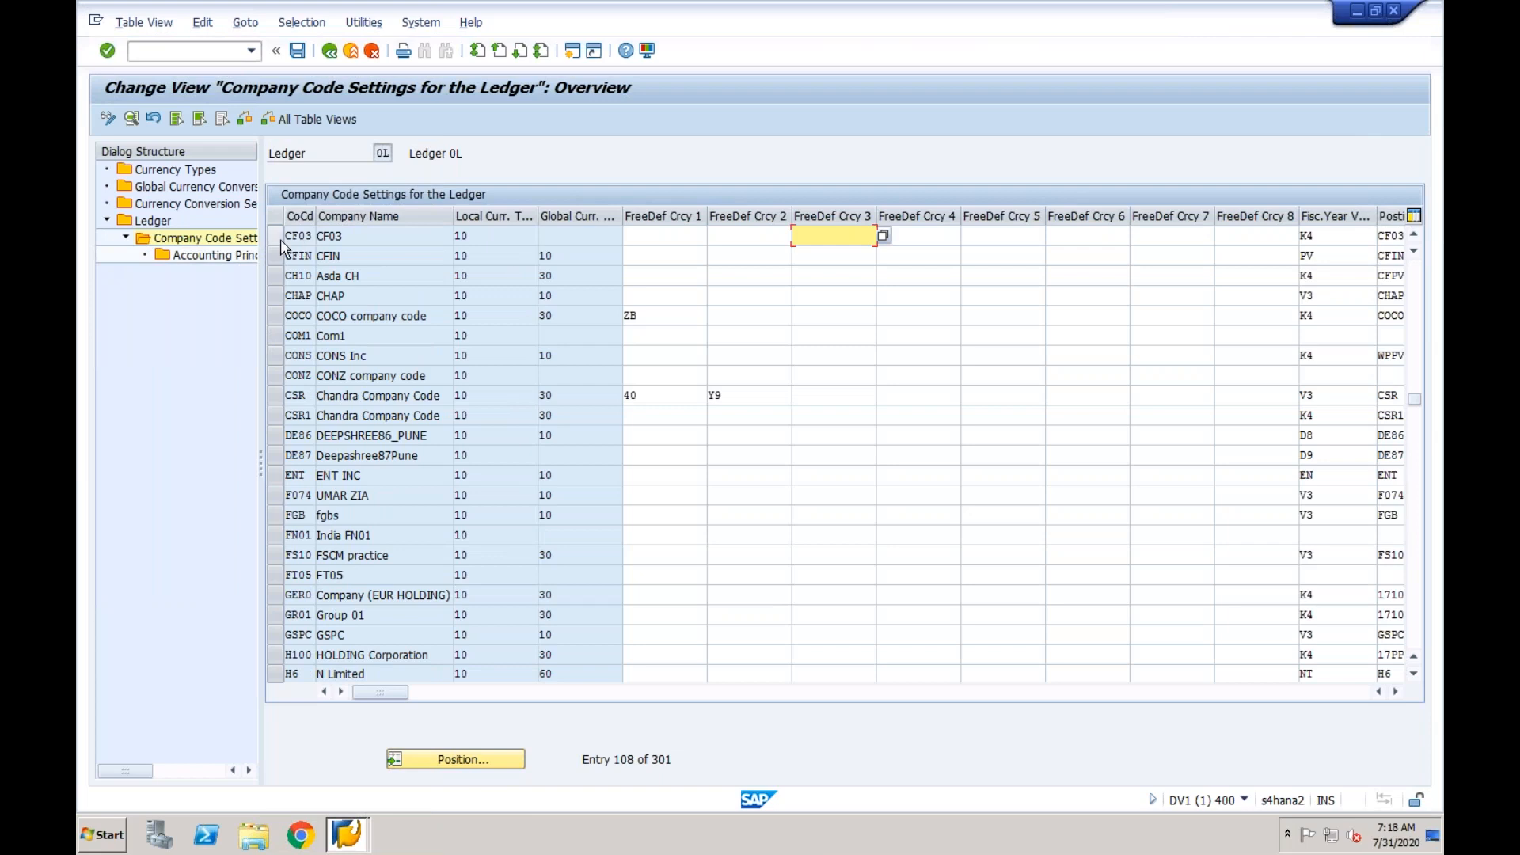
click(277, 238)
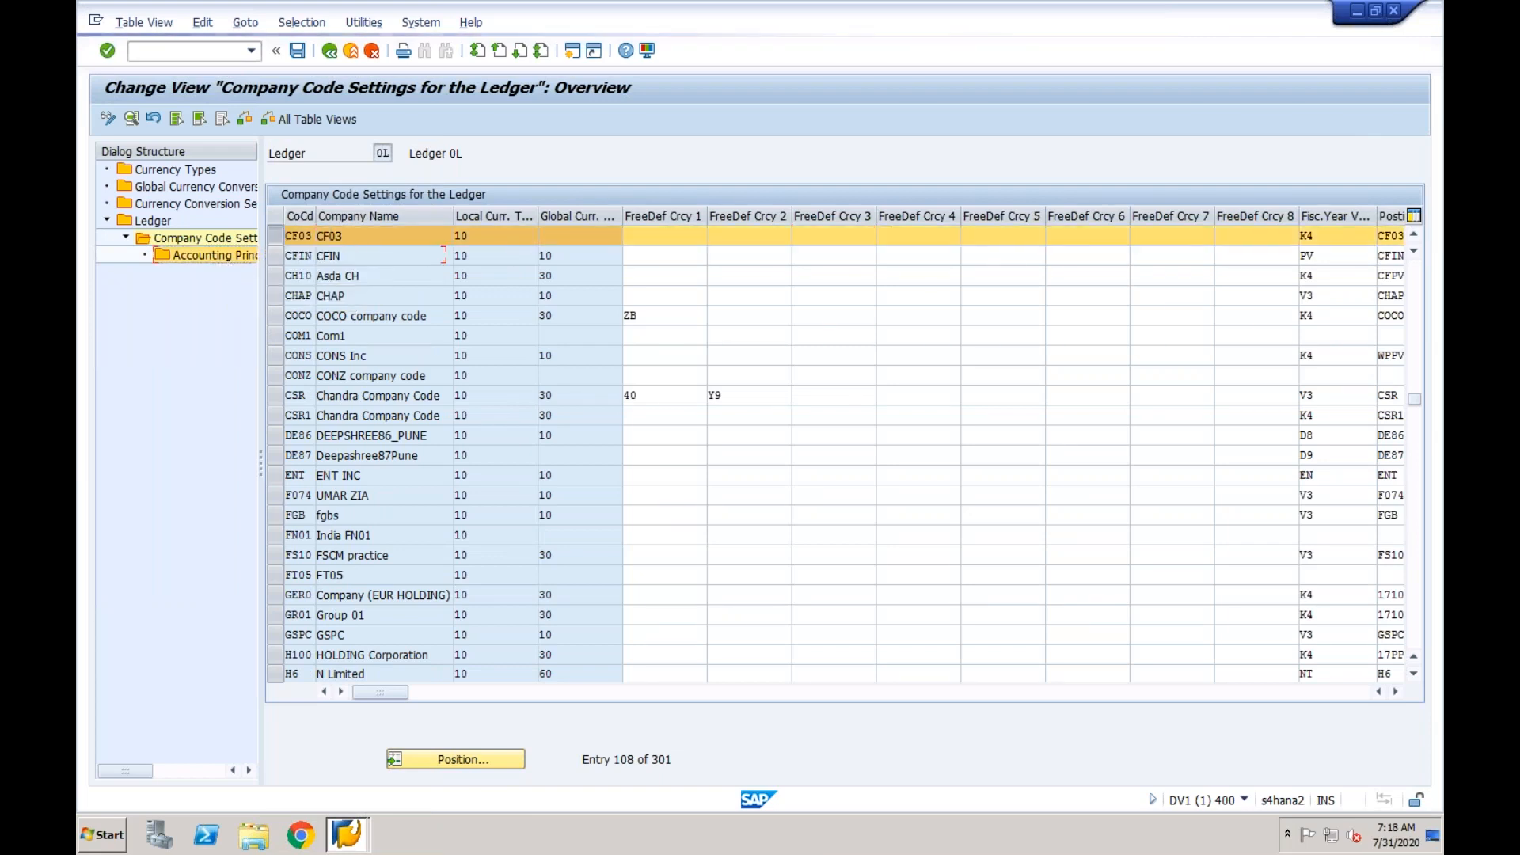
double_click(208, 255)
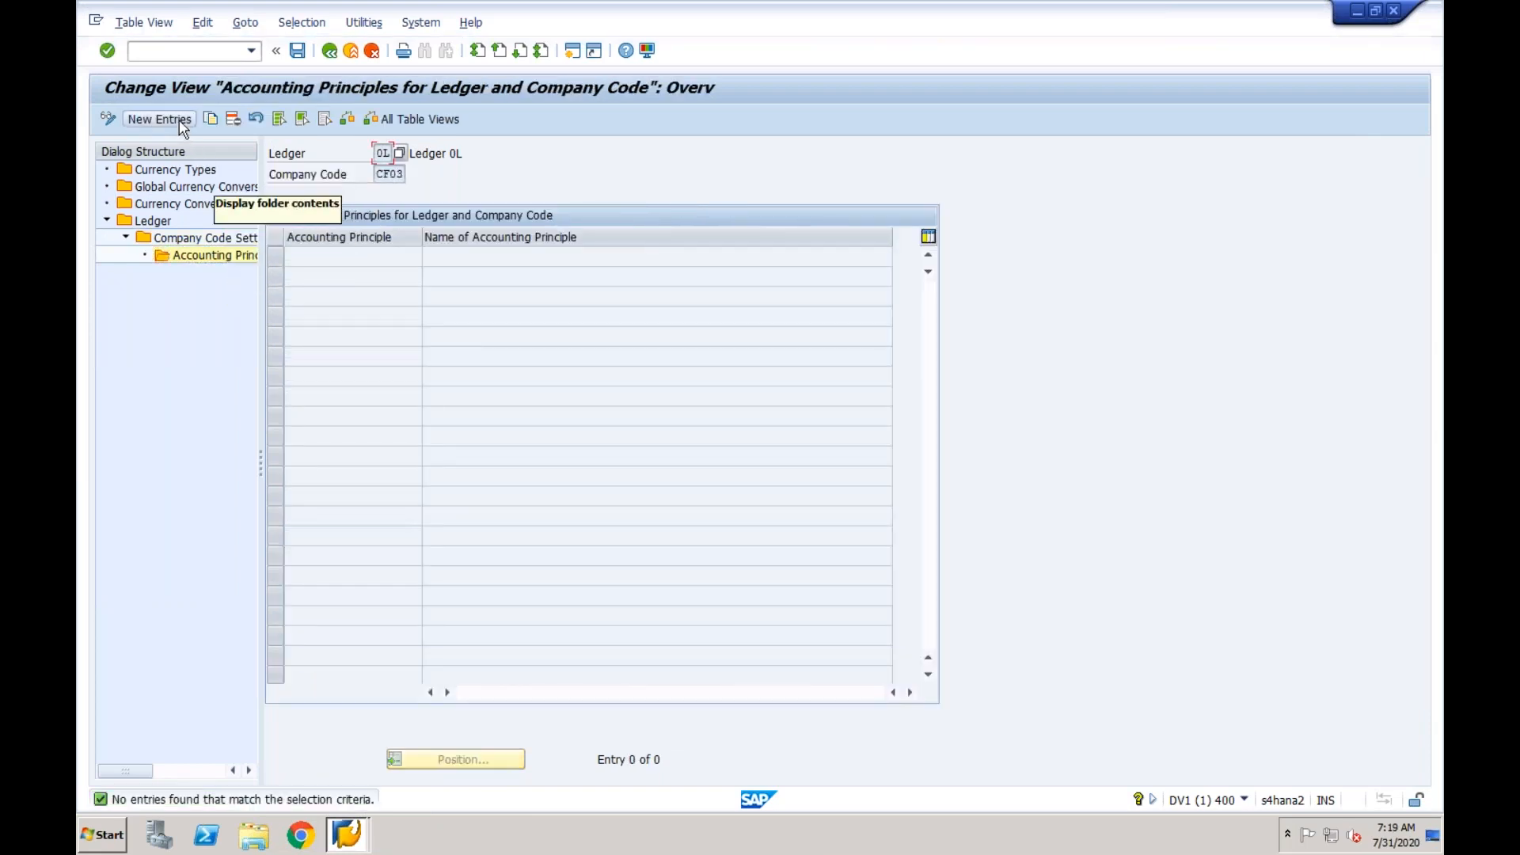
- Add a new entry with accounting principle IN (Indian Accounting Standards) for ledger 0L and company code CF03
click(179, 121)
click(418, 259)
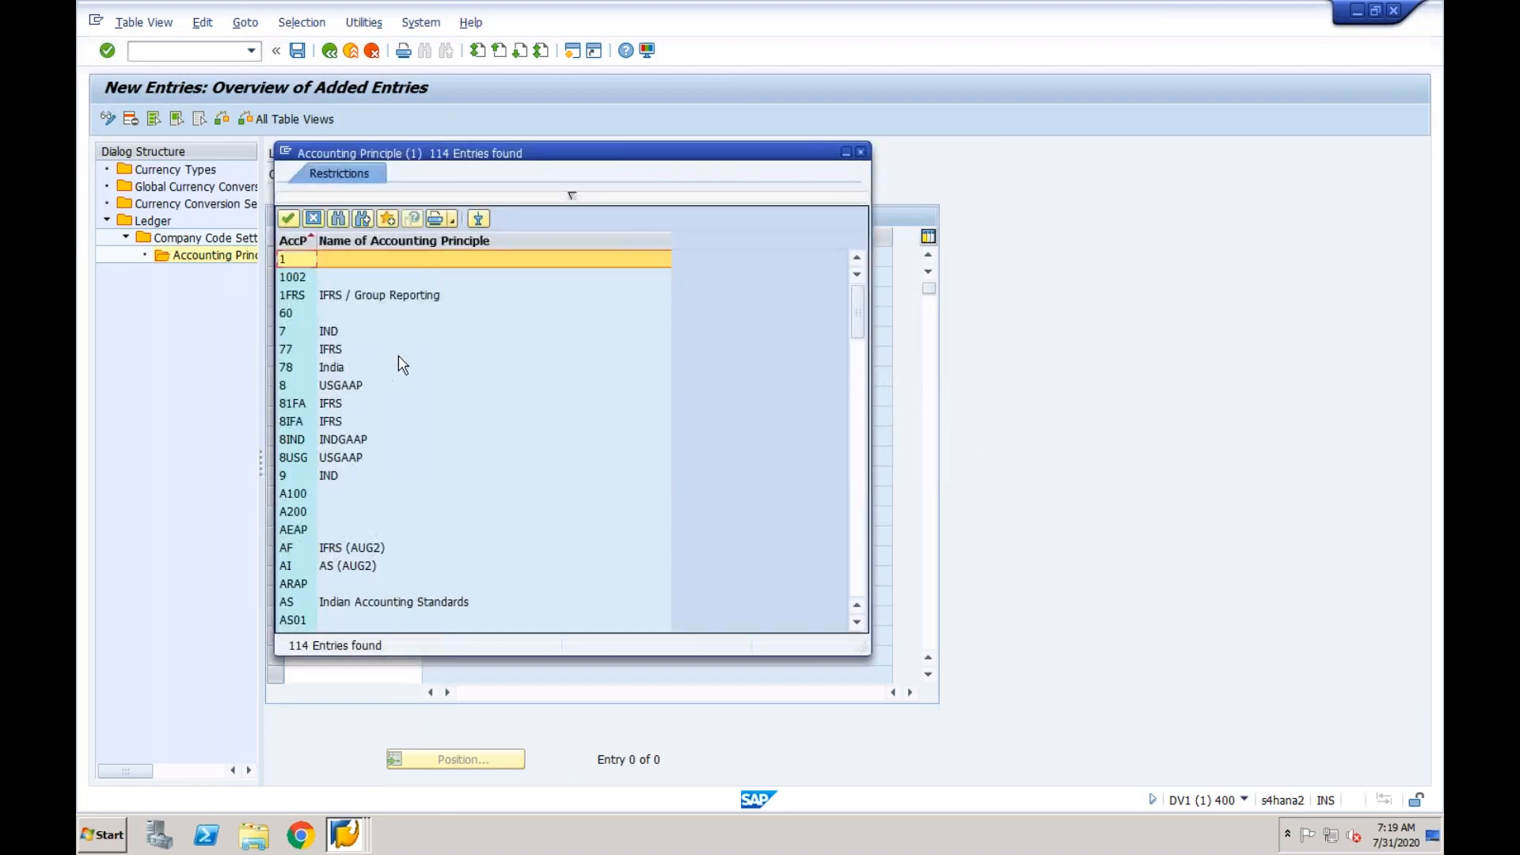
click(858, 448)
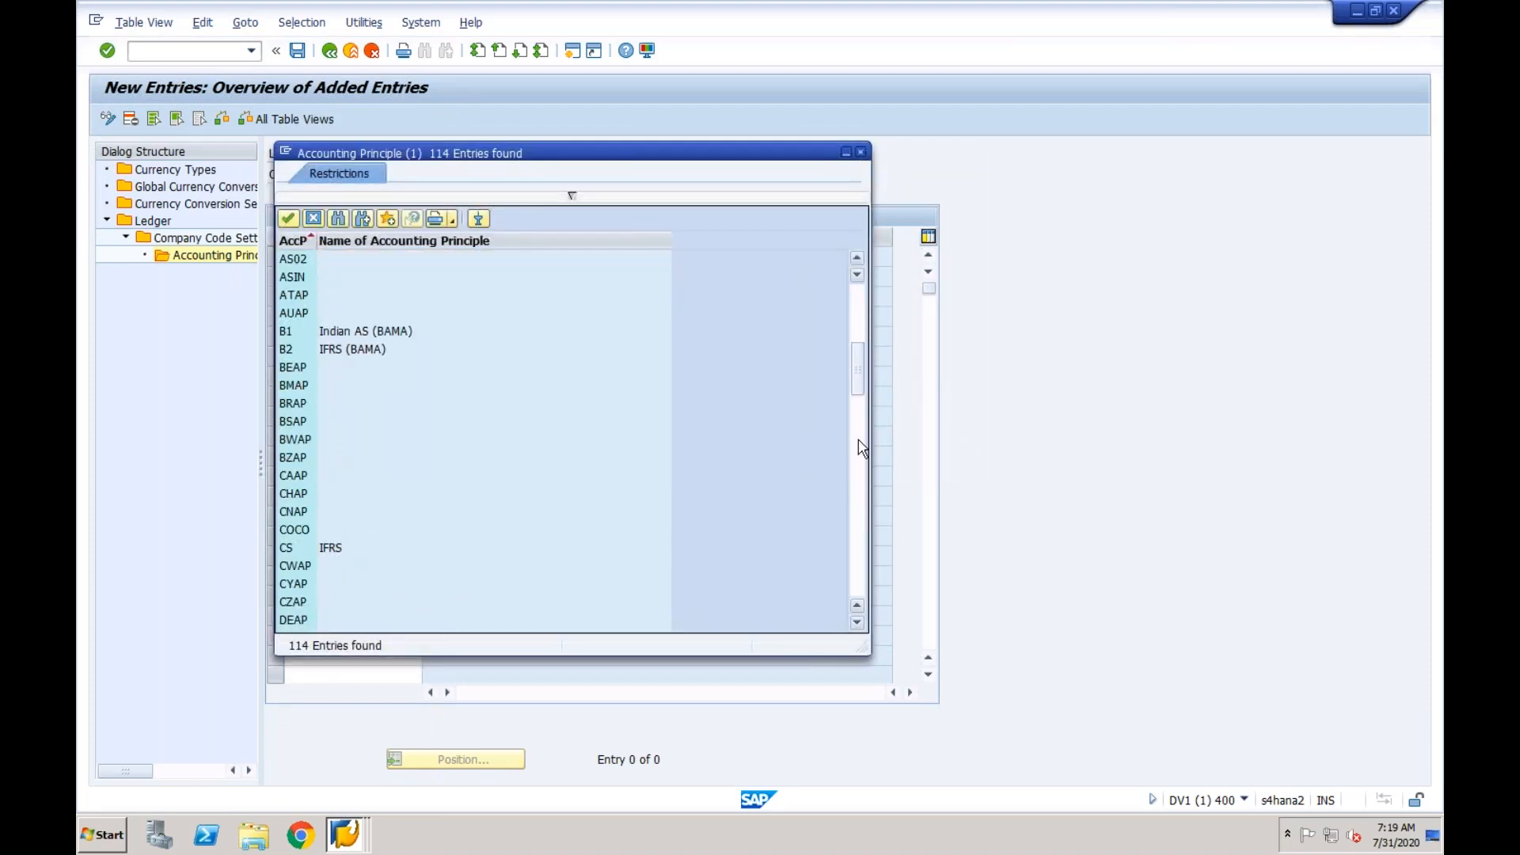
click(862, 448)
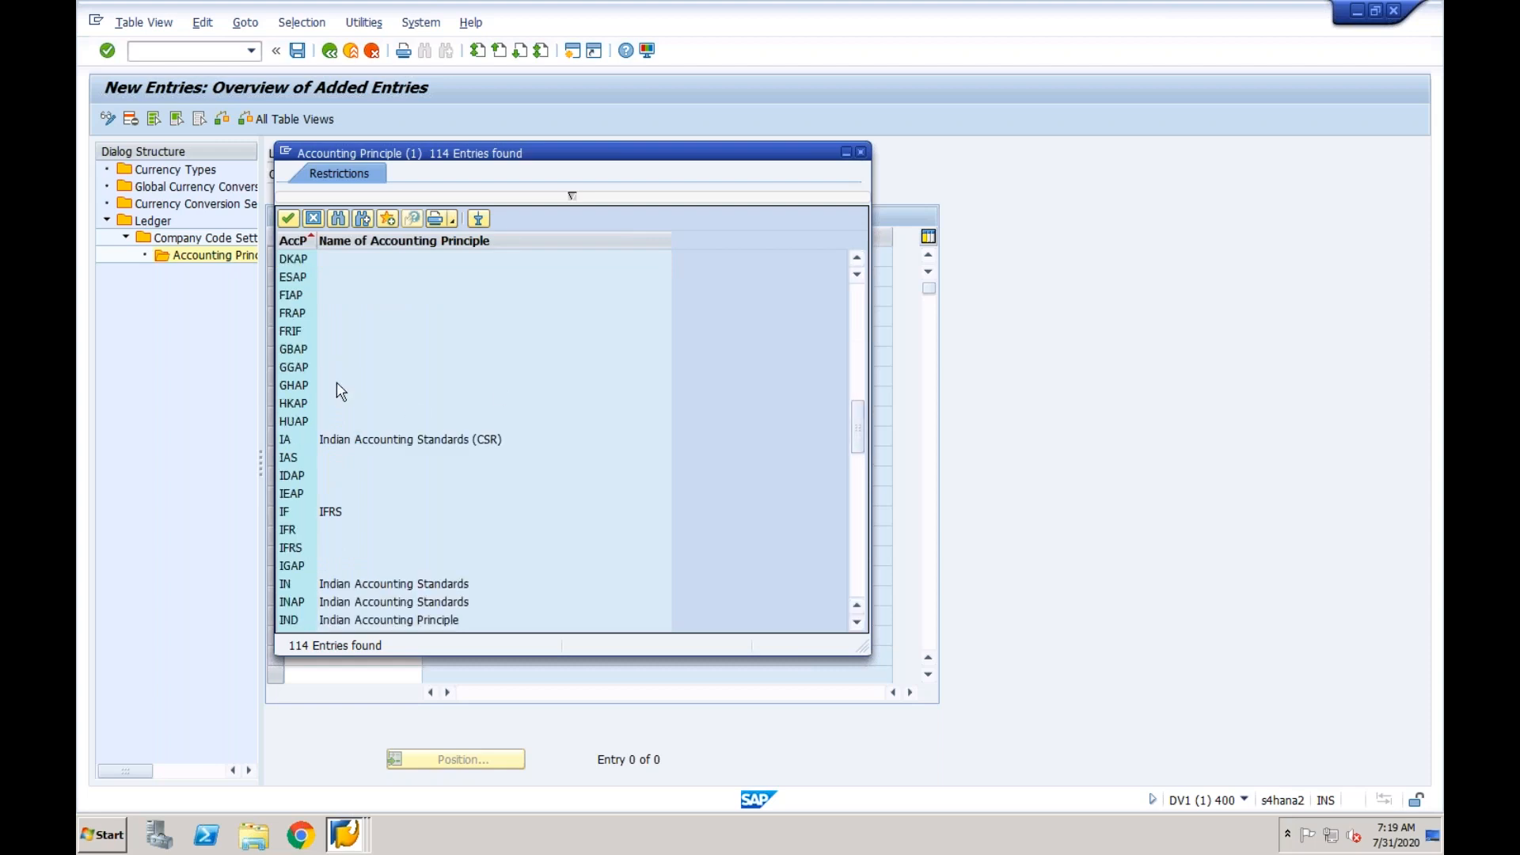
click(303, 370)
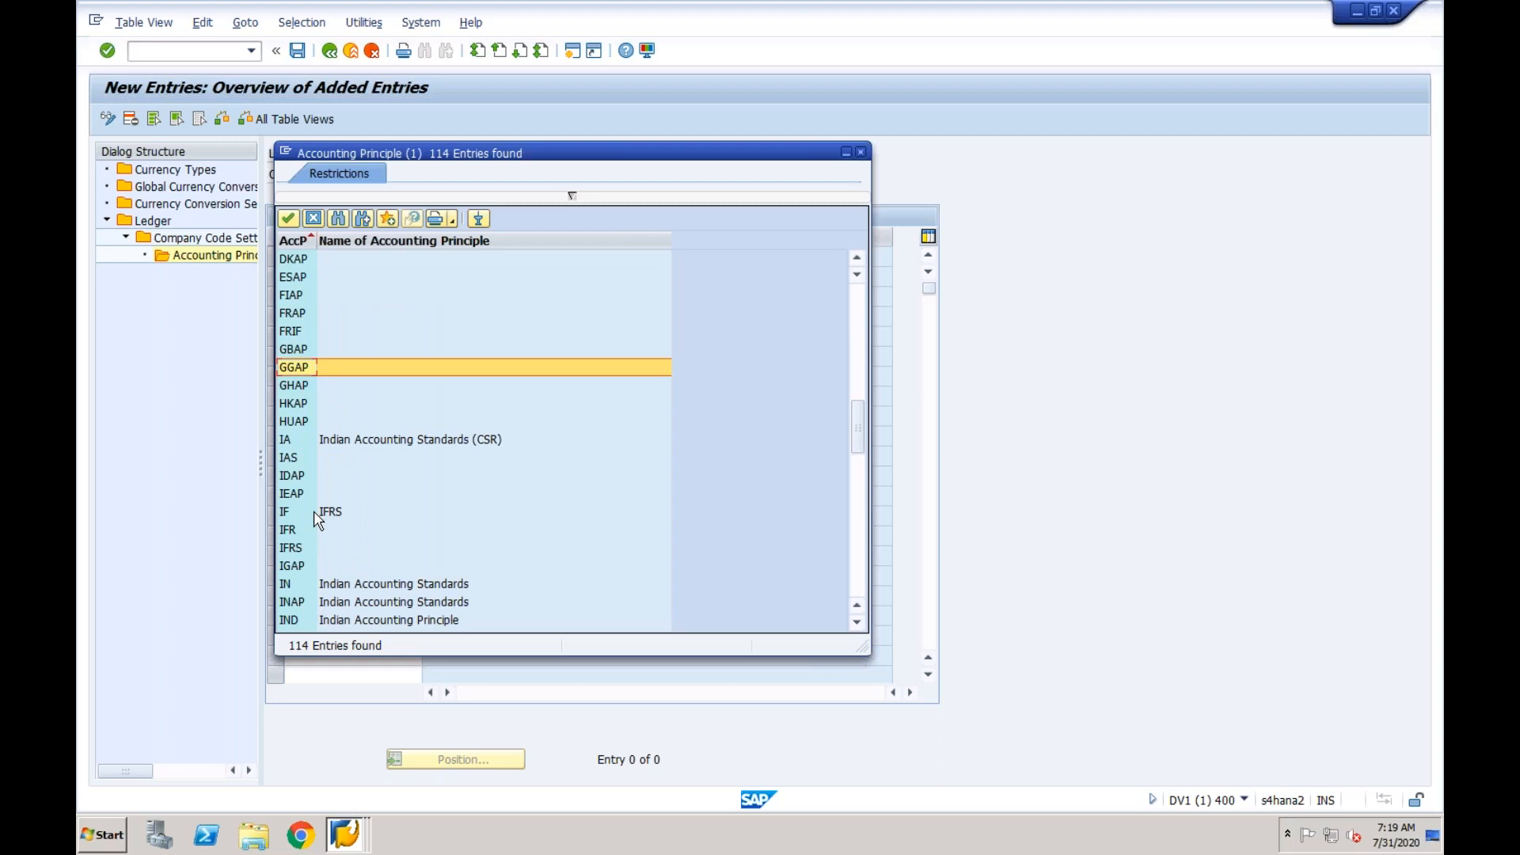
click(308, 586)
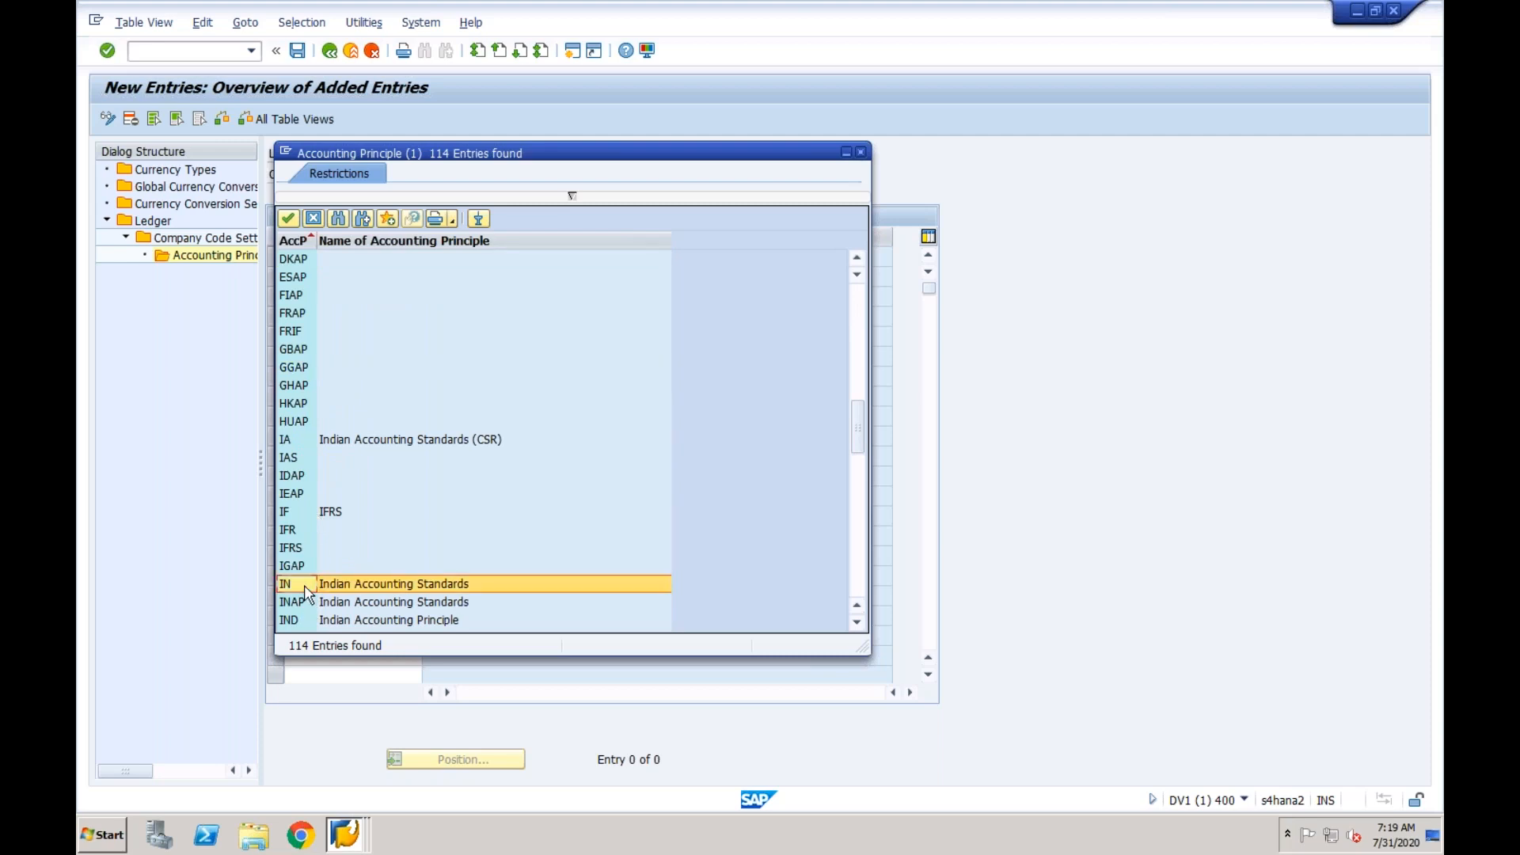
double_click(305, 586)
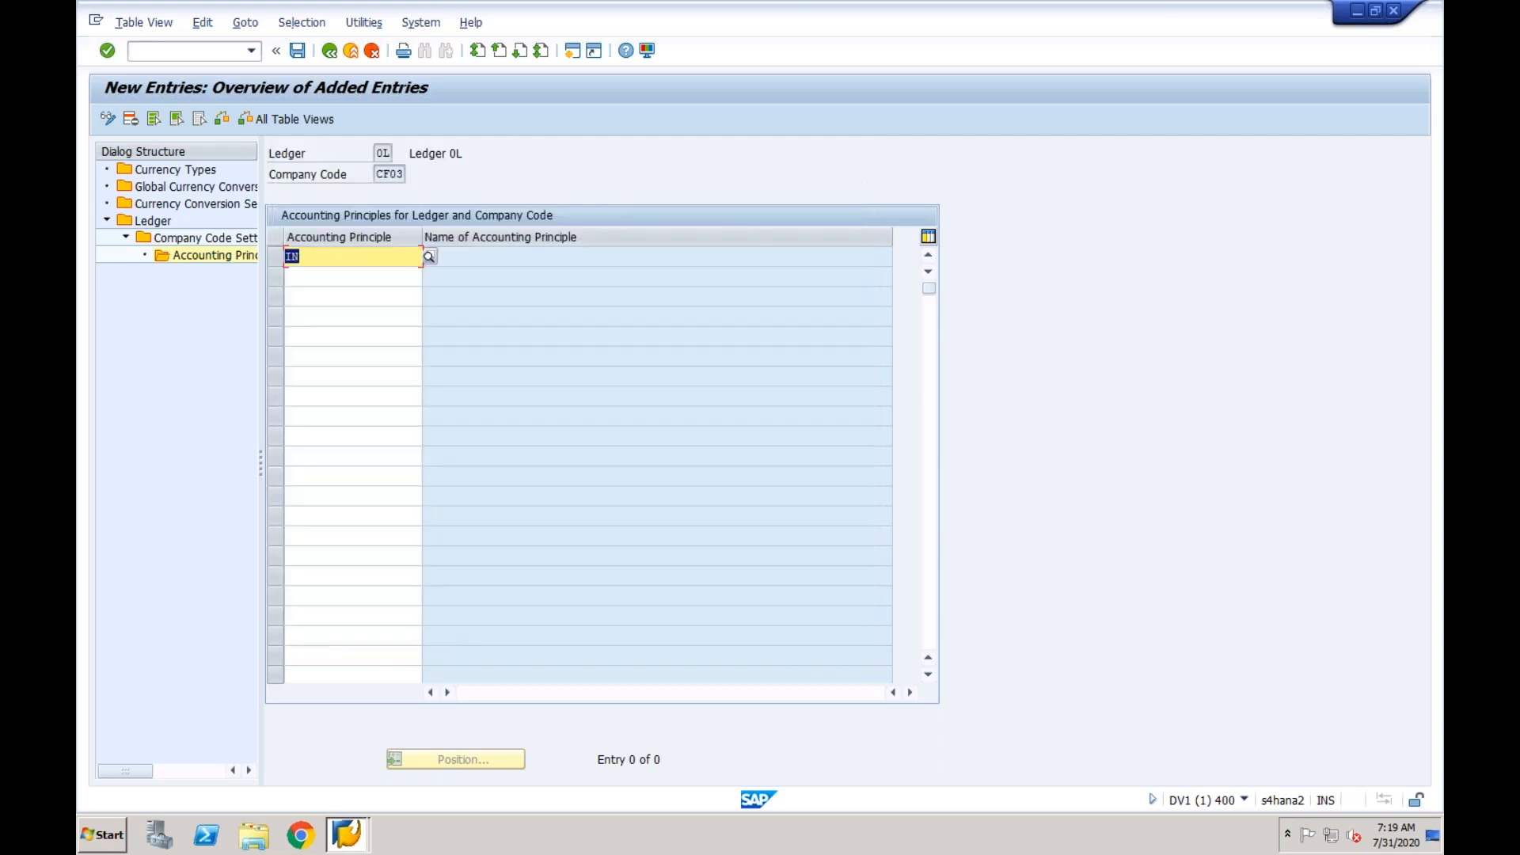
click(308, 255)
click(386, 152)
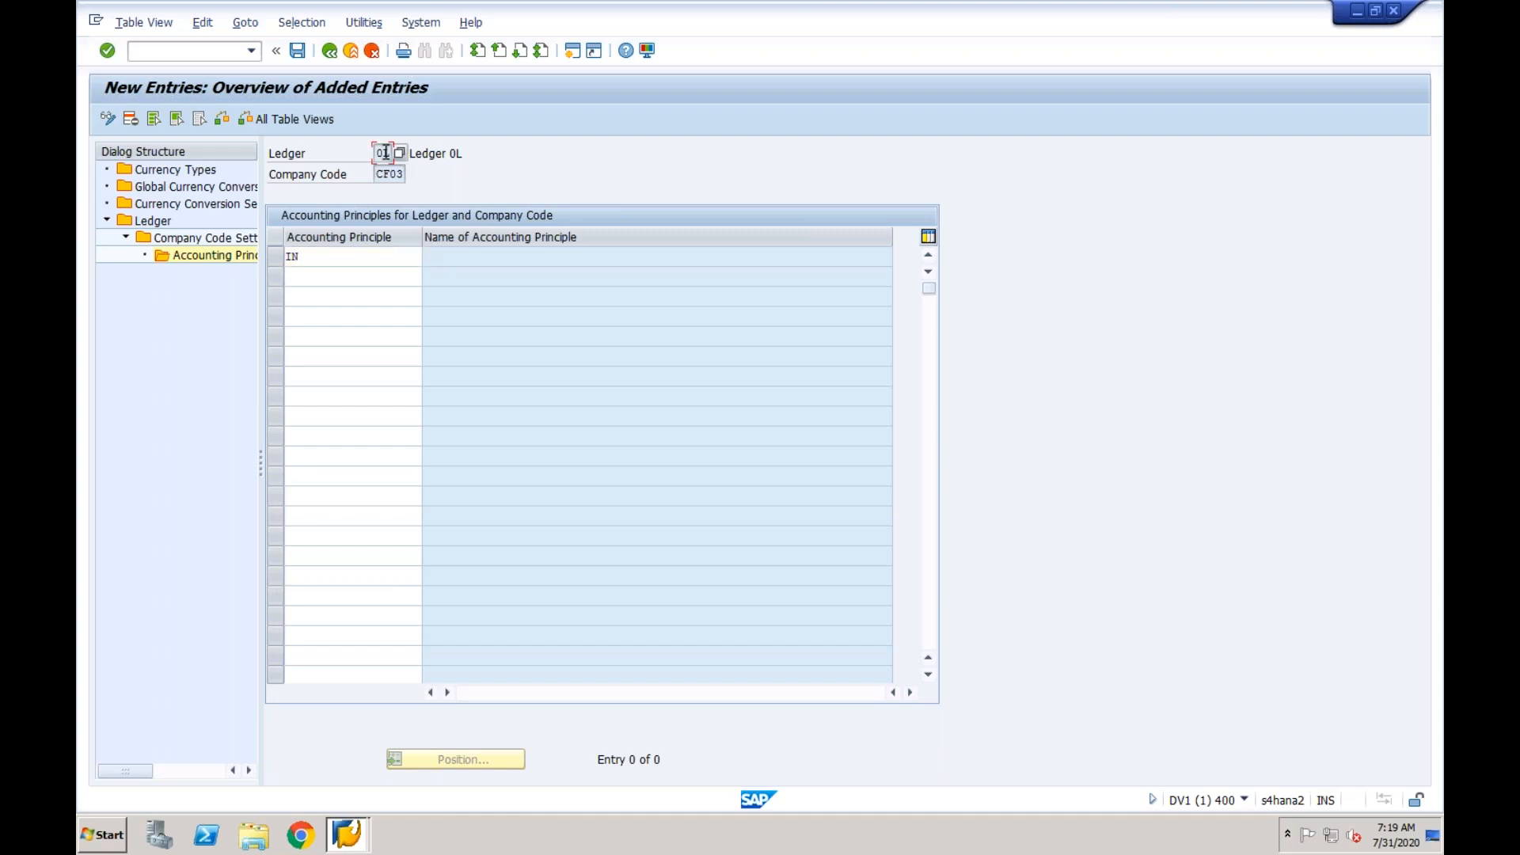
click(352, 261)
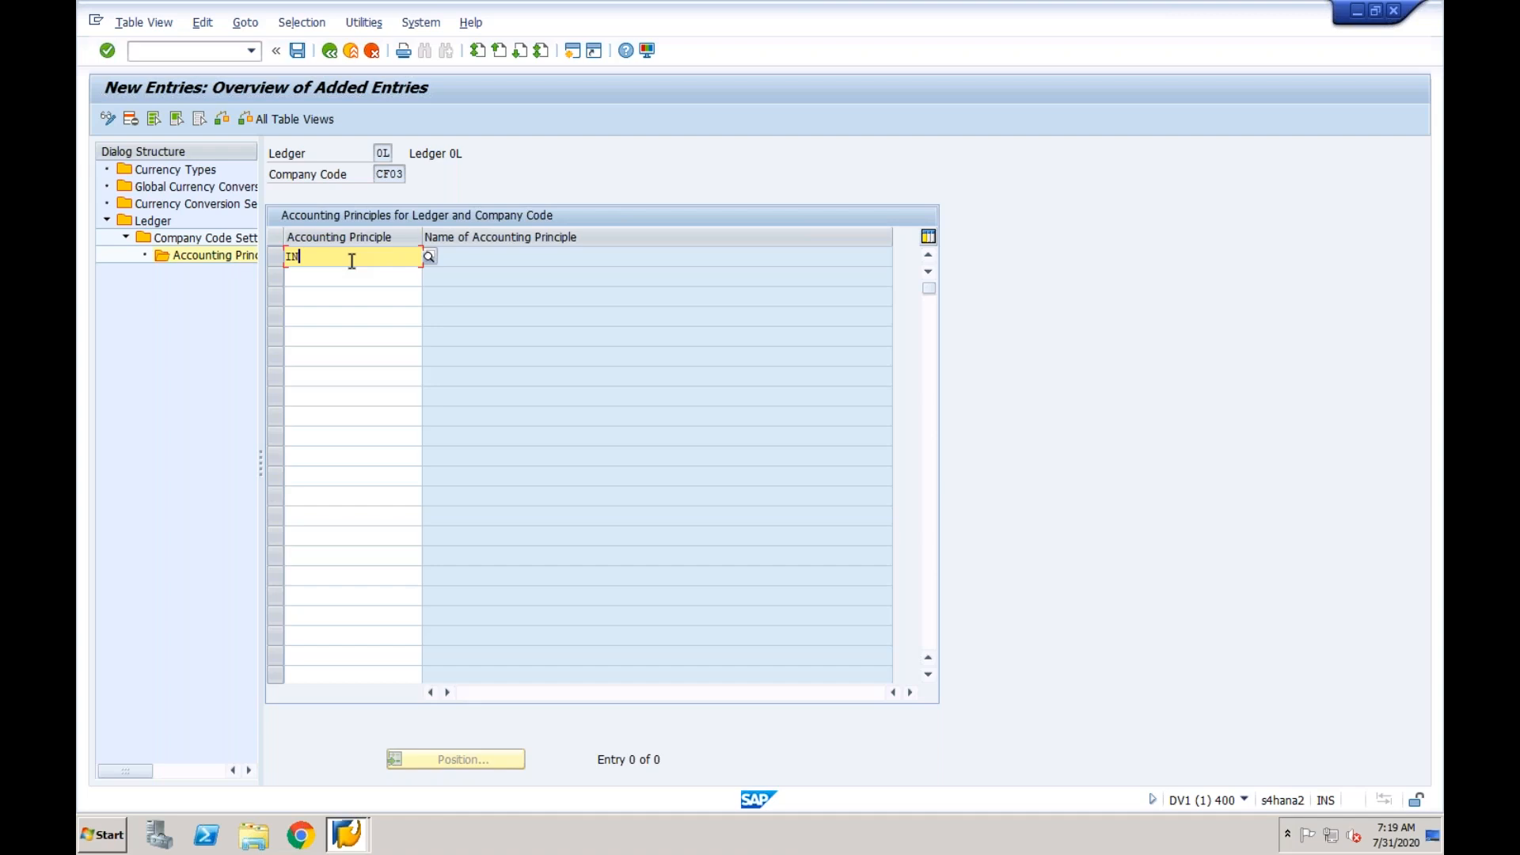
- Save the accounting principle assignment for ledger 0L and acknowledge the consistency check
click(299, 53)
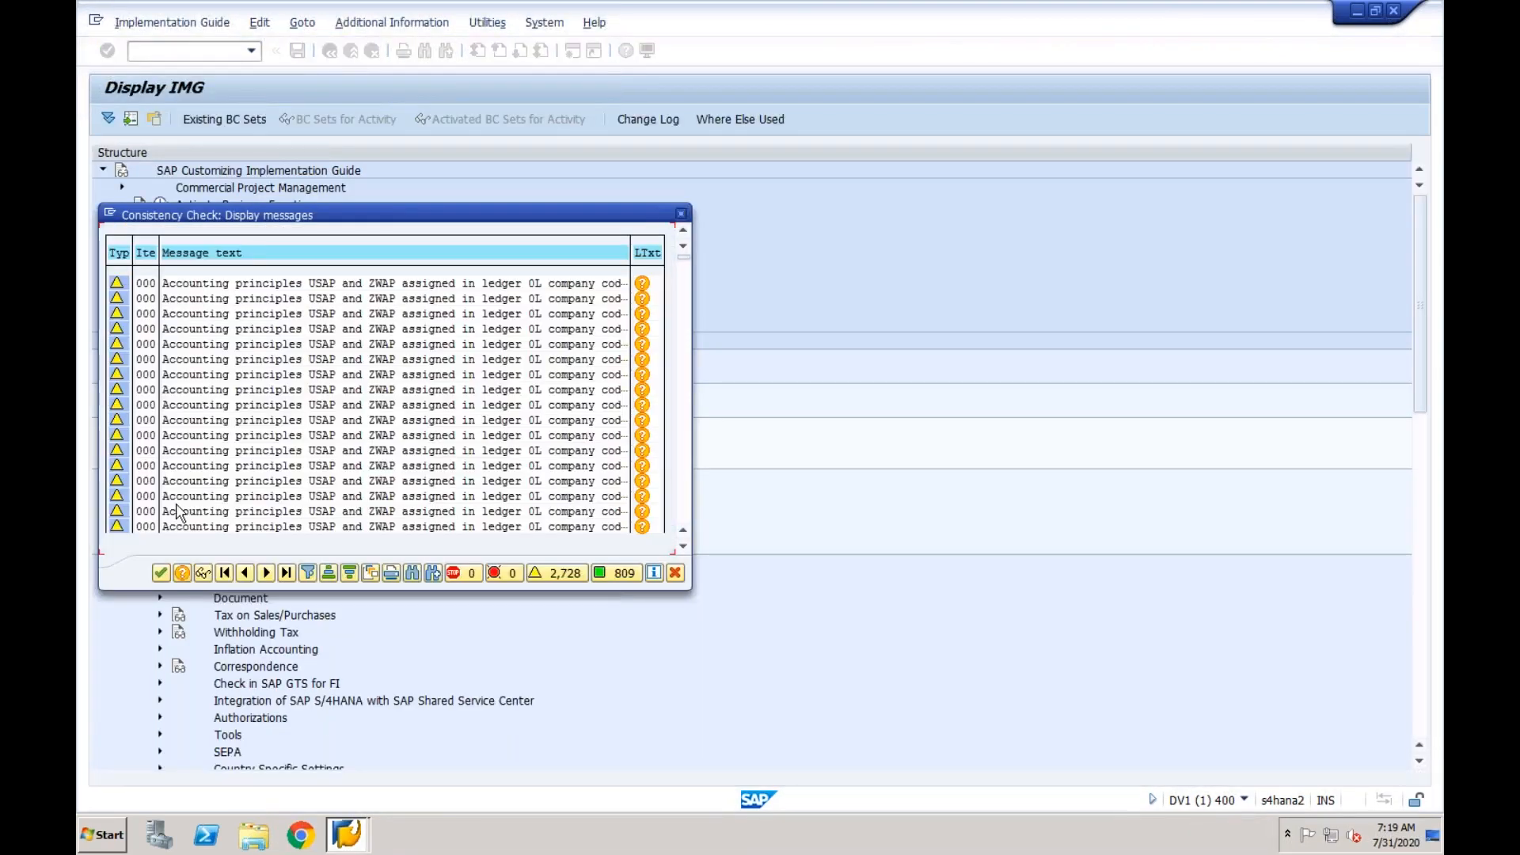
click(161, 572)
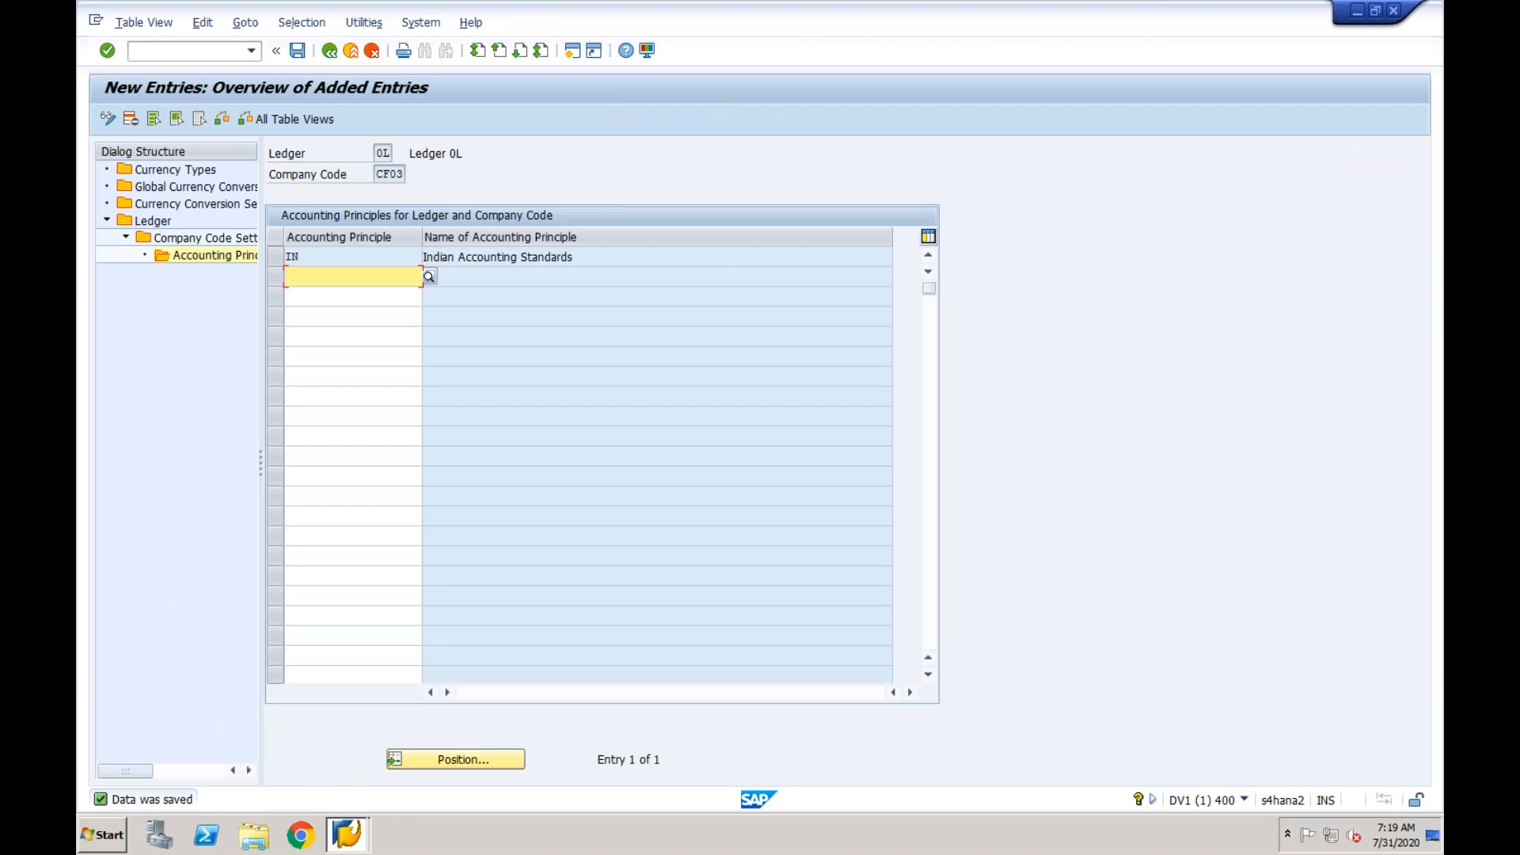
click(384, 153)
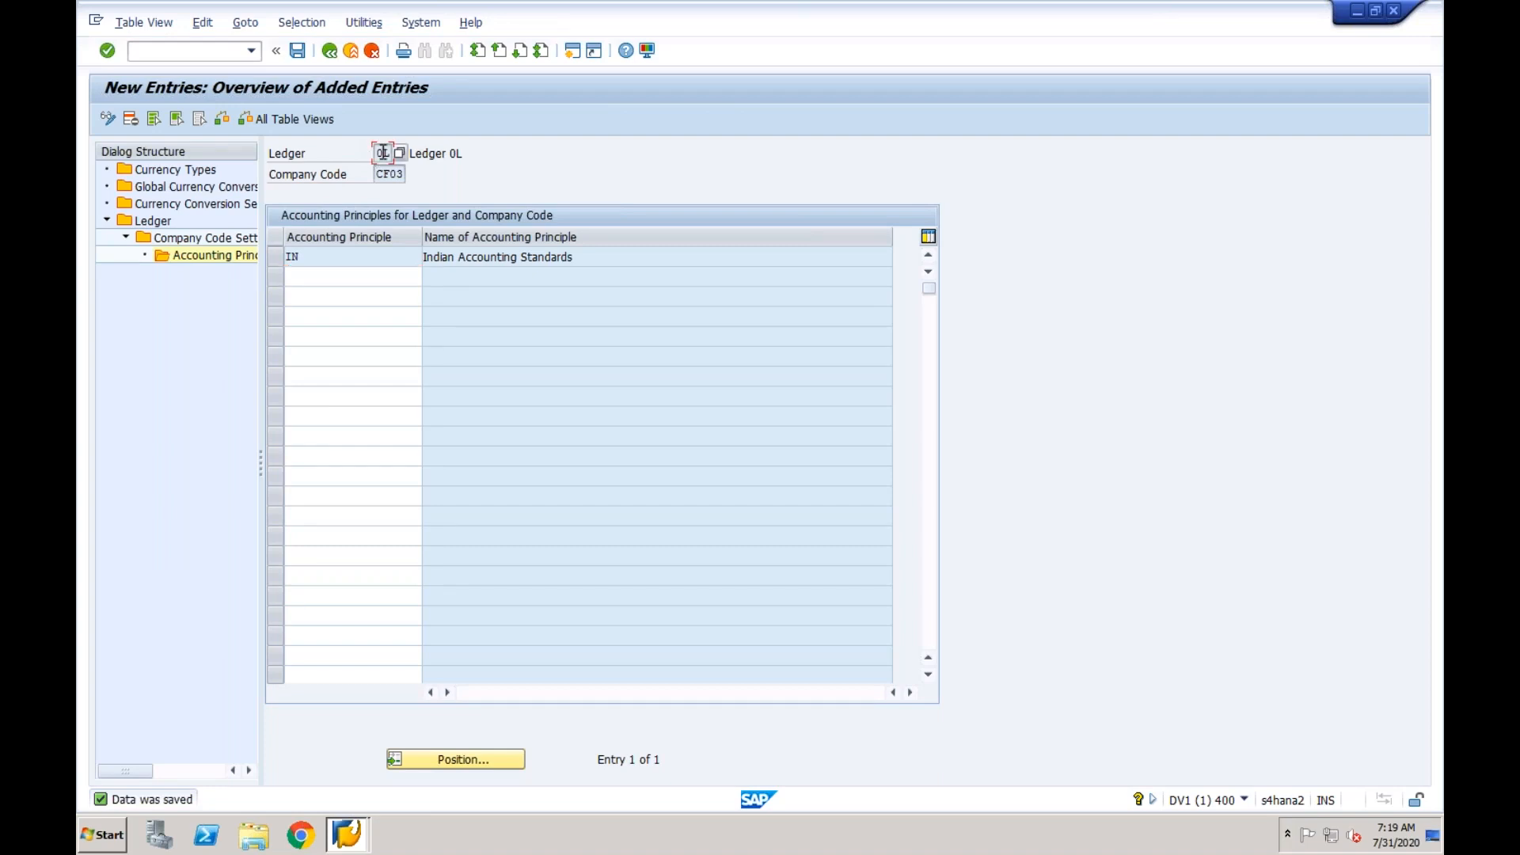
- Leave the ledger settings and return to the customizing structure, dismissing the consistency check messages
click(331, 52)
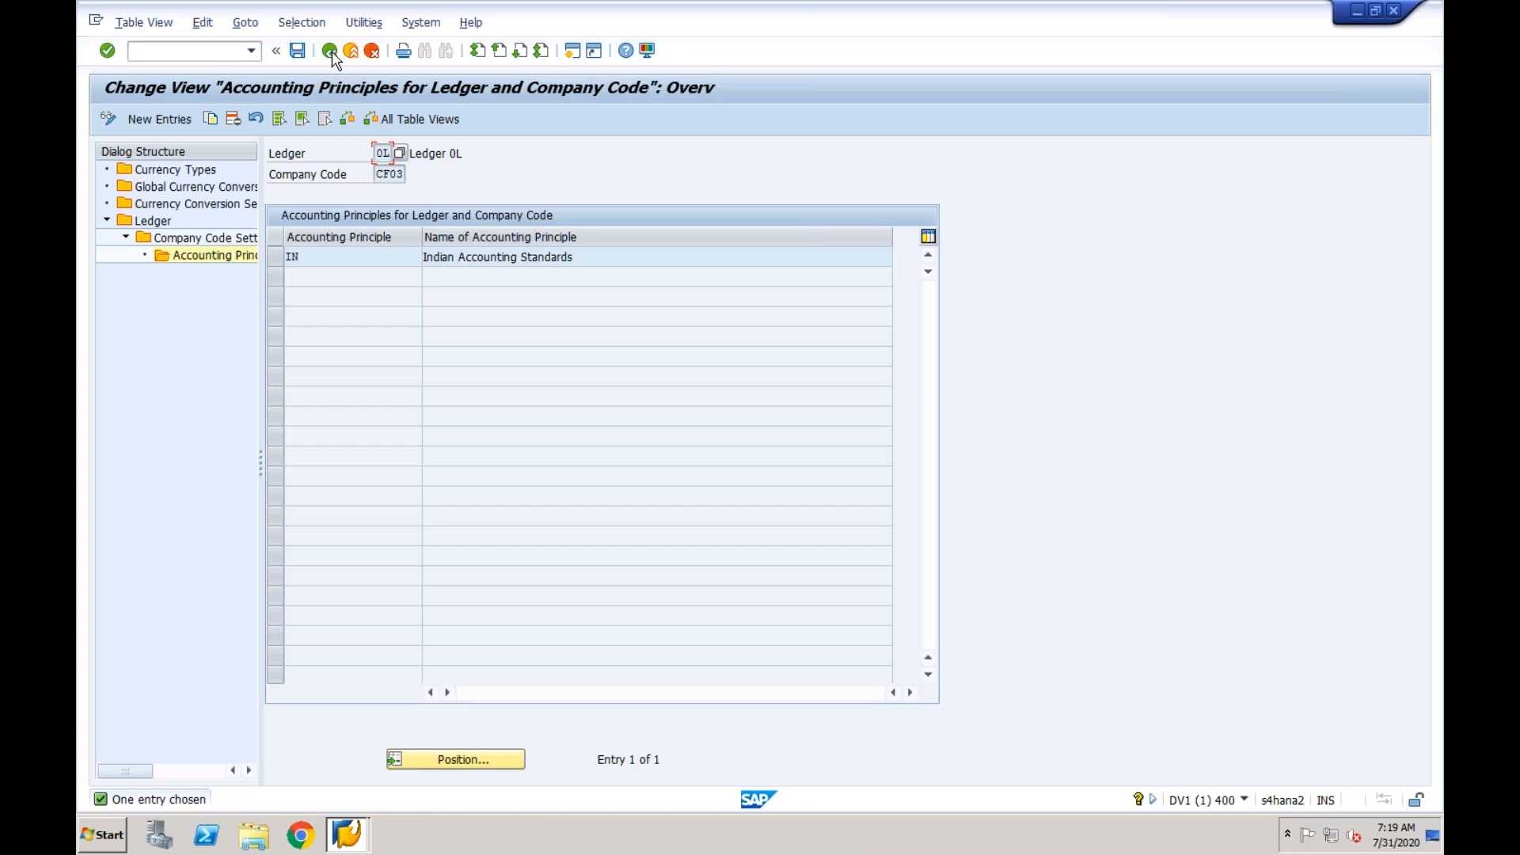
click(330, 51)
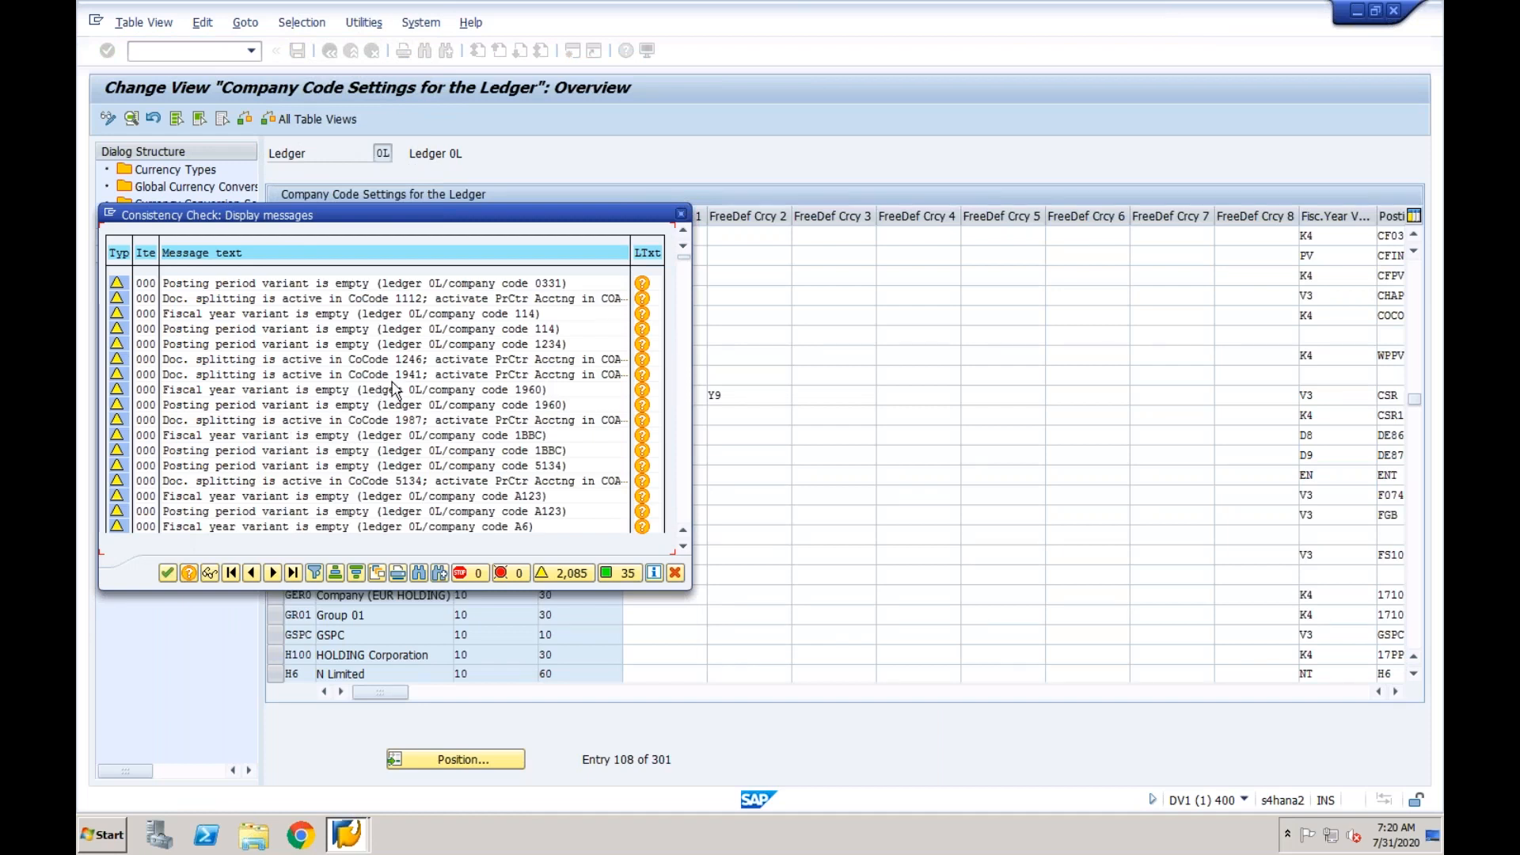
click(681, 216)
click(331, 52)
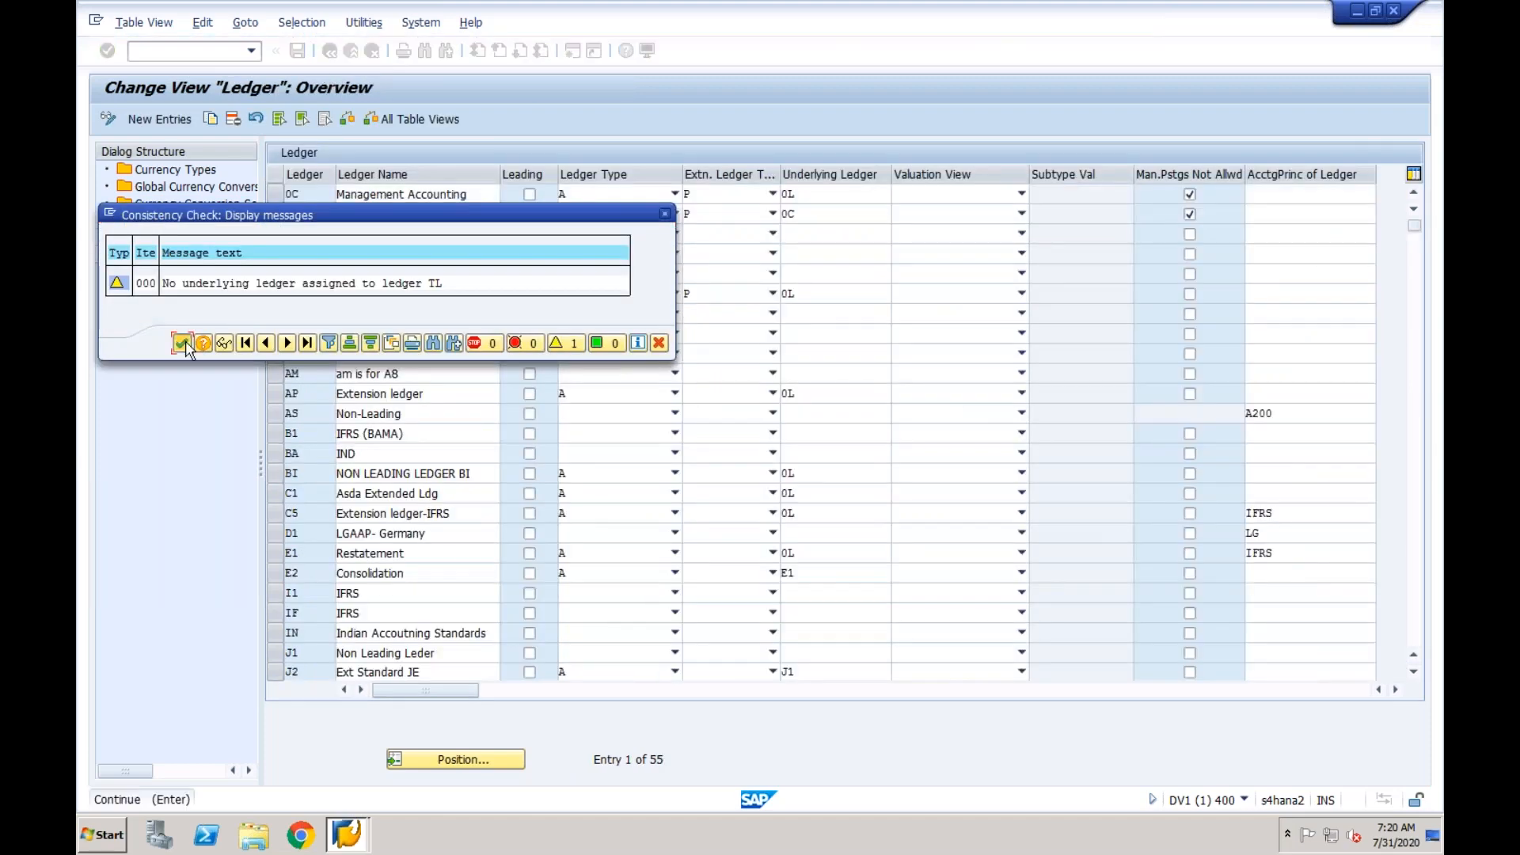
click(184, 344)
click(329, 54)
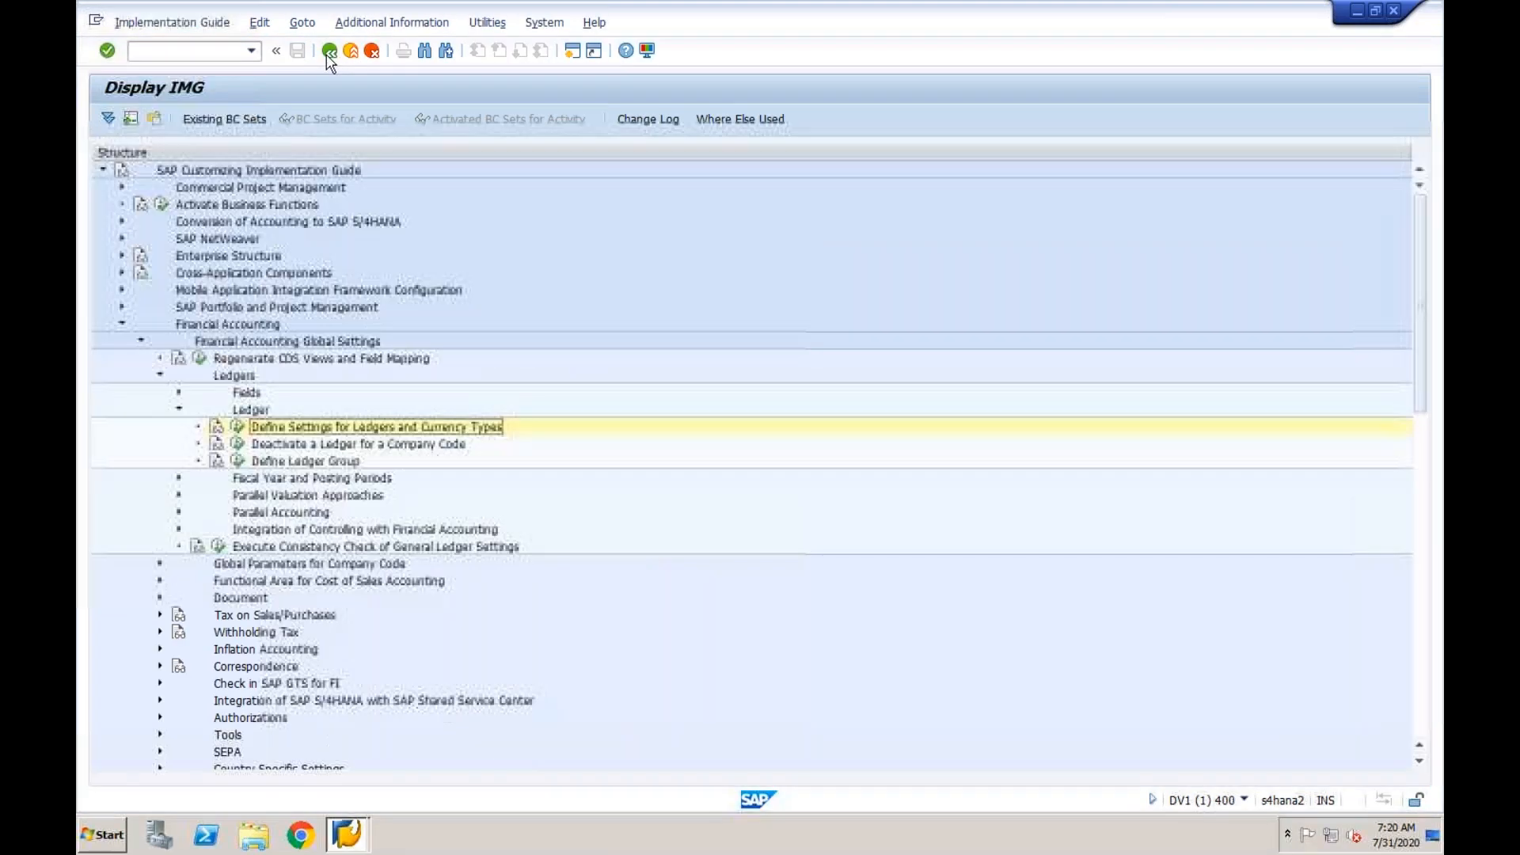
- Open the Define Document Types for Postings in Controlling activity under Integration of Controlling with Financial Accounting
click(179, 410)
click(251, 433)
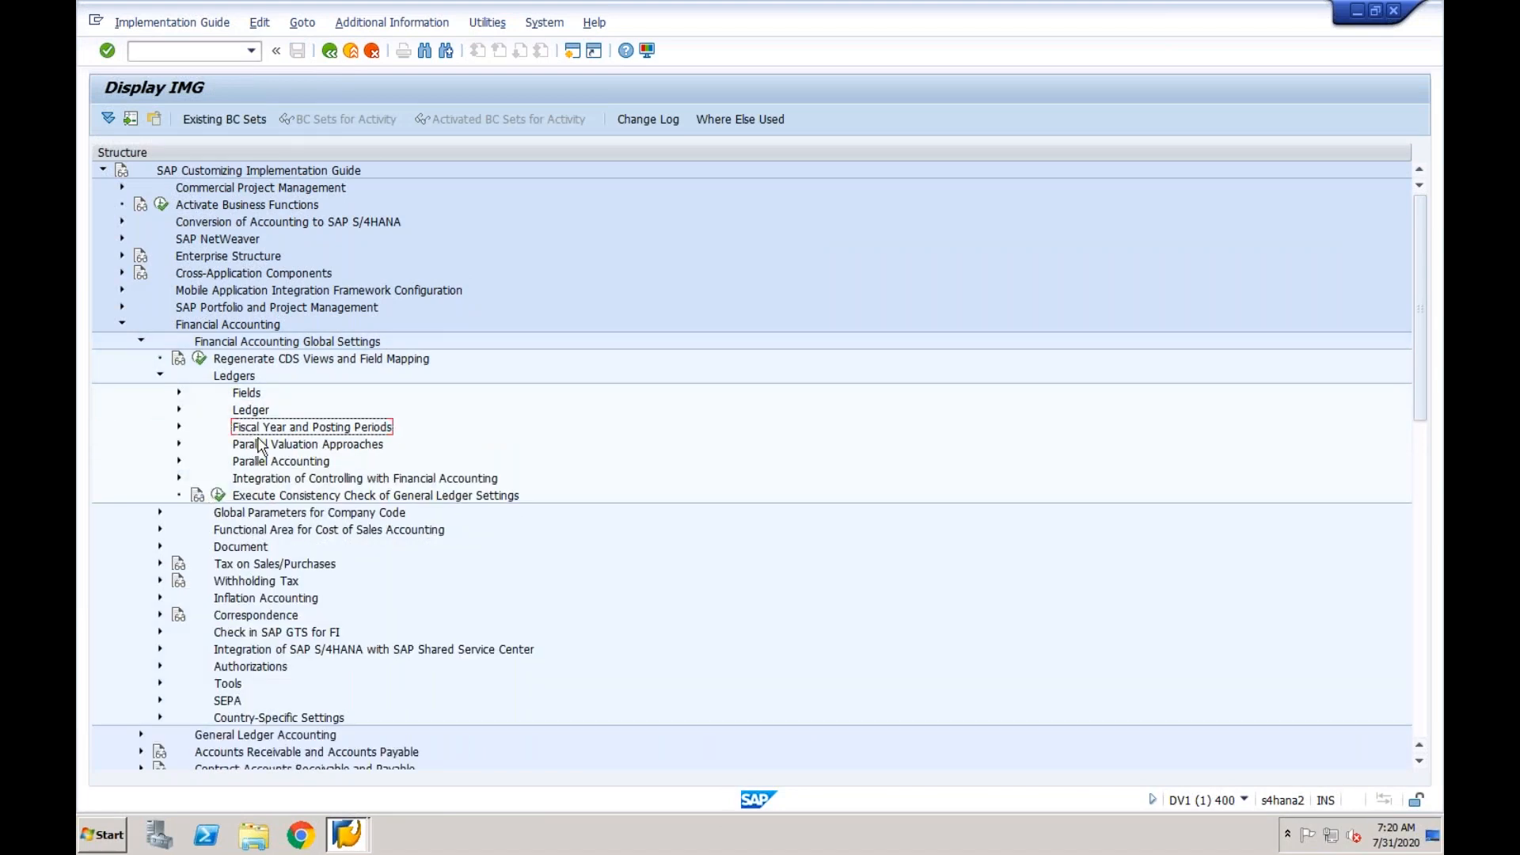
click(265, 479)
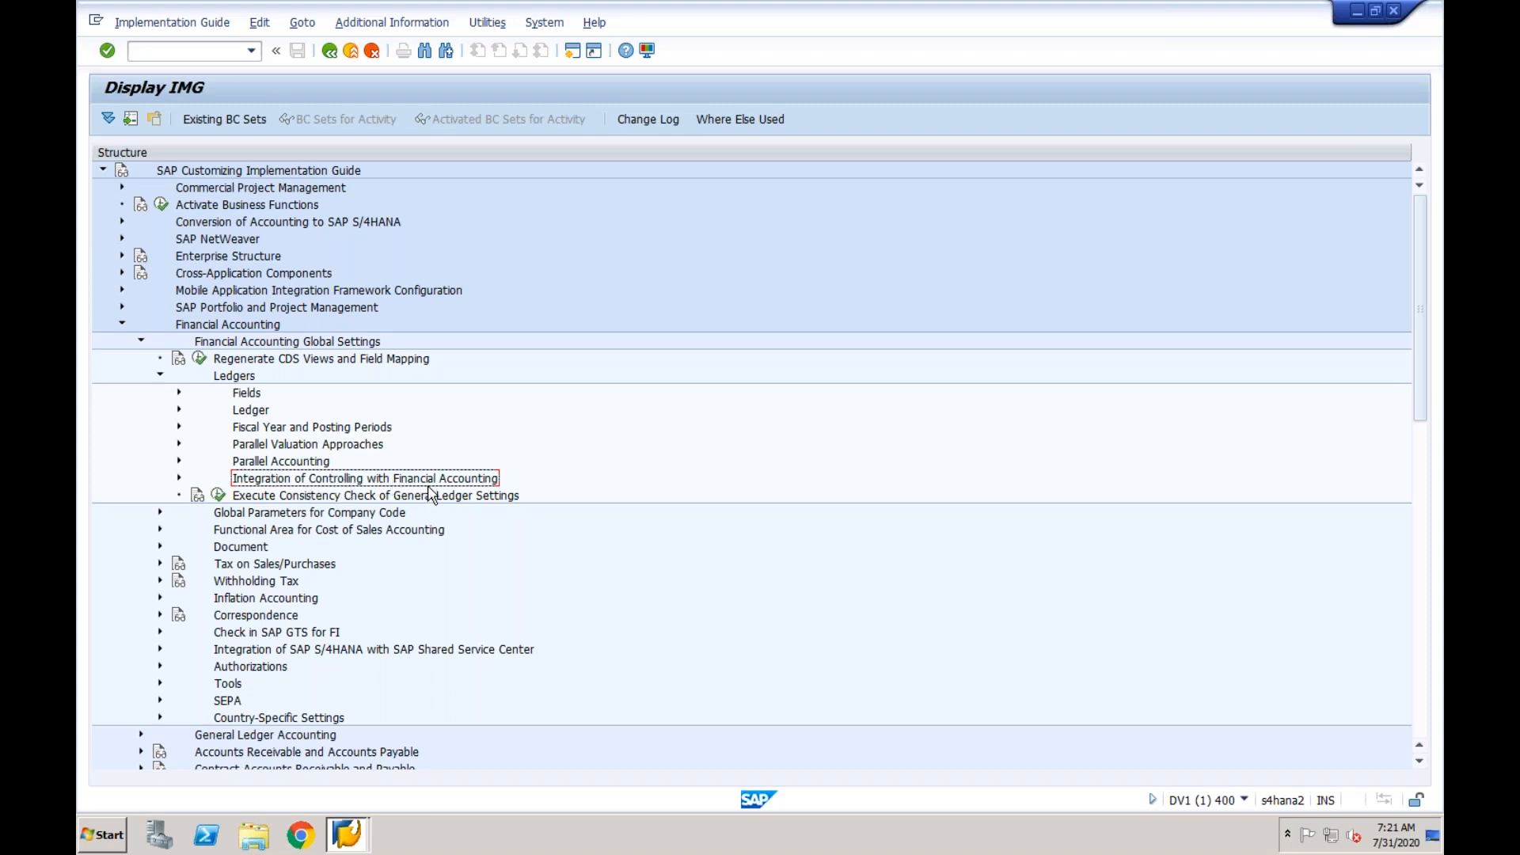
click(178, 479)
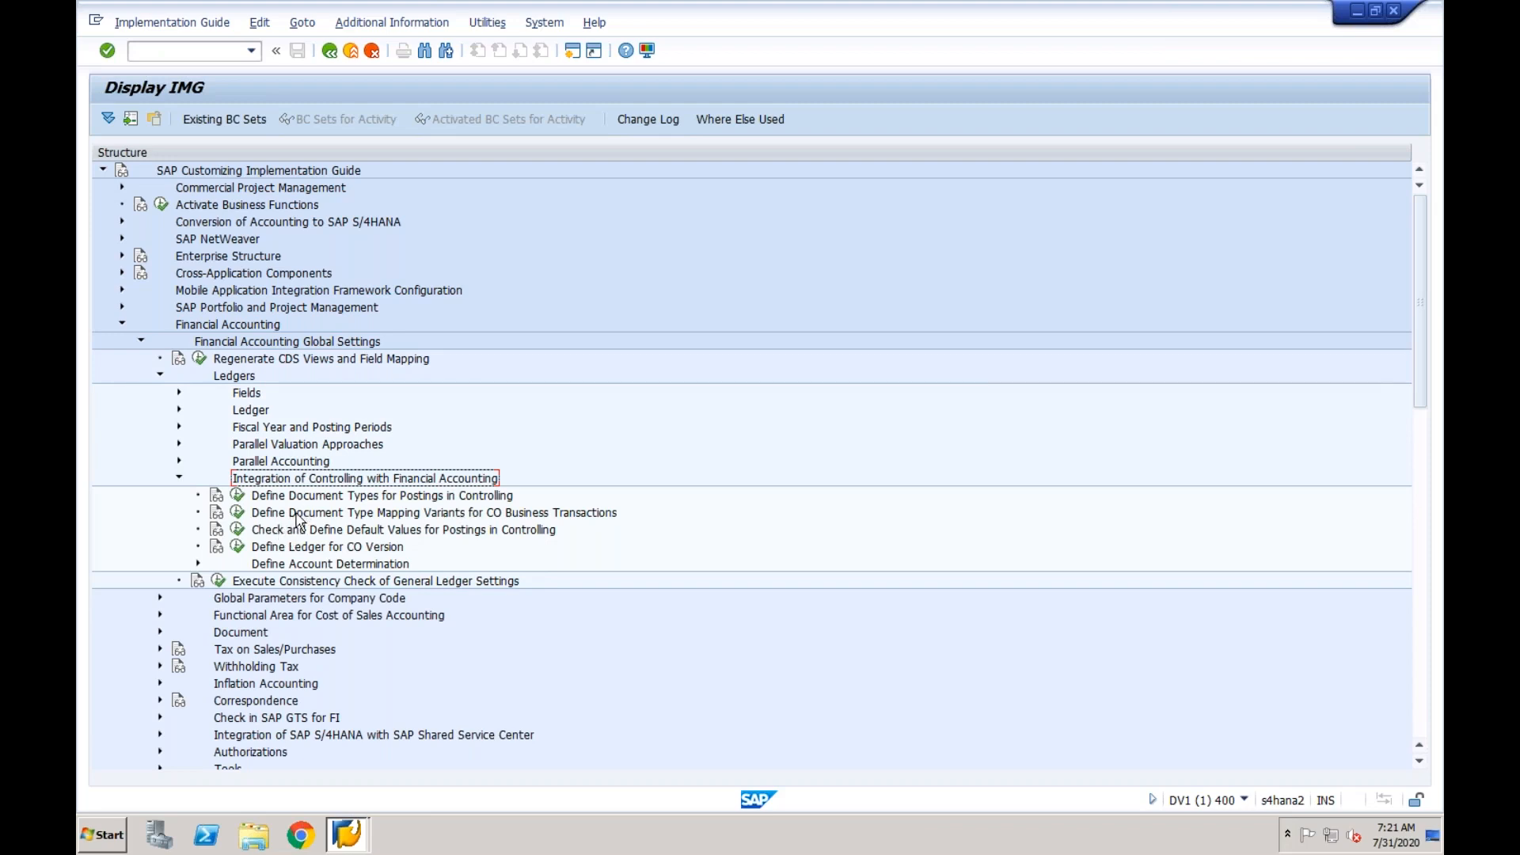
click(320, 547)
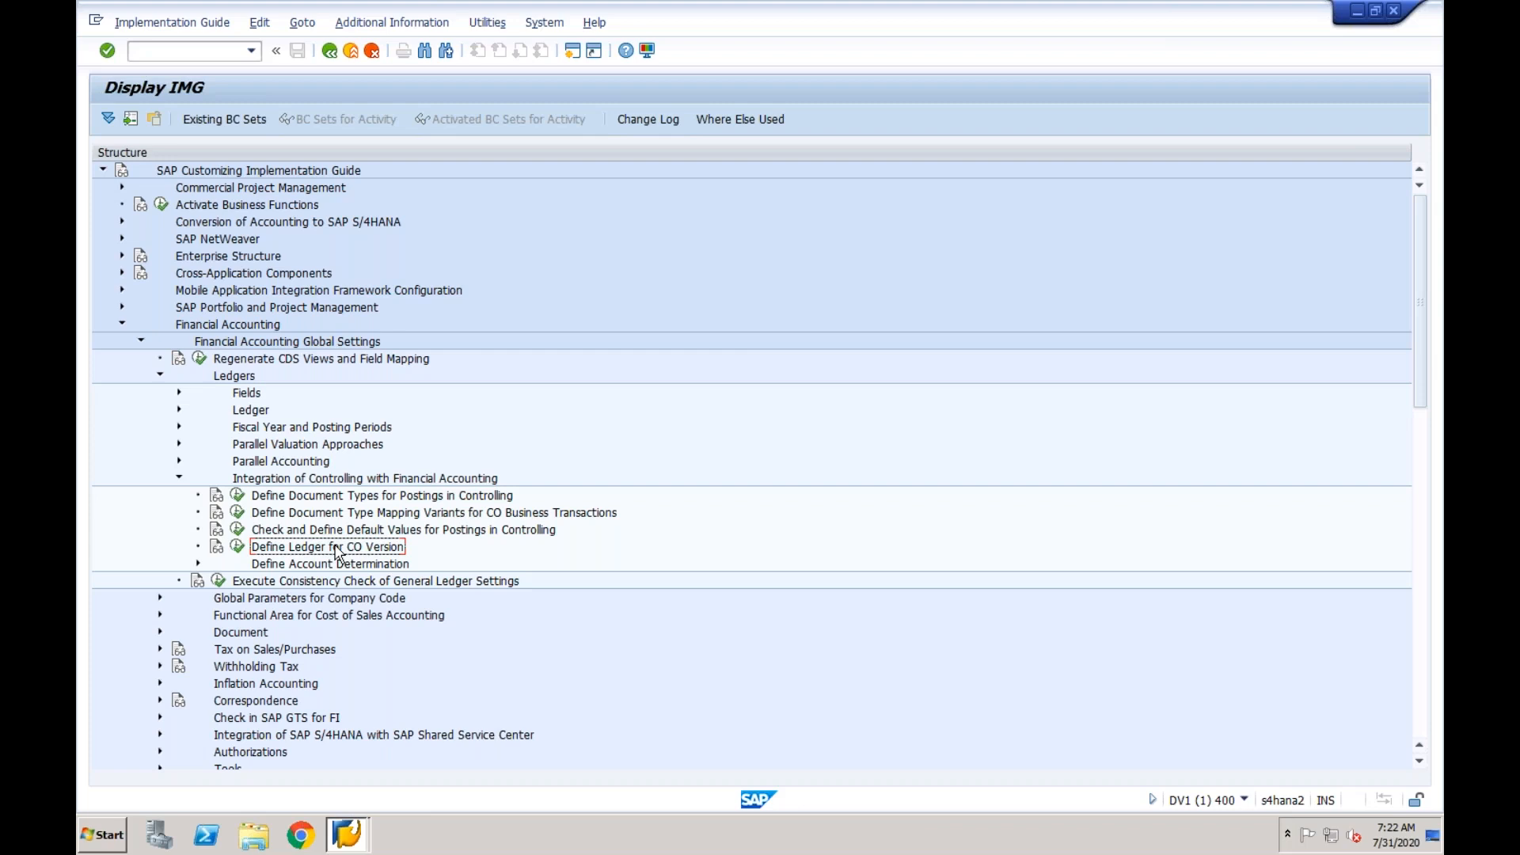
click(332, 497)
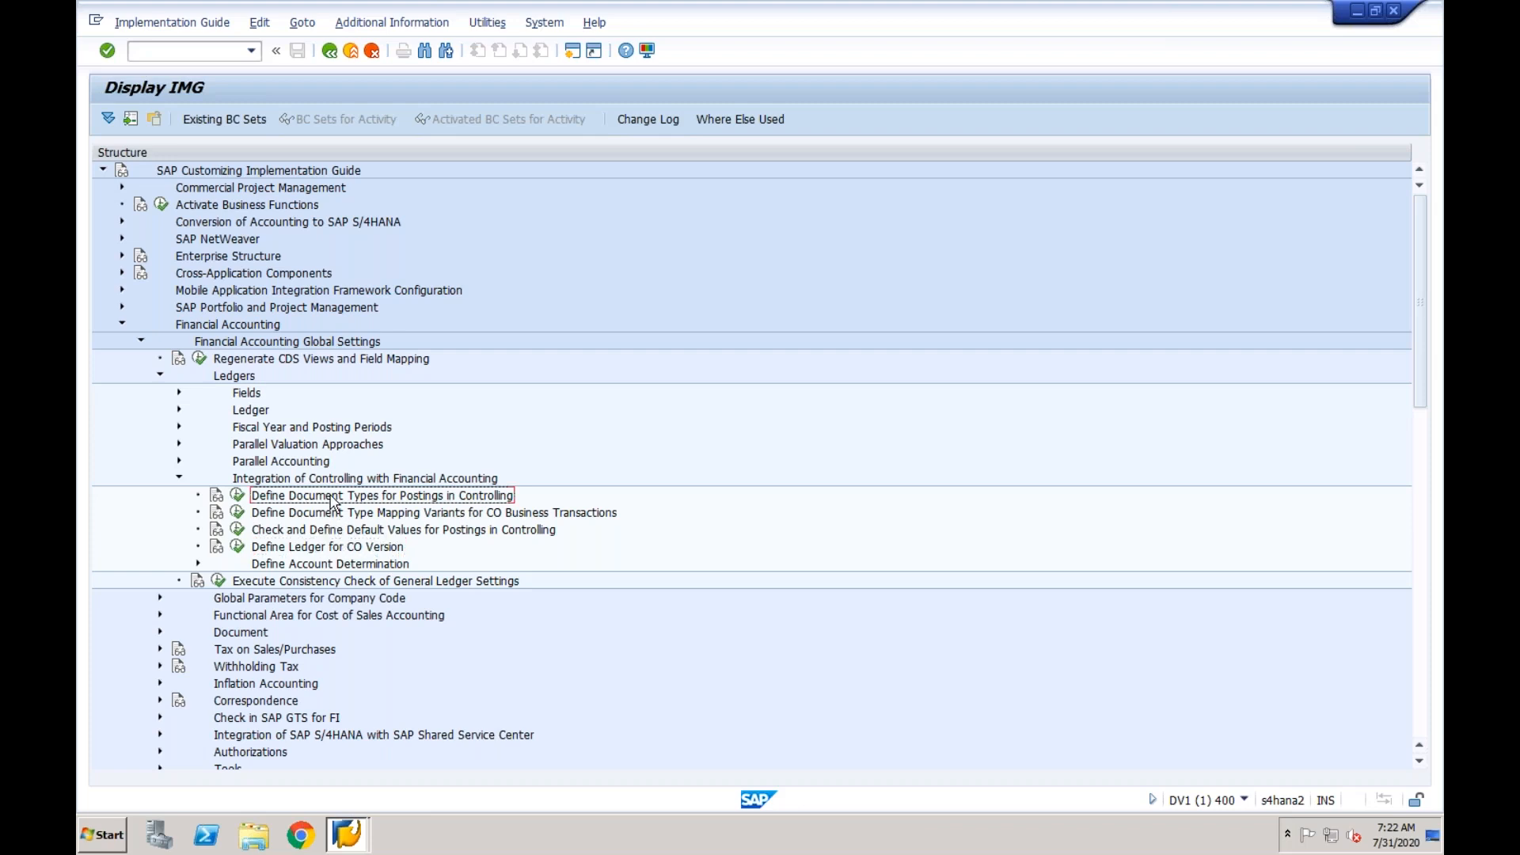
click(238, 497)
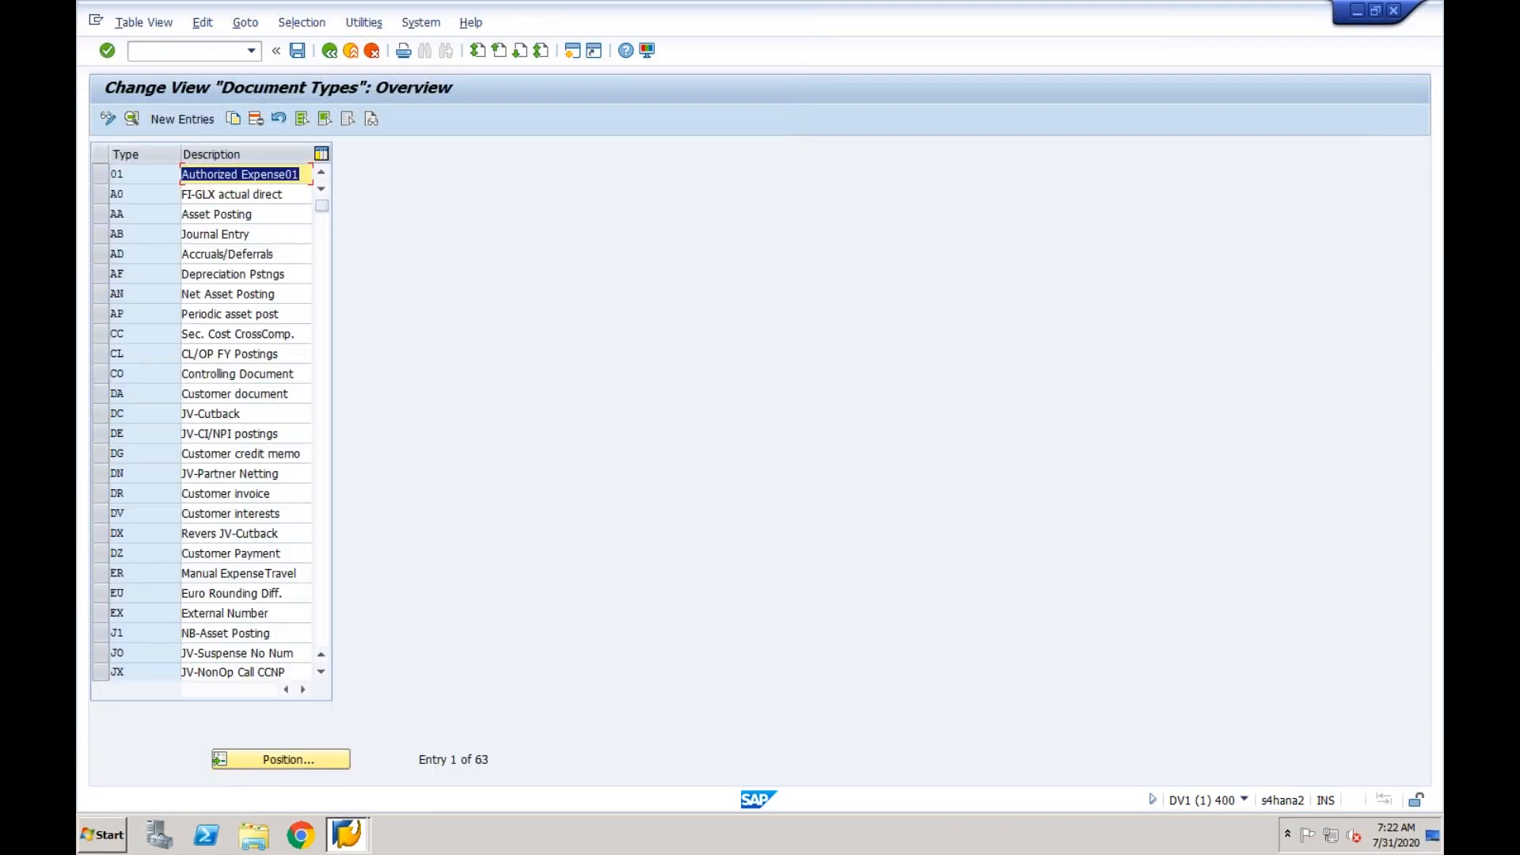
- Select document type CO (Controlling Document) in the document types overview to examine it
click(102, 376)
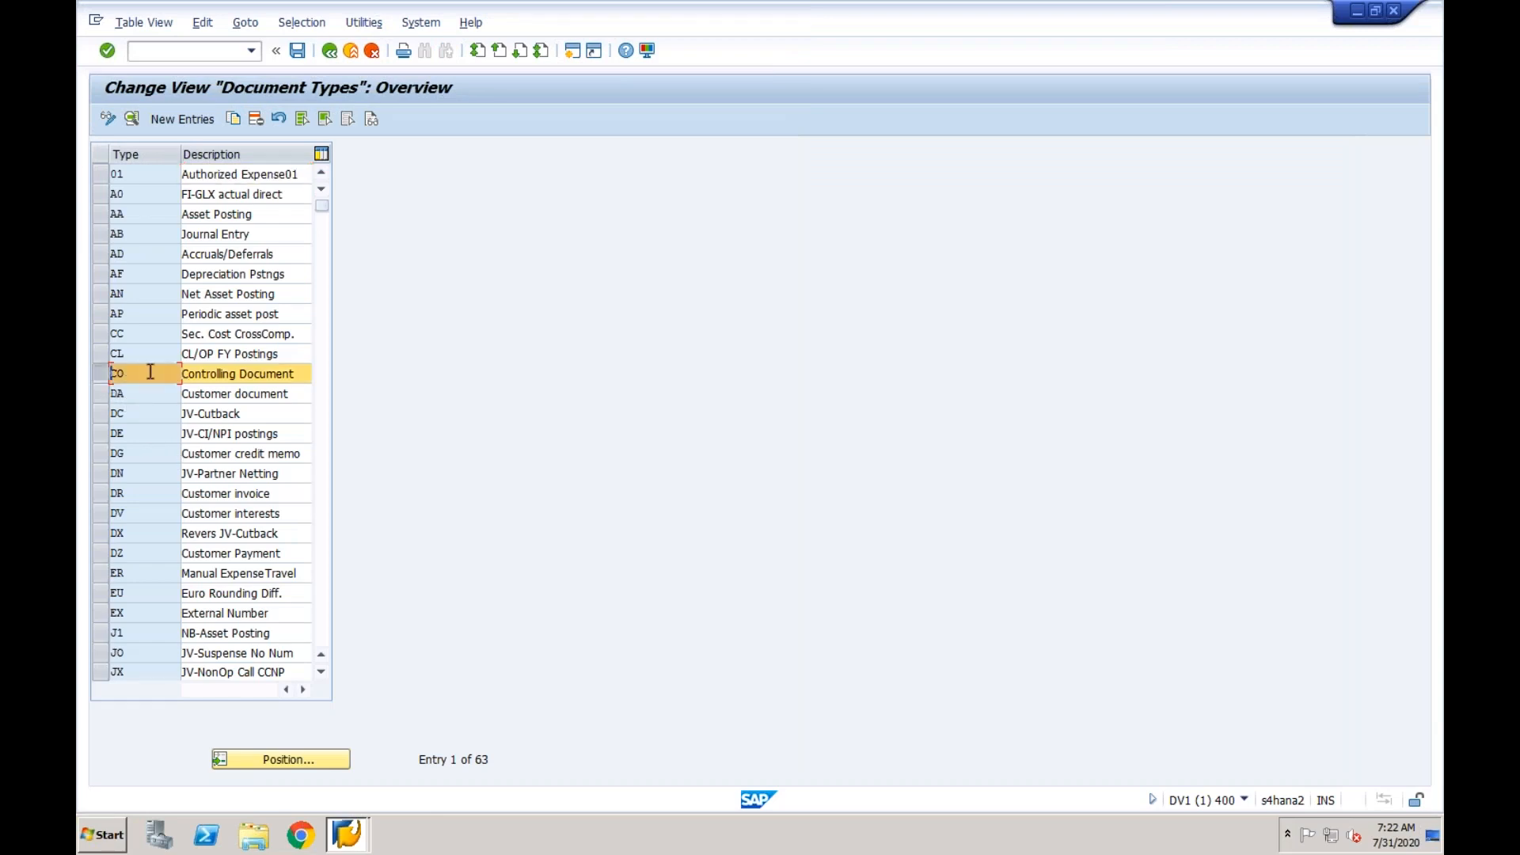
click(230, 375)
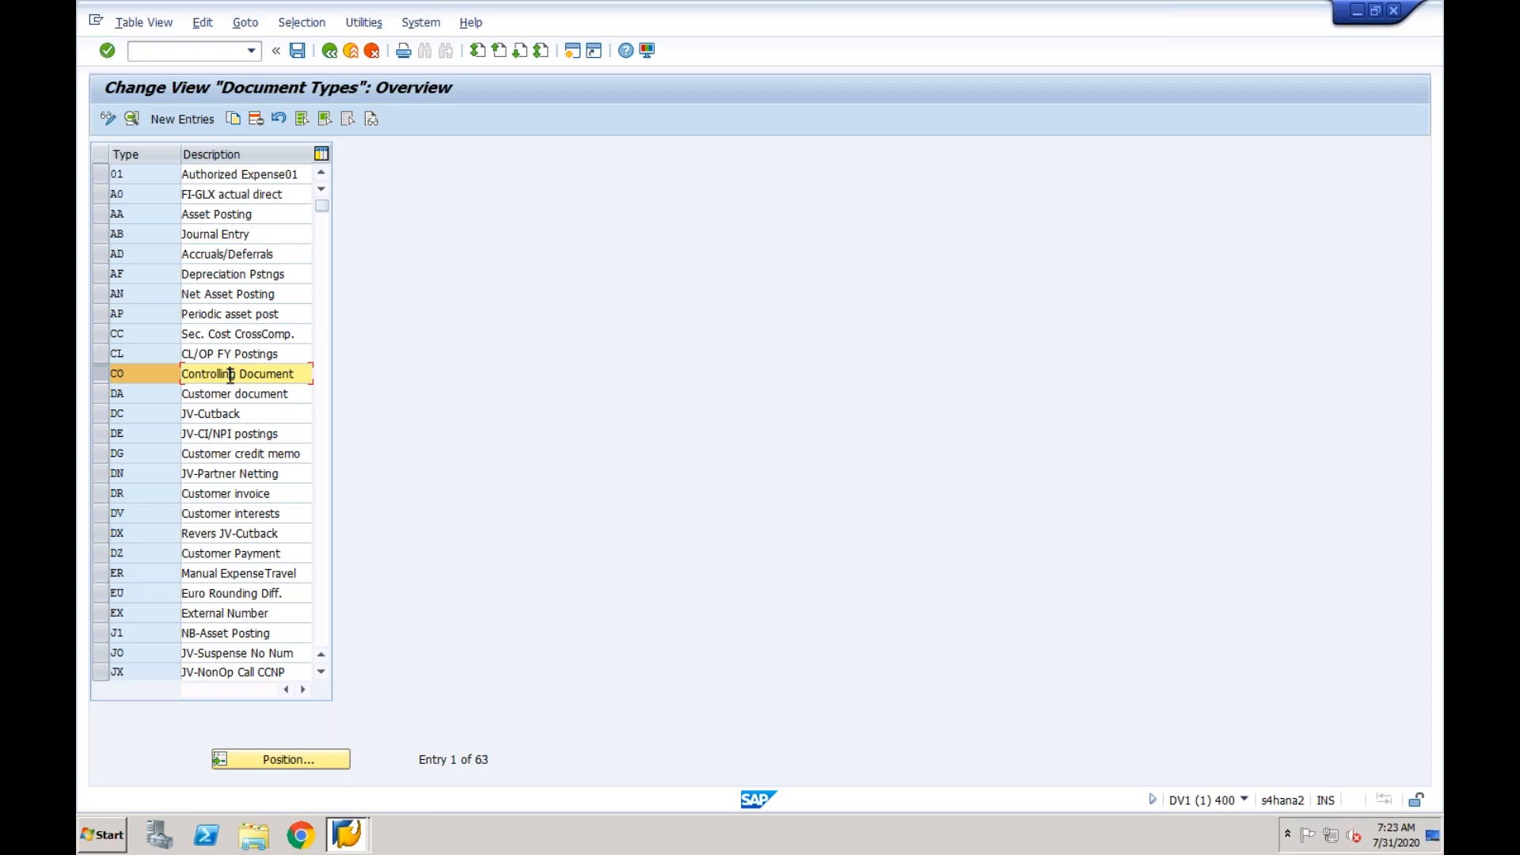
click(155, 372)
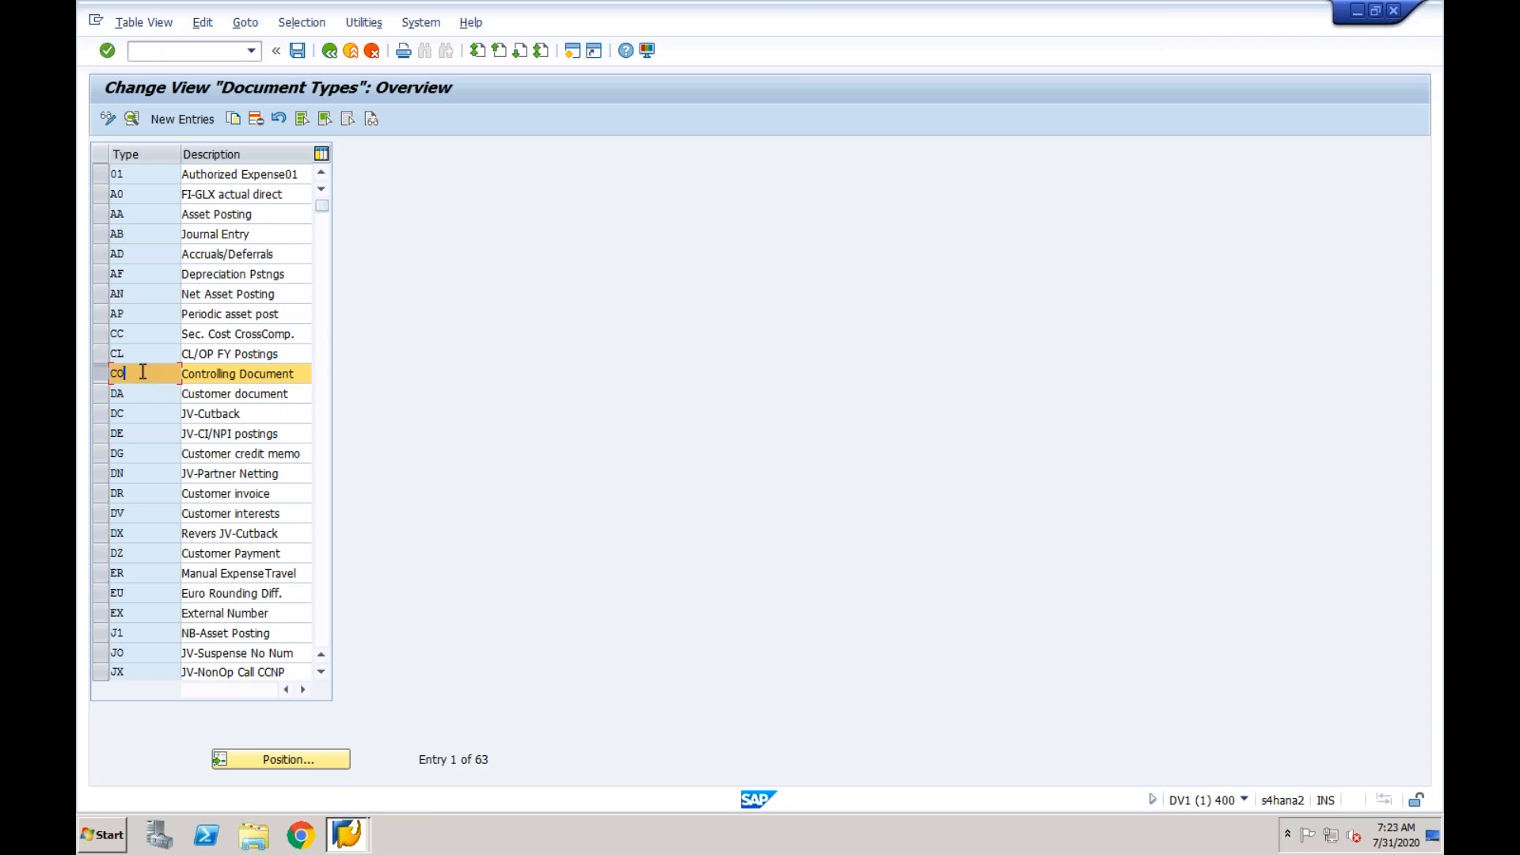
- Leave the document types and open the Define Document Type Mapping Variants for CO Business Transactions activity
click(330, 51)
click(325, 514)
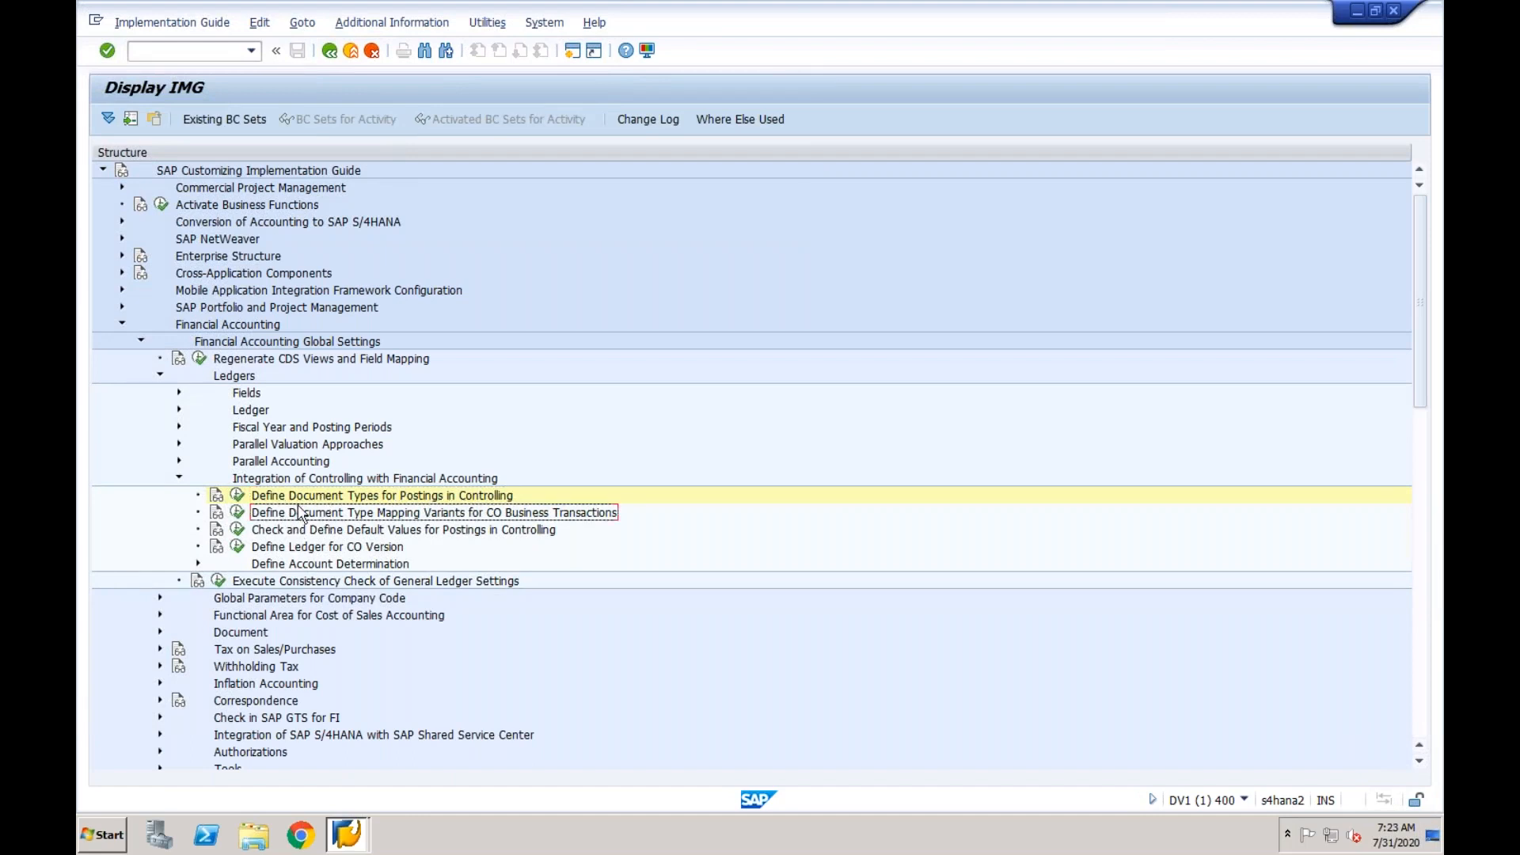
click(237, 514)
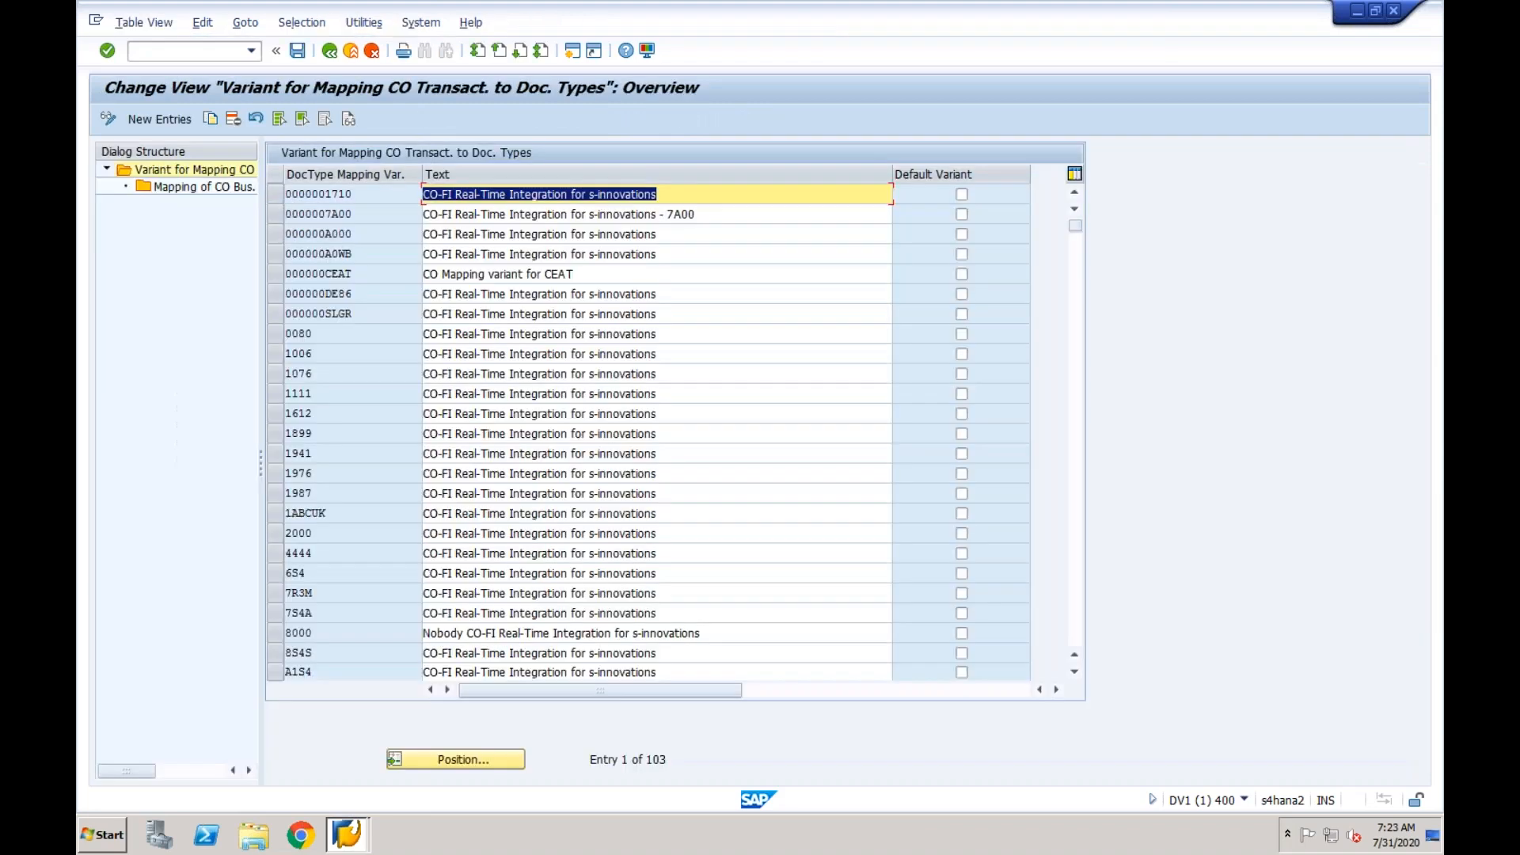
- Select mapping variant 000000A000 and open its mapping of CO business transactions to document types
click(366, 195)
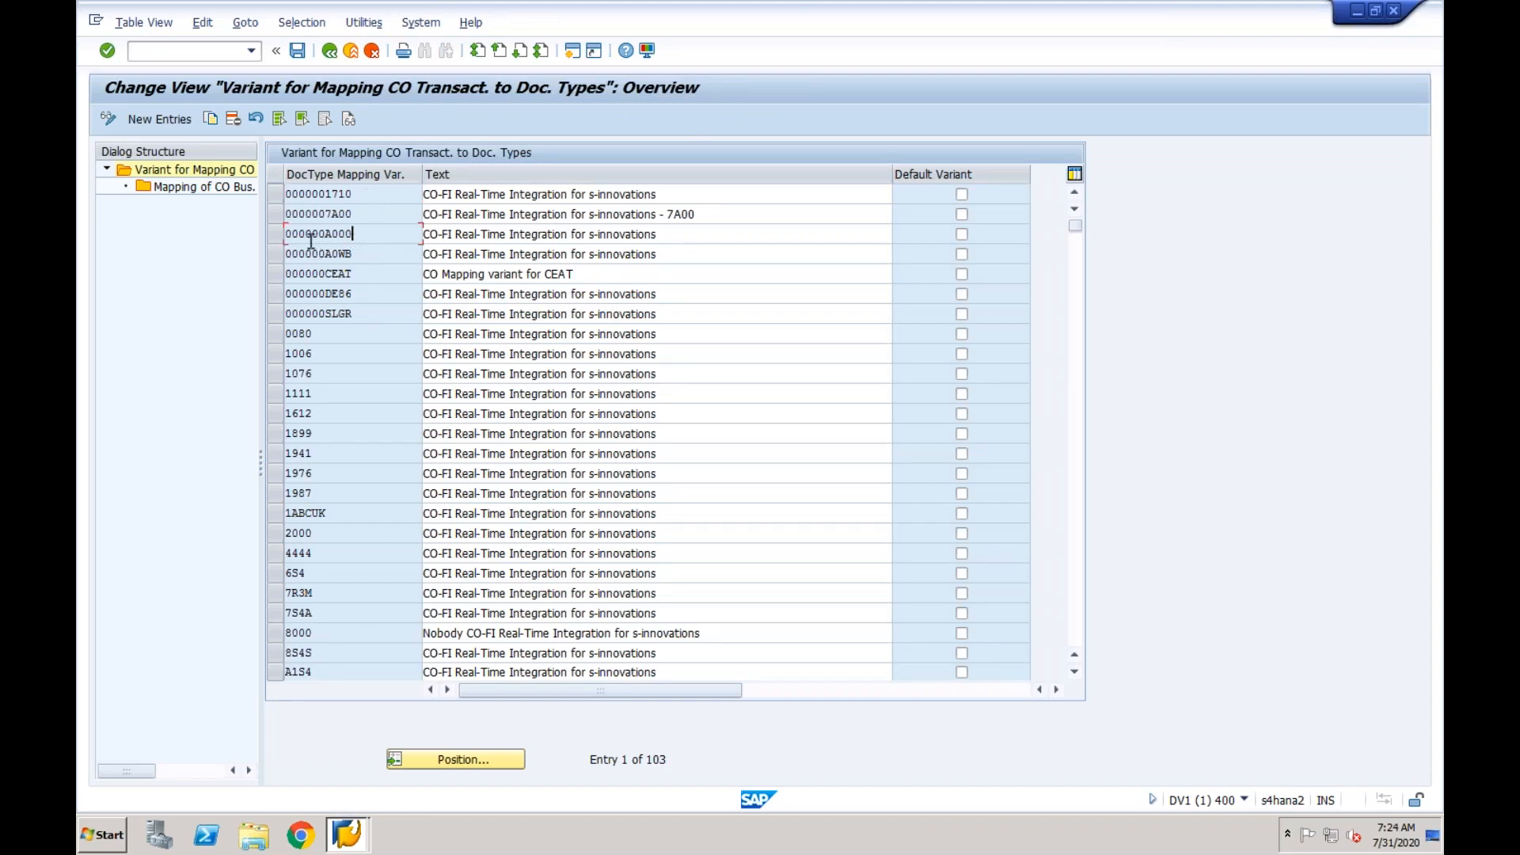
click(274, 234)
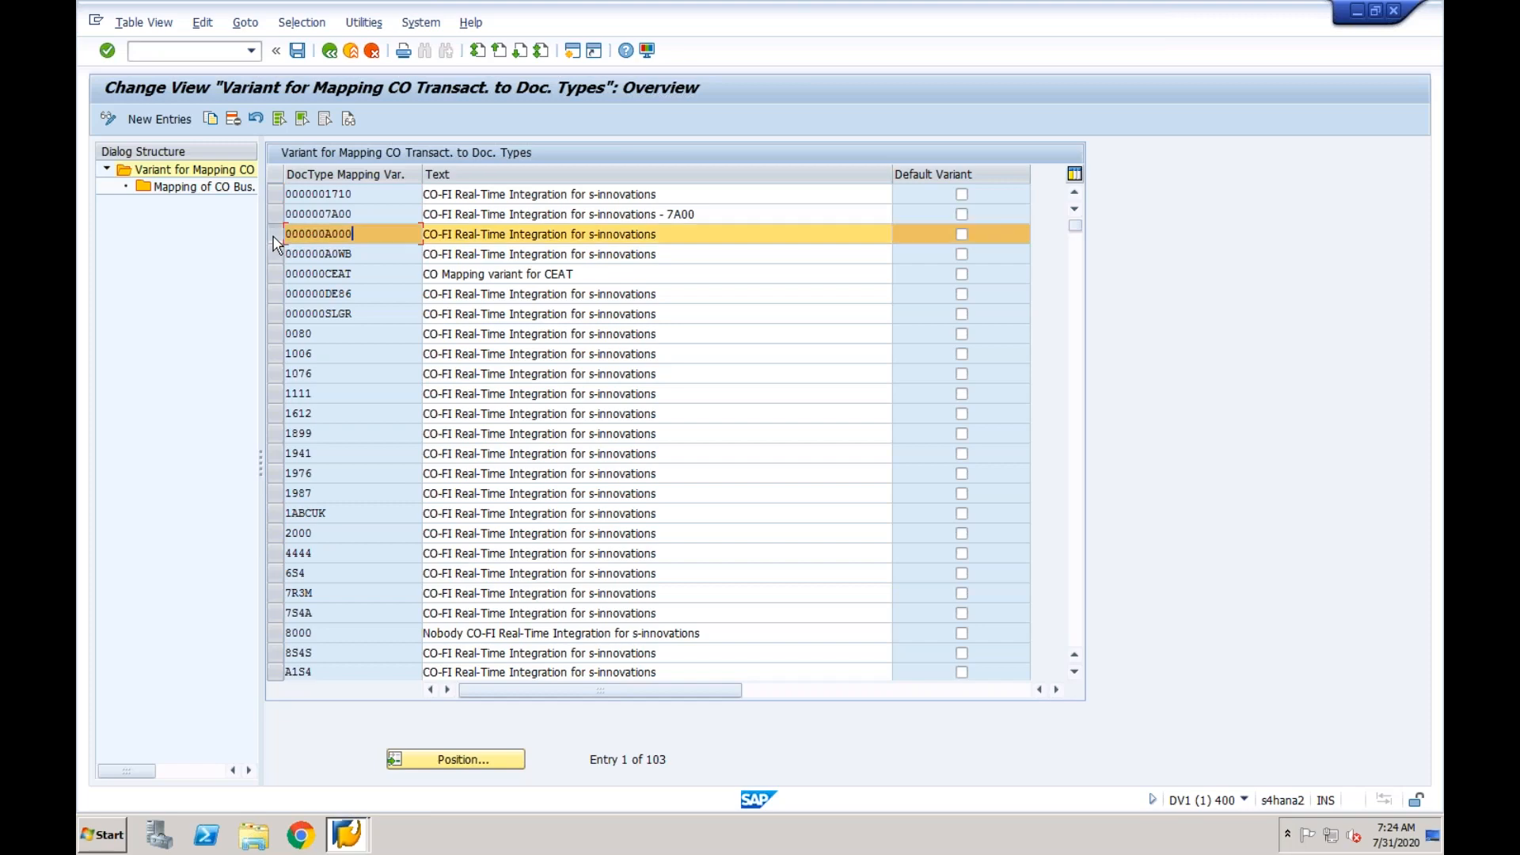
double_click(214, 189)
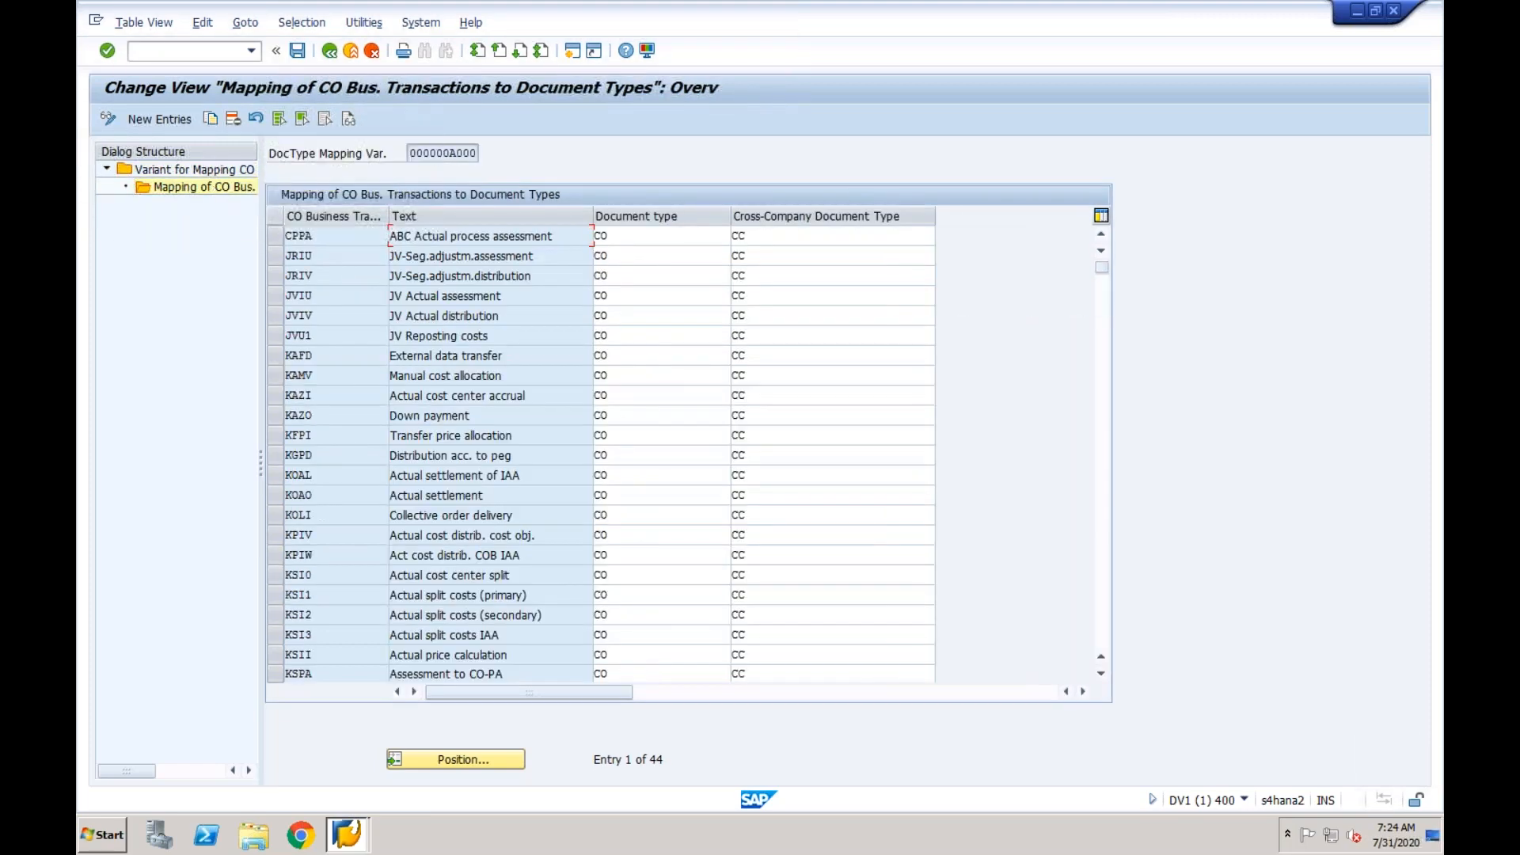
- Examine the CO business transactions of variant 000000A000 and the document type assigned to ABC Actual process assessment
click(555, 252)
click(526, 293)
click(522, 314)
click(562, 236)
click(648, 236)
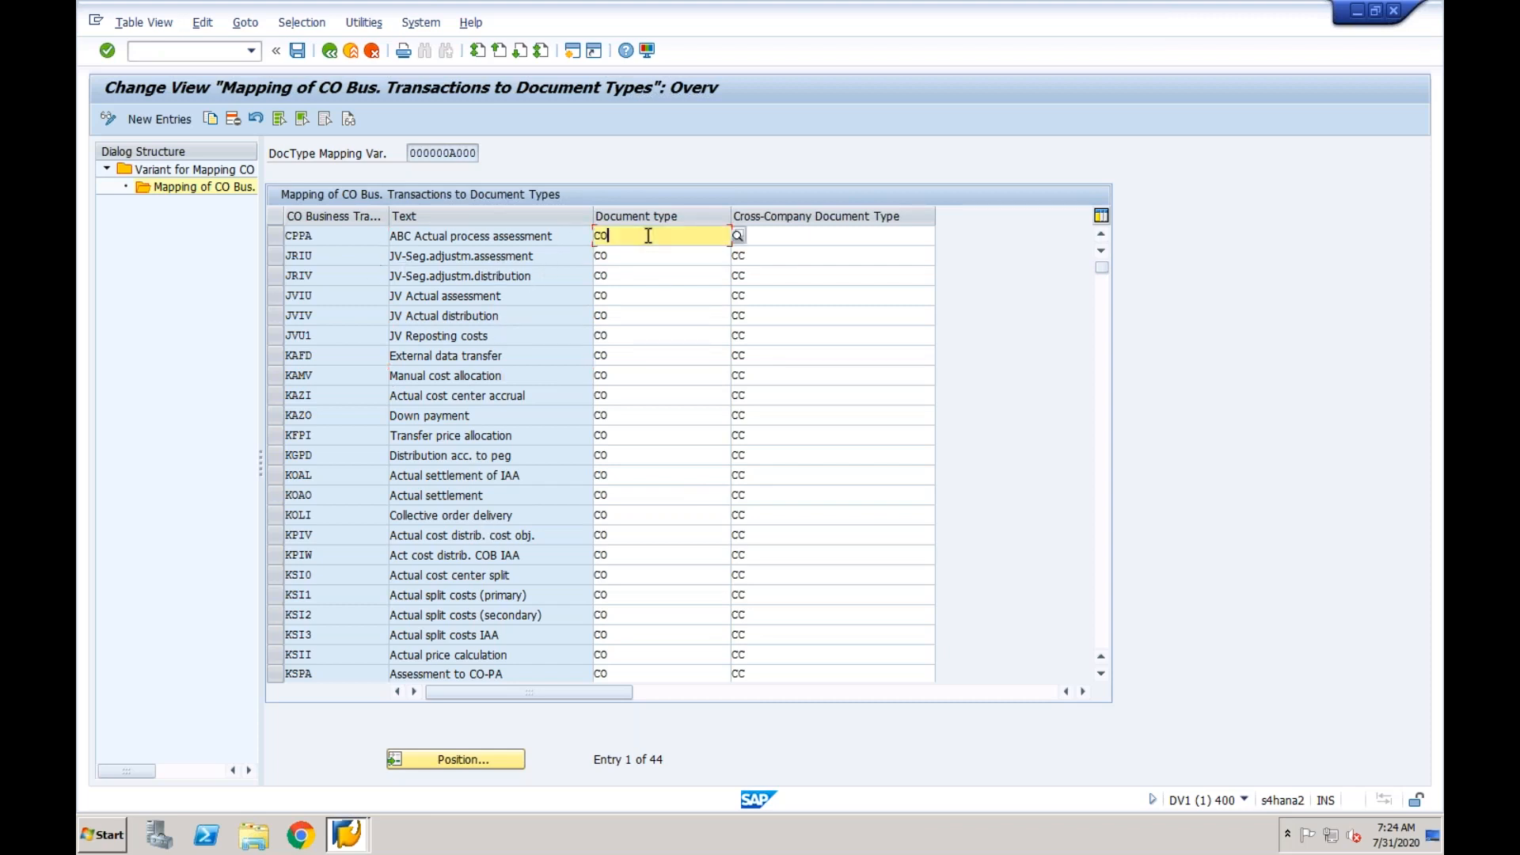
click(559, 235)
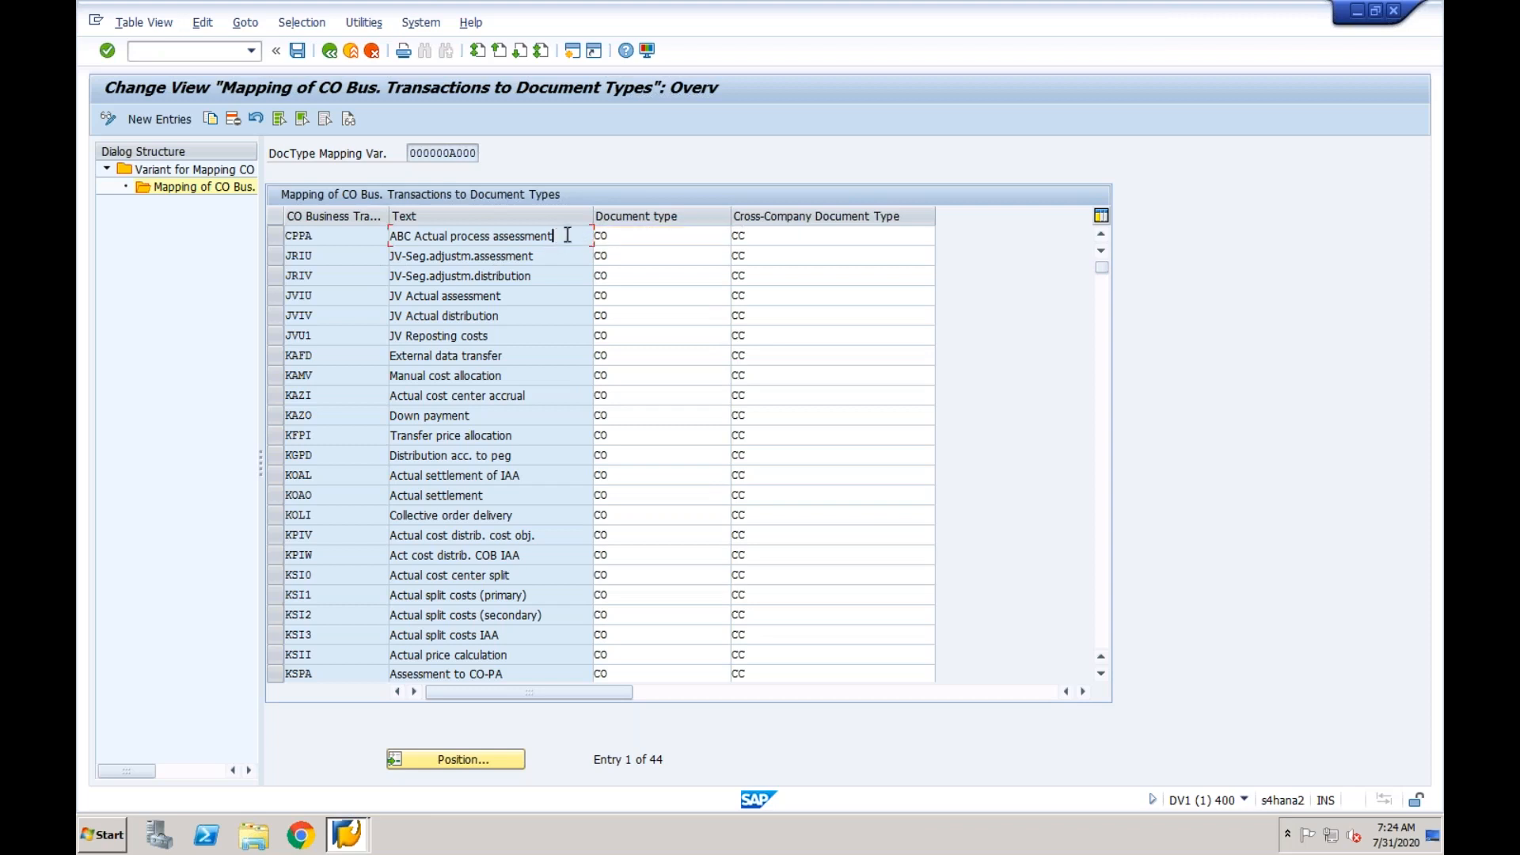
click(625, 235)
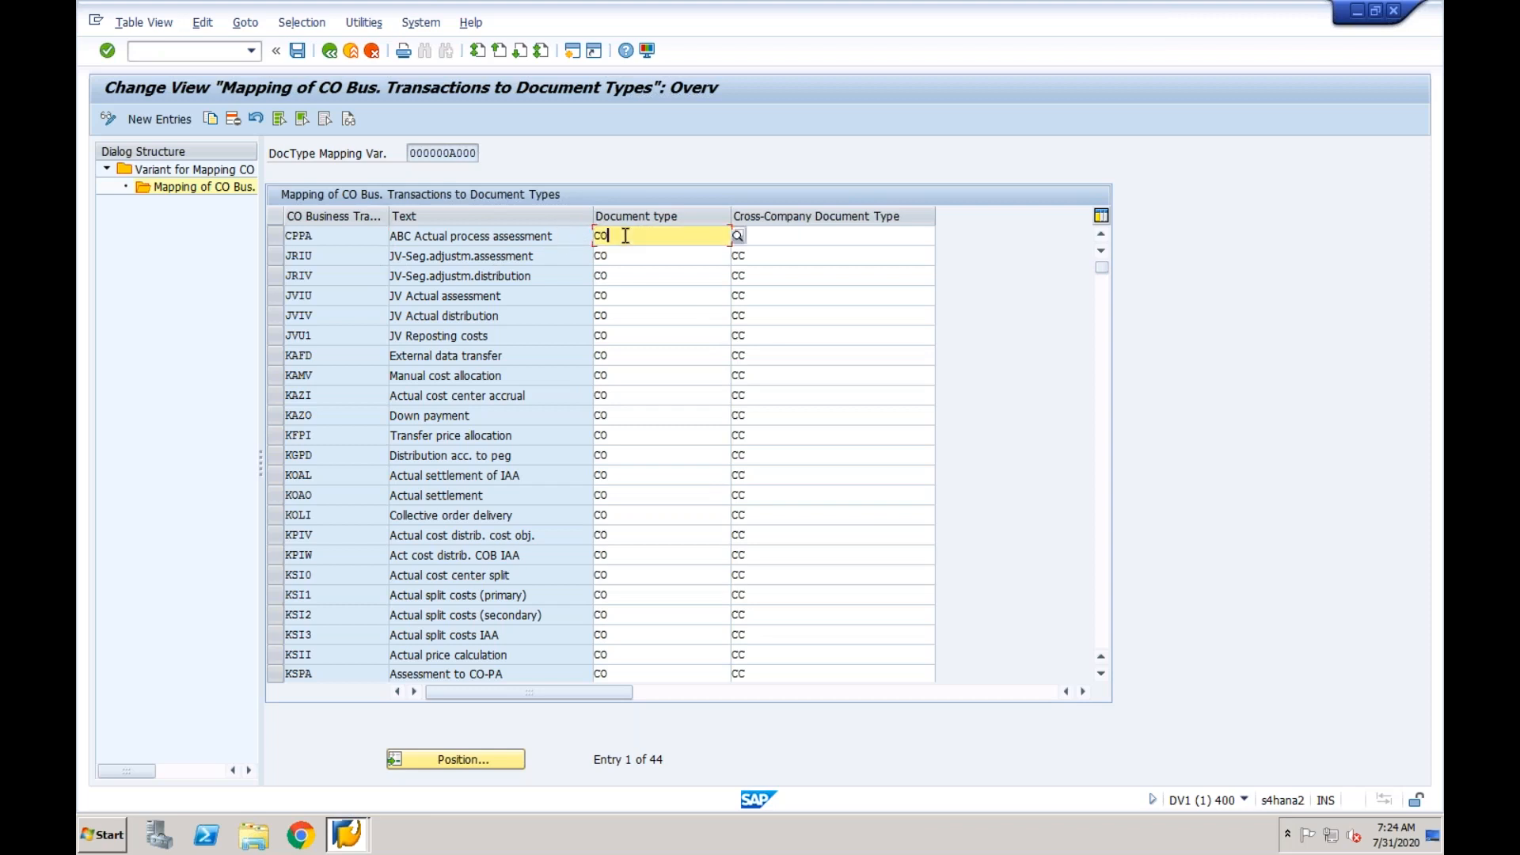
- Check the cross-company document types assigned to the business transactions in variant 000000A000
click(766, 238)
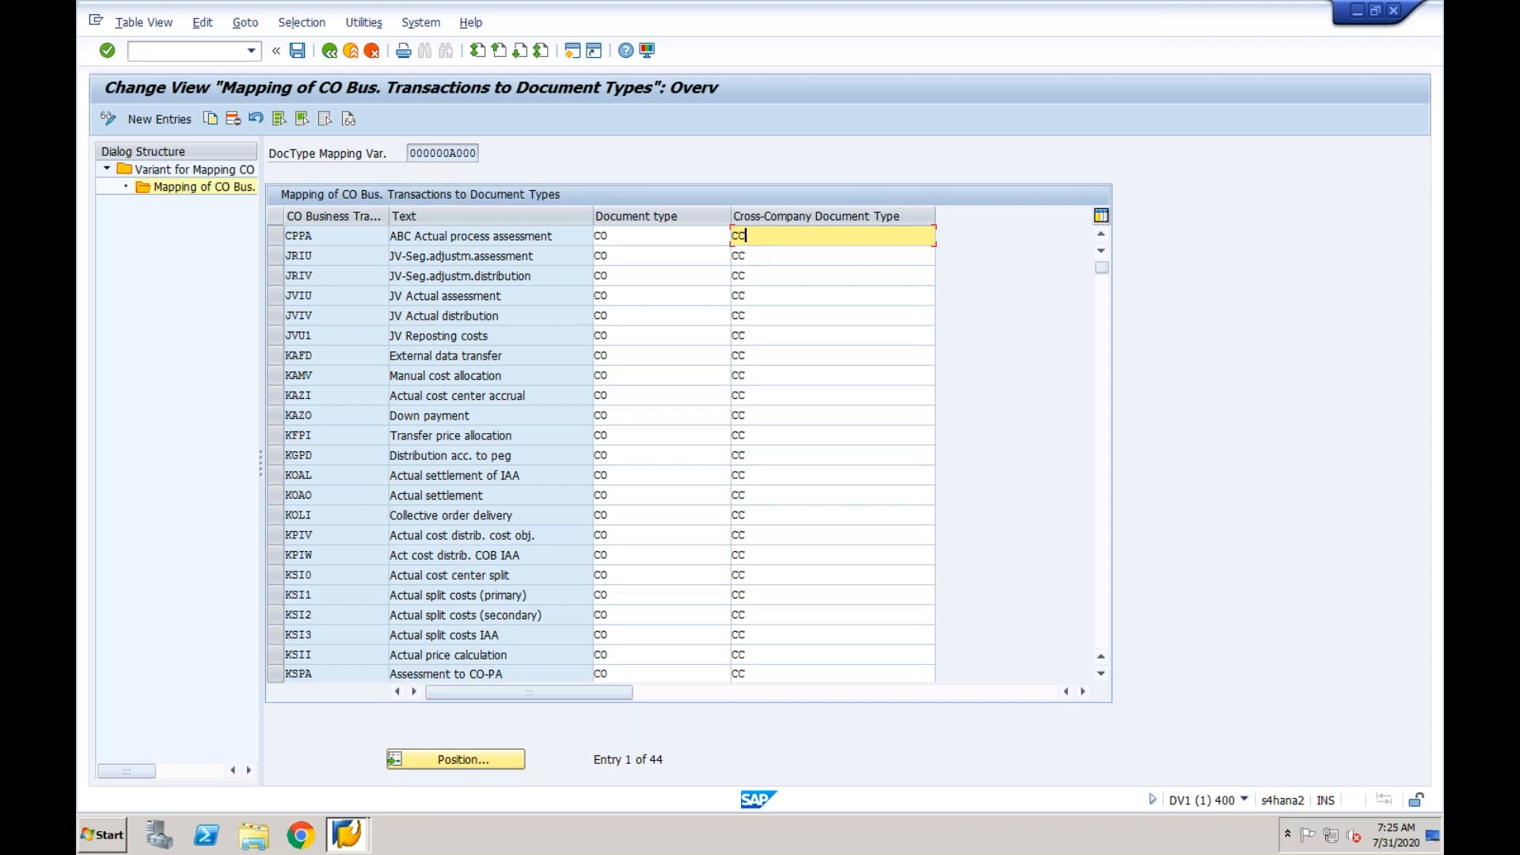
click(761, 255)
click(761, 237)
drag(761, 238, 732, 236)
drag(413, 154, 478, 152)
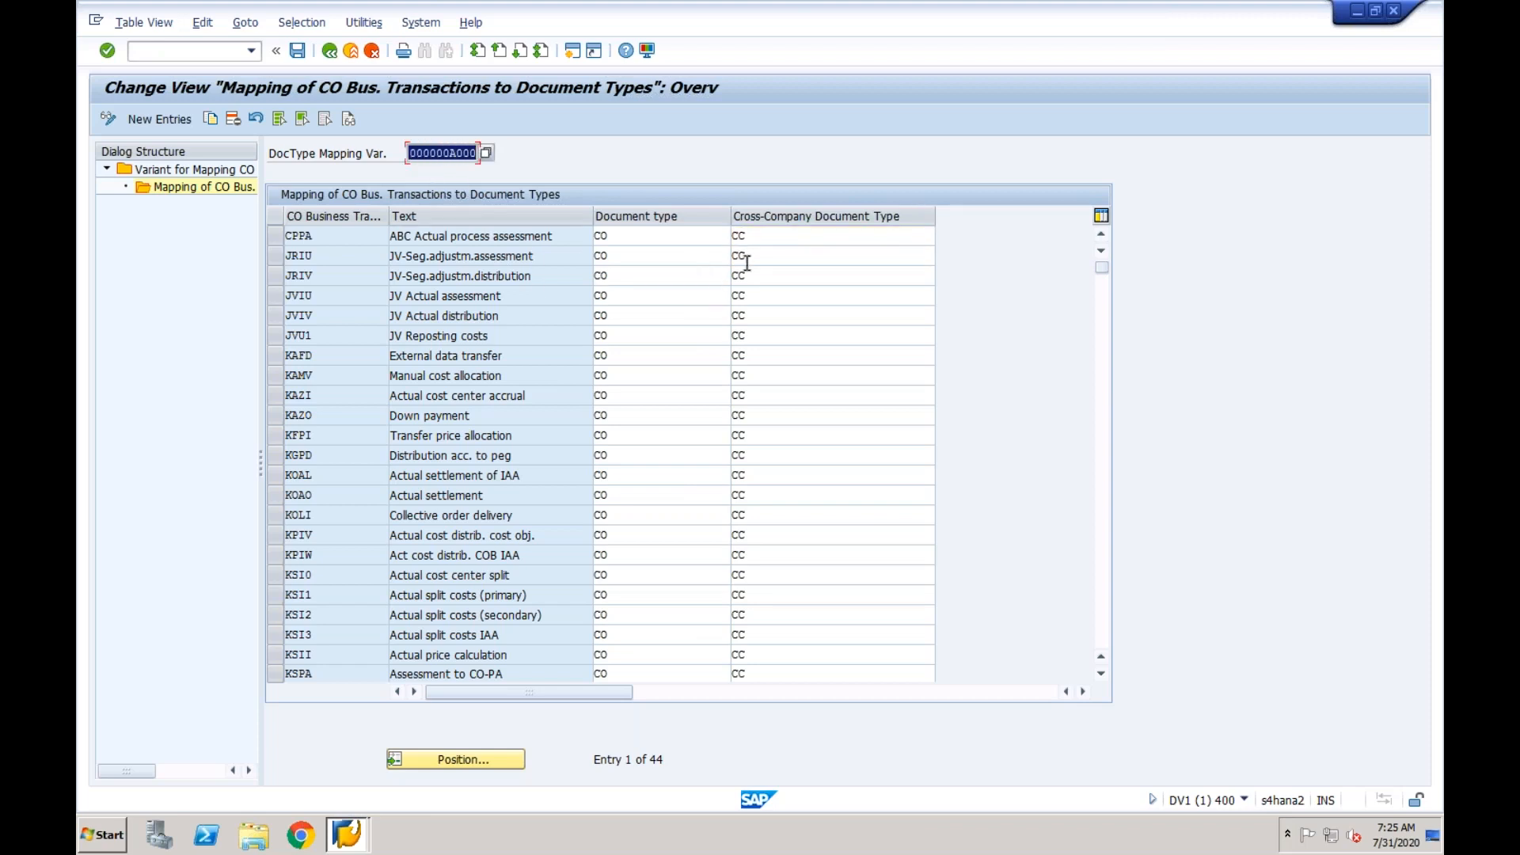
click(762, 238)
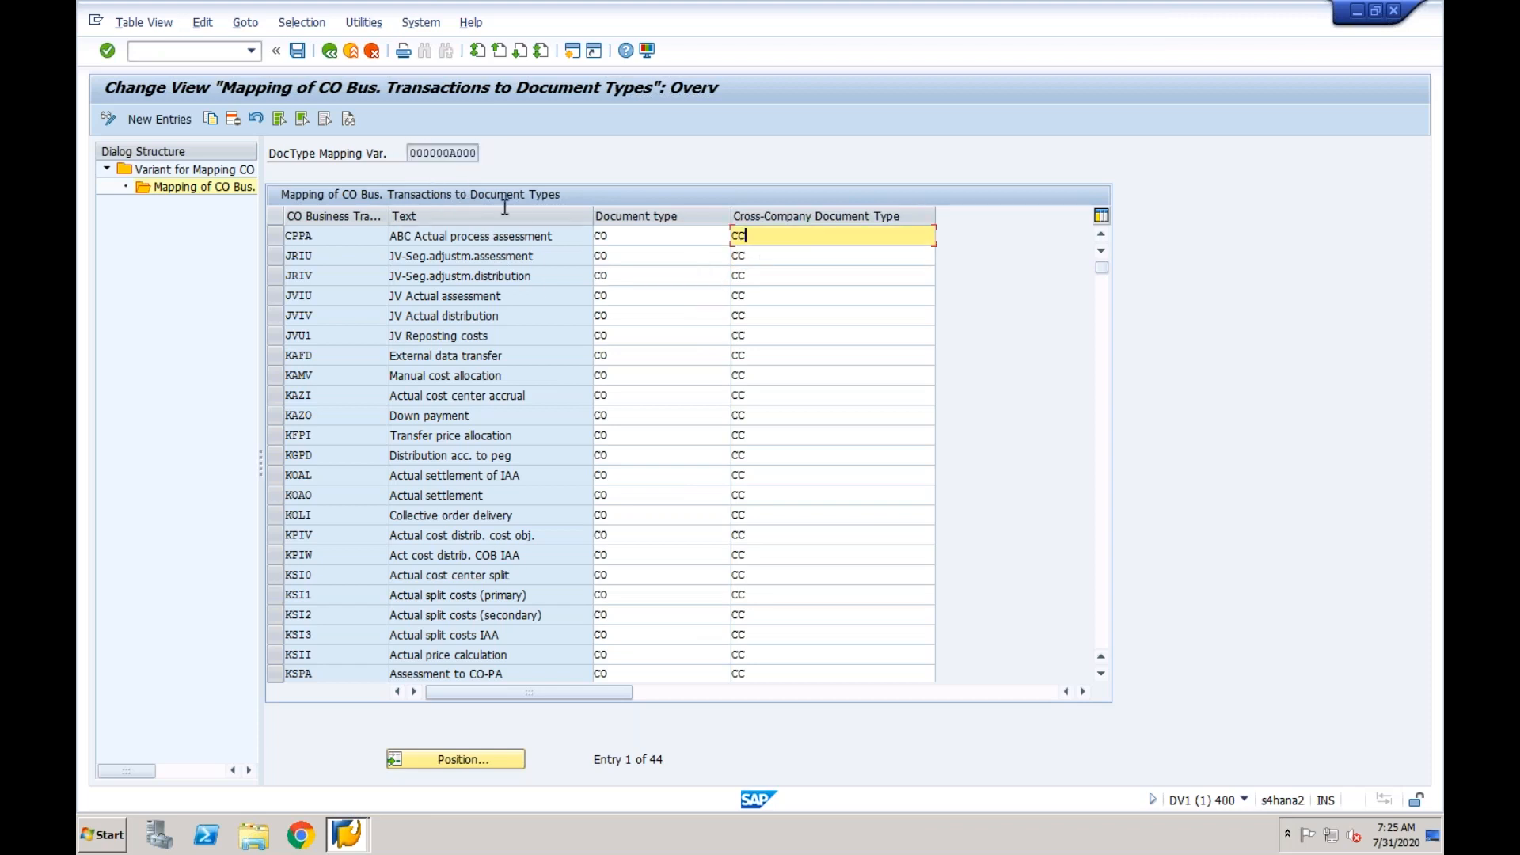
- Return to the customizing structure and reopen the document type mapping variants to check the ID of variant 000000A000
click(331, 52)
click(336, 57)
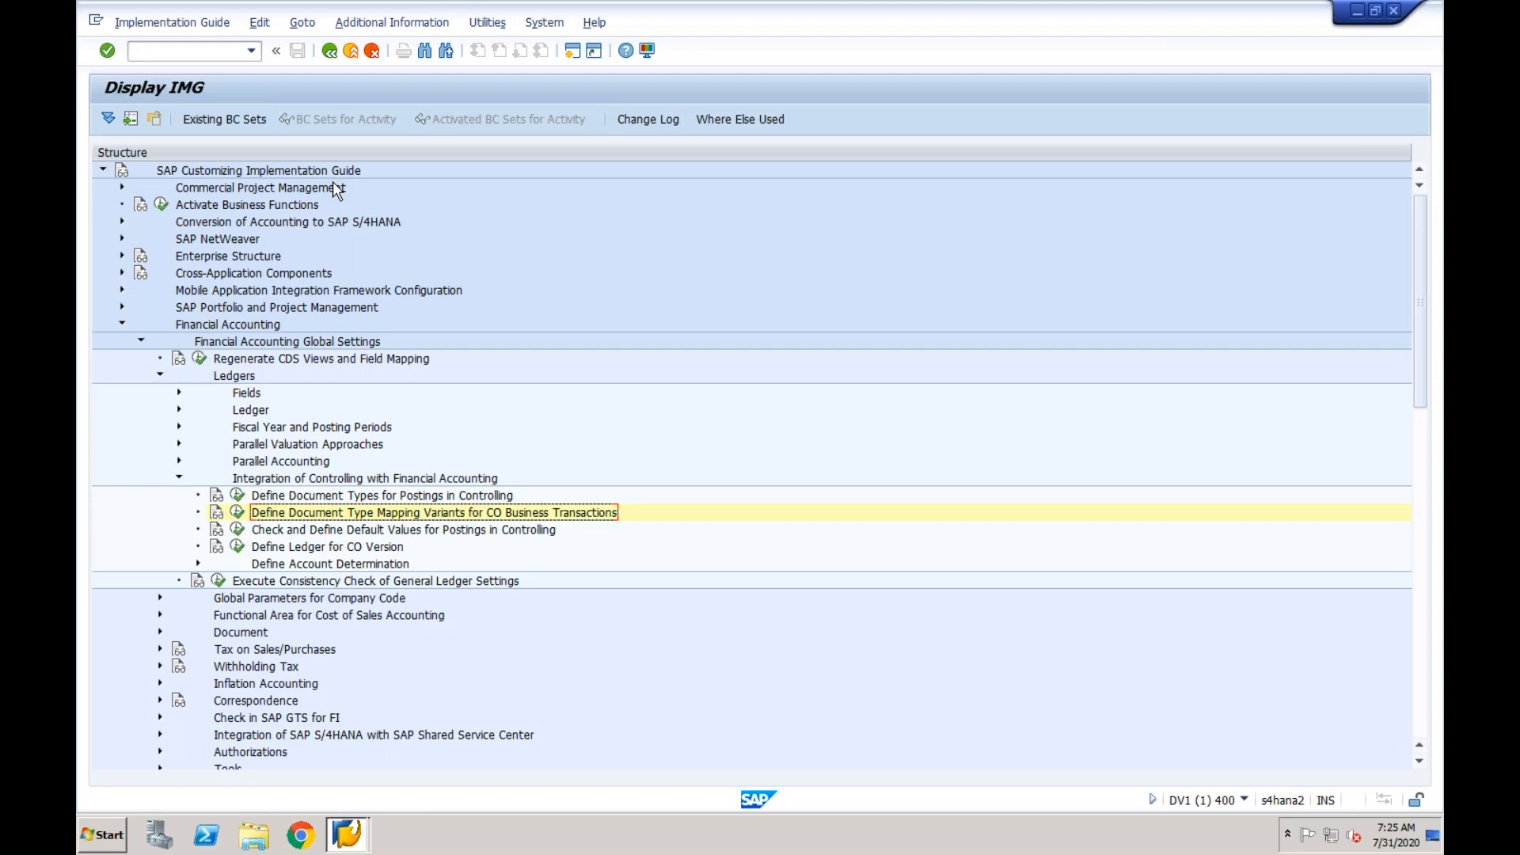
click(320, 533)
double_click(320, 519)
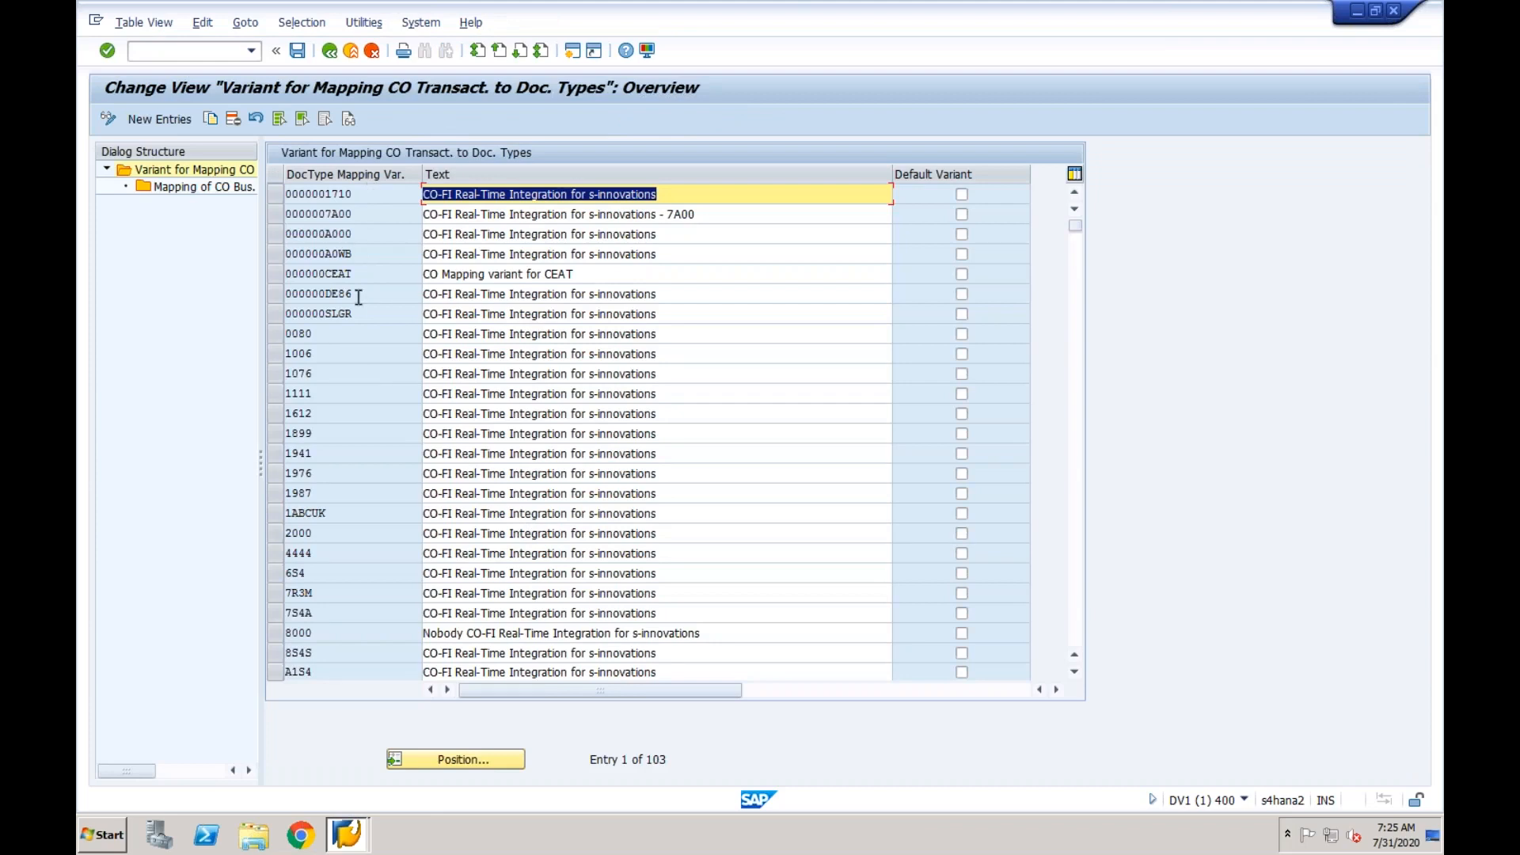
click(365, 235)
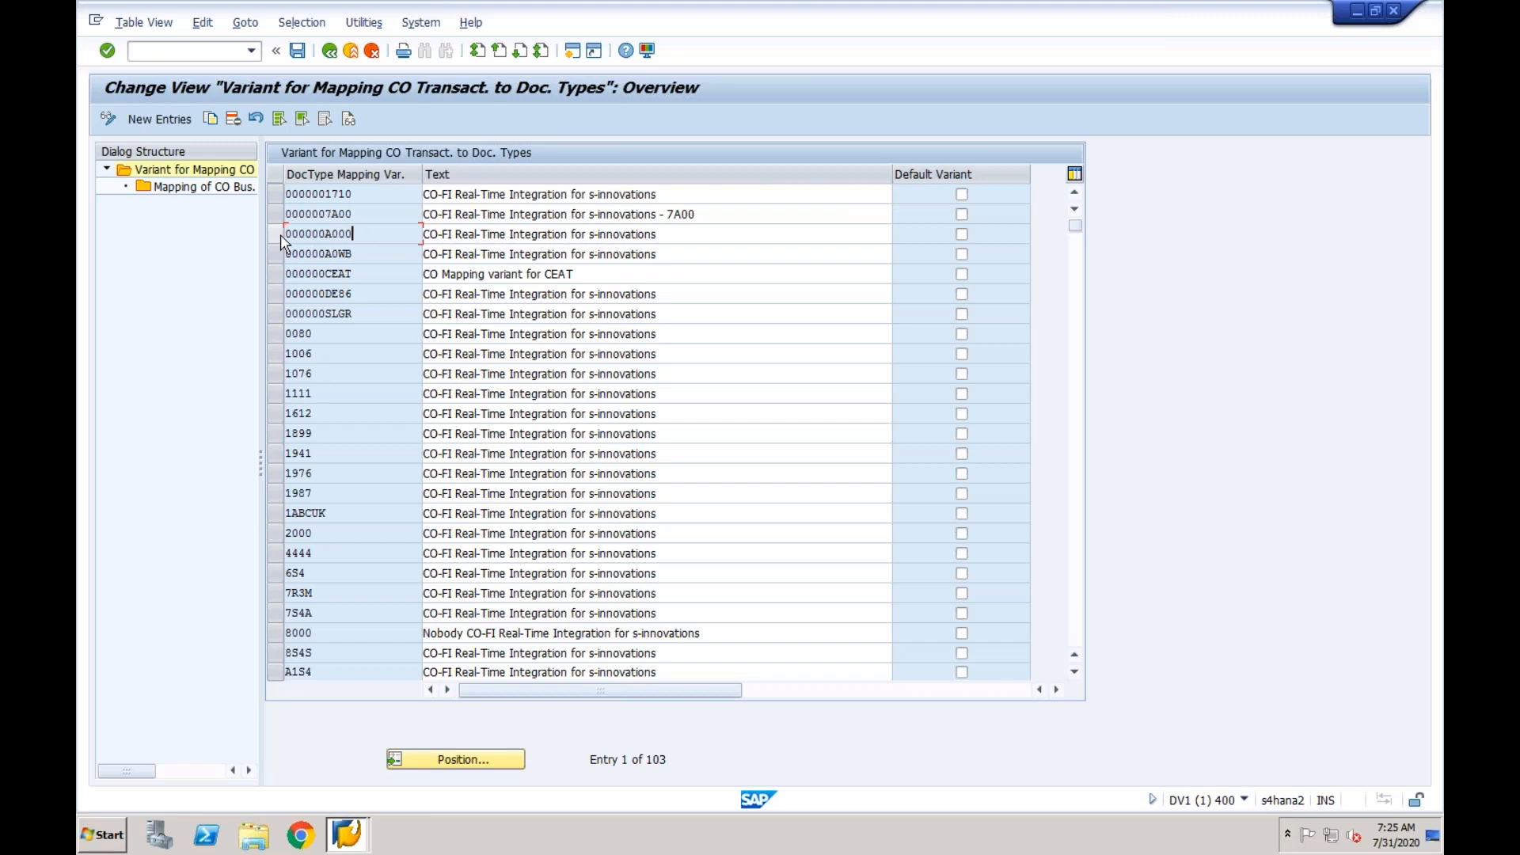
- Open the Check and Define Default Values for Postings in Controlling activity and examine the entry for company code 0080
click(329, 50)
click(237, 530)
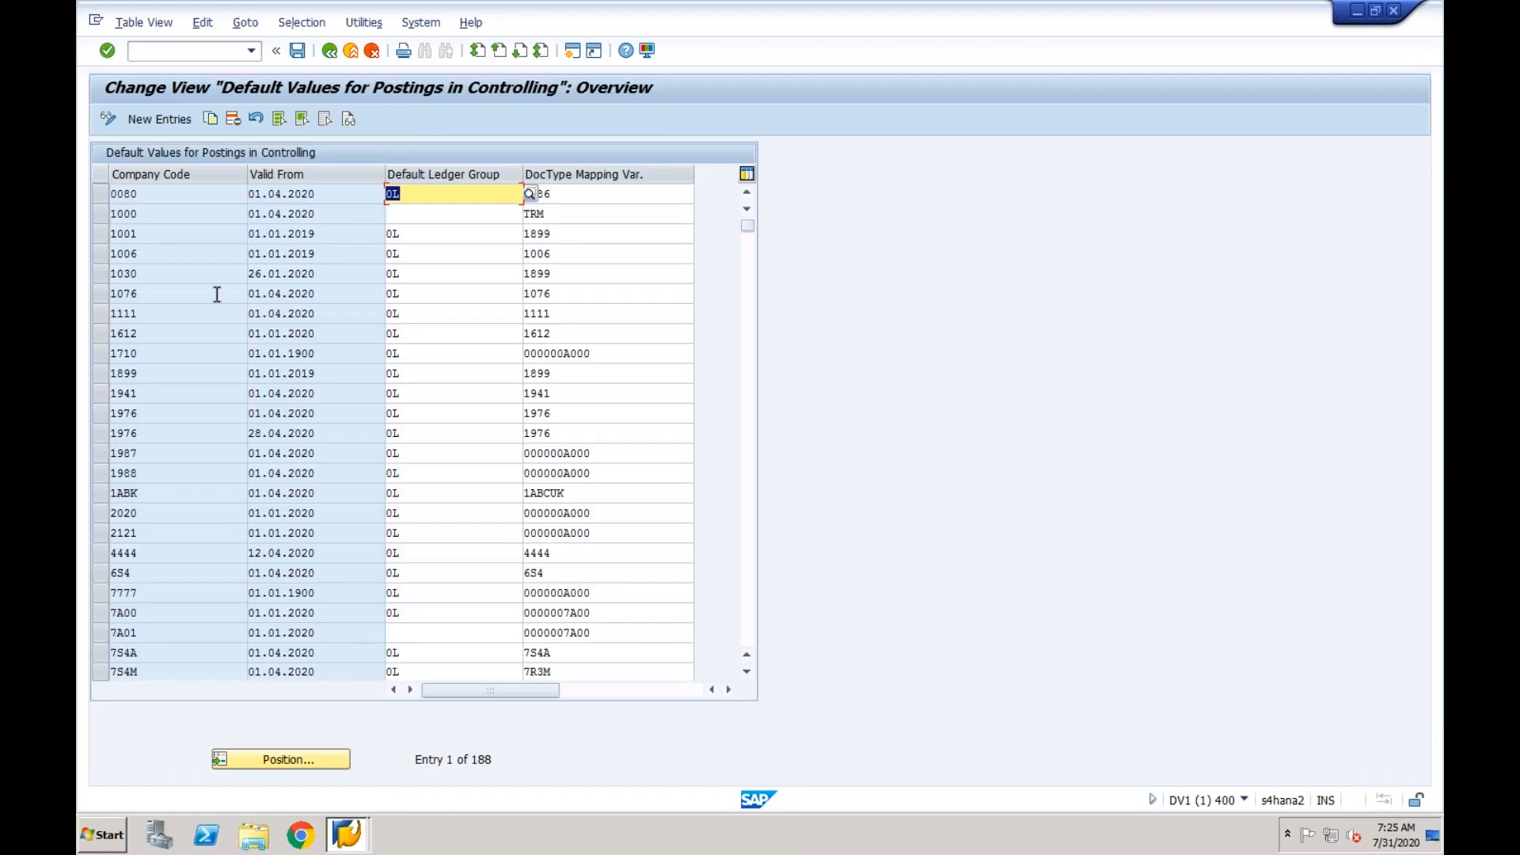
click(199, 194)
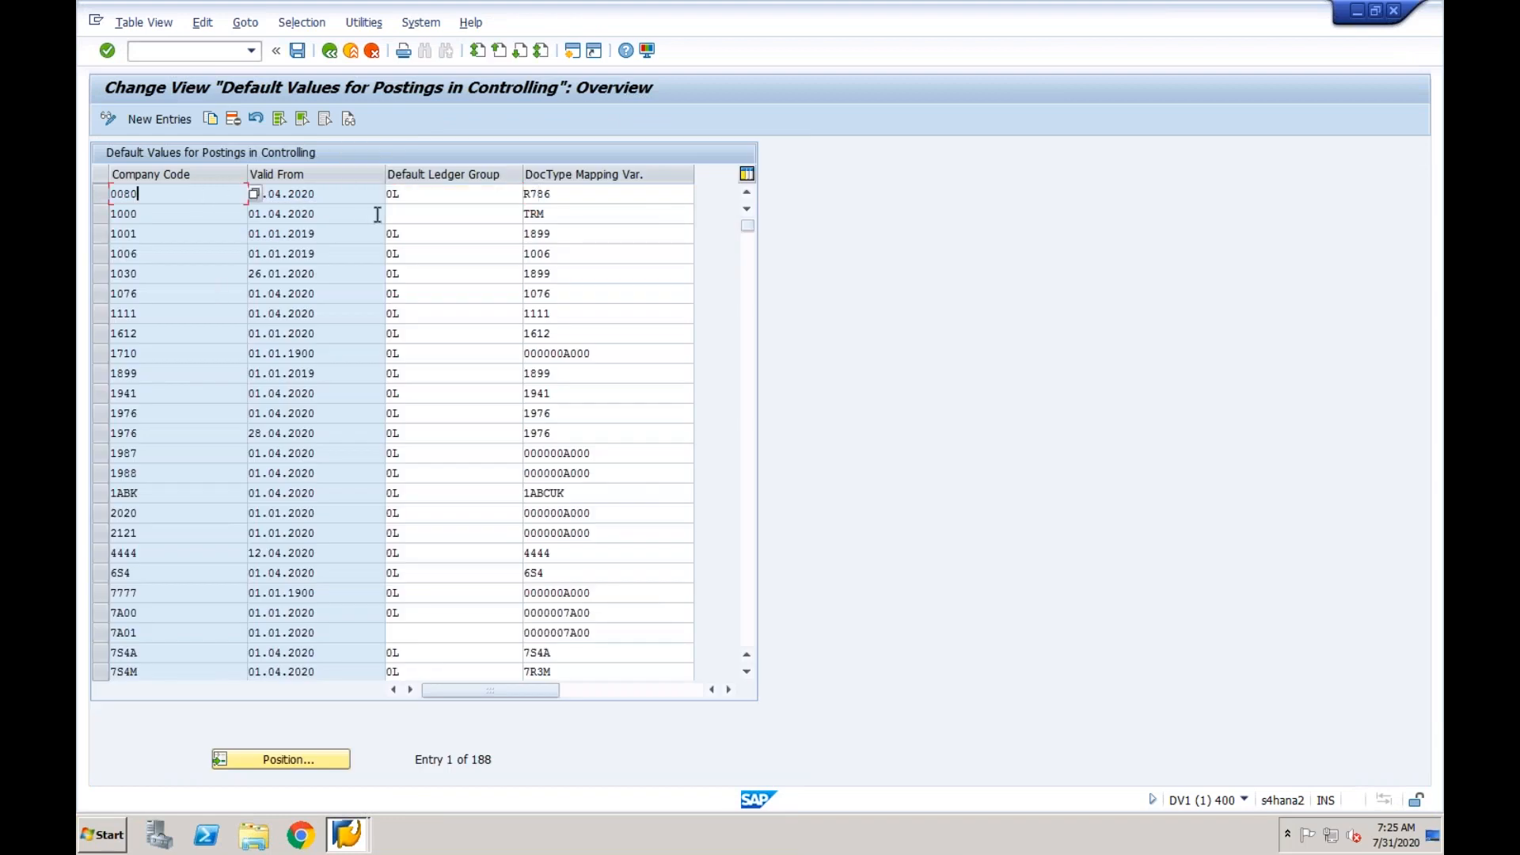
click(569, 193)
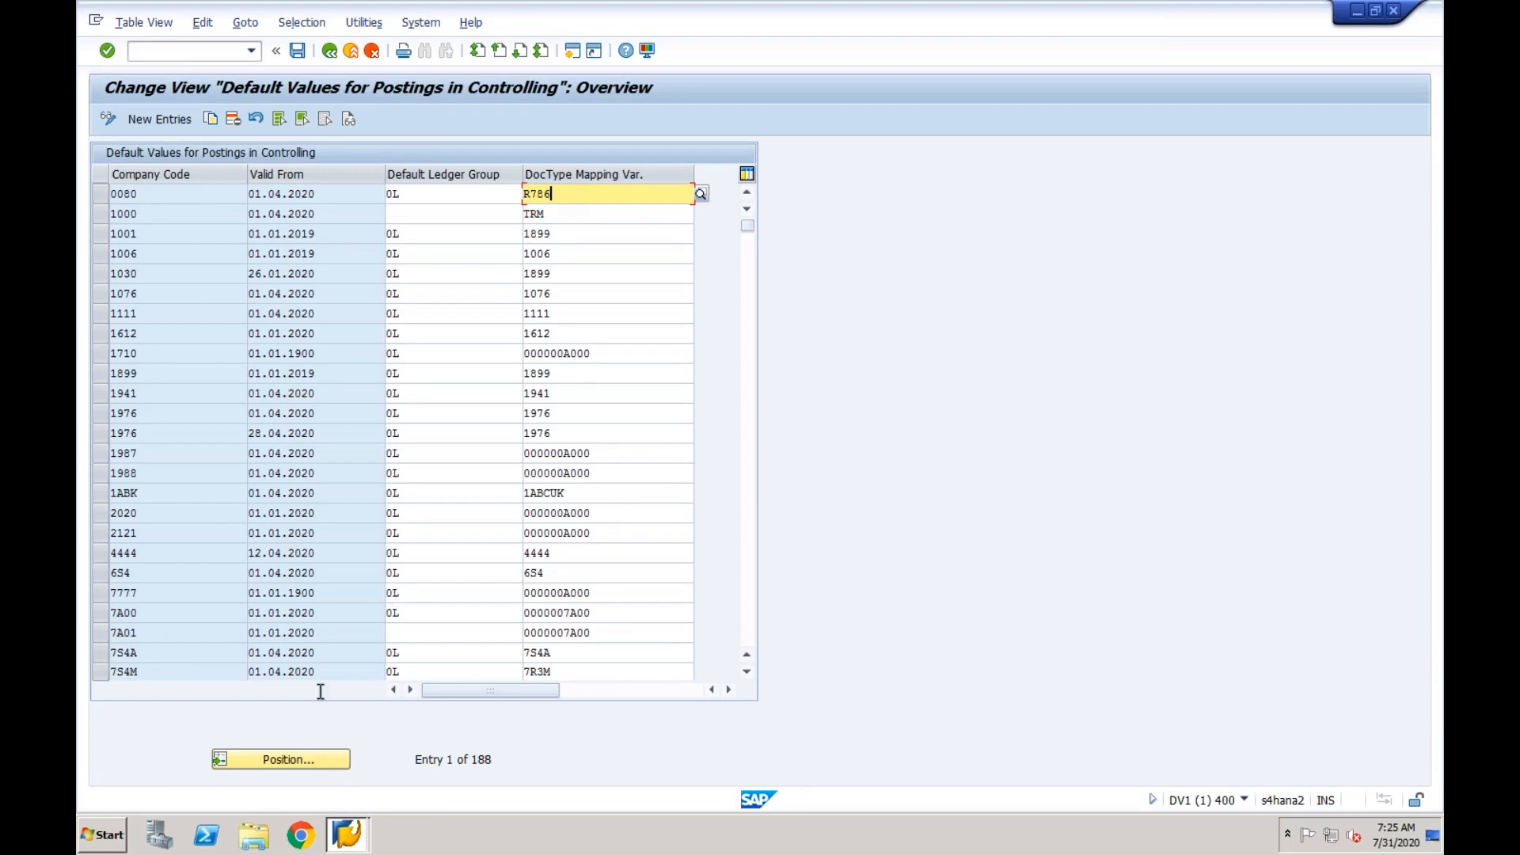
- Look up company code CF03 in the default values for postings in controlling
click(290, 762)
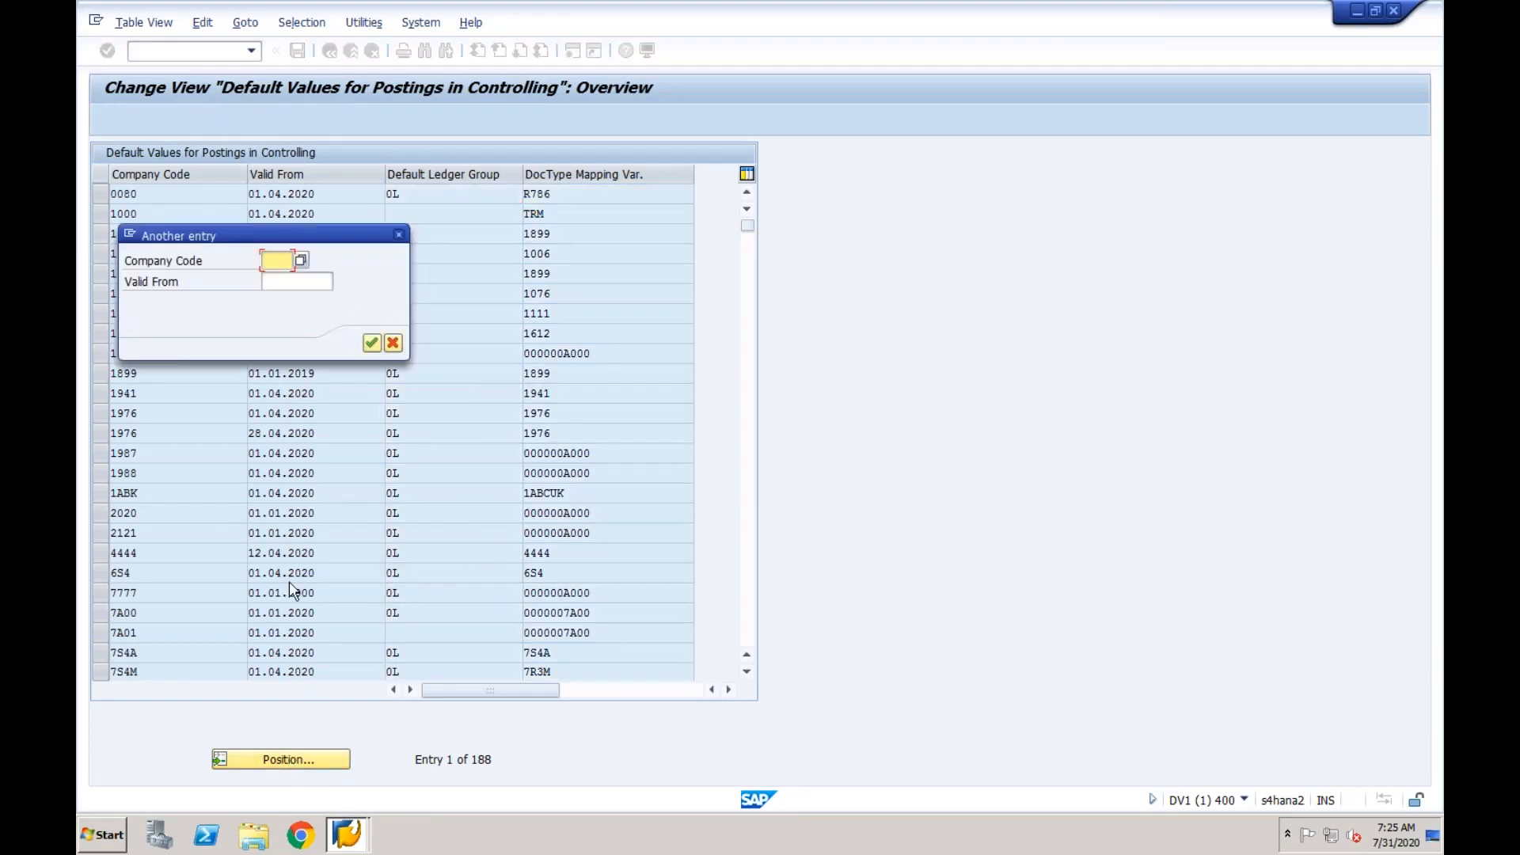
text(cf03)
key(Return)
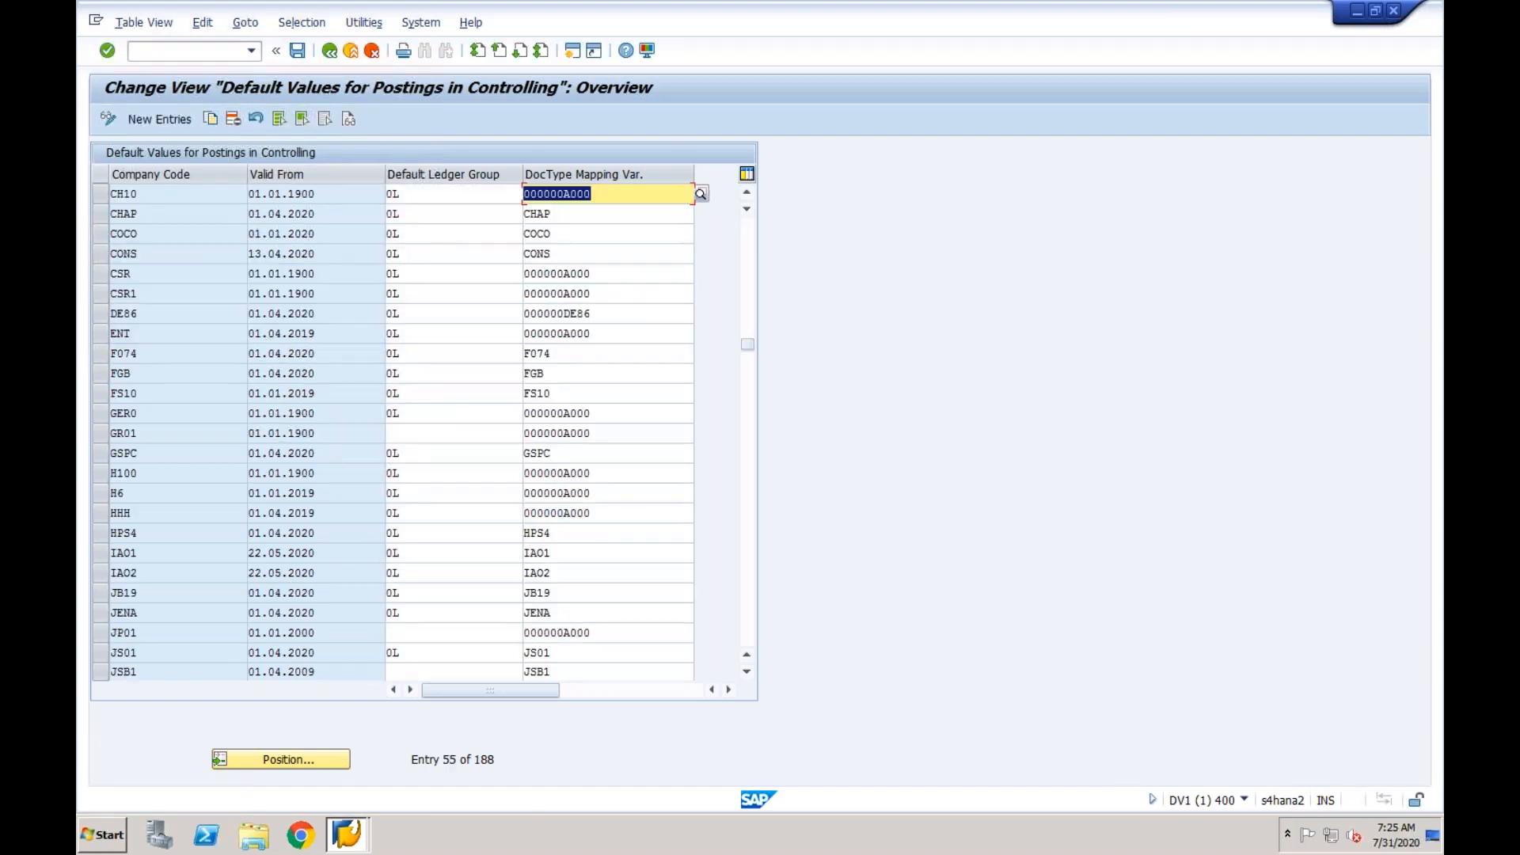
- Start a new default values entry for company code CF03, valid from 01.01.2020
click(174, 122)
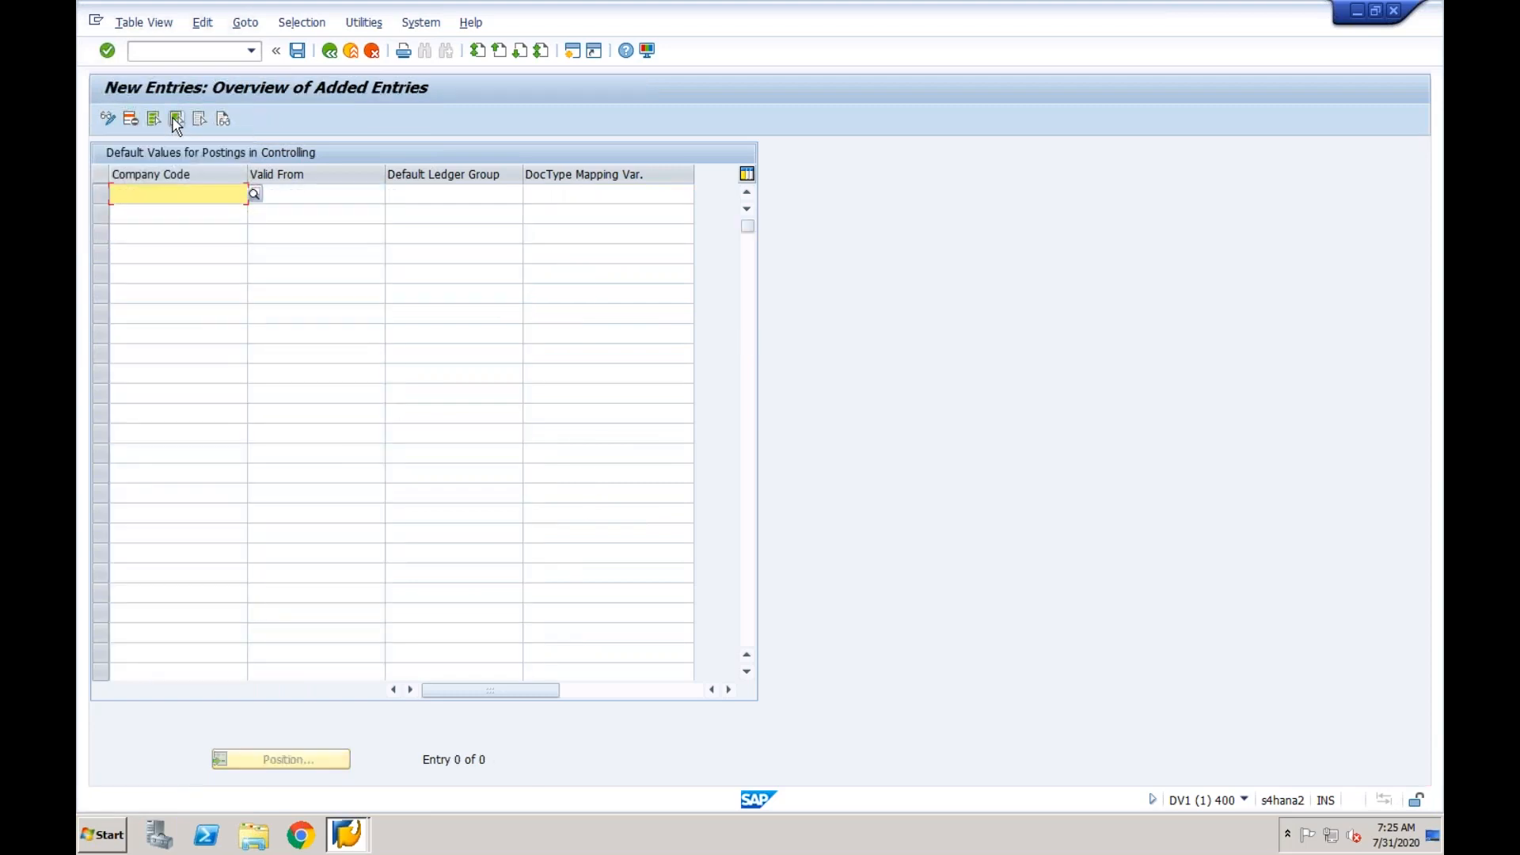
text(CF03)
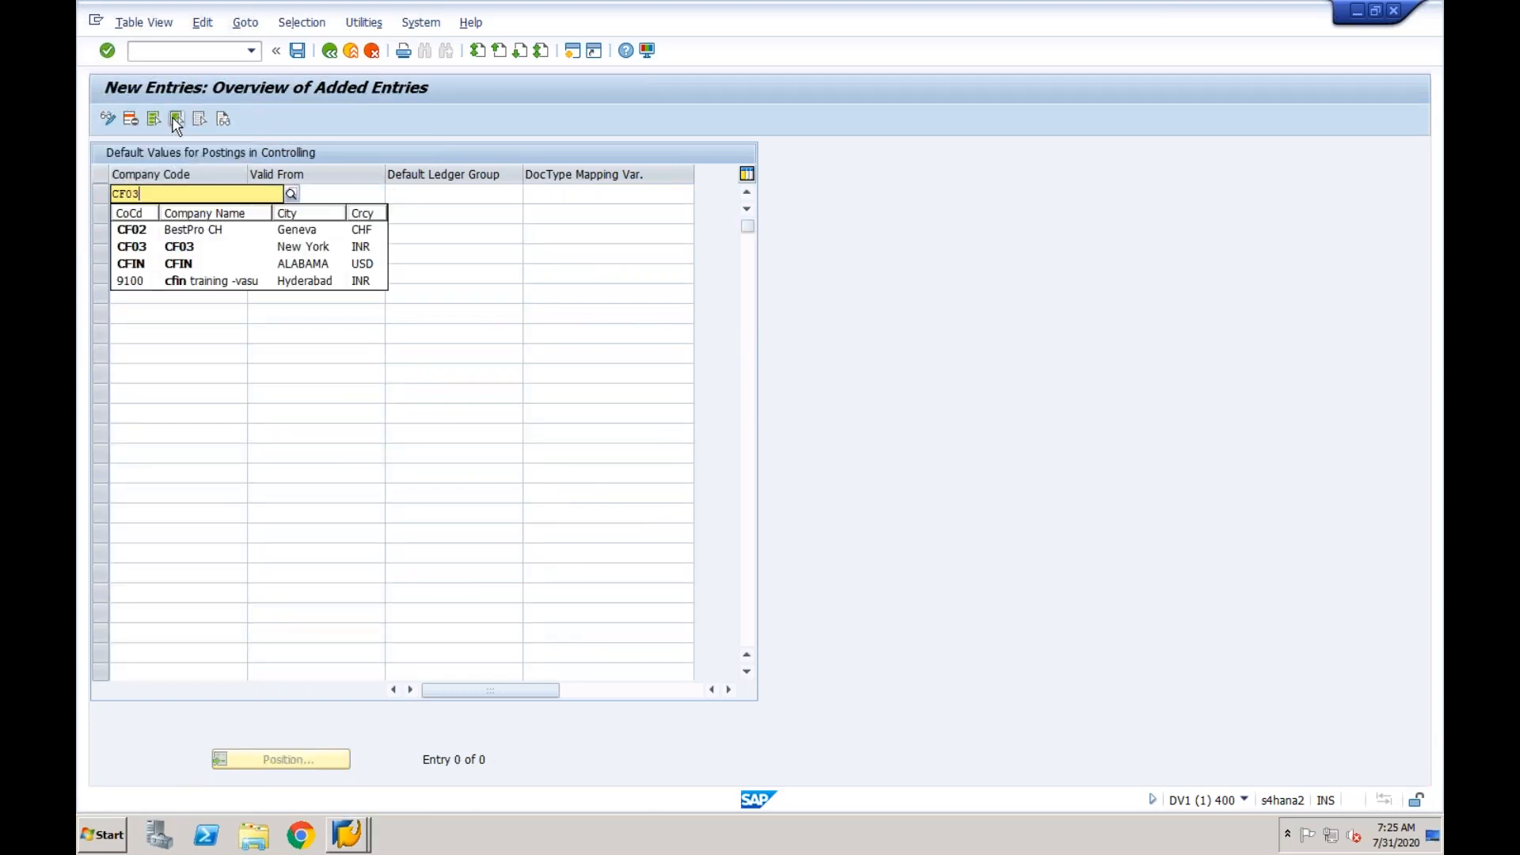
key(Tab)
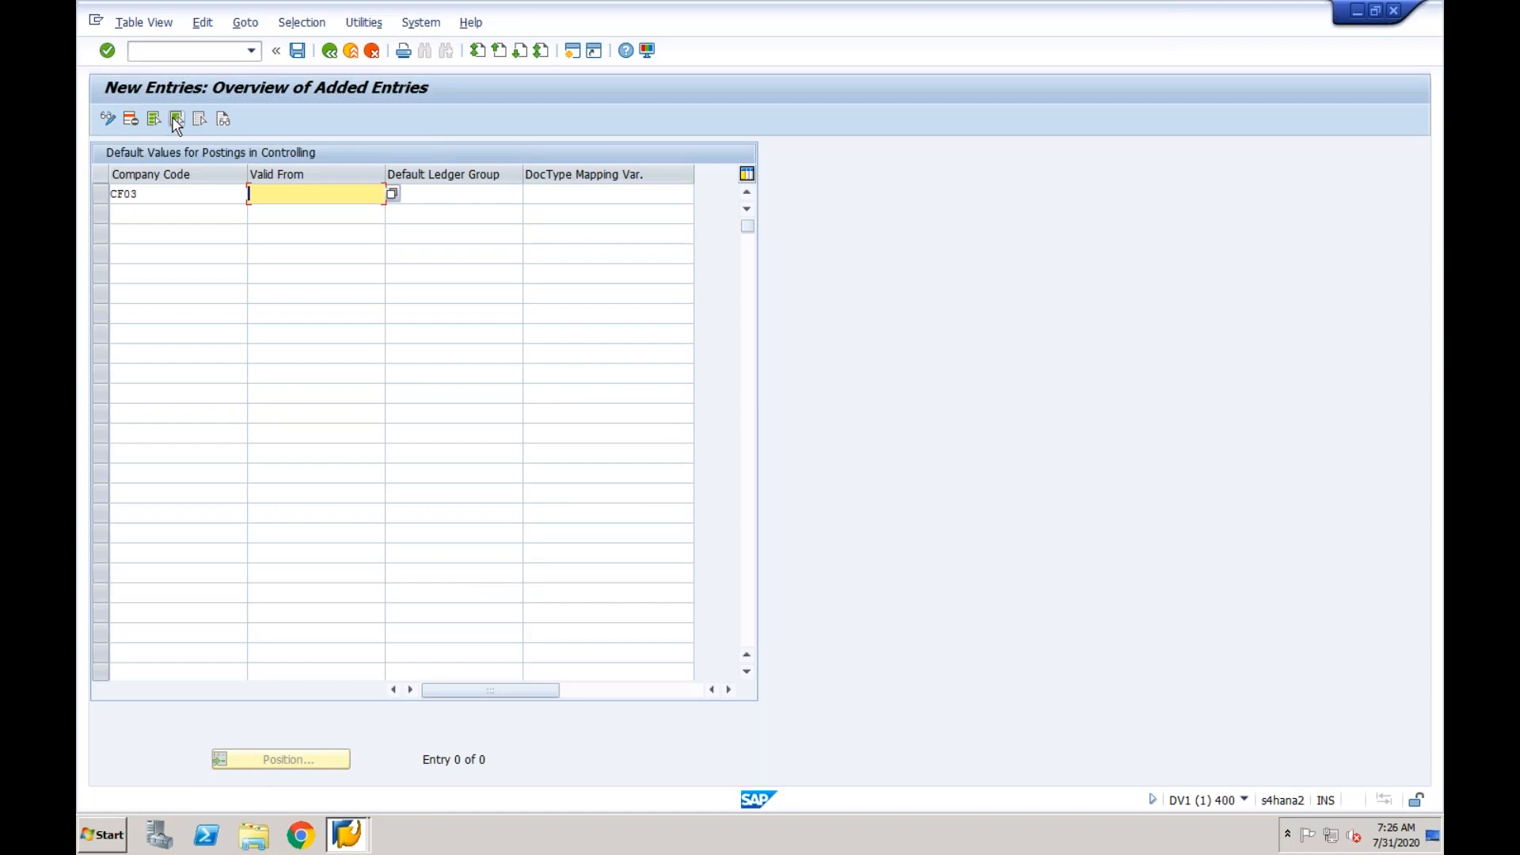
text(01012020)
key(Tab)
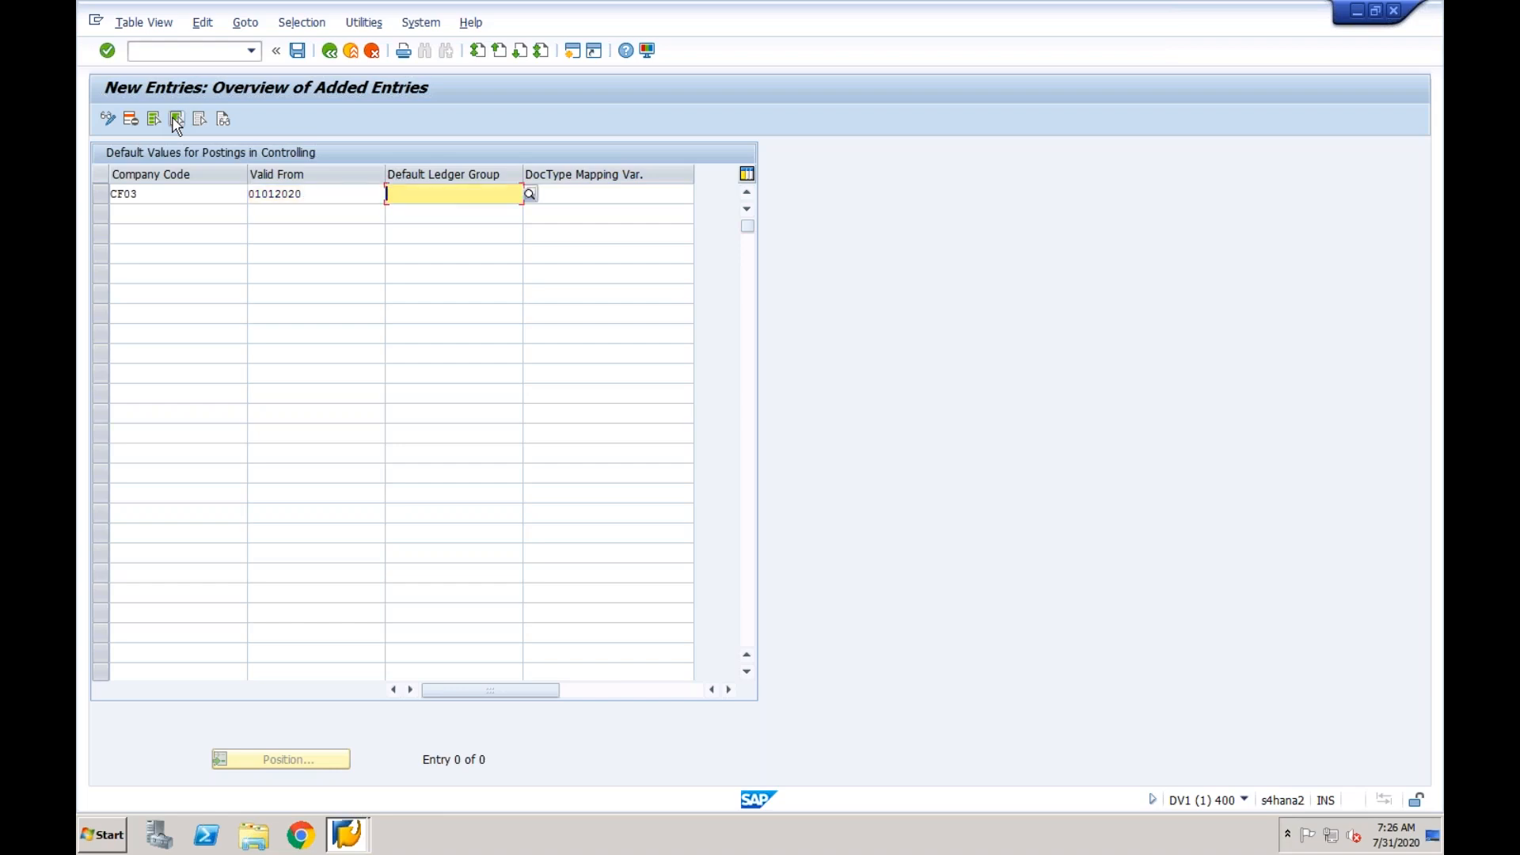
- Try to complete the CF03 entry with document type mapping variant 000000A000 and default ledger group 0L
click(608, 194)
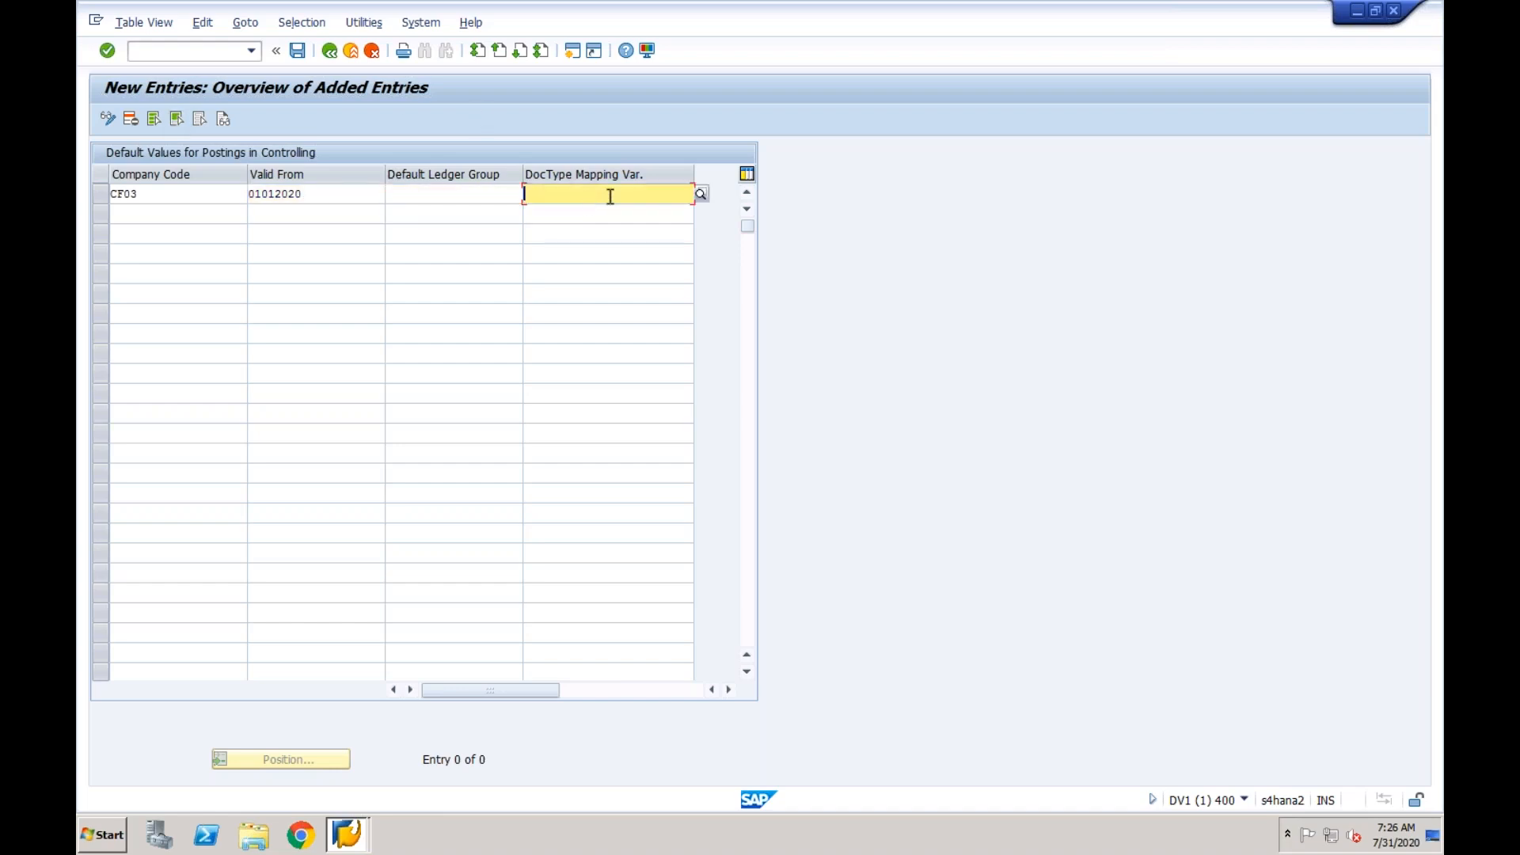
click(702, 194)
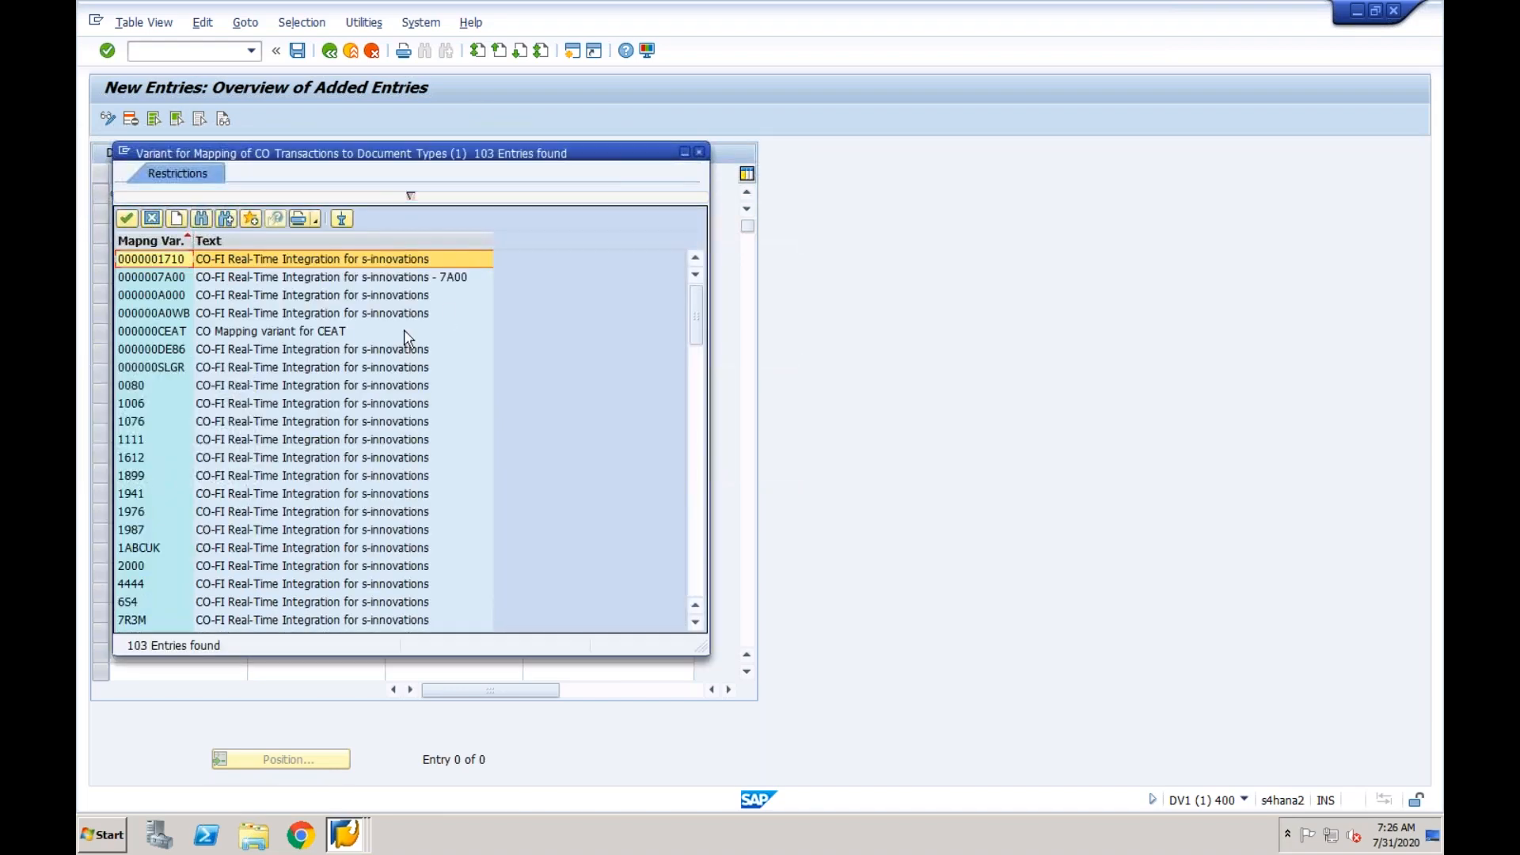
double_click(199, 295)
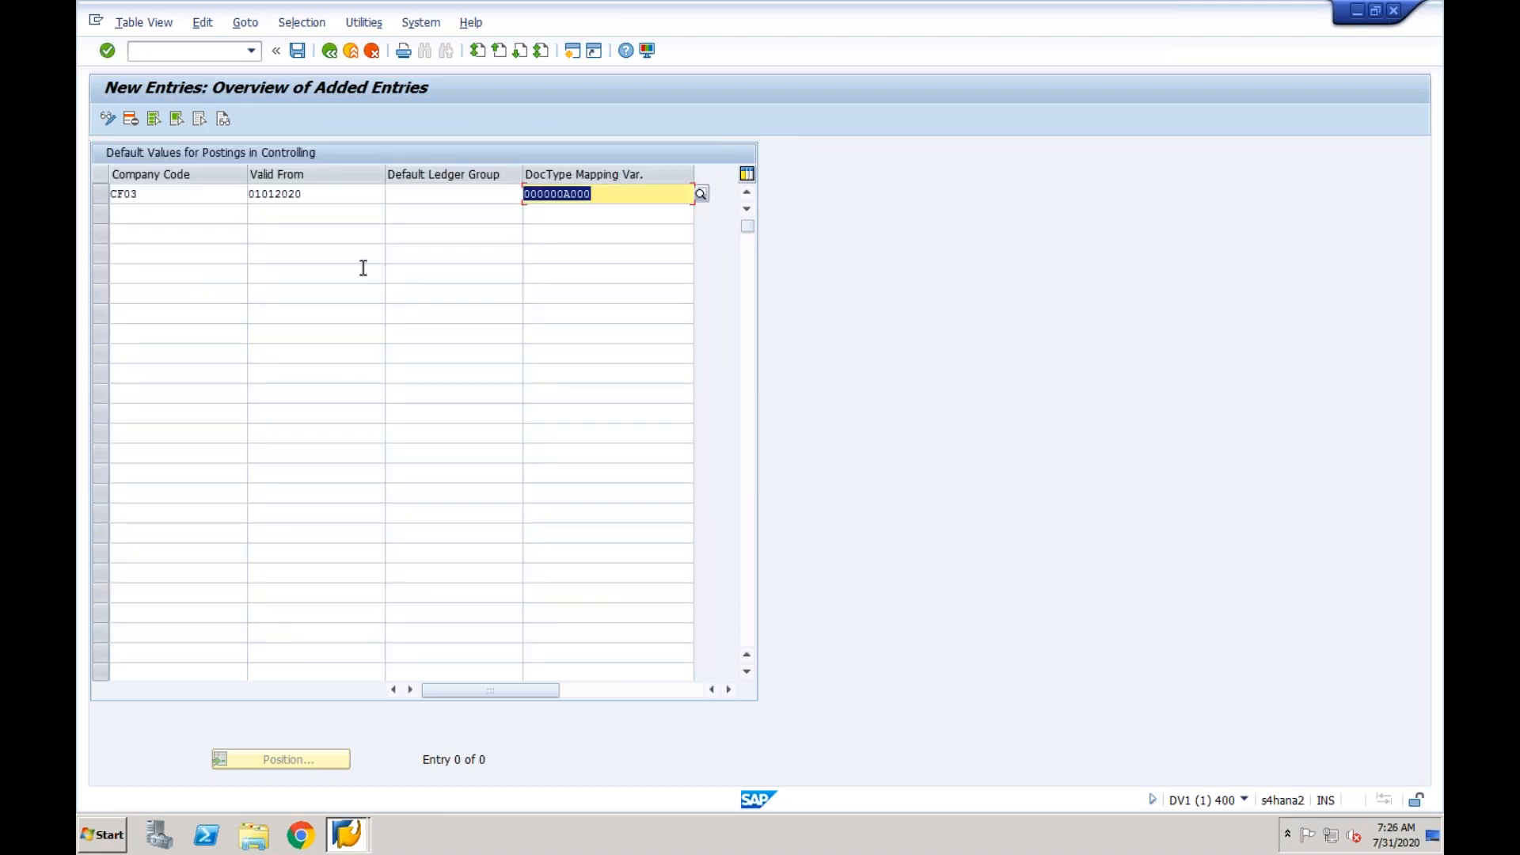
click(403, 197)
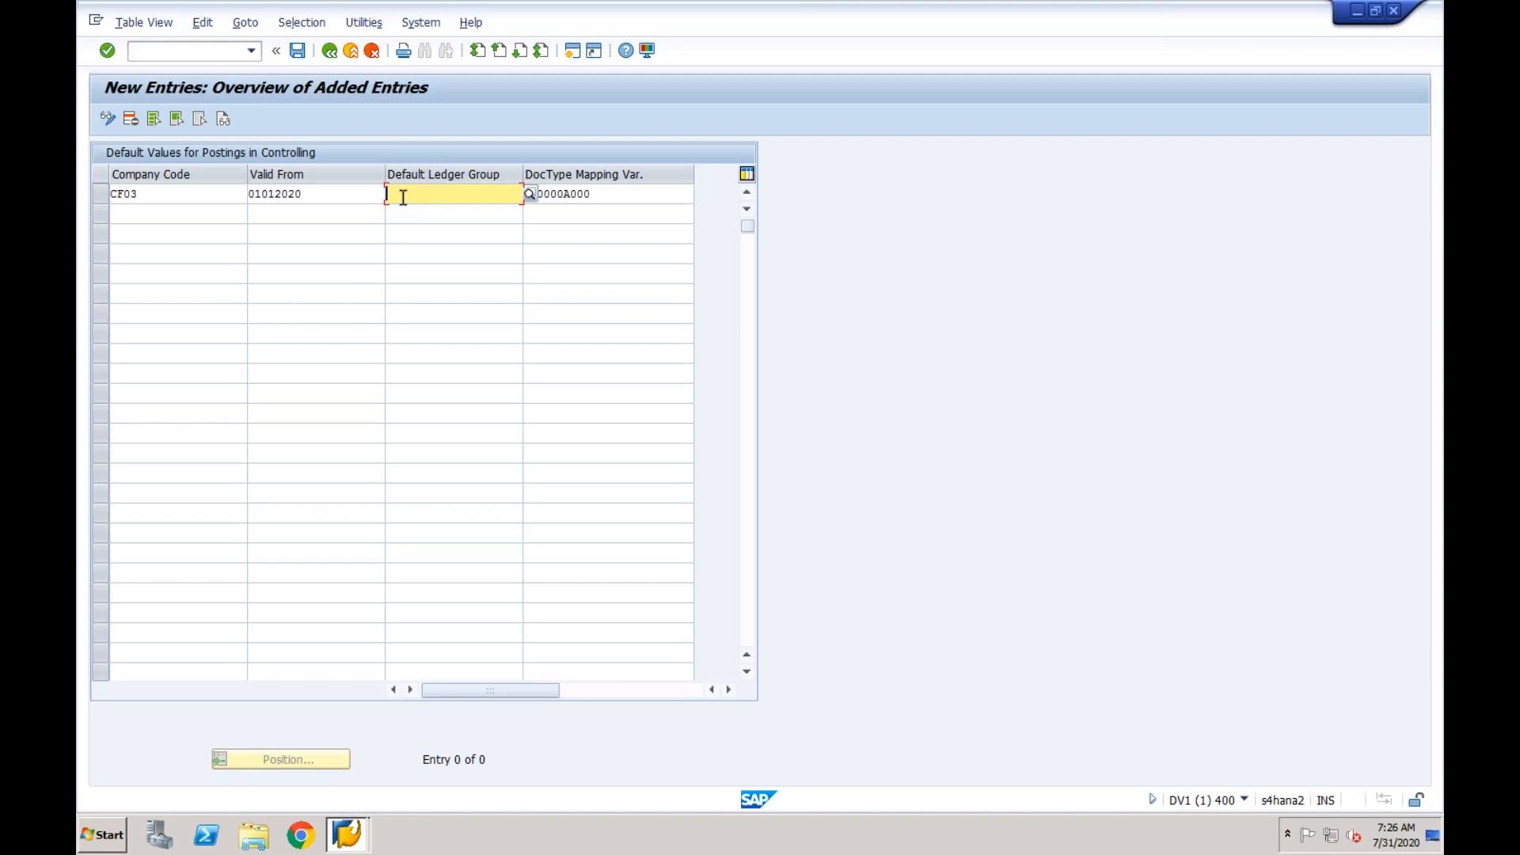
text(0L)
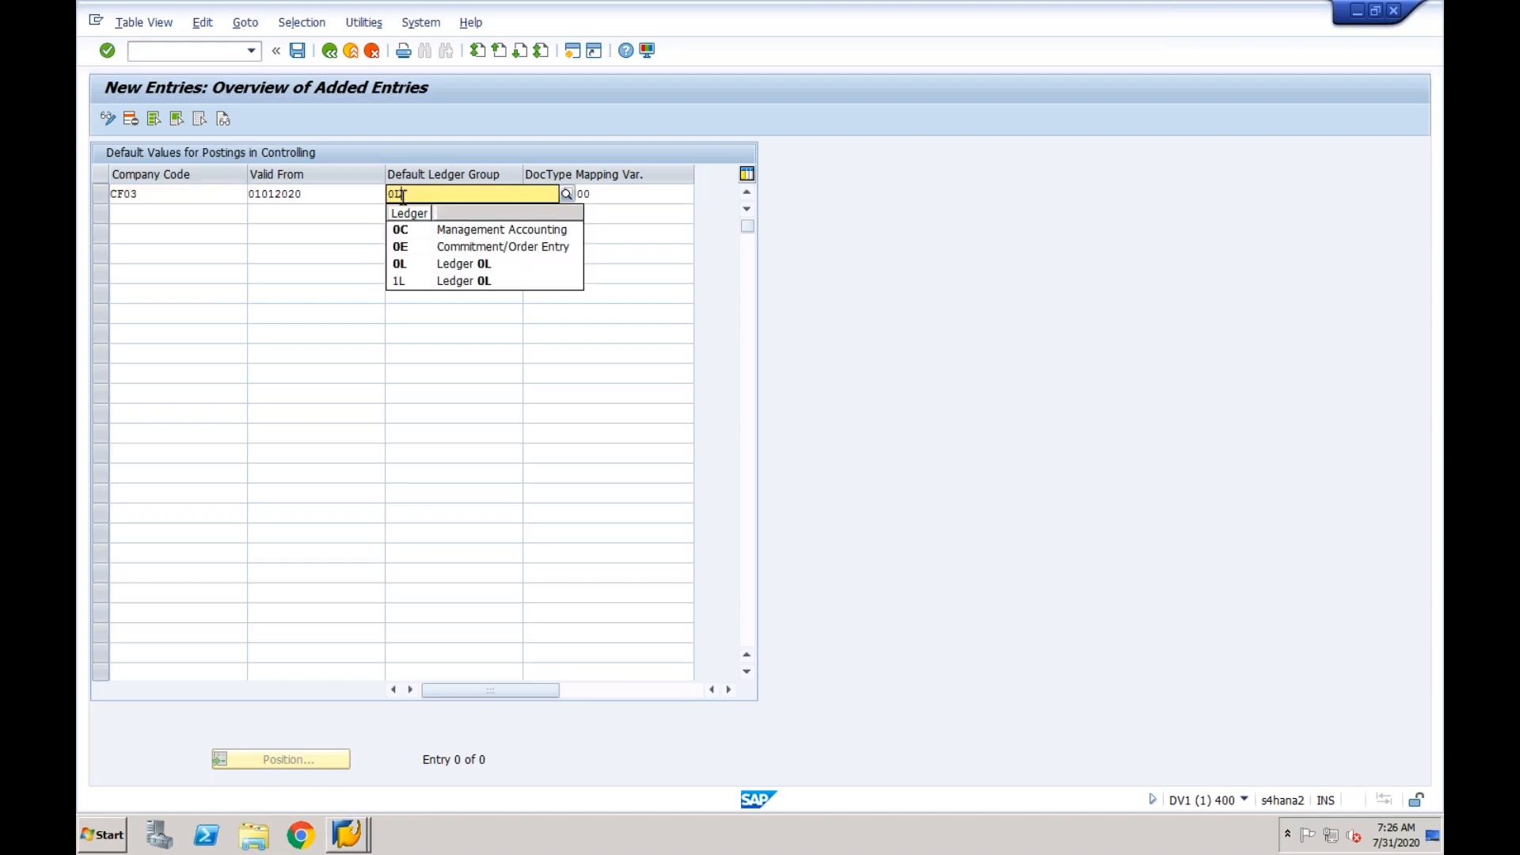
key(Return)
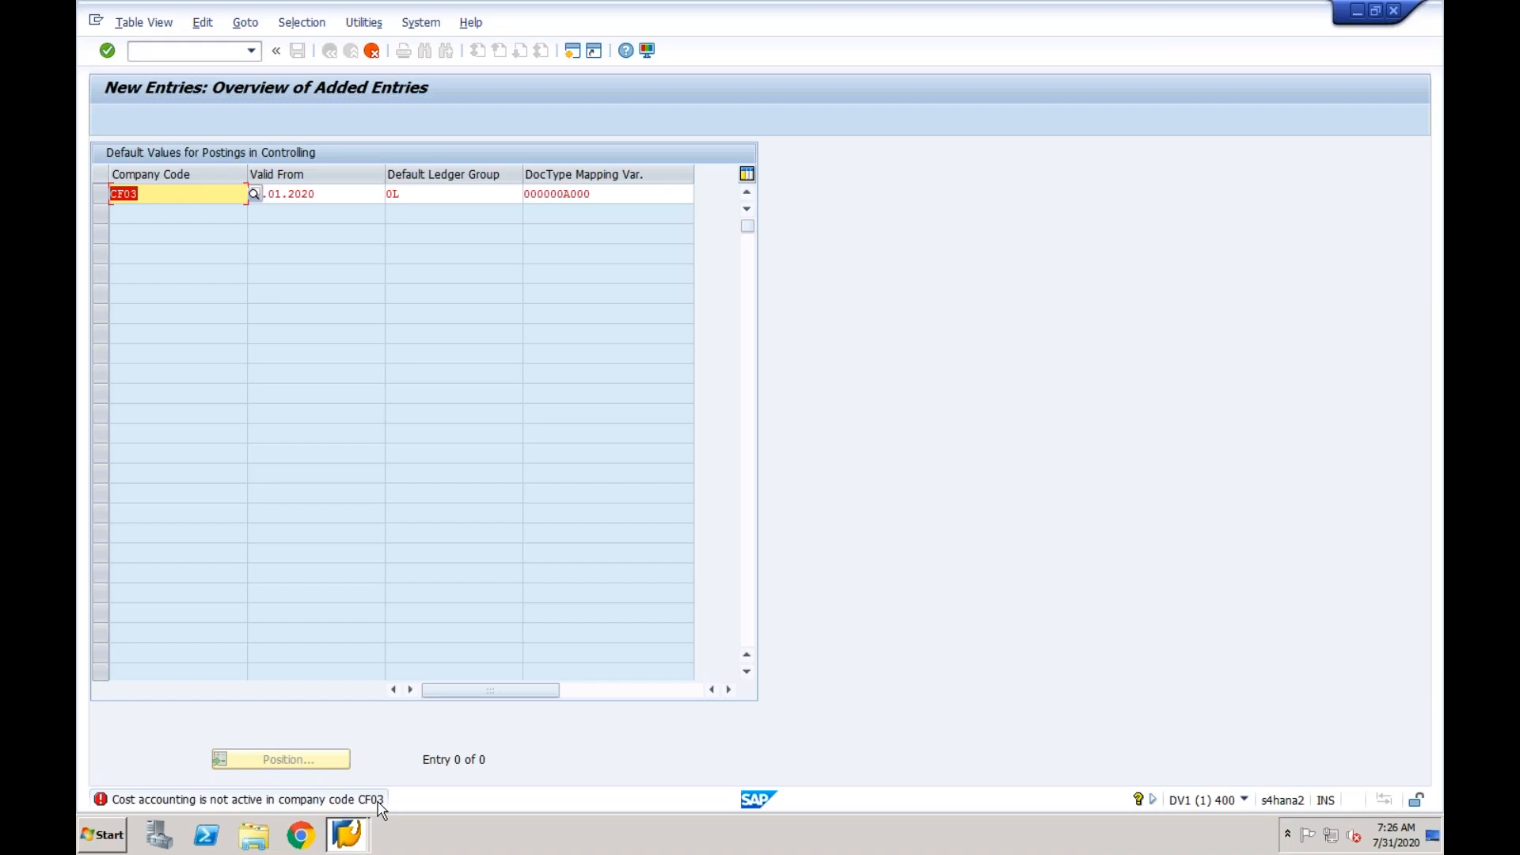
- Read the detailed explanation of the CF03 error message and switch to controlling area maintenance with transaction OKKP
double_click(311, 801)
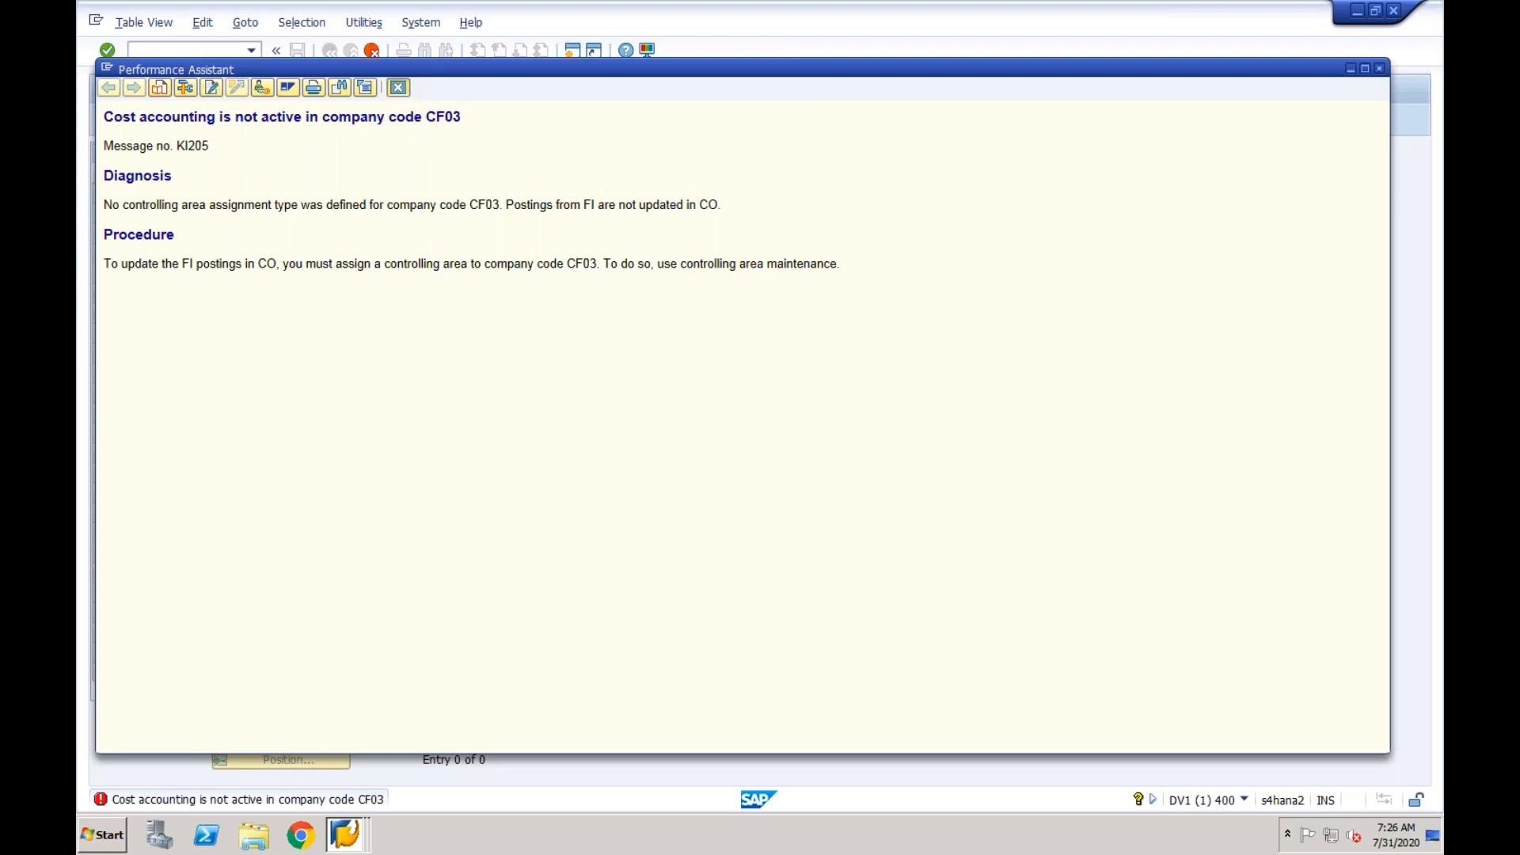
click(398, 88)
click(223, 53)
text(/)
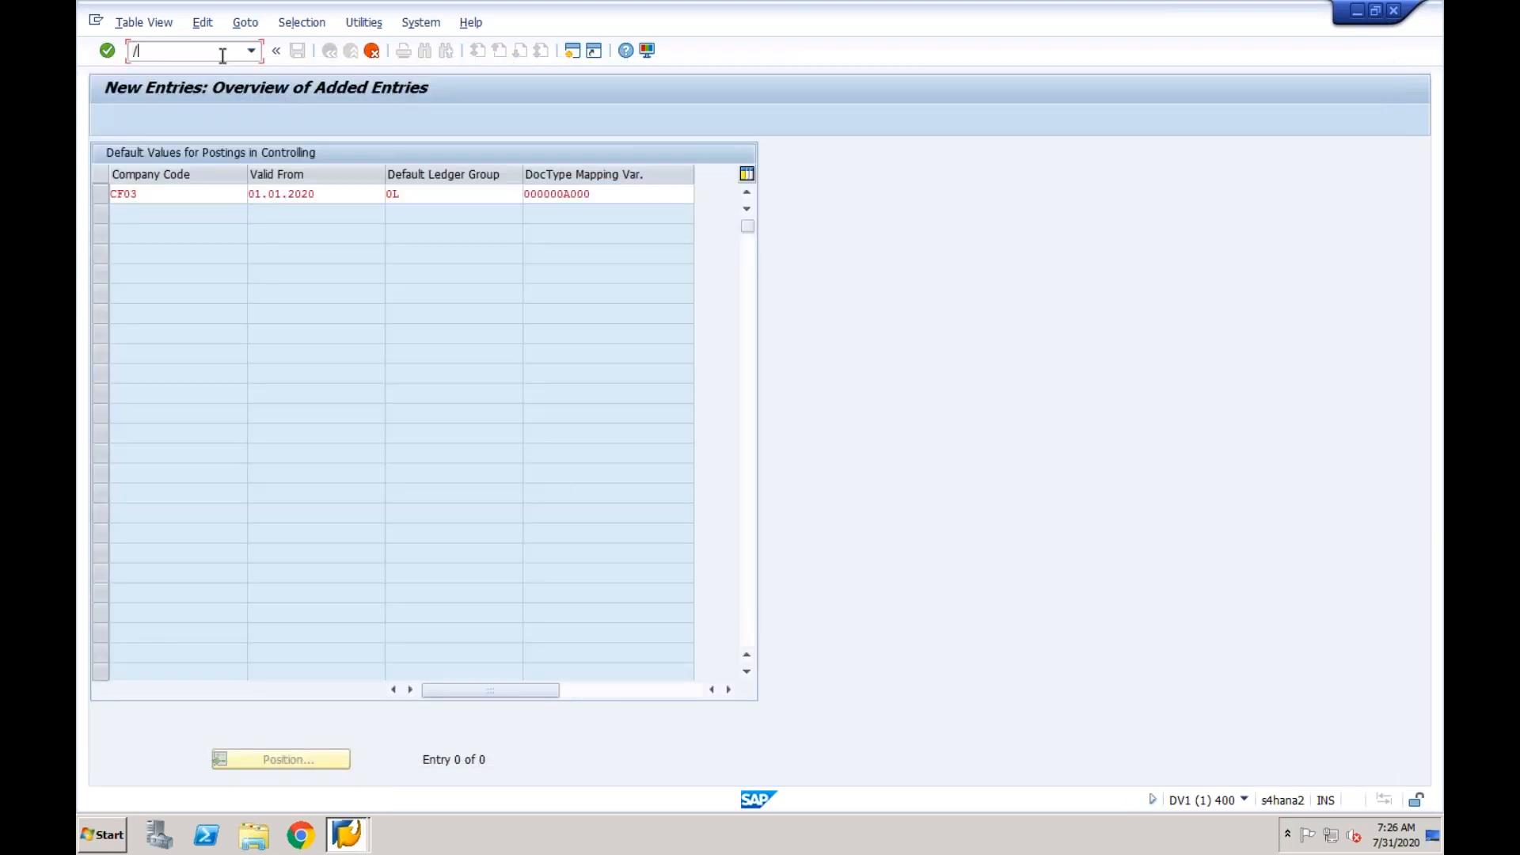
text(nokkp)
key(Return)
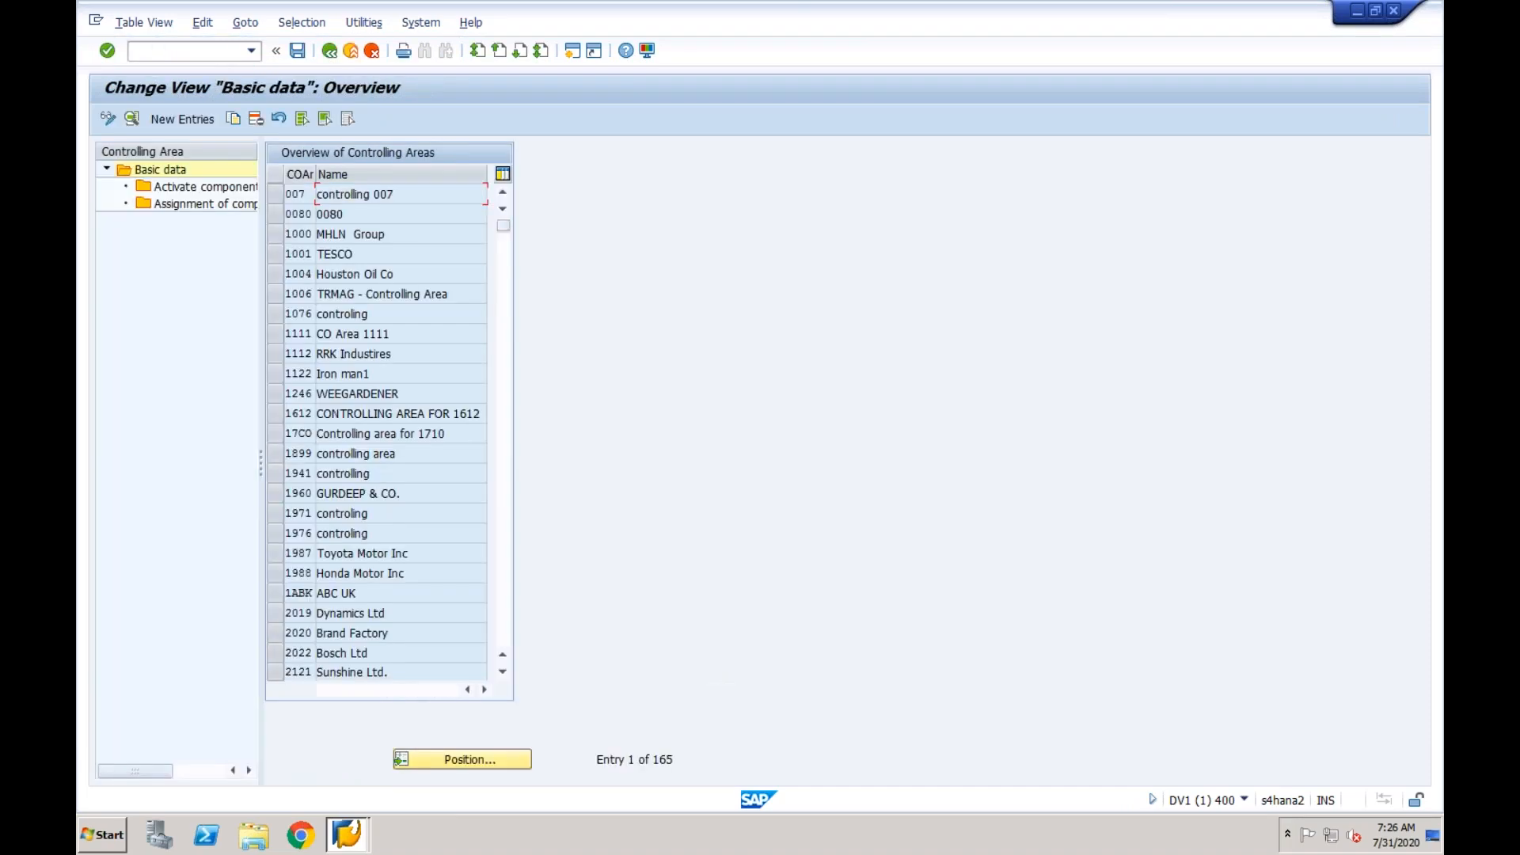
- Find controlling area CFCH in the controlling area overview, then exit controlling area maintenance
click(459, 767)
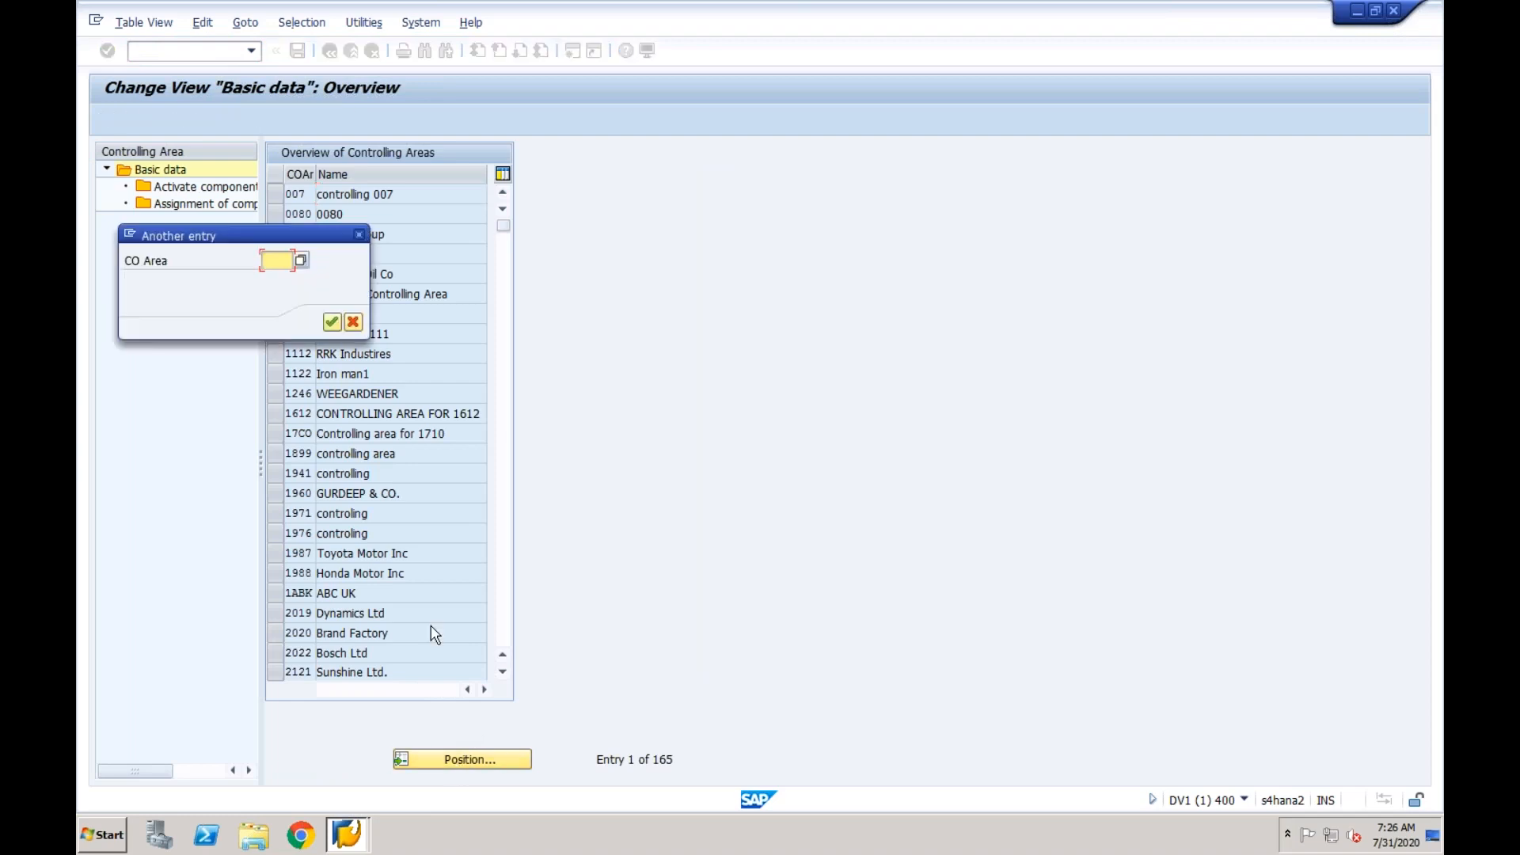
text(cfch)
key(Return)
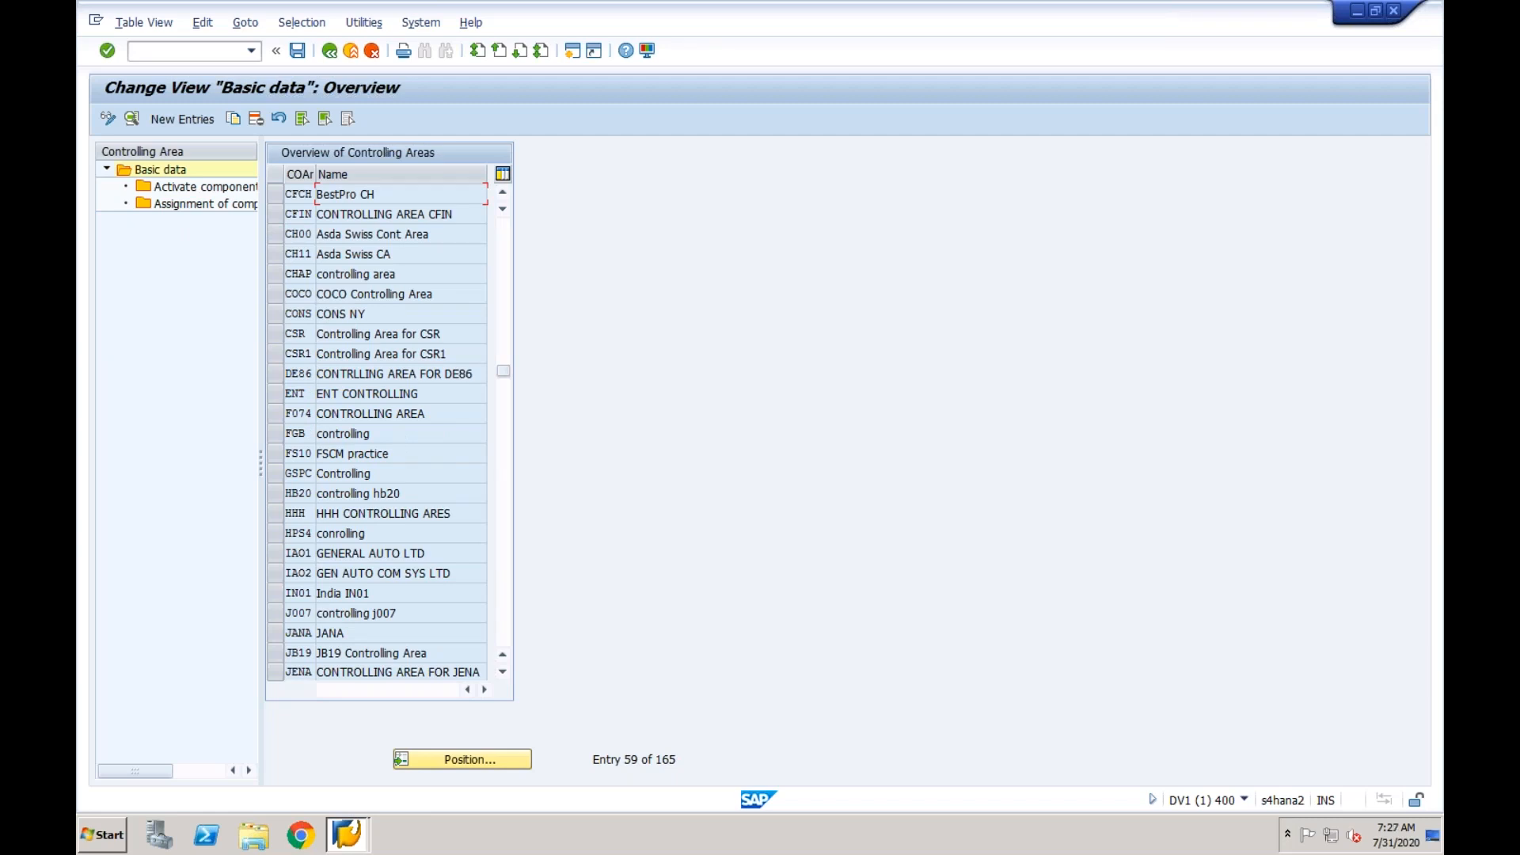
click(505, 260)
click(352, 53)
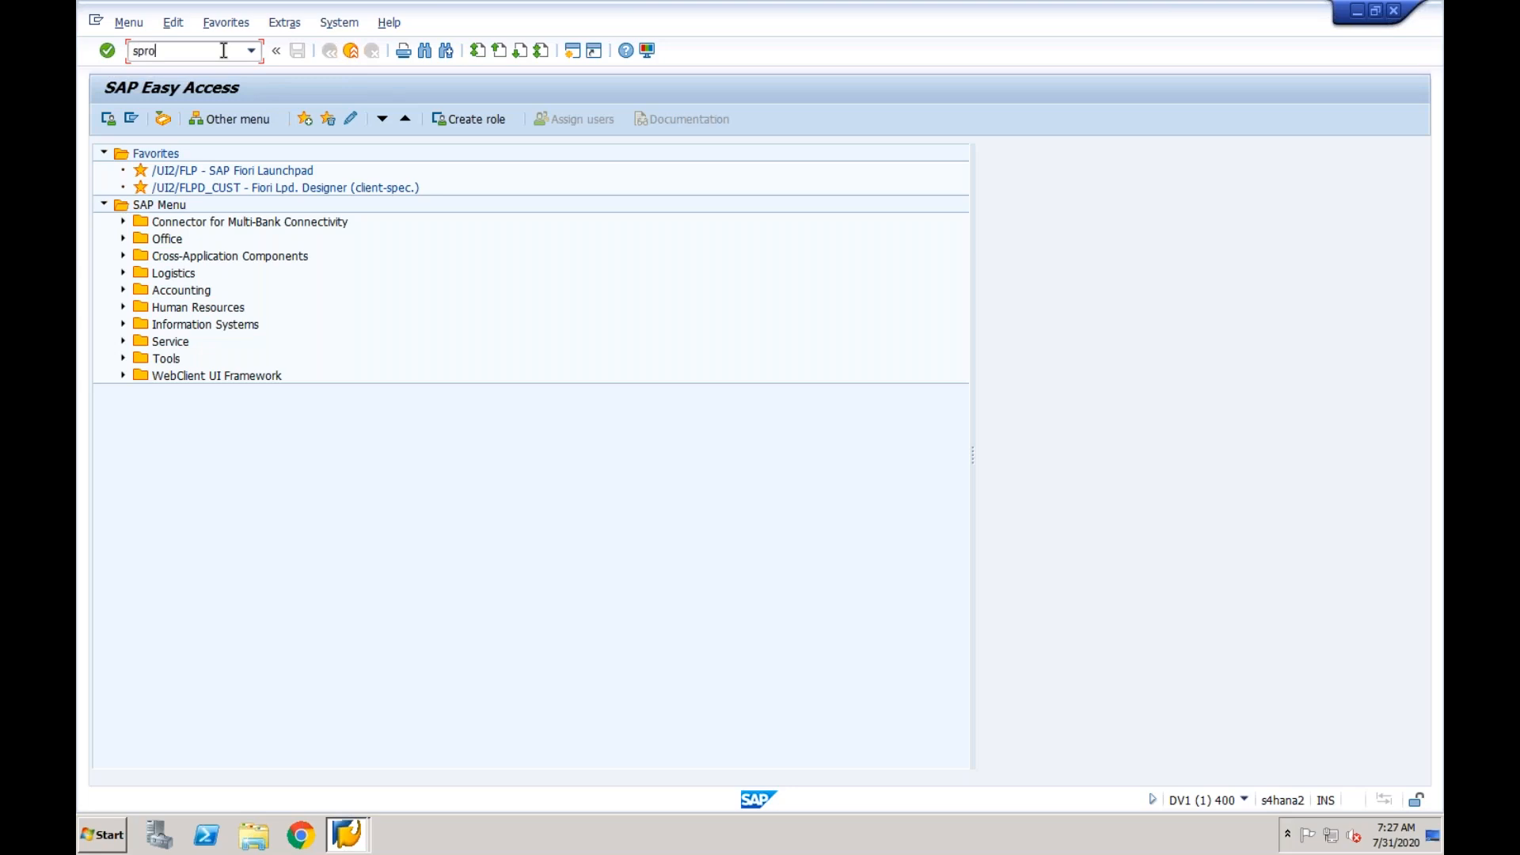
- Open the Maintain Controlling Area activity under General Controlling, Organization in the SAP Reference IMG, reached with transaction SPRO
key(Return)
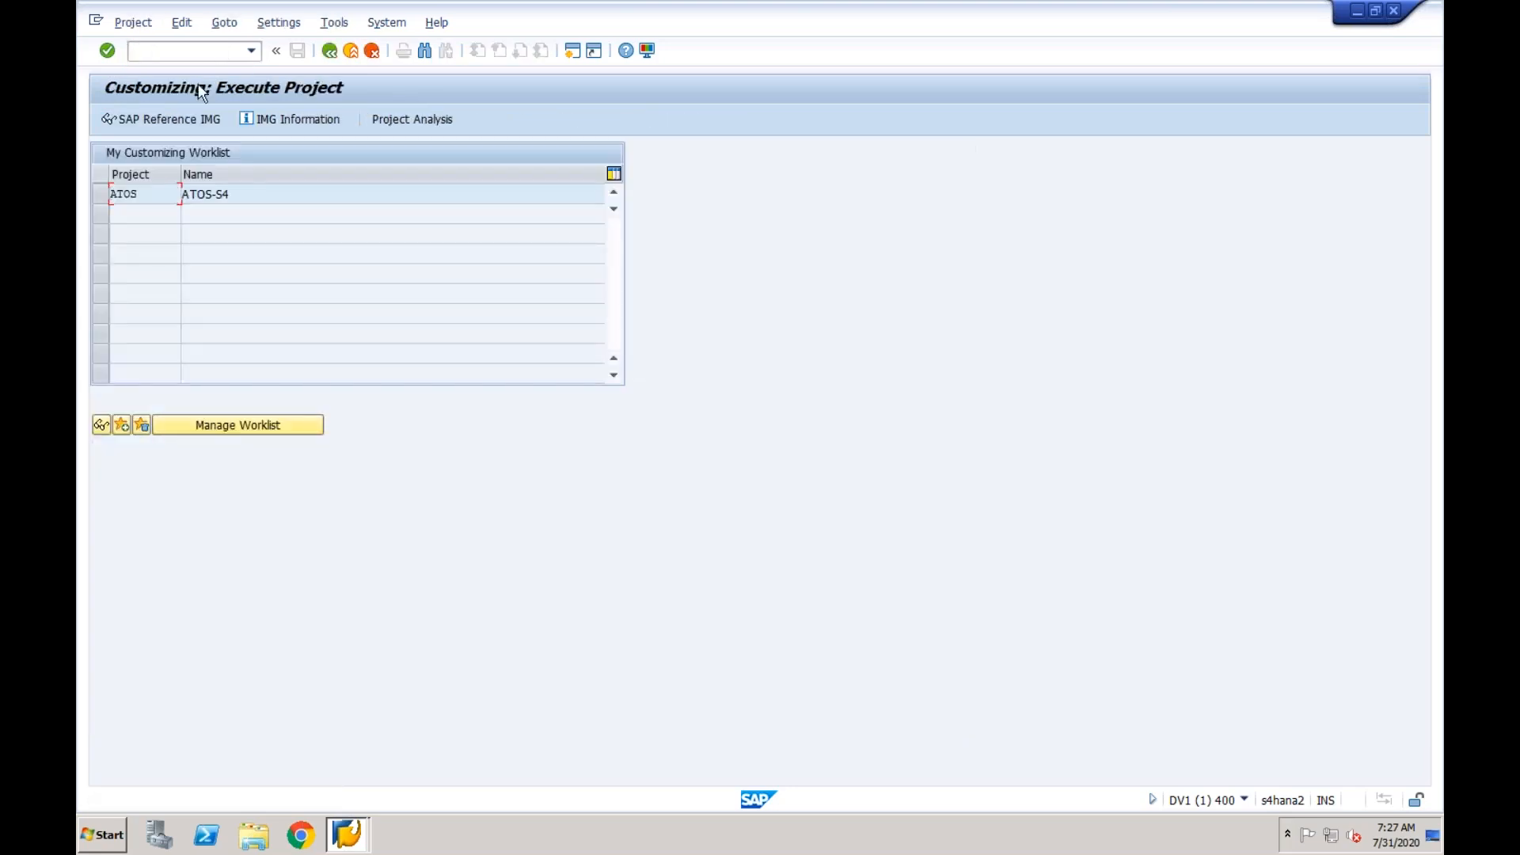
click(178, 120)
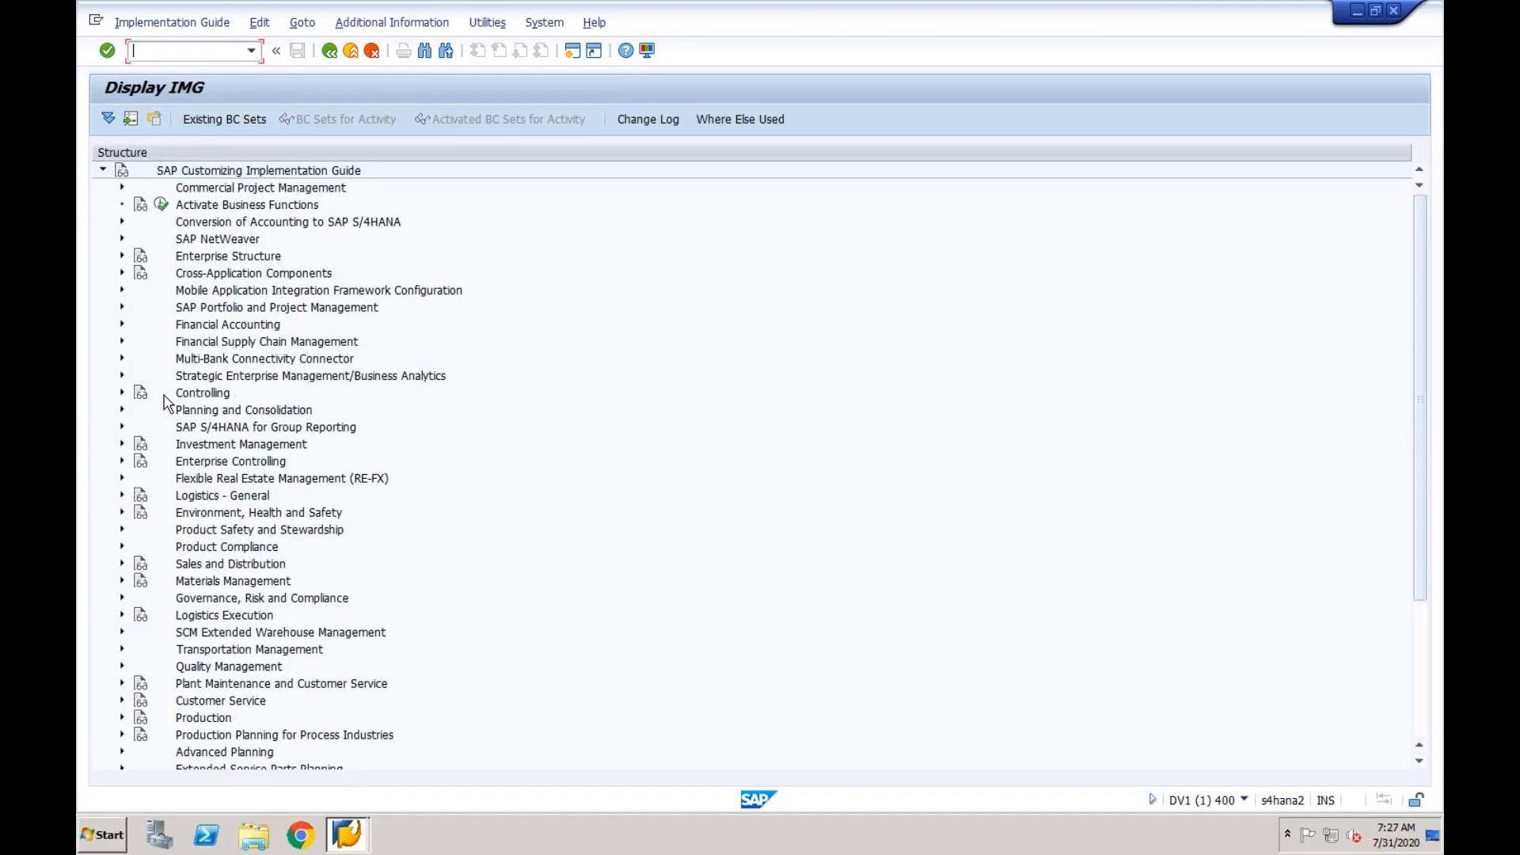
click(122, 393)
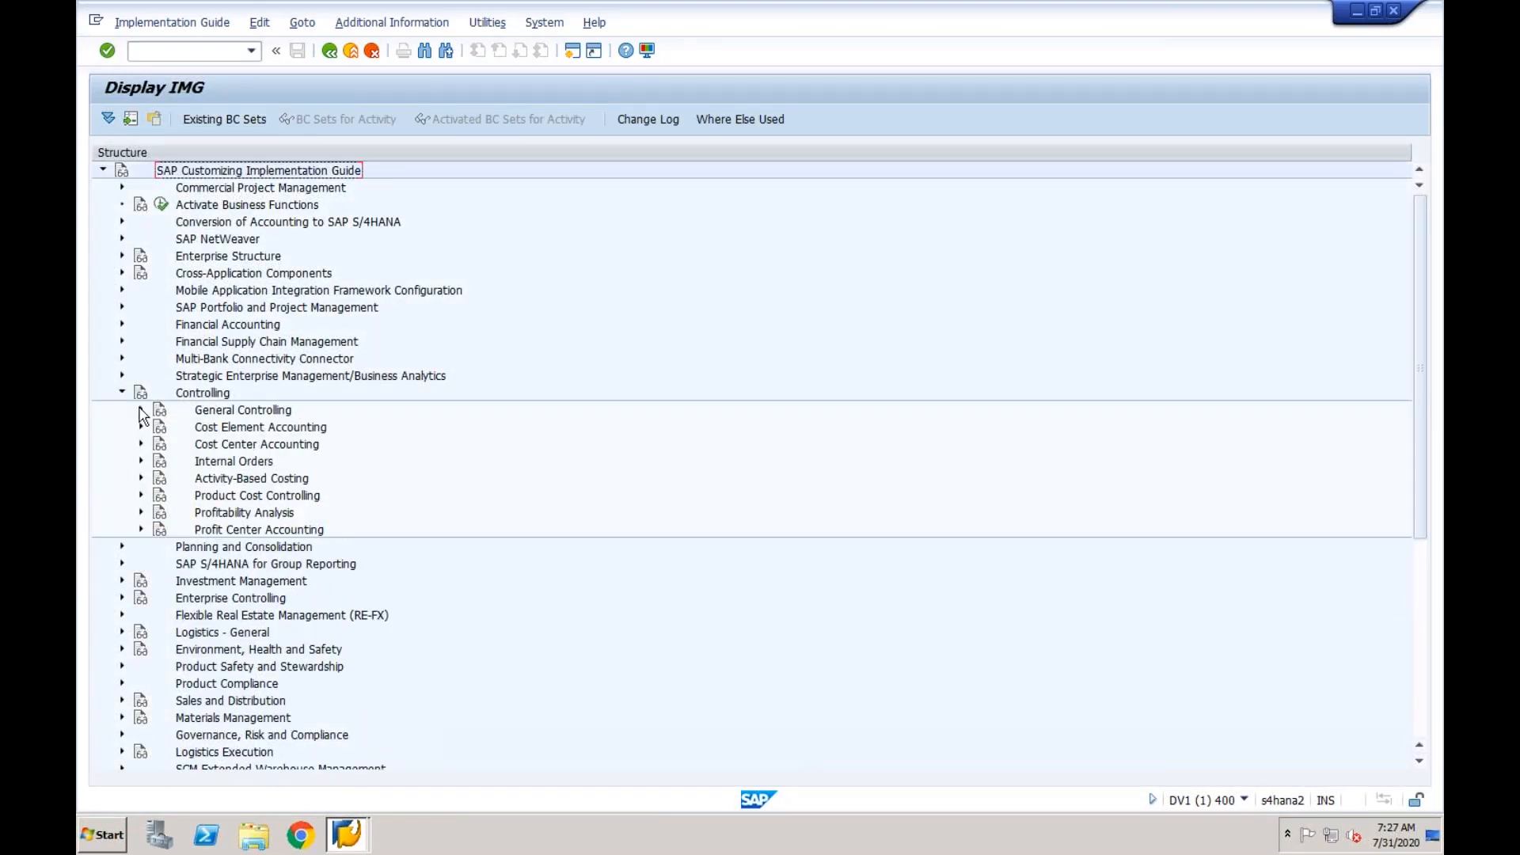
click(141, 409)
click(160, 427)
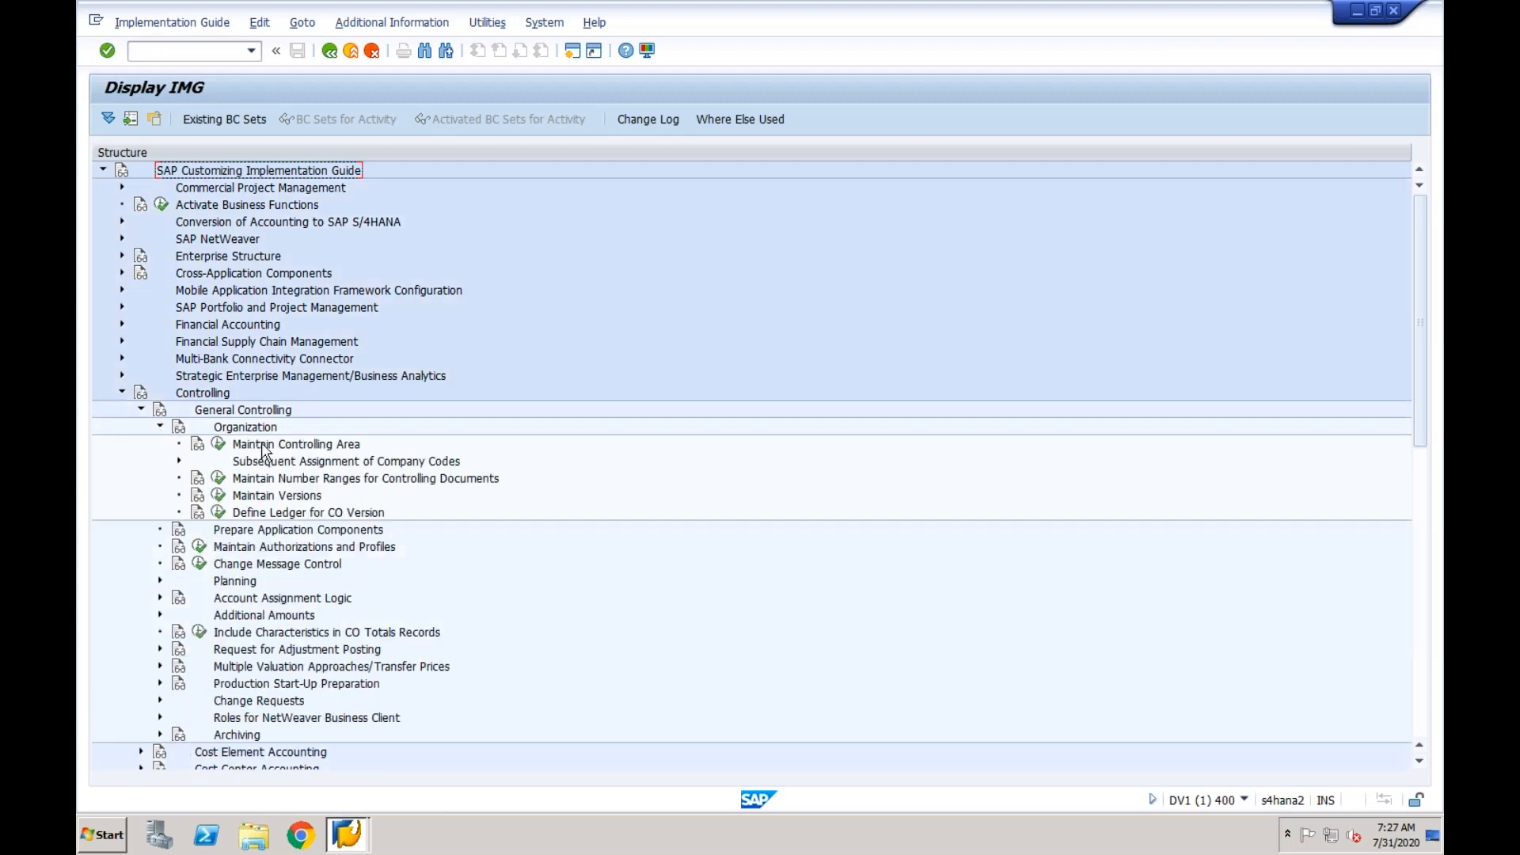
click(215, 446)
double_click(251, 237)
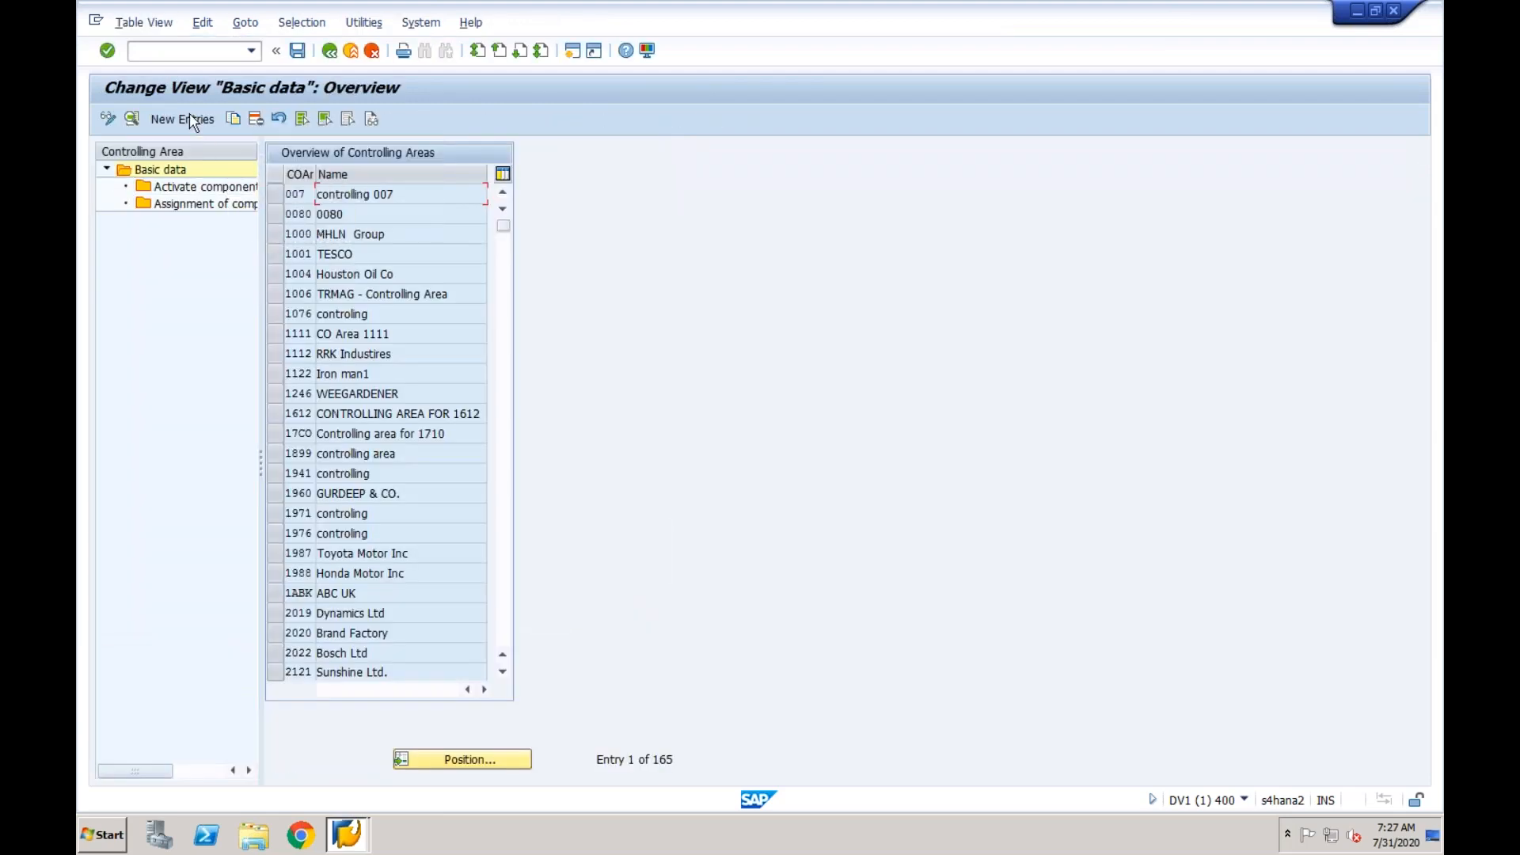
- Start a new controlling area entry with ID CF03 and name CF03
click(189, 119)
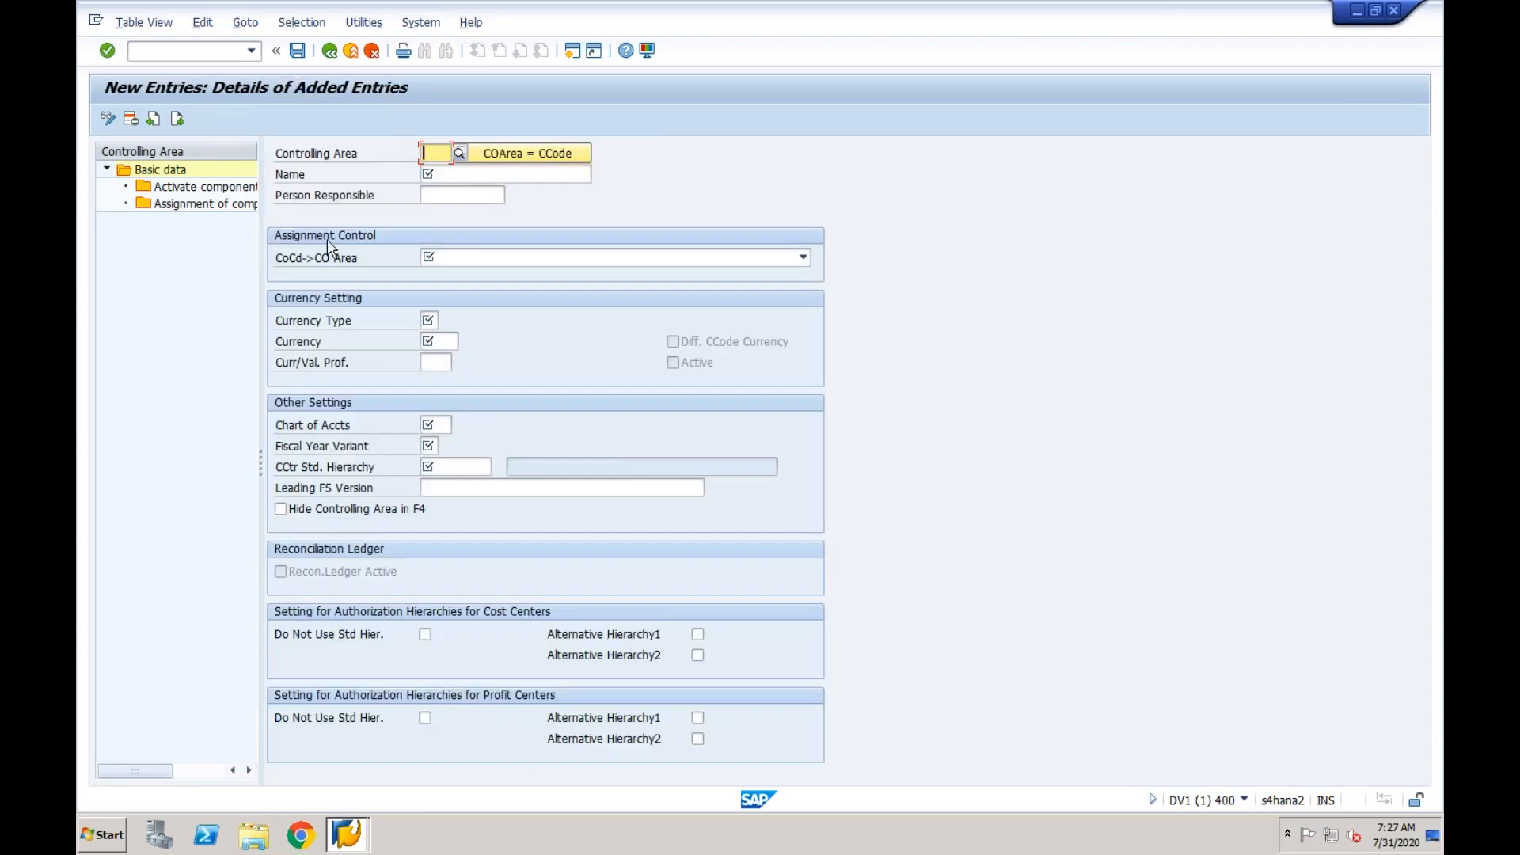
text(CF03)
key(Return)
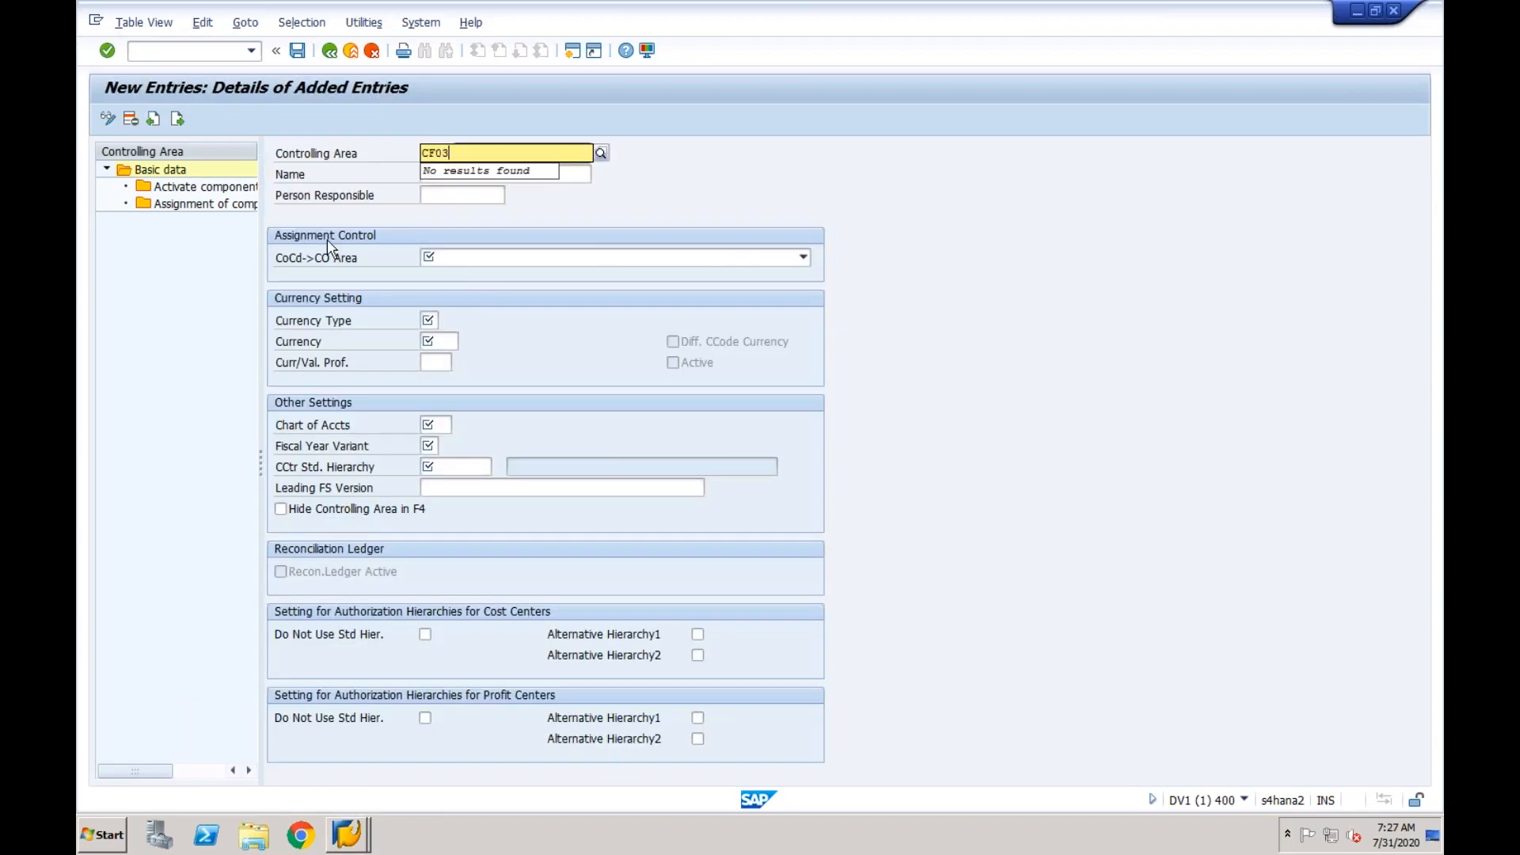
text(CF03)
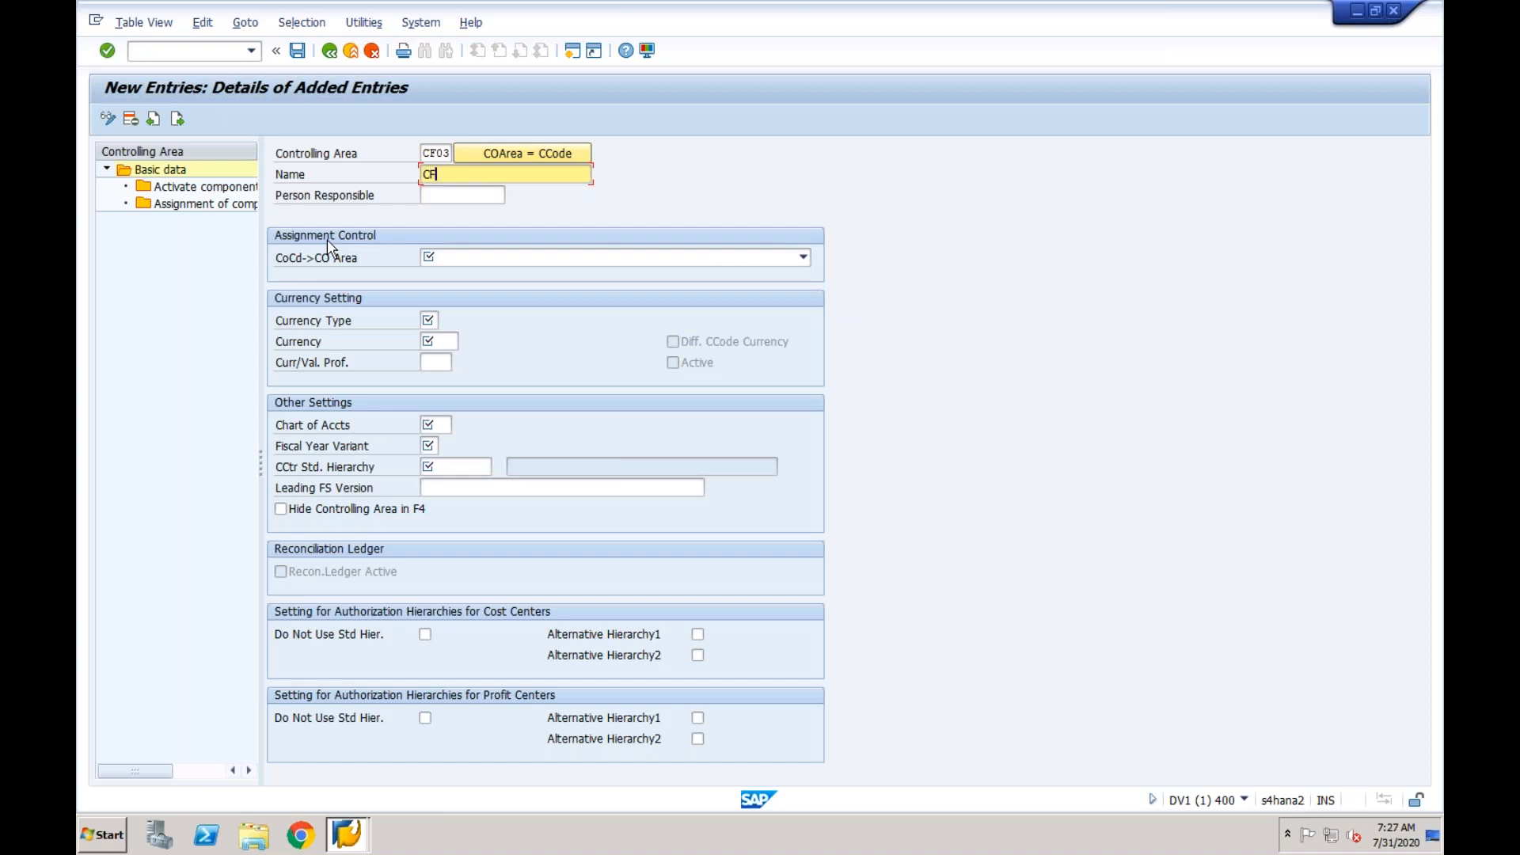
key(Tab)
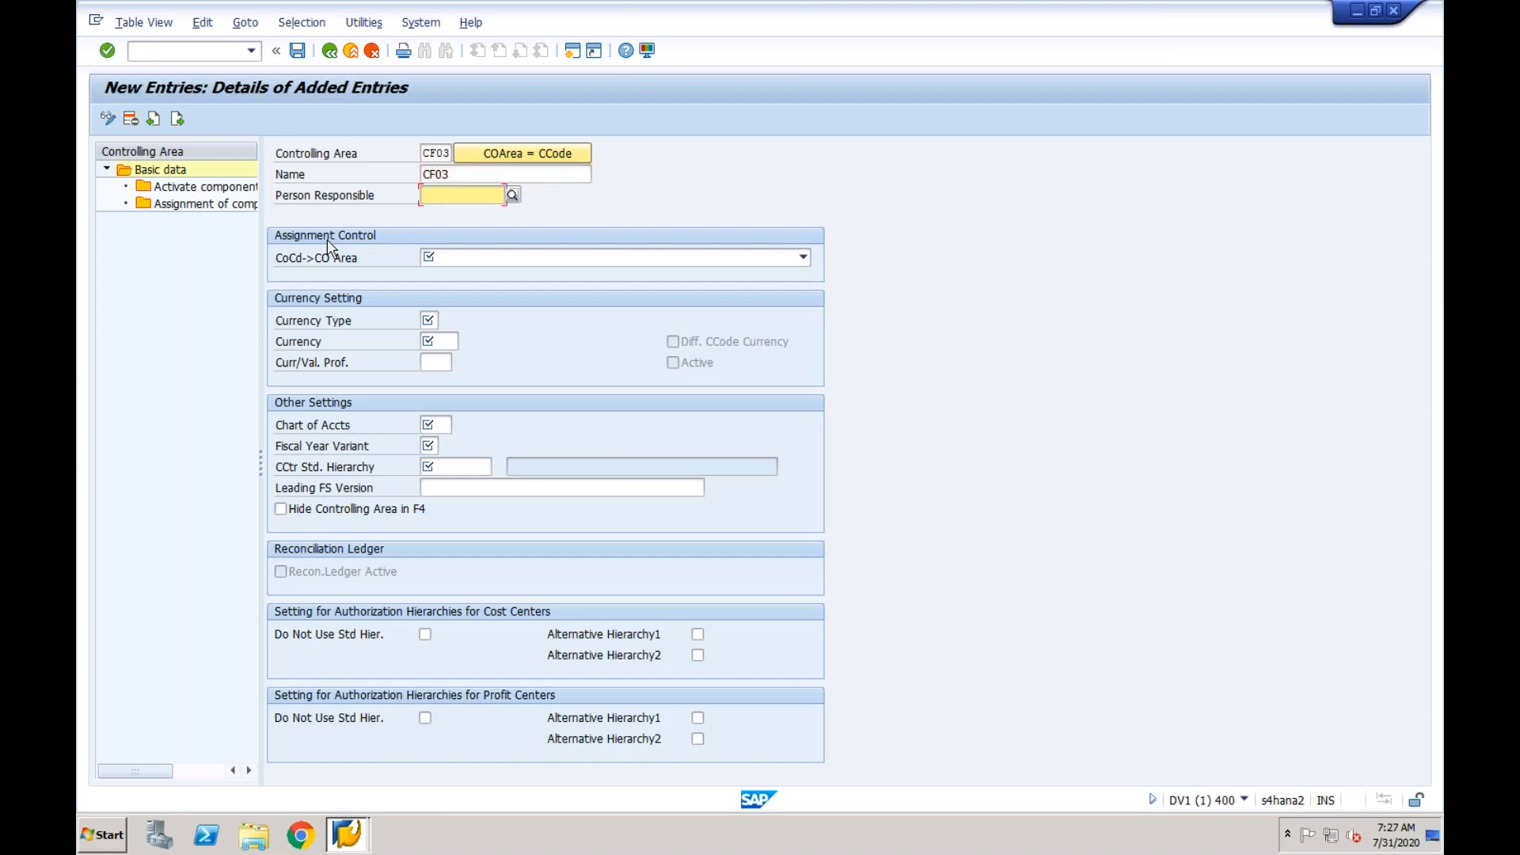
- Try assignment control option 1, Controlling area same as company code, for the new CF03 entry
click(441, 257)
click(455, 277)
click(479, 258)
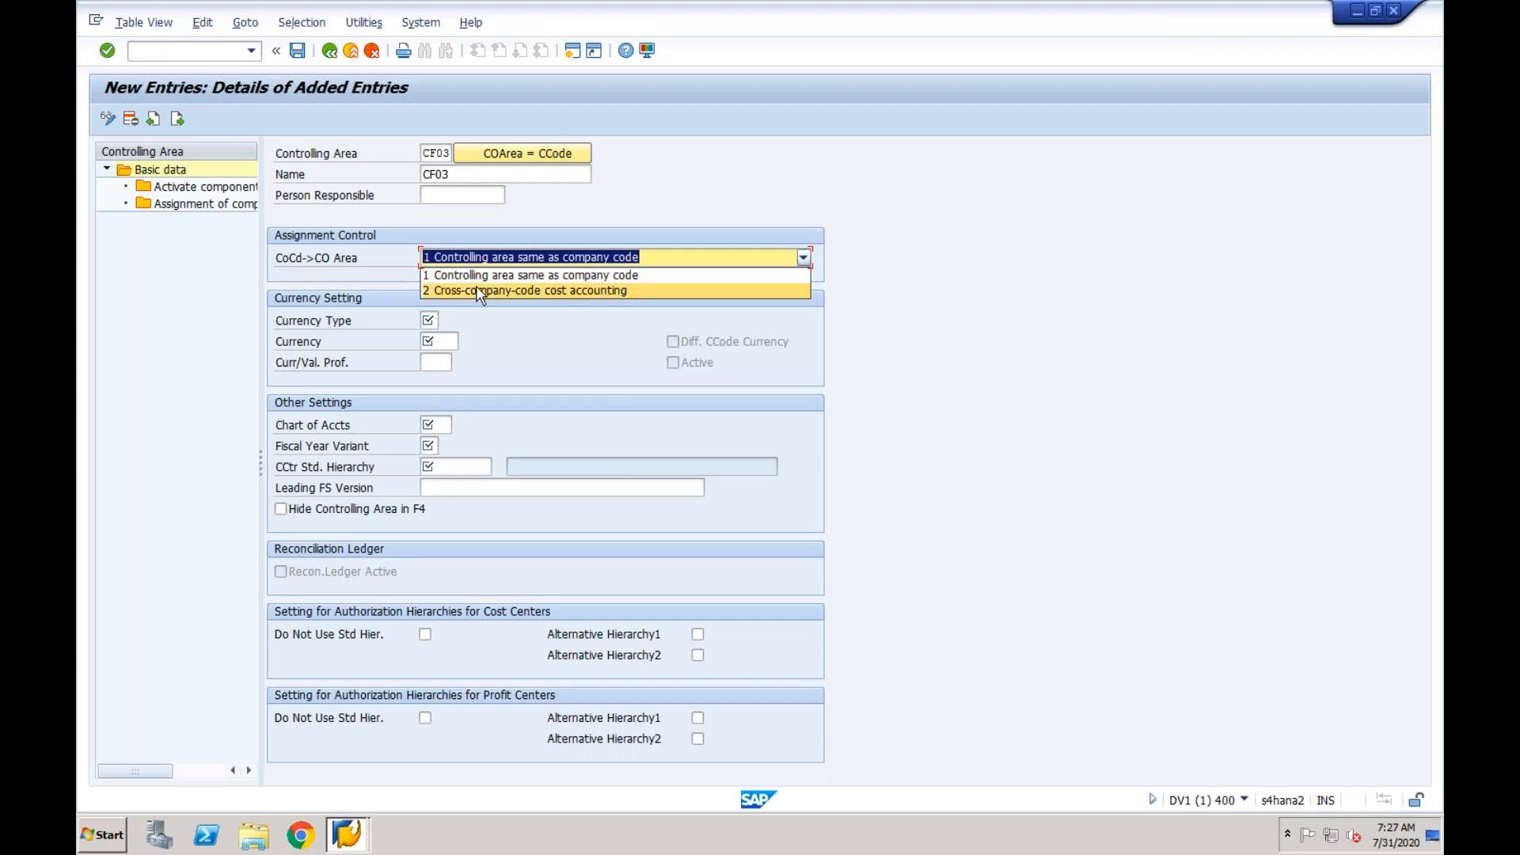
click(479, 278)
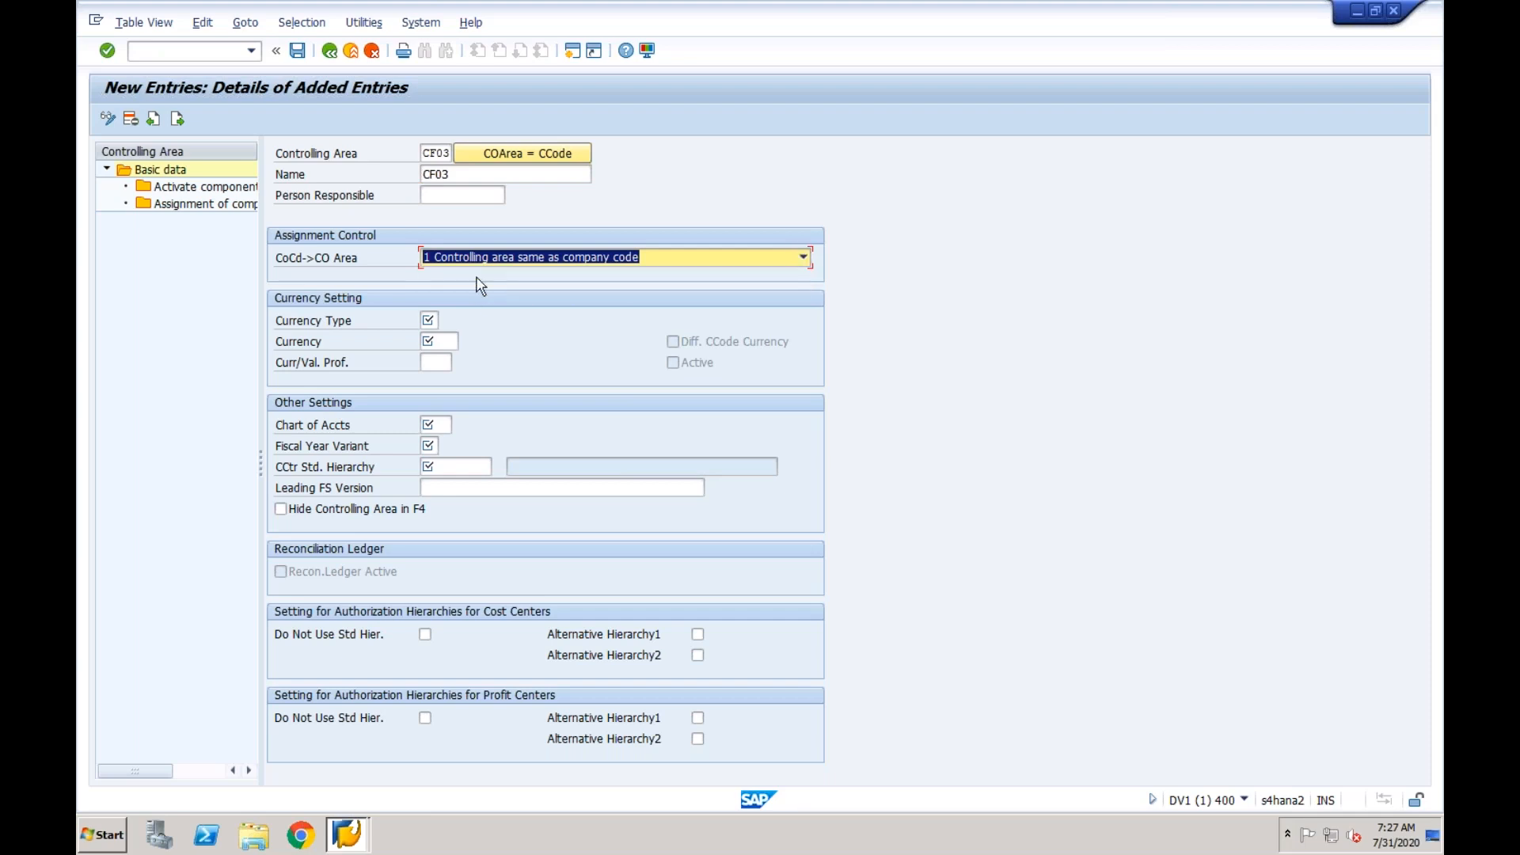
- Adopt the settings of company code CF03 for the controlling area and set its assignment control to Controlling area same as company code
click(519, 157)
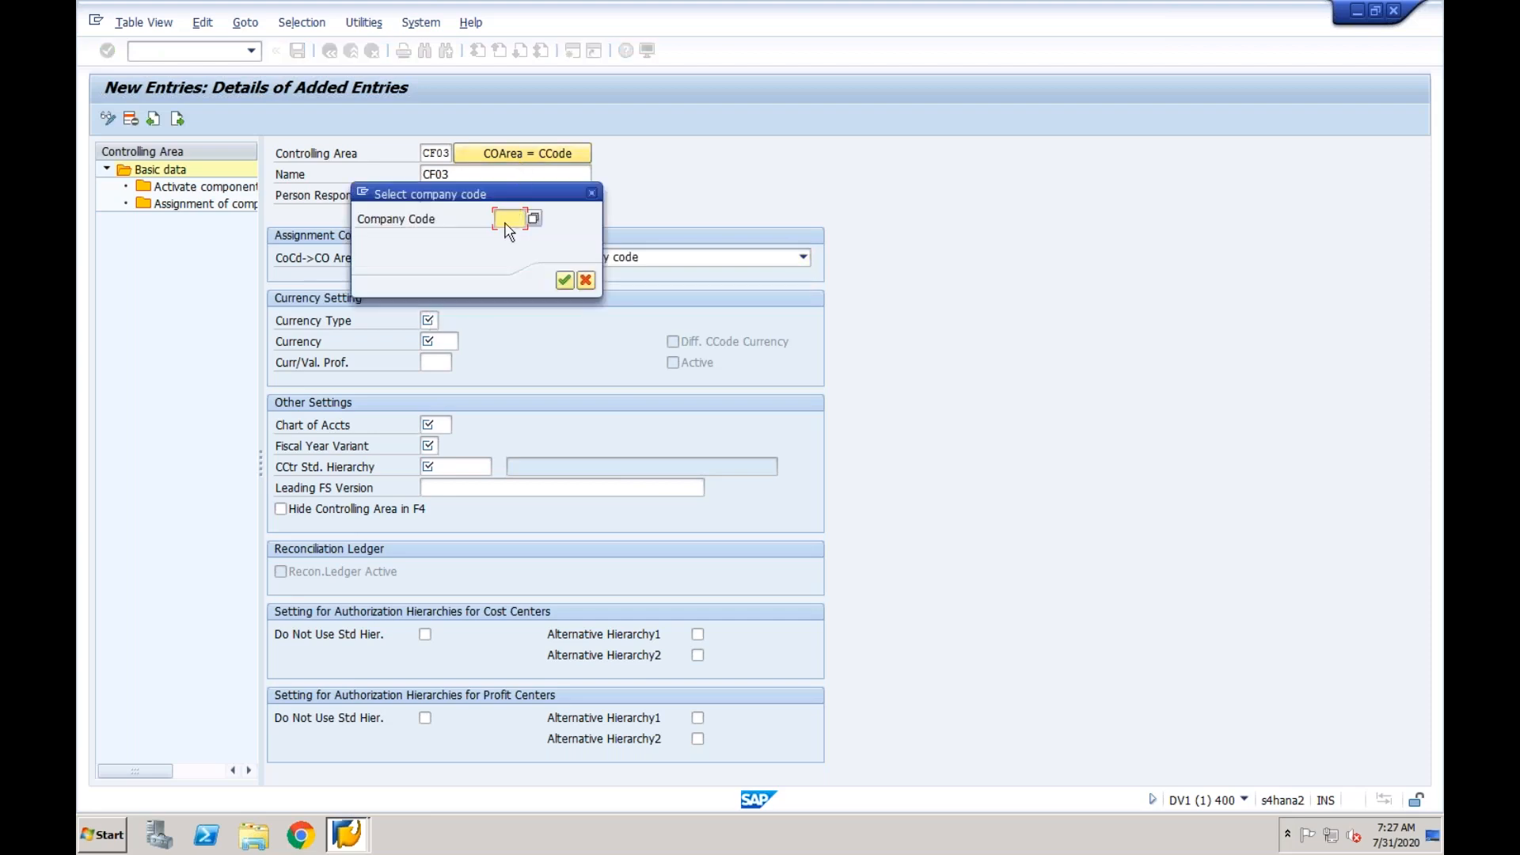
text(cf03)
key(Return)
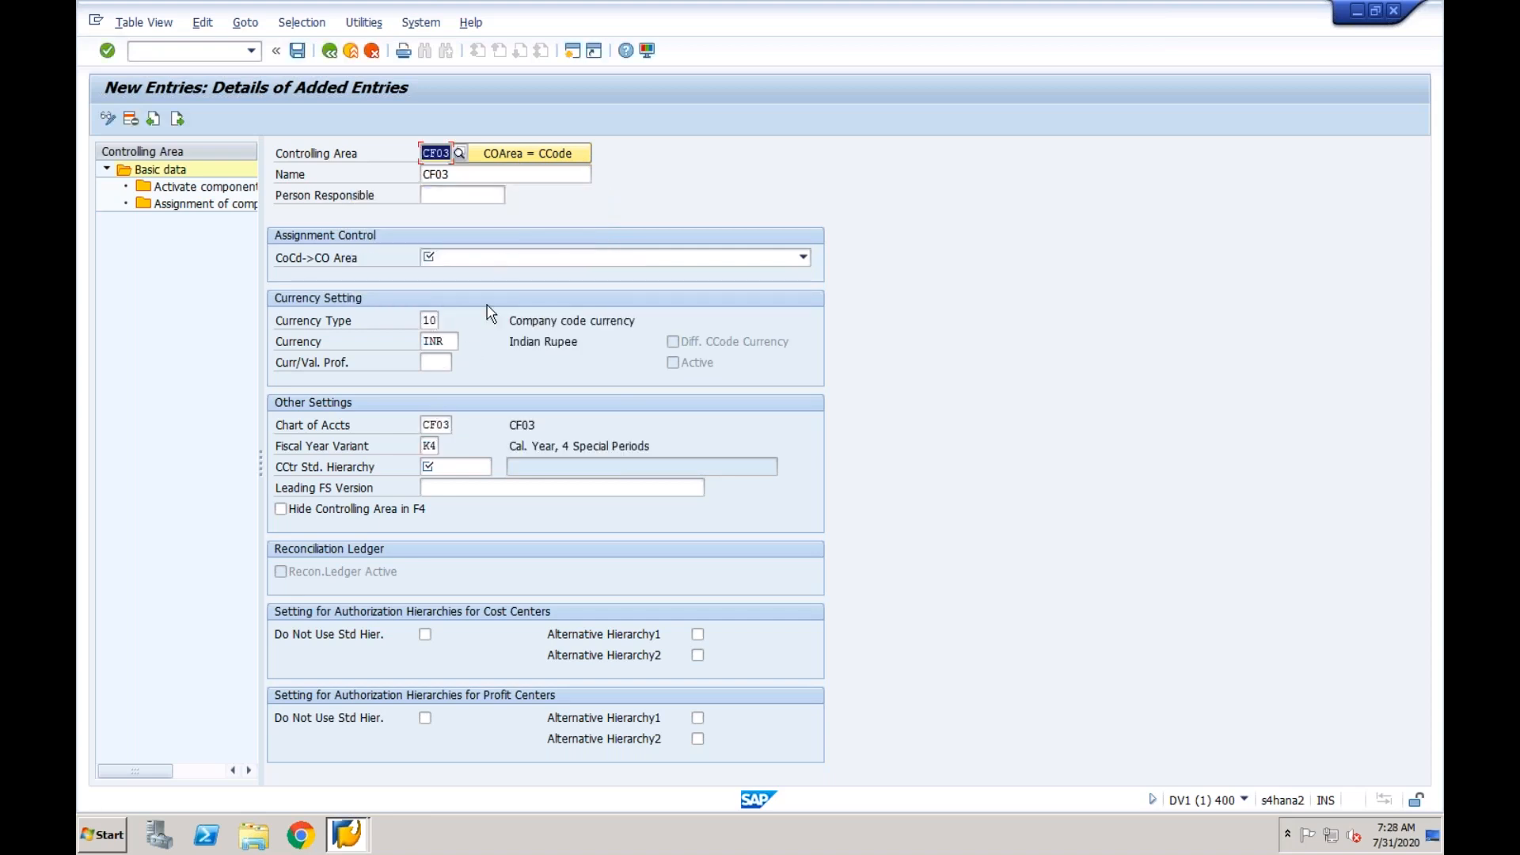
click(509, 261)
click(499, 272)
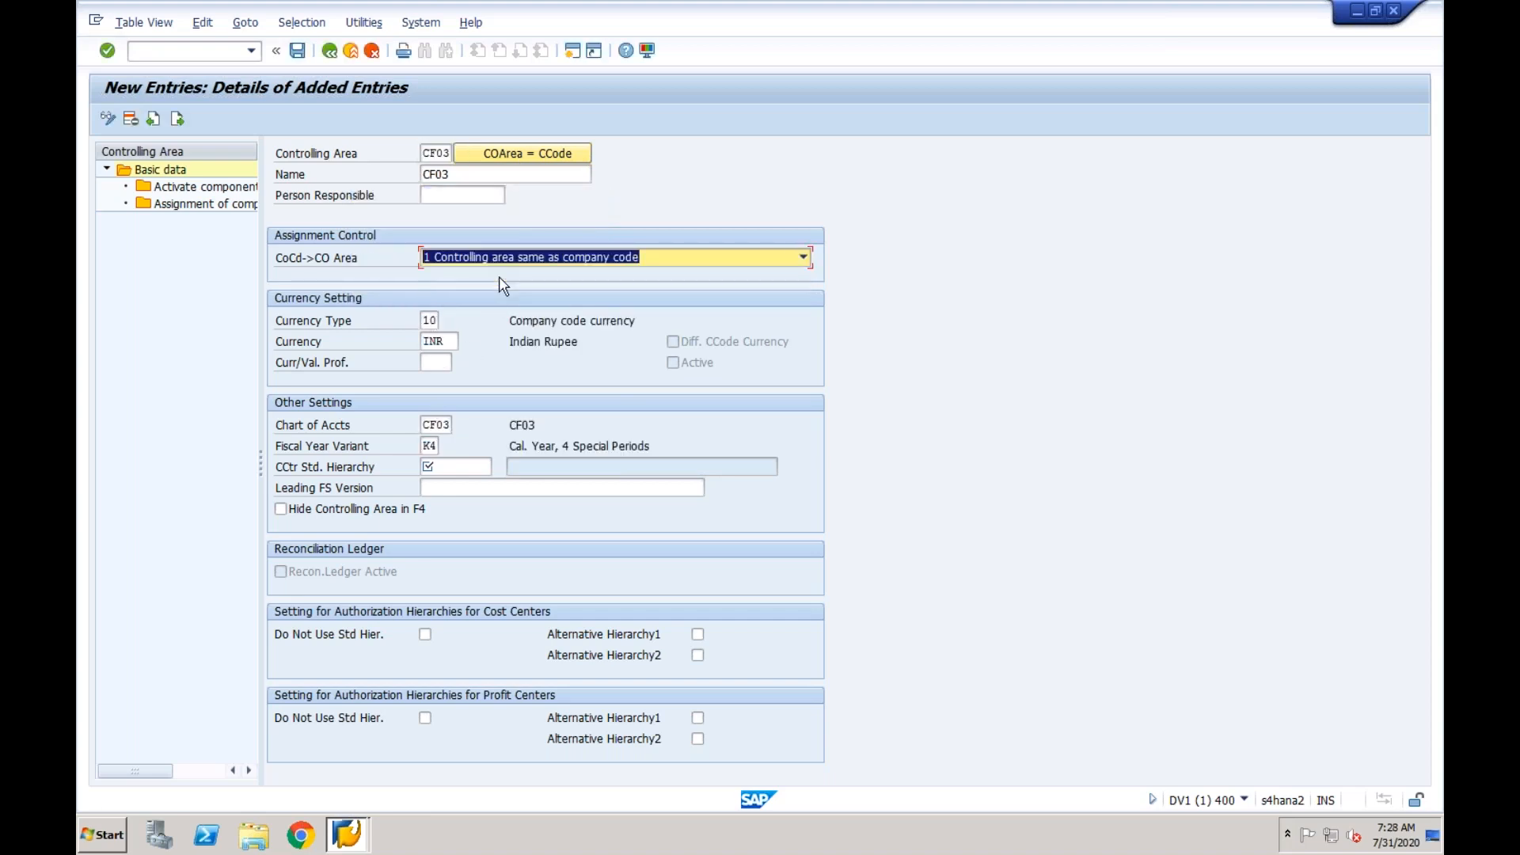
- Enter CF03 as the cost center standard hierarchy, save the controlling area in the proposed customizing request, and have the hierarchy created
click(437, 468)
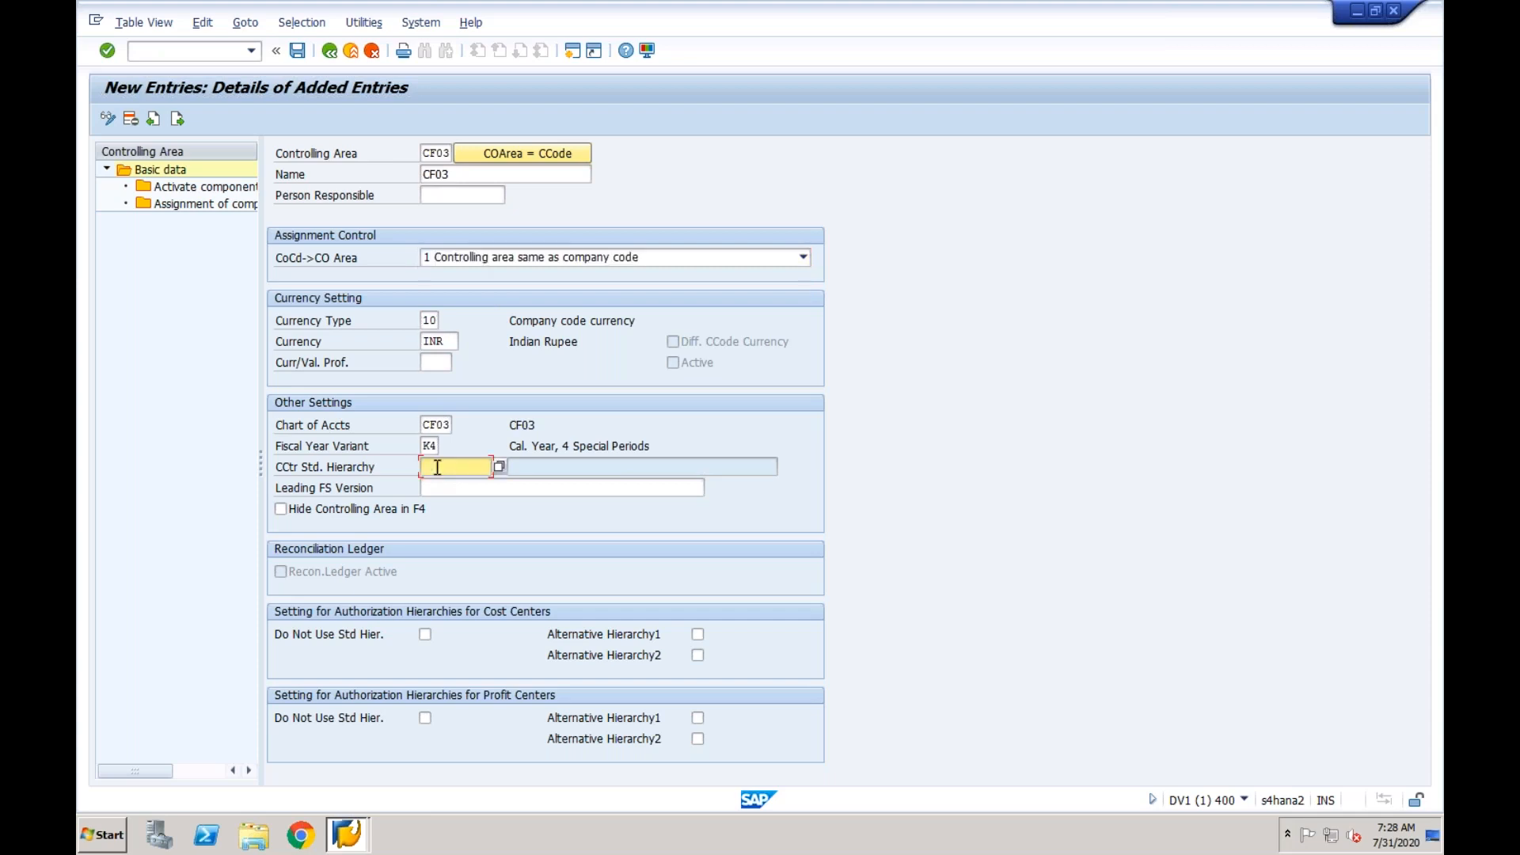
text(CF03)
click(299, 53)
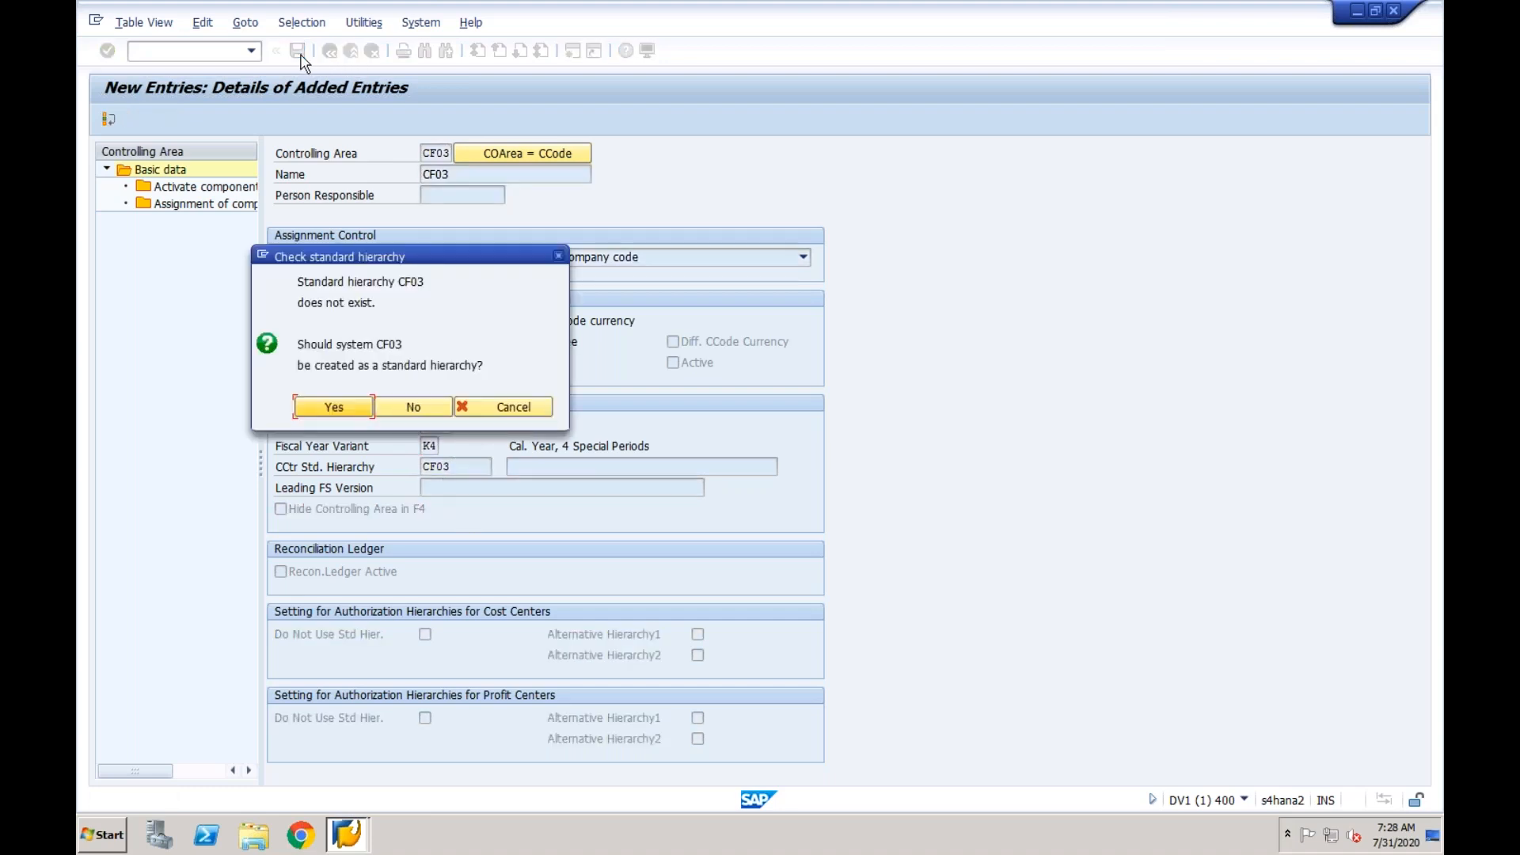
click(338, 408)
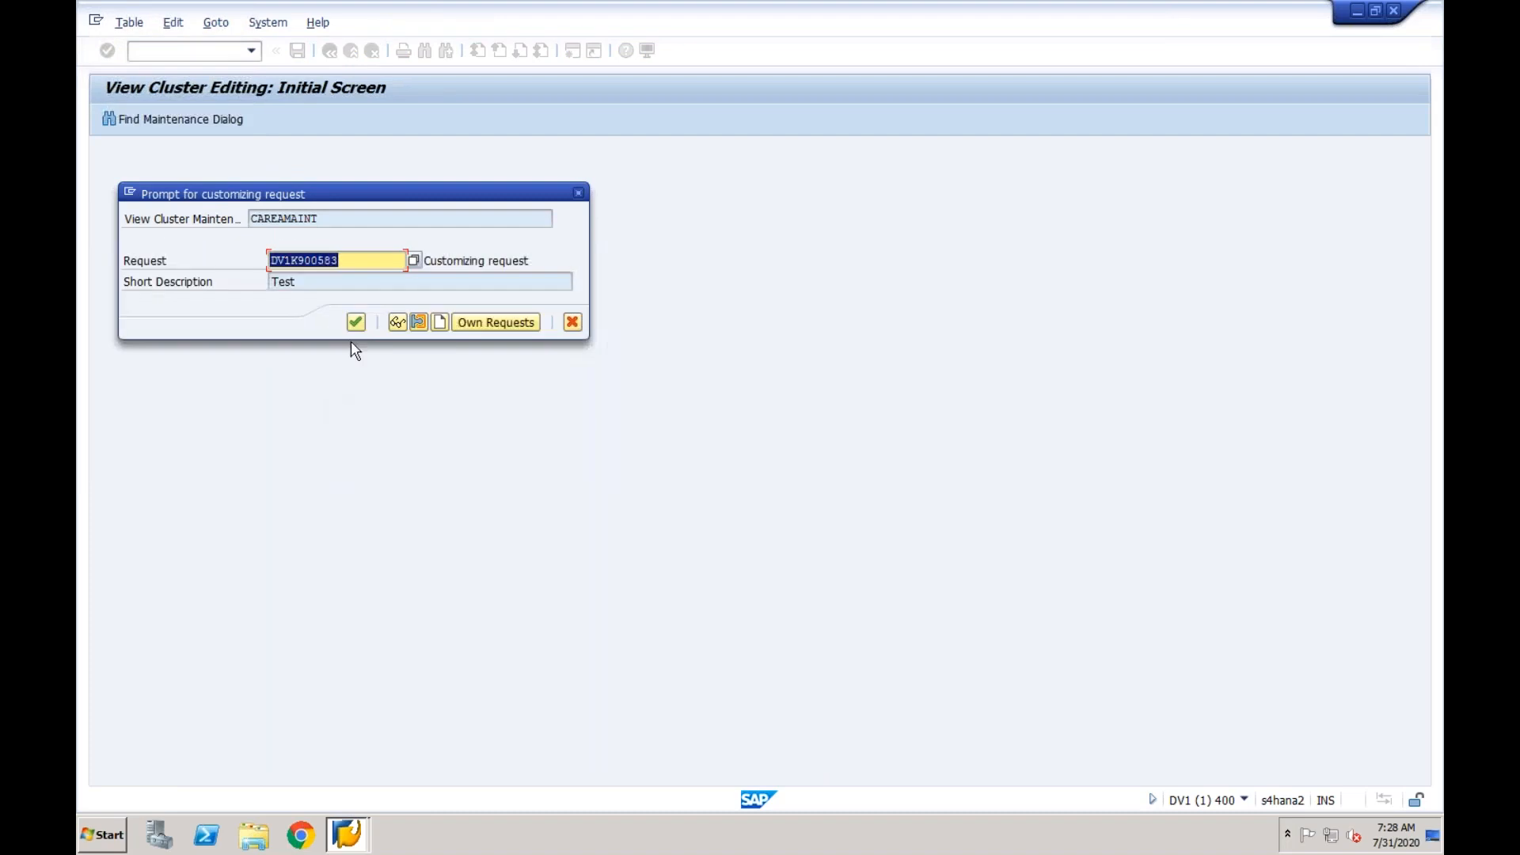
click(356, 325)
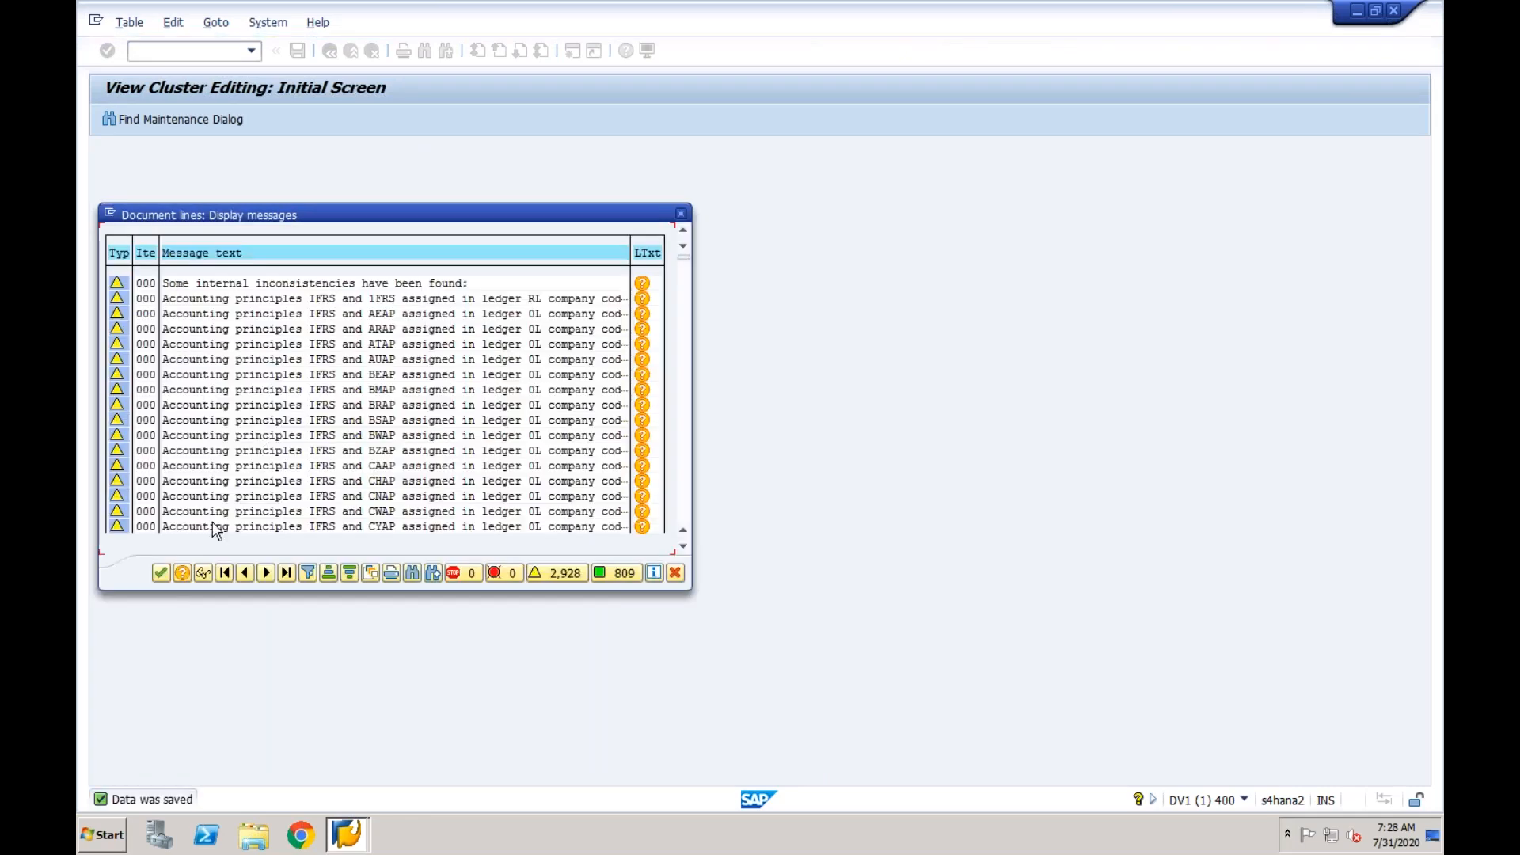
click(161, 573)
- Assign company code CF03 to controlling area CF03 and save the assignment
double_click(225, 205)
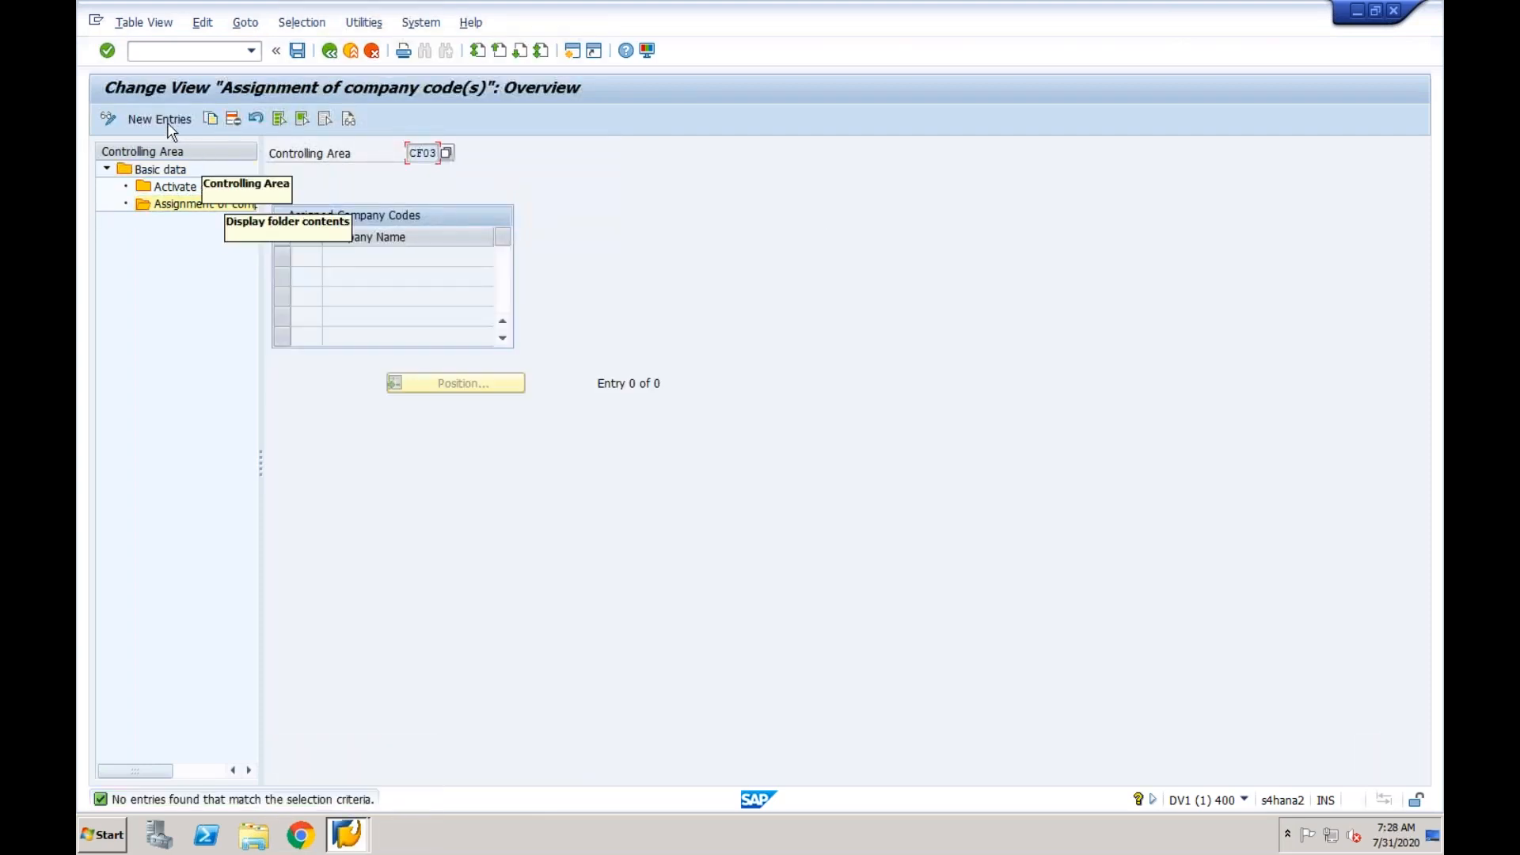
click(169, 126)
text(CF03)
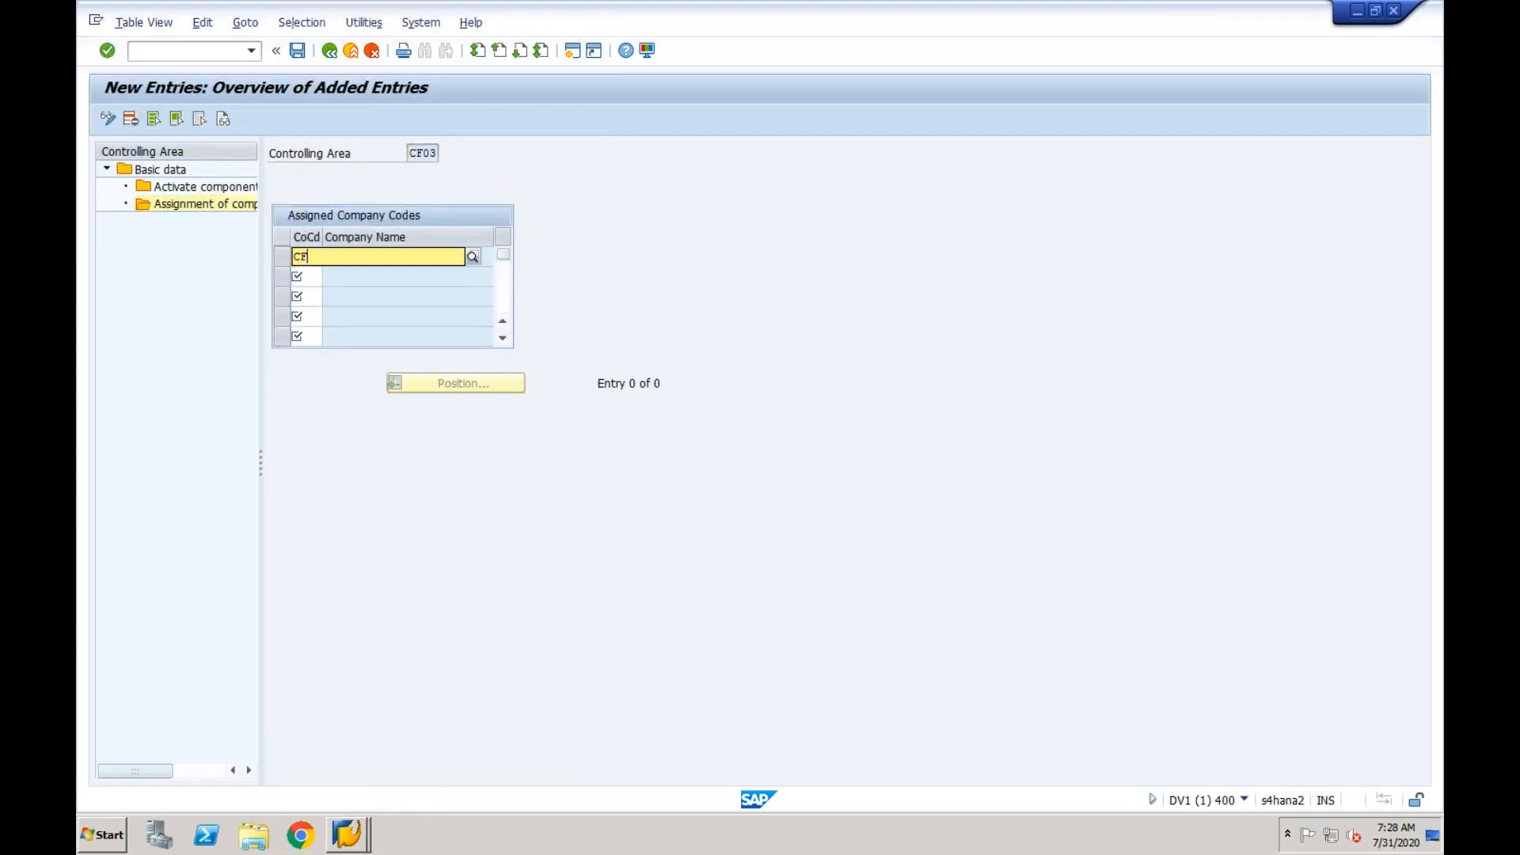
key(Return)
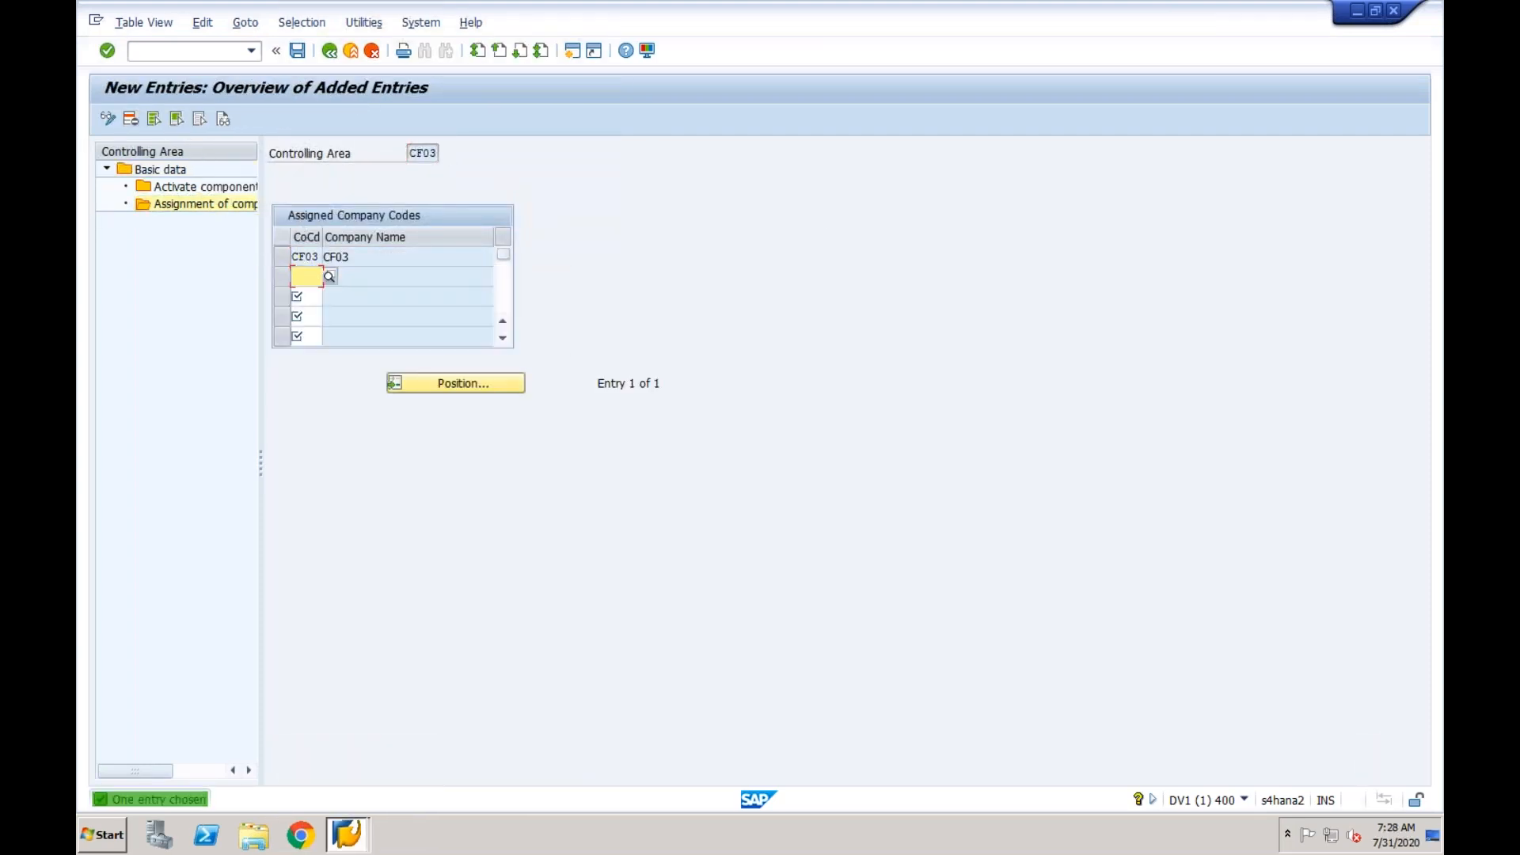
click(297, 51)
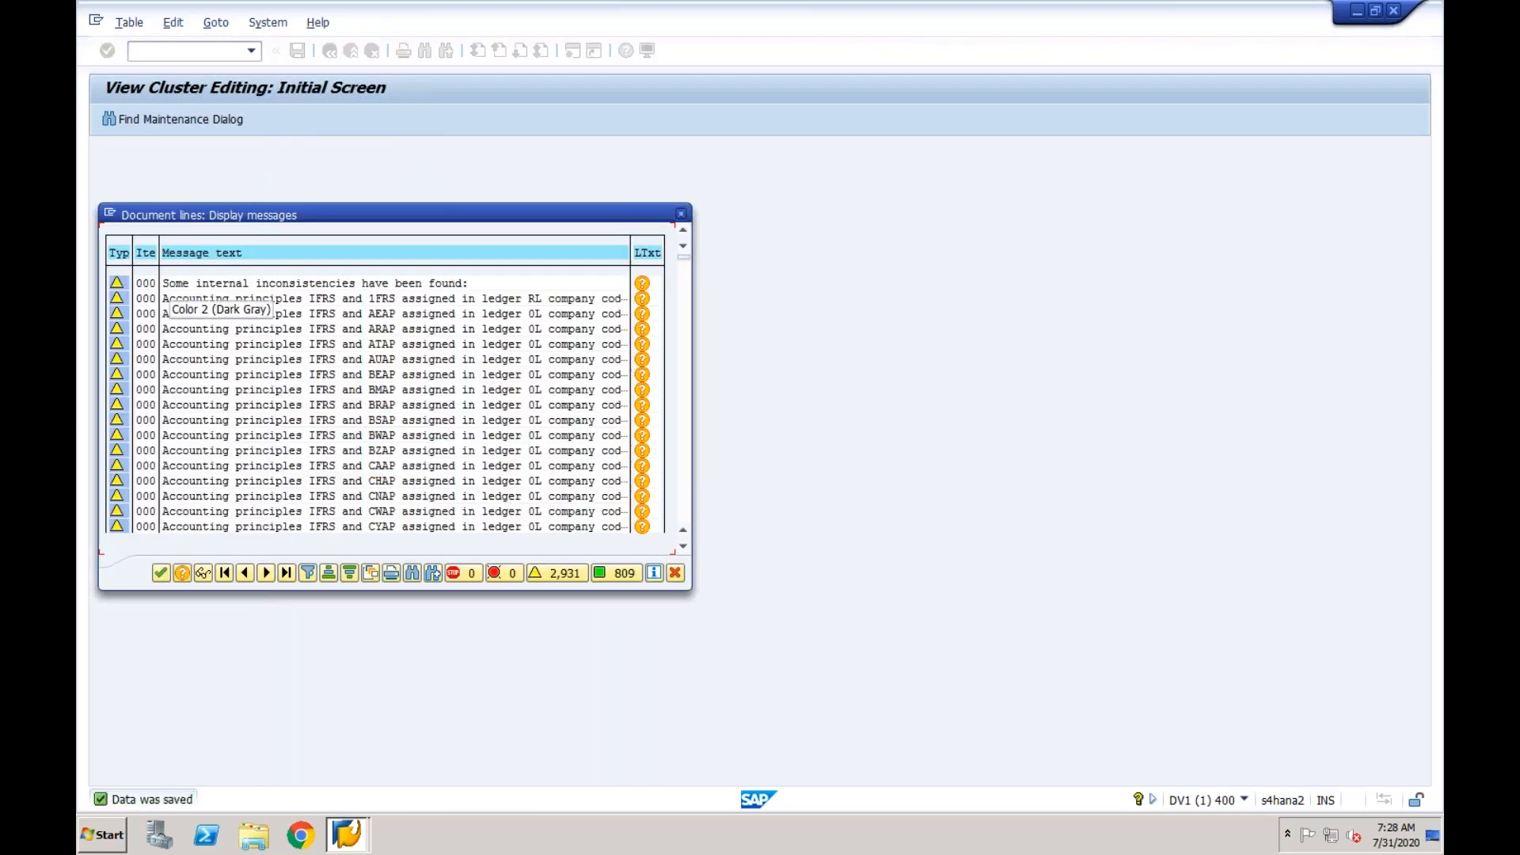
click(160, 573)
- Activate the Cost Centers and Order Management components for controlling area CF03 from fiscal year 2020 and save the entry
double_click(202, 186)
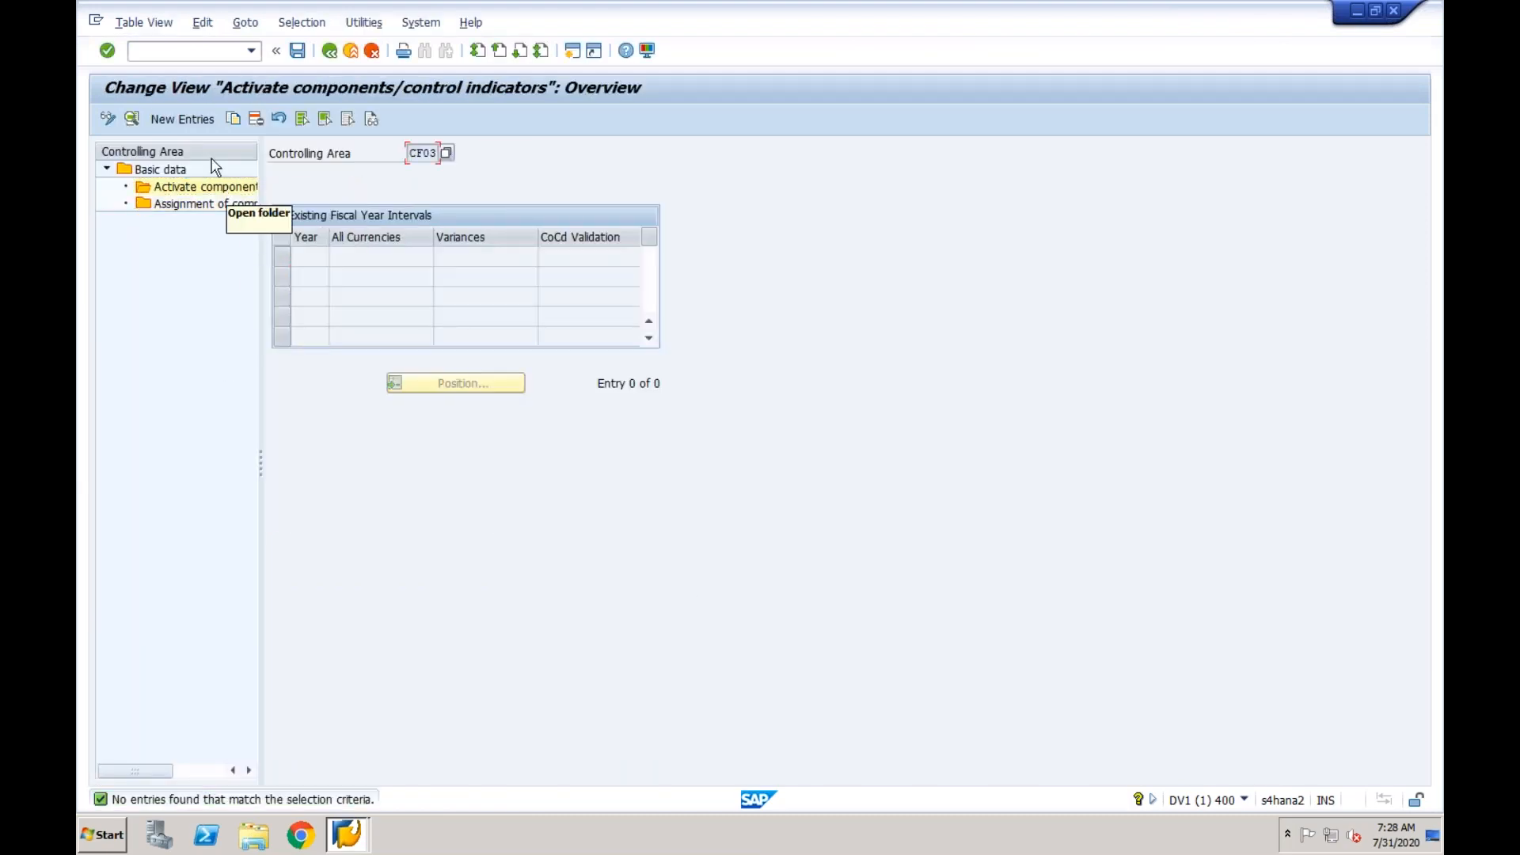
click(198, 119)
text(2020)
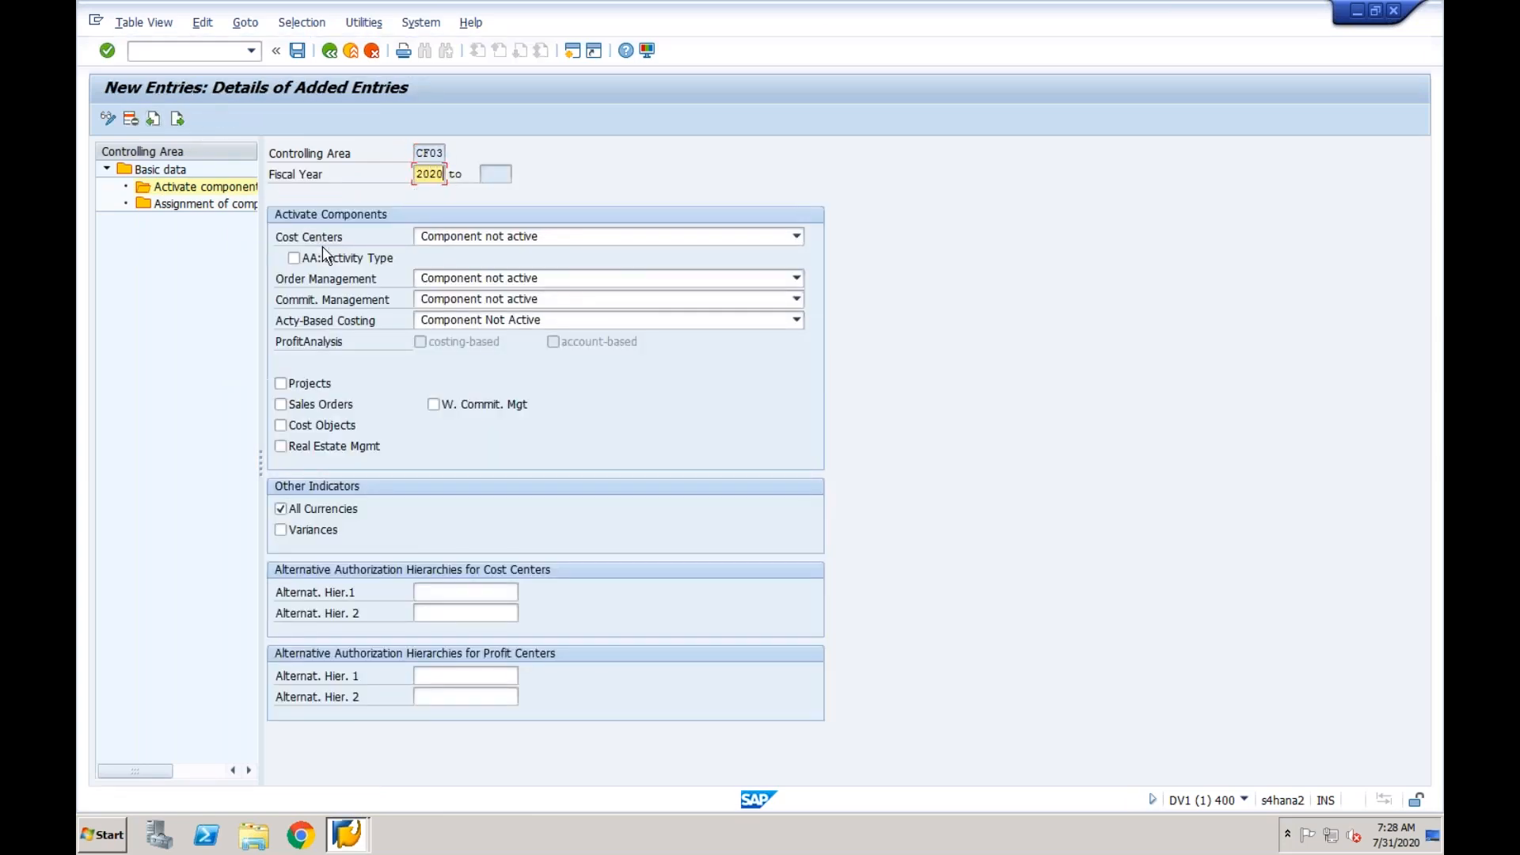
click(449, 230)
click(448, 273)
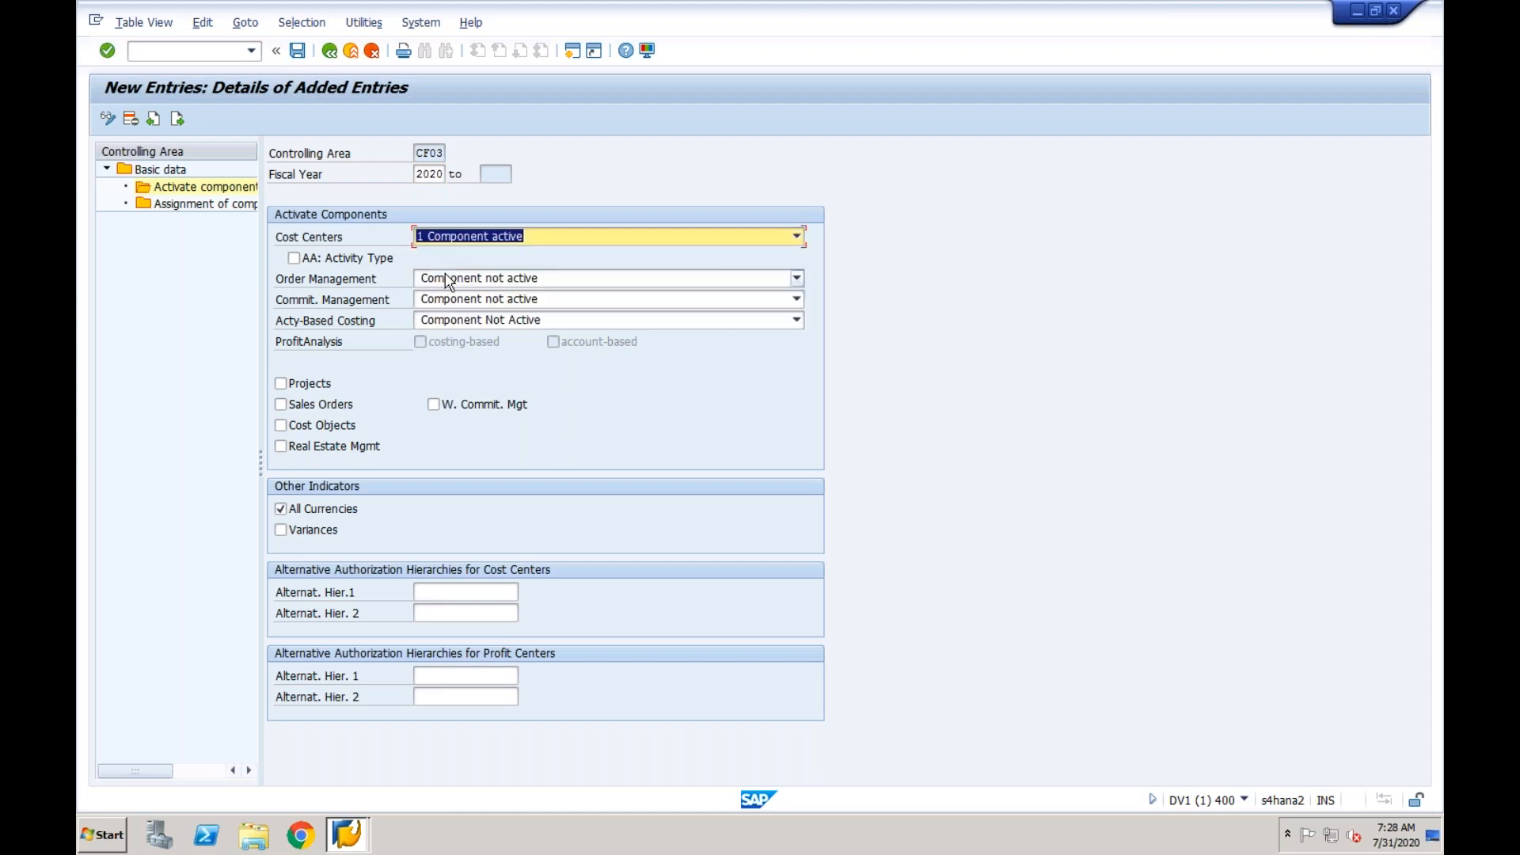
click(439, 279)
click(439, 312)
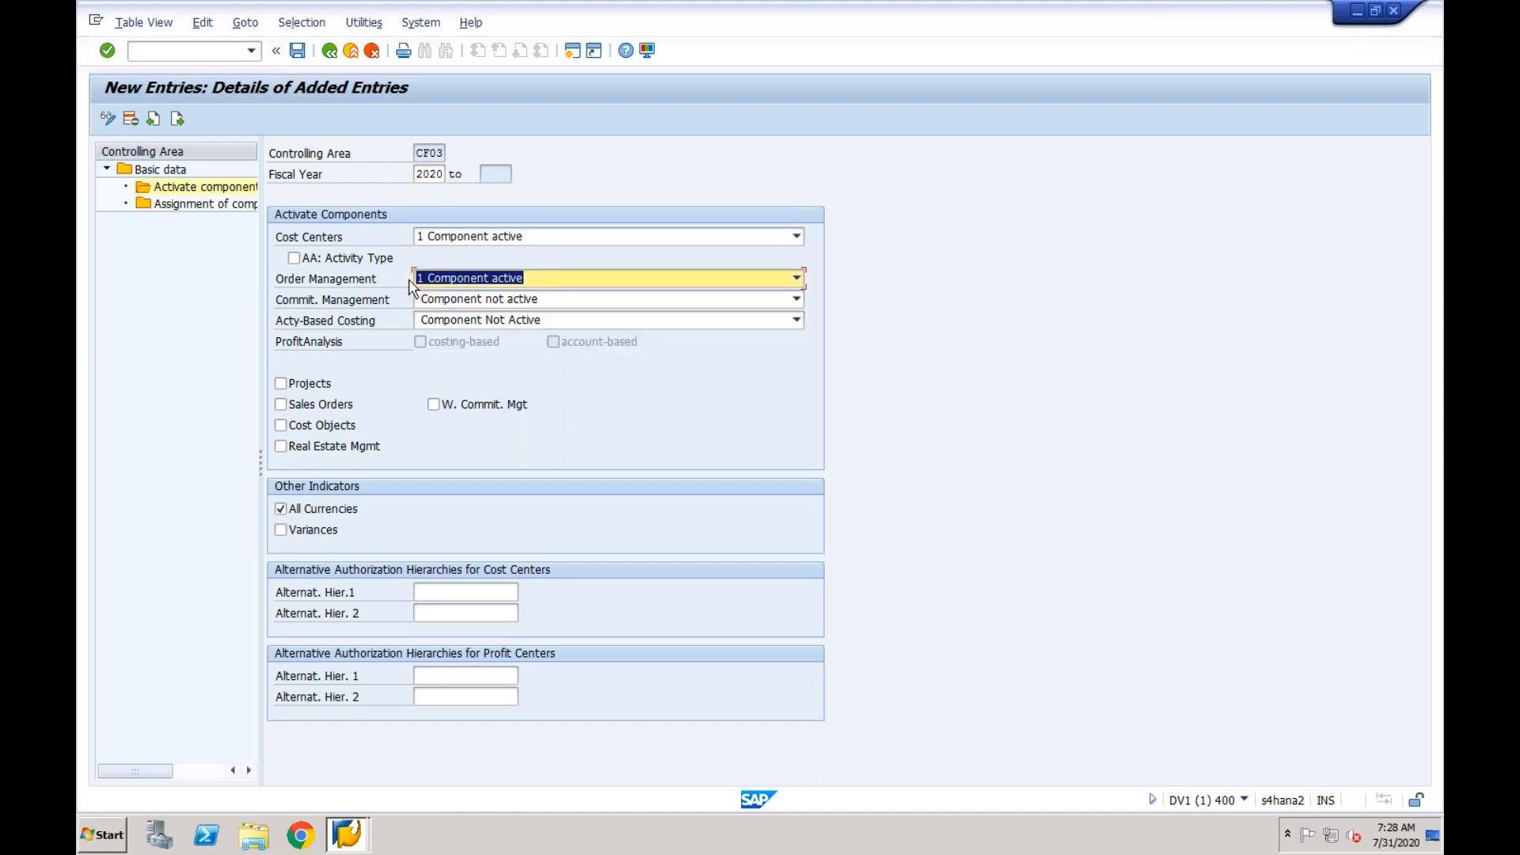
click(298, 51)
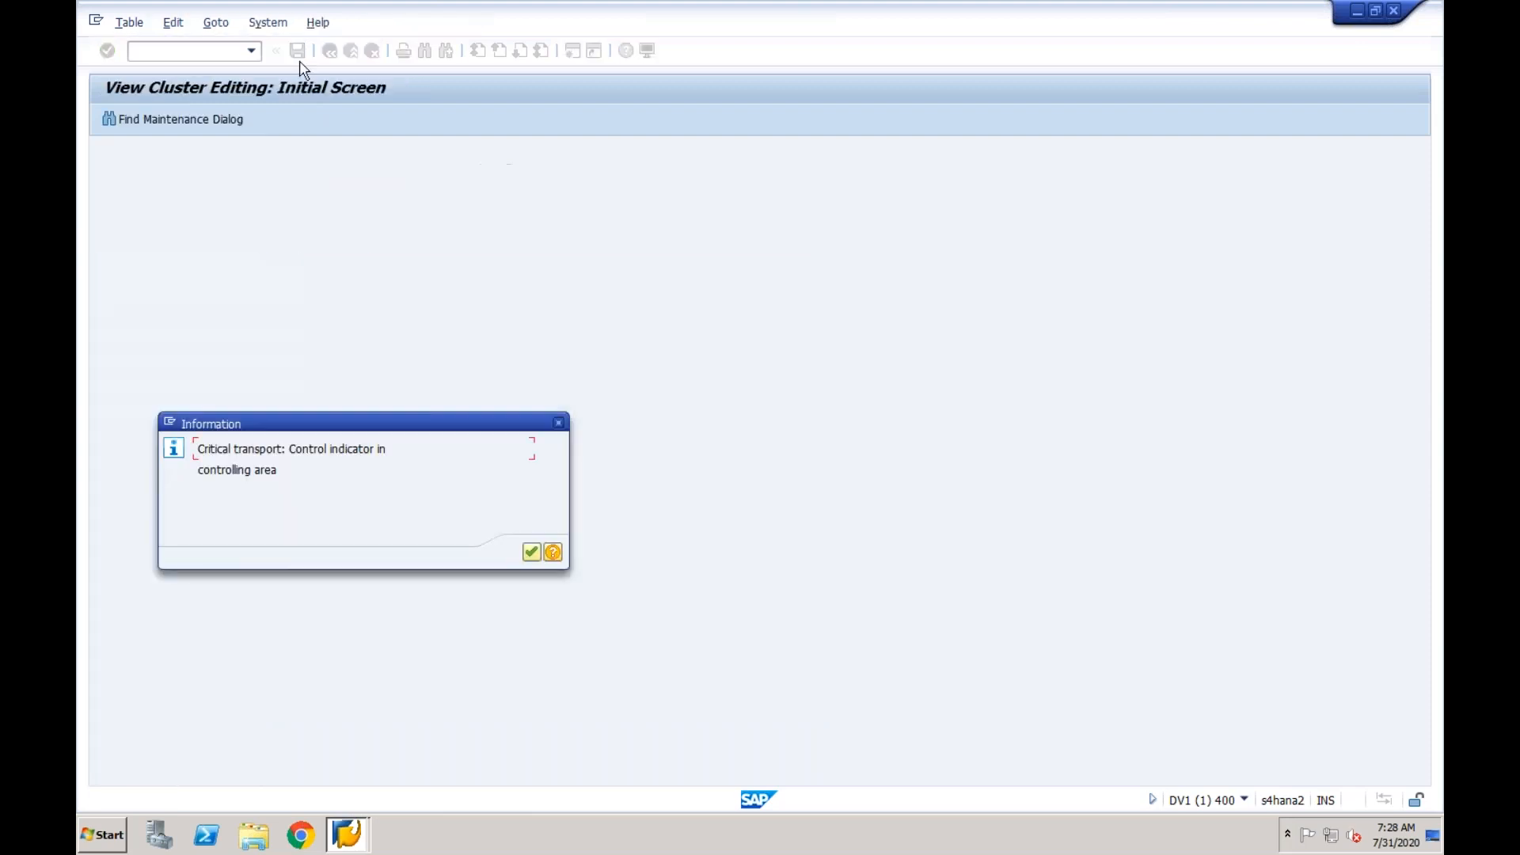
click(531, 552)
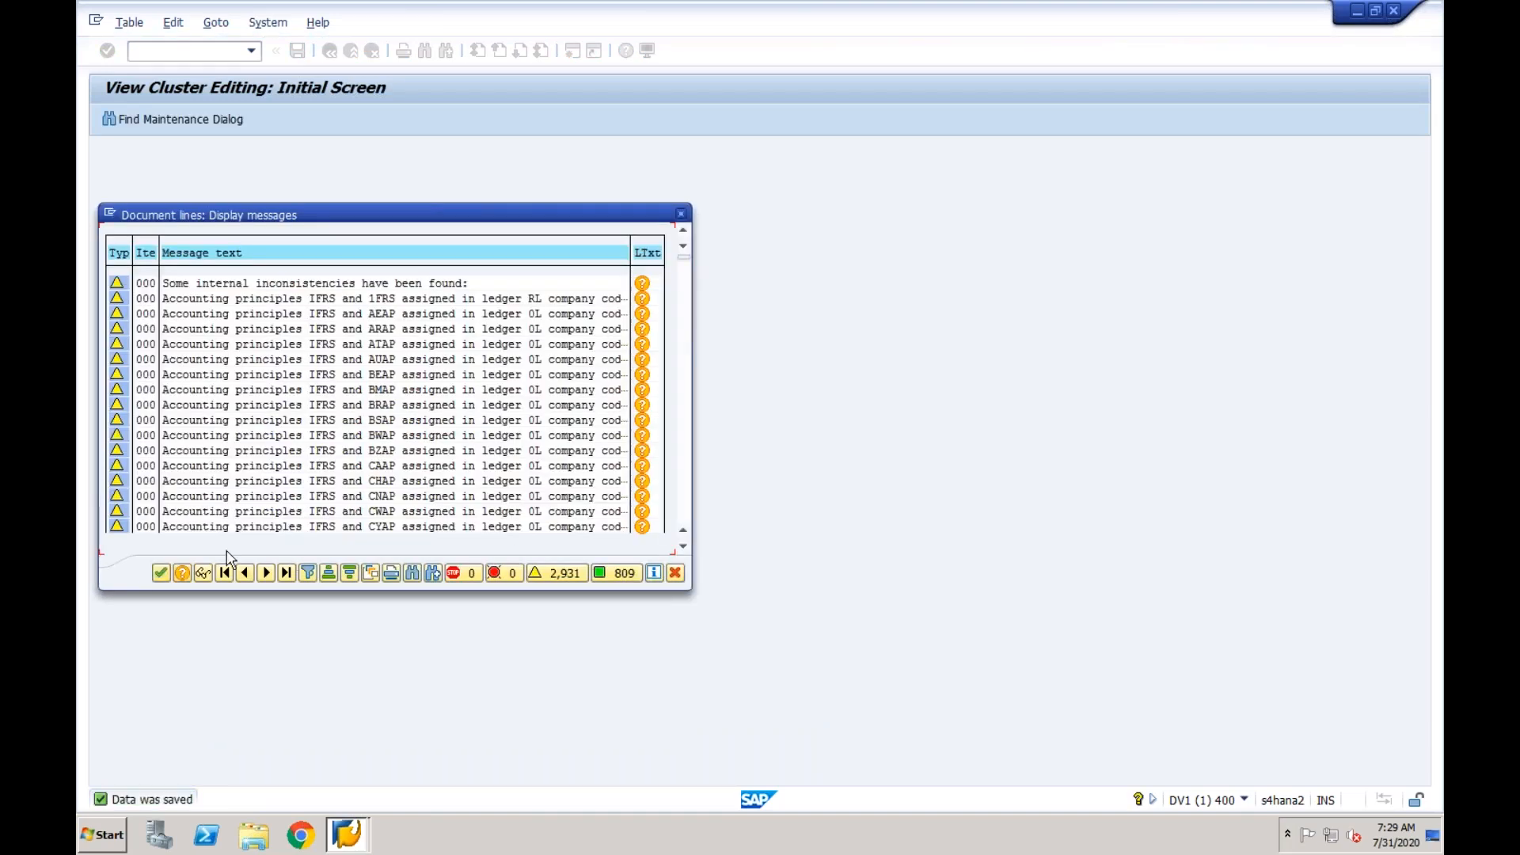
click(160, 572)
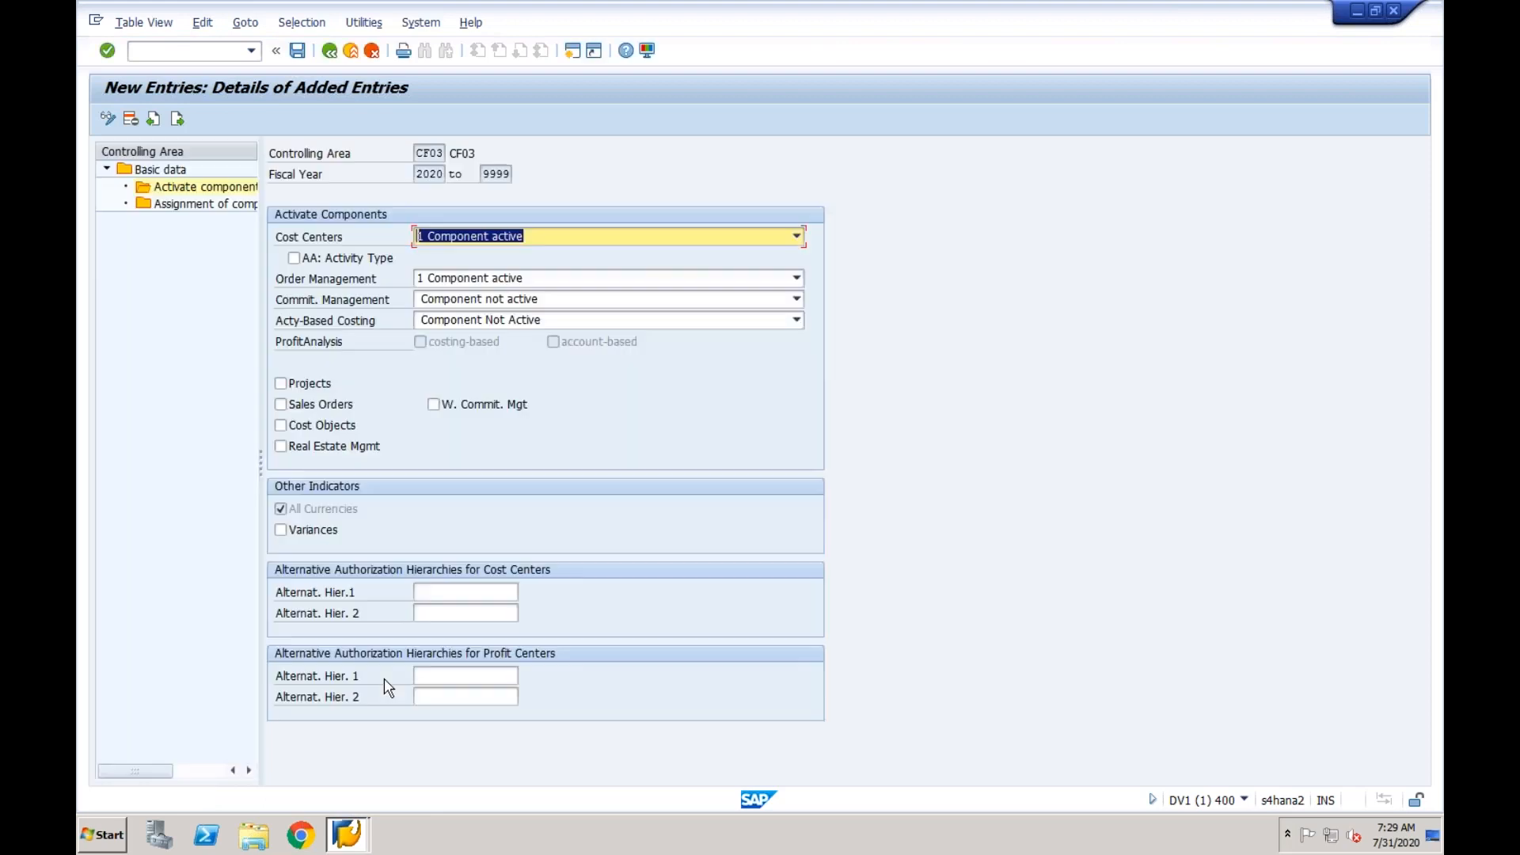
- Leave controlling area maintenance, return to the implementation guide and collapse its Controlling node
click(348, 838)
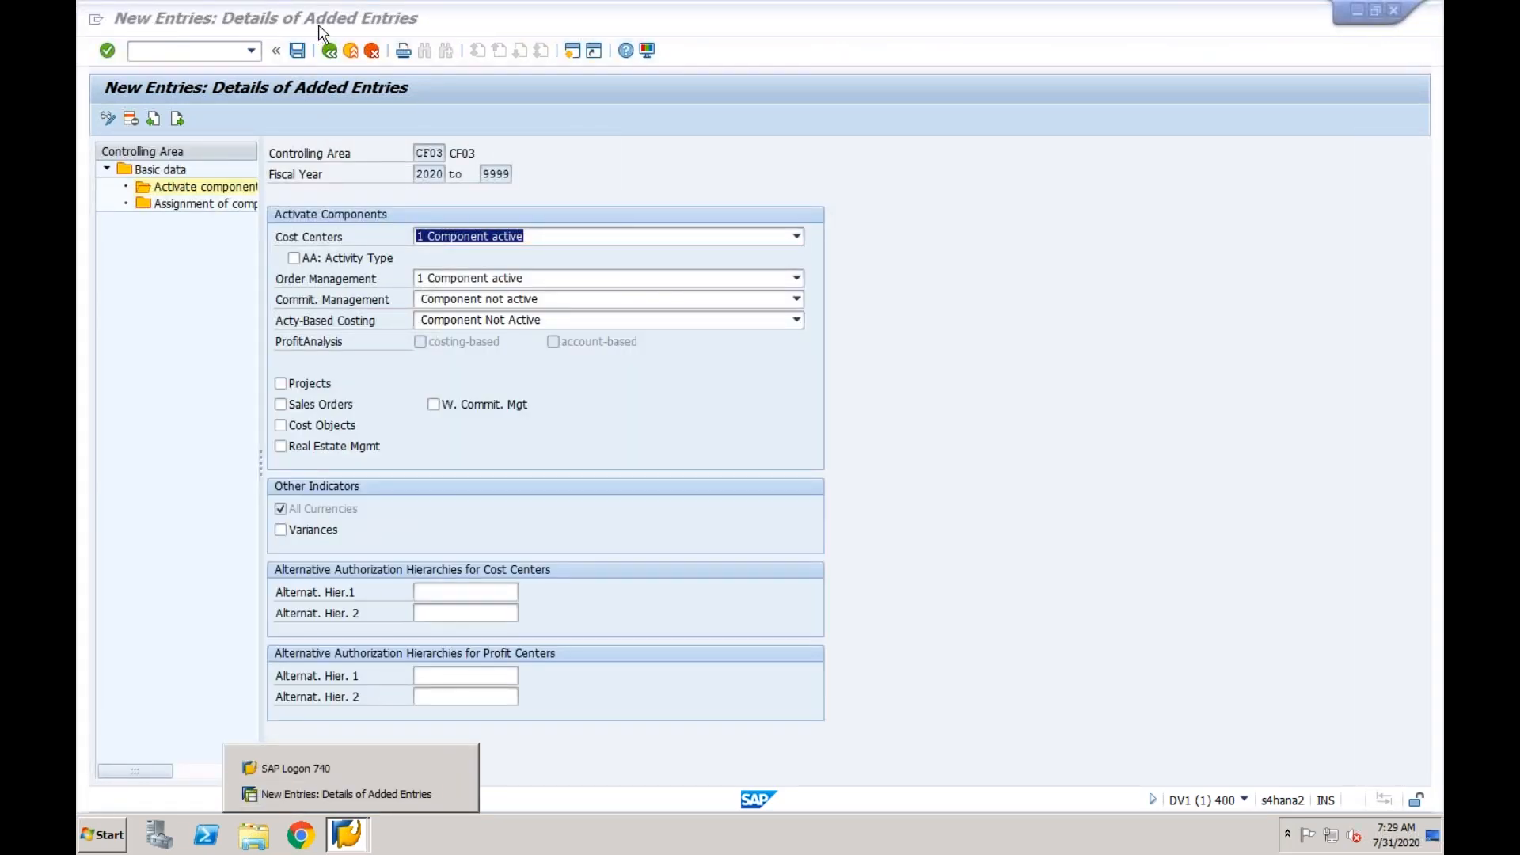
click(330, 51)
click(330, 50)
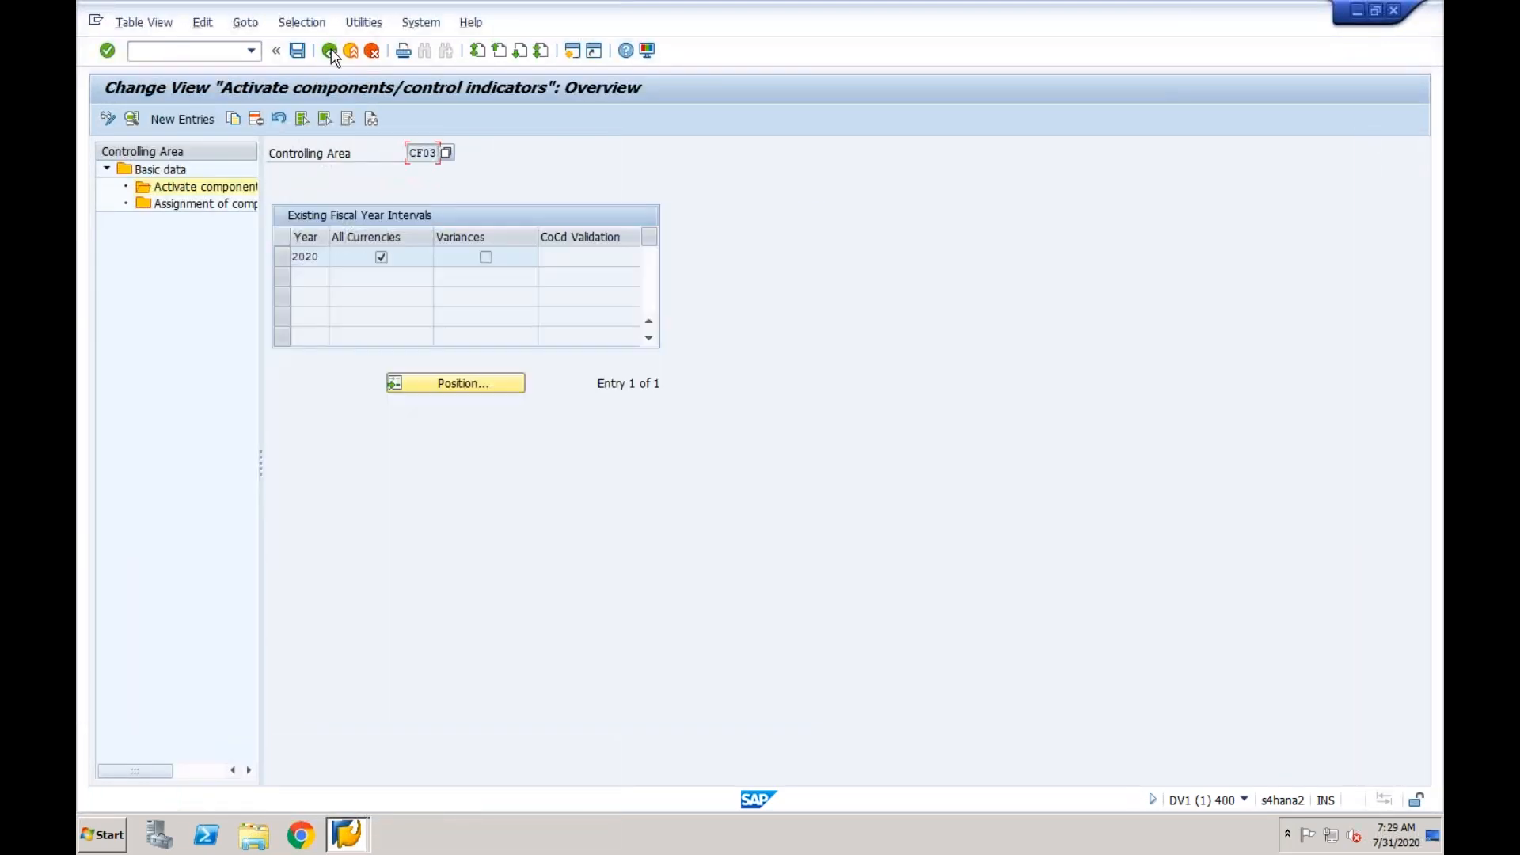
click(330, 50)
click(330, 50)
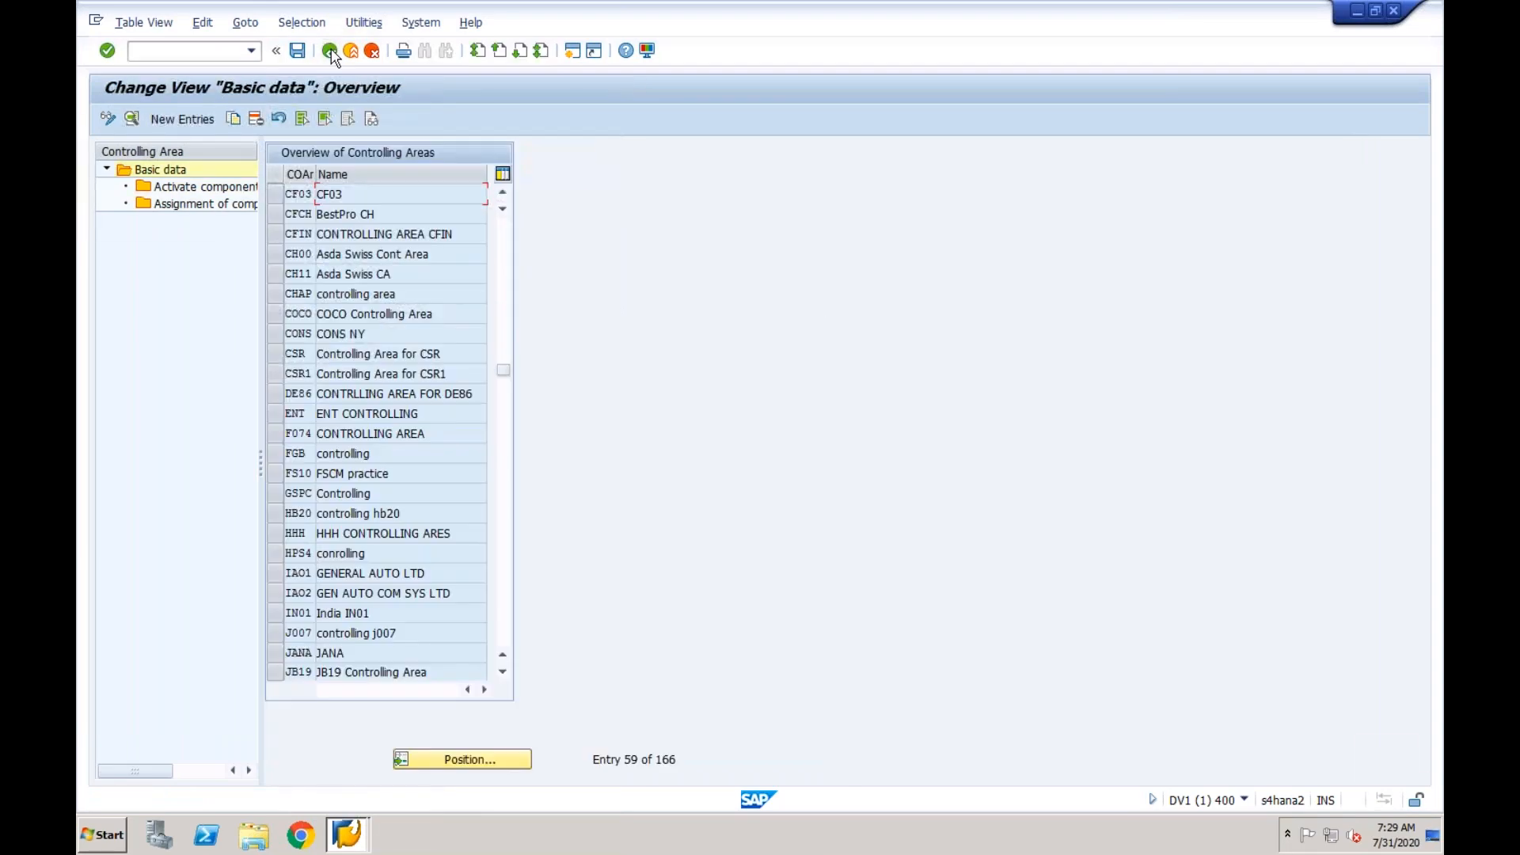
click(330, 50)
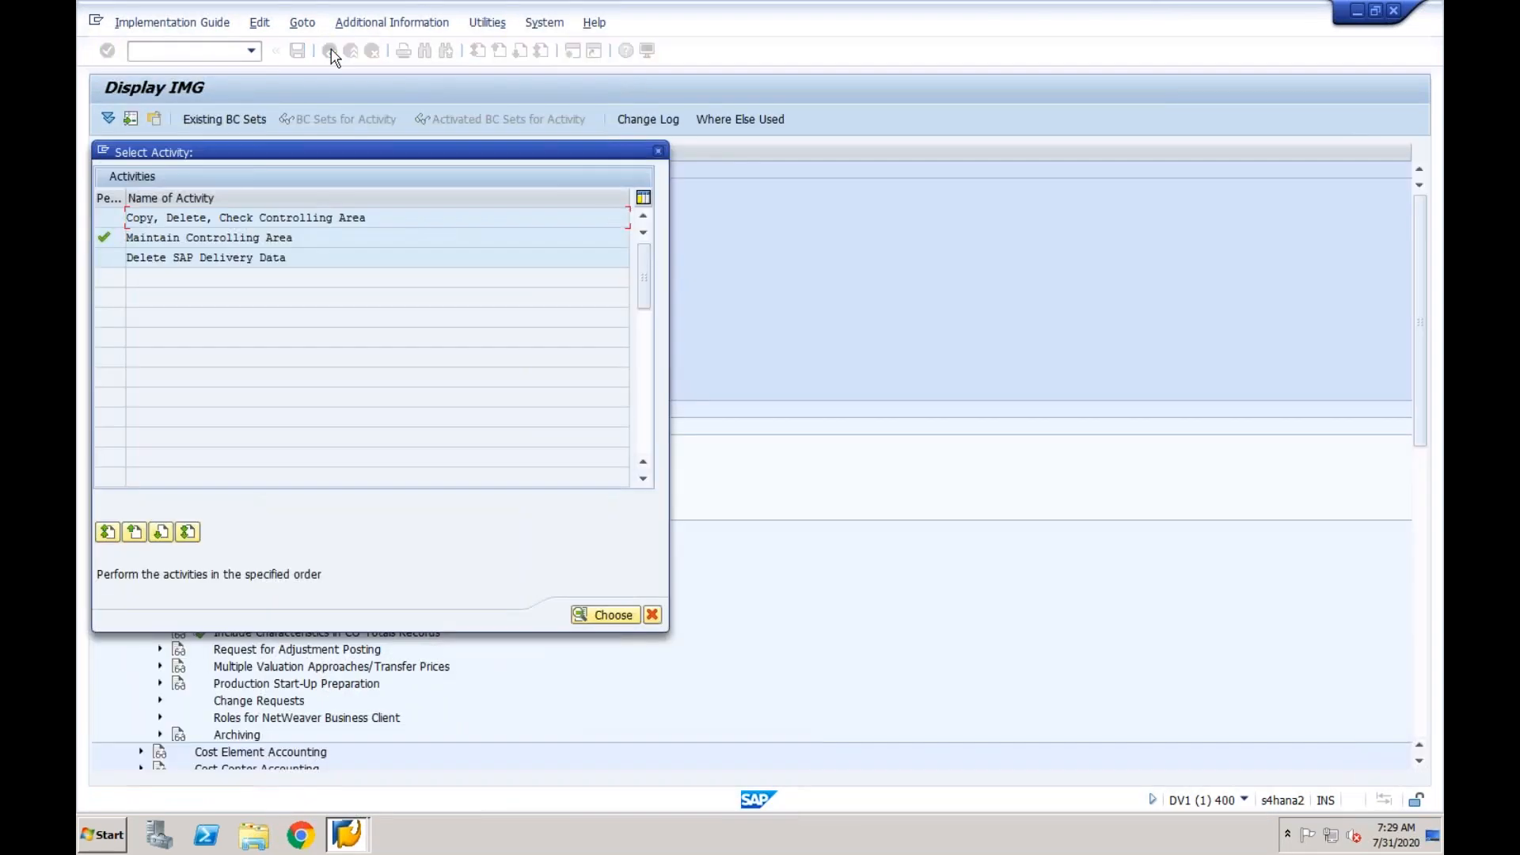
click(660, 150)
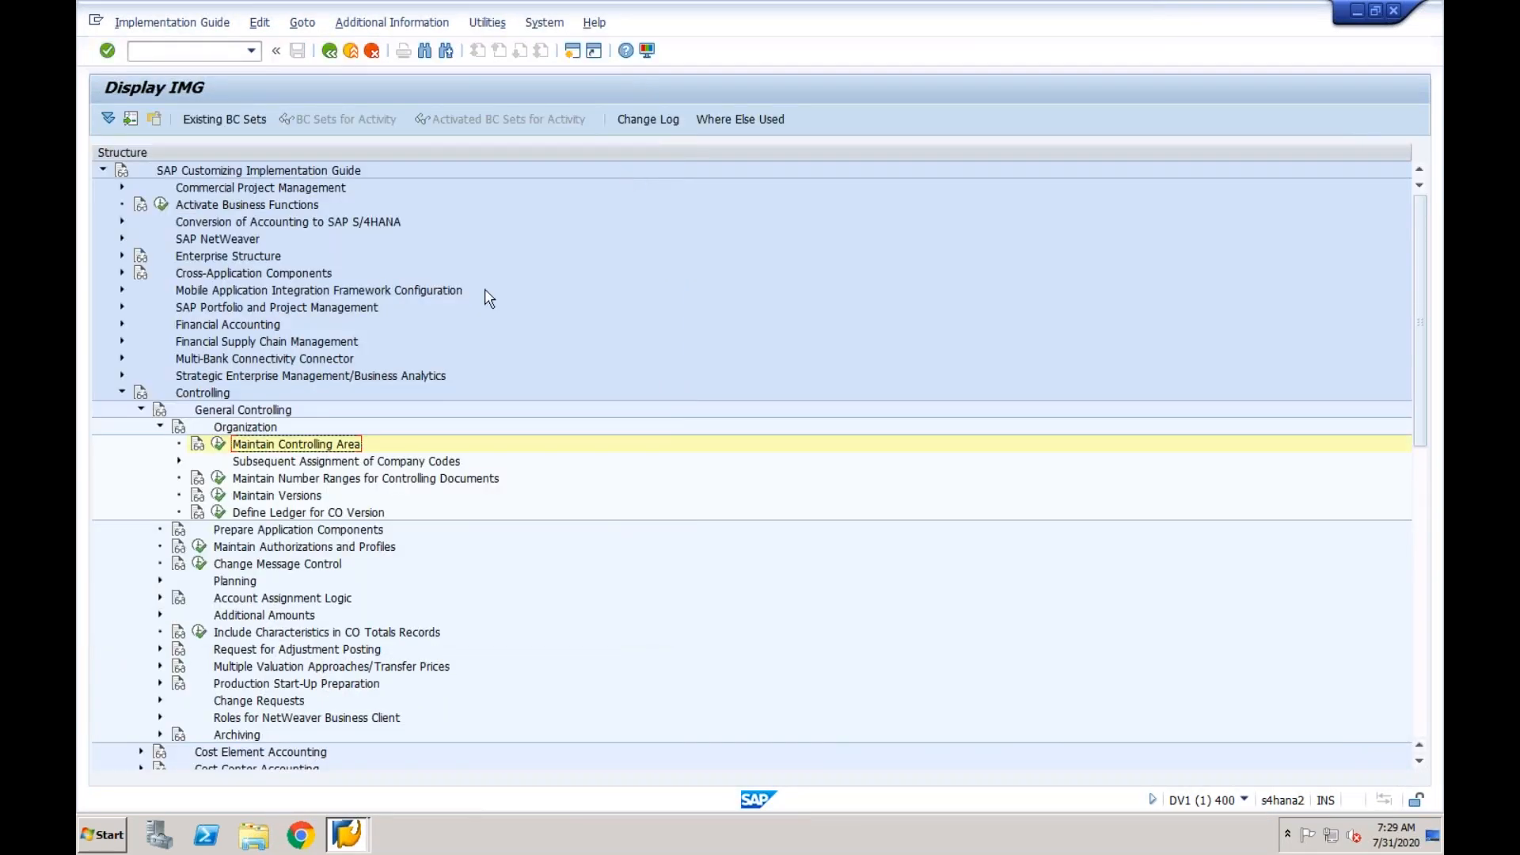
click(118, 393)
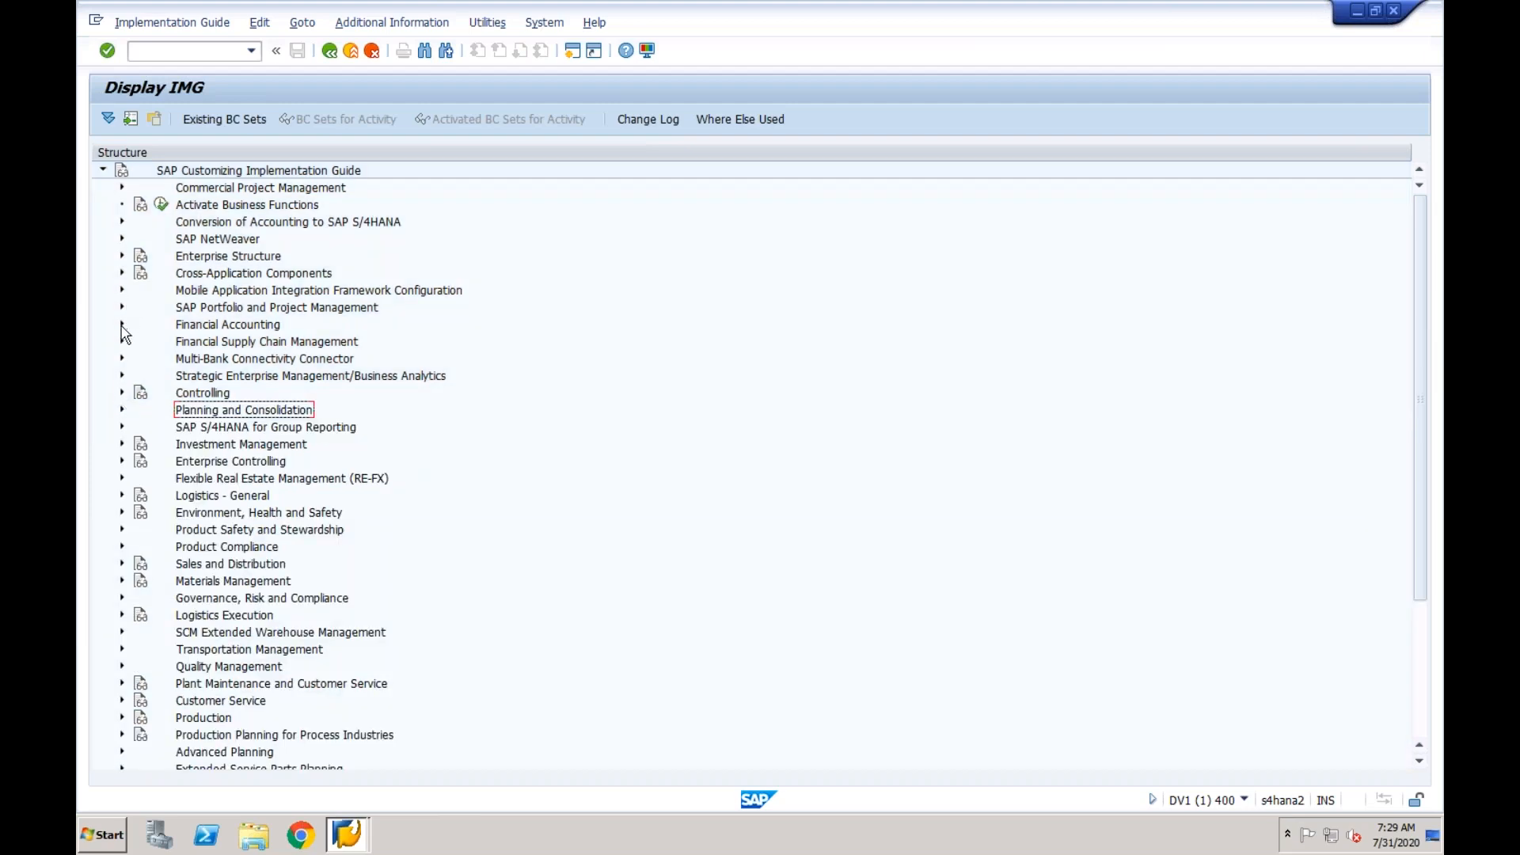
- Open the default values for postings in controlling, found under the financial accounting ledger settings for integration of controlling with financial accounting
click(122, 324)
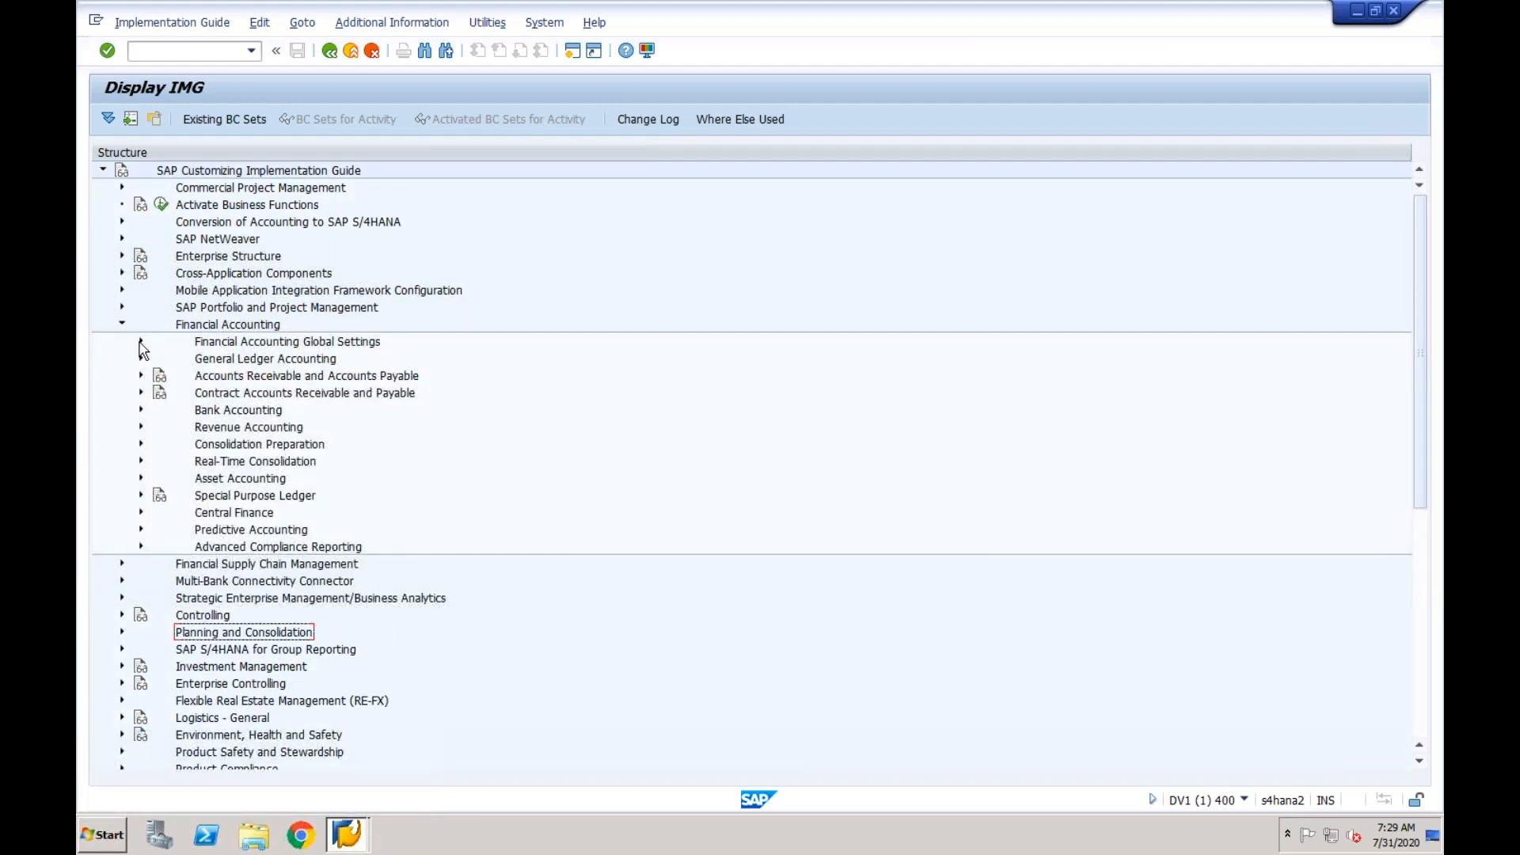
click(141, 343)
click(161, 377)
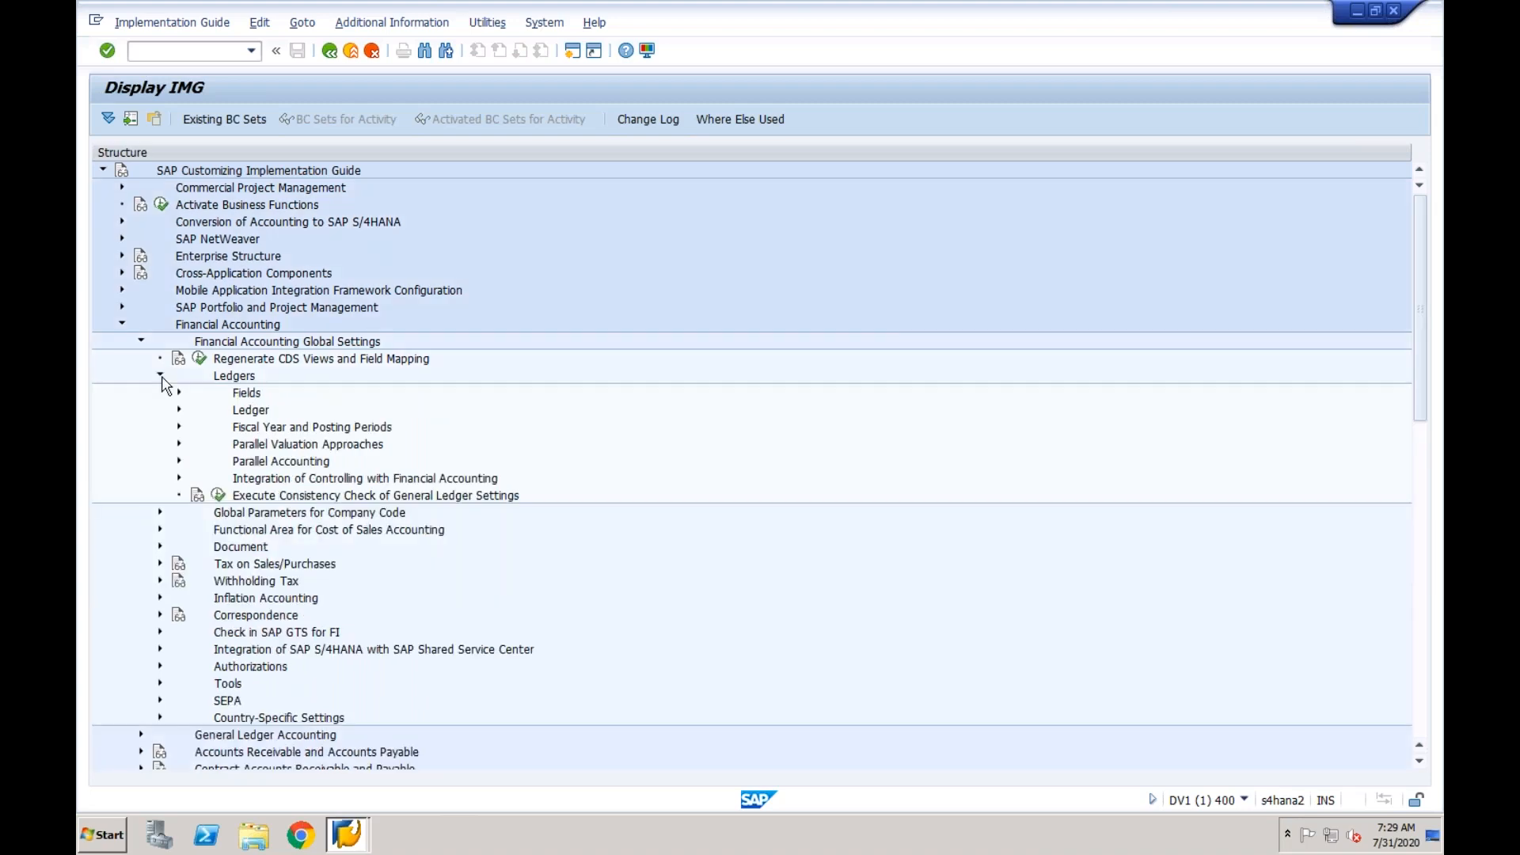
click(178, 480)
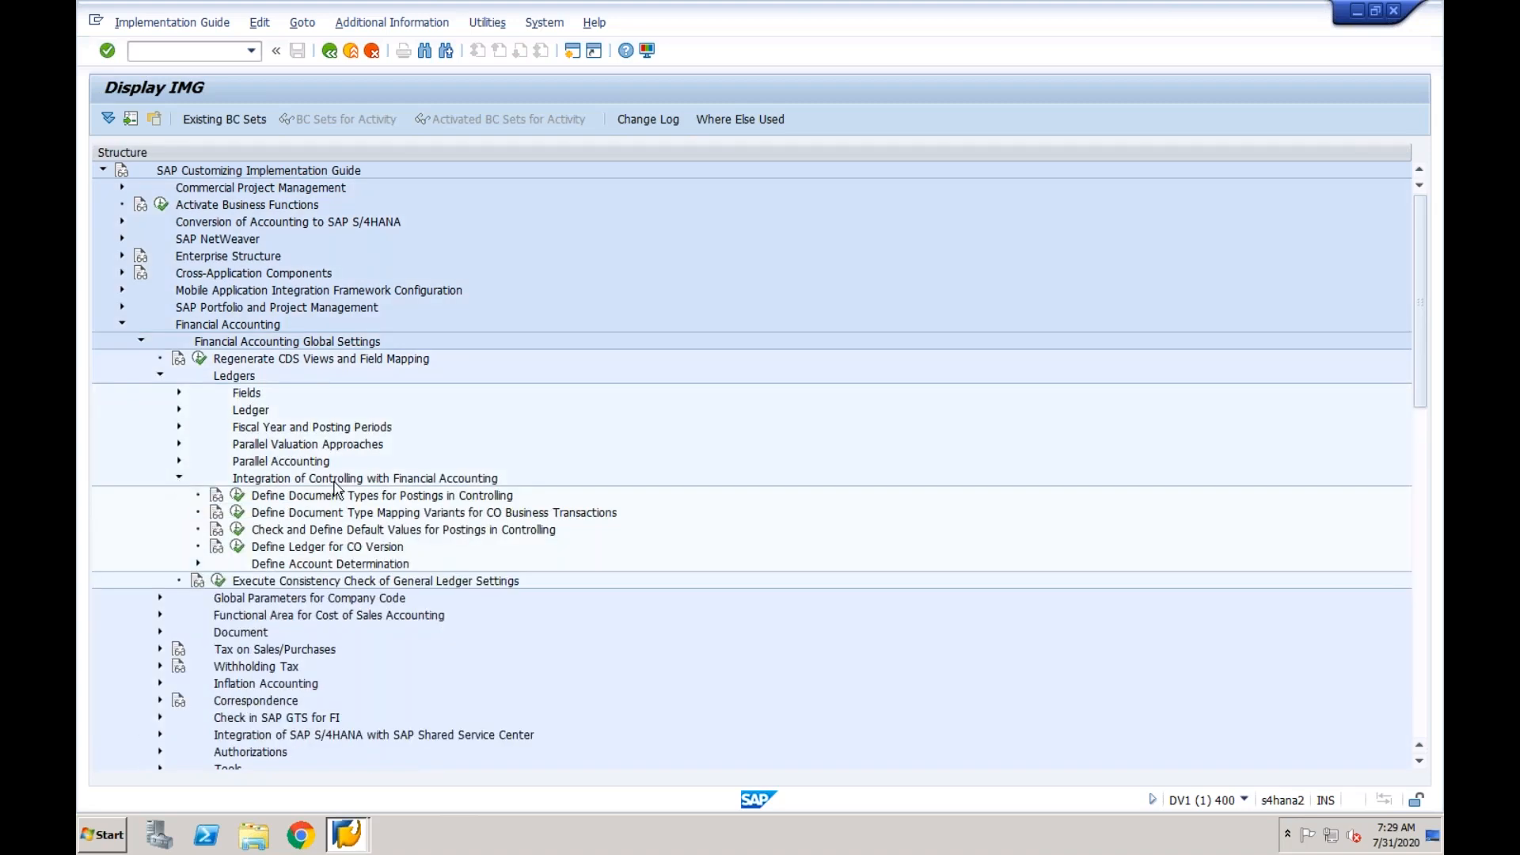
click(237, 530)
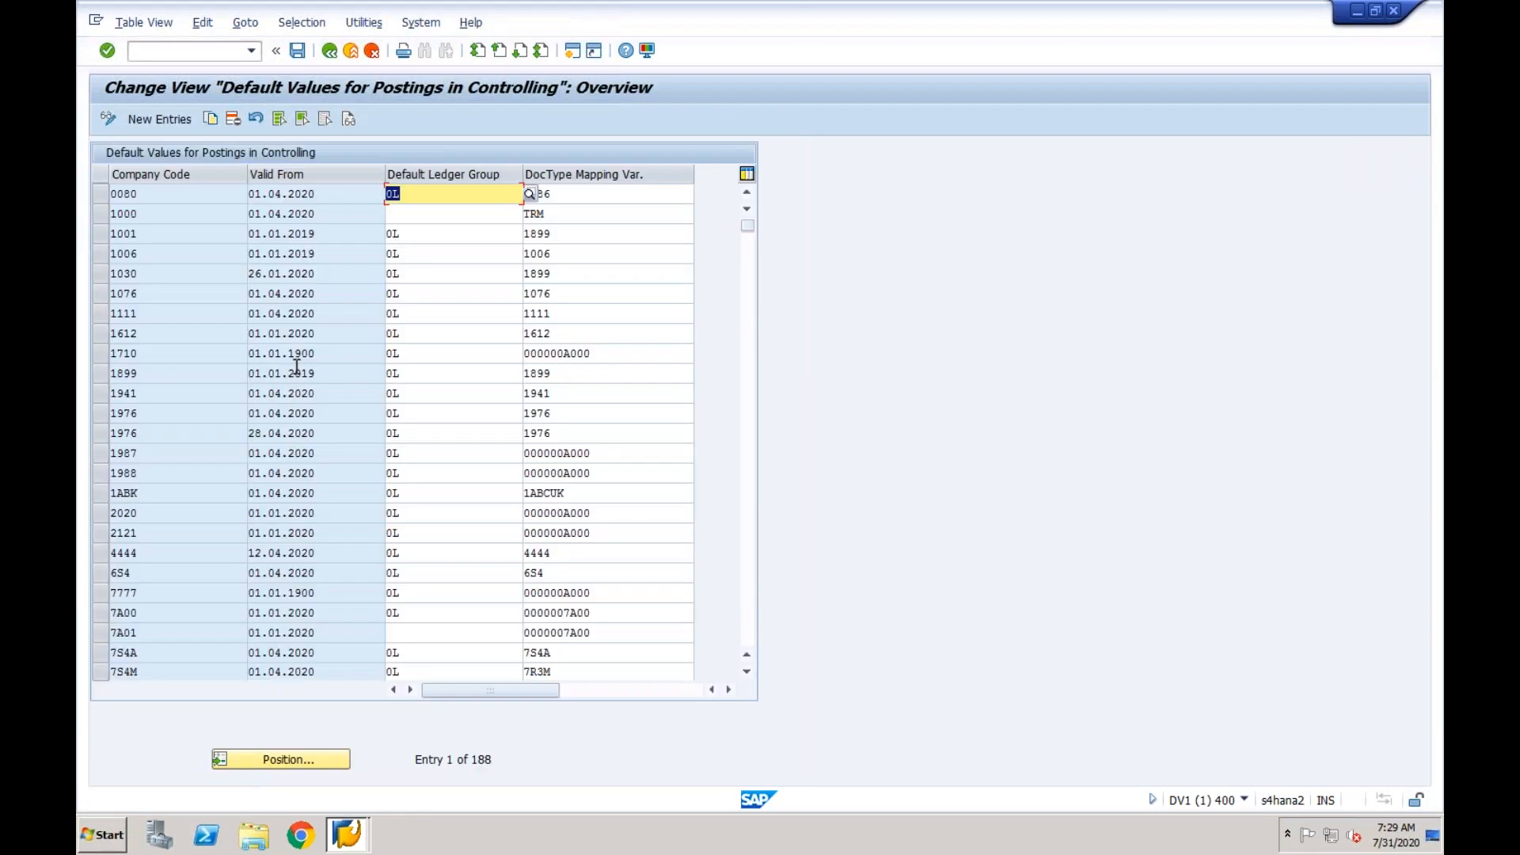
- Add a default values entry for company code CF03, valid from 01.01.2020, with document type mapping variant 000000A000 and no default ledger group
click(169, 123)
text(CF03)
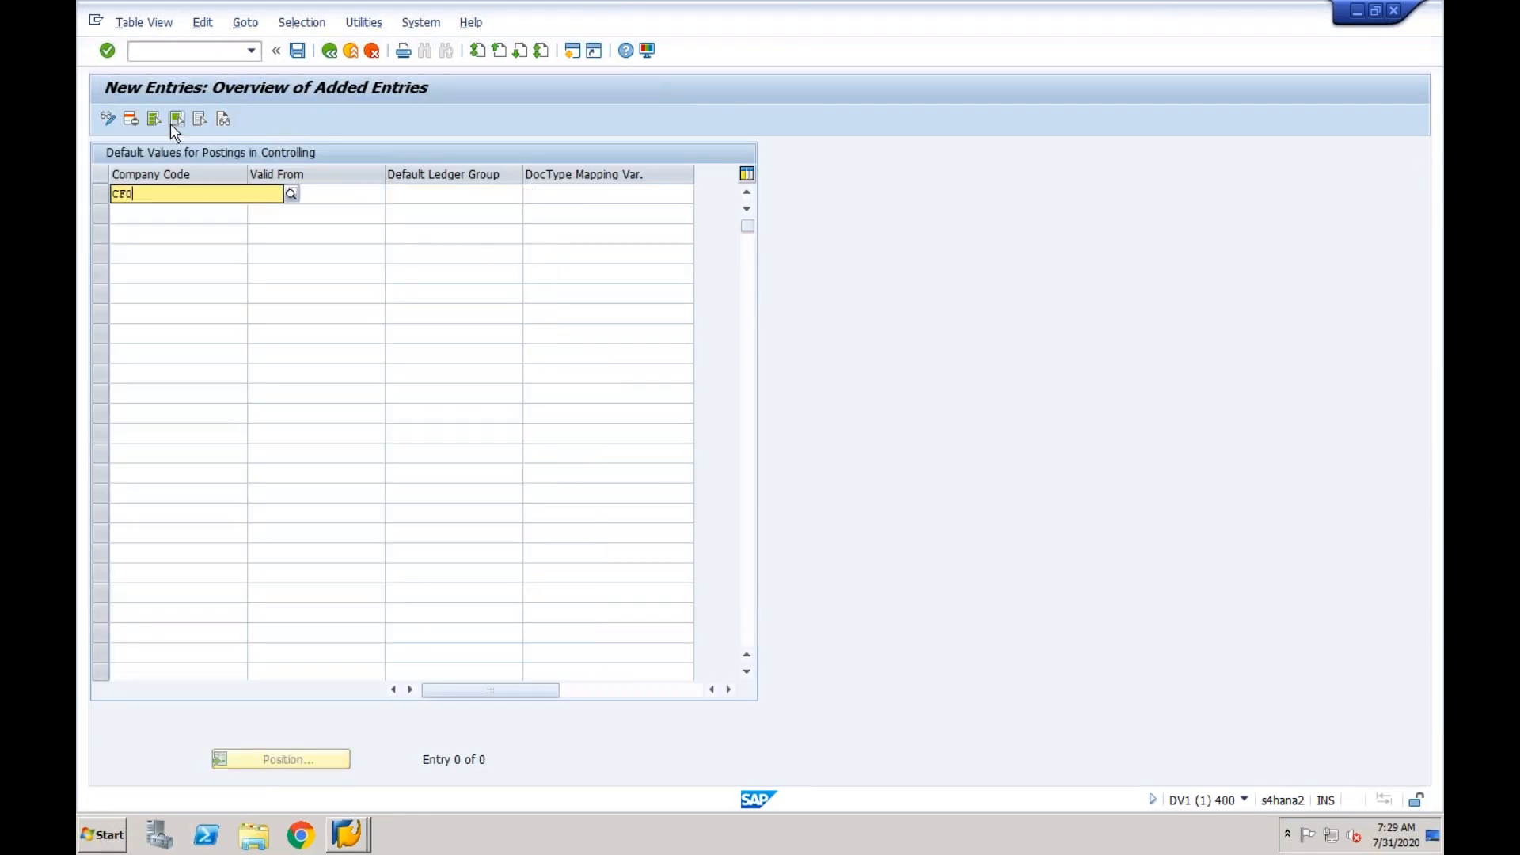
key(Tab)
text(010)
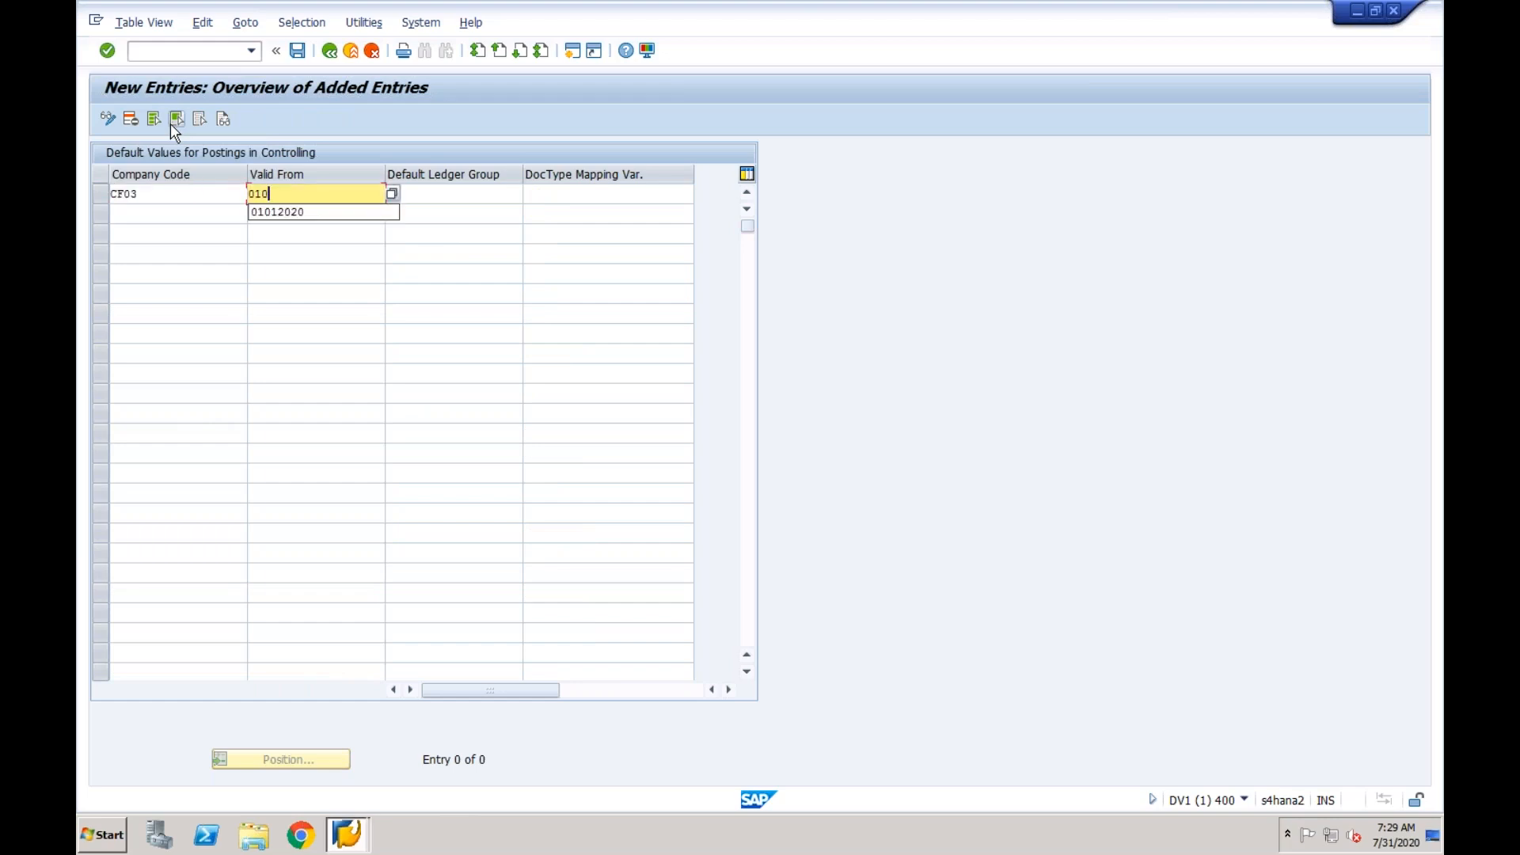
key(Down)
key(Tab)
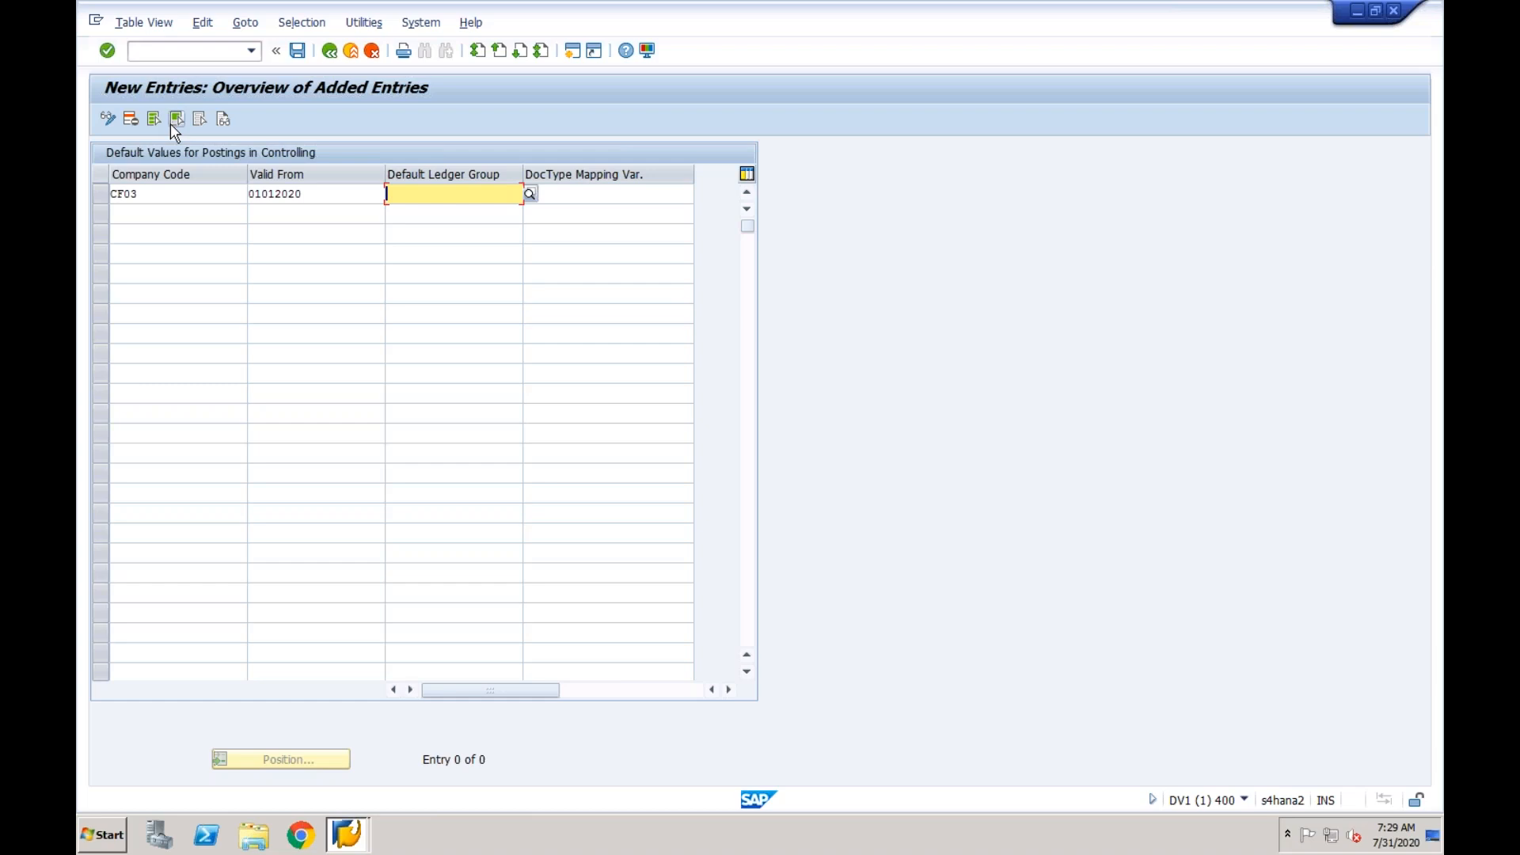
key(Tab)
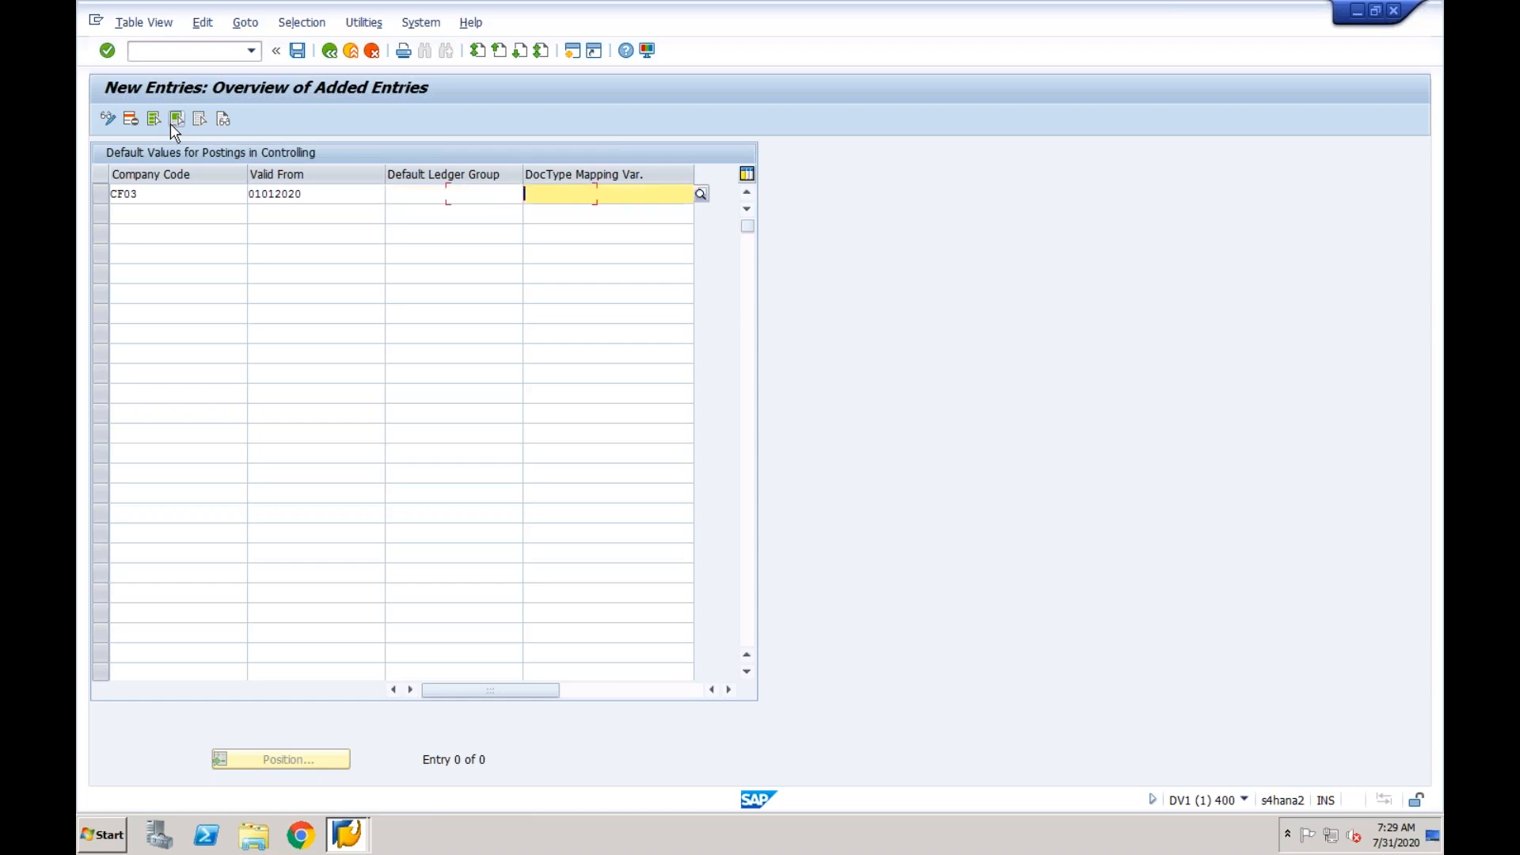
click(702, 195)
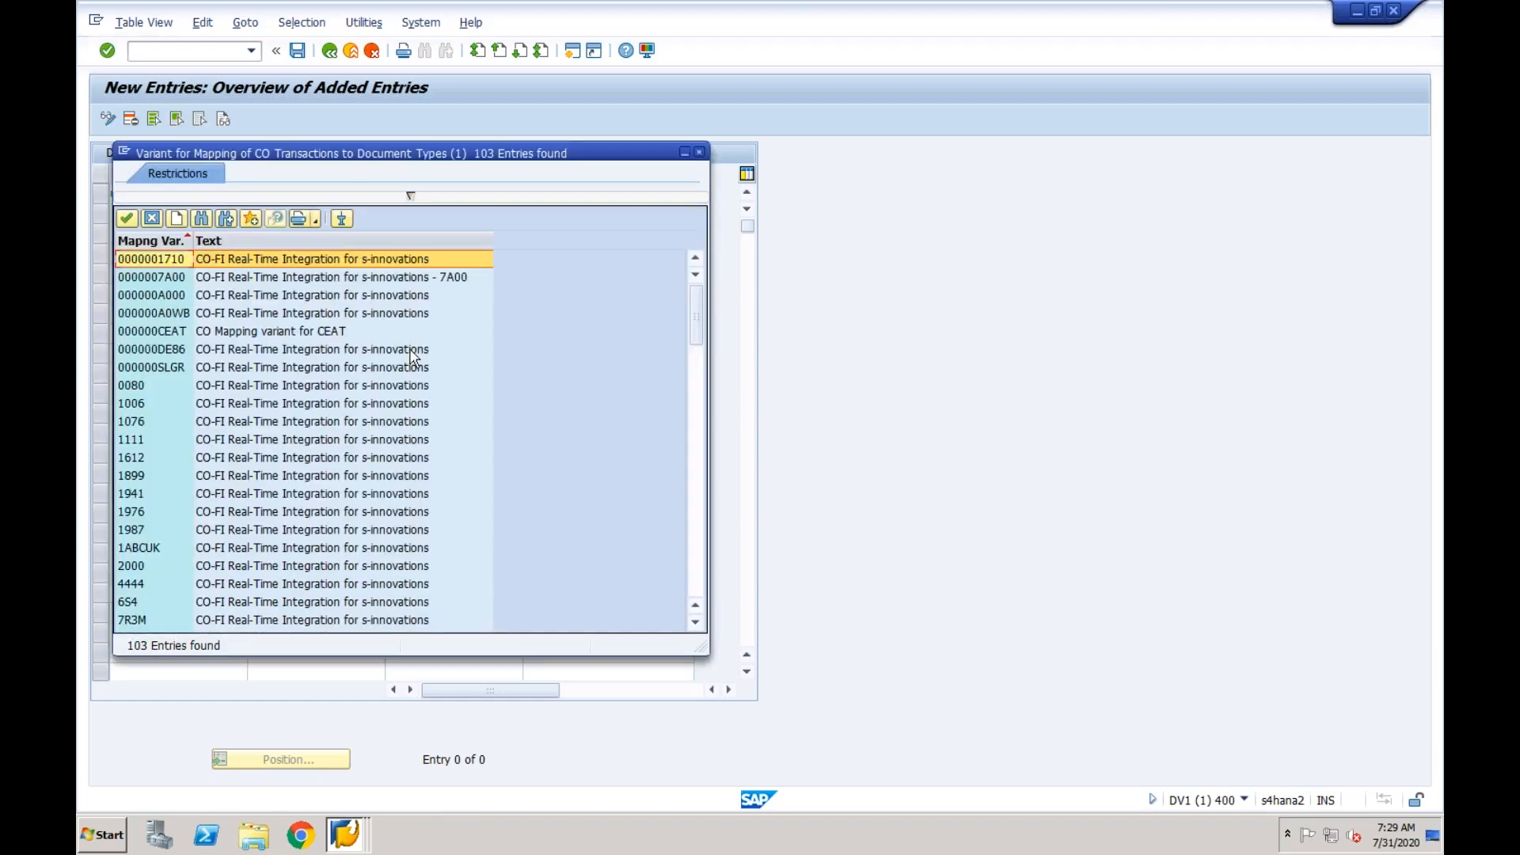
double_click(221, 295)
- Save the default values entry in the proposed customizing request and return to the implementation guide
click(297, 51)
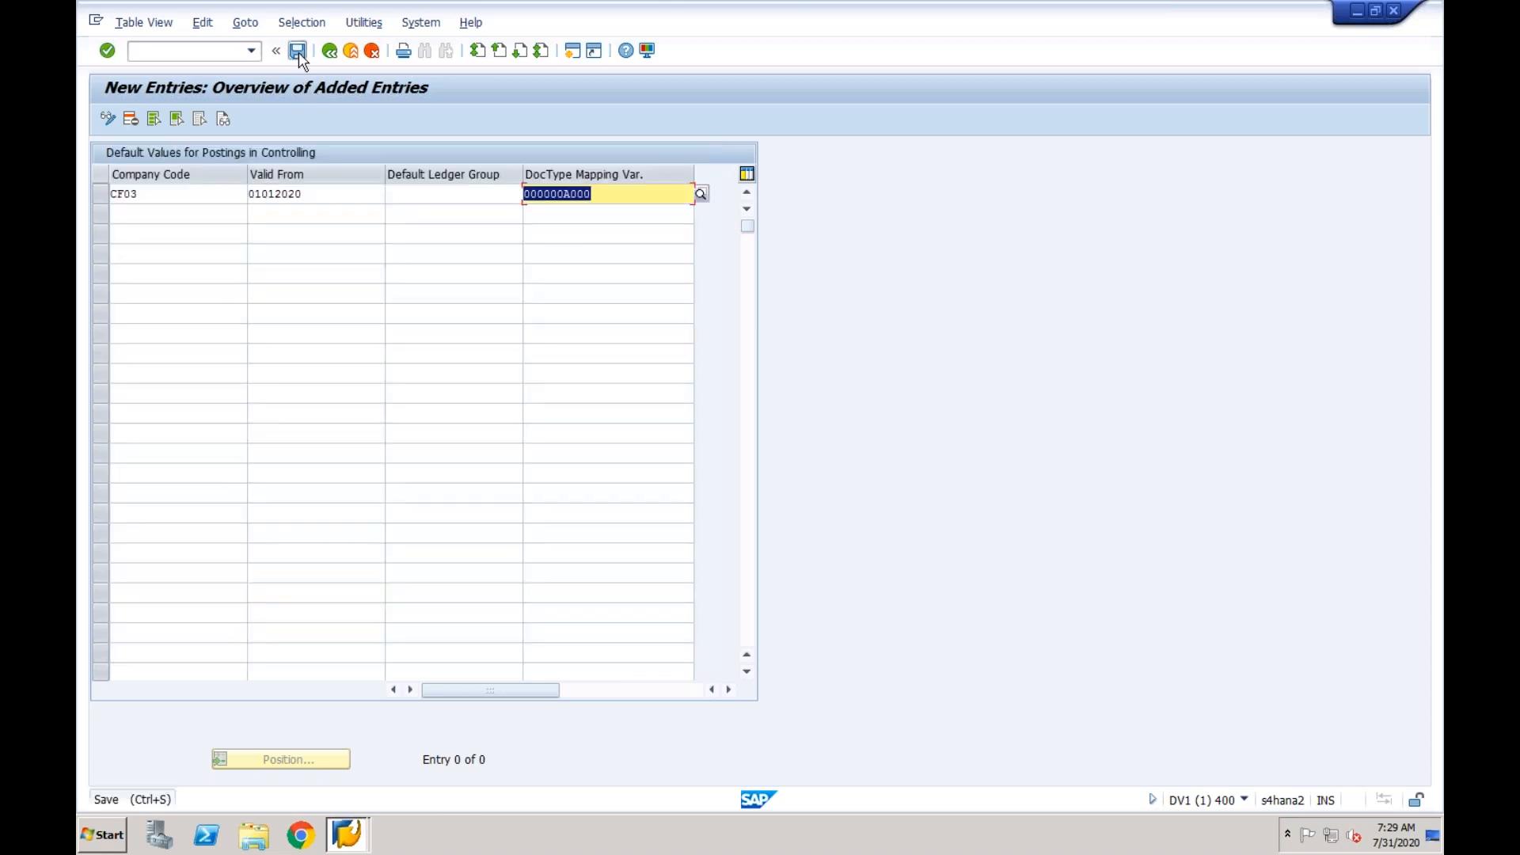
click(356, 323)
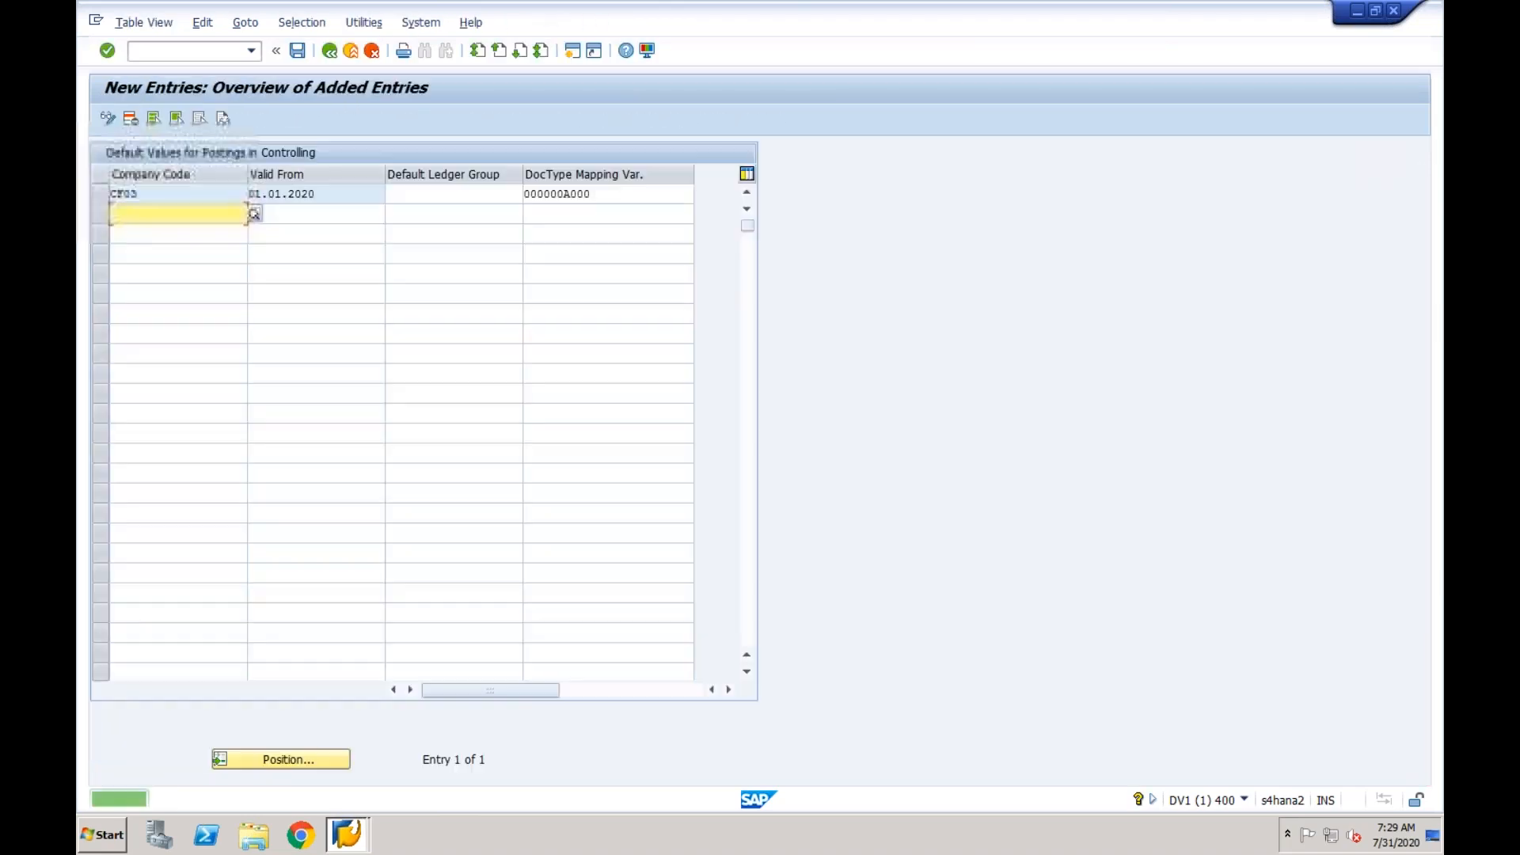
click(331, 52)
click(331, 53)
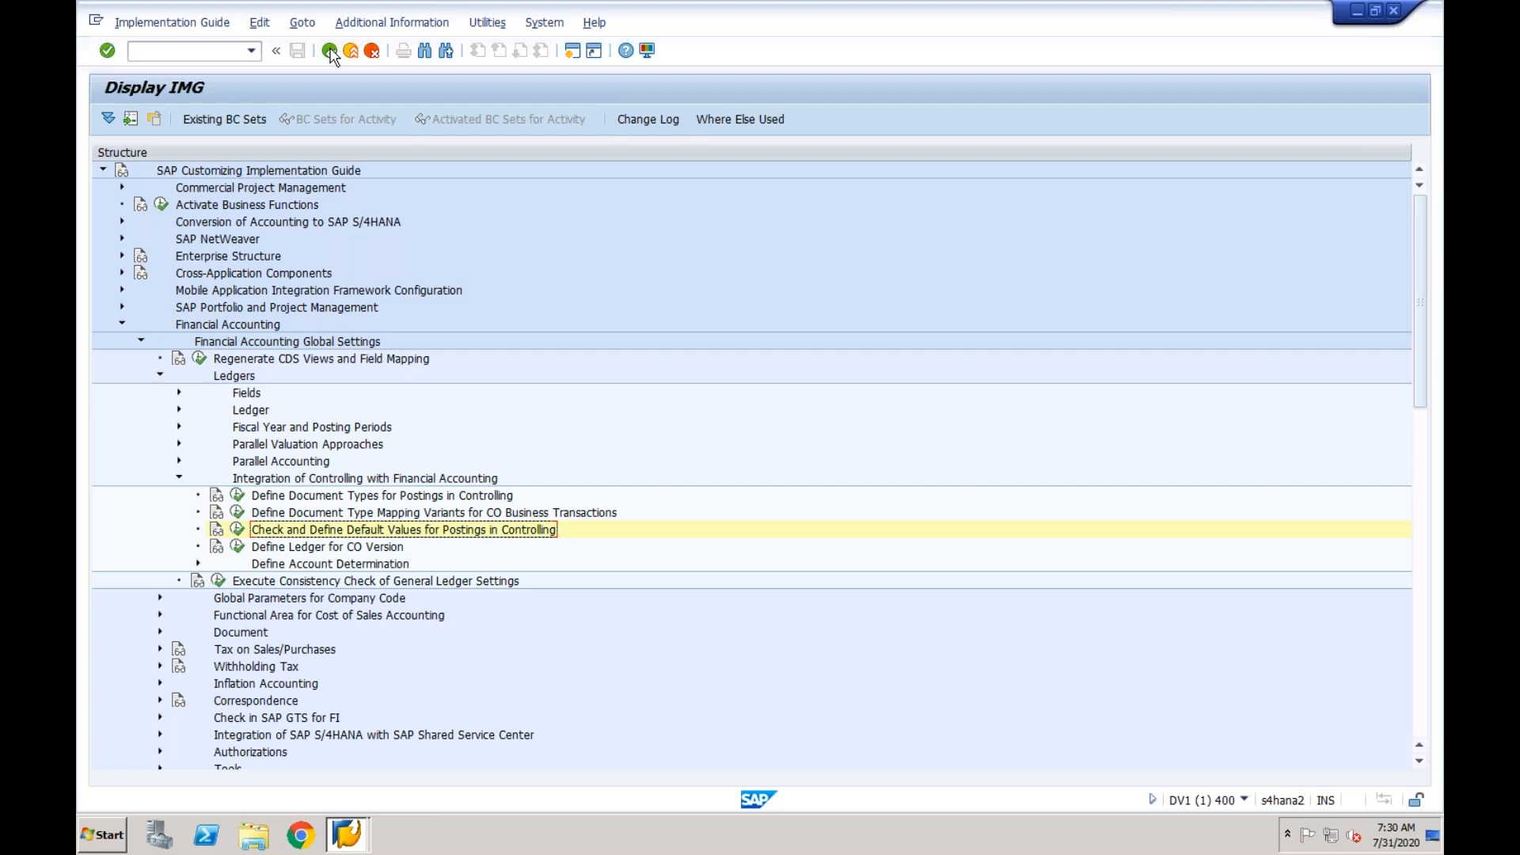
- In Define Ledger for CO Version, add an entry for controlling area CF03 with version 0 and ledger 0L
click(288, 548)
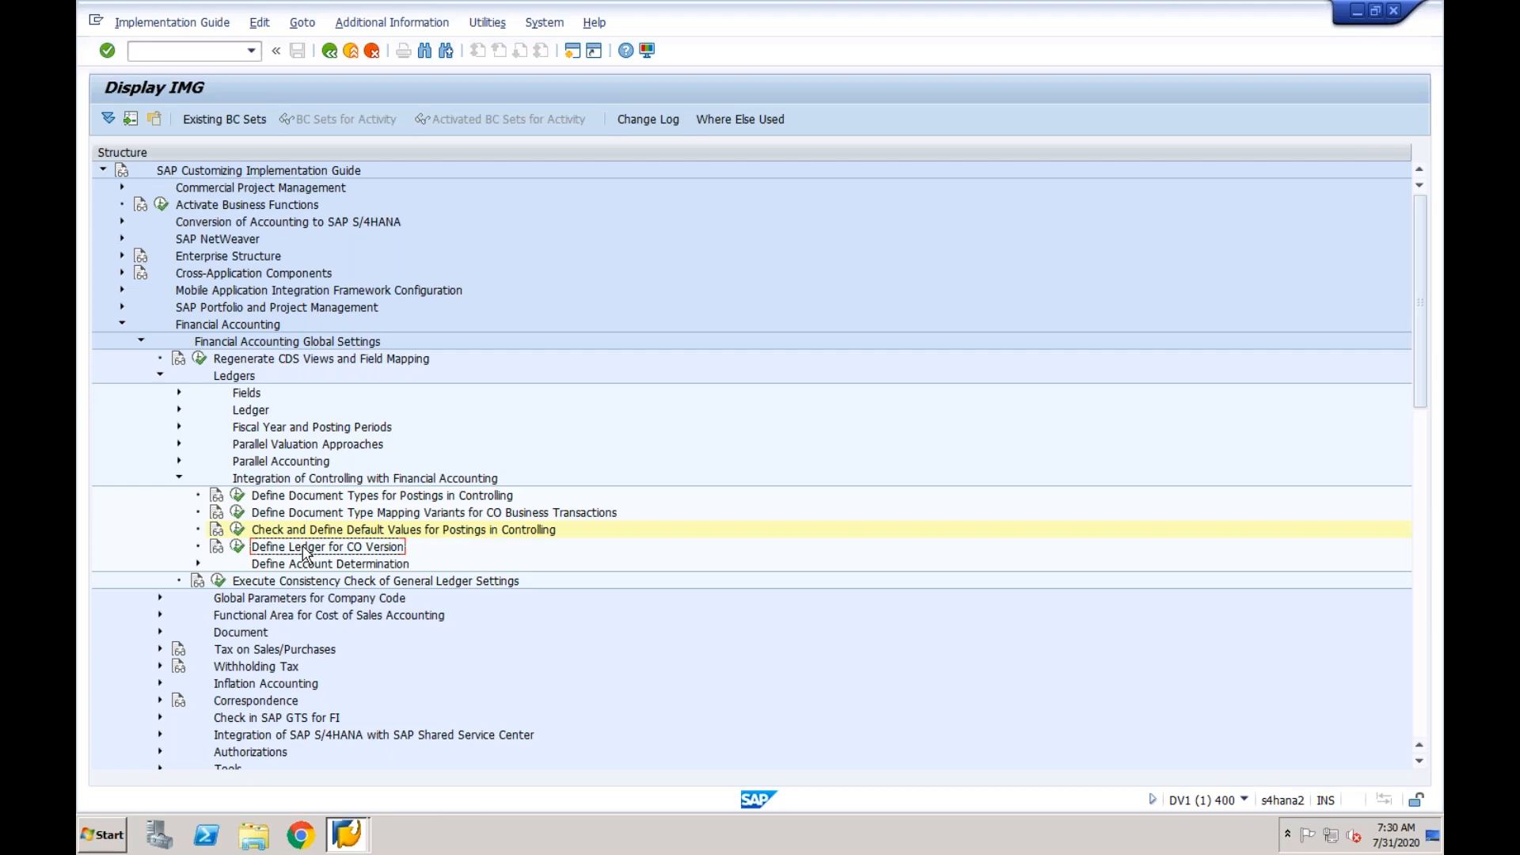
click(237, 548)
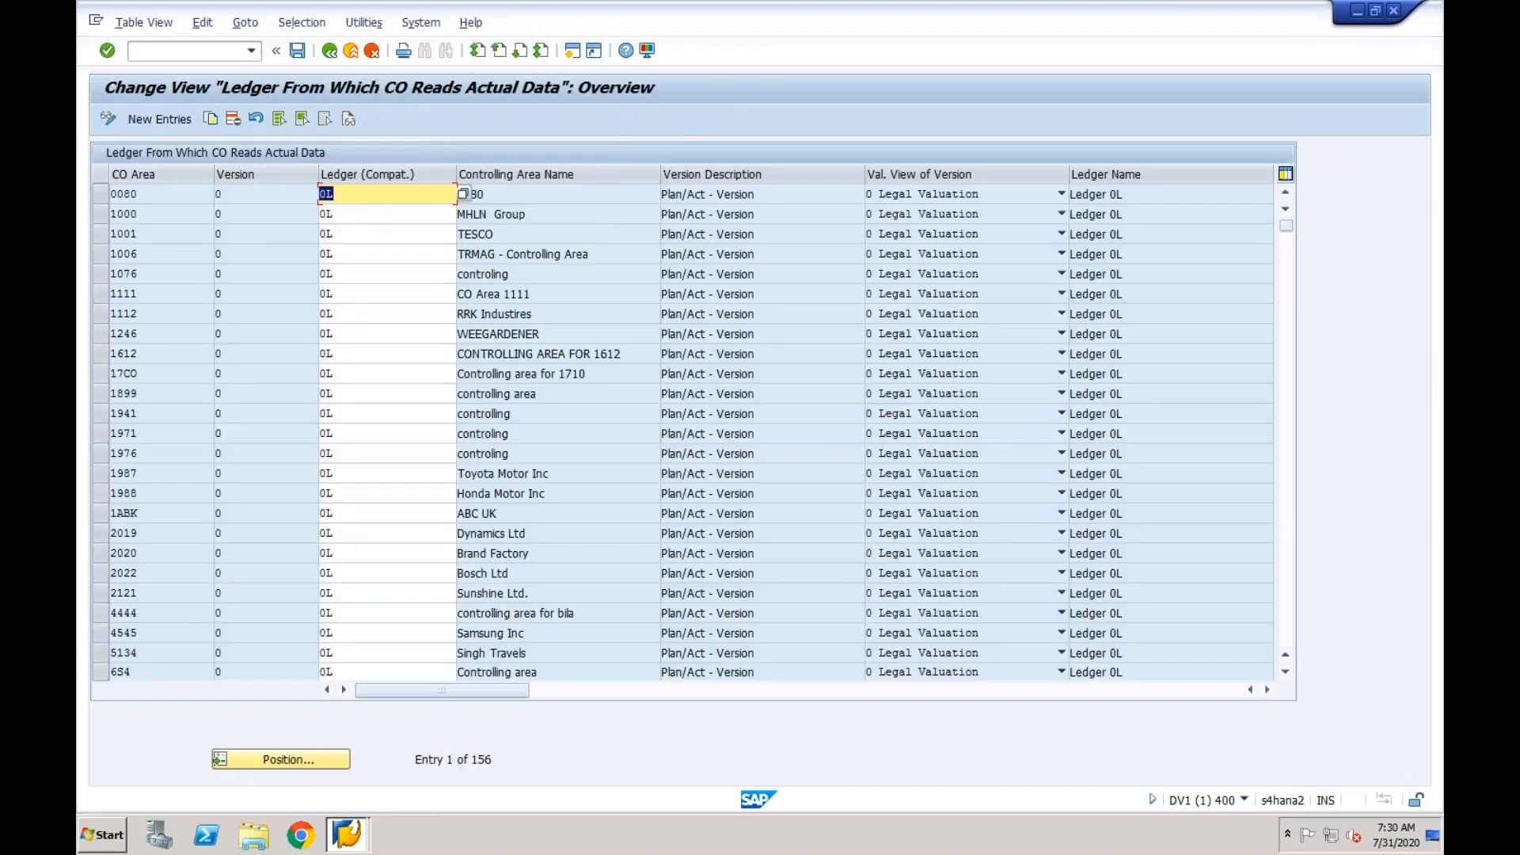
click(176, 121)
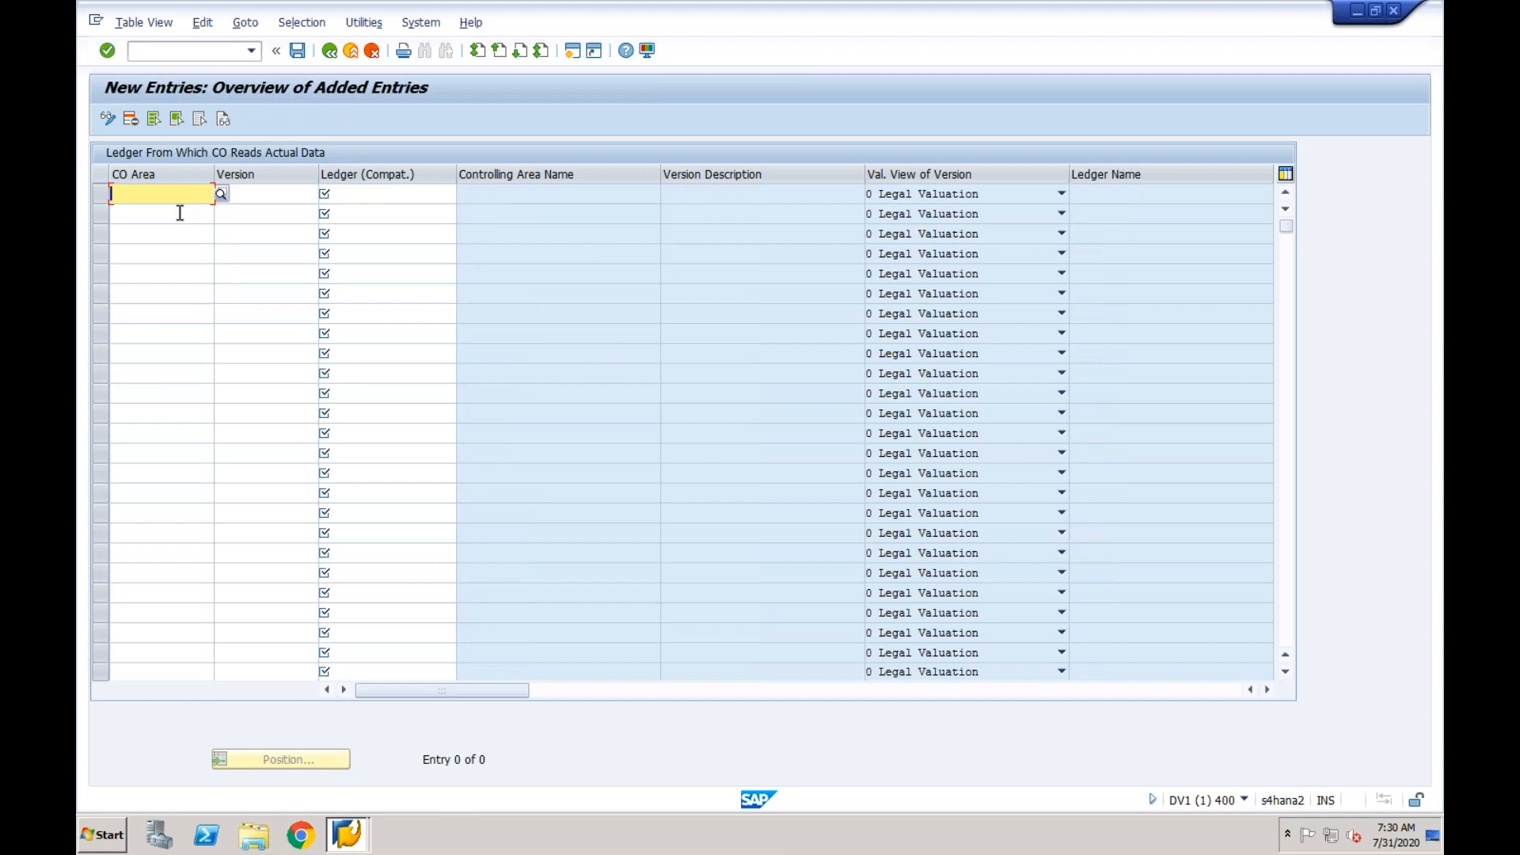
text(CF03)
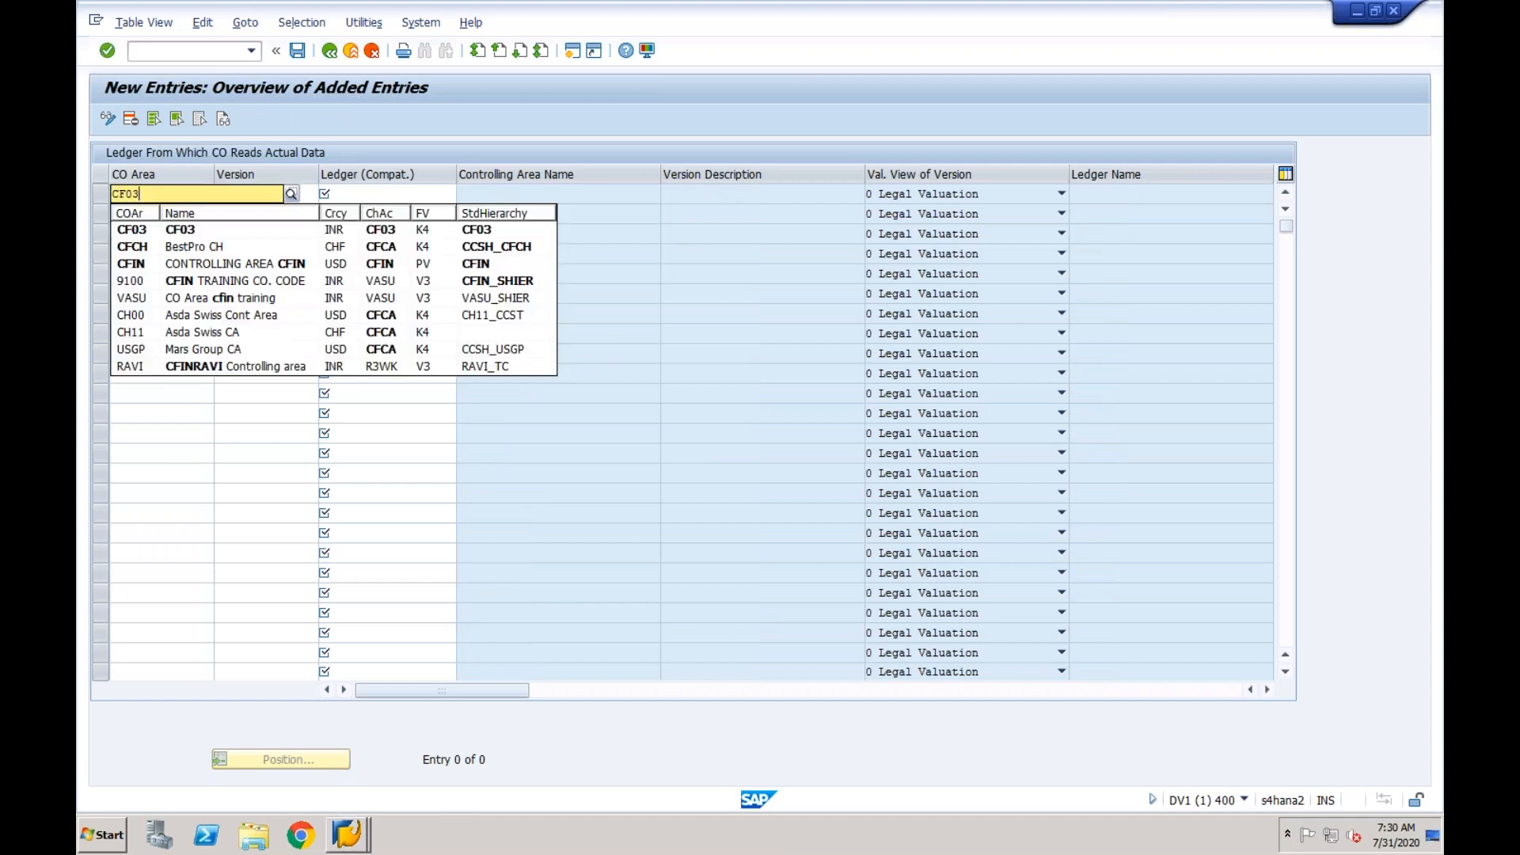
key(Tab)
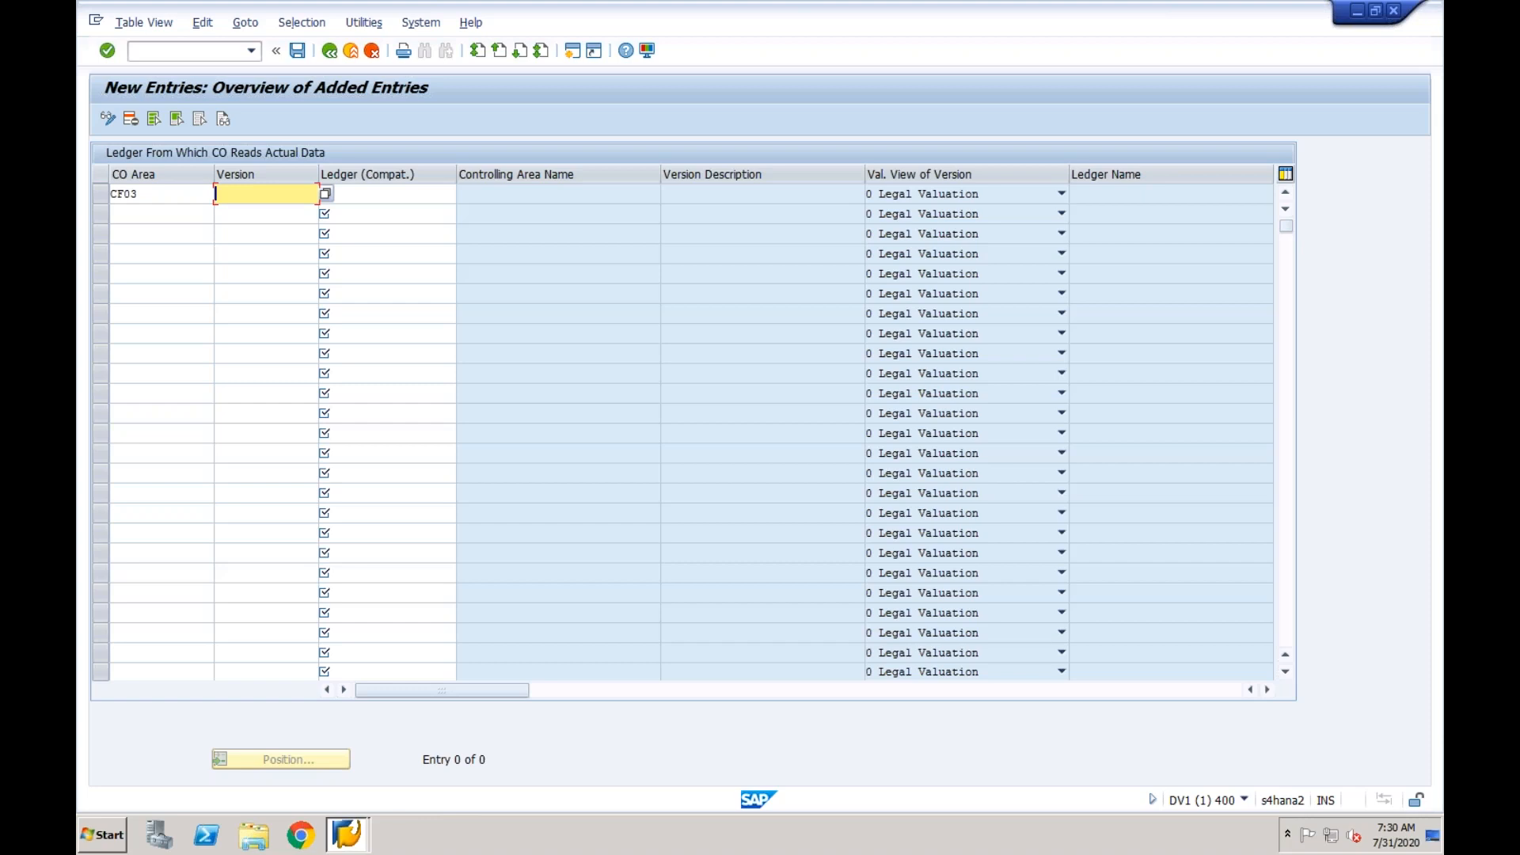
text(0)
key(Tab)
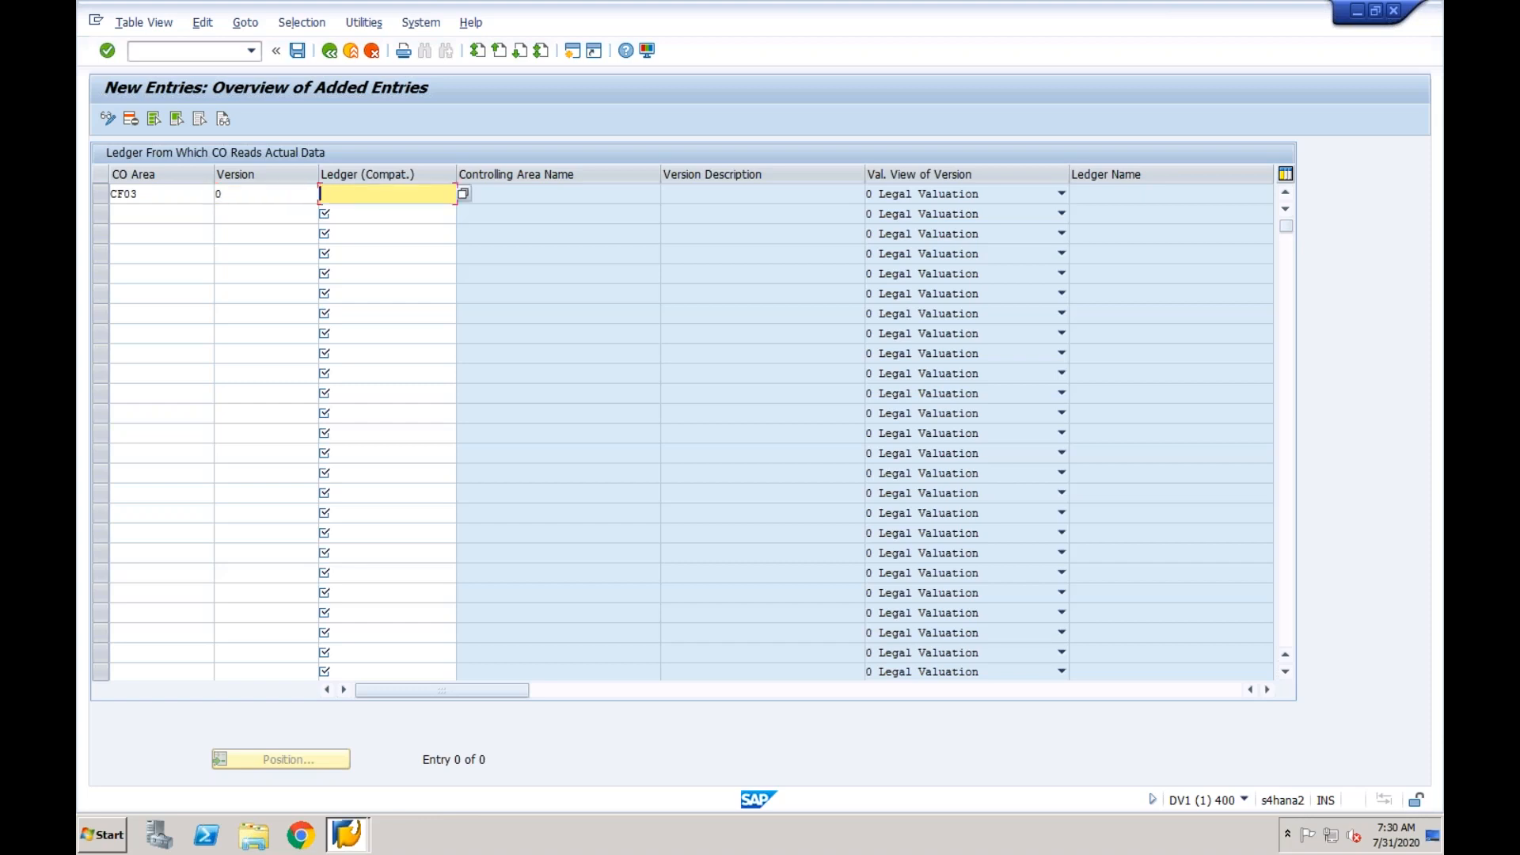
text(0L)
key(Return)
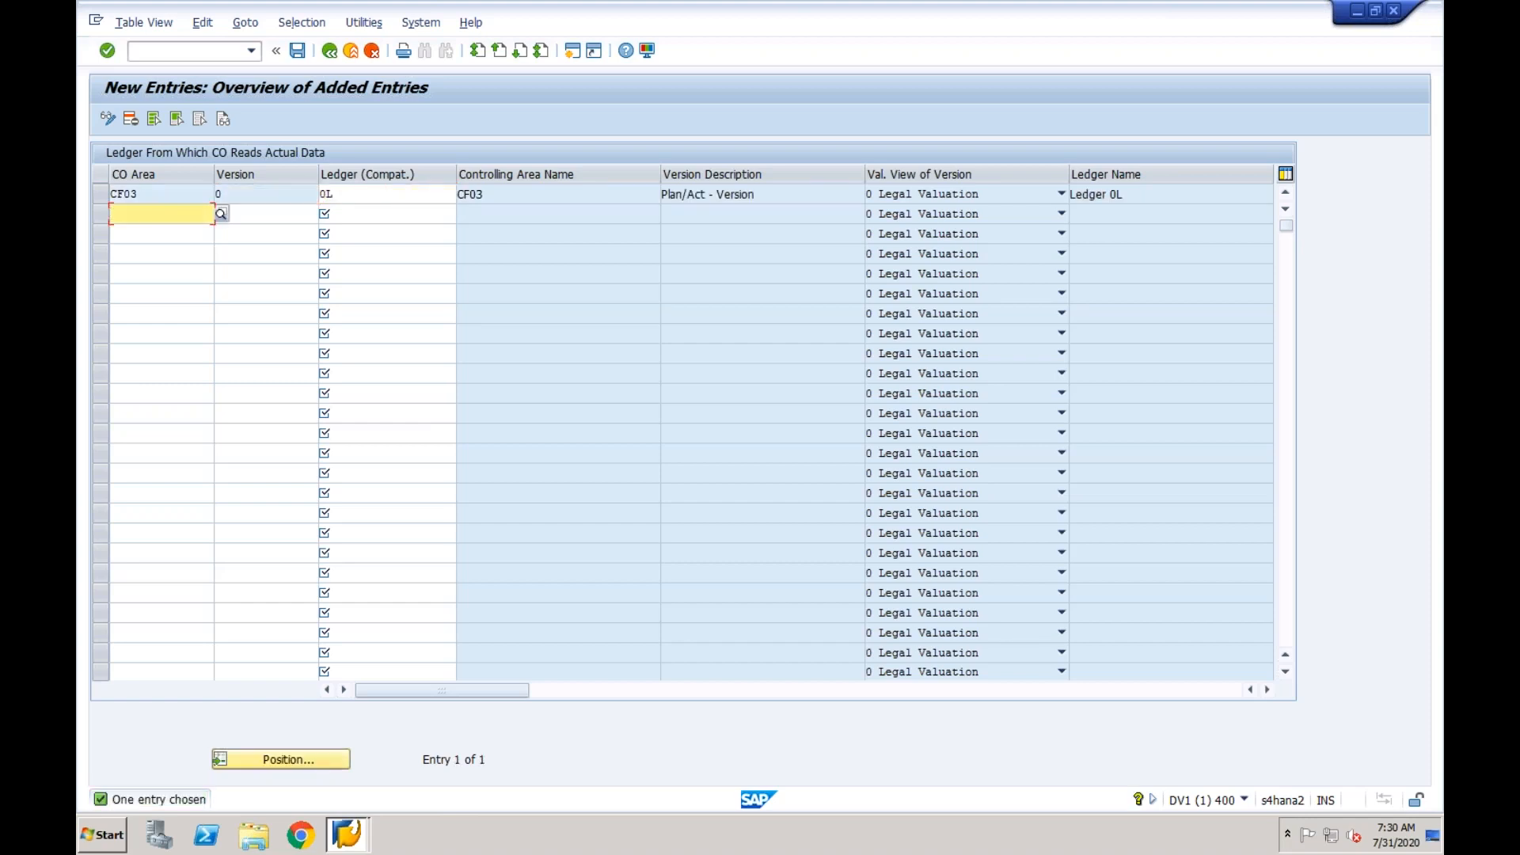
- Examine the controlling area, version and ledger fields of the CF03 entry and the blank row below it
click(176, 198)
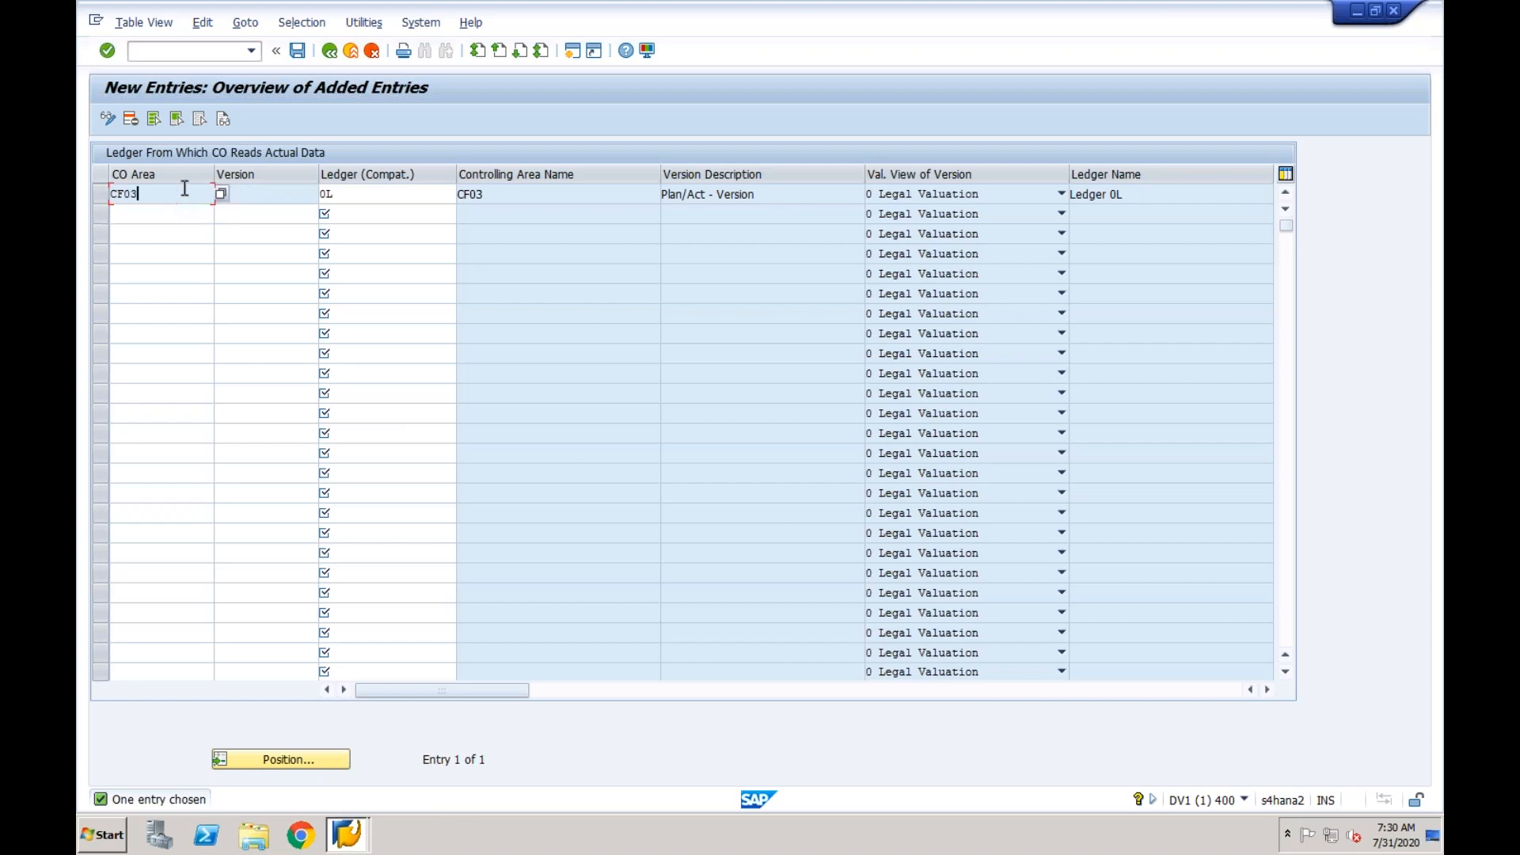
click(358, 194)
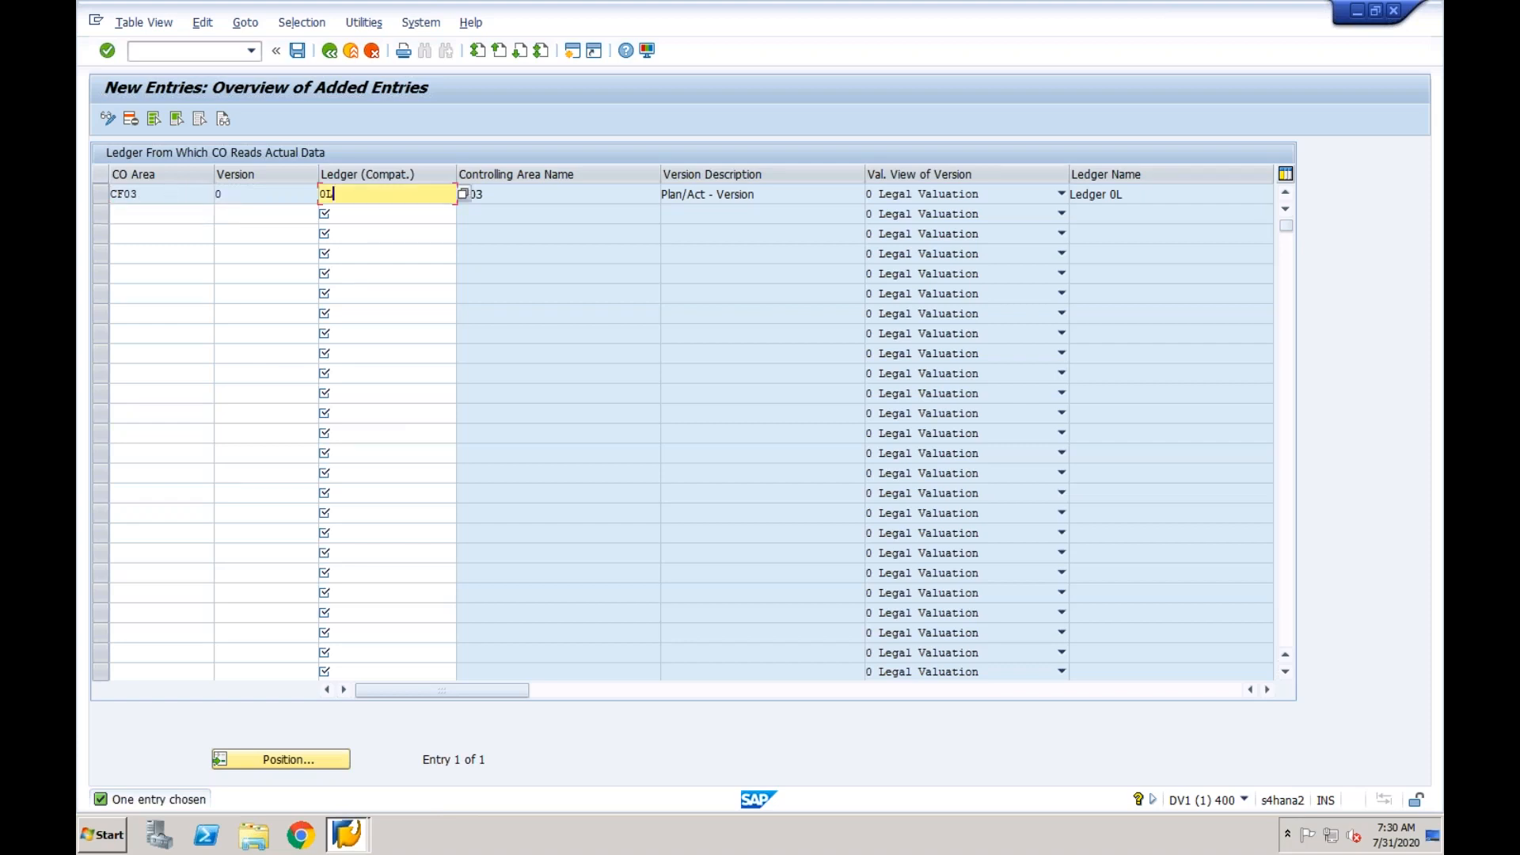
double_click(323, 194)
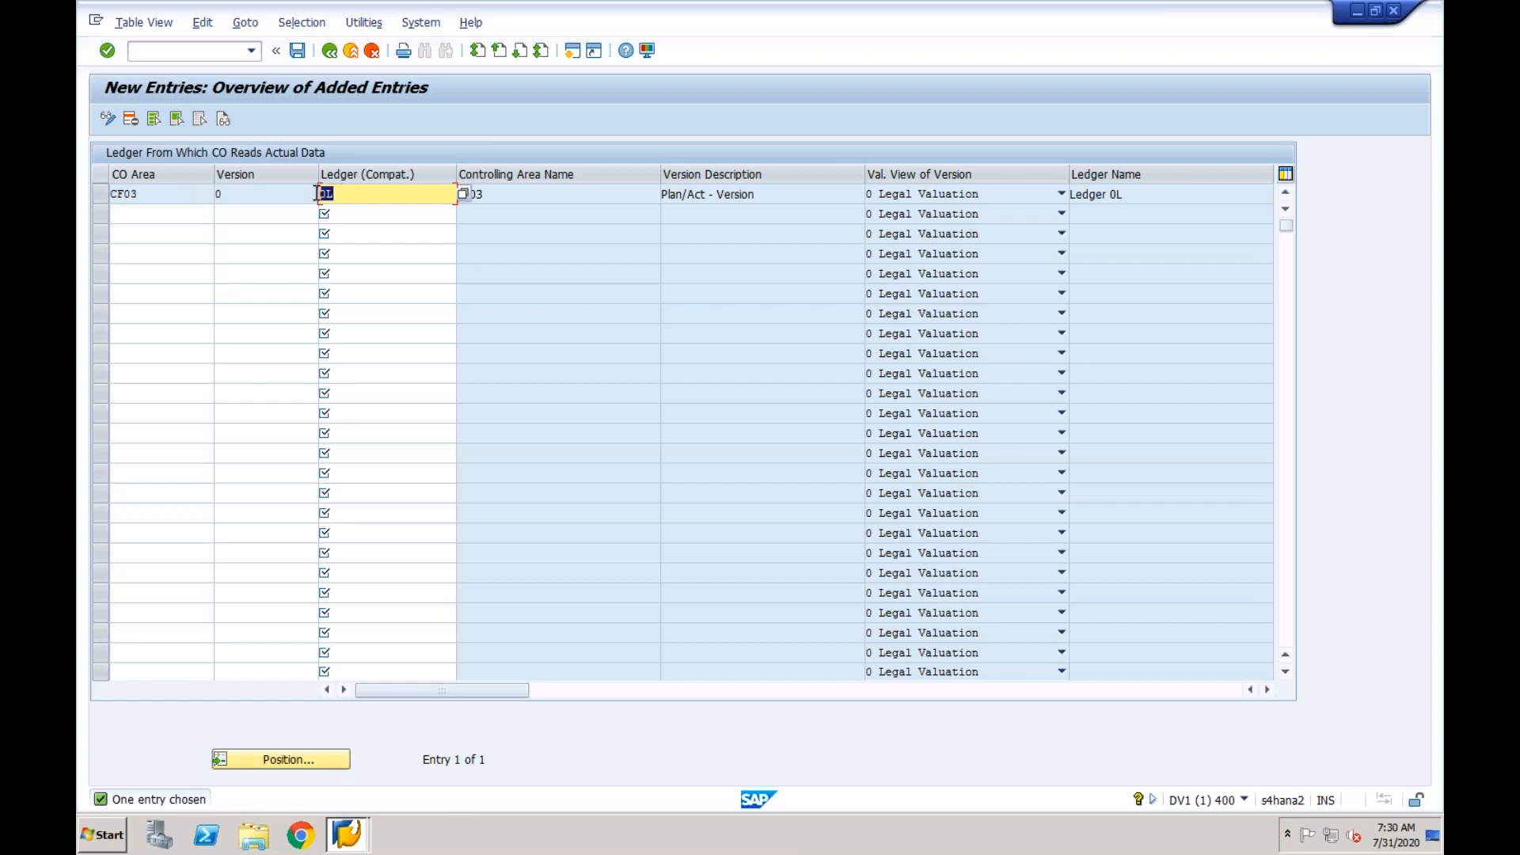
click(187, 194)
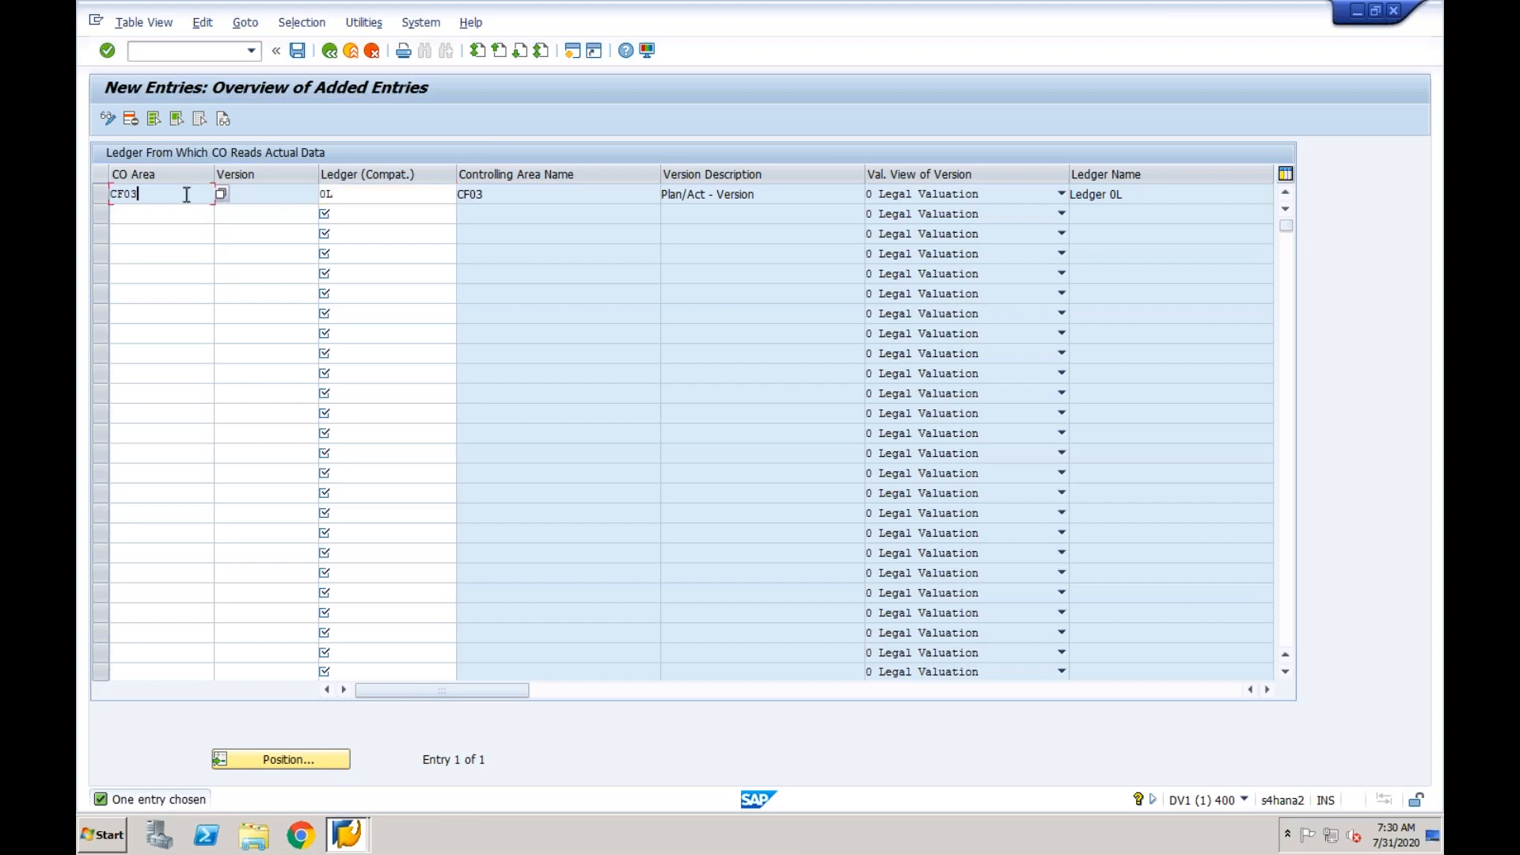
click(356, 196)
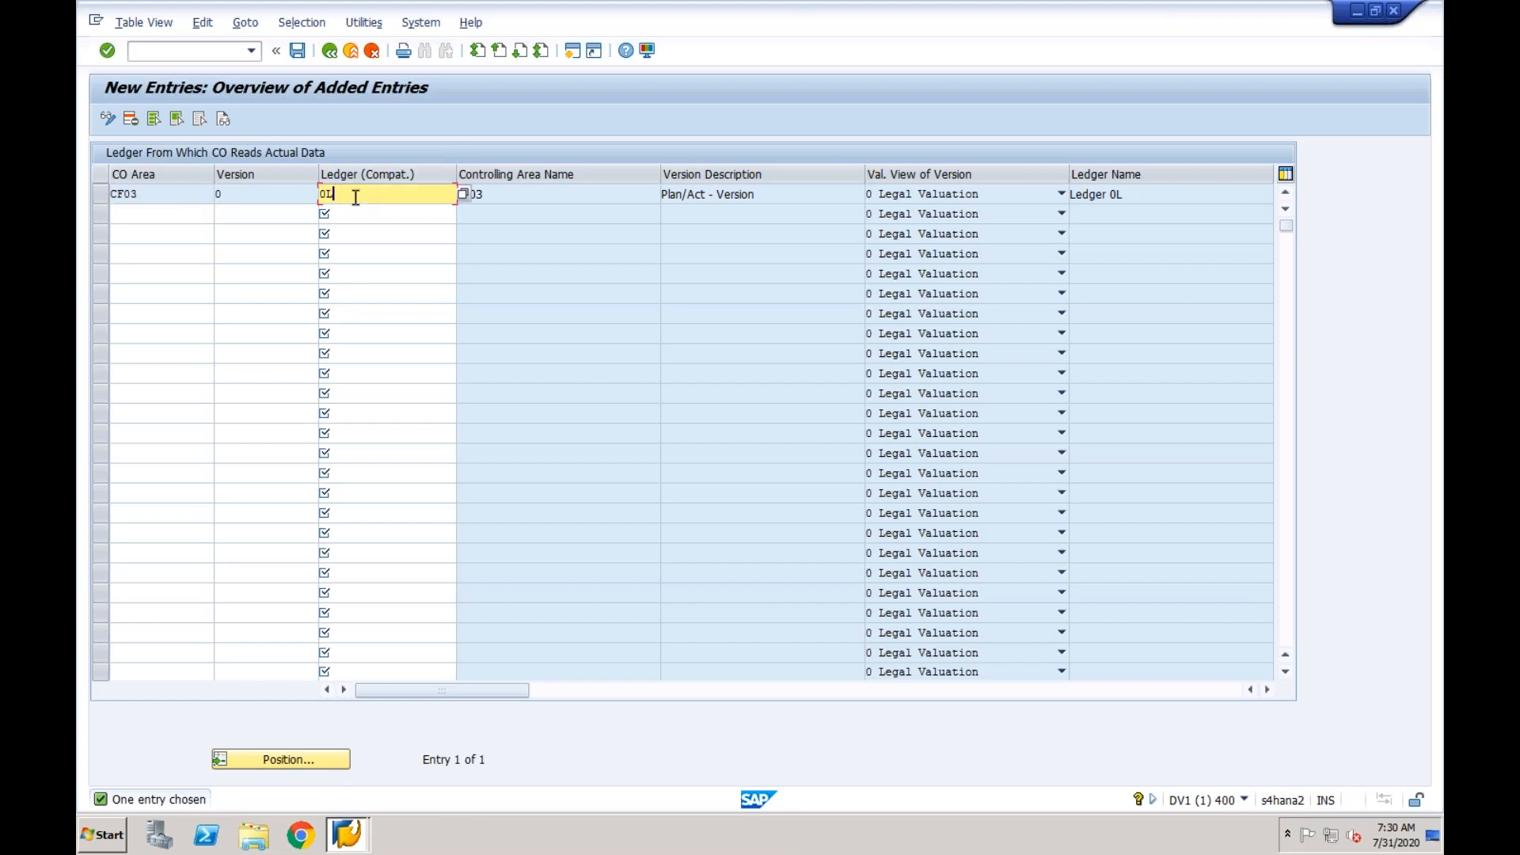
click(266, 194)
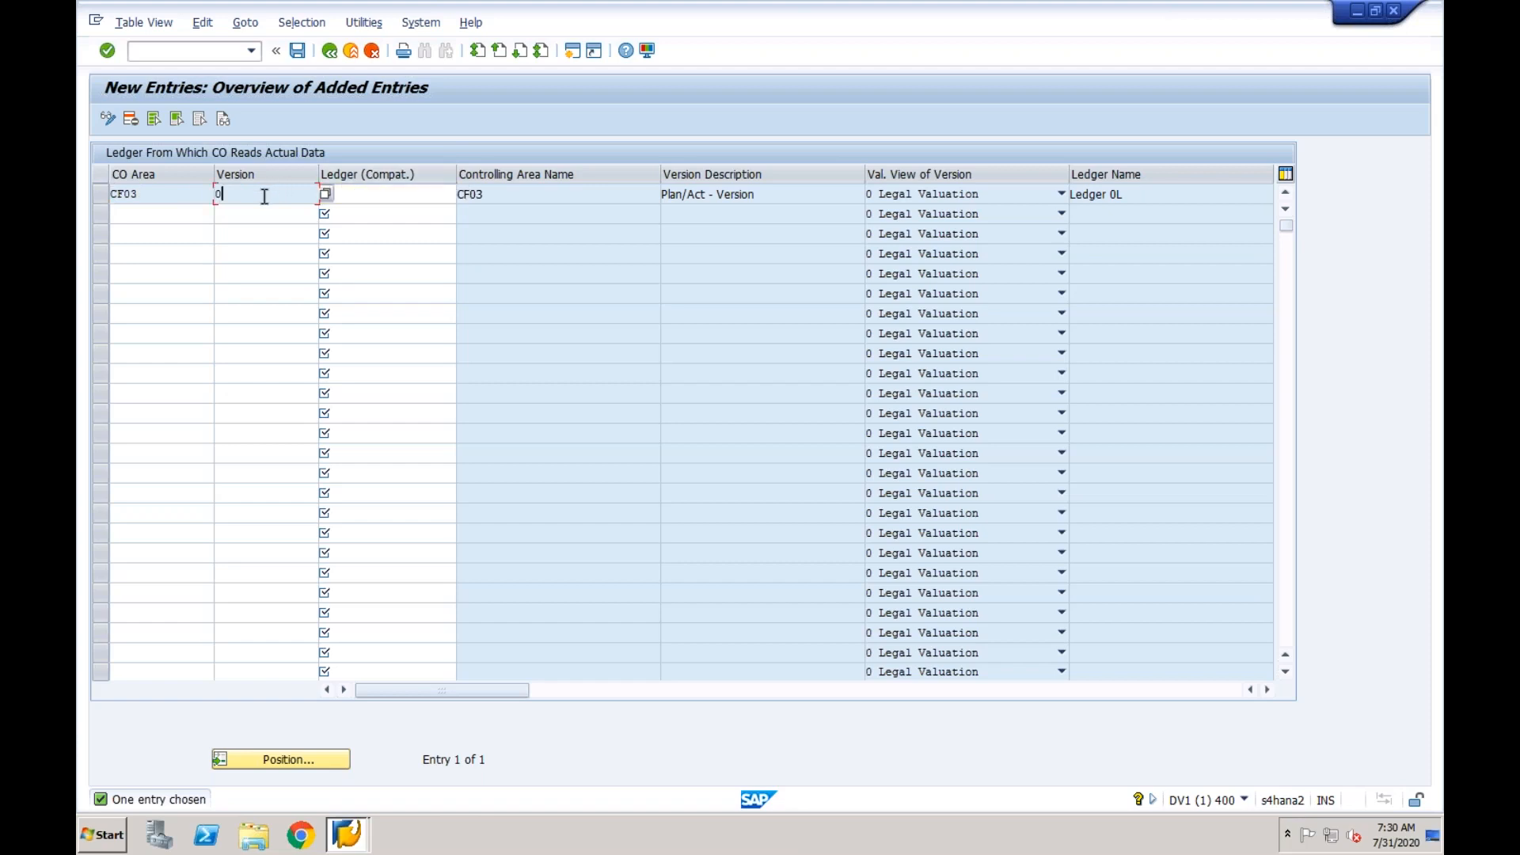
click(159, 195)
click(186, 217)
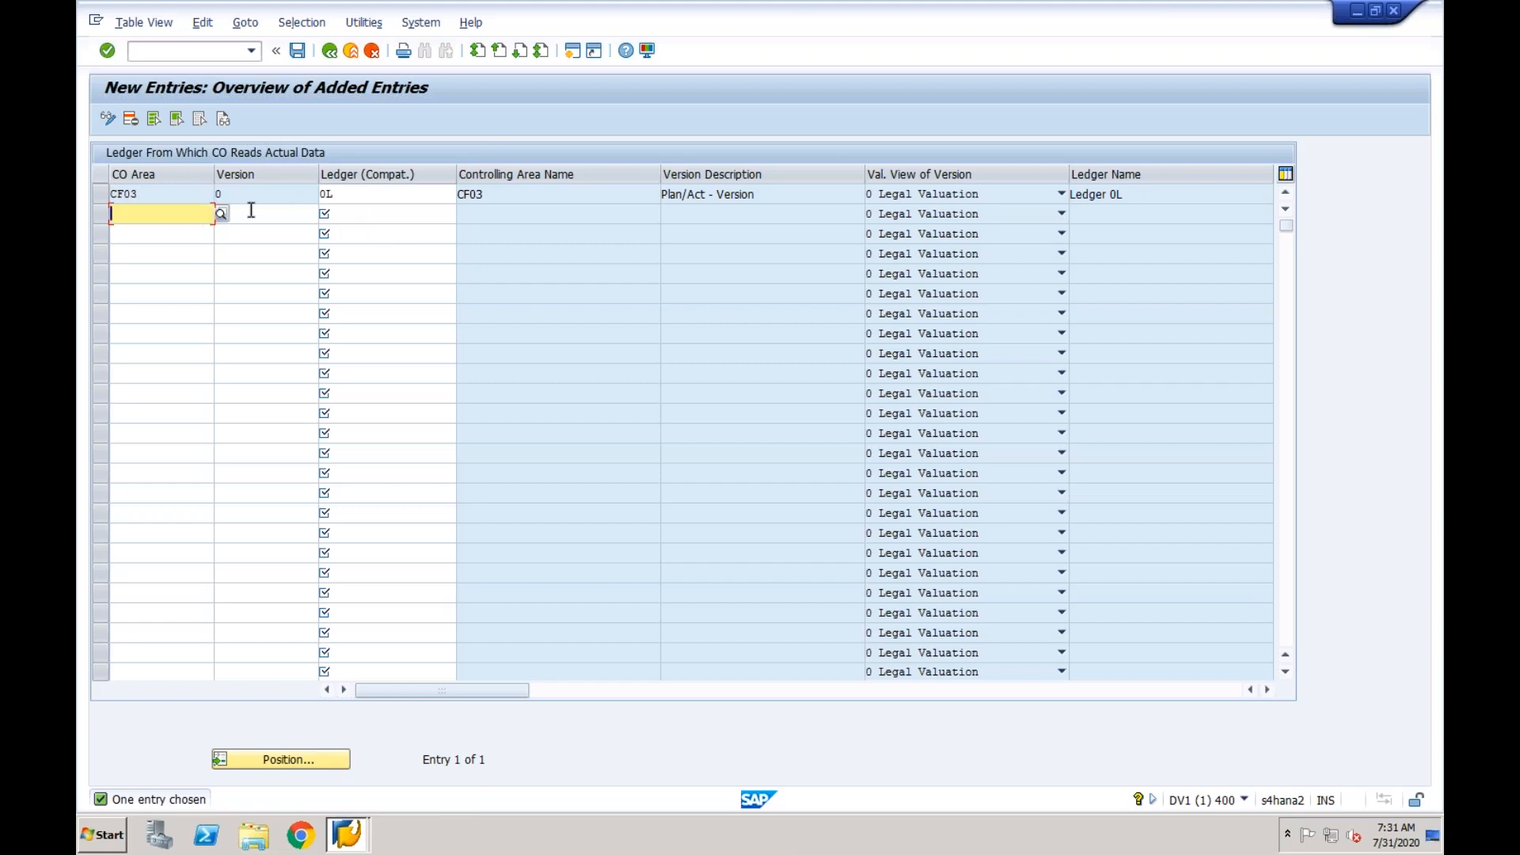
click(357, 211)
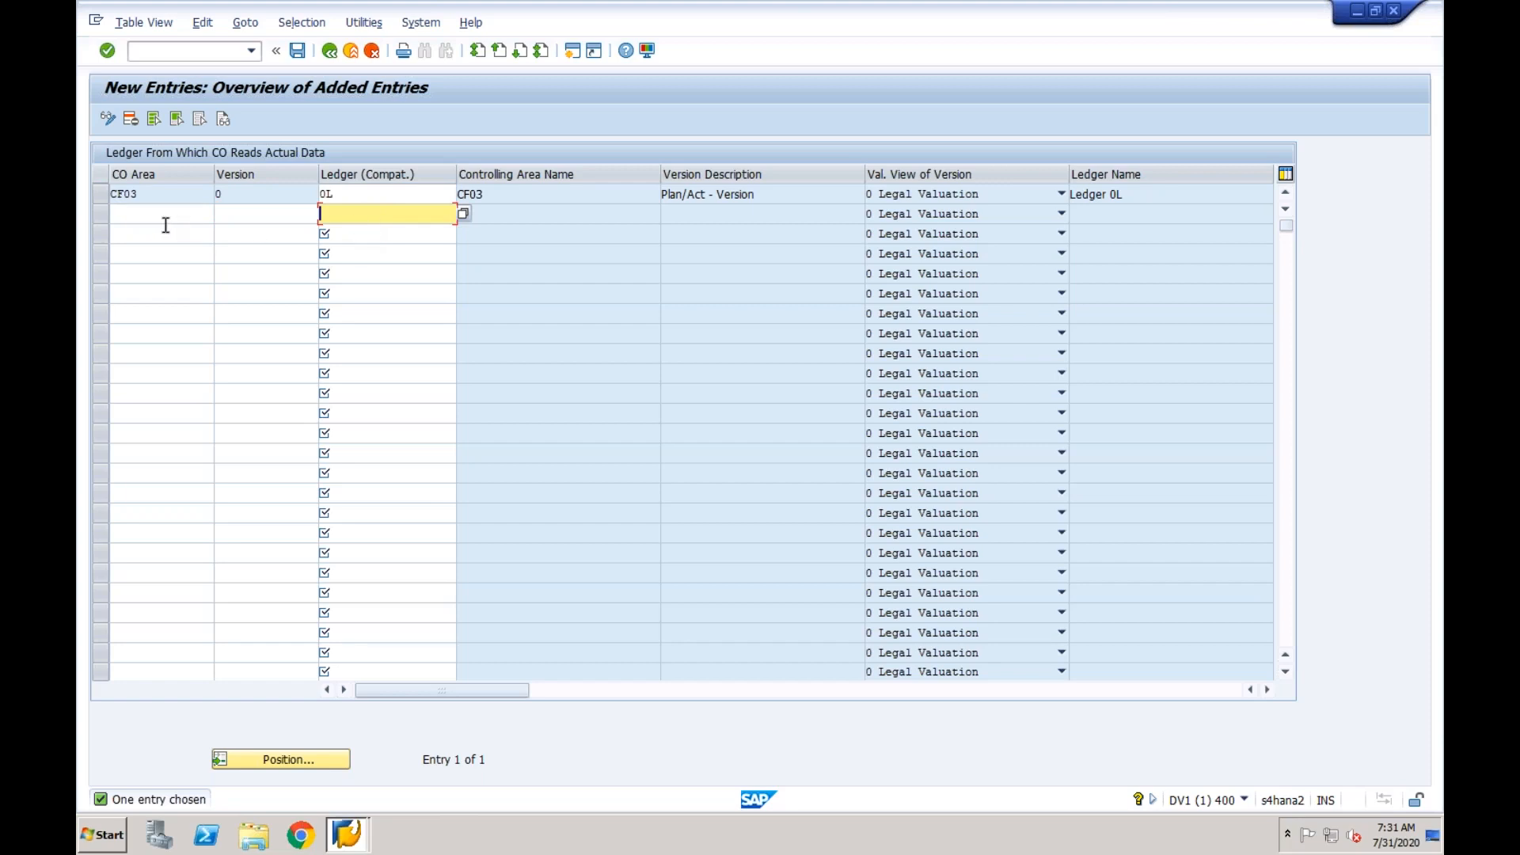
click(257, 219)
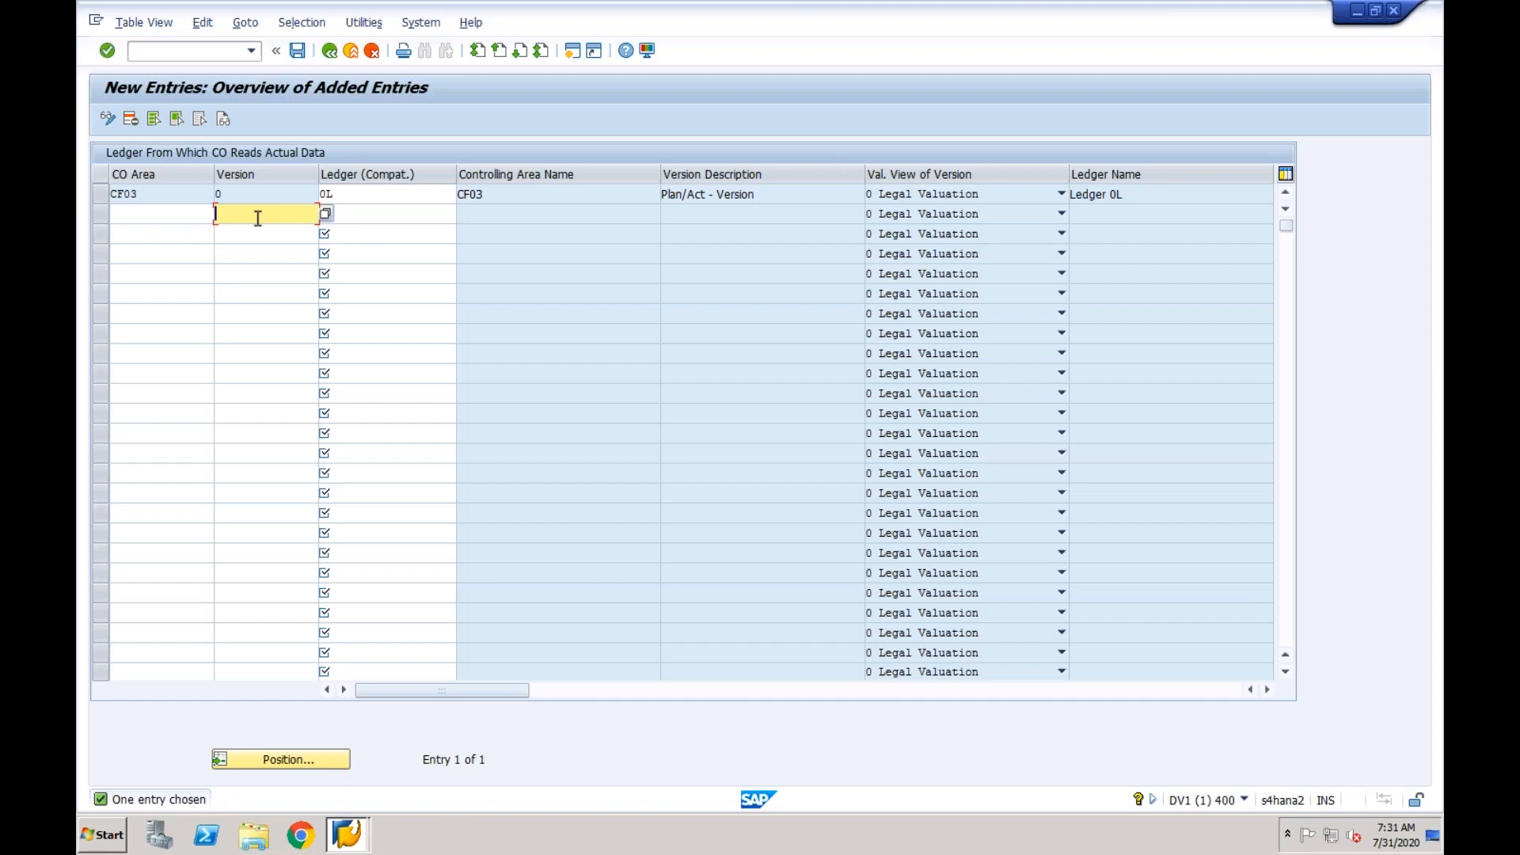
- Save the CO version ledger entry, accepting the messages and the proposed customizing request, and return to the implementation guide
click(297, 50)
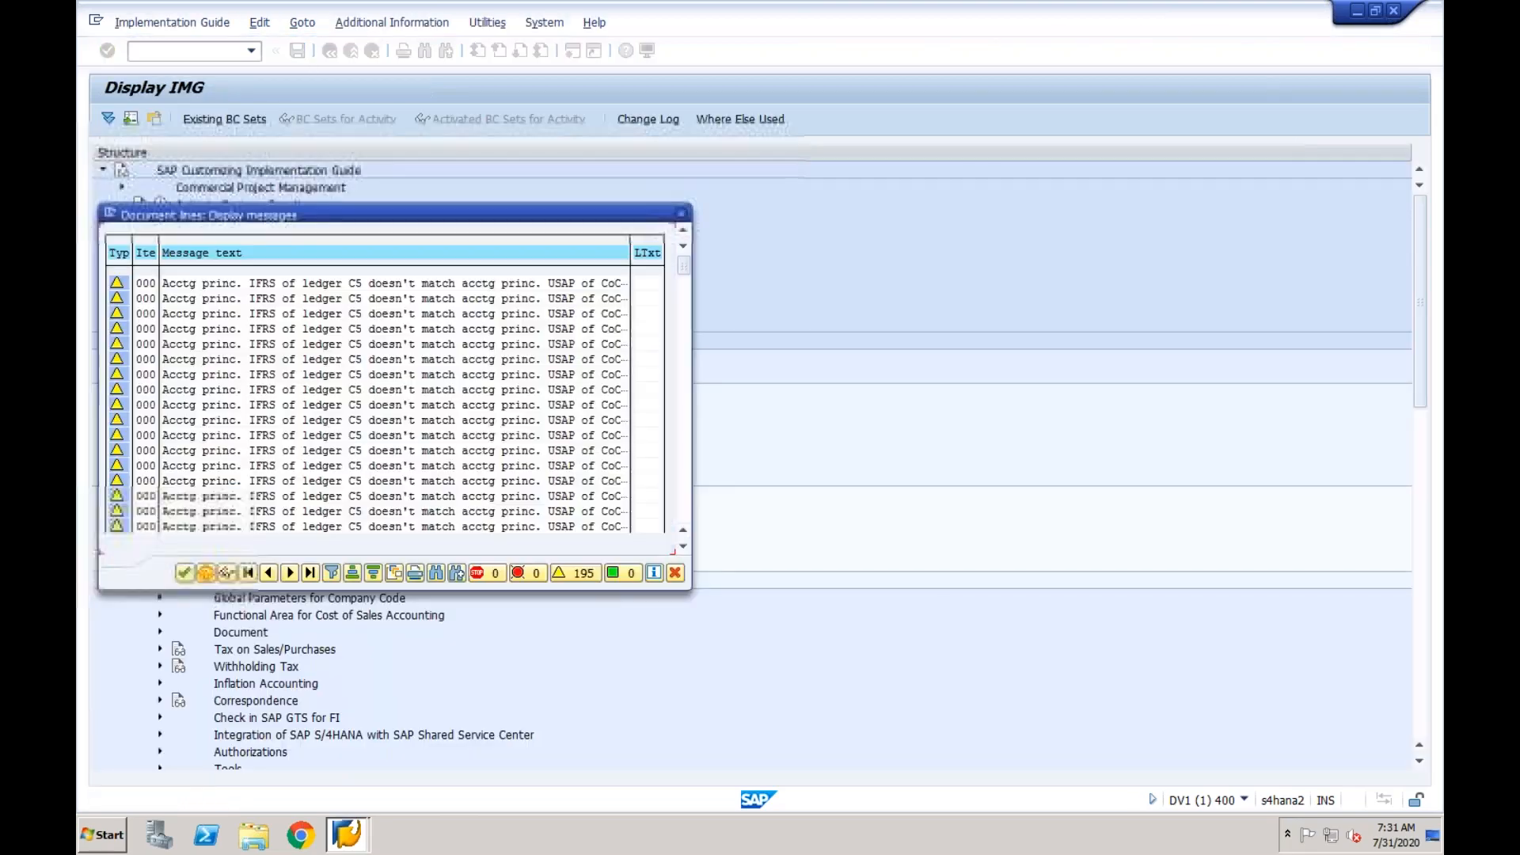
click(188, 575)
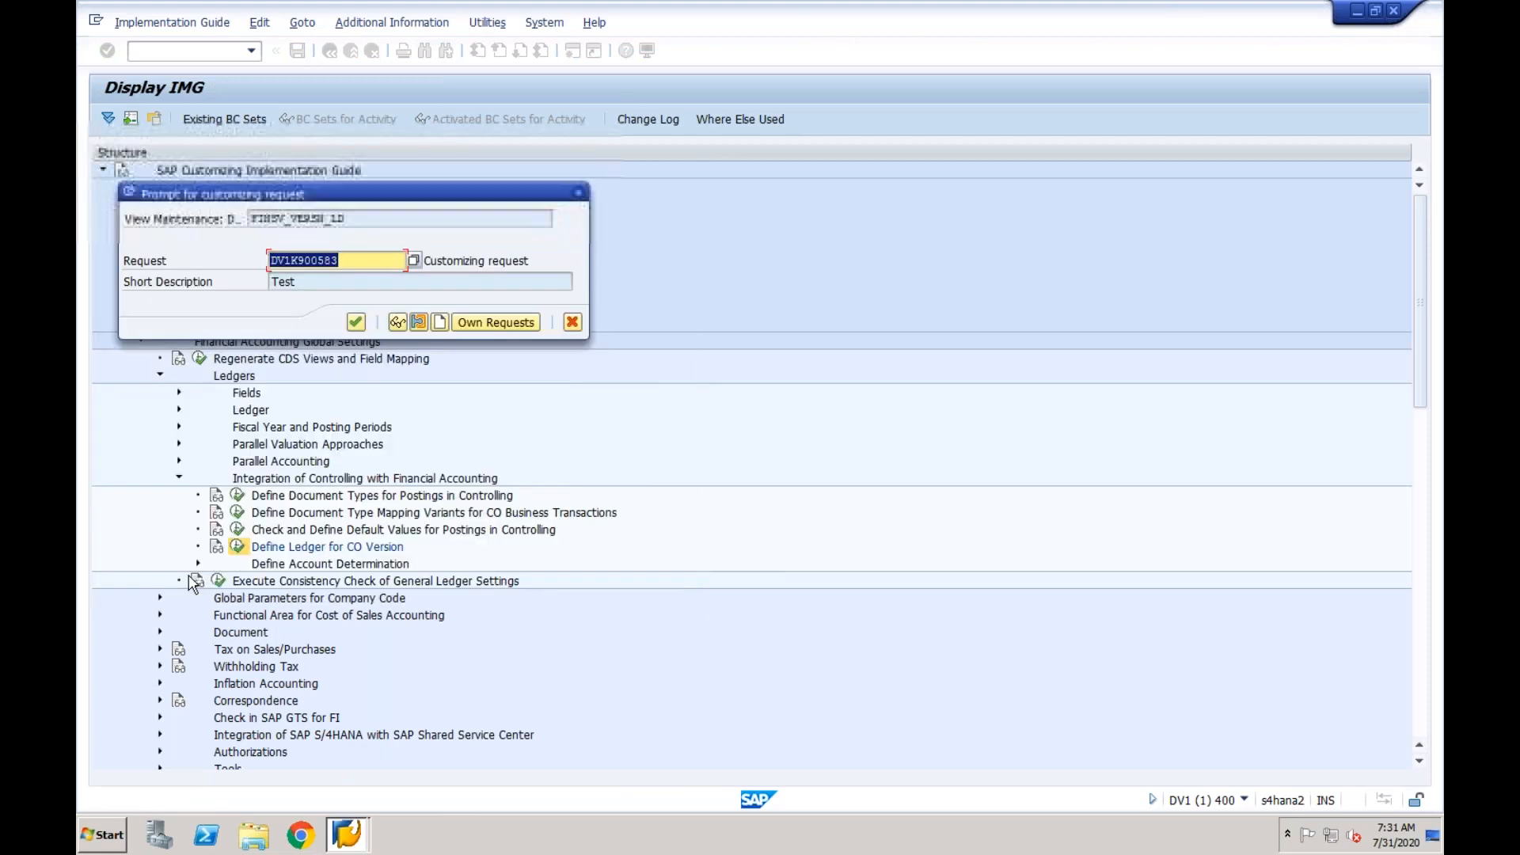
click(355, 322)
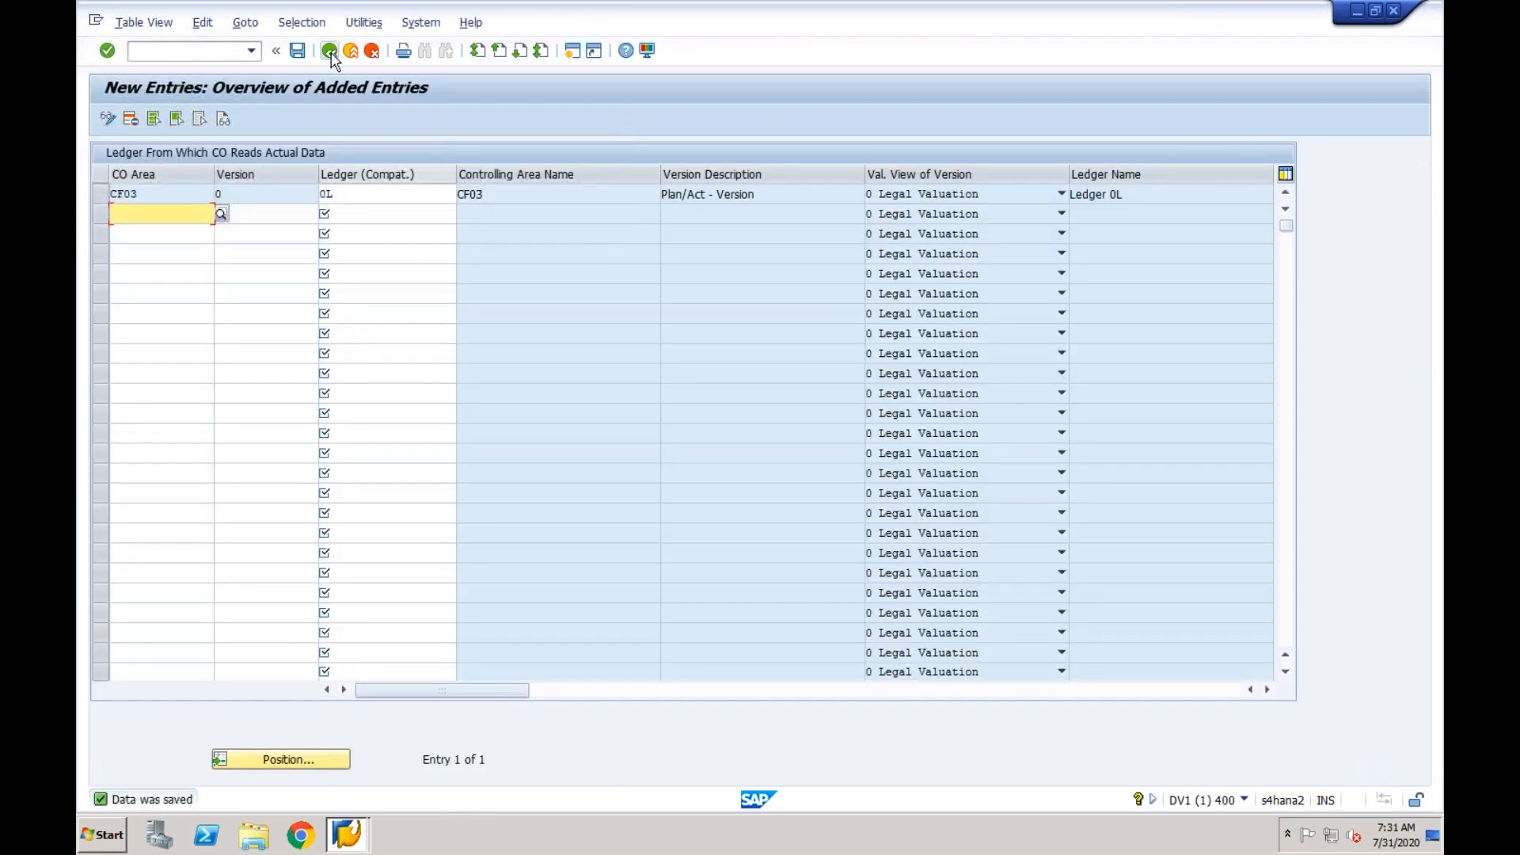
click(330, 52)
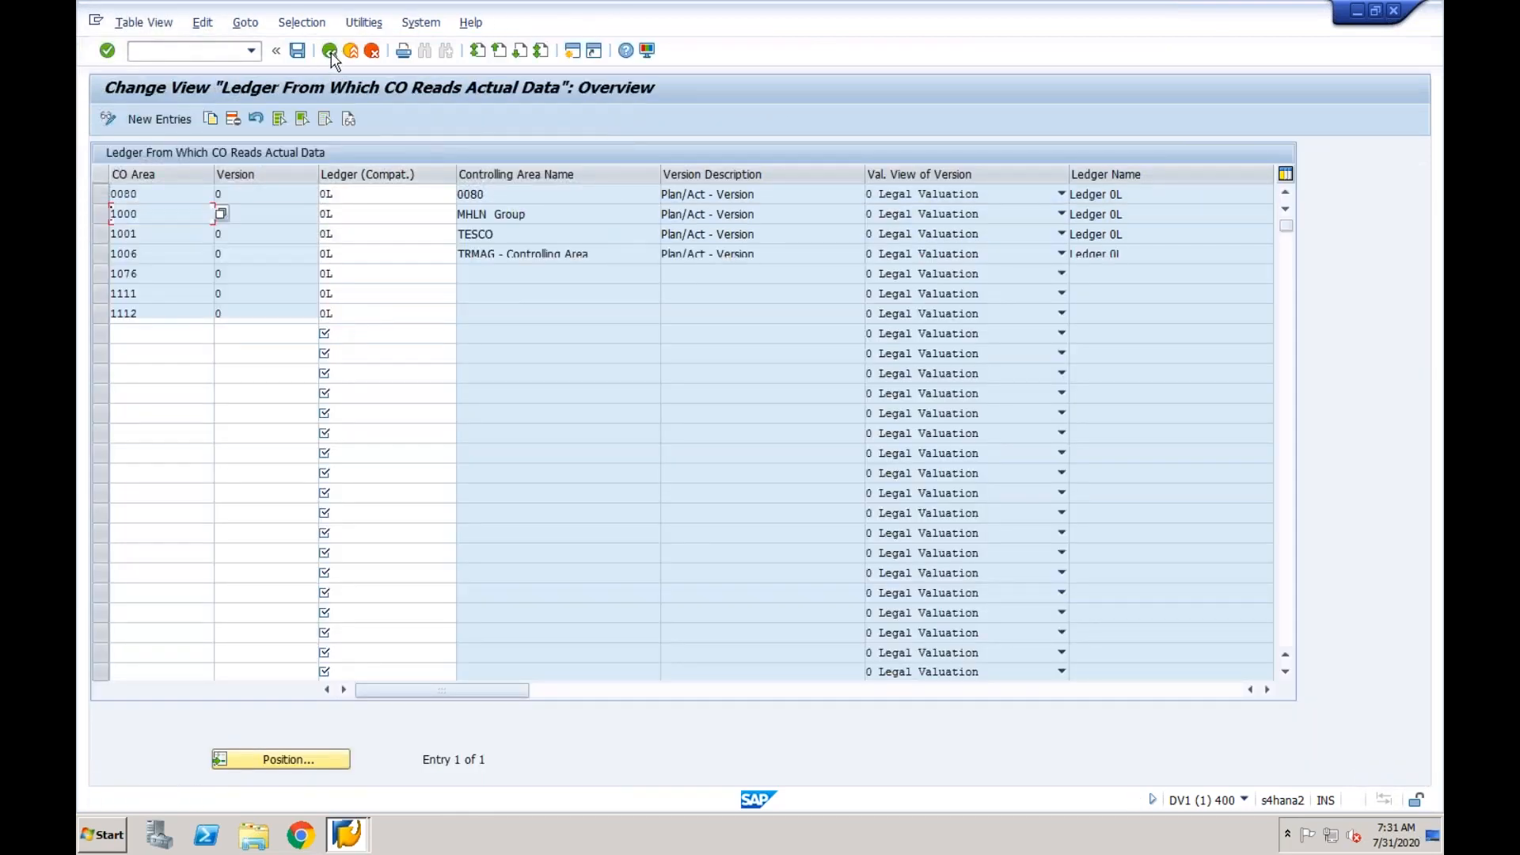
click(329, 52)
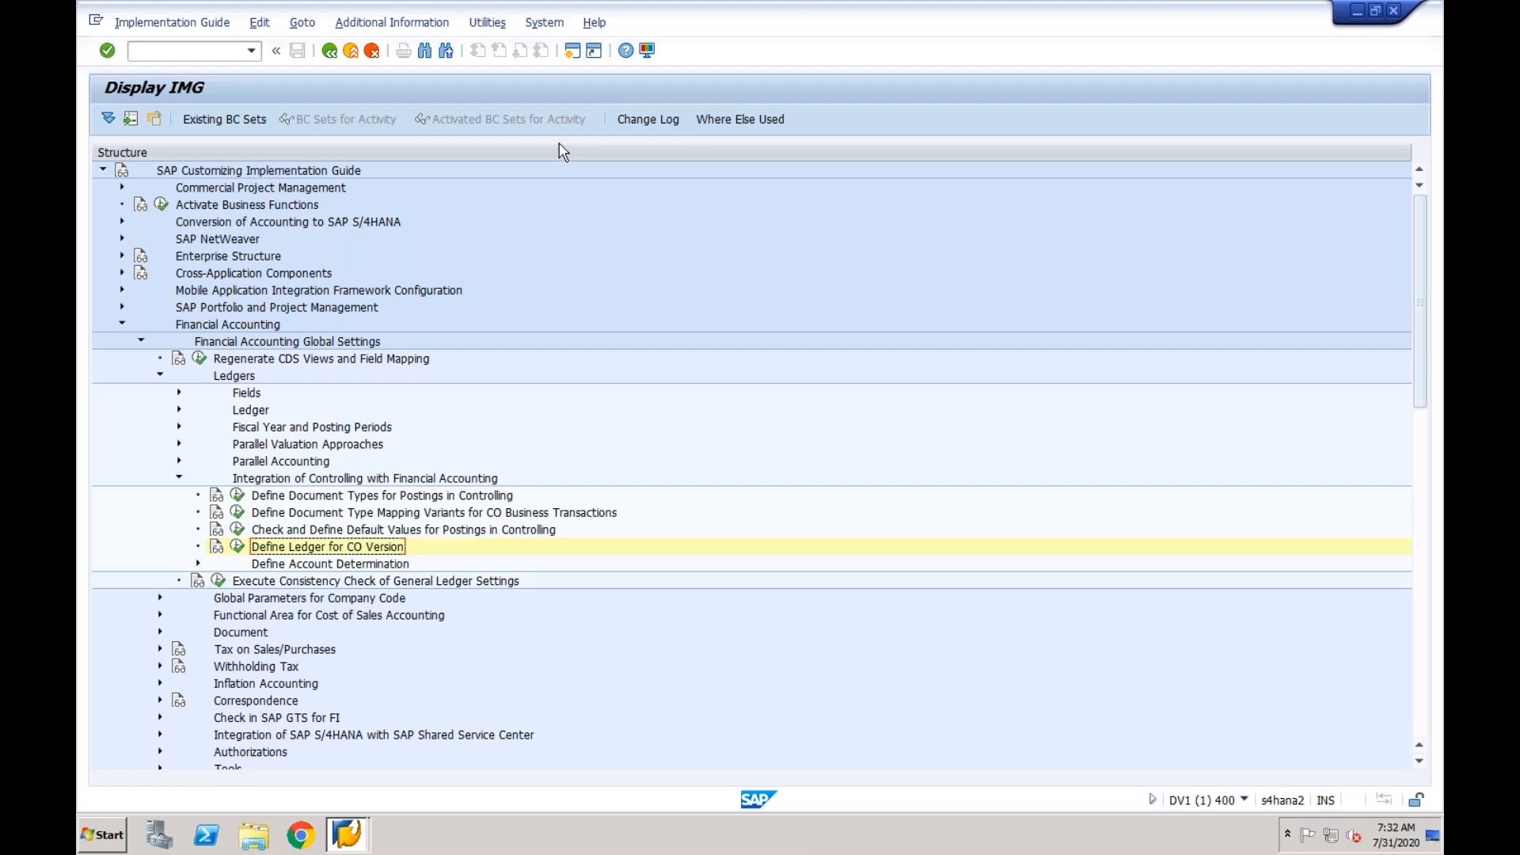
- Open a new session and start transaction FS00 for central G/L account editing
click(574, 52)
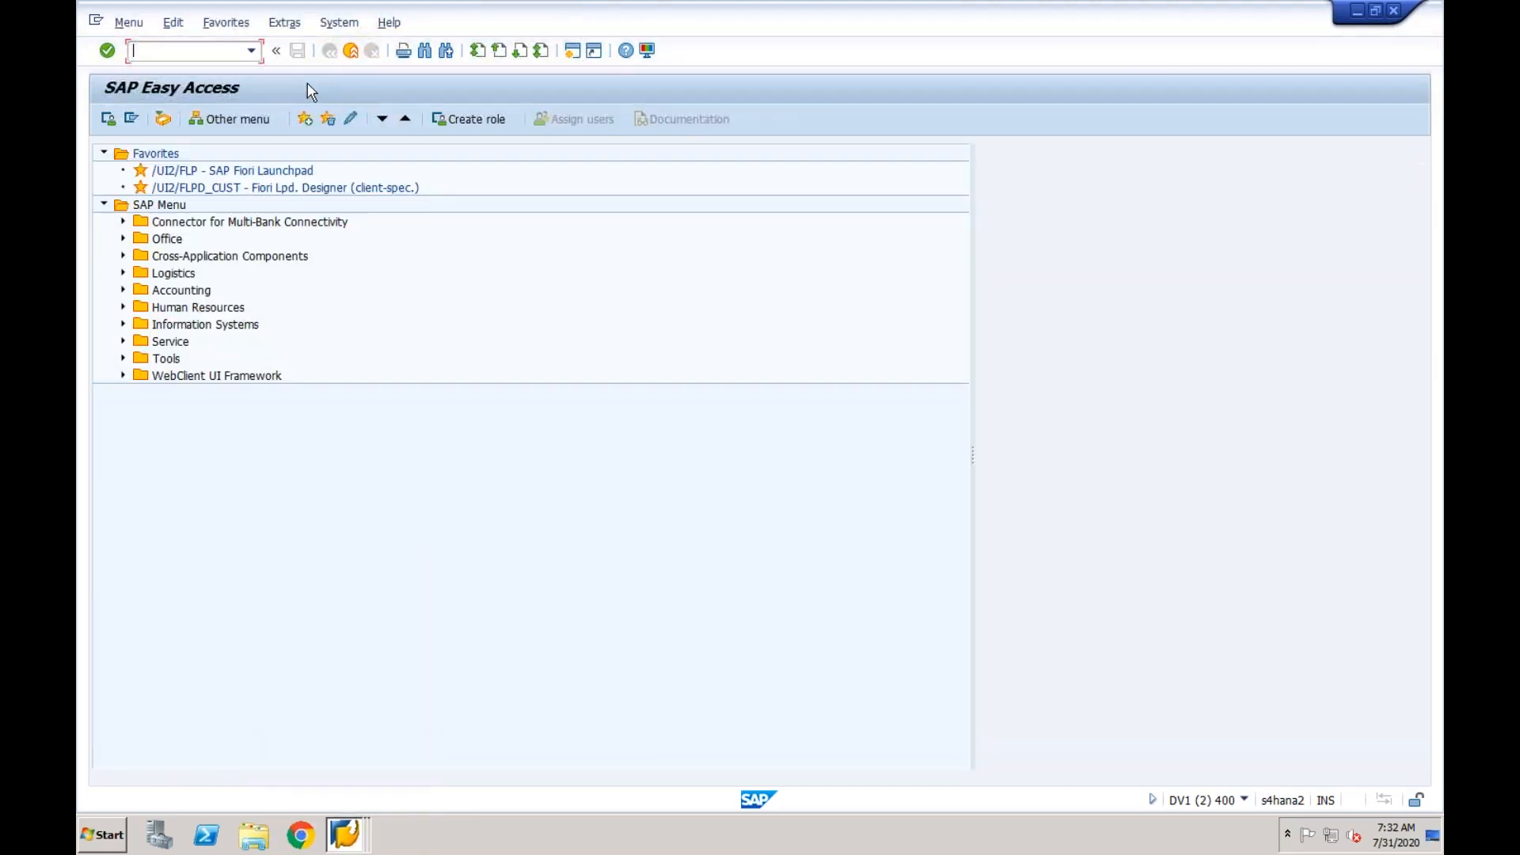
text(fb)
key(BackSpace)
text(s00)
key(Return)
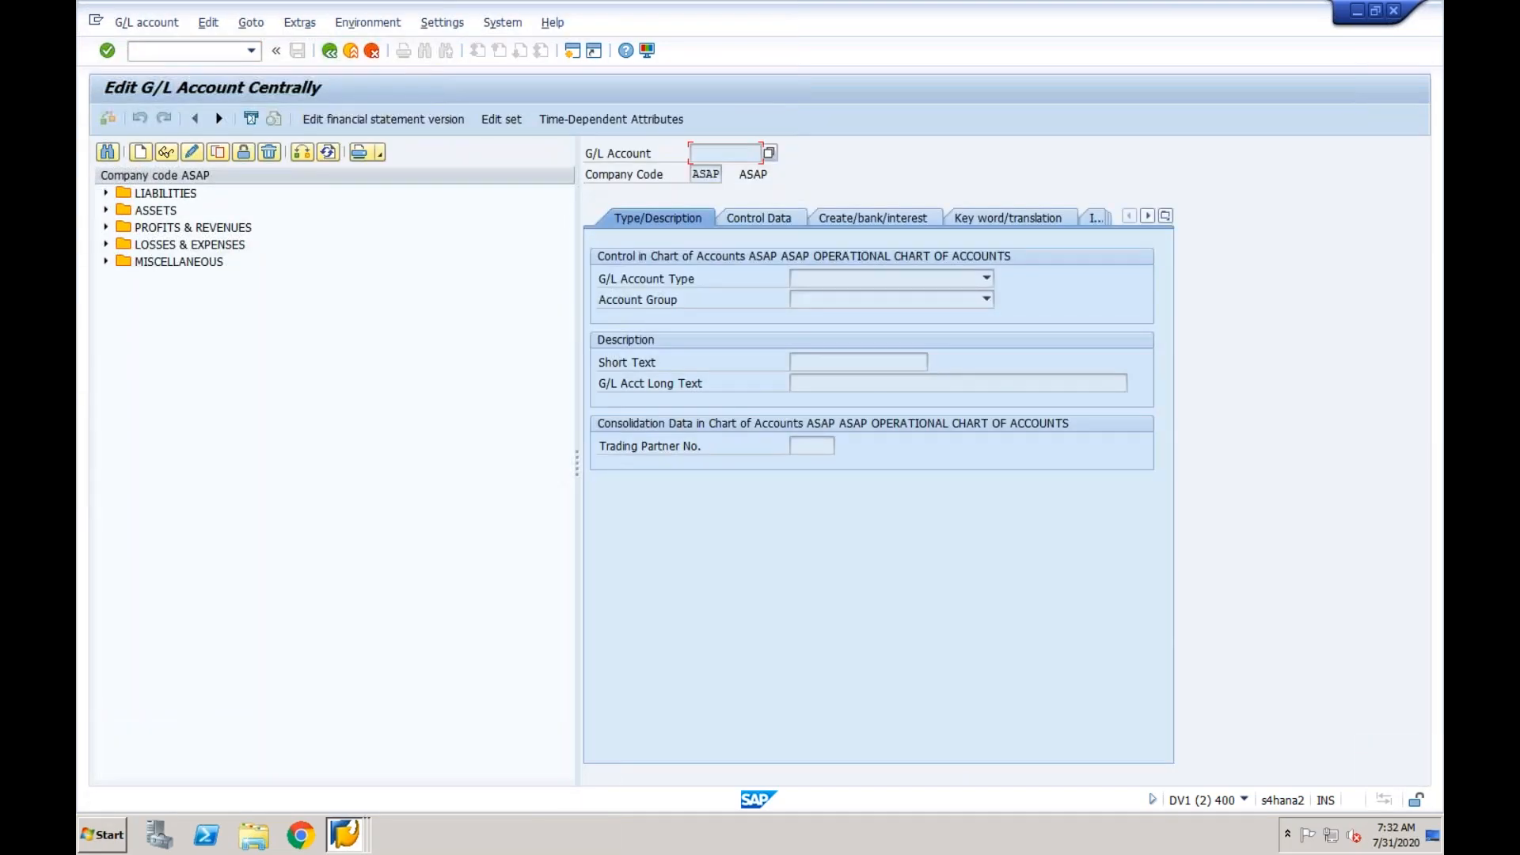
click(300, 153)
text(cf03)
key(Return)
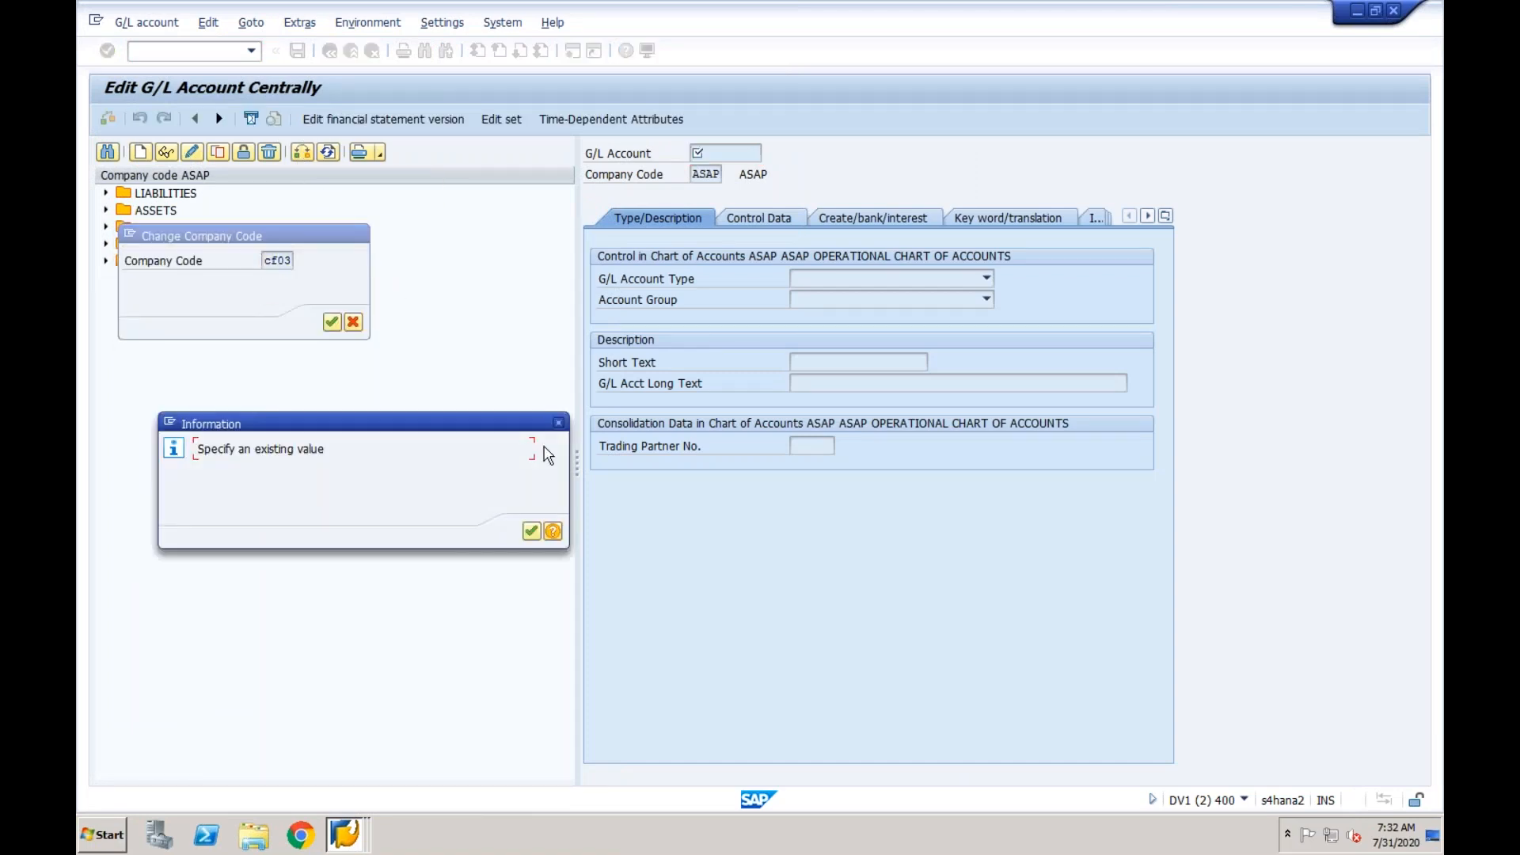
click(530, 531)
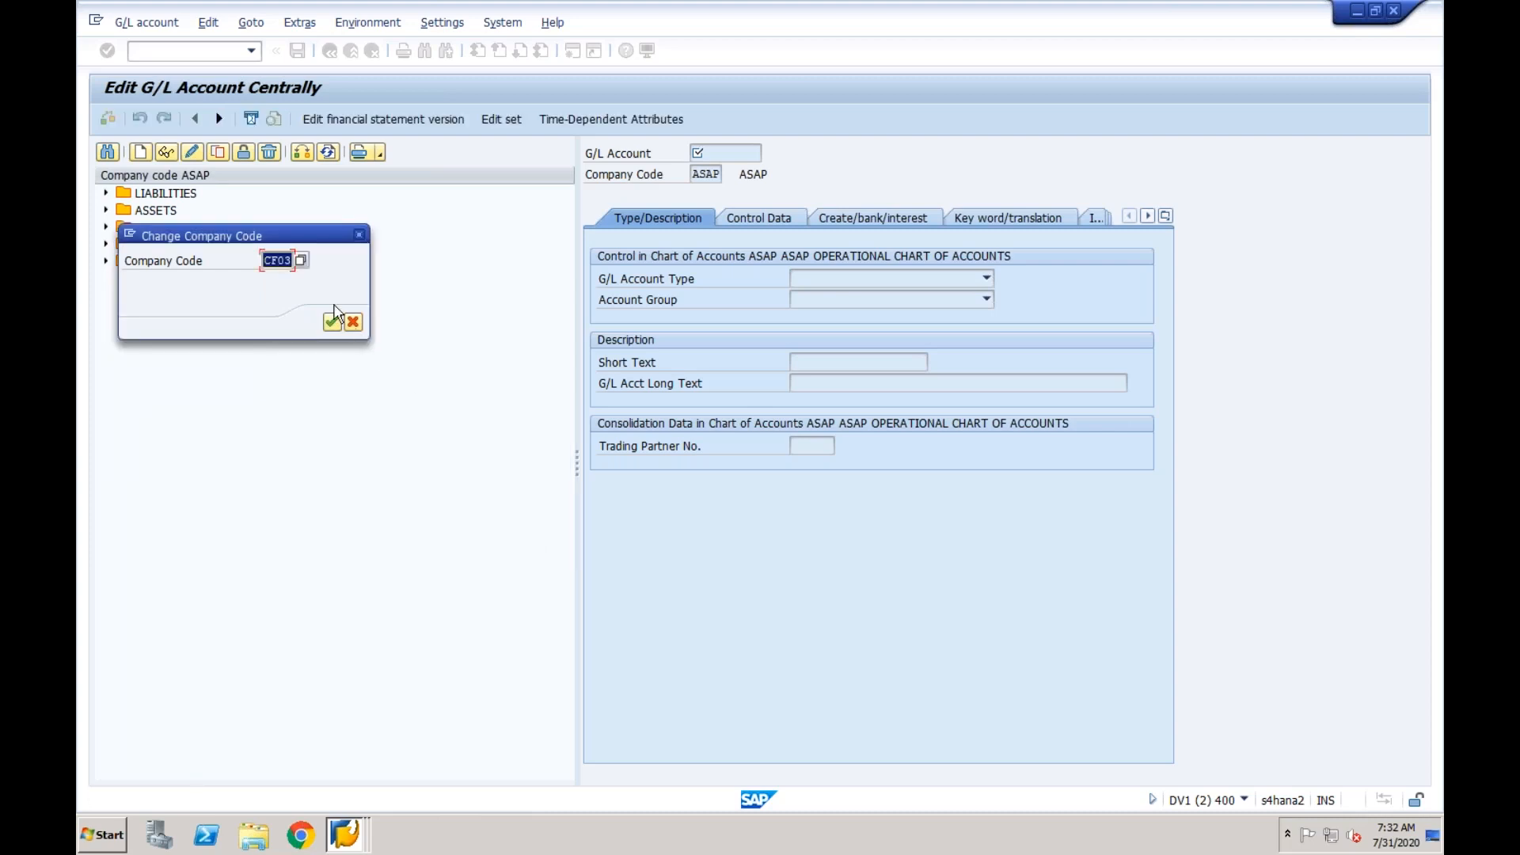
click(359, 235)
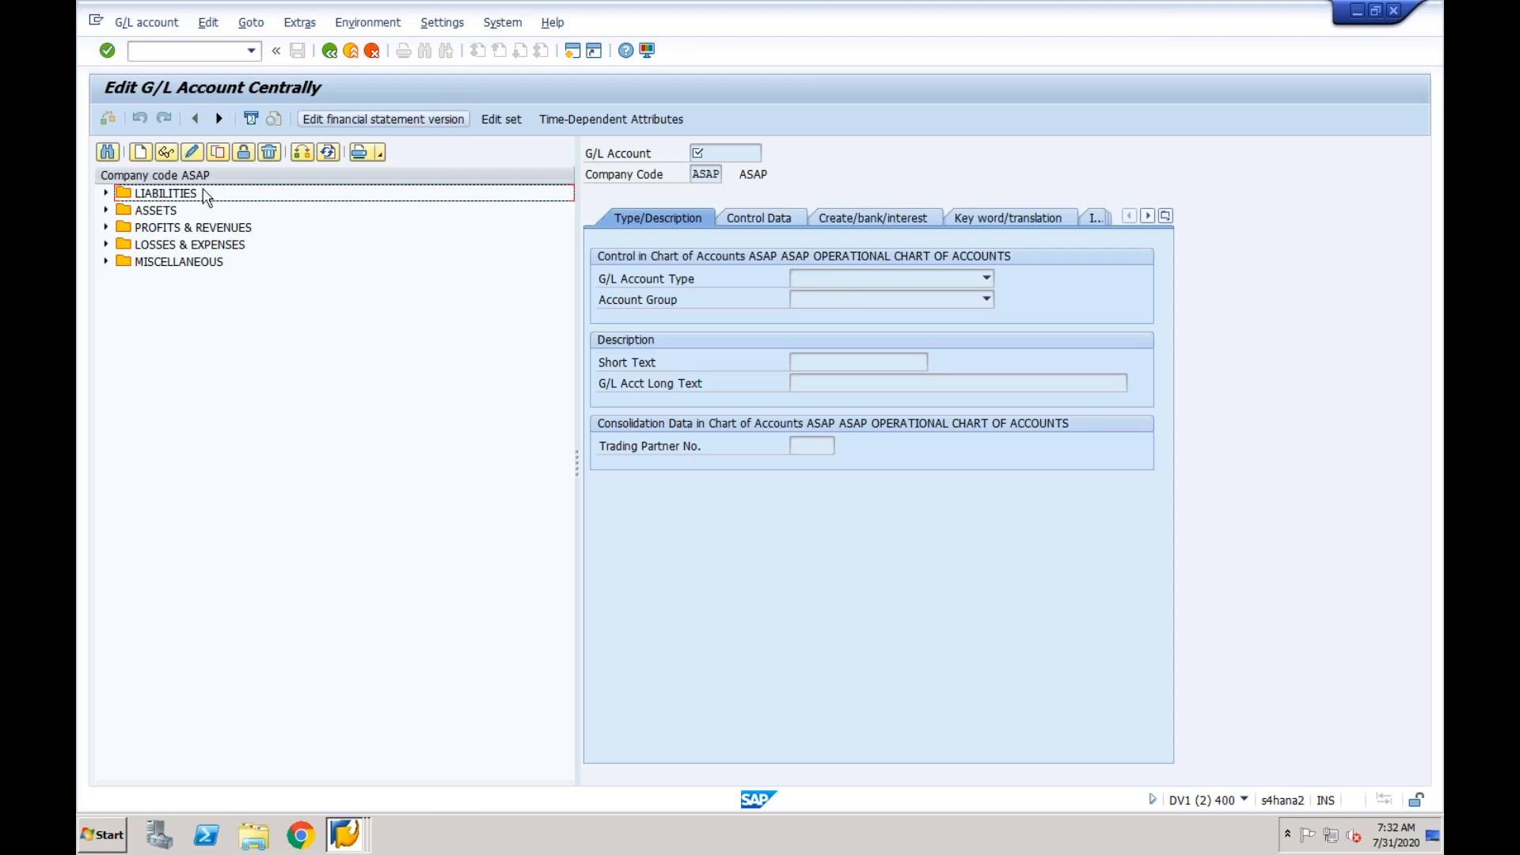
- Start creating G/L account 400000 for company code CF03
click(142, 152)
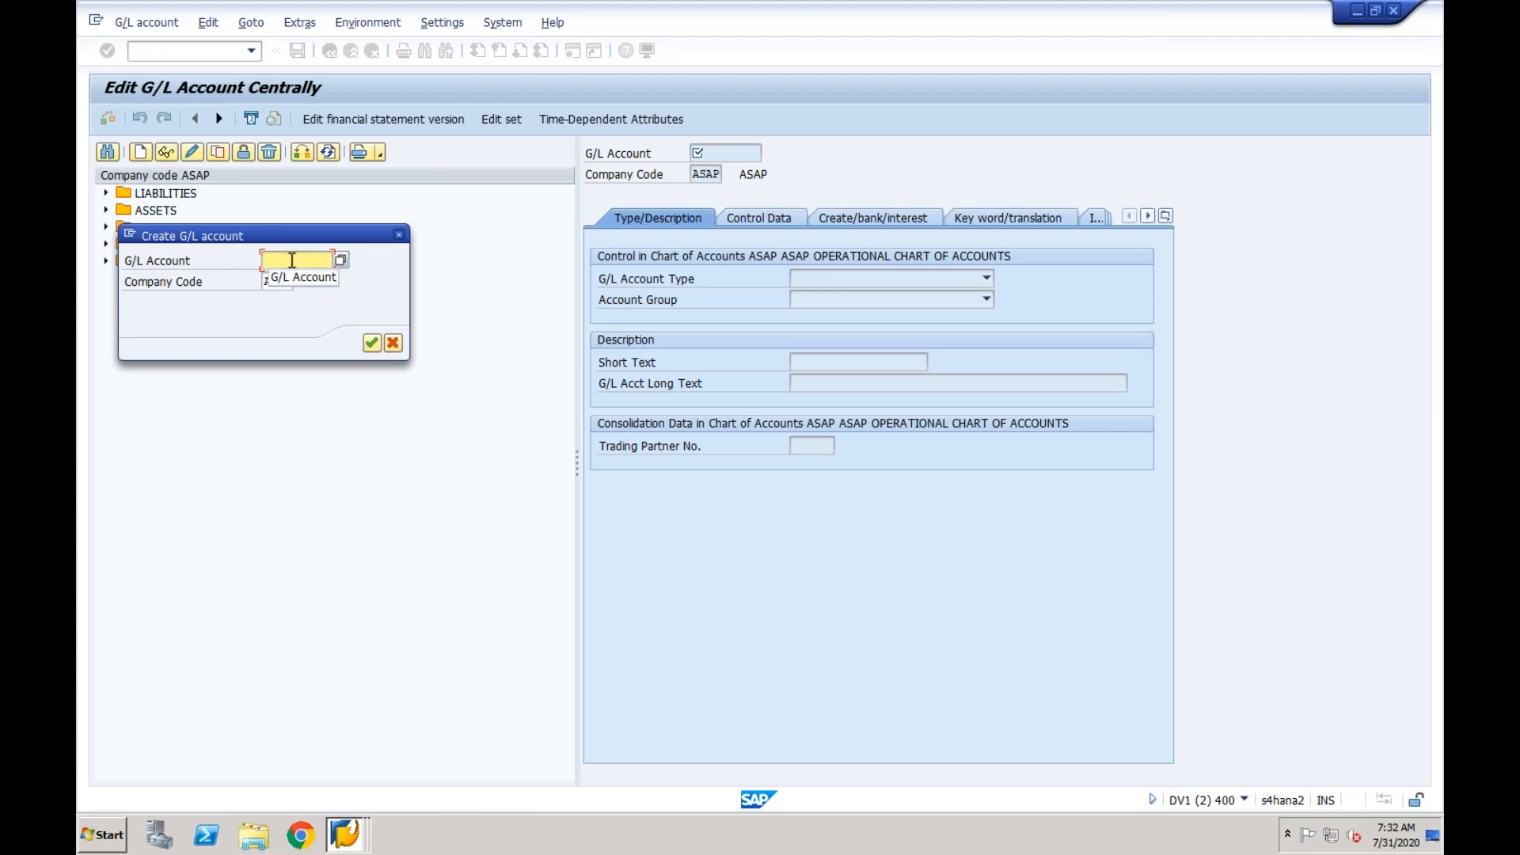
text(1)
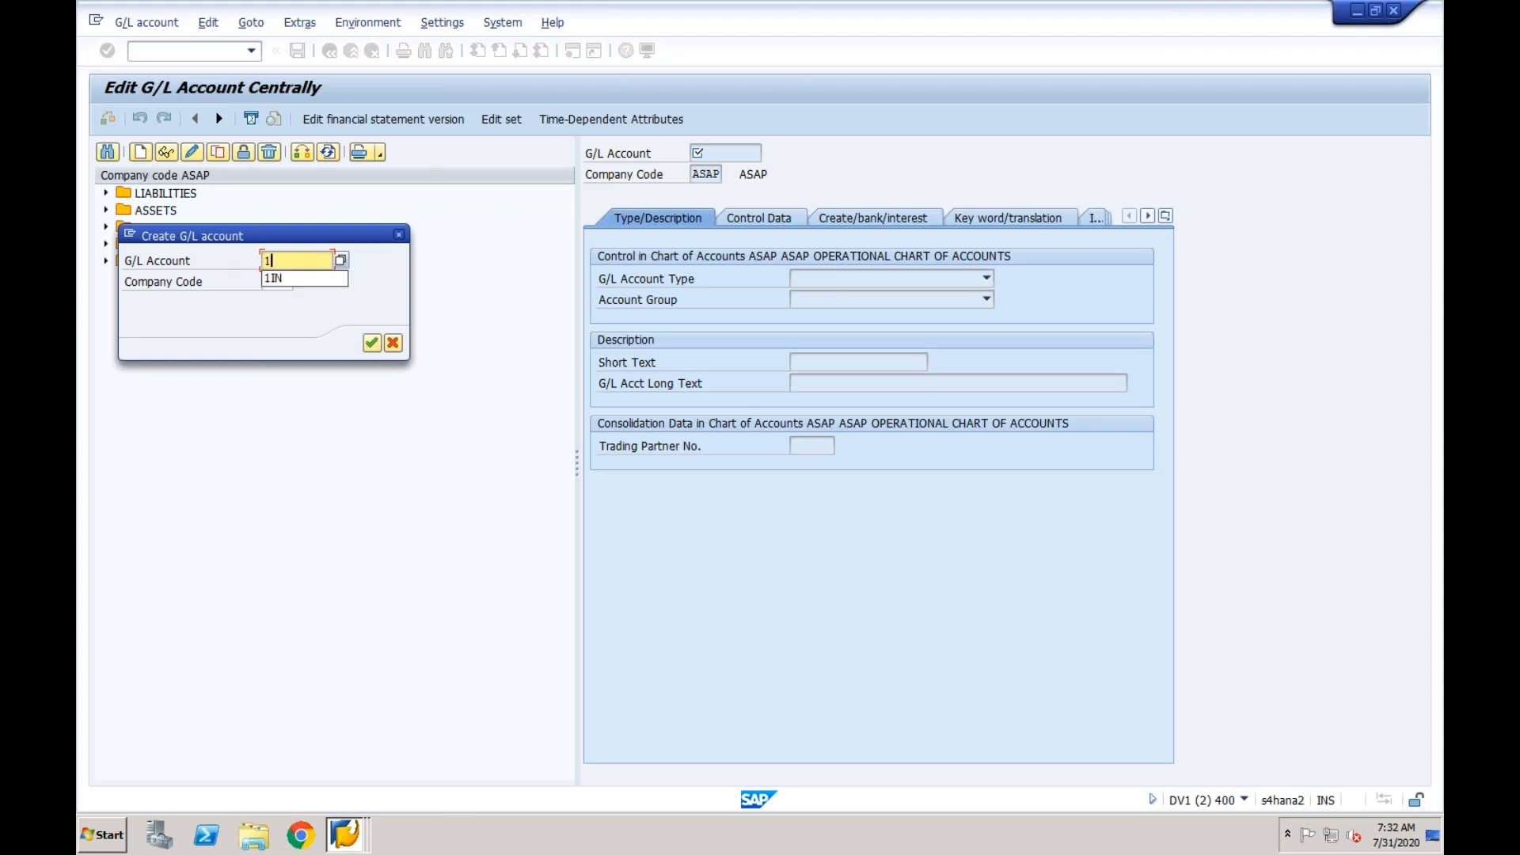
key(BackSpace)
text(4)
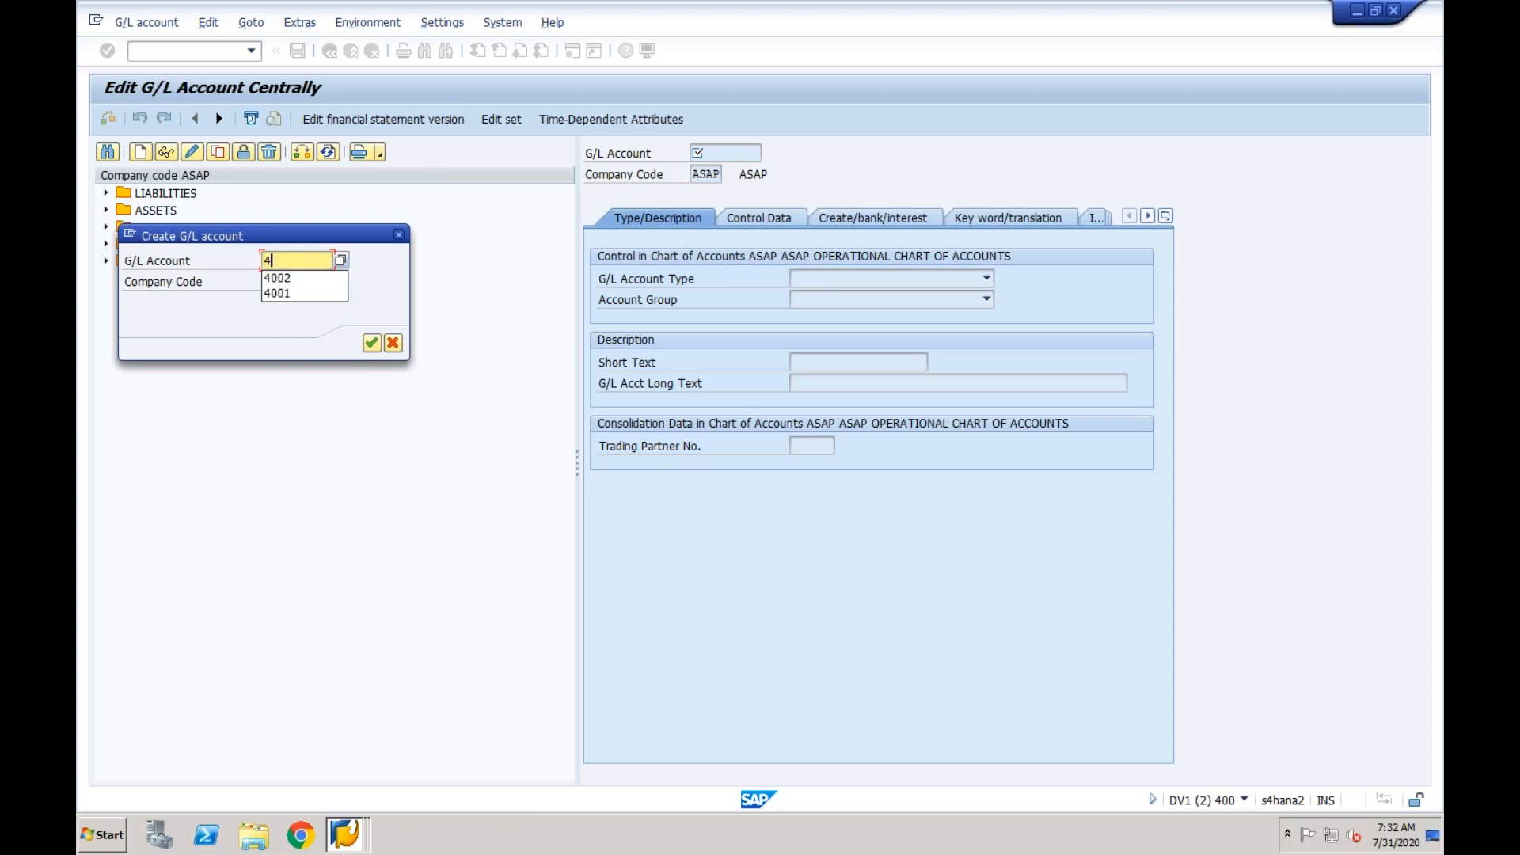
text(00000)
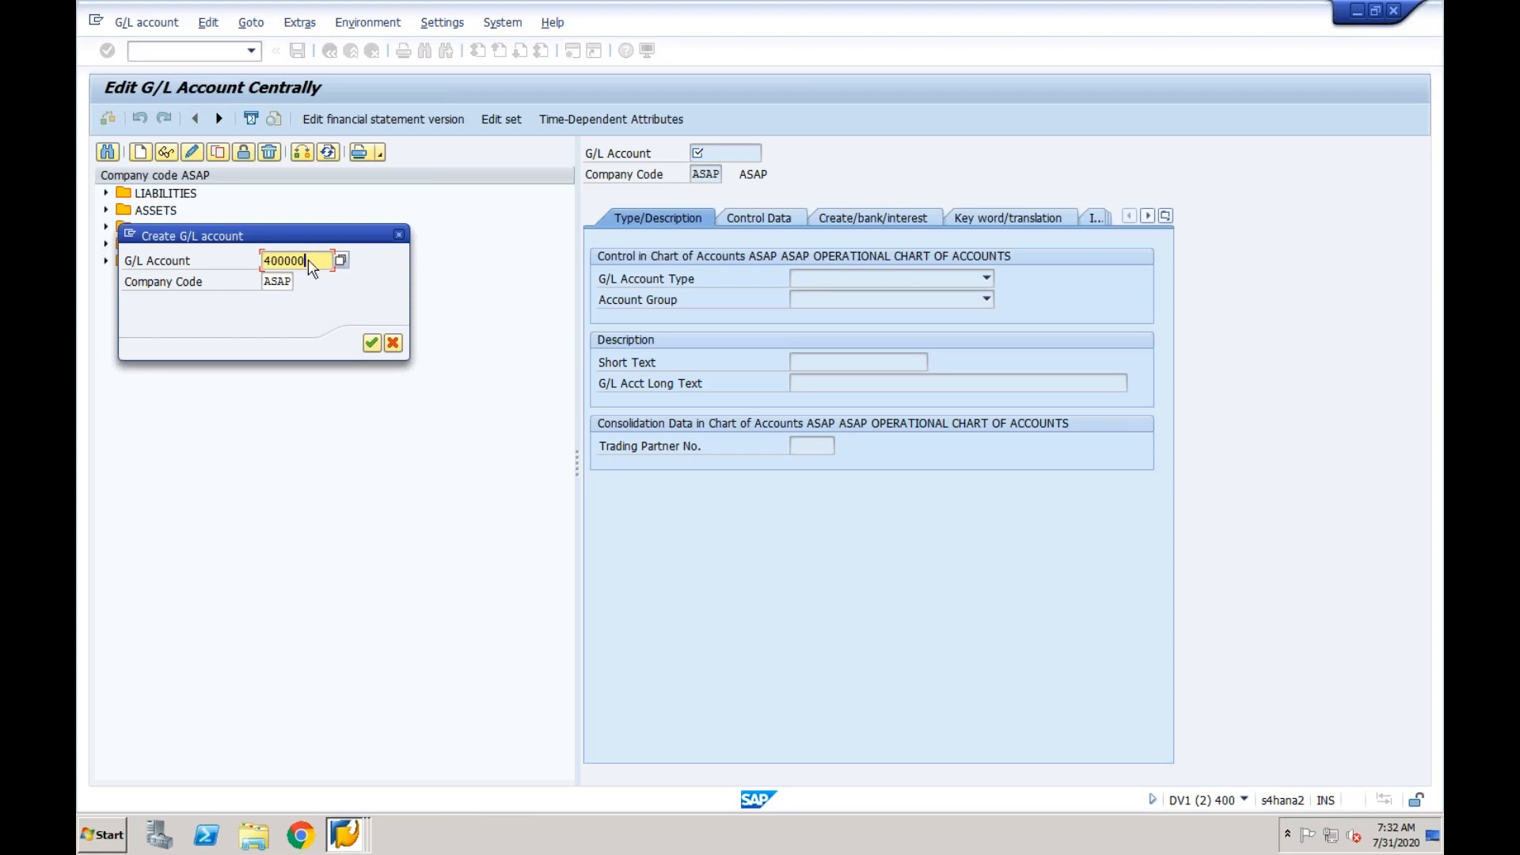
key(Tab)
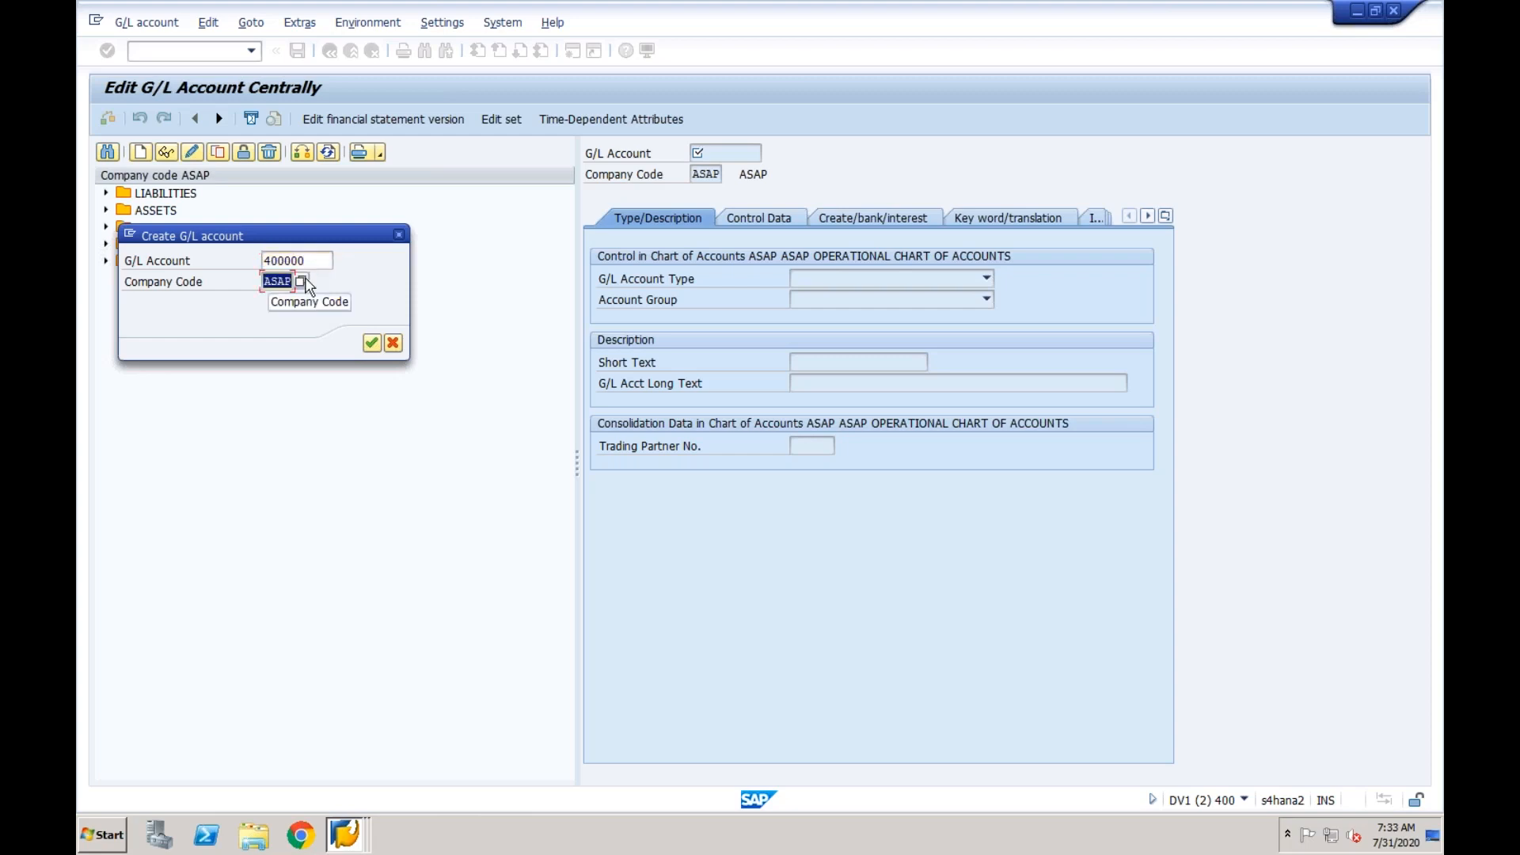
text(CF03)
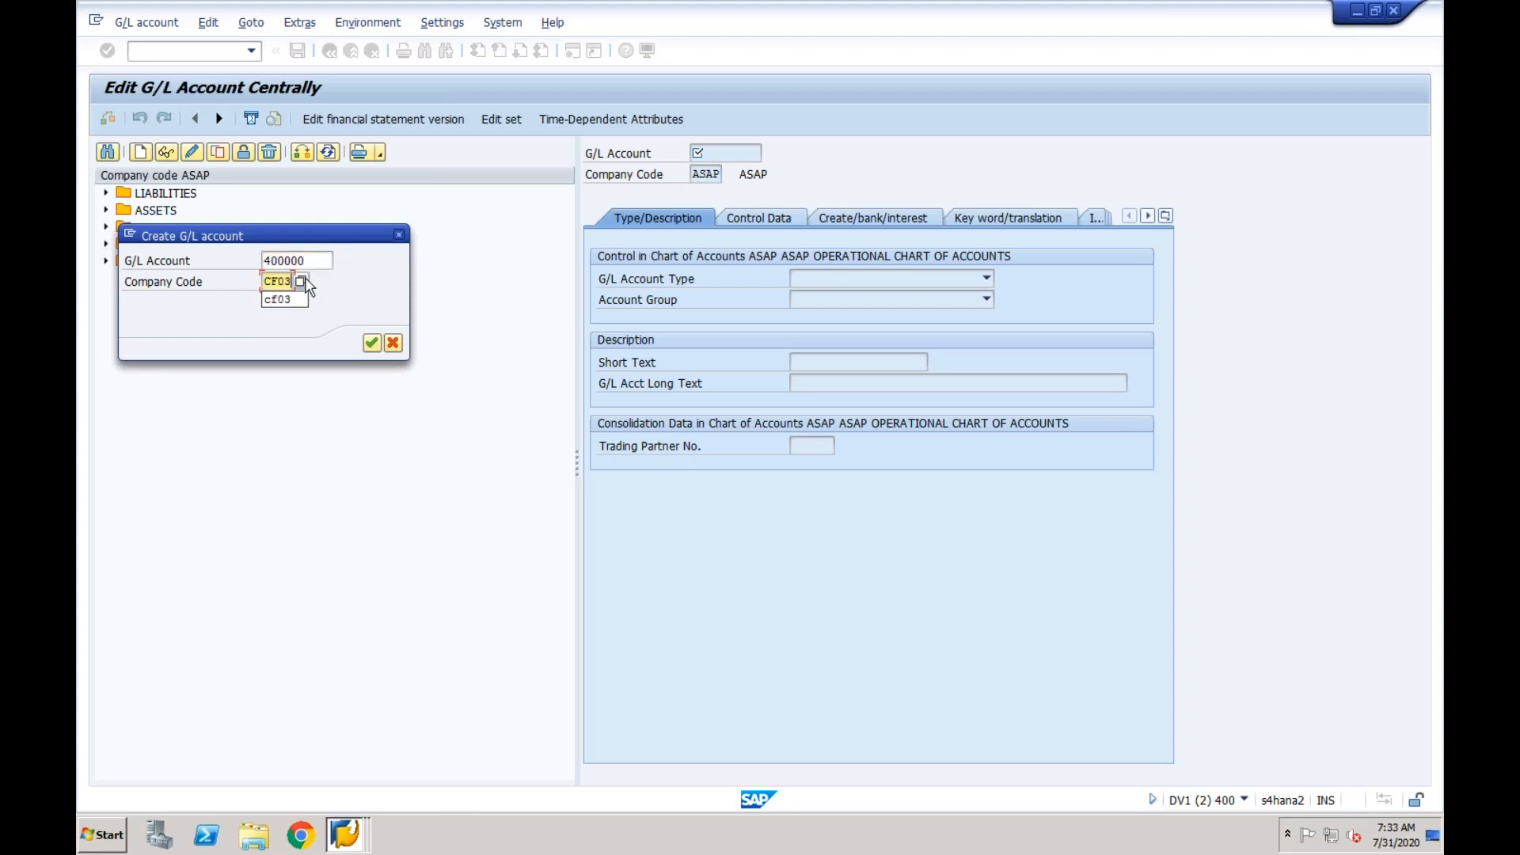
key(Return)
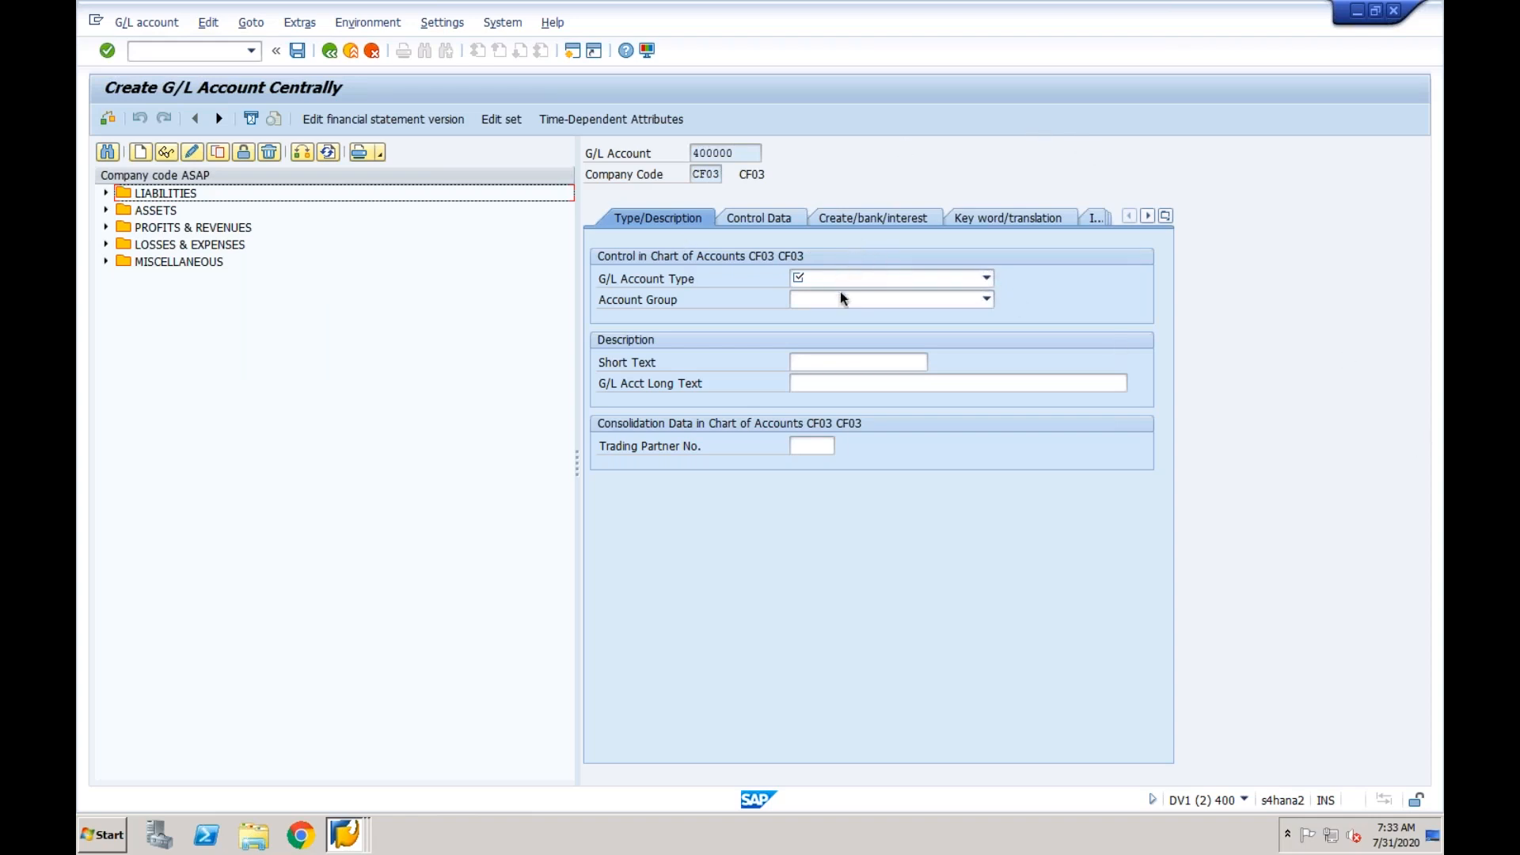
- Set the G/L account type to Primary Costs or Revenue and the account group to Profit & Loss
click(893, 281)
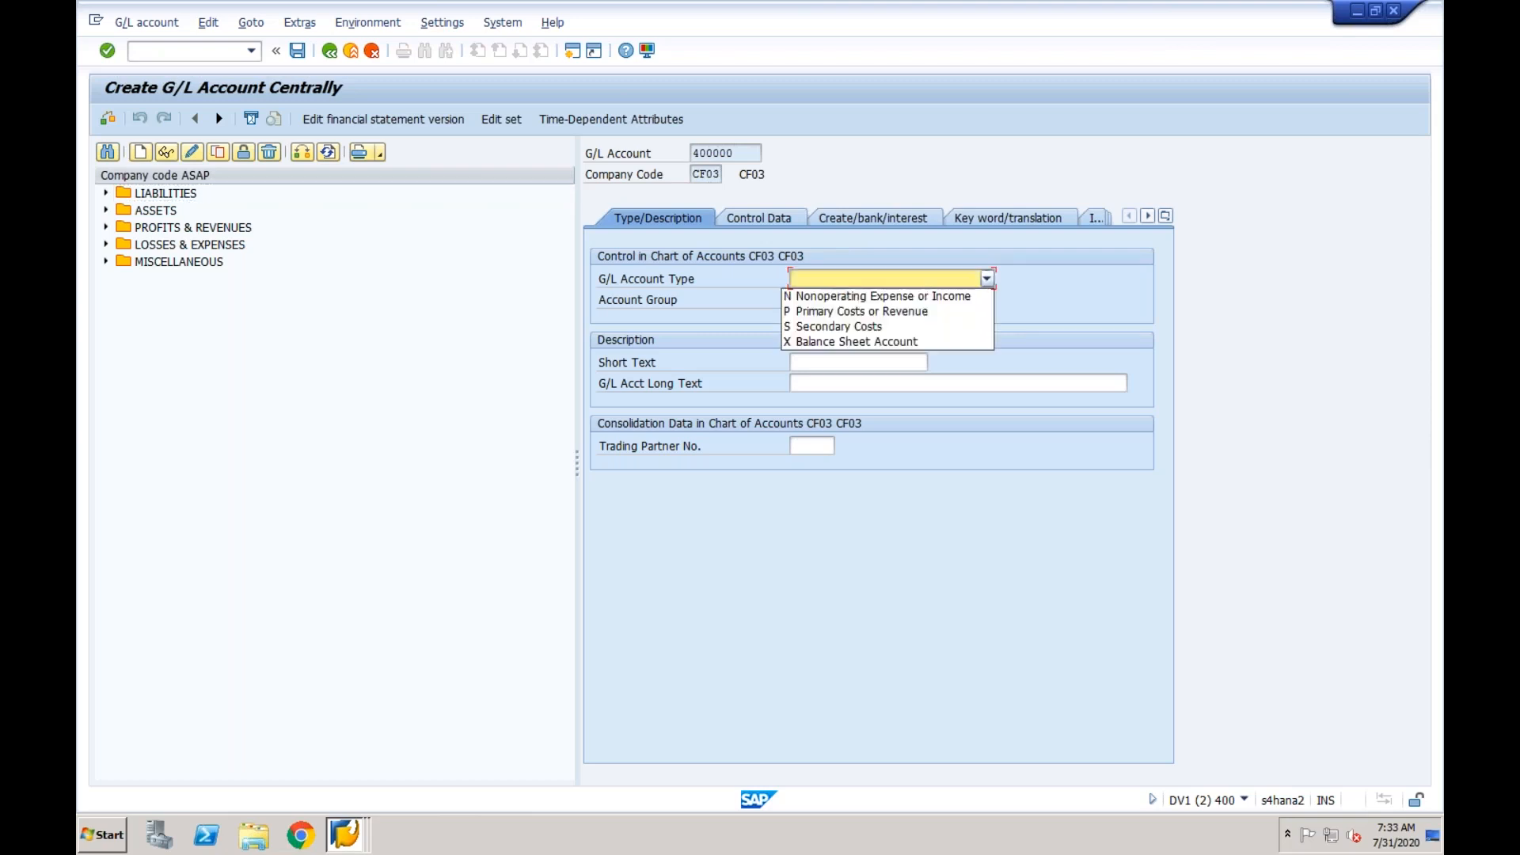
click(891, 315)
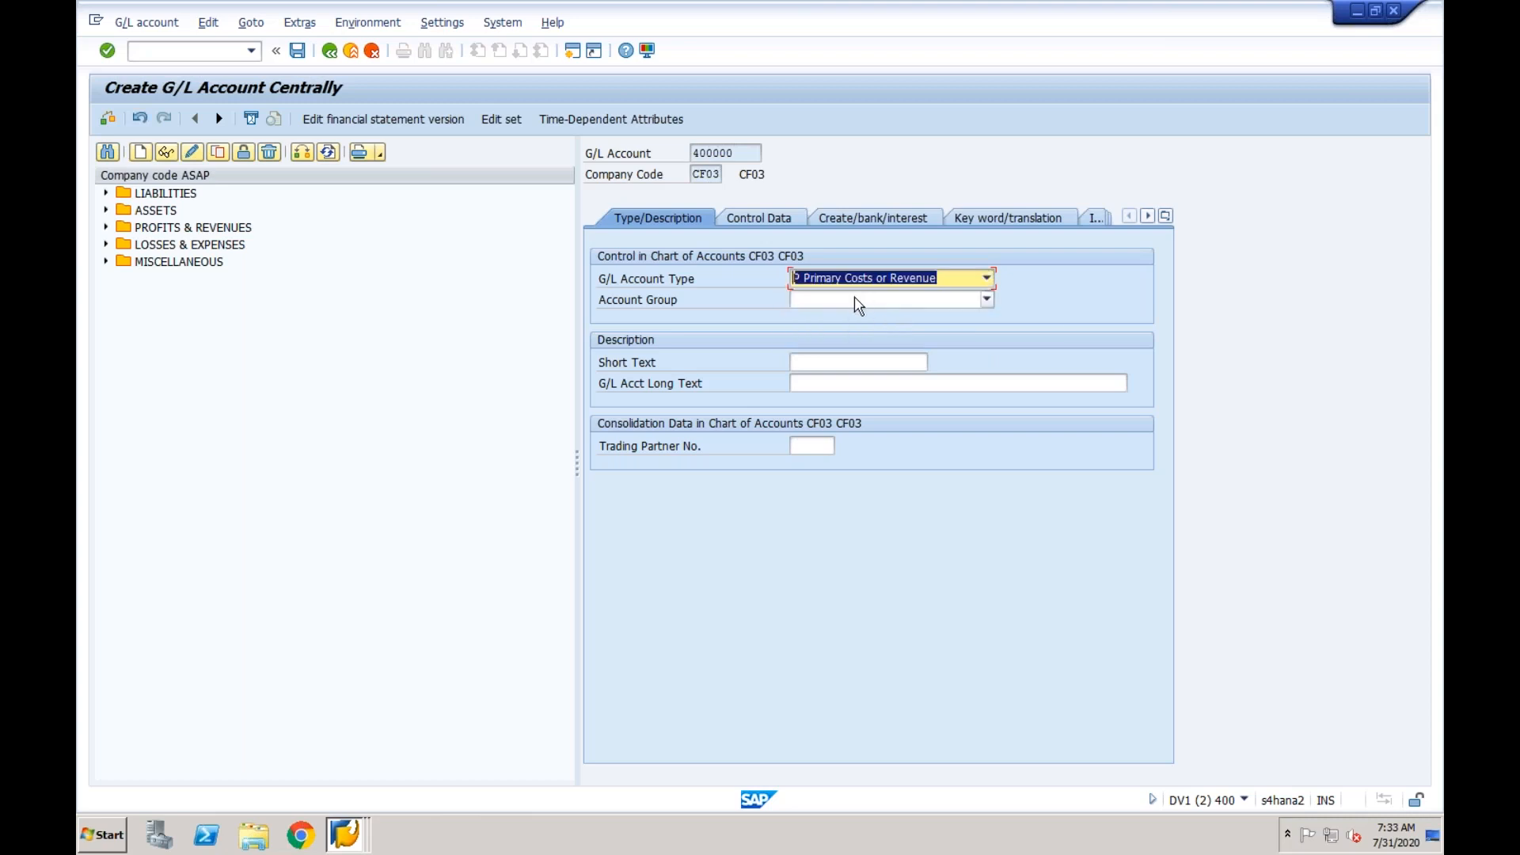
click(858, 301)
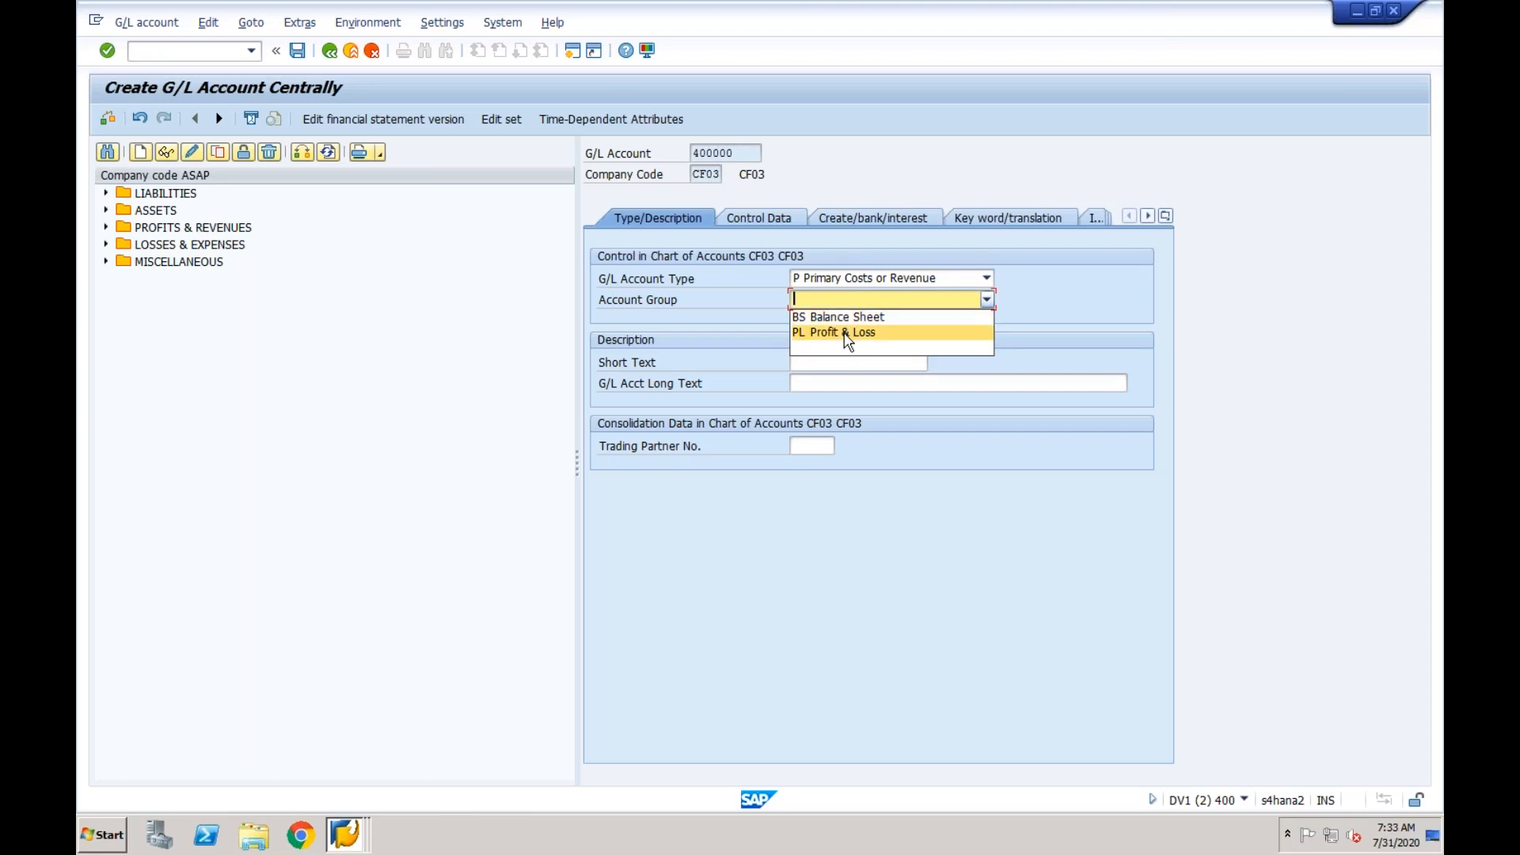
click(846, 334)
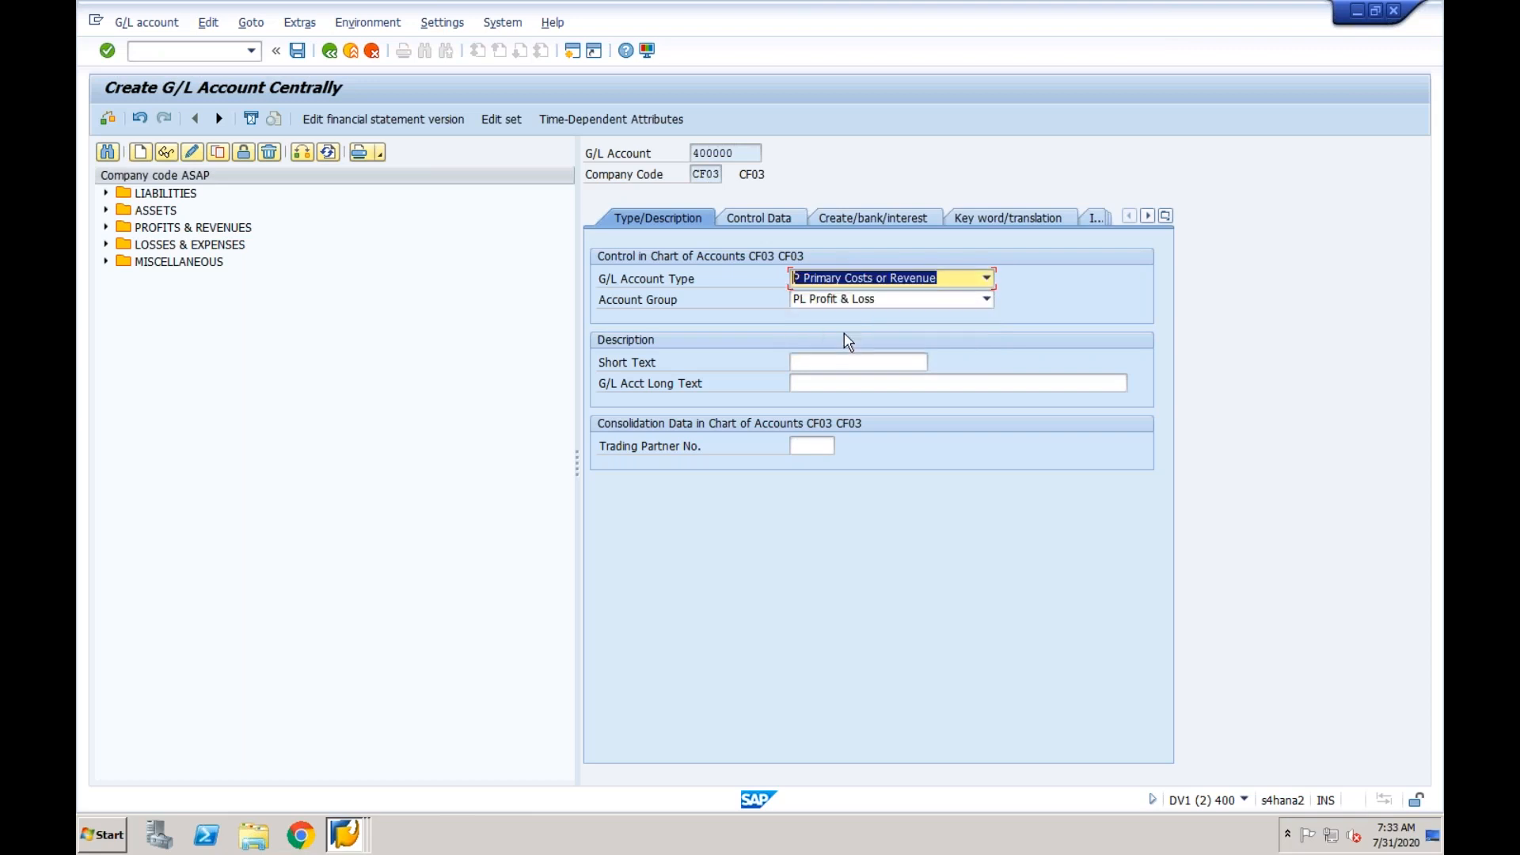
- Enter Refreshment as the short text in the description of account 400000
click(813, 364)
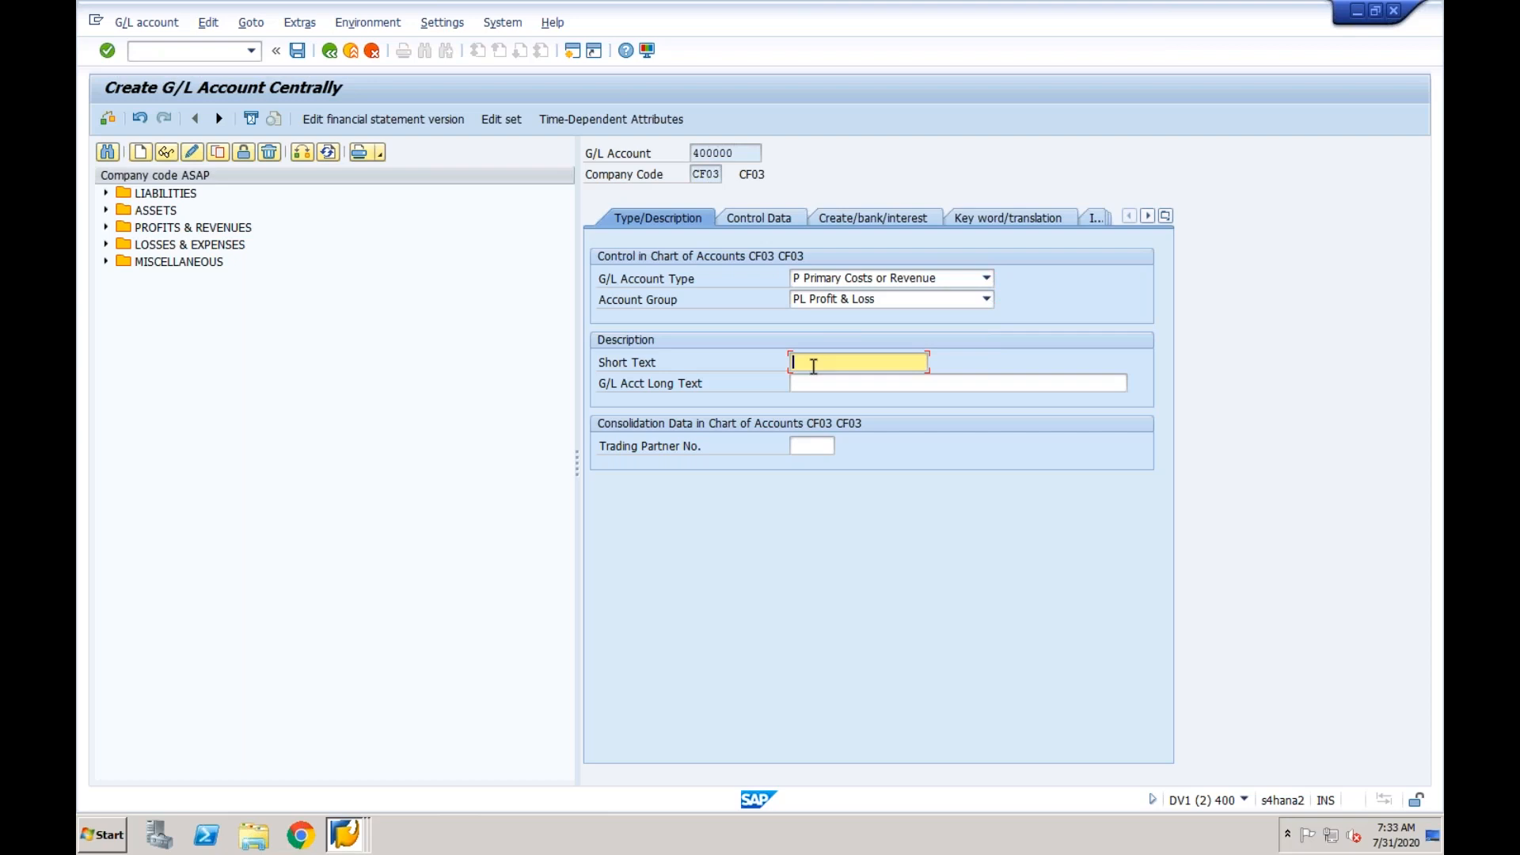
click(813, 364)
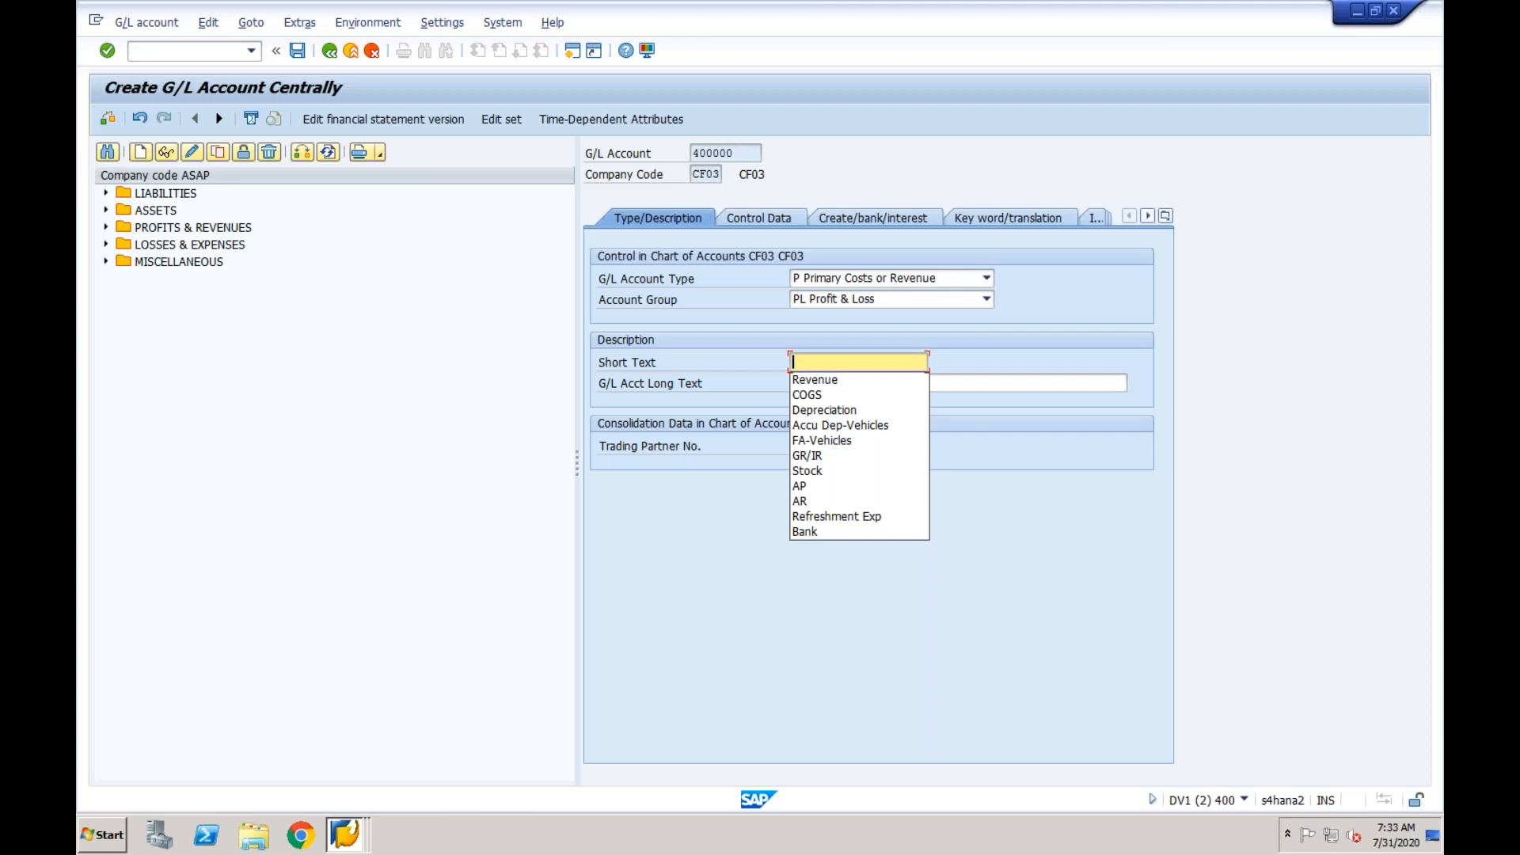
click(824, 519)
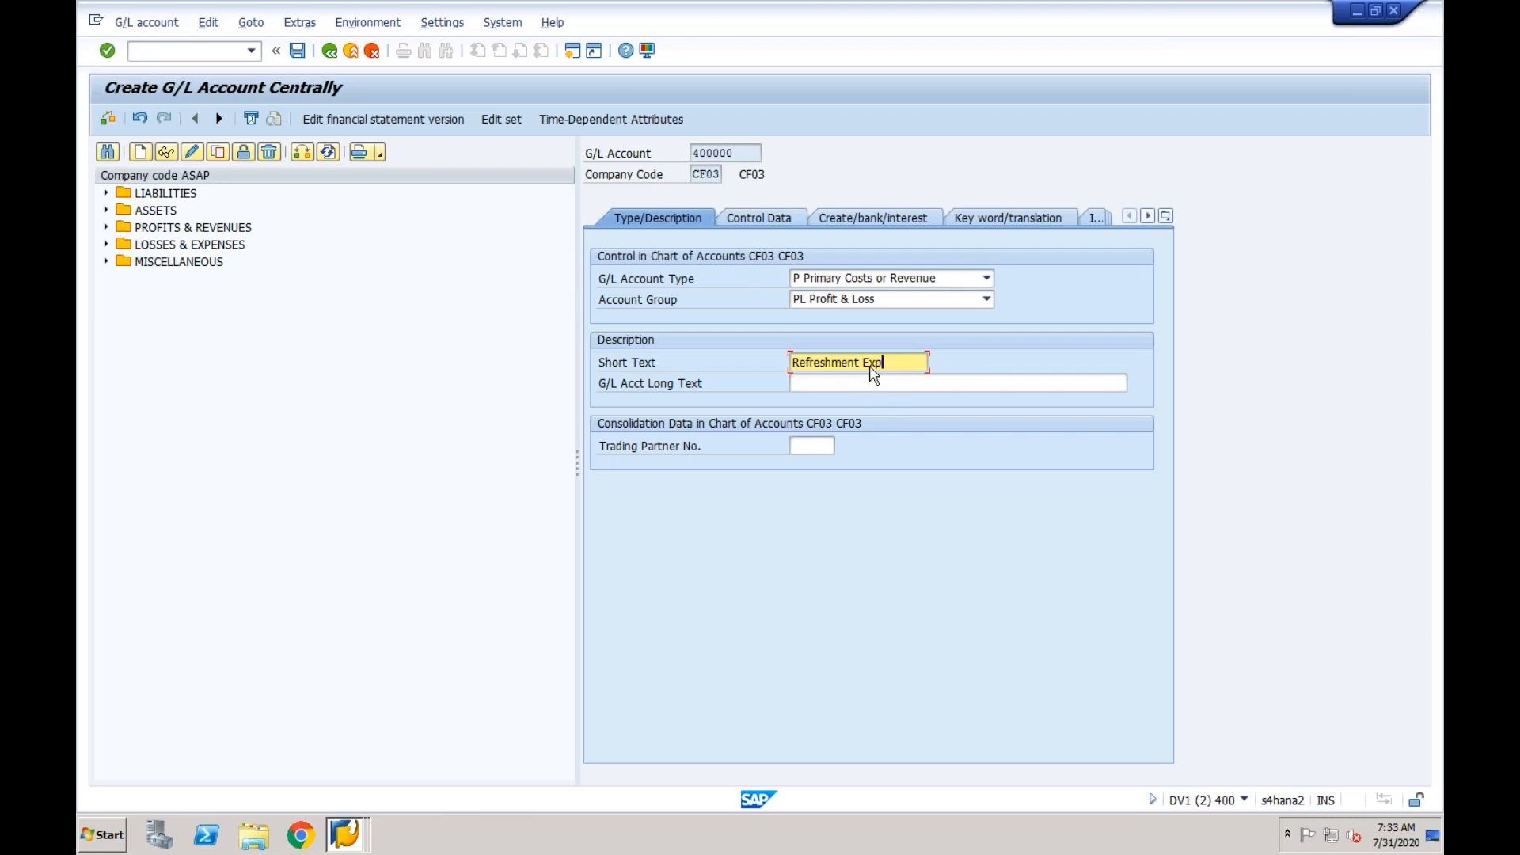
key(BackSpace)
key(BackSpace)
key(BackSpace)
key(BackSpace)
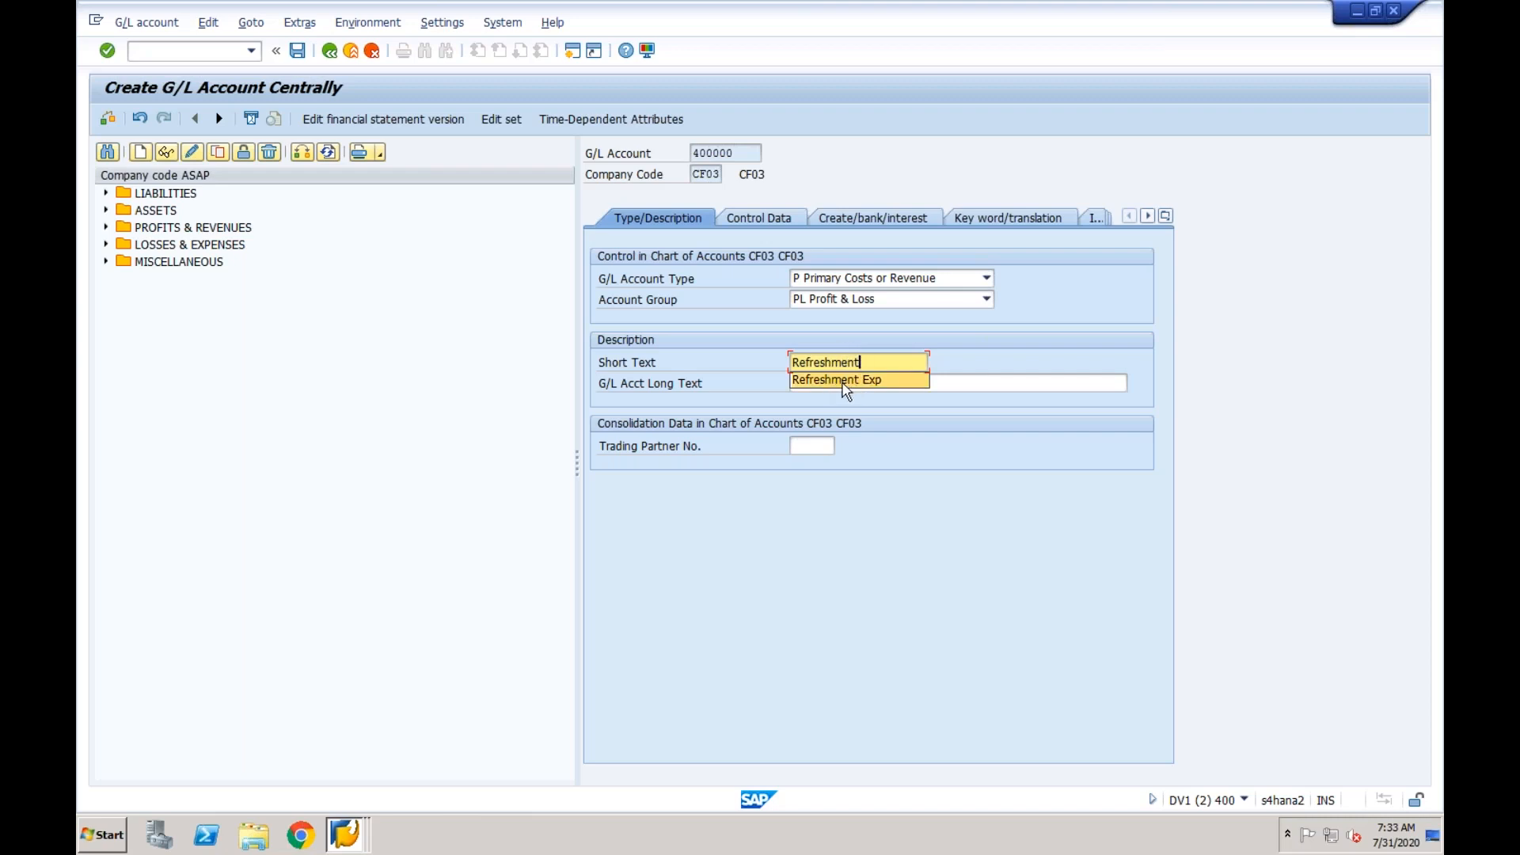
click(834, 333)
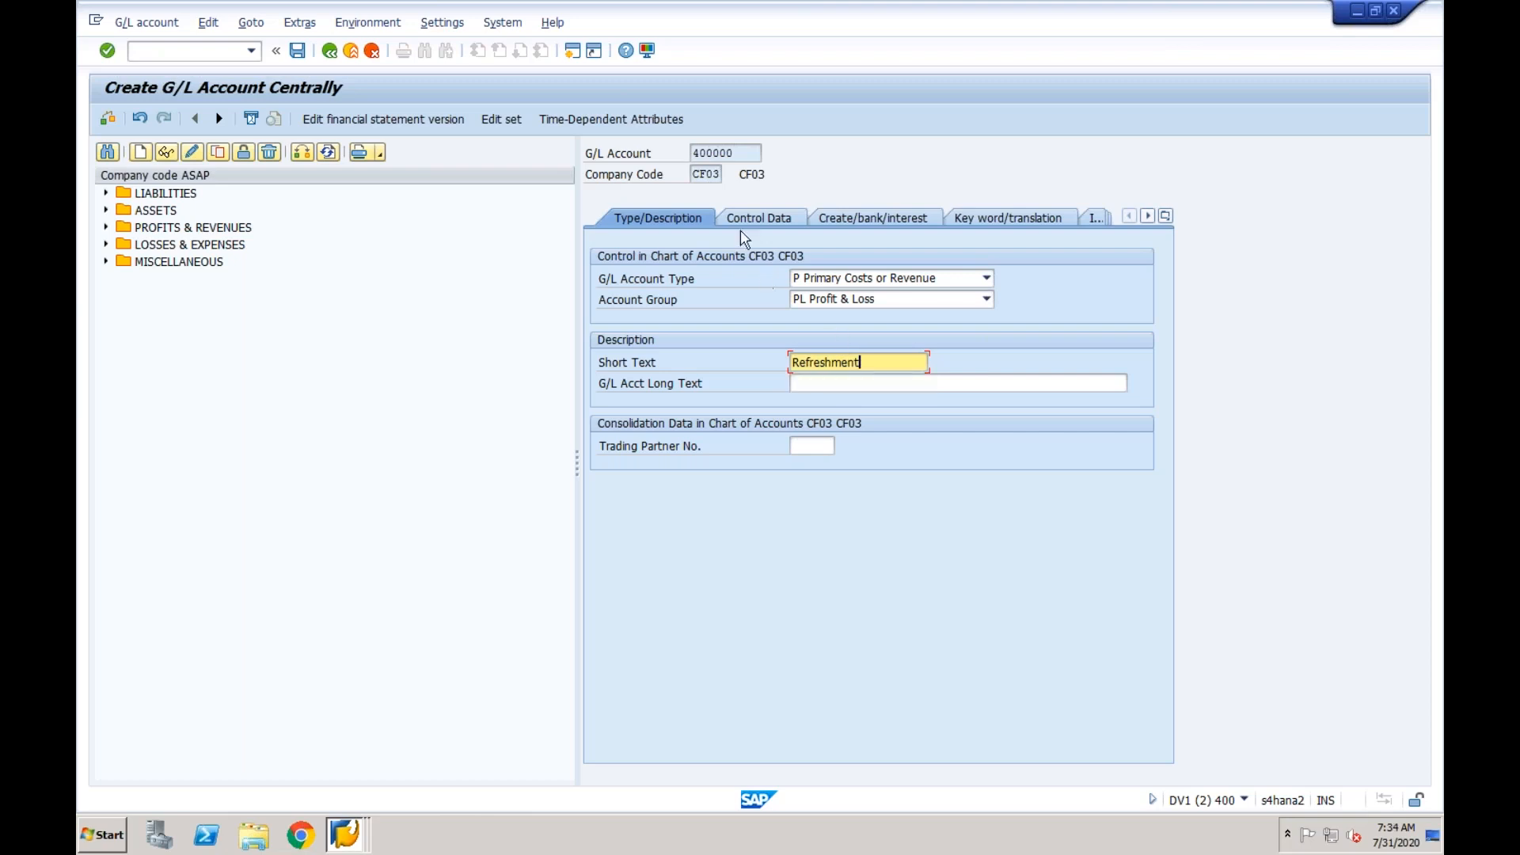
click(747, 155)
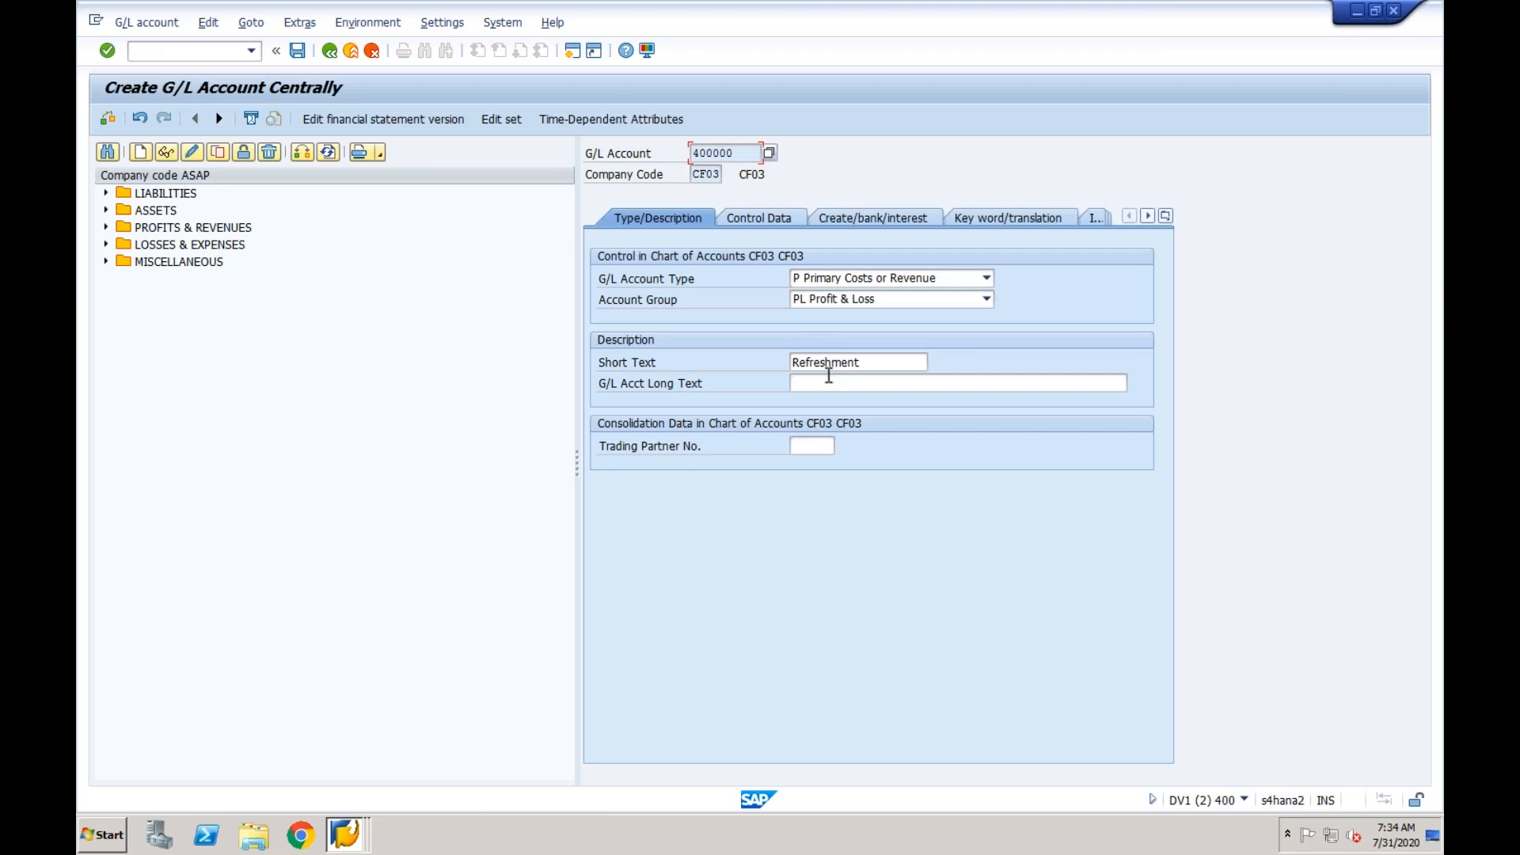
- In the control data, set the cost element category to 01, Primary costs/cost-reducing revenues, for controlling area CF03
click(774, 219)
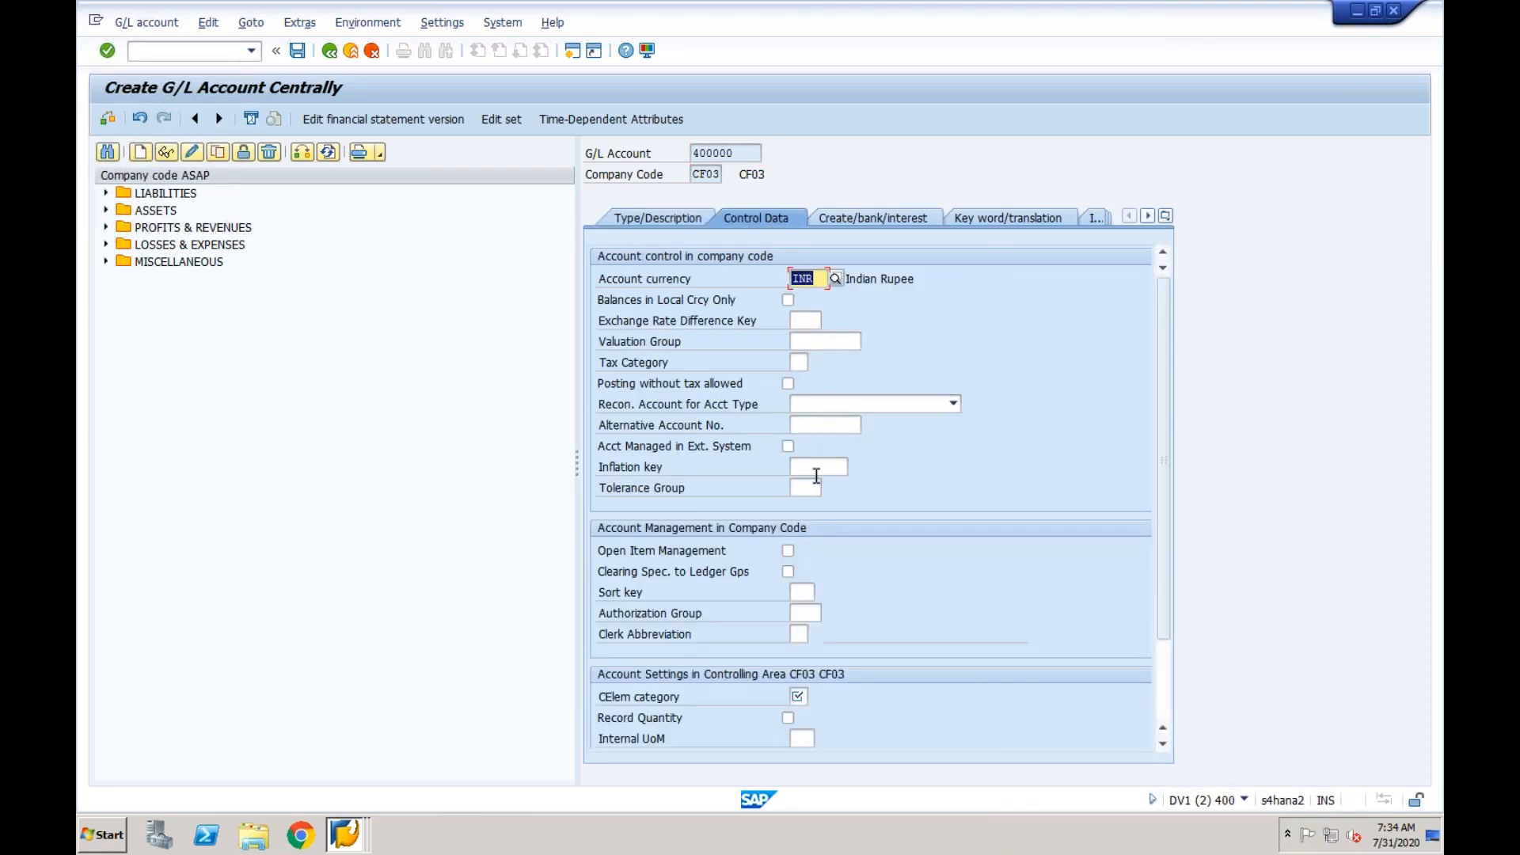
click(801, 696)
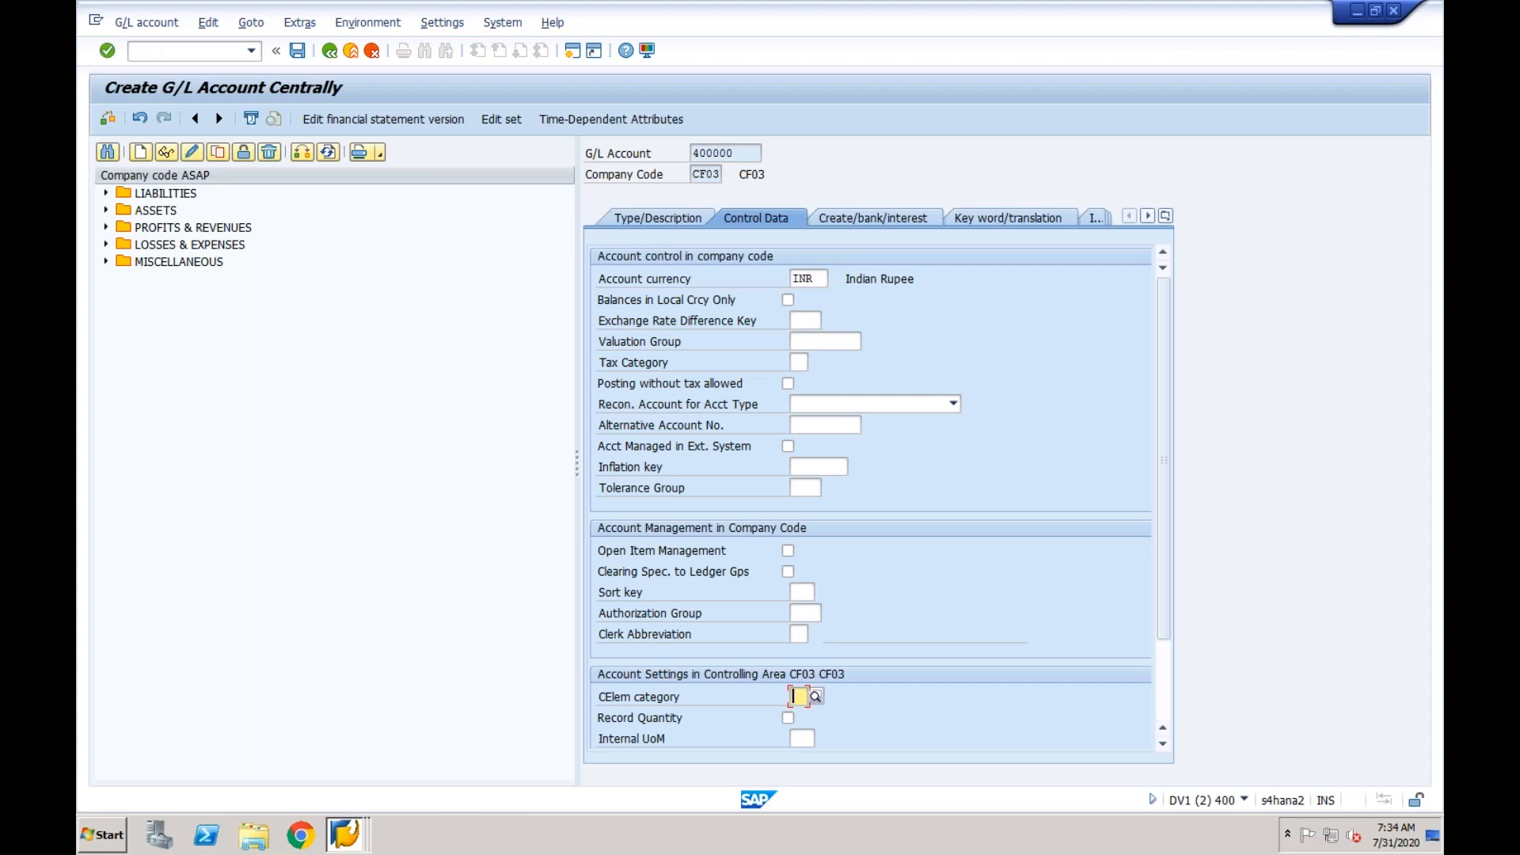
click(816, 697)
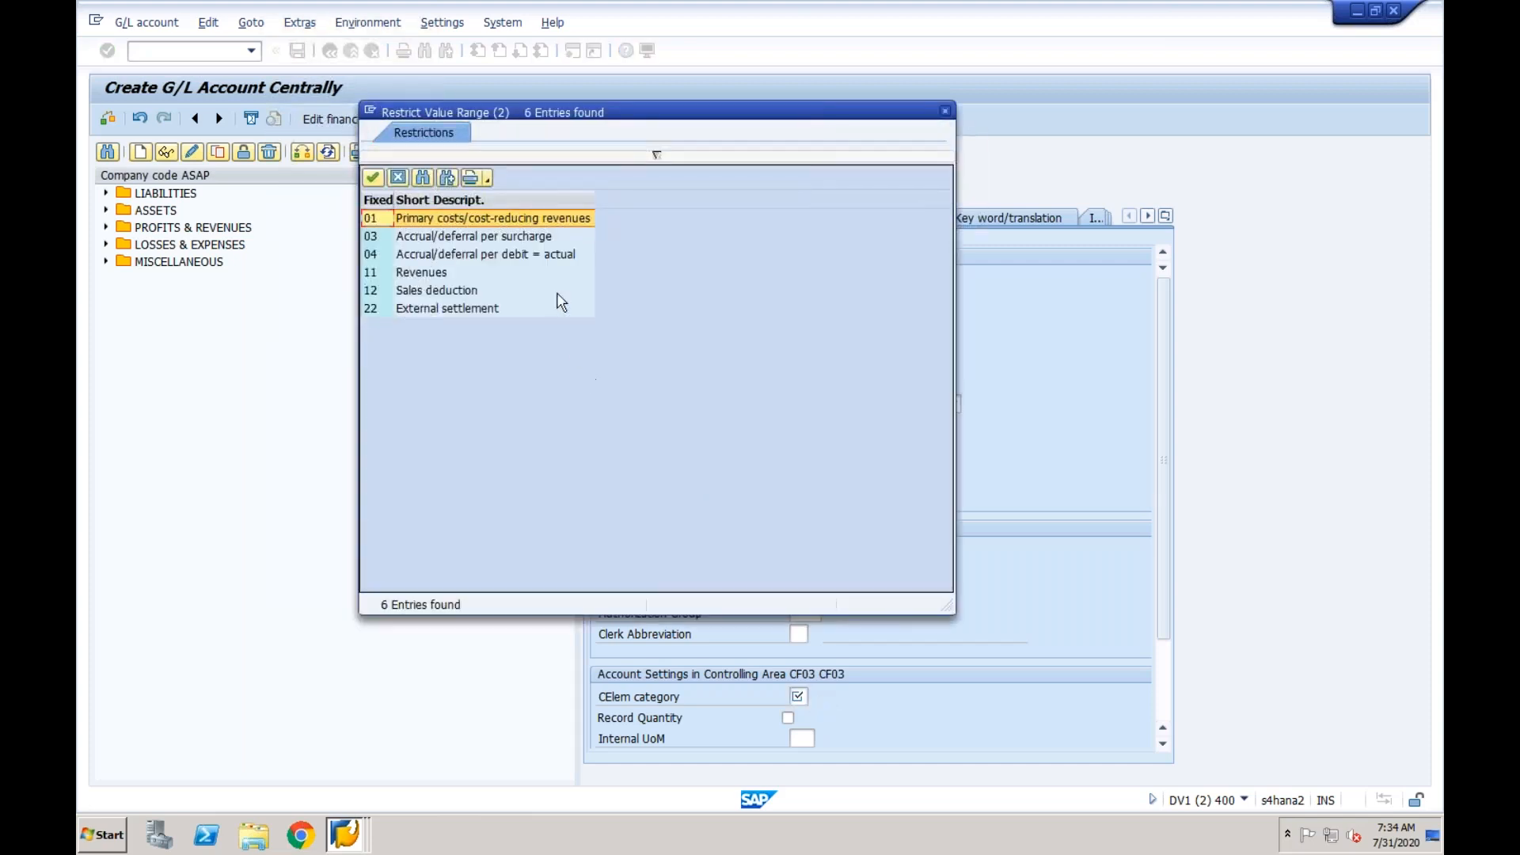
click(554, 217)
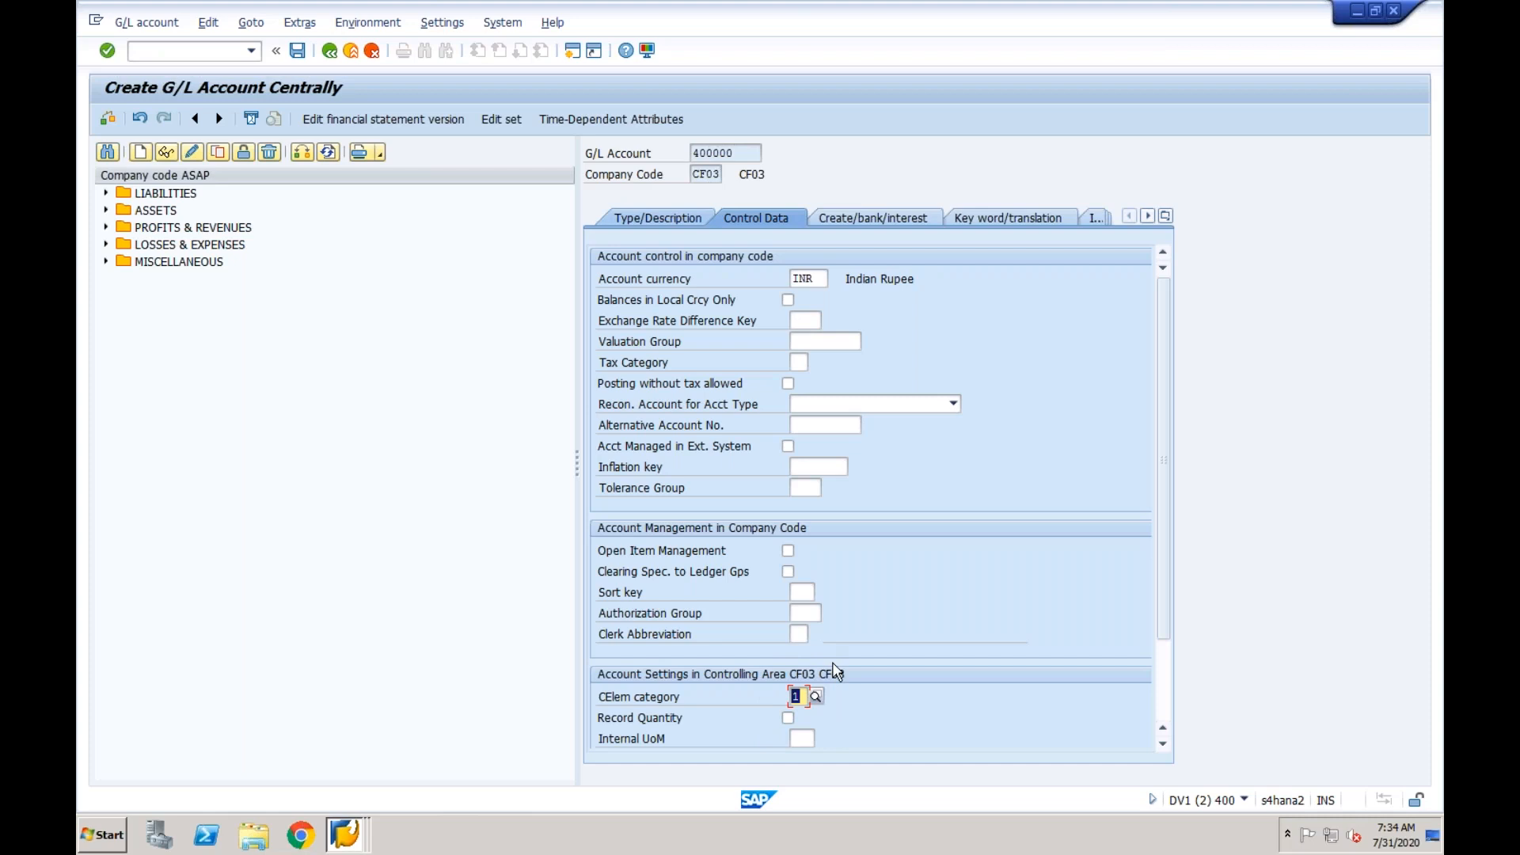
- Try to save account 400000 with field status group G004
click(869, 226)
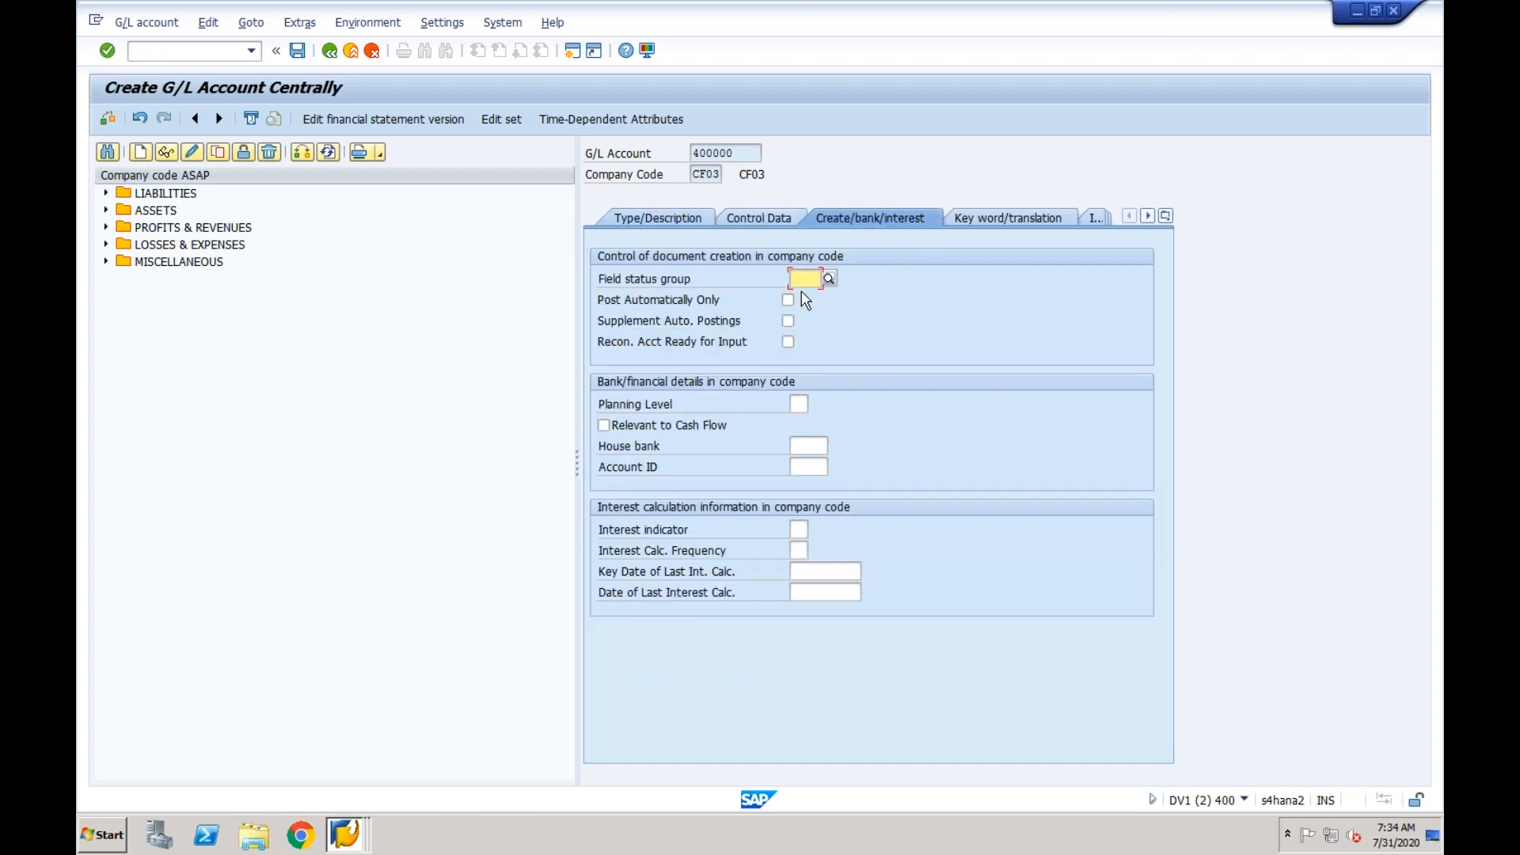
text(G004)
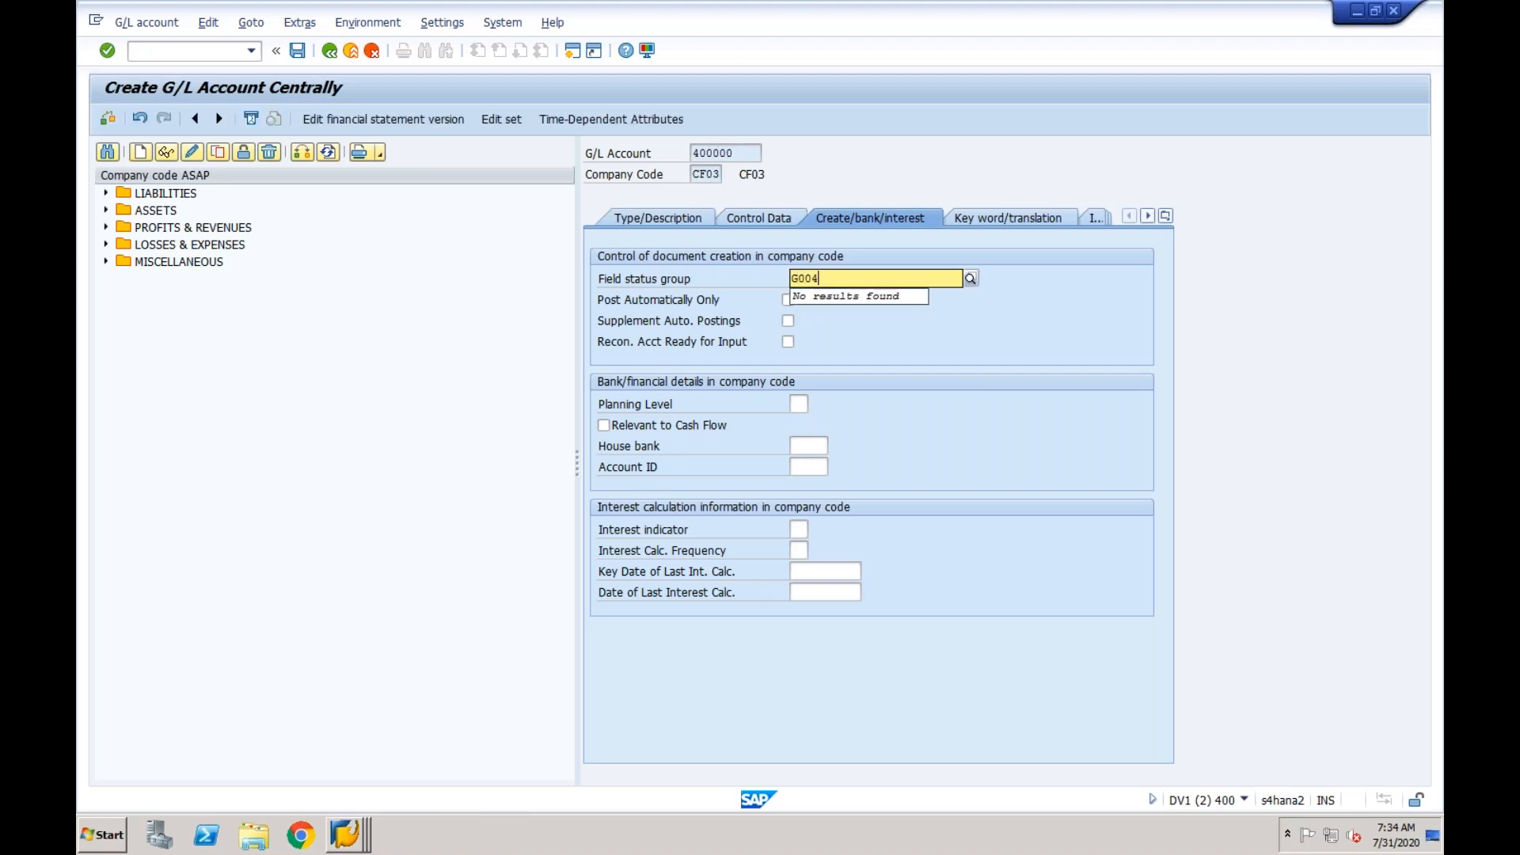
key(Return)
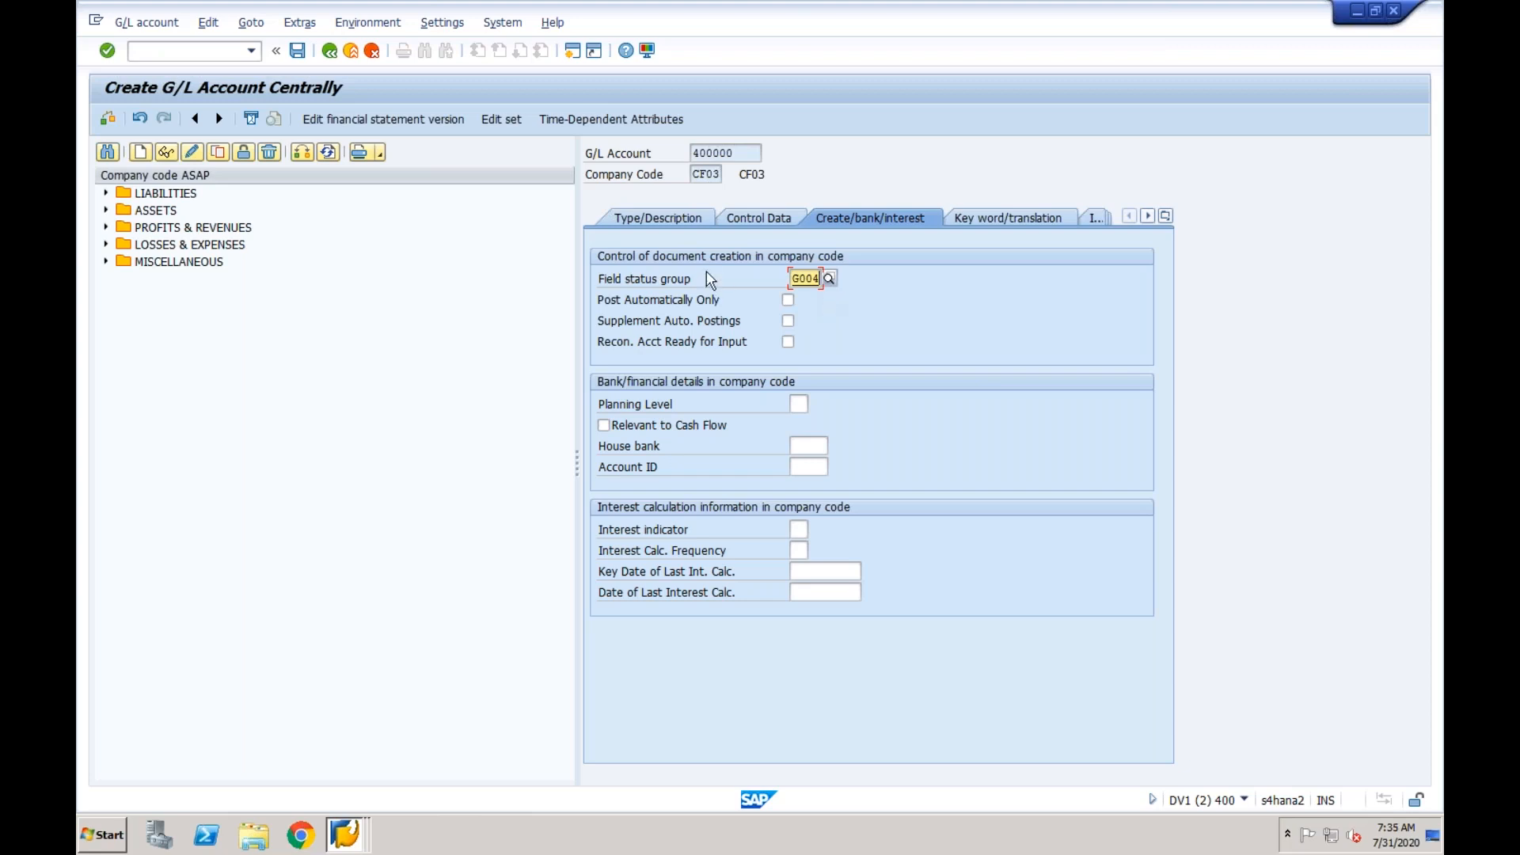
click(297, 50)
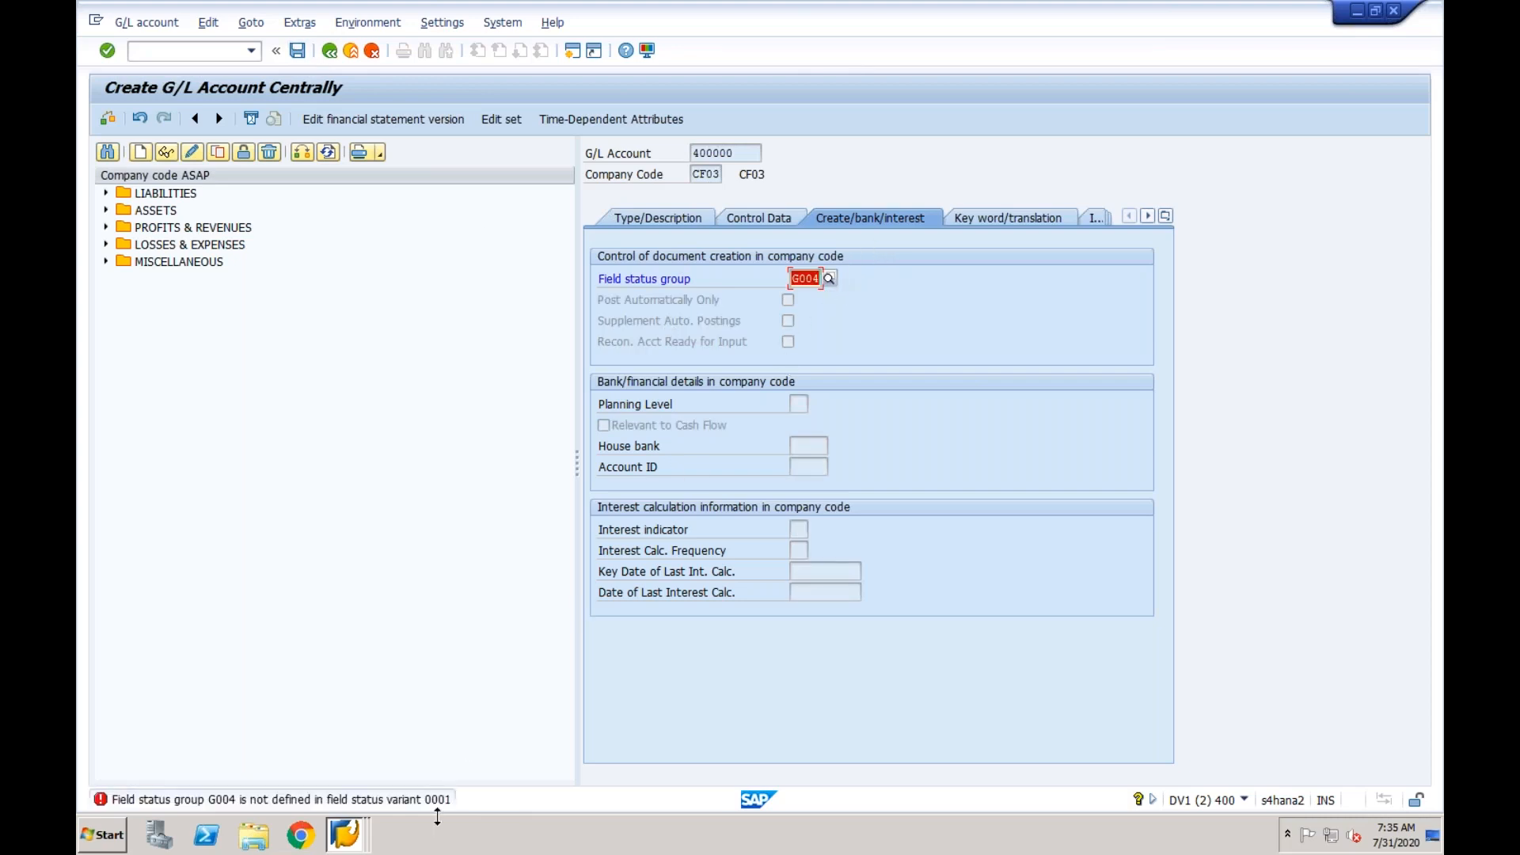
- Choose field status group YB04, Cost accounts, from the available values and save the G/L account
click(829, 278)
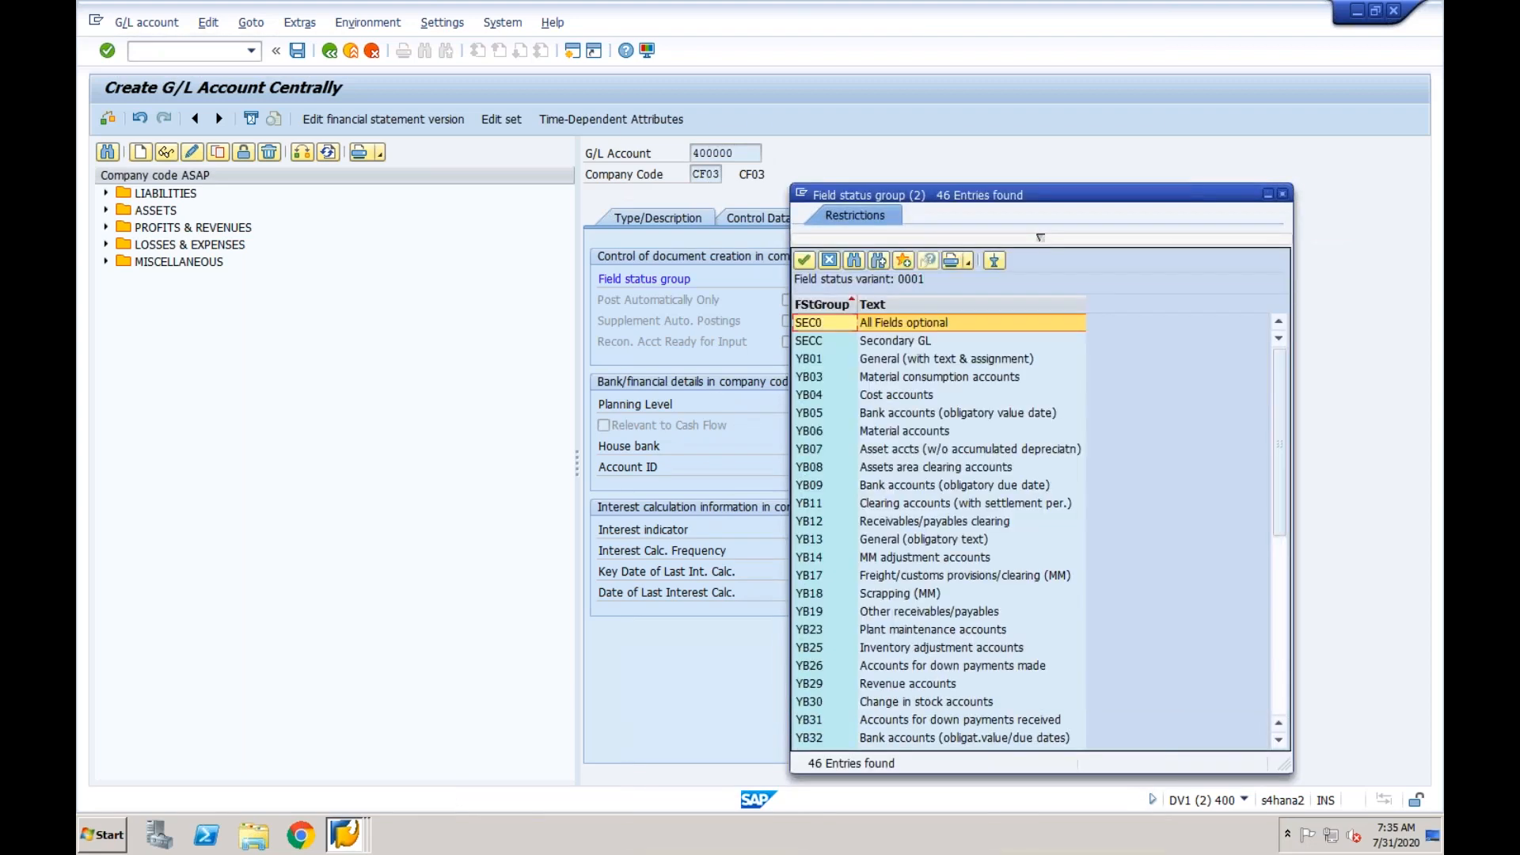
click(831, 396)
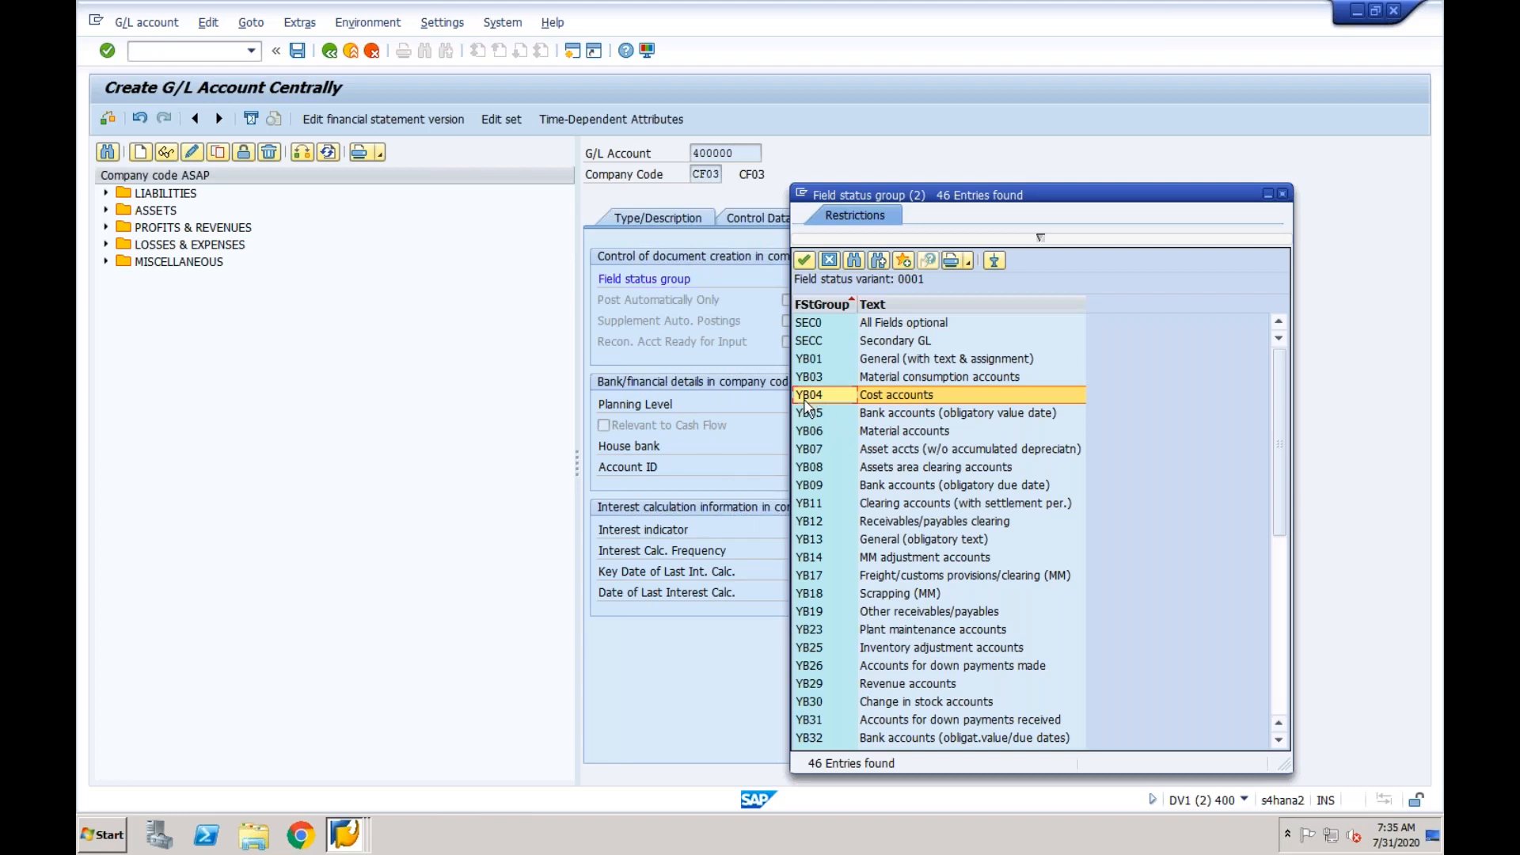
double_click(811, 401)
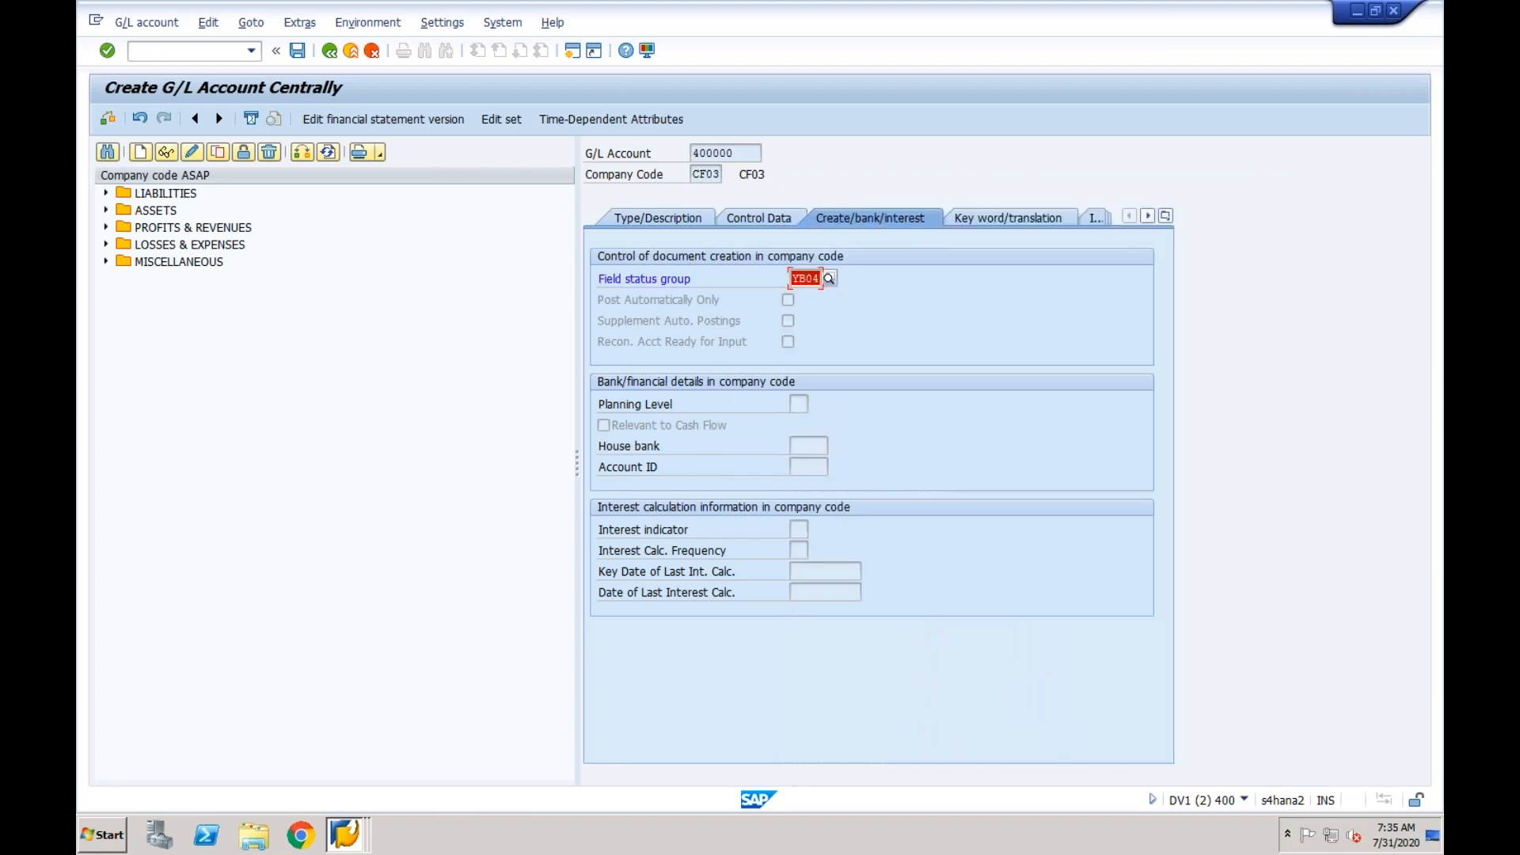
click(298, 53)
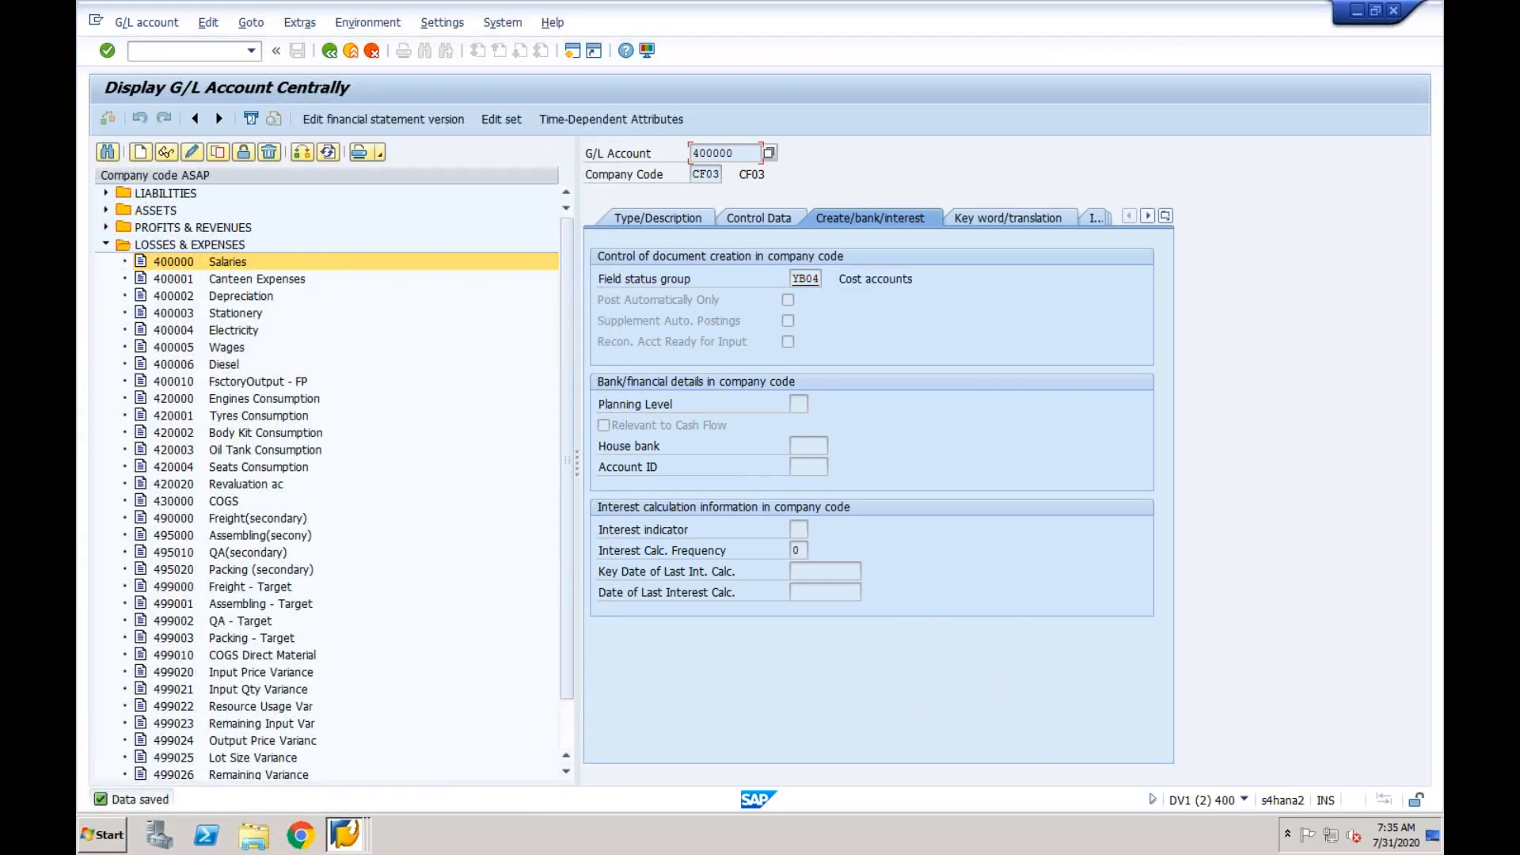
- Switch the account list to company code CF03 and expand its Profit & Loss group
double_click(735, 155)
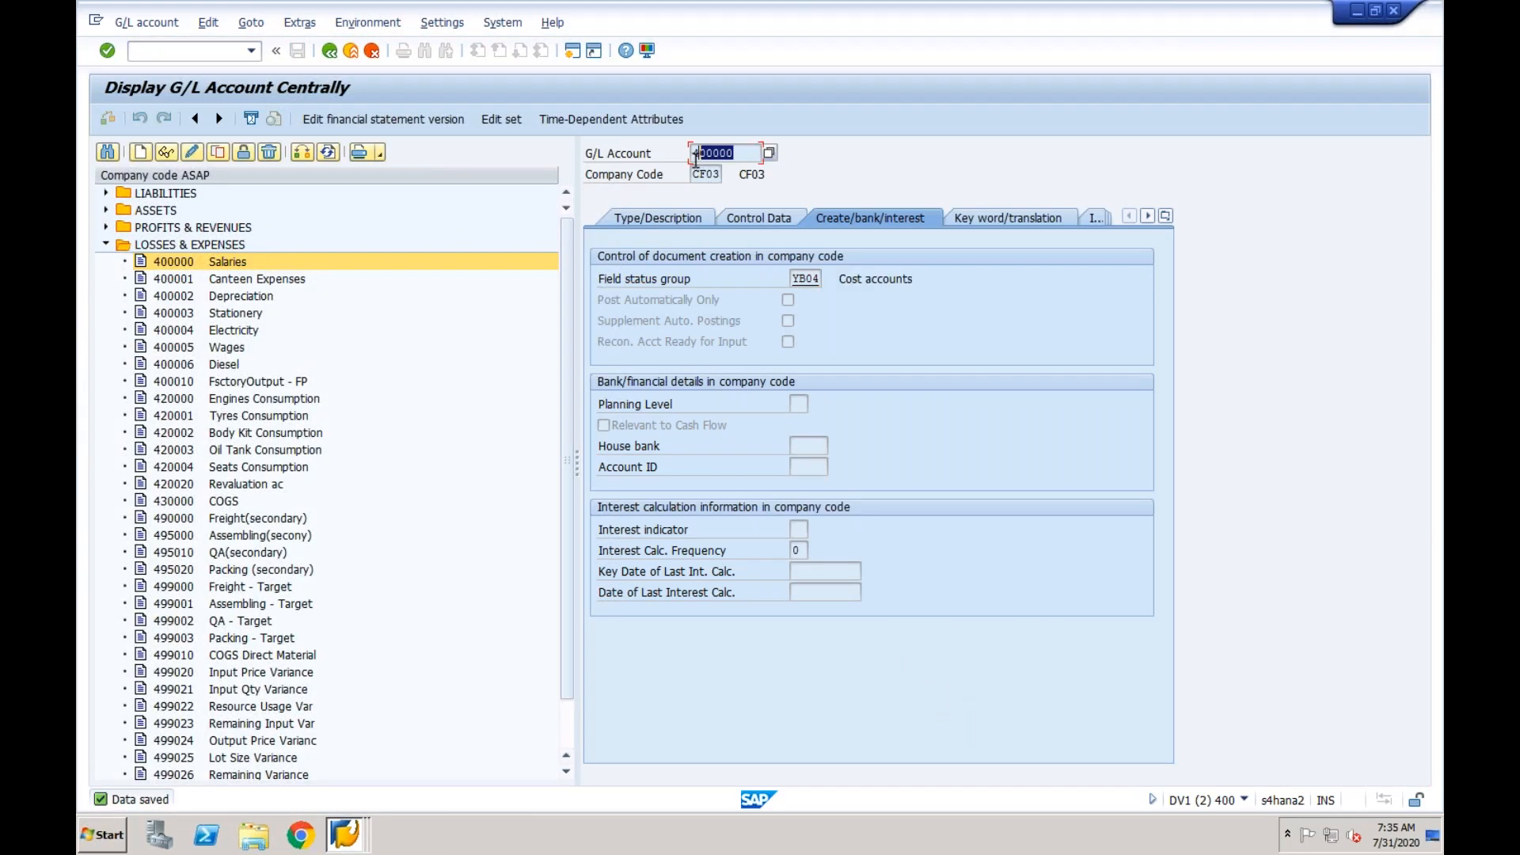
click(303, 154)
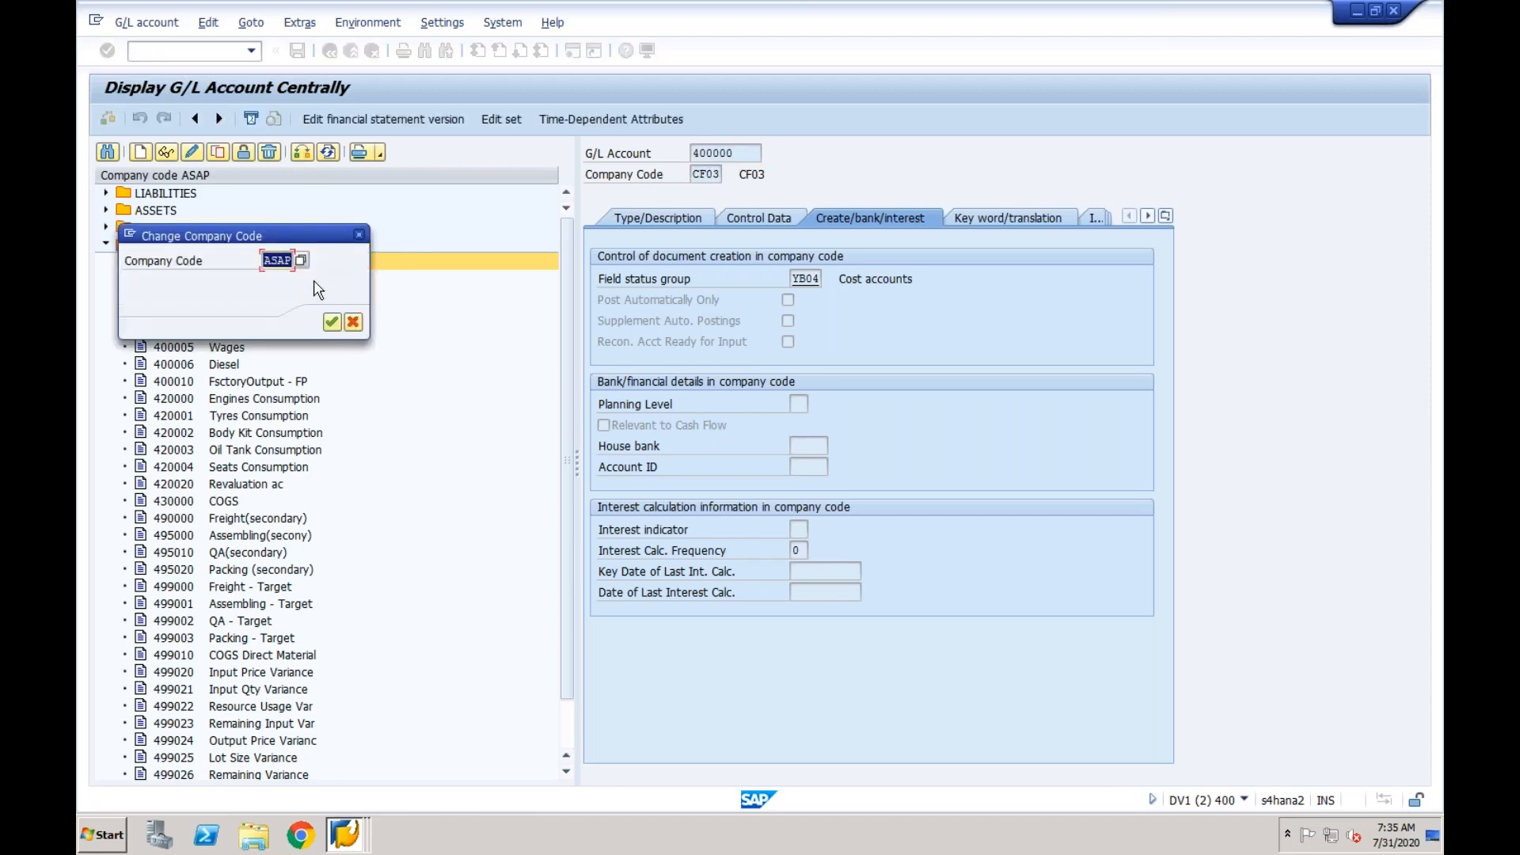
text(CF03)
key(Return)
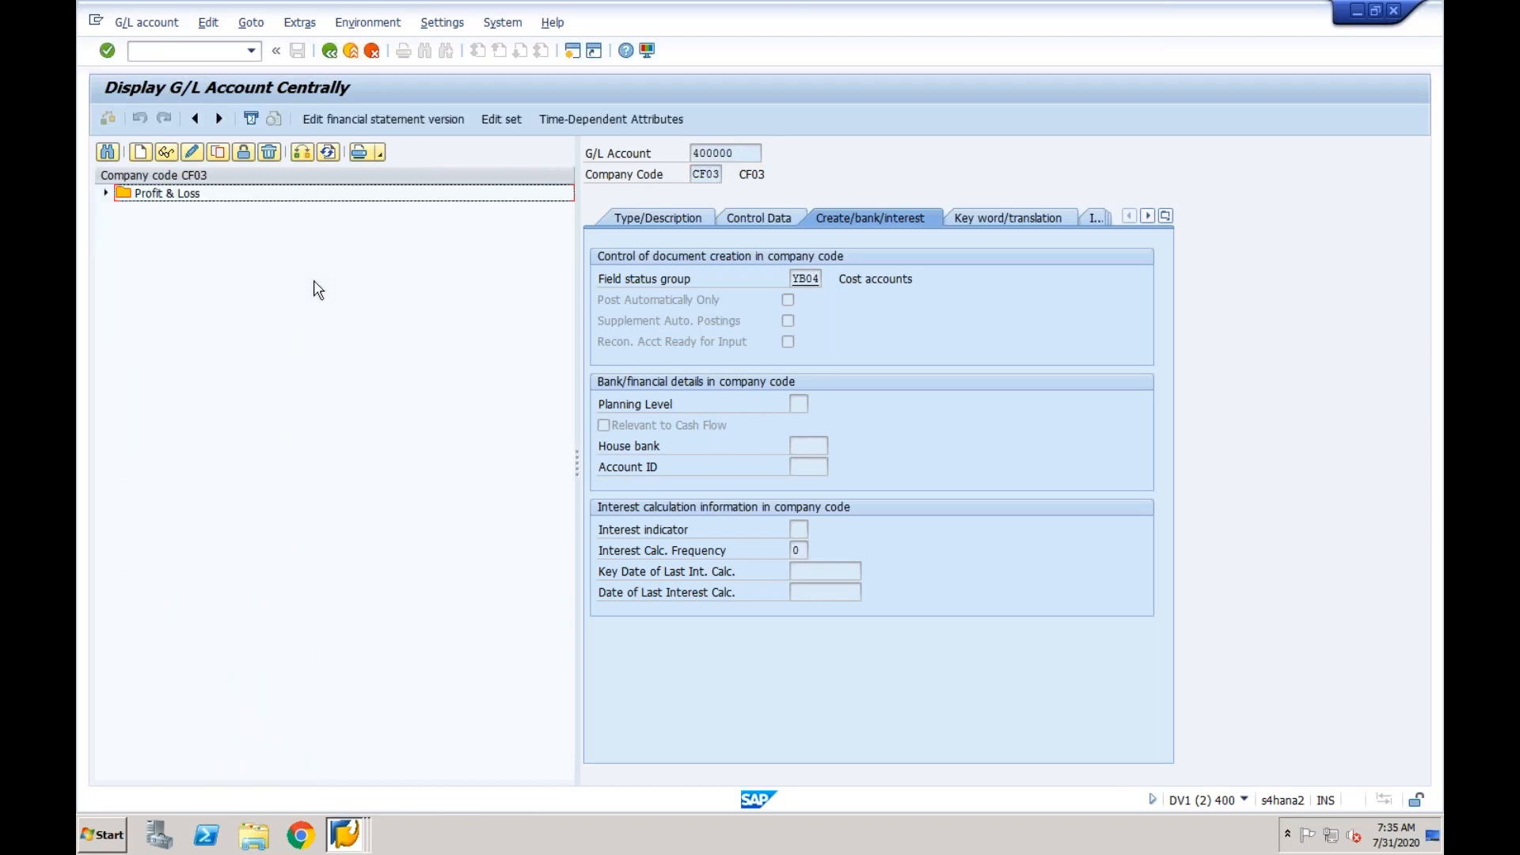
click(106, 194)
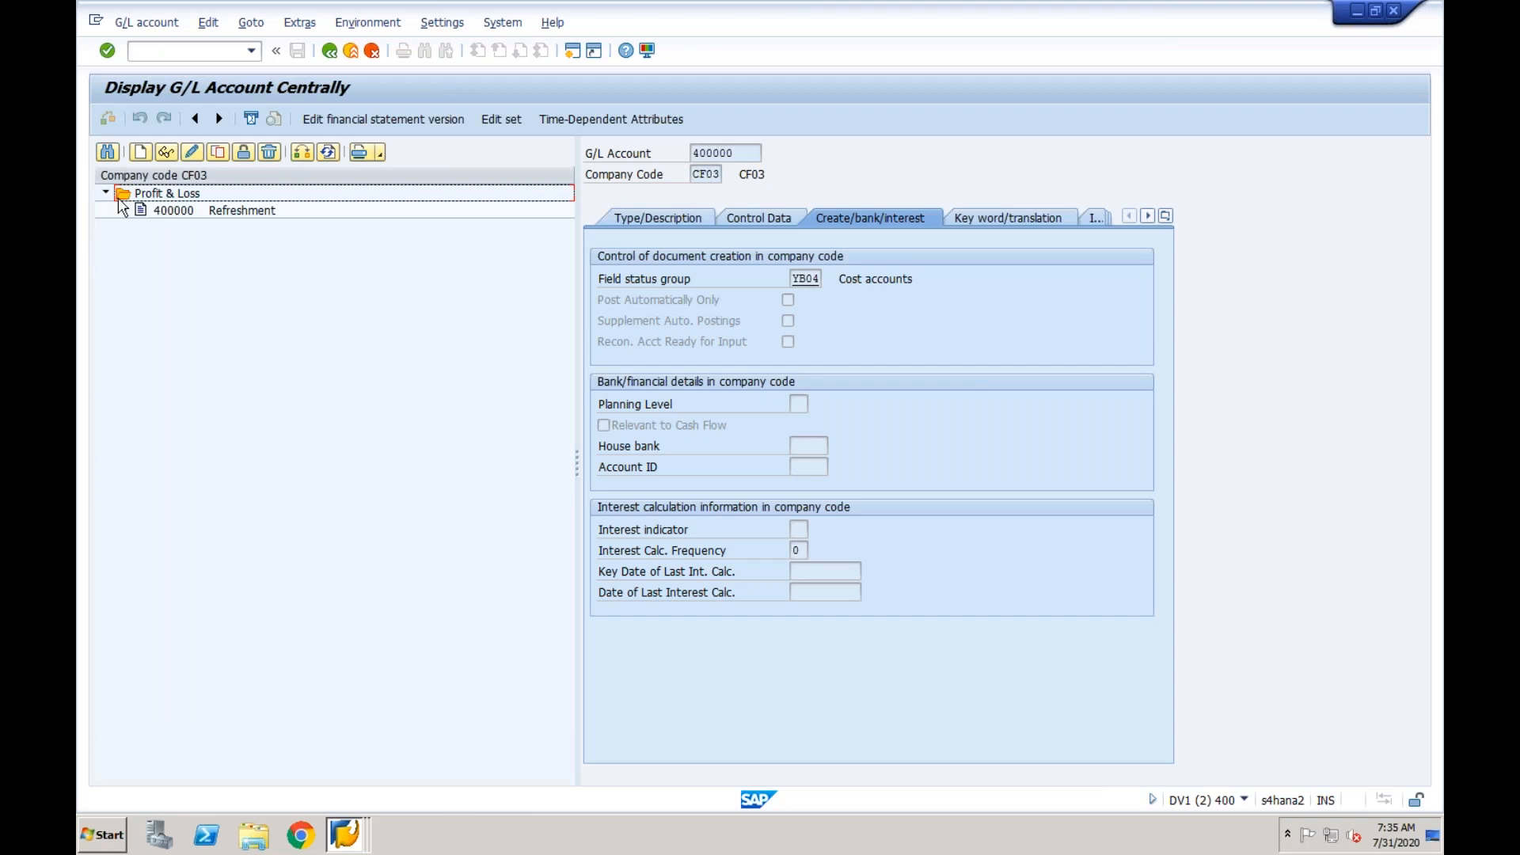
- Switch to the Display IMG session and expand the Mapping node under Central Finance: Target System Settings in Financial Accounting
click(184, 214)
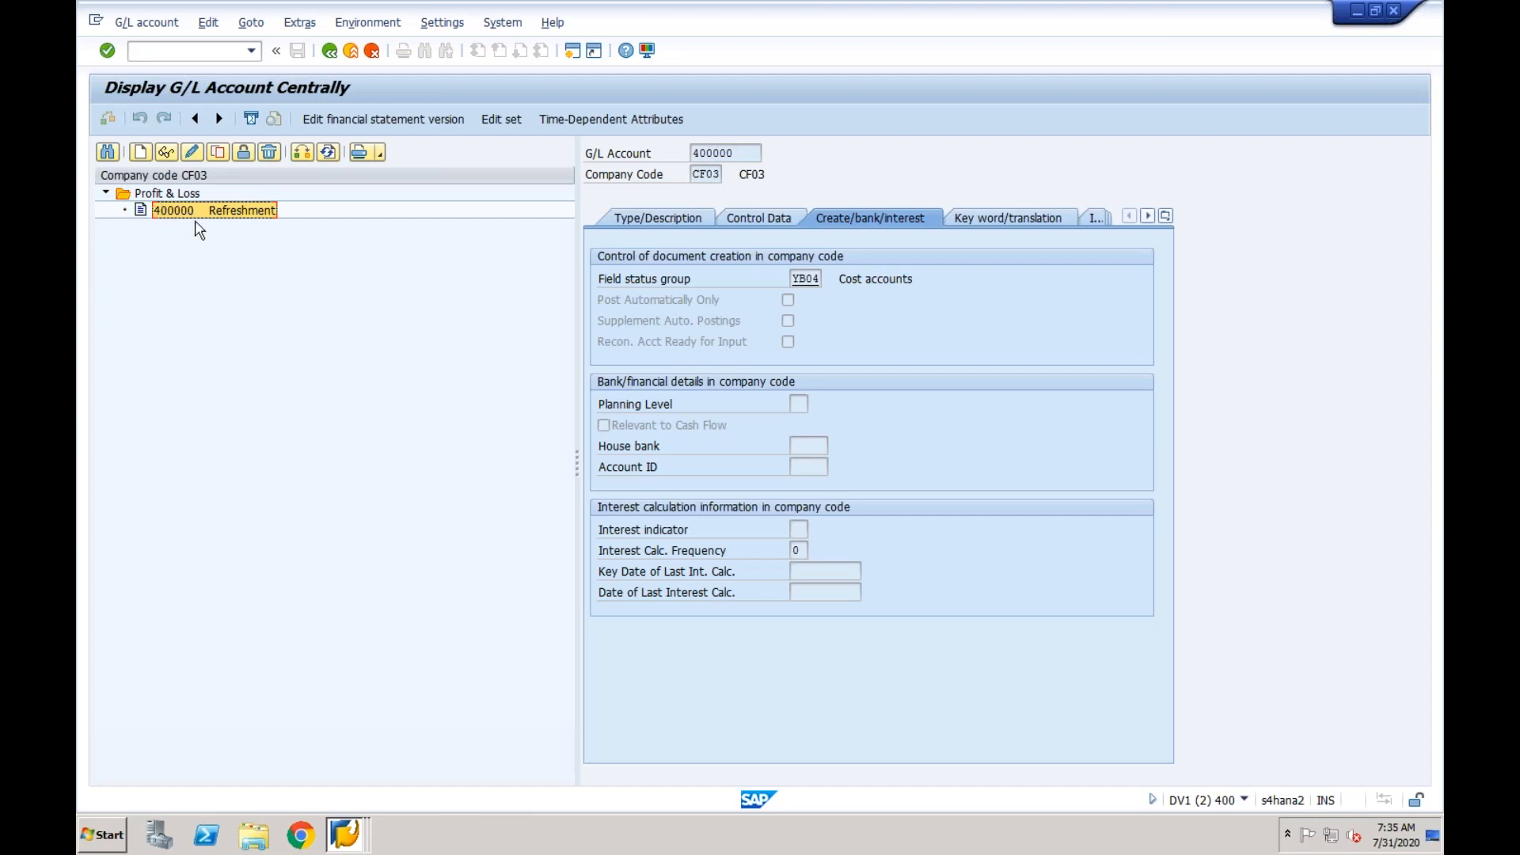
click(345, 843)
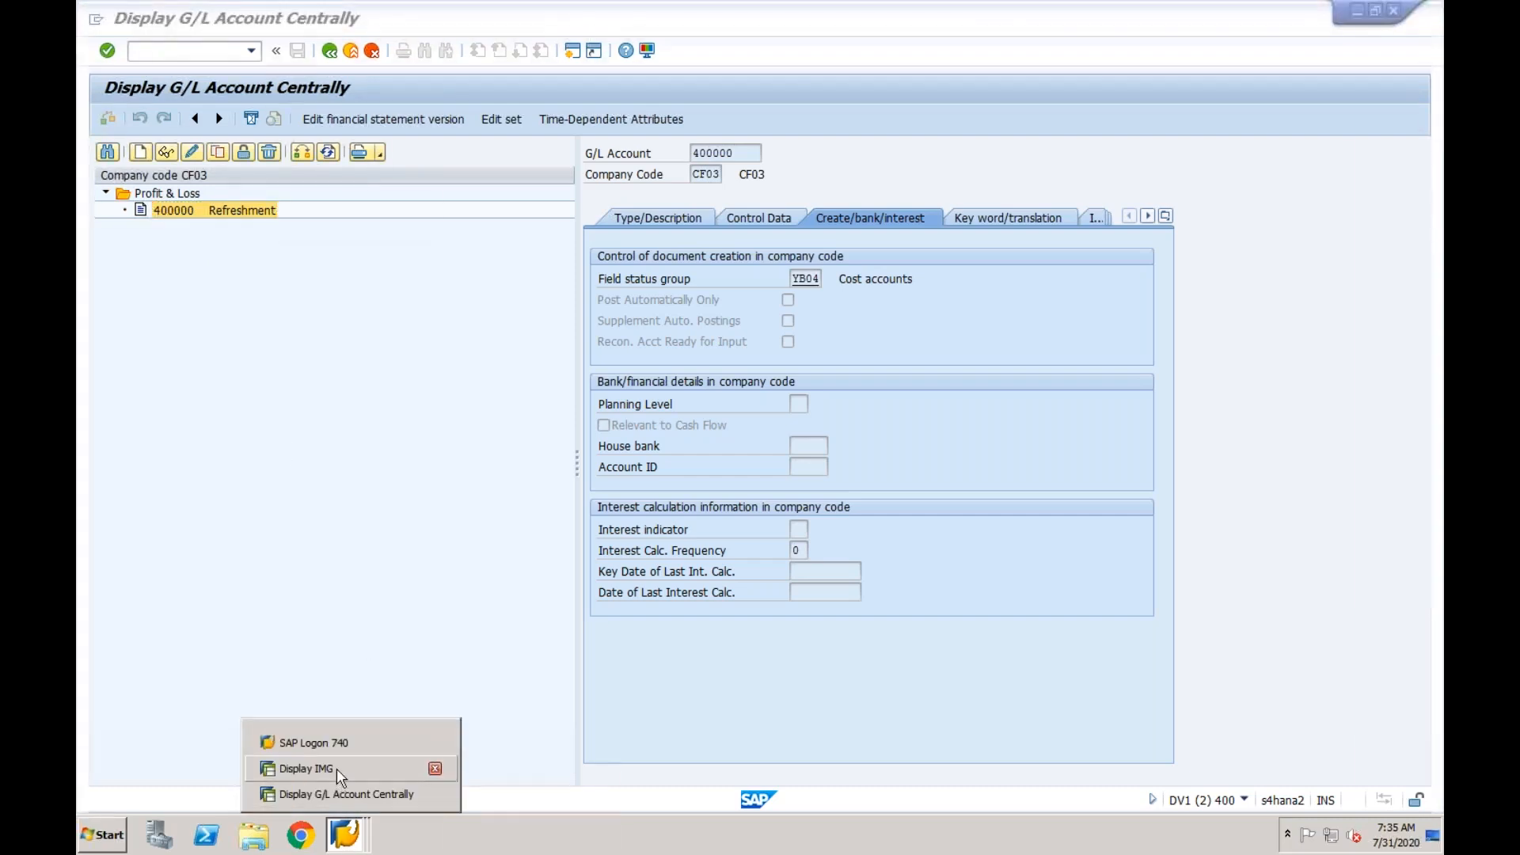
click(336, 768)
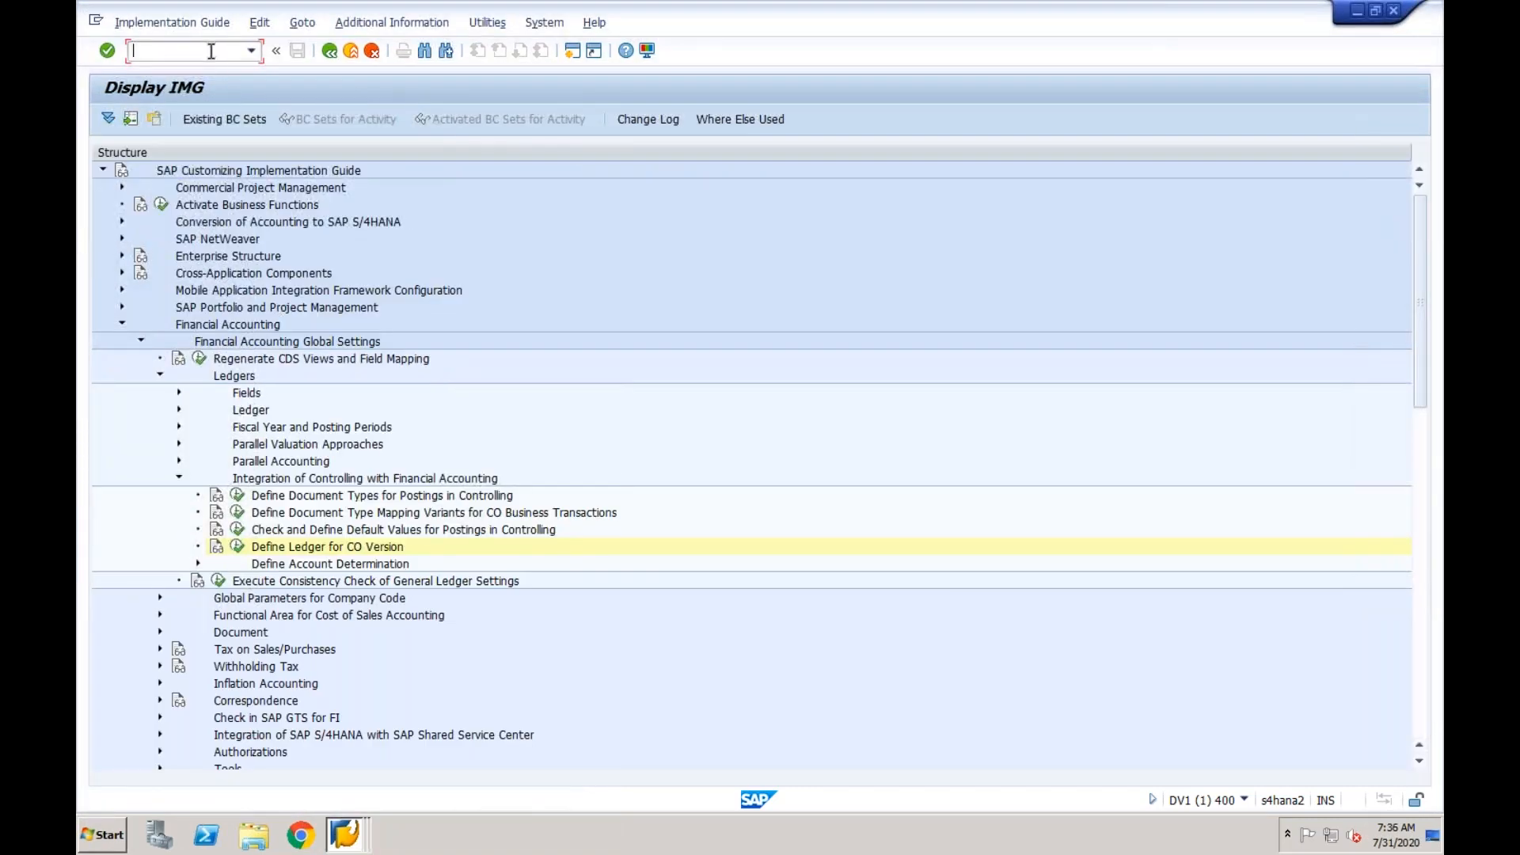
click(140, 341)
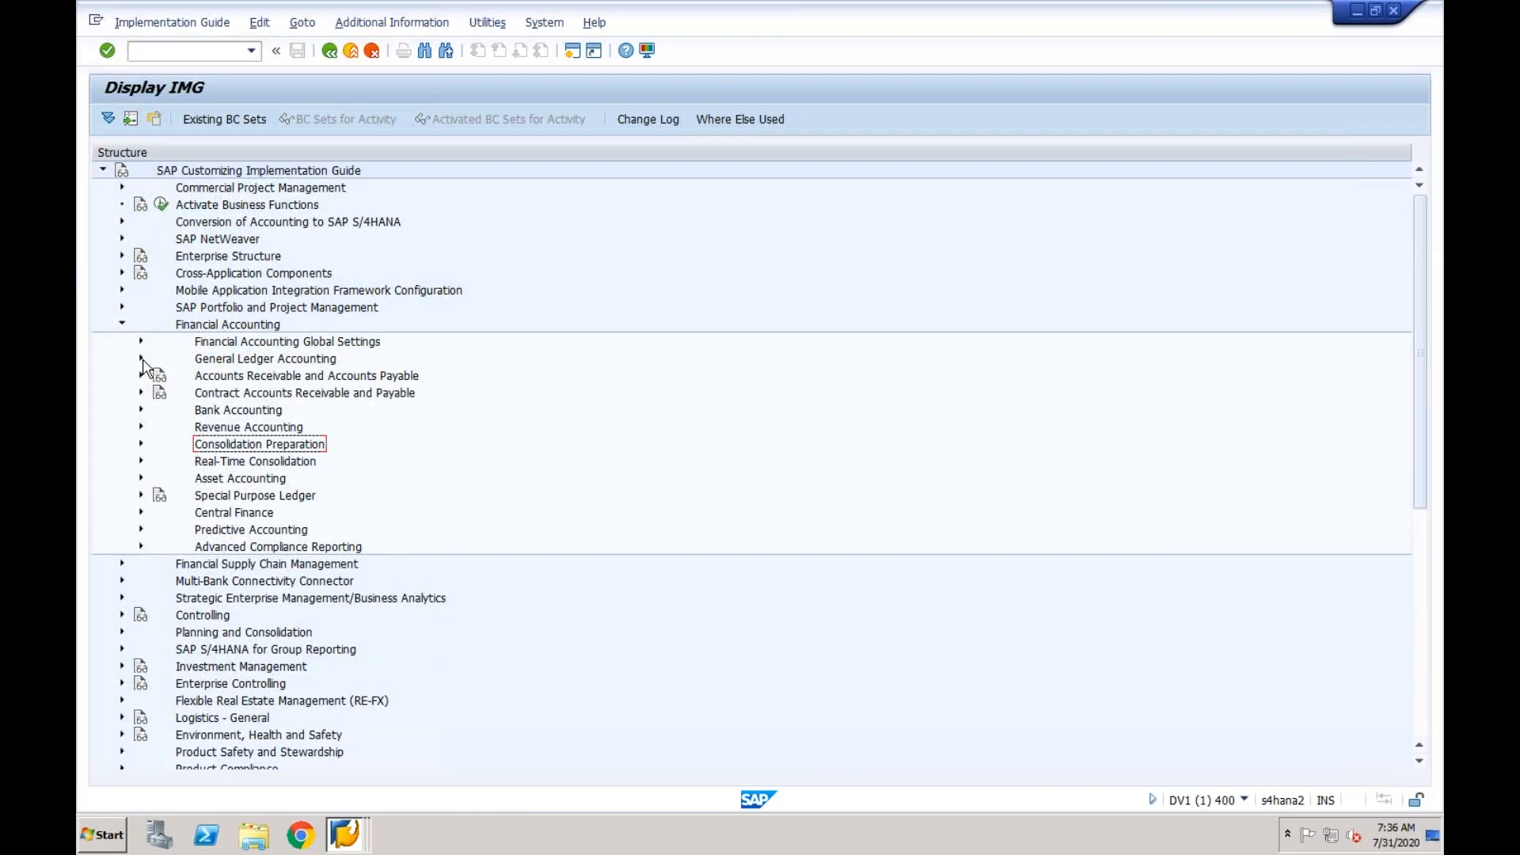
click(141, 514)
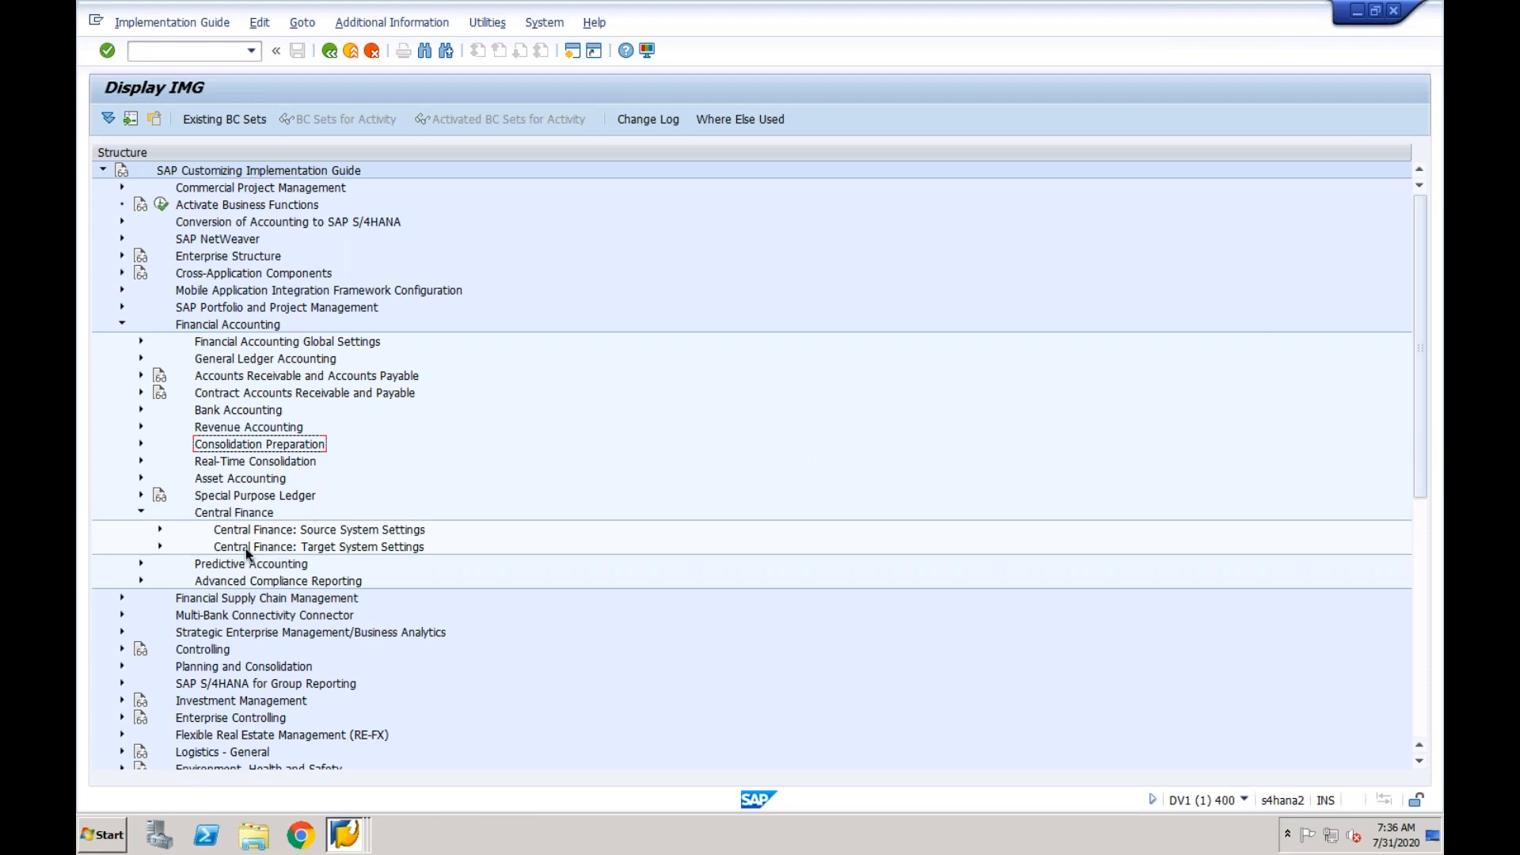
click(160, 546)
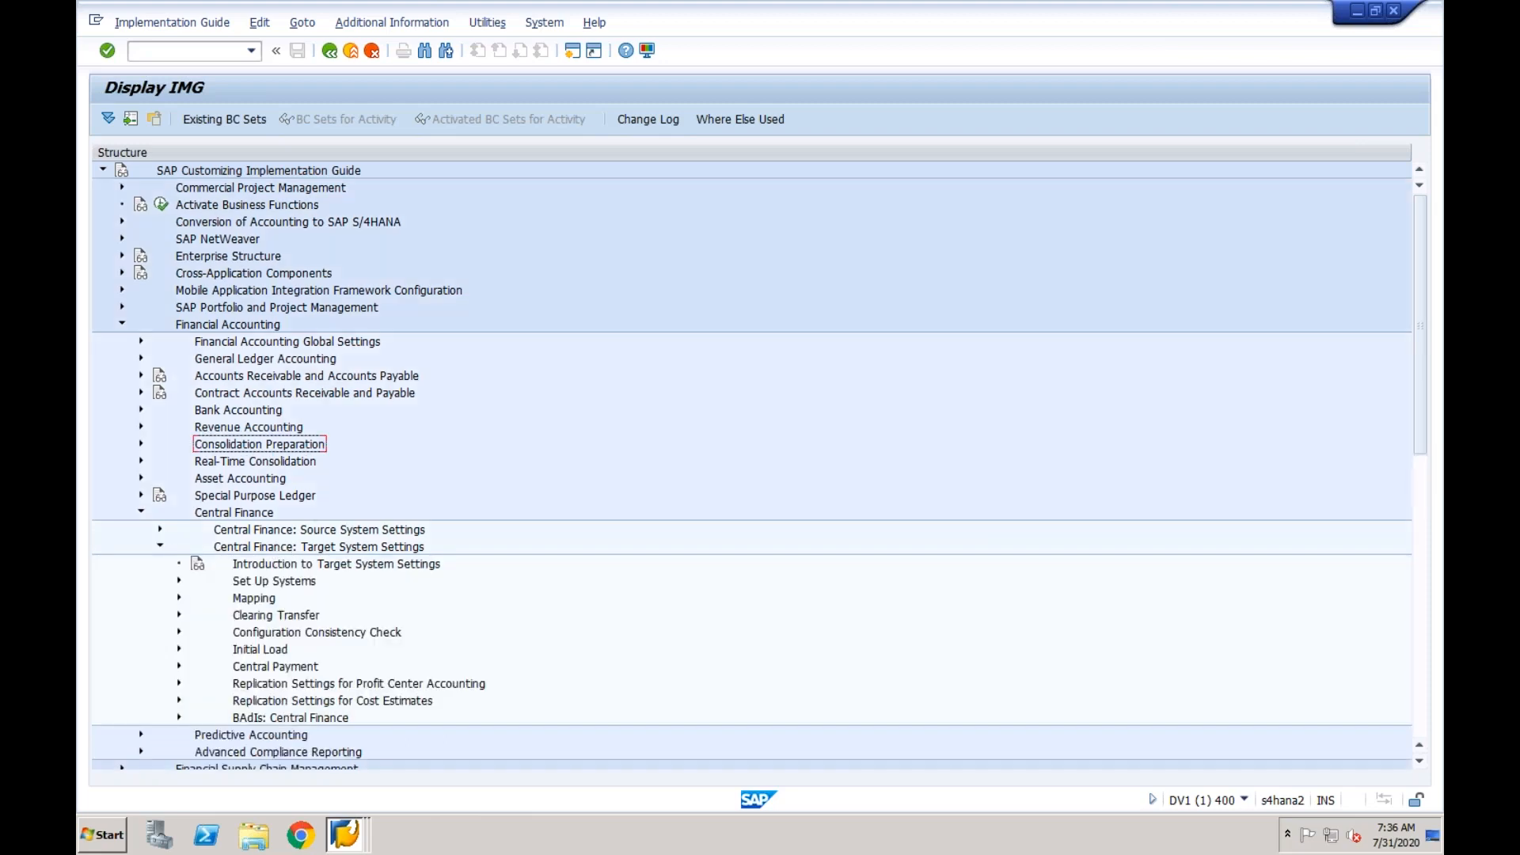
click(179, 598)
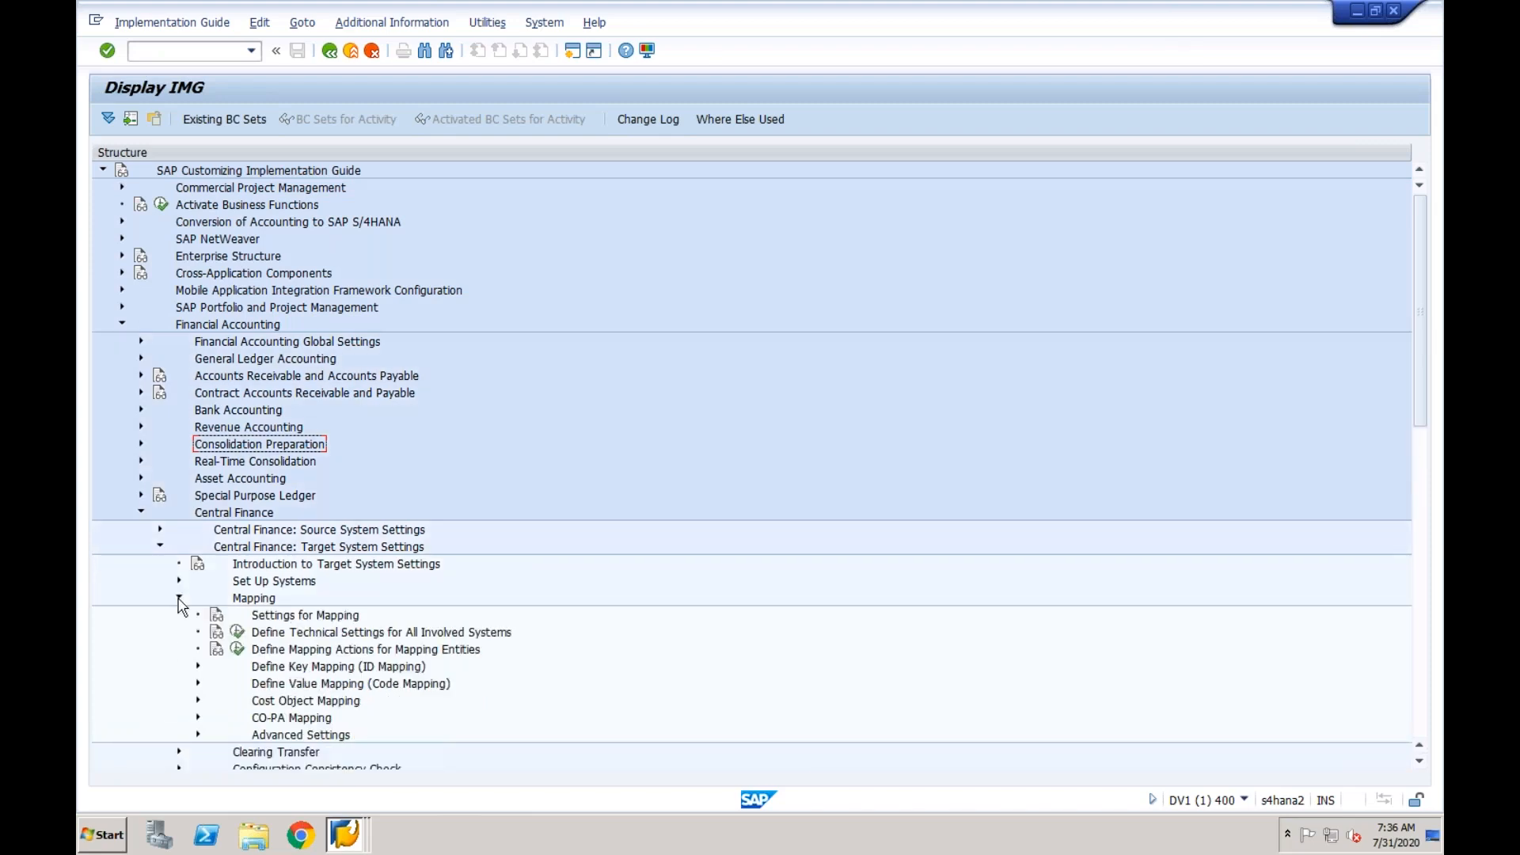
- Open the Create and Edit Key Mapping activity under Define Key Mapping (ID Mapping) and maximize its browser window
click(317, 666)
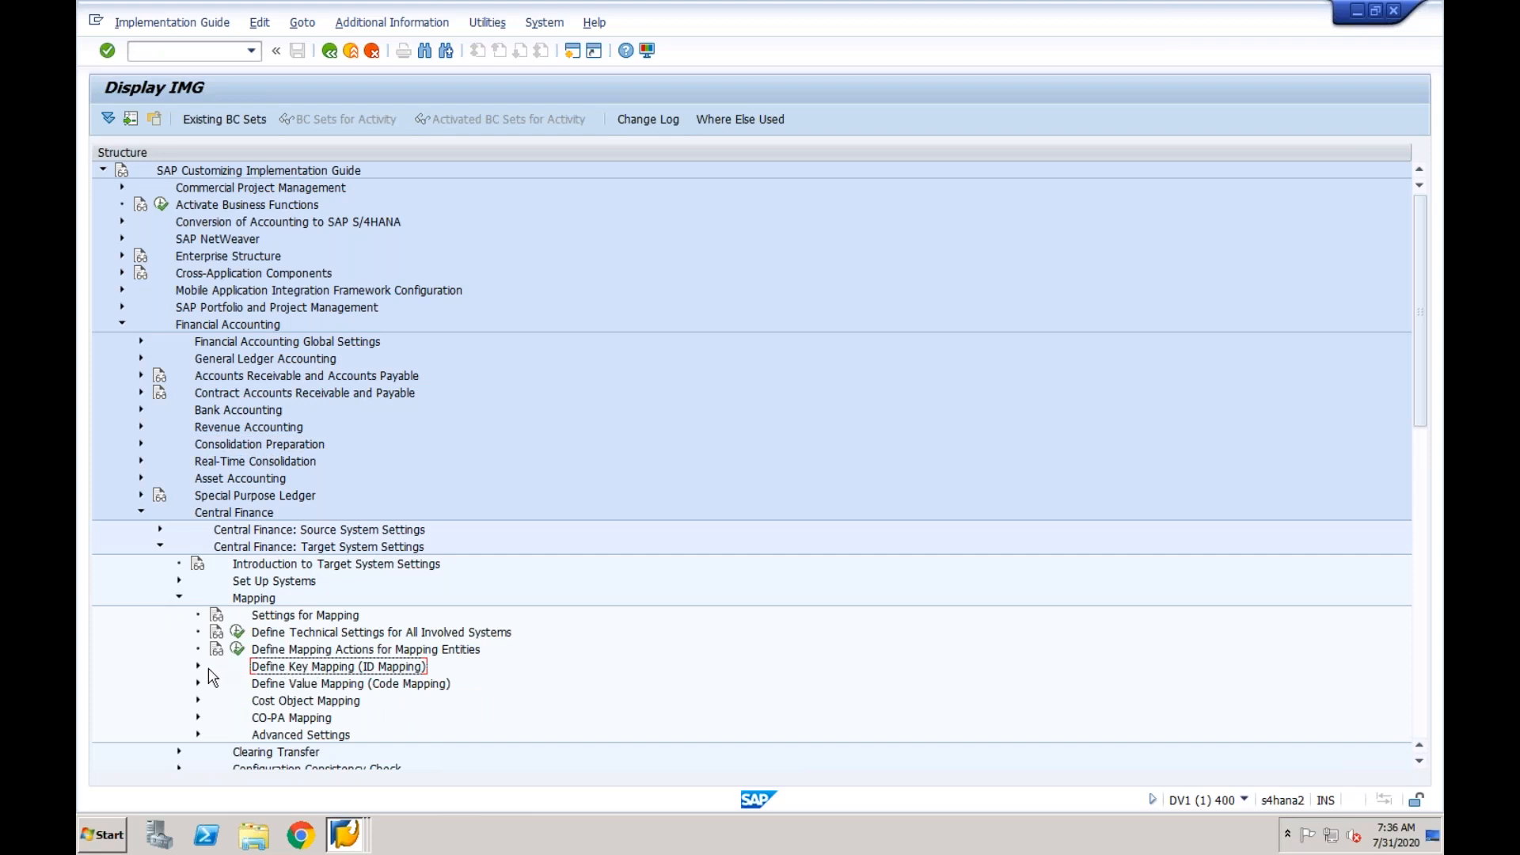
click(198, 668)
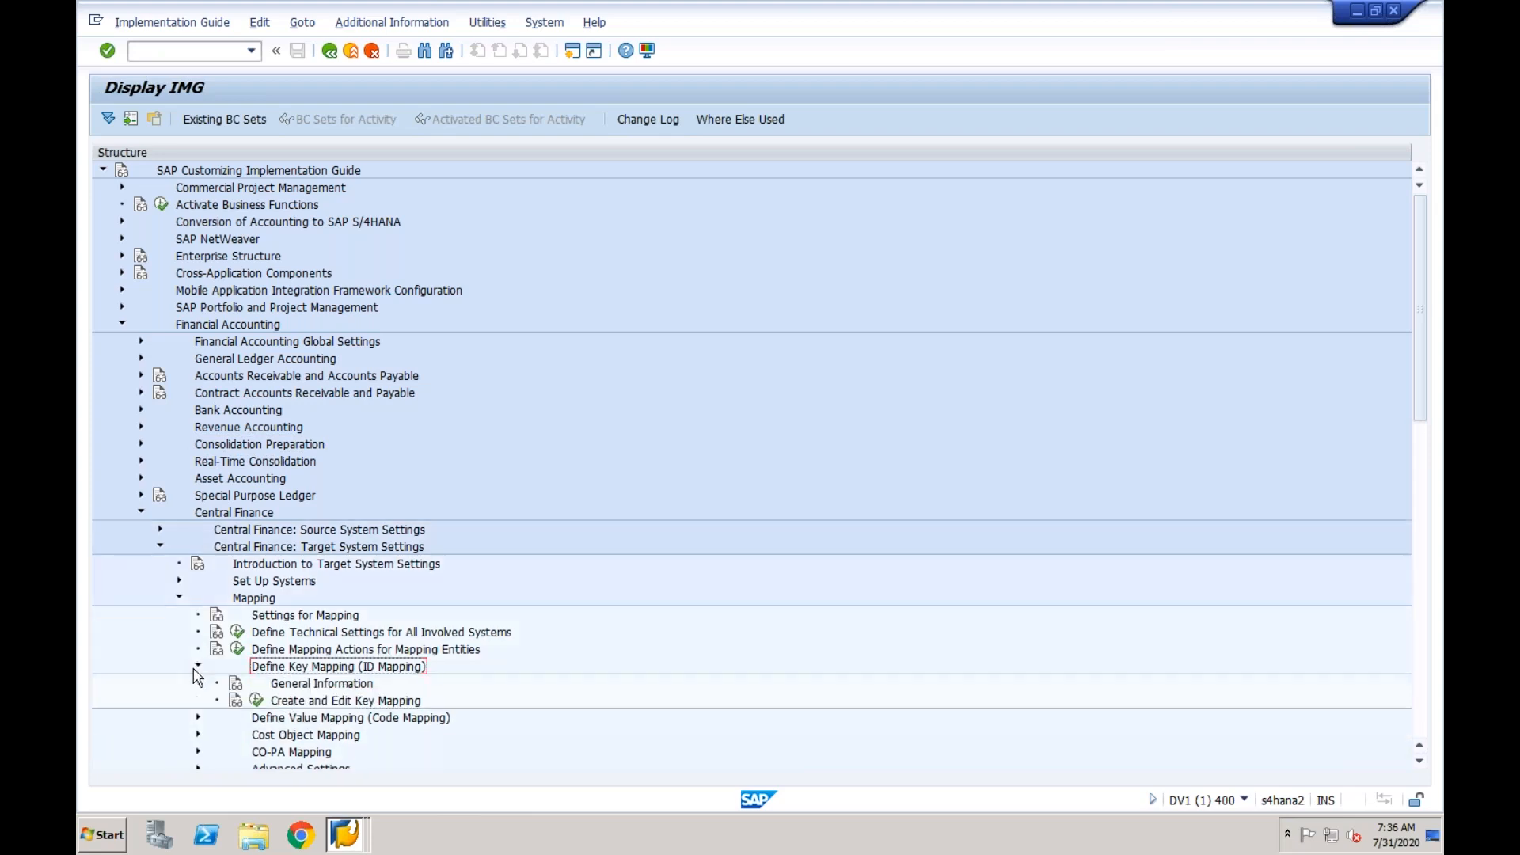
click(256, 701)
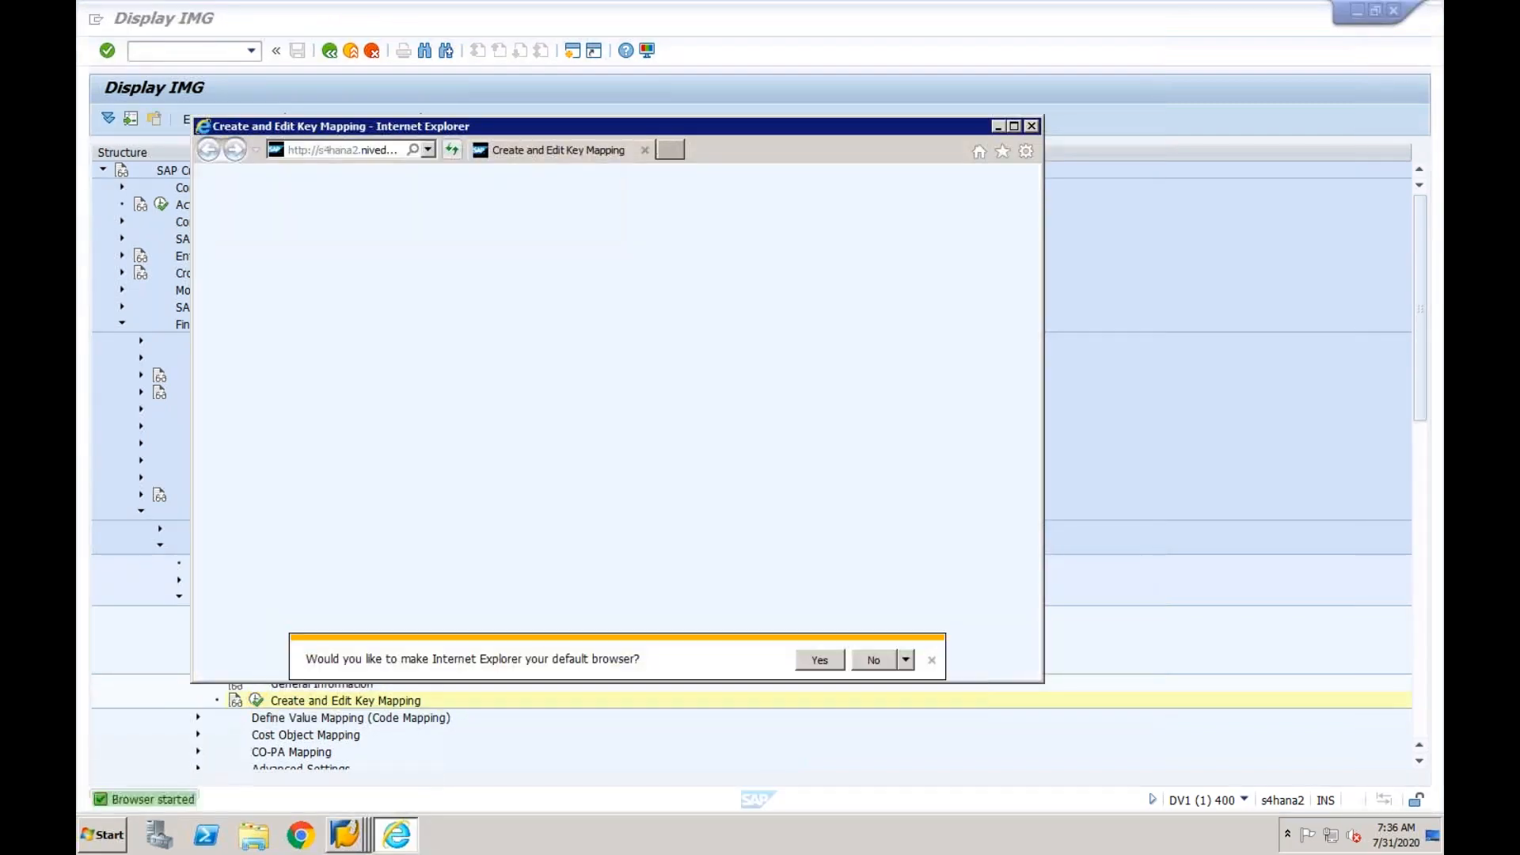
click(1014, 126)
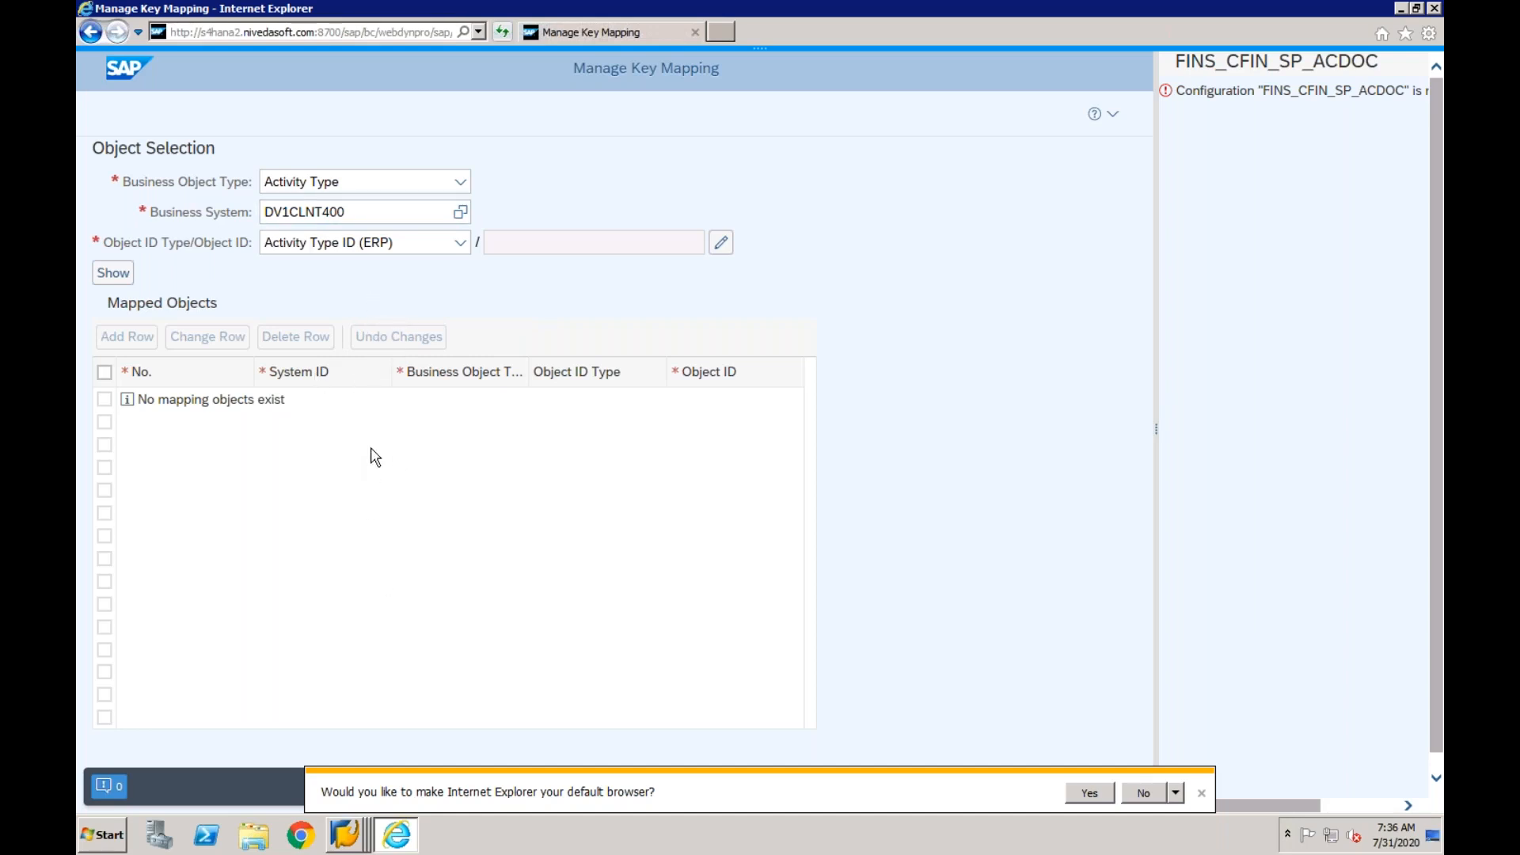
- Set the business object type to General Ledger Account Master and check the available object ID types
click(461, 182)
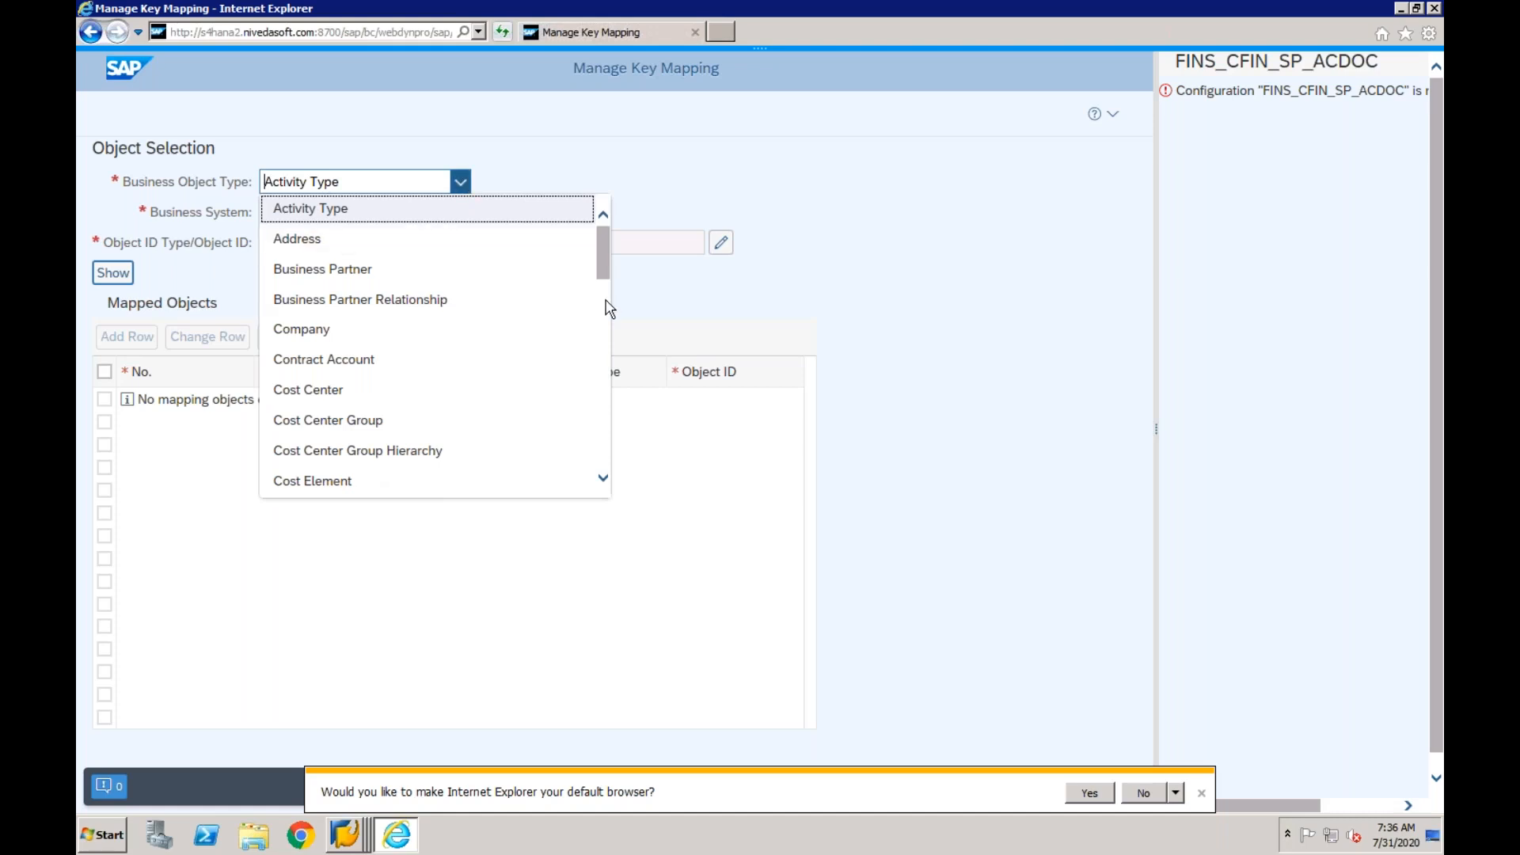
scroll(608, 309, down, 3)
scroll(608, 309, down, 3)
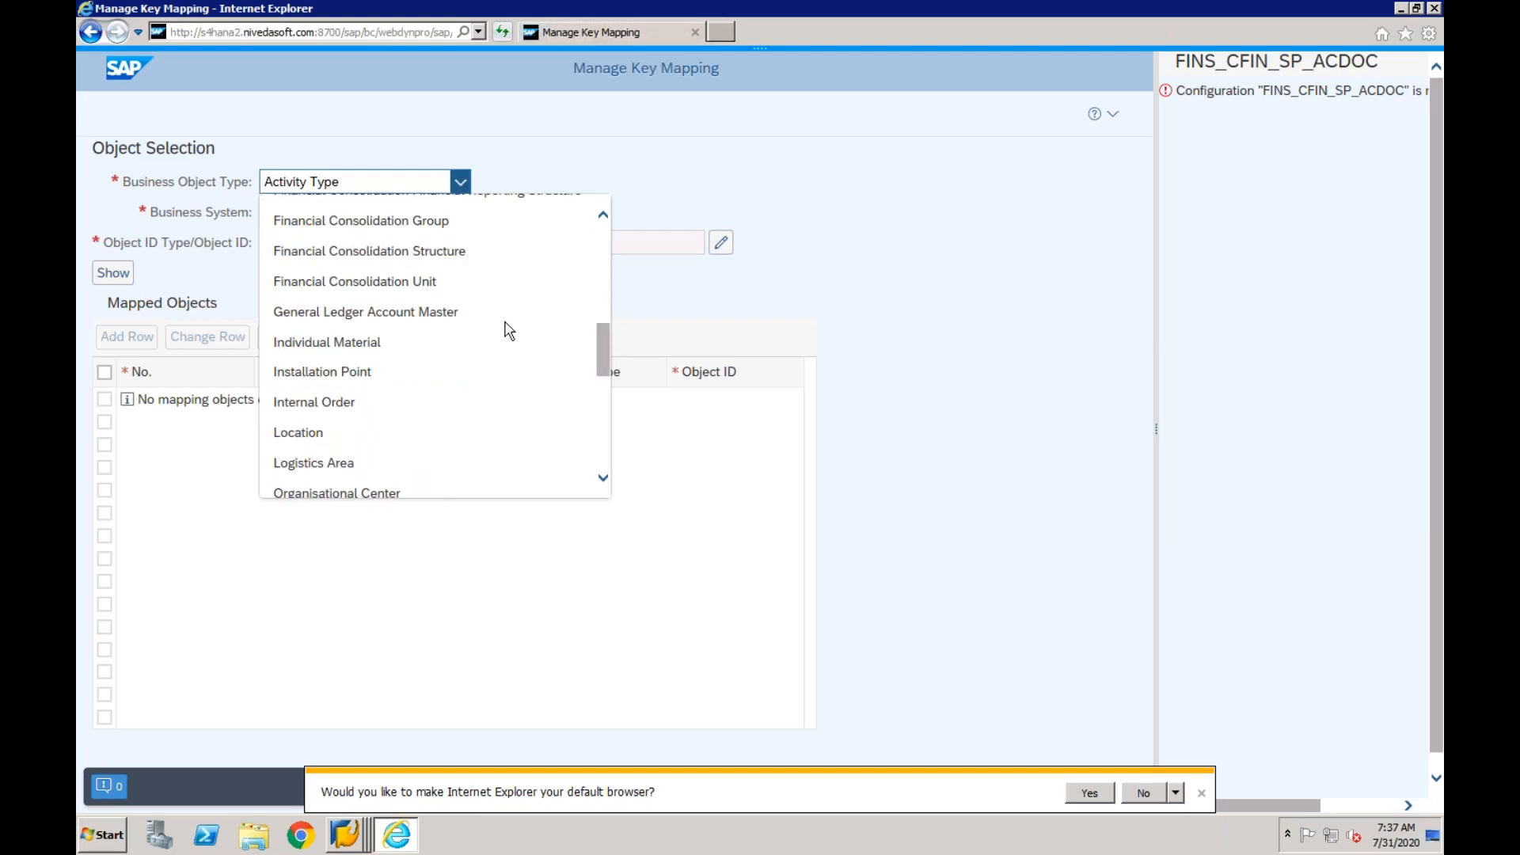
click(452, 317)
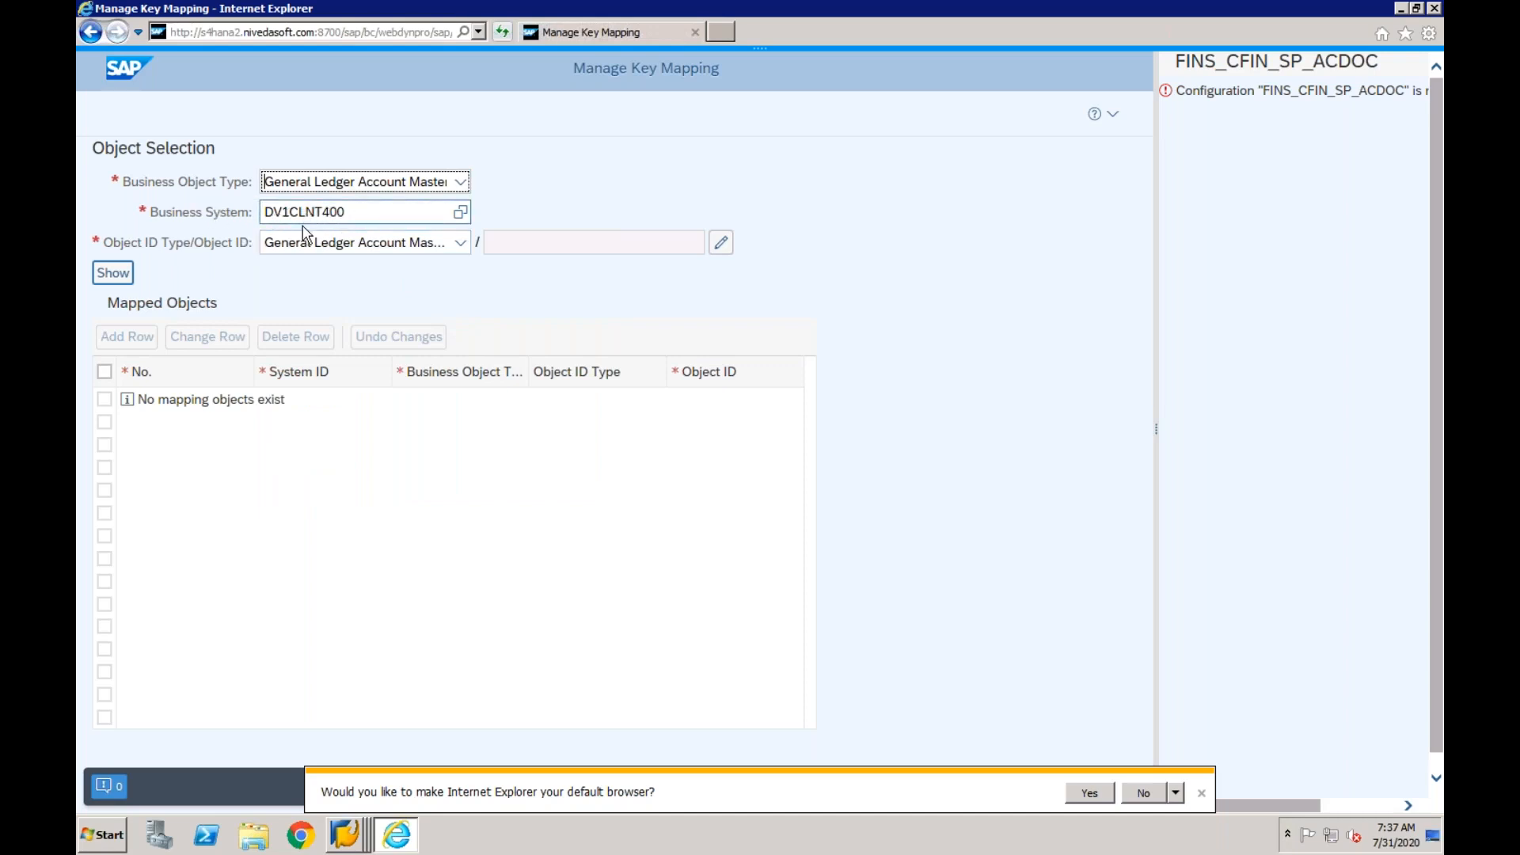
click(459, 243)
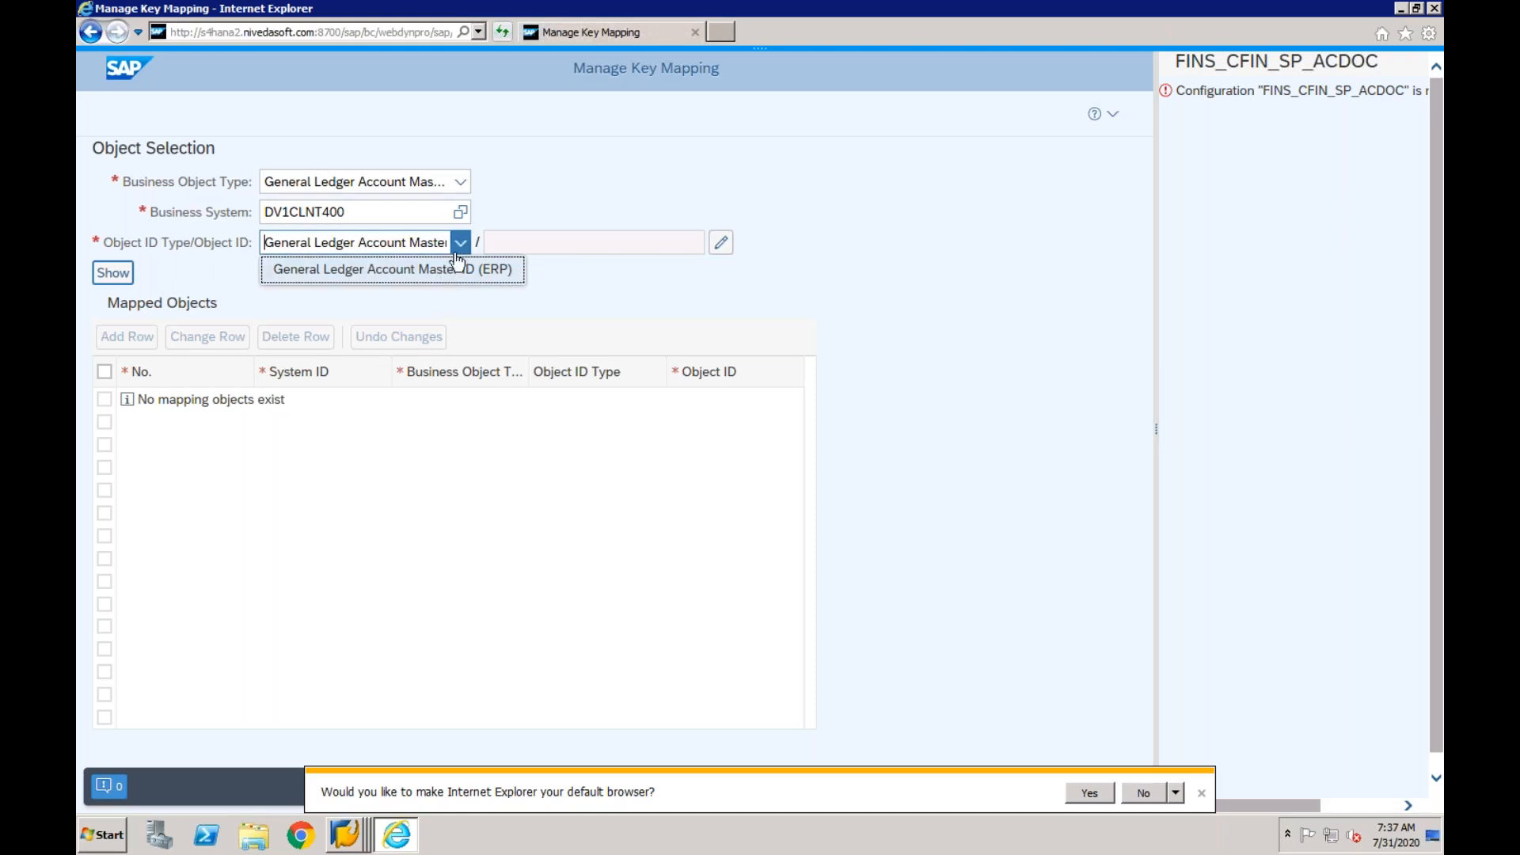
click(460, 244)
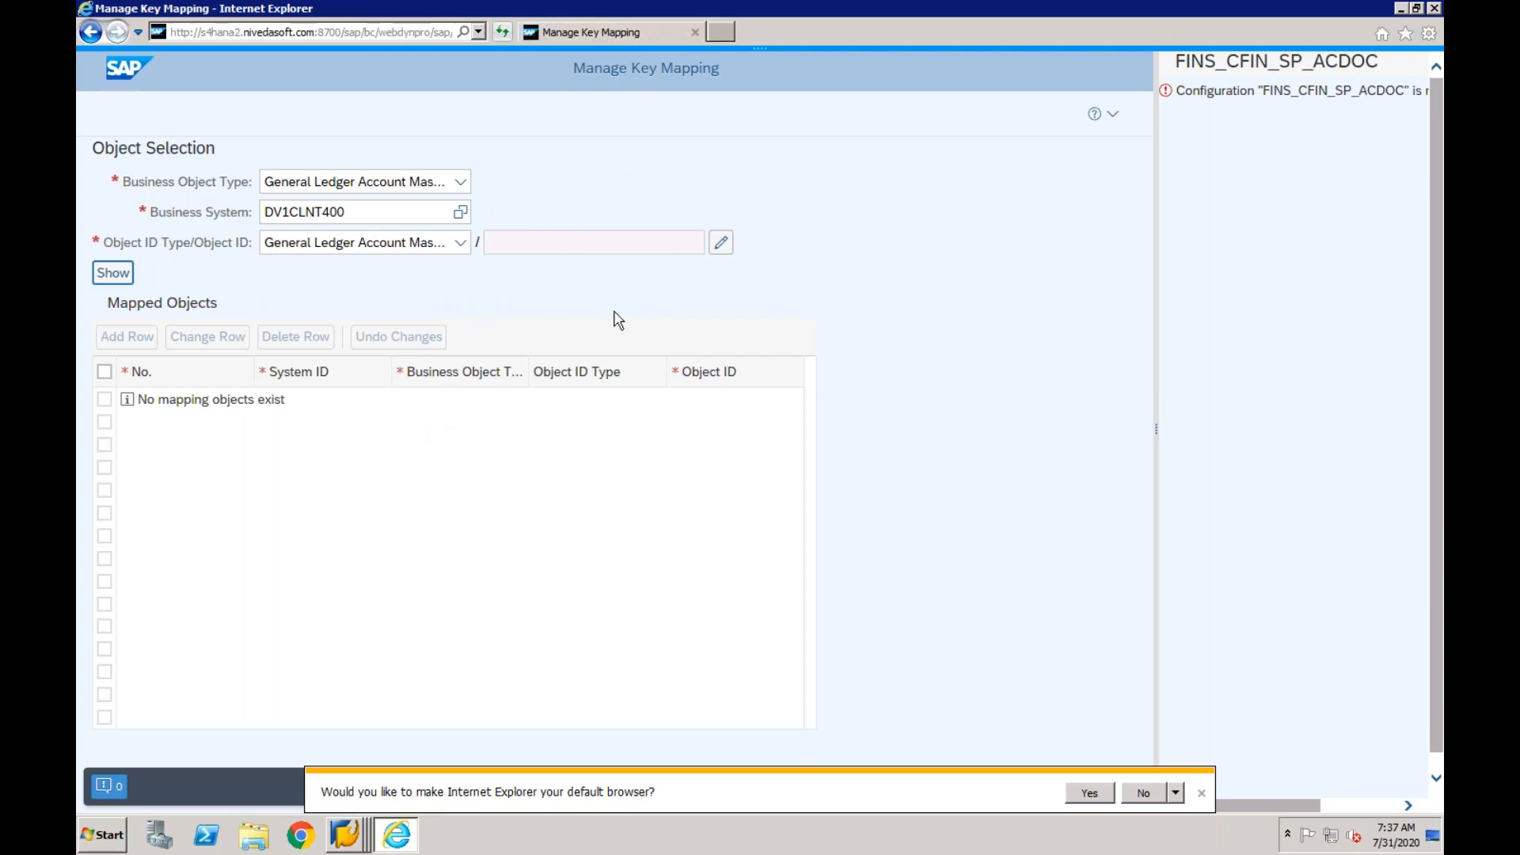
- Set the object ID to chart of accounts CF03 and G/L account 400000, and show its mapped objects
click(721, 245)
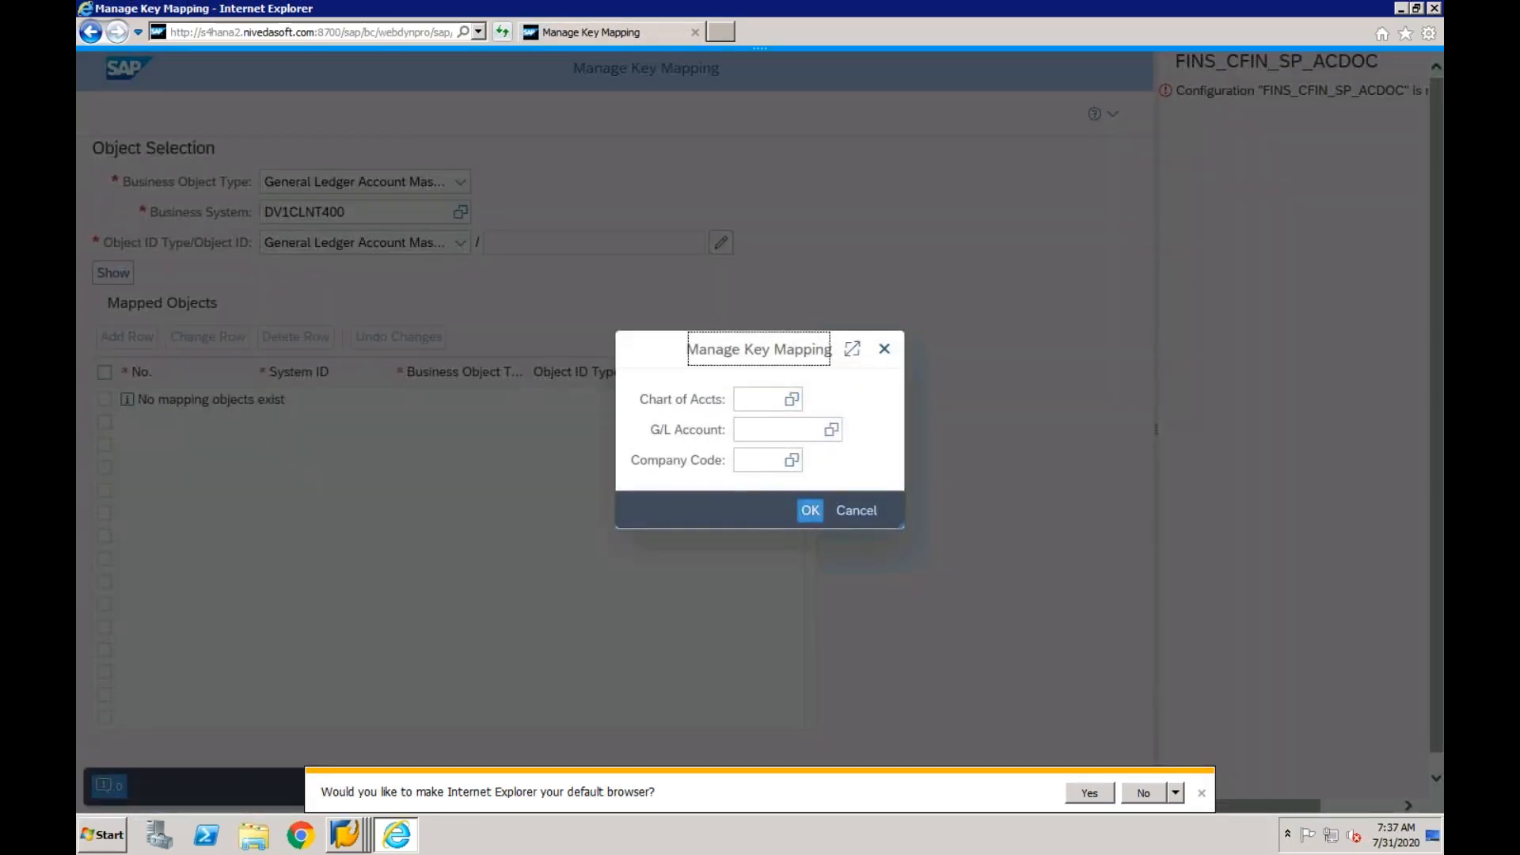
click(758, 402)
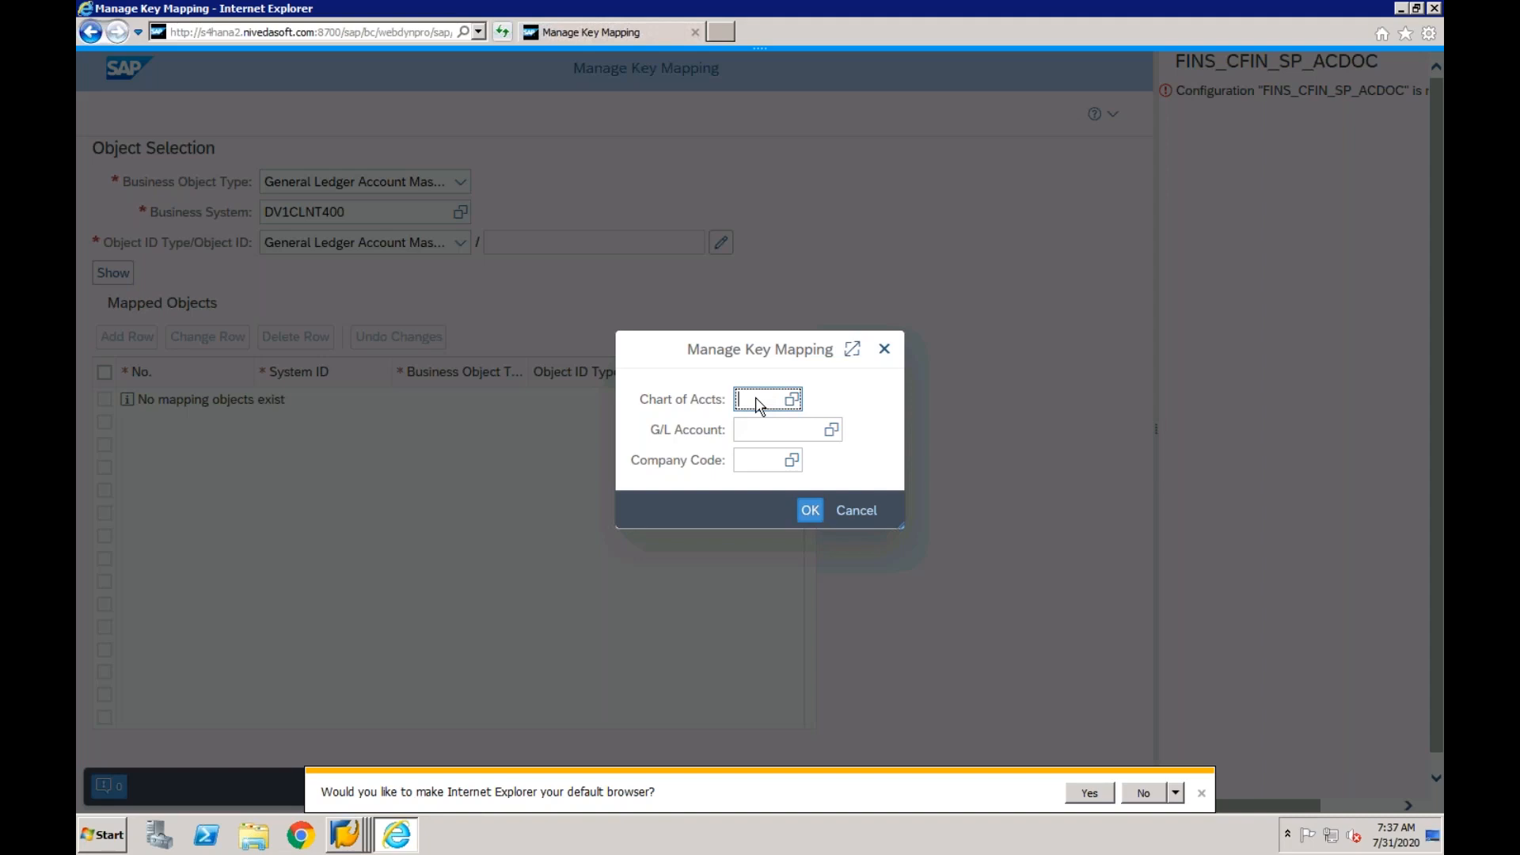
text(d)
text(f)
text(03)
click(756, 441)
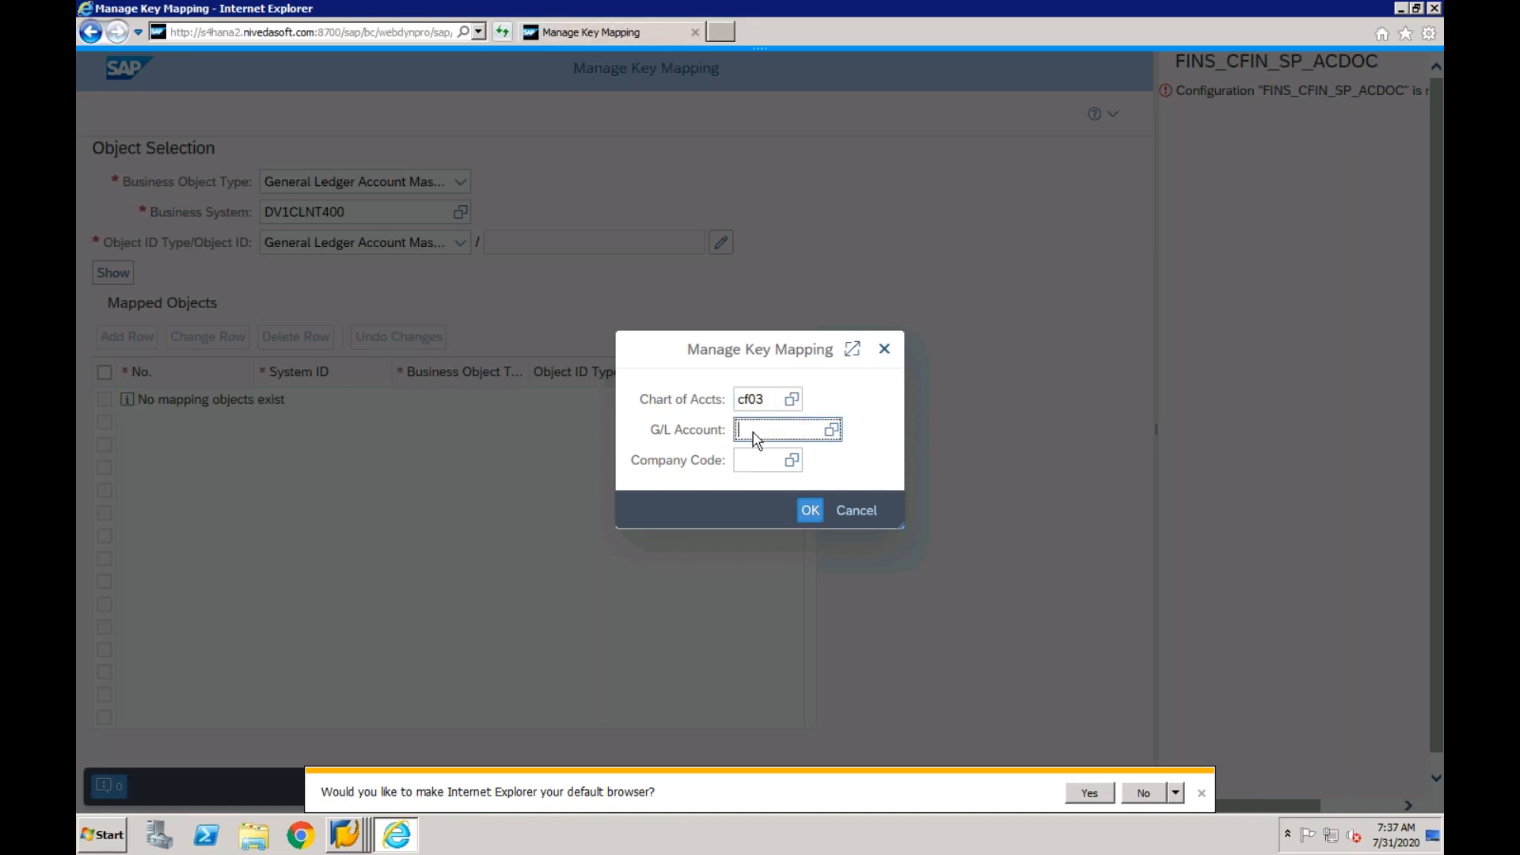
text(400000)
click(804, 508)
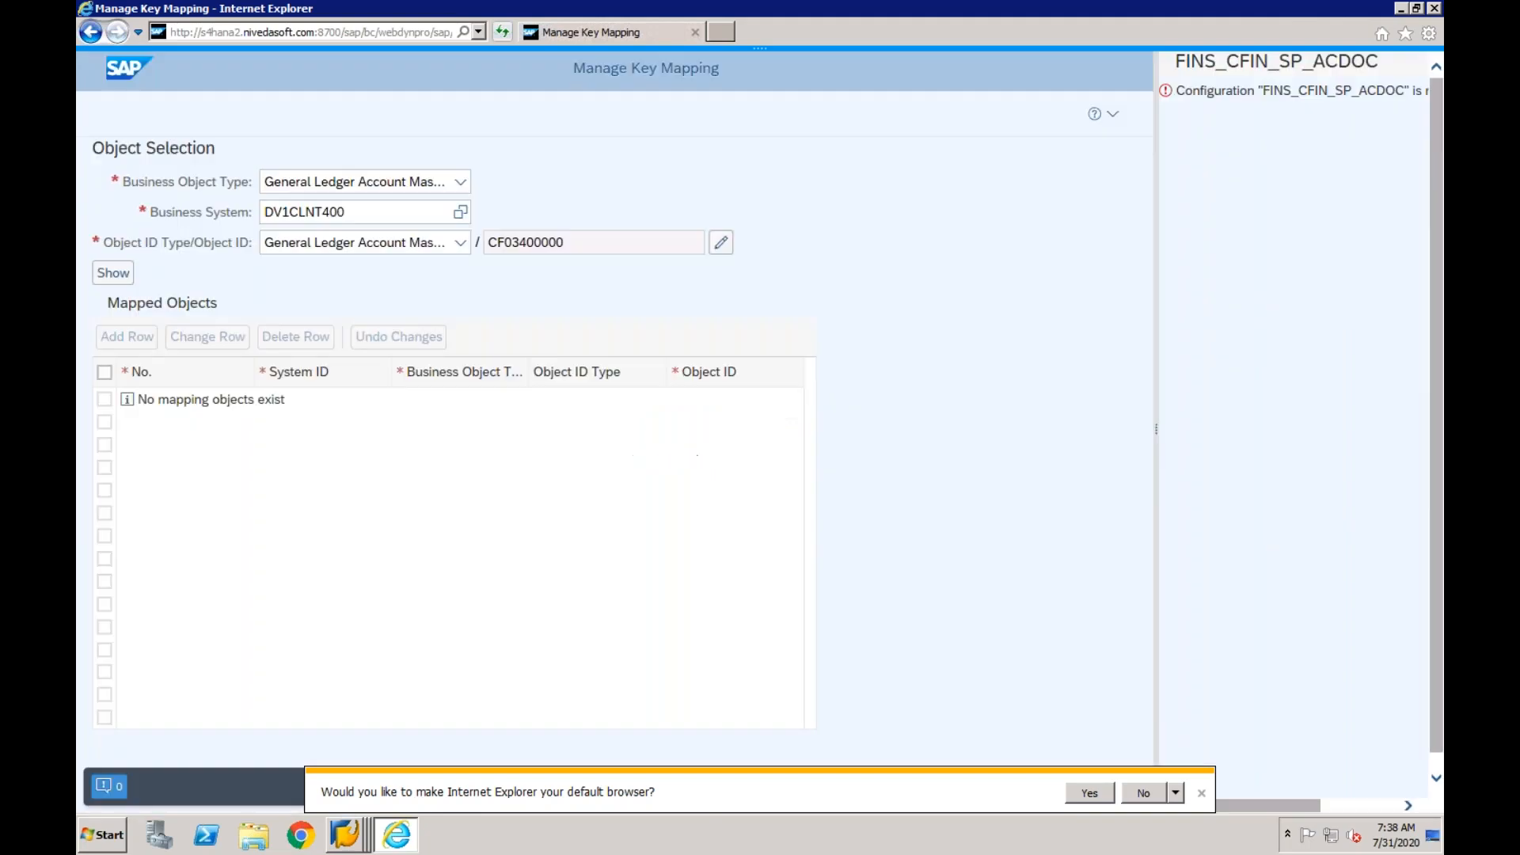
click(113, 273)
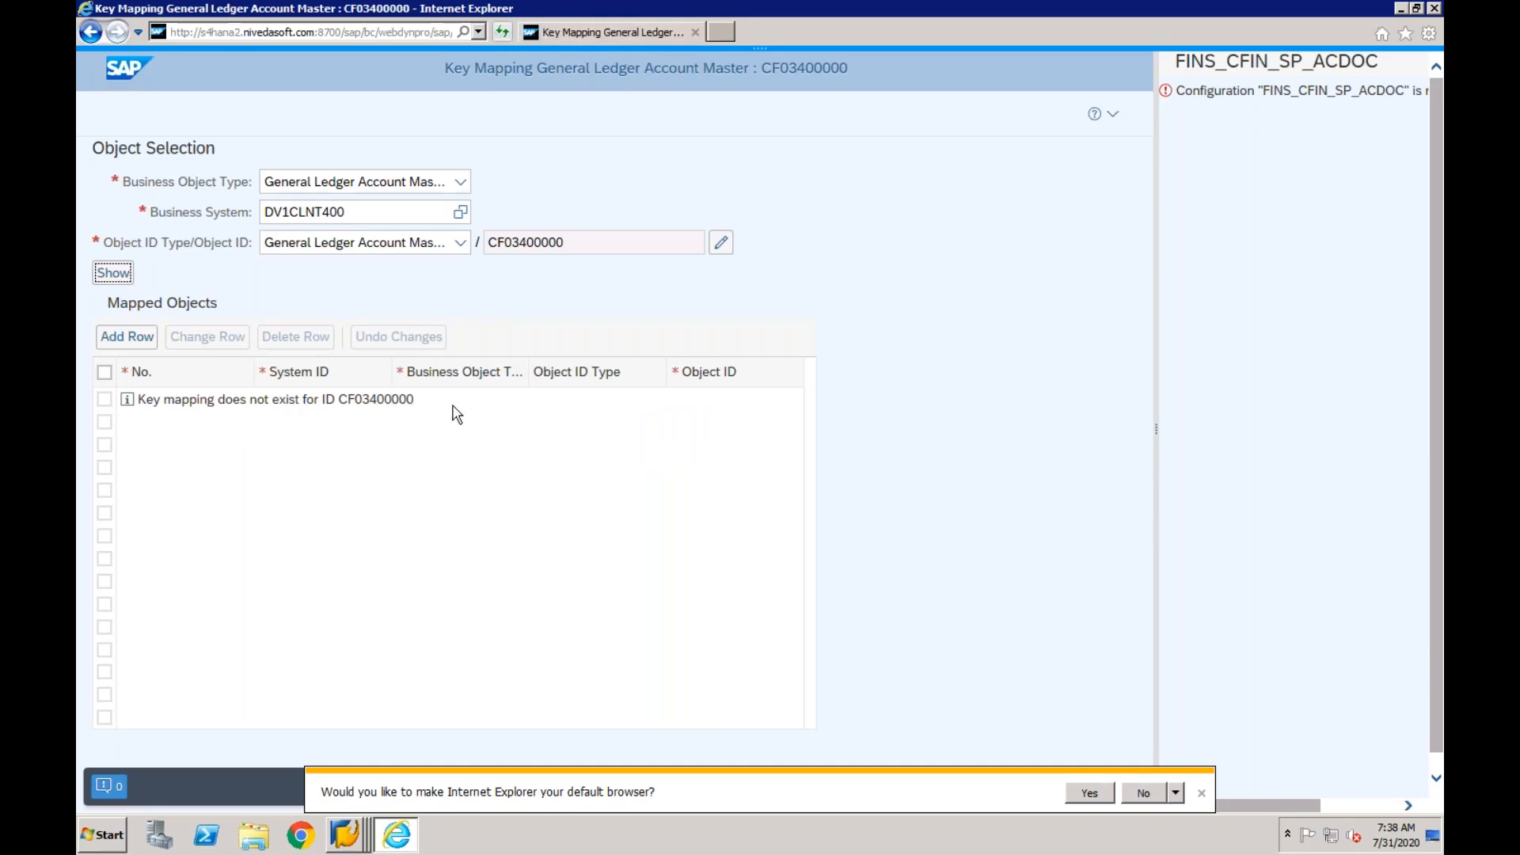
- Add a mapping row for the G/L account and choose EPXCLNT800 as the second row's system ID
click(346, 214)
click(140, 340)
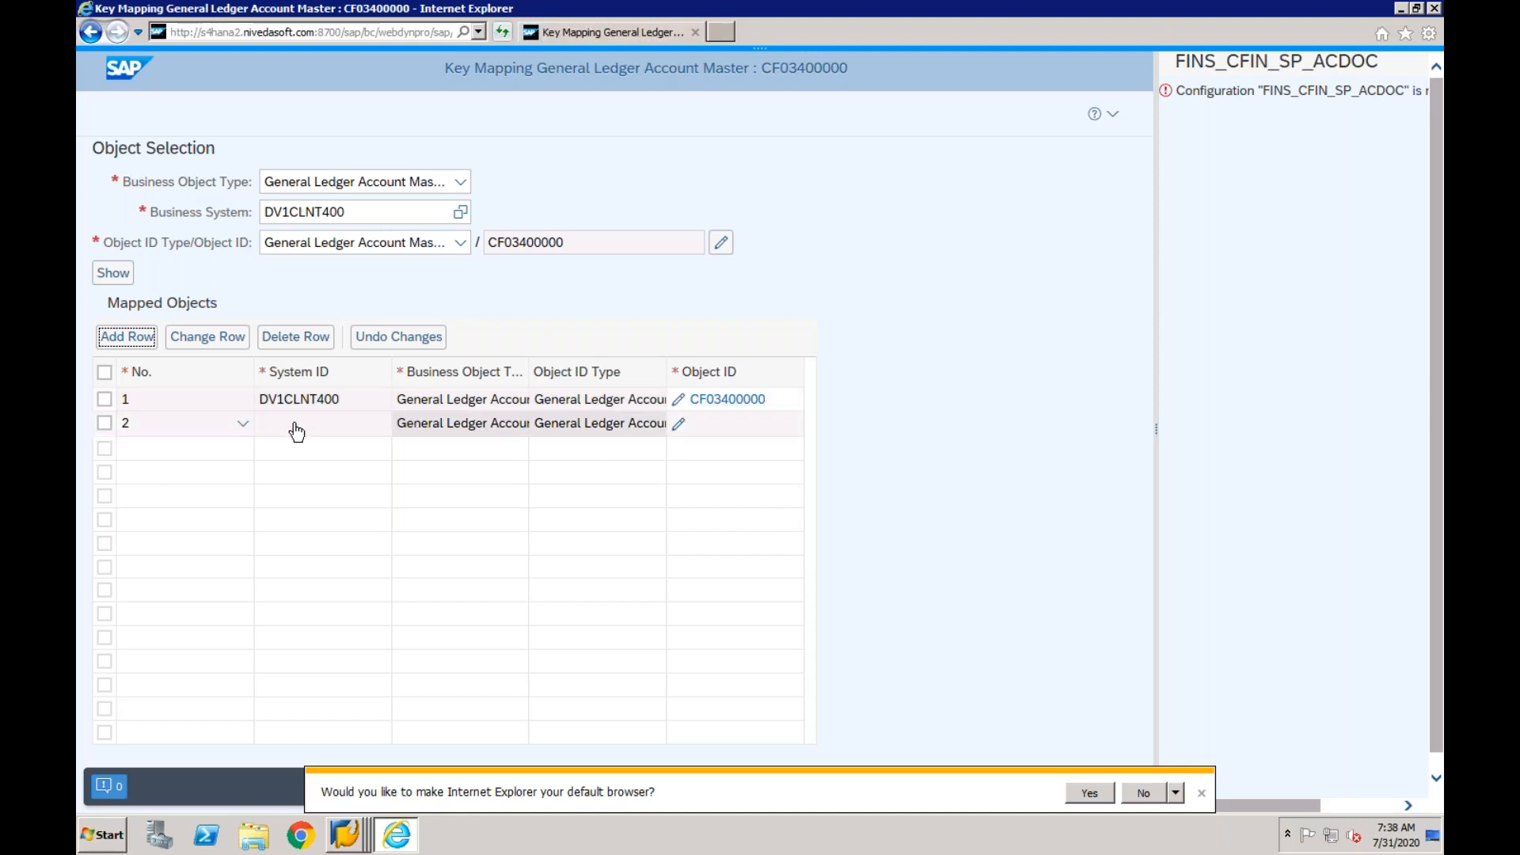
click(370, 429)
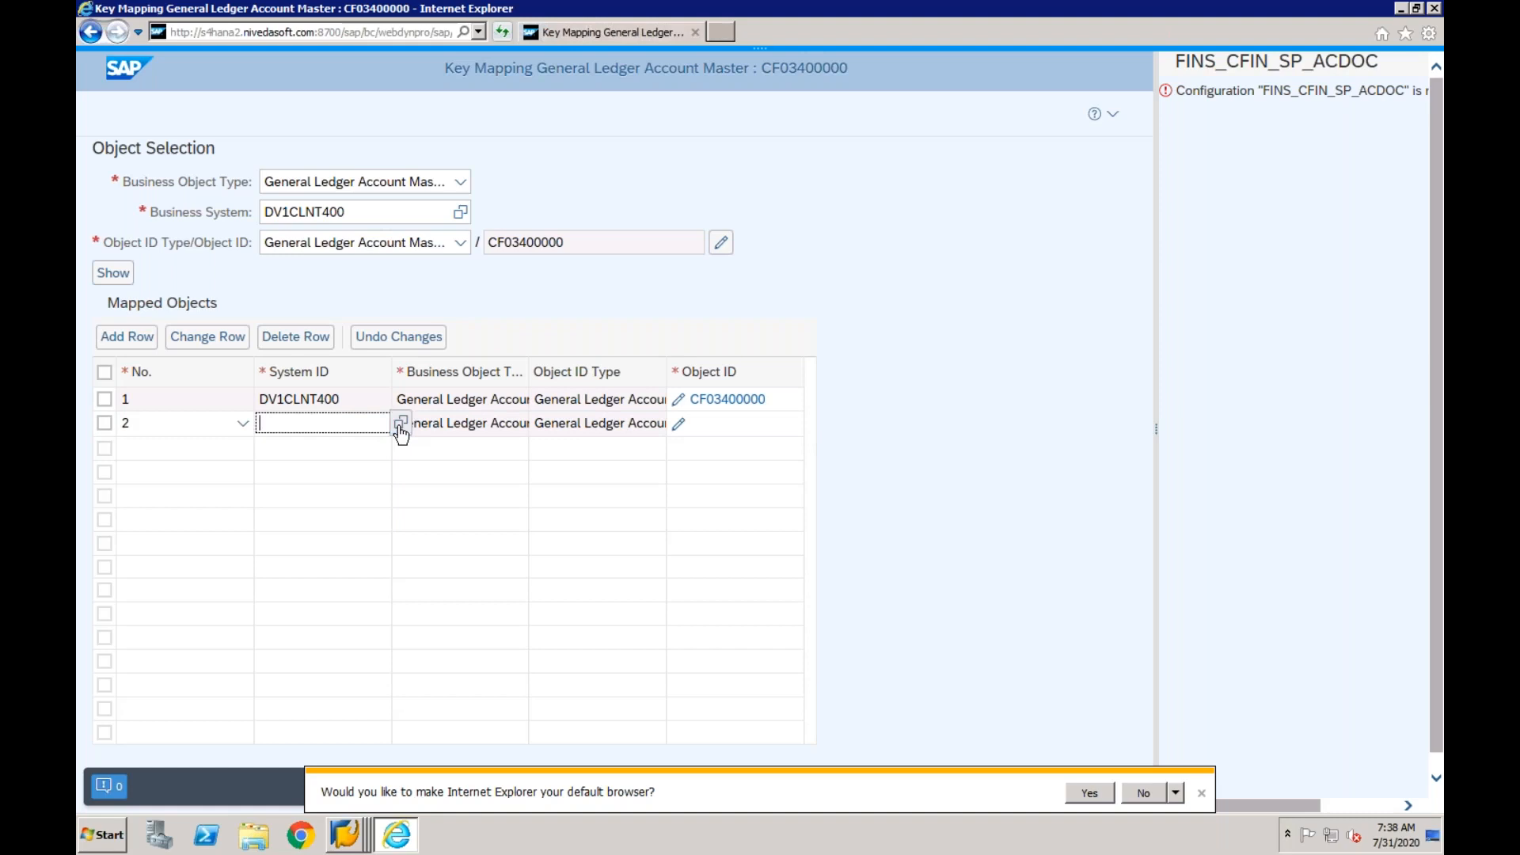
click(400, 425)
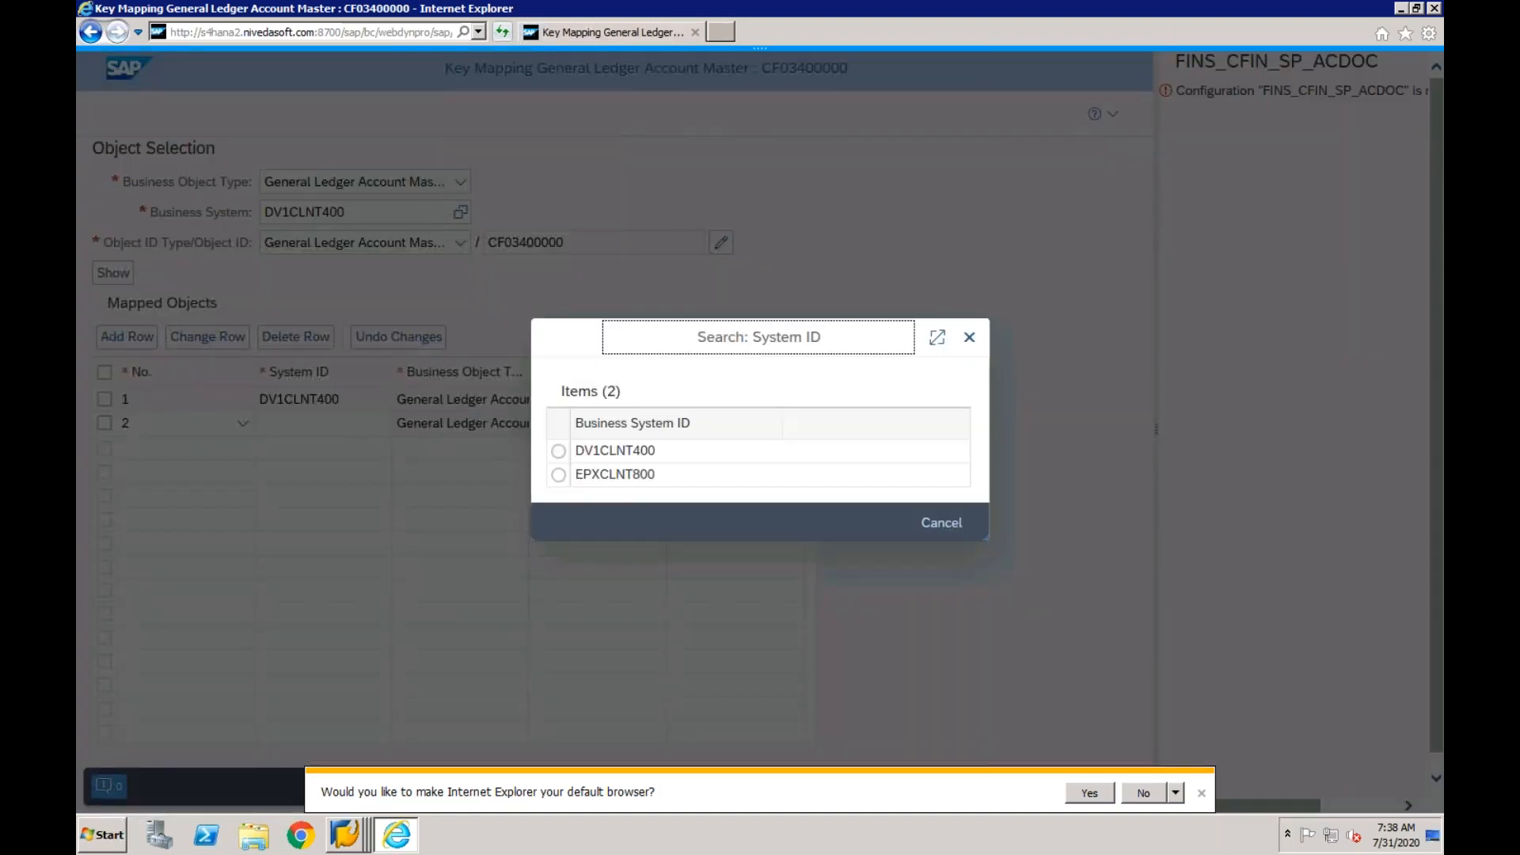
click(559, 475)
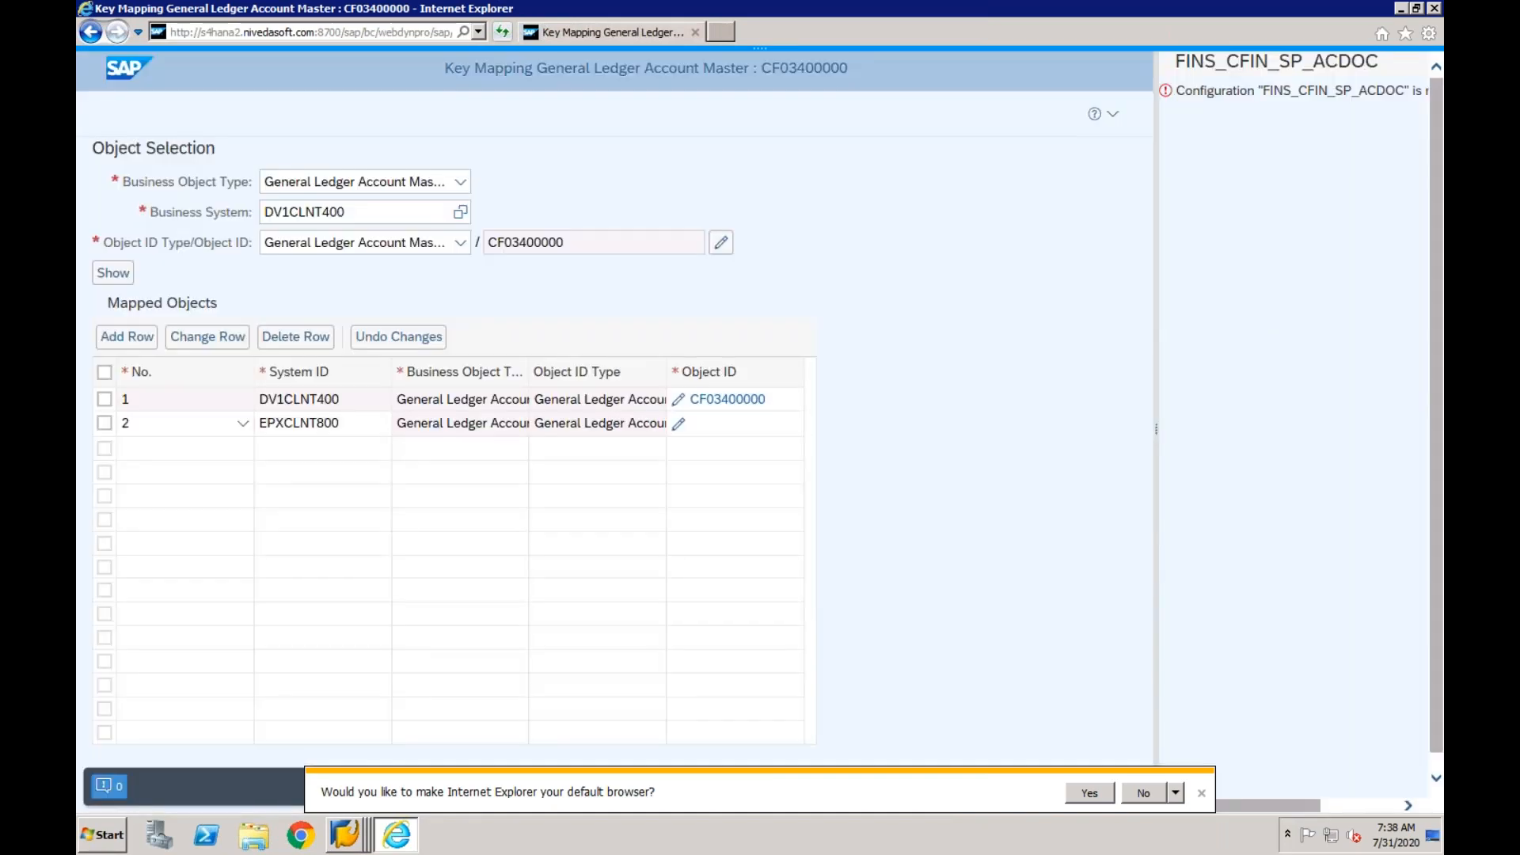
- Set the EPXCLNT800 row's object ID to chart of accounts CF01 and G/L account 4000
click(701, 432)
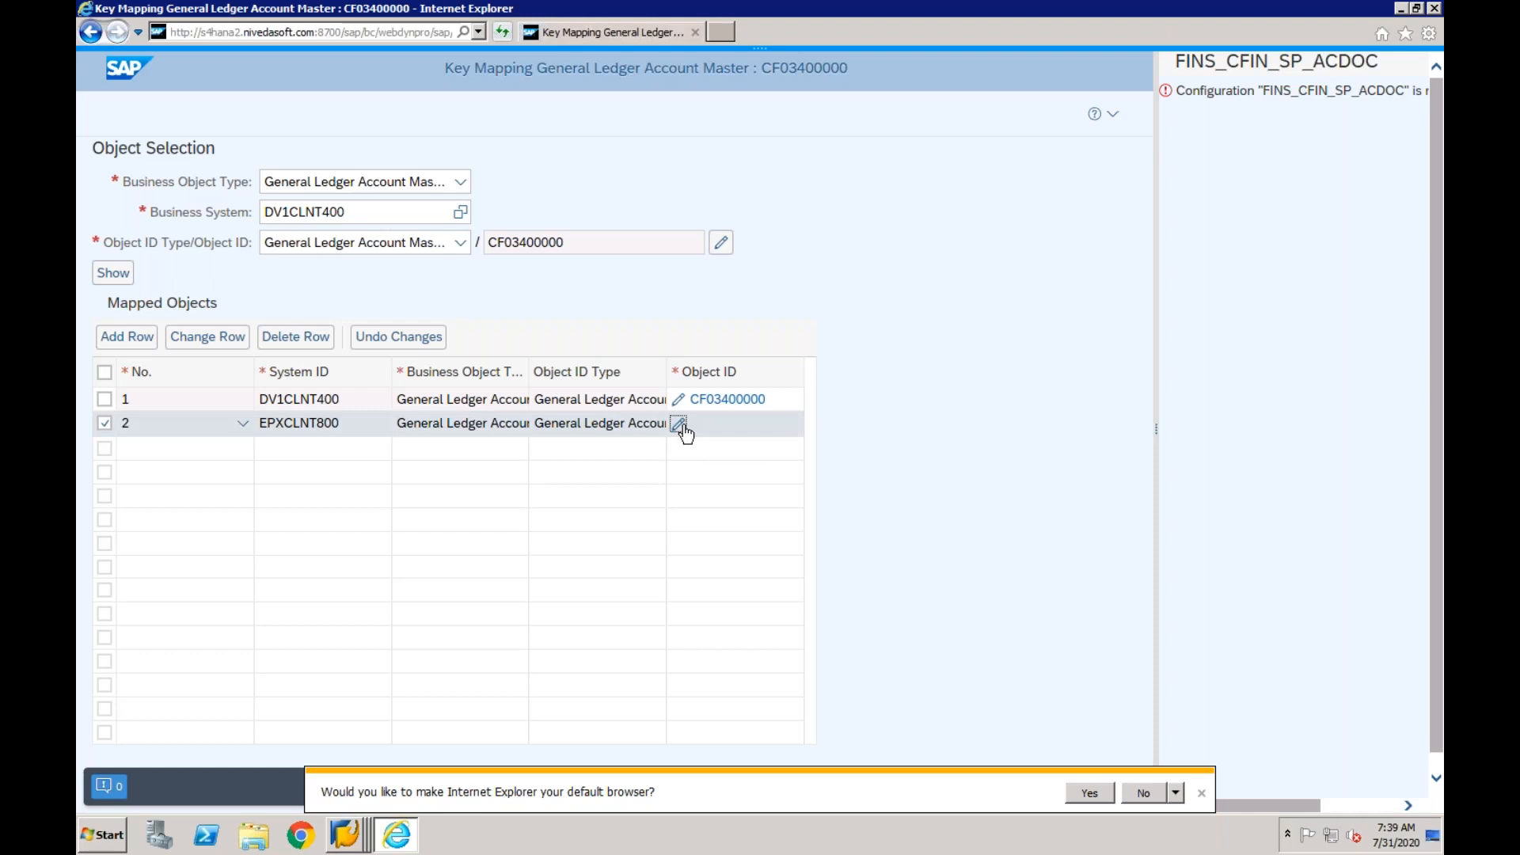
click(681, 426)
click(752, 402)
text(CF)
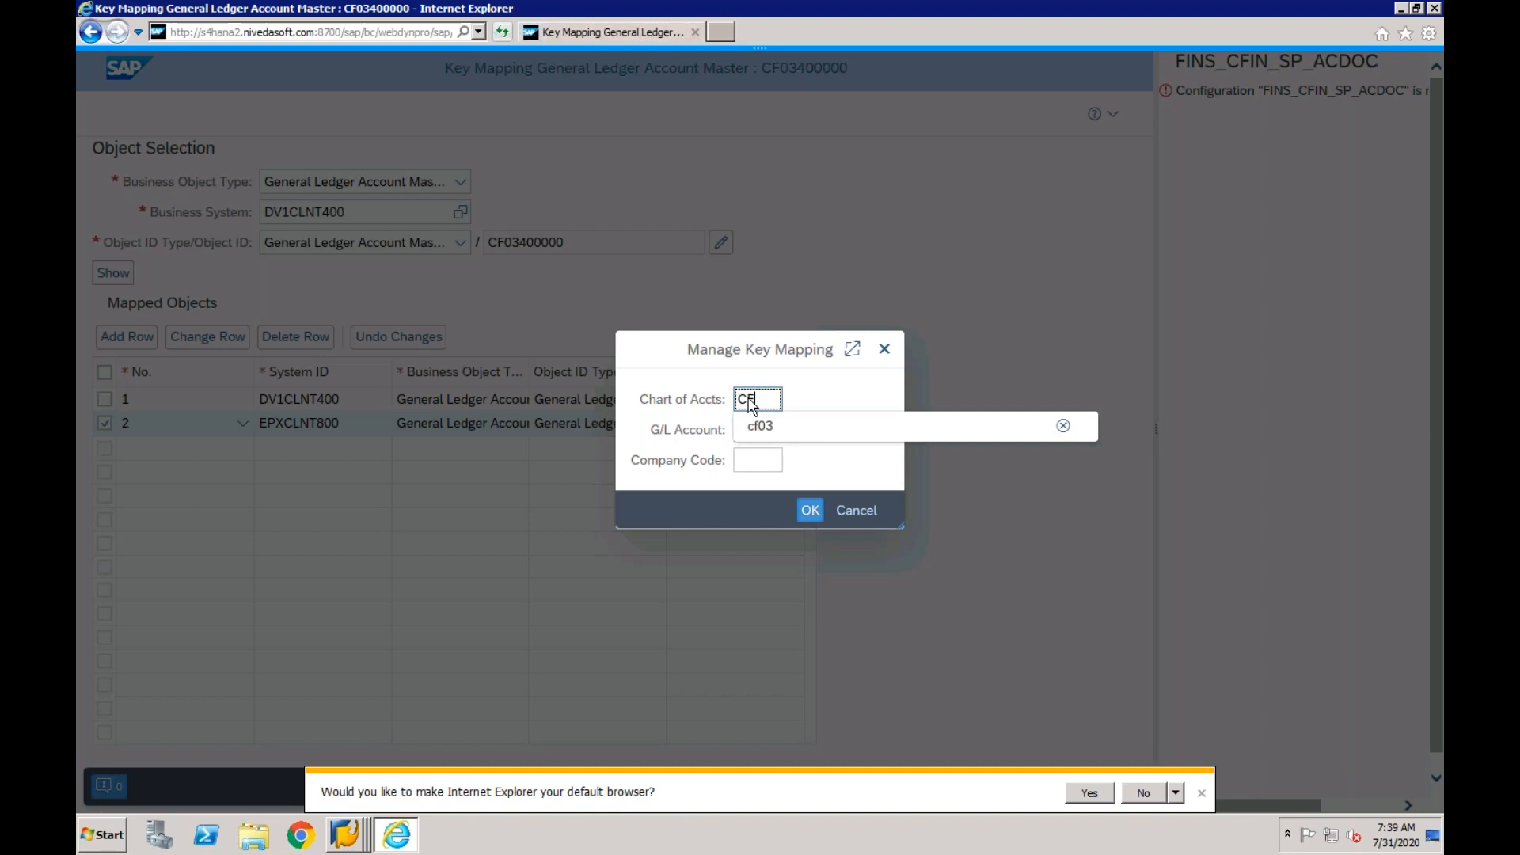
text(01)
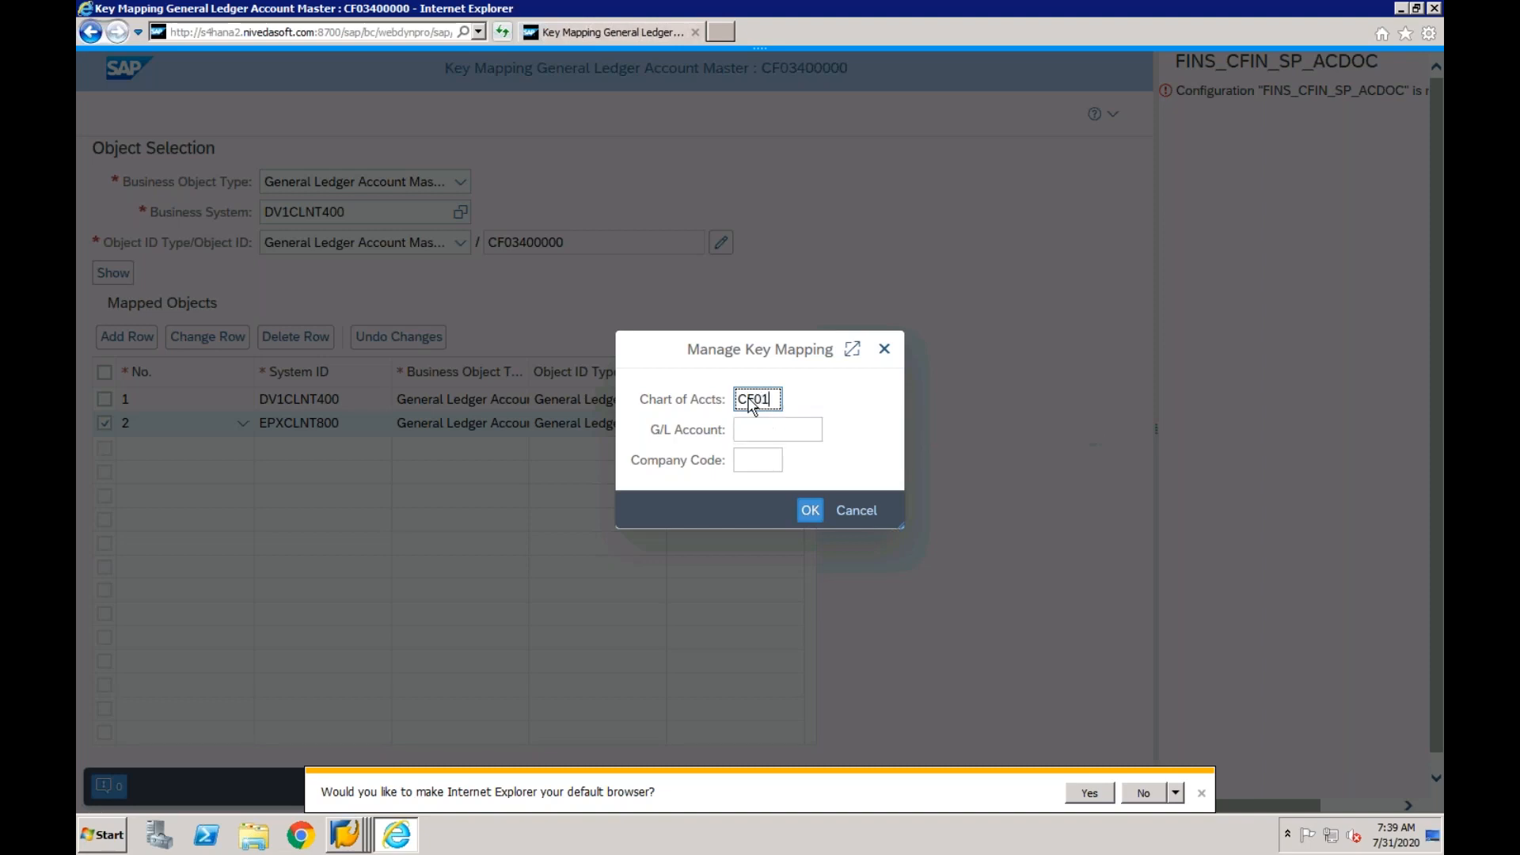
click(753, 432)
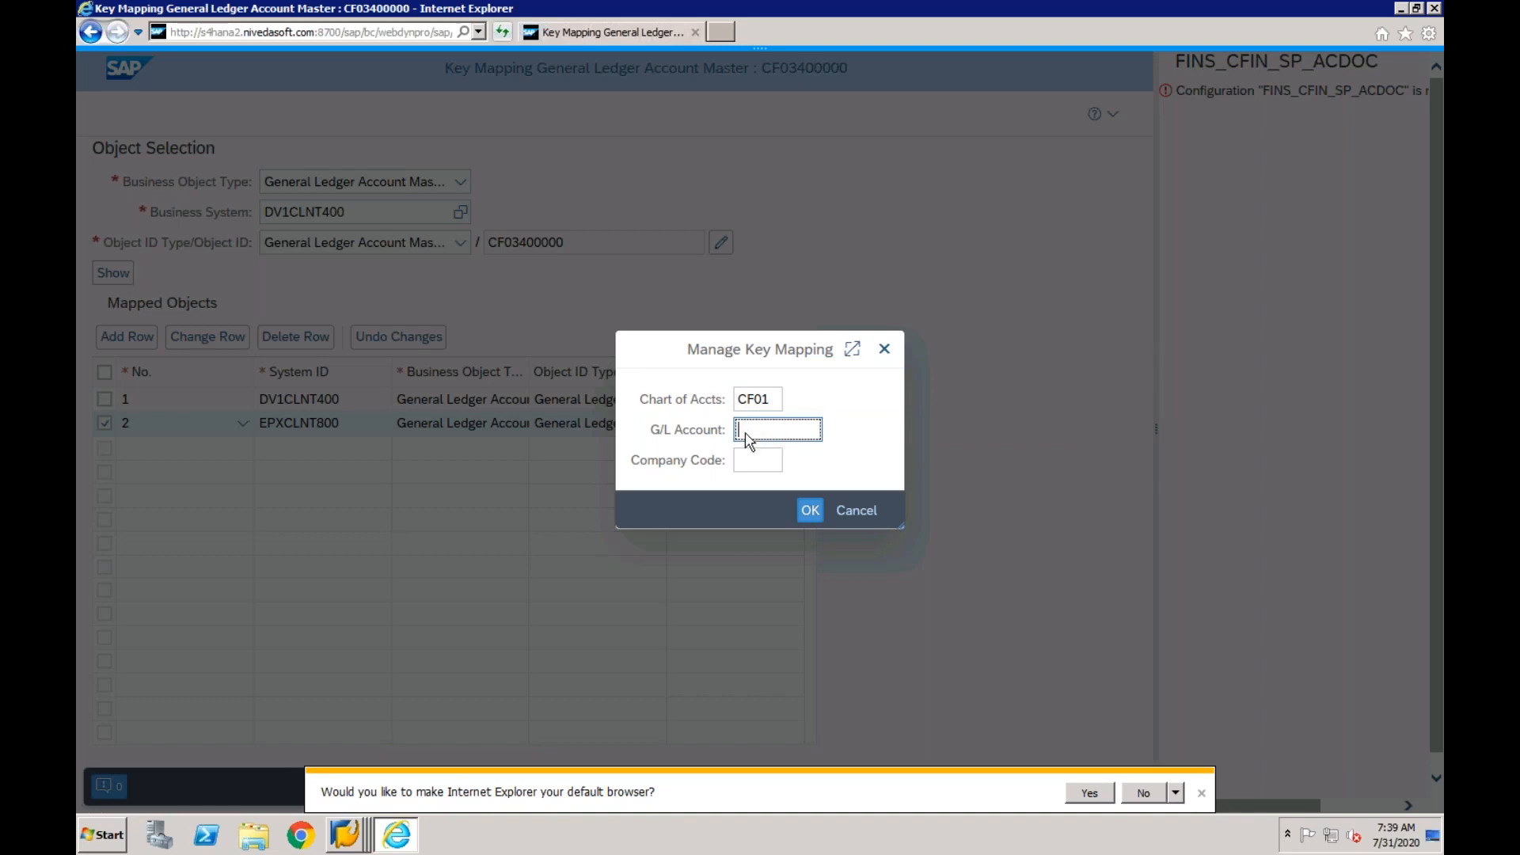
text(4000)
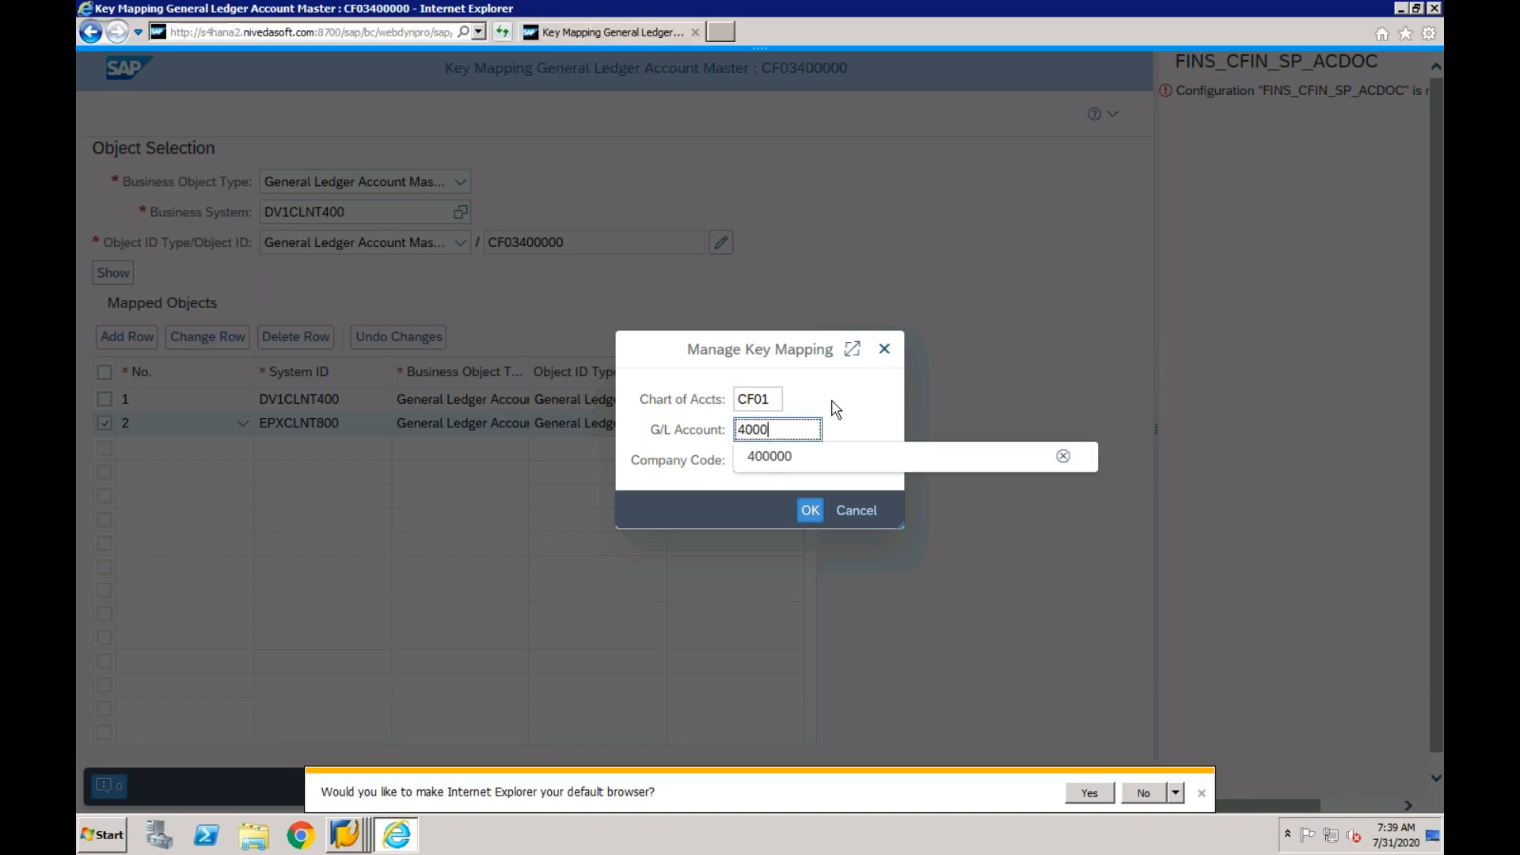
key(Tab)
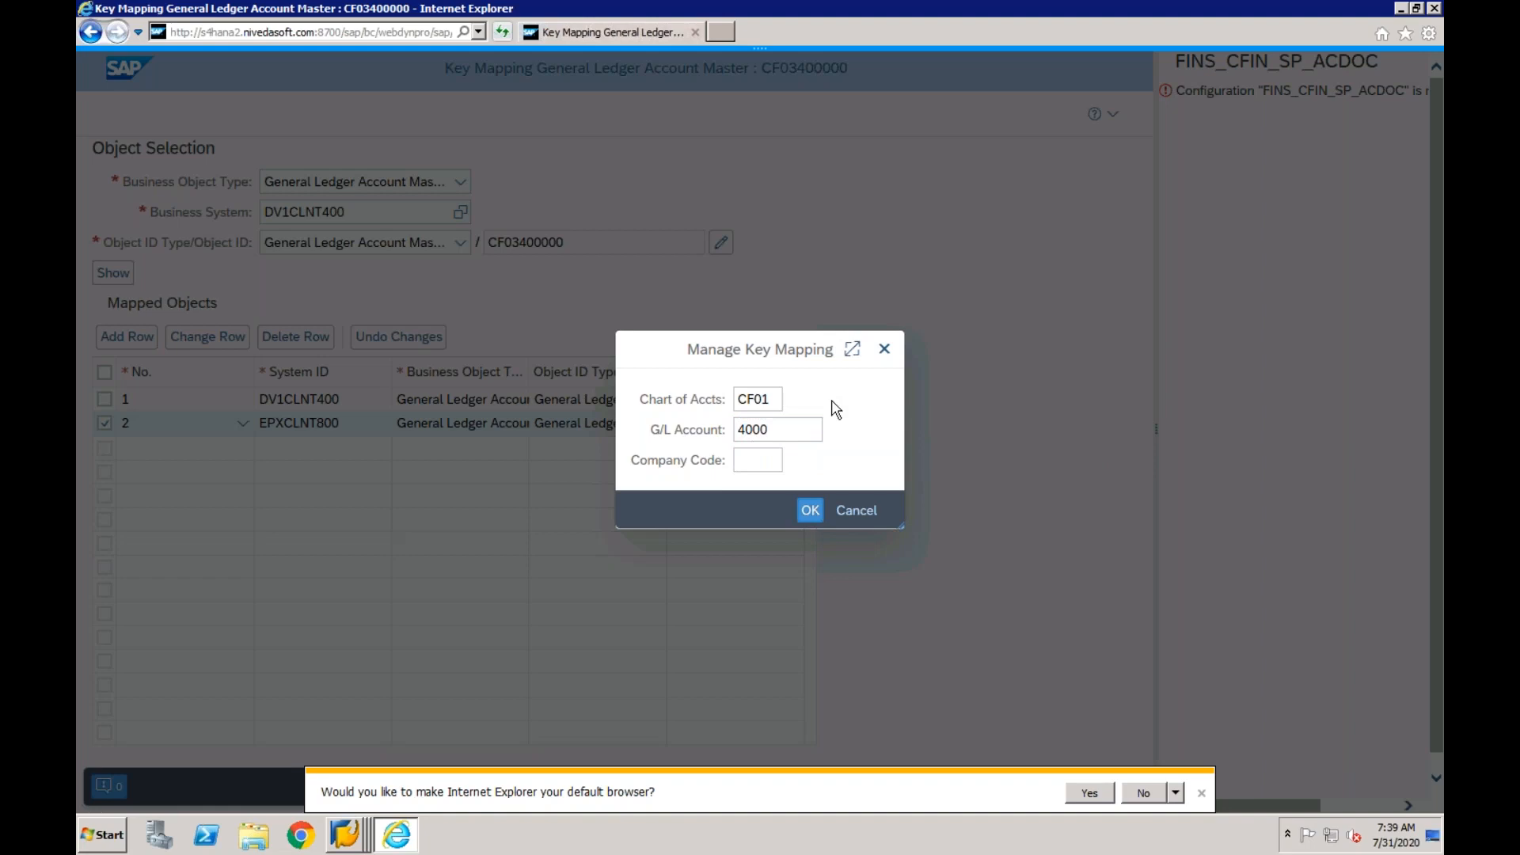
click(808, 513)
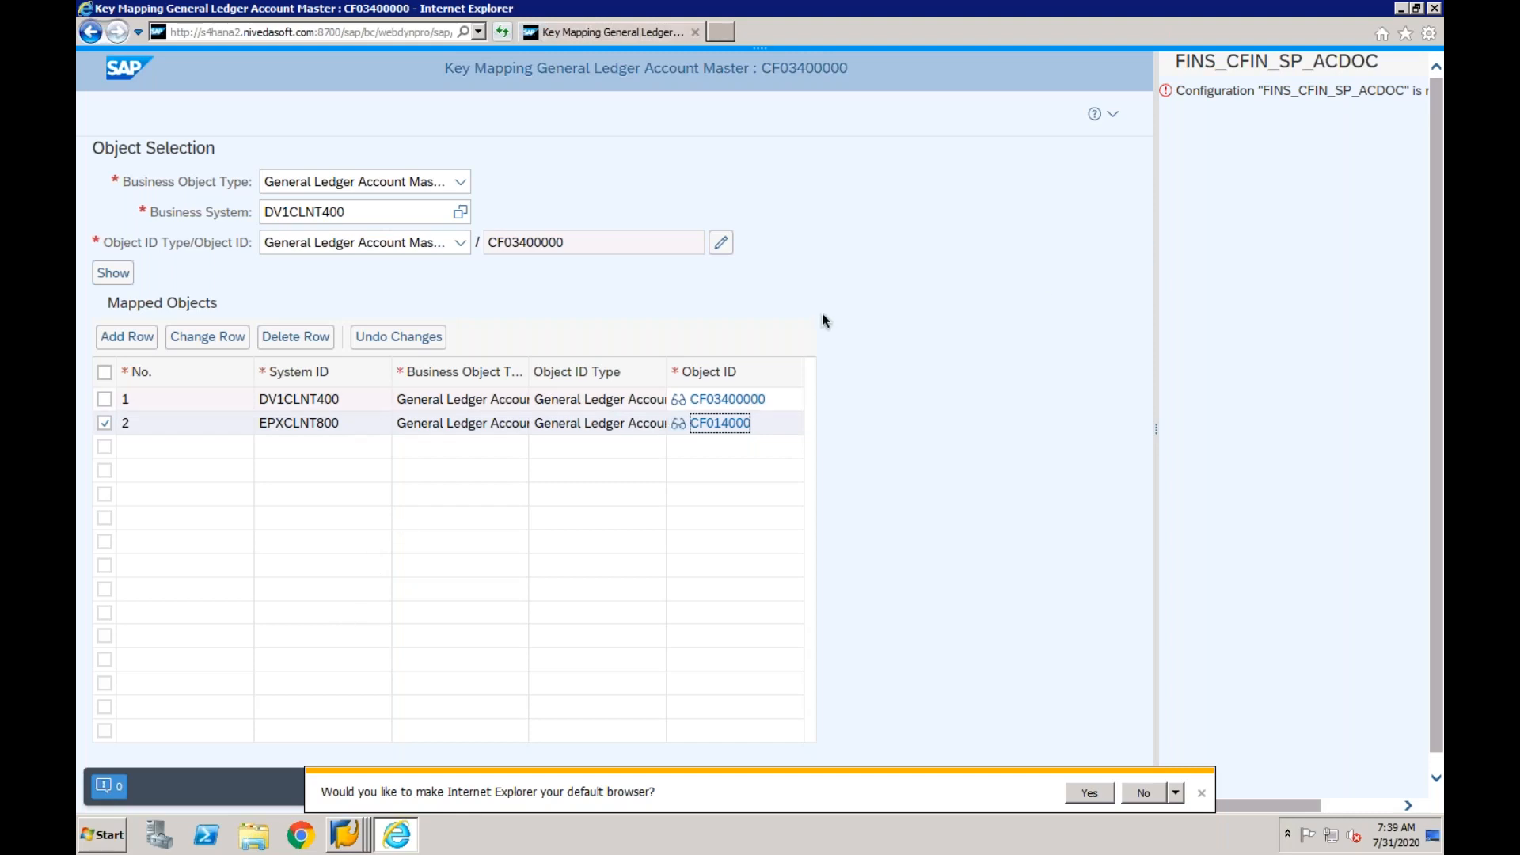
- Dismiss the default browser prompt, save the G/L account key mapping and close the message log
click(1201, 793)
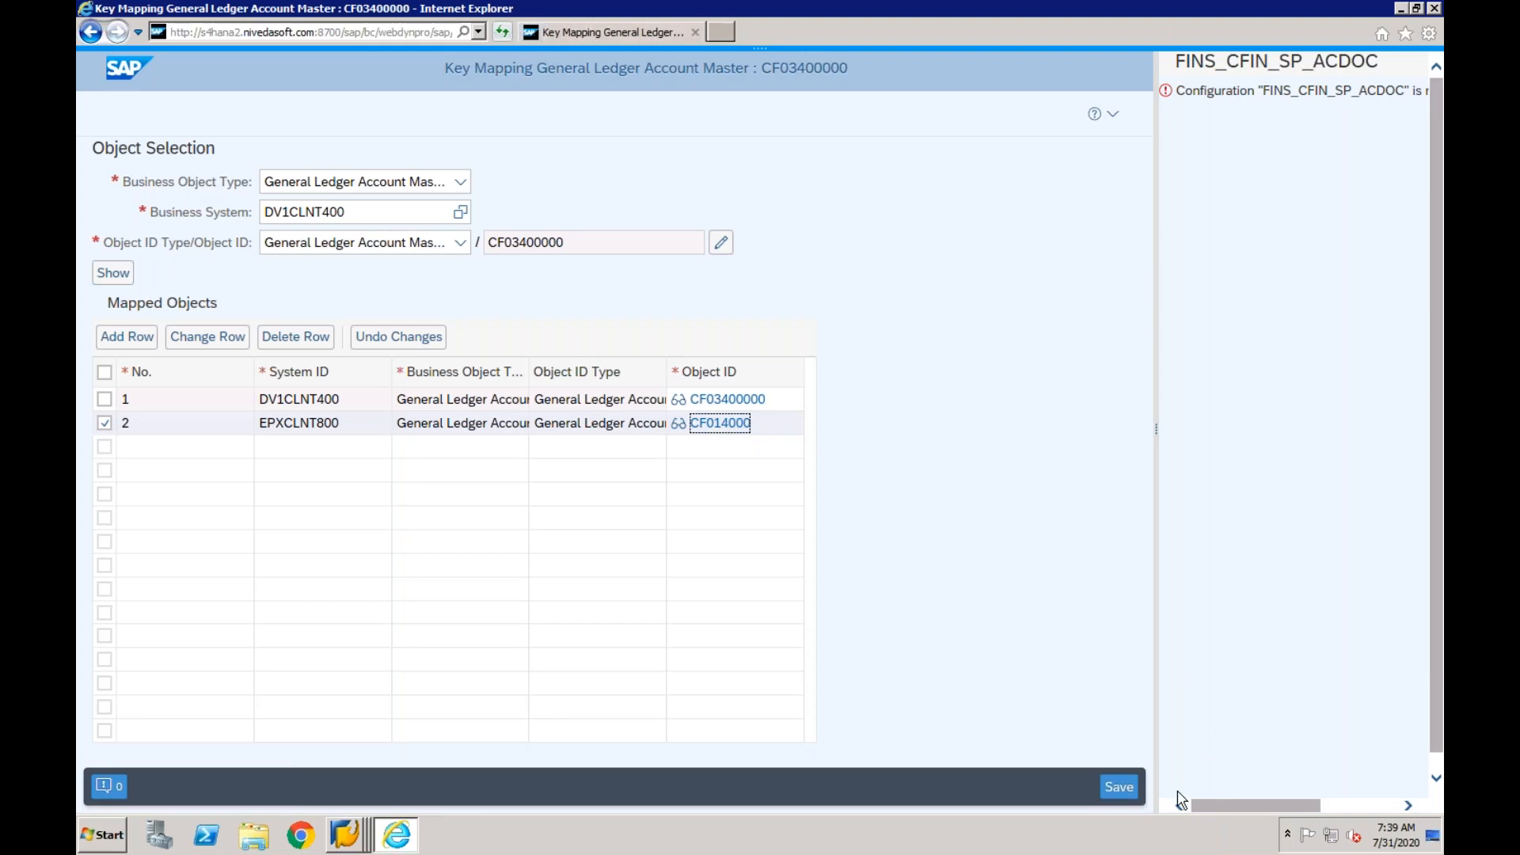
click(1119, 788)
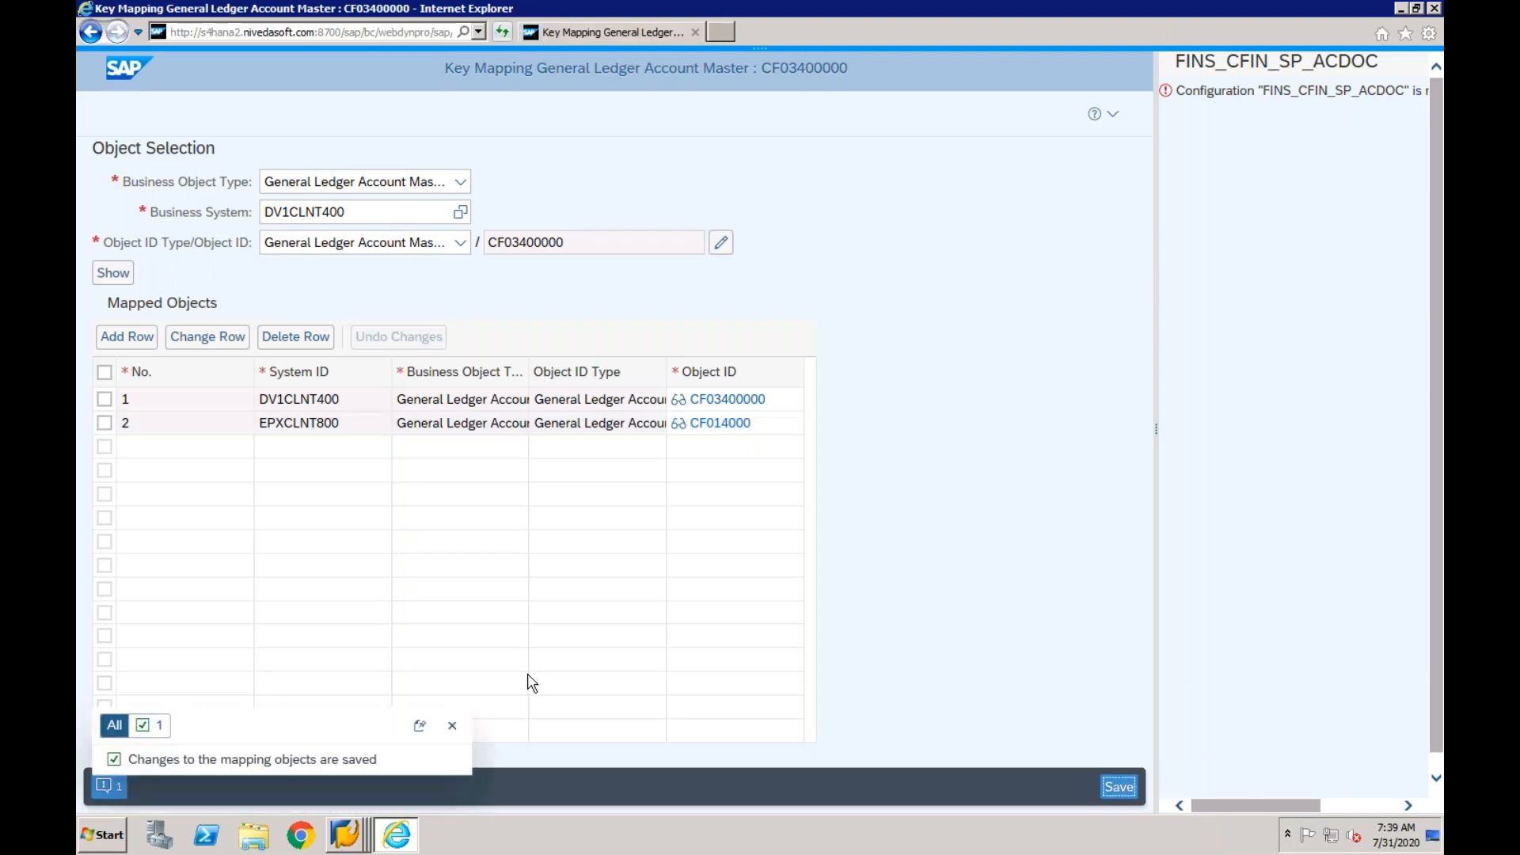
click(452, 727)
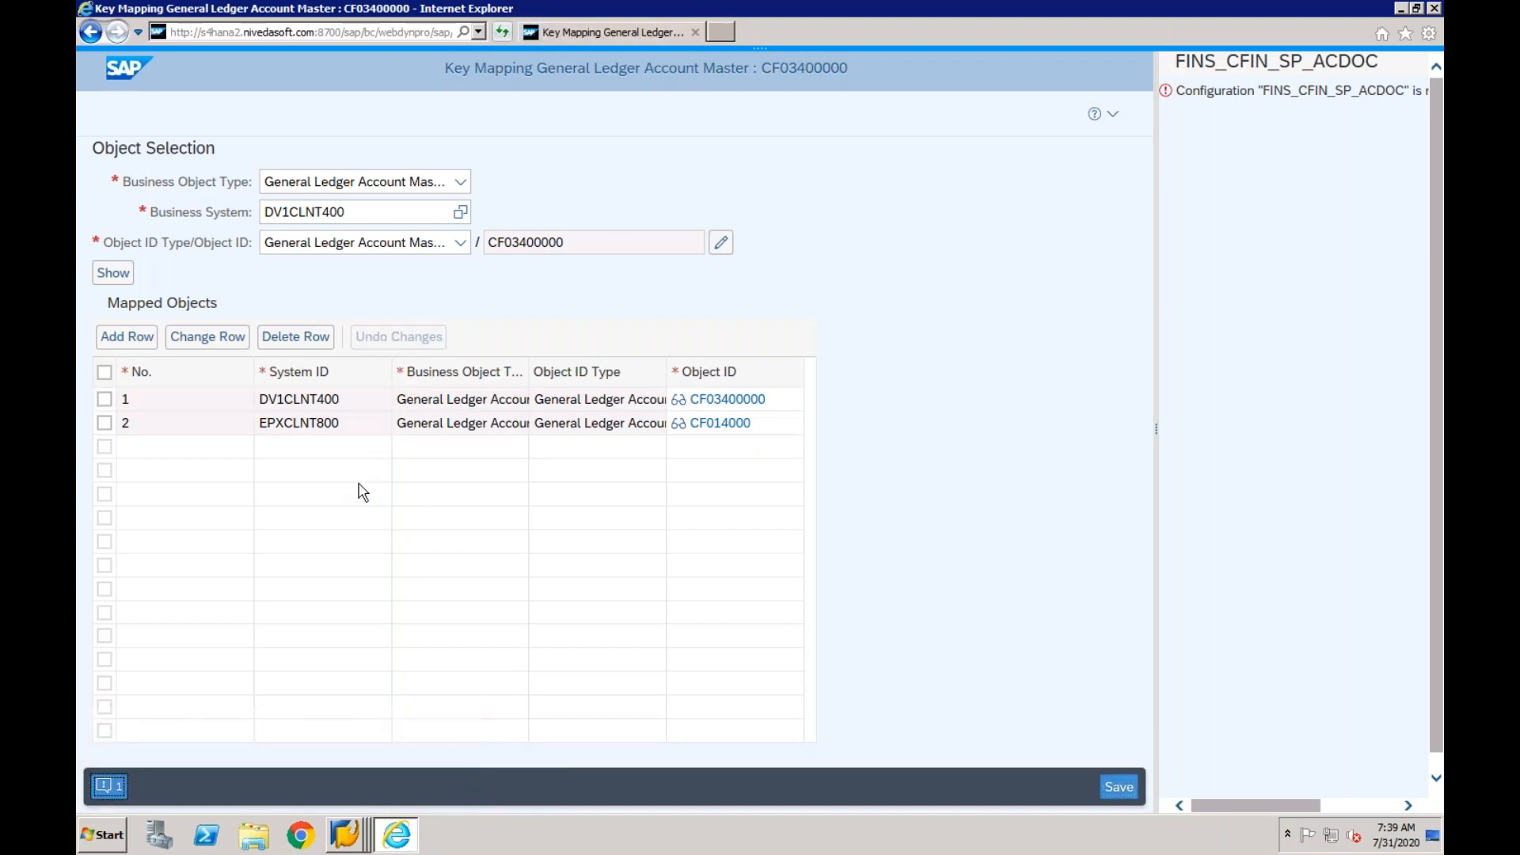
- Switch to the SAP GUI Display IMG window, open a new session and run transaction fins_cfin_map_manage
right_click(346, 841)
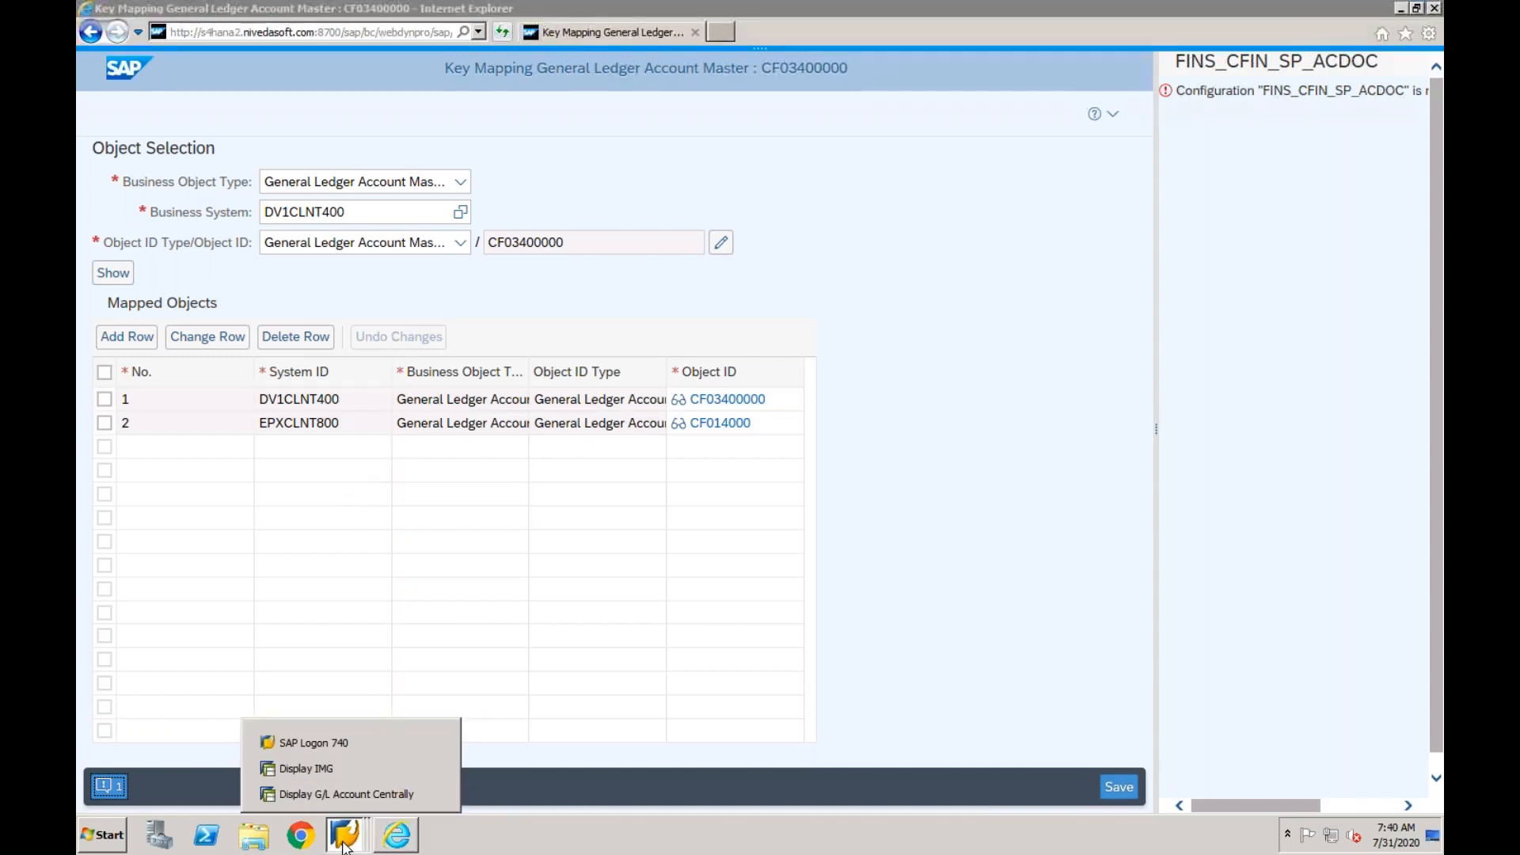
click(332, 769)
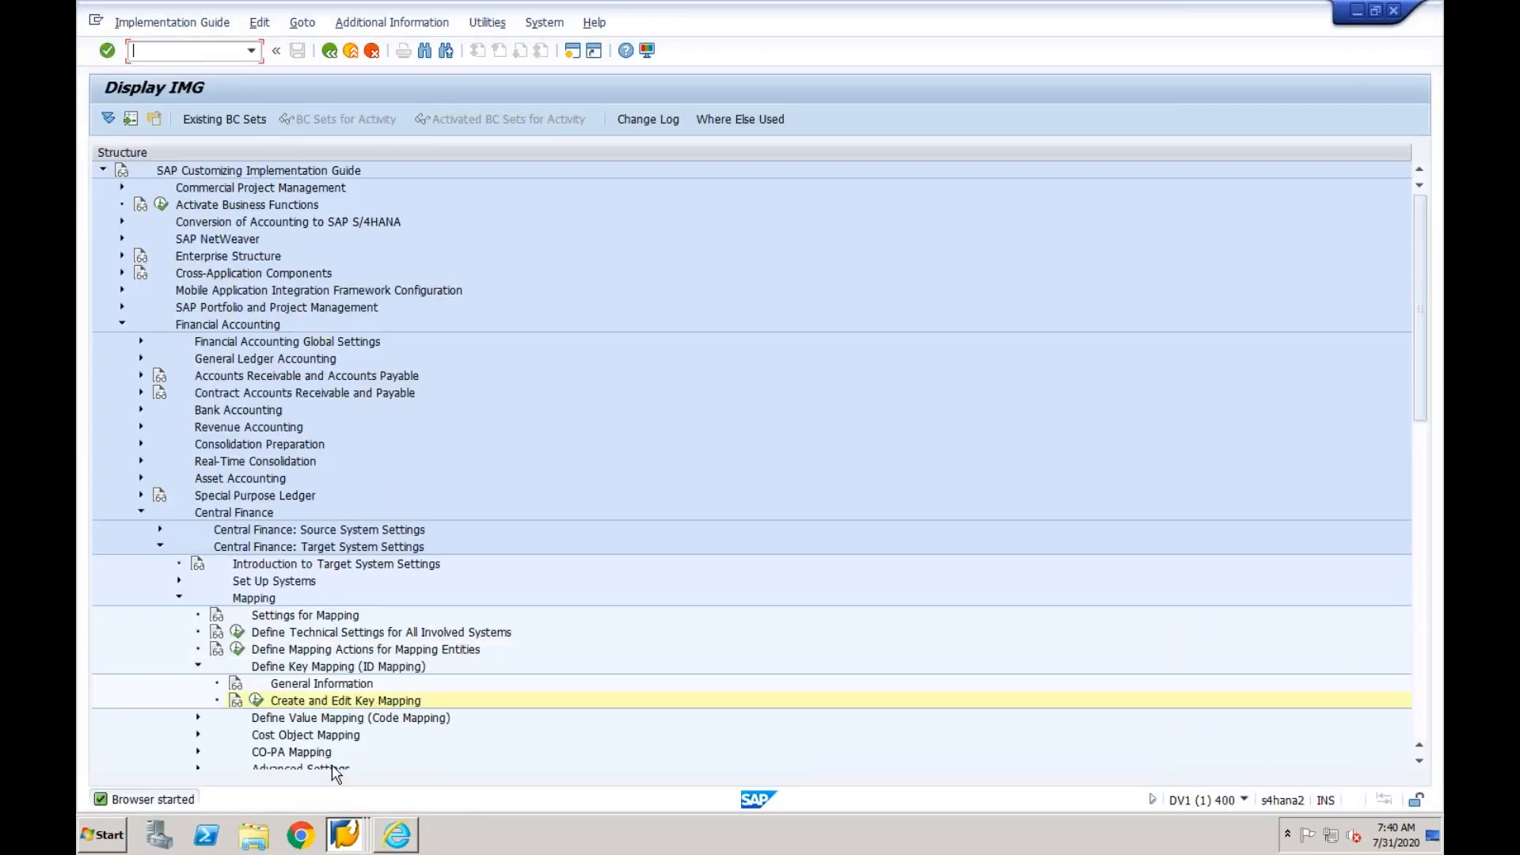
click(572, 53)
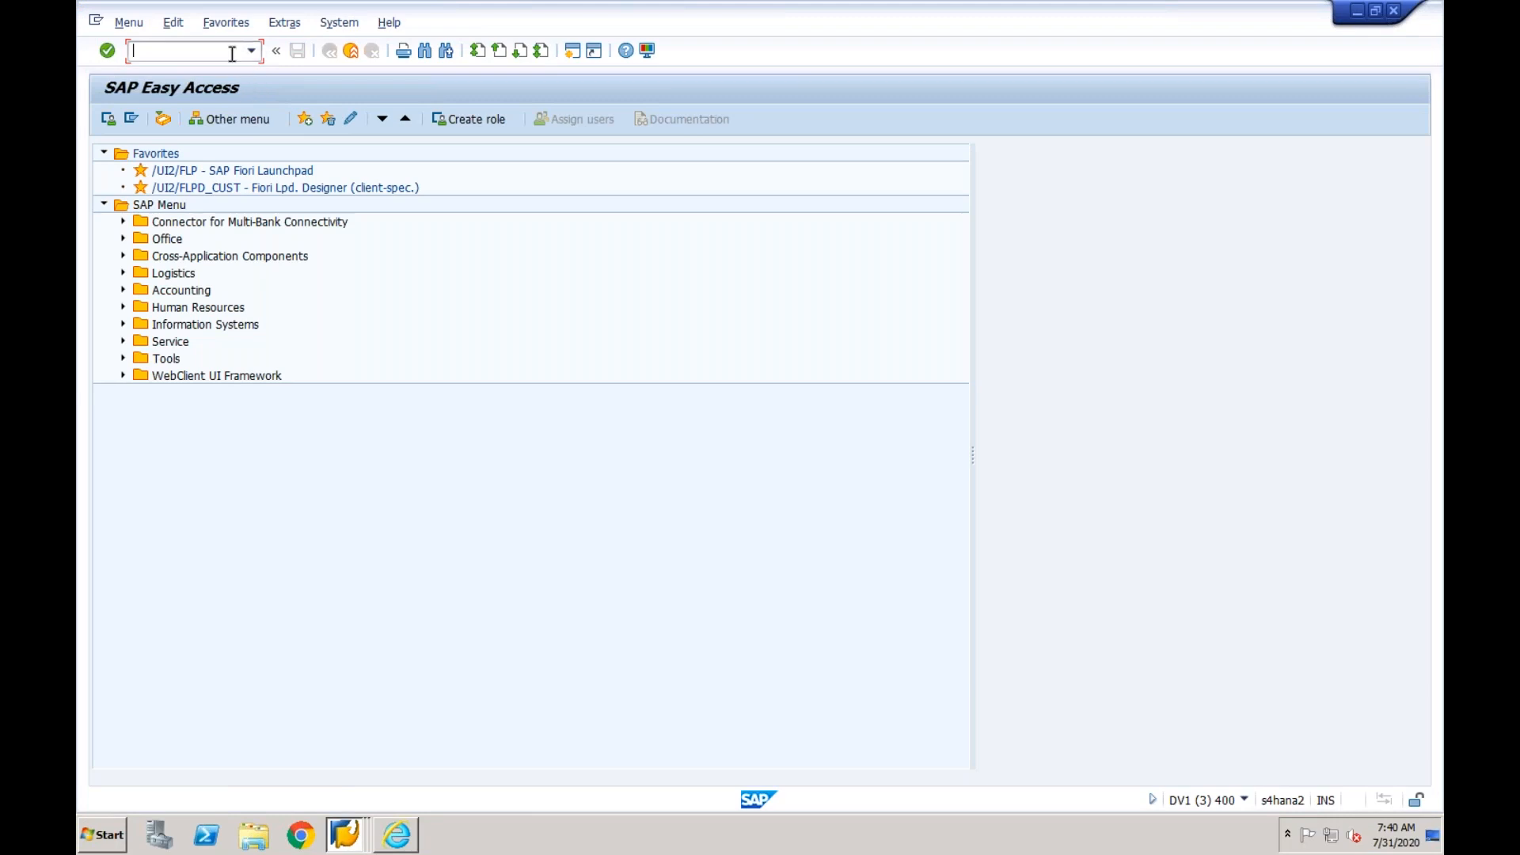
text(ins)
text(_)
text(cfin)
text(_map)
text(_manage)
key(Return)
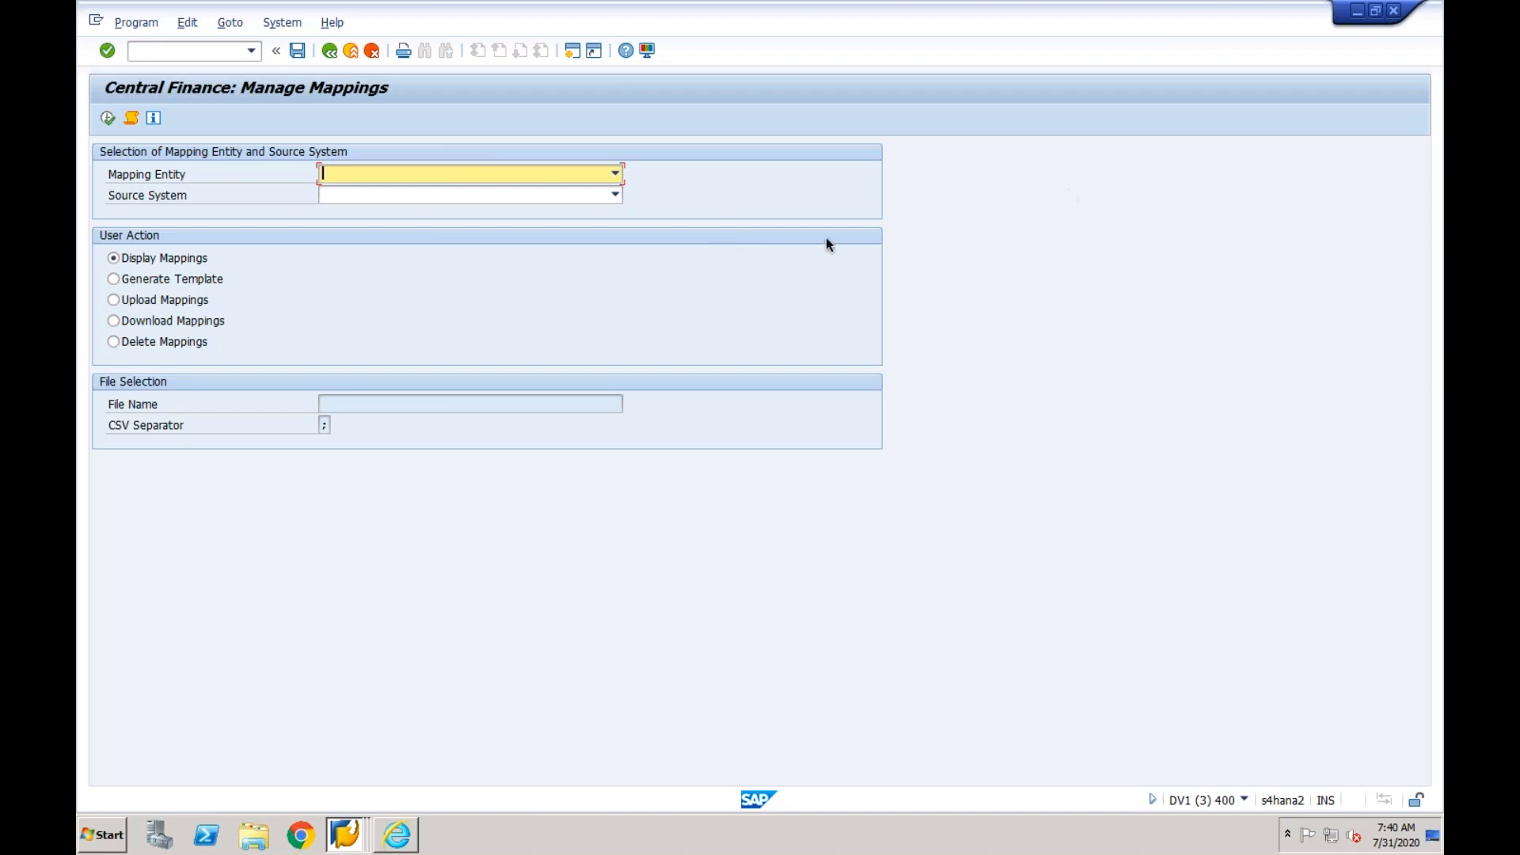
- Display the mappings for mapping entity GENERAL_LEDGER_ACC_MASTER_ID and source system EPXCLNT800
click(615, 173)
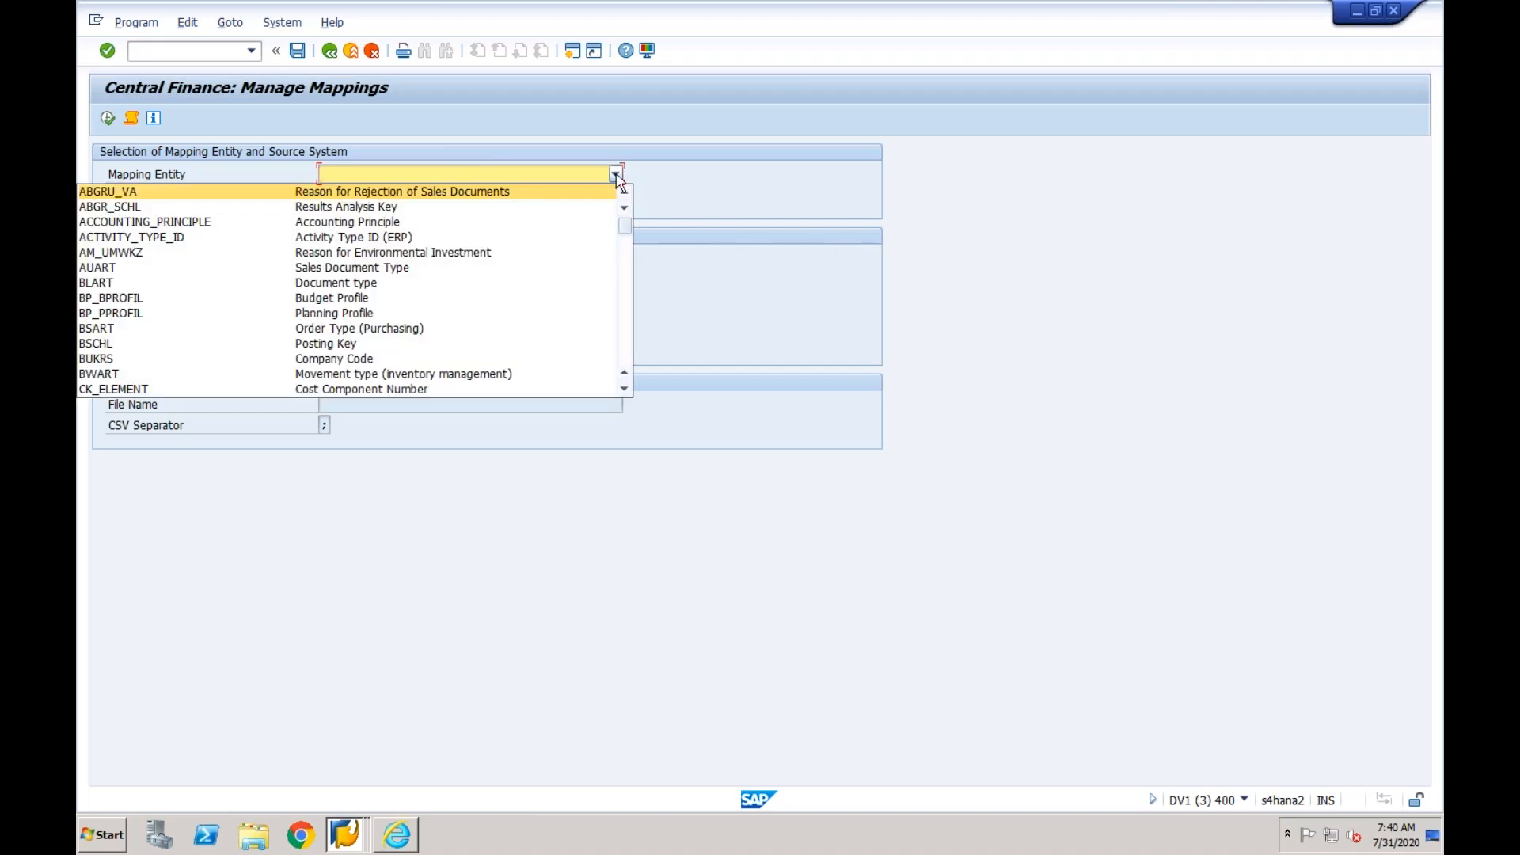
click(627, 264)
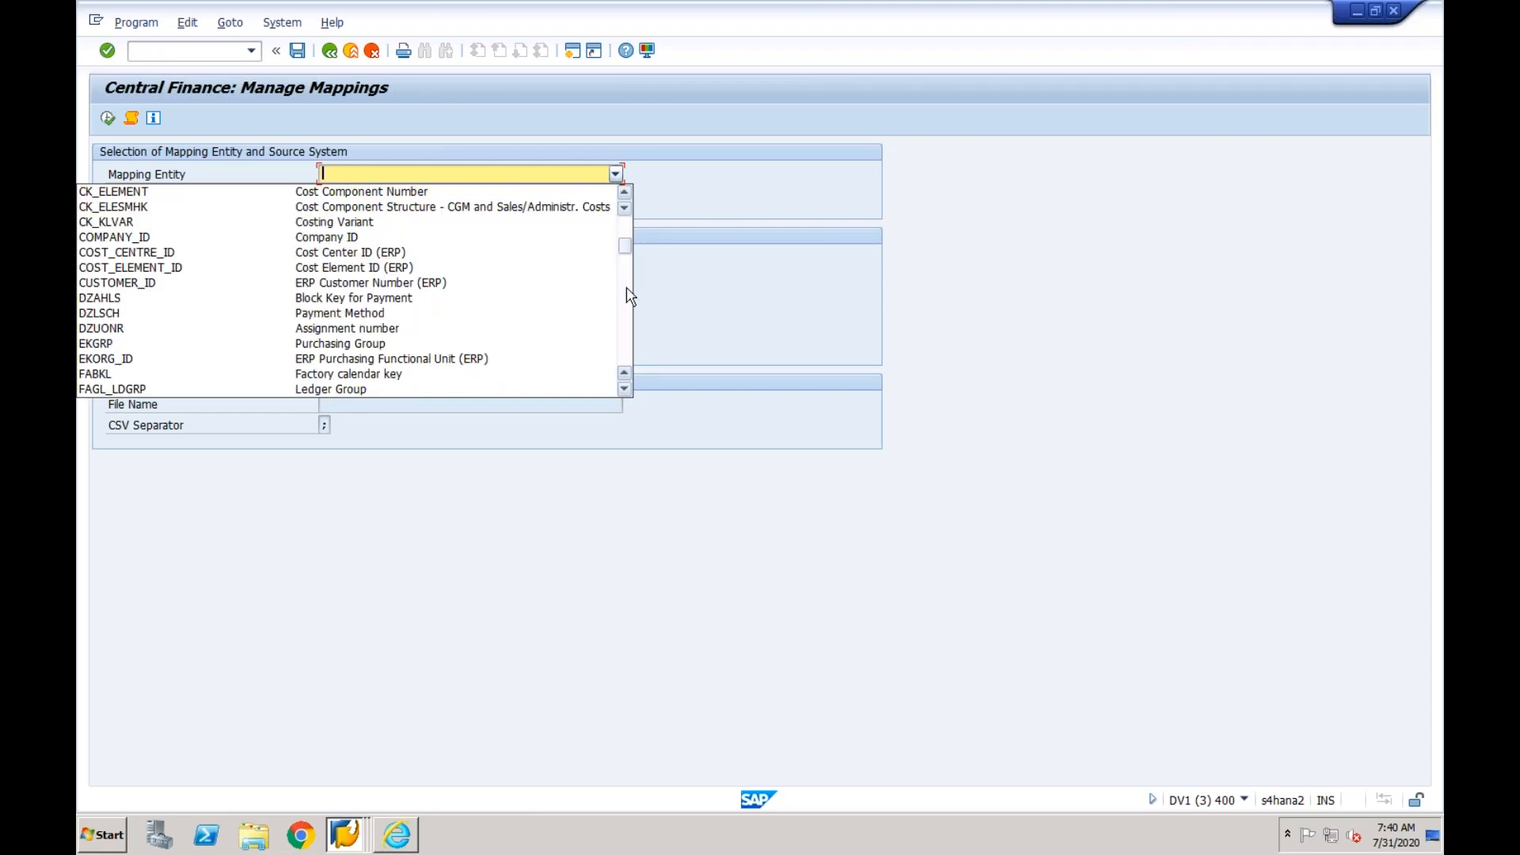
click(629, 297)
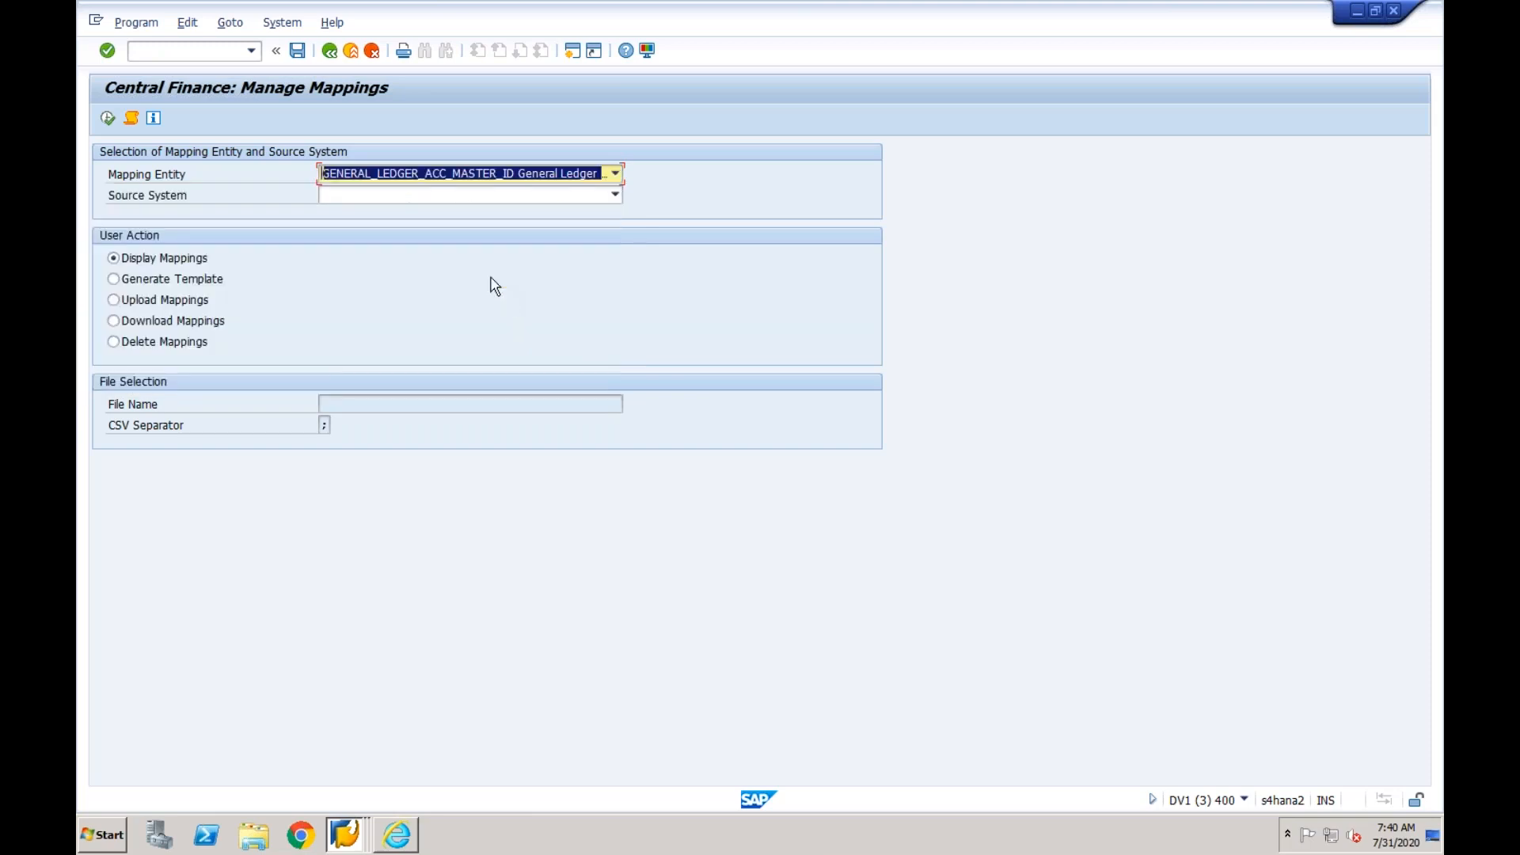
click(464, 194)
click(399, 213)
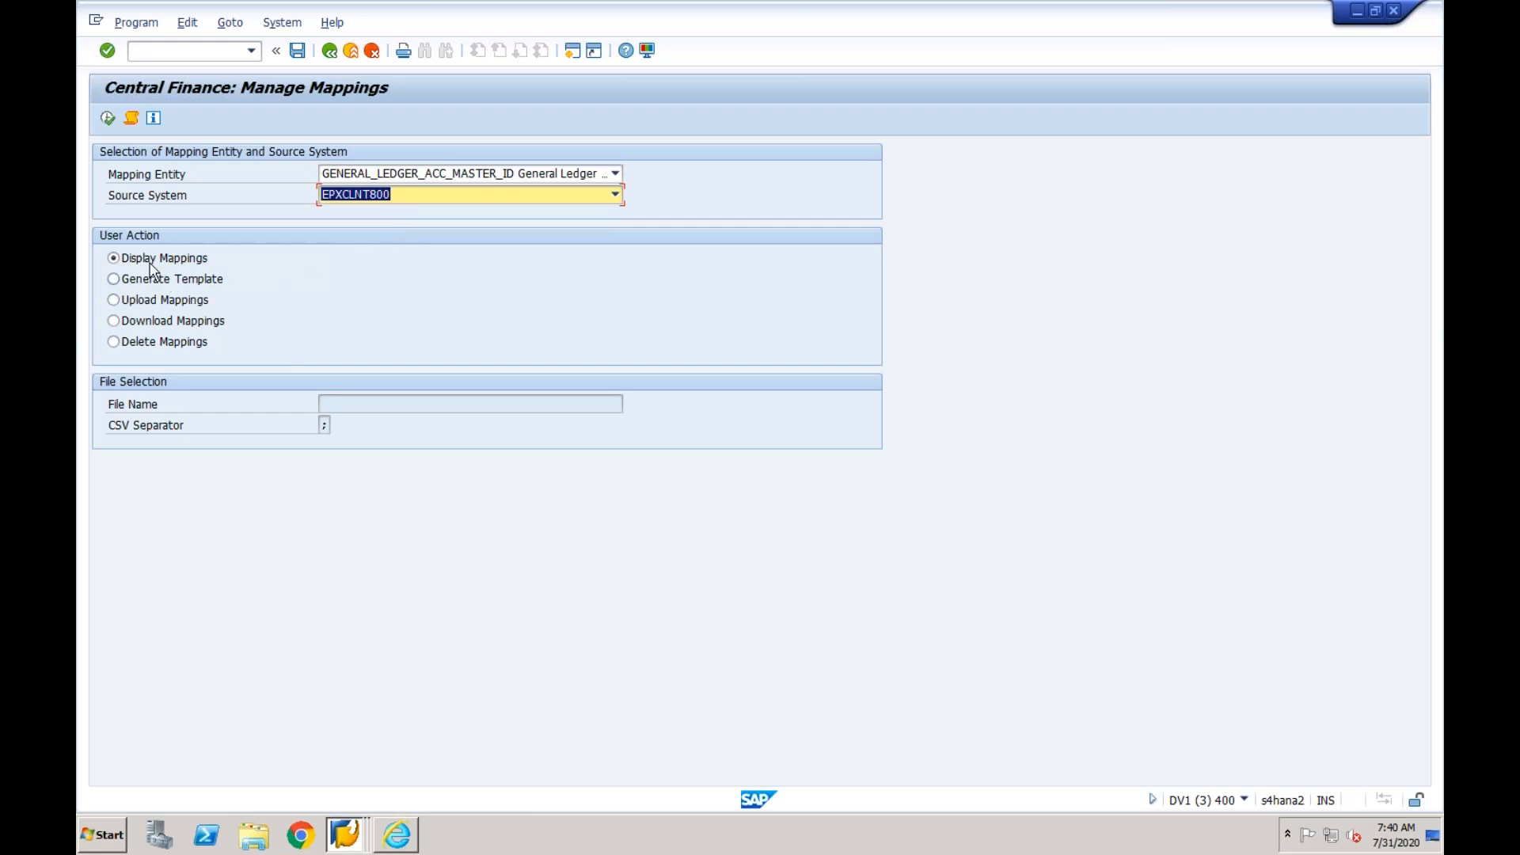
click(108, 119)
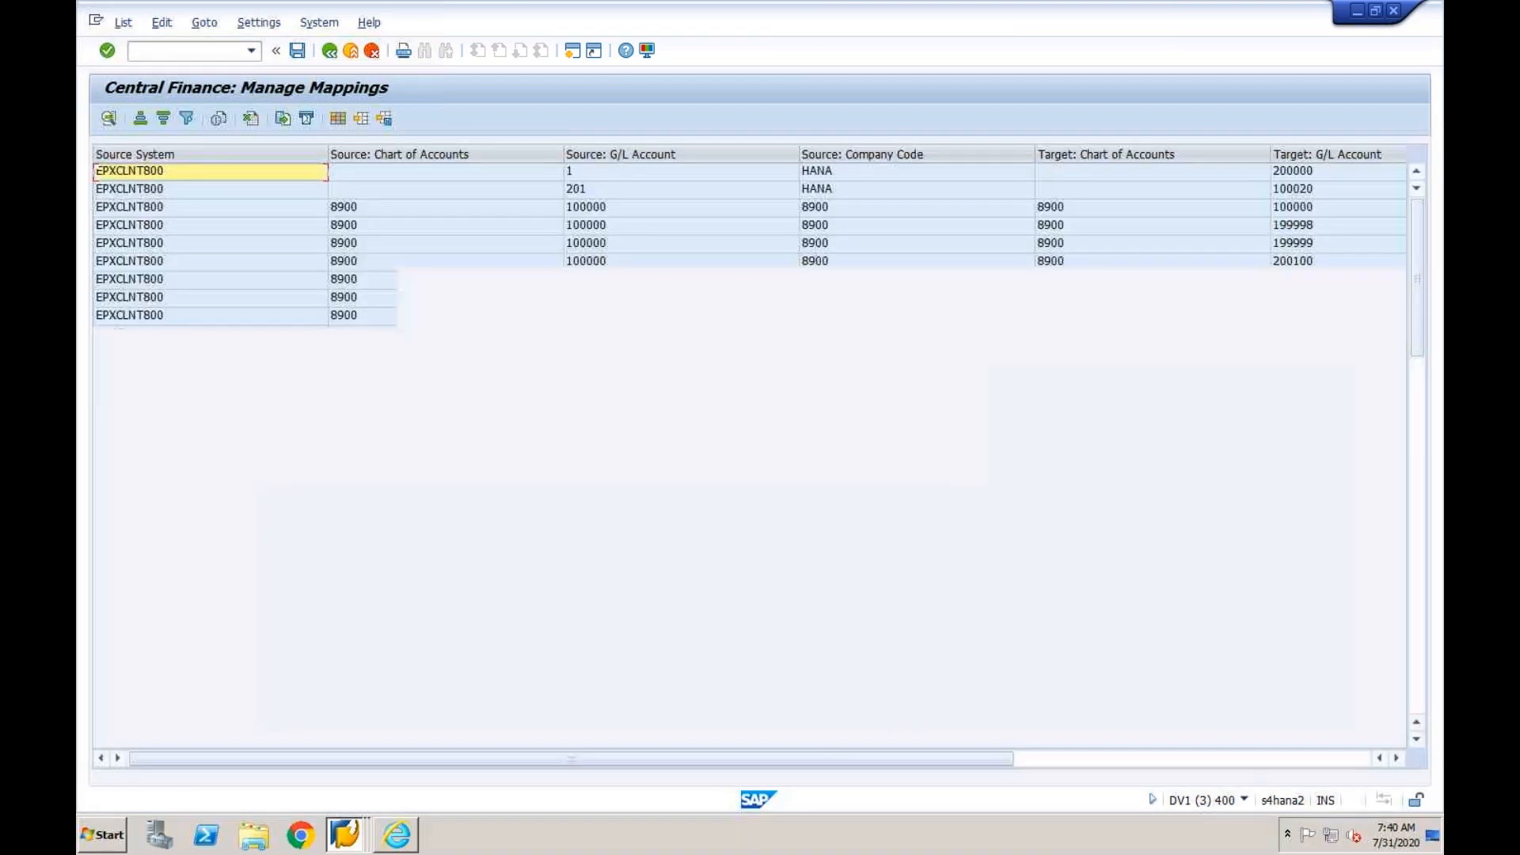
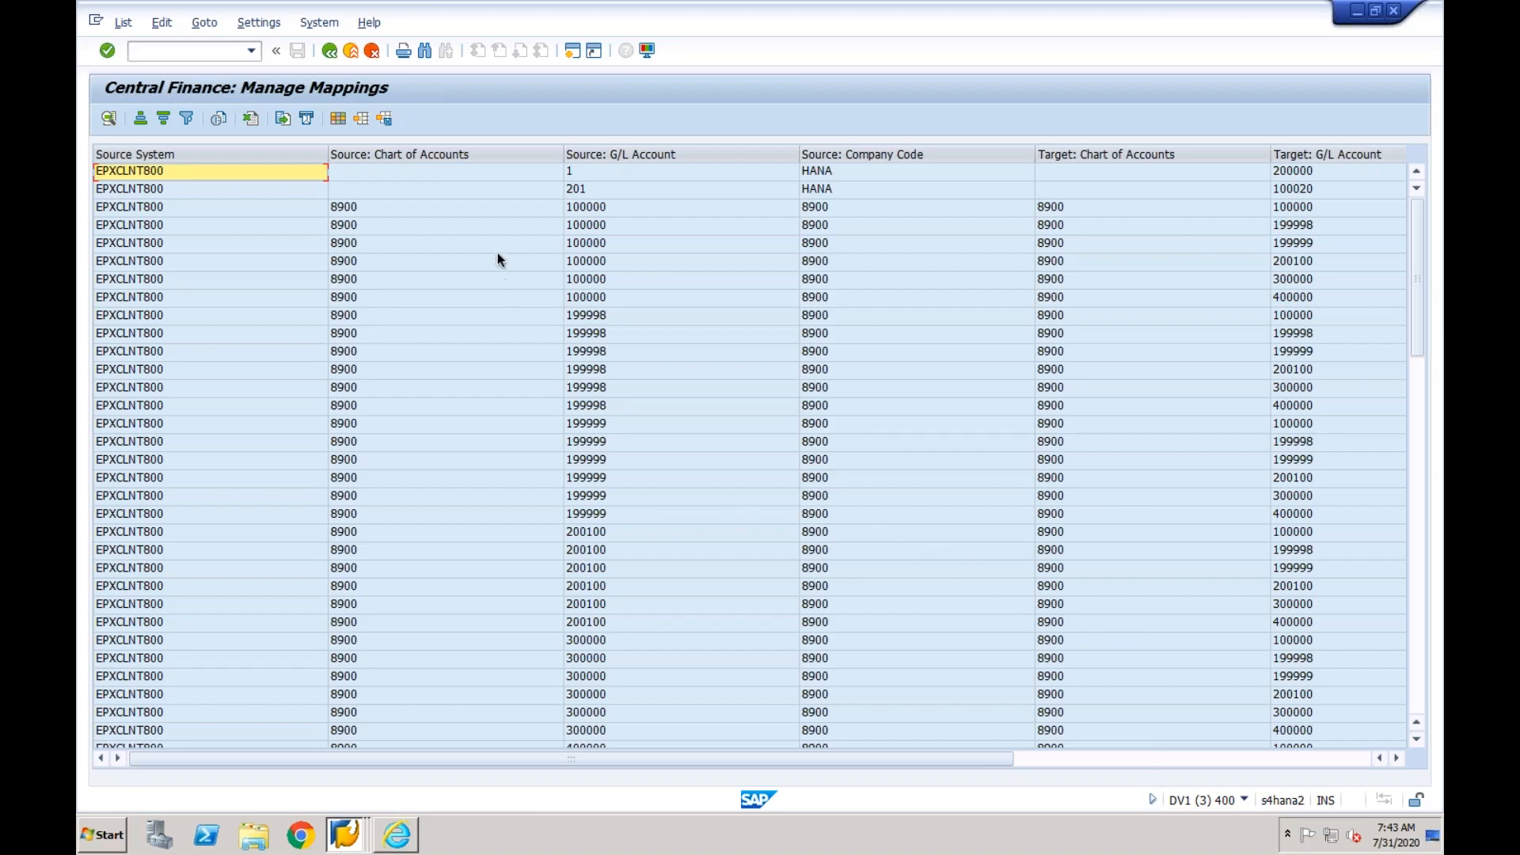
- Filter the mappings by source chart of accounts CF01 and check the source and target charts of accounts and G/L accounts
click(475, 154)
click(188, 119)
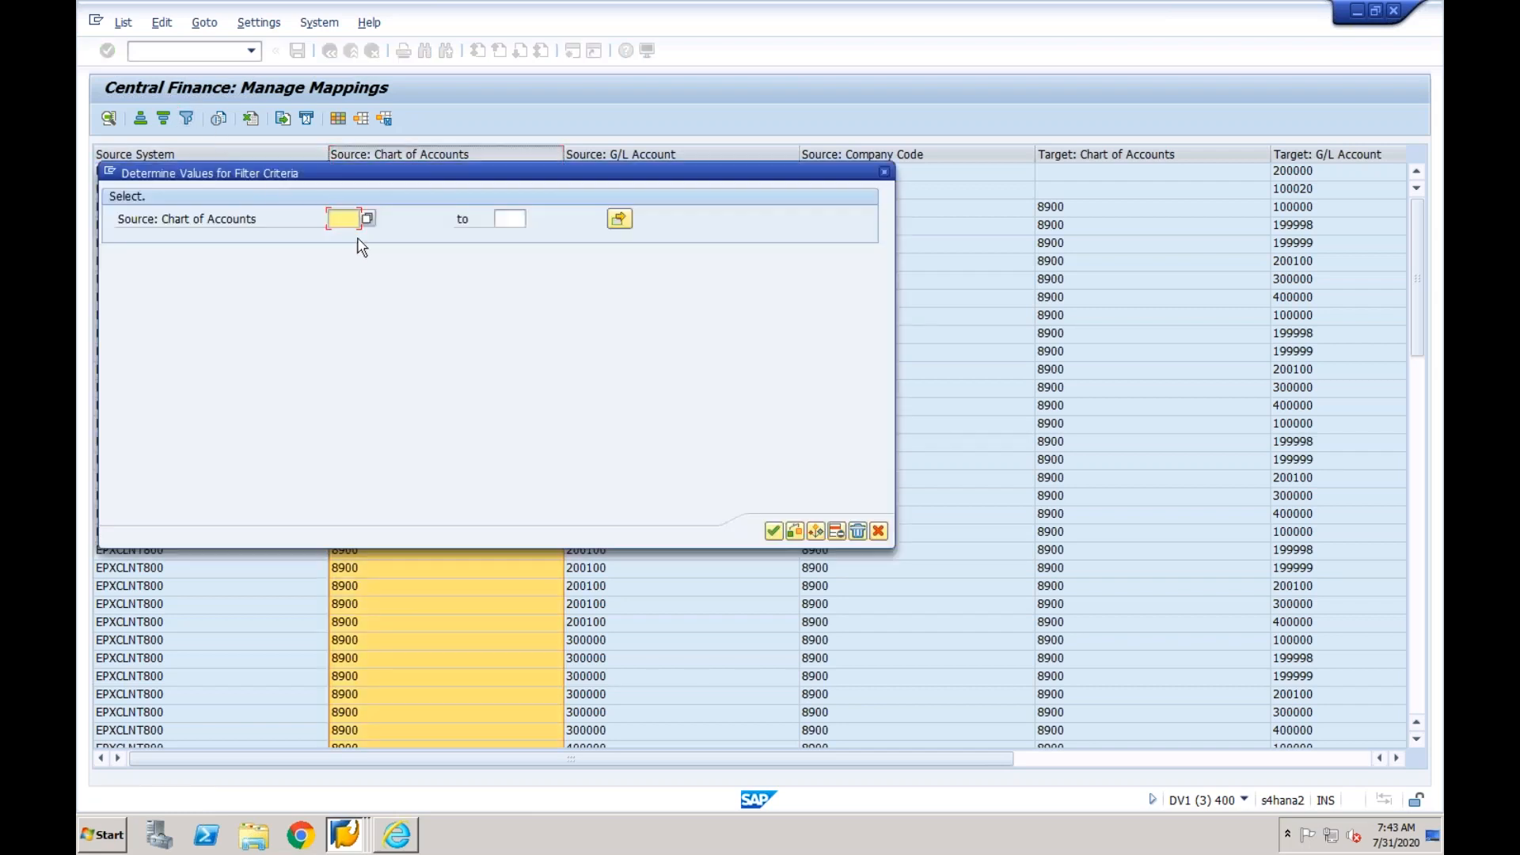
text(CF01)
key(Return)
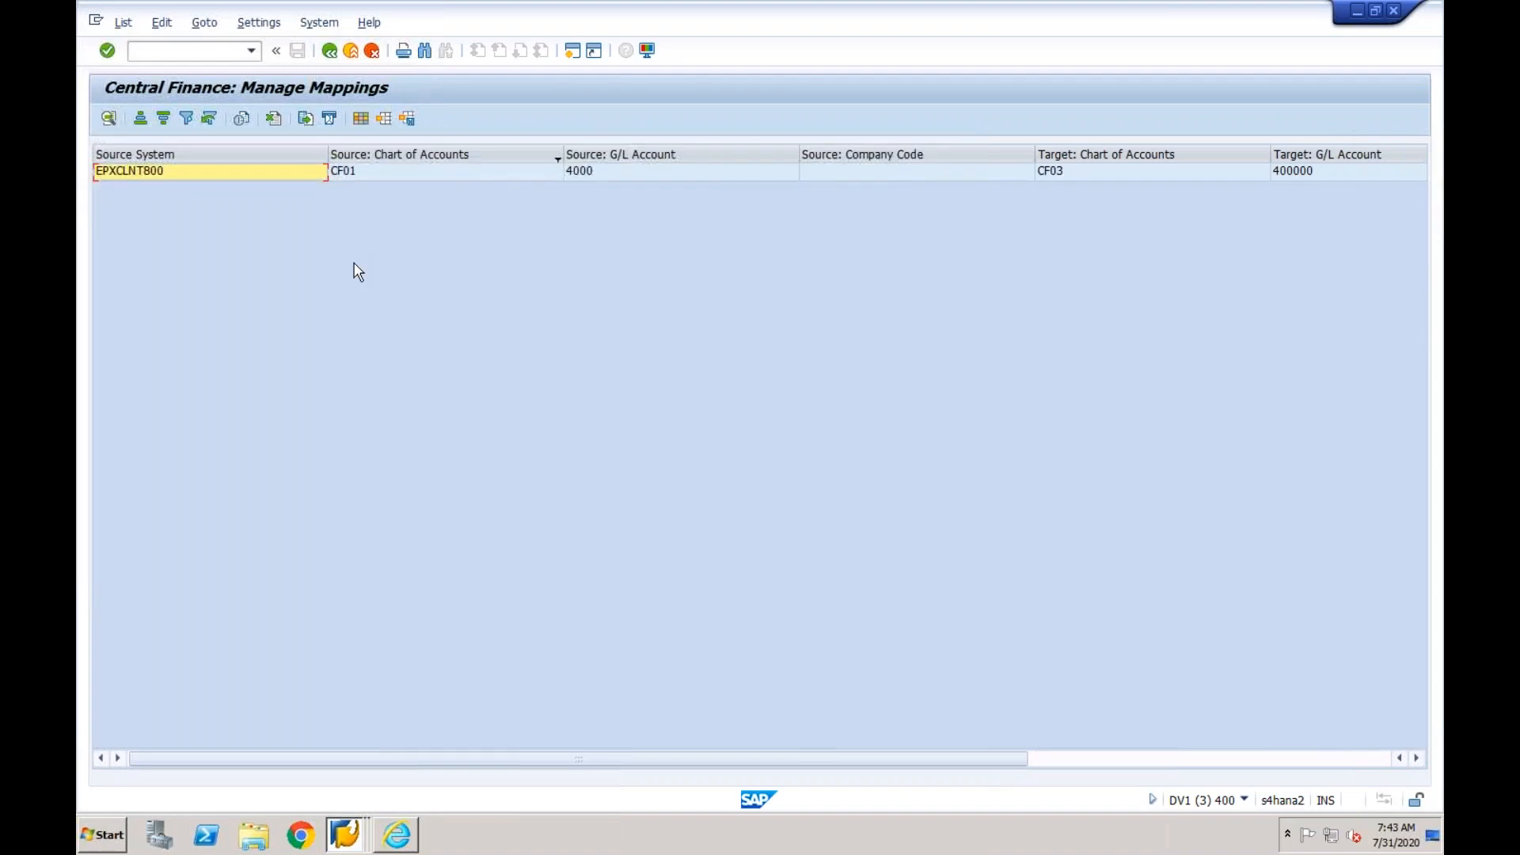
click(456, 175)
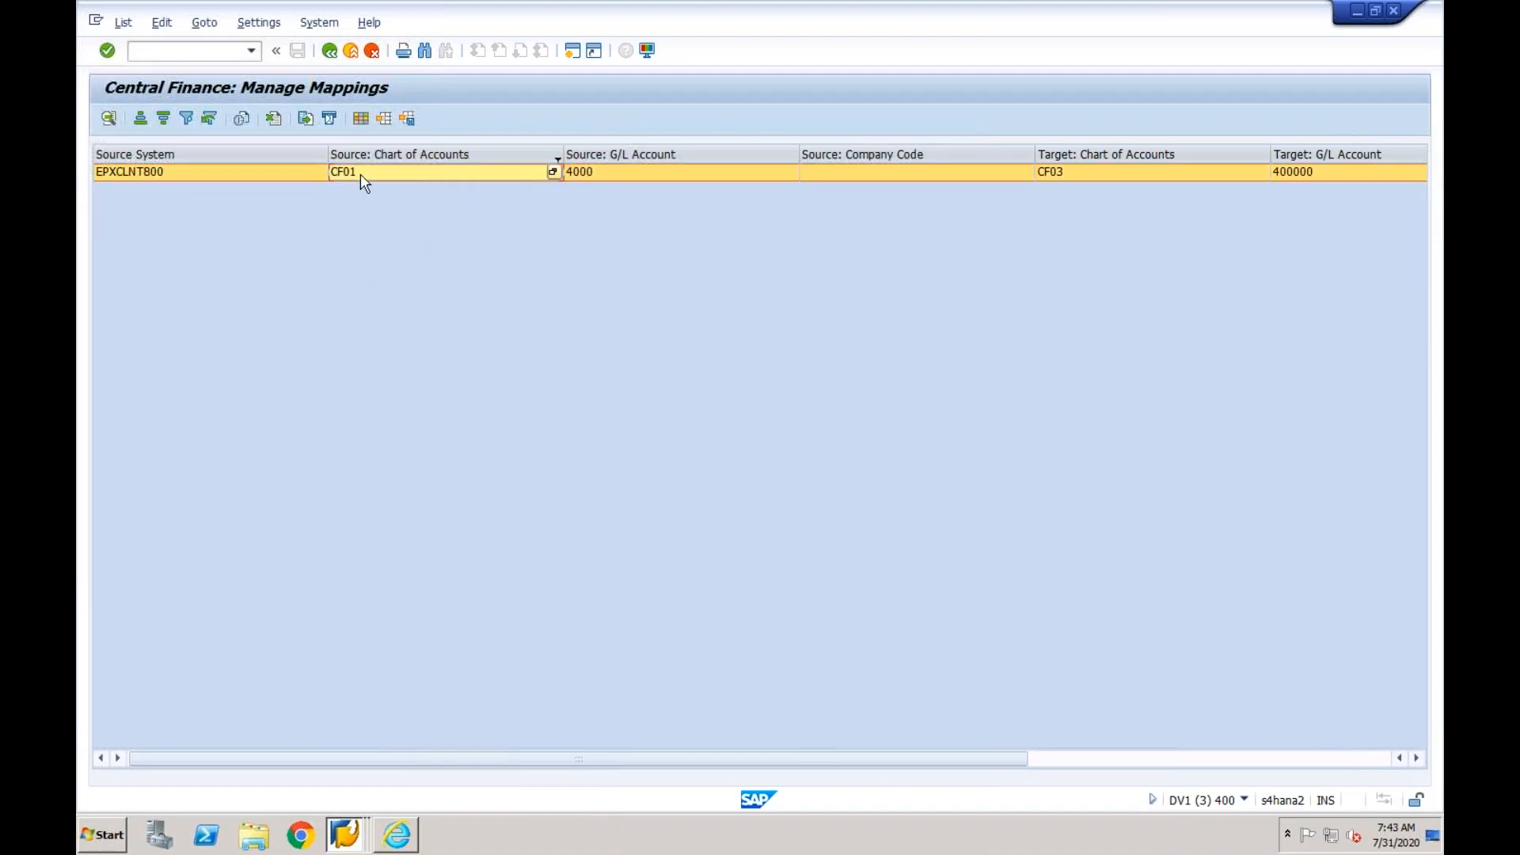
click(593, 174)
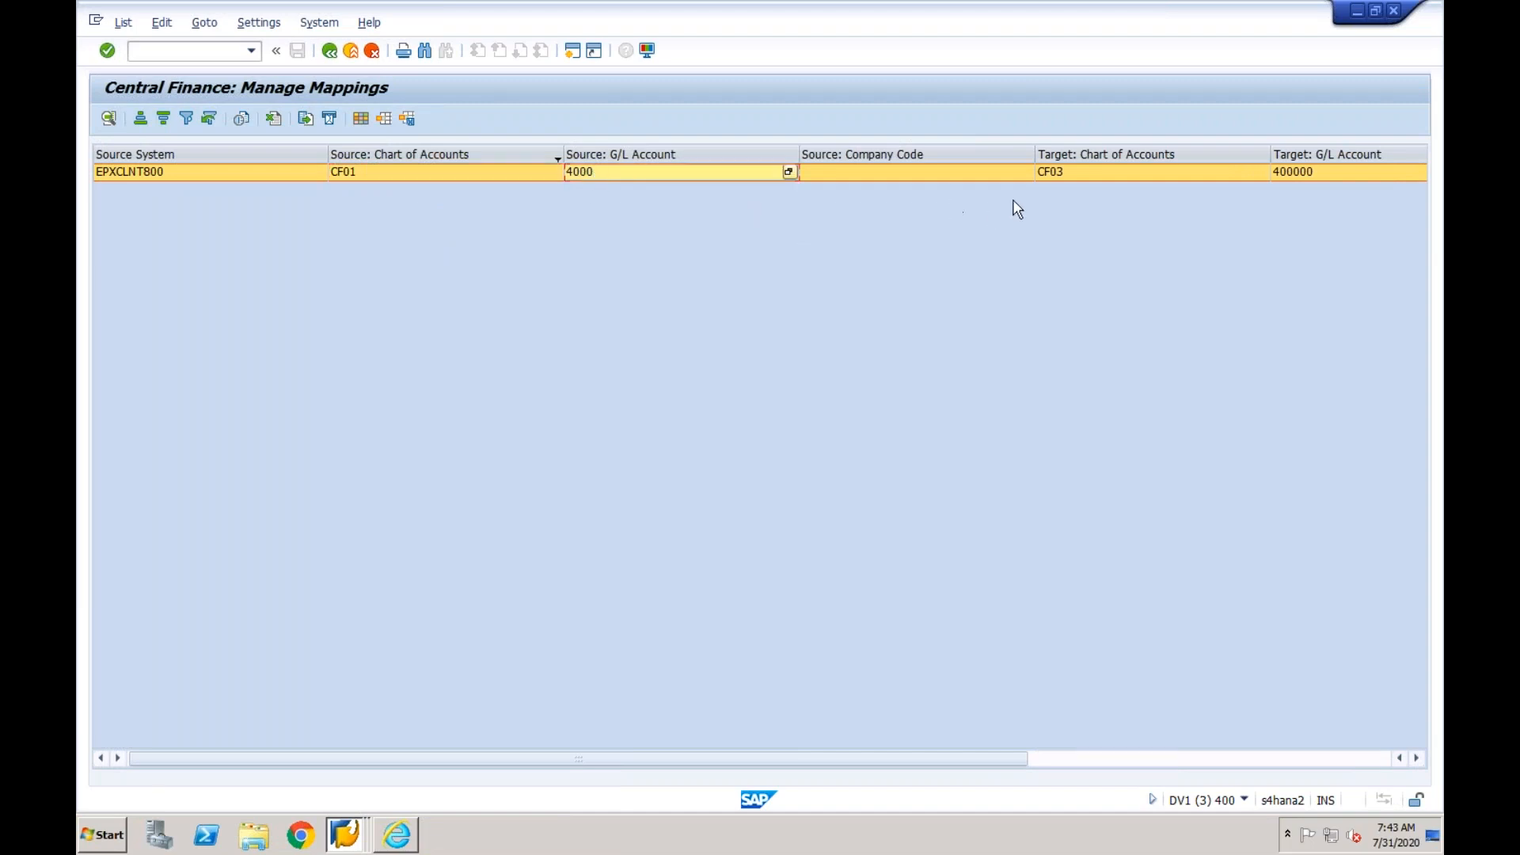
click(1074, 183)
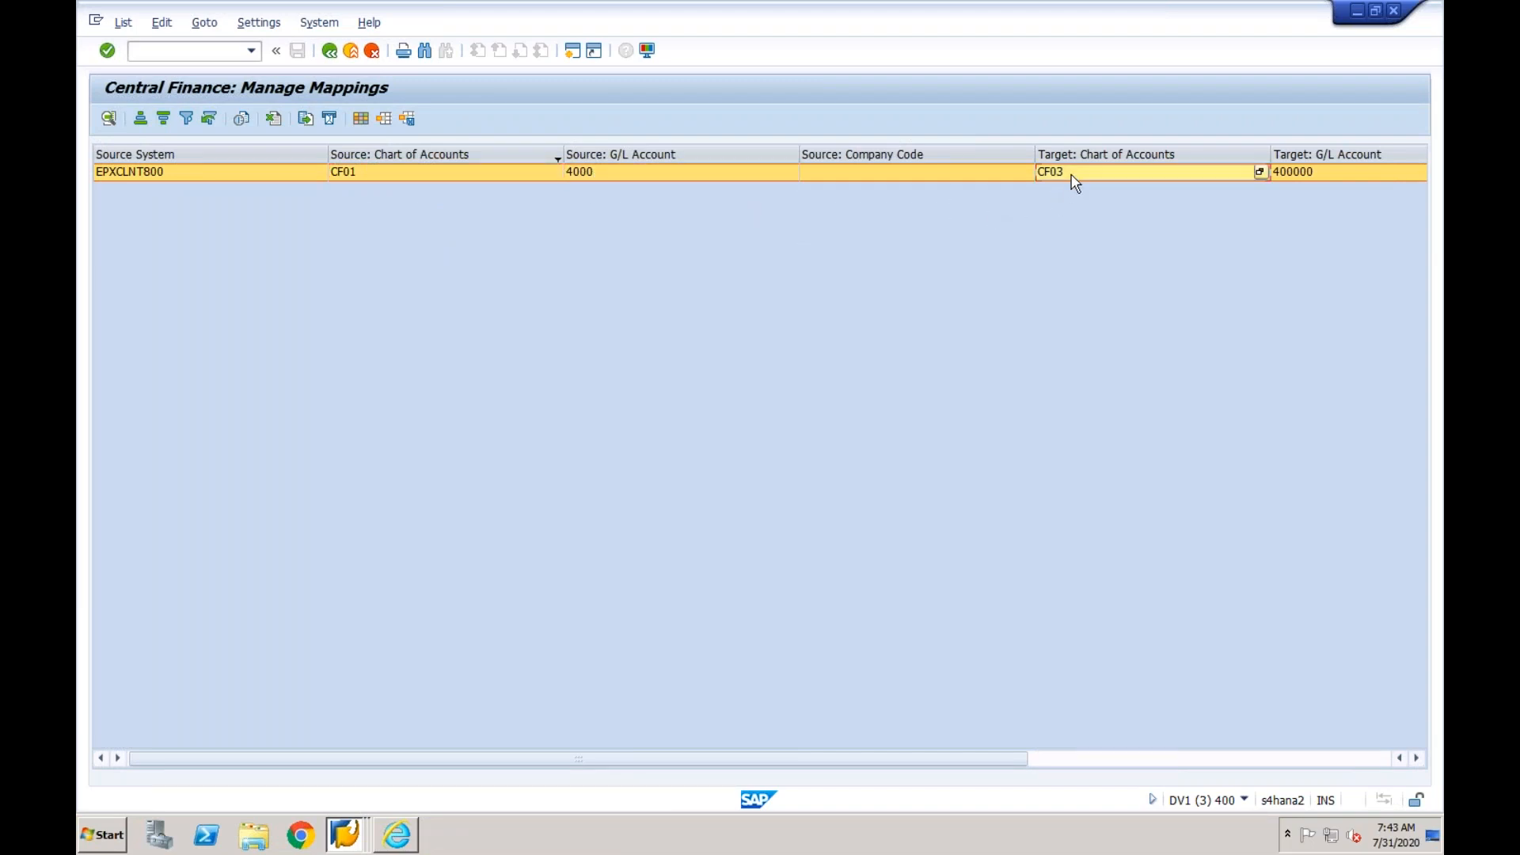
click(1326, 174)
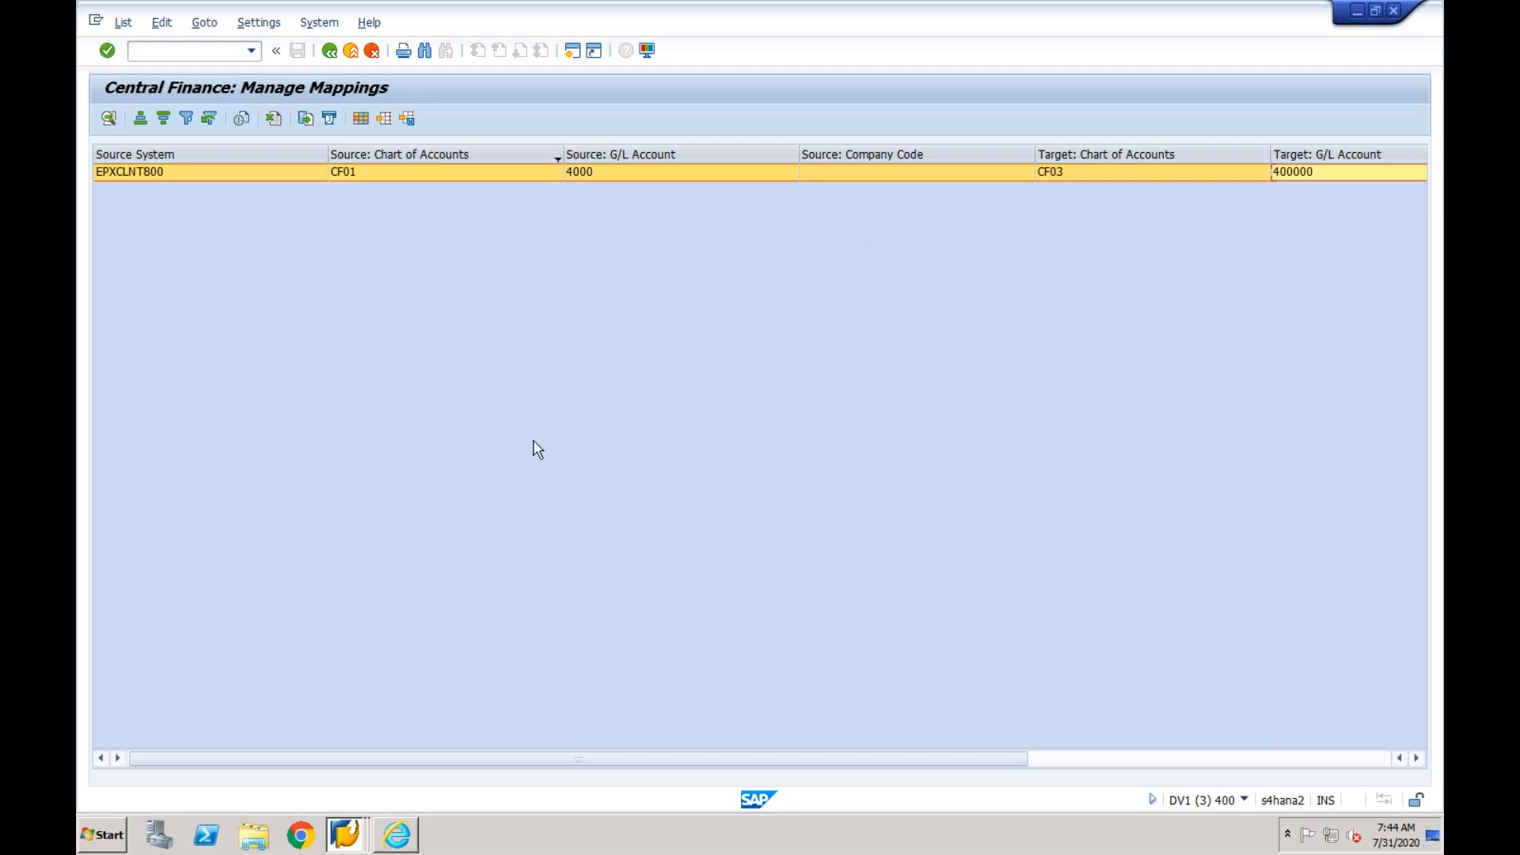
- Switch to the Display G/L Account Centrally window and start creating G/L account 200000 in company code CF03
click(348, 834)
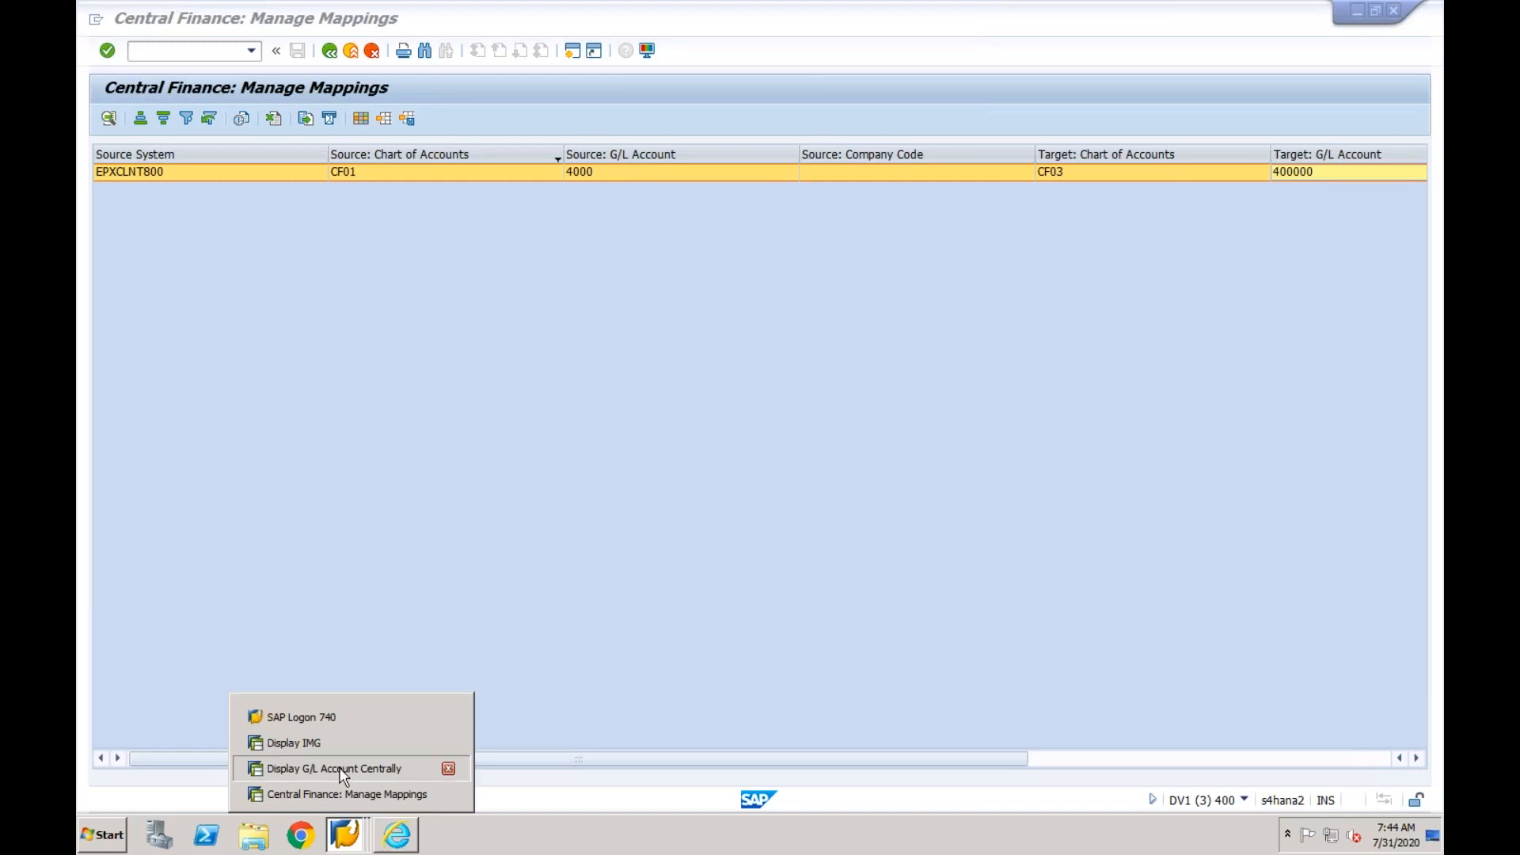
click(344, 768)
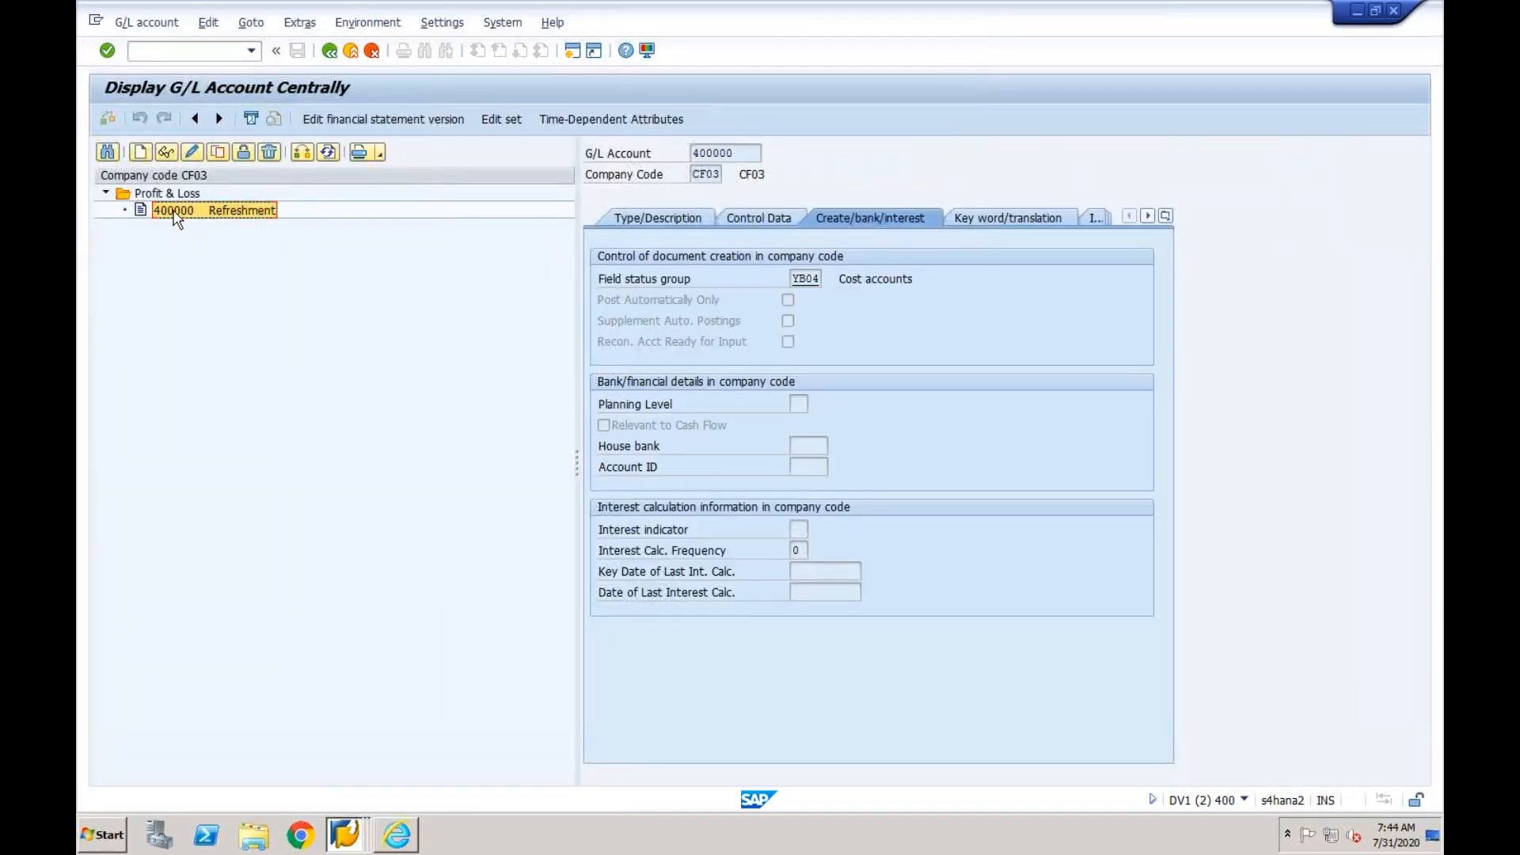
click(143, 153)
text(2)
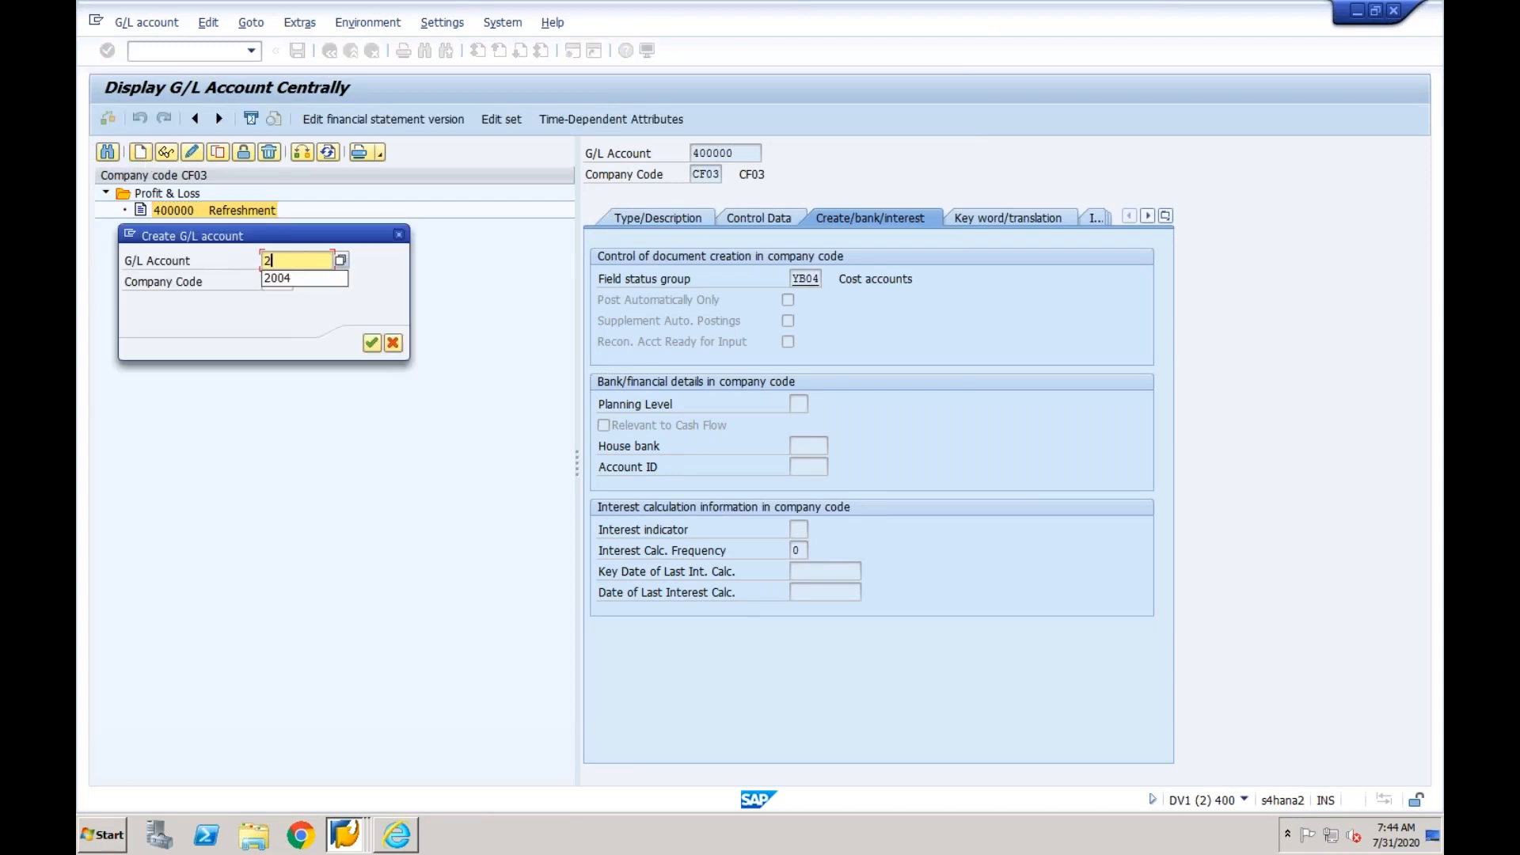
text(00000)
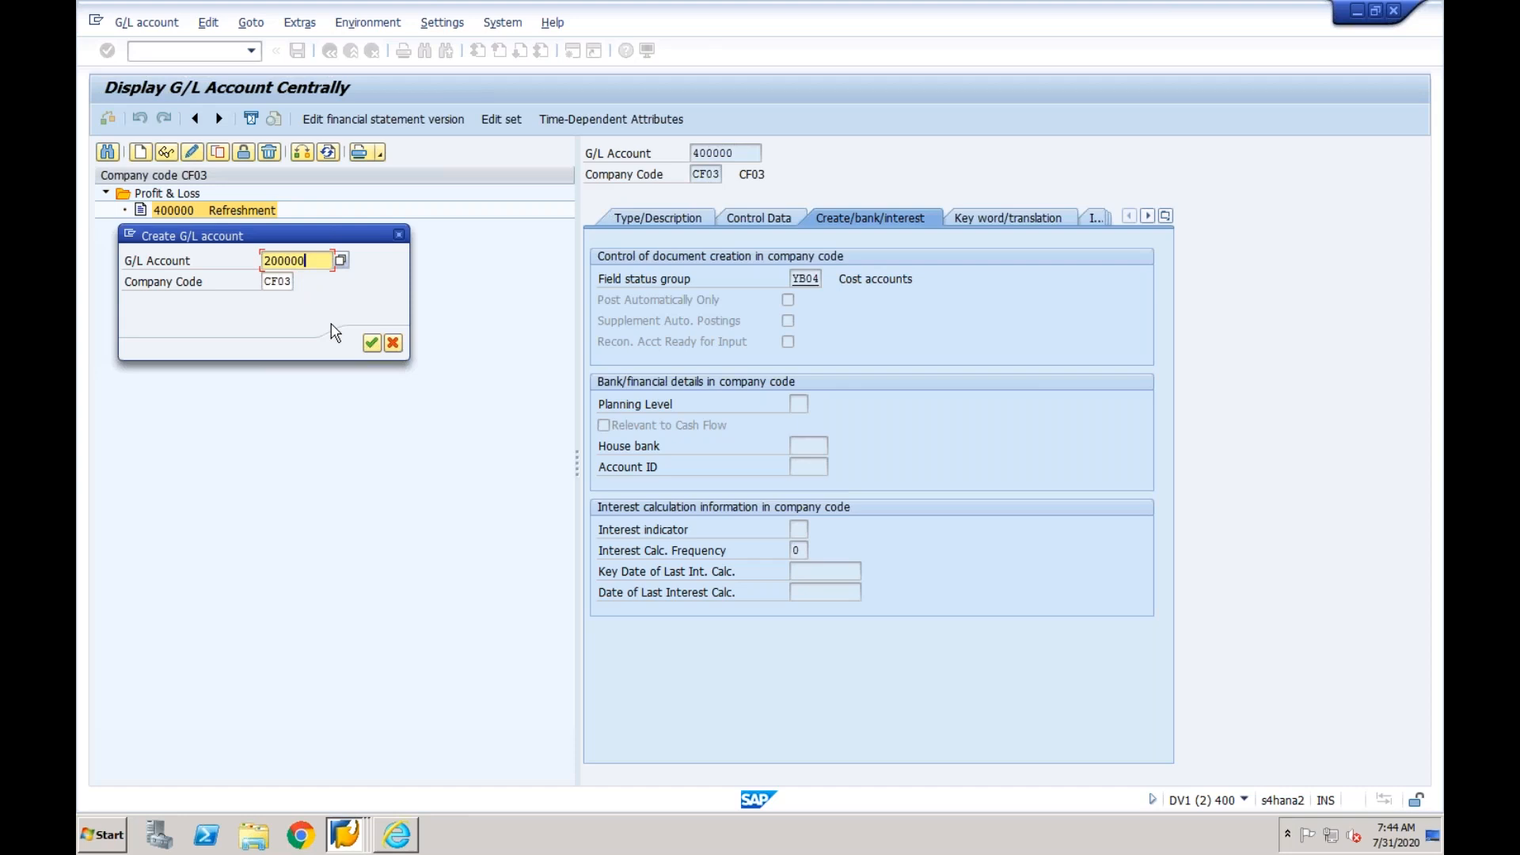
click(372, 343)
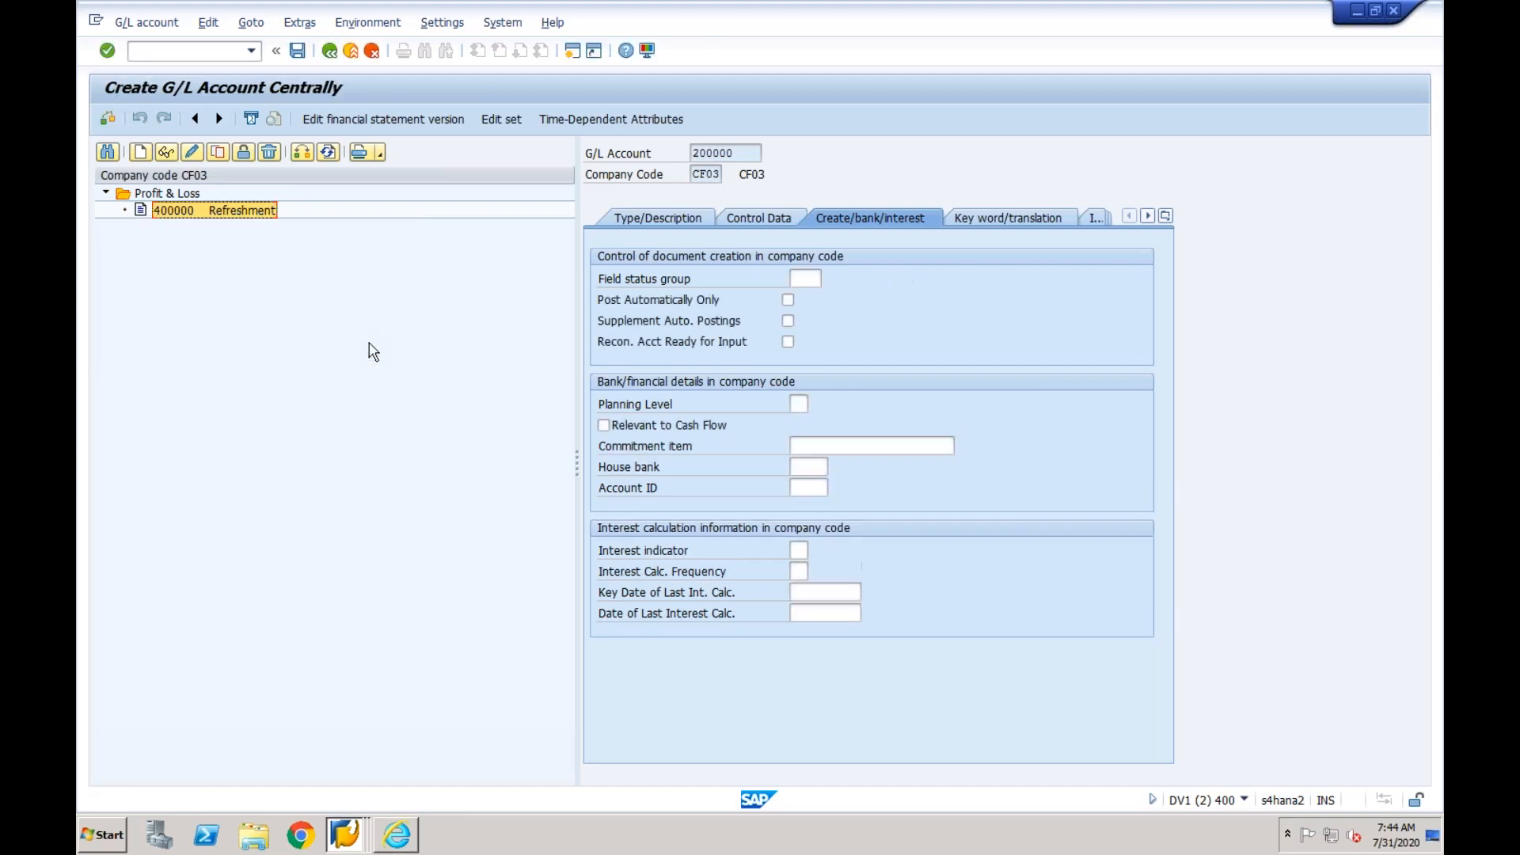
- Set the account type to X Balance Sheet Account, the account group to BS Balance Sheet and the short text to Bank
click(660, 224)
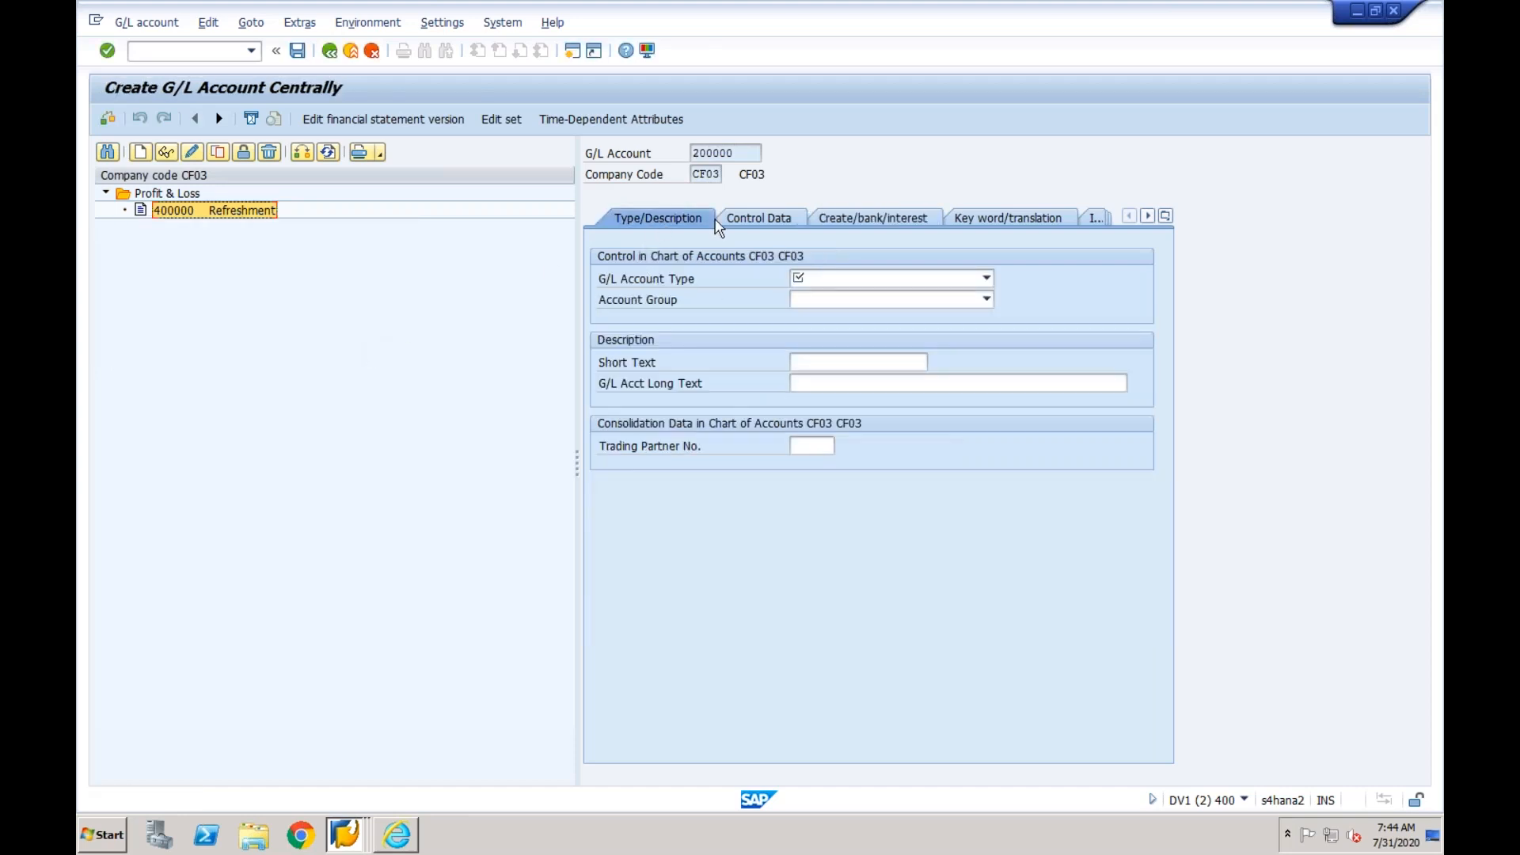
click(857, 282)
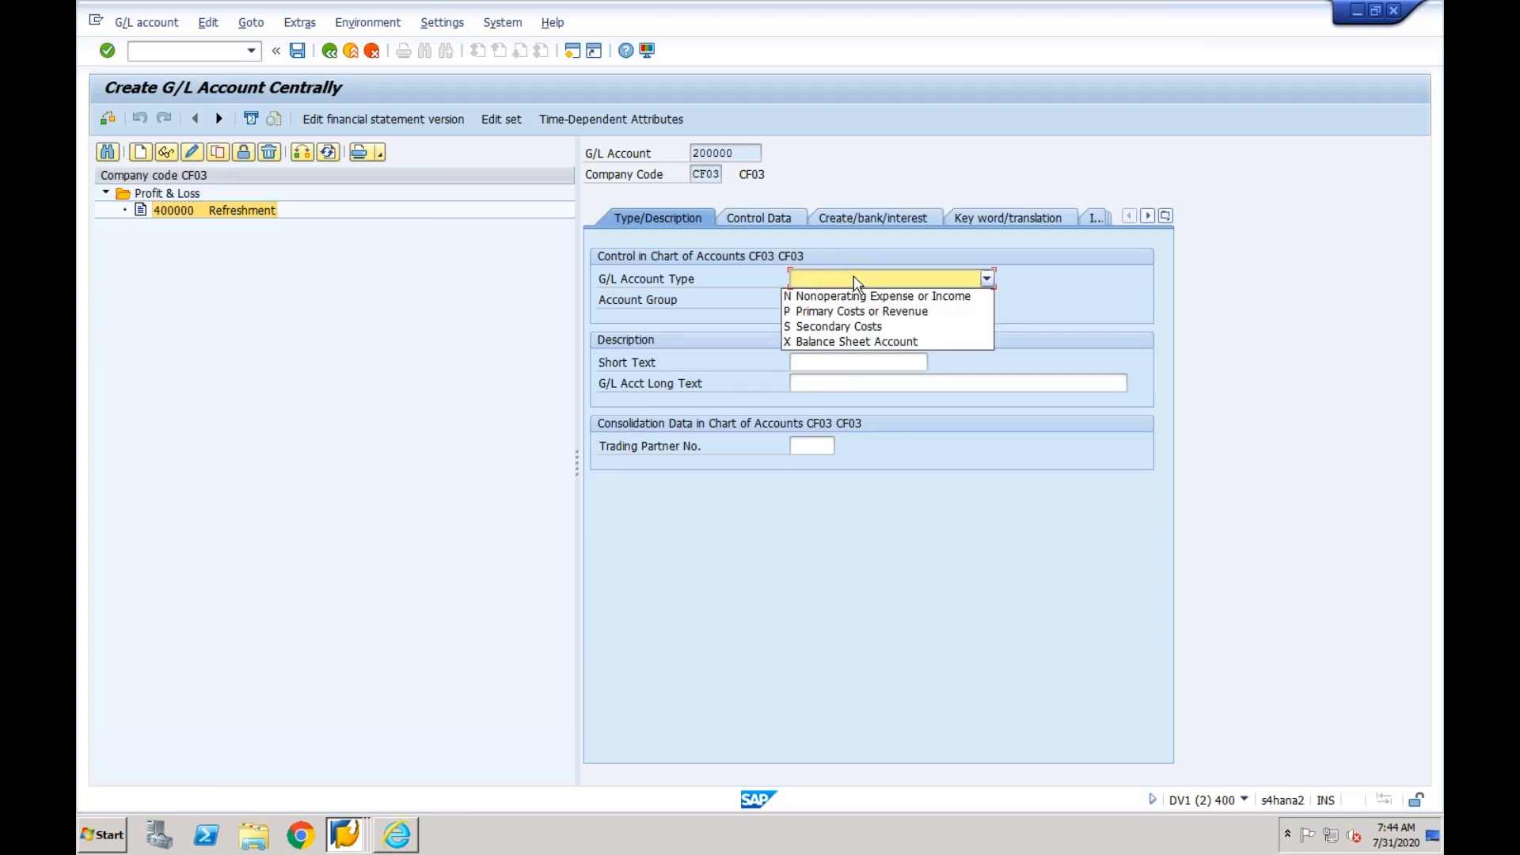
click(846, 341)
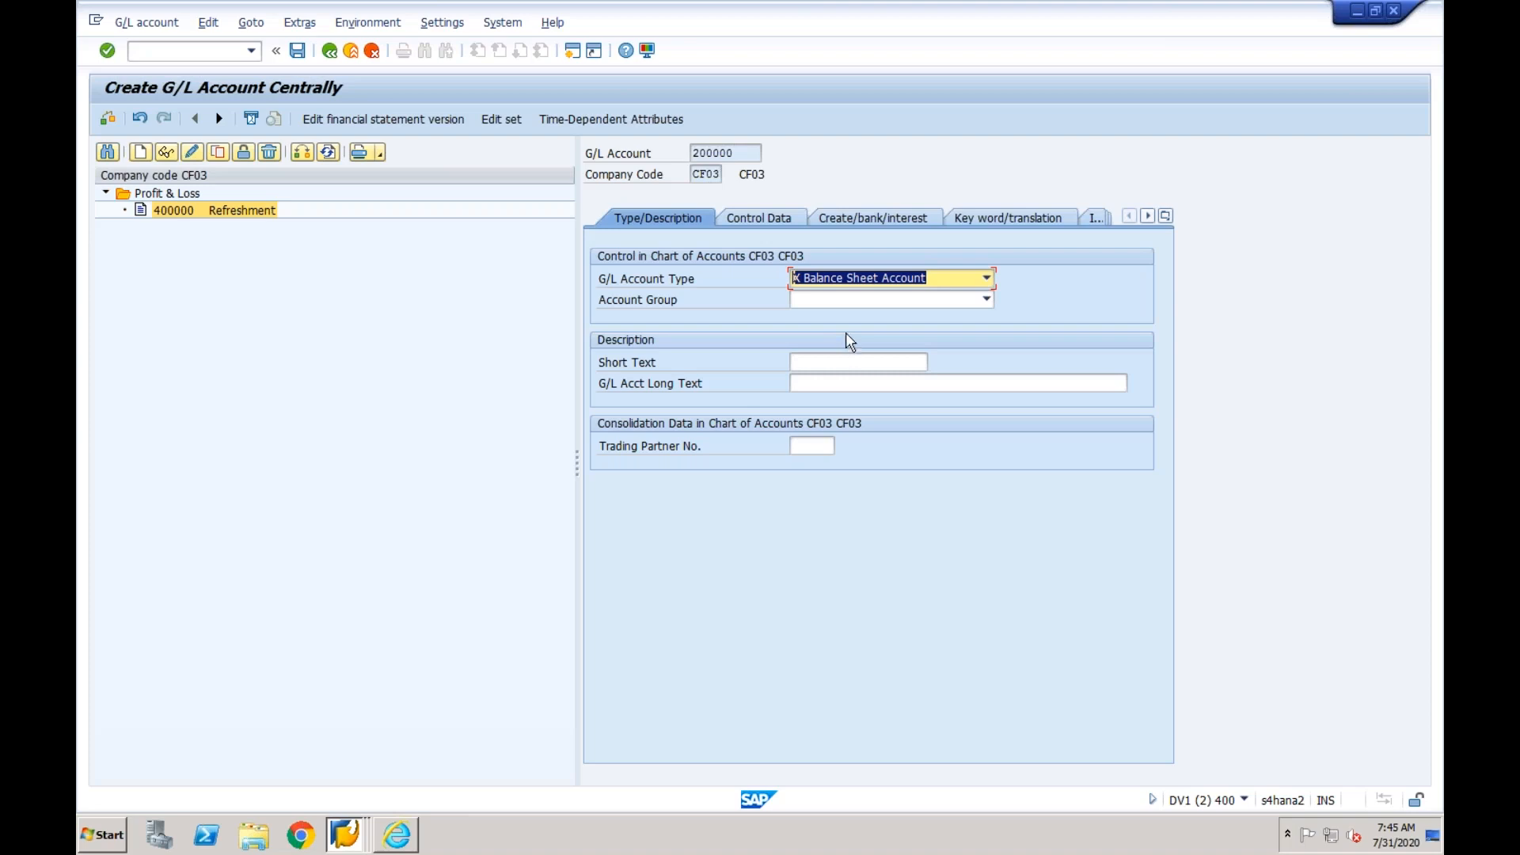
click(875, 301)
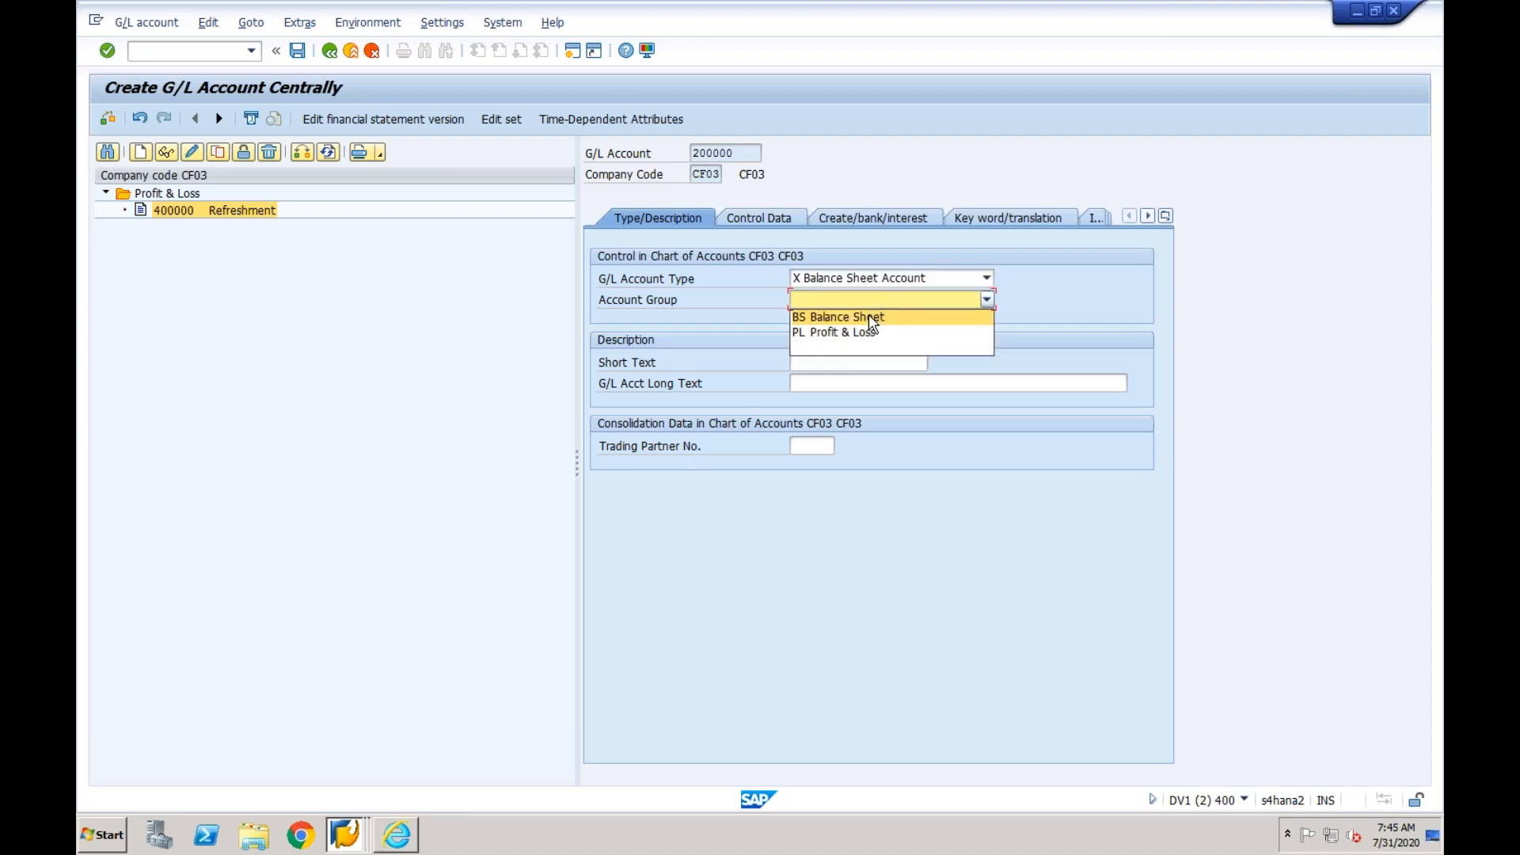
click(868, 315)
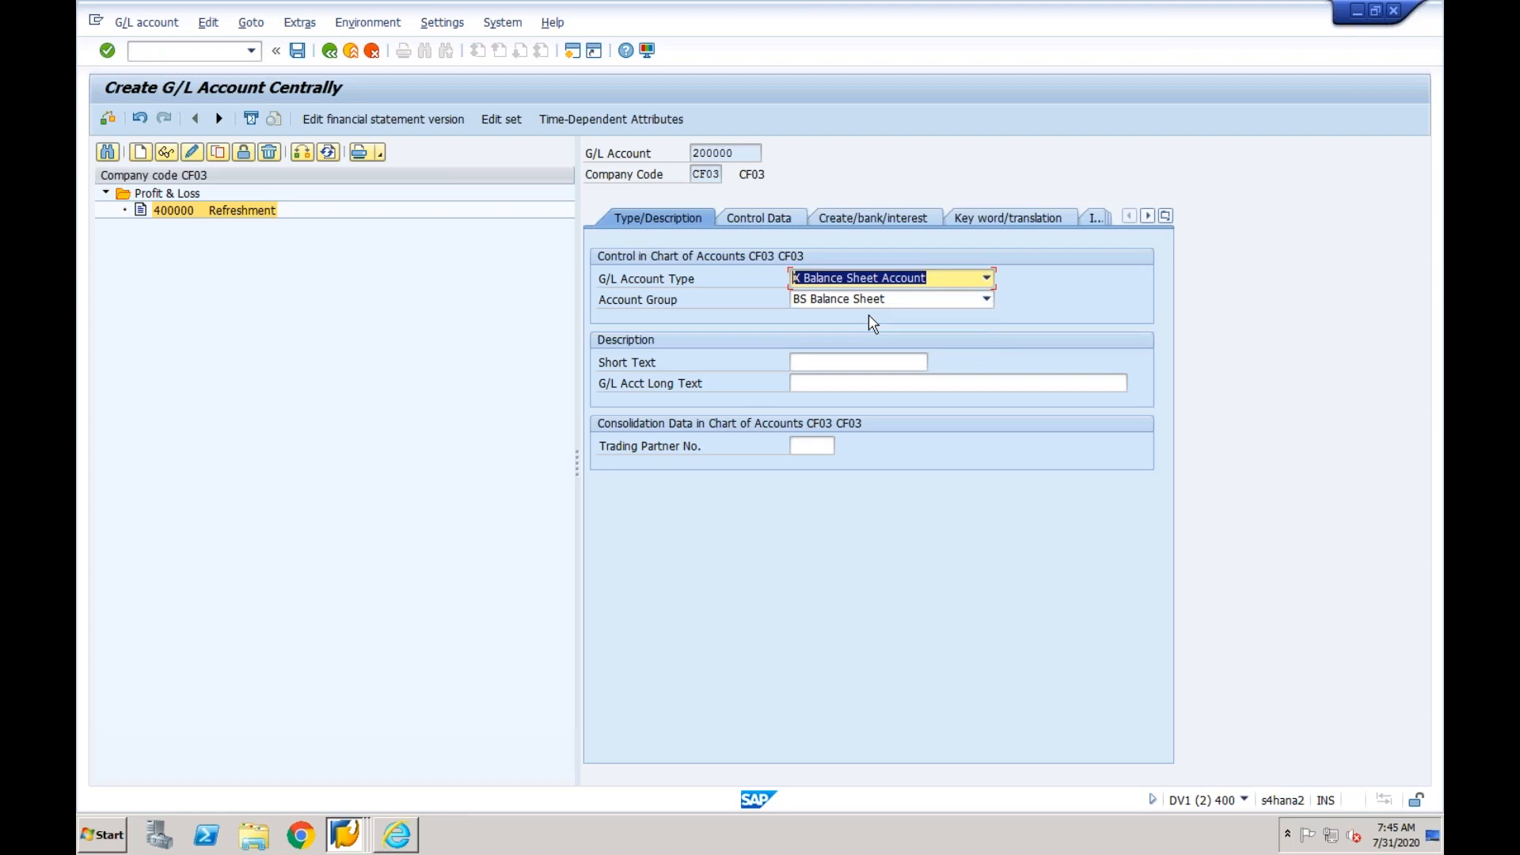
click(852, 362)
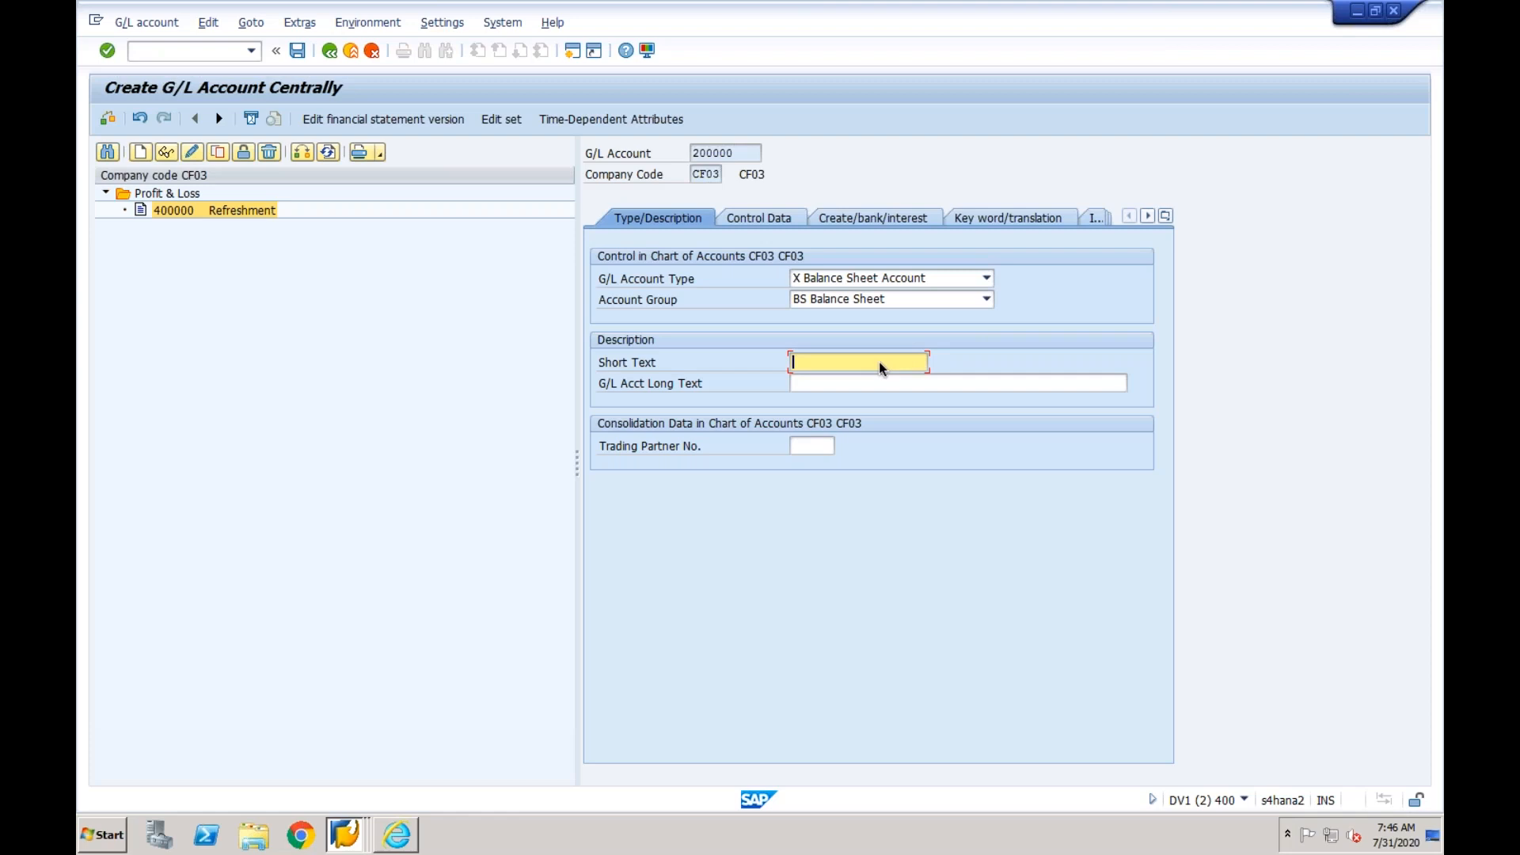
text(Bank)
- Check account 200000's control data and set its field status group to YB05, Bank accounts (obligatory value date)
click(782, 224)
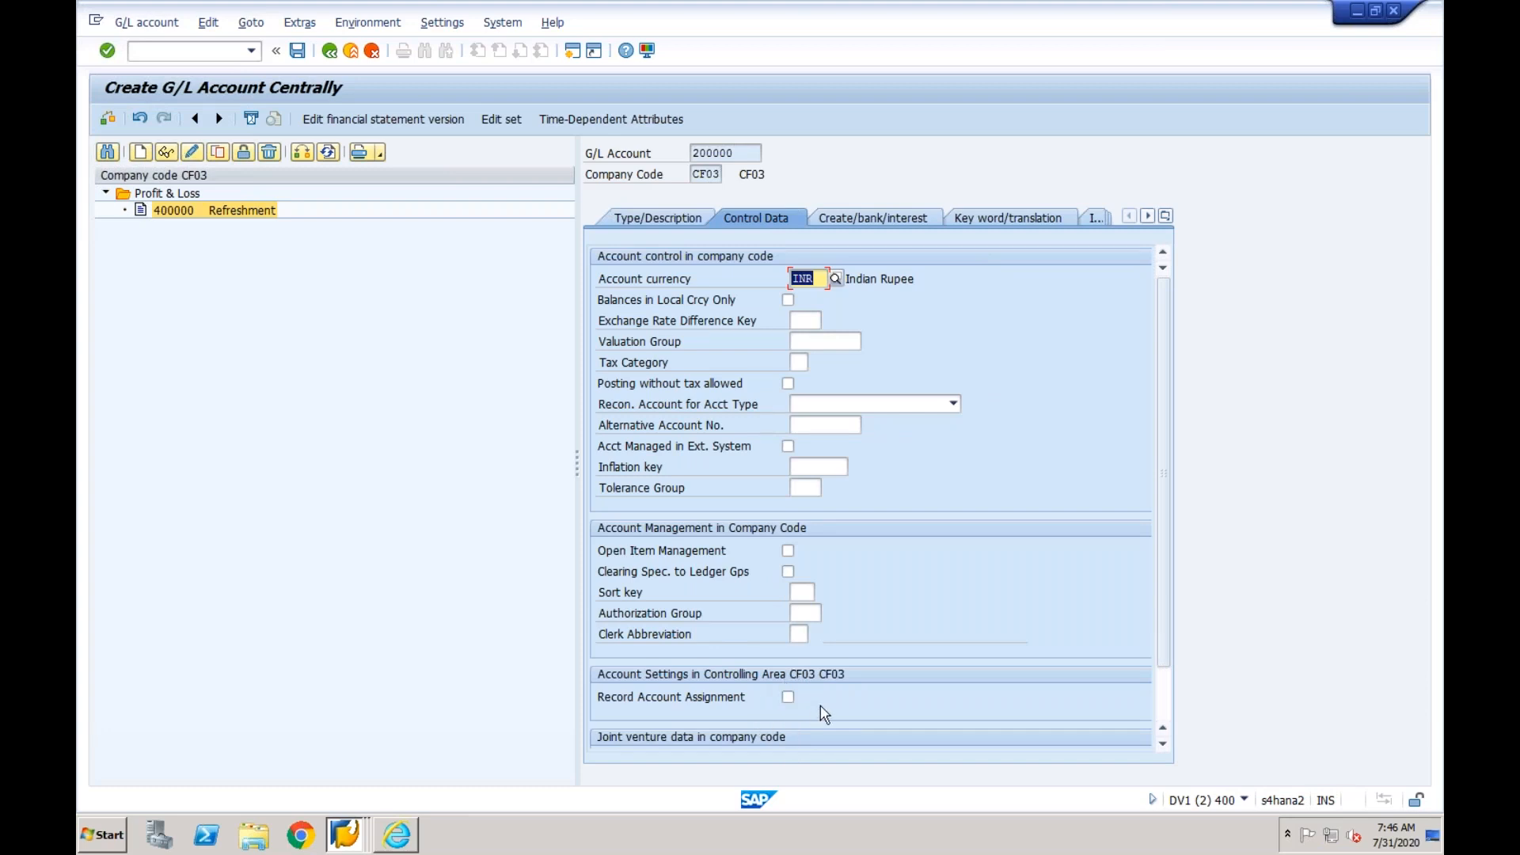
click(742, 153)
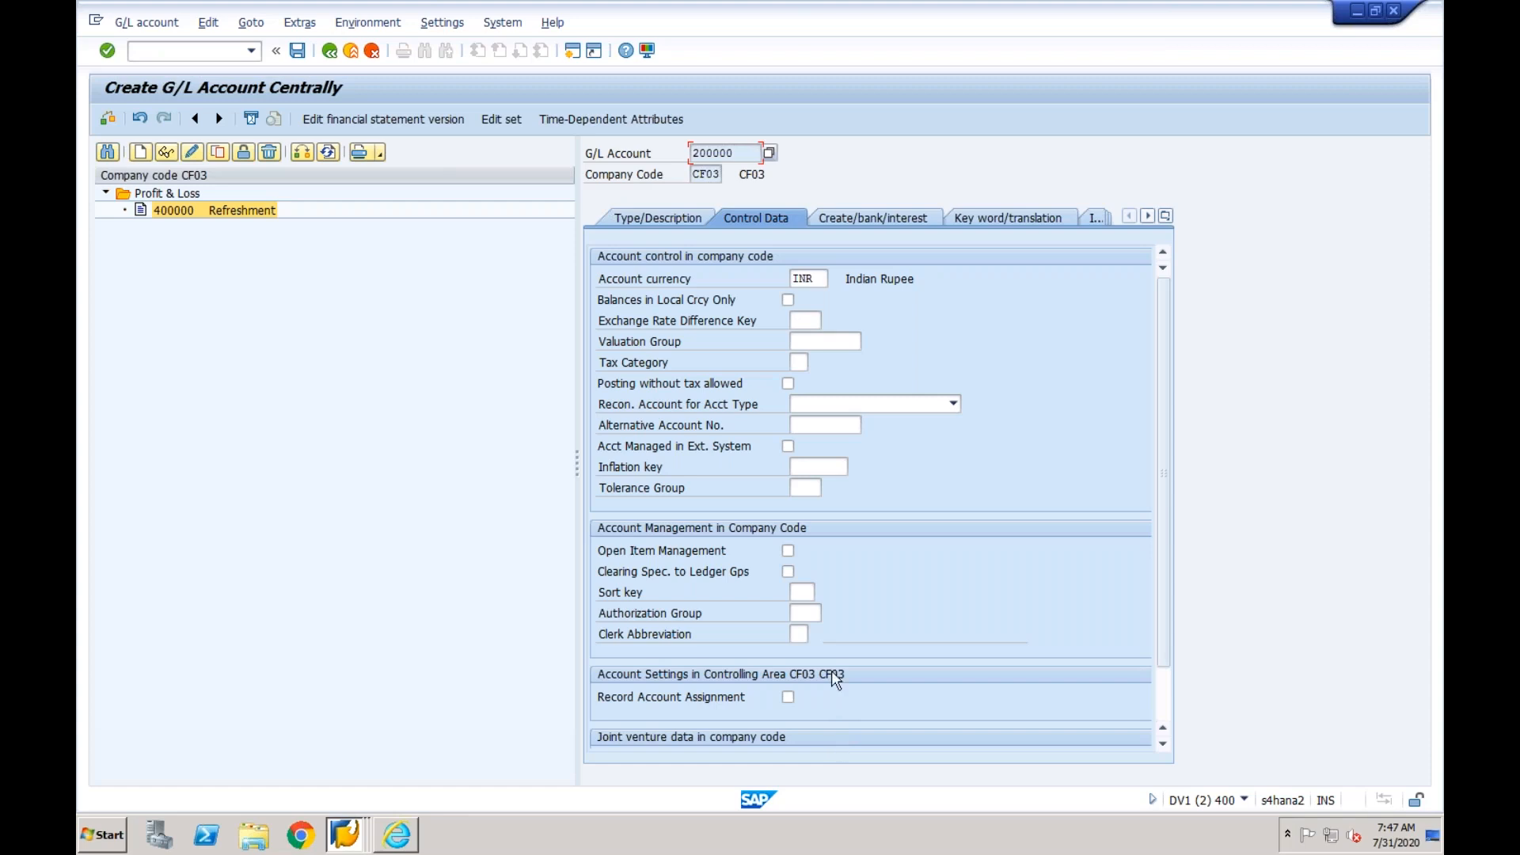
click(858, 219)
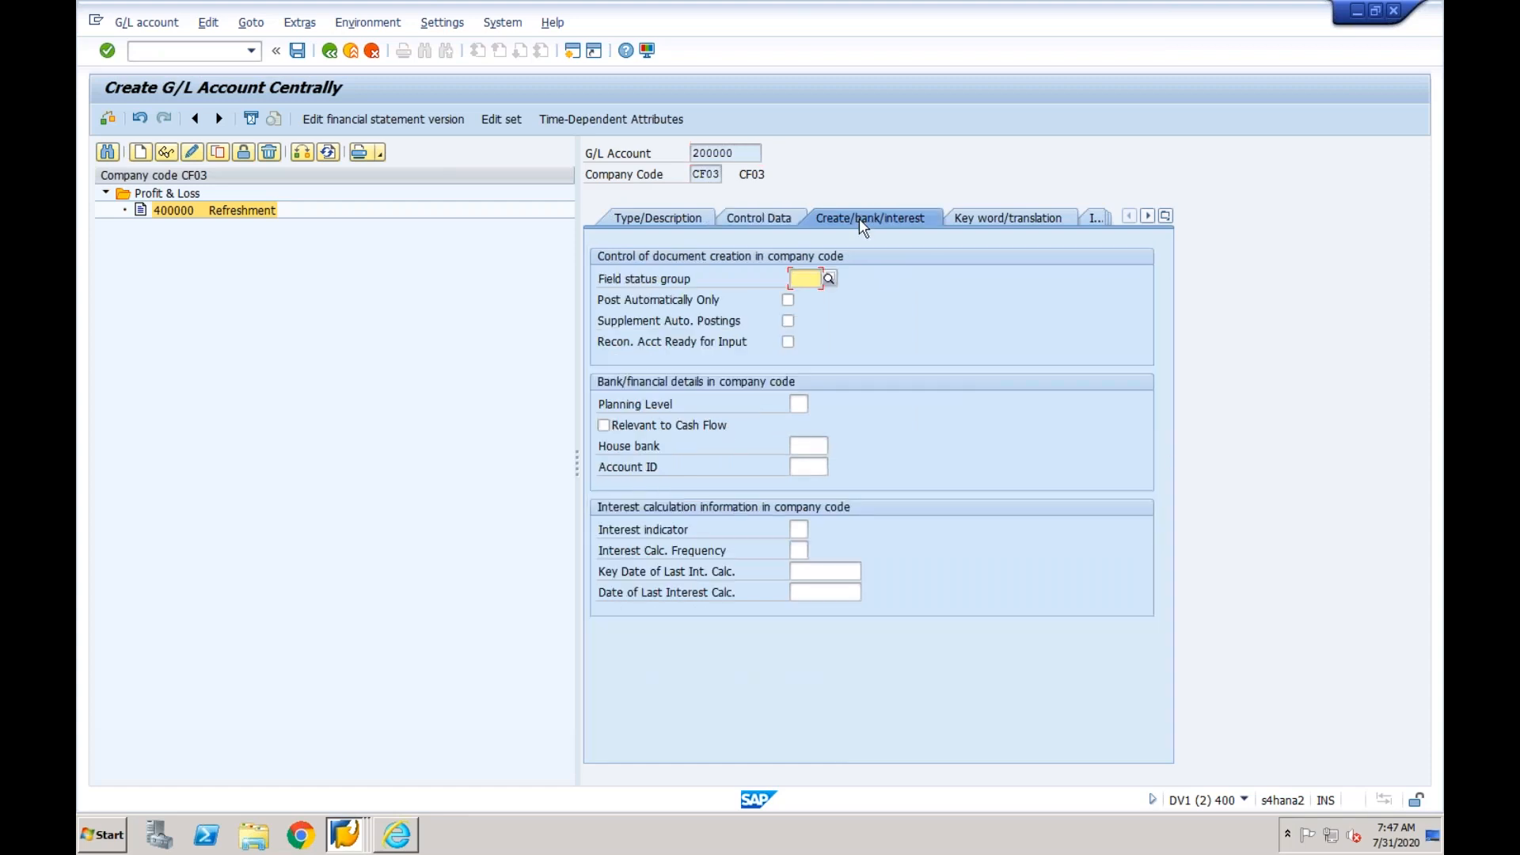
click(829, 279)
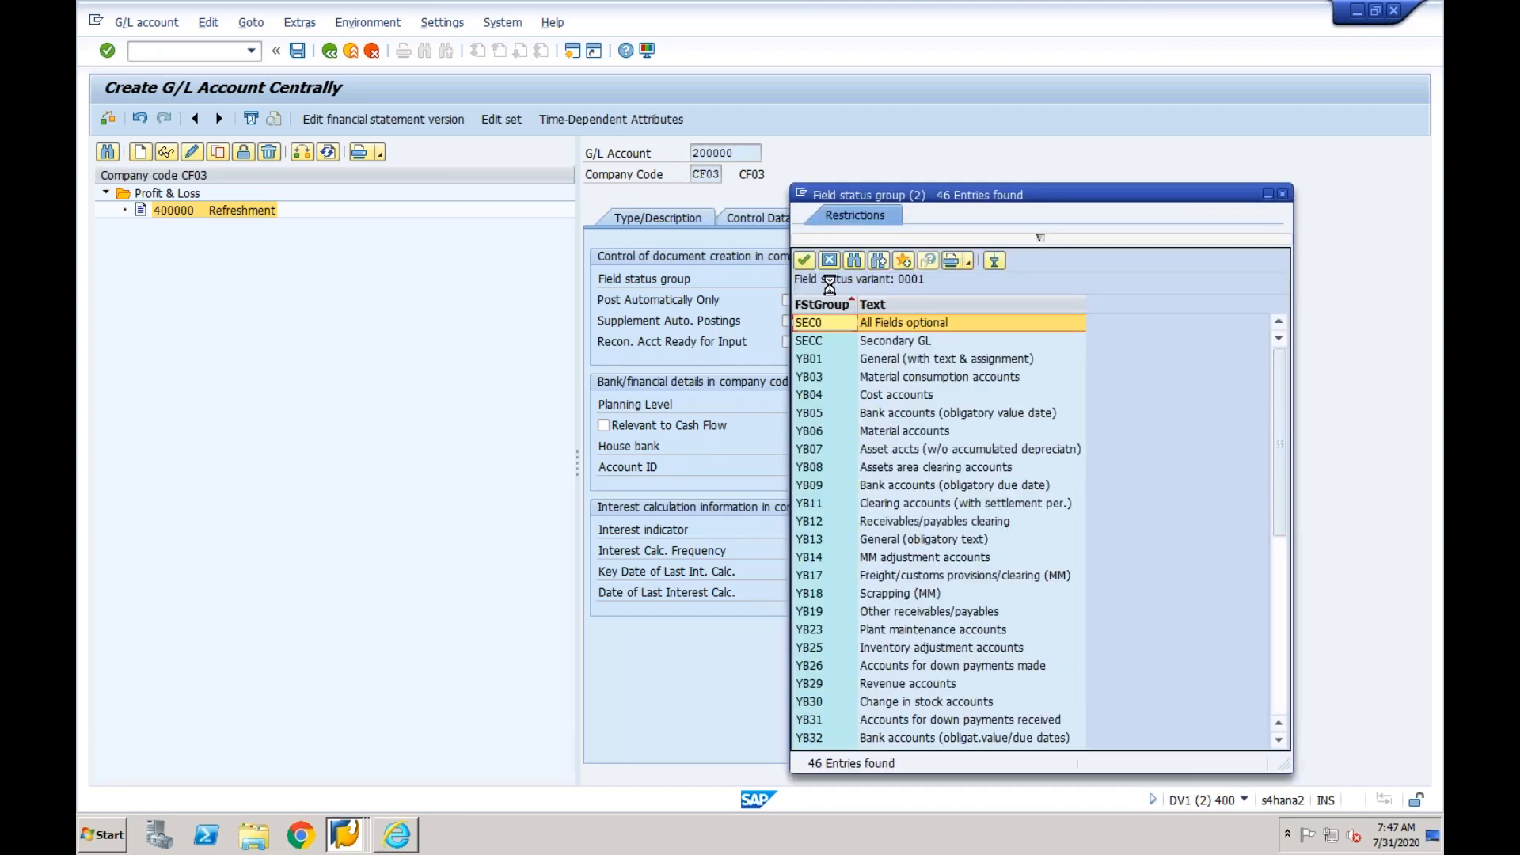
click(862, 414)
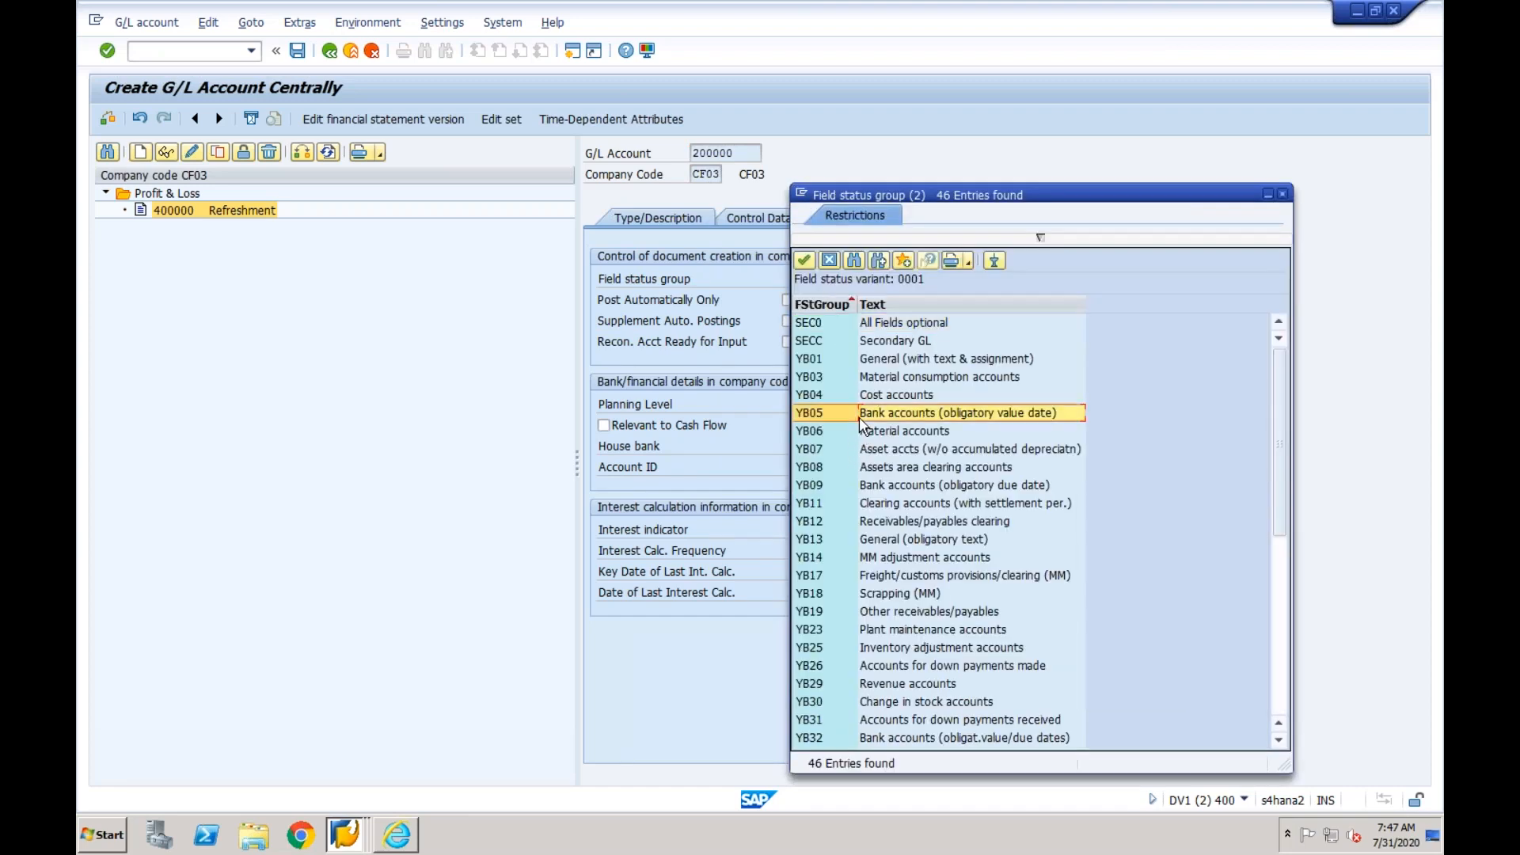
double_click(917, 420)
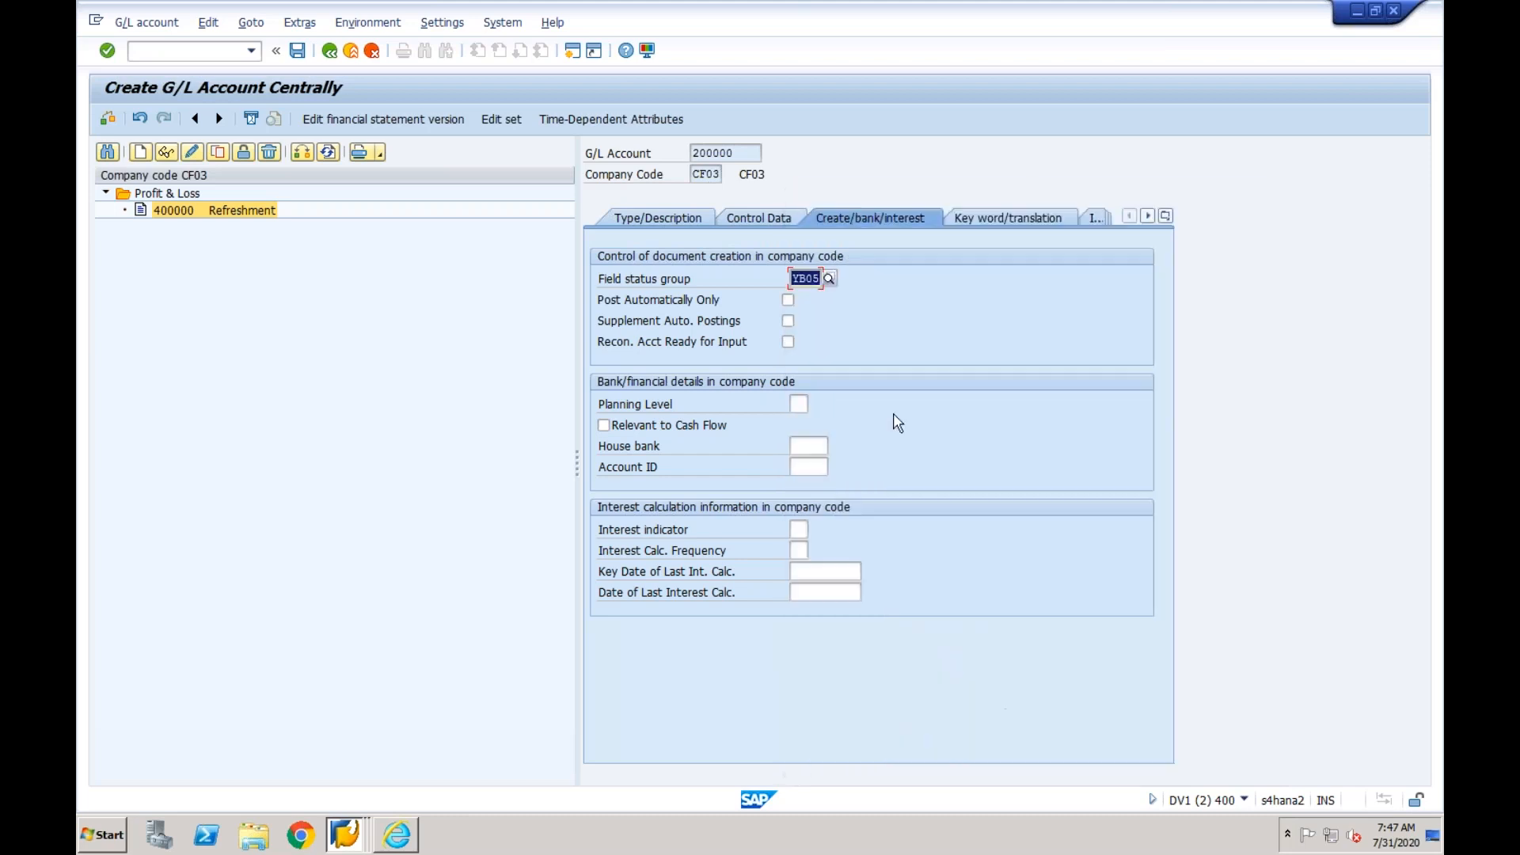
- Save G/L account 200000 despite the warning and select it under Balance Sheet in the account tree
click(300, 56)
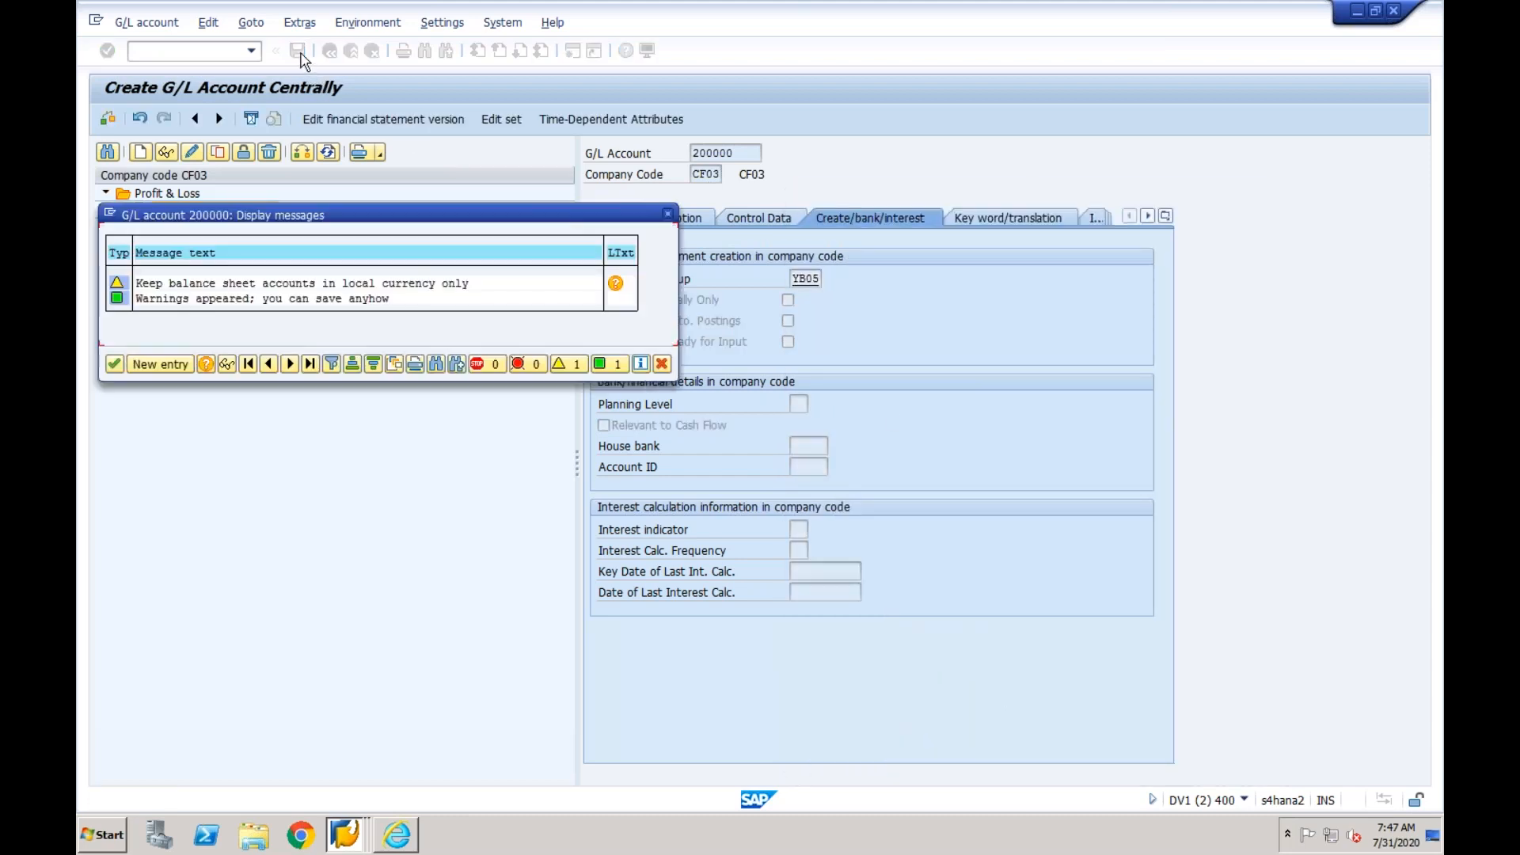
click(114, 364)
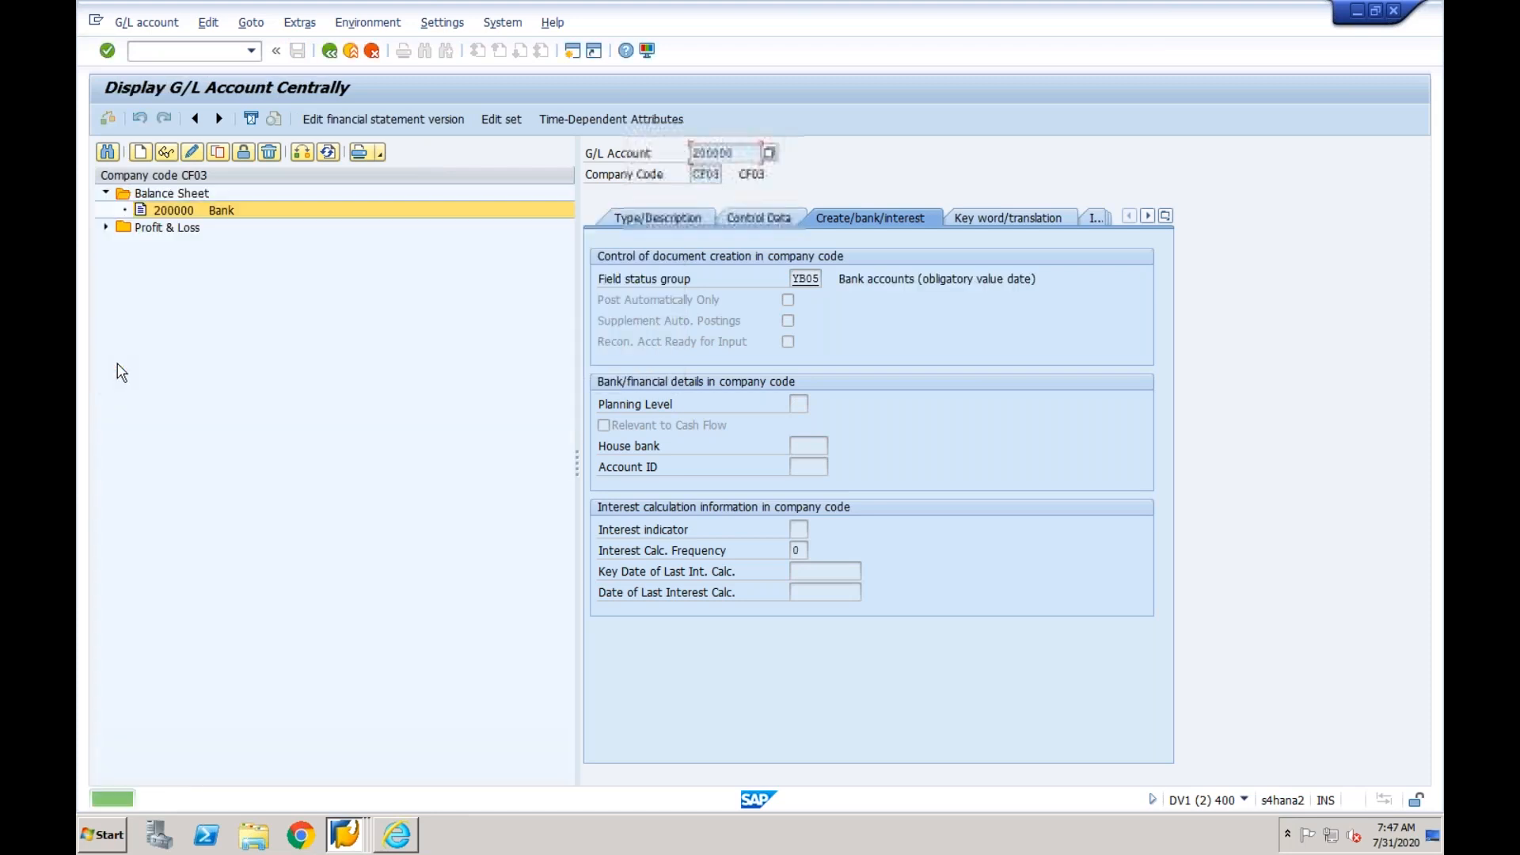
click(106, 193)
click(106, 194)
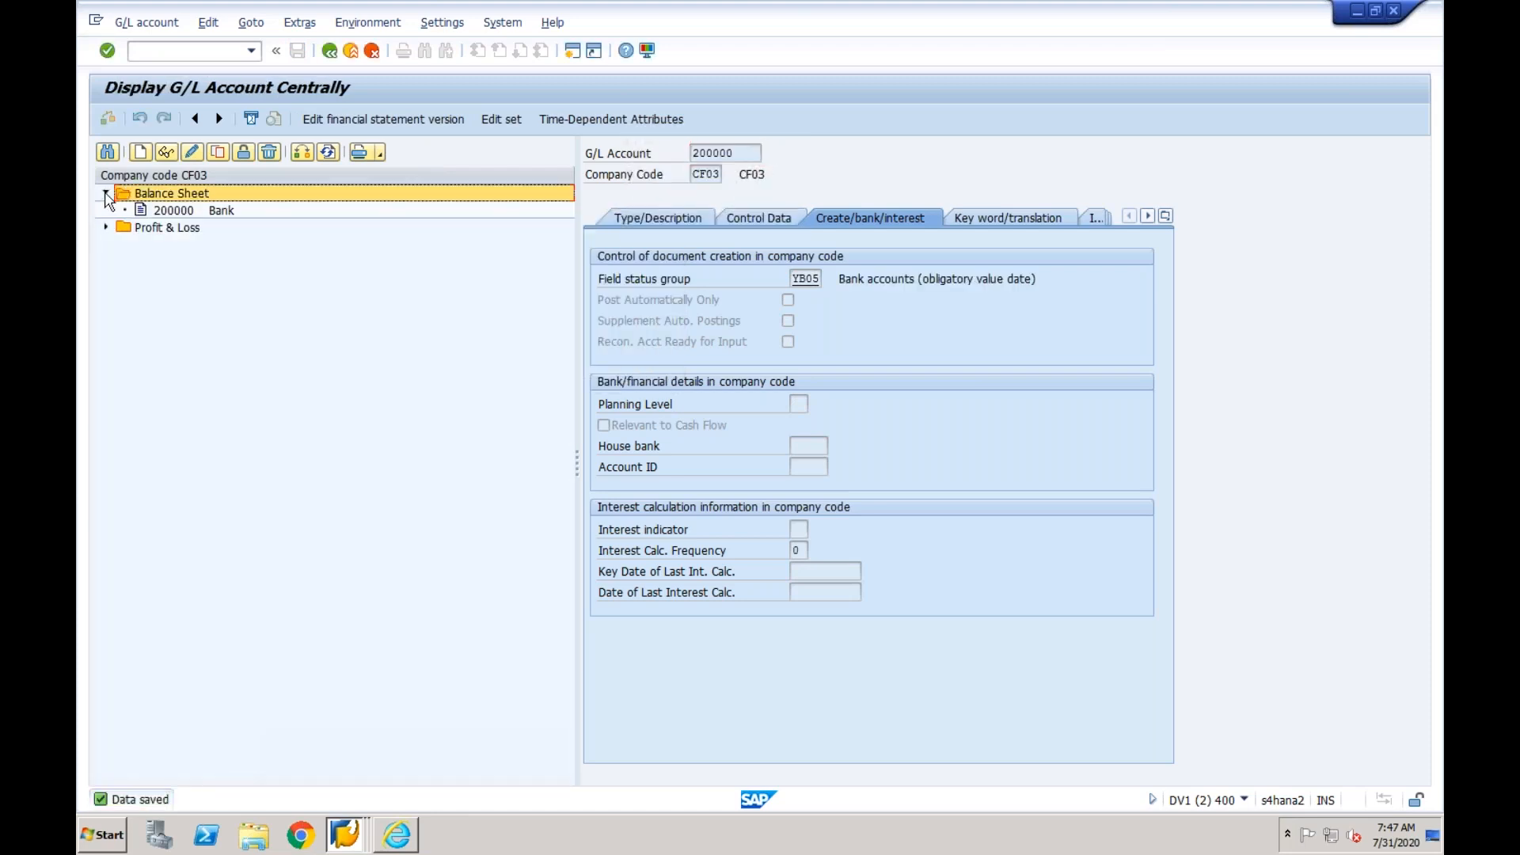
click(160, 212)
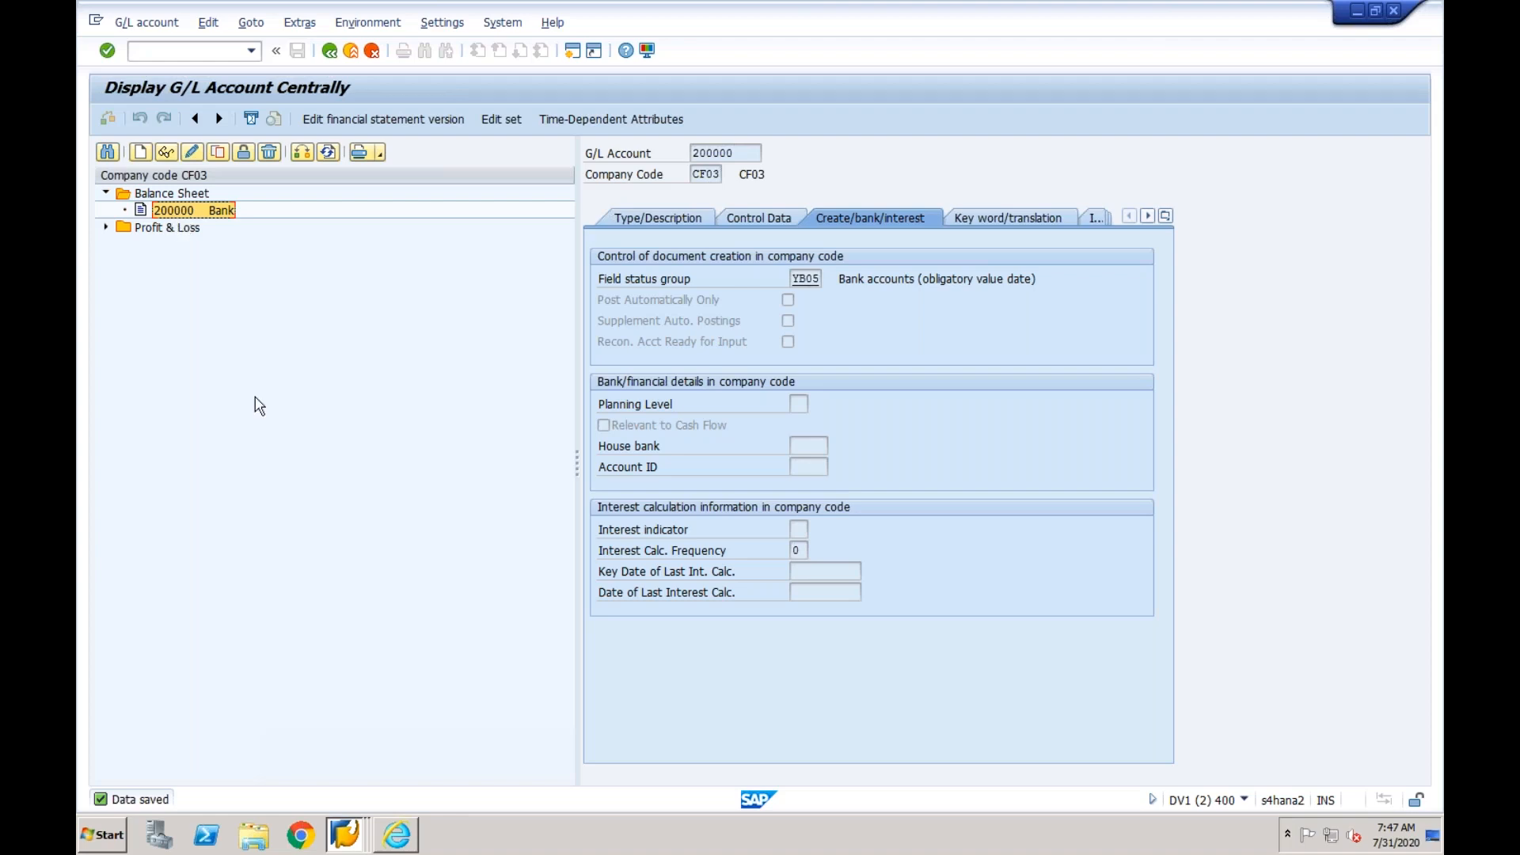
- Switch to the Display IMG window, select Create and Edit Key Mapping, and bring up the key mapping page in Internet Explorer
click(350, 838)
click(441, 742)
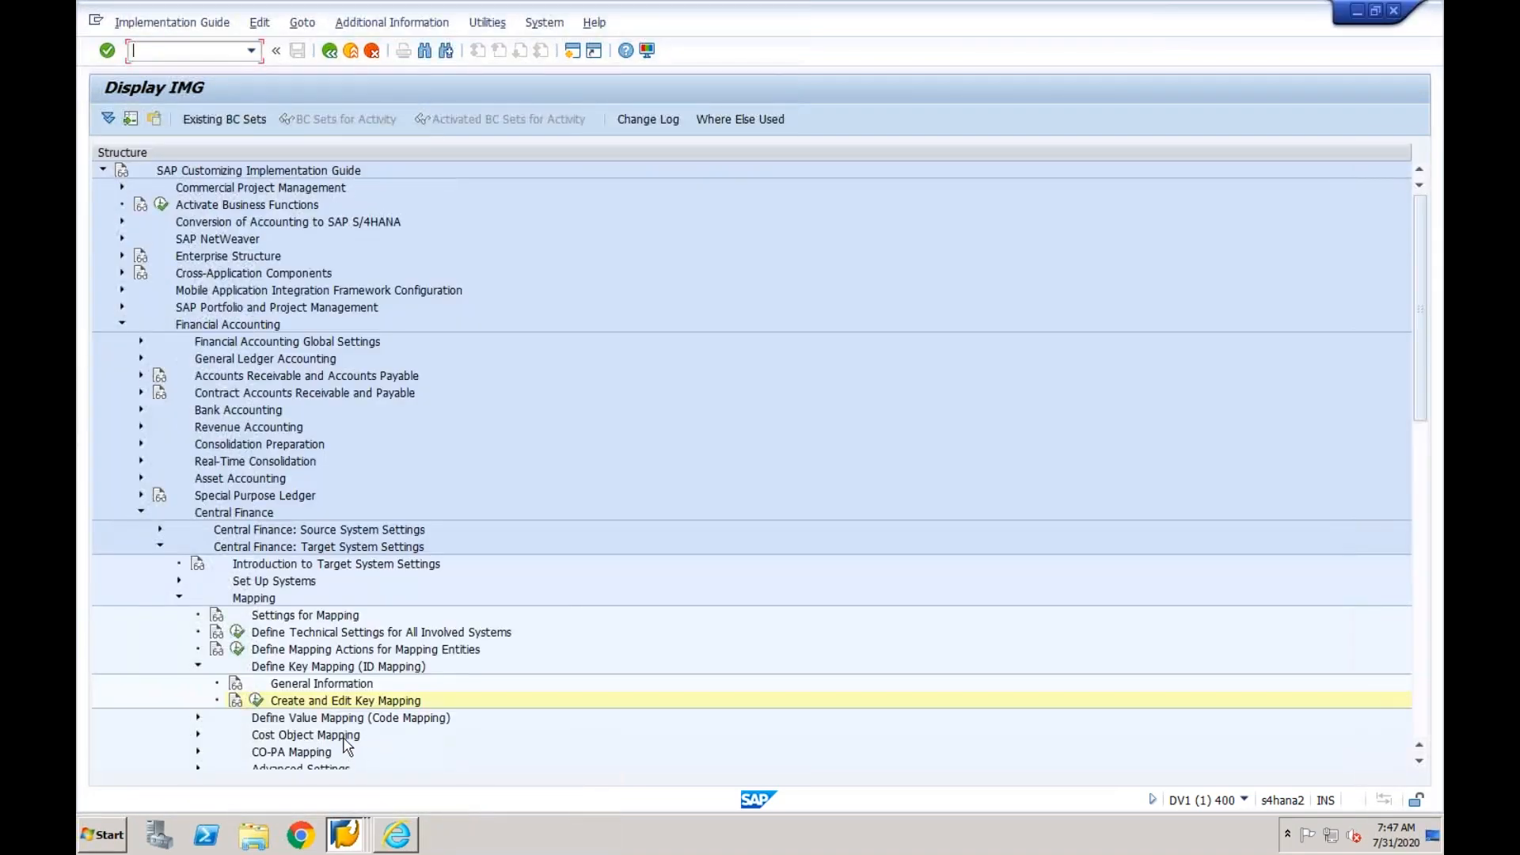
click(335, 704)
click(396, 836)
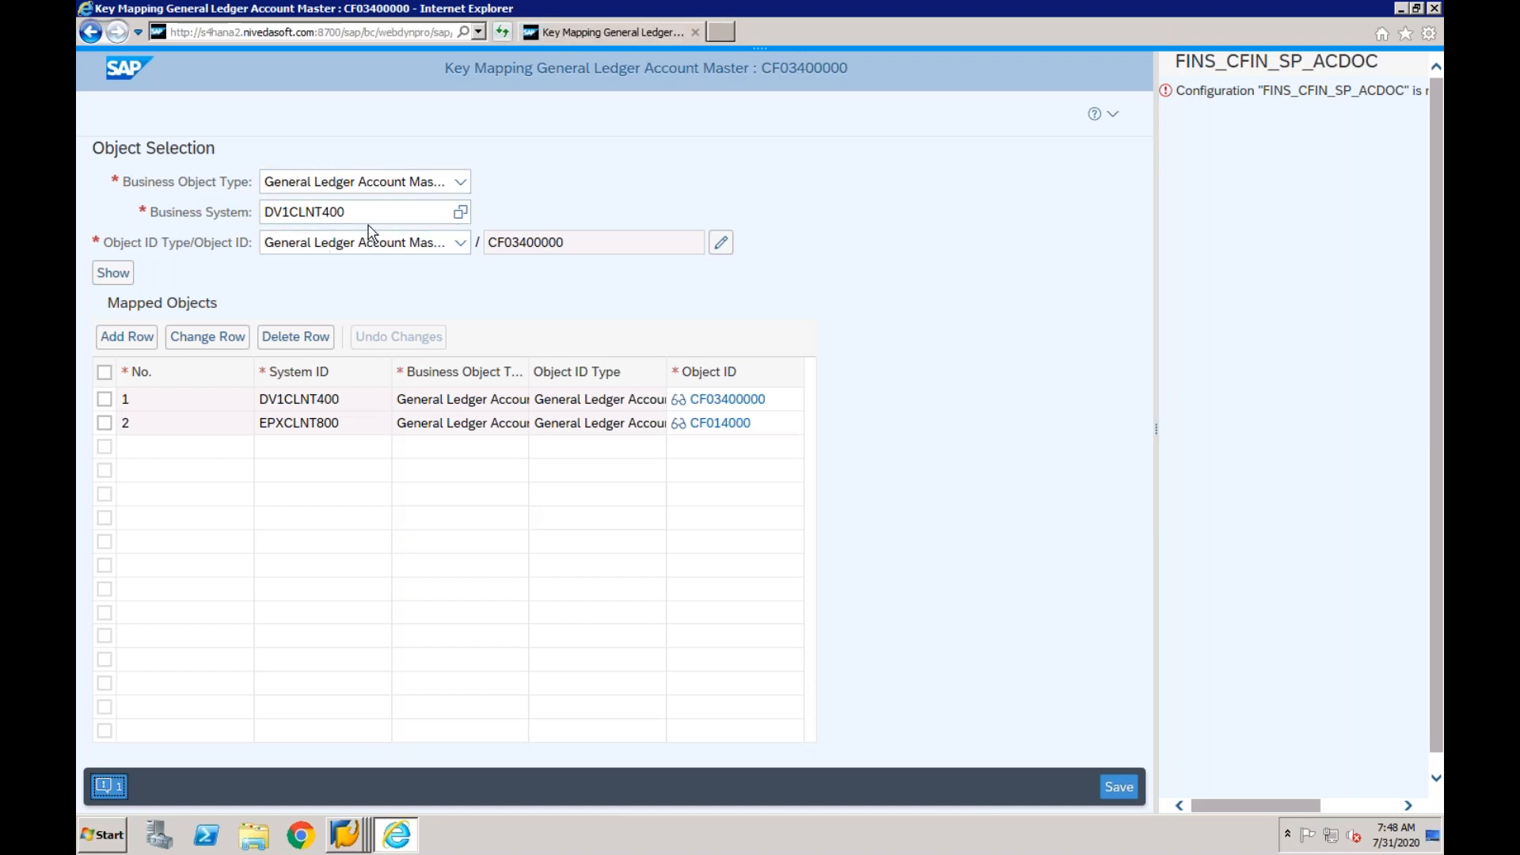
- Check the business object type and system, then set the selection's object ID to chart of accounts CF03 and G/L account 200000
click(460, 183)
click(460, 182)
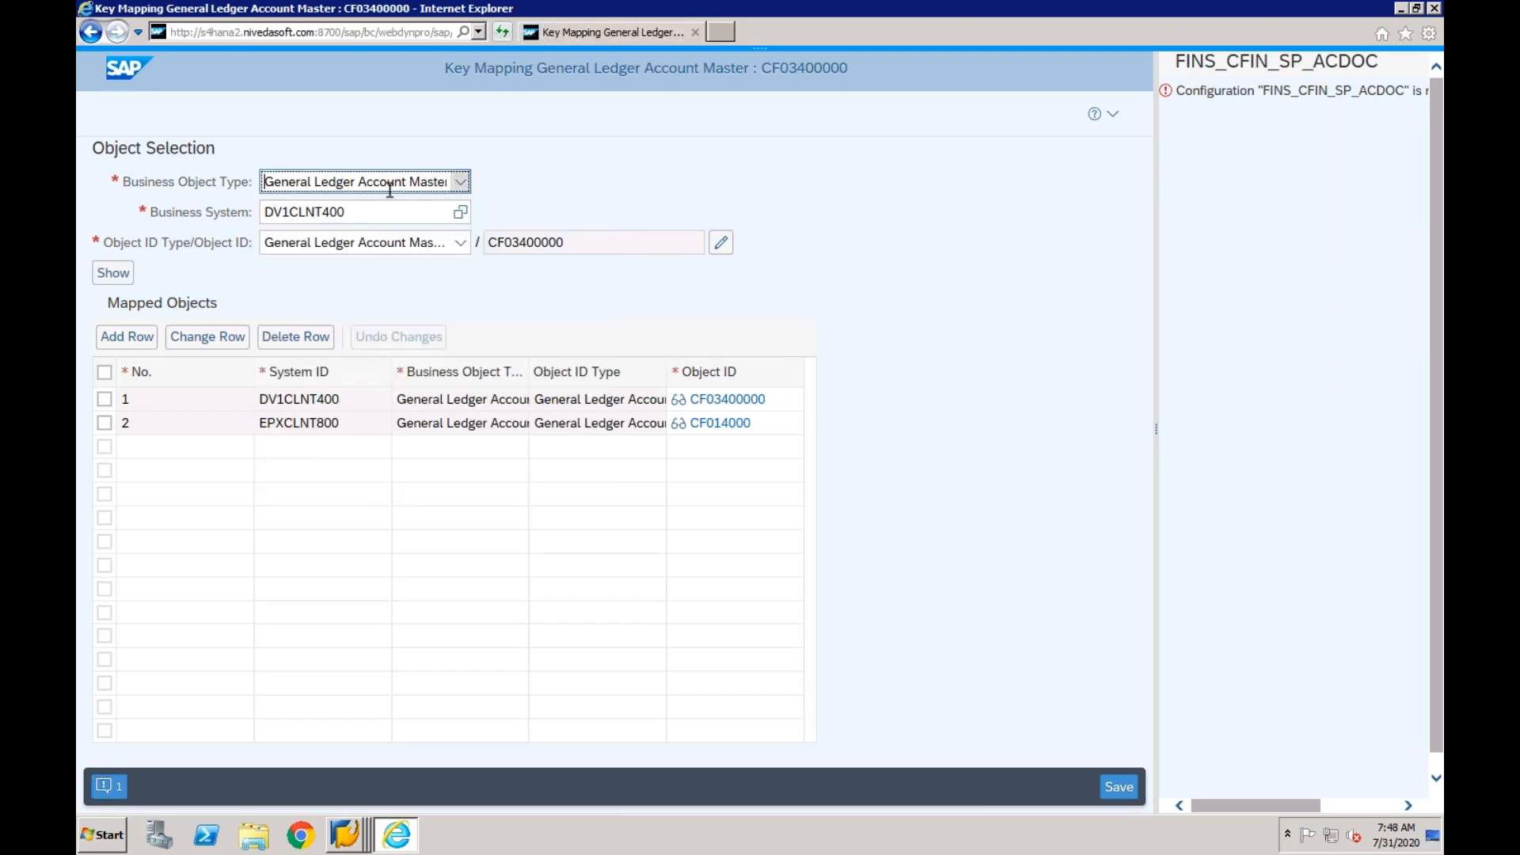
click(361, 219)
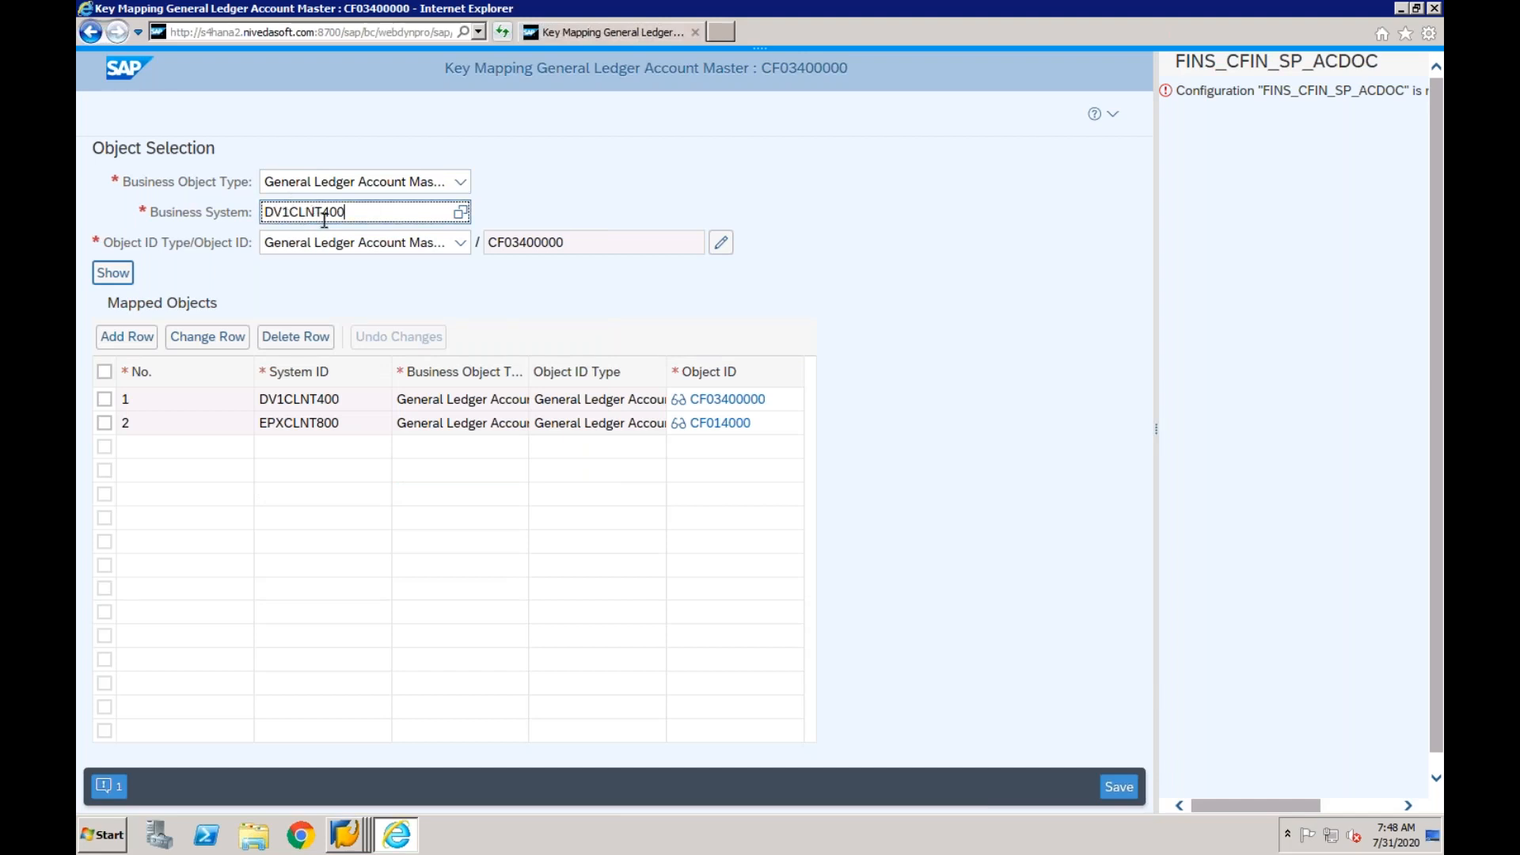
click(565, 247)
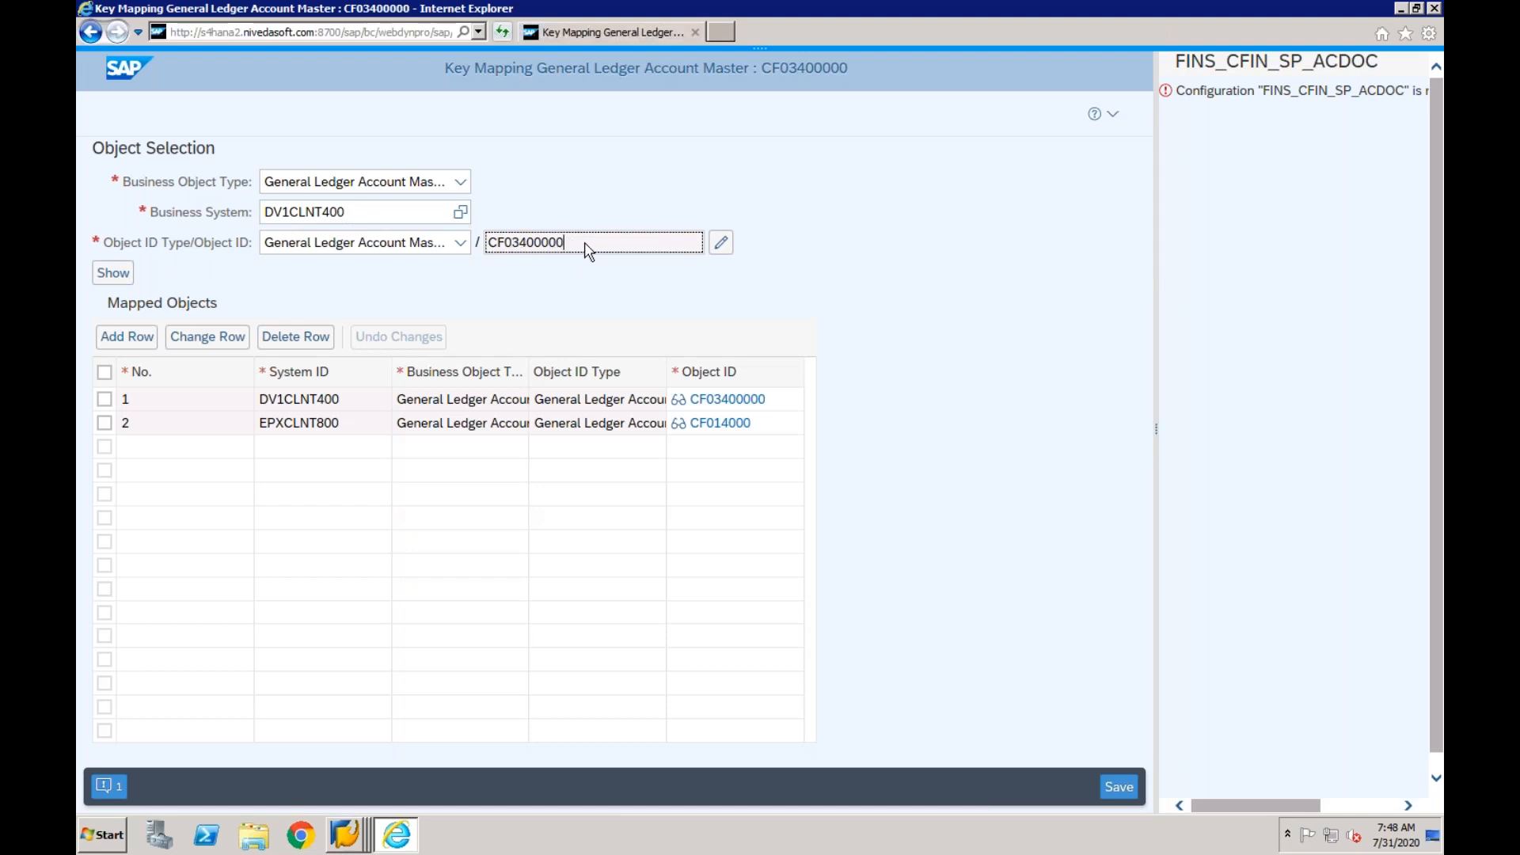
click(724, 250)
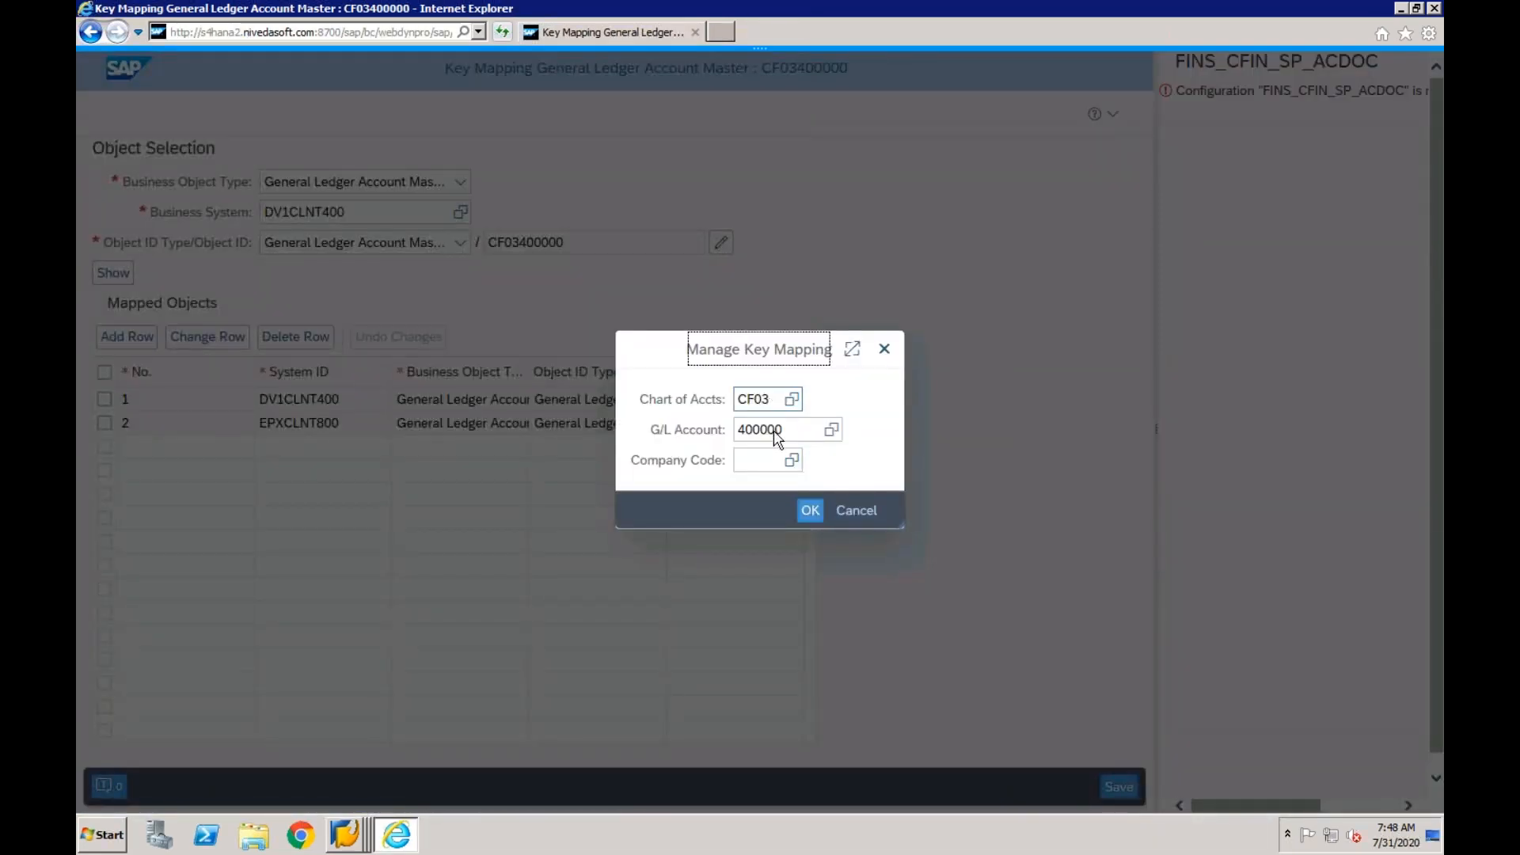
click(746, 434)
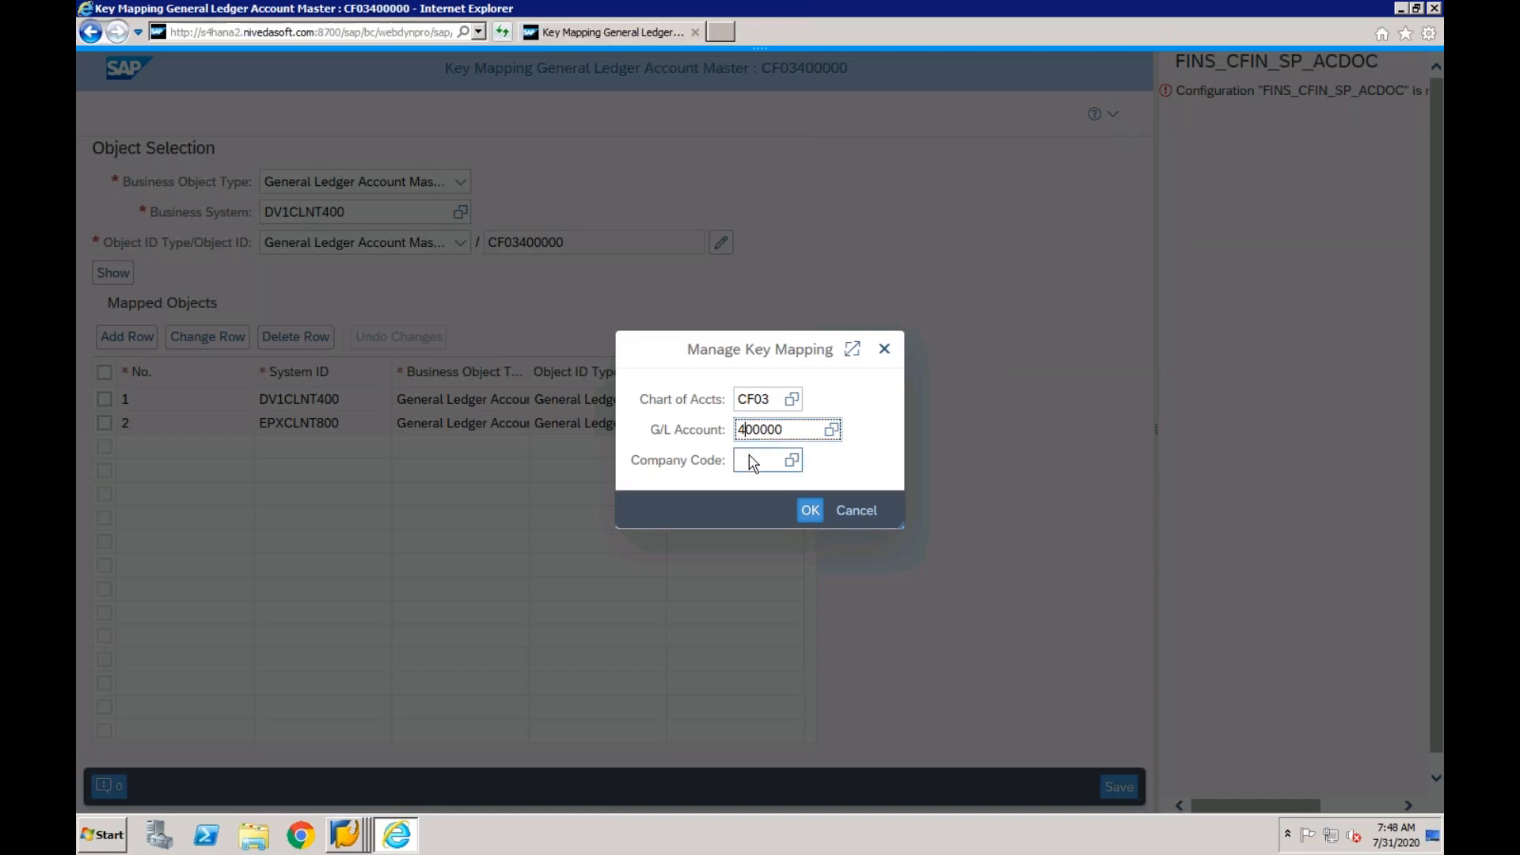
key(BackSpace)
text(2)
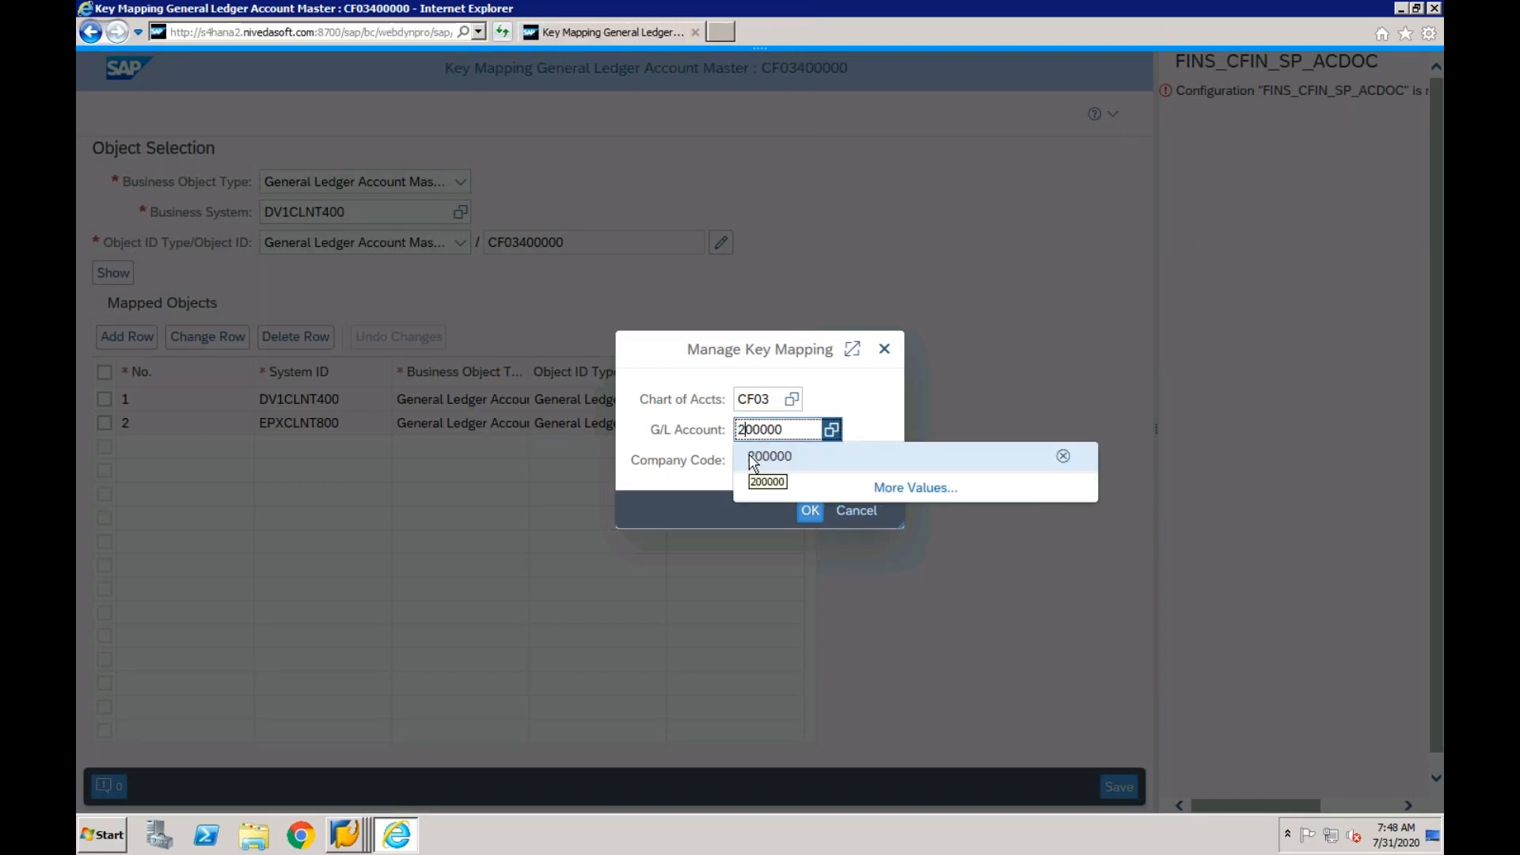
click(749, 455)
click(810, 511)
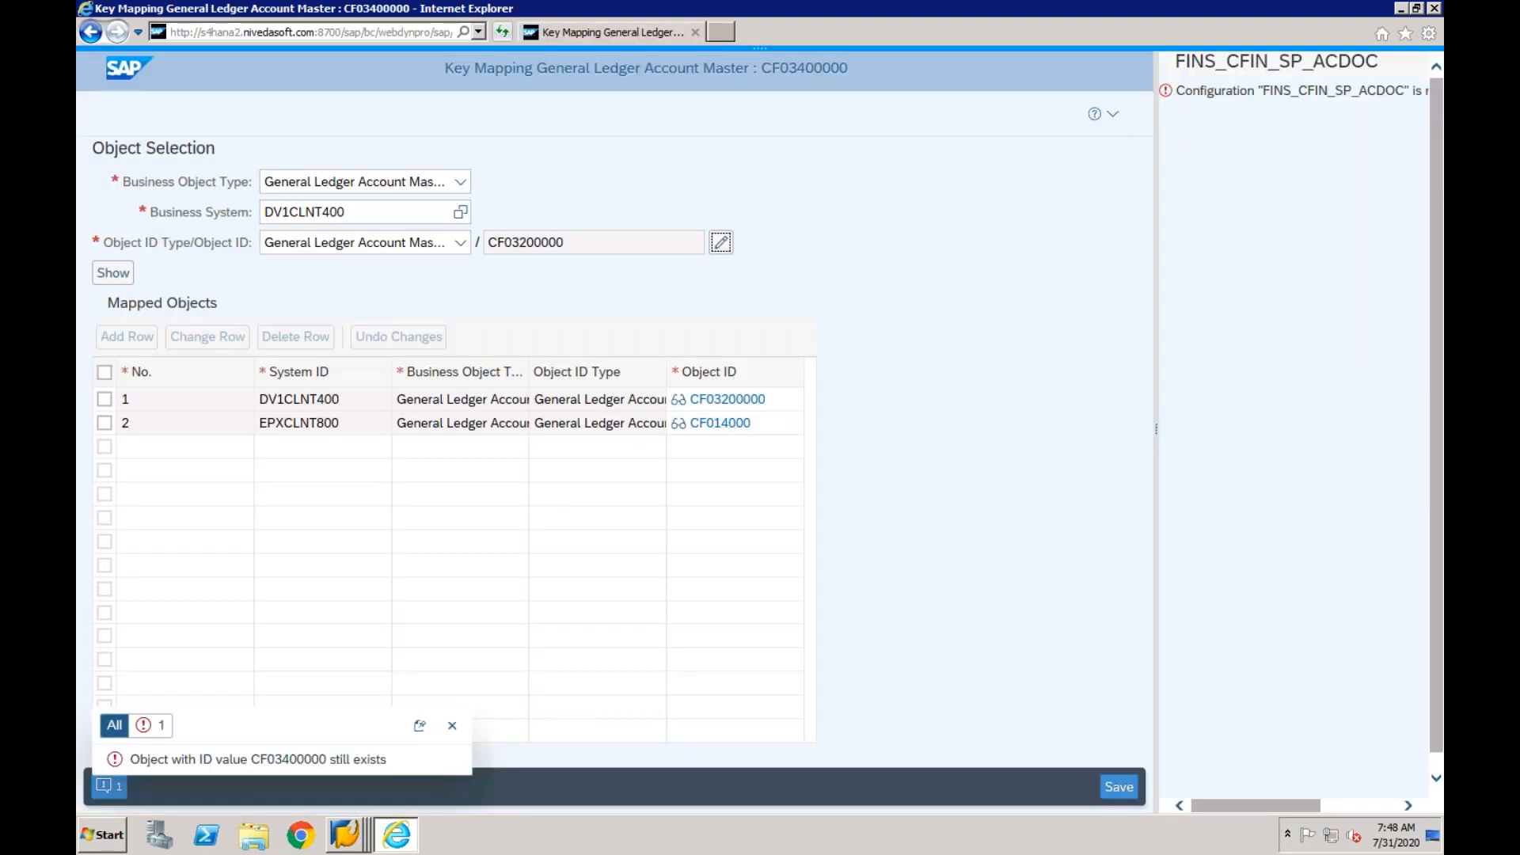
- Show the mapping for object CF03200000 and add a mapping row with system ID EPXCLNT800
click(115, 277)
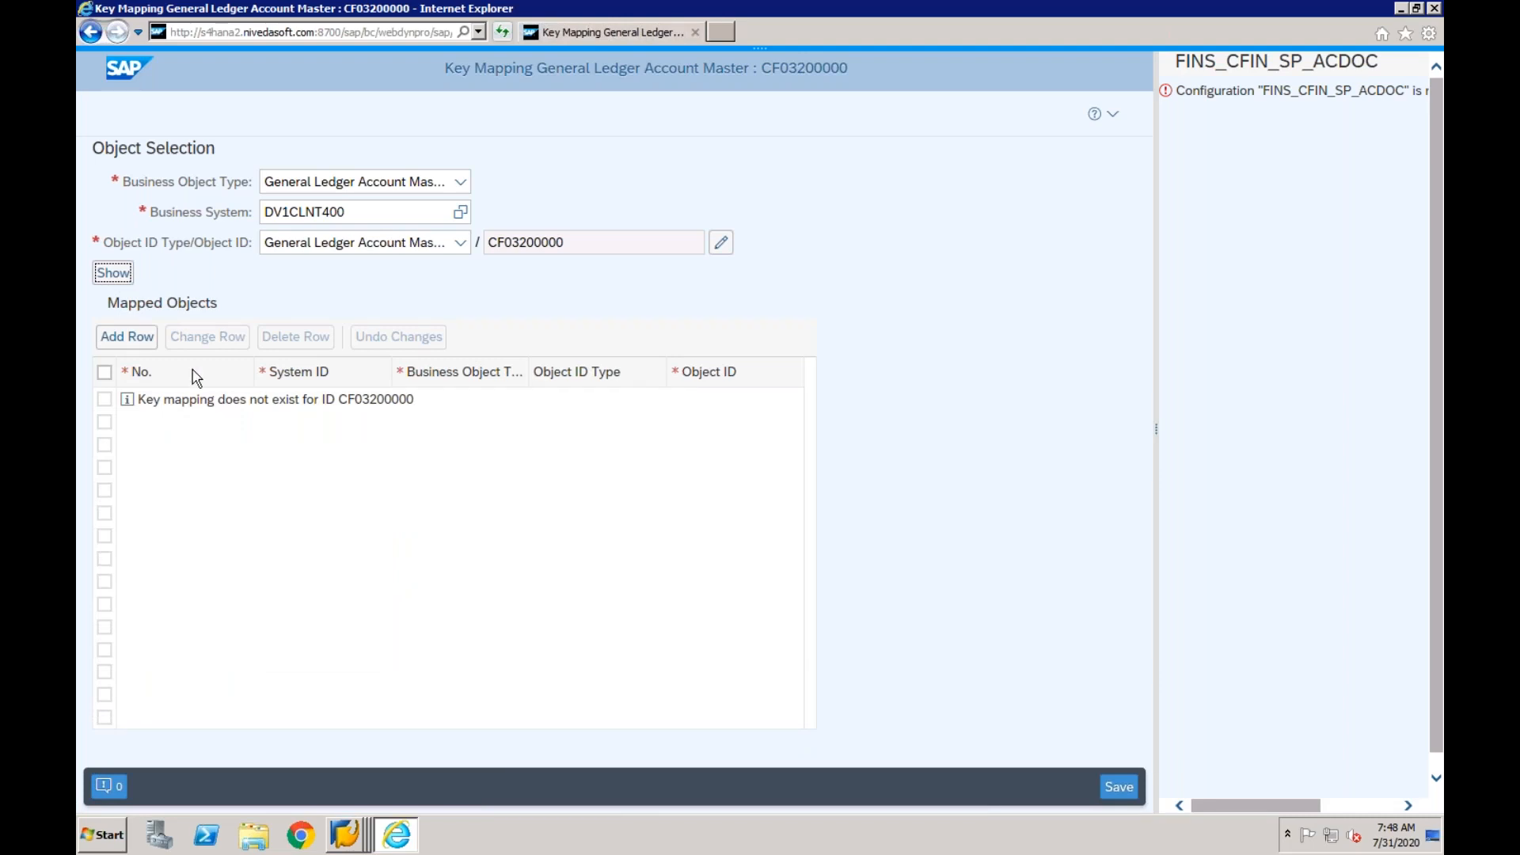
click(145, 342)
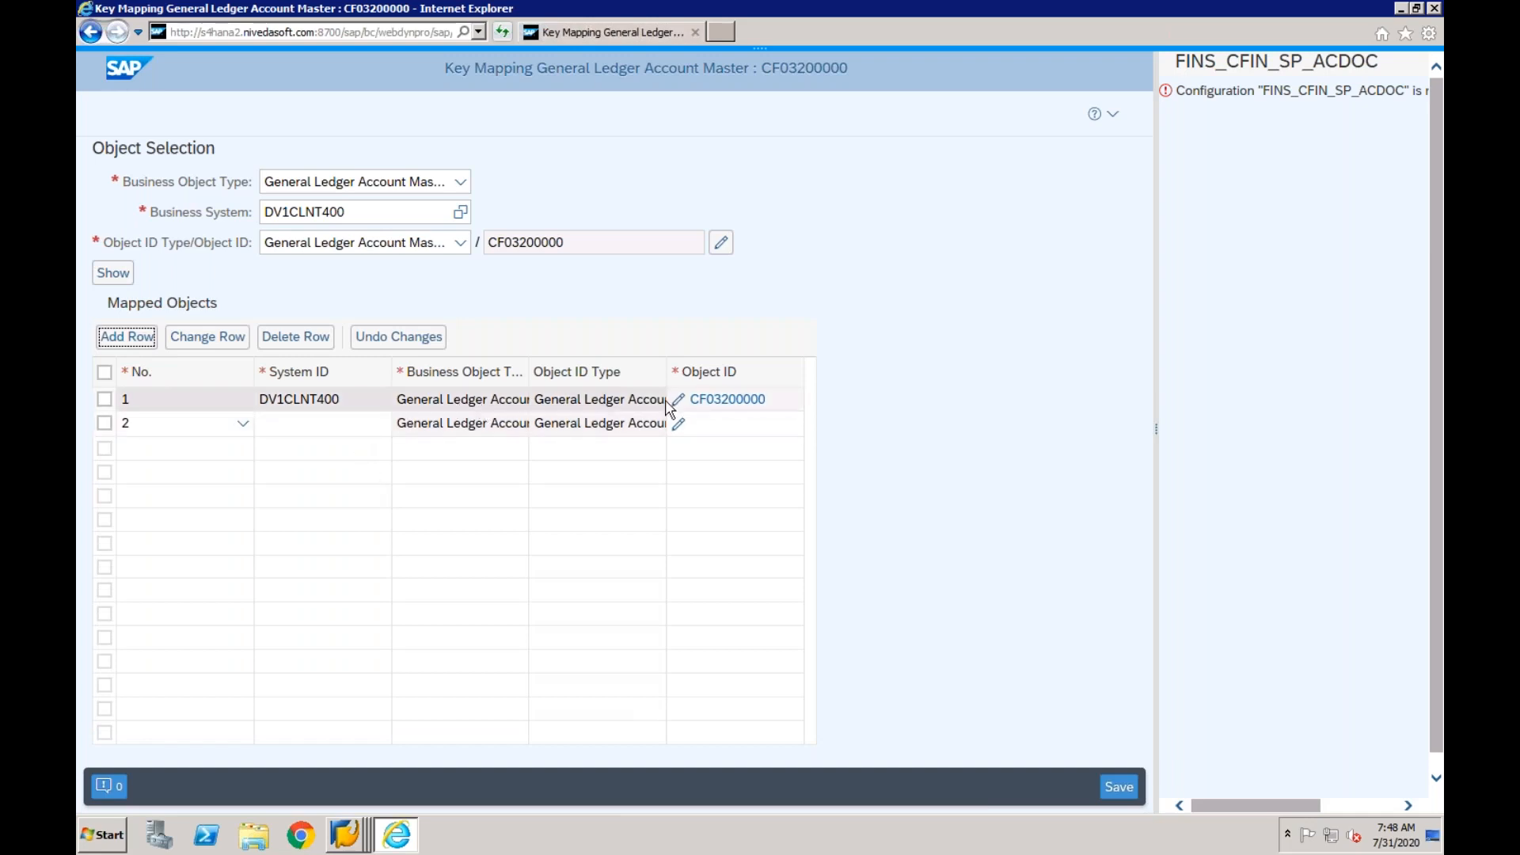
click(298, 434)
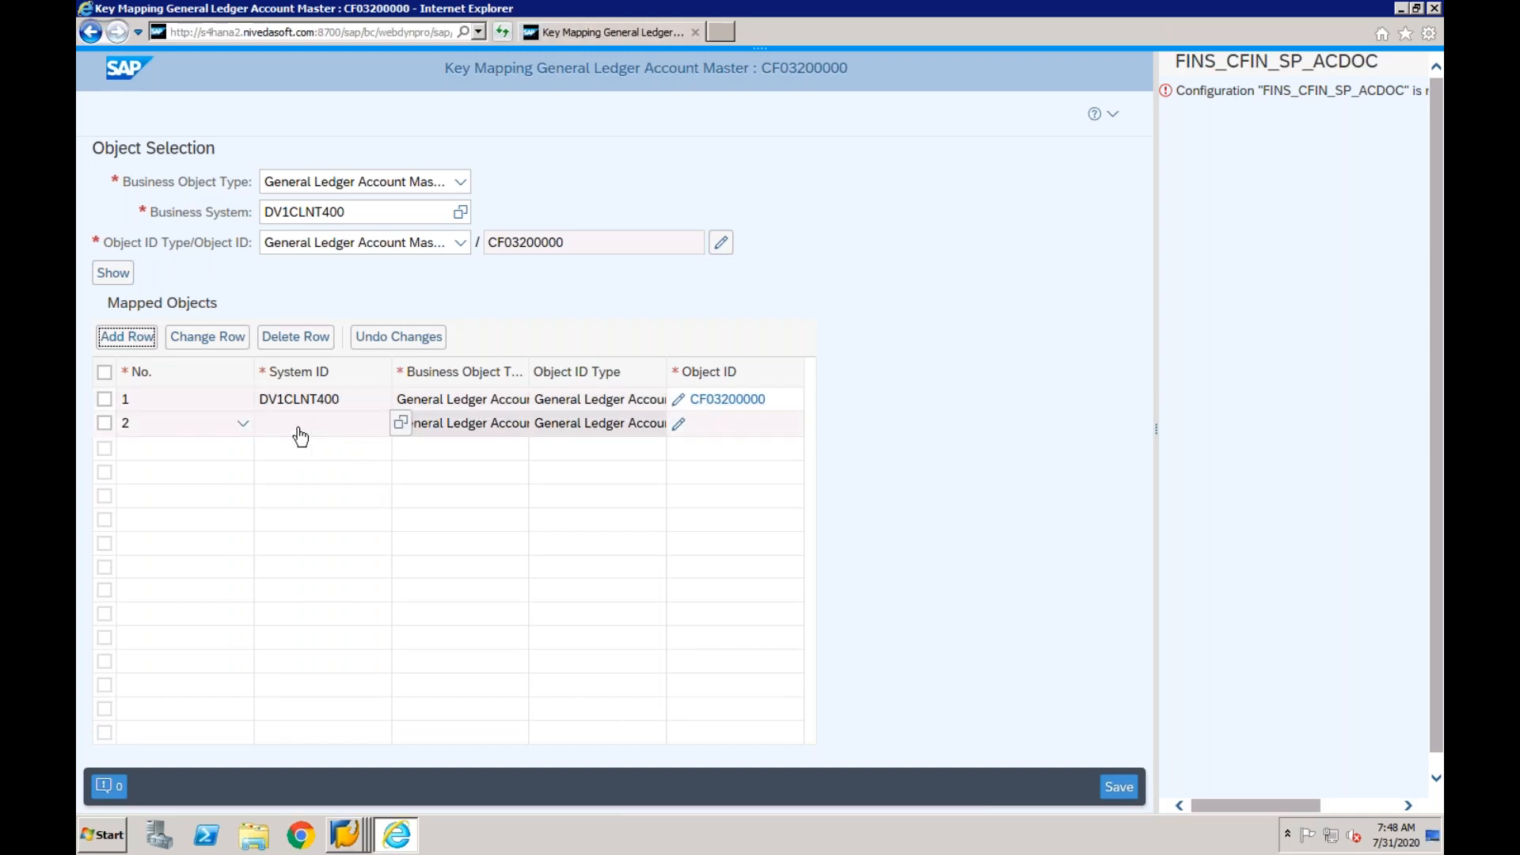
click(400, 424)
click(558, 475)
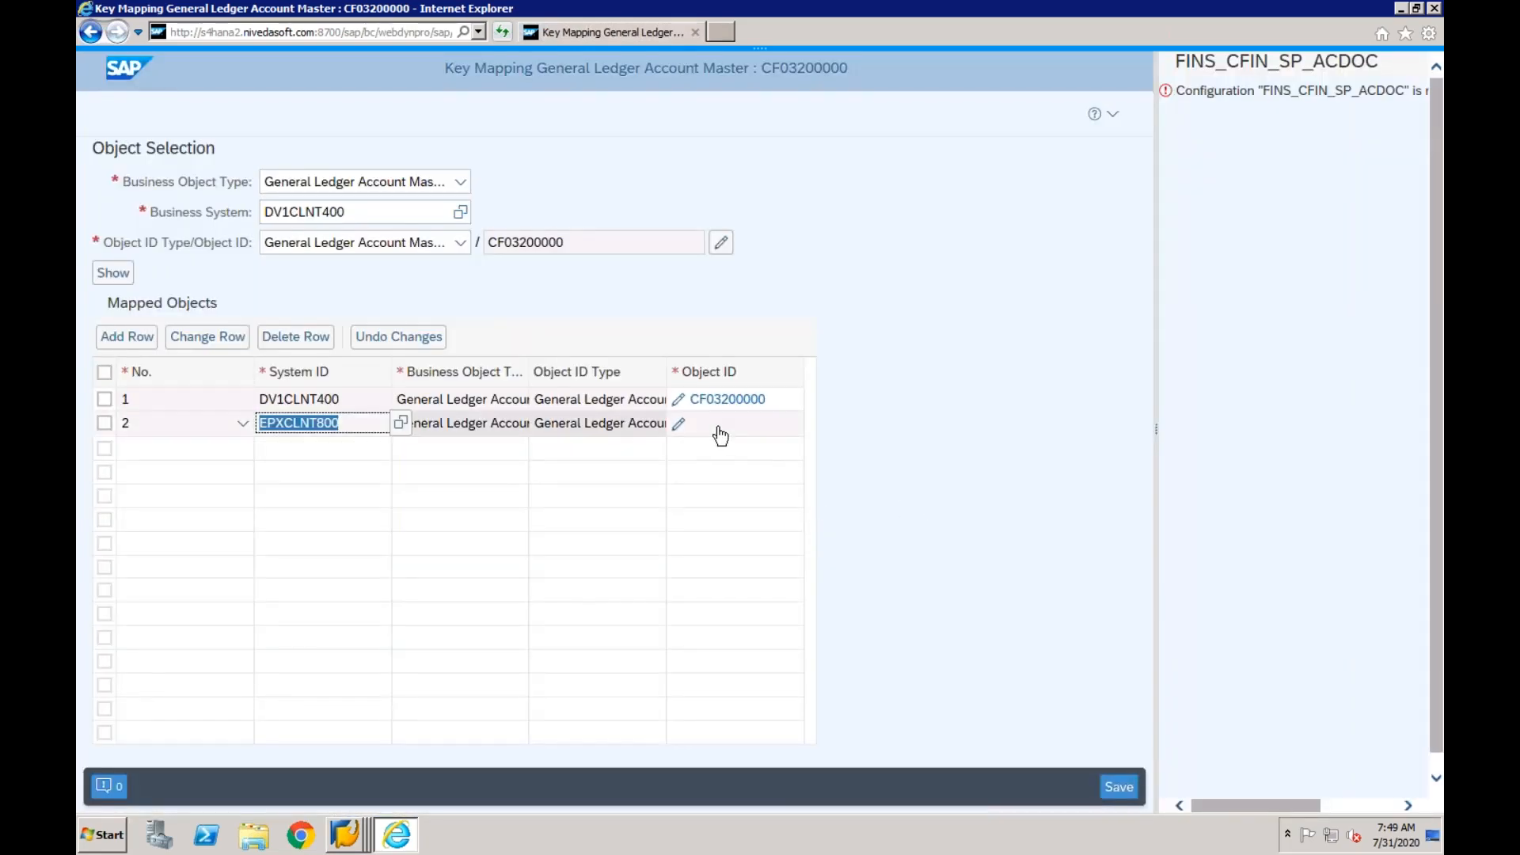
- Map the EPXCLNT800 row to chart of accounts CF01 and G/L account 2000, and save the key mapping
click(680, 425)
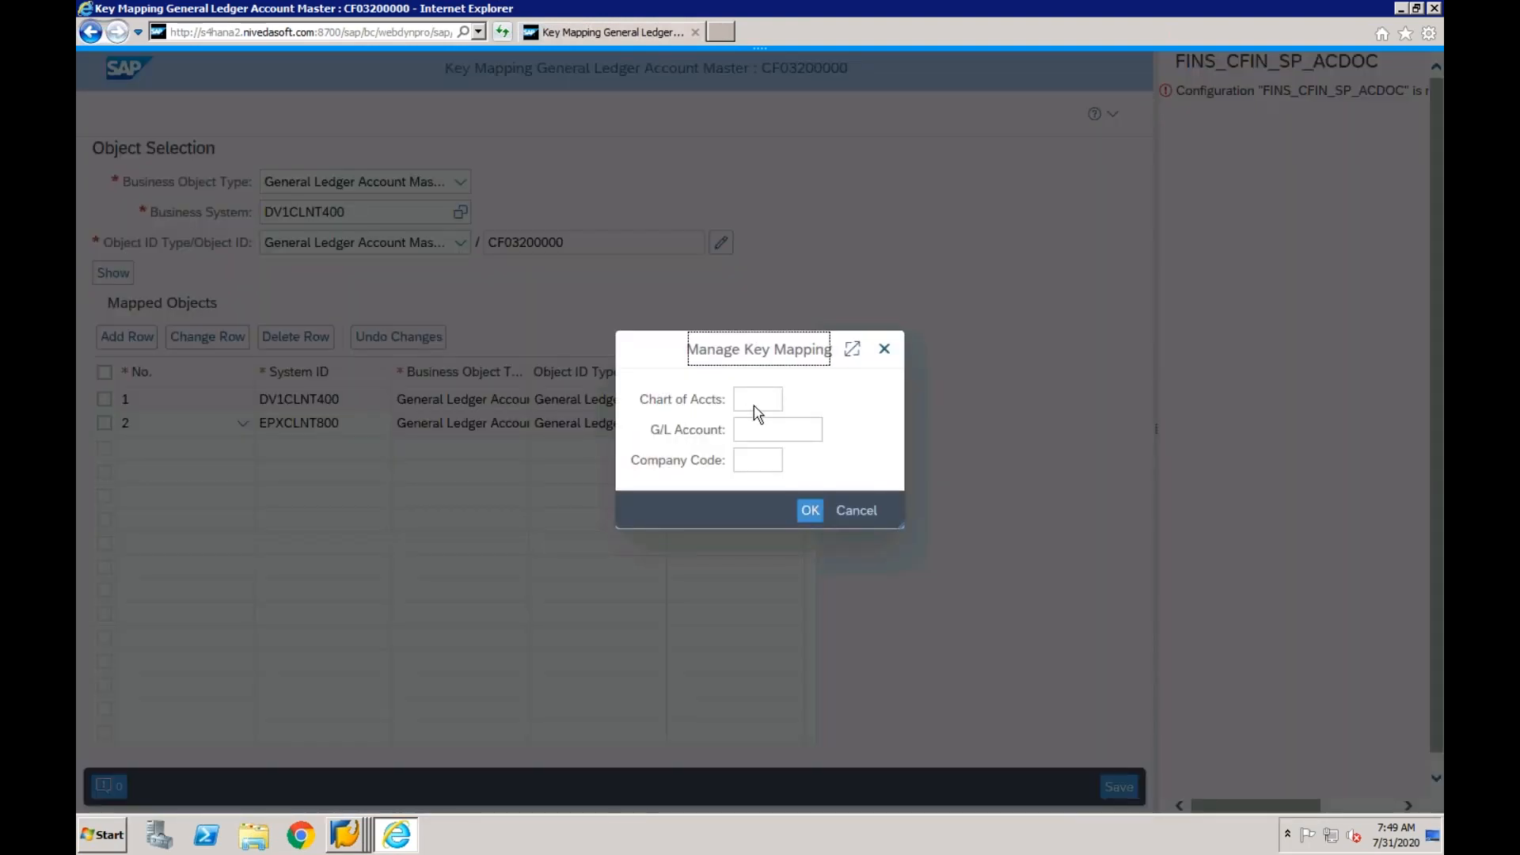
click(758, 404)
text(cf01)
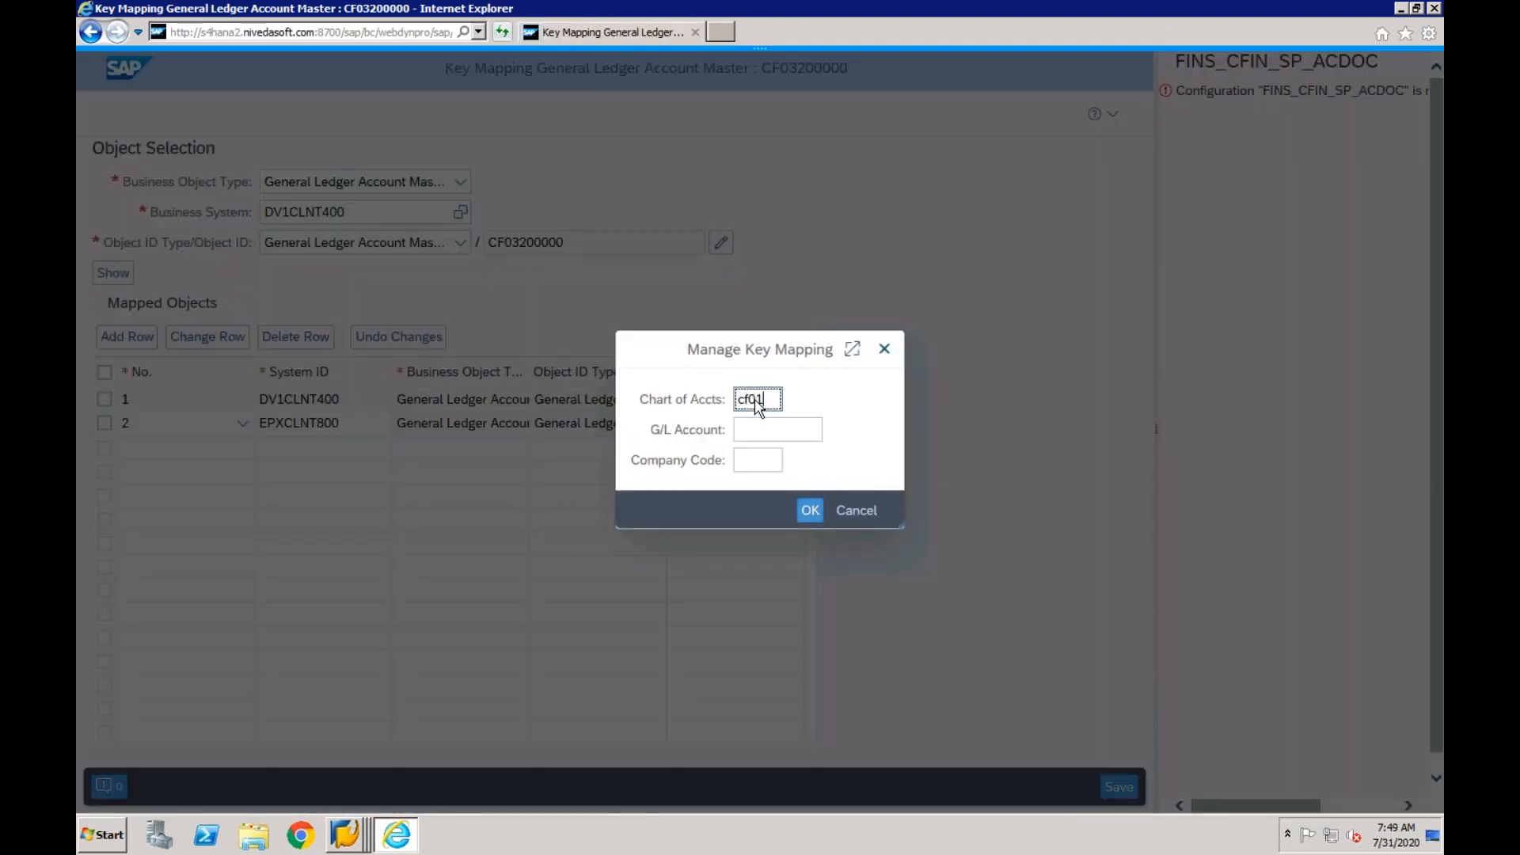
key(Tab)
text(2)
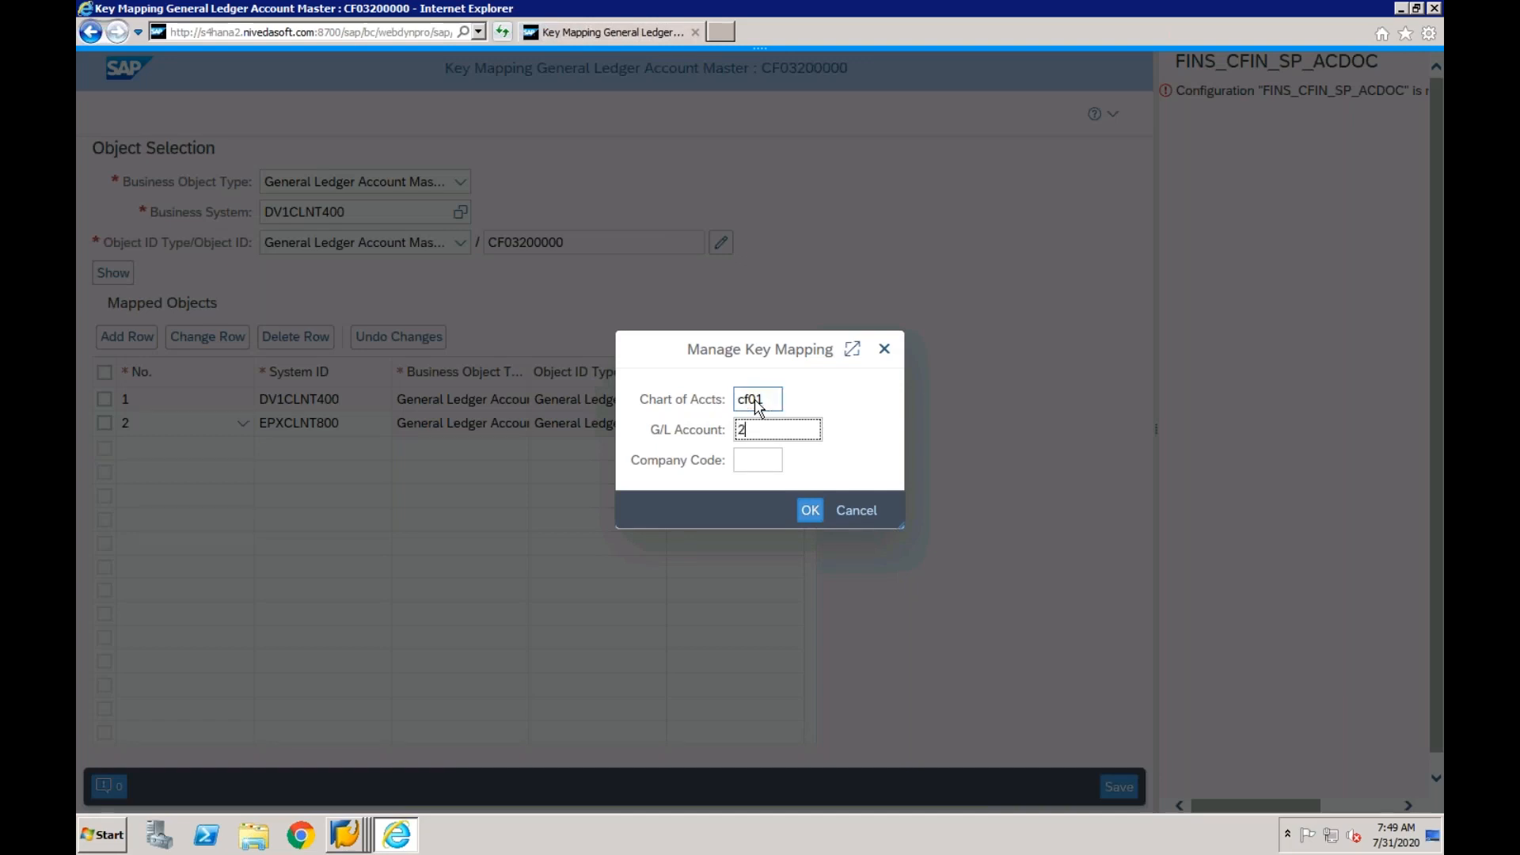
text(000)
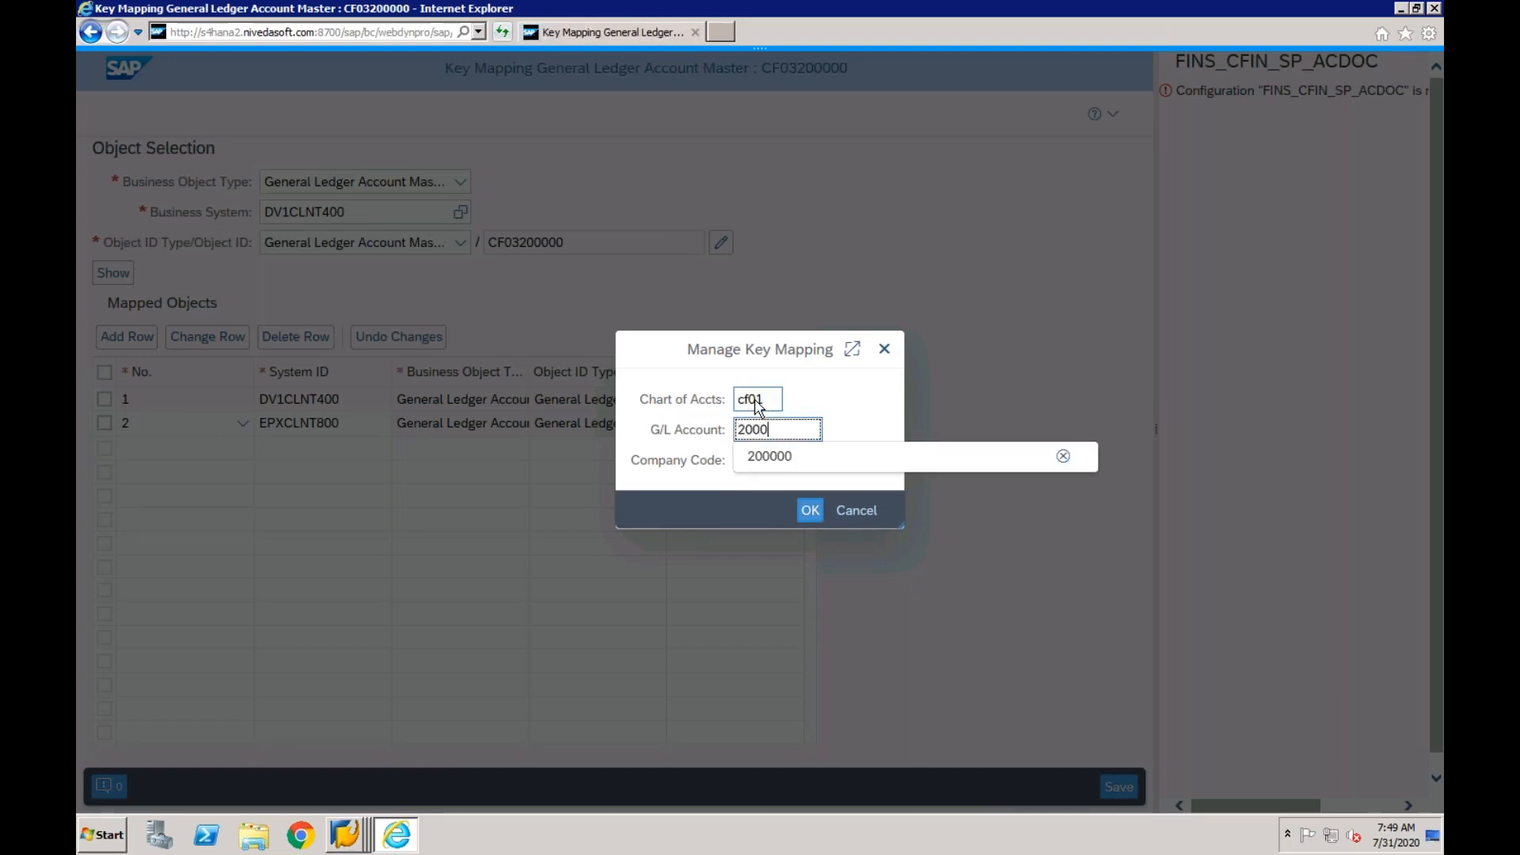
click(815, 515)
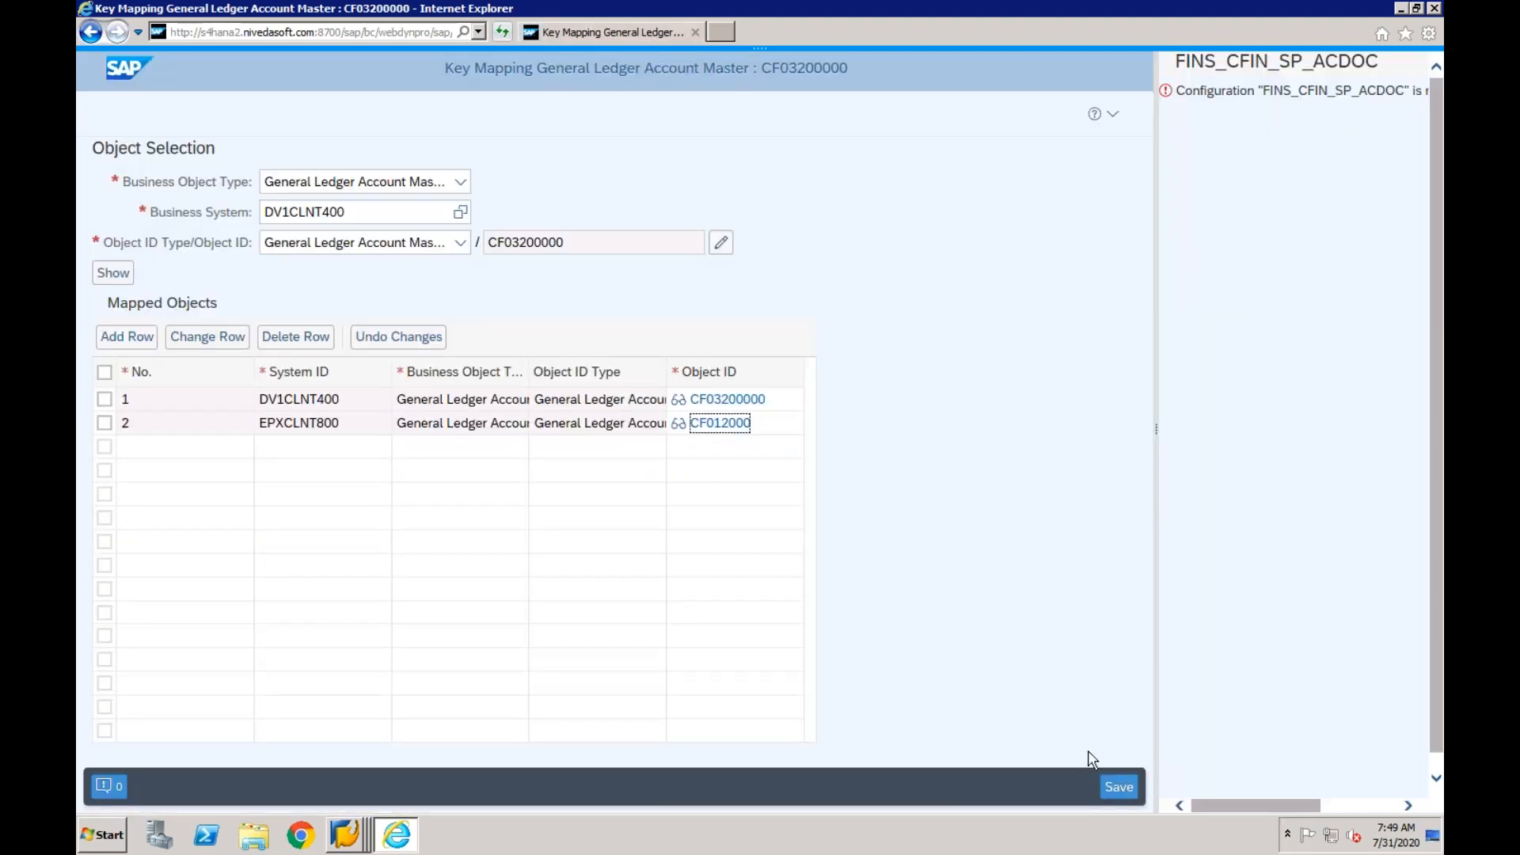
click(1116, 788)
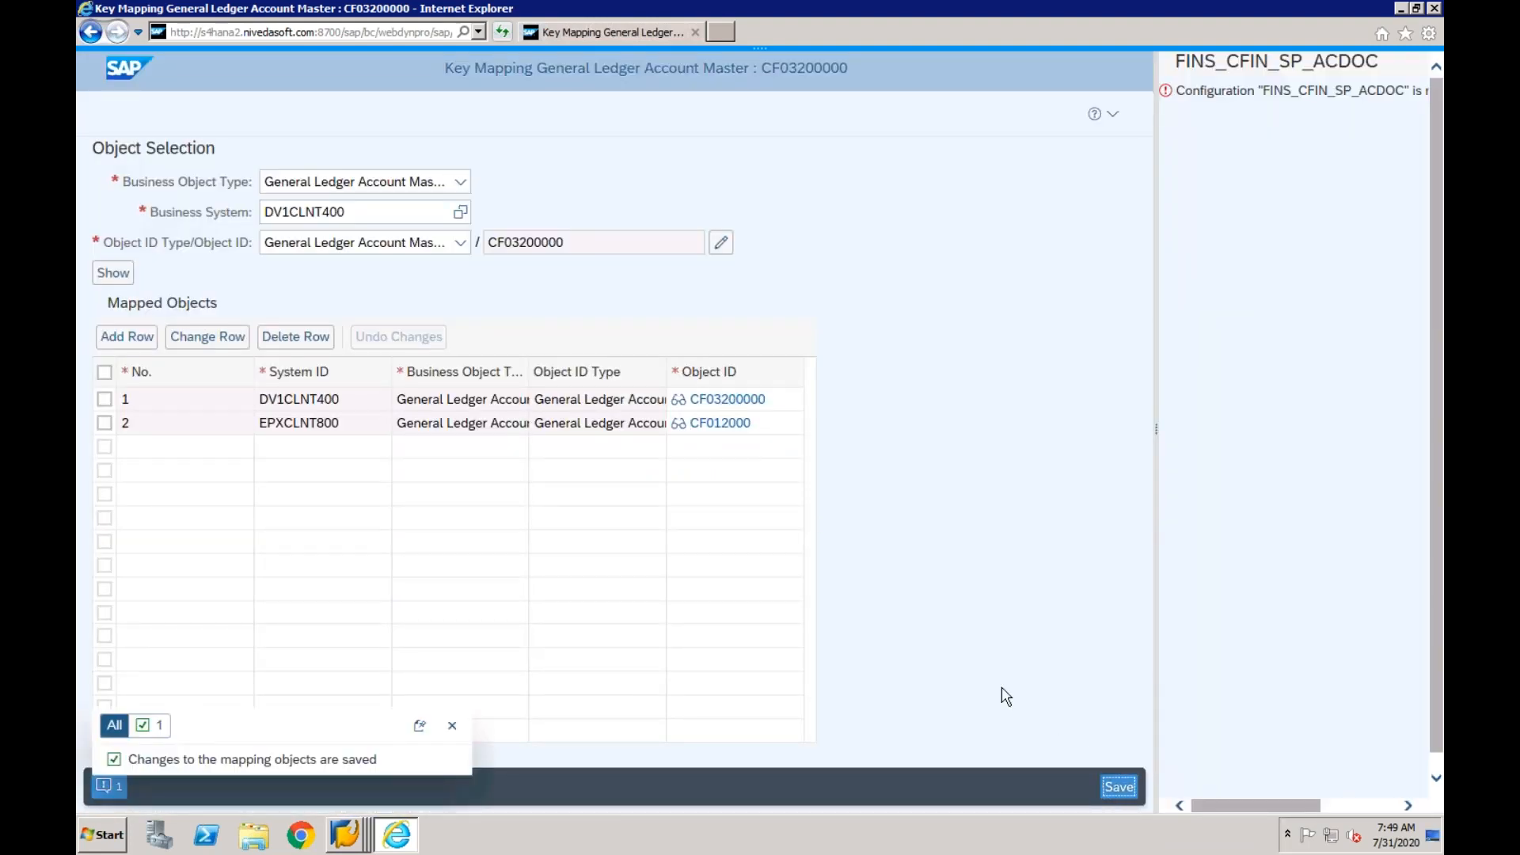
click(452, 726)
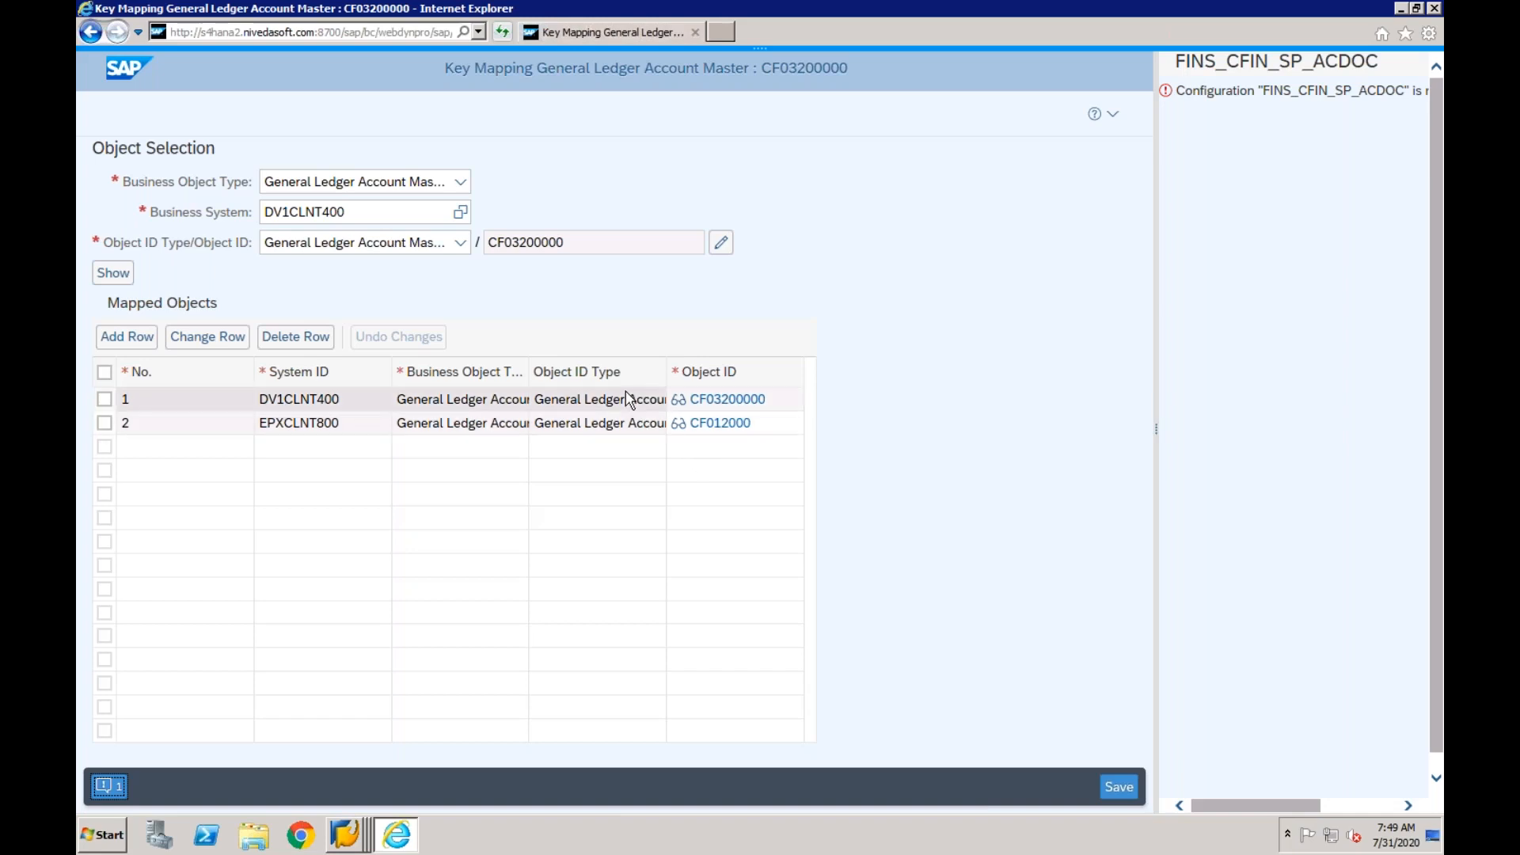
- Switch to the Central Finance: Manage Mappings window and return from the mapping list to its selection screen
mouse_move(345, 843)
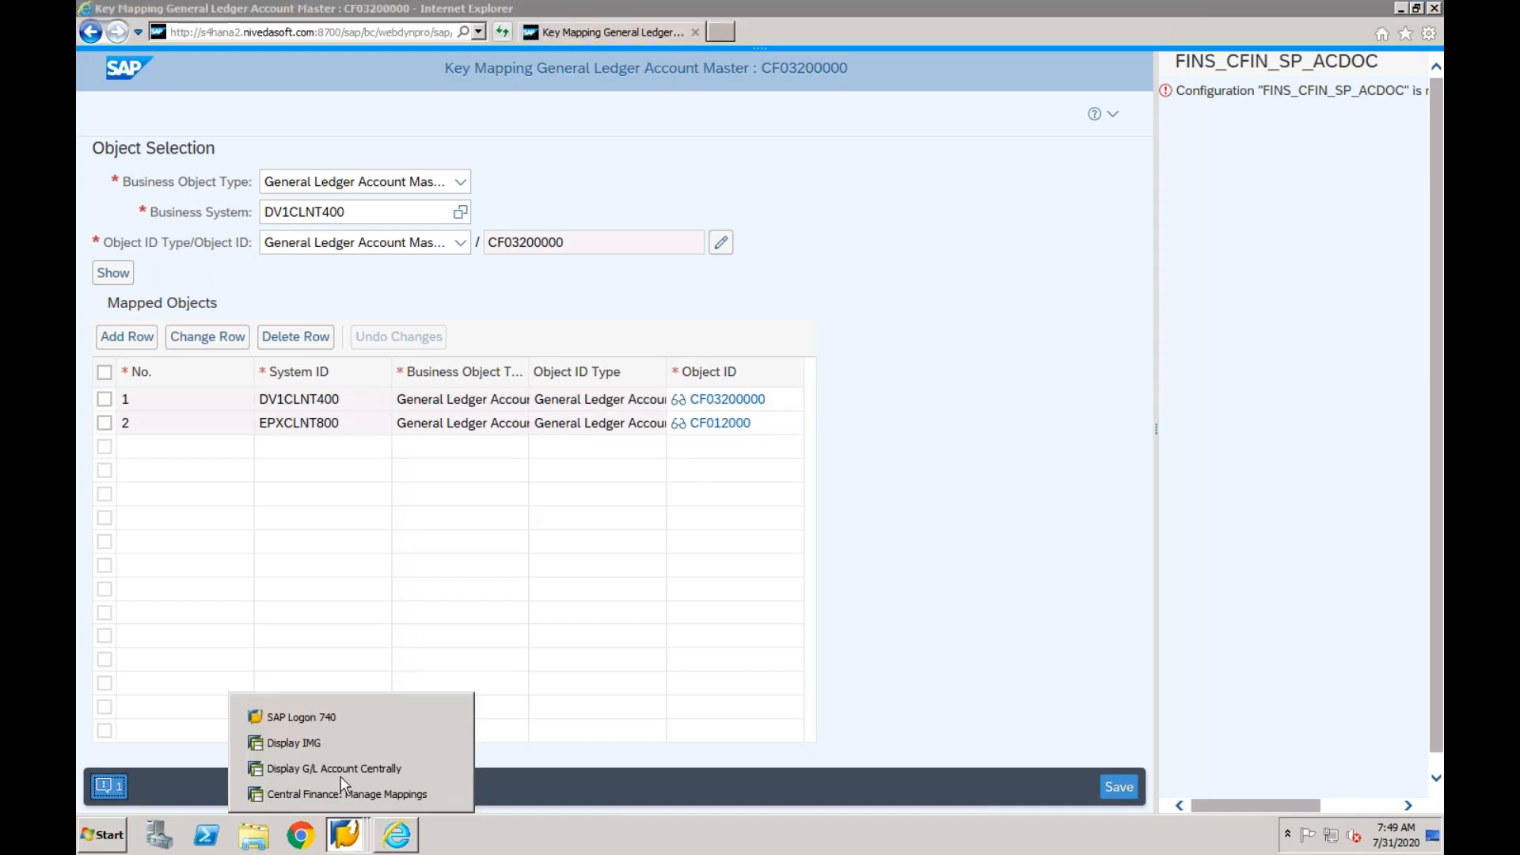
click(345, 790)
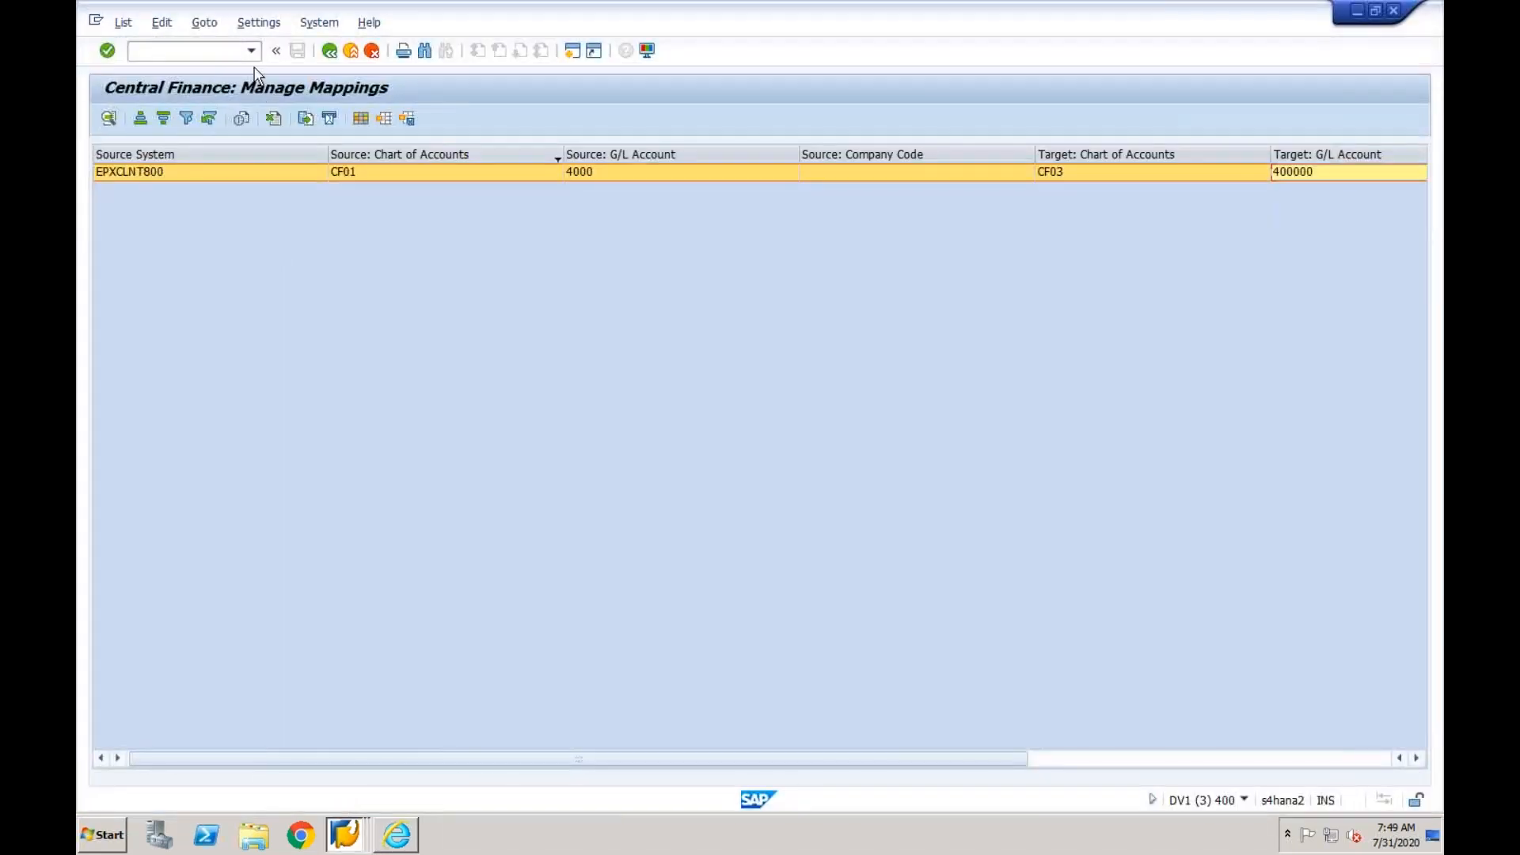
click(252, 51)
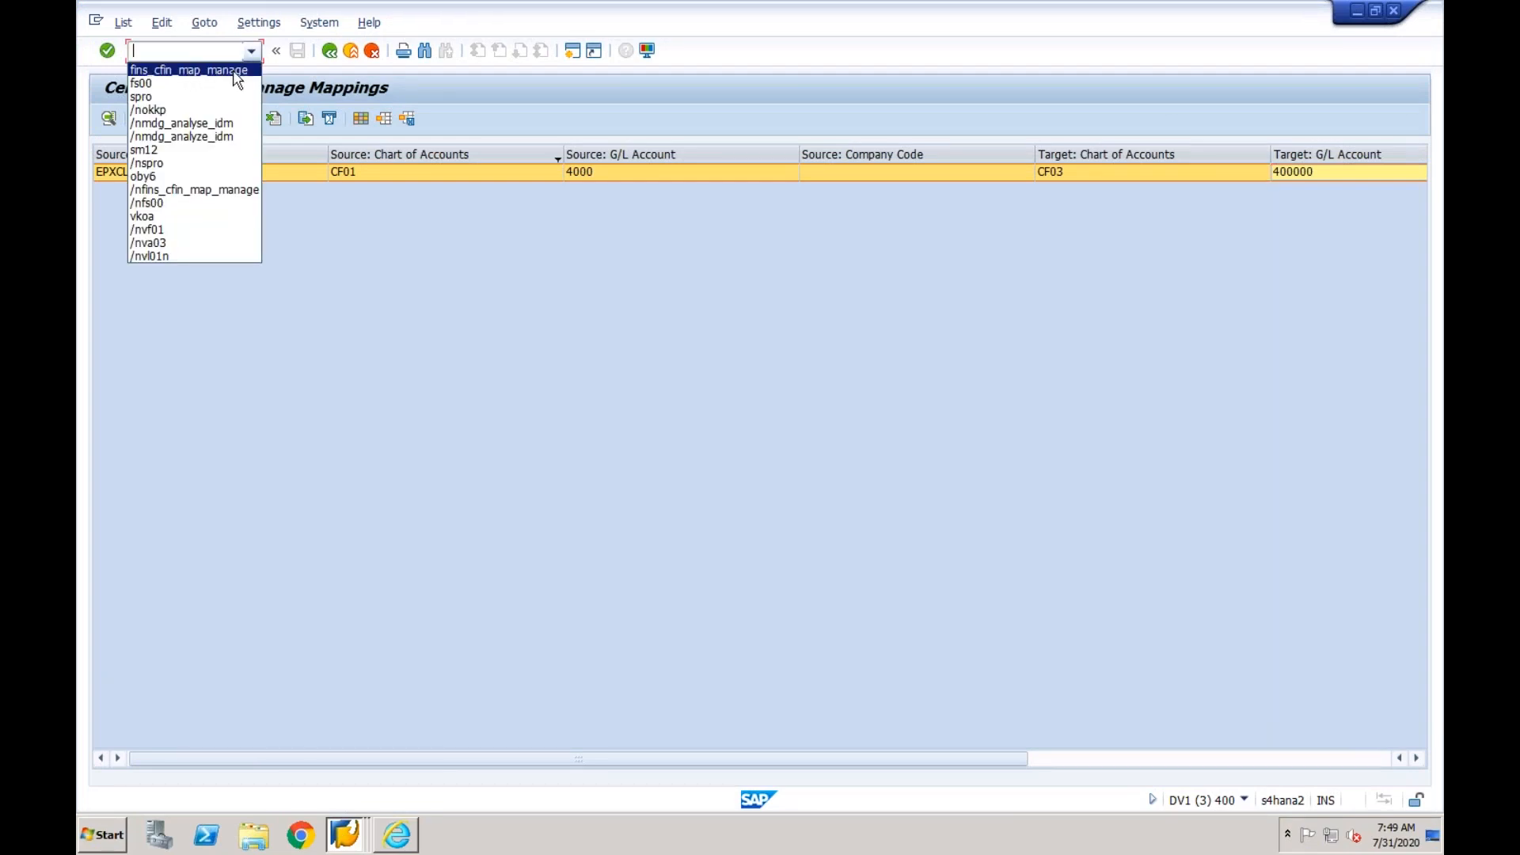
click(250, 53)
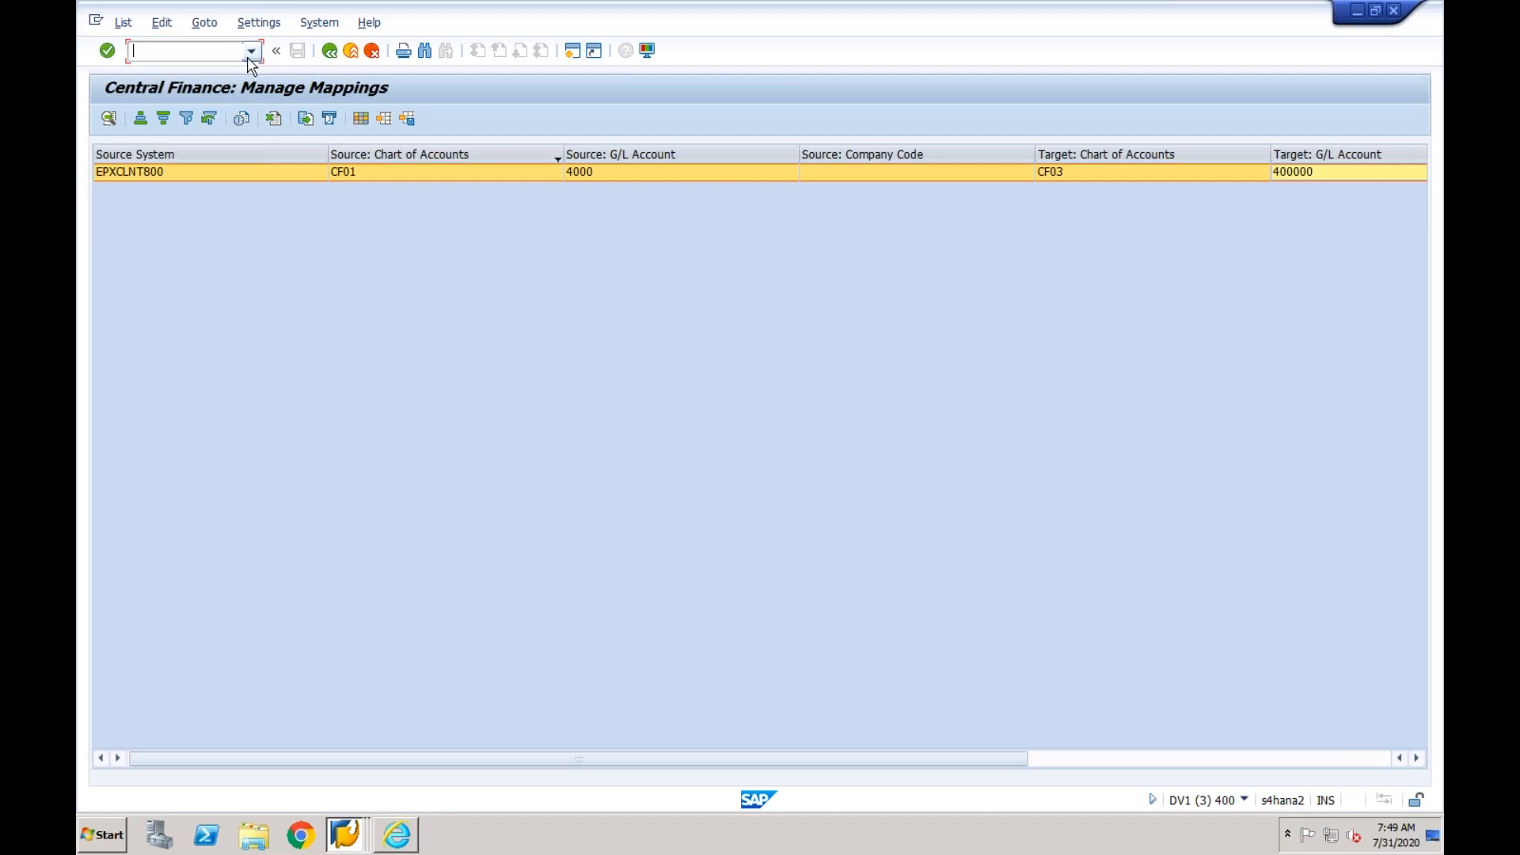
click(330, 53)
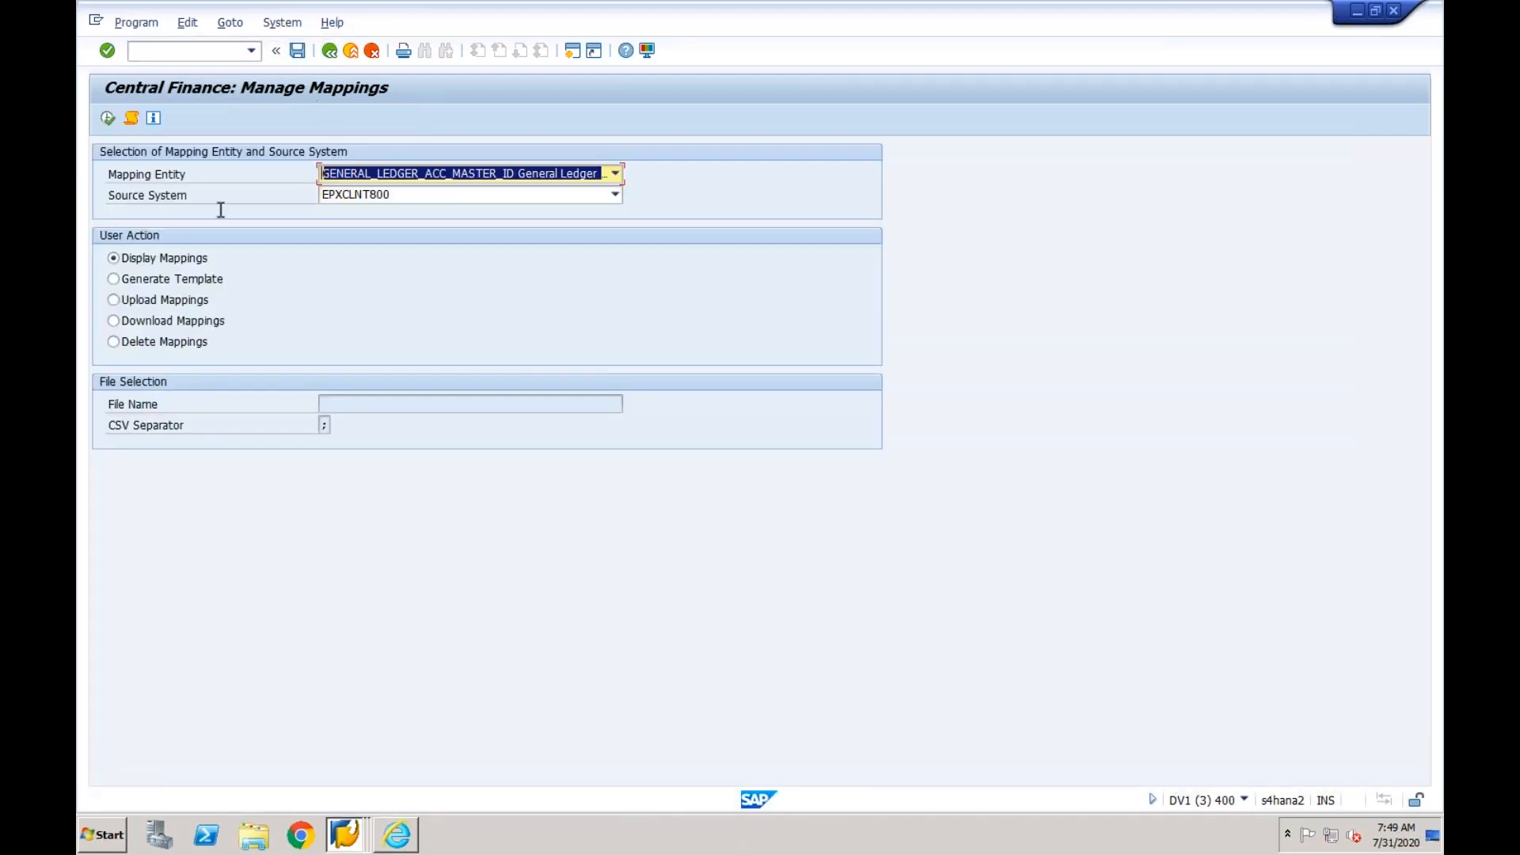
- Choose Generate Template as the user action and set the output file to Vik.CSV on the desktop
click(114, 279)
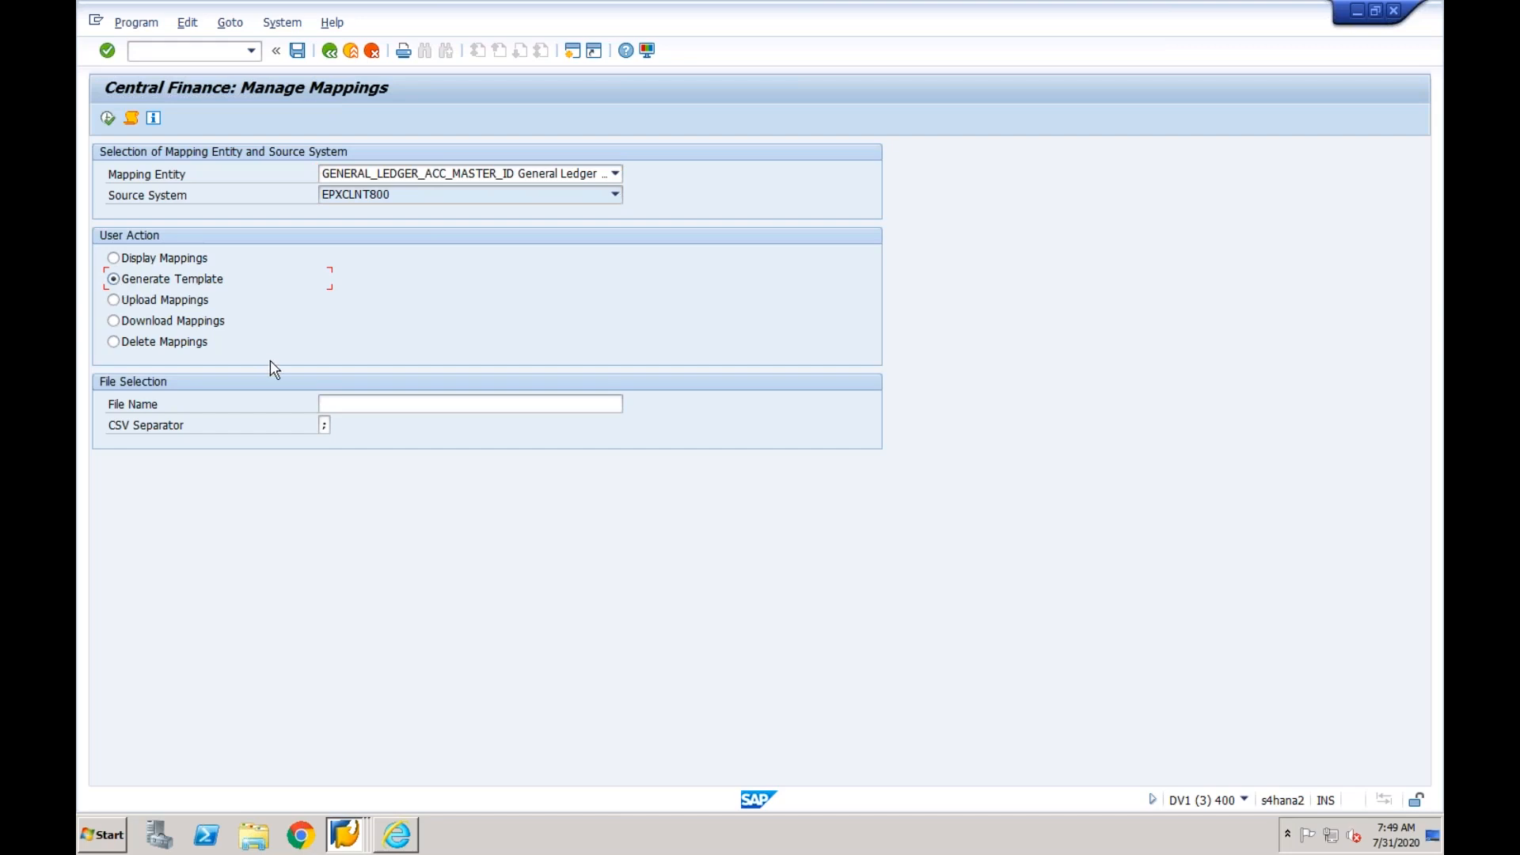
click(338, 404)
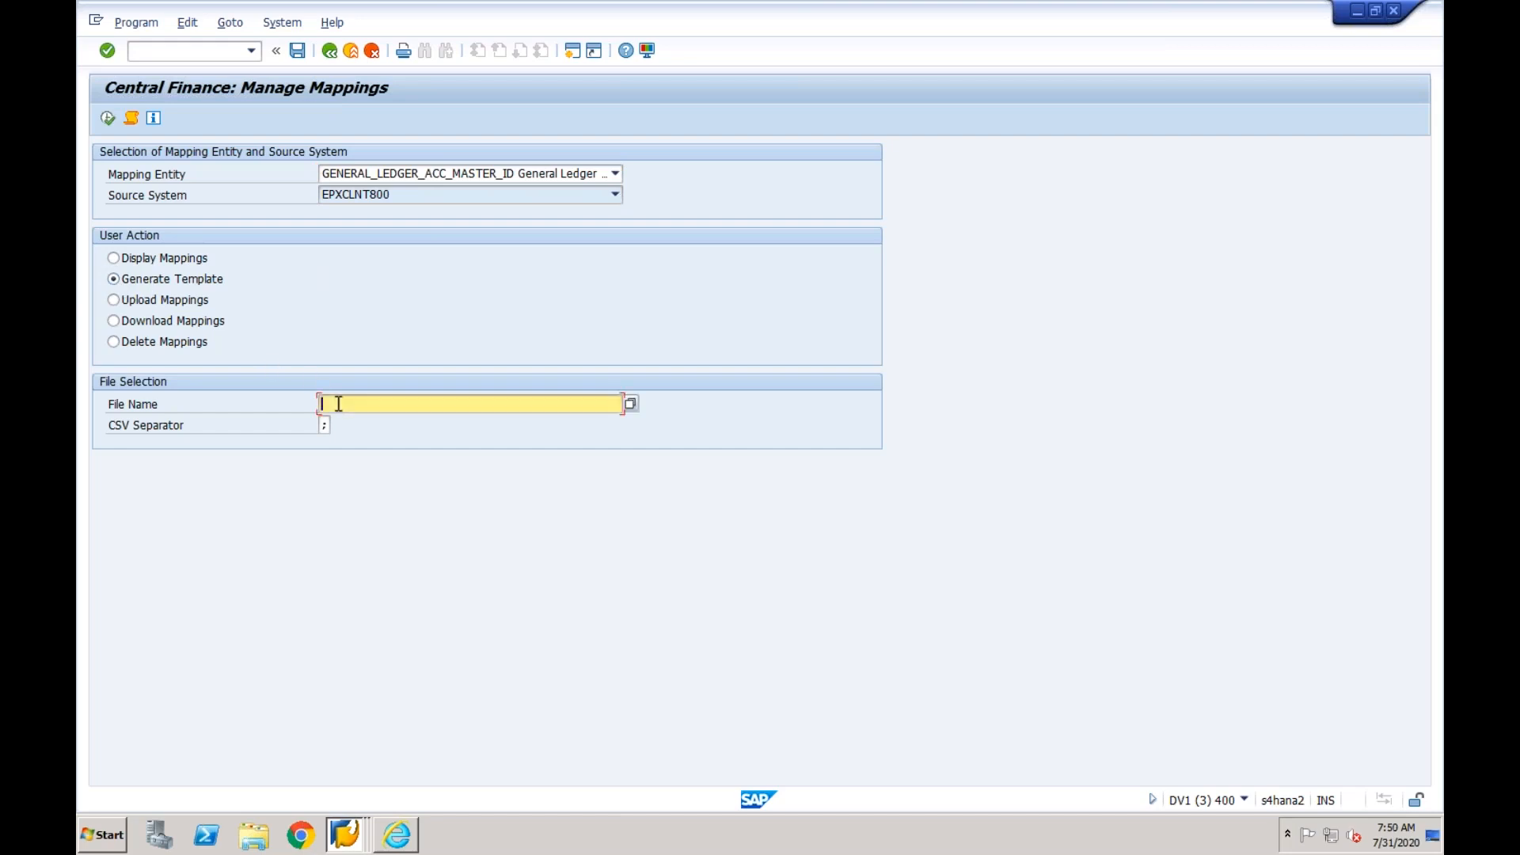
click(630, 403)
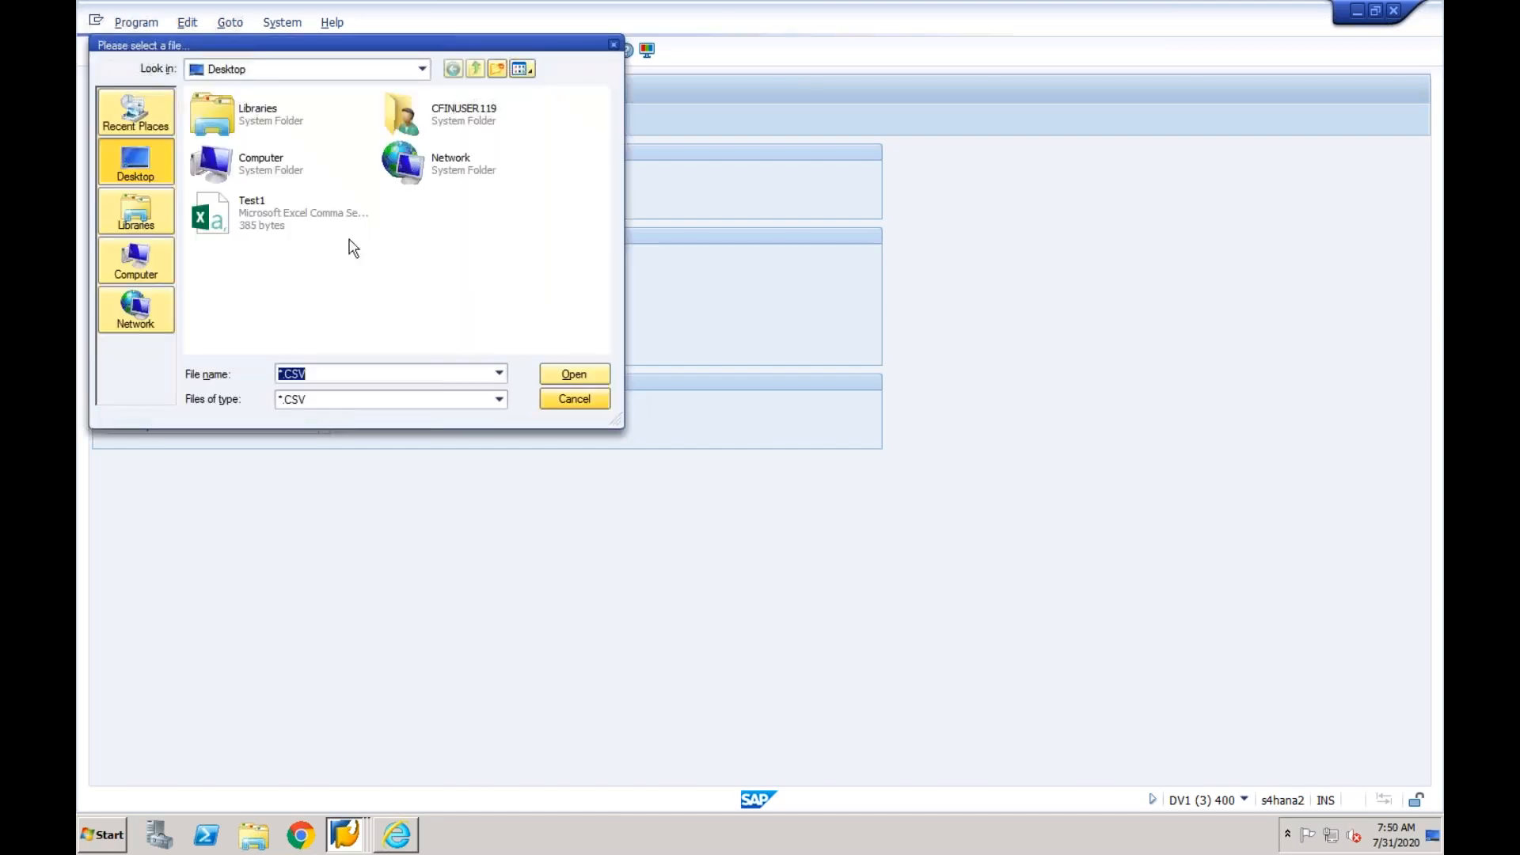
click(281, 374)
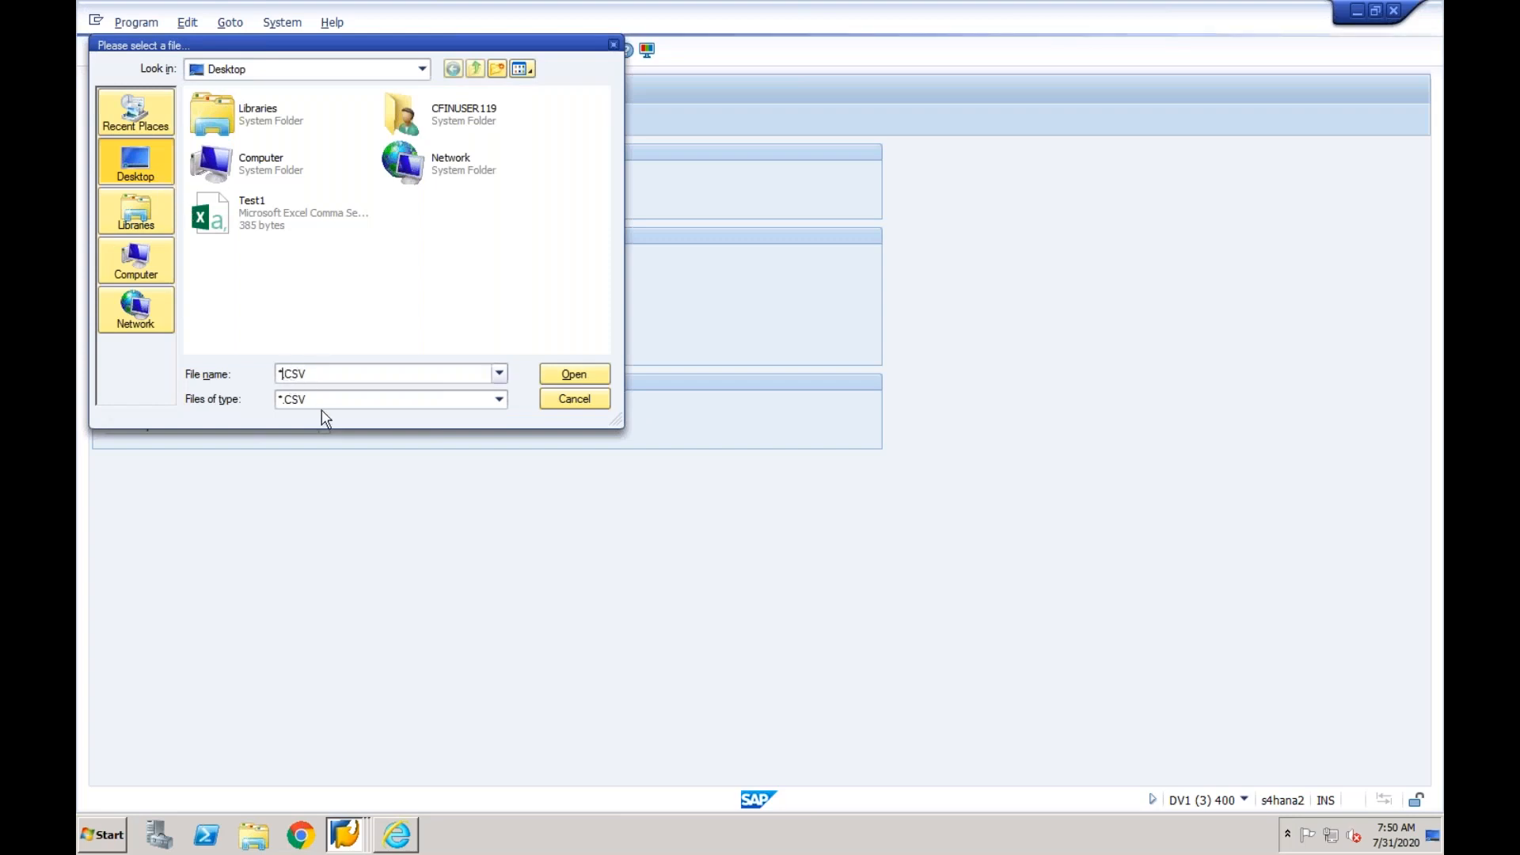
key(BackSpace)
key(BackSpace)
text(Vik)
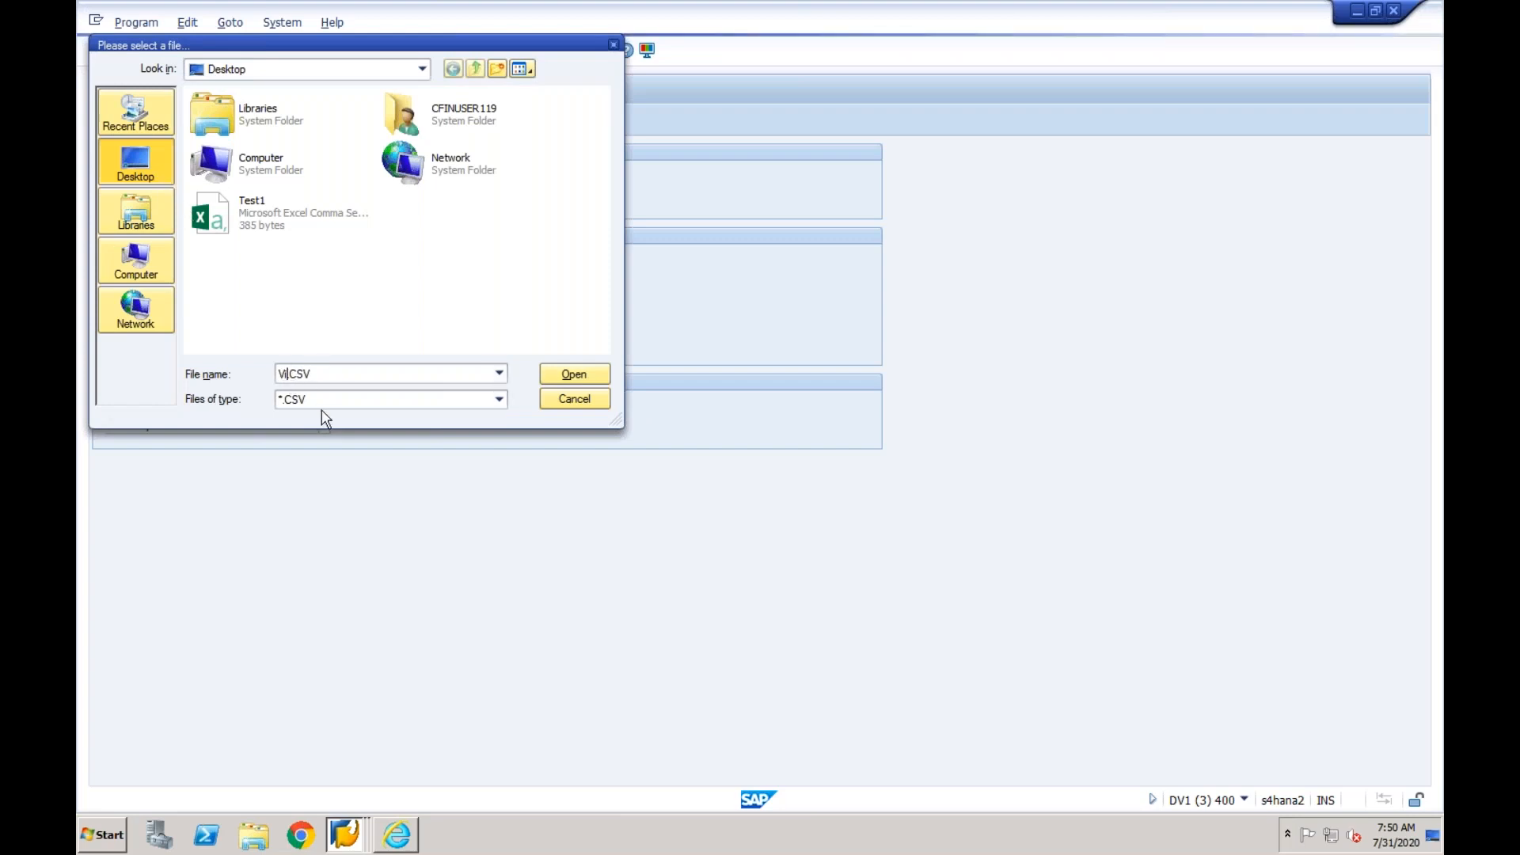
text(.)
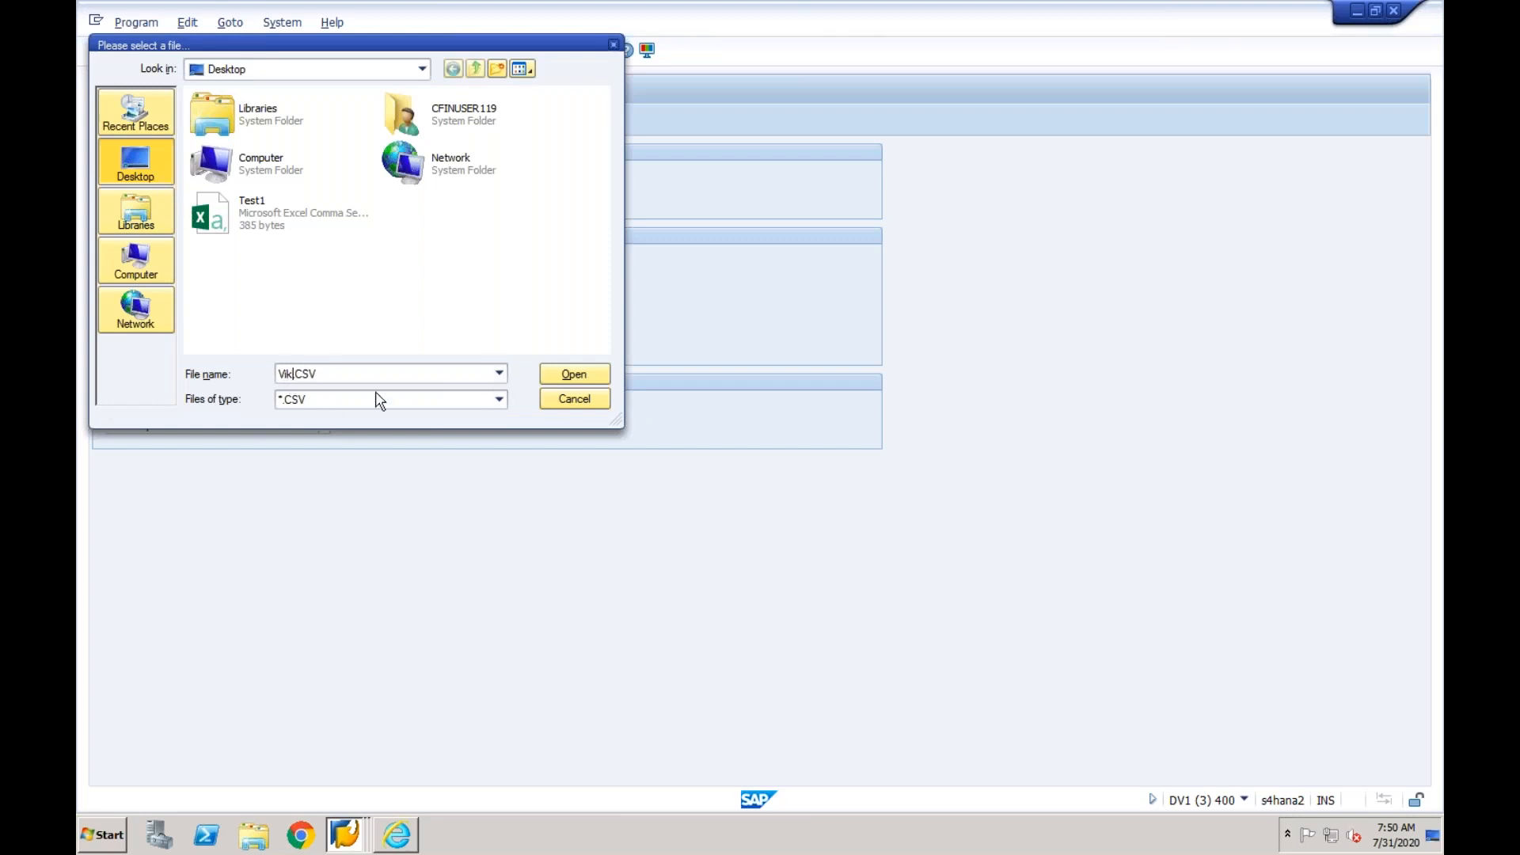
click(571, 372)
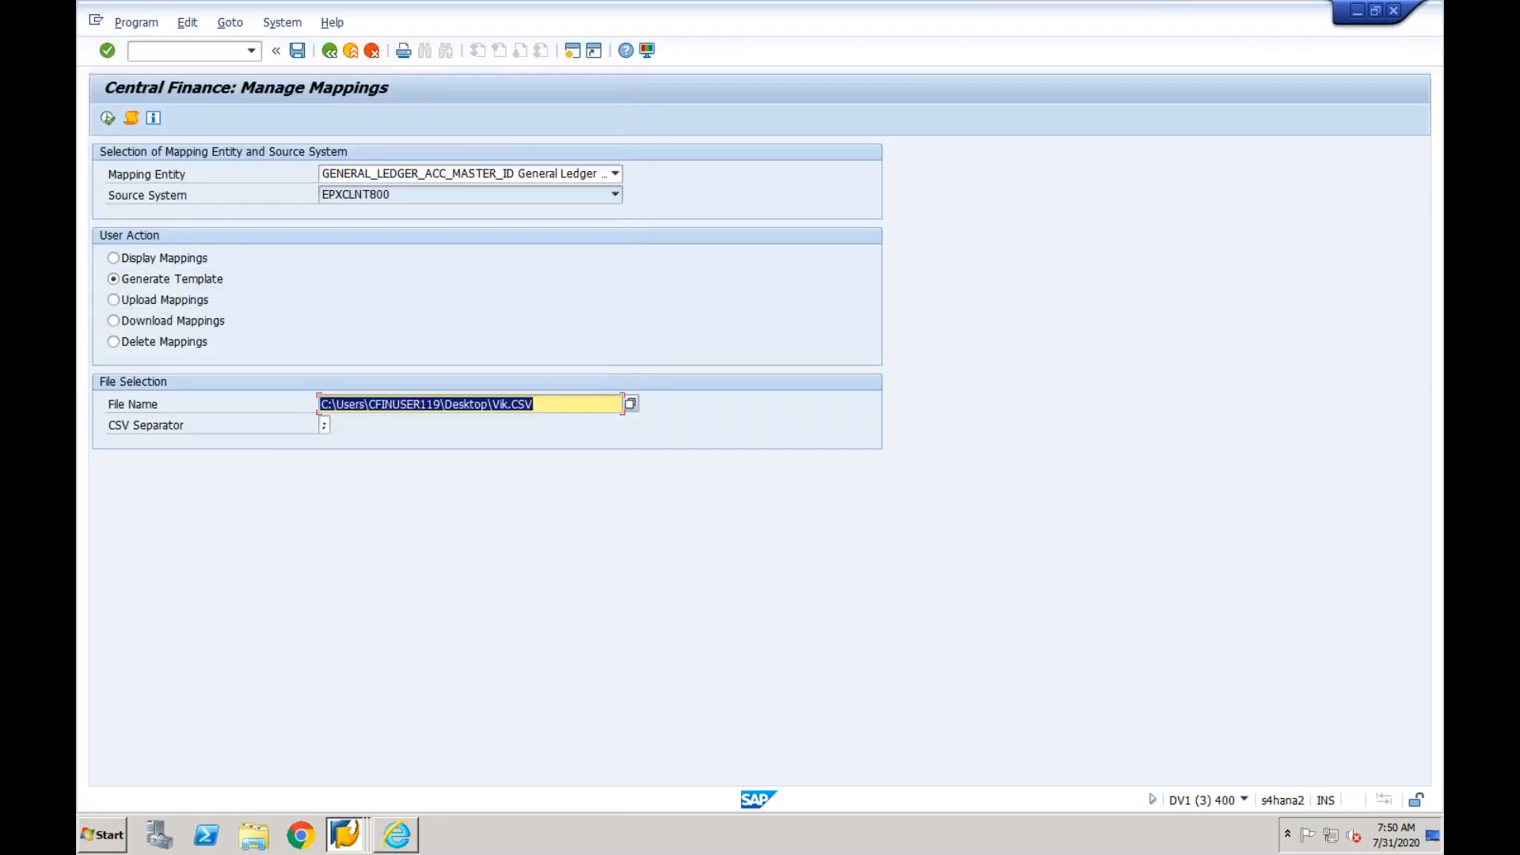
- Generate the CSV mapping template and grant SAP GUI access to the desktop directory and file
click(108, 119)
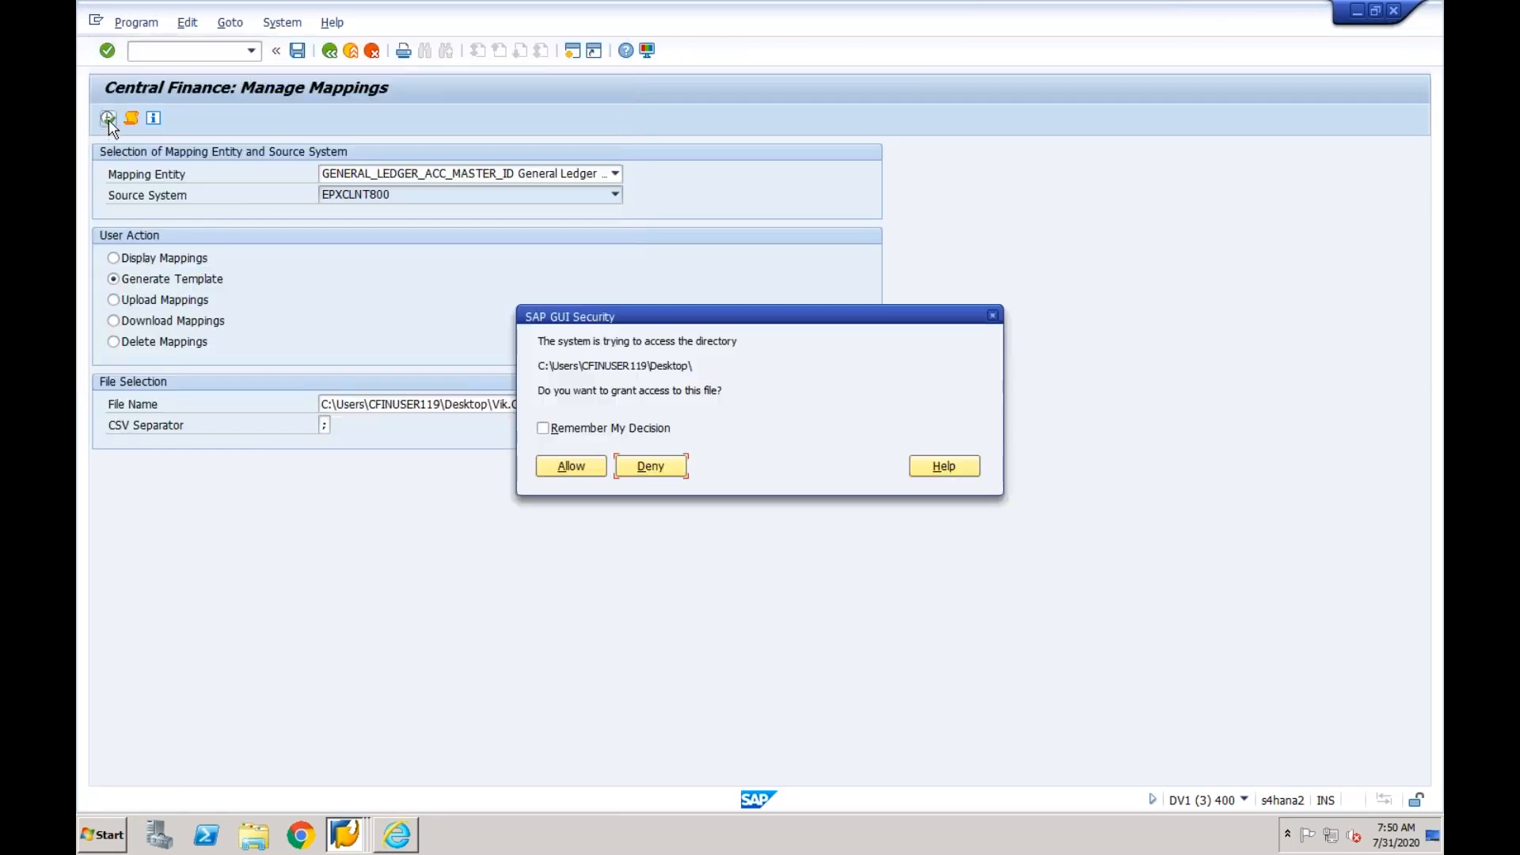
click(582, 469)
click(572, 541)
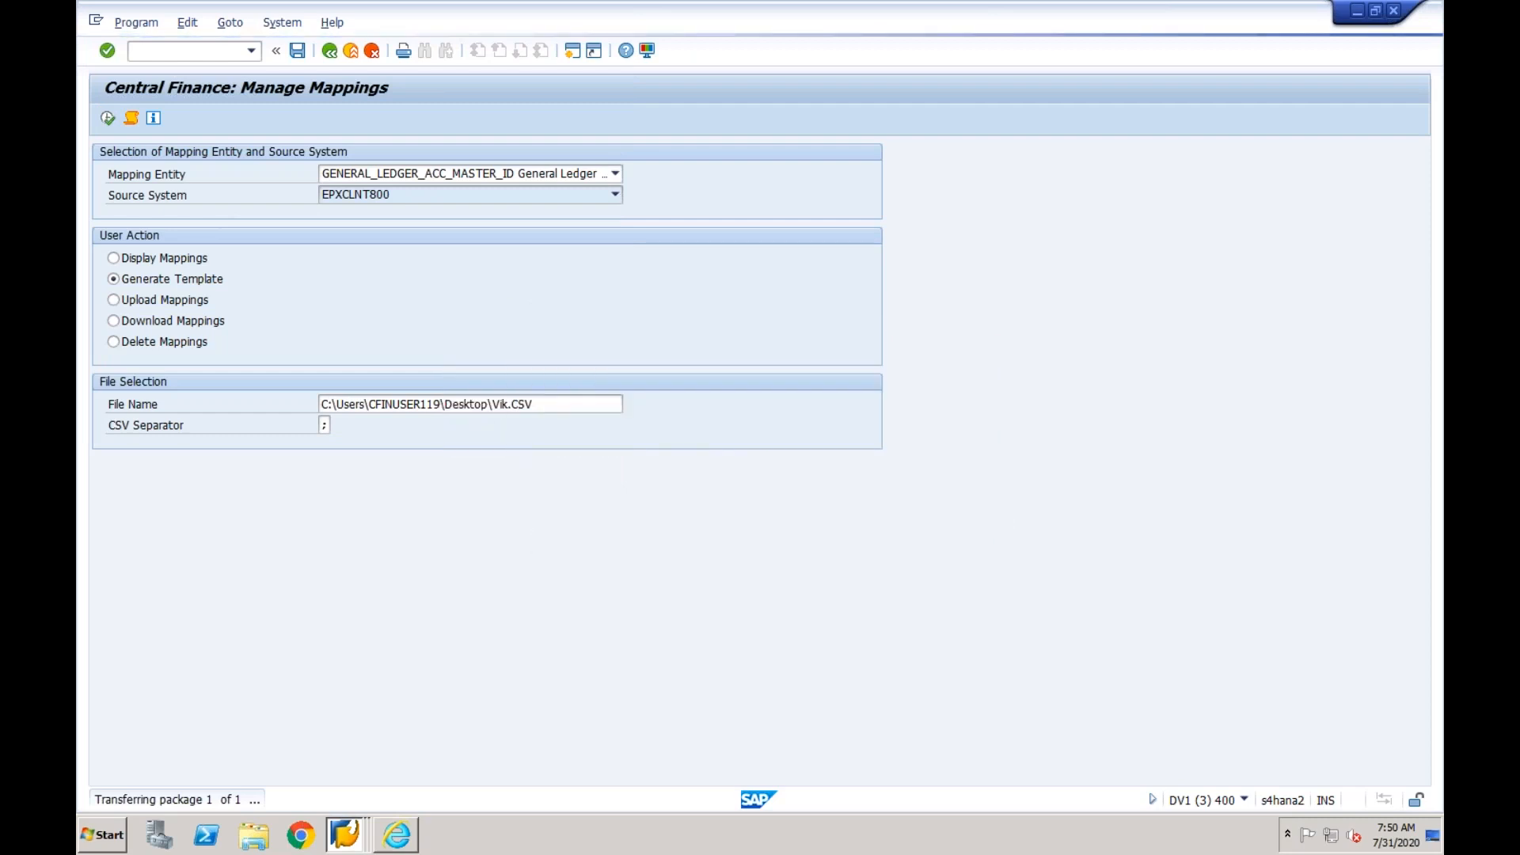
- Open the Vik CSV file from the Windows desktop in Excel and dismiss the Office activation wizard
right_click(513, 839)
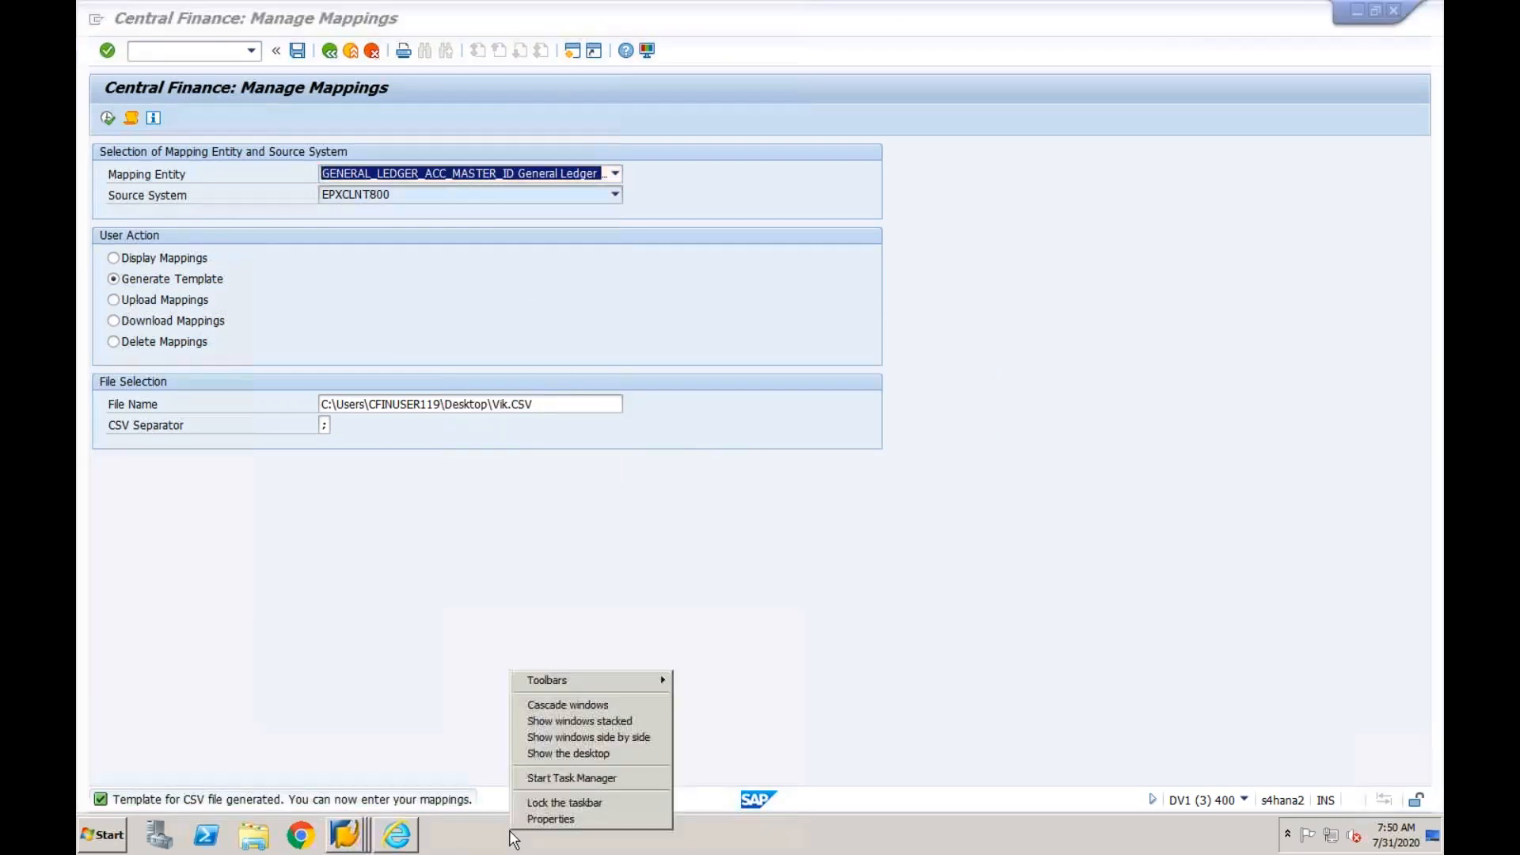
click(559, 753)
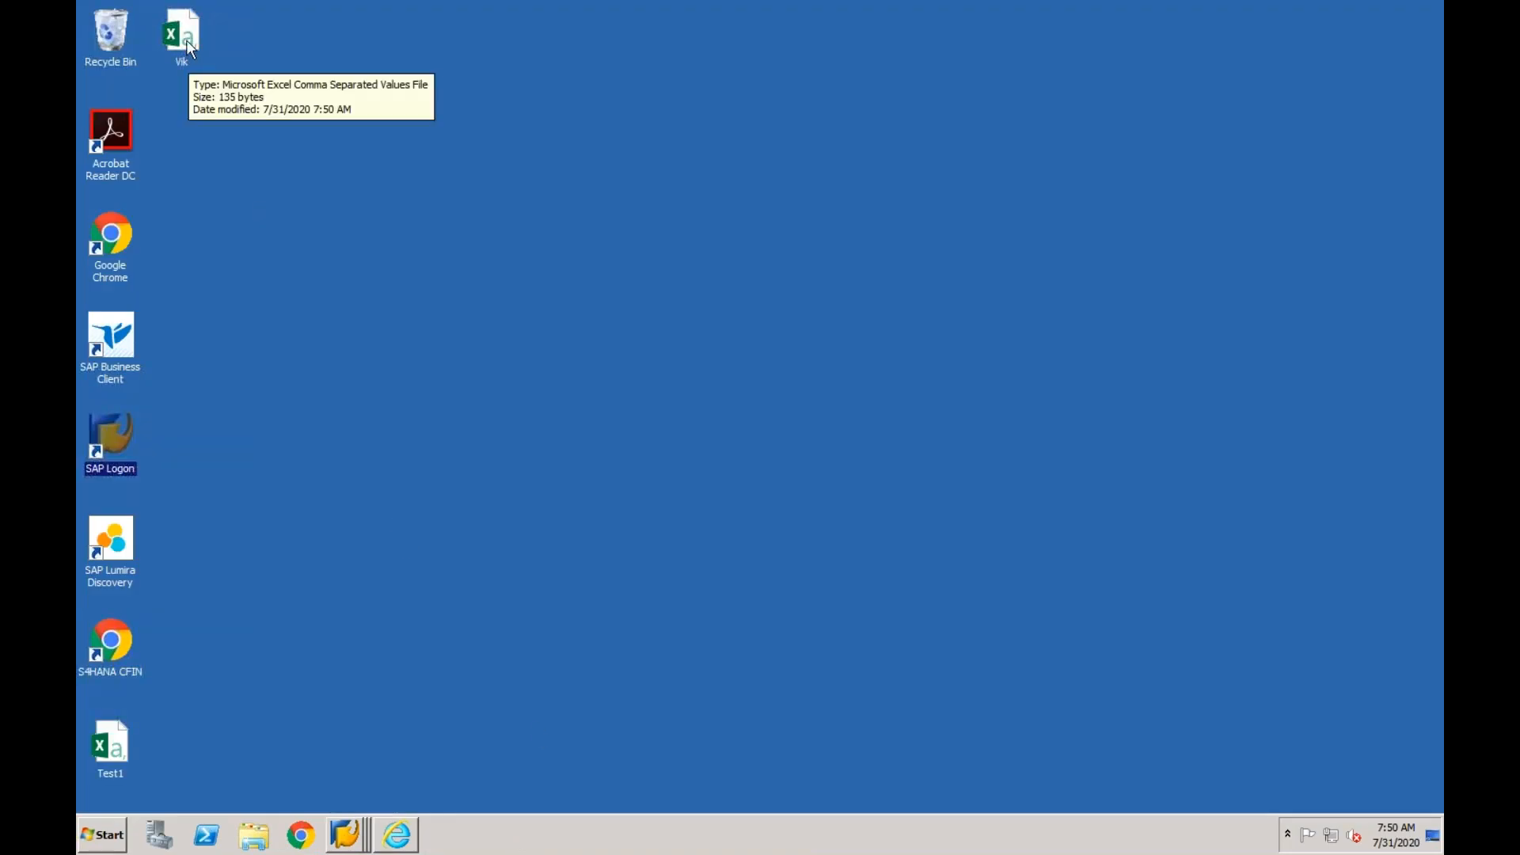
double_click(184, 33)
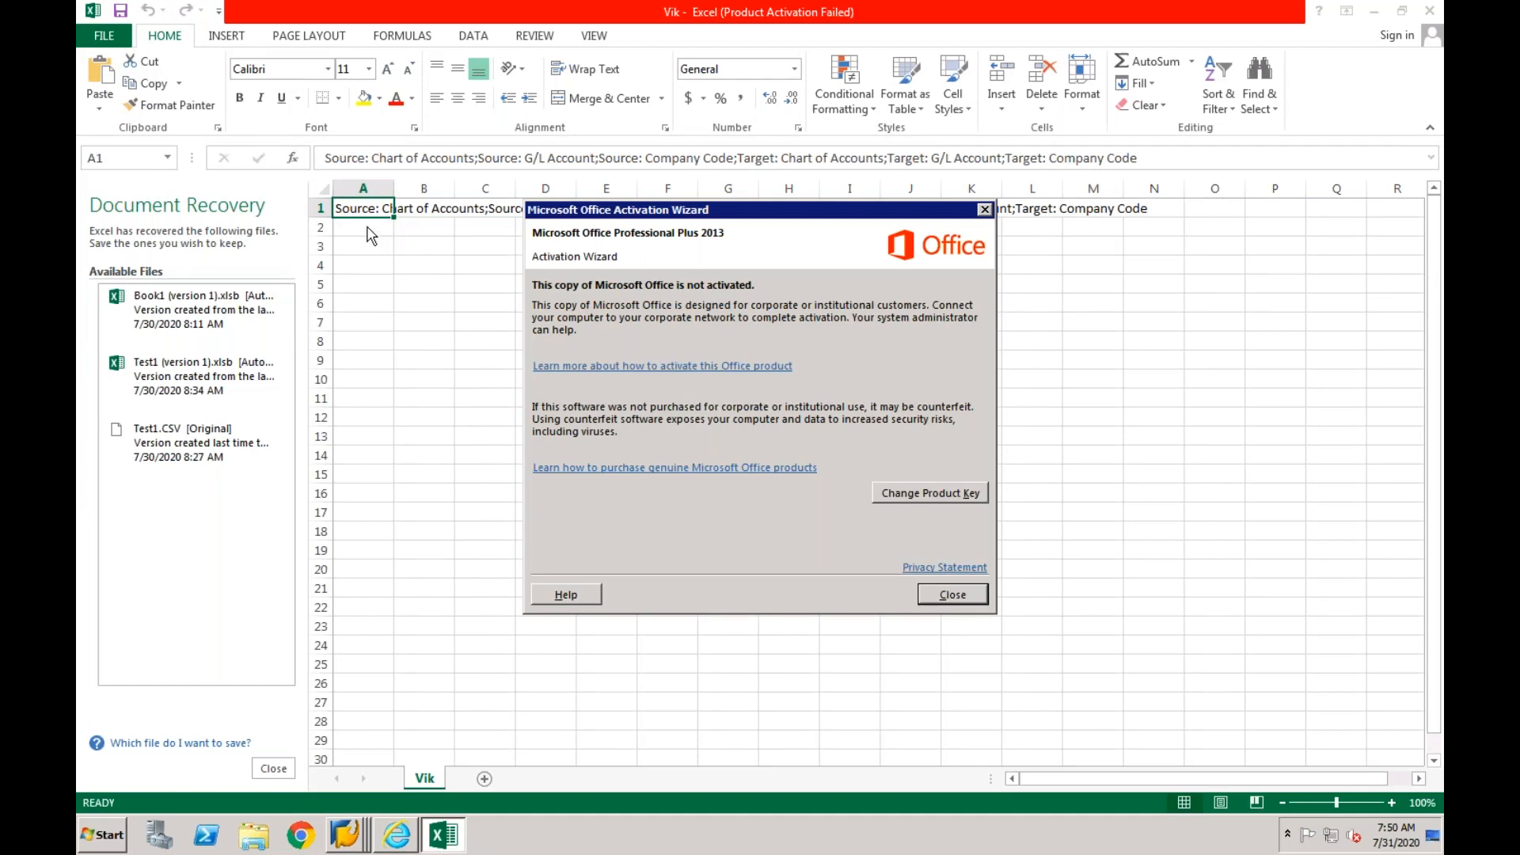
click(984, 209)
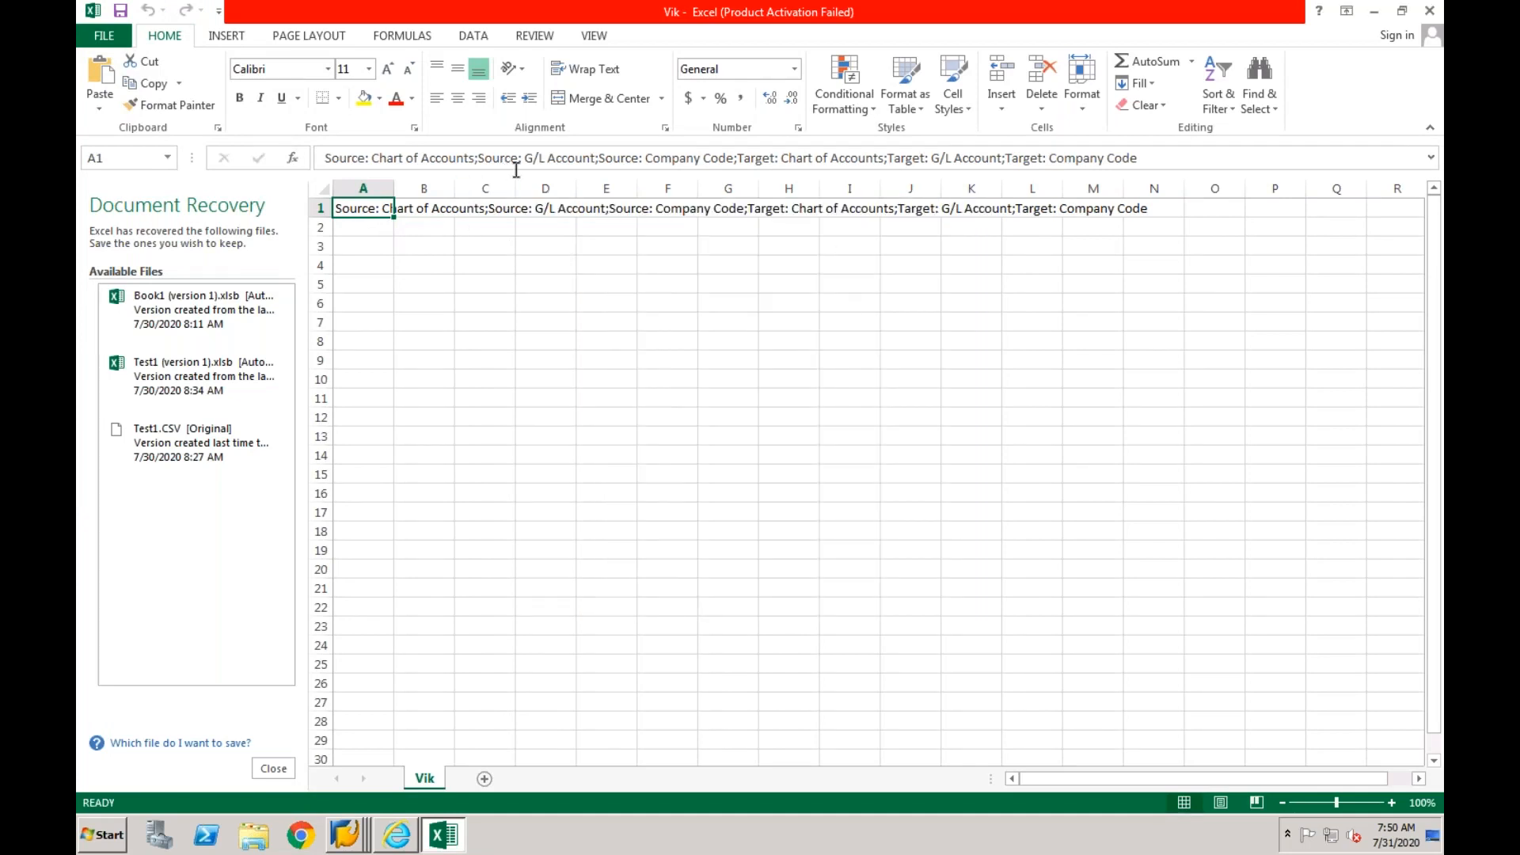
- Examine the template header's source chart of accounts, G/L account and company code fields, then select cell A2
drag(324, 159, 476, 159)
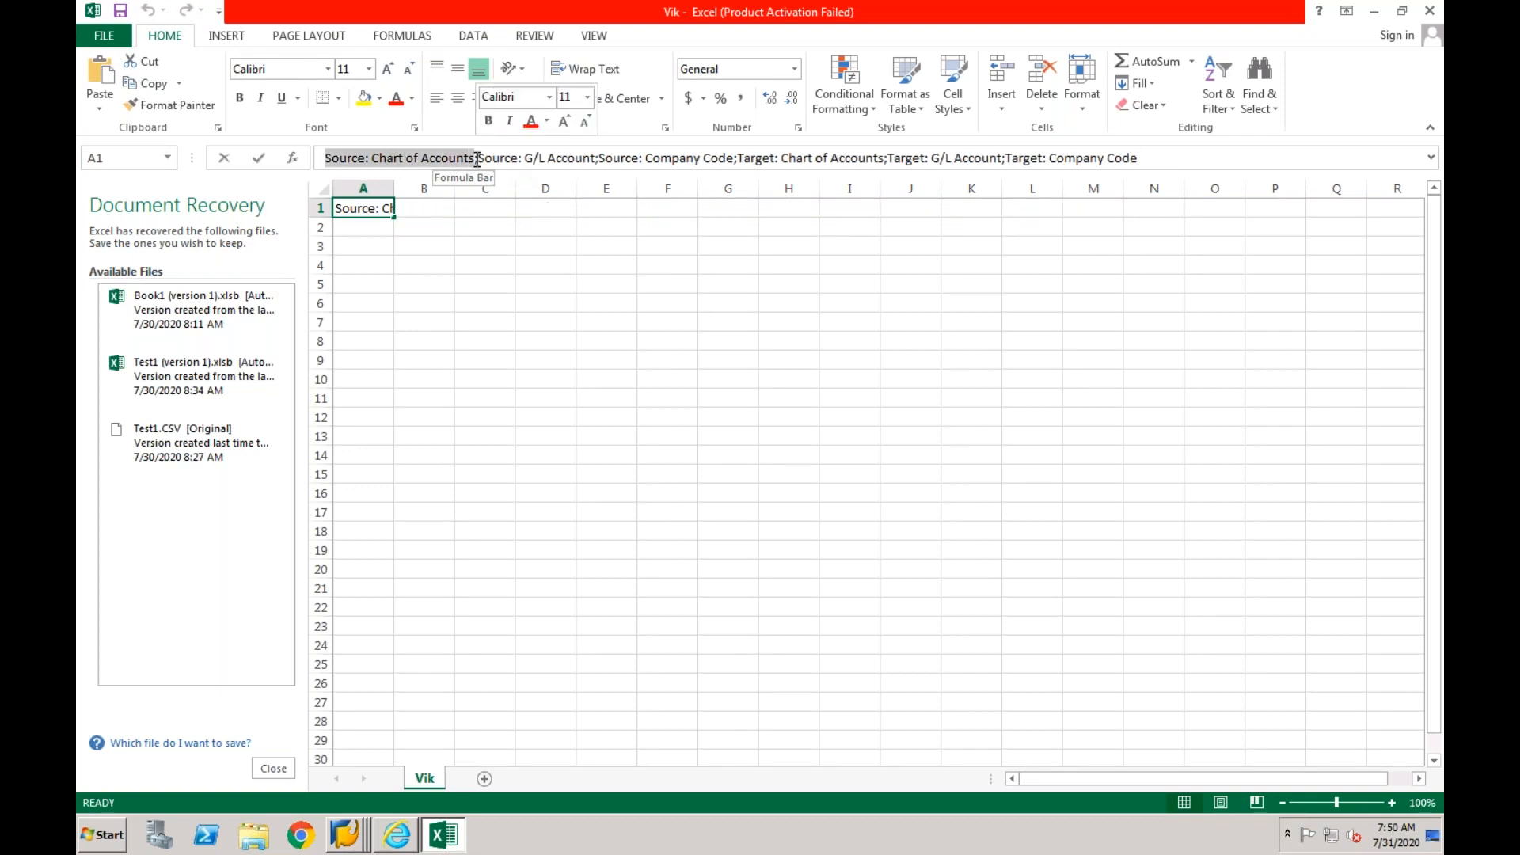
drag(478, 159, 584, 161)
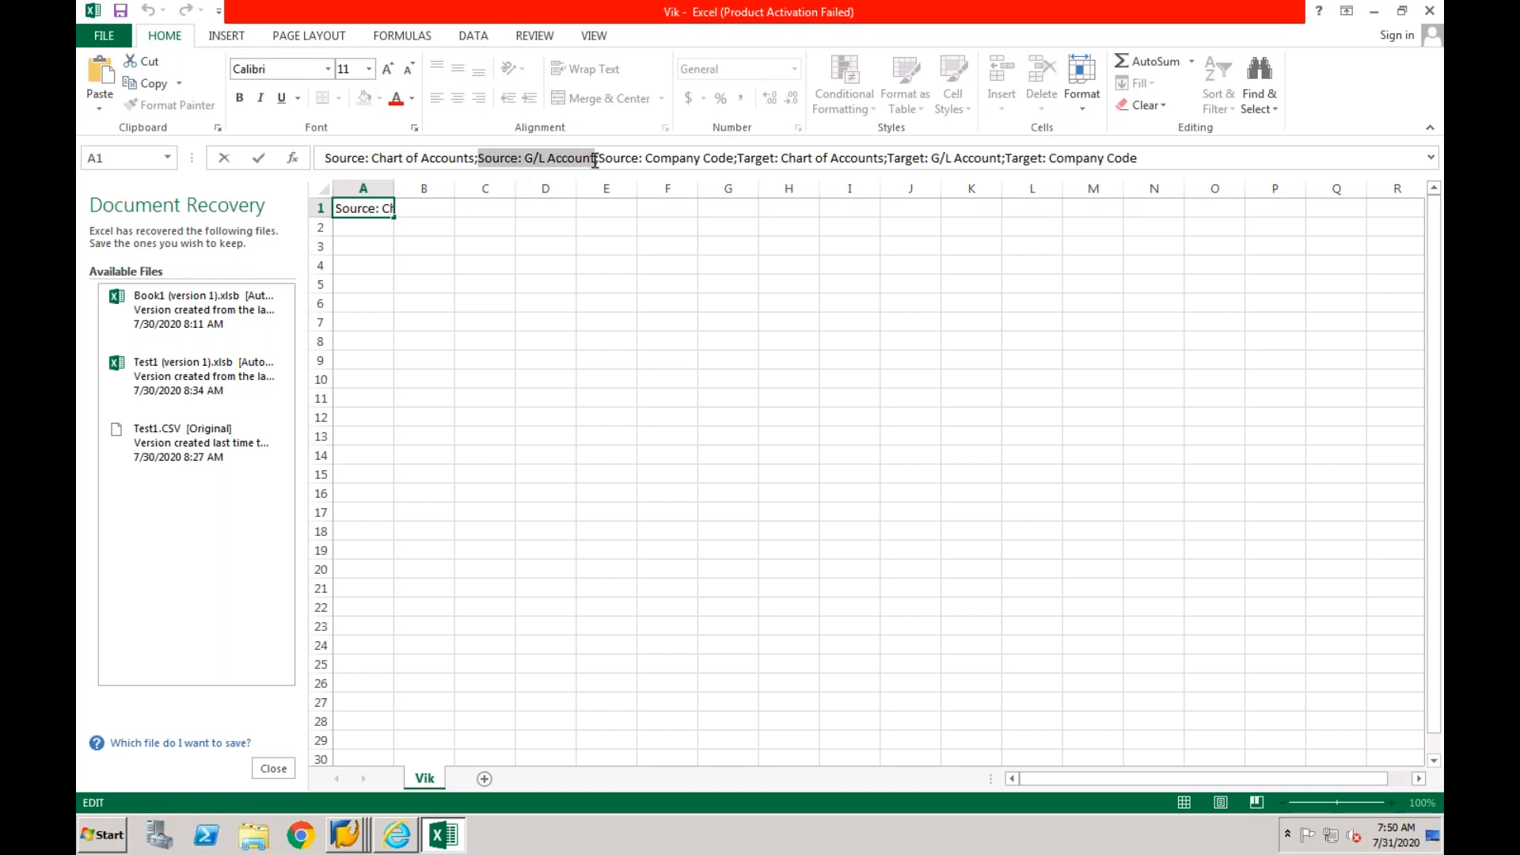
click(601, 160)
drag(630, 160, 750, 162)
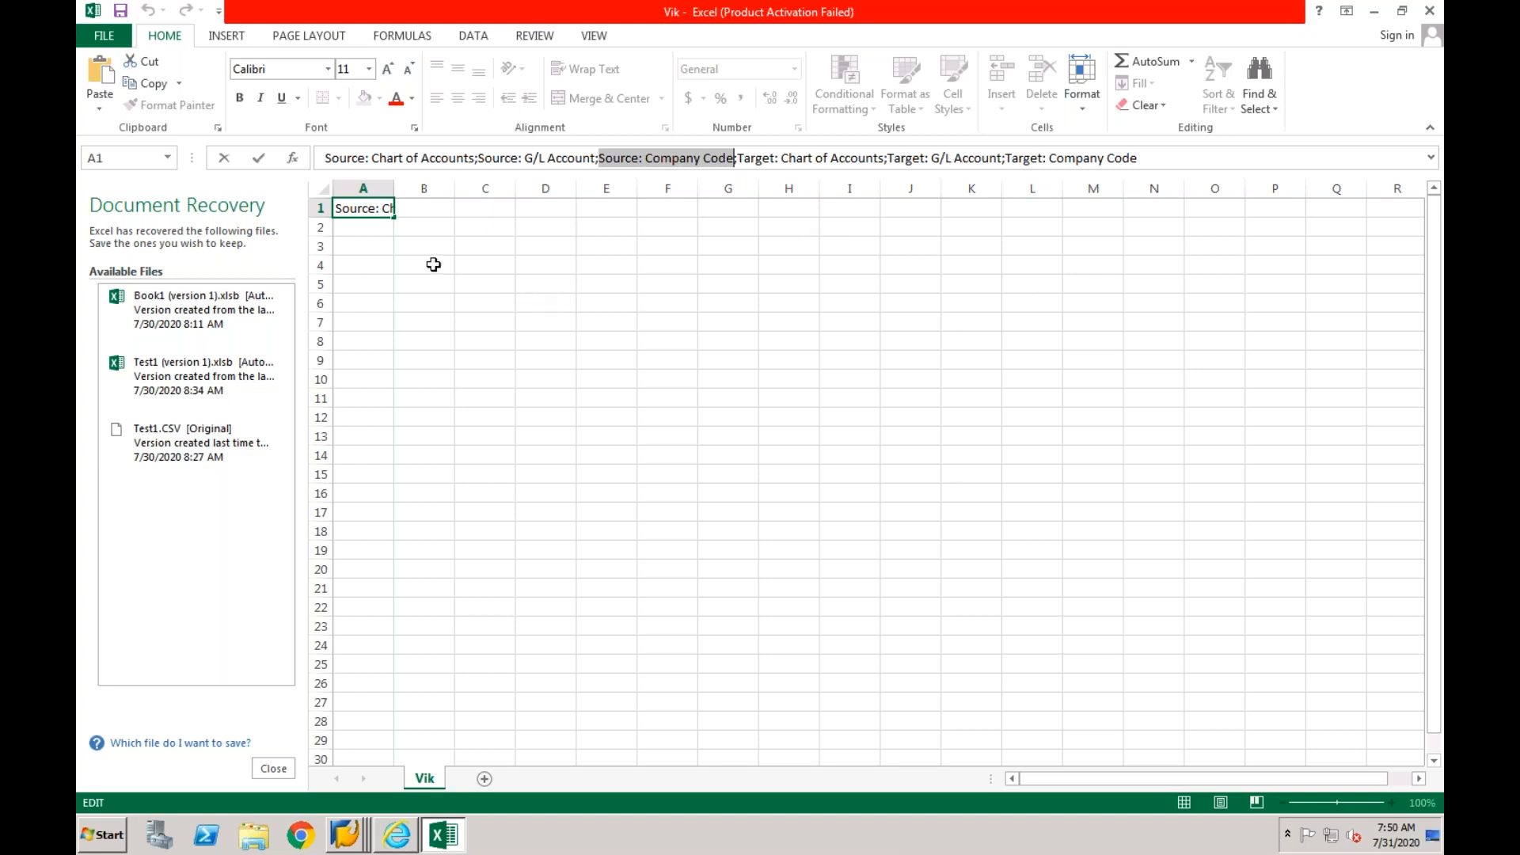
click(373, 232)
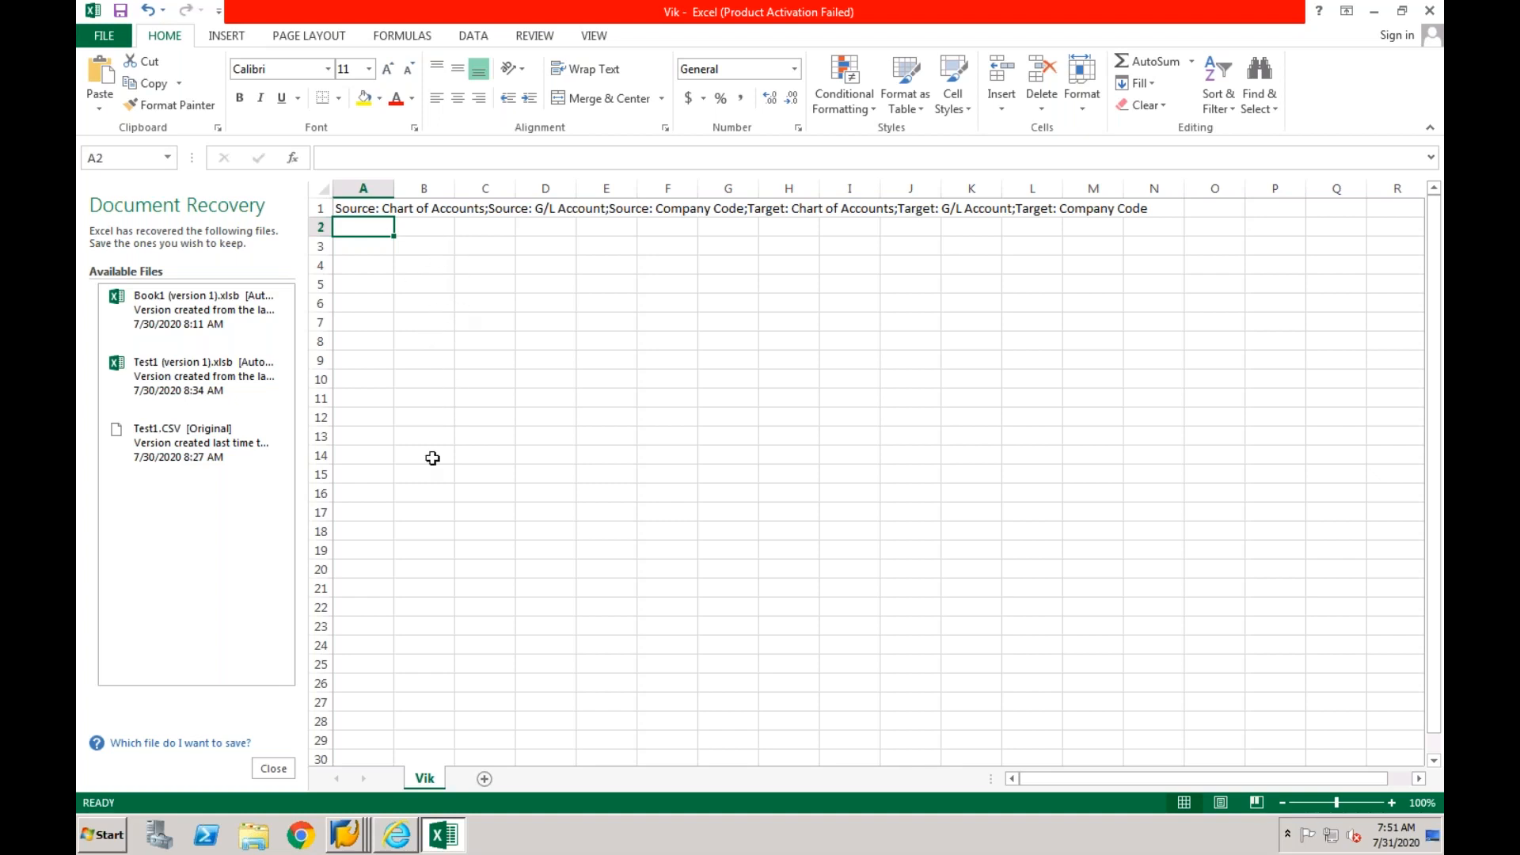
- Switch back to the Central Finance: Manage Mappings window and choose Upload Mappings as the user action
click(347, 829)
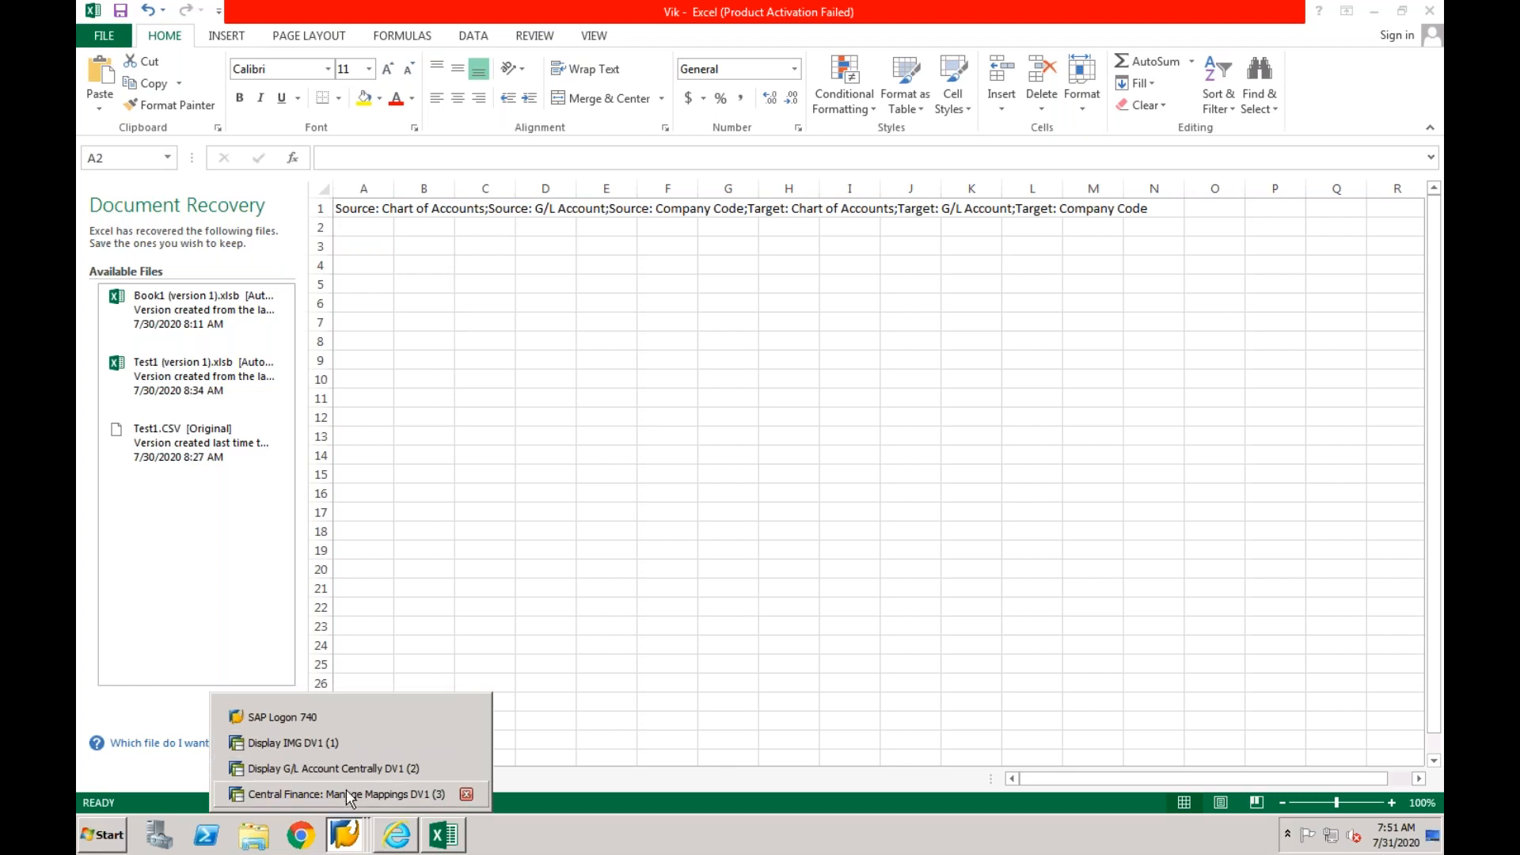
click(345, 793)
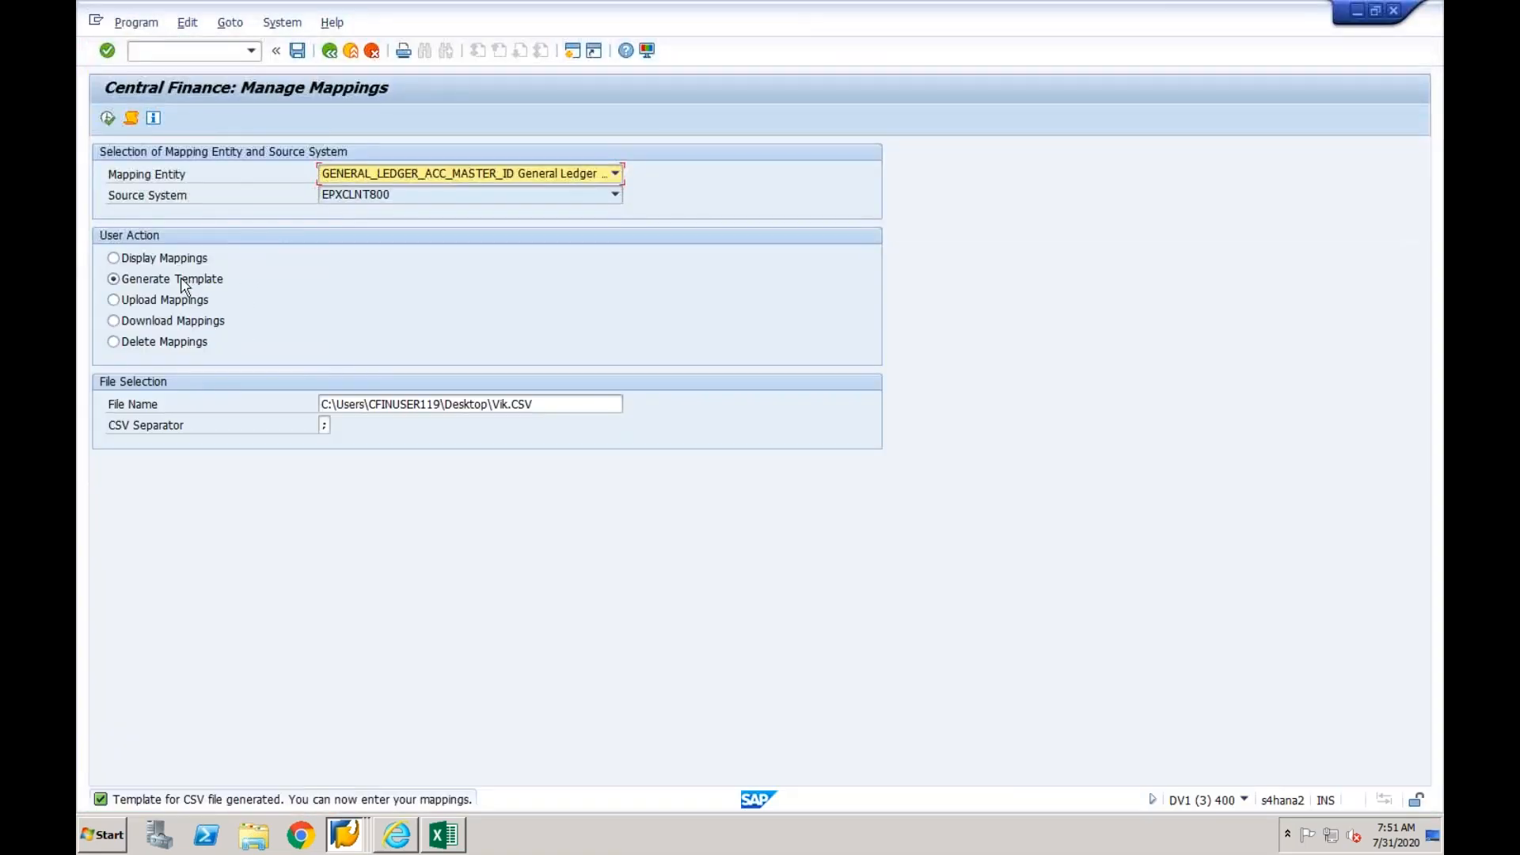
click(113, 300)
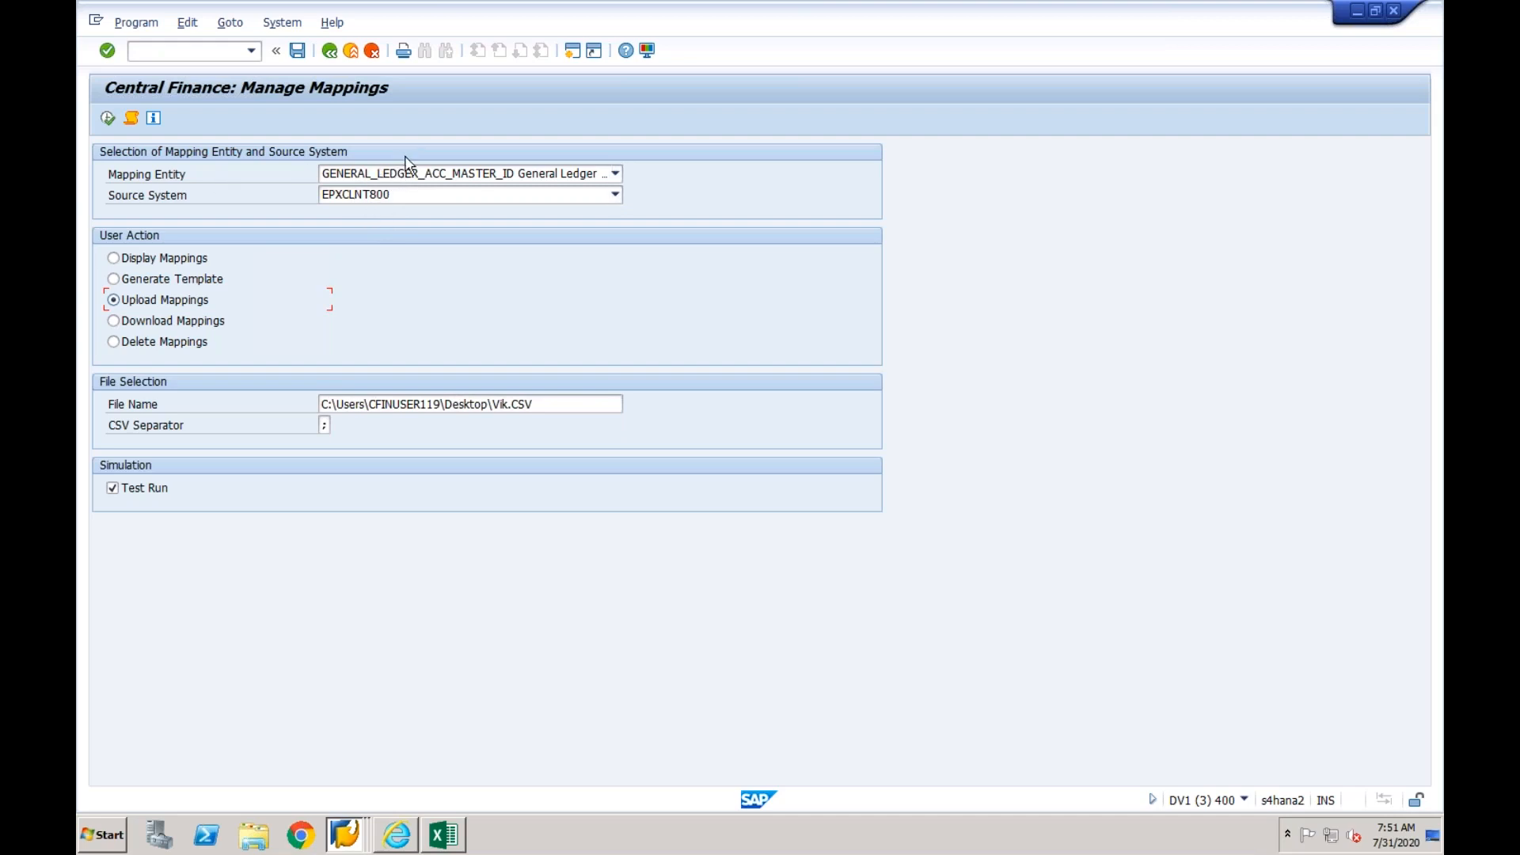
- Display the existing General Ledger account mappings for source system EPXCLNT800 and return to the selection screen
click(146, 327)
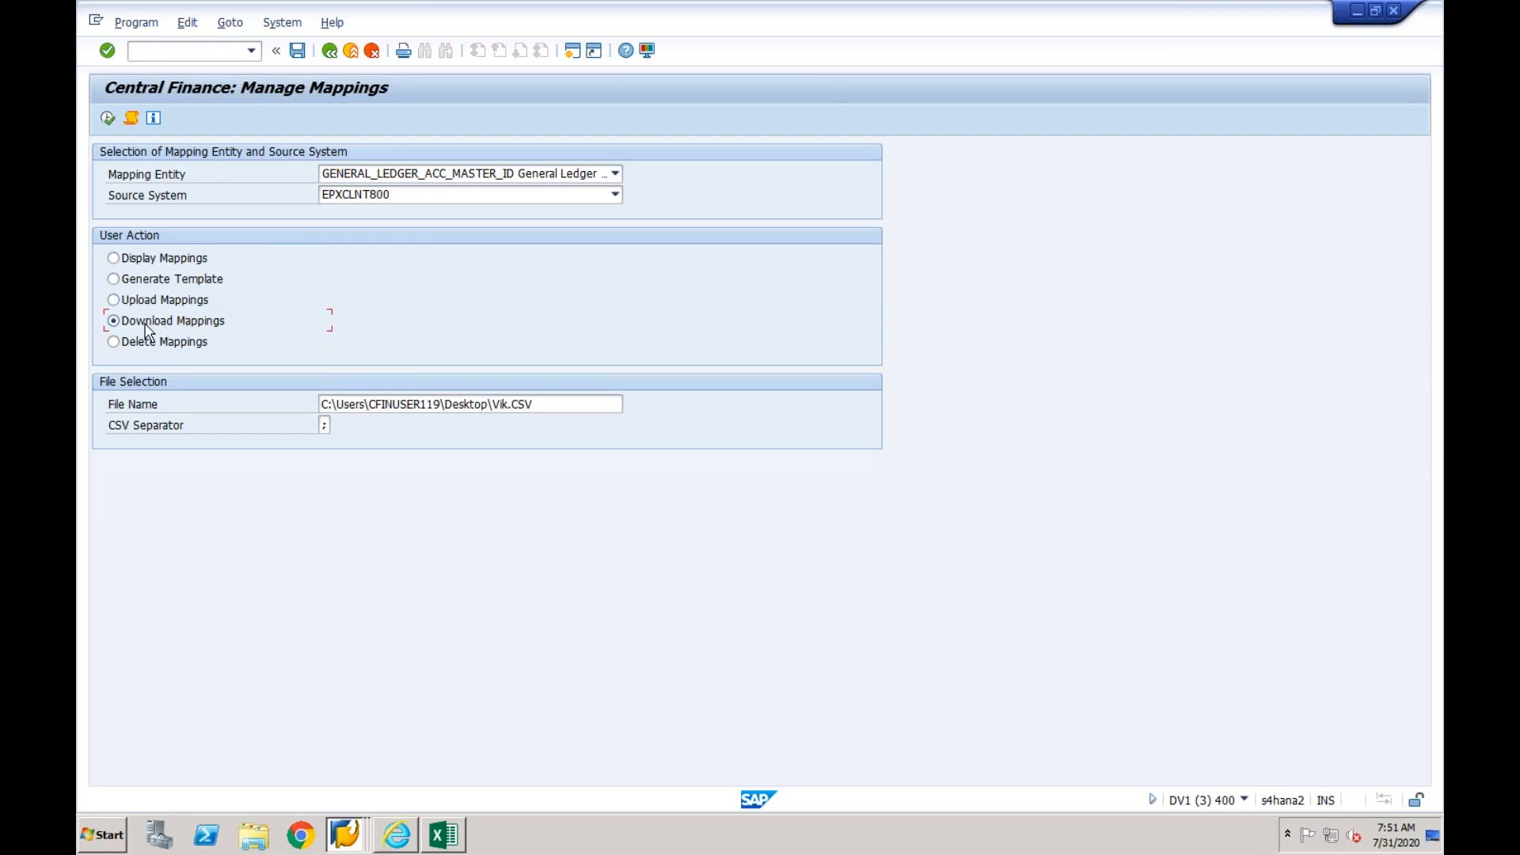
click(131, 261)
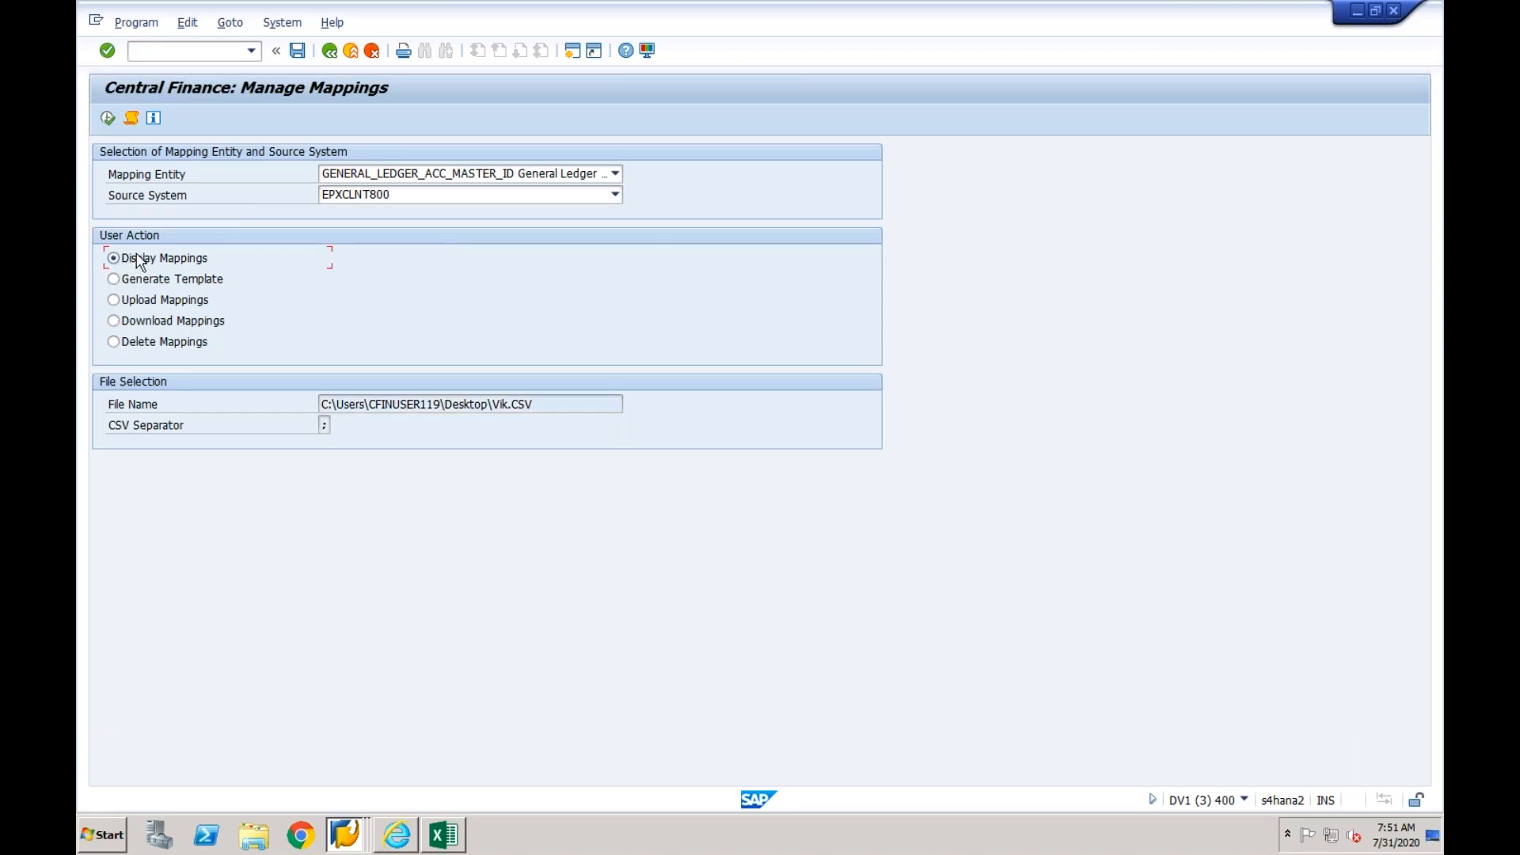
click(109, 118)
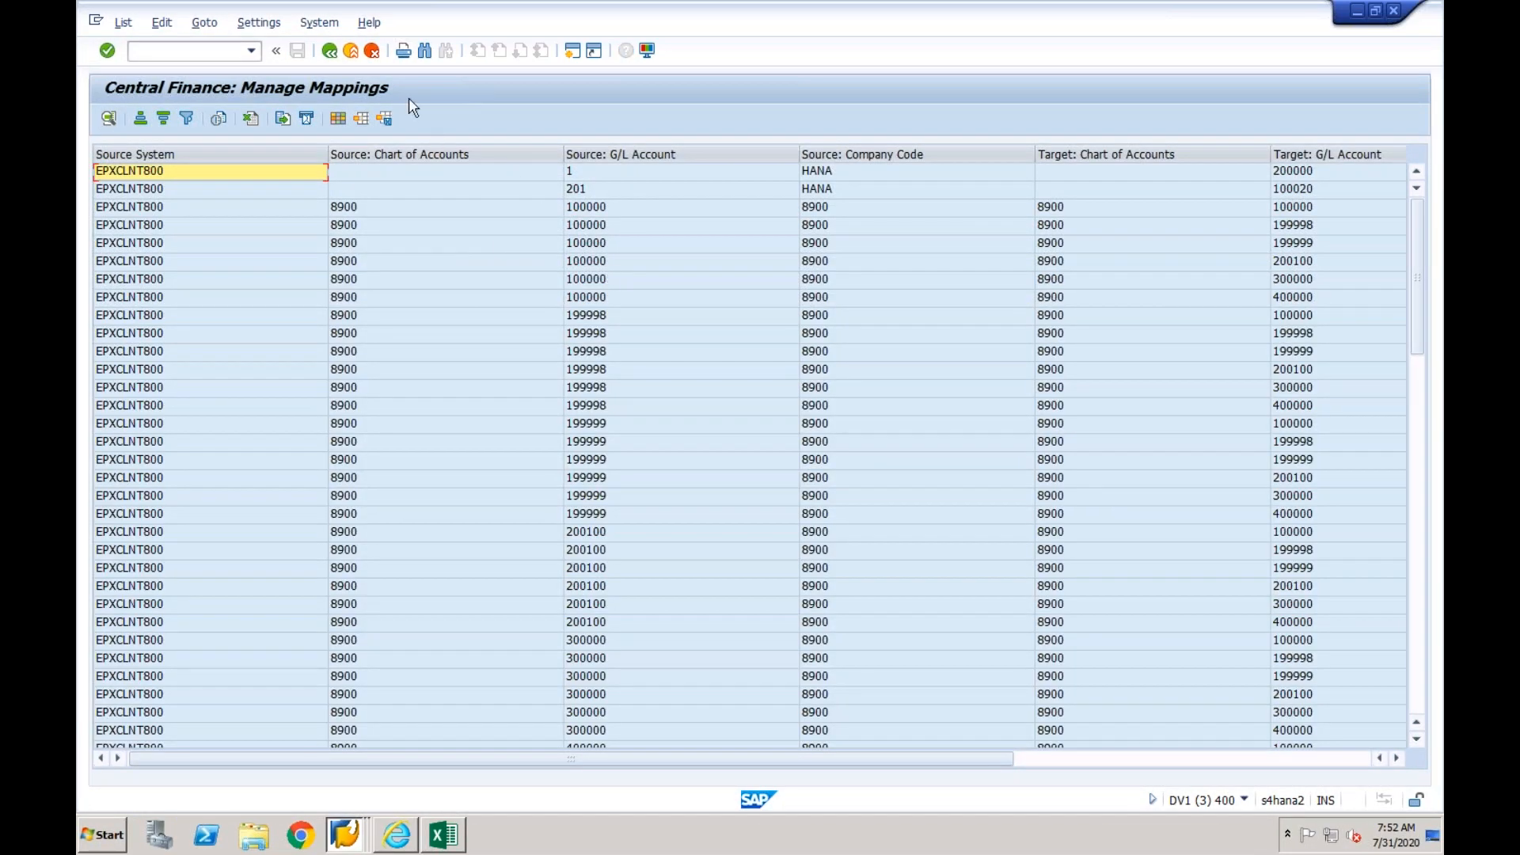
click(329, 51)
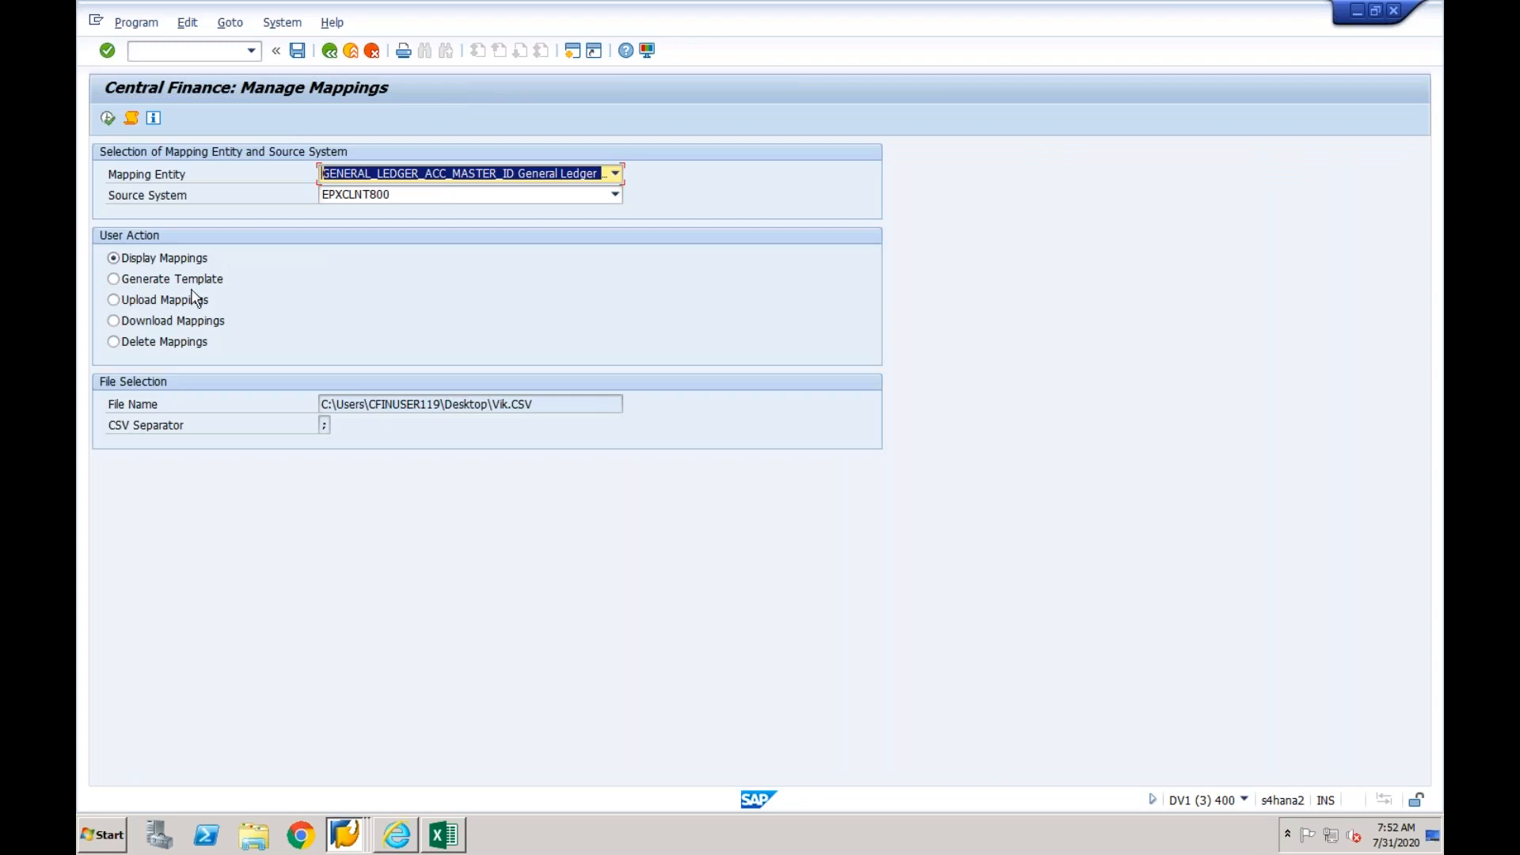
- Look over the Download Mappings and Delete Mappings user actions, then leave Manage Mappings without running them
click(165, 322)
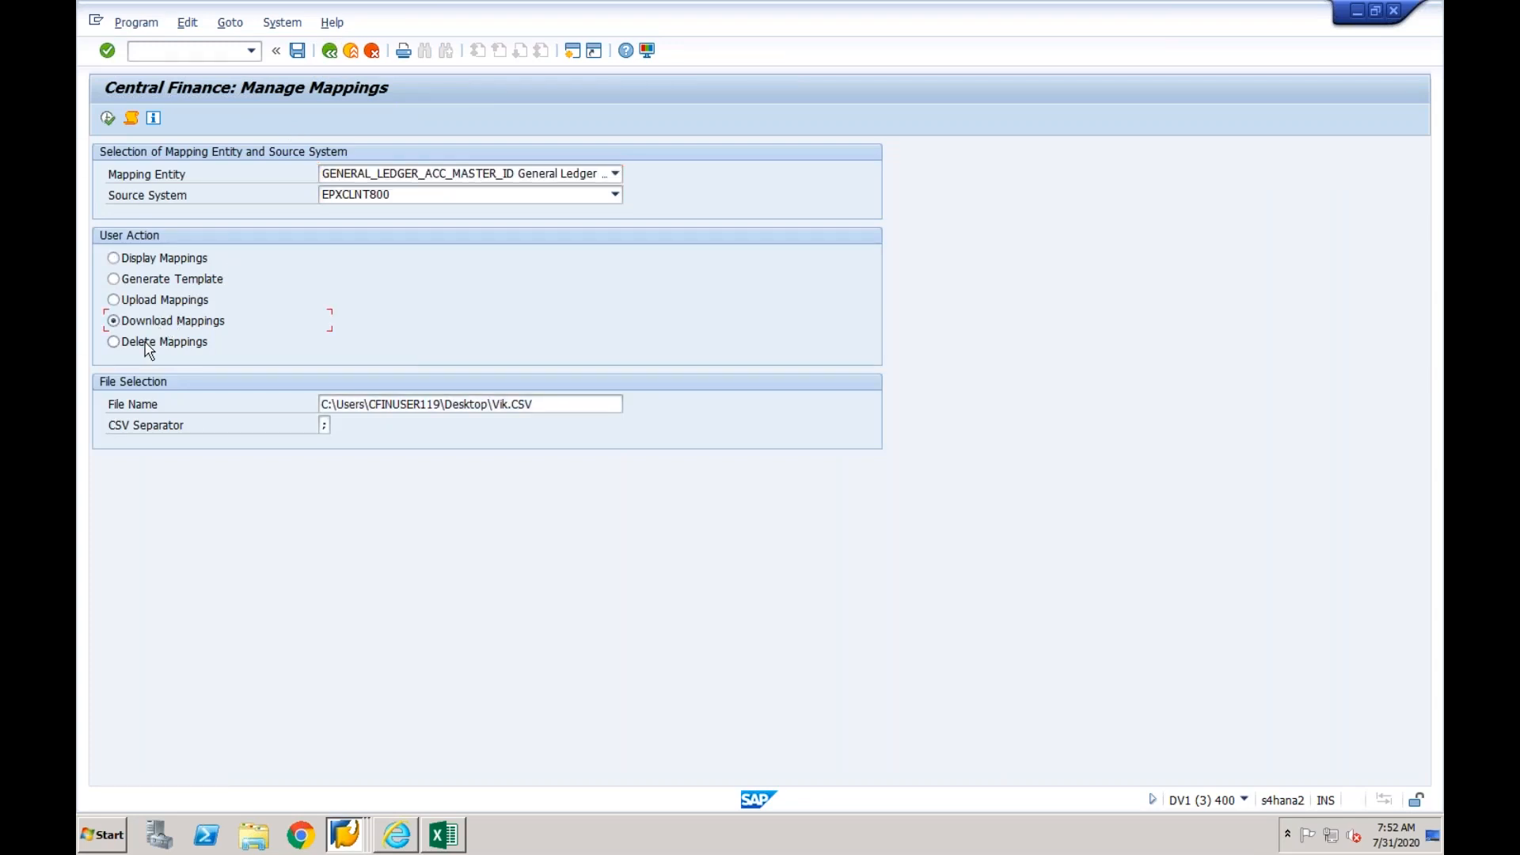
click(148, 346)
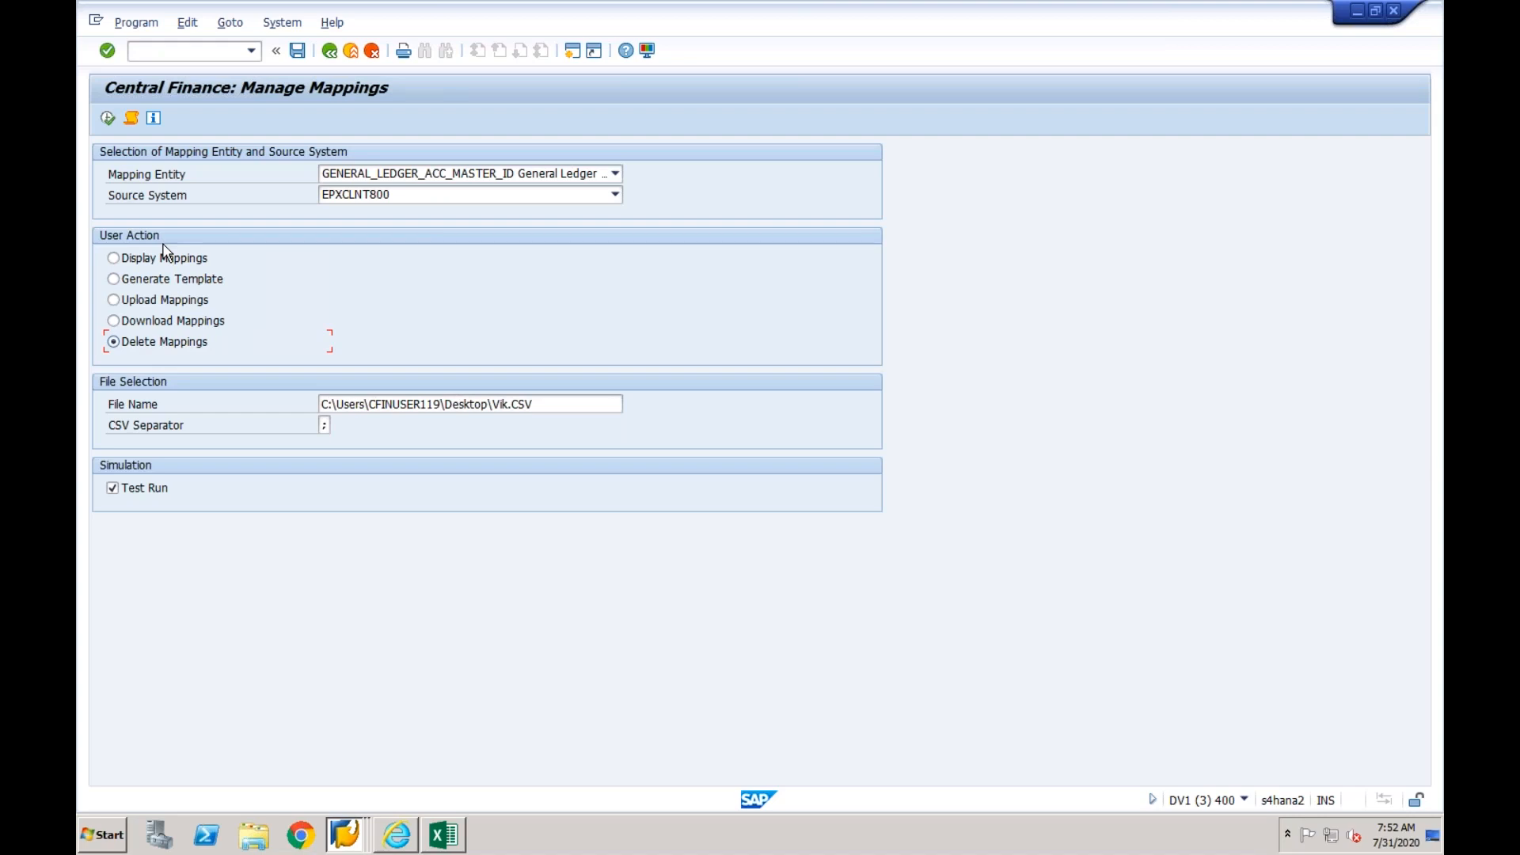
click(329, 51)
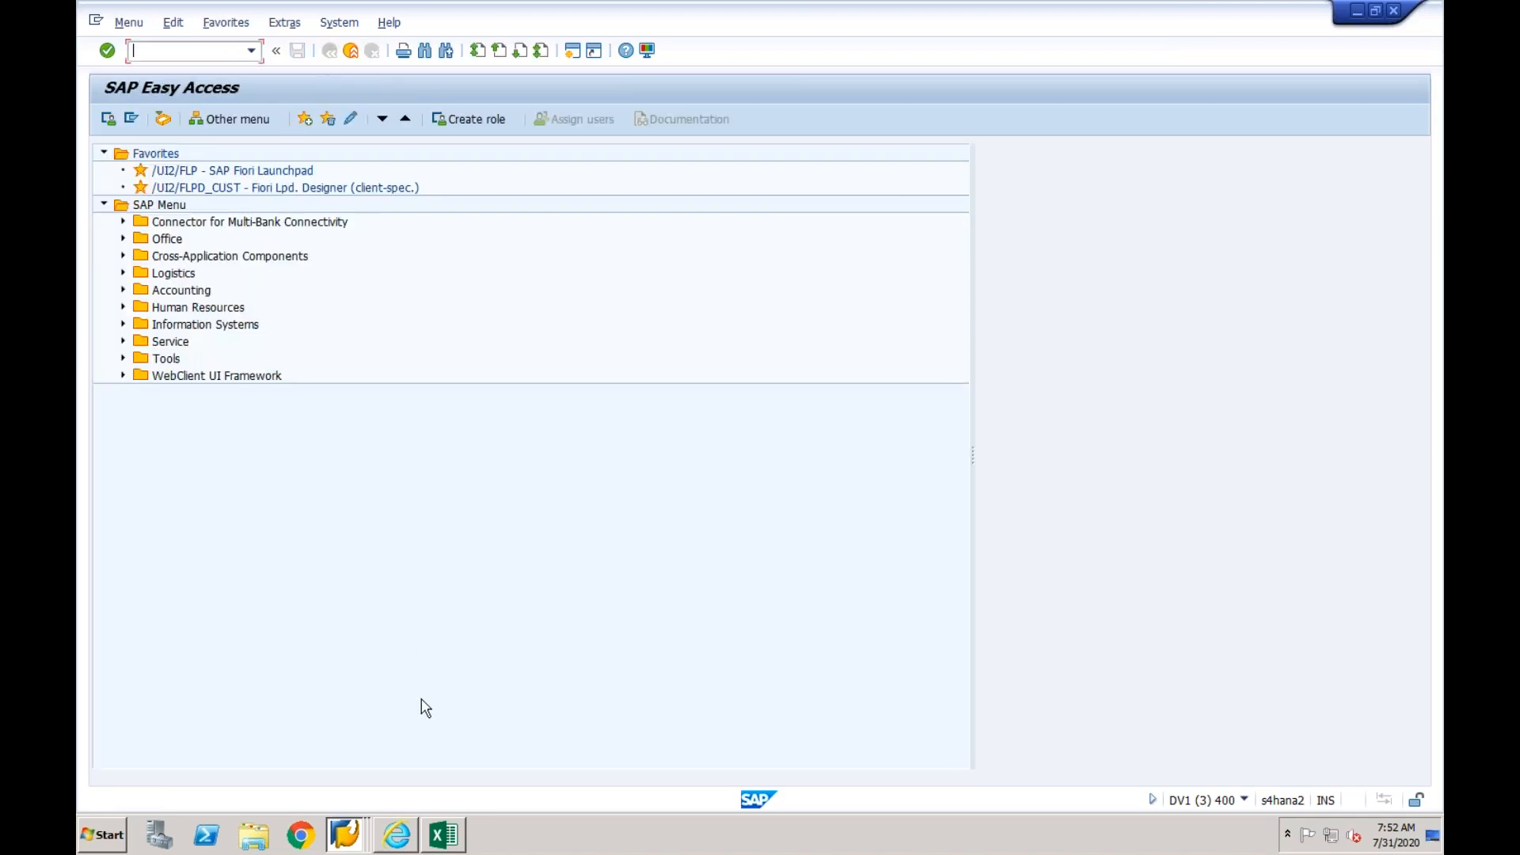
click(395, 833)
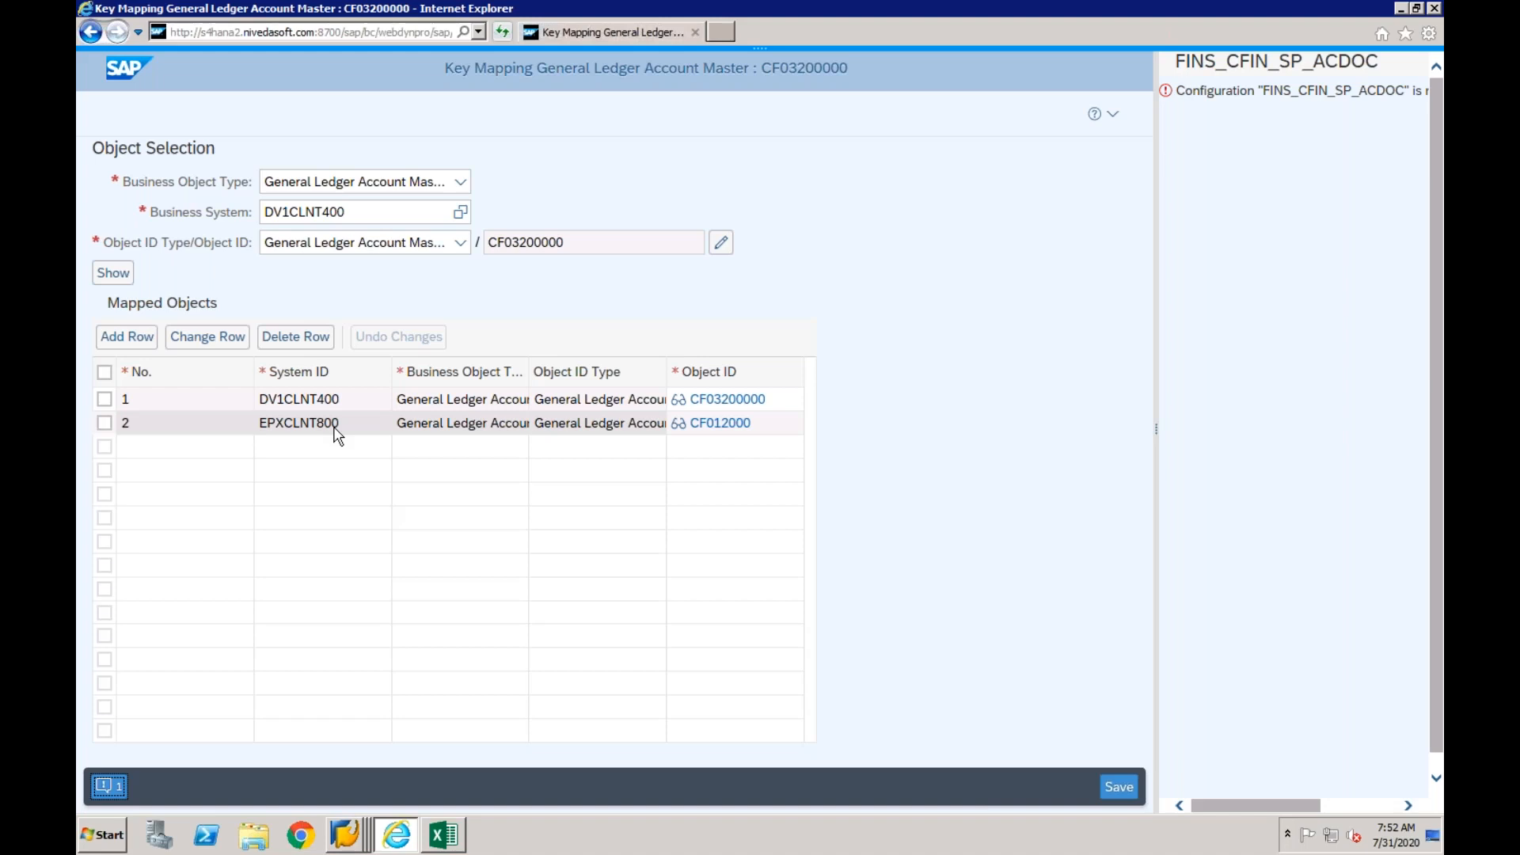
click(346, 831)
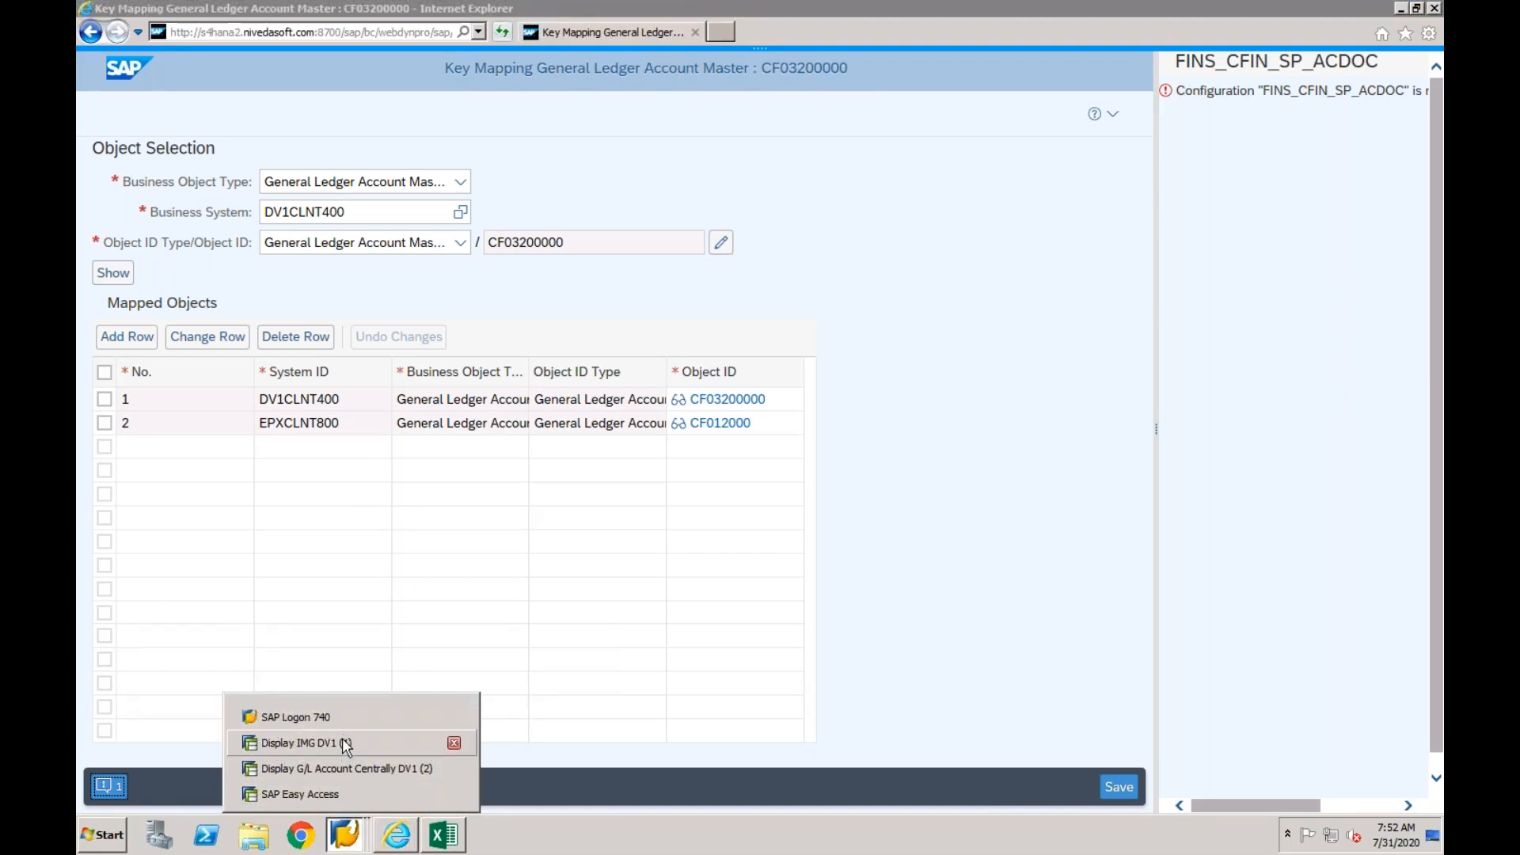
click(341, 793)
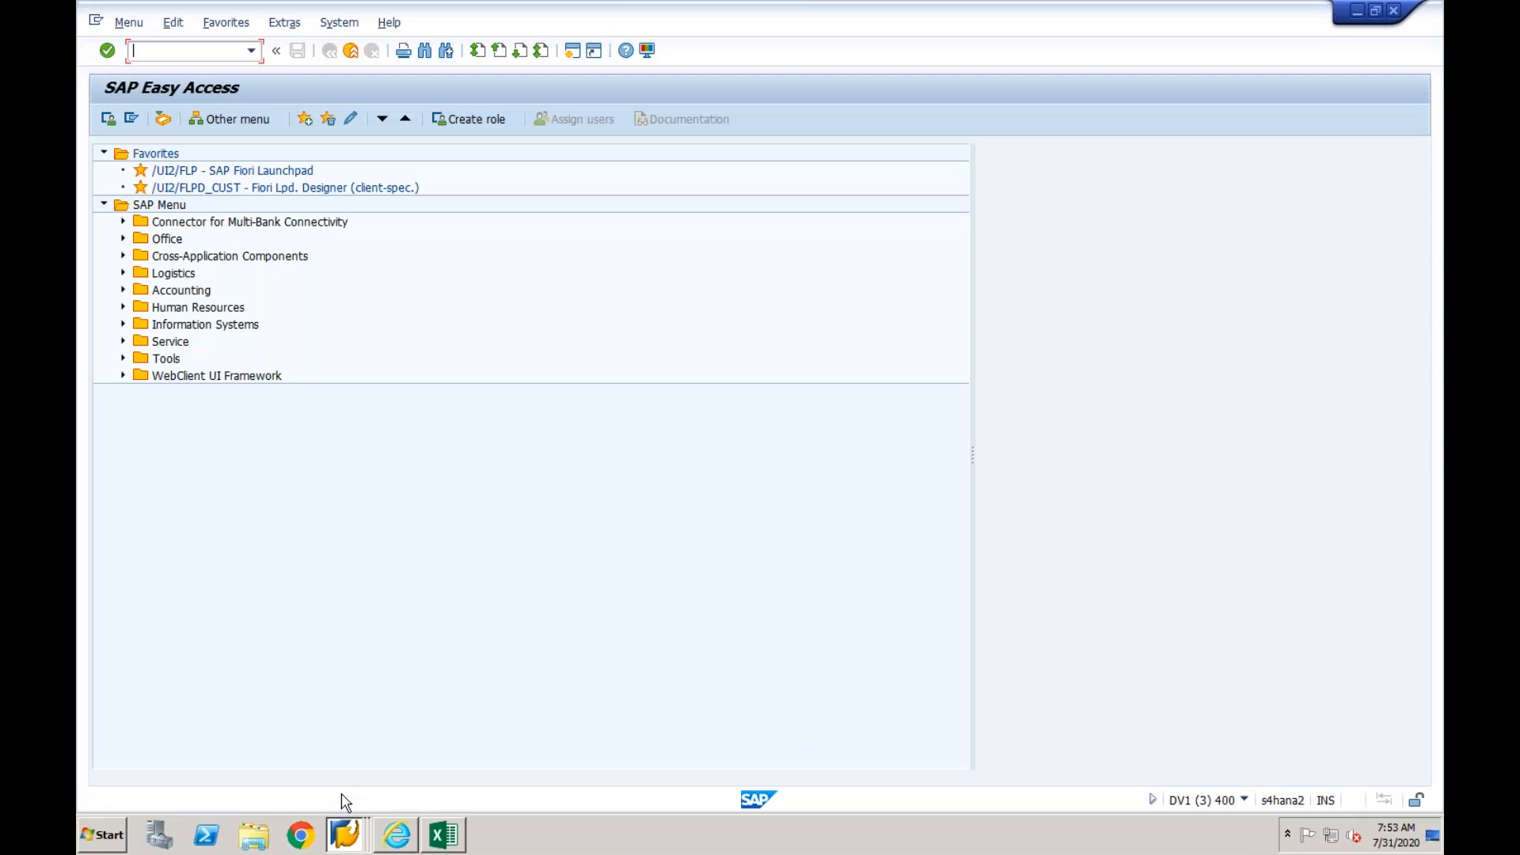
click(342, 833)
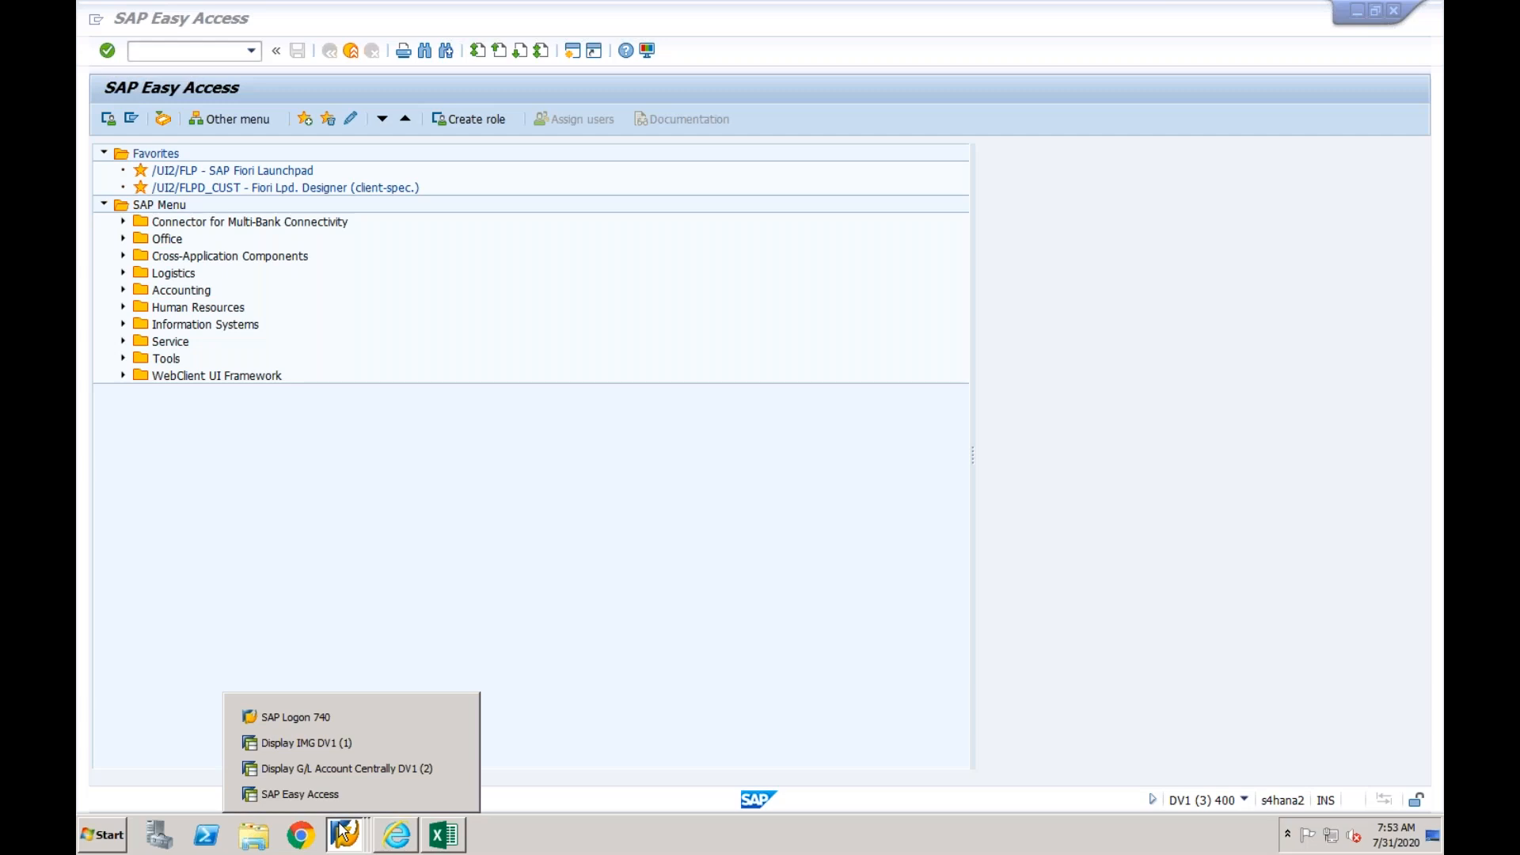
click(389, 636)
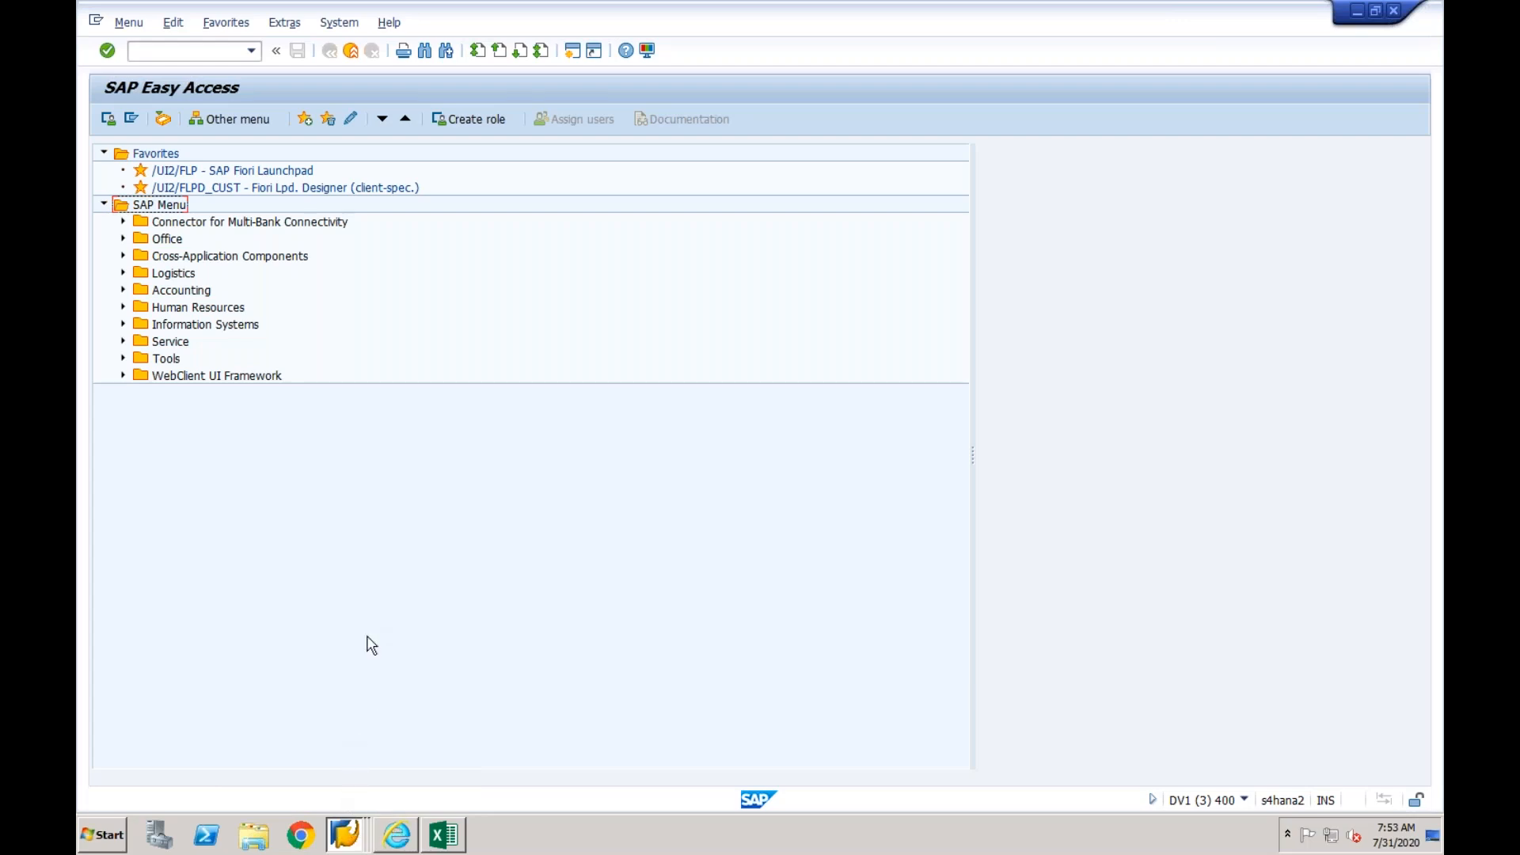
- Open the SAP Reference IMG with transaction /nspro
click(240, 52)
text(/nspro)
key(Return)
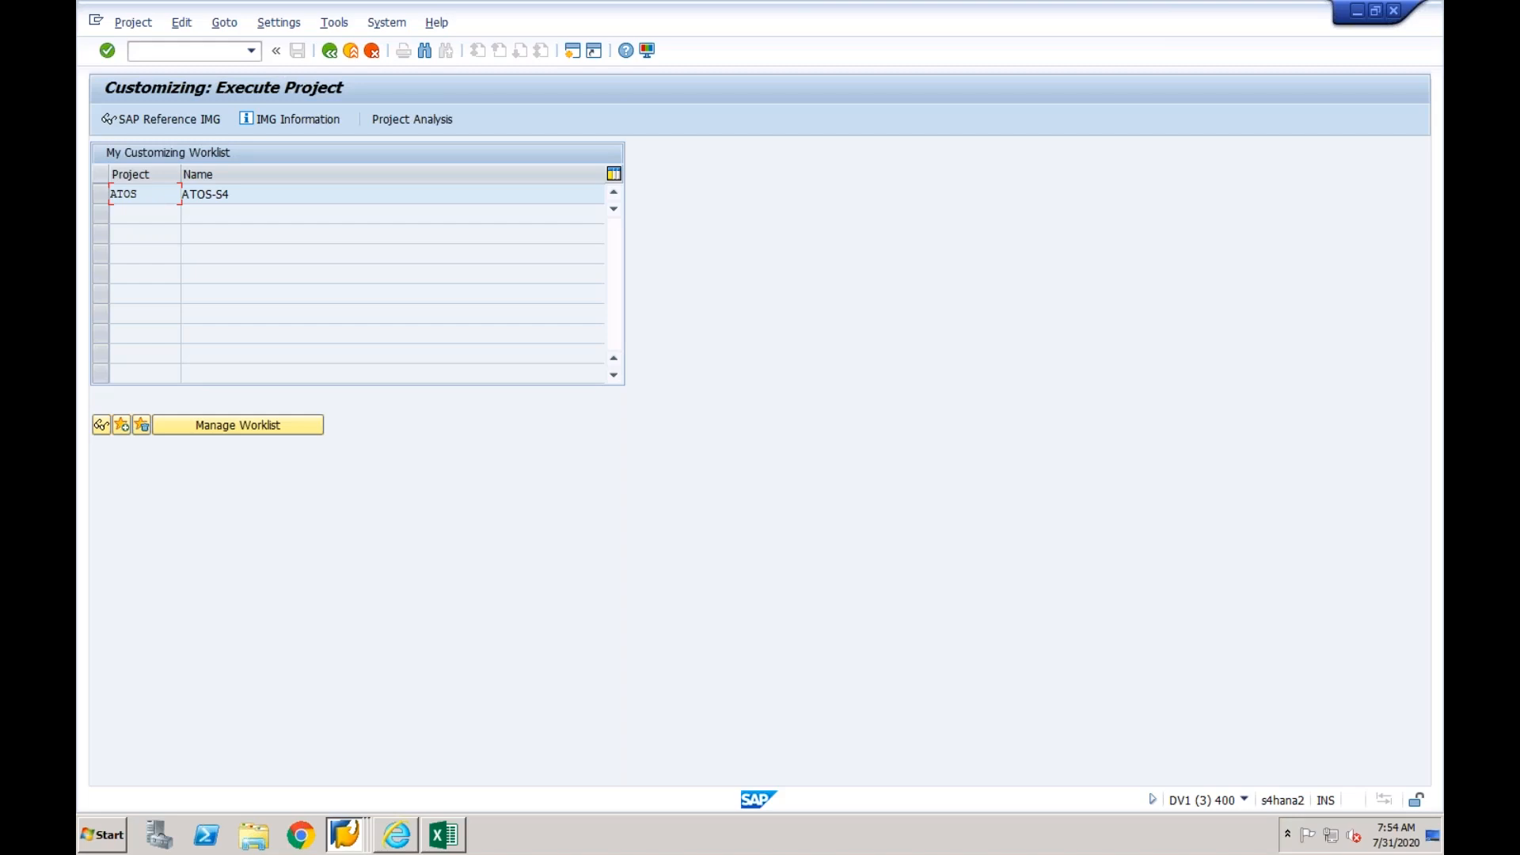
click(187, 120)
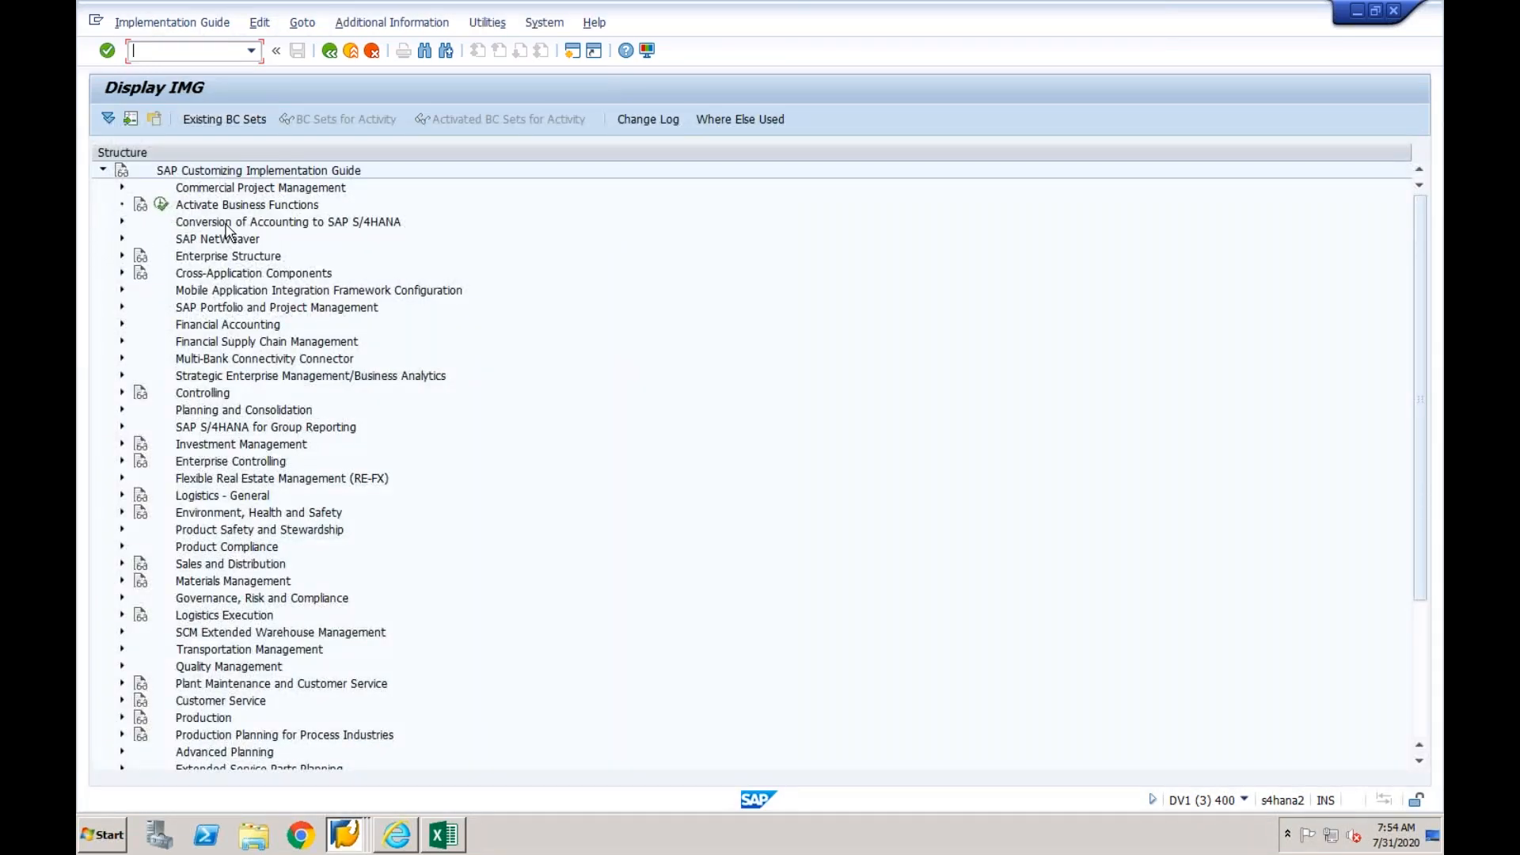
- Open the Interface Monitor with transaction /n/aif/ifmon and expand the Central Finance interfaces
click(251, 55)
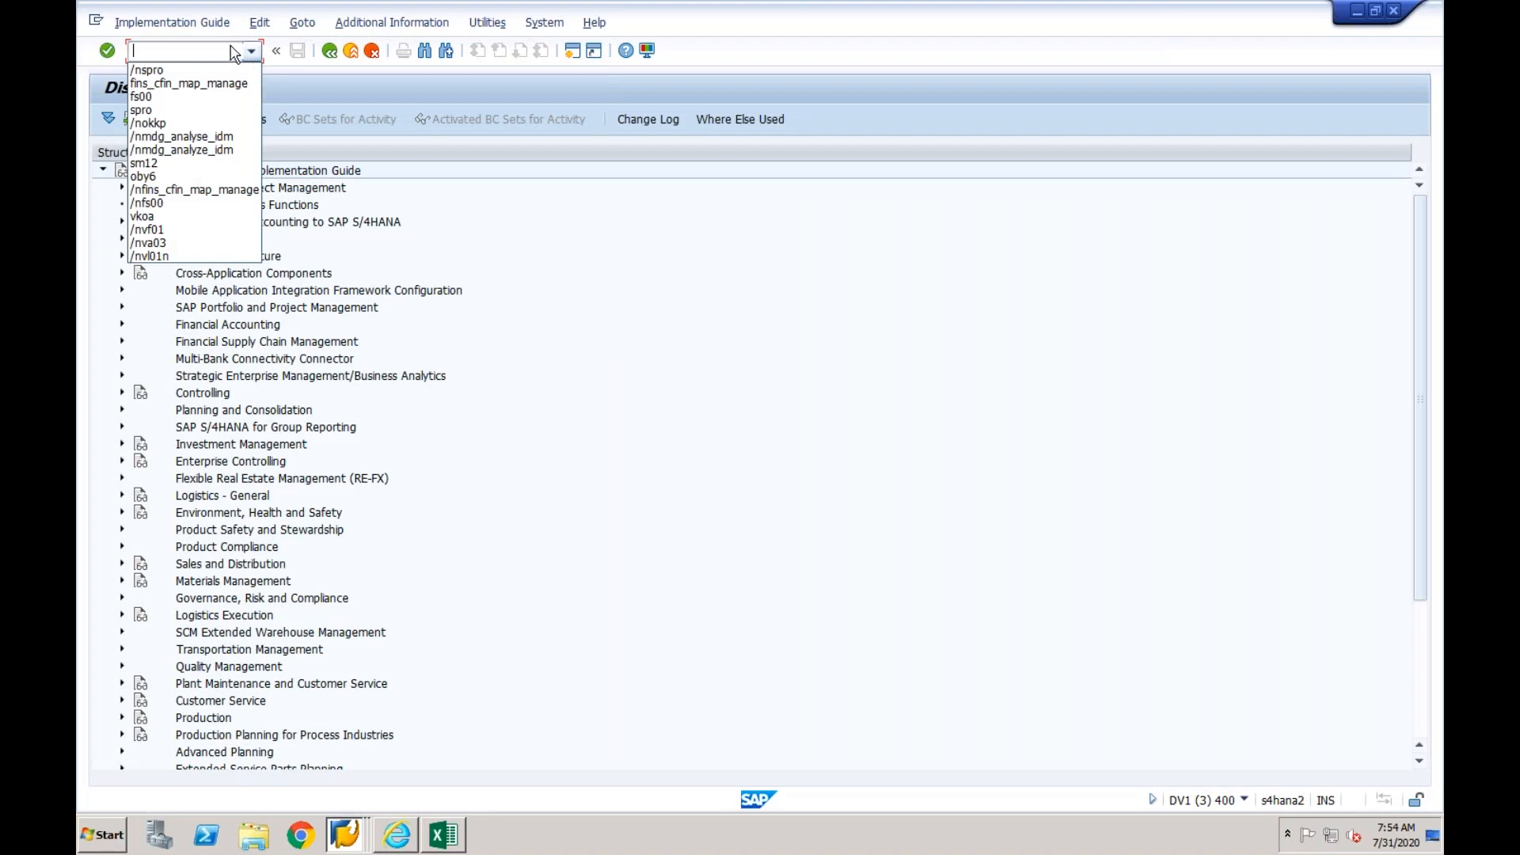
click(226, 49)
text(/)
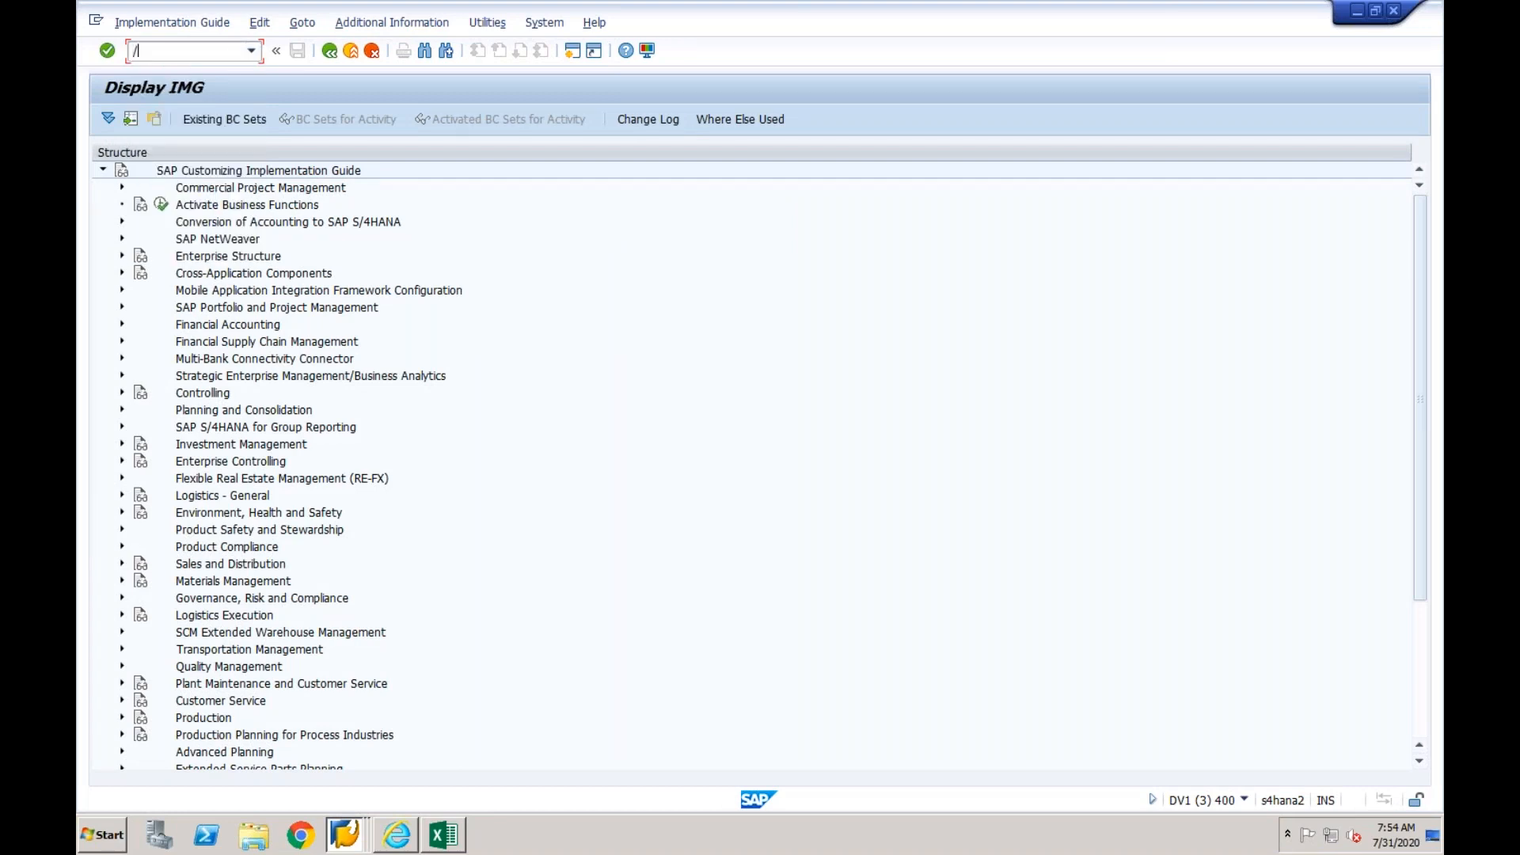
text(n/aif/ifmon)
key(Return)
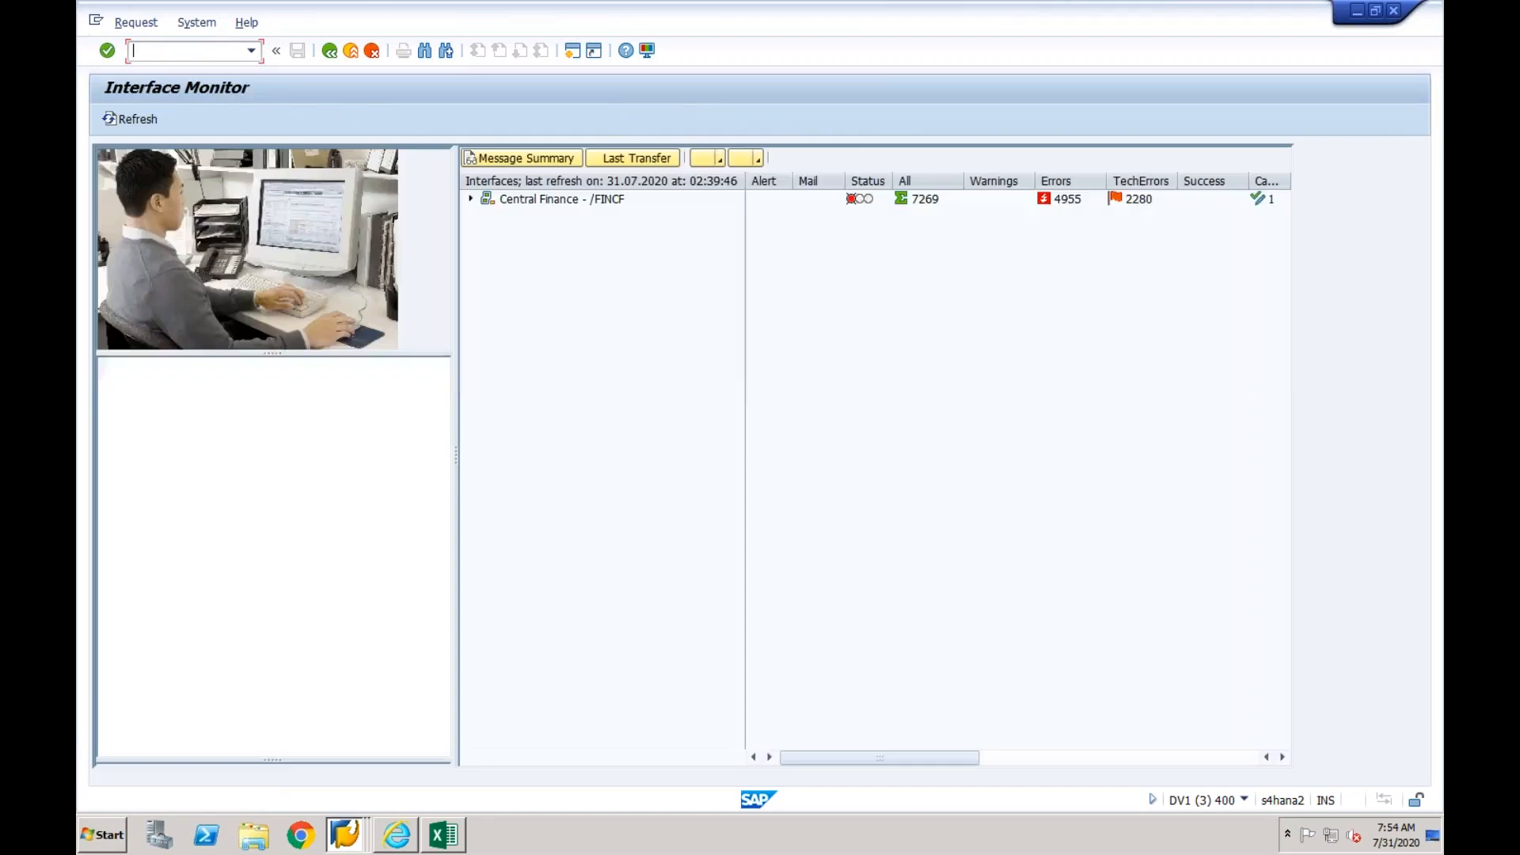
click(472, 199)
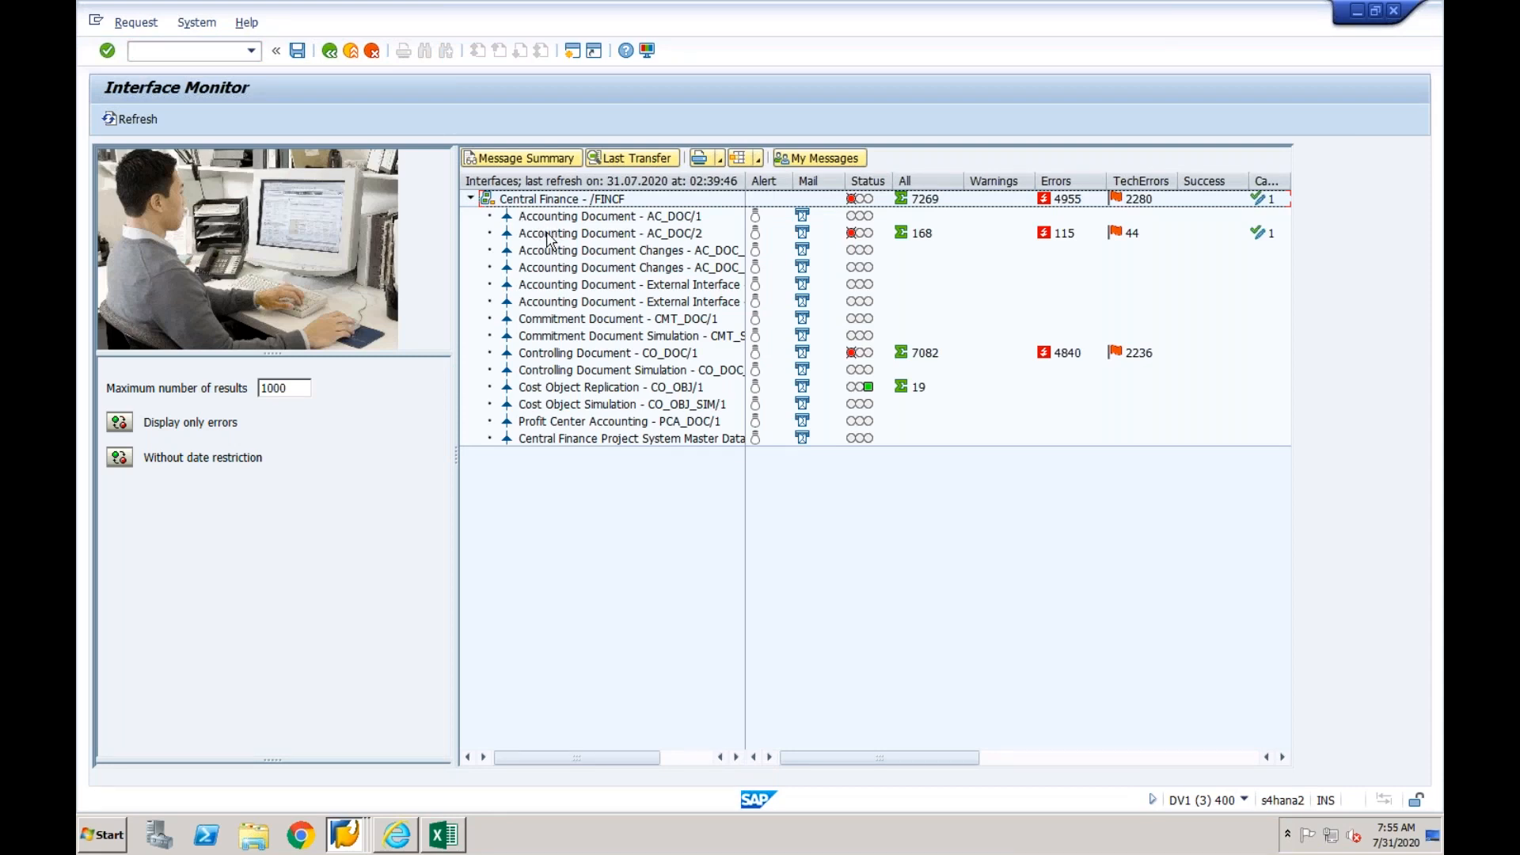
- Open error handling for Accounting Document AC_DOC/2 and show the log messages of the first data message, 29.07.2020 08:41:20
double_click(549, 235)
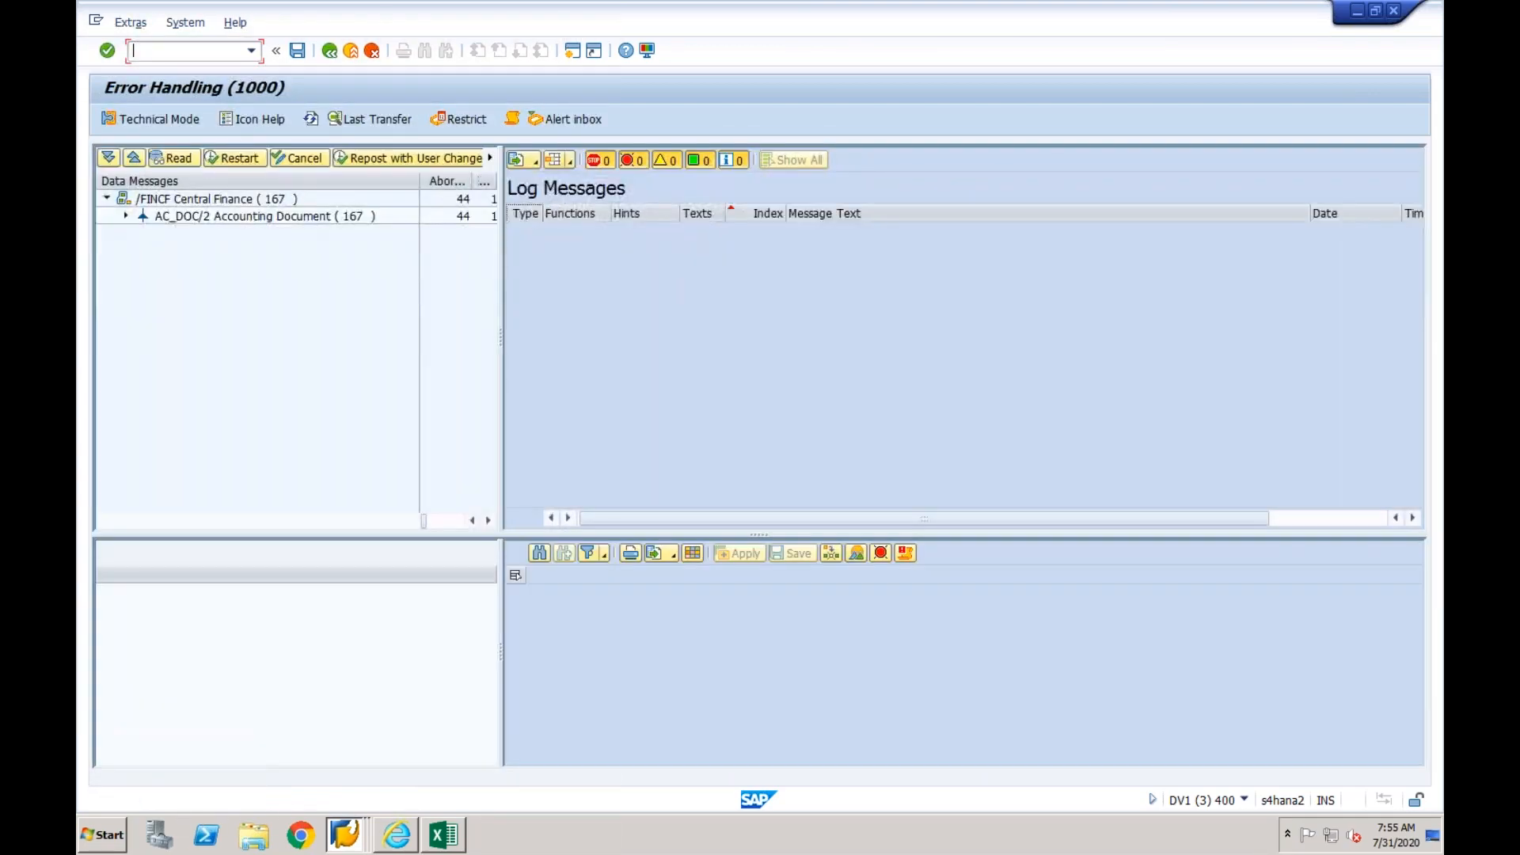
click(124, 217)
click(215, 236)
click(217, 252)
click(220, 268)
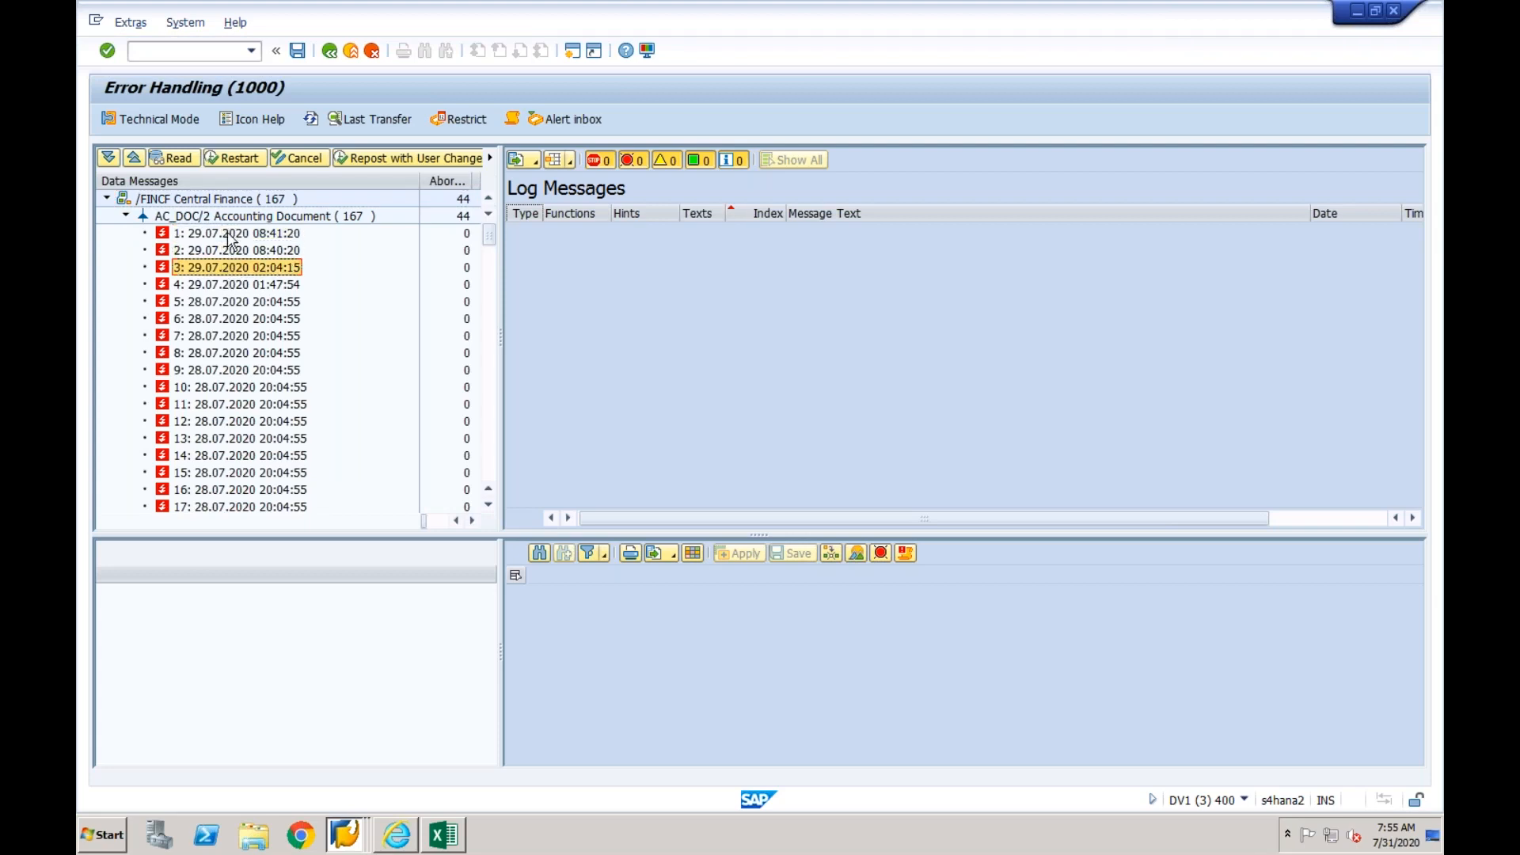
click(229, 234)
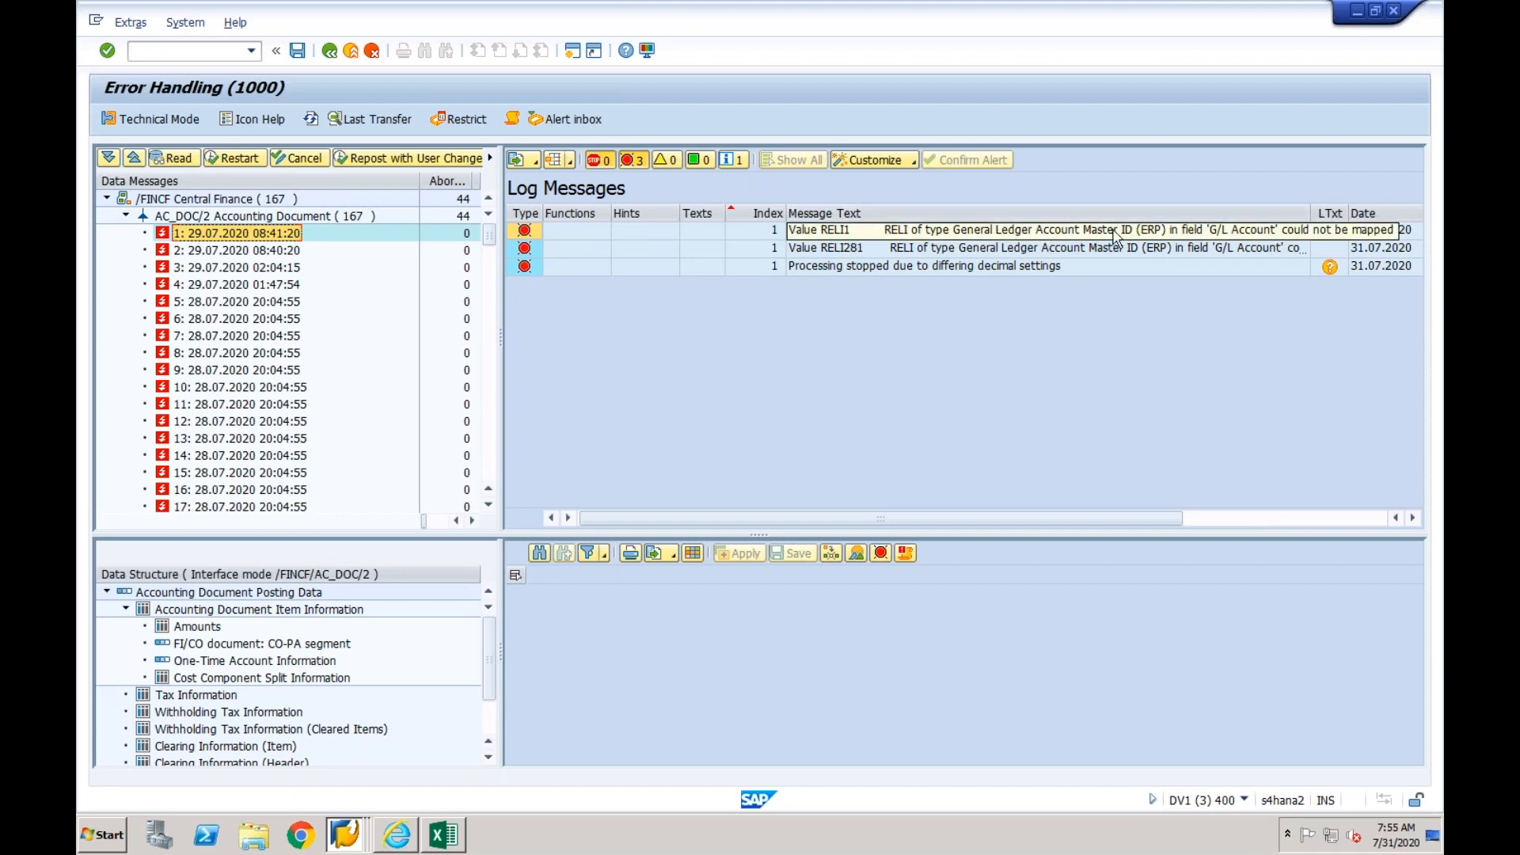
- Inspect the document item G/L accounts behind the first mapping error, then return to SAP Easy Access
click(1199, 236)
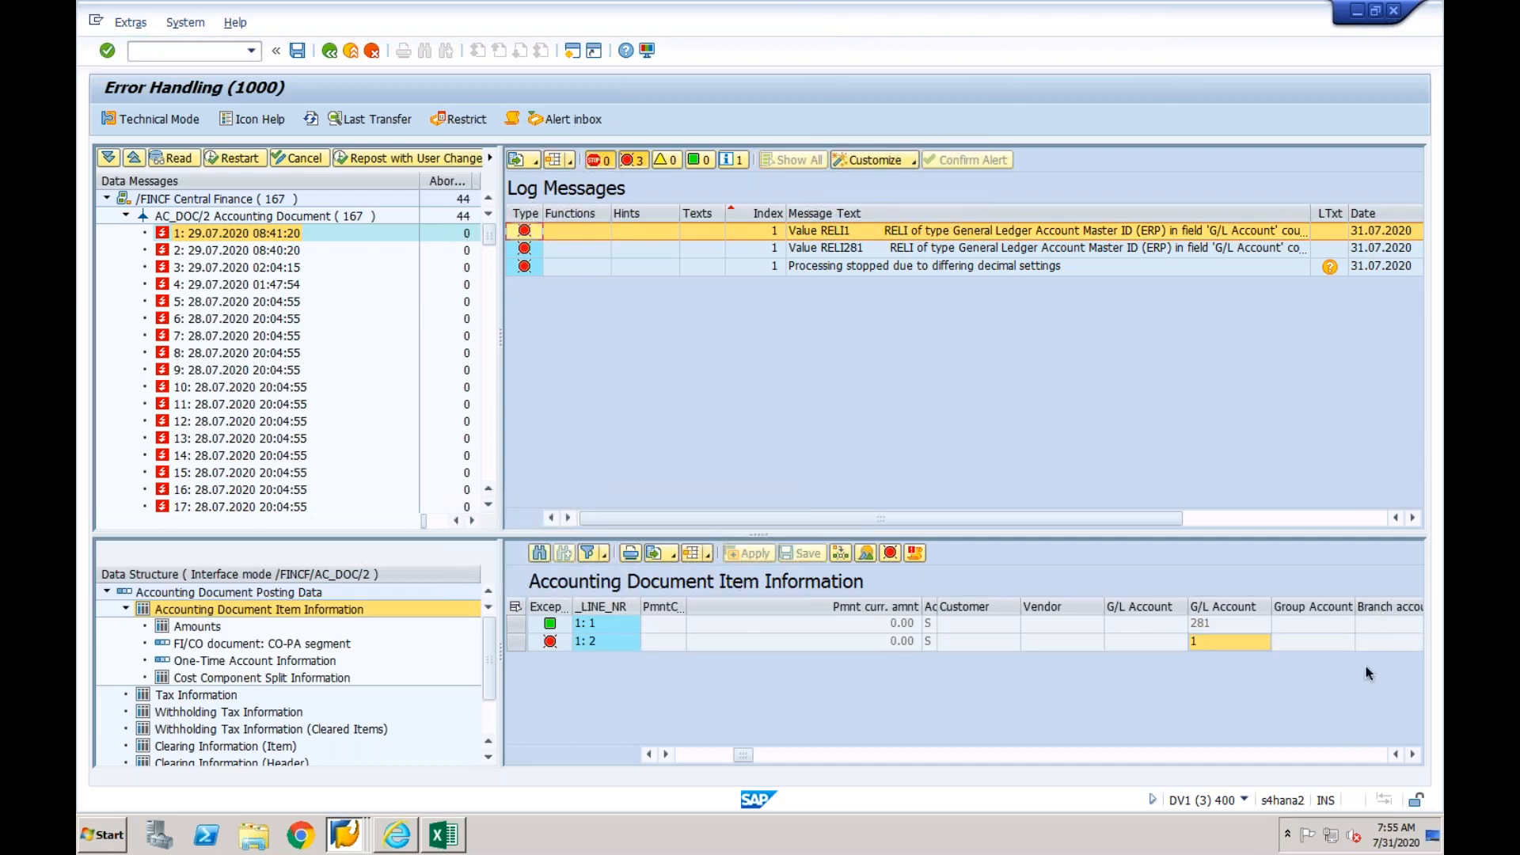
click(1216, 626)
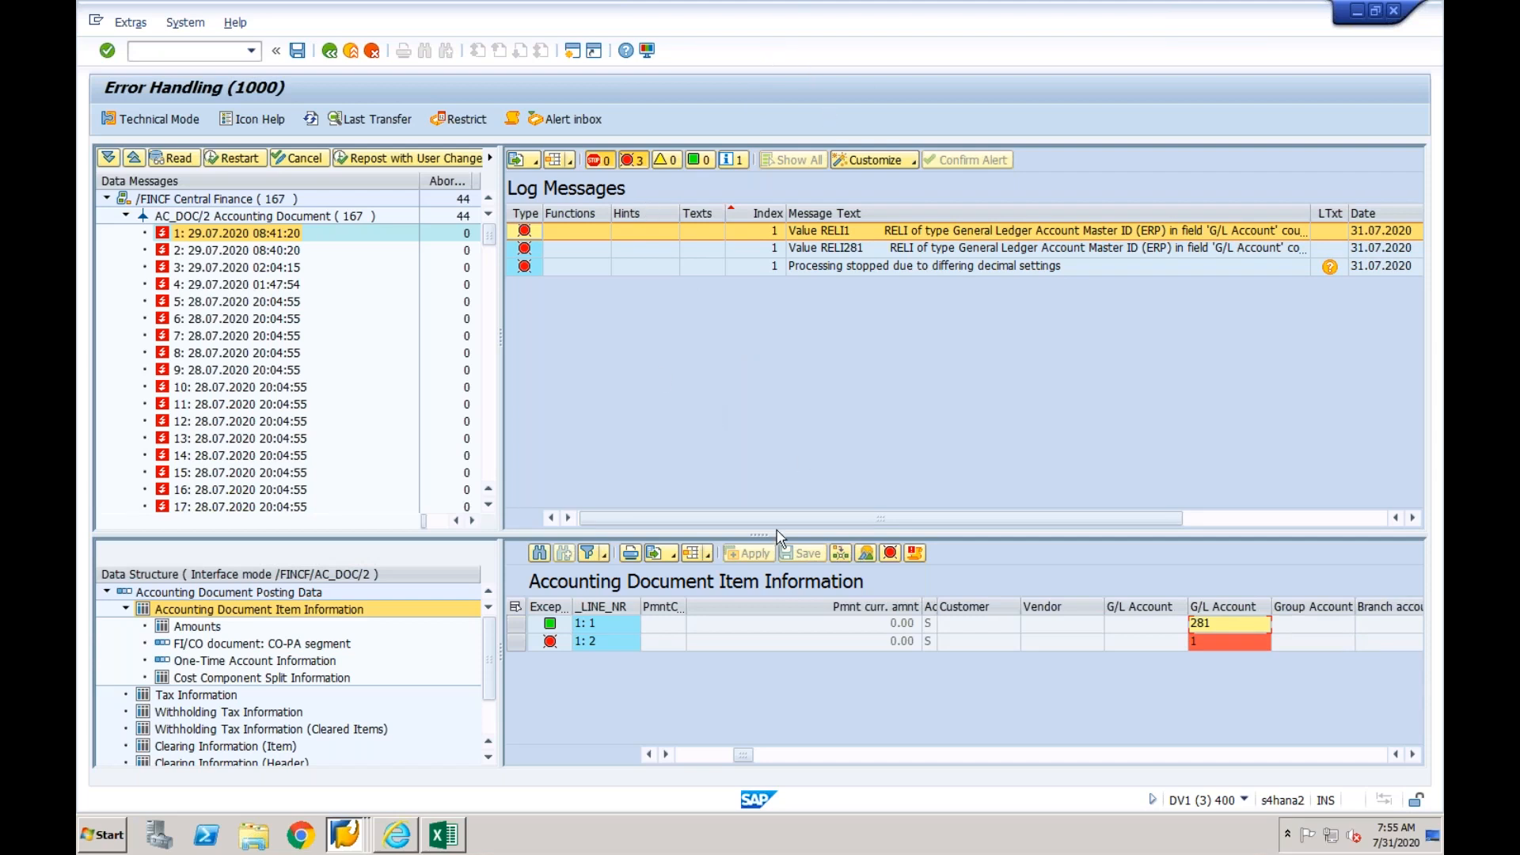
click(351, 51)
click(351, 50)
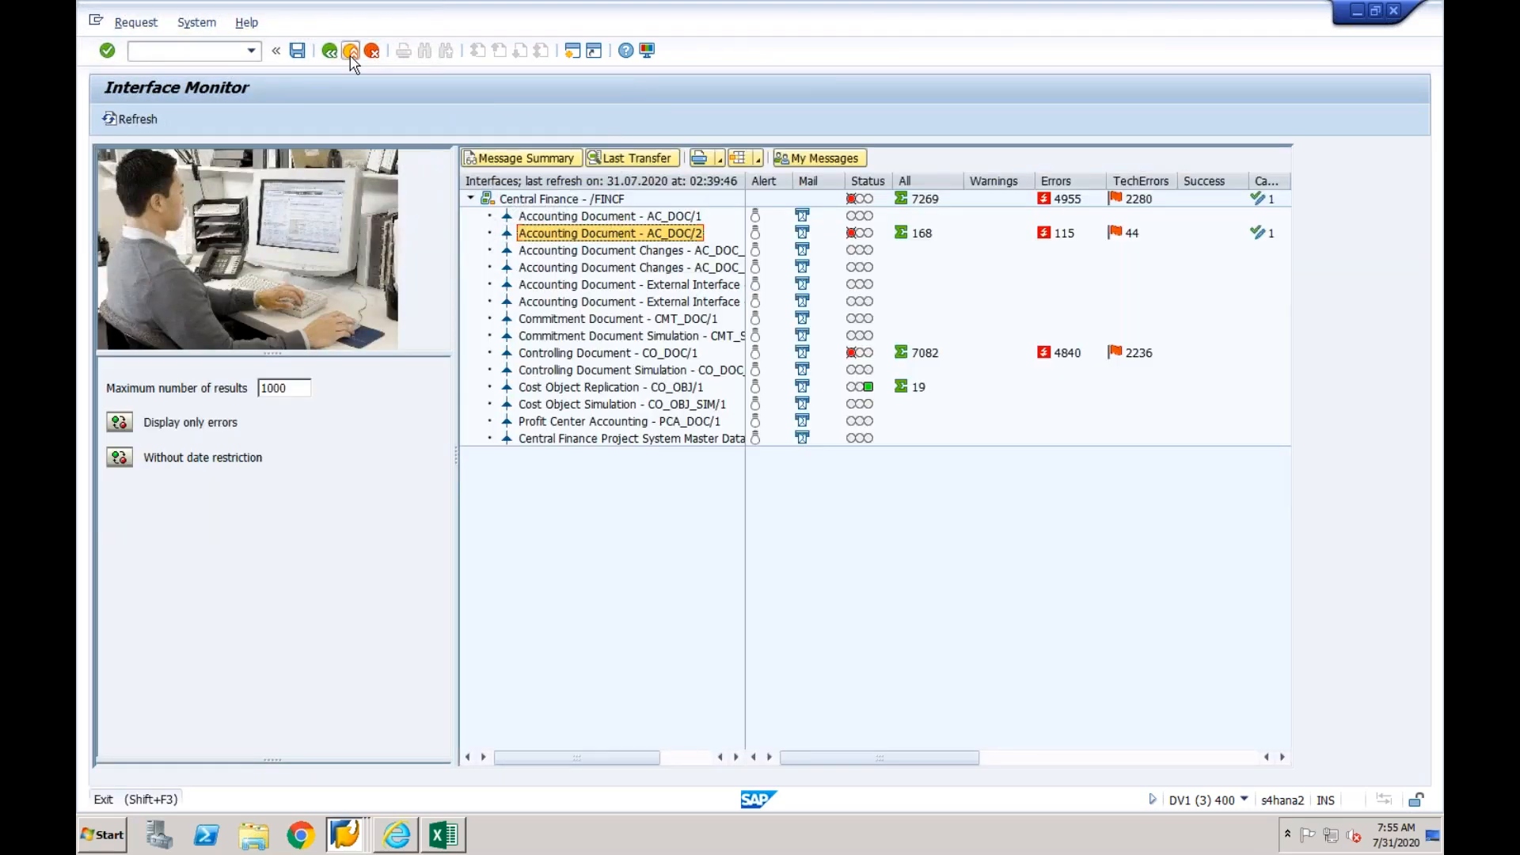
click(351, 50)
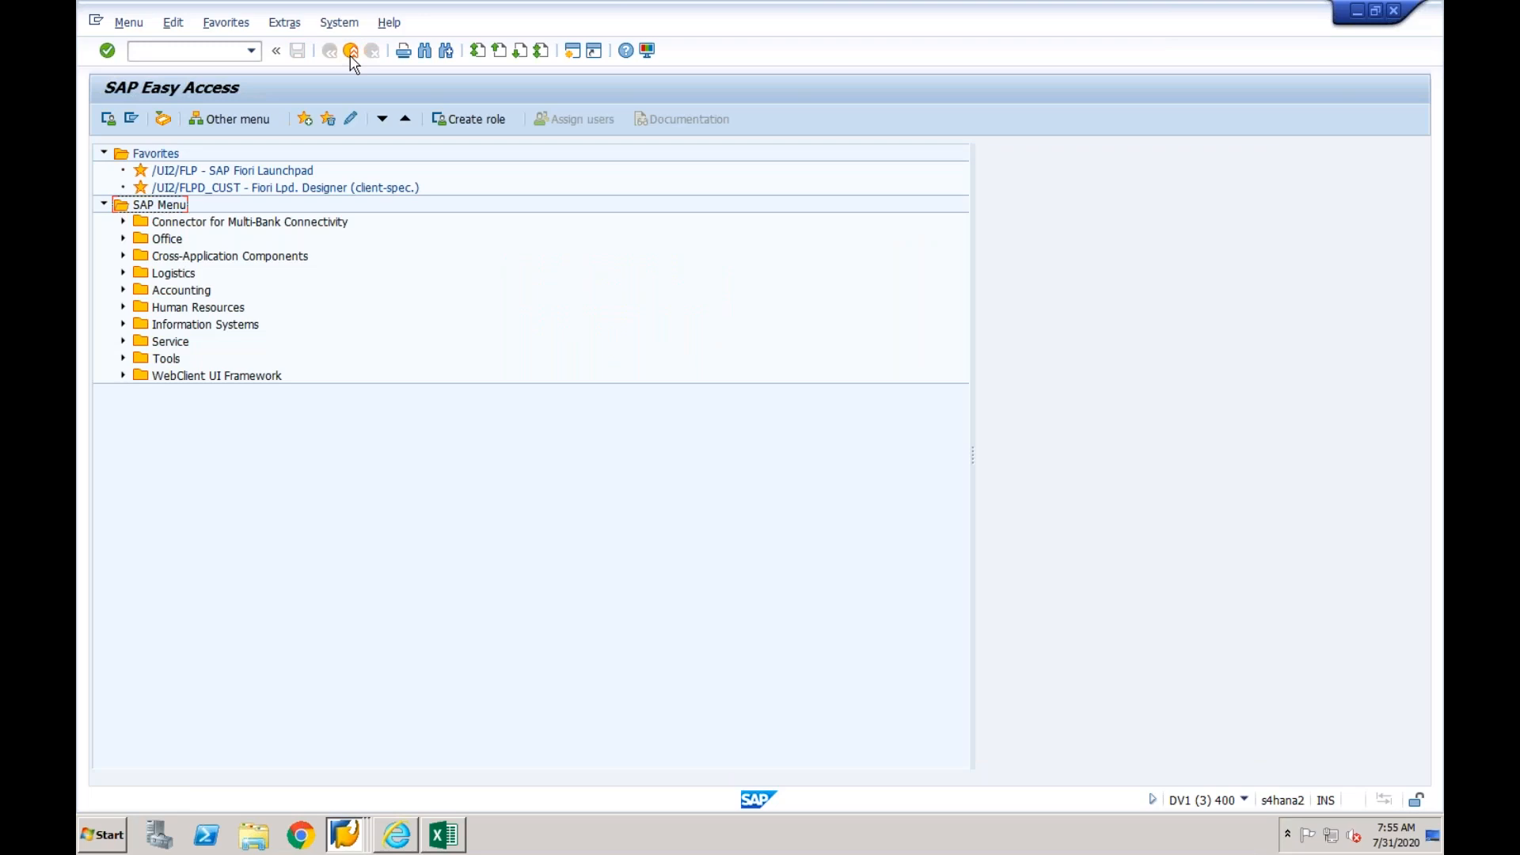
- Run transaction spro from SAP Easy Access and display the SAP Reference IMG
click(202, 53)
text(spro)
key(Return)
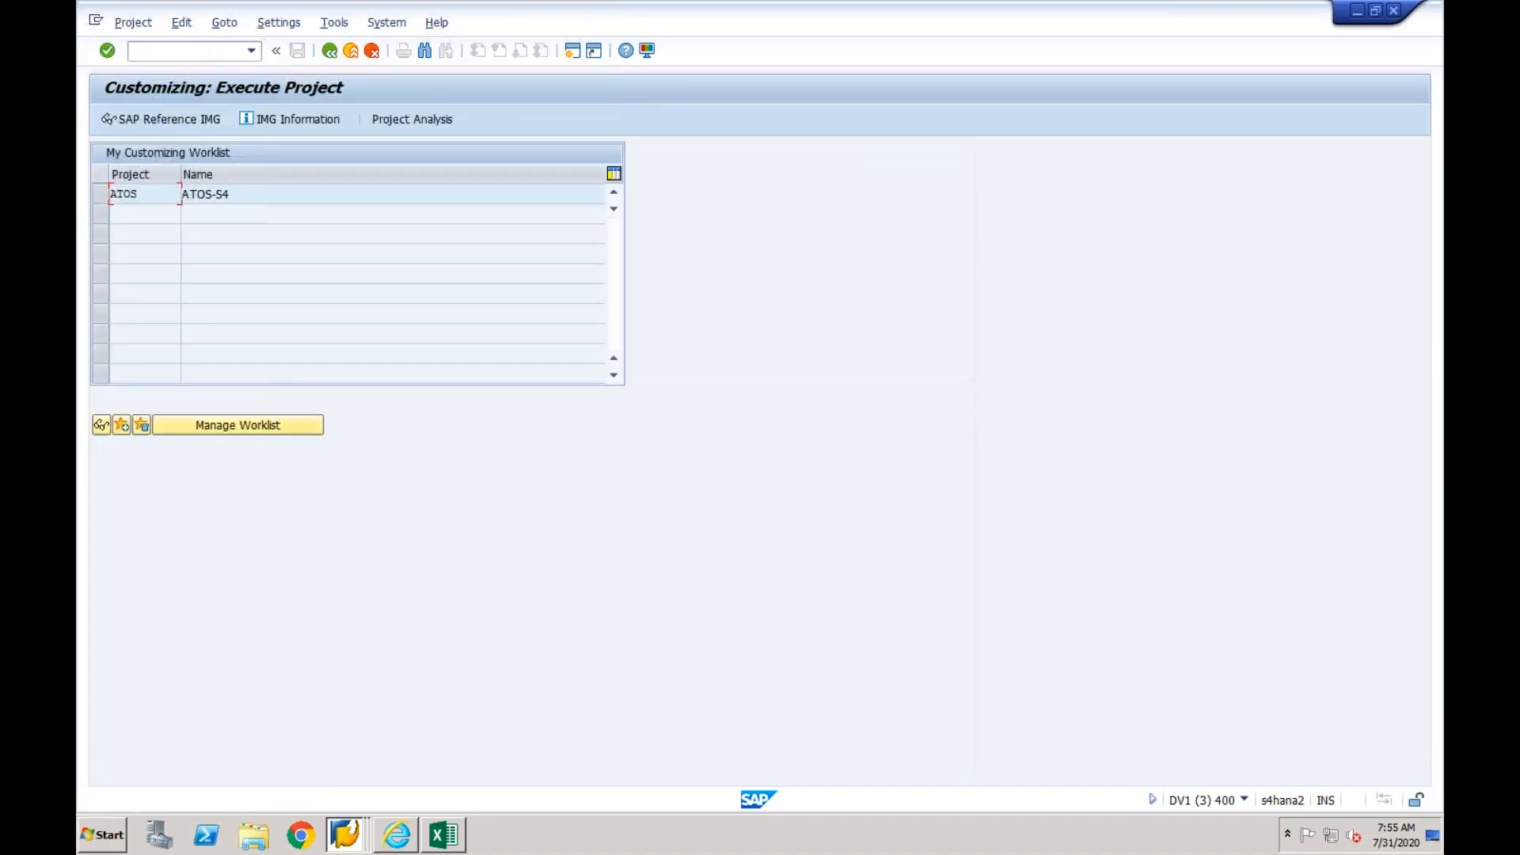
click(171, 121)
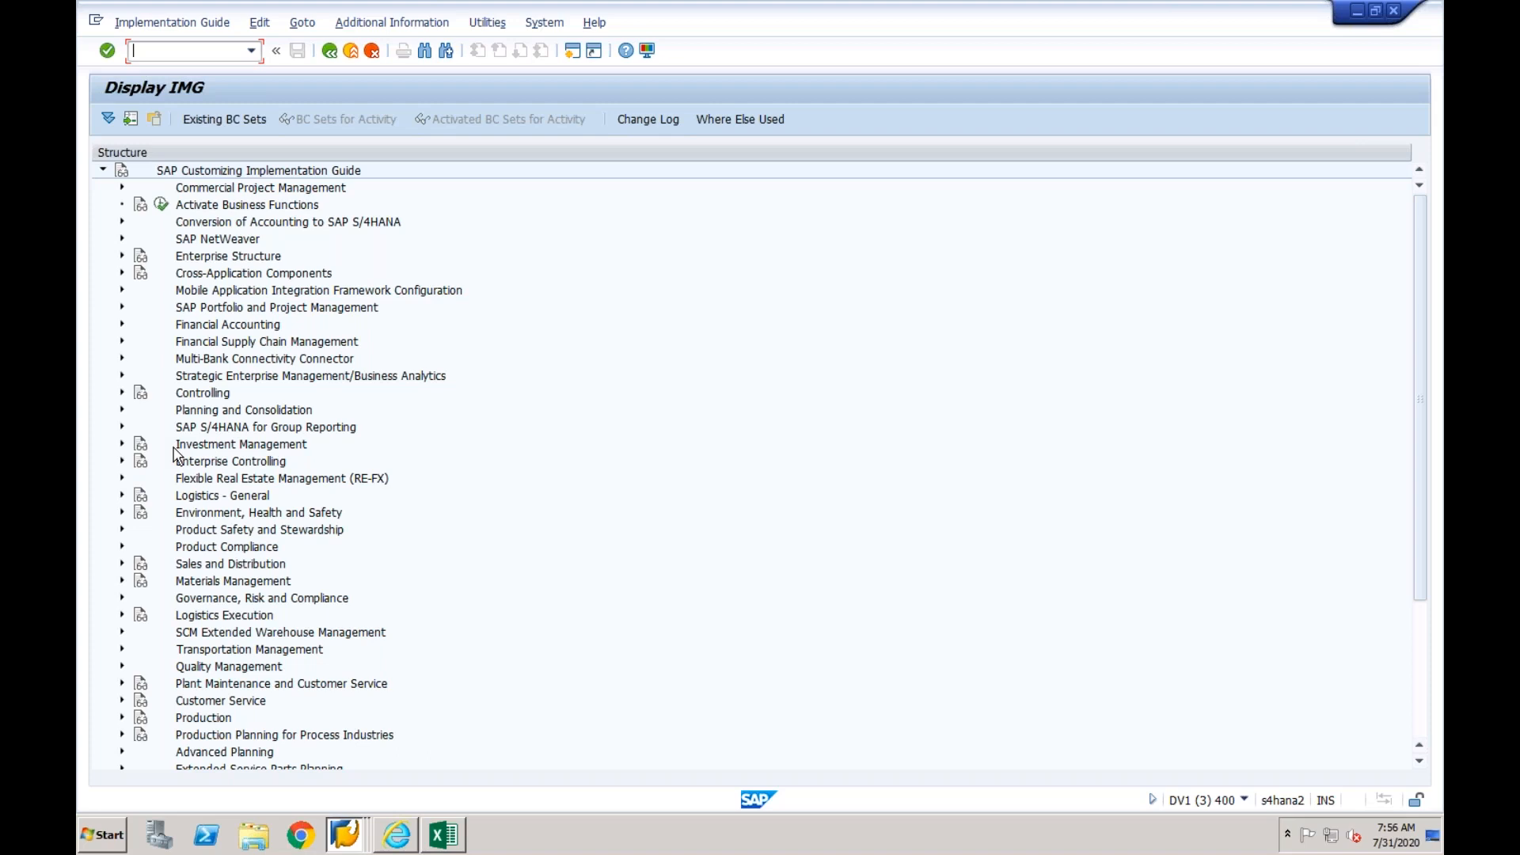
- Open the Maintain Controlling Area Settings activity under Controlling, Profit Center Accounting, Basic Settings, Controlling Area Settings
click(122, 325)
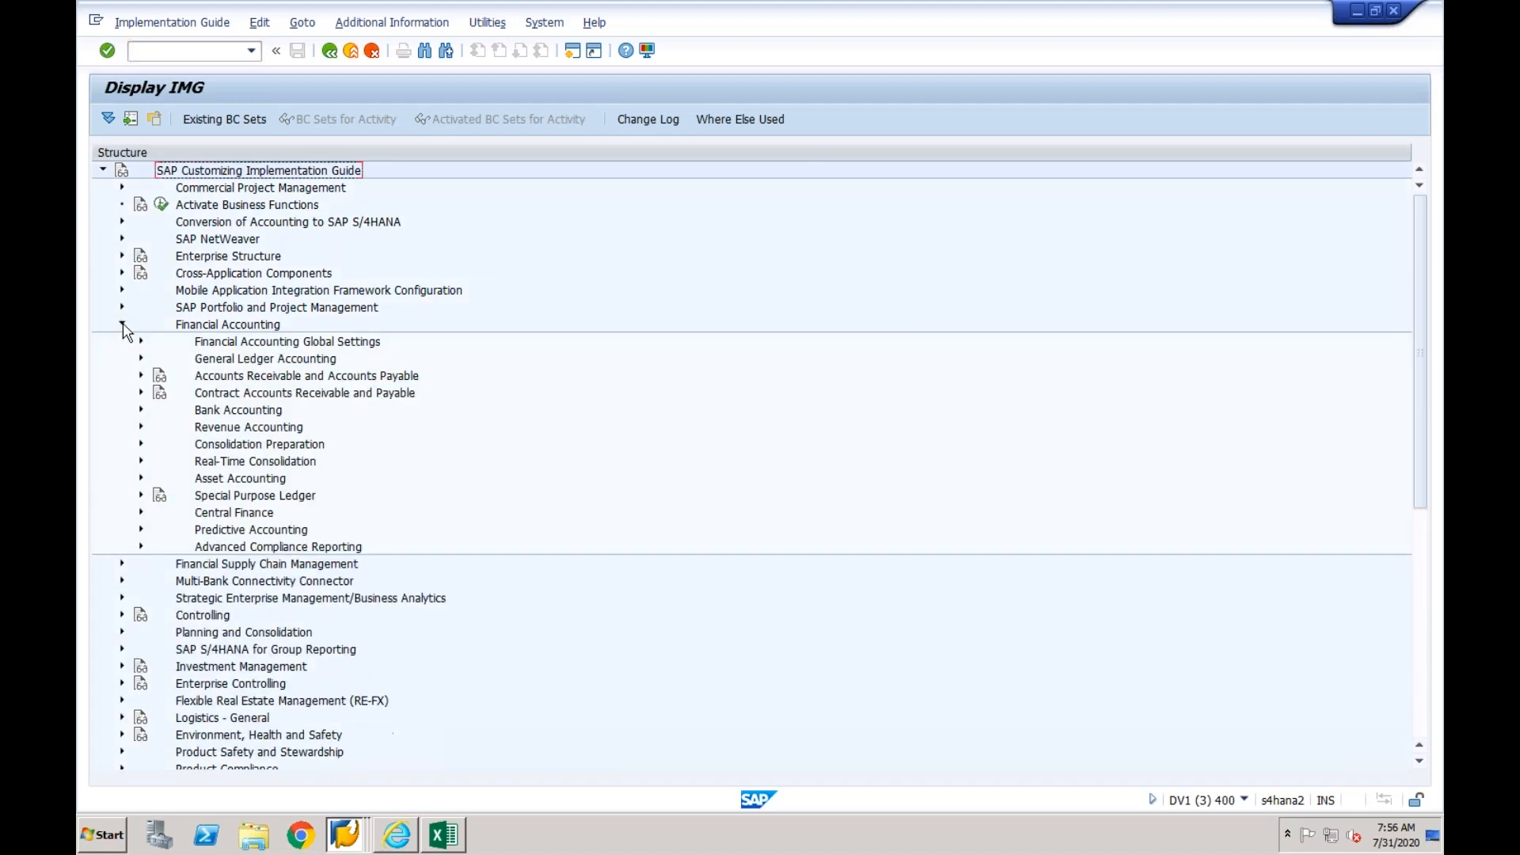
click(123, 325)
click(122, 393)
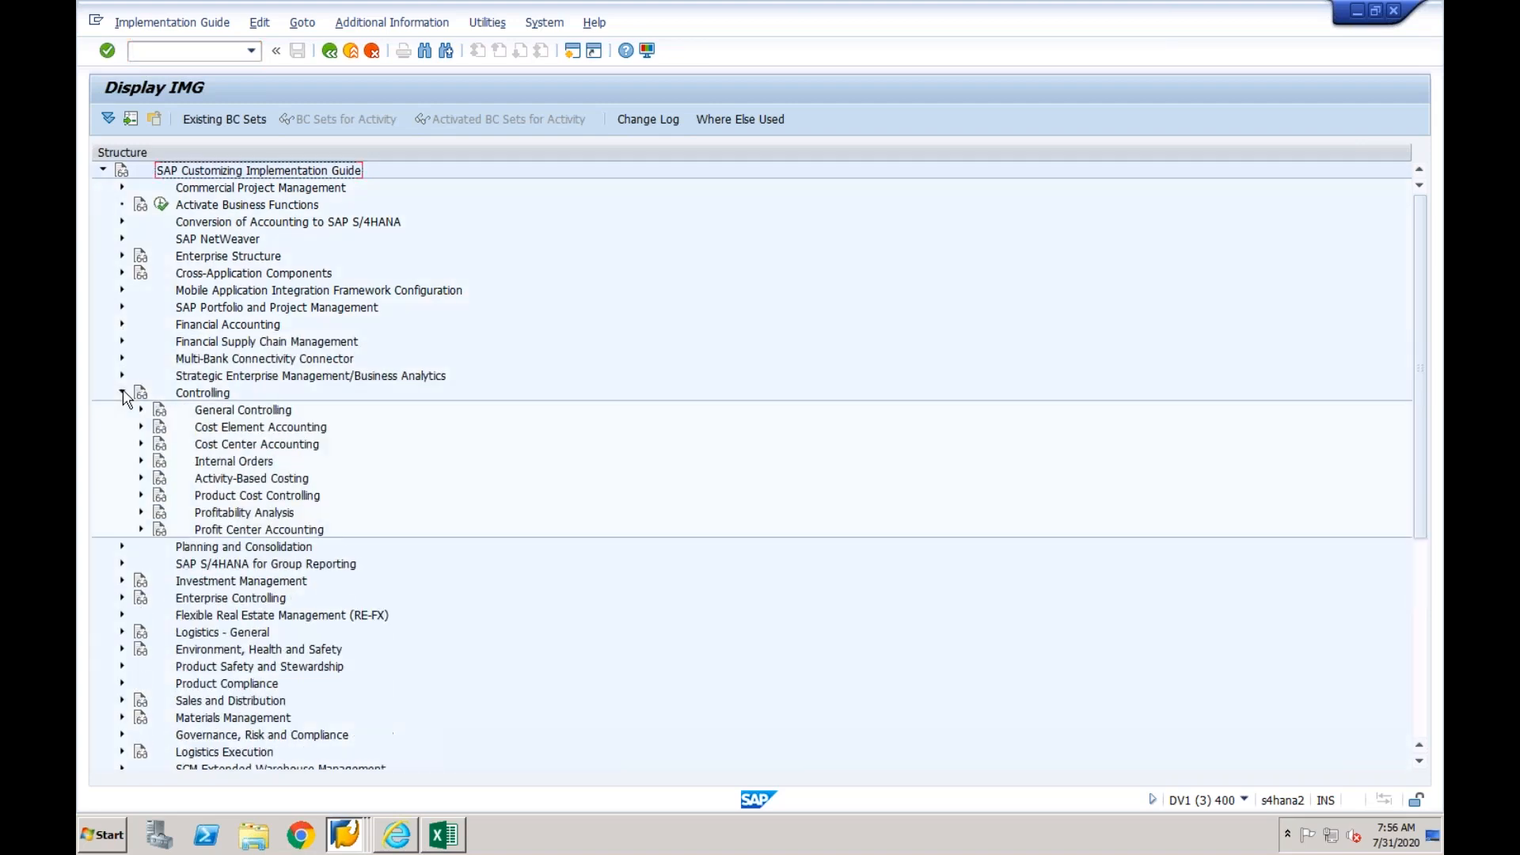
click(141, 530)
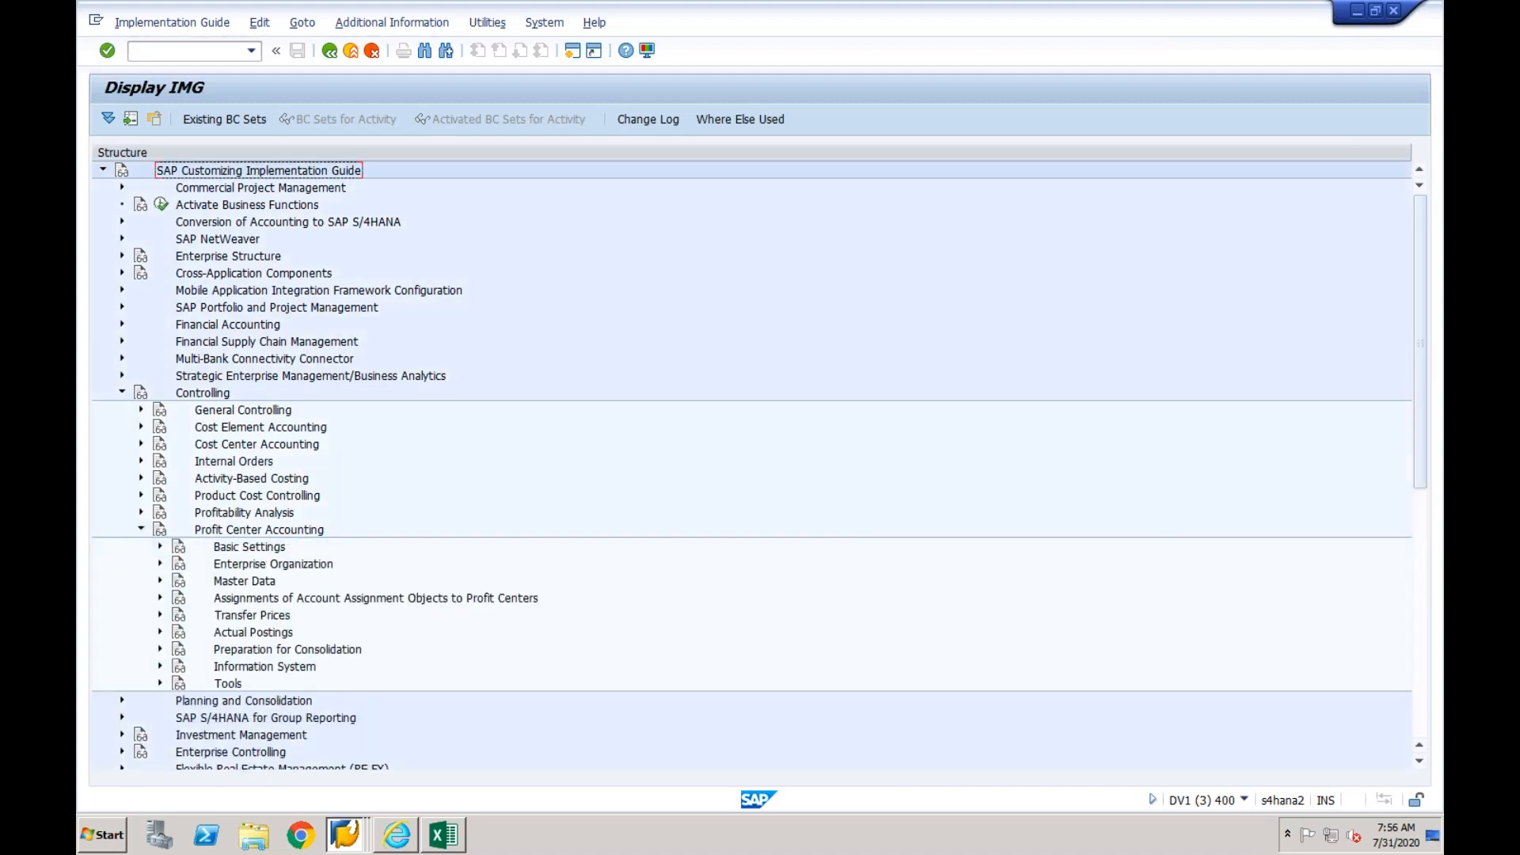
click(160, 547)
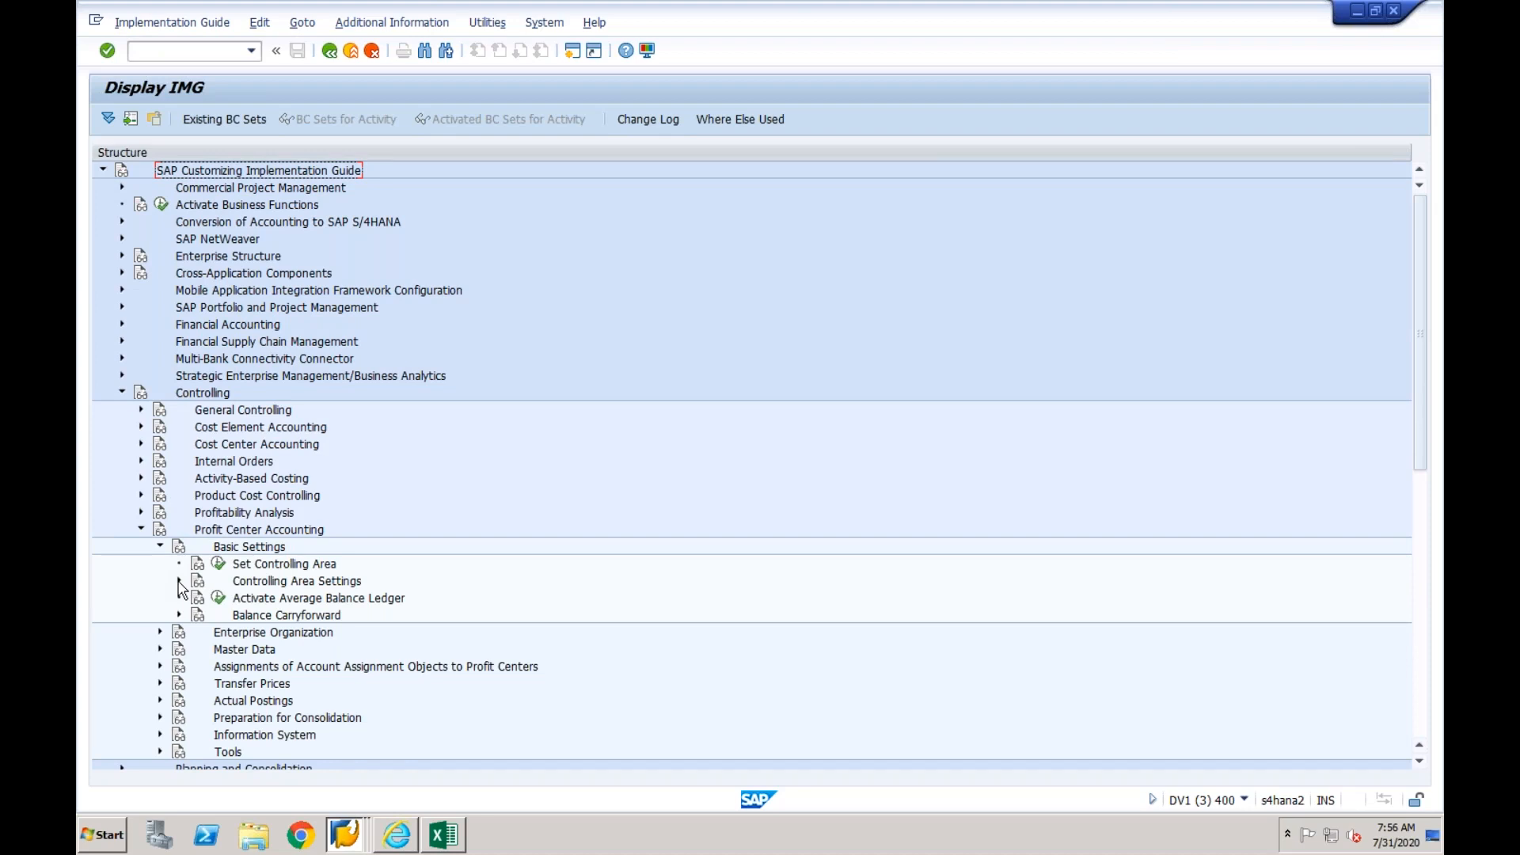
click(179, 582)
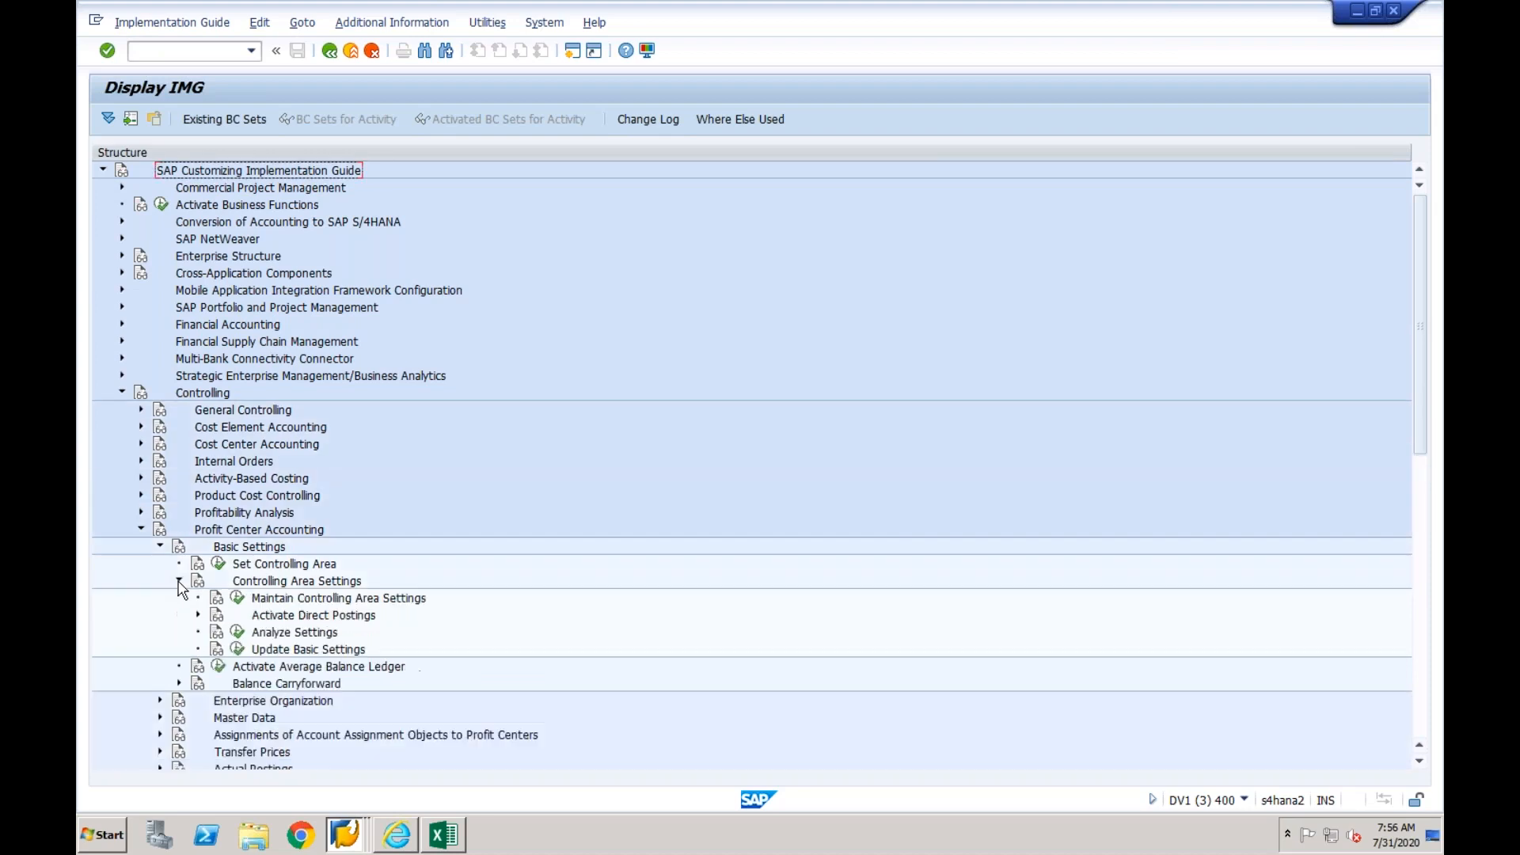
click(237, 598)
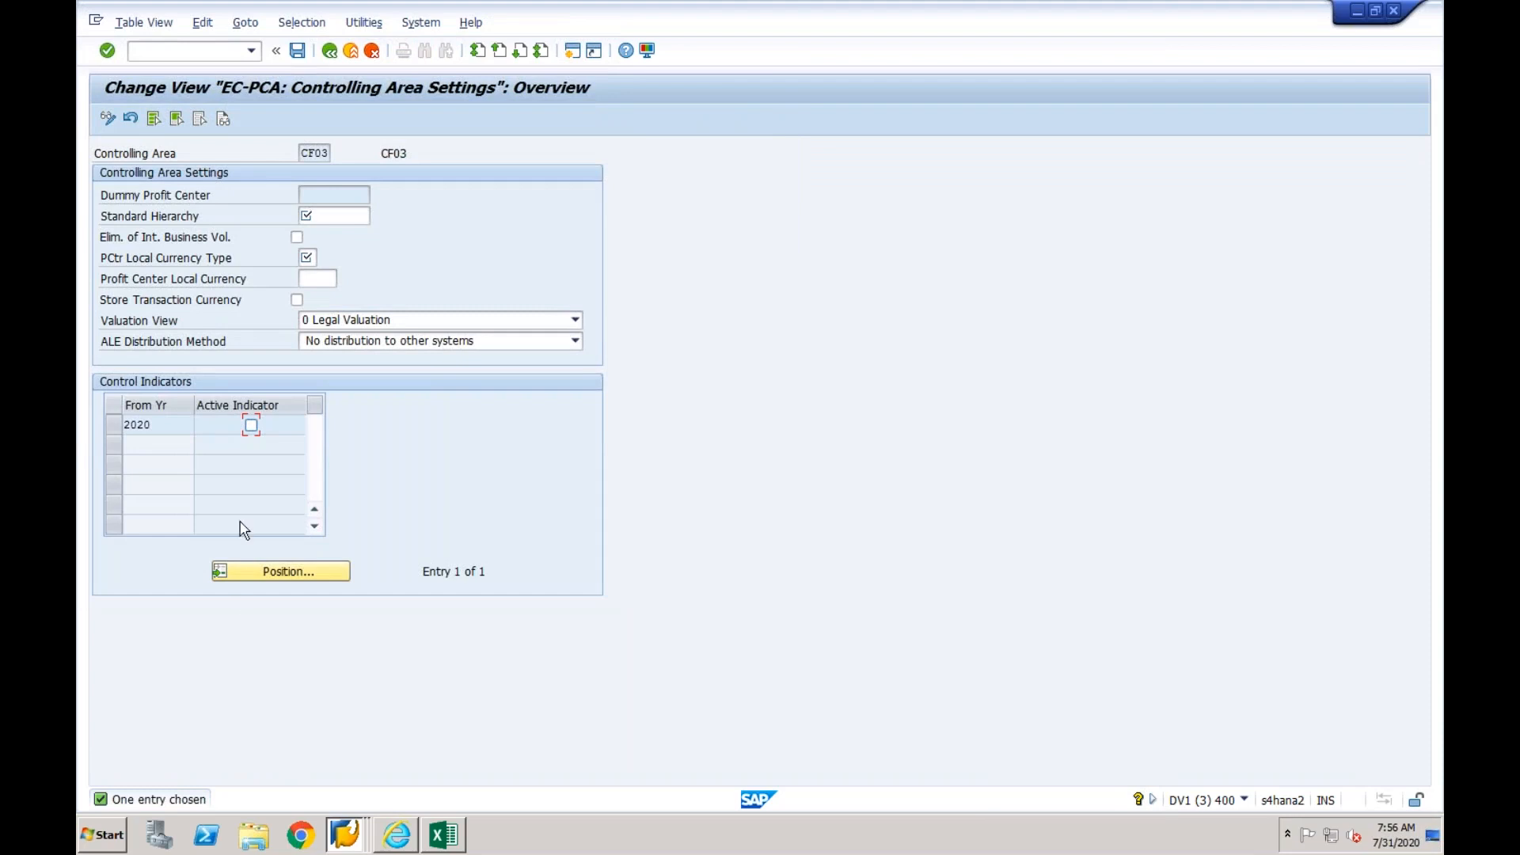
- Set the standard hierarchy to CF03 and the profit center local currency type to 20 for controlling area CF03
click(326, 215)
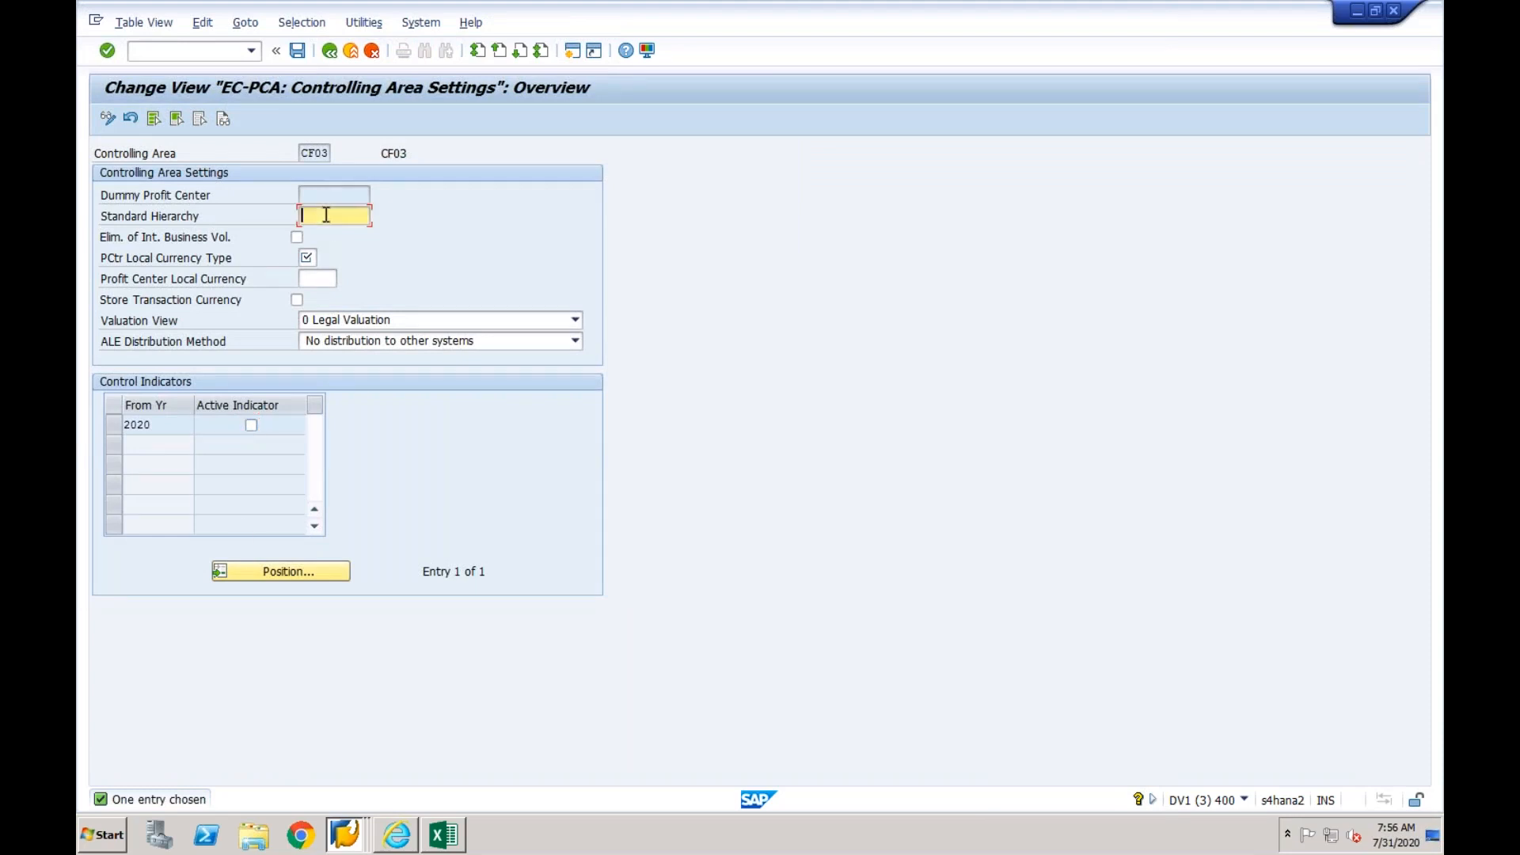
text(CF03)
key(Return)
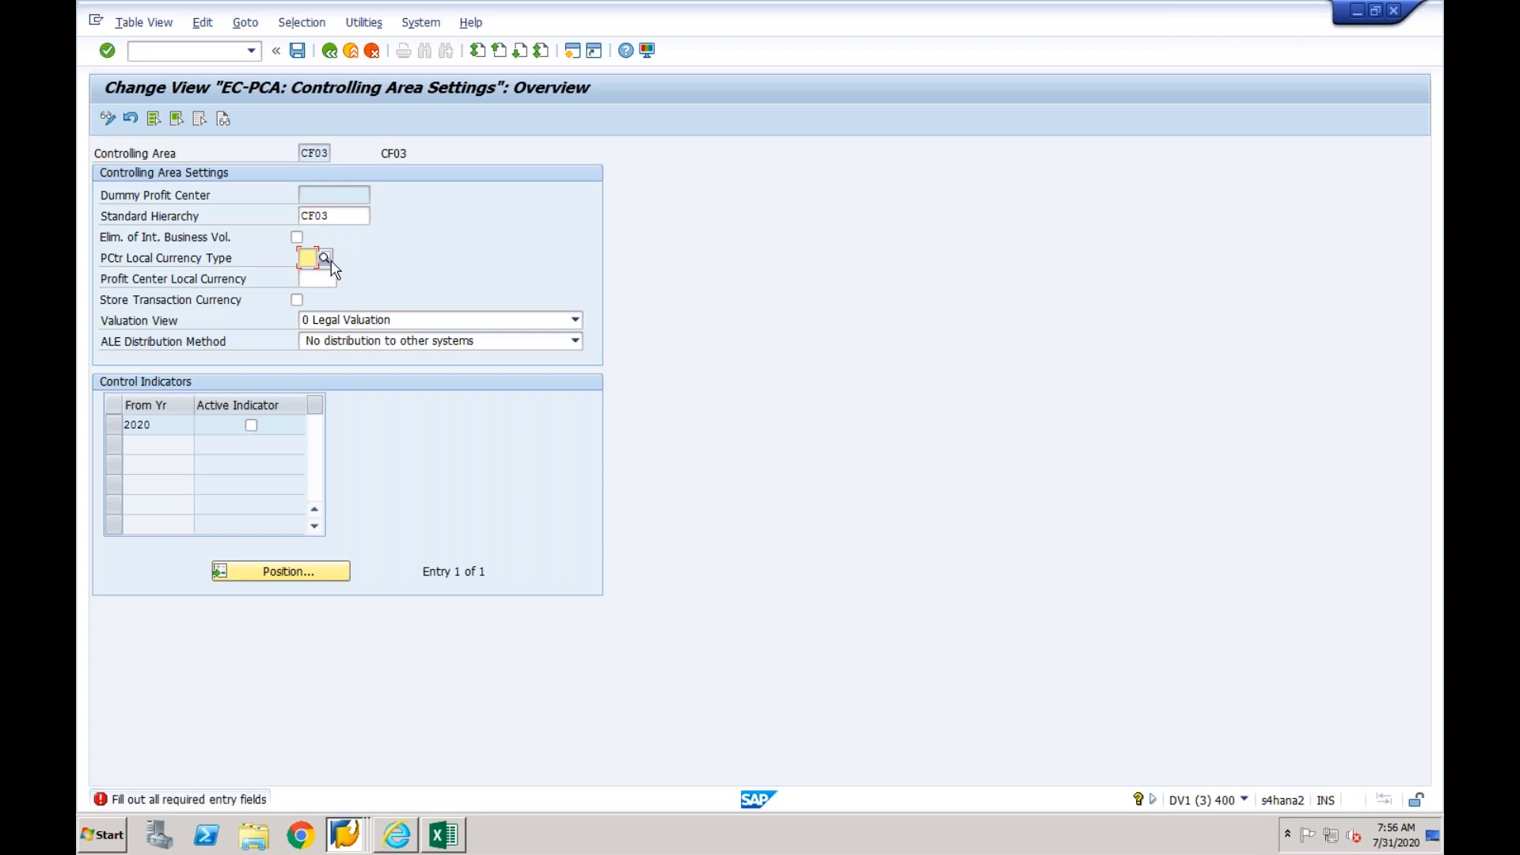
click(325, 259)
click(127, 261)
click(453, 551)
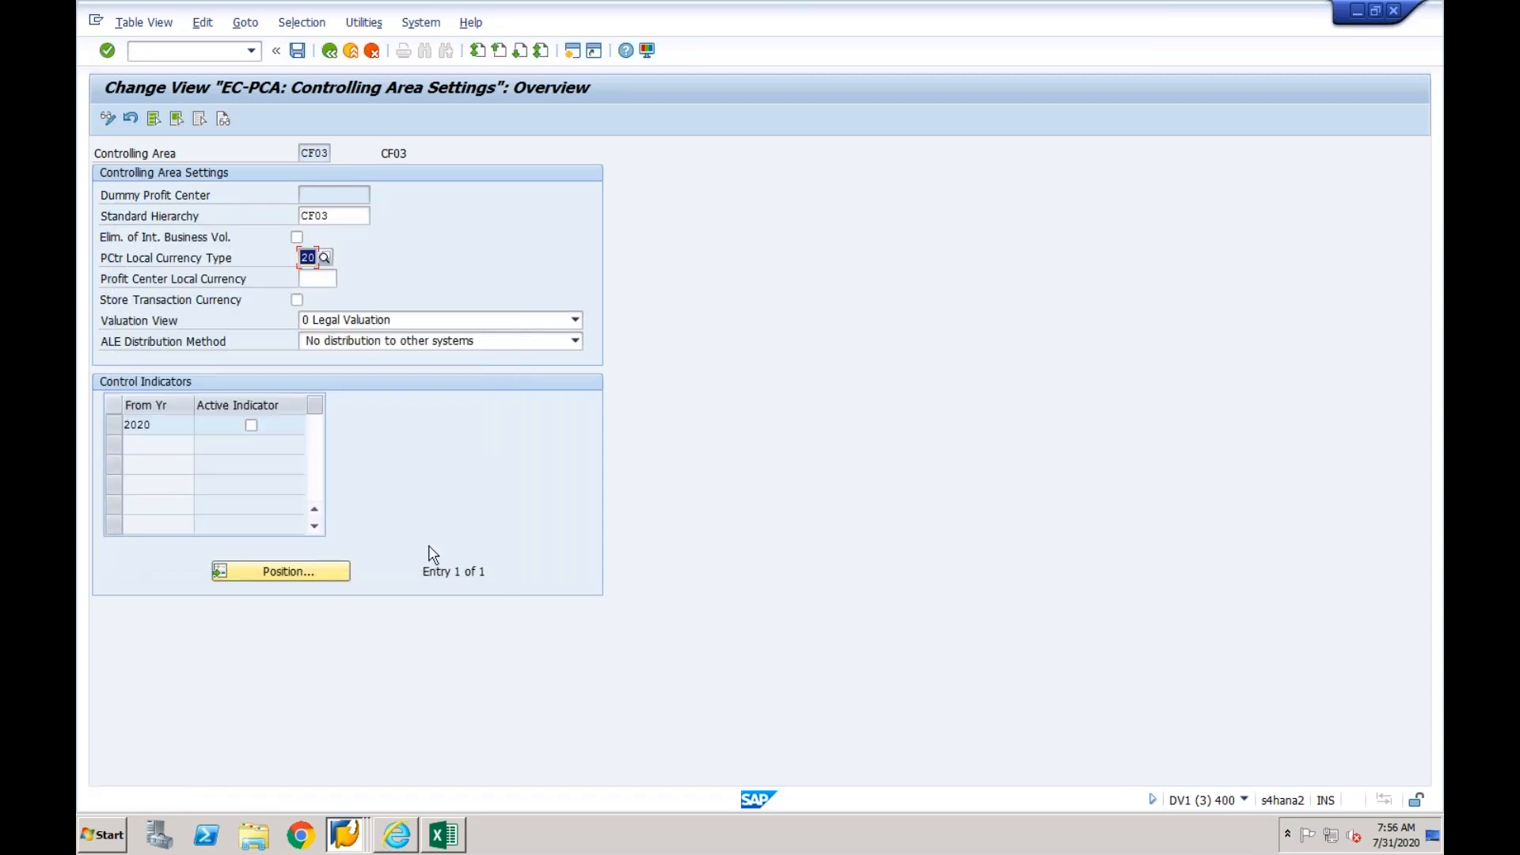
- Mark the 2020 control indicator as active, save the controlling area settings and return to the IMG
click(251, 425)
click(298, 50)
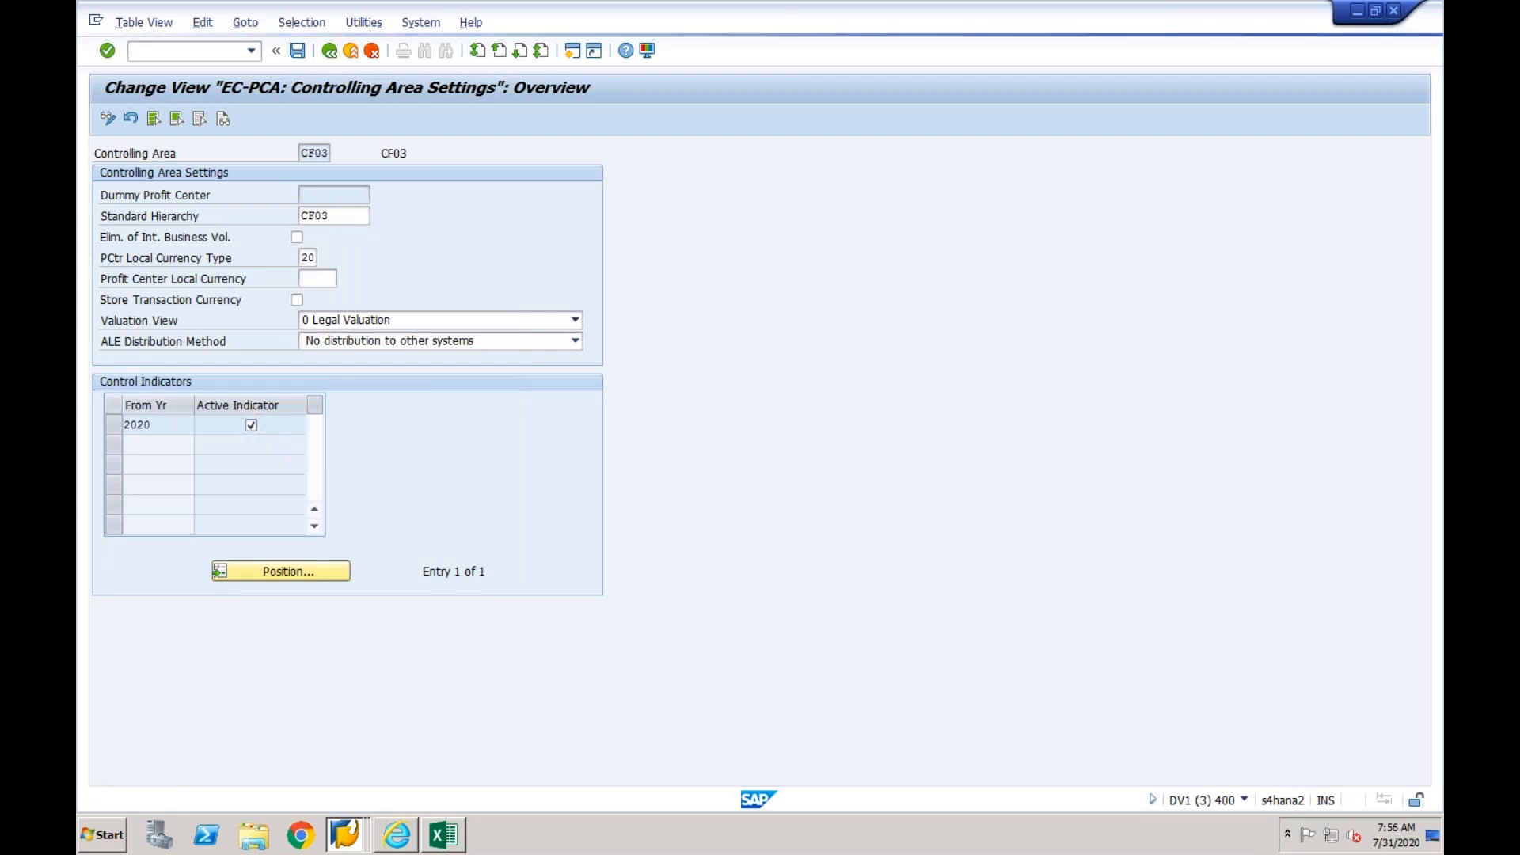
click(328, 54)
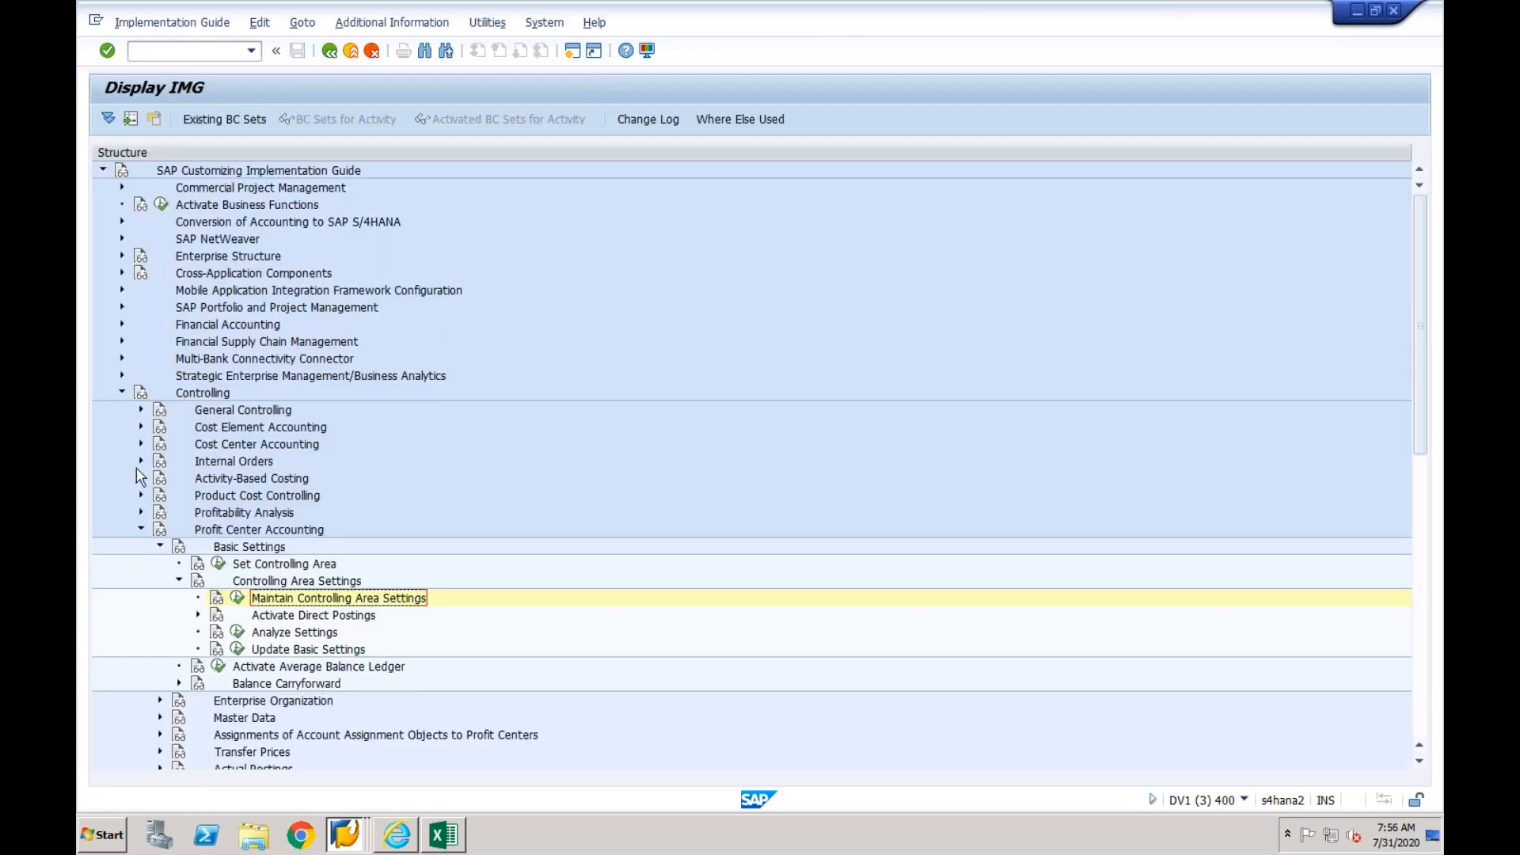
- Collapse the Controlling node in the IMG and run transaction ke51 to create a profit center
click(140, 529)
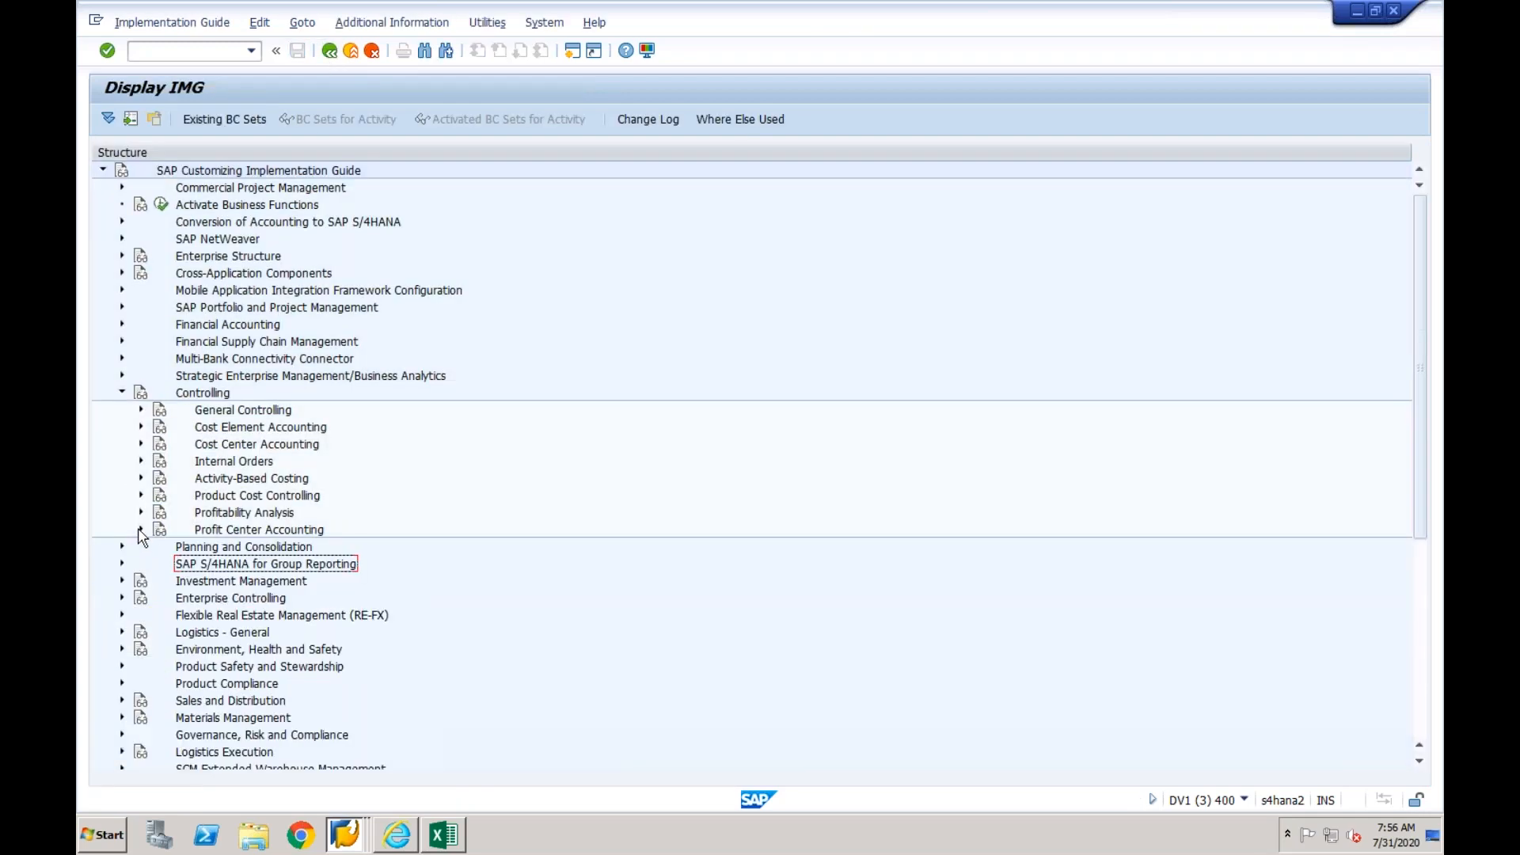
click(122, 393)
click(197, 52)
text(/nk)
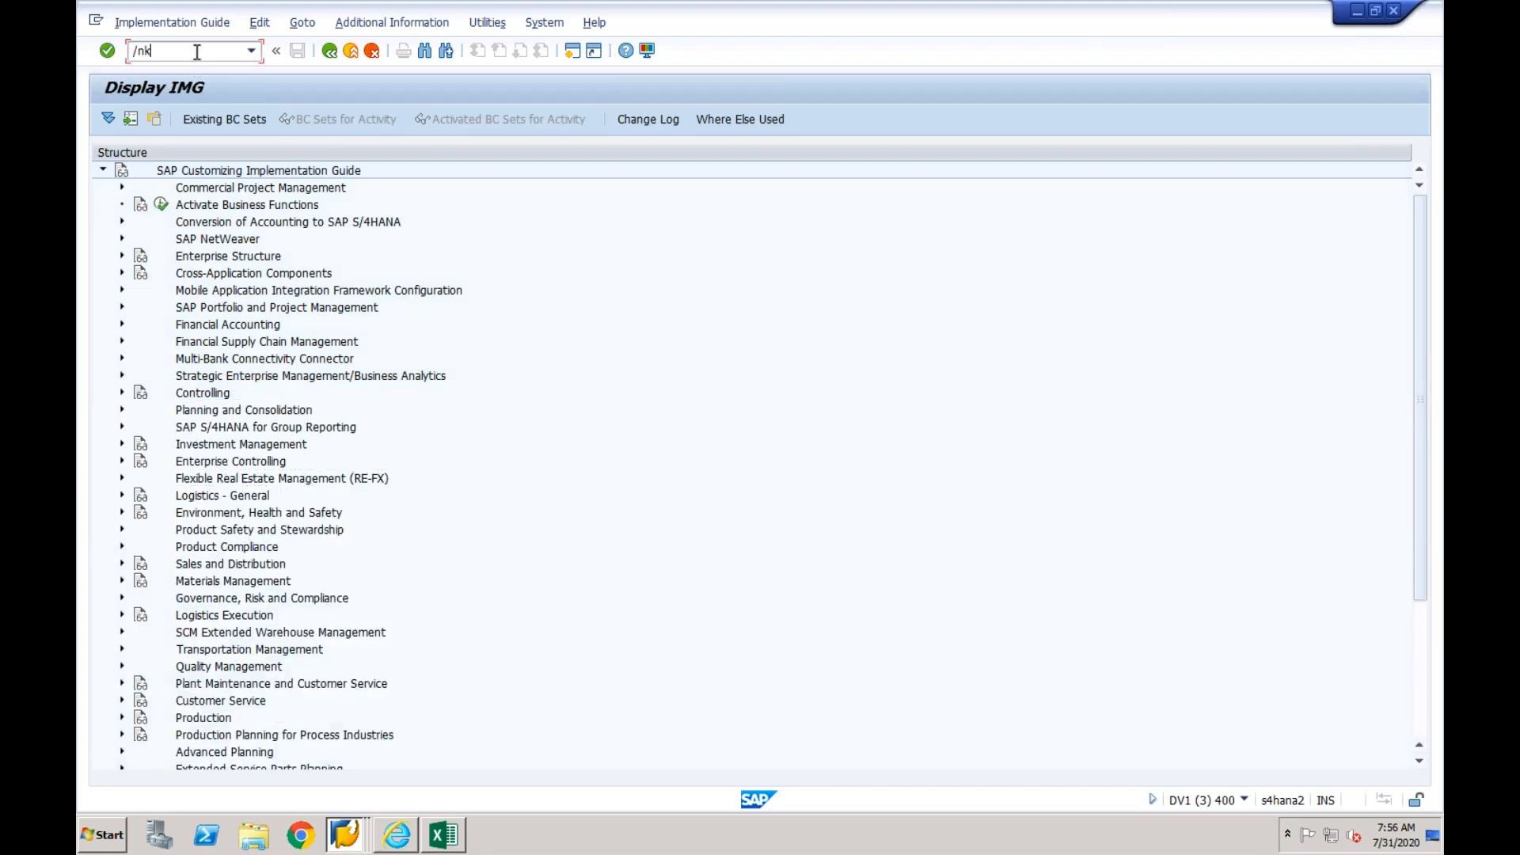
text(e51)
key(Return)
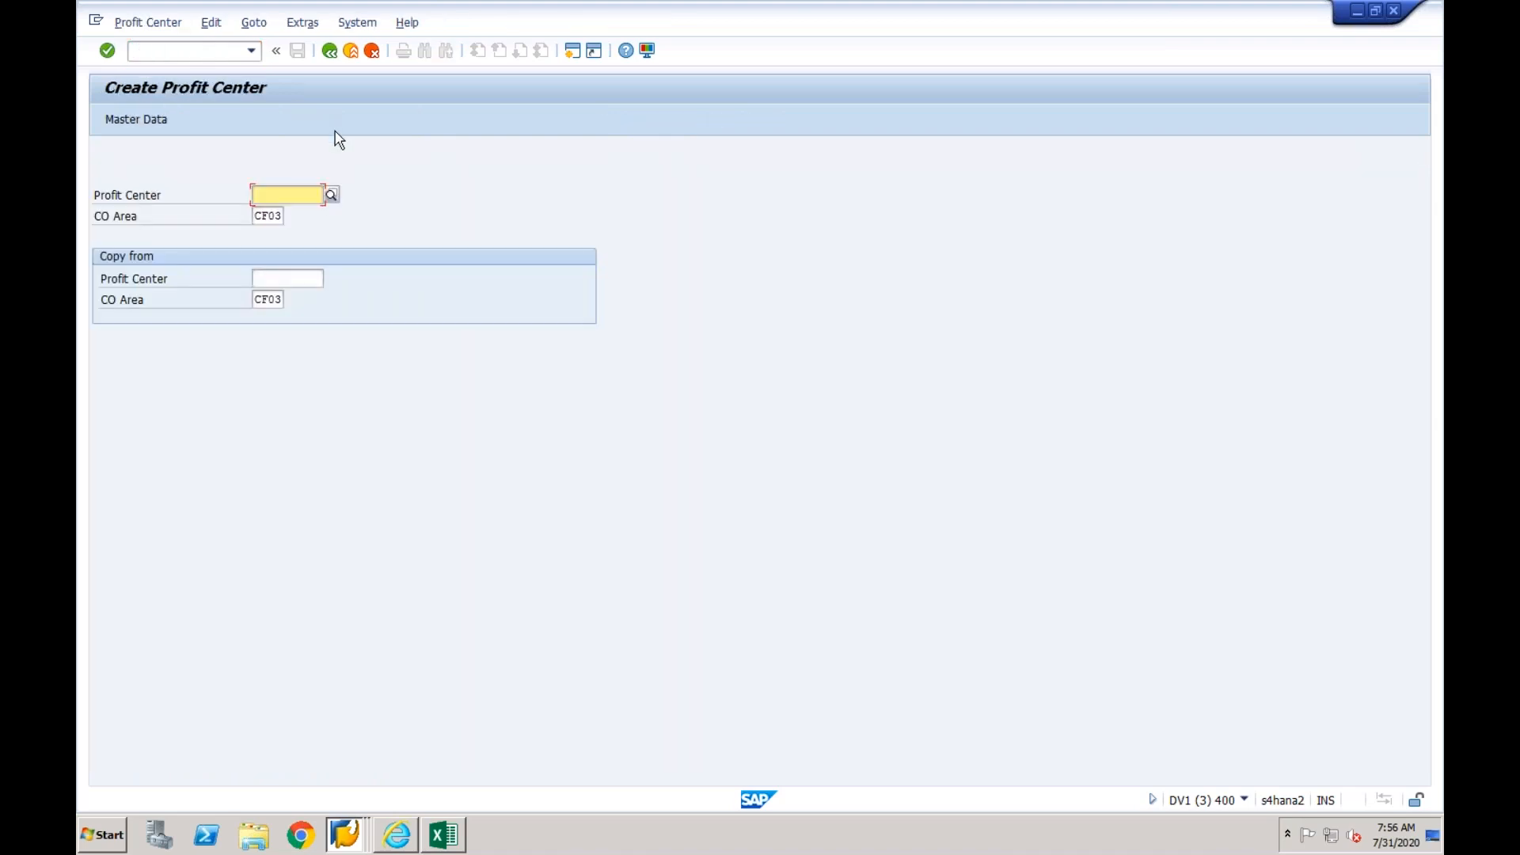
- Switch to SAP Logon and log on to the ECC-Source system with the user name and account password
click(349, 829)
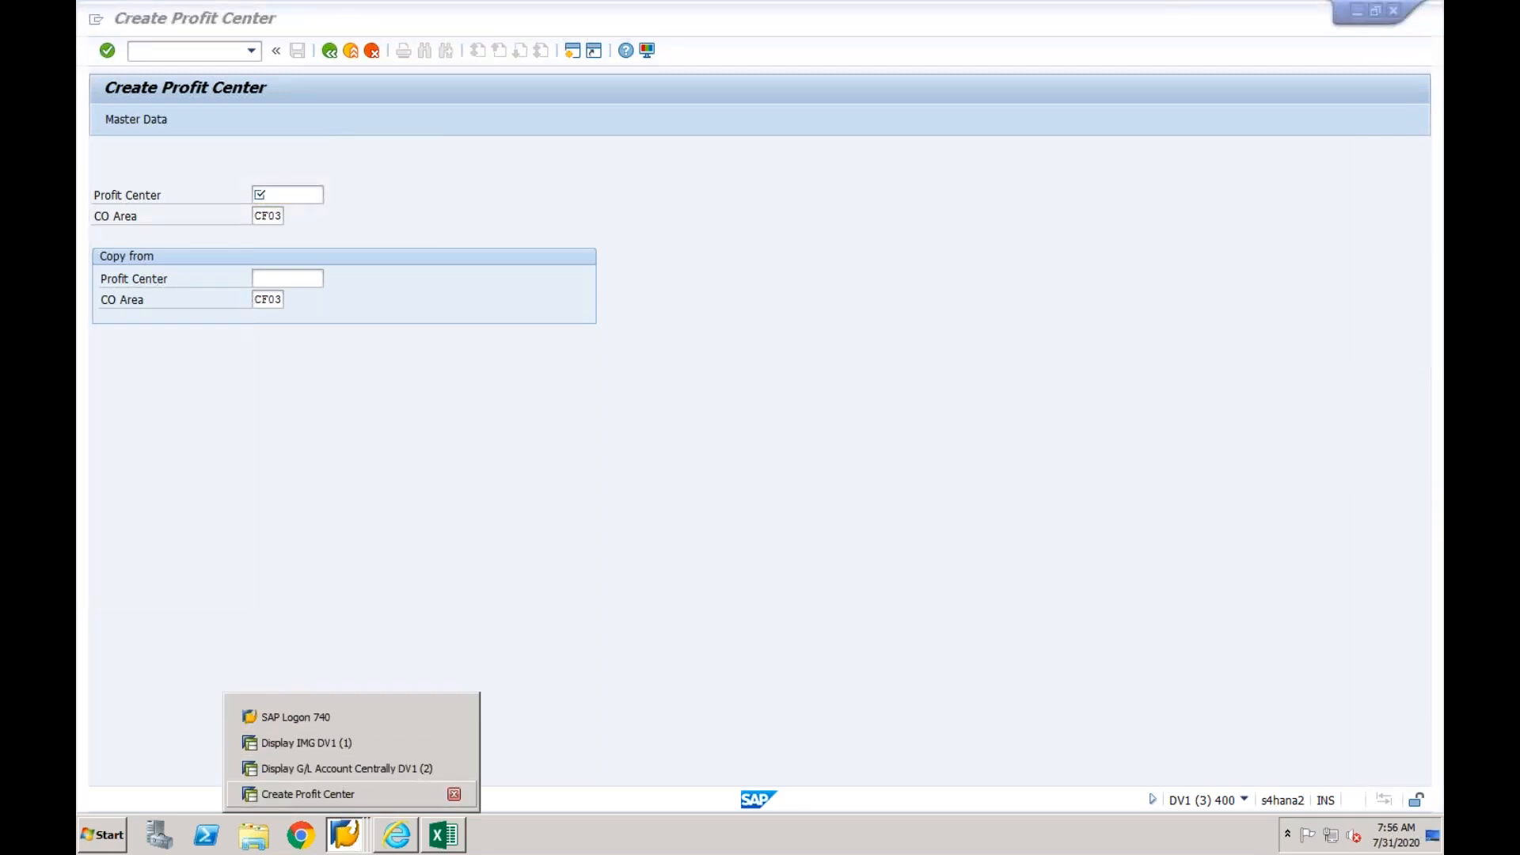
click(343, 723)
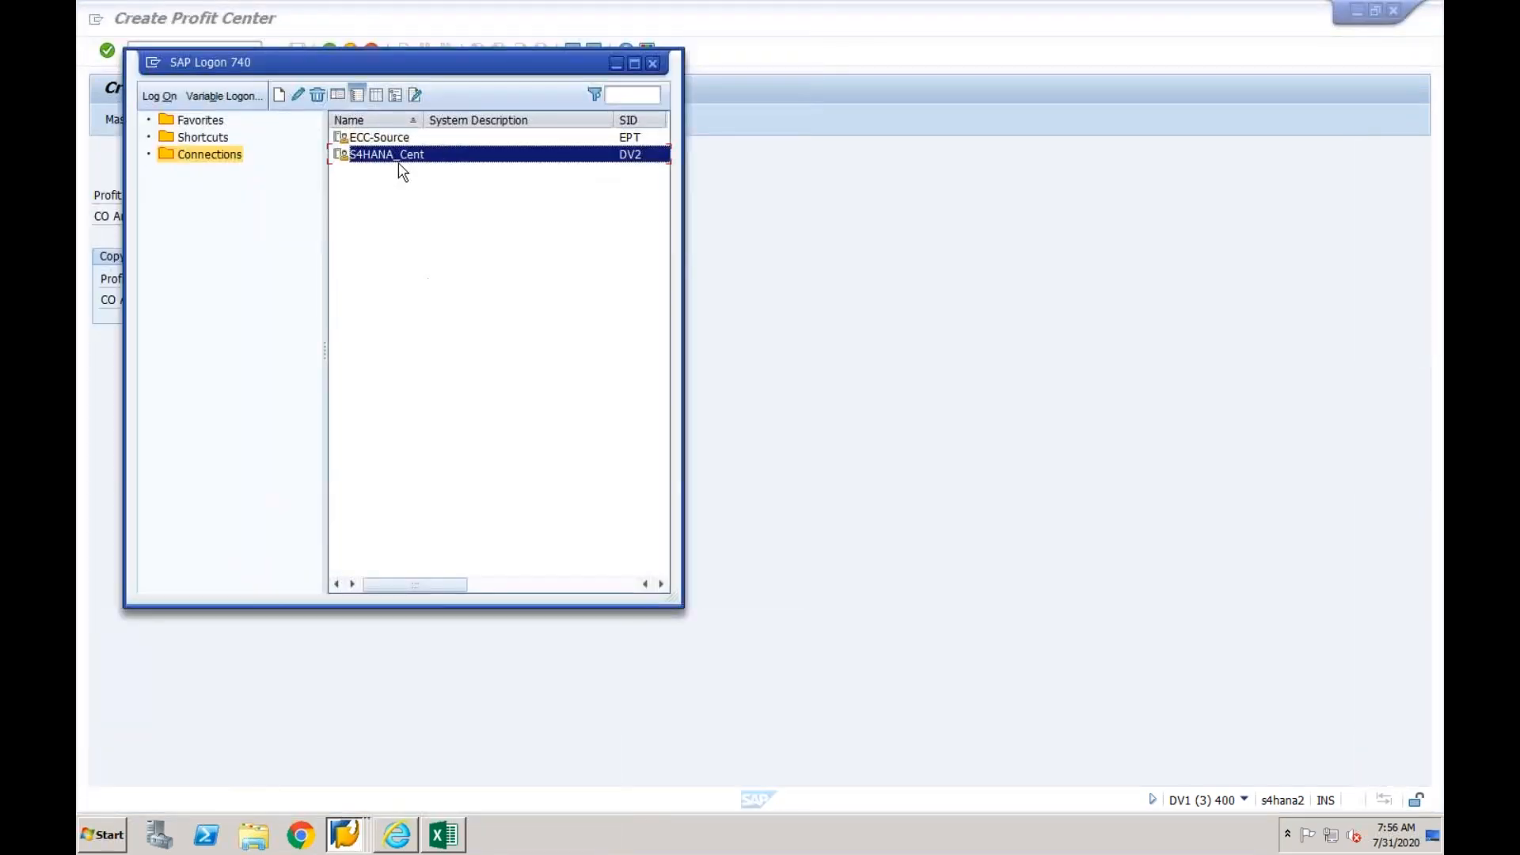
click(393, 141)
text(CFINUSER119)
key(Down)
key(Tab)
text(**********)
key(Return)
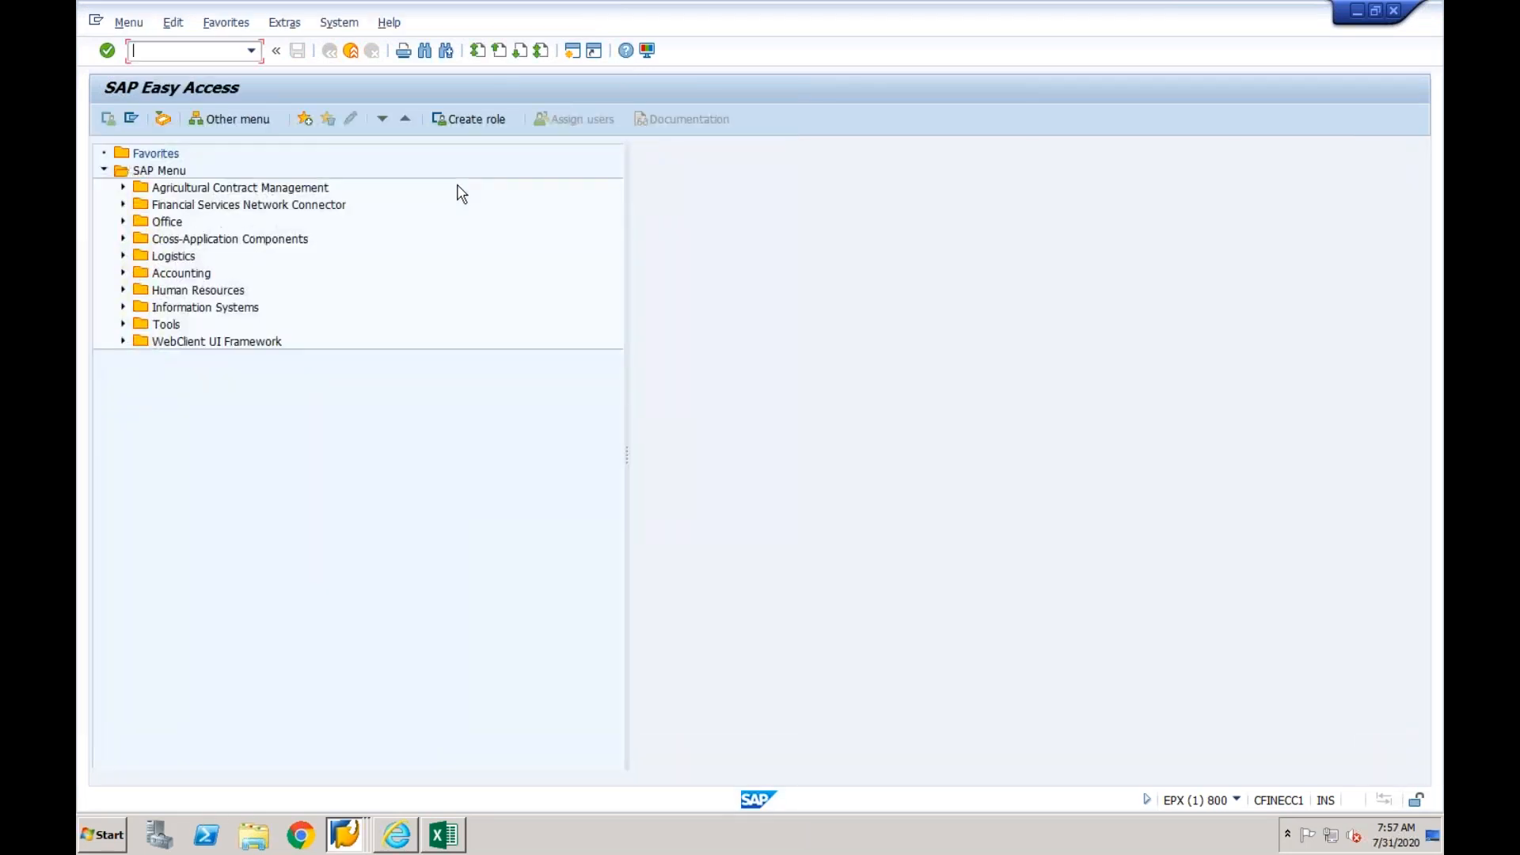
- Run transaction ke53 in the source system and set the controlling area to CF01
text(ke53)
key(Return)
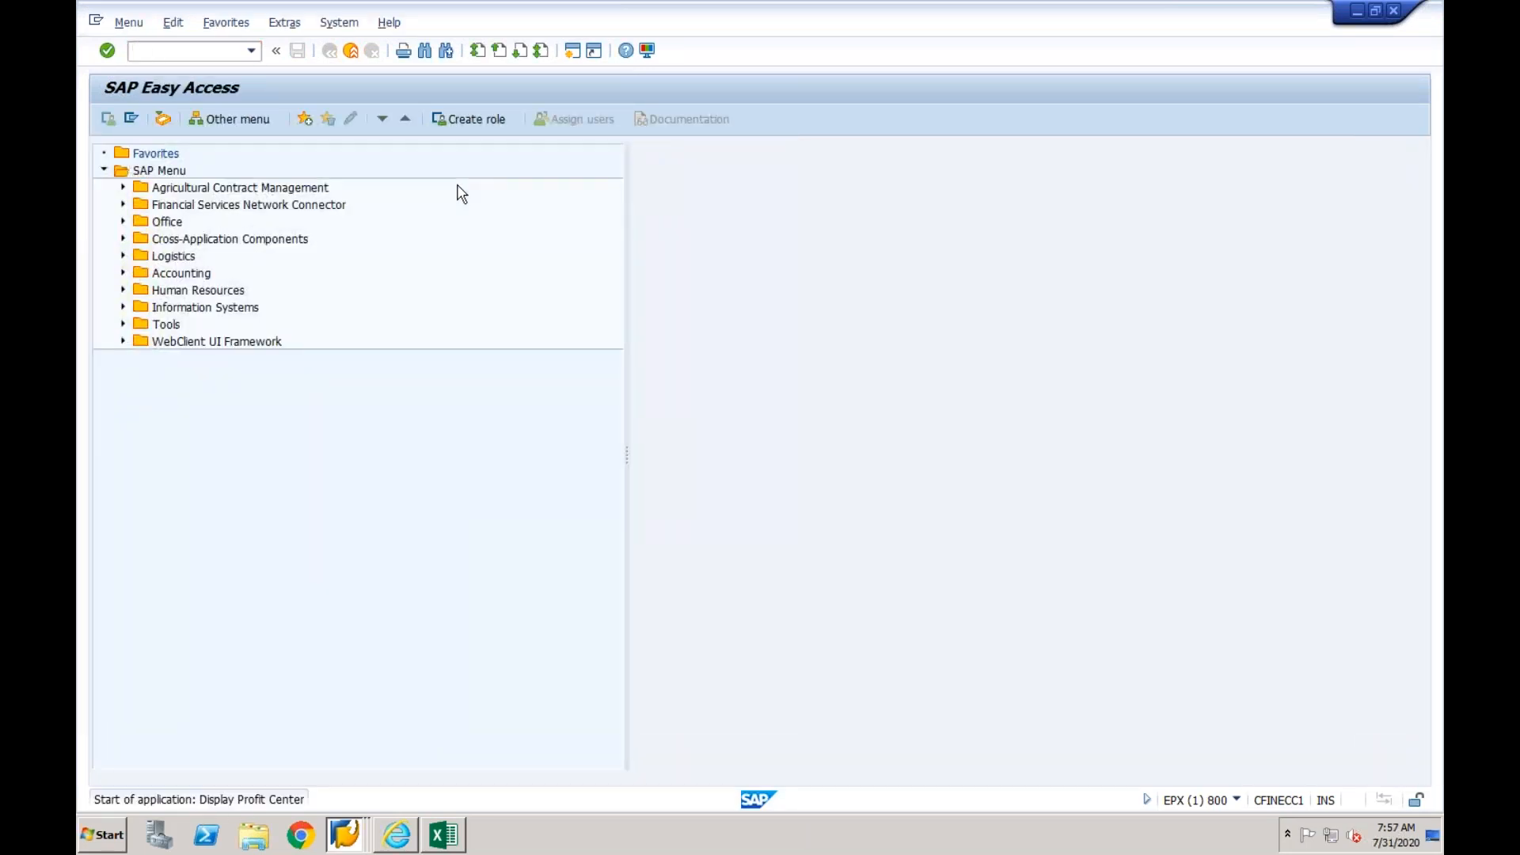
text(cf01)
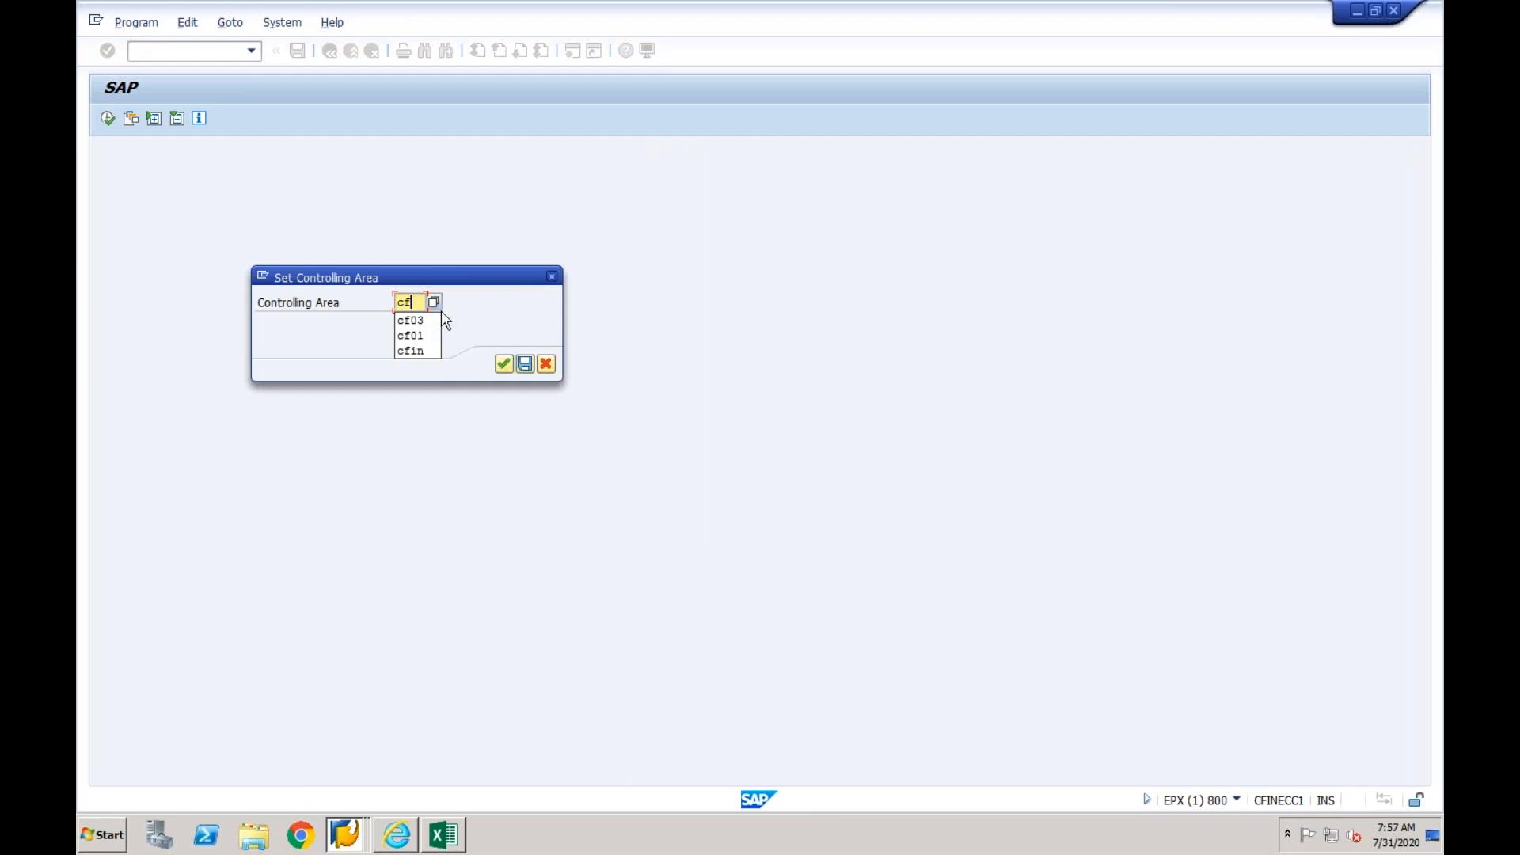
key(Return)
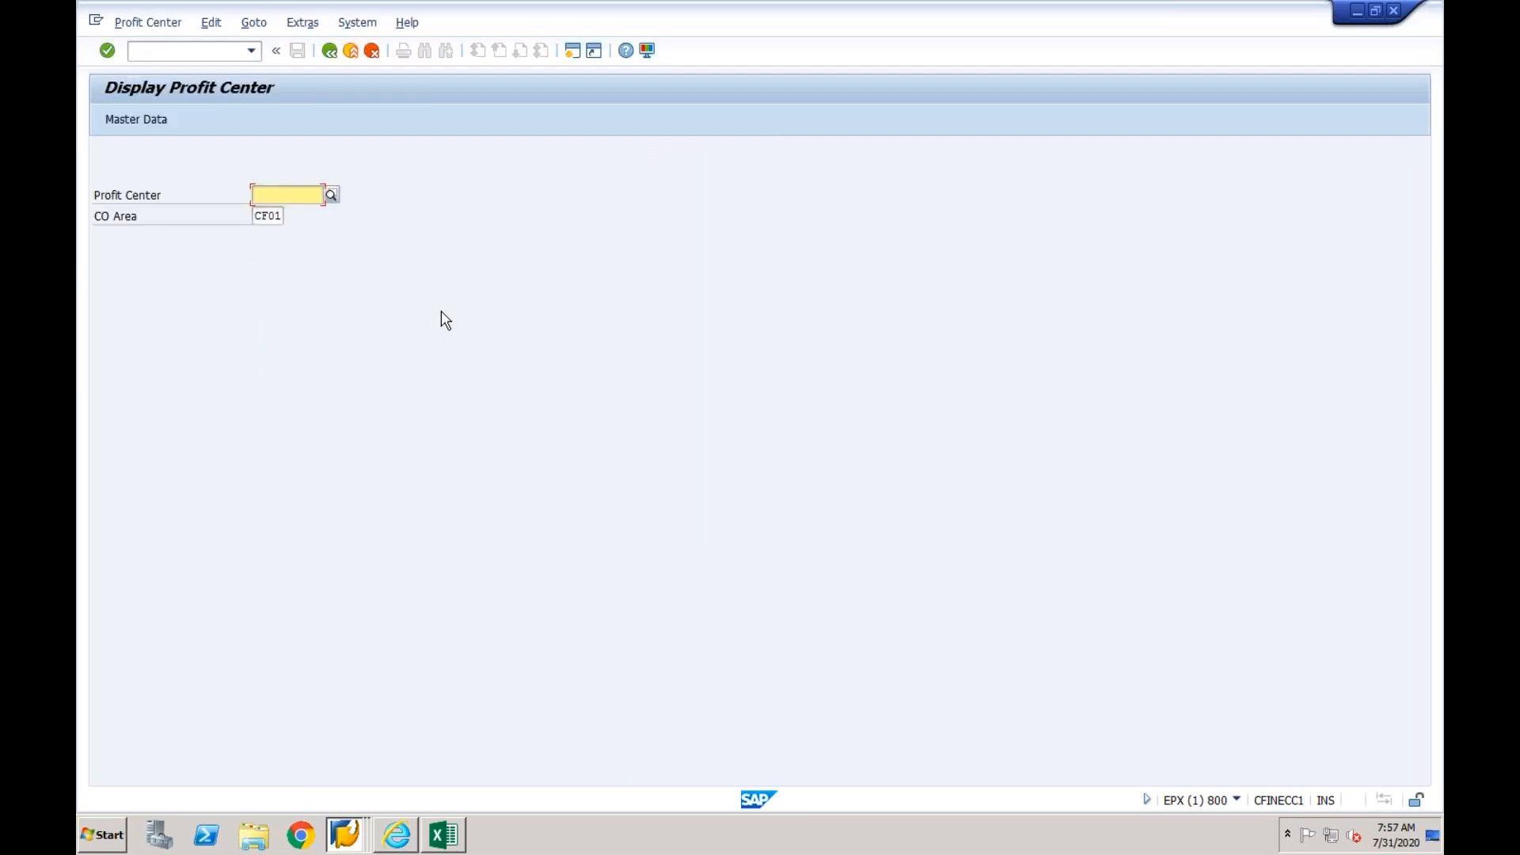
- Look up the existing profit centers in the CF01 standard hierarchy through the profit center search help
click(332, 196)
key(Return)
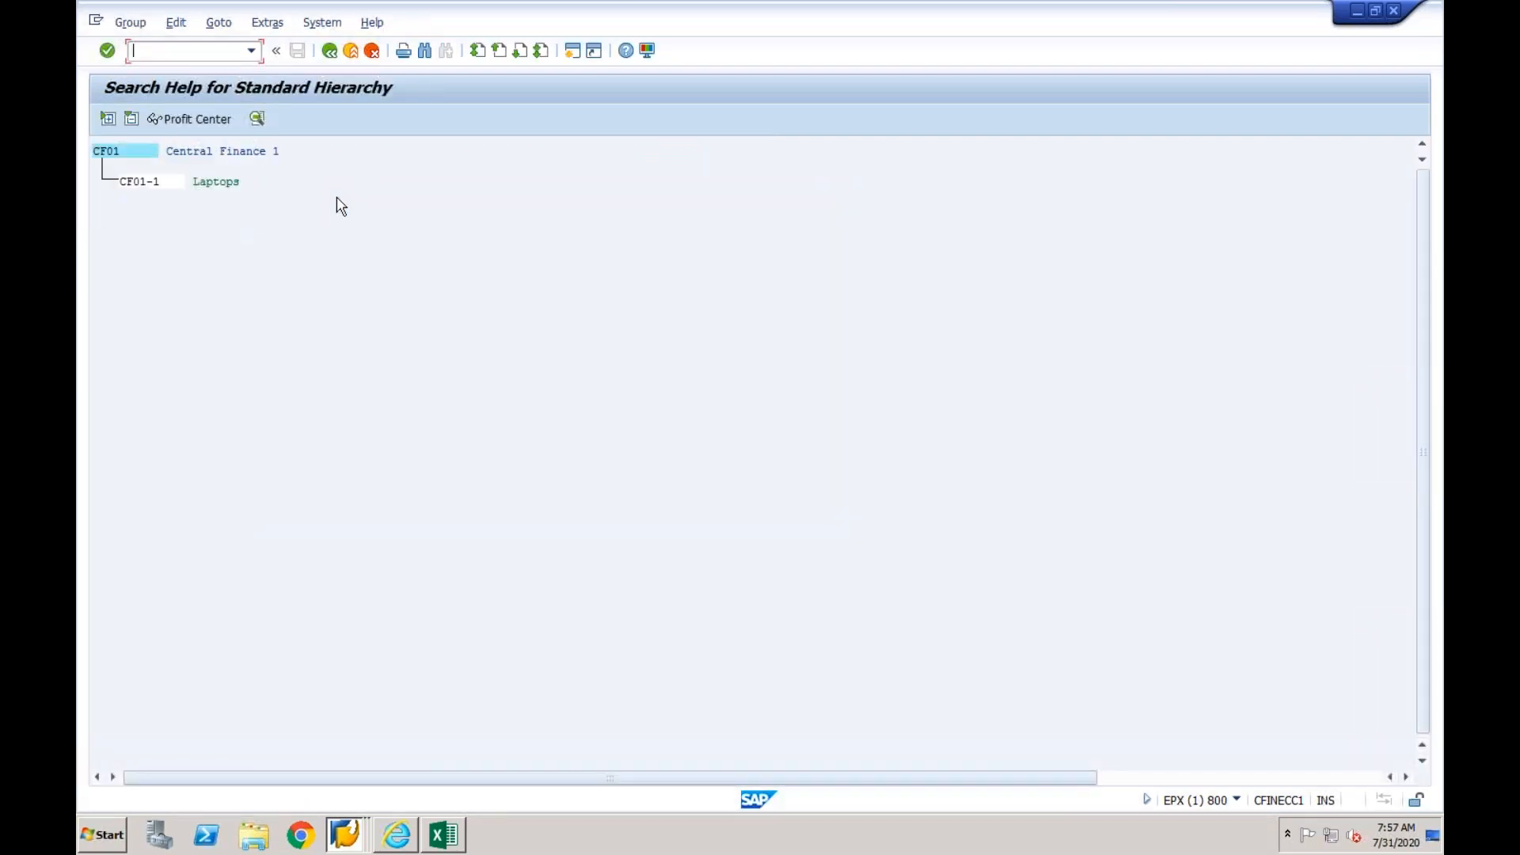
click(155, 186)
click(117, 150)
click(155, 182)
- Switch to the Display G/L Account Centrally session, open a new GUI window and run transaction ke51 there
click(354, 838)
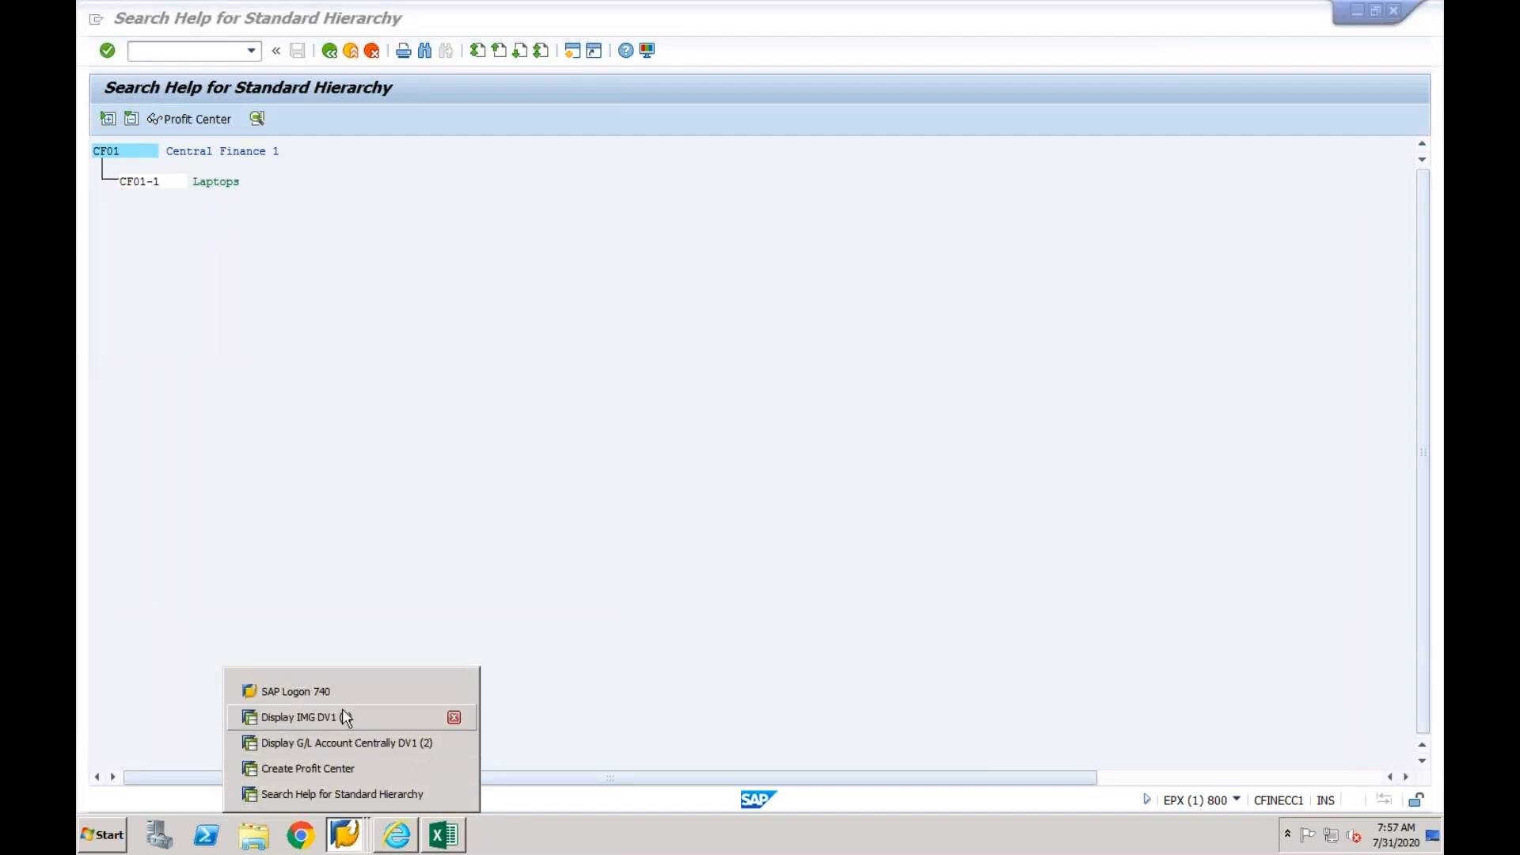
click(336, 742)
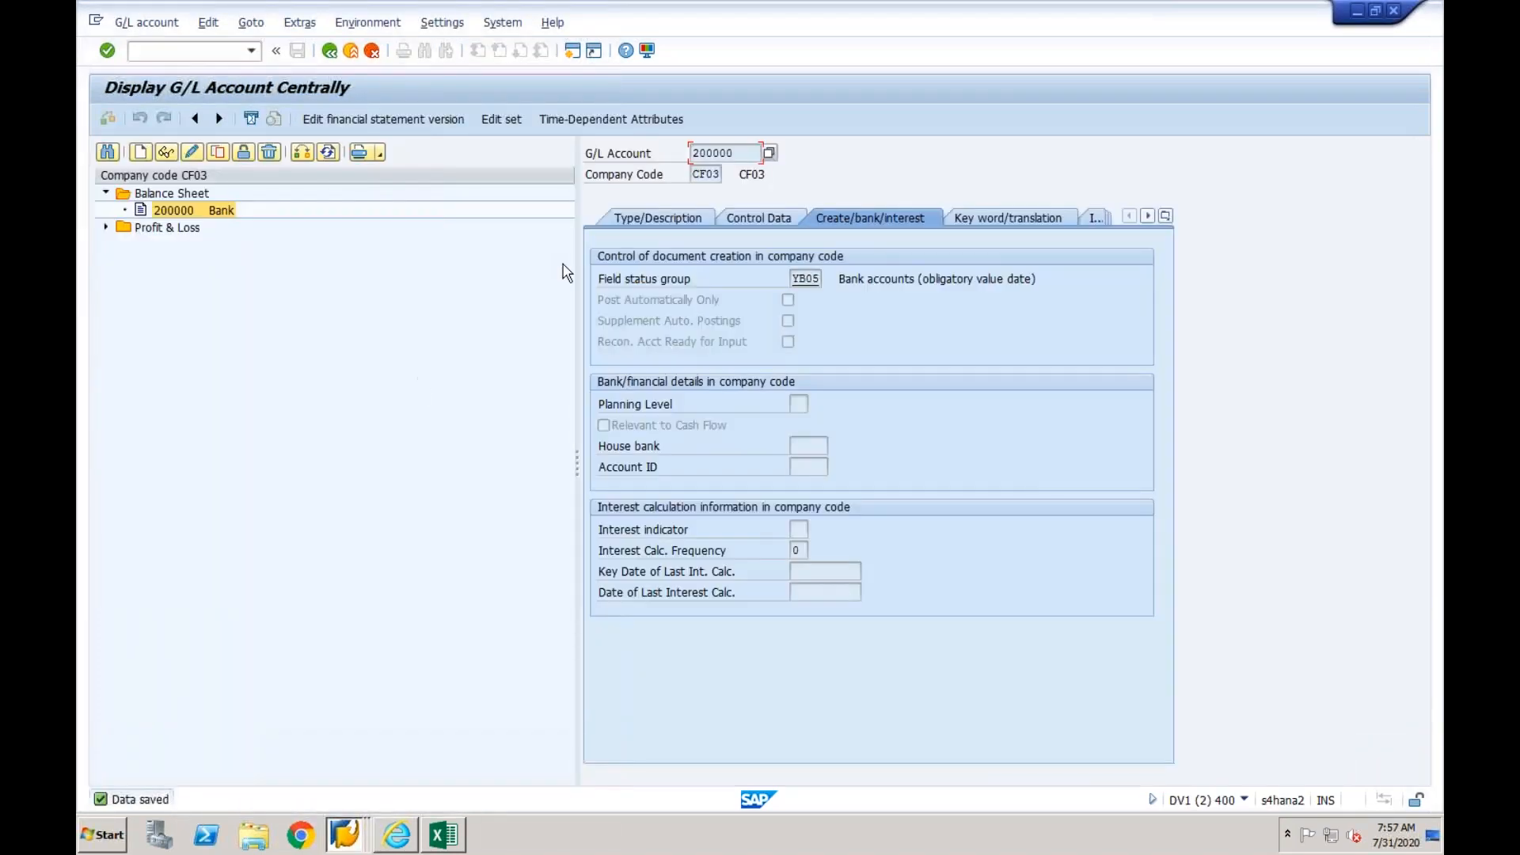
click(572, 52)
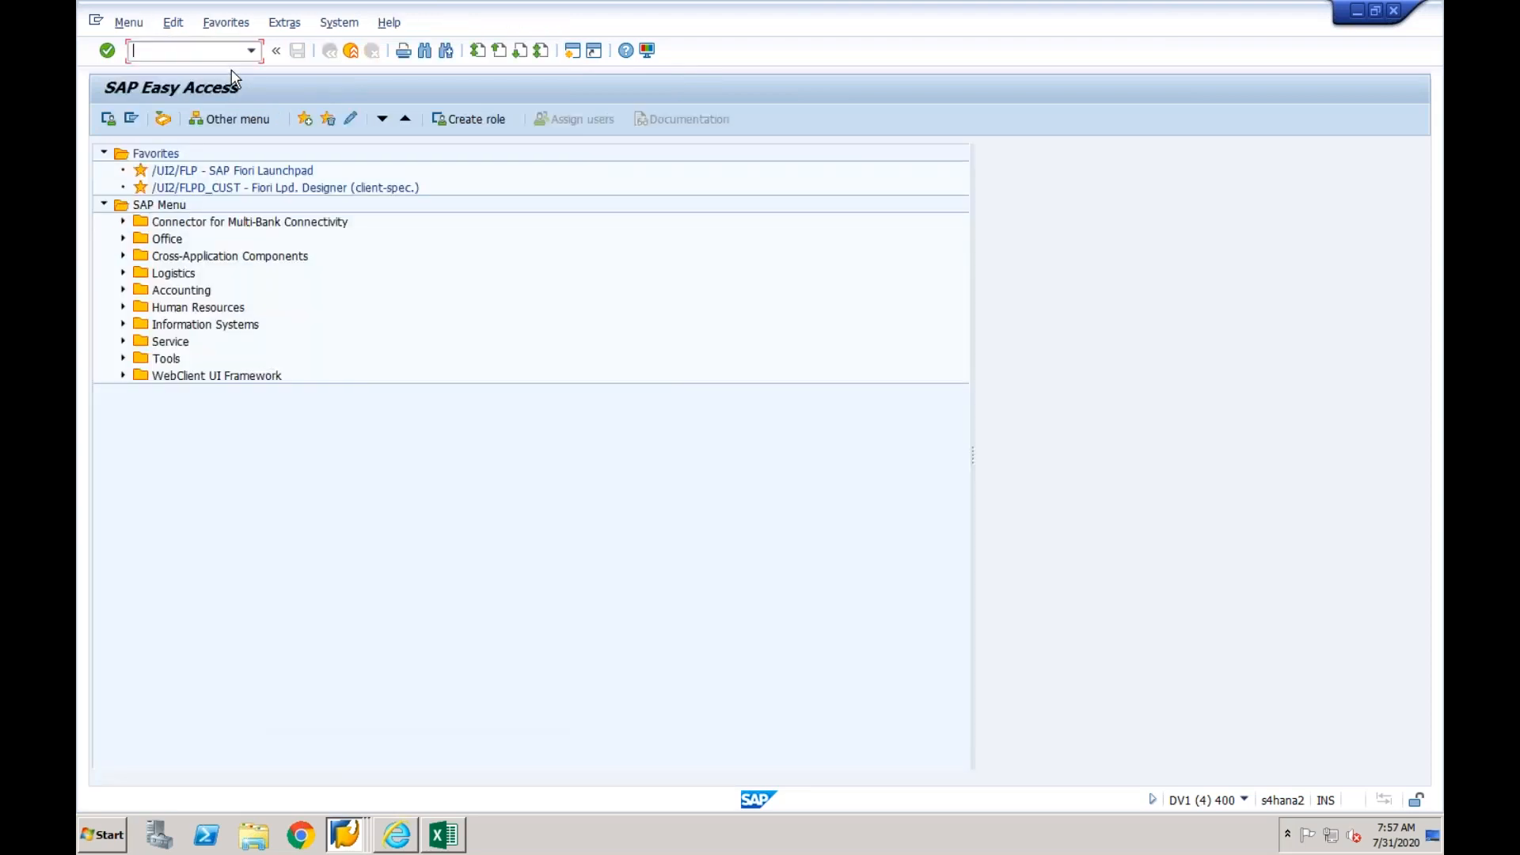
text(ke51)
key(Return)
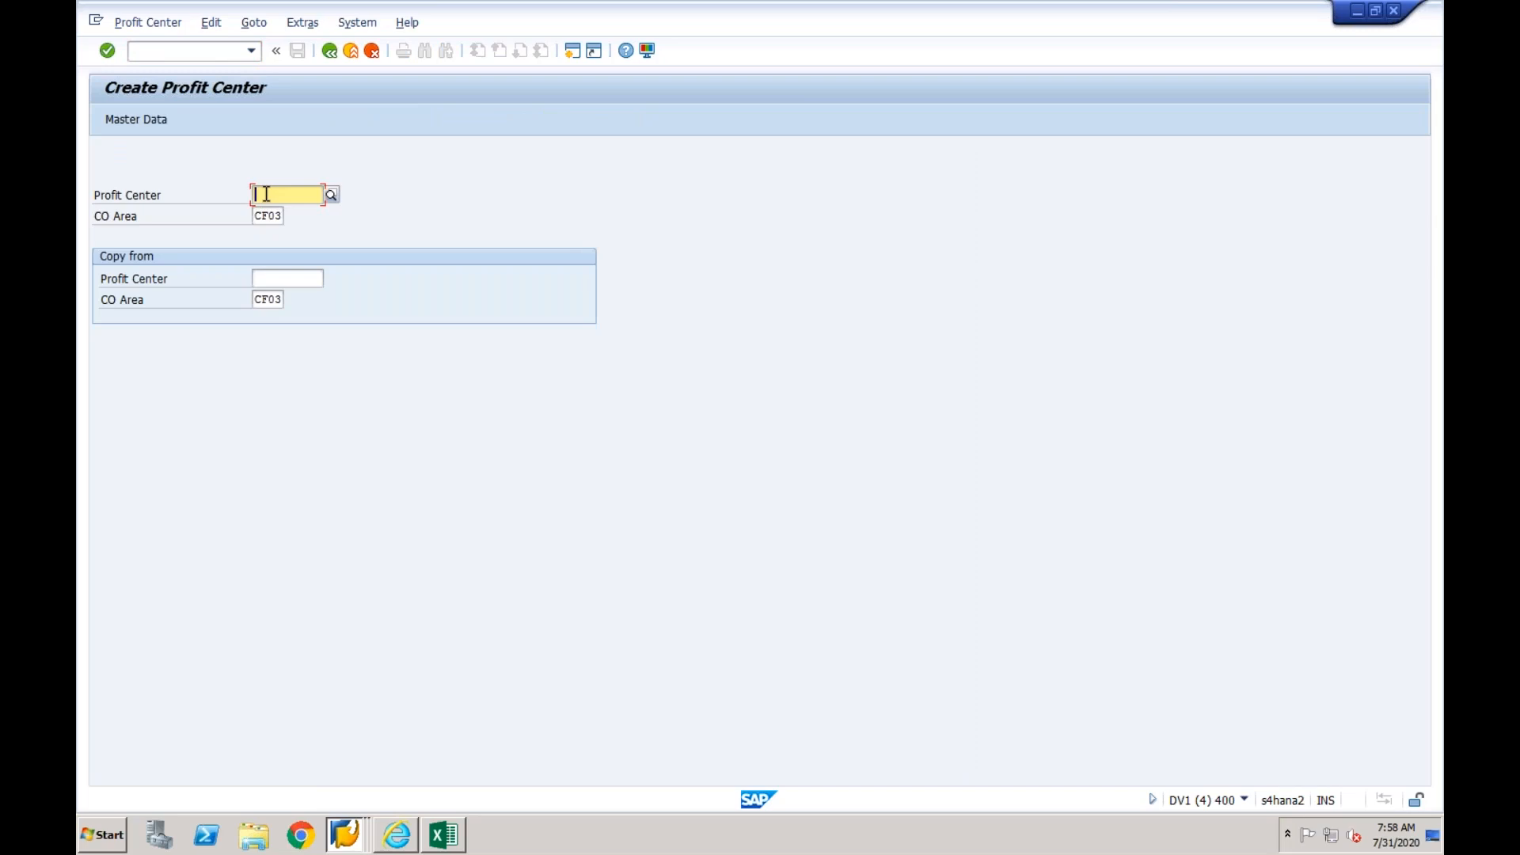
- Start creating profit center LAPTOP in controlling area CF03 and open its master data
text(LAPTOP)
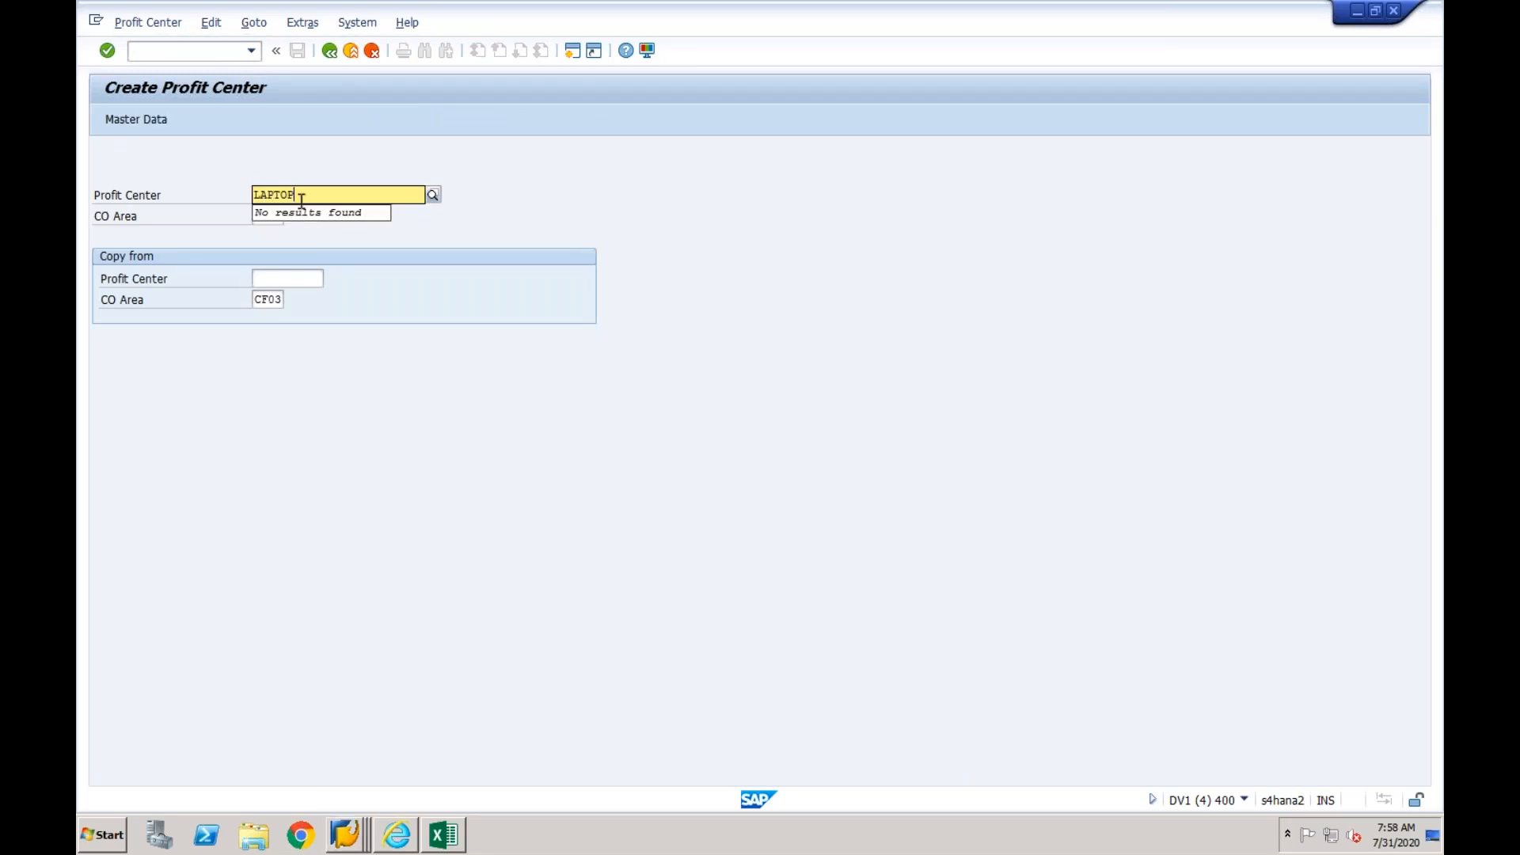
key(Return)
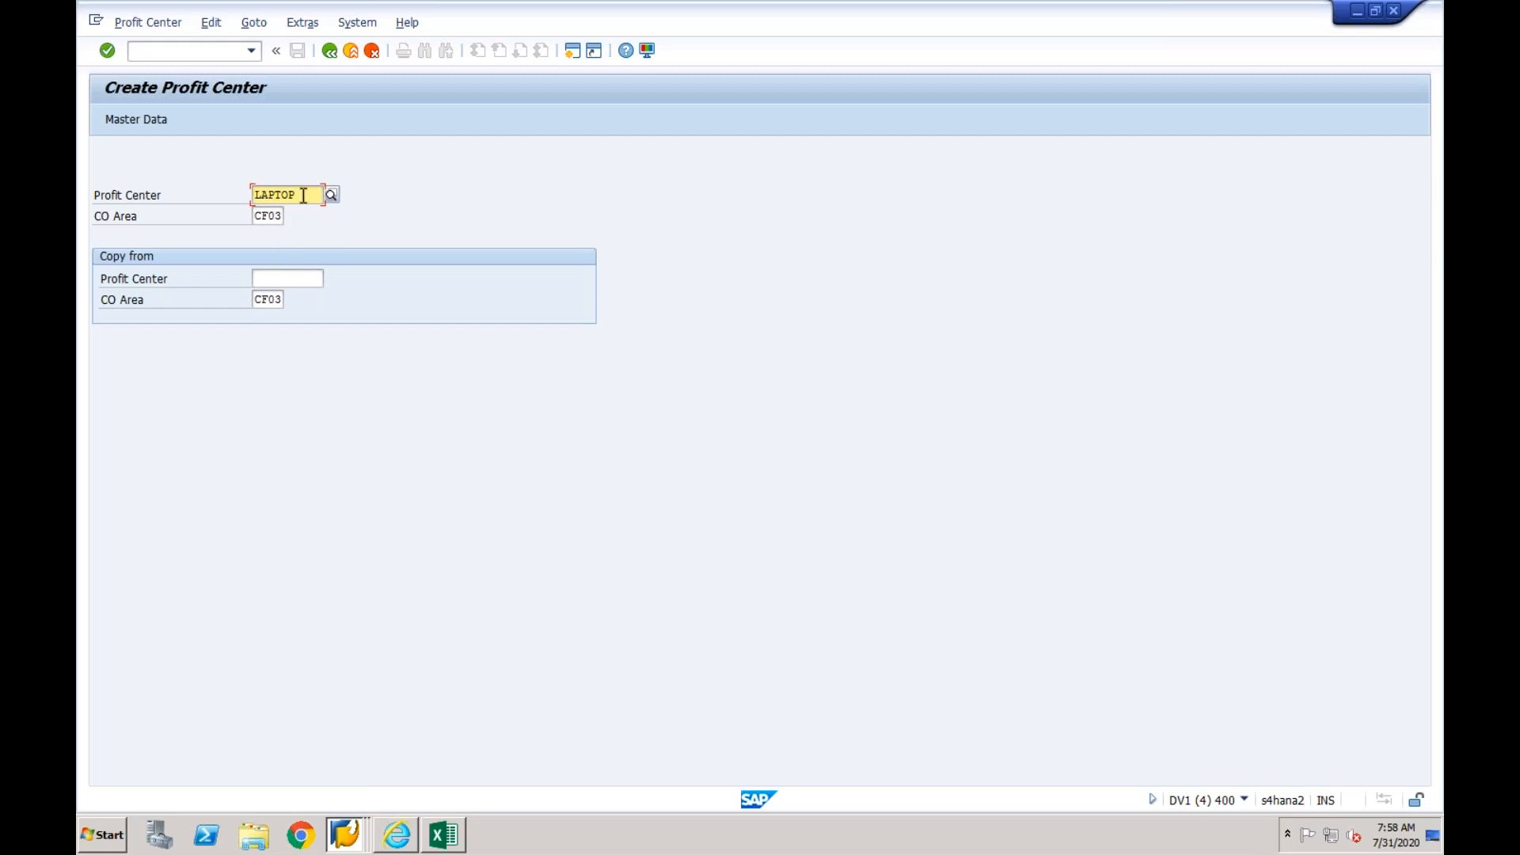
key(Return)
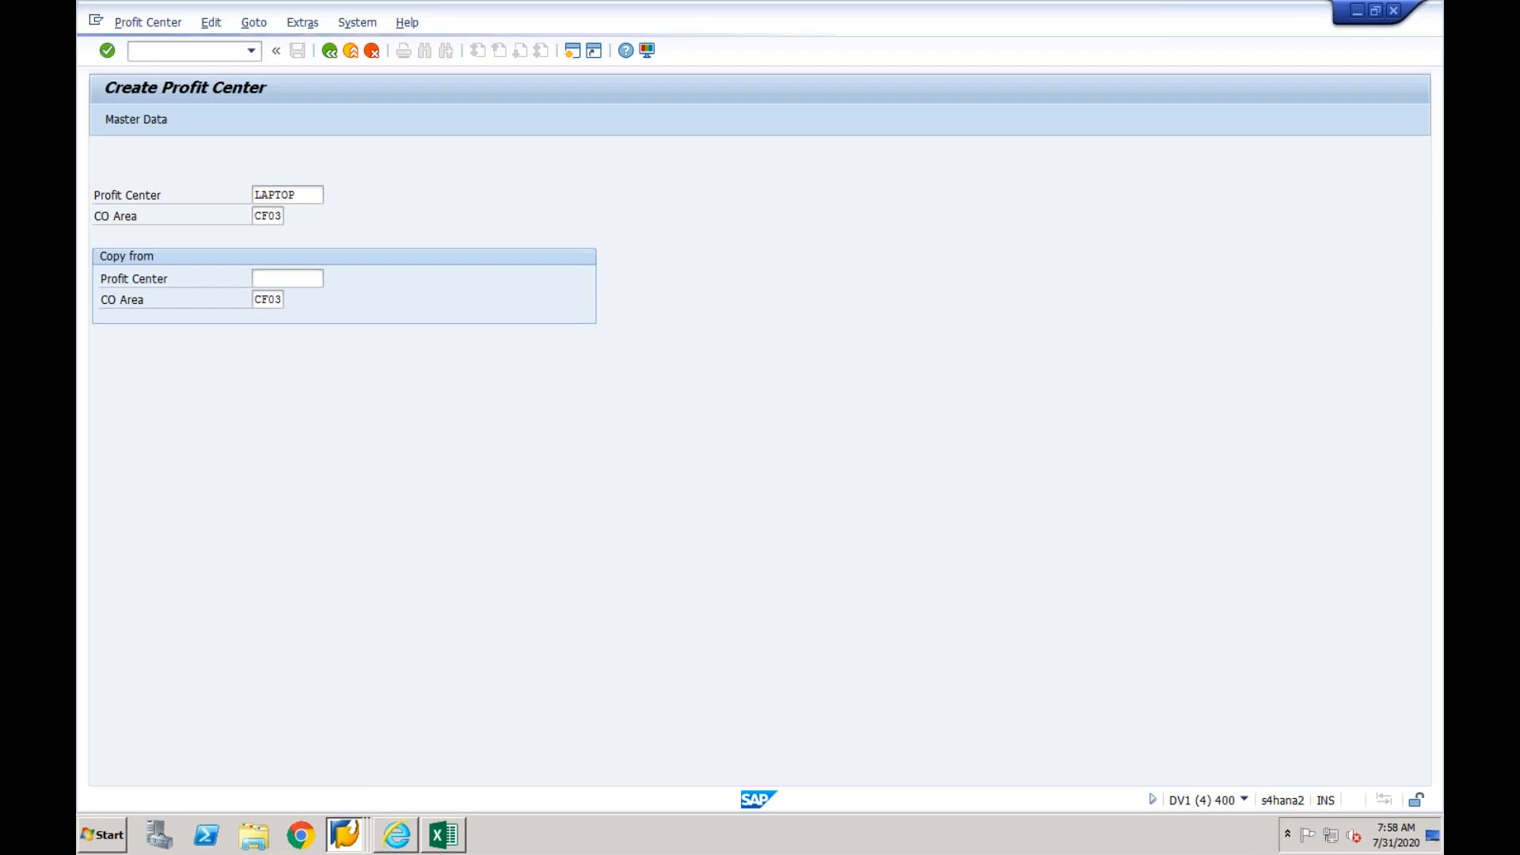
- Enter the name Laptop, person responsible Manager and profit center group CF03, and activate the profit center
click(309, 319)
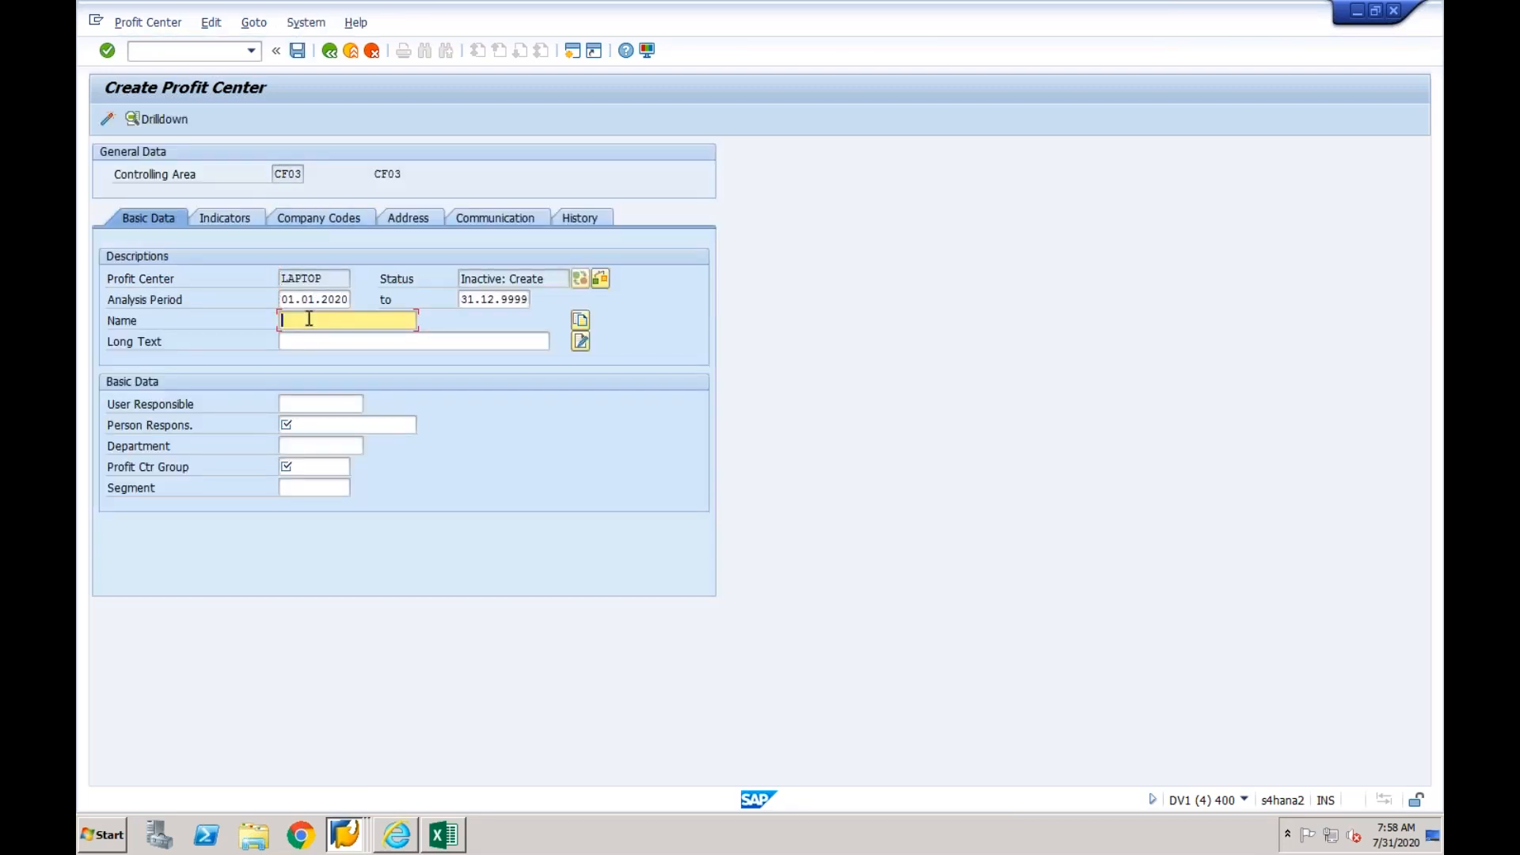
text(Laptop)
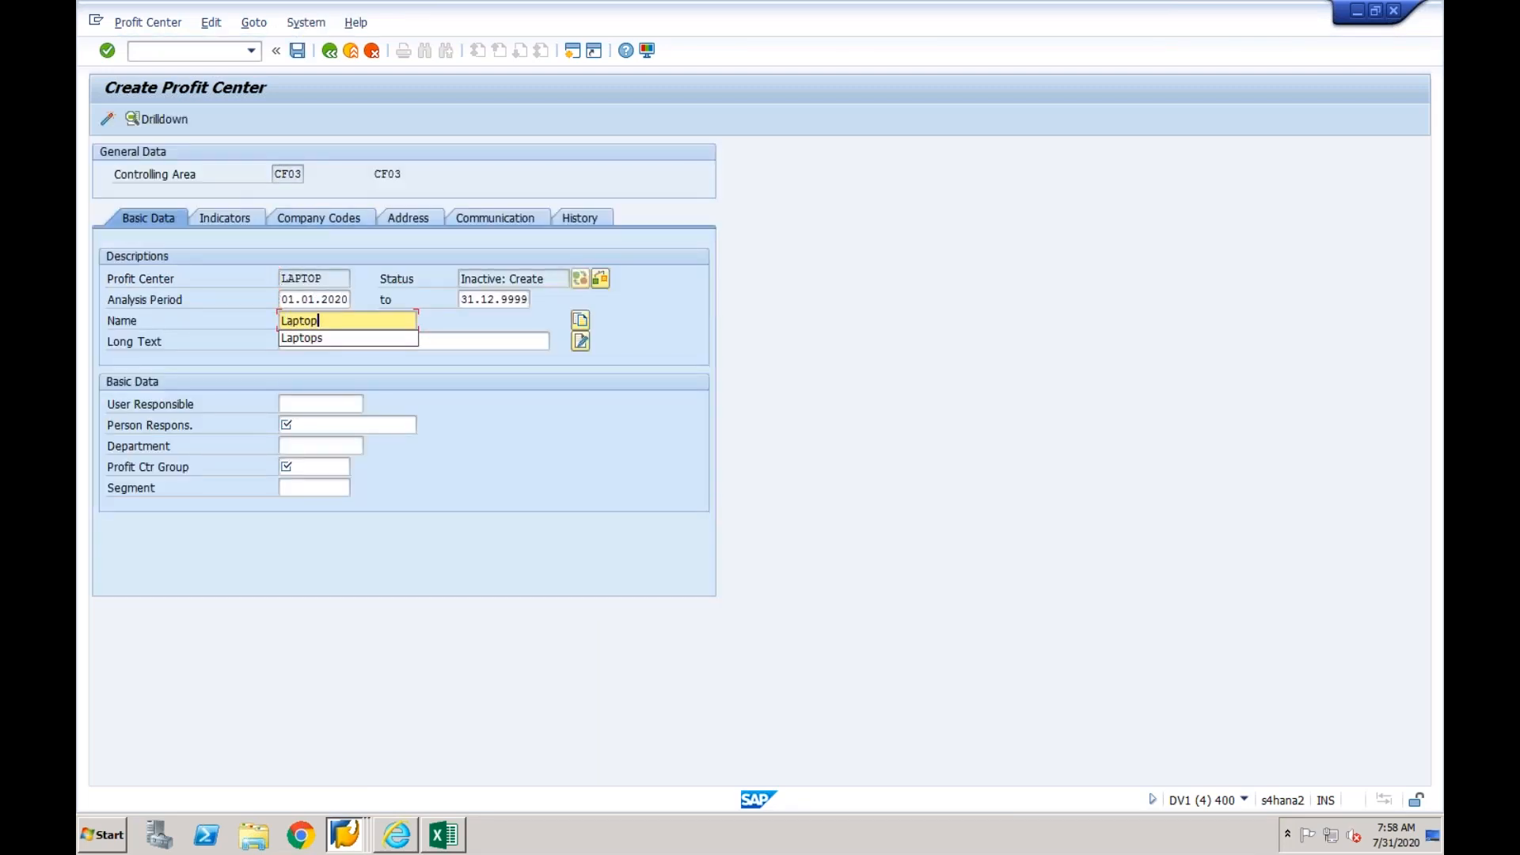
click(310, 426)
text(M)
click(306, 443)
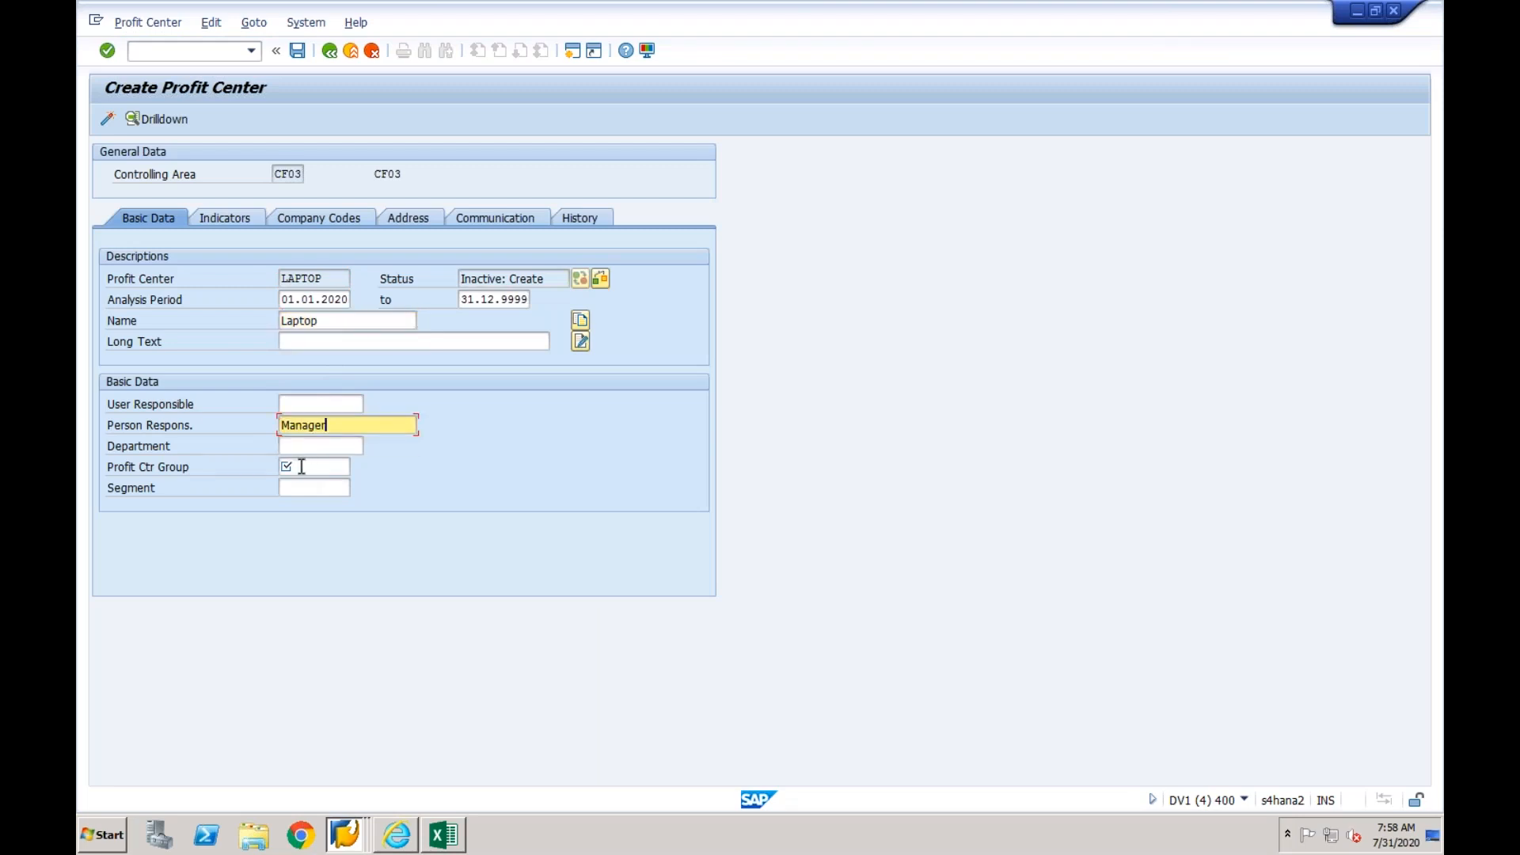
click(302, 467)
click(355, 467)
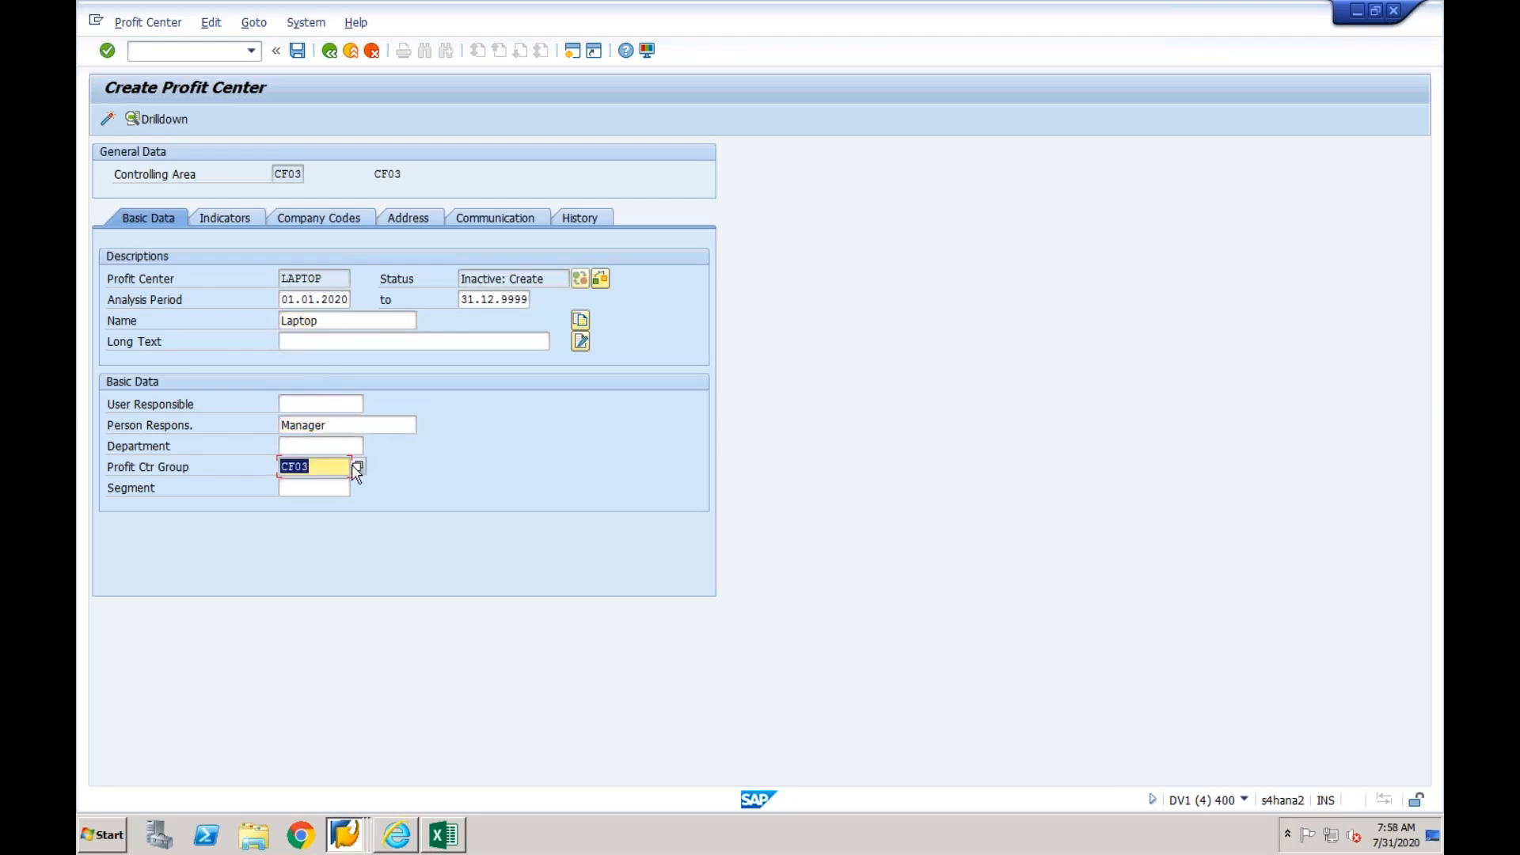
click(107, 119)
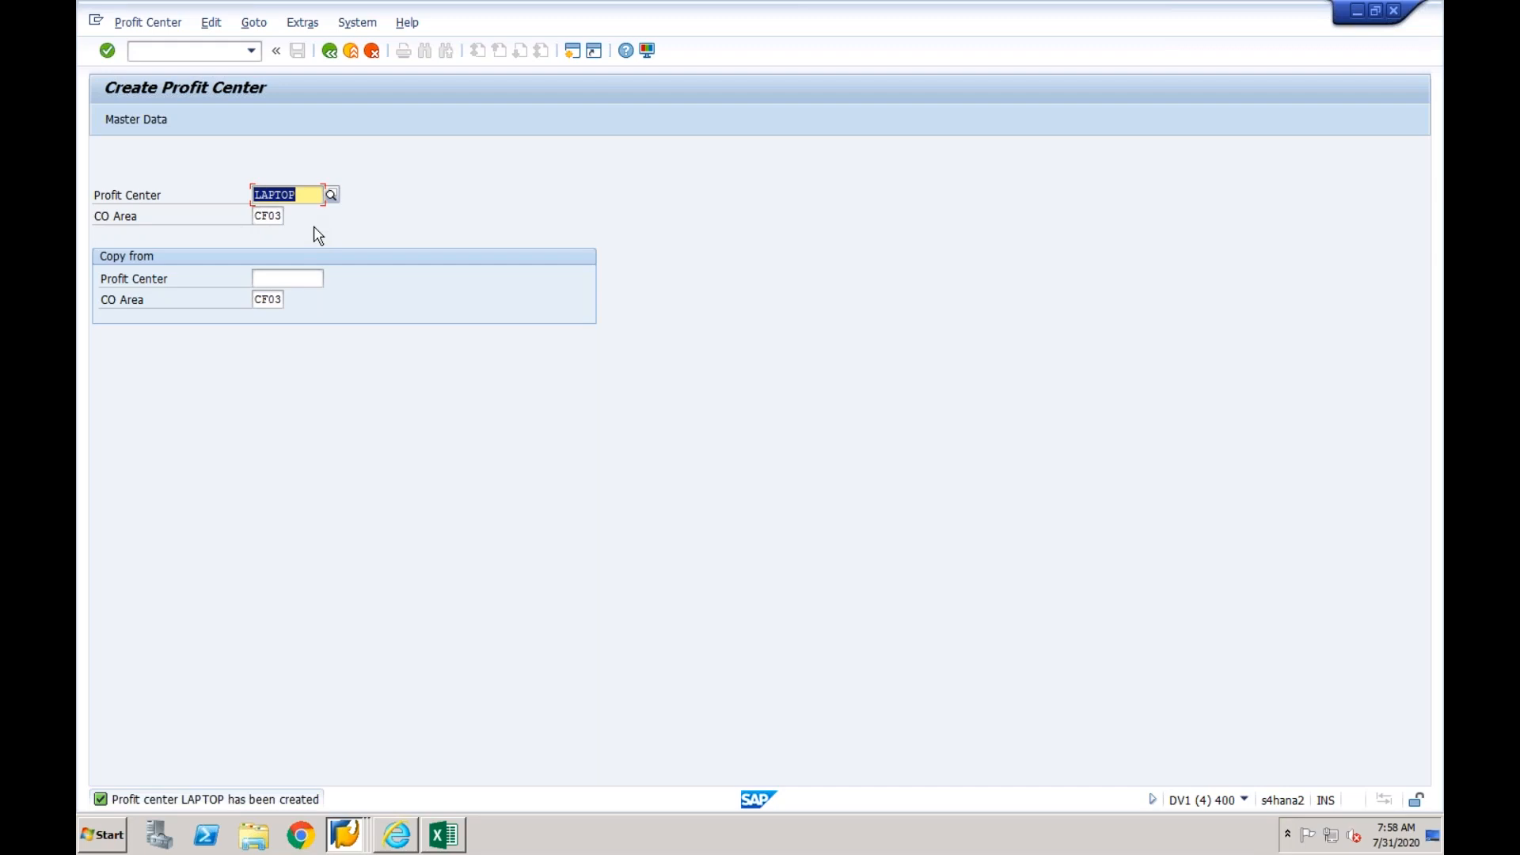
- Switch to the key mapping page in Internet Explorer and set the business object type to Profit Center
click(388, 837)
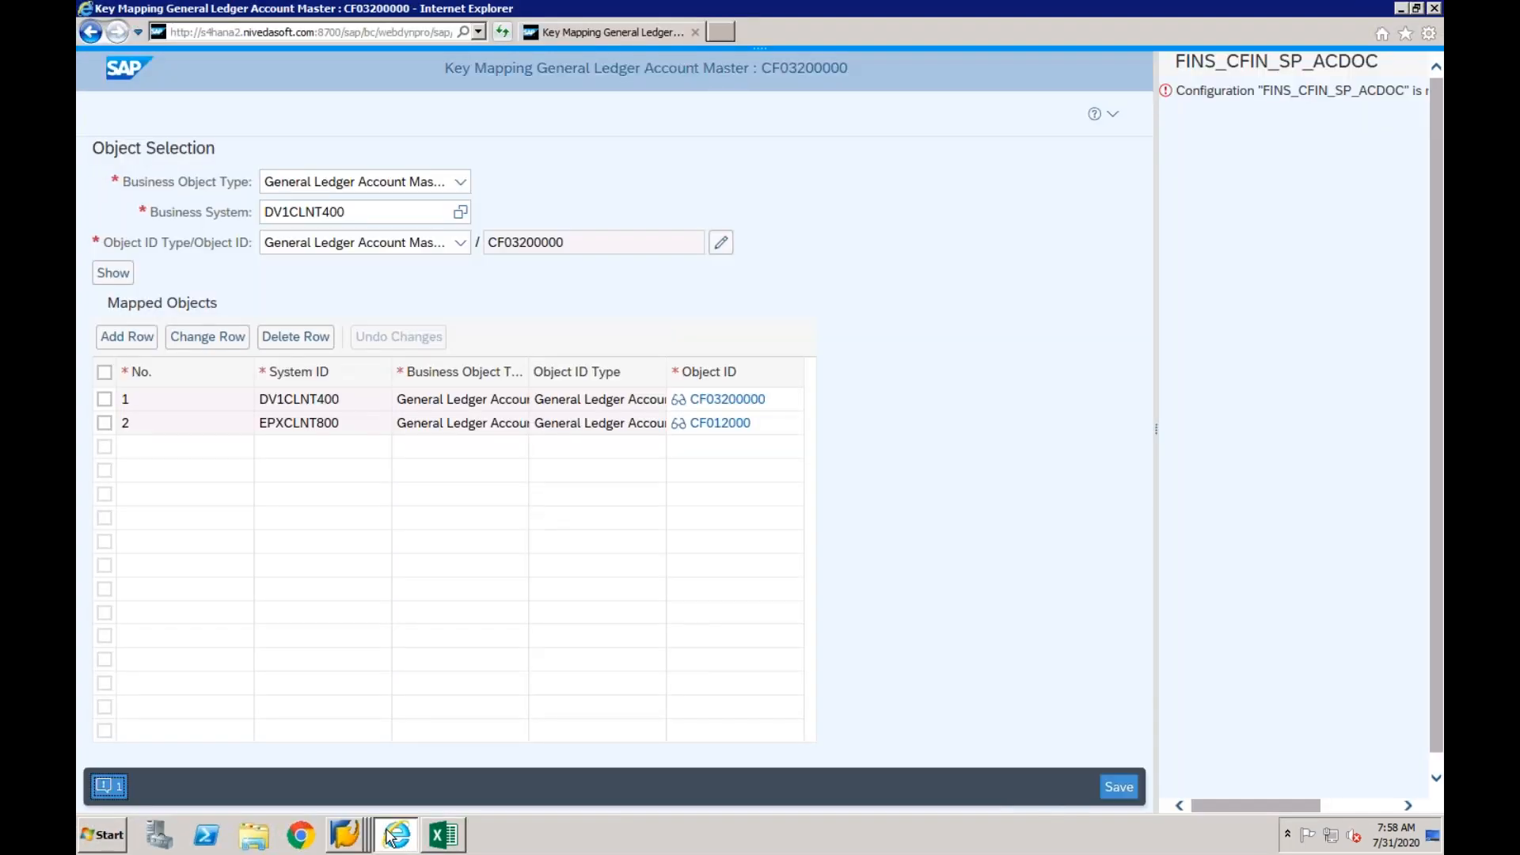
click(460, 184)
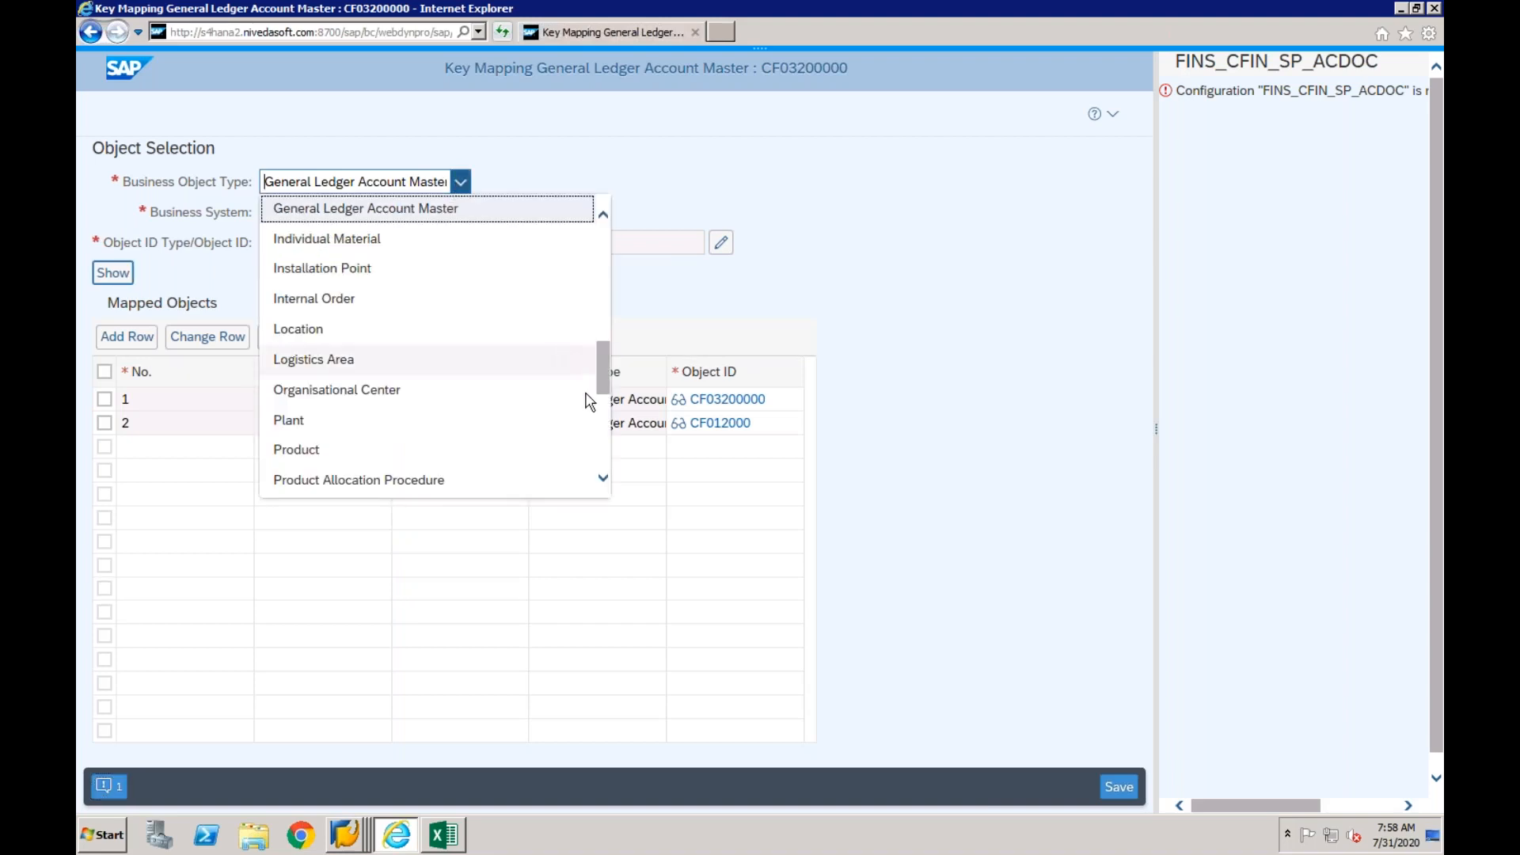
drag(599, 360, 604, 414)
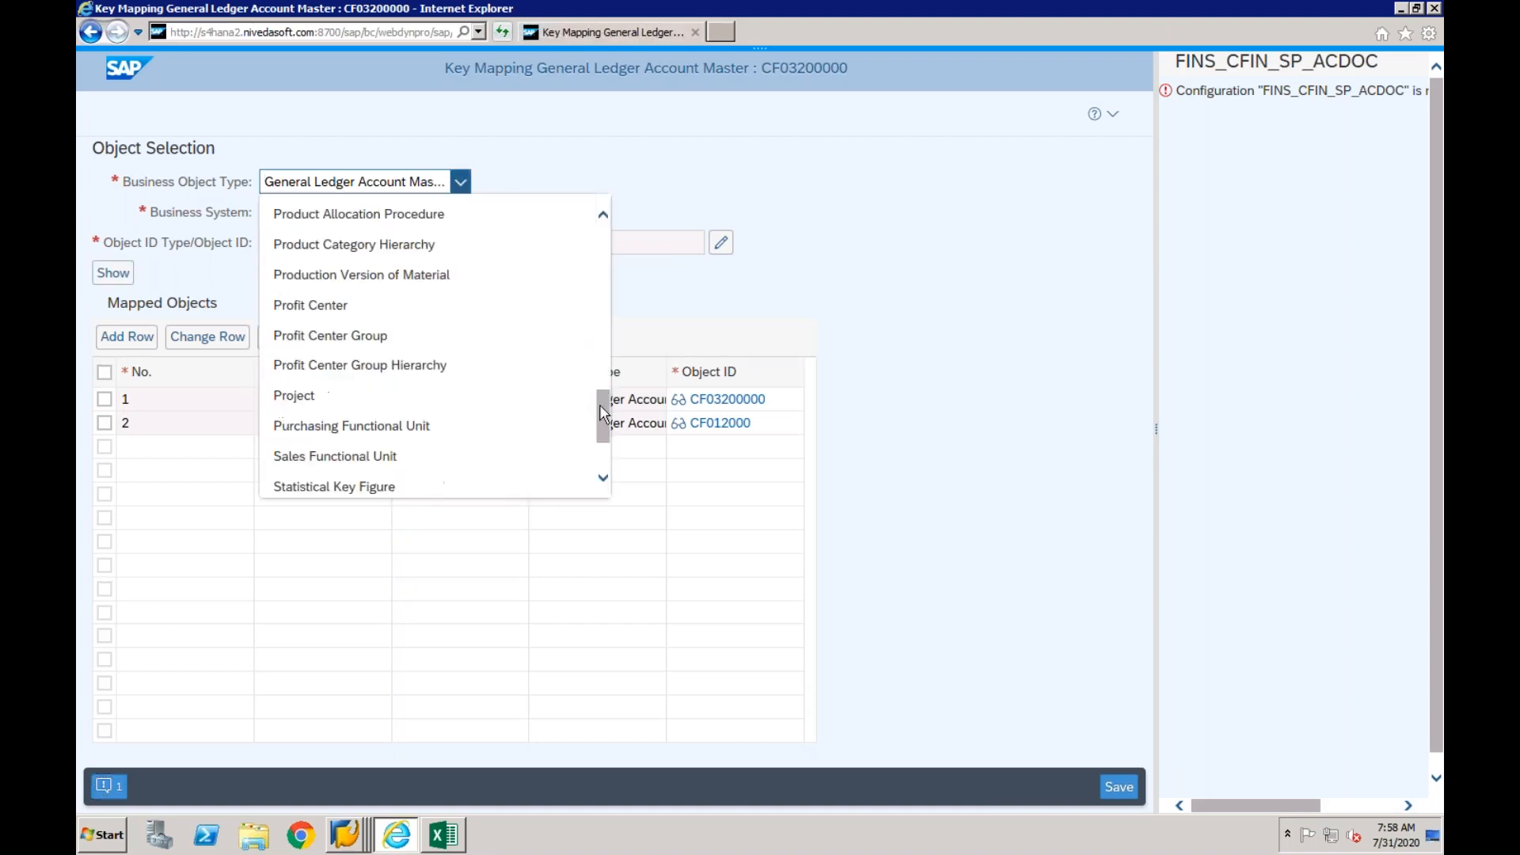
click(340, 313)
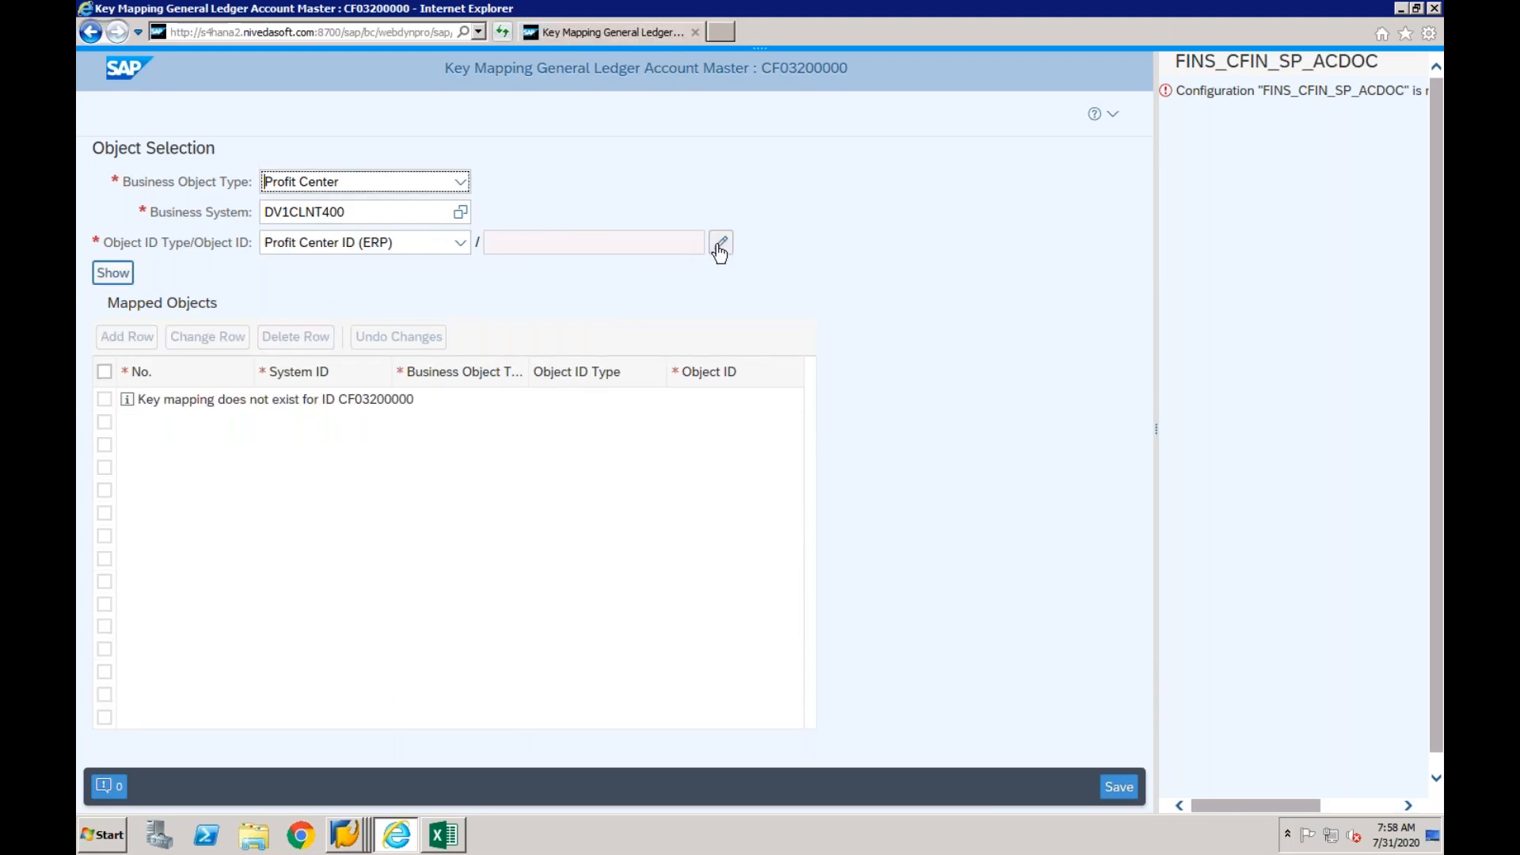
- Set the Profit Center ID (ERP) object ID to CO area CF03 and profit center LAPTOP
click(459, 242)
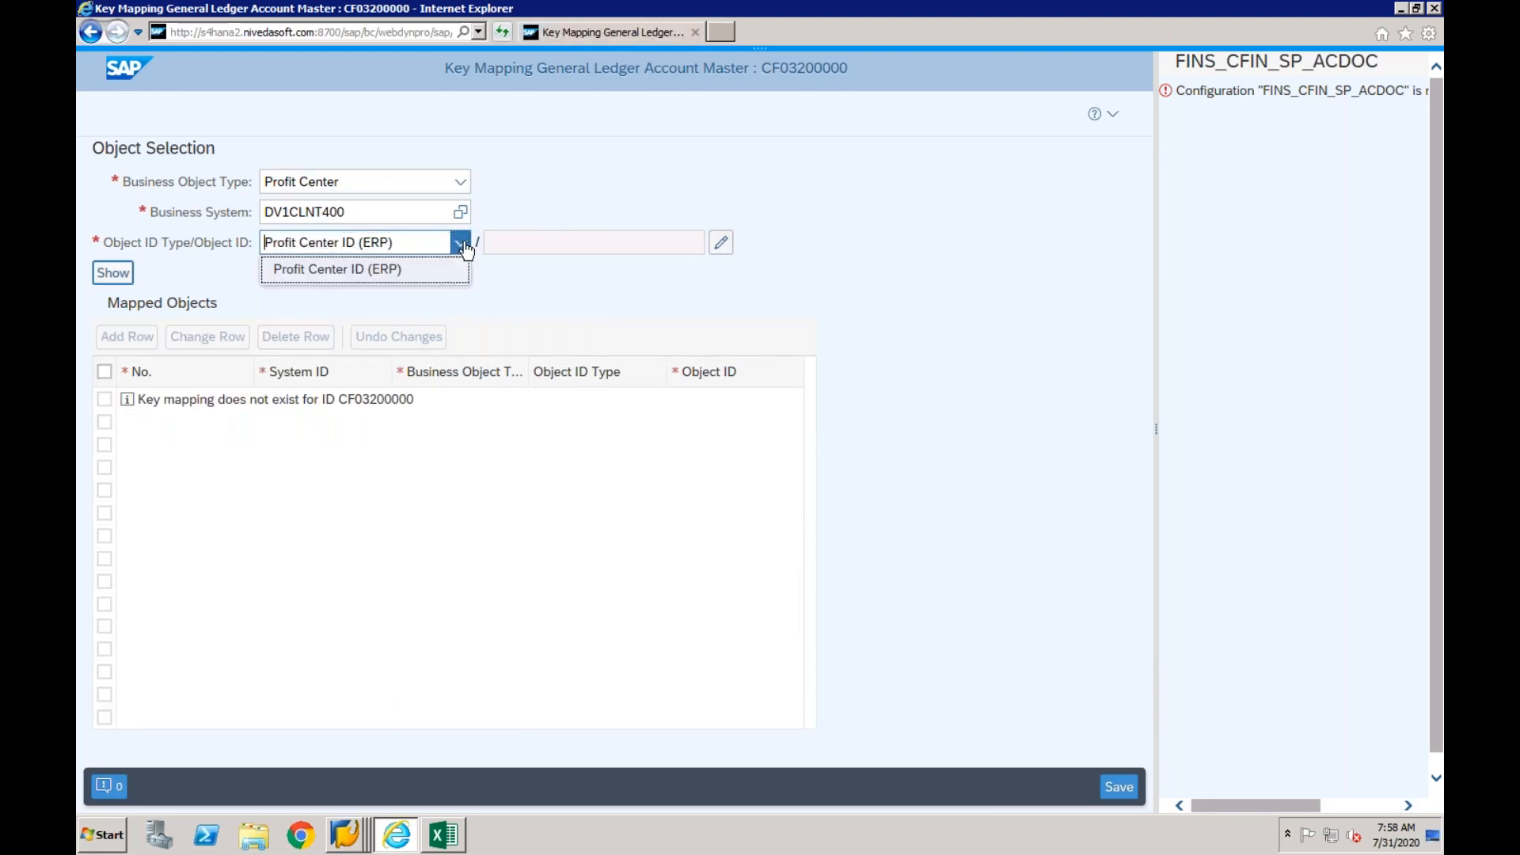
click(722, 243)
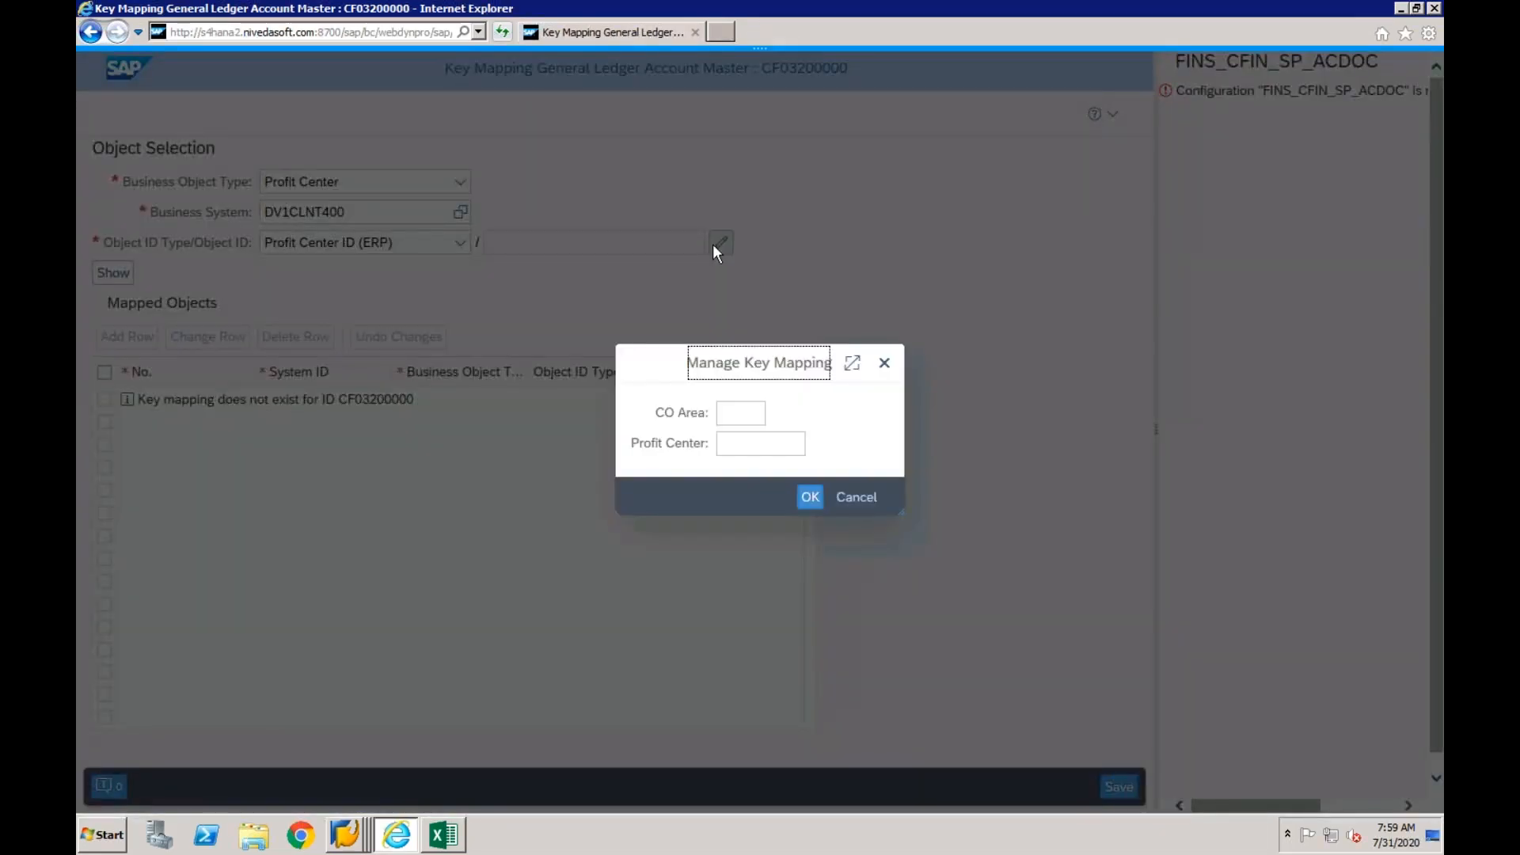
click(738, 418)
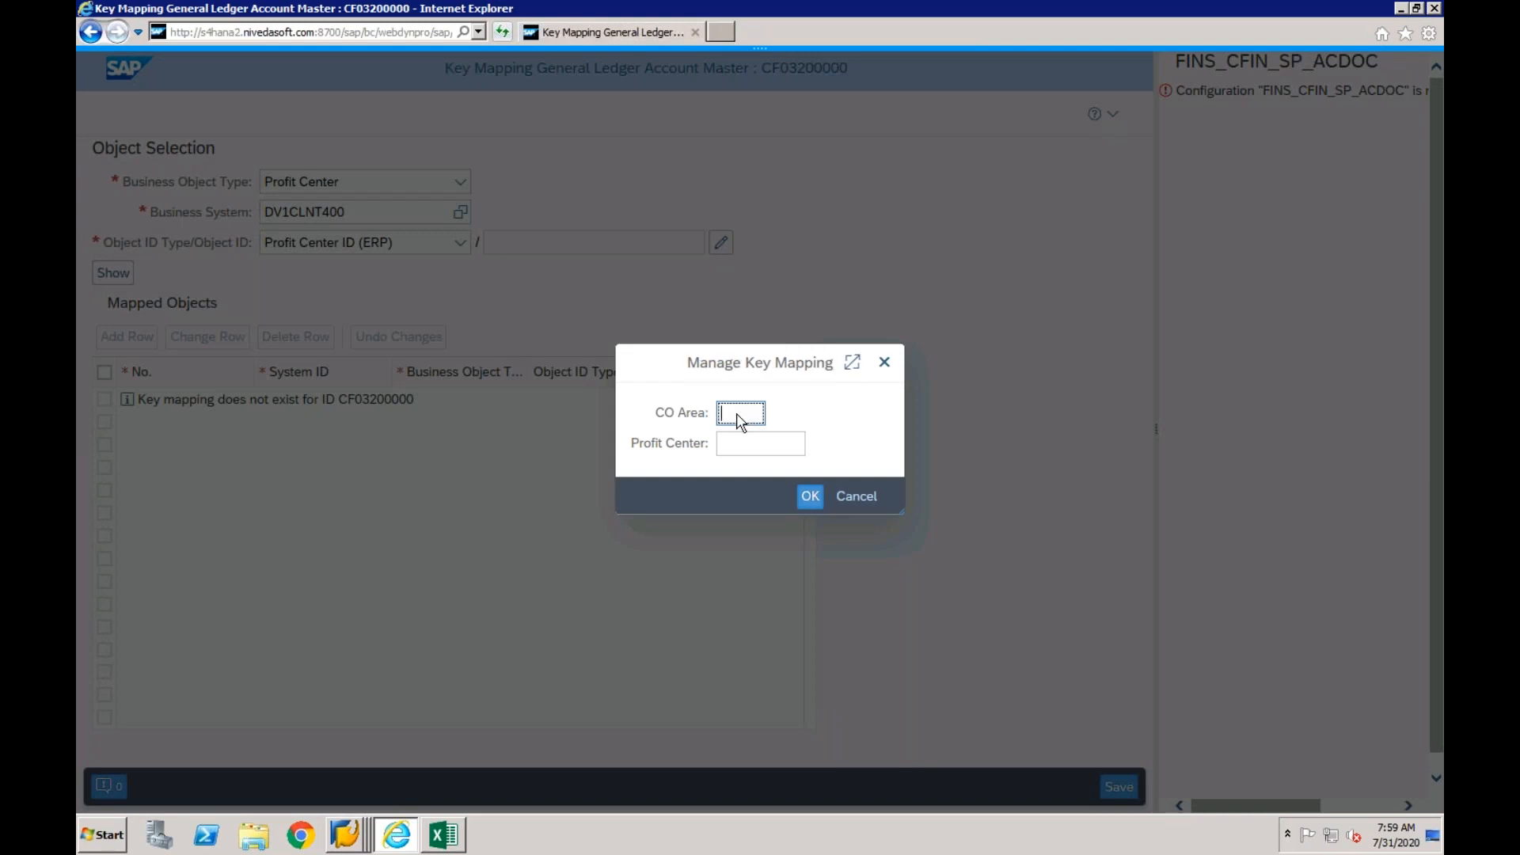
text(cf03)
click(737, 447)
text(laptop)
key(Return)
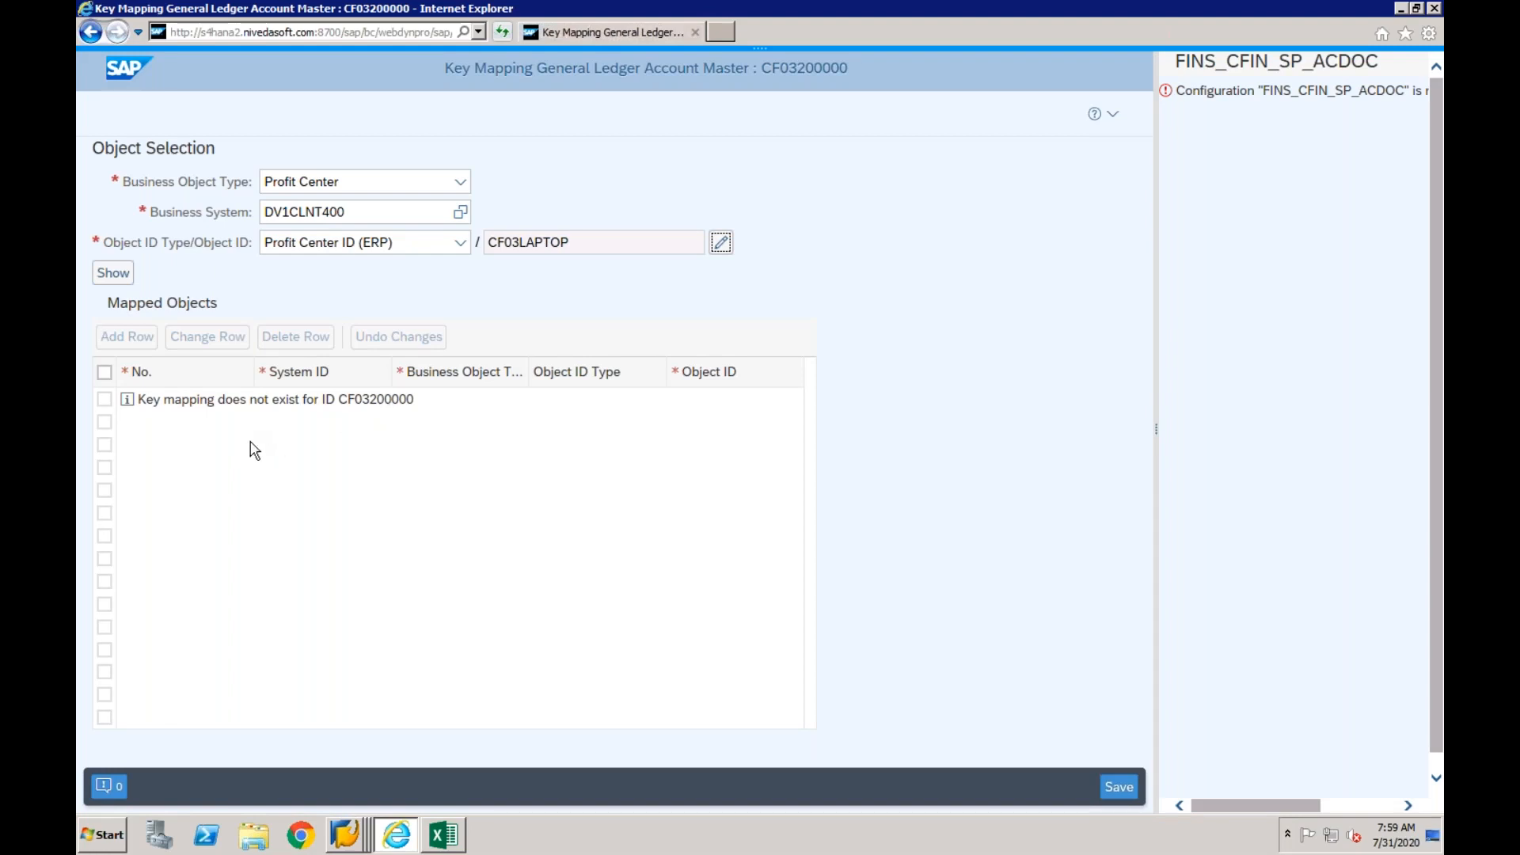
- Show the mapping for profit center CF03LAPTOP and add a mapped-object row with system ID EPXCLNT800
click(113, 274)
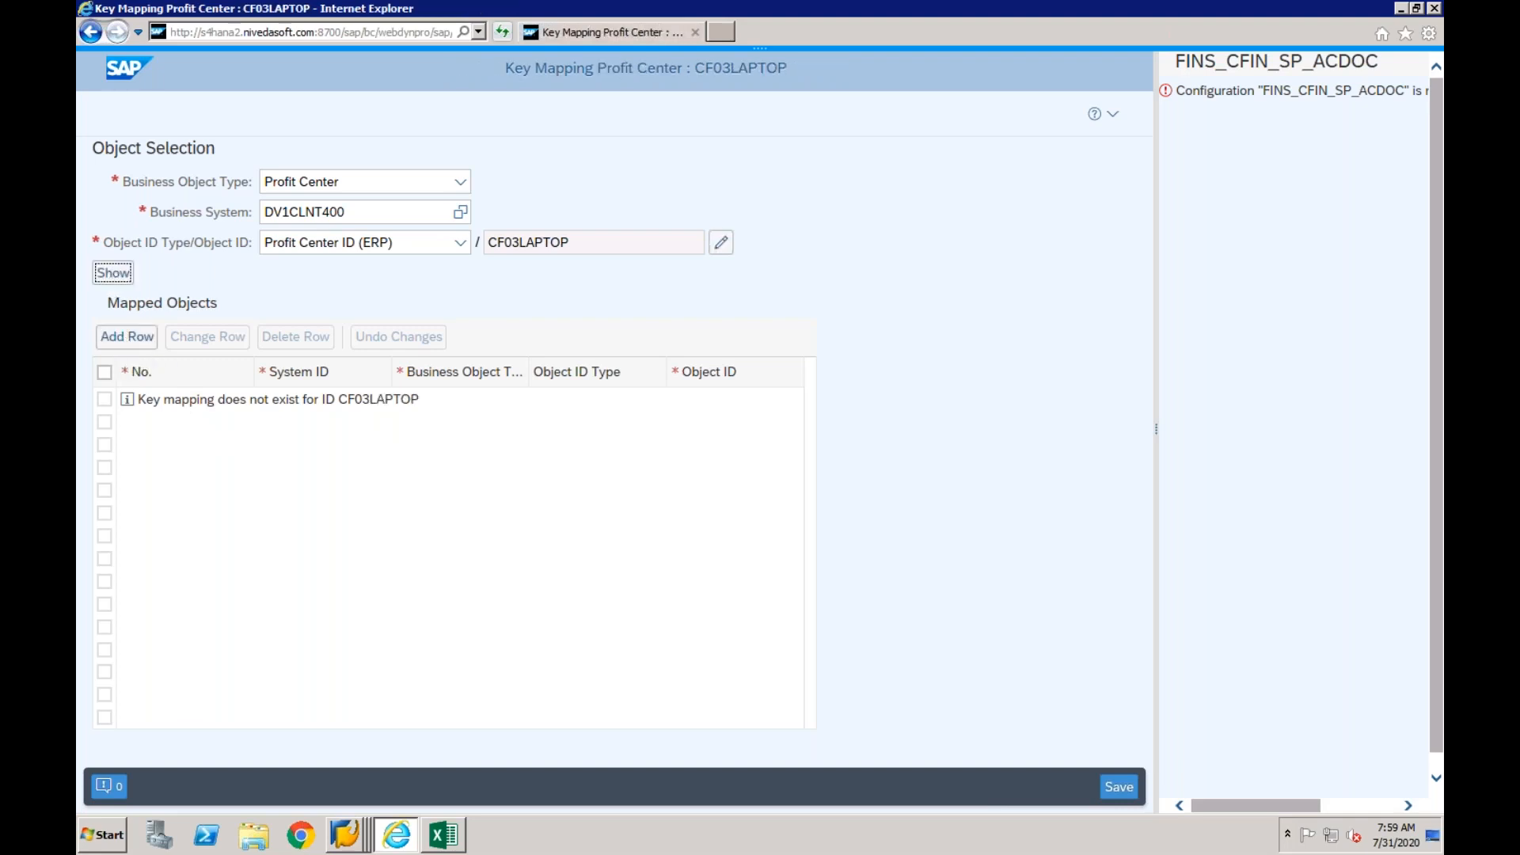
click(142, 346)
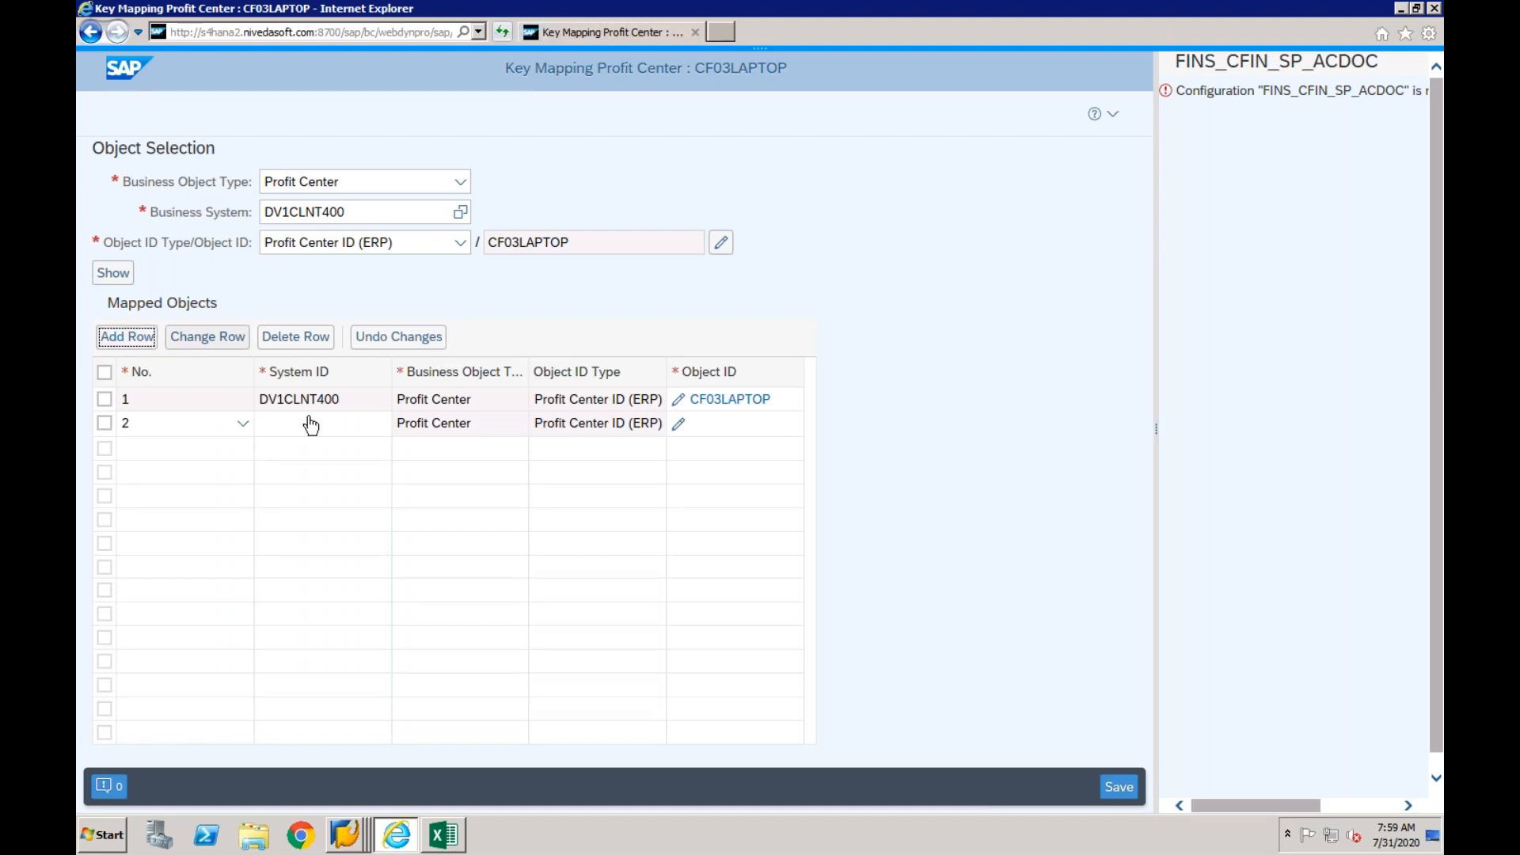
click(315, 432)
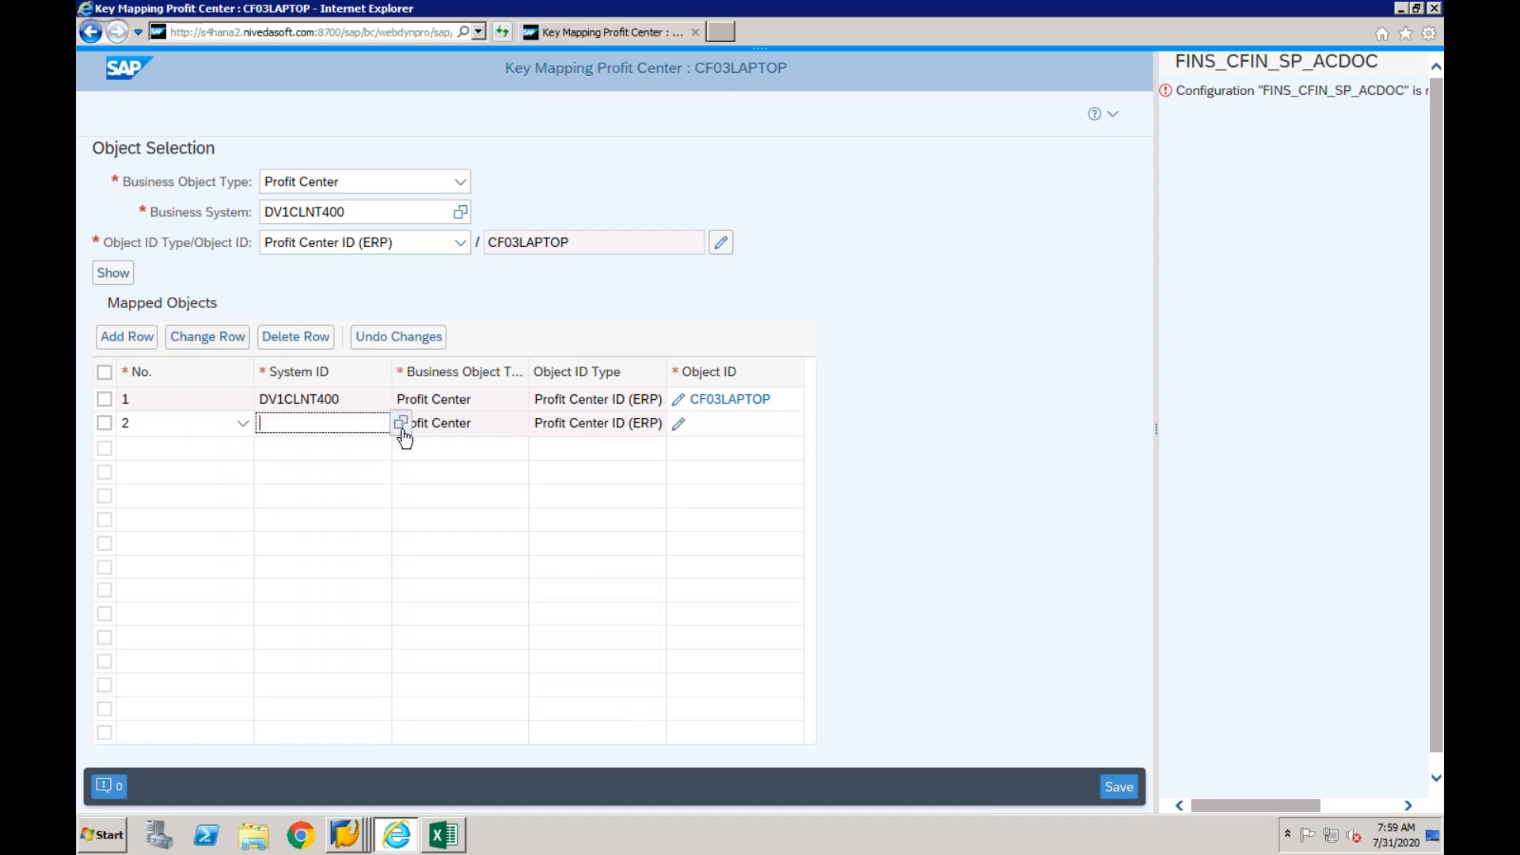
click(402, 426)
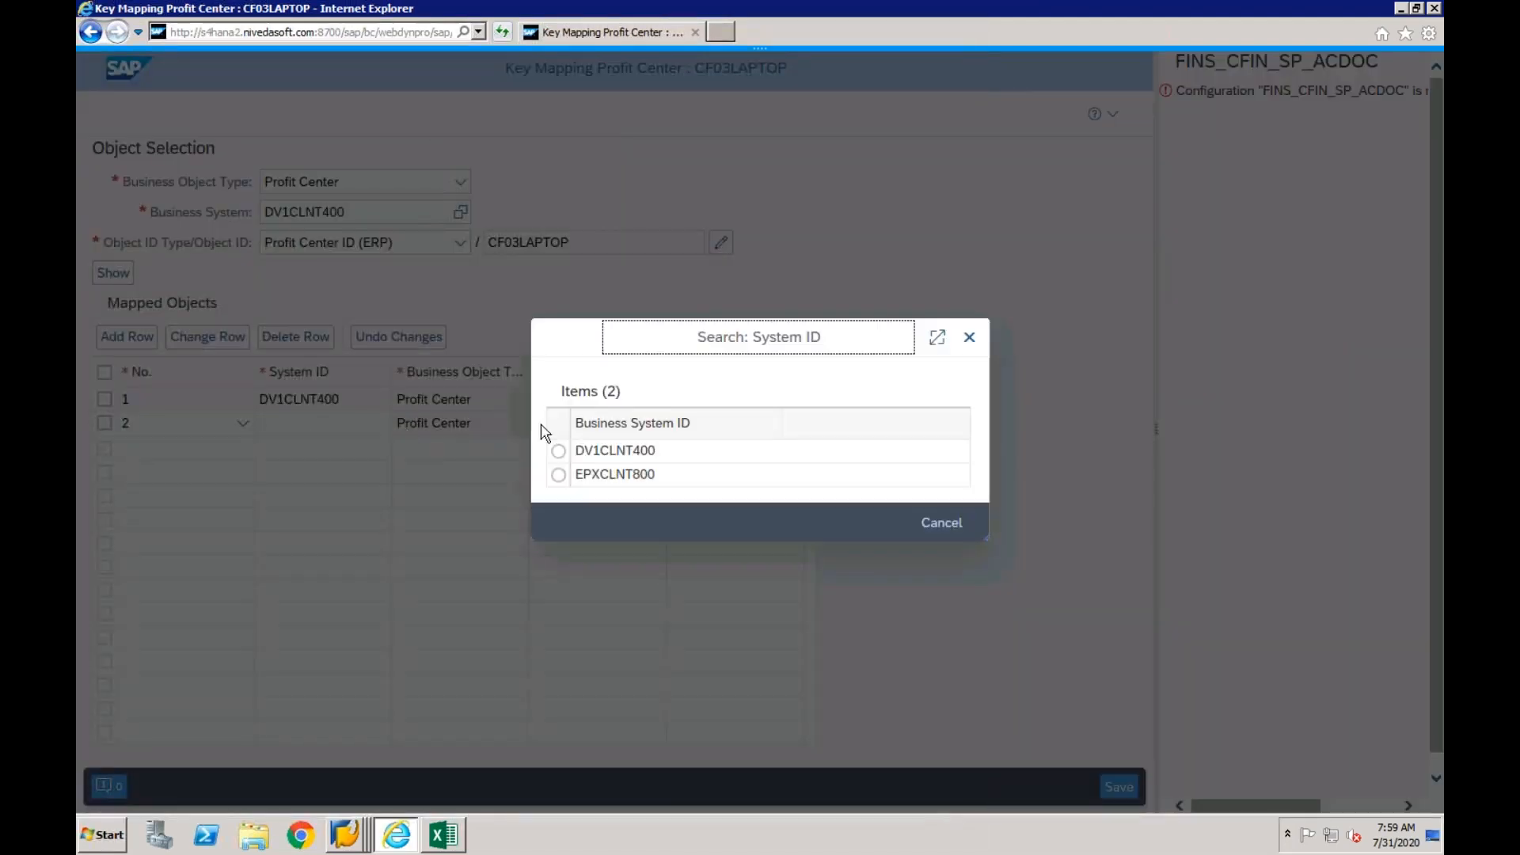
click(559, 475)
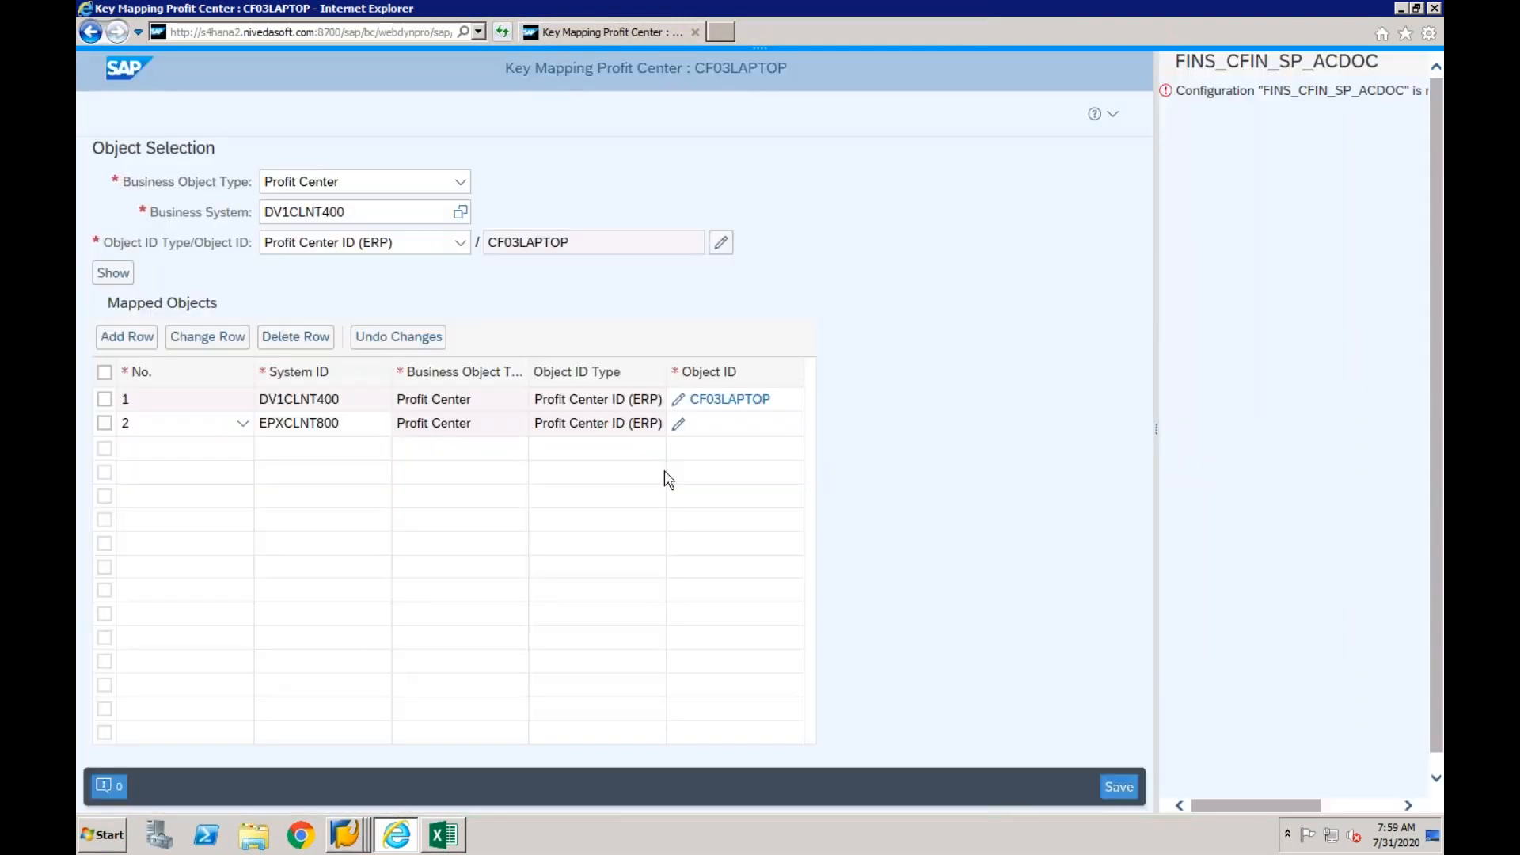
- Set the CO area of the EPXCLNT800 object ID to CF01 and look up its profit center in the SAP GUI standard hierarchy
click(680, 428)
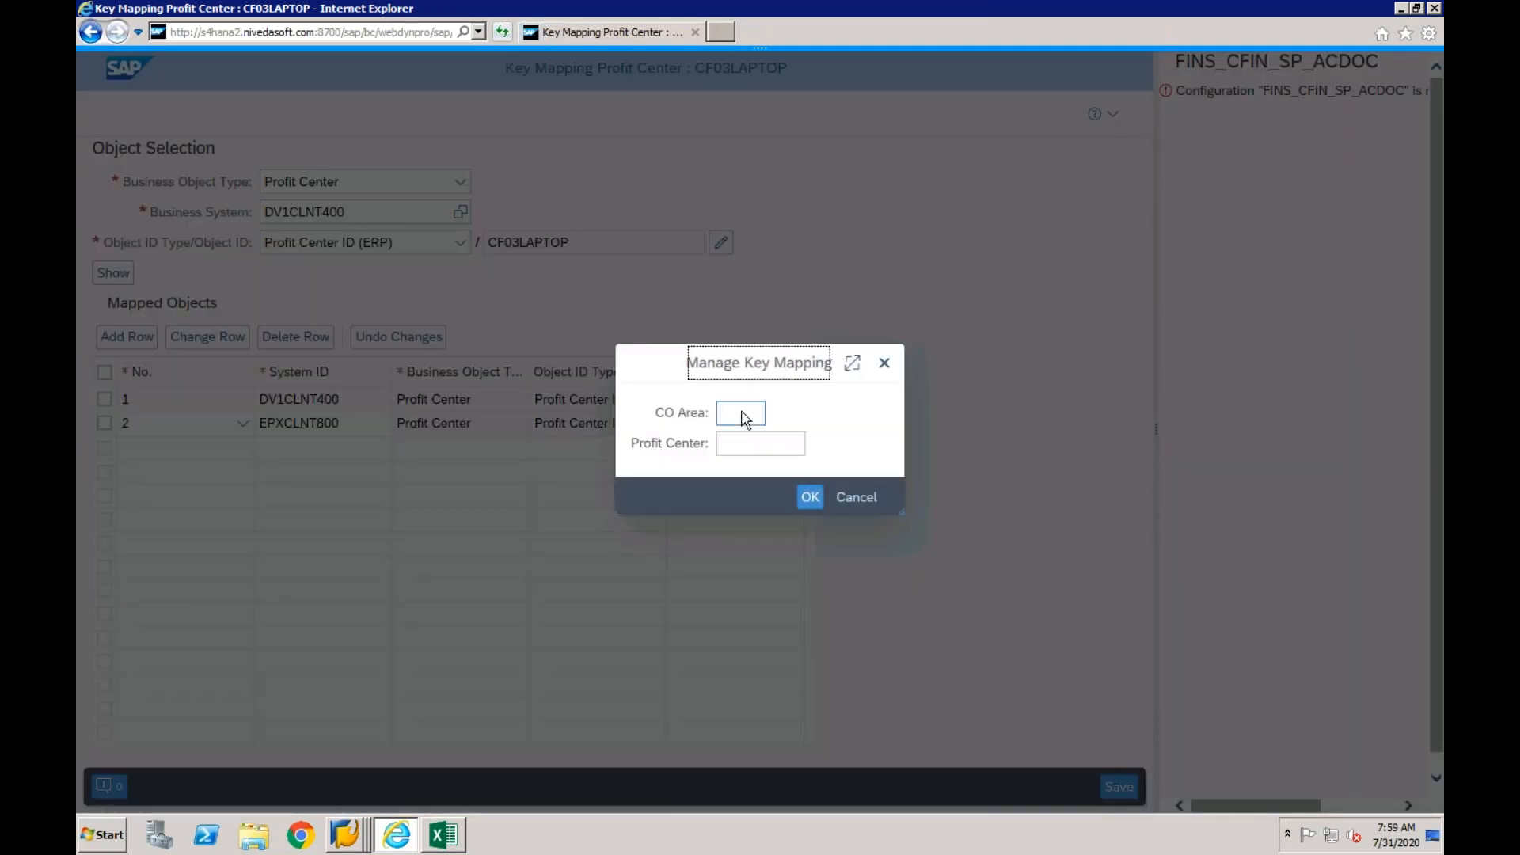
click(744, 418)
text(cf01)
key(Tab)
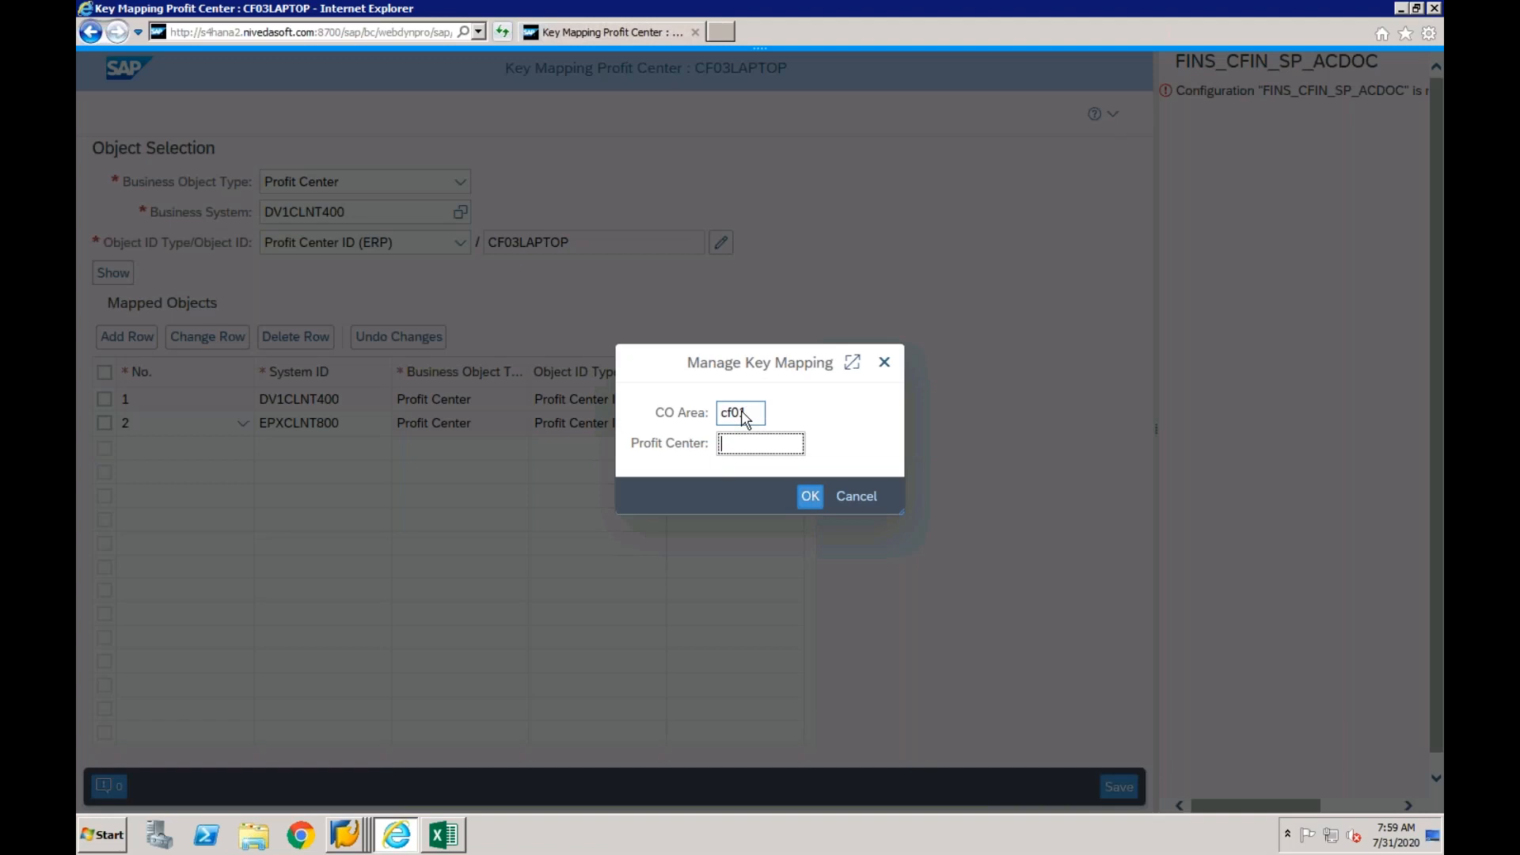
right_click(348, 828)
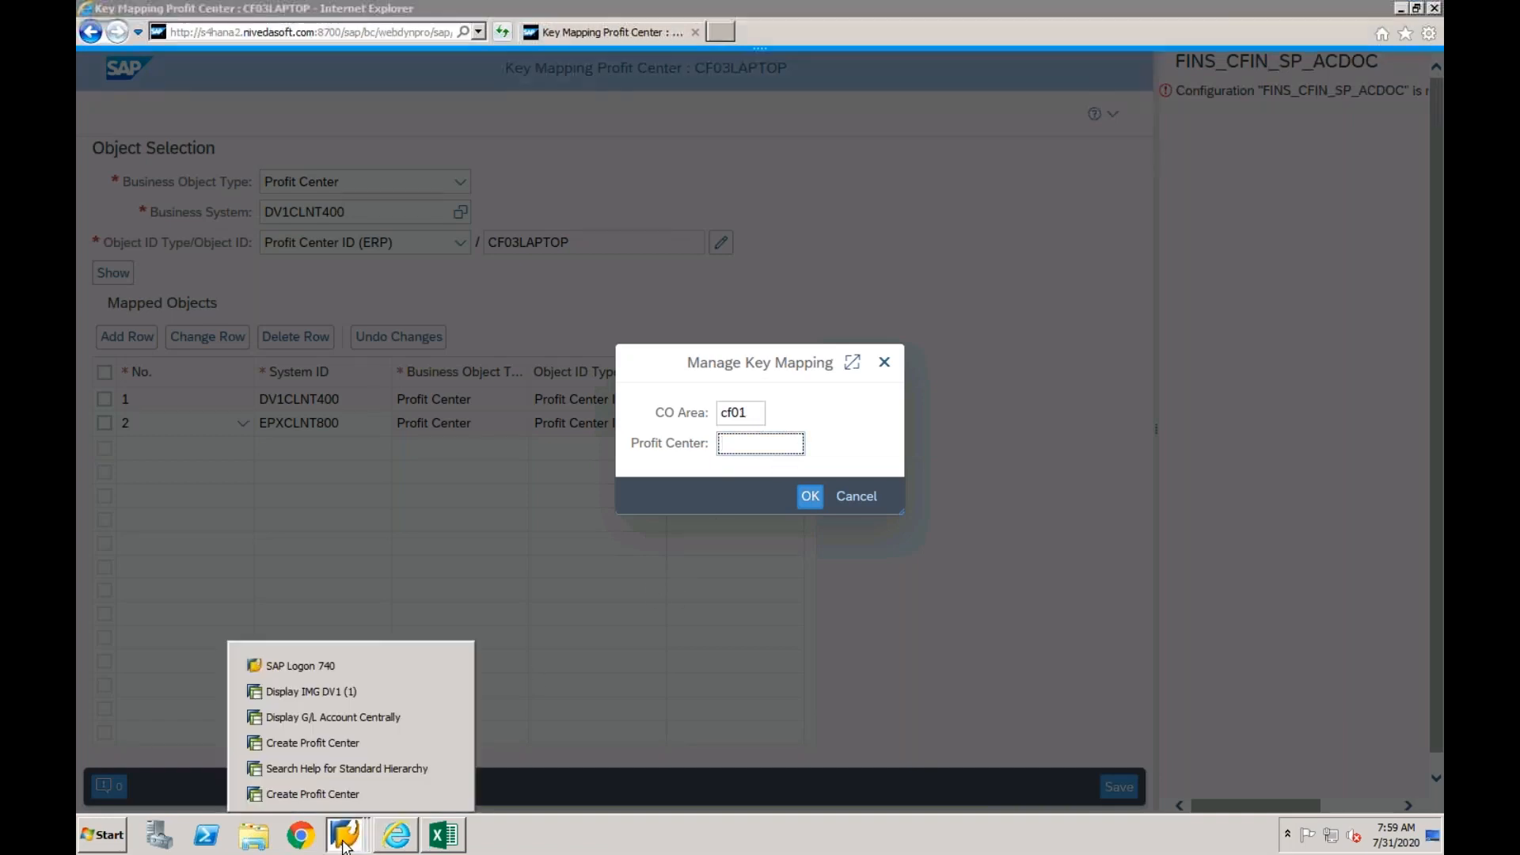
click(339, 766)
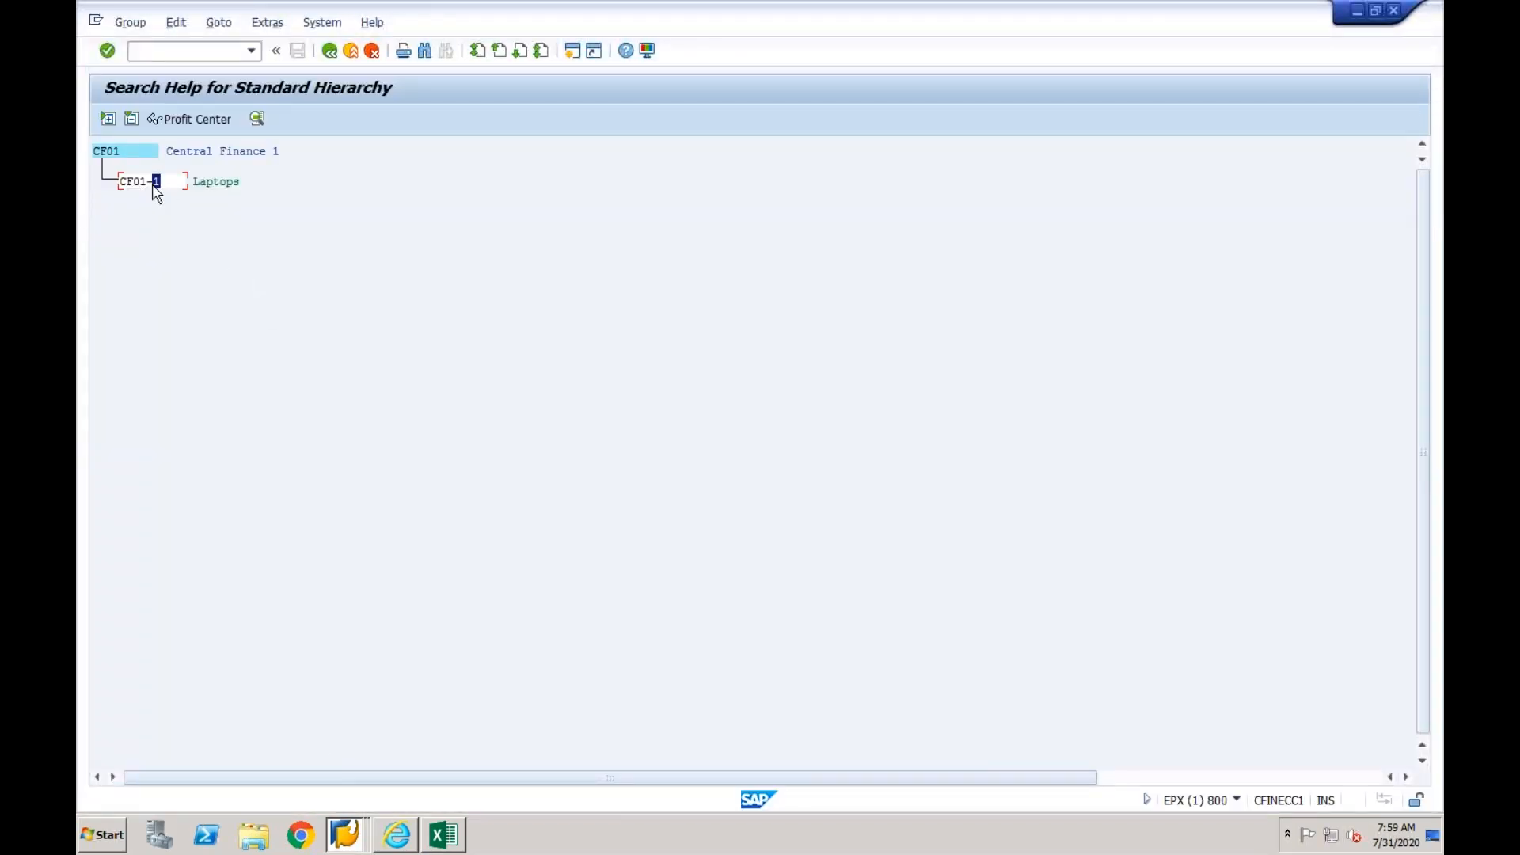
click(399, 837)
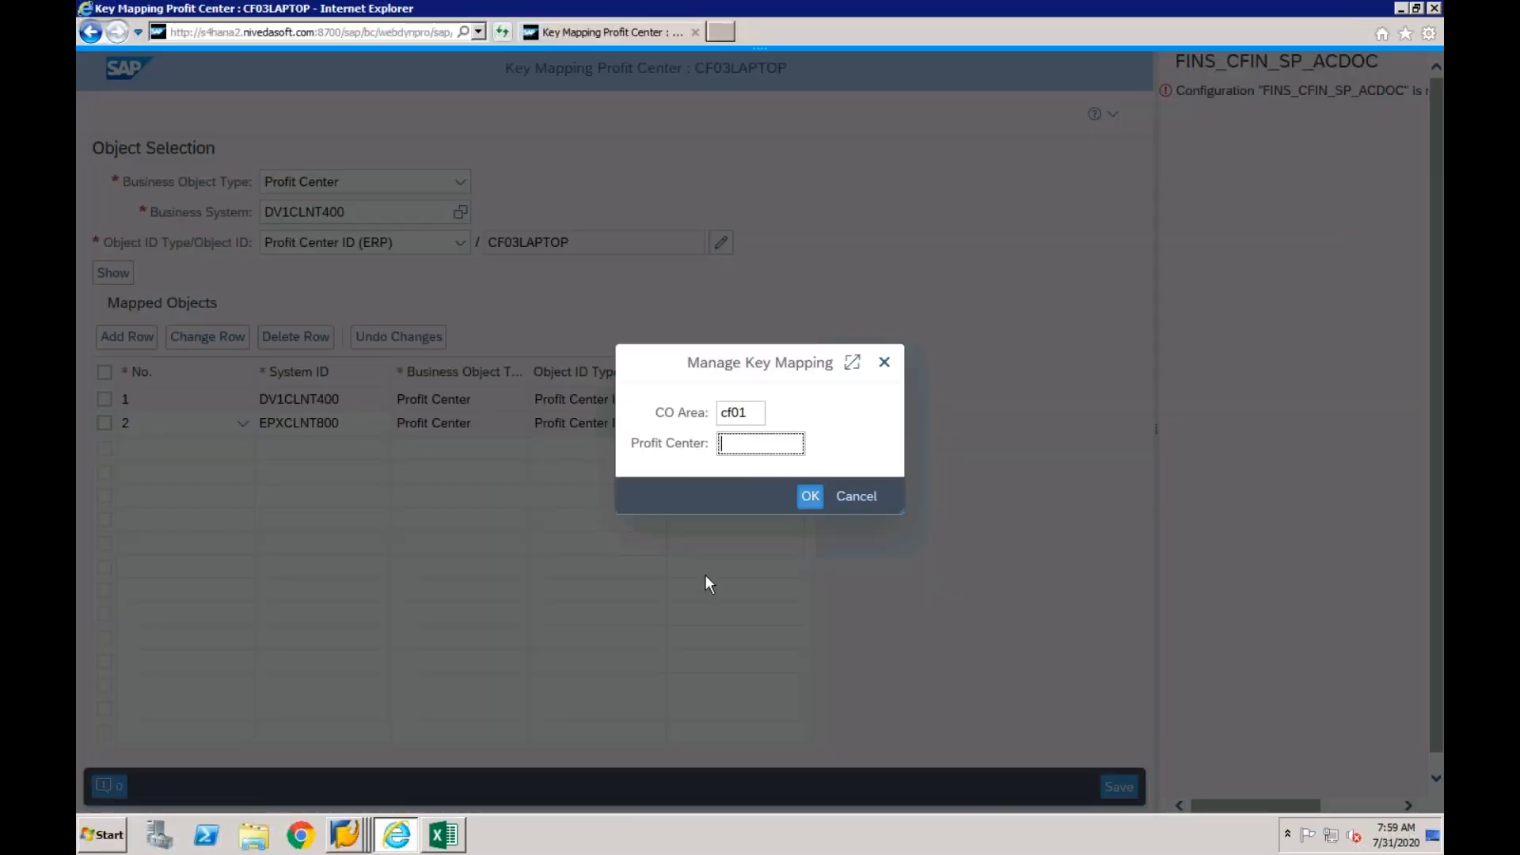
- Enter profit center CF01-1 for the EPXCLNT800 object ID and save the key mapping
click(765, 448)
text(CF01-1)
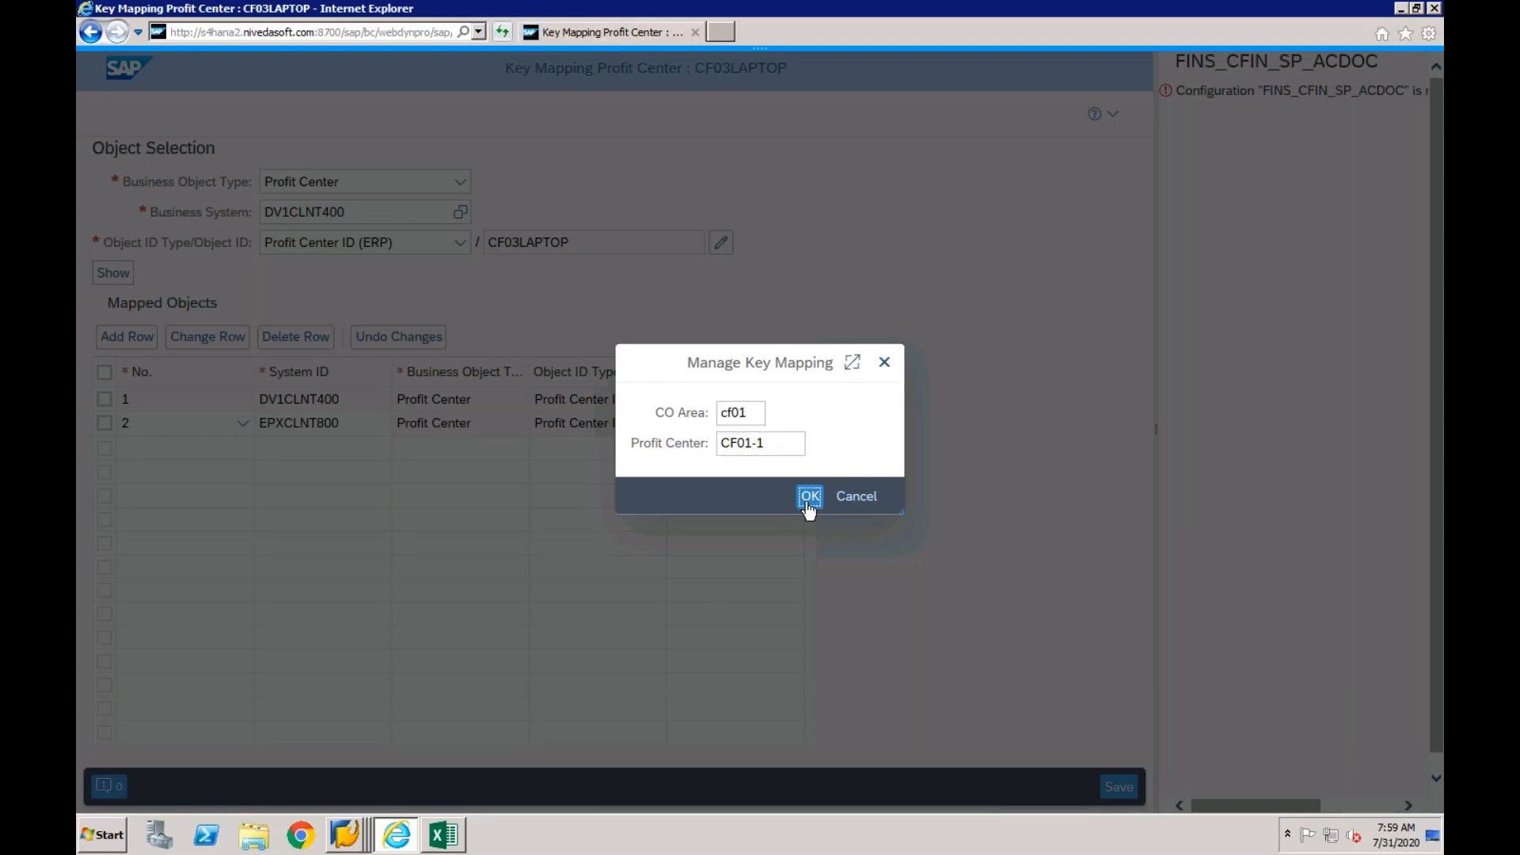
click(810, 497)
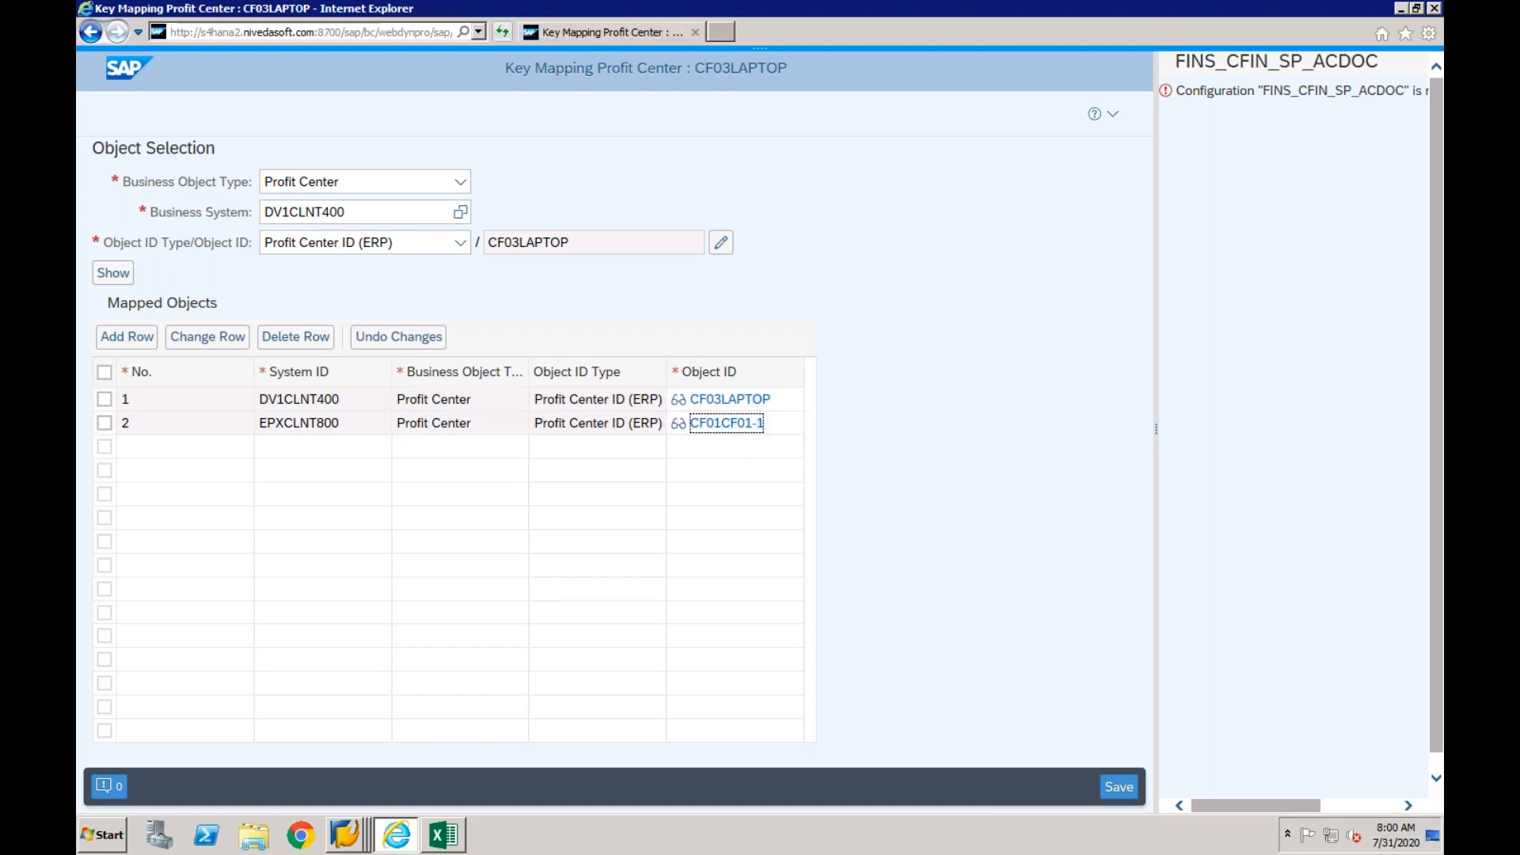
click(1116, 787)
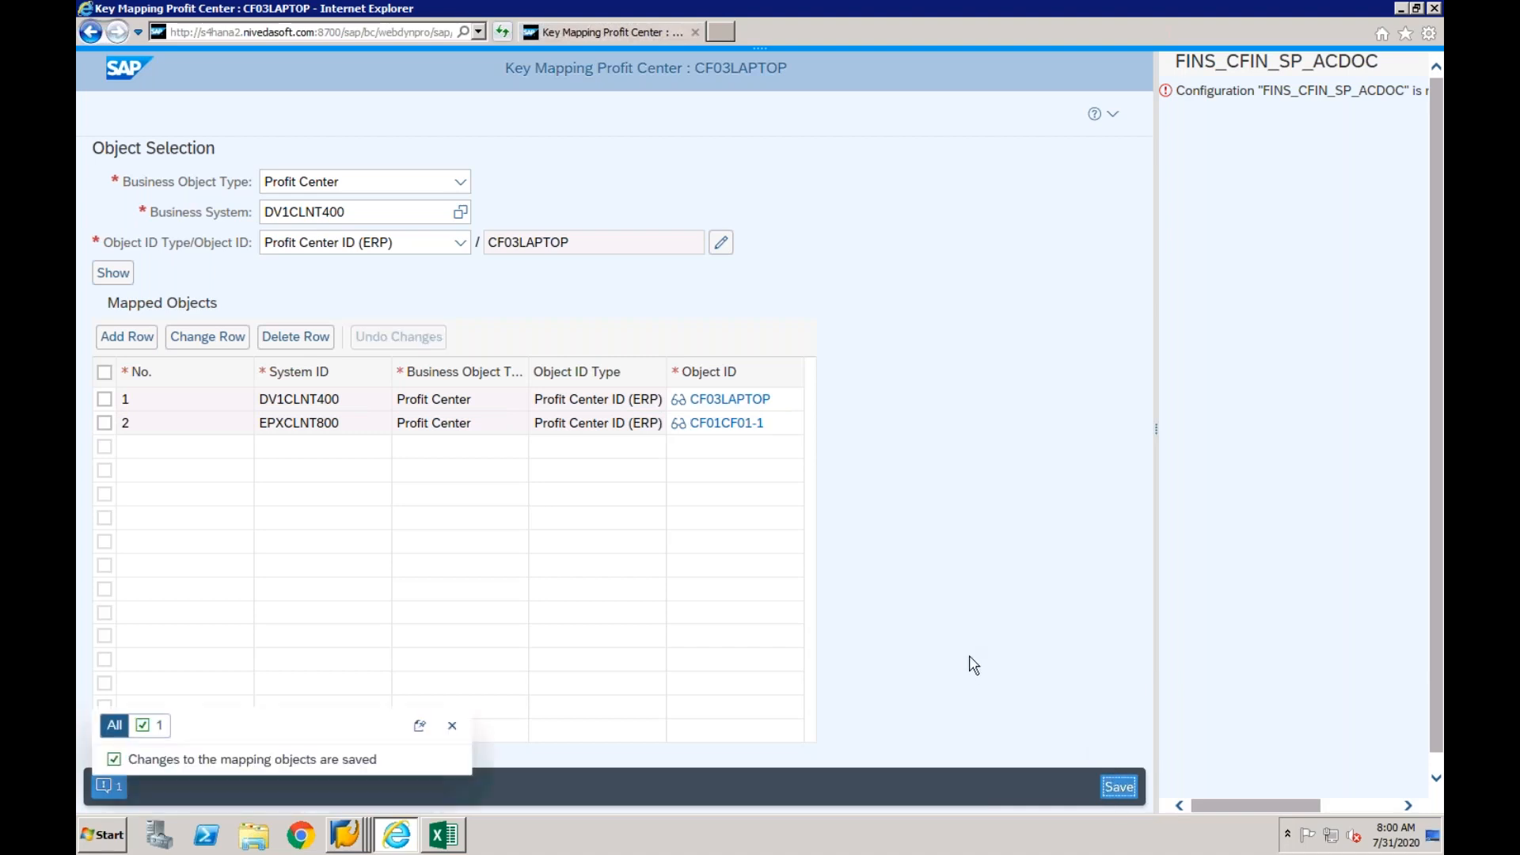
click(453, 725)
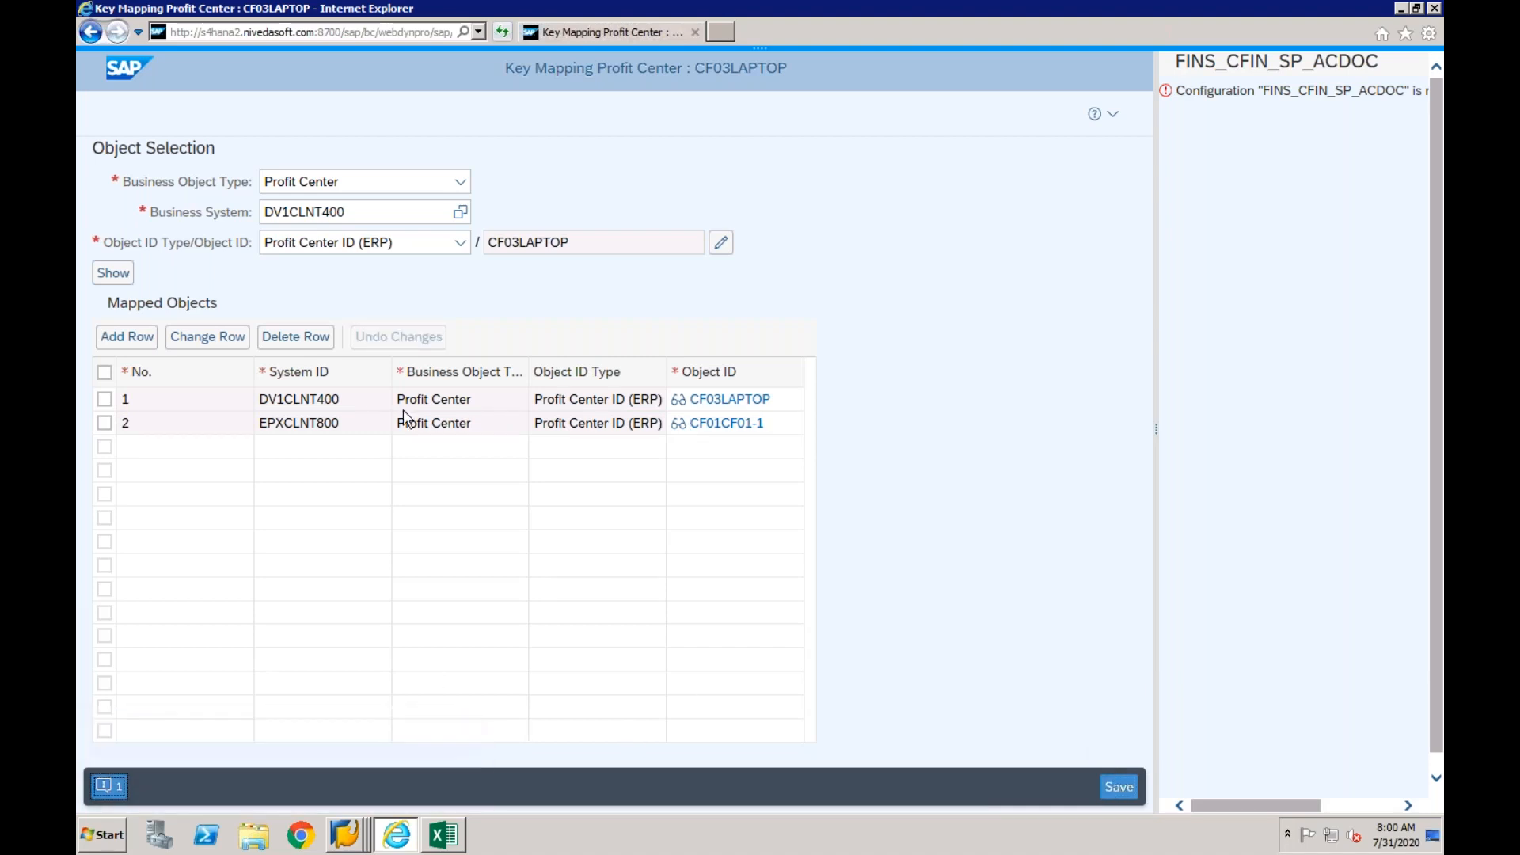
click(461, 182)
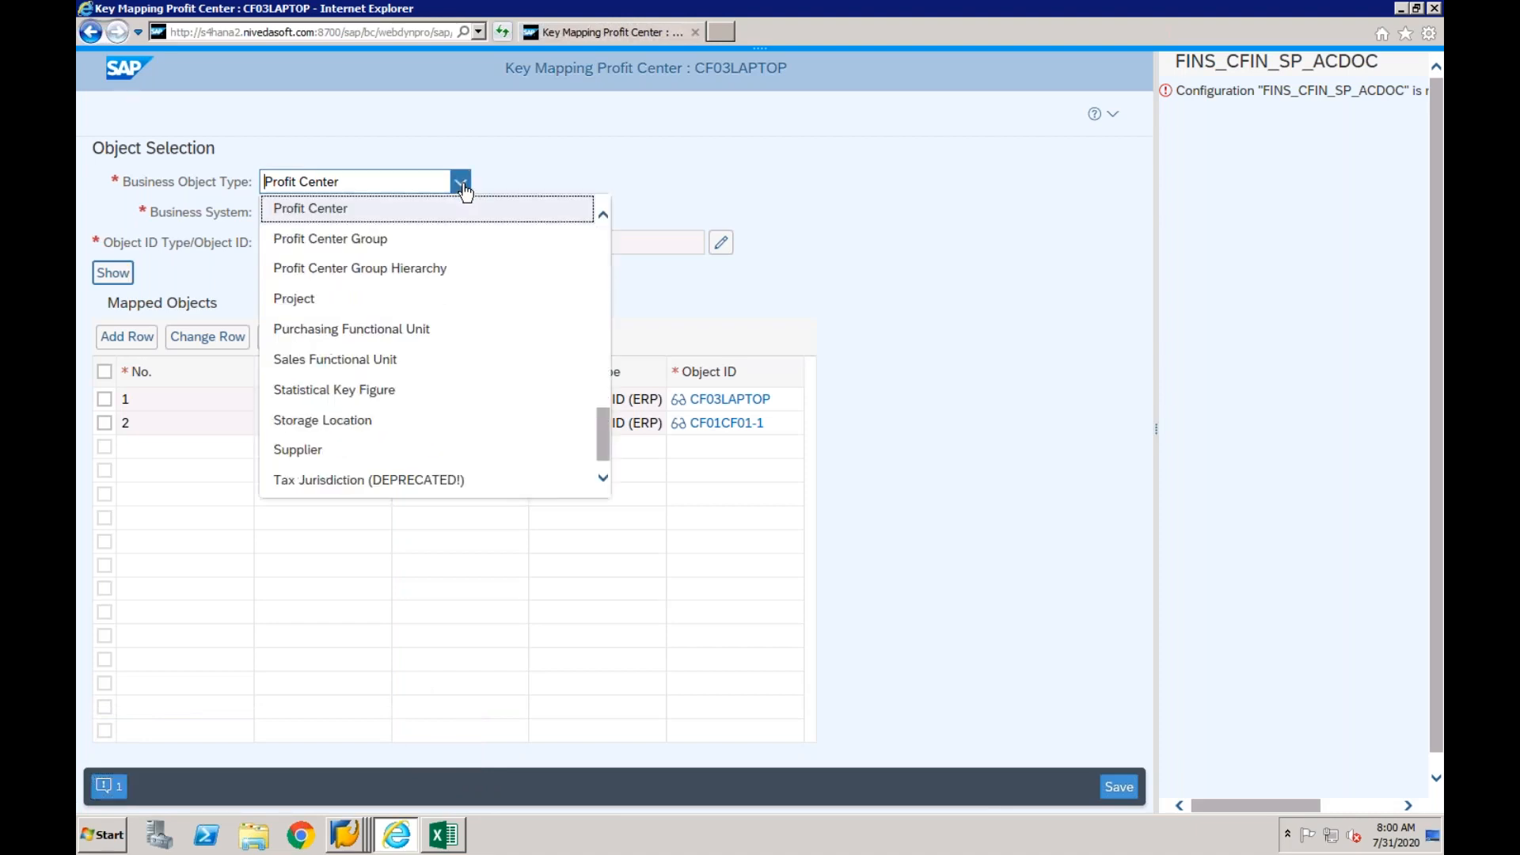
scroll(608, 274, up, 3)
scroll(608, 262, up, 6)
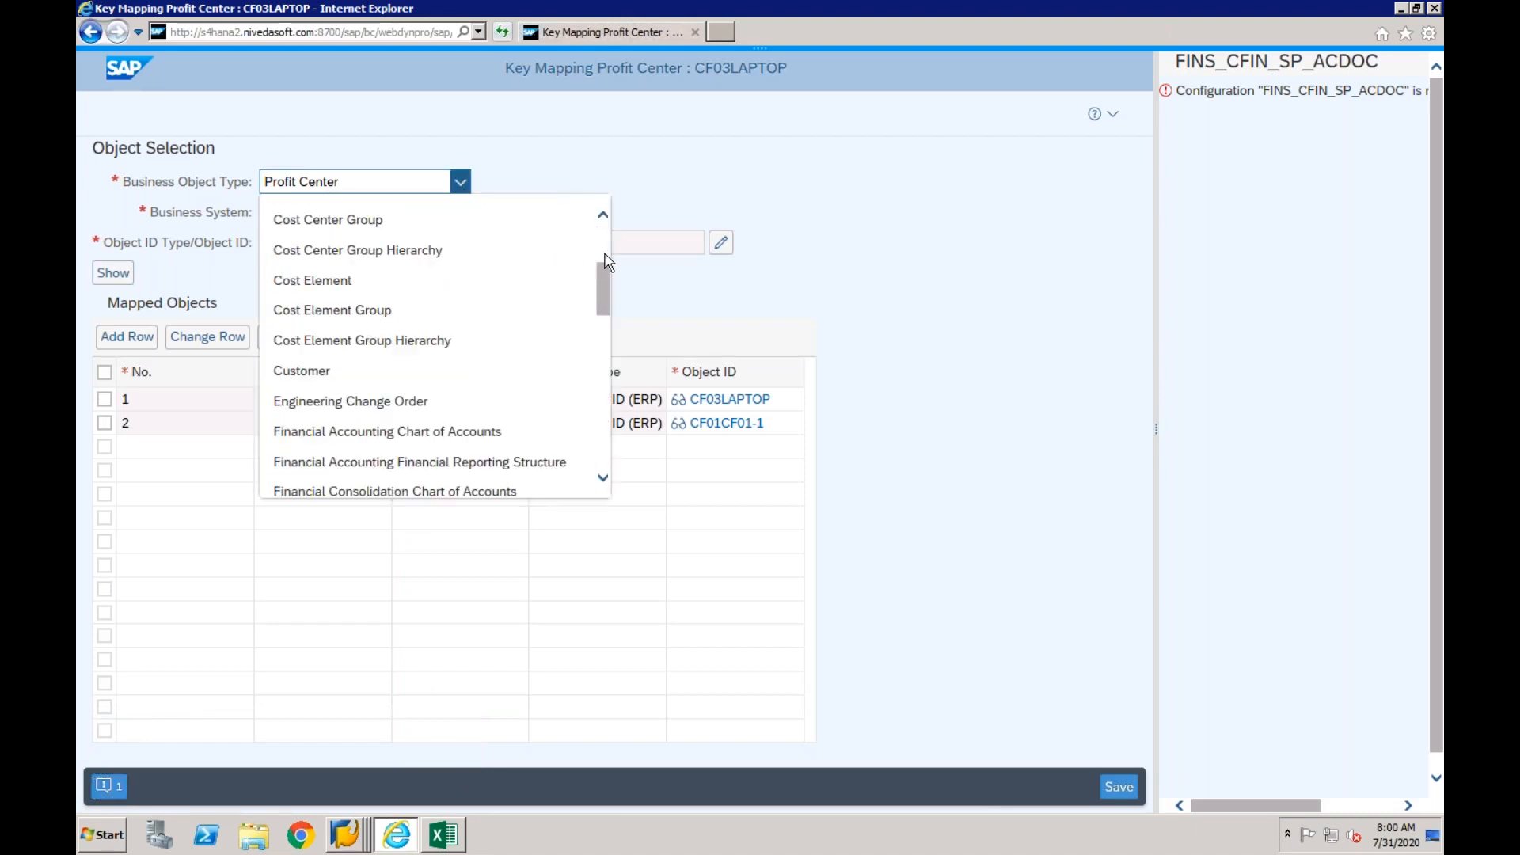
click(603, 217)
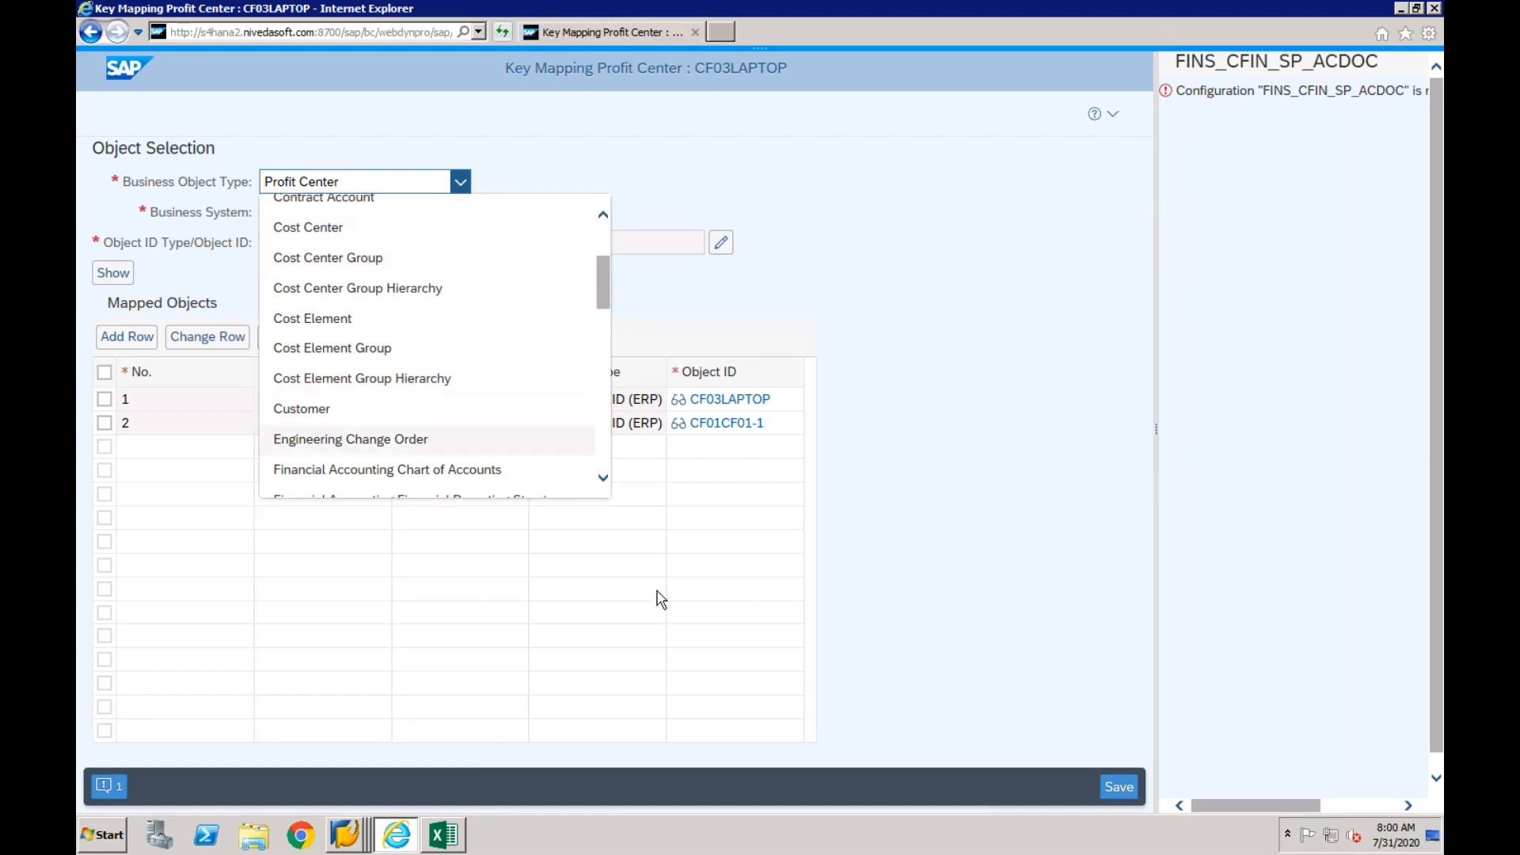
- Switch to the Create Profit Center session of DV1 in SAP GUI and start cost center creation with transaction KS01
click(348, 833)
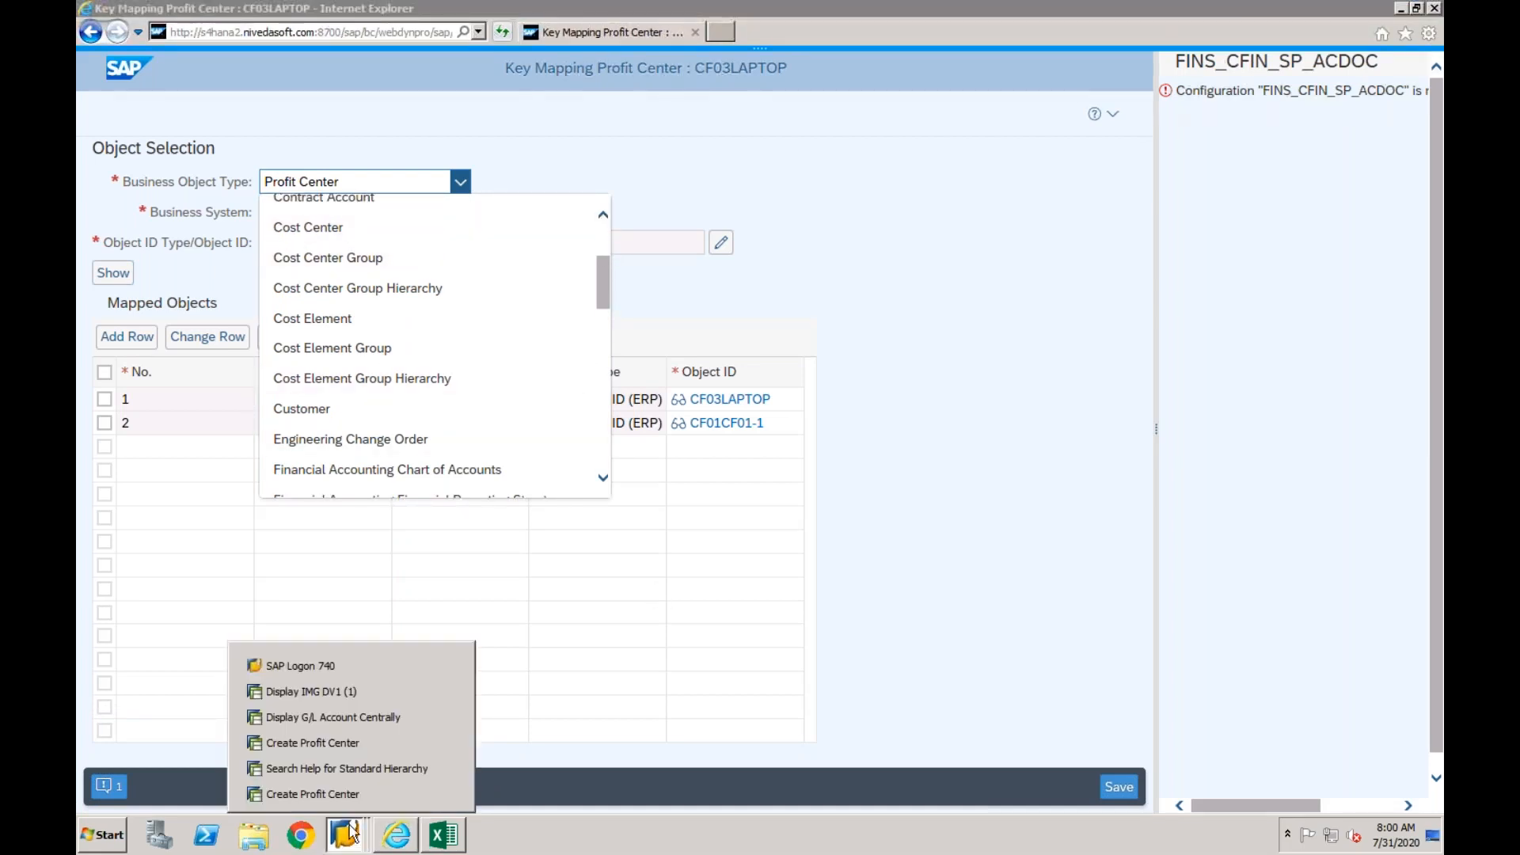
click(345, 739)
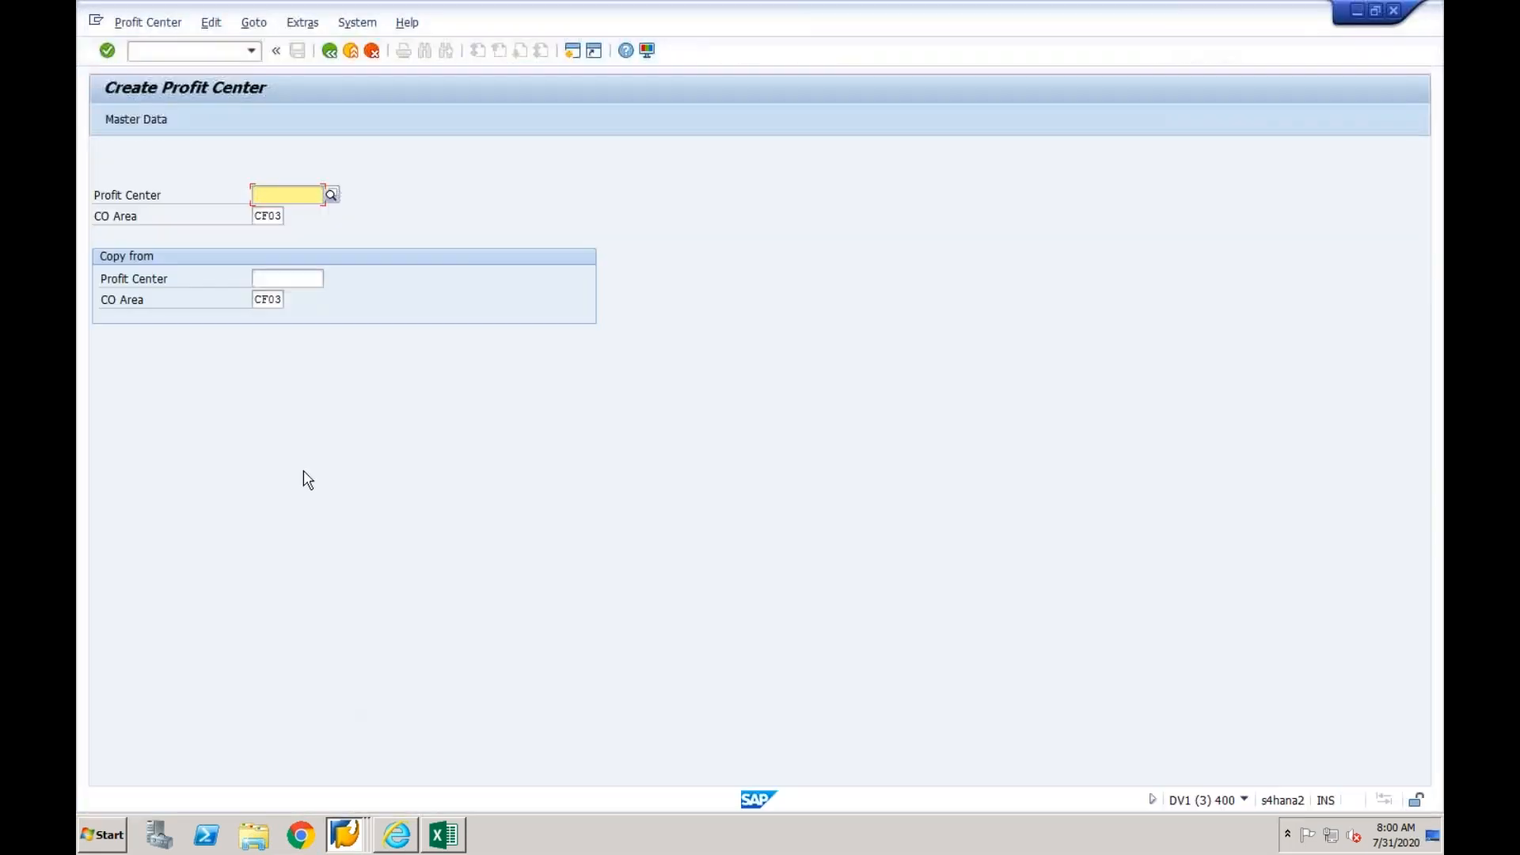
click(219, 52)
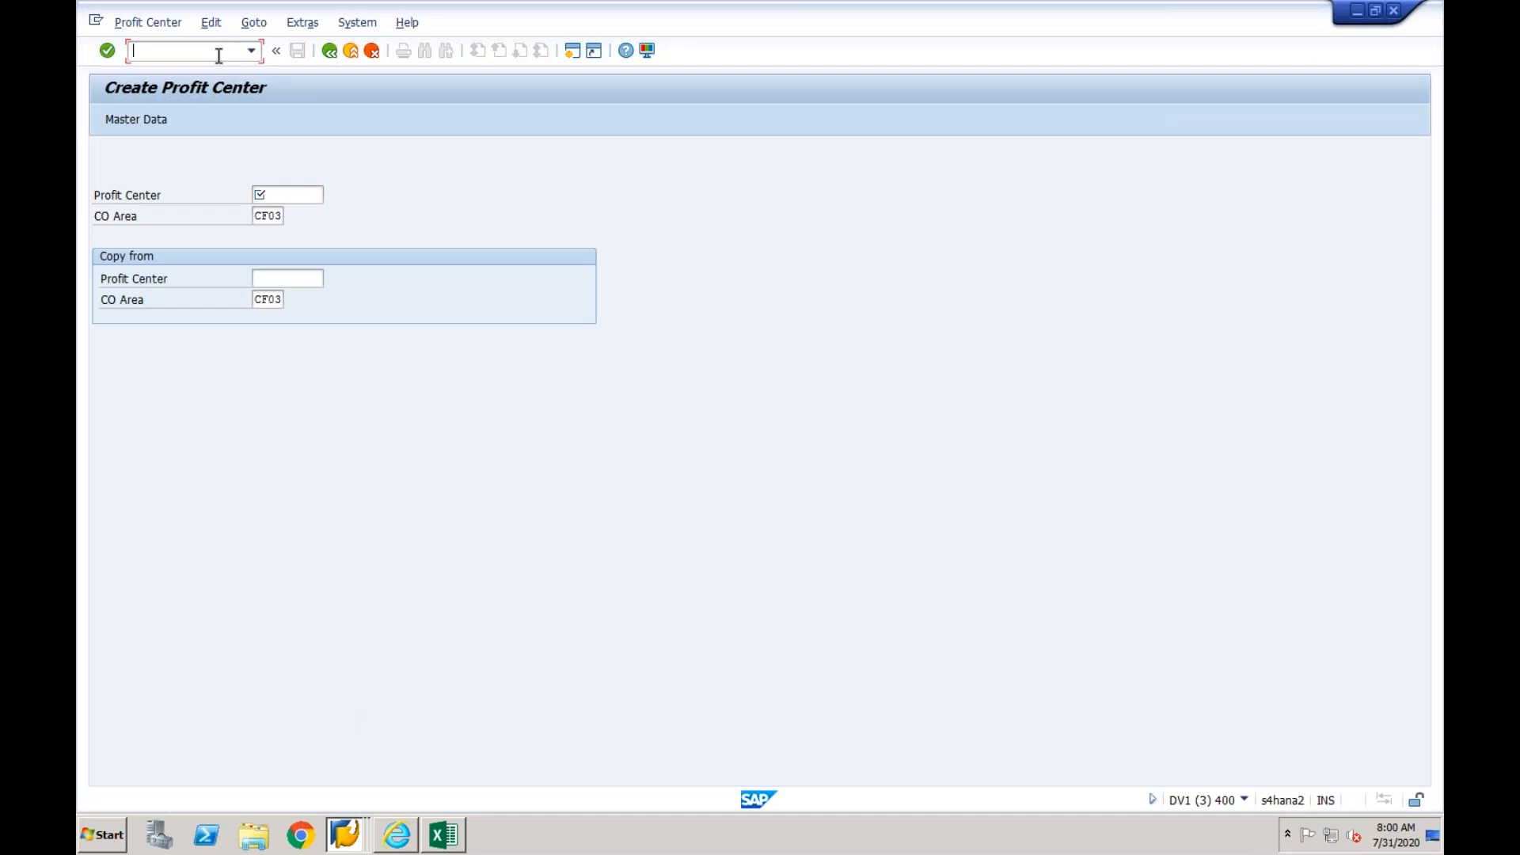
text(/nks01)
key(Return)
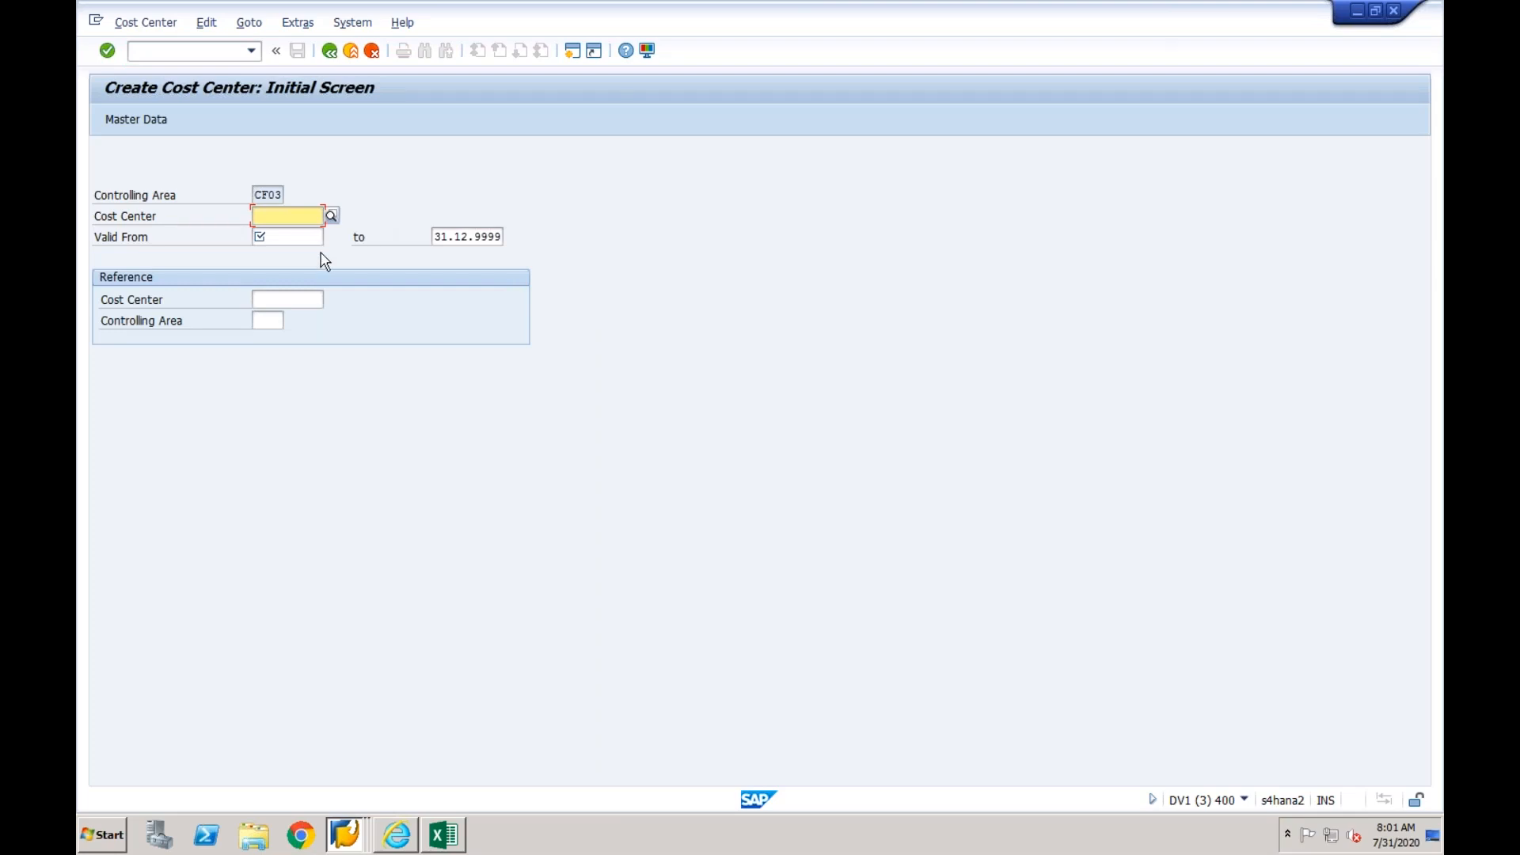
- Start cost center LAP-ADM in controlling area CF03, valid from 01.01.2020, and open its basic data
text(LAP)
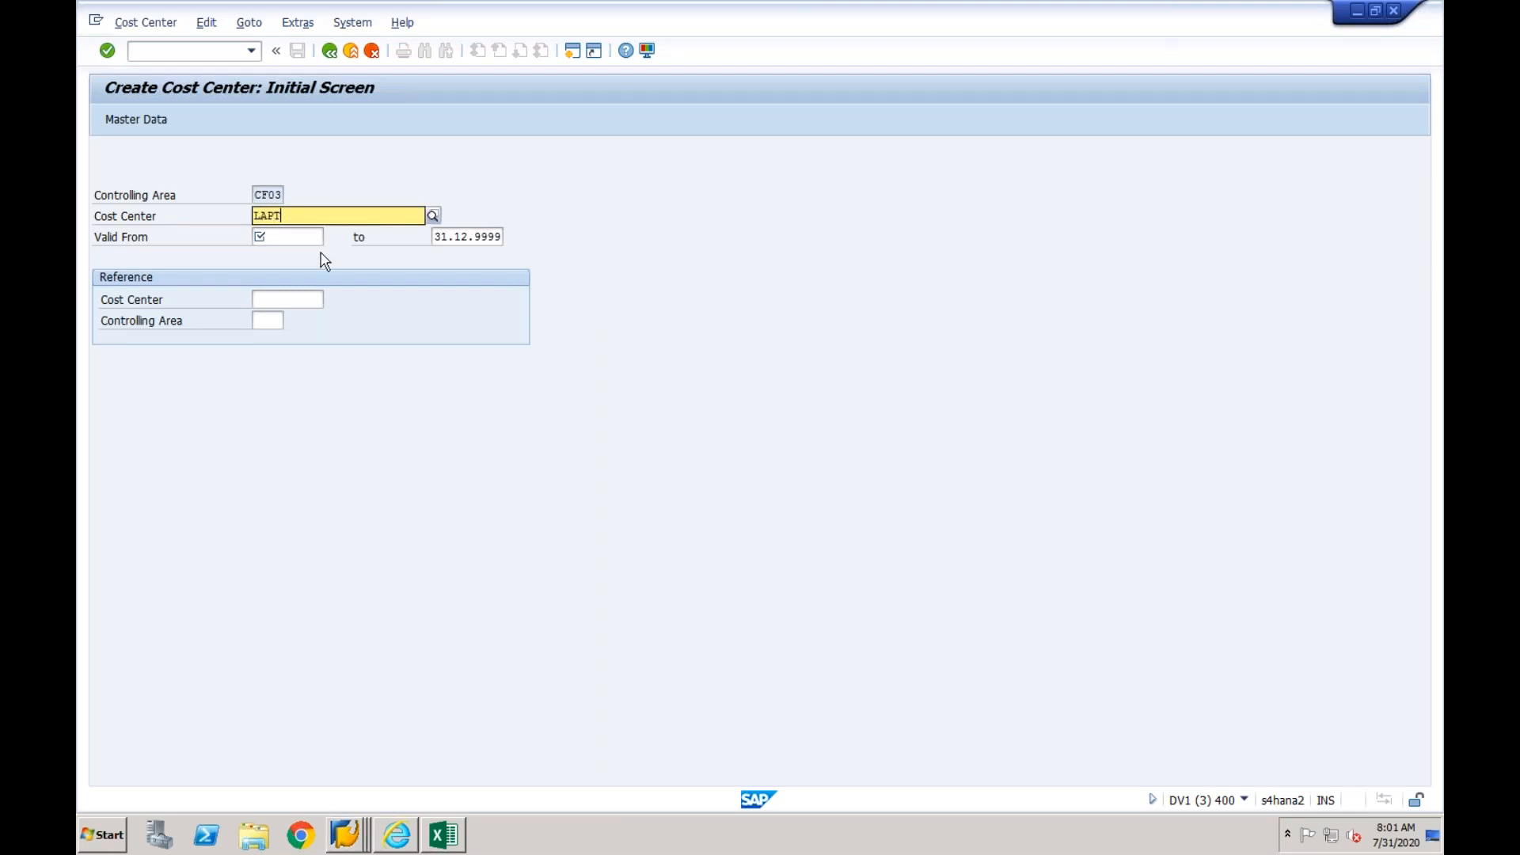
text(-ADm)
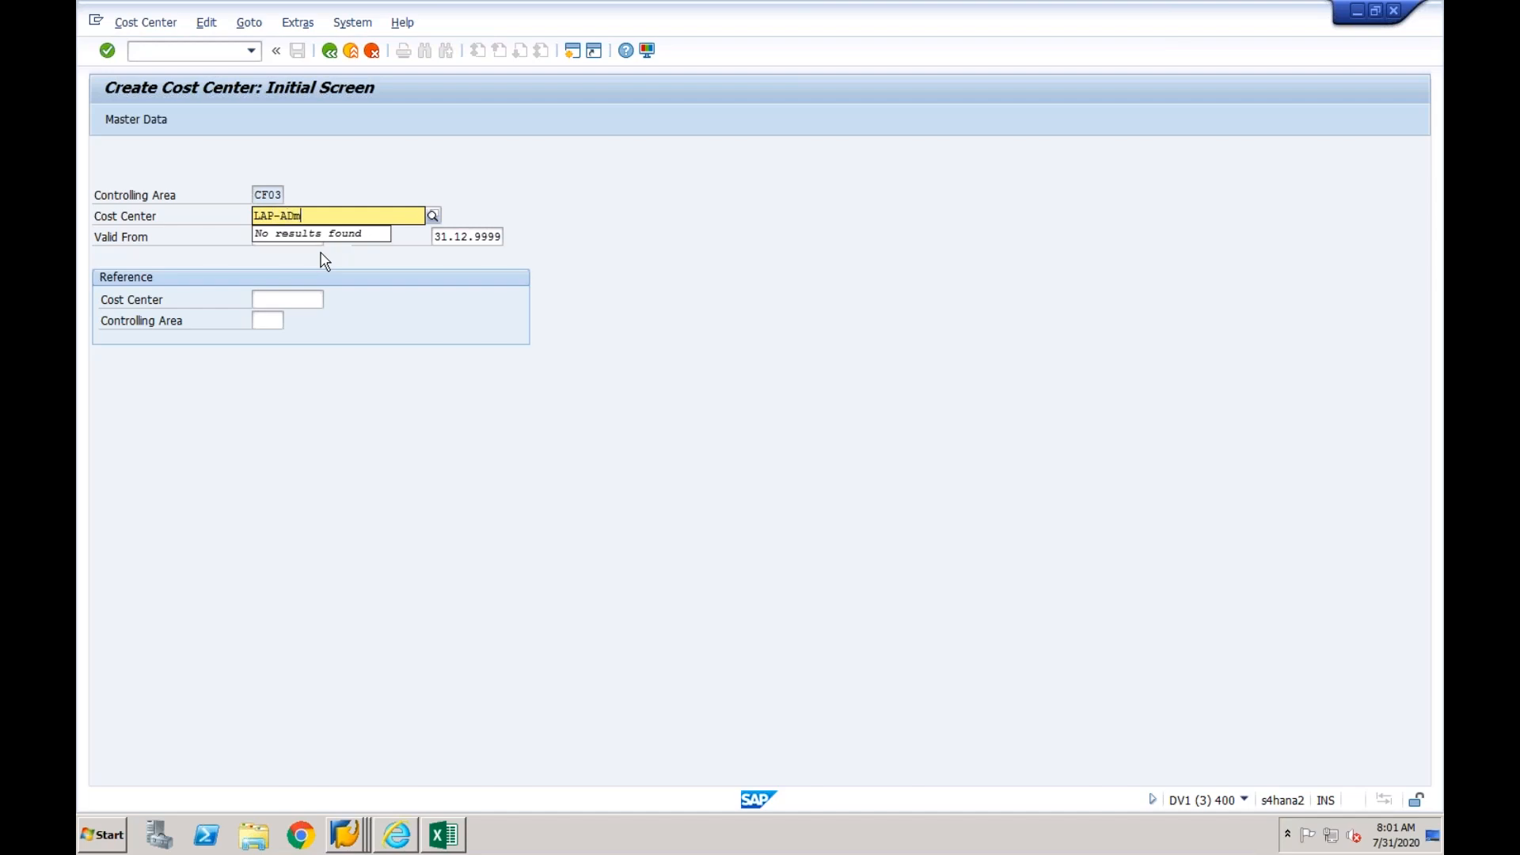
key(Return)
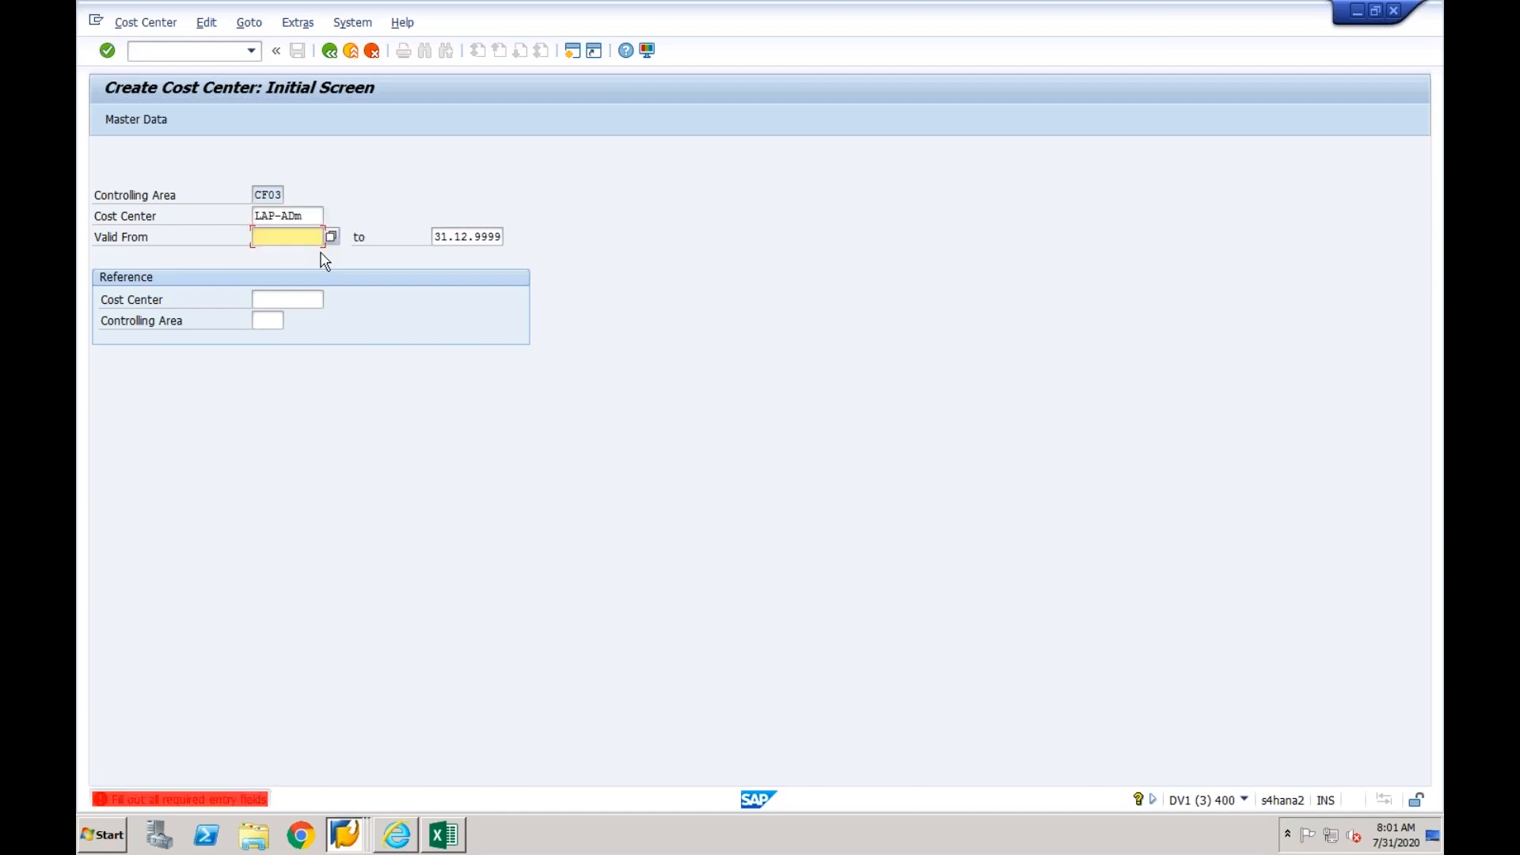
text(01012020)
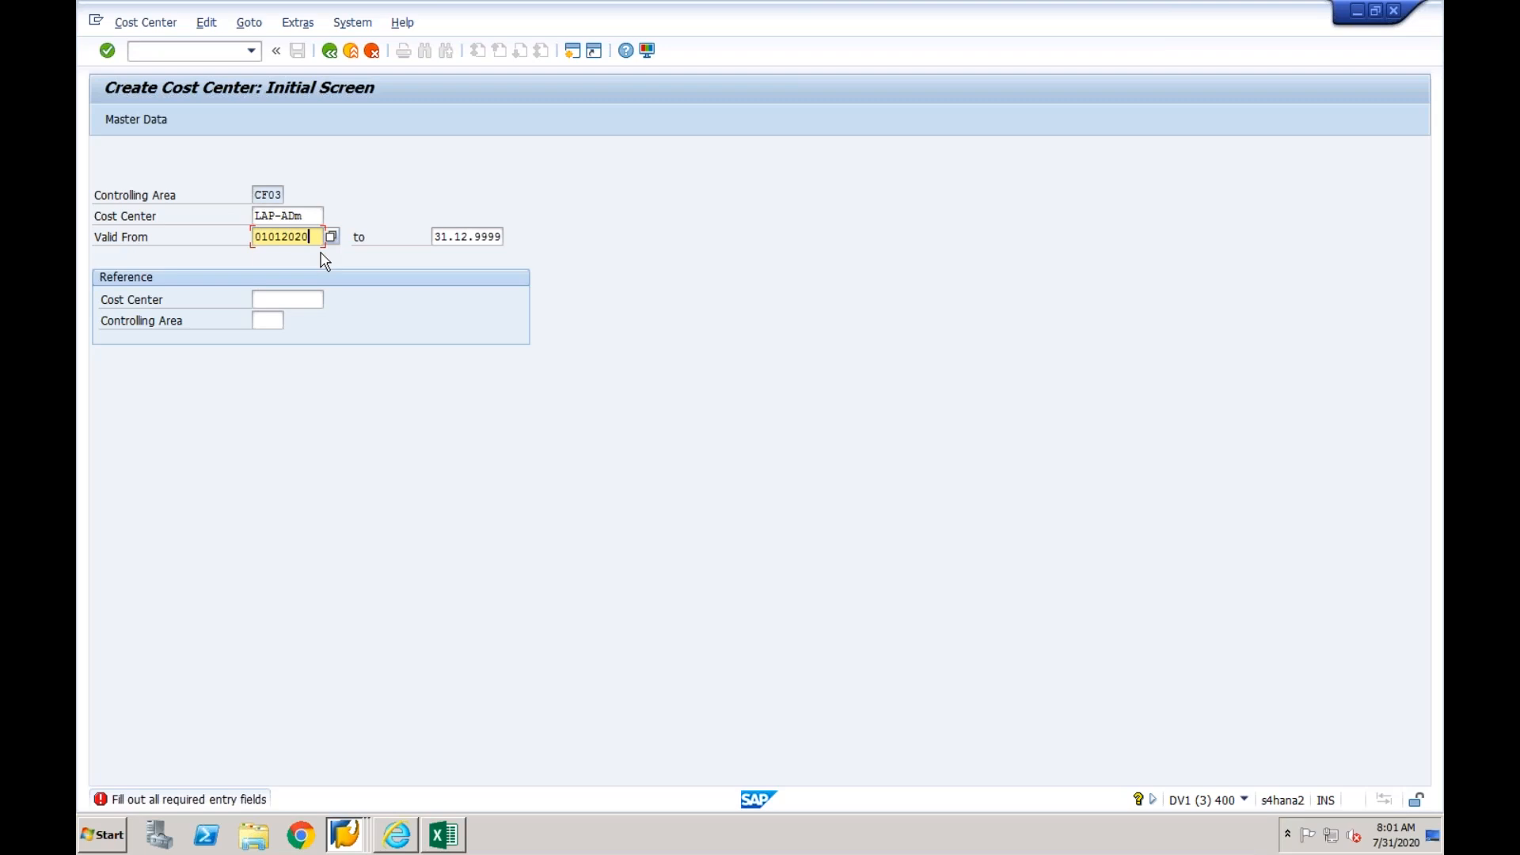
key(Return)
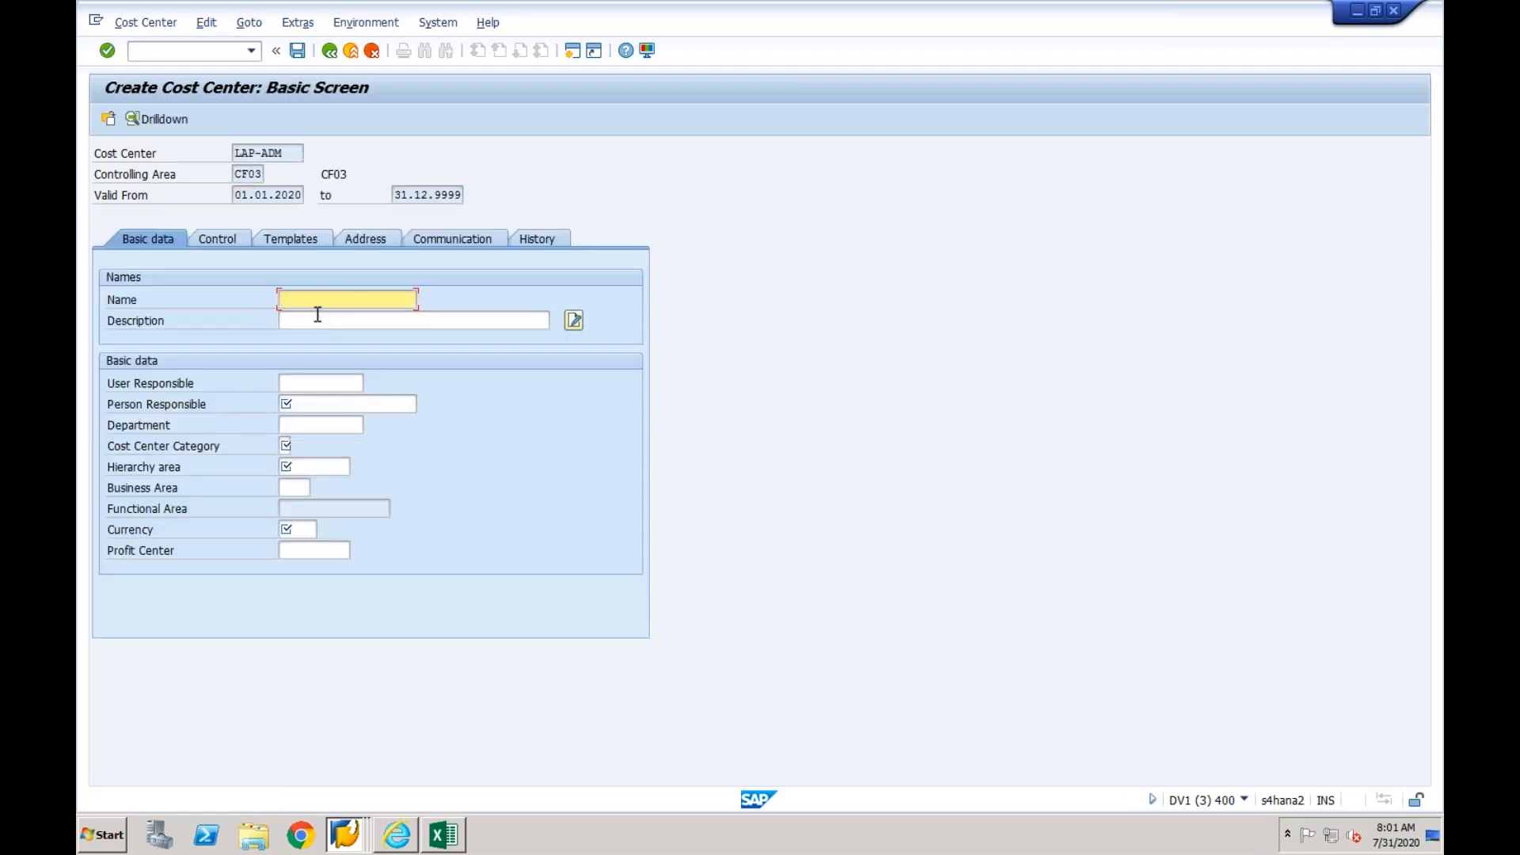
- Enter the cost center name Admin-Laptop and set the person responsible to Manager
text(Ad)
click(309, 318)
click(303, 403)
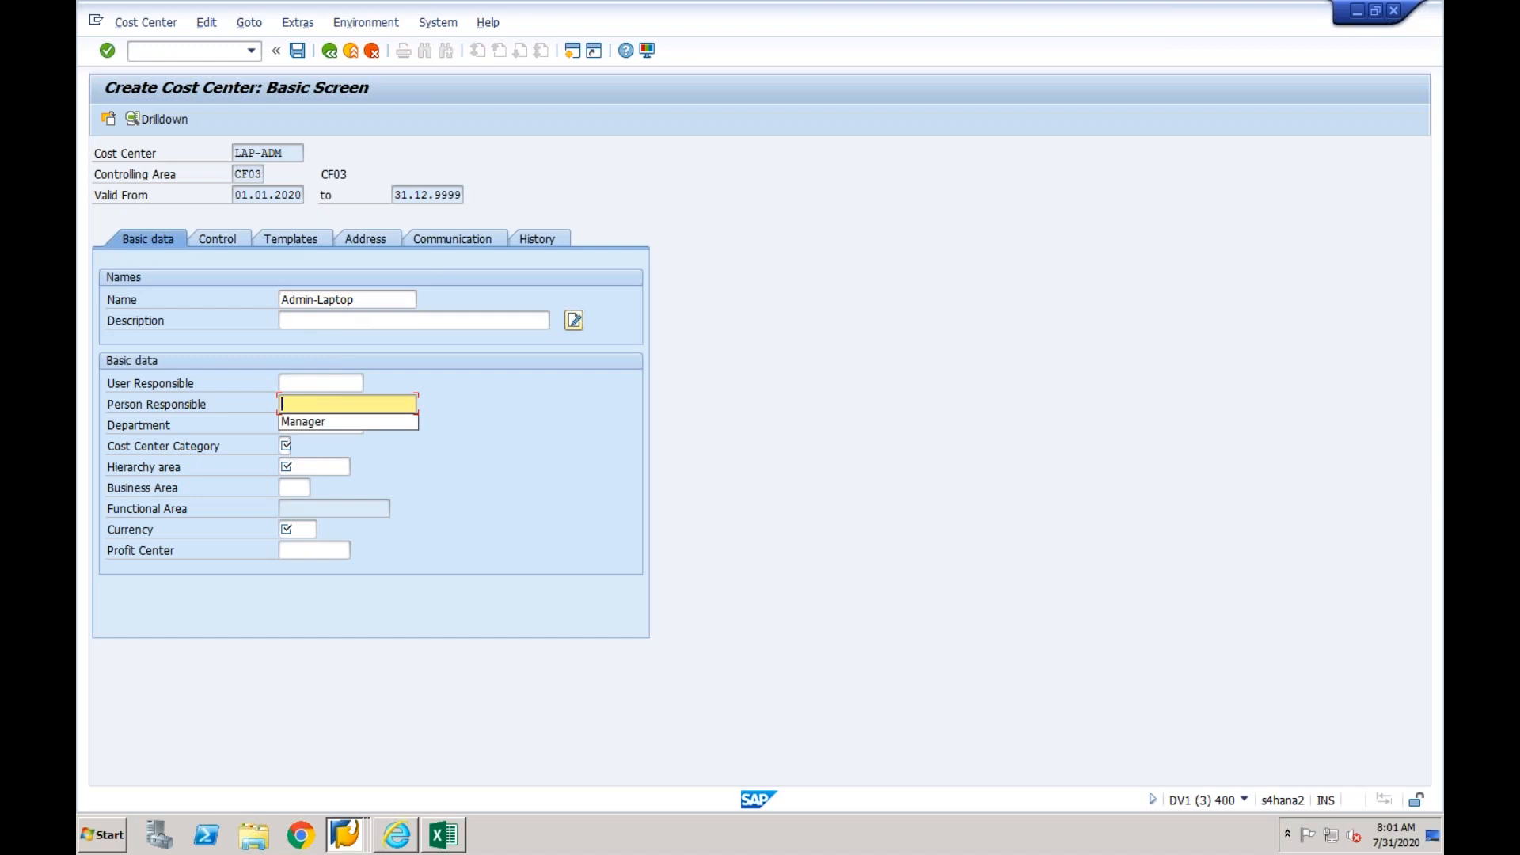
key(Down)
key(Return)
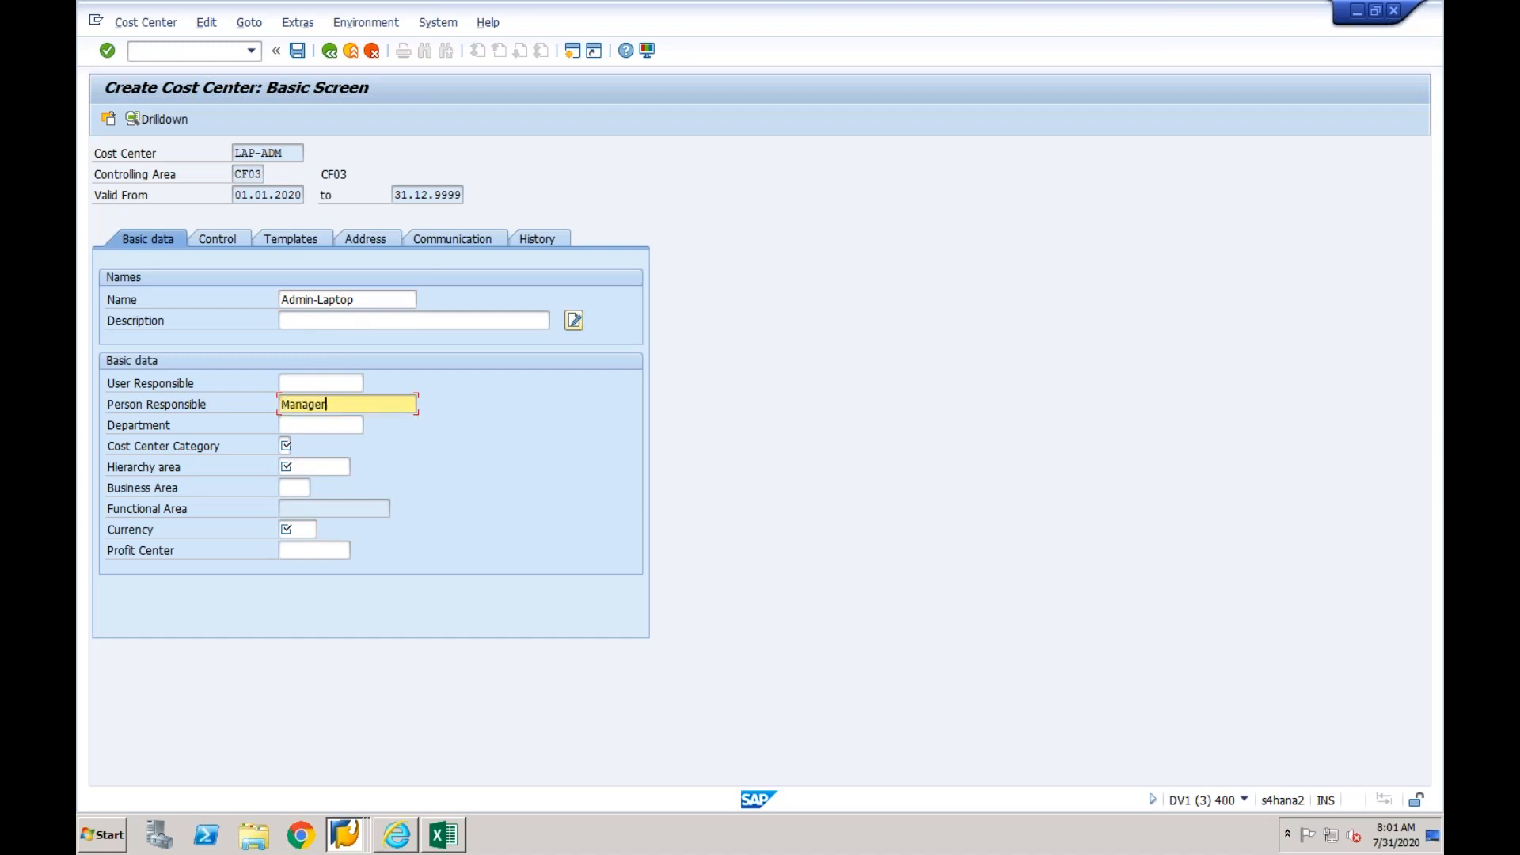
- Set the cost center category to W and the hierarchy area to CF03
click(283, 446)
text(W)
click(299, 472)
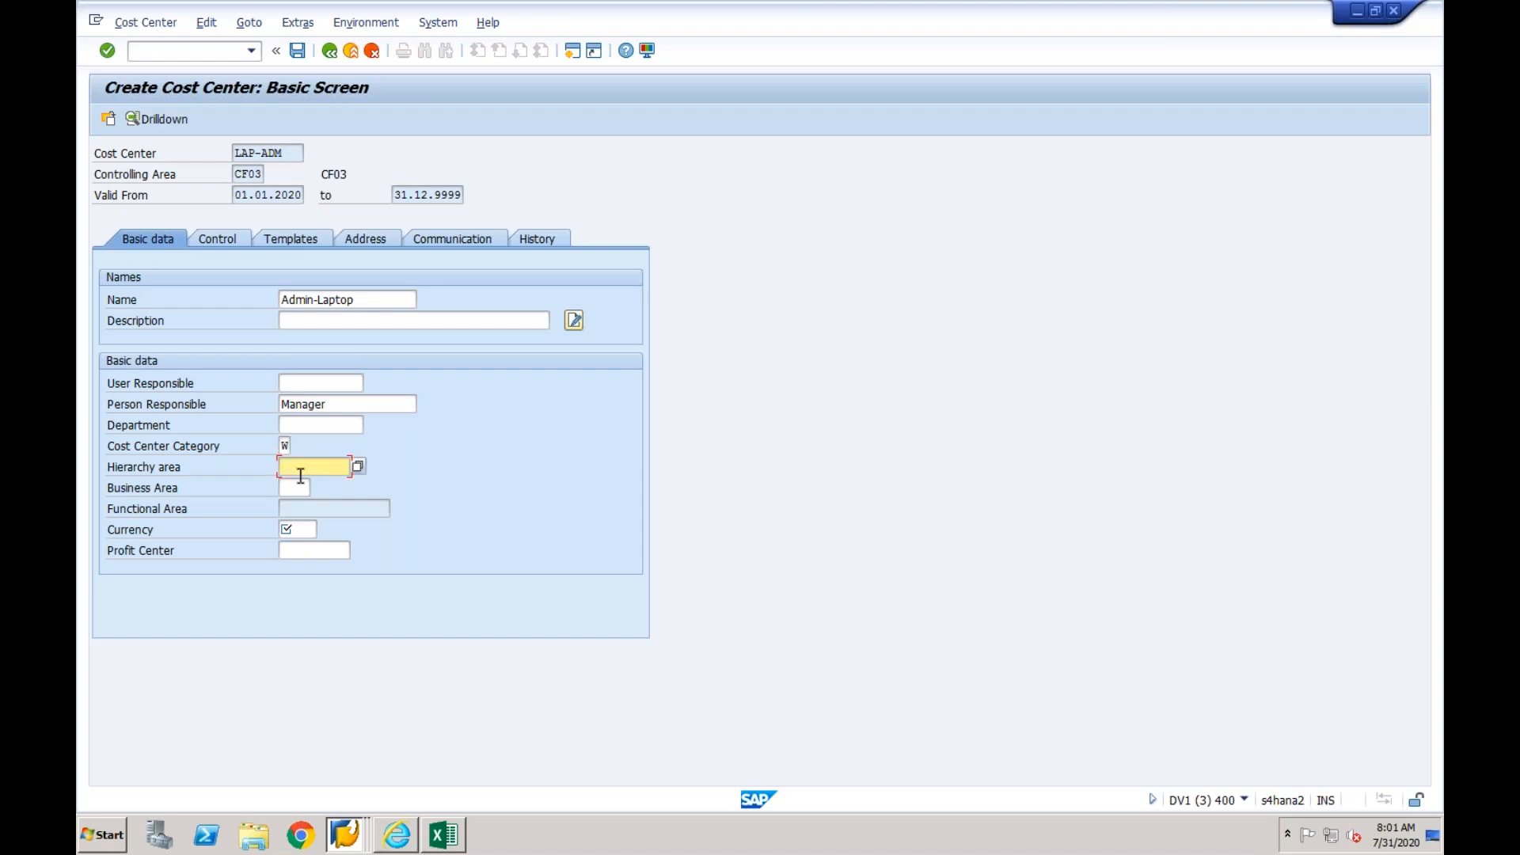
click(357, 467)
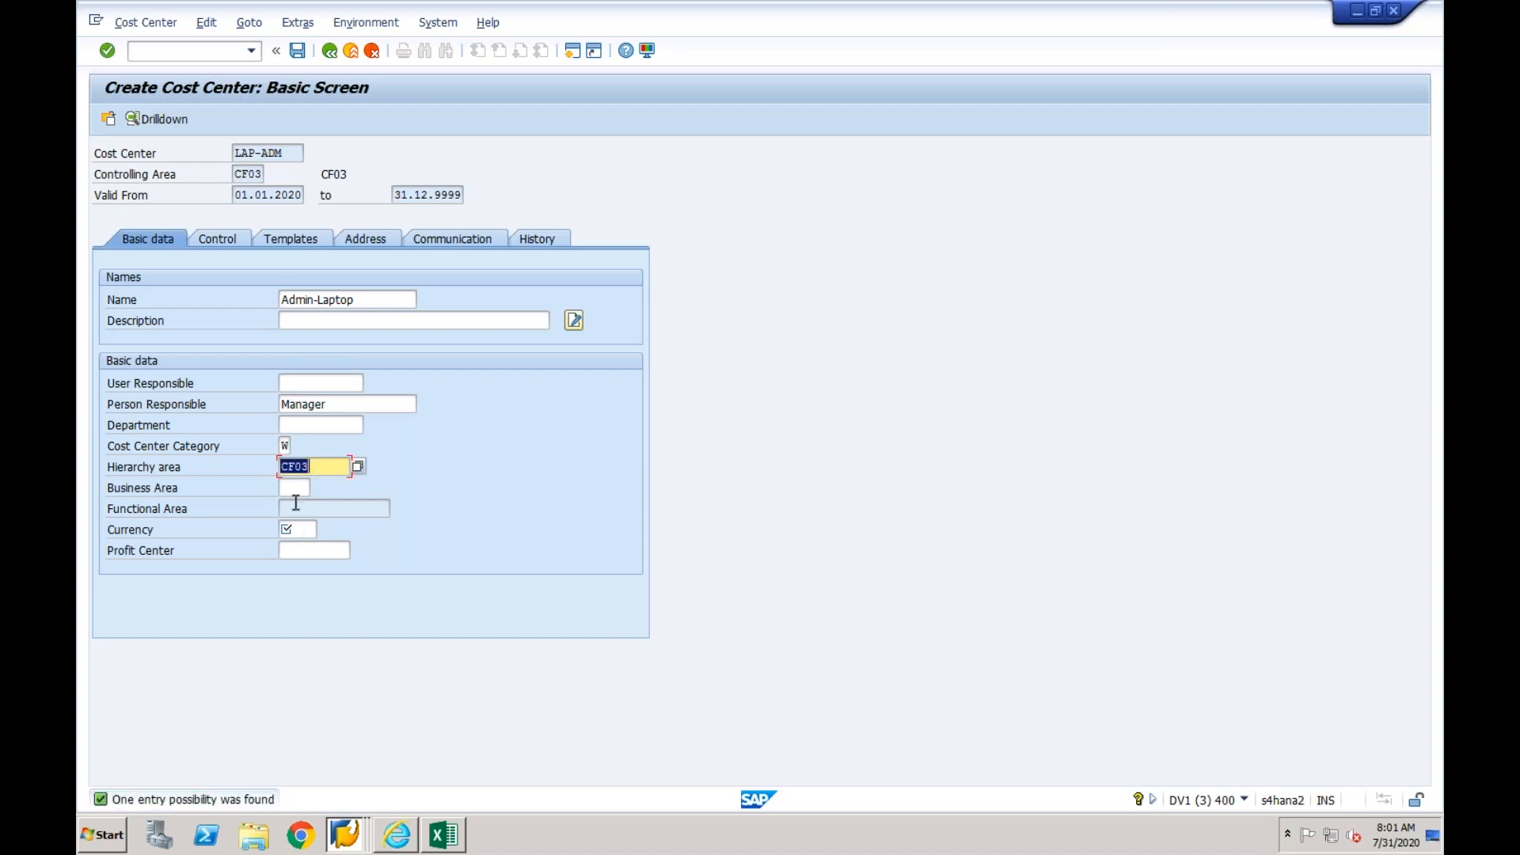
click(293, 487)
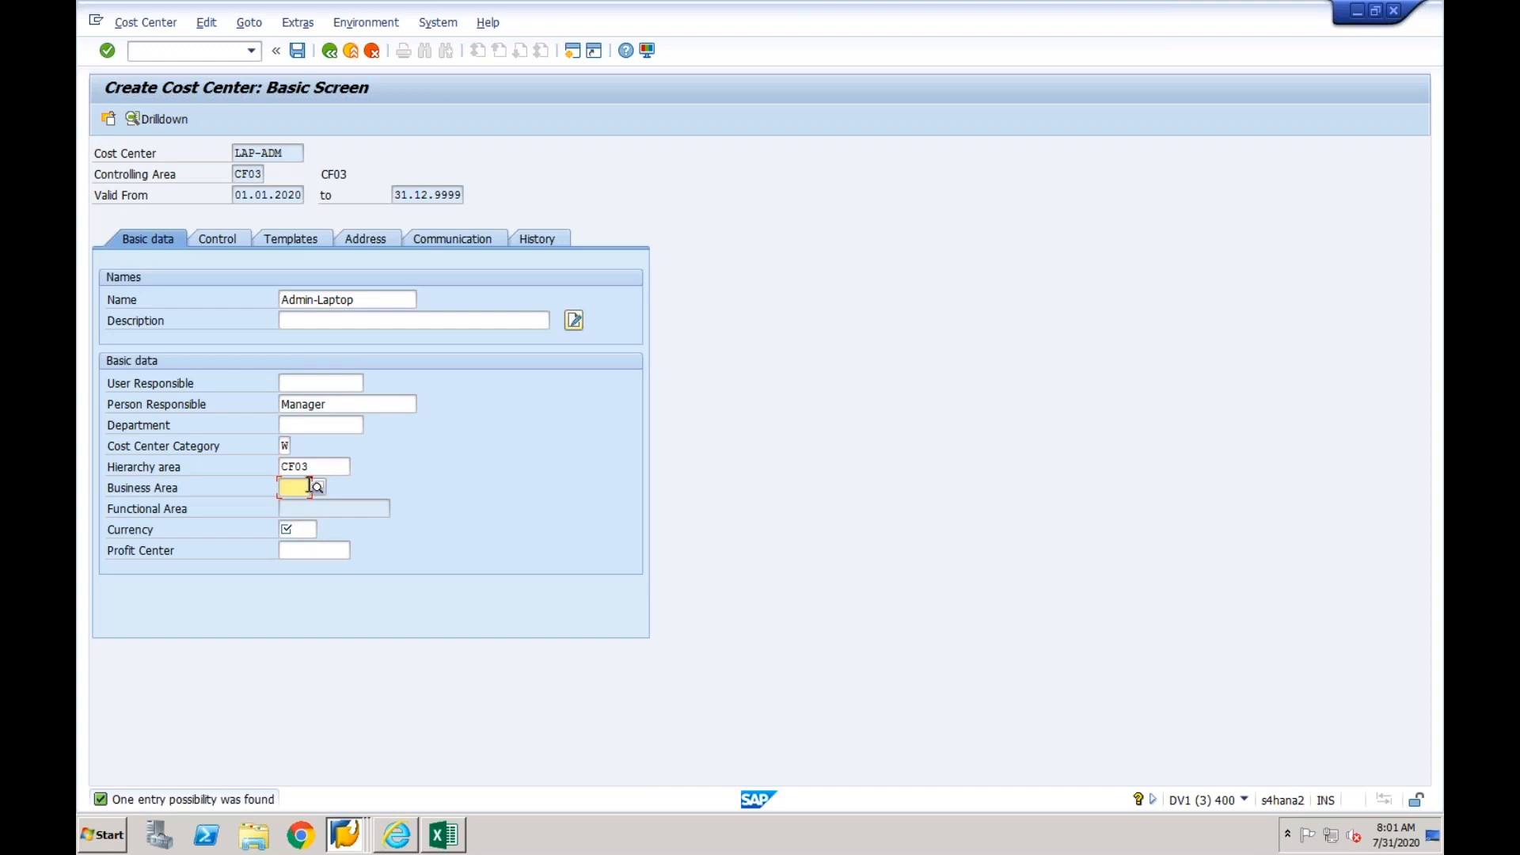
- Set the cost center's currency to INR and assign it to profit center LAPTOP
click(304, 527)
text(INR)
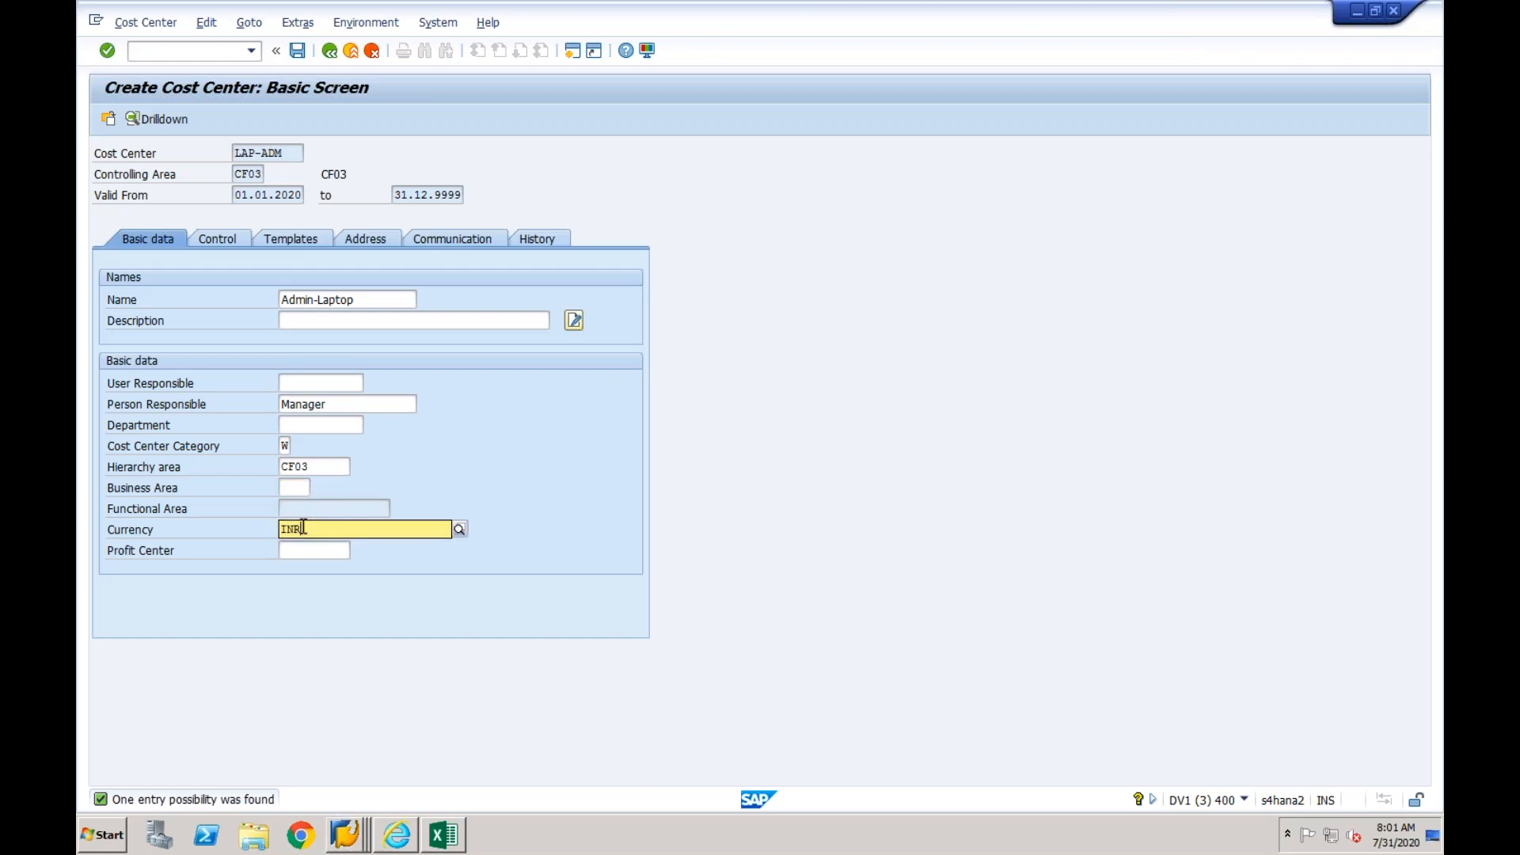
key(Tab)
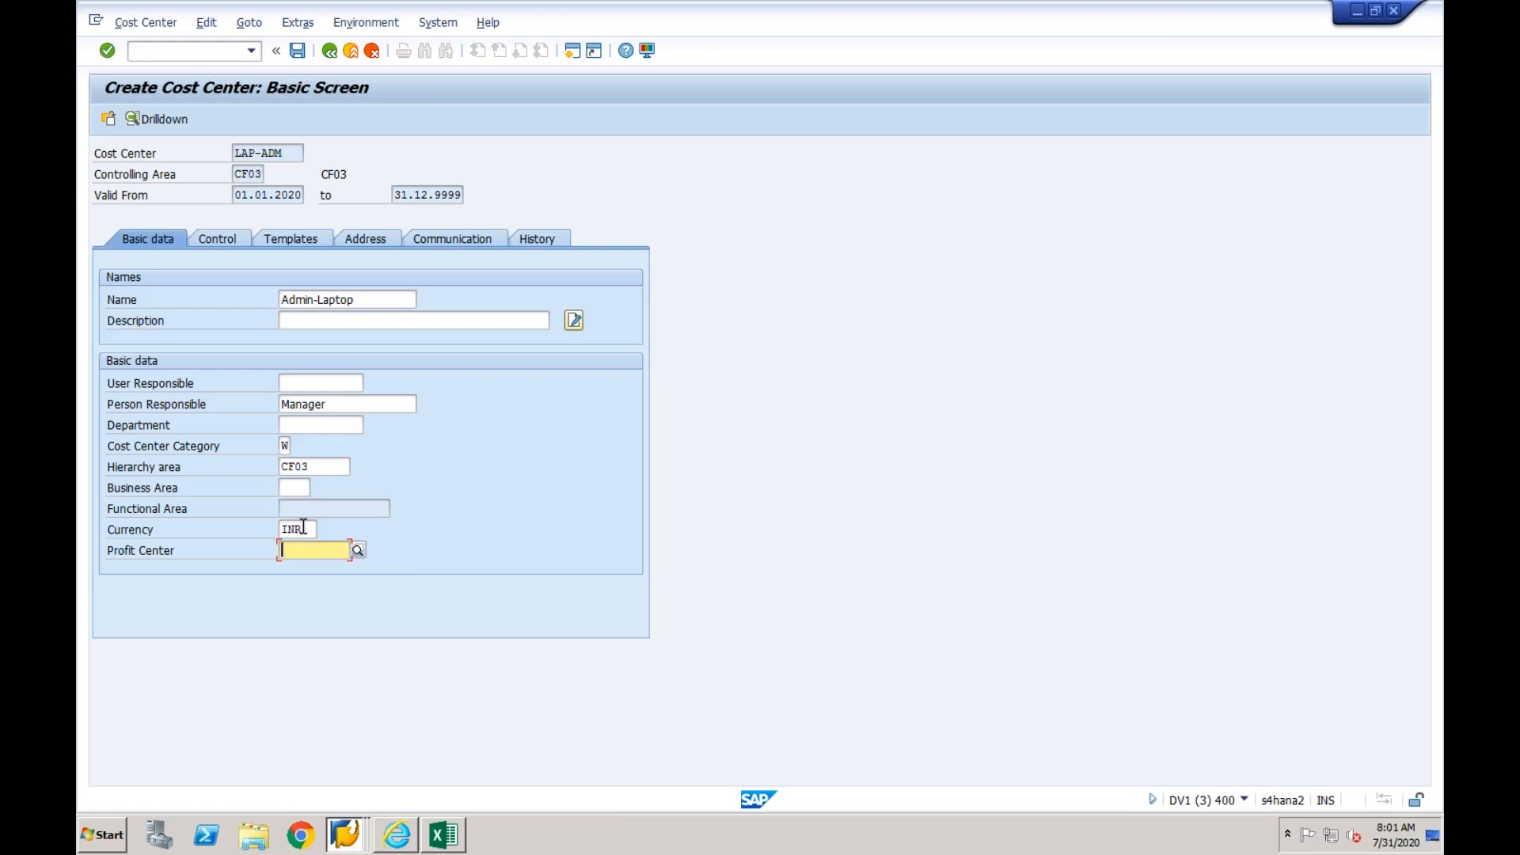
text(LA)
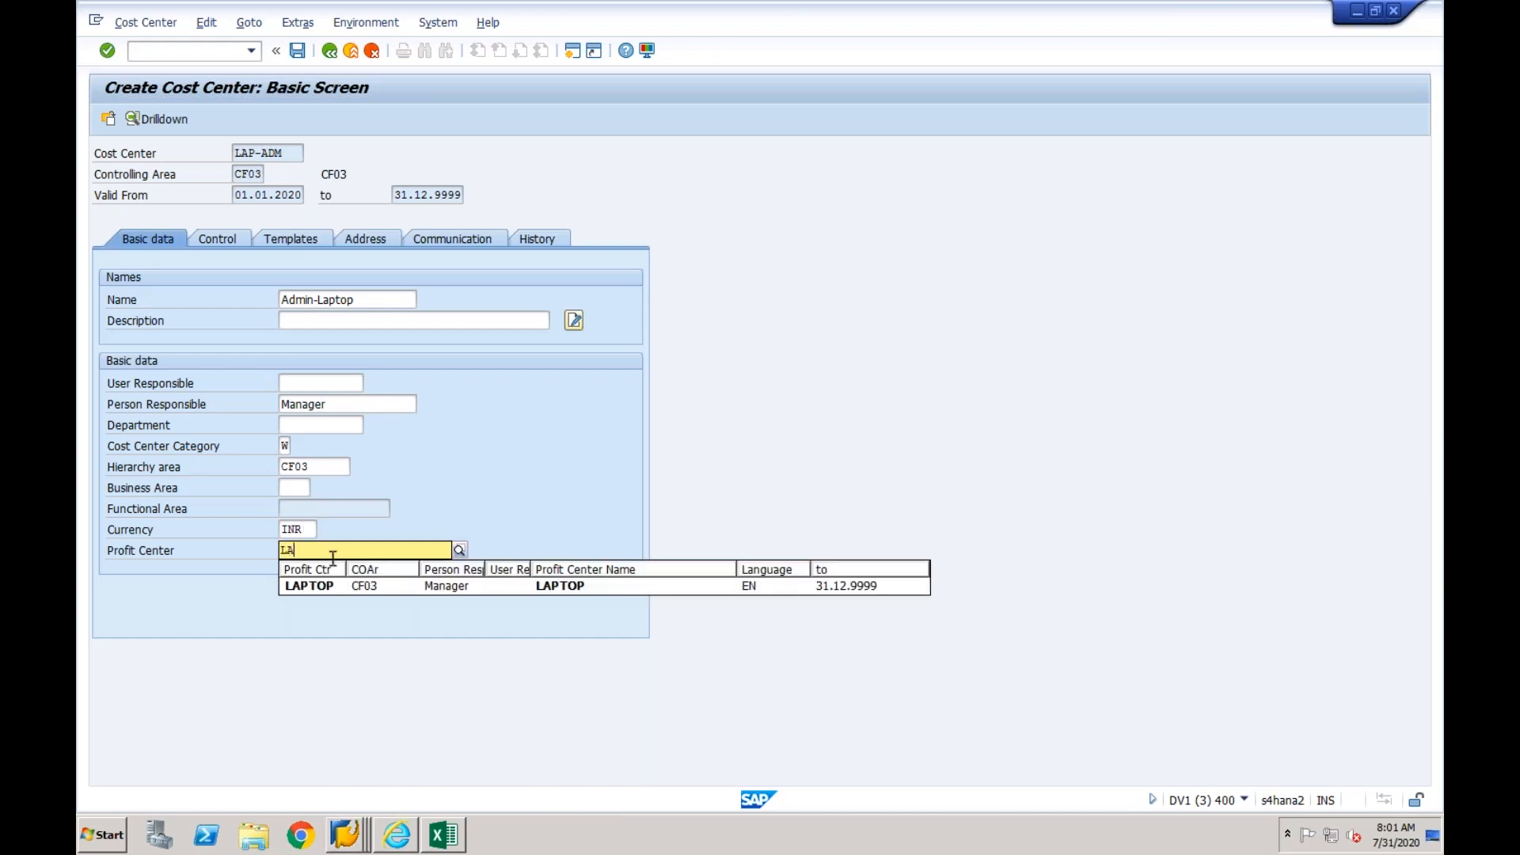
click(312, 585)
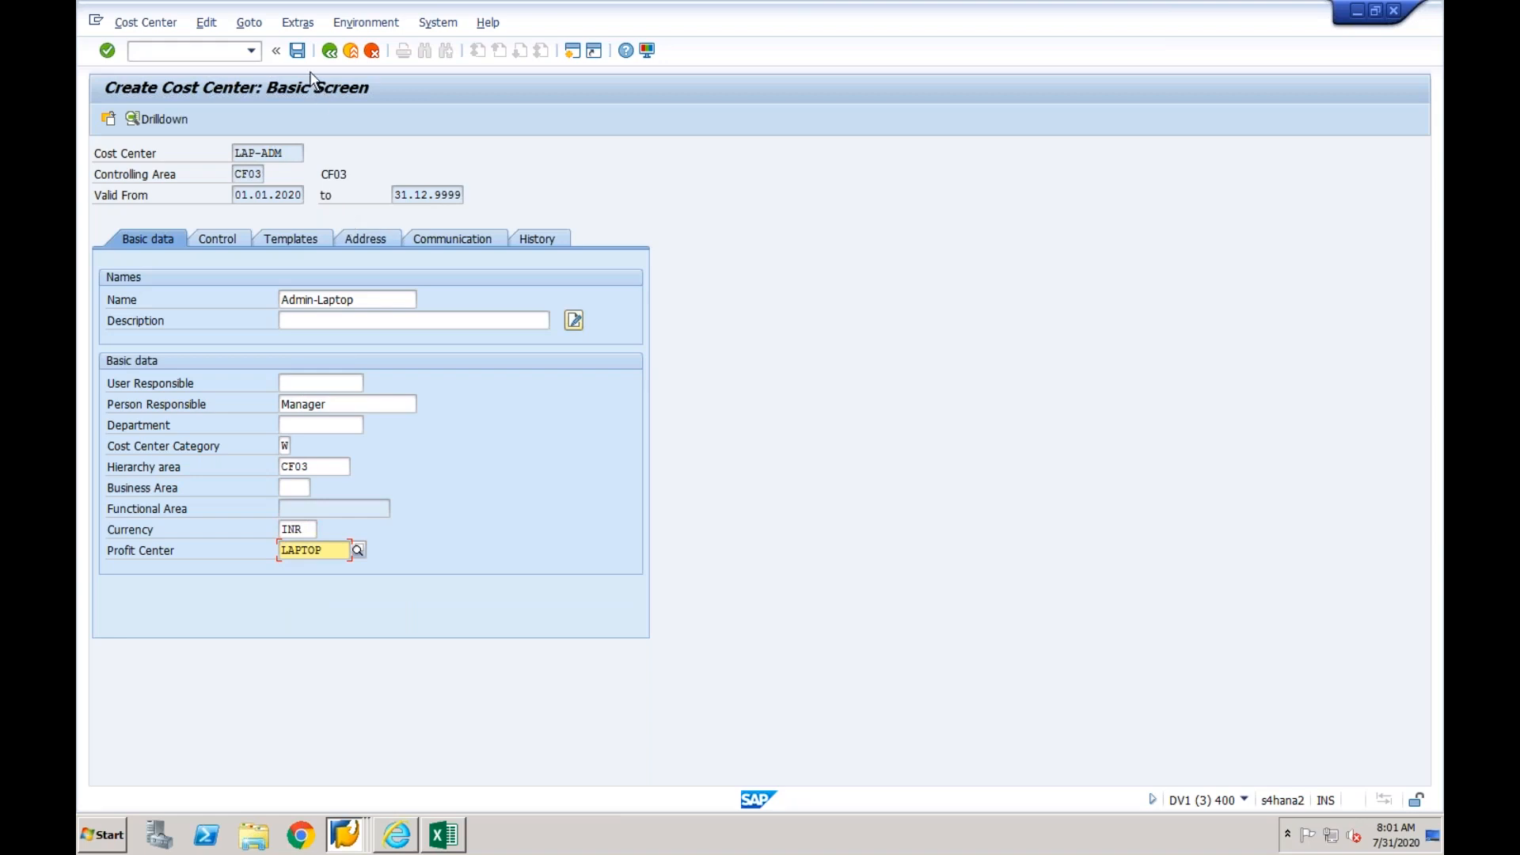
- Save cost center LAP-ADM and list the source system's cost centers in Display Cost Center (KS03) of the EPX session
click(298, 50)
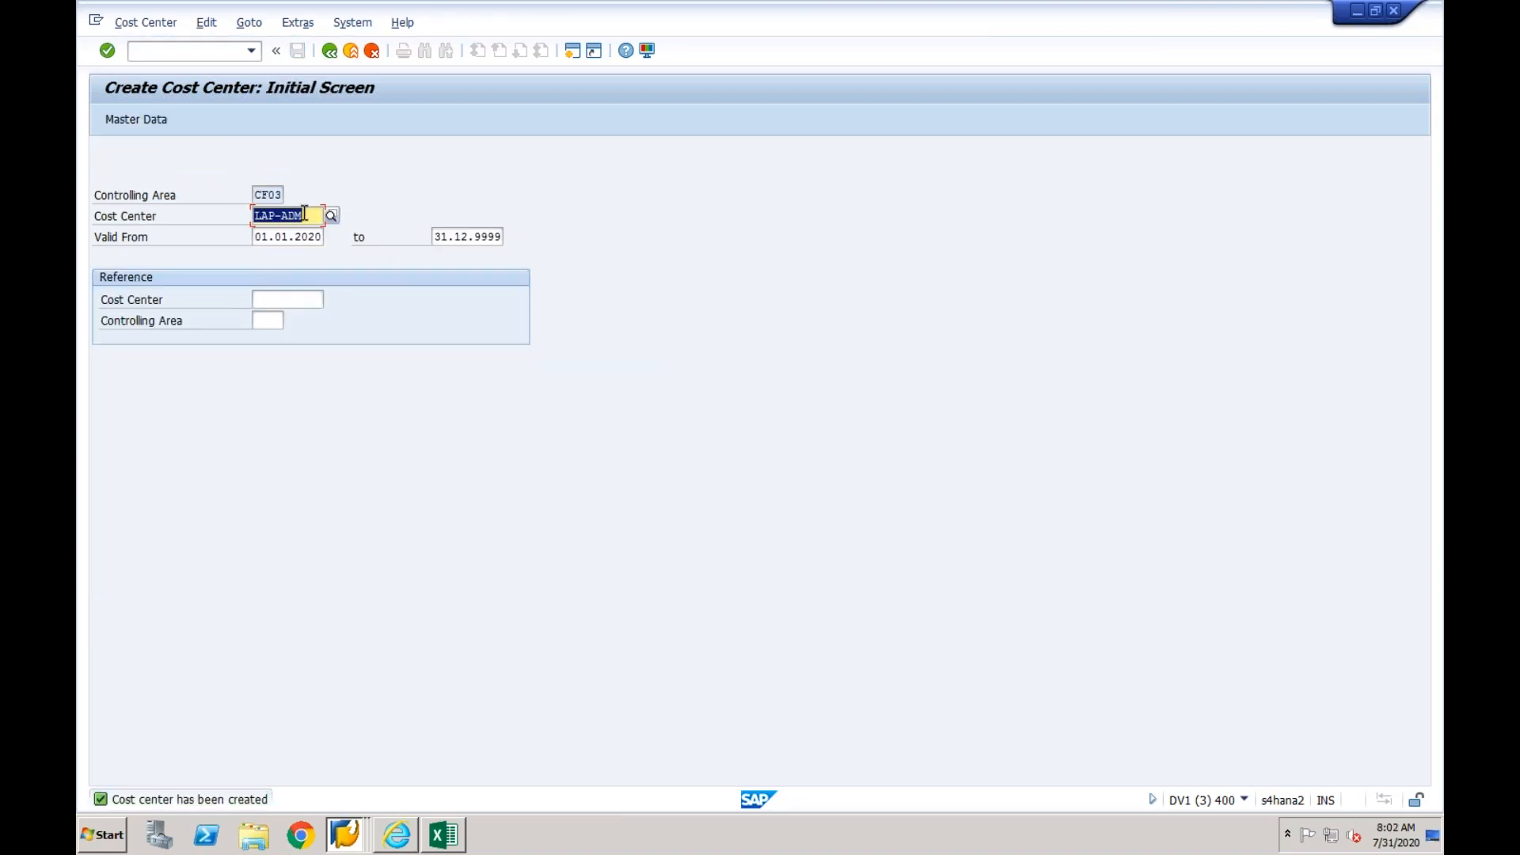
click(346, 833)
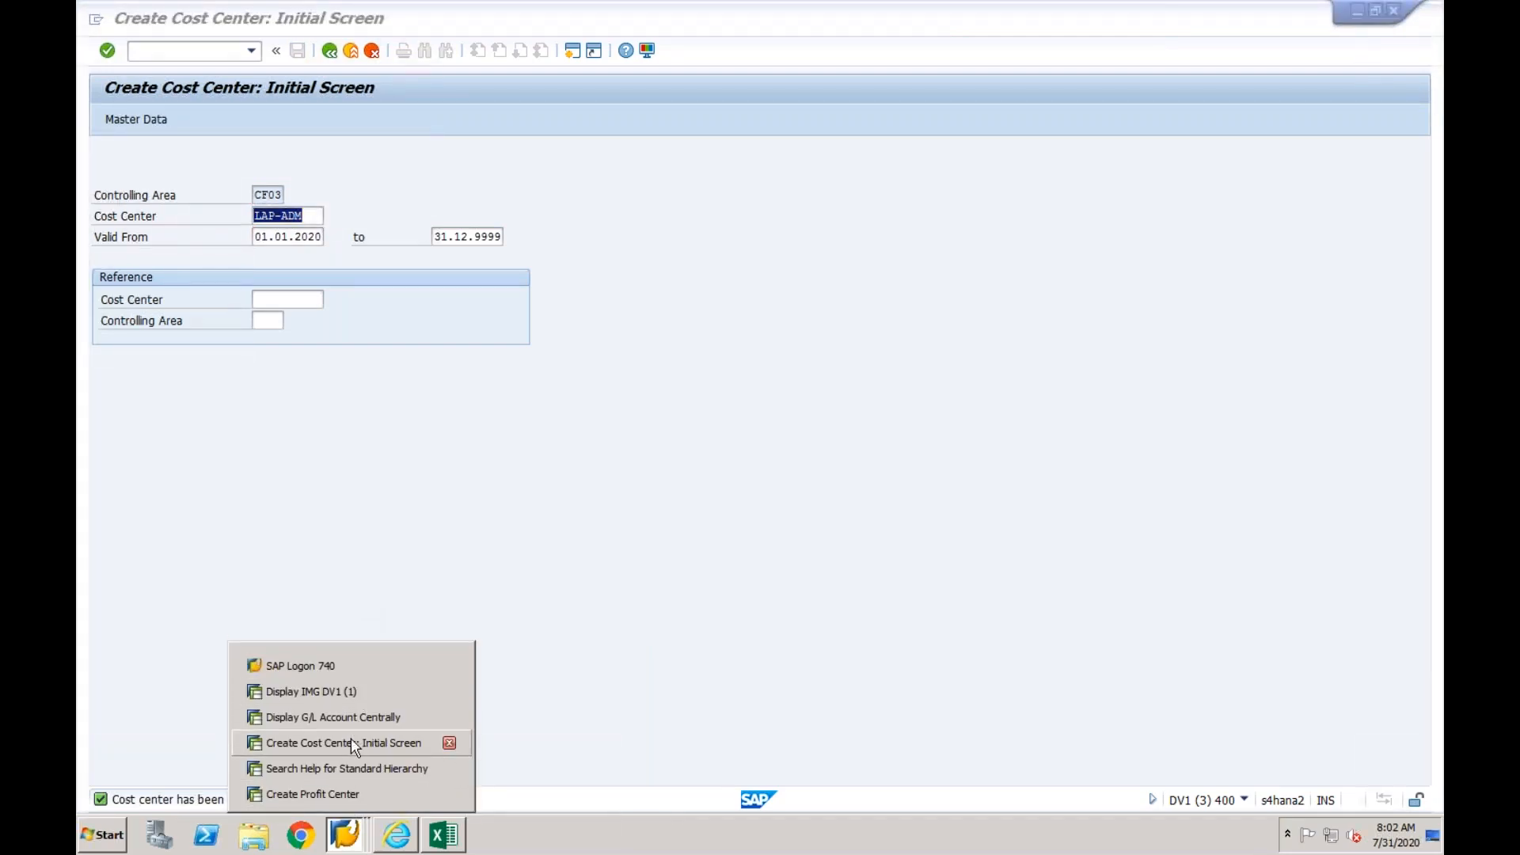
click(353, 769)
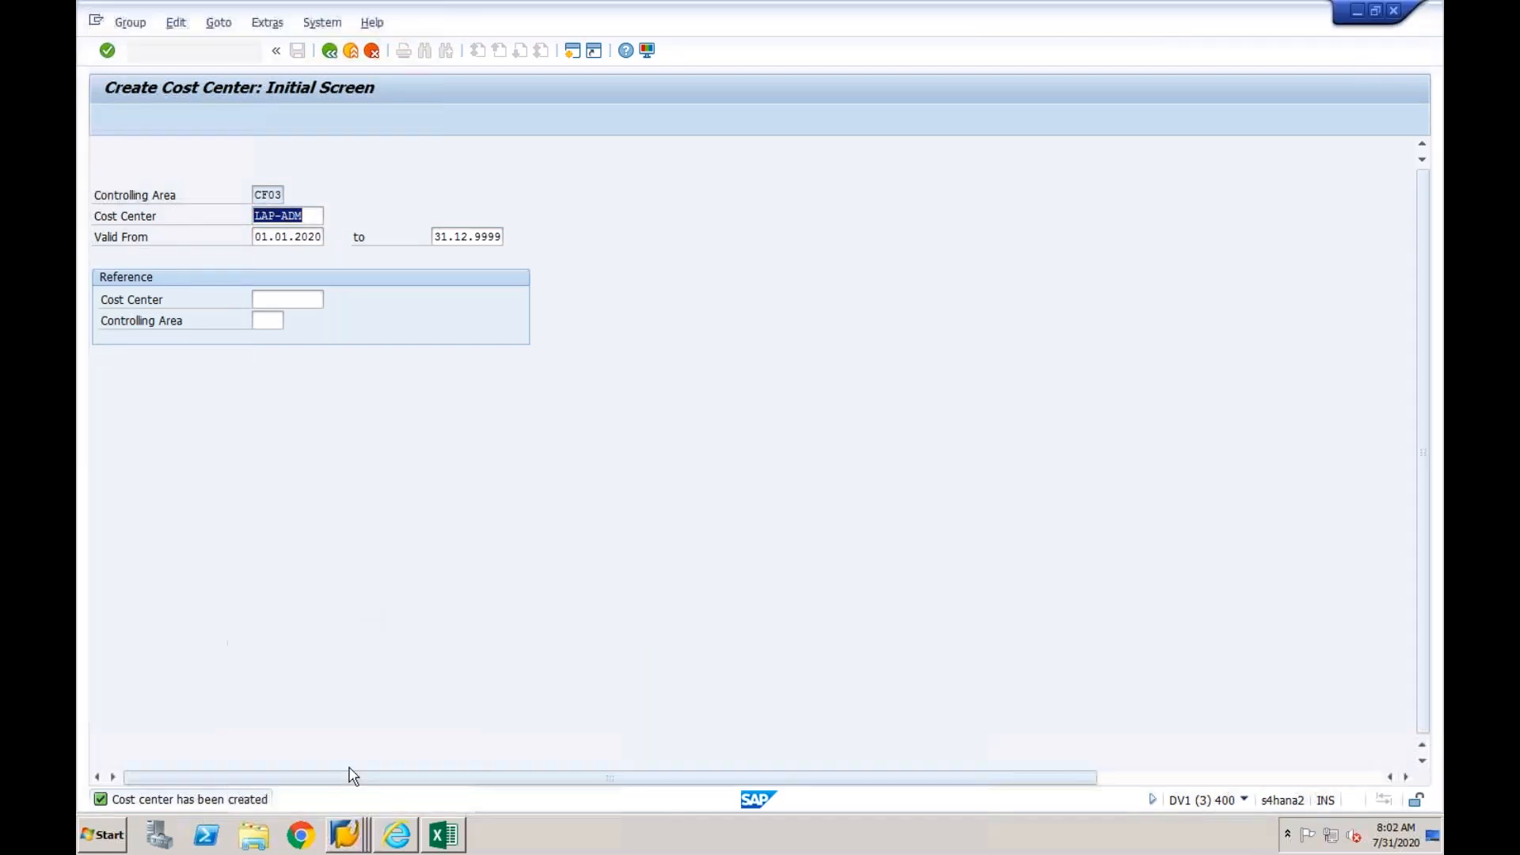
click(189, 54)
text(/nks03)
key(Return)
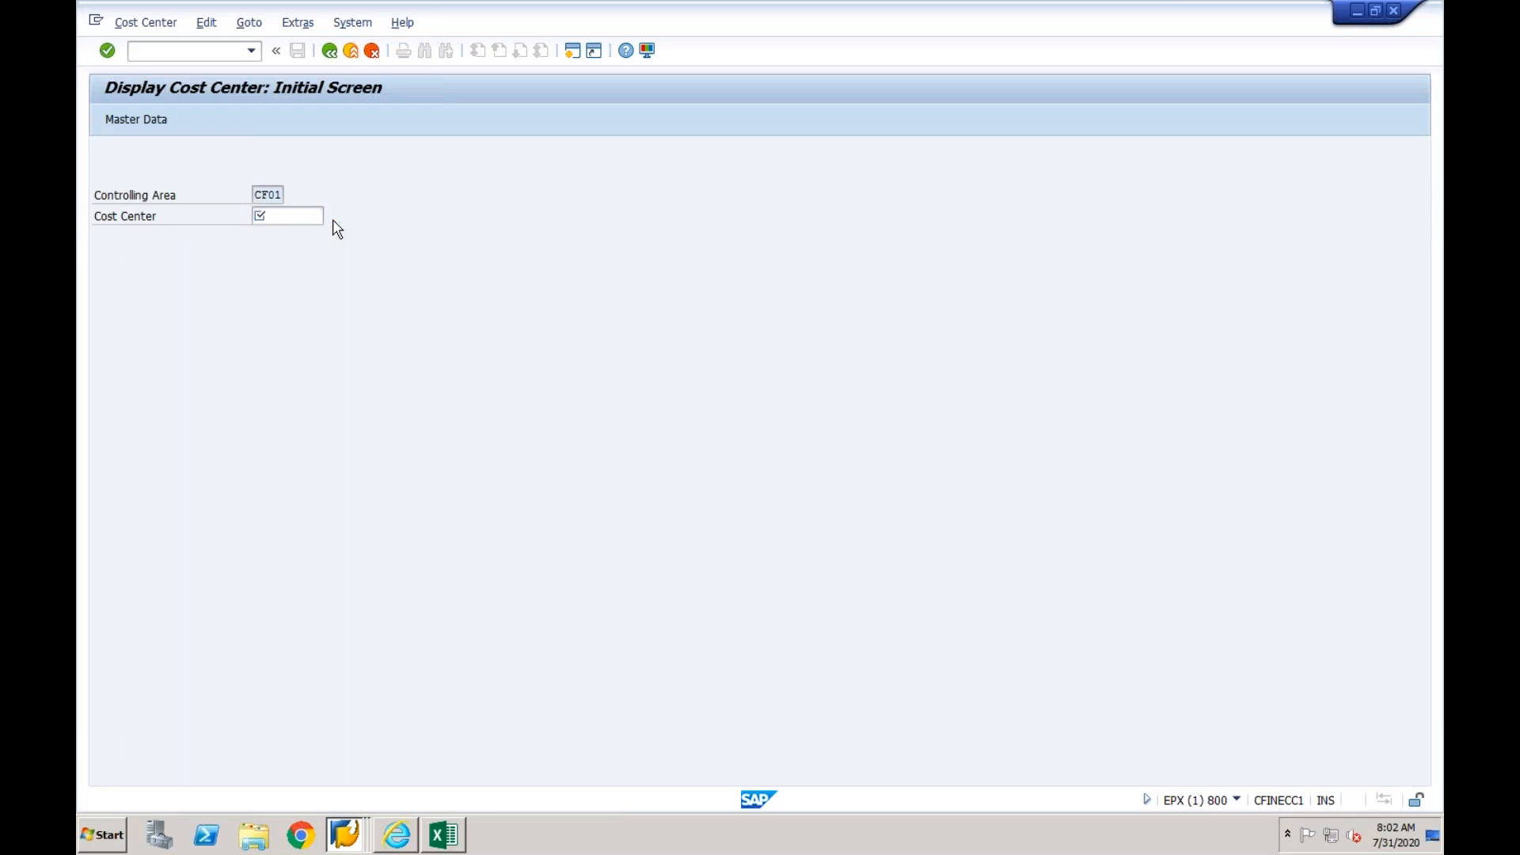
key(F4)
key(Return)
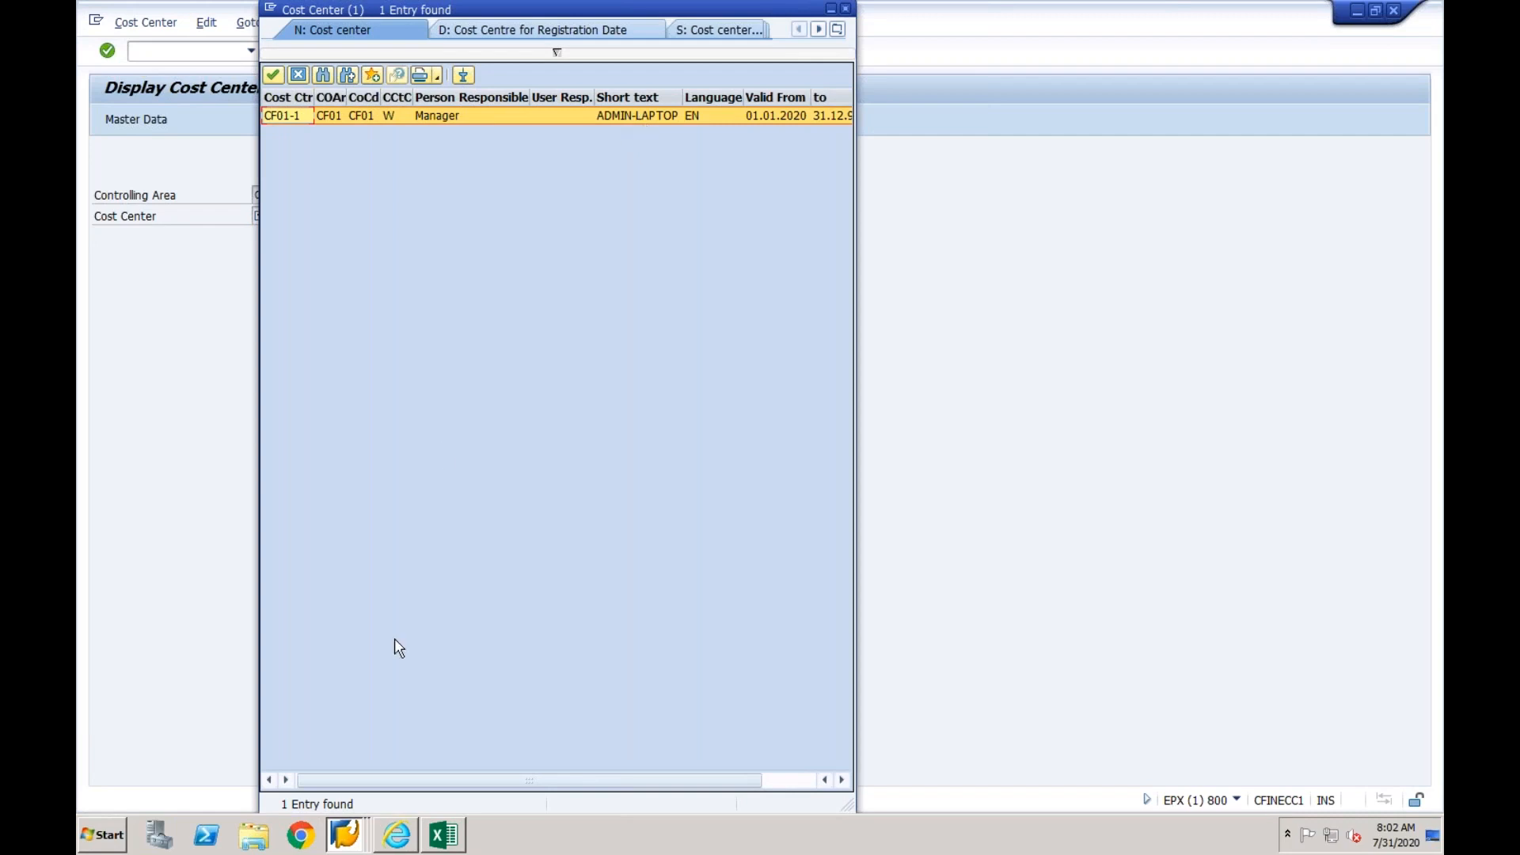
- In the Internet Explorer key mapping, choose business object type Cost Center and show the mapping for CO area CF03, cost center LAP-ADM
click(397, 835)
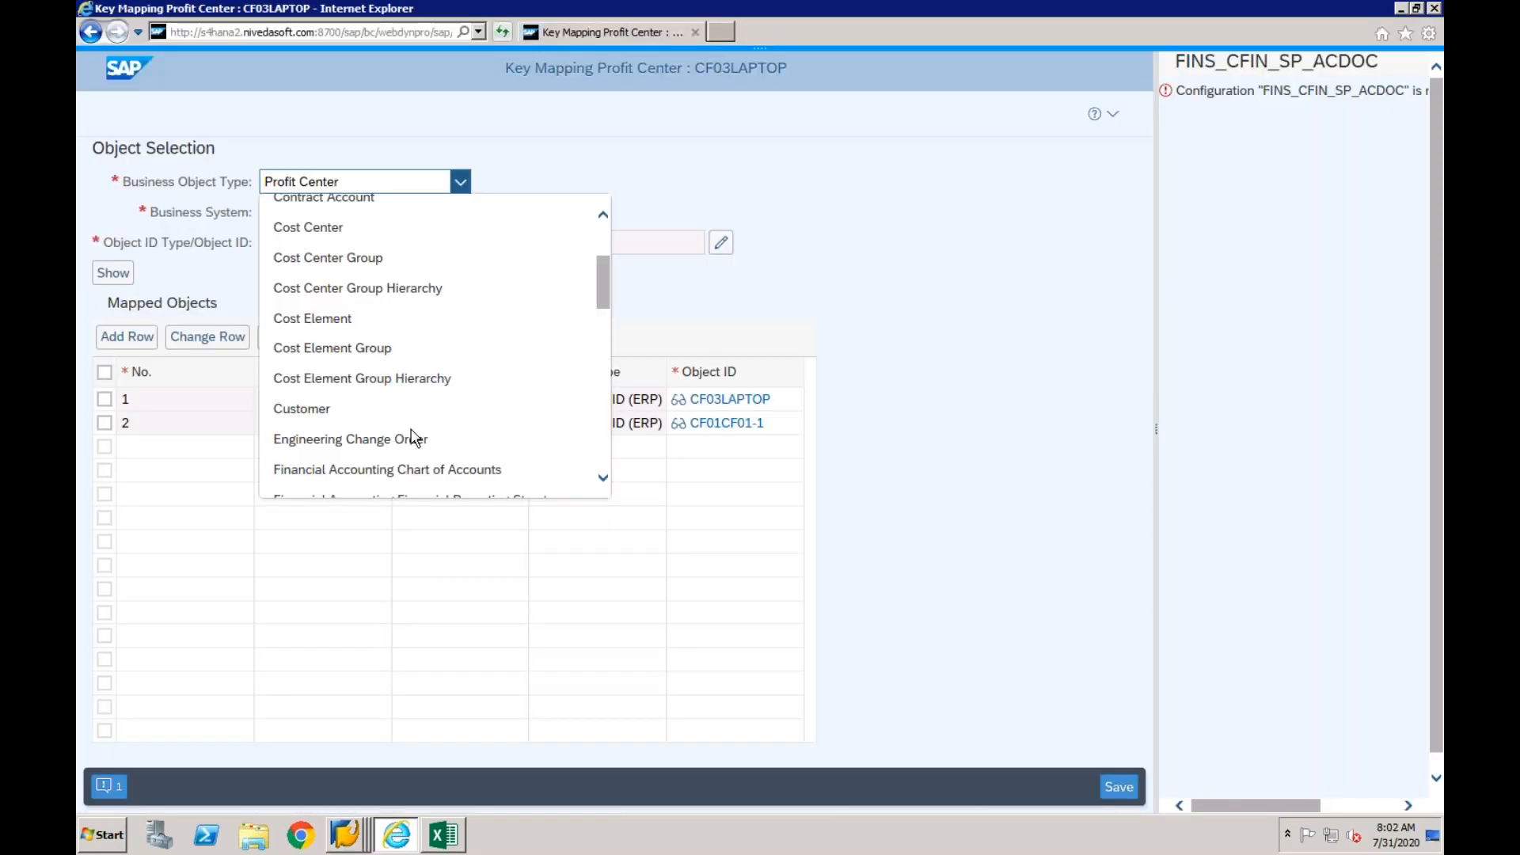
click(333, 226)
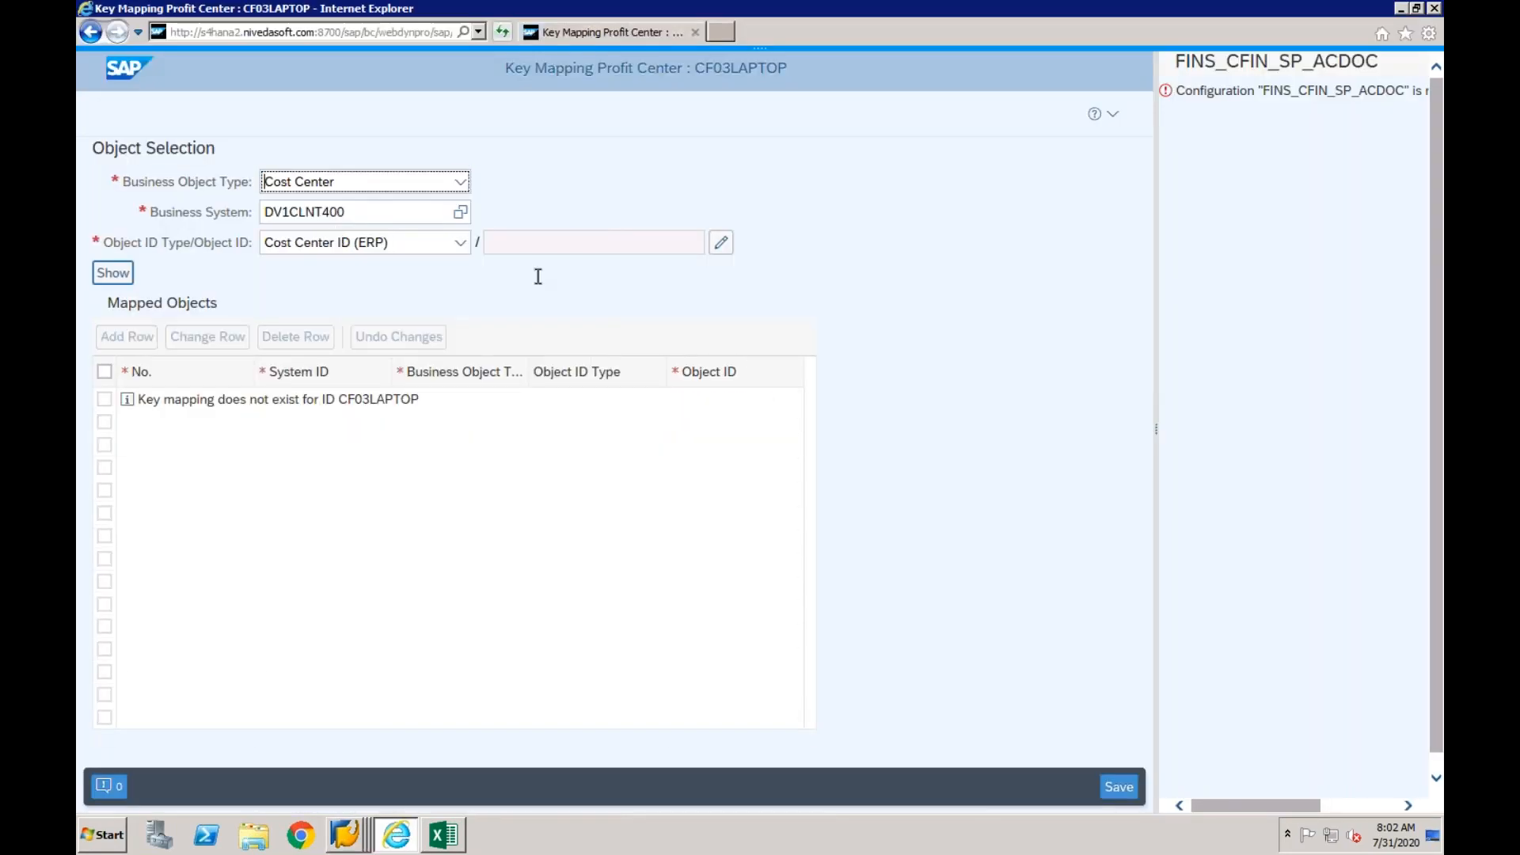
click(722, 244)
click(754, 406)
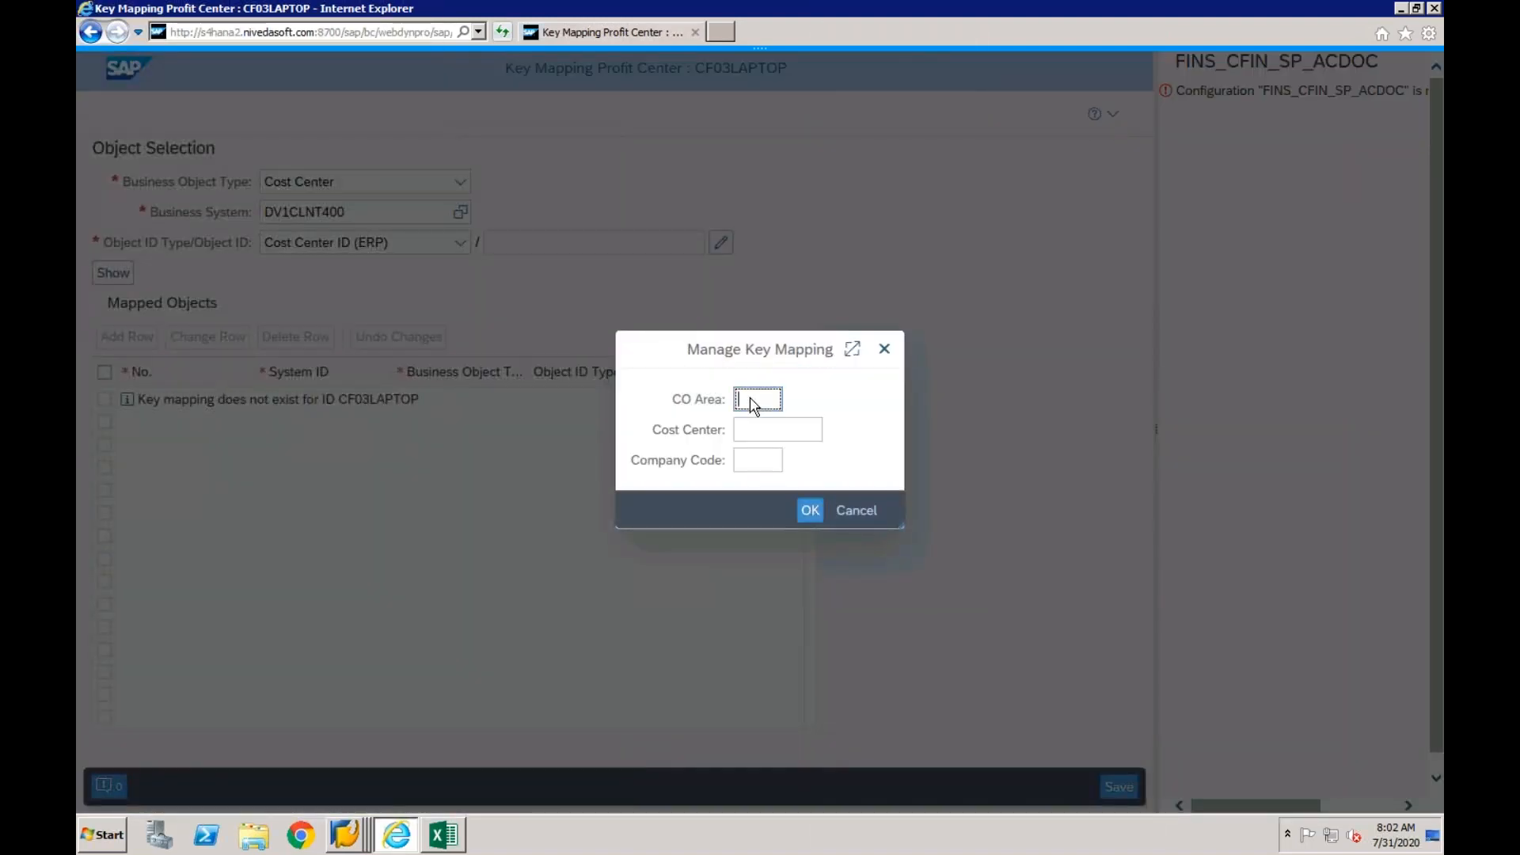
text(cf03)
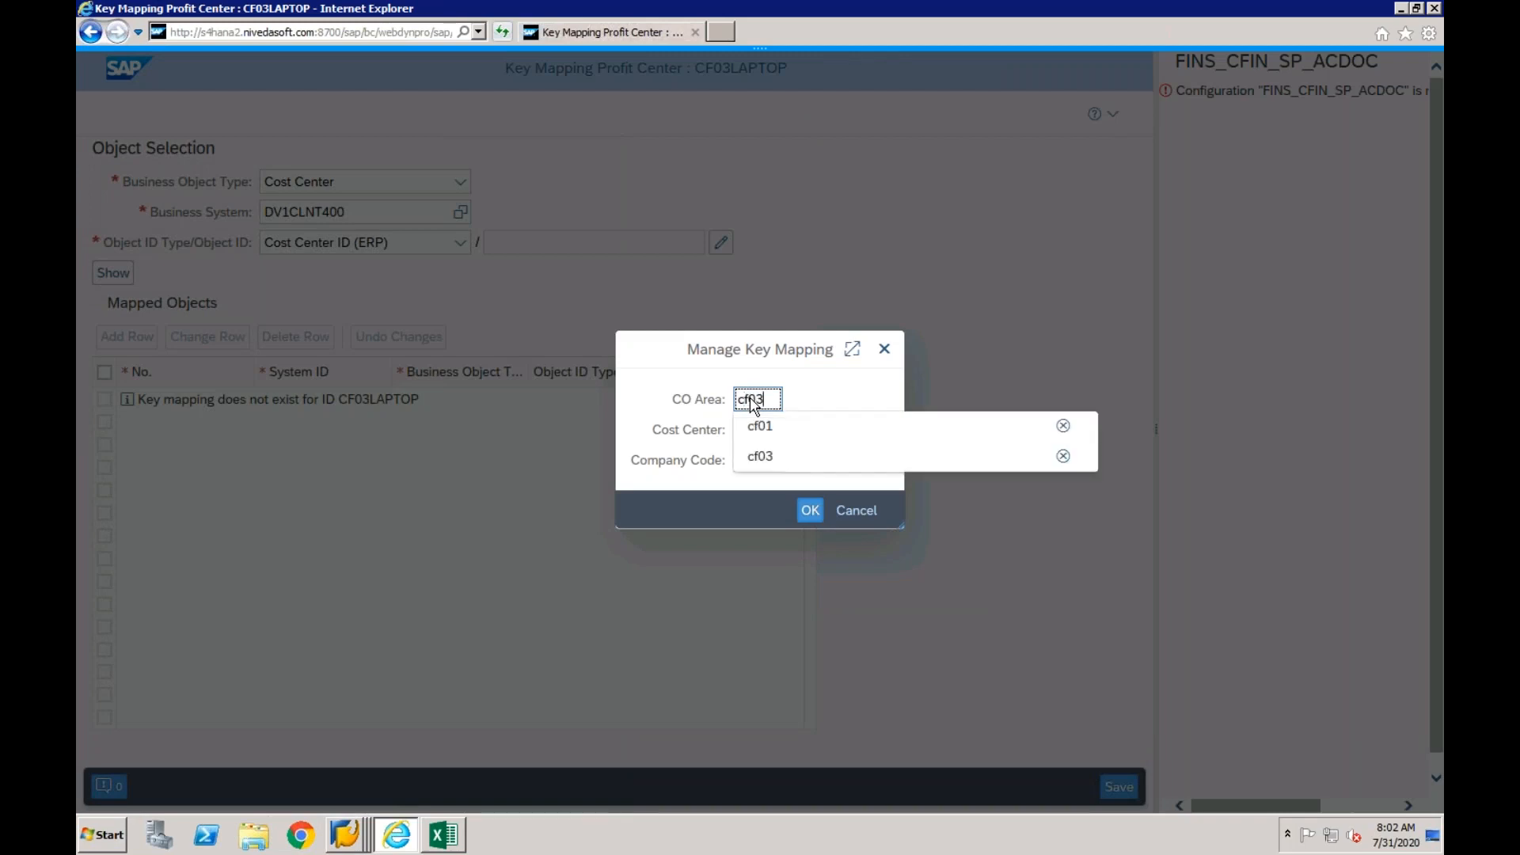
key(Tab)
click(750, 400)
click(748, 435)
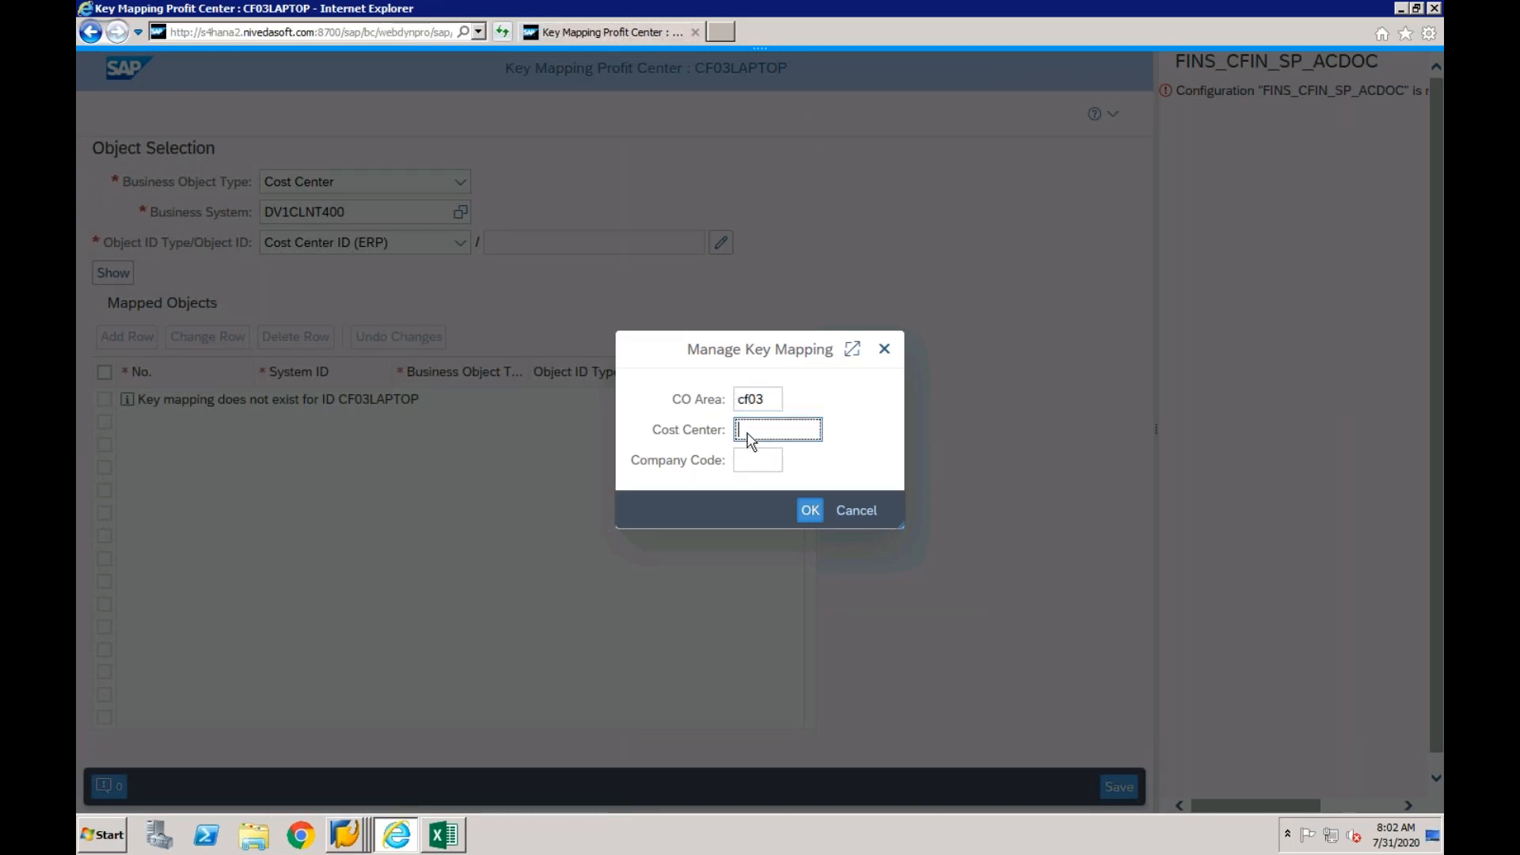
text(lap-adm)
click(810, 510)
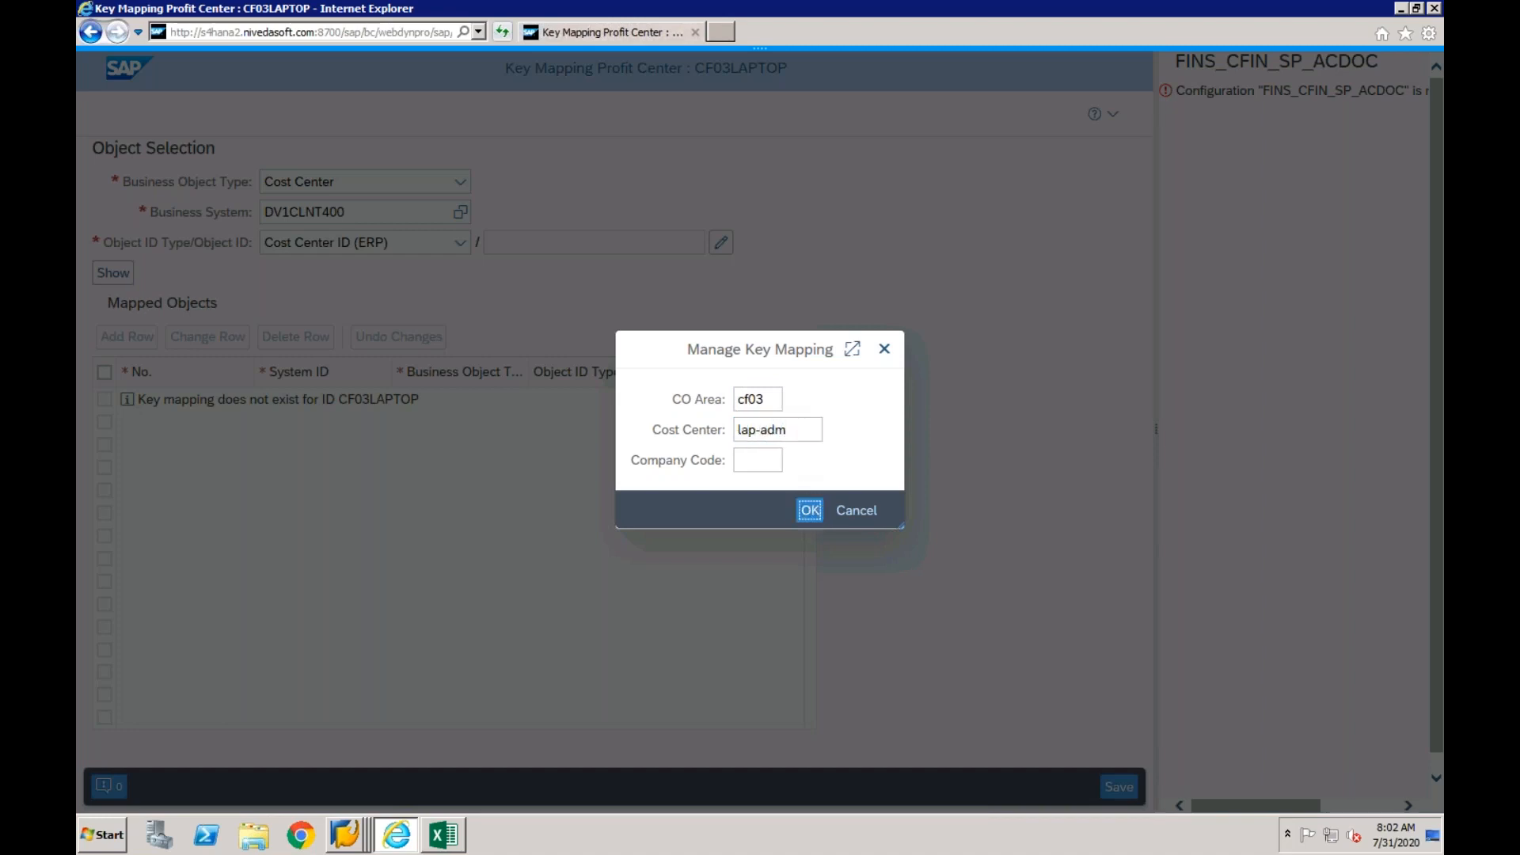
click(119, 277)
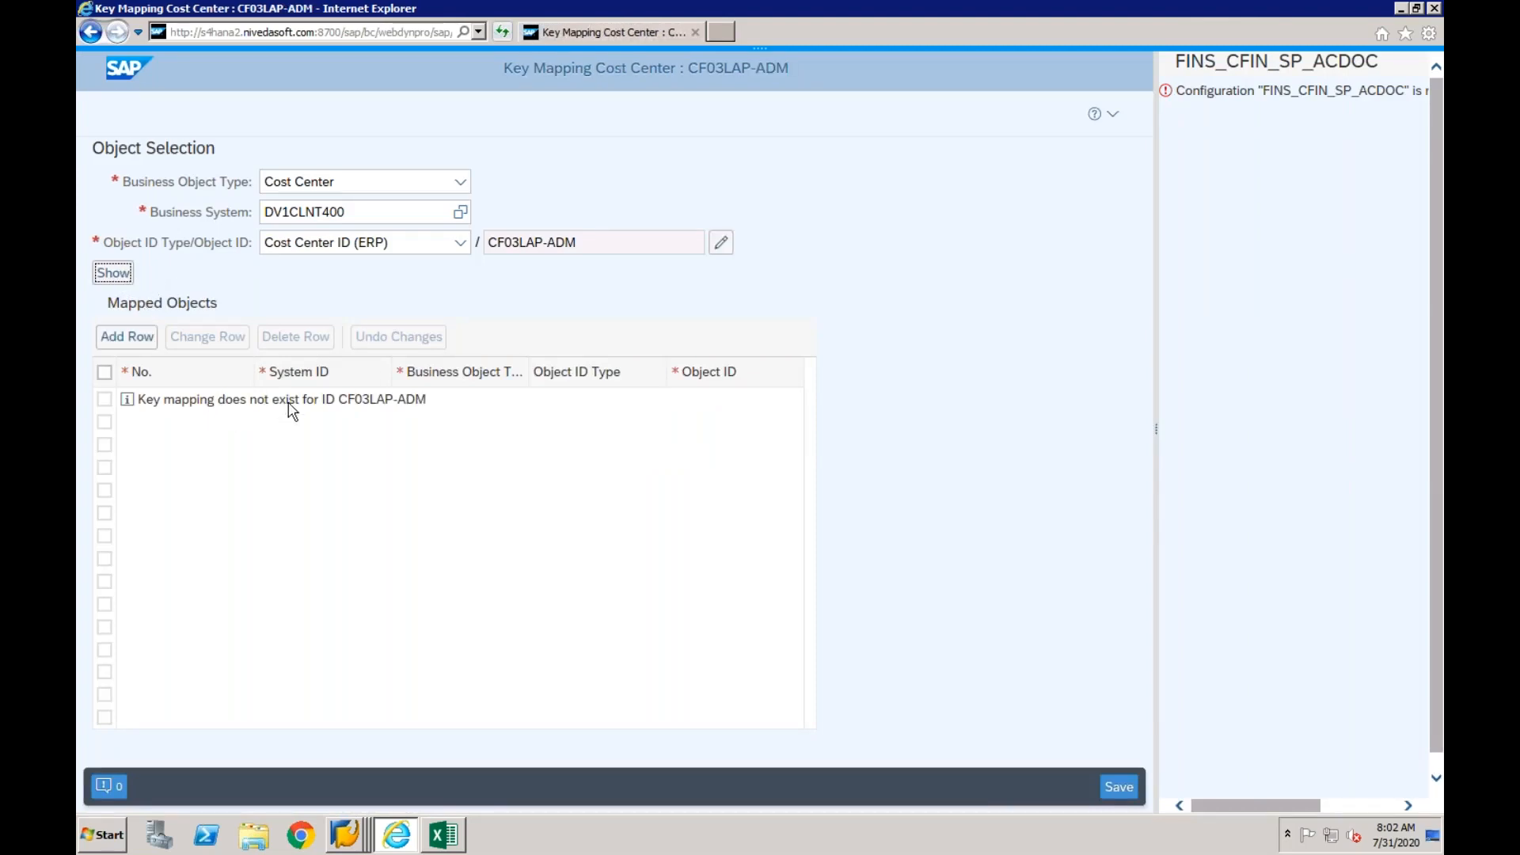
- Add a mapping row for cost center LAP-ADM and assign it to business system EPXCLNT800
click(140, 343)
click(321, 429)
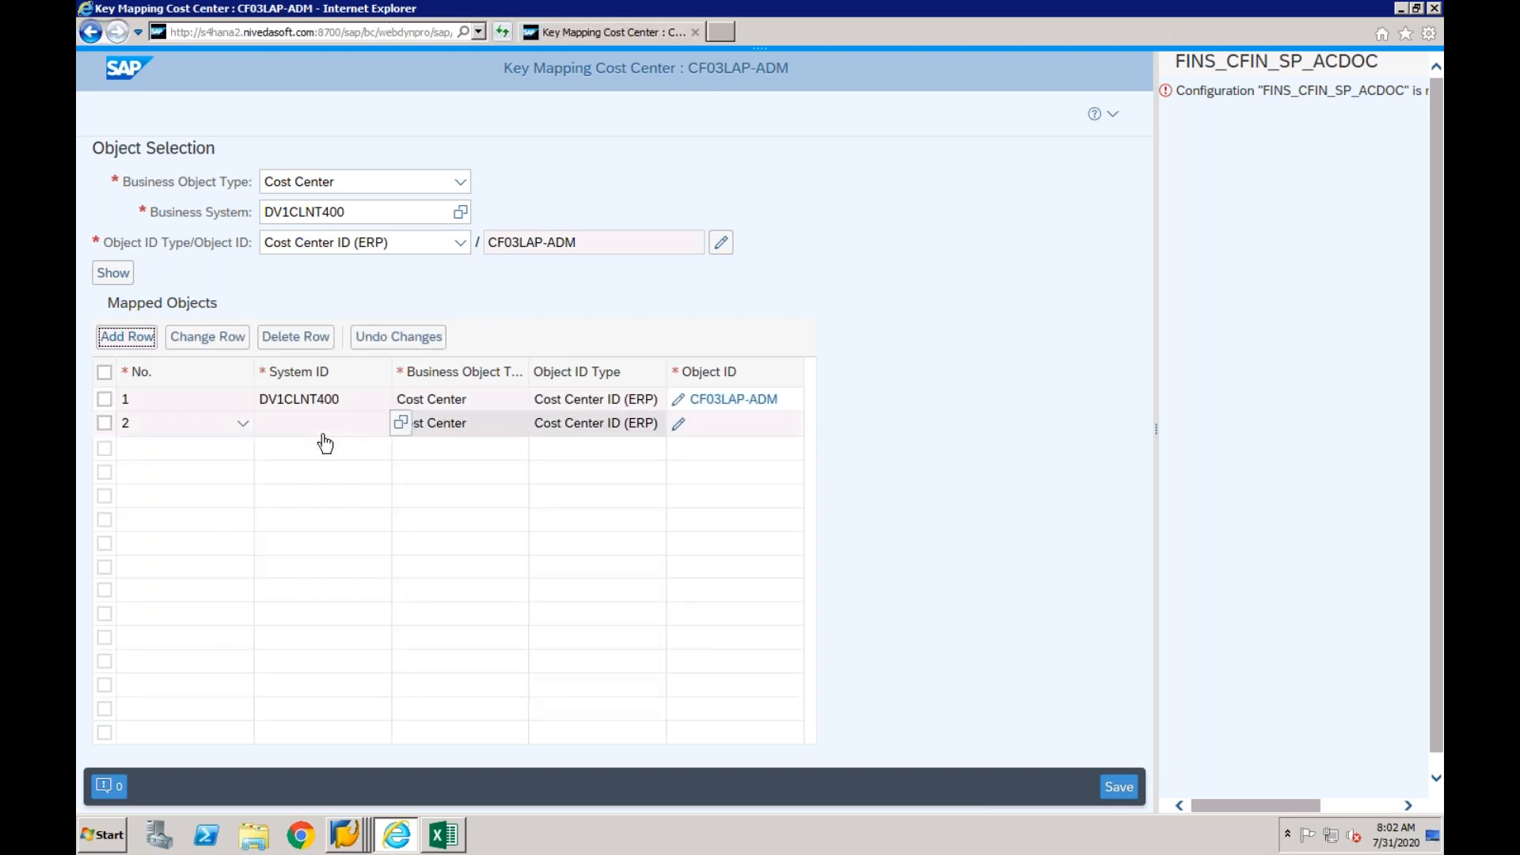
click(401, 424)
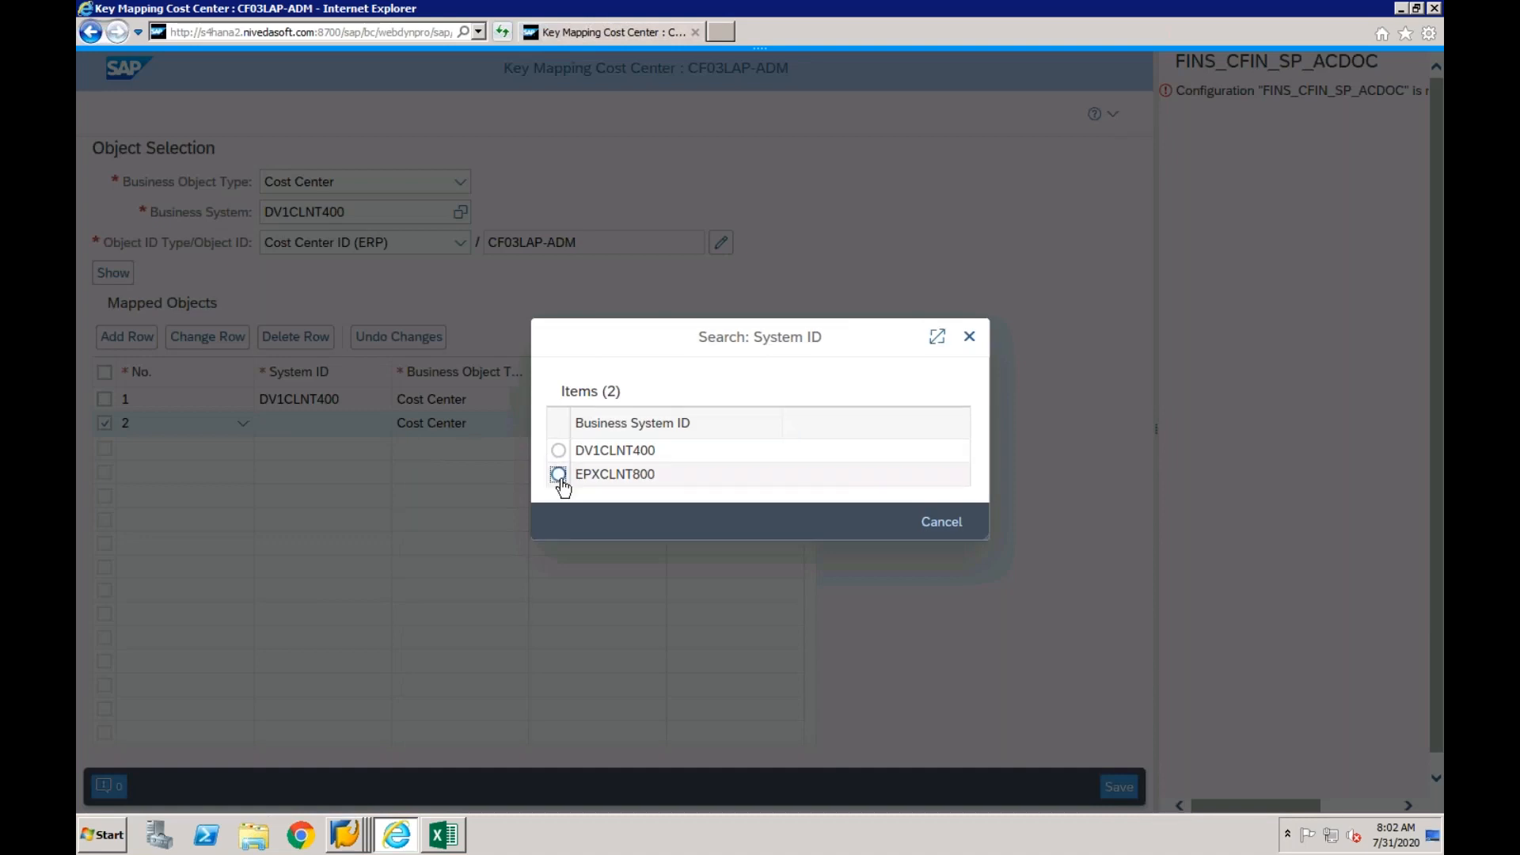
click(559, 475)
- Set the EPXCLNT800 row's object ID to CO area CF01 and cost center CF01-1, and save the key mapping
click(681, 426)
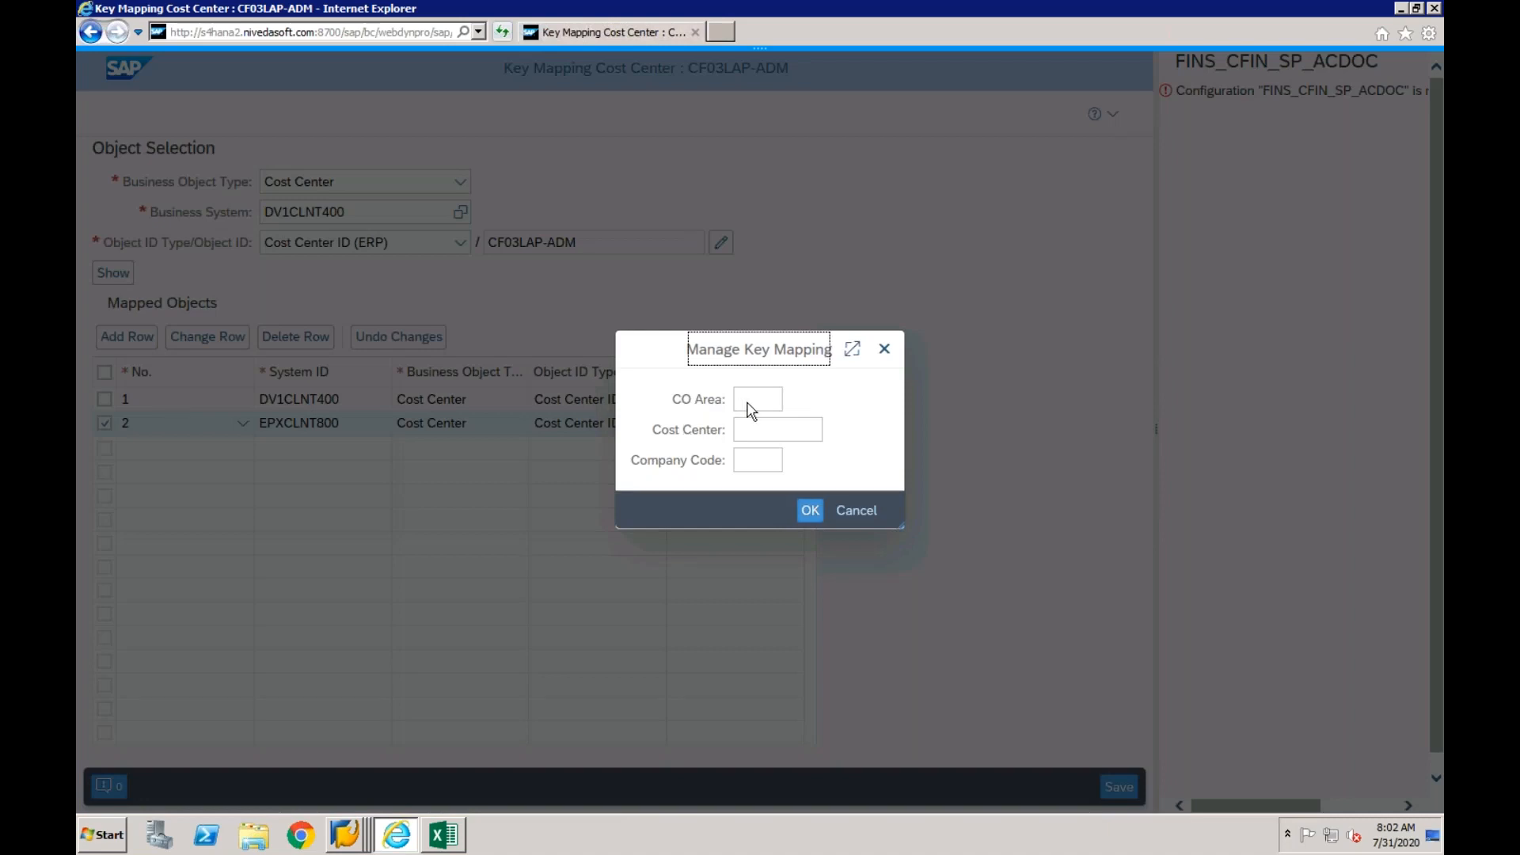
click(748, 405)
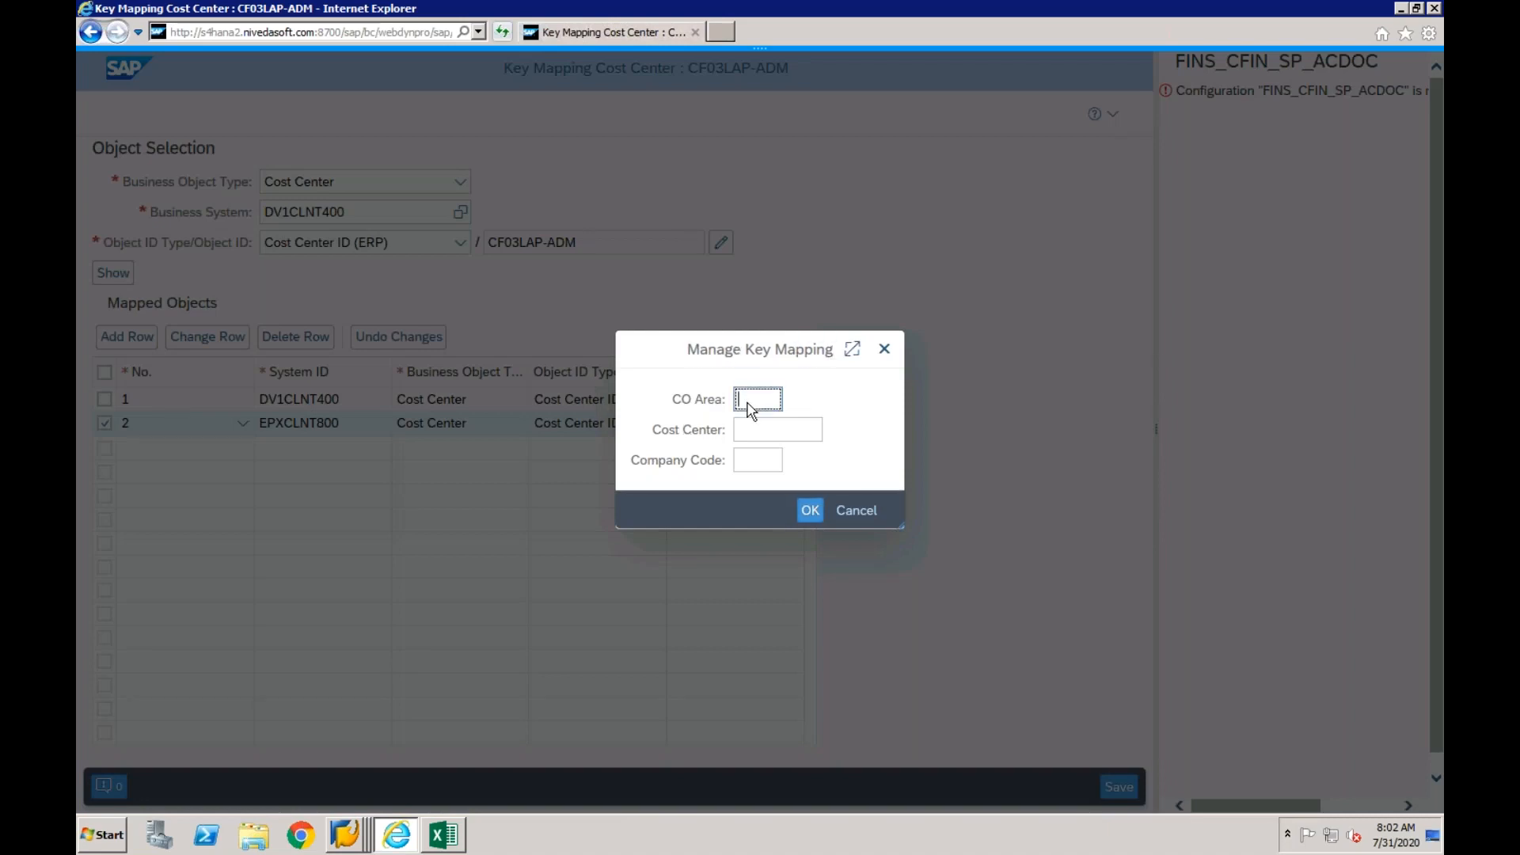
text(cf01)
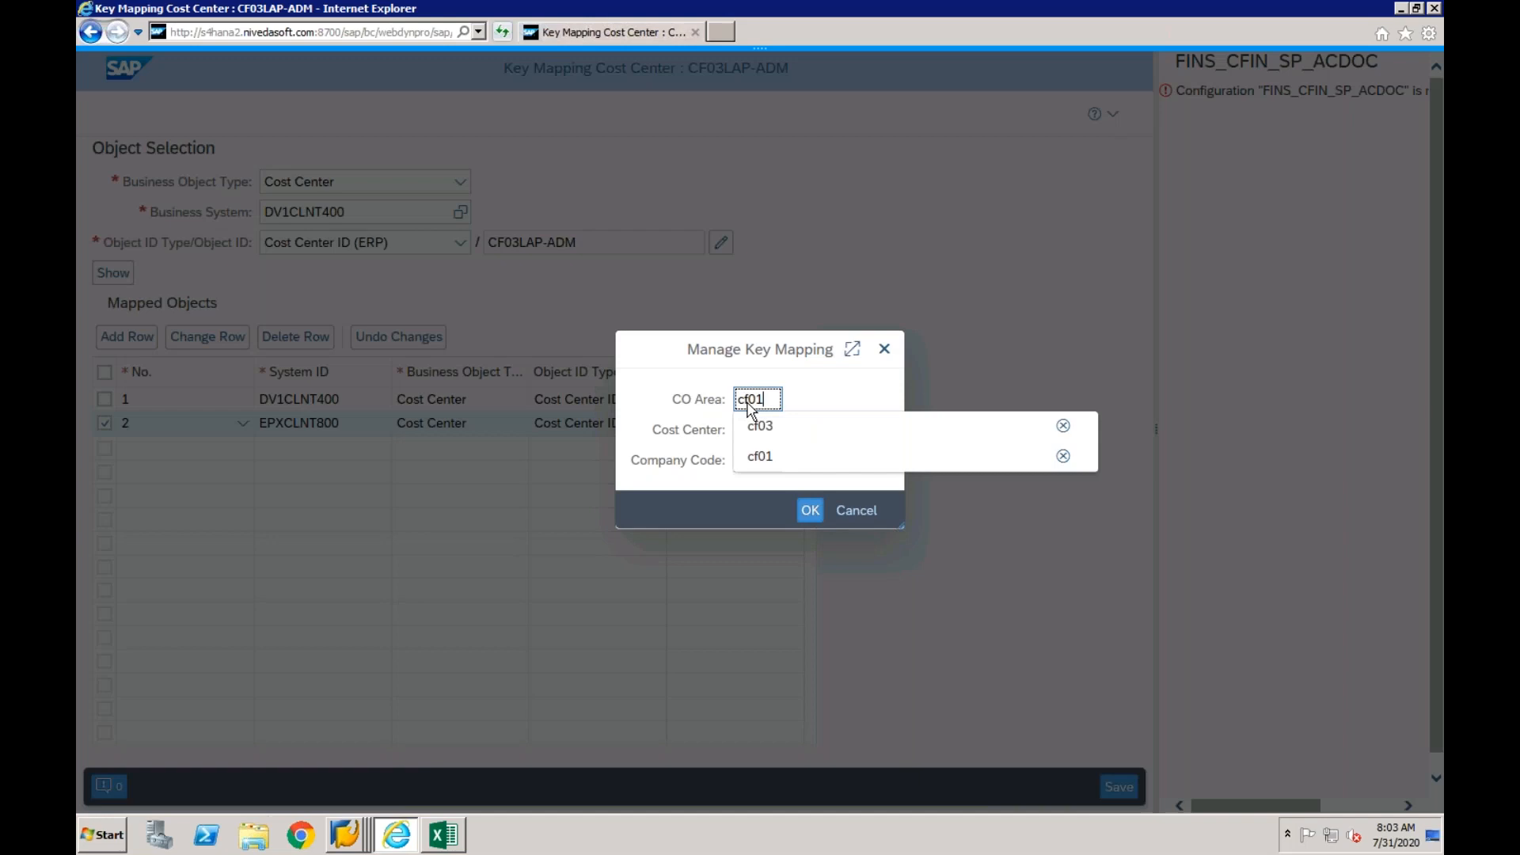
click(783, 432)
click(754, 436)
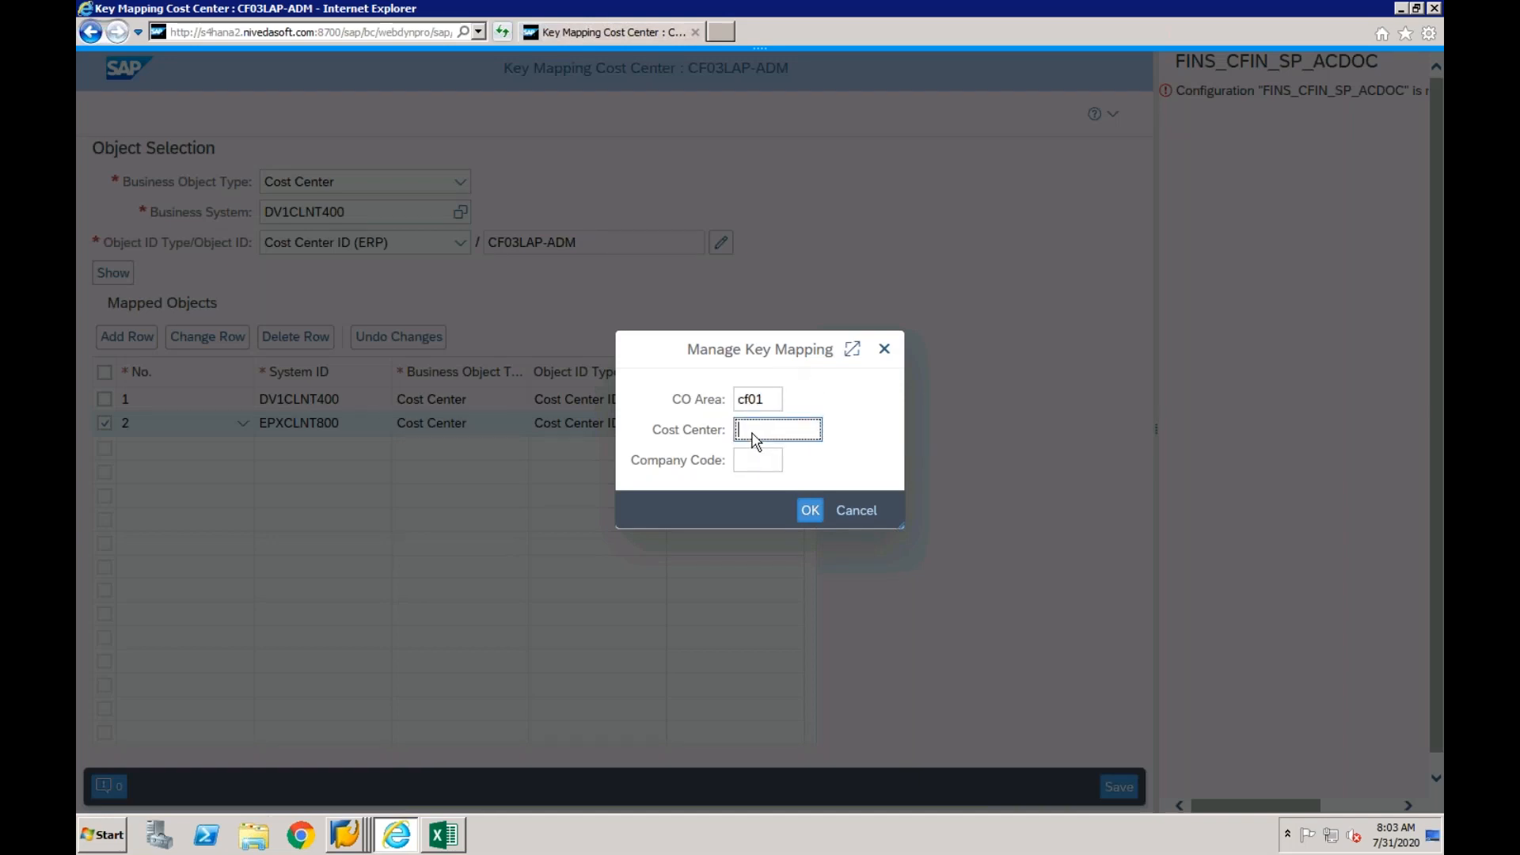
text(cf01-1)
click(810, 511)
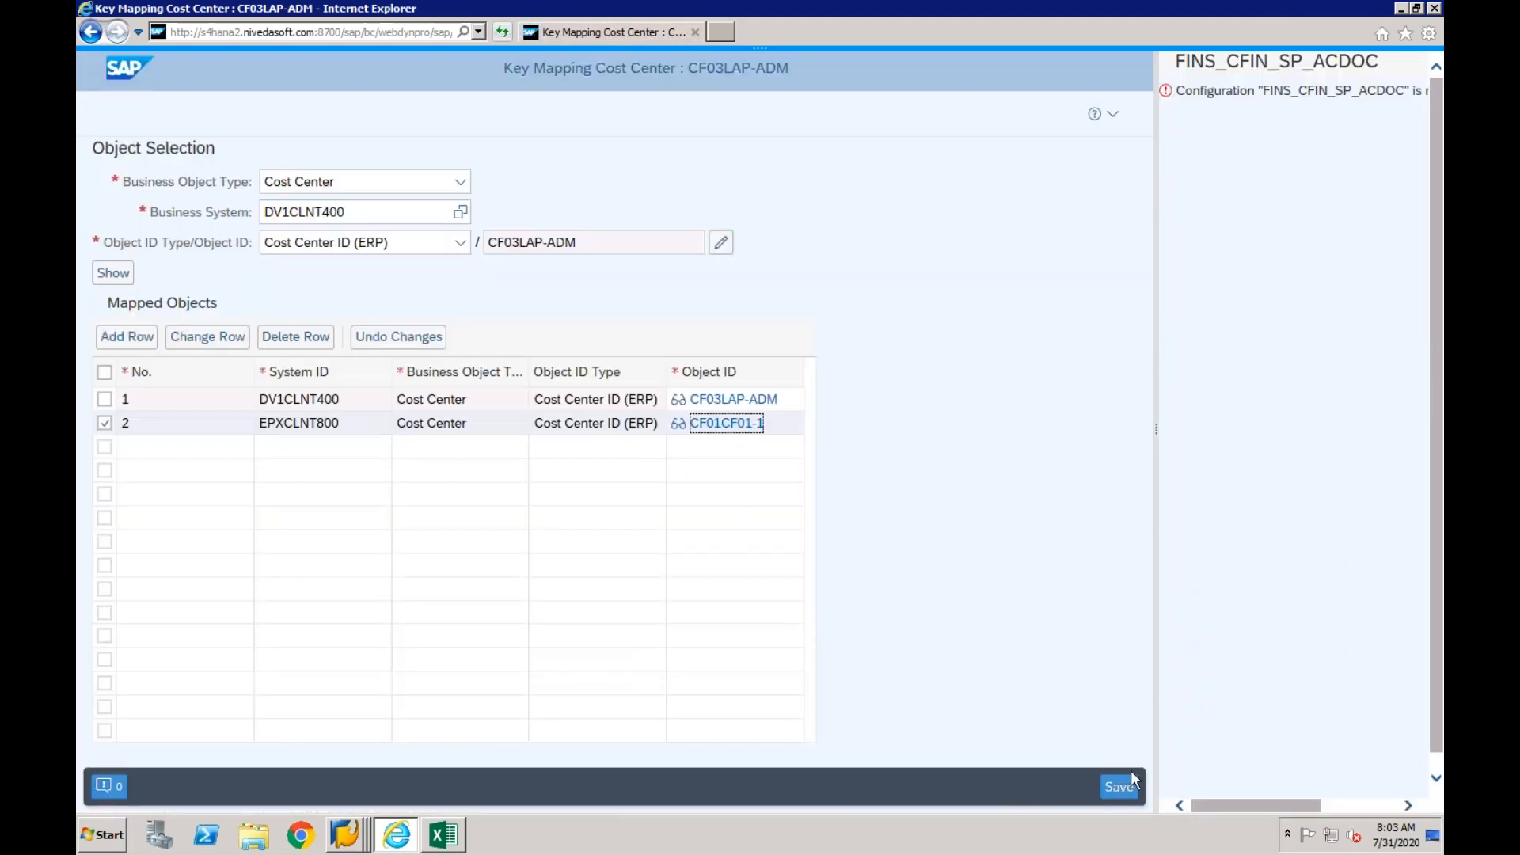
click(1121, 792)
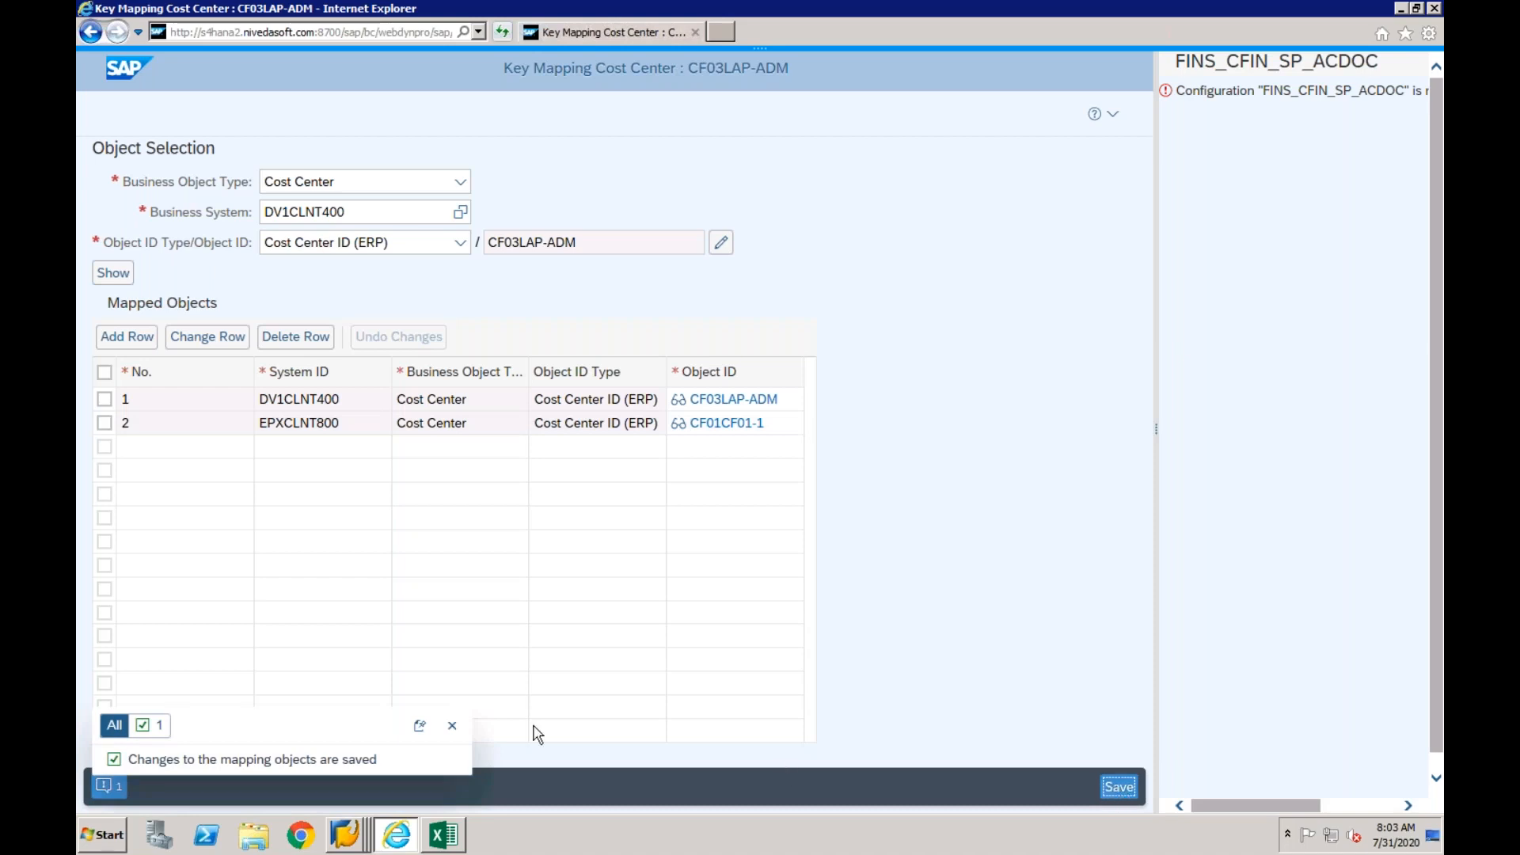
click(453, 728)
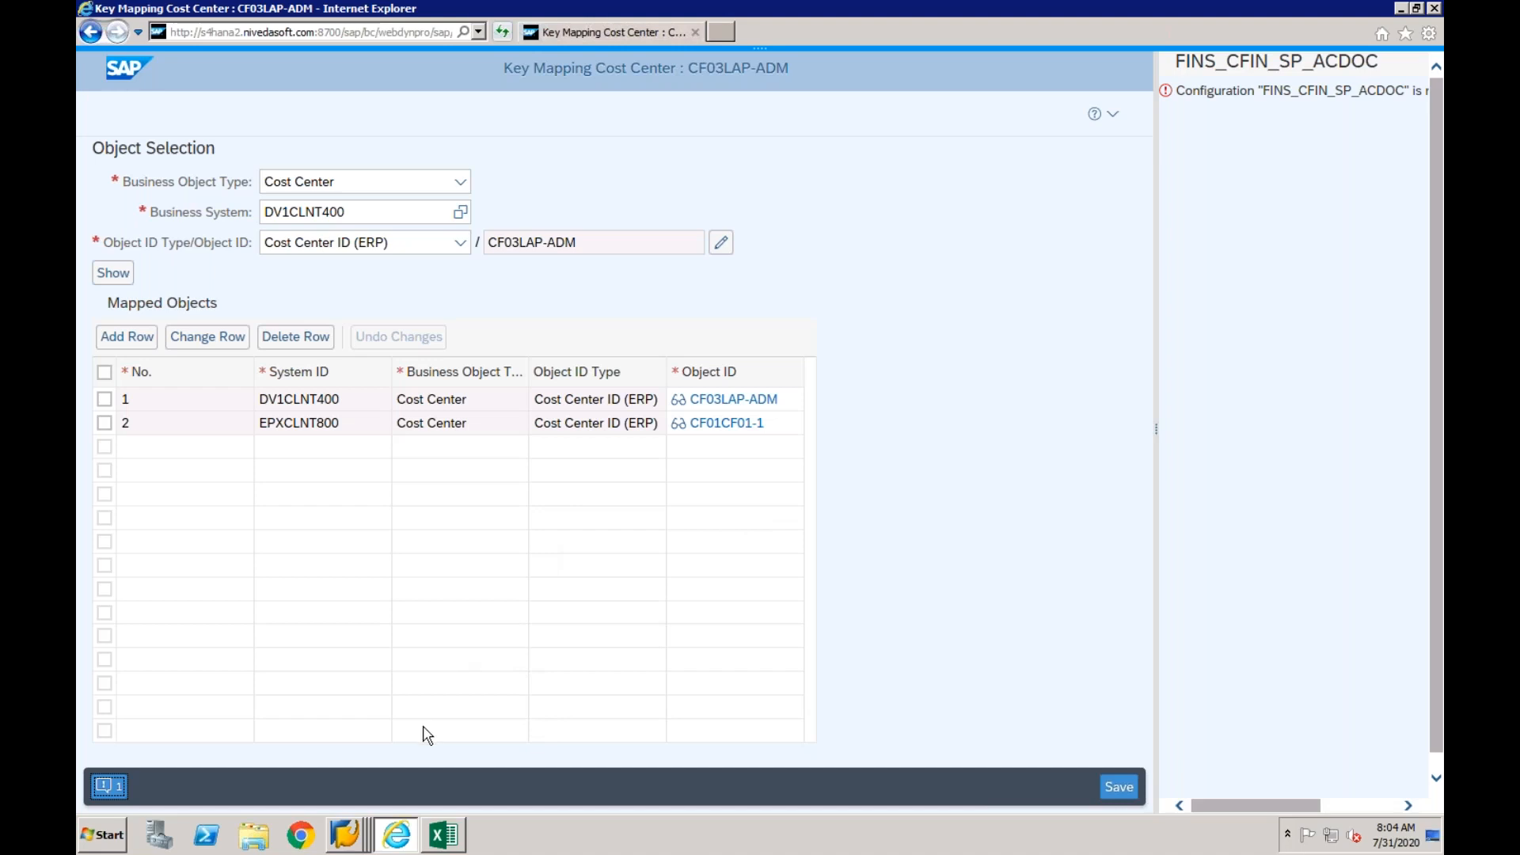
right_click(348, 844)
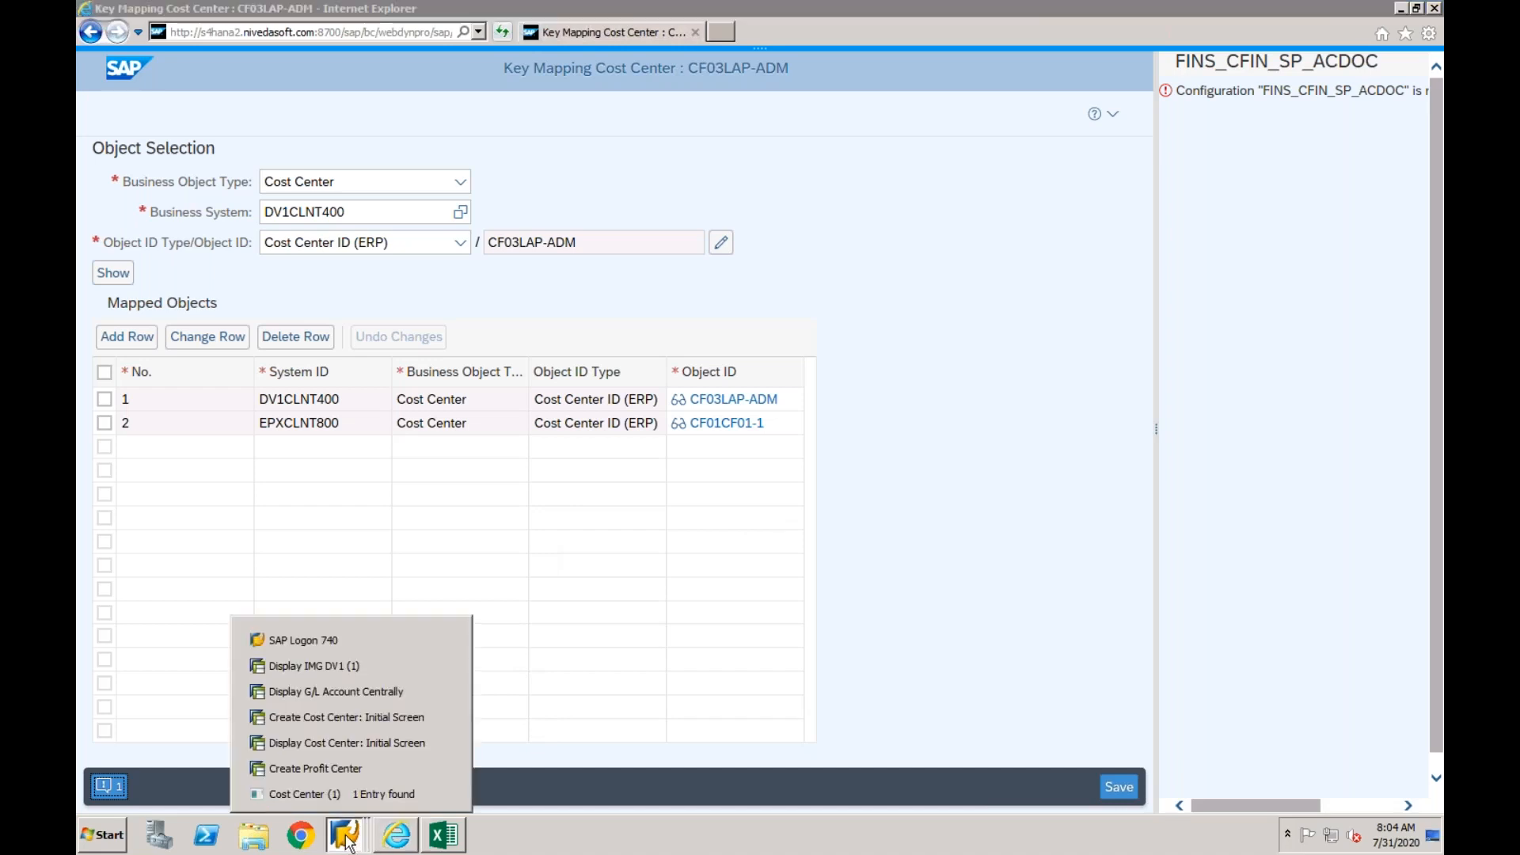
click(355, 691)
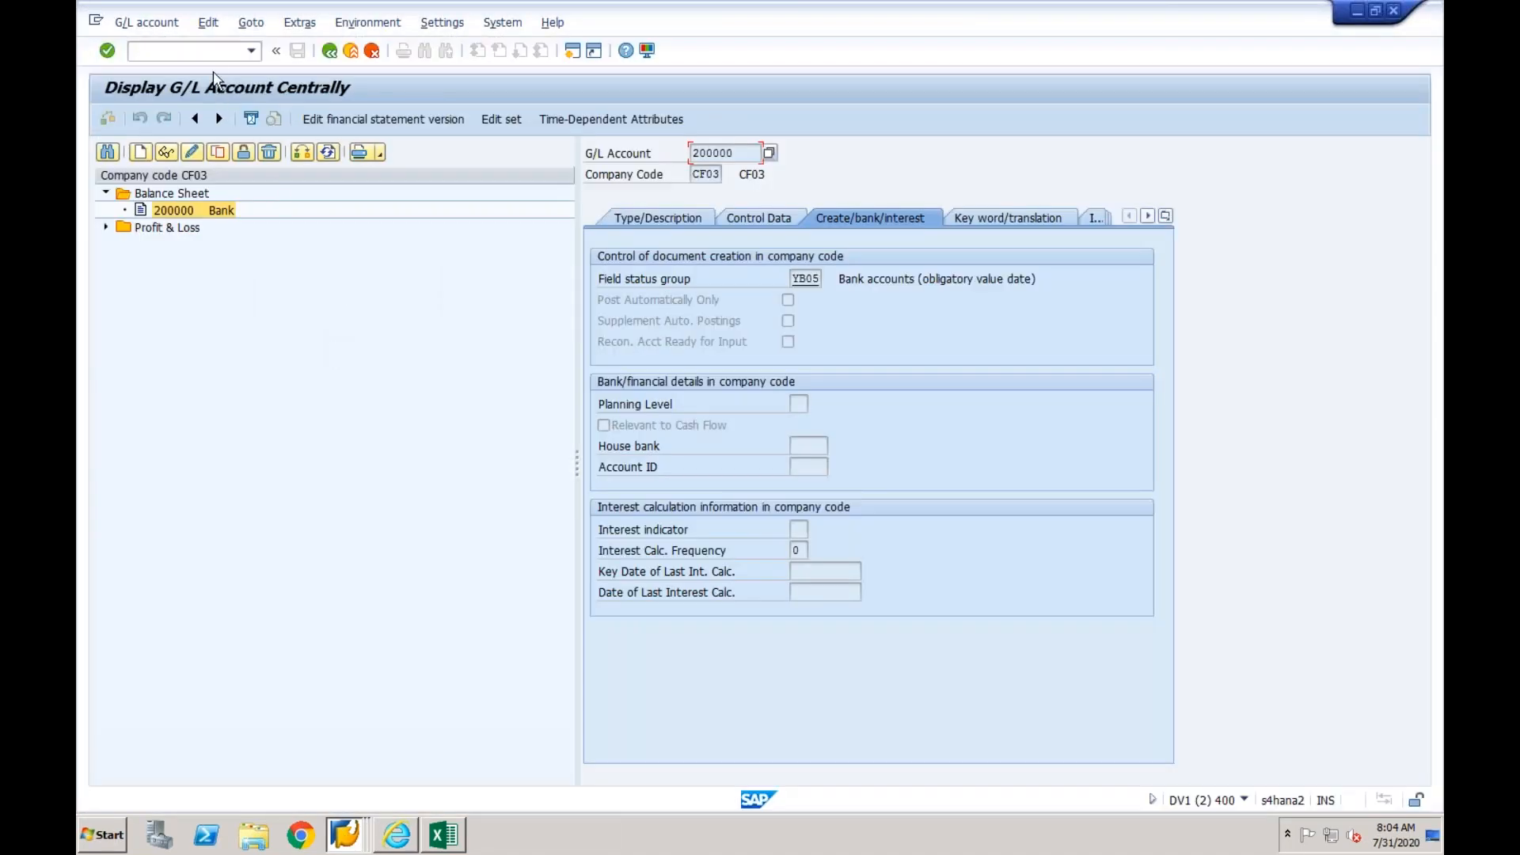
click(210, 52)
text(/n)
- From the SAP session for creating cost centers, open the SAP Reference IMG through transaction SPRO
click(345, 833)
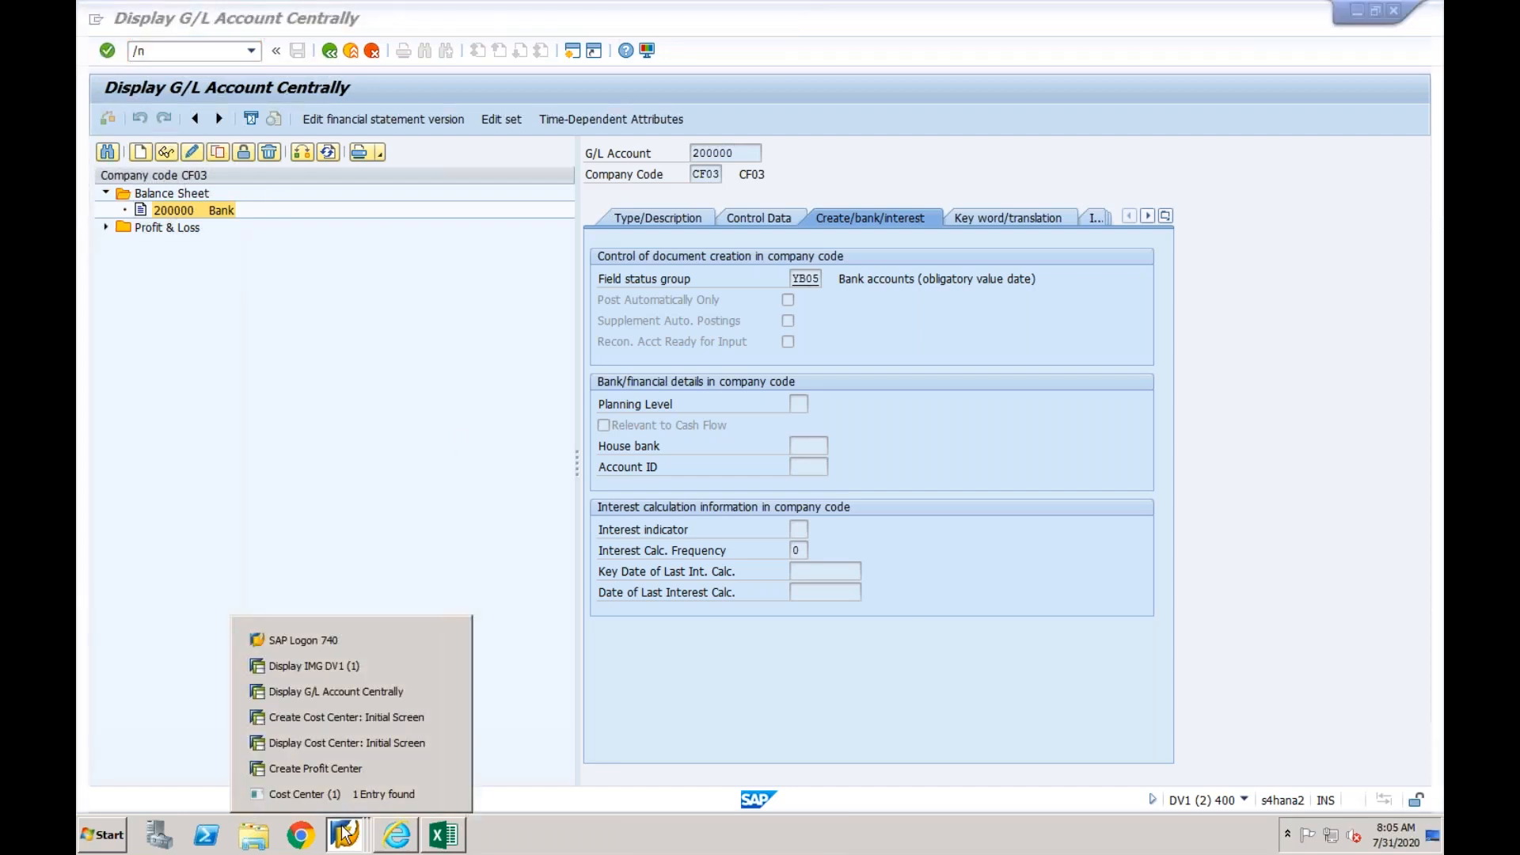
click(366, 720)
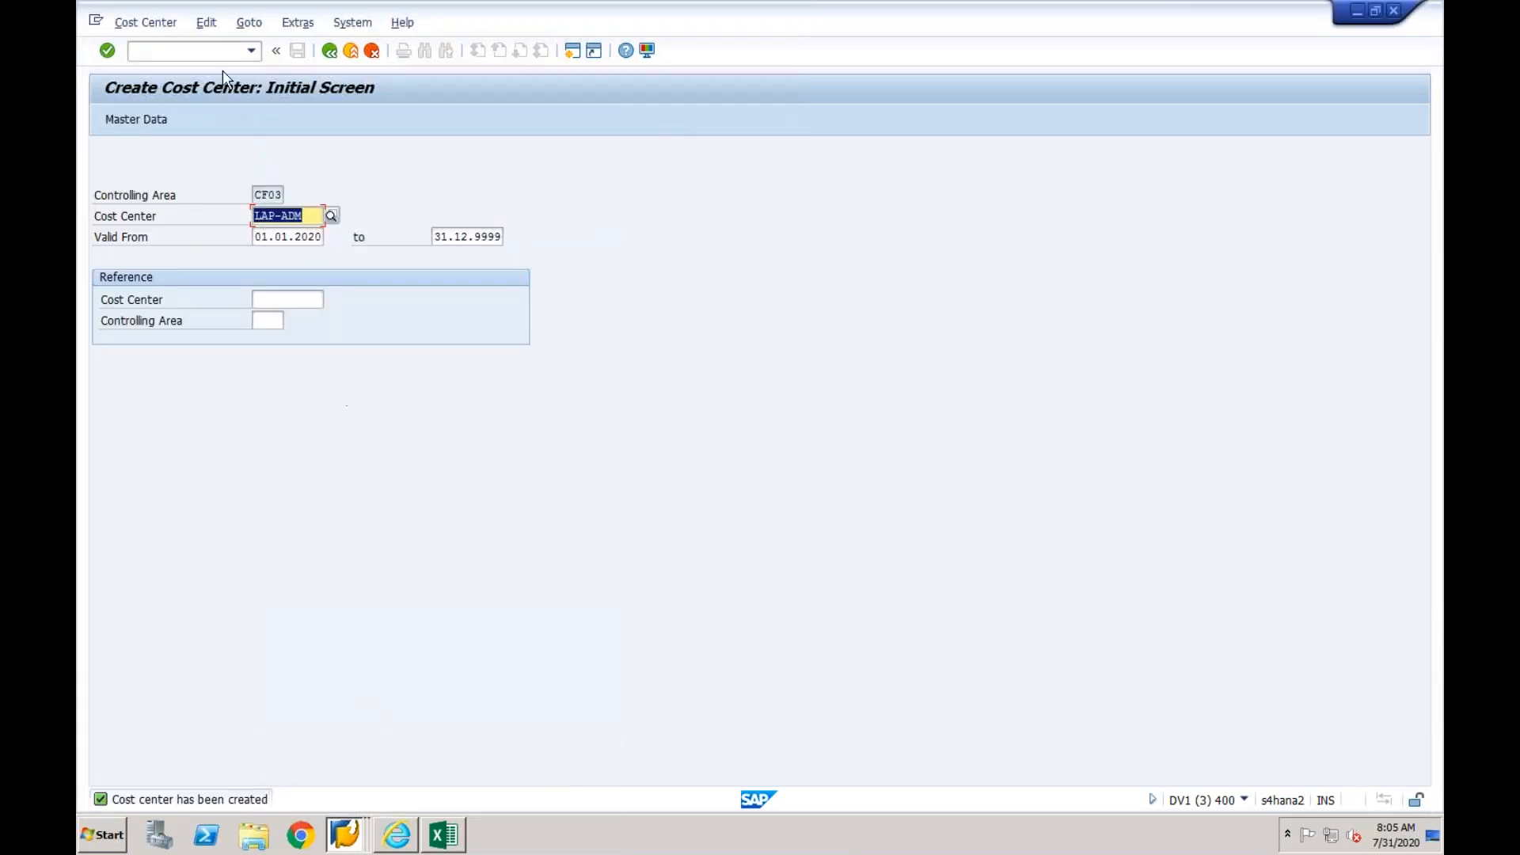
text(/nspro)
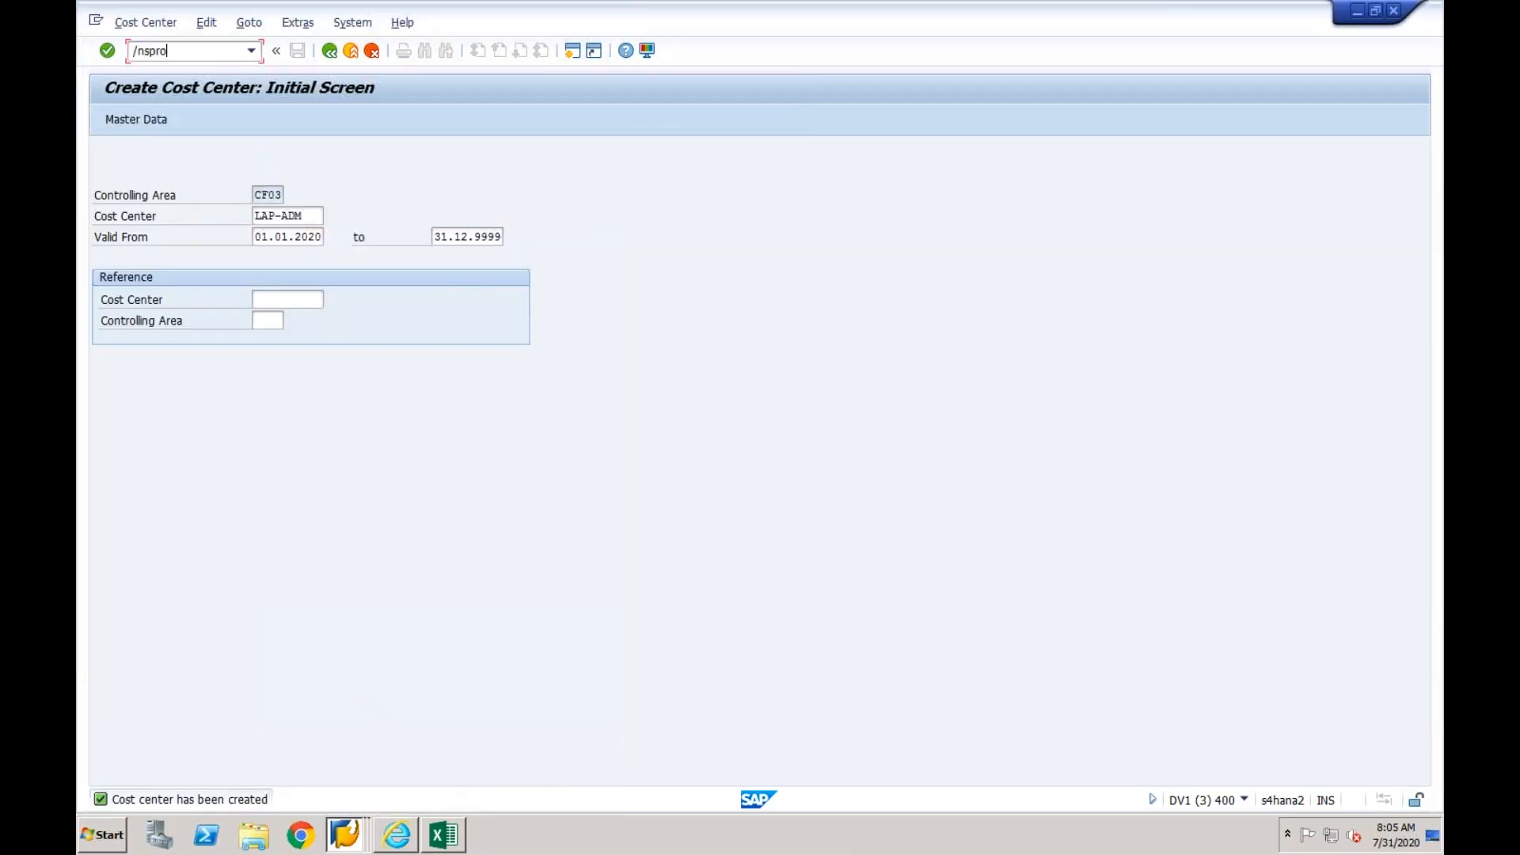
key(Return)
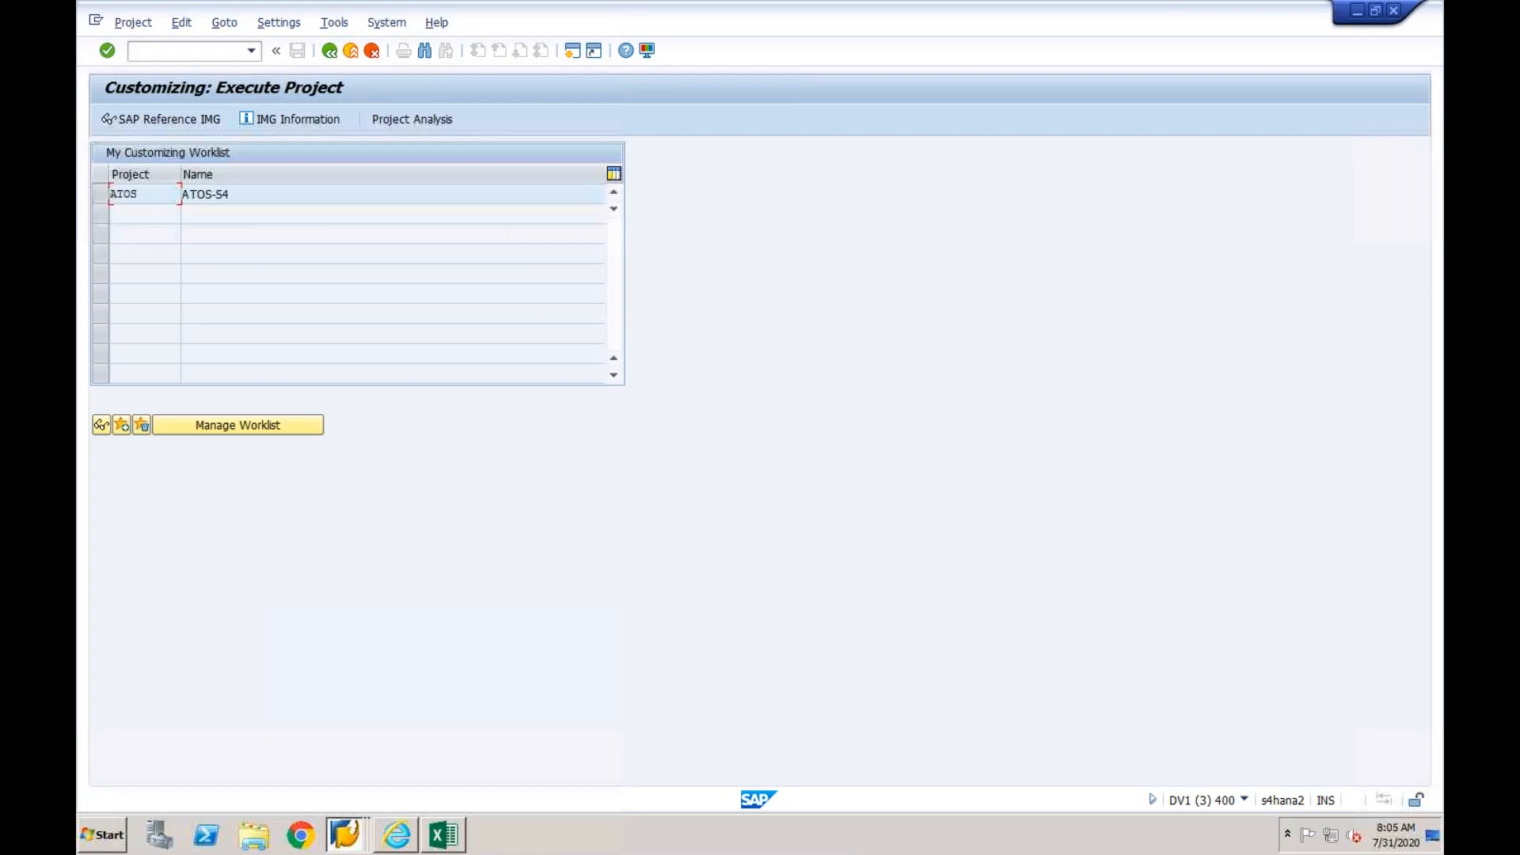
click(180, 119)
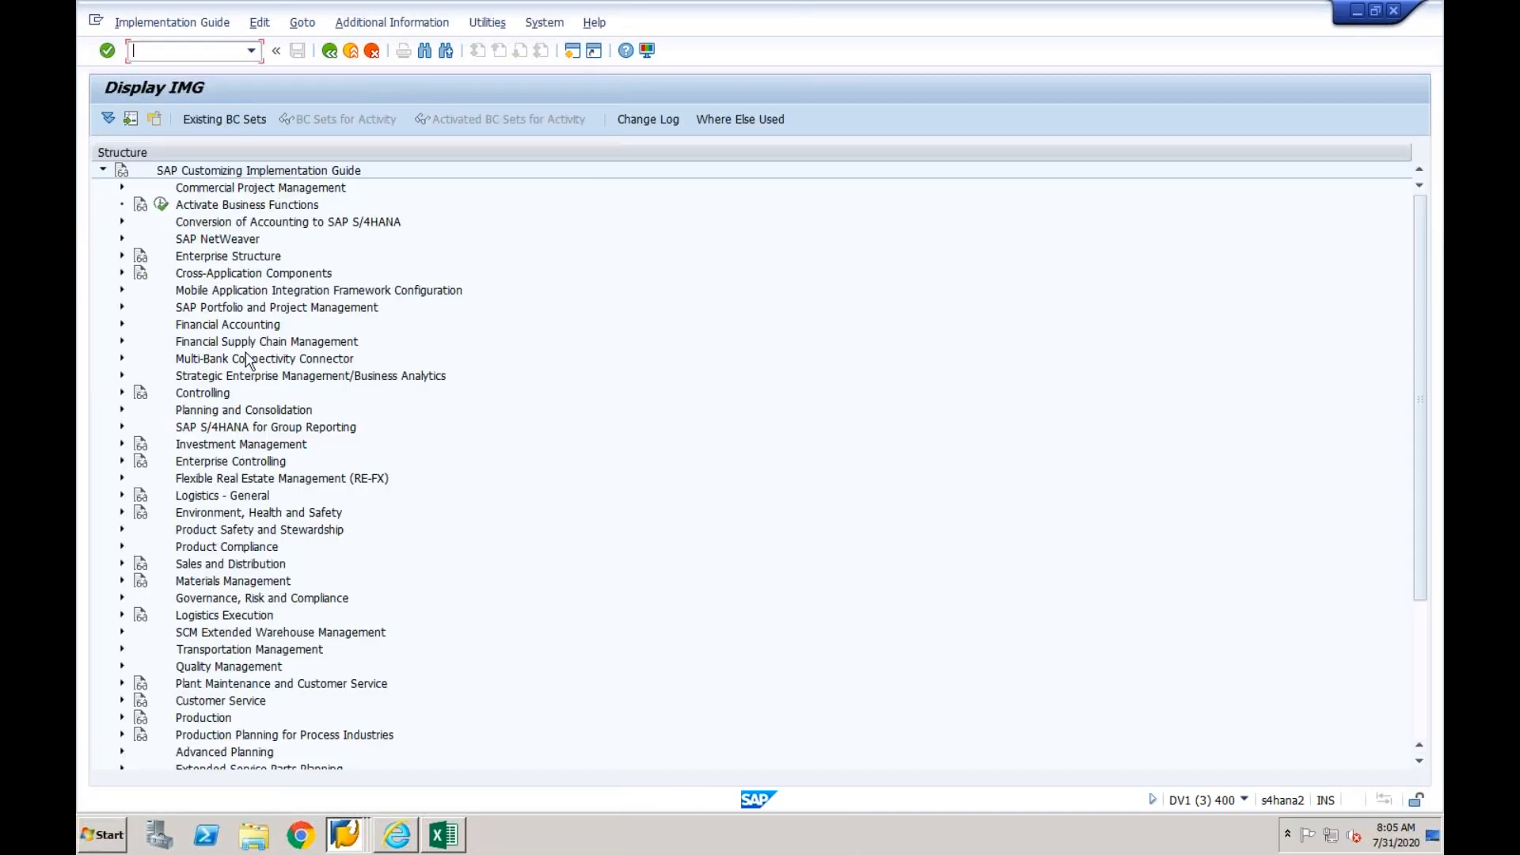
- Examine the Central Finance BAdIs under Target System Settings in the Financial Accounting section, and collapse their list
click(122, 325)
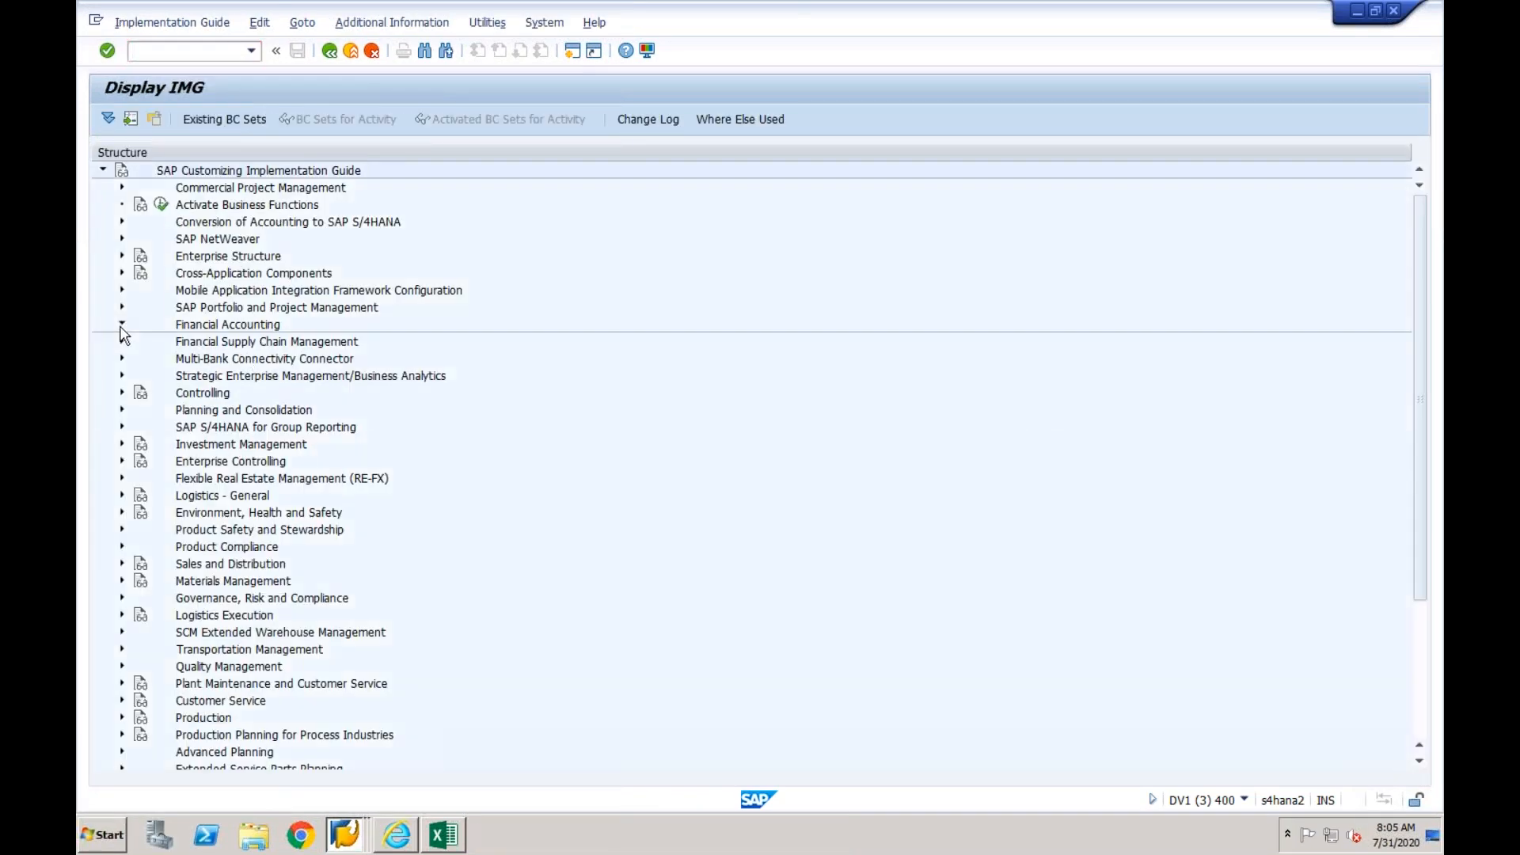
click(142, 513)
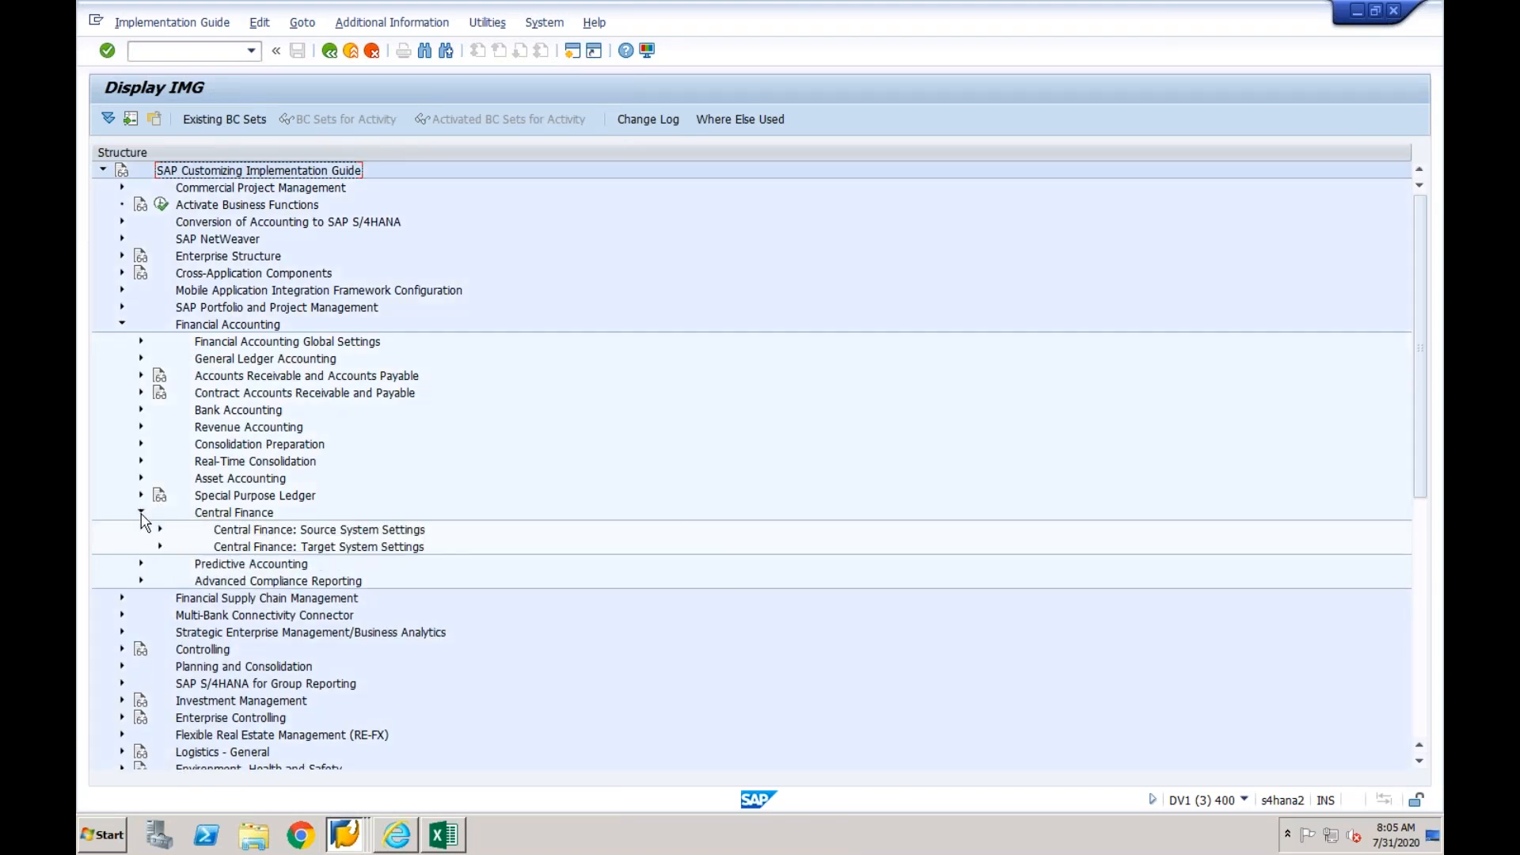
click(160, 546)
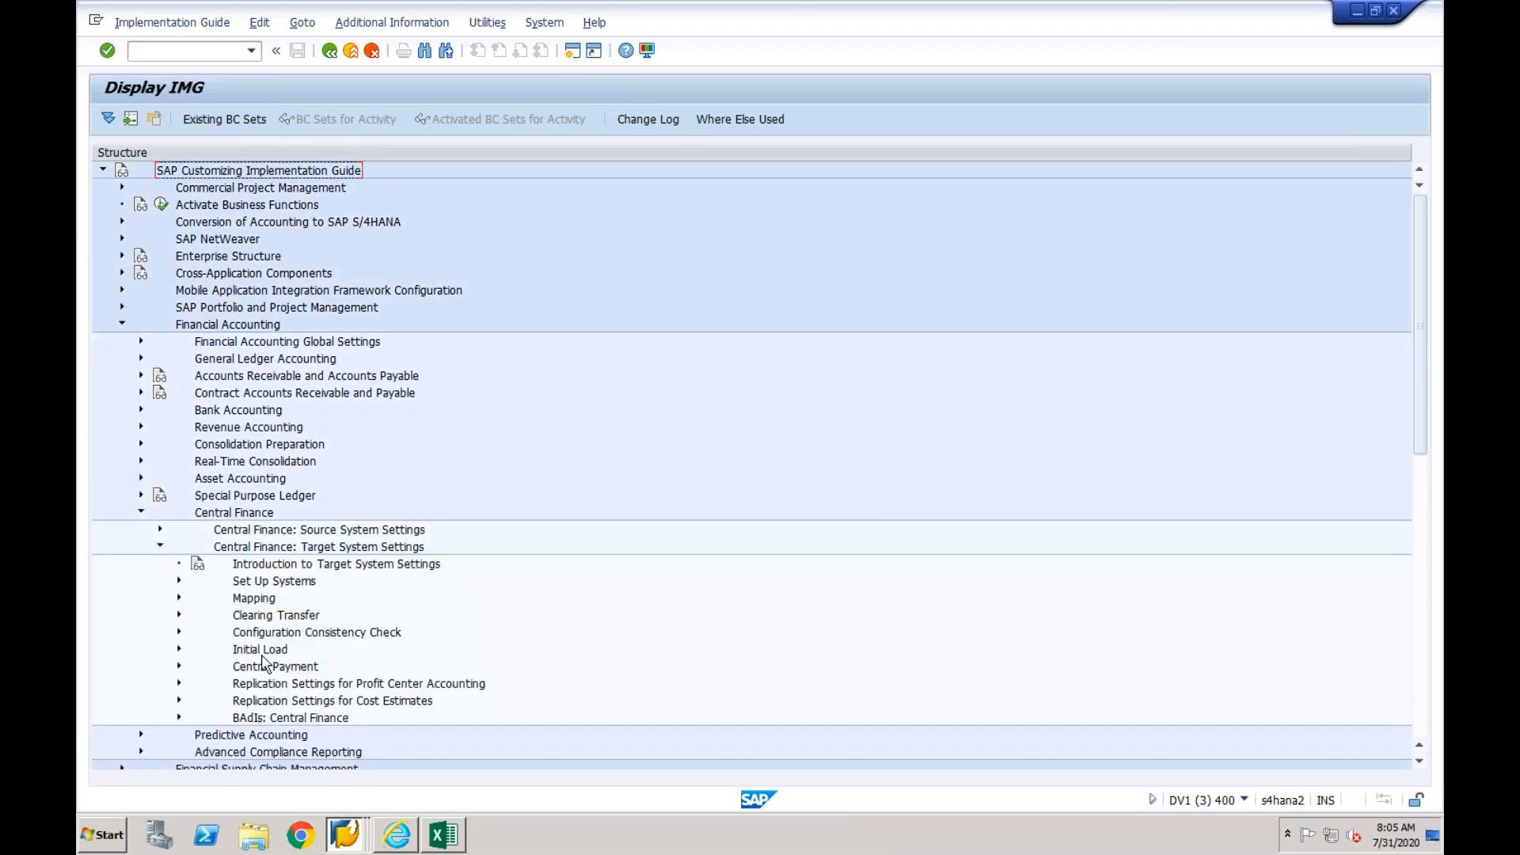
click(238, 718)
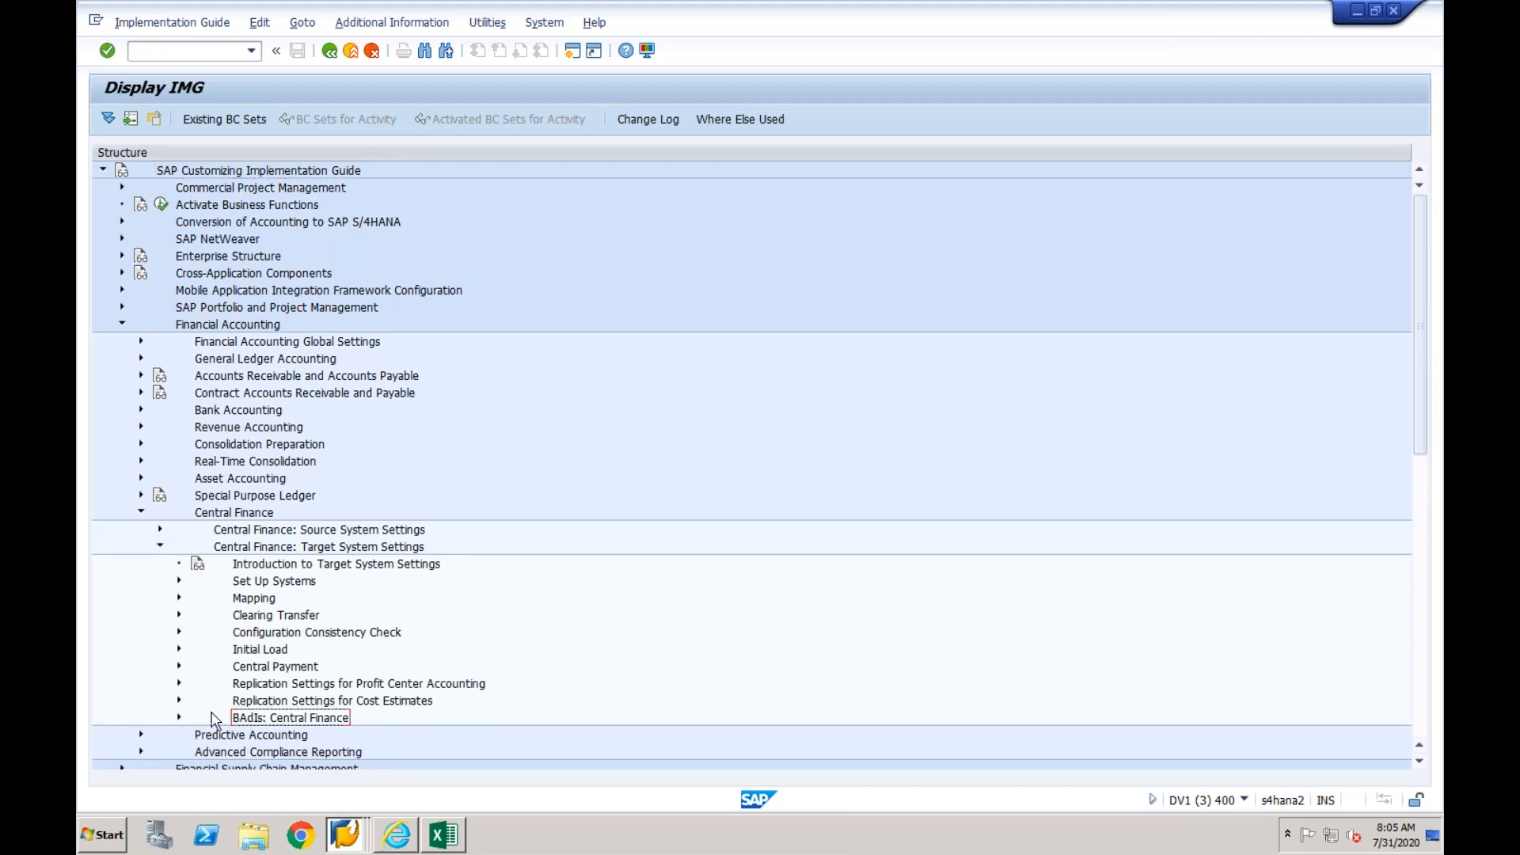
click(180, 719)
click(333, 529)
click(332, 547)
click(332, 563)
click(331, 582)
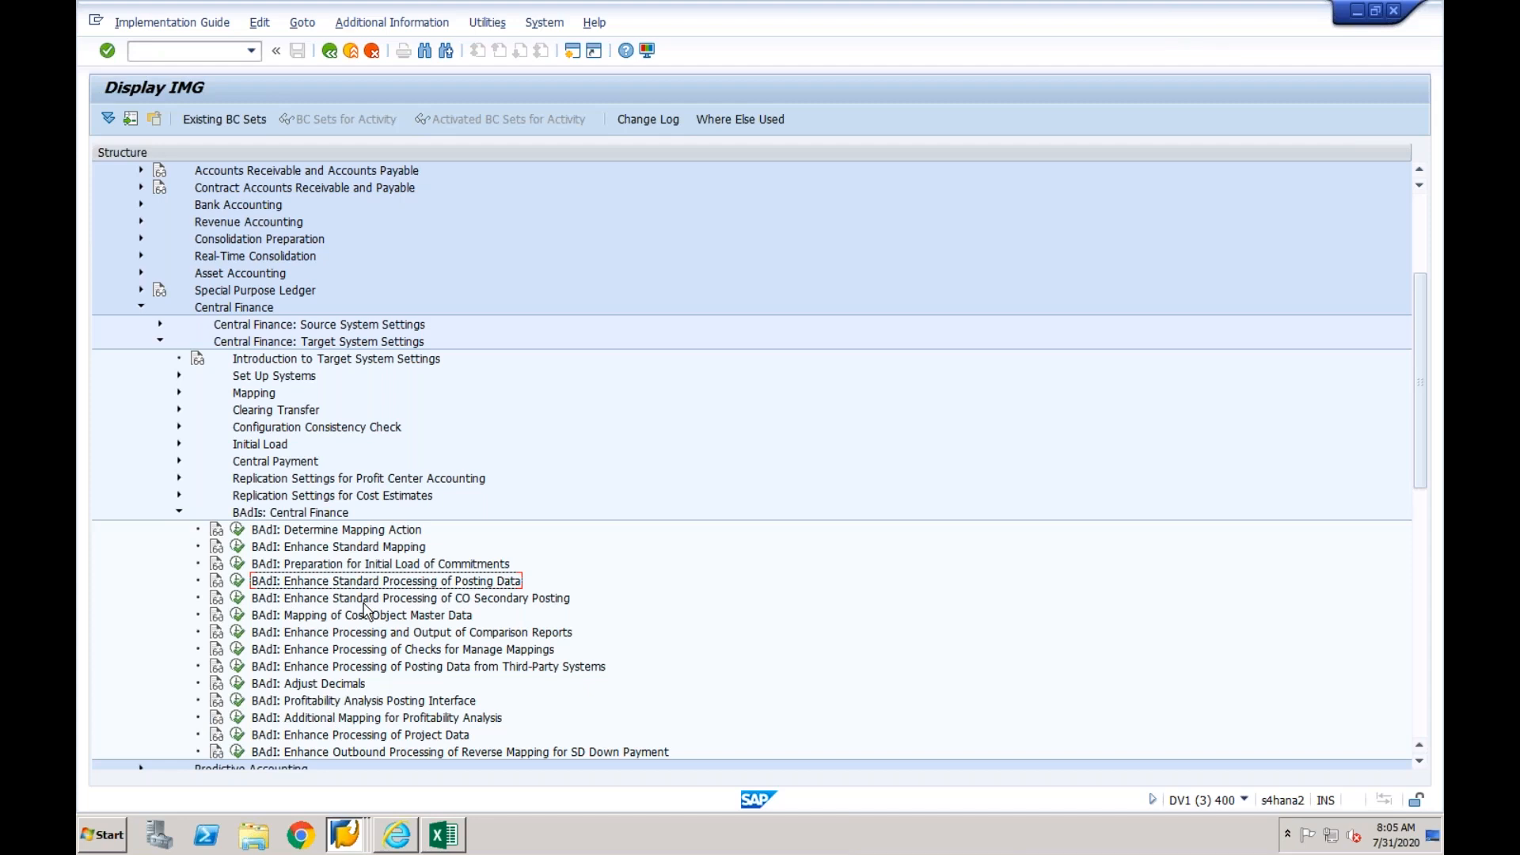
click(179, 514)
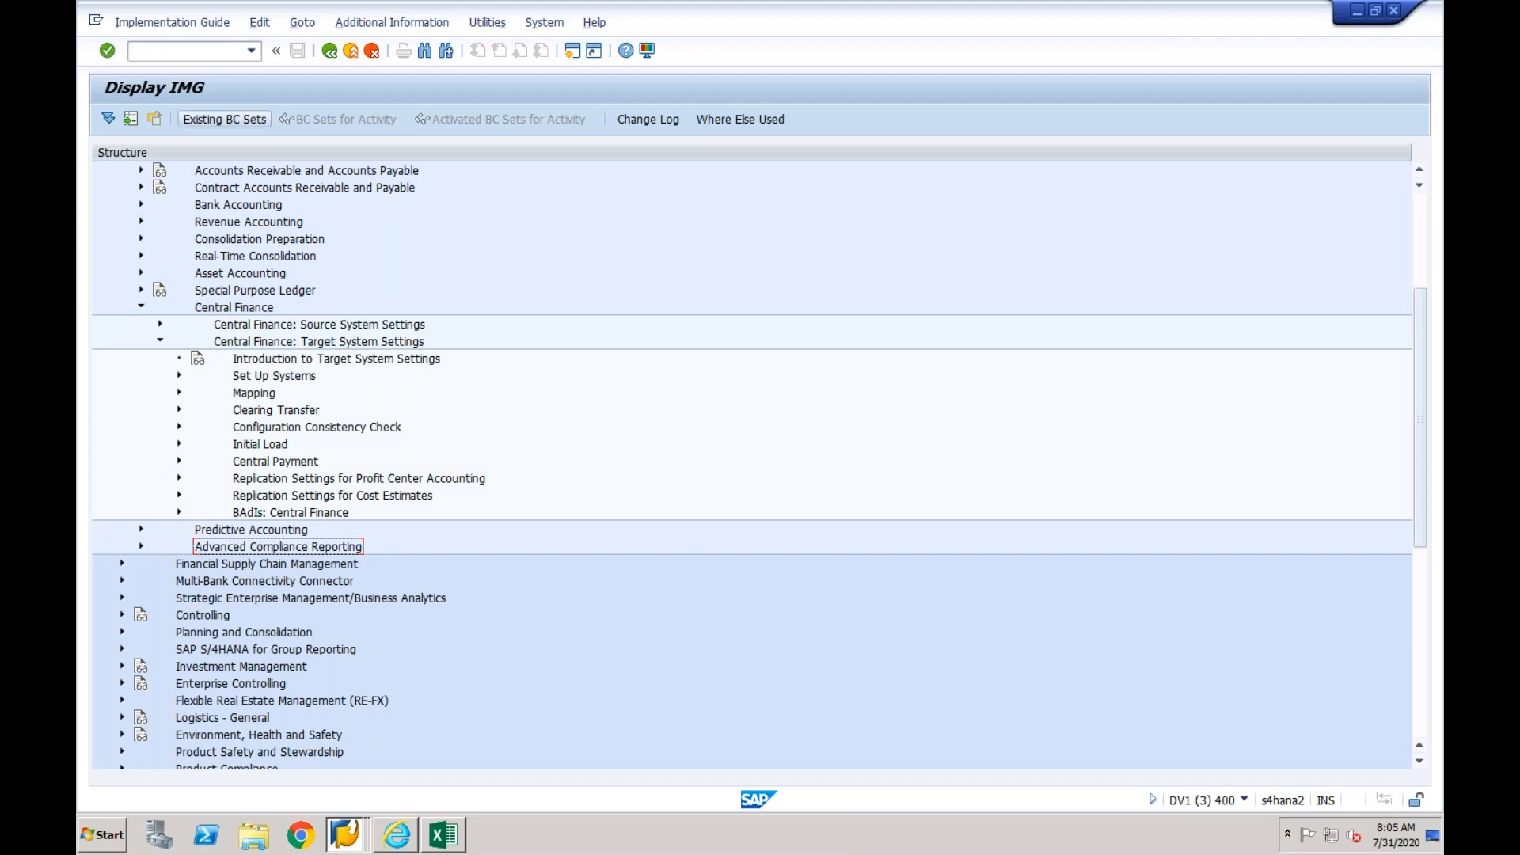
- Start transaction FB50 from the IMG session
click(207, 56)
text(/)
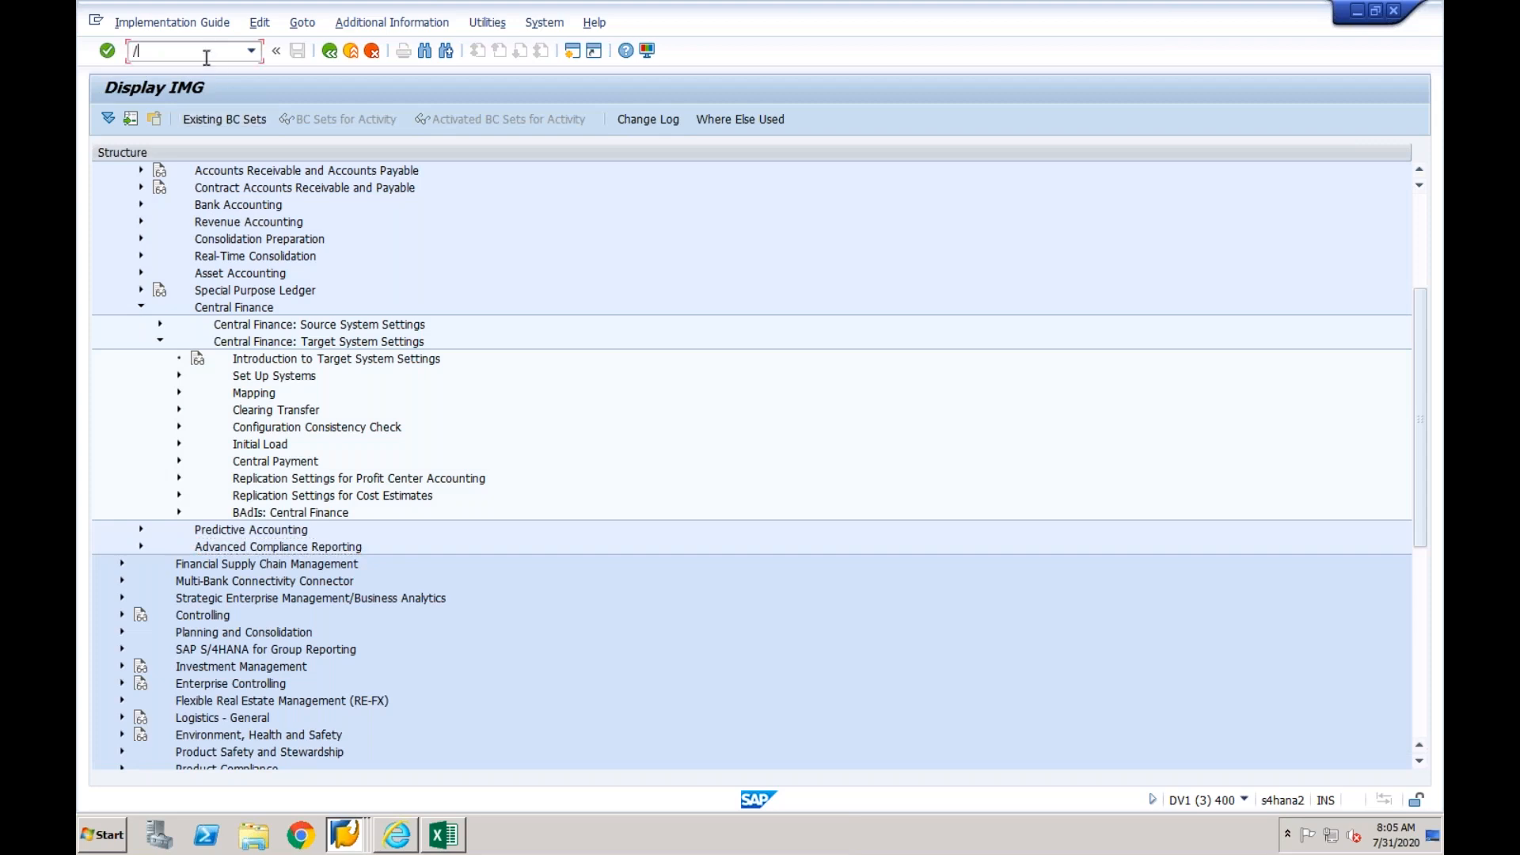
text(nfb50)
key(Return)
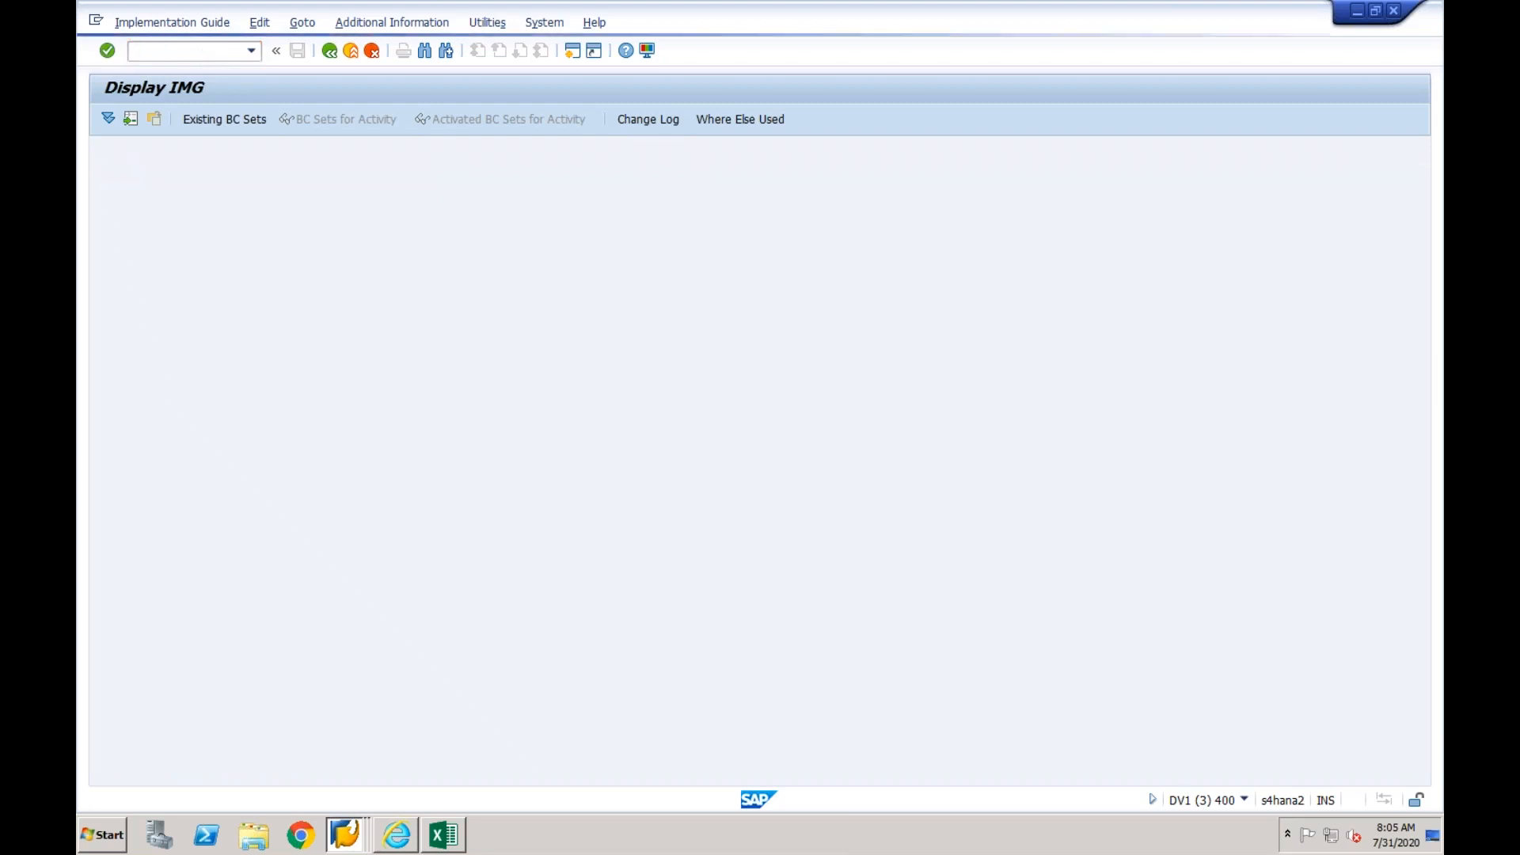
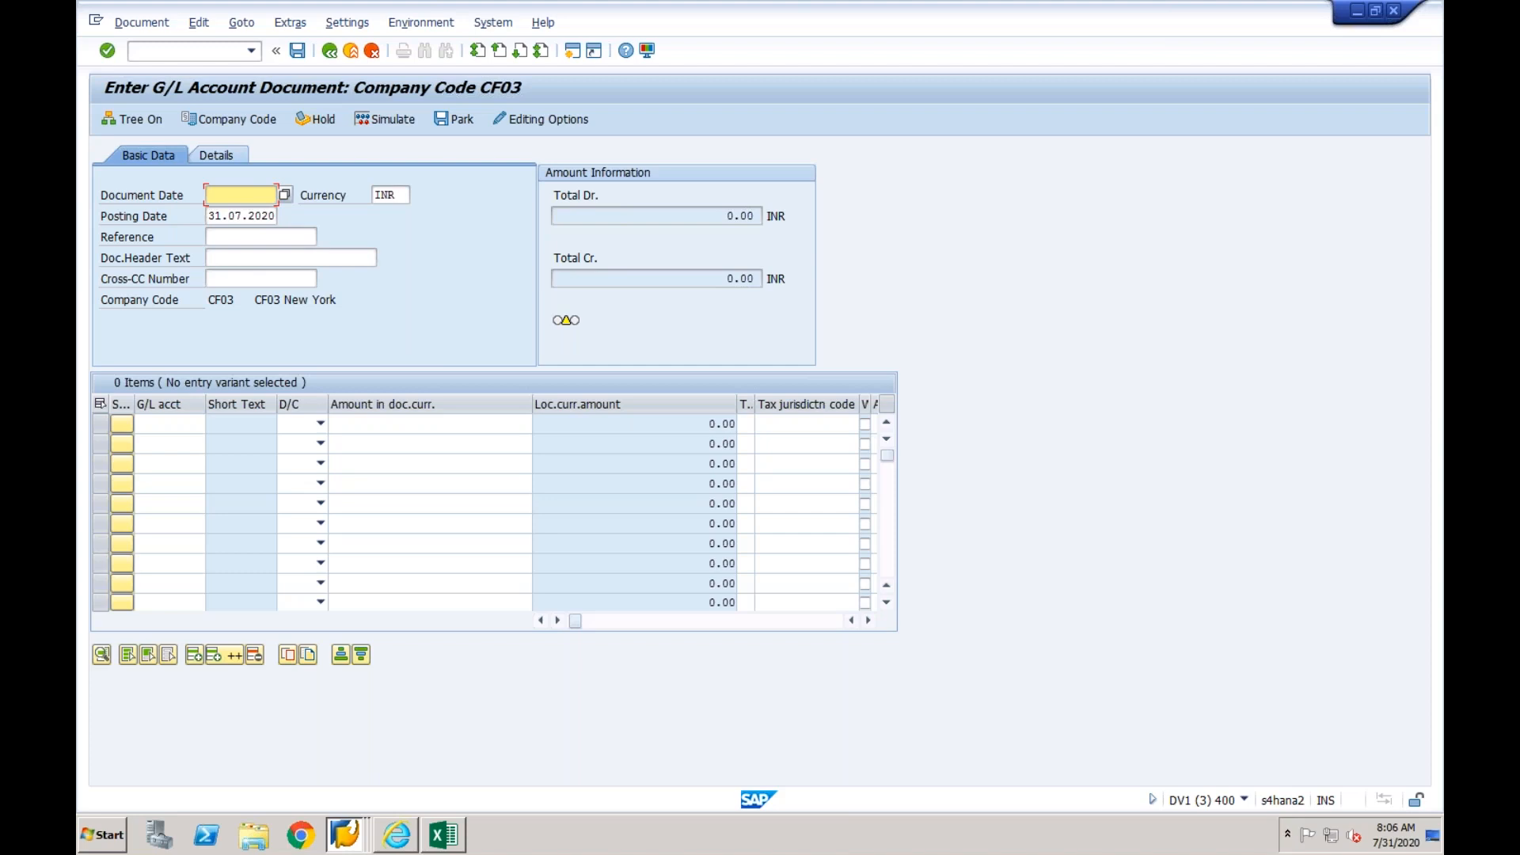
- Set the G/L document's document date to 31.07.2020 and its header text to Test
text(31072020)
click(229, 255)
text(Test)
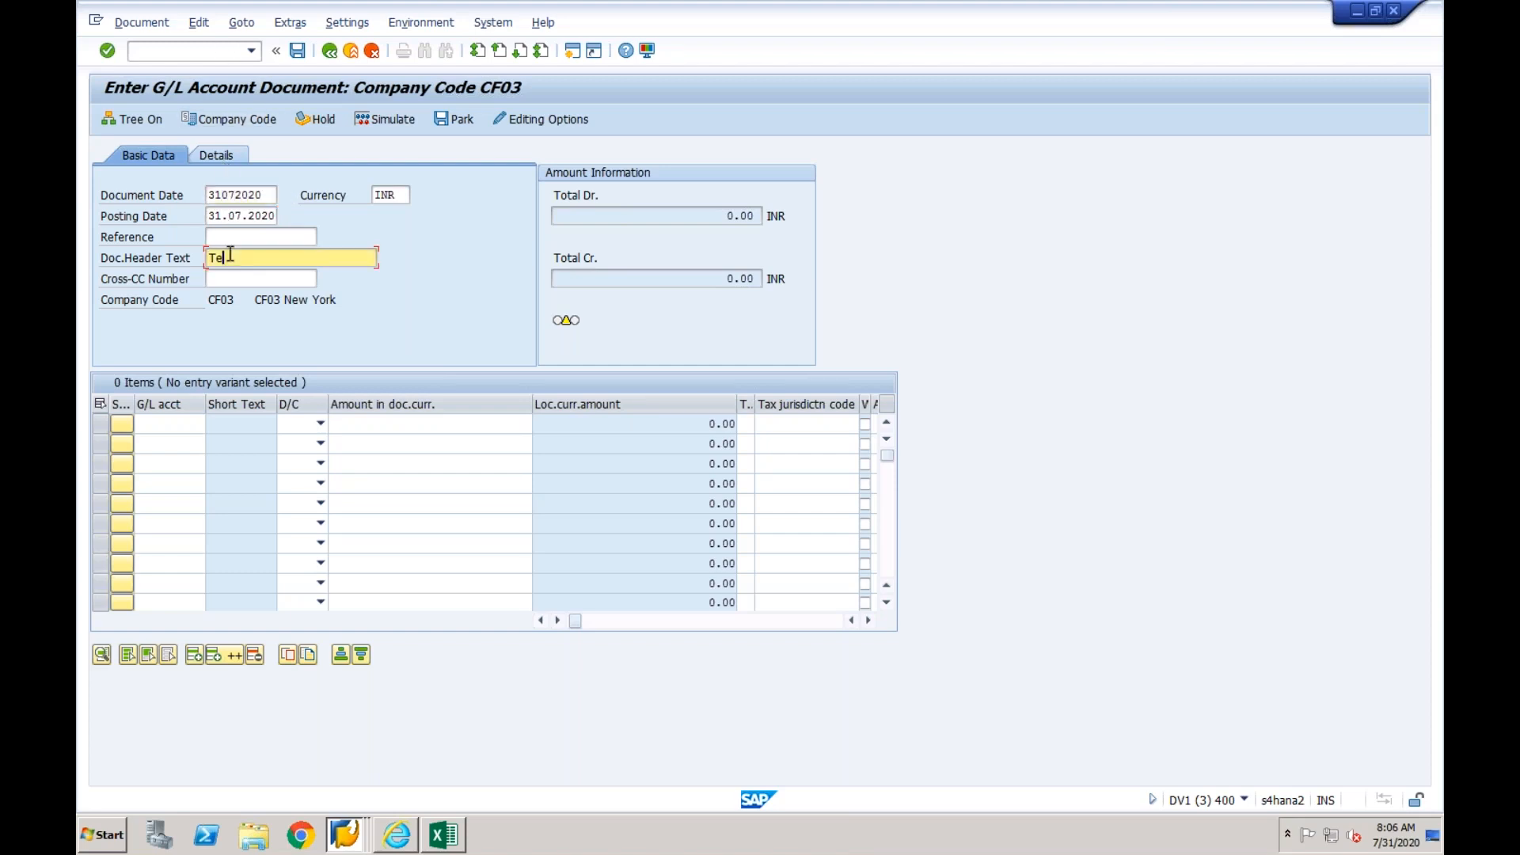
- Enter G/L account 200000 on the first line item and 400000 on the second
click(183, 423)
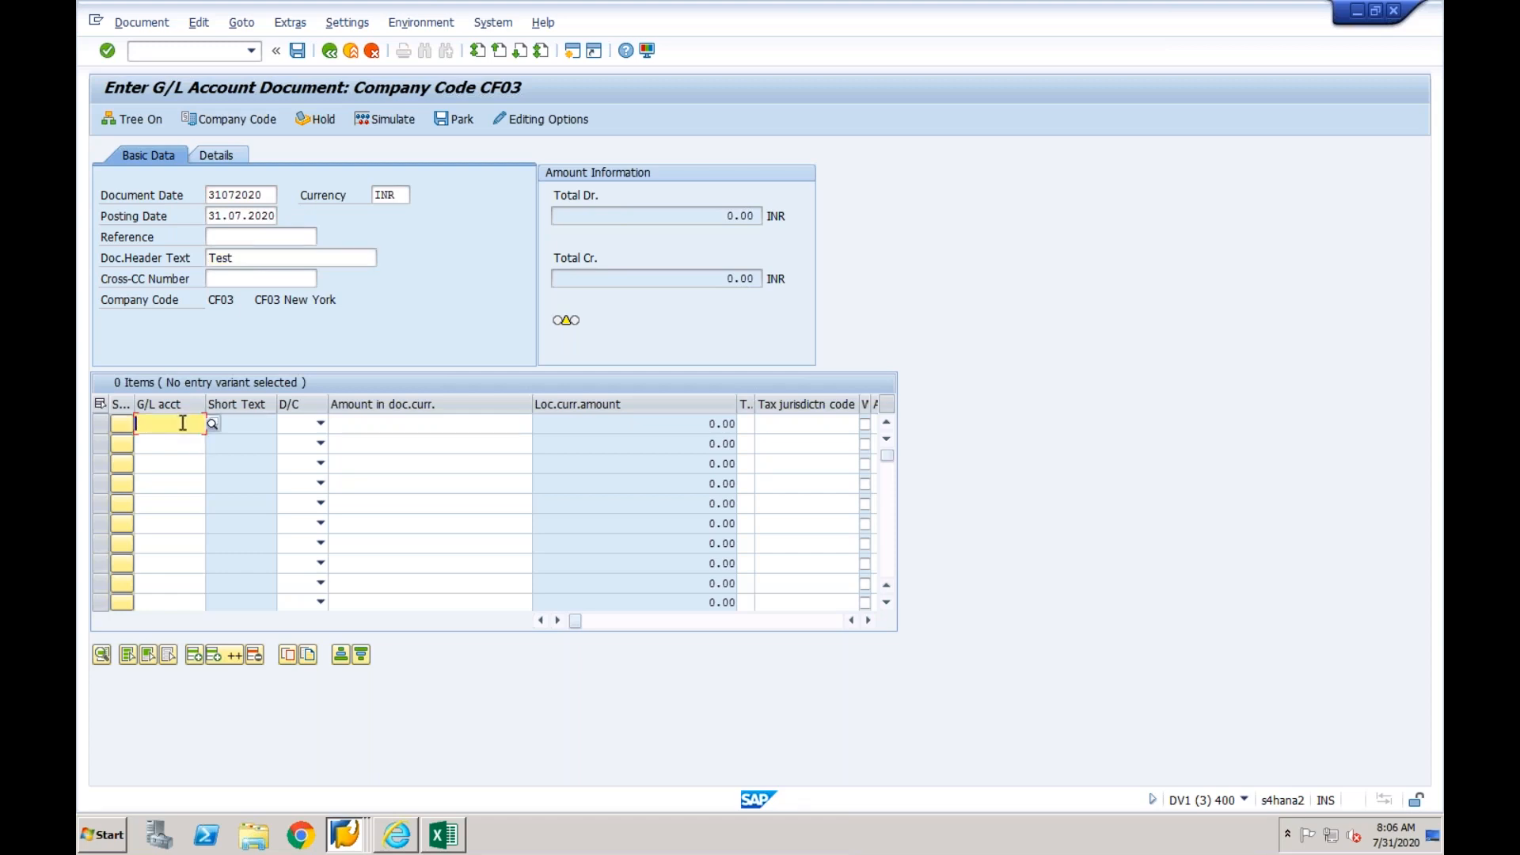
text(200000)
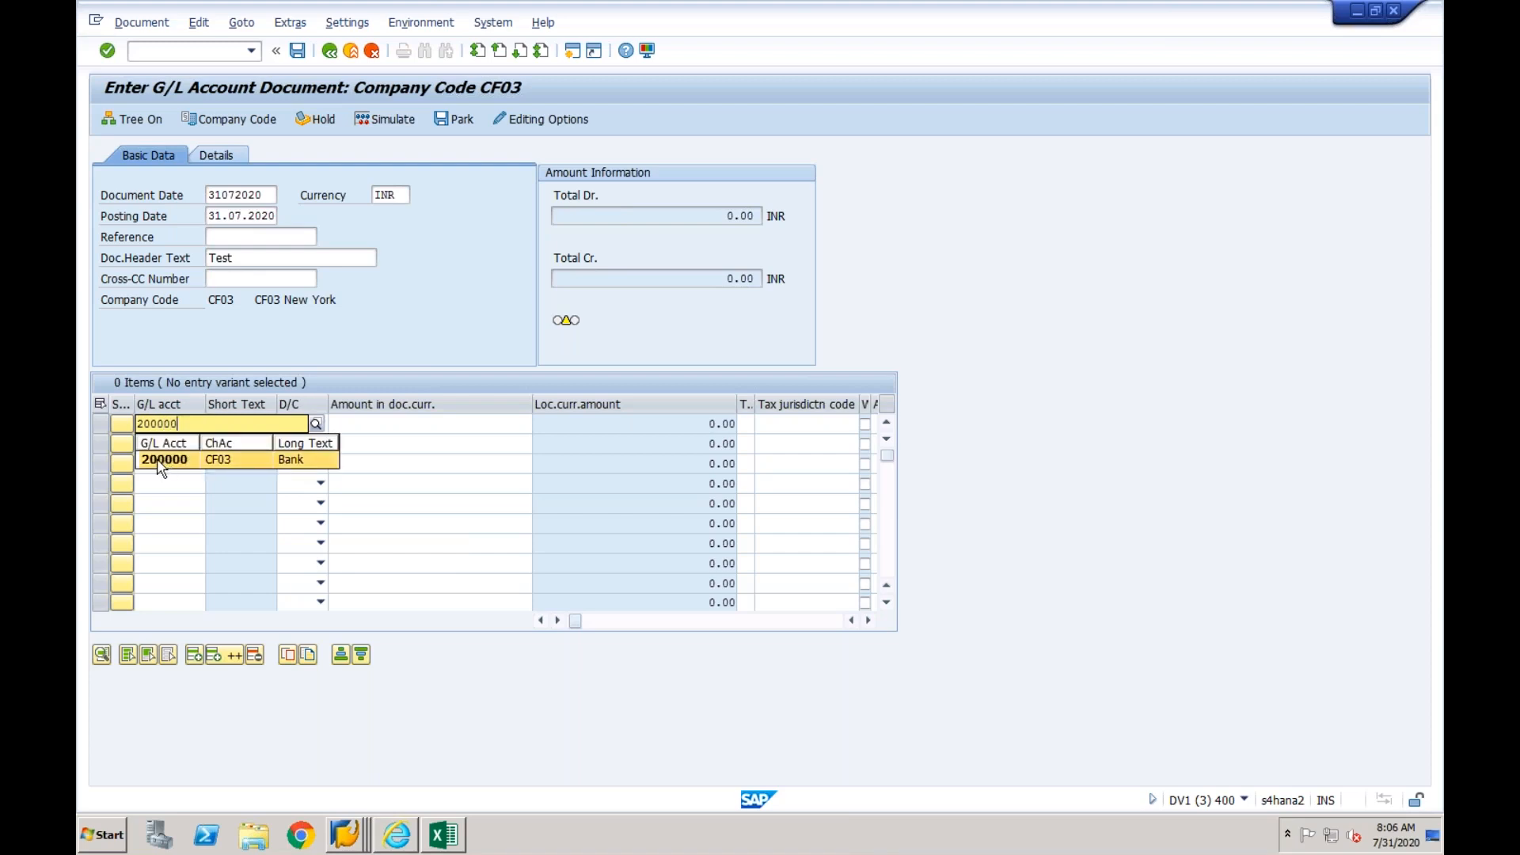
click(158, 444)
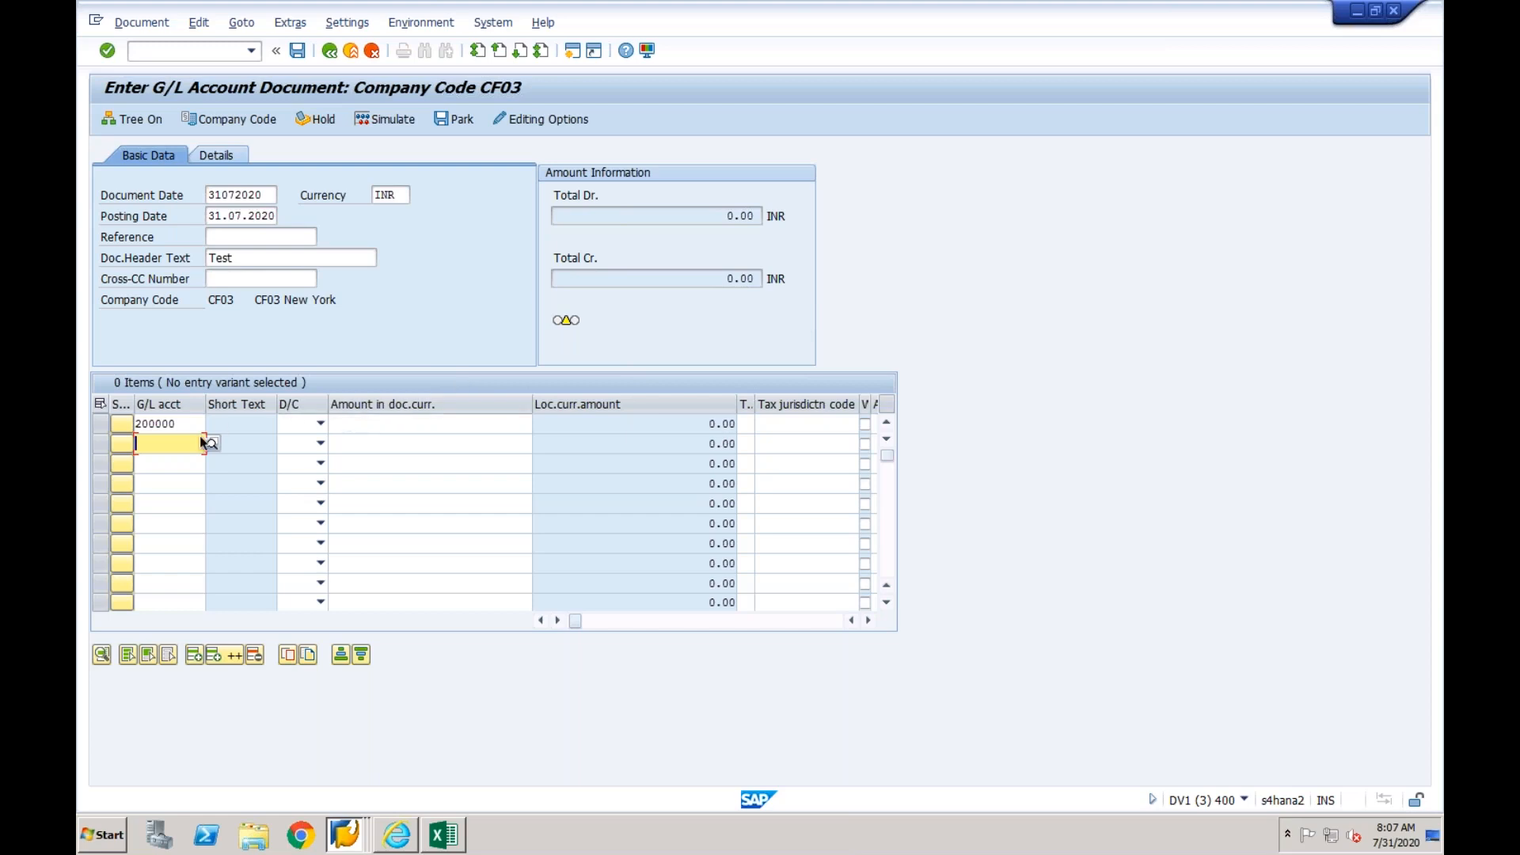
text(400000)
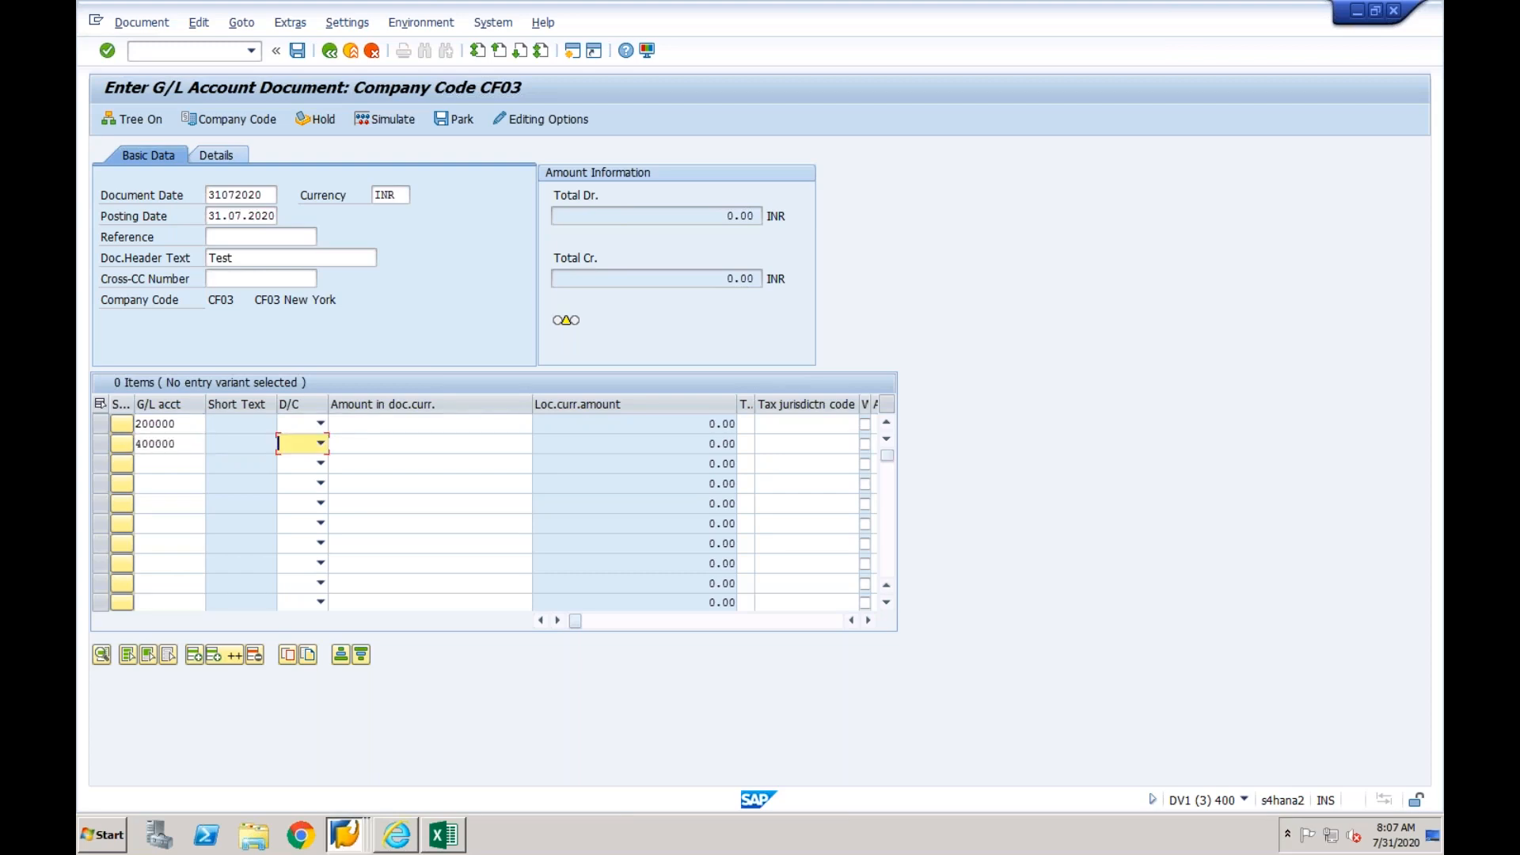
- Mark account 200000 as credit and account 400000 as debit, with an amount of 1000 on each line
click(321, 425)
click(300, 442)
click(321, 445)
click(300, 477)
click(375, 426)
text(10)
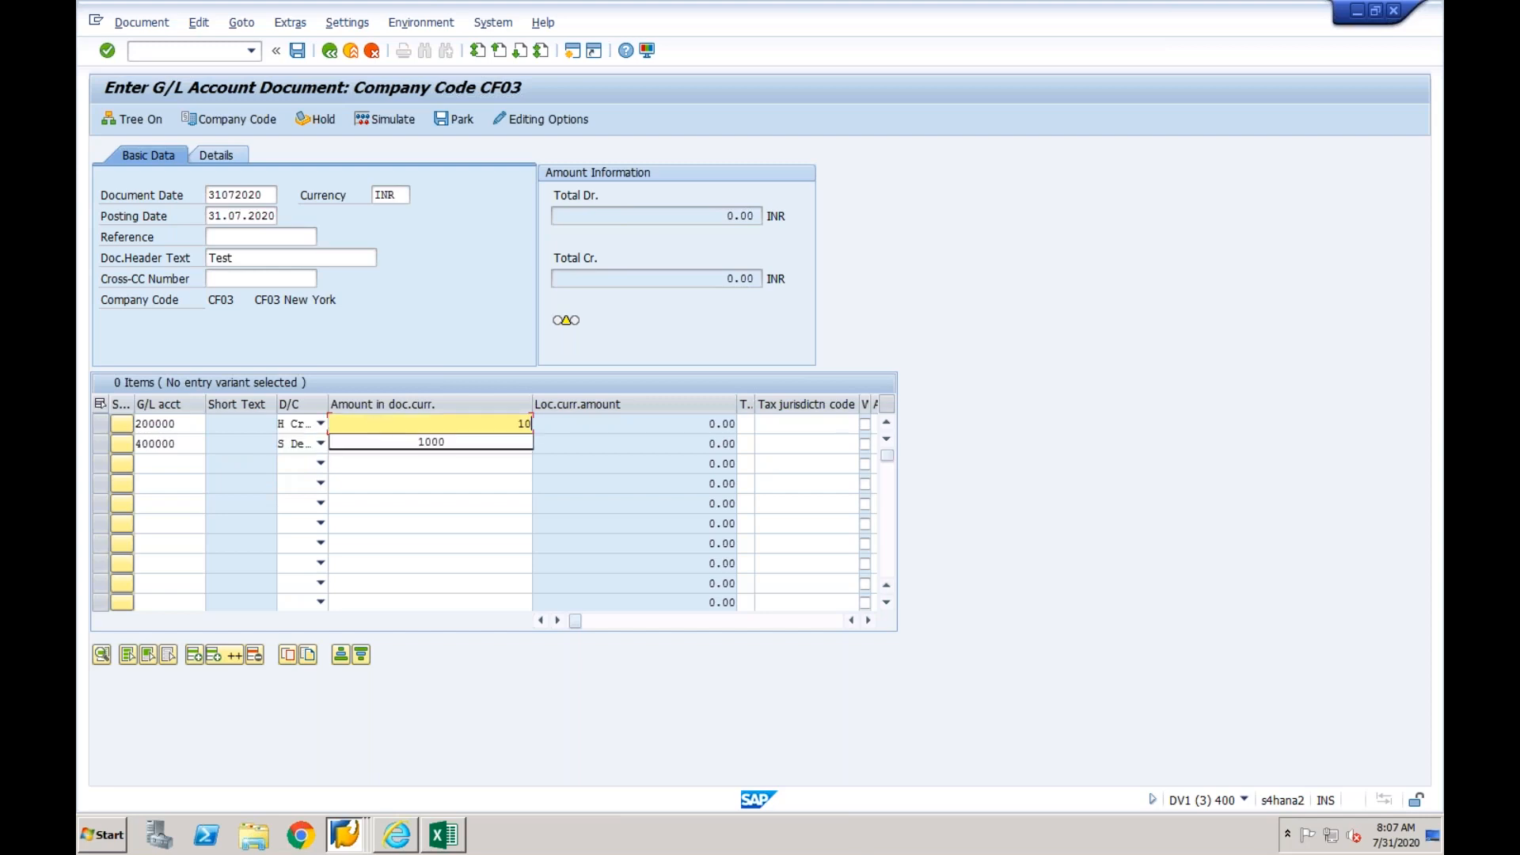
text(00)
click(445, 445)
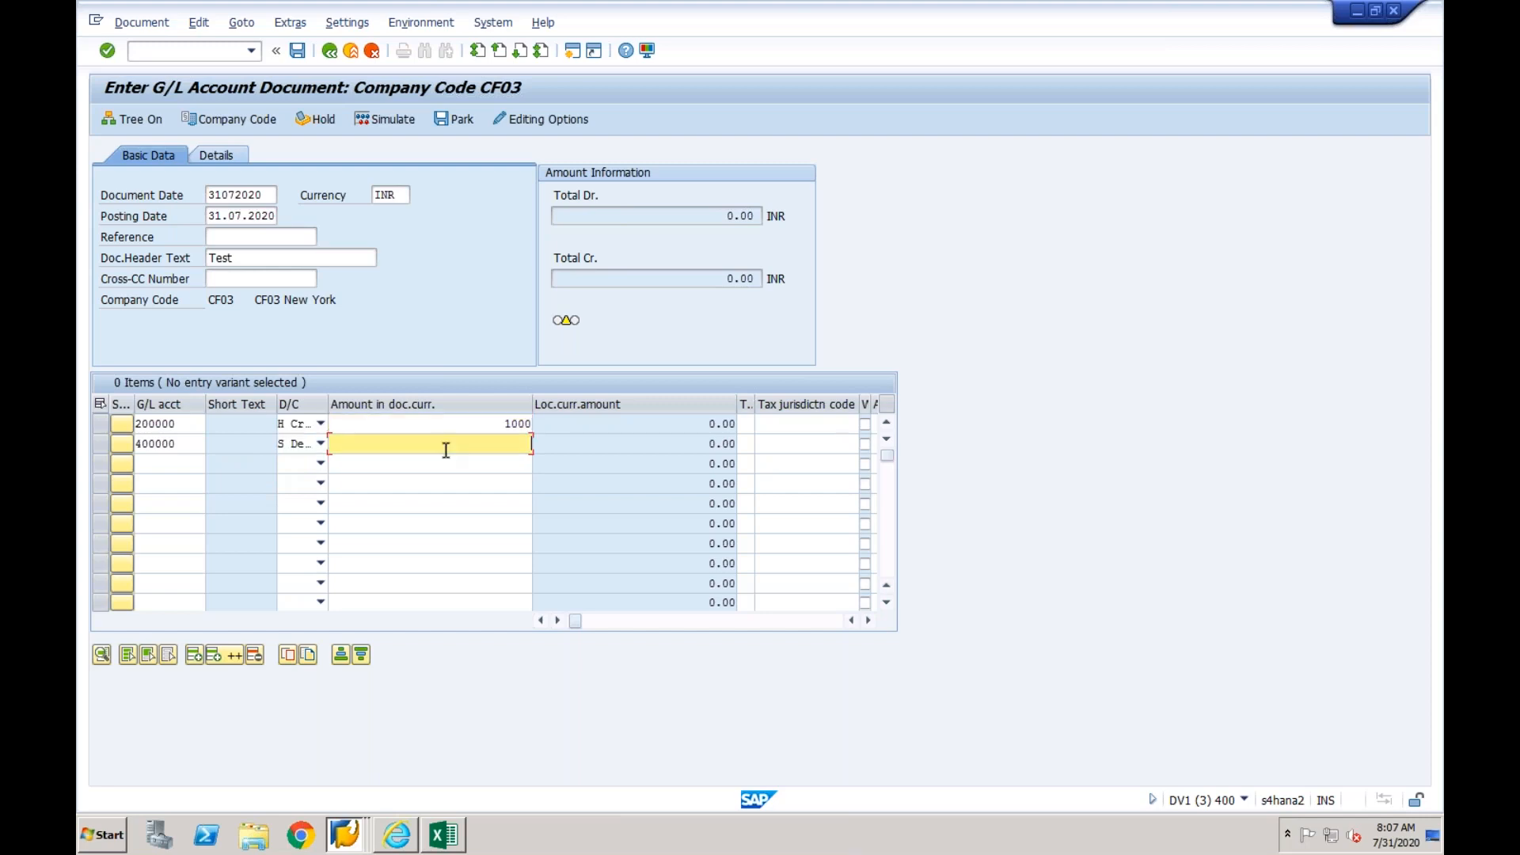
text(100)
- Assign cost center LAP-ADM to the 400000 line item and validate the entries
key(Tab)
key(Tab)
key(Tab)
key(Tab)
key(Tab)
key(Tab)
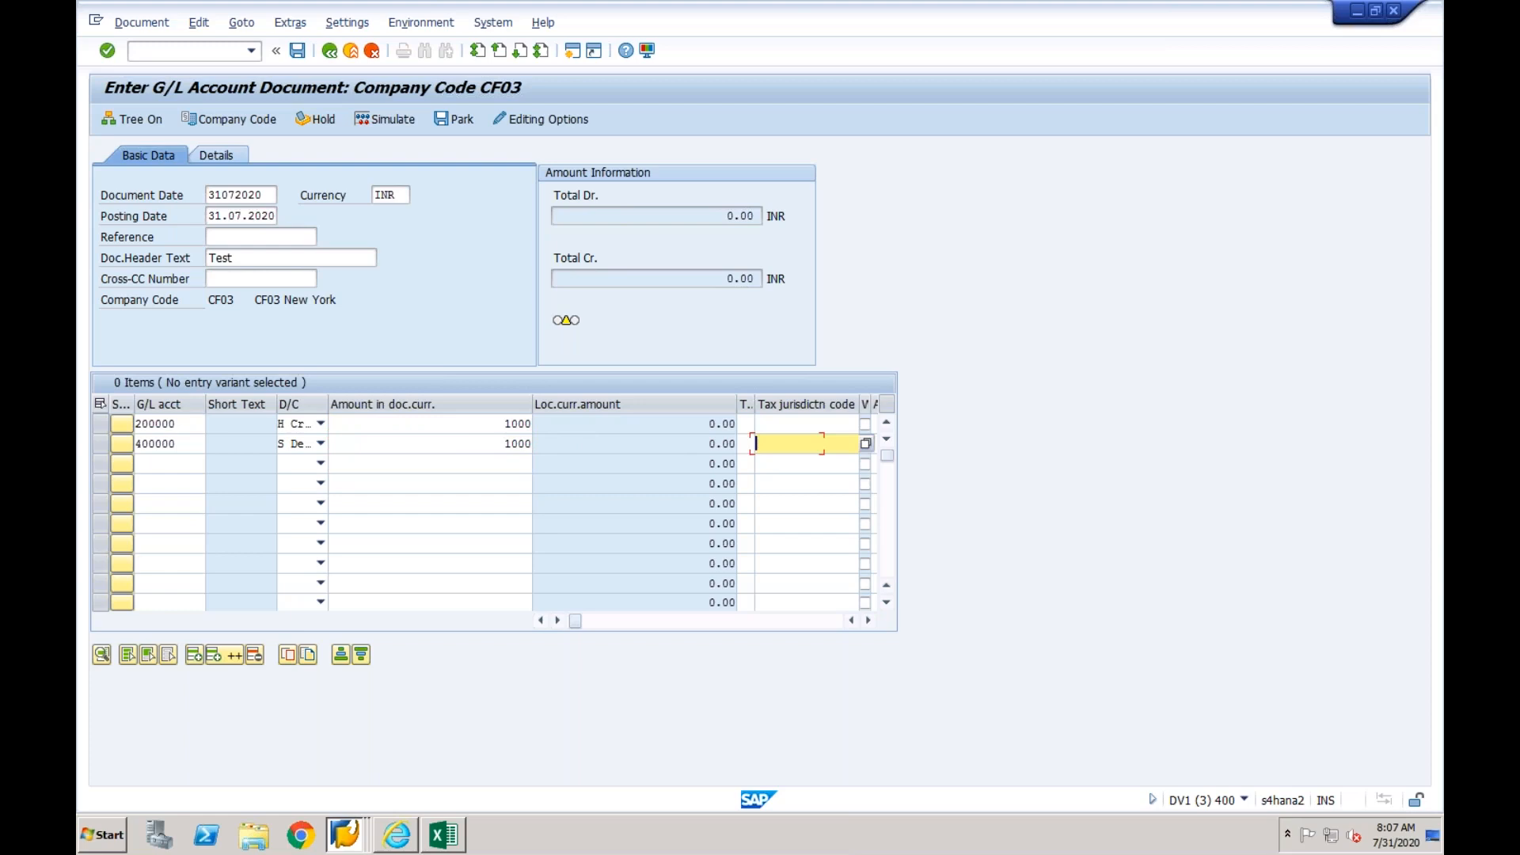
key(Tab)
key(Tab)
key(Tab)
key(Tab)
key(Tab)
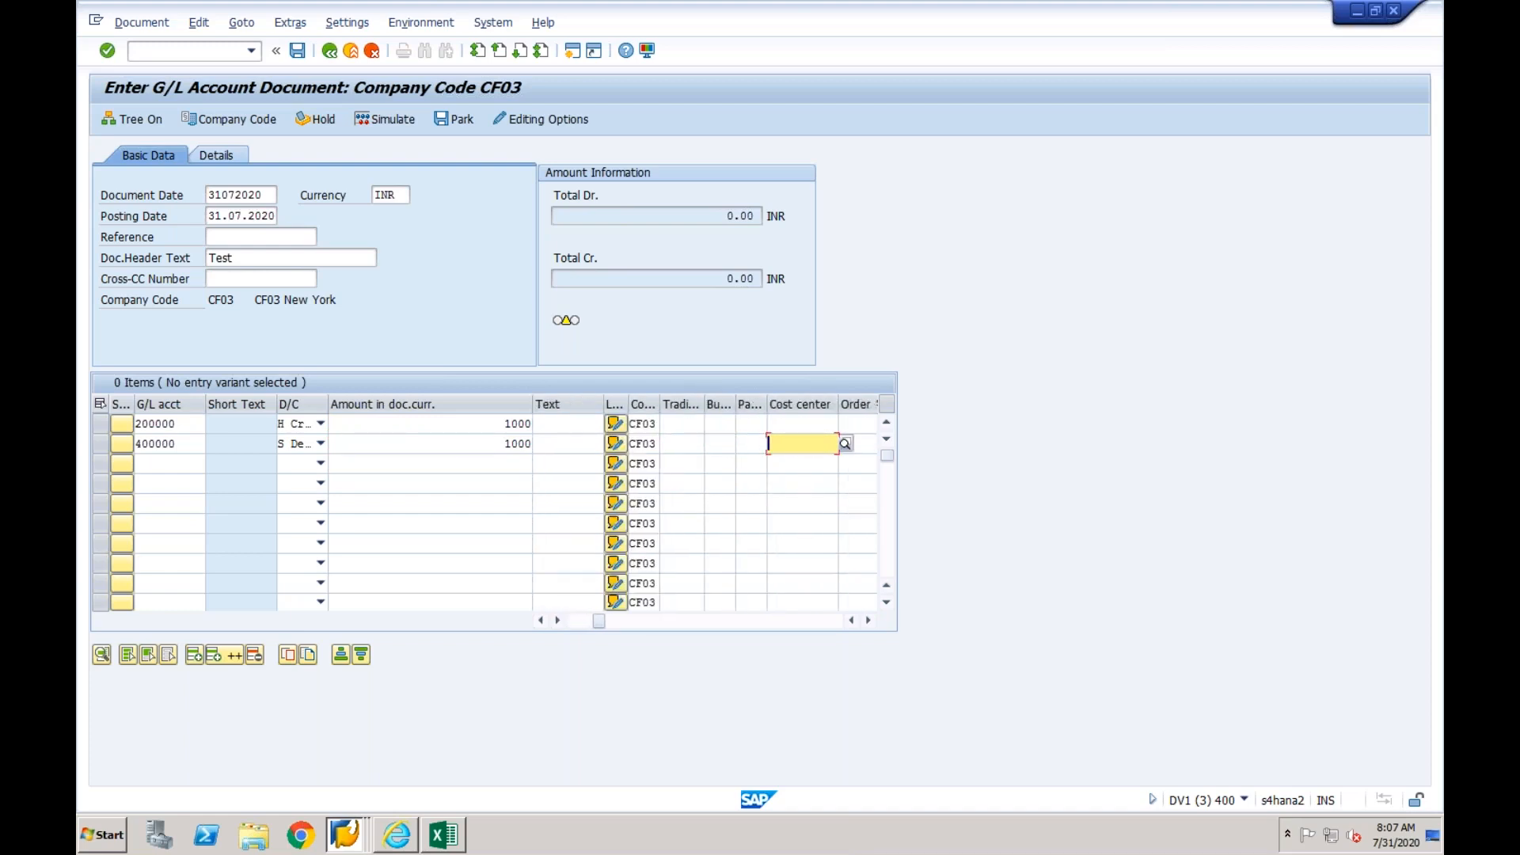
text(lap-ad)
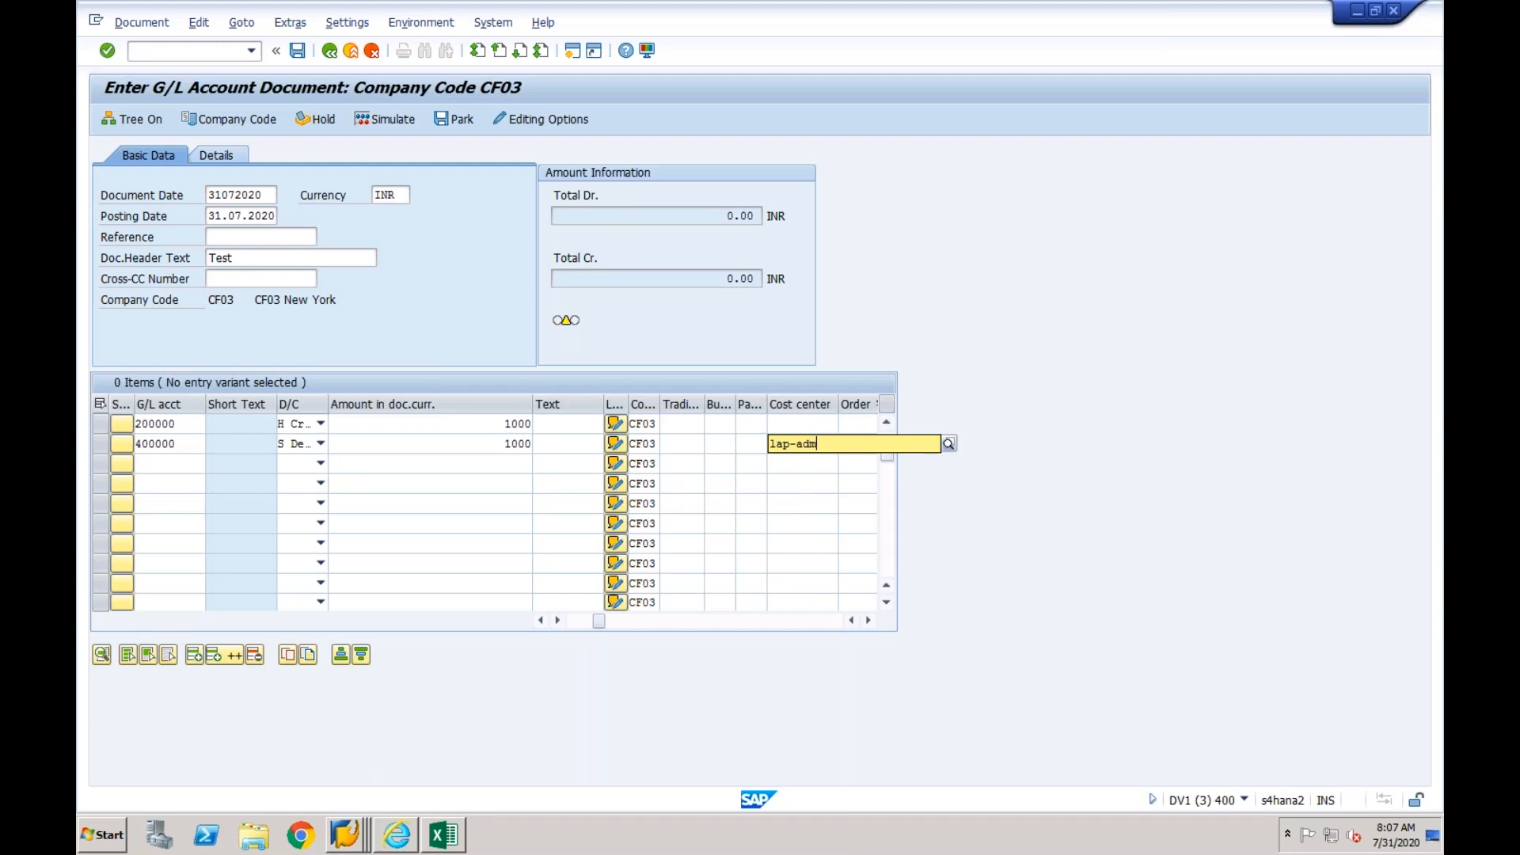
text(m)
key(Return)
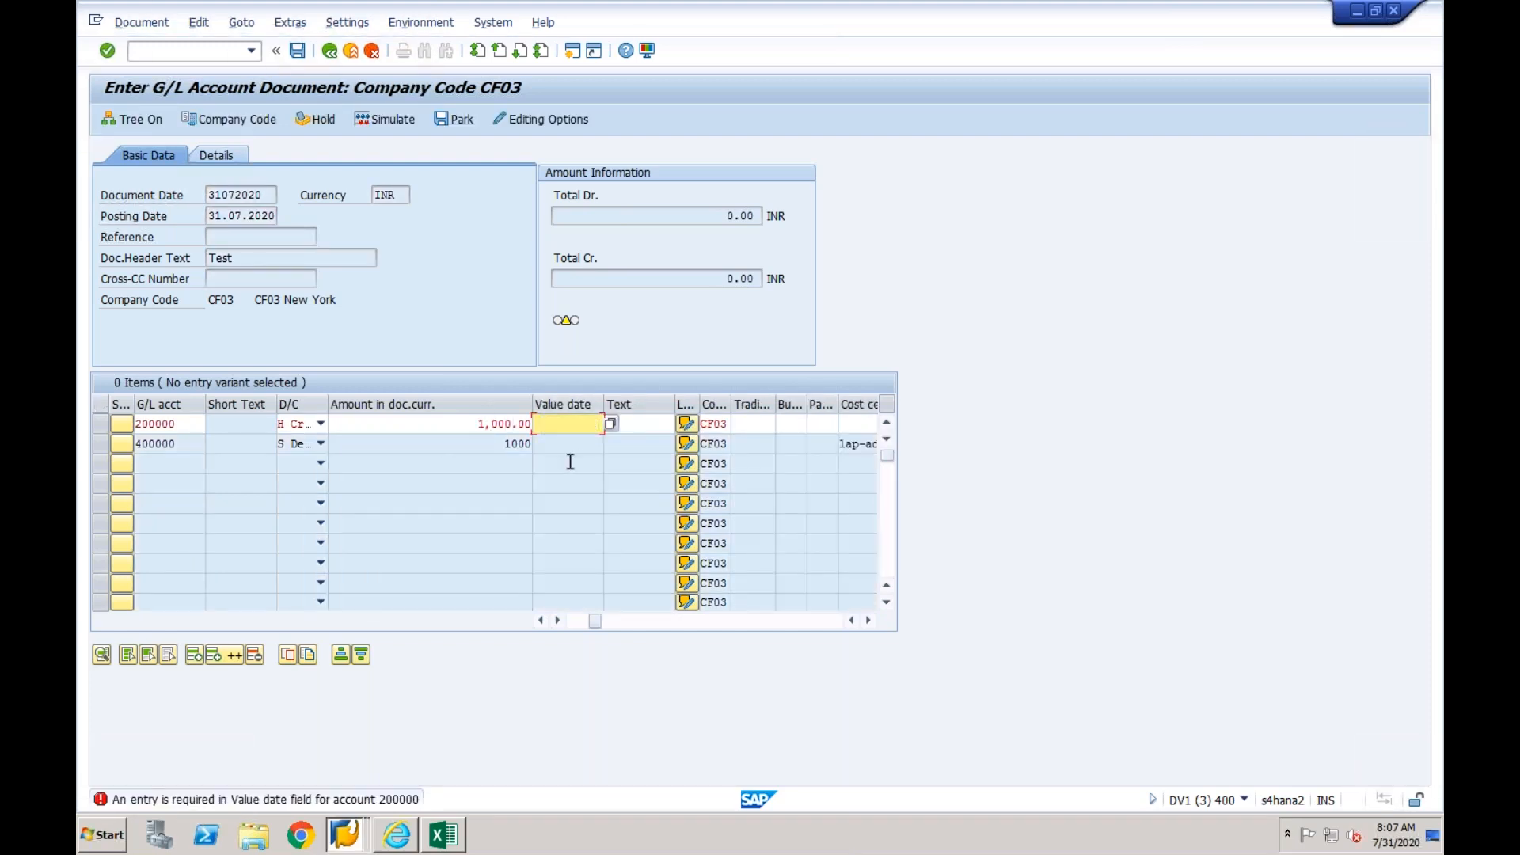
- Set the 200000 line's value date to 31.07.2020 and post the document
text(31.07.2020)
key(Return)
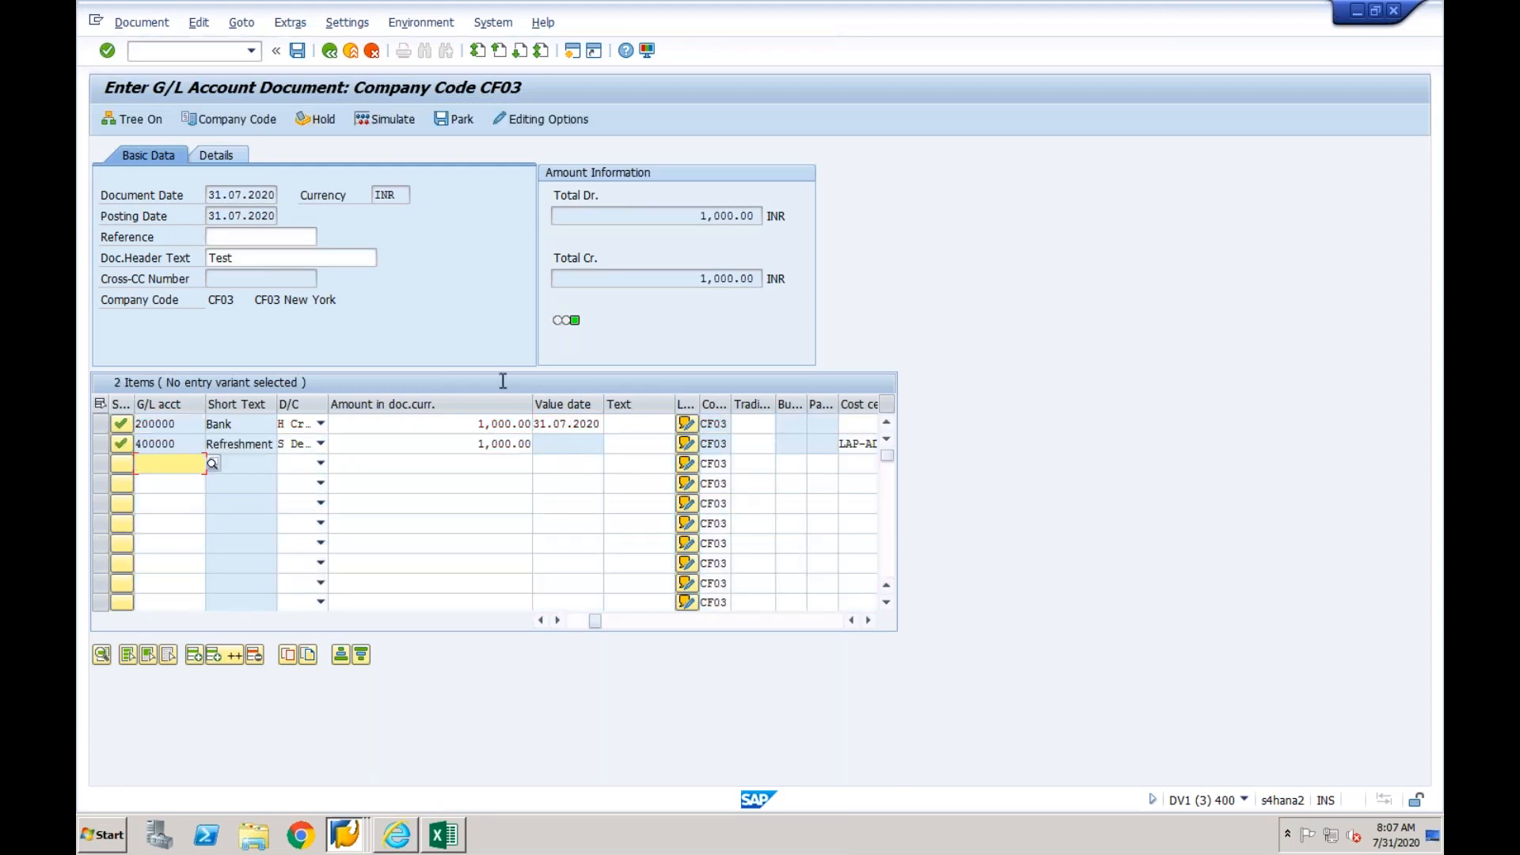
click(298, 55)
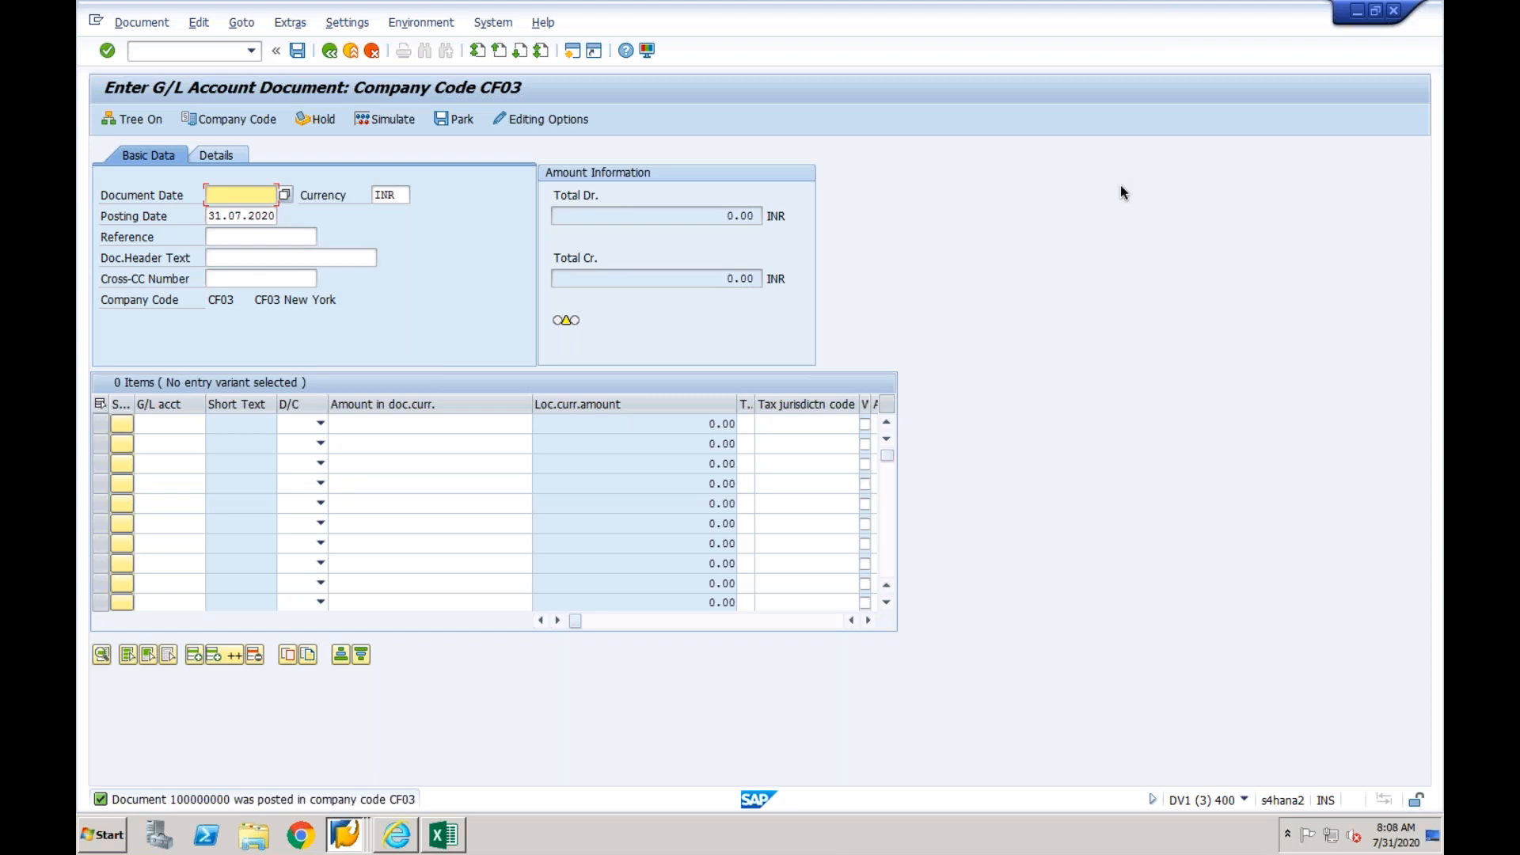
- Switch to the Vik workbook in Excel, discard the recovered files, and delete the header row 1
click(440, 838)
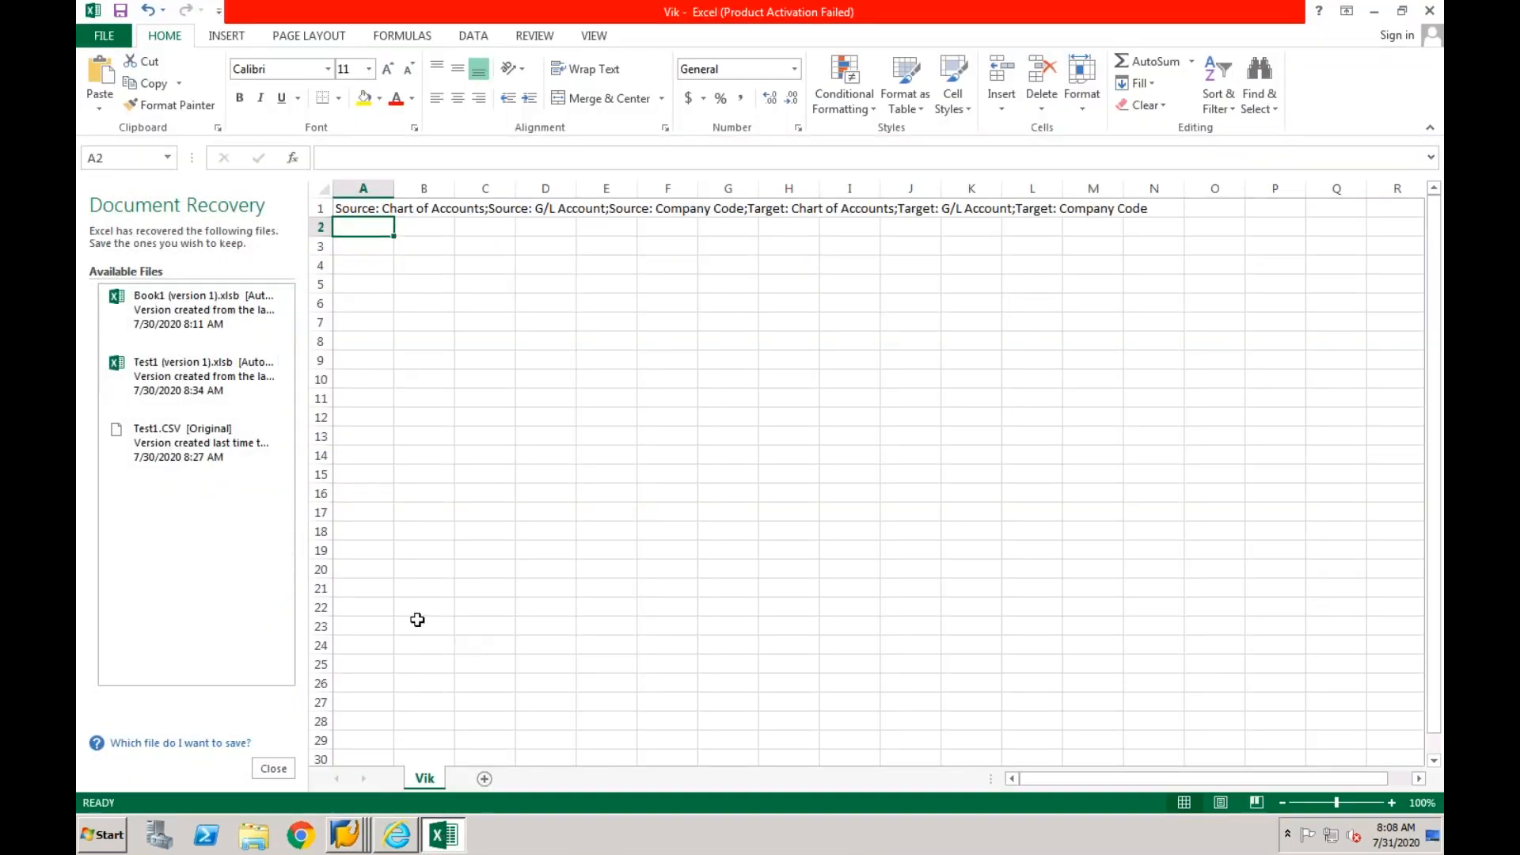
click(273, 768)
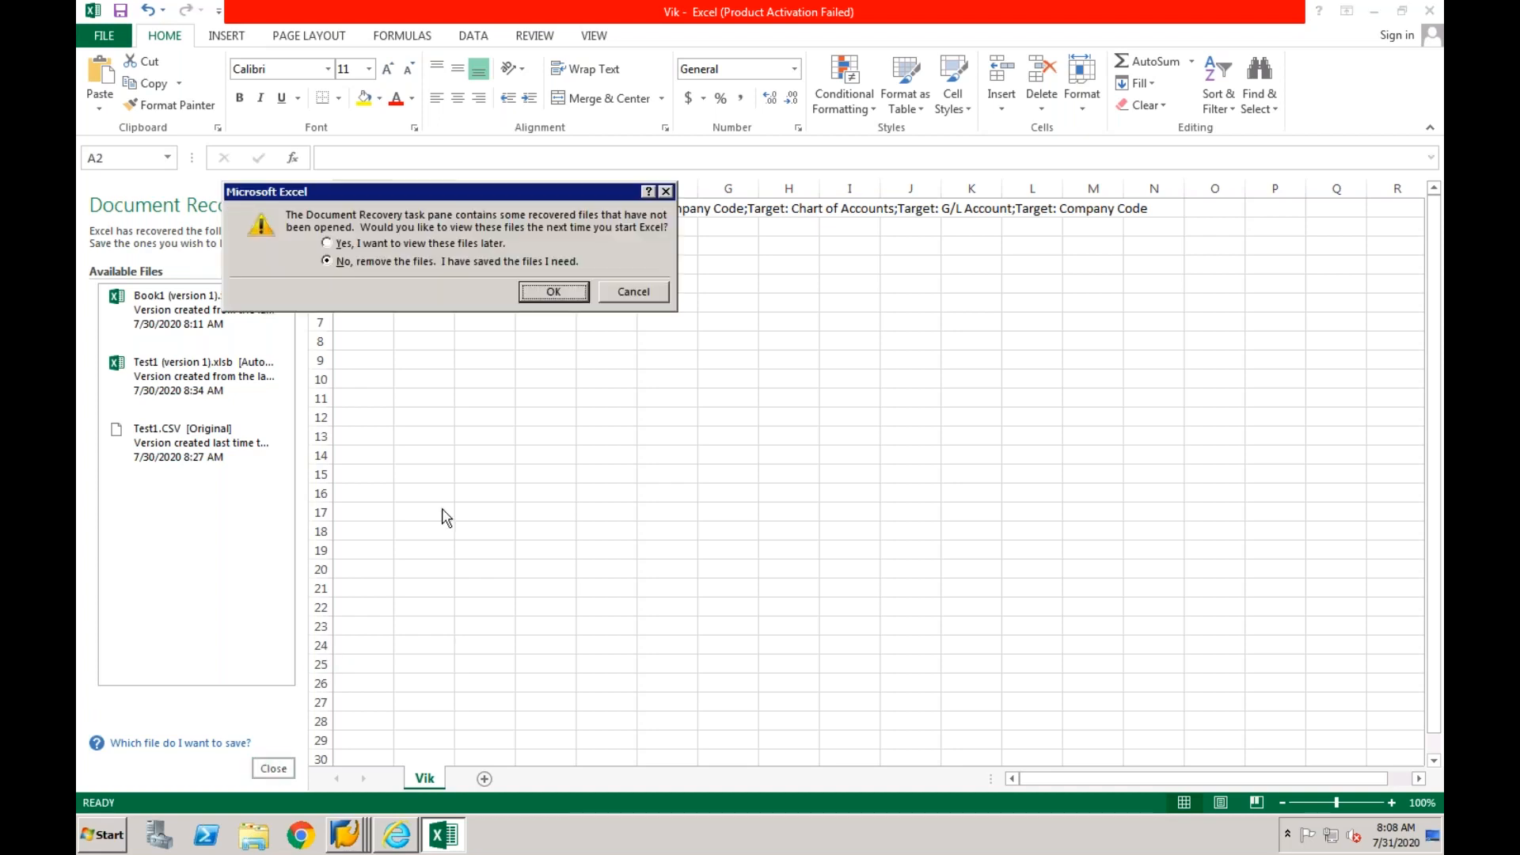
click(544, 290)
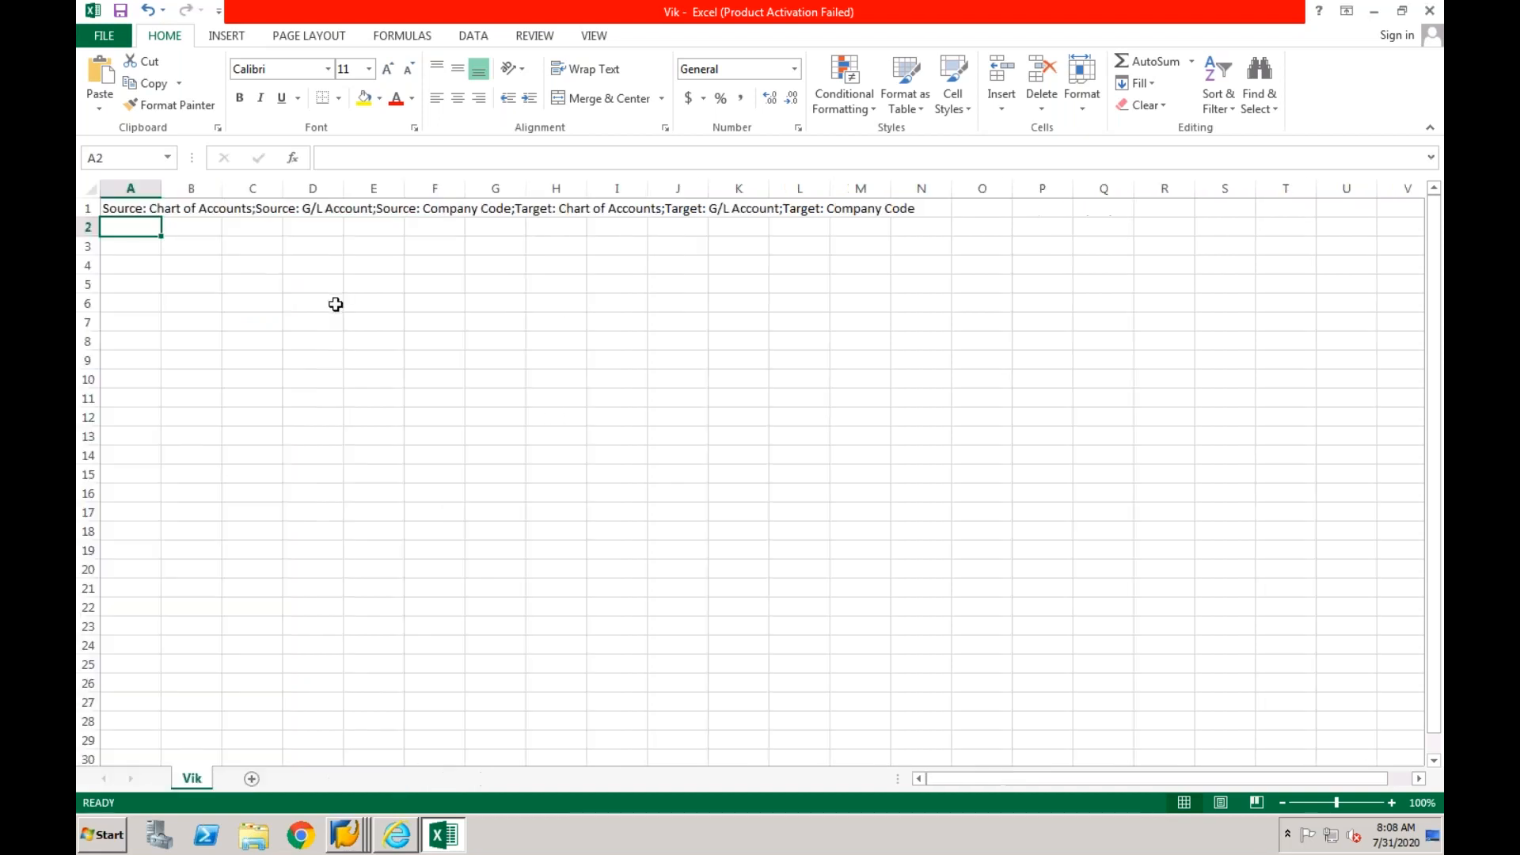
click(88, 208)
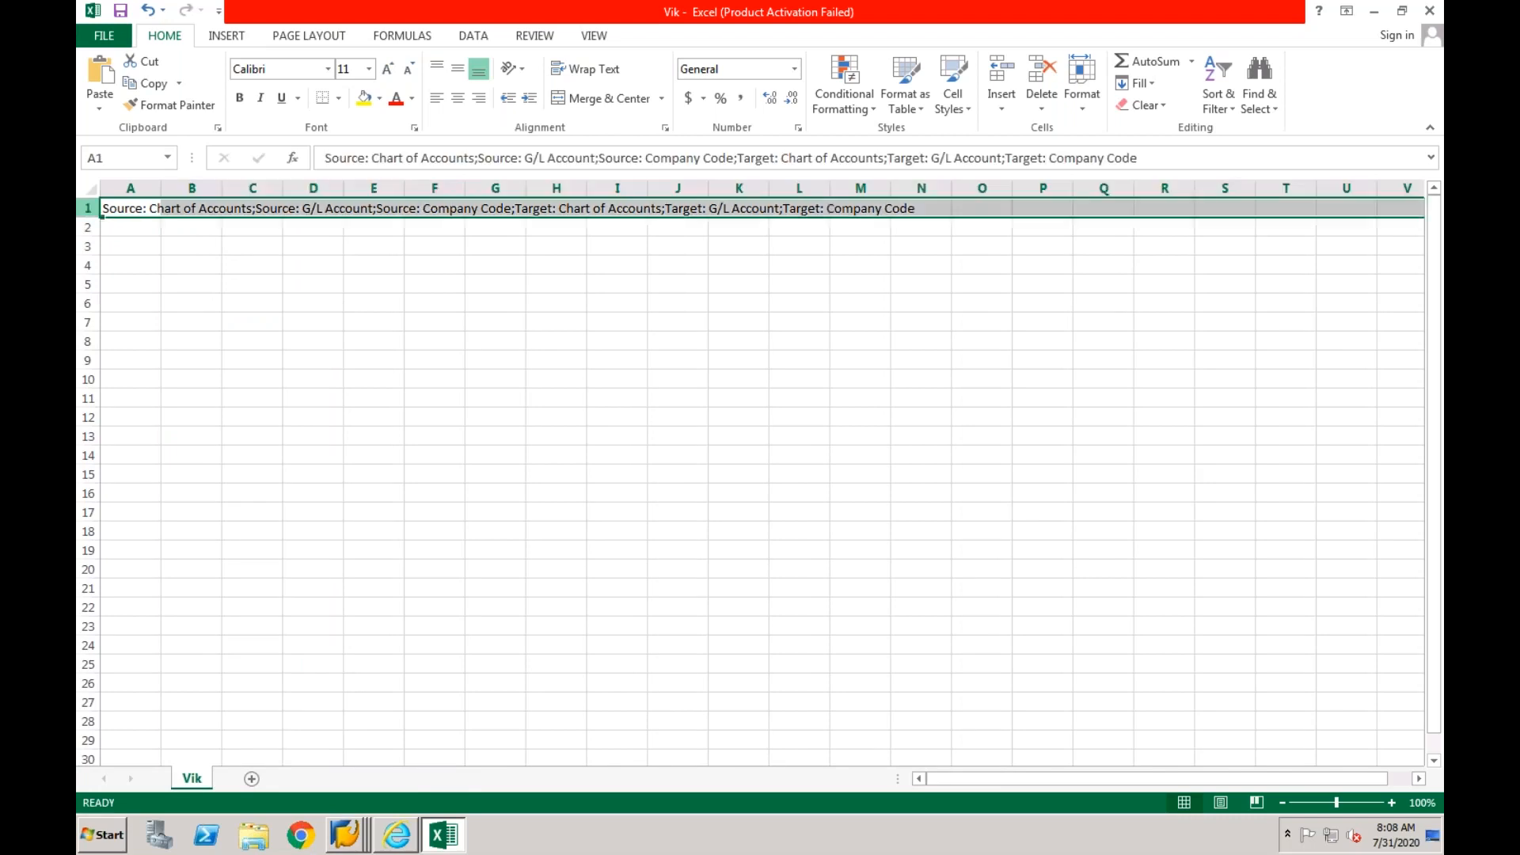
right_click(94, 211)
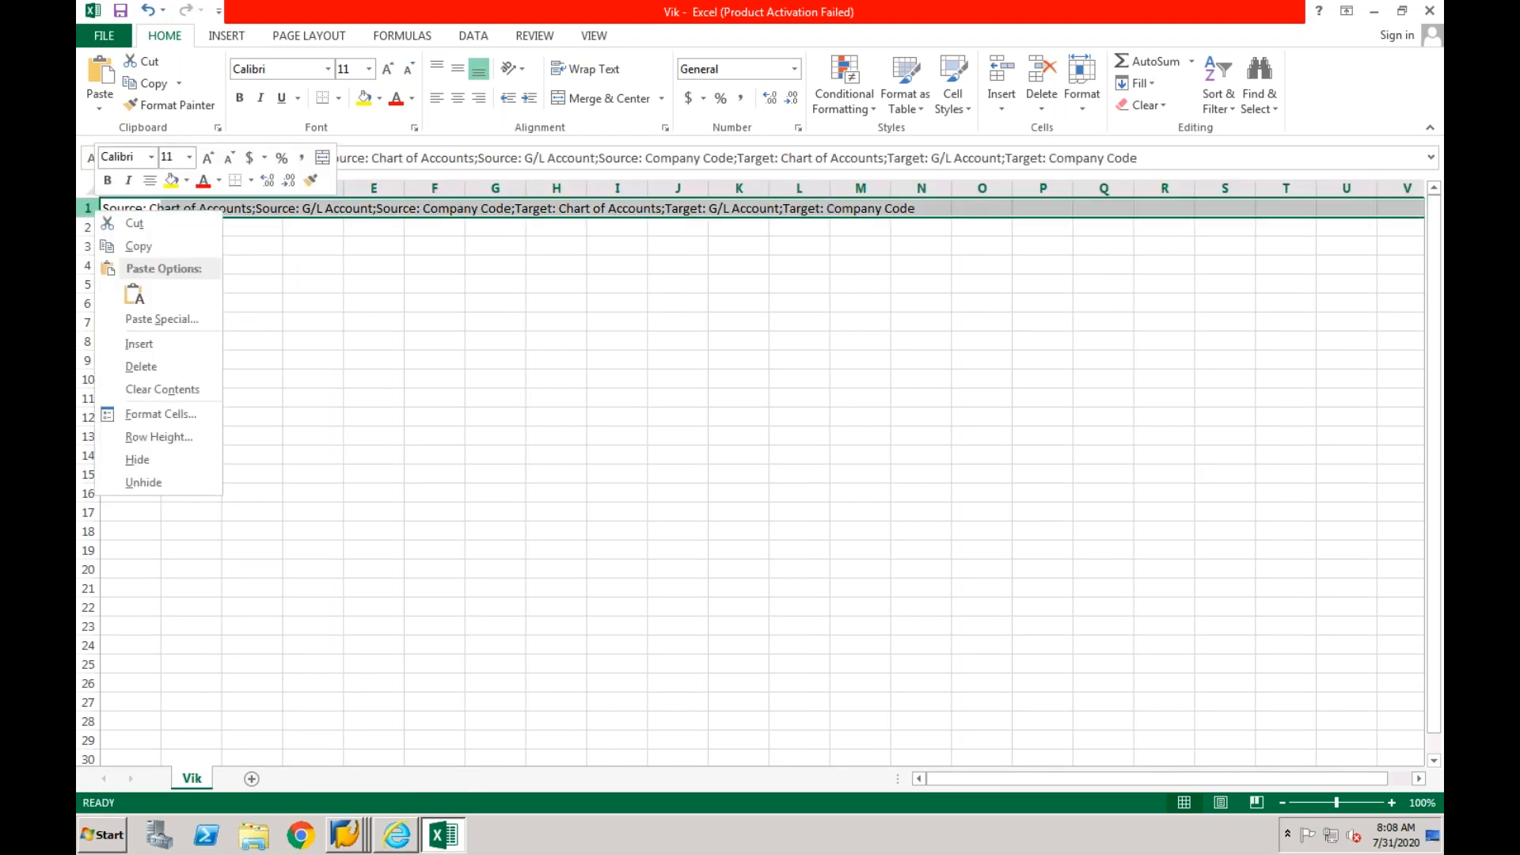
click(146, 366)
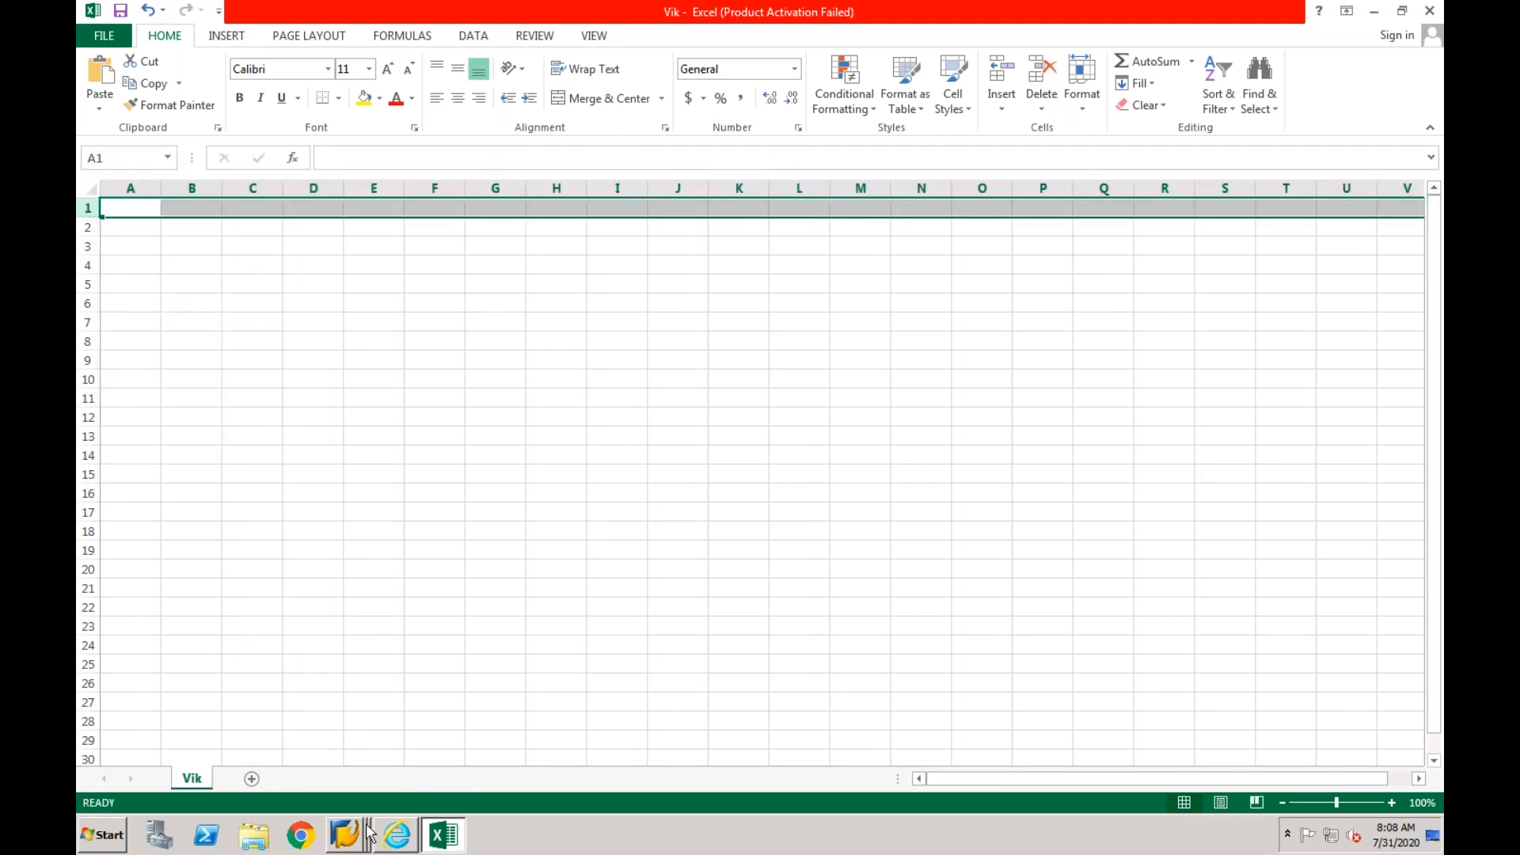
- Return to the SAP G/L document entry session for CF03 and open the SAP Reference IMG through transaction SPRO in a new transaction
right_click(348, 846)
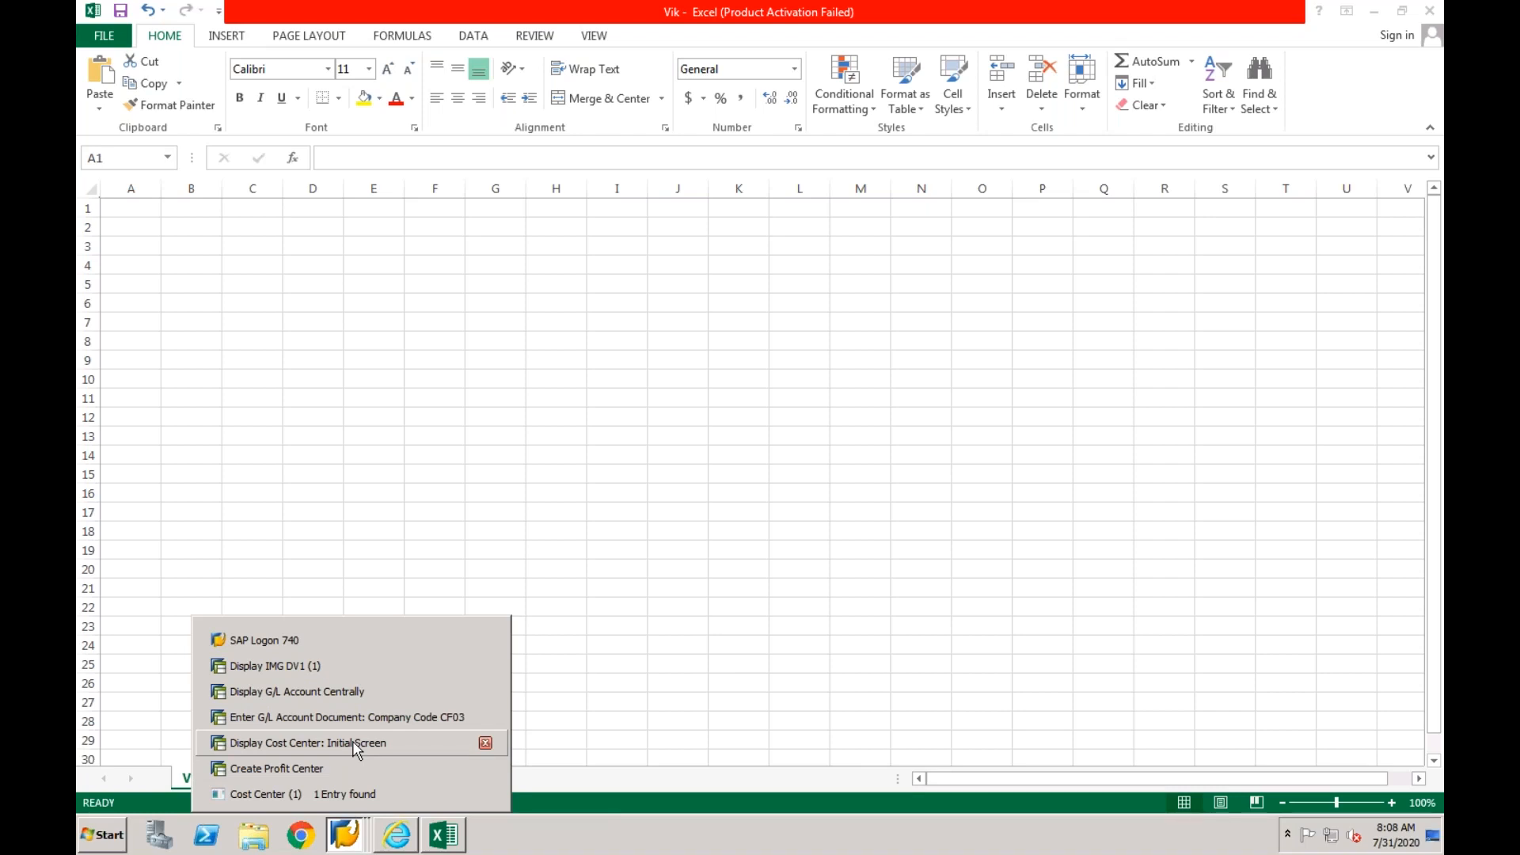
click(355, 711)
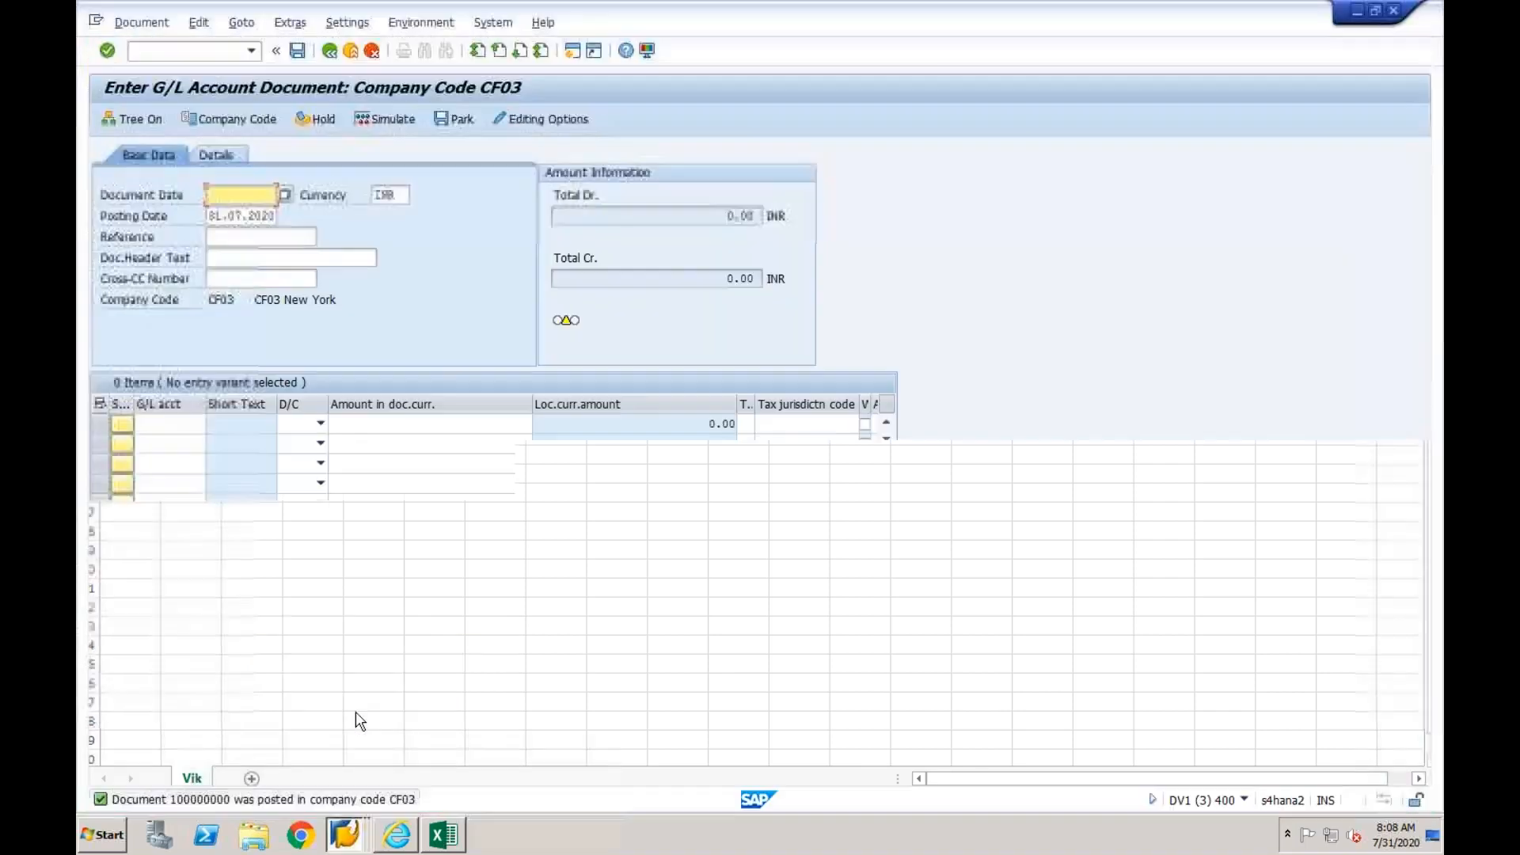
click(204, 52)
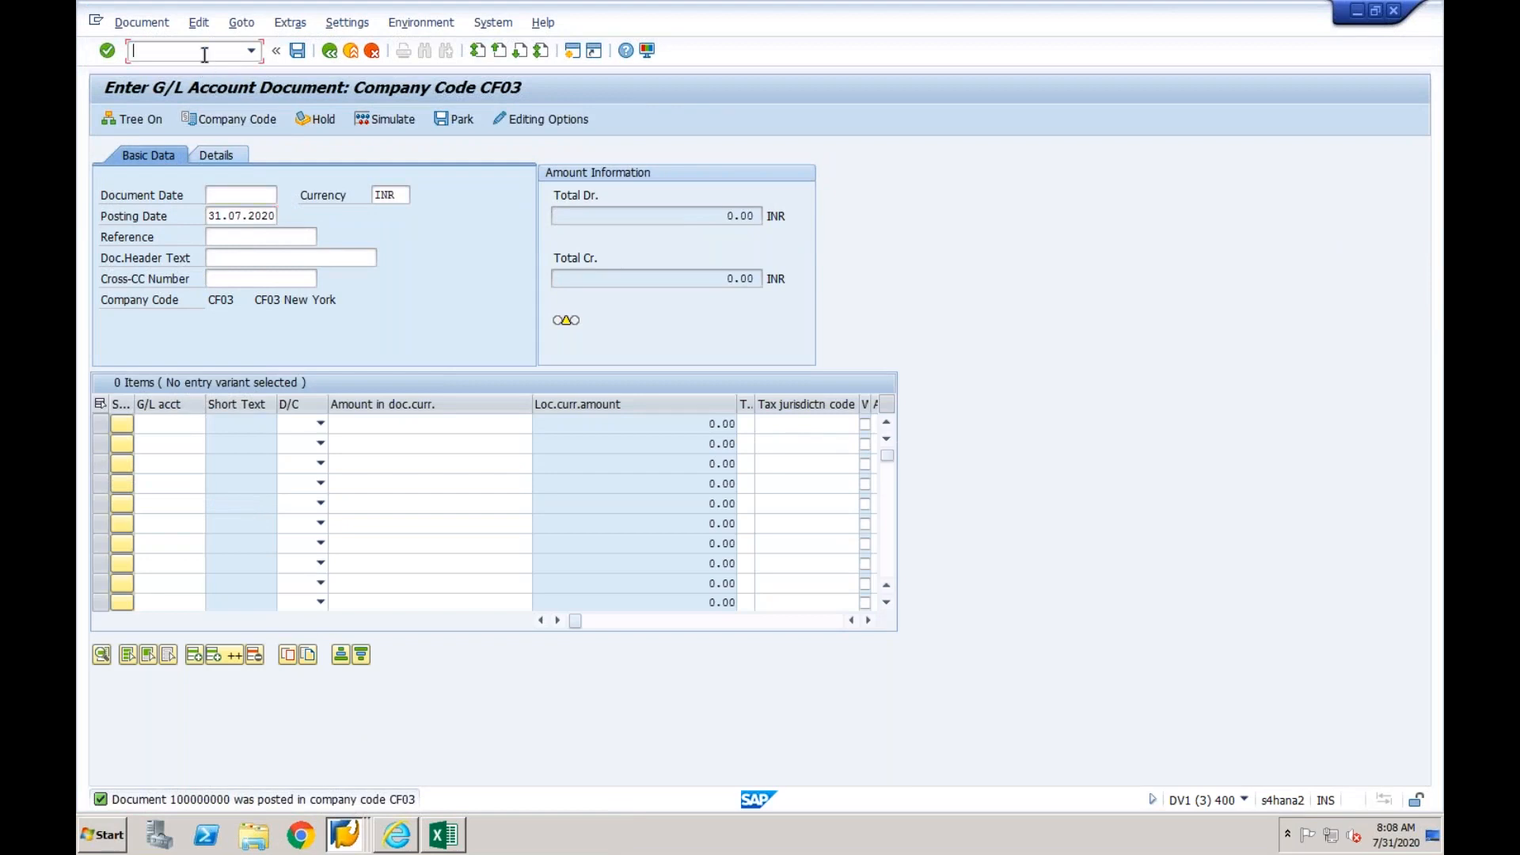
text(/nspro)
key(Return)
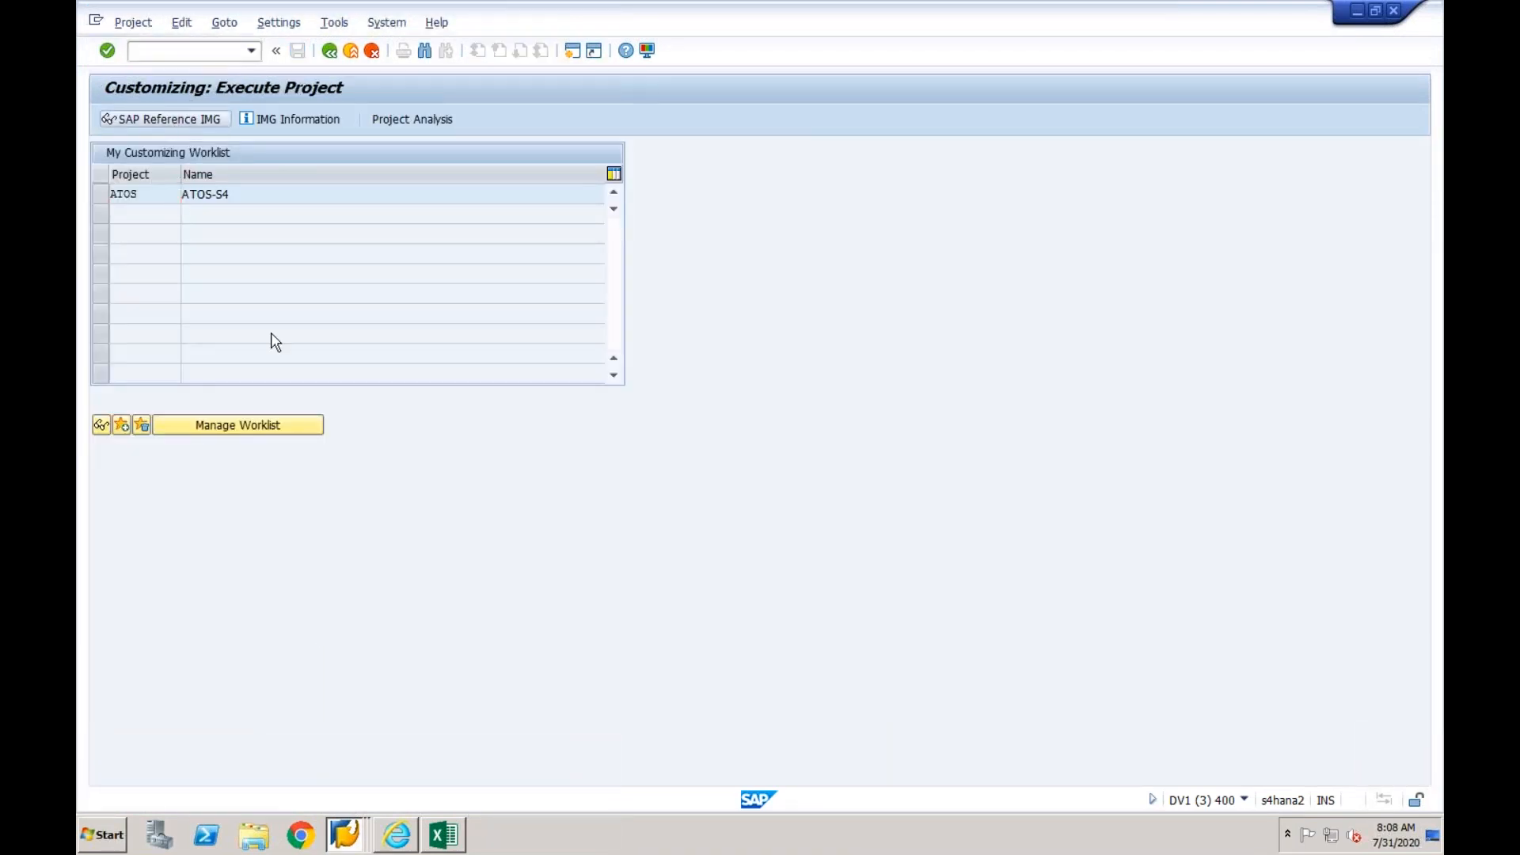
key(F5)
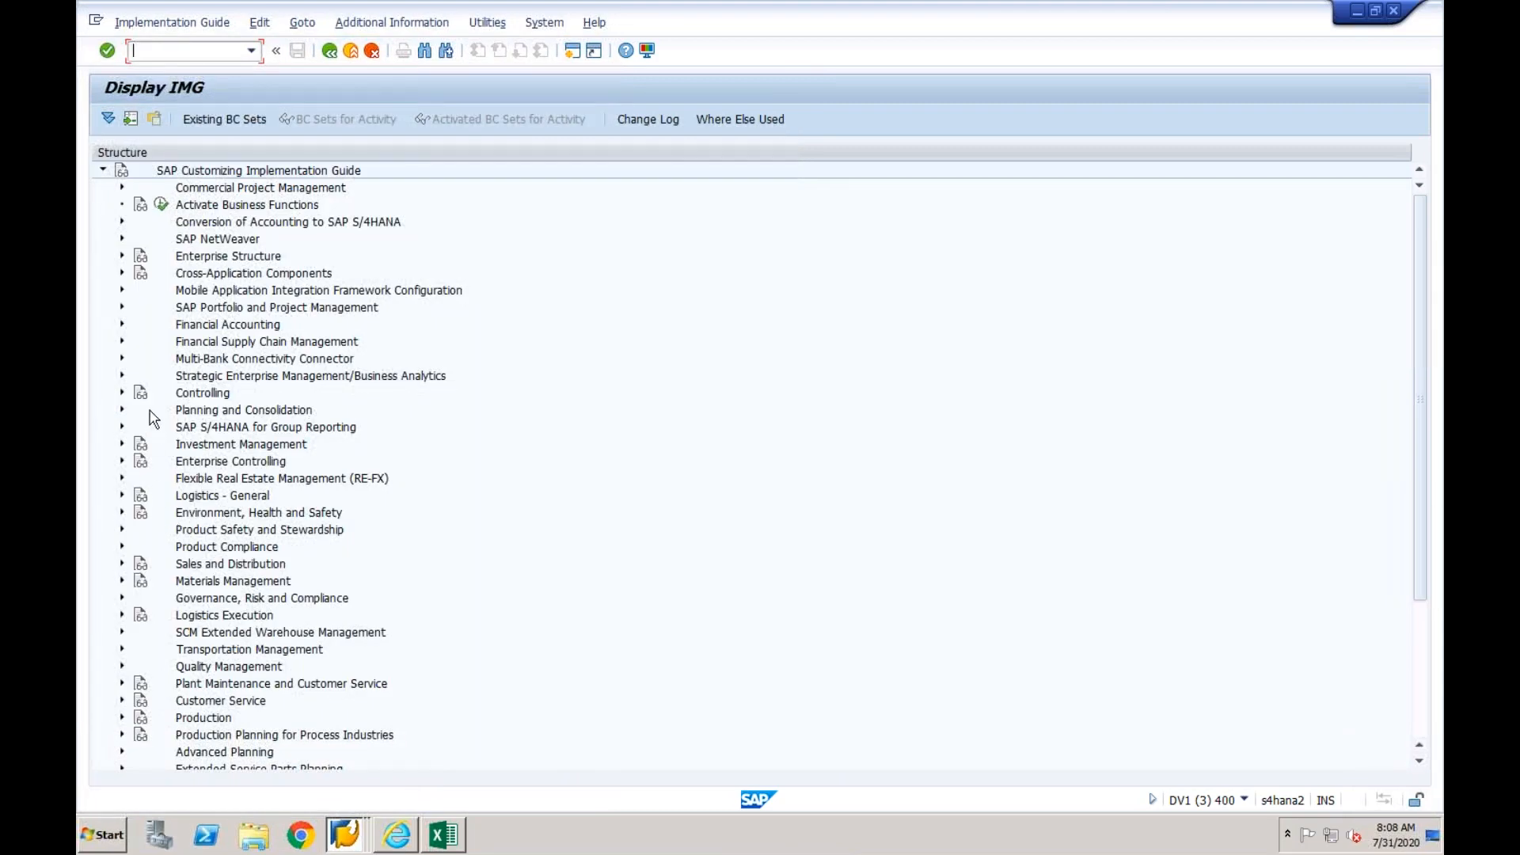
- Open Define Mapping Actions for Mapping Entities in the Mapping section of the Central Finance target system settings under Financial Accounting
click(122, 324)
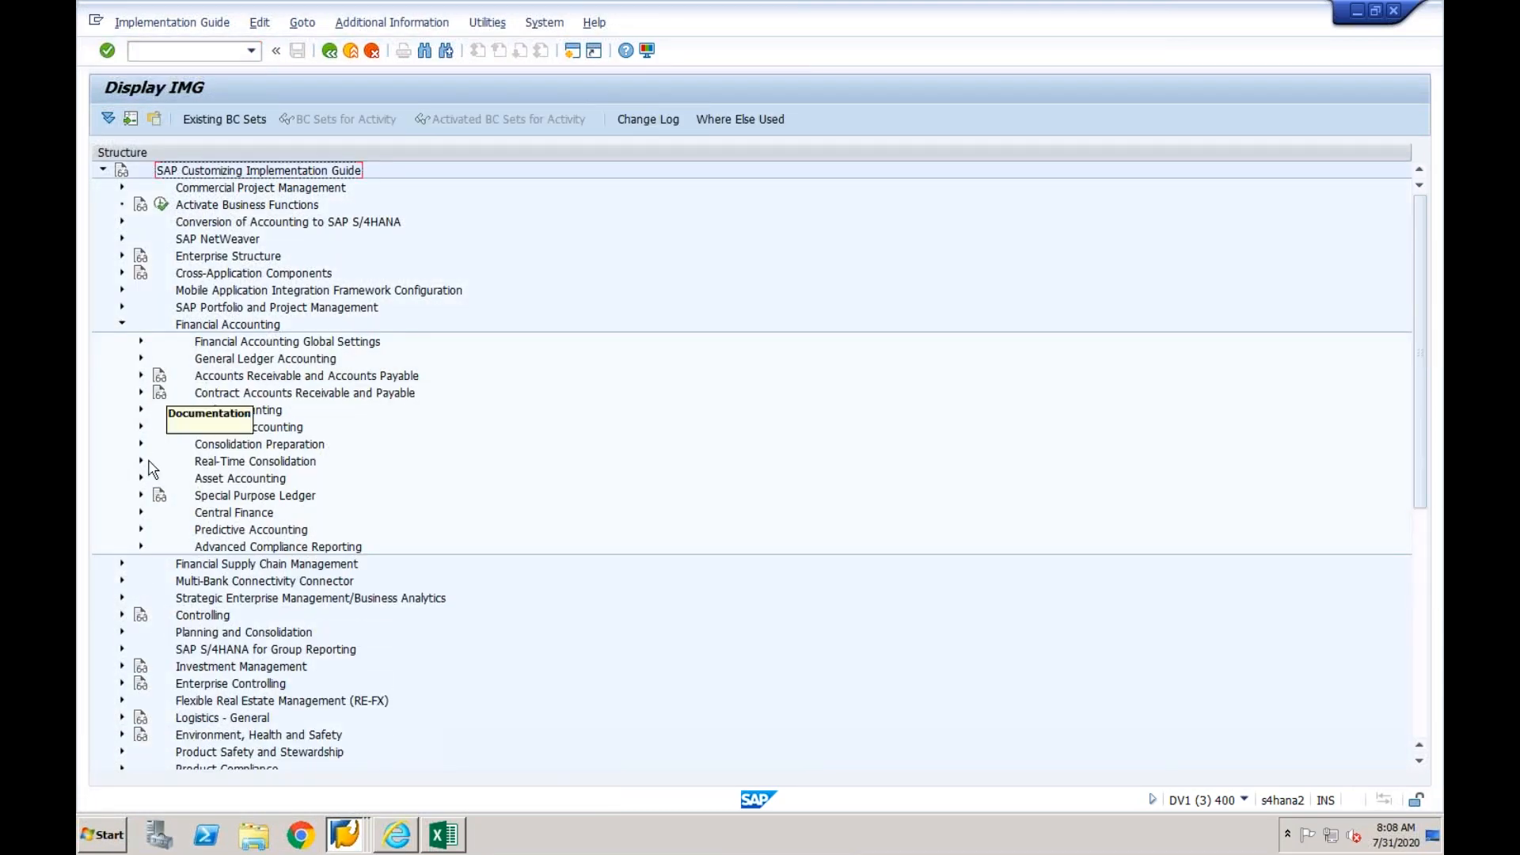
click(141, 512)
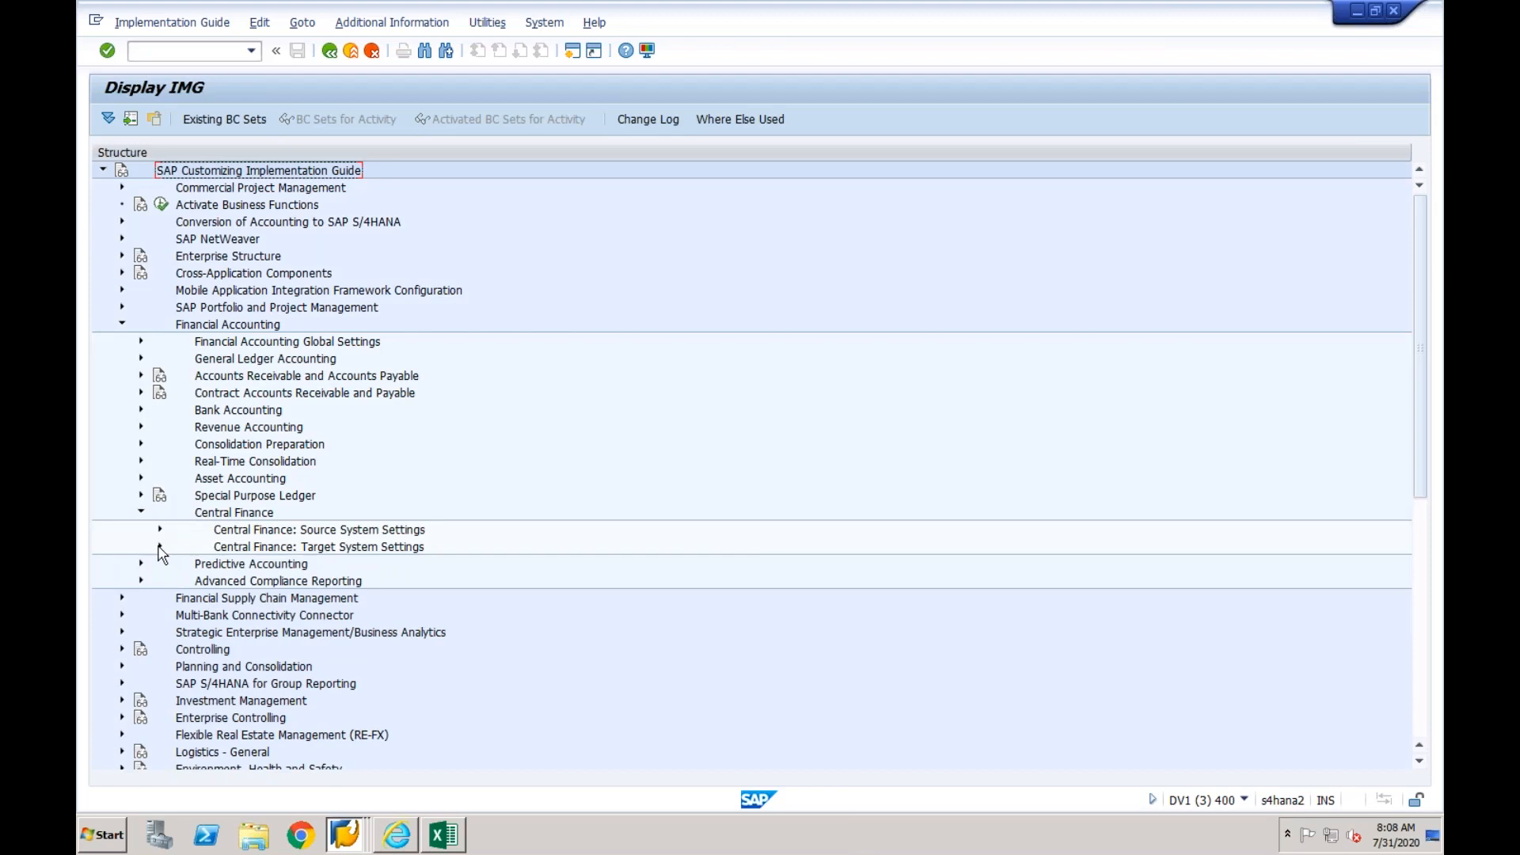
click(160, 547)
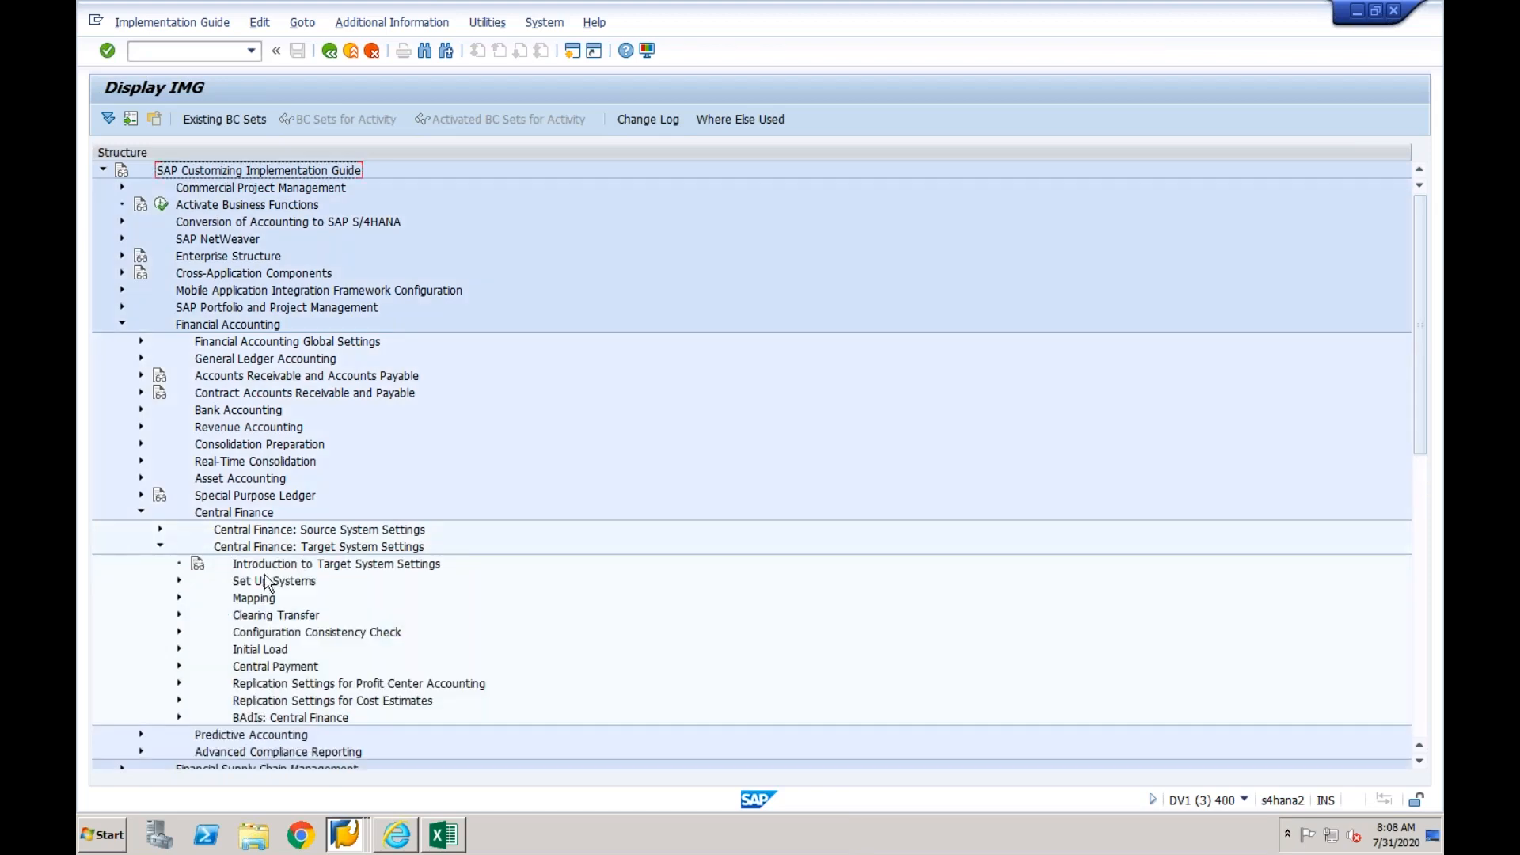
click(180, 599)
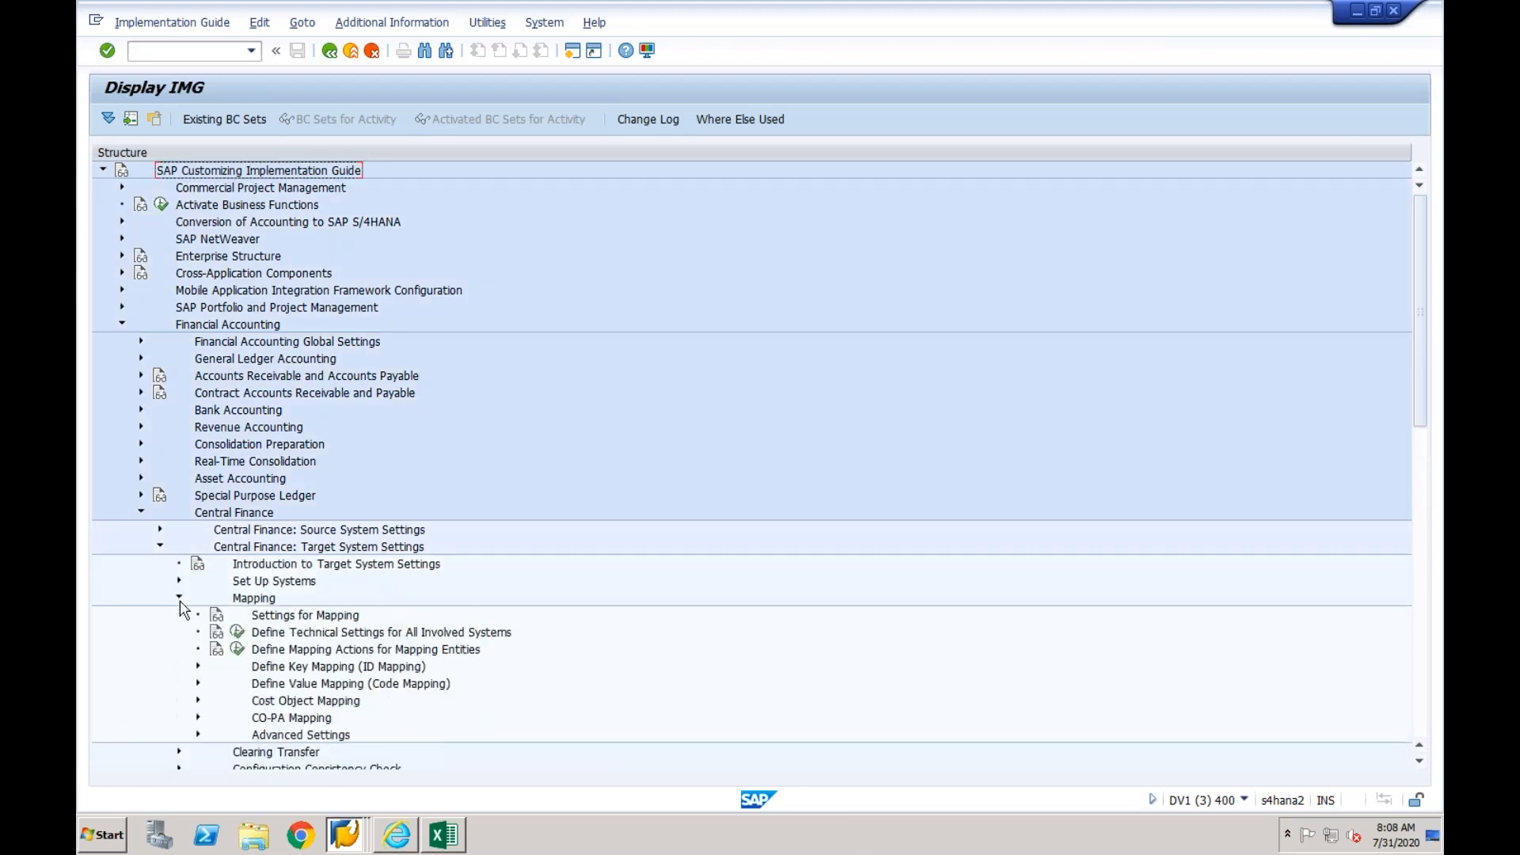
click(238, 651)
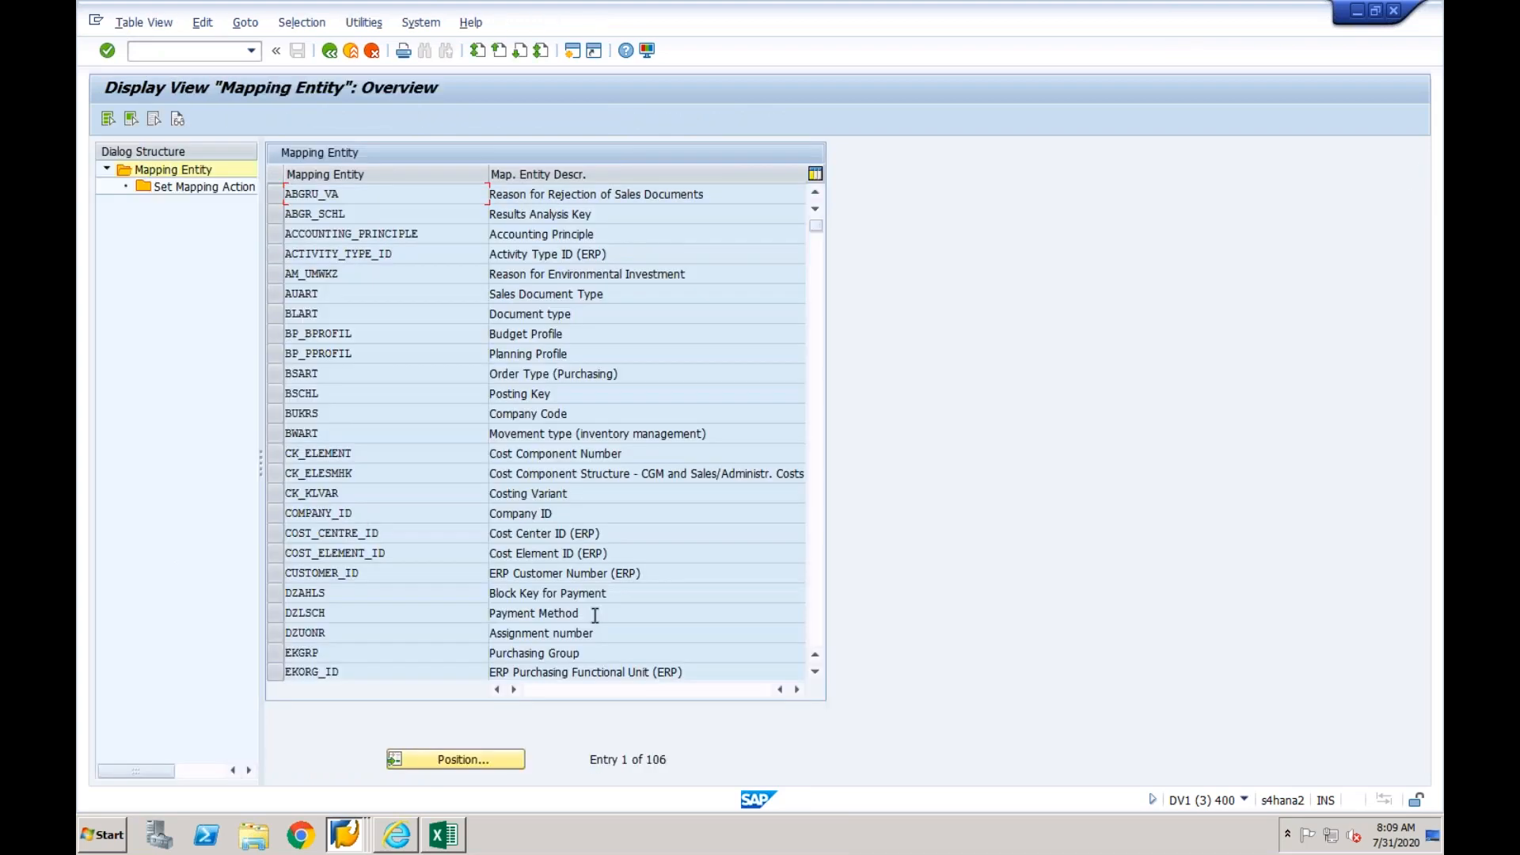
- Copy the mapping entities ABGRU_VA through EKORG_ID with their descriptions and paste them into the Vik workbook in Excel at cell A1
double_click(664, 758)
click(404, 196)
key(ctrl+y)
drag(287, 190, 654, 672)
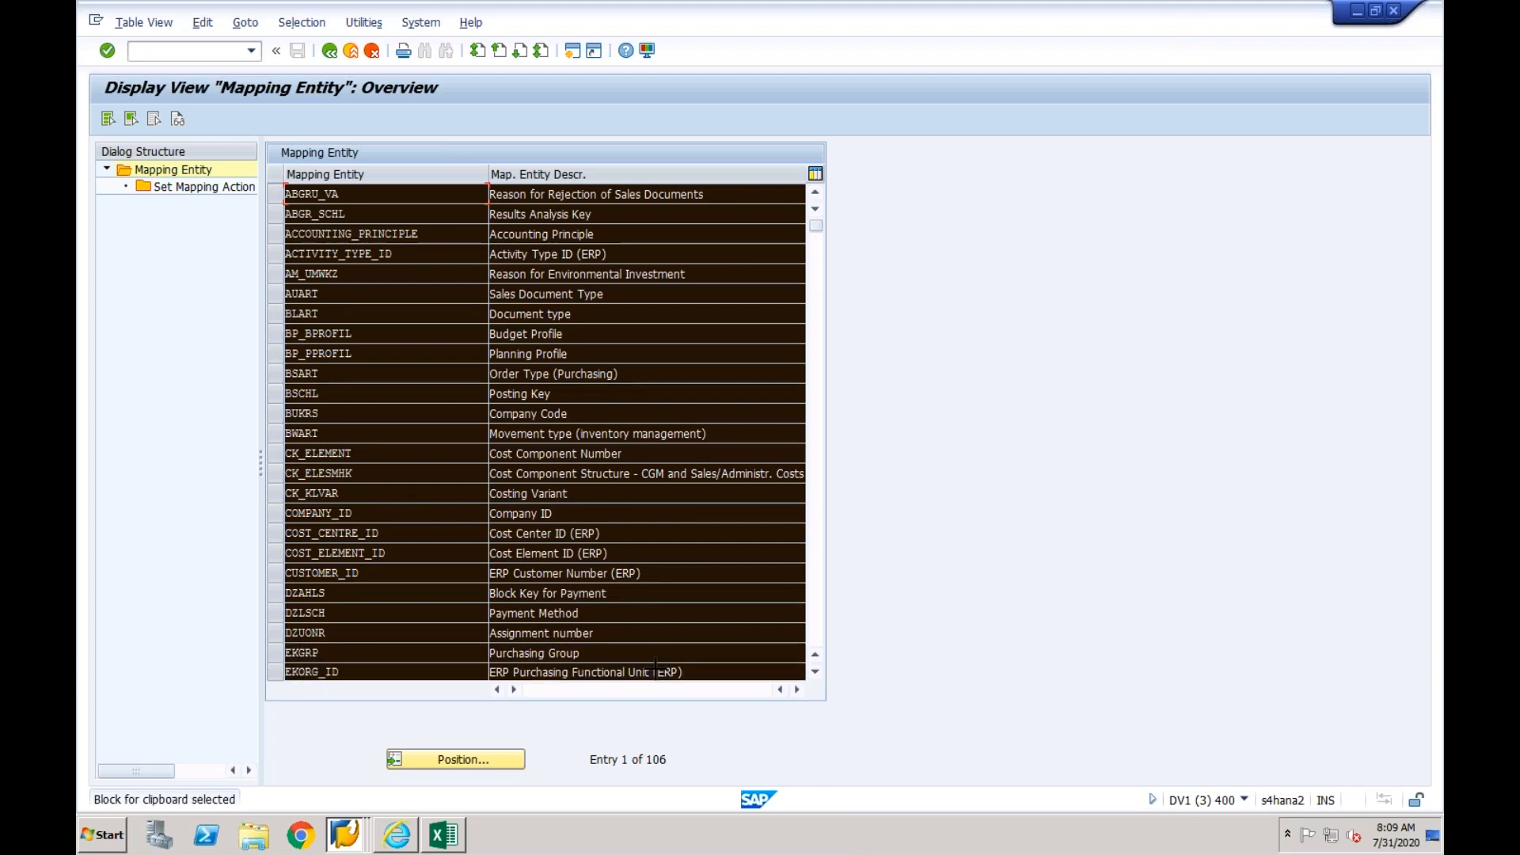
key(ctrl+c)
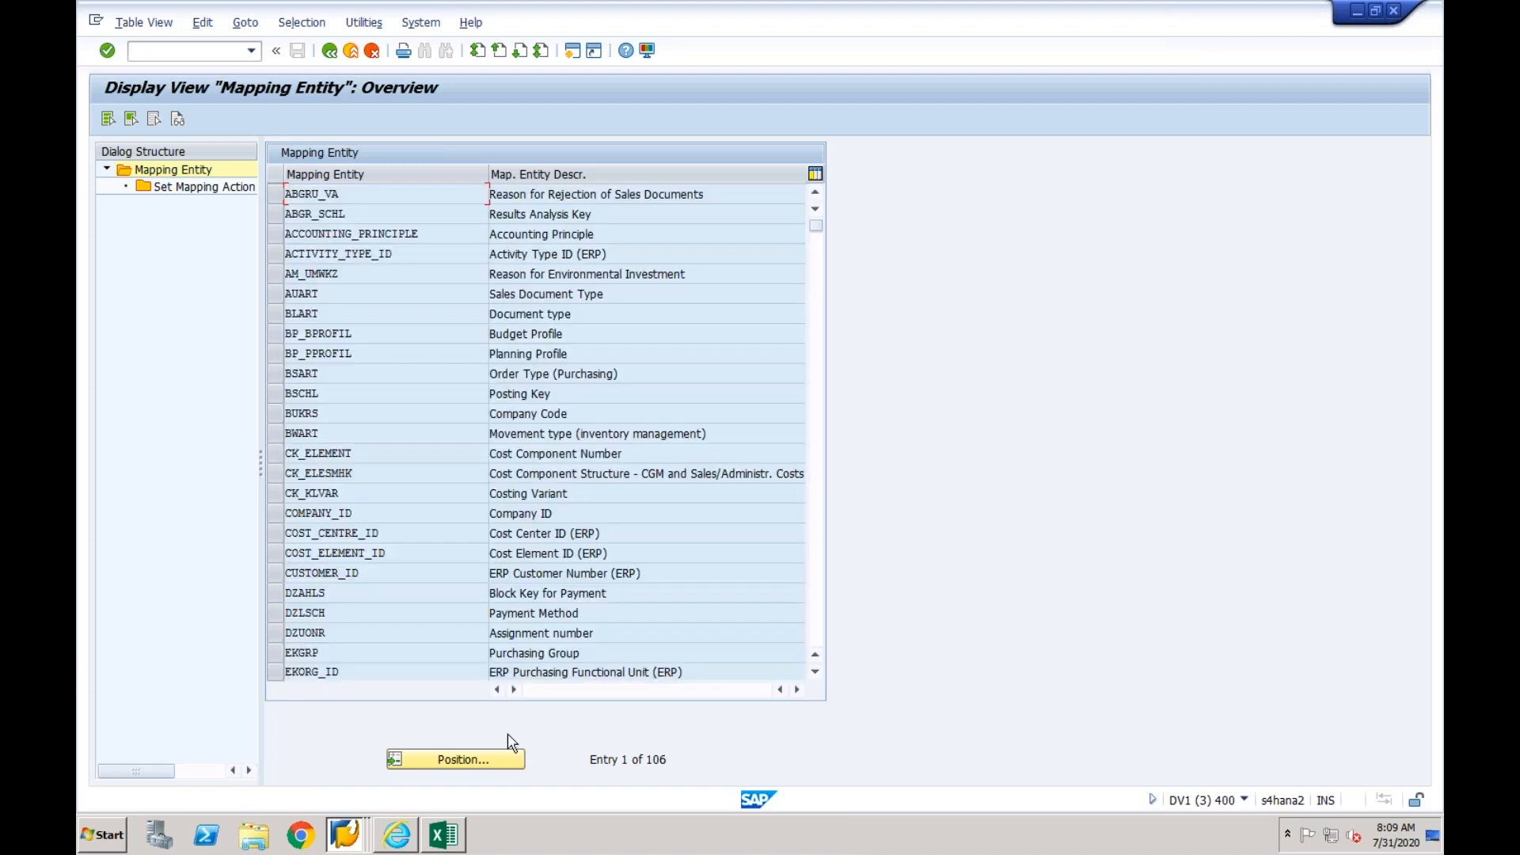
click(447, 836)
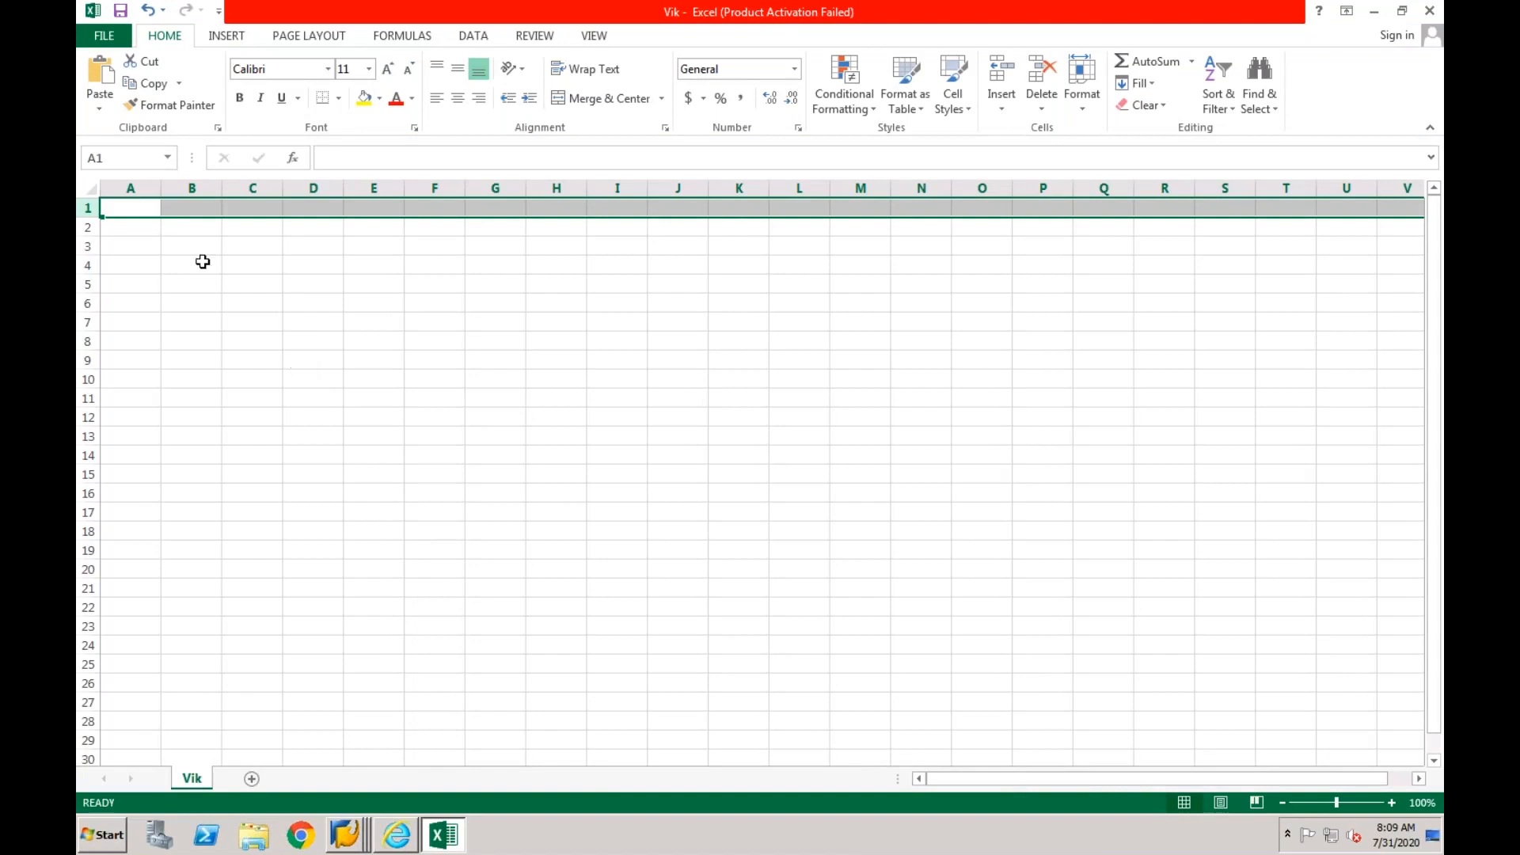
click(146, 206)
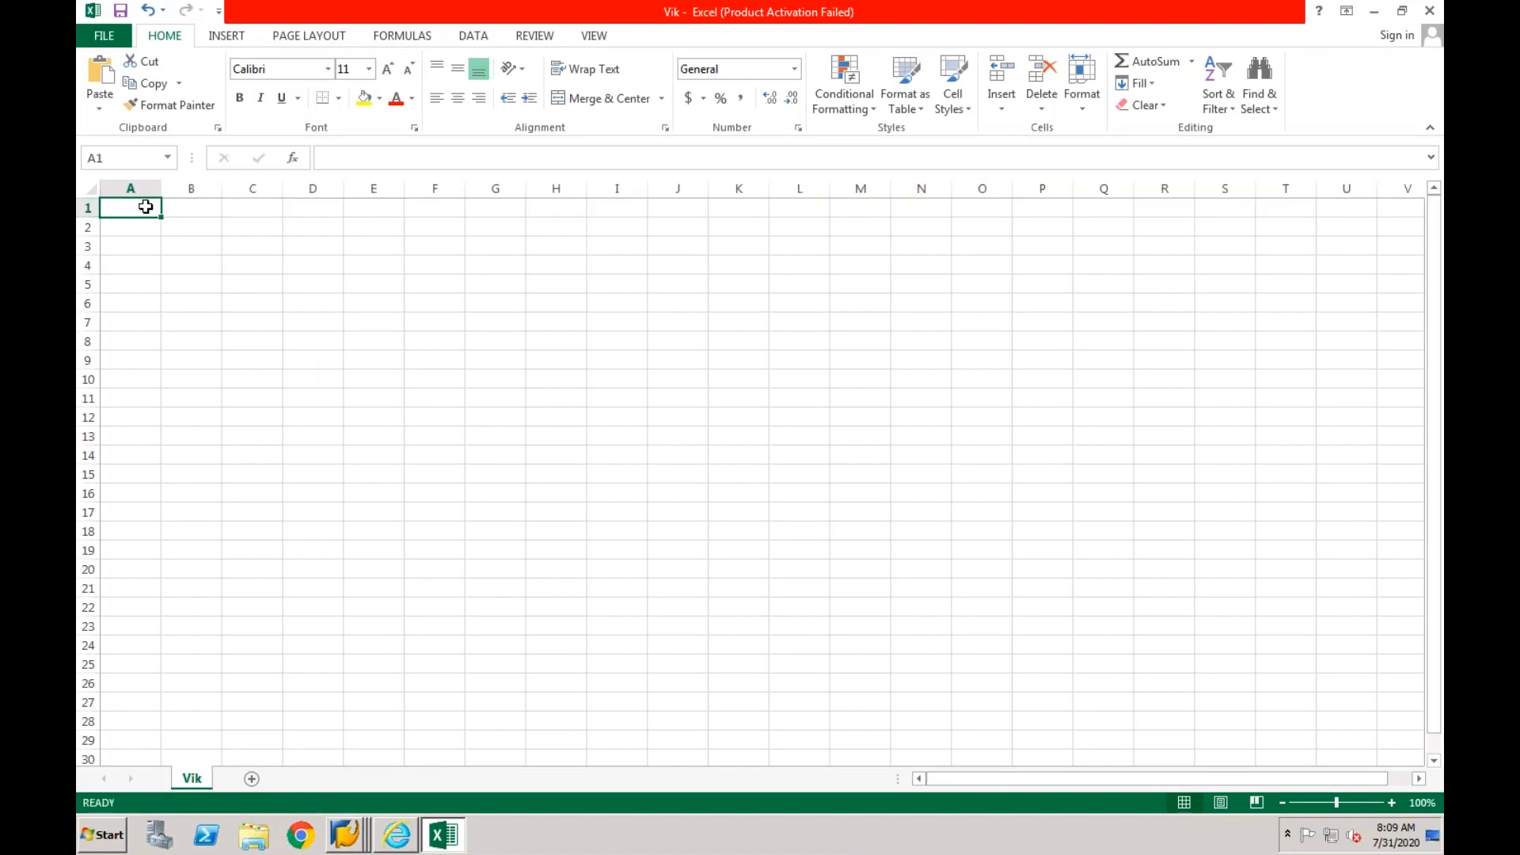
key(ctrl+v)
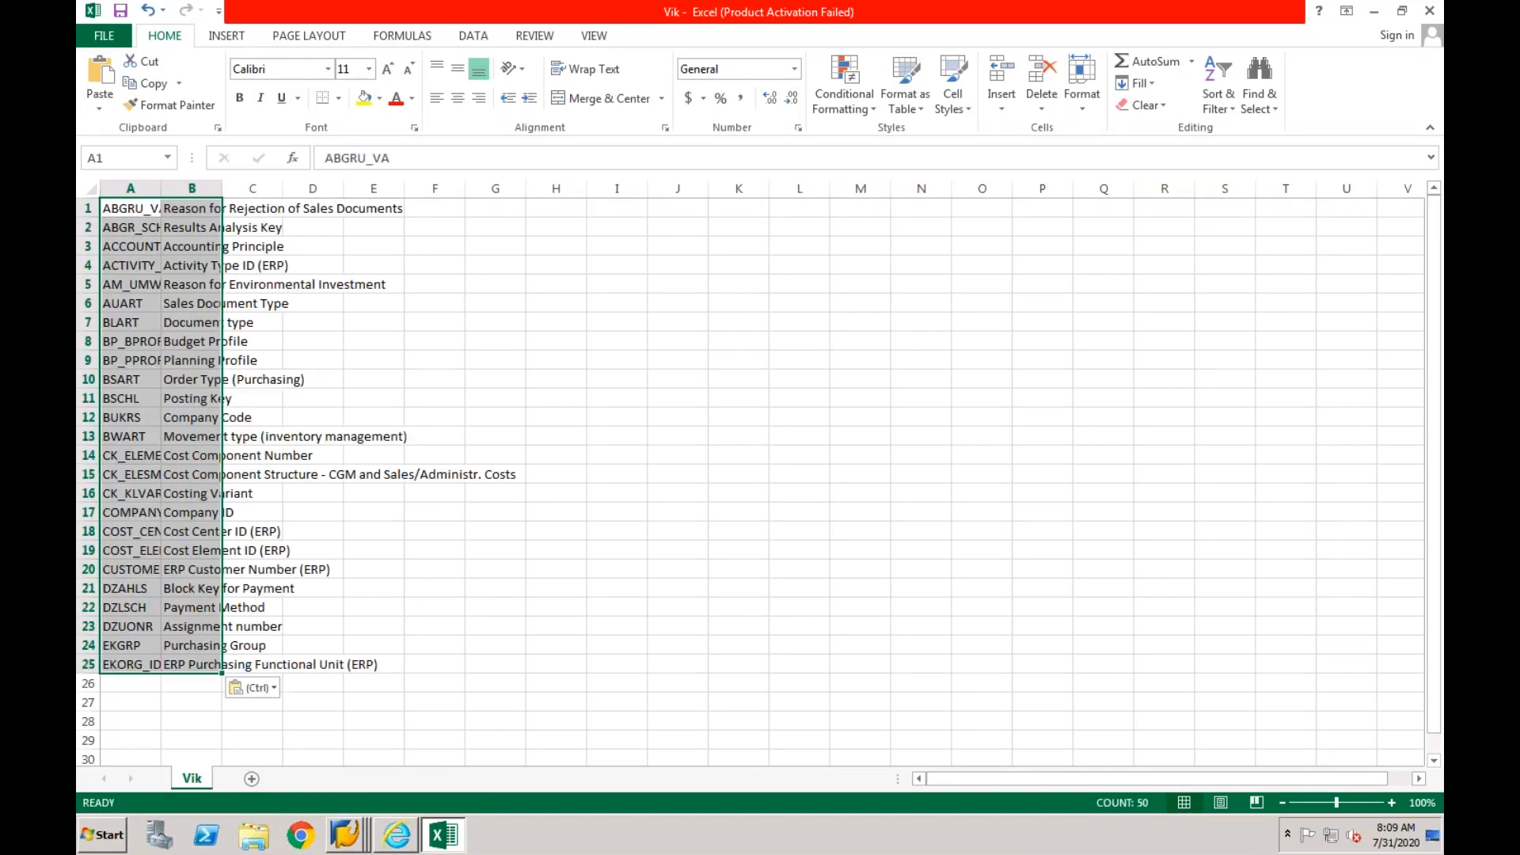
- AutoFit columns A and B to the width of the pasted mapping entities and descriptions
double_click(159, 188)
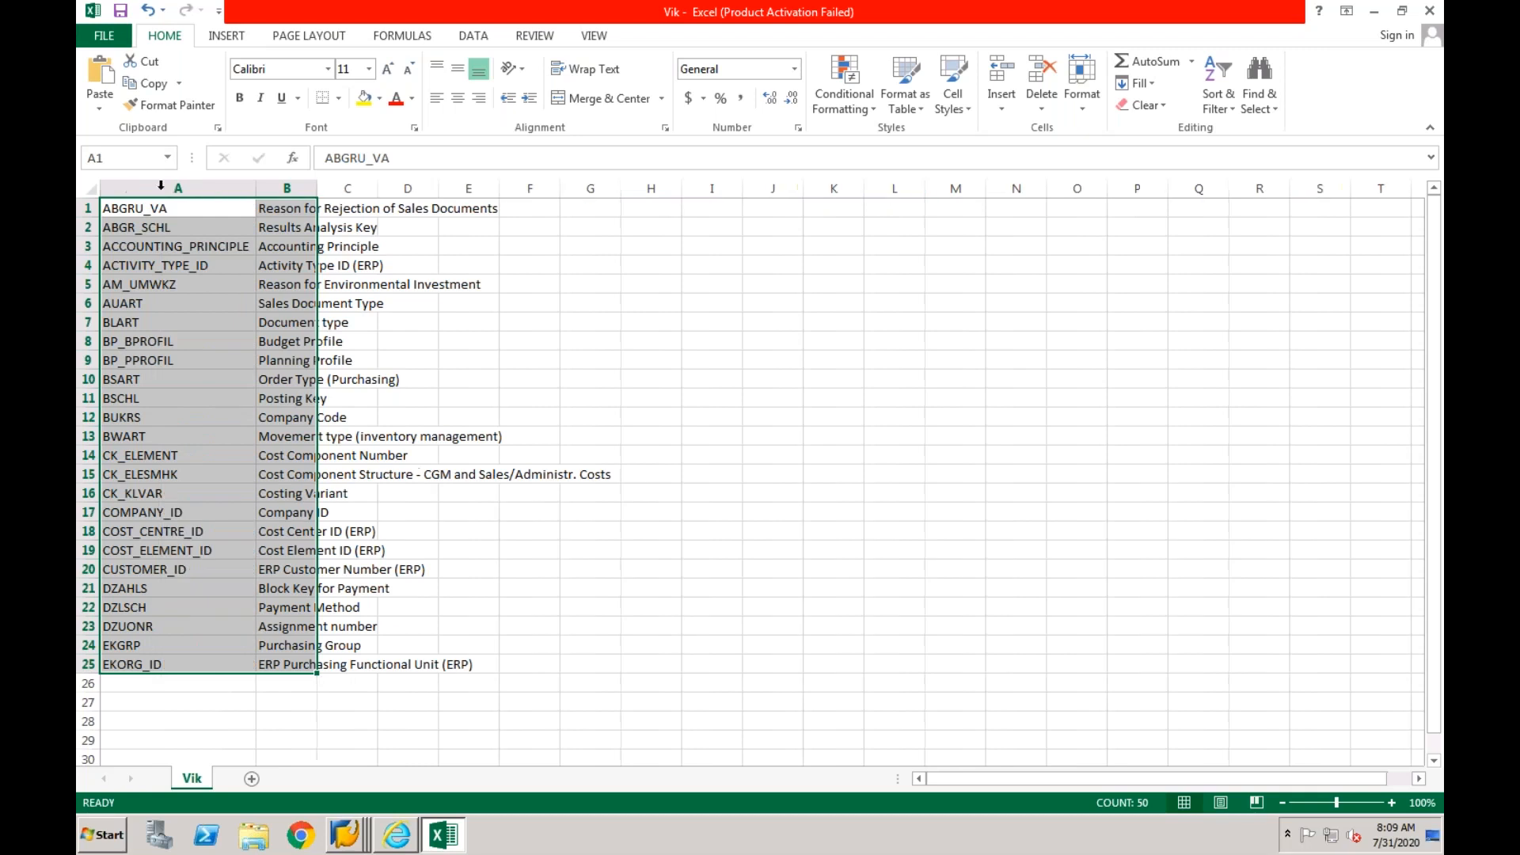
double_click(316, 188)
click(167, 682)
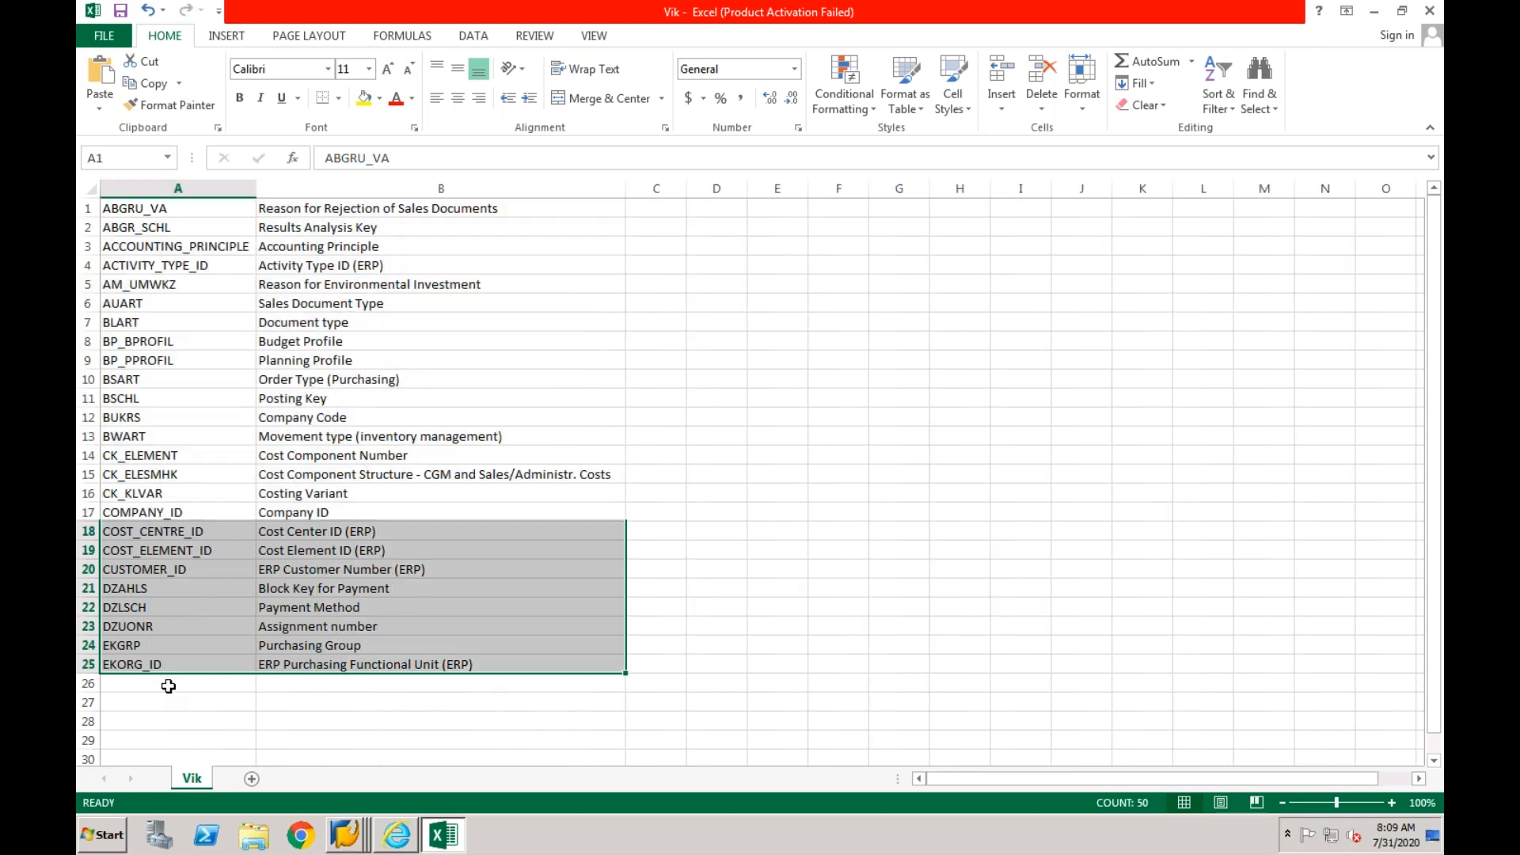
click(339, 845)
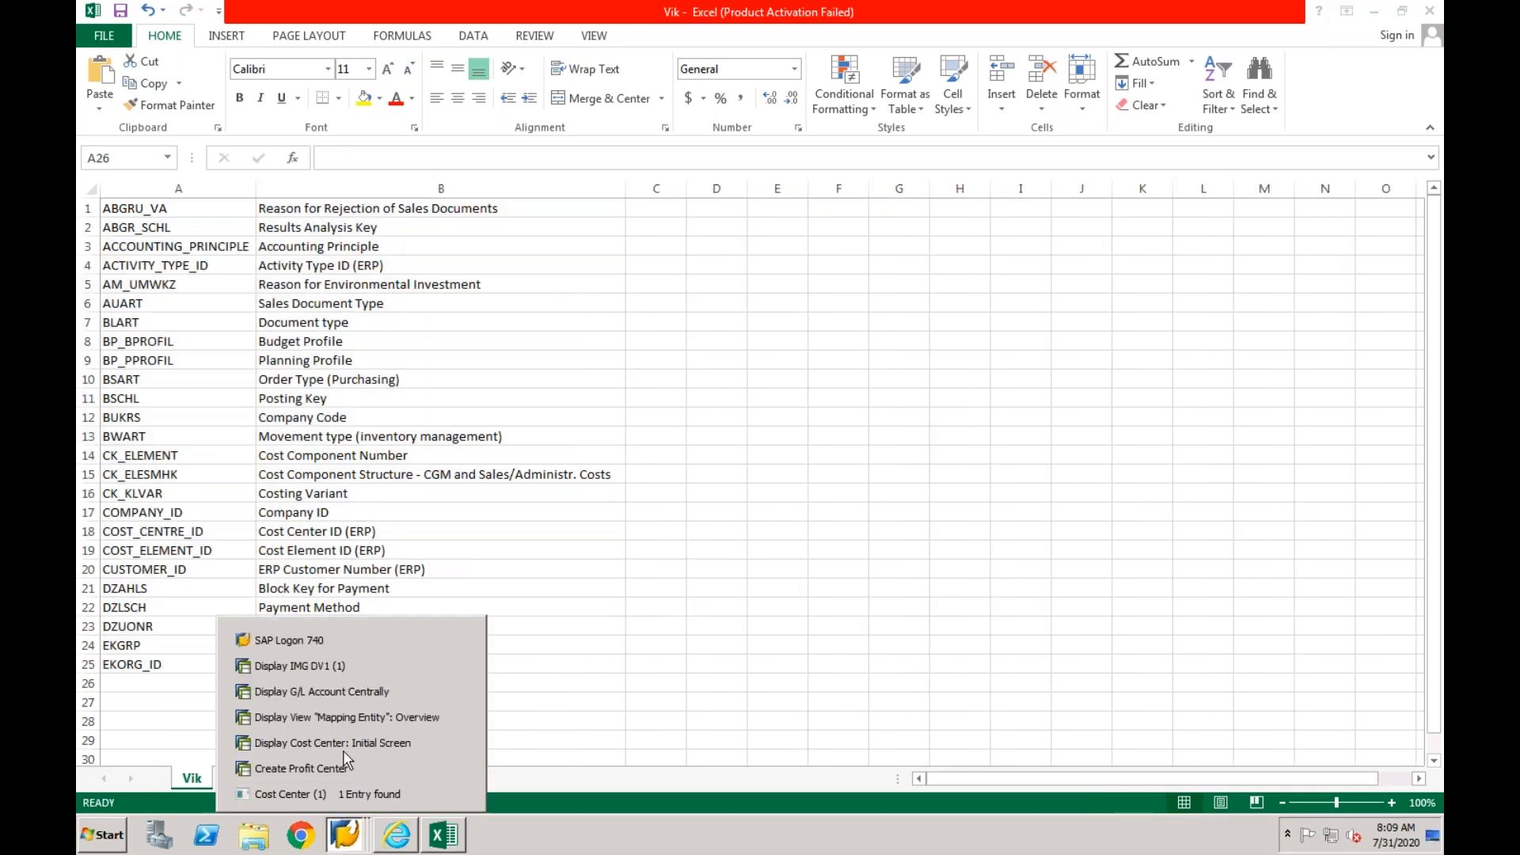
click(336, 519)
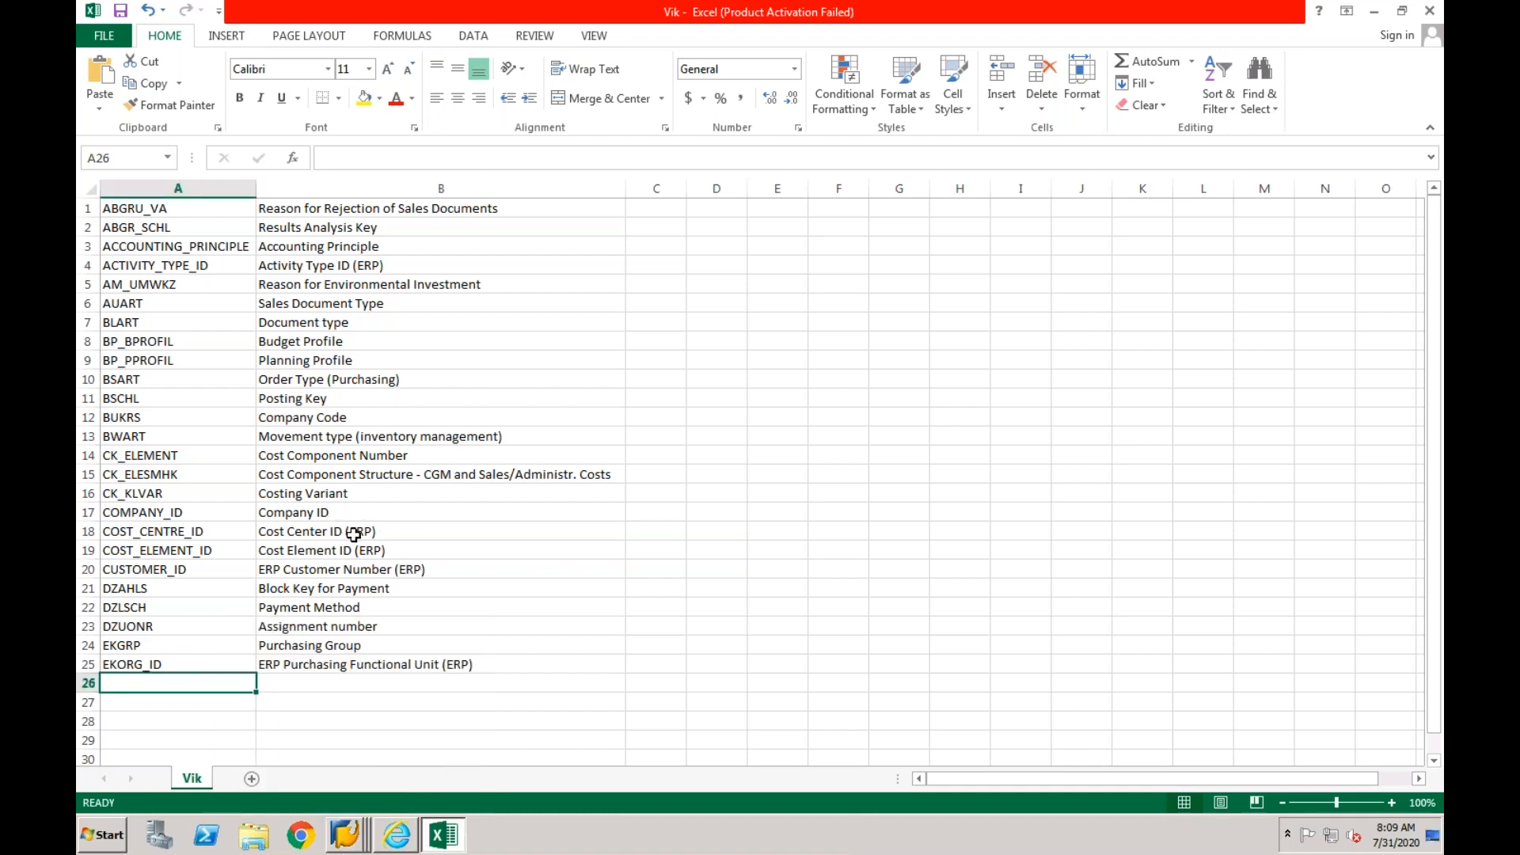
click(354, 533)
key(Left)
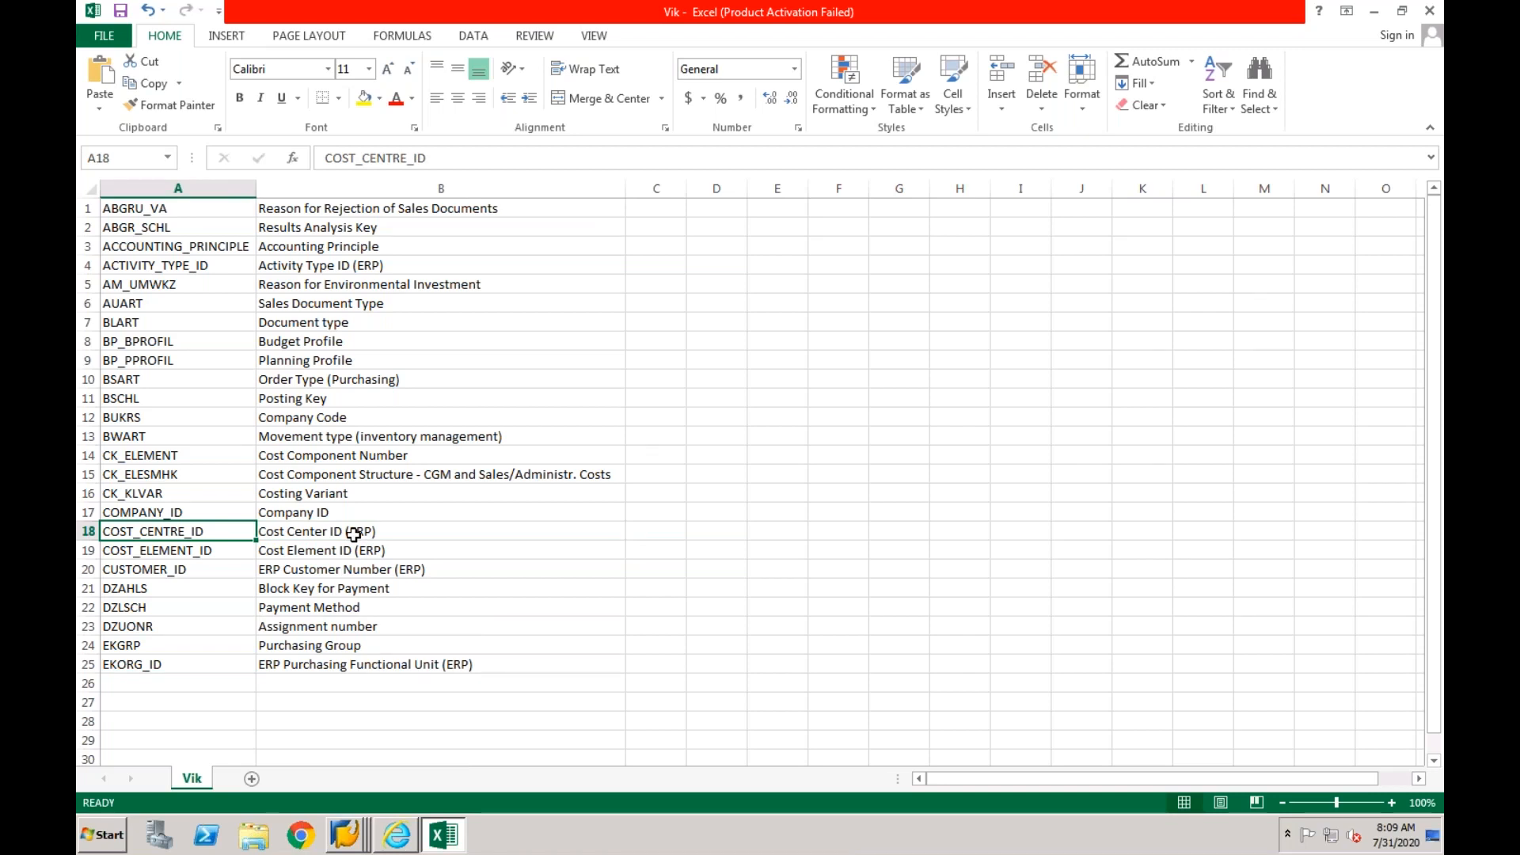
key(Up)
key(Up)
key(Up)
key(Up)
key(Up)
key(Up)
key(Up)
key(Up)
key(Up)
key(Up)
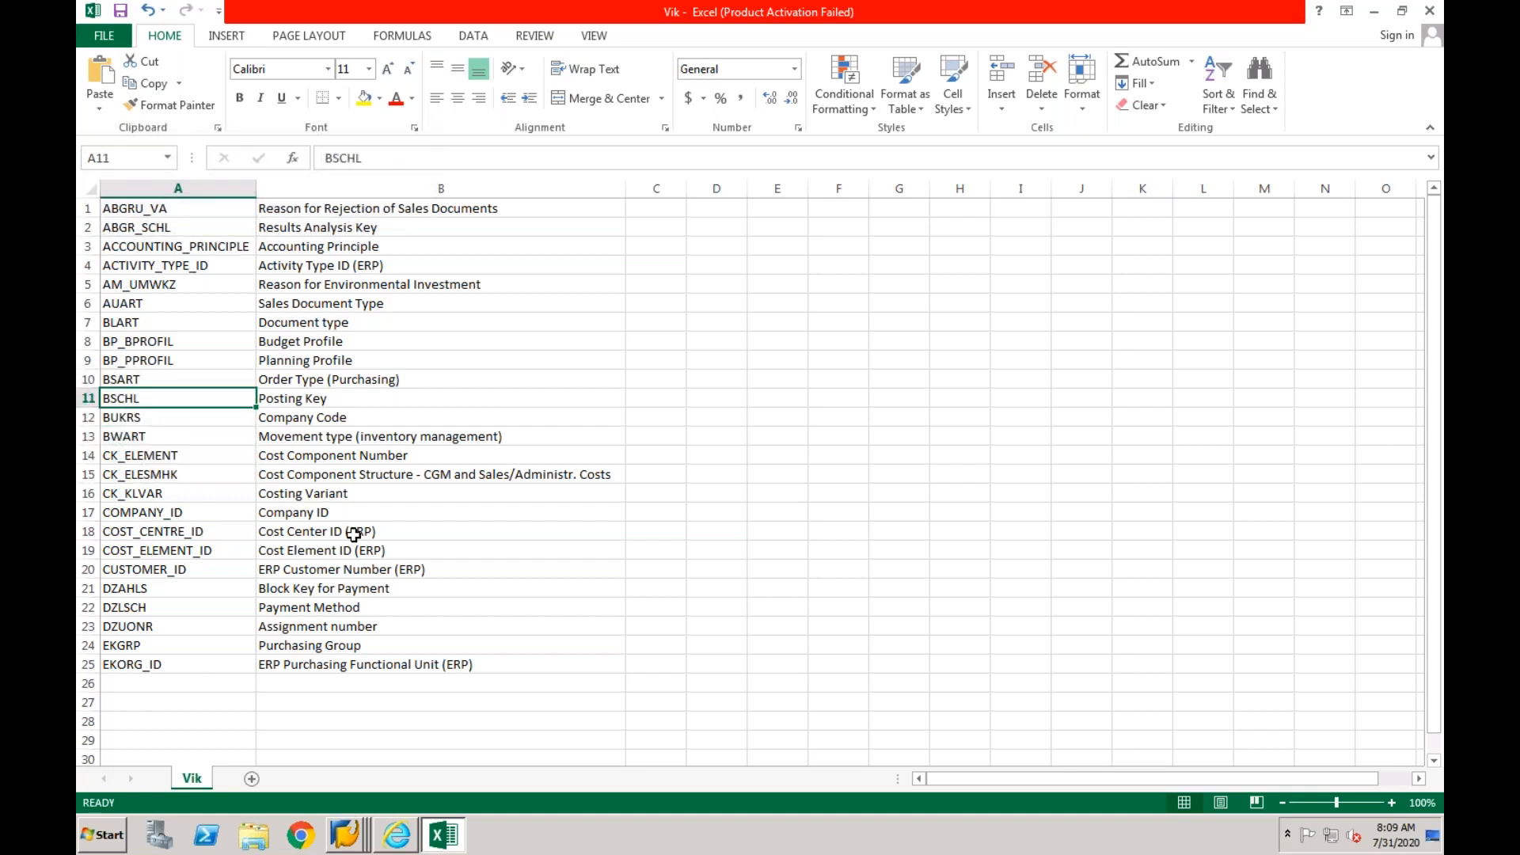
key(Up)
key(Up)
key(Up)
key(Up)
key(Up)
key(Up)
key(Up)
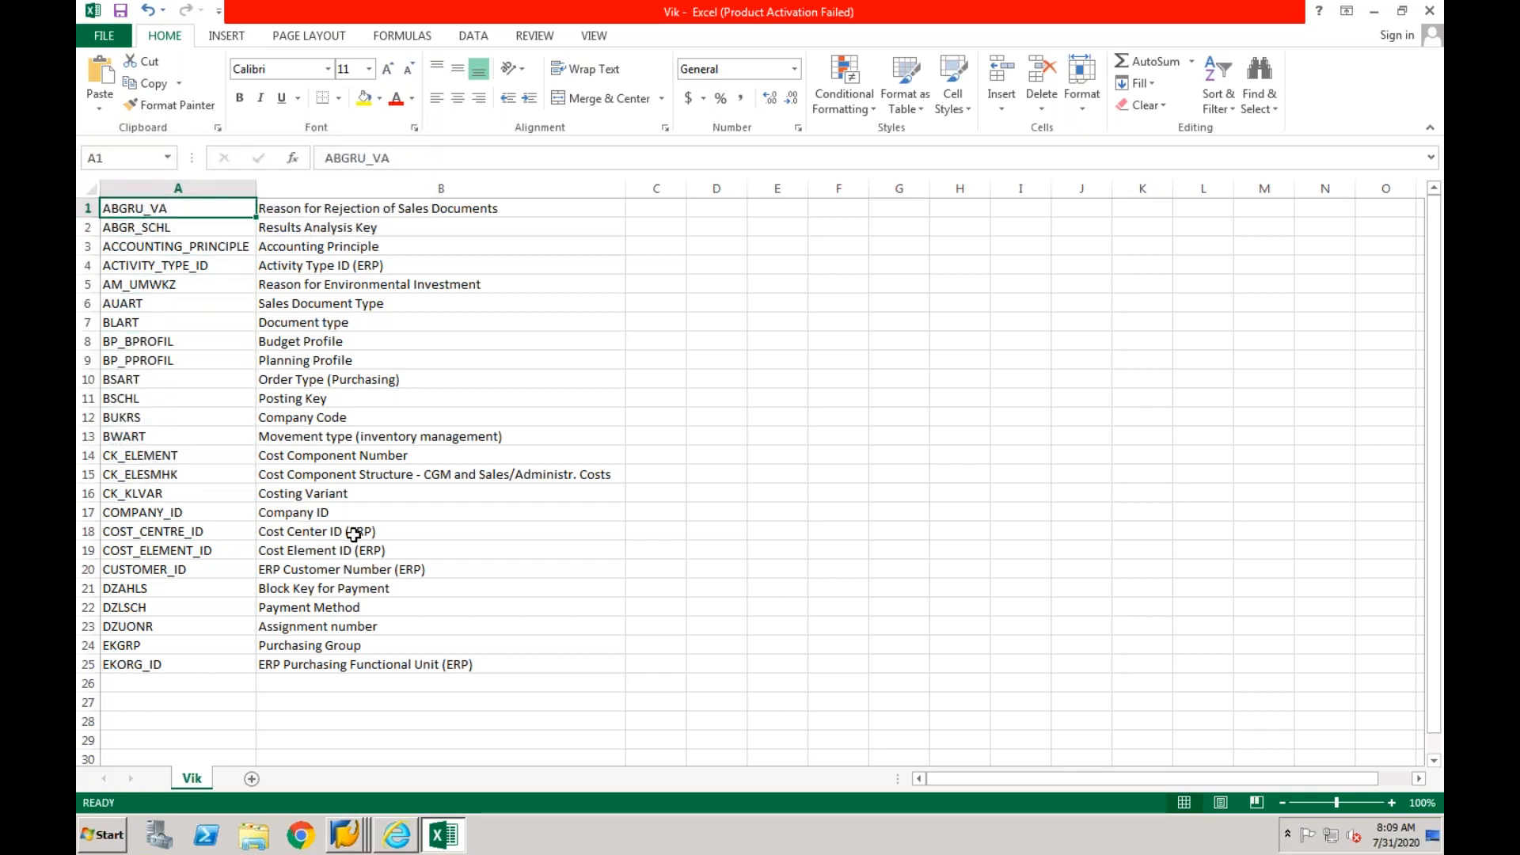
key(Right)
key(Right)
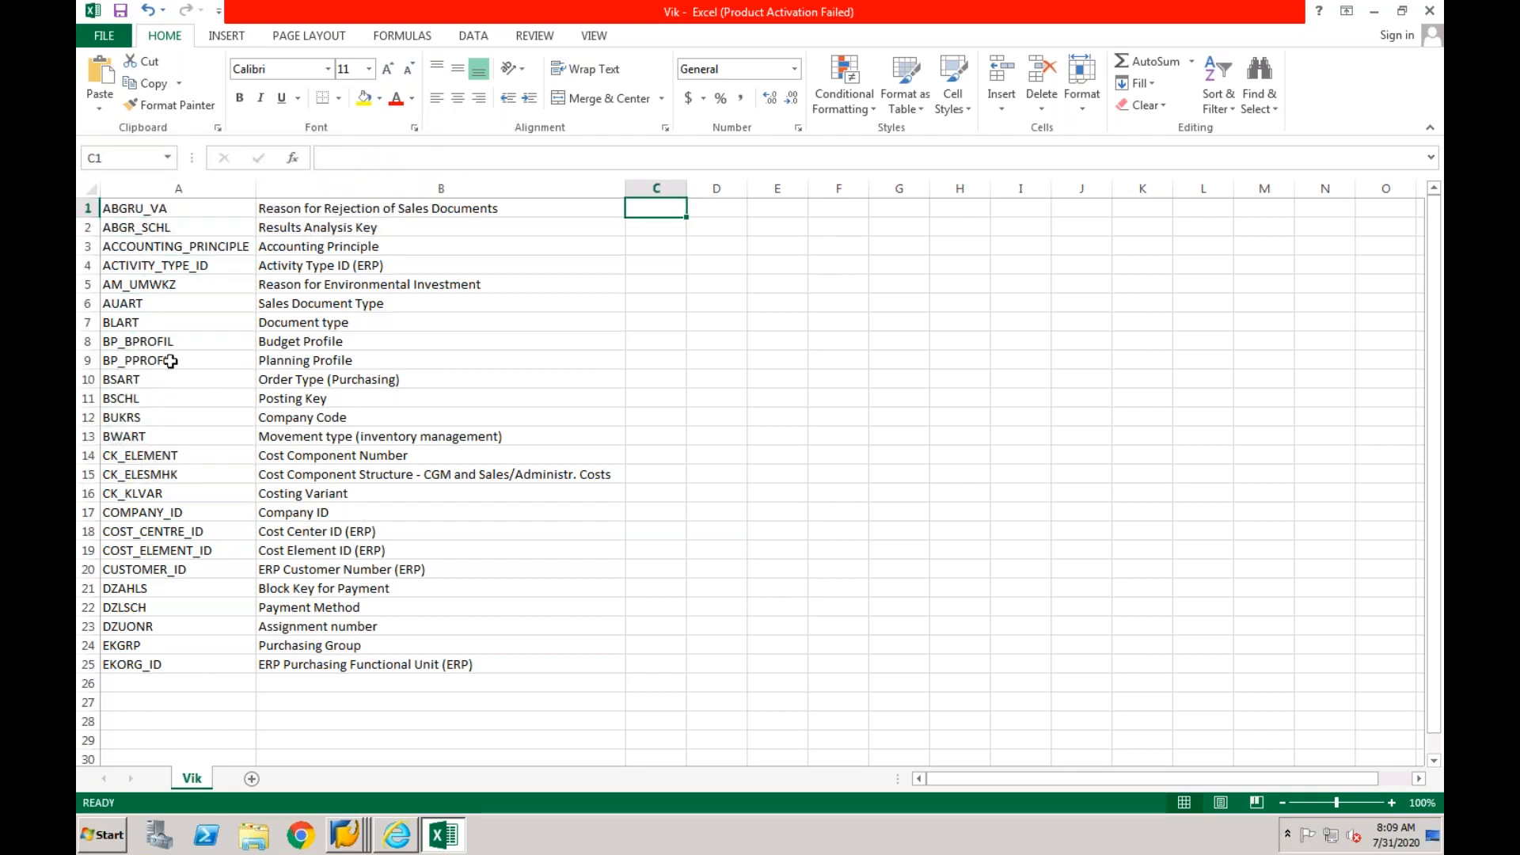
- Insert a row above the entity list and enter the headers Mapping Object in A1 and Description in B1
click(94, 212)
click(87, 207)
right_click(87, 207)
click(140, 341)
click(170, 207)
text(Mapping Object)
key(Tab)
text(Description)
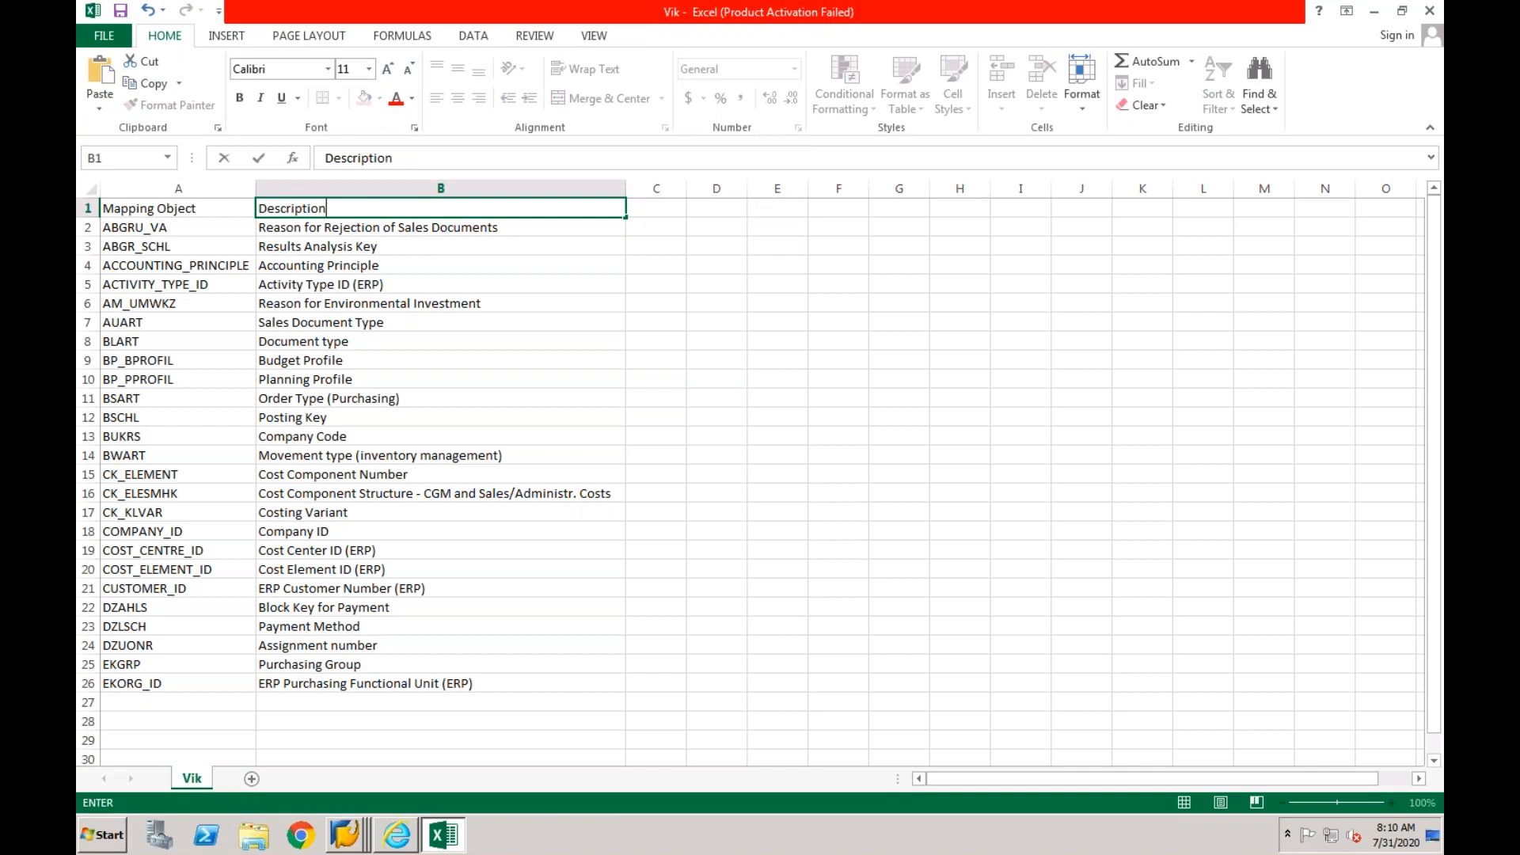
key(Return)
- Widen column C and enter the header "Relevant to your project?" in C1
click(665, 202)
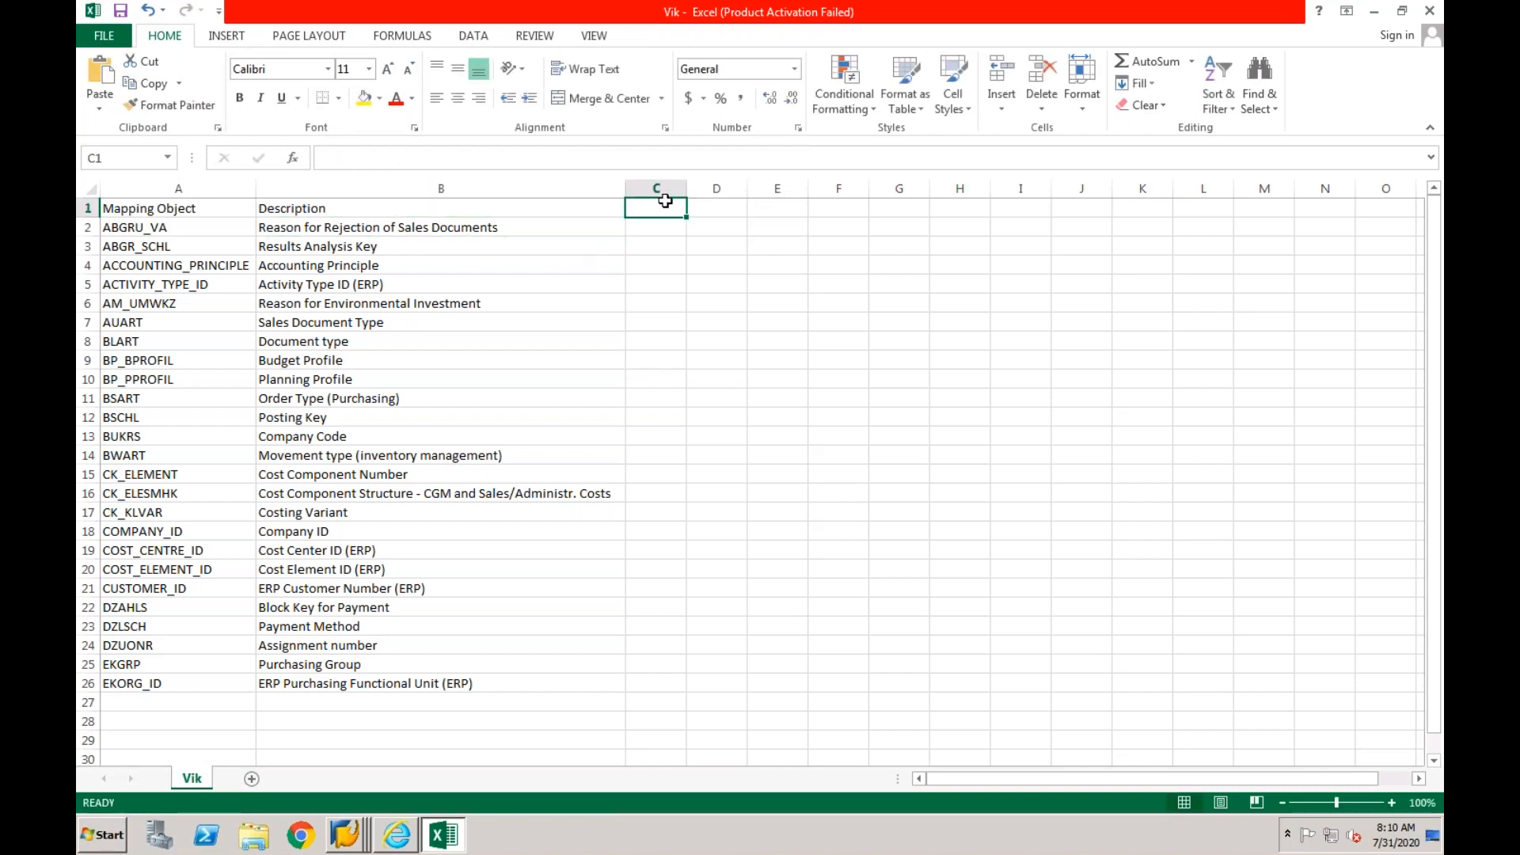
drag(685, 189, 769, 200)
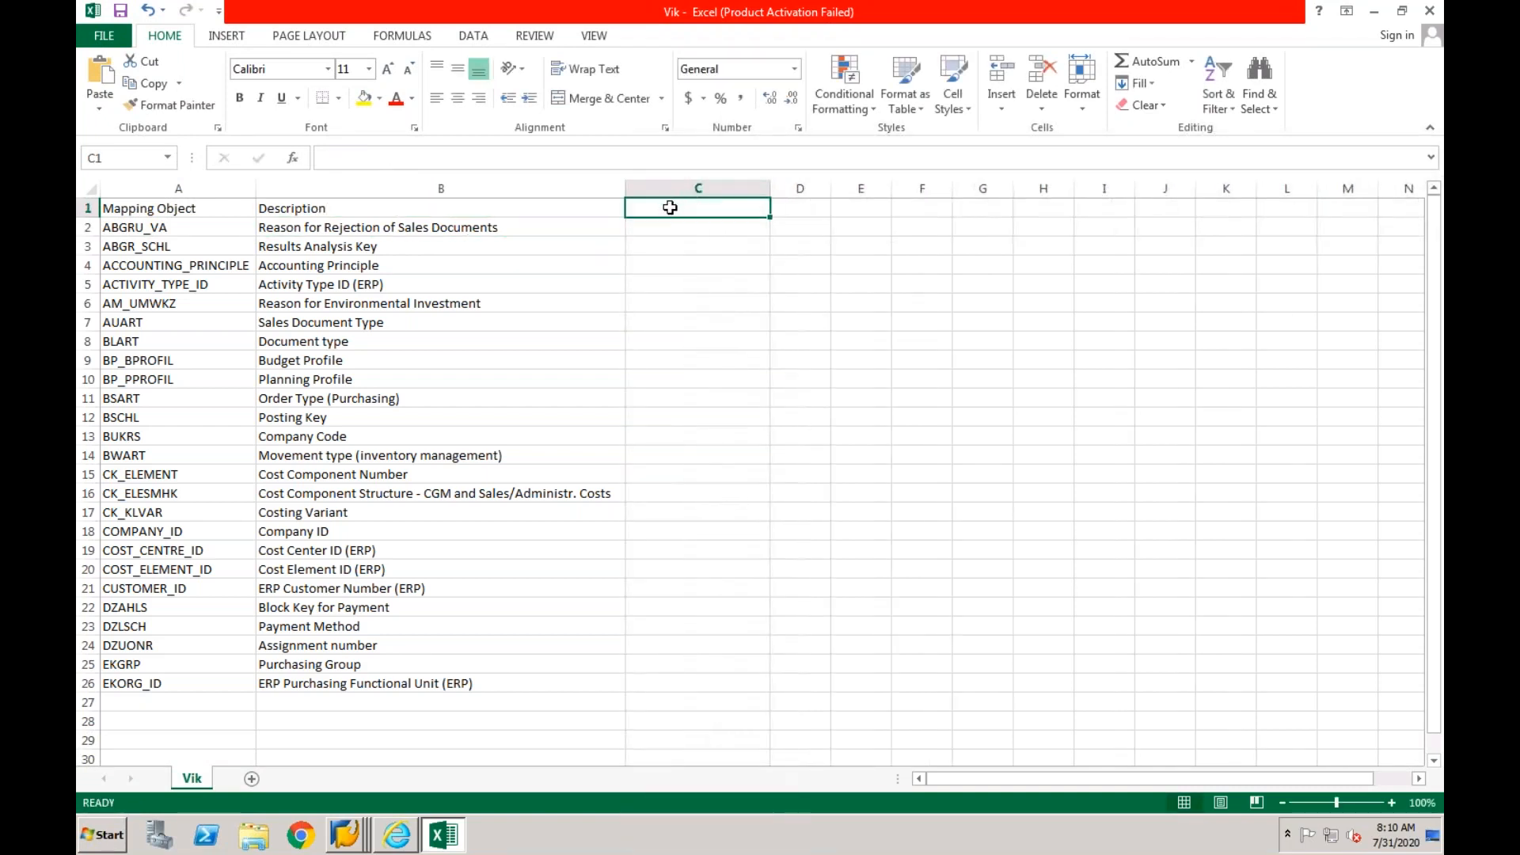
text(Rele)
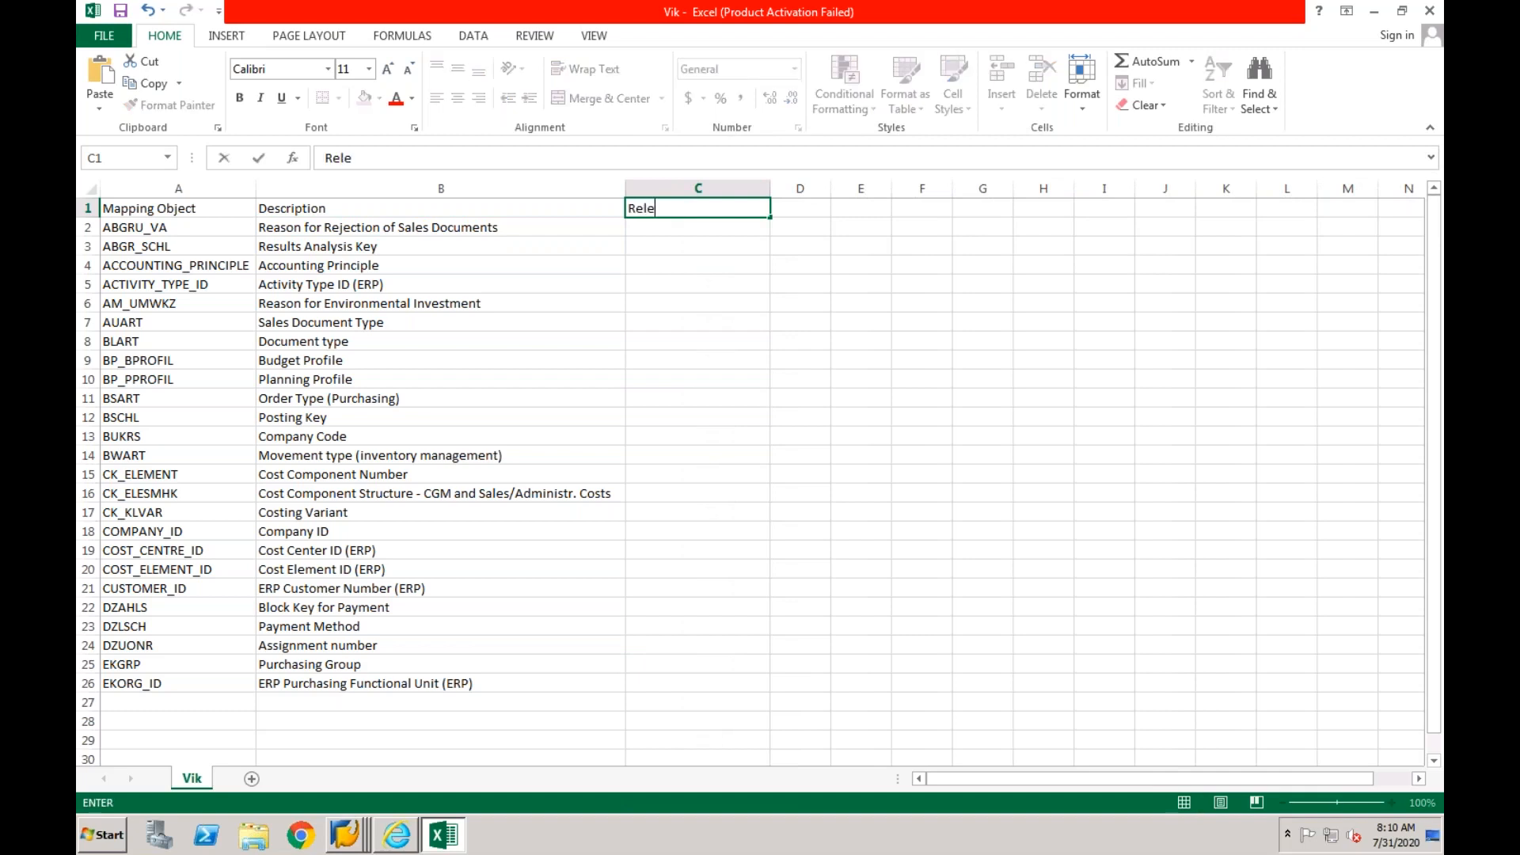
text(vant to your)
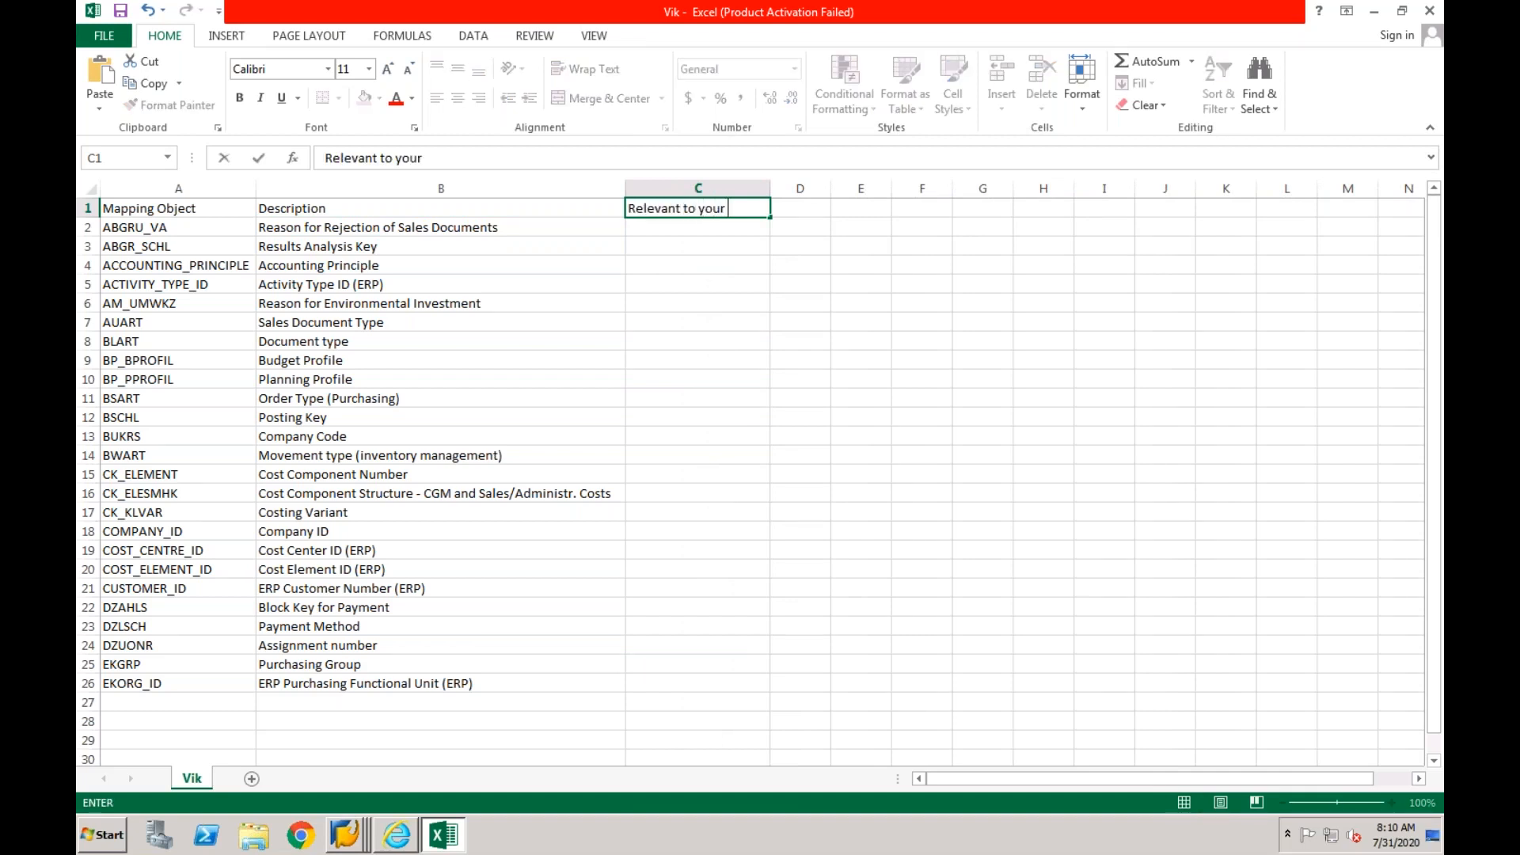
text( project?)
key(Return)
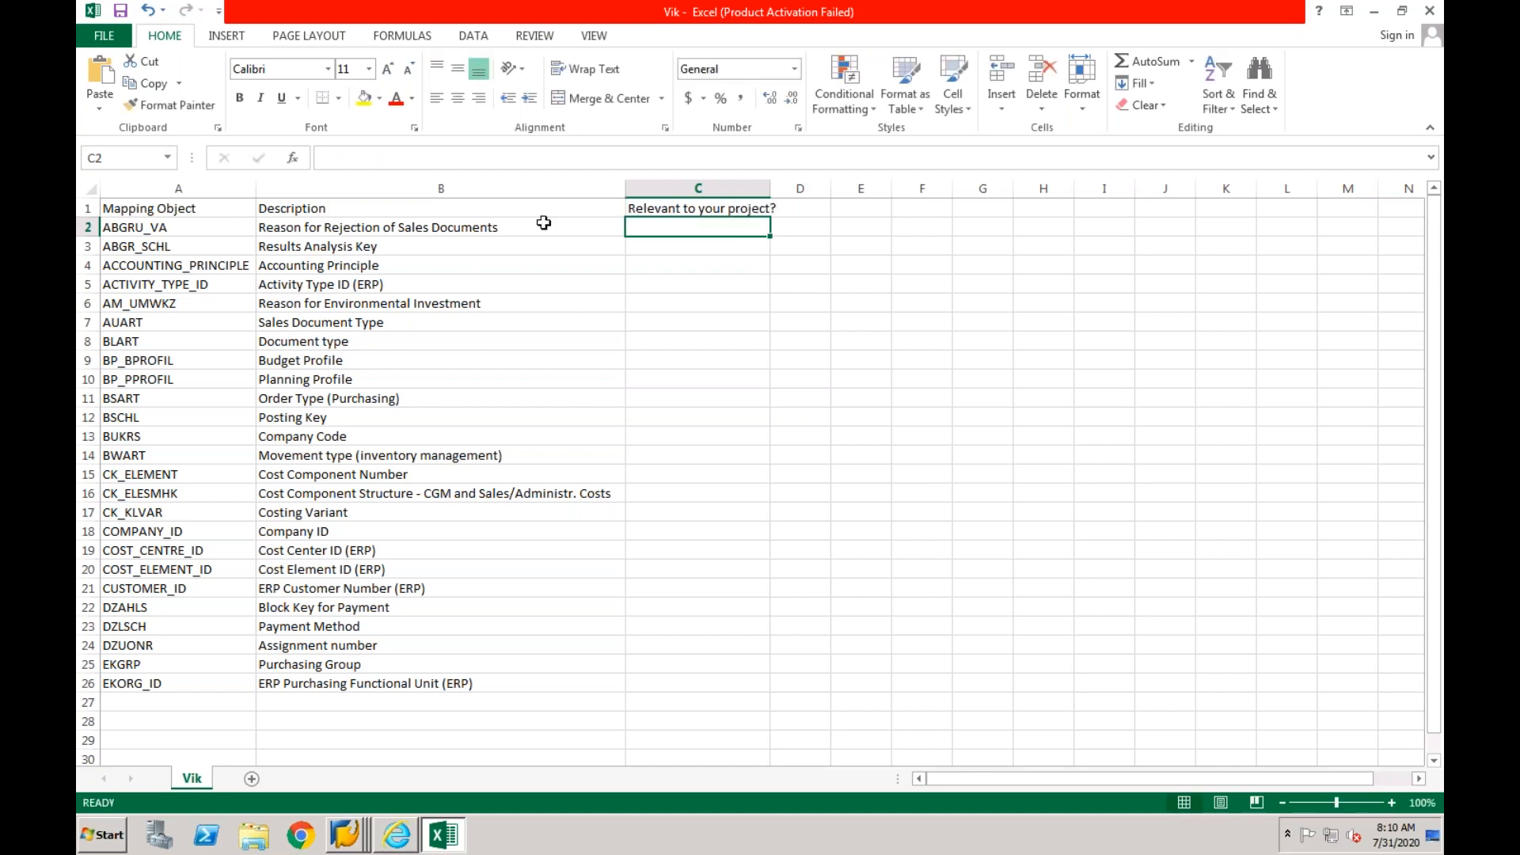
click(449, 231)
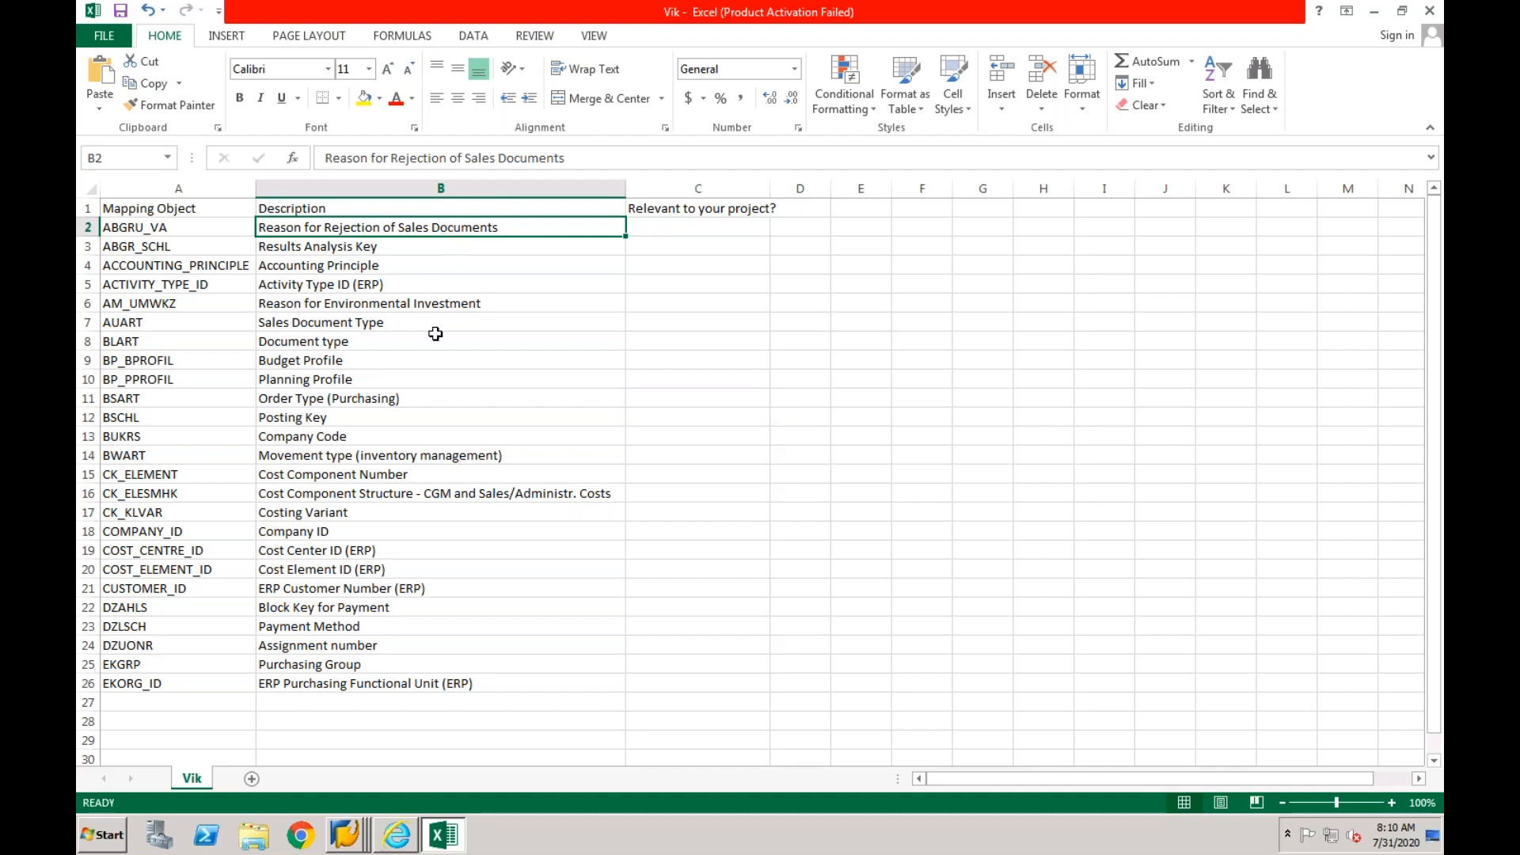
click(652, 226)
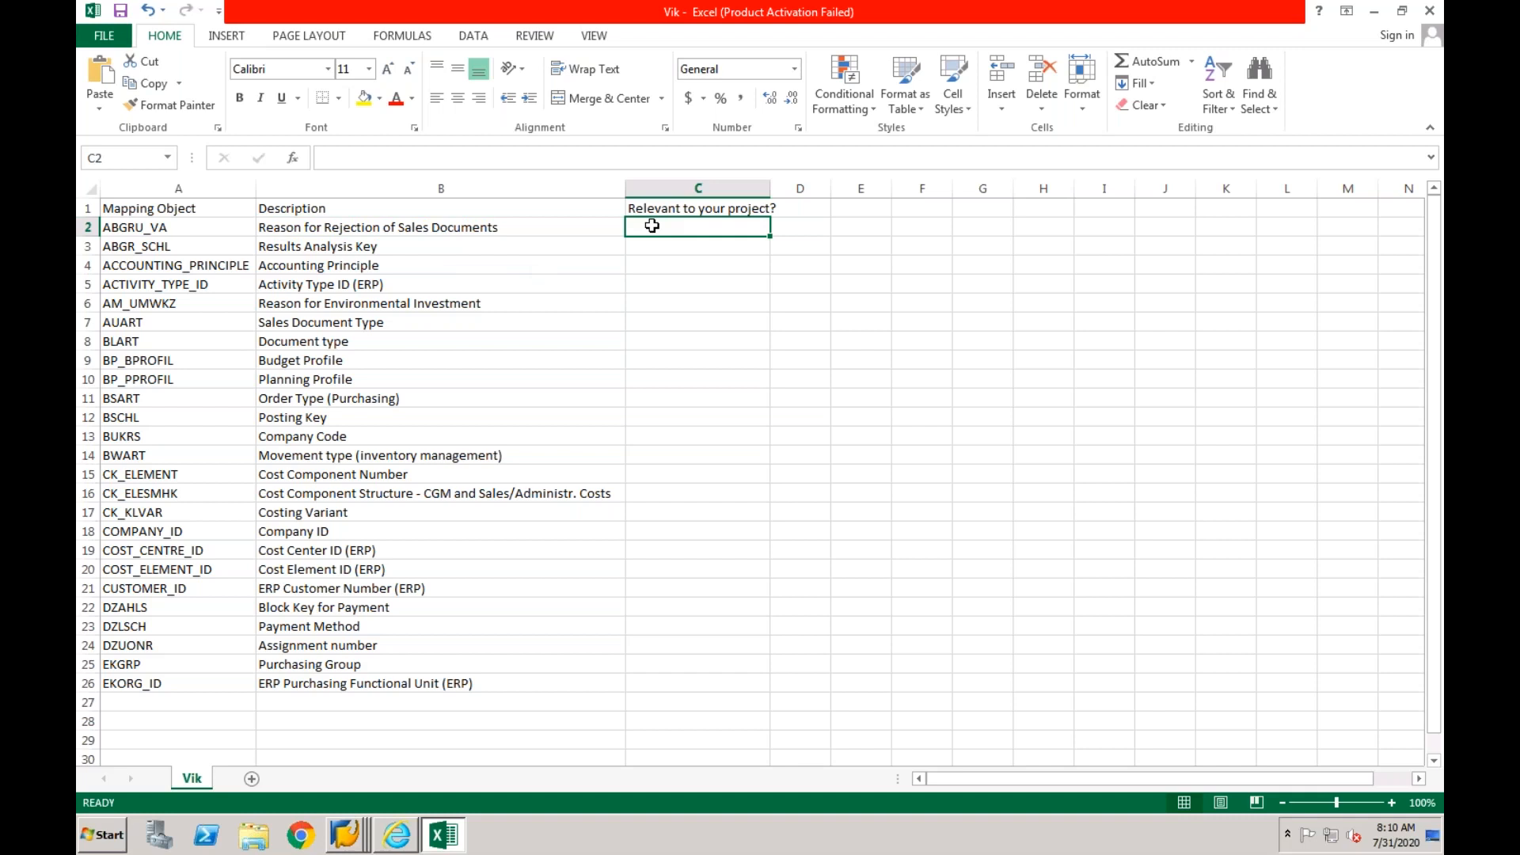
click(444, 249)
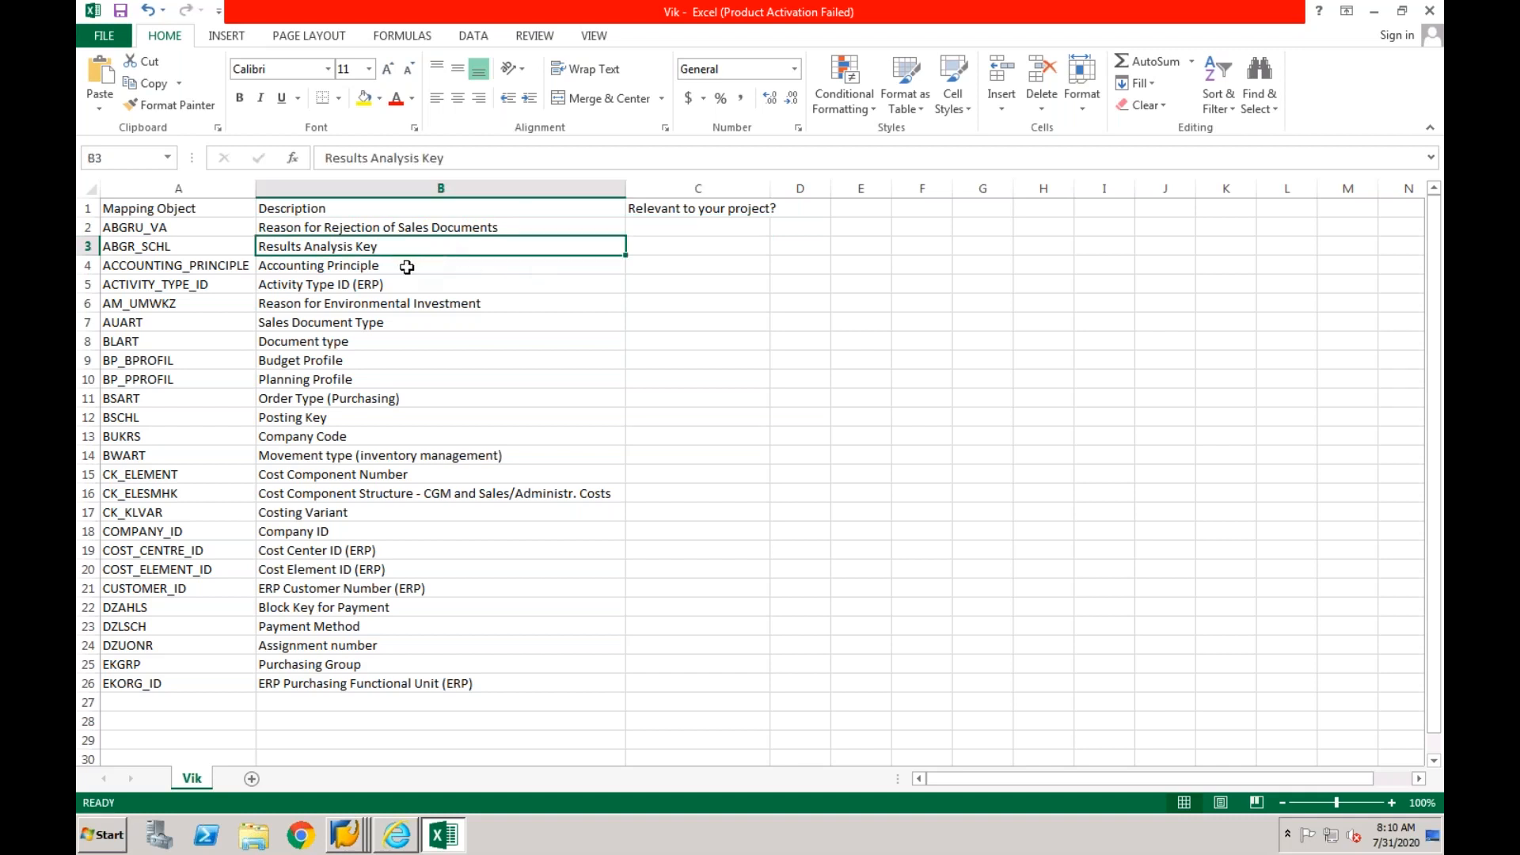
click(407, 267)
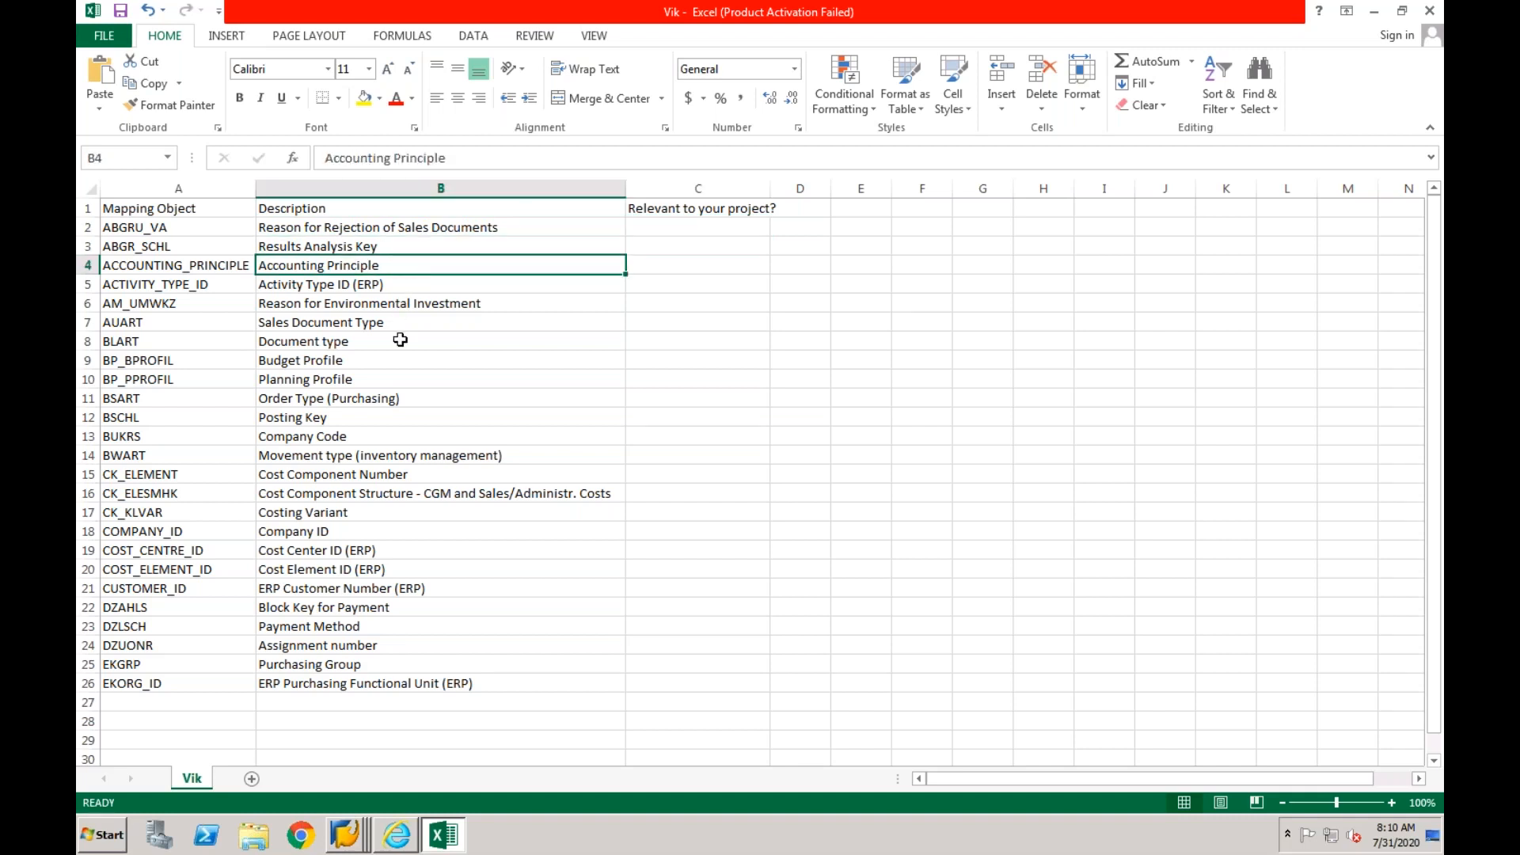
- Mark project relevance in column C as N for ABGRU_VA and Y for ABGR_SCHL, ACCOUNTING_PRINCIPLE and ACTIVITY_TYPE_ID
click(668, 225)
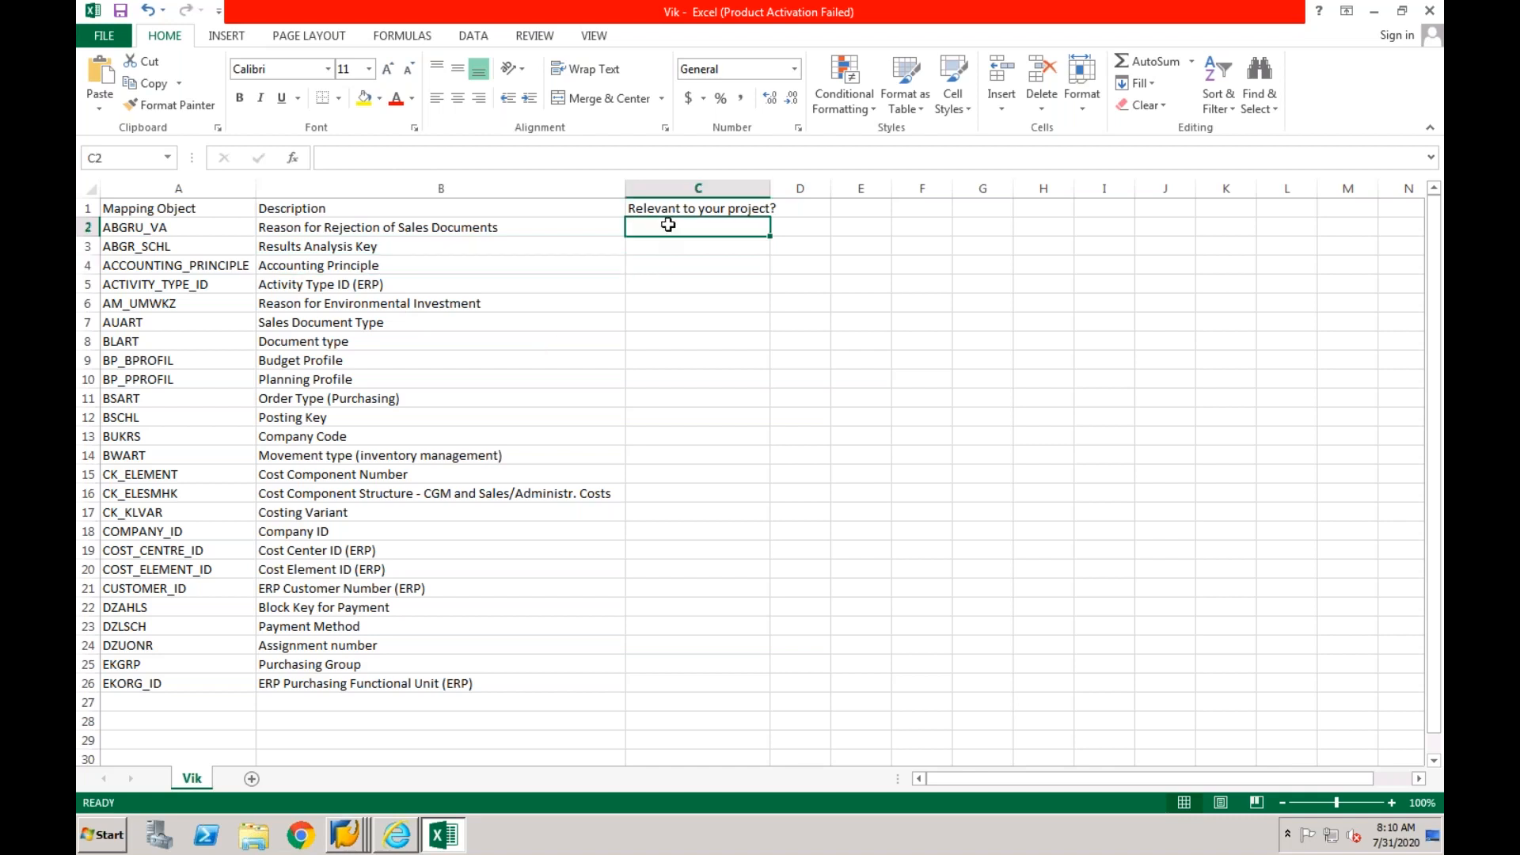
text(N)
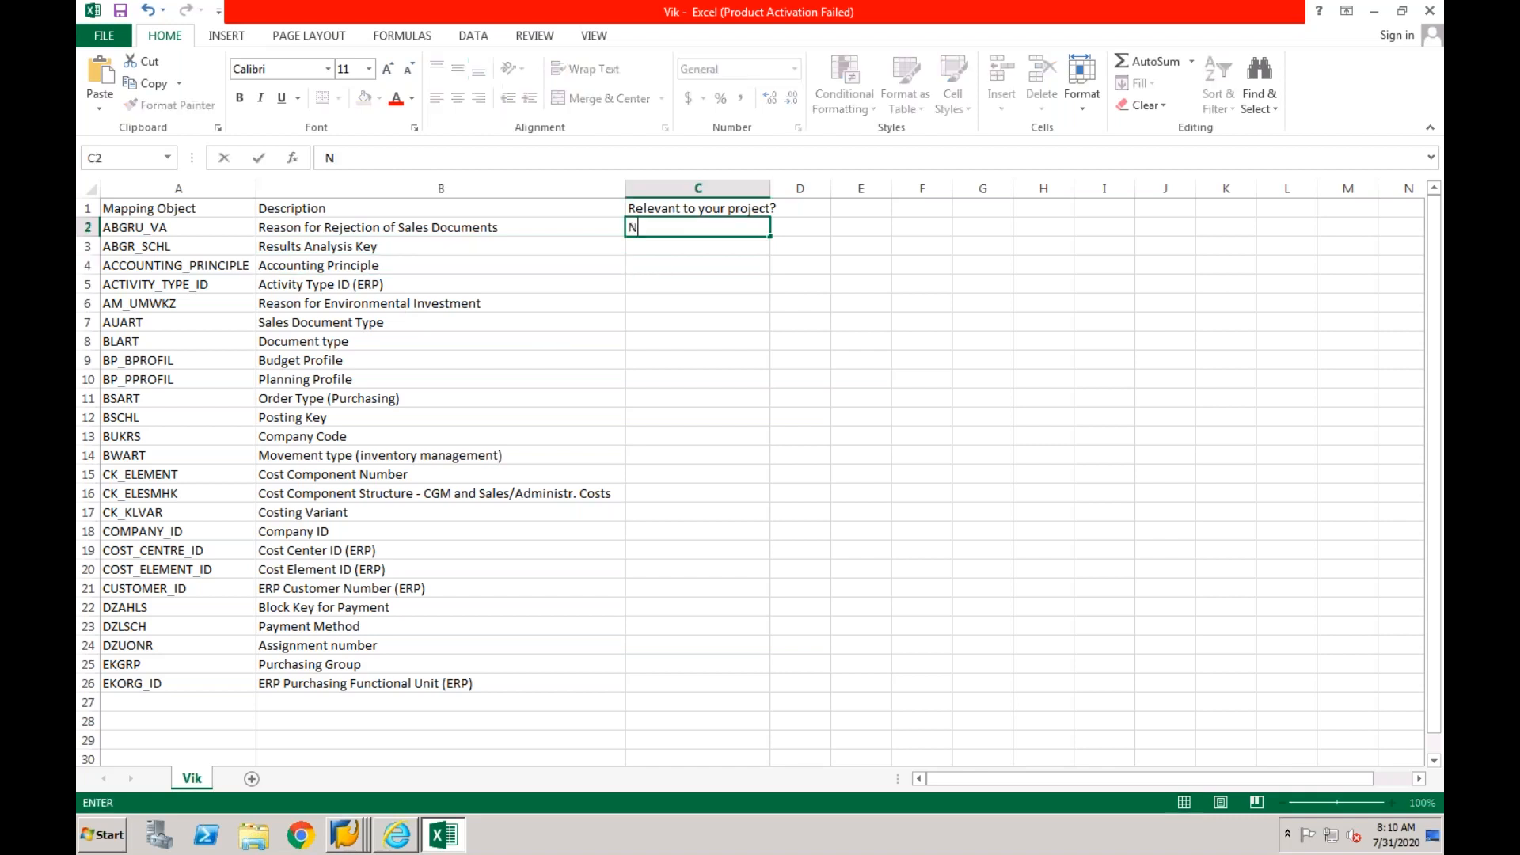
click(660, 248)
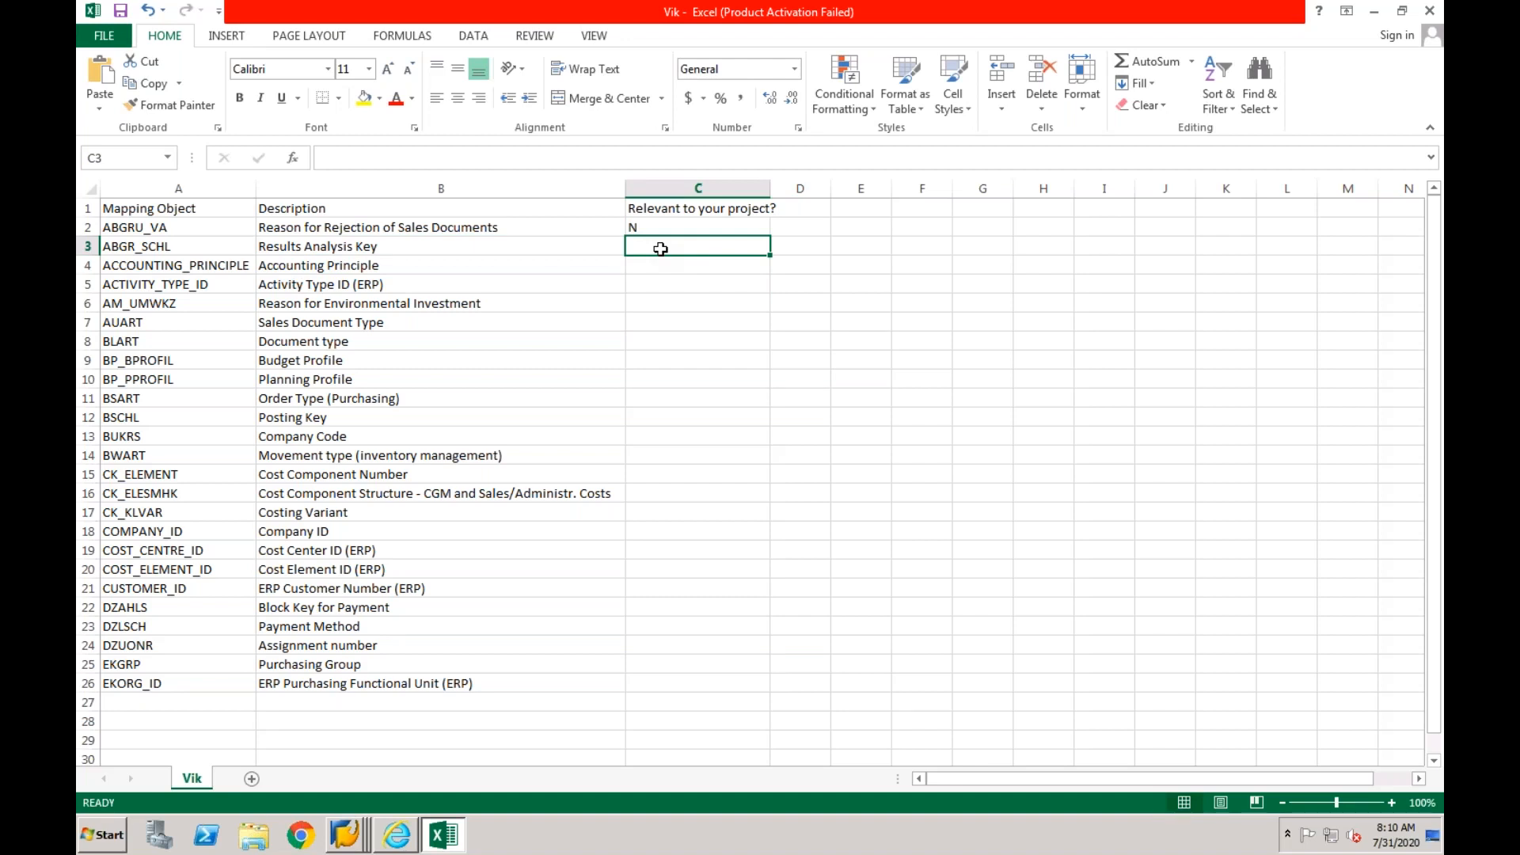
text(Y)
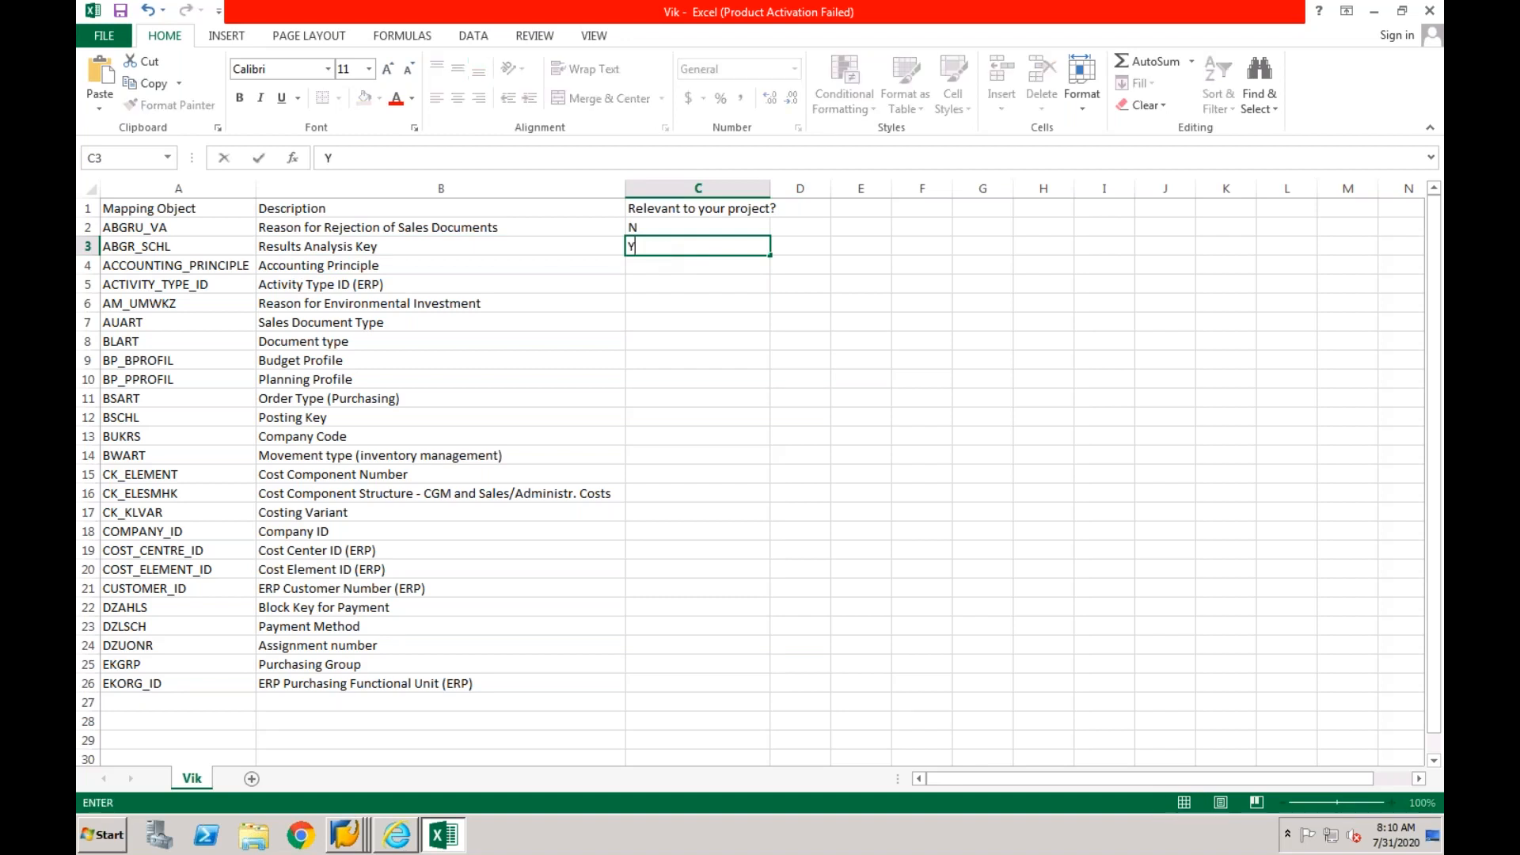
click(647, 266)
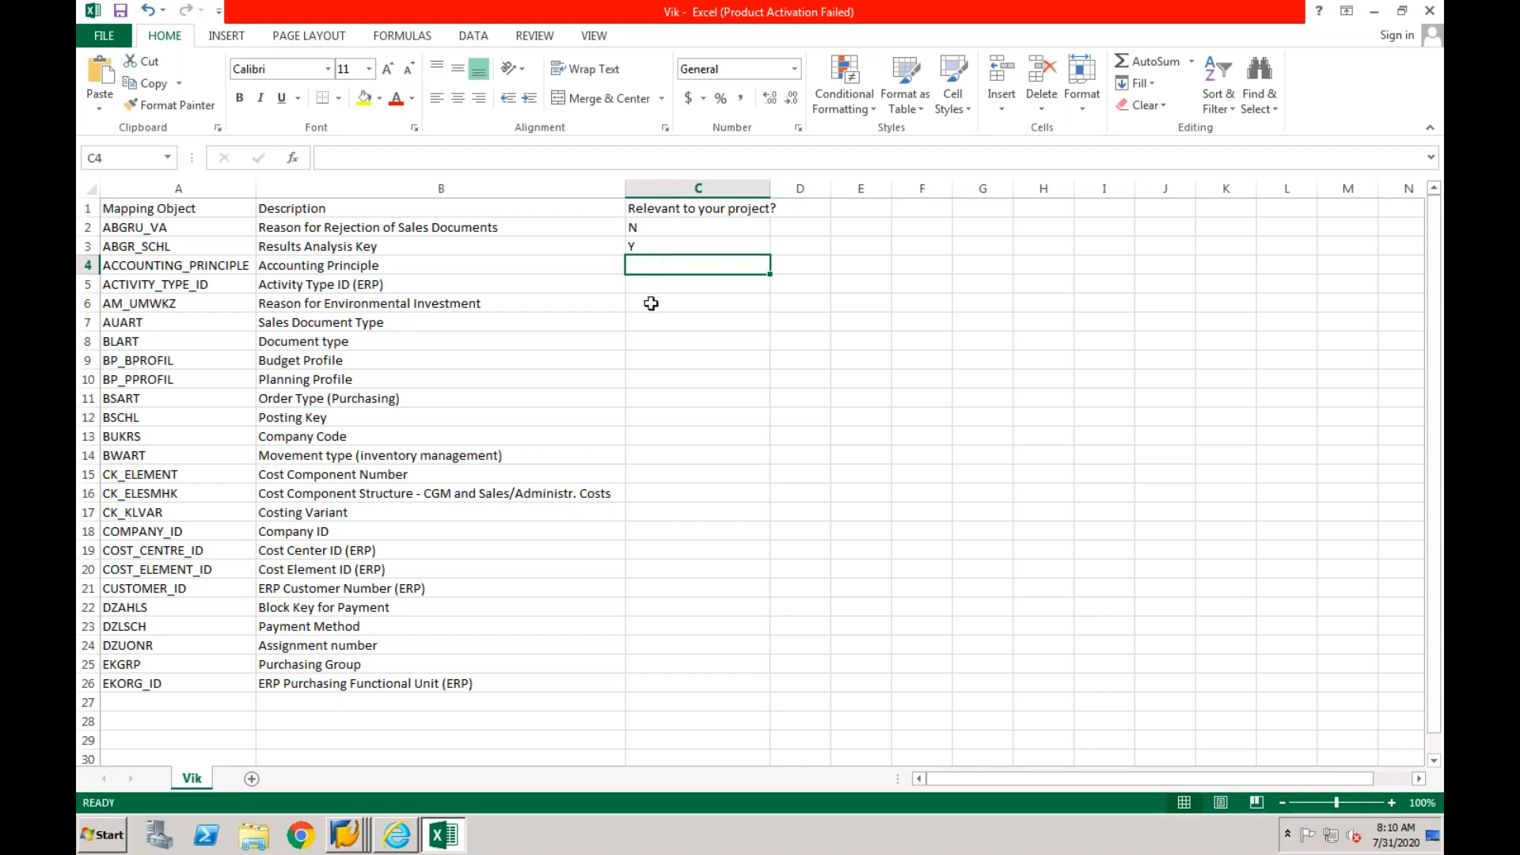
text(Y)
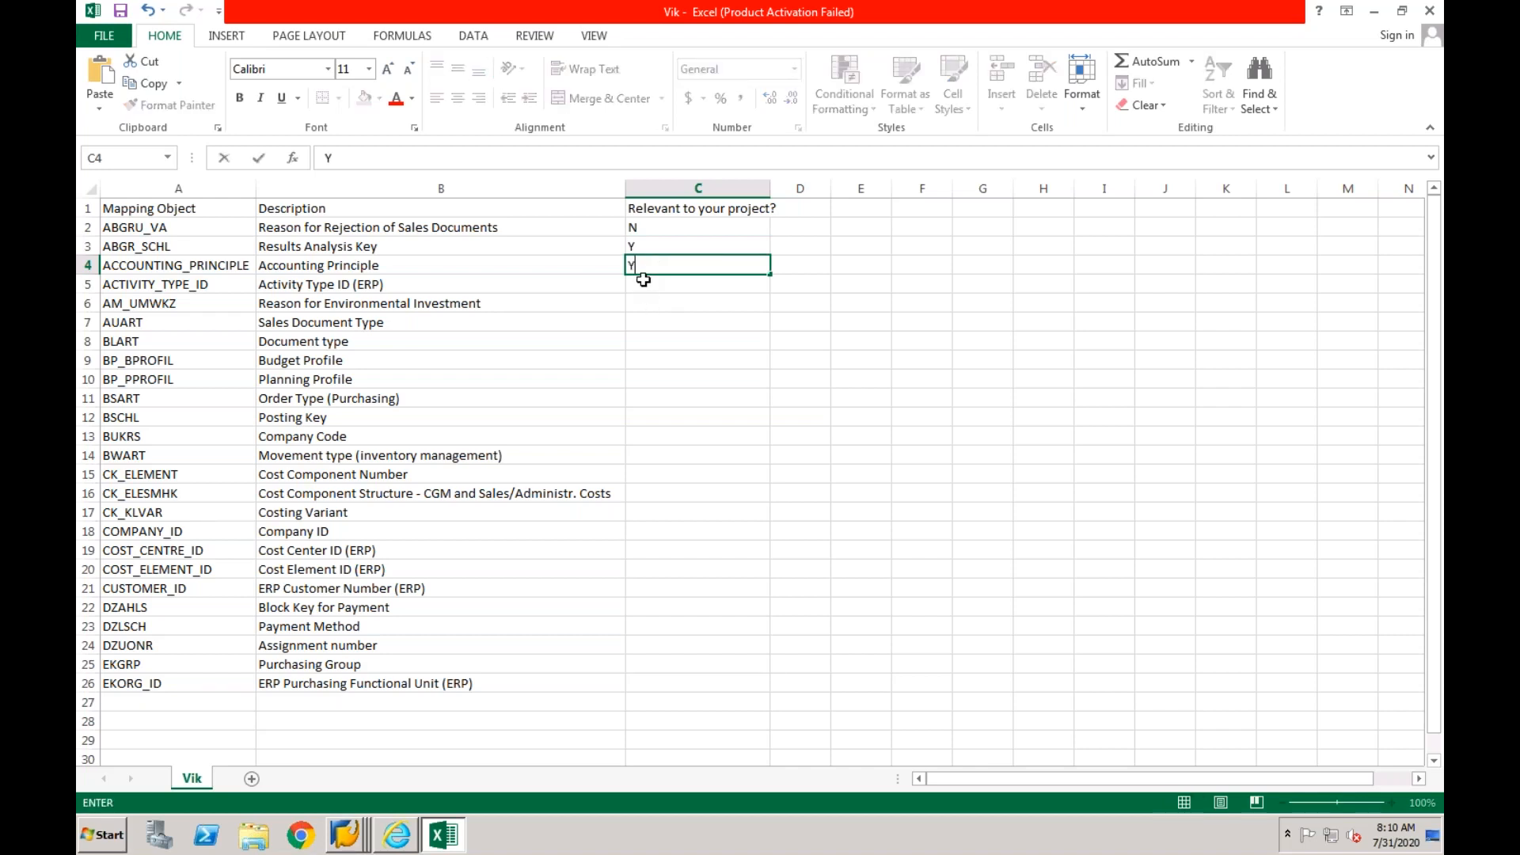
click(643, 281)
text(Y)
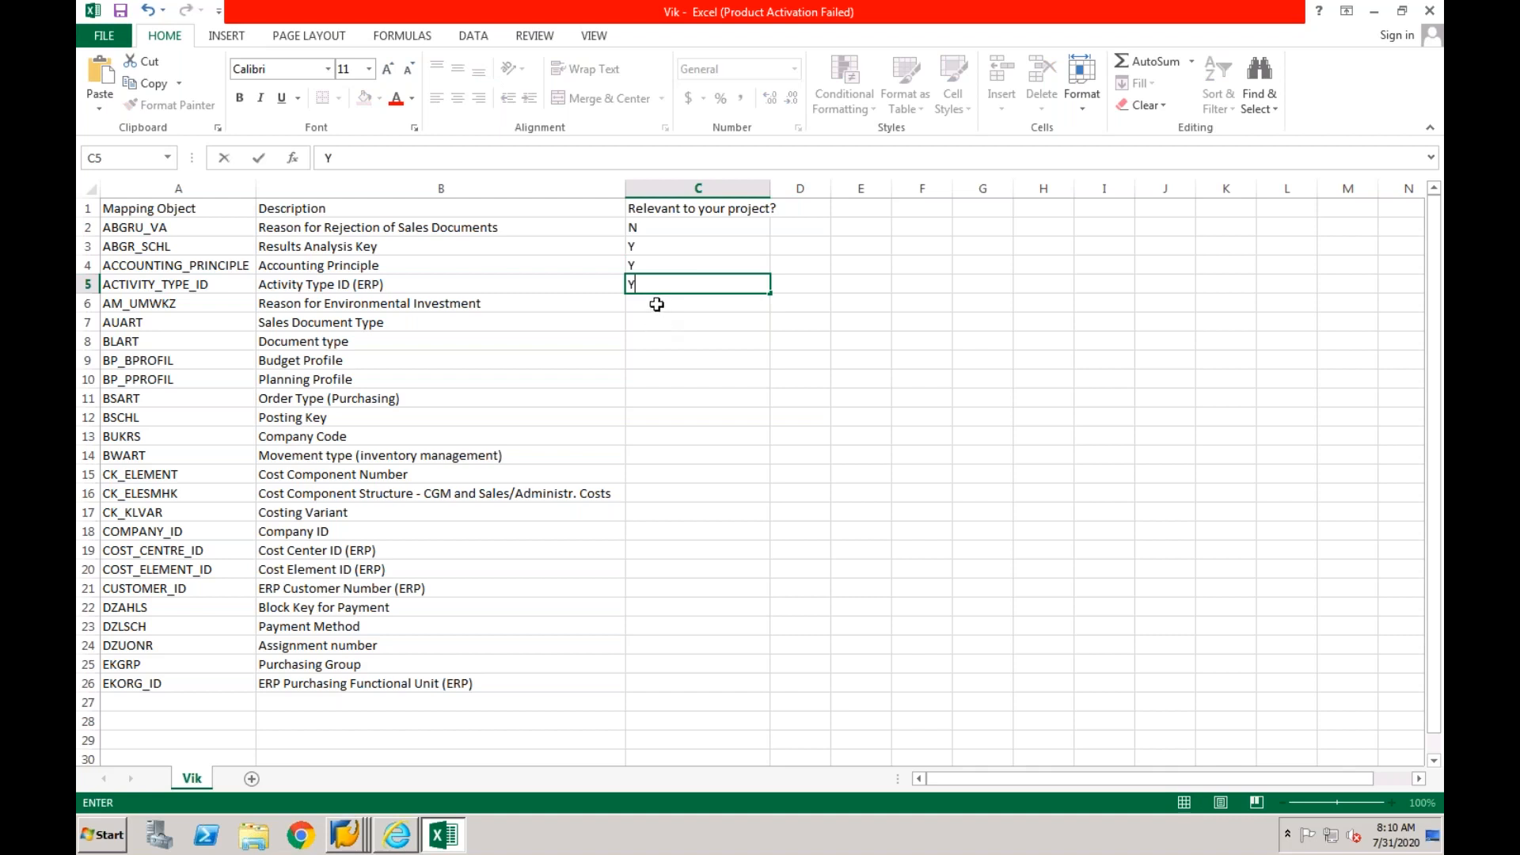
- Mark project relevance in column C as N for AM_UMWKZ and AUART, and Y for BLART
click(657, 304)
text(N)
click(644, 322)
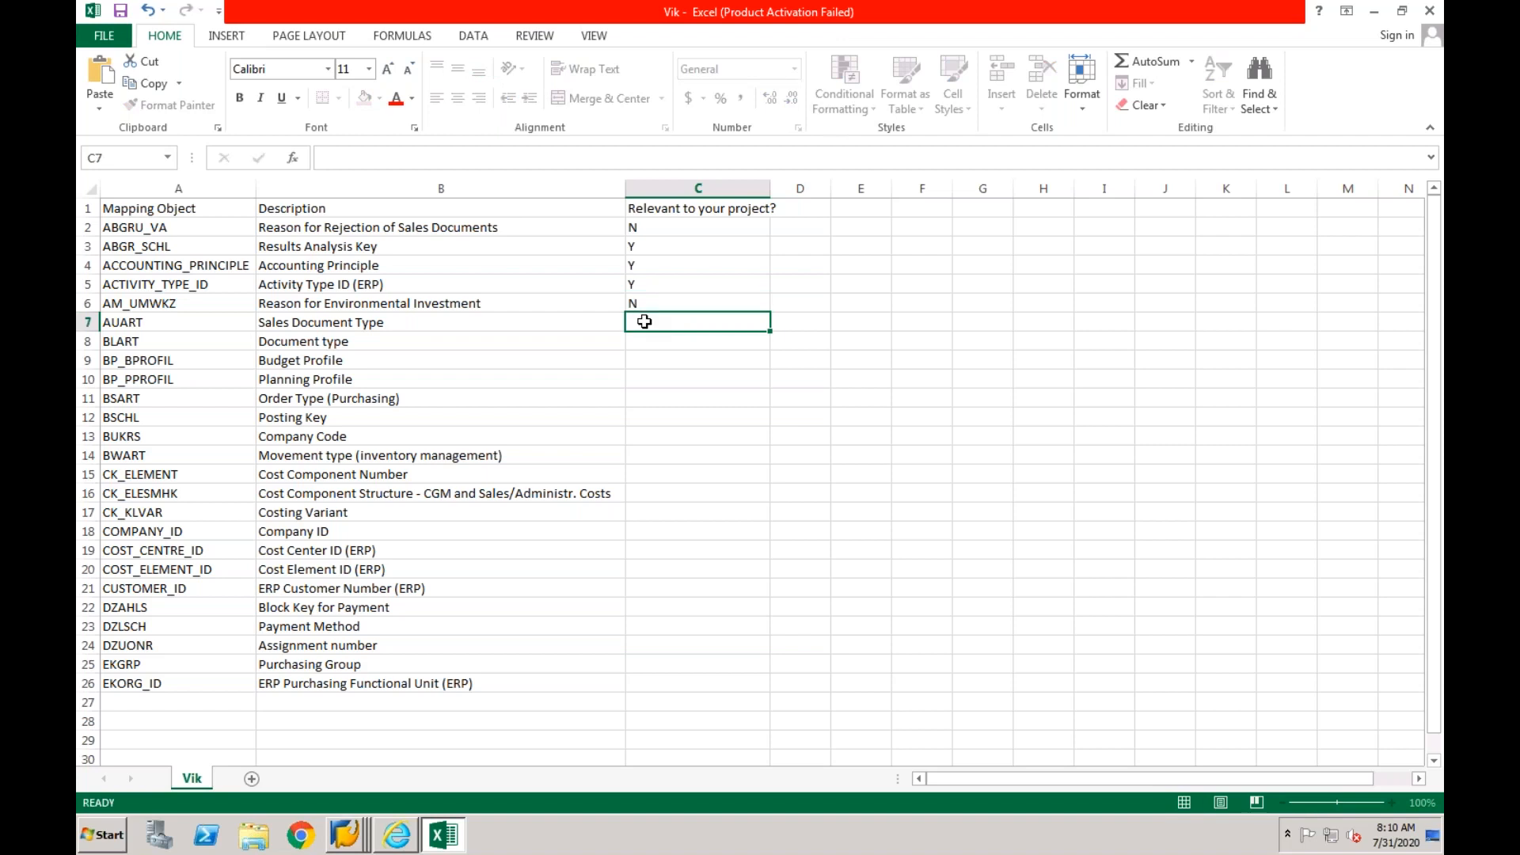
text(N)
click(646, 341)
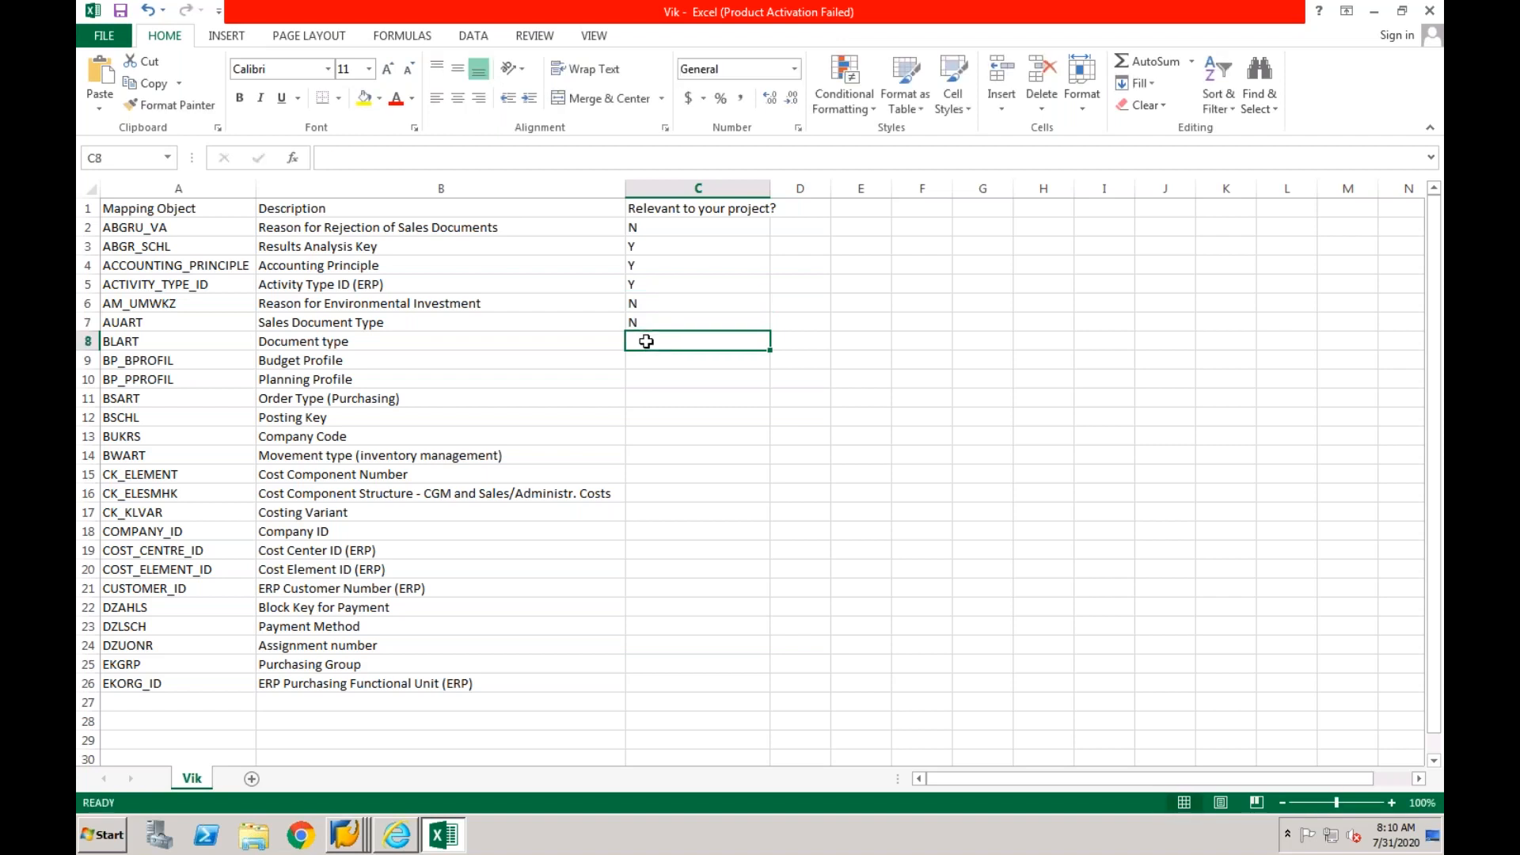
text(Y)
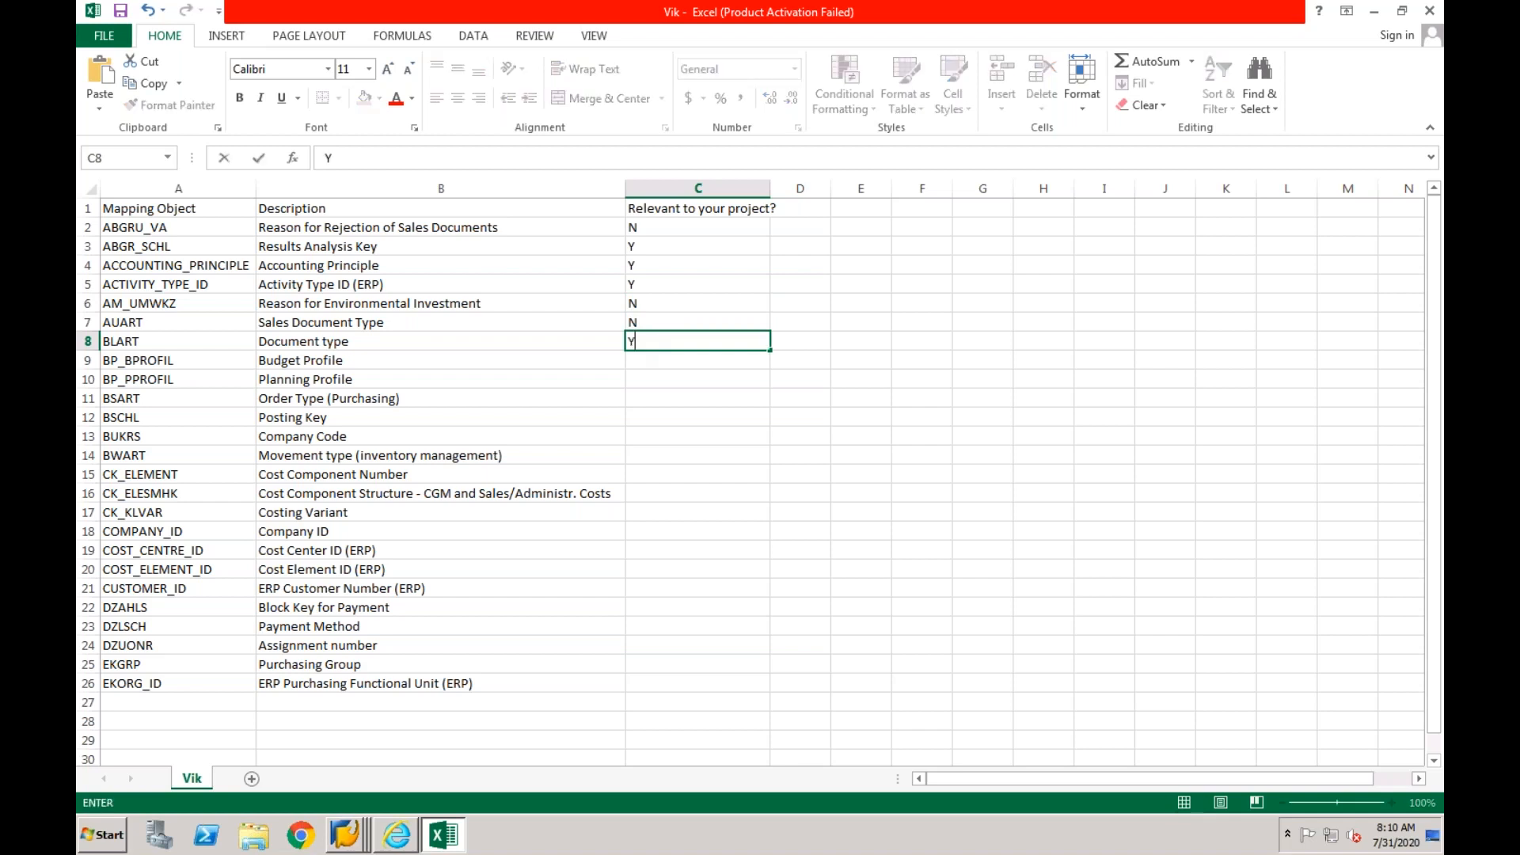
- Mark project relevance in column C as N for BP_BPROFIL, Y for BP_PPROFIL and N for BSART
click(637, 362)
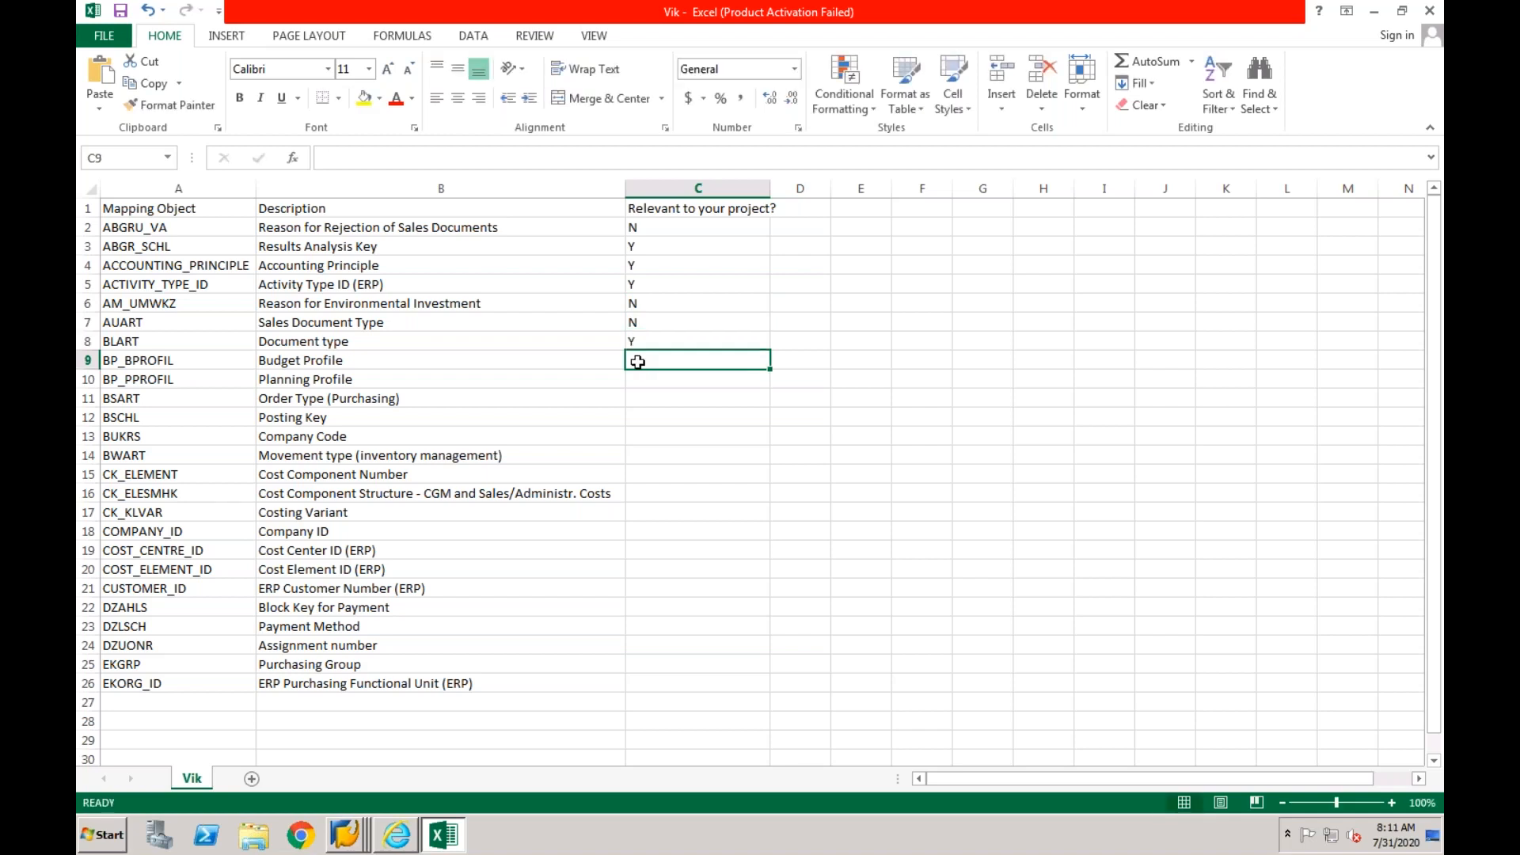
text(N)
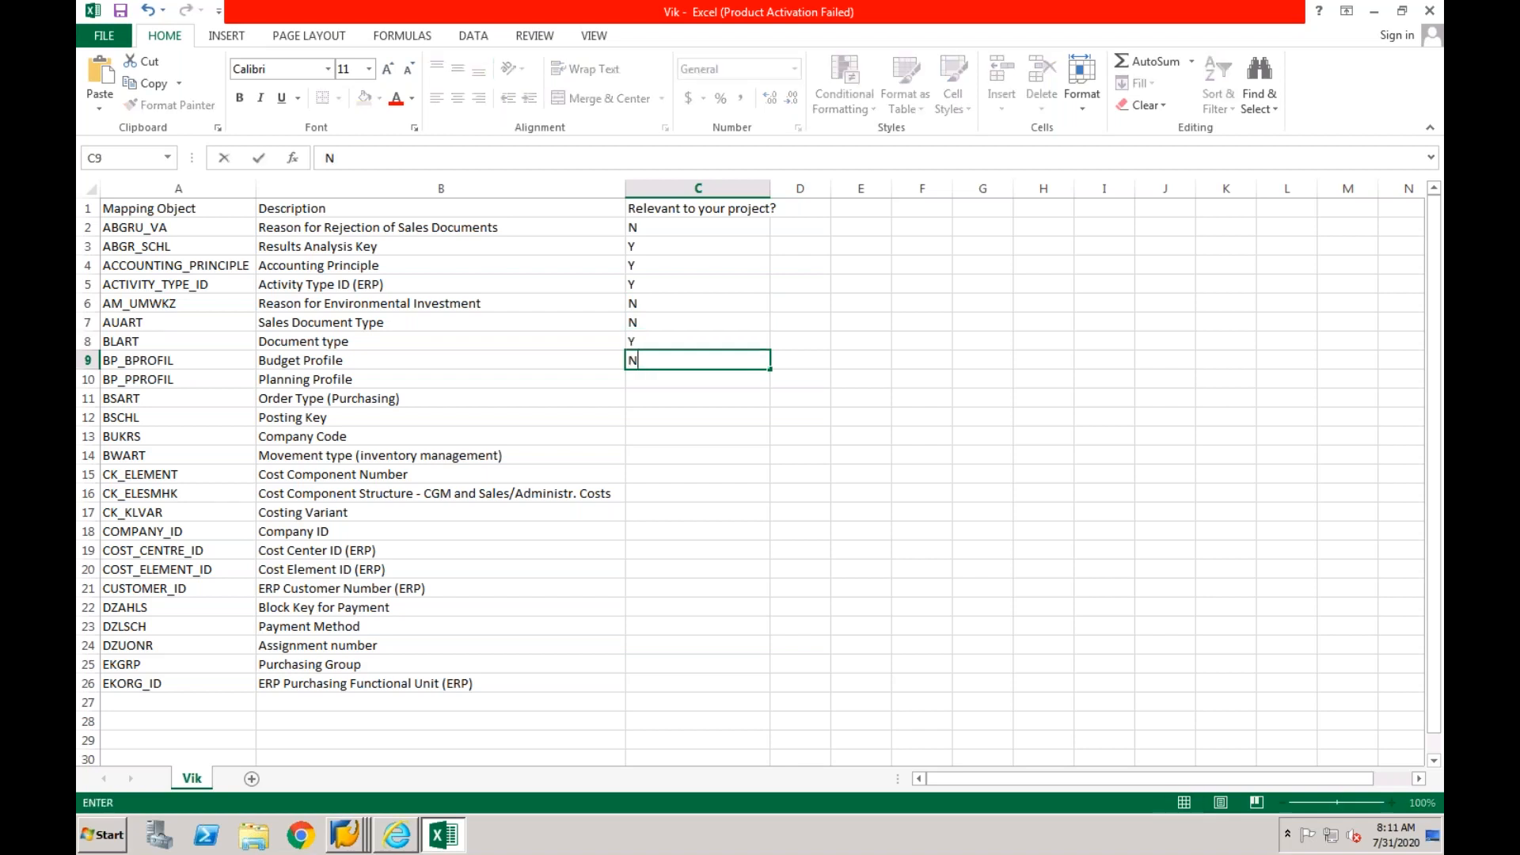
click(636, 380)
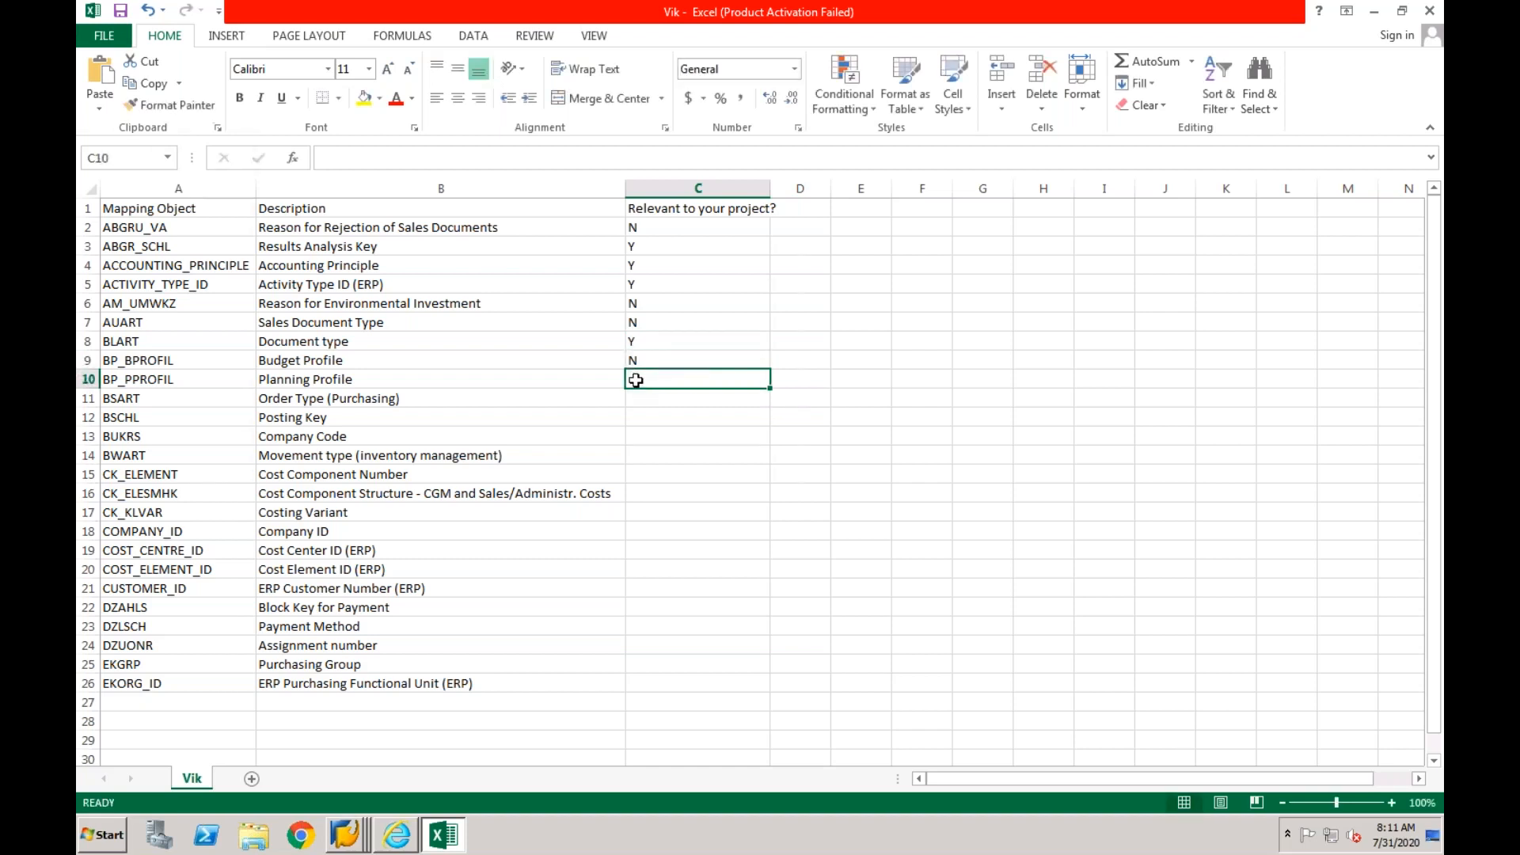
text(Y)
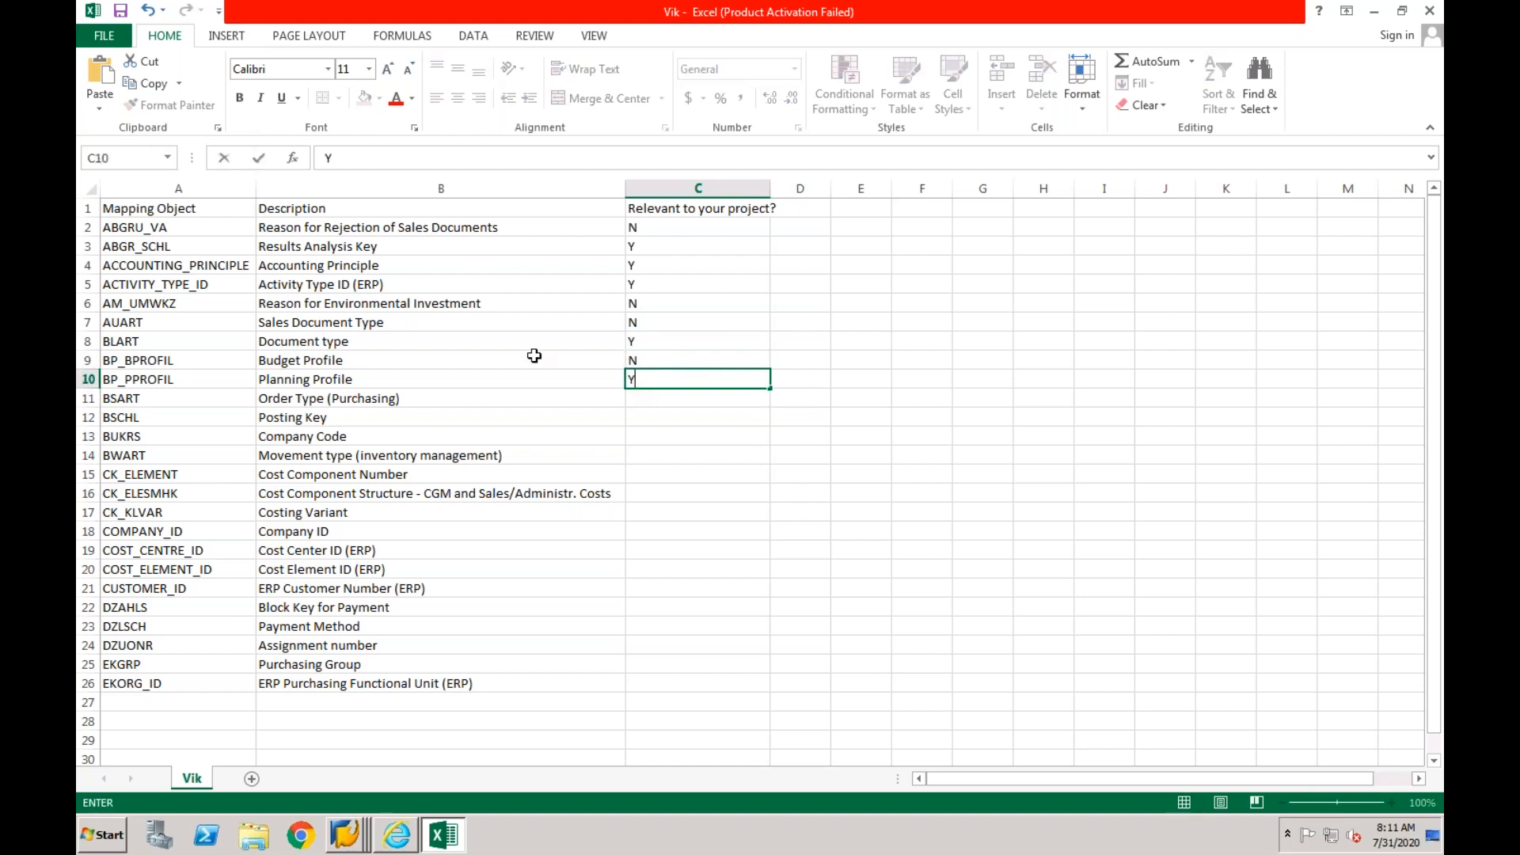
click(647, 359)
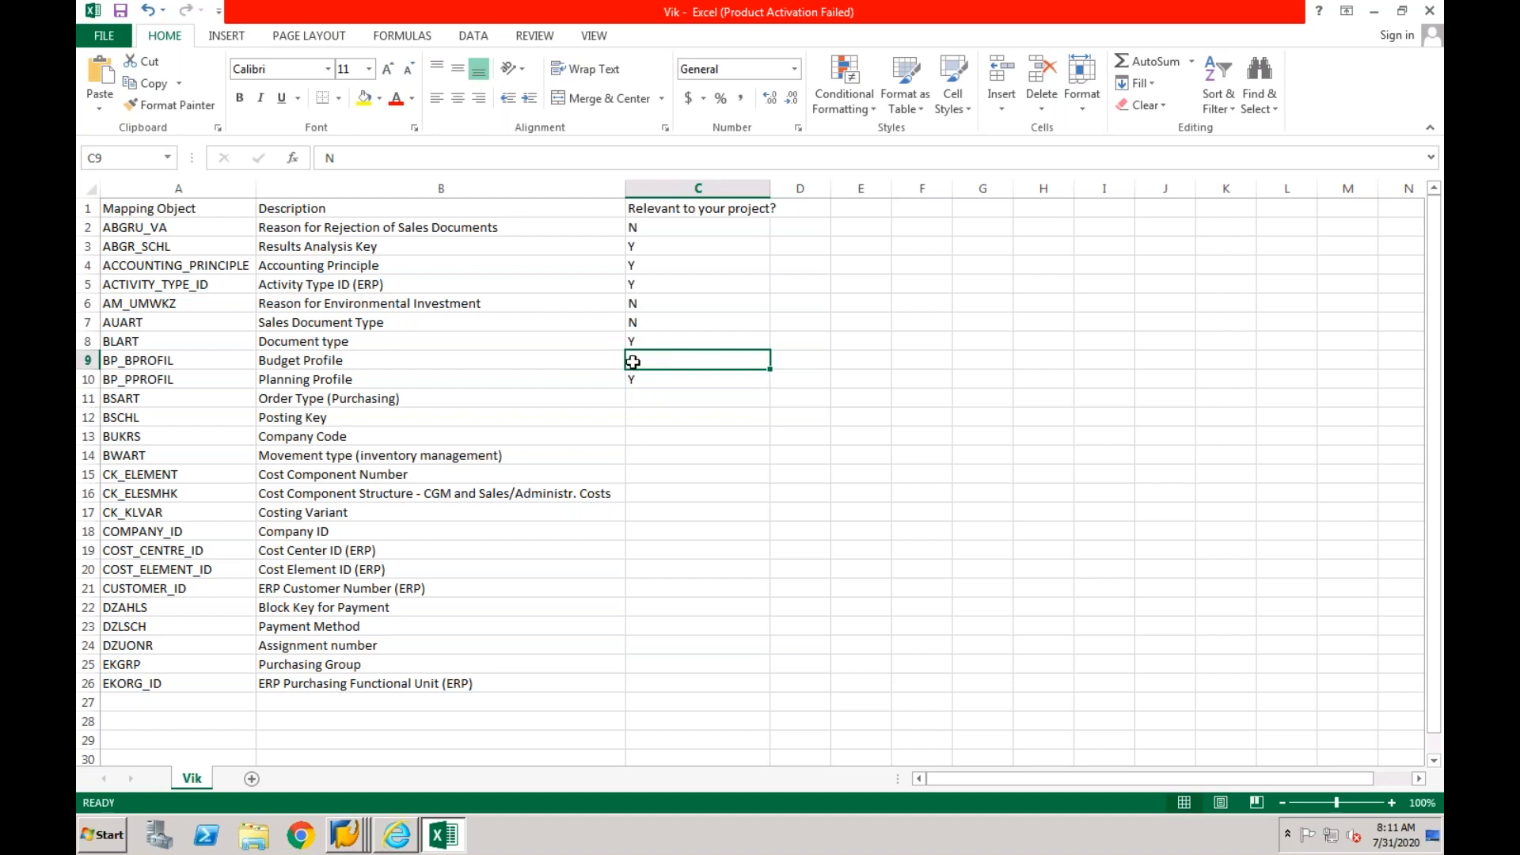
click(640, 398)
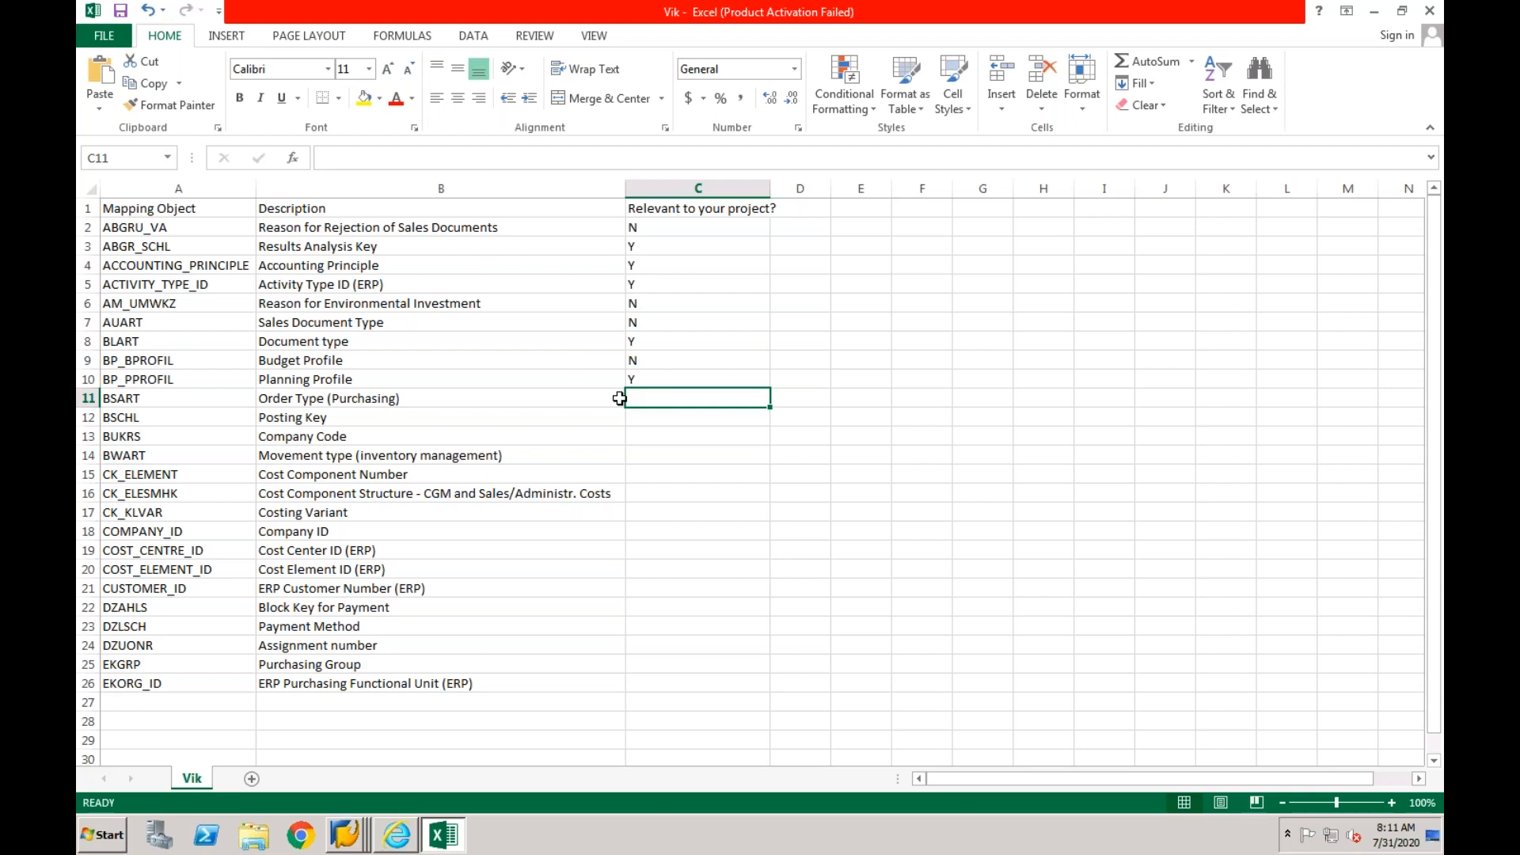
text(N)
click(662, 418)
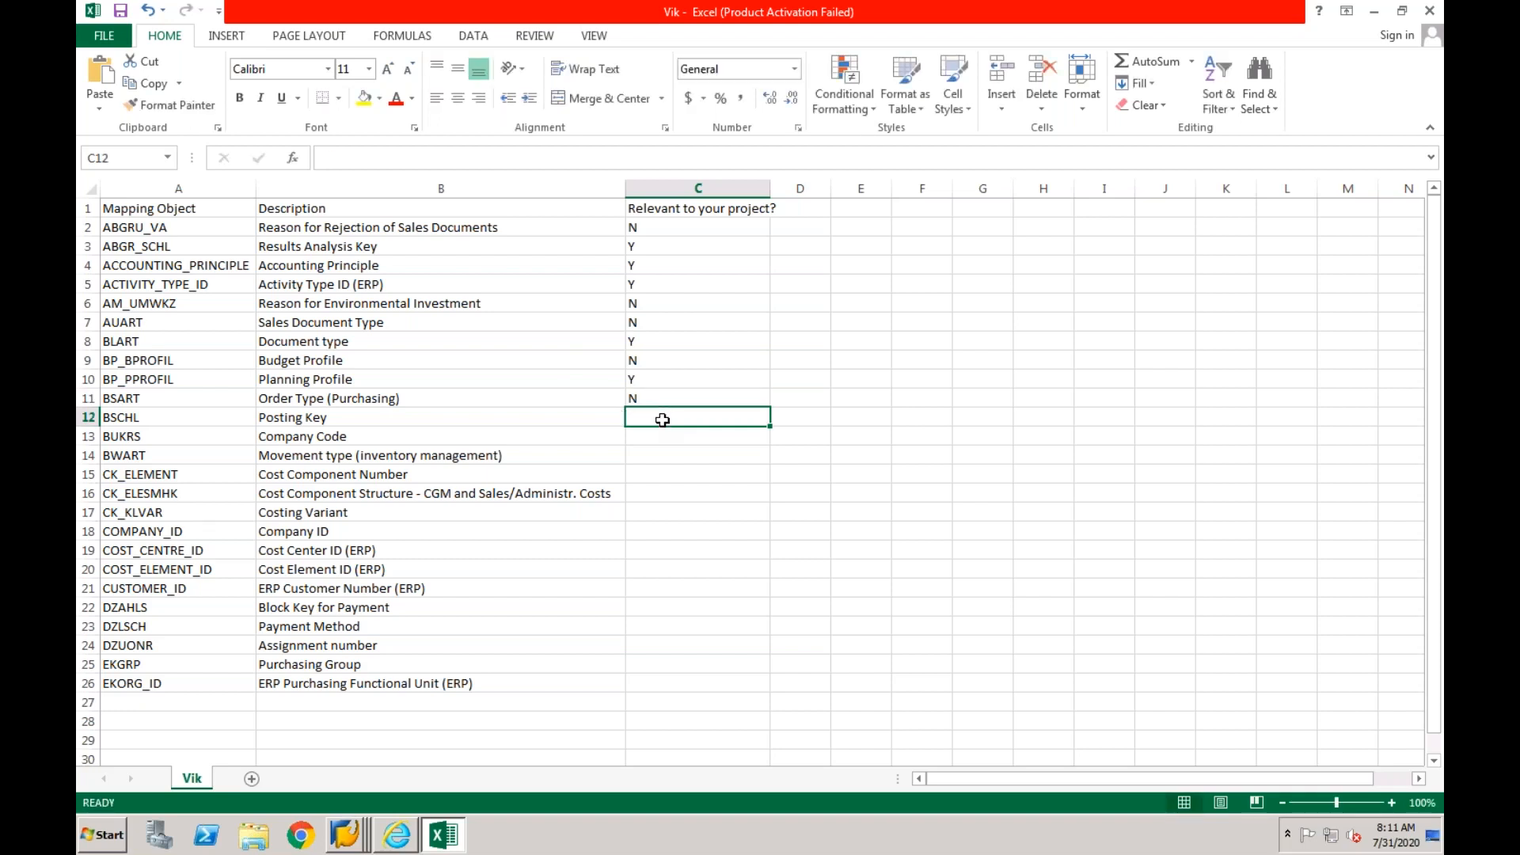
- Mark project relevance in column C as Y for BSCHL and BUKRS, and N for BWART and CK_ELEMENT
text(Y)
click(646, 441)
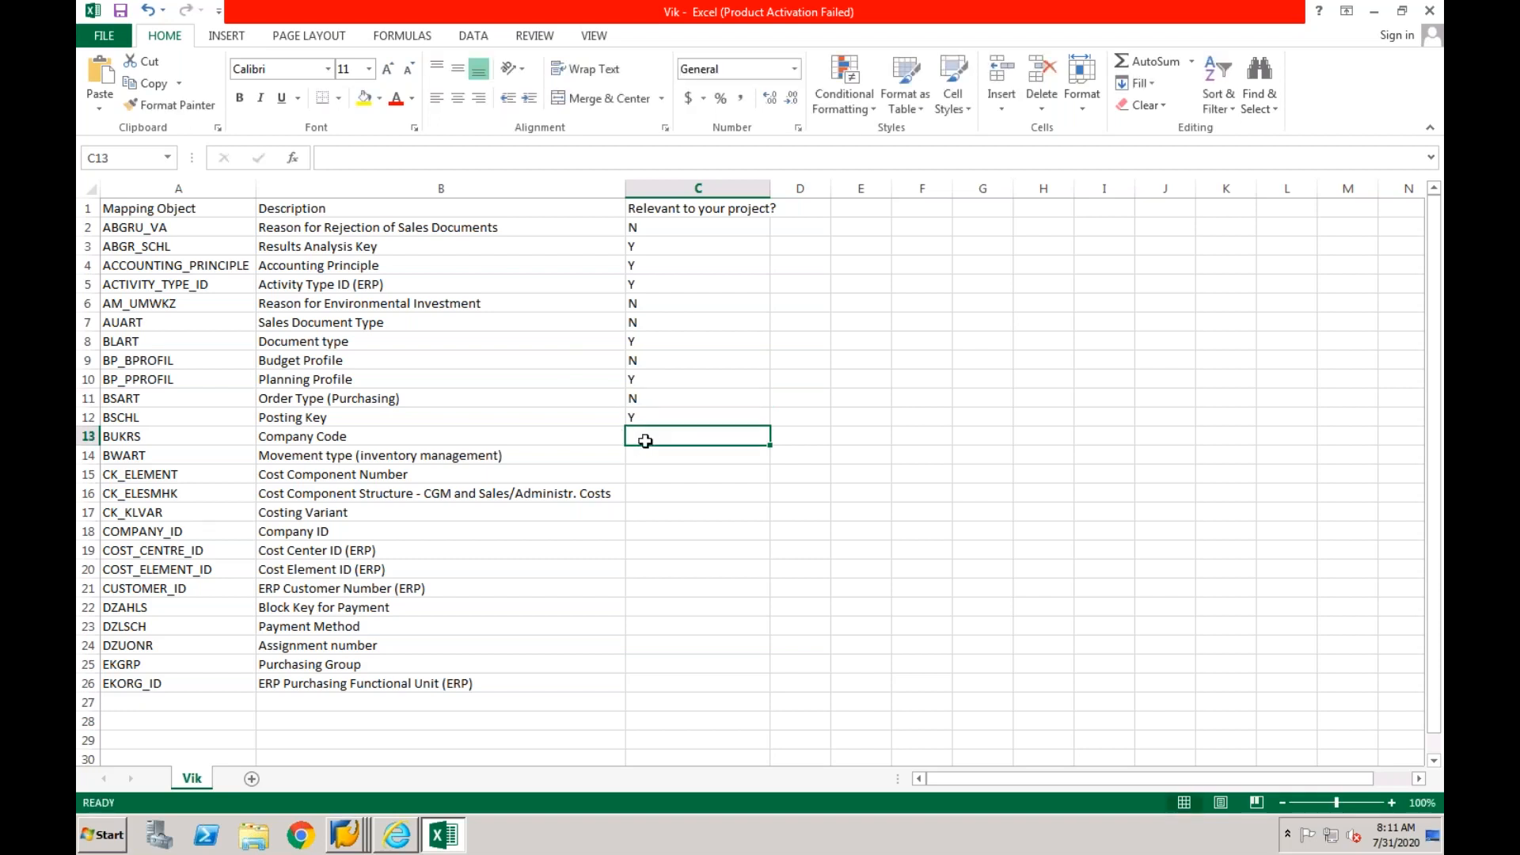
text(Y)
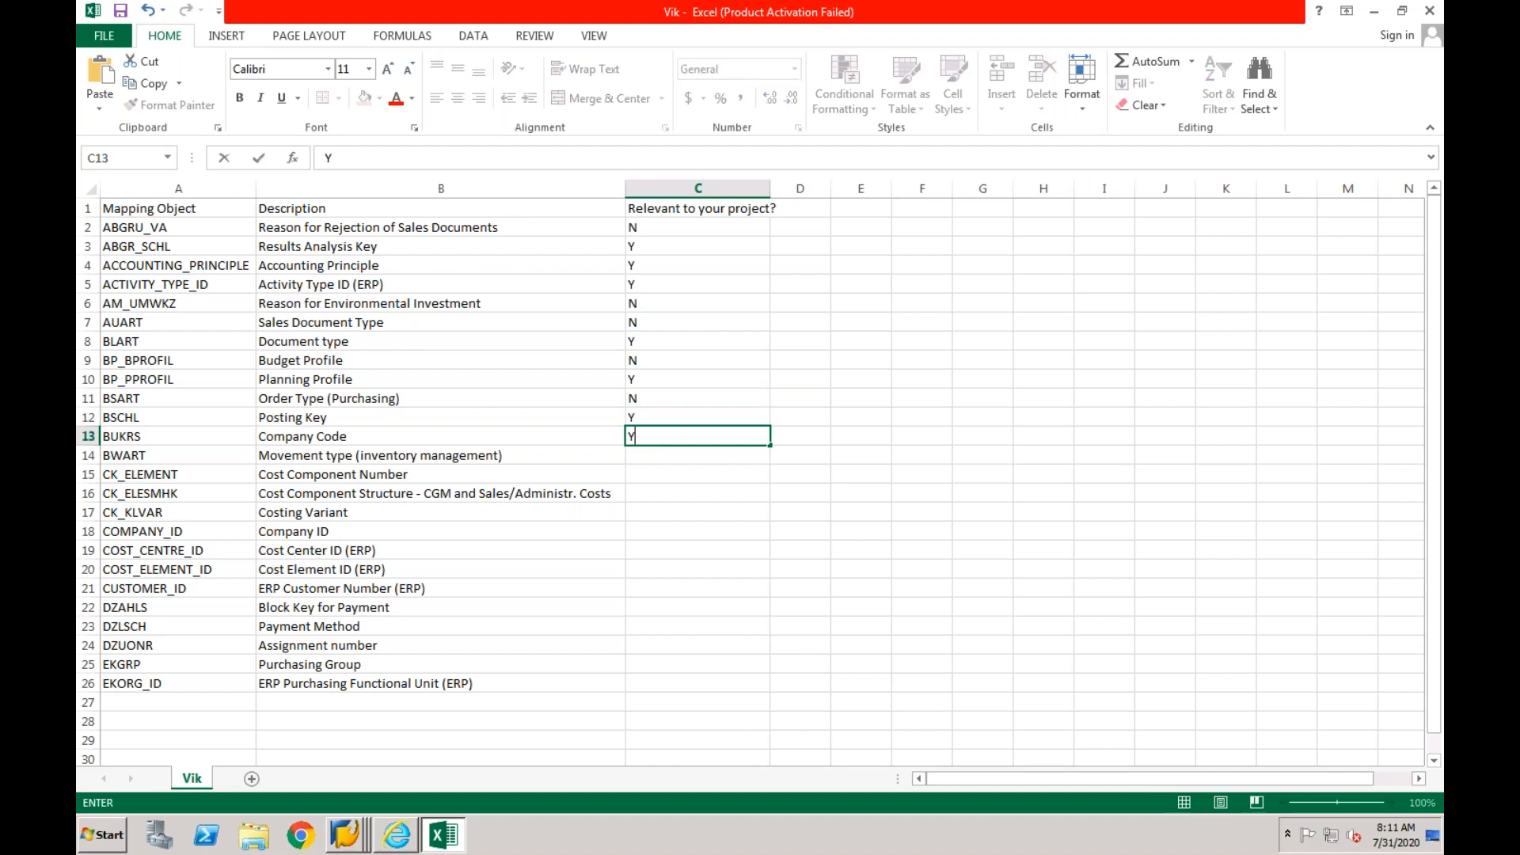
click(654, 455)
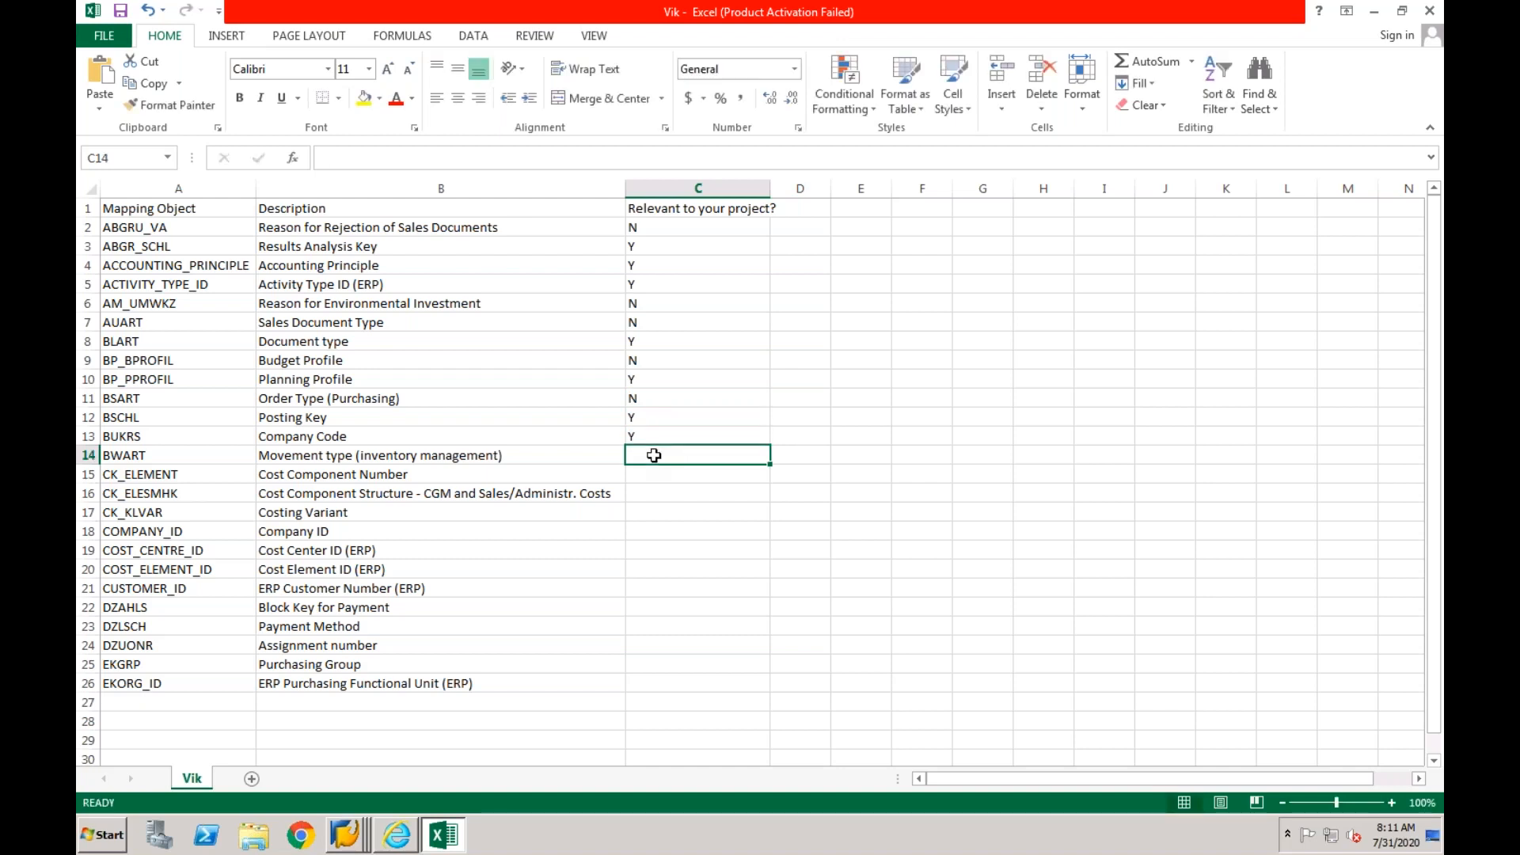
text(N)
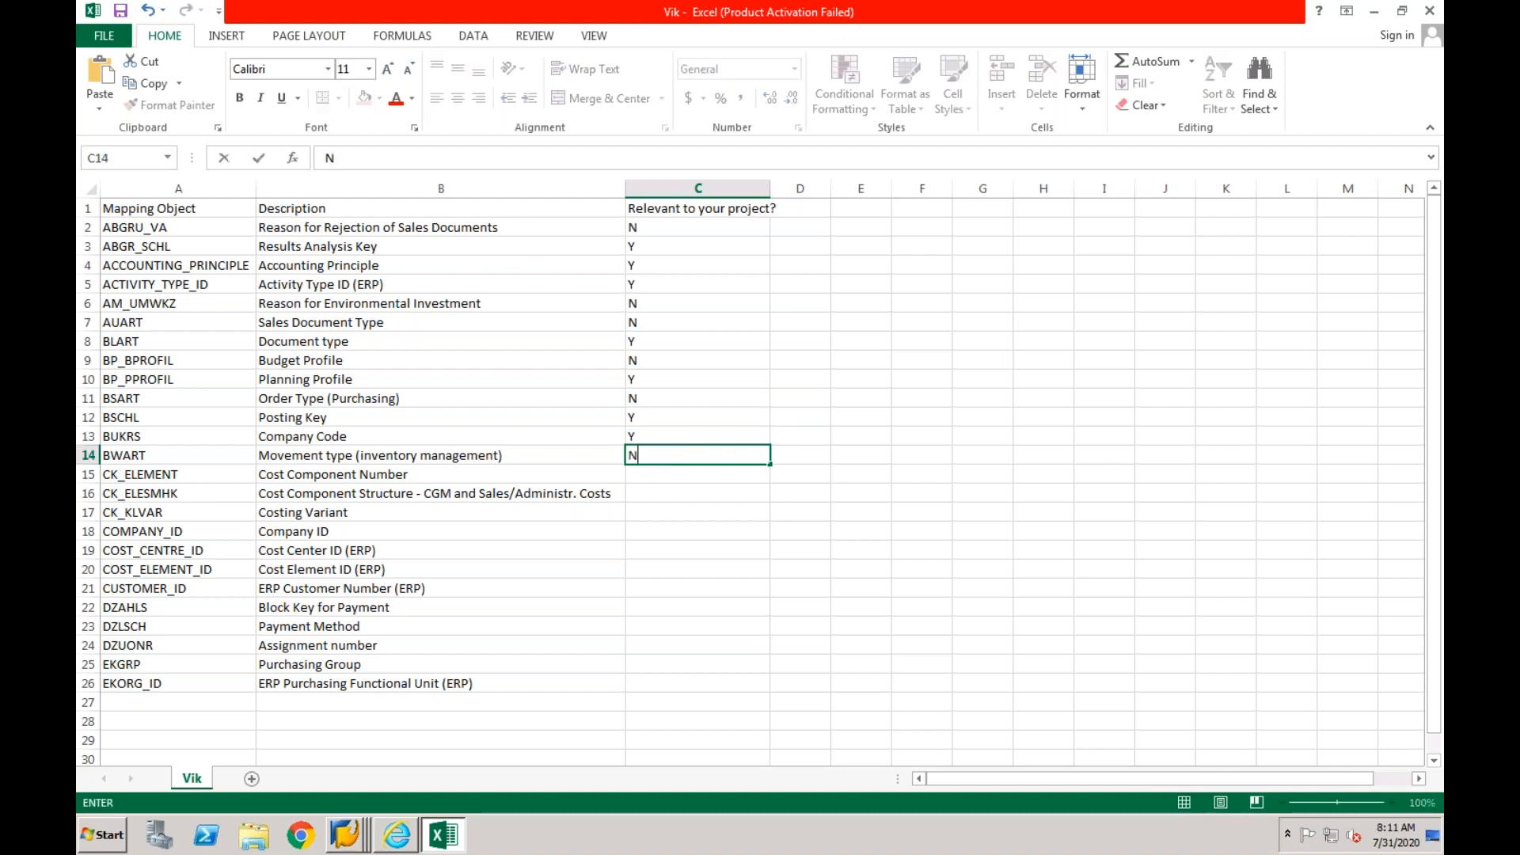
click(637, 476)
text(N)
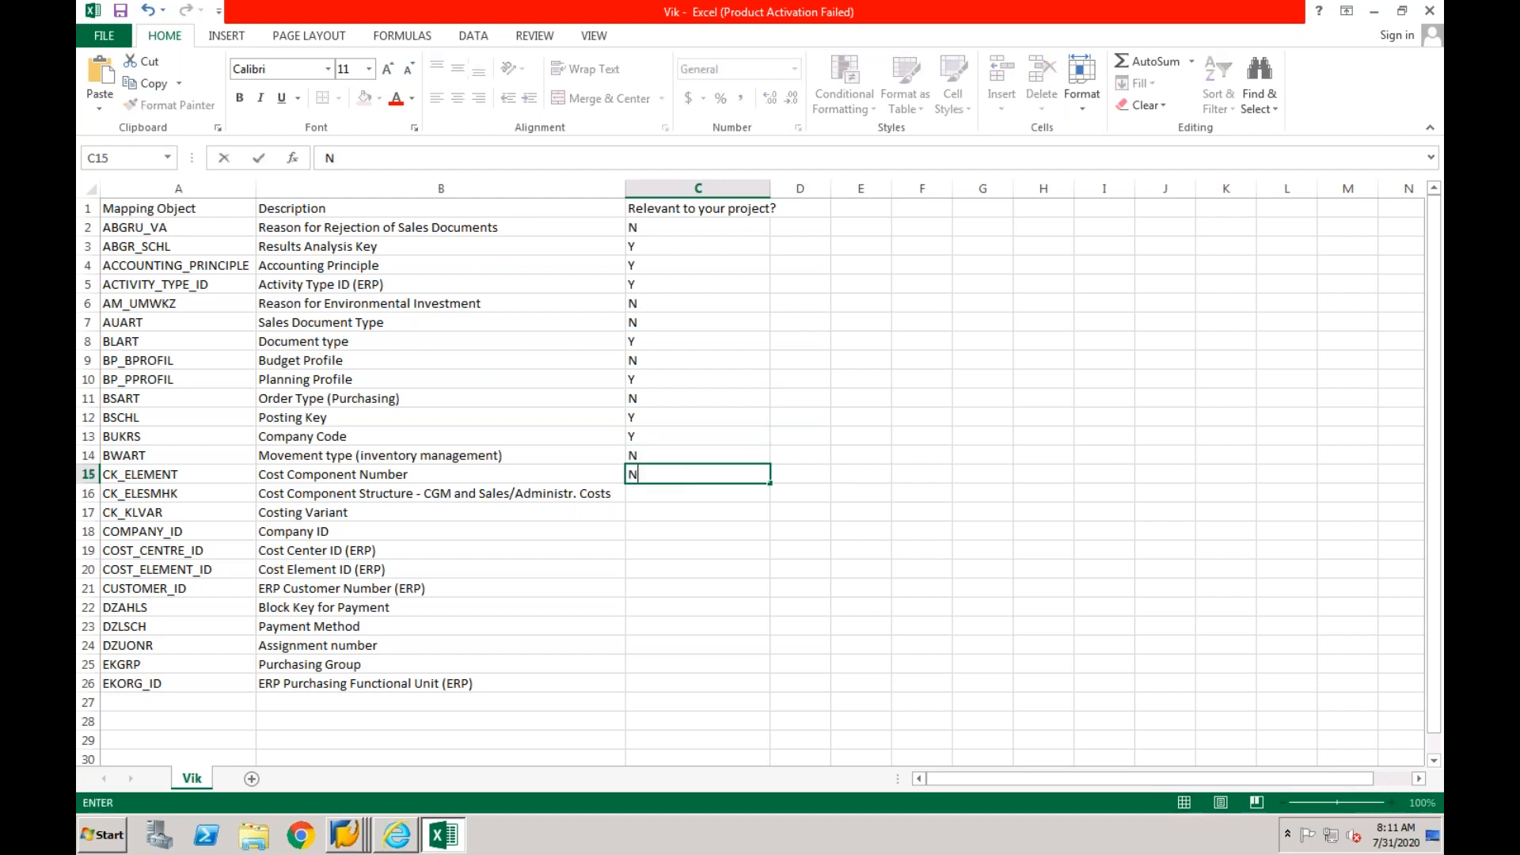
- Mark project relevance in column C as Y for COST_CENTRE_ID
click(675, 532)
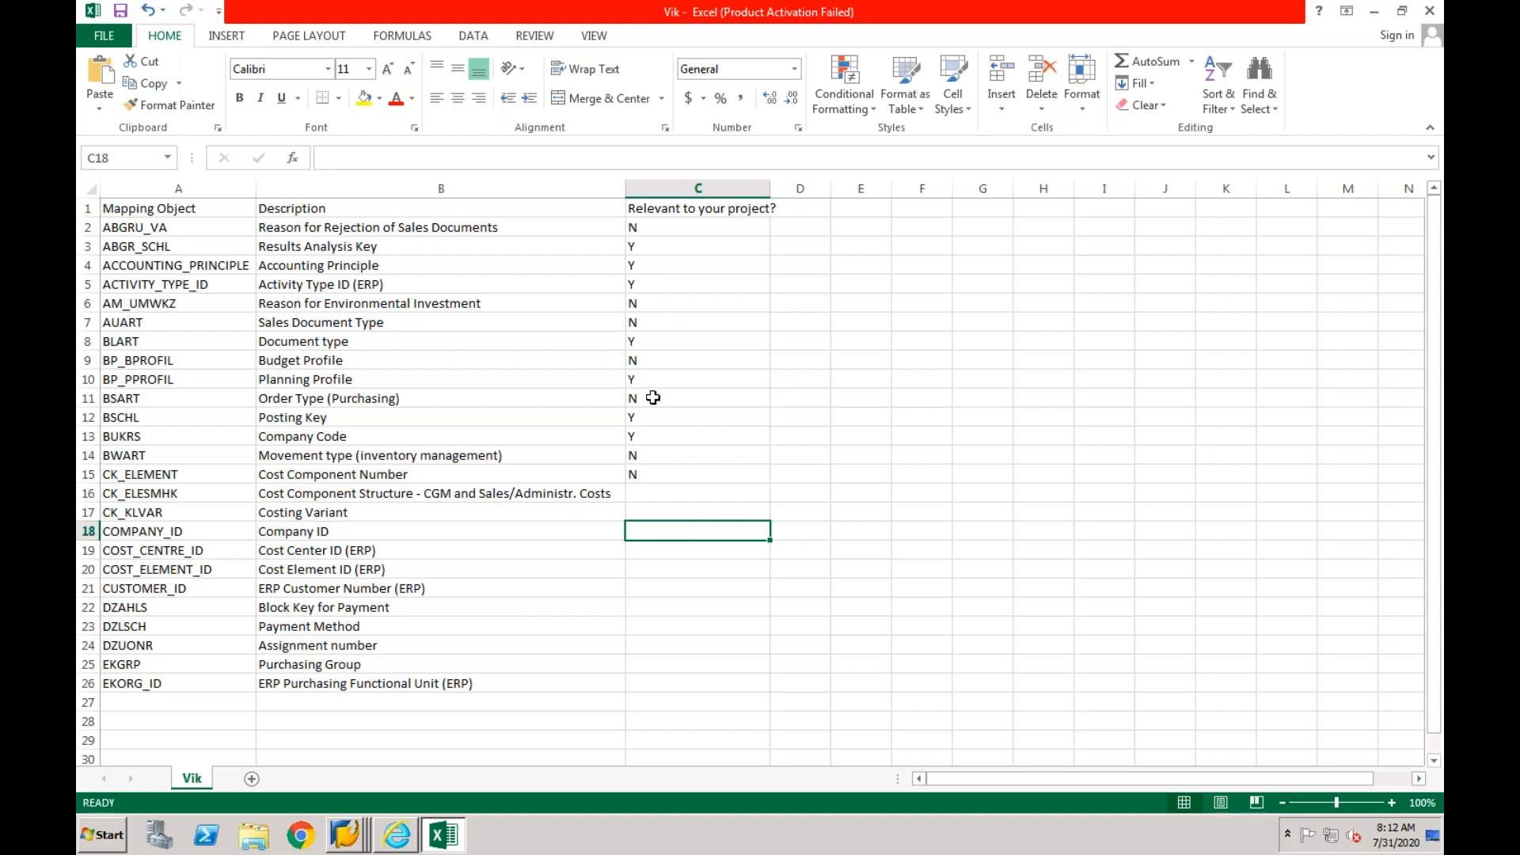
click(648, 555)
text(Y)
key(Return)
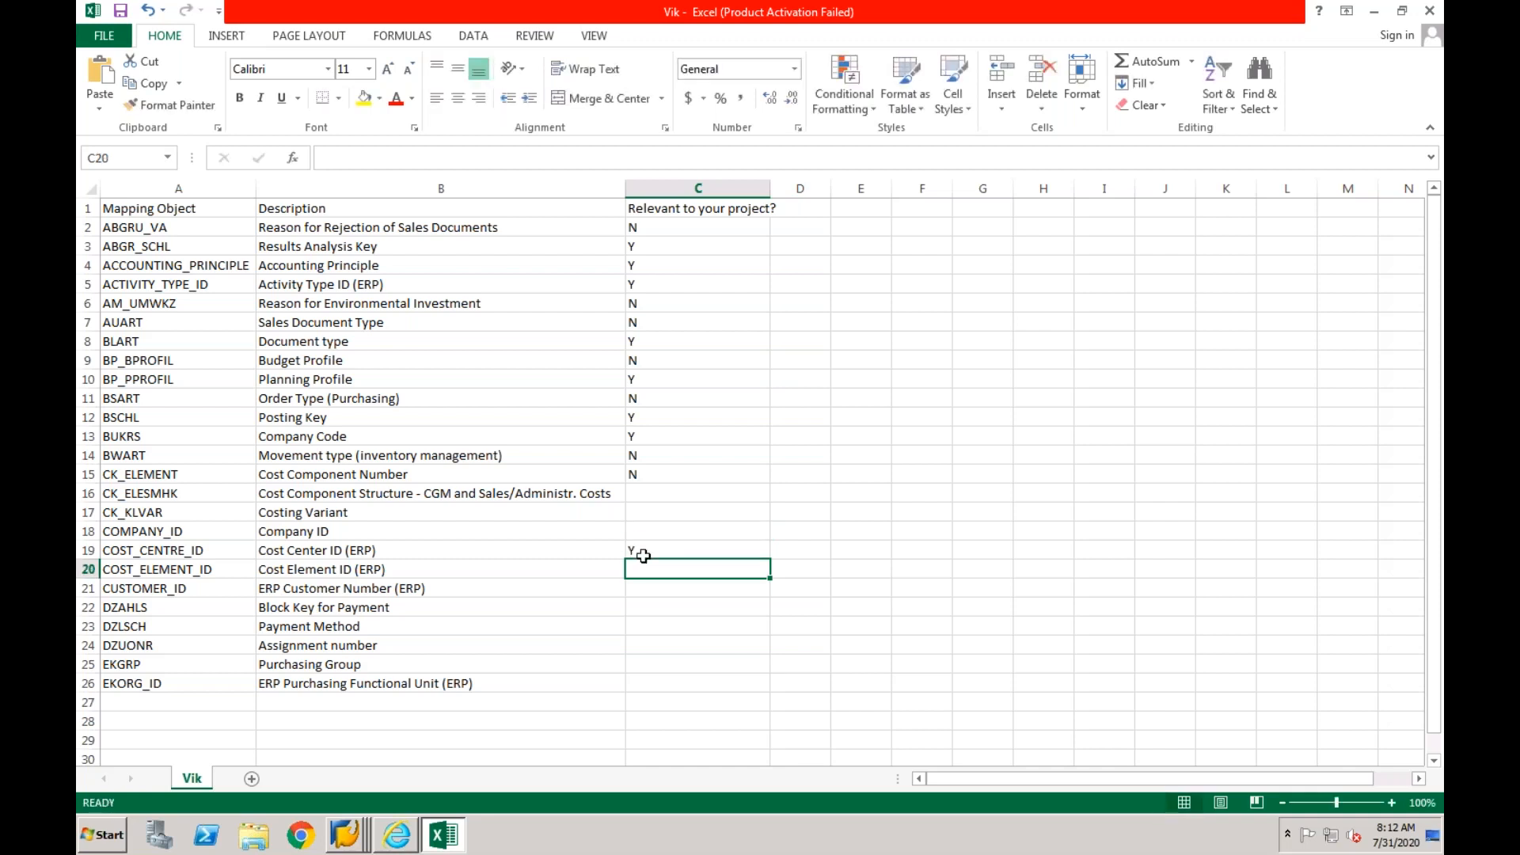
- Add the header "Responsible" in cell D1
click(376, 553)
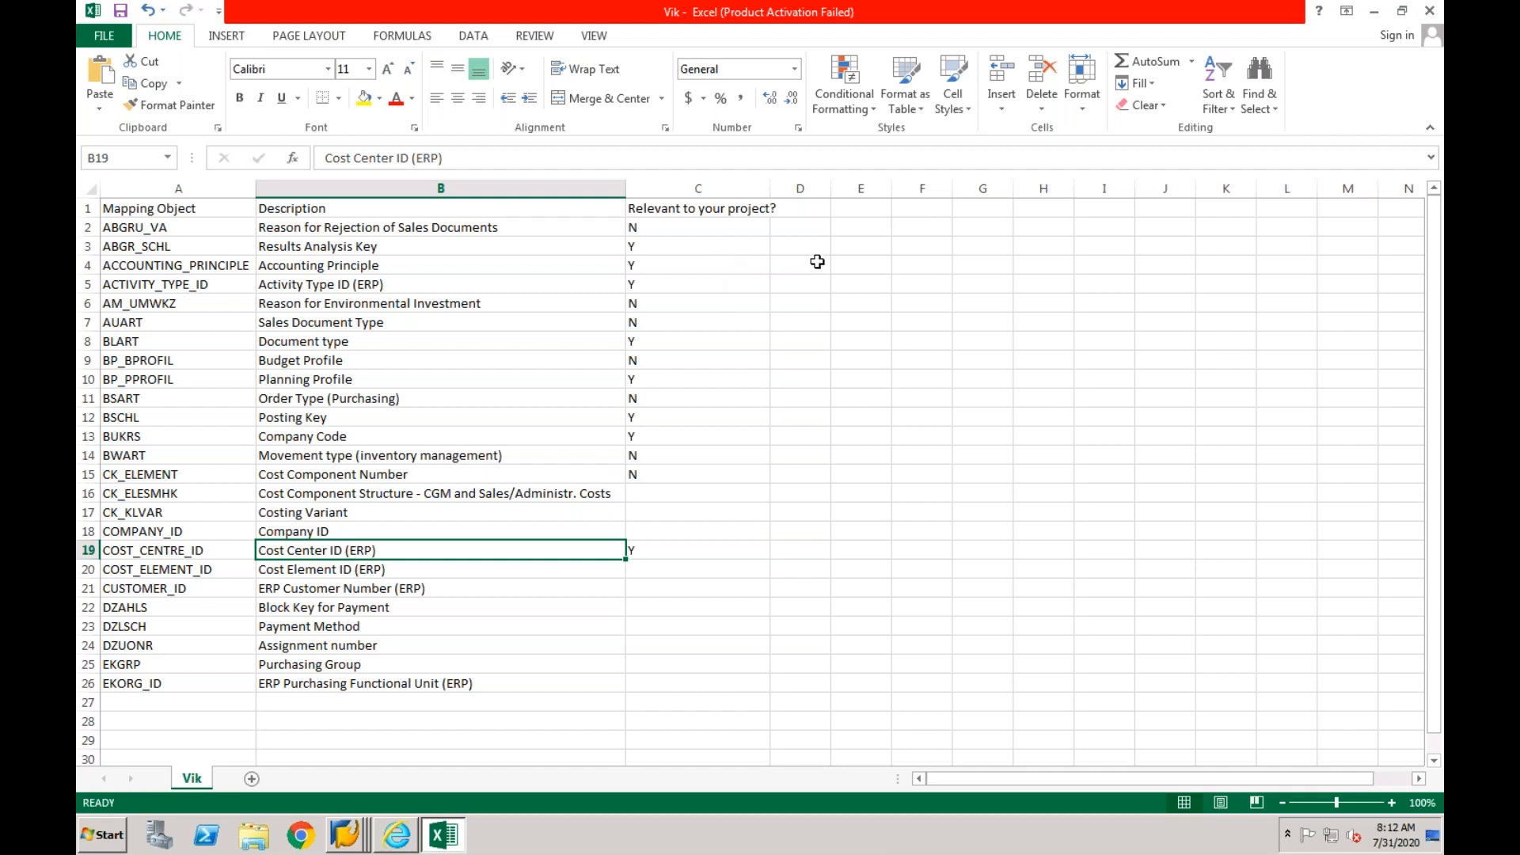
click(809, 214)
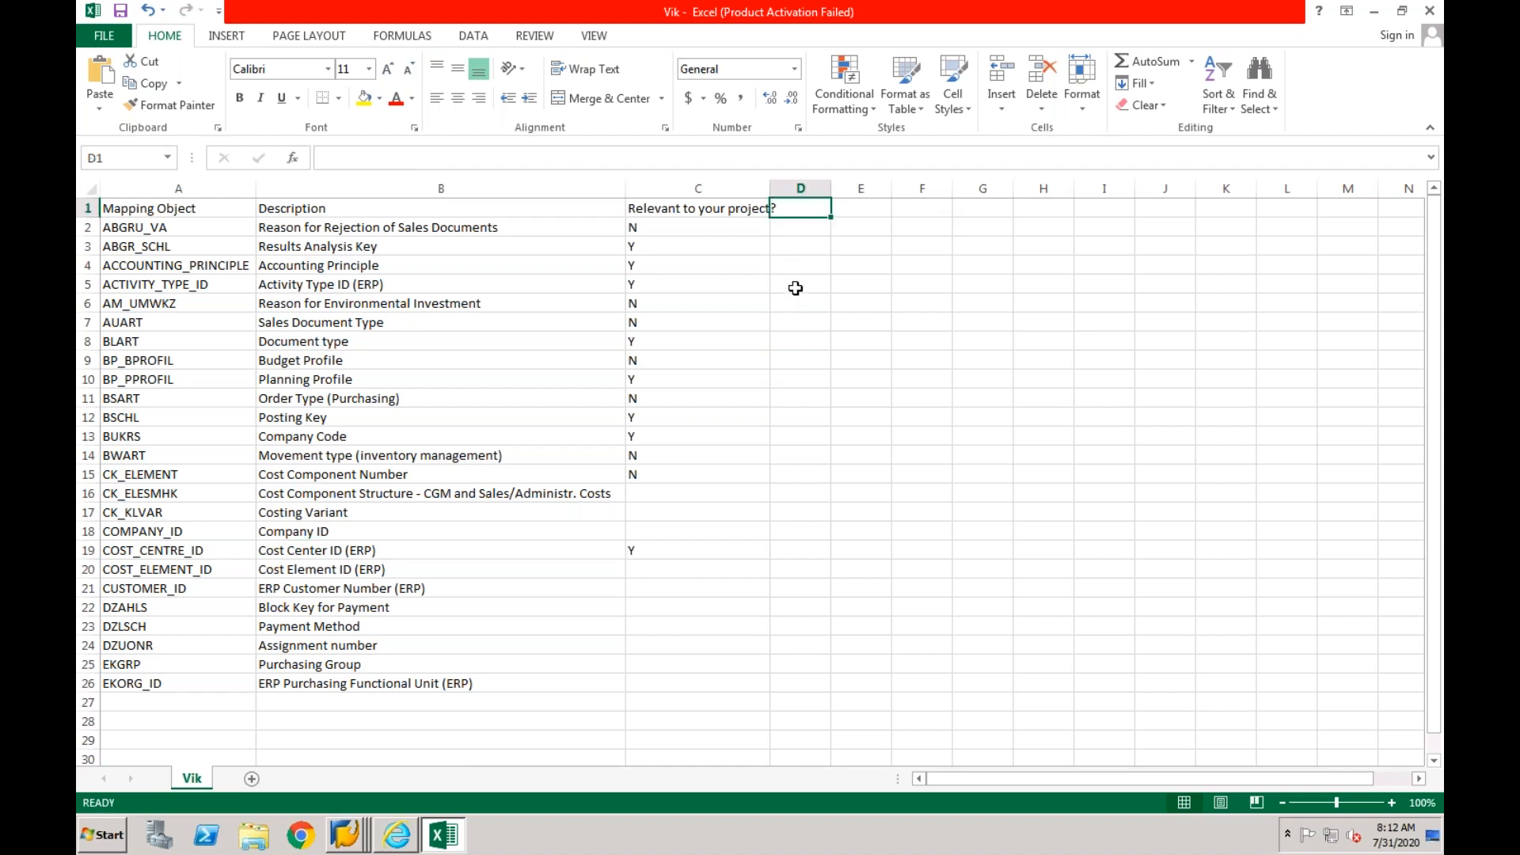
text(Resp)
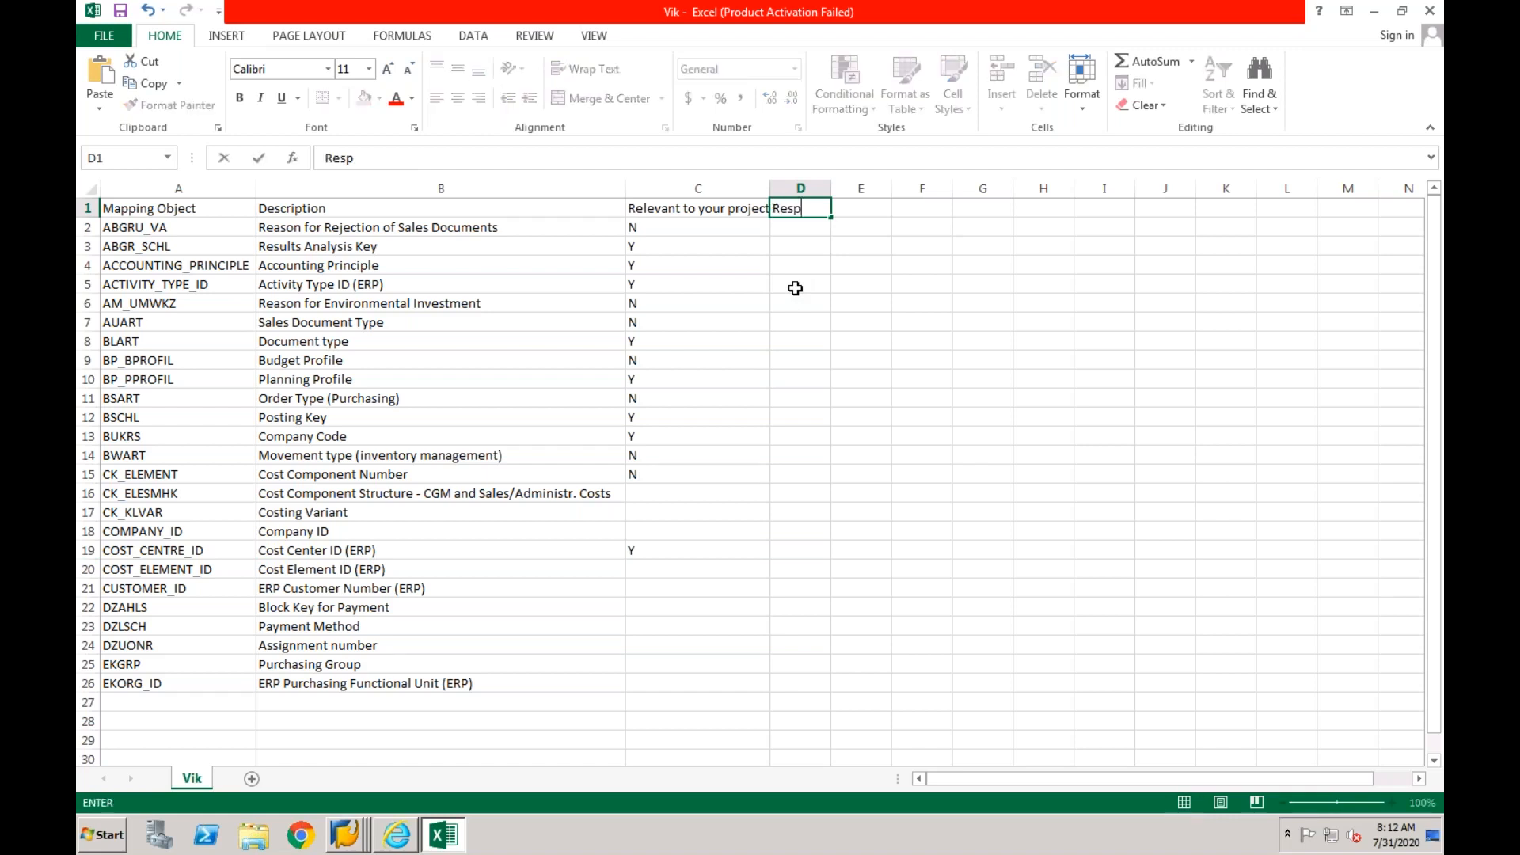
text(onsible)
click(848, 288)
click(854, 212)
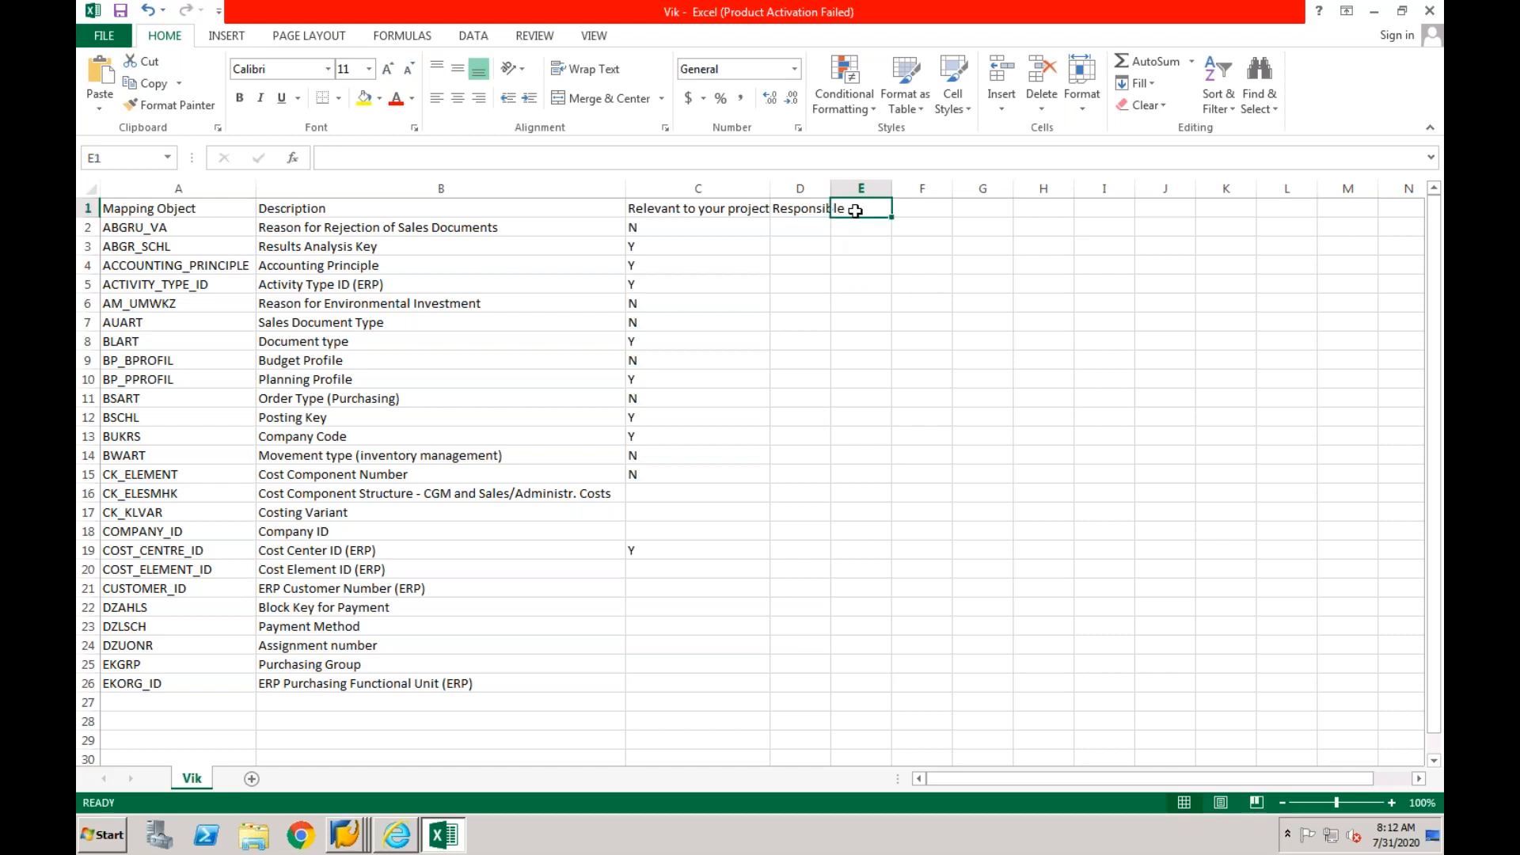
click(917, 209)
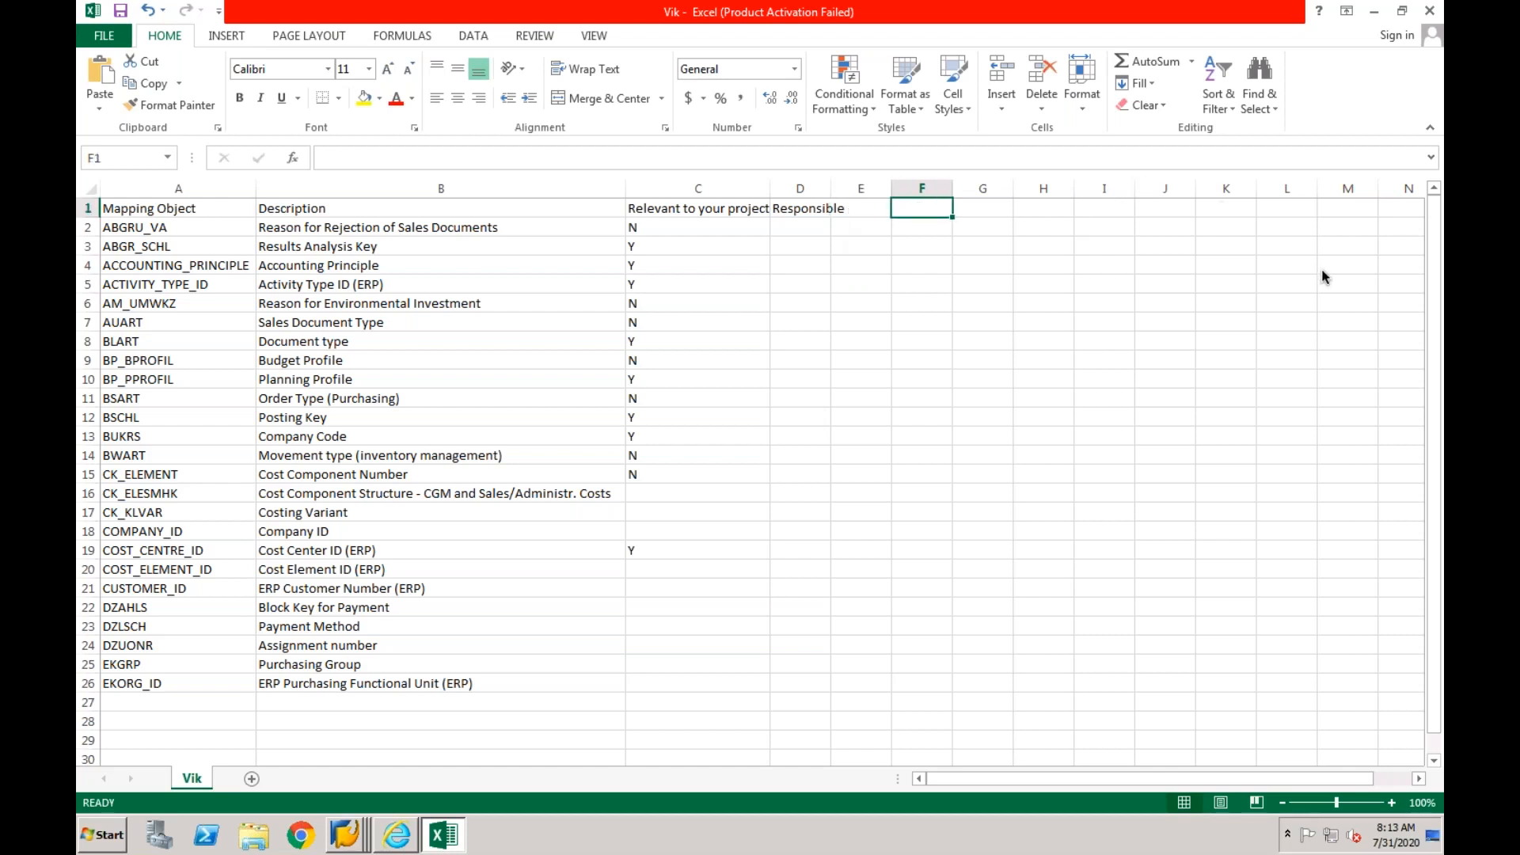
click(991, 210)
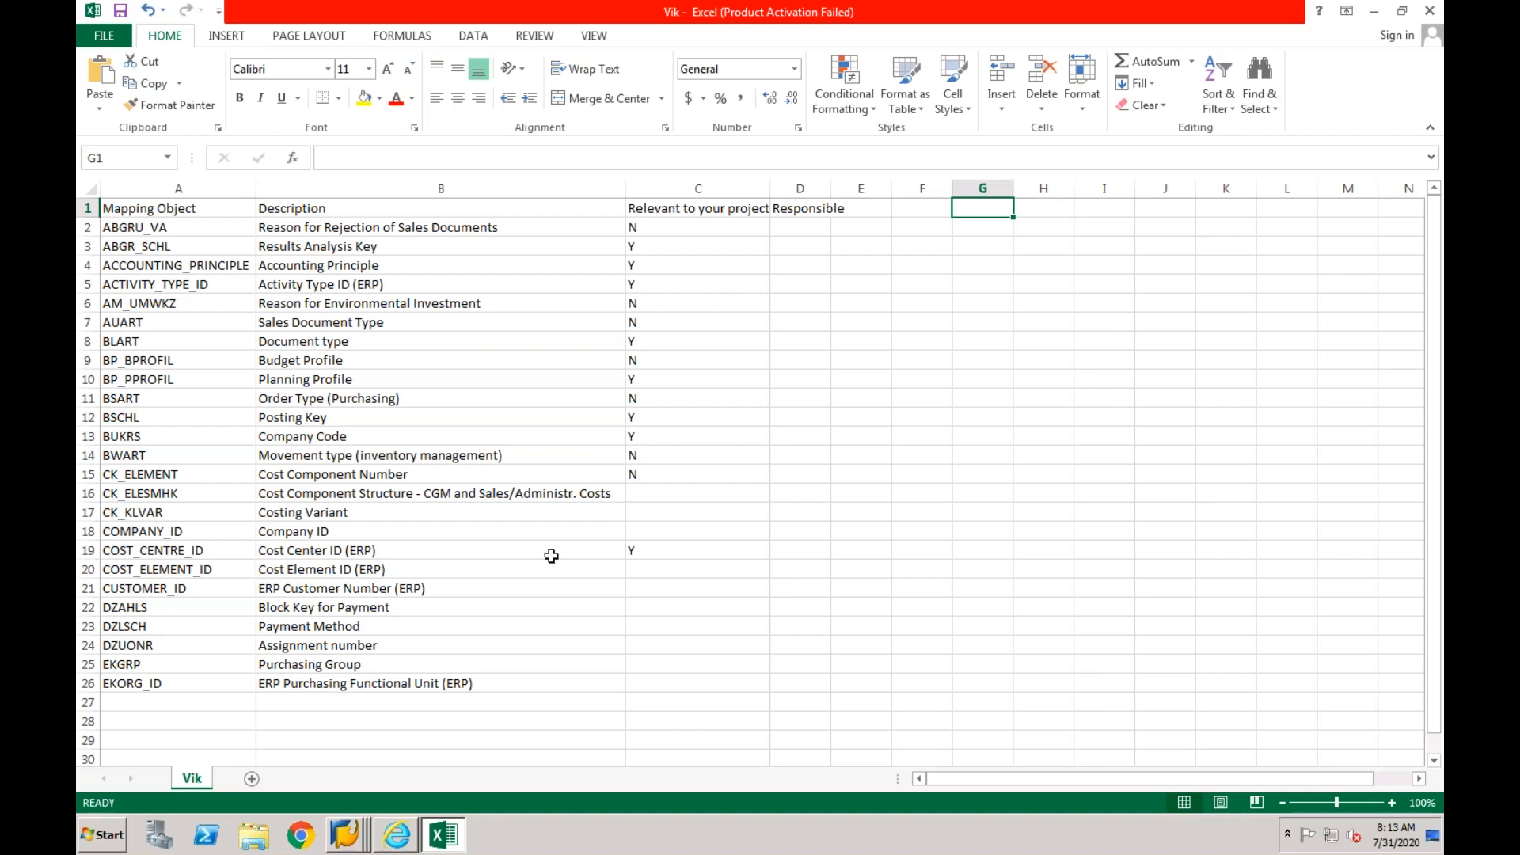
click(406, 681)
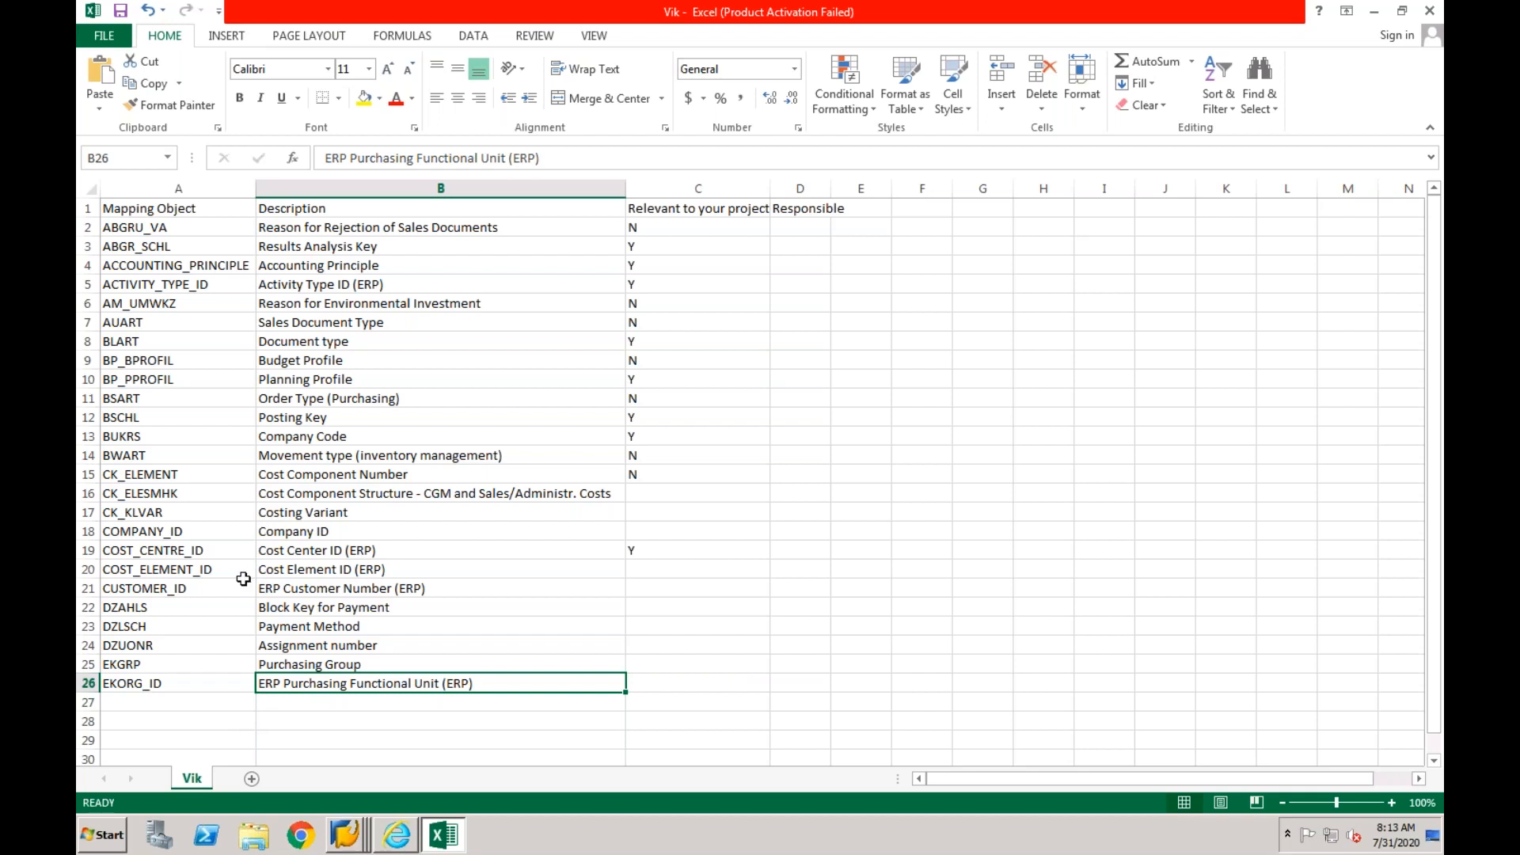
click(221, 214)
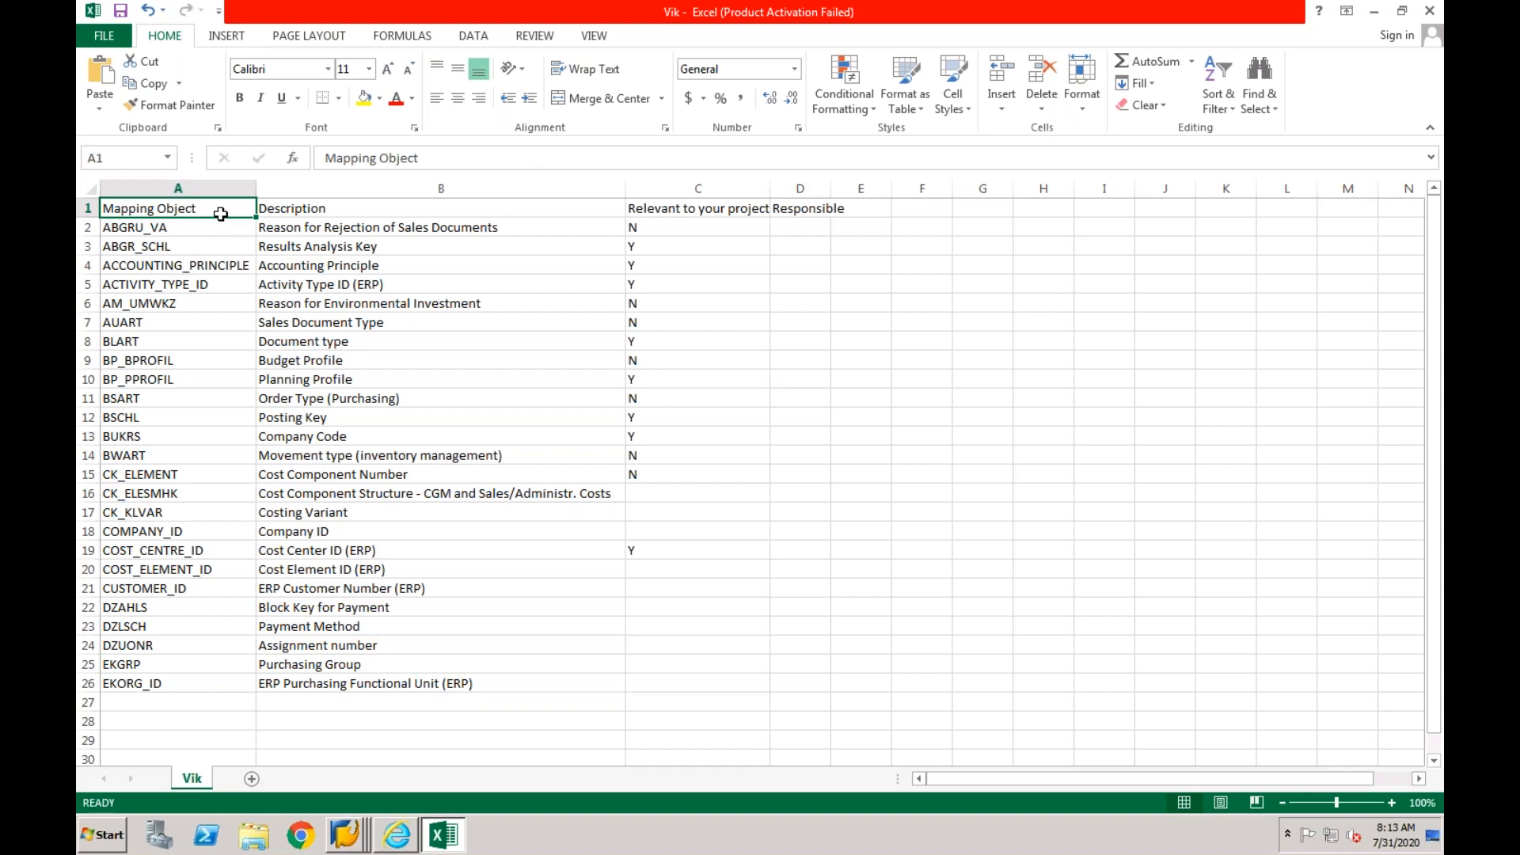
click(169, 705)
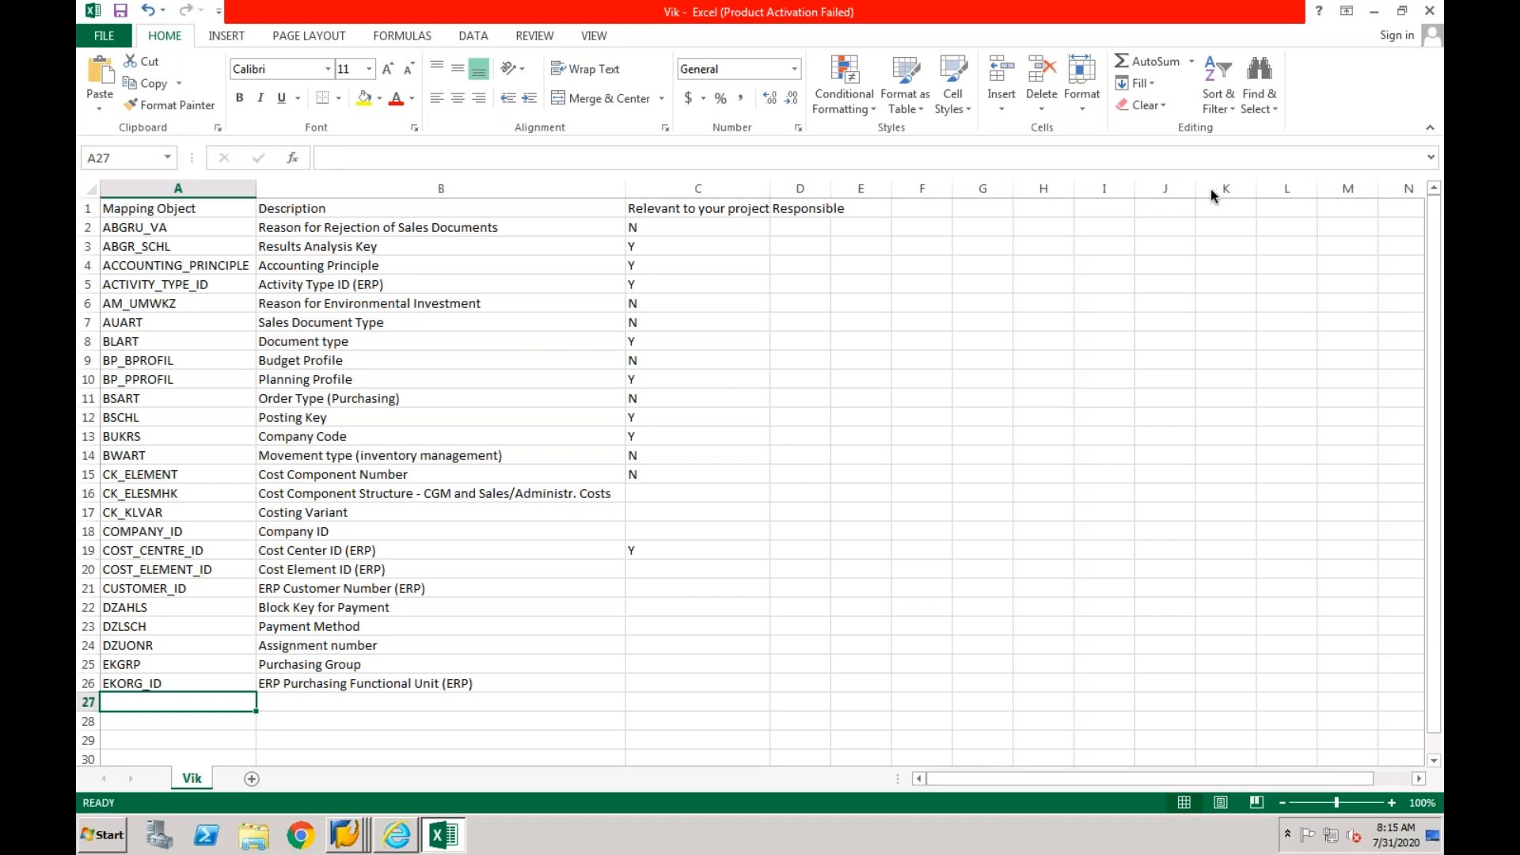
click(668, 499)
click(641, 515)
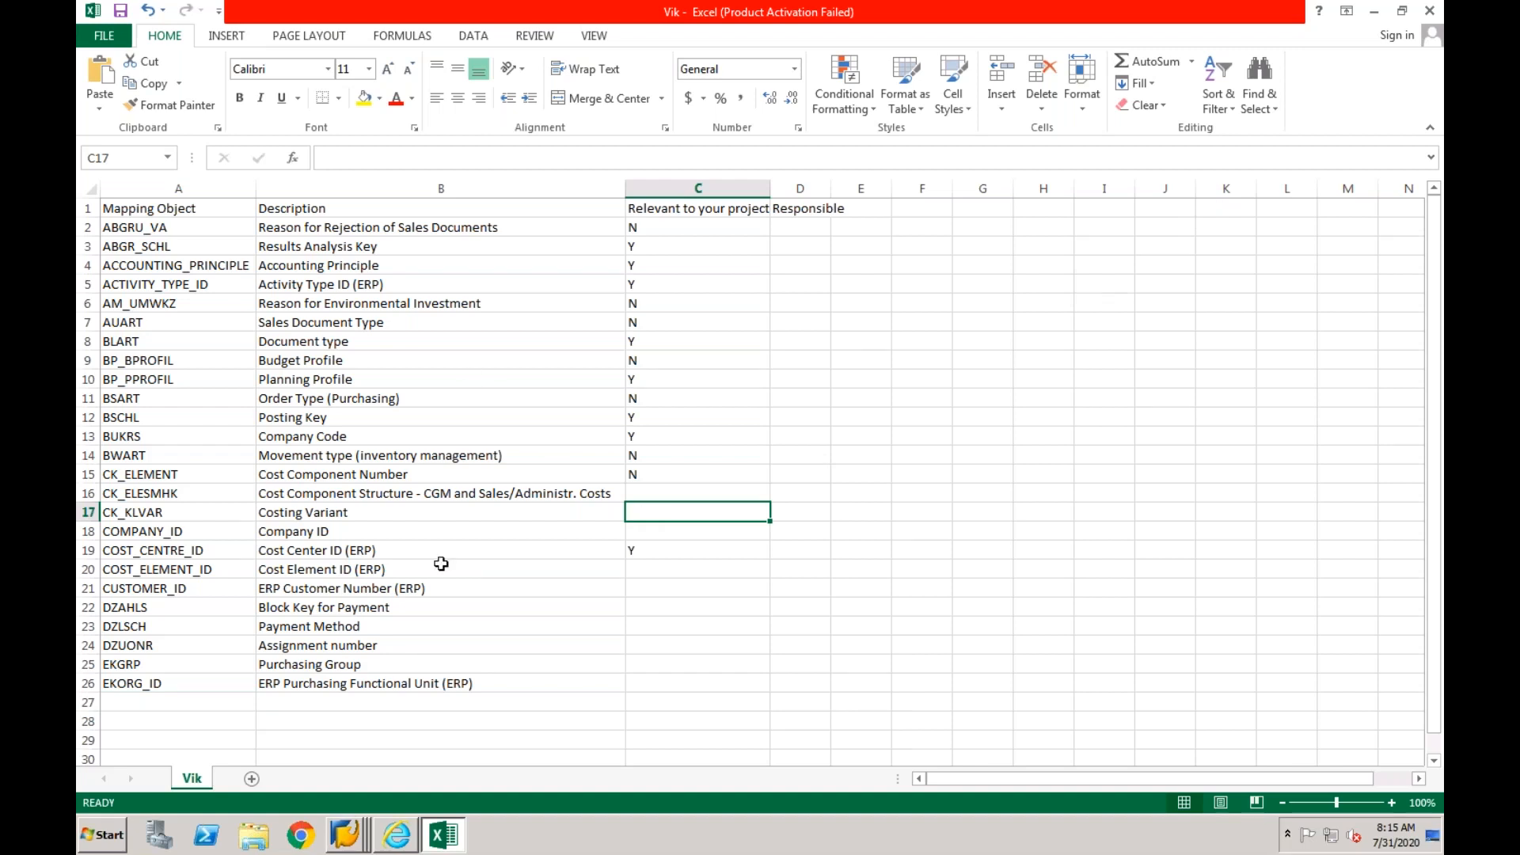
- Switch to the SAP Mapping Entity overview and copy the entities FABKL through KOKRS with their descriptions
click(355, 837)
click(356, 837)
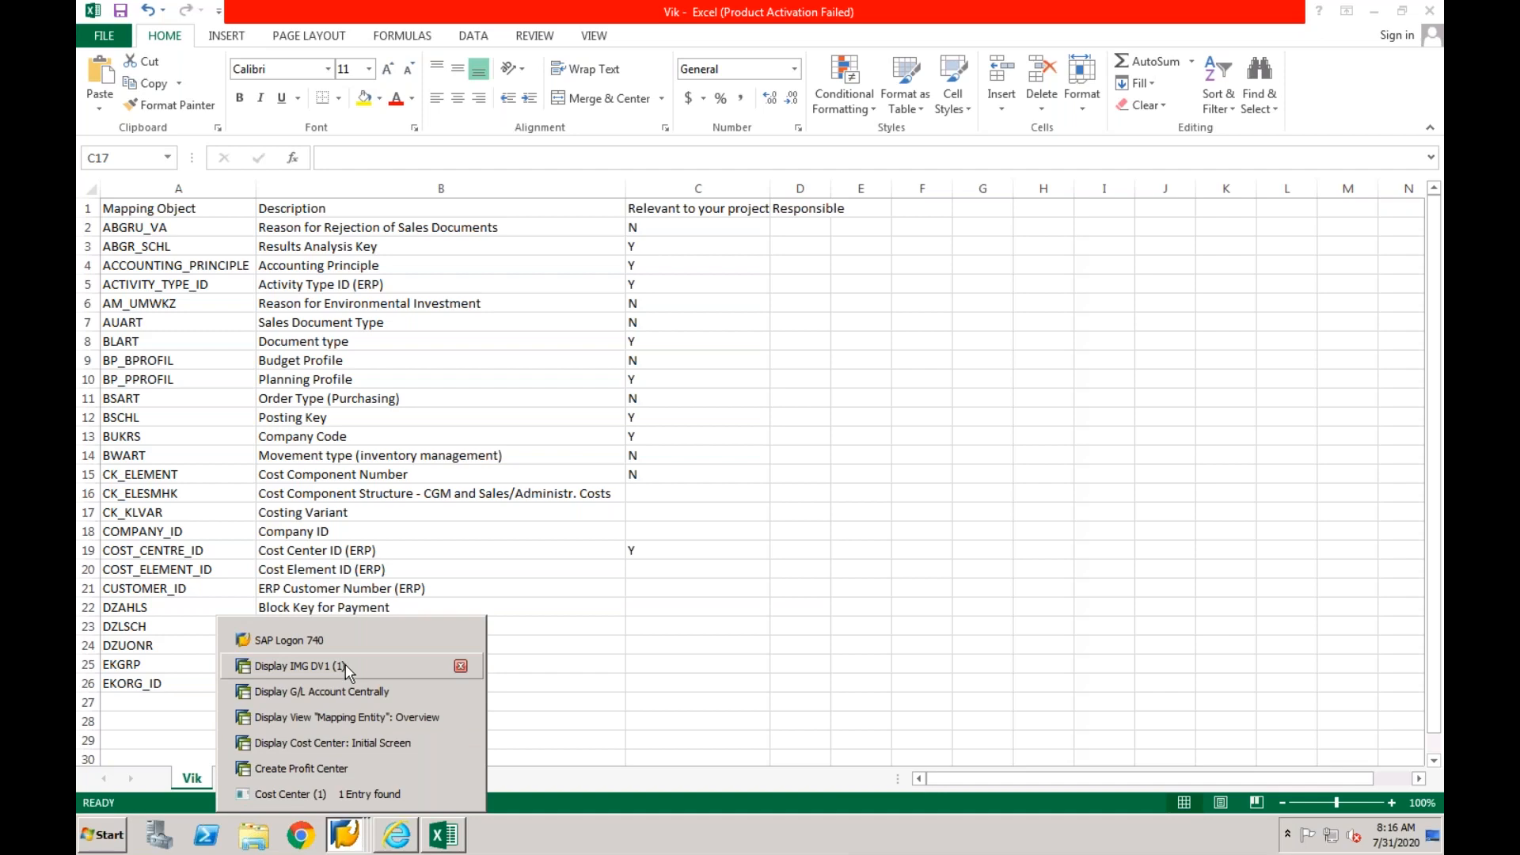
click(347, 719)
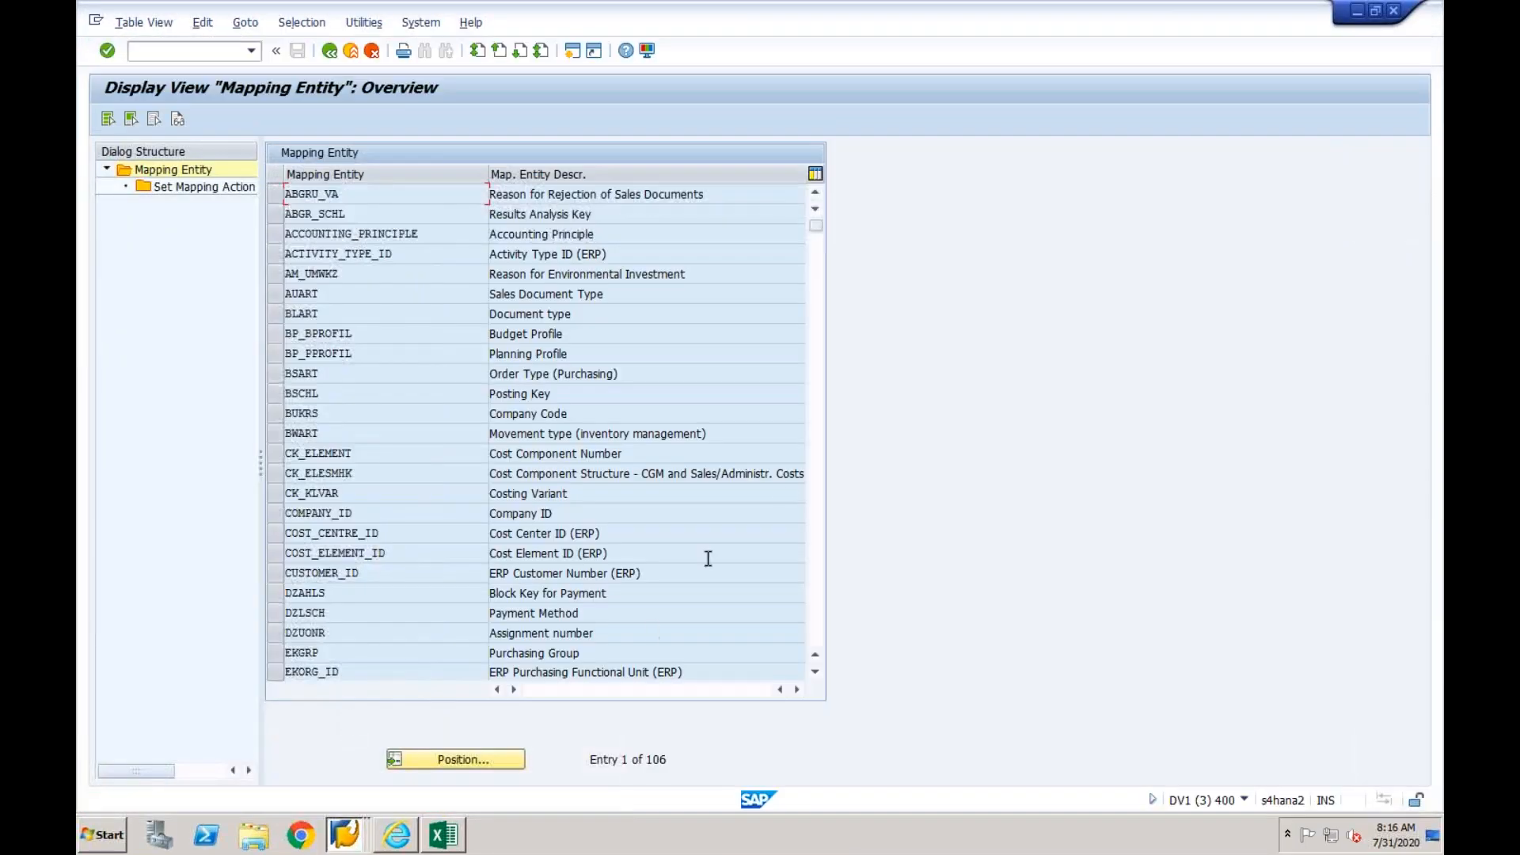
click(813, 464)
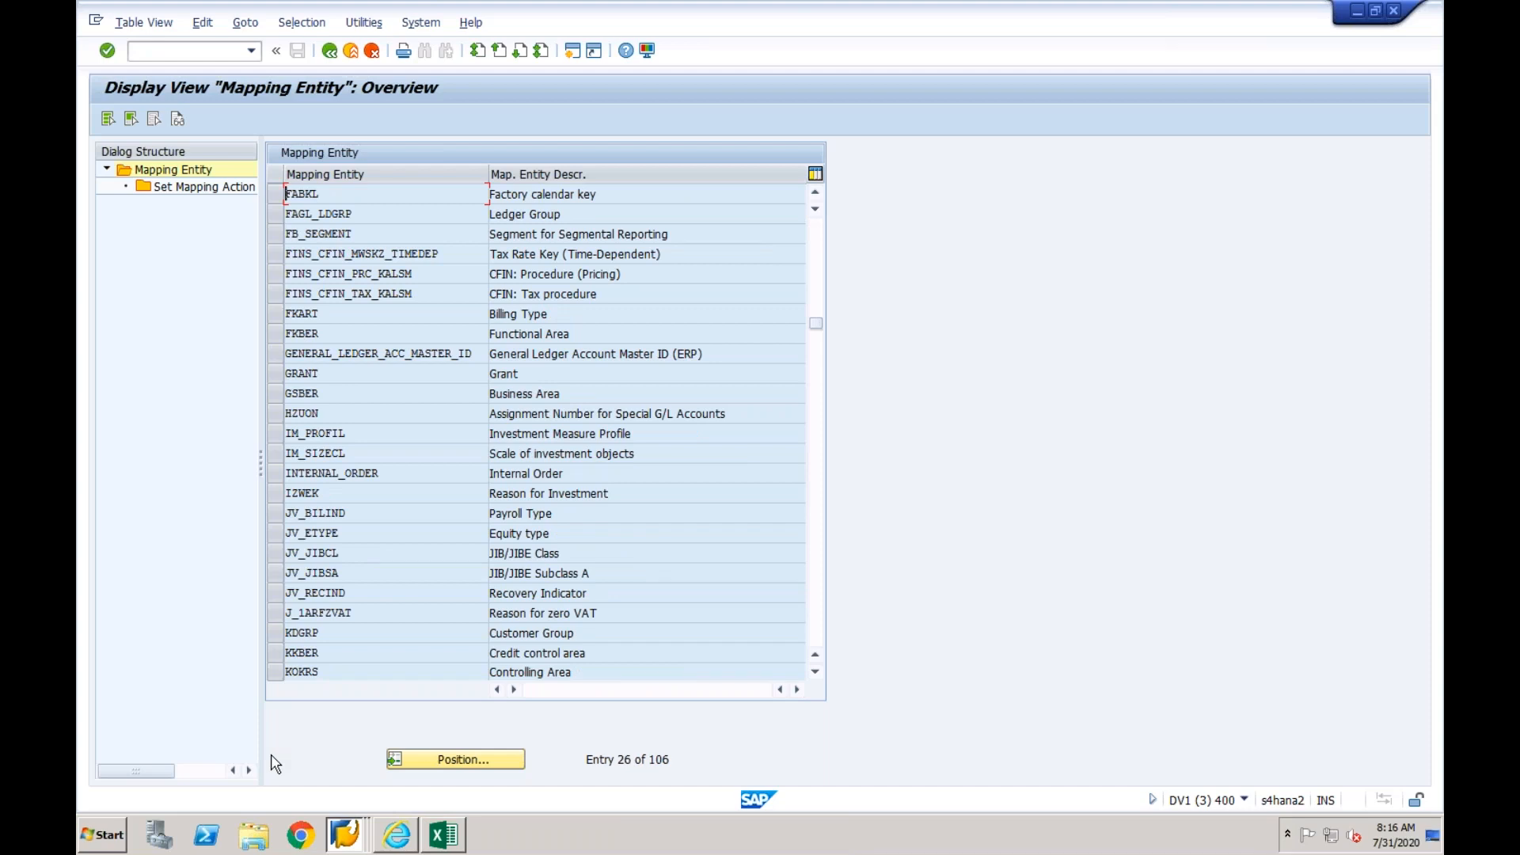
drag(285, 190, 624, 669)
key(ctrl+c)
- Paste the copied entities into the Excel sheet starting at A27 and go to the first empty row at A52
click(455, 837)
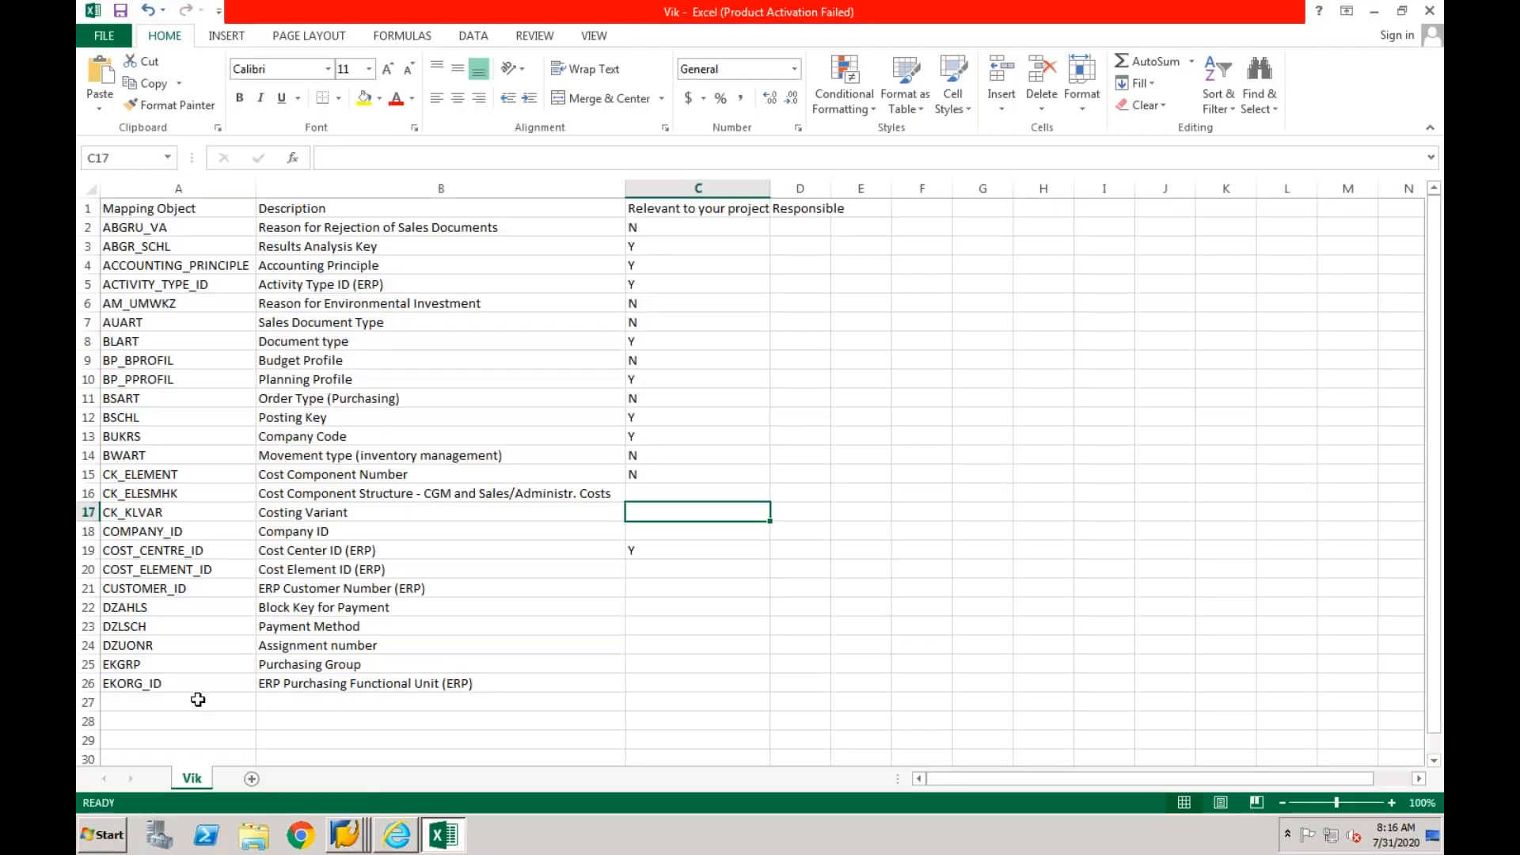
click(198, 700)
key(ctrl+v)
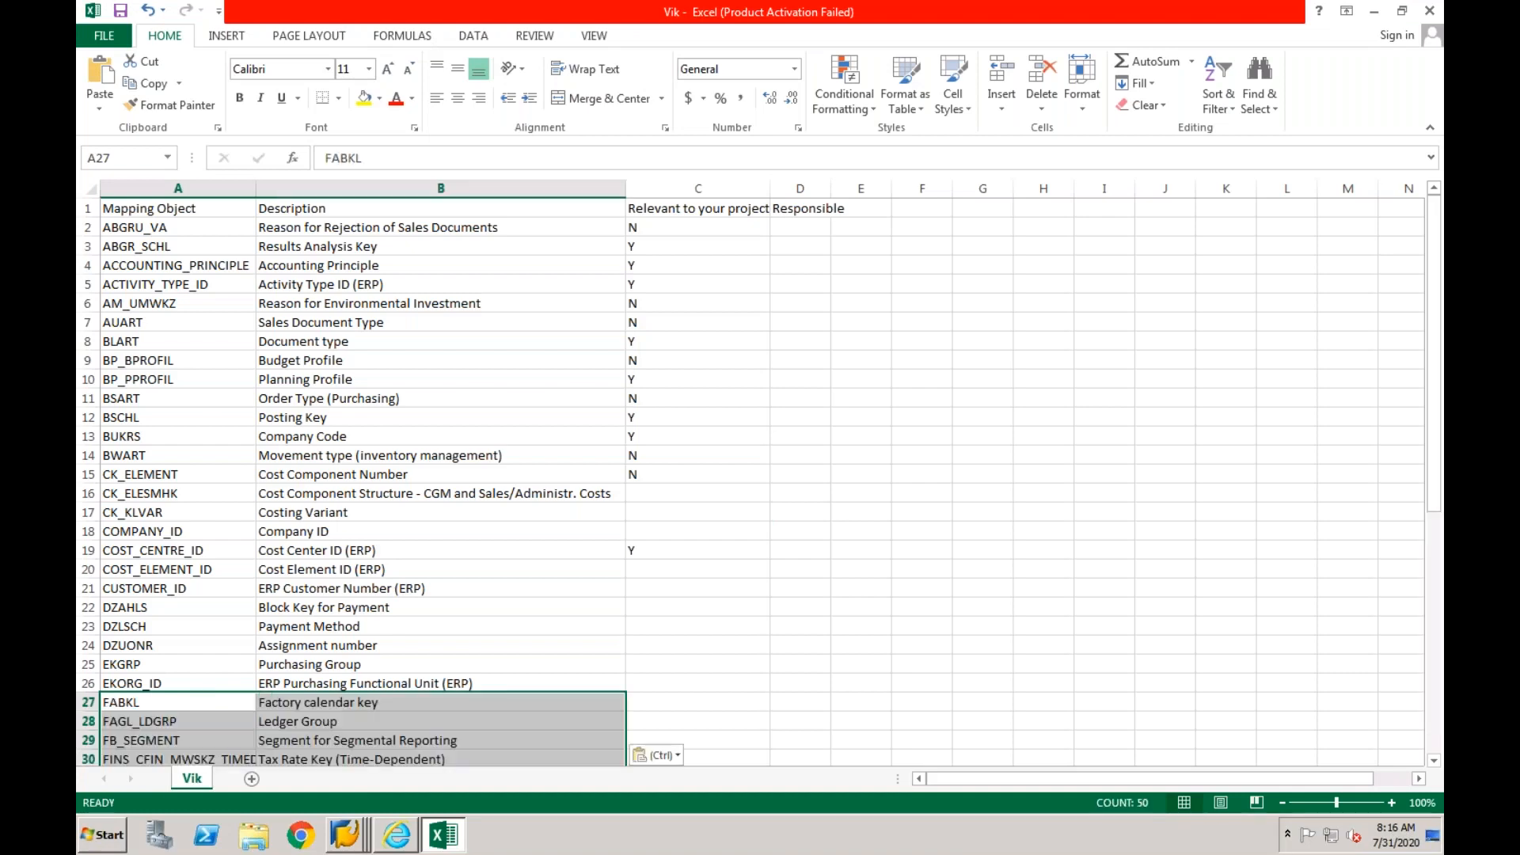
click(179, 705)
key(Down)
key(Down)
key(Down)
key(Down)
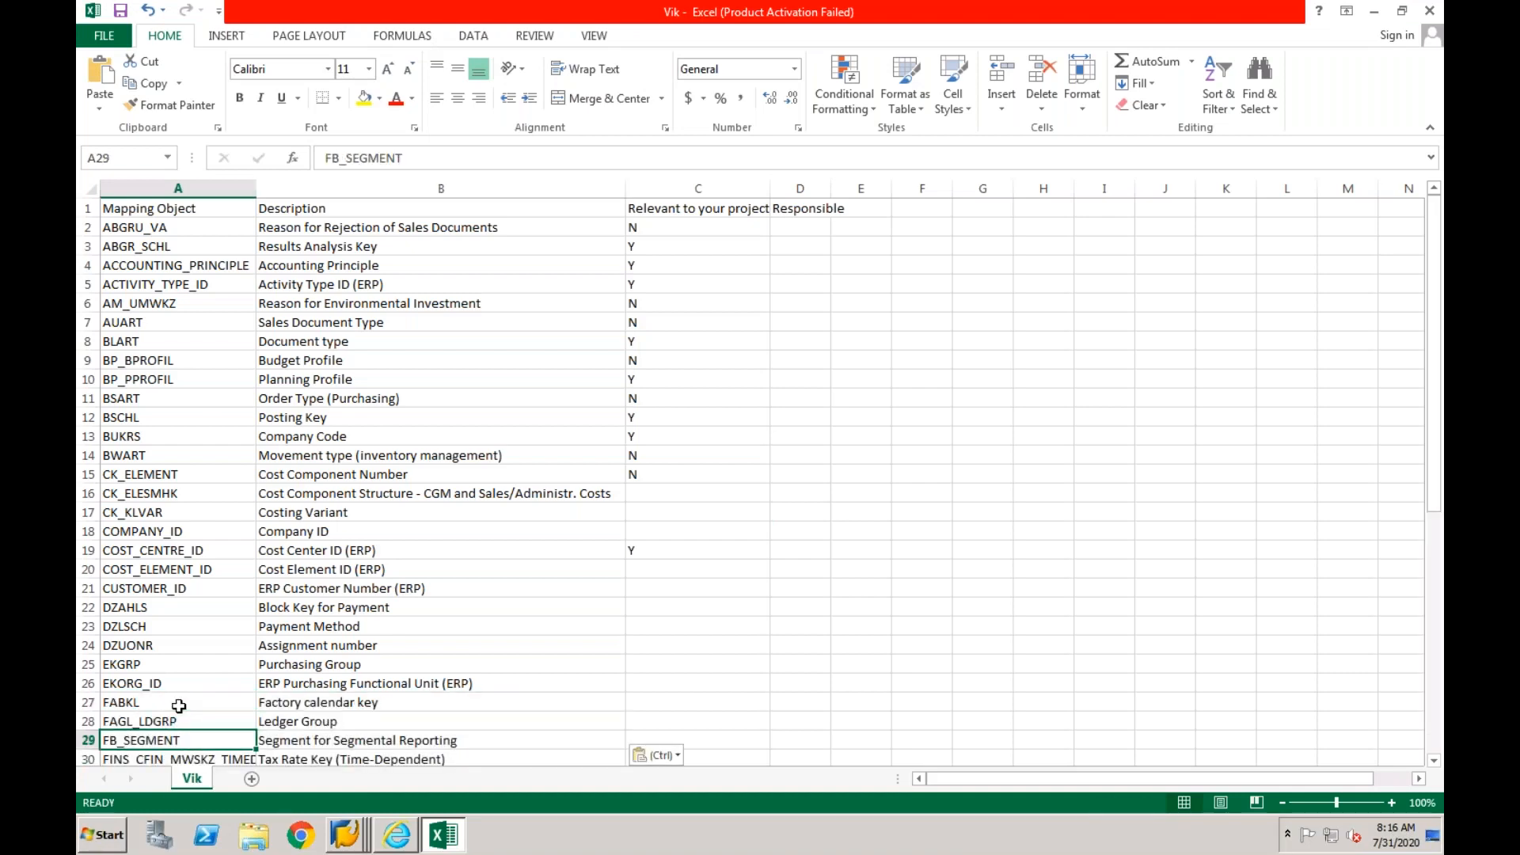
key(Down)
key(Down)
key(Down)
key(Down)
key(Down)
key(Down)
key(Down)
key(Down)
key(Down)
key(Down)
key(Down)
key(Down)
key(Down)
key(Down)
key(Down)
key(Down)
key(Down)
key(Down)
key(Down)
key(Down)
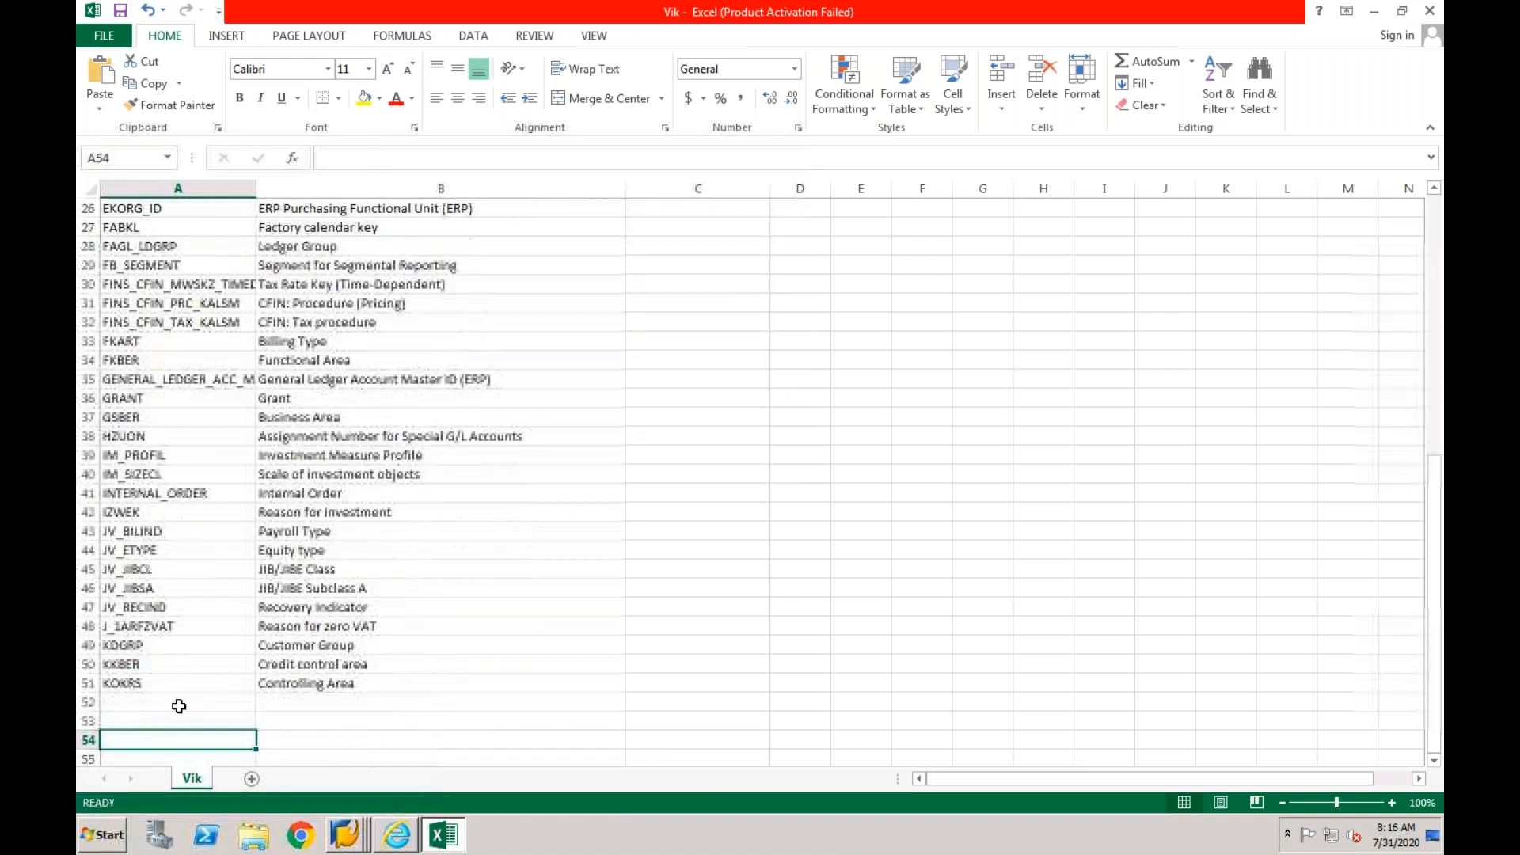
key(Up)
key(Up)
key(Up)
key(Up)
key(Up)
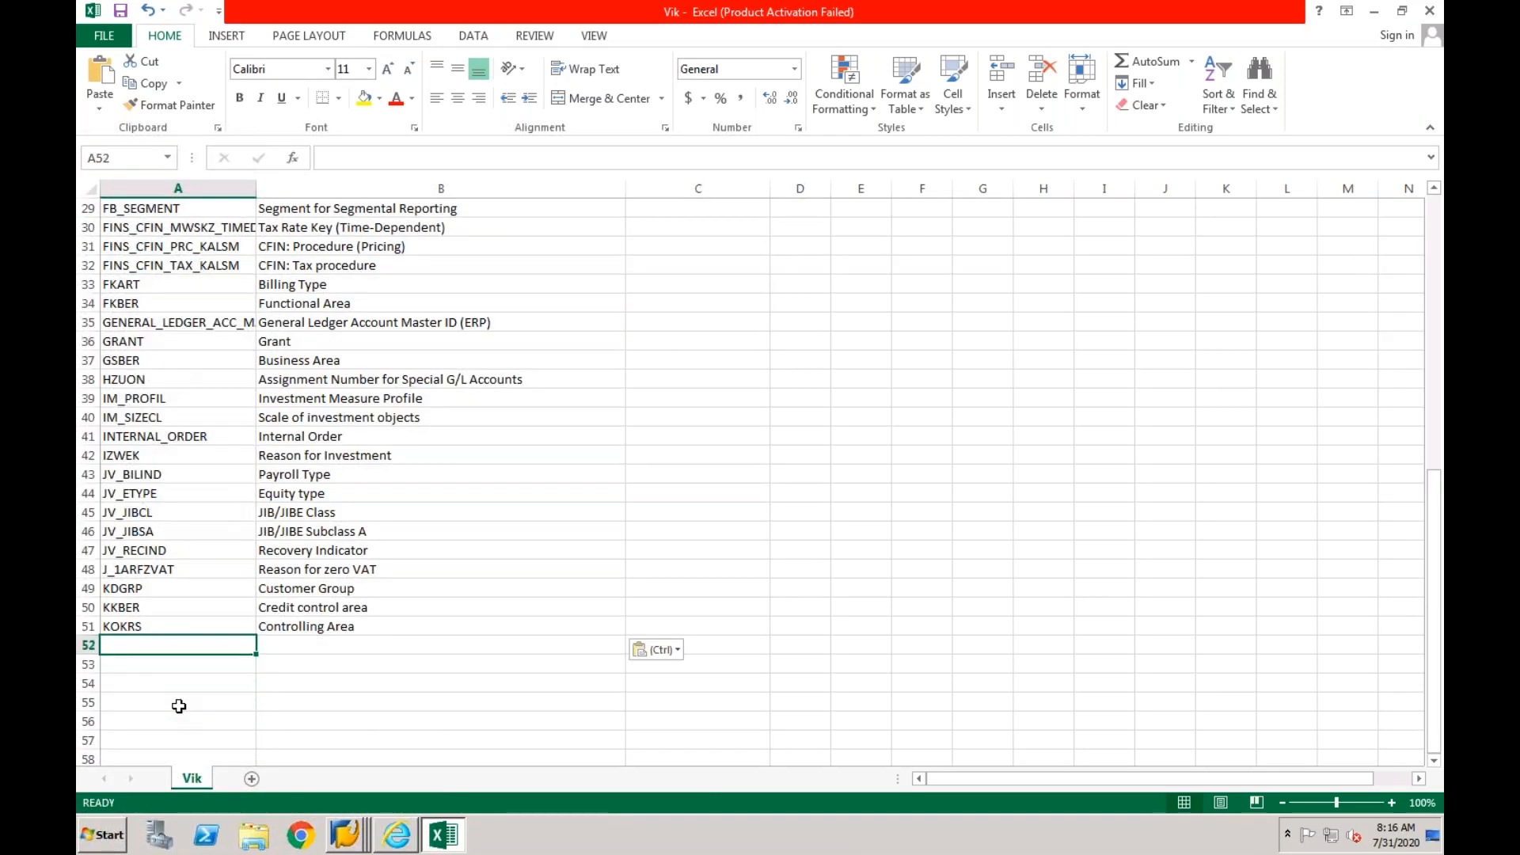
- Switch back to the SAP Mapping Entity overview and copy the entities KSCHL_PRC through PRODUCTION_VERSION_ID with their descriptions
click(349, 842)
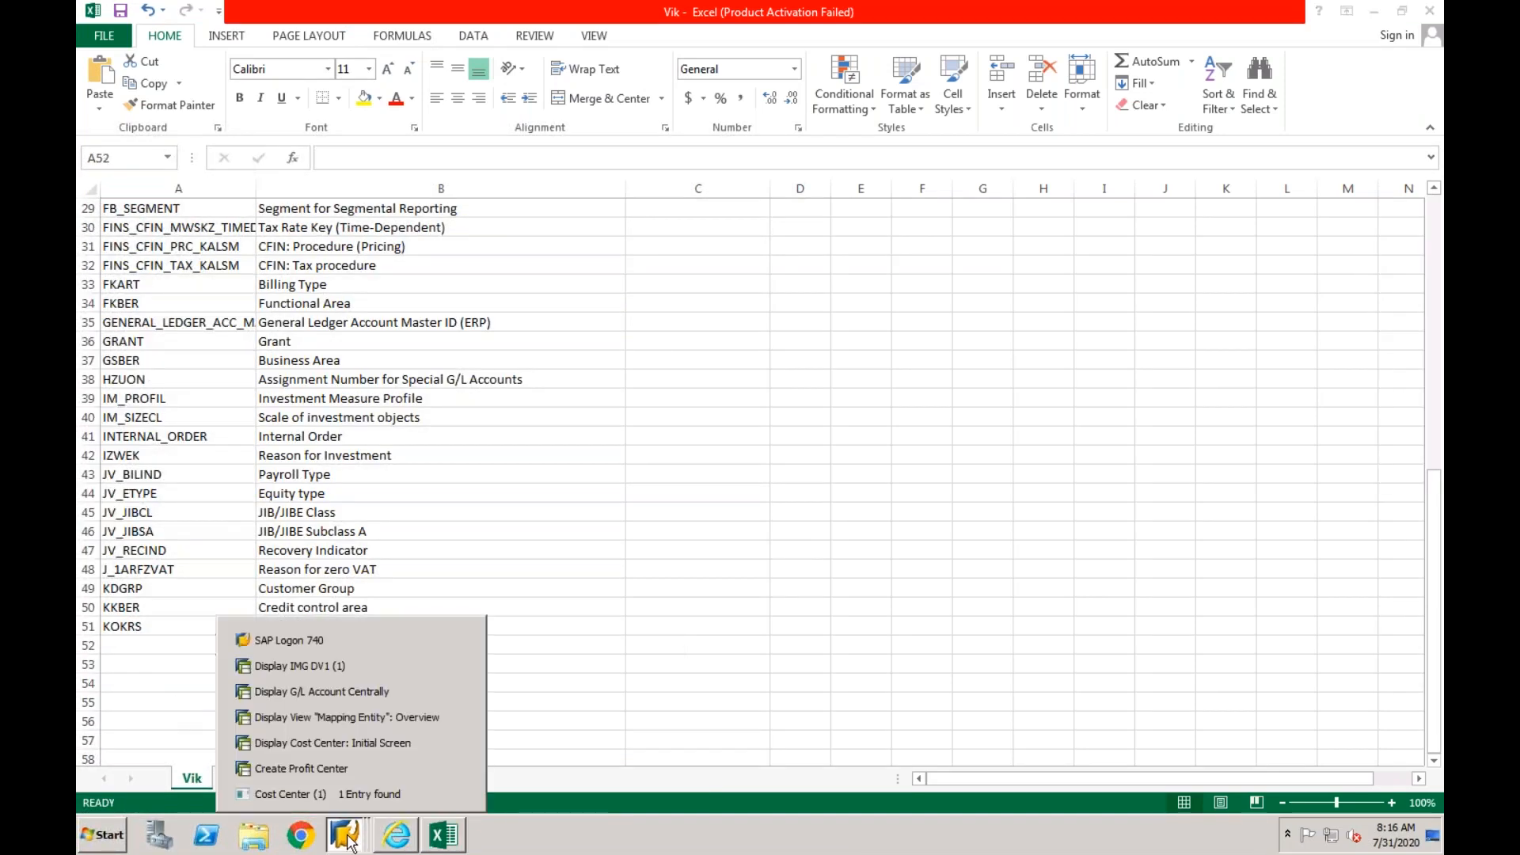
click(440, 717)
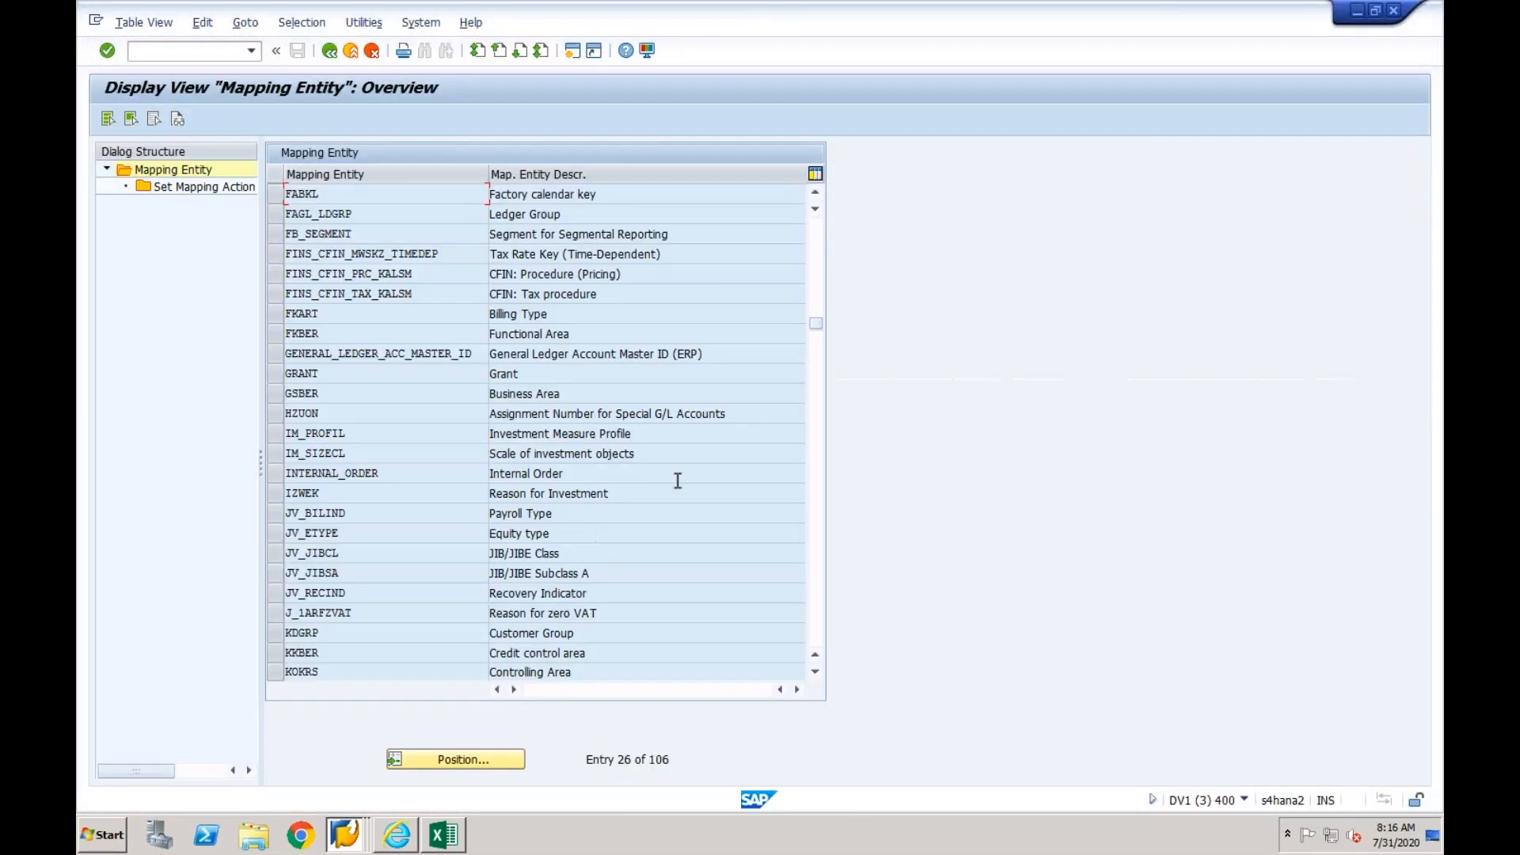
click(815, 483)
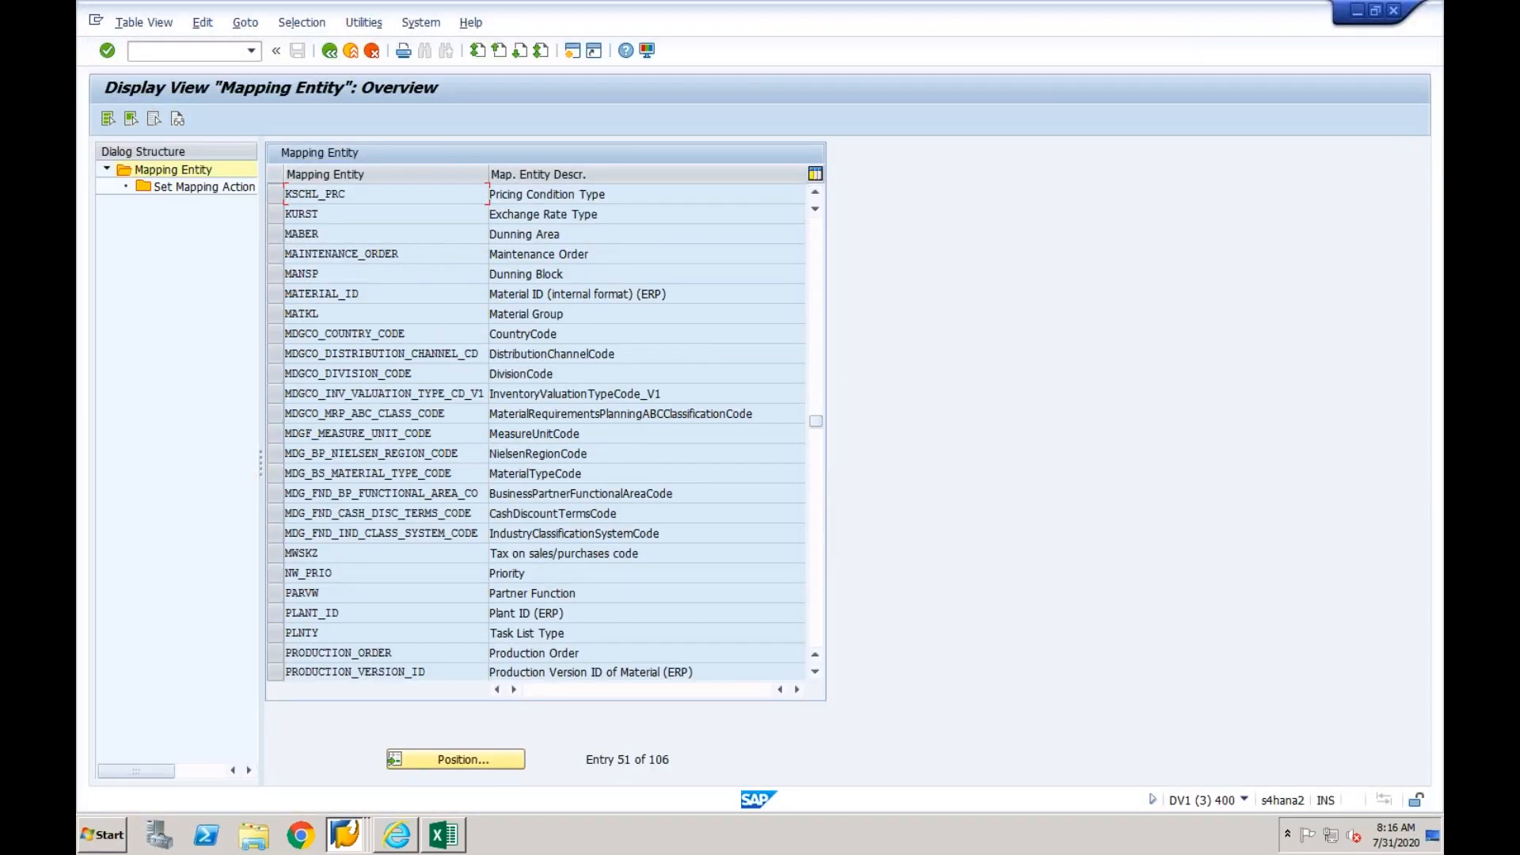
key(ctrl+y)
drag(287, 190, 476, 215)
drag(510, 303, 691, 671)
key(ctrl+c)
- Paste the copied entities into the Excel sheet starting at A52 and go to the first empty row at A77
click(443, 836)
click(198, 645)
key(ctrl+v)
click(203, 644)
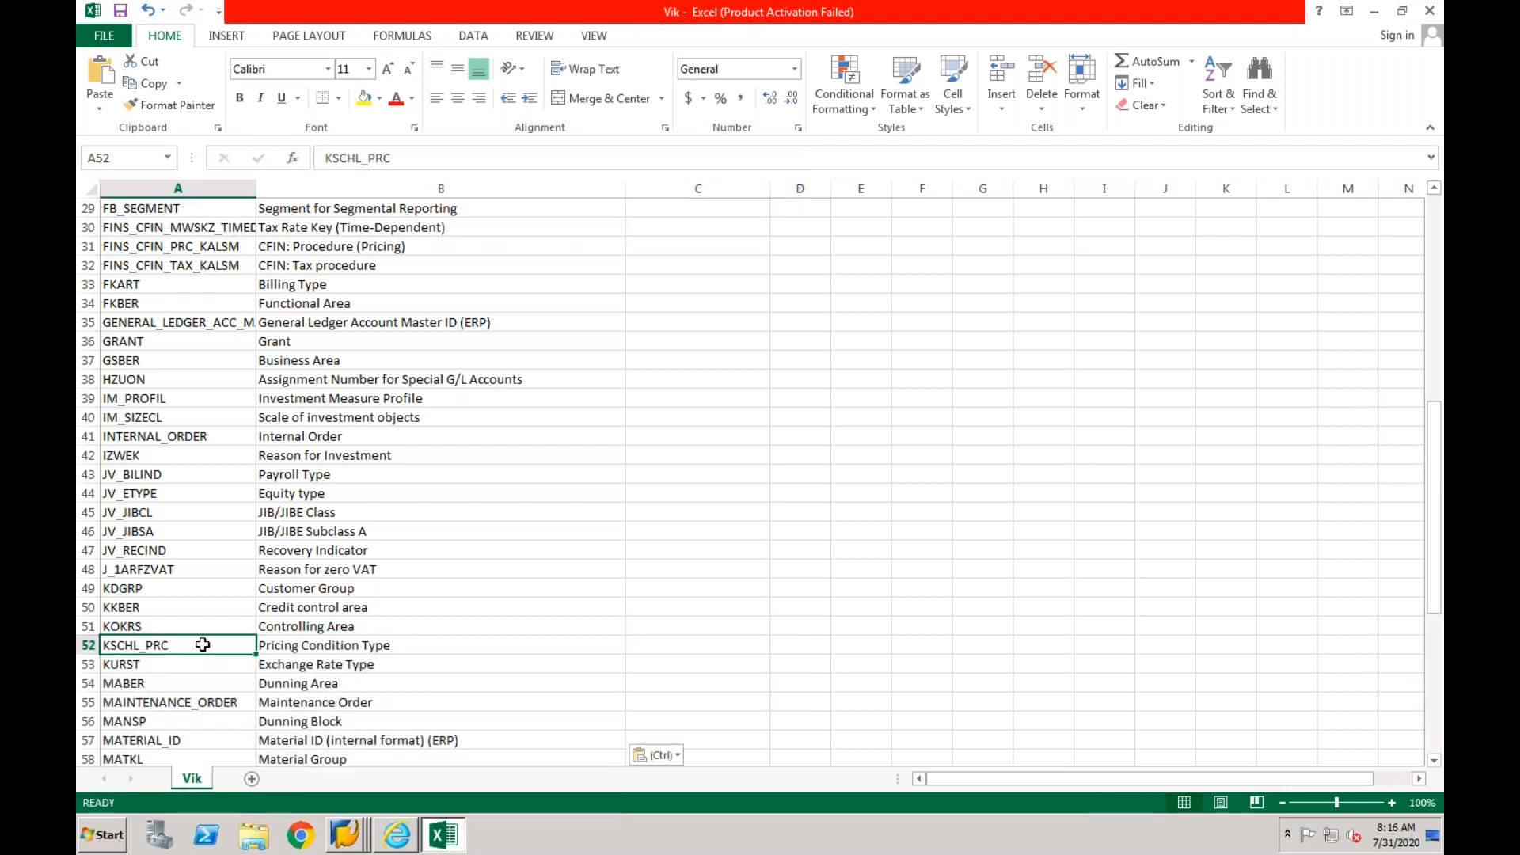
scroll(203, 645, down, 10)
click(203, 645)
key(Up)
key(Up)
key(Up)
key(Up)
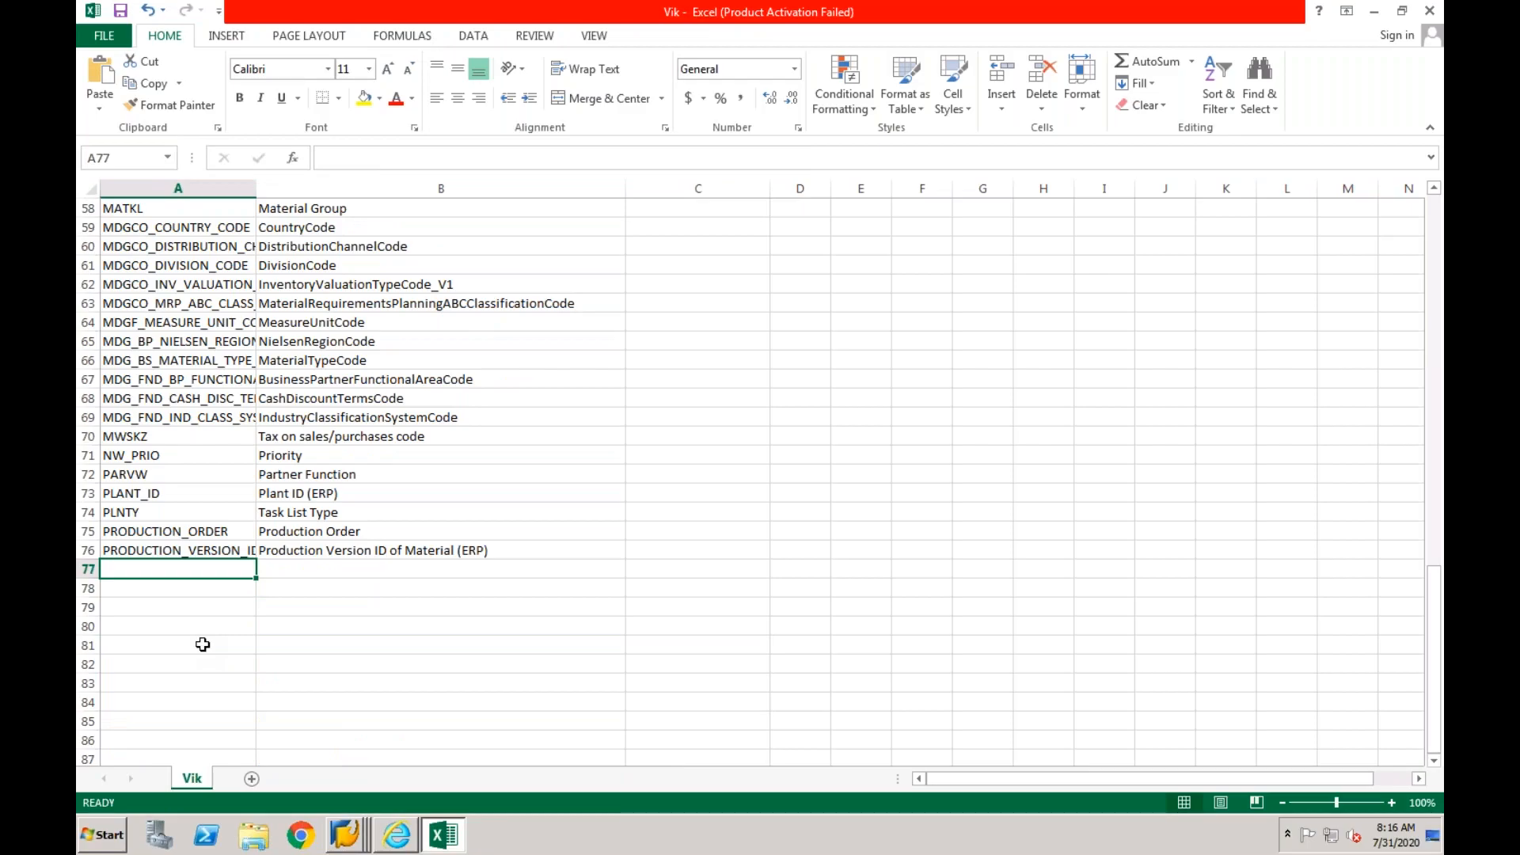
- Switch to the SAP Mapping Entity overview and copy the entities PRODUCT_COST_COLLECTOR through VERSION_AR with their descriptions
key(ctrl+Left)
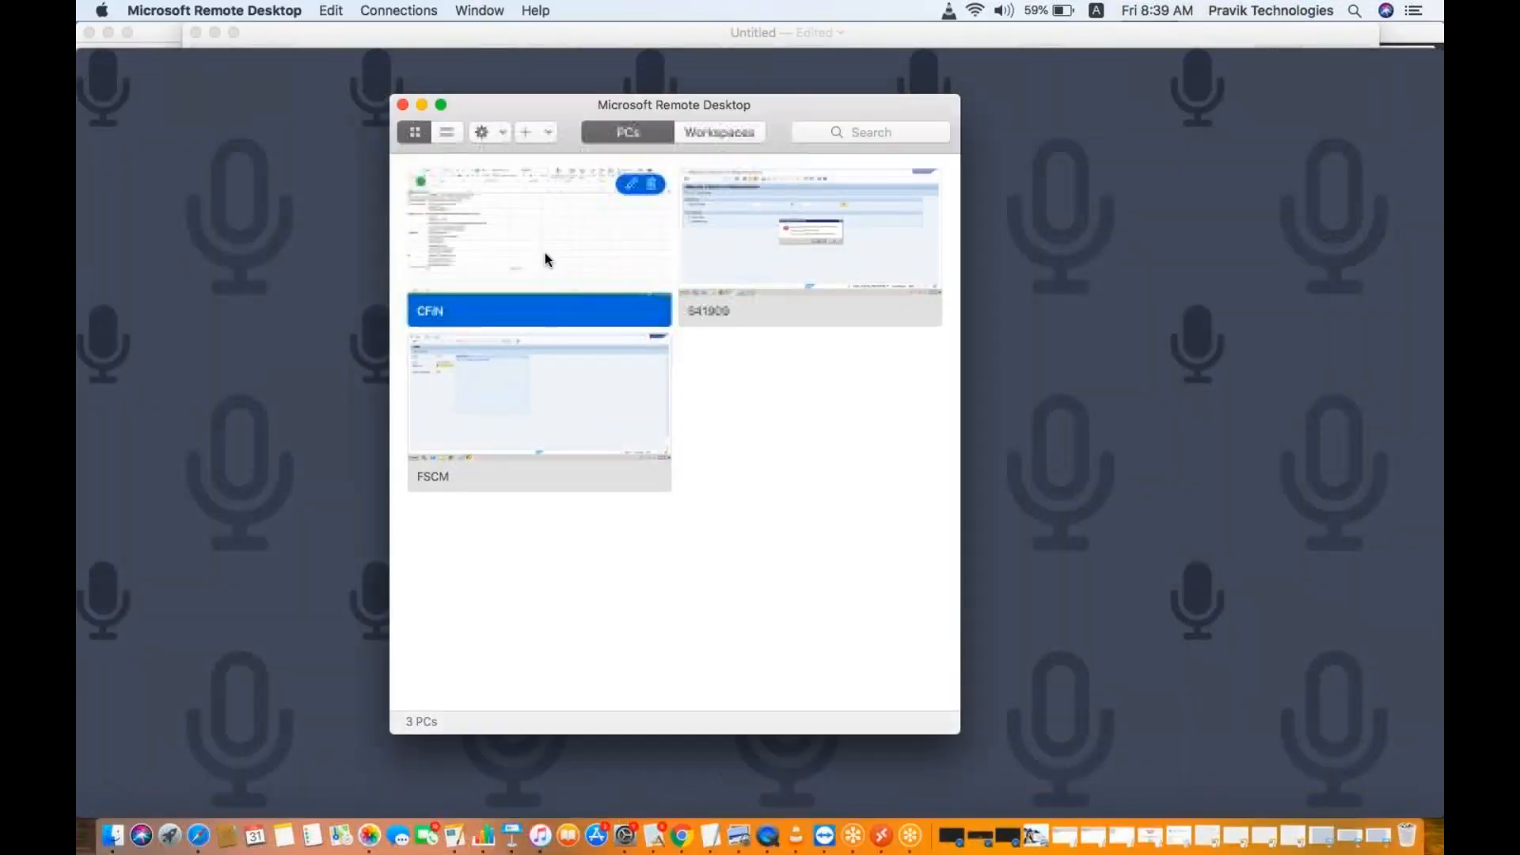
double_click(544, 254)
right_click(349, 839)
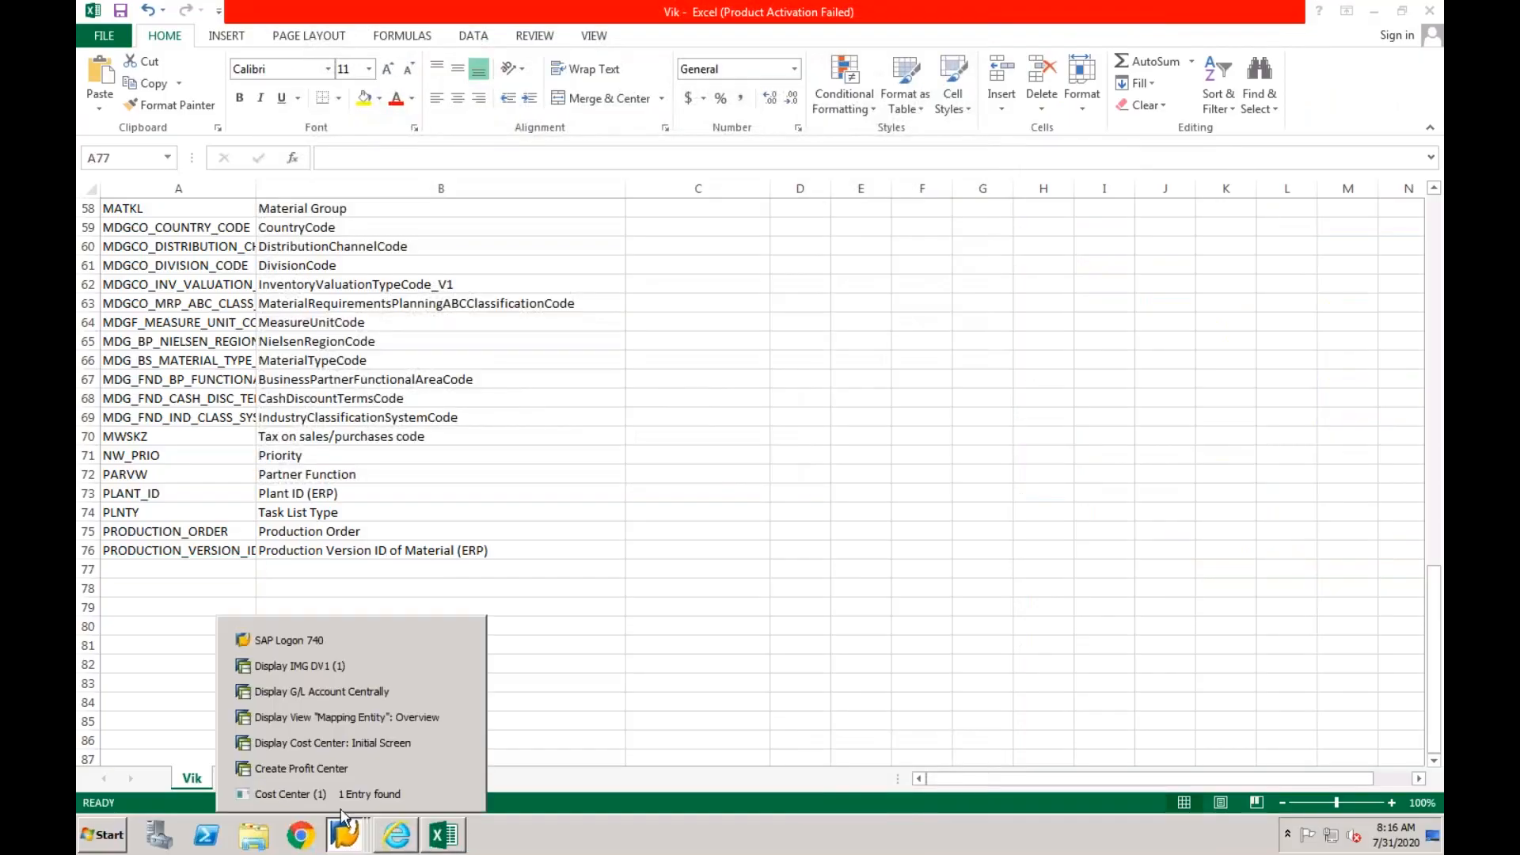
click(346, 718)
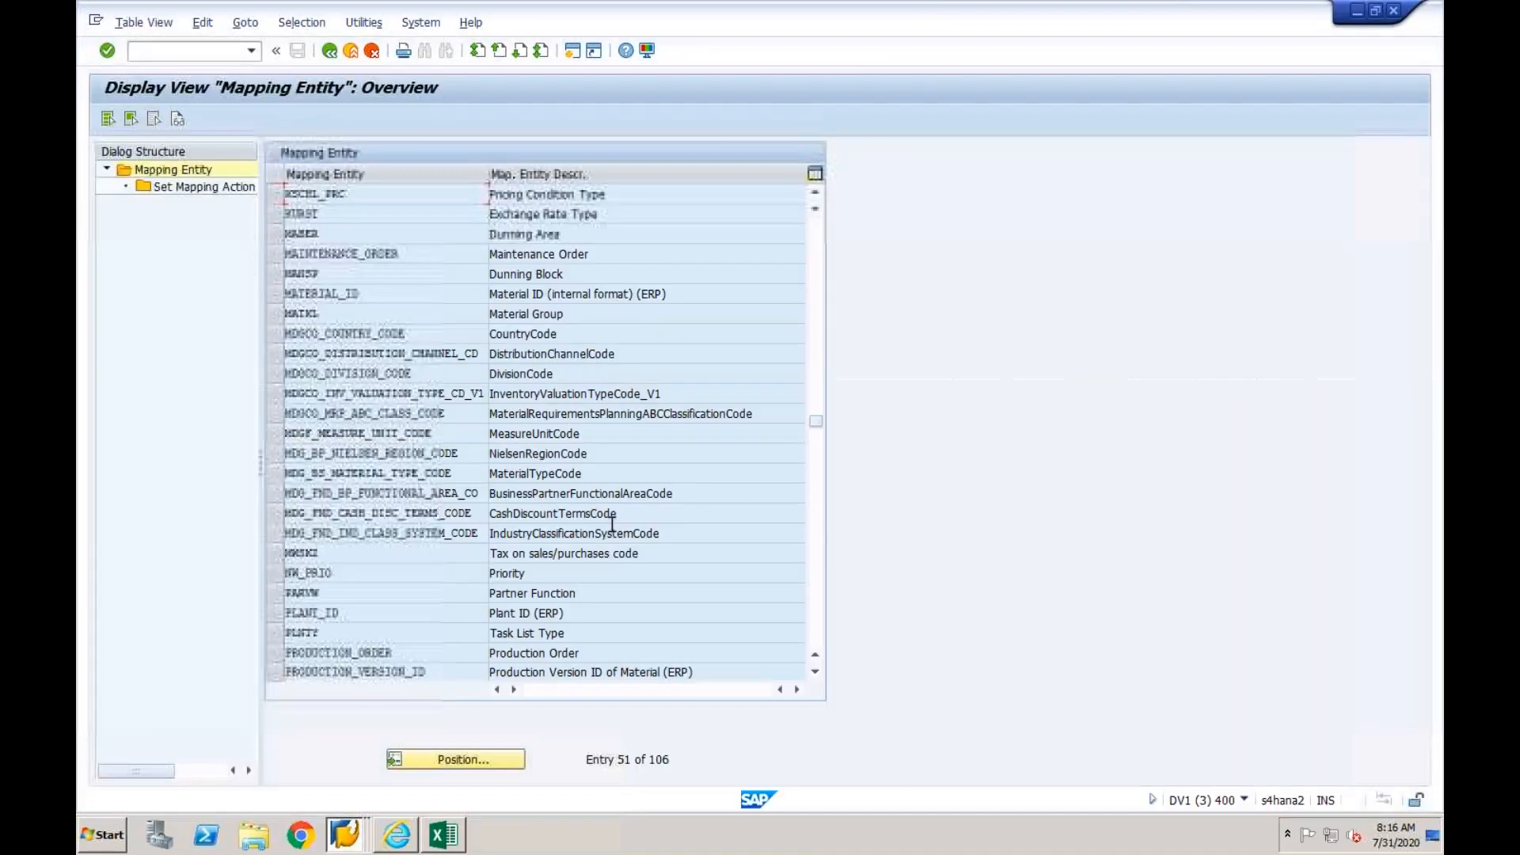
click(818, 519)
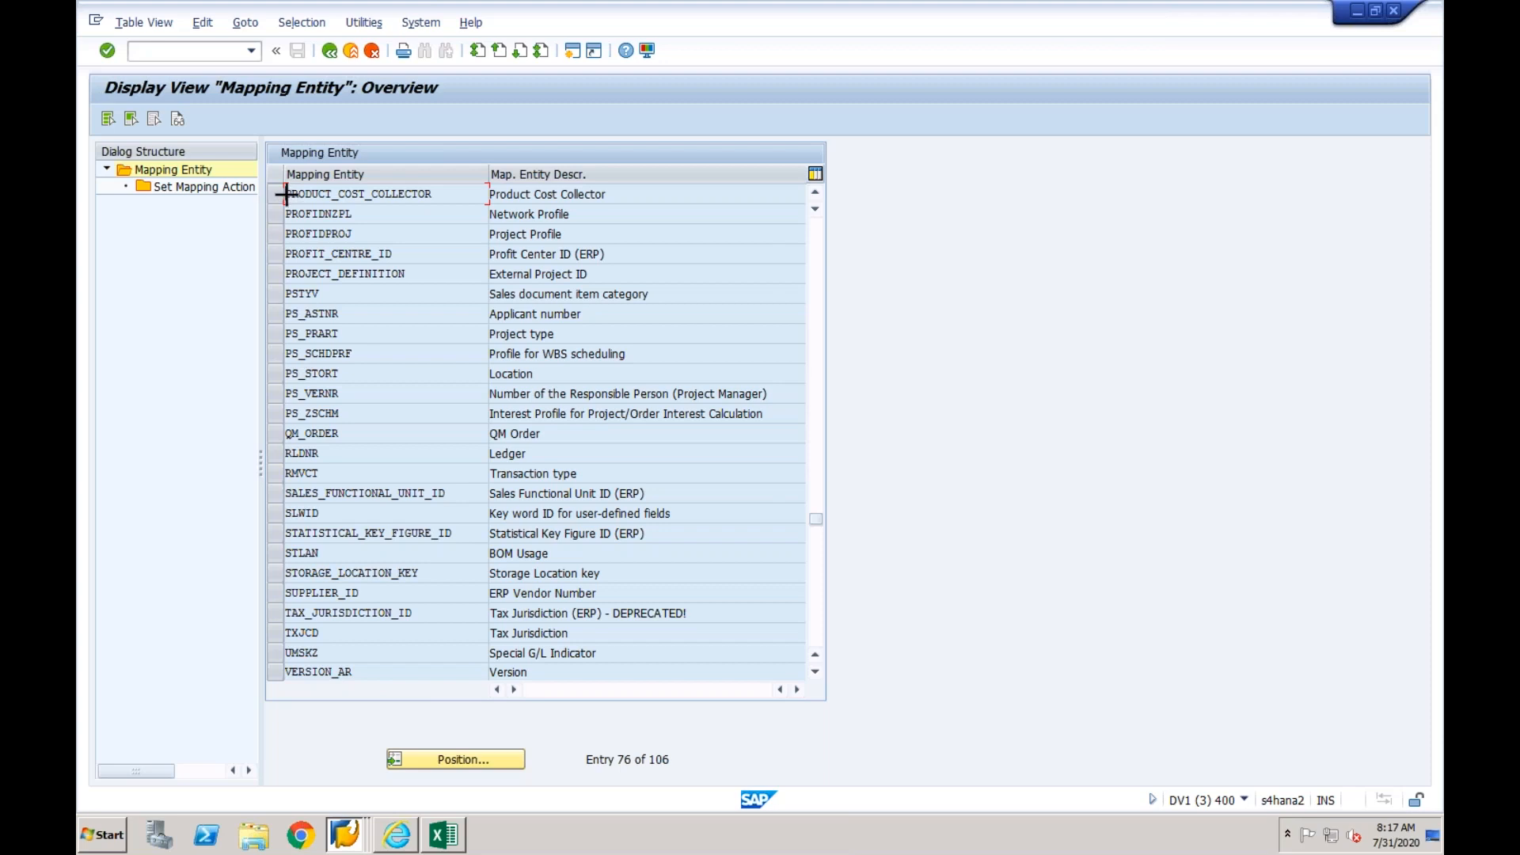
key(ctrl+y)
drag(286, 193, 648, 671)
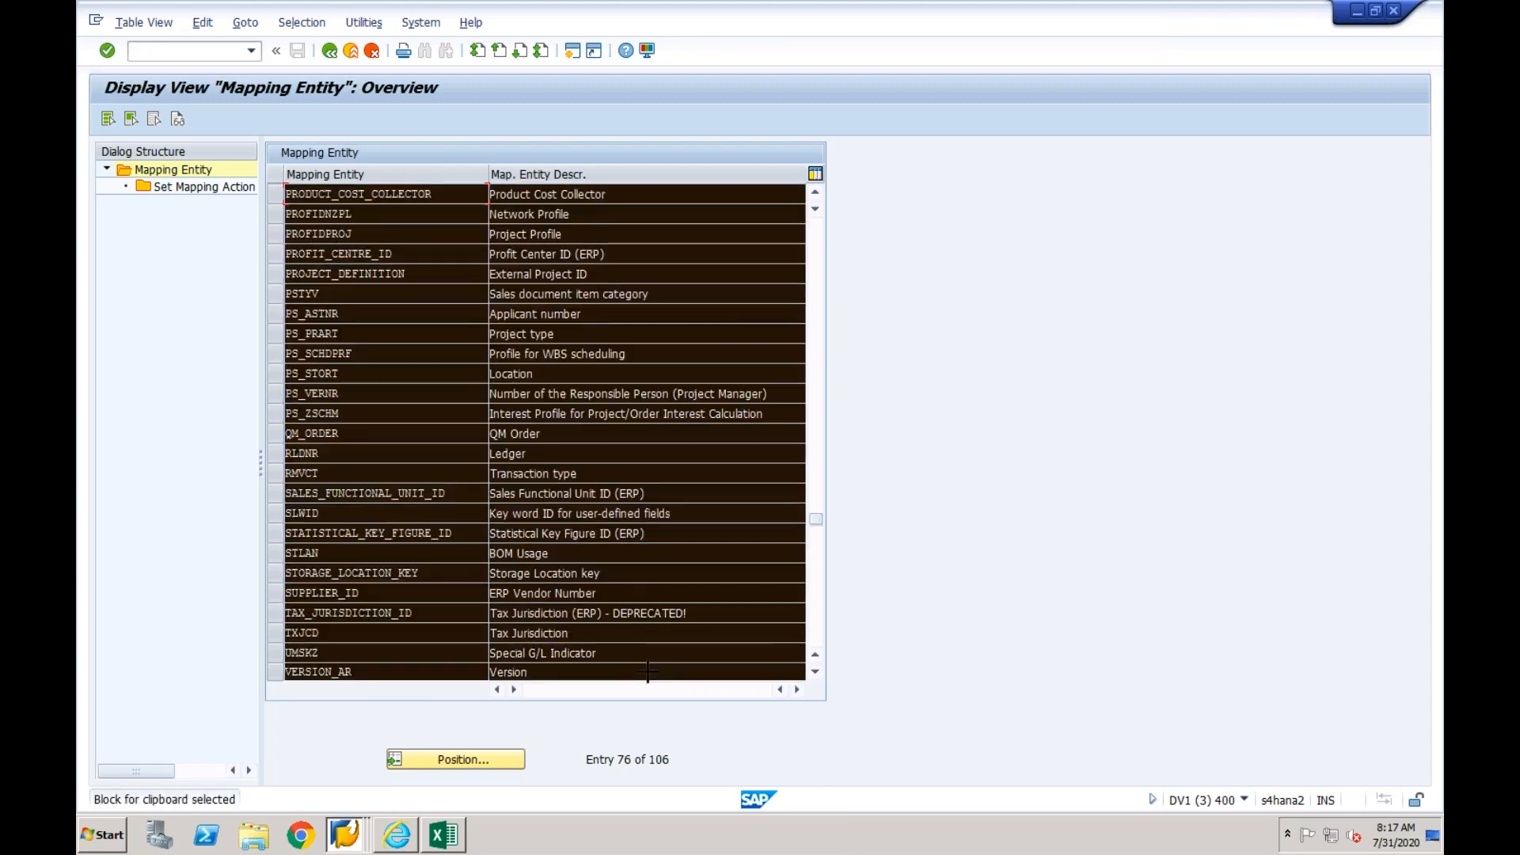
key(ctrl+c)
- Paste the copied entities into the Excel sheet starting at A77 and go to the first empty row at A102
click(445, 837)
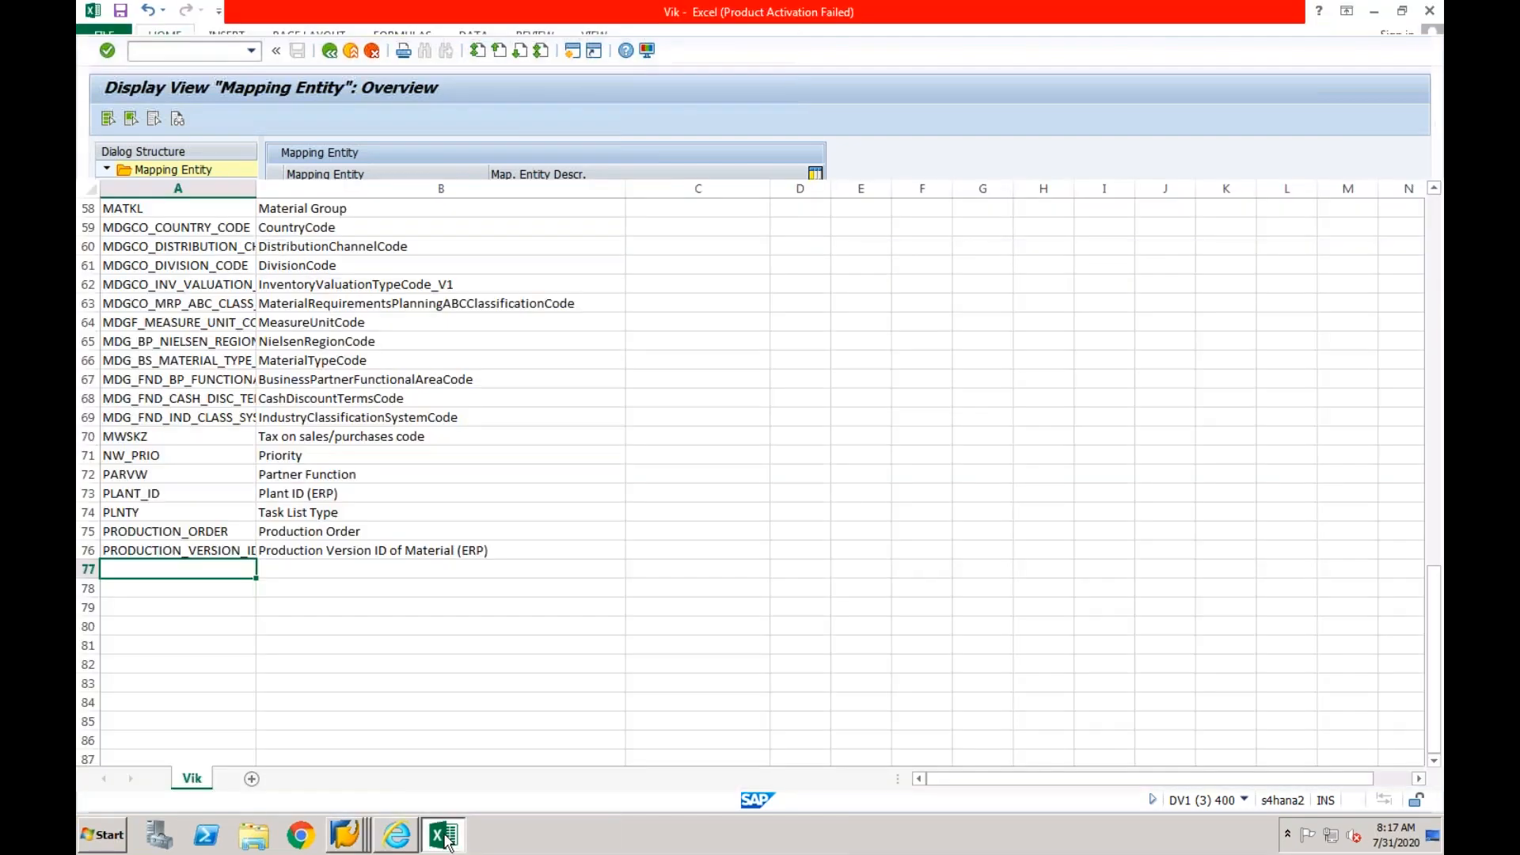
key(ctrl+v)
key(Down)
key(Down)
key(Down)
key(Down)
key(Down)
key(Down)
key(Down)
key(Down)
key(Down)
key(Down)
key(Down)
key(Down)
key(Down)
key(Down)
key(Down)
key(Down)
key(Down)
key(Down)
key(Down)
key(Down)
key(Down)
key(Down)
key(Down)
key(Down)
key(Down)
key(Down)
key(Down)
key(Down)
key(Down)
key(Down)
key(Down)
key(Down)
key(Up)
key(Up)
key(Up)
key(Up)
key(Up)
key(Up)
key(Up)
key(Up)
key(Up)
key(Up)
key(Up)
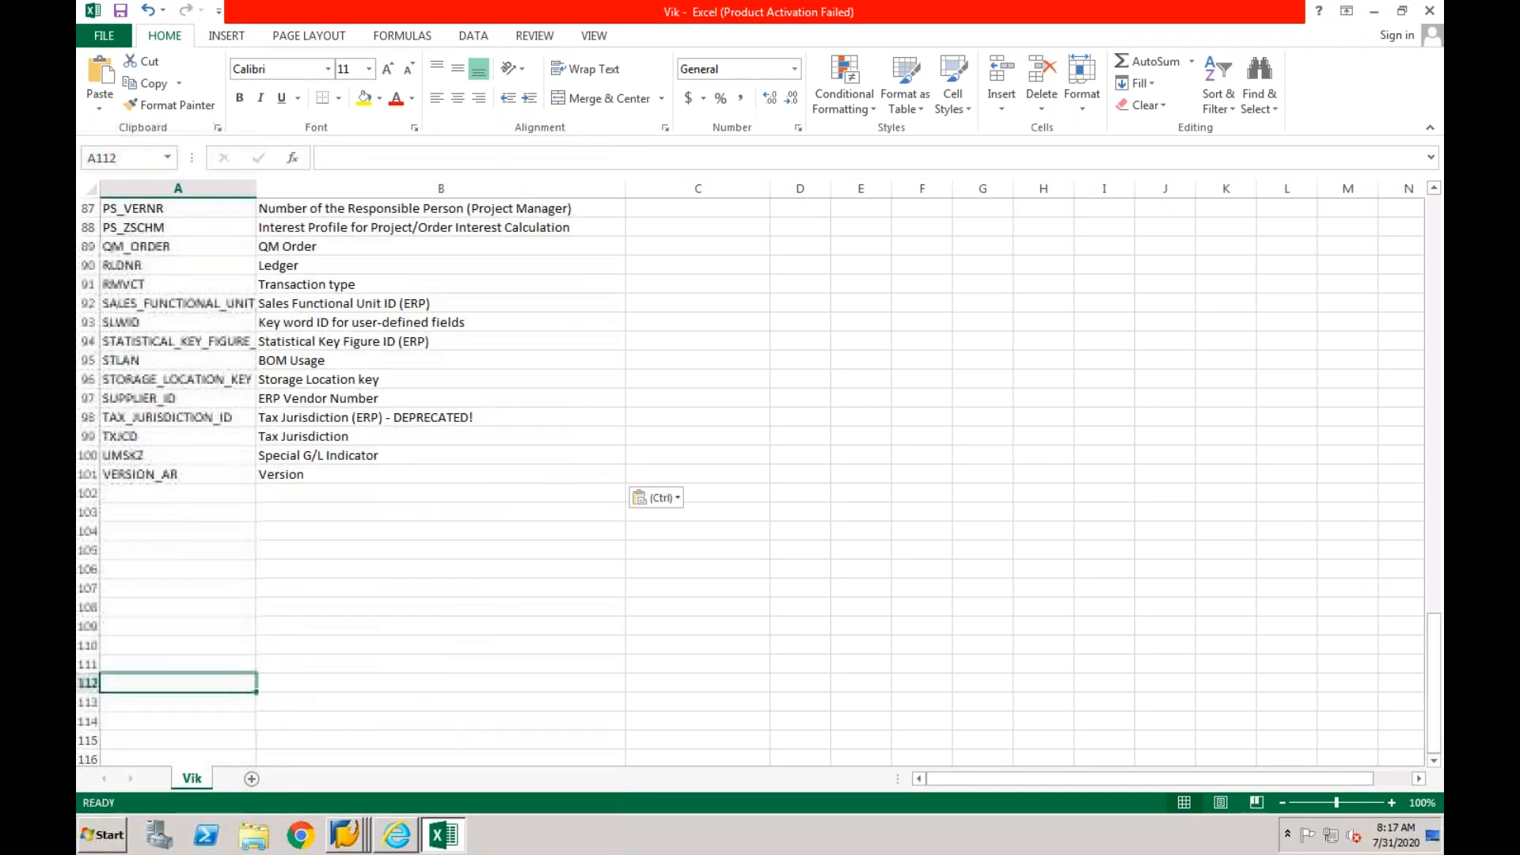
key(Up)
key(Up)
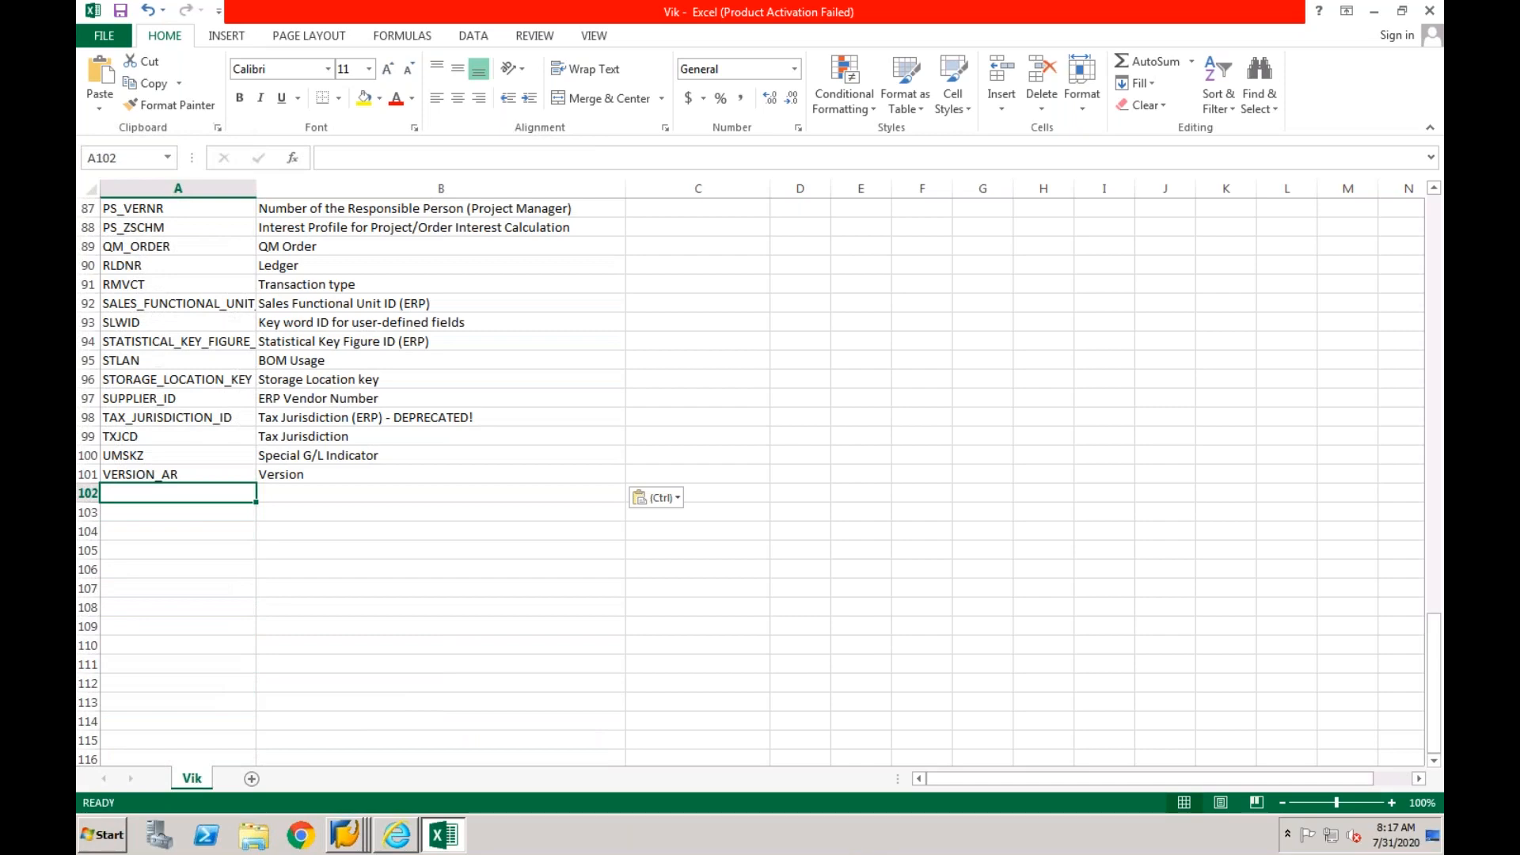
- Switch back to the SAP Mapping Entity overview and copy the last entities, VKBUR through WT_WITHCD, with their descriptions
right_click(345, 834)
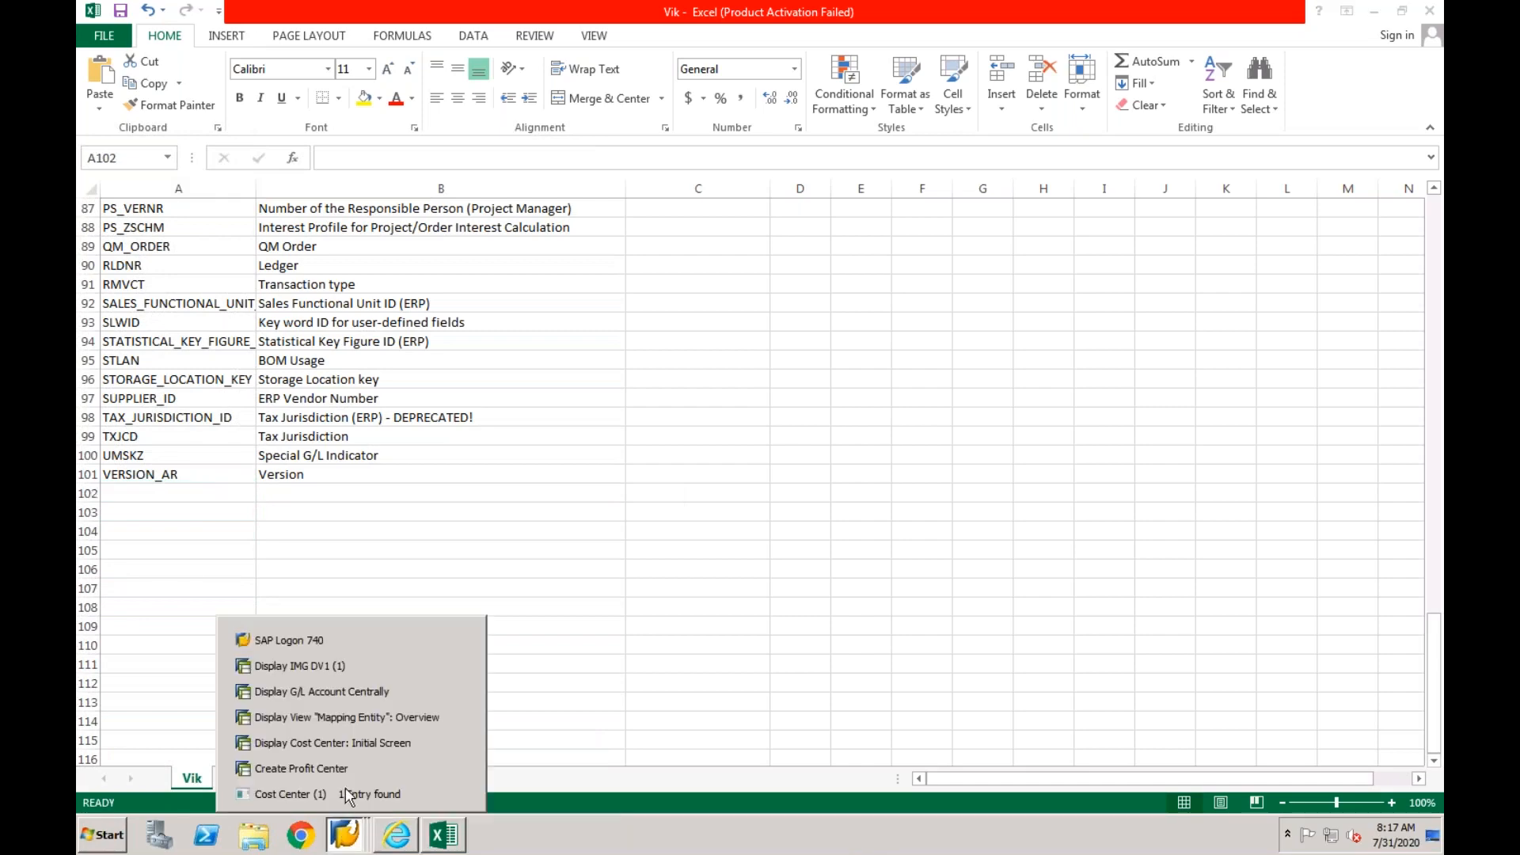
click(363, 718)
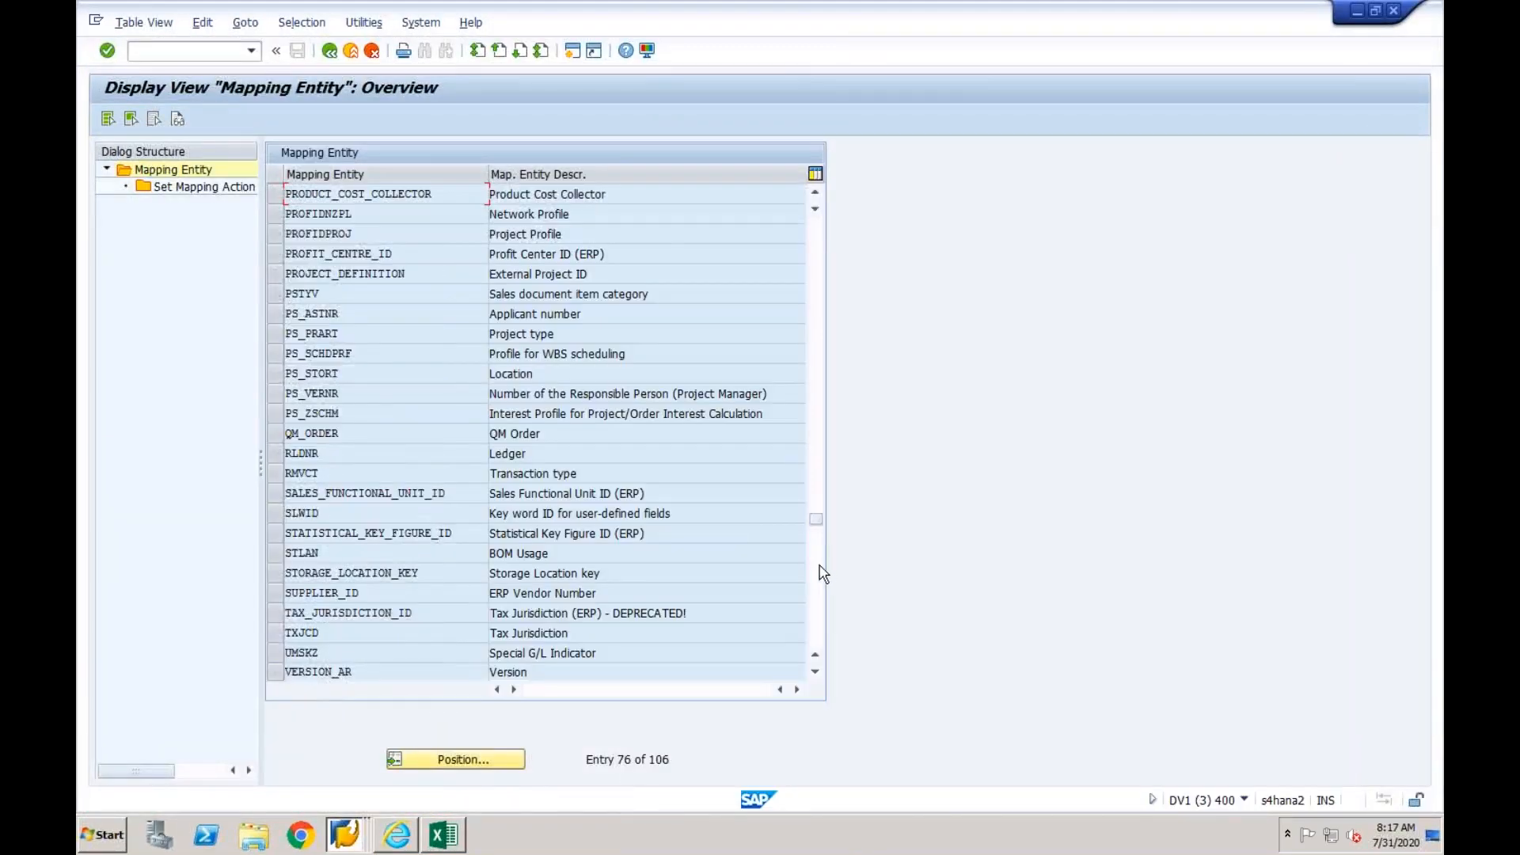
click(817, 571)
key(ctrl+y)
drag(423, 242, 589, 294)
key(ctrl+c)
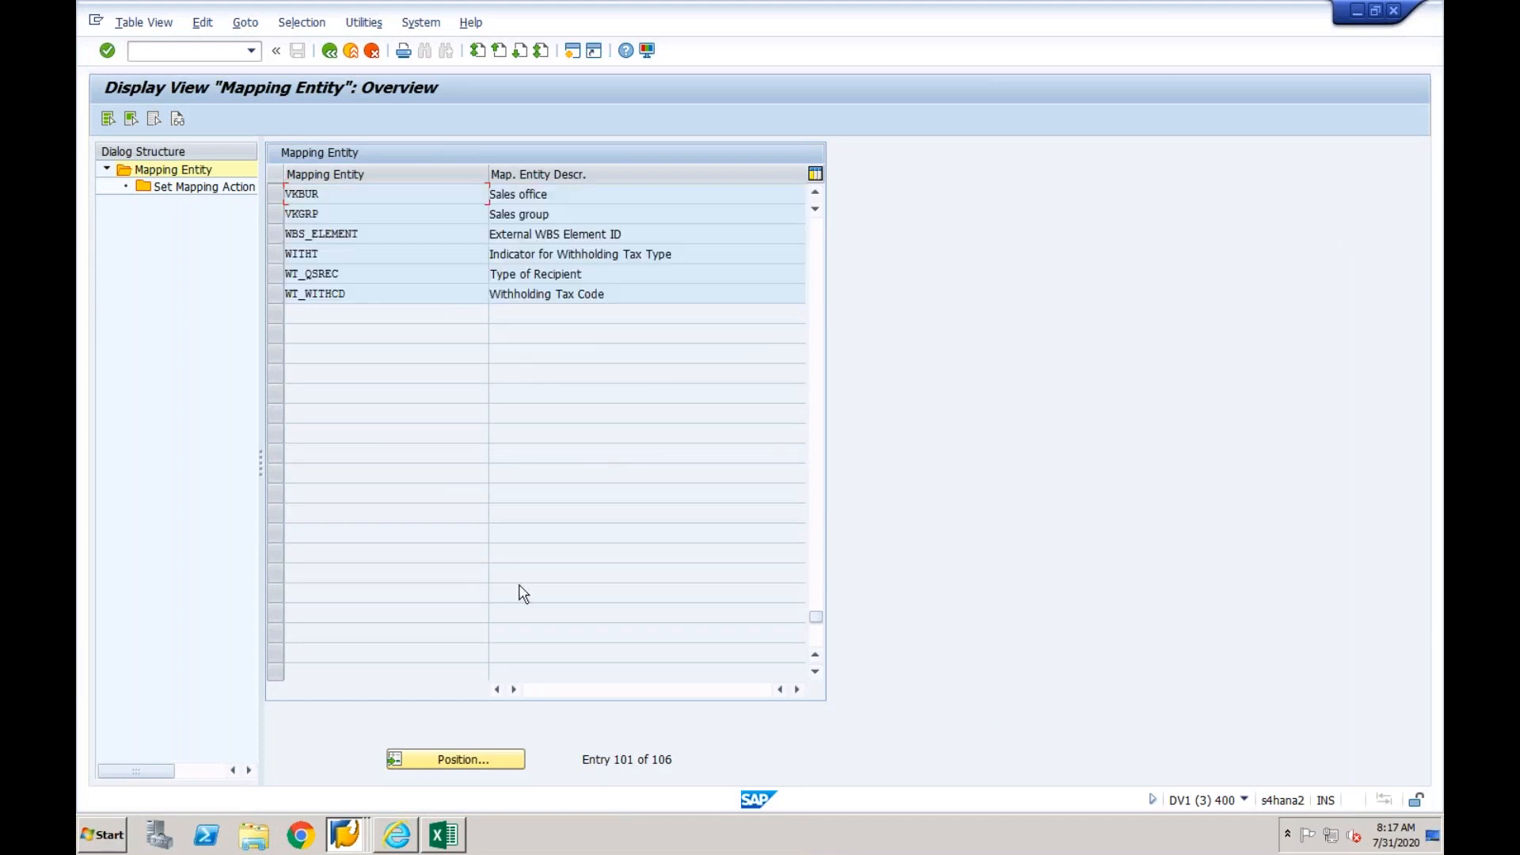
- Paste the copied entities into the Excel sheet starting at A102
click(444, 835)
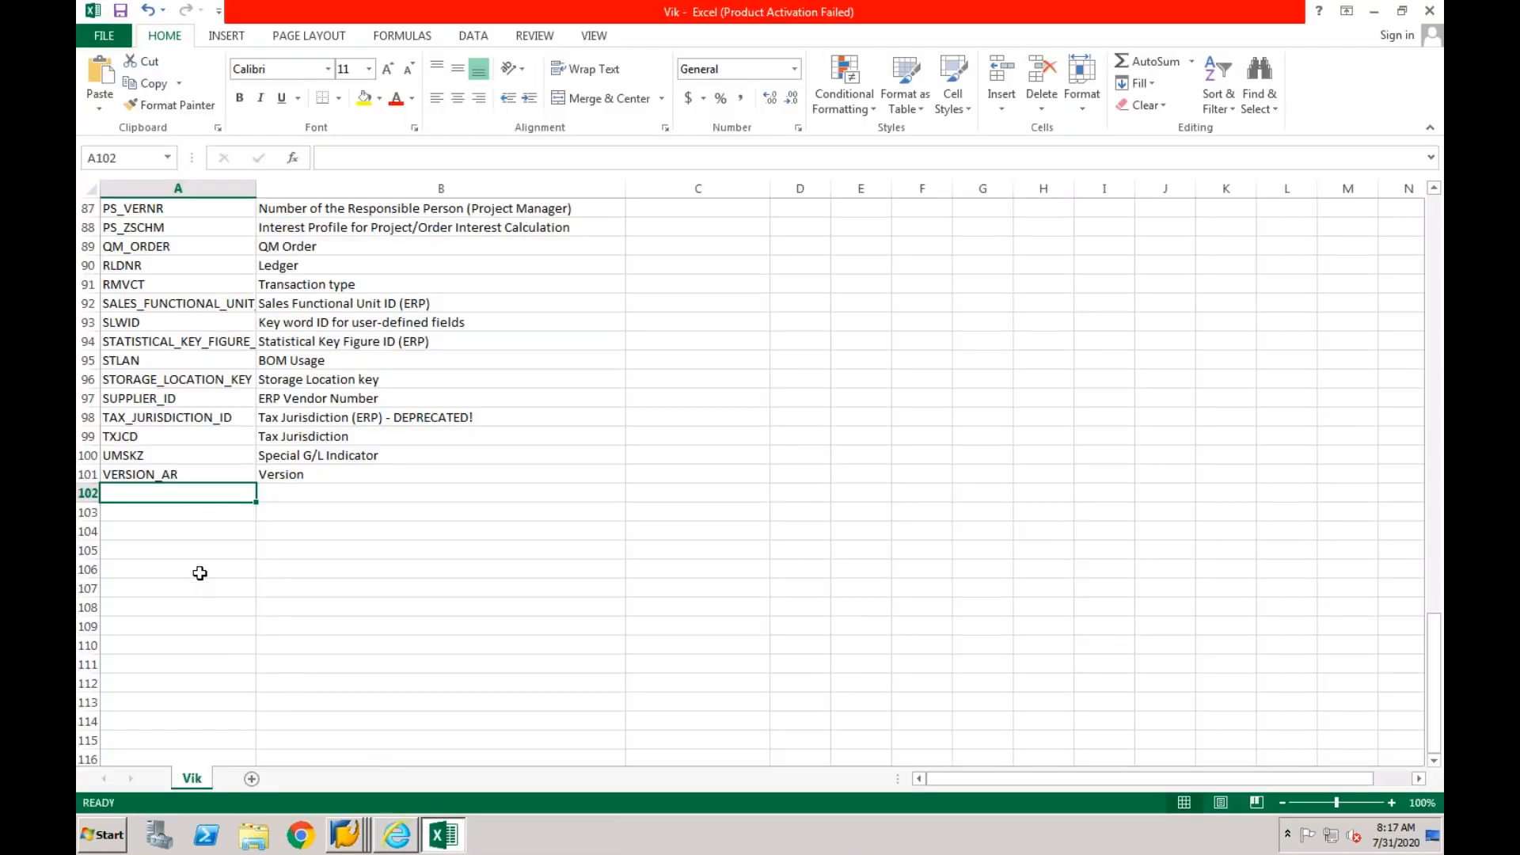
key(ctrl+v)
click(376, 490)
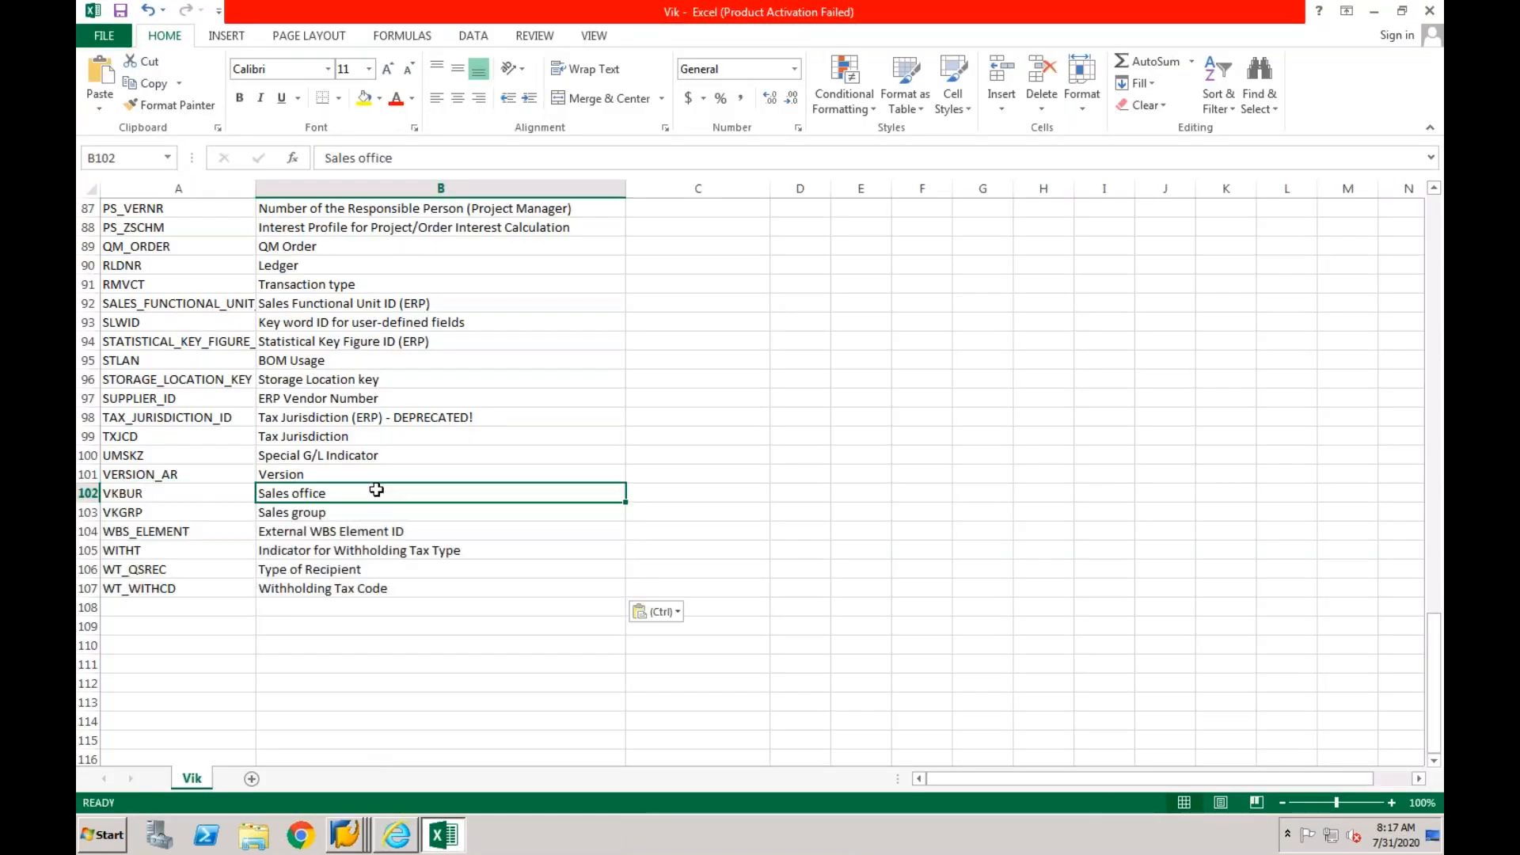
- Change the column header in C1 to "Relevant to our project?"
key(Up)
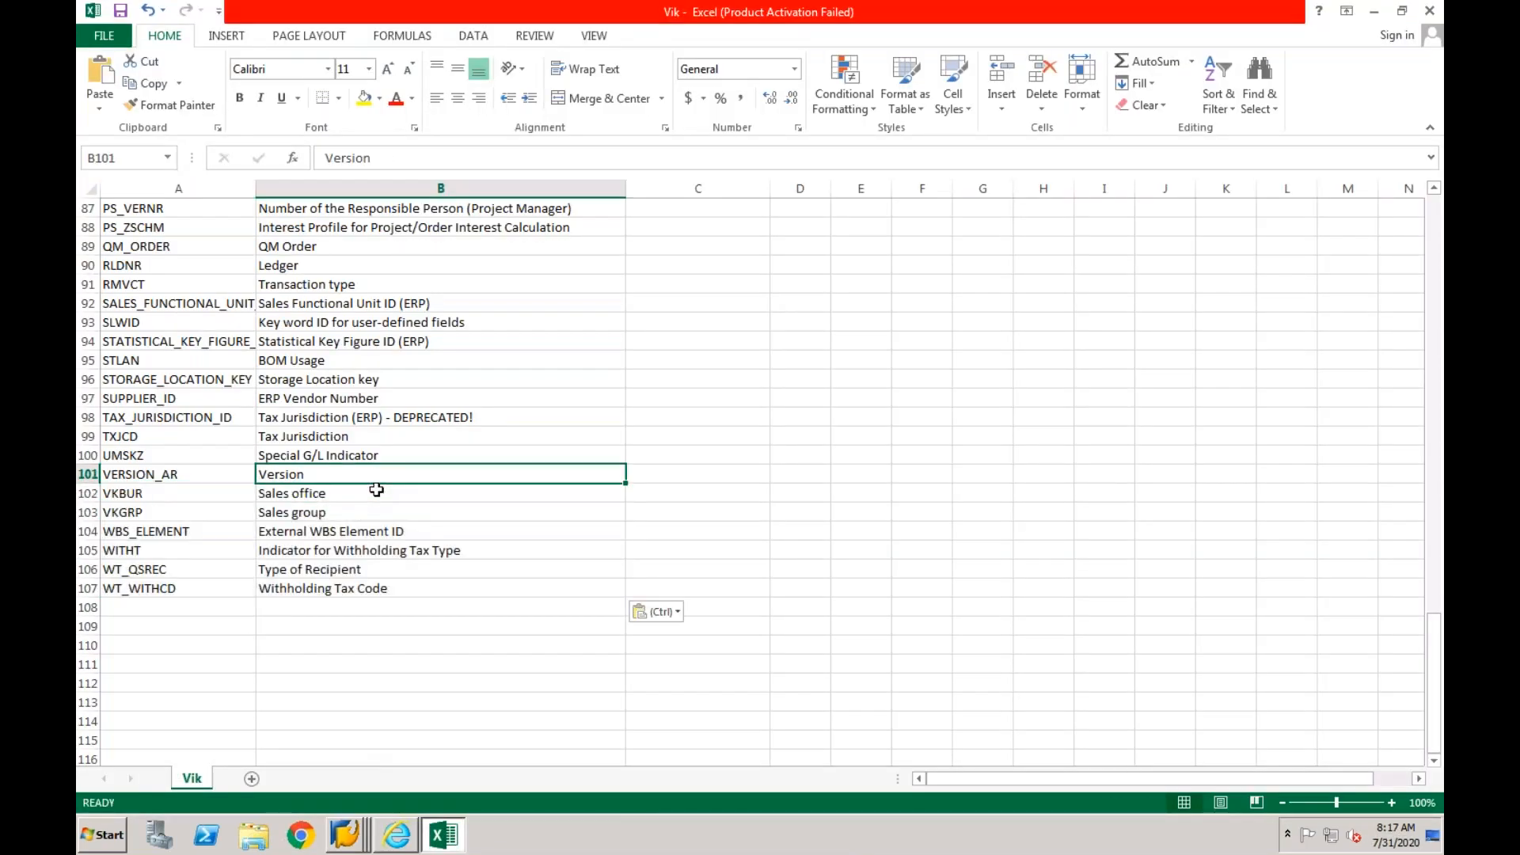
key(ctrl+Up)
key(ctrl+Up)
key(Escape)
key(Up)
key(Up)
key(Up)
key(Up)
key(Up)
key(Up)
key(Up)
key(Up)
key(Up)
key(Up)
key(Up)
key(Up)
key(Up)
key(Up)
key(Up)
key(Up)
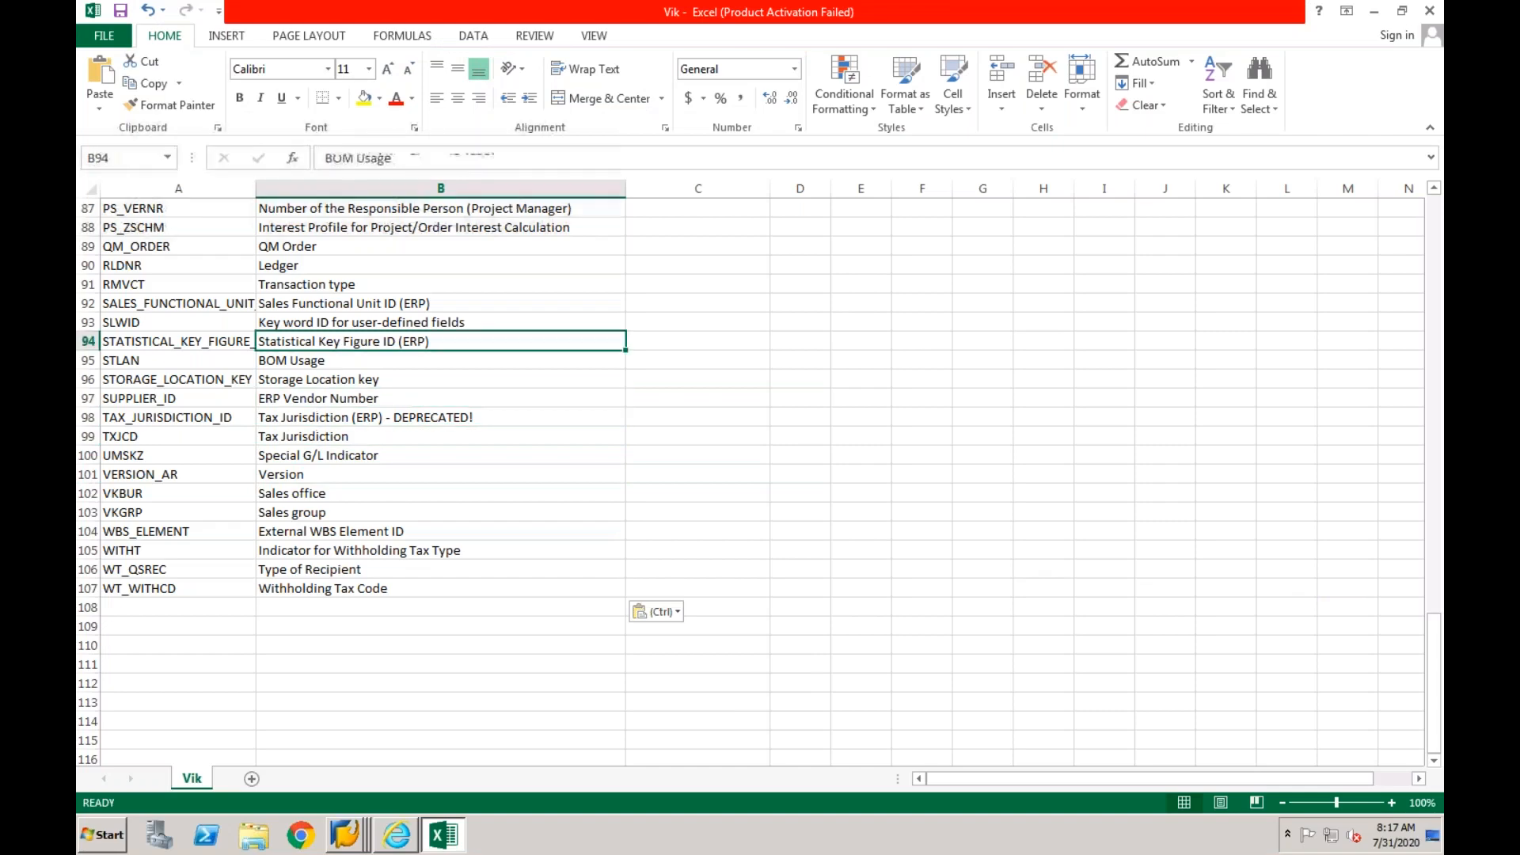
key(Up)
key(Up)
key(Up)
key(Up)
key(Up)
key(Up)
key(Up)
key(Up)
key(Up)
key(Up)
key(Up)
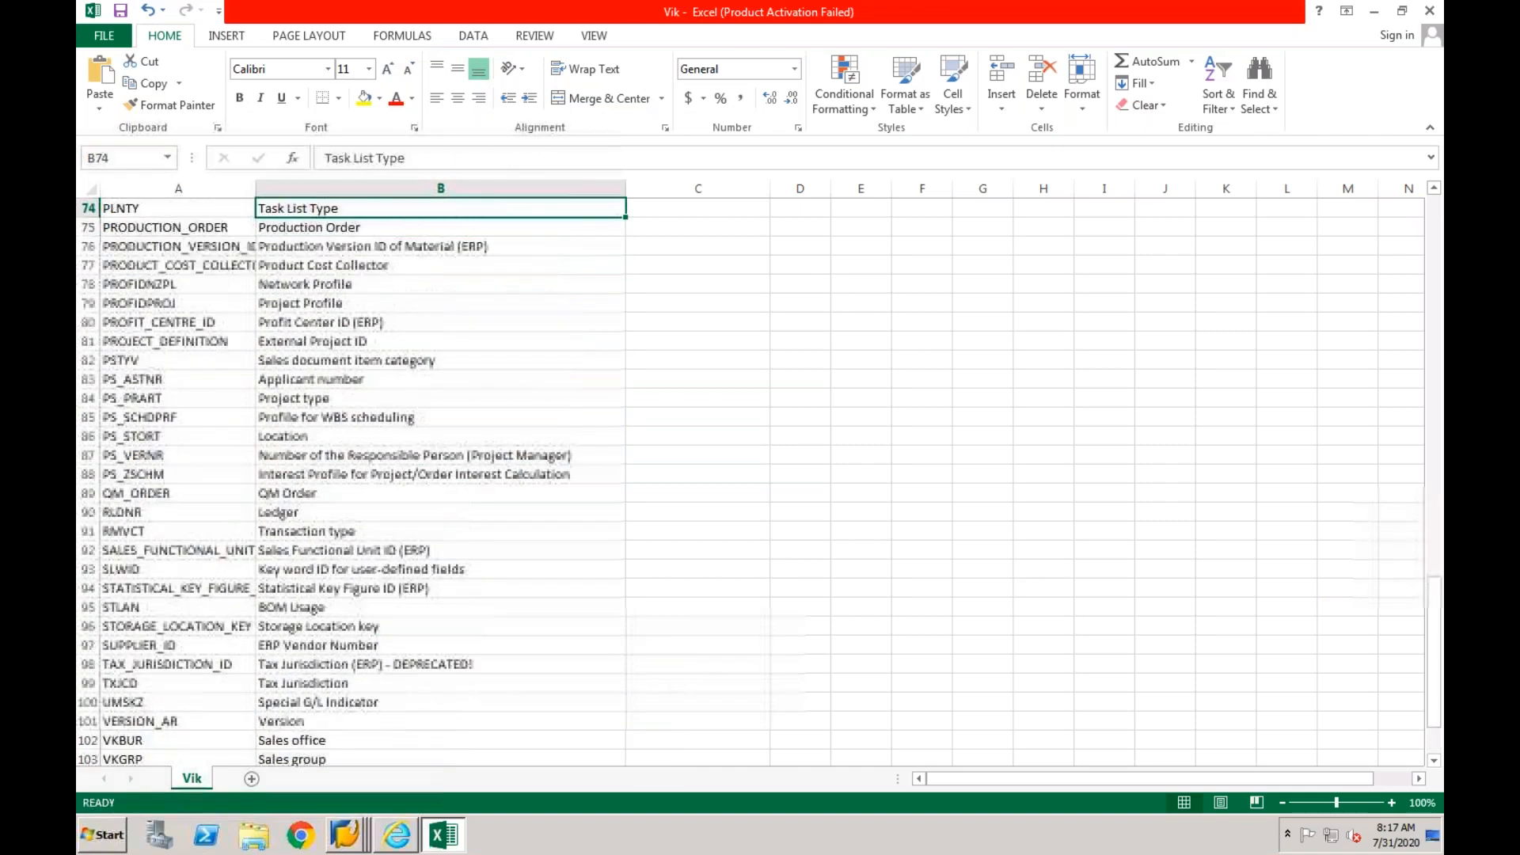
drag(1436, 642, 1437, 203)
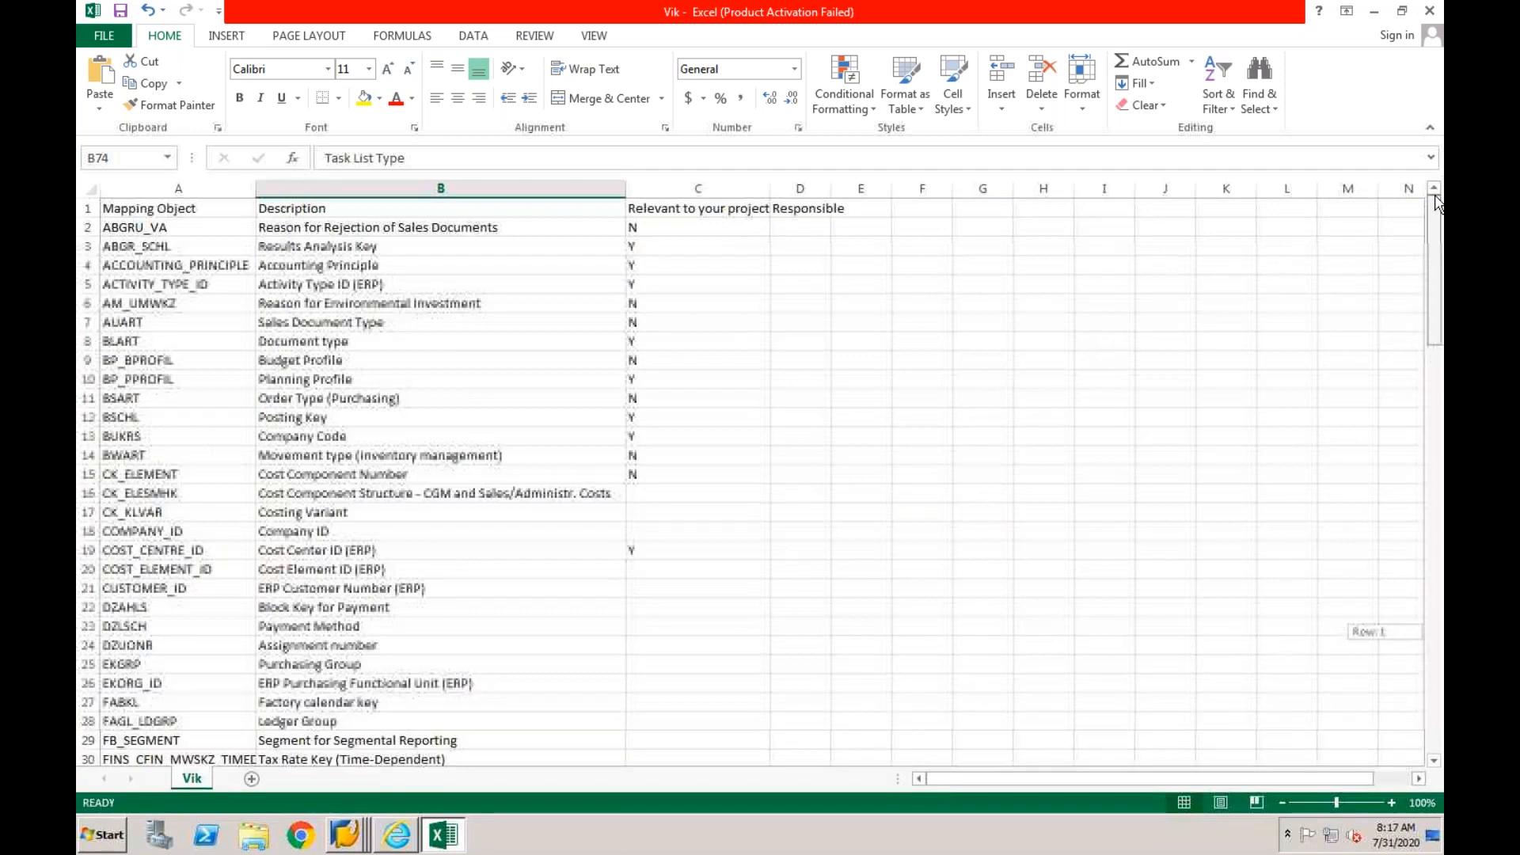
click(708, 209)
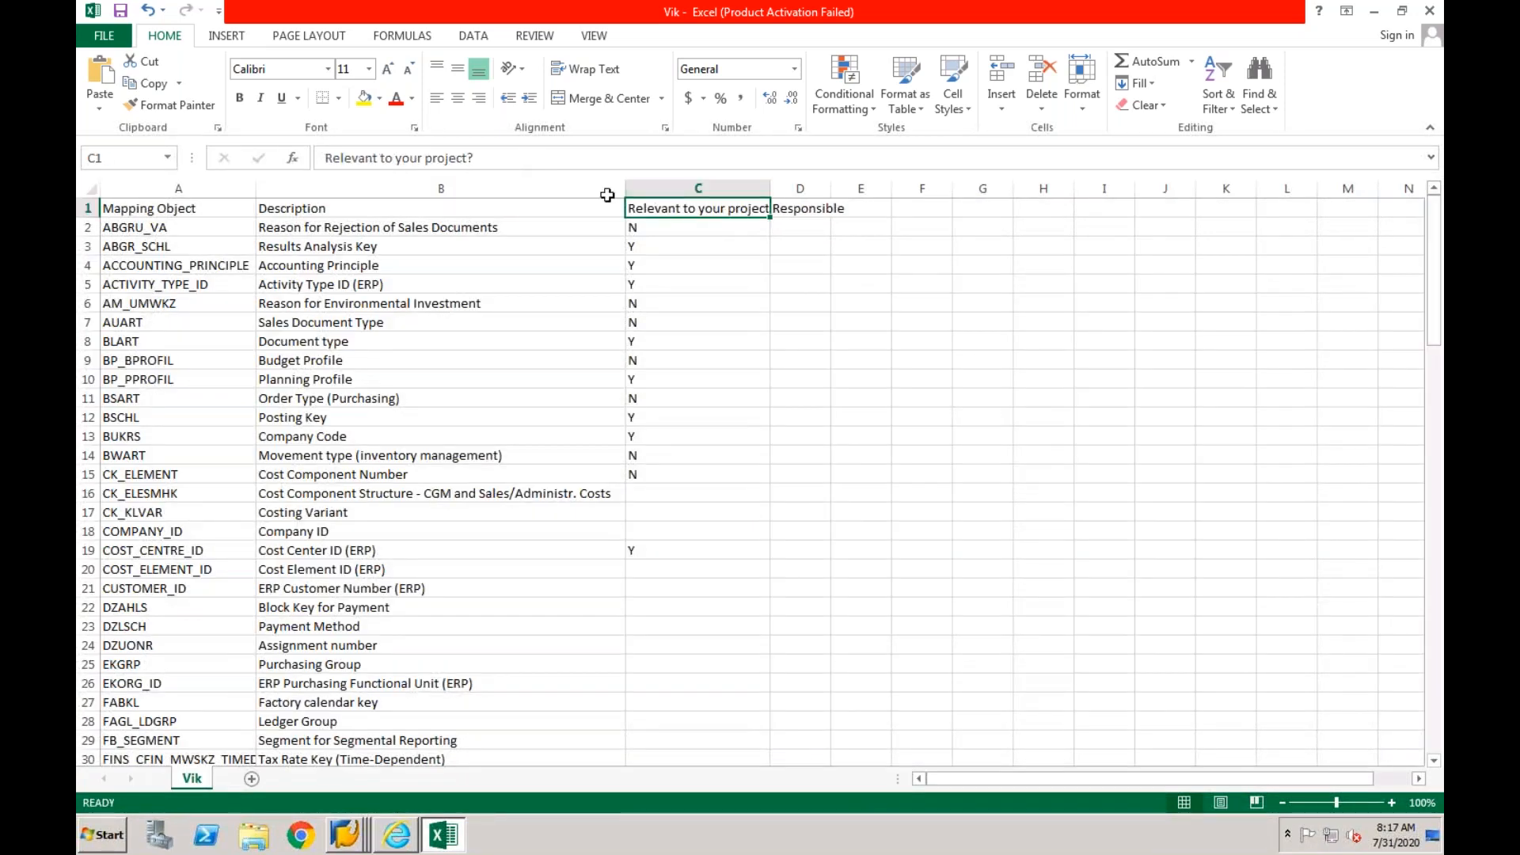
click(403, 161)
click(403, 161)
key(BackSpace)
key(Return)
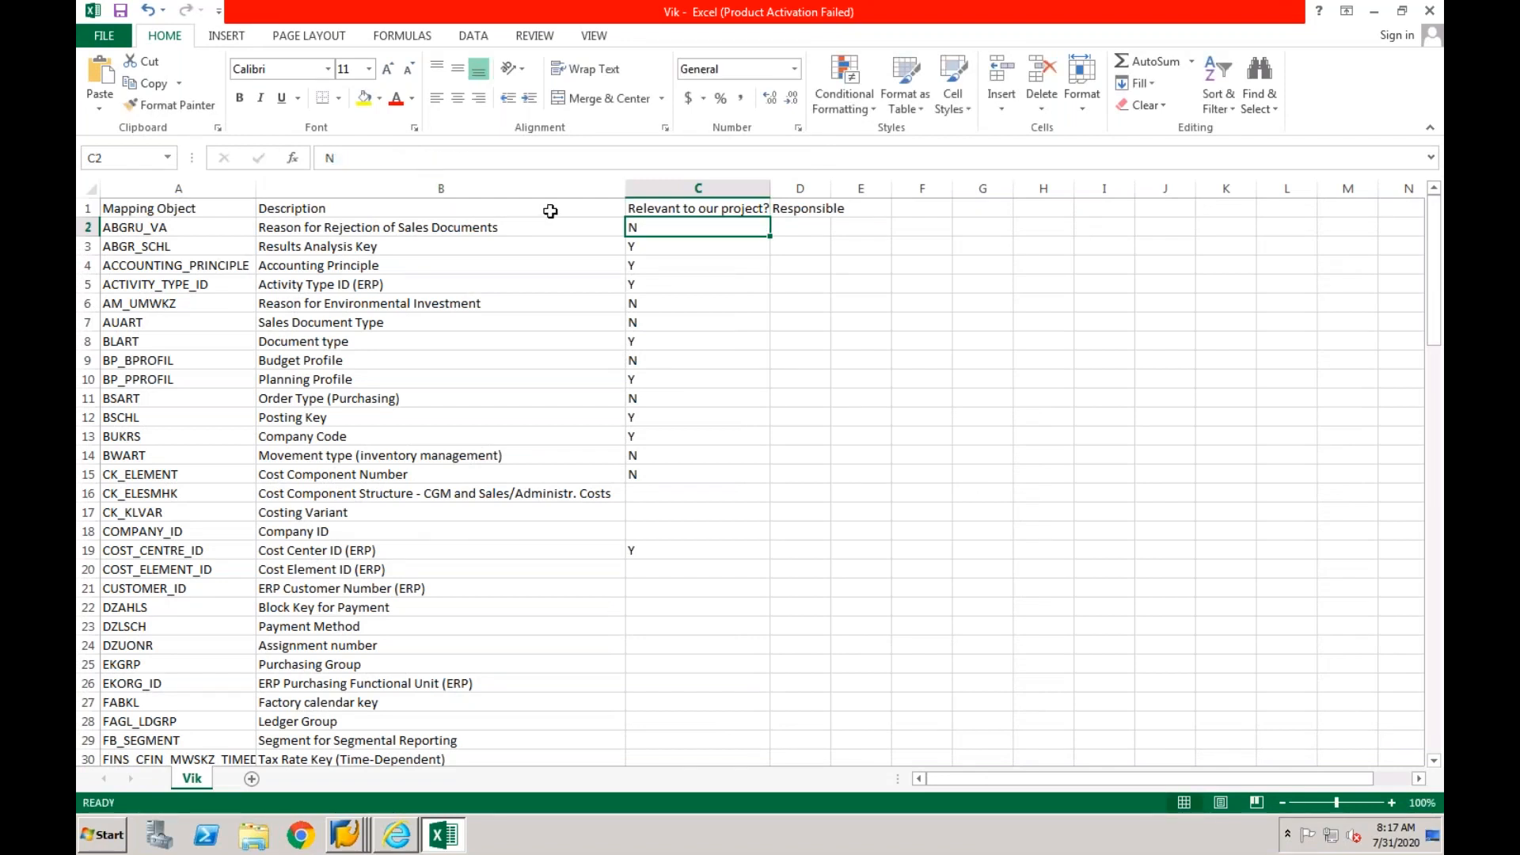
- Set the relevance of ABGR_SCHL (Results Analysis Key) and ACTIVITY_TYPE_ID to N
click(659, 250)
text(N)
click(647, 268)
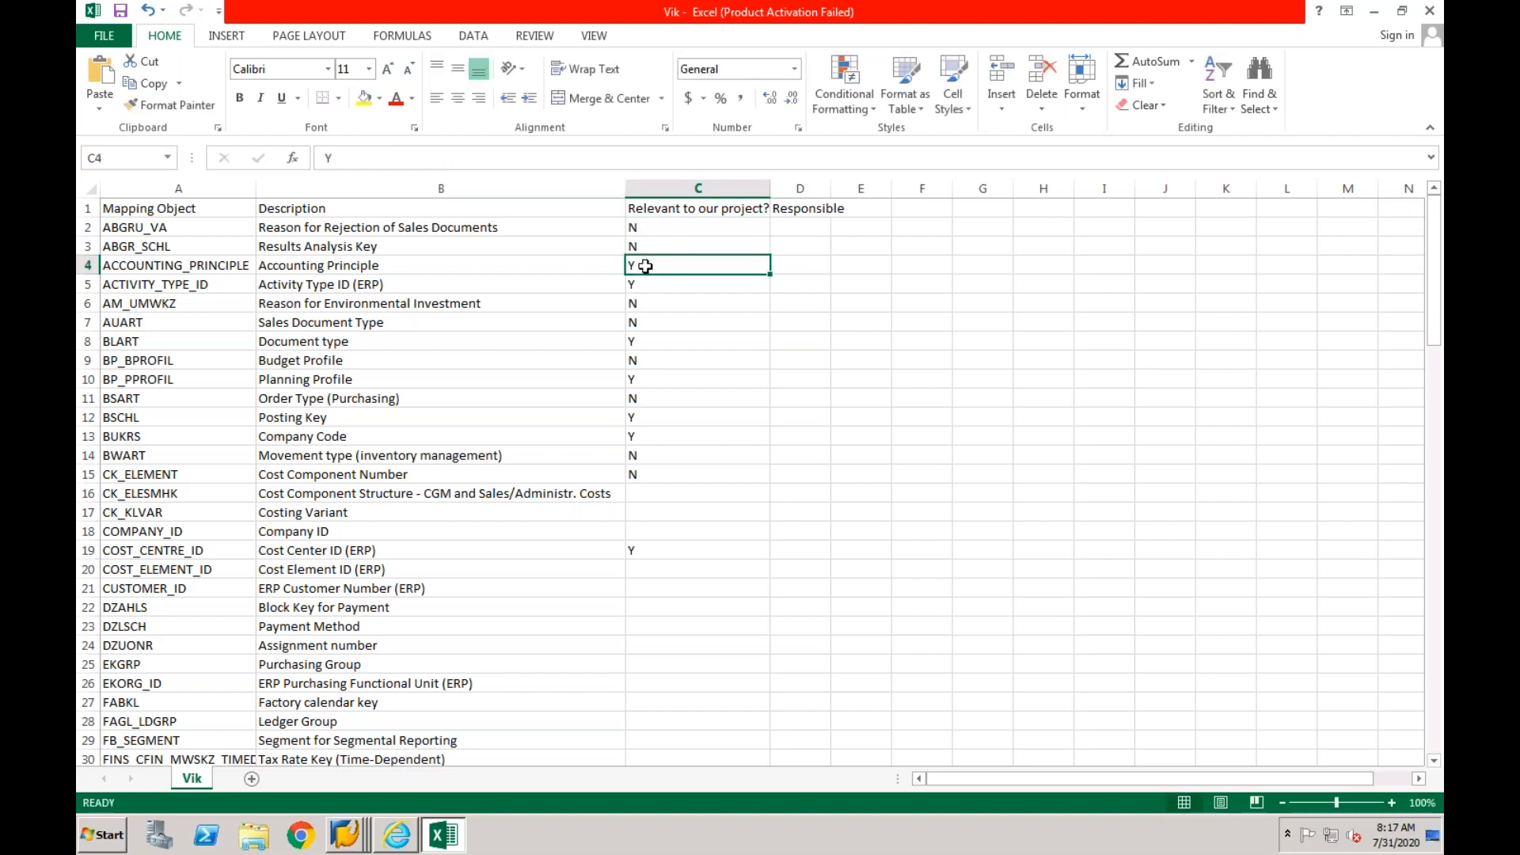
click(644, 286)
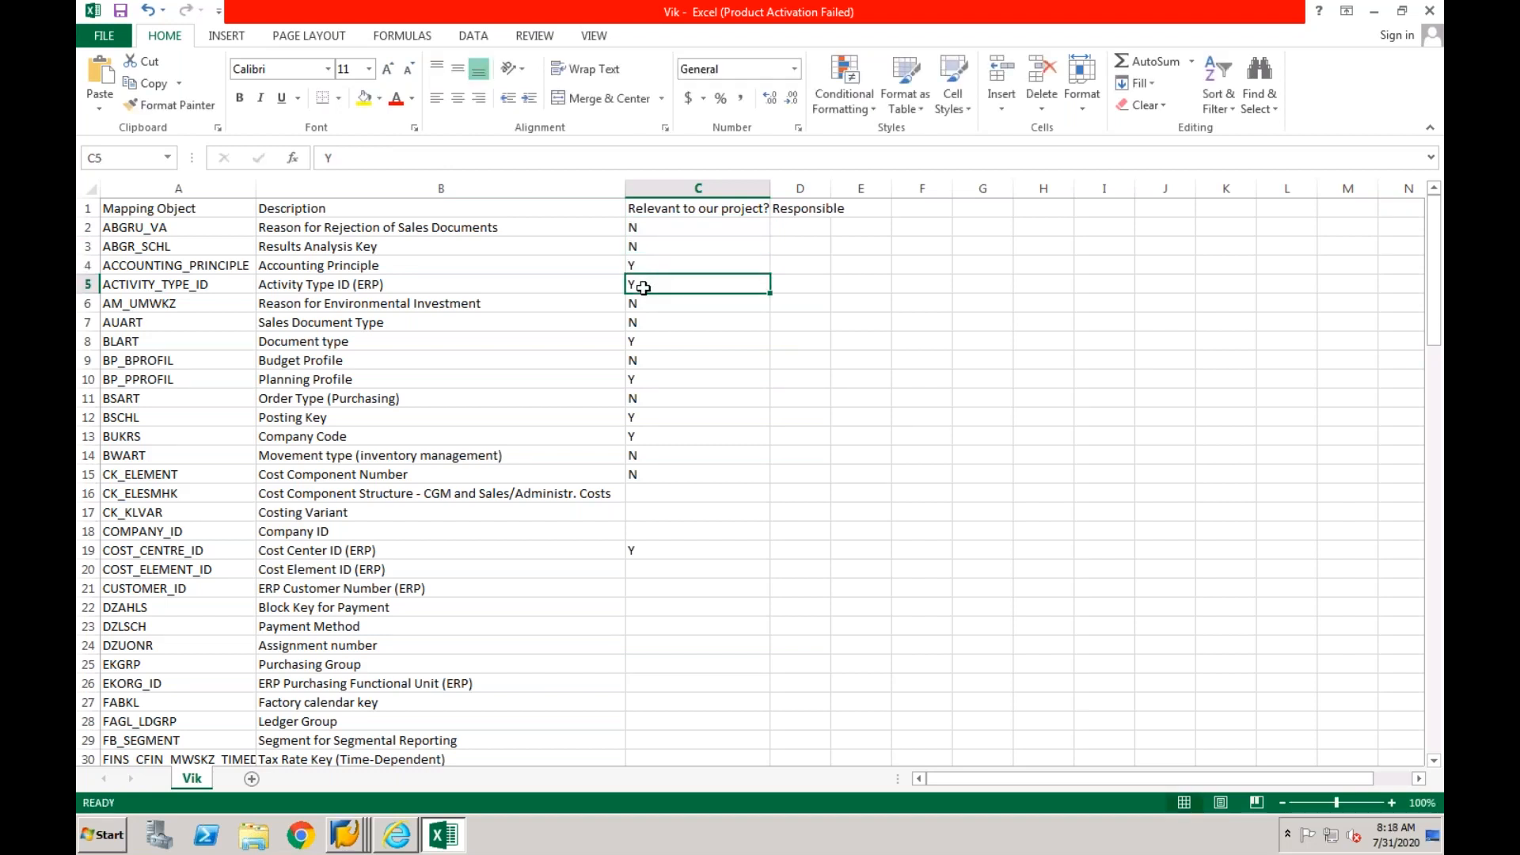
text(N)
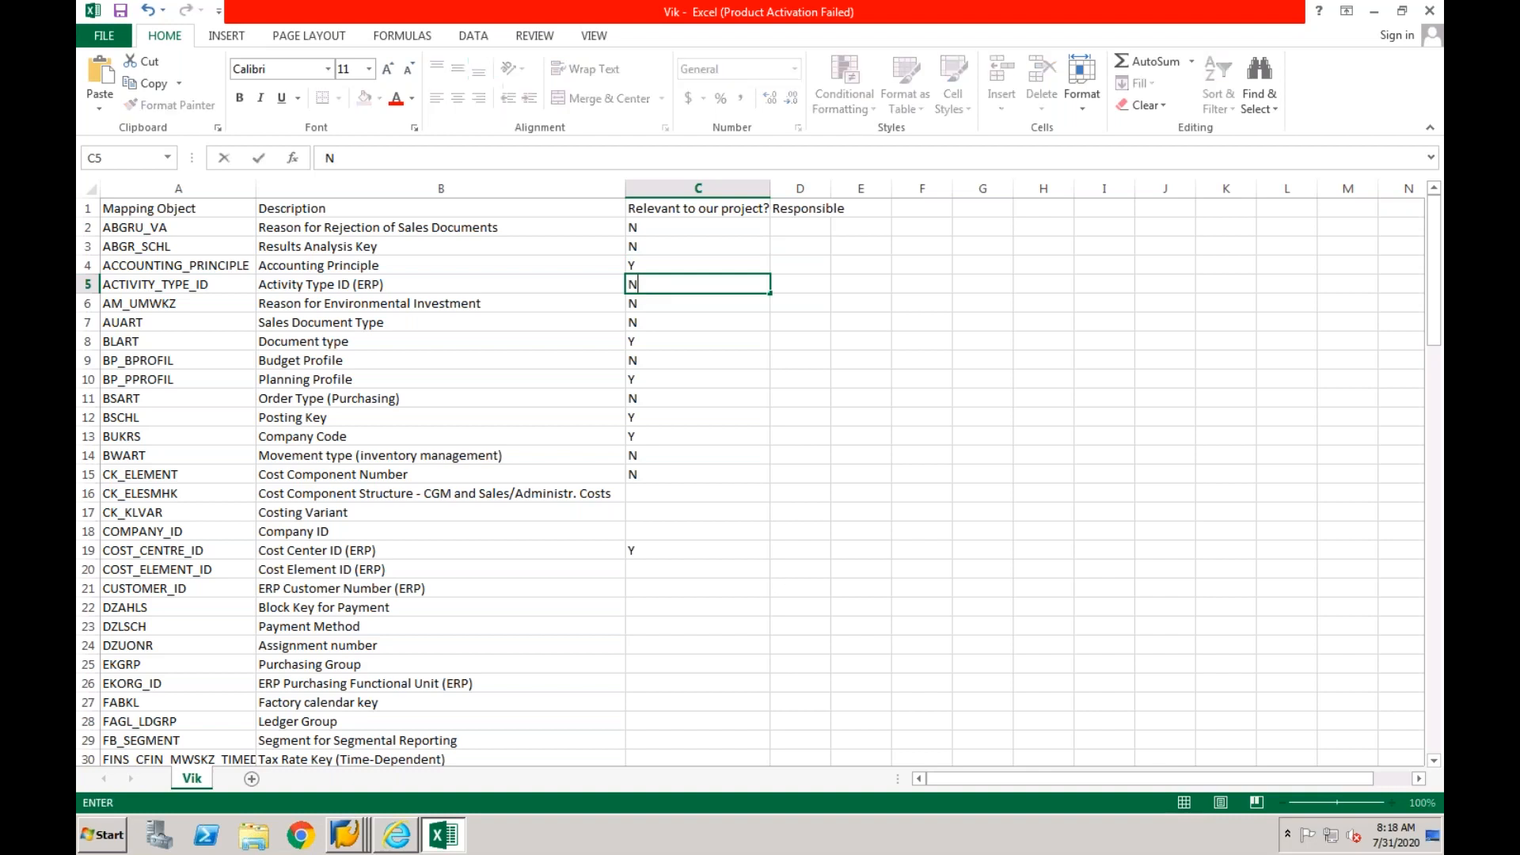
- Go through the relevance entries from AM_UMWKZ down and set BP_PPROFIL (Planning Profile) to N
click(638, 299)
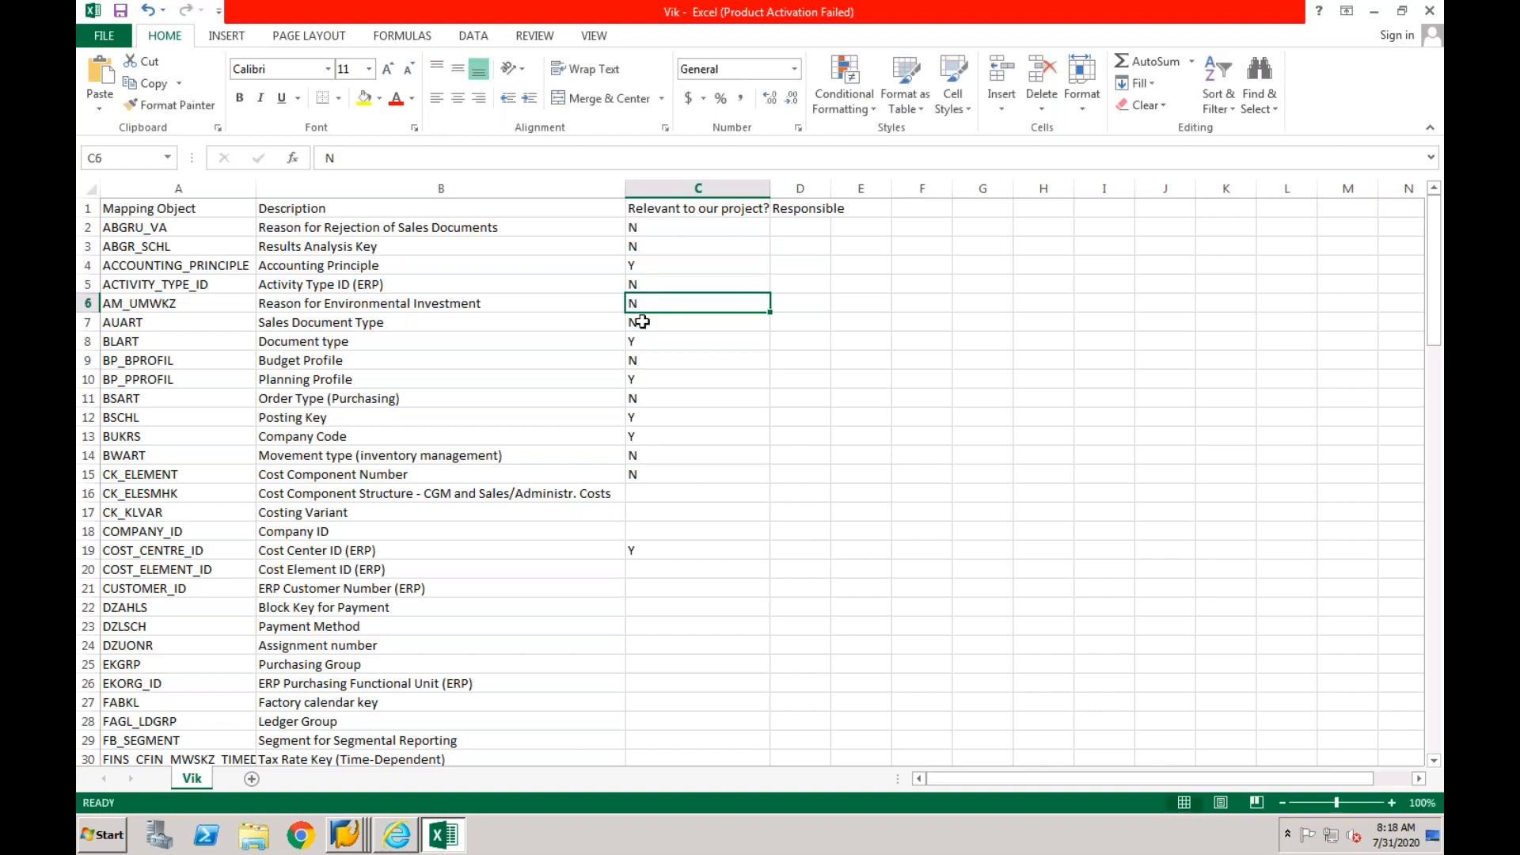
click(642, 322)
click(639, 342)
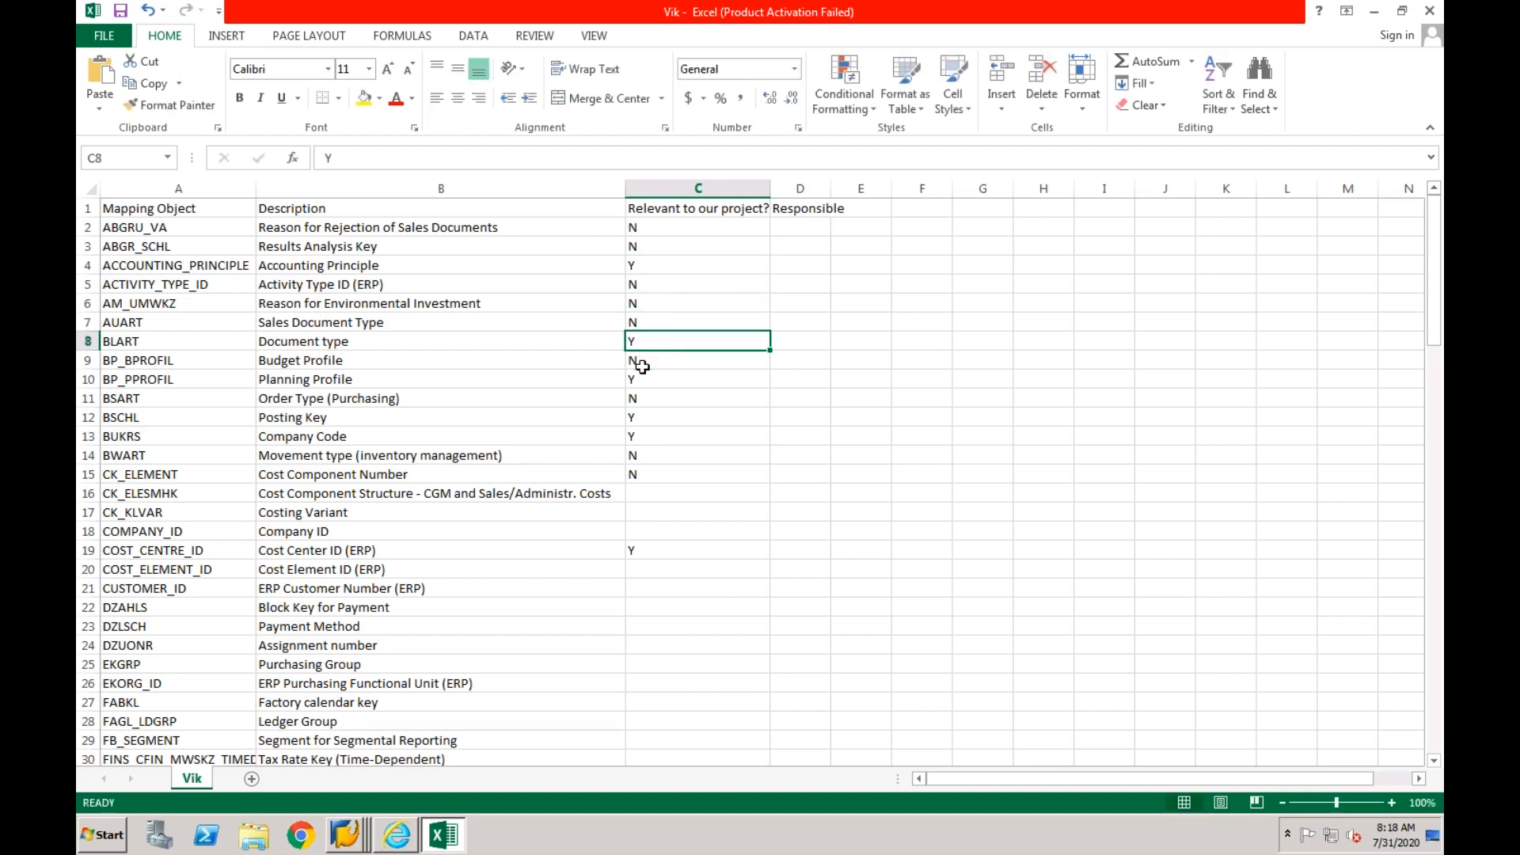
click(641, 367)
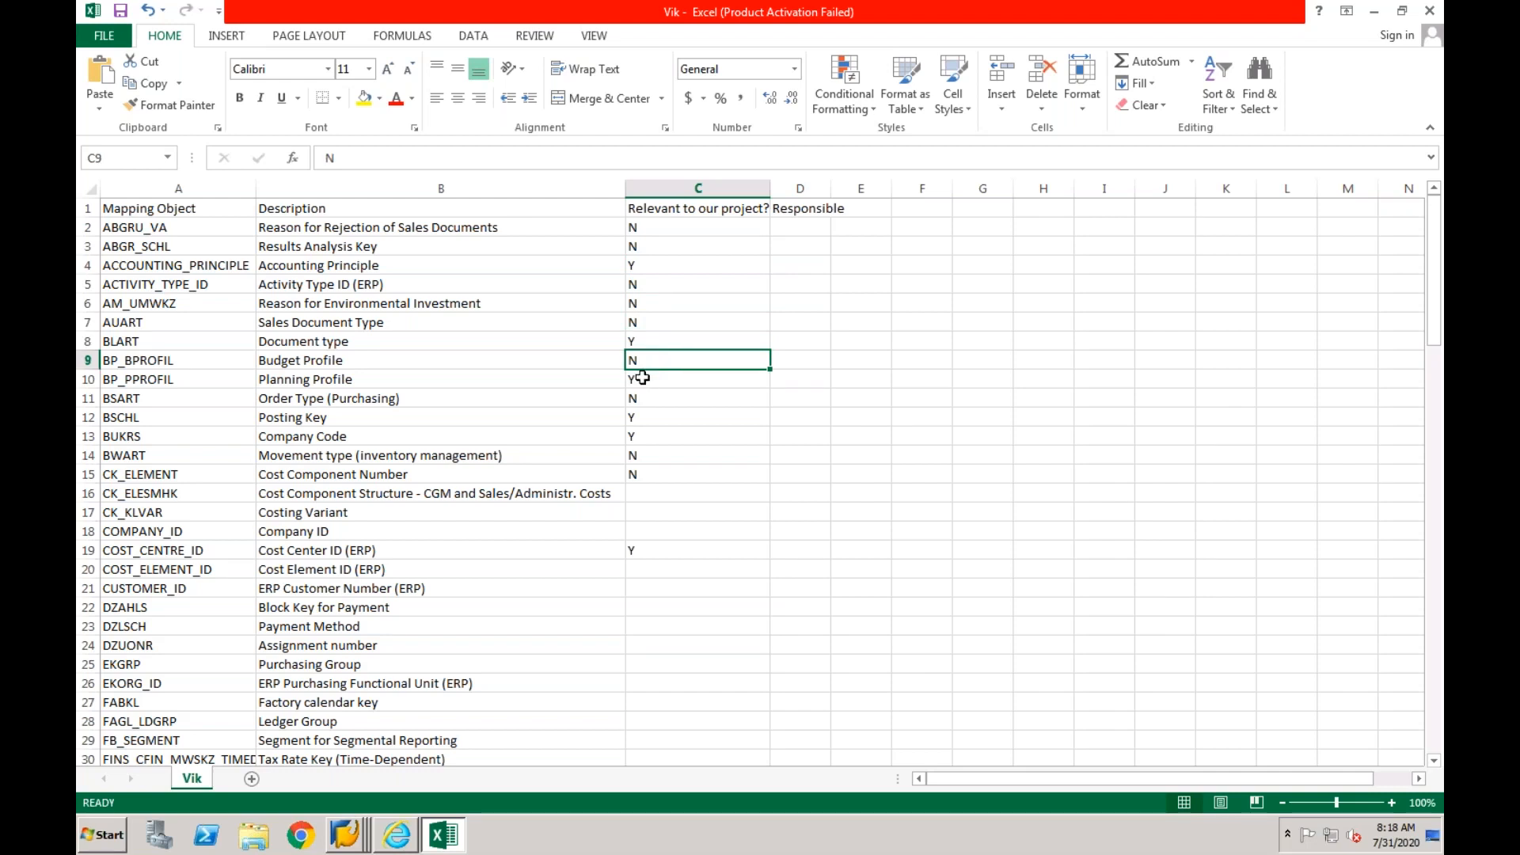
click(642, 377)
text(N)
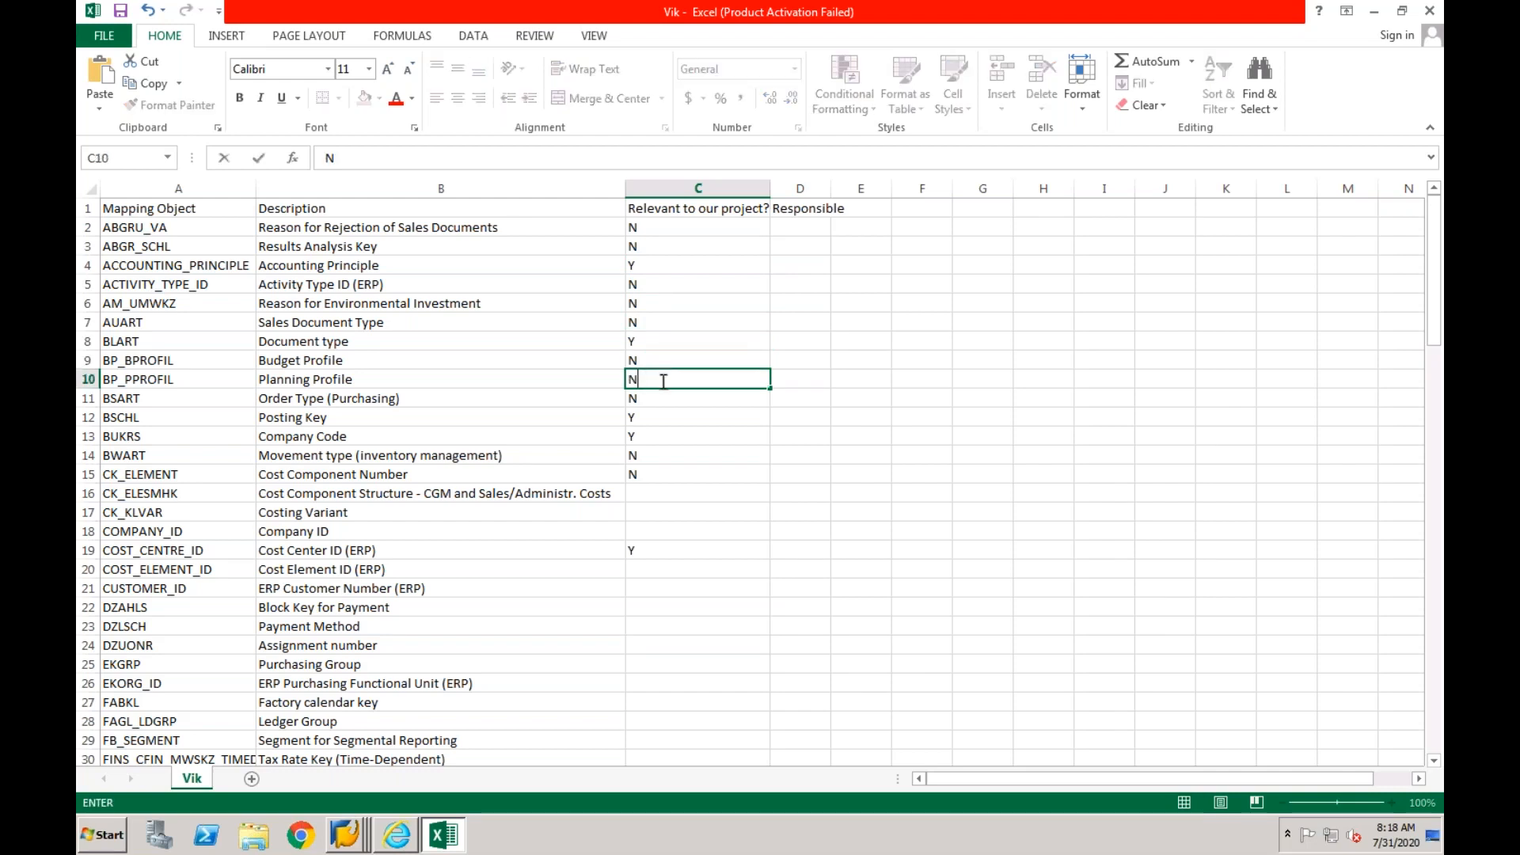
click(652, 415)
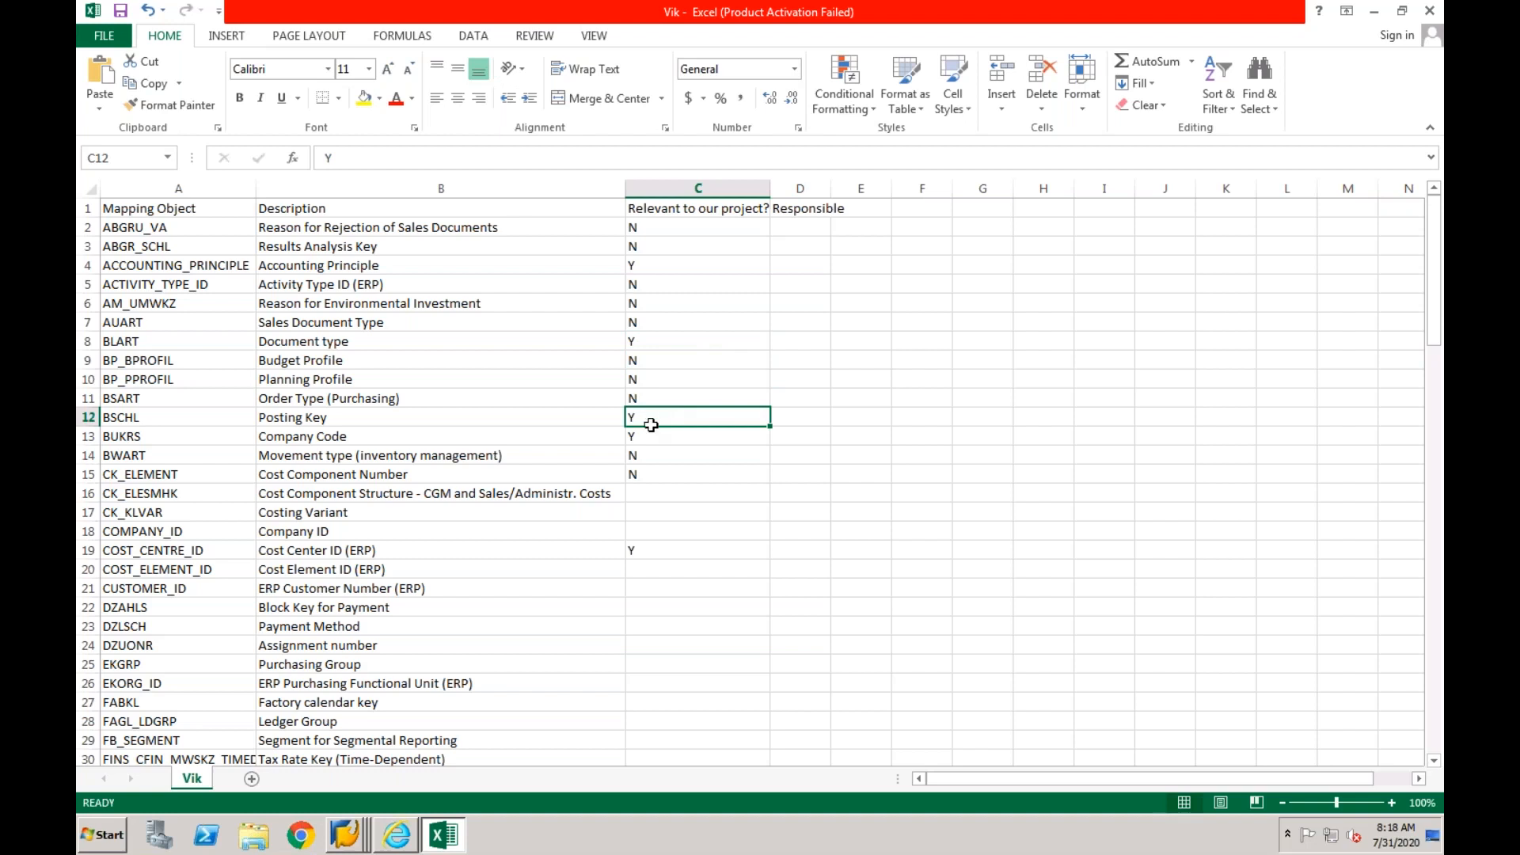
- Set the relevance of COST_ELEMENT_ID and CUSTOMER_ID to Y, leaving rows 16 to 18 blank
click(649, 436)
key(Down)
key(Down)
key(Down)
key(Down)
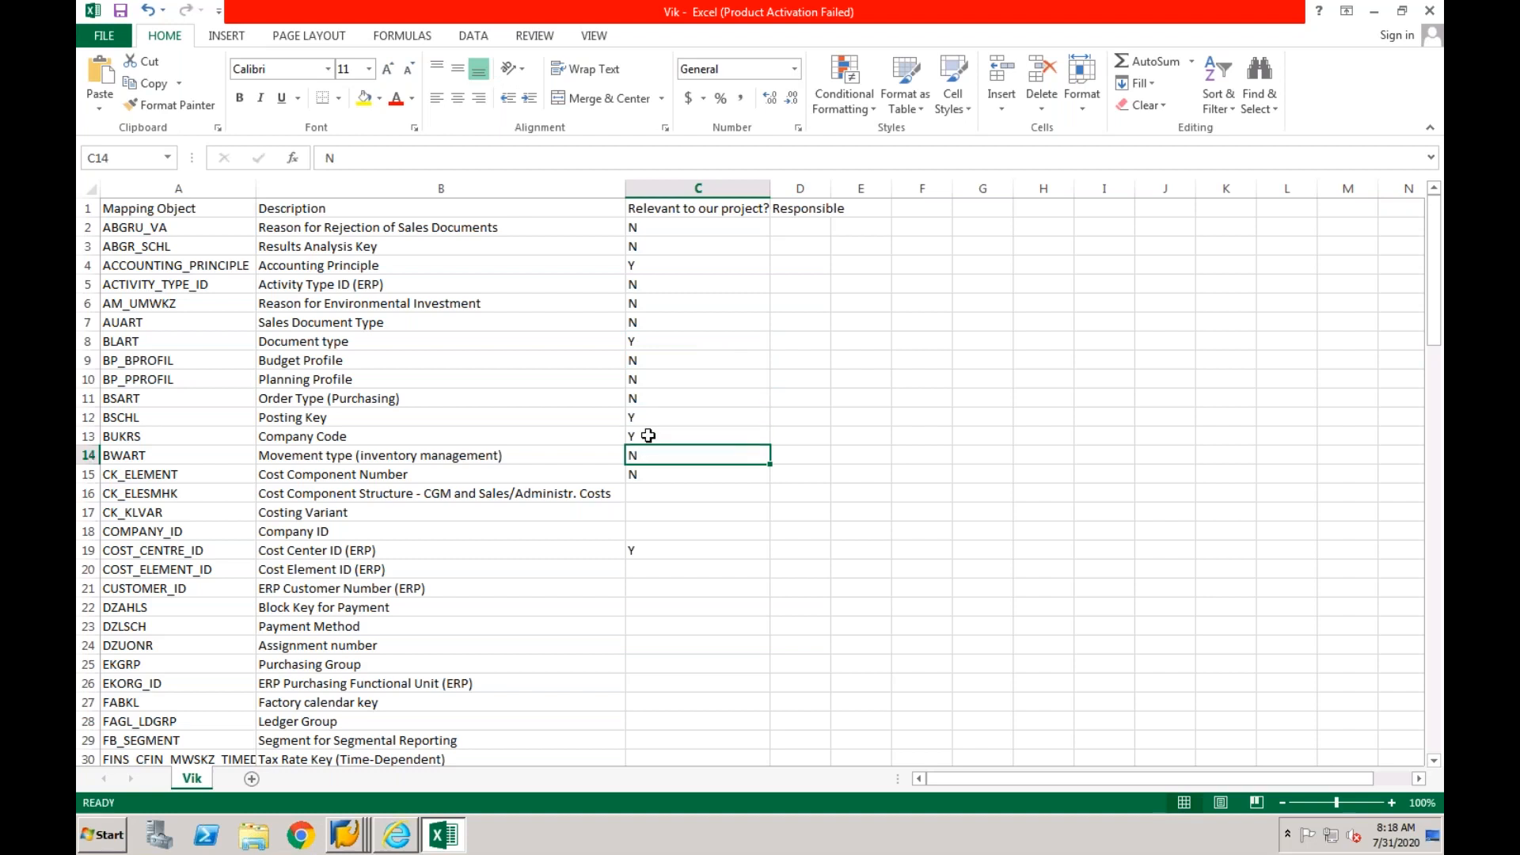
key(Up)
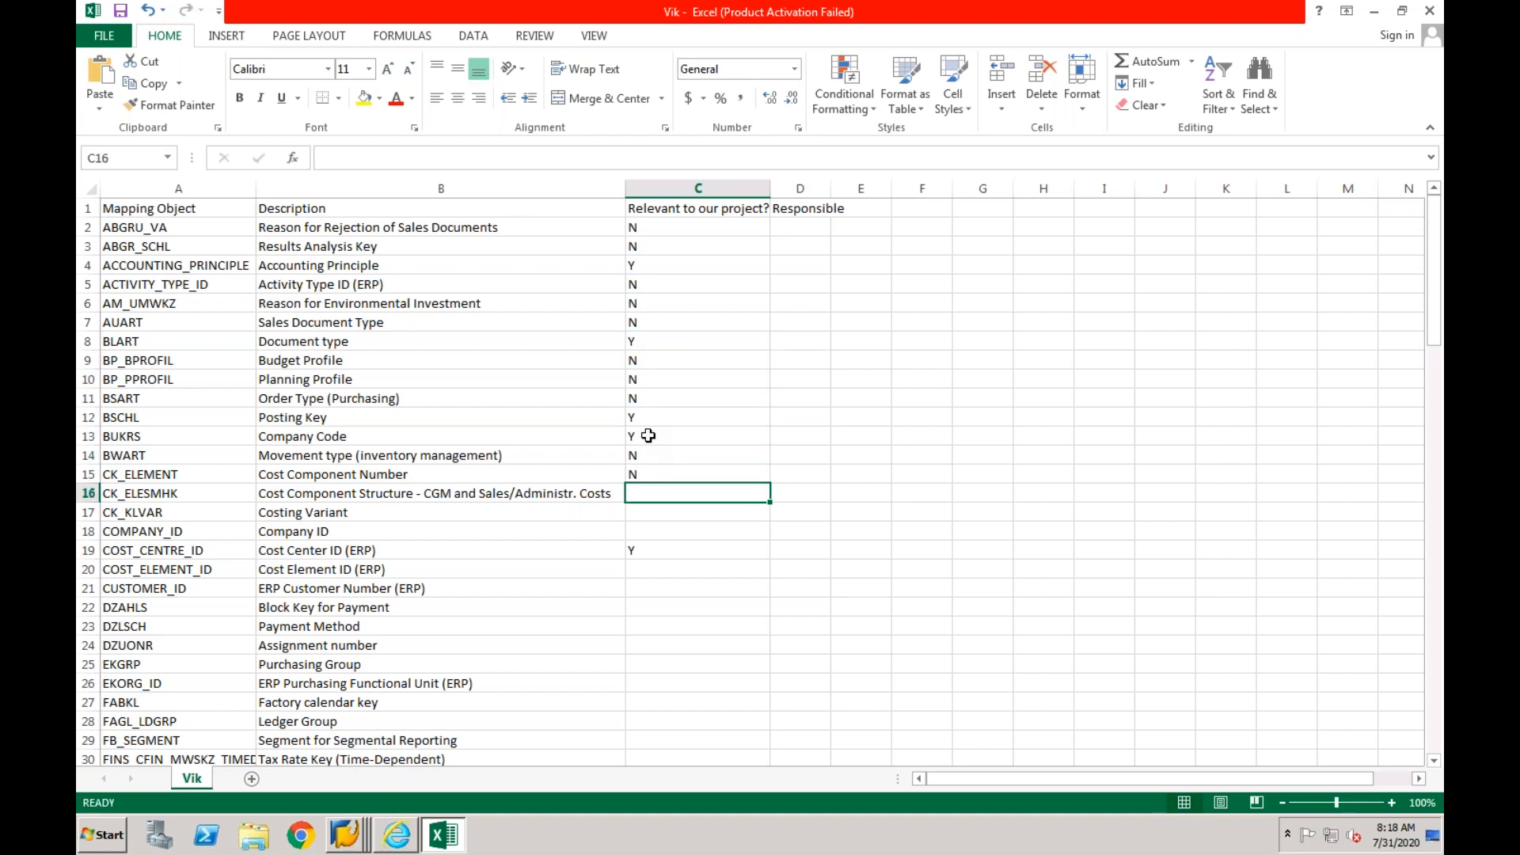
key(Down)
key(Down)
key(Down)
key(Up)
key(Up)
key(Up)
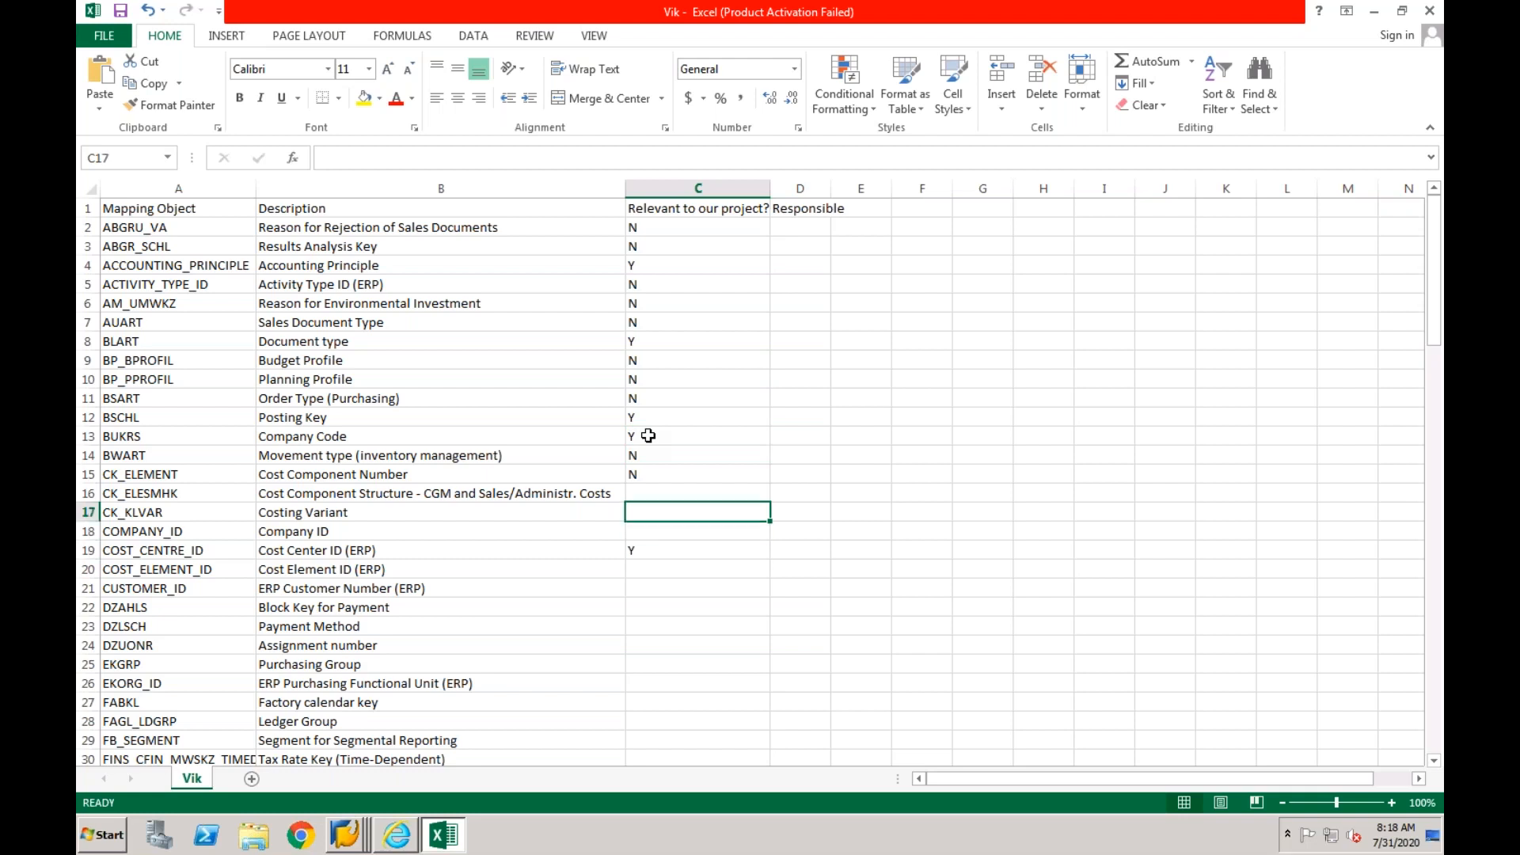
key(Down)
key(Down)
key(Down)
key(Down)
text(Y)
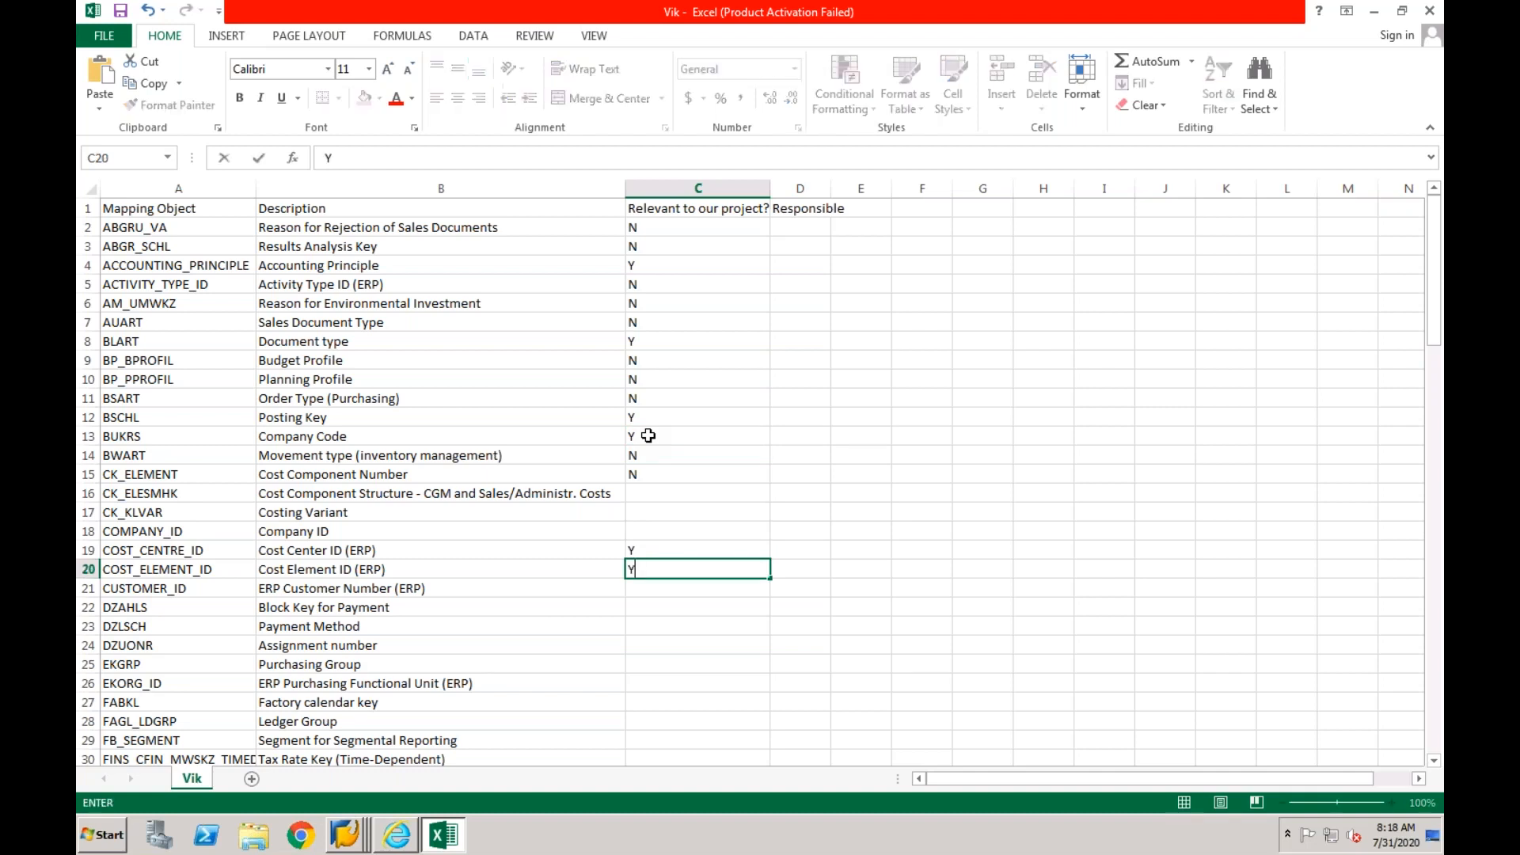
key(Return)
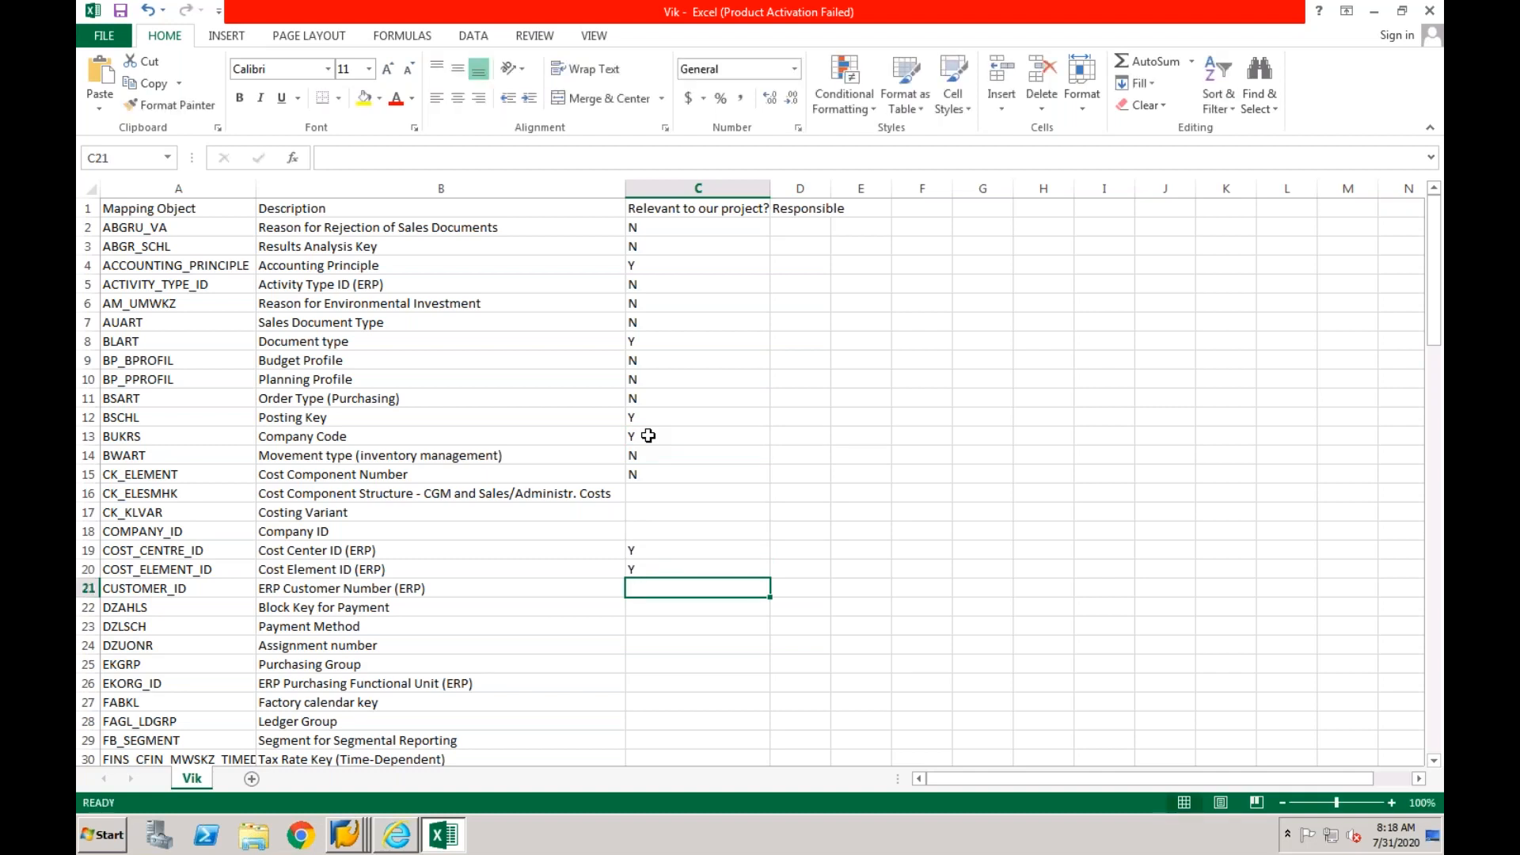
text(Y)
key(Return)
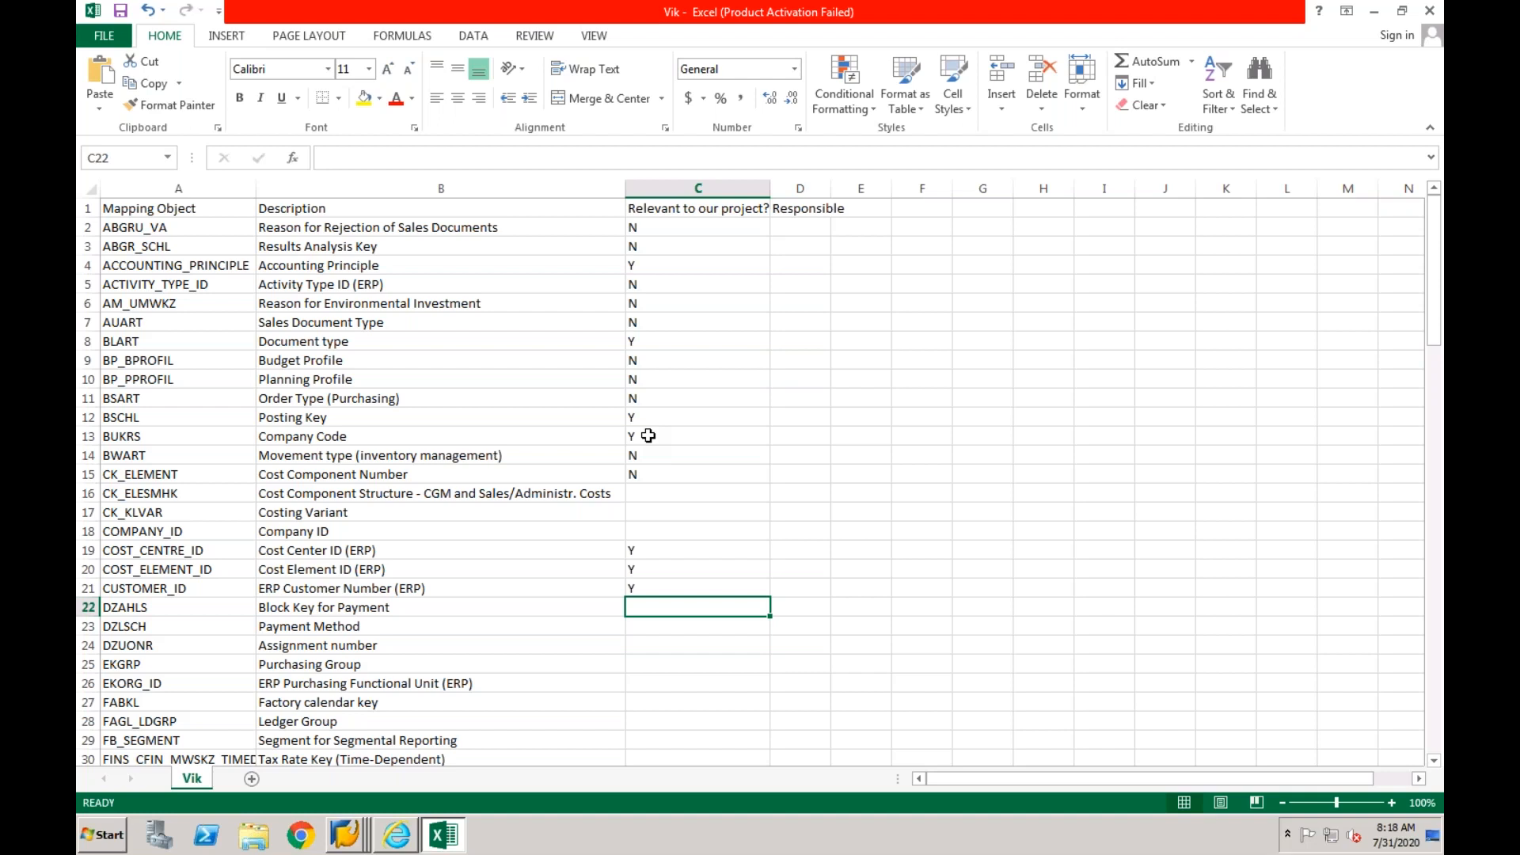
- Set the relevance of DZAHLS (Block Key for Payment) and DZLSCH (Payment Method) to Y
key(Down)
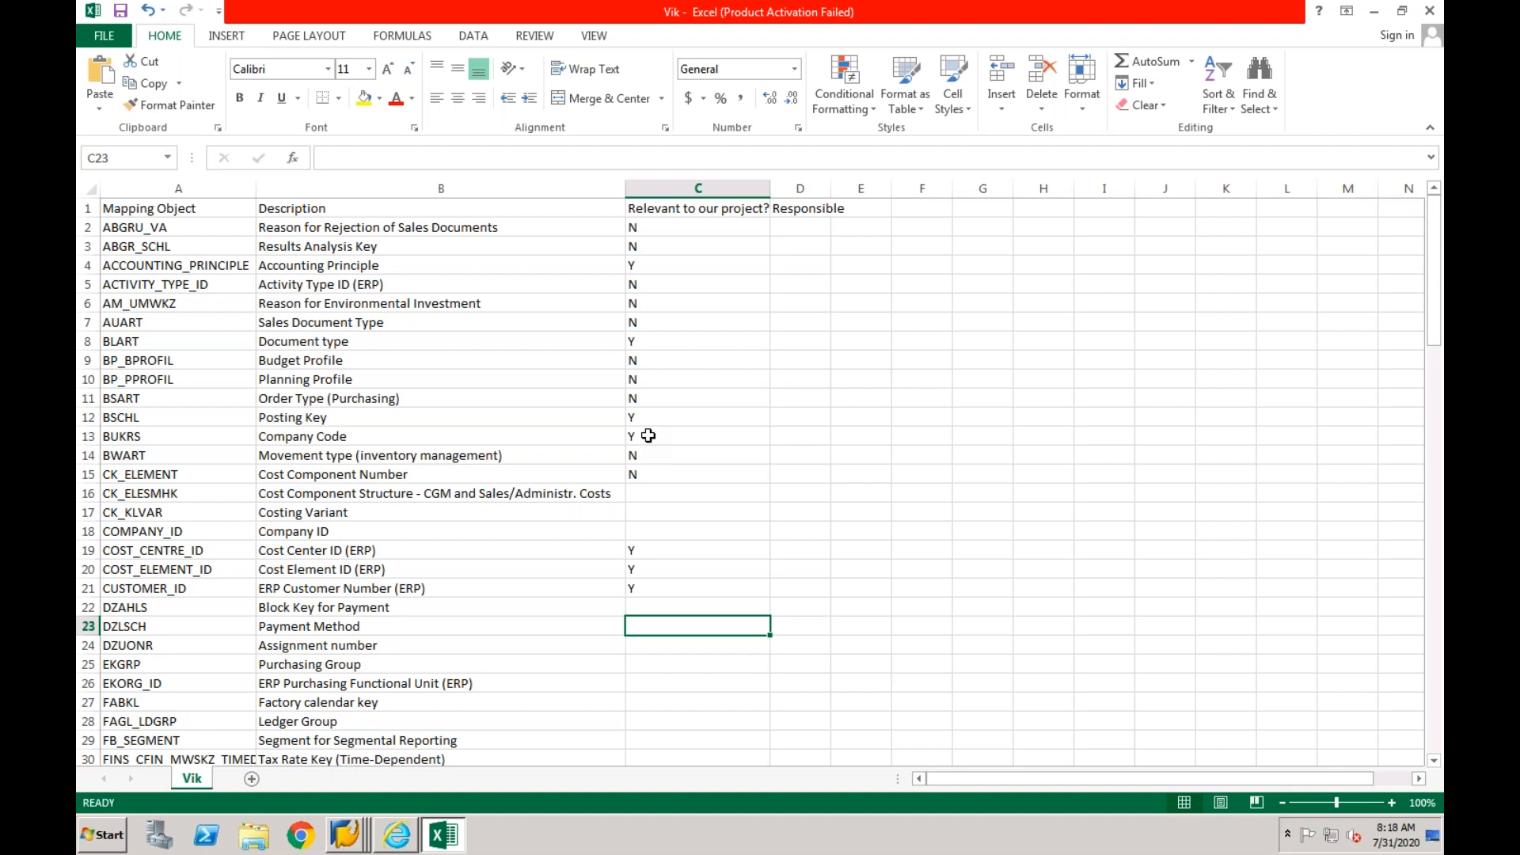
key(Up)
text(Y)
key(Return)
text(Y)
key(Return)
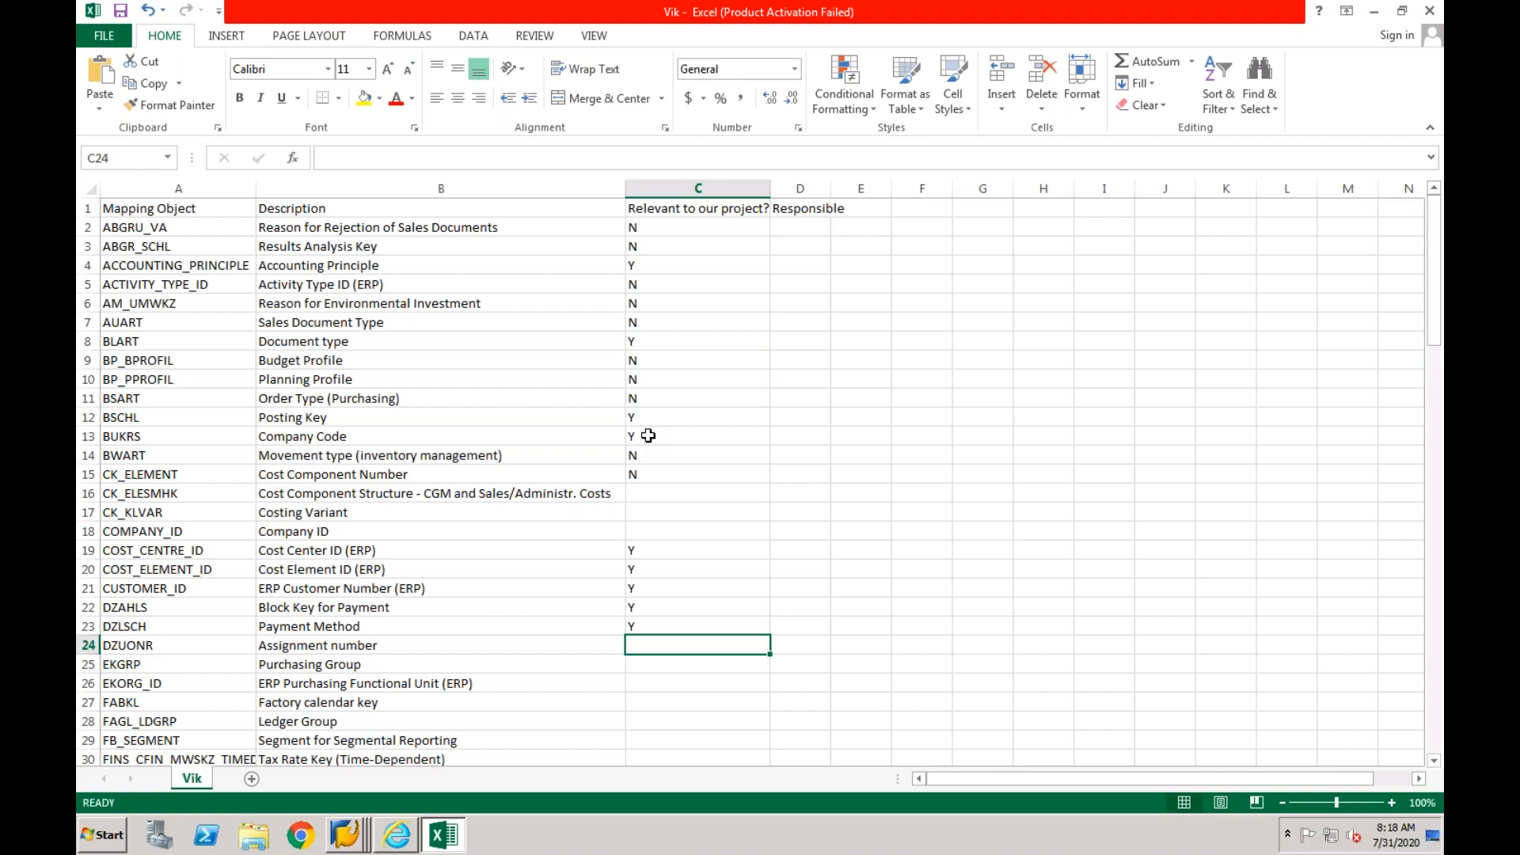
- Set the relevance of DZUONR (Assignment number) and FAGL_LDGRP (Ledger Group) to Y, leaving rows 25 to 27 blank
text(Y)
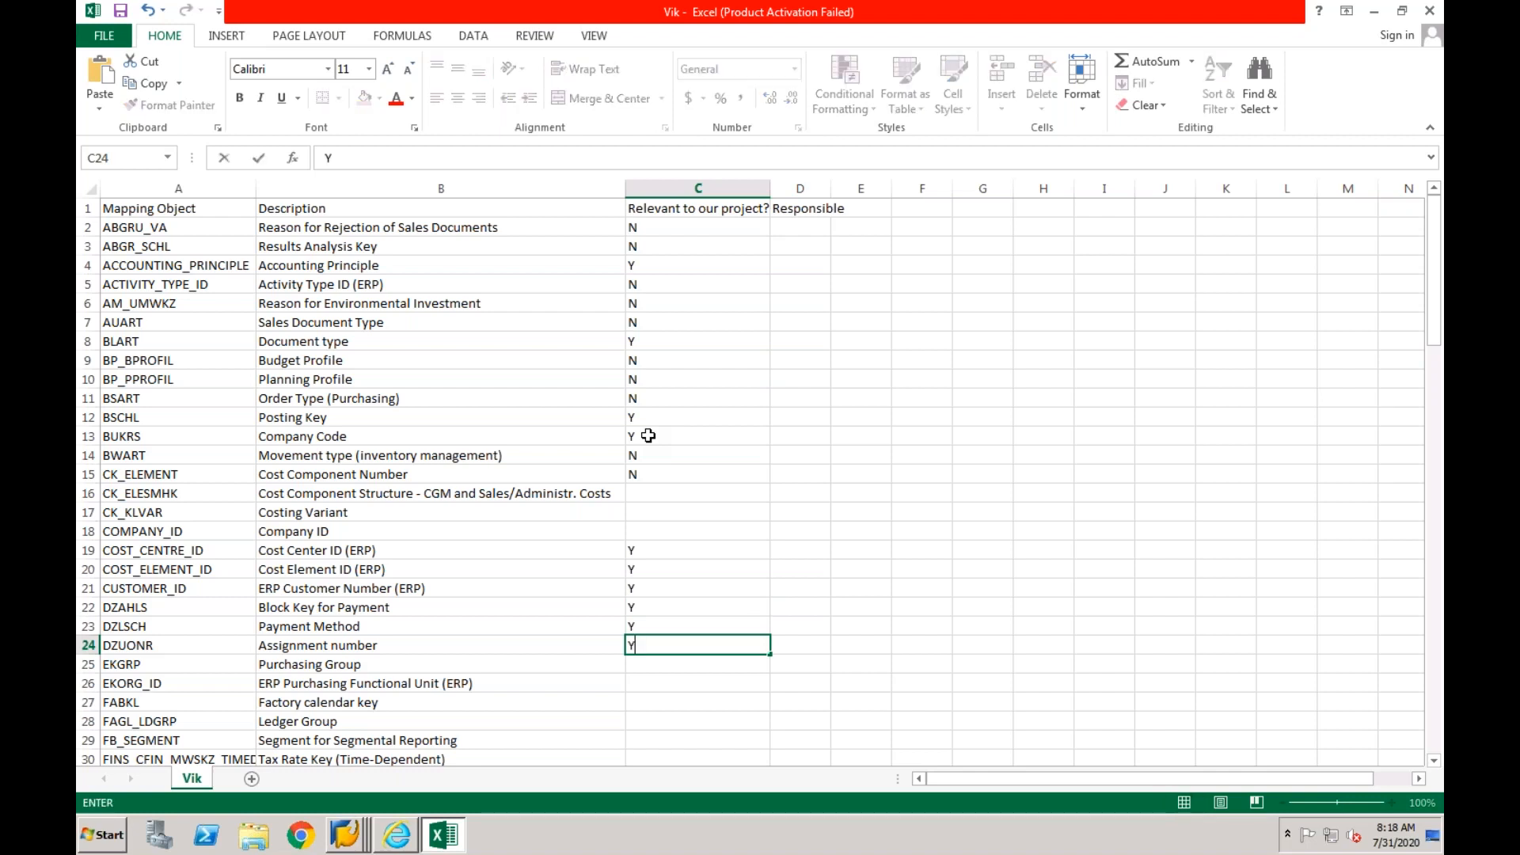
key(Return)
key(Down)
key(Down)
key(Down)
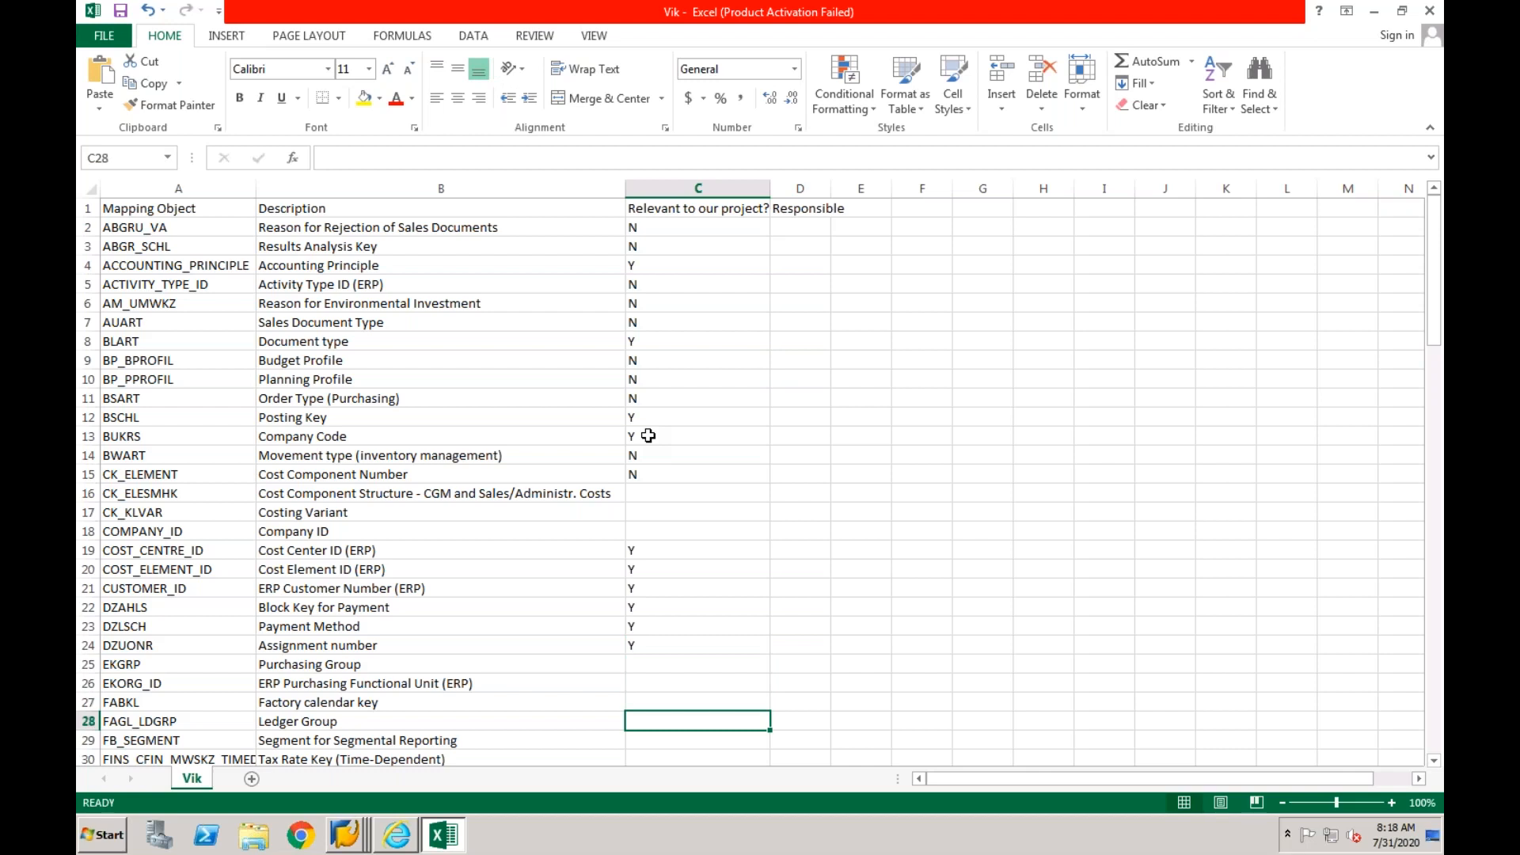
text(Y)
key(Return)
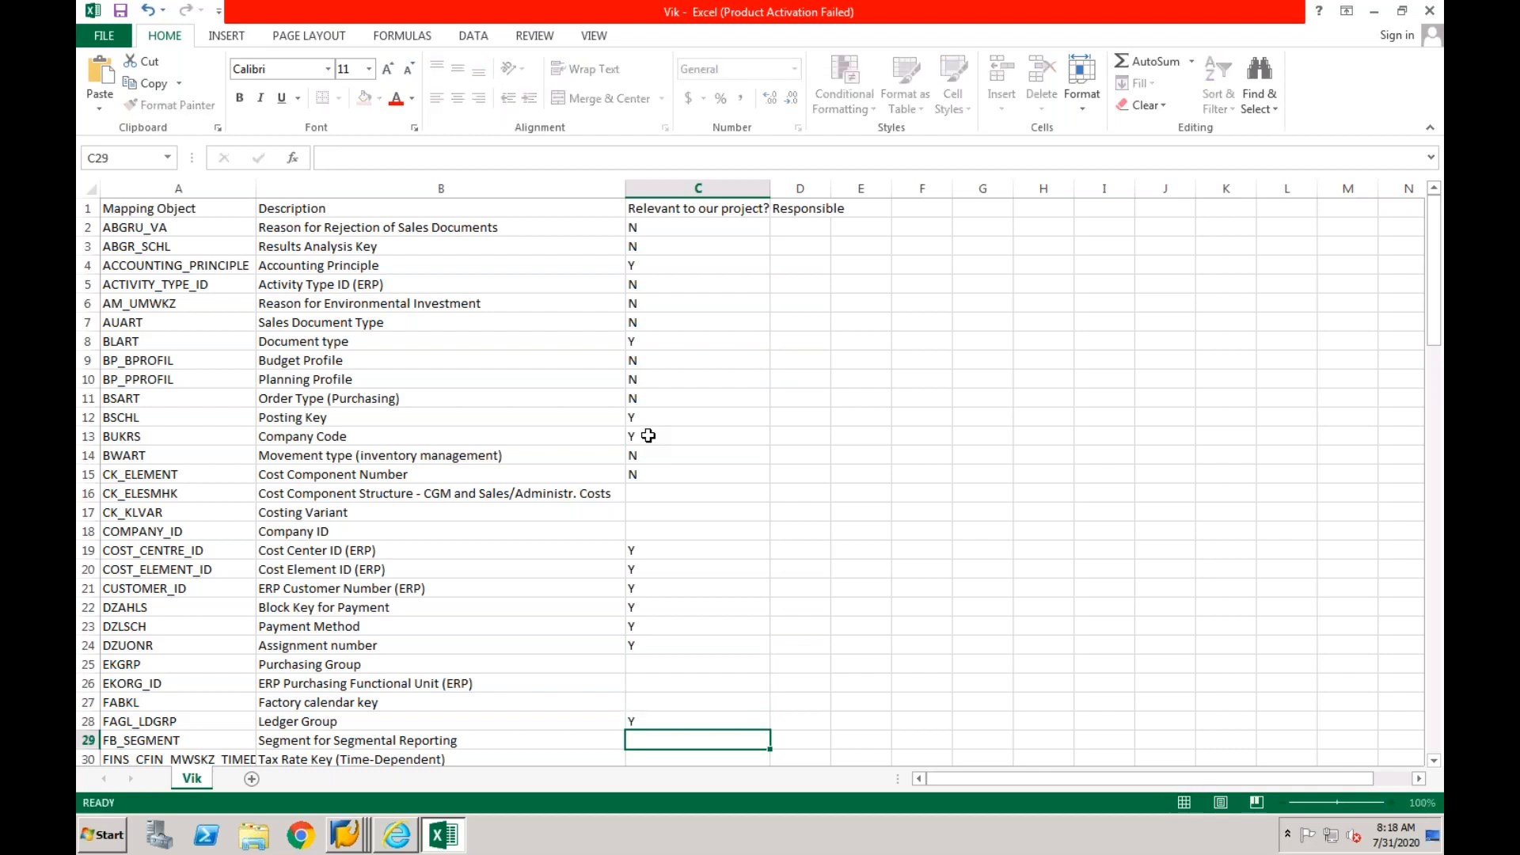
- Set the relevance of FINS_CFIN_TAX_KALSM (Tax procedure) and the General Ledger Account Master ID in row 35 to Y
key(Down)
key(Down)
key(Down)
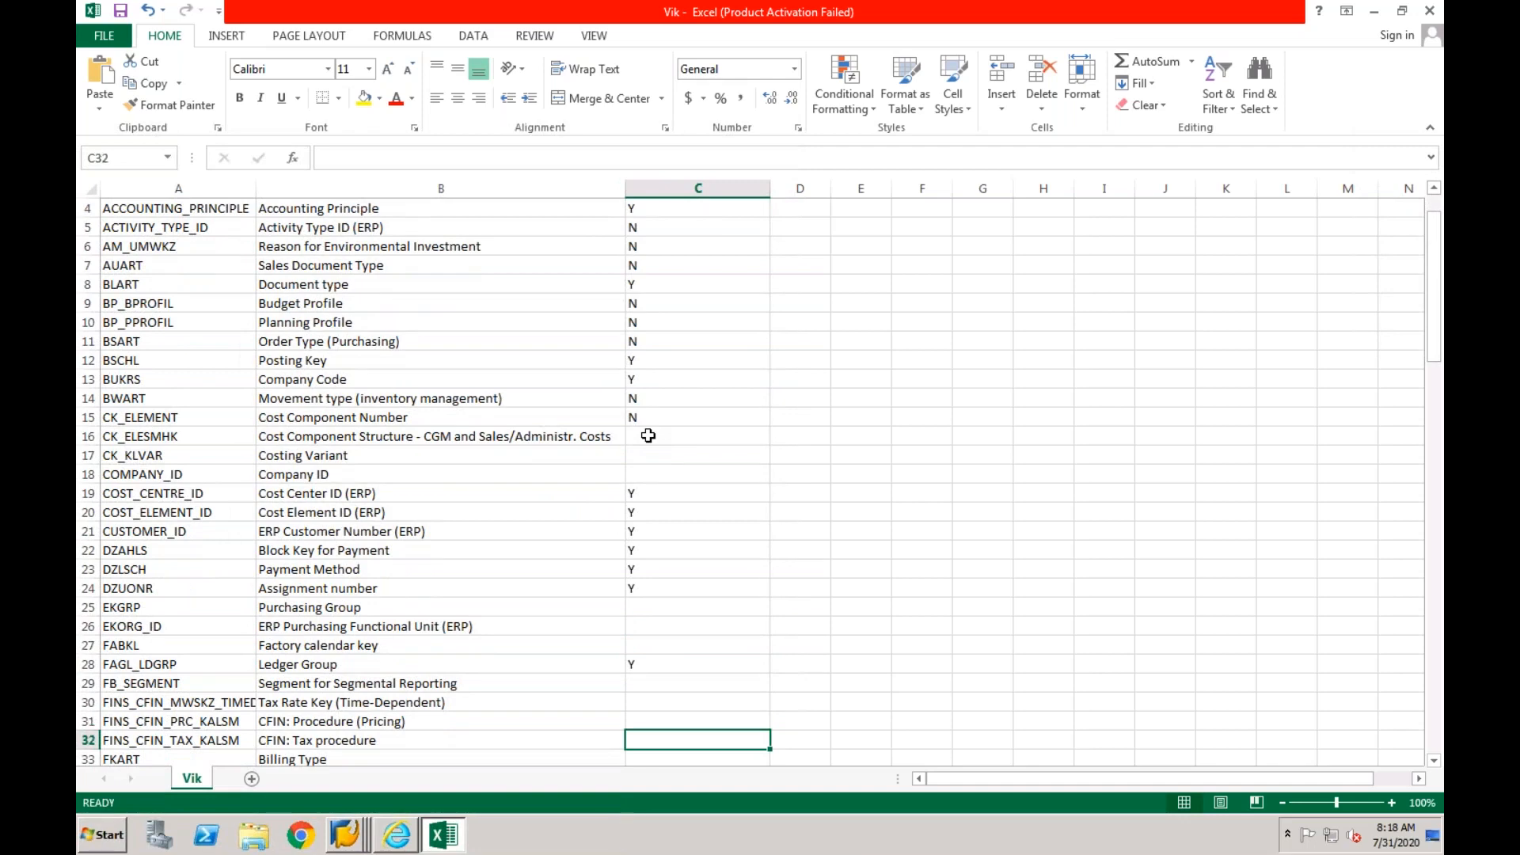
text(Y)
key(Return)
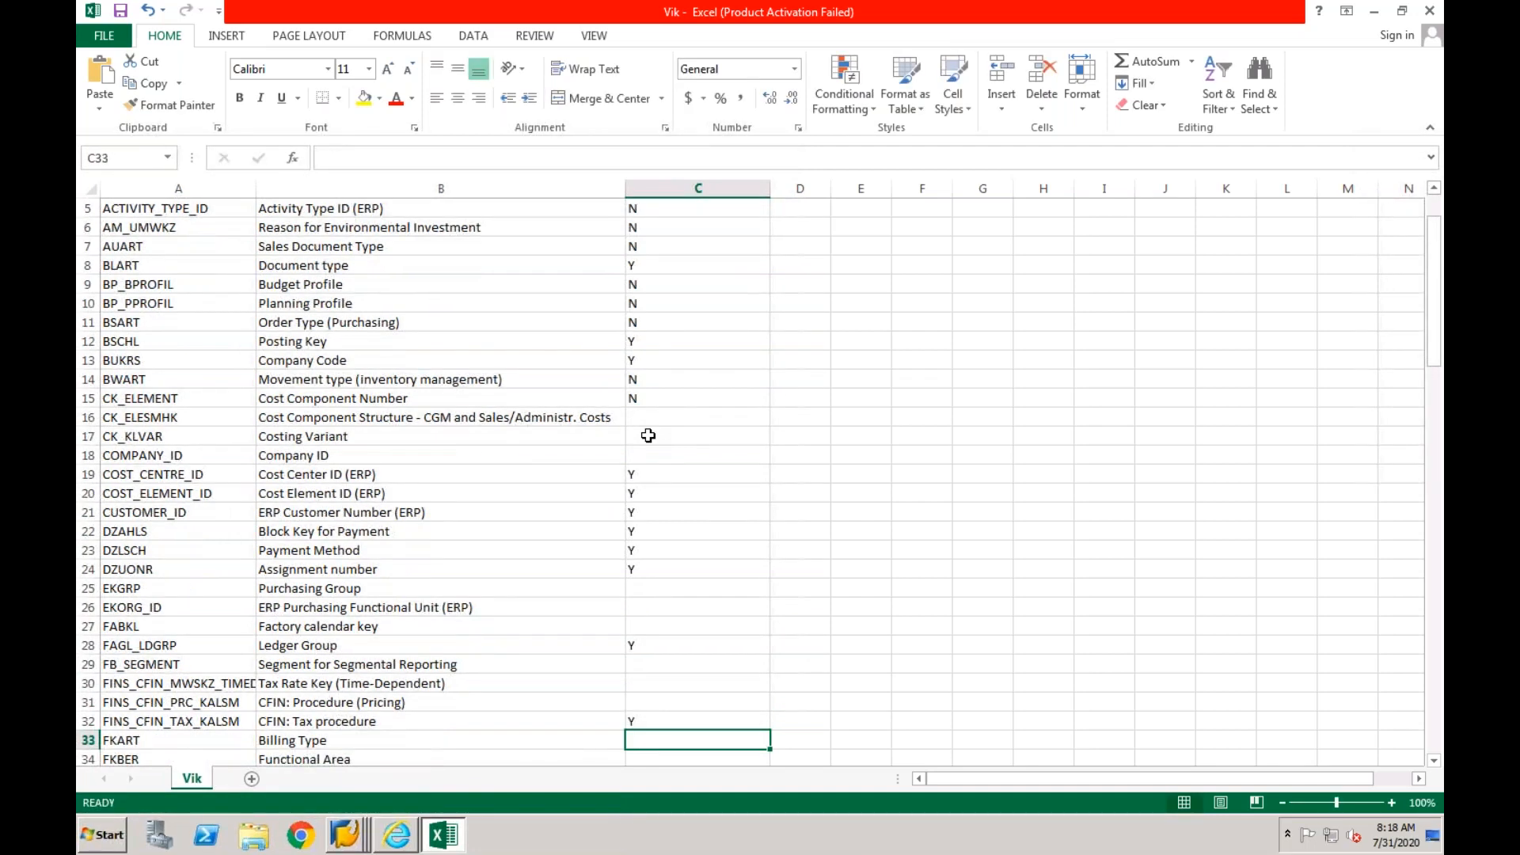
key(Down)
key(Down)
text(Y)
key(Return)
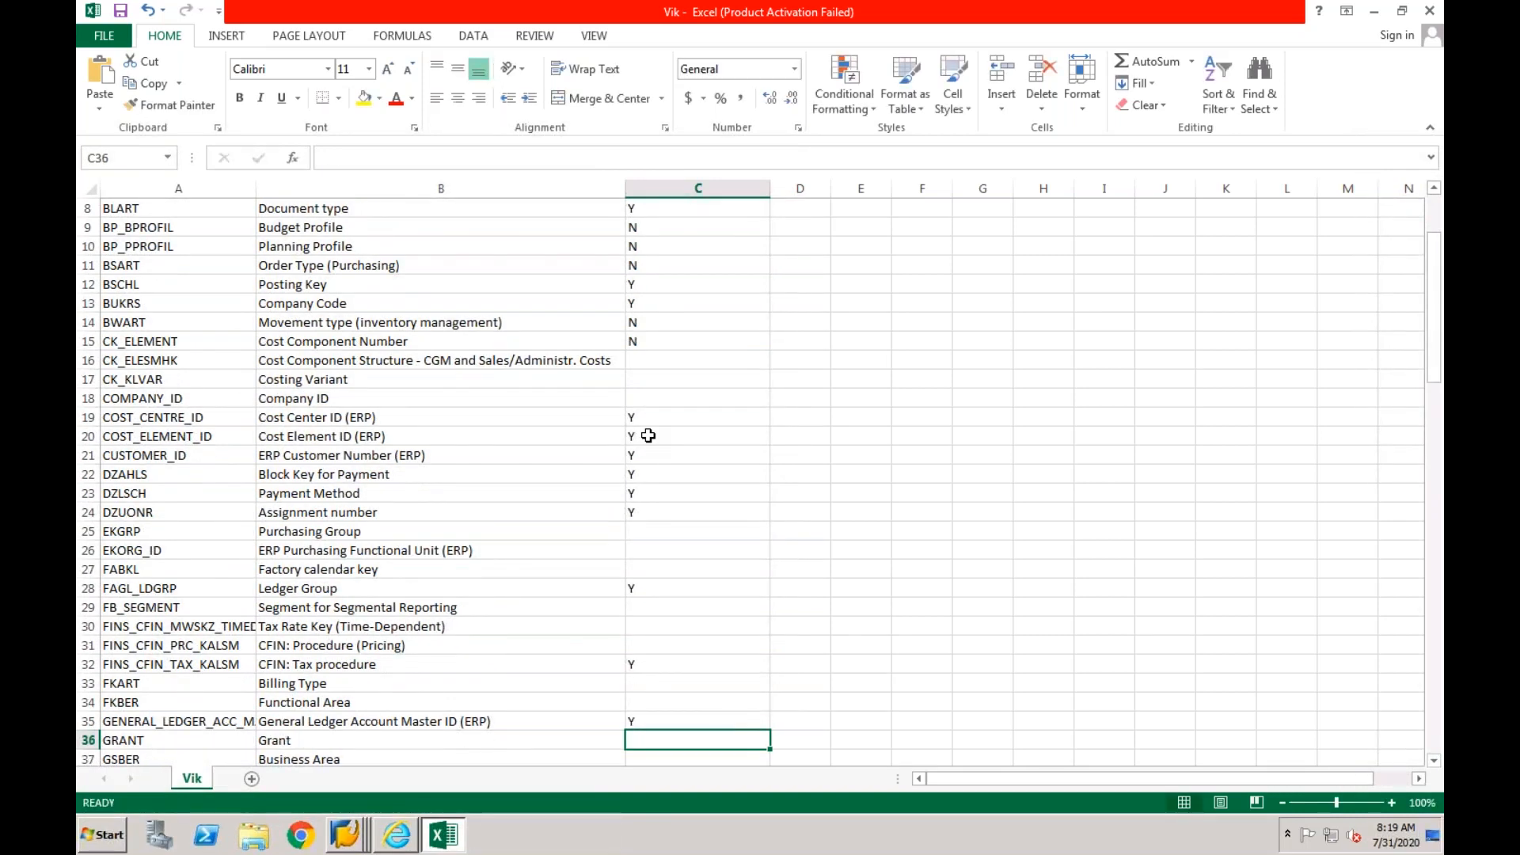
- Set the relevance of GSBER (Business Area) and INTERNAL_ORDER to Y, leaving rows 38 to 40 blank
key(Down)
text(Y)
key(Return)
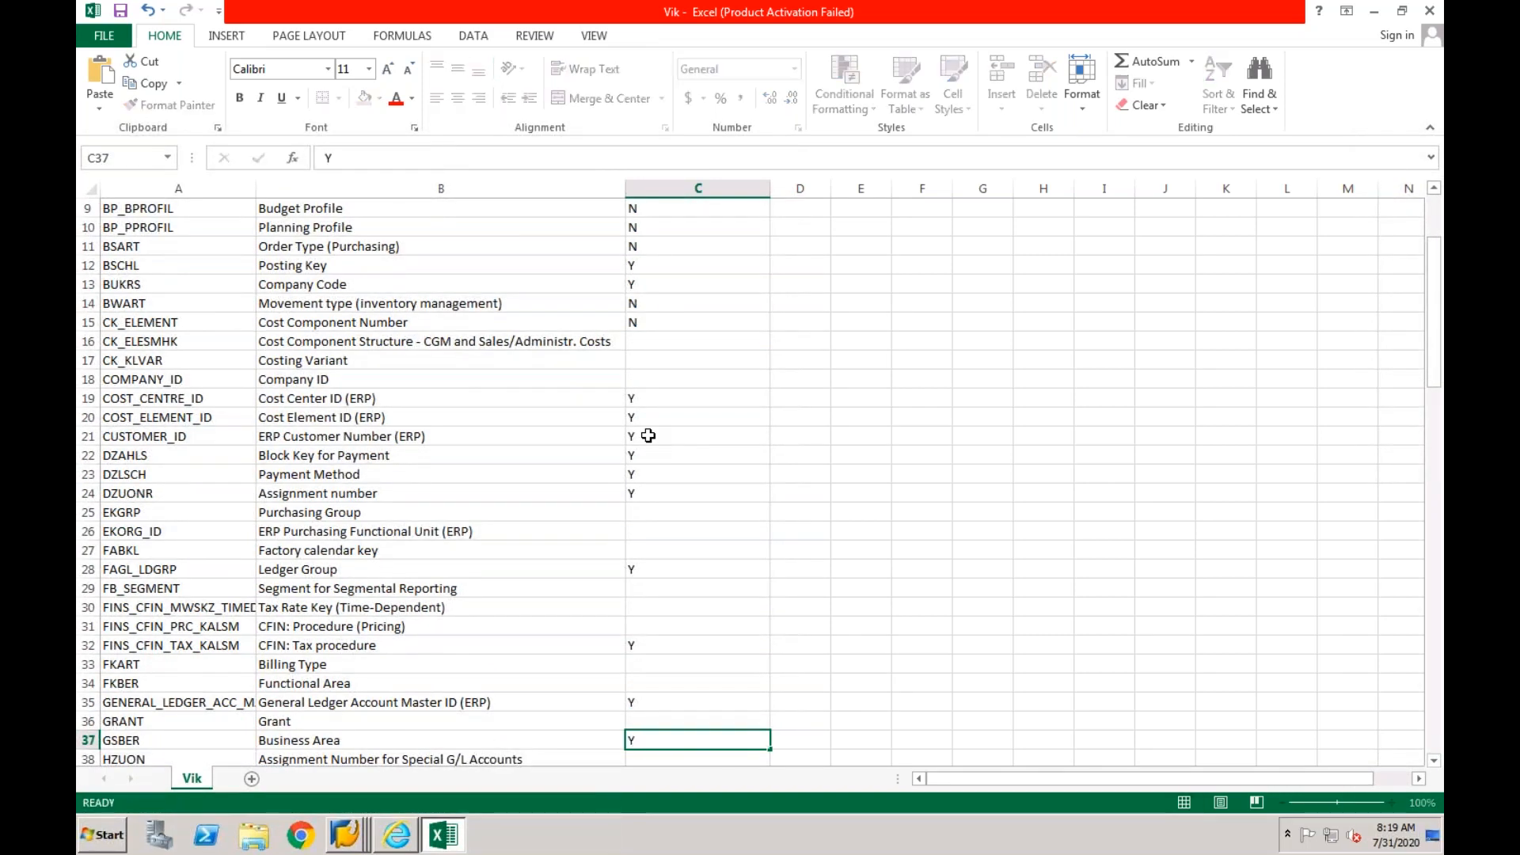
key(Down)
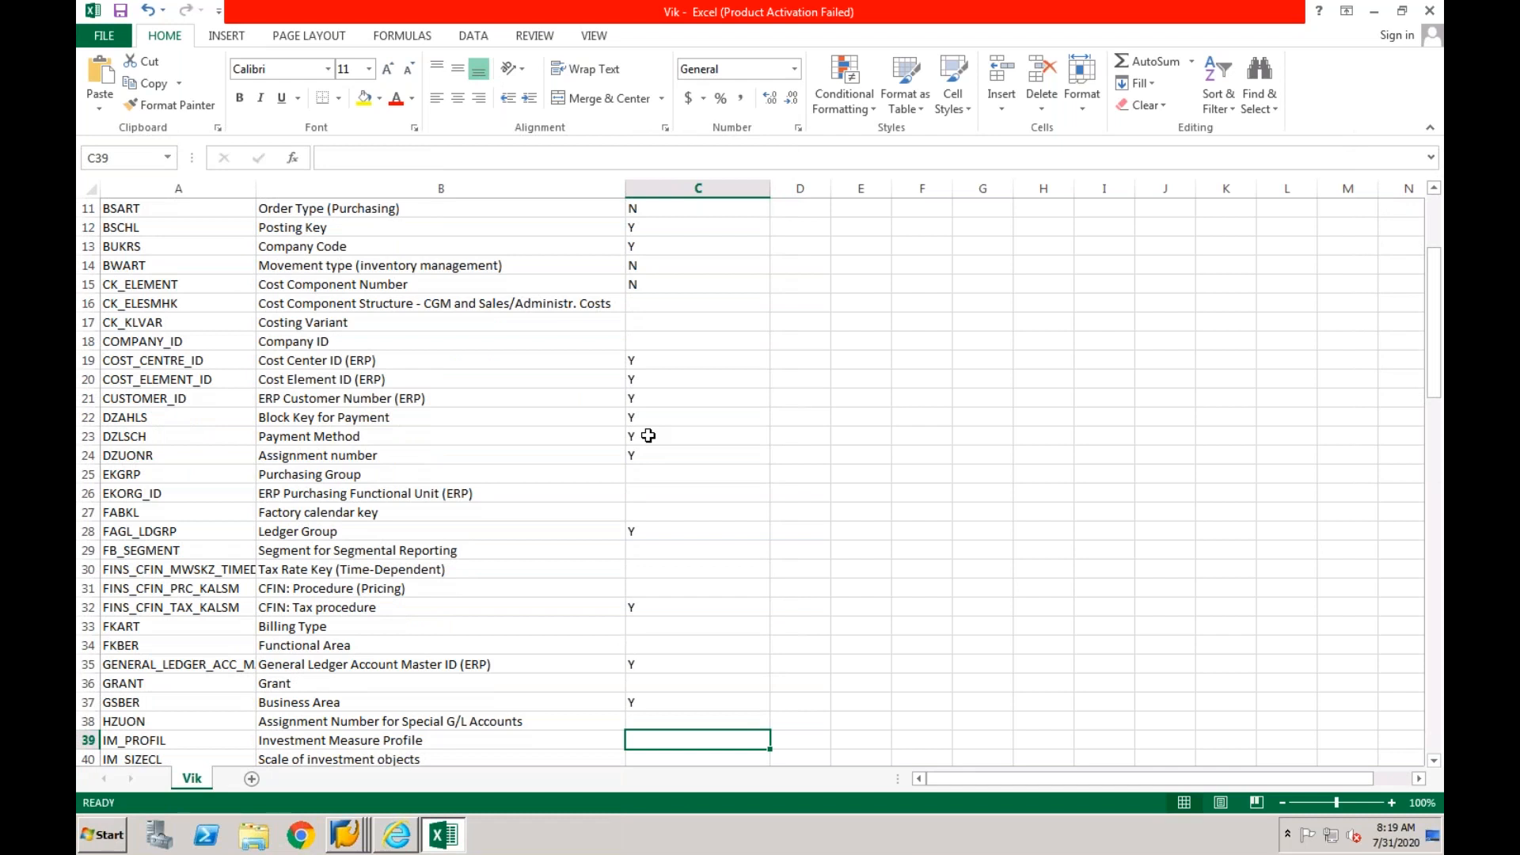
key(Down)
text(Y)
key(Return)
key(Up)
text(Y)
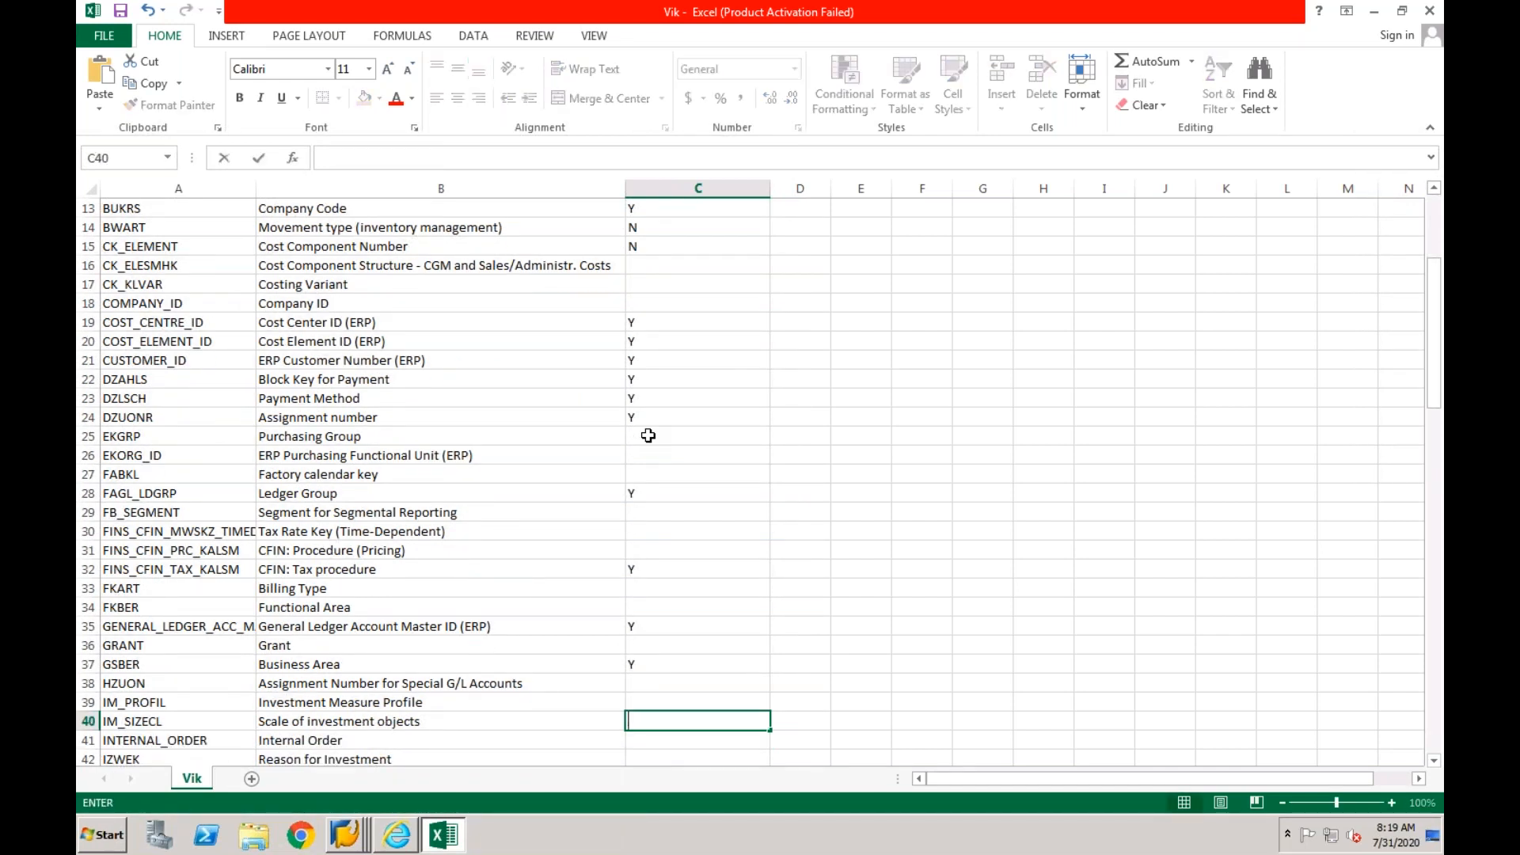
key(Return)
text(Y)
key(Return)
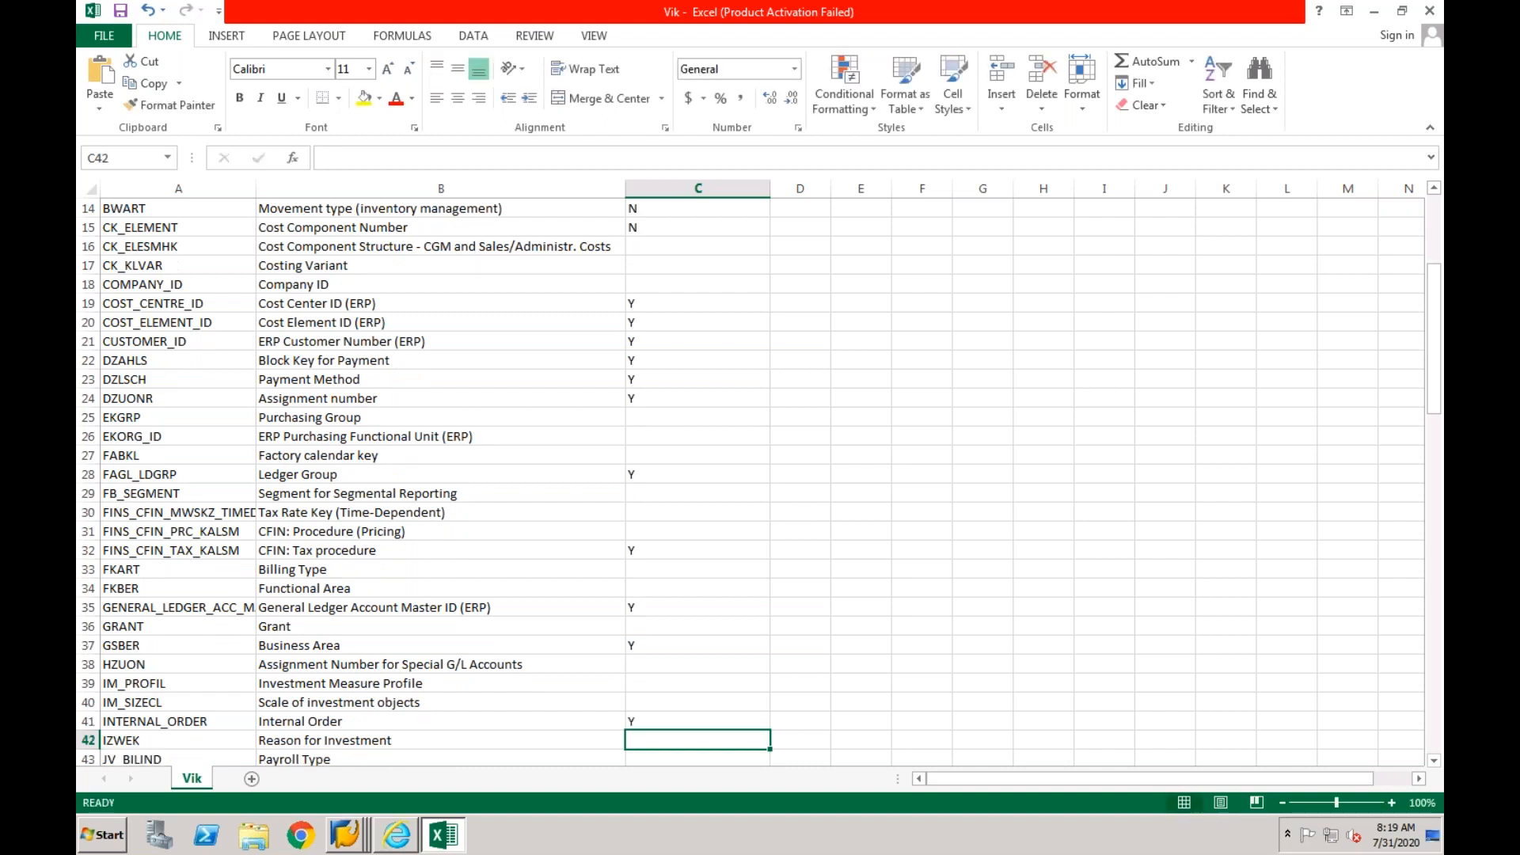
- Set the relevance of KOKRS (Controlling Area) and KURST (Exchange Rate Type) to Y, leaving rows 42 to 50 and row 52 blank
key(Down)
key(Down)
key(Down)
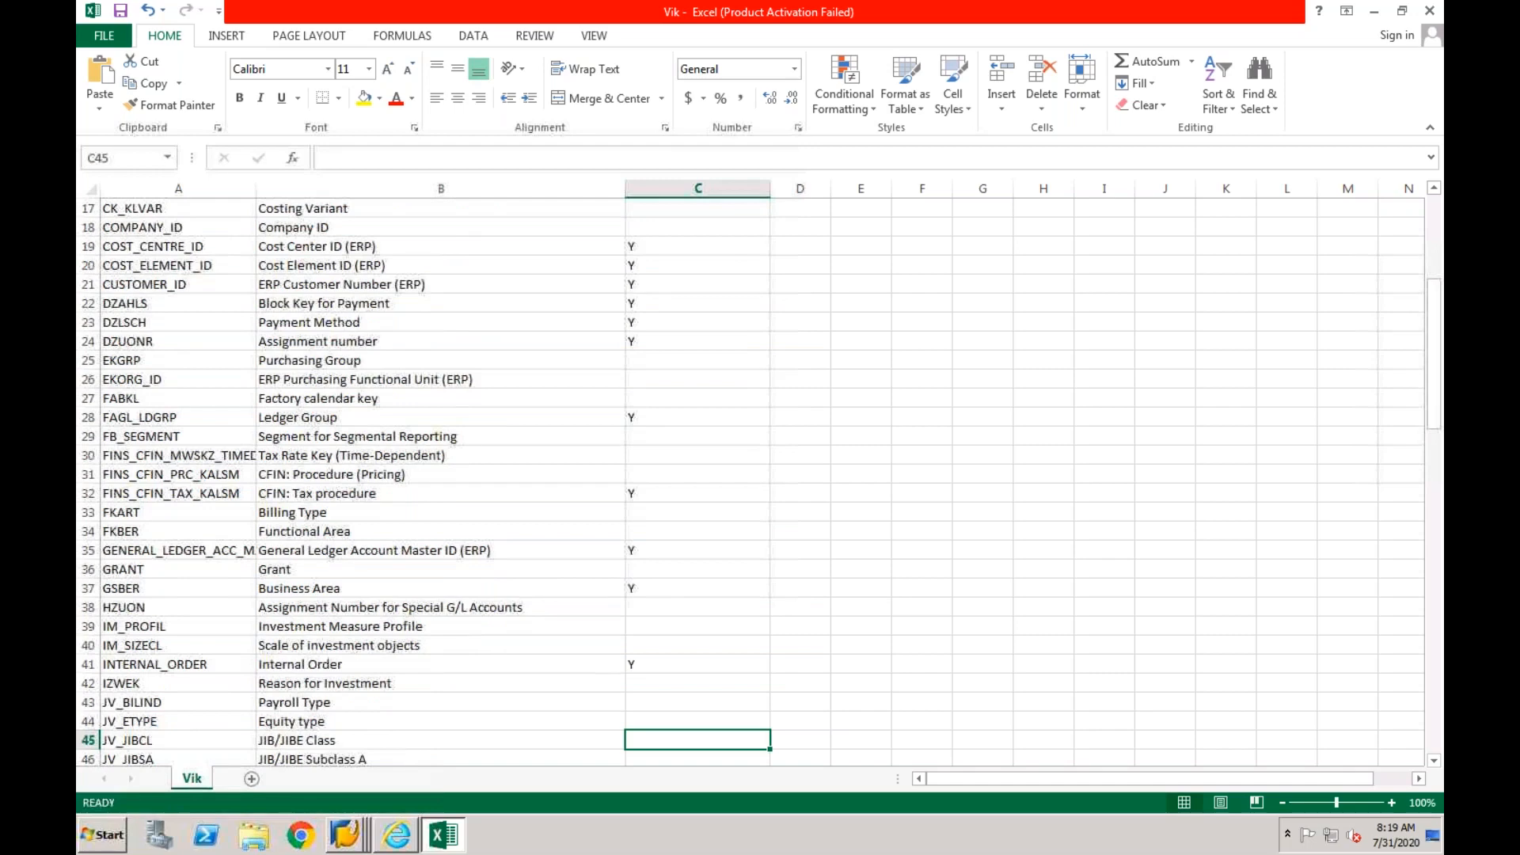
key(Down)
key(Down)
key(Down)
key(Down)
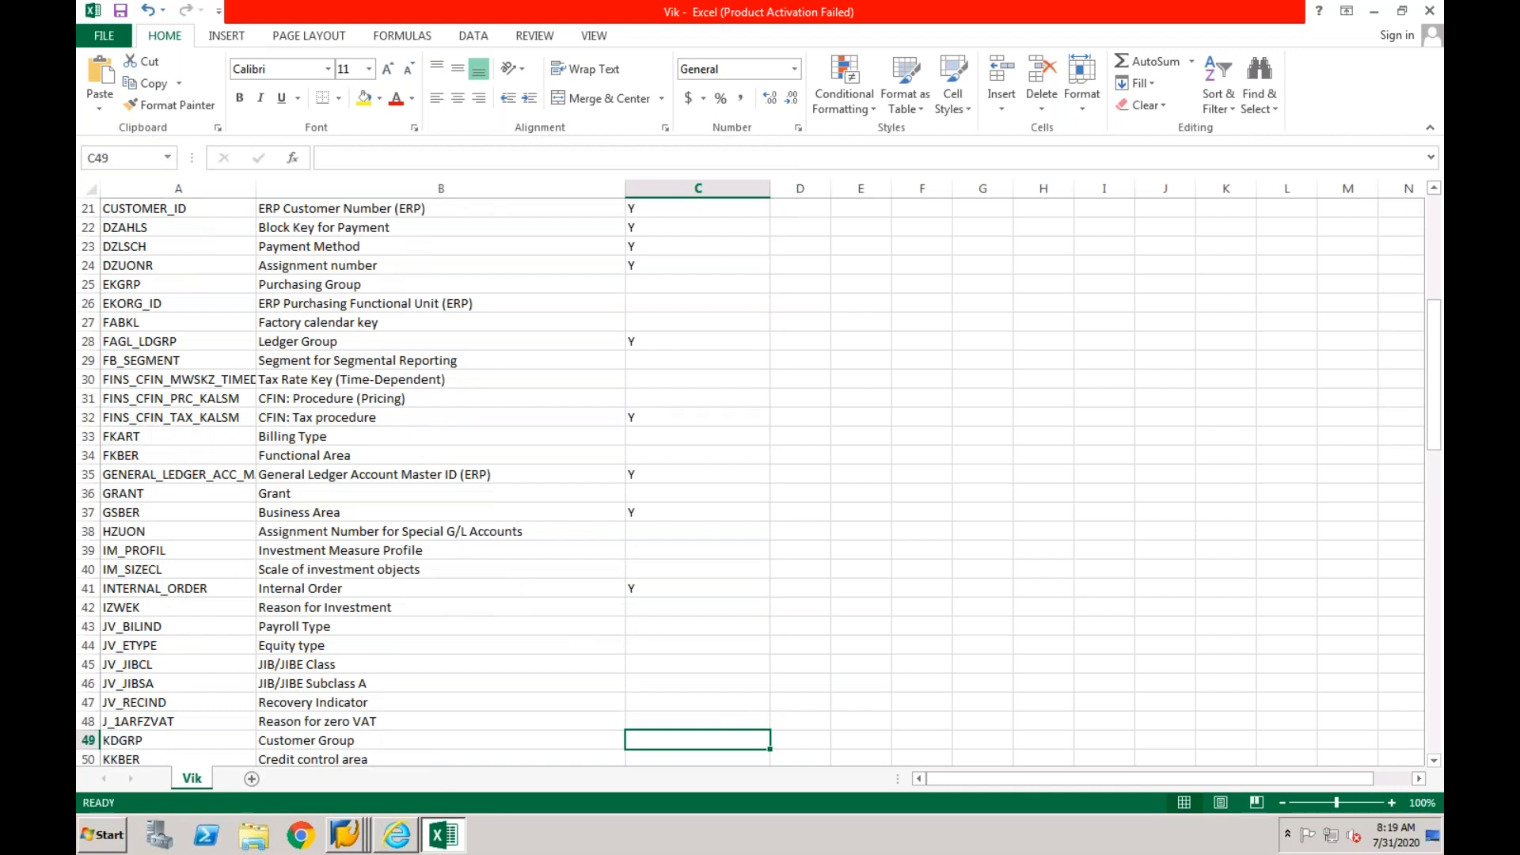
key(Down)
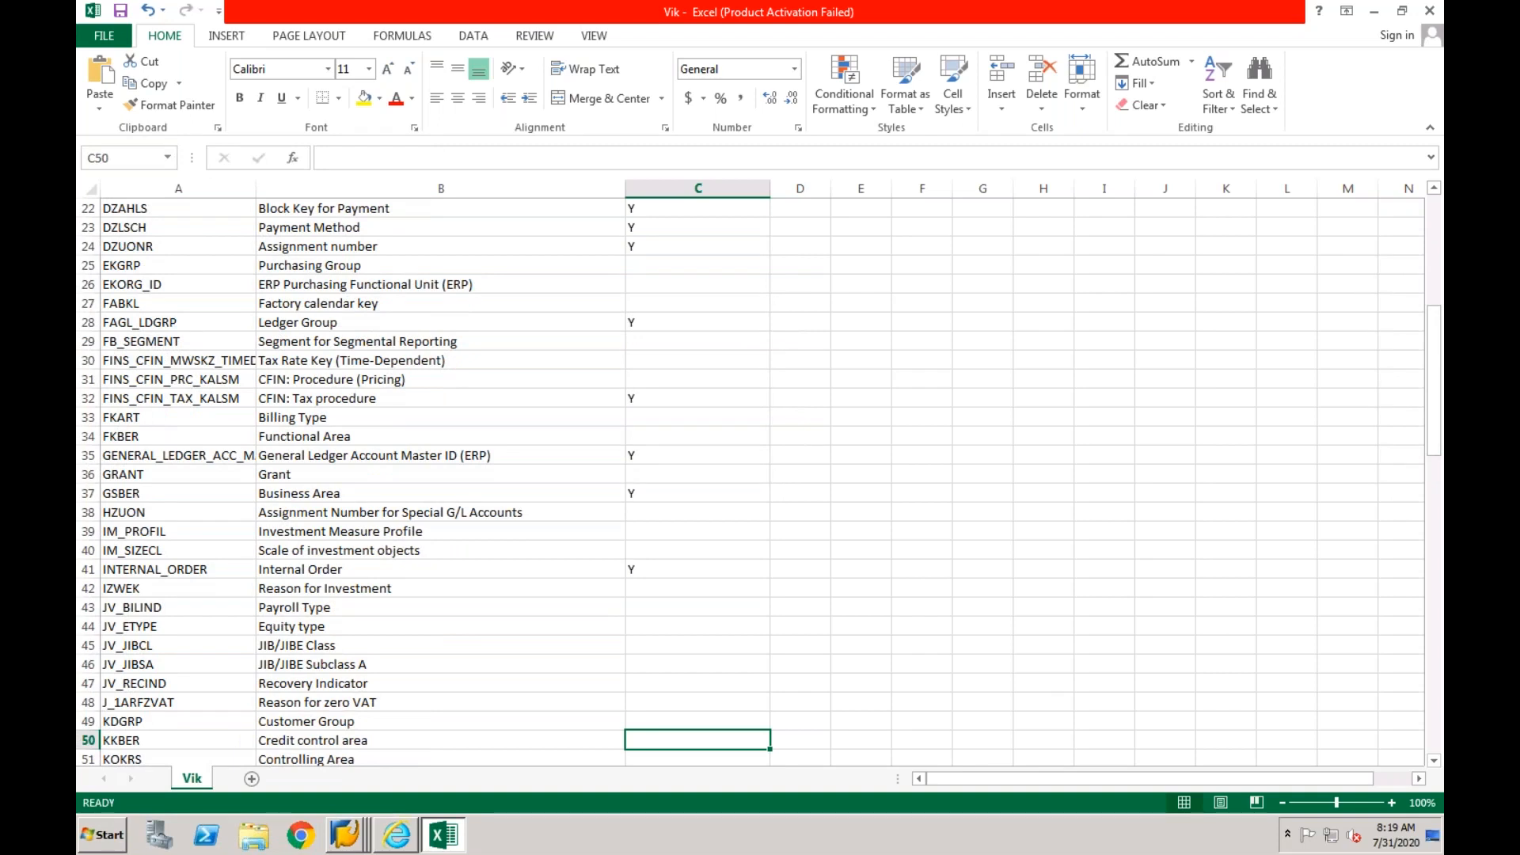
key(Down)
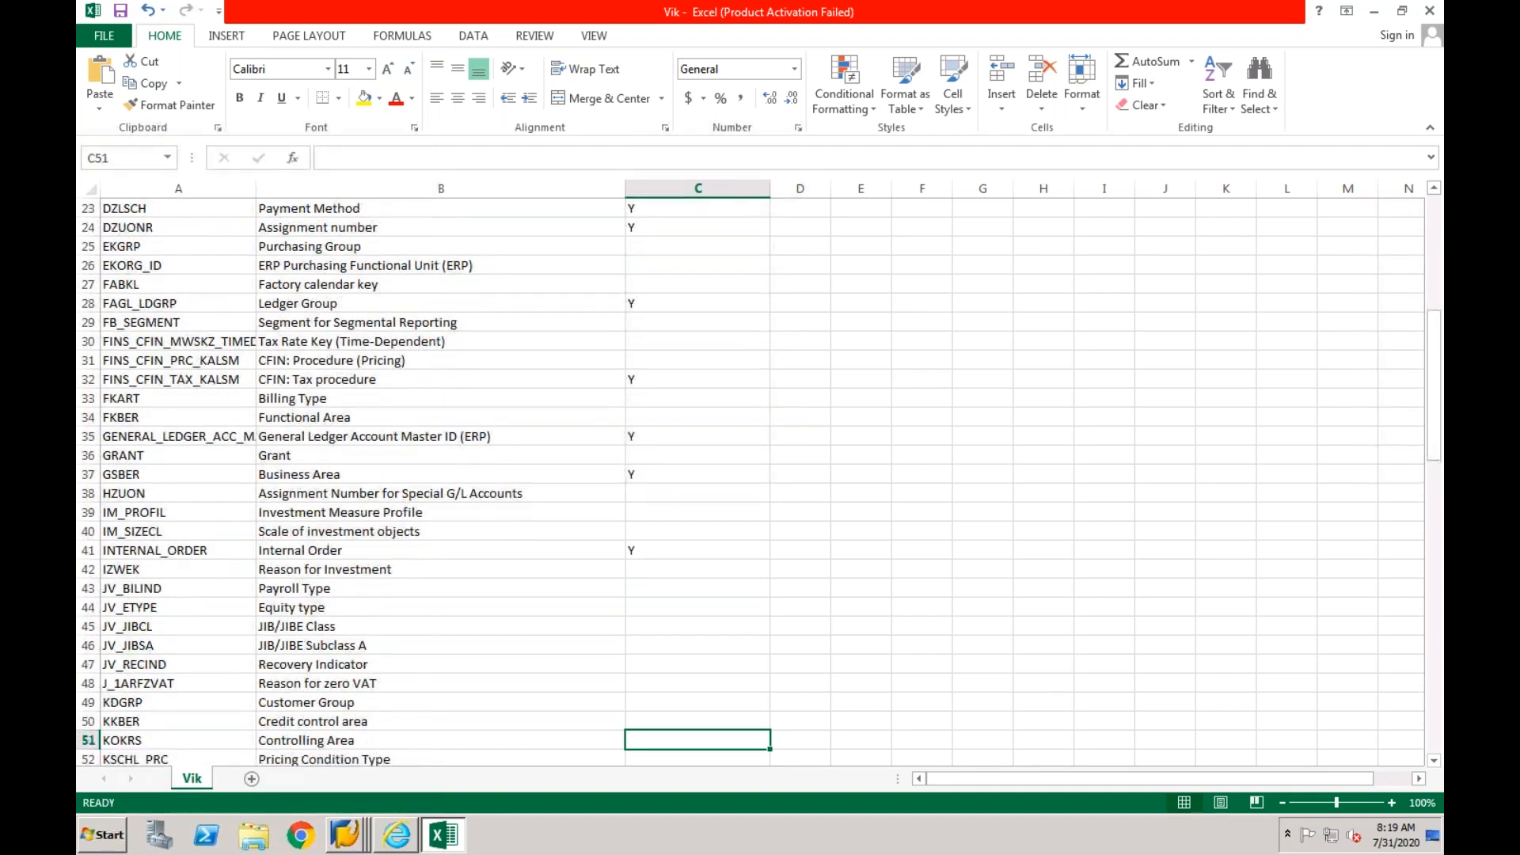
text(Y)
key(Return)
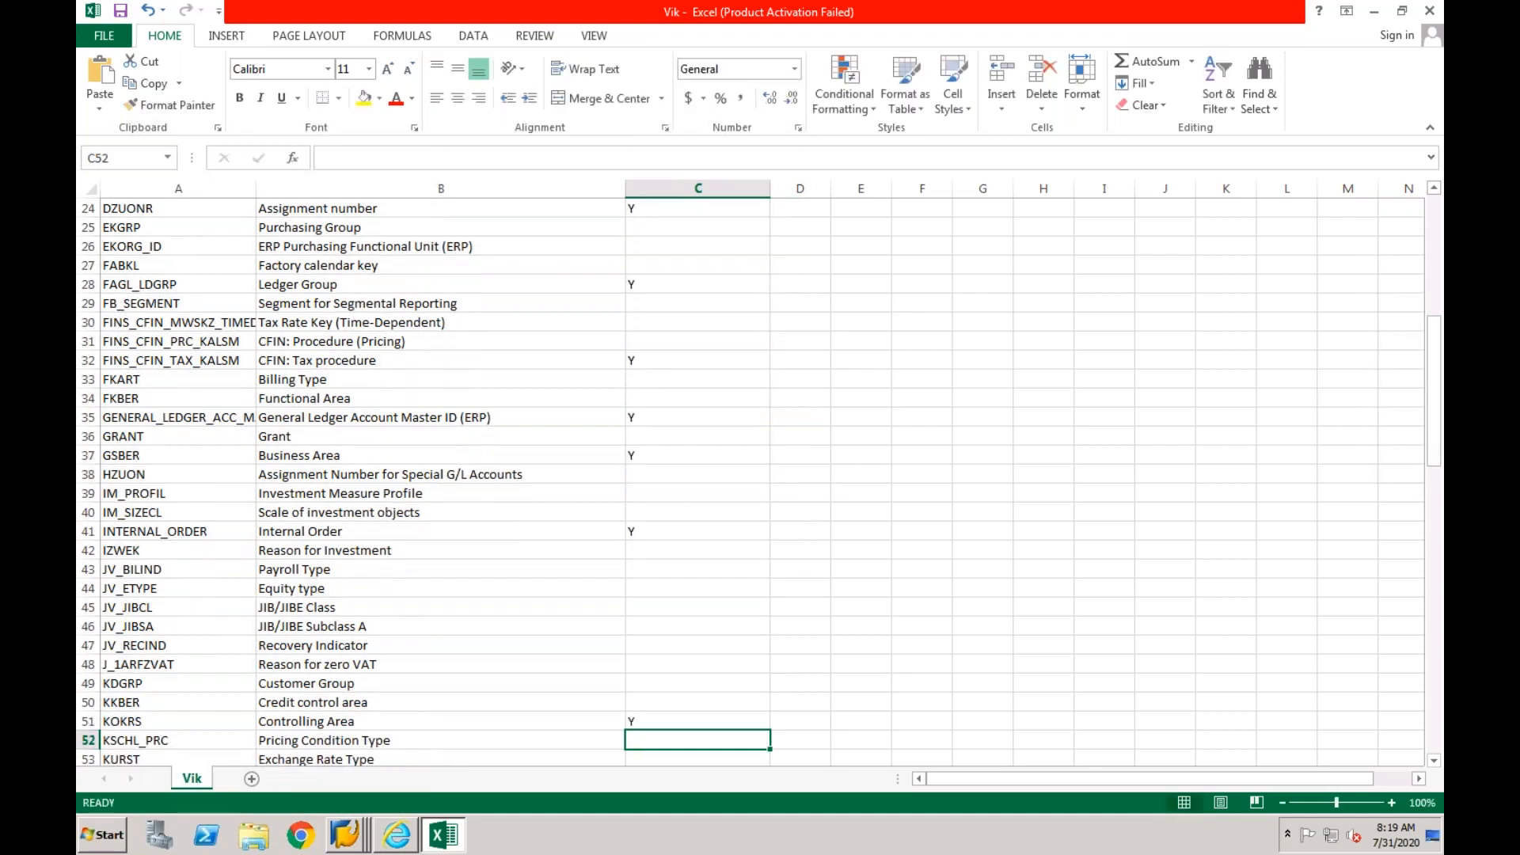
key(Down)
text(Y)
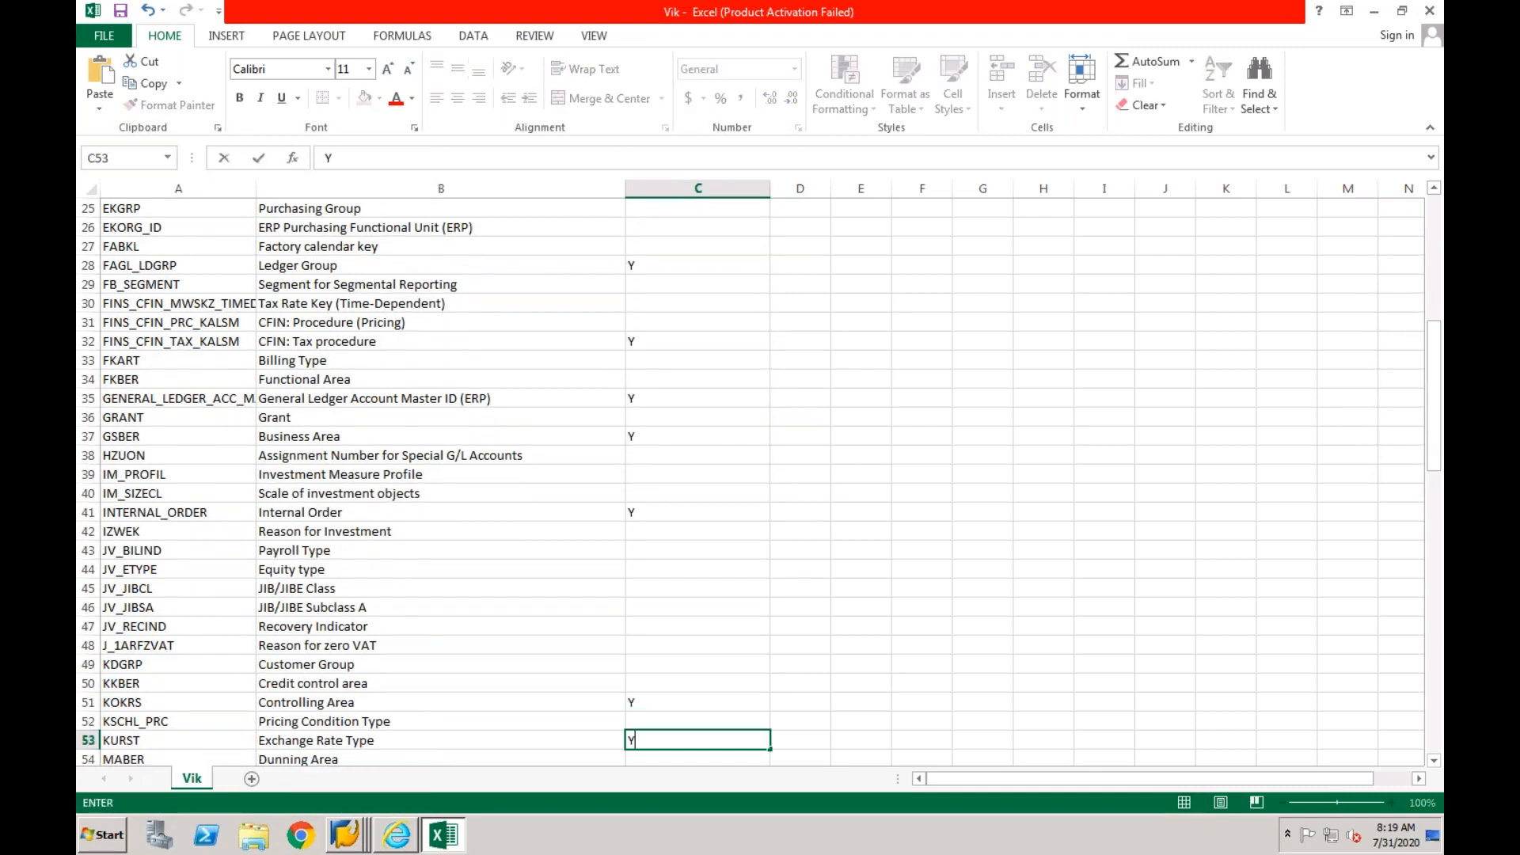
key(Return)
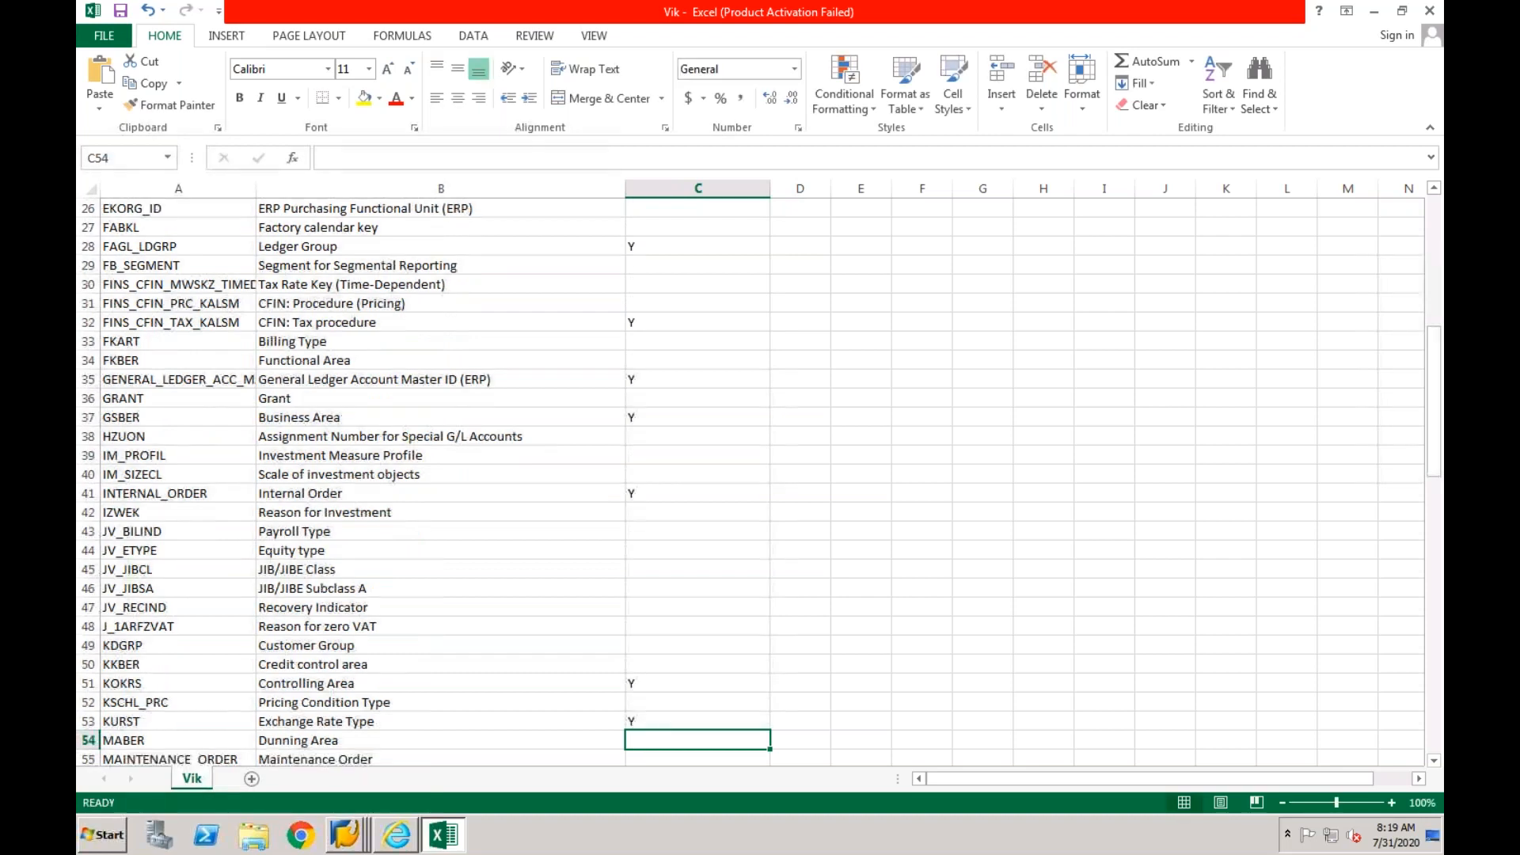
- Set the relevance of MWSKZ (Tax on sales/purchases code) to Y, leaving rows 54 to 69 blank
key(Down)
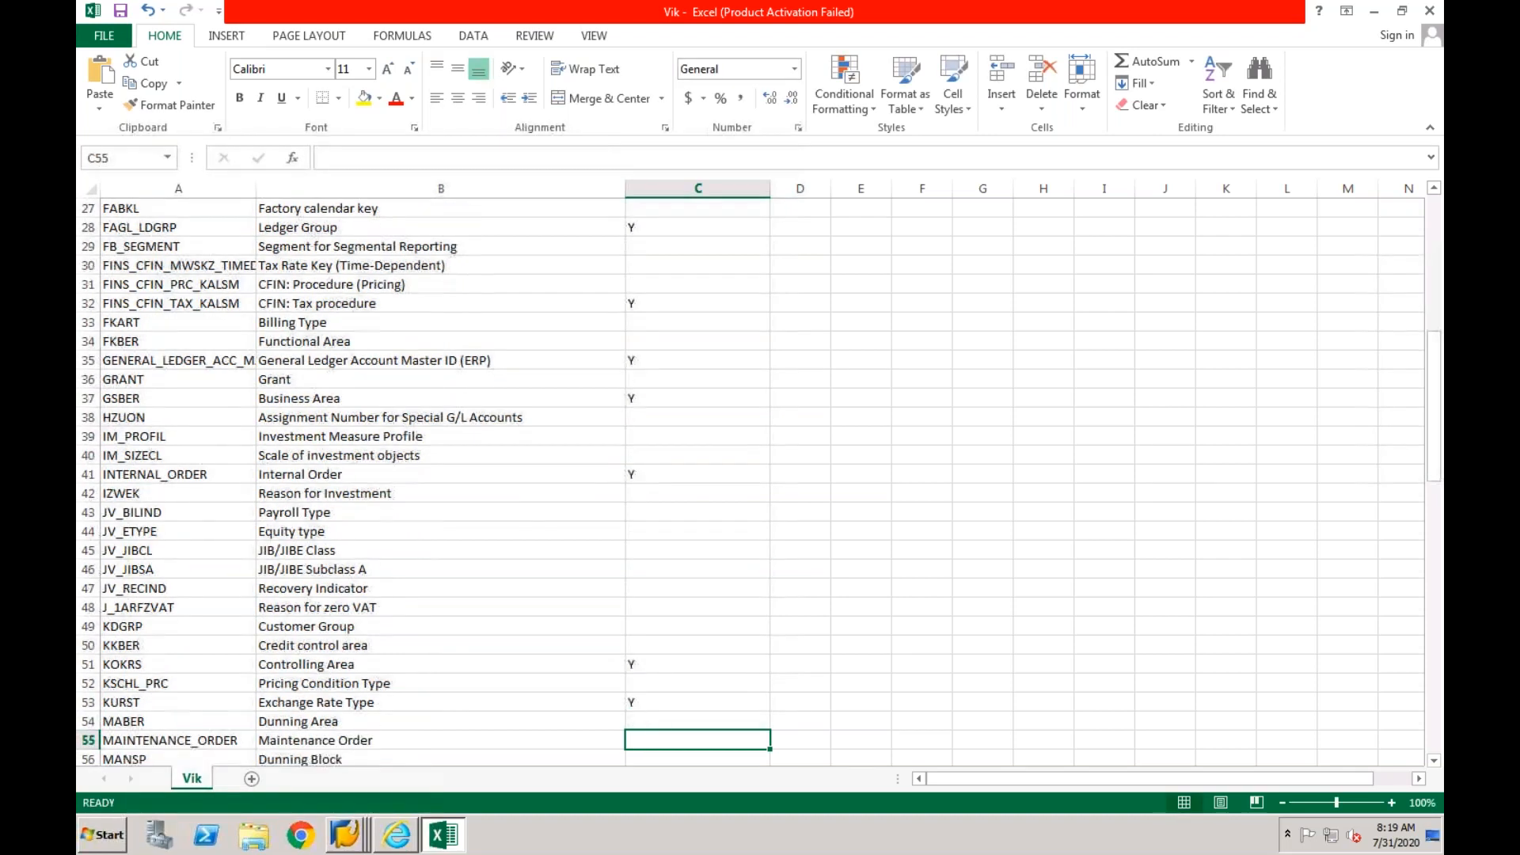
key(Down)
key(Down)
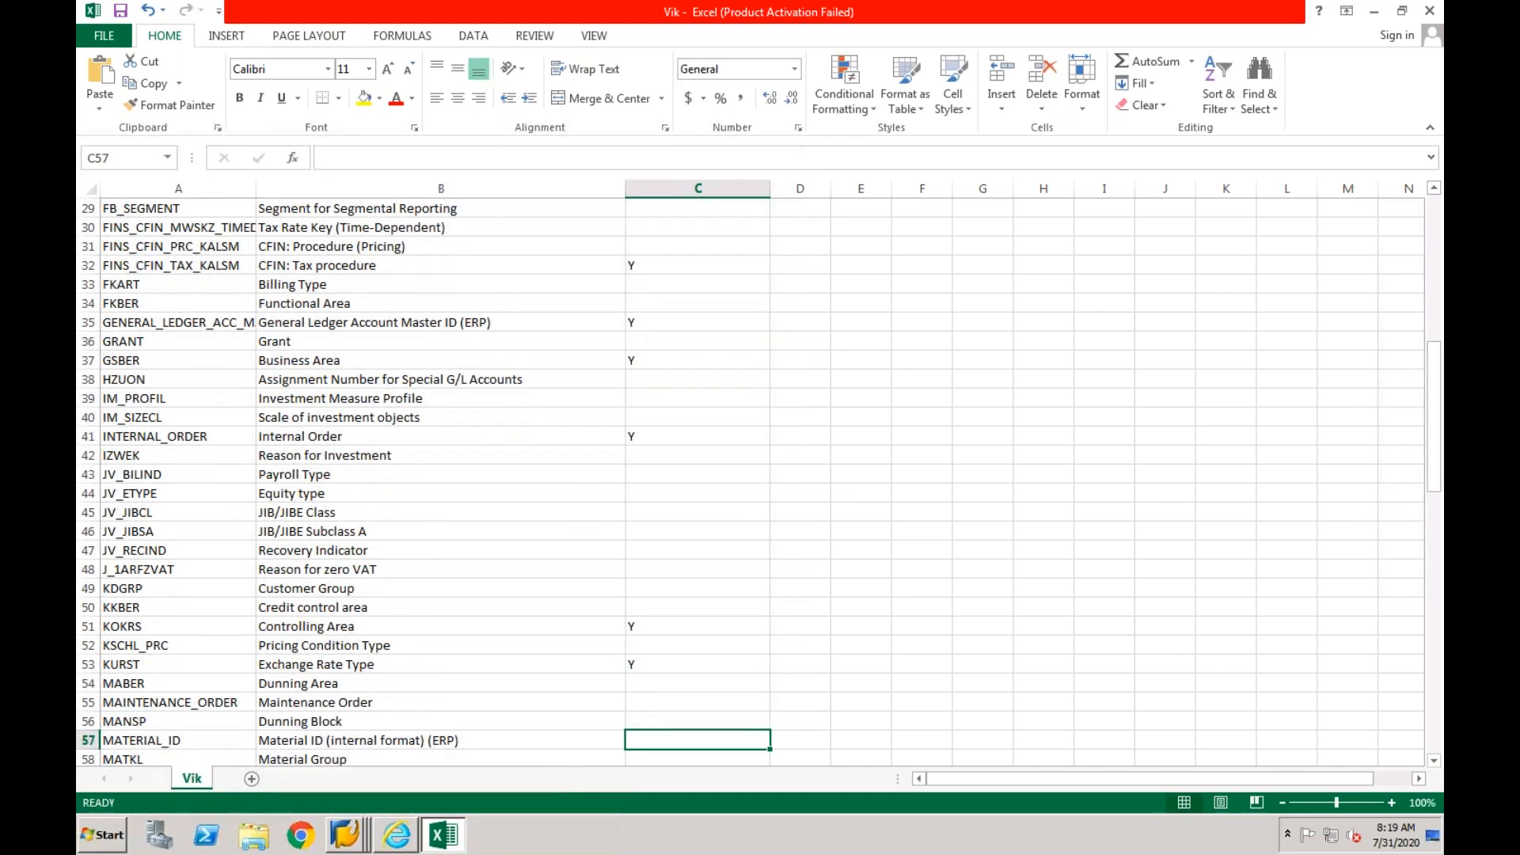
key(Down)
key(Down)
key(Down)
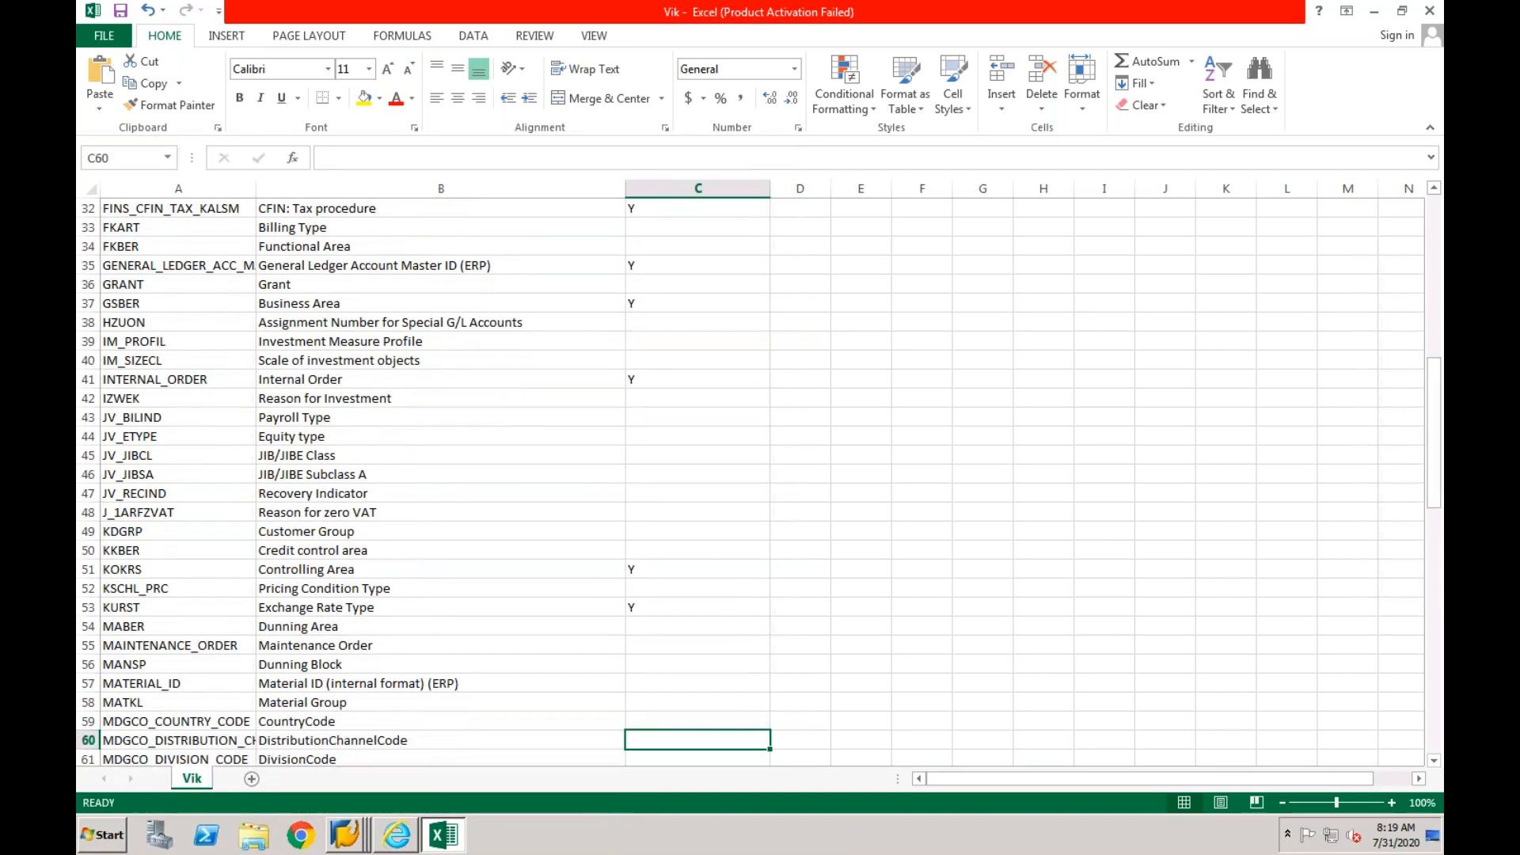
key(Down)
key(Down)
key(Down)
key(Down)
key(Down)
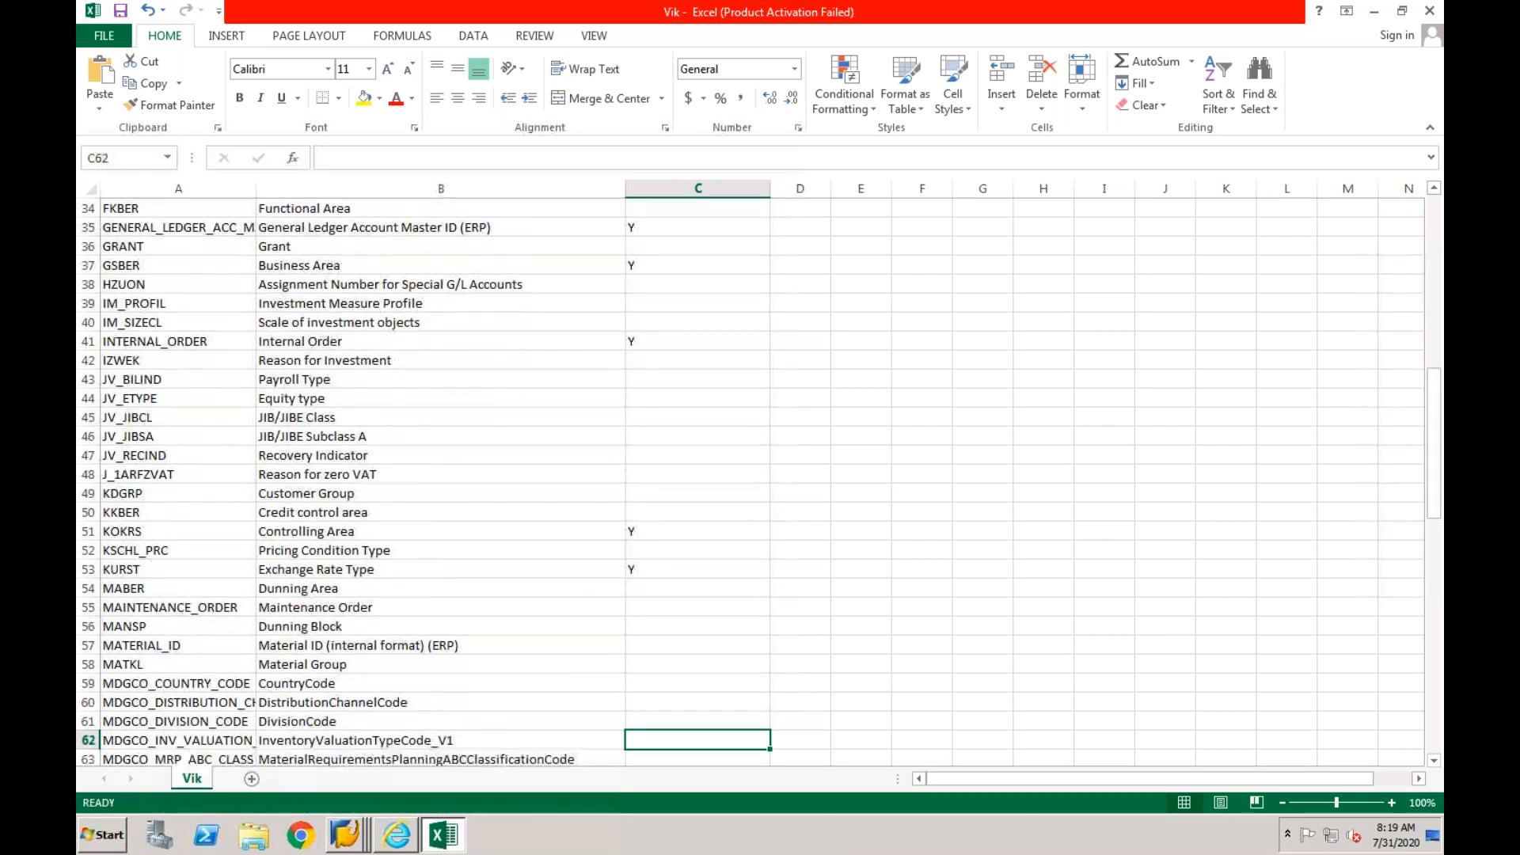
key(Down)
key(Down)
key(Down)
key(Down)
key(Down)
key(Down)
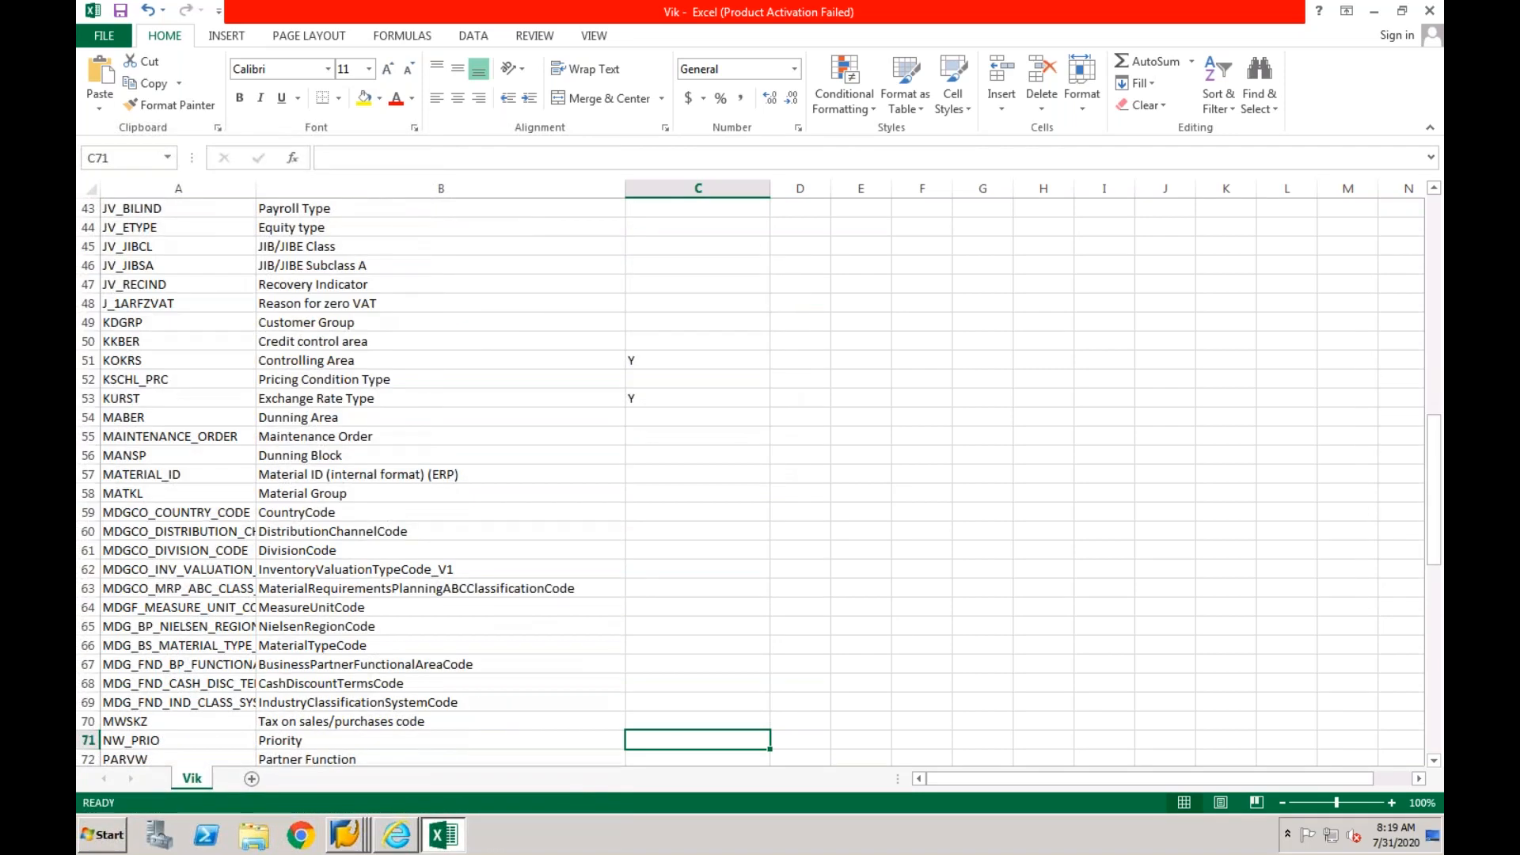
key(Up)
text(Y)
key(Return)
- Set the relevance of RLDNR (Ledger) to Y, leaving rows 71 to 89 blank
key(Down)
key(Down)
key(Down)
key(Down)
key(Down)
key(Down)
key(Down)
key(Down)
key(Down)
key(Down)
key(Down)
key(Down)
key(Down)
key(Down)
key(Down)
key(Down)
key(Down)
key(Down)
key(Down)
text(Y)
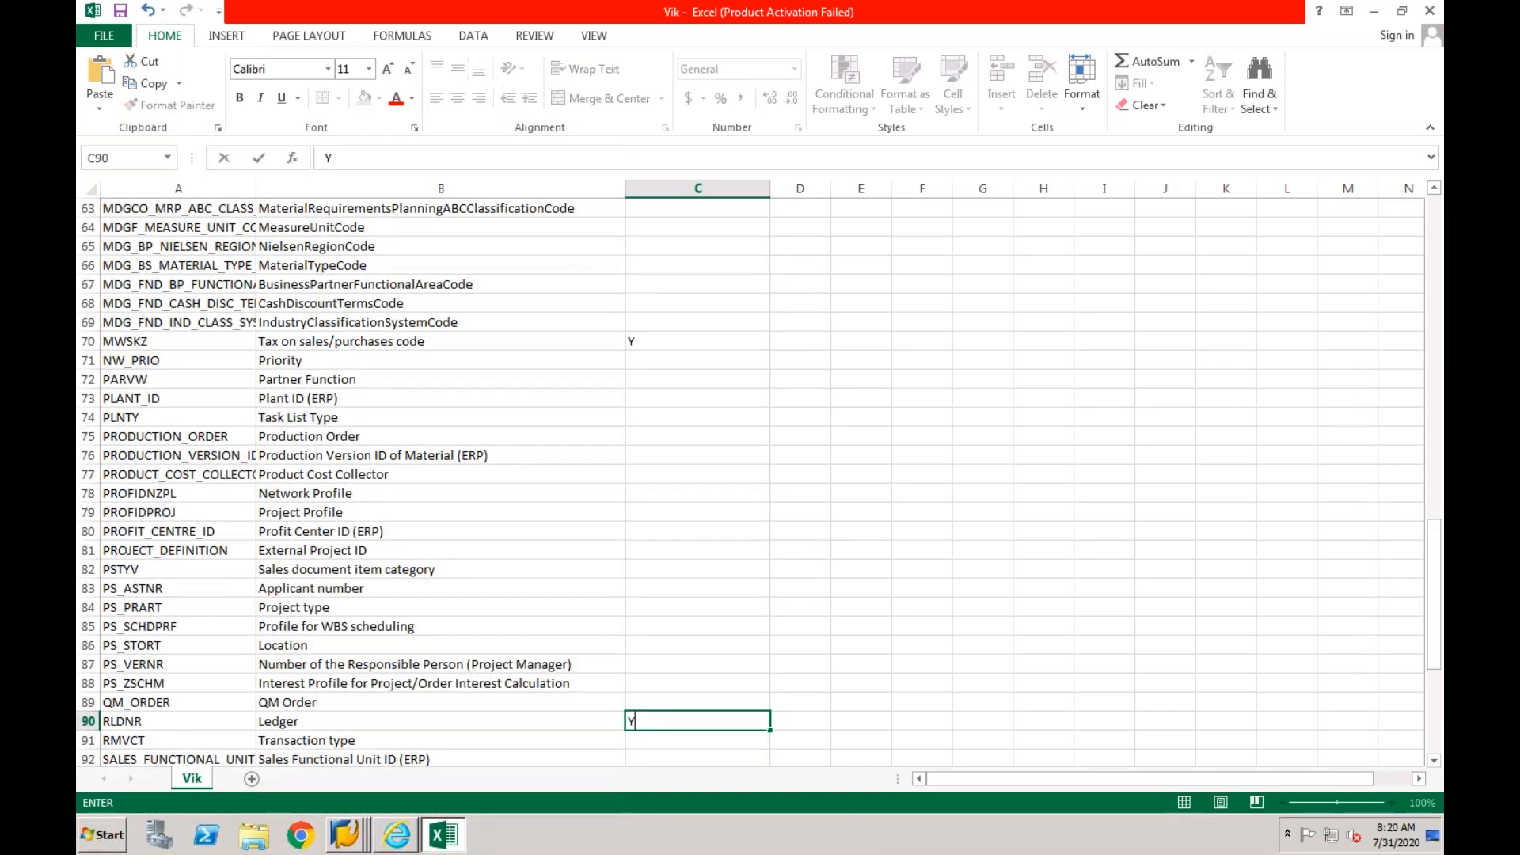
key(Return)
- Set the relevance of SUPPLIER_ID (ERP Vendor Number) and UMSKZ (Special G/L Indicator) to Y
key(Down)
key(Down)
key(Down)
key(Down)
key(Down)
key(Down)
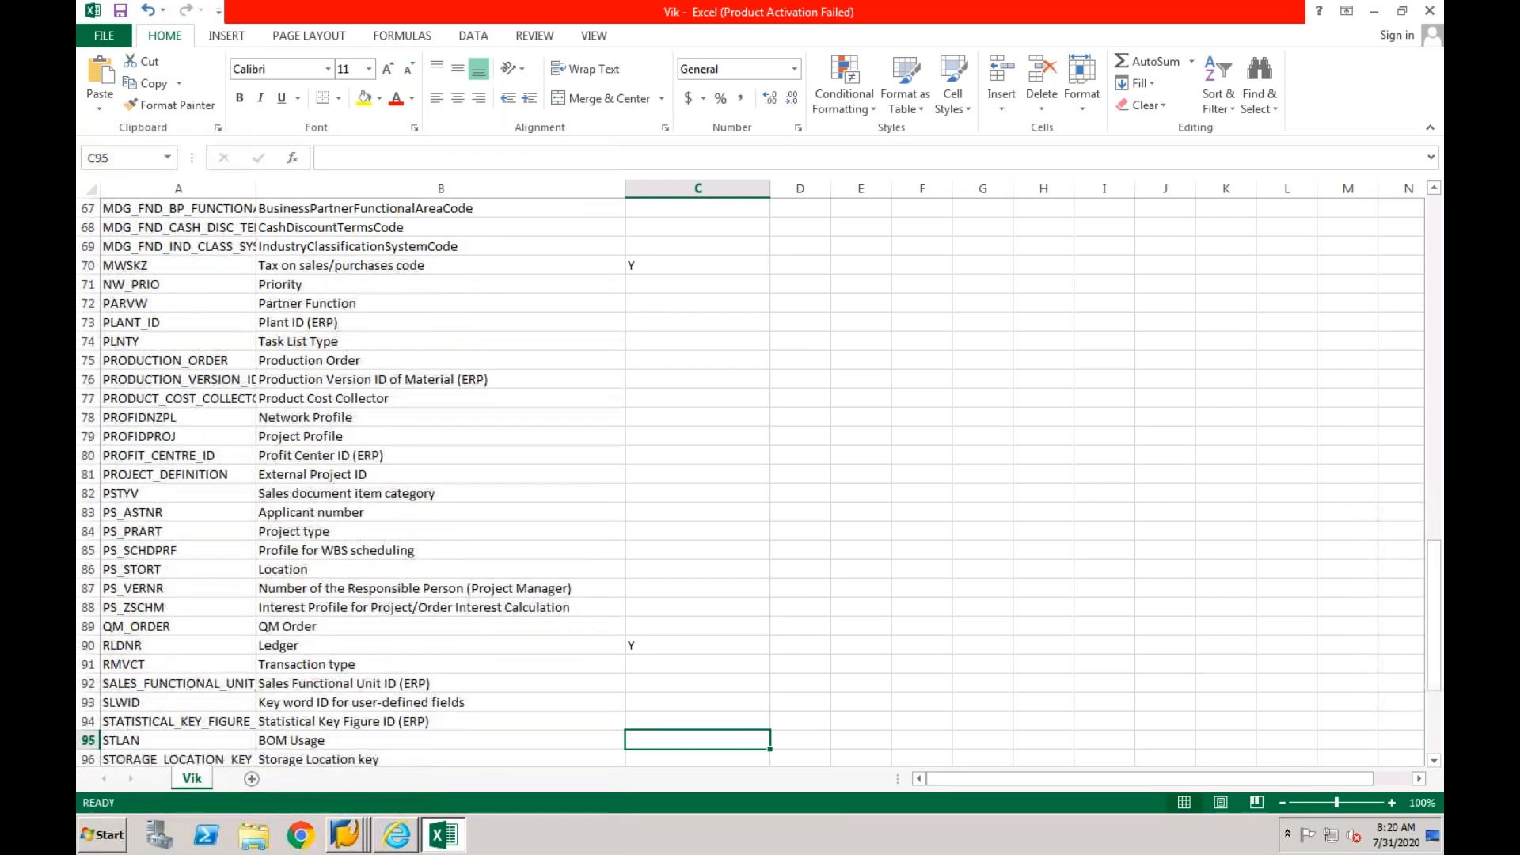
text(Y)
key(Return)
key(Down)
key(Down)
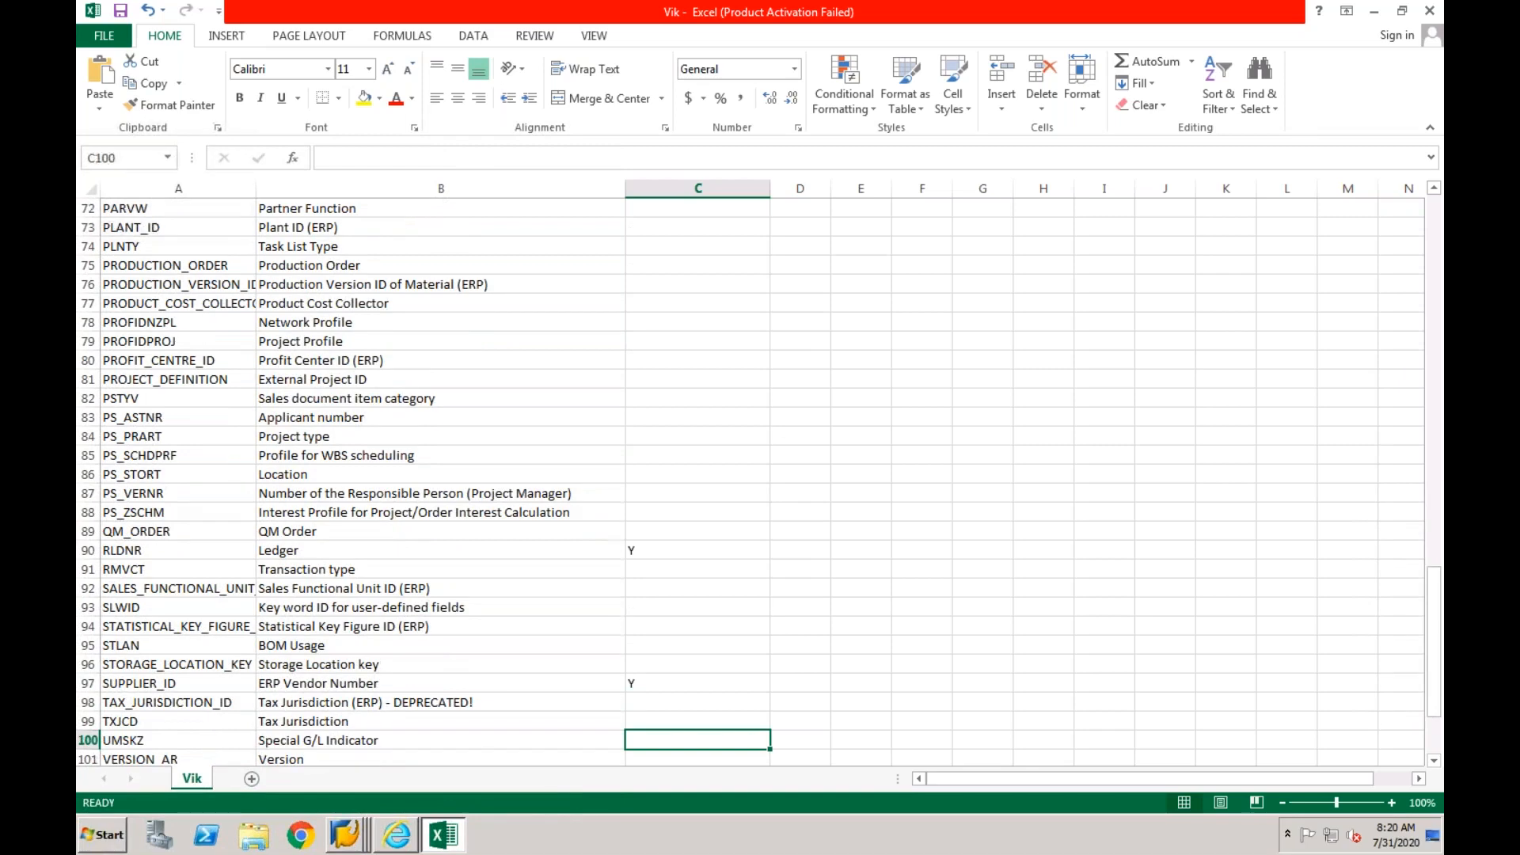
key(Up)
key(Down)
text(Y)
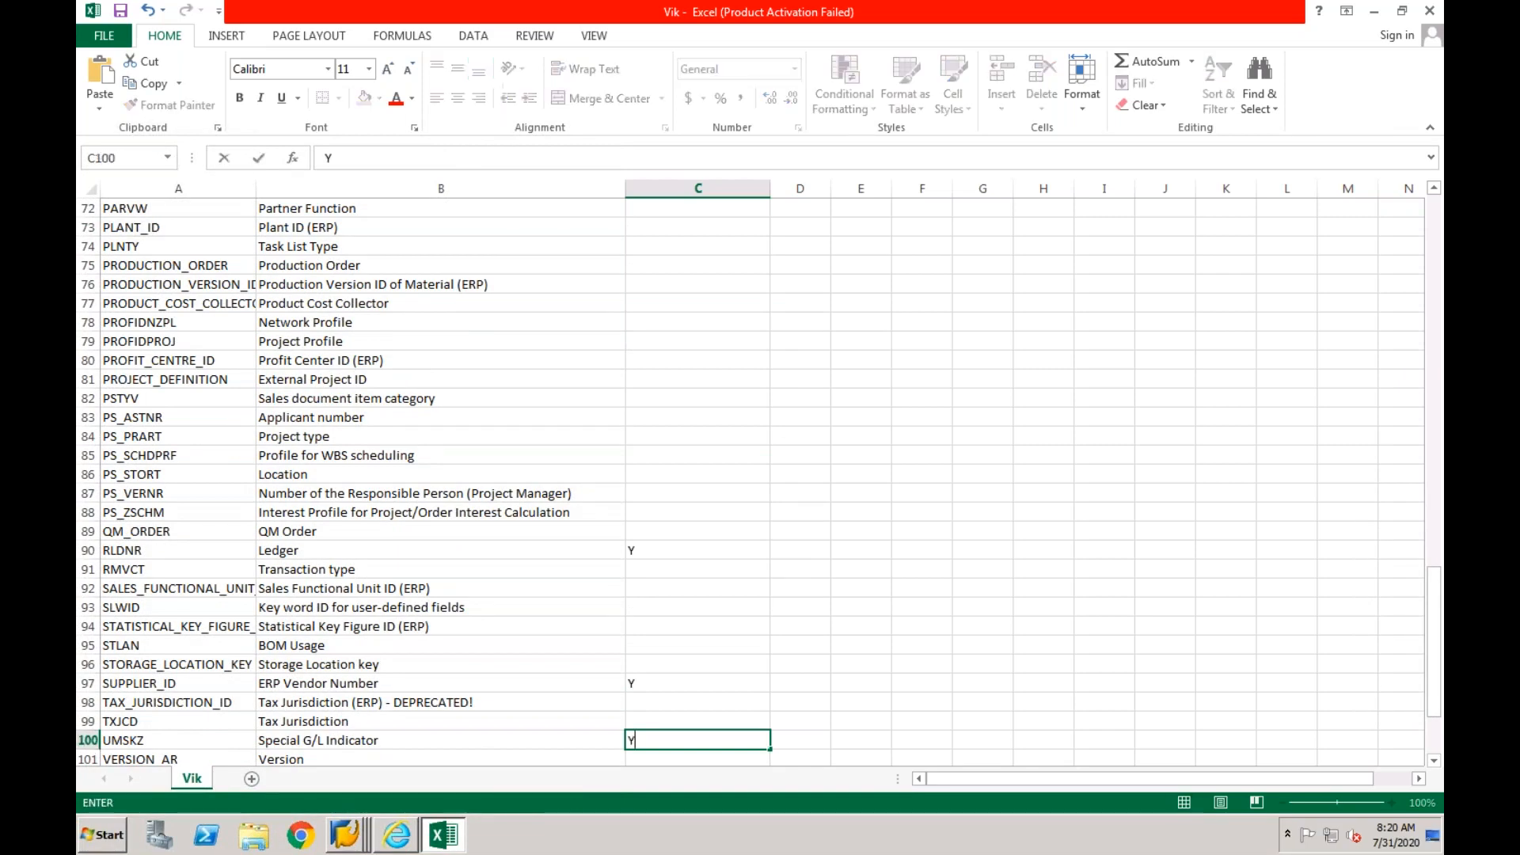
key(Return)
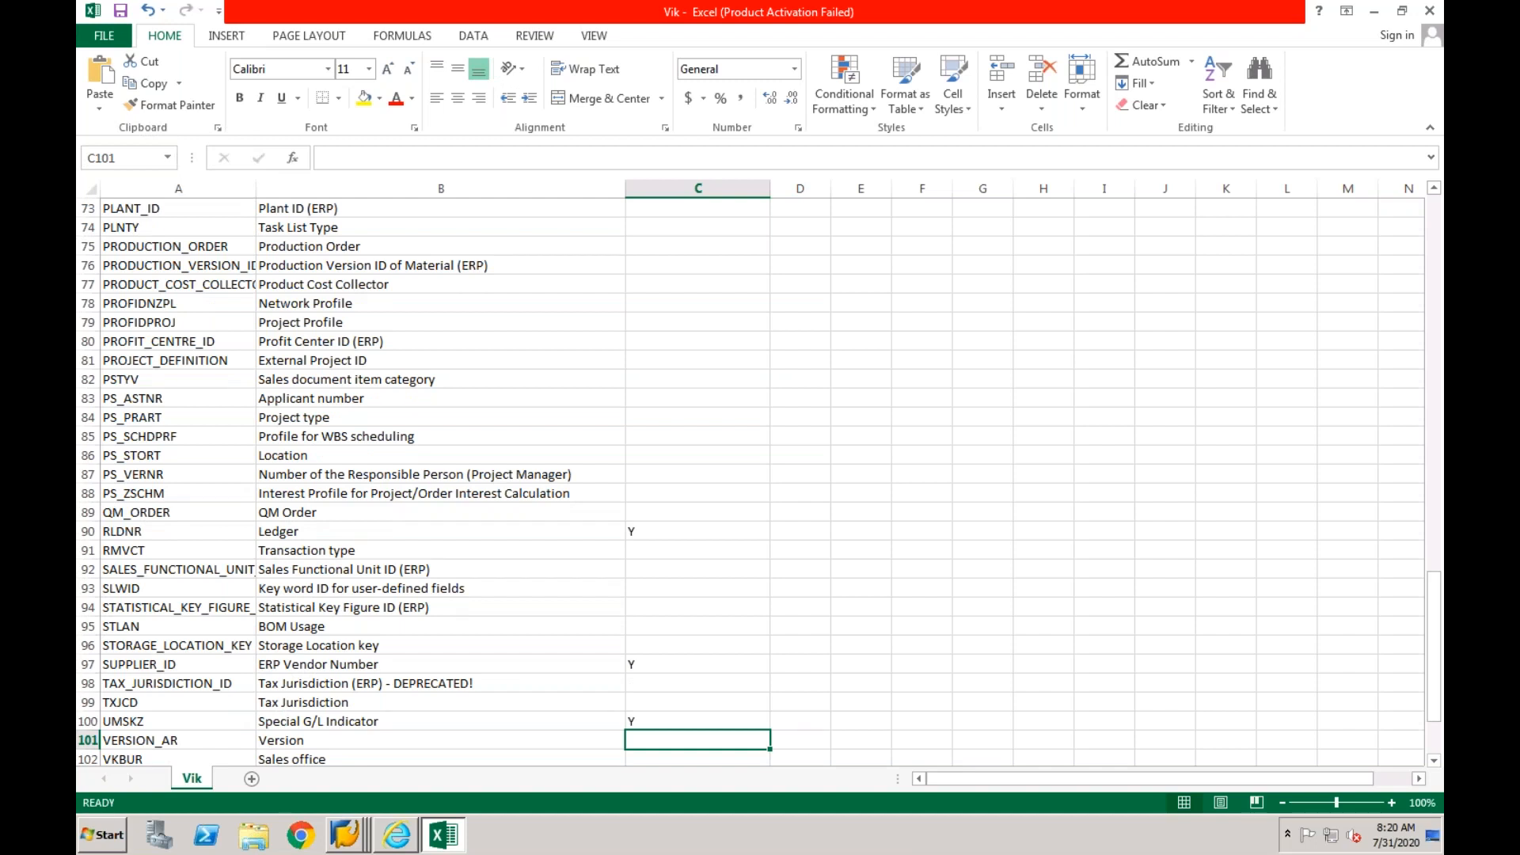
- Examine the remaining mapping objects through WT_WITHCD and recheck the relevance markings from the start of the list
key(Down)
key(Down)
key(Down)
key(Down)
key(Down)
key(Down)
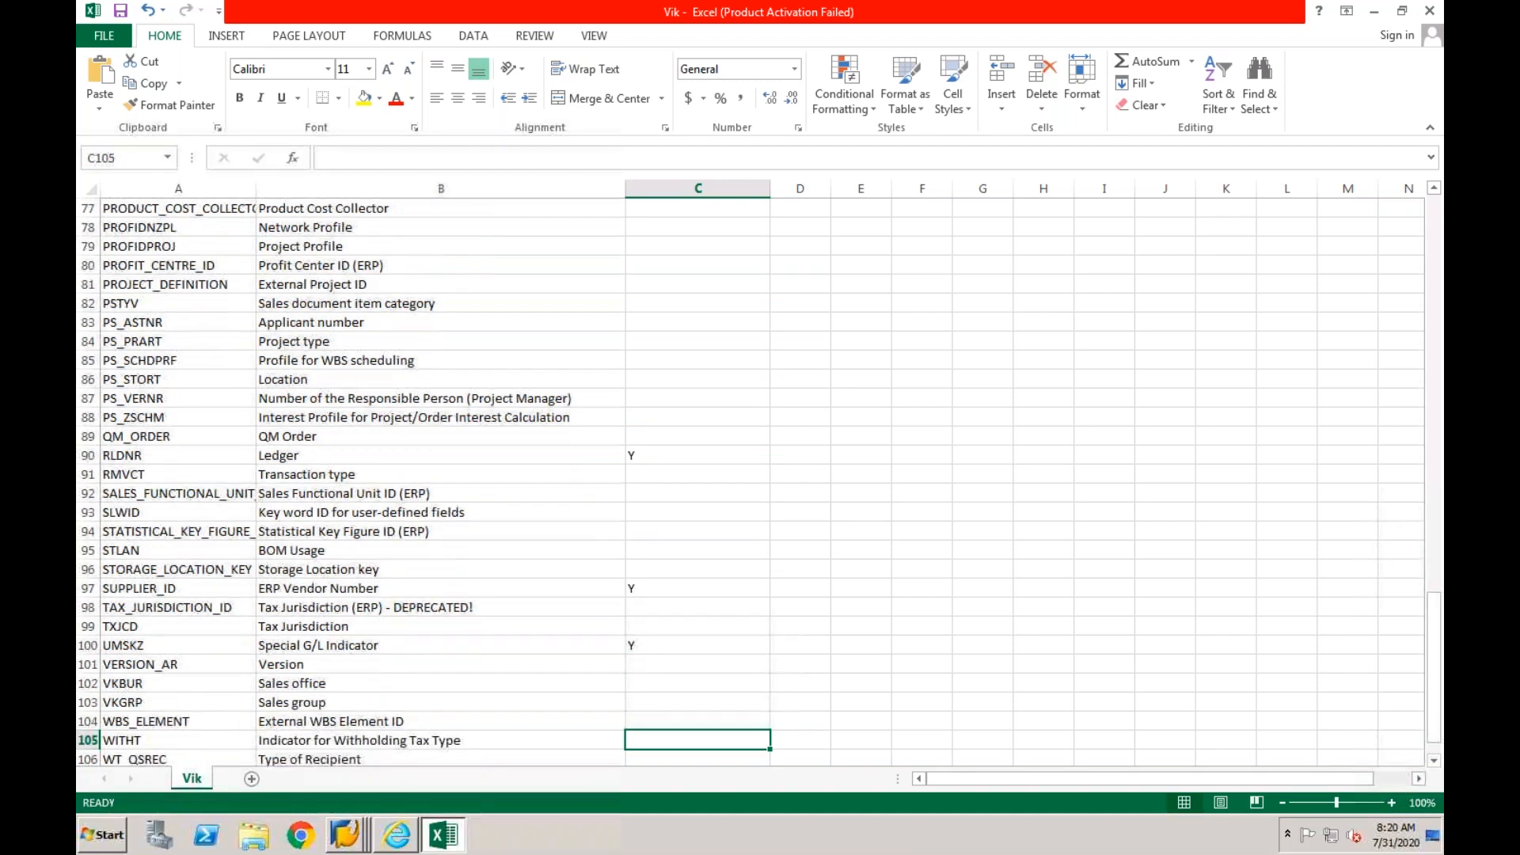
key(Down)
key(Up)
key(Up)
key(Up)
key(Up)
key(Up)
key(Up)
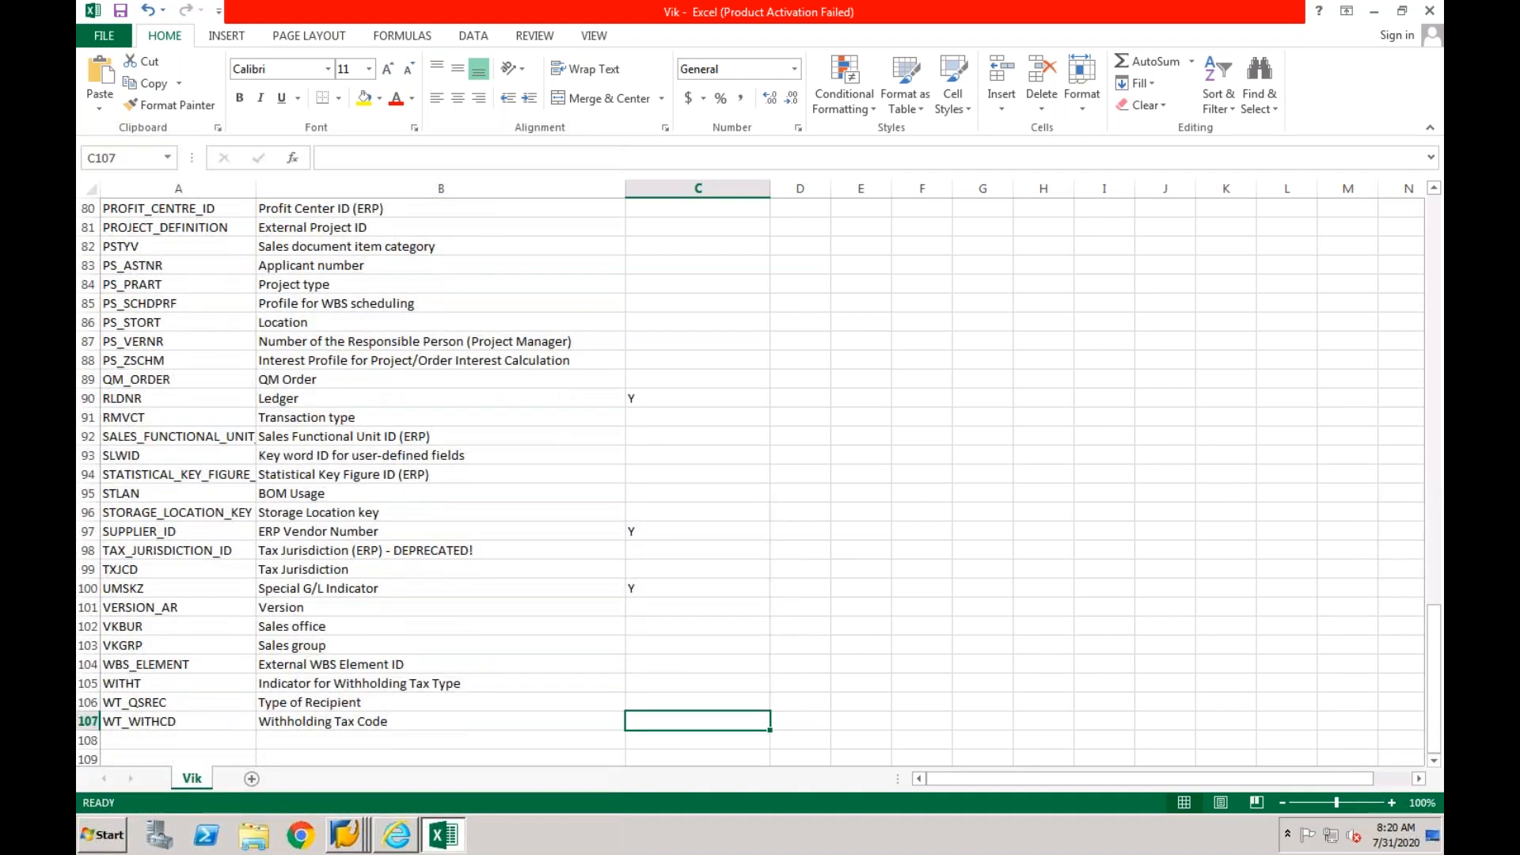
key(Up)
key(Up)
key(Up)
key(Up)
key(Up)
key(Up)
key(Up)
key(Up)
key(Up)
key(Up)
key(Up)
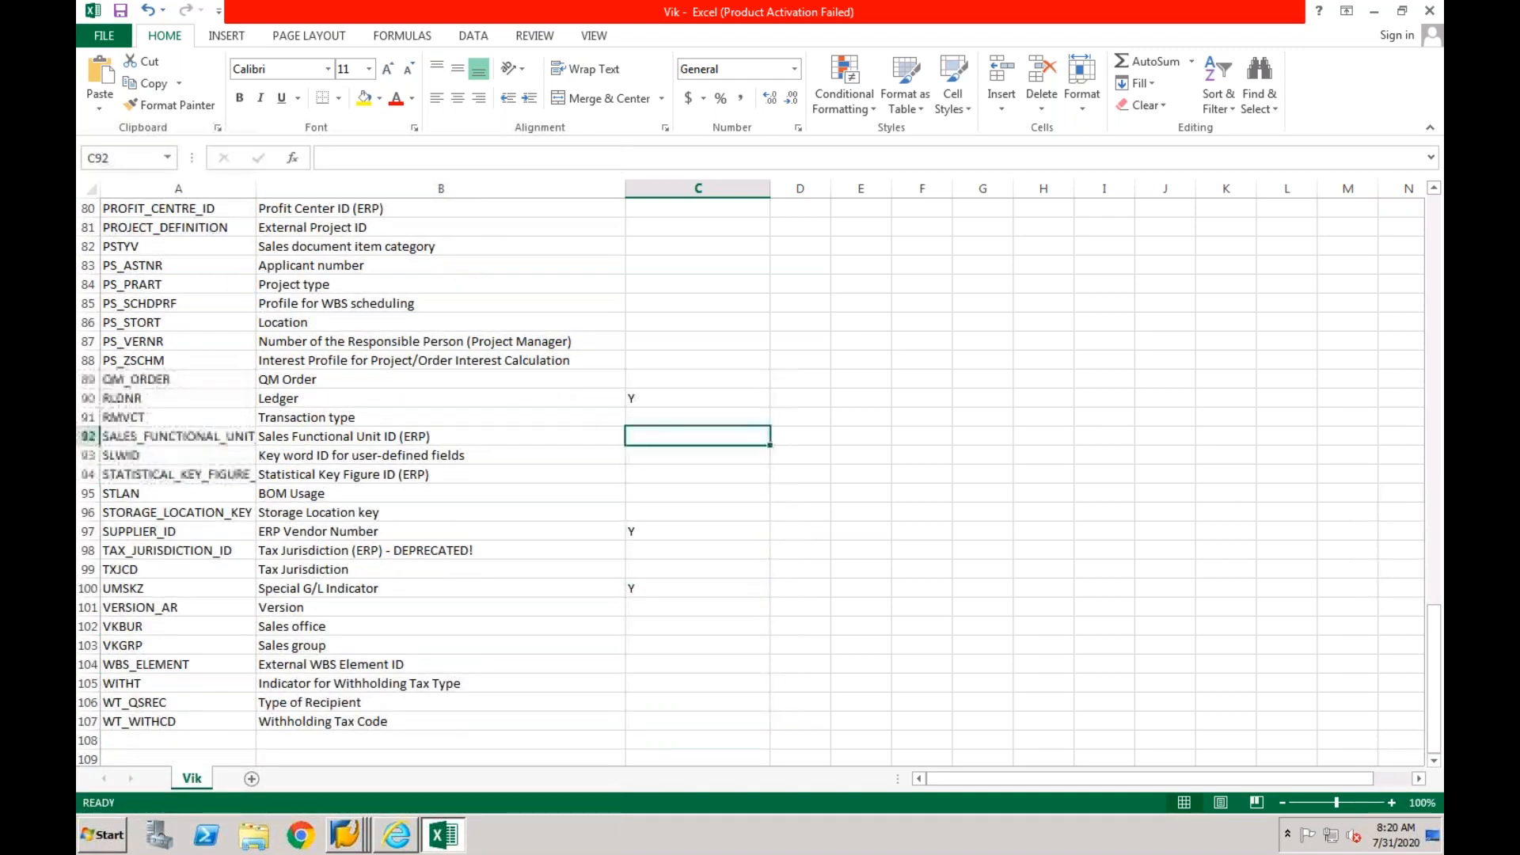
key(Left)
key(Left)
key(Right)
key(shift+Up)
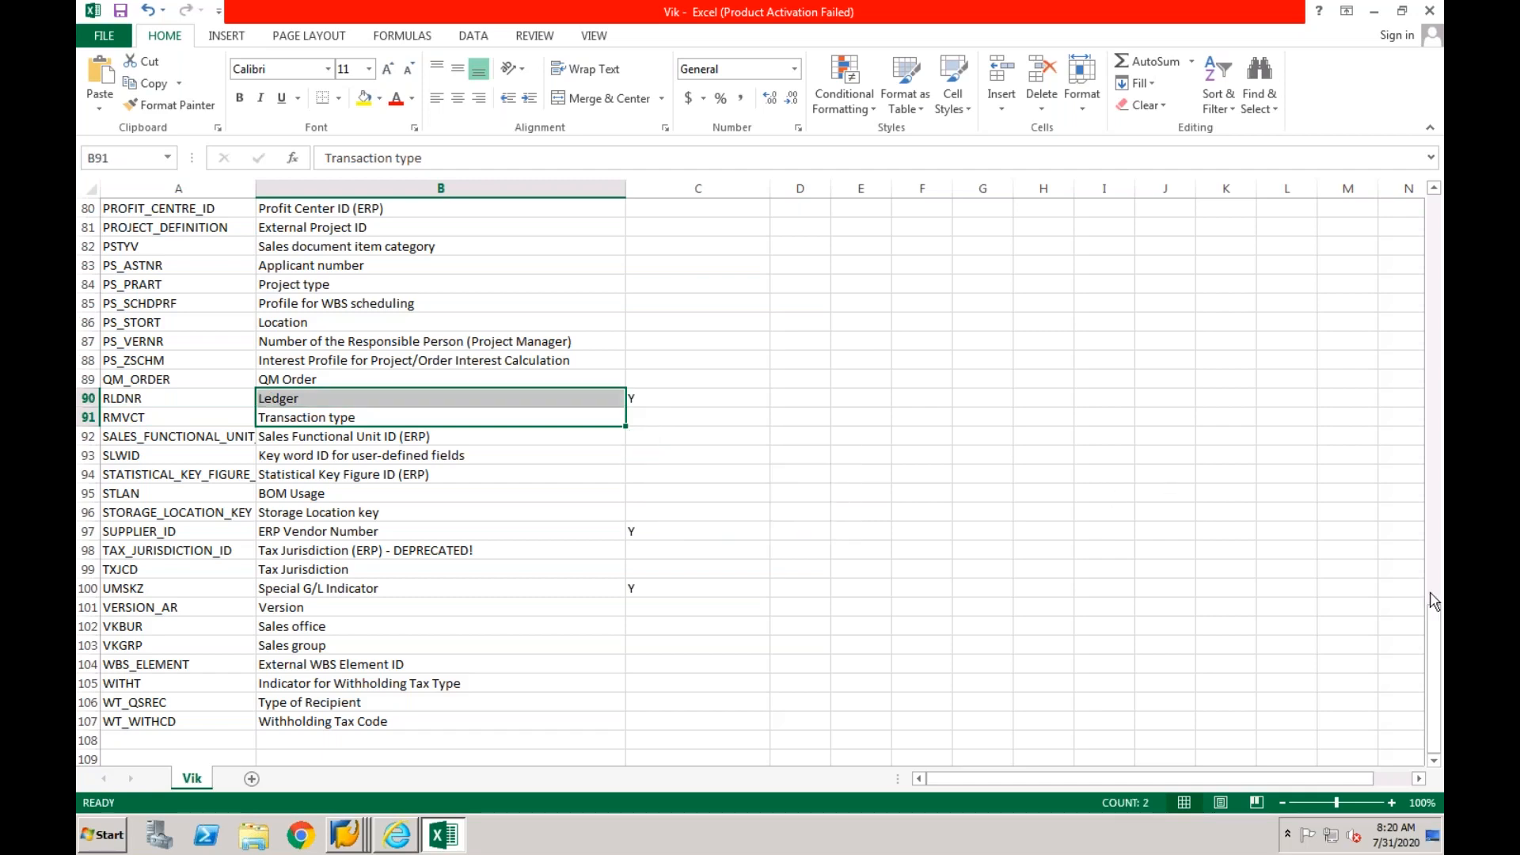
drag(1433, 625, 1430, 190)
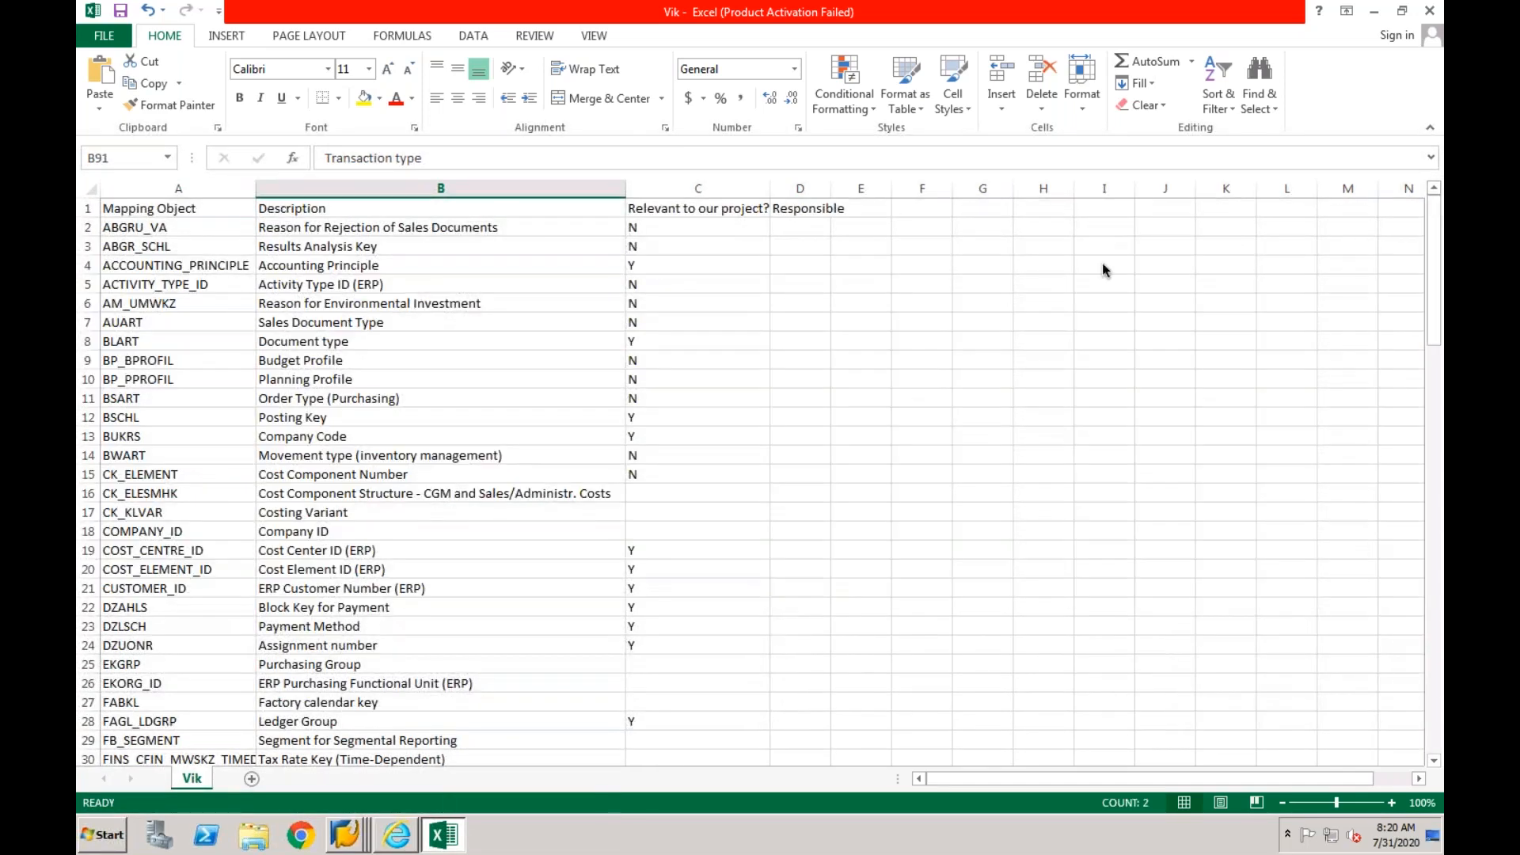
click(726, 266)
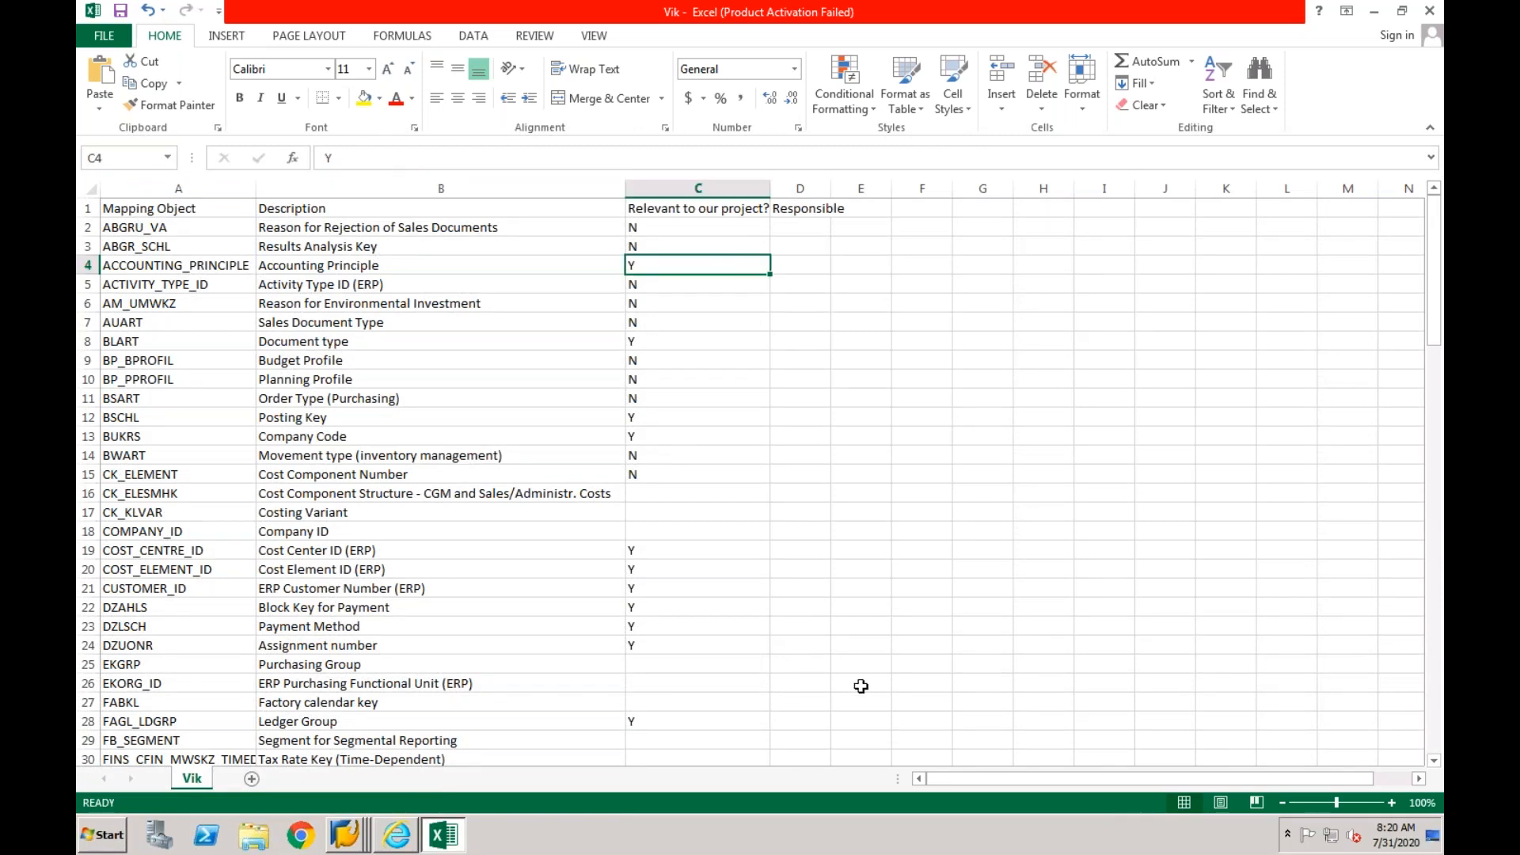
drag(1439, 339, 1435, 766)
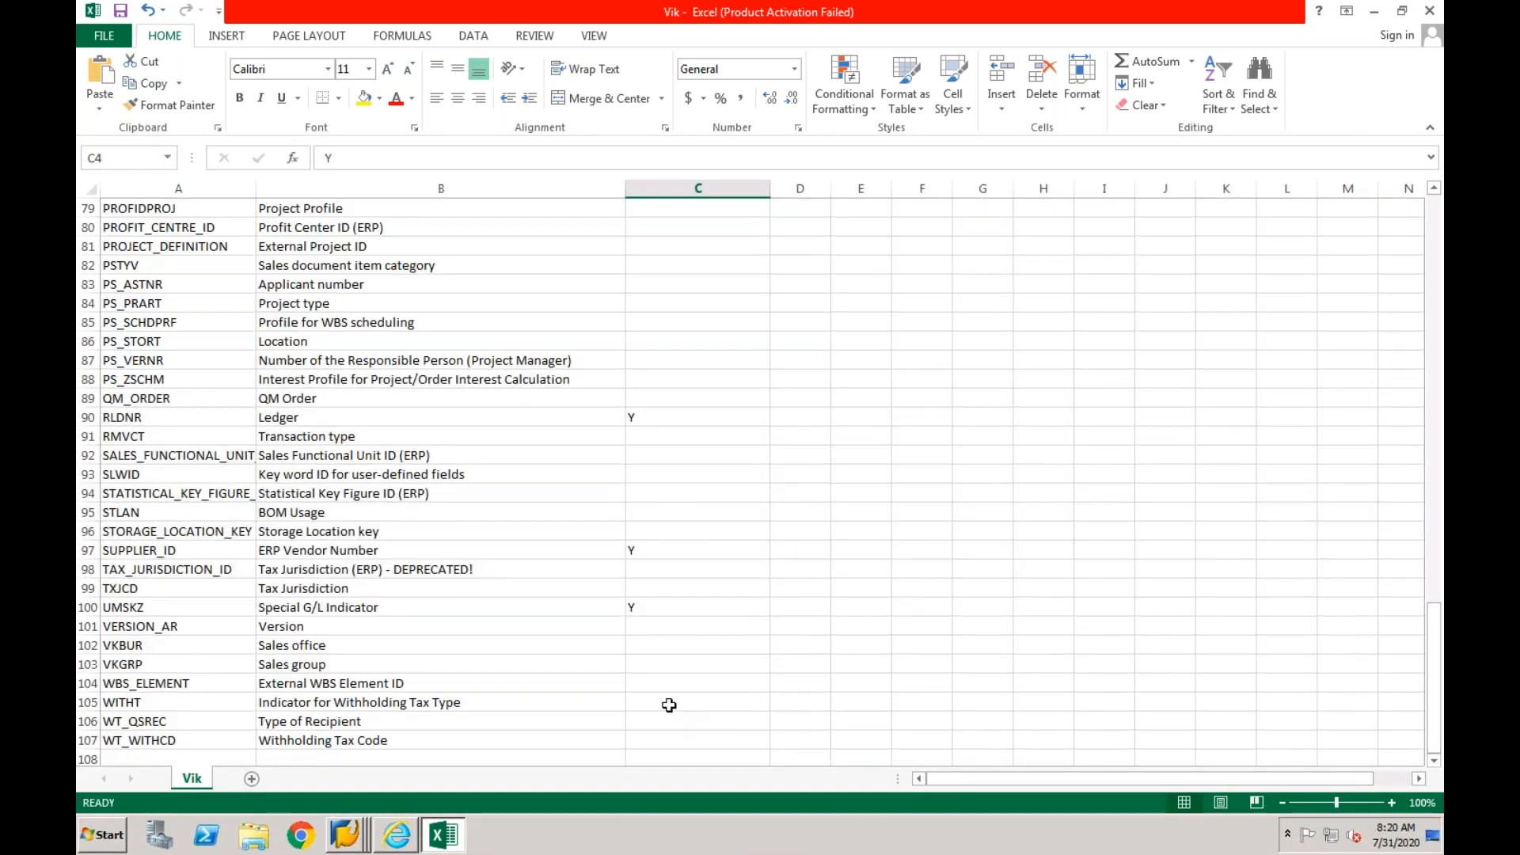
- Set the relevance of RMVCT (Transaction type) to Y
click(530, 441)
click(647, 440)
text(Y)
key(Return)
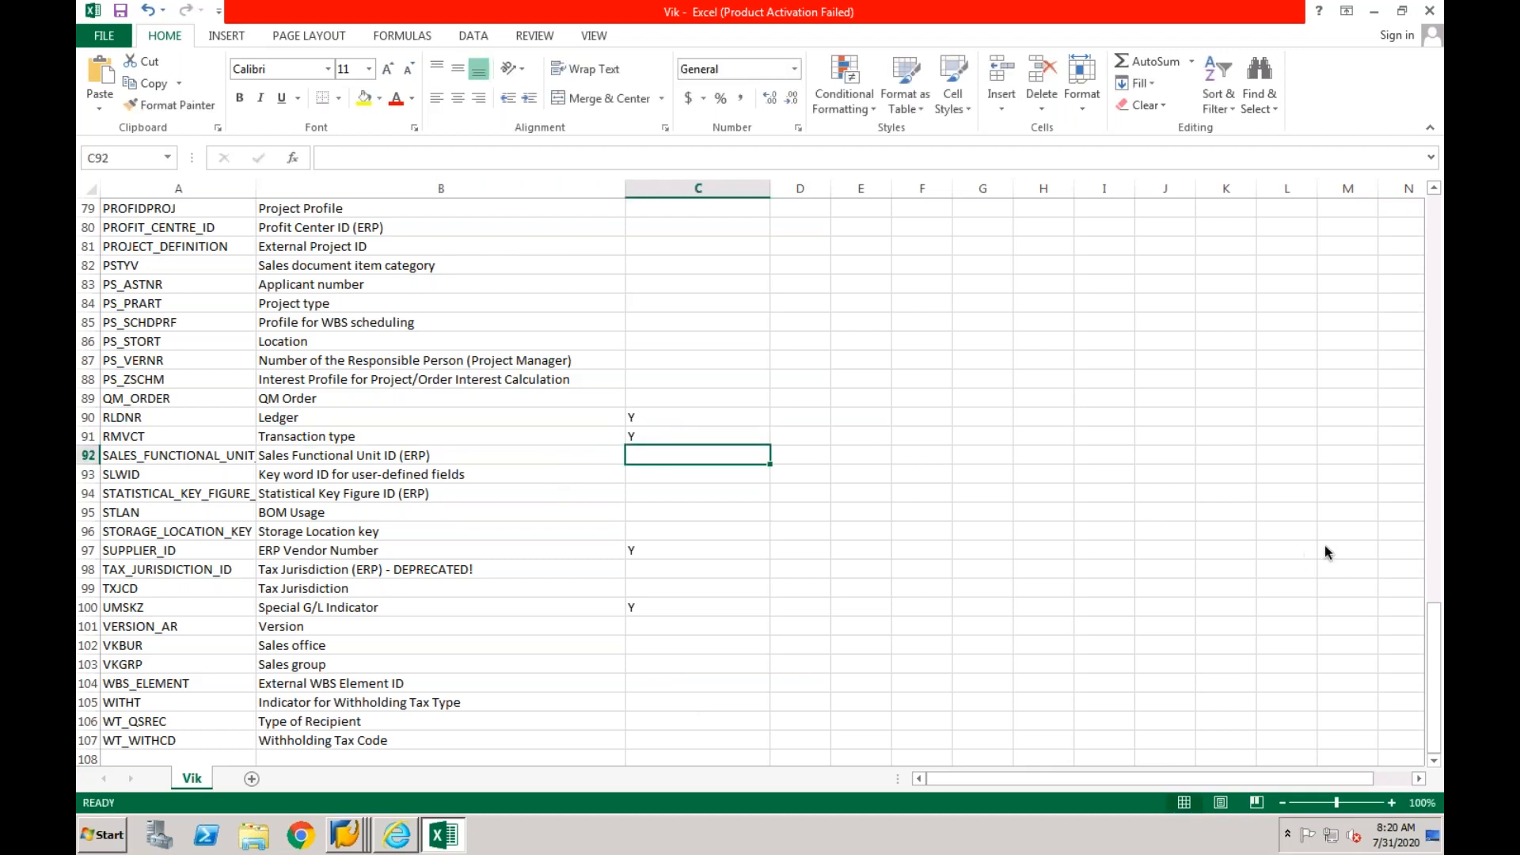
- Add filters to the header row of the mapping object list
drag(1441, 663, 1437, 202)
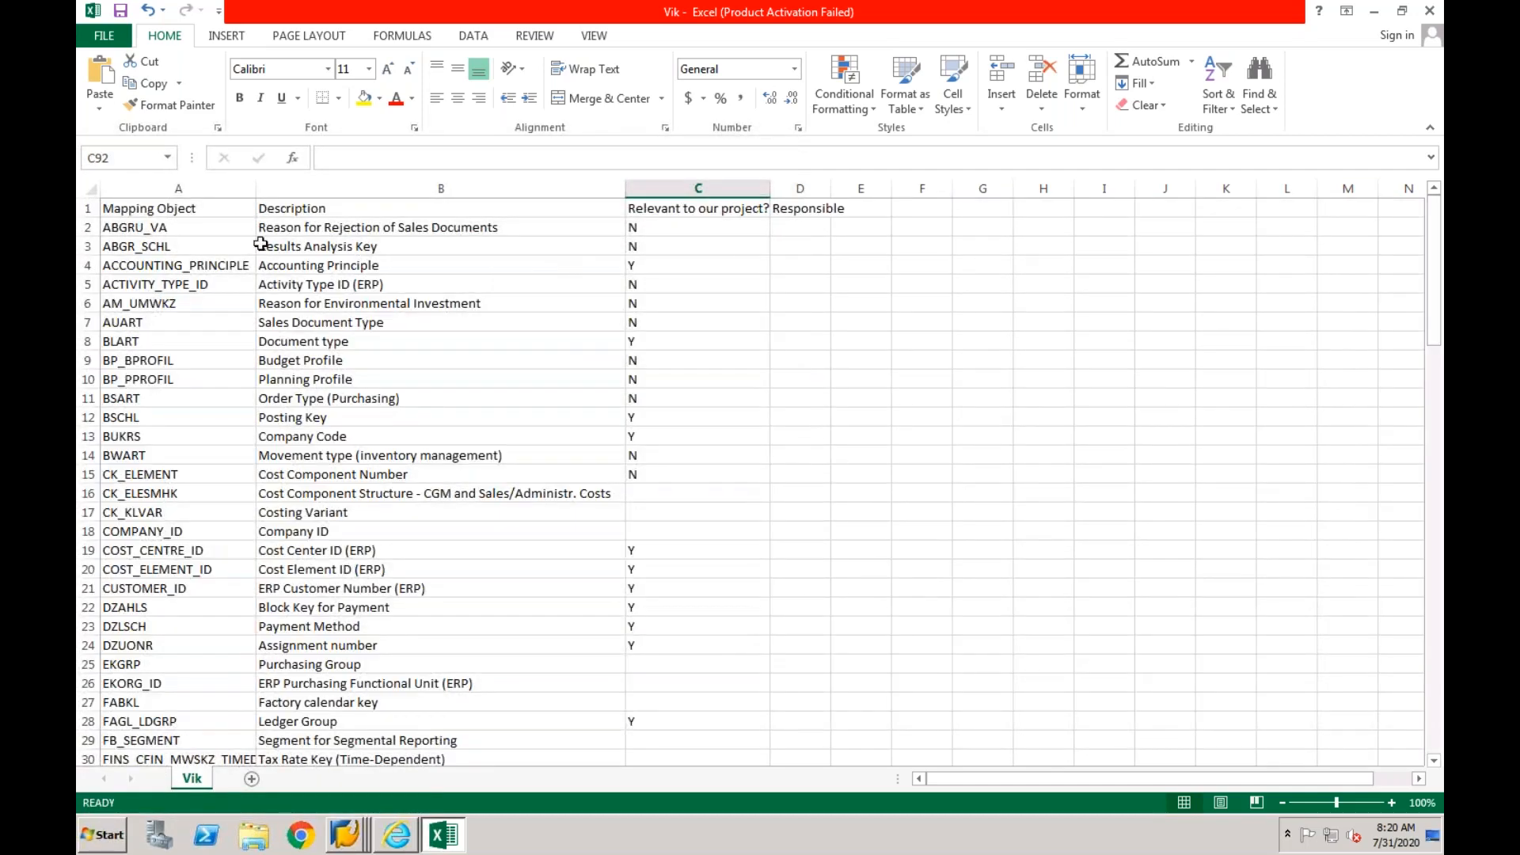
click(89, 209)
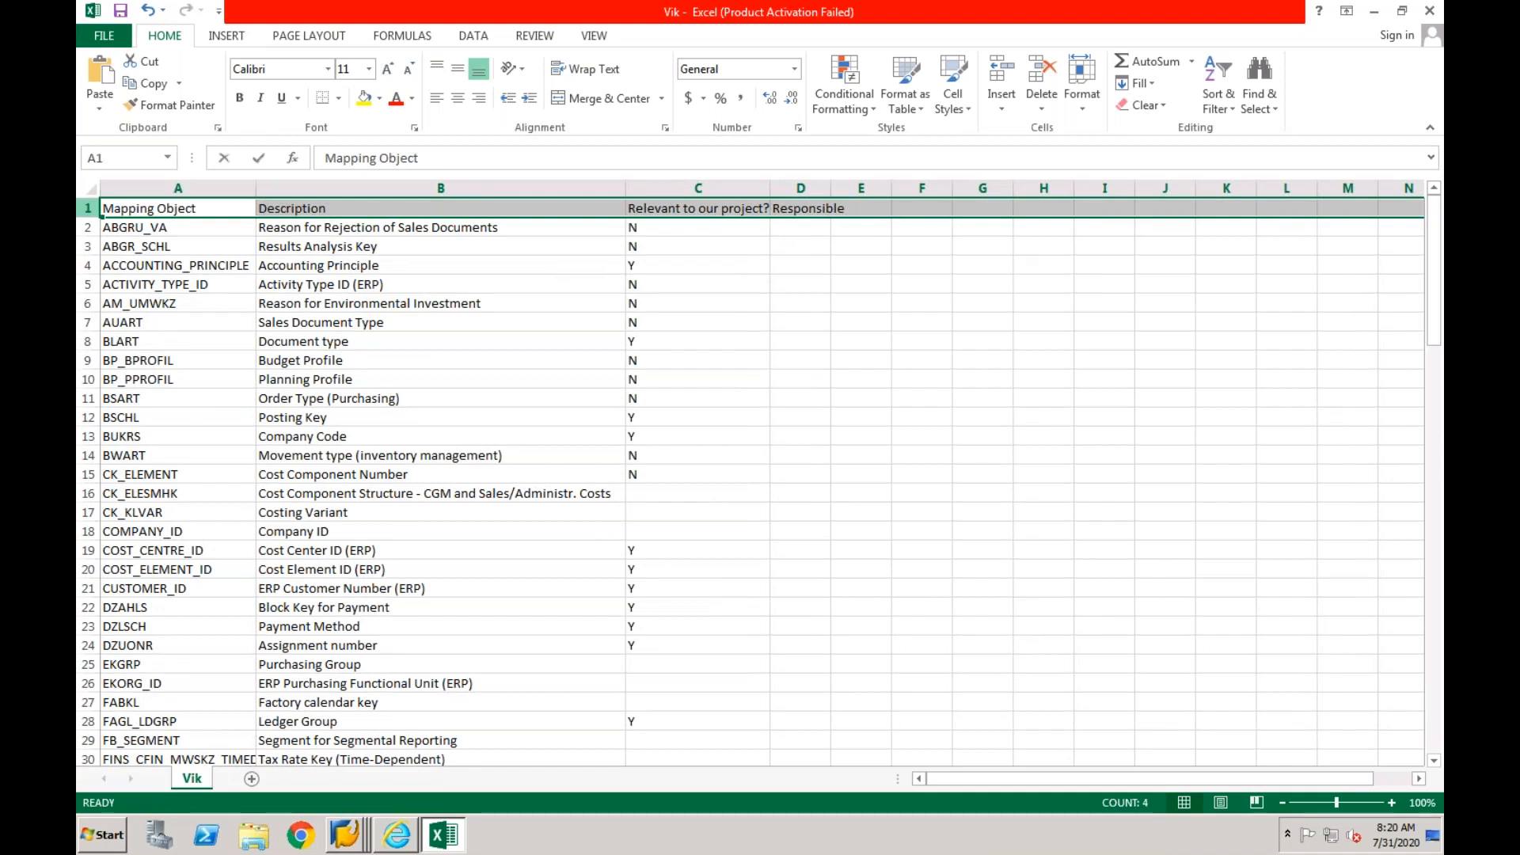
text(ff)
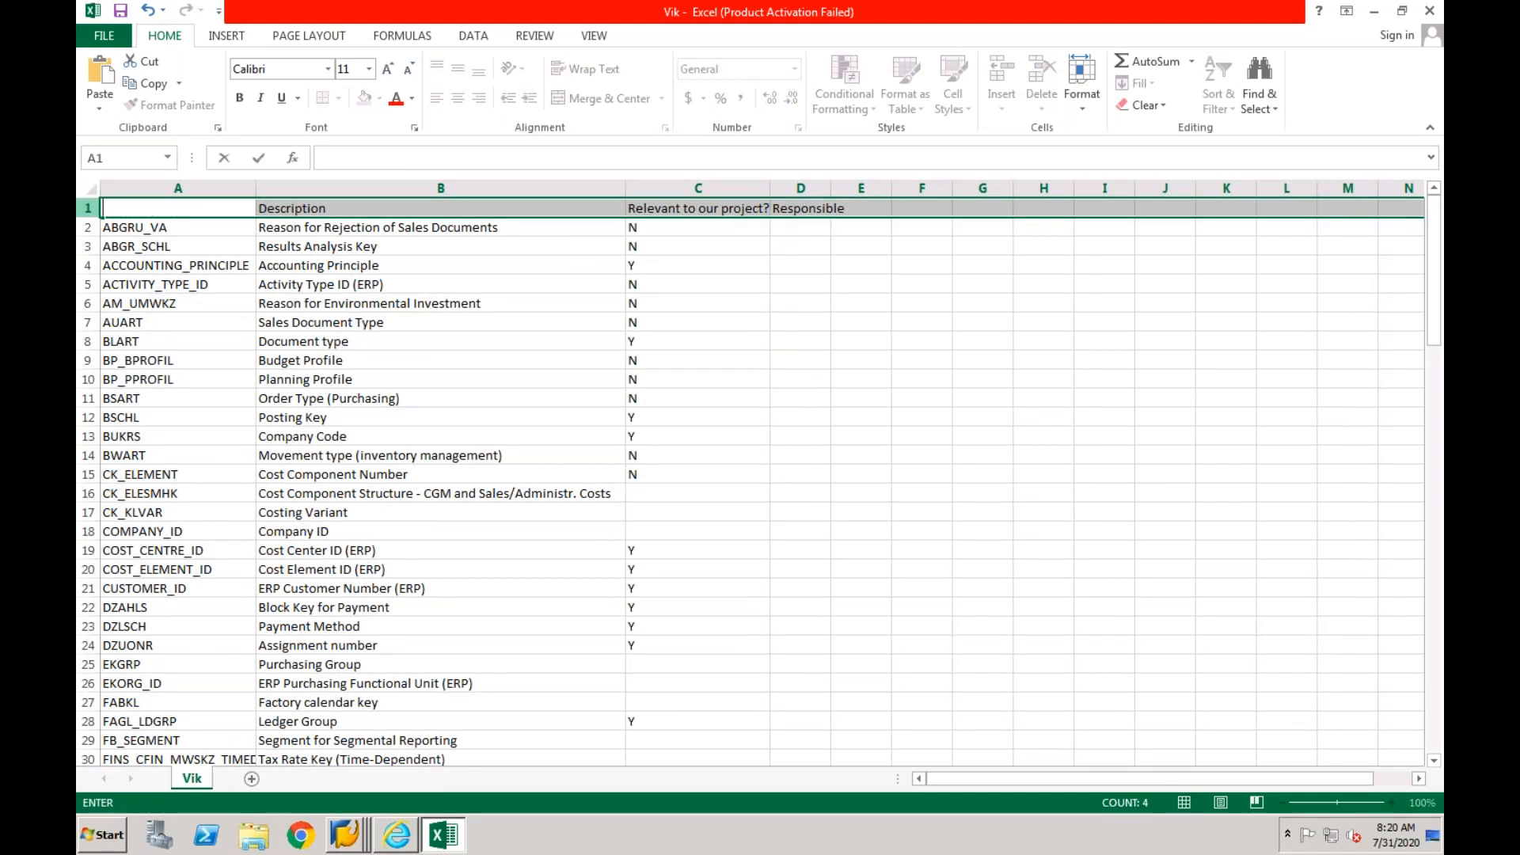
key(Escape)
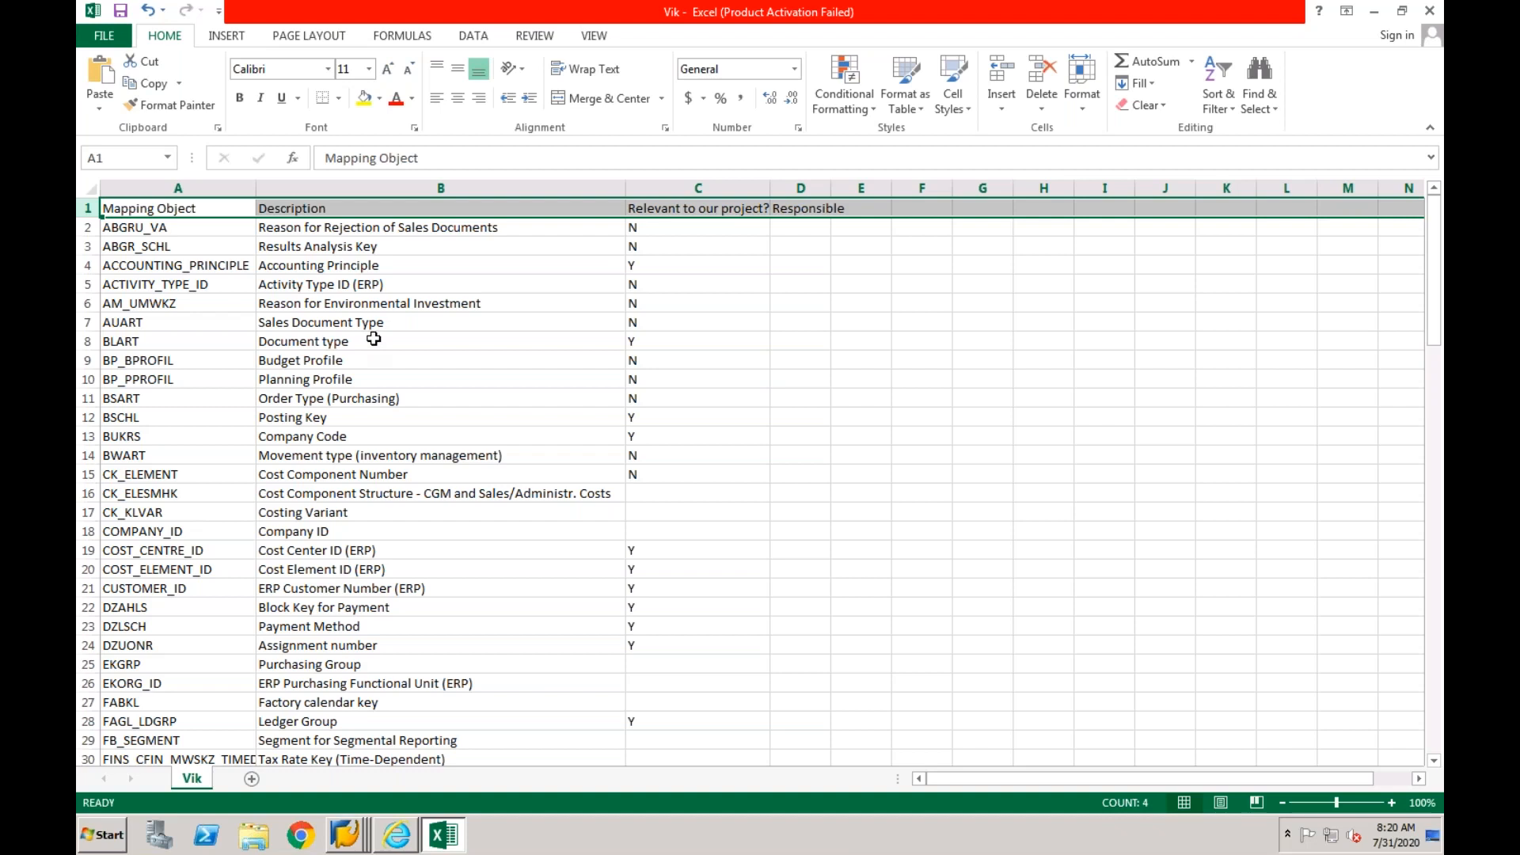
click(474, 36)
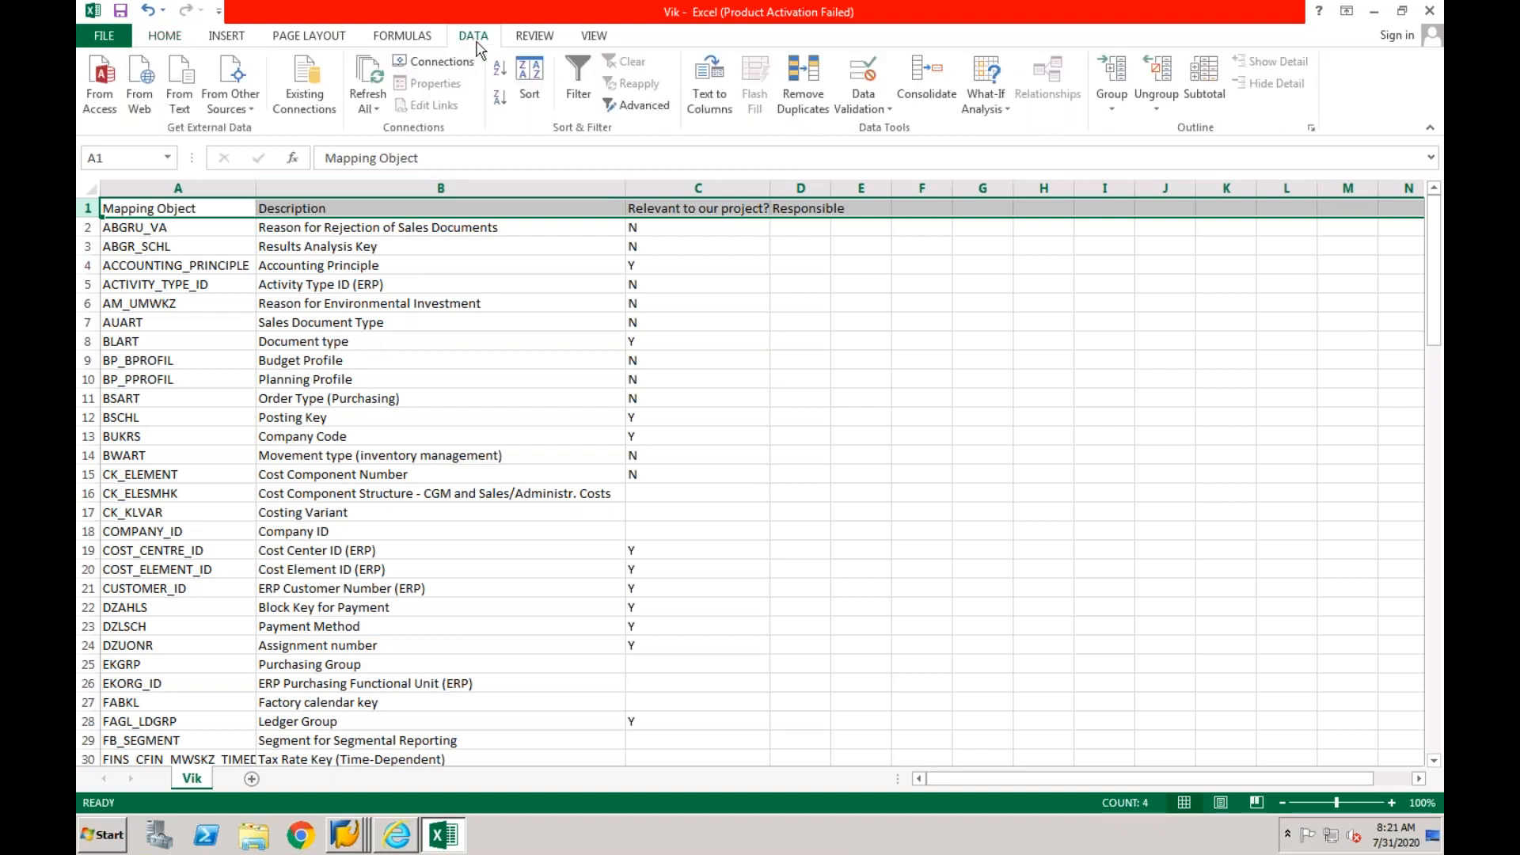
click(579, 97)
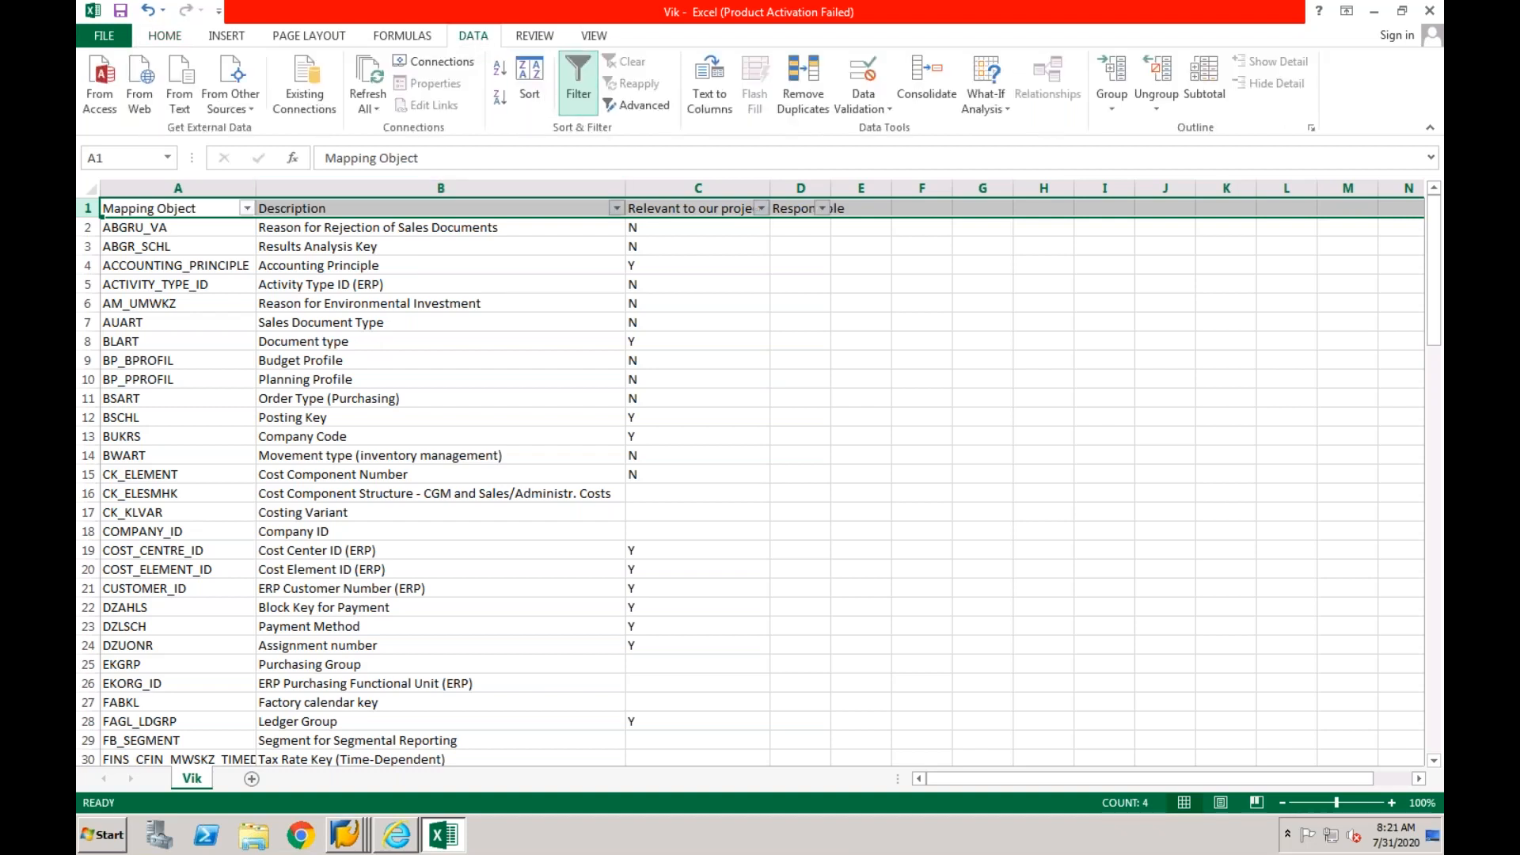
- Filter the "Relevant to our project?" column to Y only and select the descriptions of the filtered mapping objects
click(553, 269)
click(761, 208)
click(572, 393)
click(571, 423)
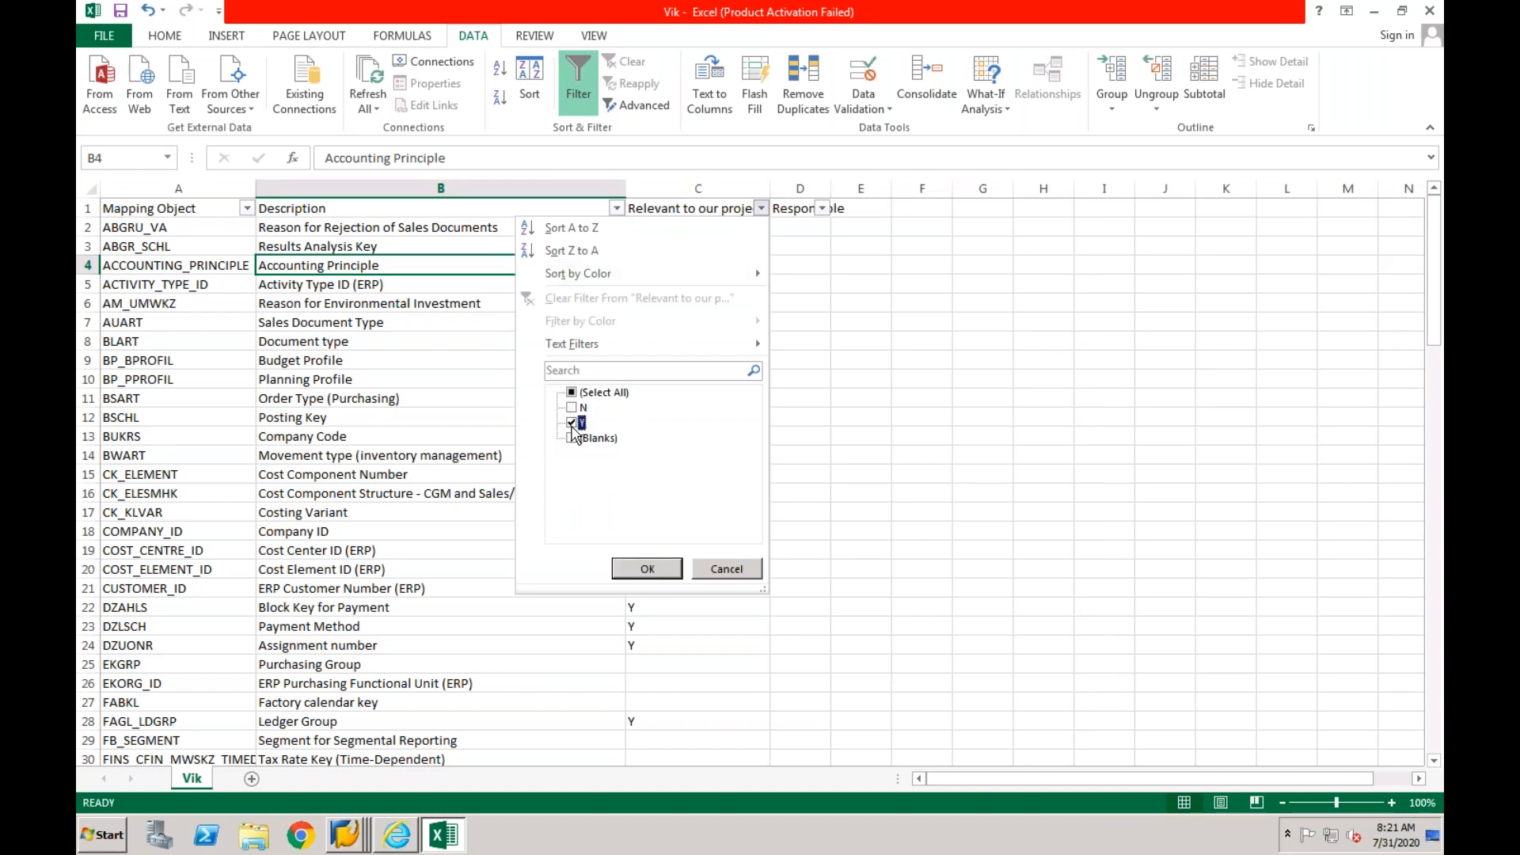
click(627, 568)
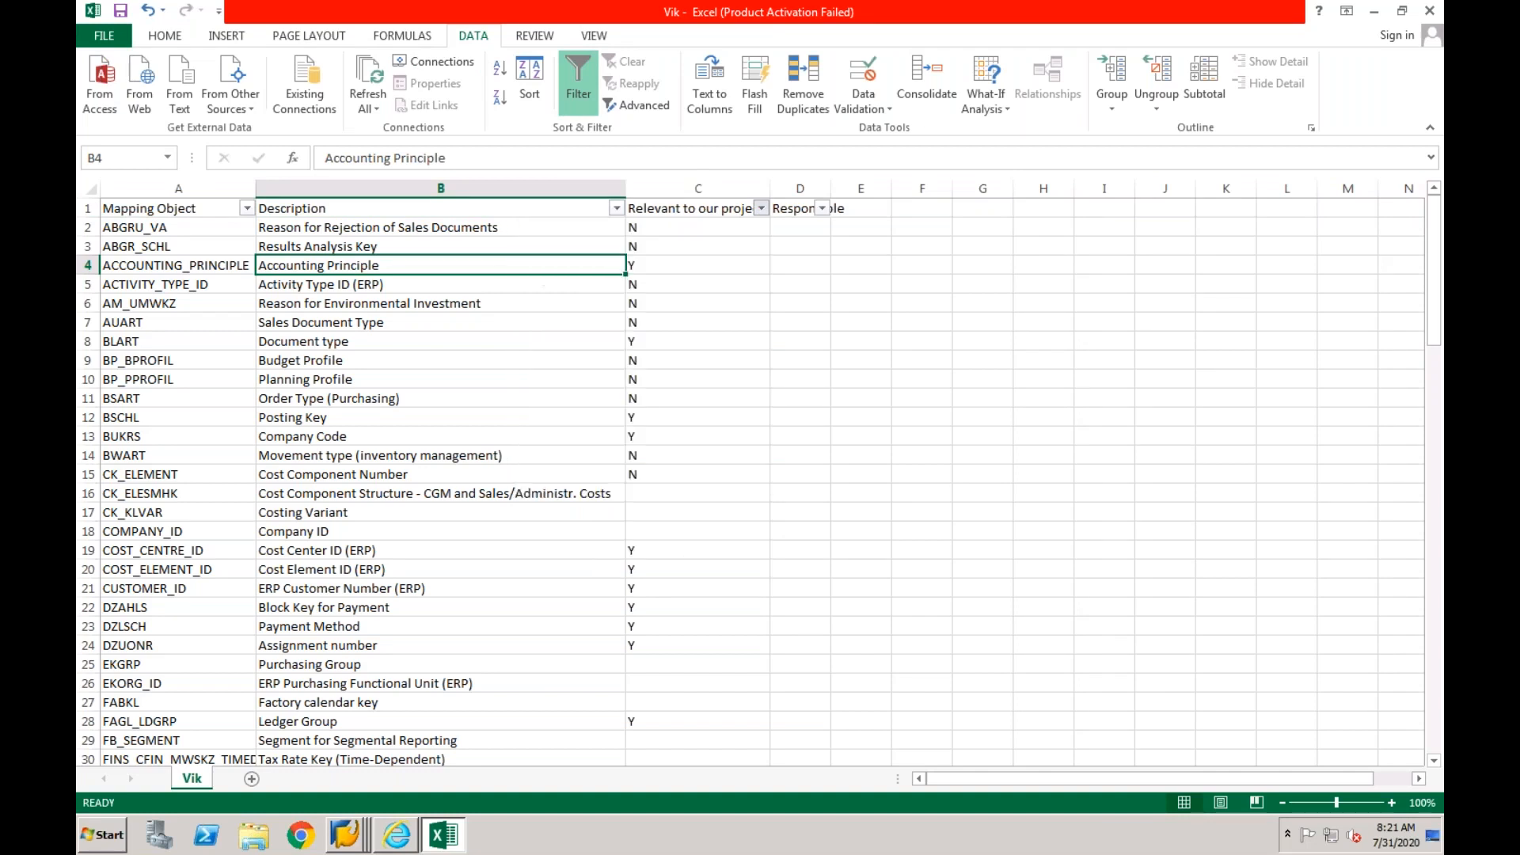
click(490, 268)
drag(402, 229, 389, 626)
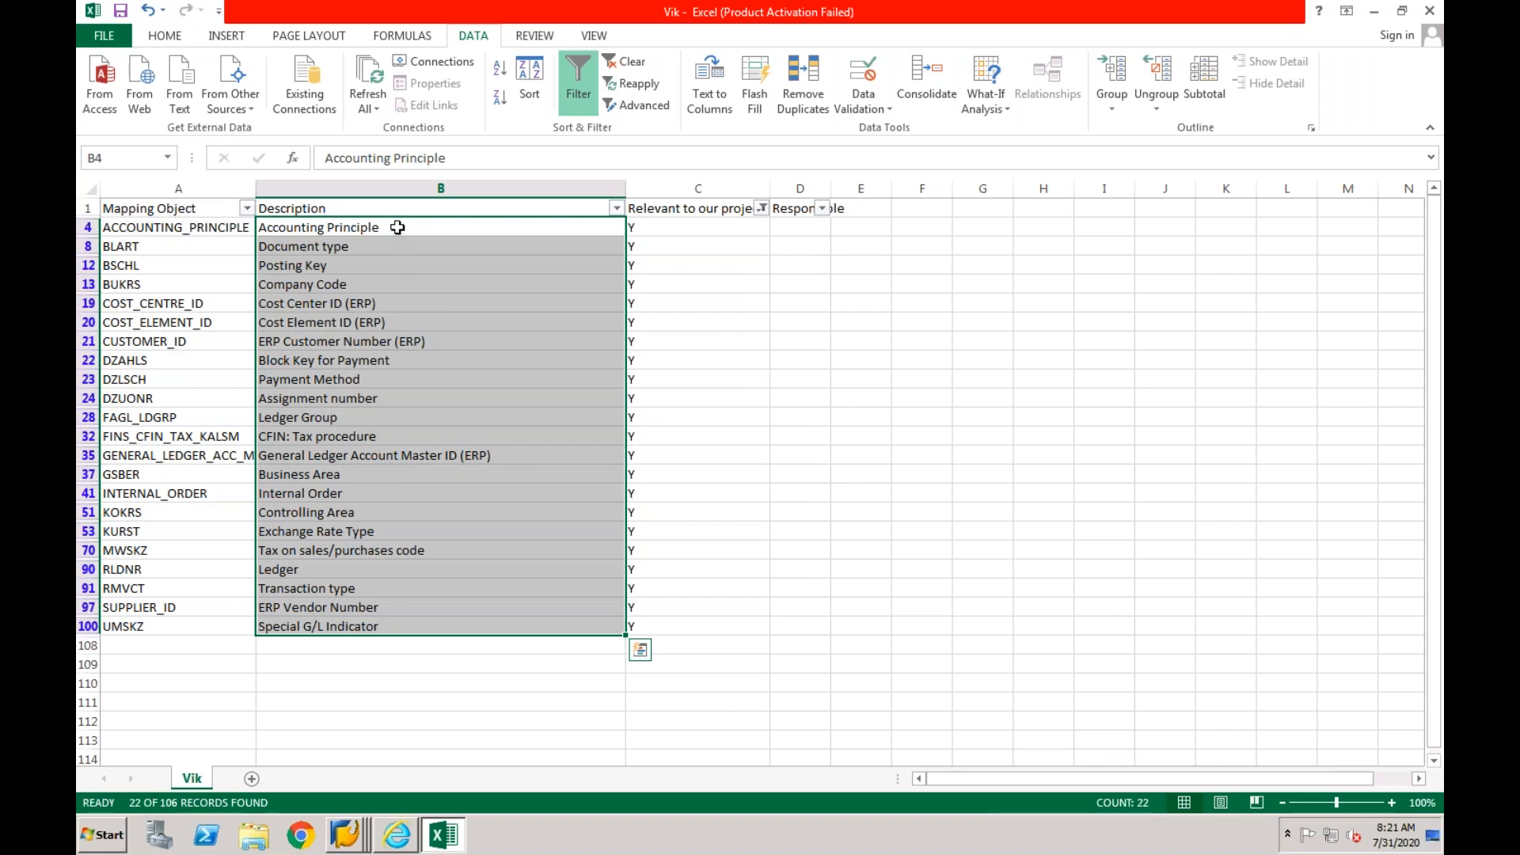
- Switch to the SAP Mapping Entity session, return to the IMG, and run Maintain Value Mapping under Define Value Mapping (Code Mapping)
click(353, 844)
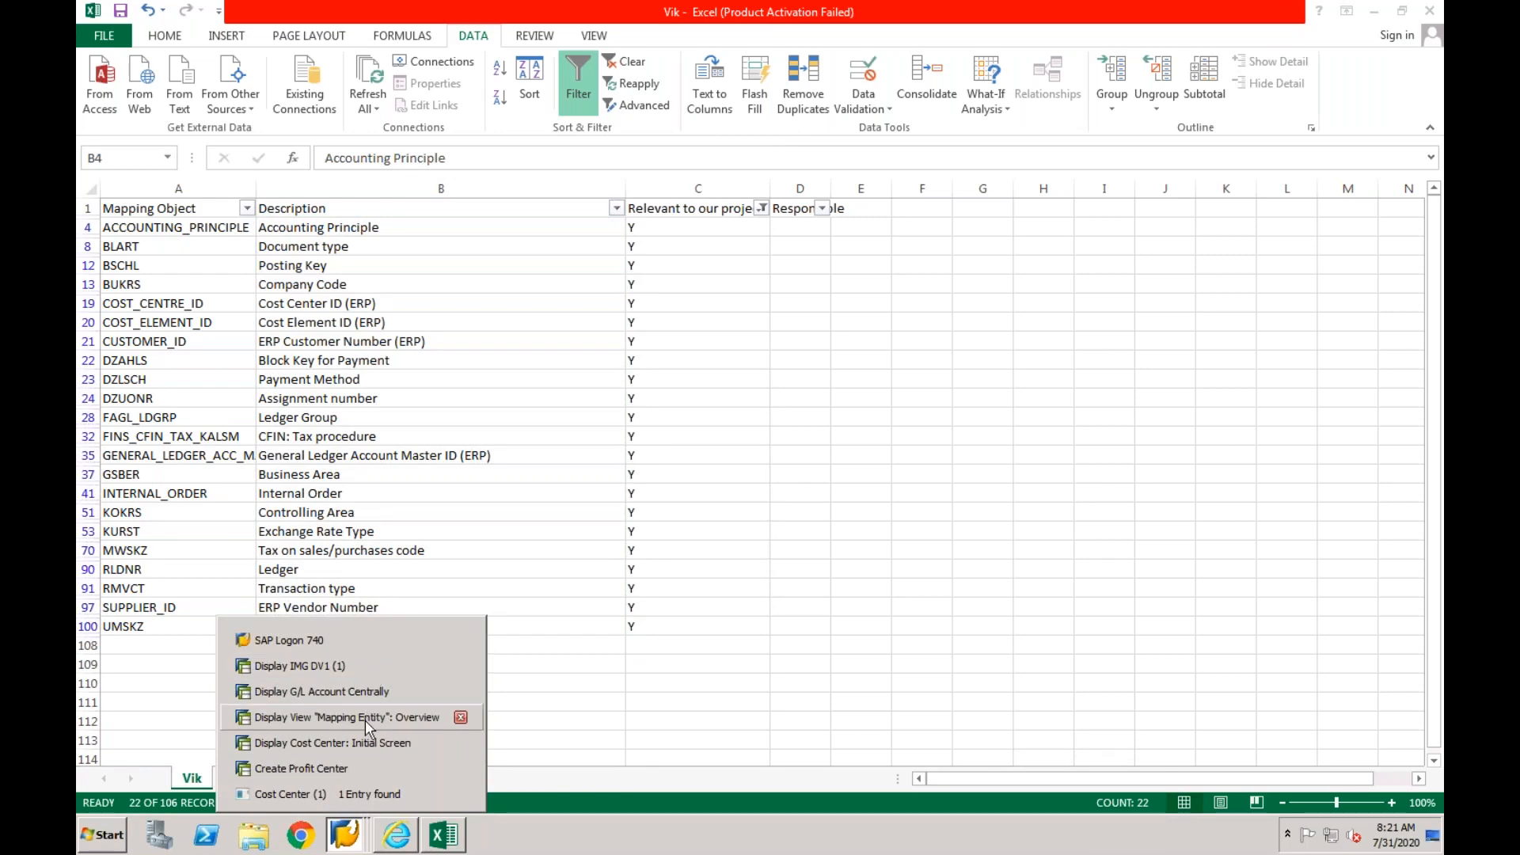
click(364, 720)
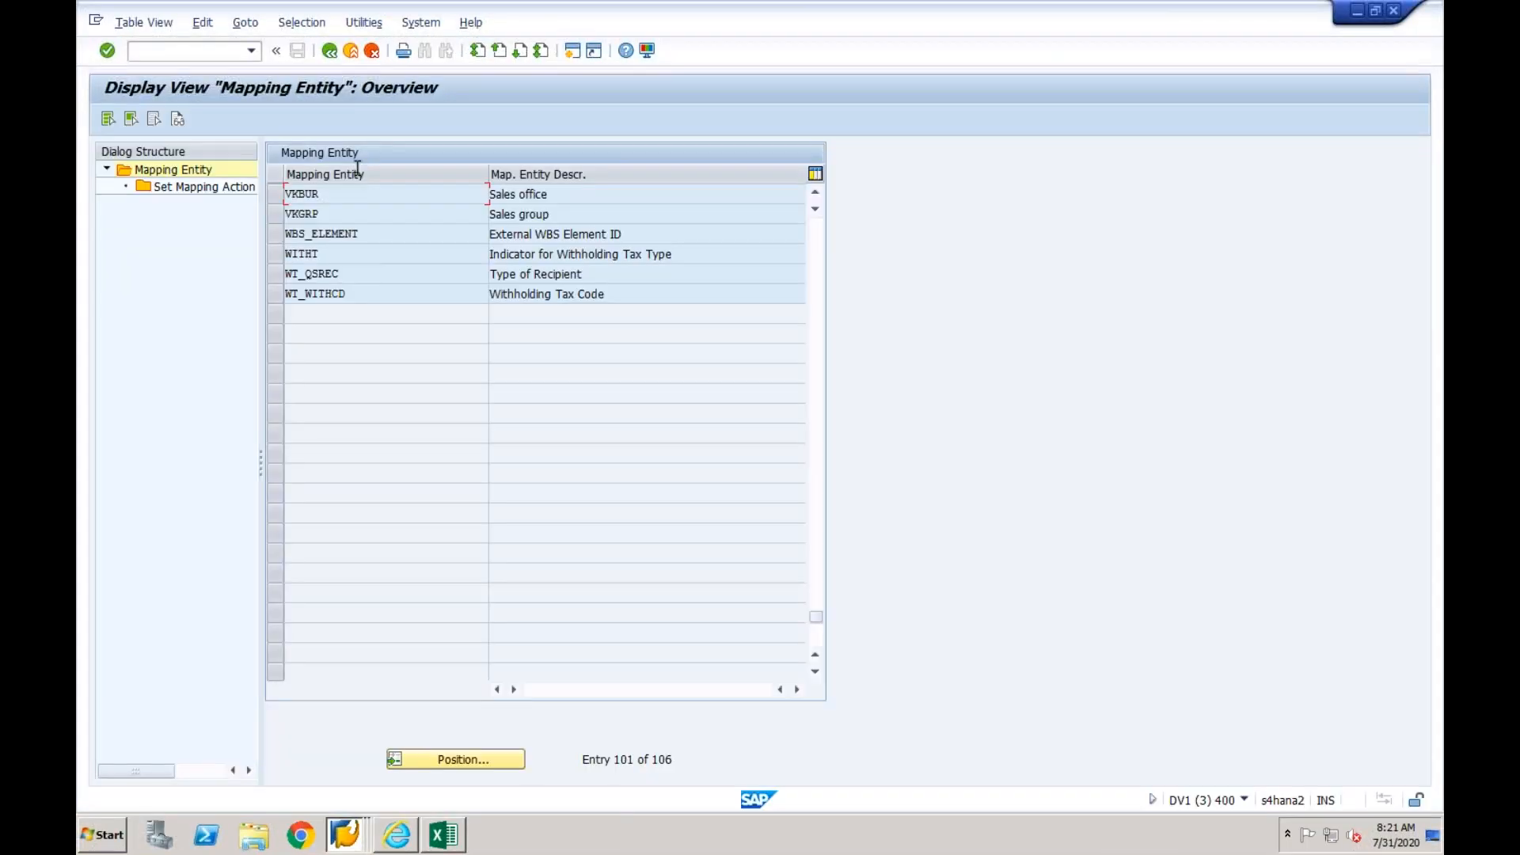
click(329, 51)
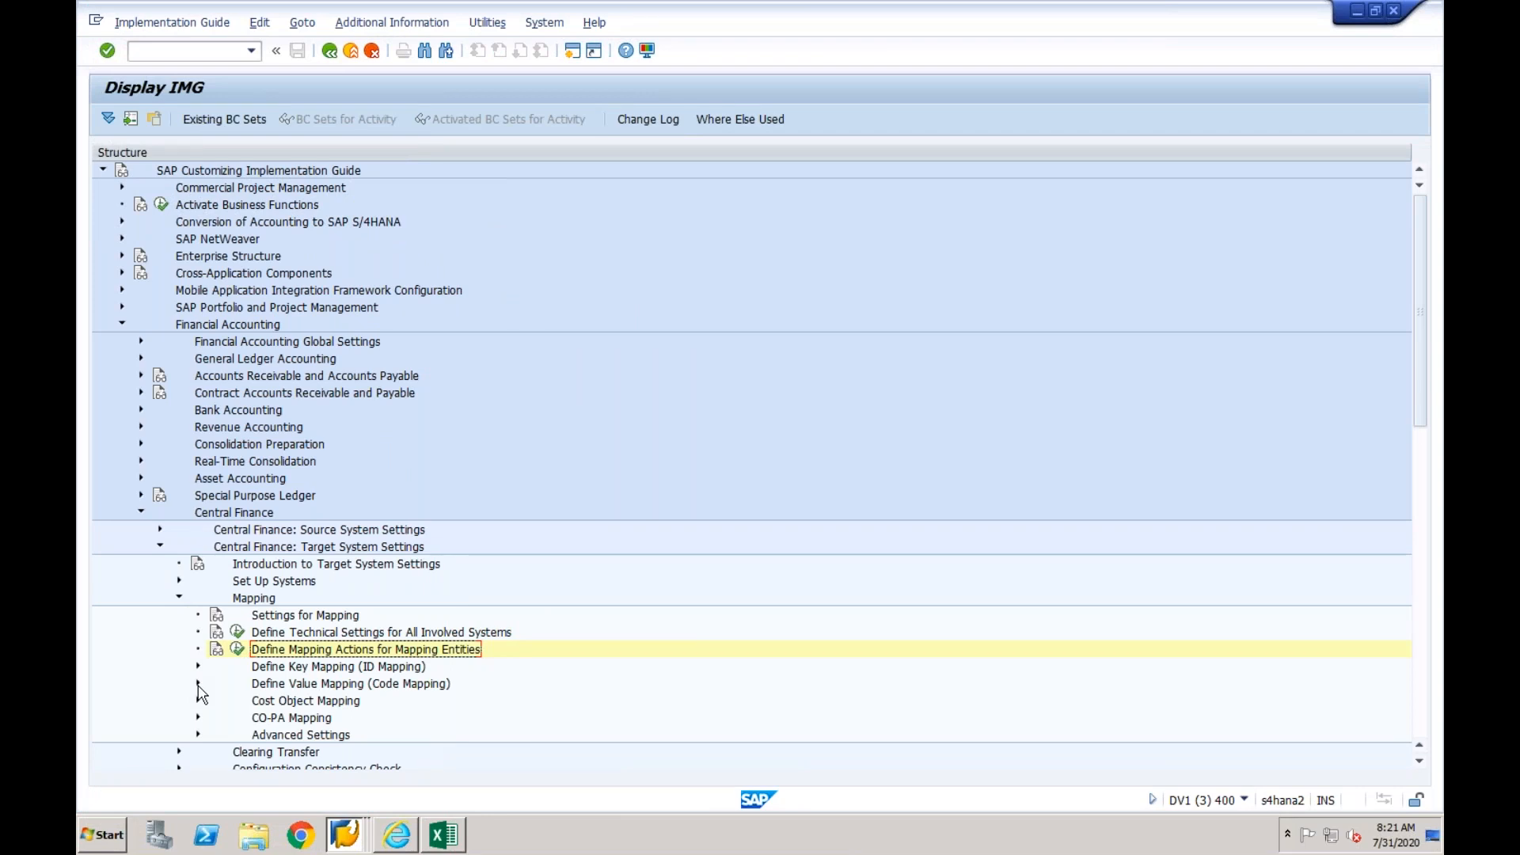
click(282, 670)
click(281, 689)
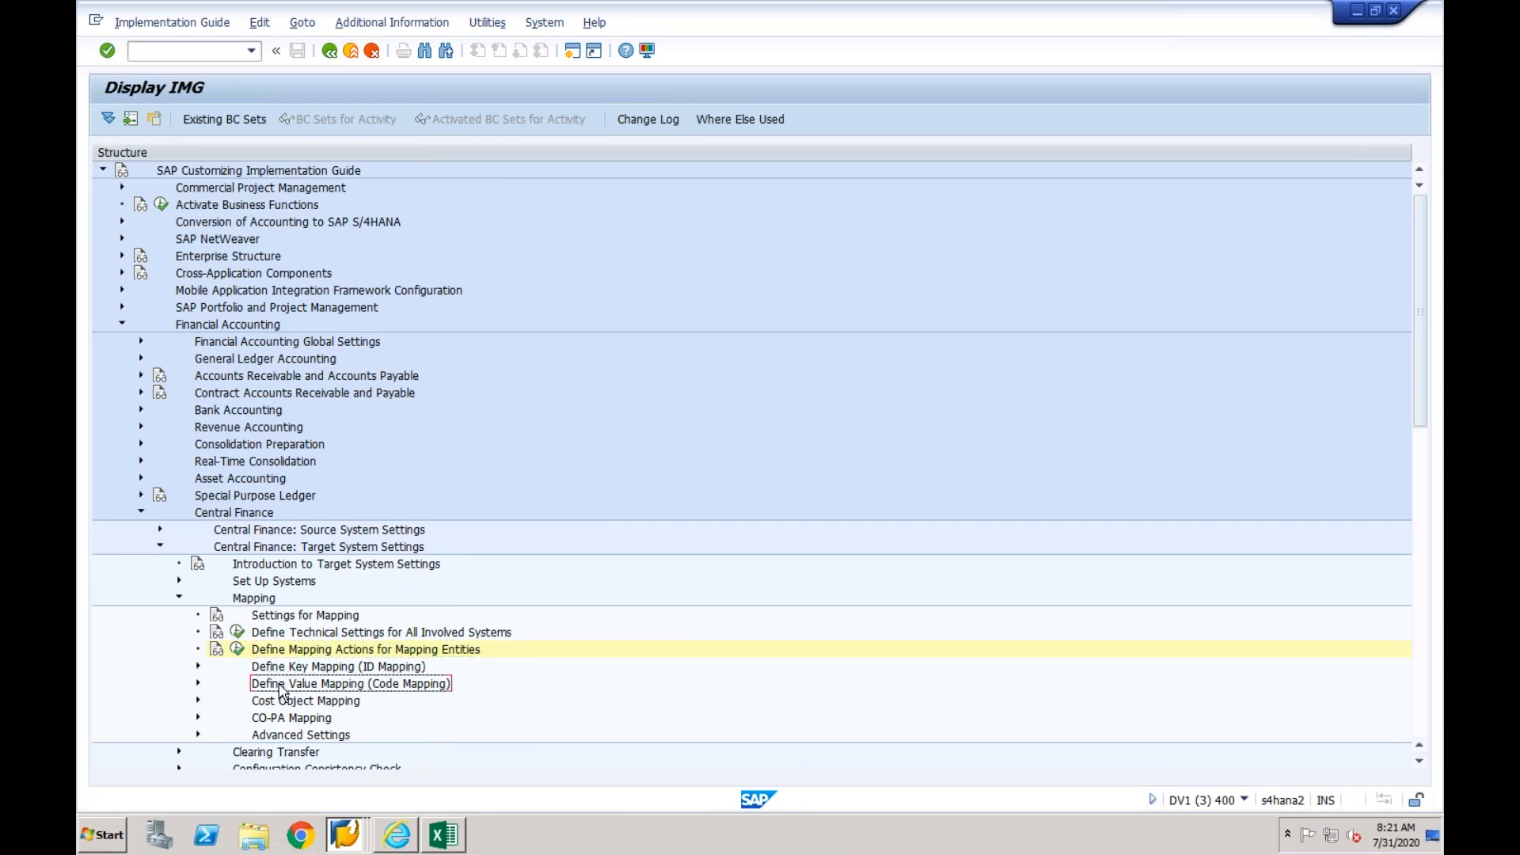
click(198, 685)
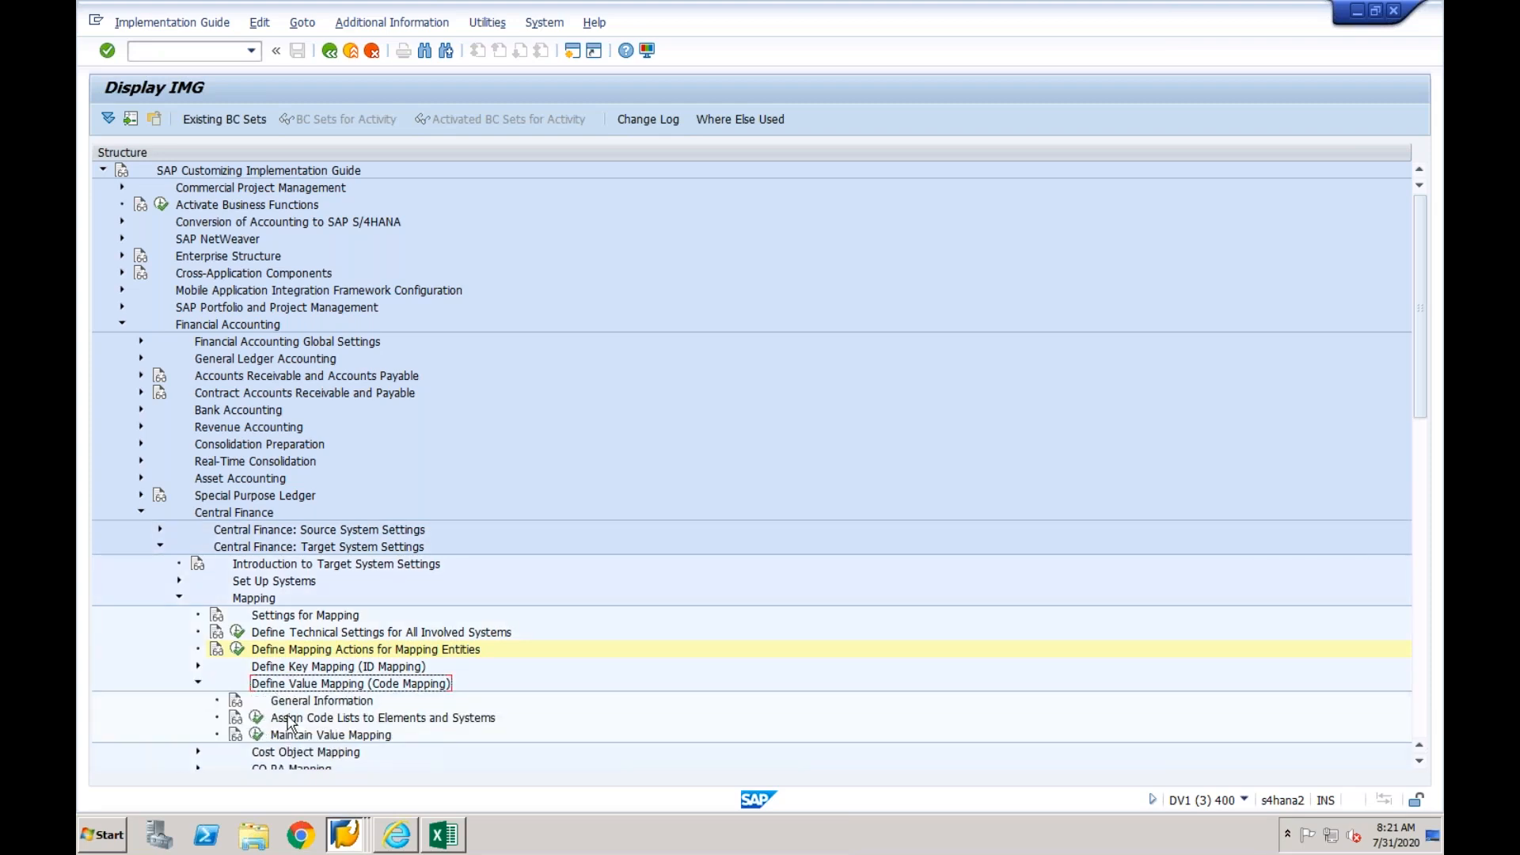
click(256, 734)
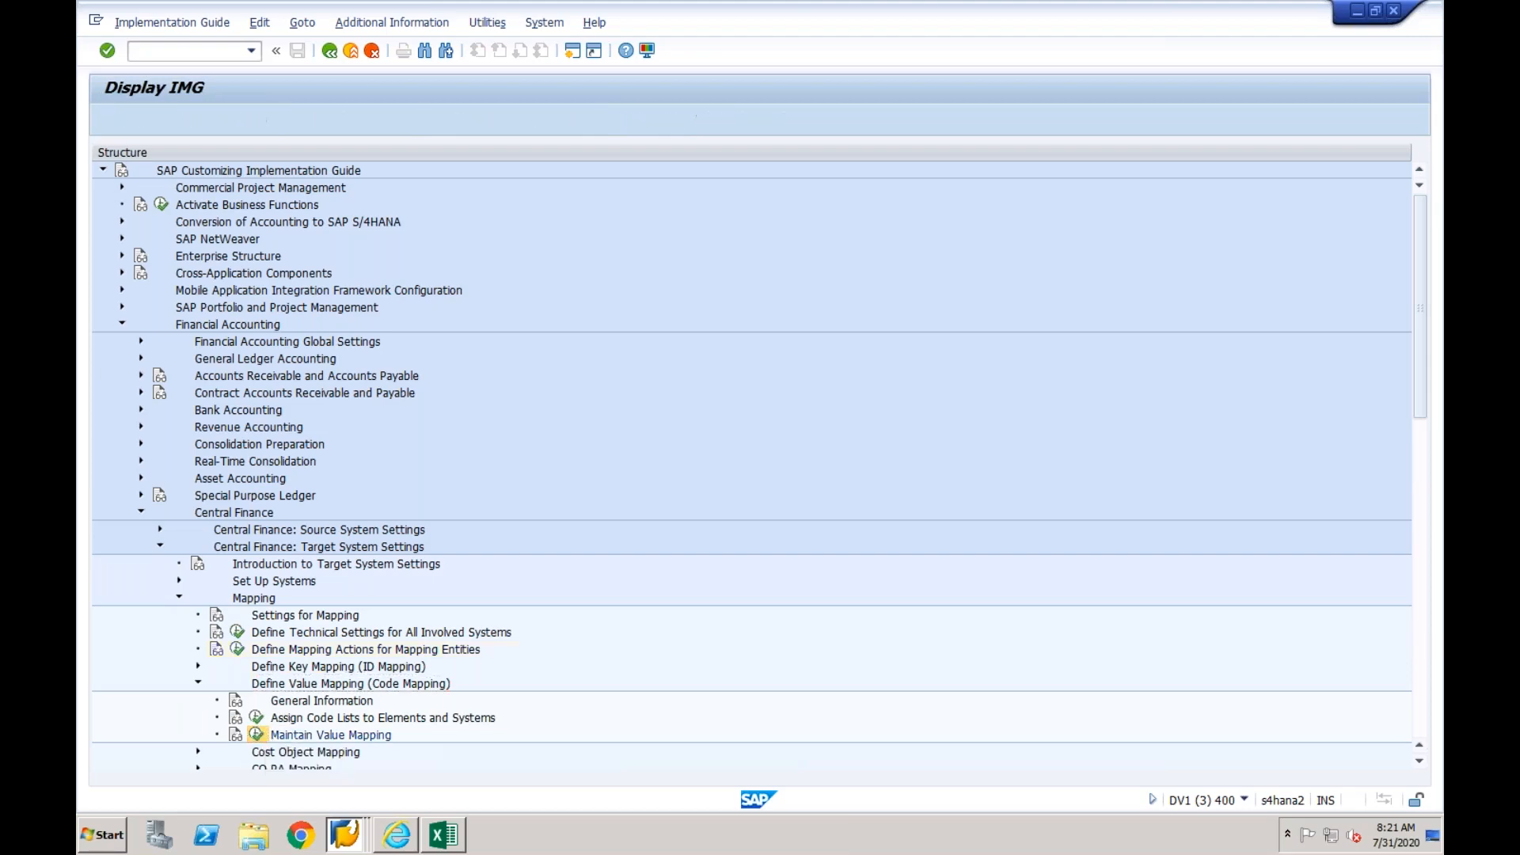
click(530, 531)
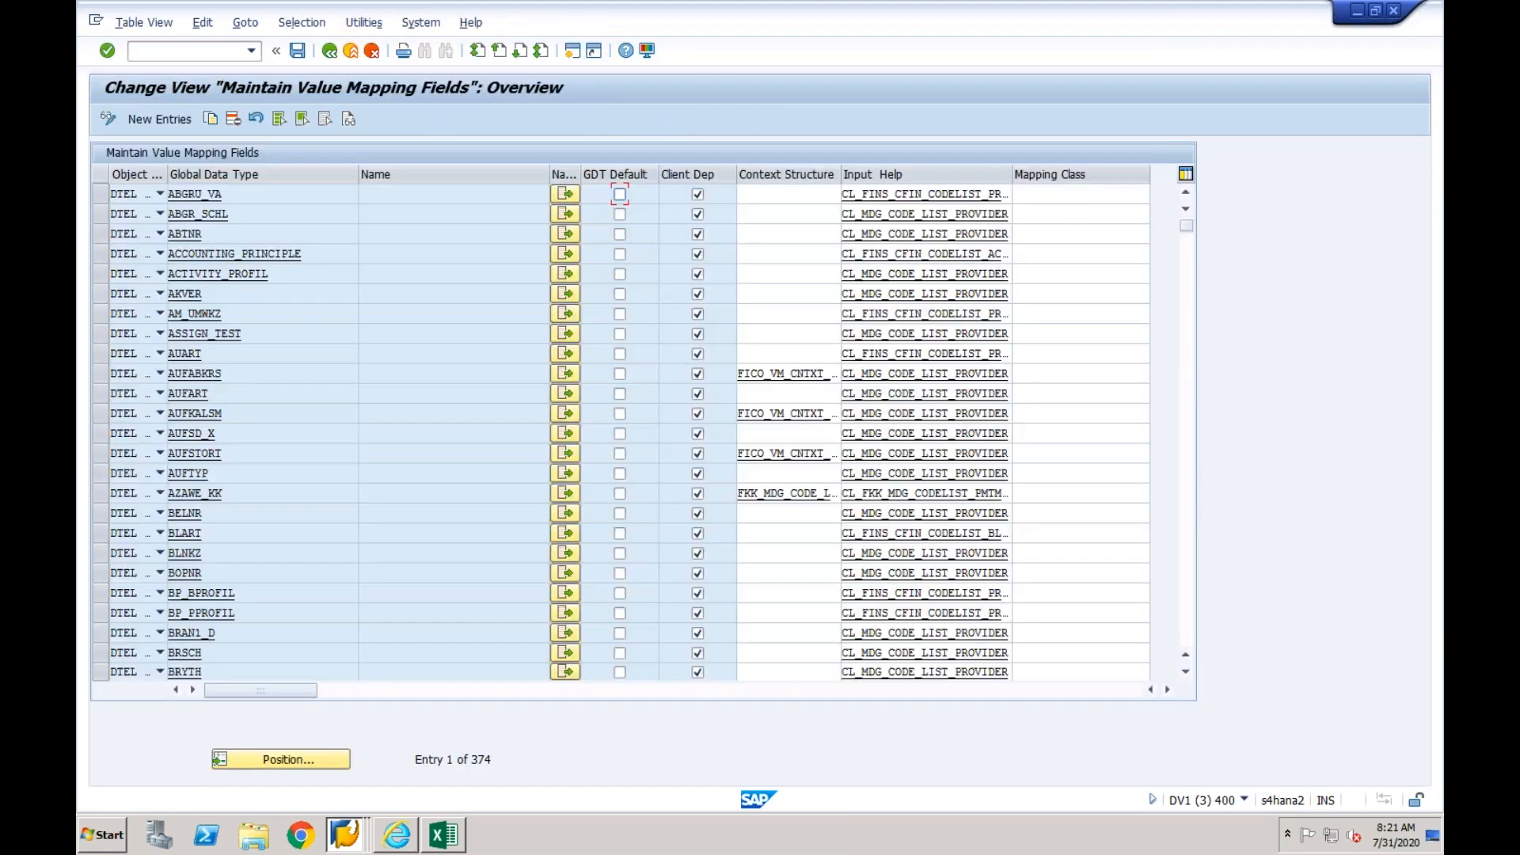
click(330, 255)
click(565, 253)
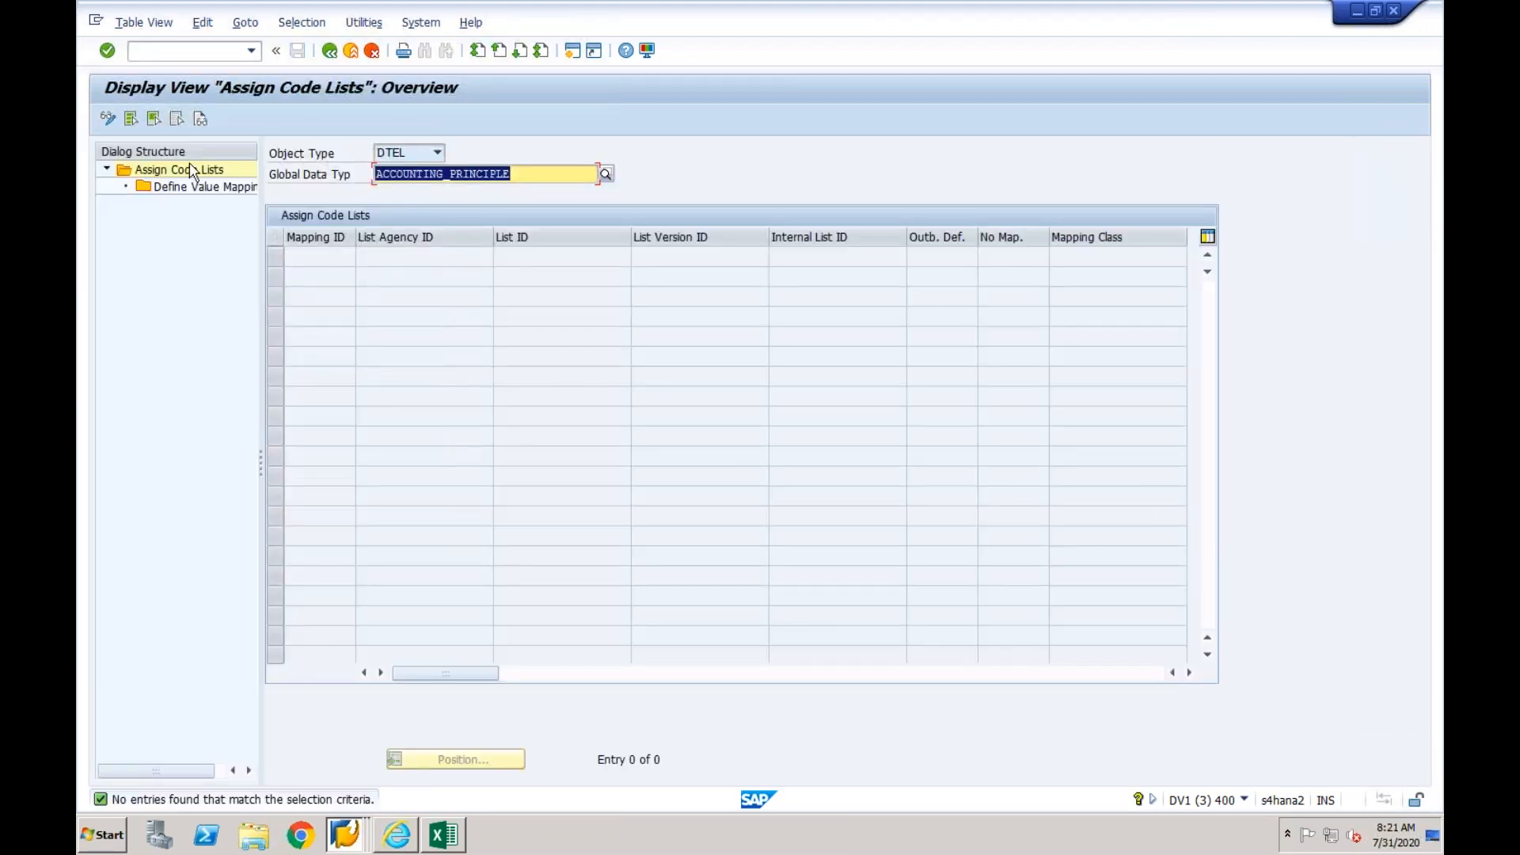
click(109, 120)
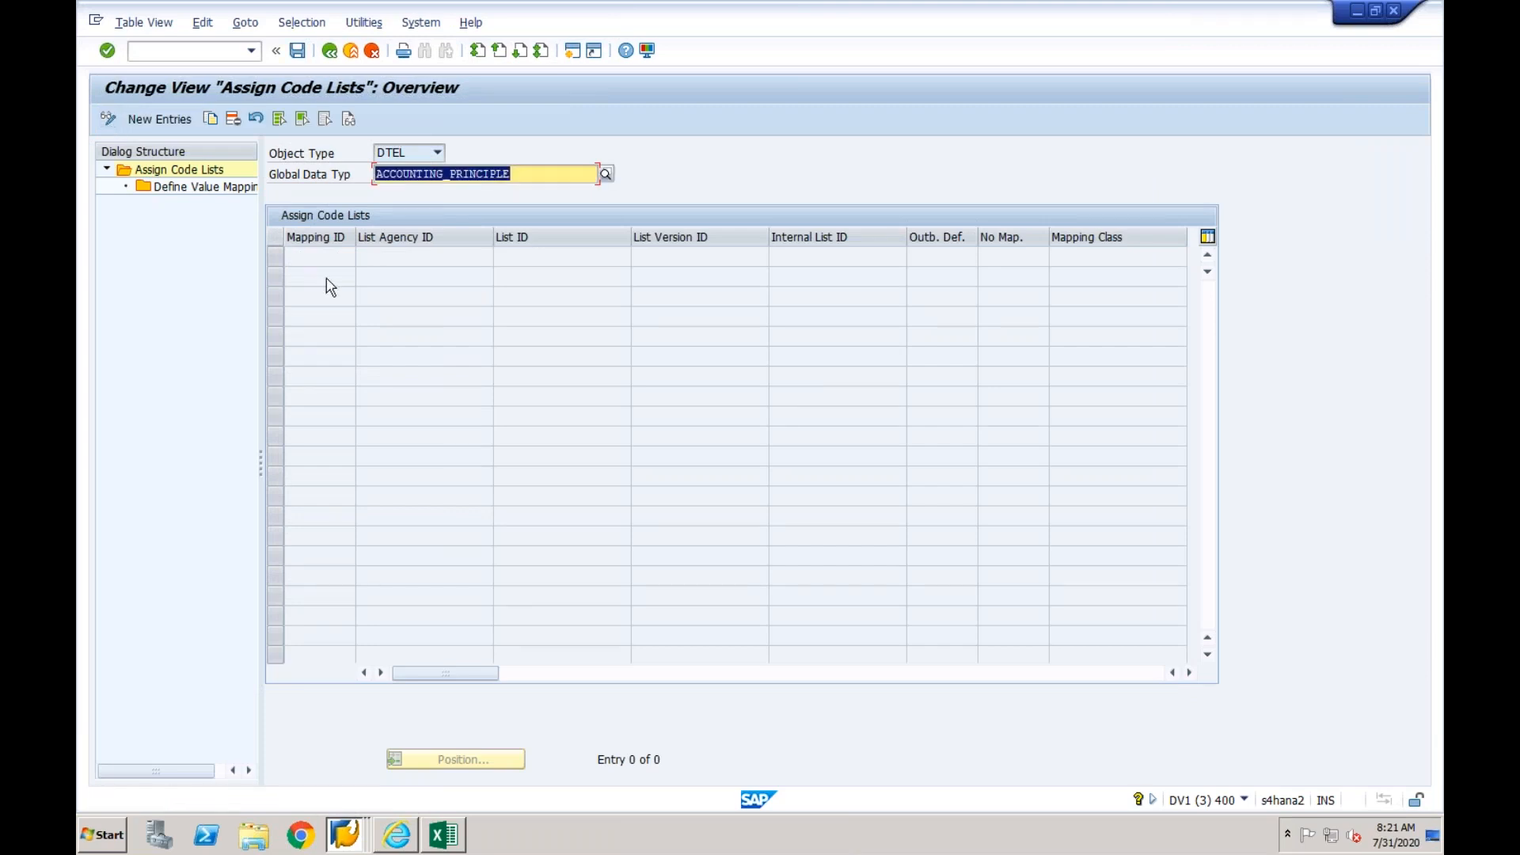
click(183, 119)
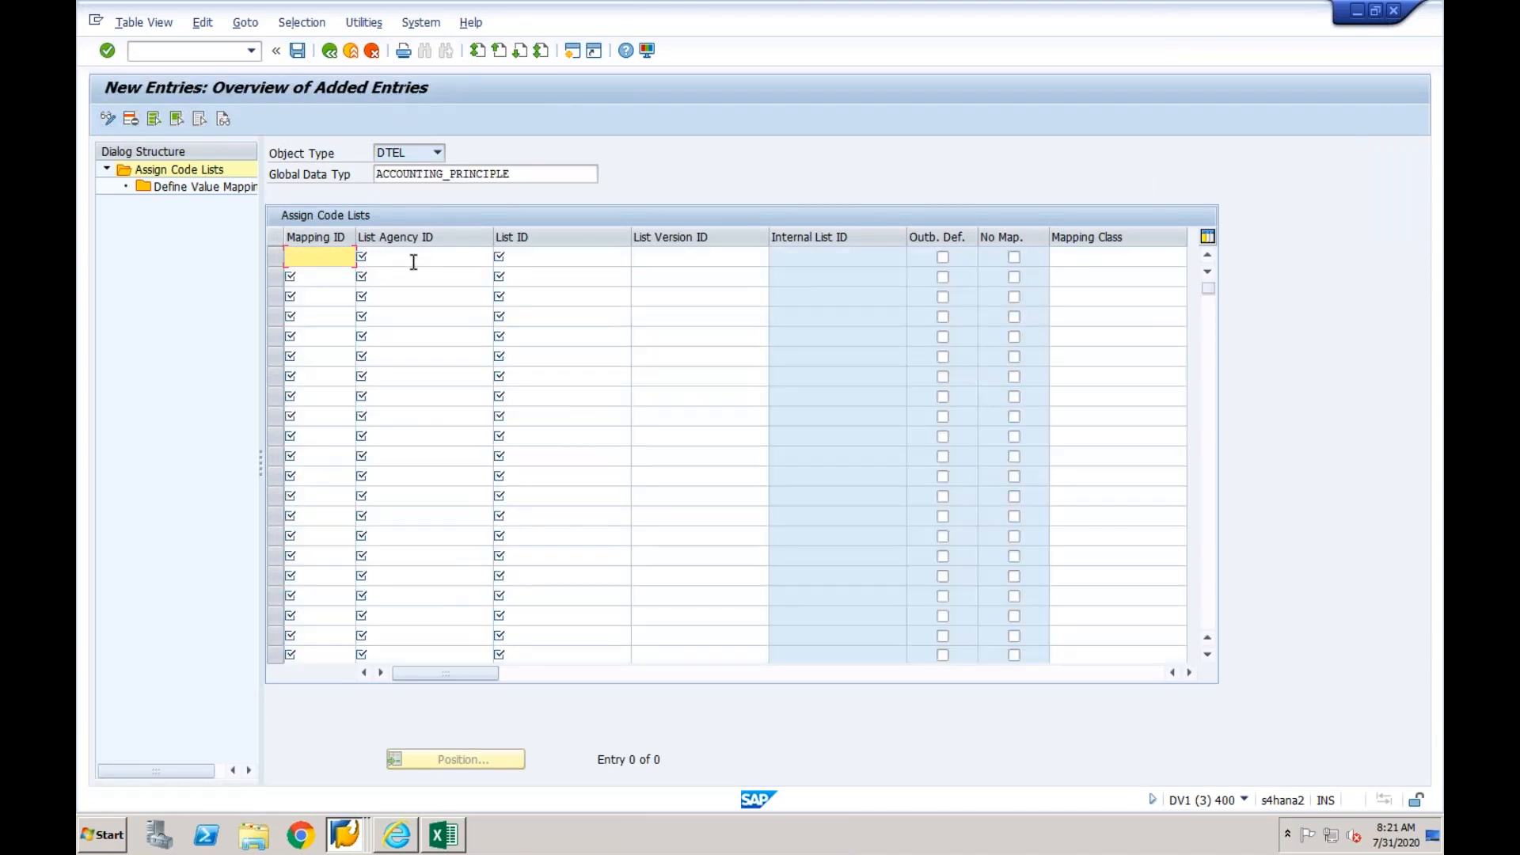
click(414, 262)
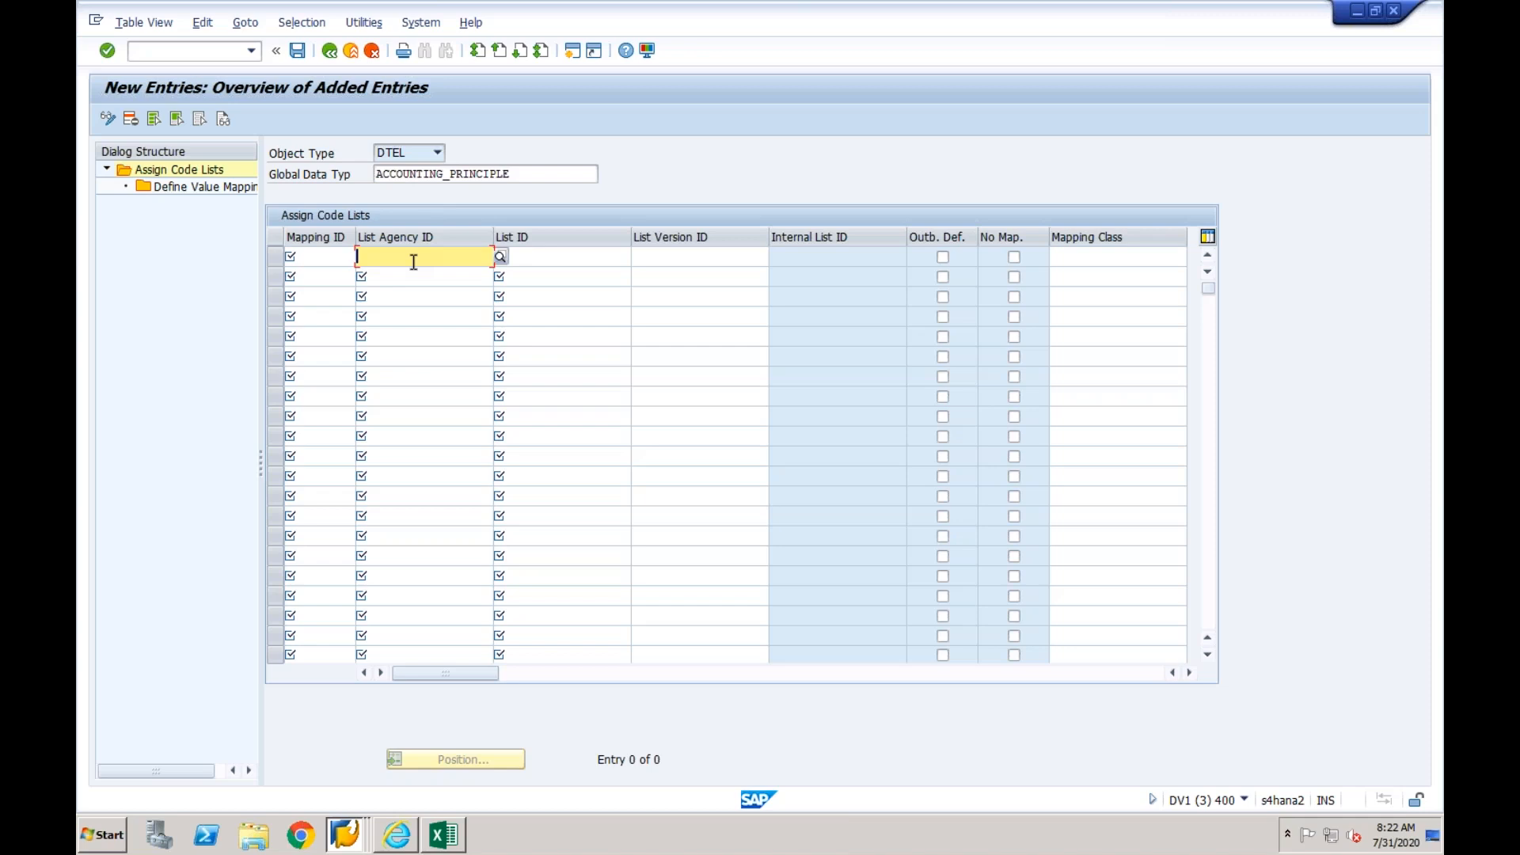
click(335, 258)
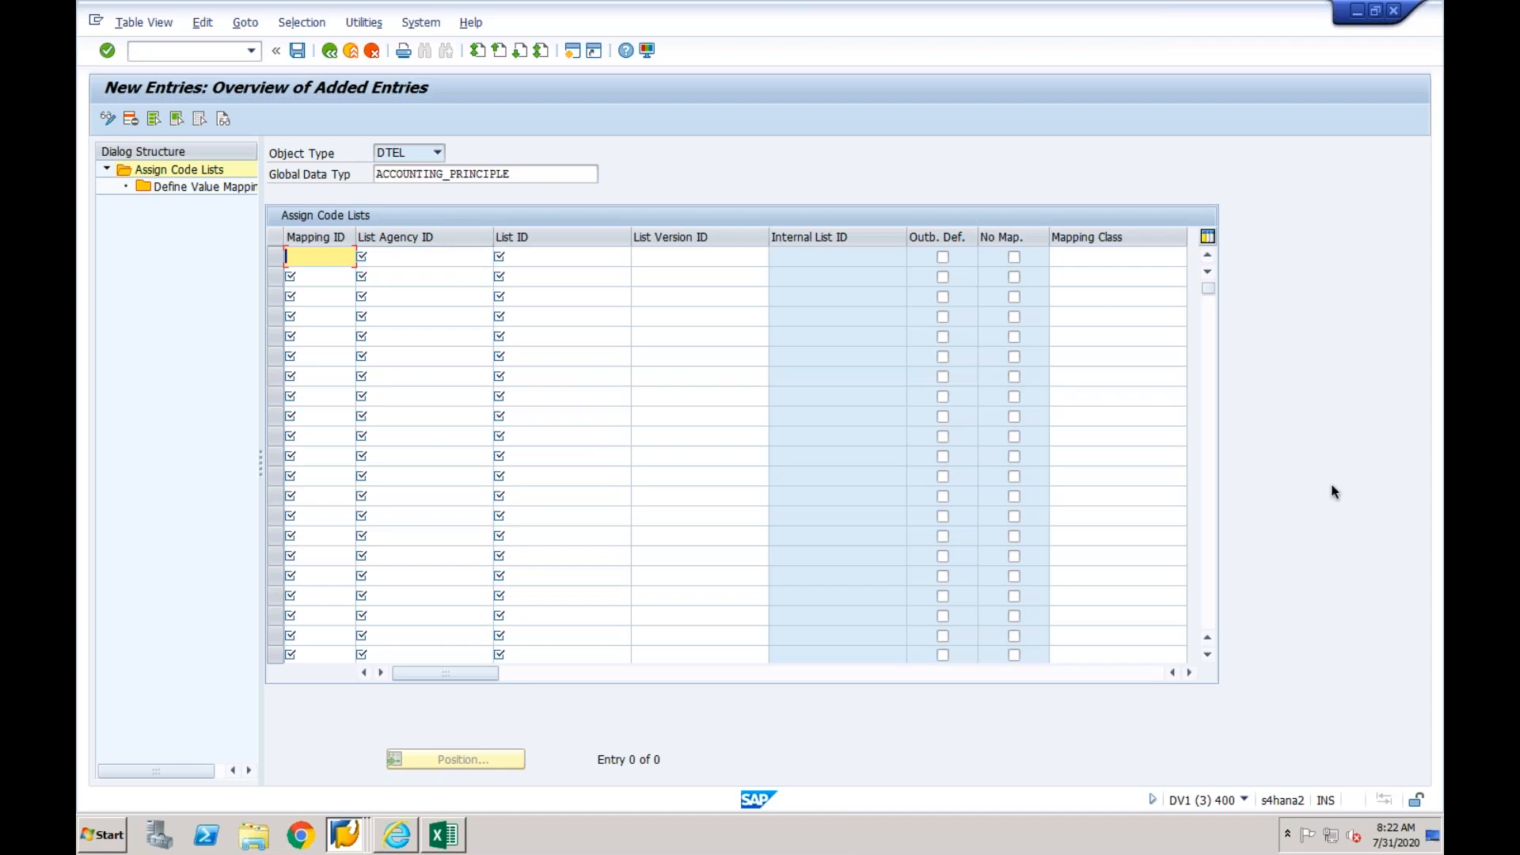
click(329, 50)
click(329, 51)
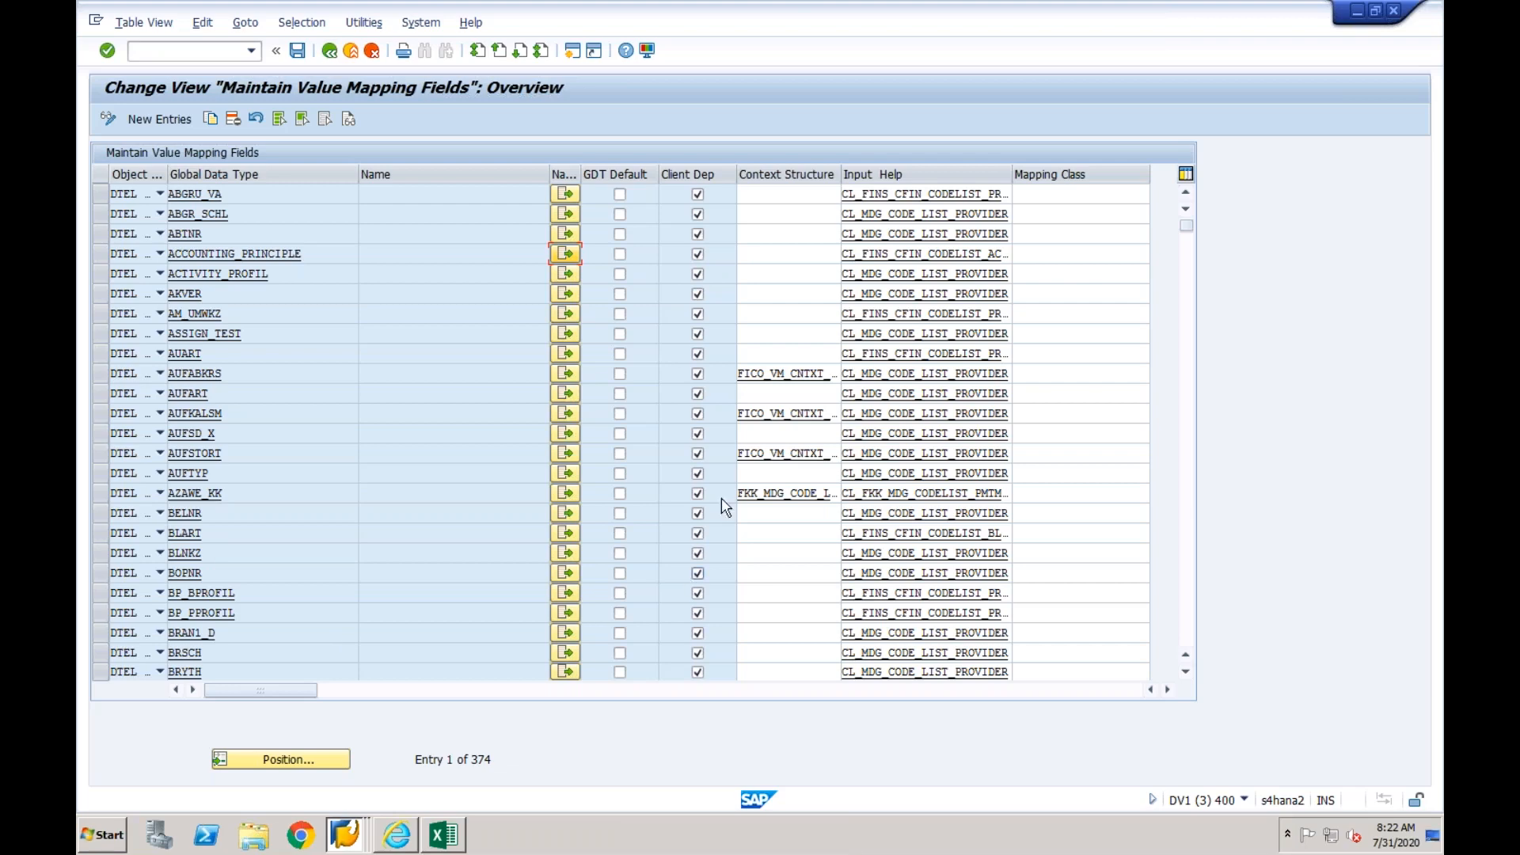
- Examine the existing code list assignment of BUKRS for its mapping ID, list agency ID, list ID and version, and return to the overview
click(1187, 416)
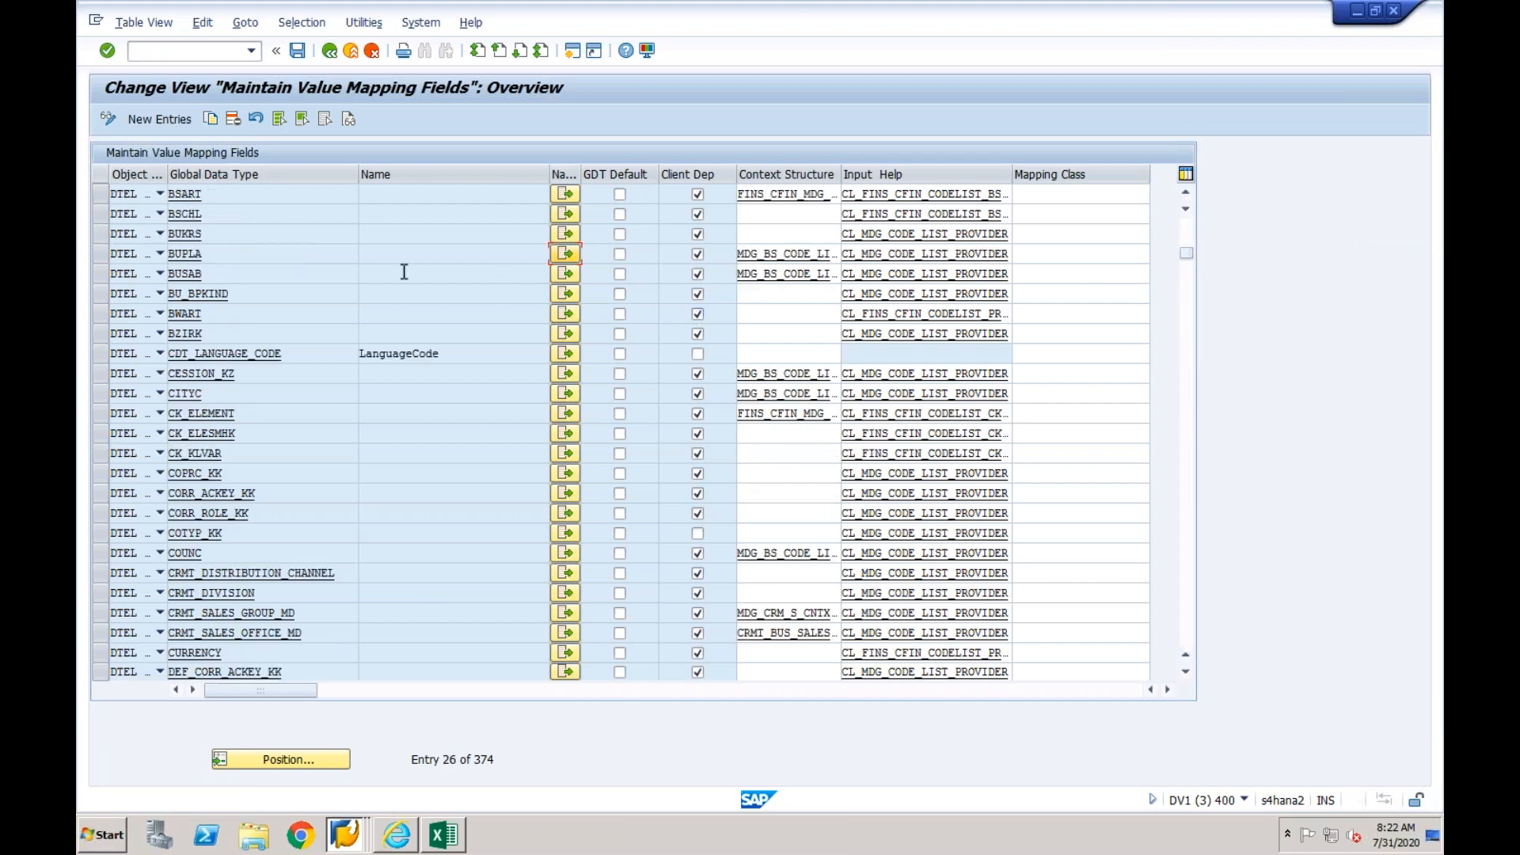
click(571, 239)
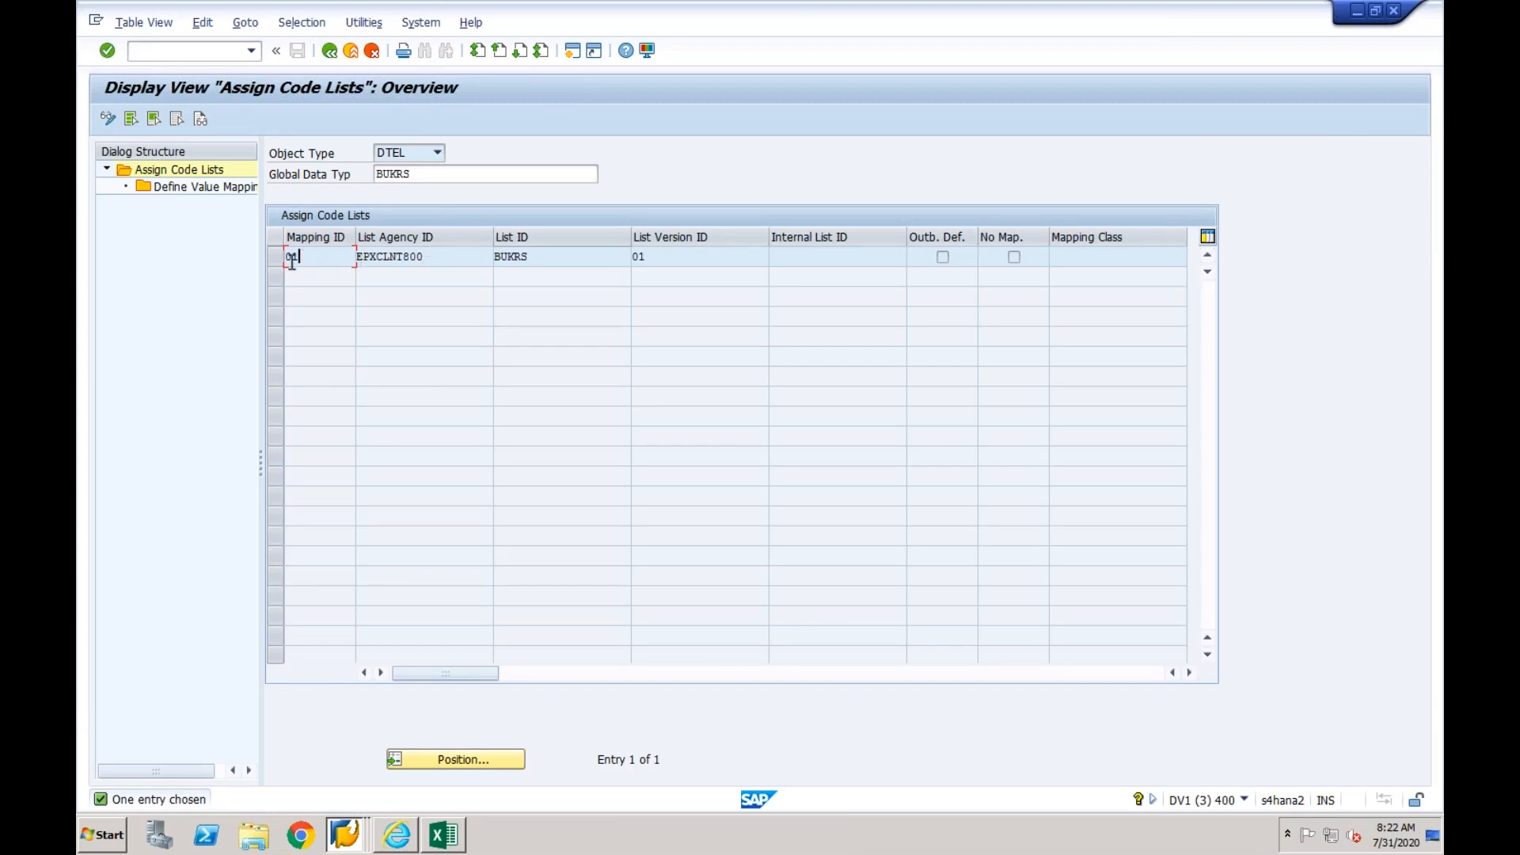
click(438, 259)
drag(438, 259, 343, 272)
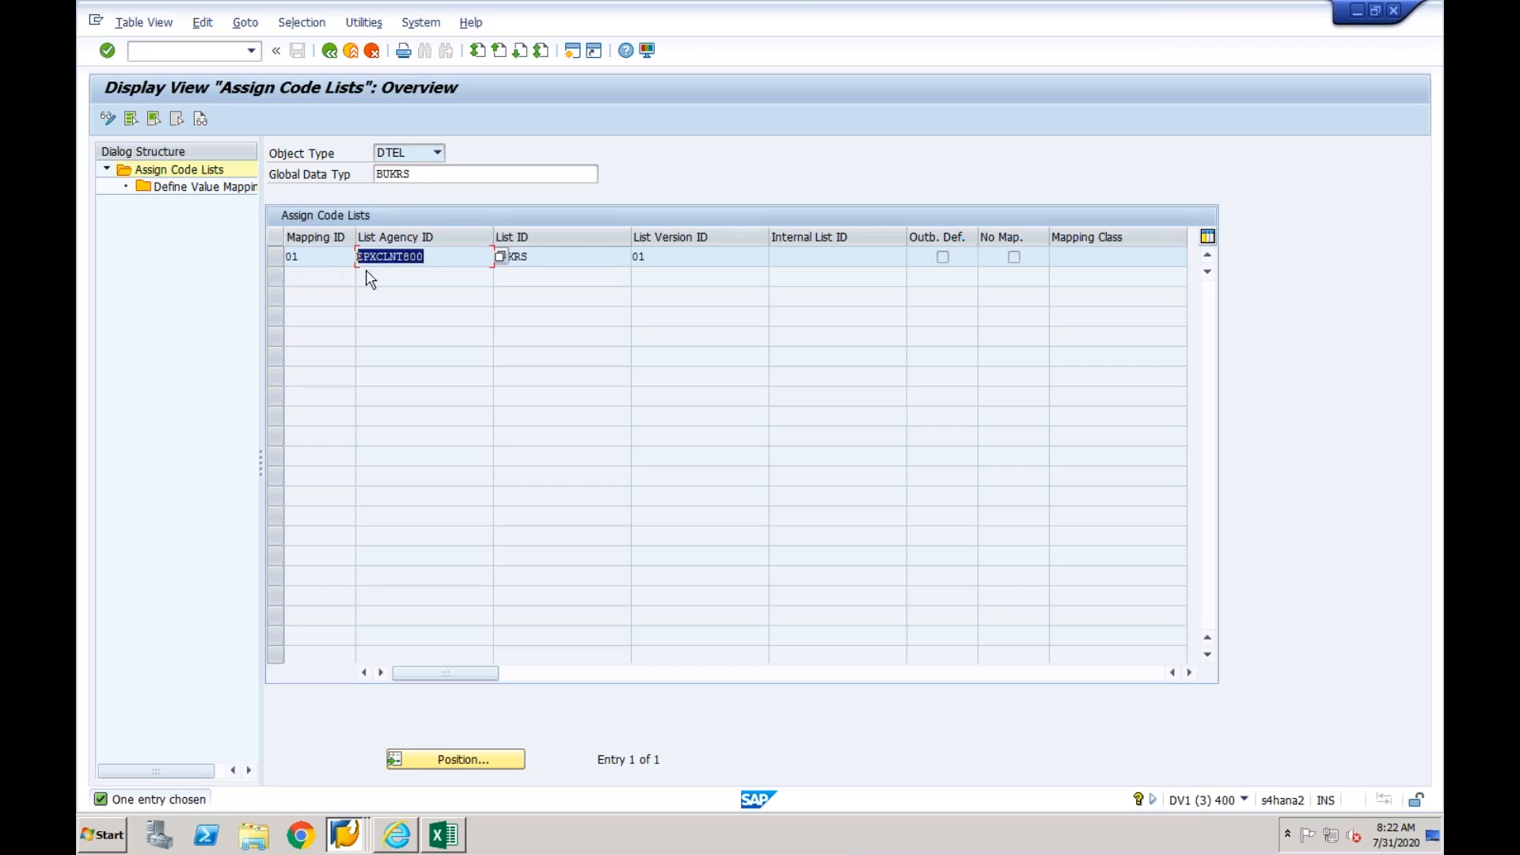
click(539, 252)
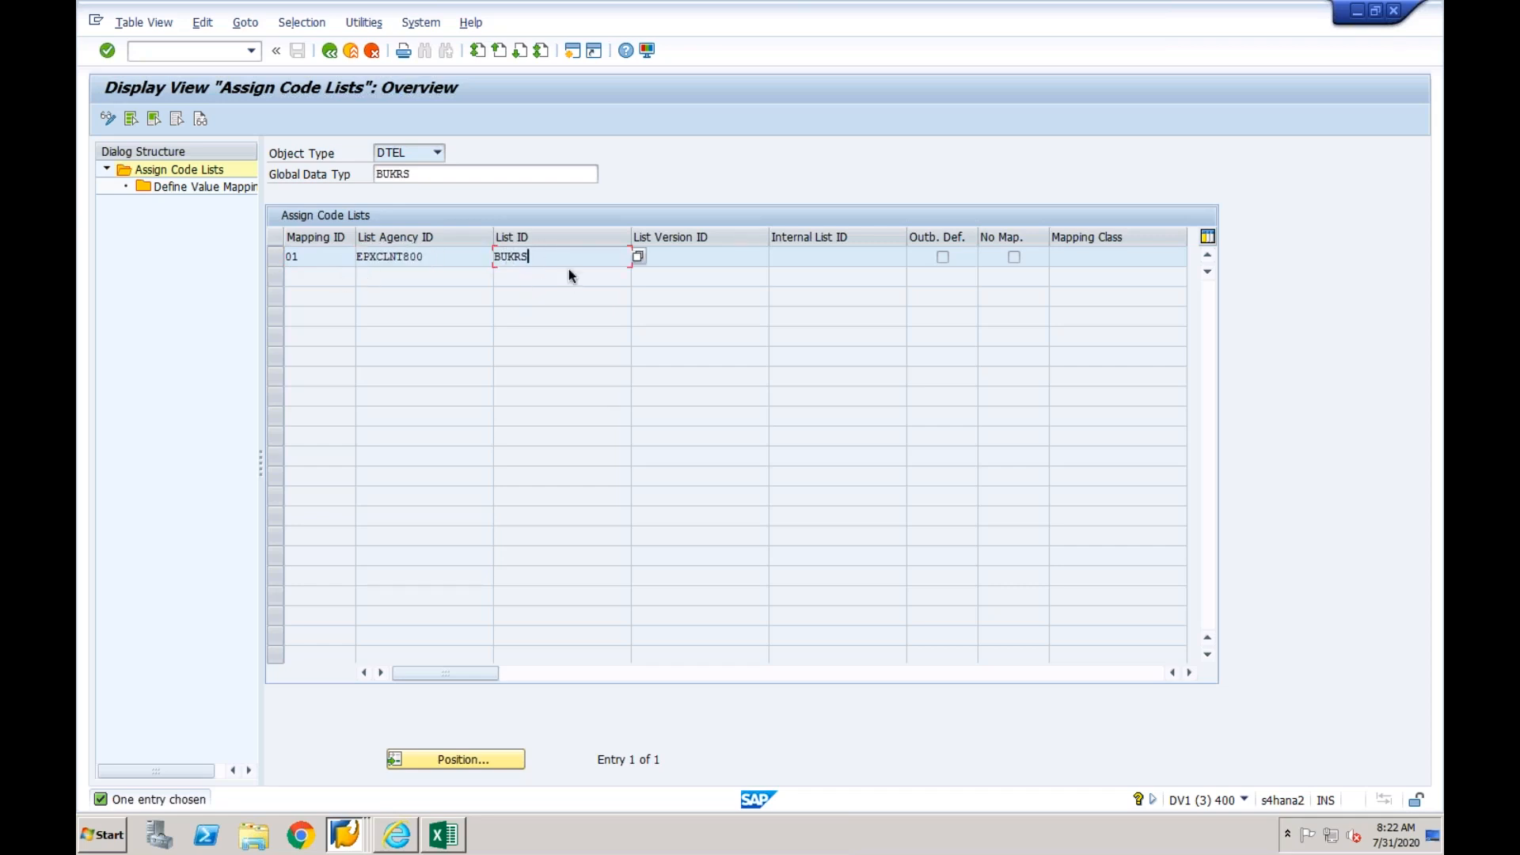
click(676, 257)
text(01)
click(329, 50)
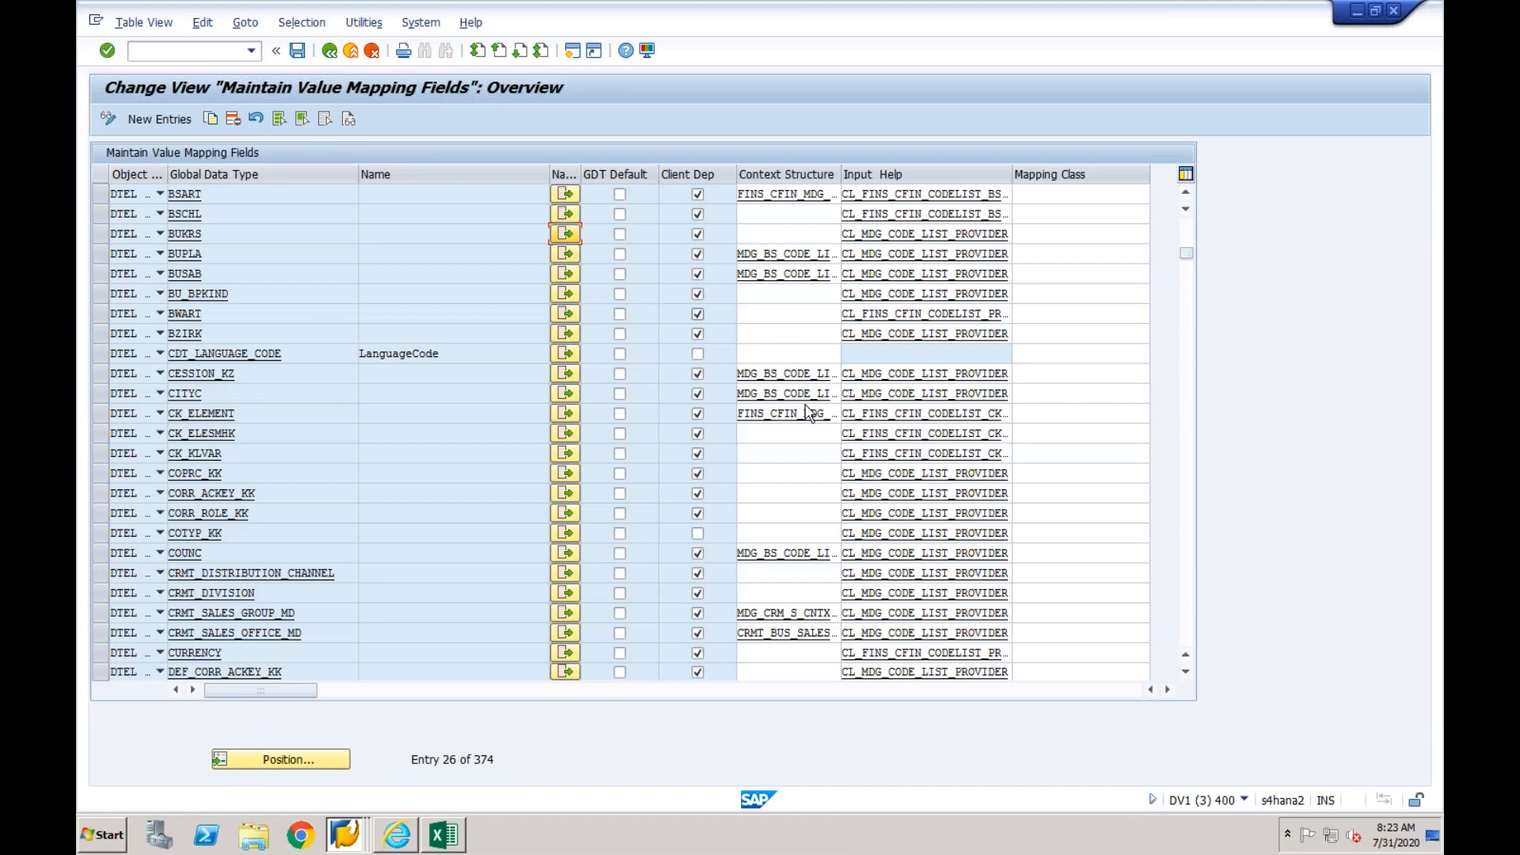
- Create a new code list assignment for ACCOUNTING_PRINCIPLE with mapping ID 01
click(1186, 236)
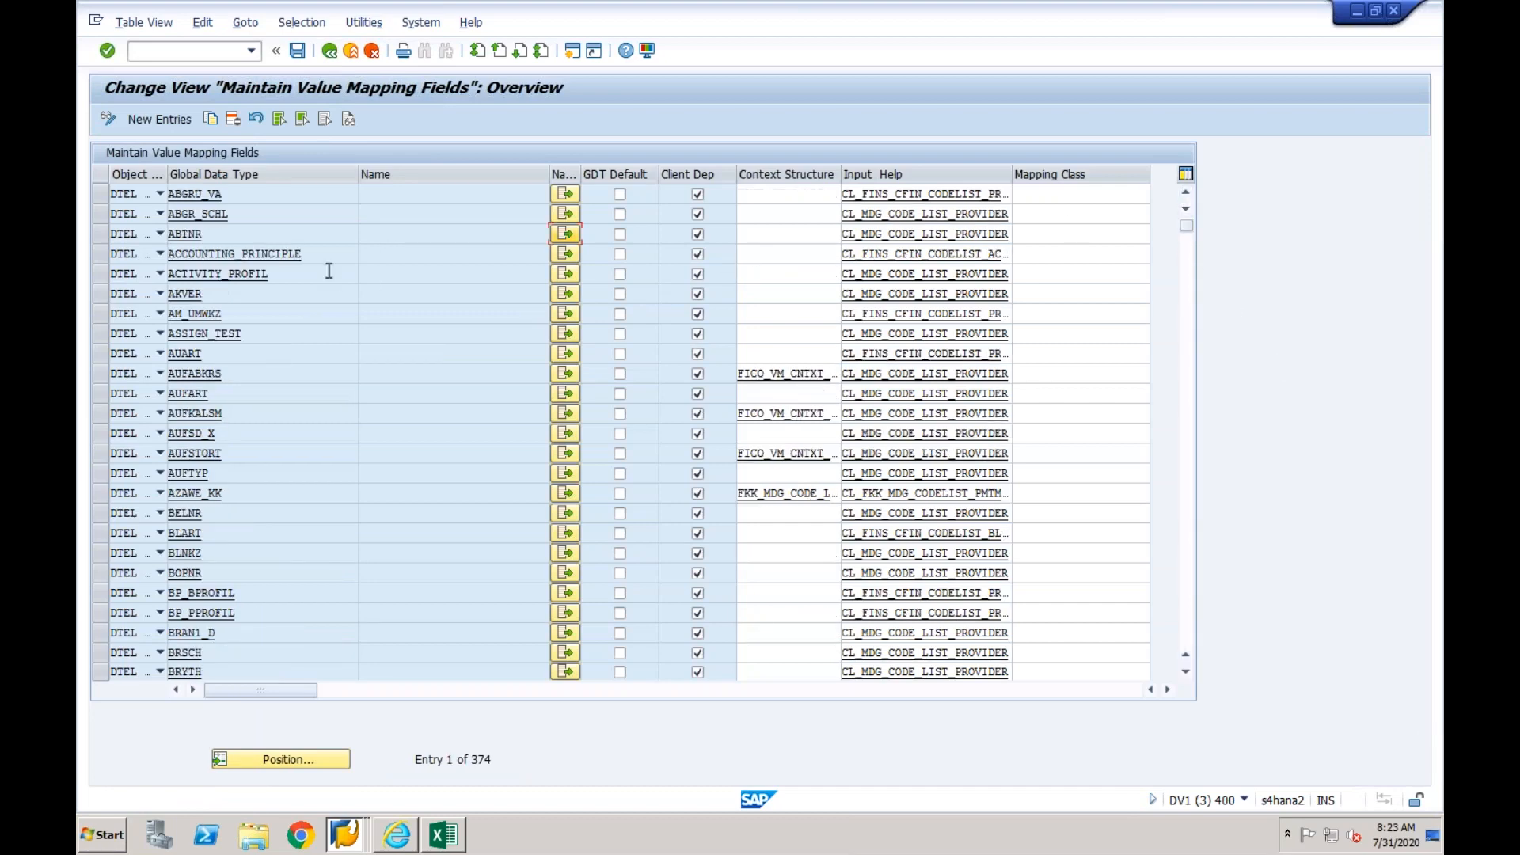
click(276, 255)
click(565, 254)
click(111, 121)
click(132, 119)
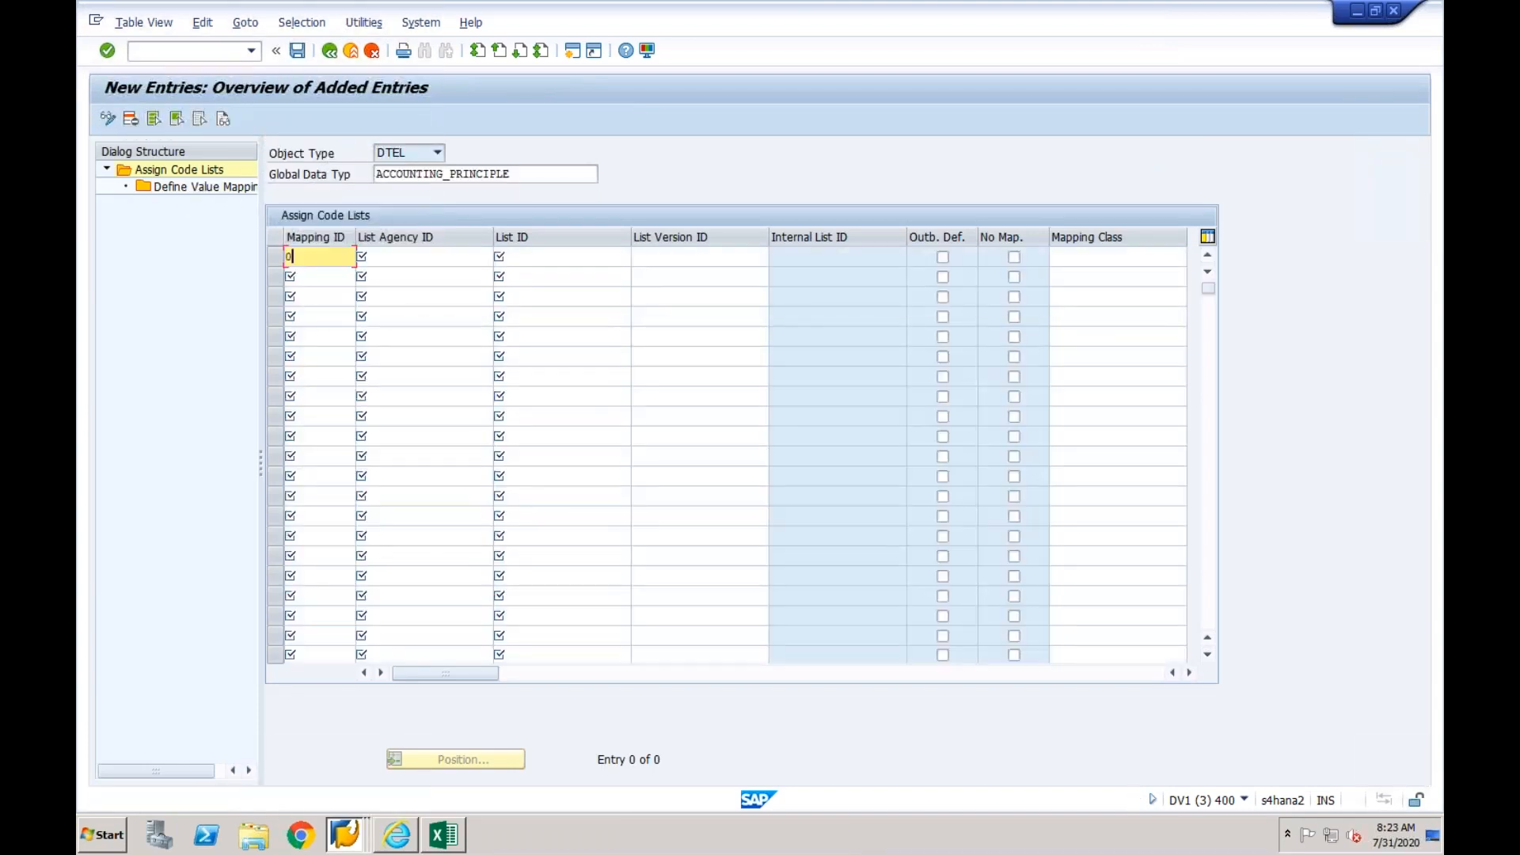
text(01)
key(Return)
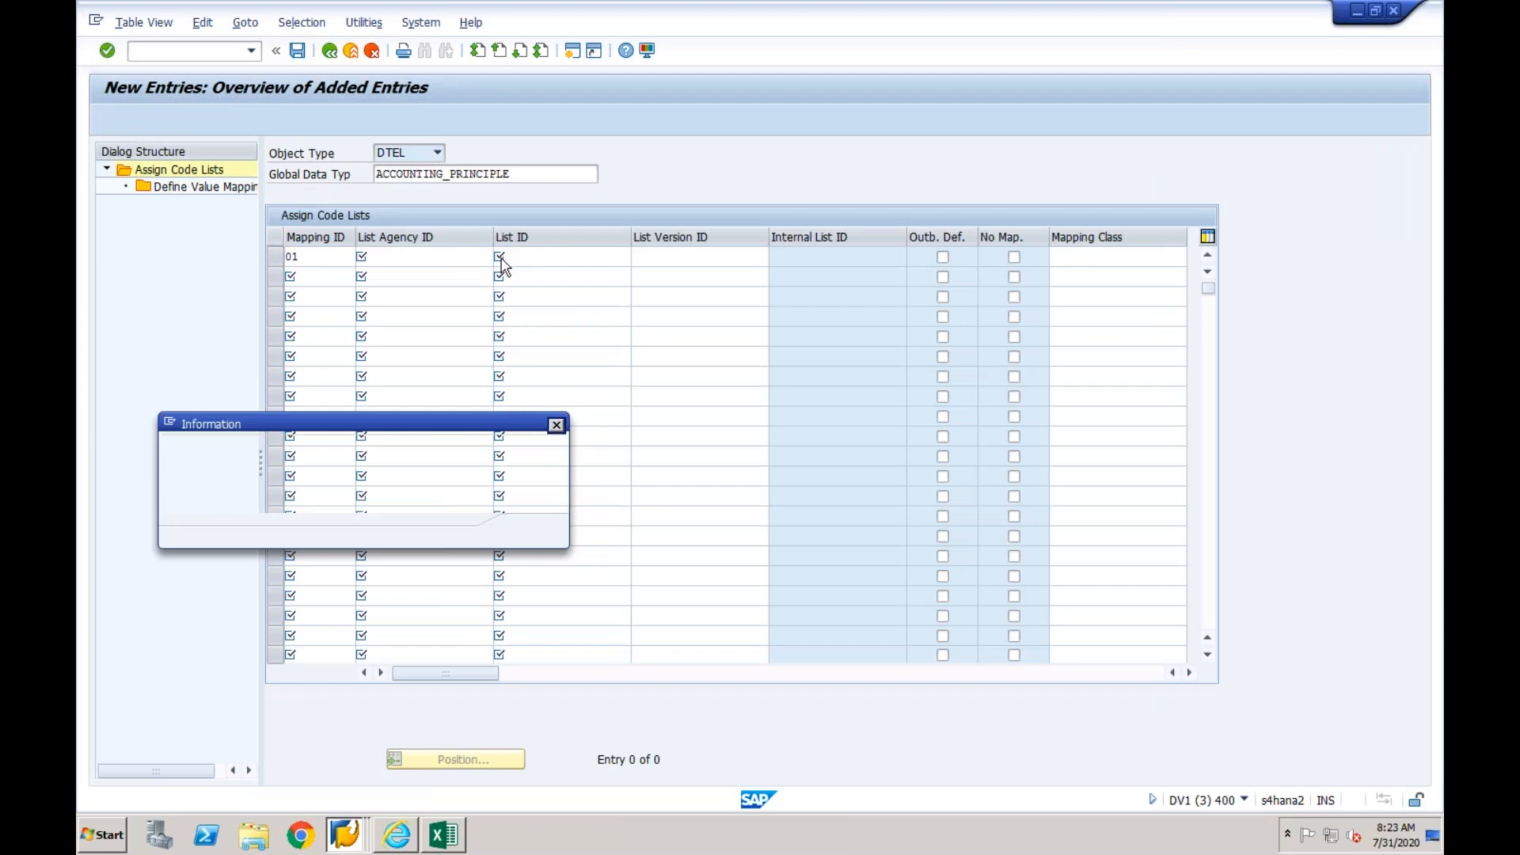
click(533, 529)
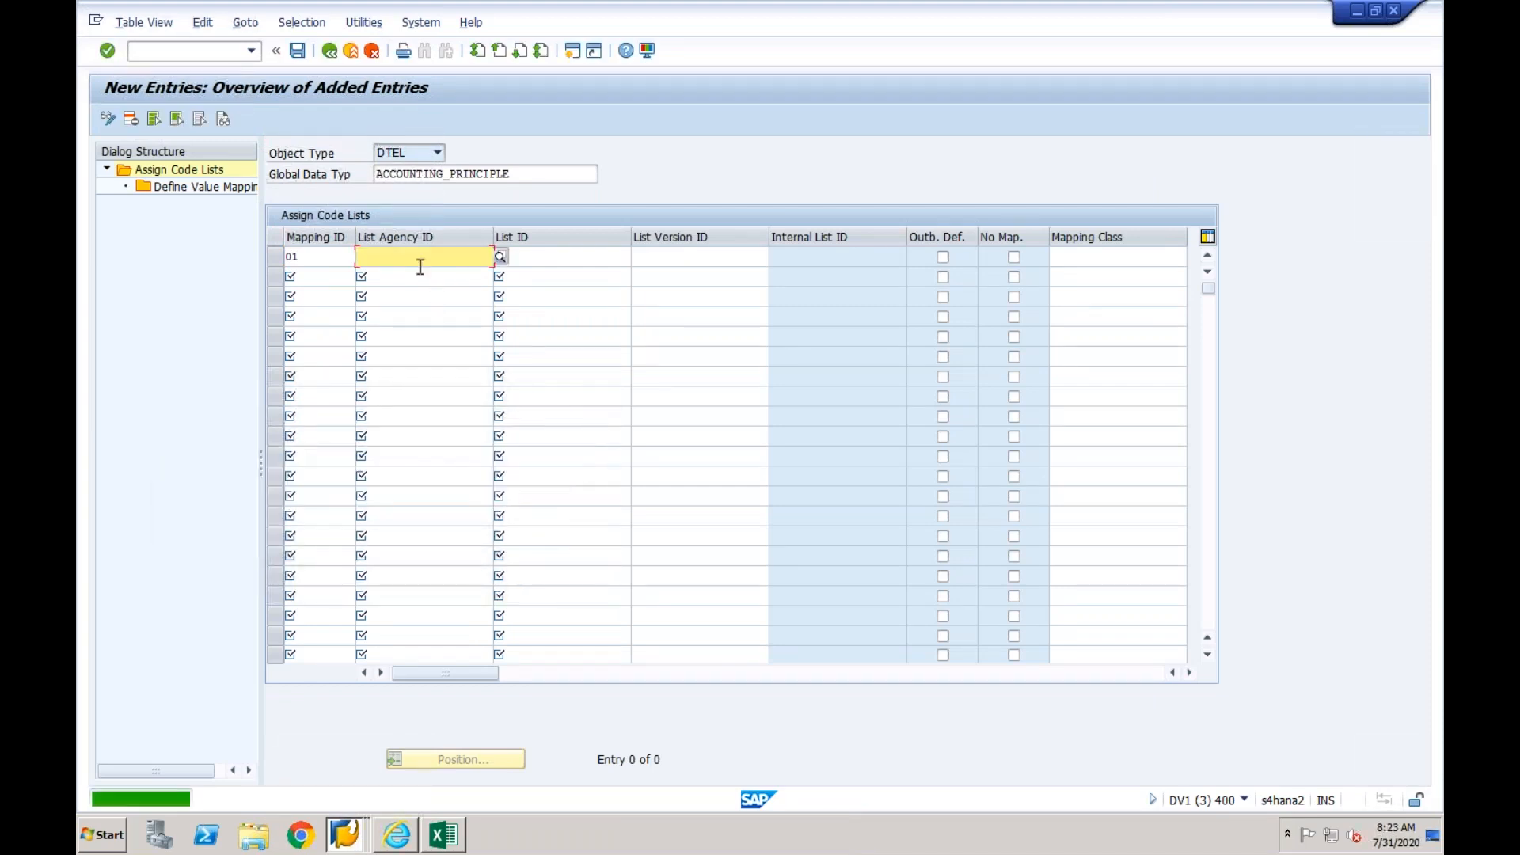
text(EP)
key(Return)
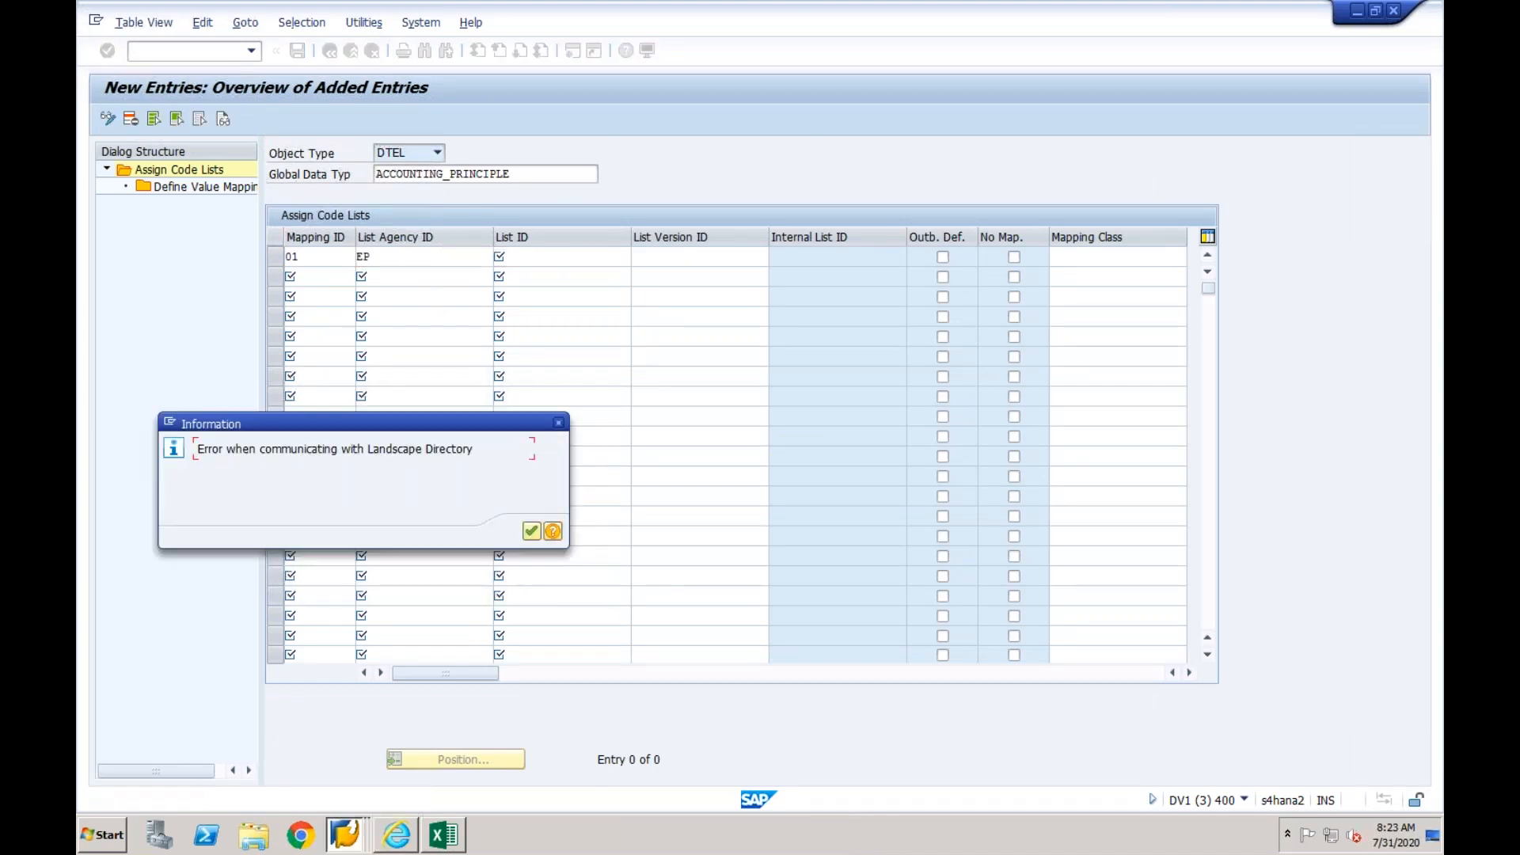
click(532, 531)
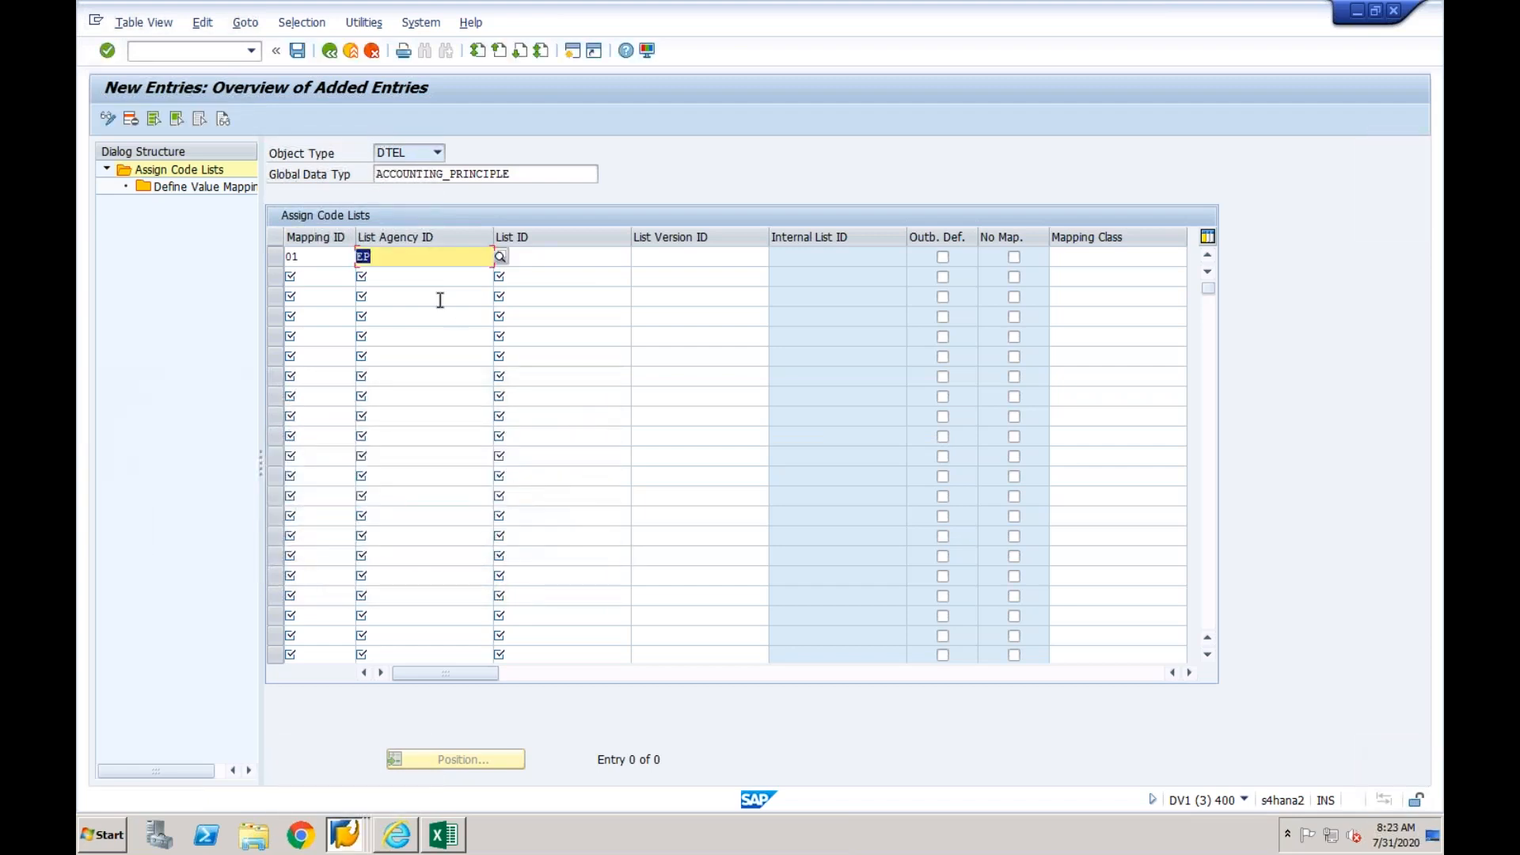
text(X)
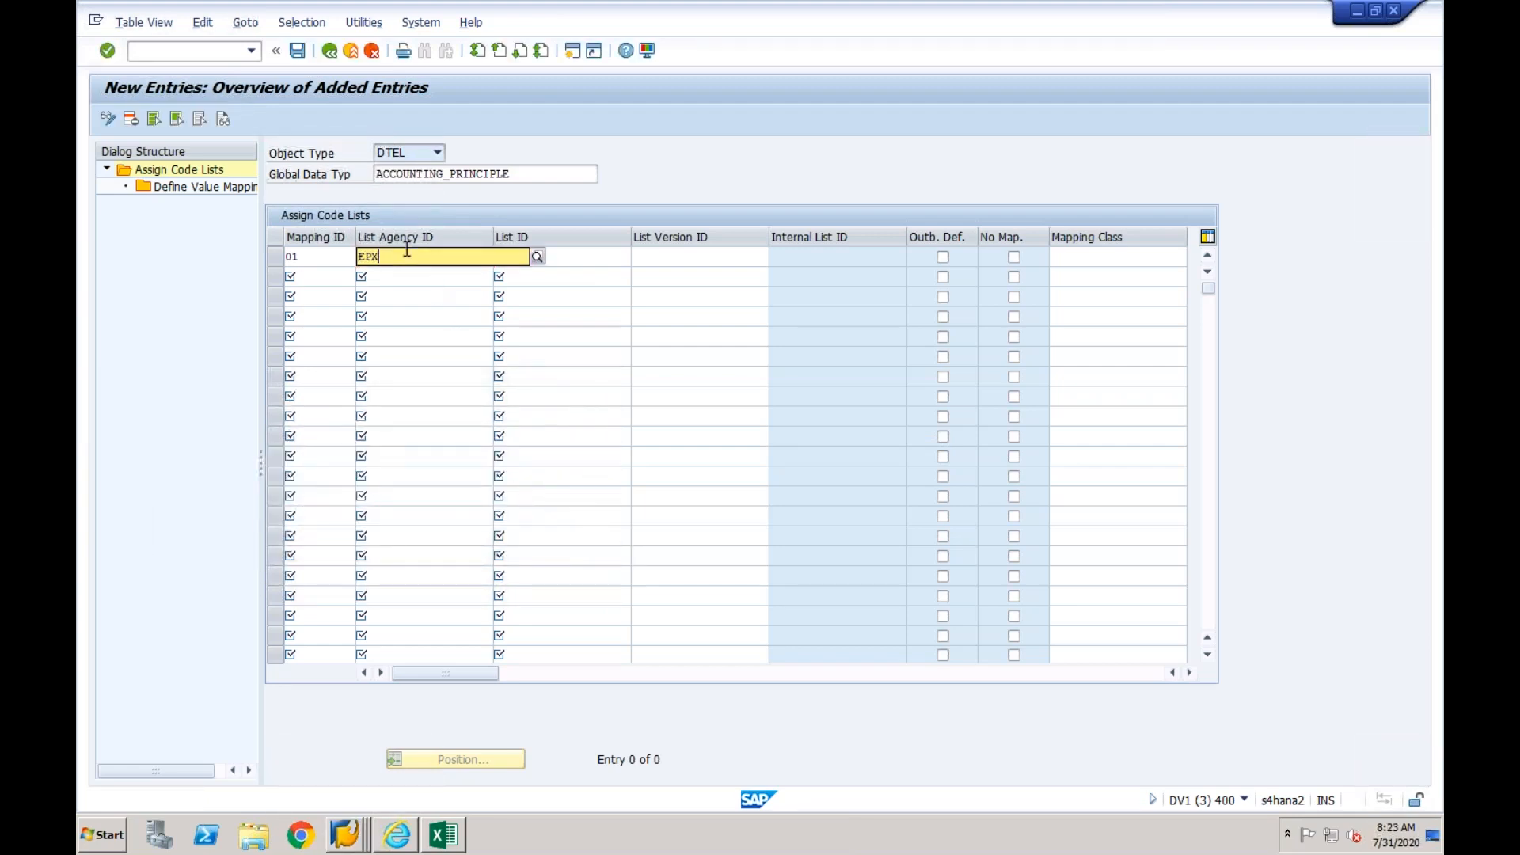
key(Return)
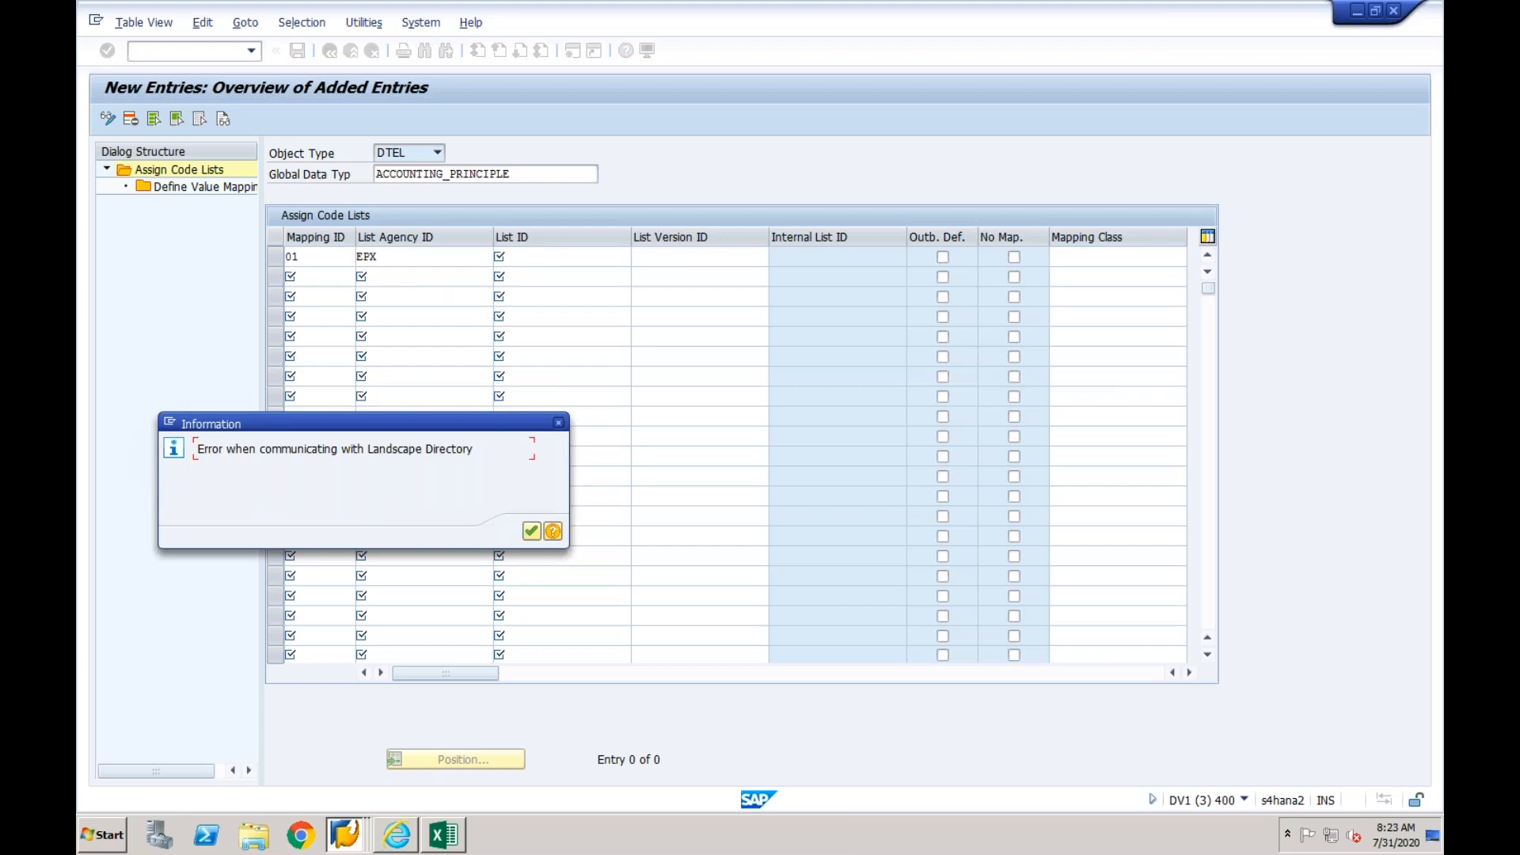
click(532, 531)
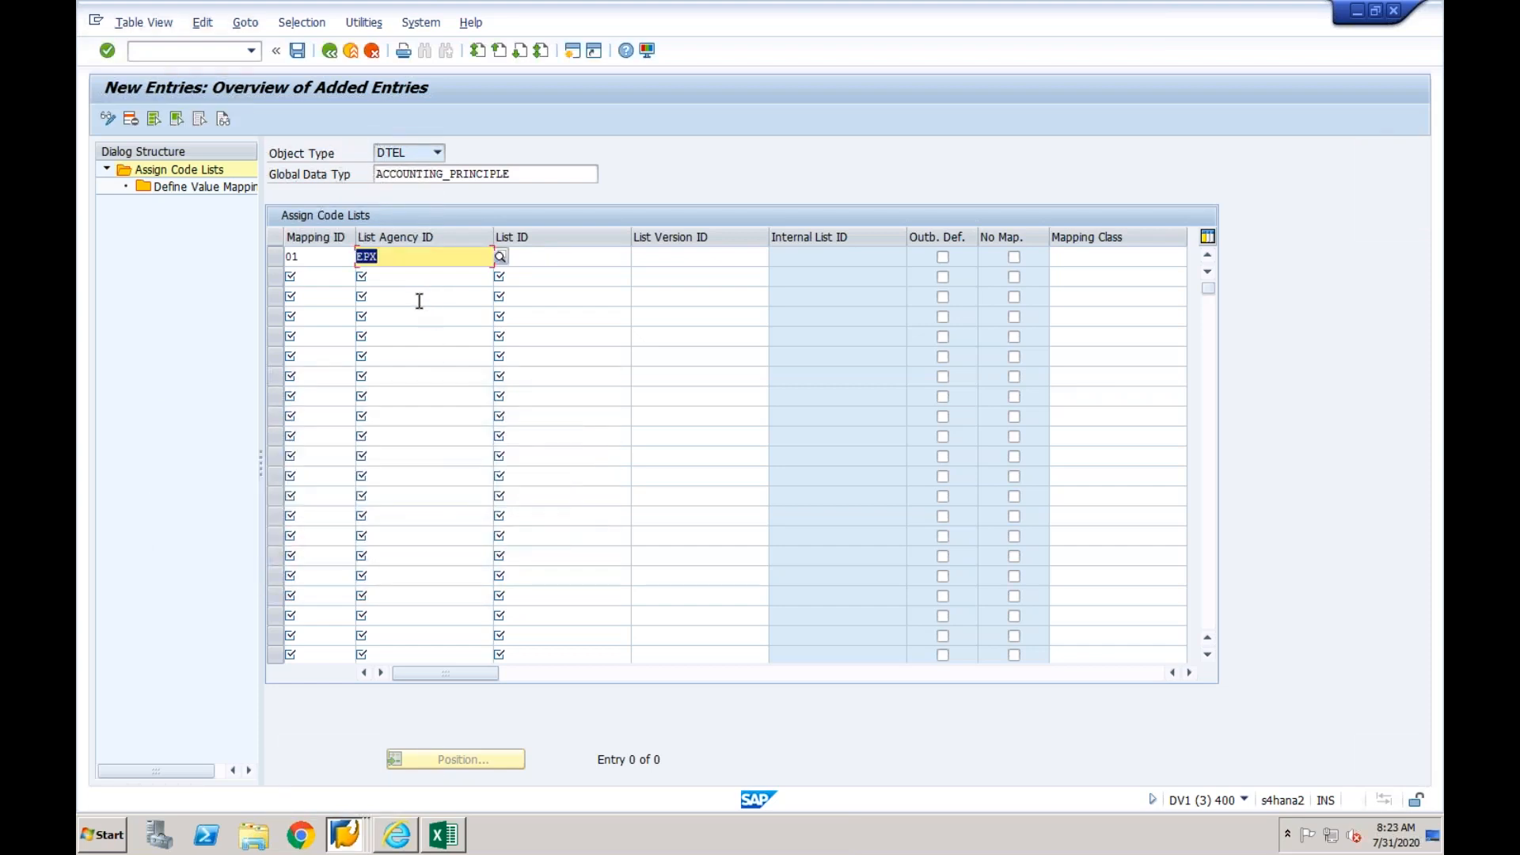
text(epx)
key(Return)
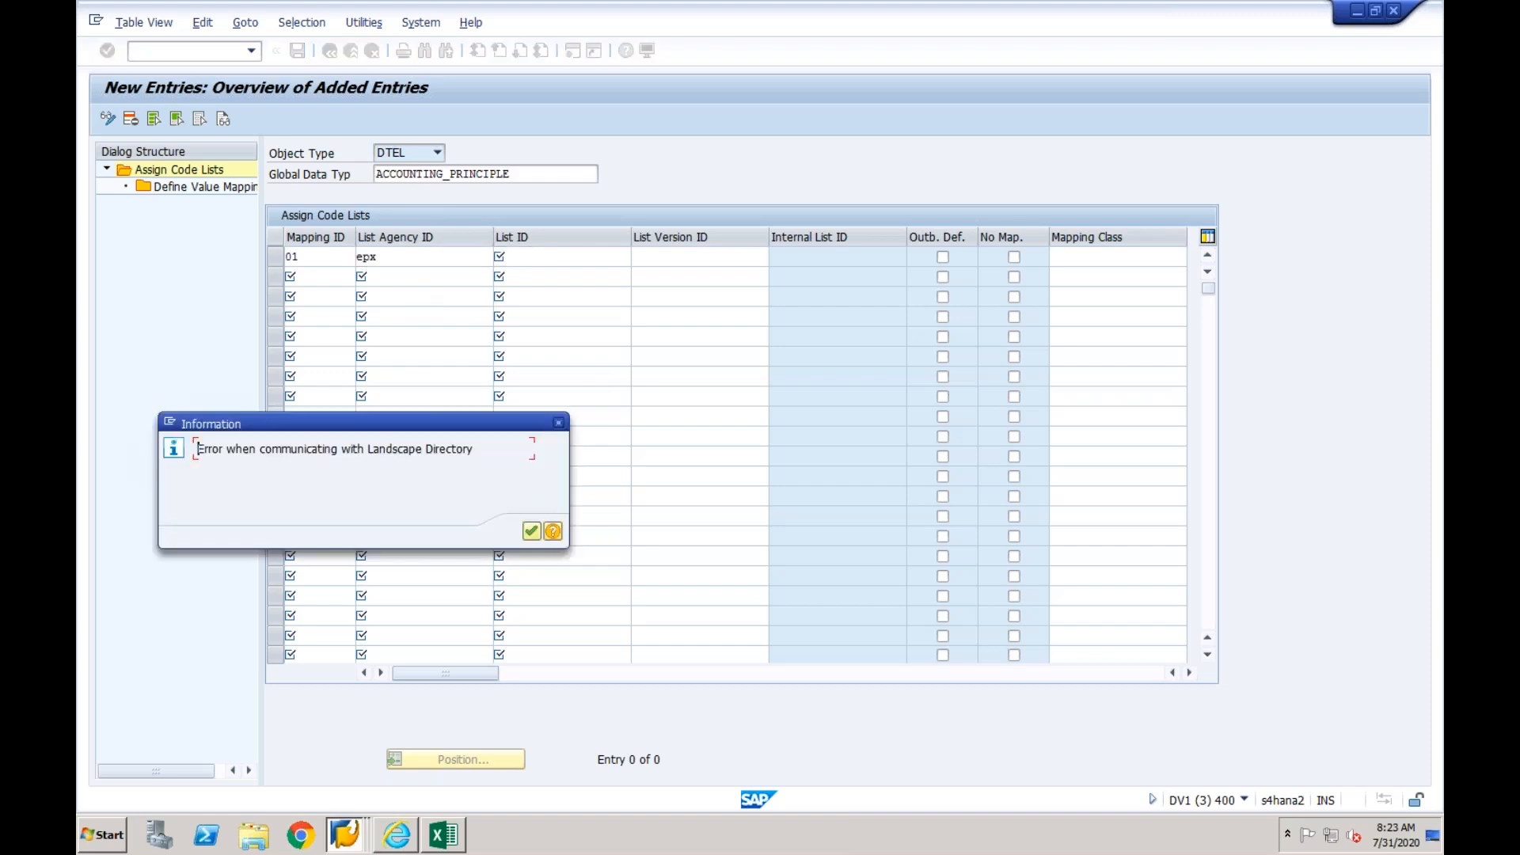
click(559, 423)
- Discard the incomplete ACCOUNTING_PRINCIPLE code list assignment and return to the value mapping fields overview
click(329, 51)
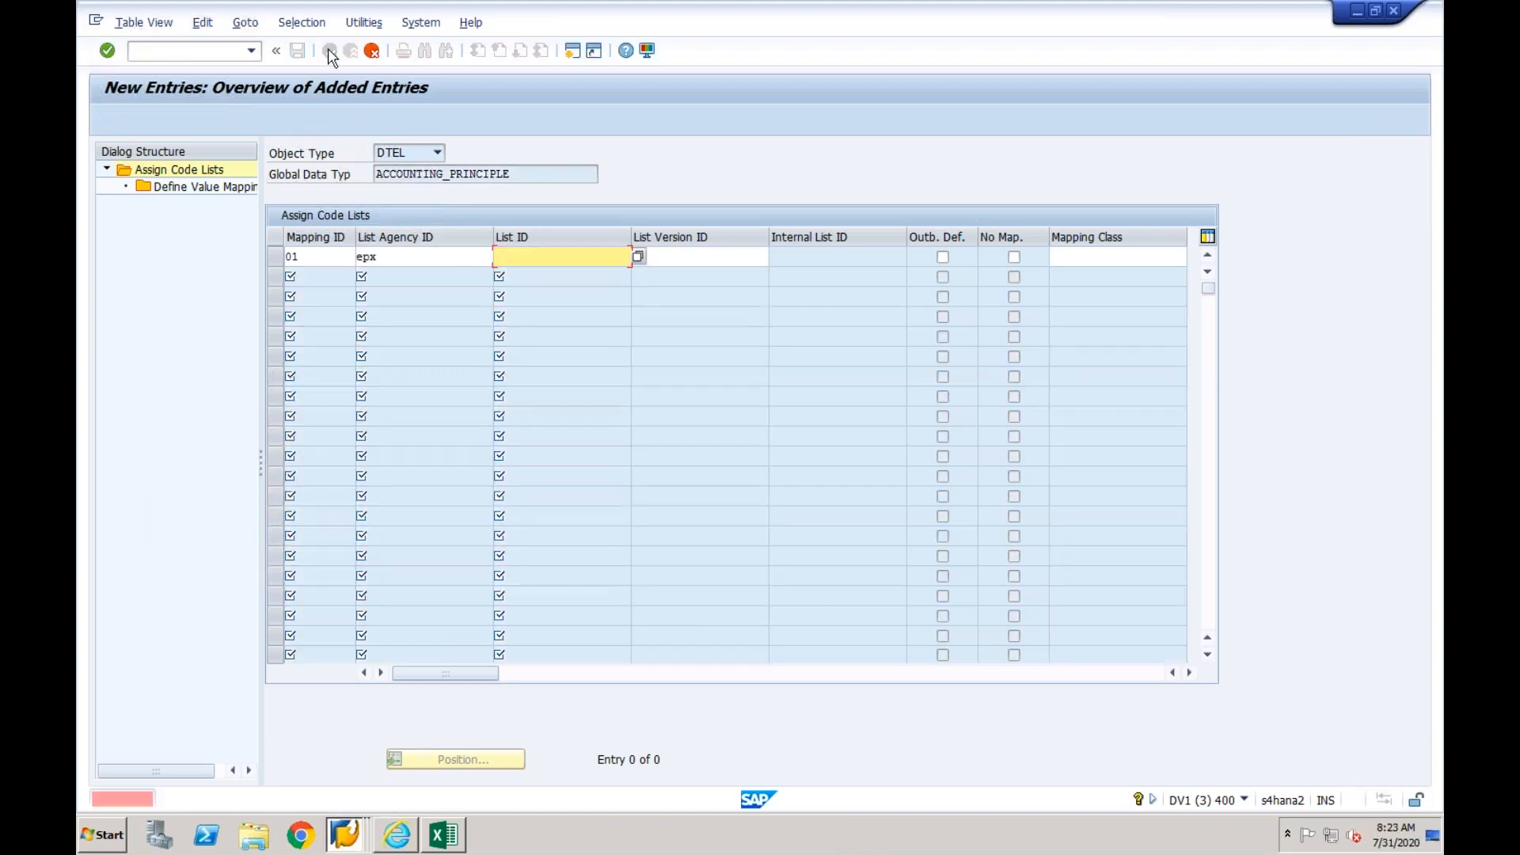
click(372, 50)
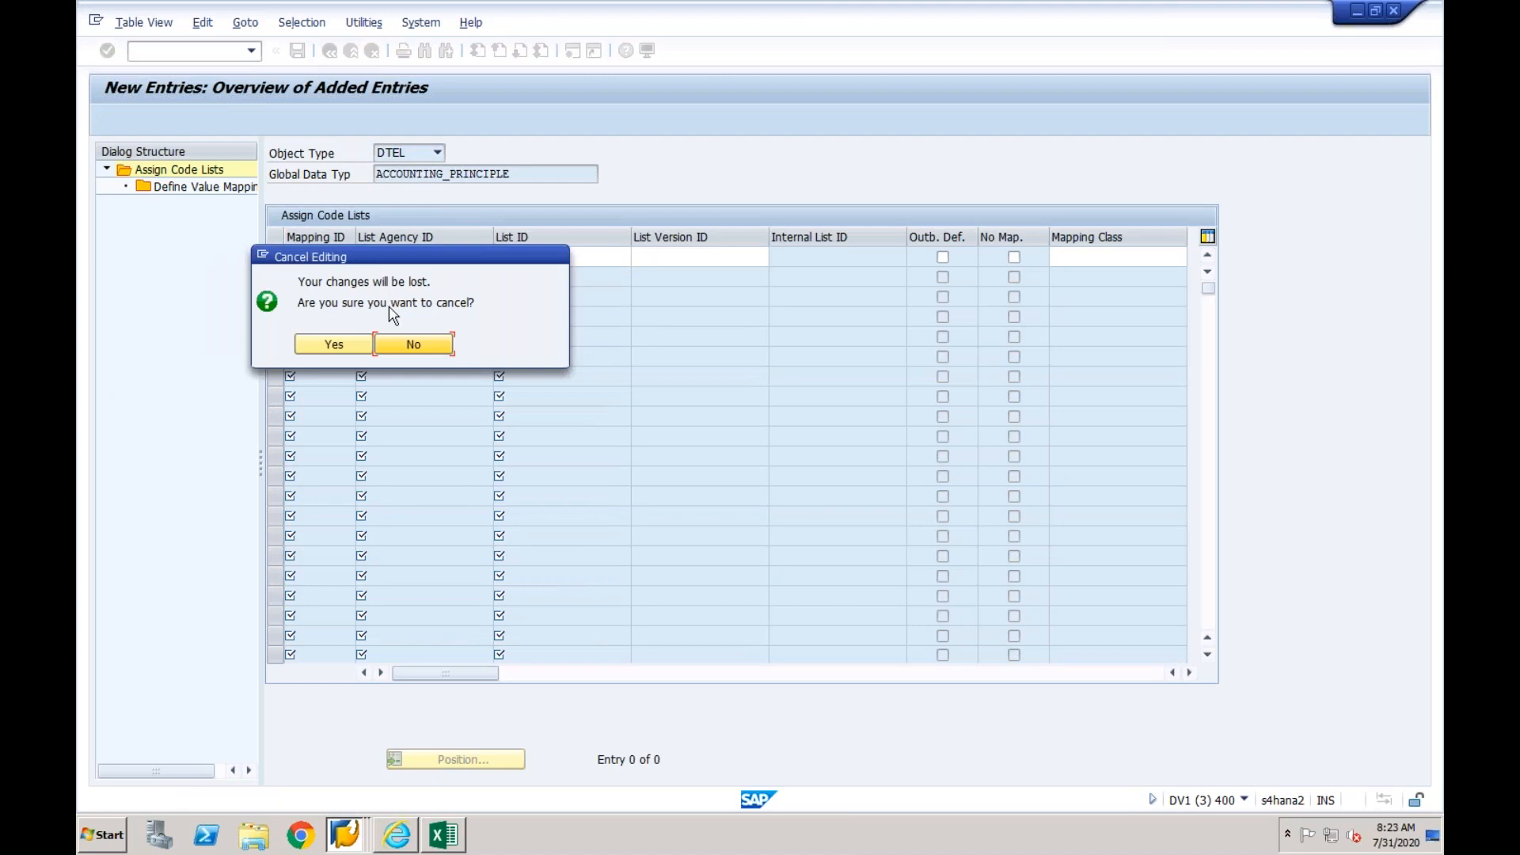
click(339, 345)
click(330, 51)
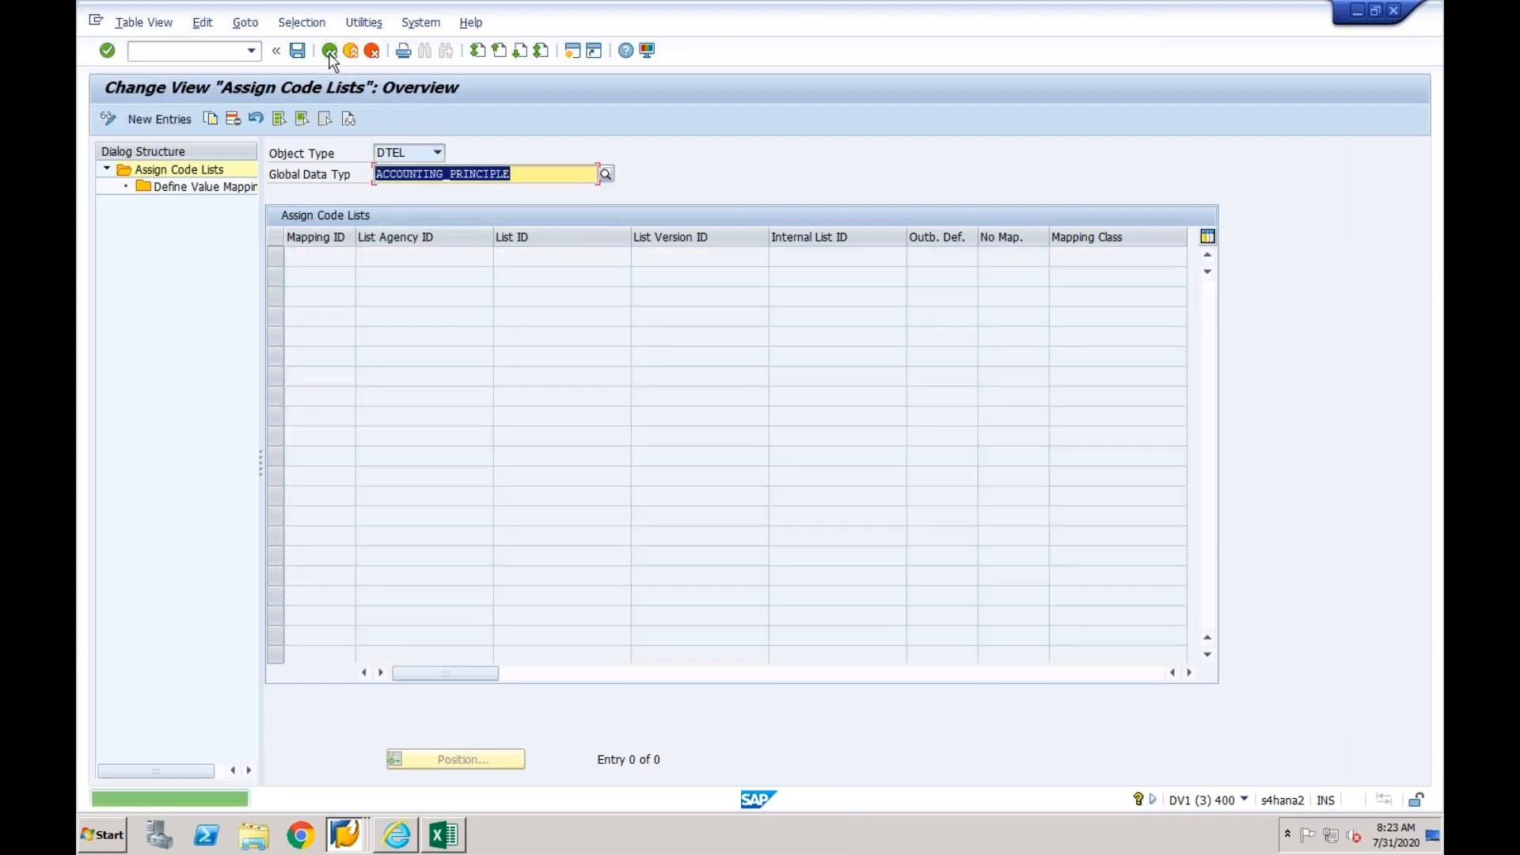
click(329, 51)
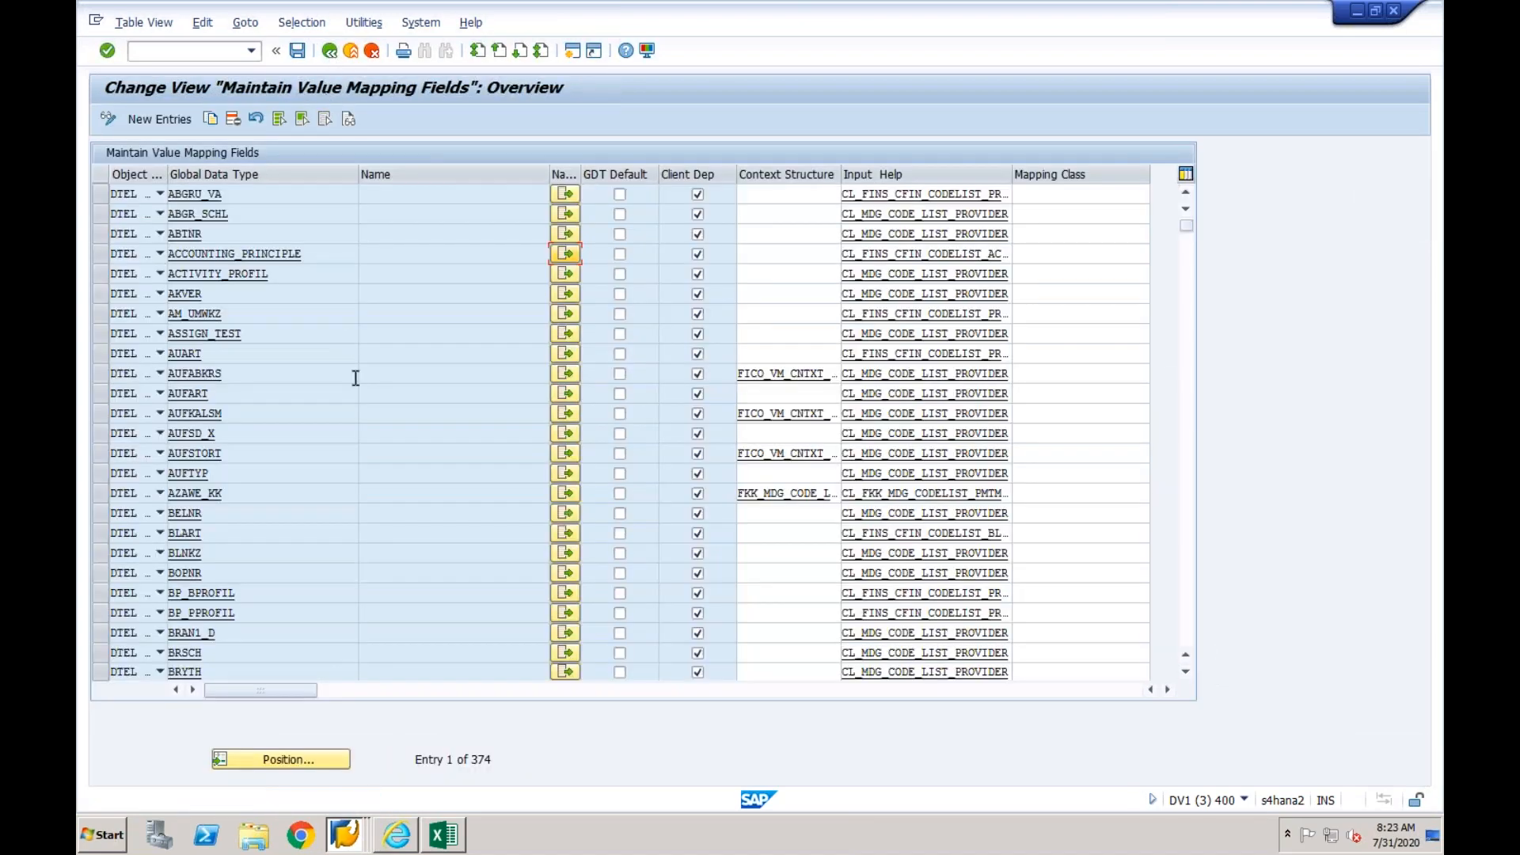
- Copy the list agency ID EPXCLNT800 from the BUKRS code list assignment and return to the value mapping fields overview
click(1186, 326)
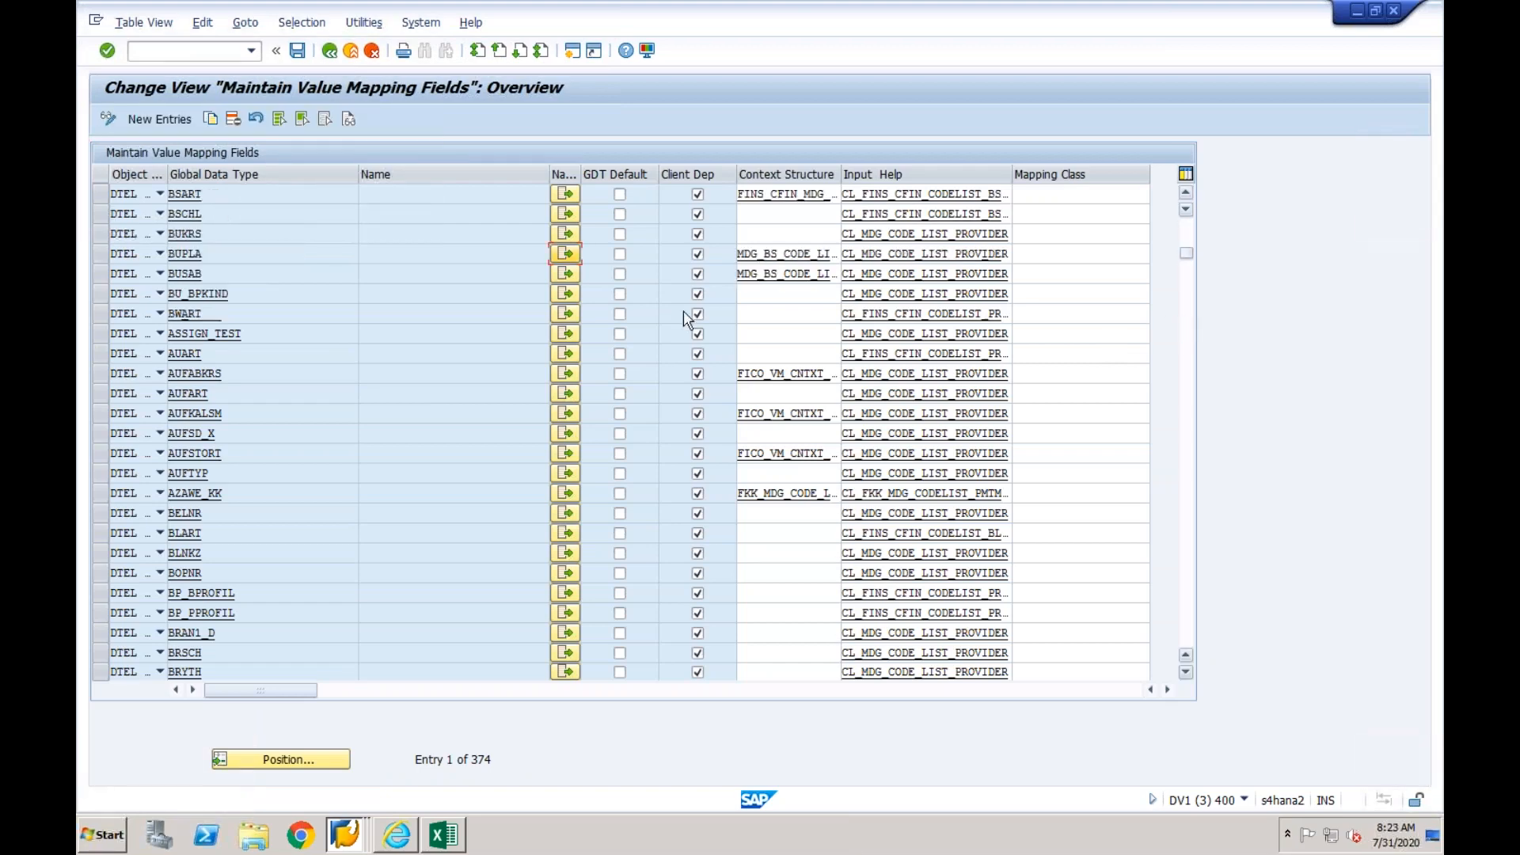
click(565, 234)
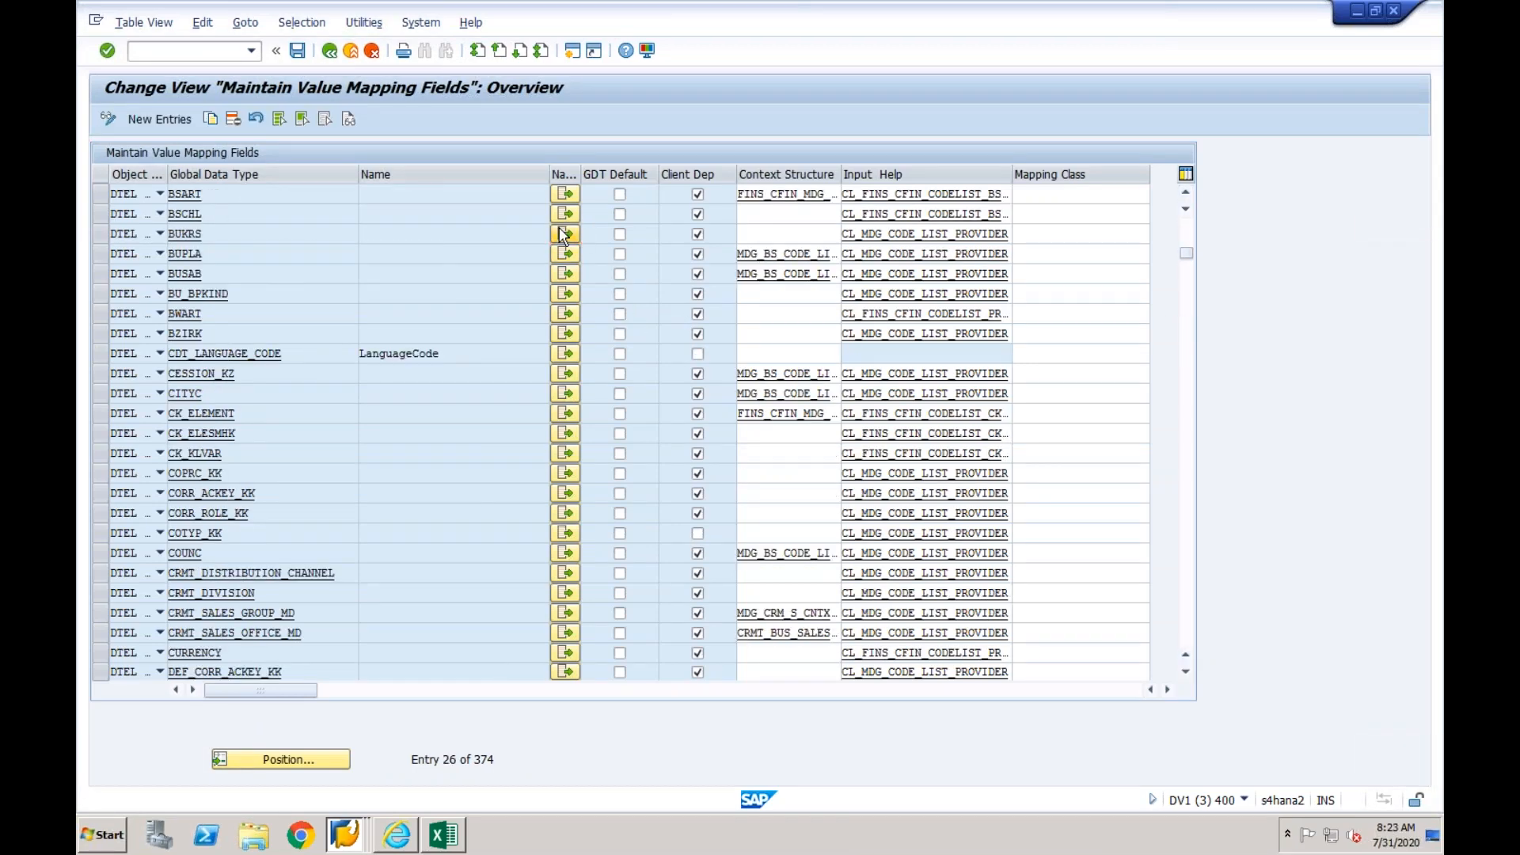
click(424, 255)
drag(349, 253, 343, 254)
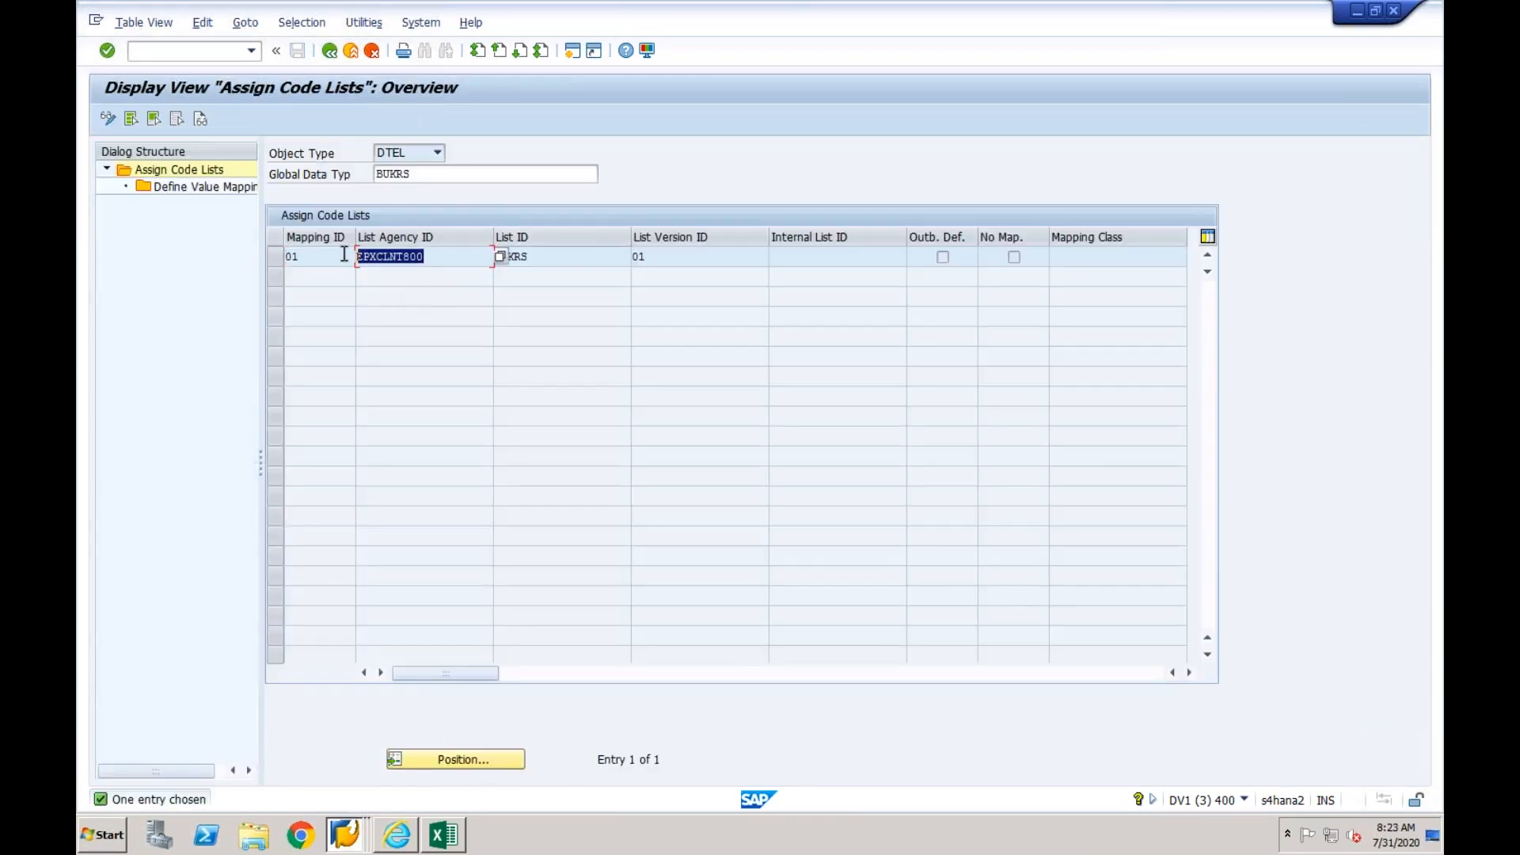
key(ctrl+c)
click(338, 58)
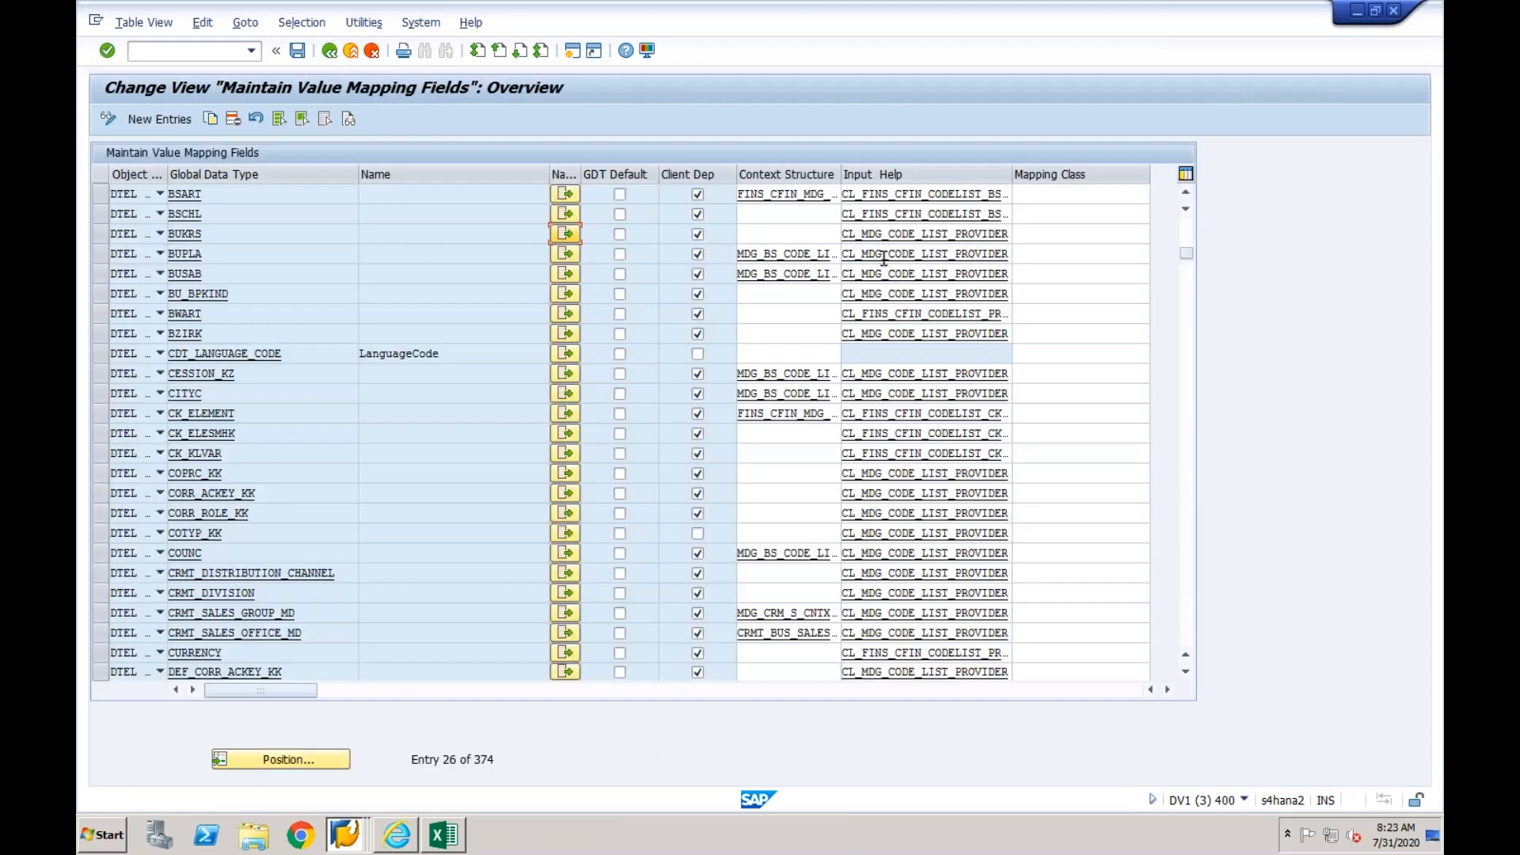
- Create a new code list assignment for ACCOUNTING_PRINCIPLE with mapping ID 01 and the copied list agency ID EPXCLNT800
click(1183, 237)
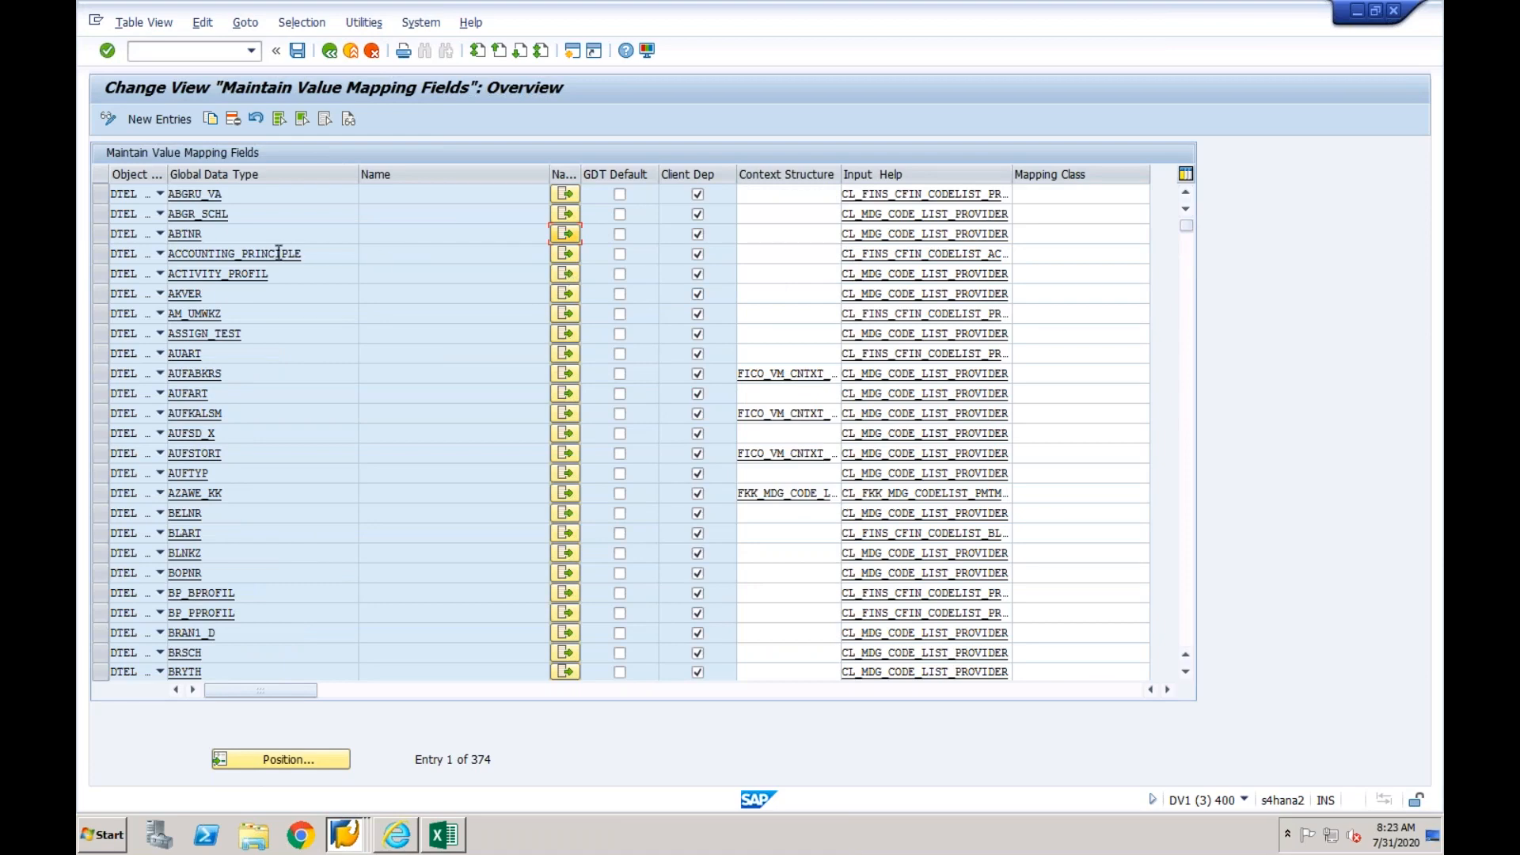
click(567, 253)
click(108, 119)
click(159, 120)
text(01)
key(Tab)
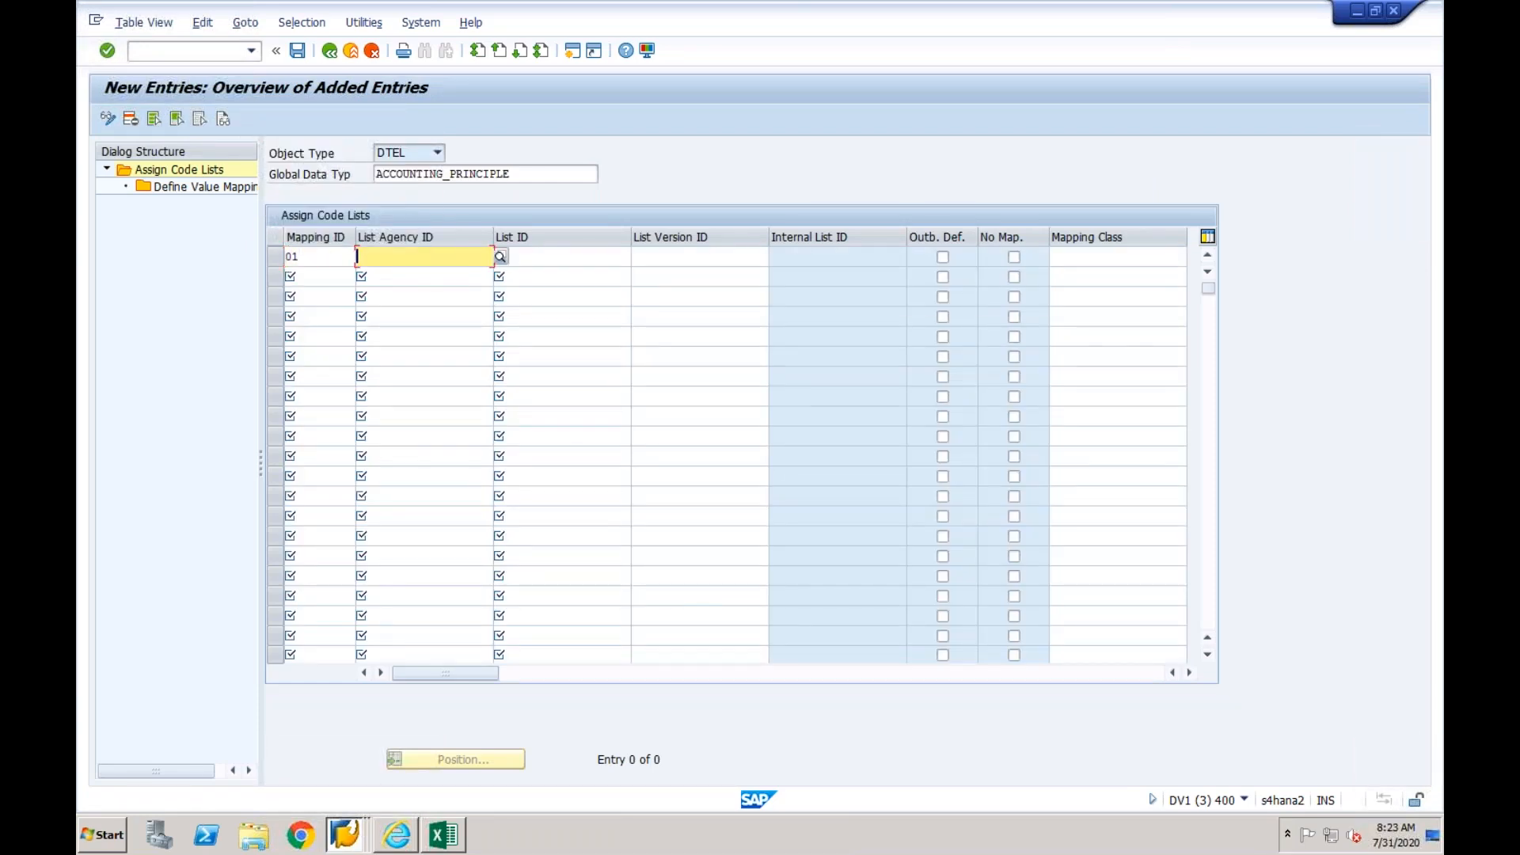
key(ctrl+v)
key(Tab)
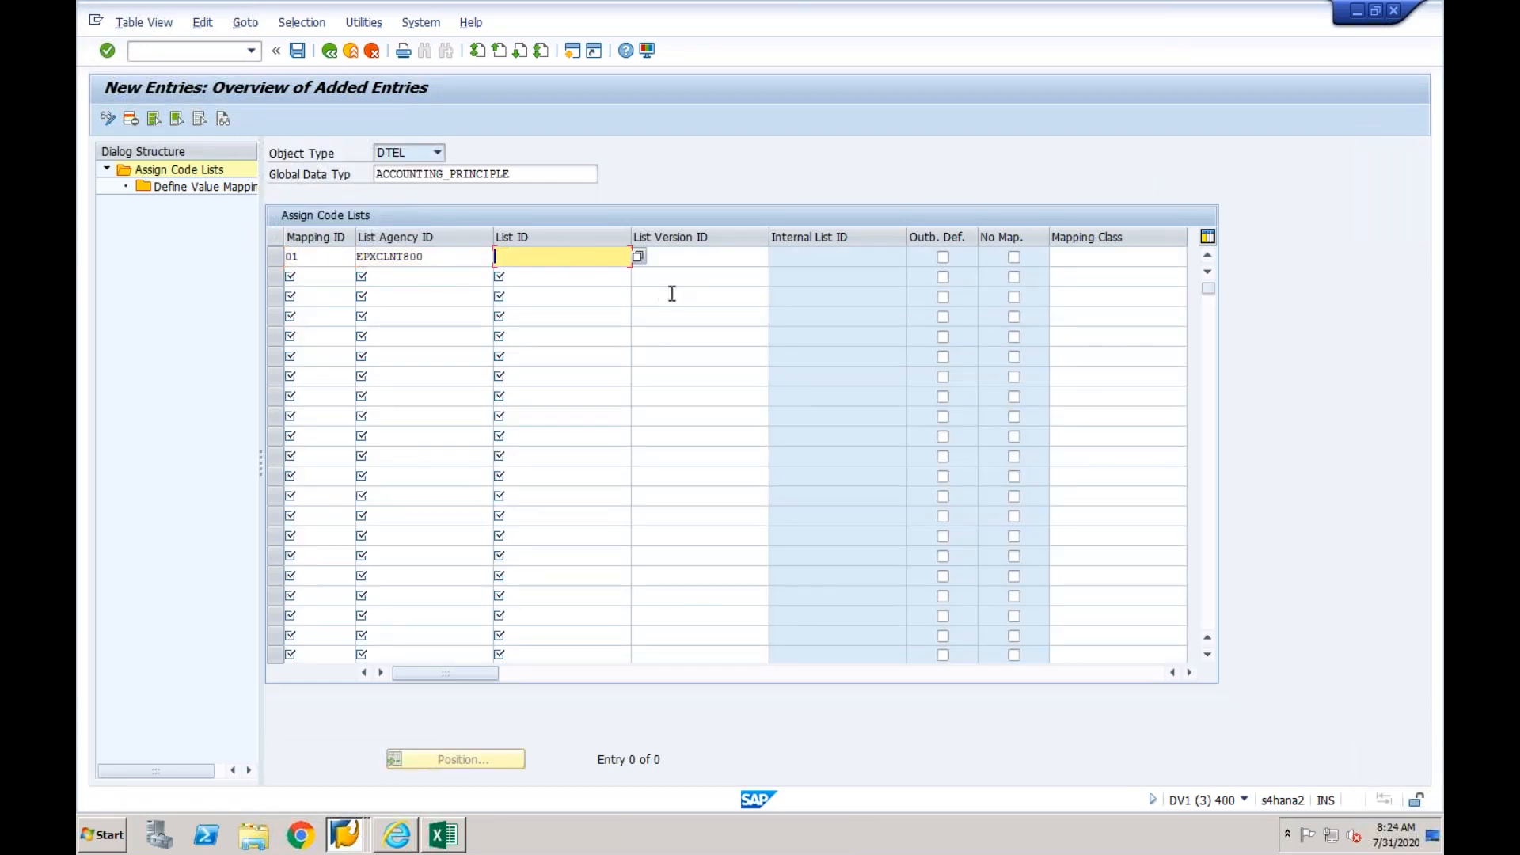
- Assign list ID ACCOUNTING_PRINCIPLE and list version ID 01 to the new code list entry
click(638, 257)
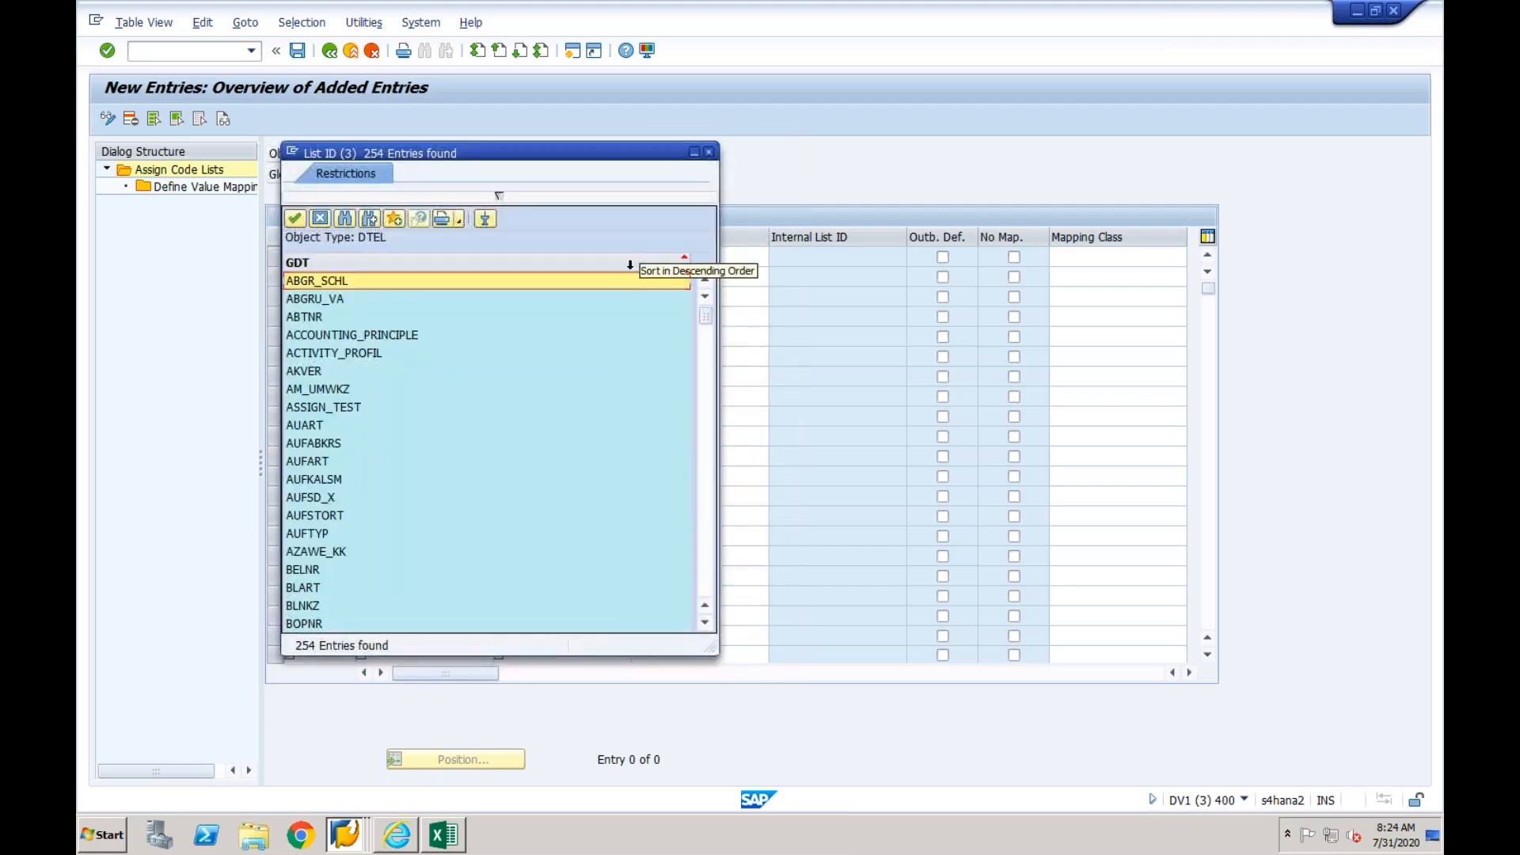
double_click(407, 336)
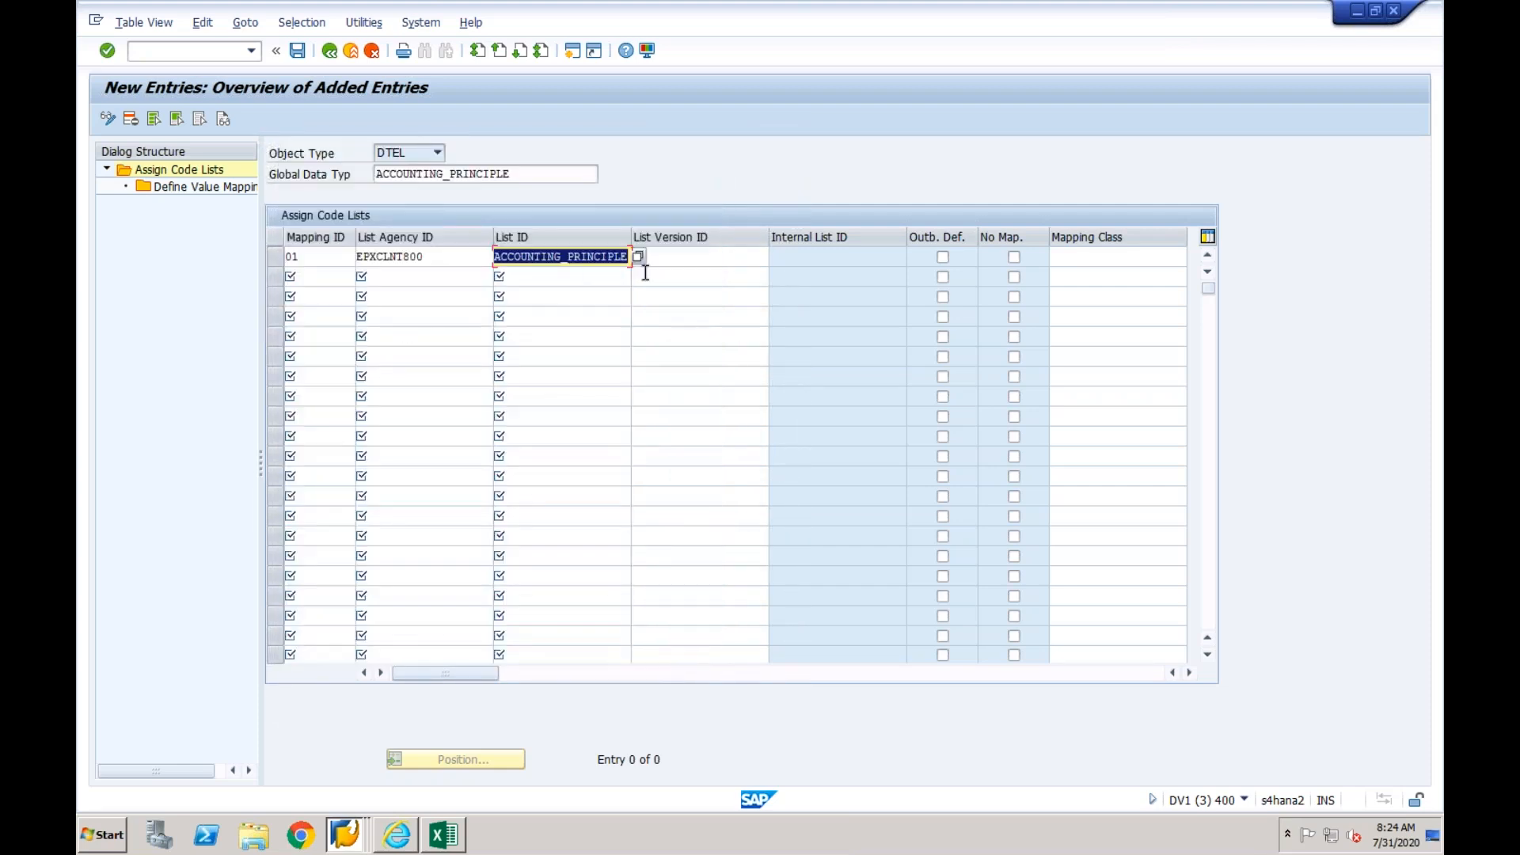
click(671, 258)
text(01)
key(Return)
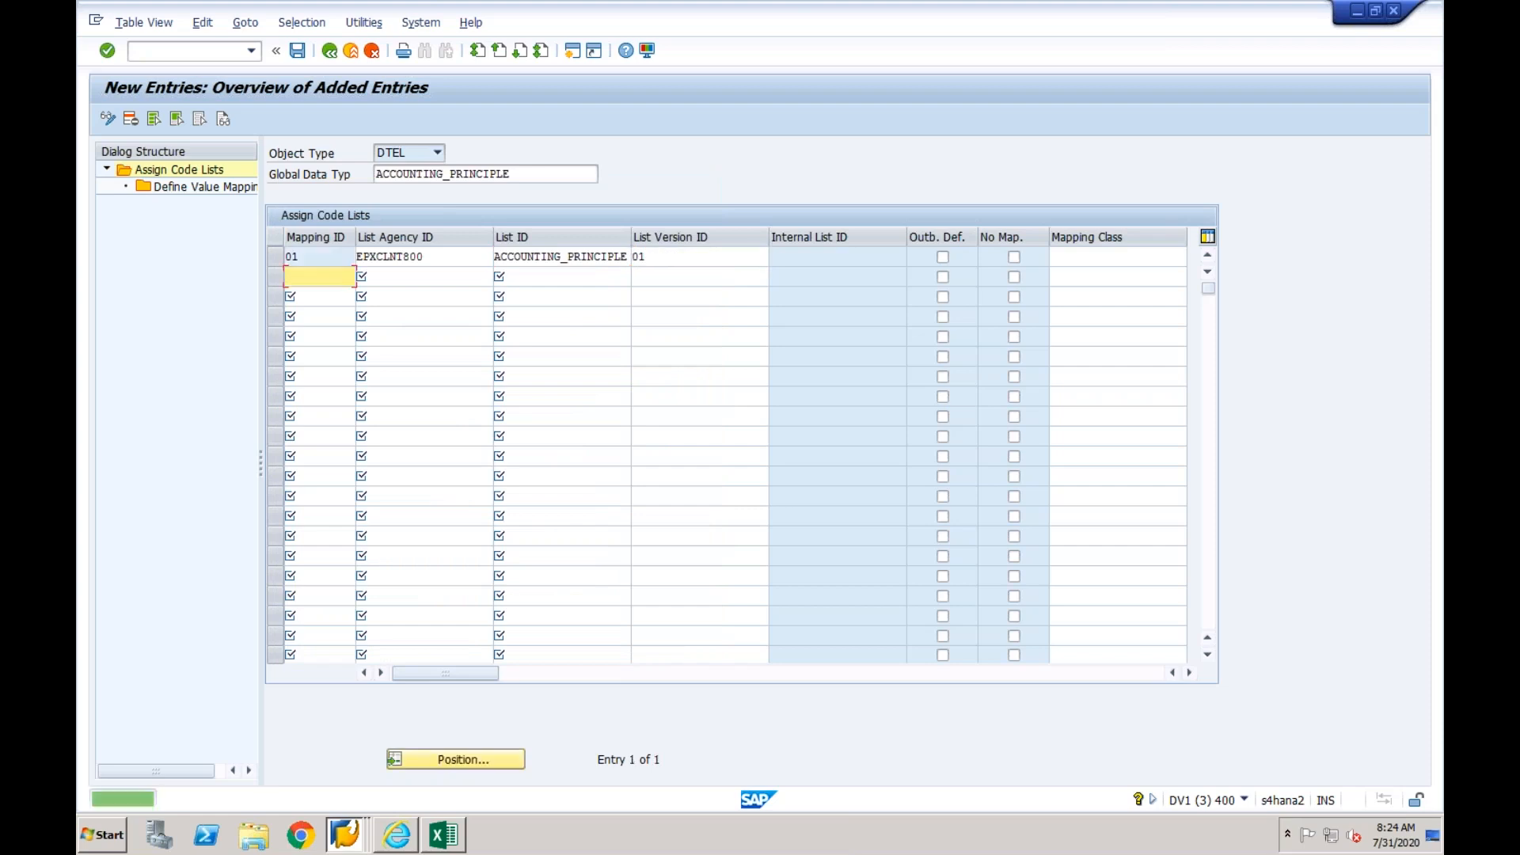
- Open Define Value Mapping for the new assignment and add a new entry with internal code value 1FRS
click(275, 257)
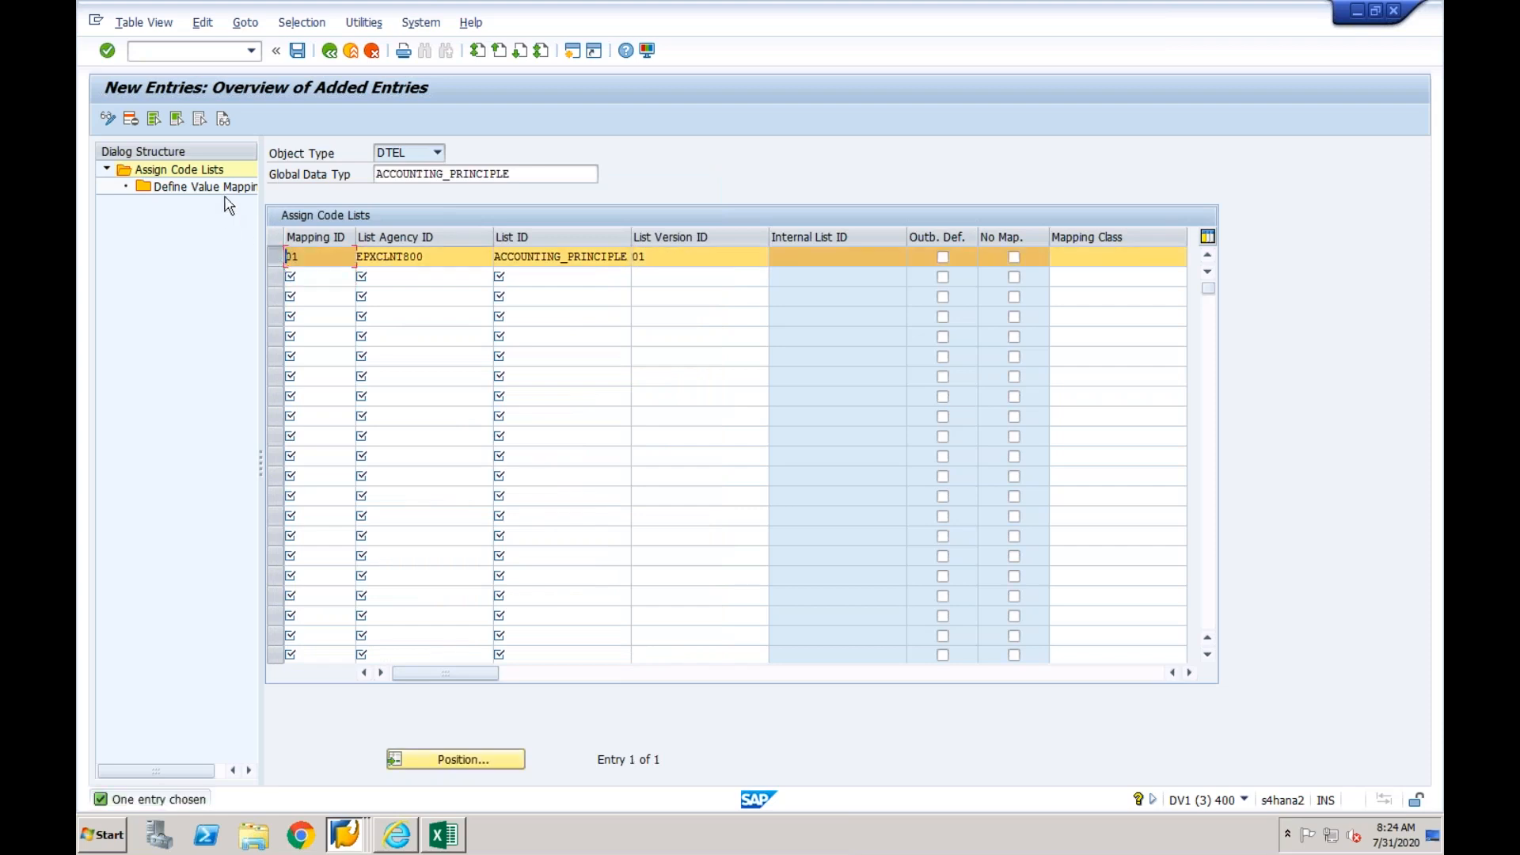
double_click(226, 190)
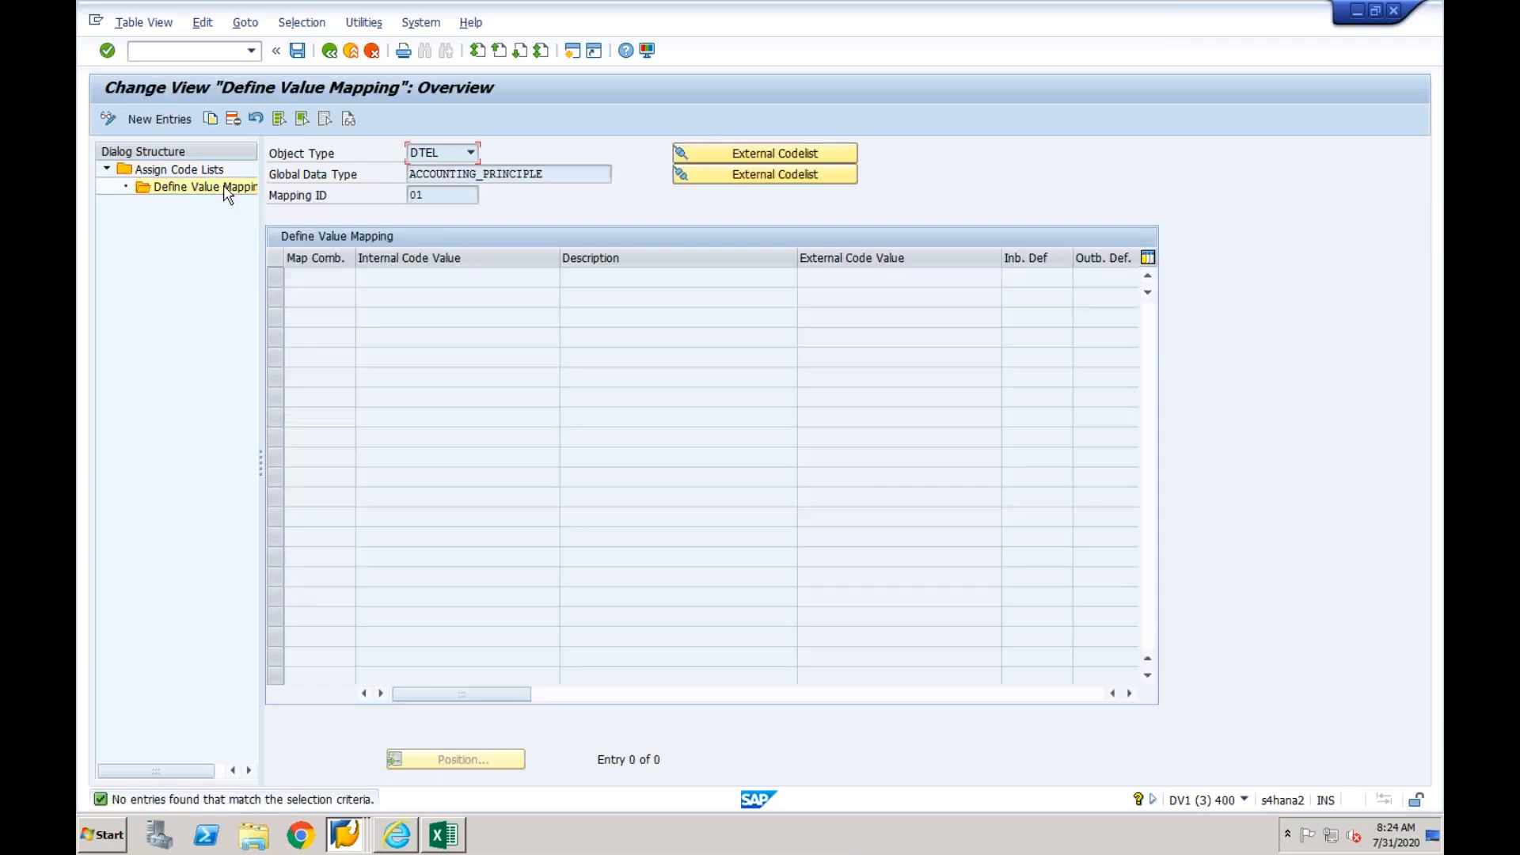
click(174, 120)
click(428, 278)
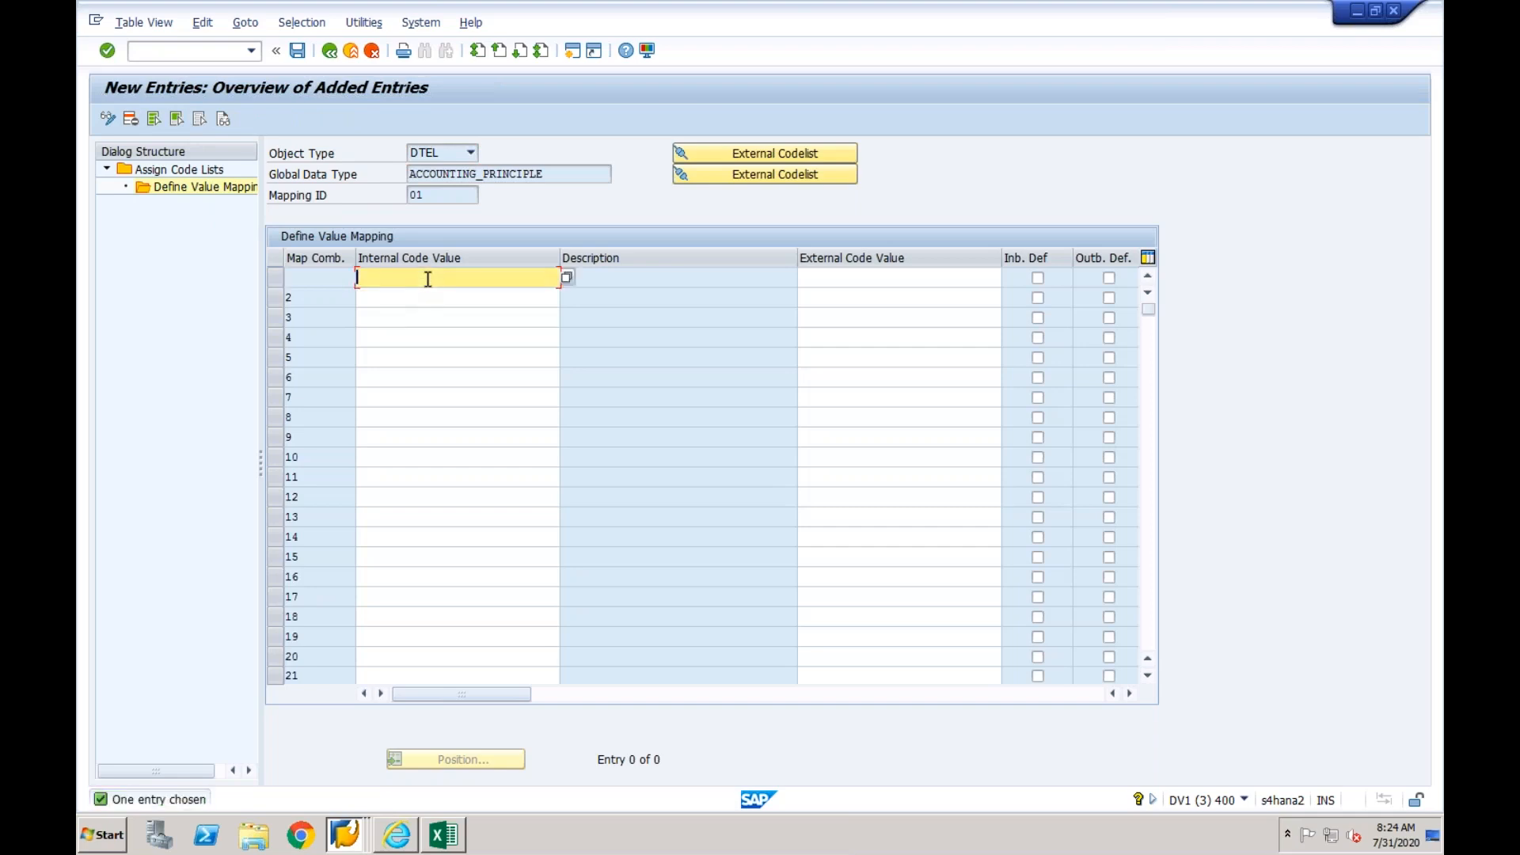
click(567, 277)
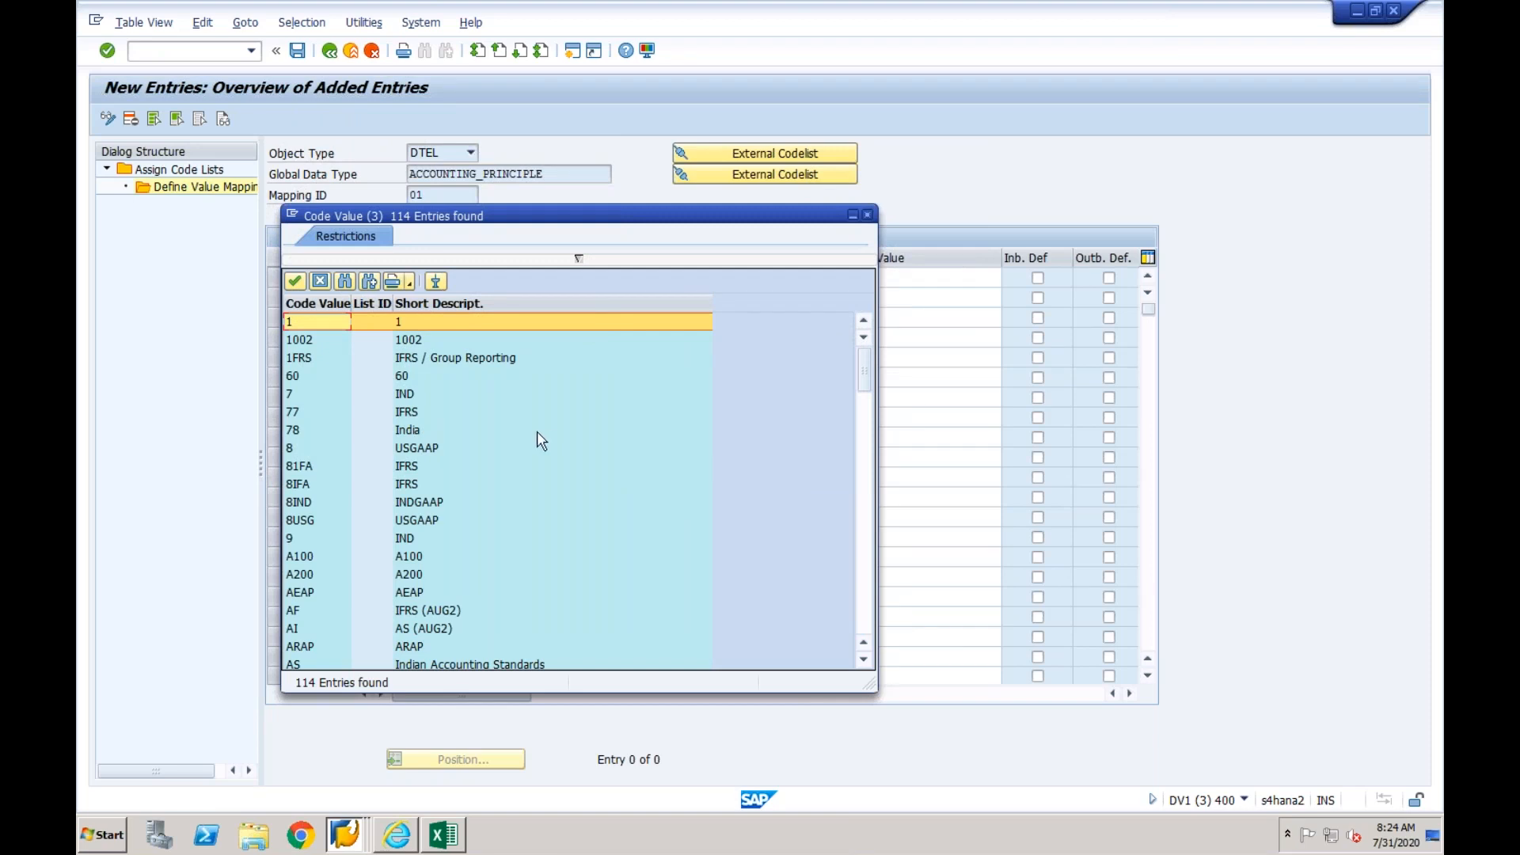
click(313, 361)
double_click(309, 361)
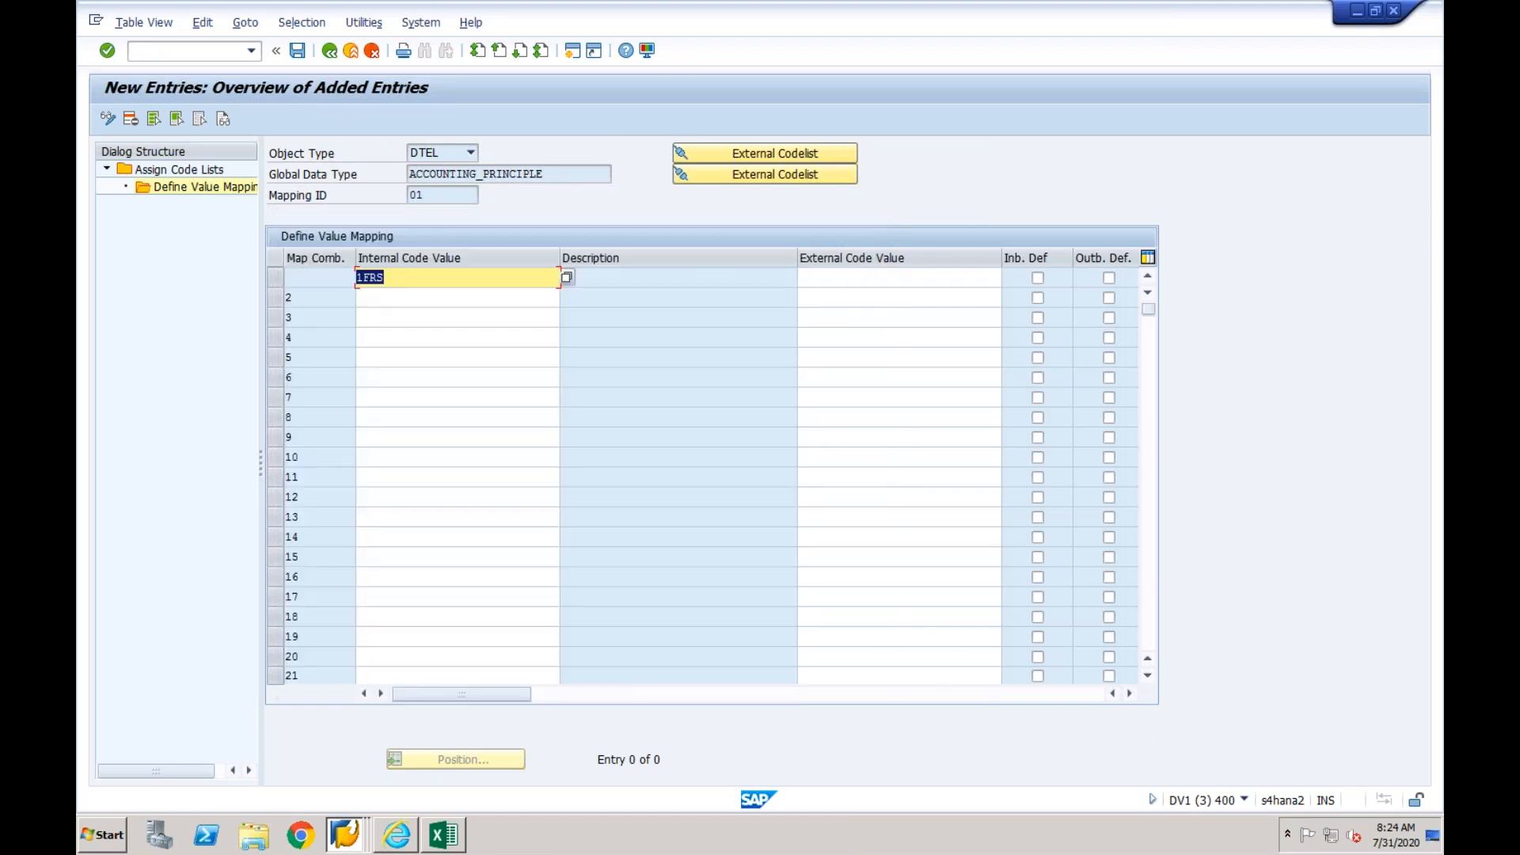
- Choose IN (Indian Accounting Standards) as the internal code value of the second mapping row
click(554, 300)
click(568, 298)
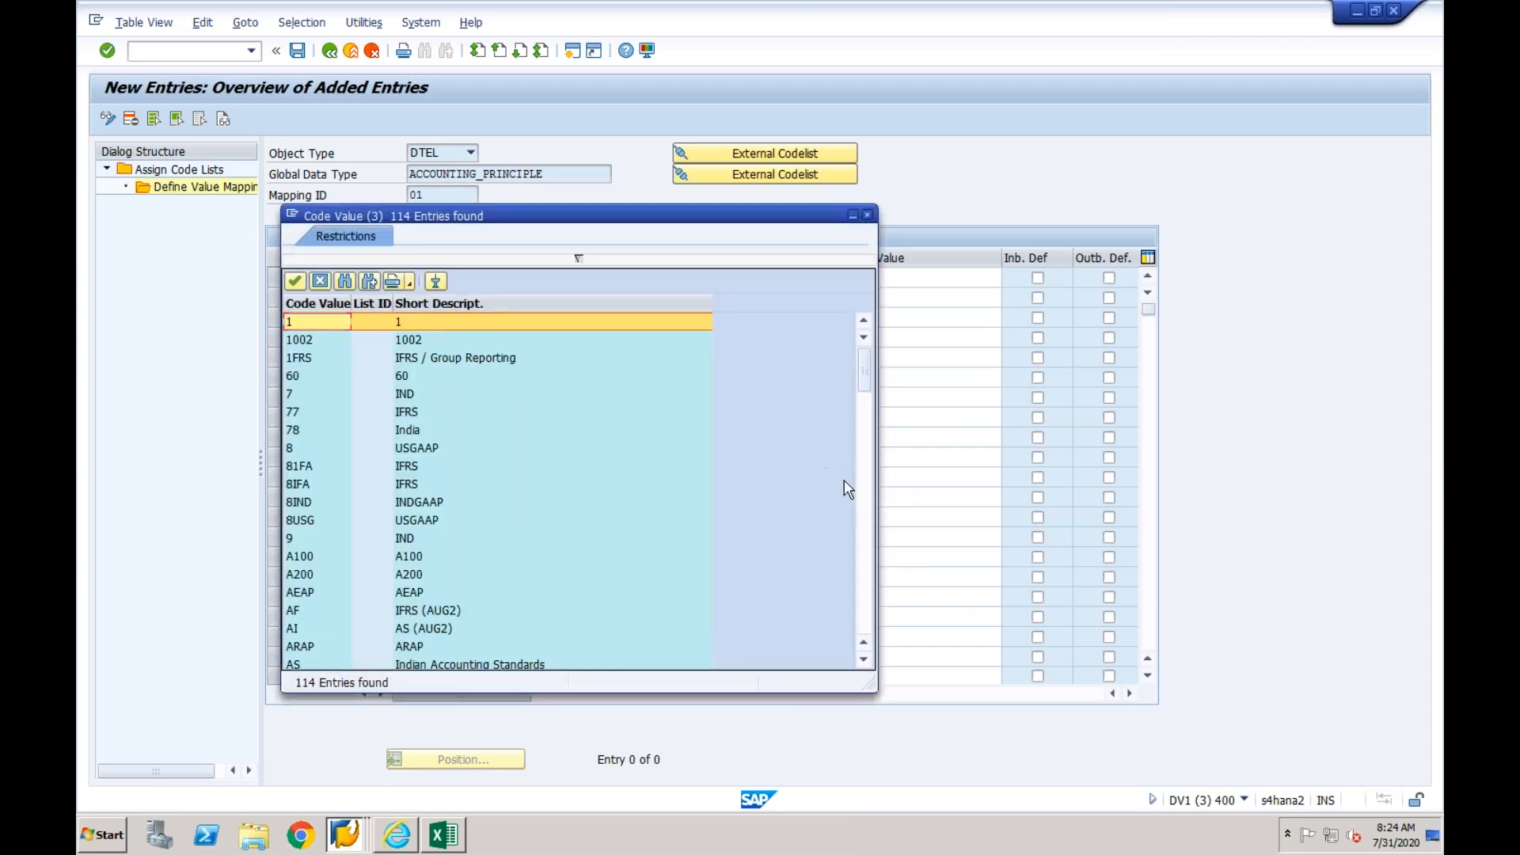
click(864, 492)
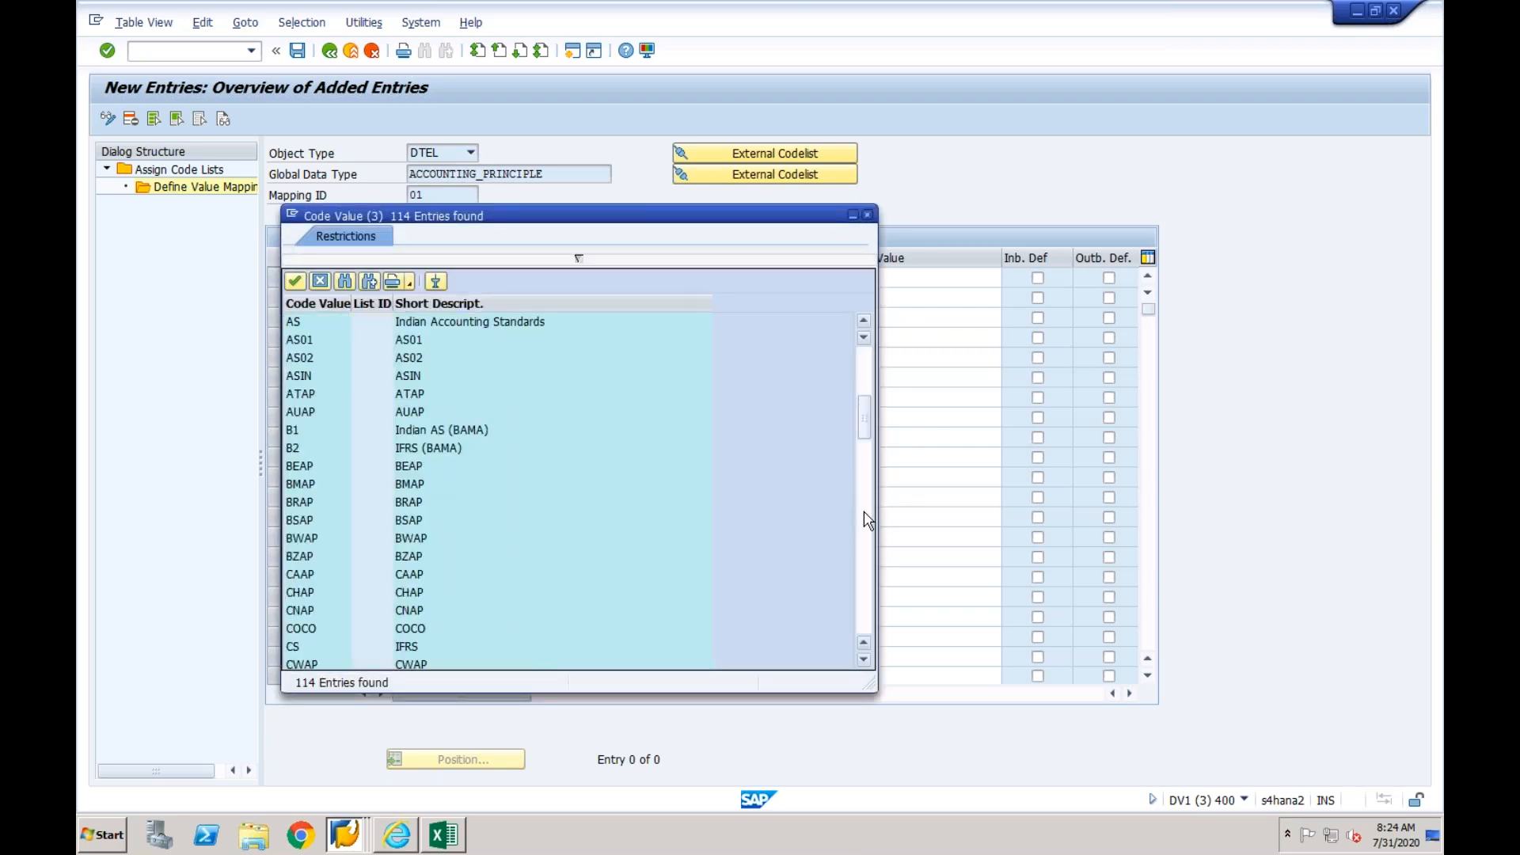
click(863, 512)
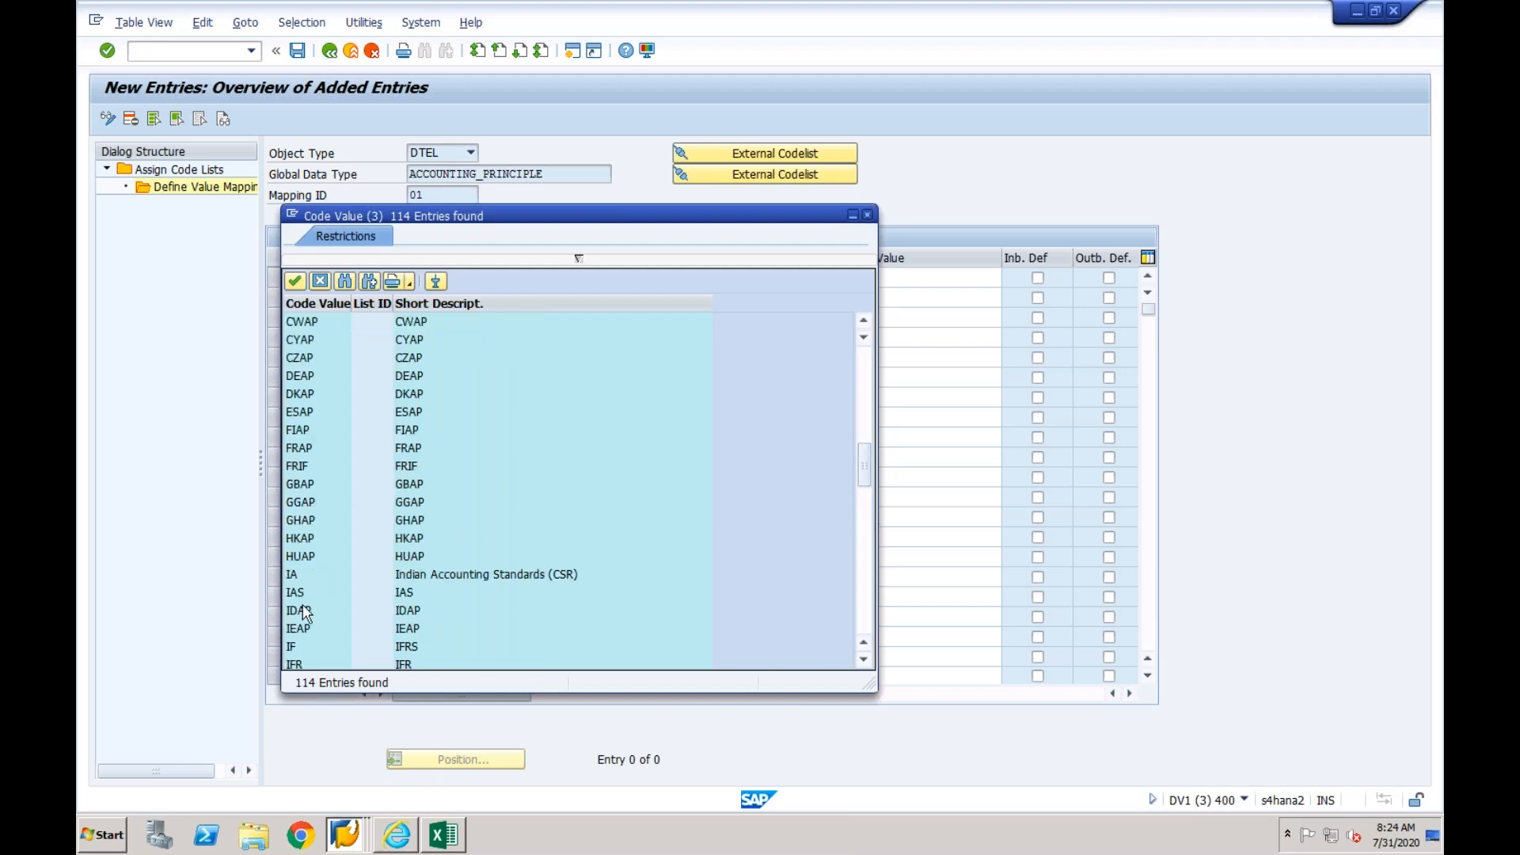
click(864, 511)
double_click(295, 377)
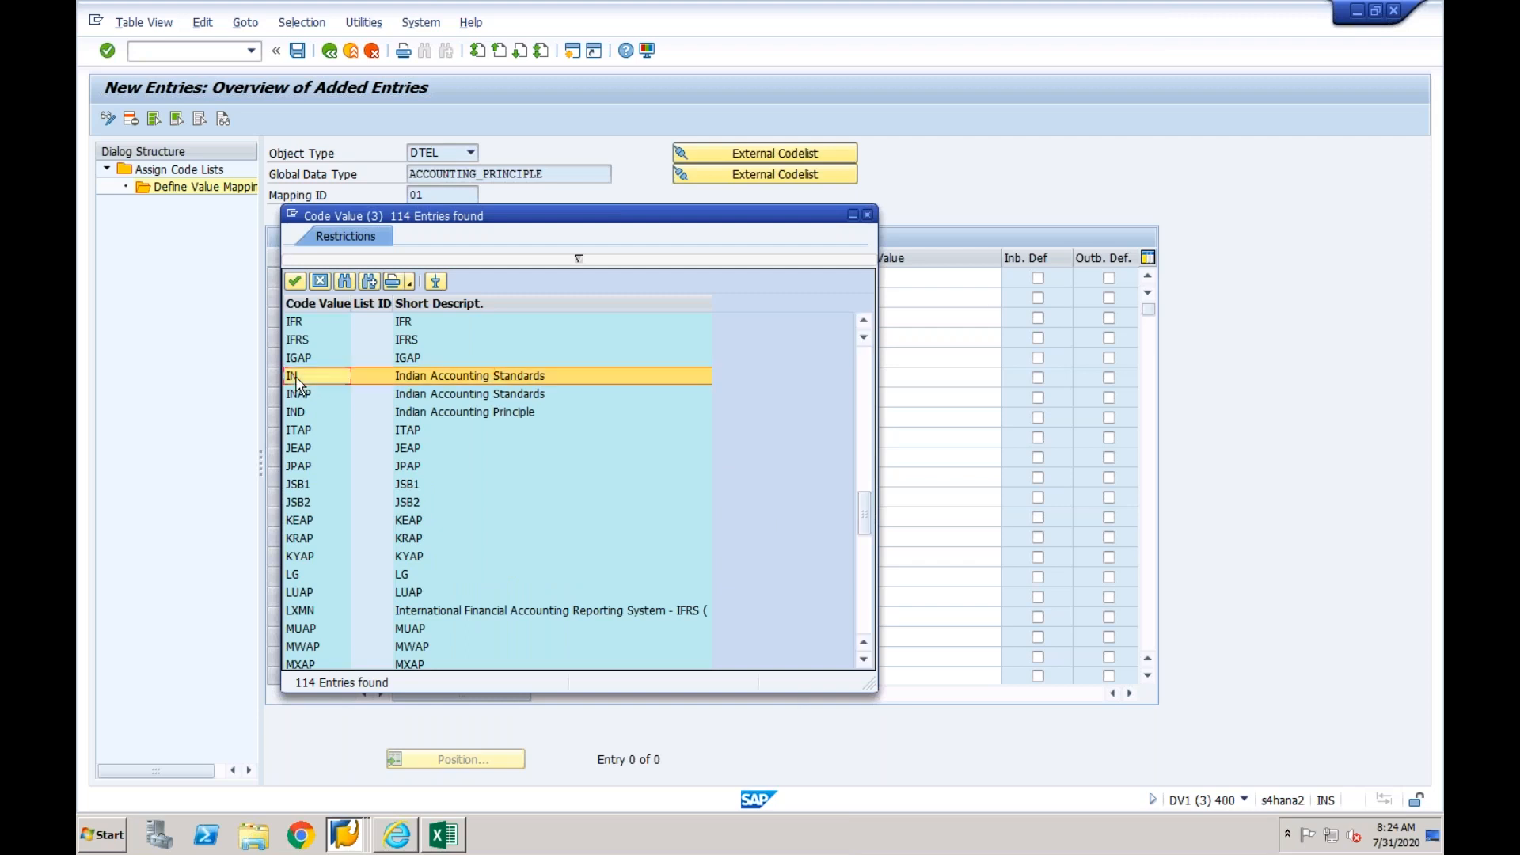
- Validate the 1FRS and IN rows with their external code values left blank, and save the value mapping
click(850, 279)
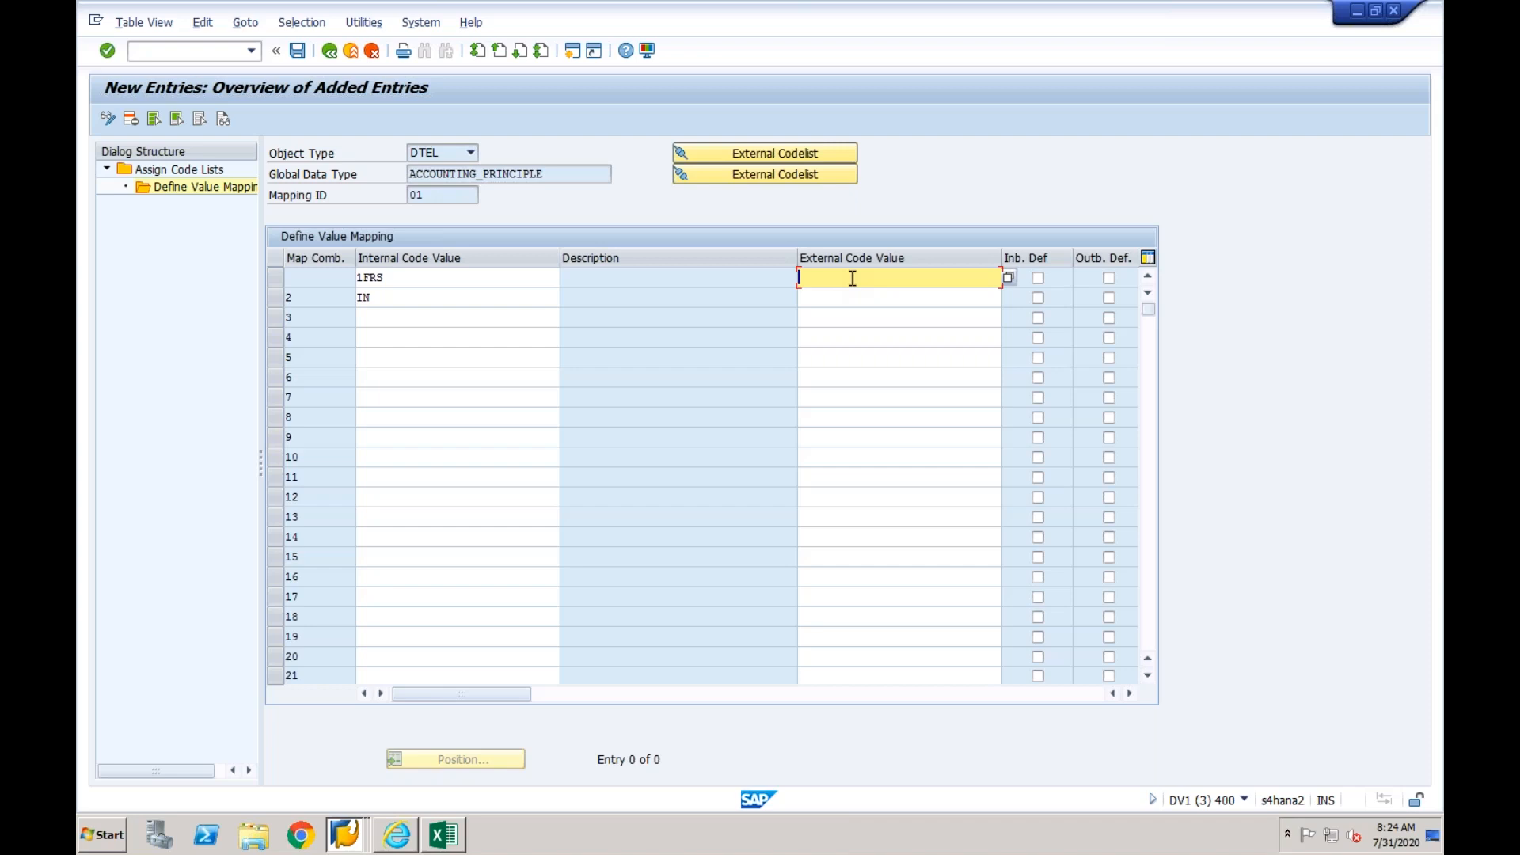
click(843, 304)
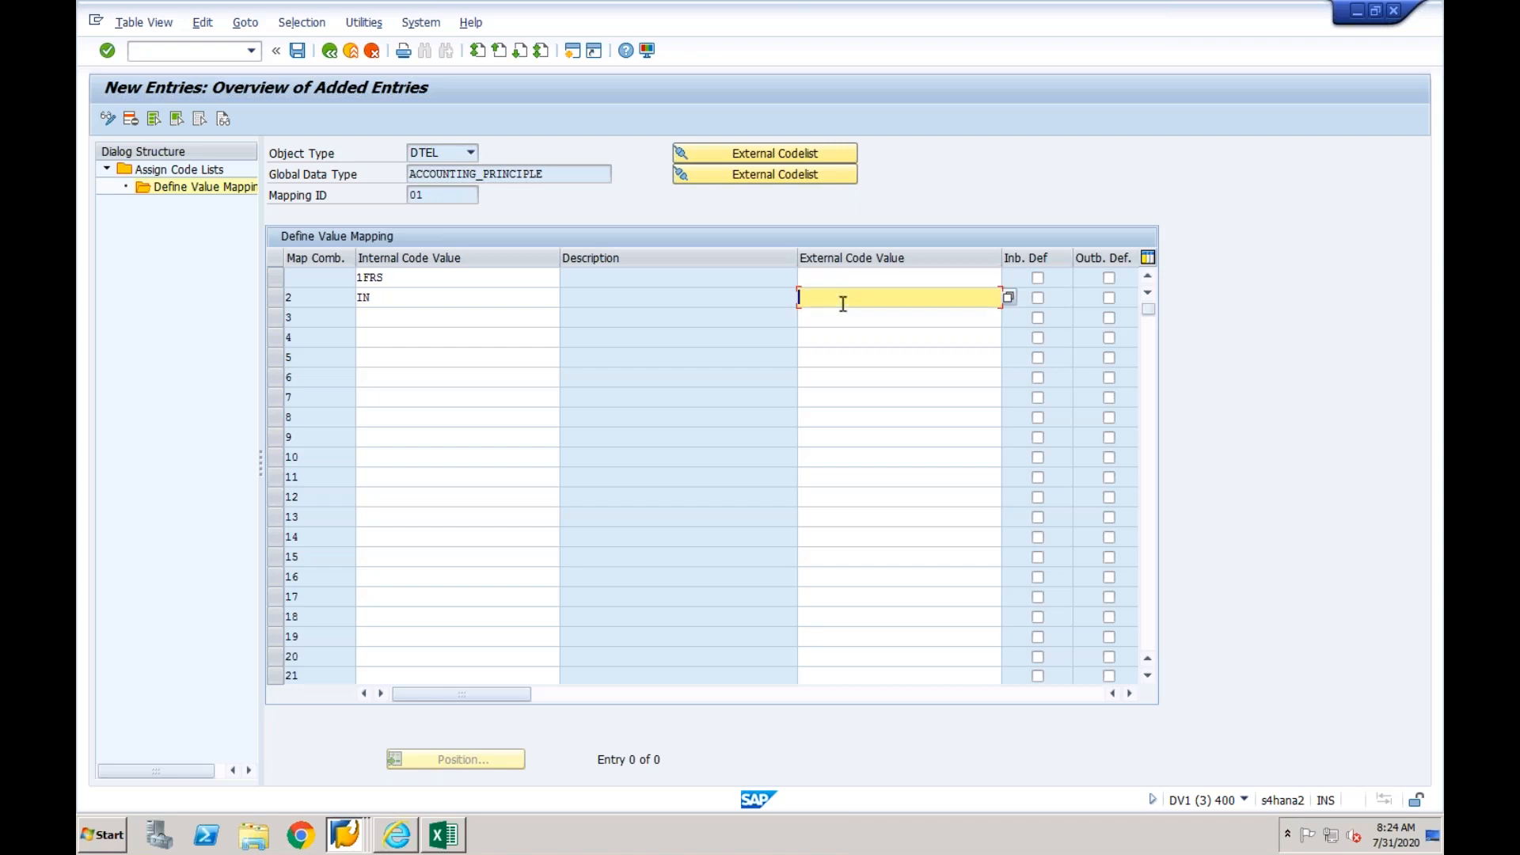
key(Return)
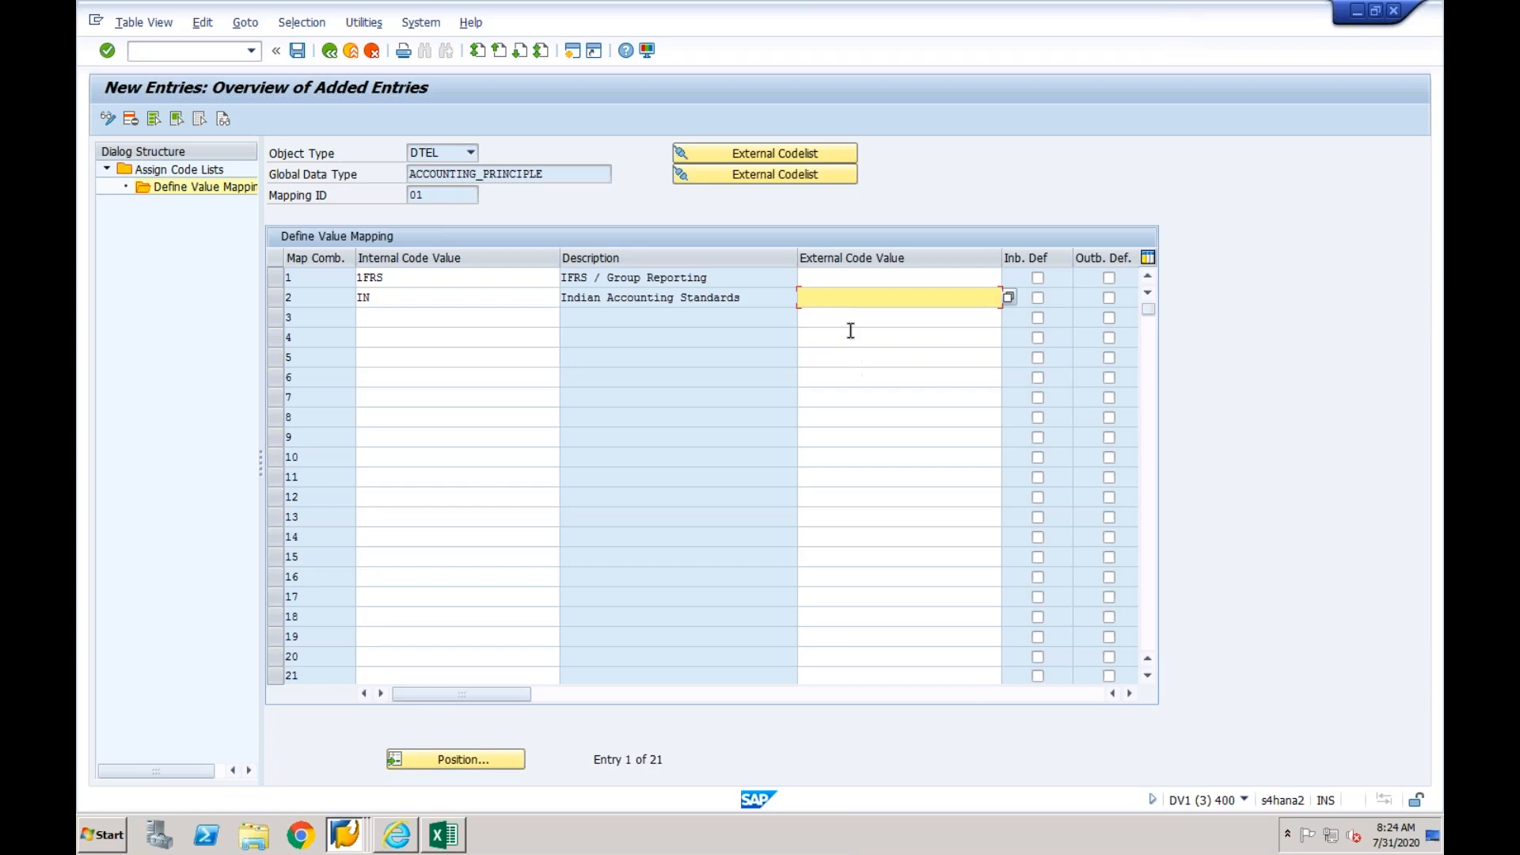
click(825, 276)
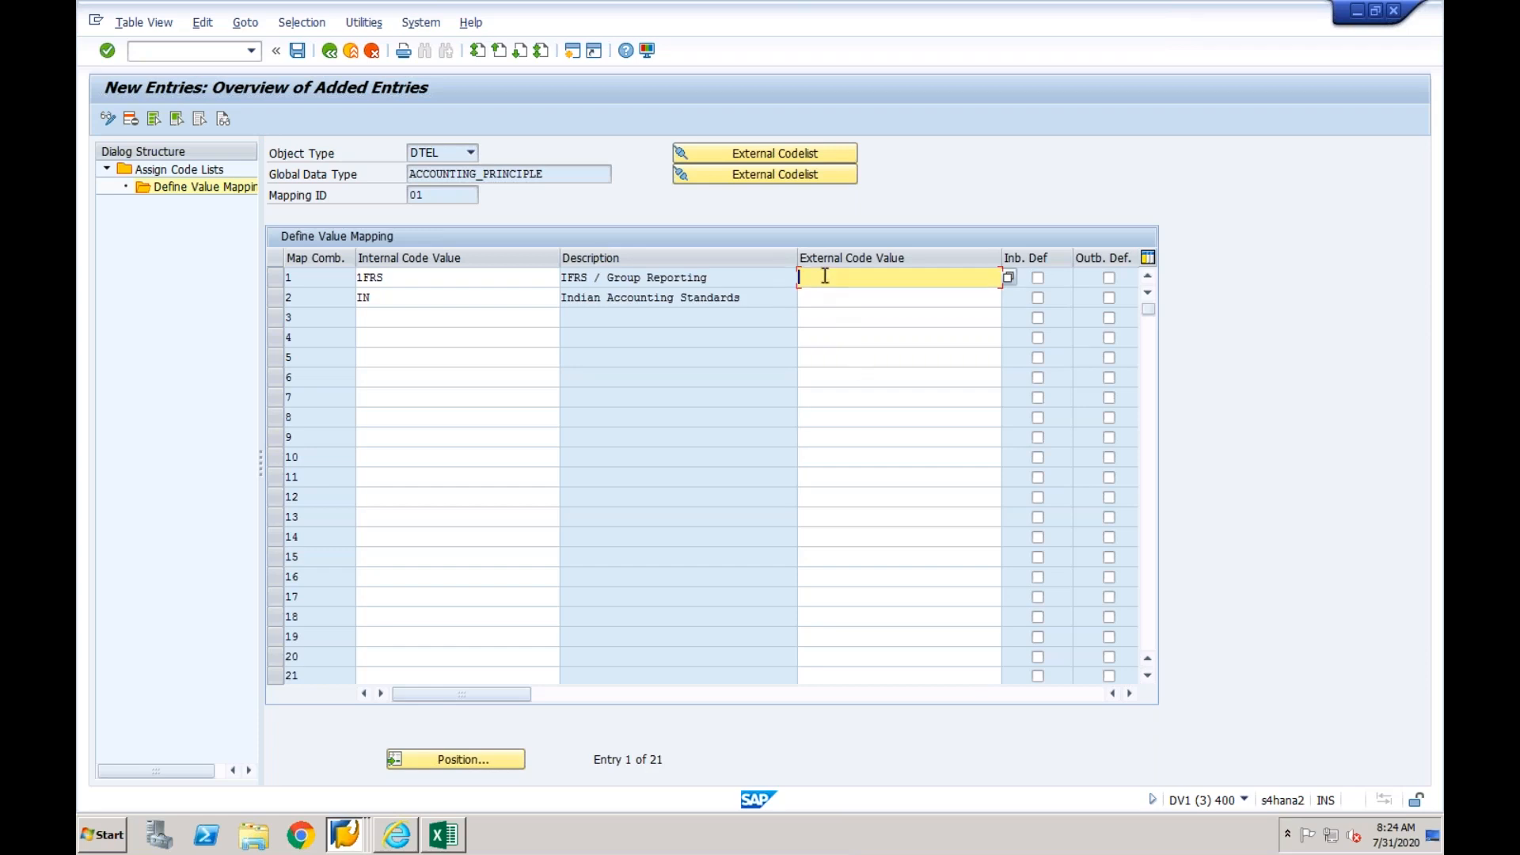
click(428, 273)
click(410, 298)
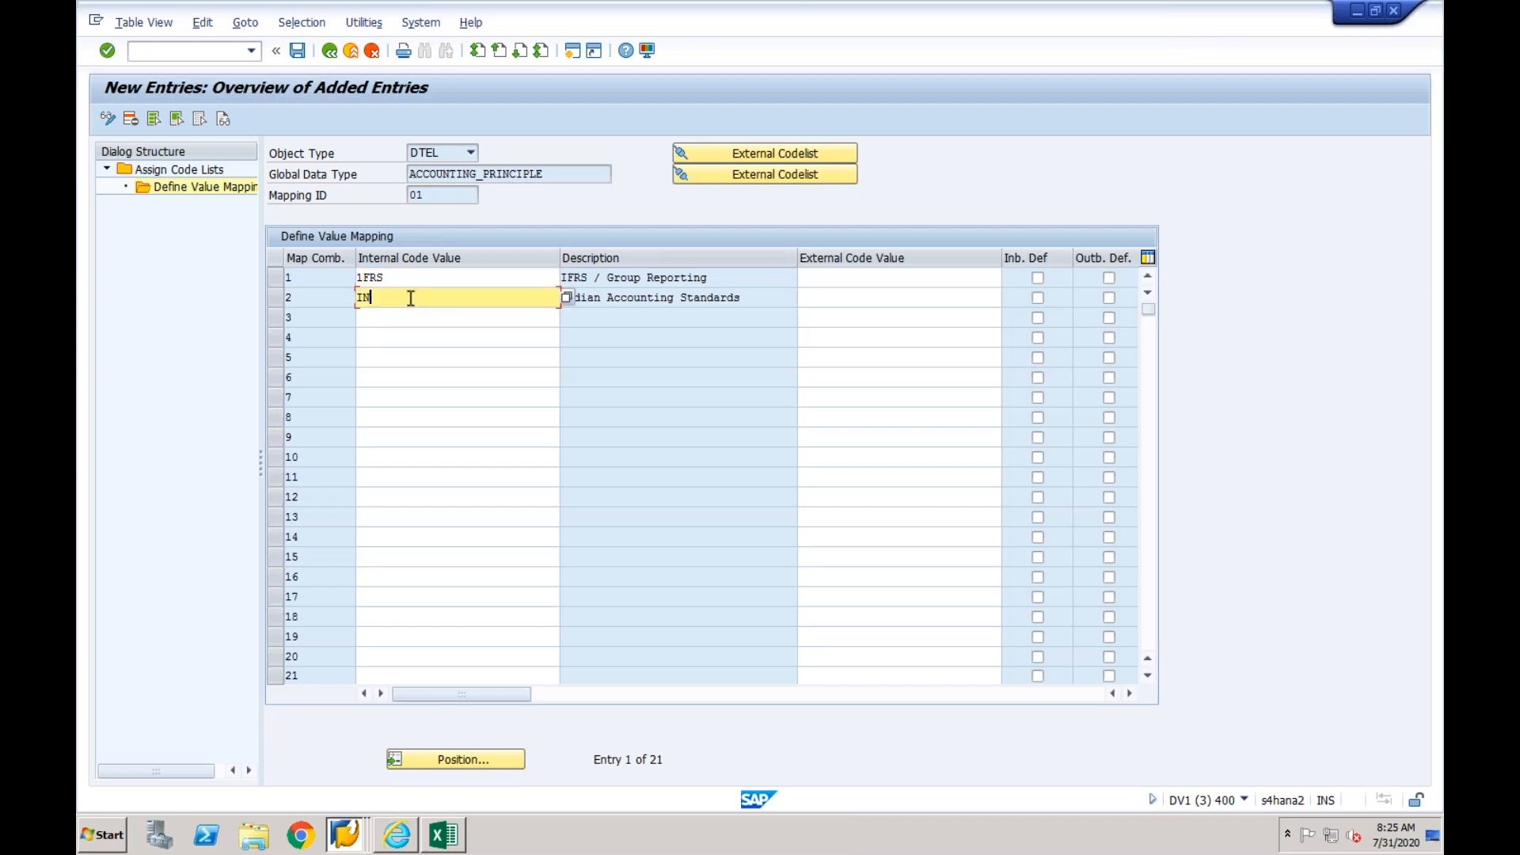
click(300, 53)
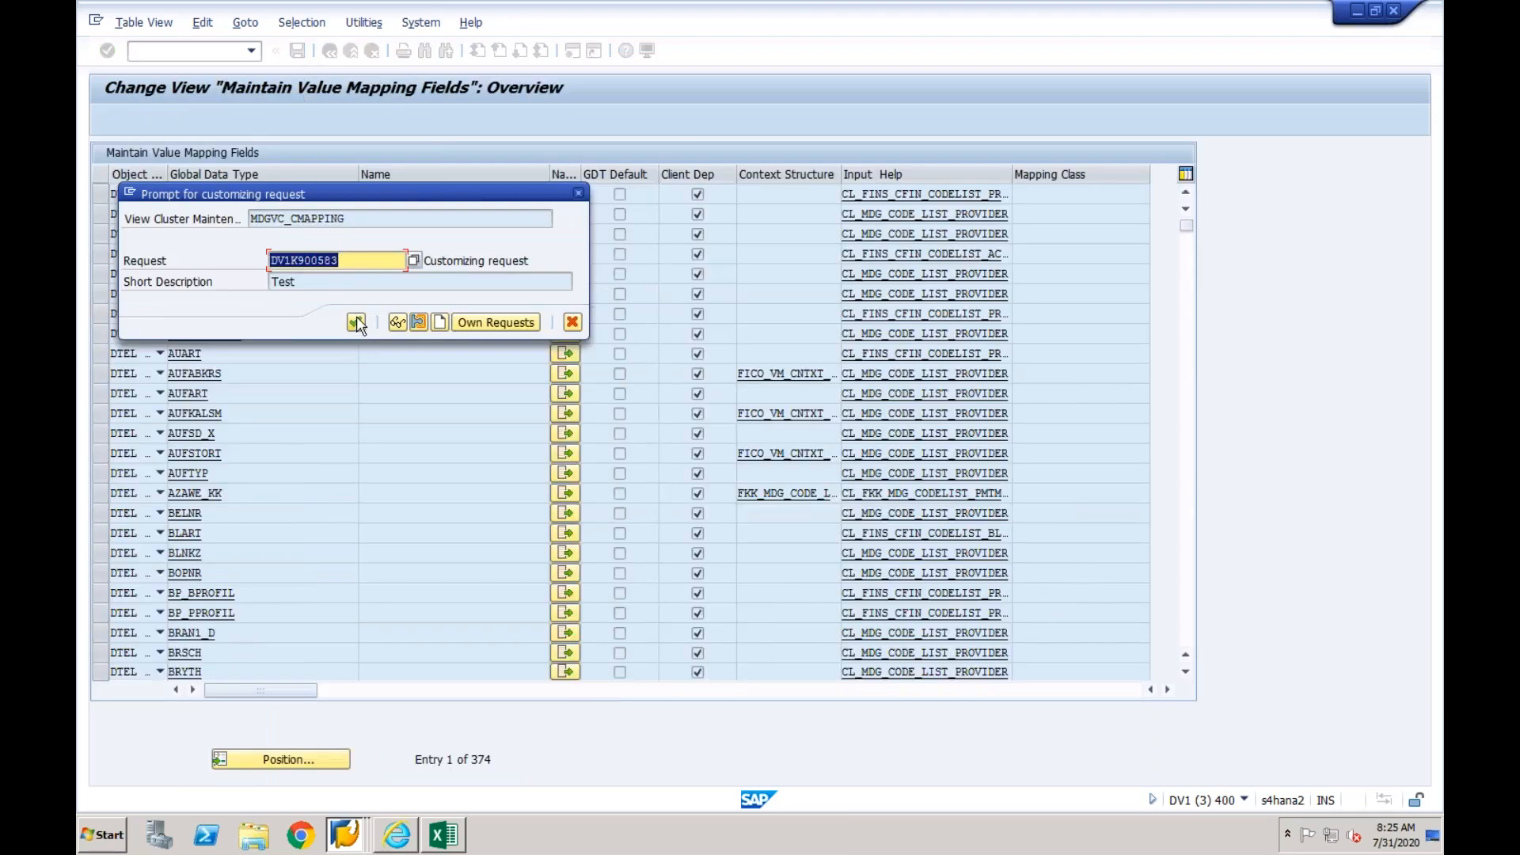
click(356, 321)
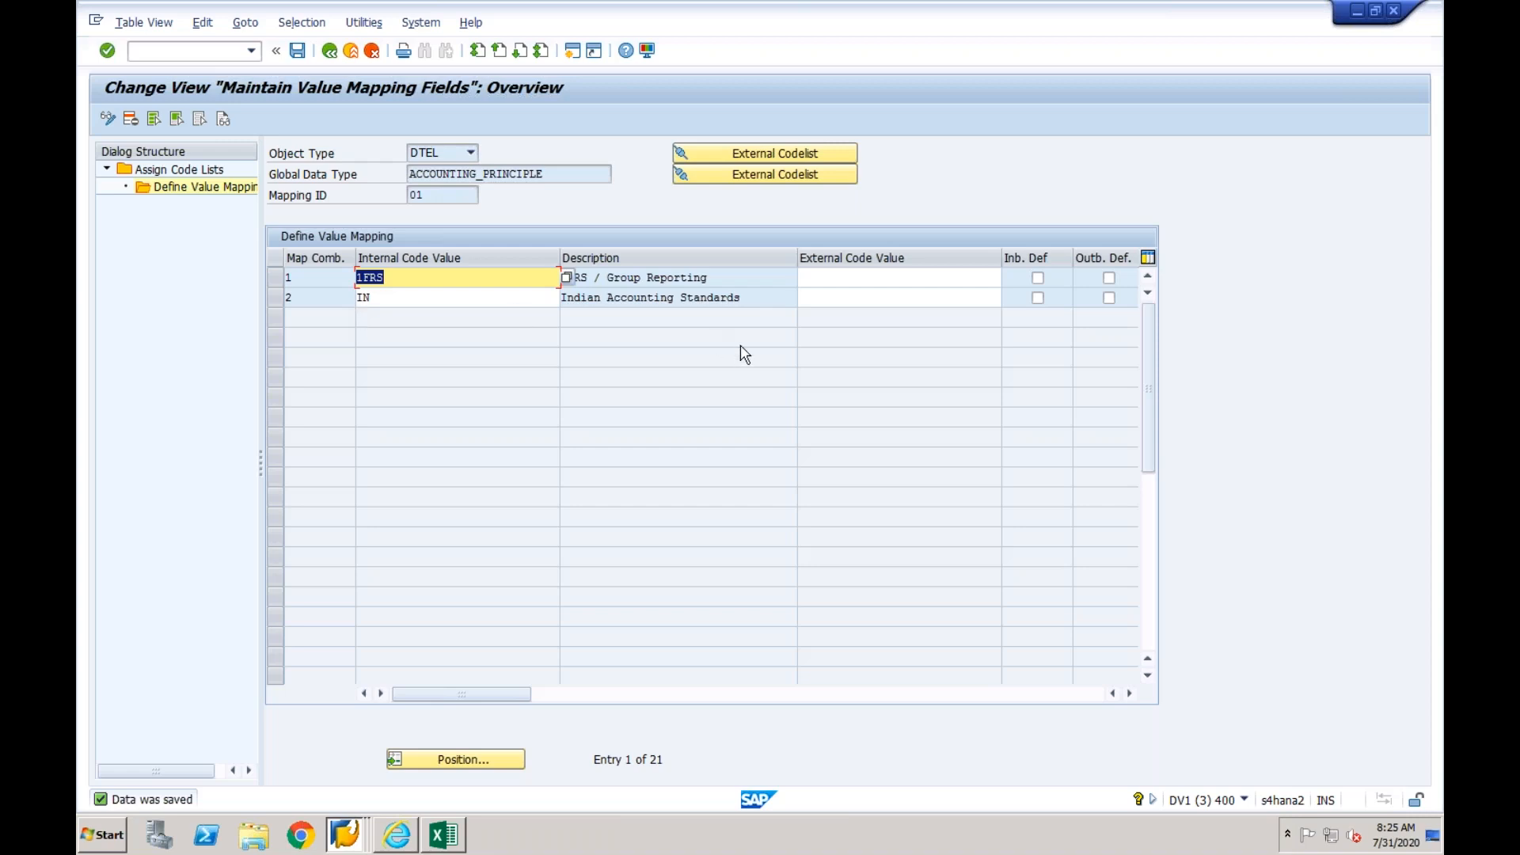
click(819, 278)
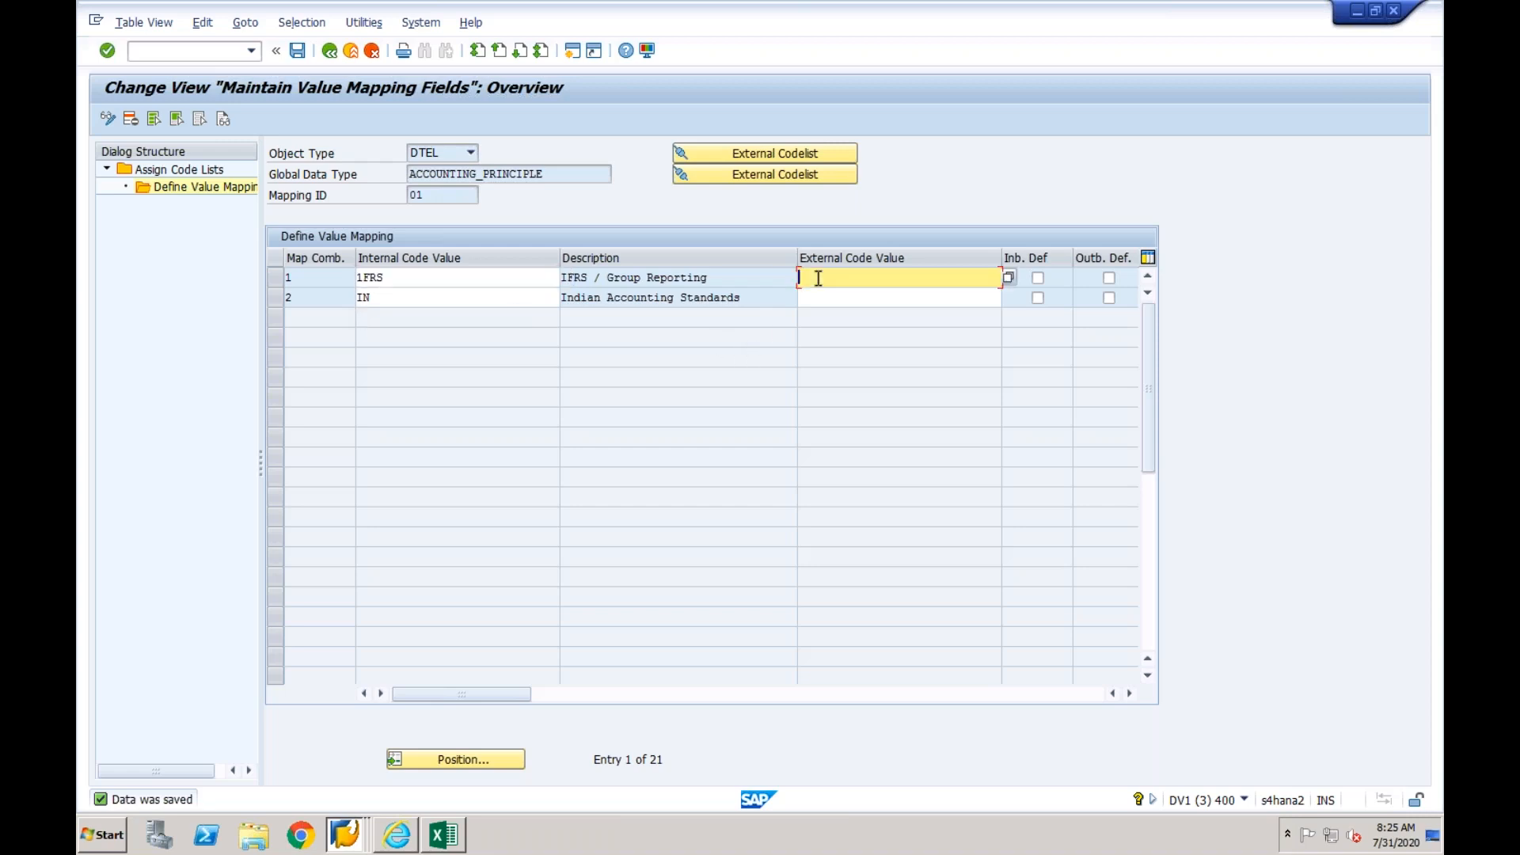
click(816, 299)
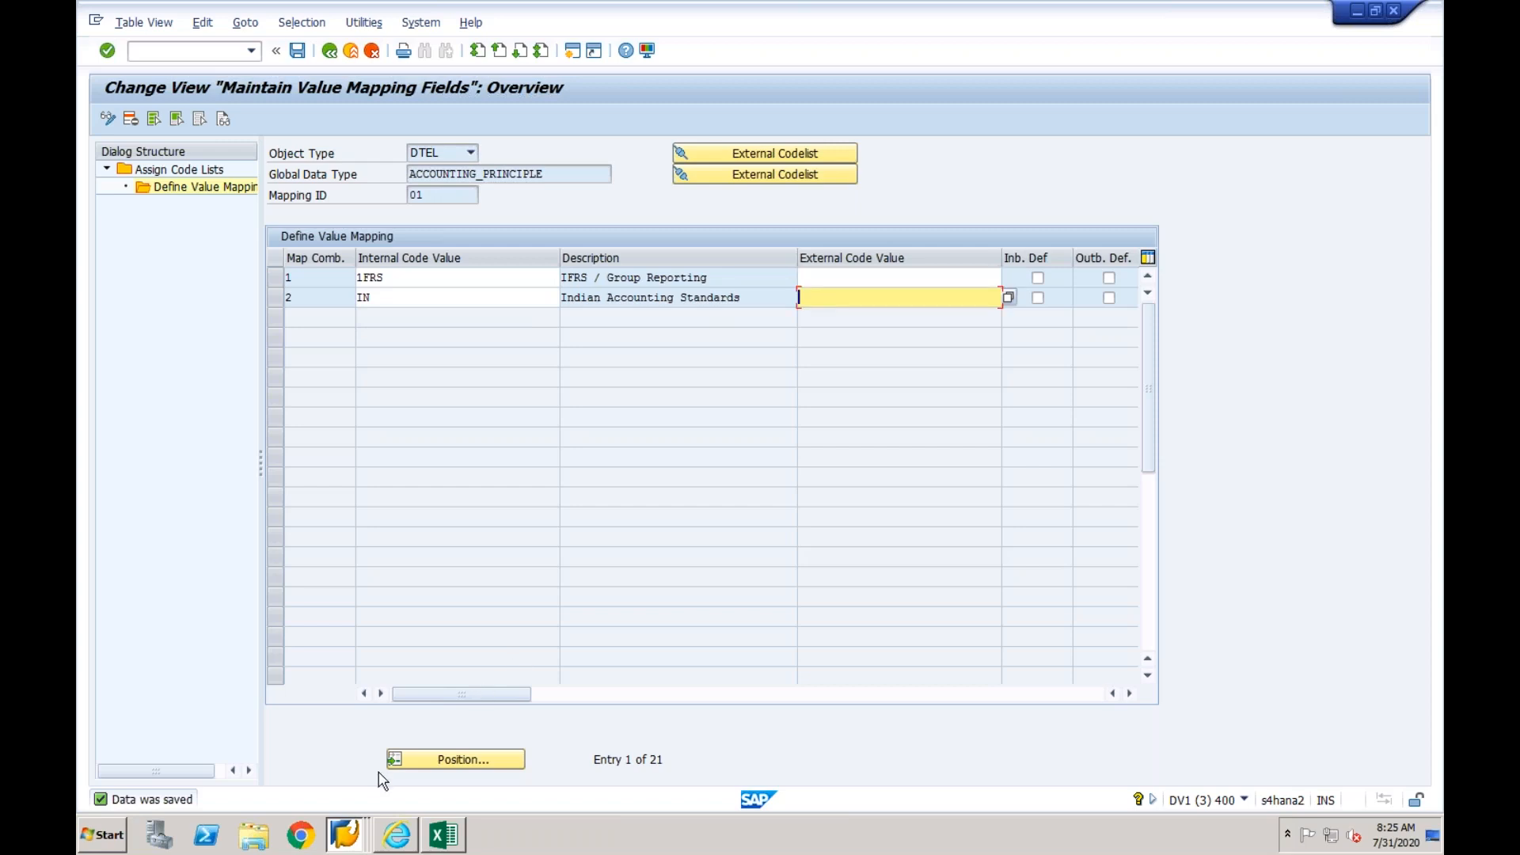
click(344, 834)
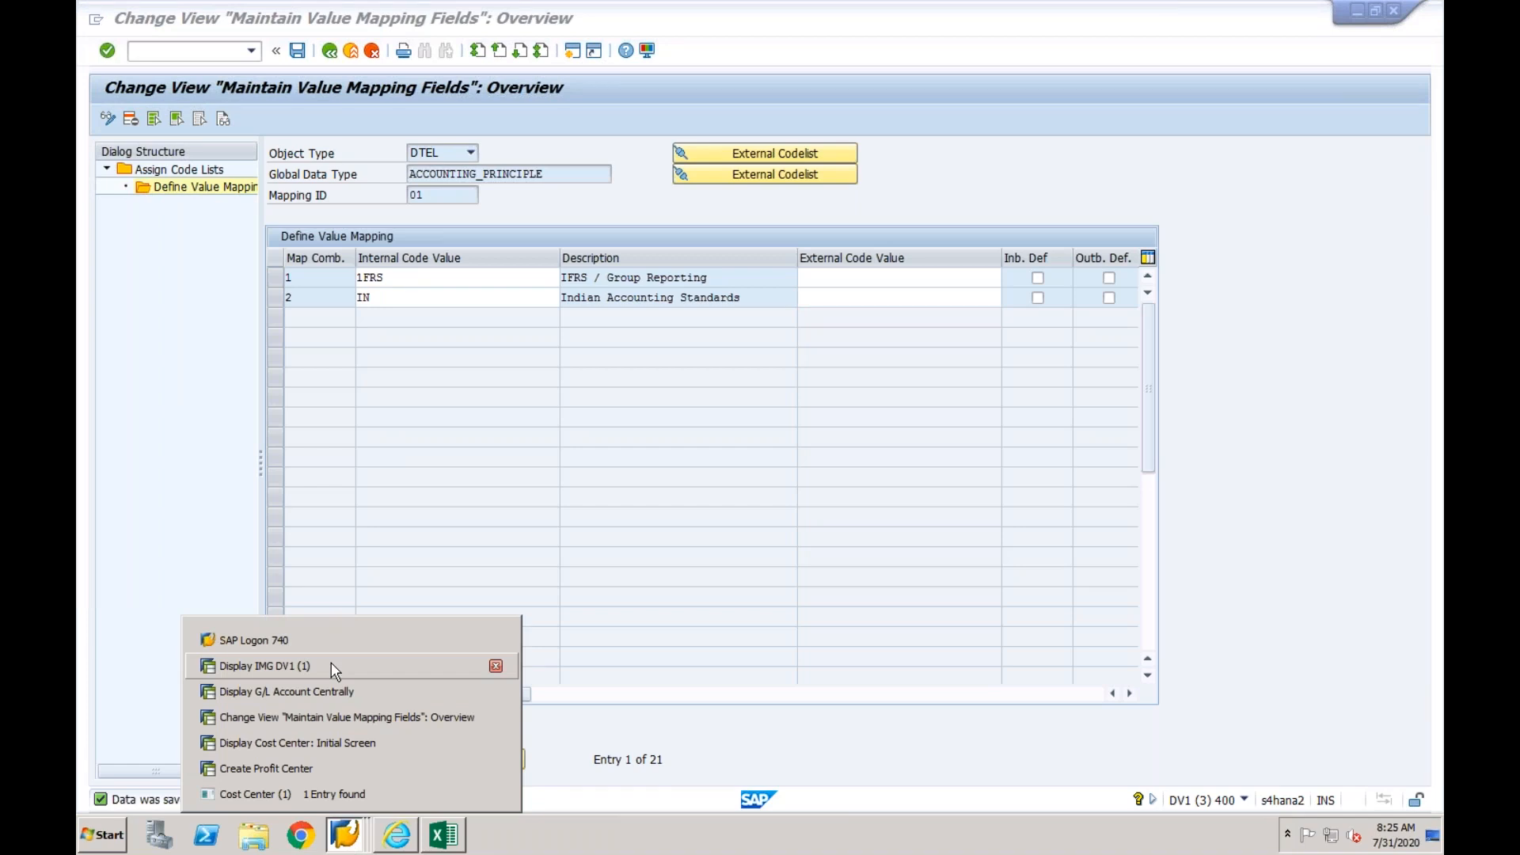
click(406, 278)
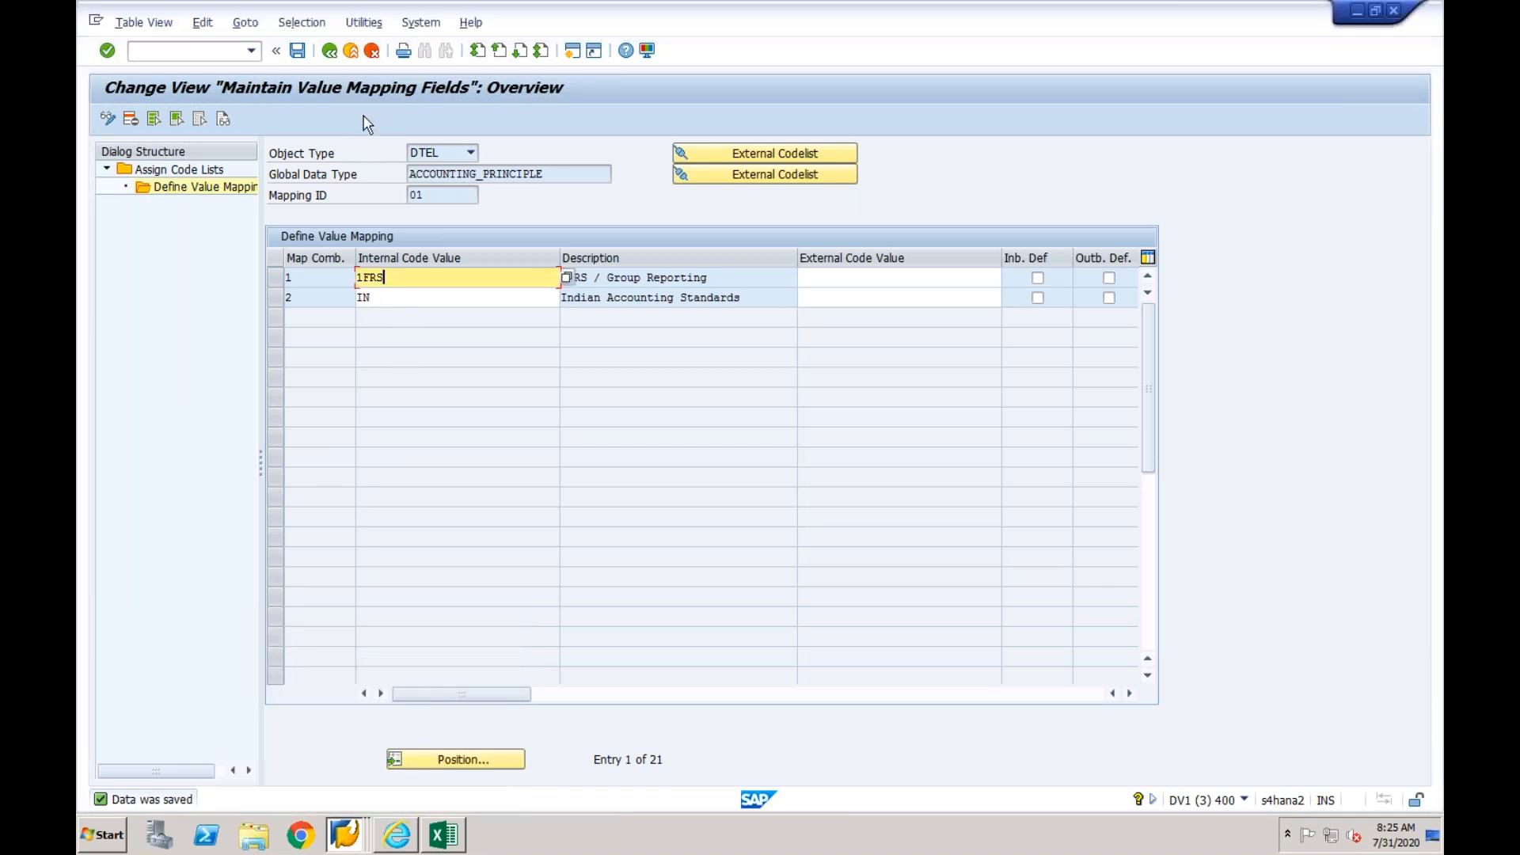
- Save the ACCOUNTING_PRINCIPLE value mapping and return to the Maintain Value Mapping Fields overview
click(298, 52)
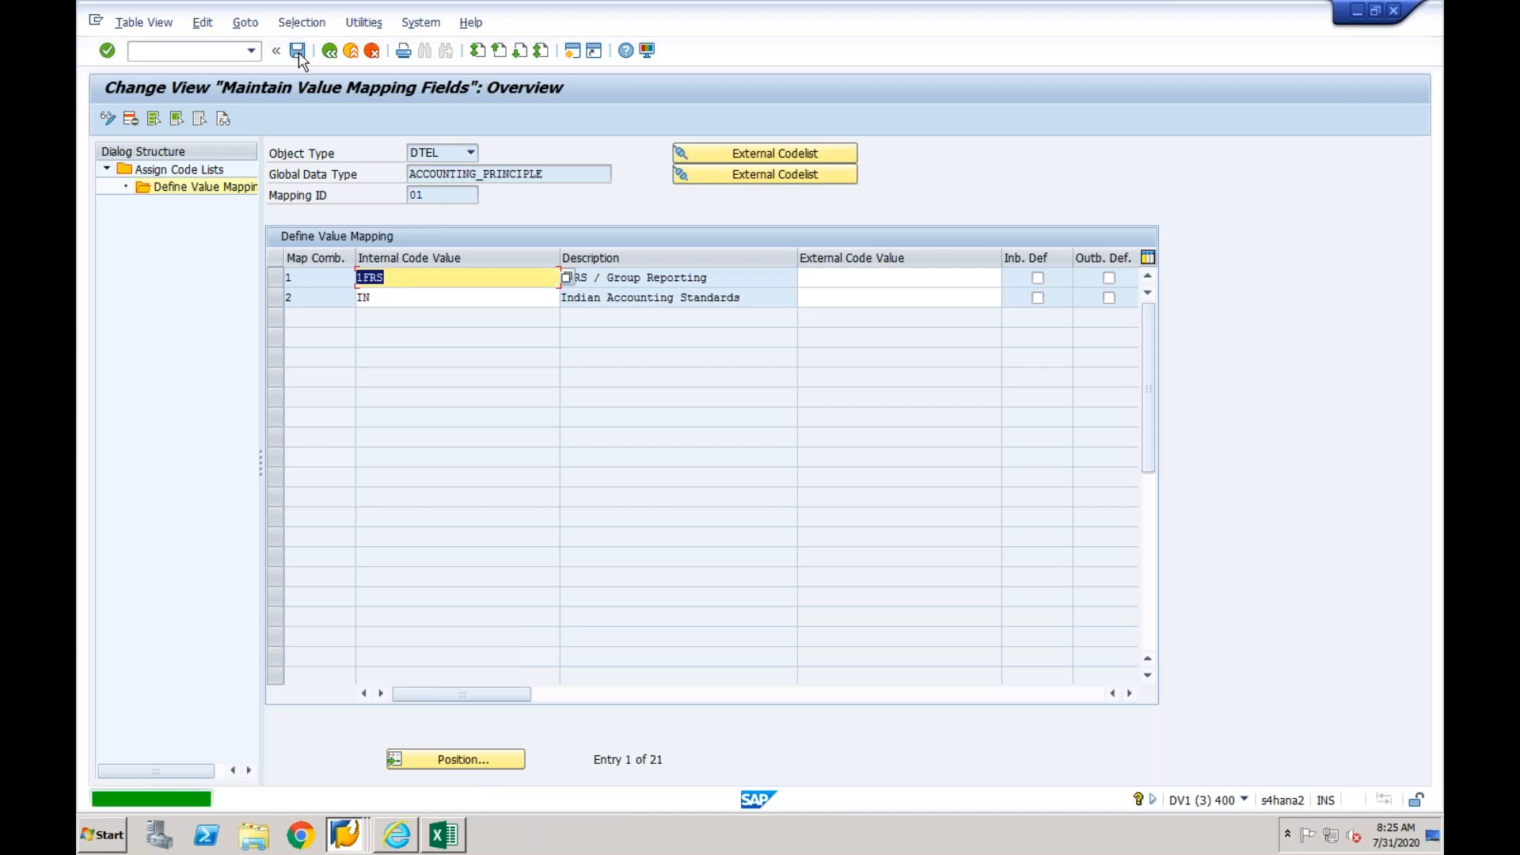
click(328, 53)
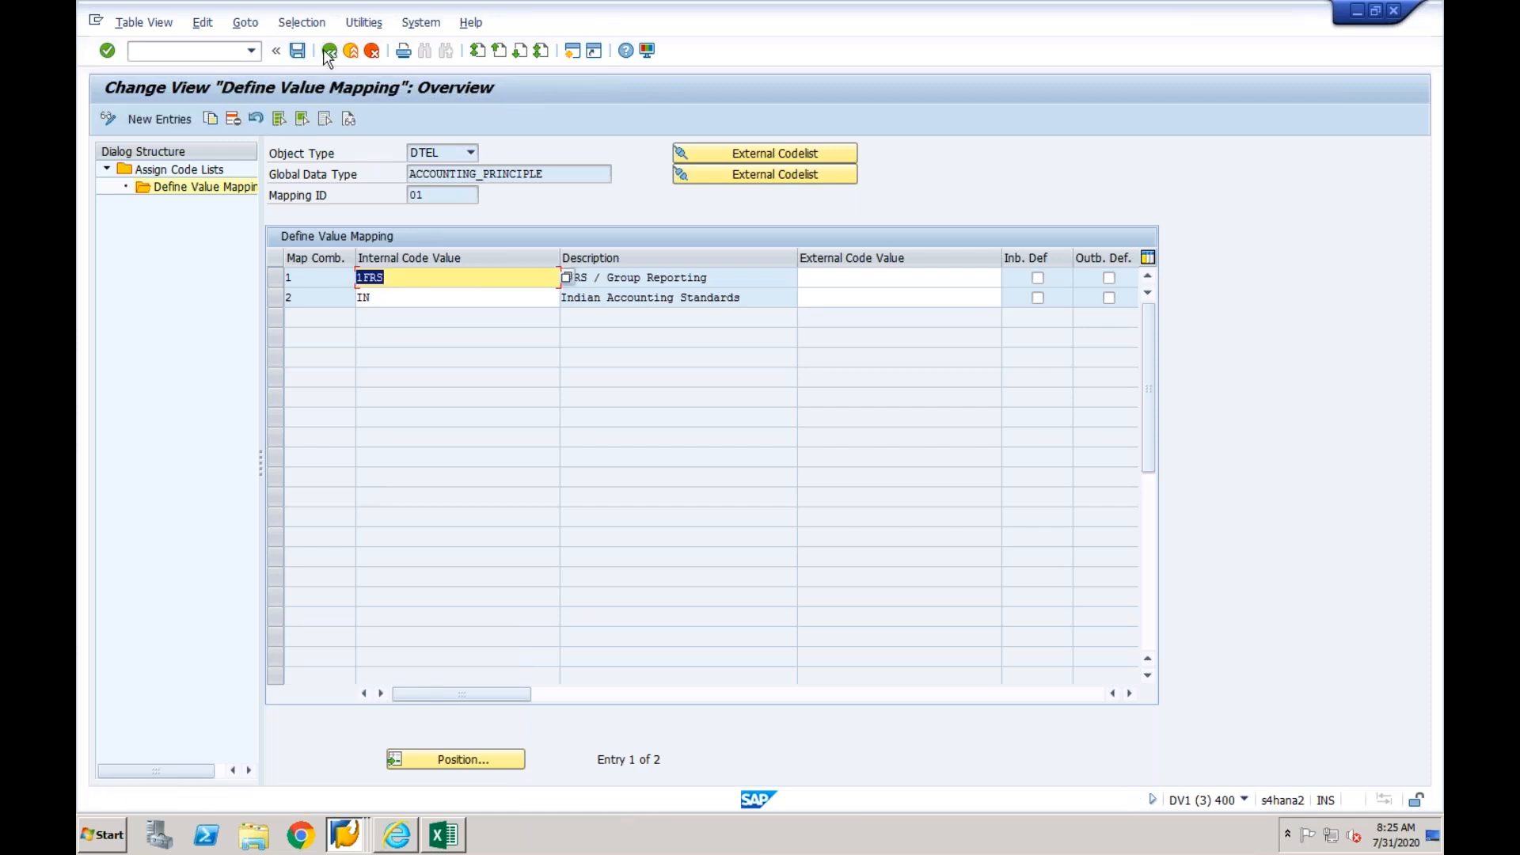
click(329, 53)
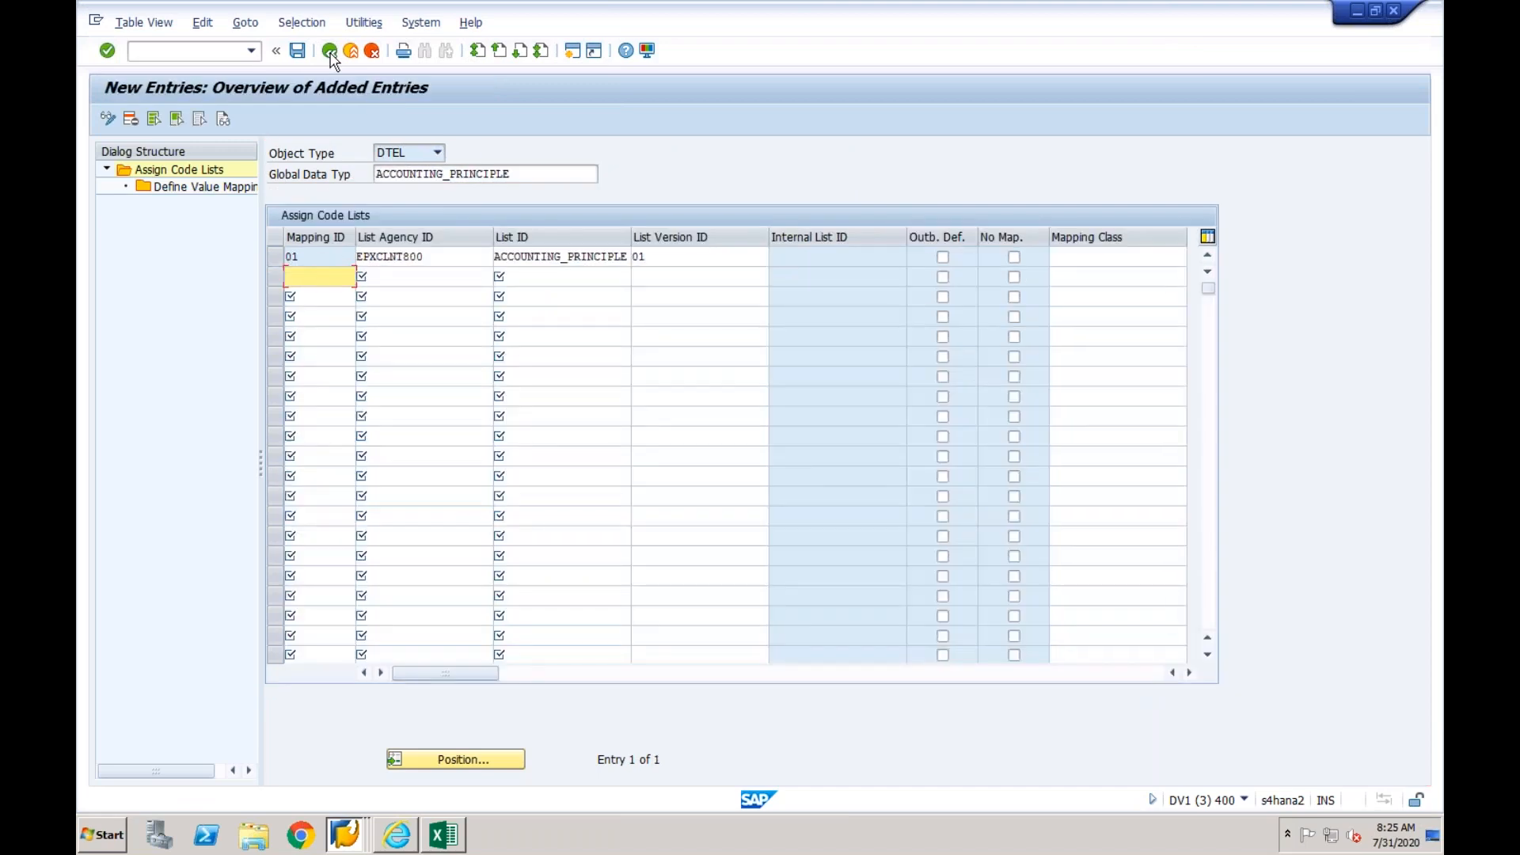
click(329, 52)
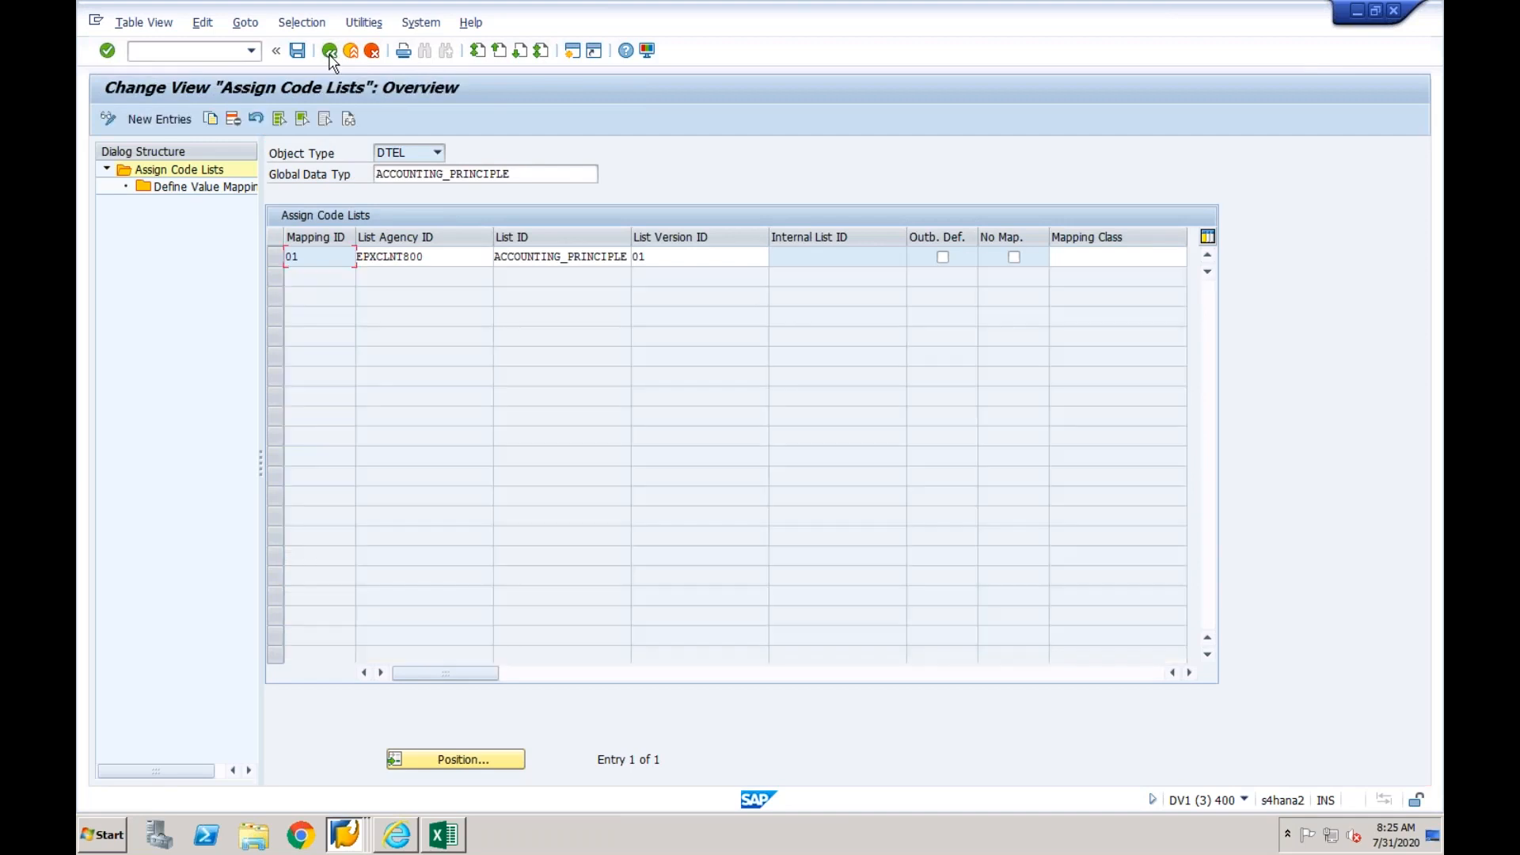
click(329, 52)
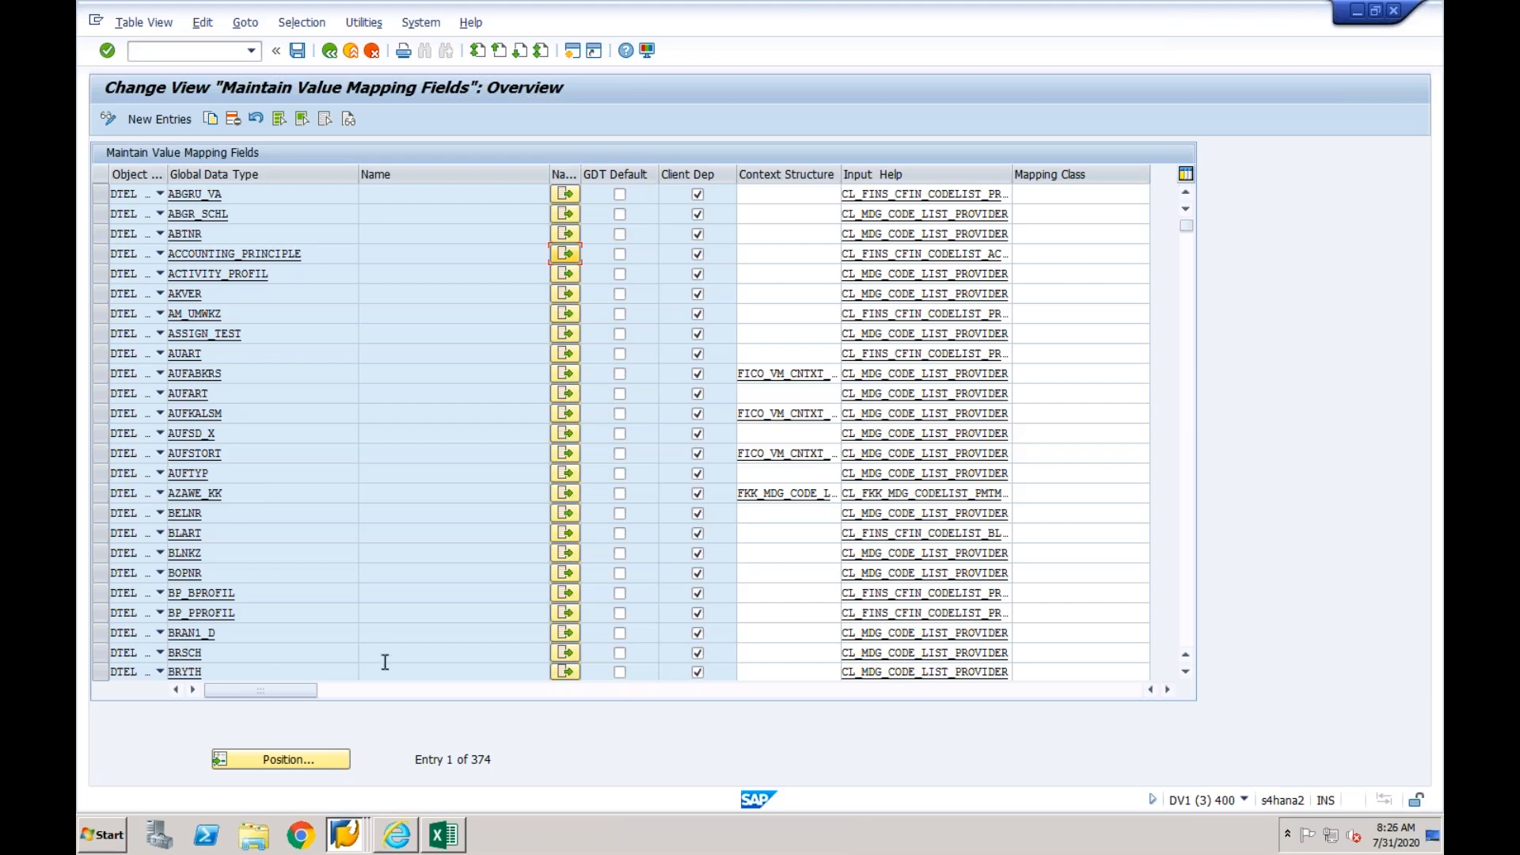
- Switch to the Vik workbook in Excel and enter CF01 in cell B113 below the filtered mapping list
click(444, 838)
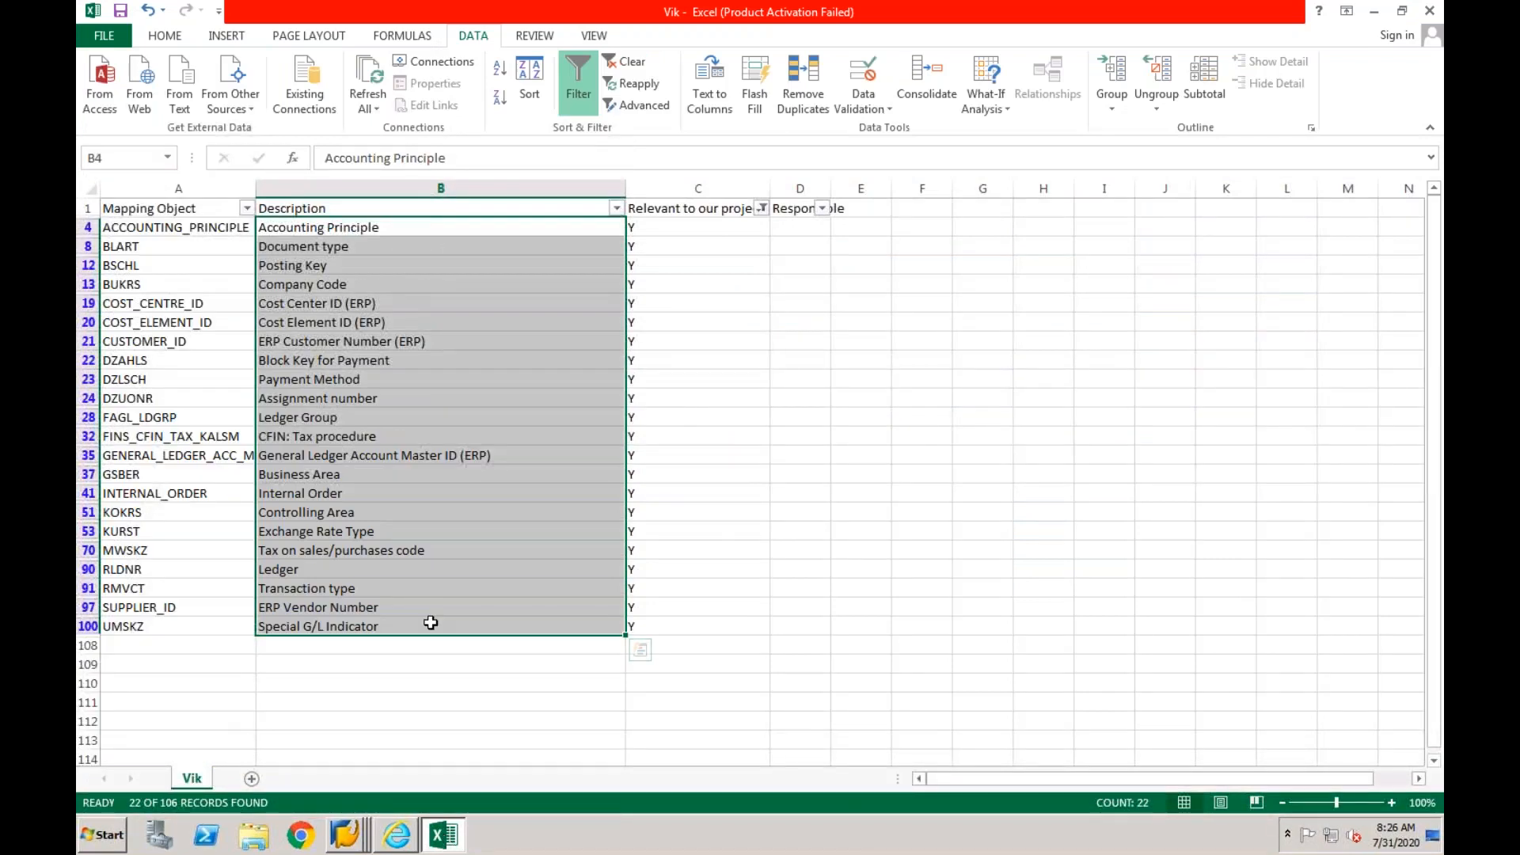
click(412, 567)
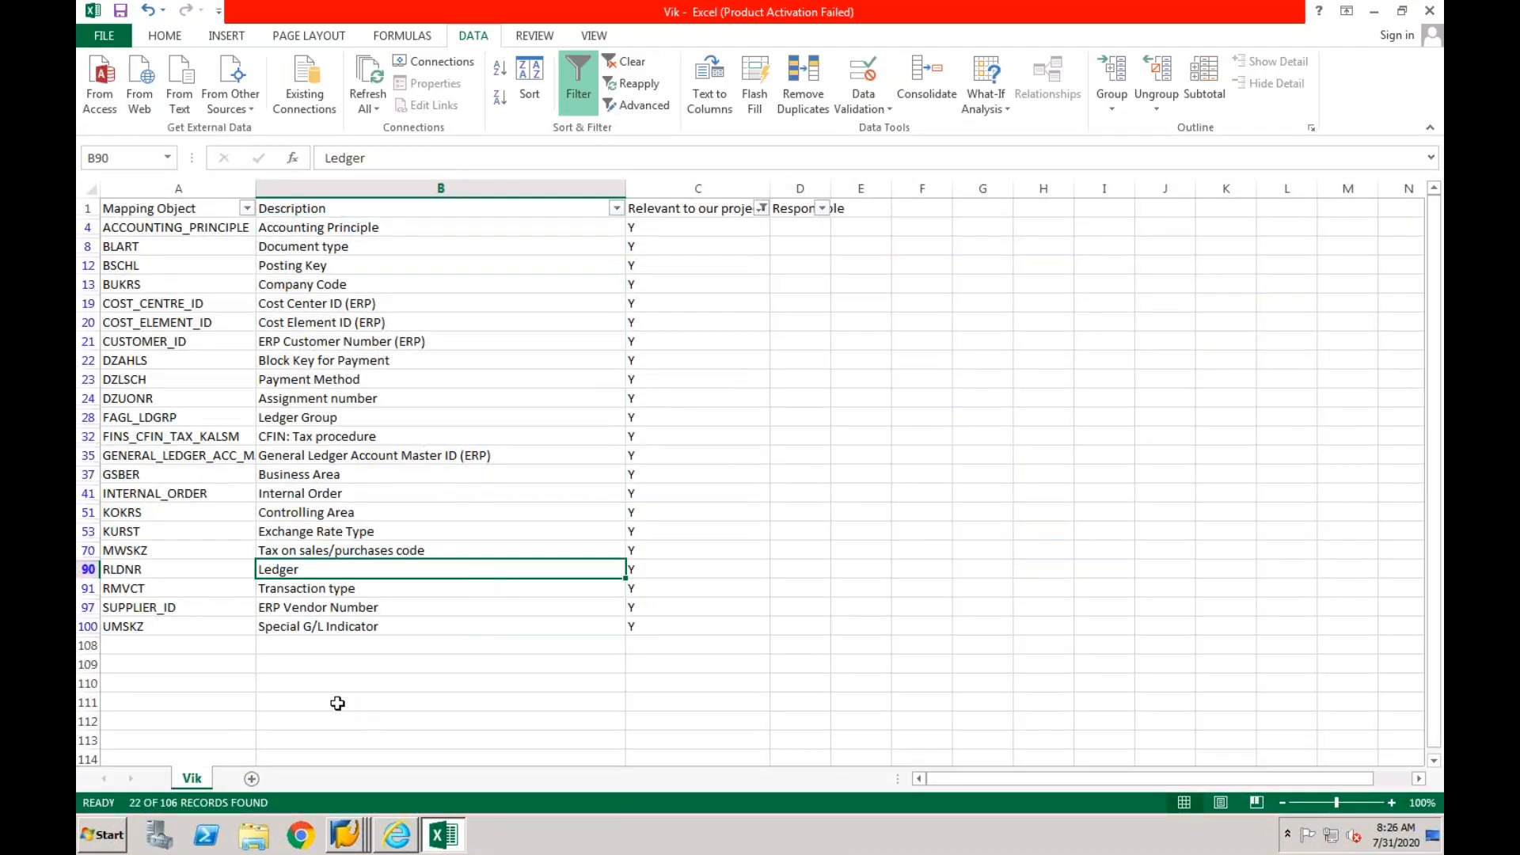
click(294, 730)
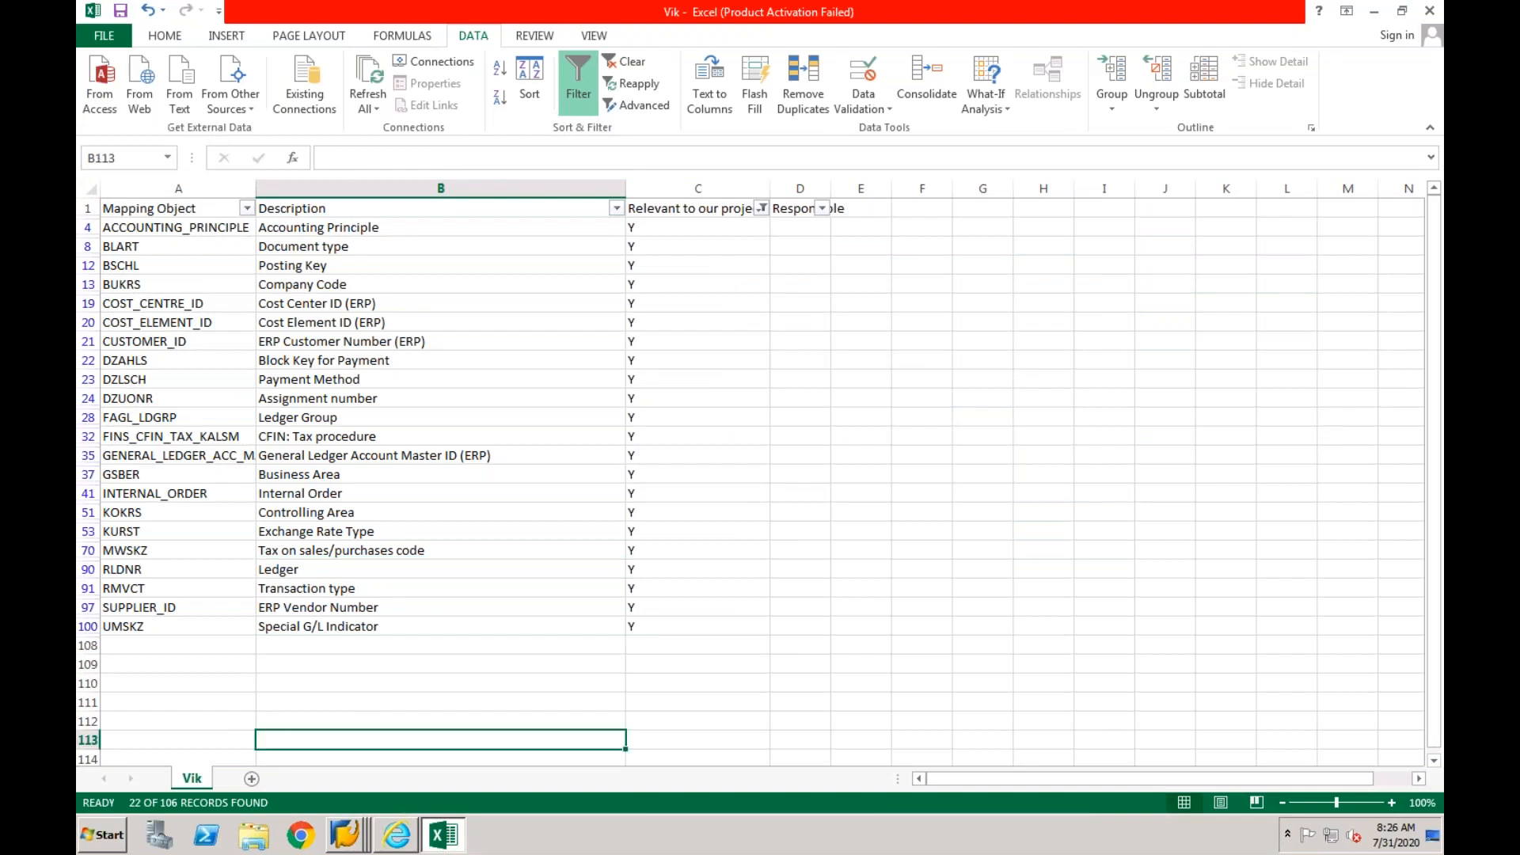
text(C)
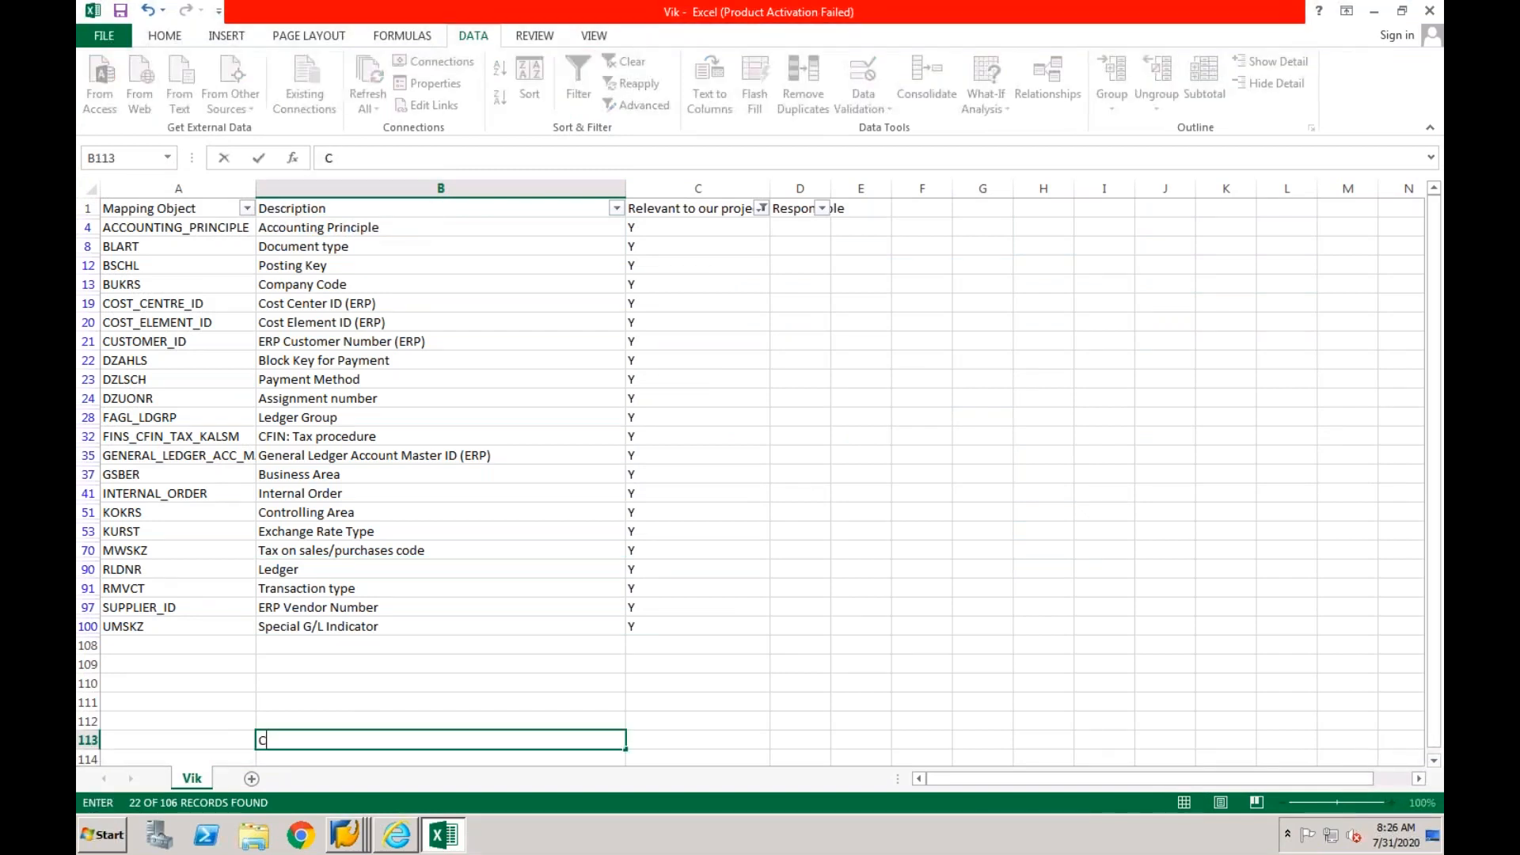
text(F01)
key(Return)
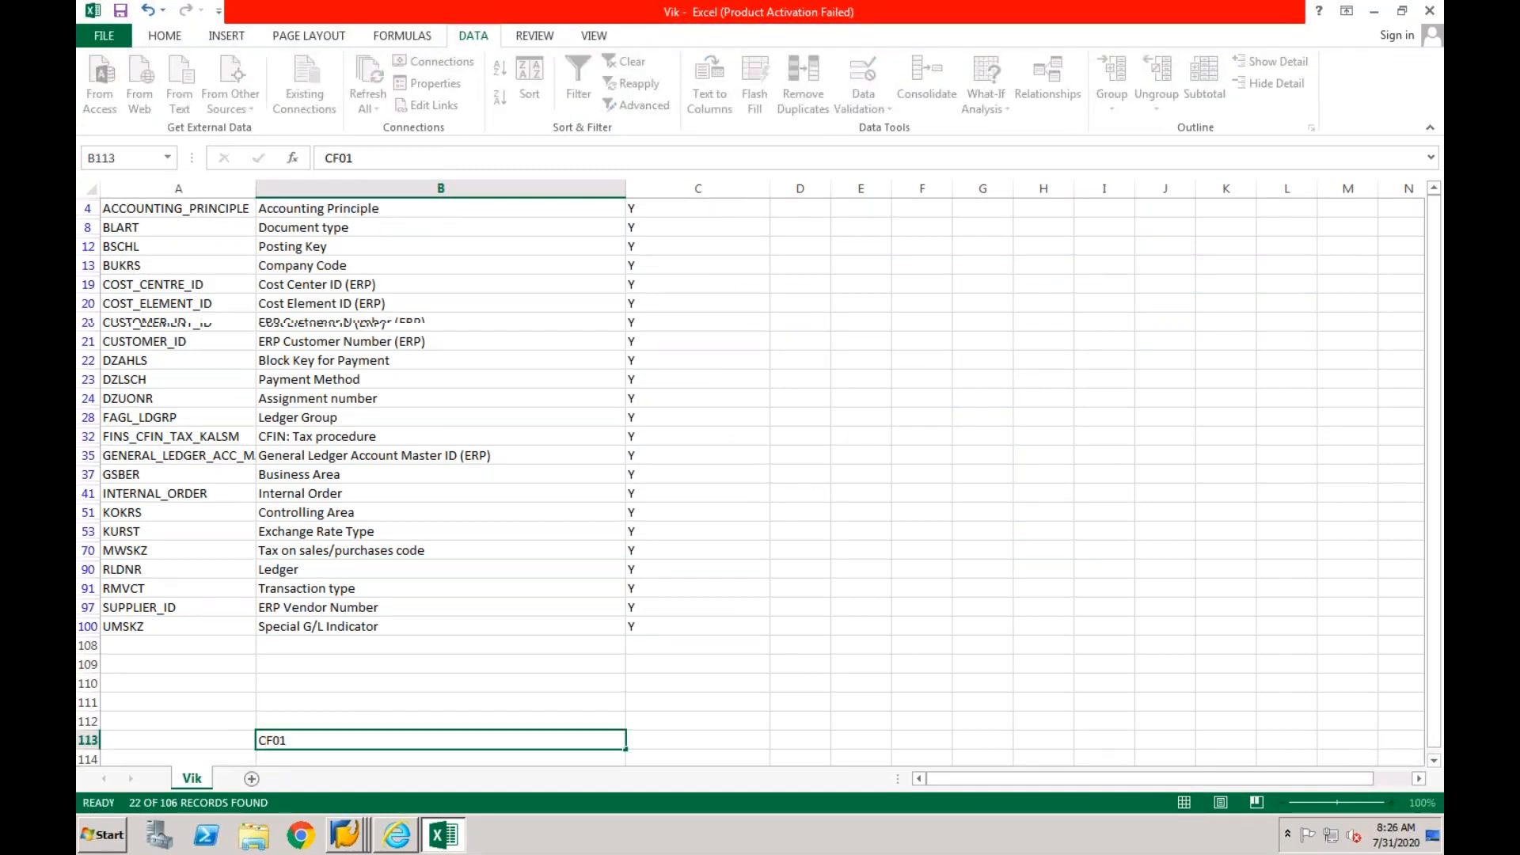
- Enter 0L in cell C113 and IF in cell C114 as the ledgers of CF01
click(668, 725)
text(0L)
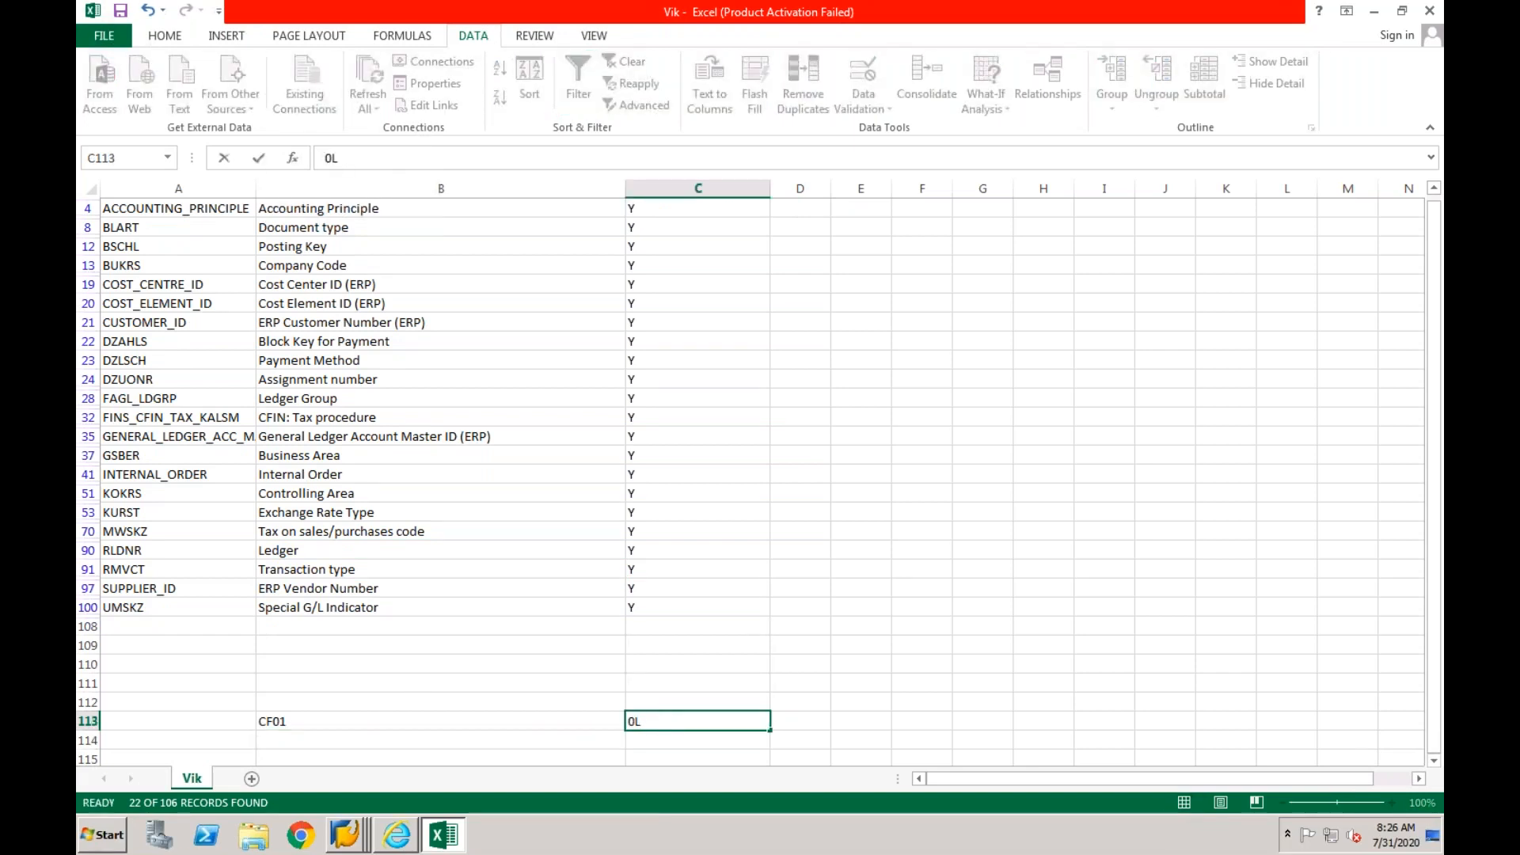
key(Return)
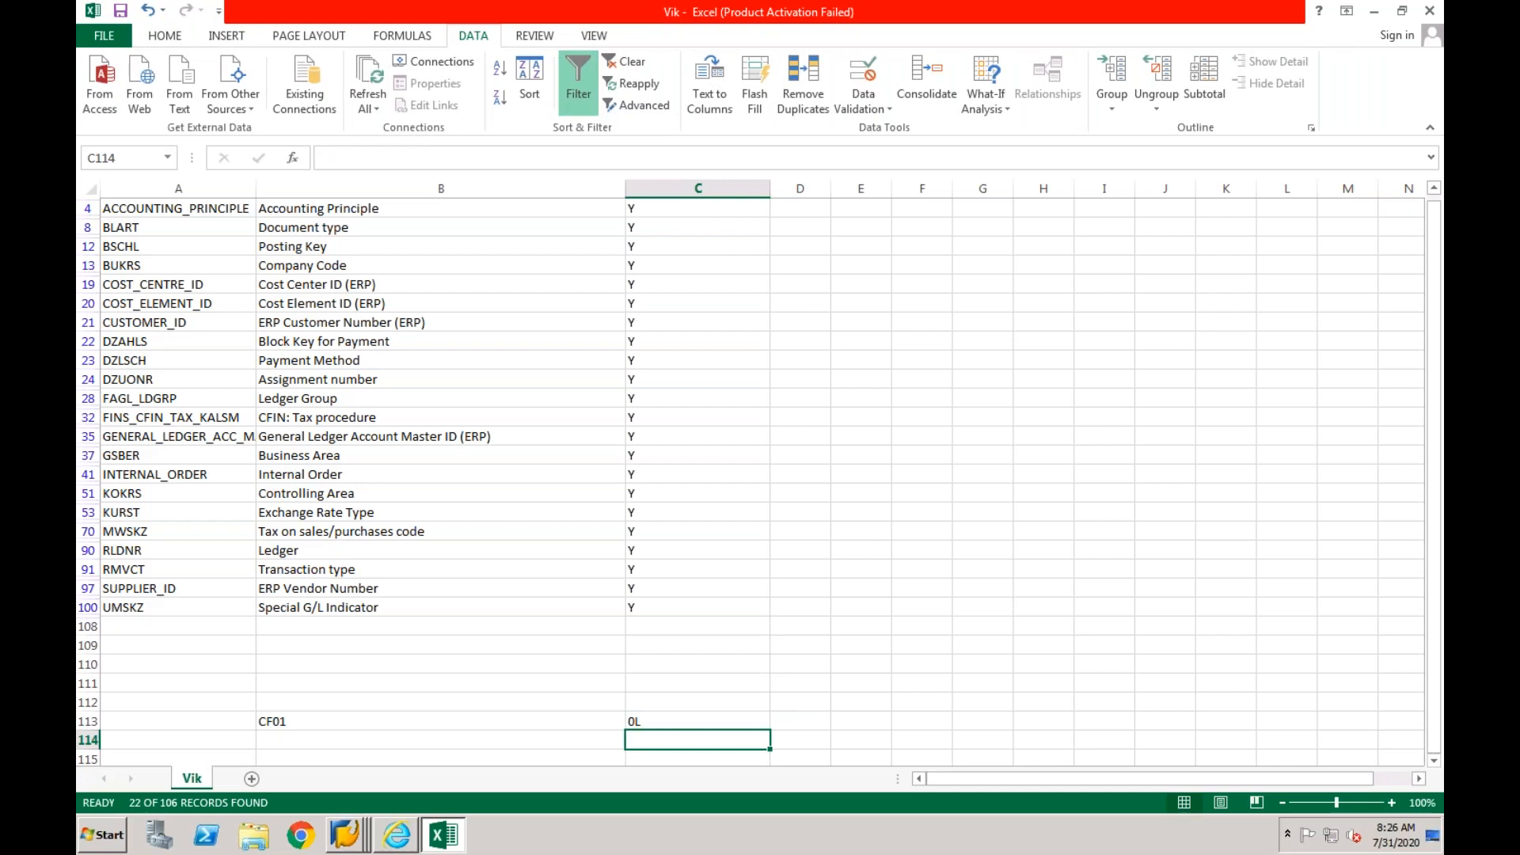
text(IF)
- Enter GAAP in cell D113 next to 0L and IFRS in cell D114 next to IF
click(789, 722)
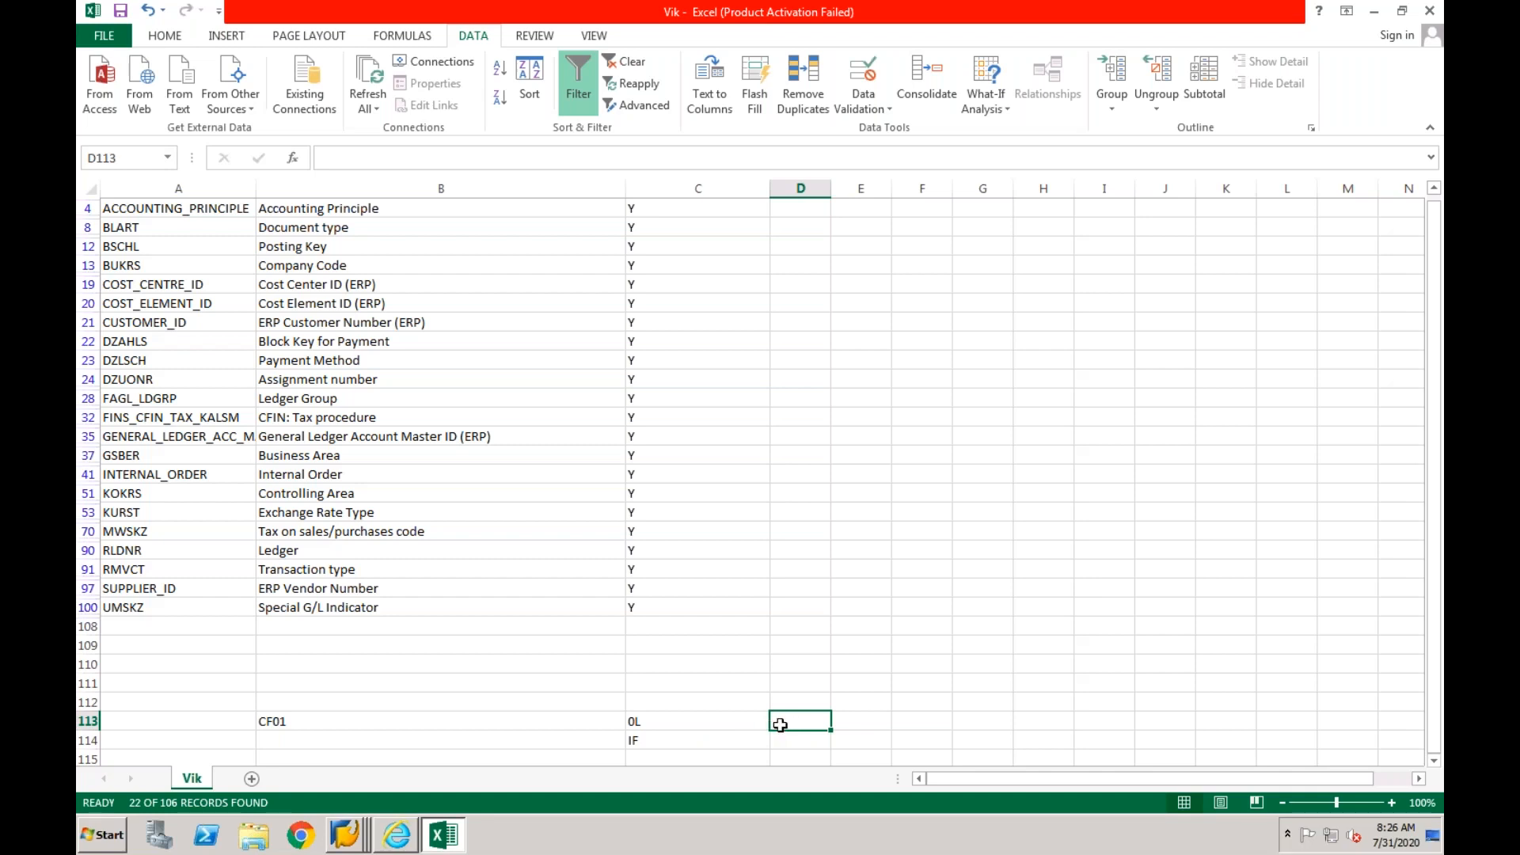
text(GAAP)
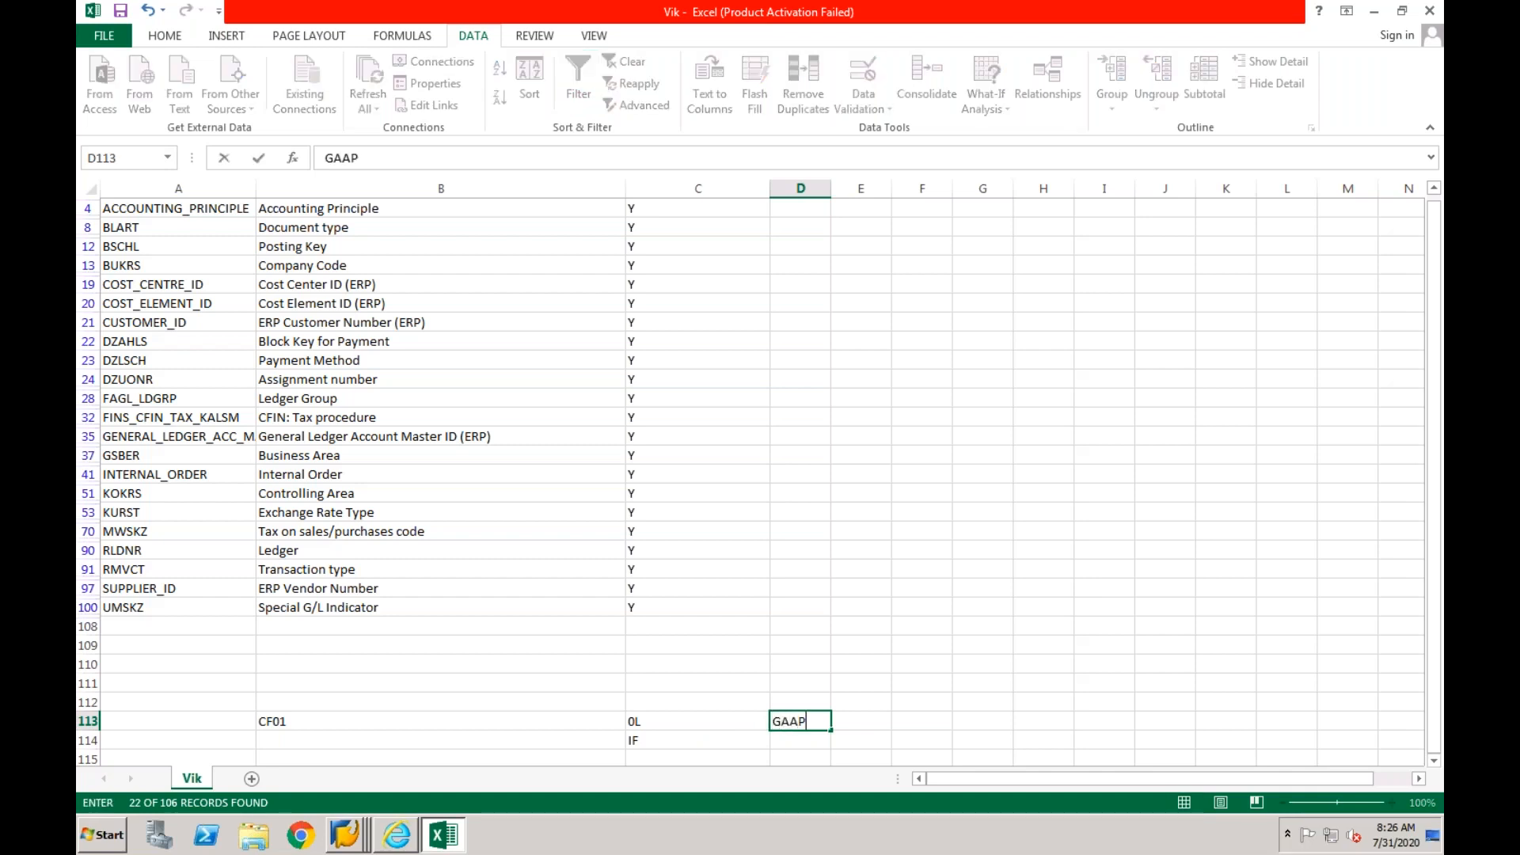
key(Return)
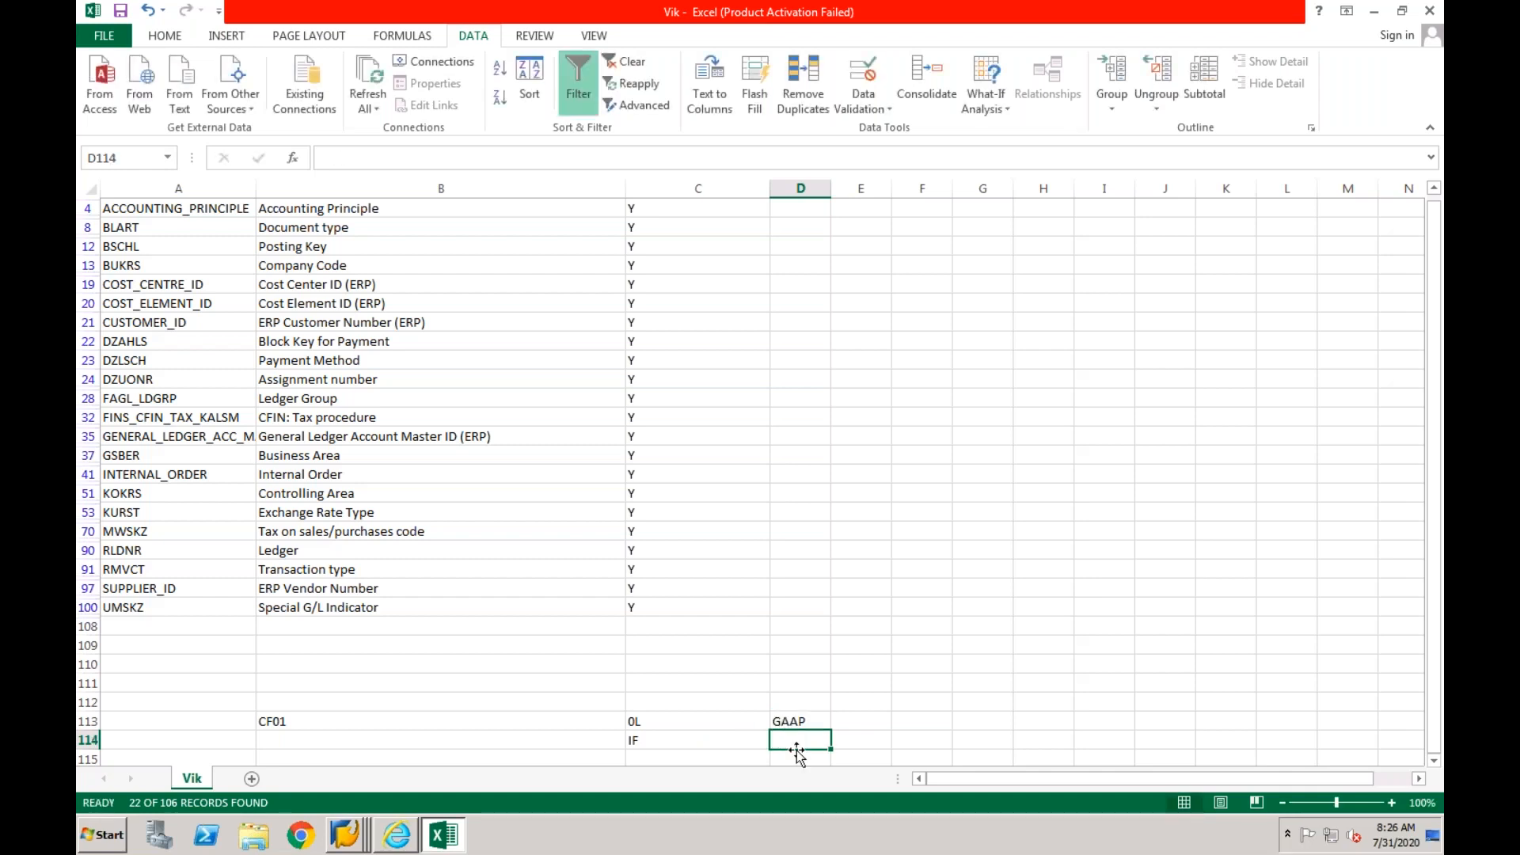
text(IFRS)
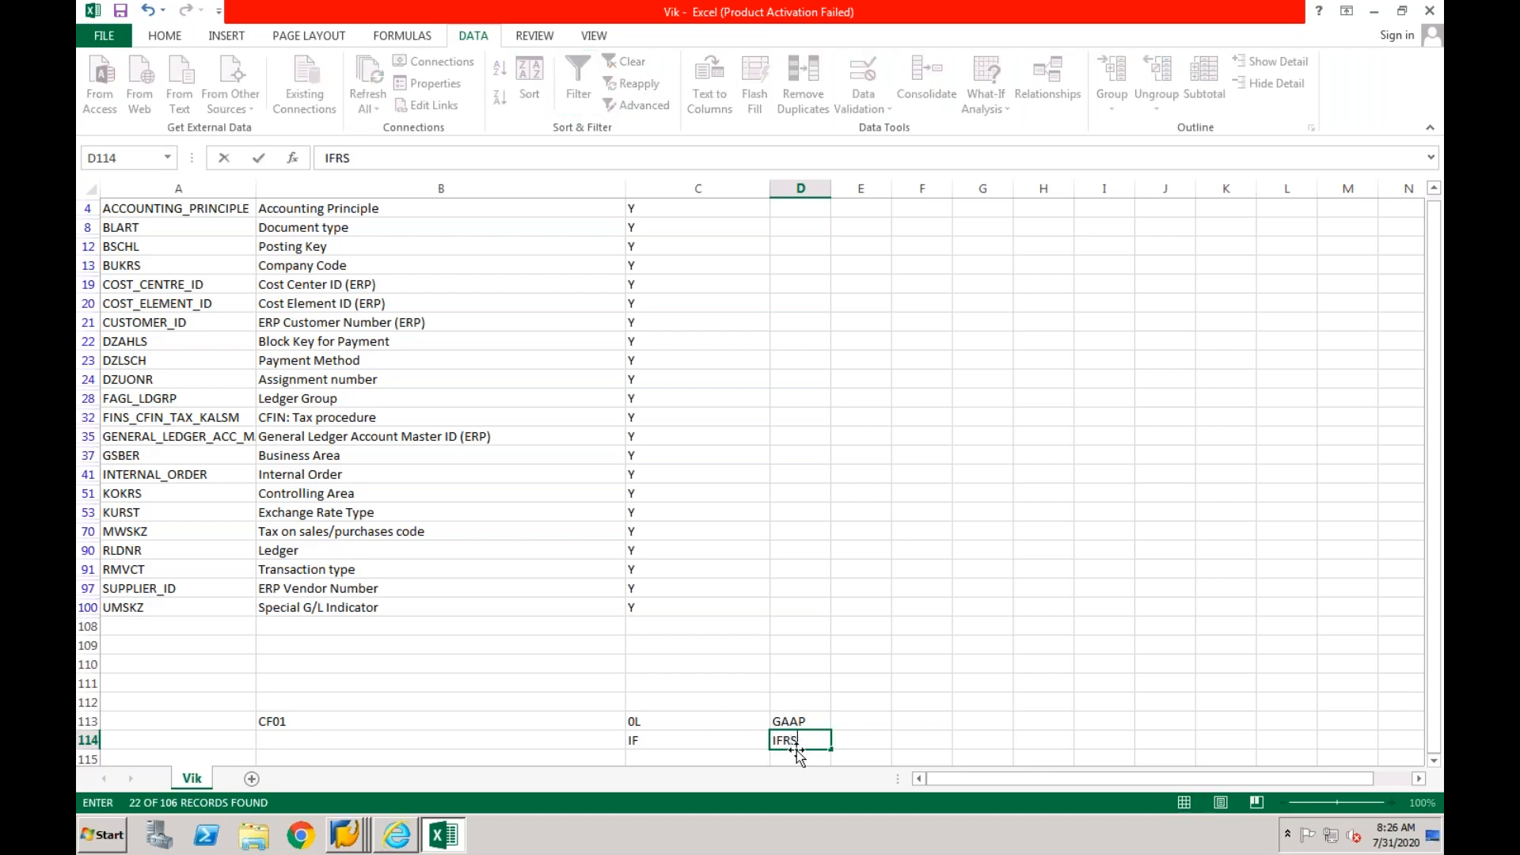
key(Return)
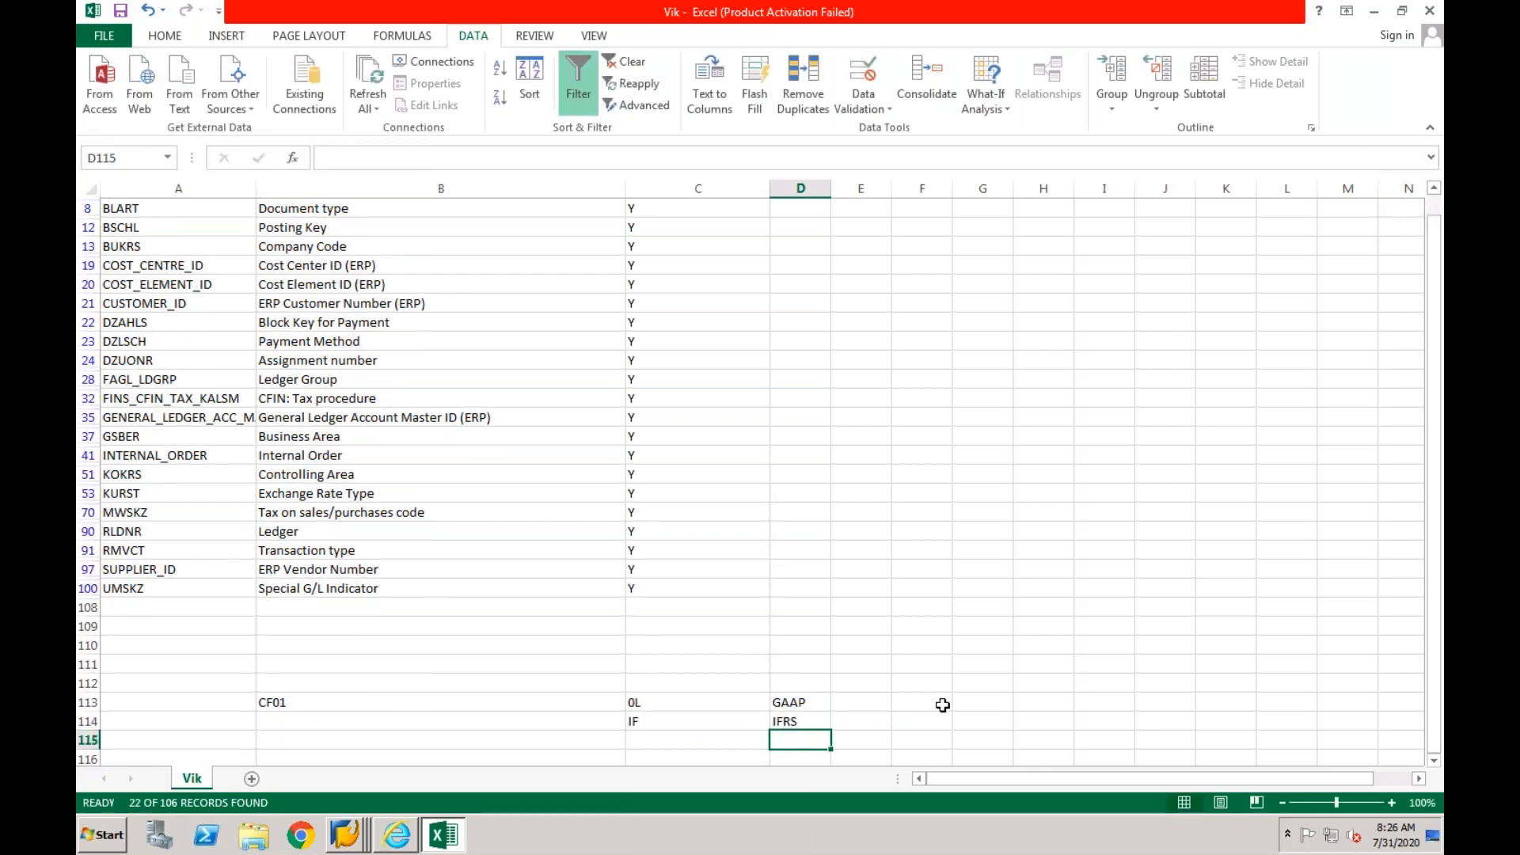
- Enter CF03 in cell F113, with its ledgers 0L in G113 and I1 in G114
click(943, 705)
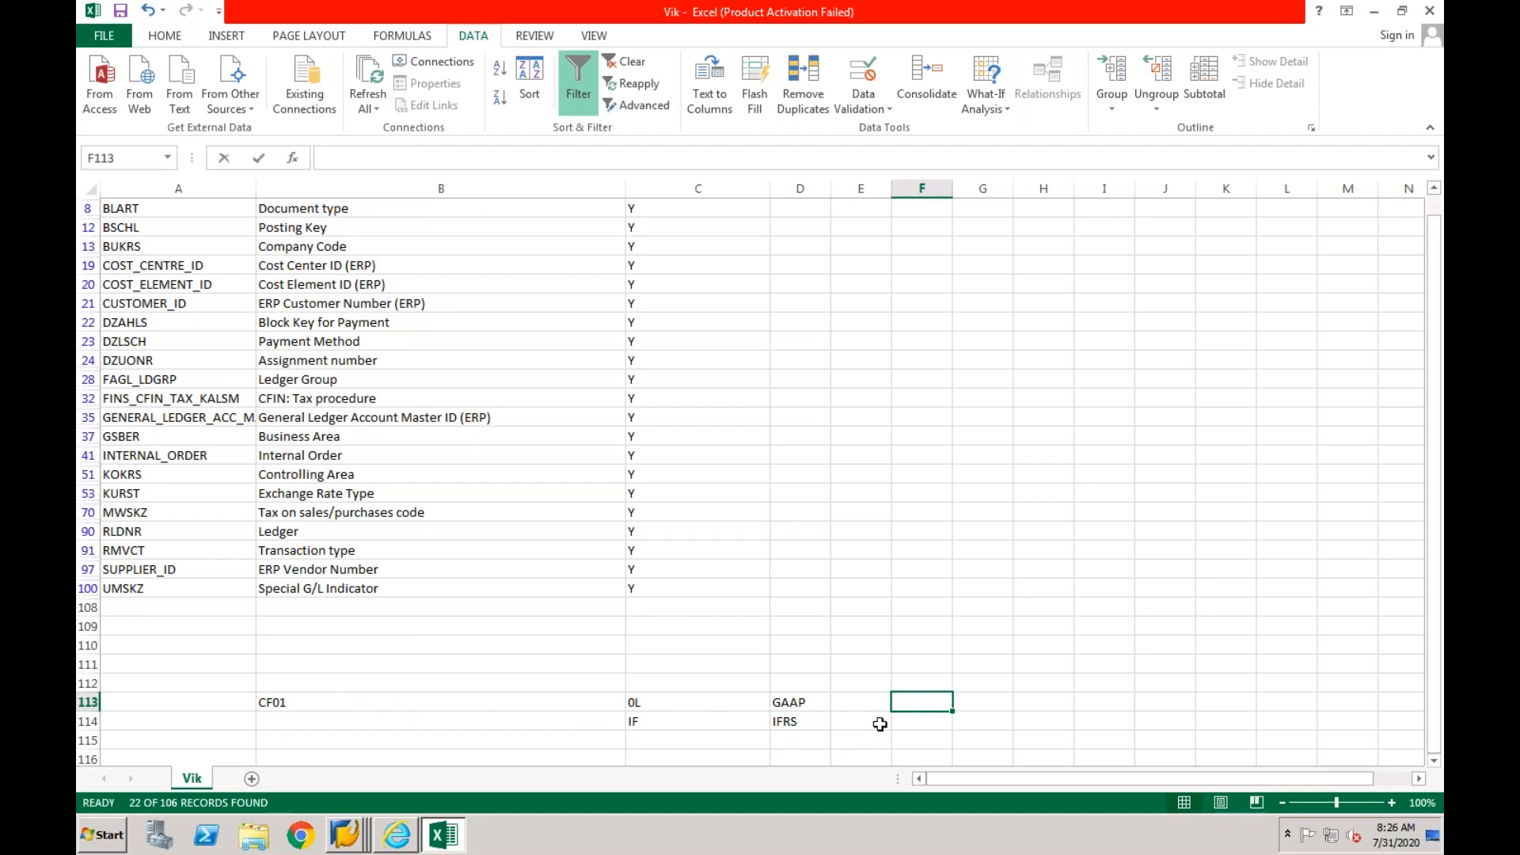
text(CF03)
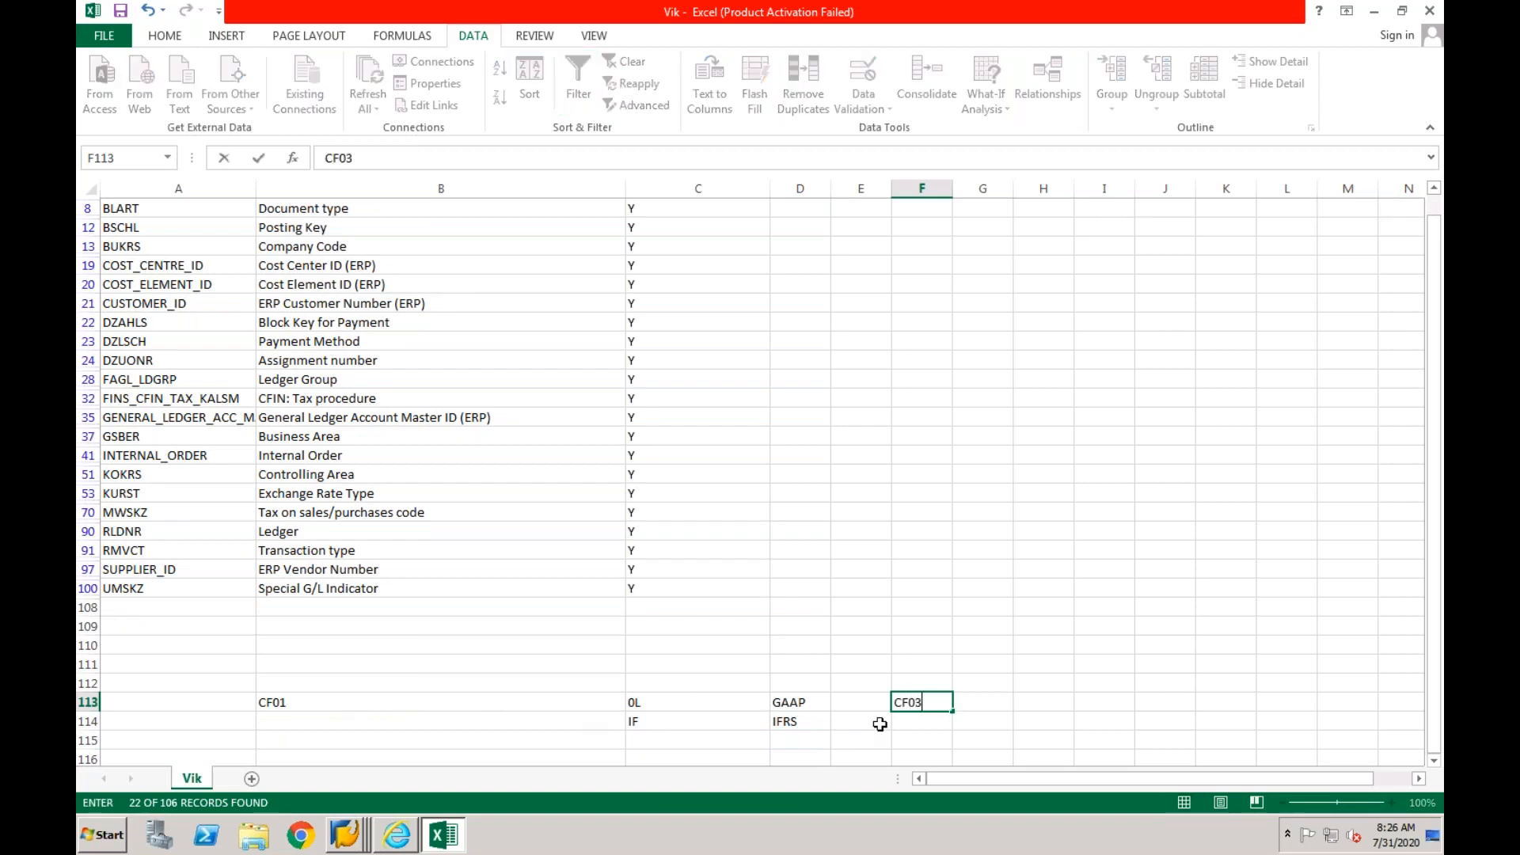
click(984, 701)
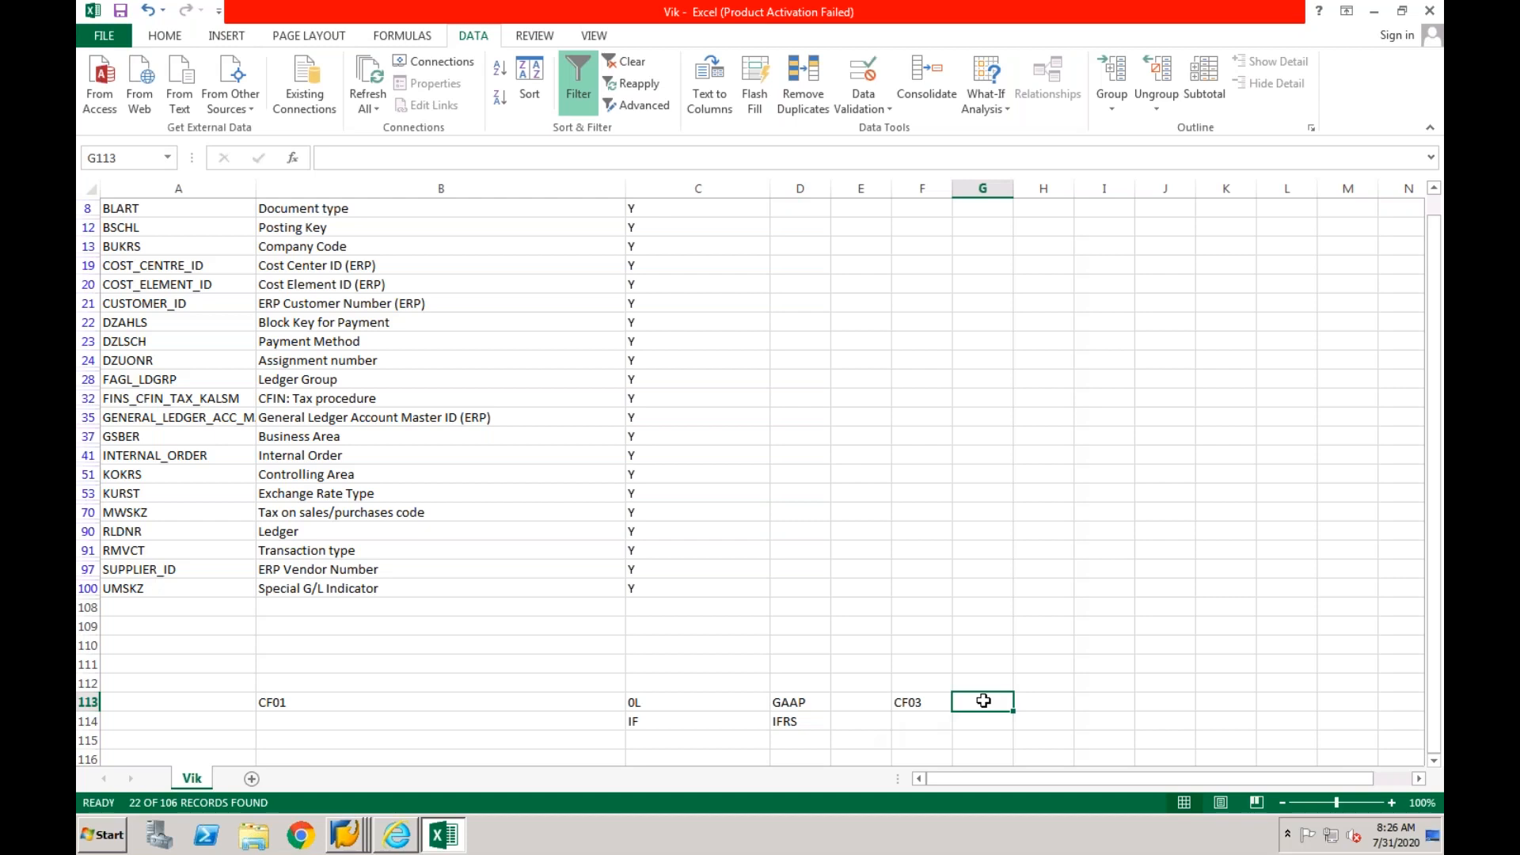
text(0L)
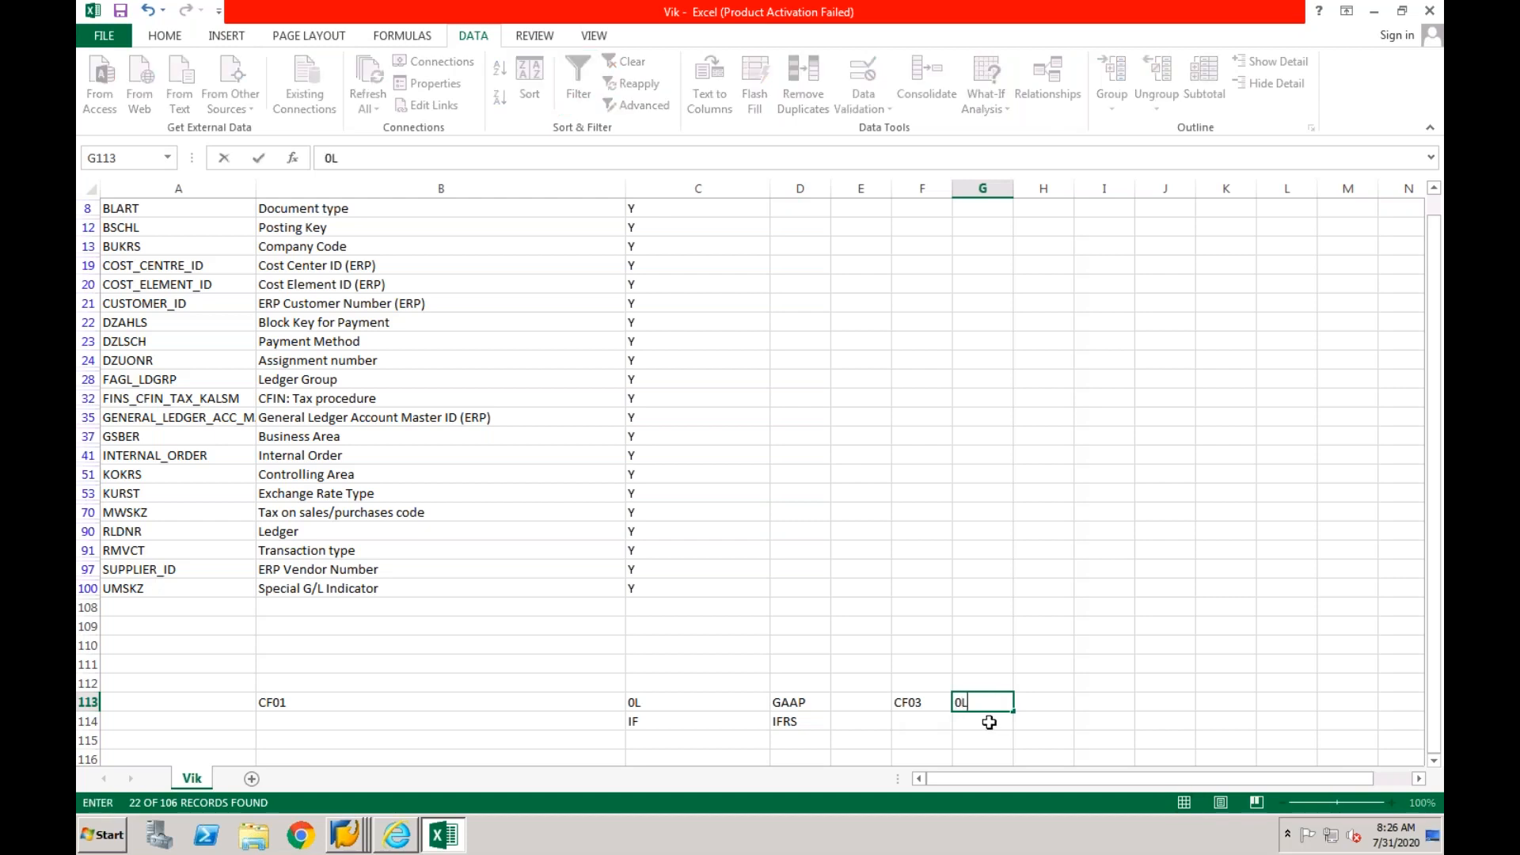
click(989, 722)
text(I1)
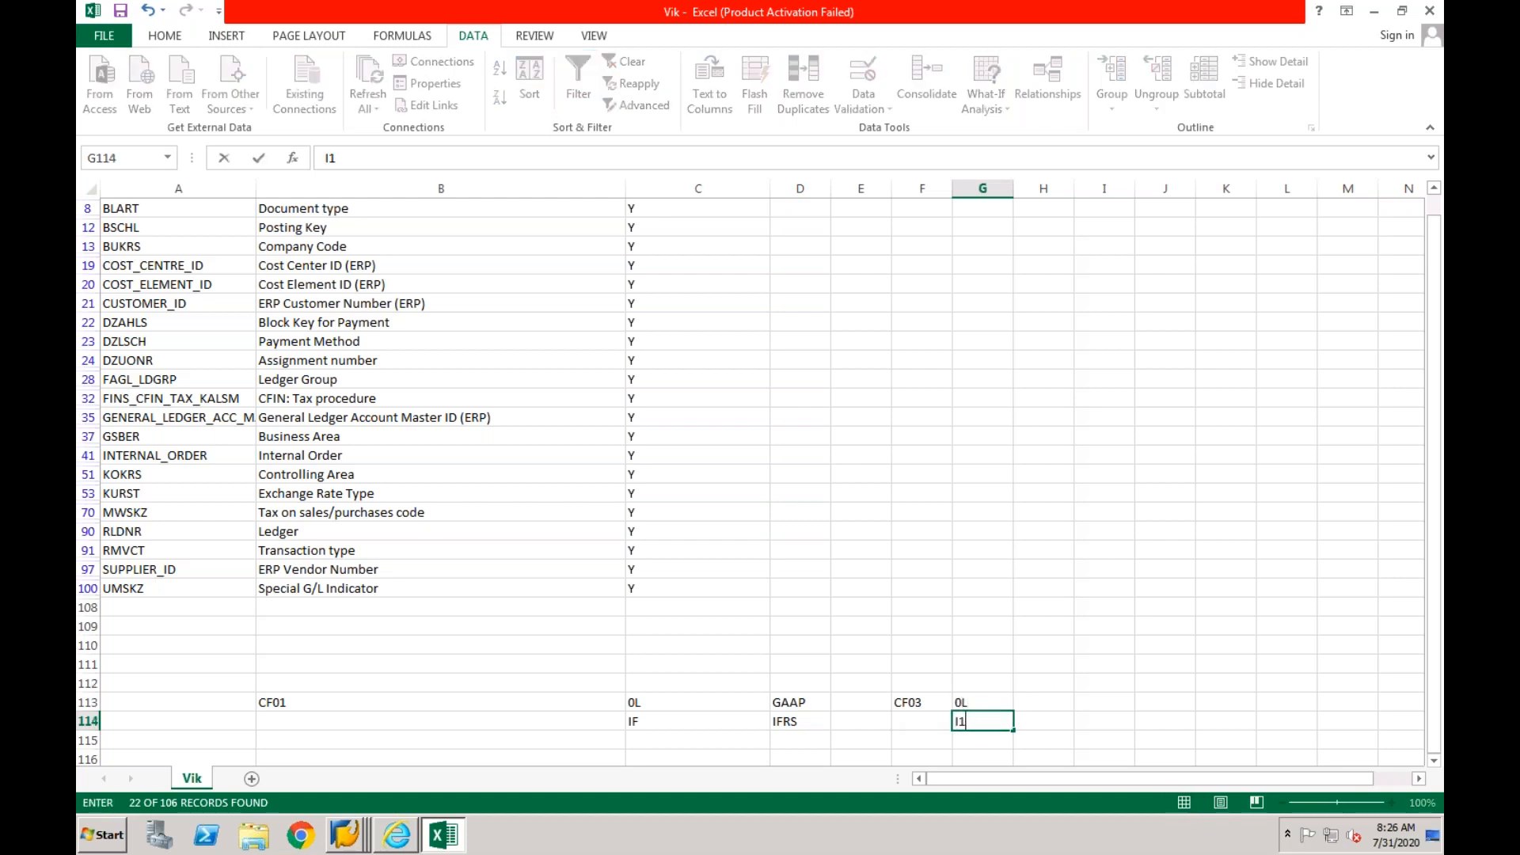
click(1030, 701)
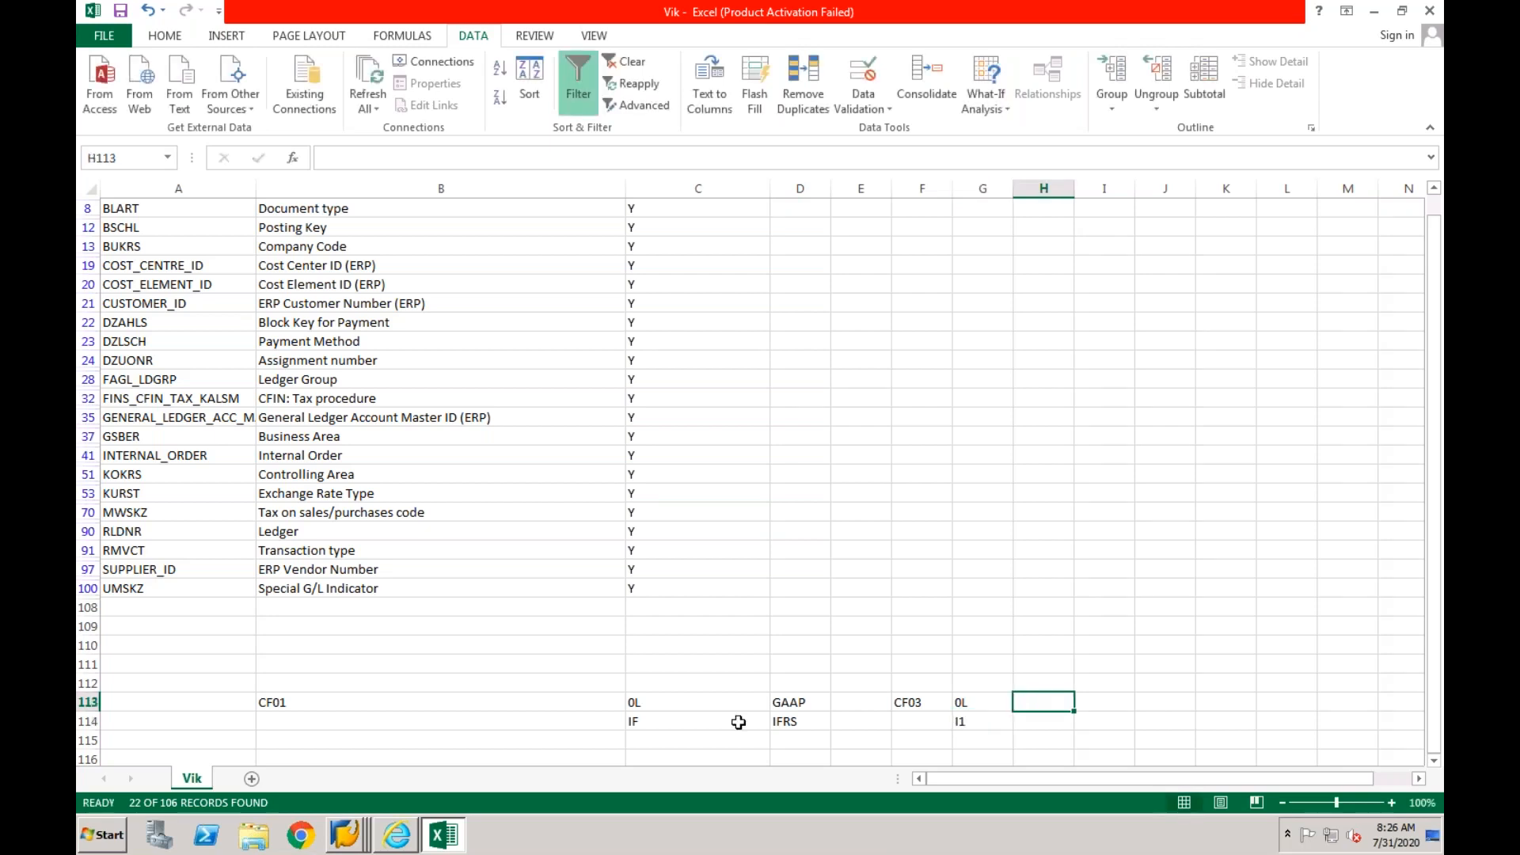
click(659, 721)
click(972, 723)
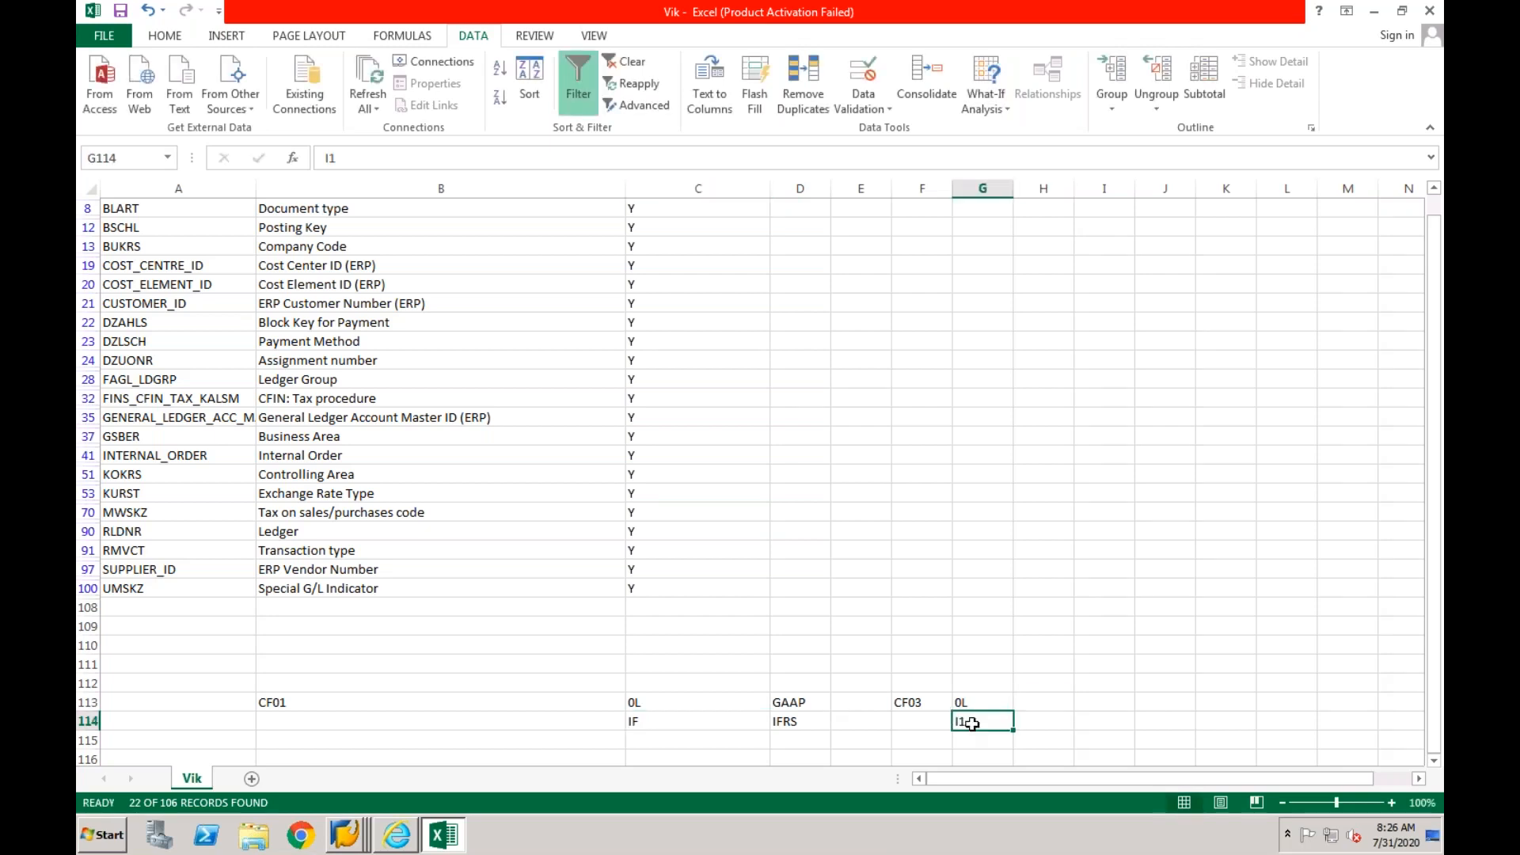
- Enter 1FRS in cell H113 and IN in cell H114 as the accounting principles of CF03
click(1035, 702)
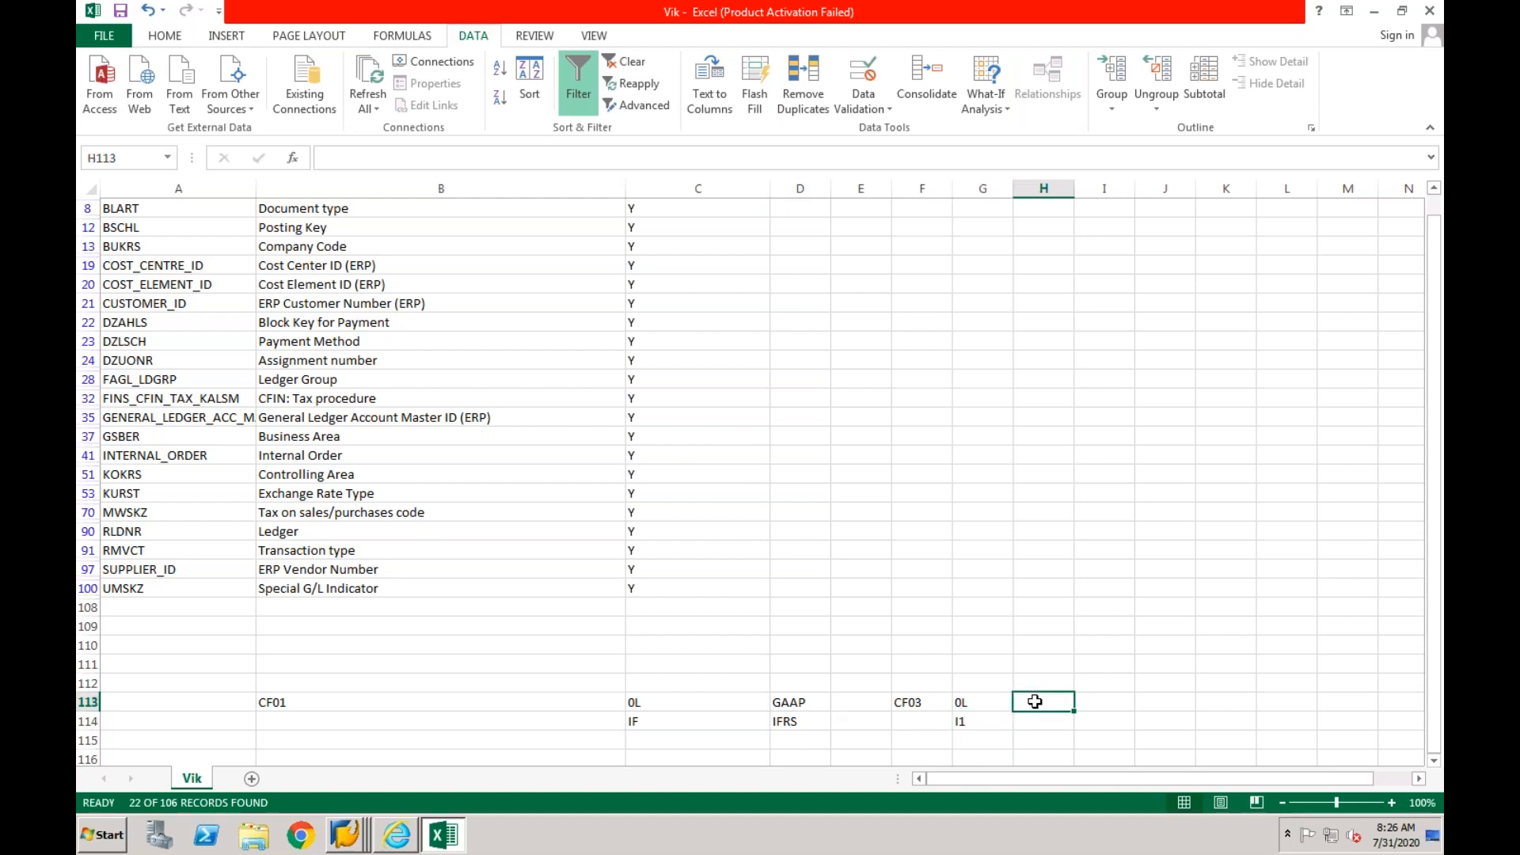
text(GAA)
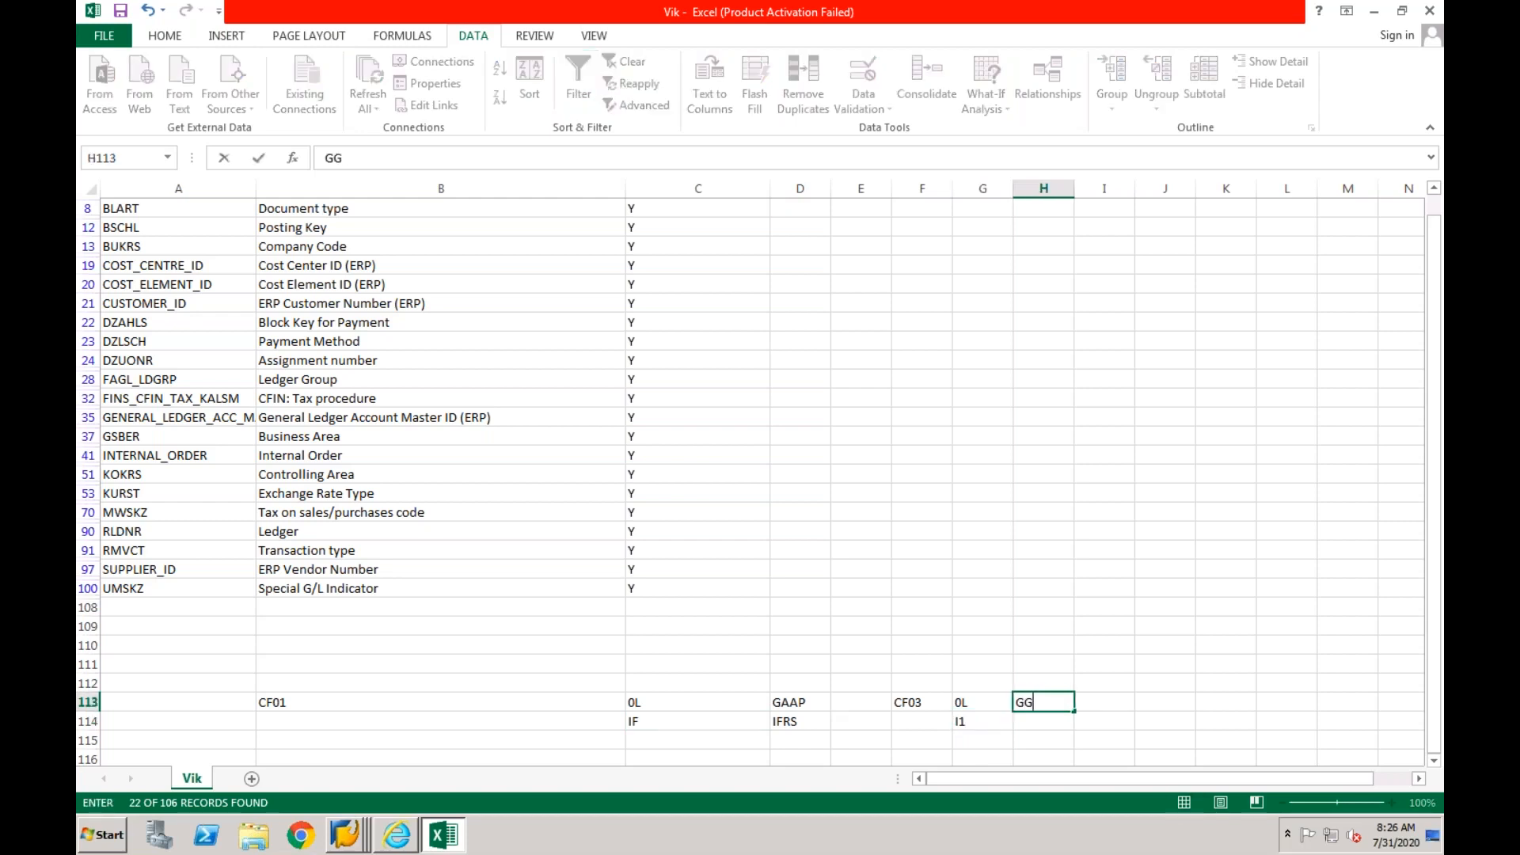
key(BackSpace)
key(BackSpace)
key(BackSpace)
text(1FRS)
key(Return)
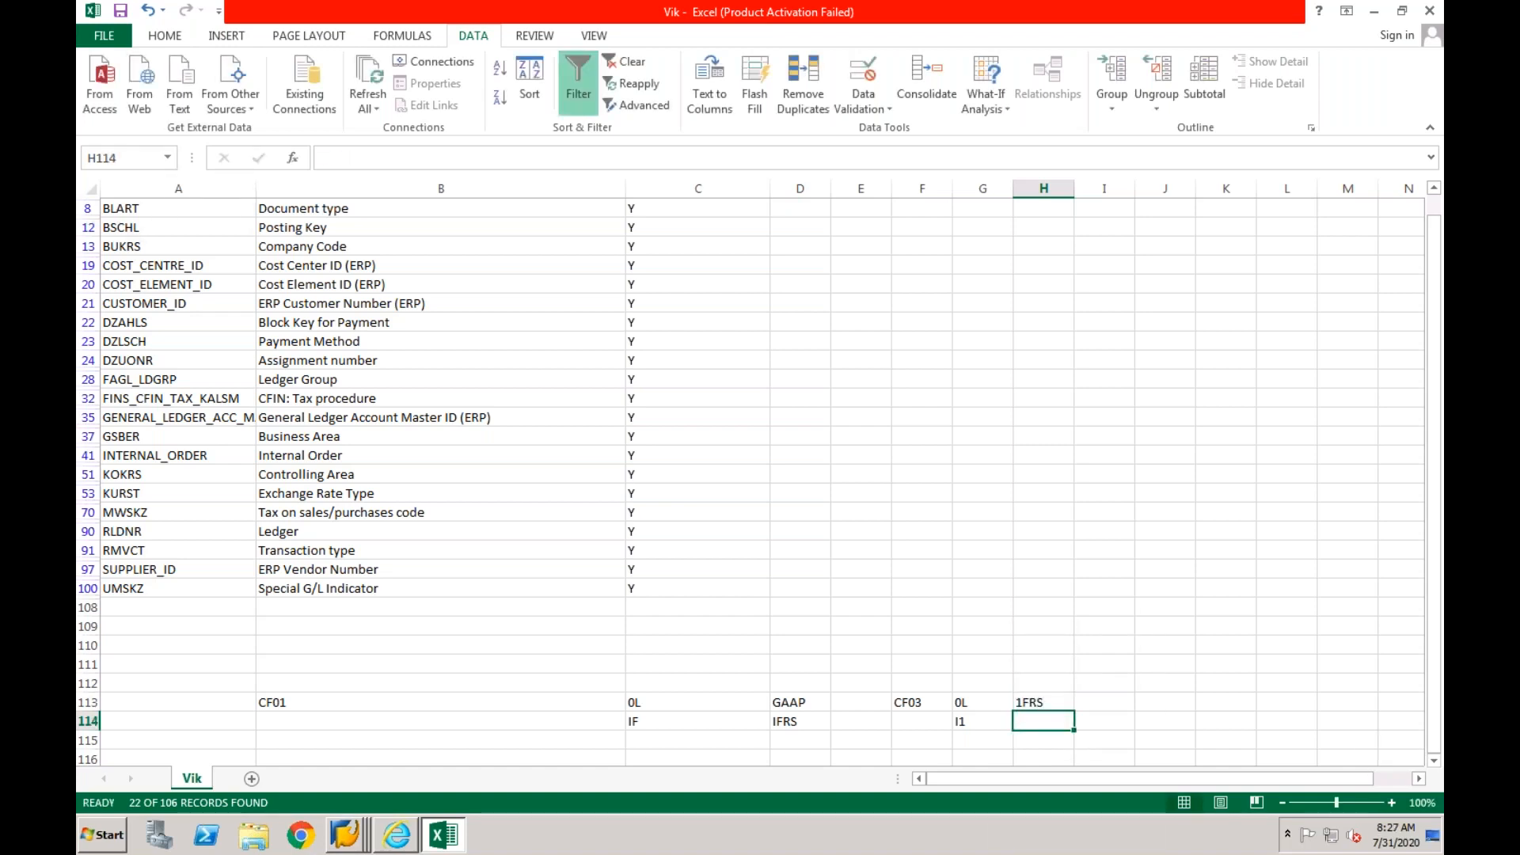
text(IN)
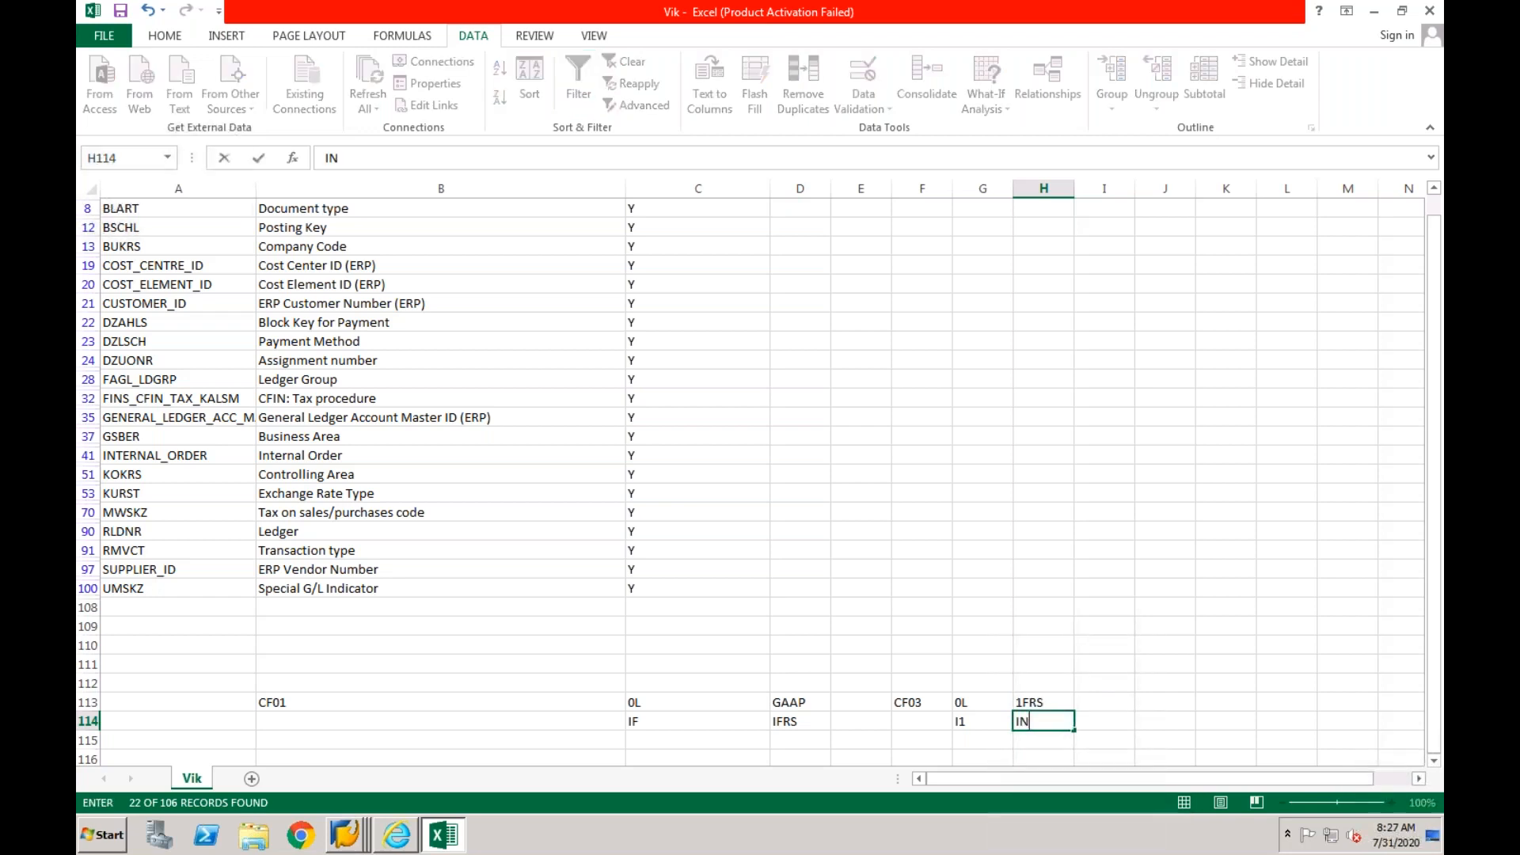
- Replace the accounting principles of CF03 with IN in cell H113 and 1FRS in cell H114
click(1029, 700)
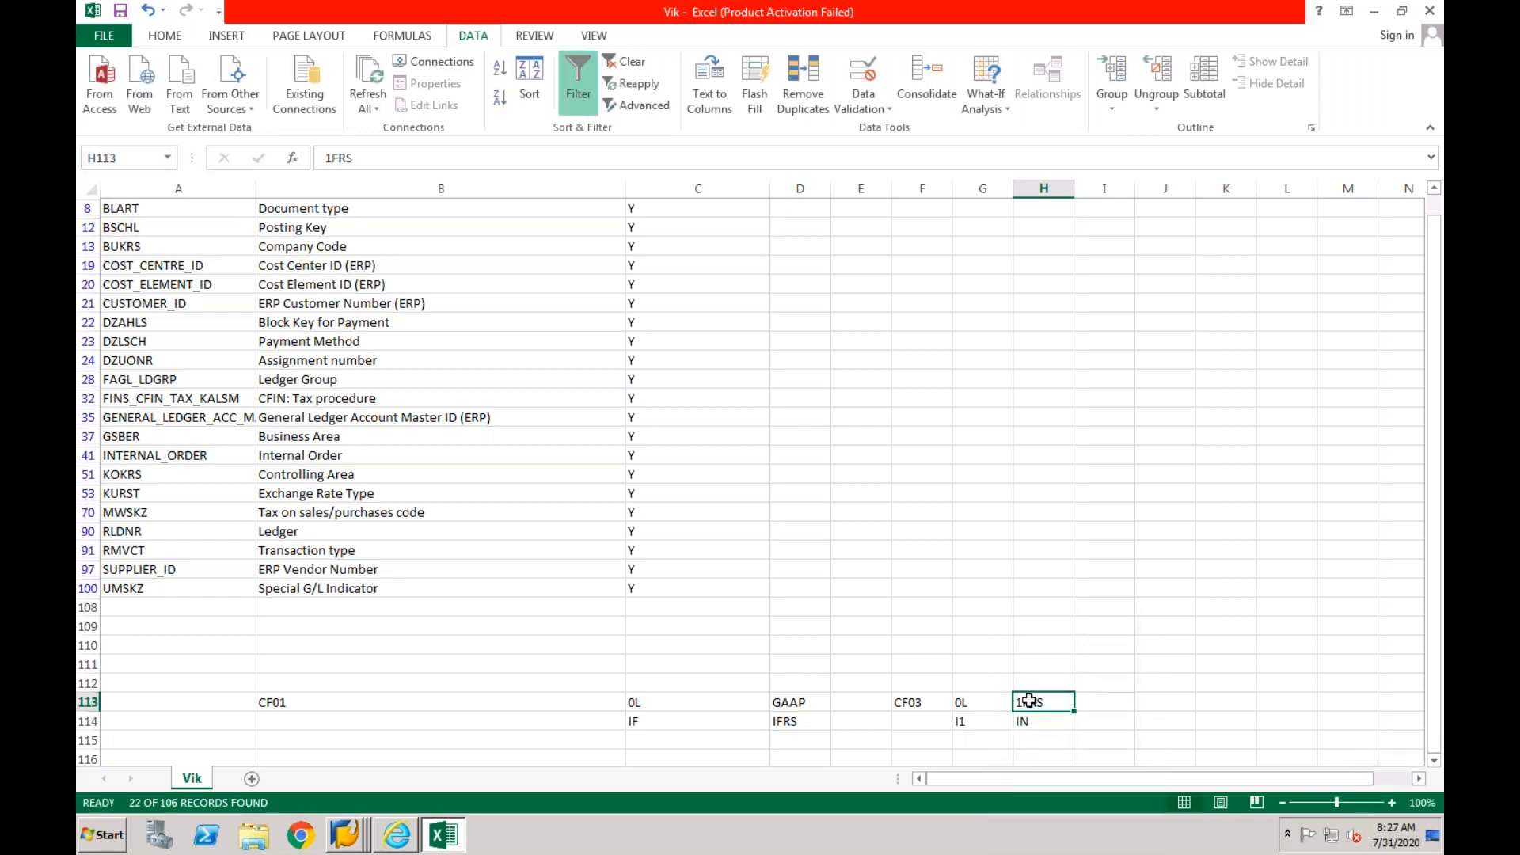
text(IN)
key(Return)
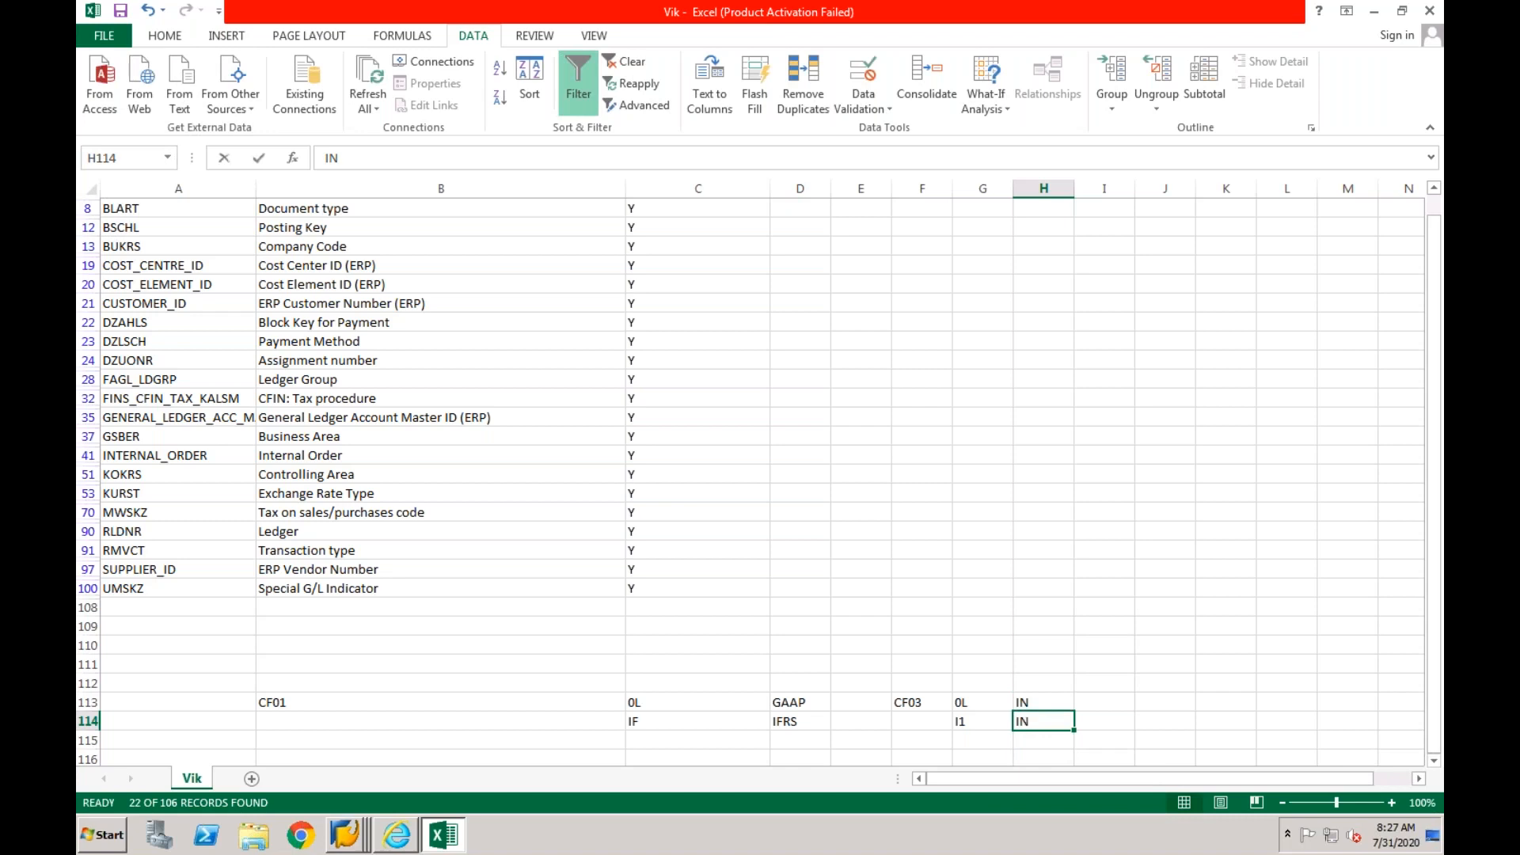
text(1FRS)
key(Return)
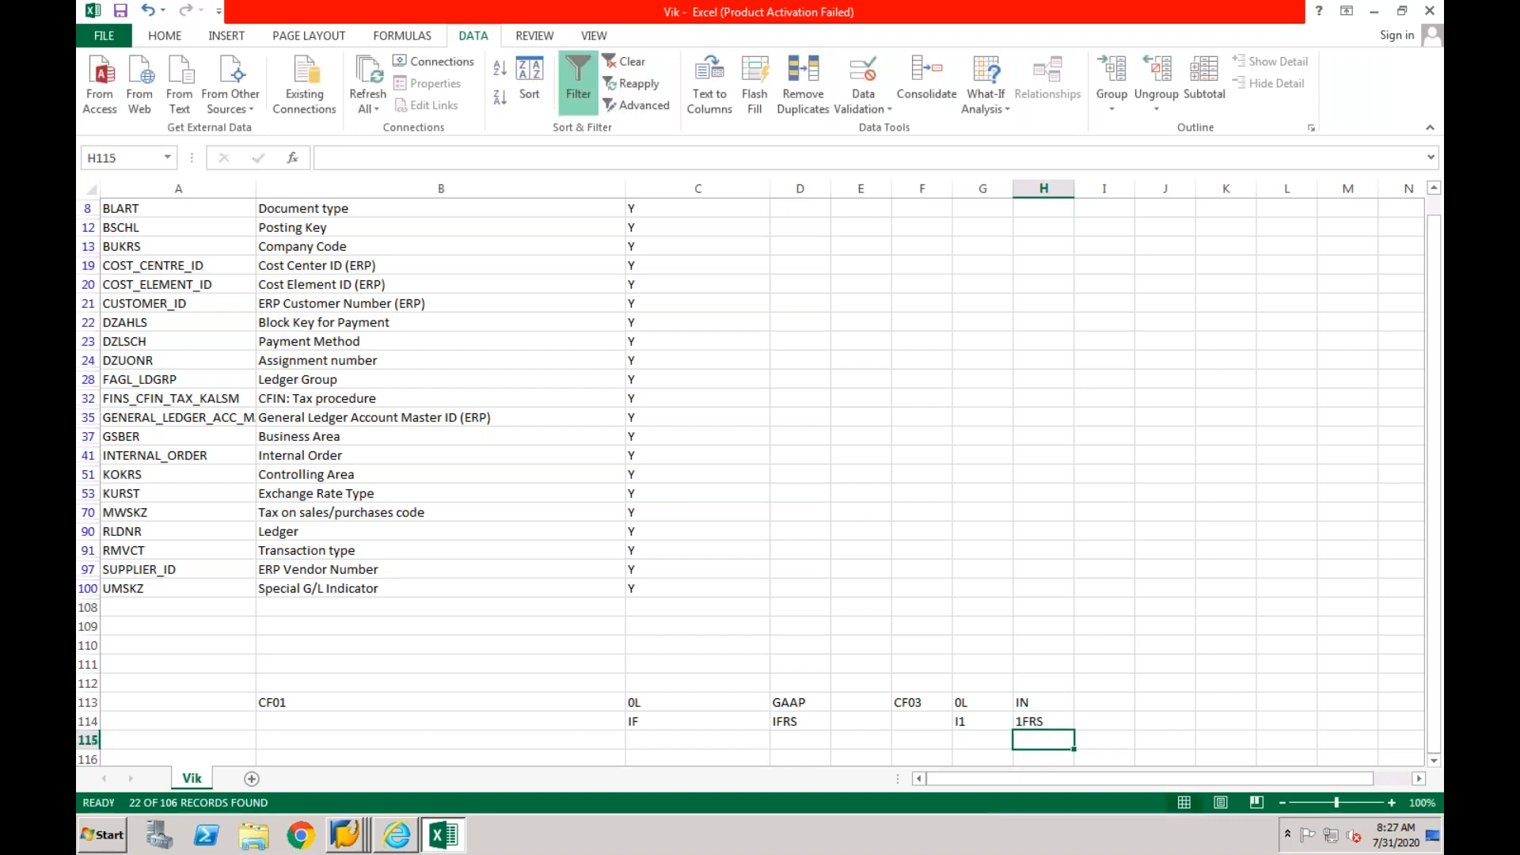
click(788, 722)
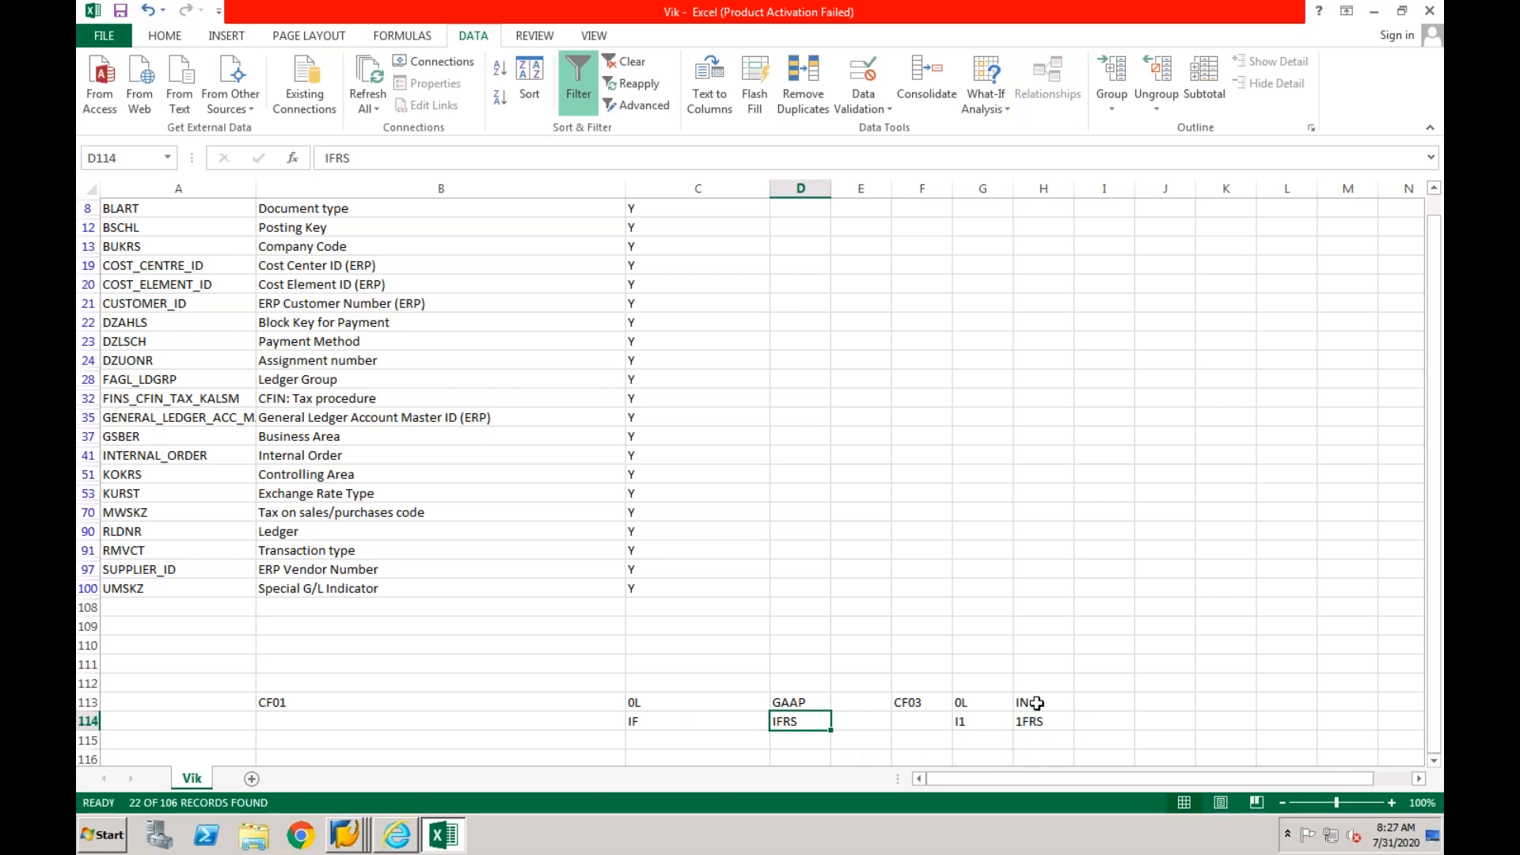
click(786, 702)
click(1042, 707)
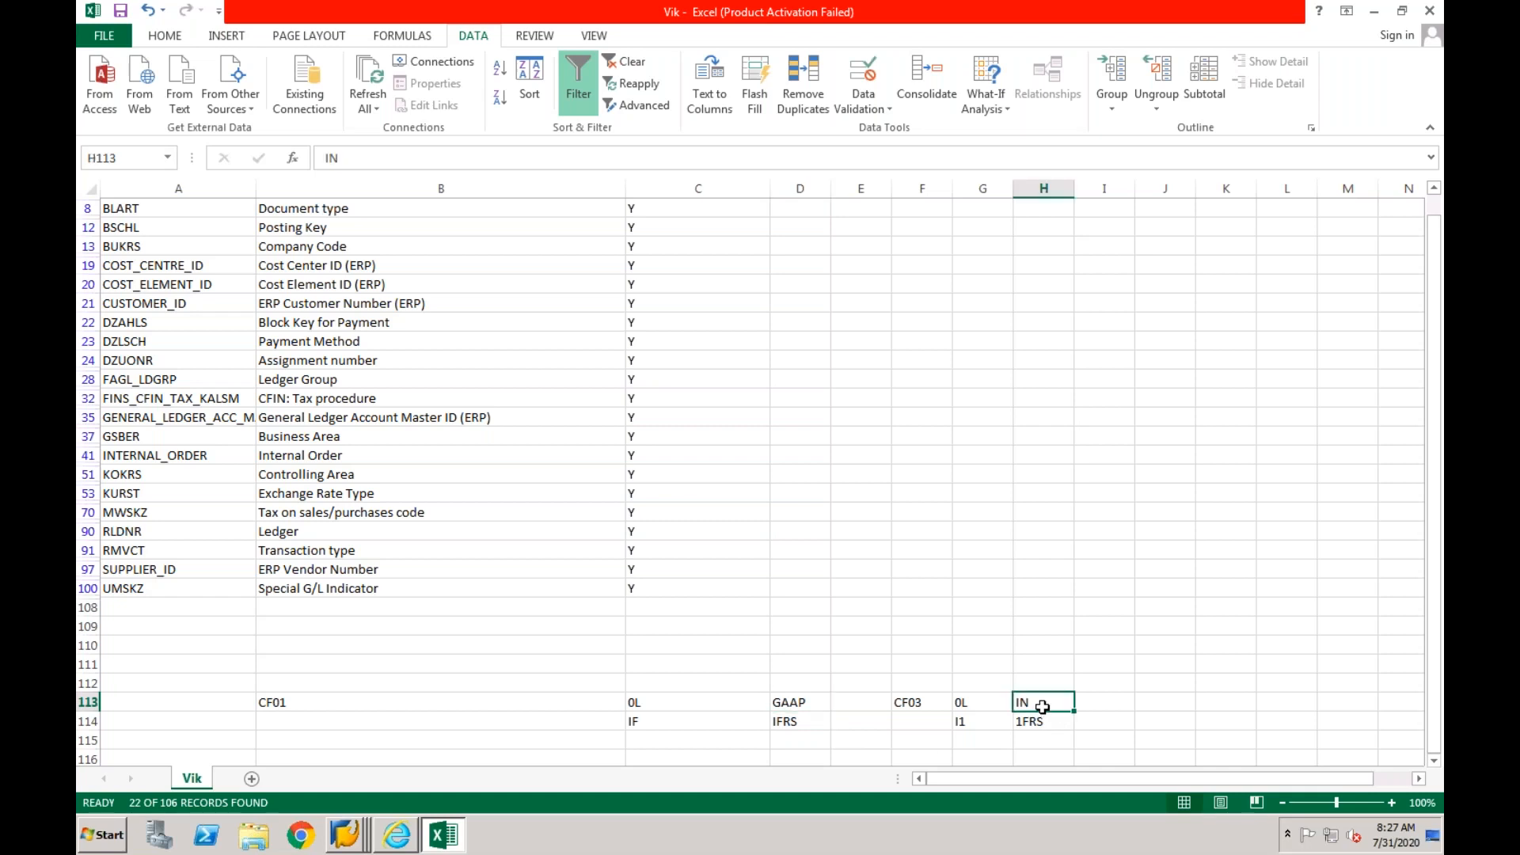
click(803, 704)
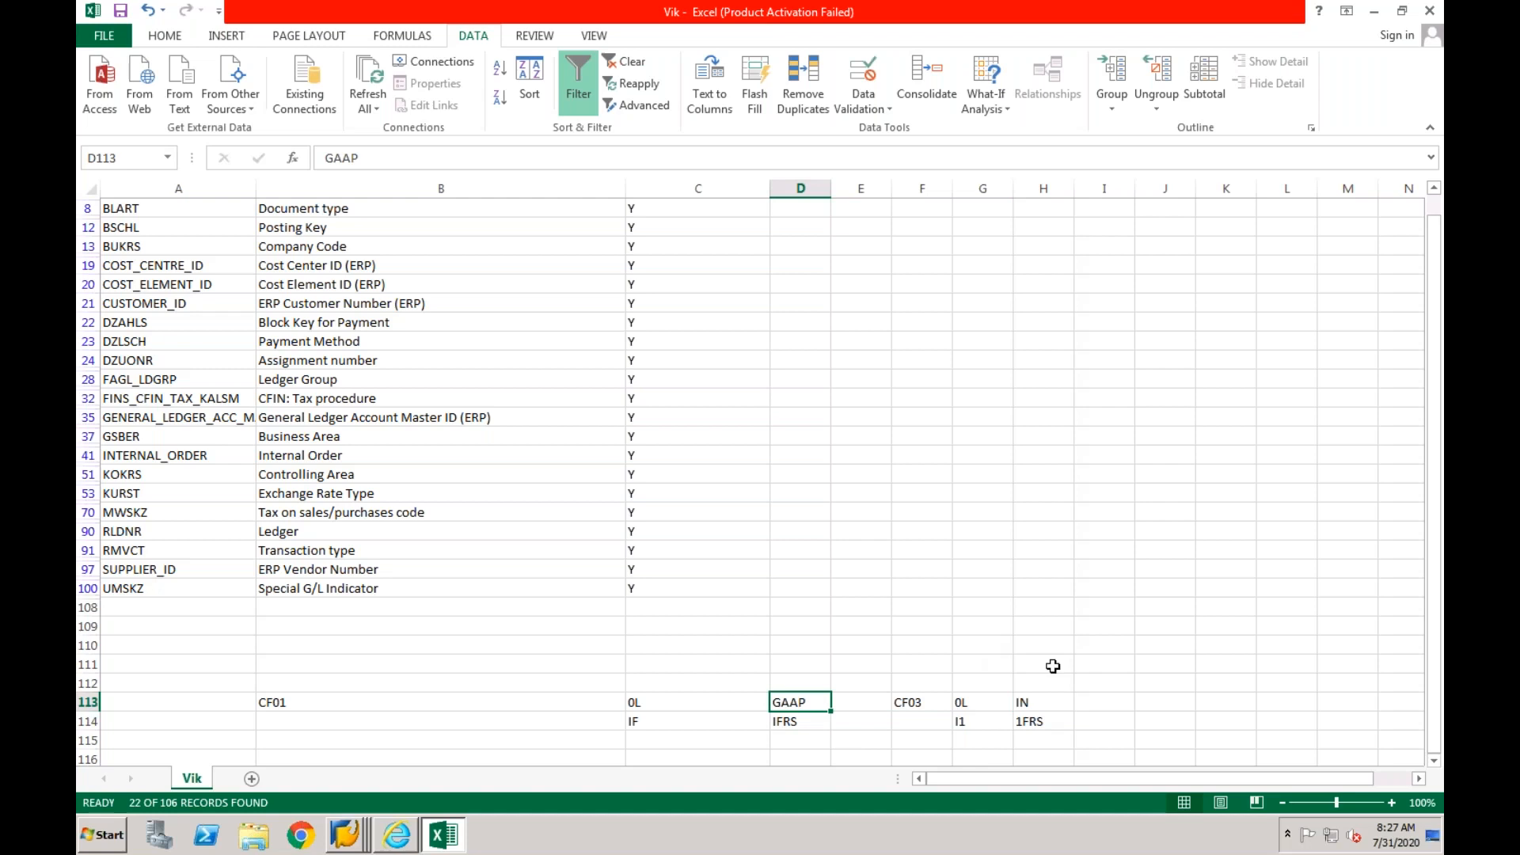
click(1036, 709)
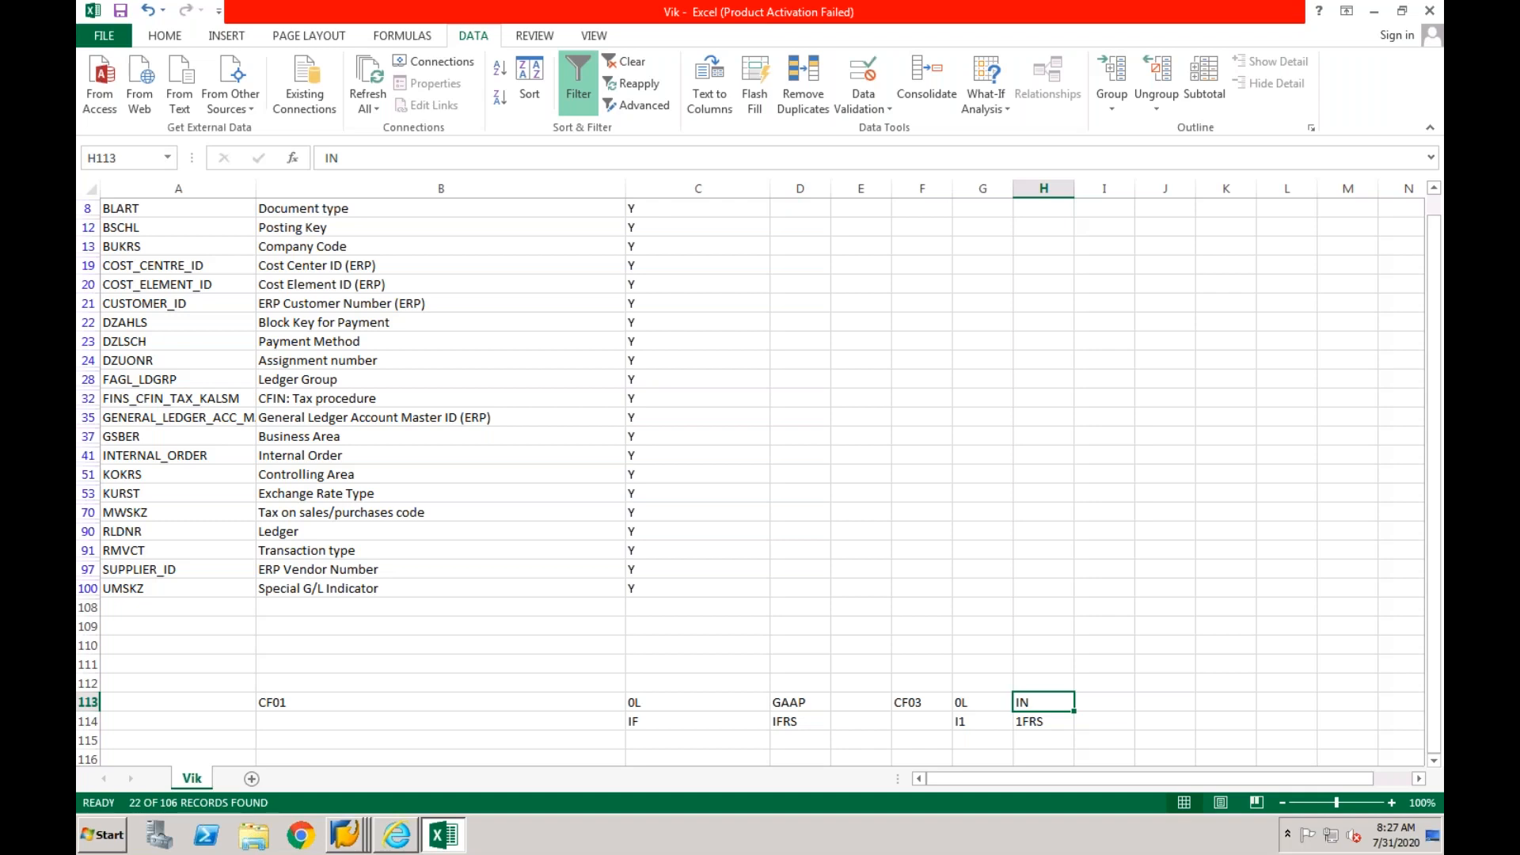
- Compare the ledgers and accounting principles of CF01 in C113:D114 with the accounting principles of CF03 in H113:H114
key(XF86AudioLowerVolume)
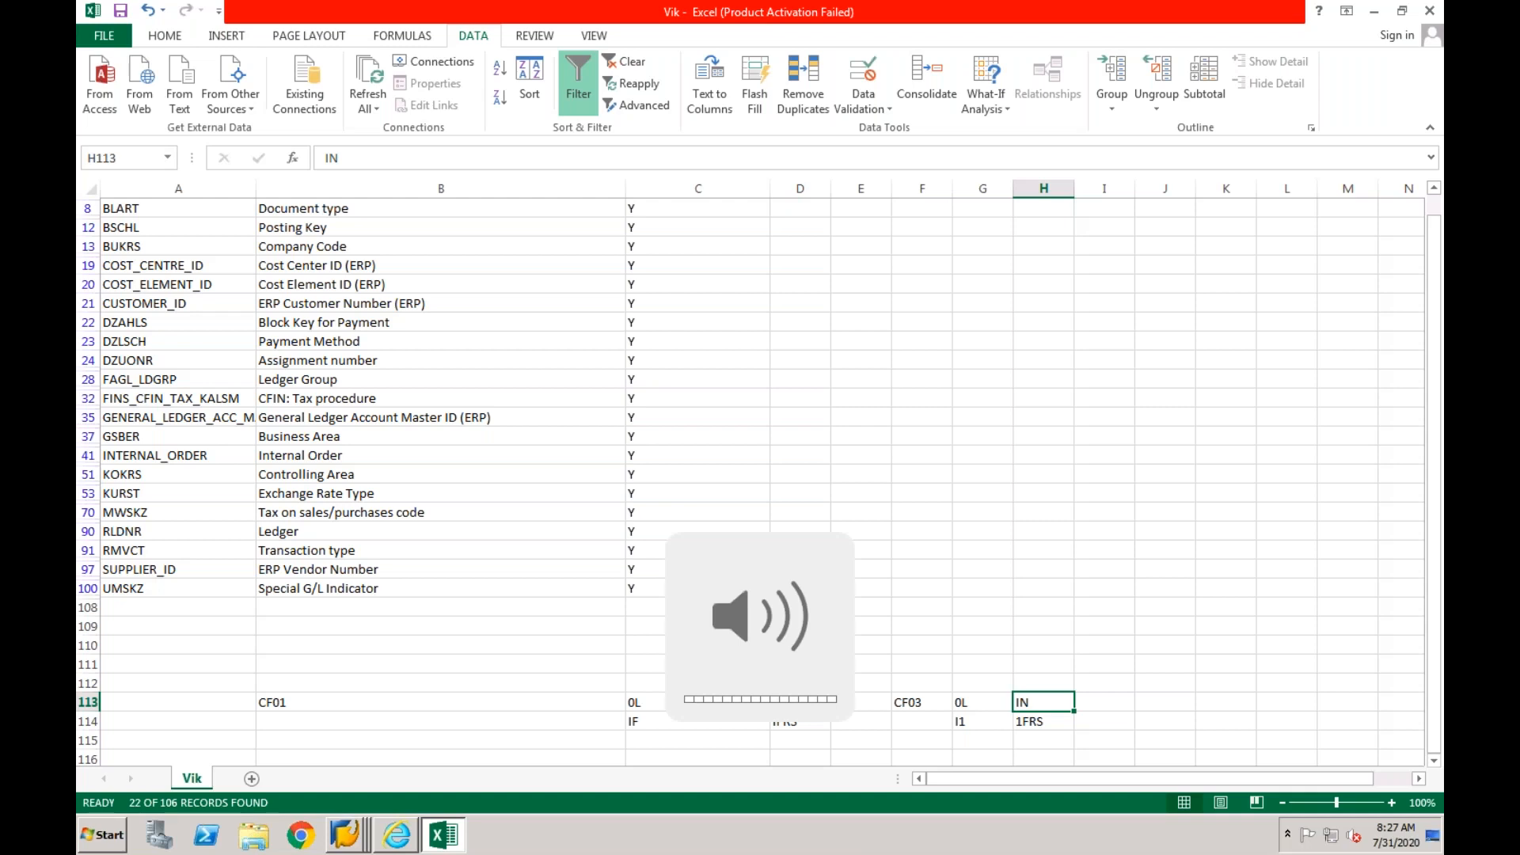
click(984, 681)
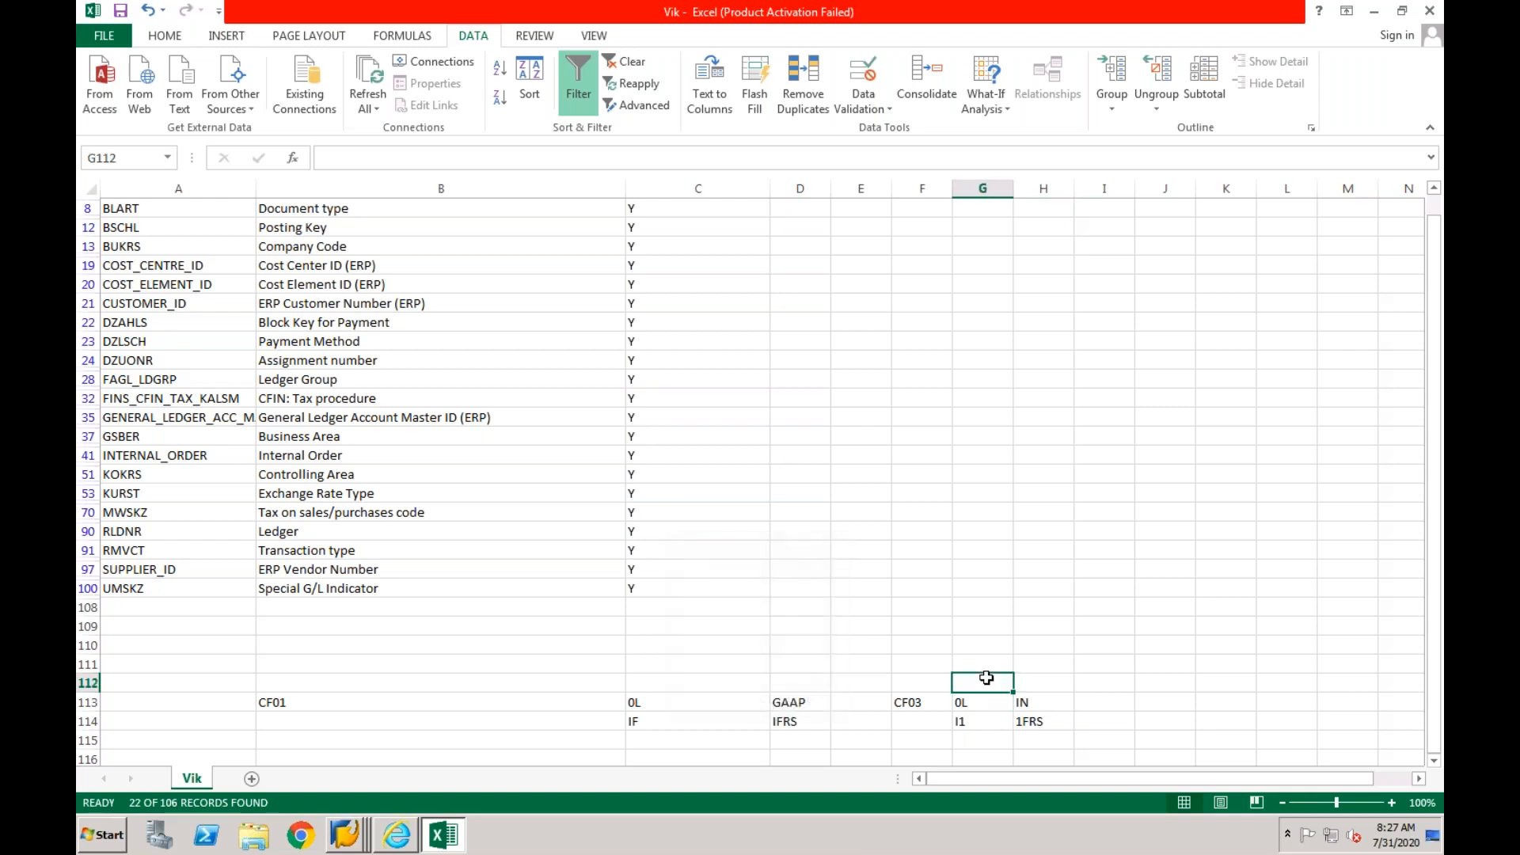
click(1024, 702)
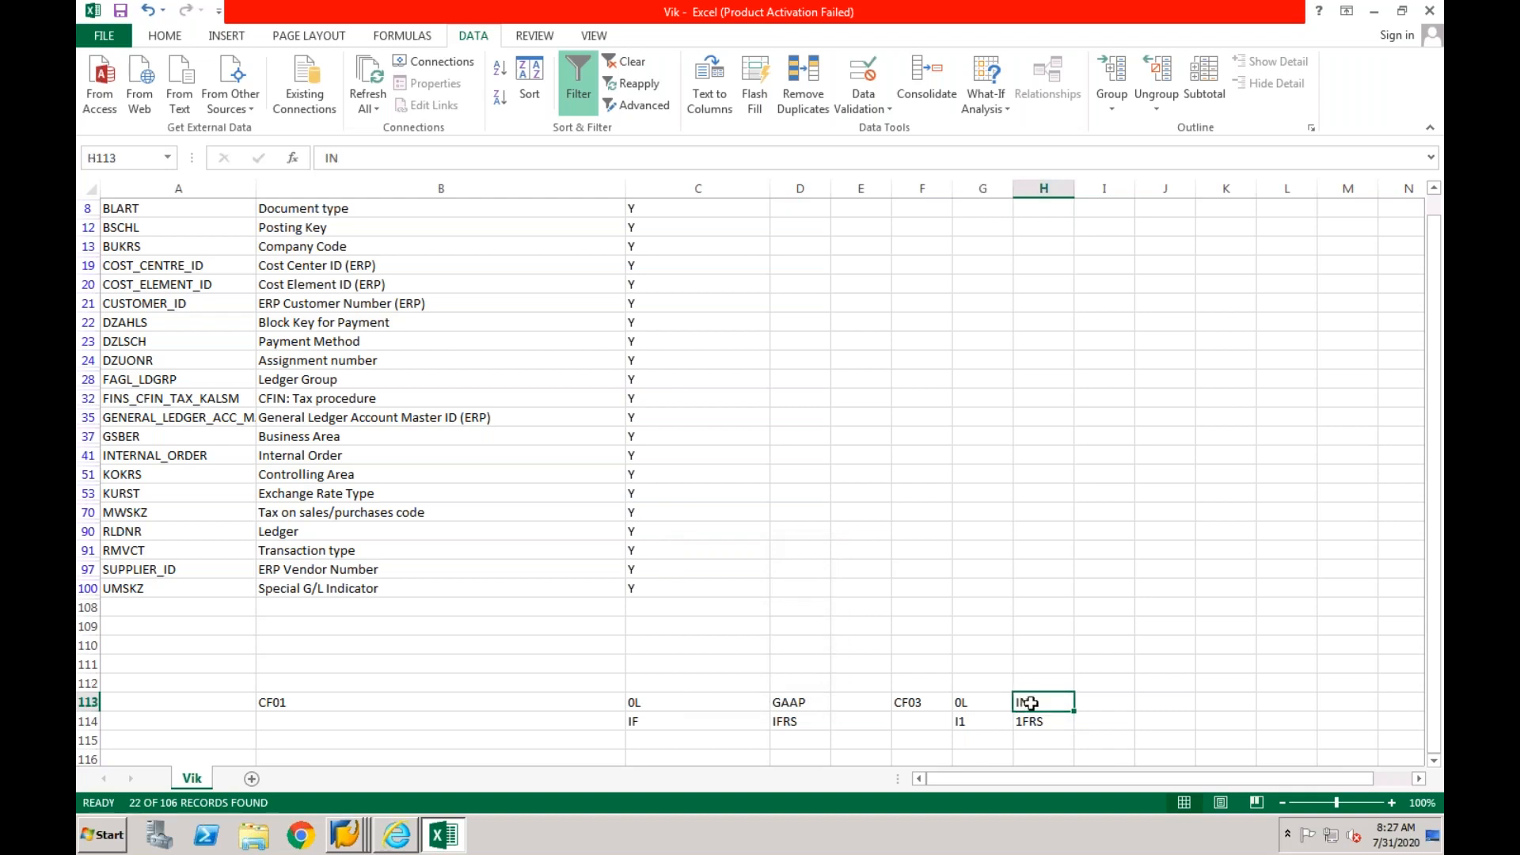
click(791, 704)
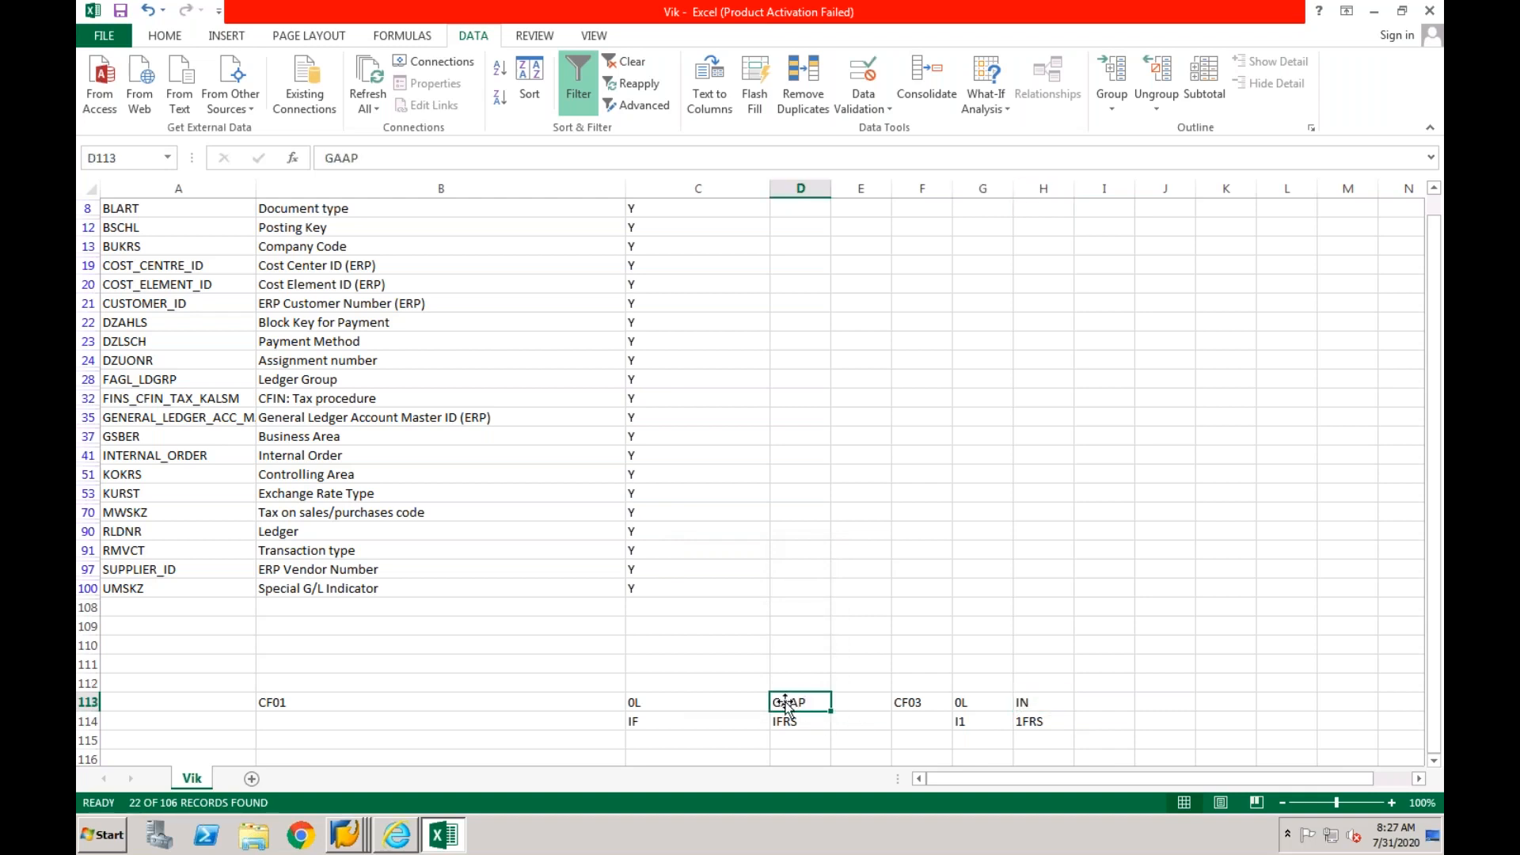
click(1031, 702)
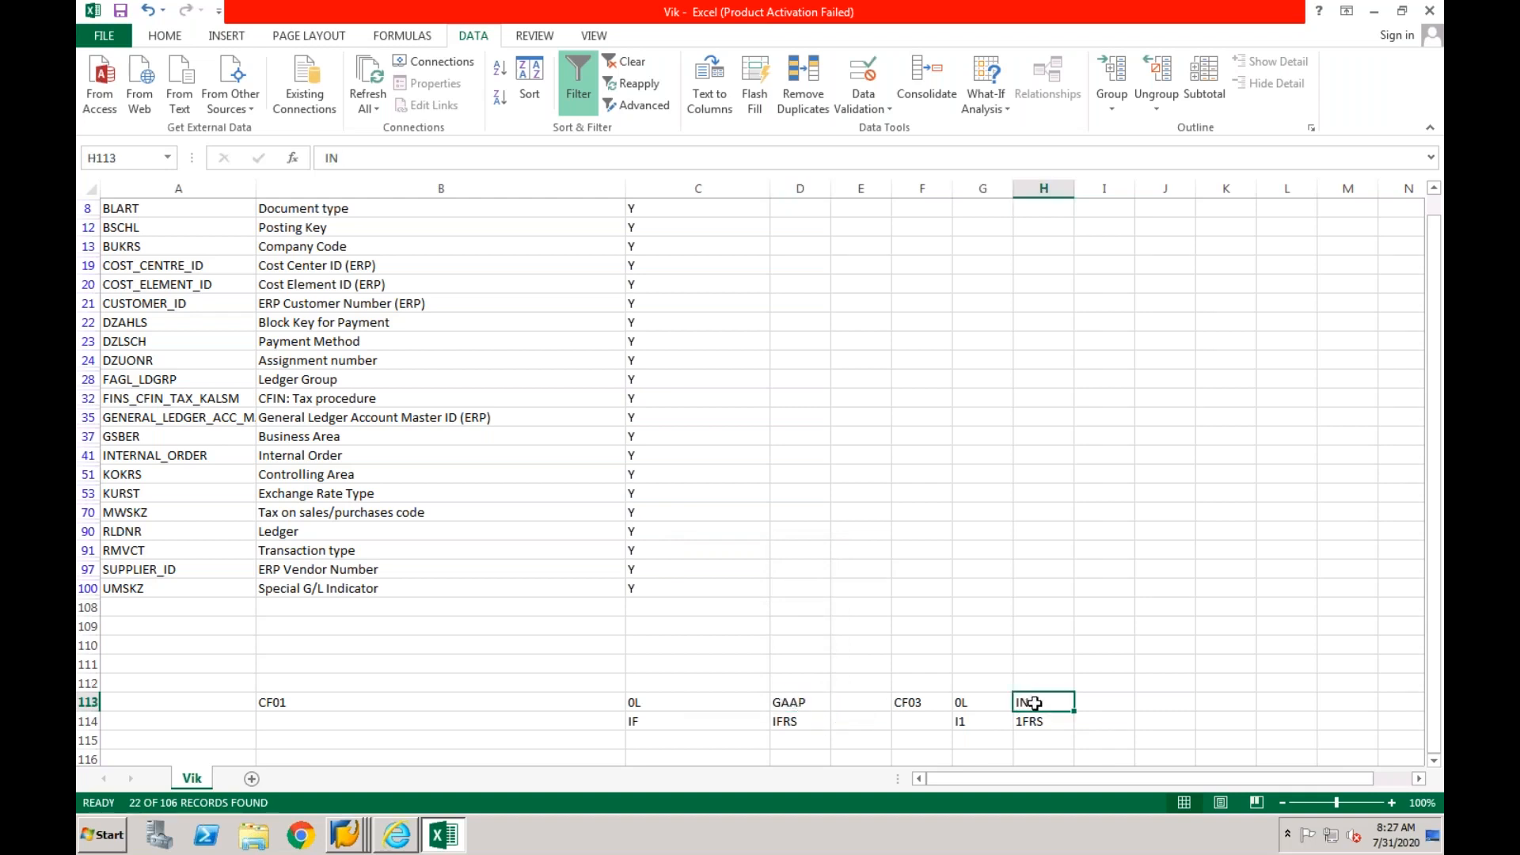
click(798, 702)
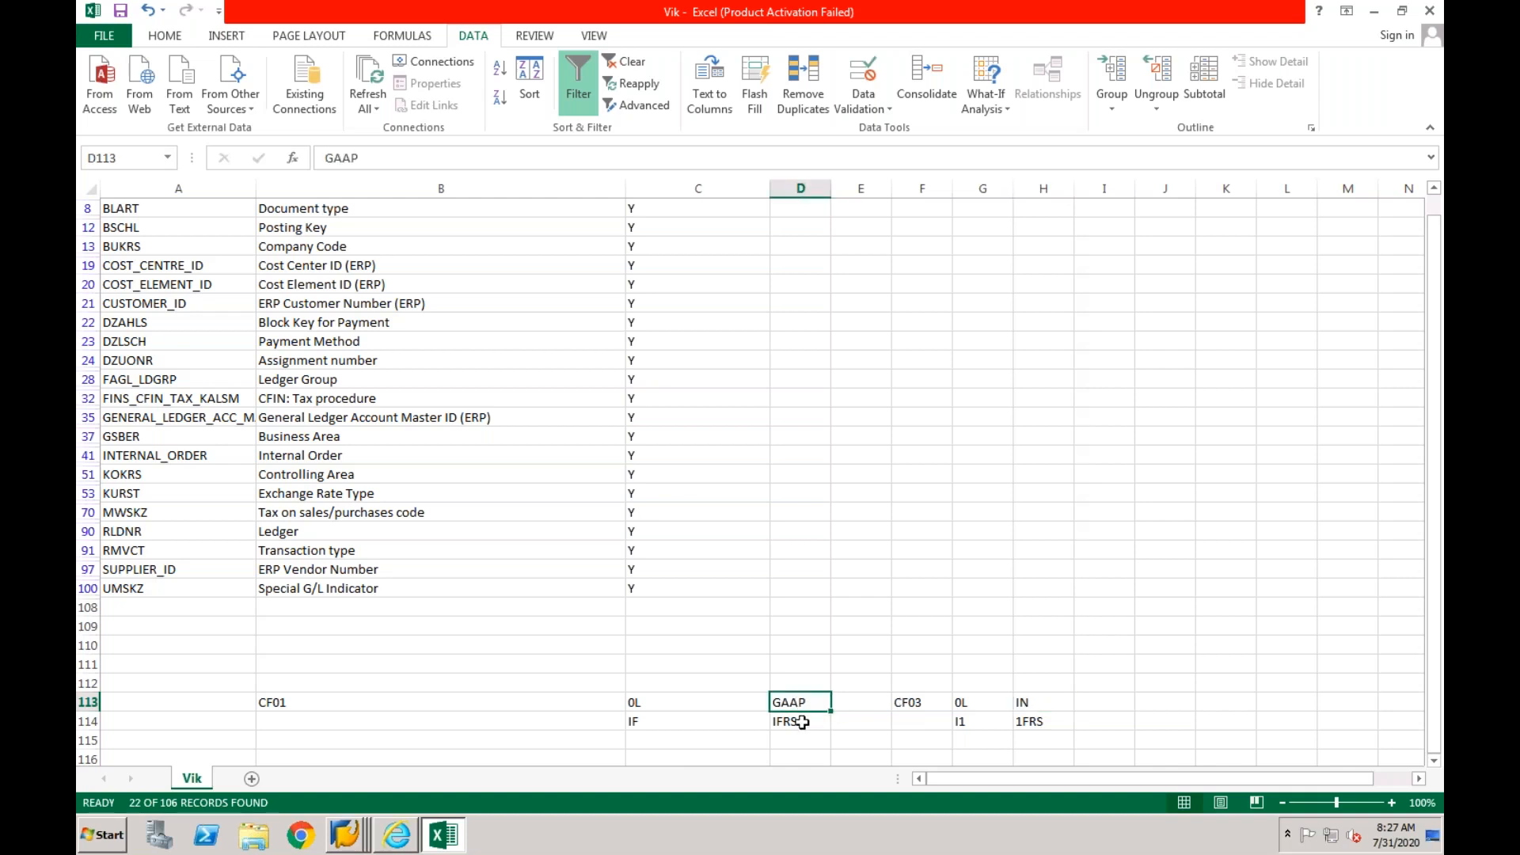
click(802, 722)
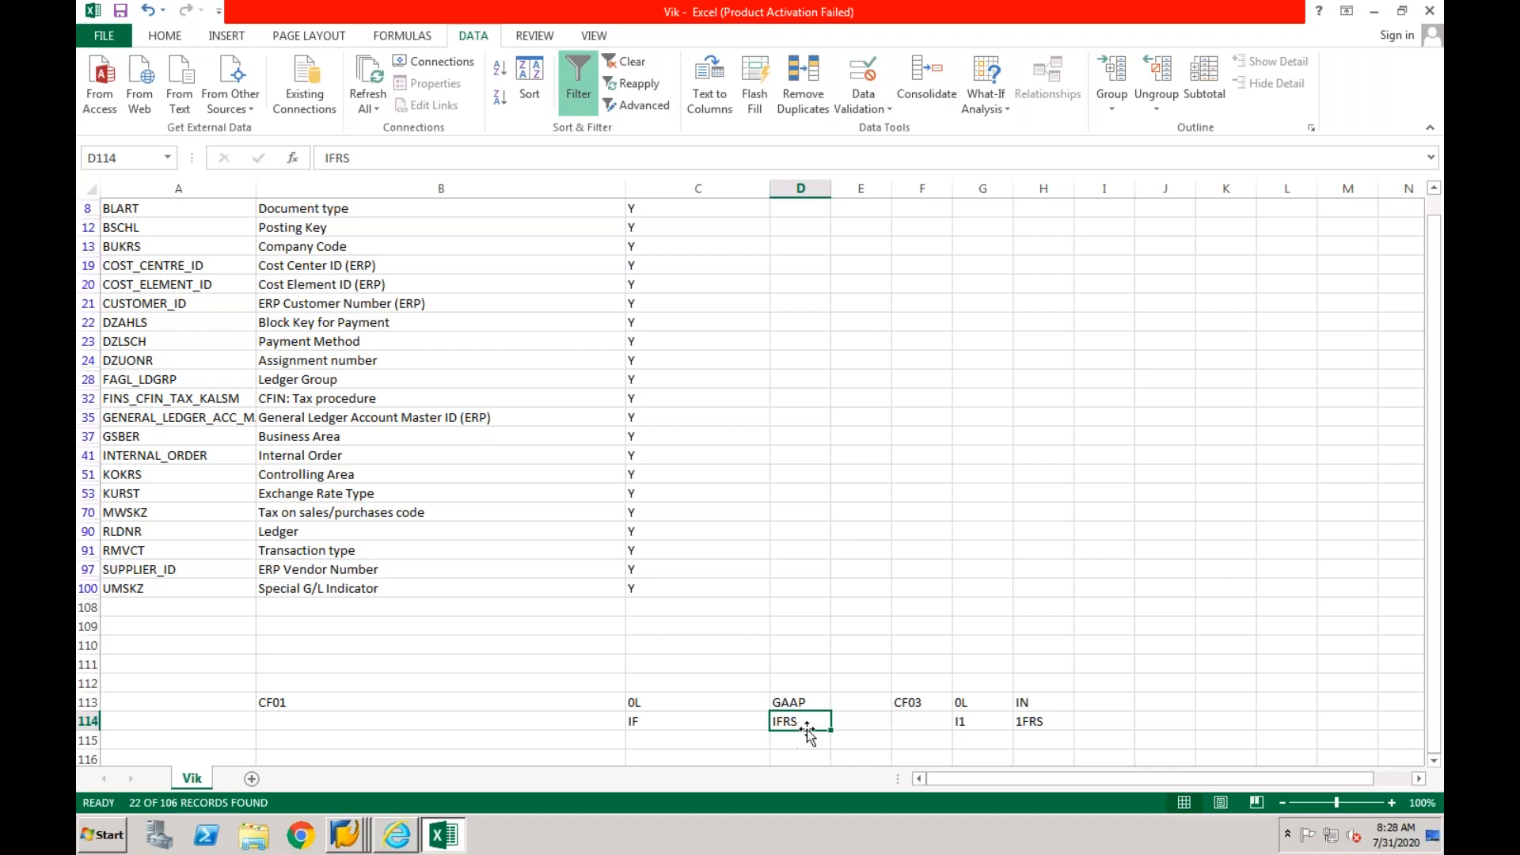
click(1028, 721)
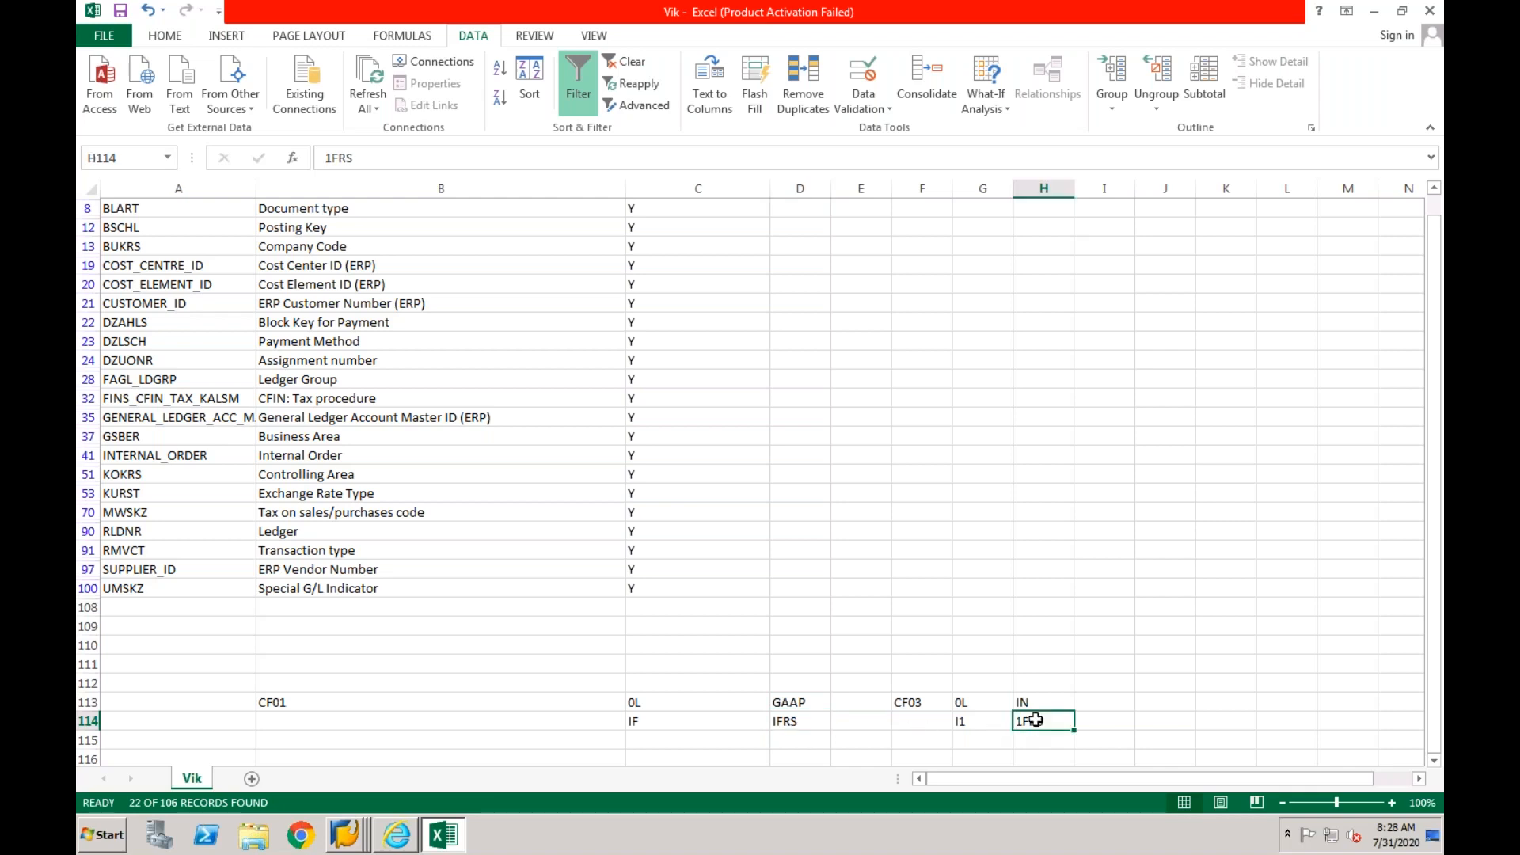
click(817, 722)
click(1029, 720)
click(808, 702)
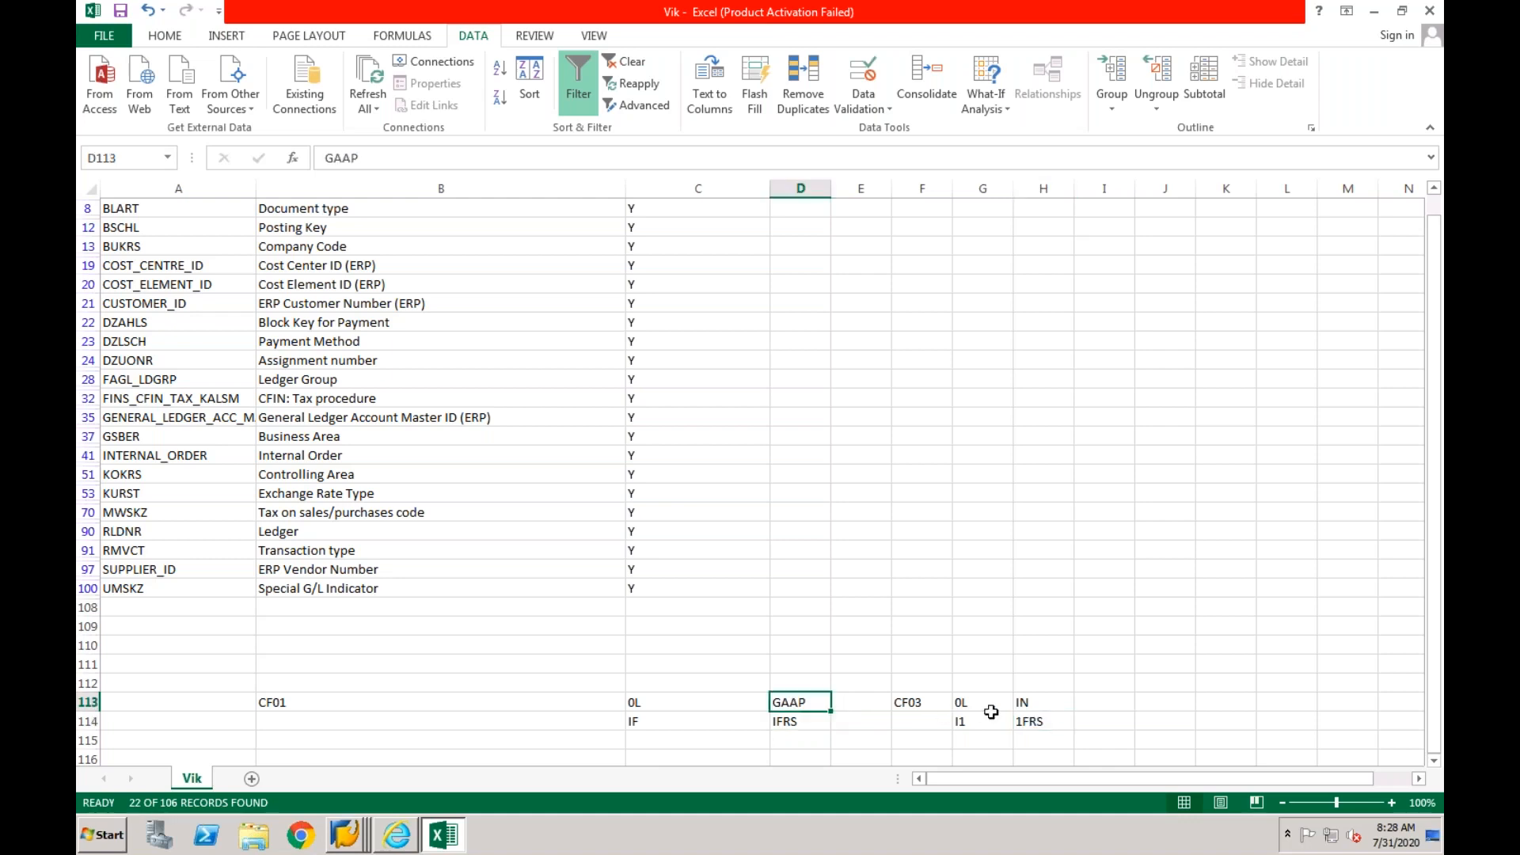
click(1029, 702)
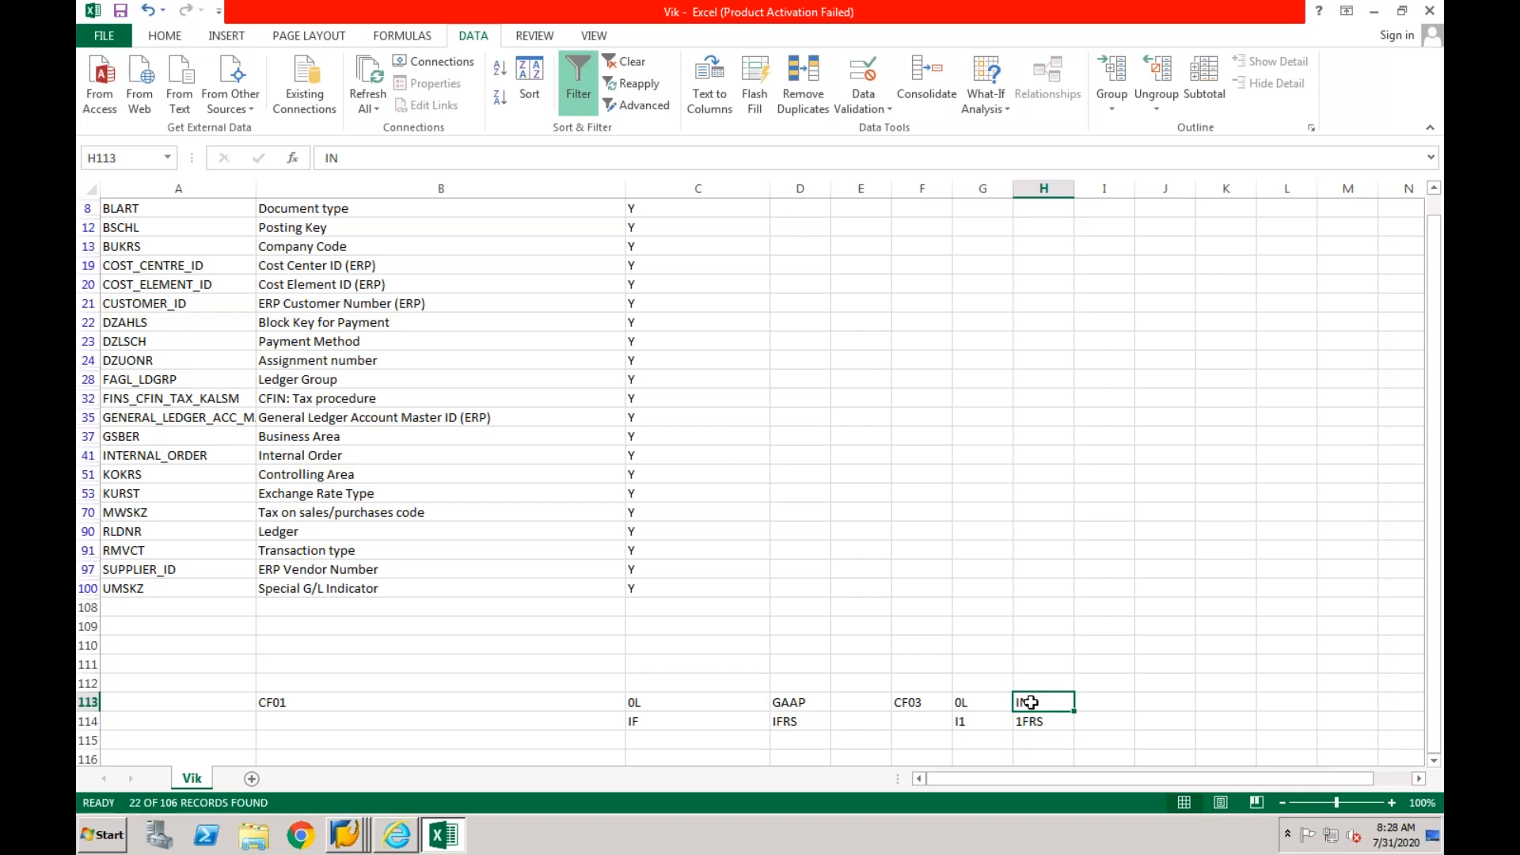
drag(677, 705, 674, 718)
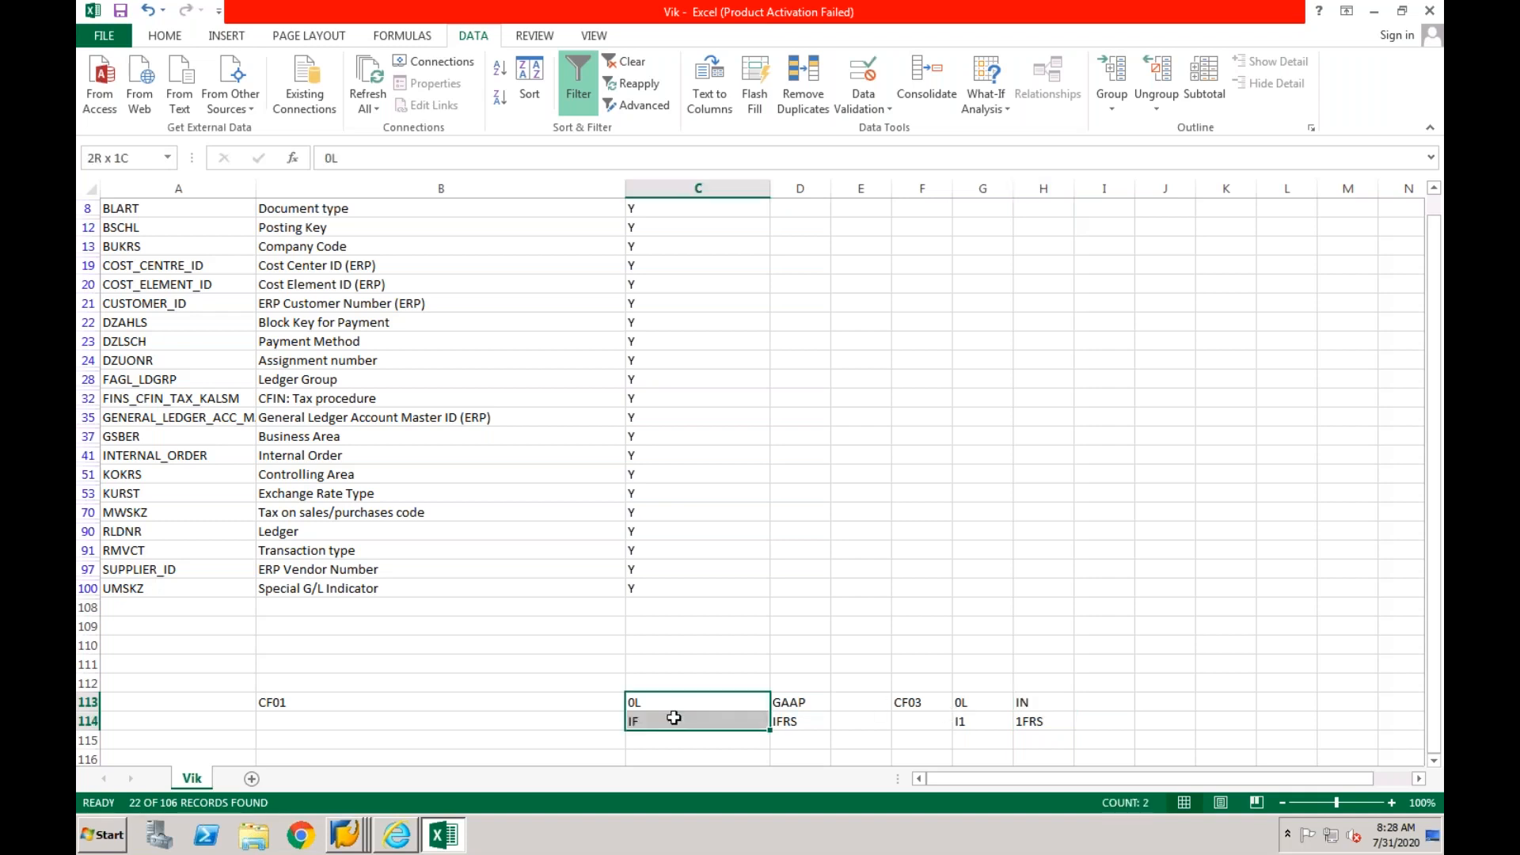
drag(781, 706, 789, 721)
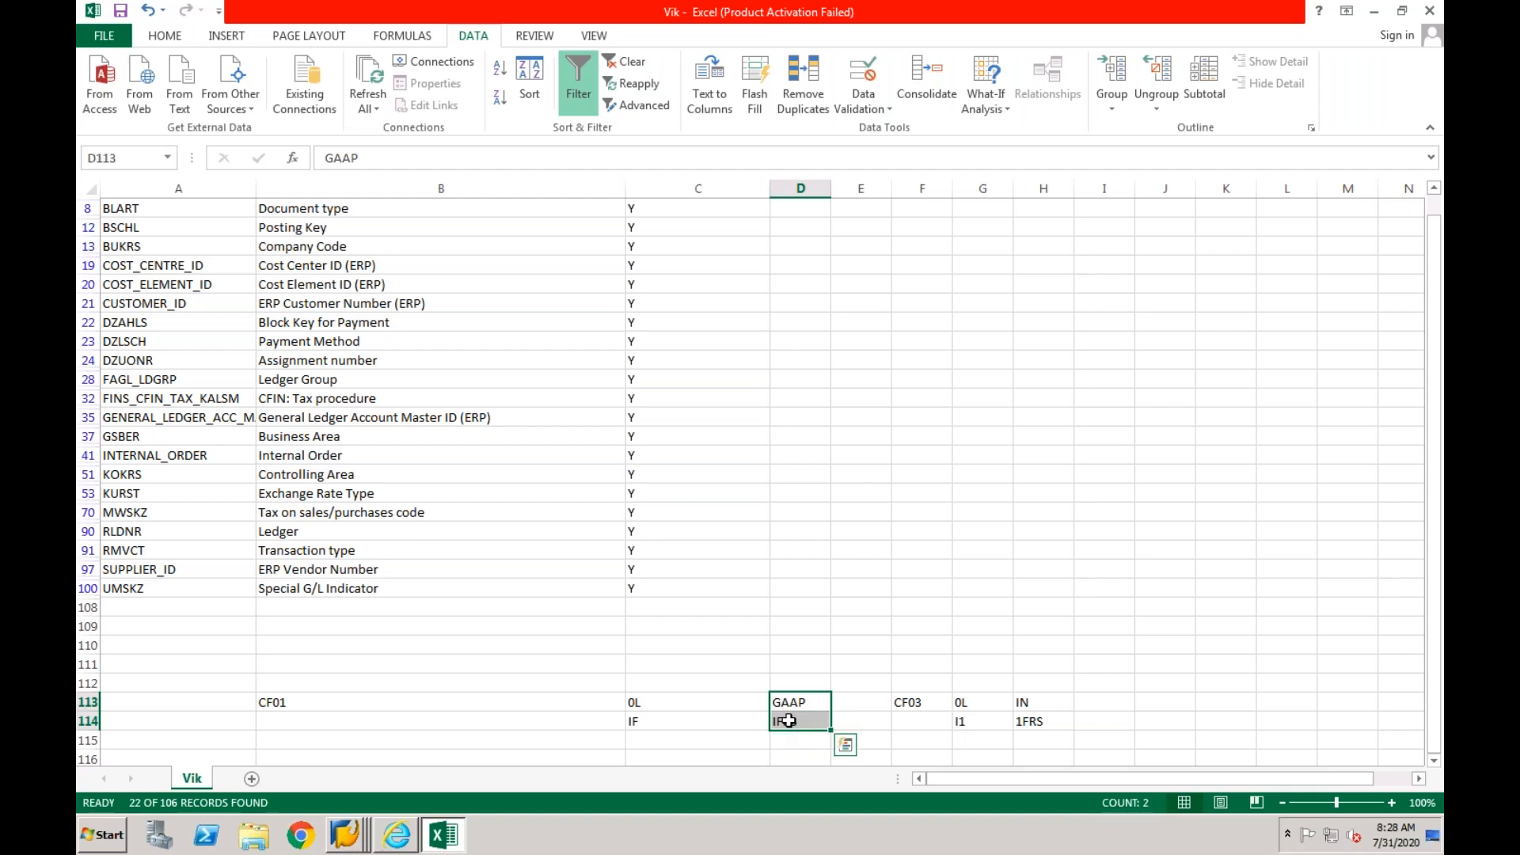
- Check the Document type and Posting Key rows in the list of mapping objects
drag(1440, 245, 1440, 227)
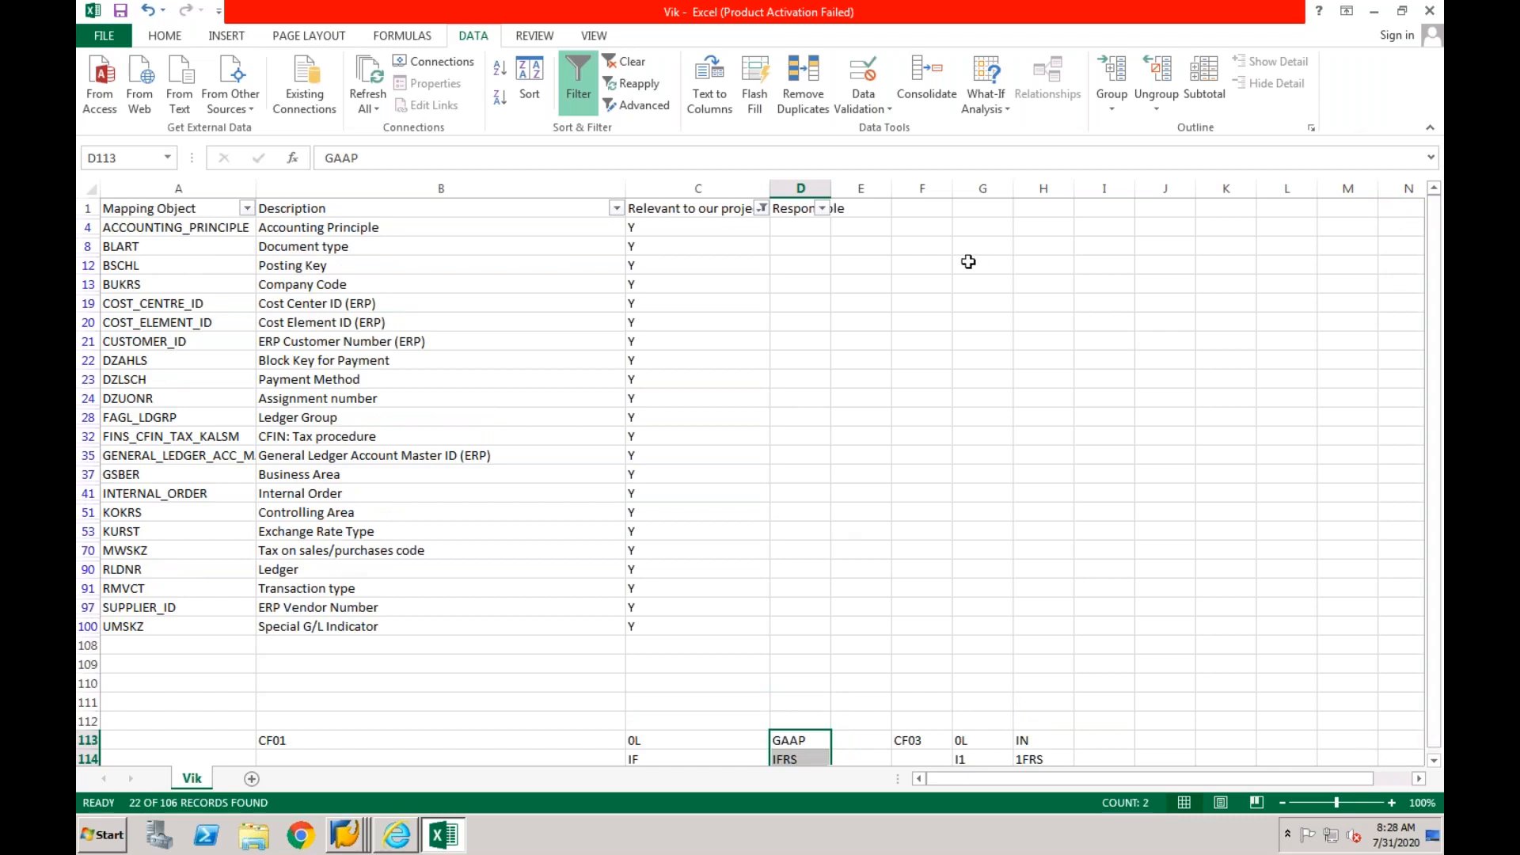
click(475, 248)
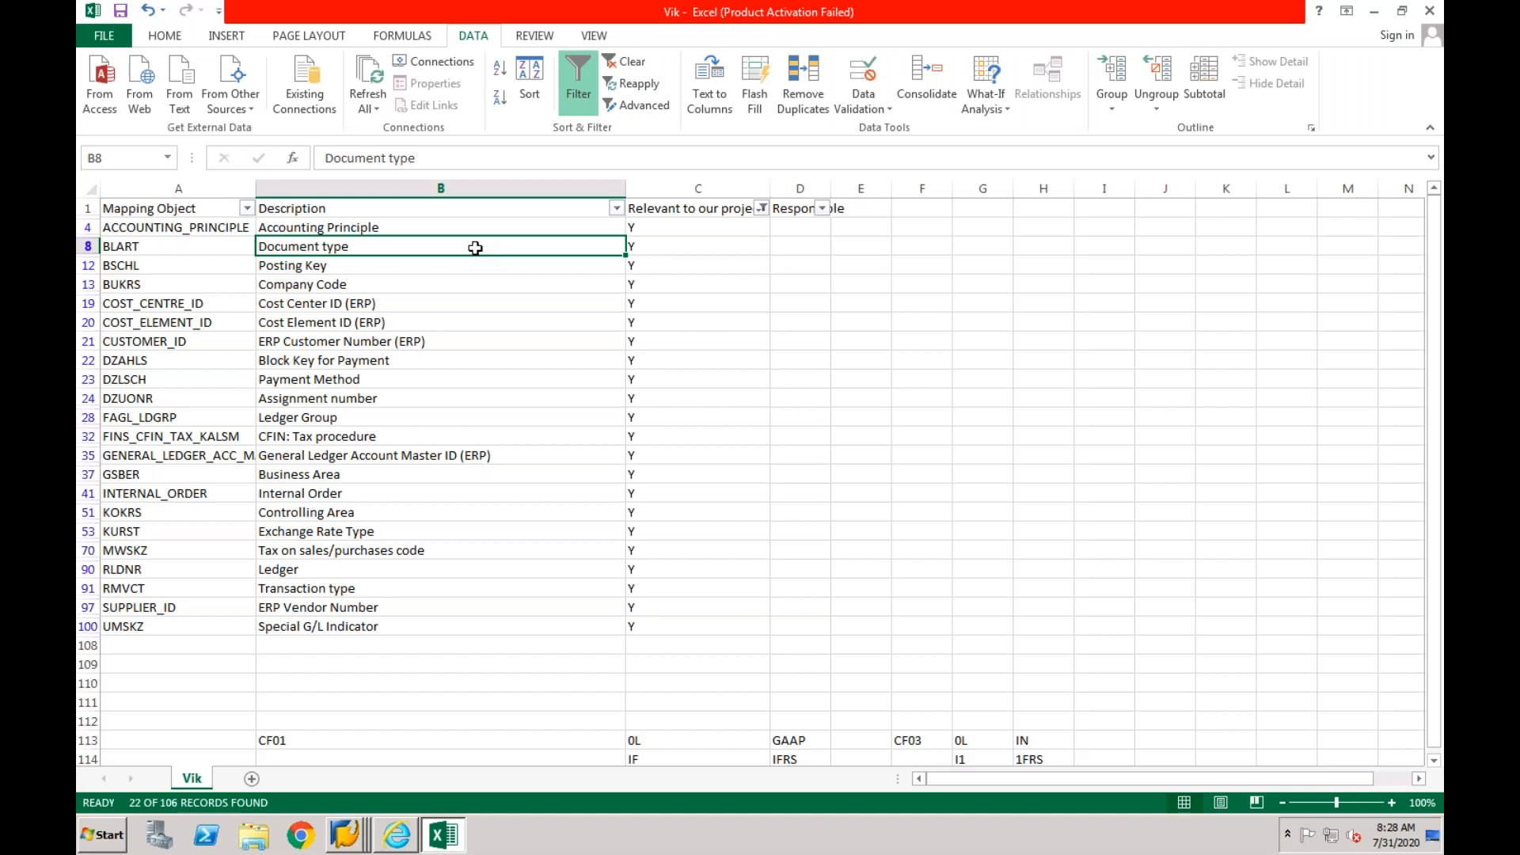
click(418, 266)
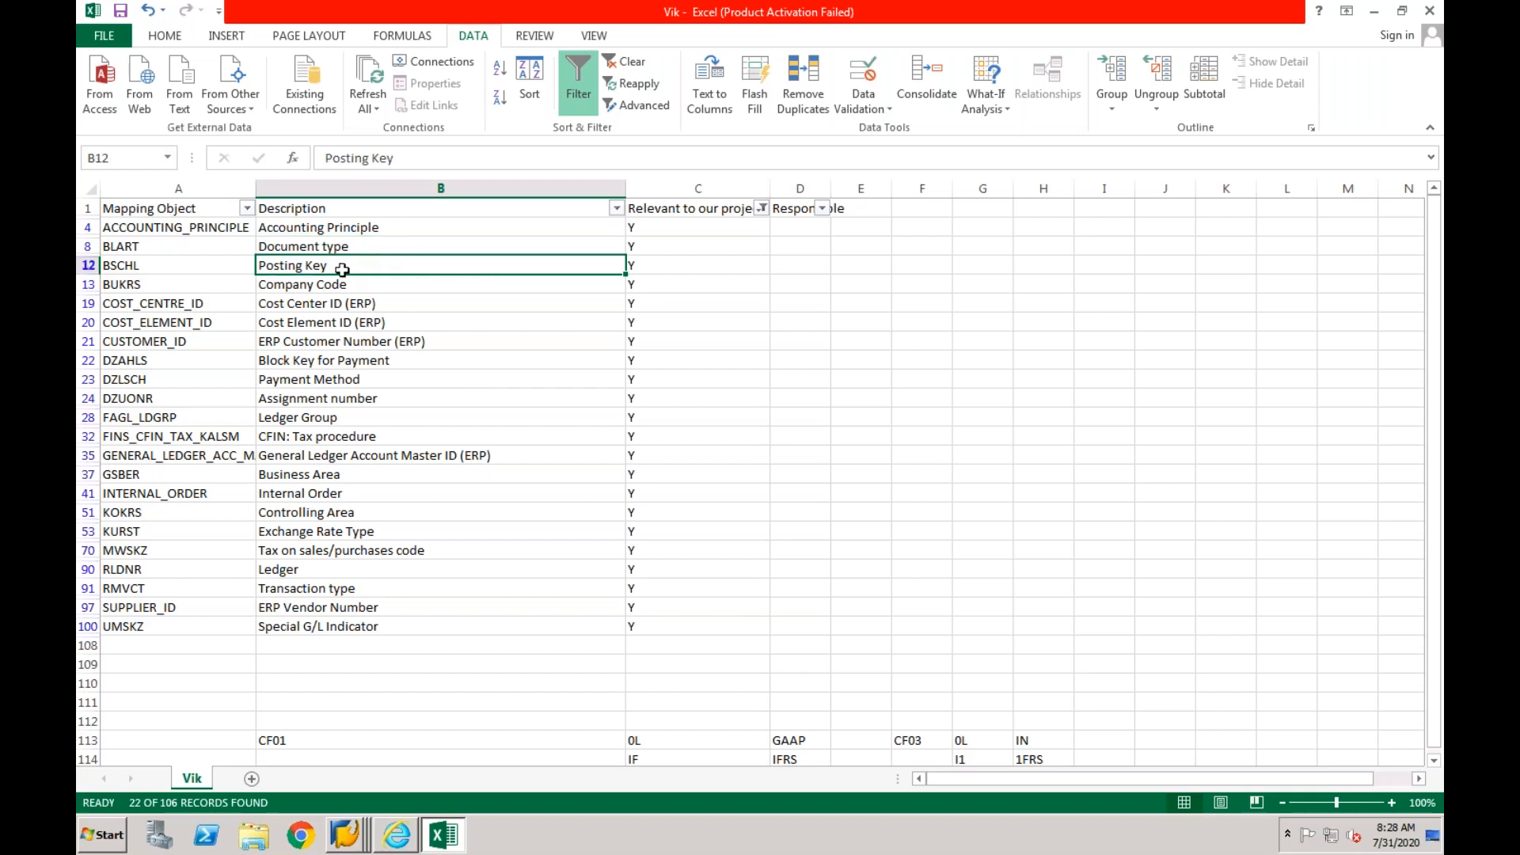
- Switch to the SAP session displaying the G/L account, leave that display and open the implementation guide with transaction spro
right_click(342, 831)
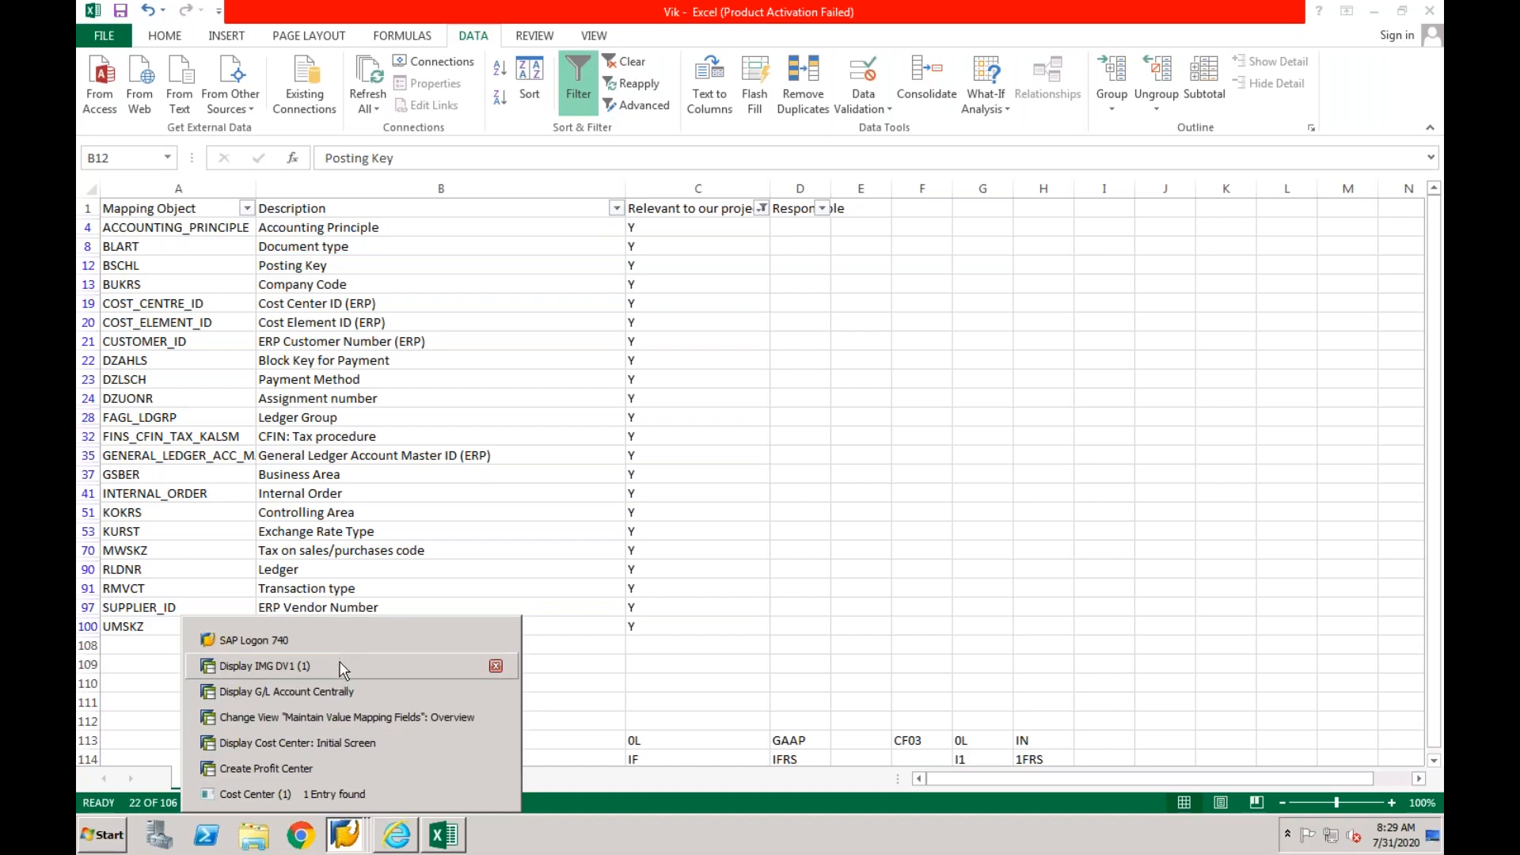
click(334, 692)
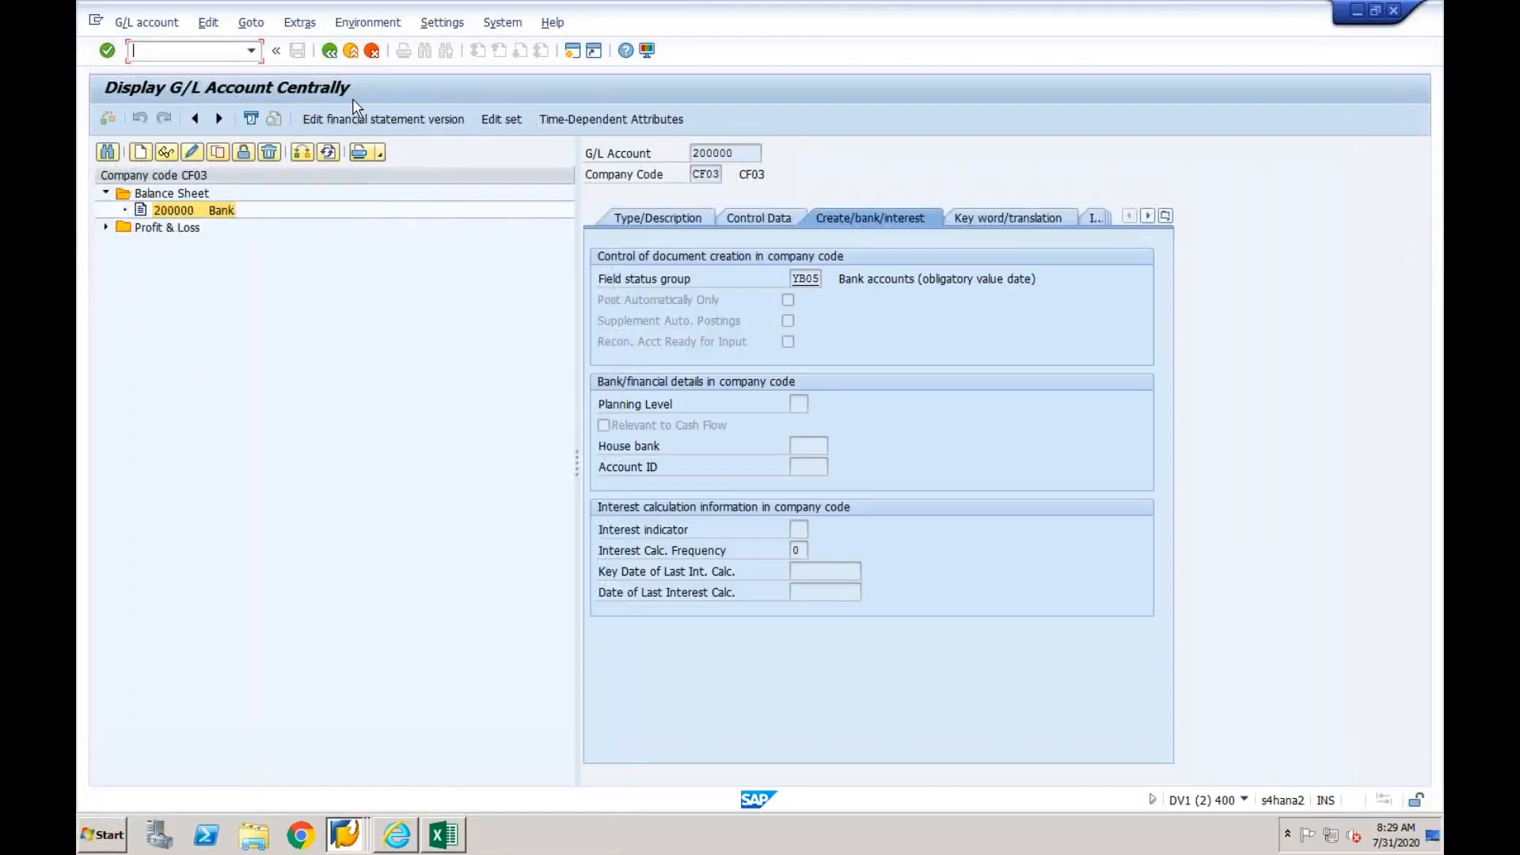
click(352, 52)
text(spro)
key(Return)
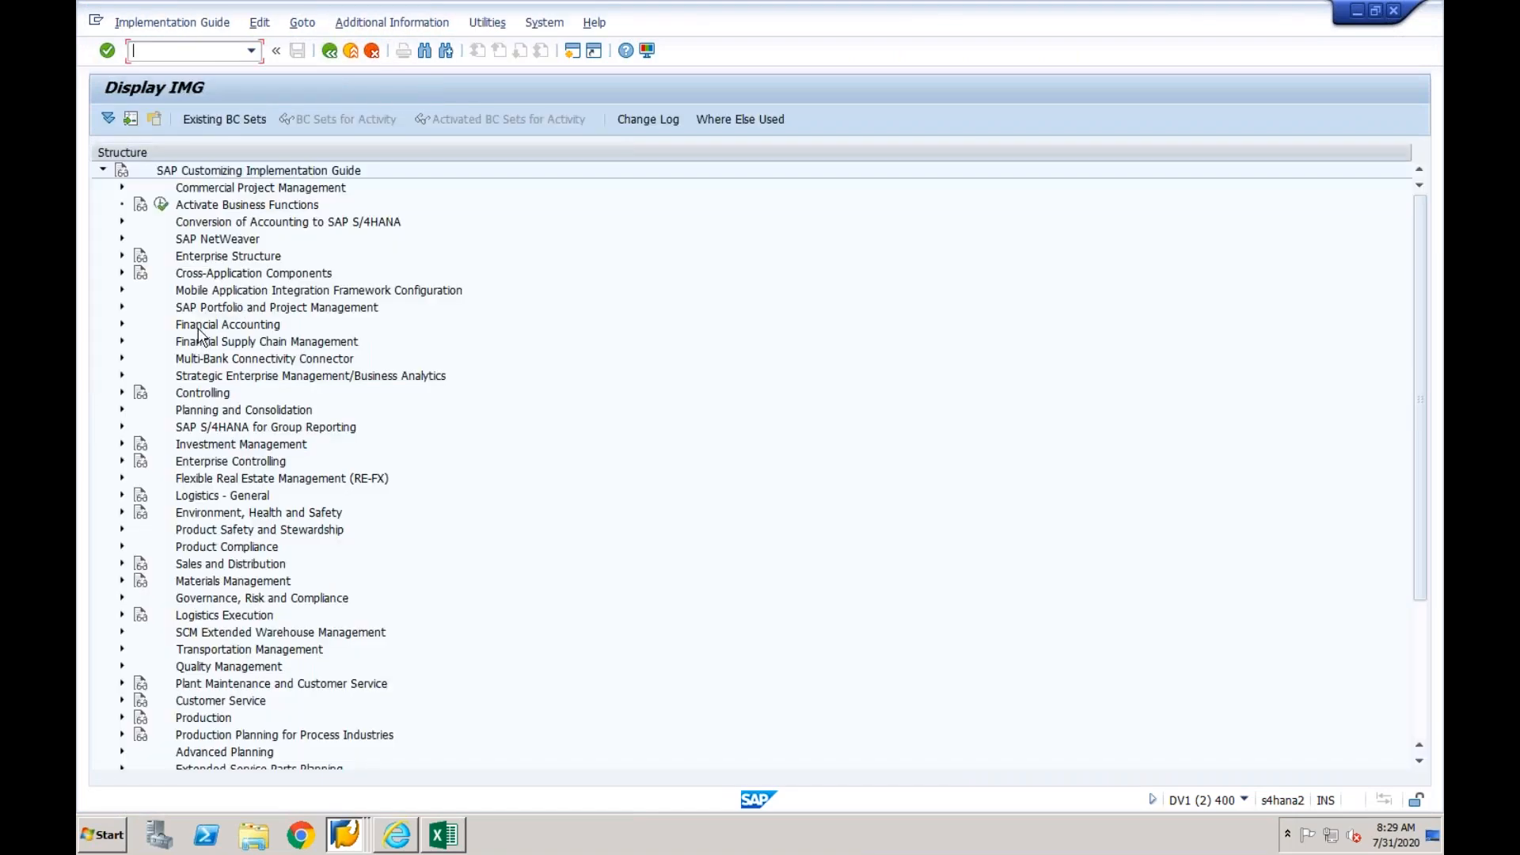
- Open Define Mapping Actions for Mapping Entities under Financial Accounting, Central Finance, Target System Settings, Mapping
click(122, 324)
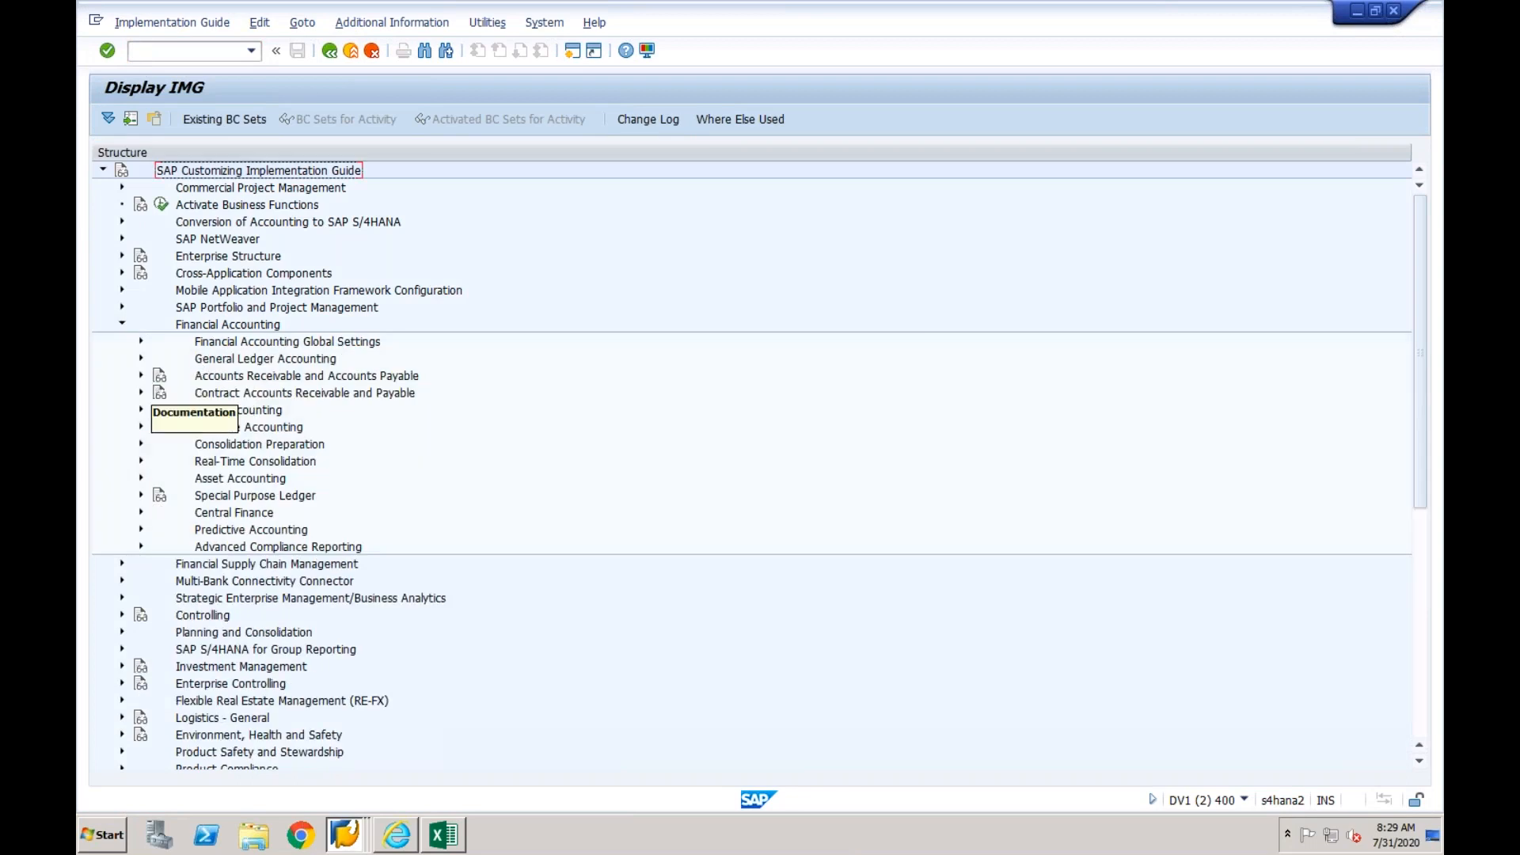
click(142, 515)
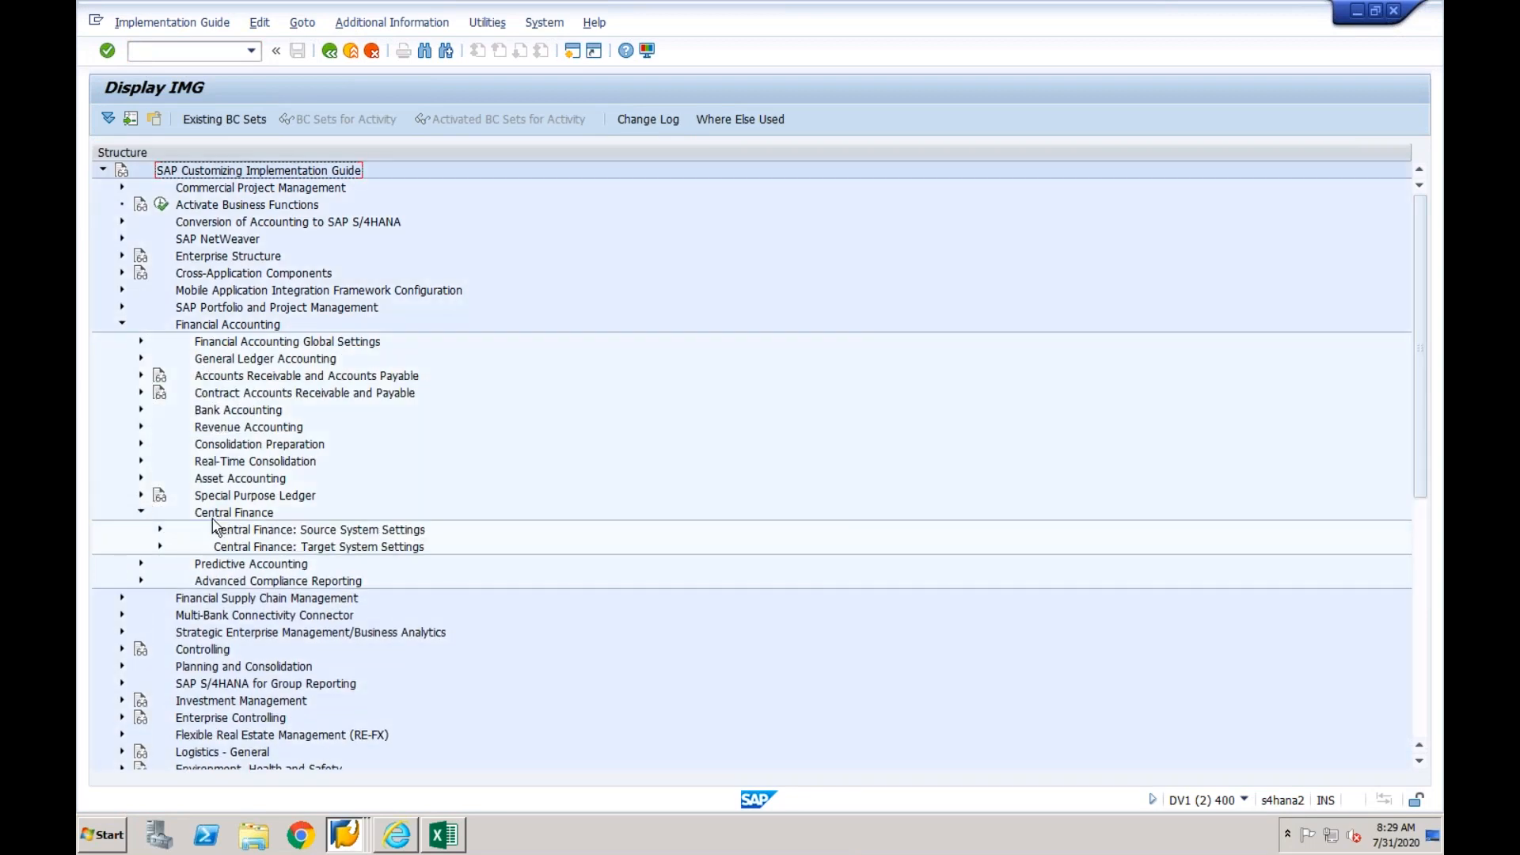
click(161, 546)
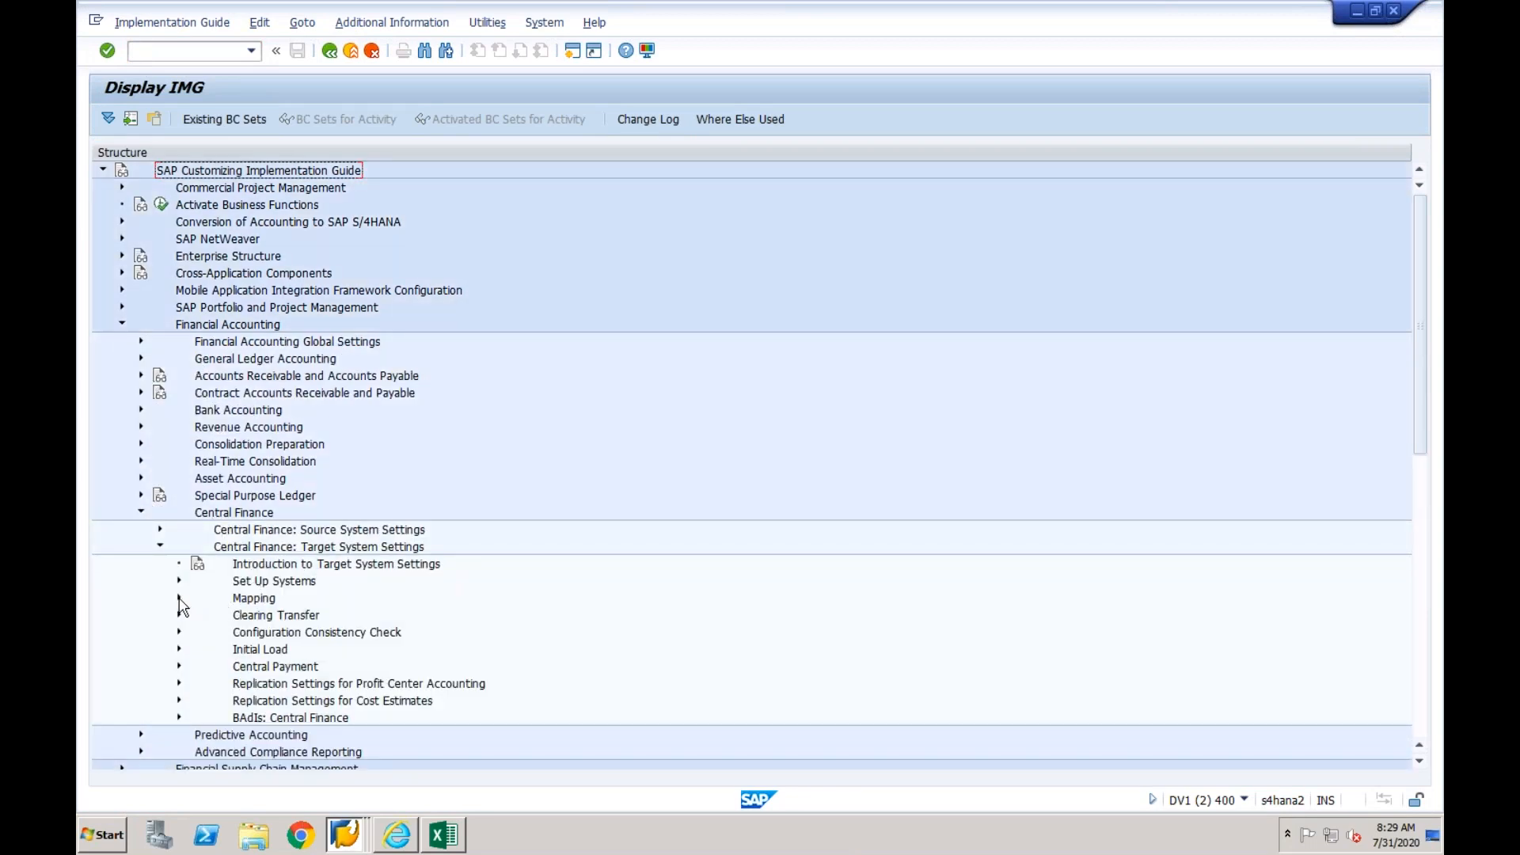
click(179, 598)
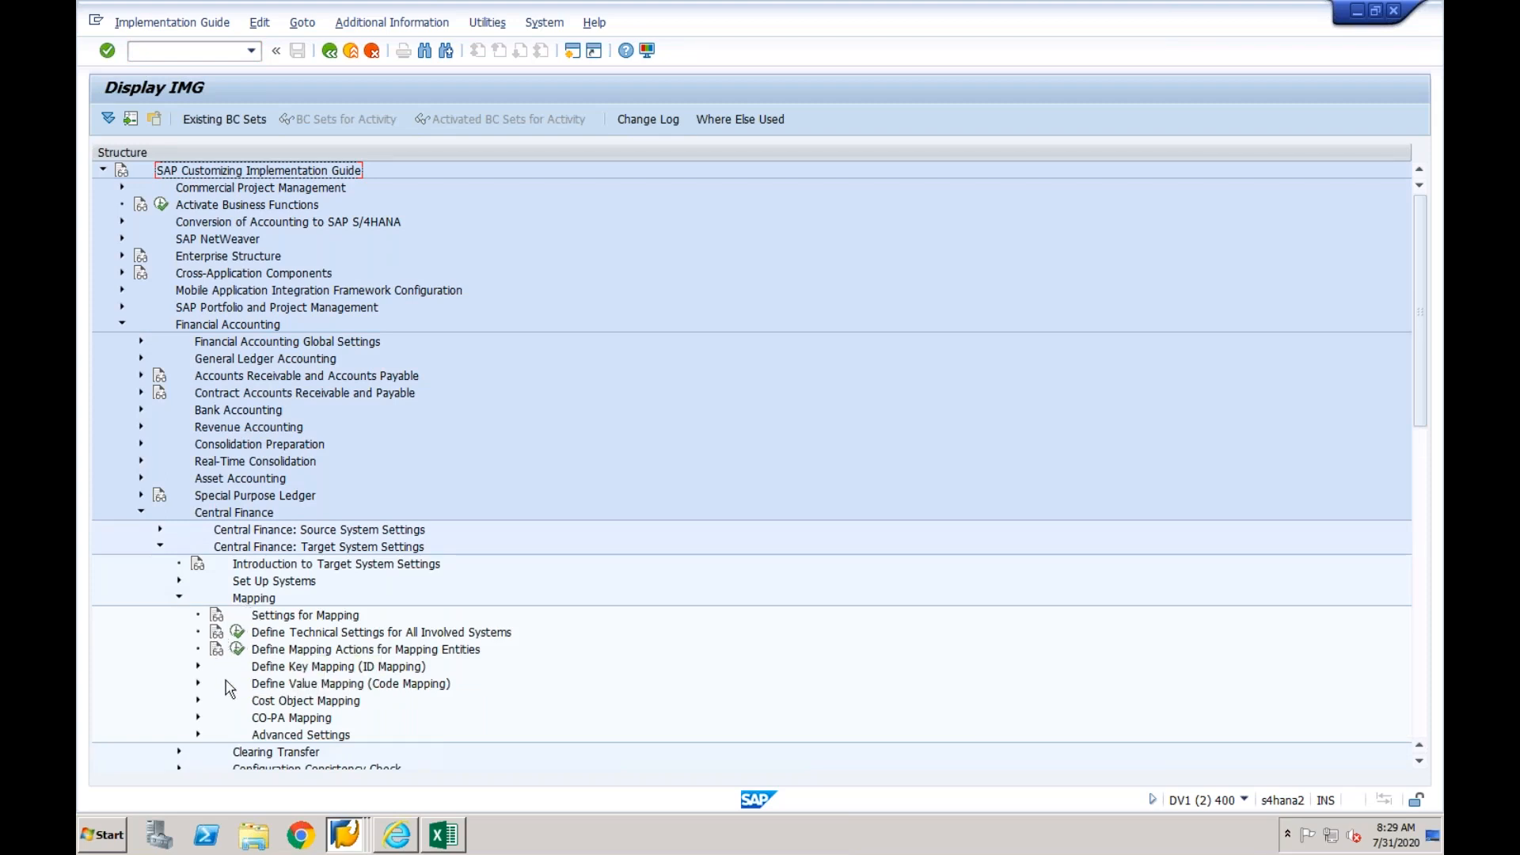
click(237, 651)
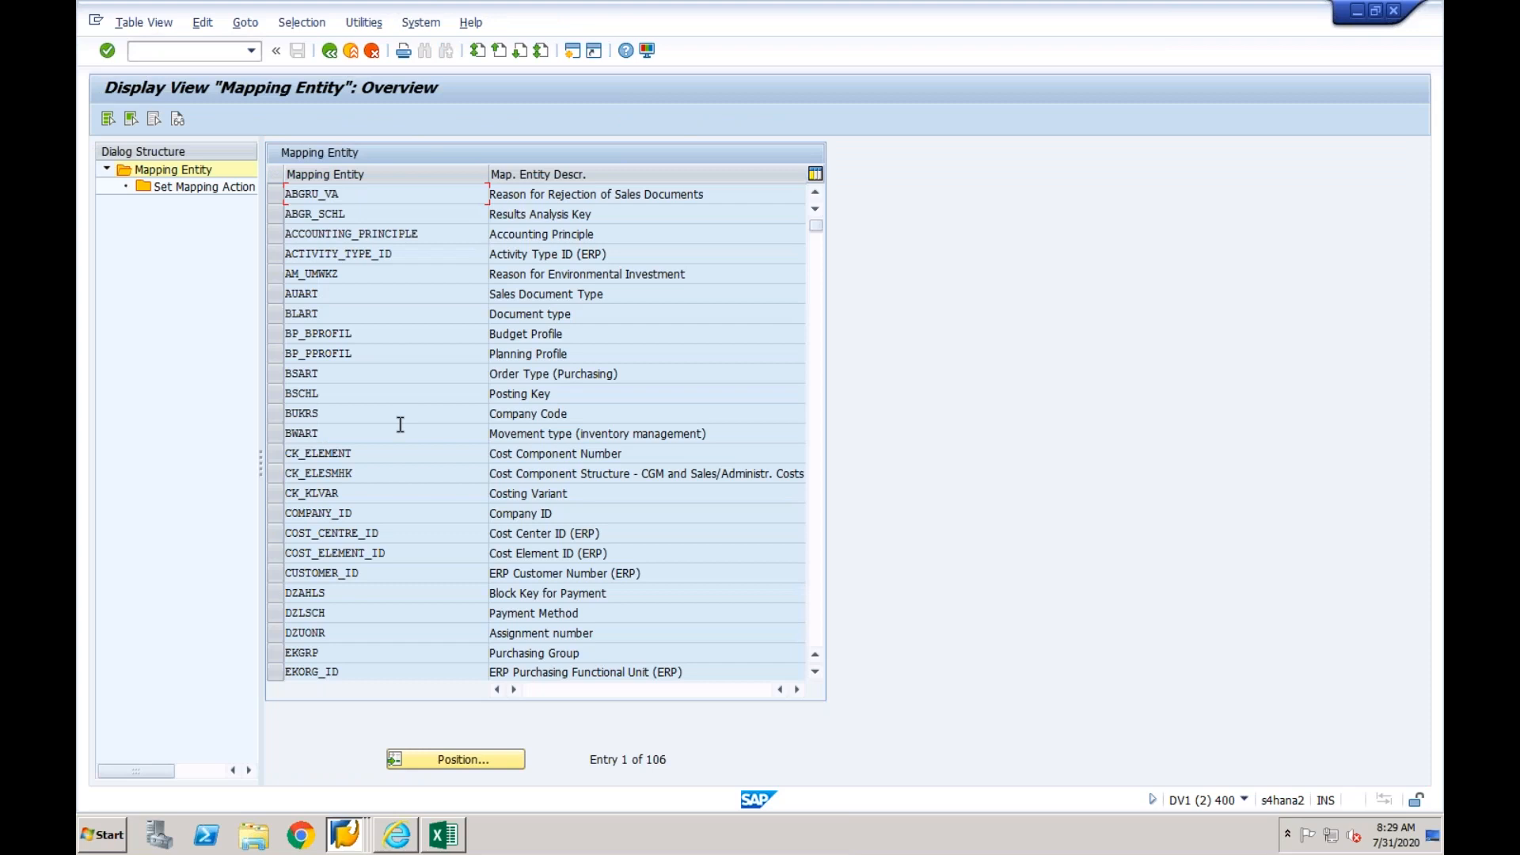
- Set the mapping action of entity BLART to Map if Possible for DV1CLNT400 and EPXCLNT800, save, and return to the entity list
click(272, 312)
double_click(233, 190)
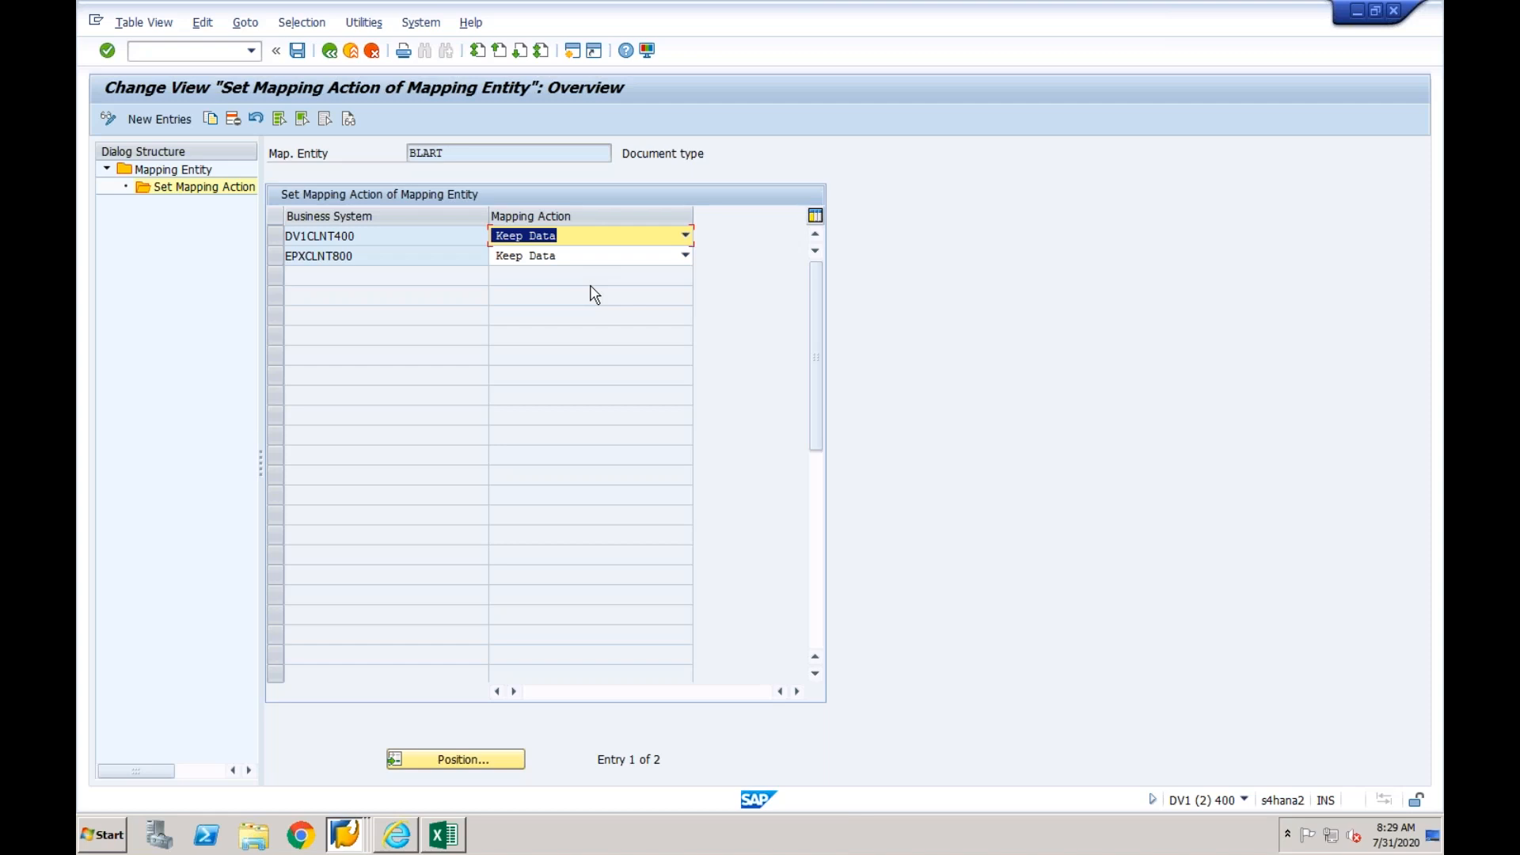
click(686, 236)
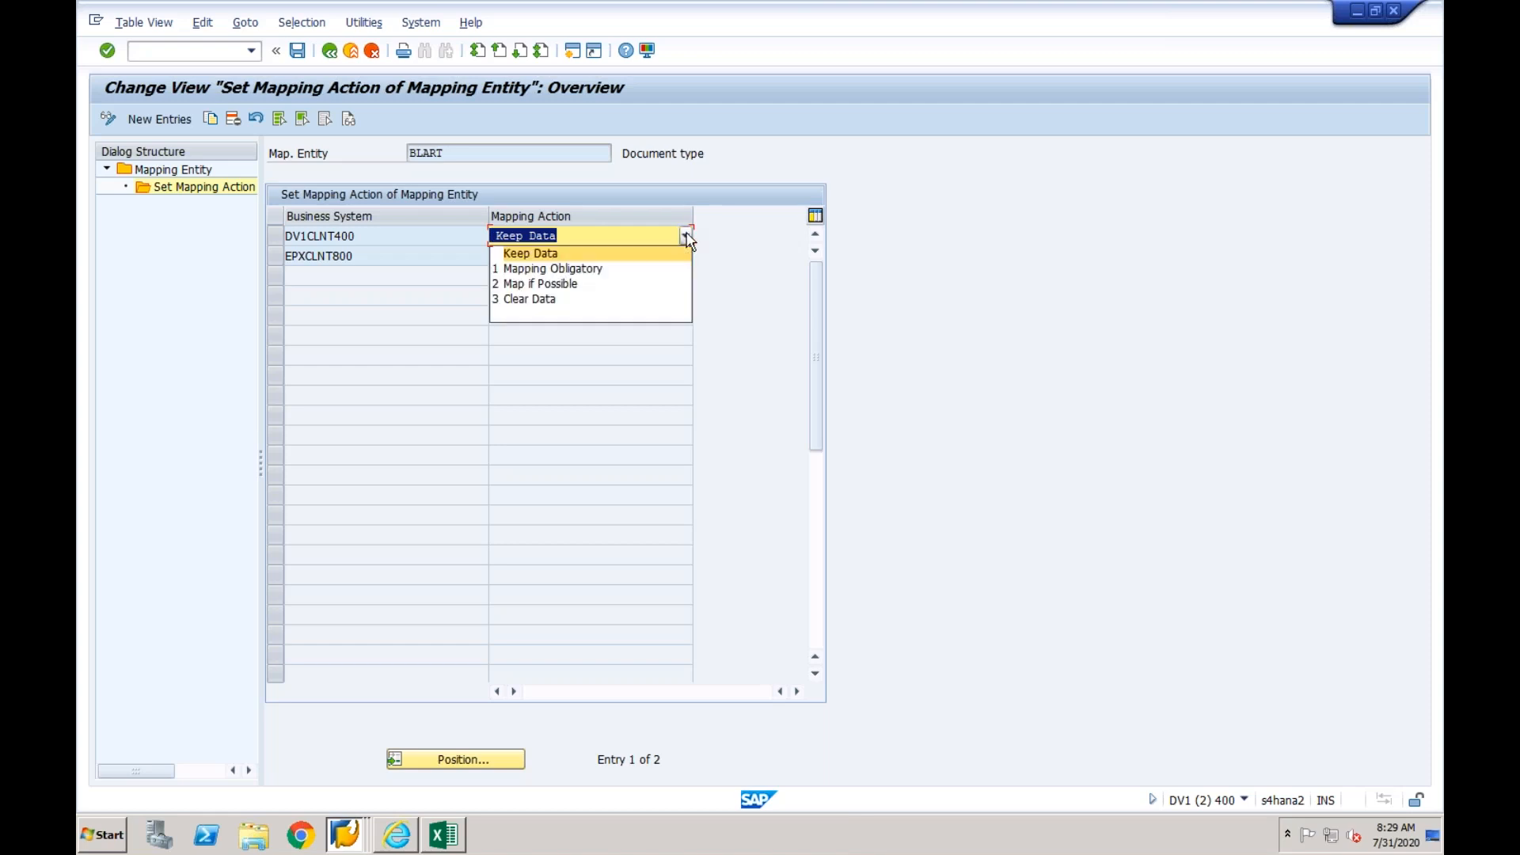
click(579, 284)
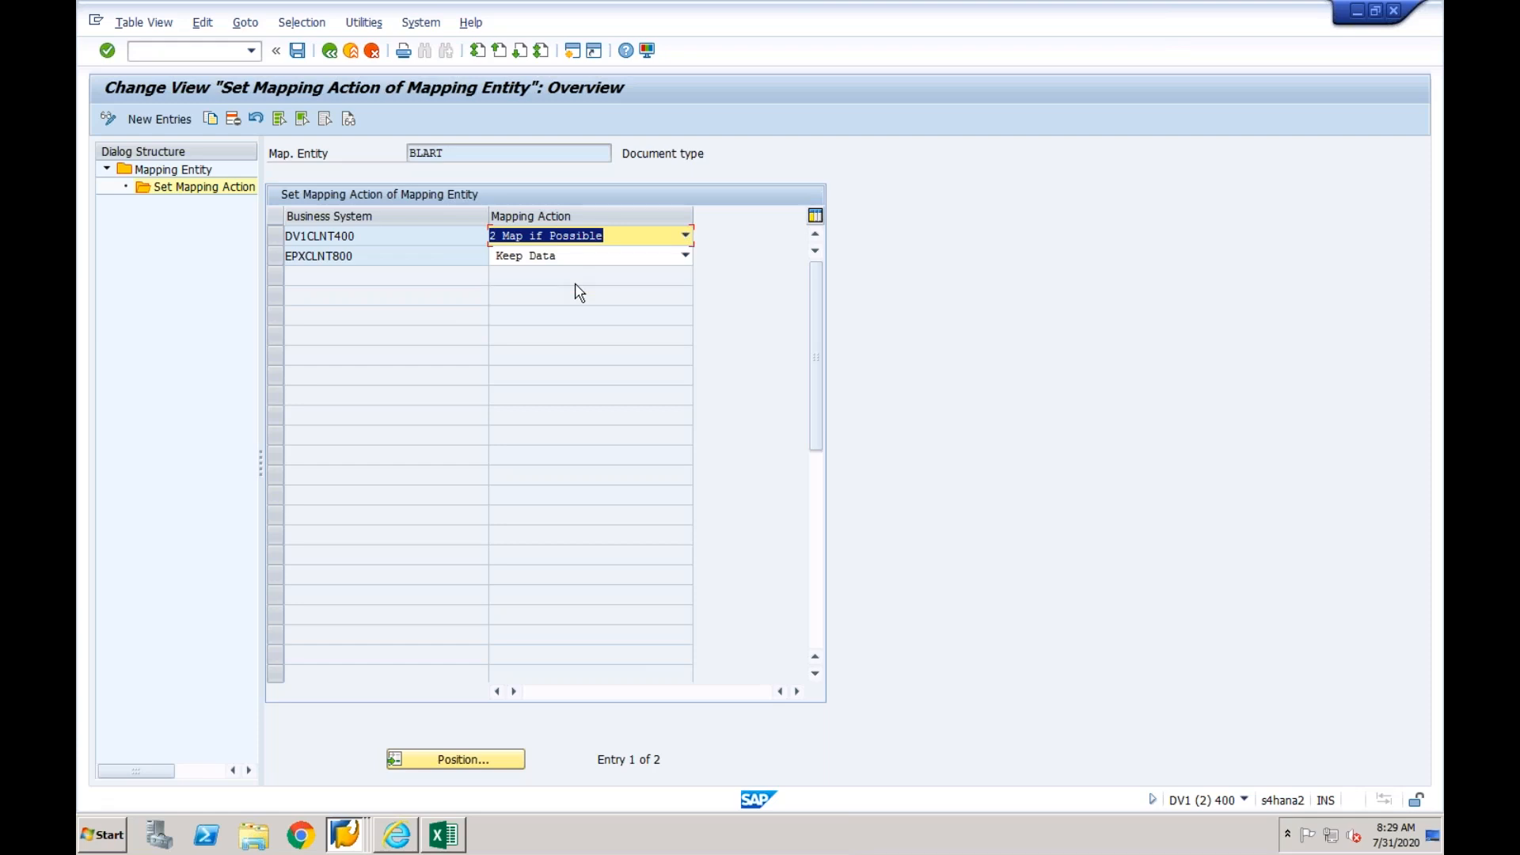
click(686, 255)
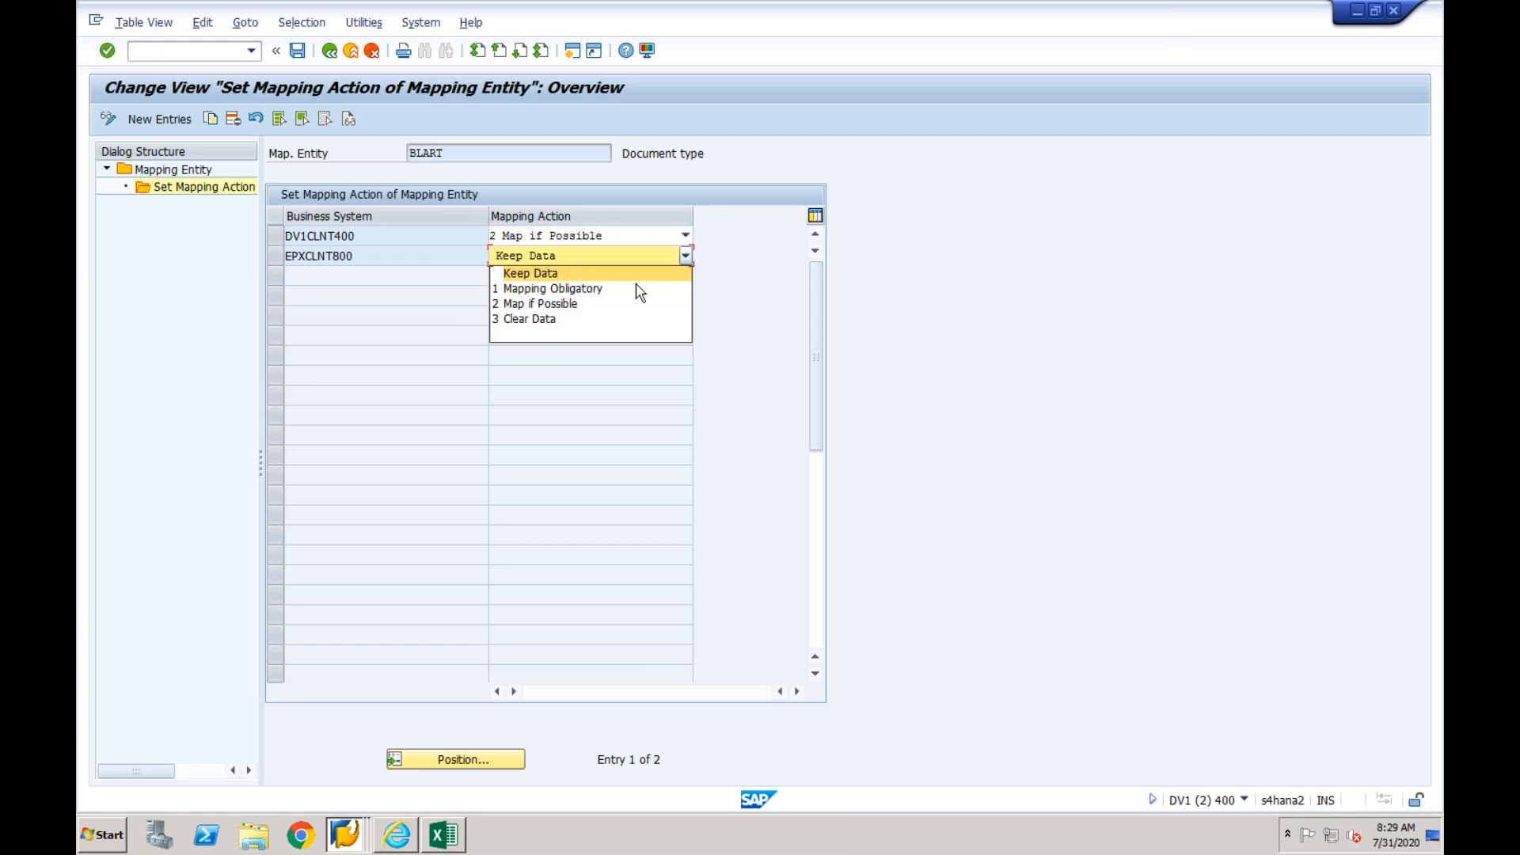
click(605, 304)
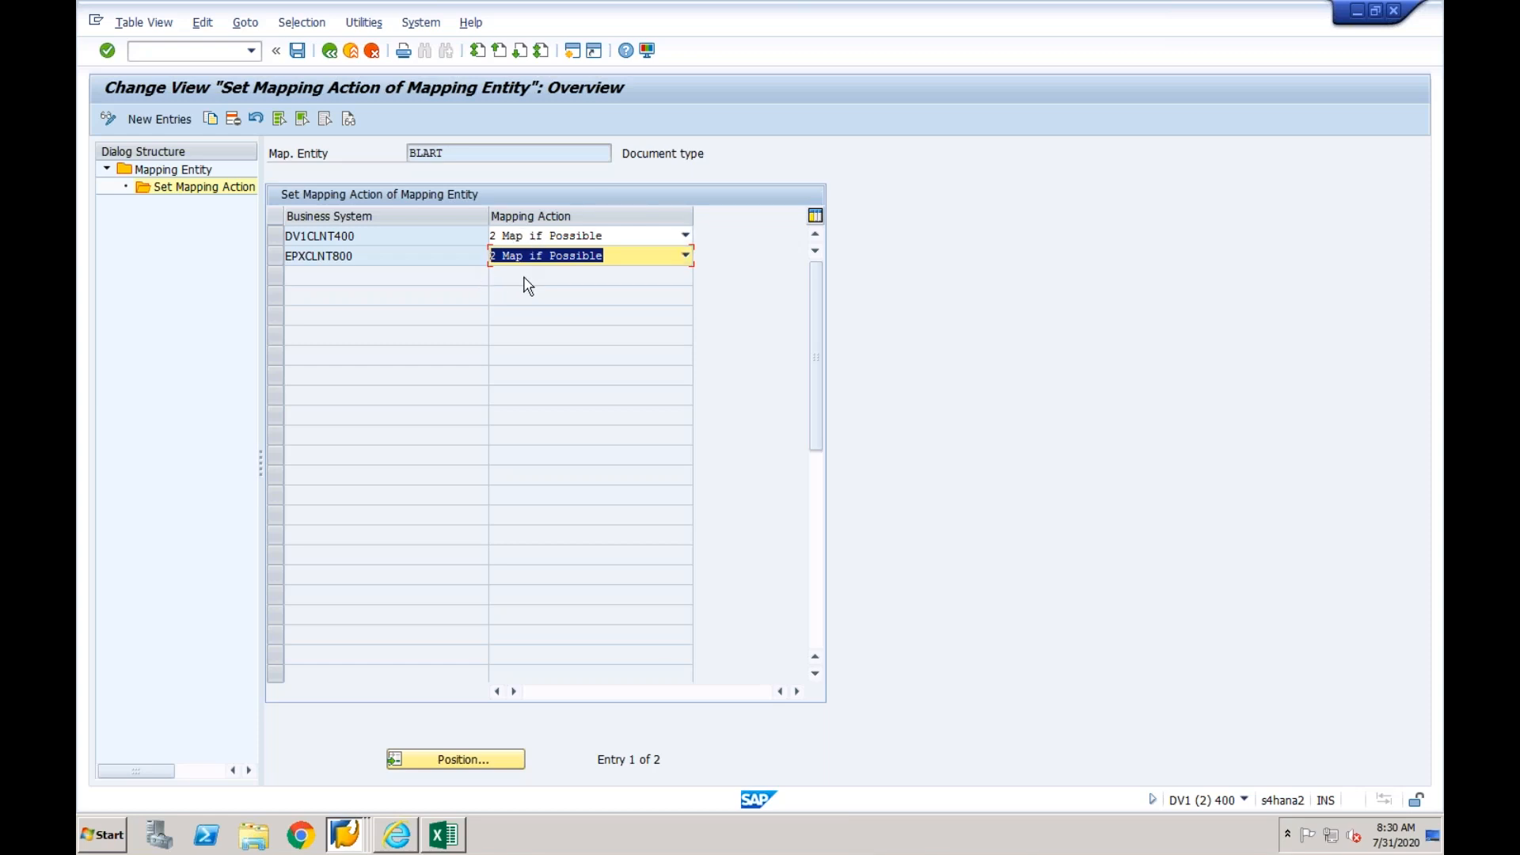
click(300, 54)
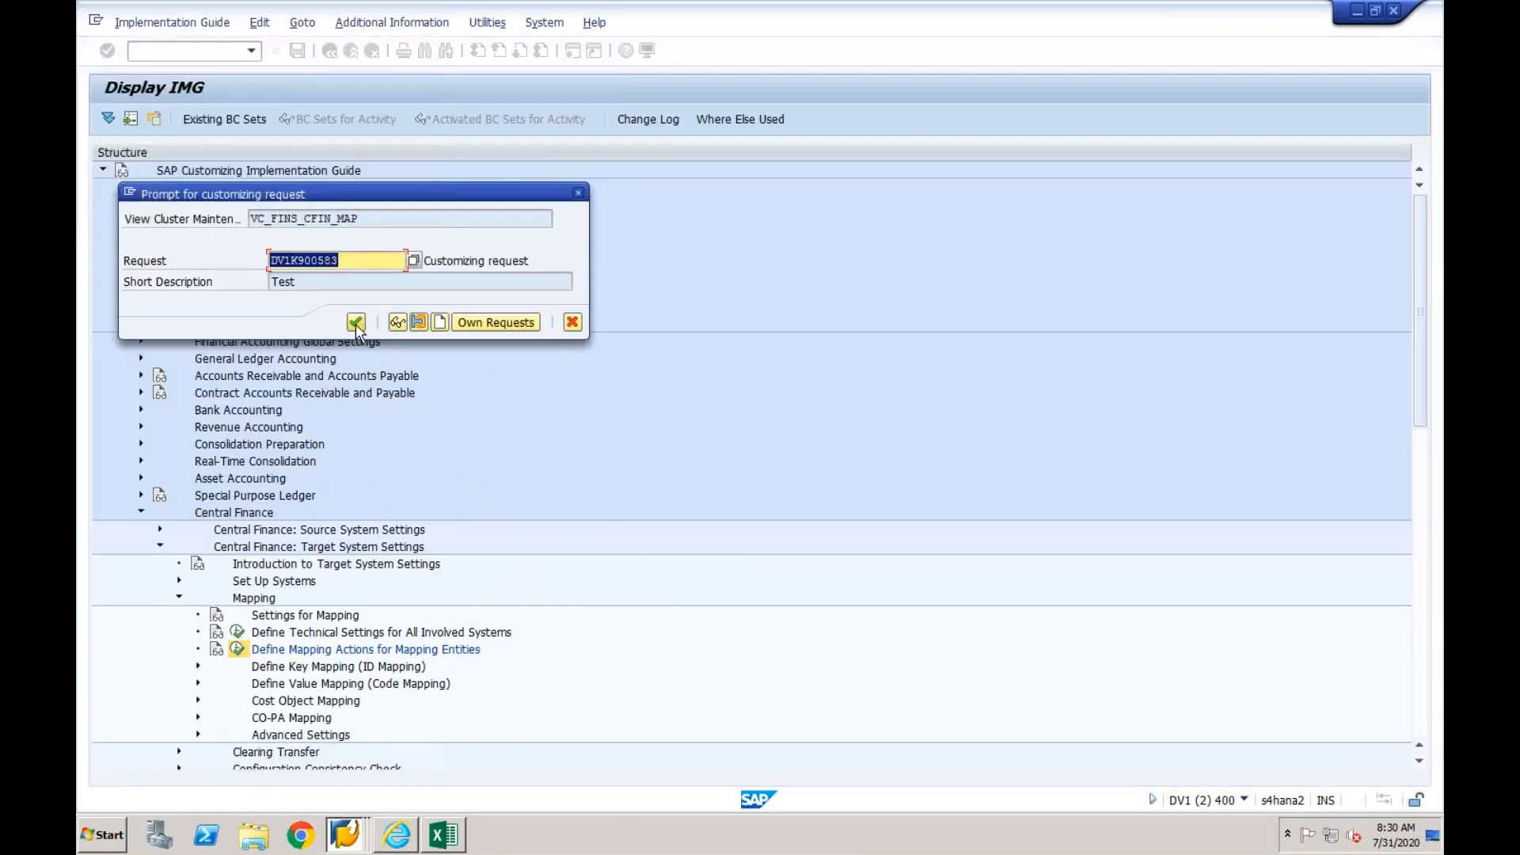
click(354, 325)
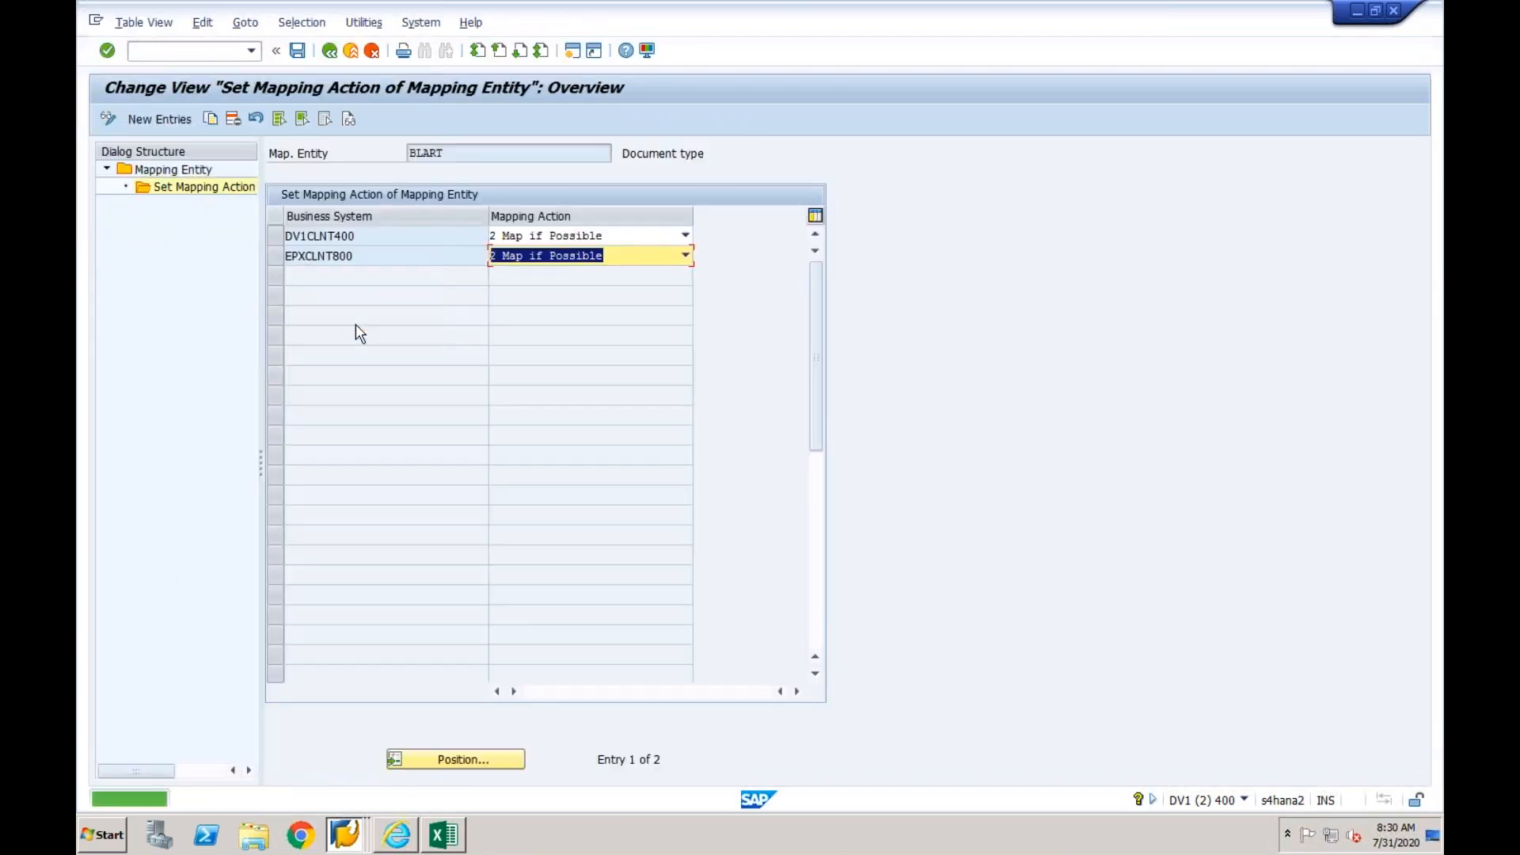
click(330, 53)
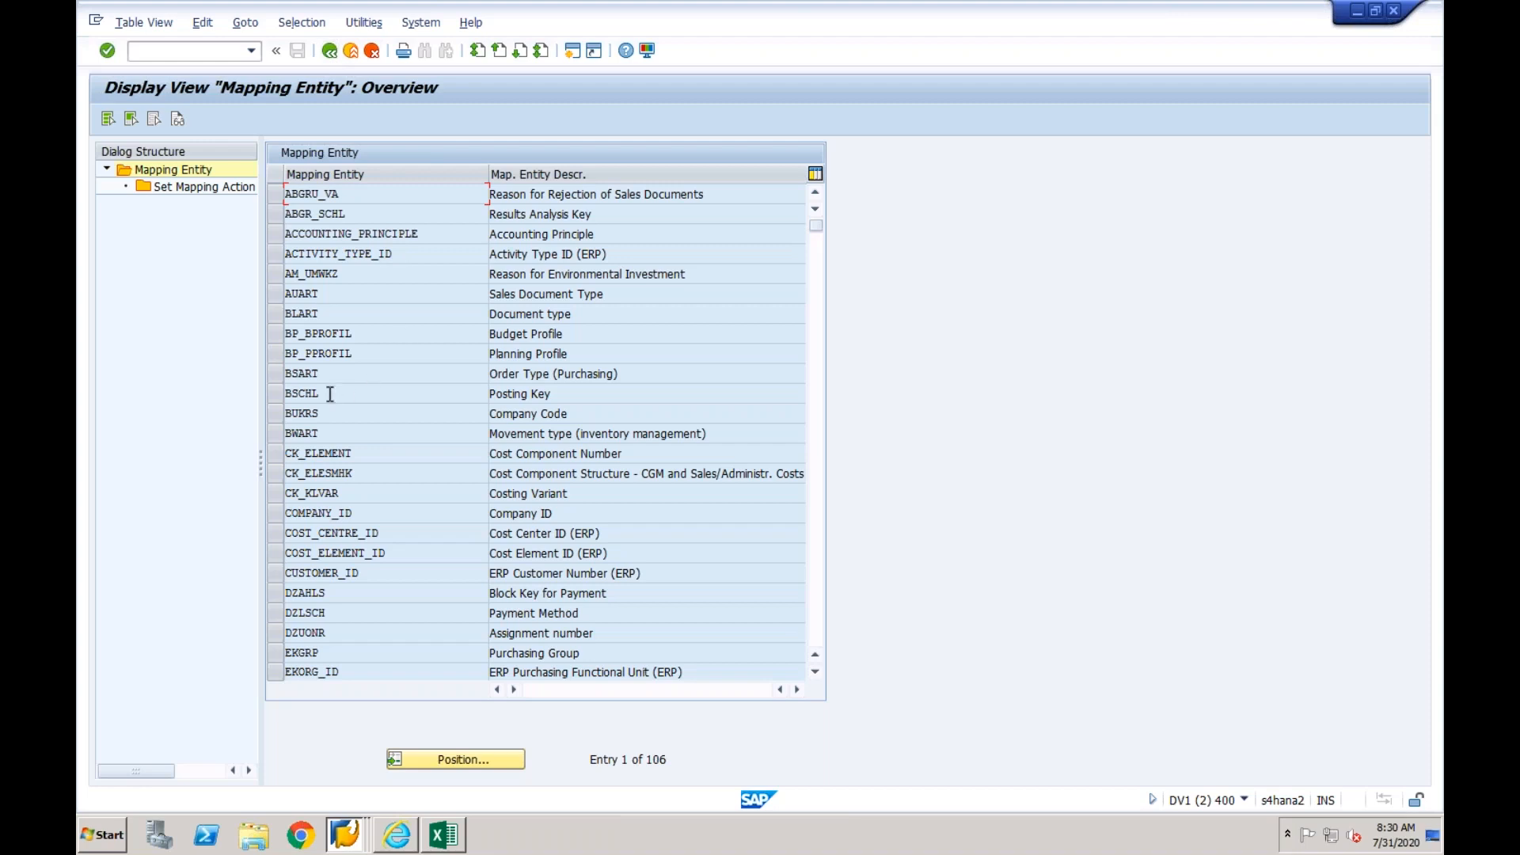
- Open the mapping action of entity BSCHL and review the available options for business system EPXCLNT800
click(277, 394)
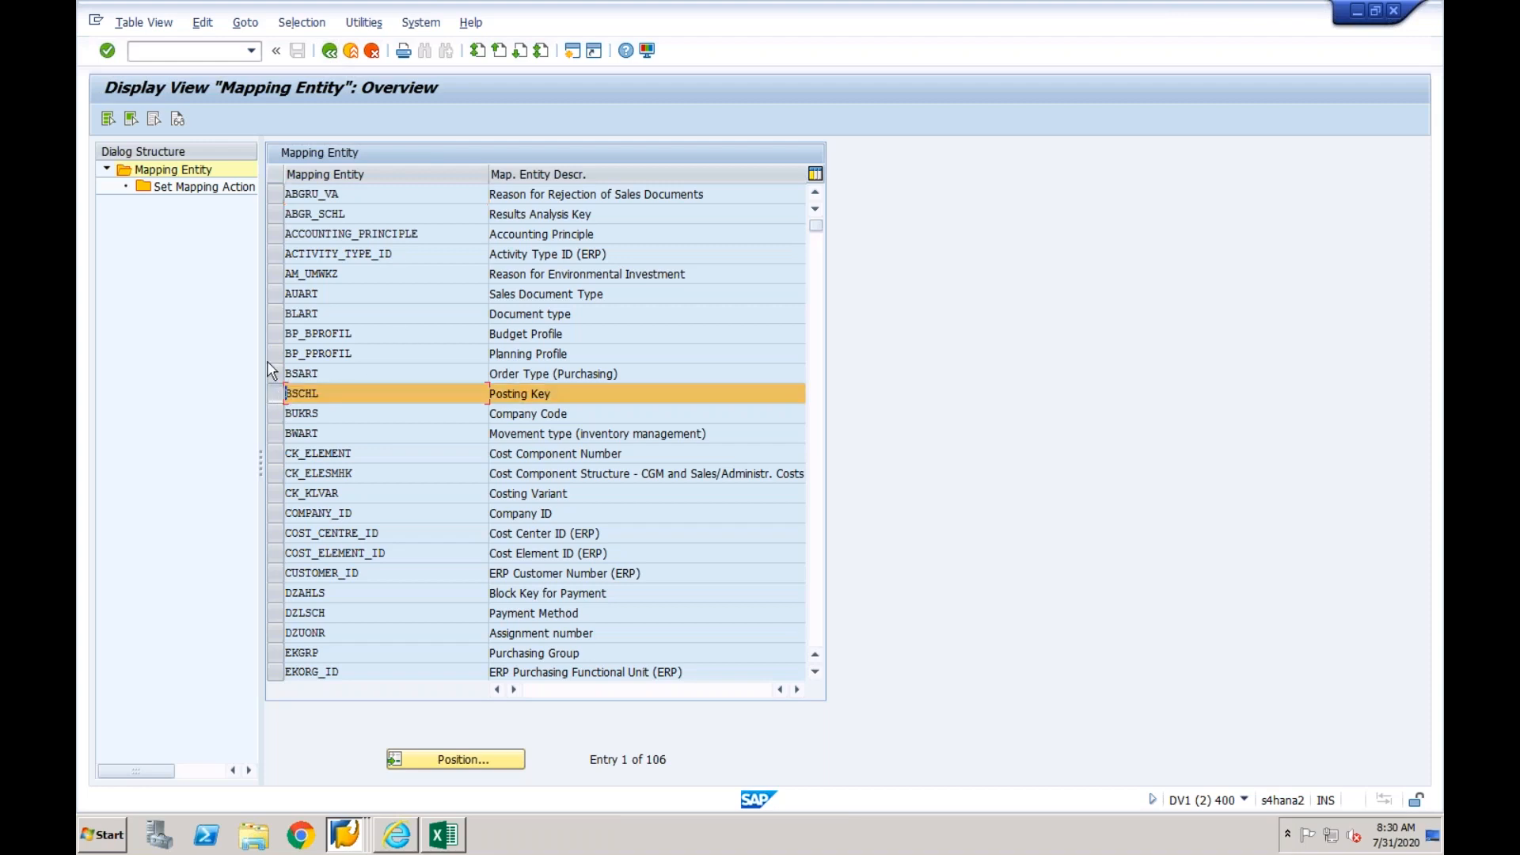
double_click(242, 189)
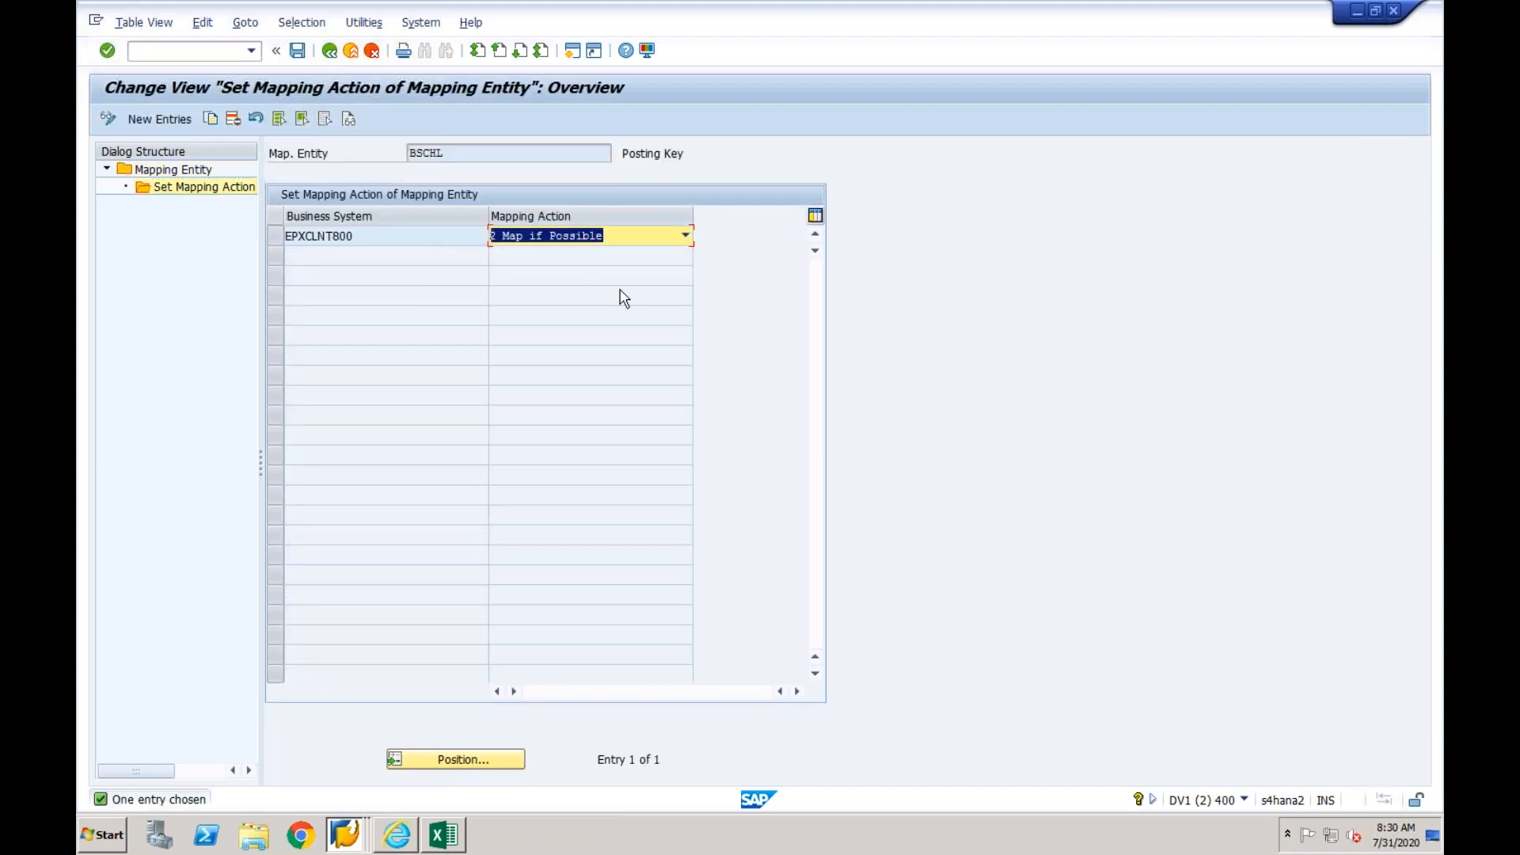
click(686, 236)
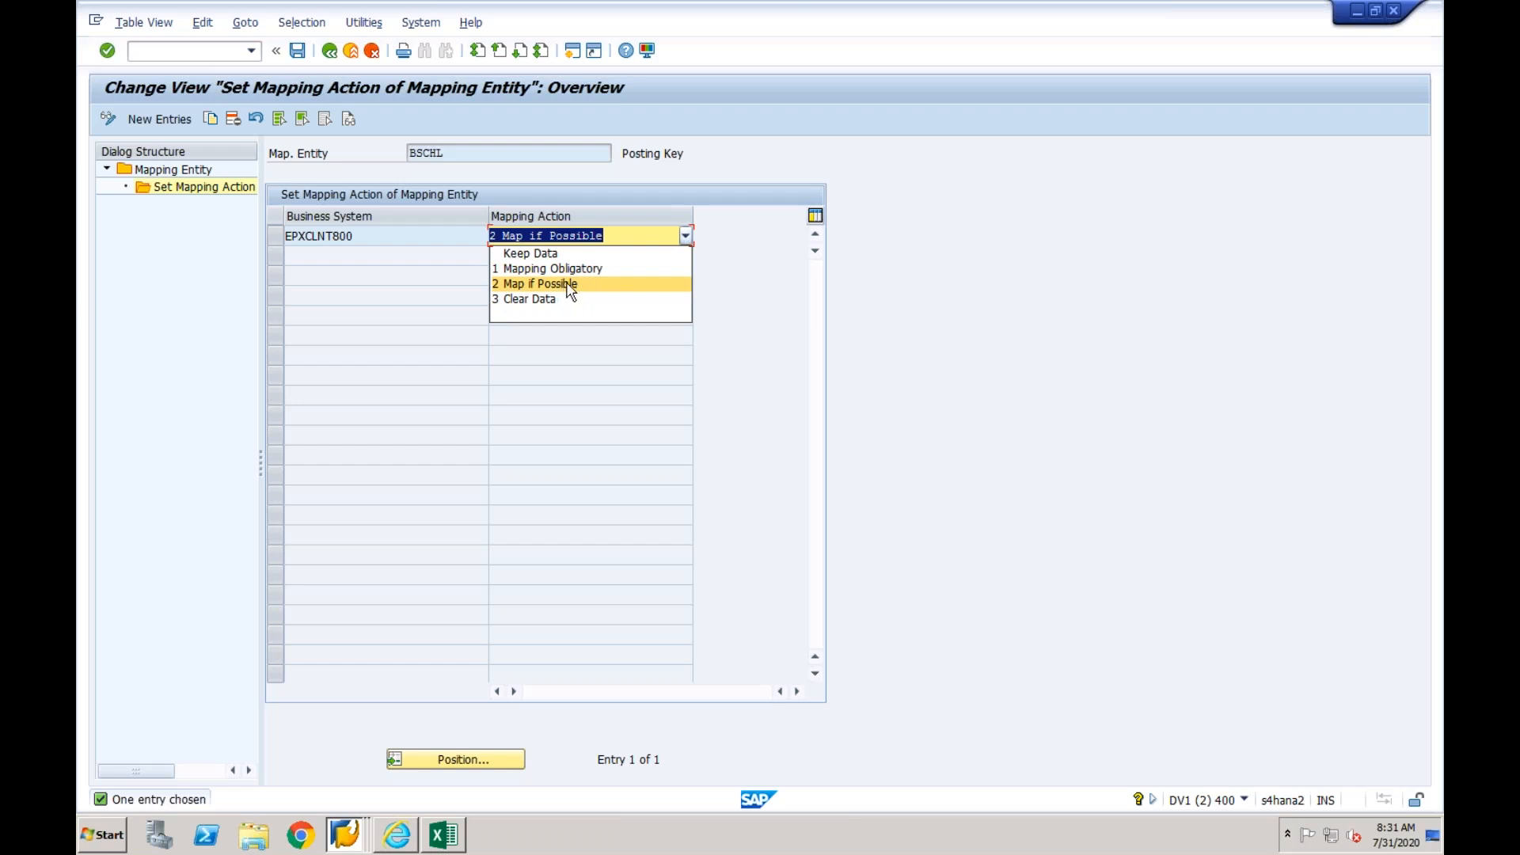
click(628, 377)
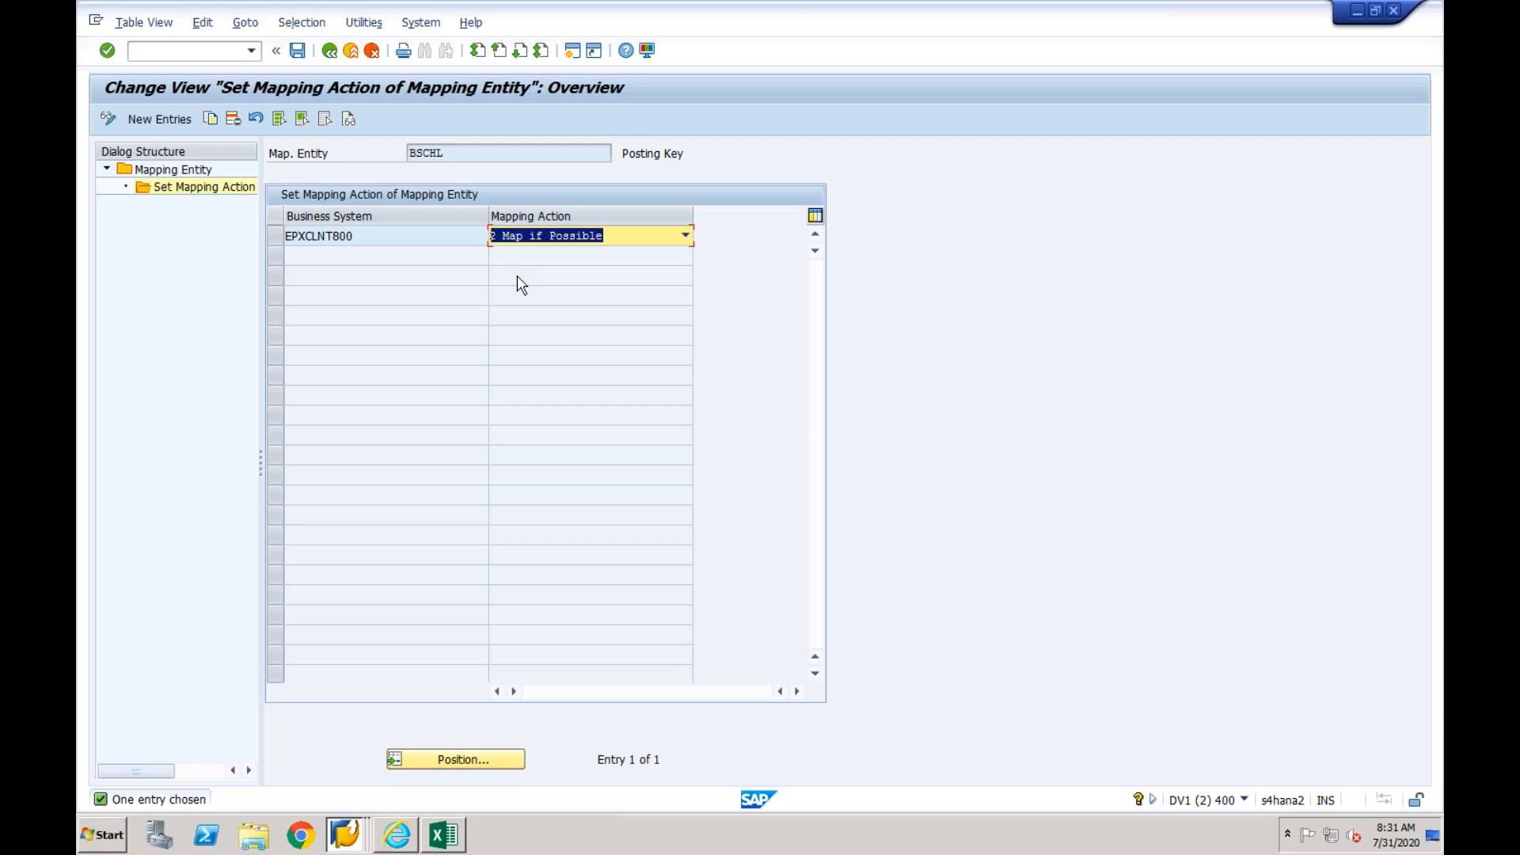
- Switch to the Excel mapping list and look up the Company Code row
click(443, 837)
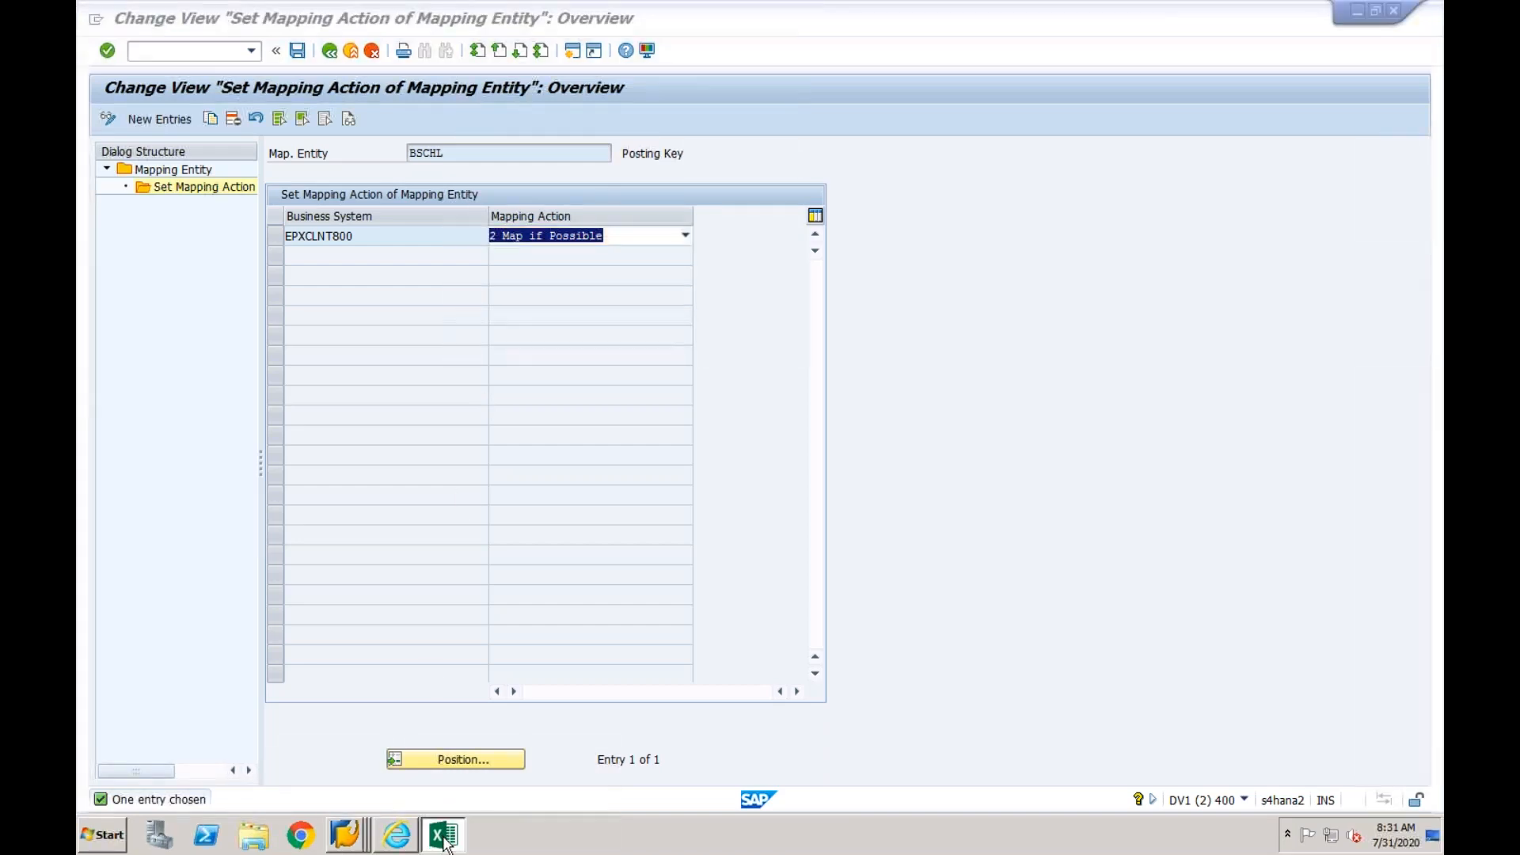
click(372, 289)
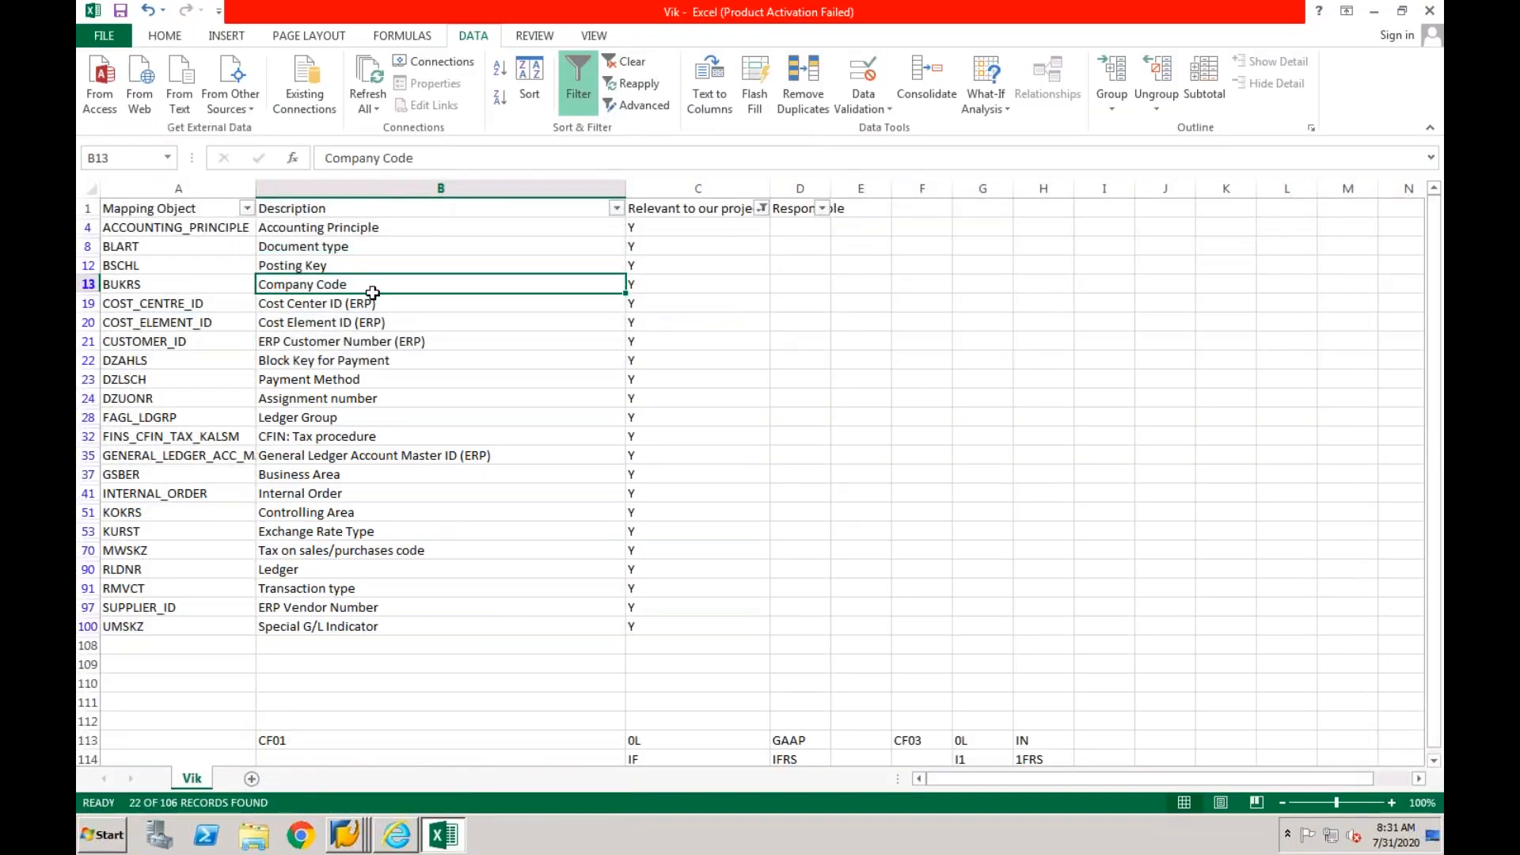
- Look up the Cost Element ID (ERP) row, switch to the key mapping page in Internet Explorer, and set the business object type to Cost Element
click(380, 304)
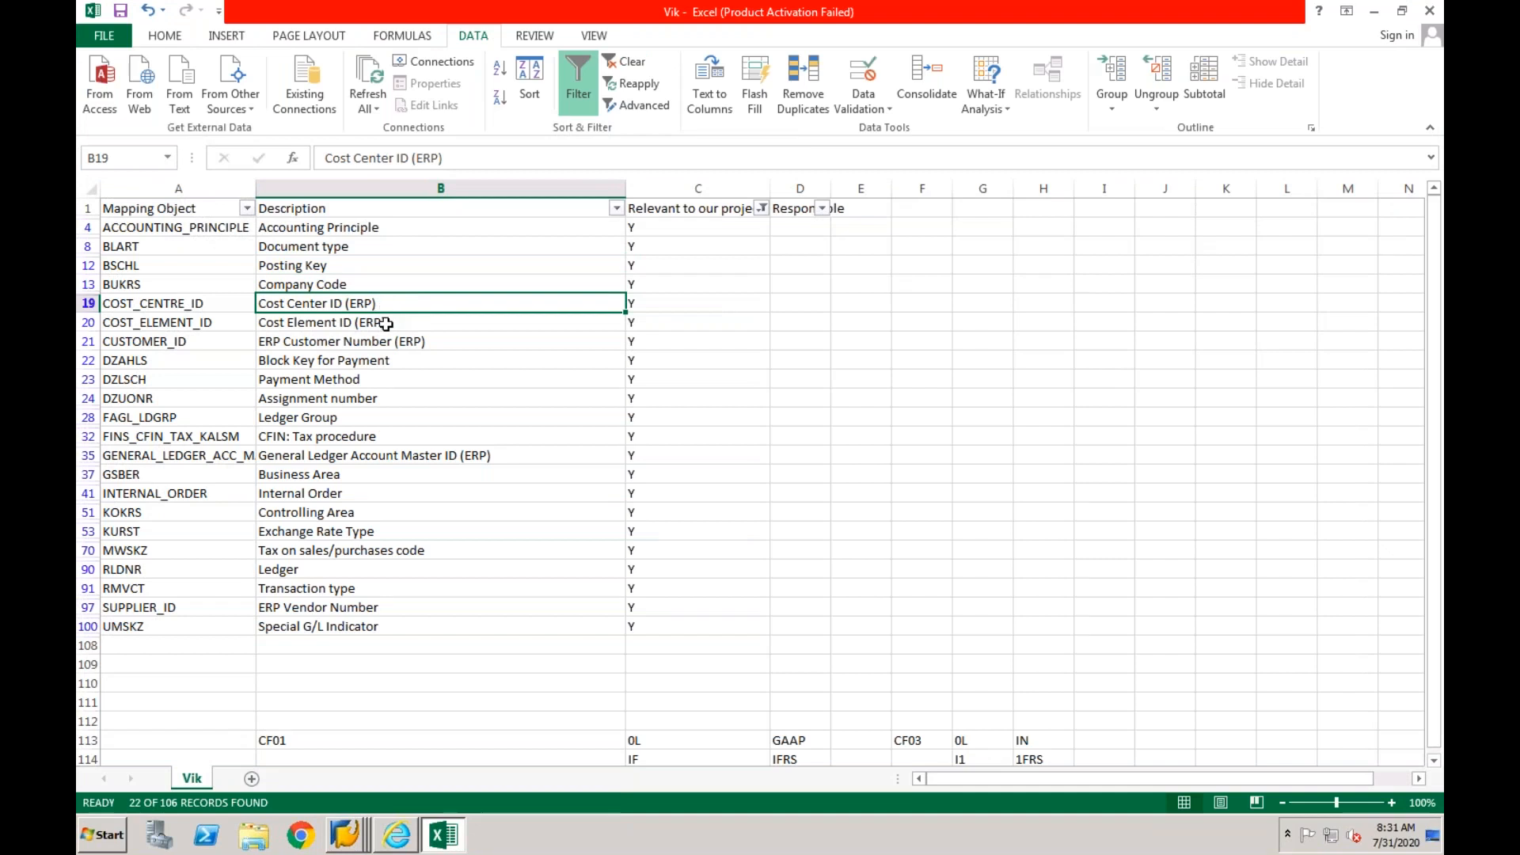
click(386, 324)
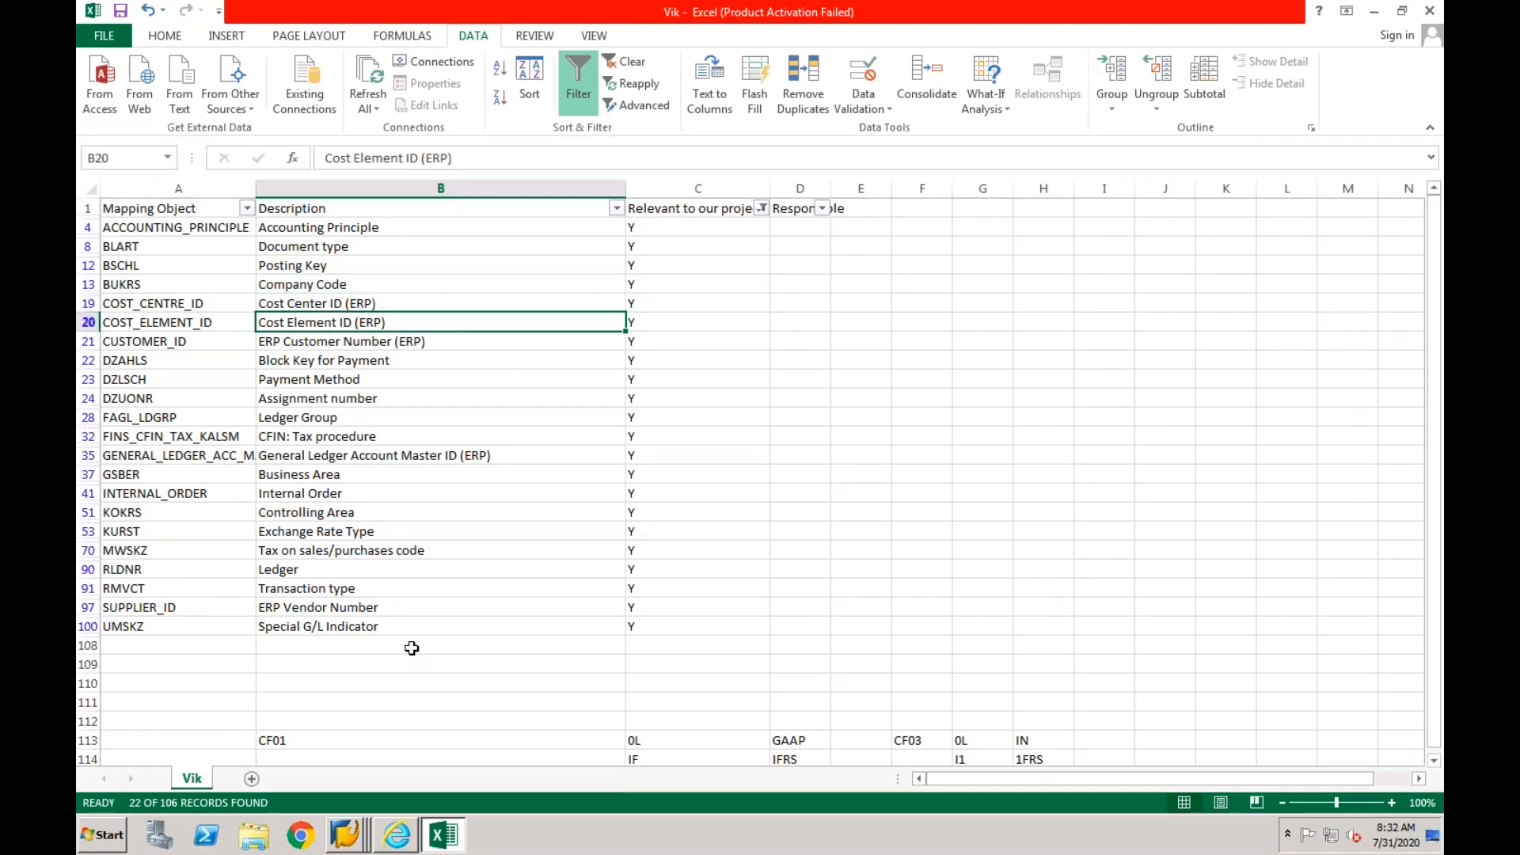
click(403, 838)
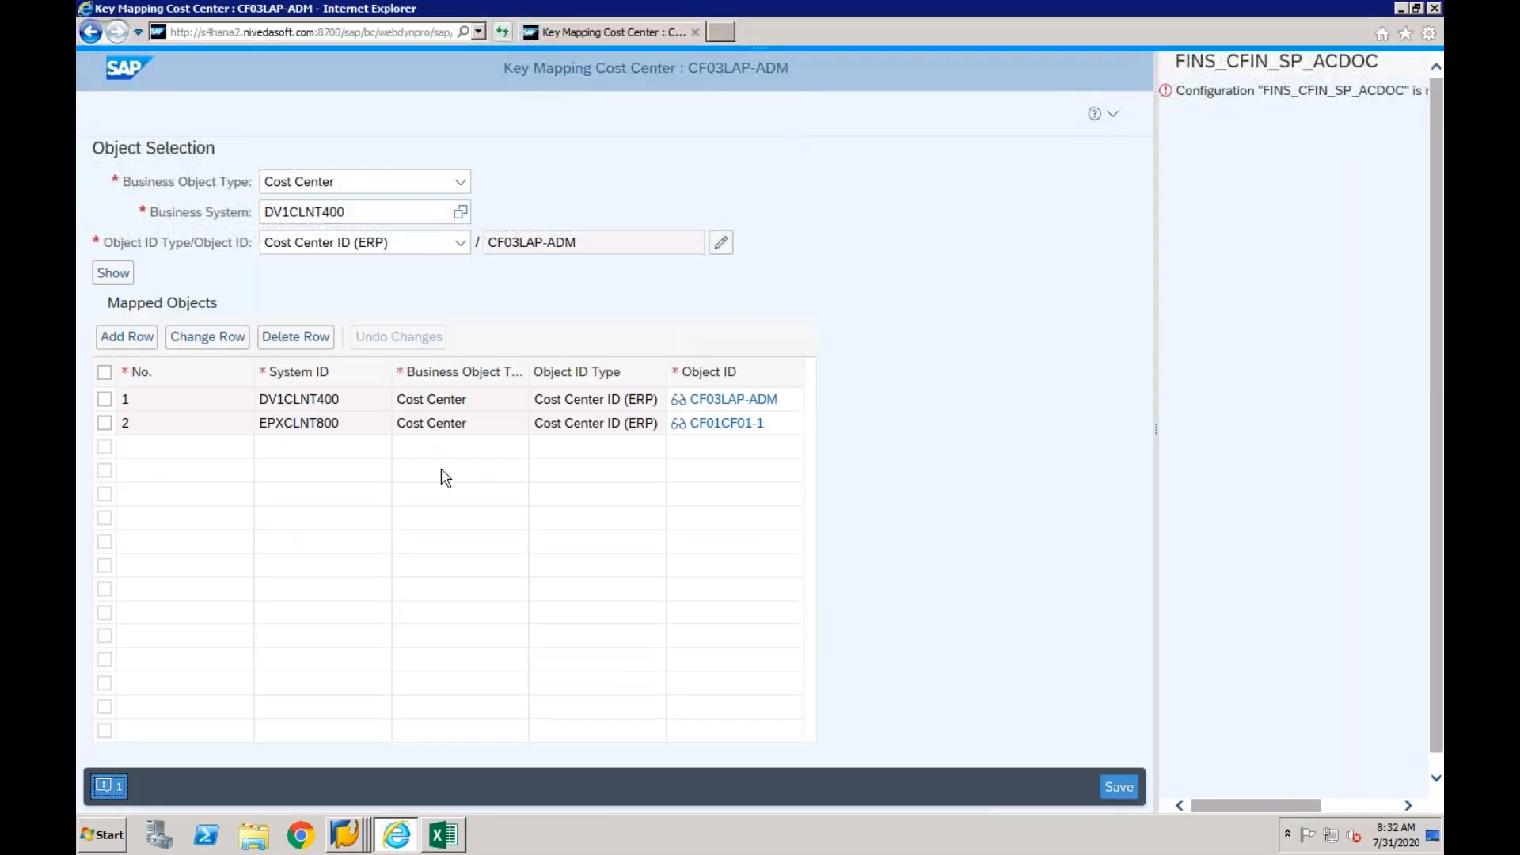
click(460, 184)
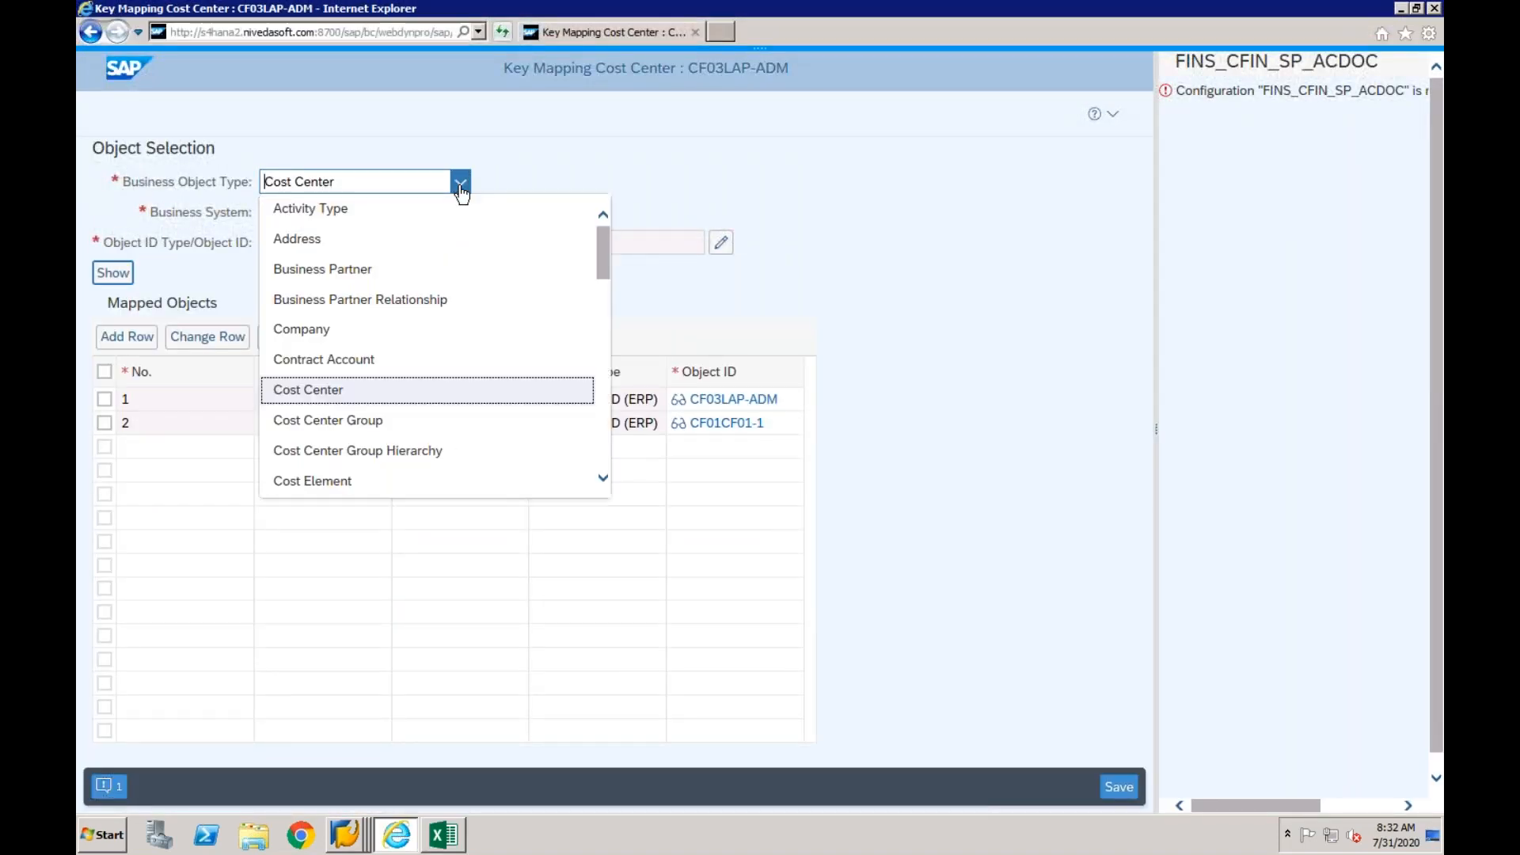
click(343, 483)
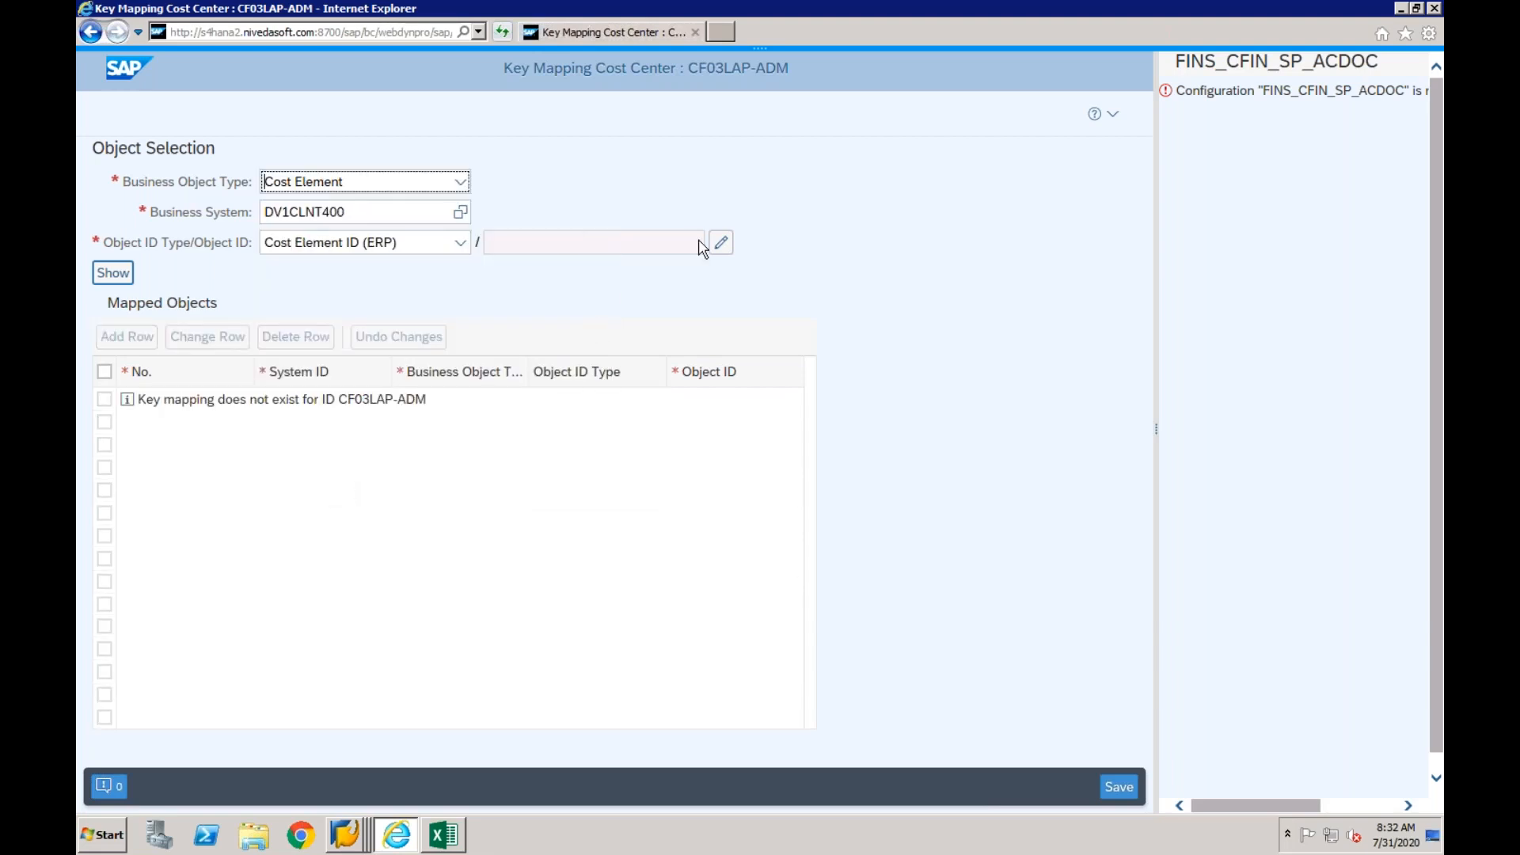
- Set the object ID for DV1CLNT400 to CO area CF03 and cost element 400000, and show its mapping
click(720, 243)
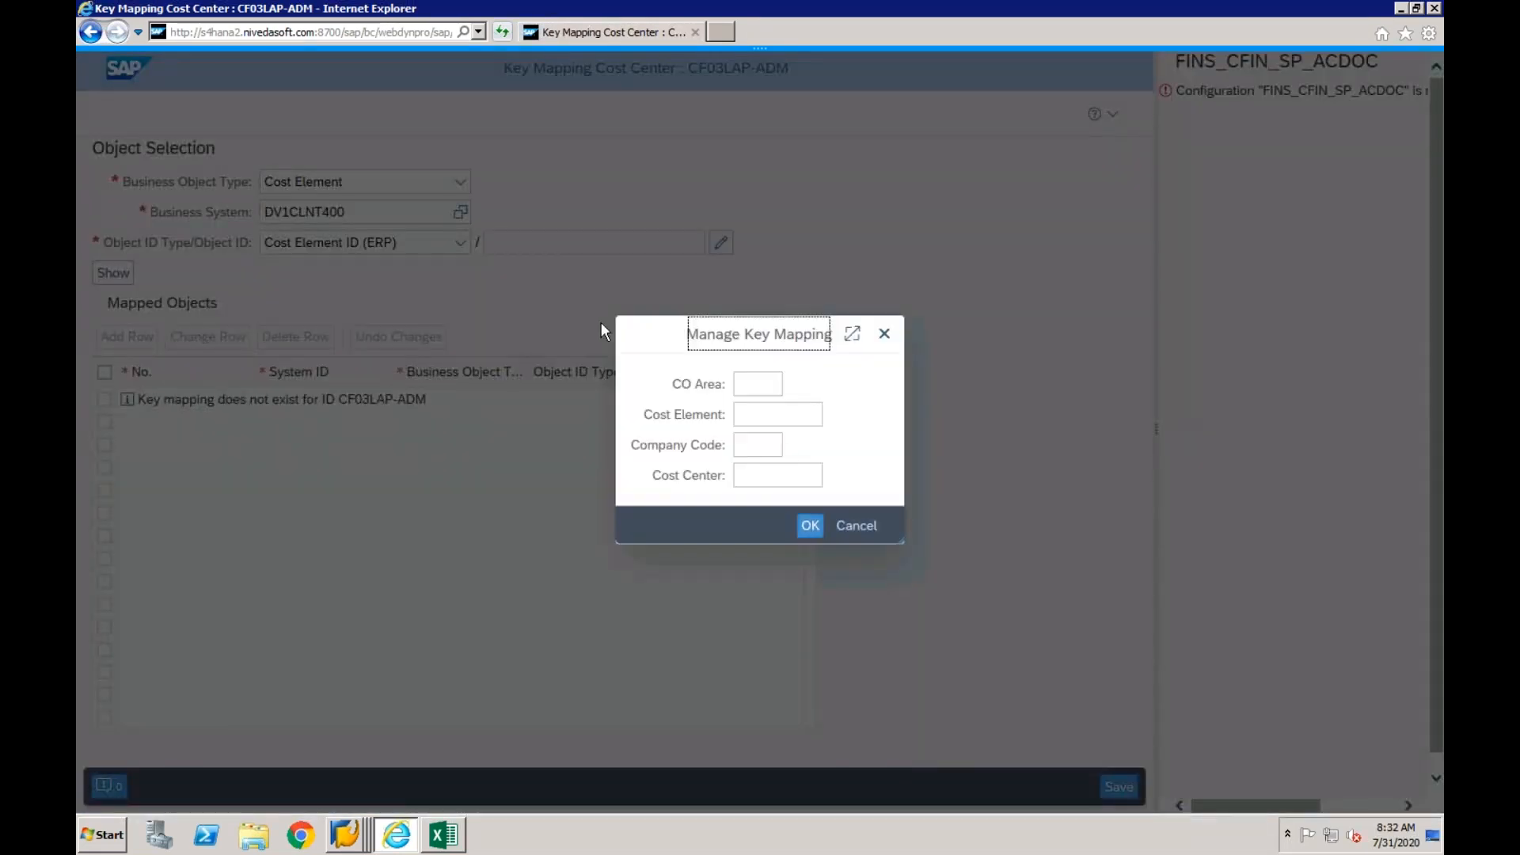
click(756, 386)
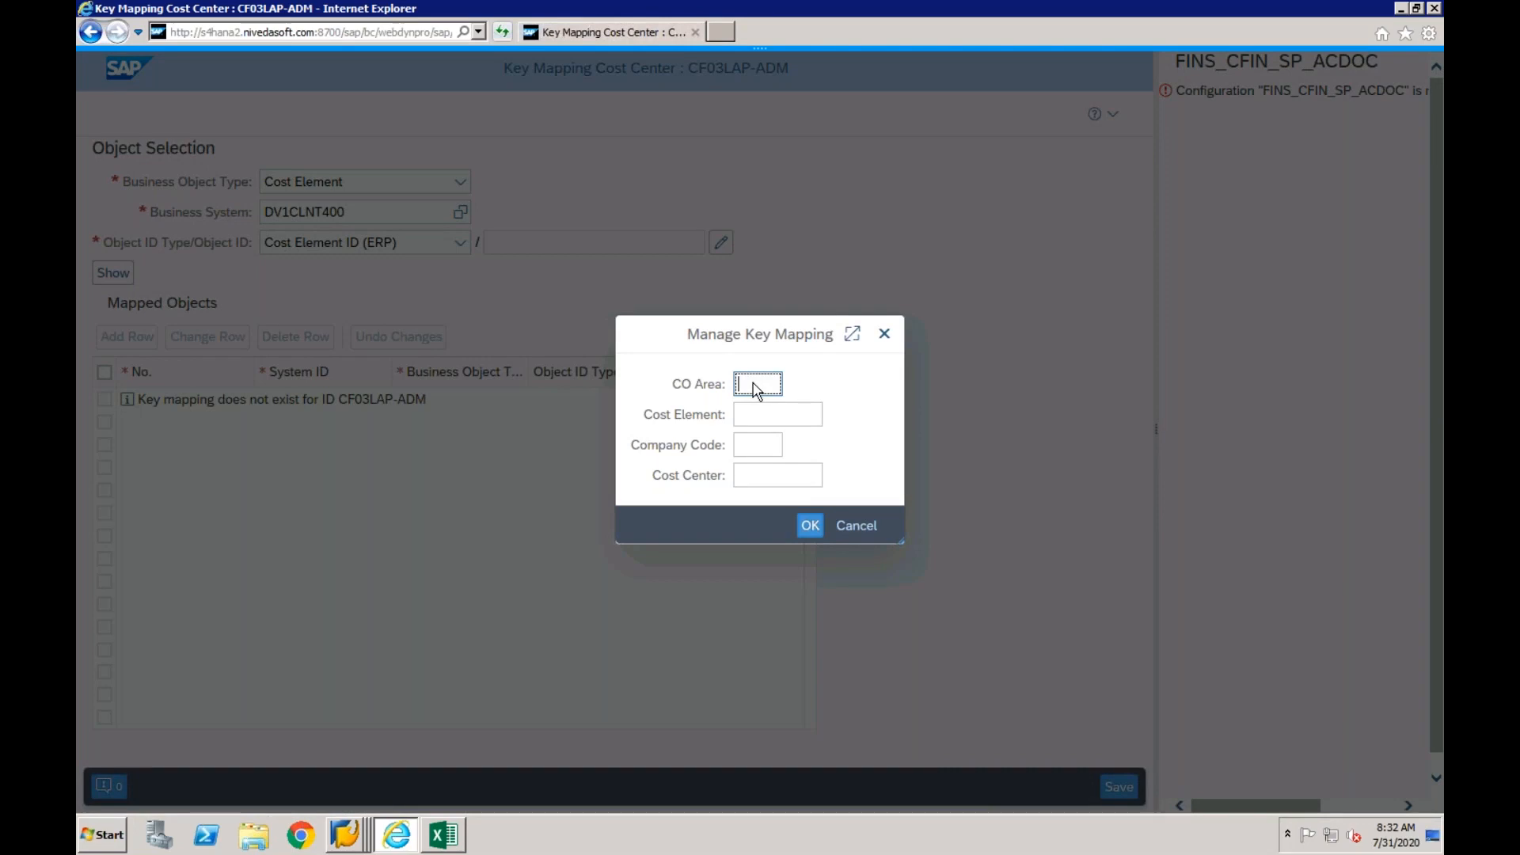
text(cf03)
click(756, 413)
click(756, 420)
text(4000)
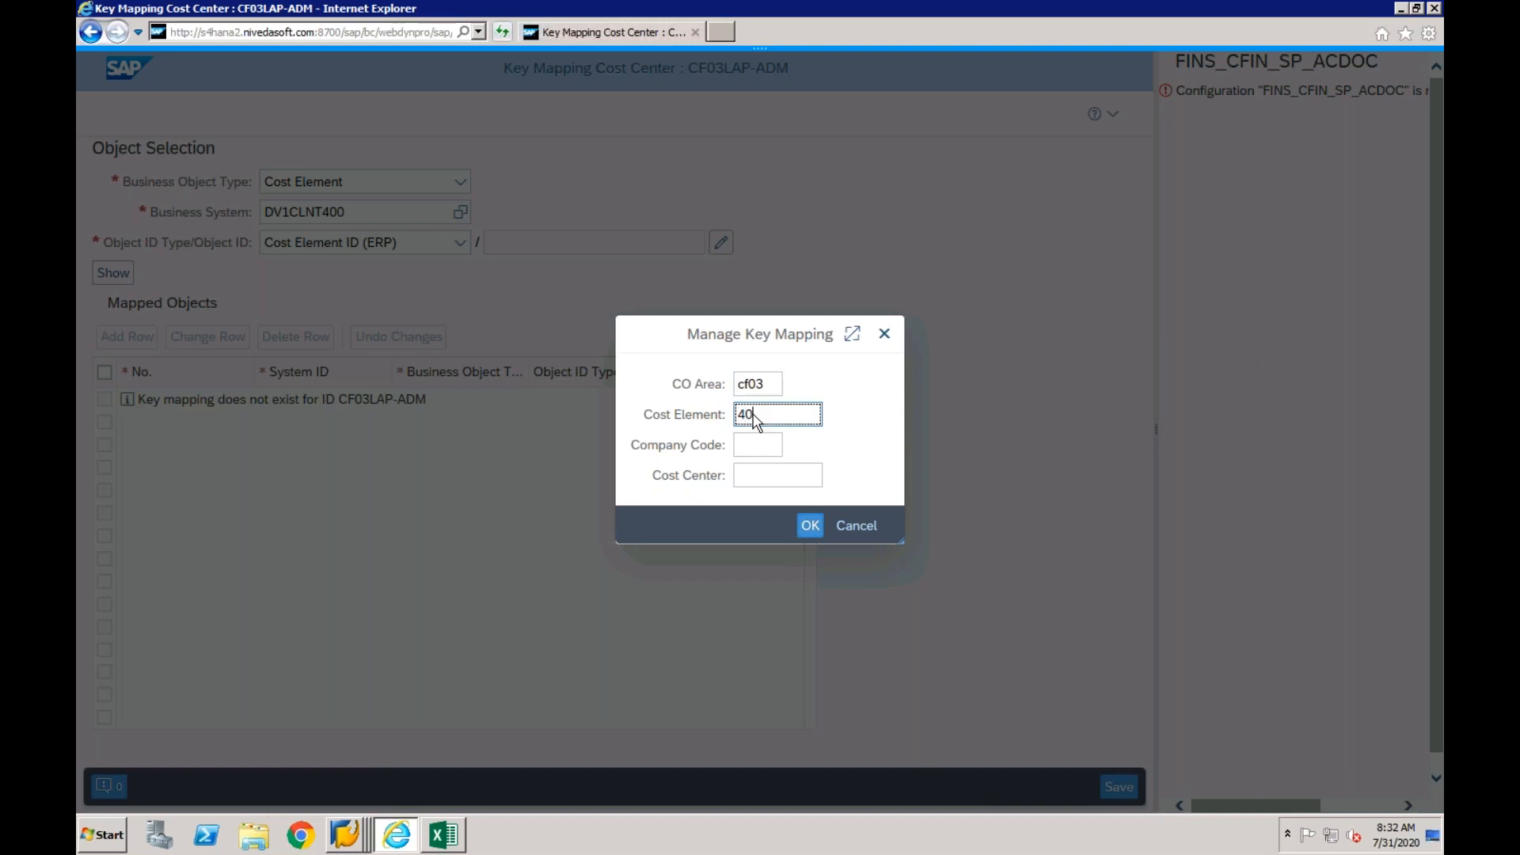
text(00)
click(805, 525)
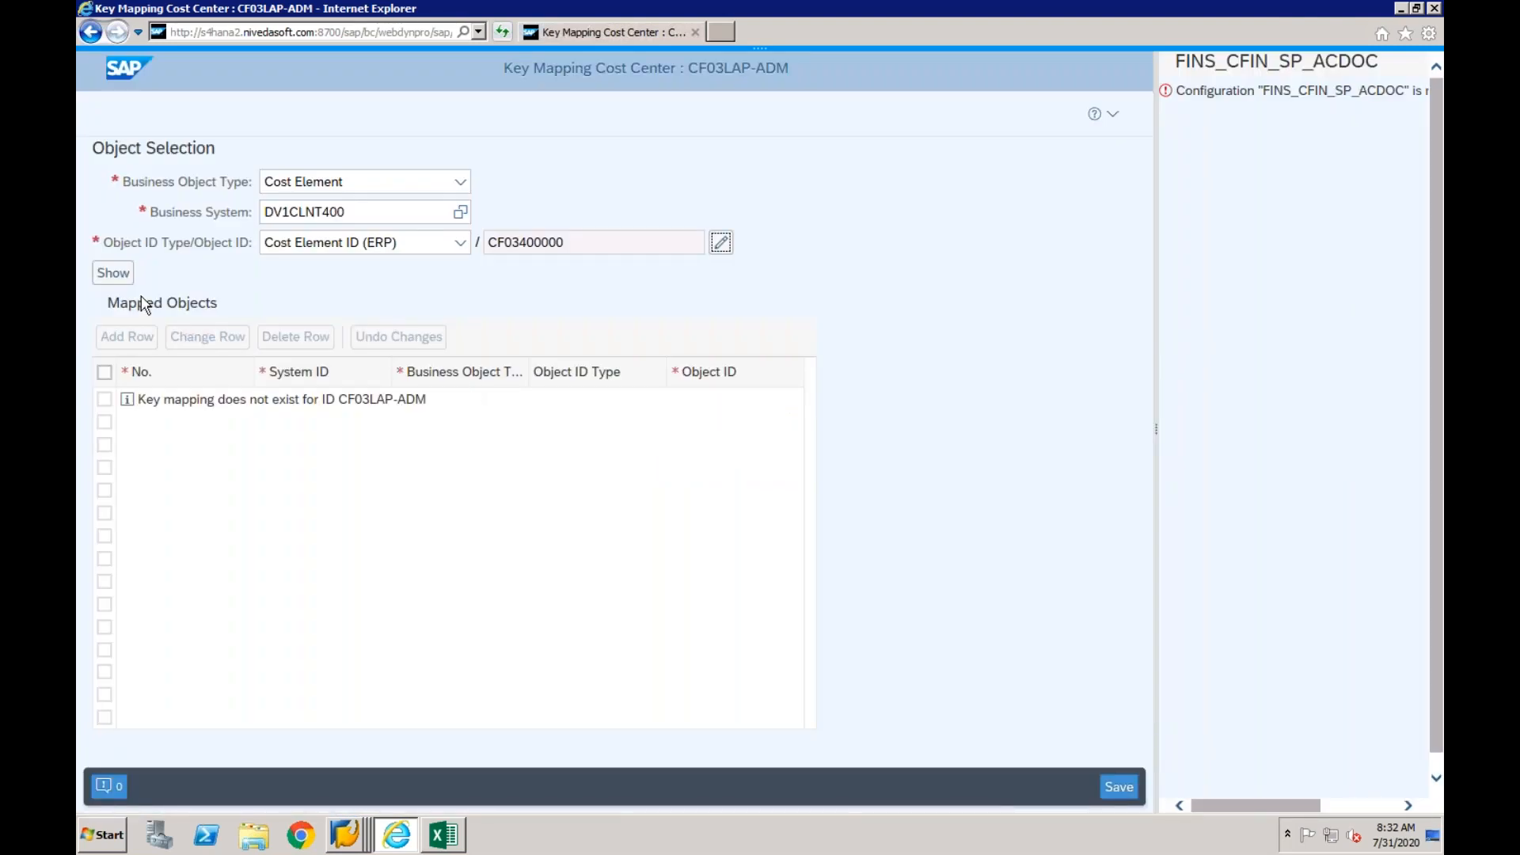
click(119, 271)
- Add a mapped object row for the cost element with system ID EPXCLNT800
click(129, 338)
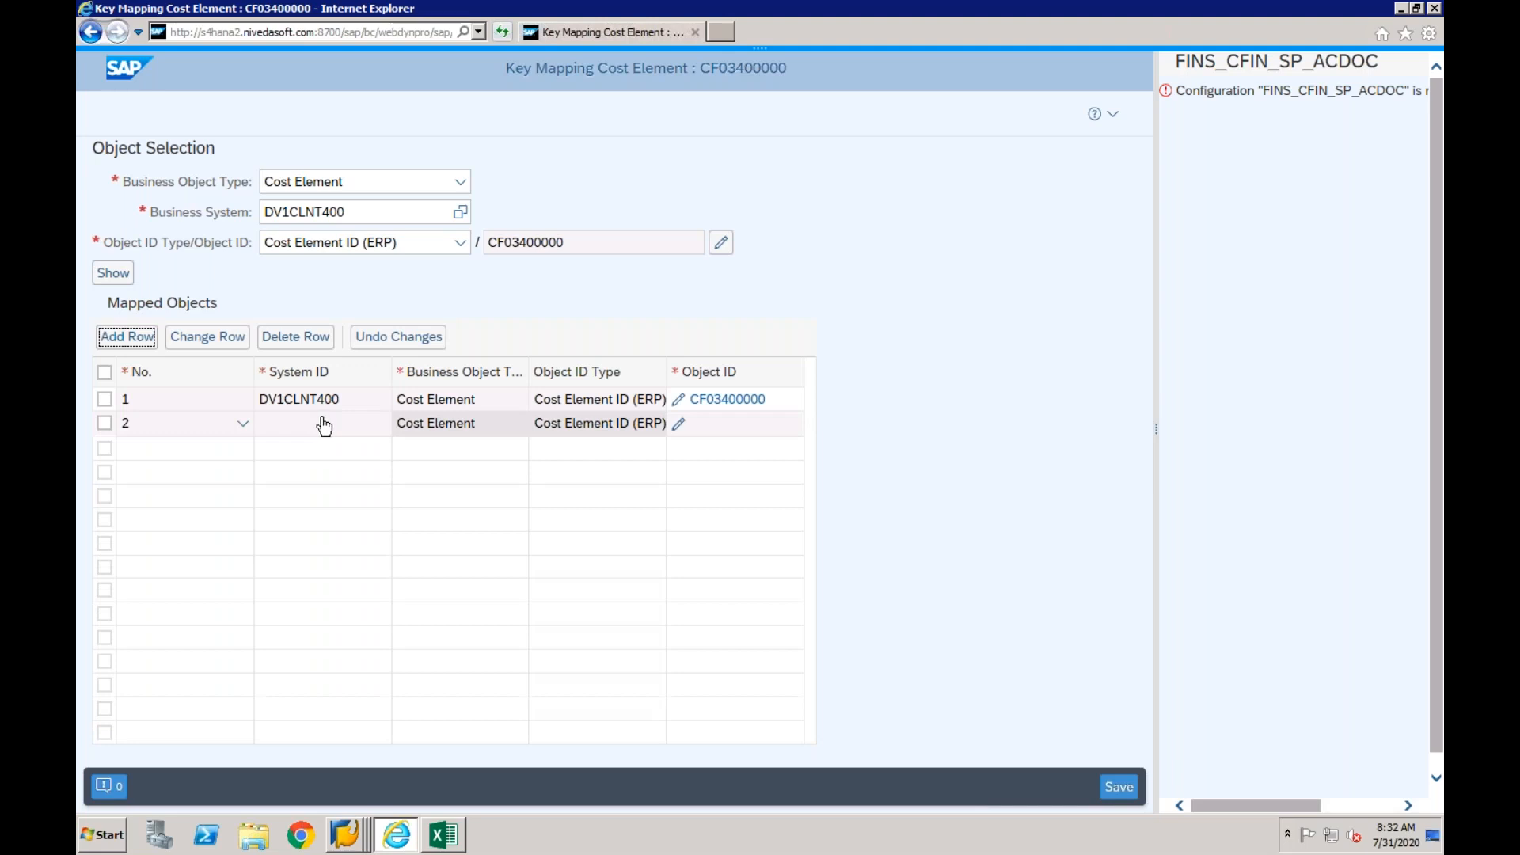
click(393, 428)
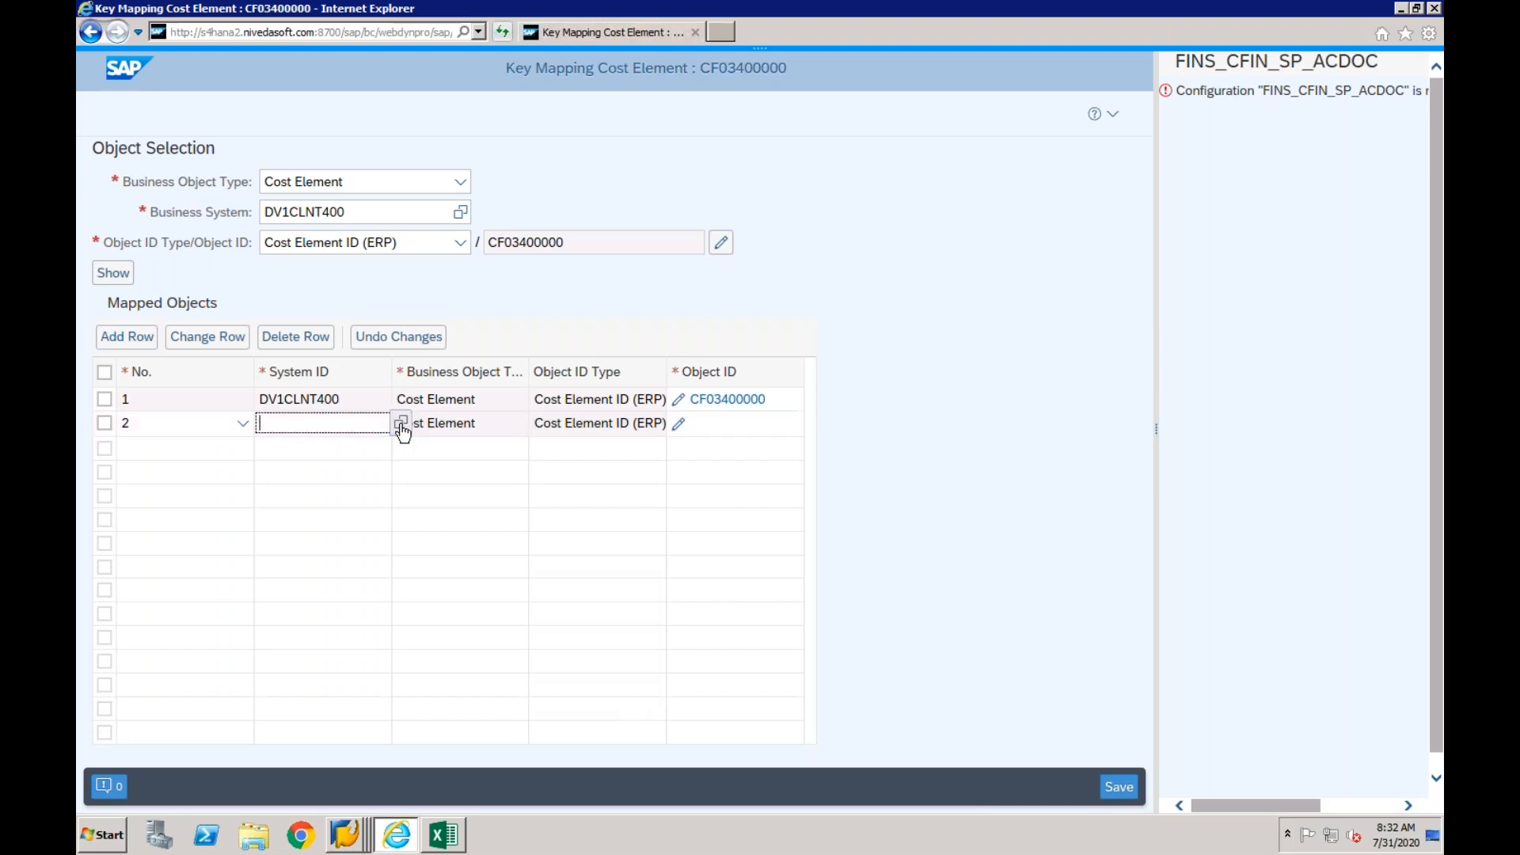
click(401, 424)
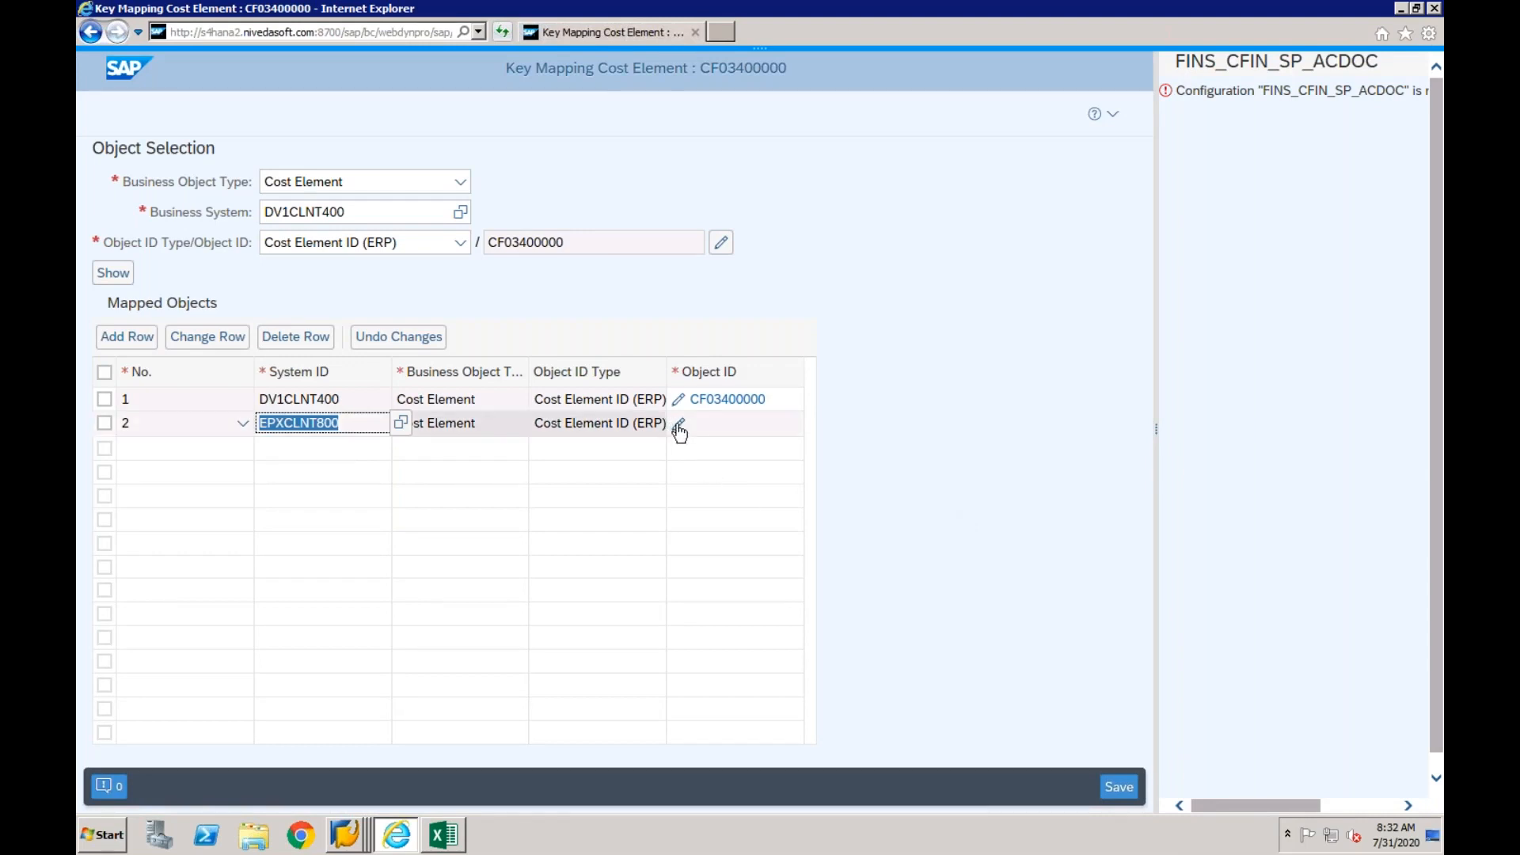
- Set the EPXCLNT800 row's object ID to CO area CF01 and cost element 4000
click(678, 427)
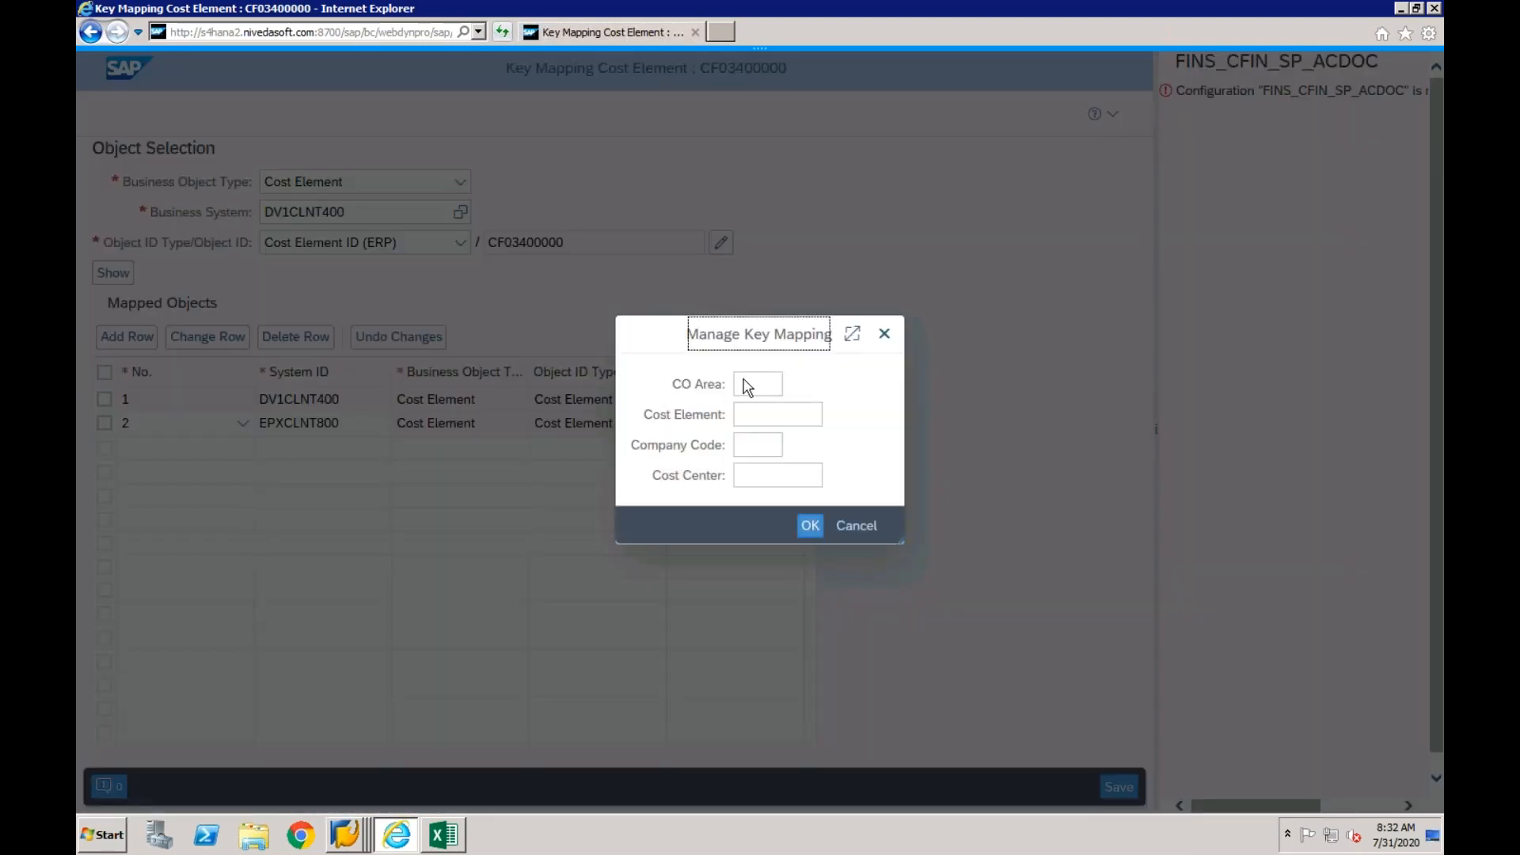
click(744, 385)
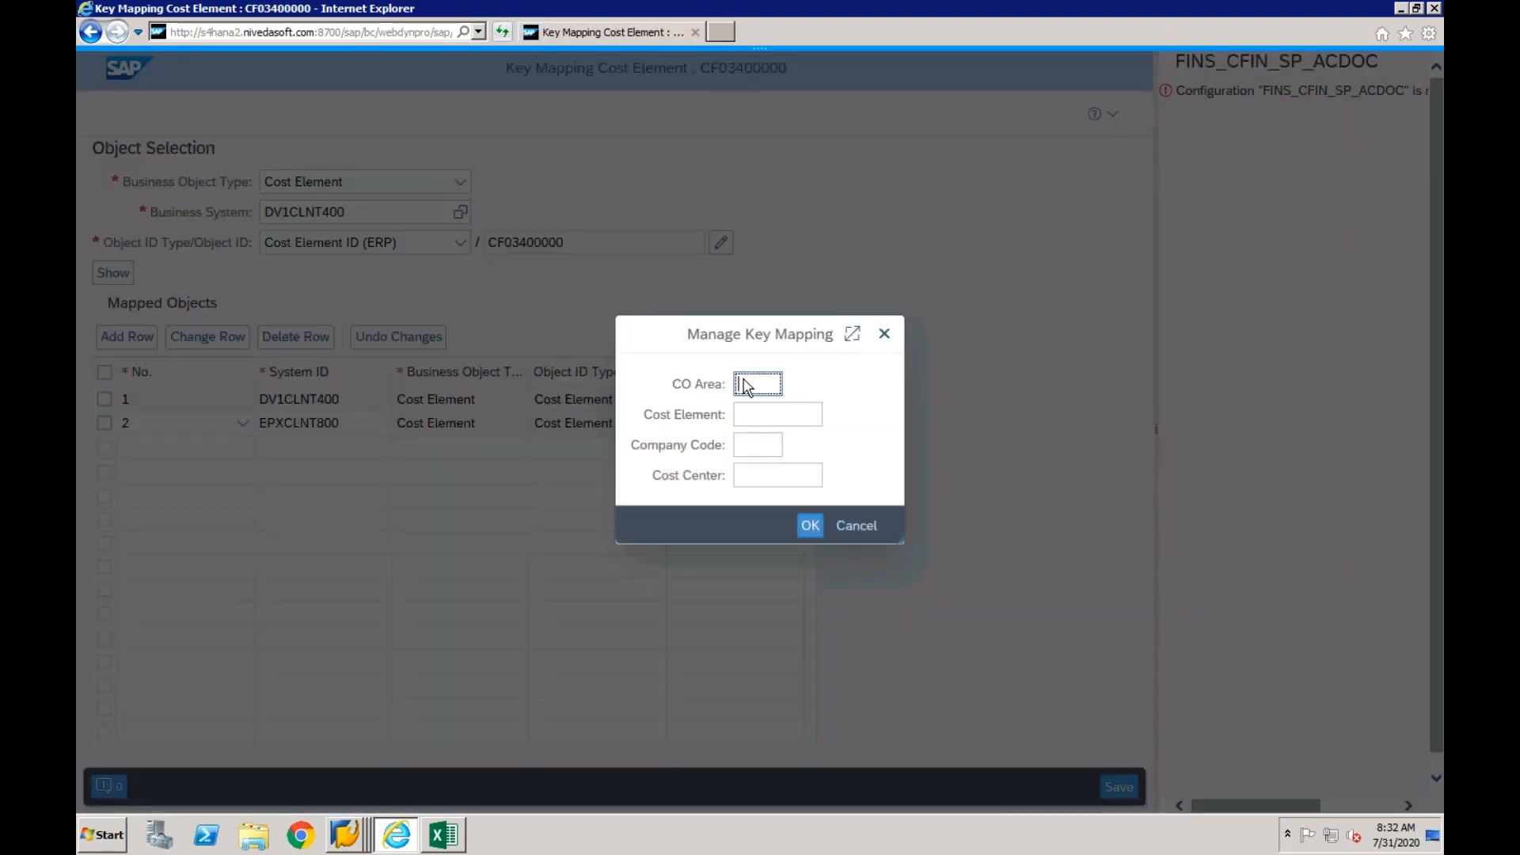
text(CS01)
key(Tab)
click(752, 420)
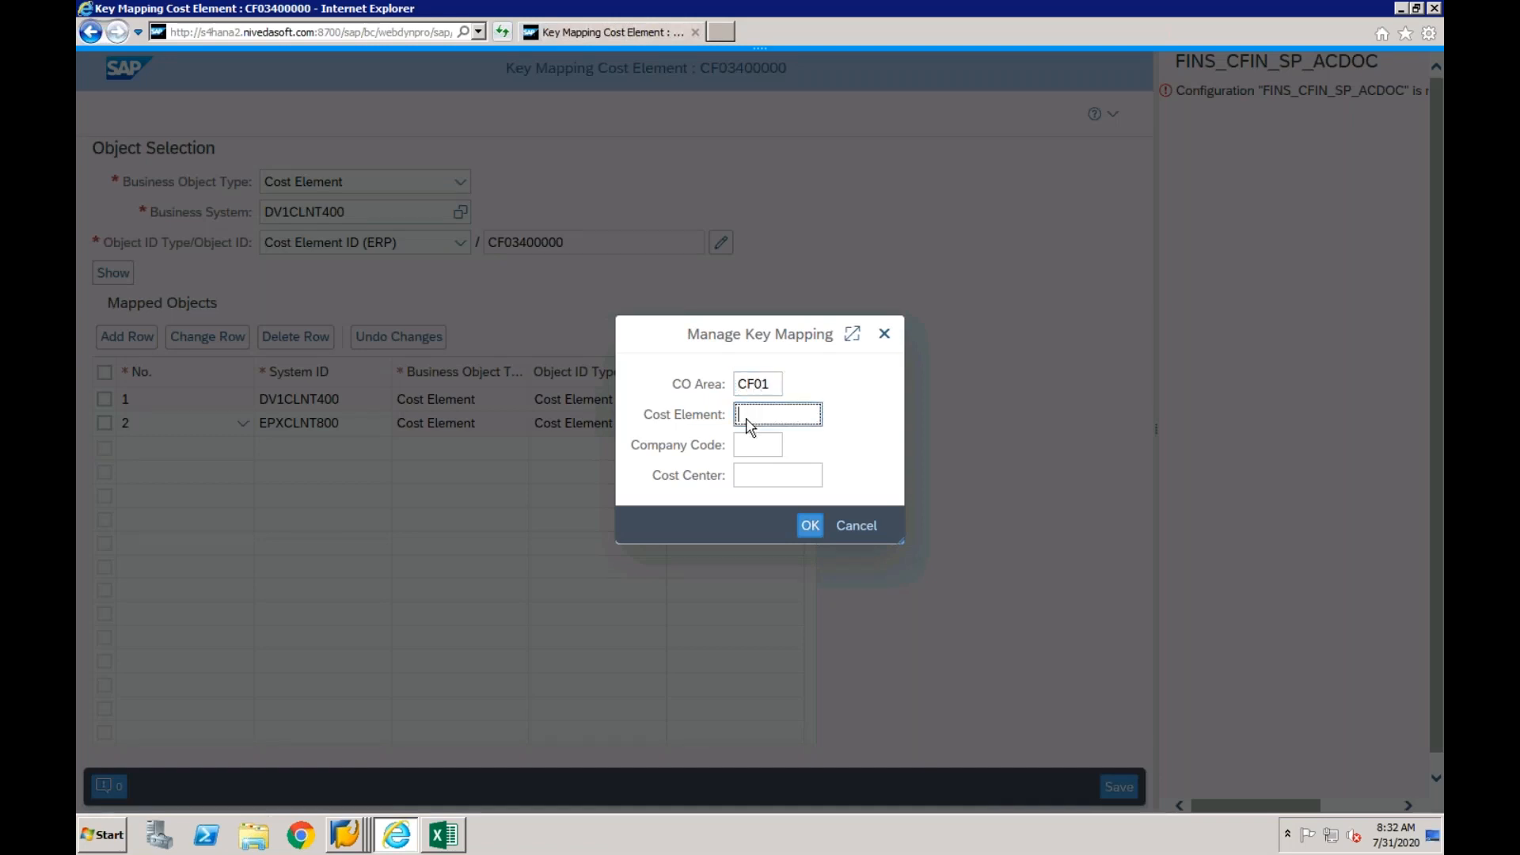
text(4000)
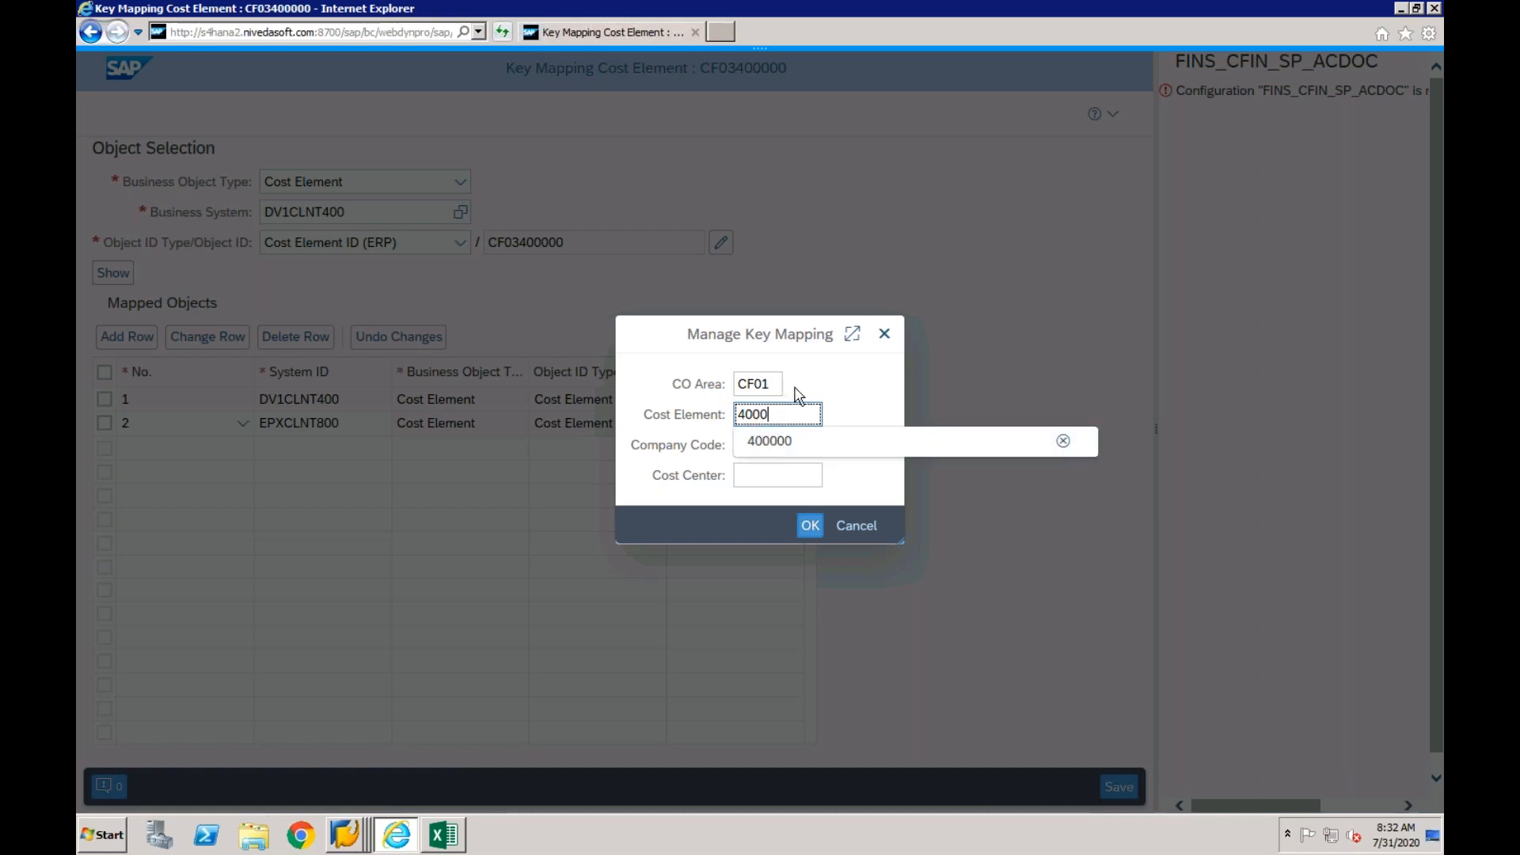
click(810, 529)
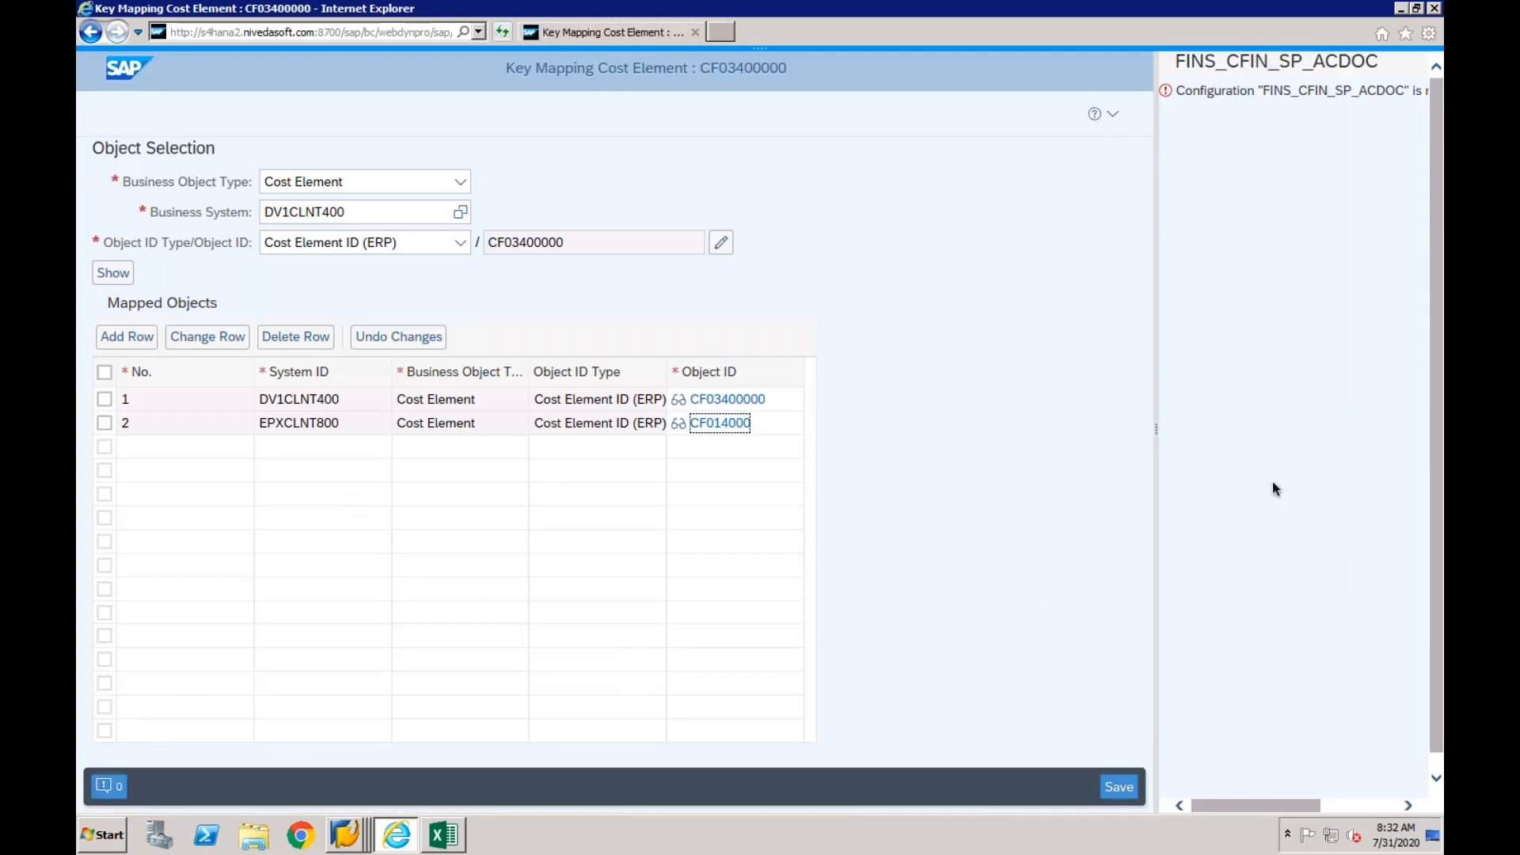
click(1119, 786)
- Review the key fields of the DV1CLNT400 cost element's object ID and save the key mapping
click(443, 835)
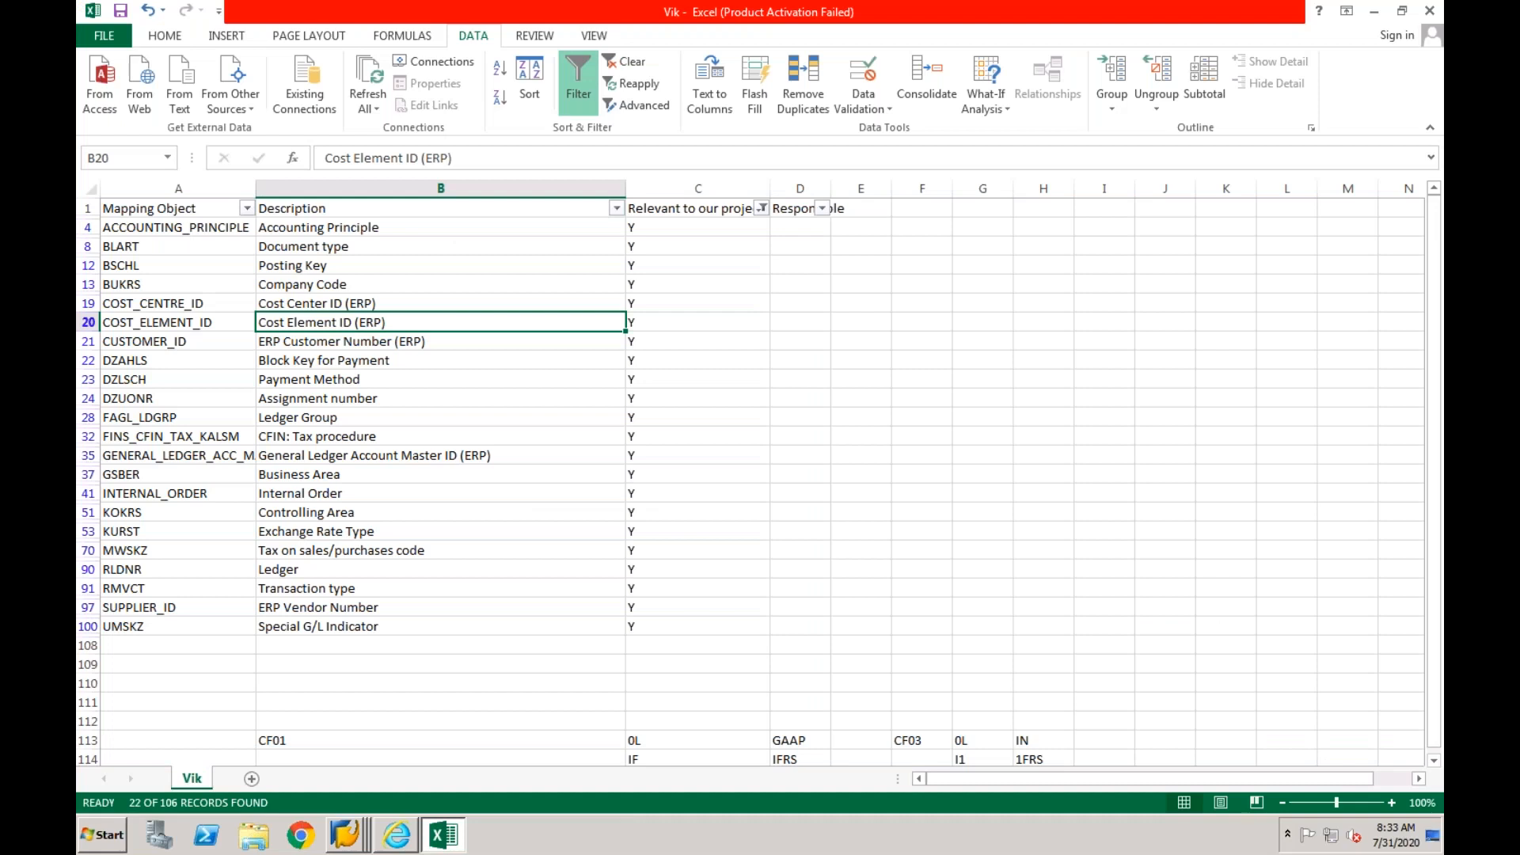
click(395, 834)
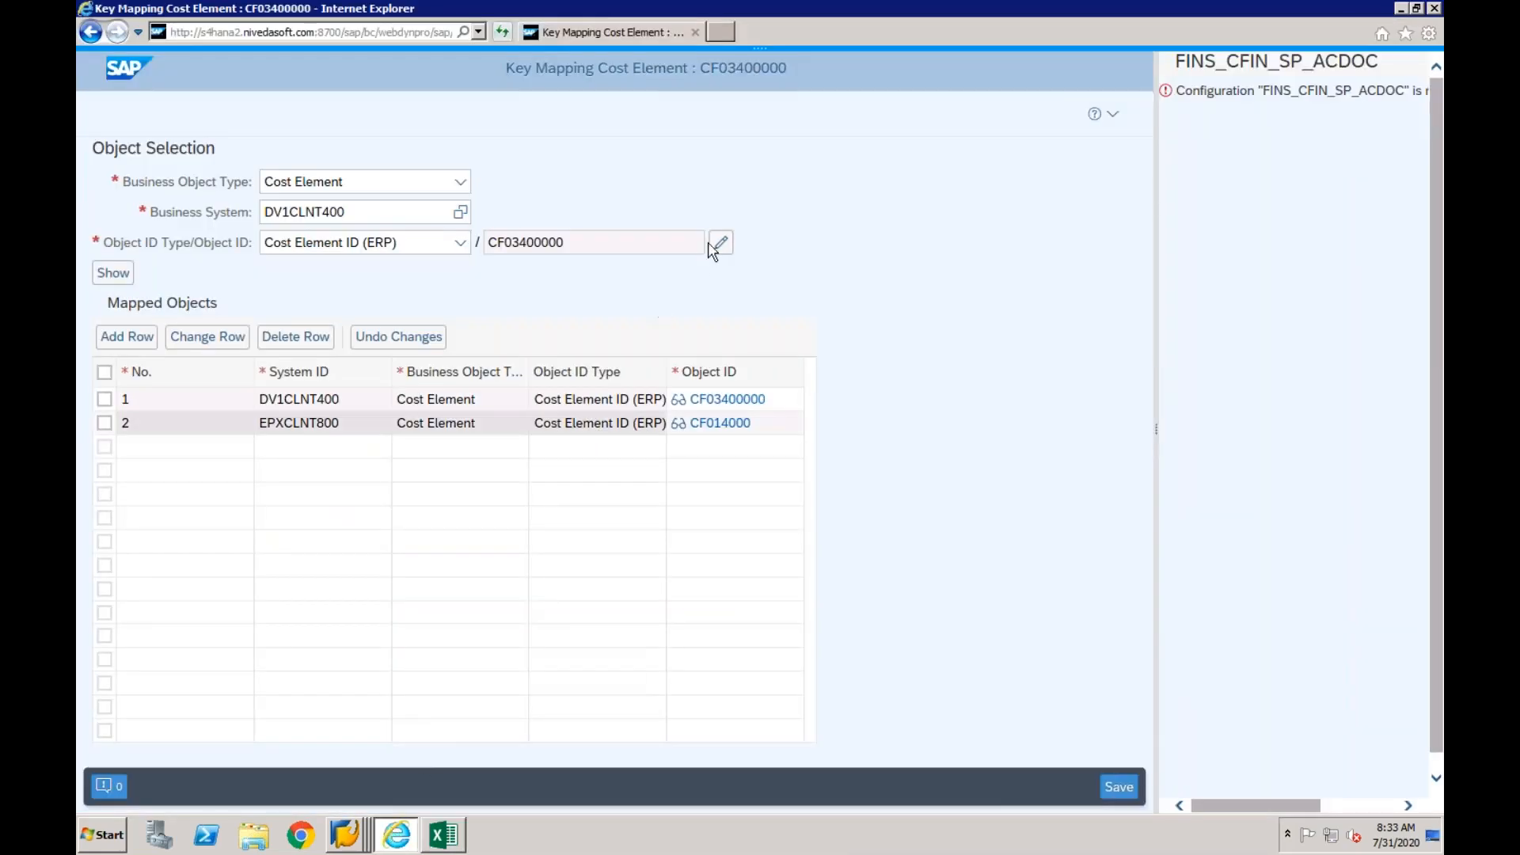
click(721, 247)
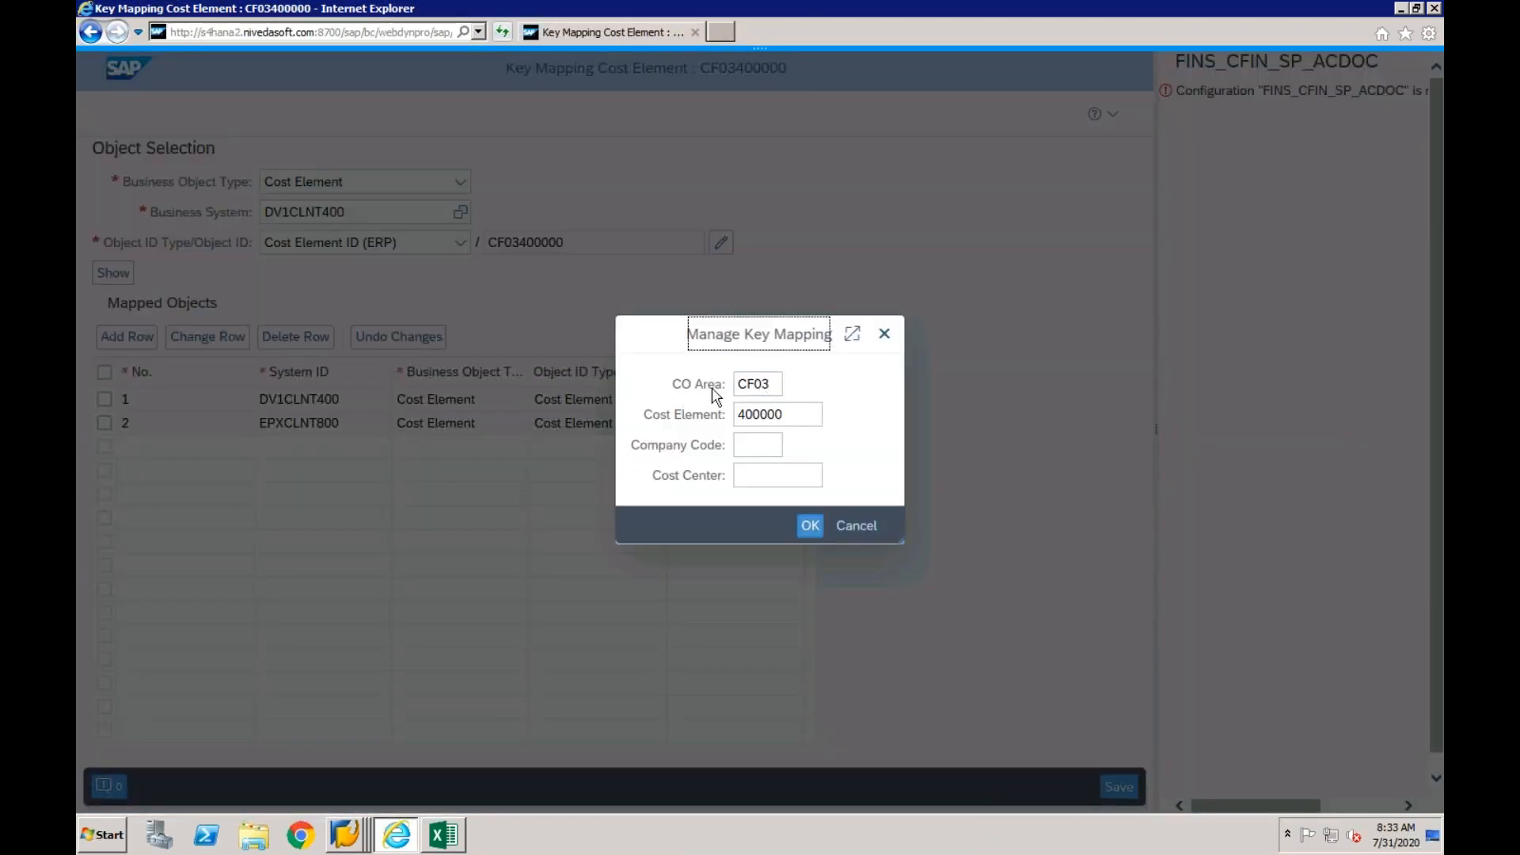
click(781, 415)
click(774, 388)
click(788, 417)
click(781, 423)
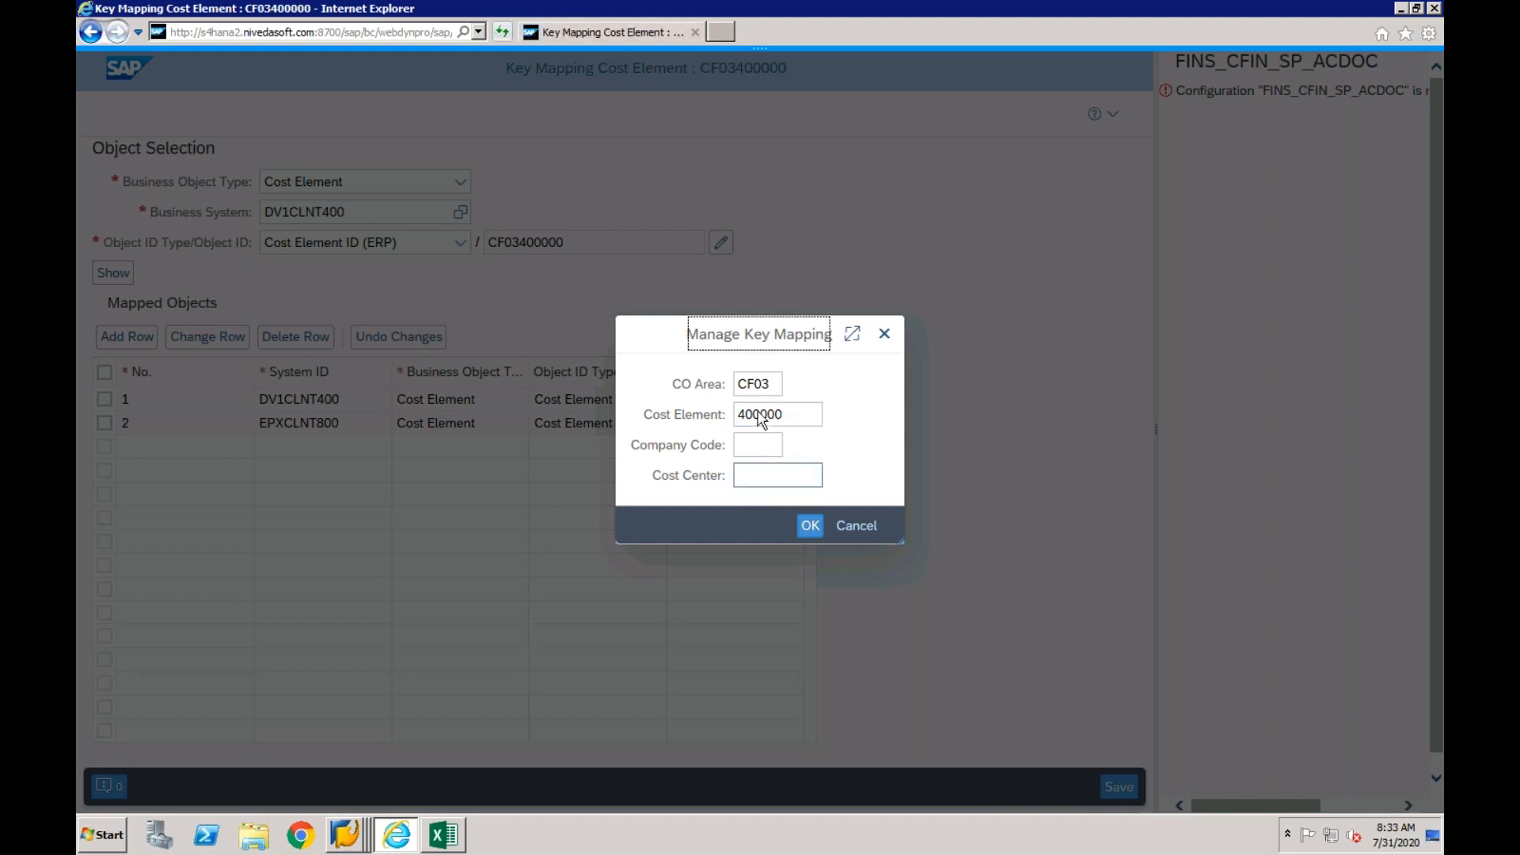
click(758, 449)
click(754, 481)
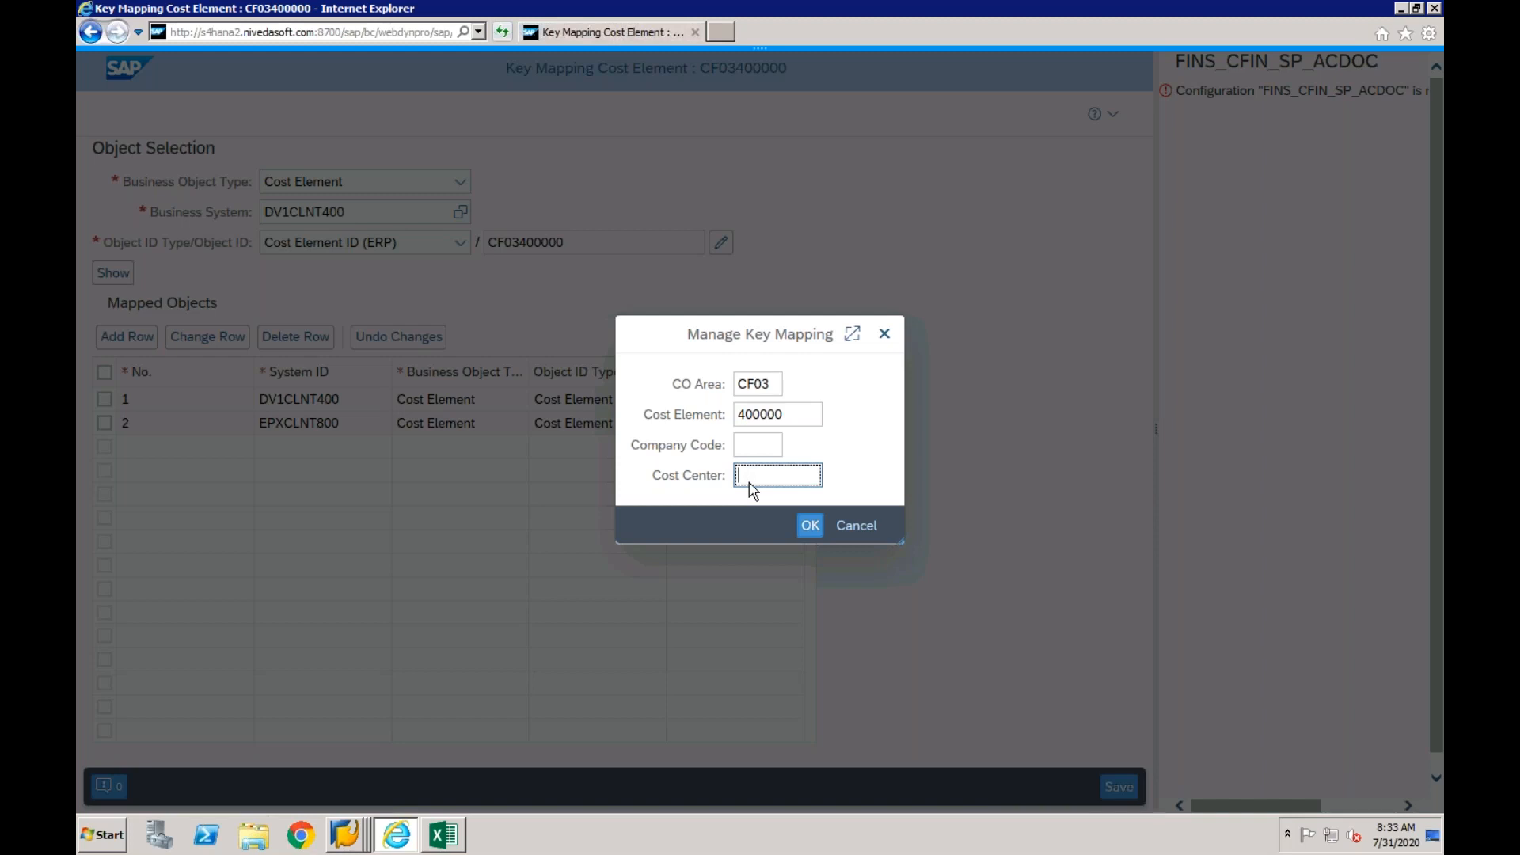
click(810, 530)
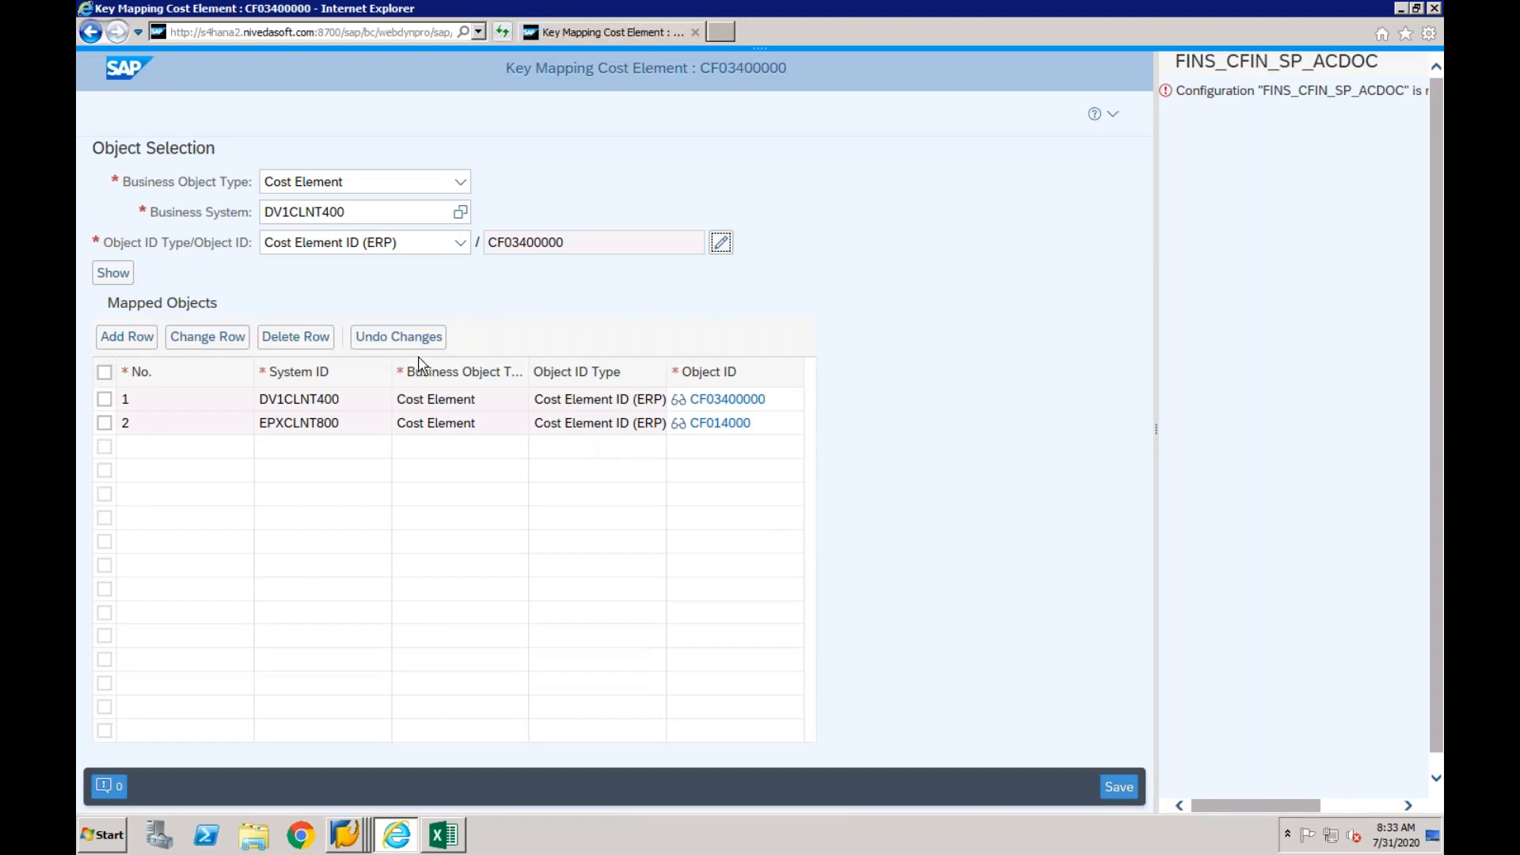
click(1118, 789)
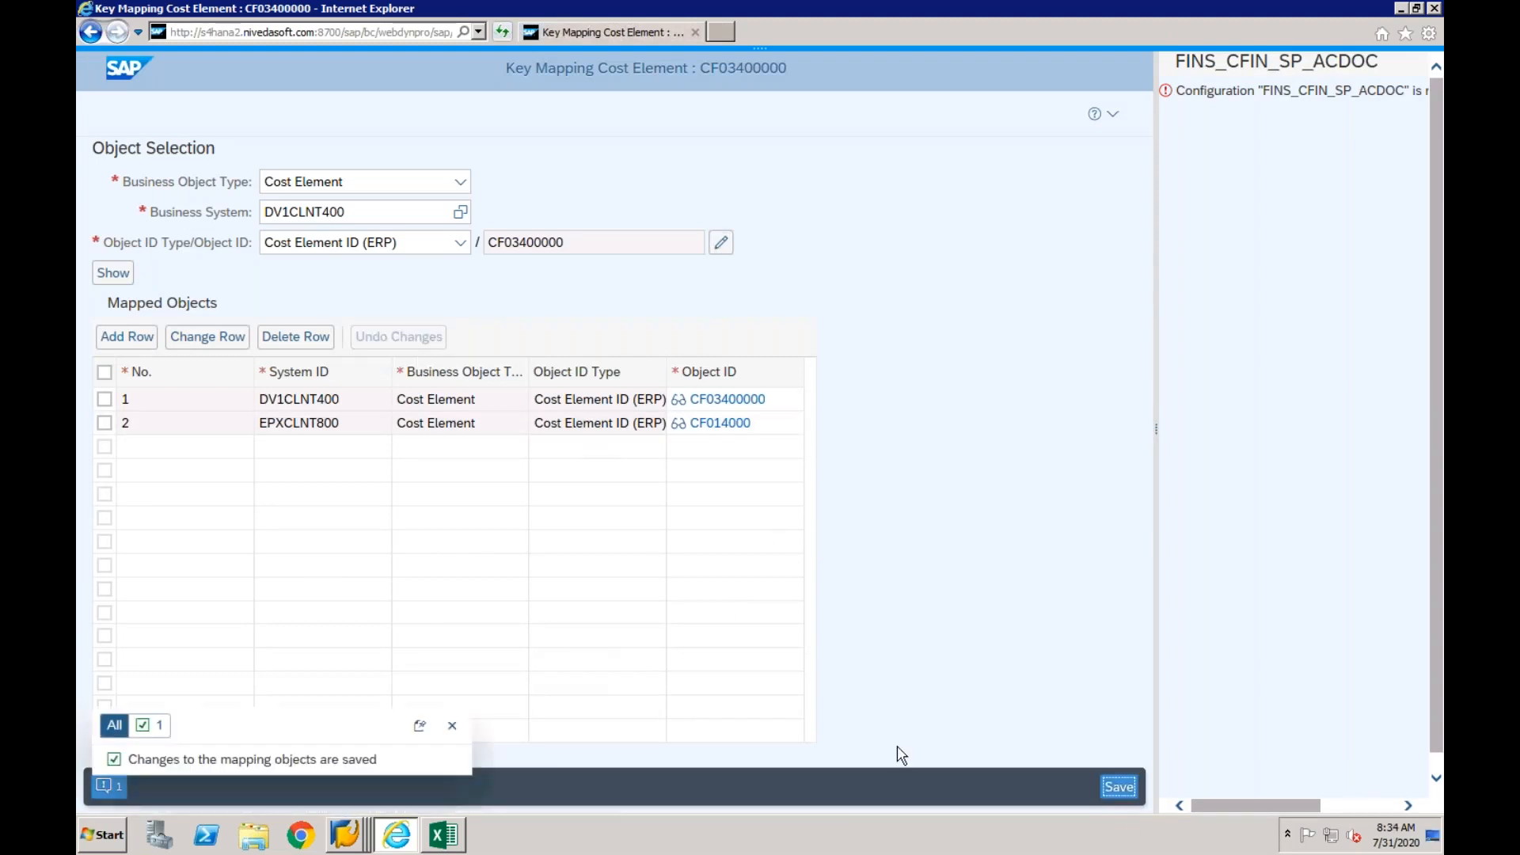
- Switch to the Excel mapping list and rename the Responsible column header in D1 as "Done?"
click(444, 834)
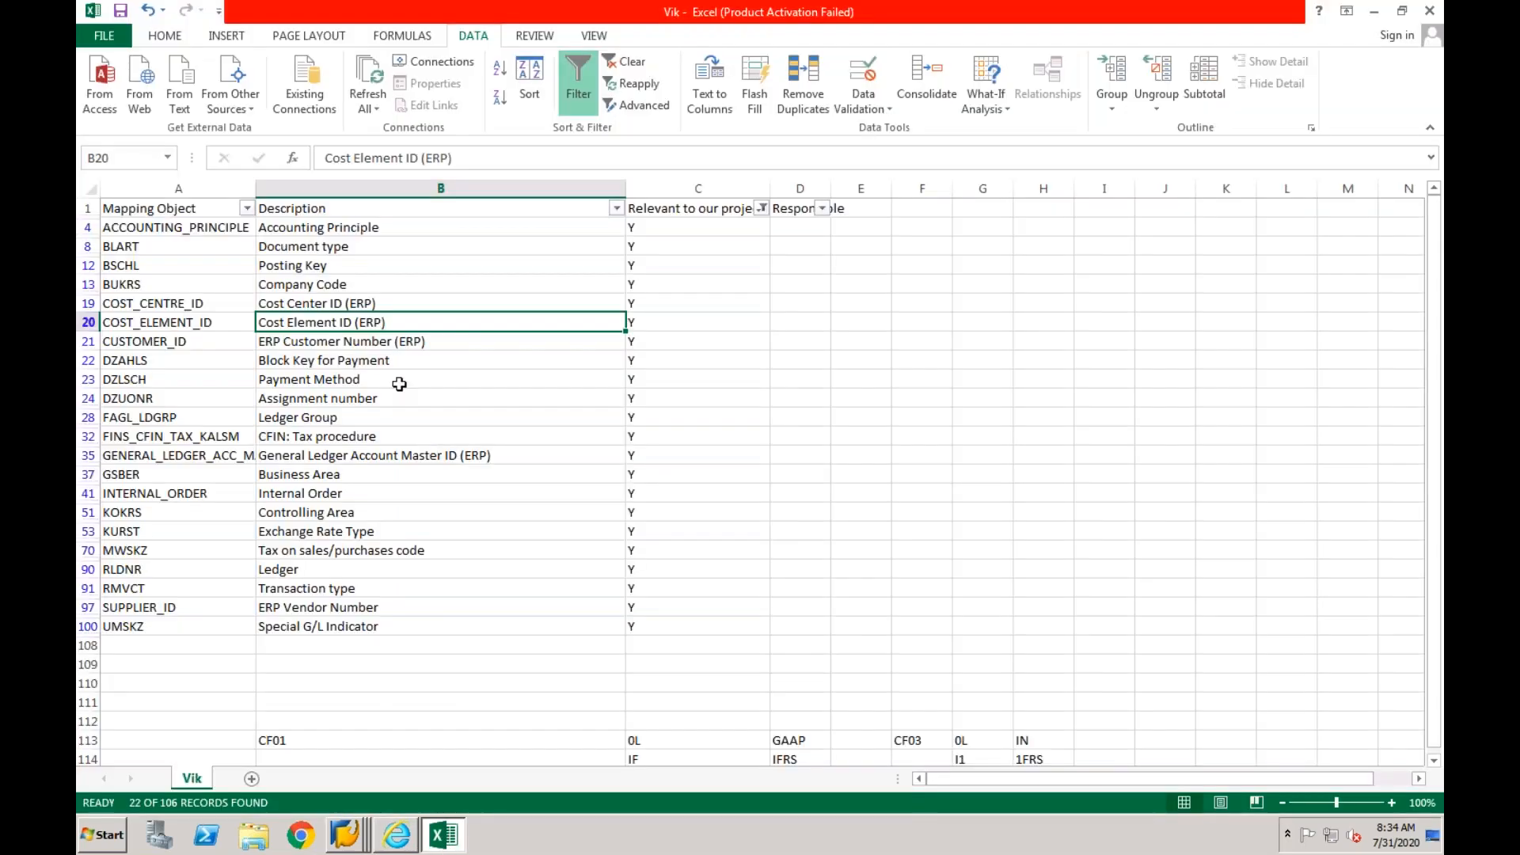
click(395, 339)
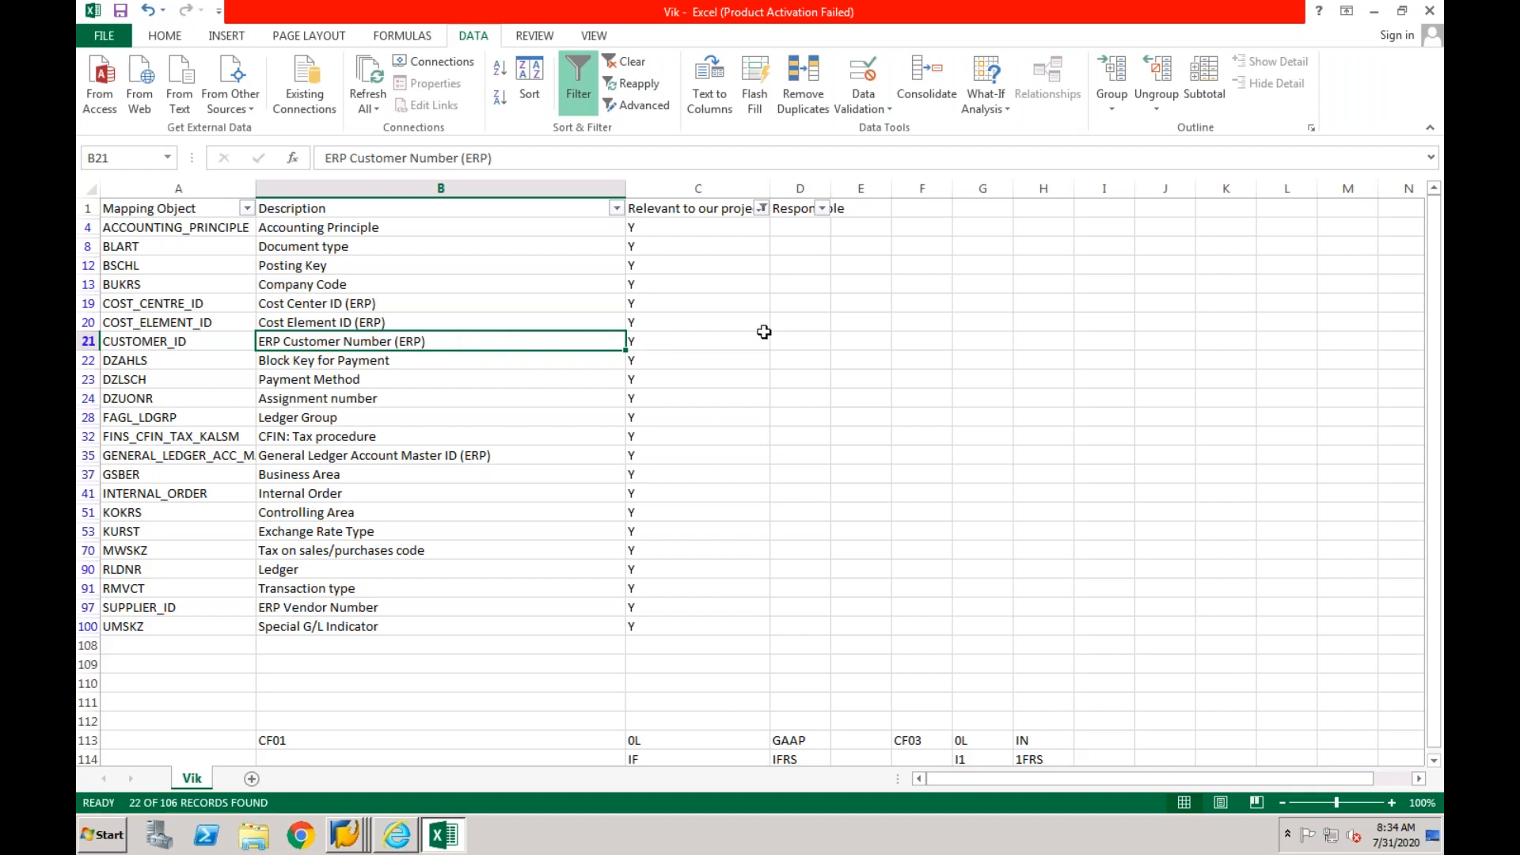
click(796, 208)
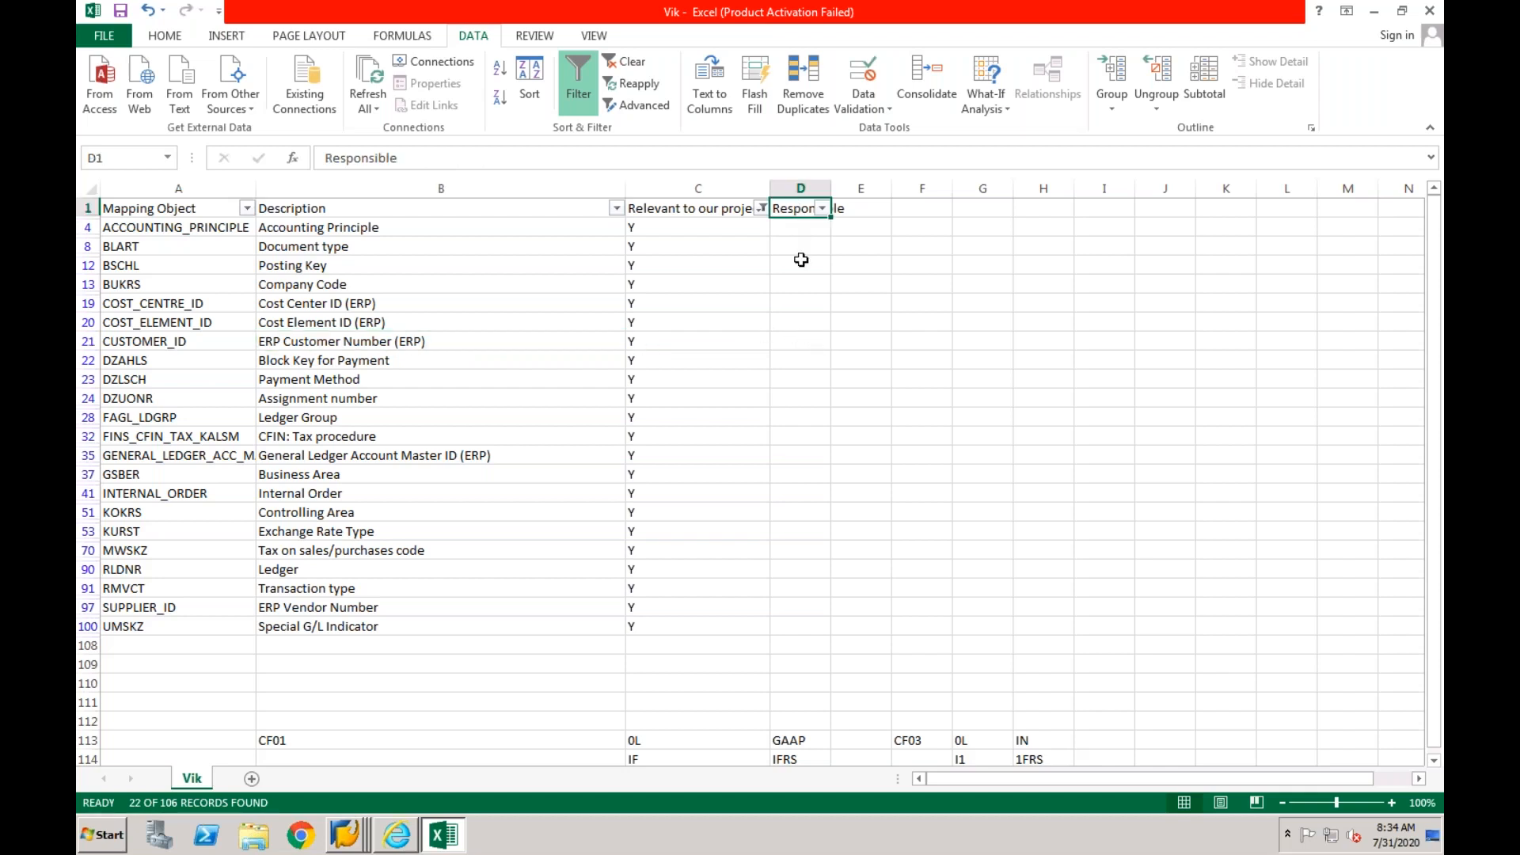
text(Done?)
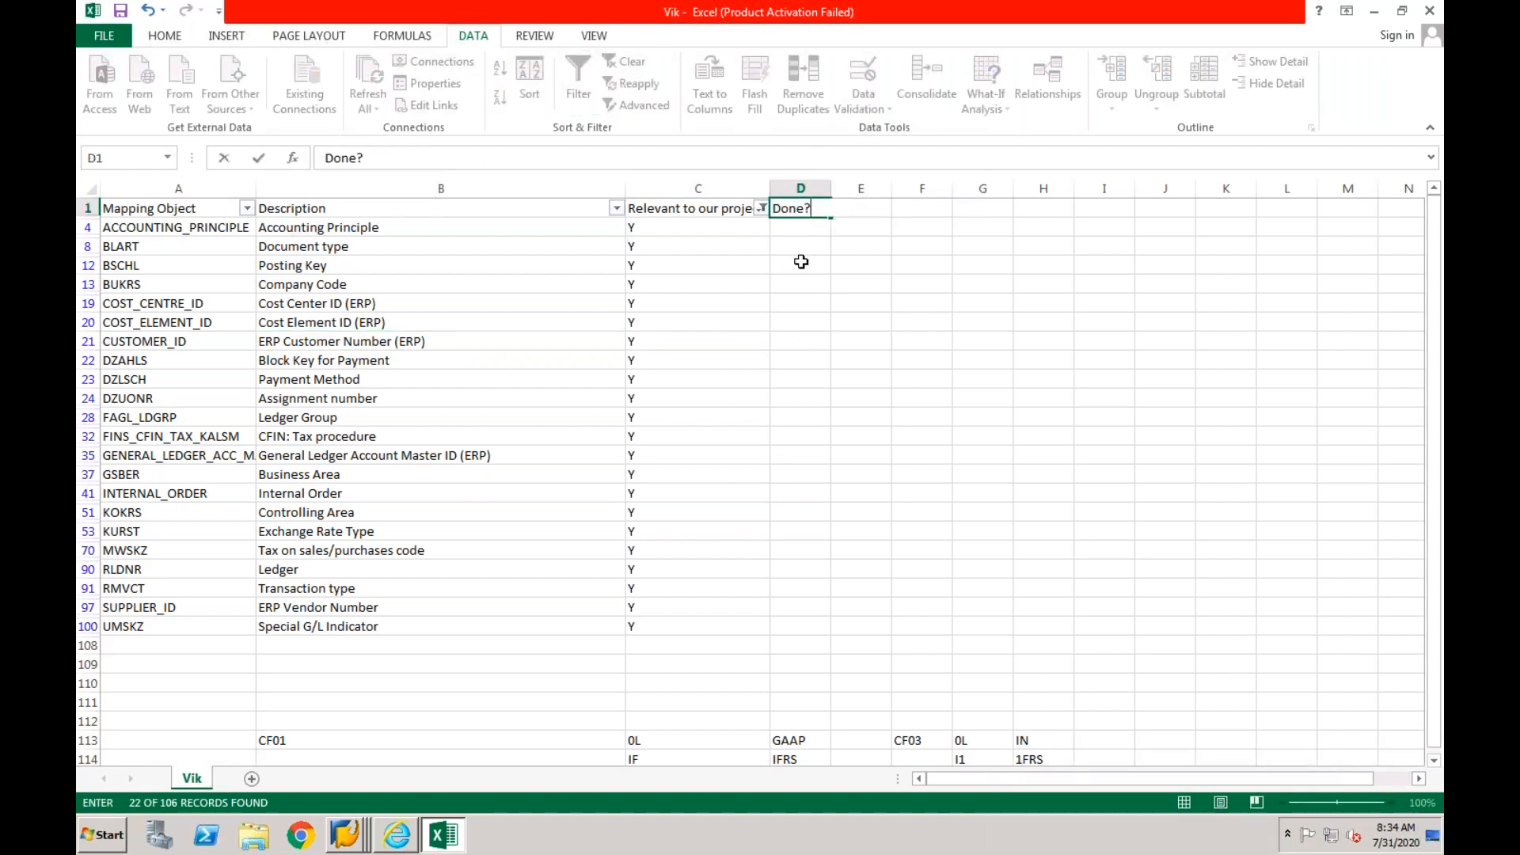
key(Return)
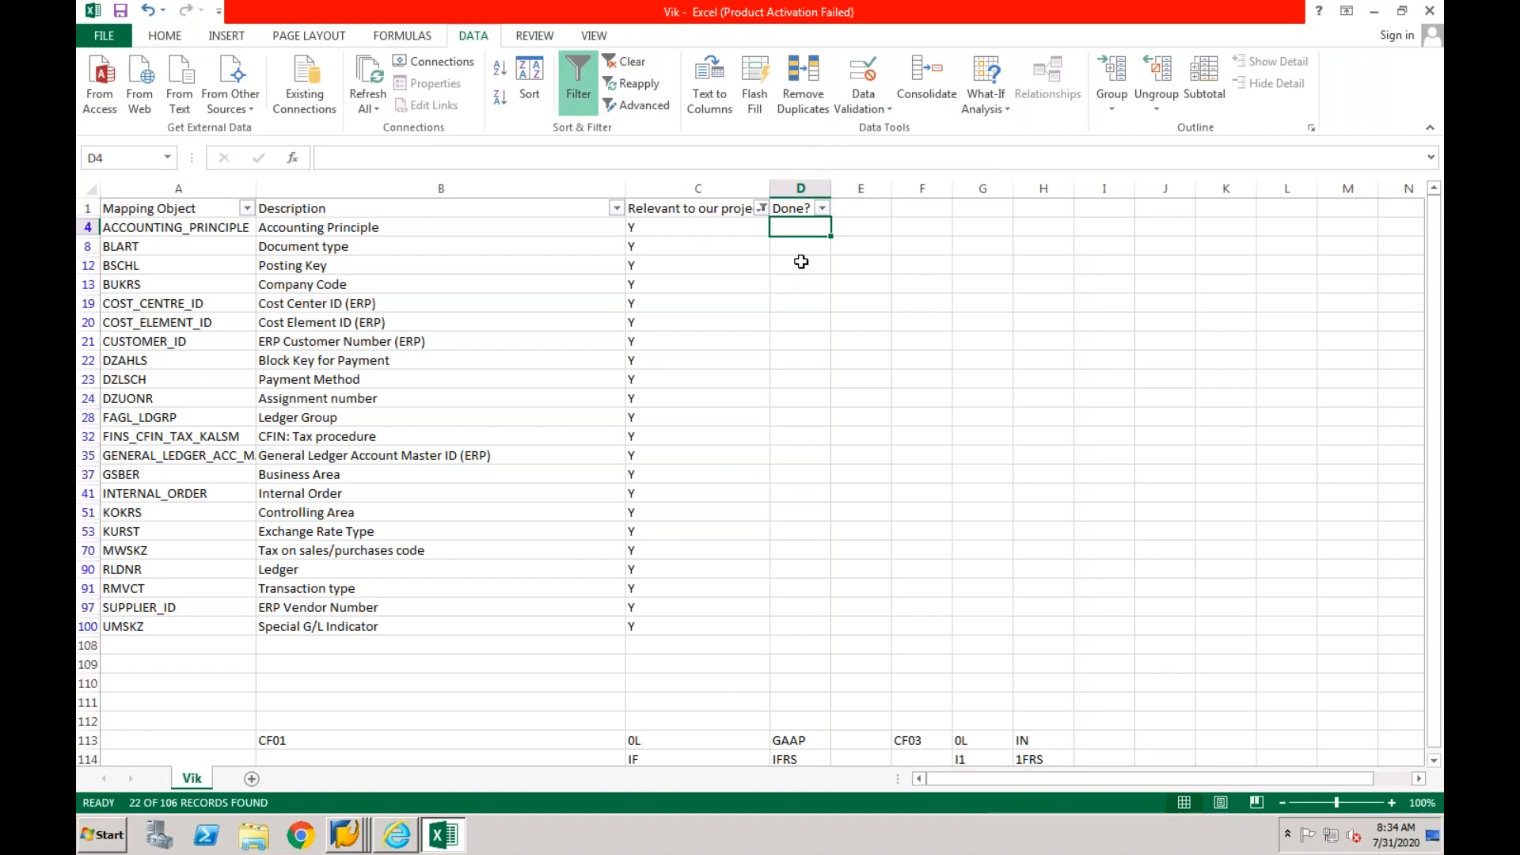
- Mark the CUSTOMER_ID mapping object as N in the Done? column
click(786, 339)
text(N)
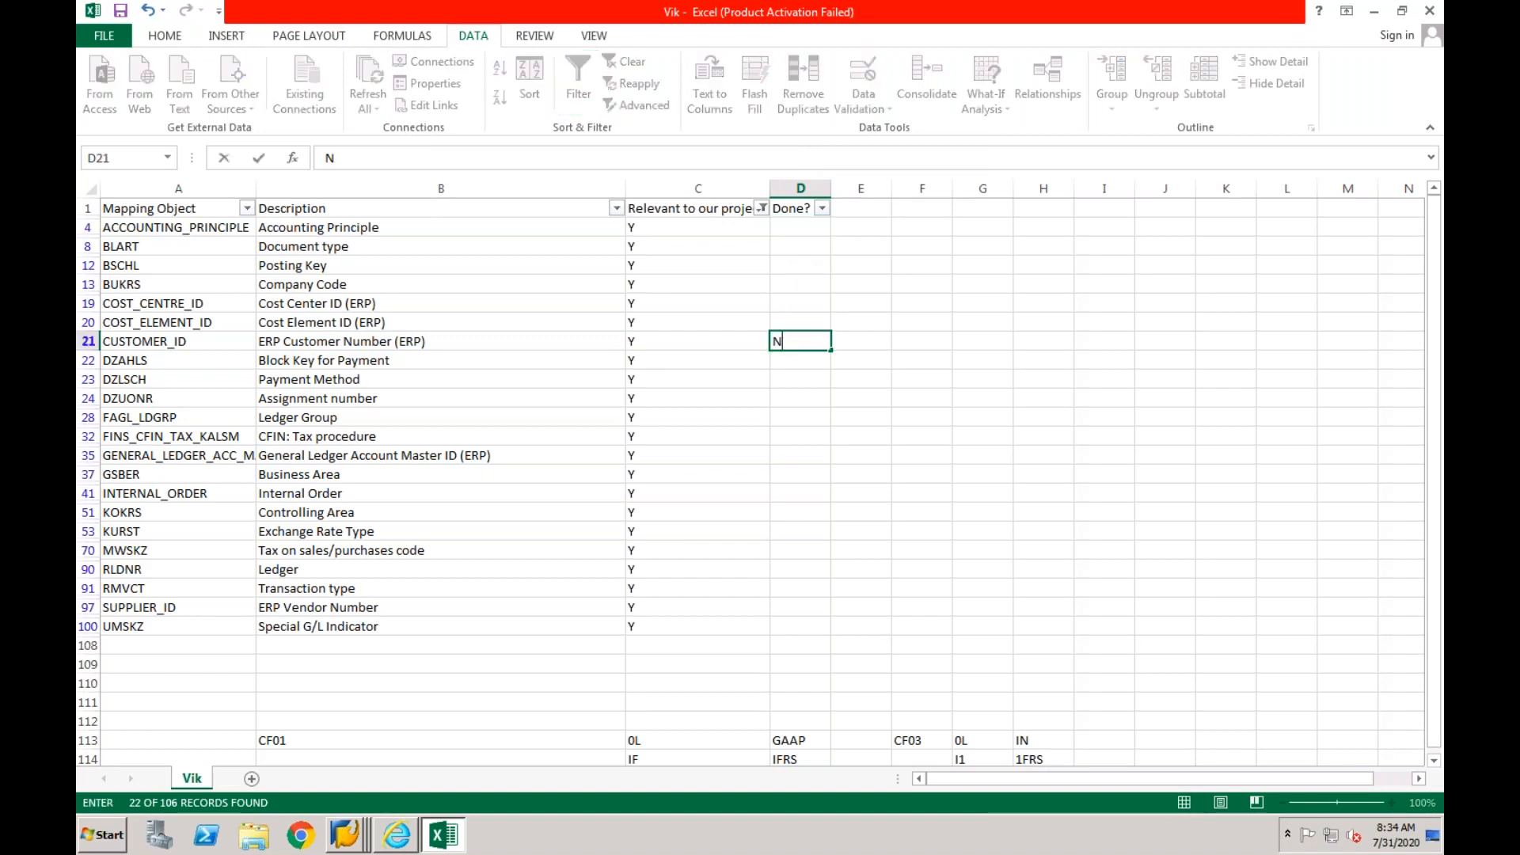
click(670, 364)
- Check the block key for payment and payment method rows, and switch to the Maintain Value Mapping Fields view in SAP
click(497, 362)
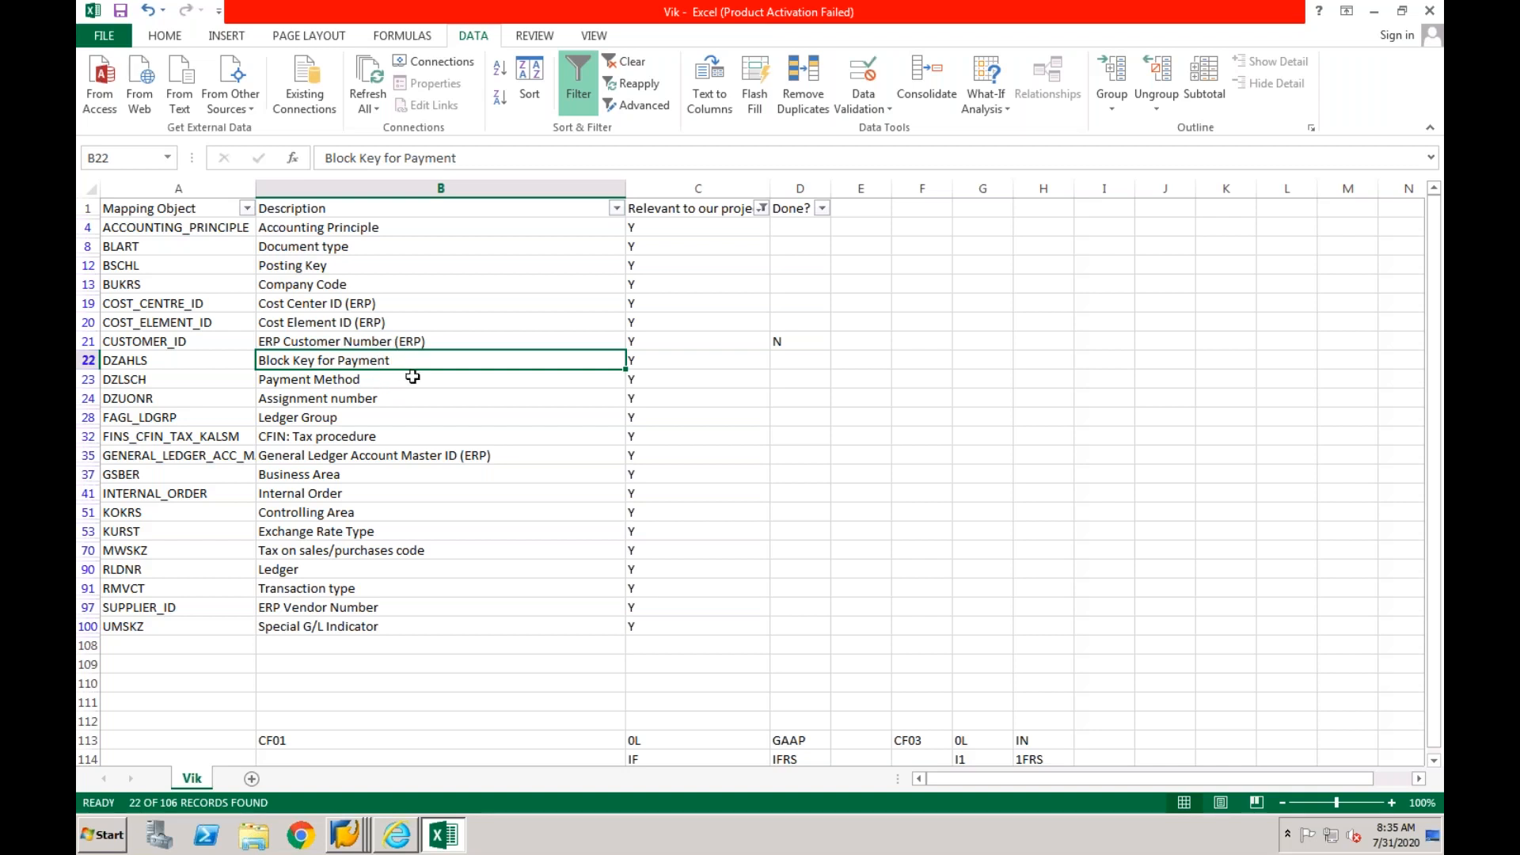
click(412, 377)
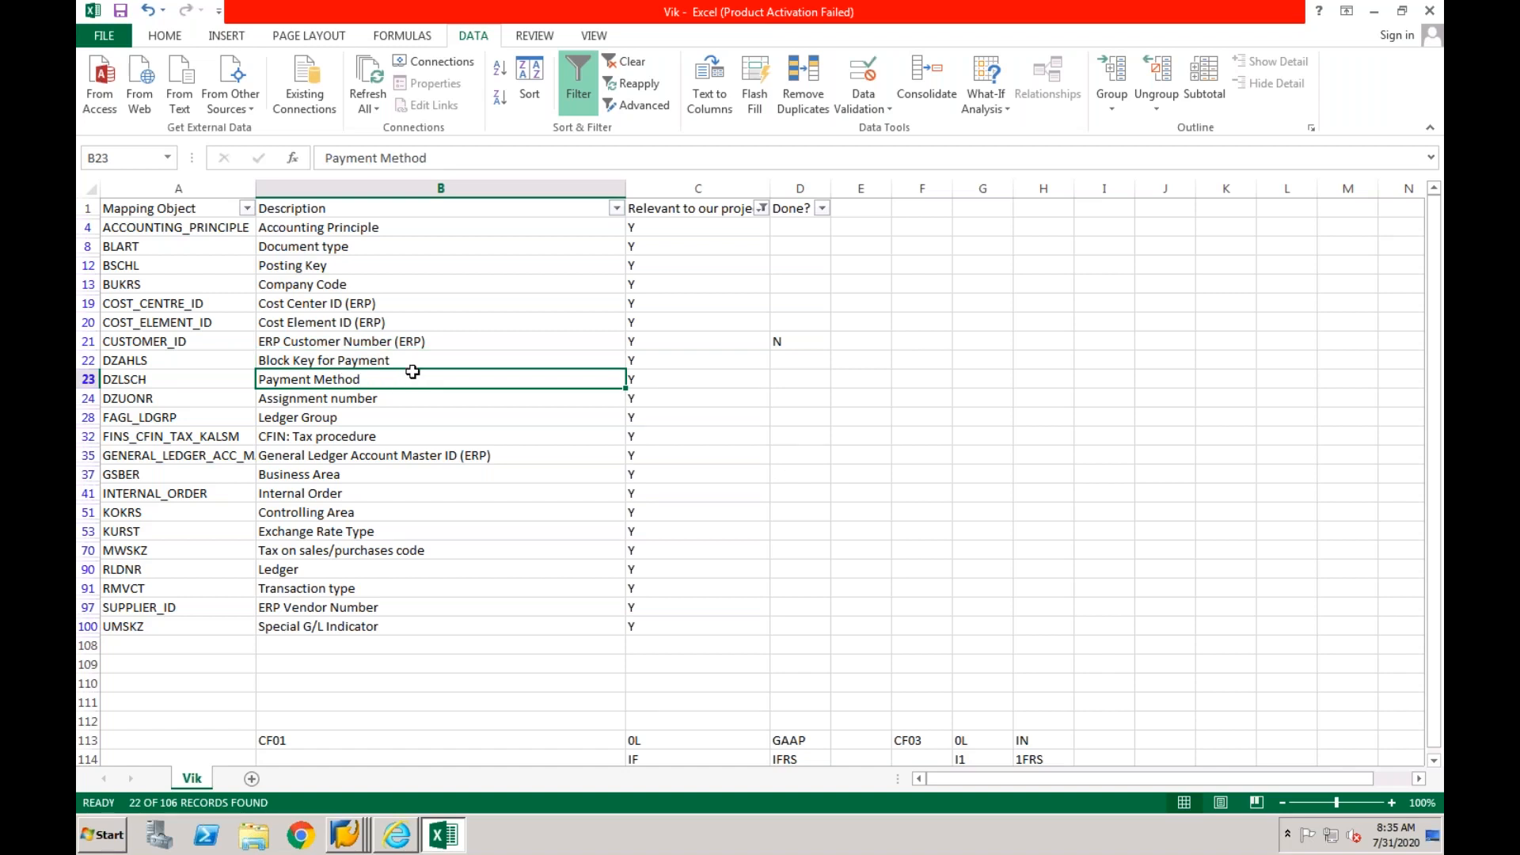
key(Up)
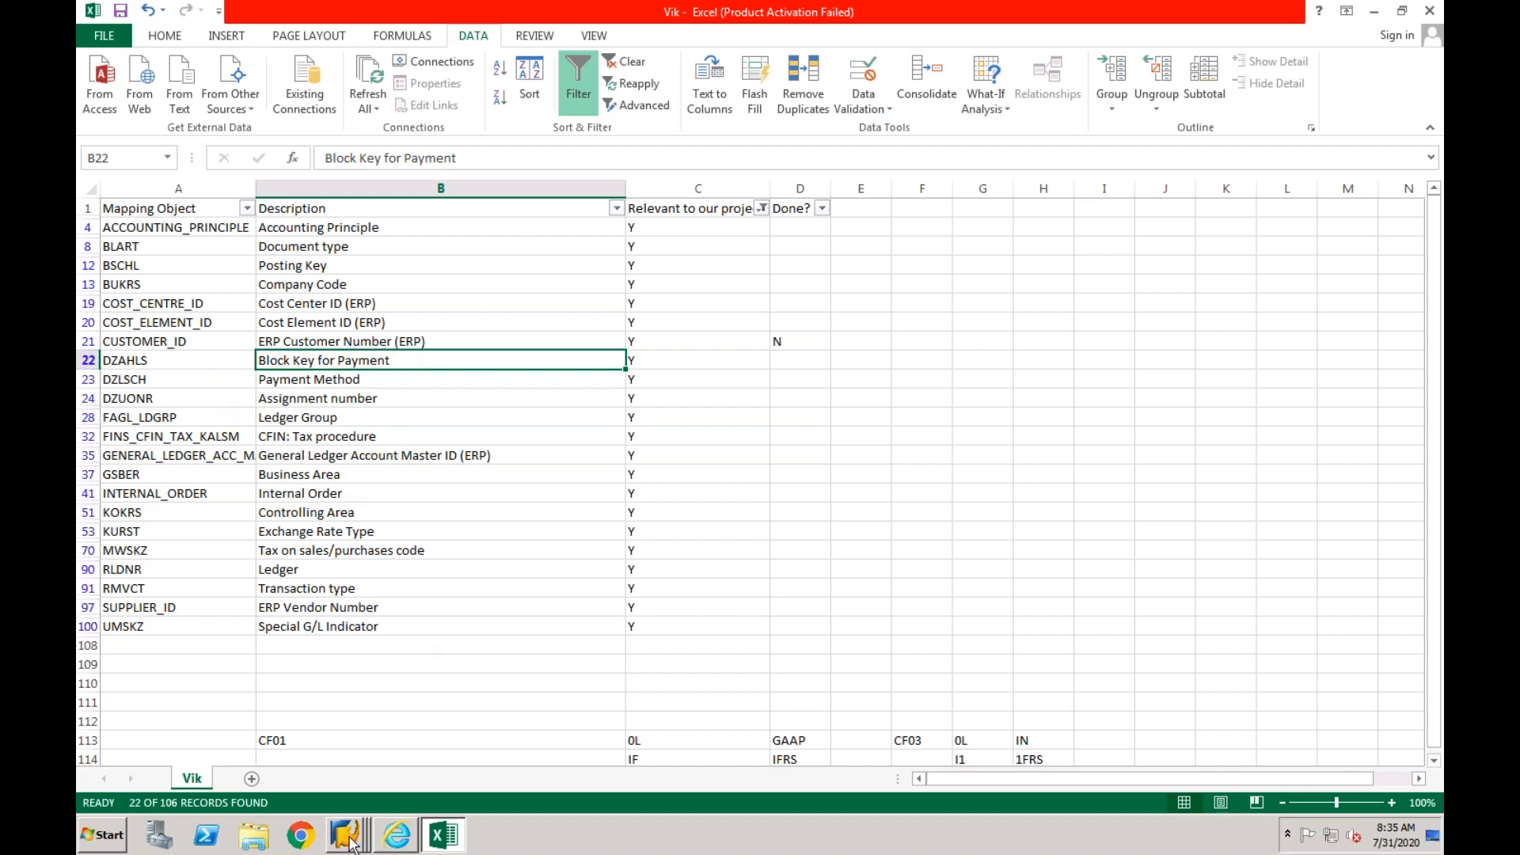
mouse_move(350, 846)
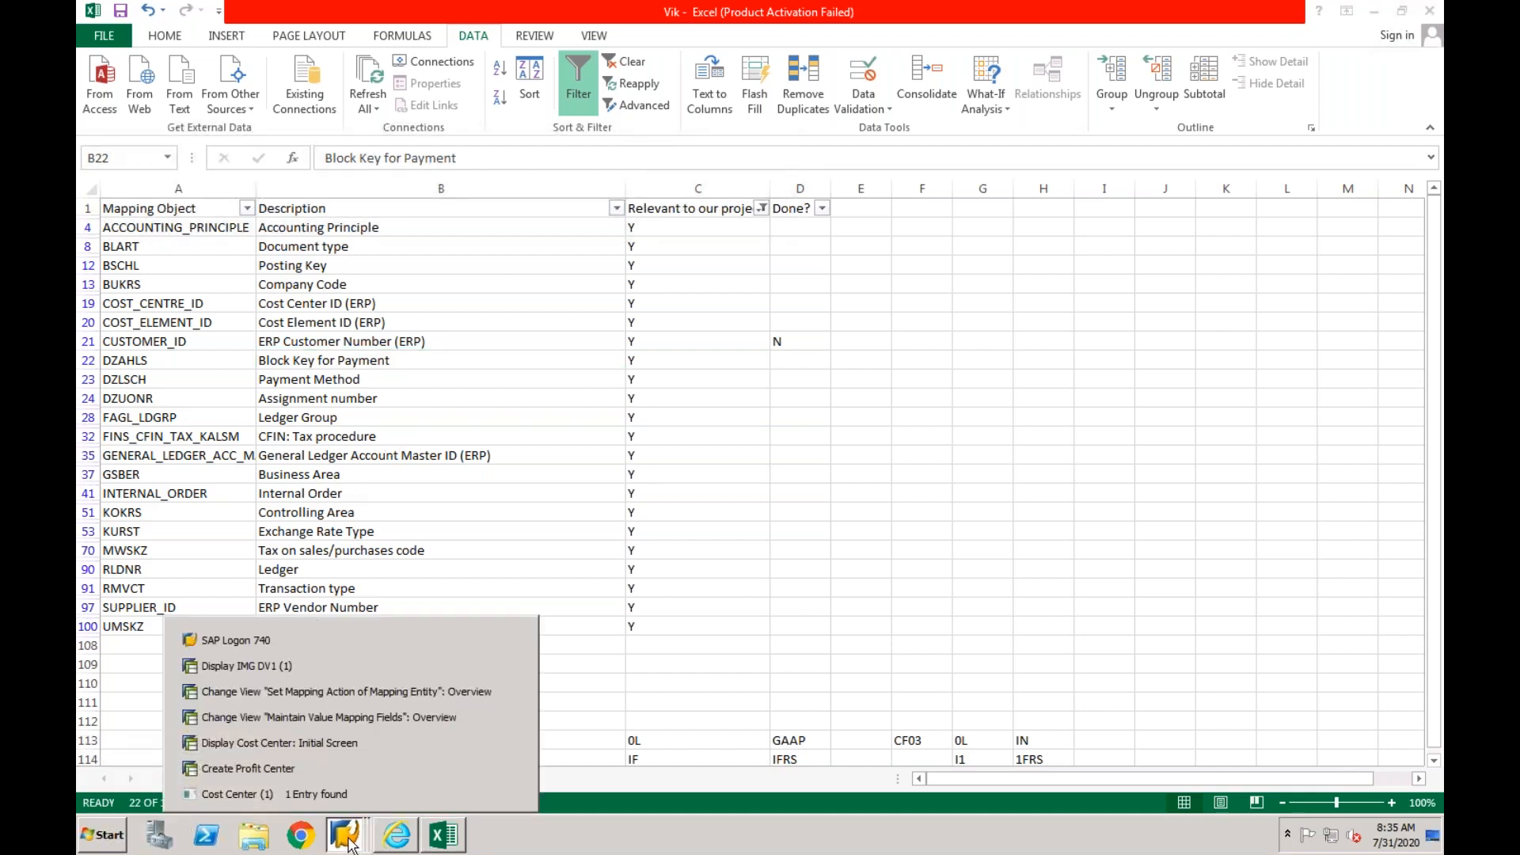
click(357, 720)
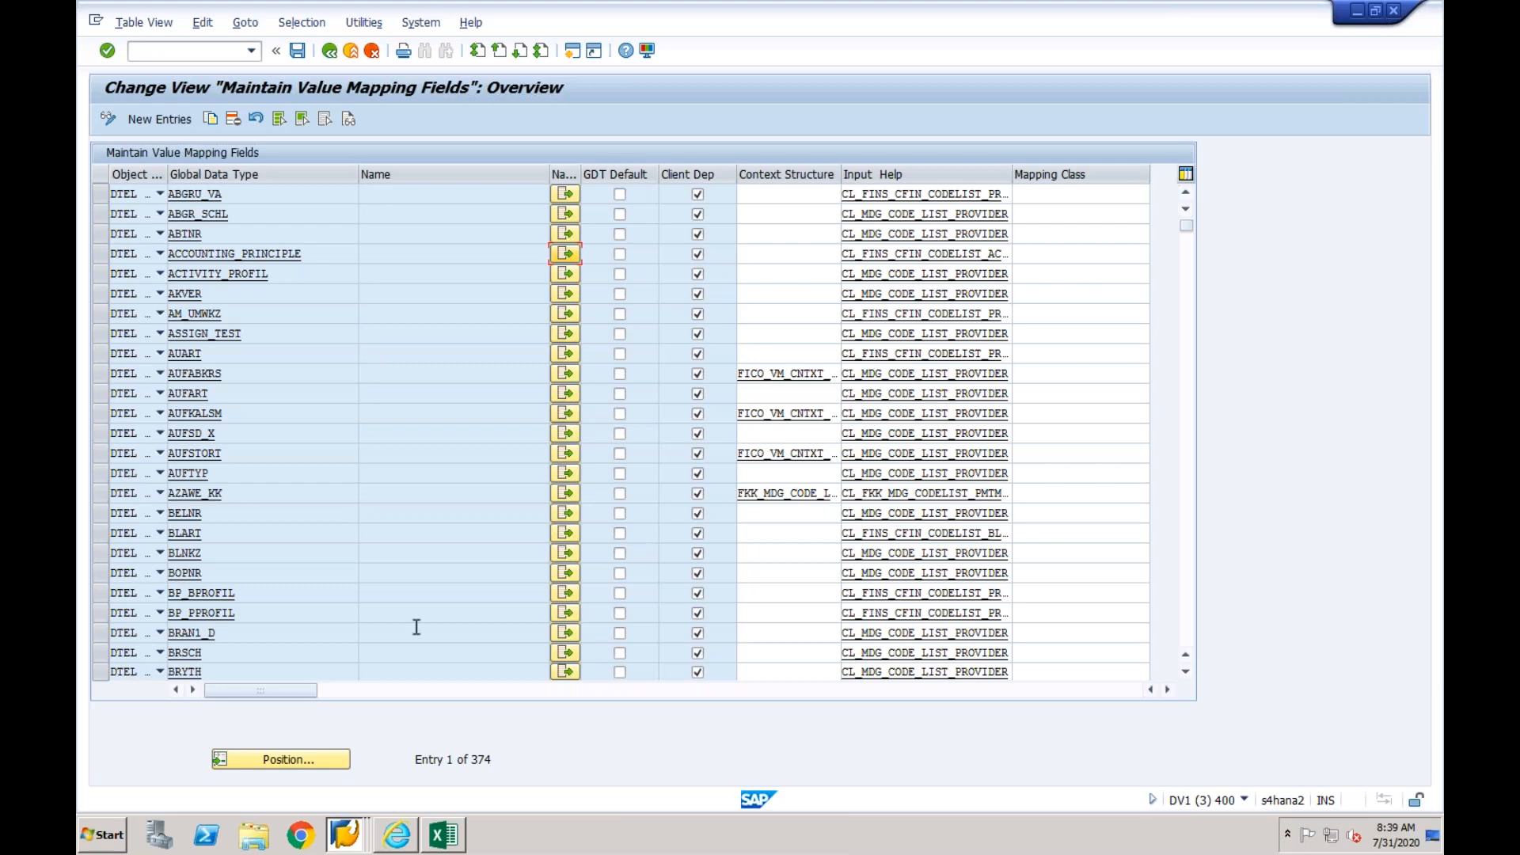
- Leave the value mapping fields view and reopen the Maintain Value Mapping activity from the Central Finance implementation guide
click(443, 836)
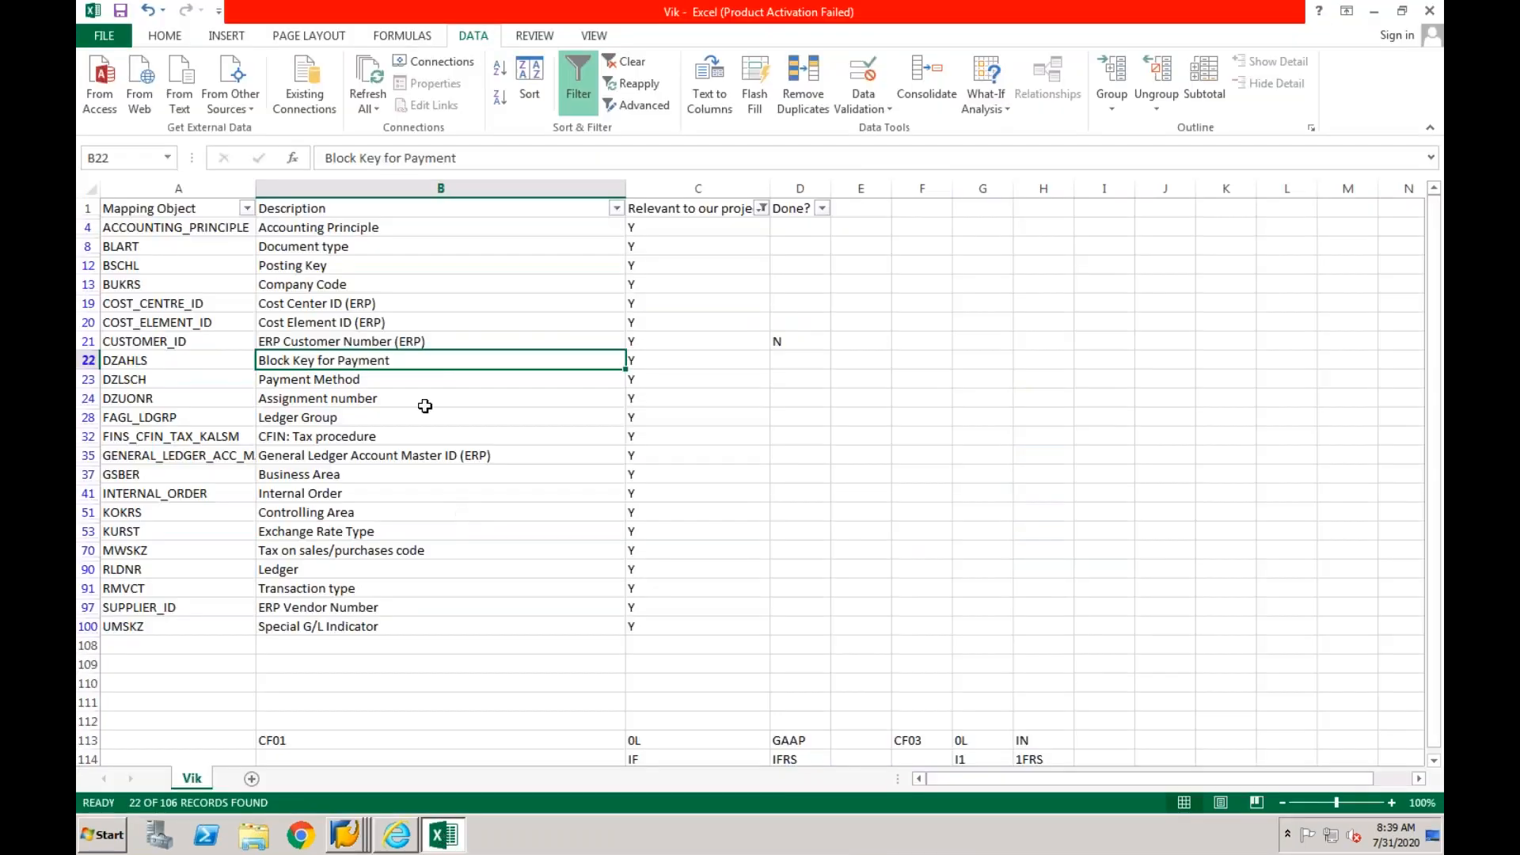
click(345, 835)
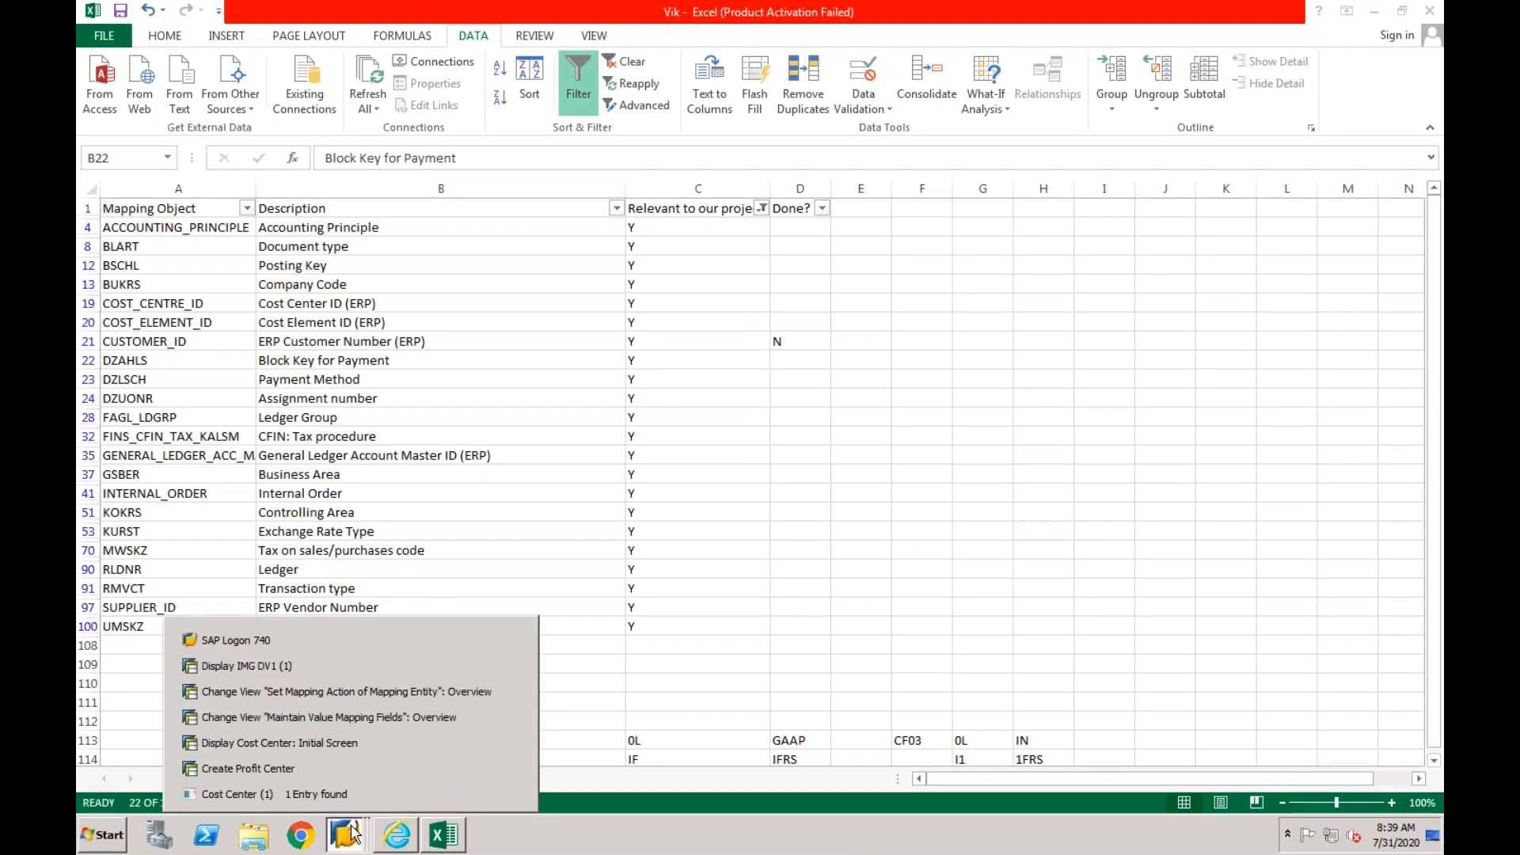
click(351, 717)
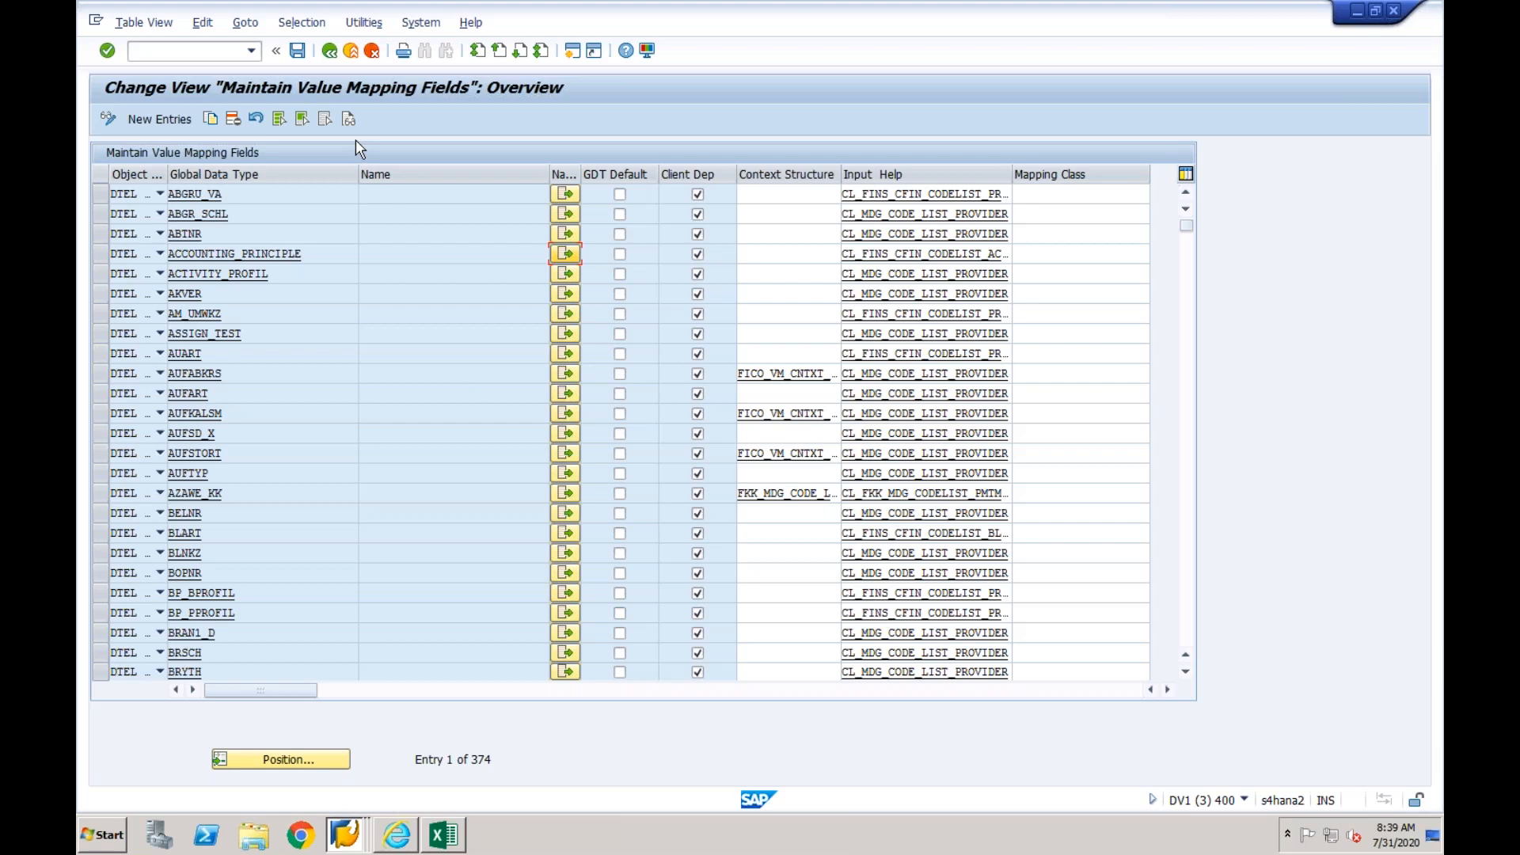
click(329, 52)
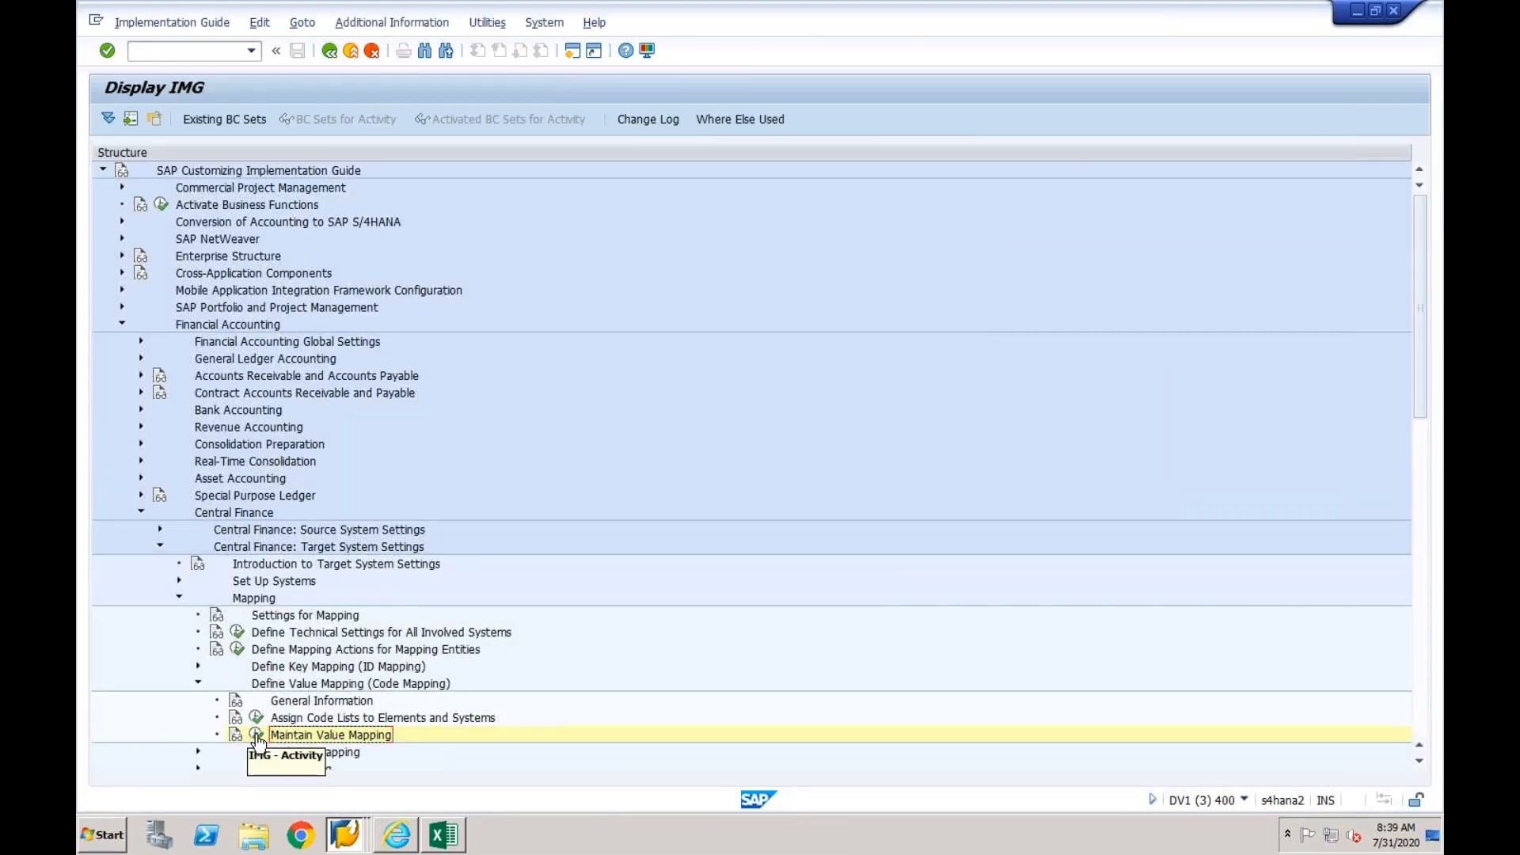
click(256, 734)
click(530, 531)
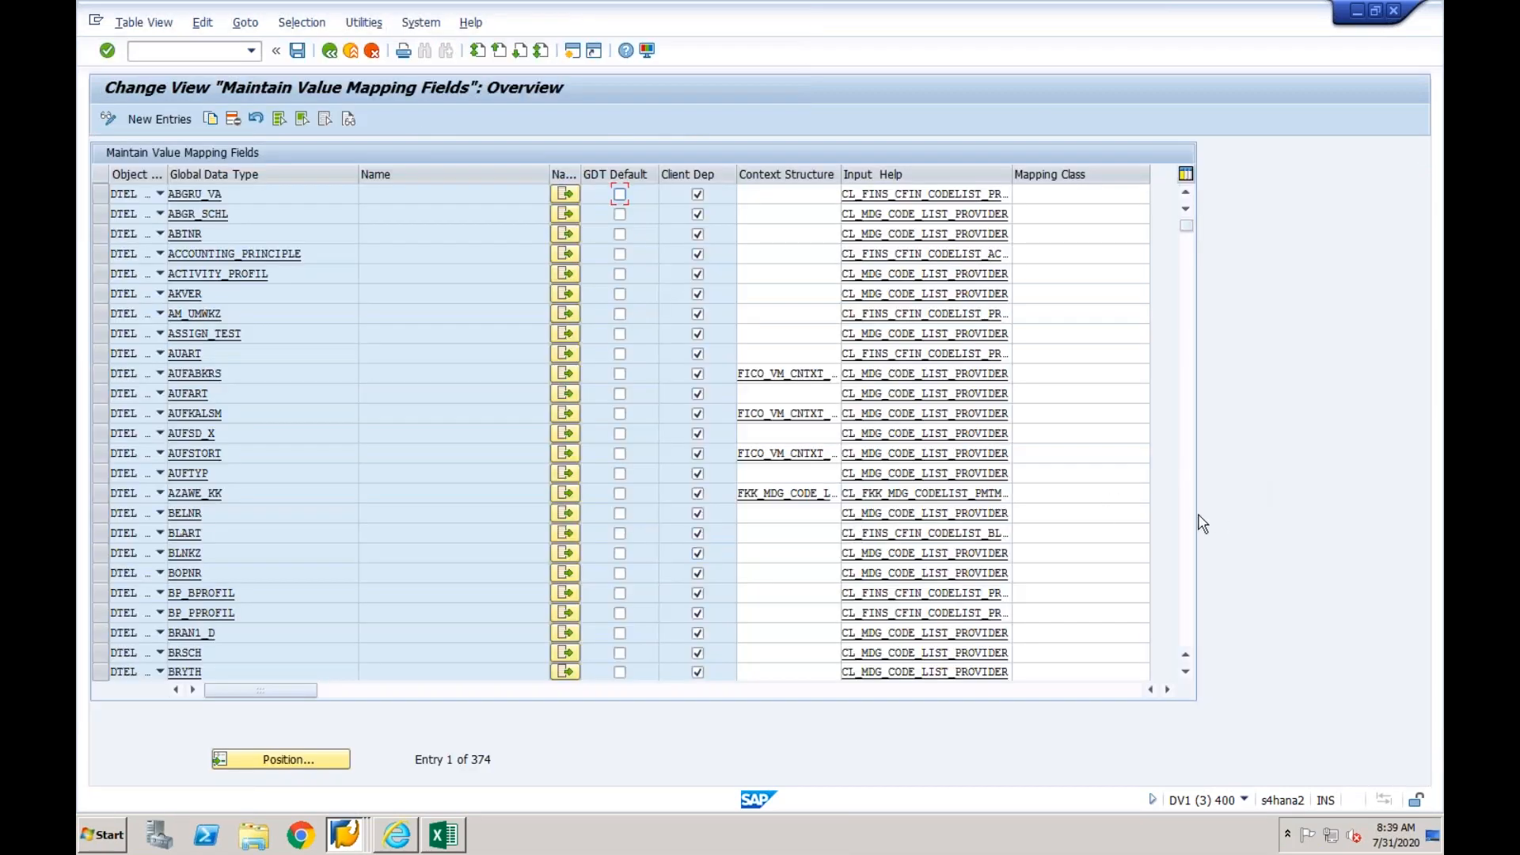
- Look up the DZAHLS mapping object in the Excel list and open its code list assignments in SAP
click(444, 835)
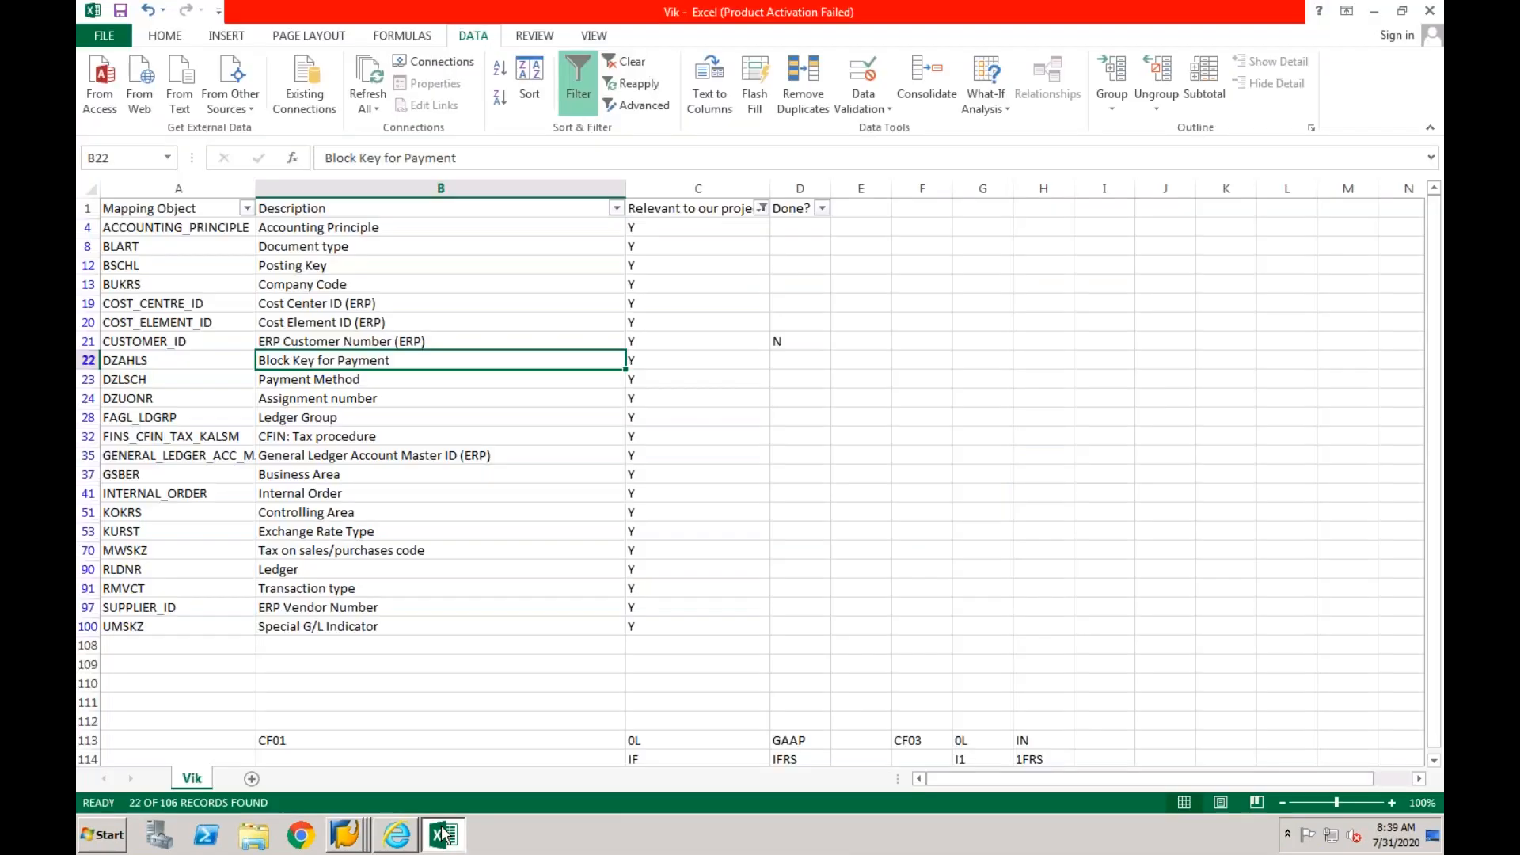
click(186, 361)
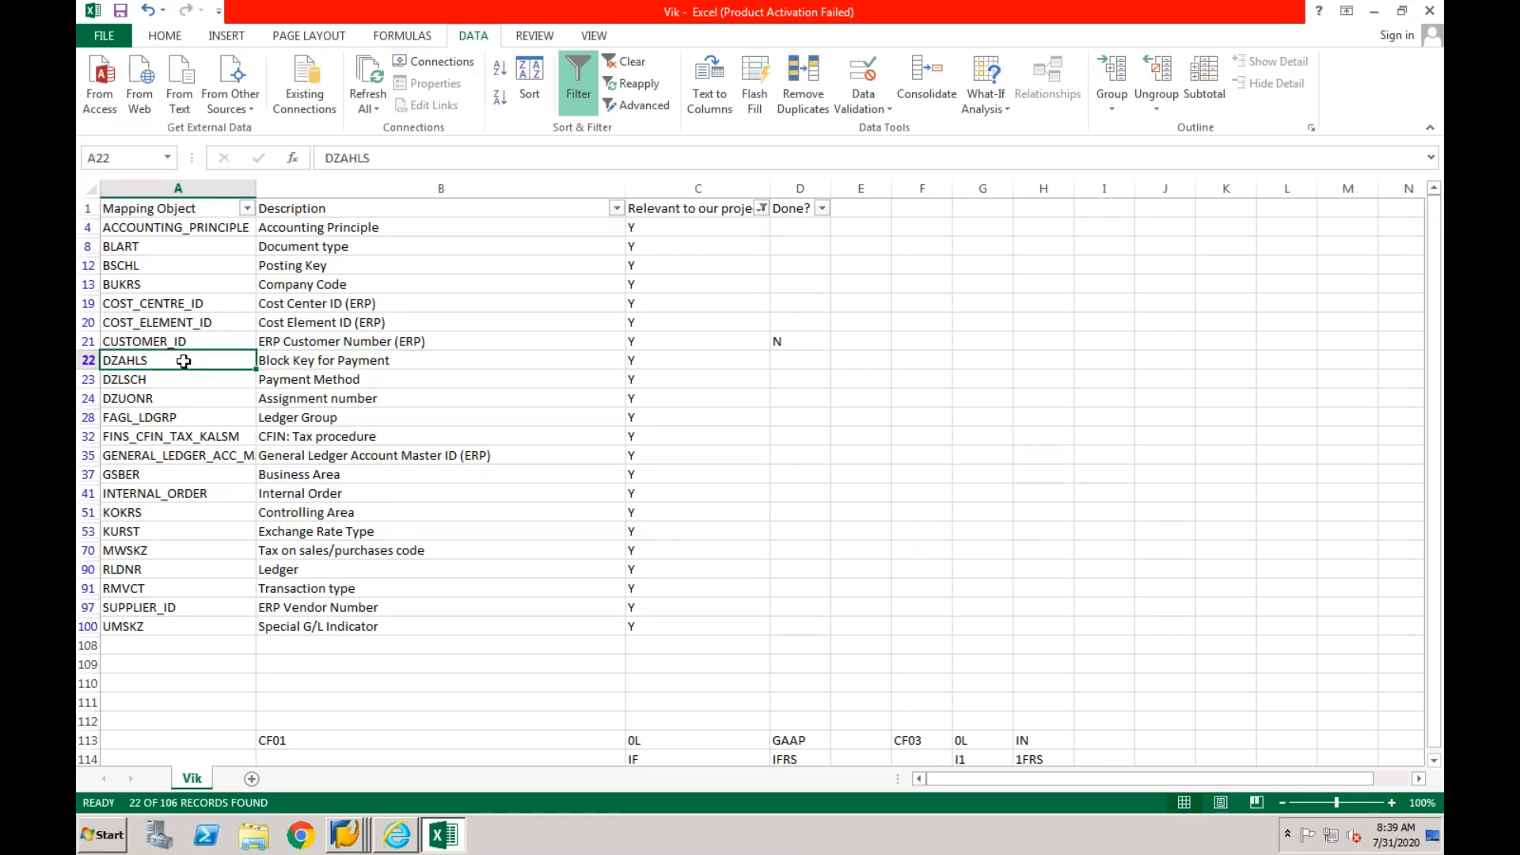
click(345, 835)
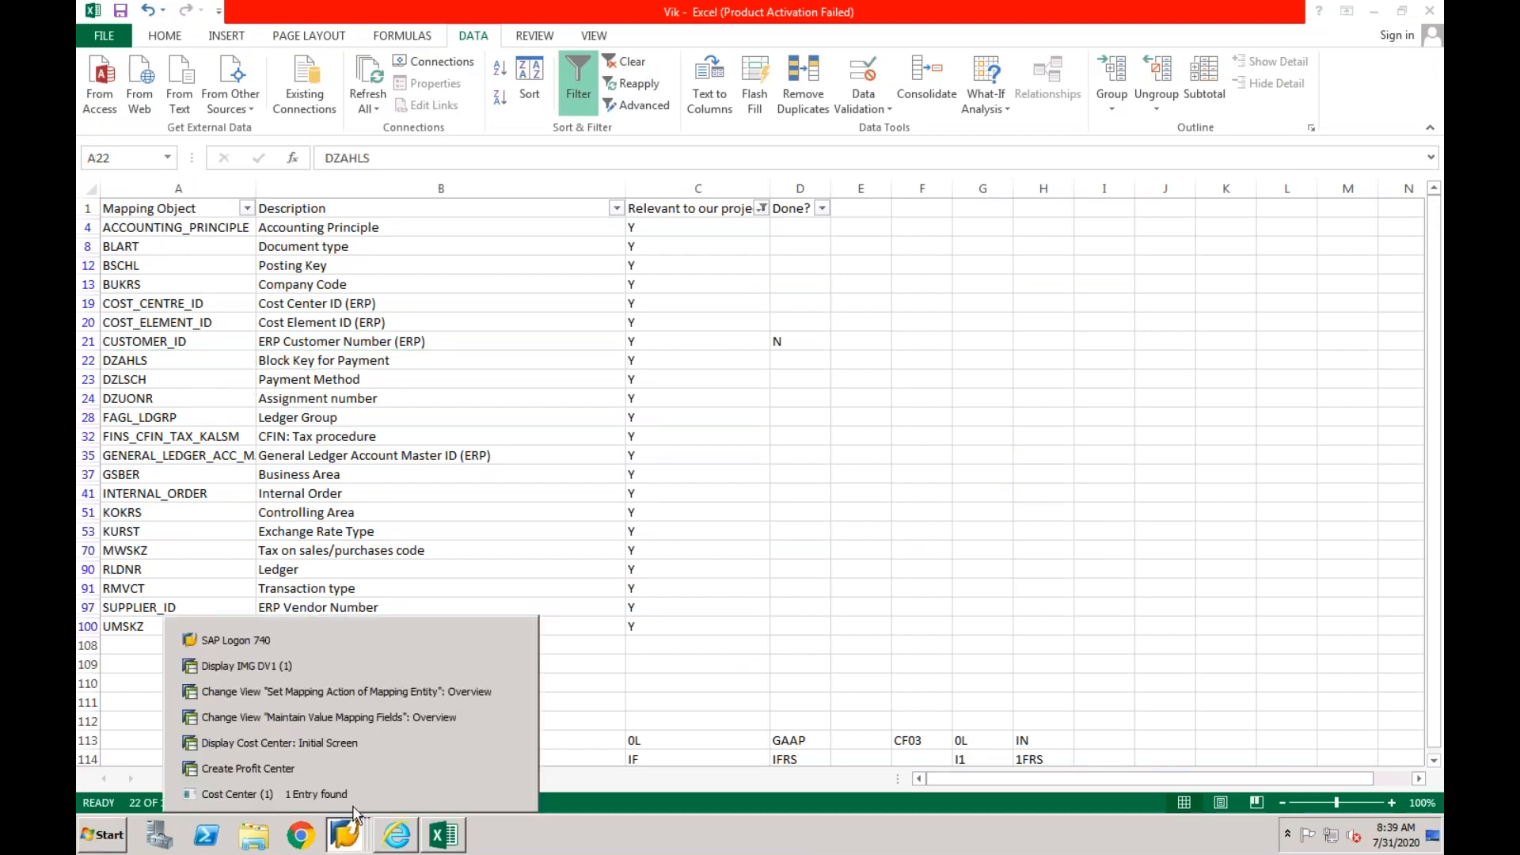
click(356, 715)
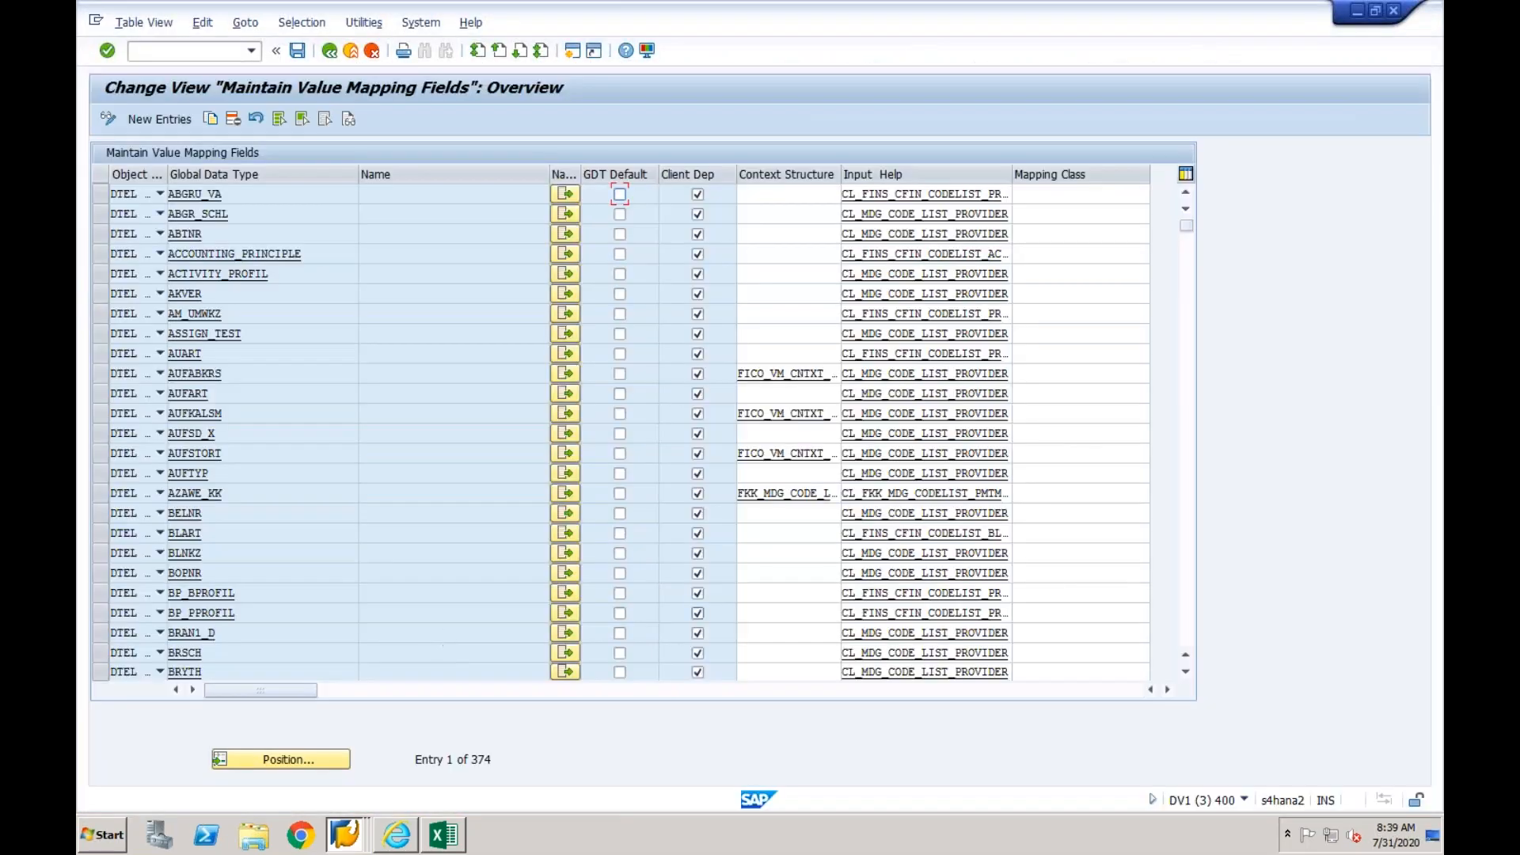
click(1194, 570)
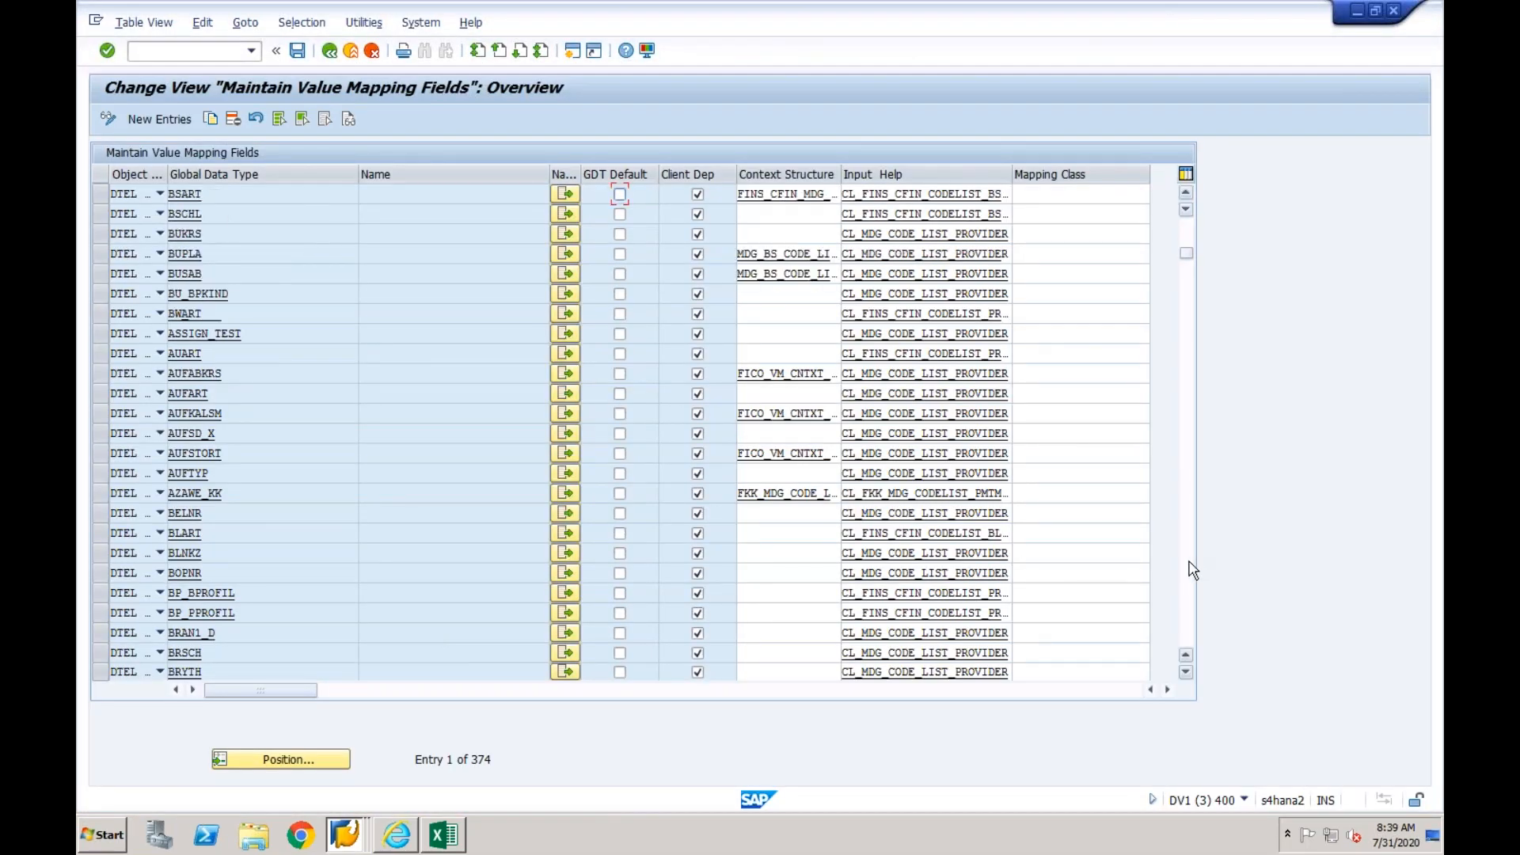
click(1193, 570)
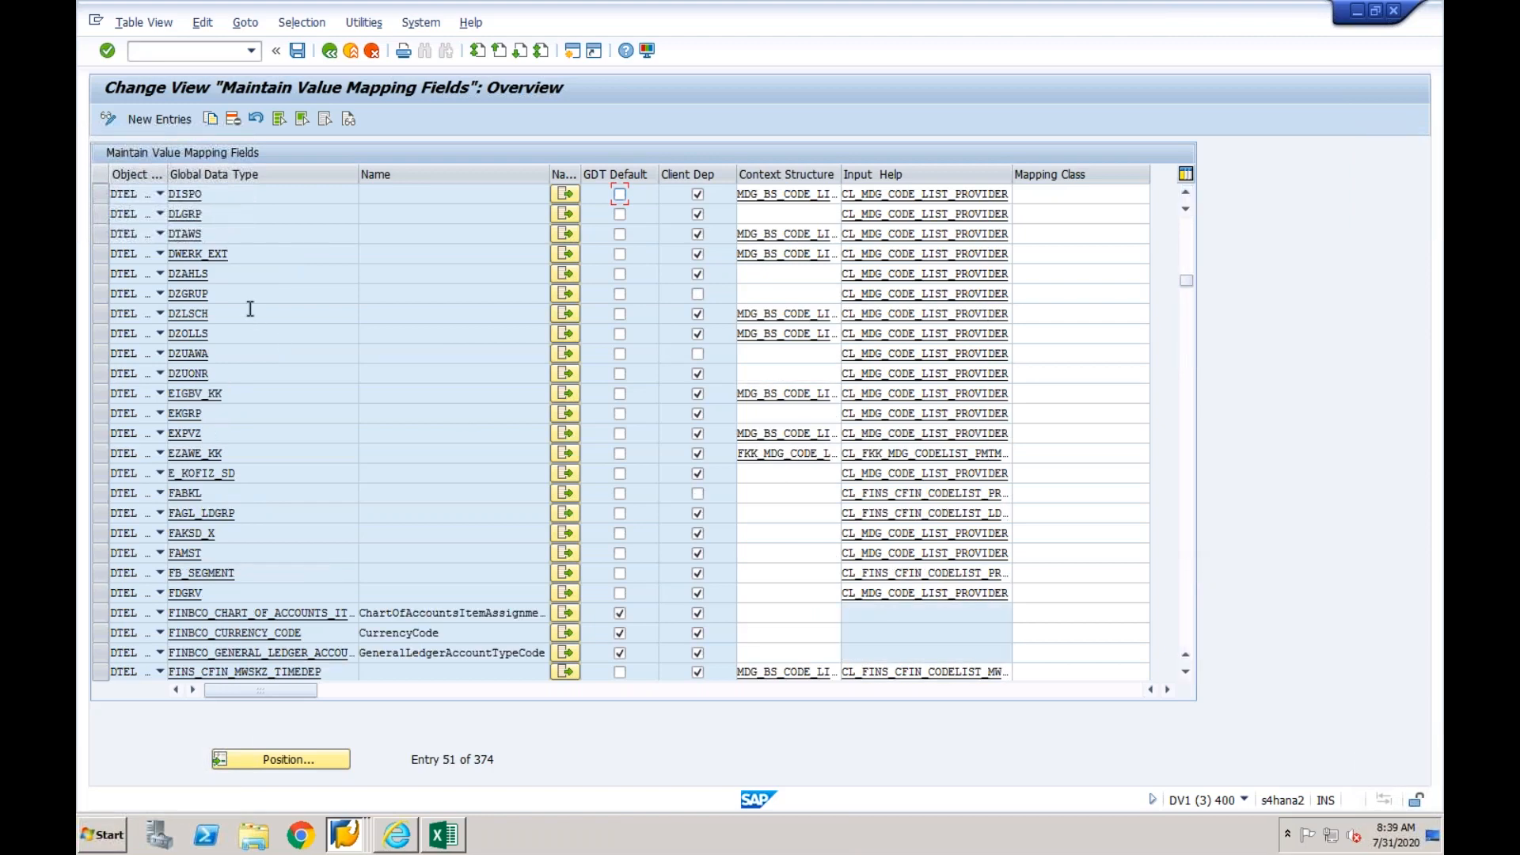
click(235, 277)
click(564, 273)
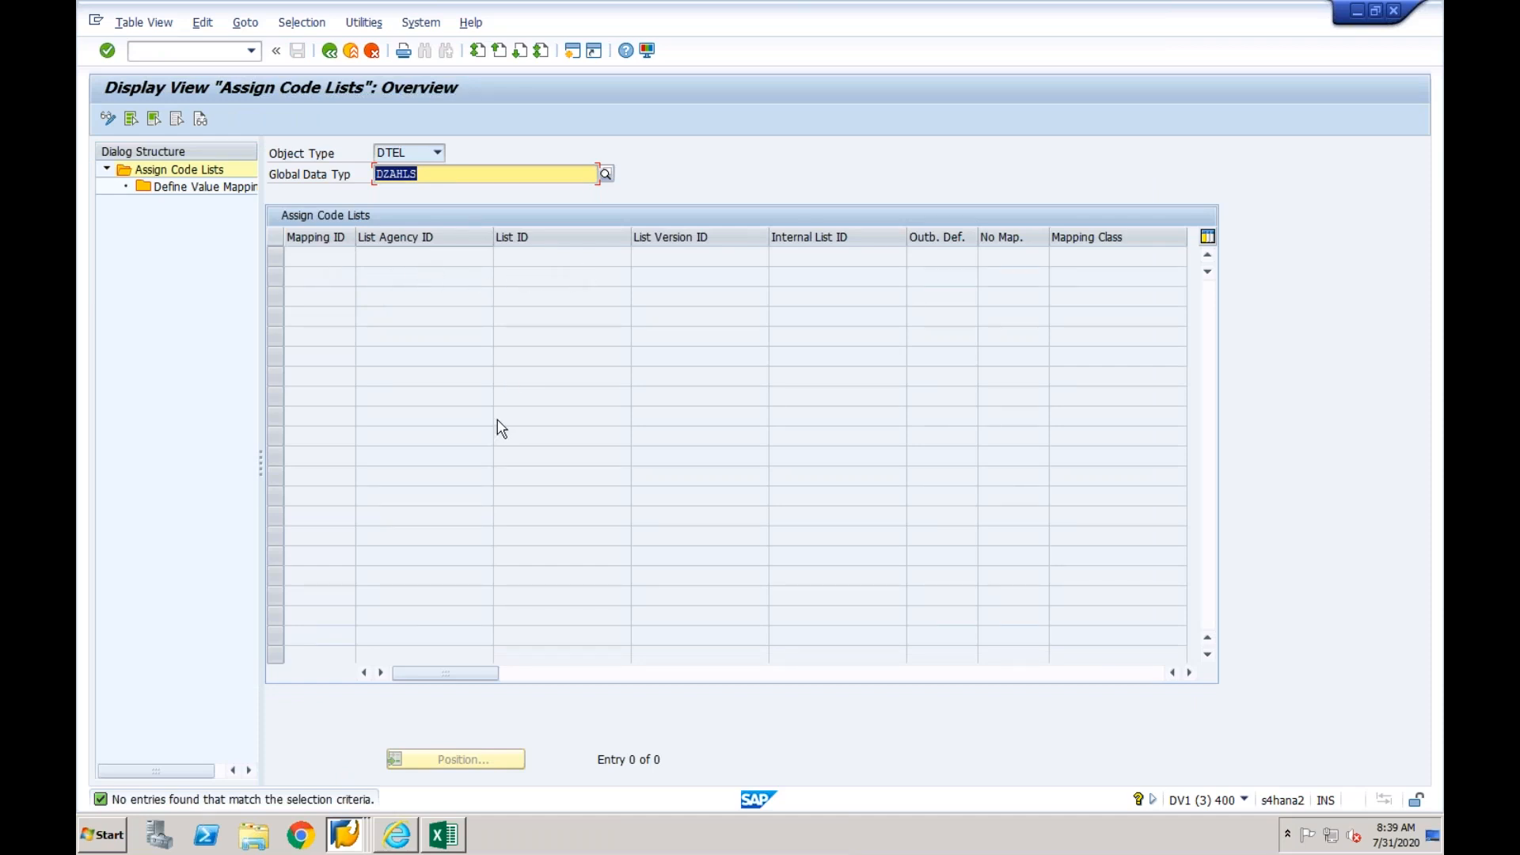
- Switch to the Excel mapping list and clear the project relevance flags of DZAHLS, DZLSCH and DZUONR
click(443, 835)
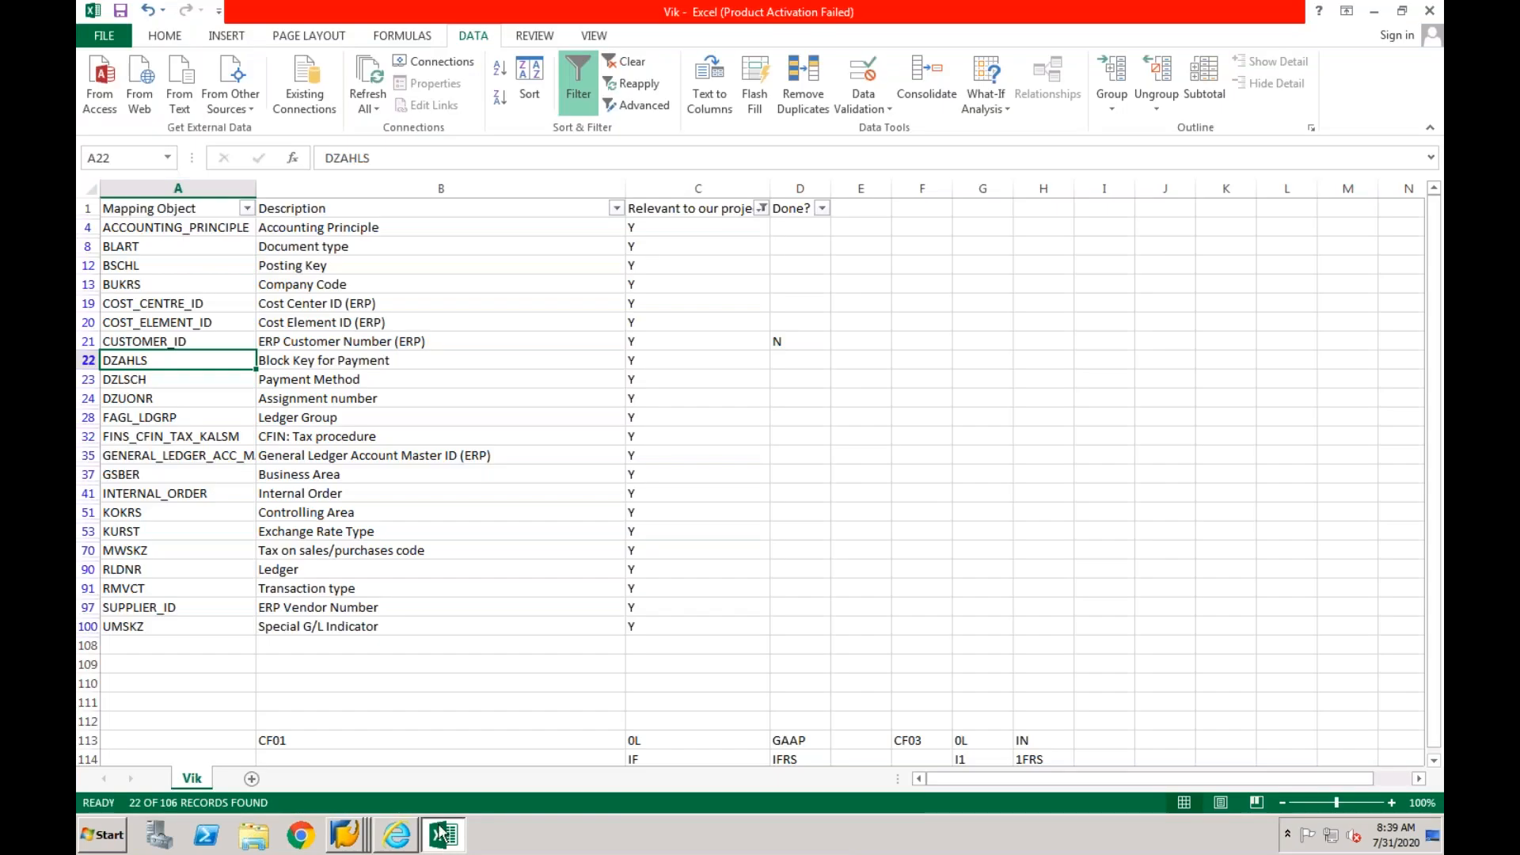
click(635, 358)
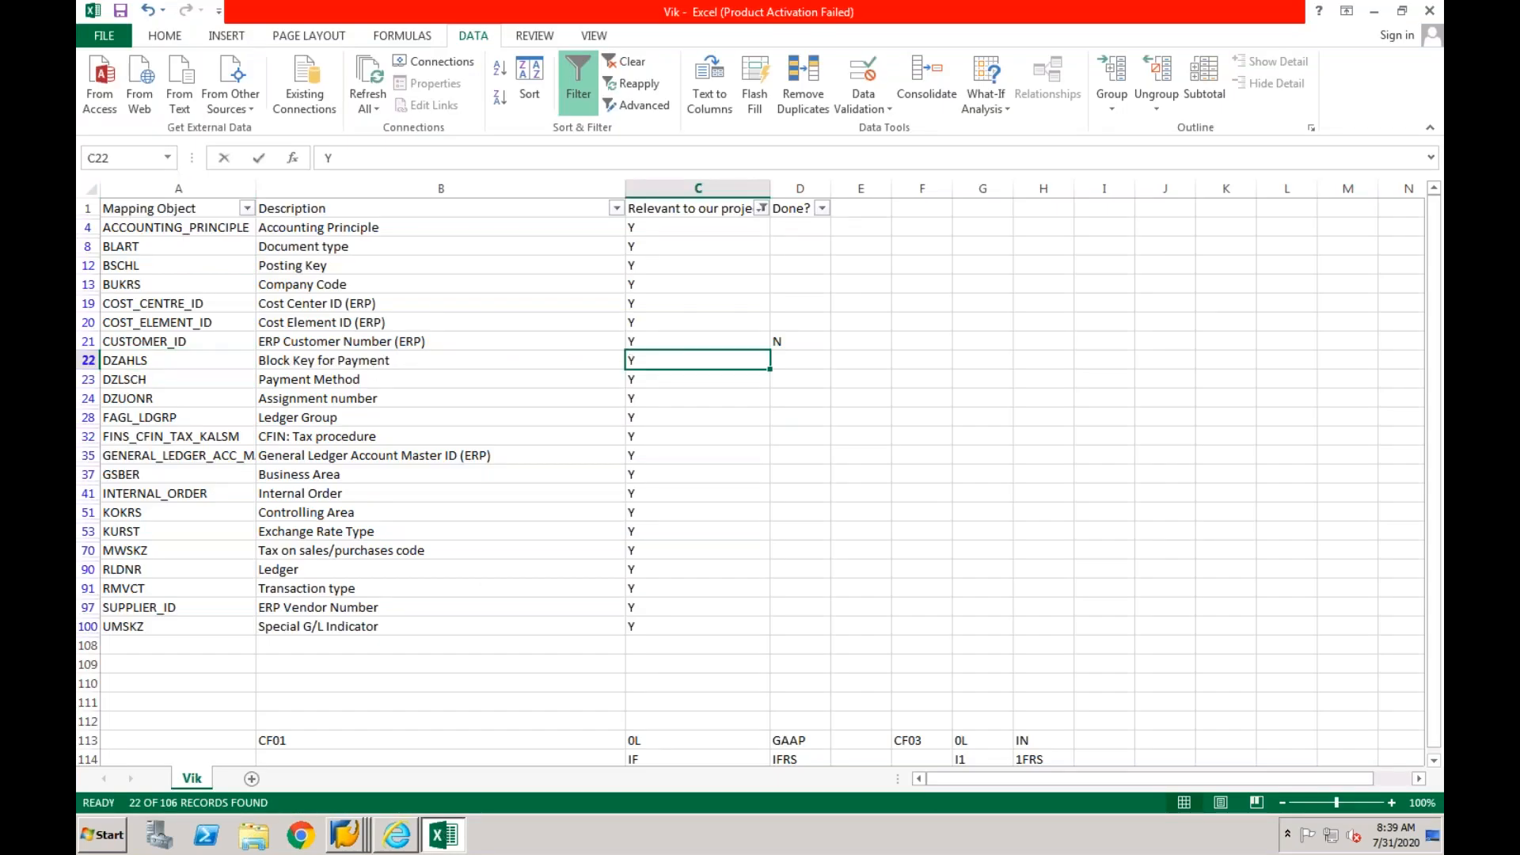
key(BackSpace)
key(Return)
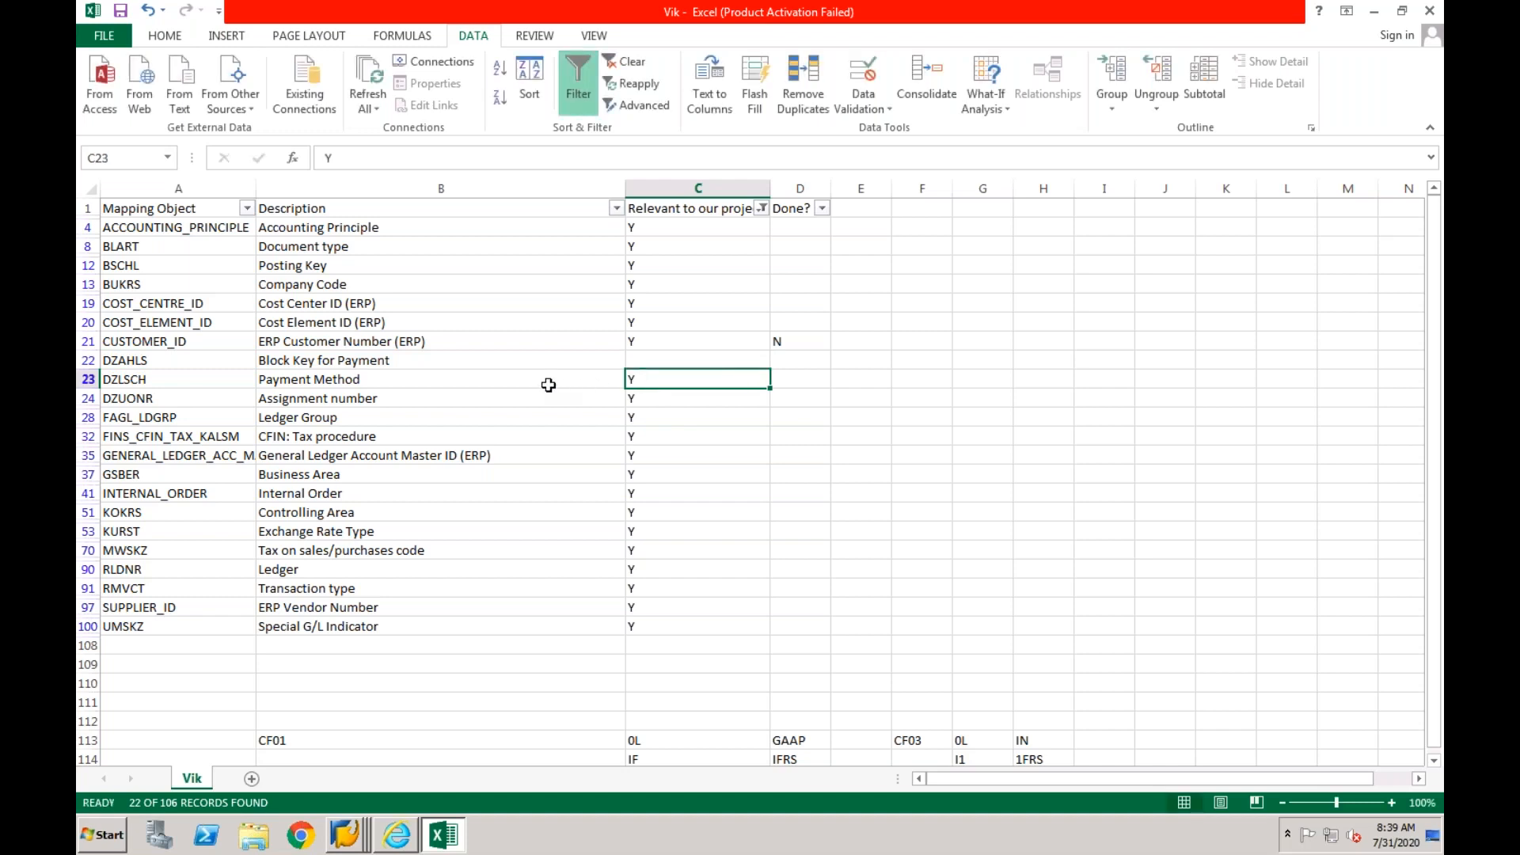
key(BackSpace)
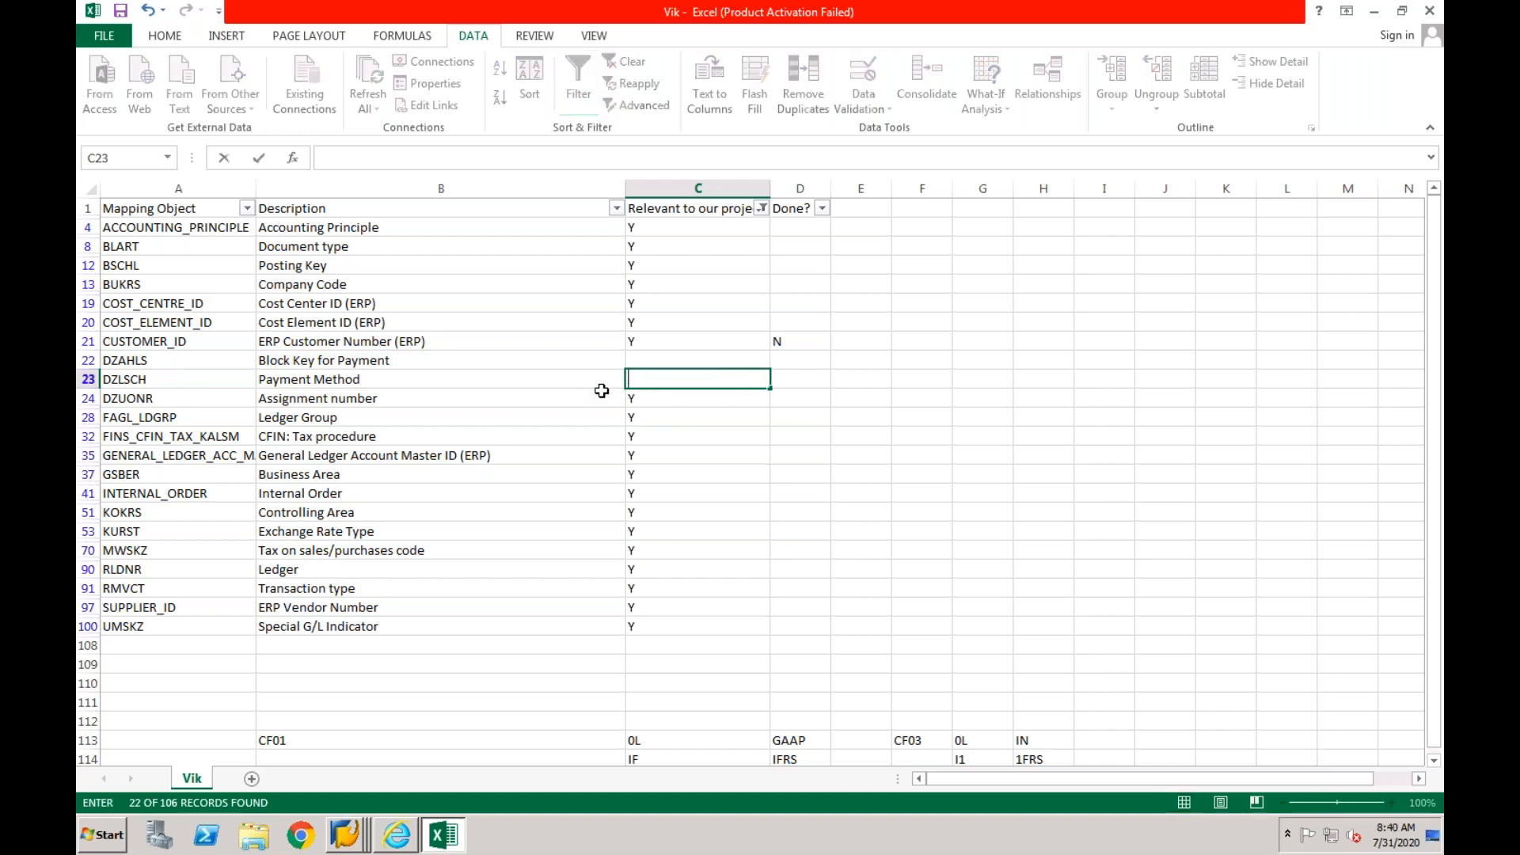
key(Return)
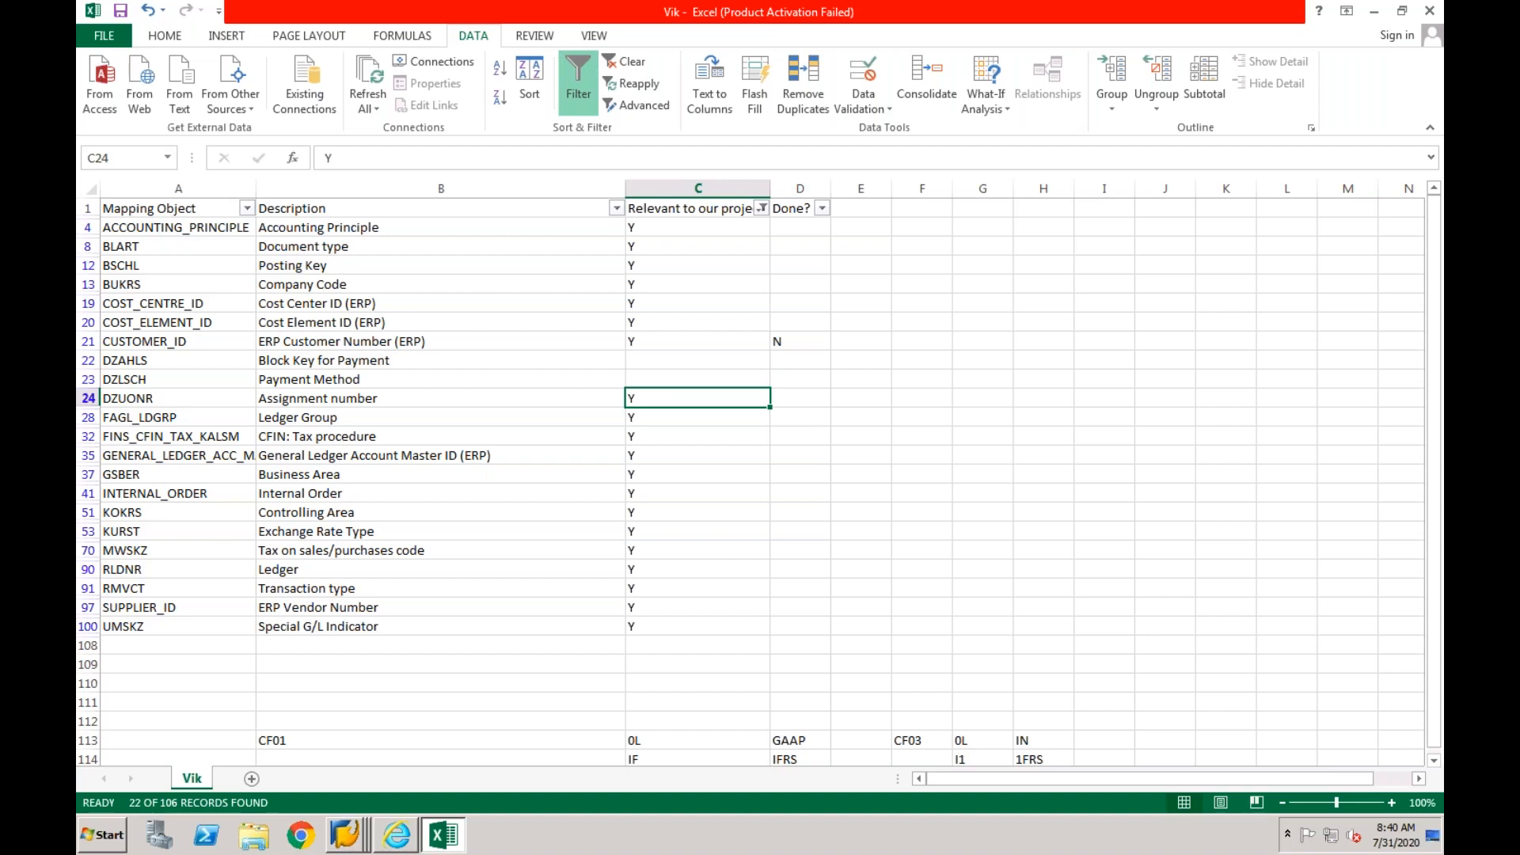
key(BackSpace)
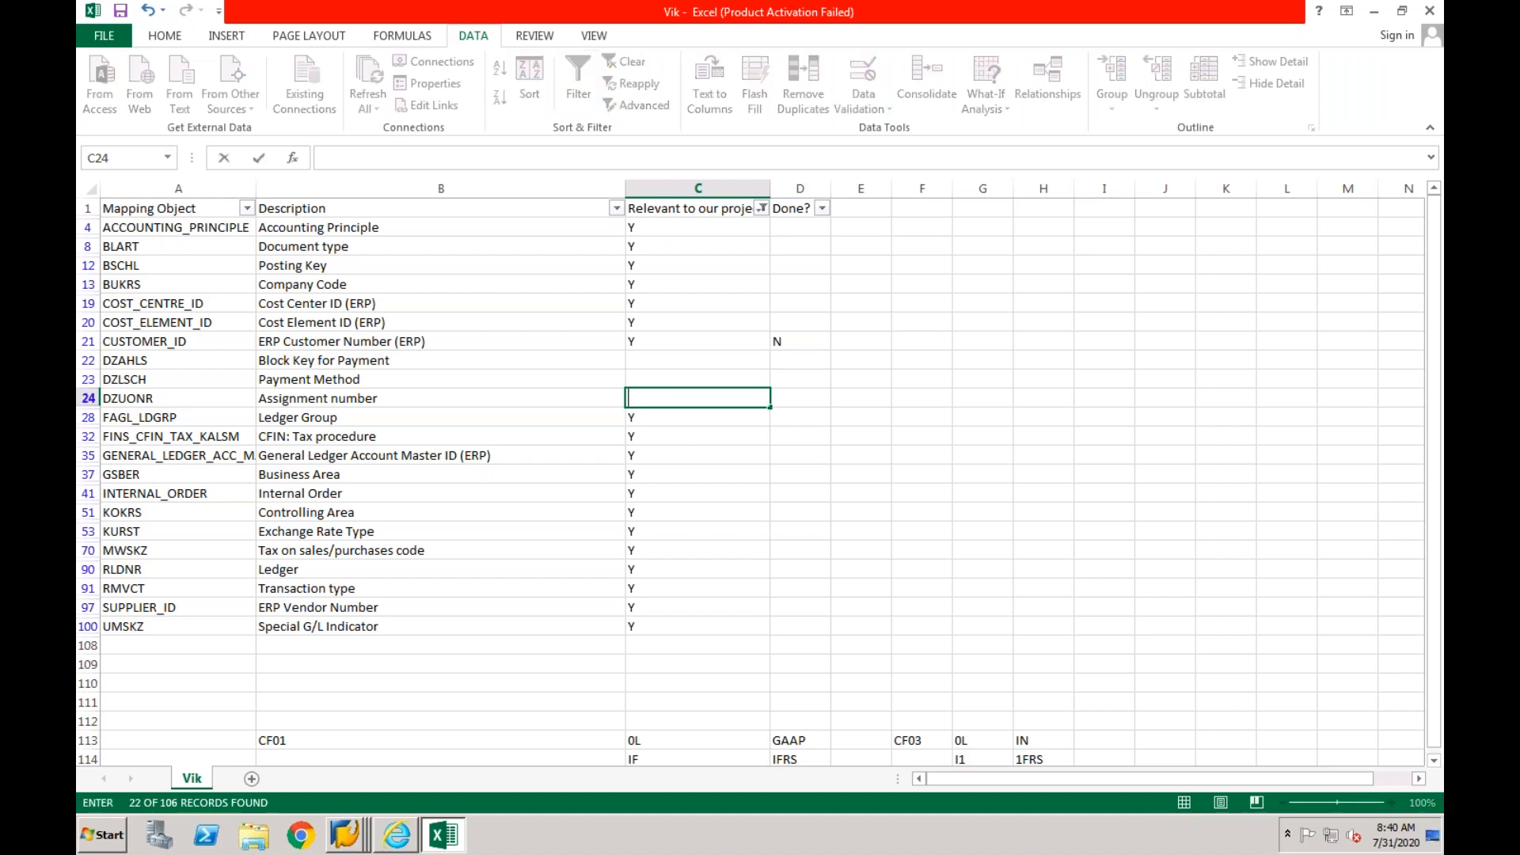
click(654, 432)
- Look up the ledger group object FAGL_LDGRP in the list and open its code list assignments in SAP
click(646, 417)
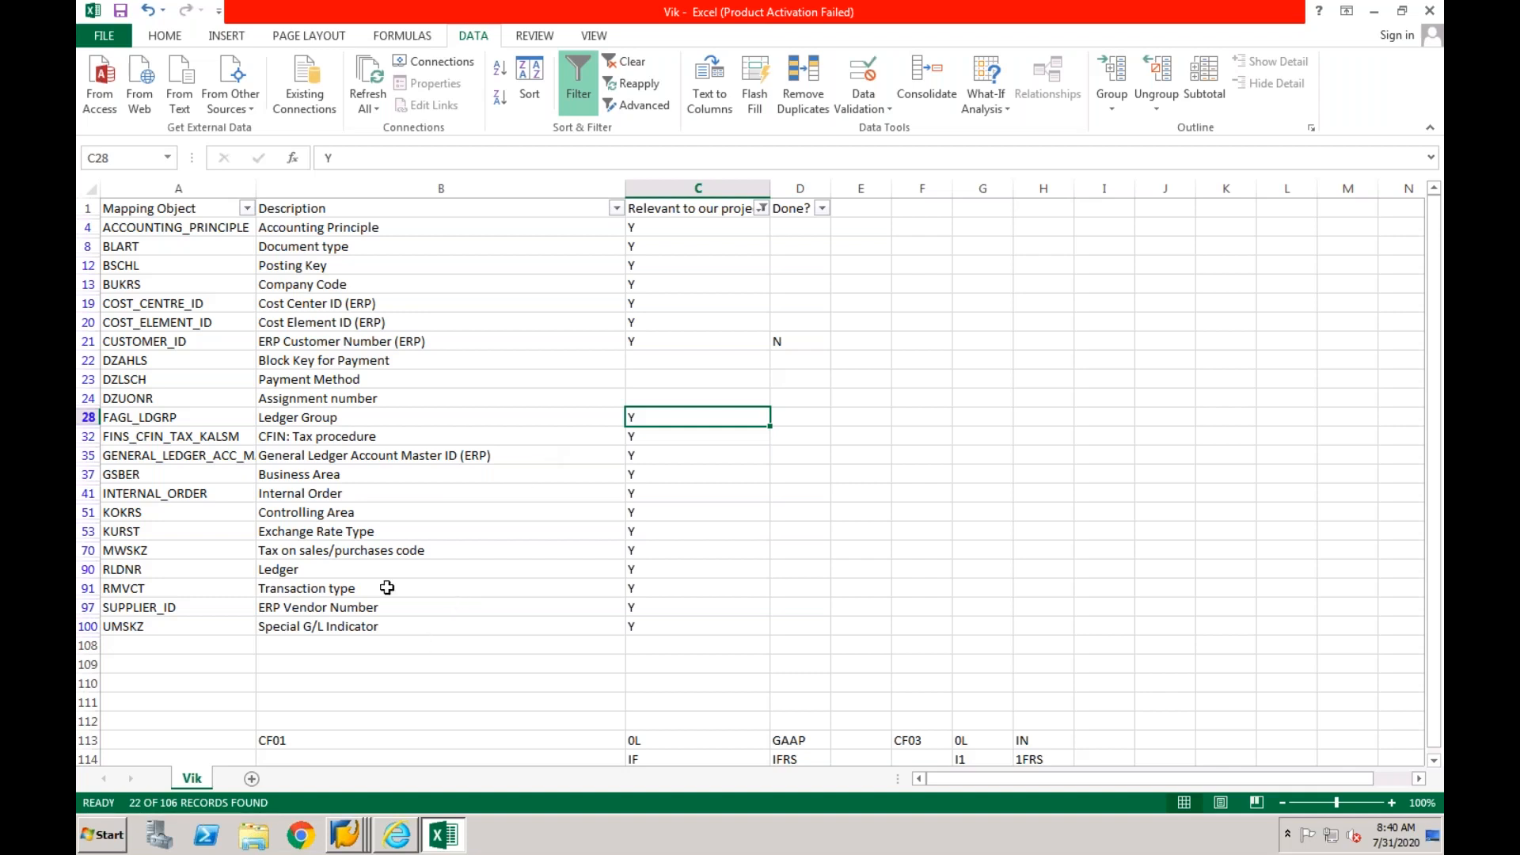
click(207, 417)
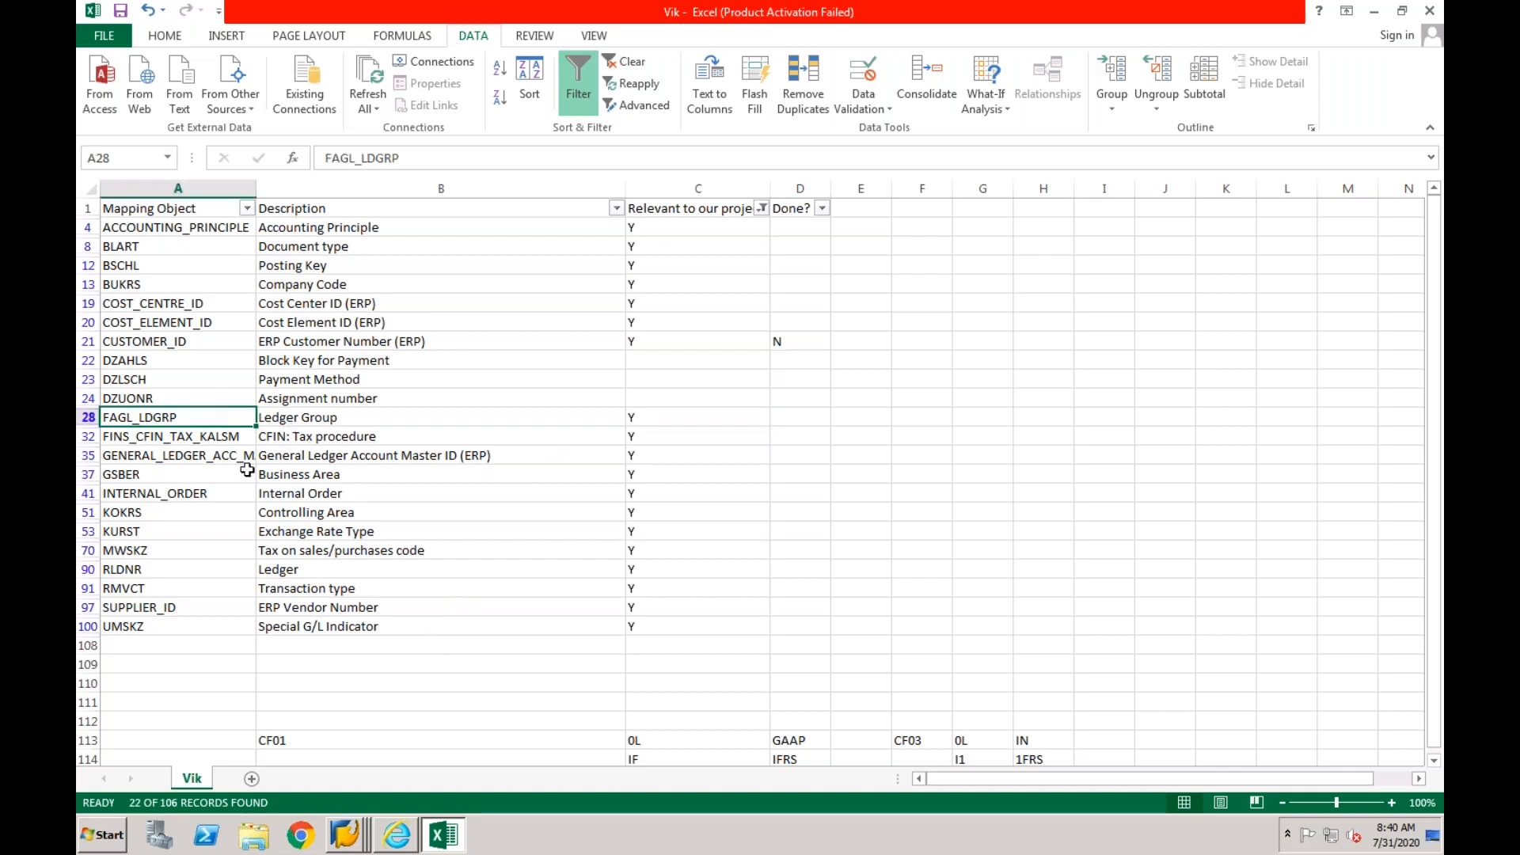
right_click(352, 835)
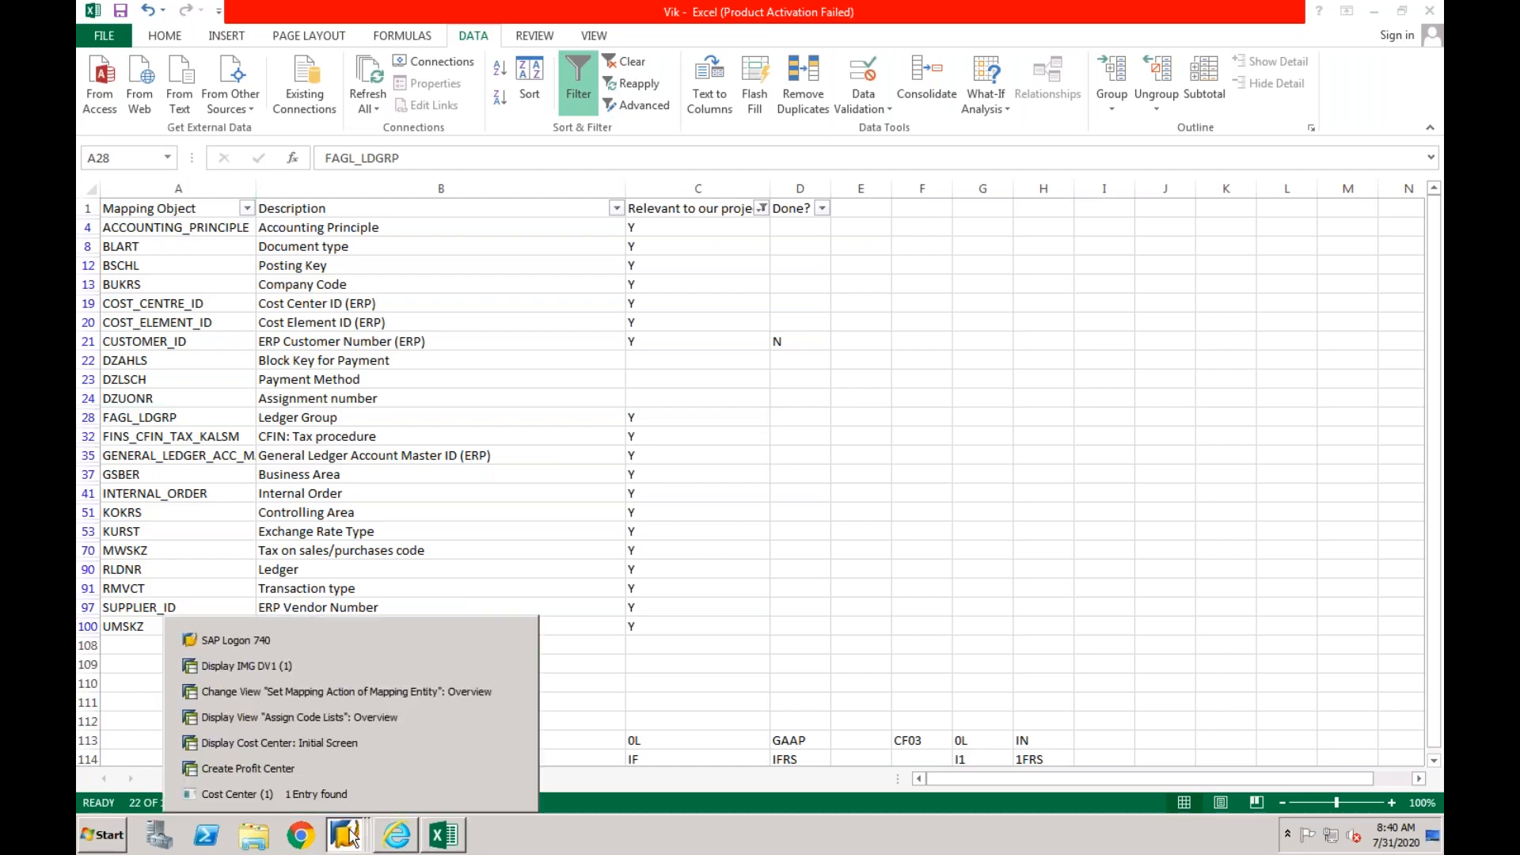
click(364, 717)
click(330, 52)
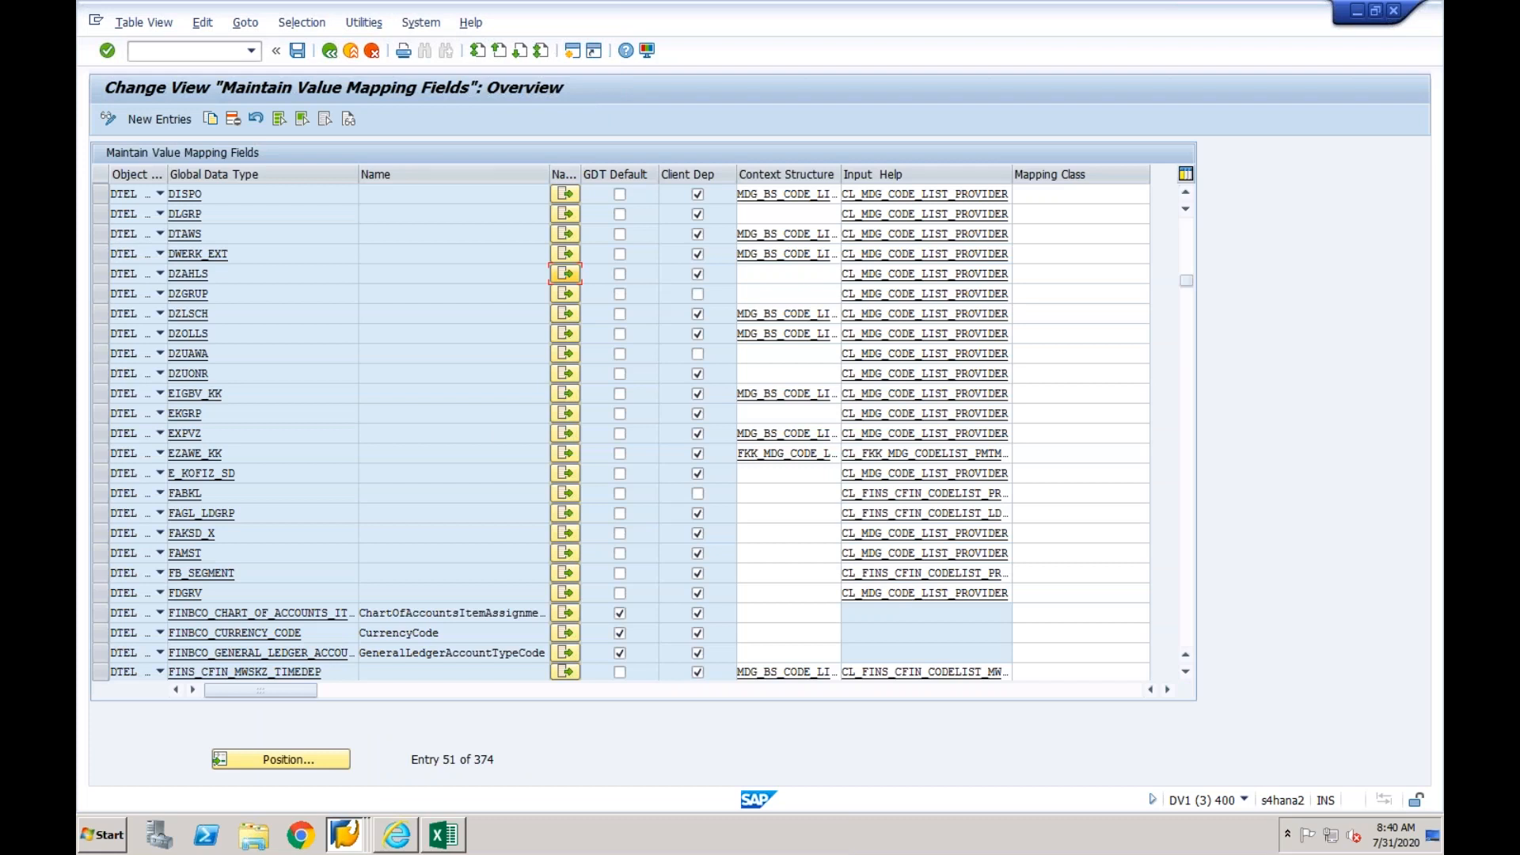
click(565, 513)
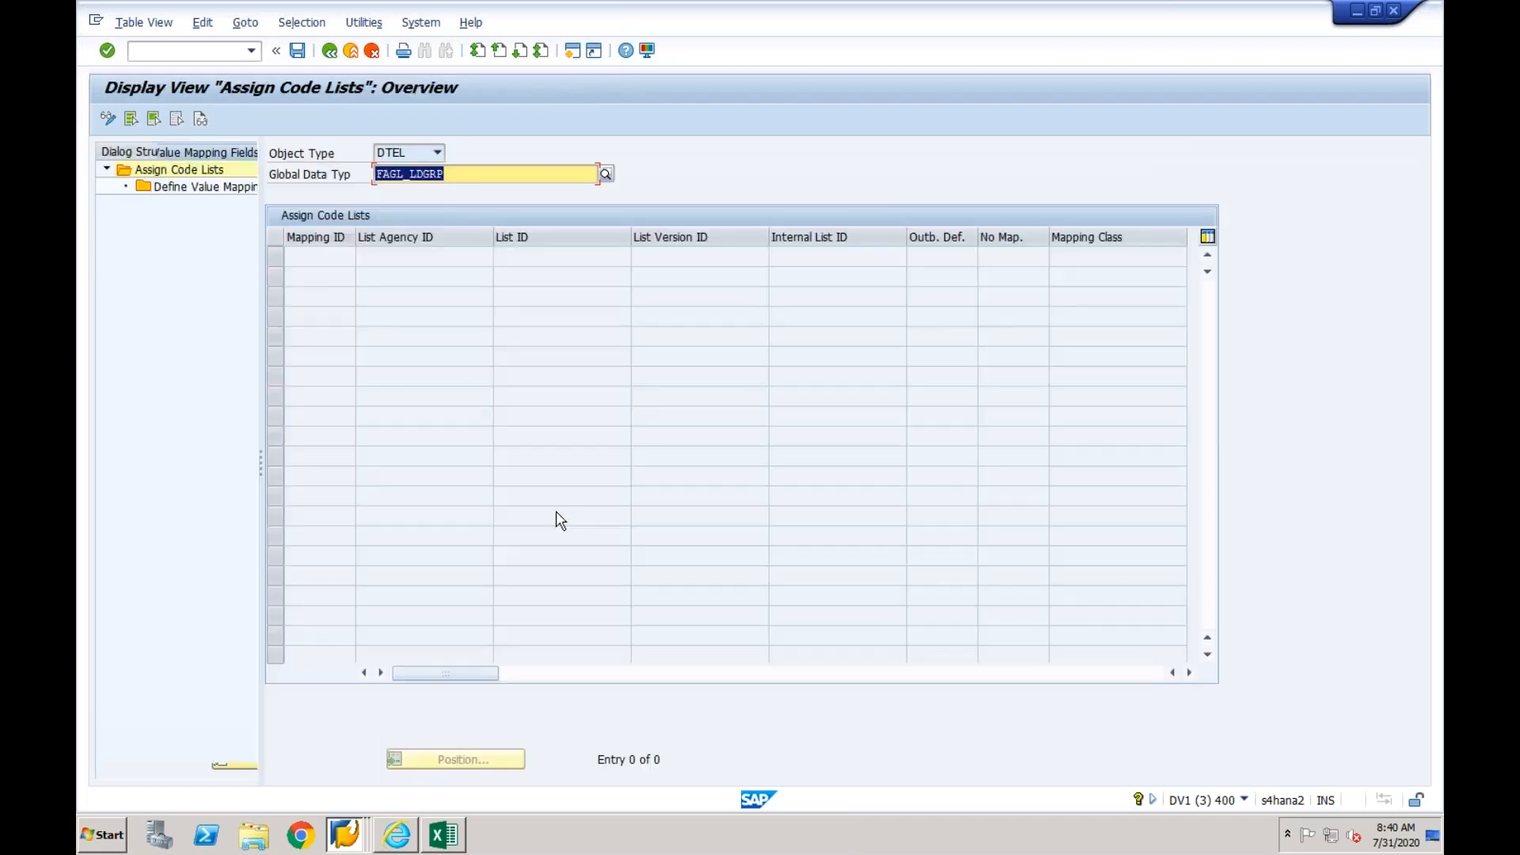
- Start a new code list entry for FAGL_LDGRP with mapping ID 01 and list agency EPXCLNT800
click(107, 118)
click(147, 119)
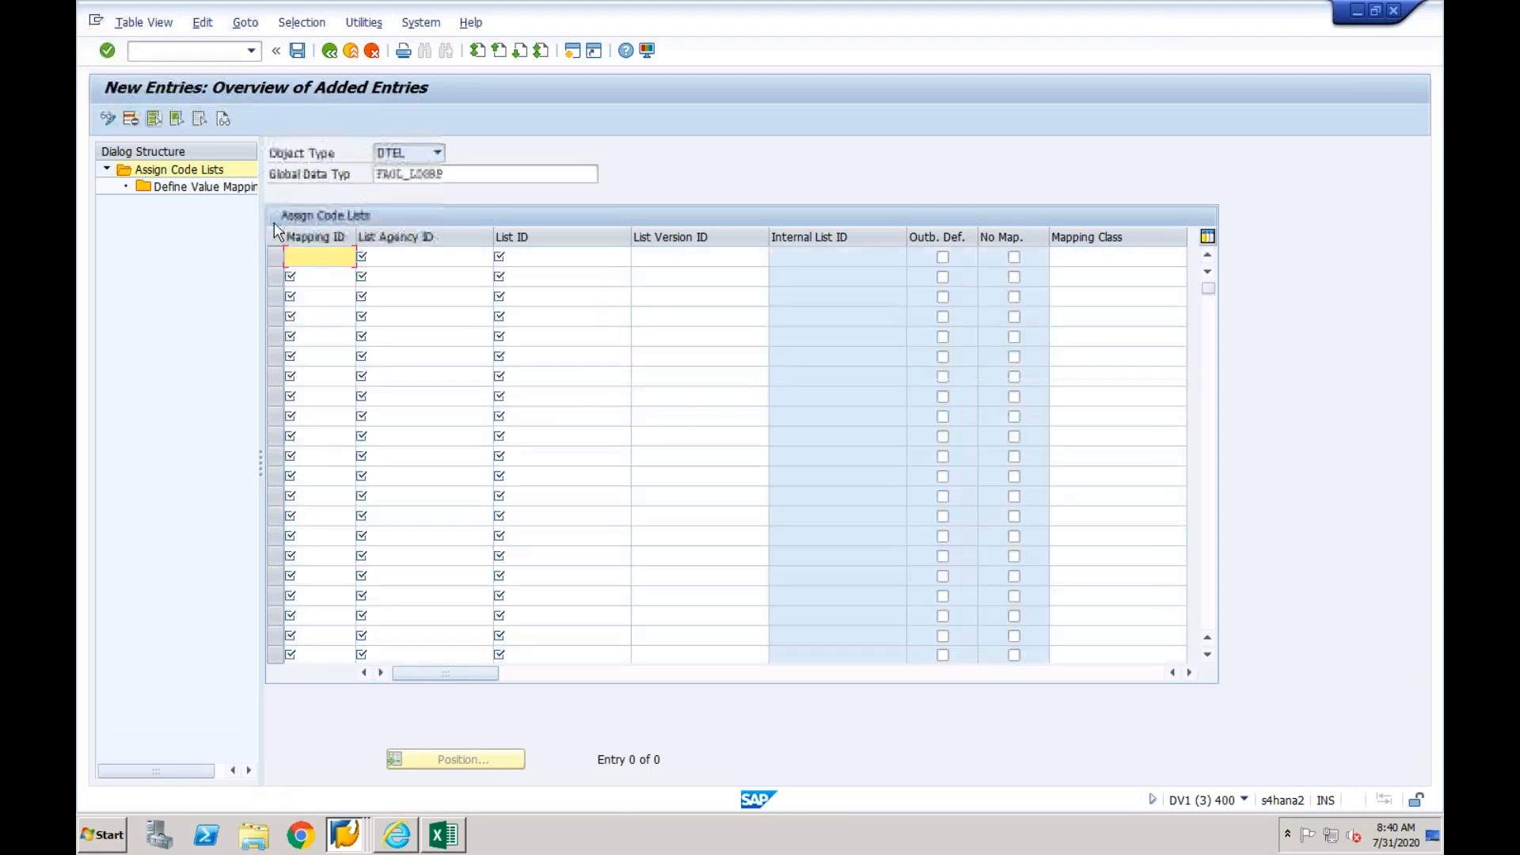
text(01)
click(400, 259)
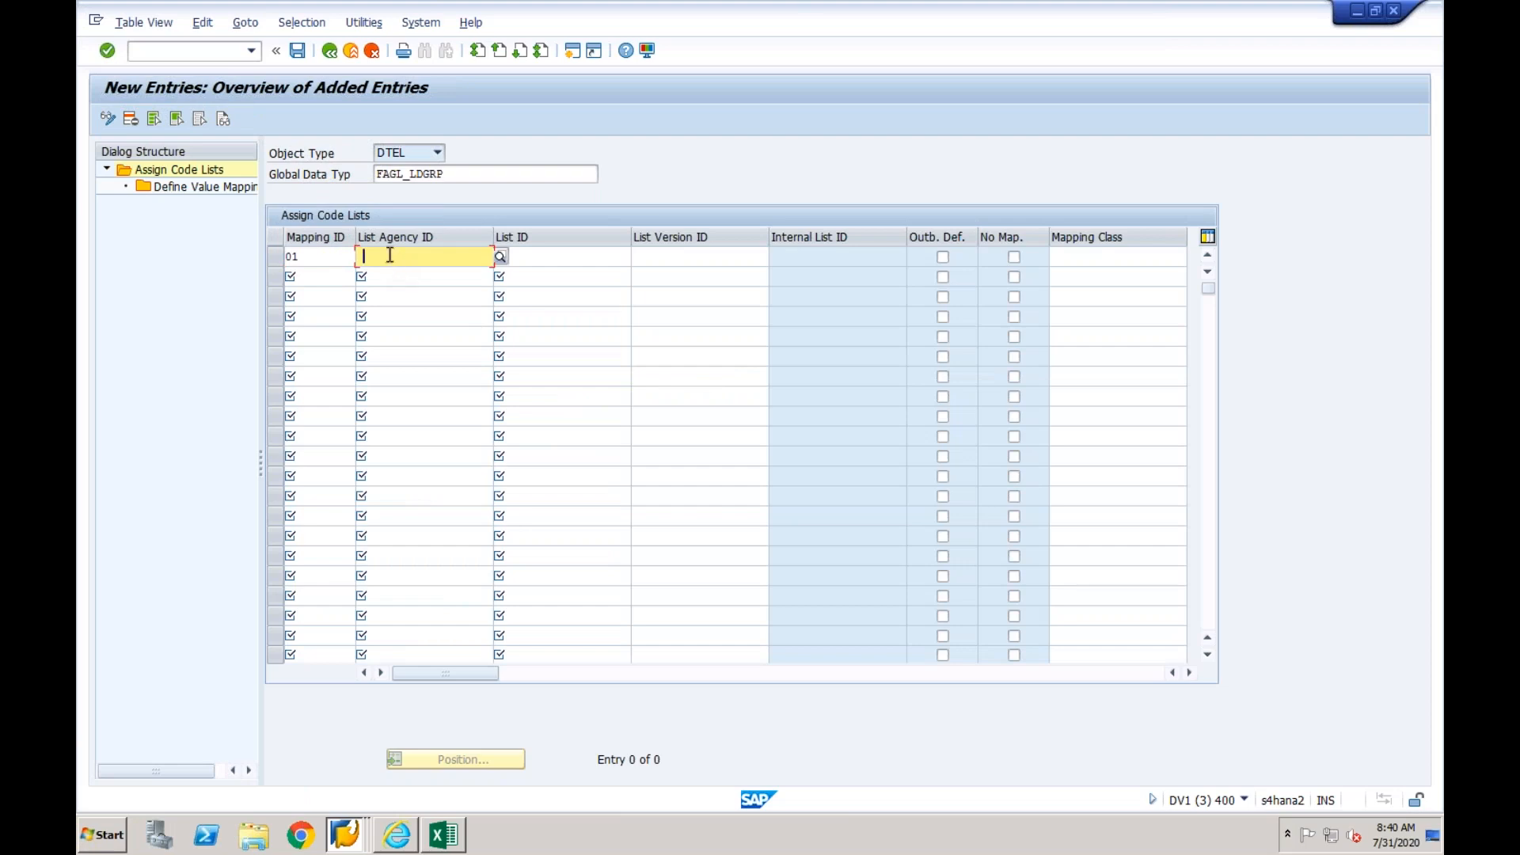
text(EPXCLNT800)
- Complete the EPXCLNT800 entry with list ID FAGL_LDGRP and list version 01
click(575, 256)
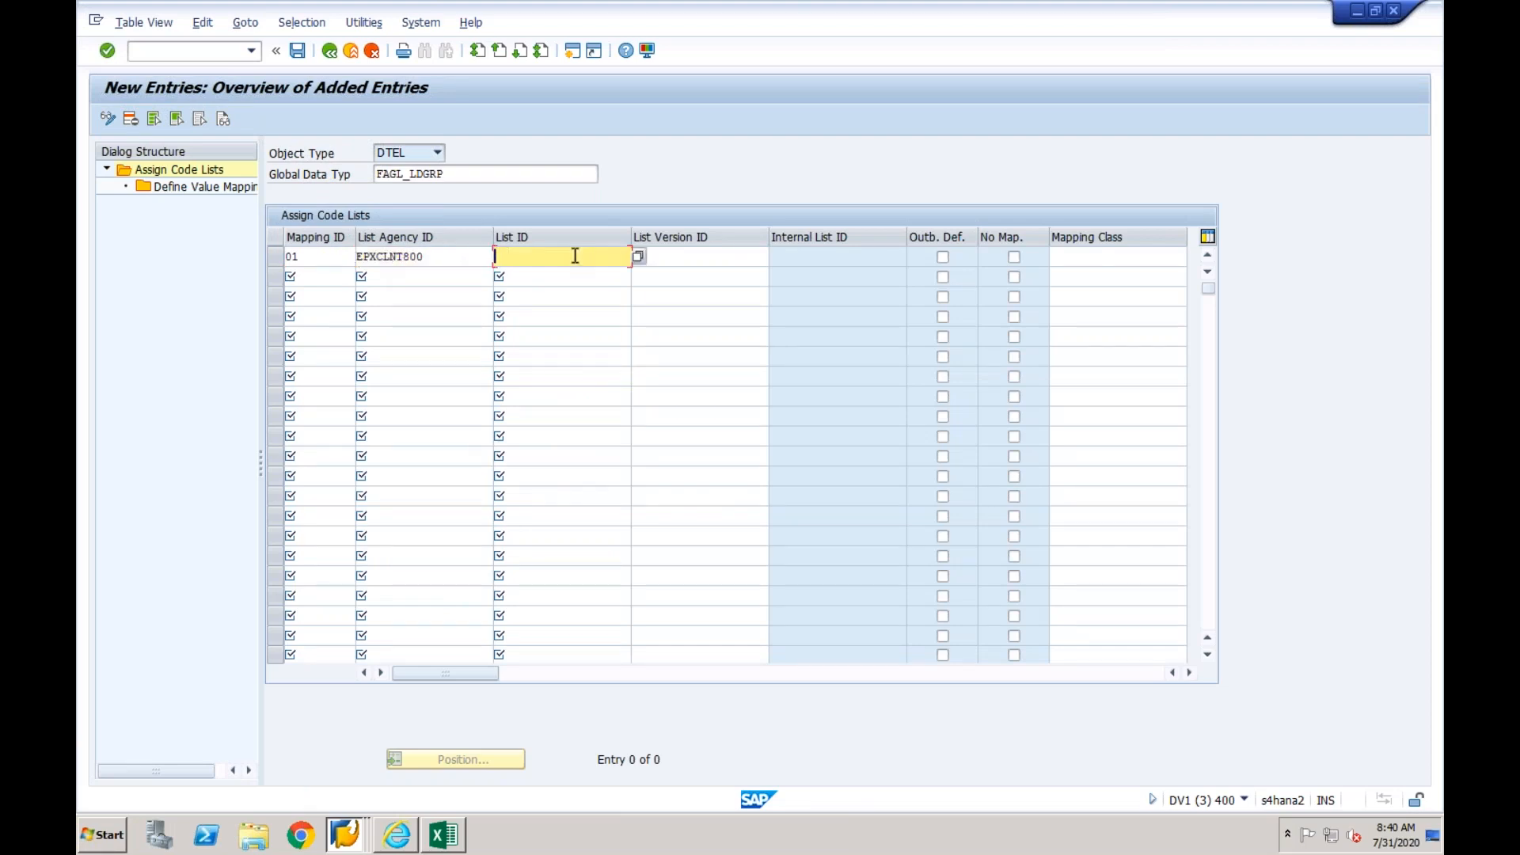
click(637, 262)
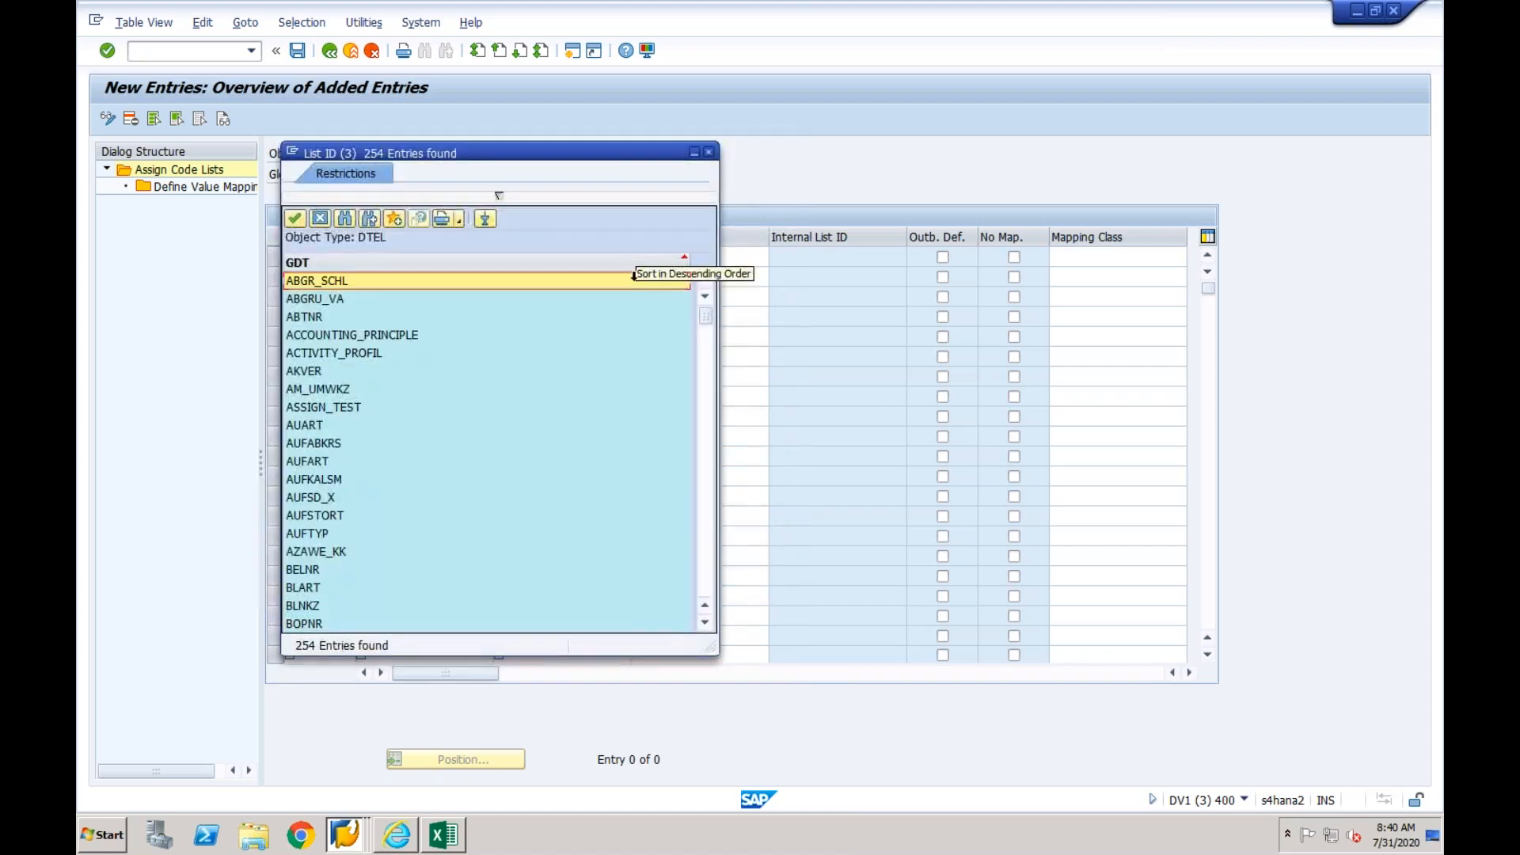
click(705, 468)
click(708, 472)
click(706, 468)
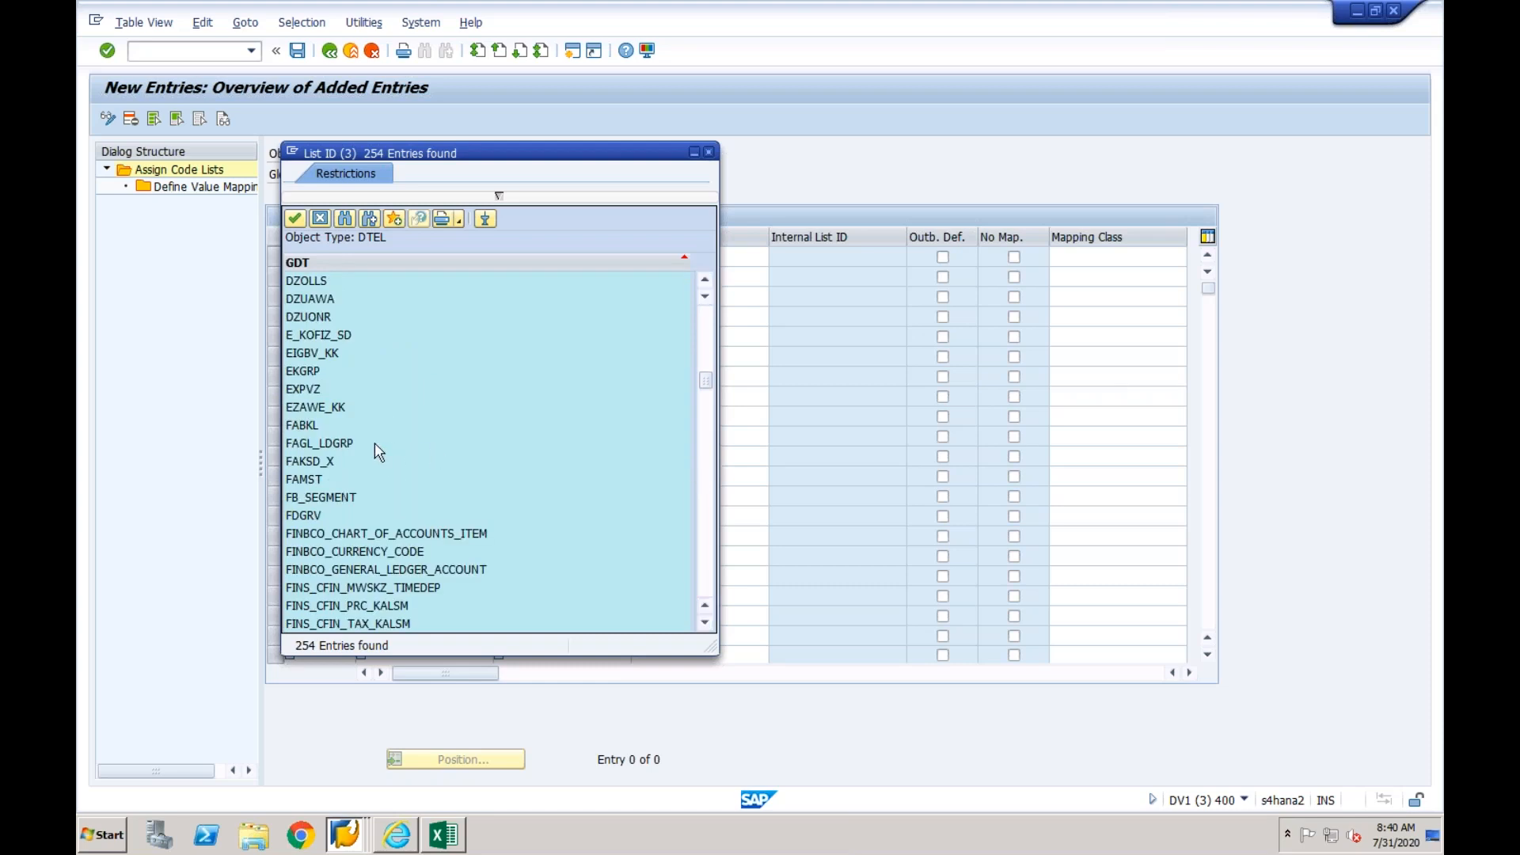
double_click(347, 445)
click(665, 254)
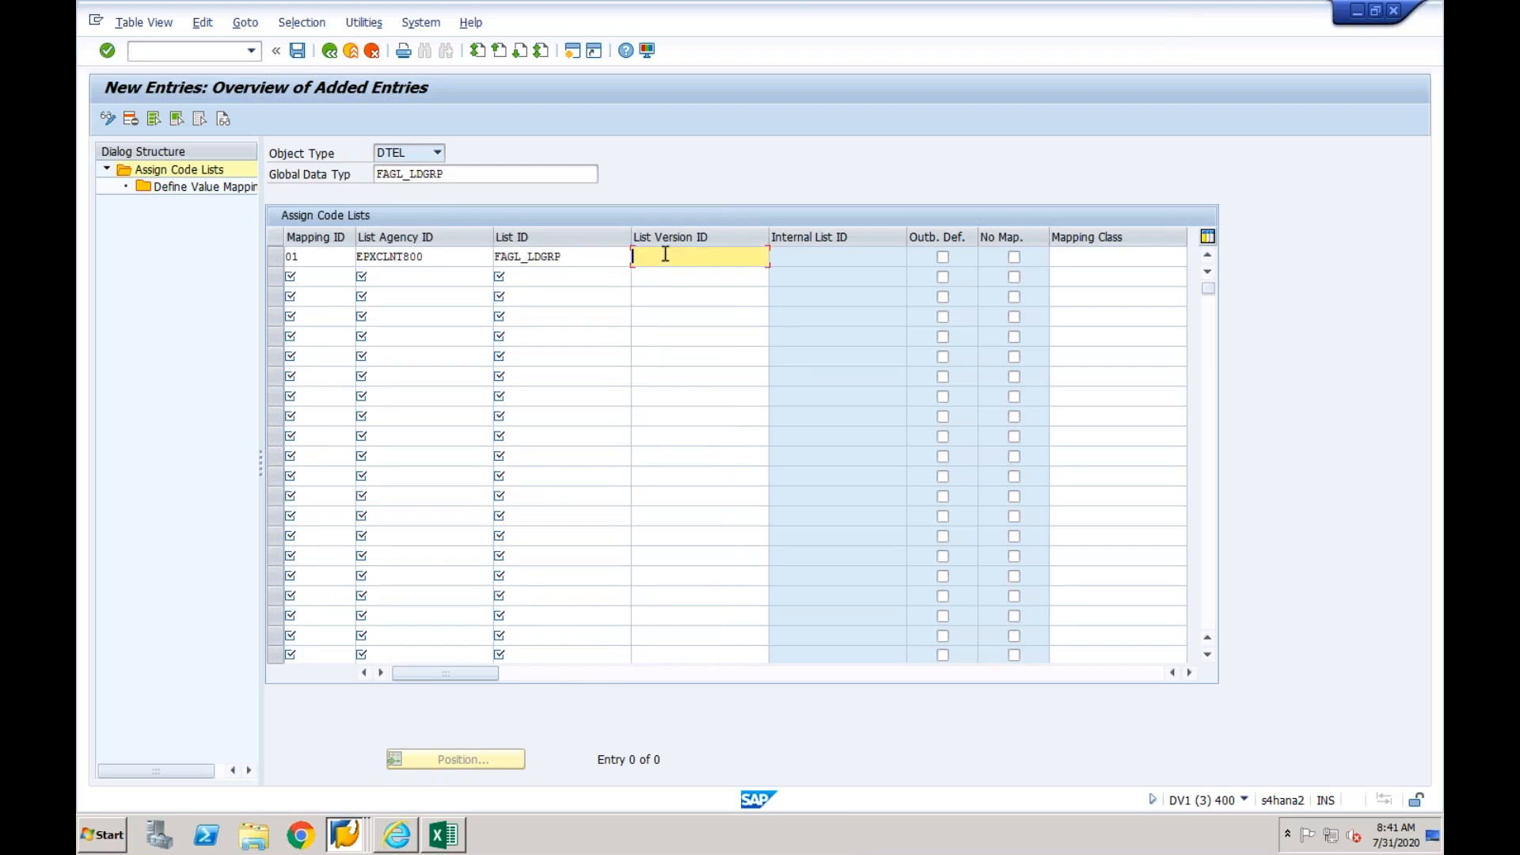
text(01)
key(Return)
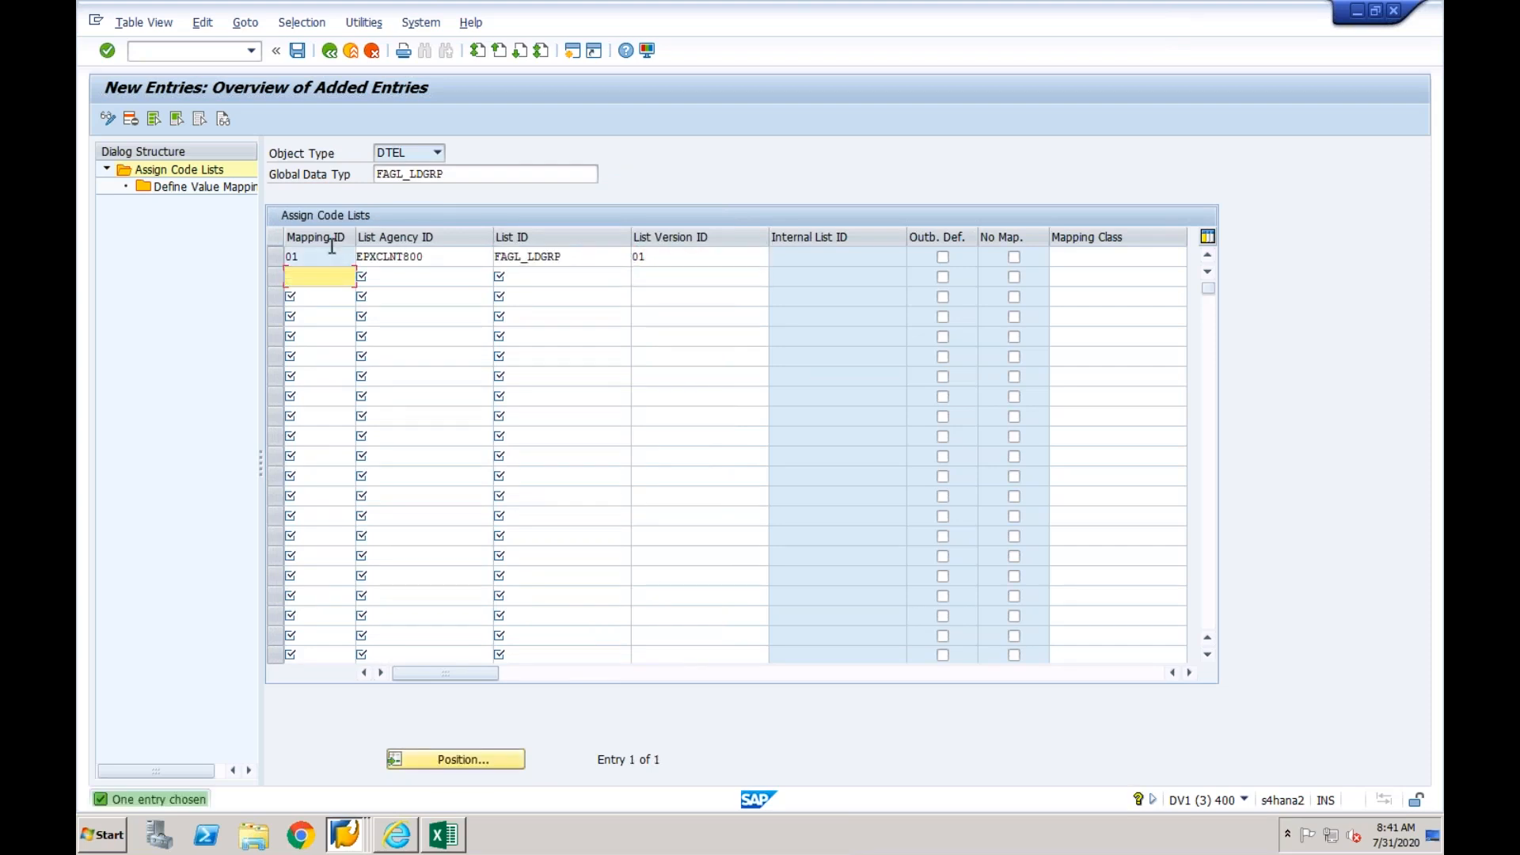
- Add a value mapping for the EPXCLNT800 entry of FAGL_LDGRP with internal code value 0L and external code value 0L
click(274, 256)
double_click(227, 188)
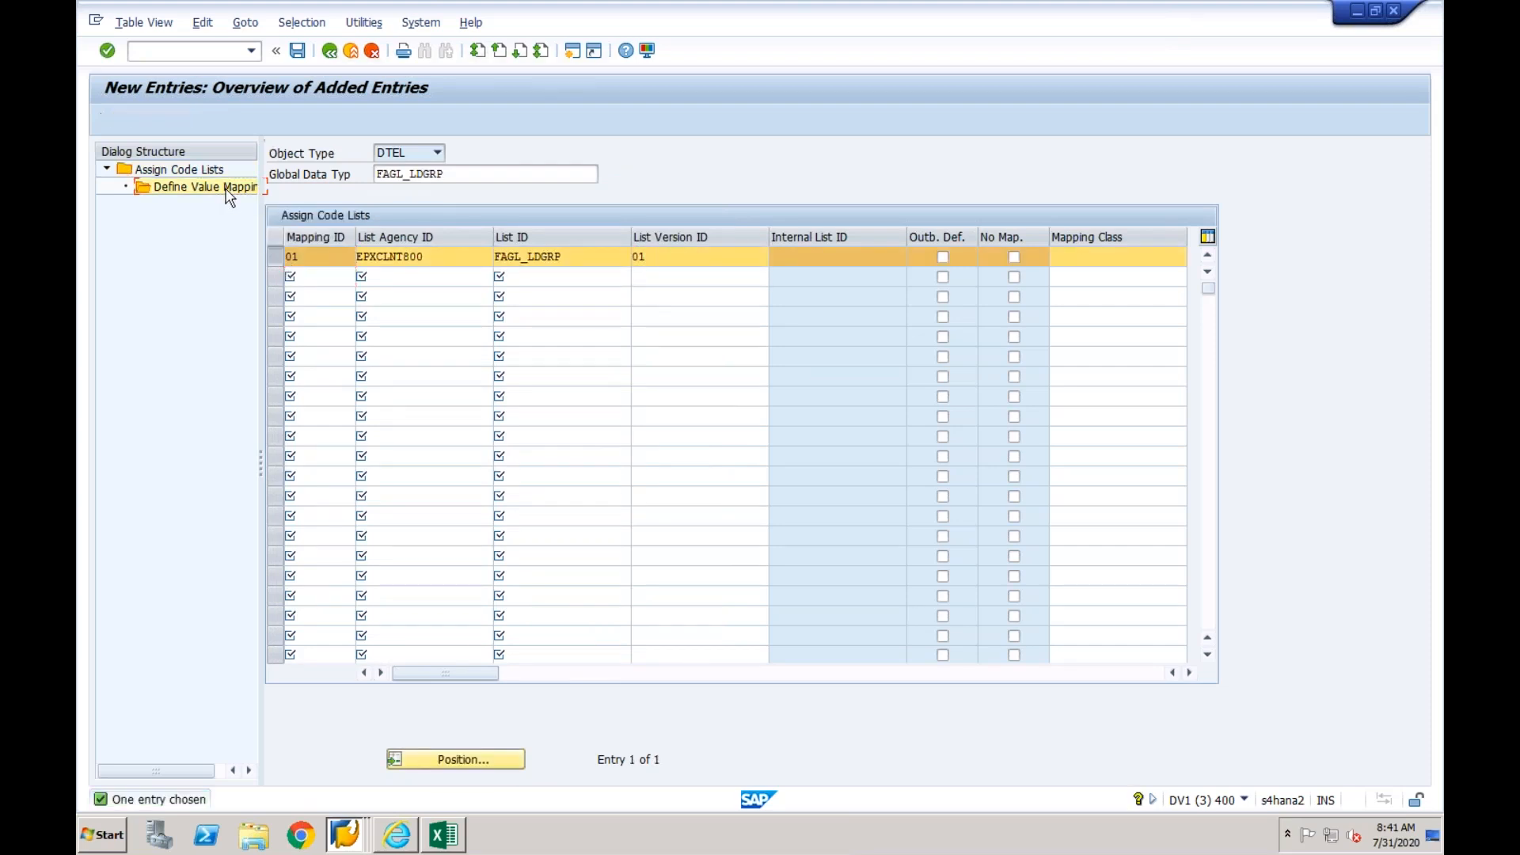
click(157, 118)
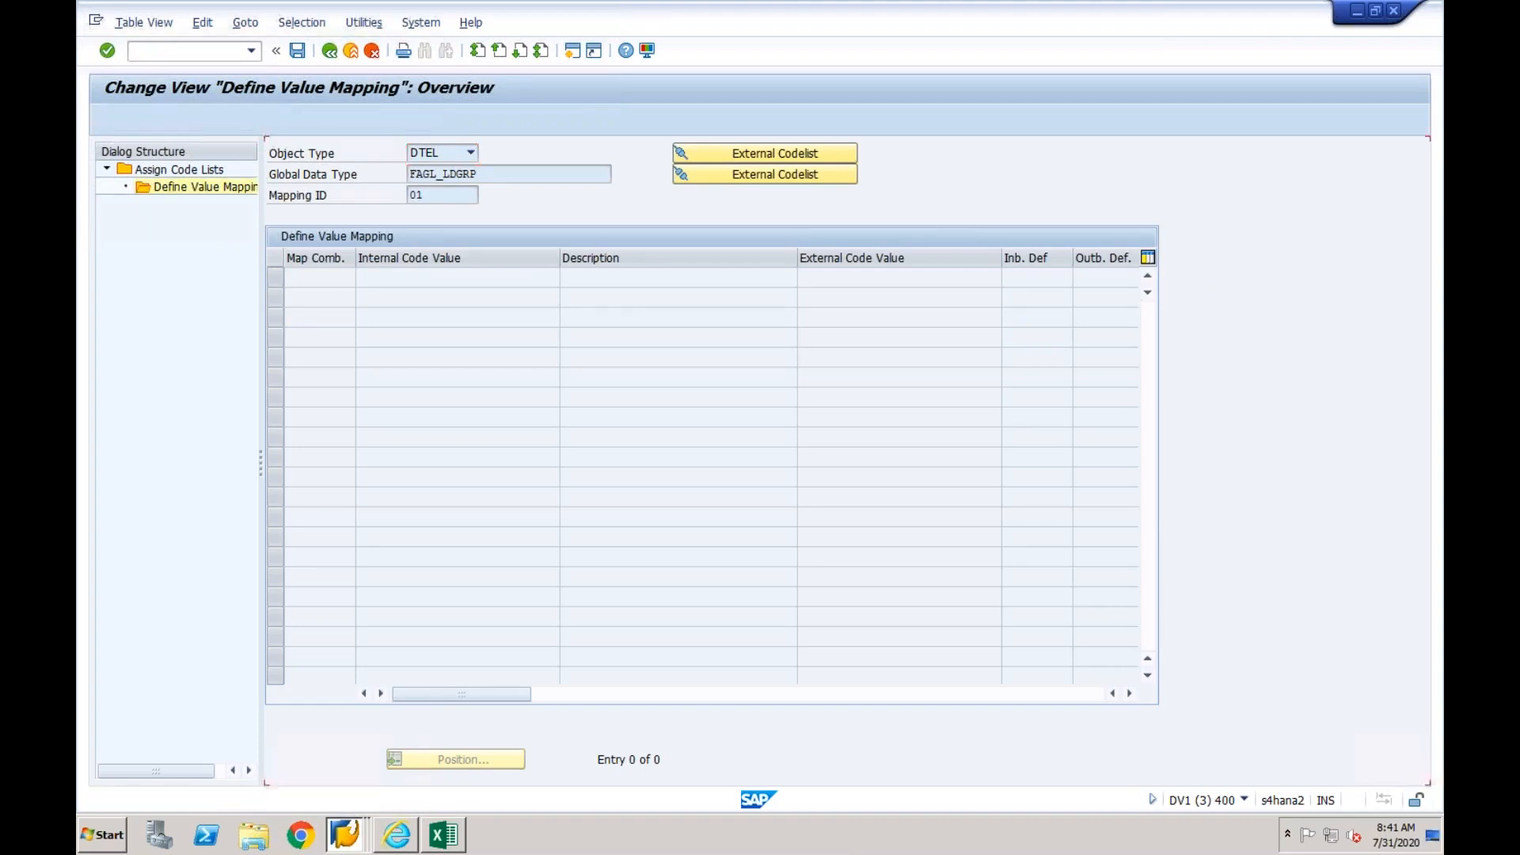
click(417, 281)
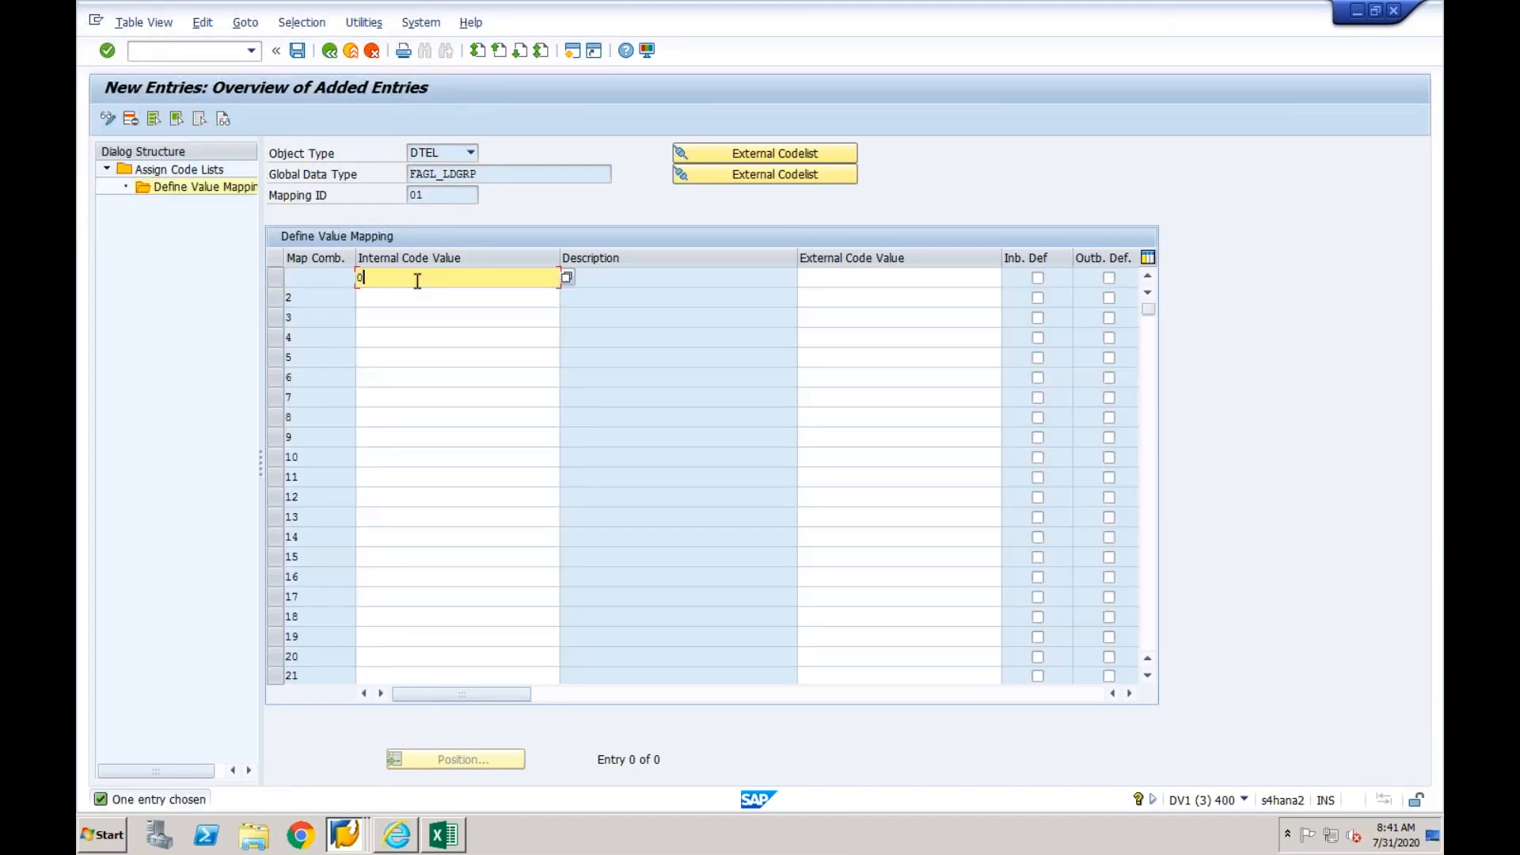
key(Tab)
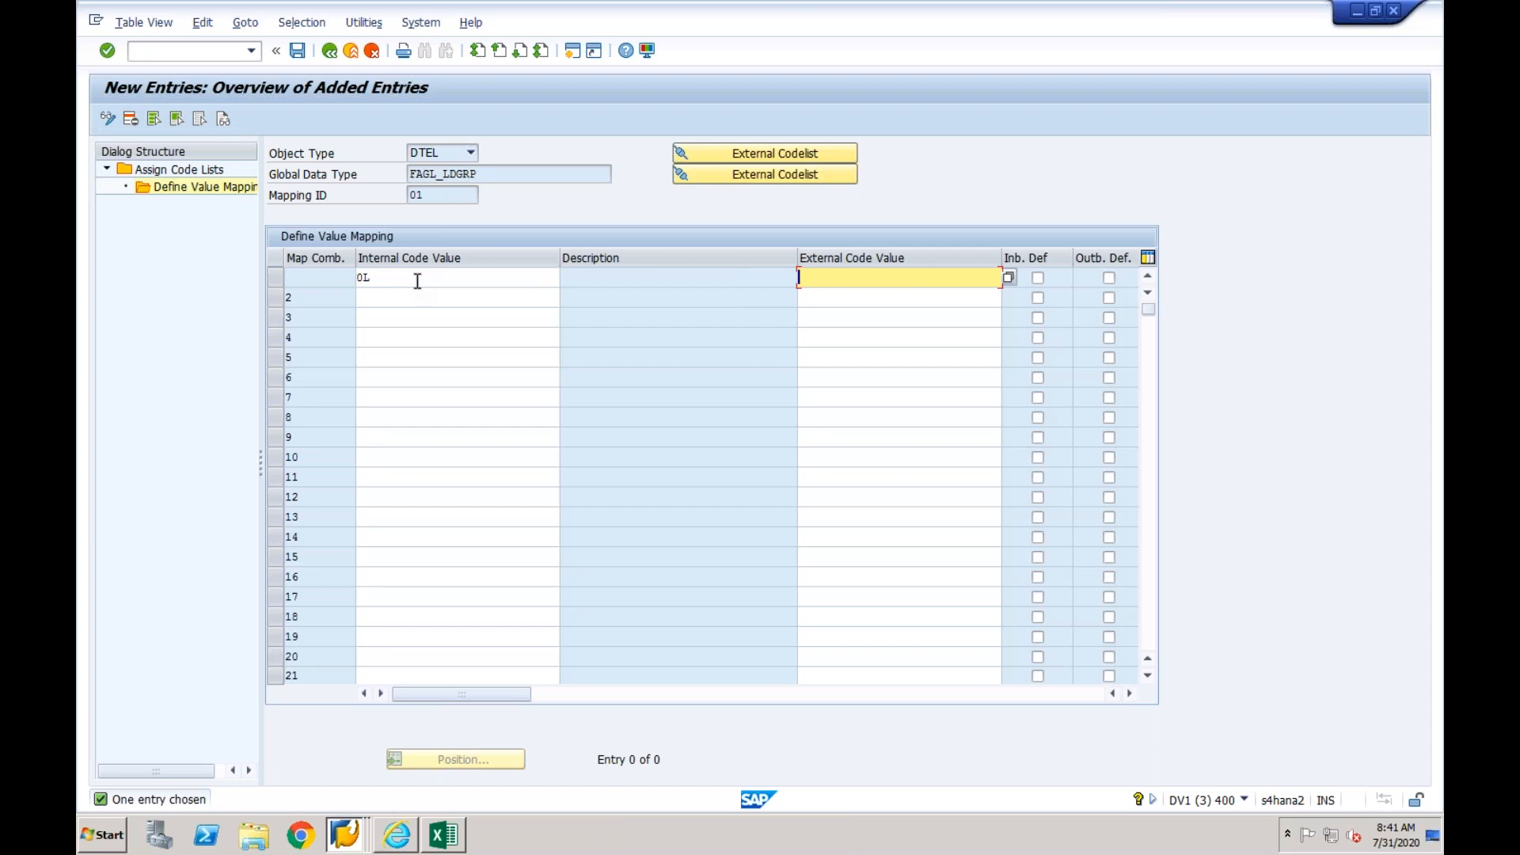
text(0L)
key(Return)
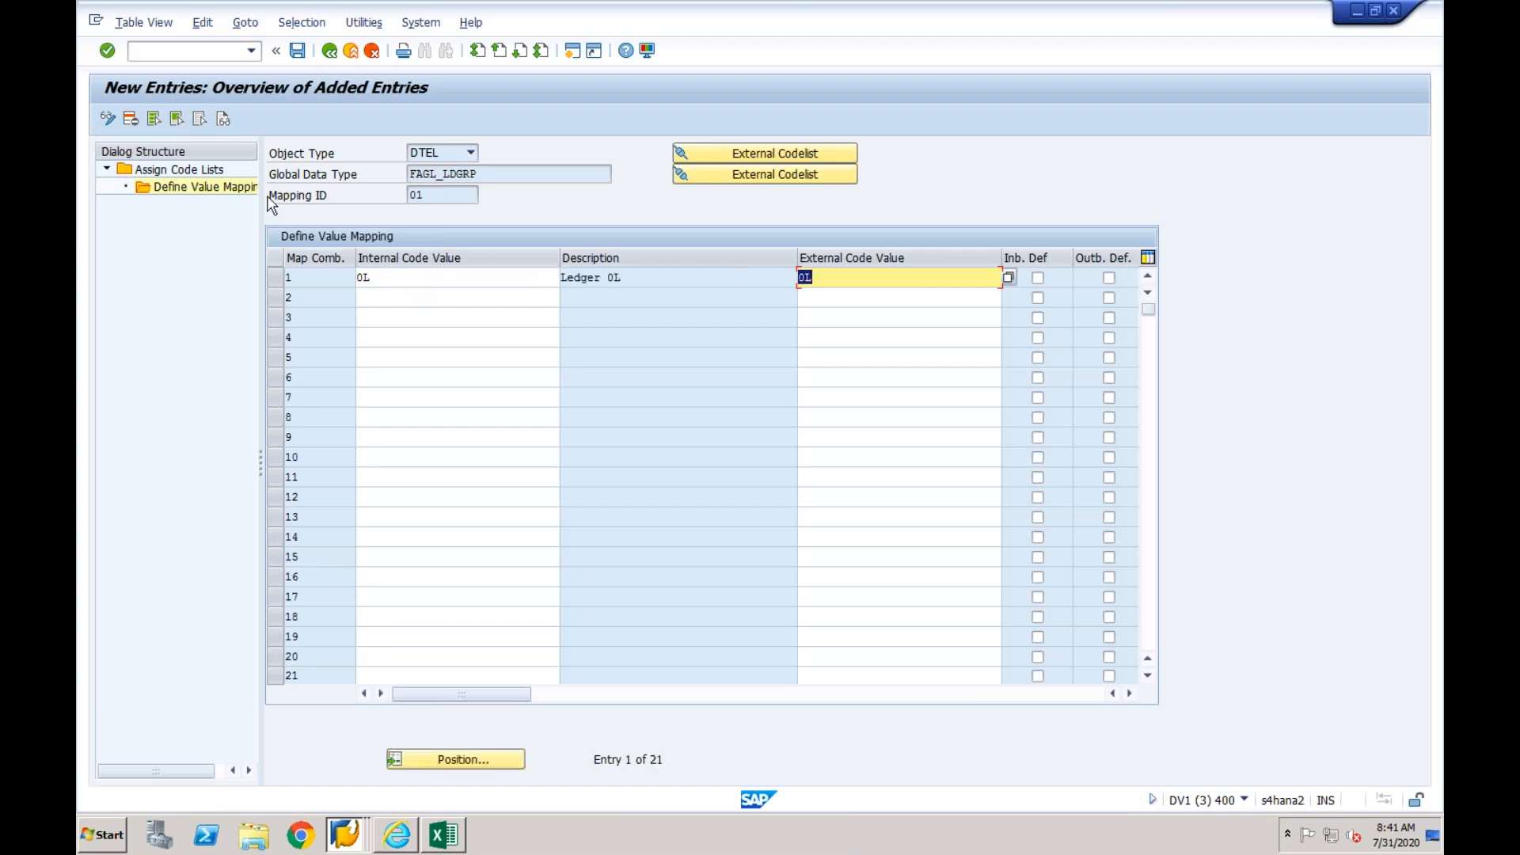
- Save the ledger group mapping in the proposed customizing request and return to the value mapping fields overview
click(298, 52)
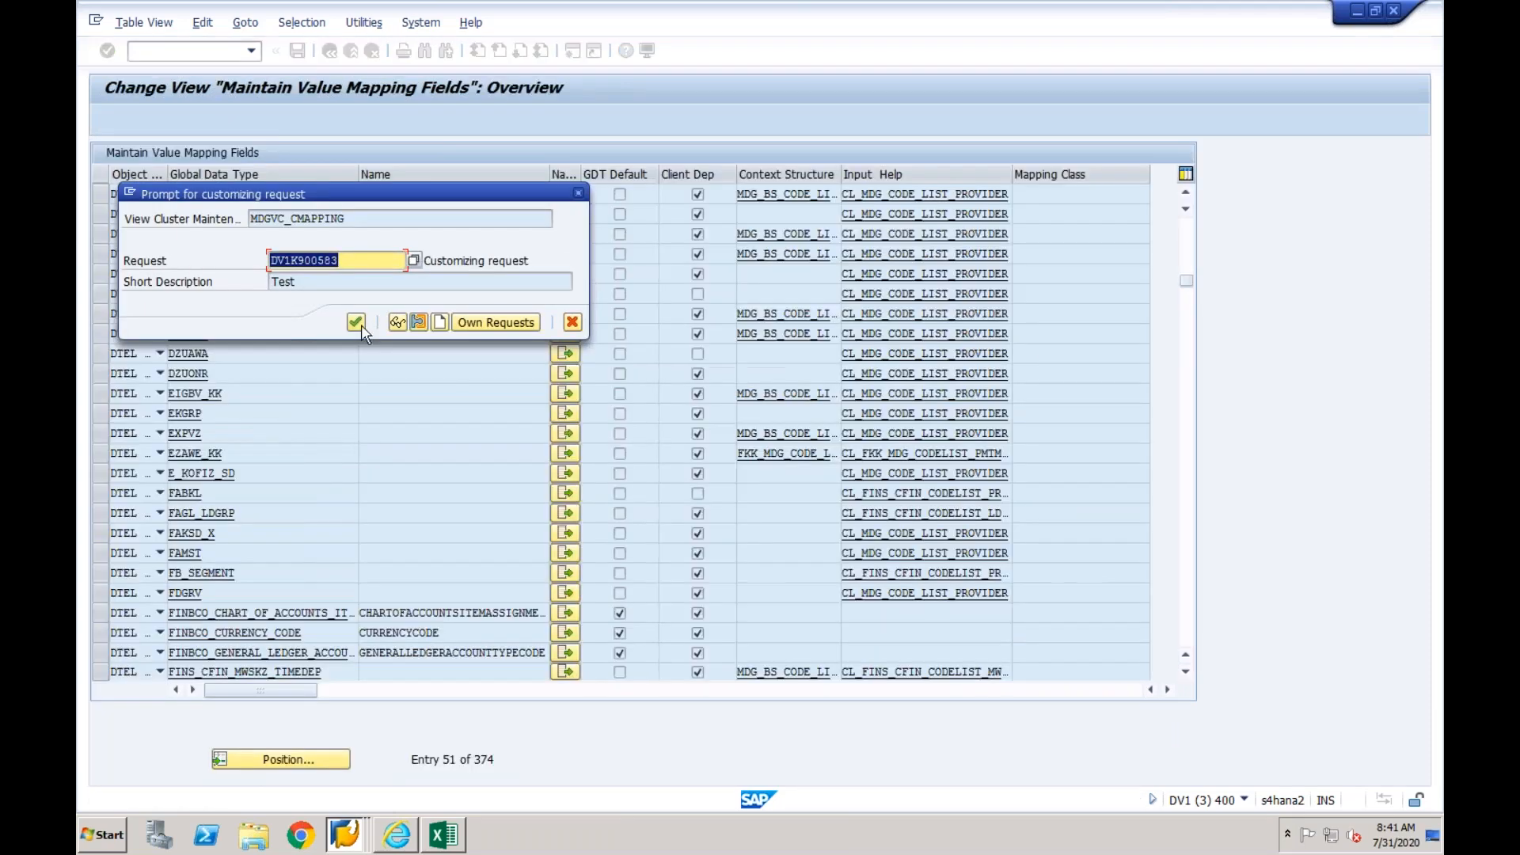
click(361, 325)
click(330, 52)
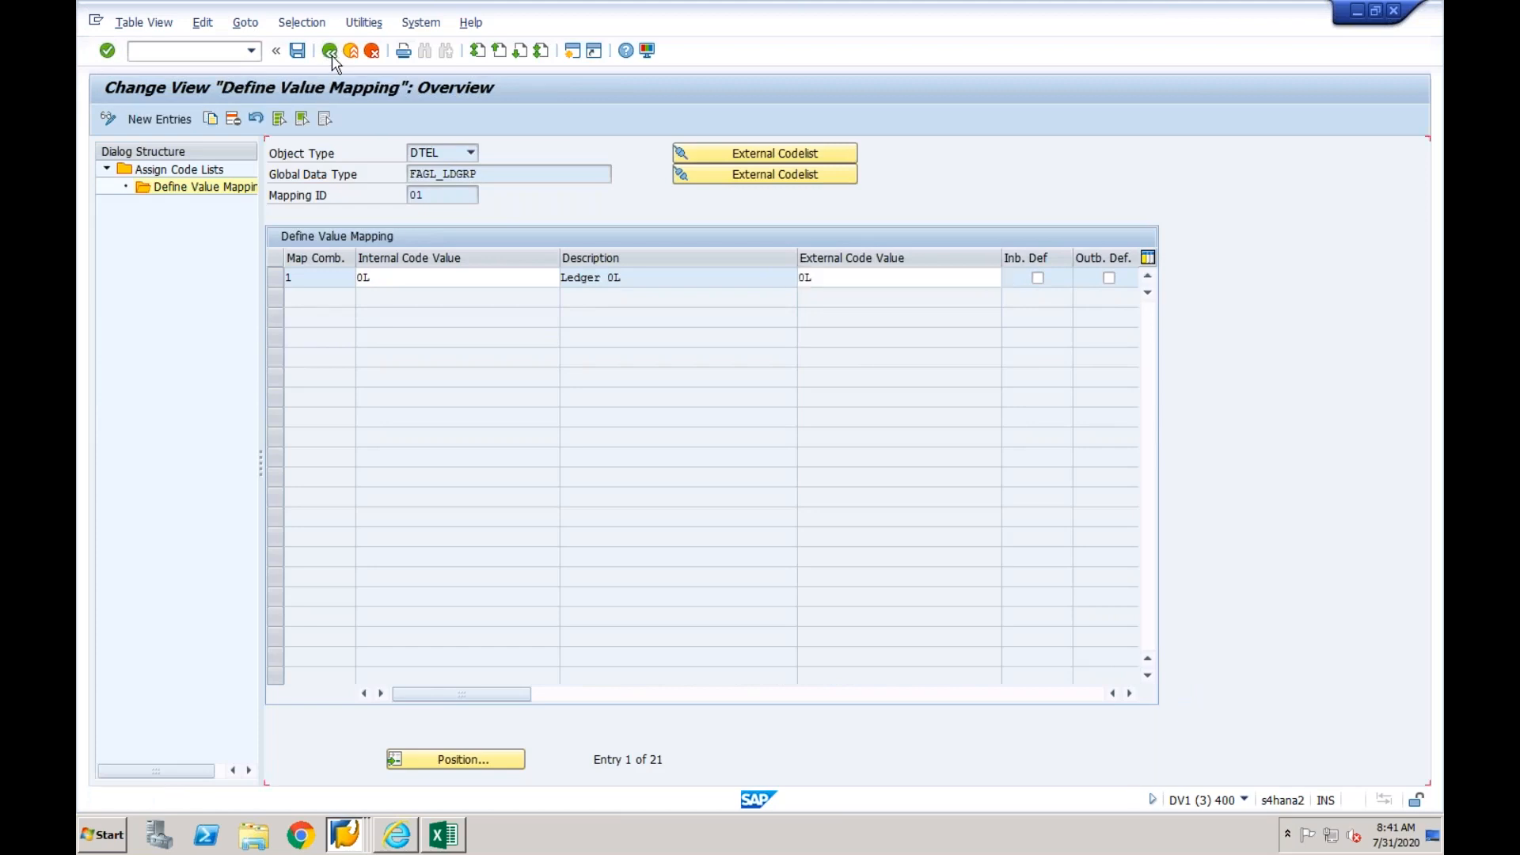
click(332, 60)
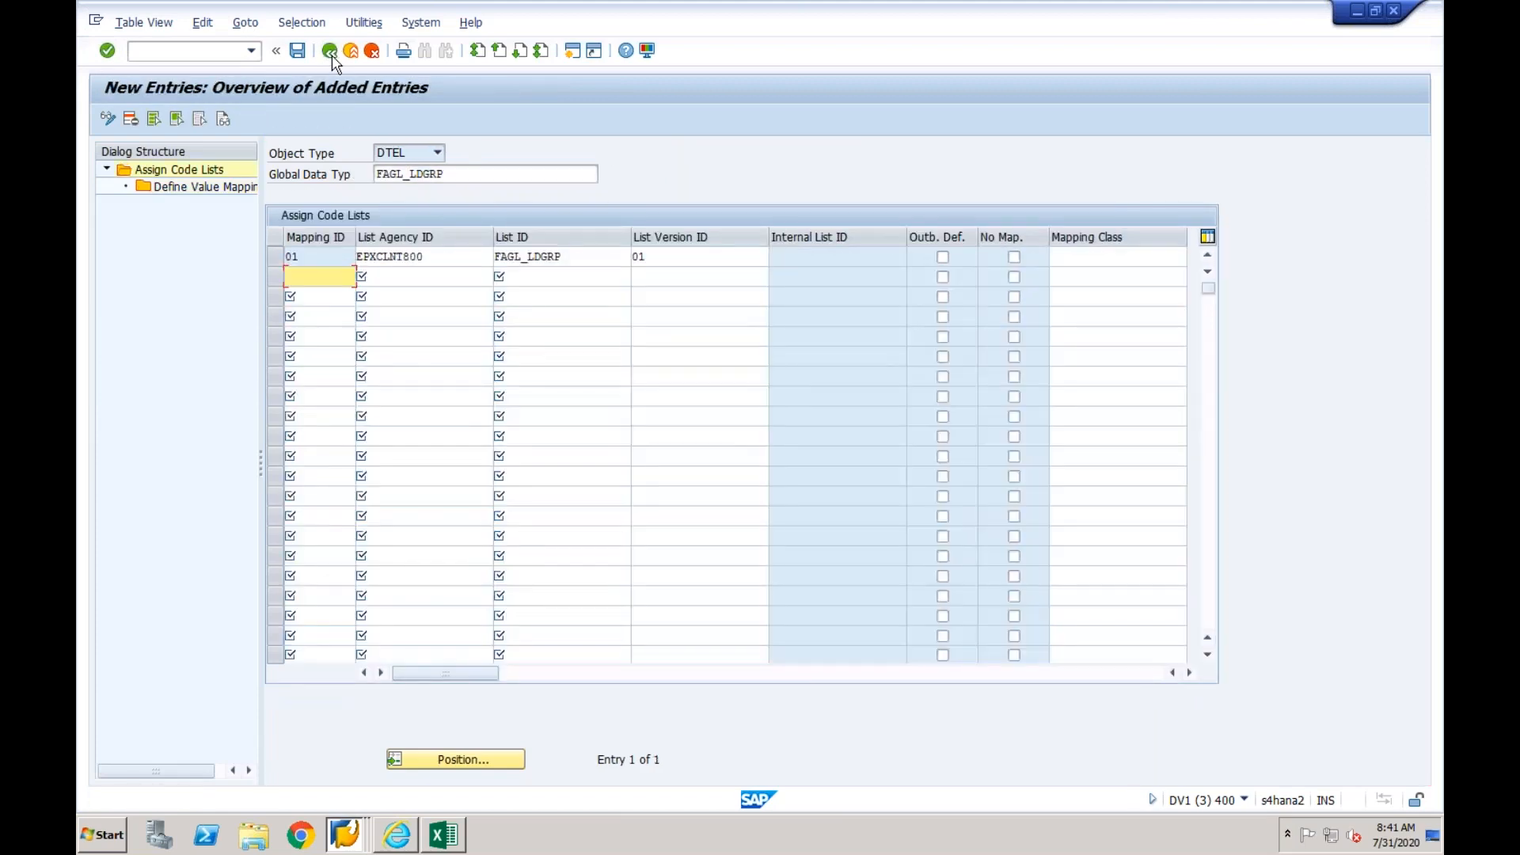
click(331, 52)
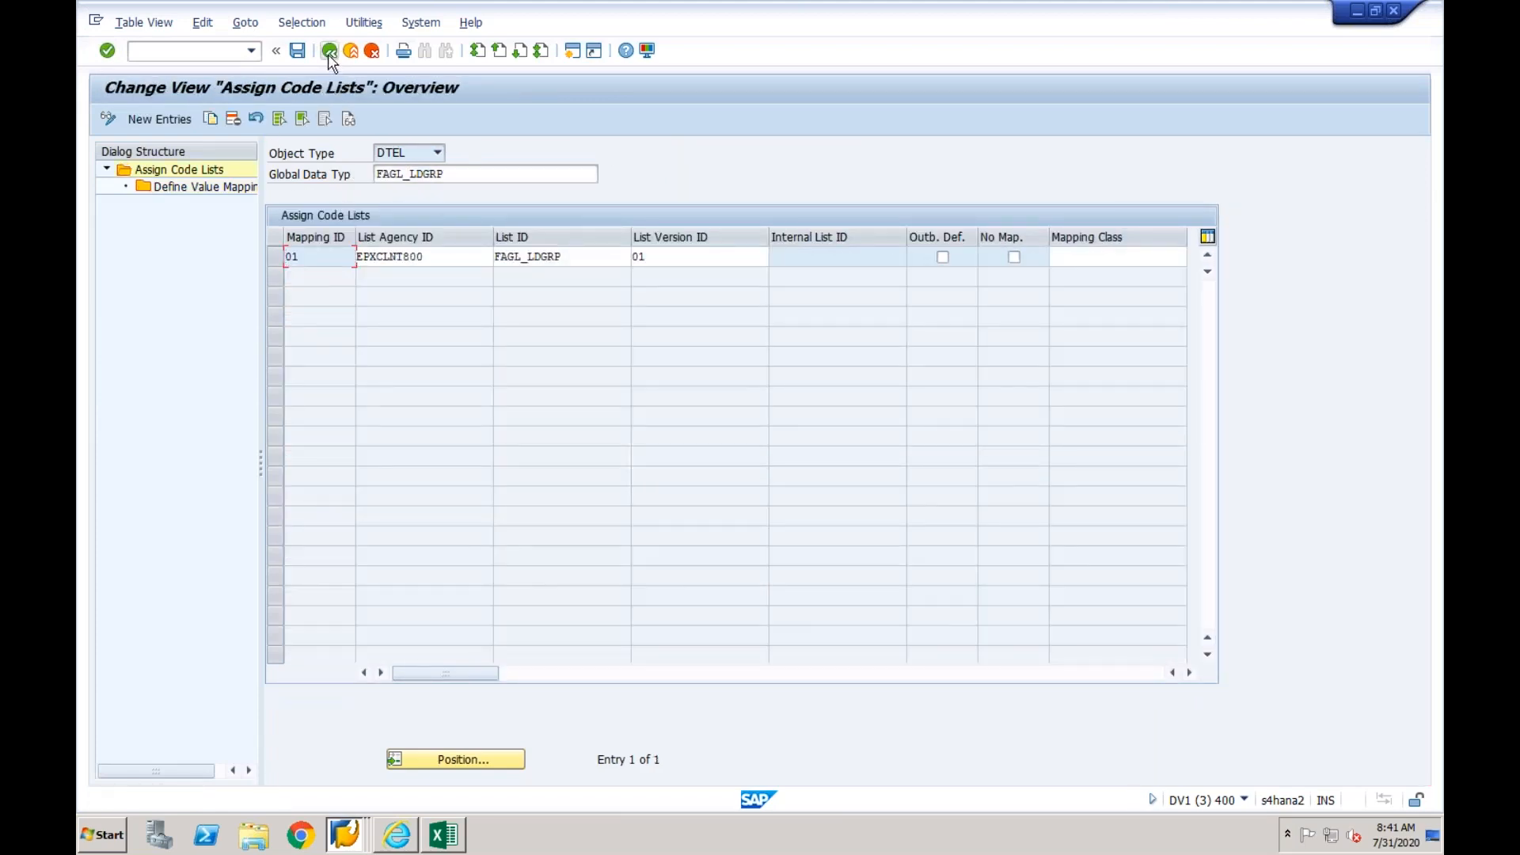
click(330, 52)
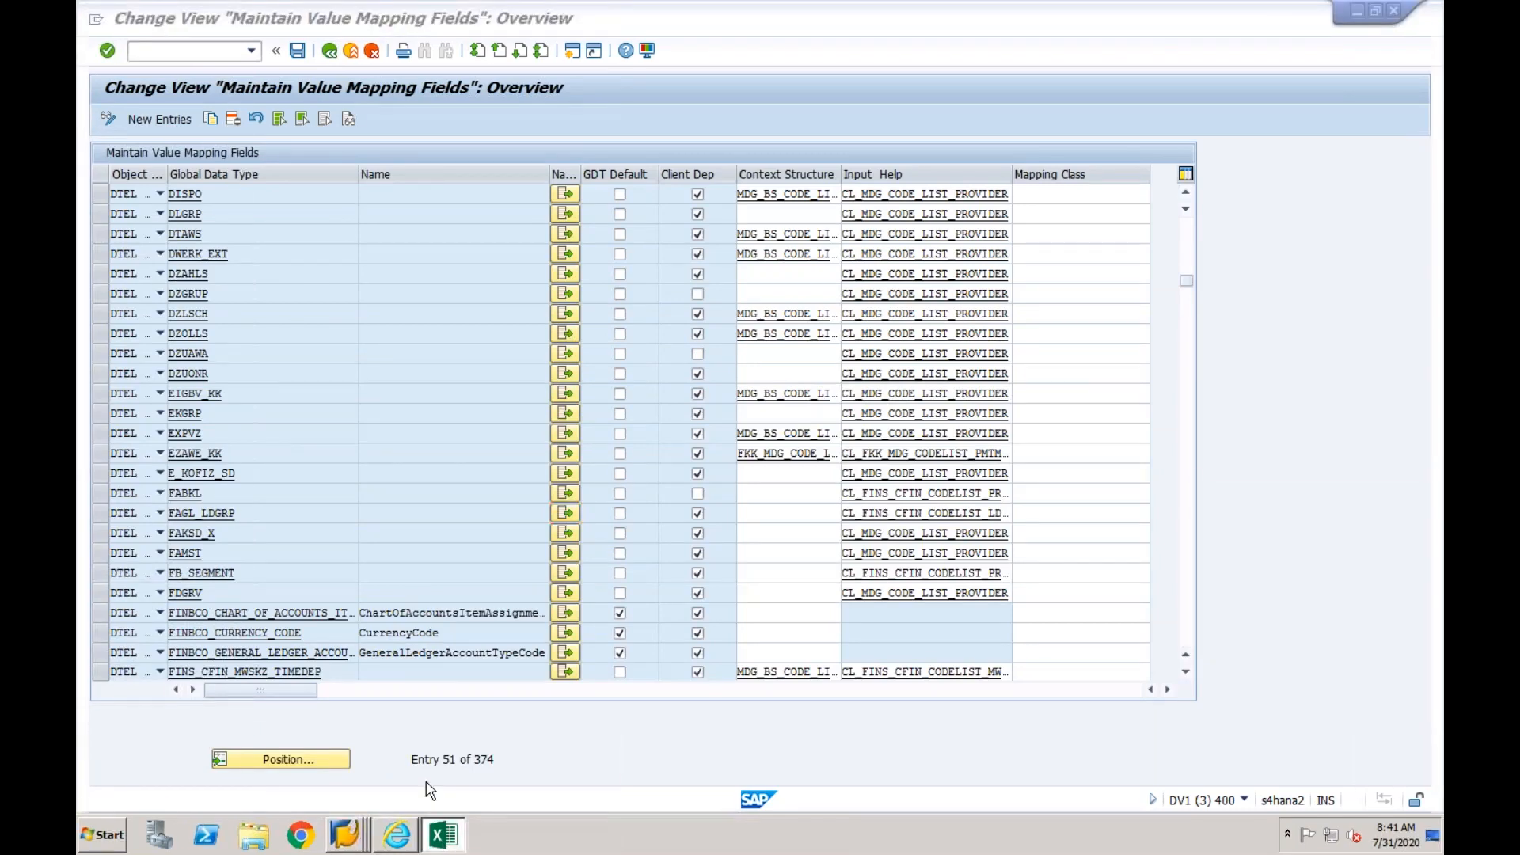
- Switch to the Excel mapping list and examine the tax procedure object FINS_CFIN_TAX_KALSM and the tax code object MWSKZ
click(443, 834)
click(349, 438)
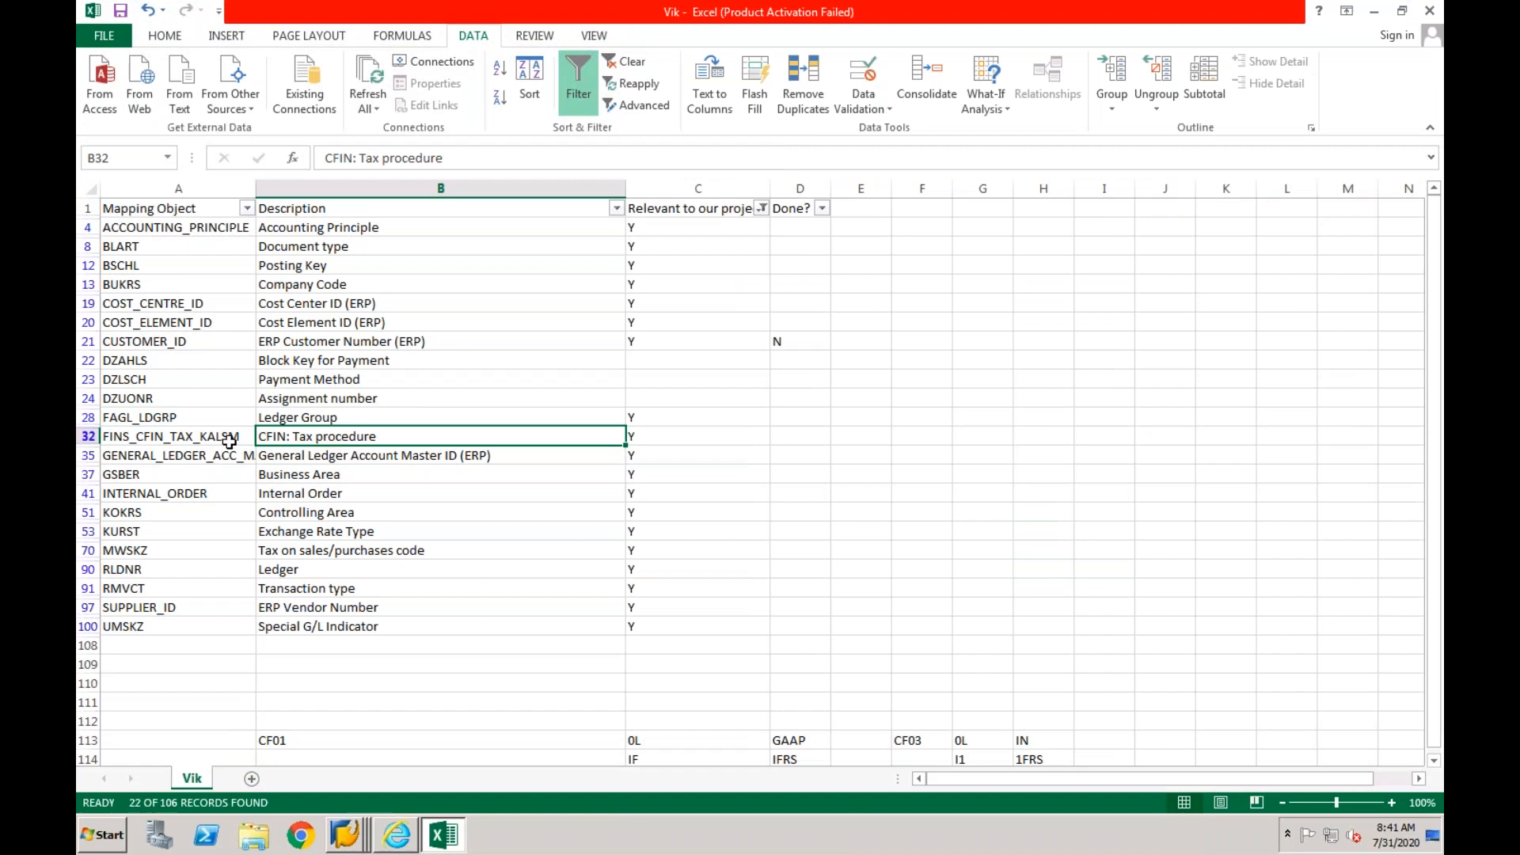
click(230, 440)
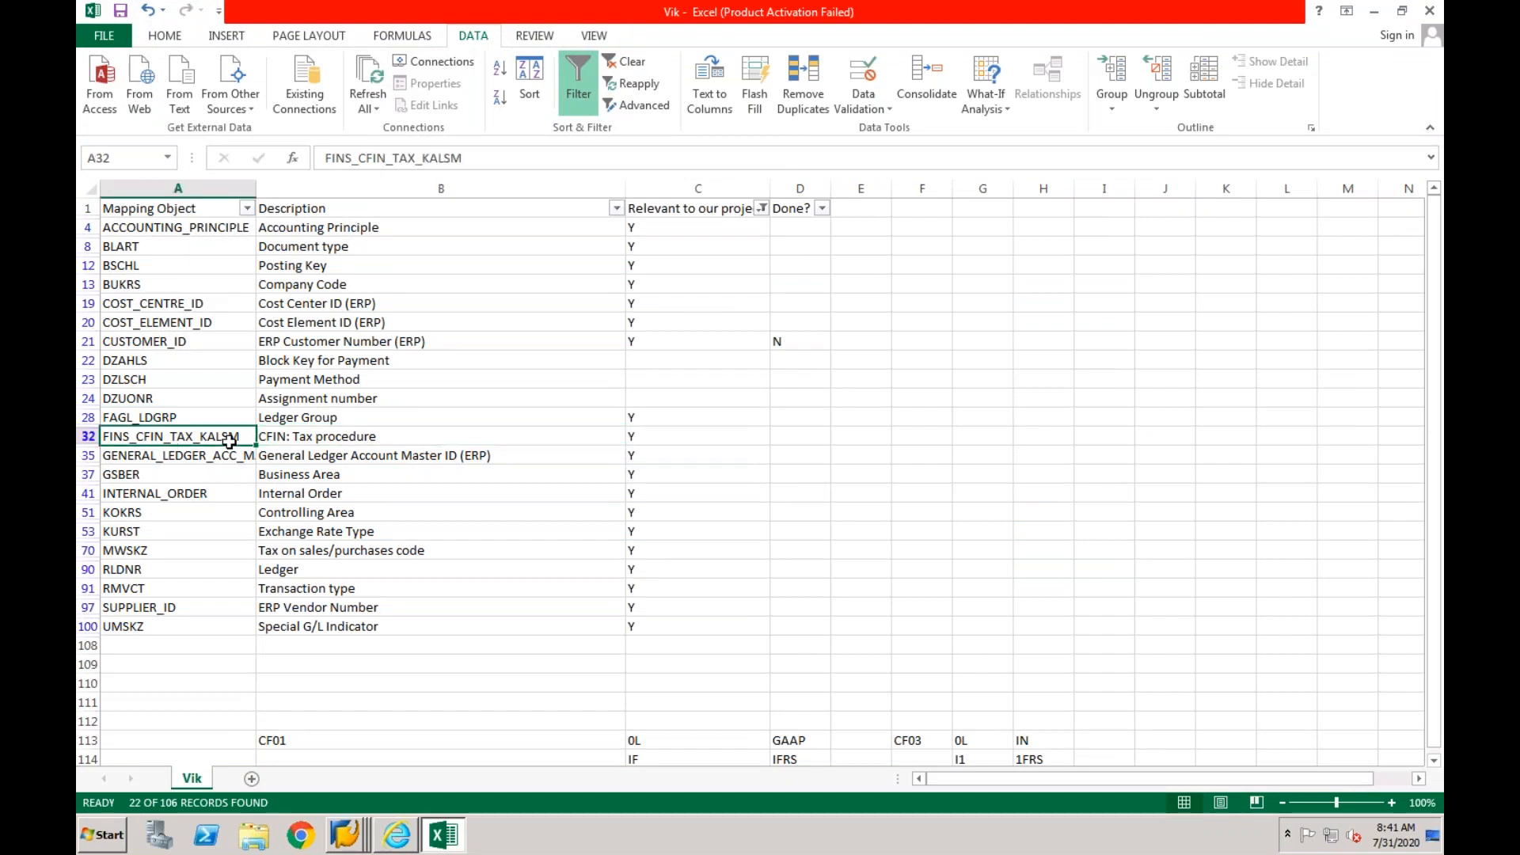
click(305, 553)
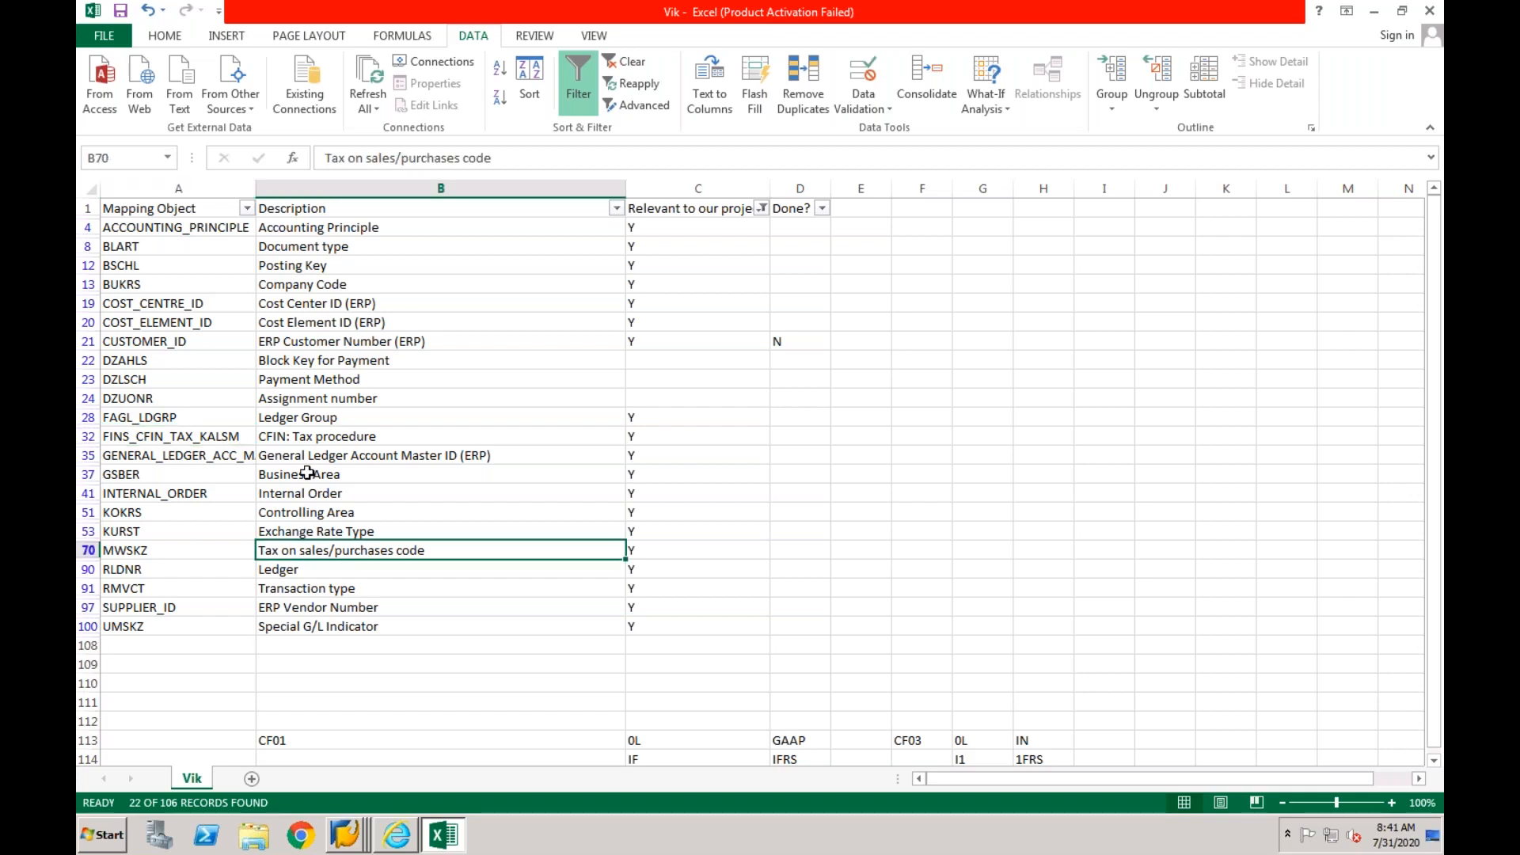
click(315, 434)
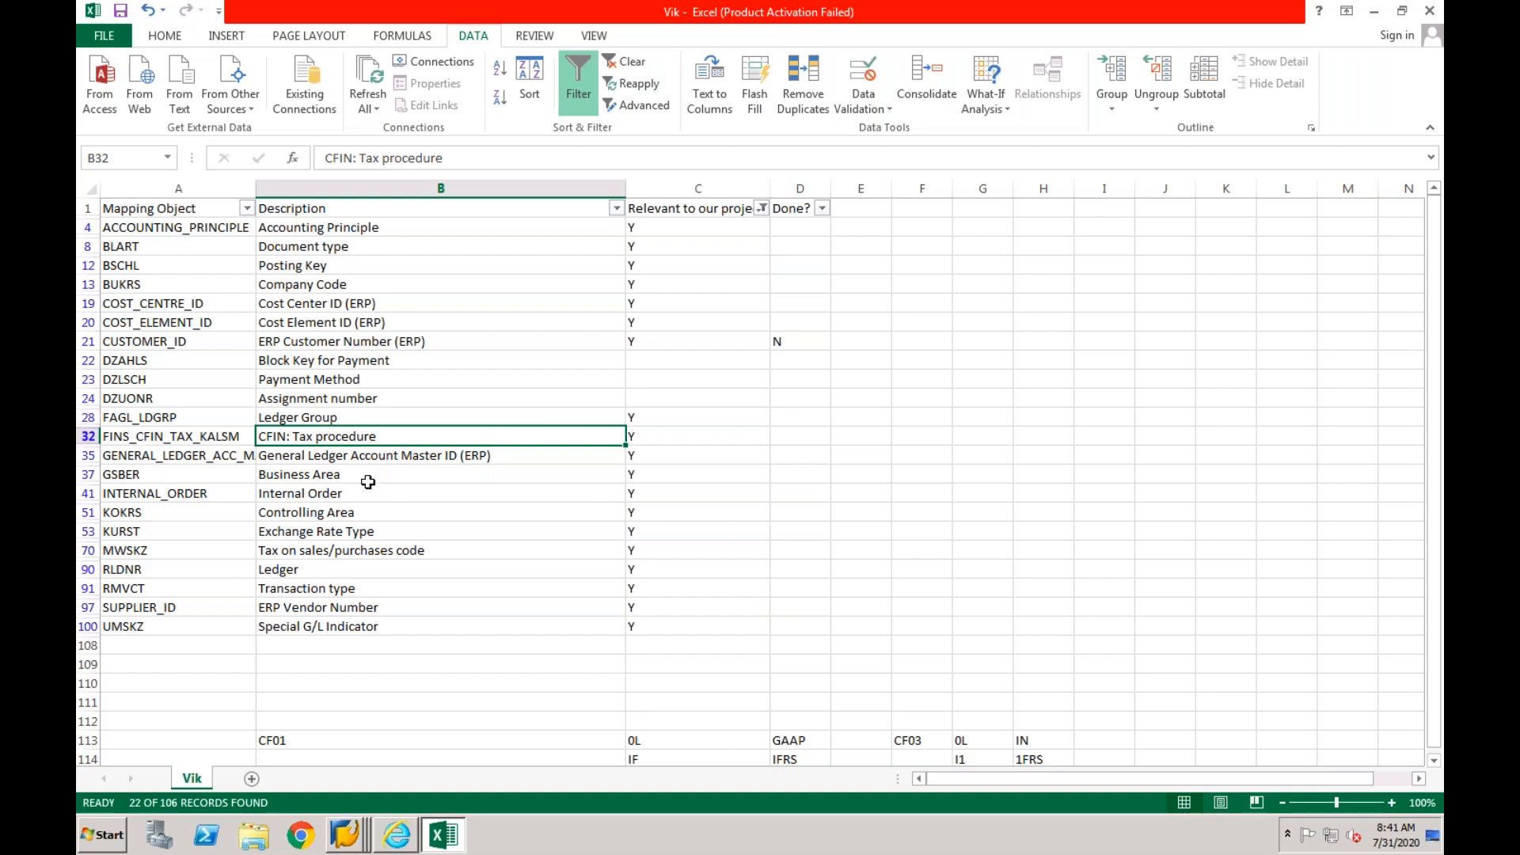
- Switch back to SAP, start a new session with transaction SPRO and display the reference IMG
click(354, 838)
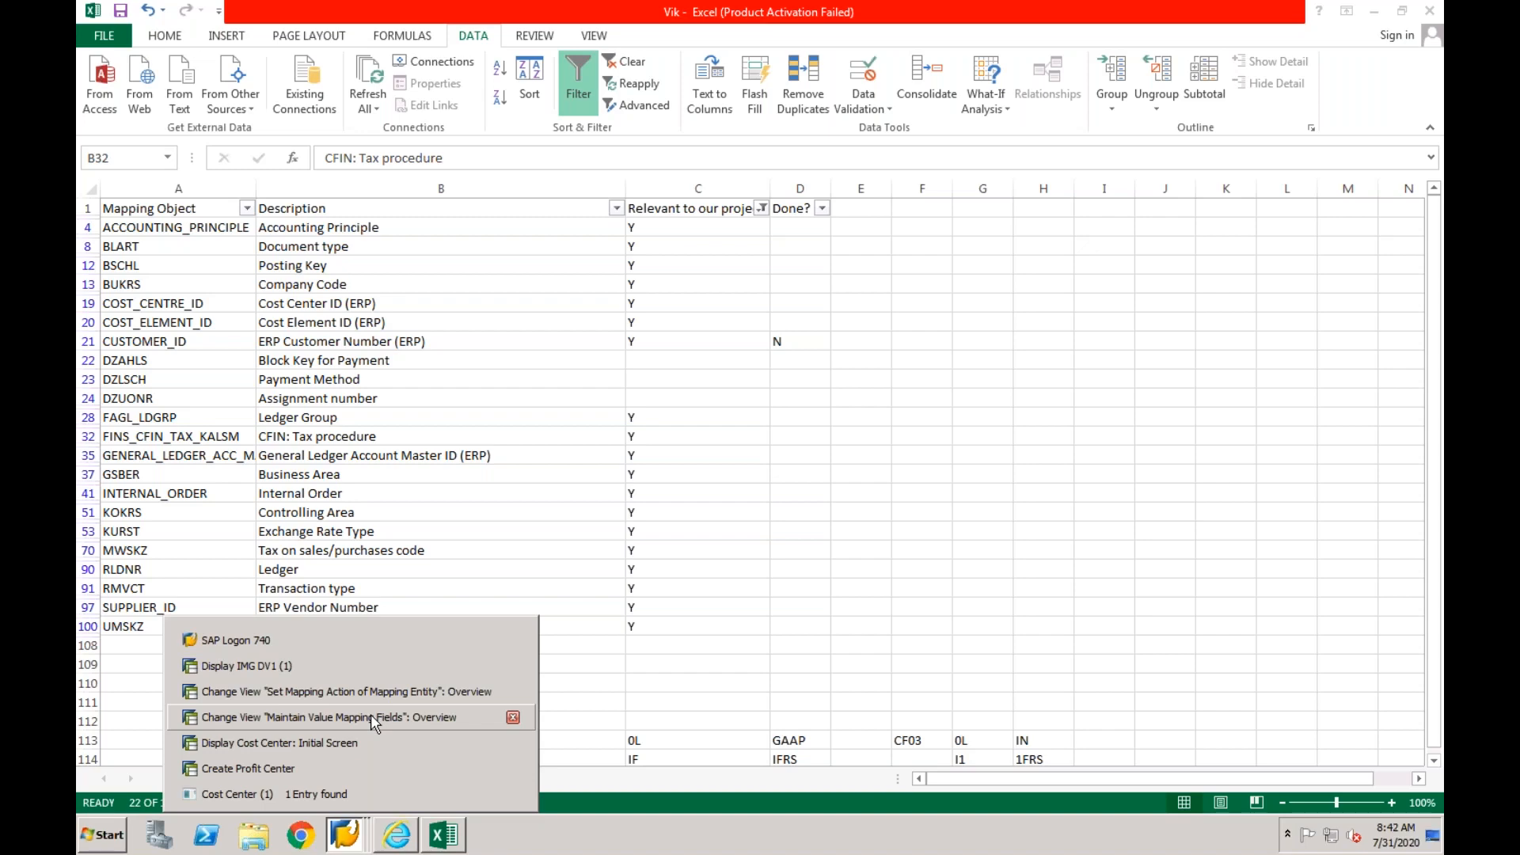
click(371, 715)
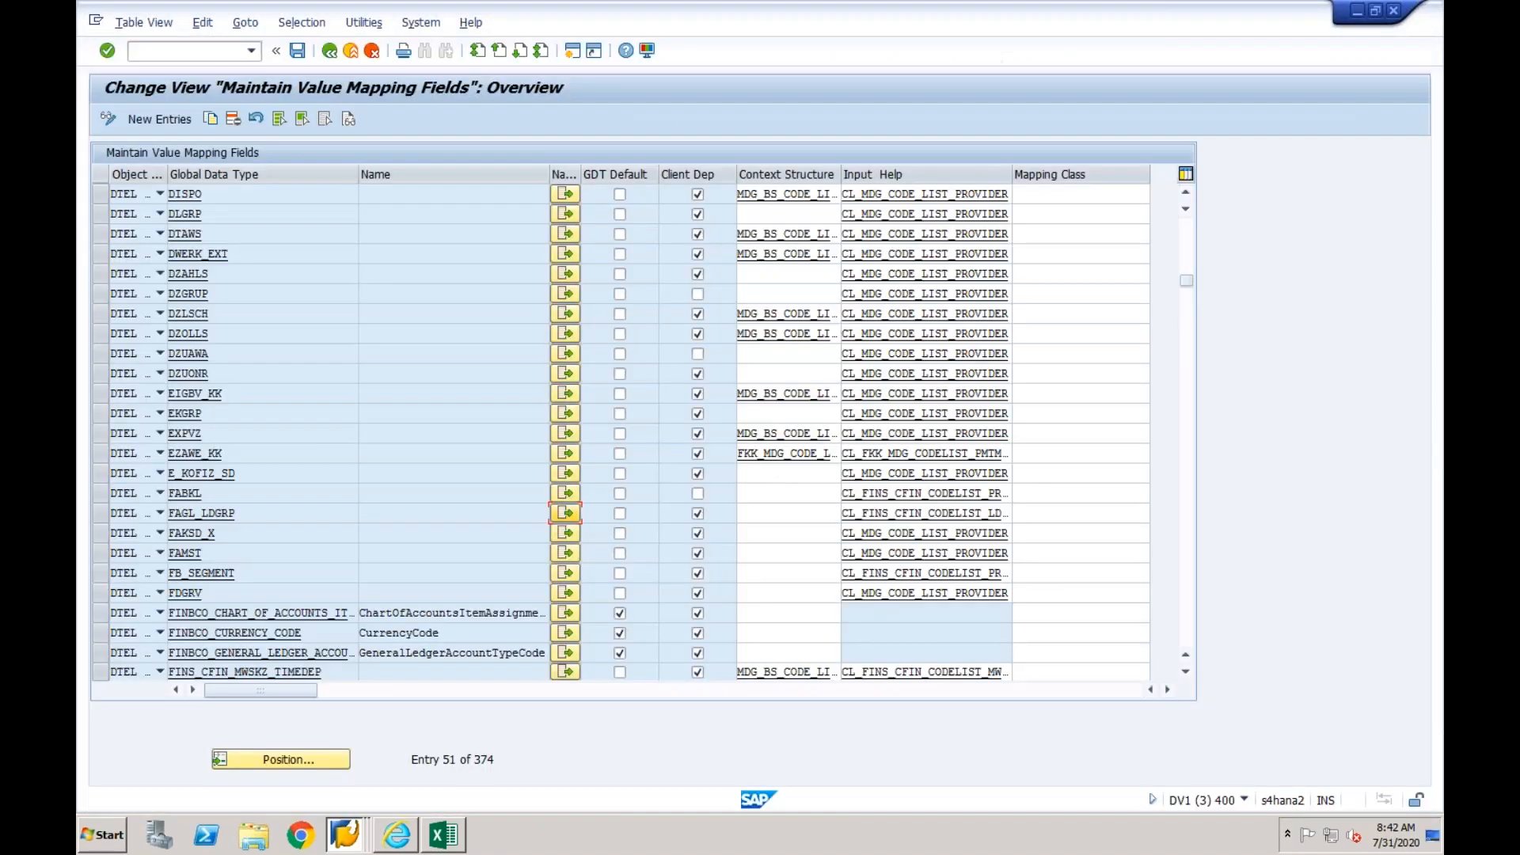
click(571, 52)
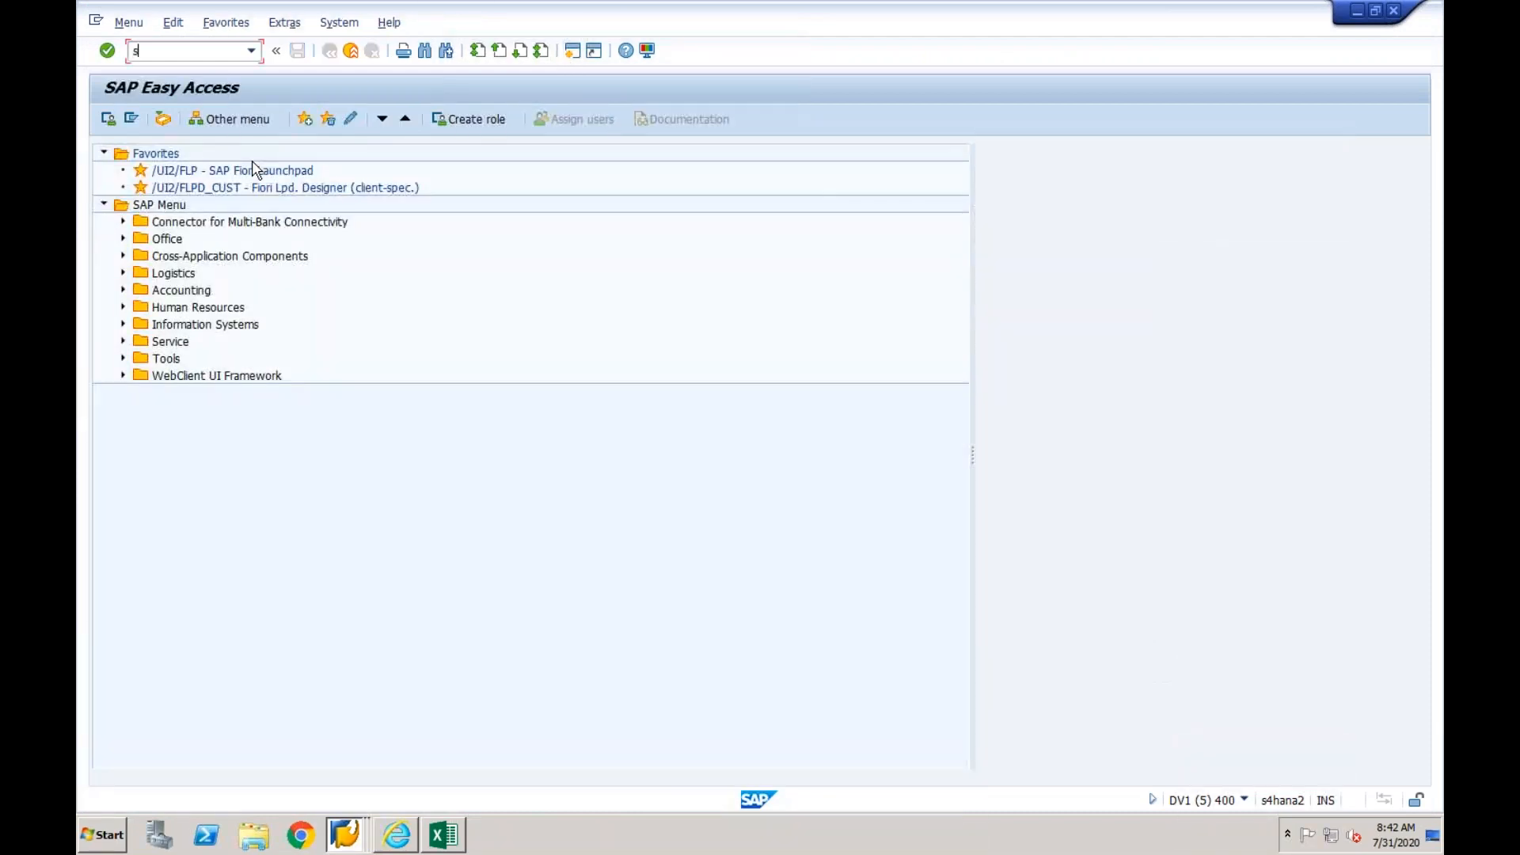
text(spro)
key(Return)
click(190, 121)
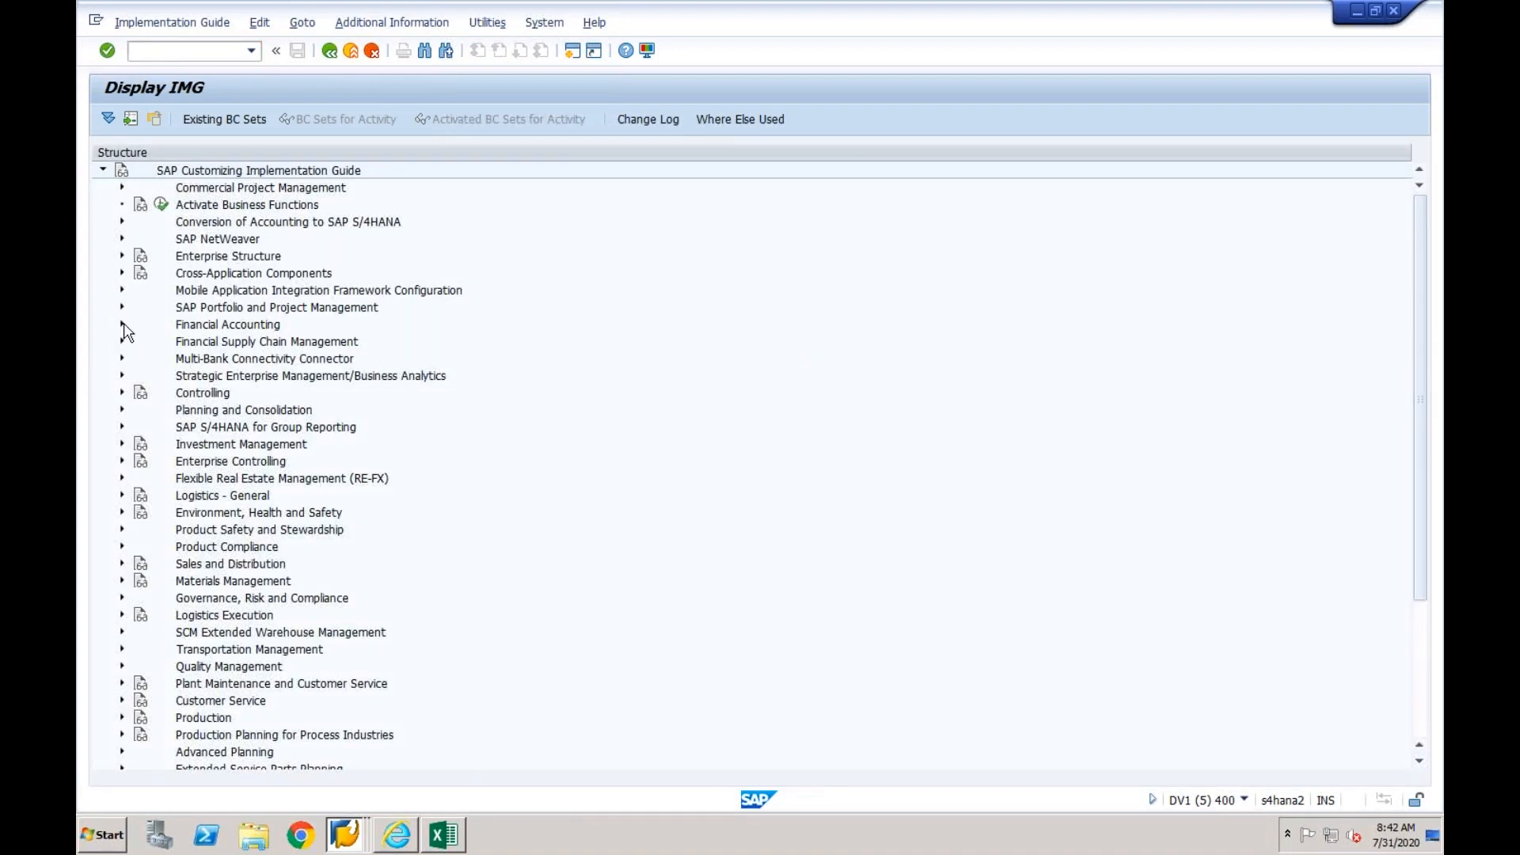
- Open Assign Country to Calculation Procedure in the basic settings for tax on sales/purchases under Financial Accounting Global Settings
click(122, 325)
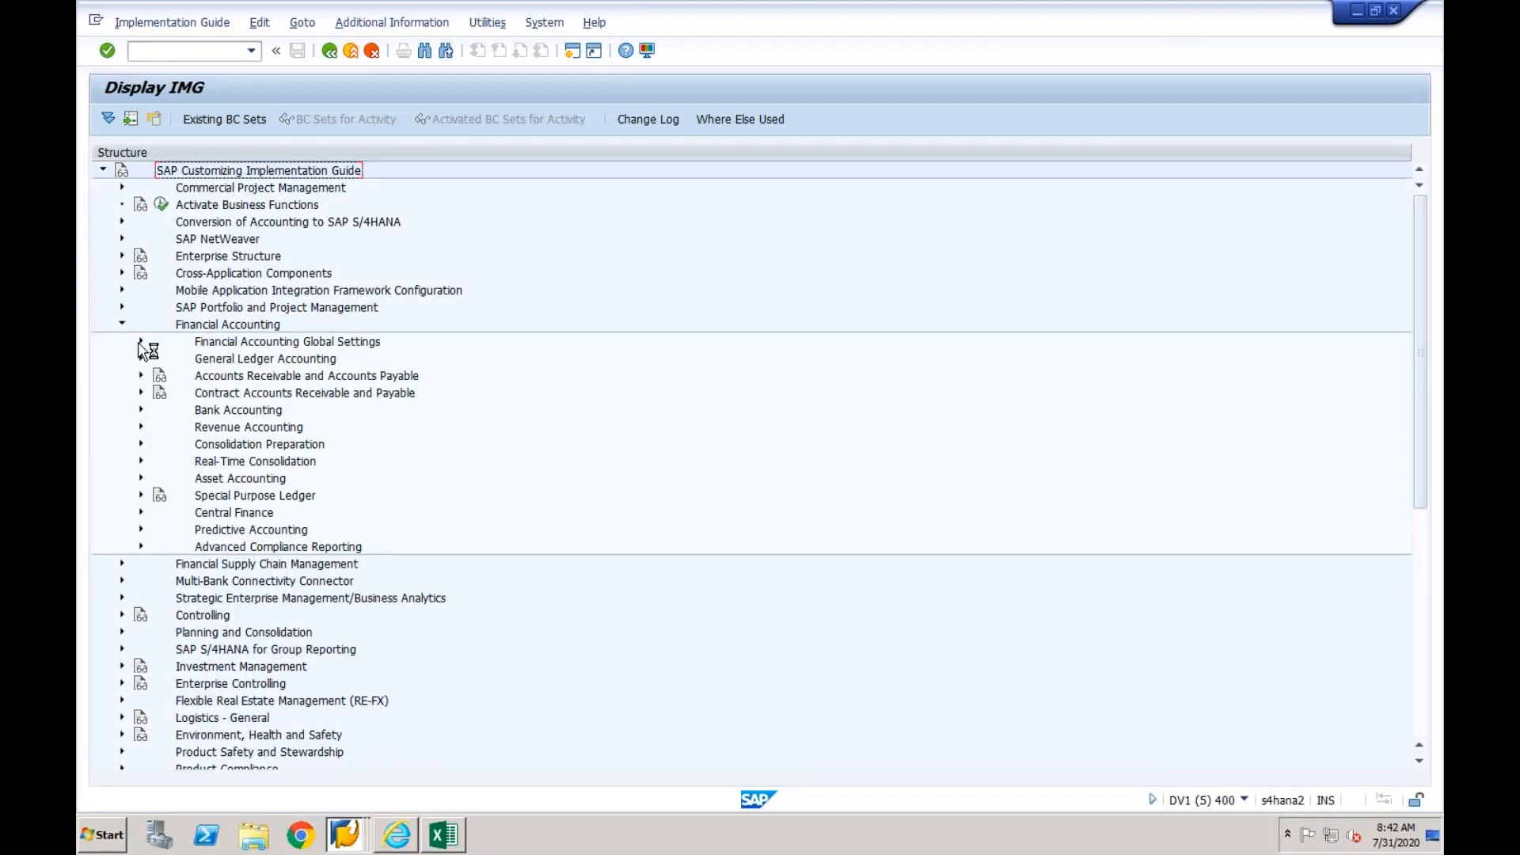
click(140, 343)
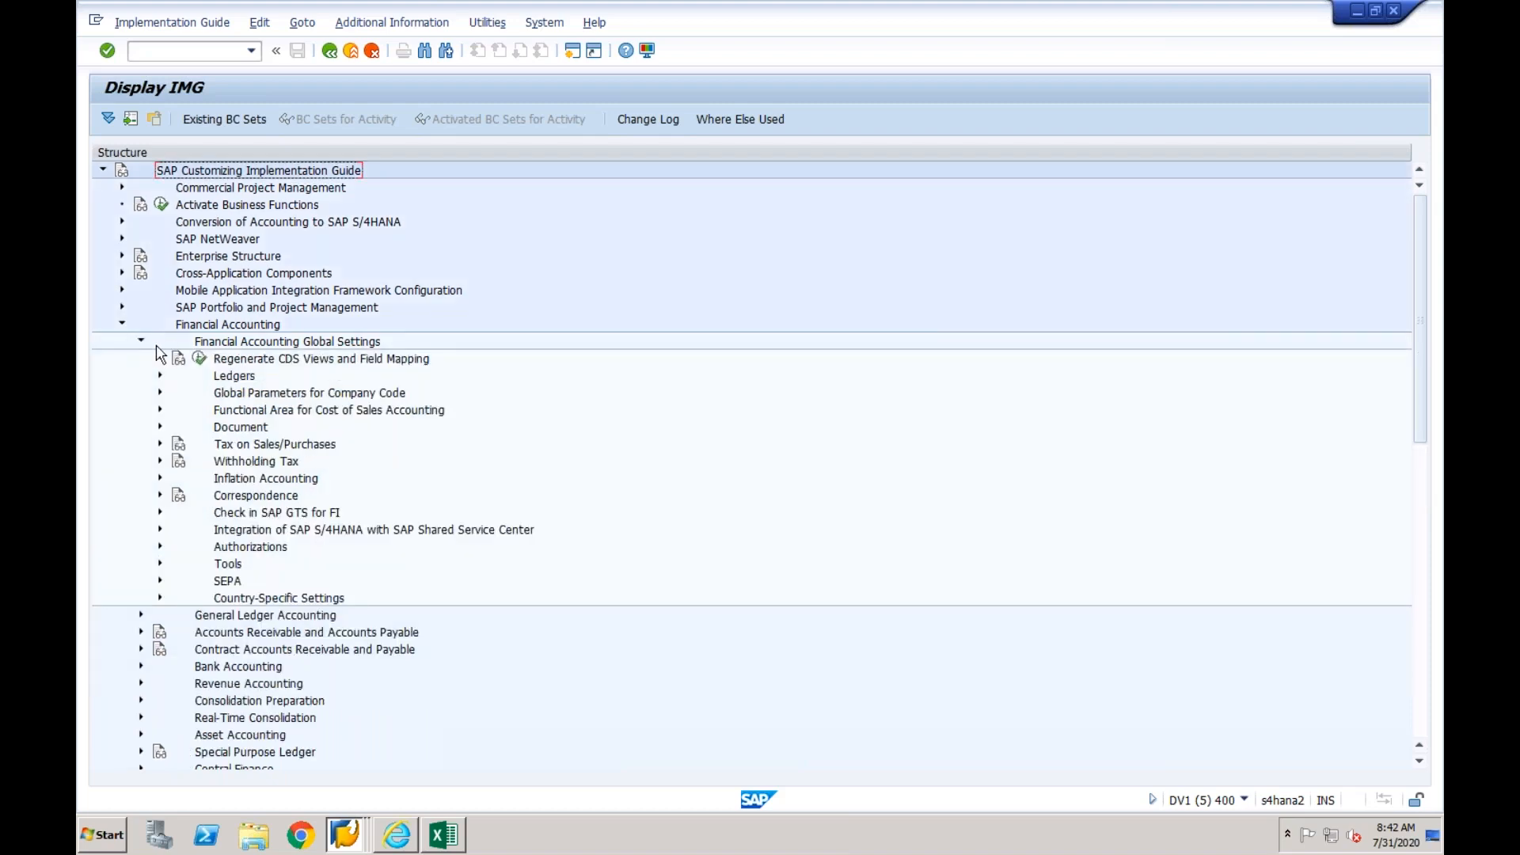
click(160, 444)
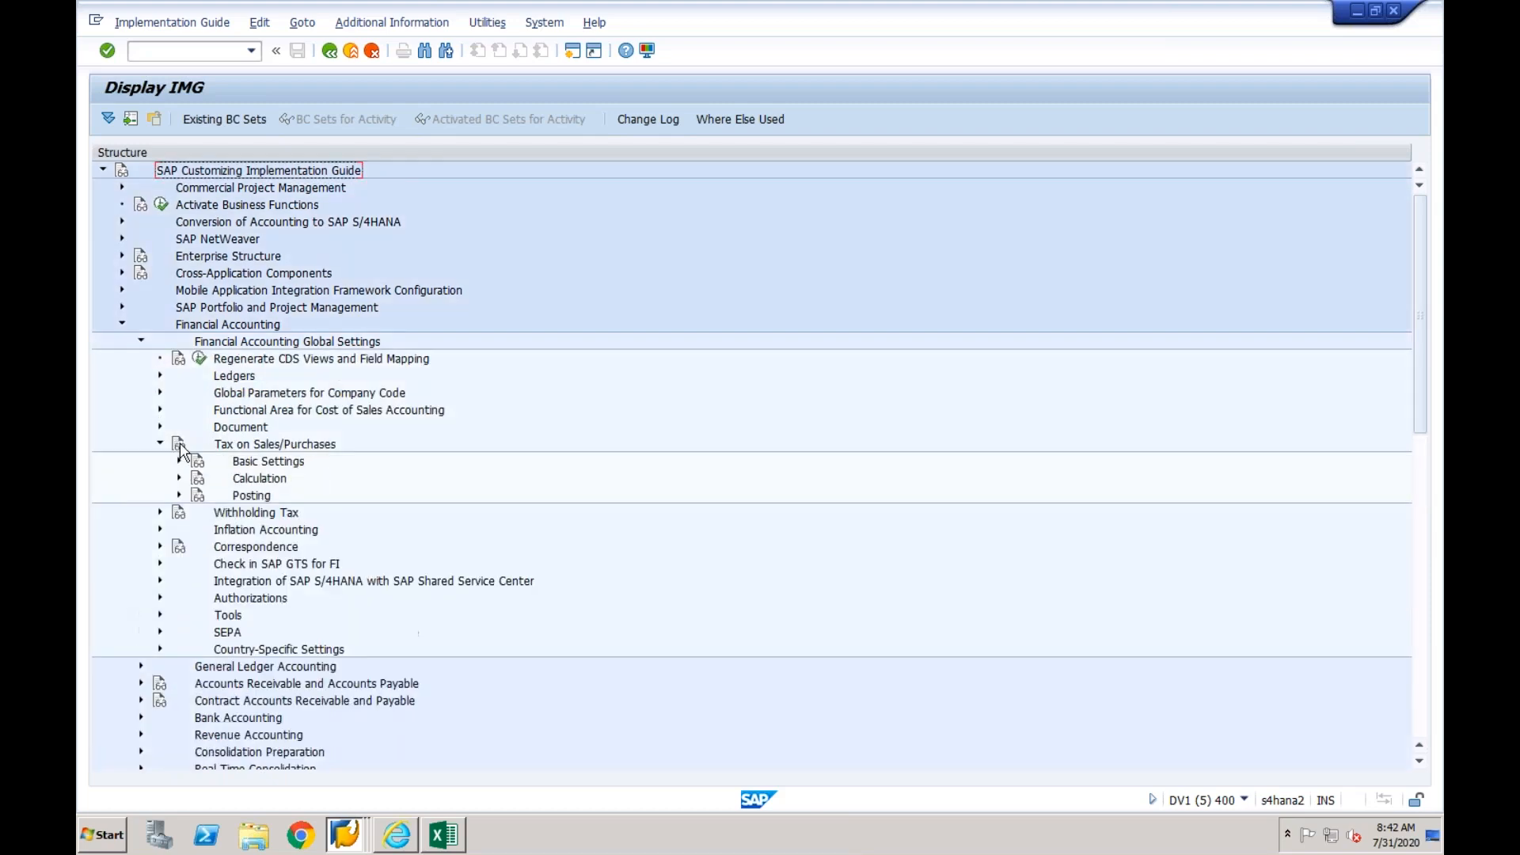
click(179, 462)
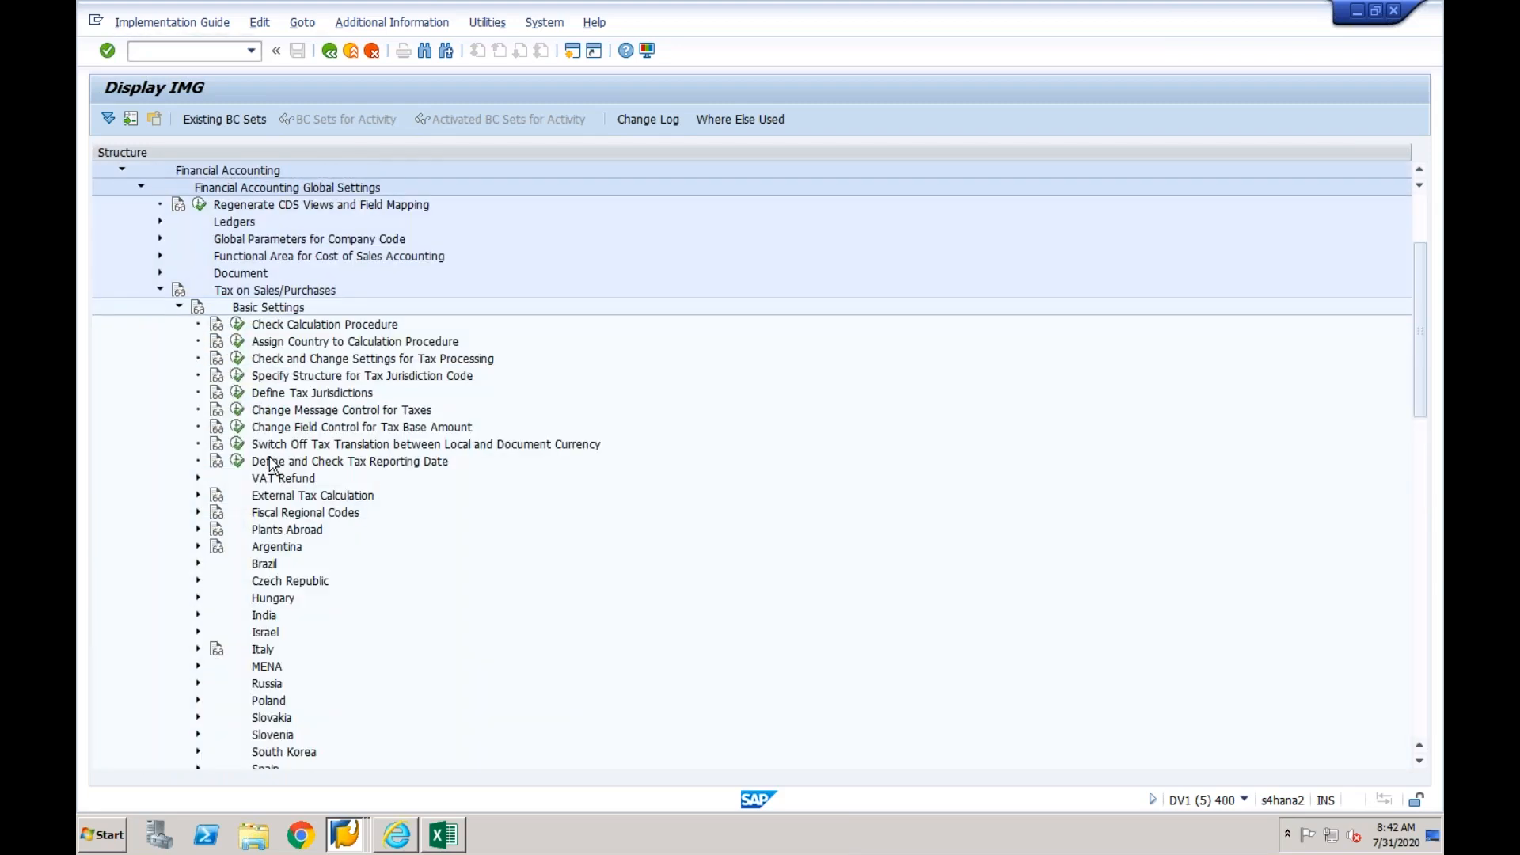
click(237, 341)
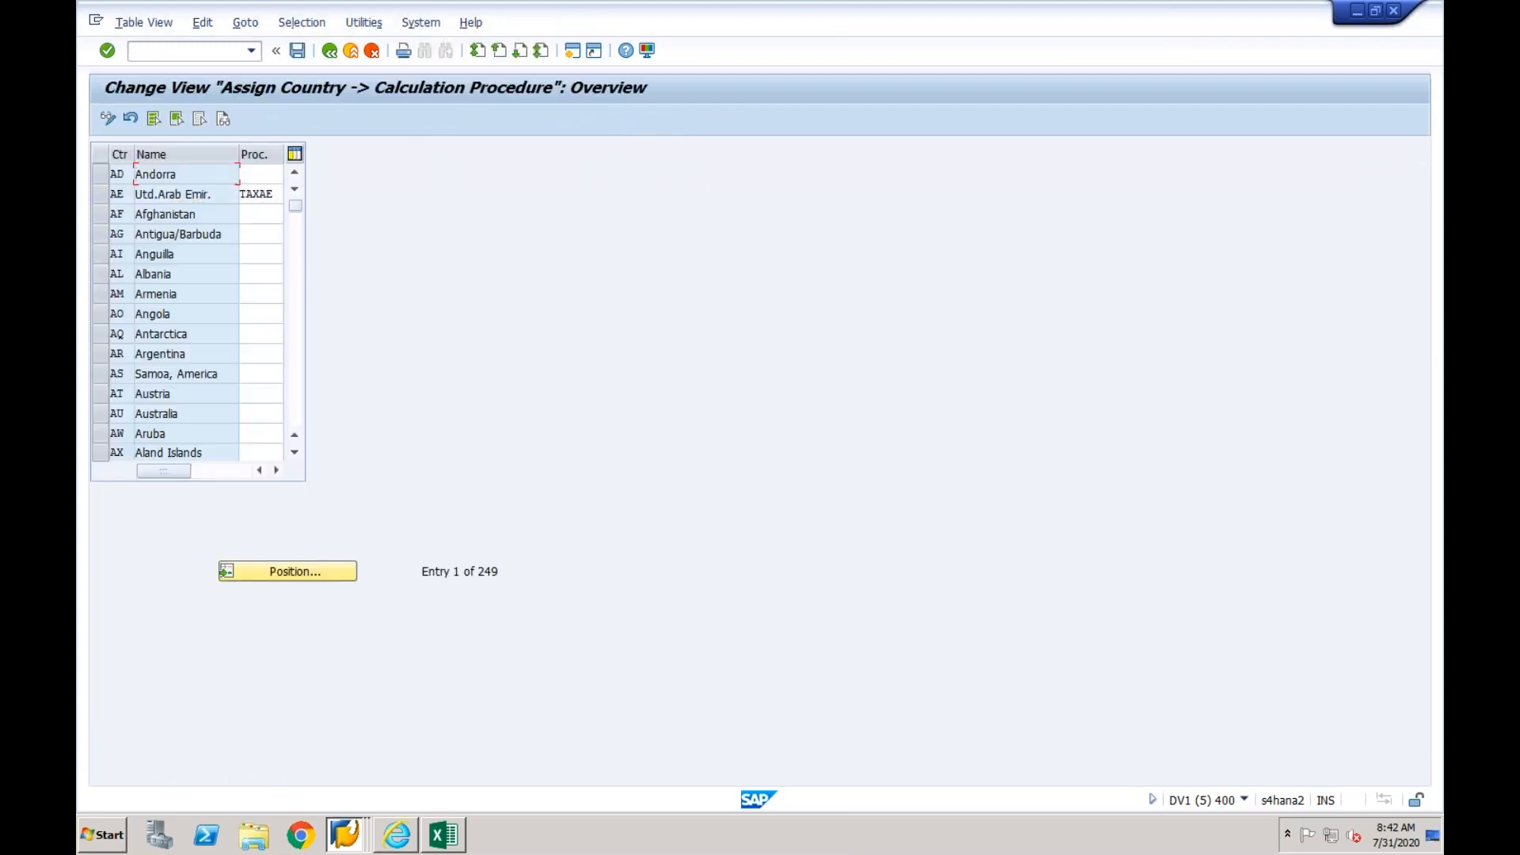
- Find country IN (India), copy its tax calculation procedure 0TXGBX and return to the IMG structure
click(287, 572)
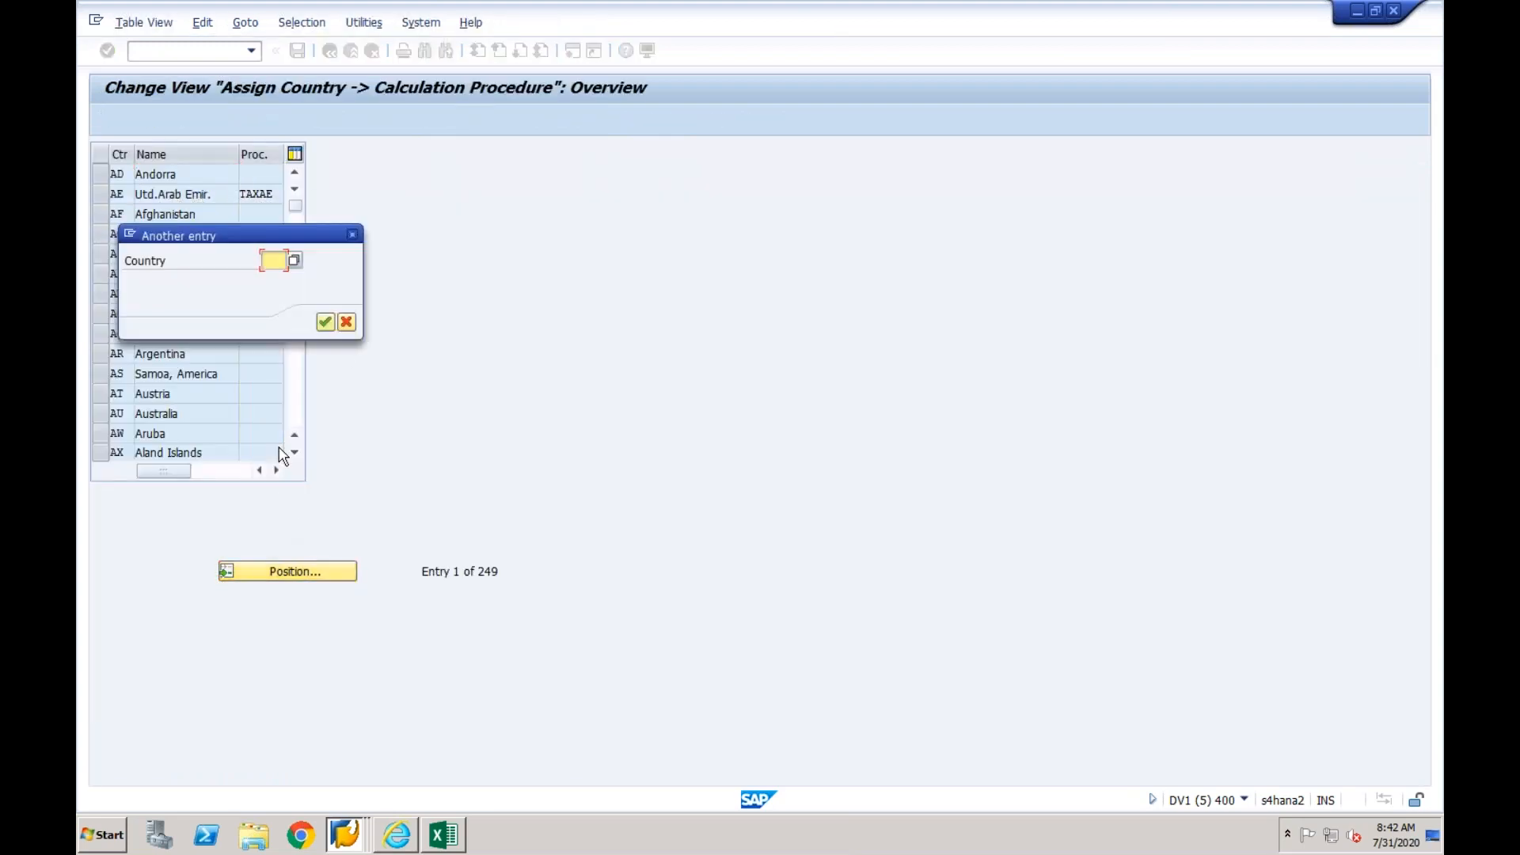
key(Return)
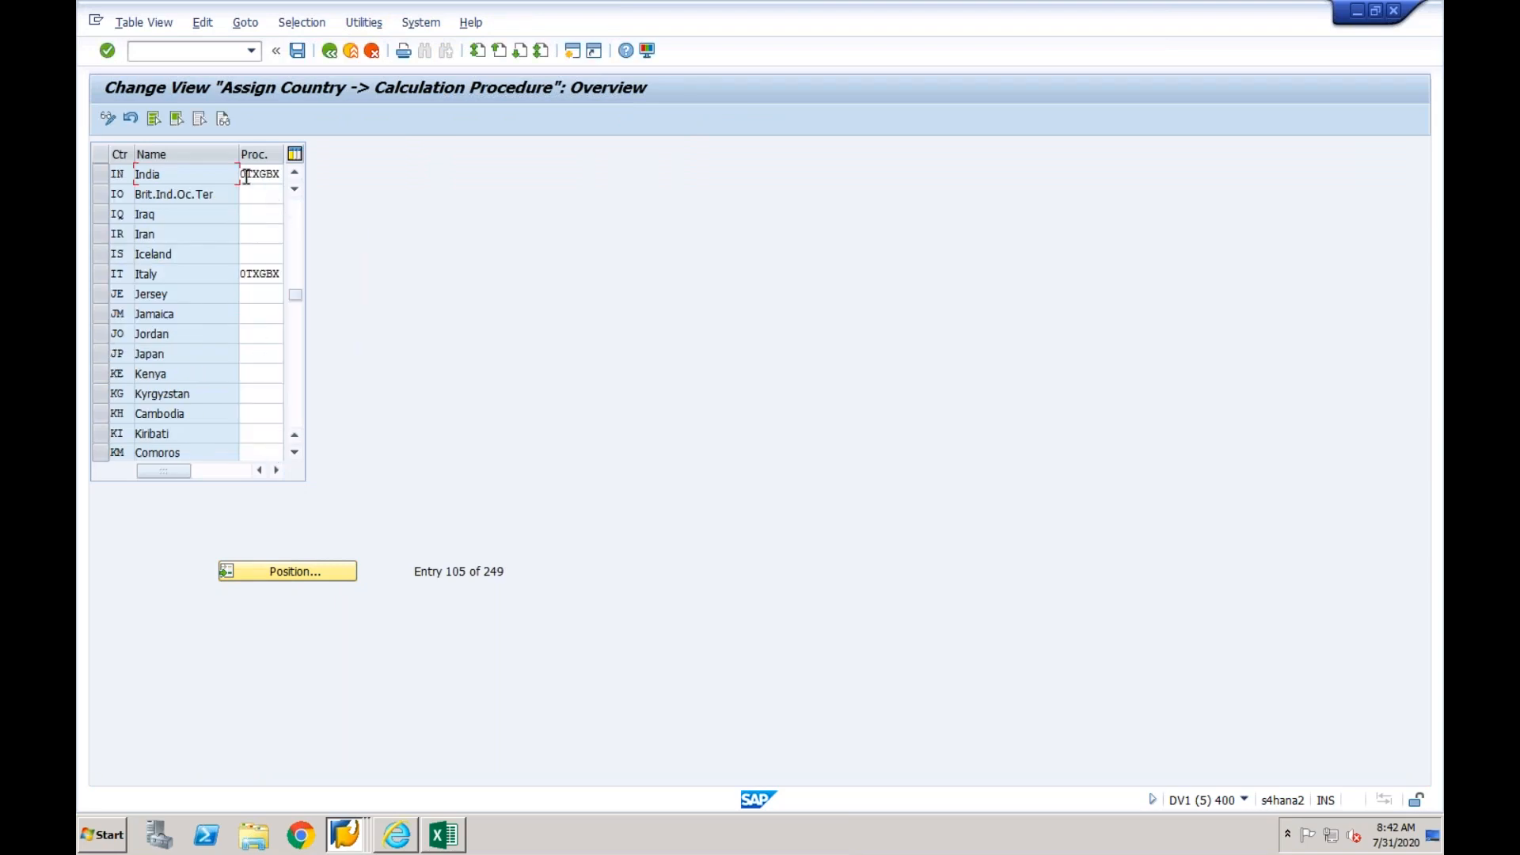
drag(240, 174, 282, 175)
key(ctrl+c)
click(331, 57)
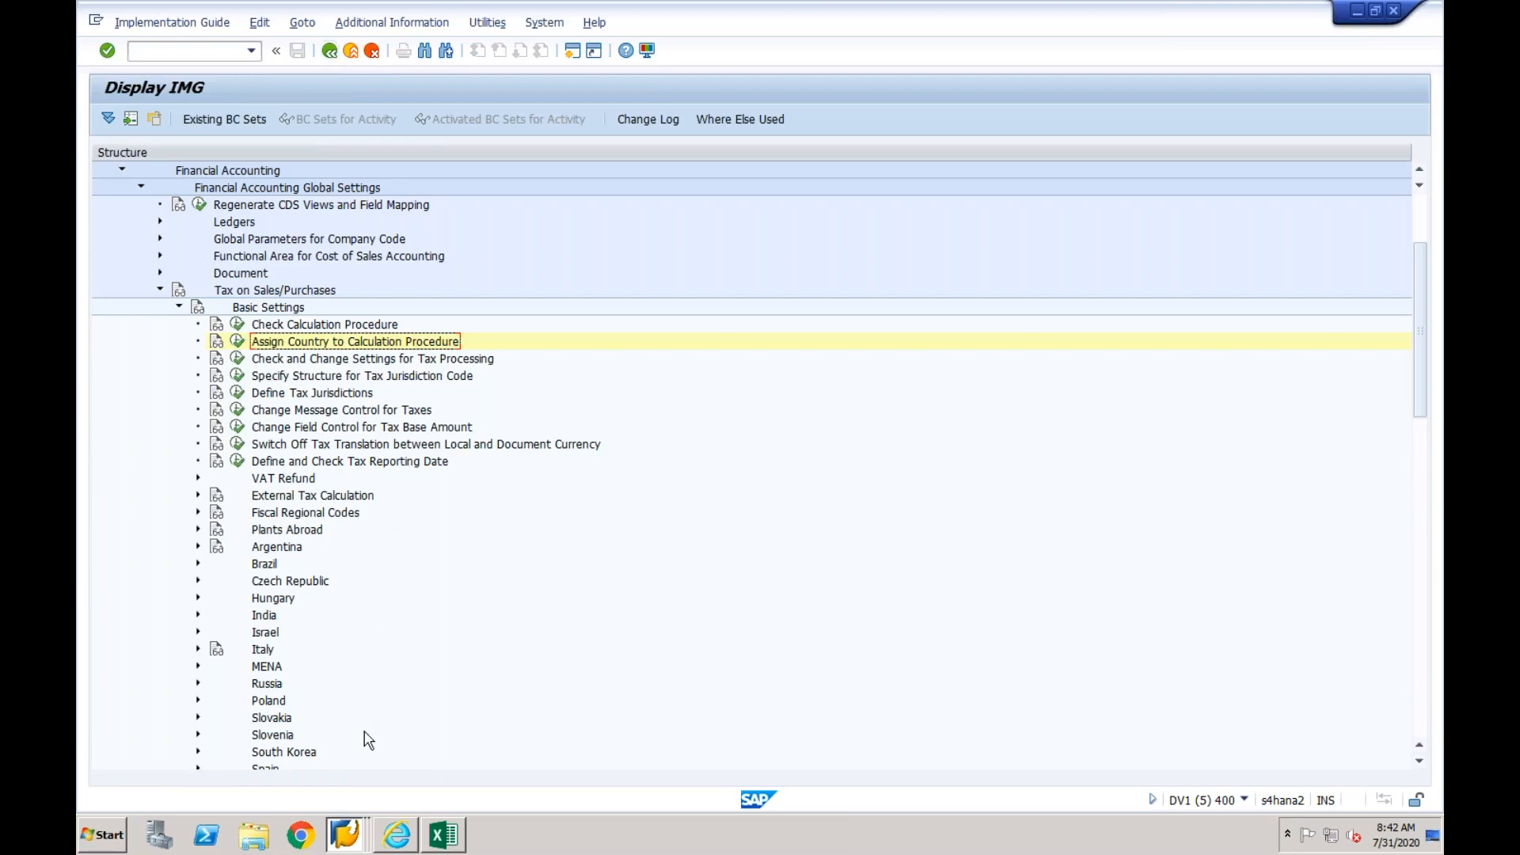
- Recheck the tax procedure object in the Excel list and open the code list assignments of FINS_CFIN_TAX_KALSM in SAP's value mapping fields
click(346, 838)
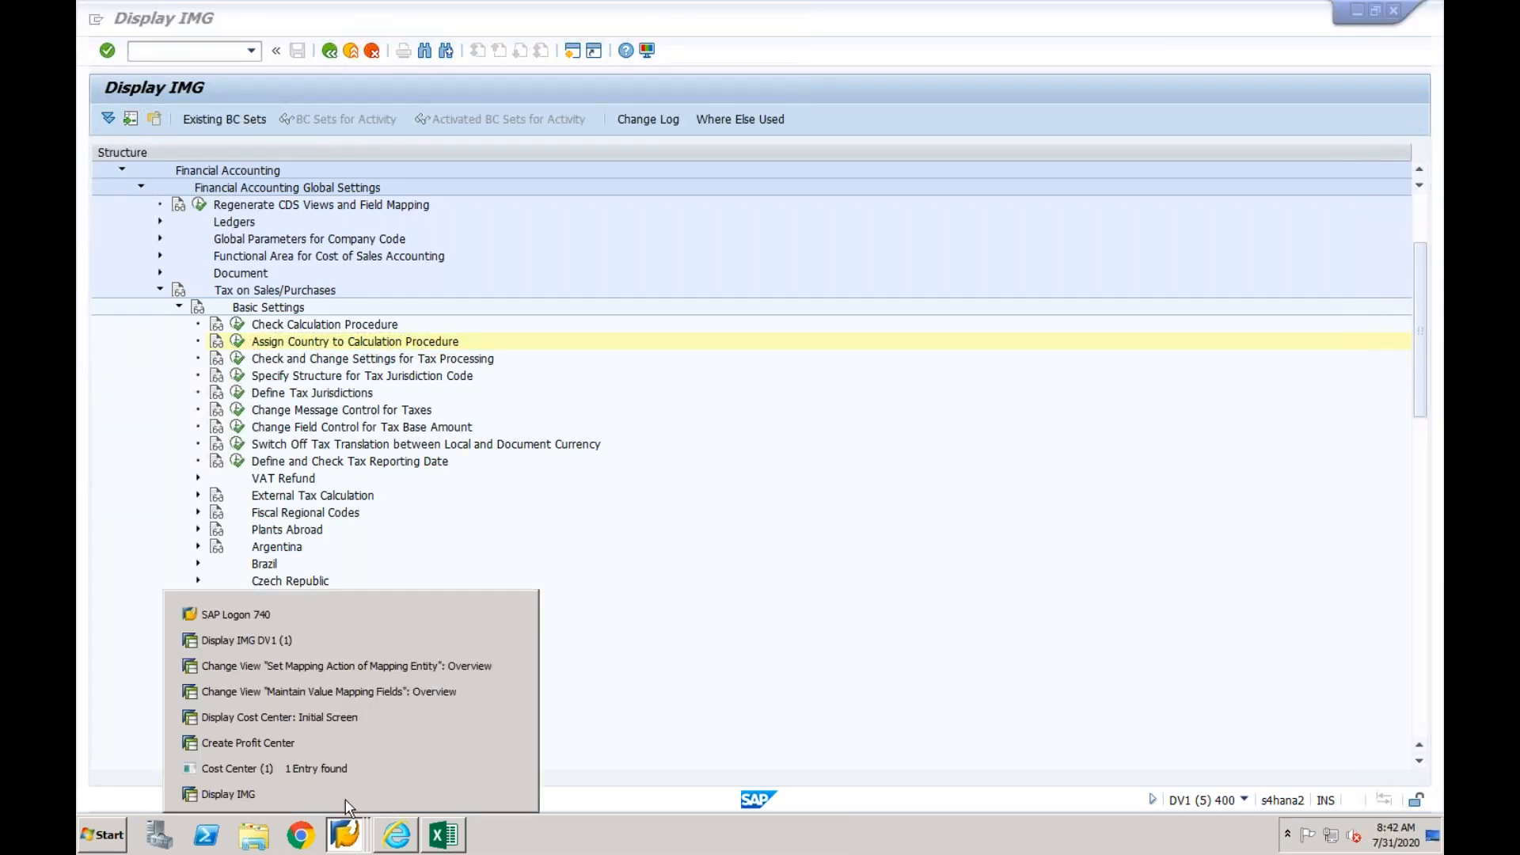
click(369, 687)
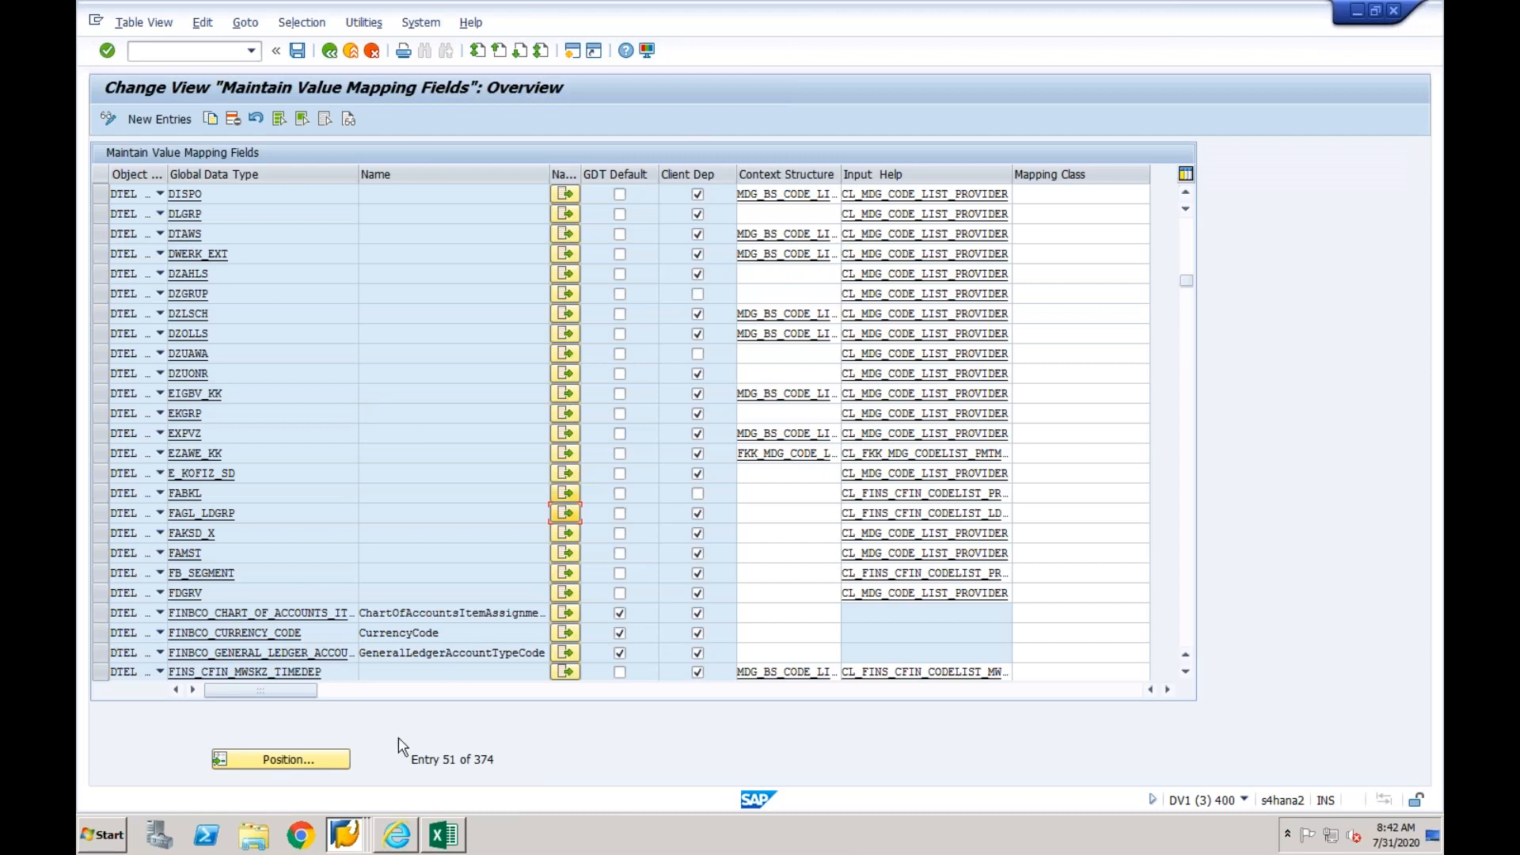
click(444, 833)
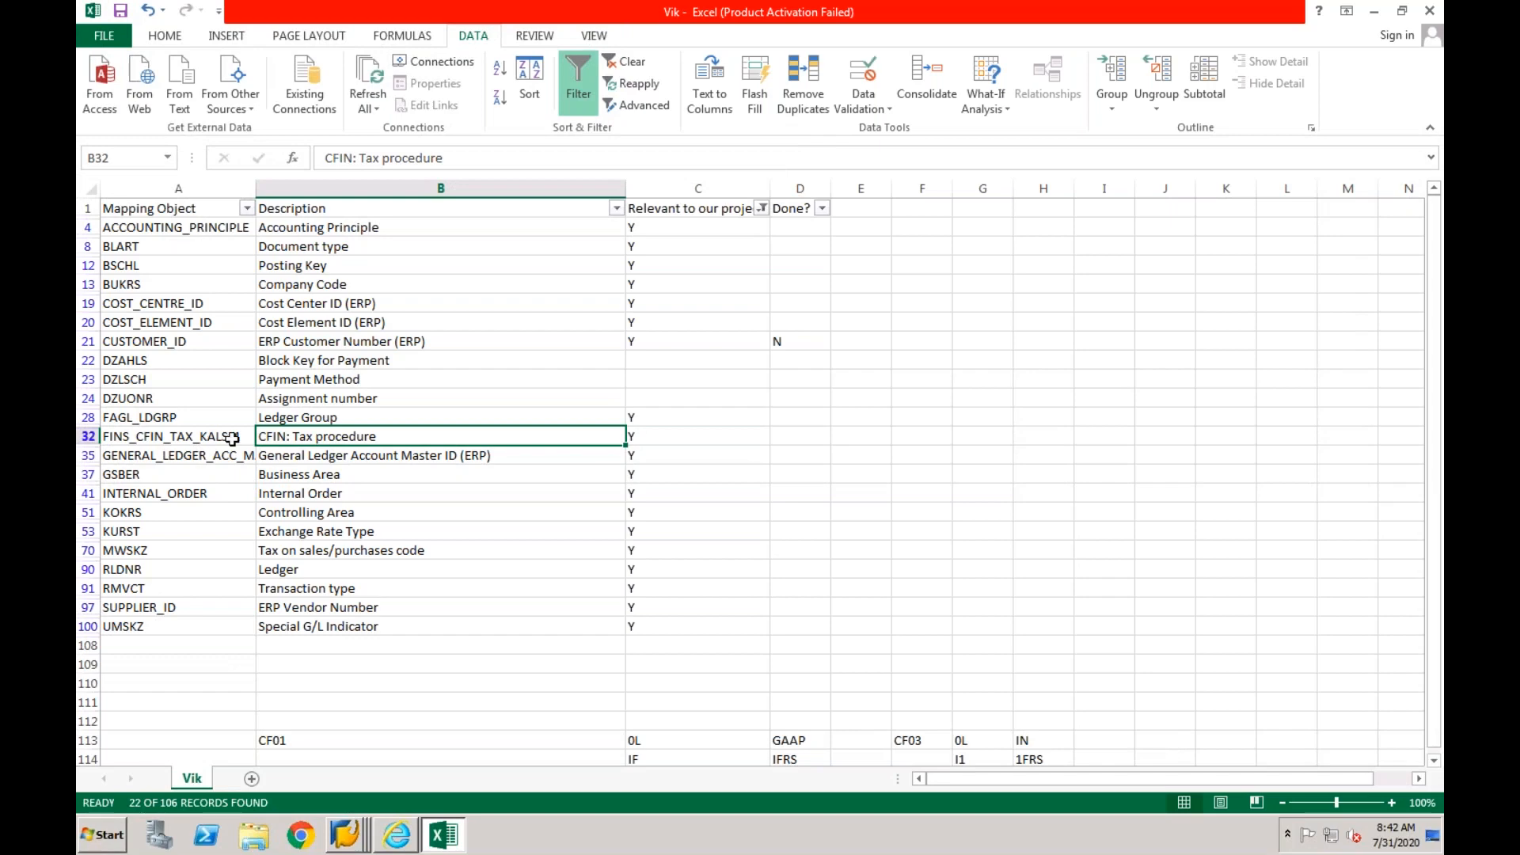
click(346, 844)
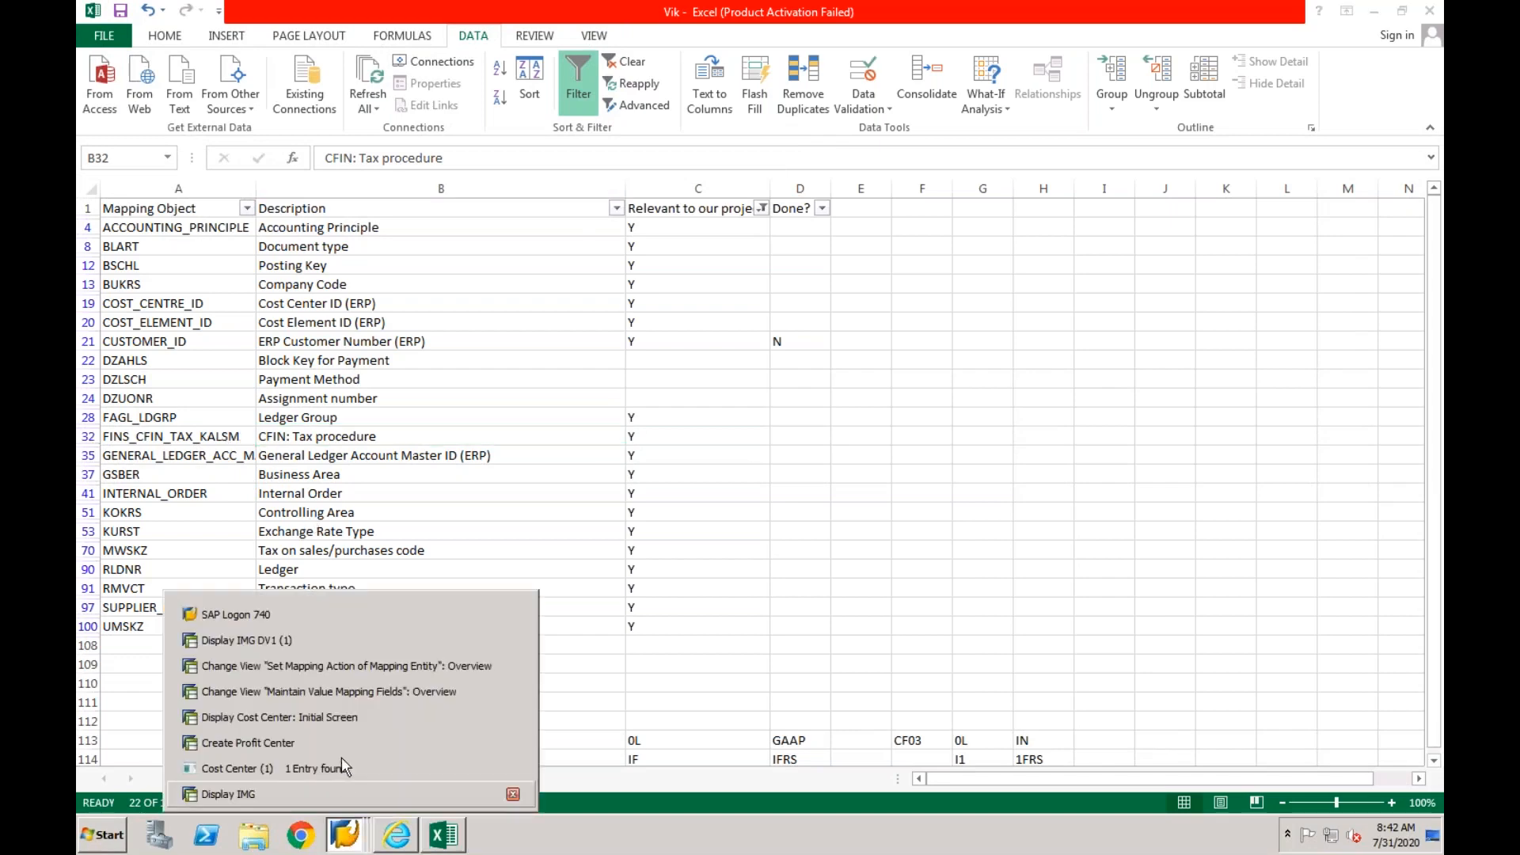
click(350, 691)
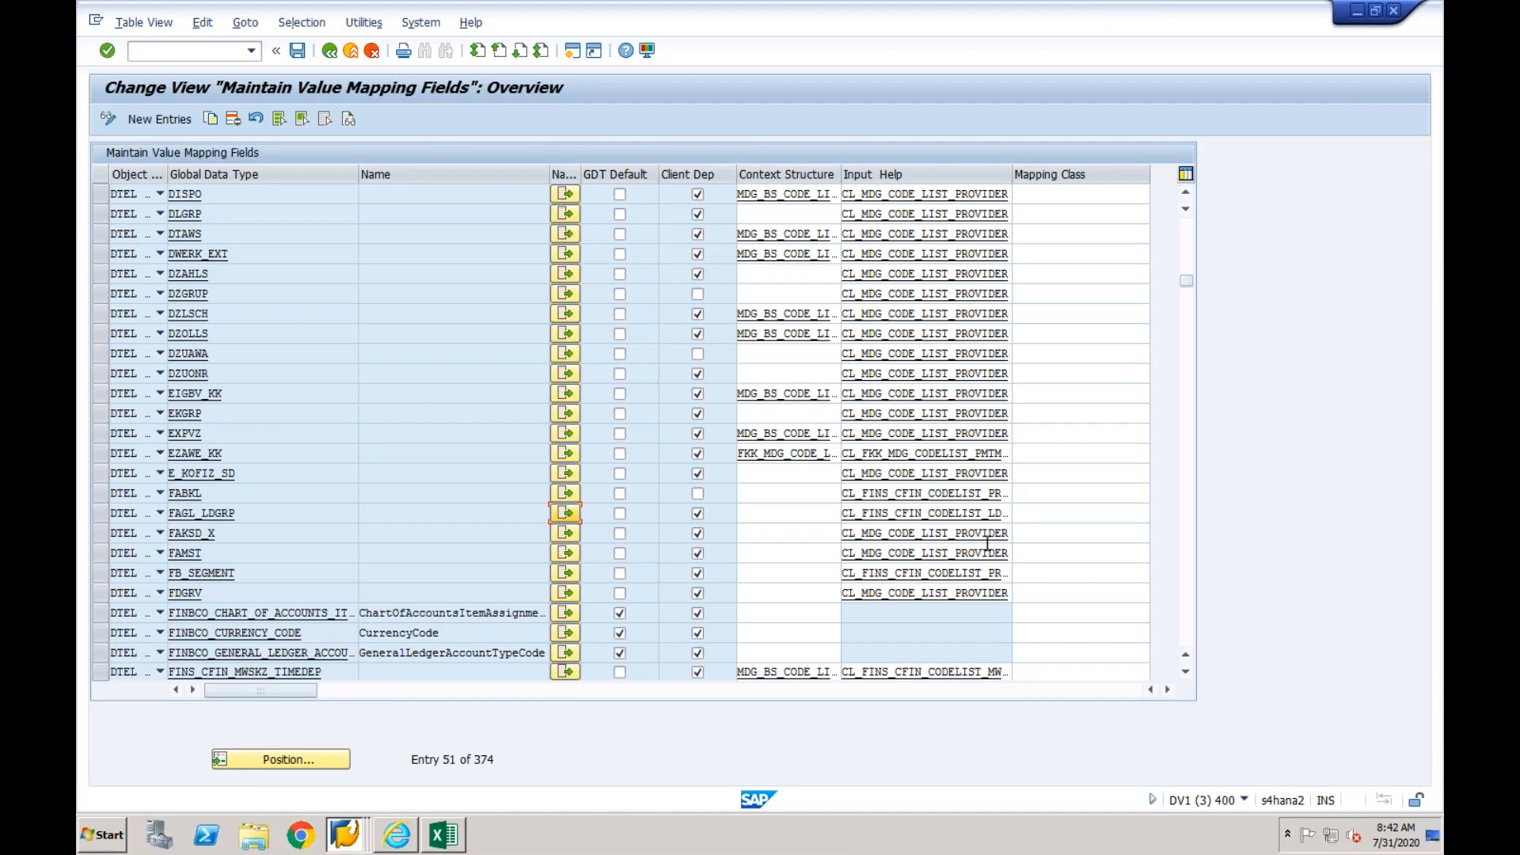
click(1190, 561)
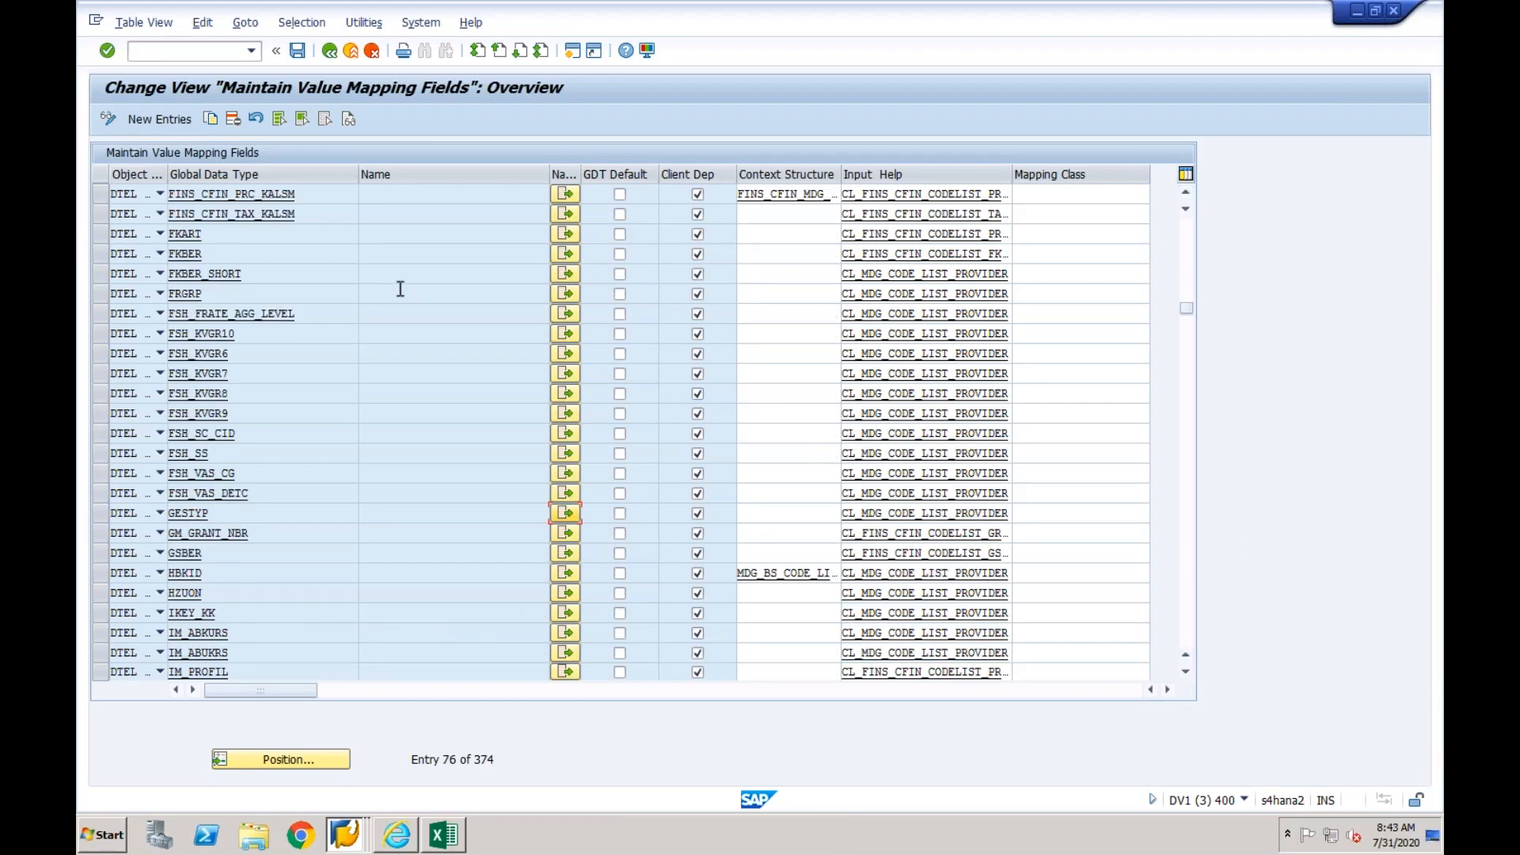
click(305, 213)
click(565, 214)
click(108, 118)
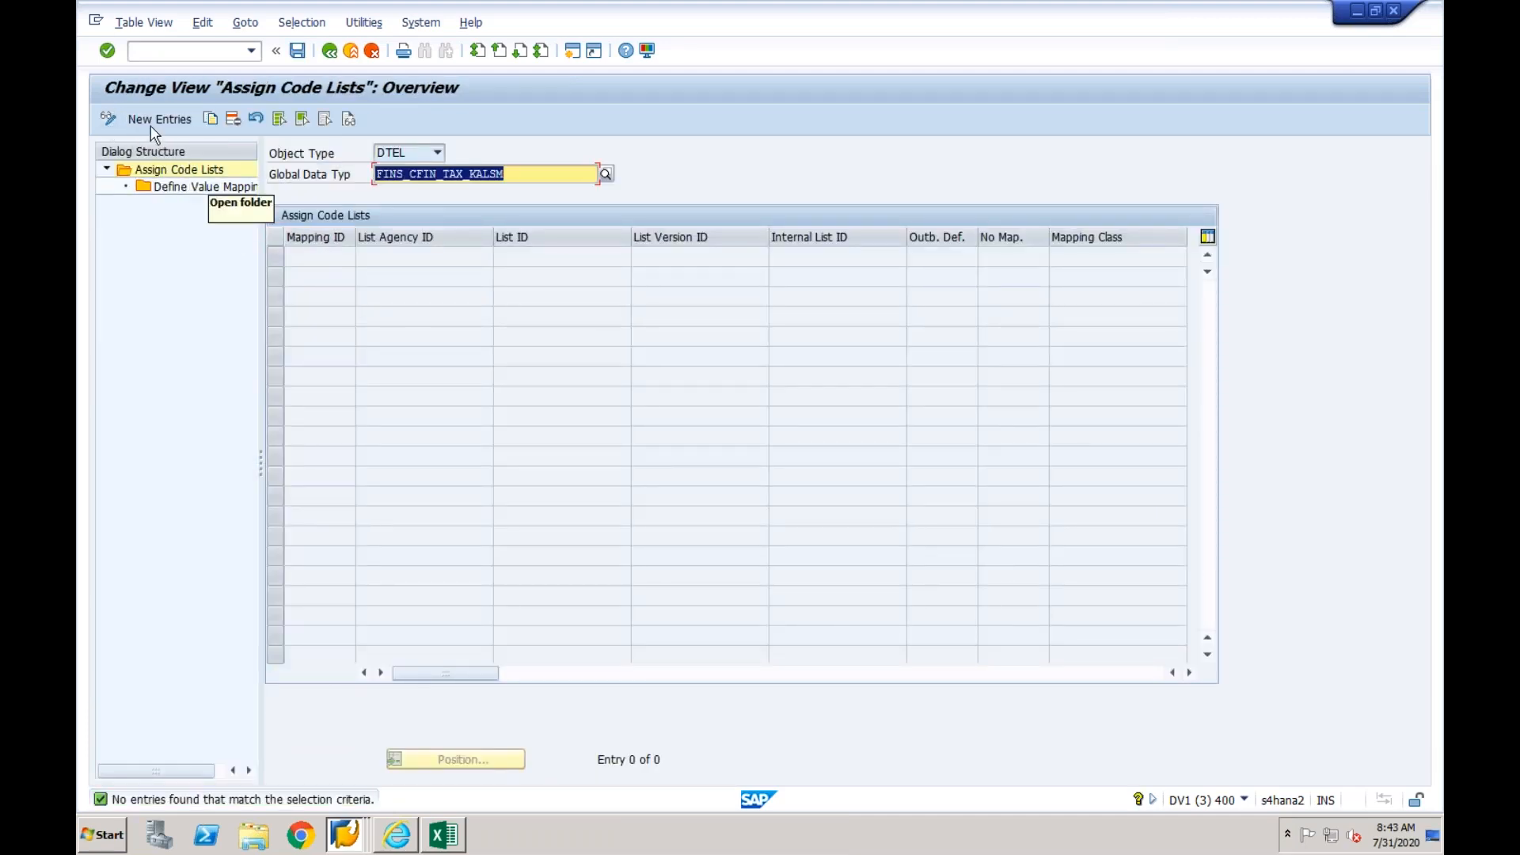
- Add a new code list assignment for FINS_CFIN_TAX_KALSM with mapping ID 01
click(157, 119)
text(01)
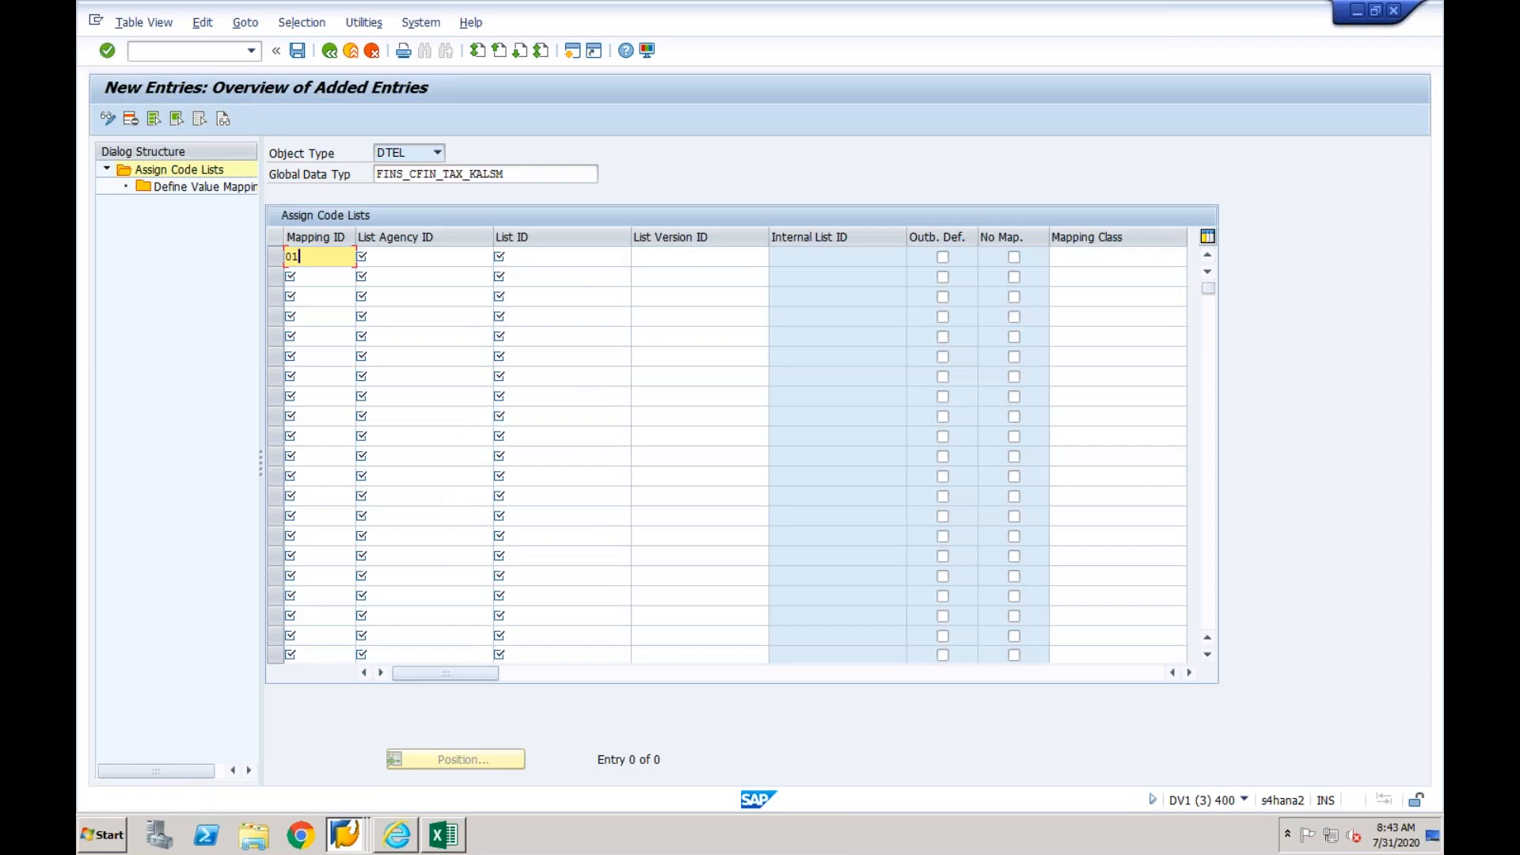
key(Tab)
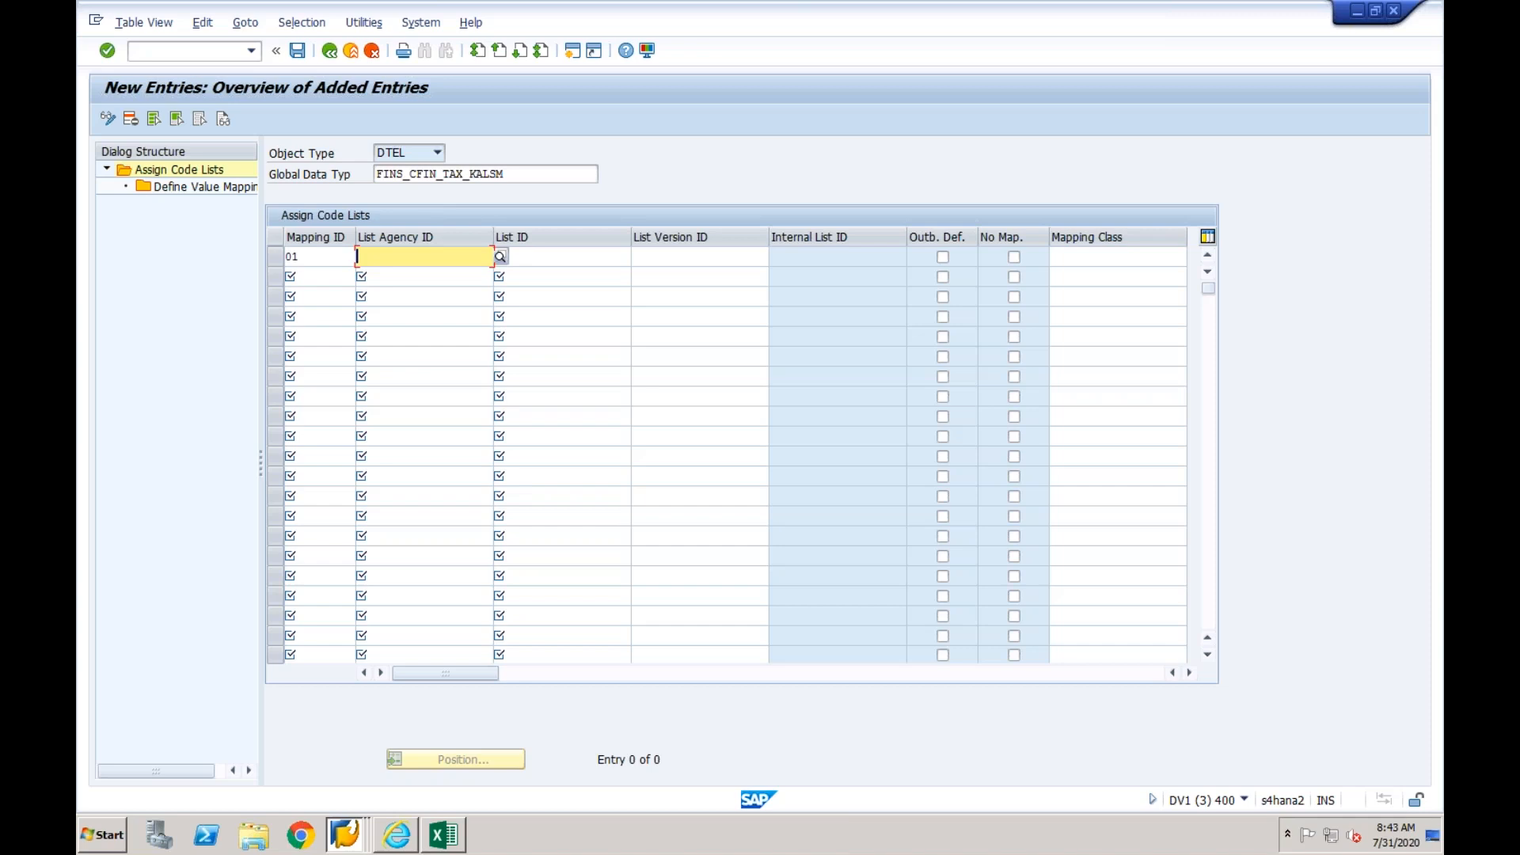
click(501, 256)
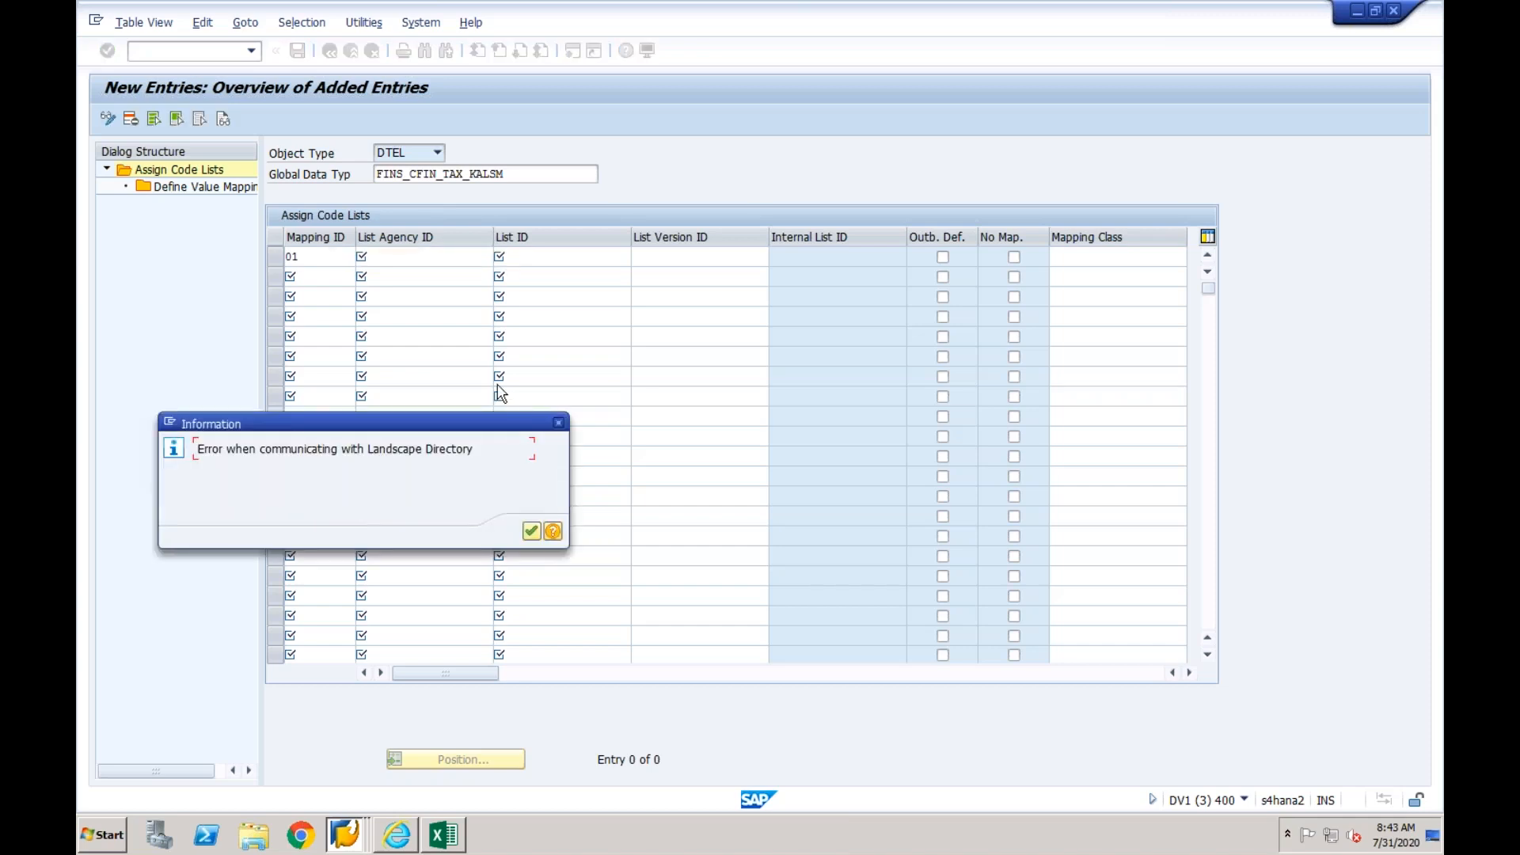
click(531, 530)
text(ep)
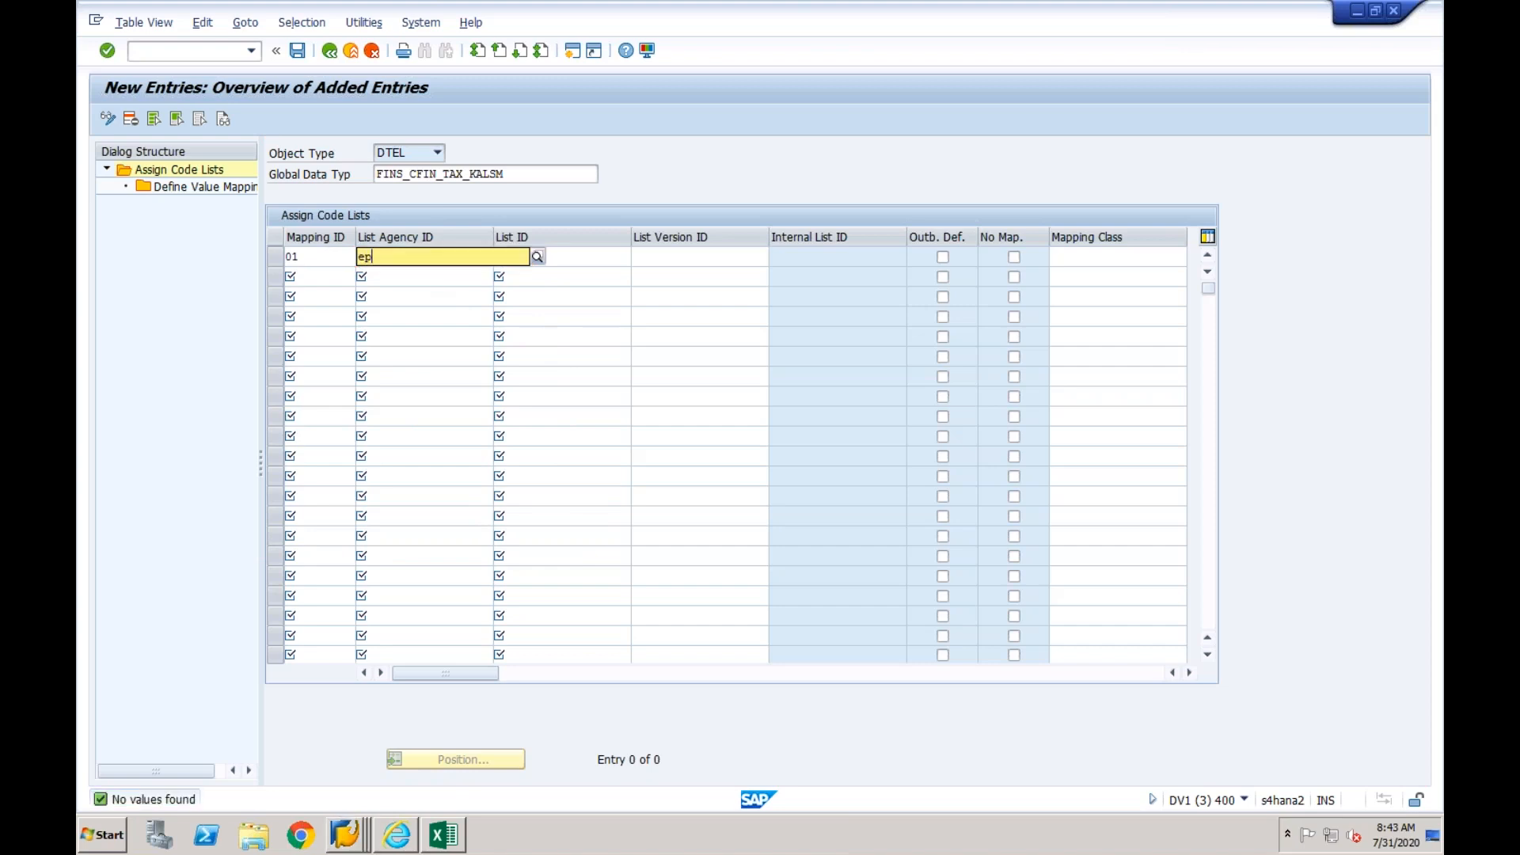
key(Return)
click(559, 423)
click(421, 254)
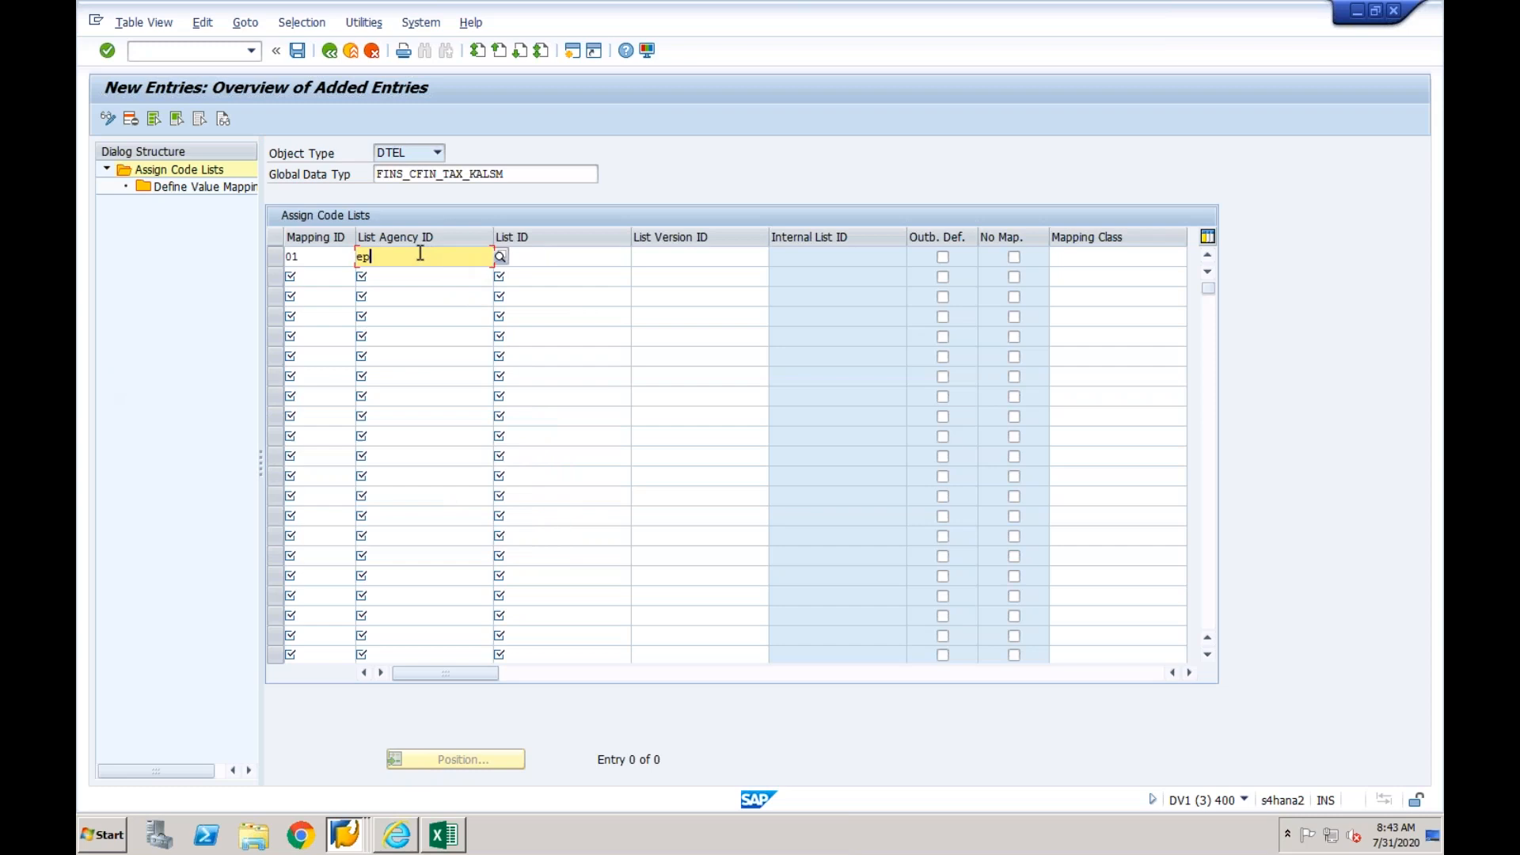
key(BackSpace)
key(BackSpace)
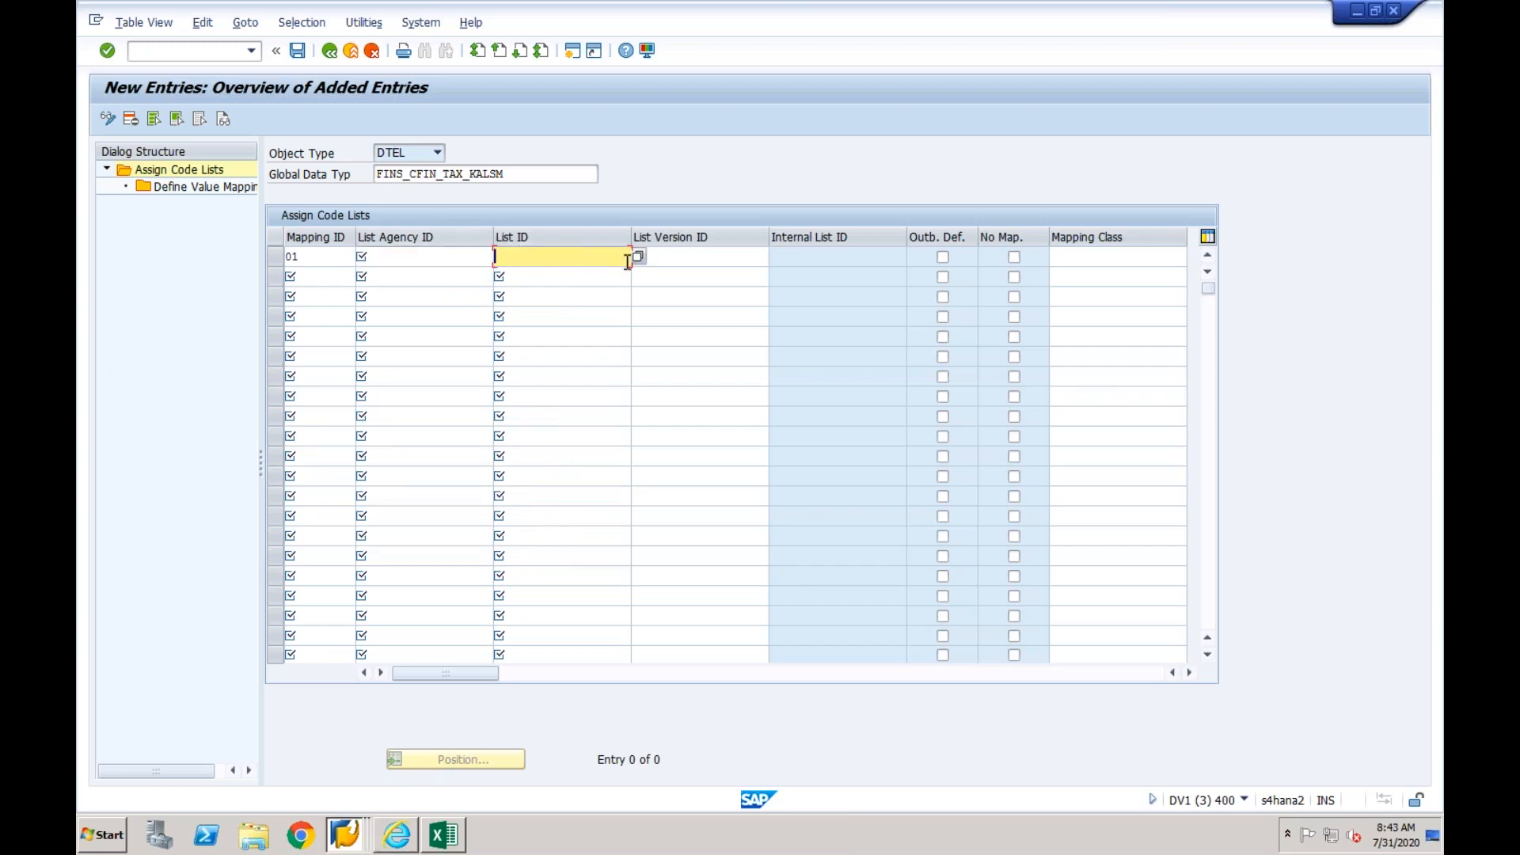
- Copy the global data type FINS_CFIN_TAX_KALSM into the new entry's list ID and set the list version ID to 01
drag(515, 174, 368, 174)
key(ctrl+c)
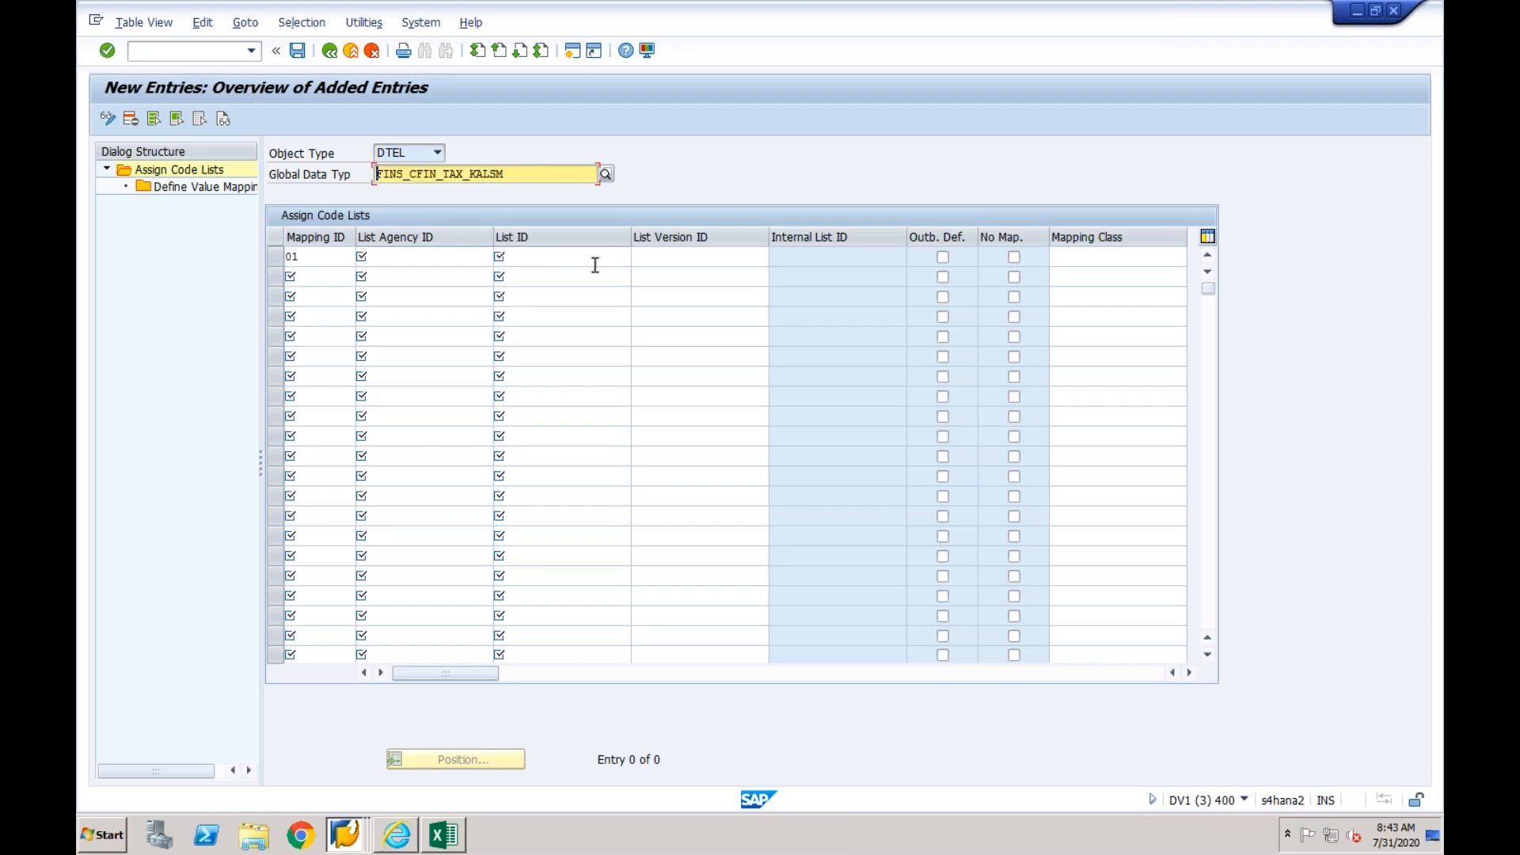
click(584, 264)
key(ctrl+v)
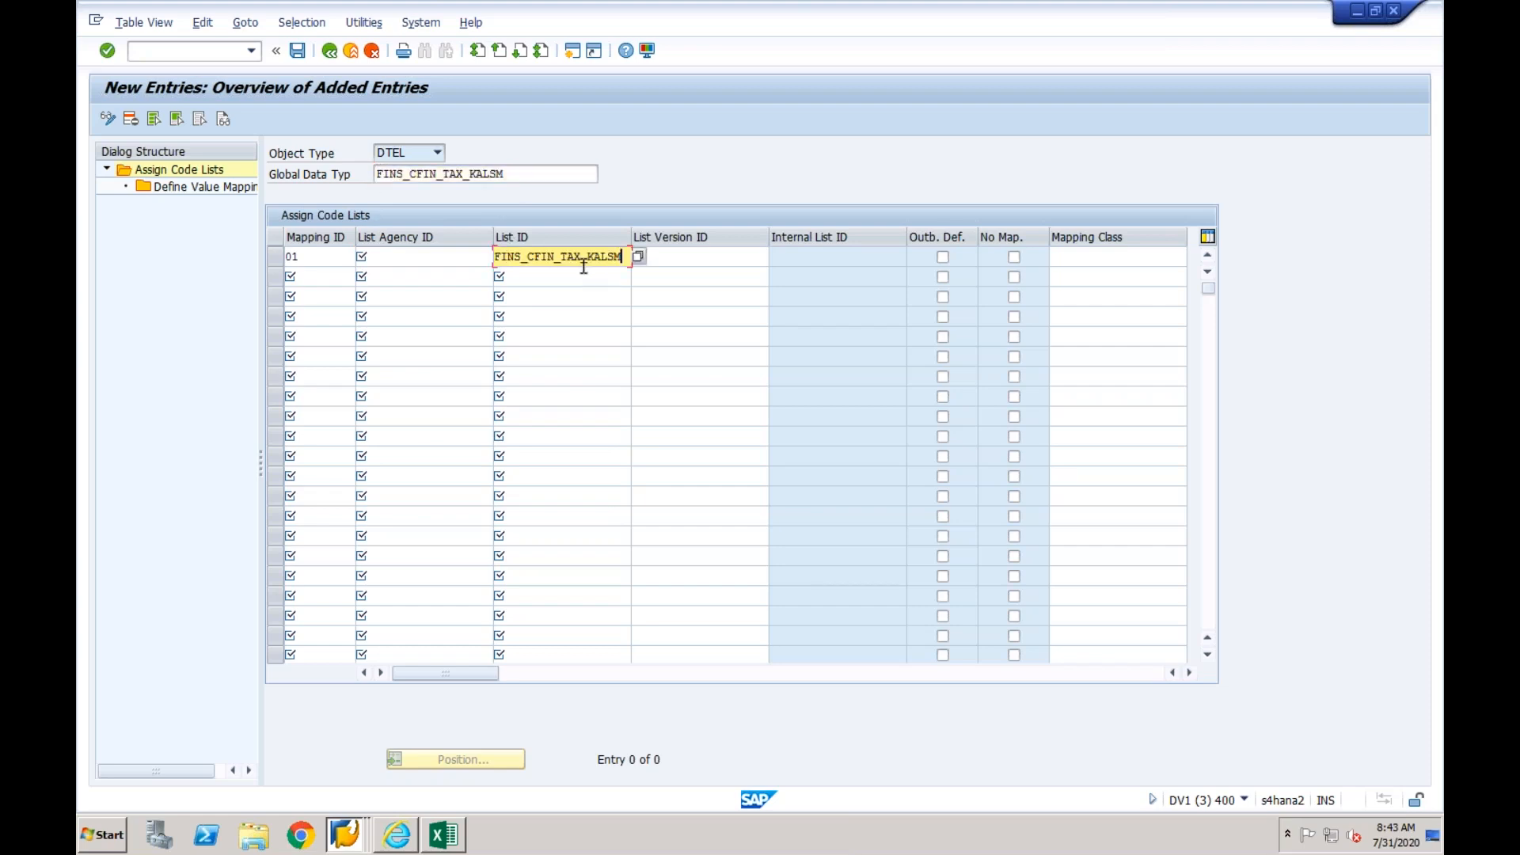
click(674, 260)
text(01)
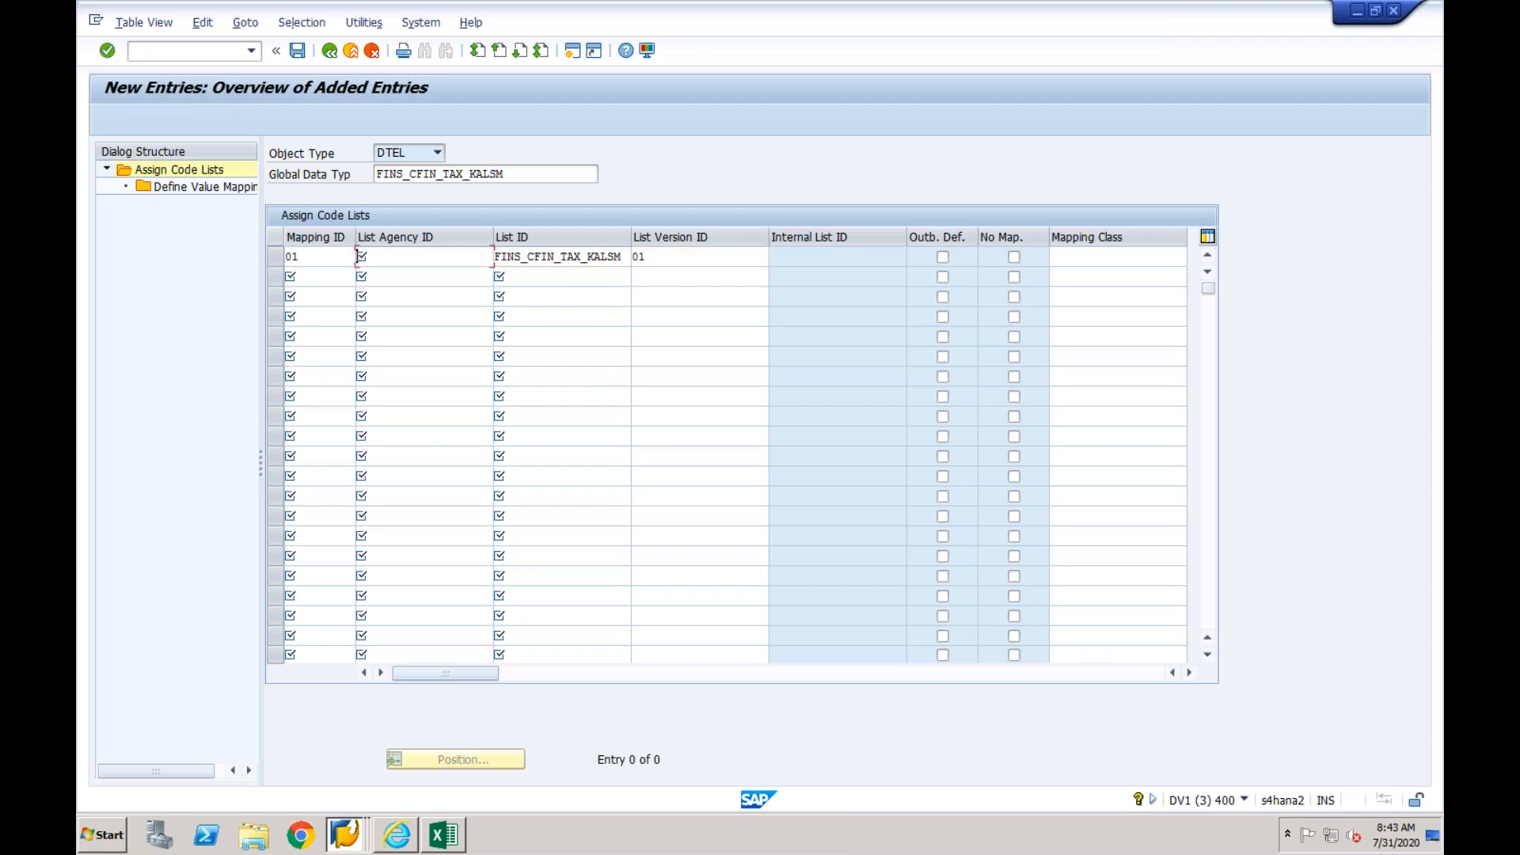
key(Return)
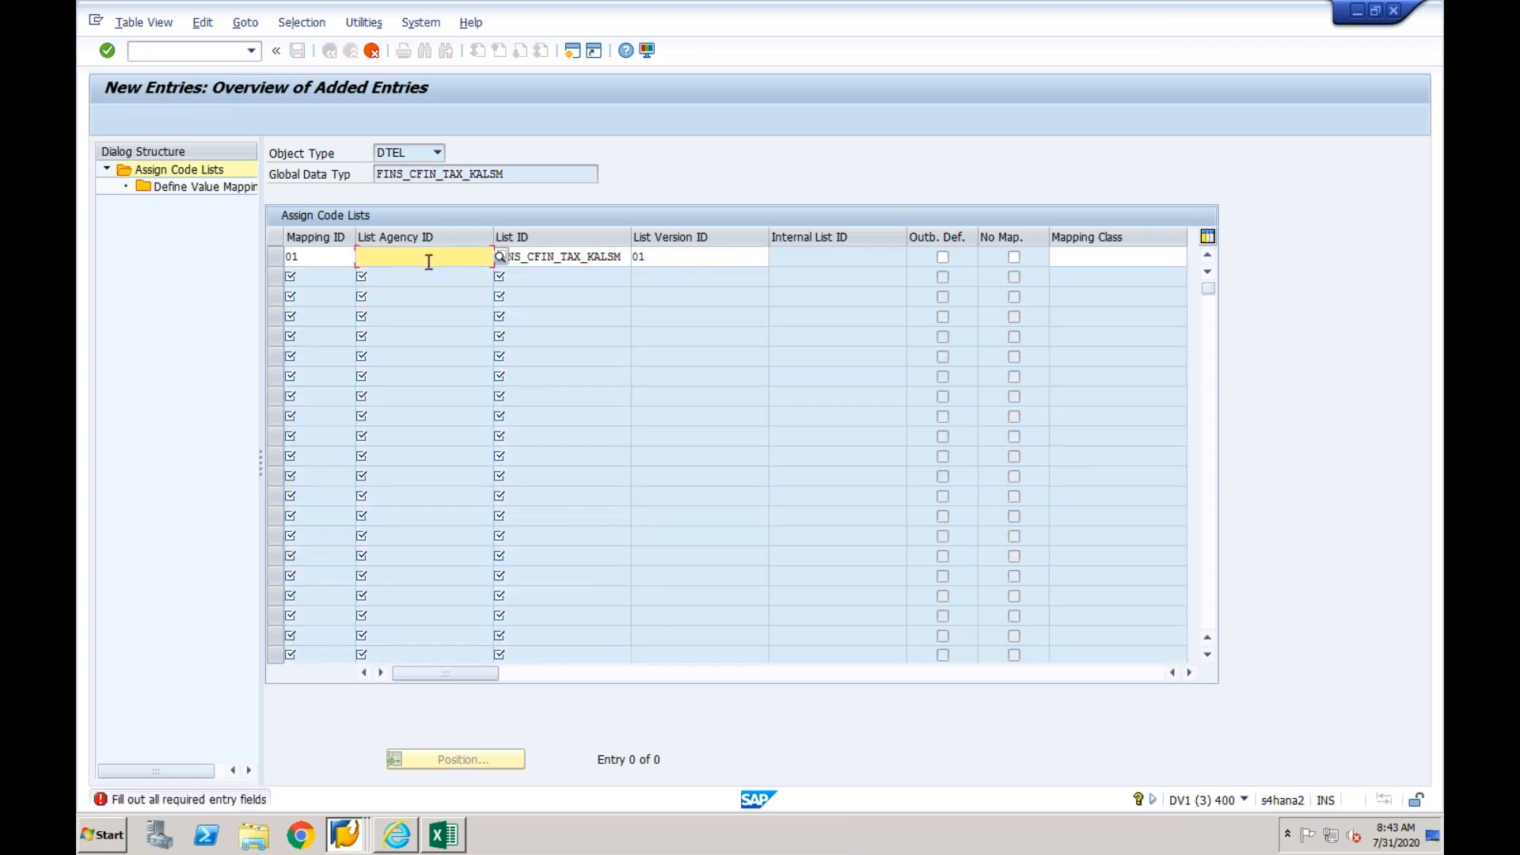
- Copy business system EPXCLNT800 from the mapping action session and enter it as the new entry's list agency ID
click(346, 835)
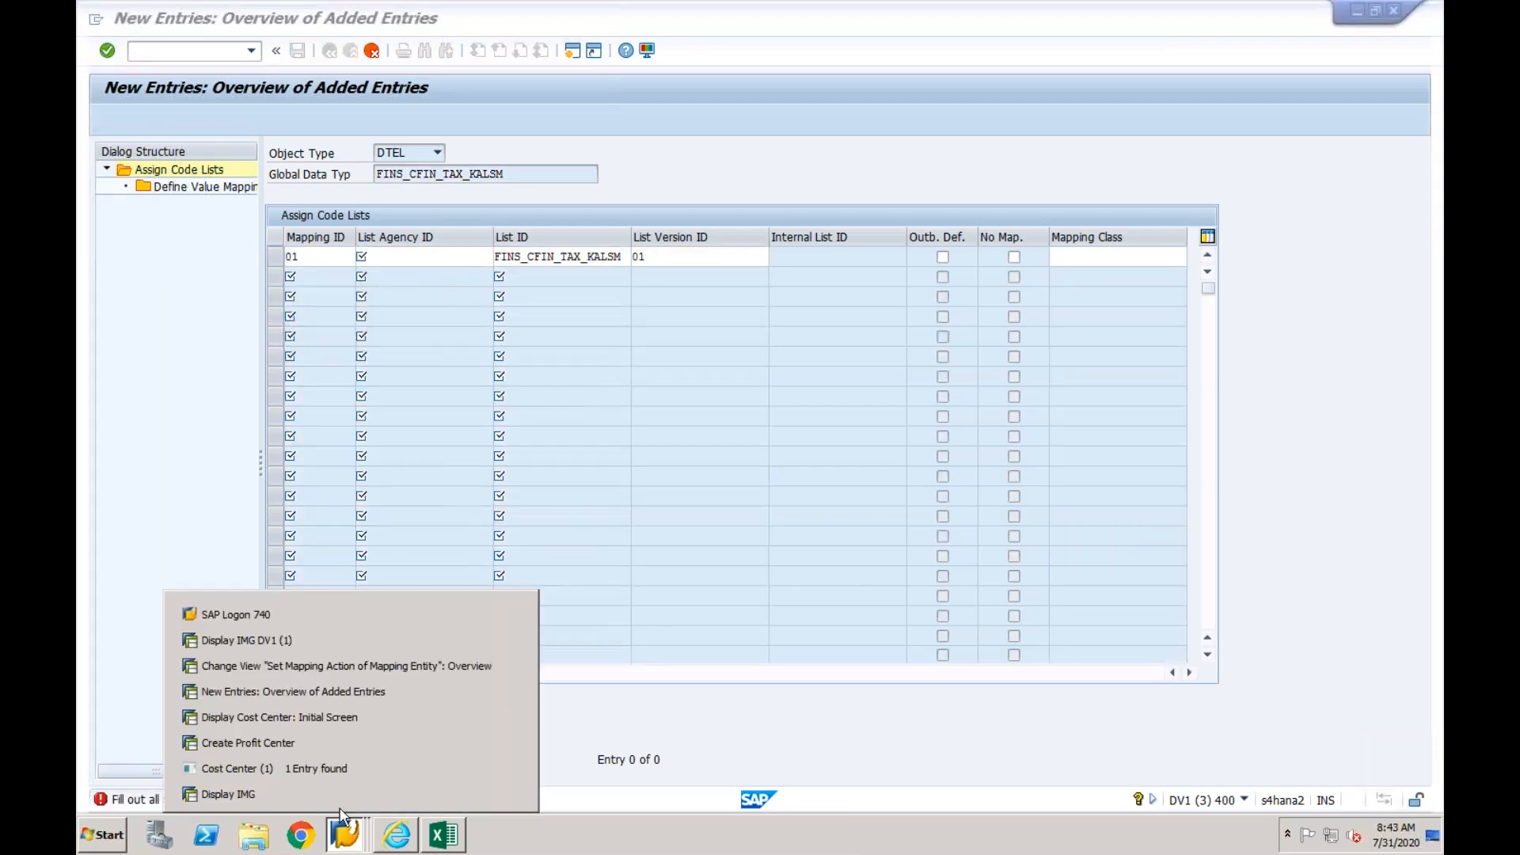
click(364, 666)
click(366, 230)
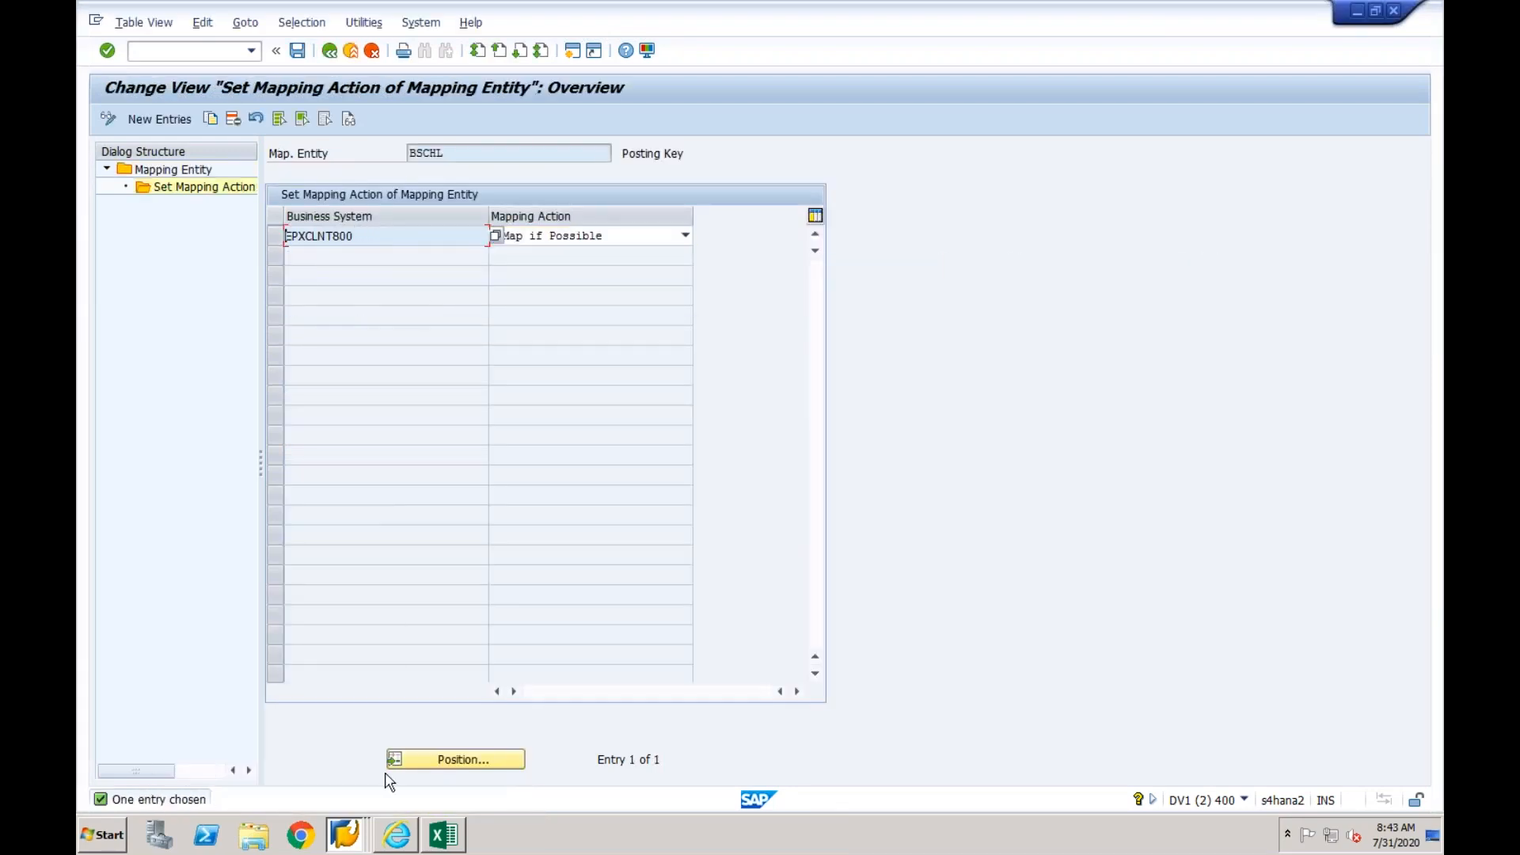
click(350, 846)
click(359, 696)
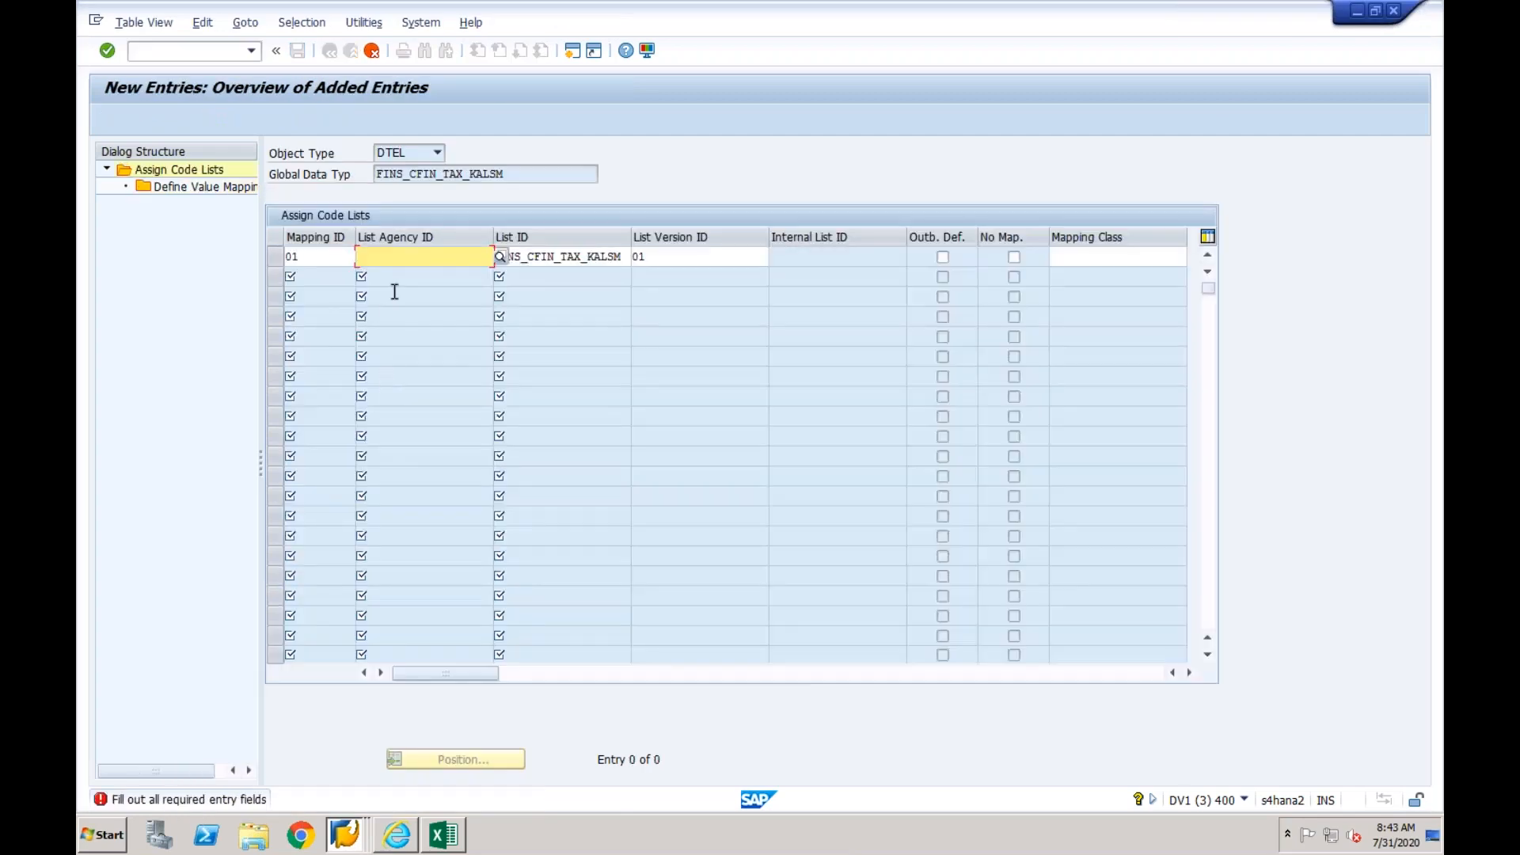
text(EPXCLNT800)
key(Return)
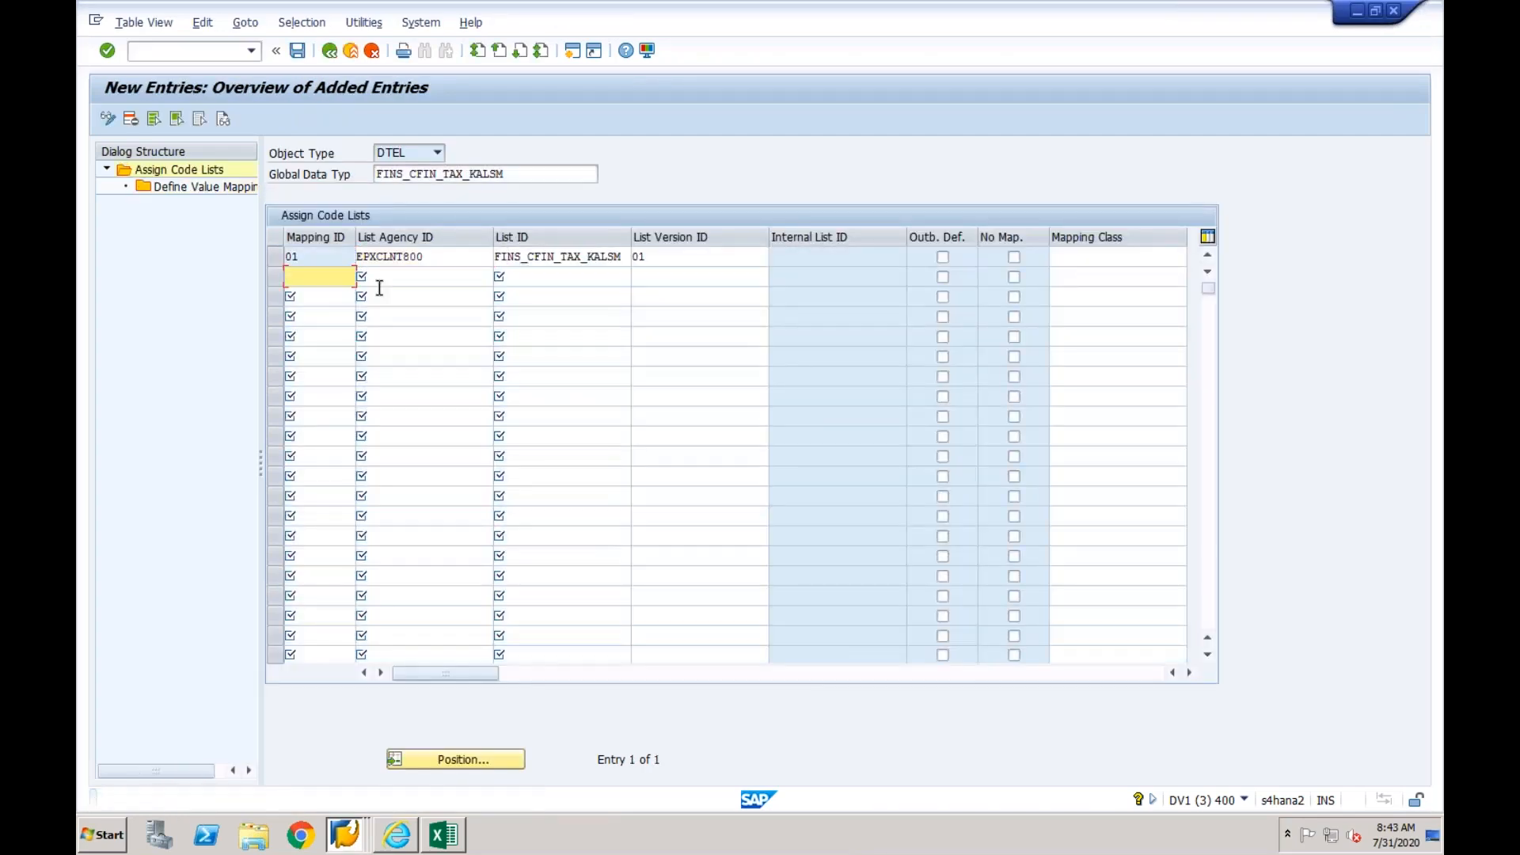
- Open Define Value Mapping for the mapping ID 01 code list and start a new entry at its internal code value
click(277, 257)
double_click(232, 188)
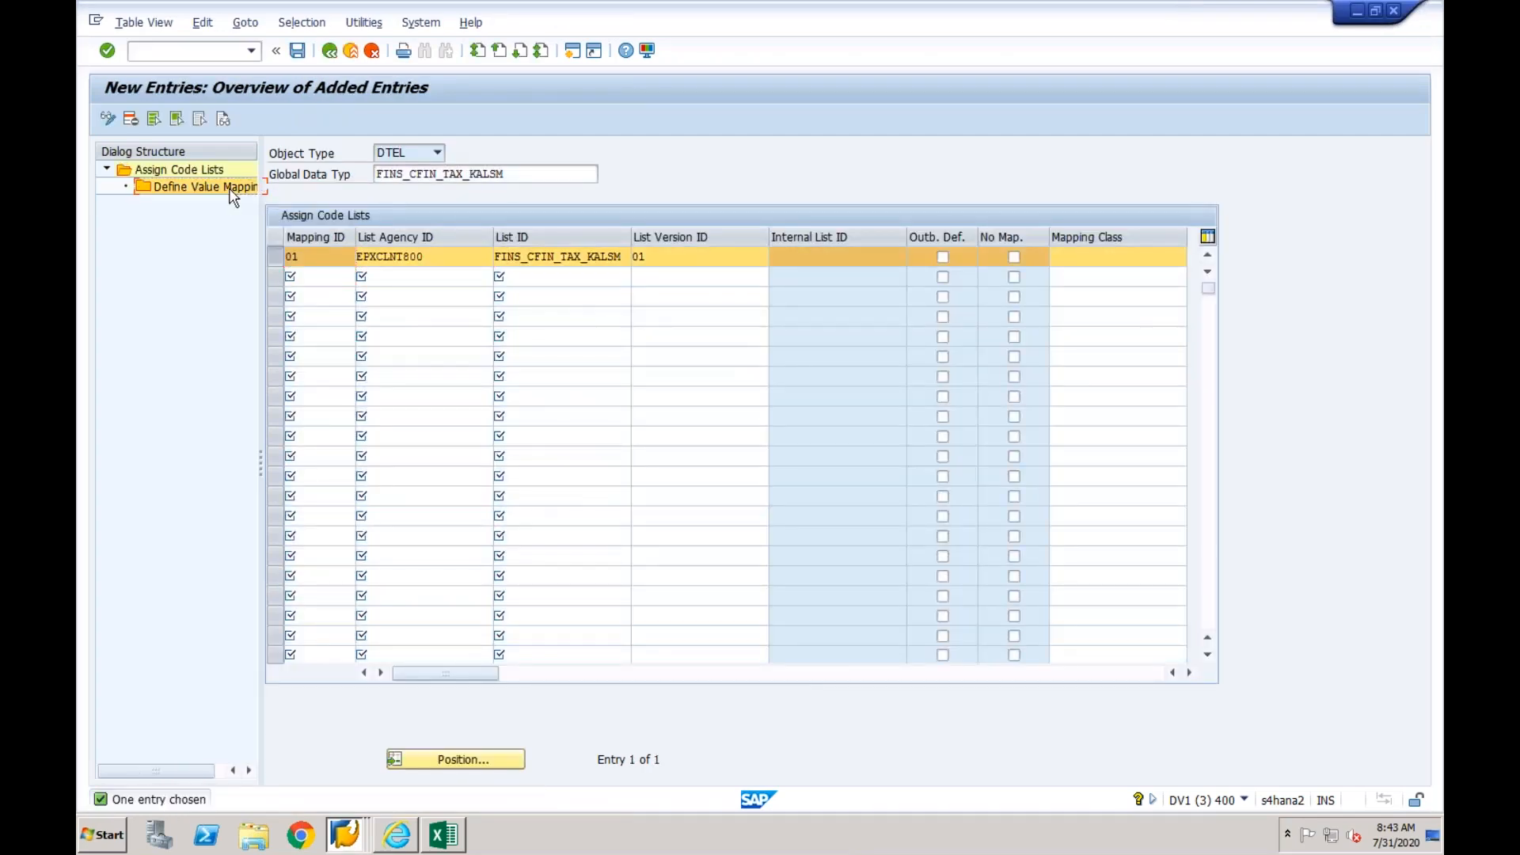
click(162, 119)
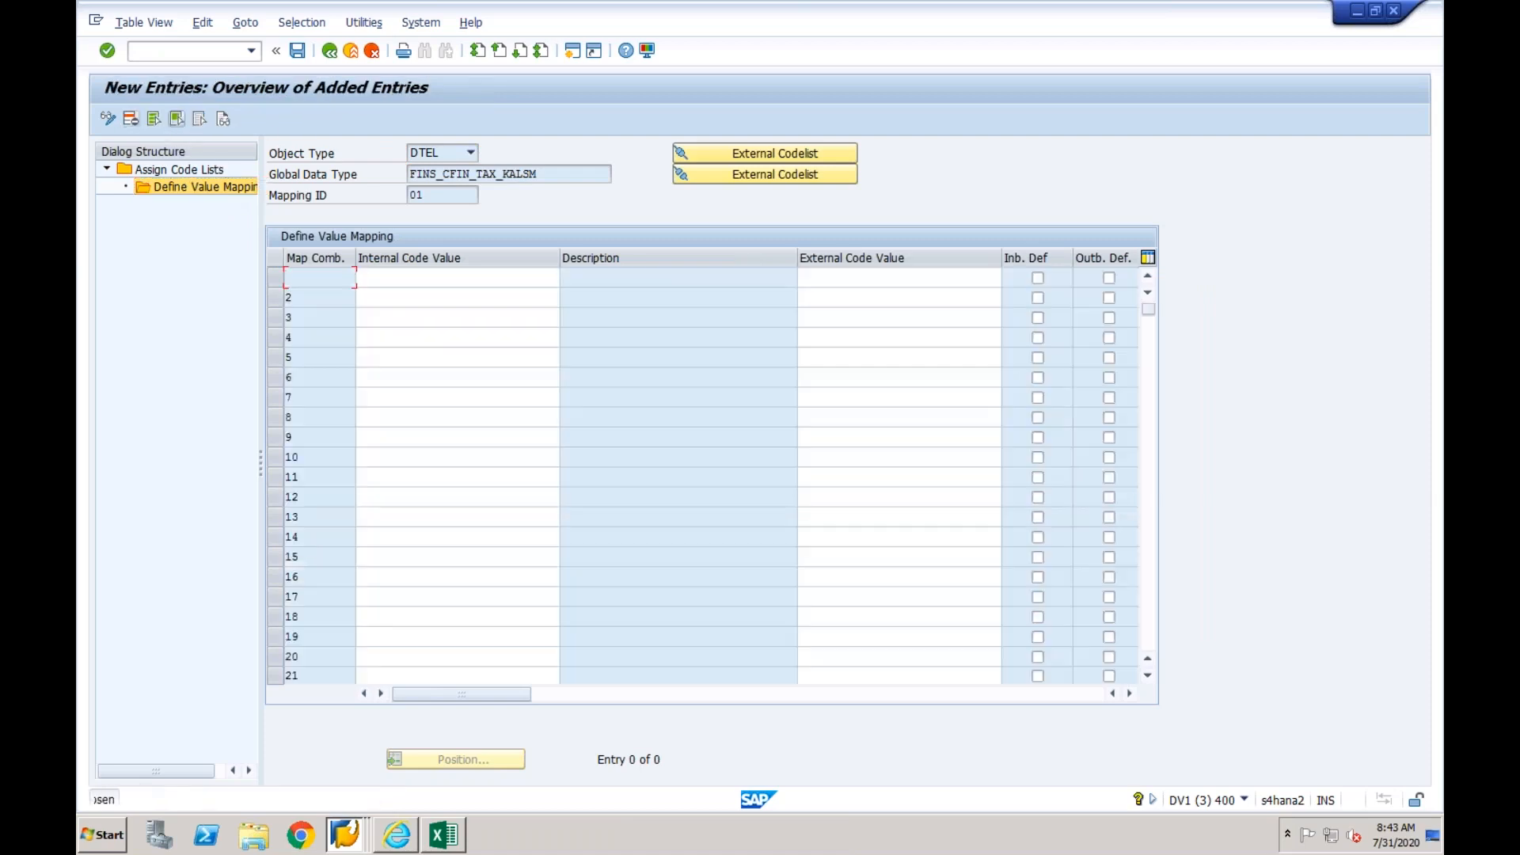
click(494, 275)
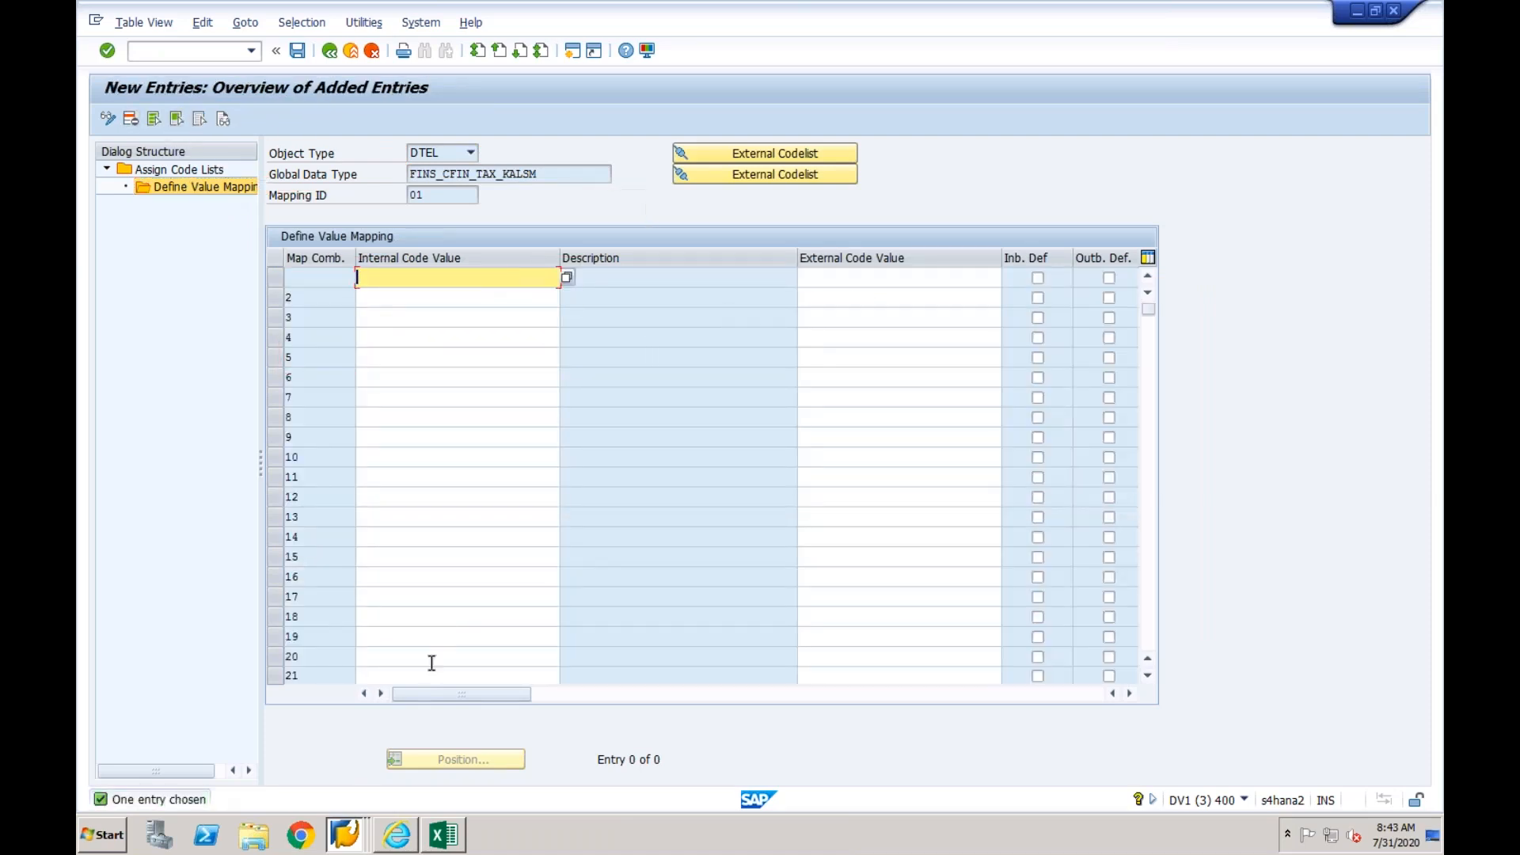
- Switch to the IMG session with the tax basic settings and open Assign Country to Calculation Procedure
click(345, 834)
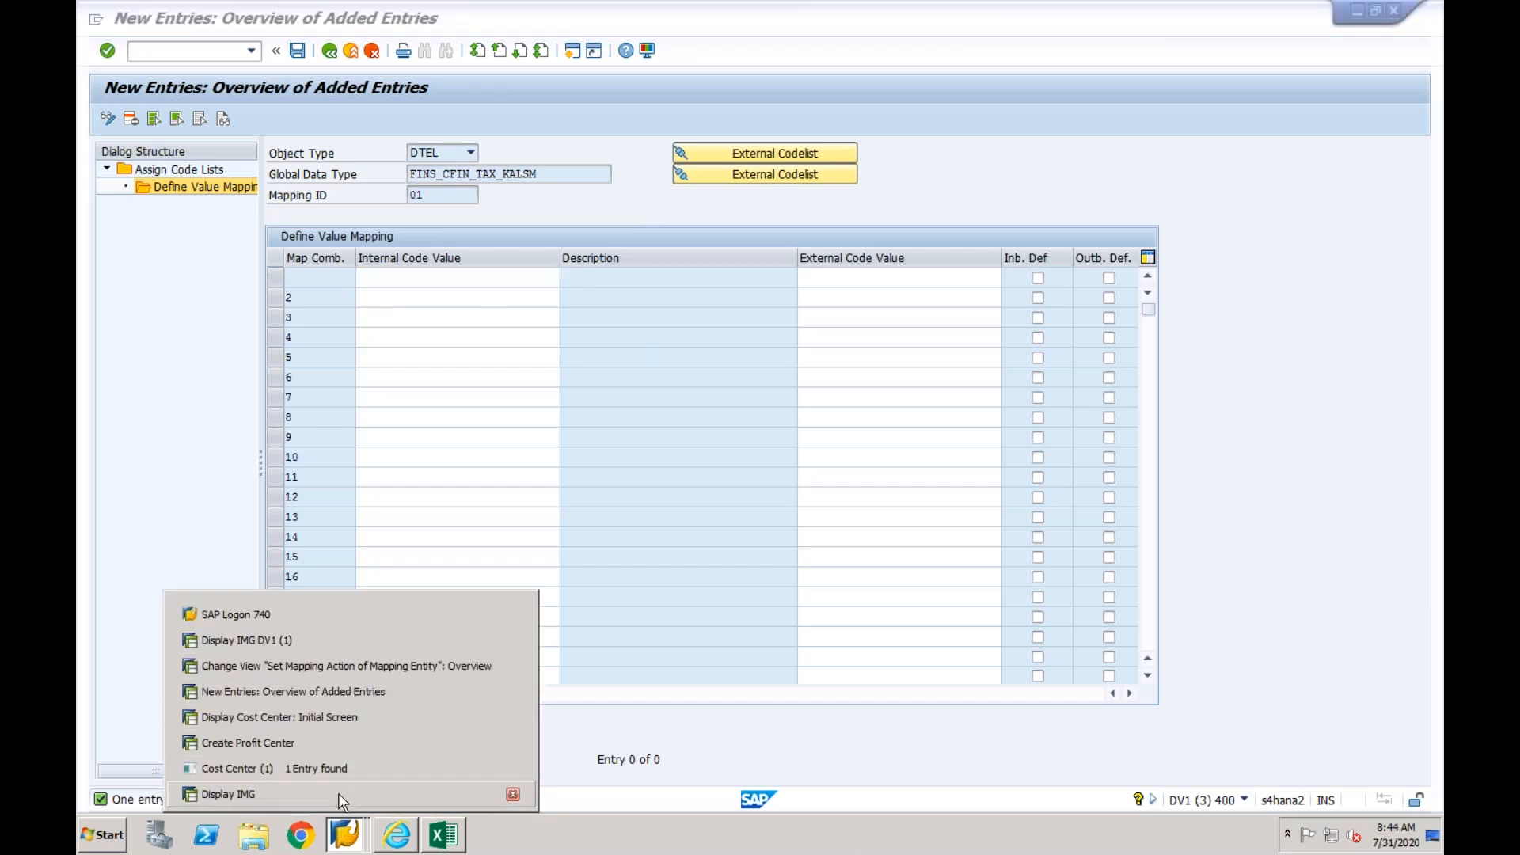
click(345, 689)
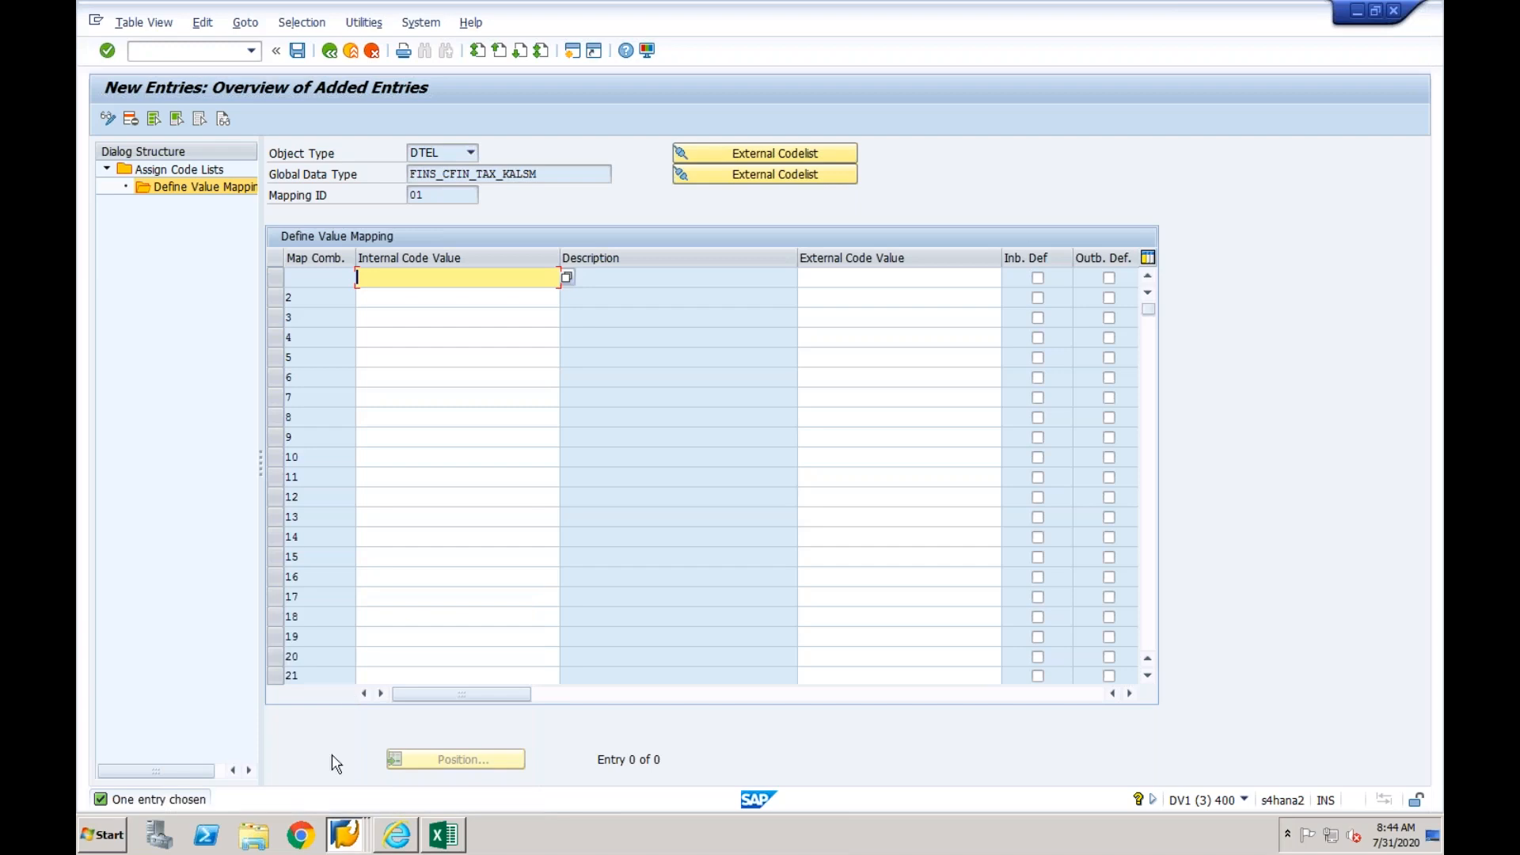
click(351, 831)
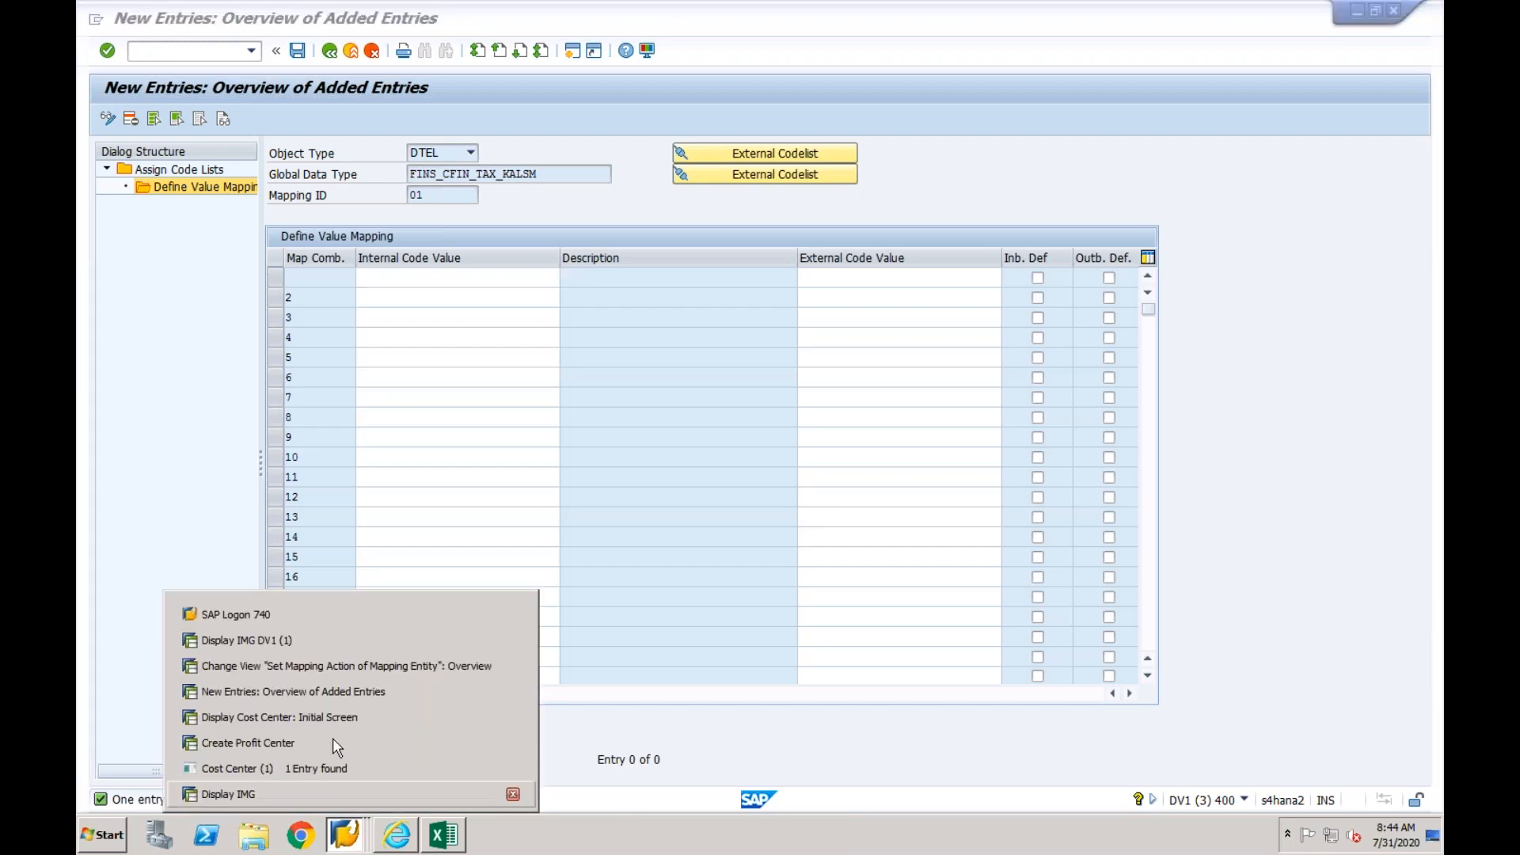
click(341, 643)
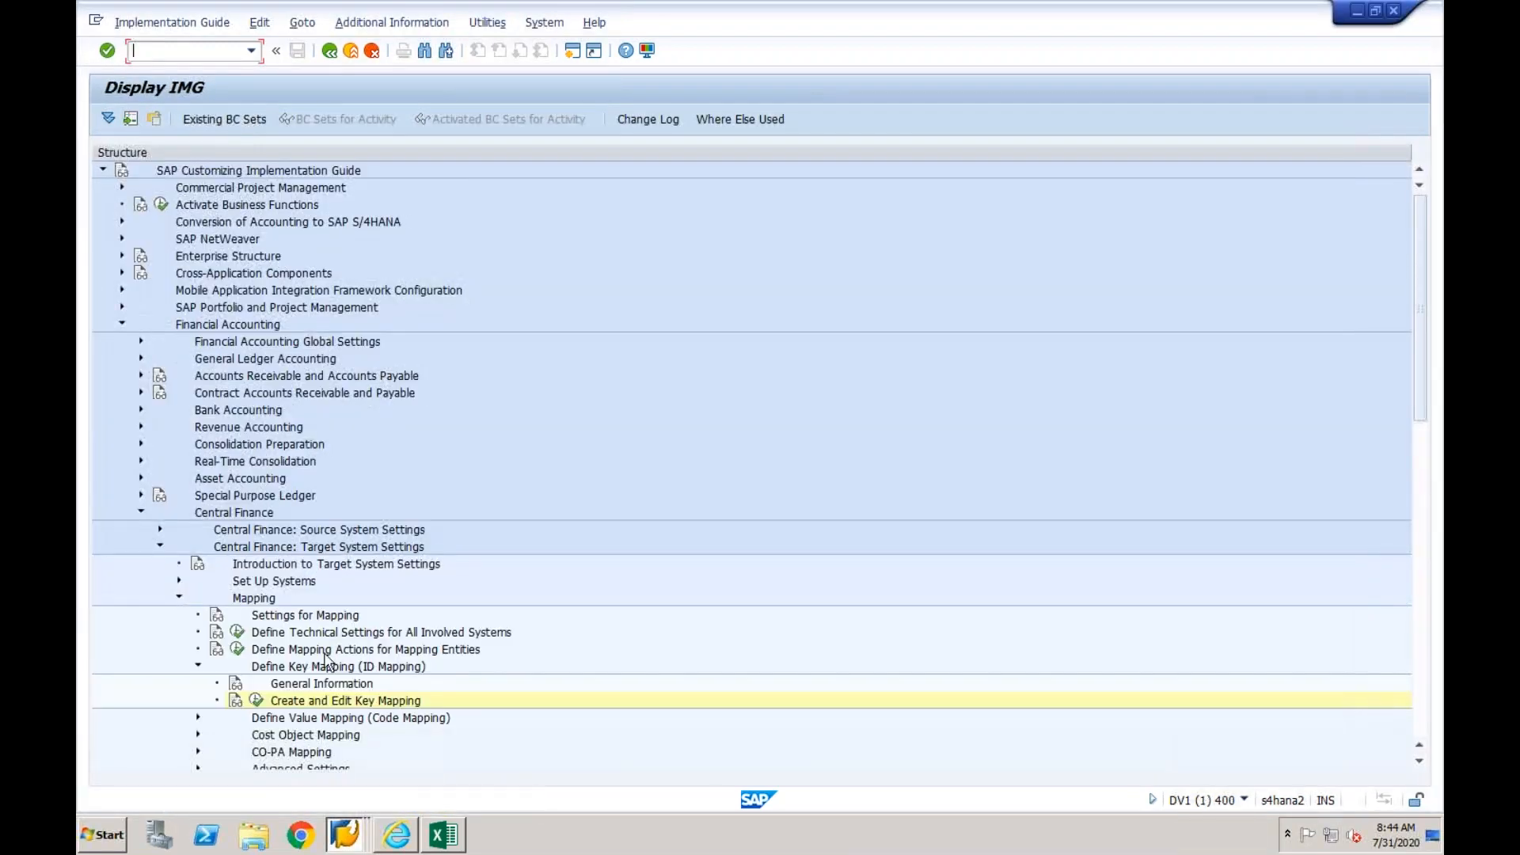
click(347, 841)
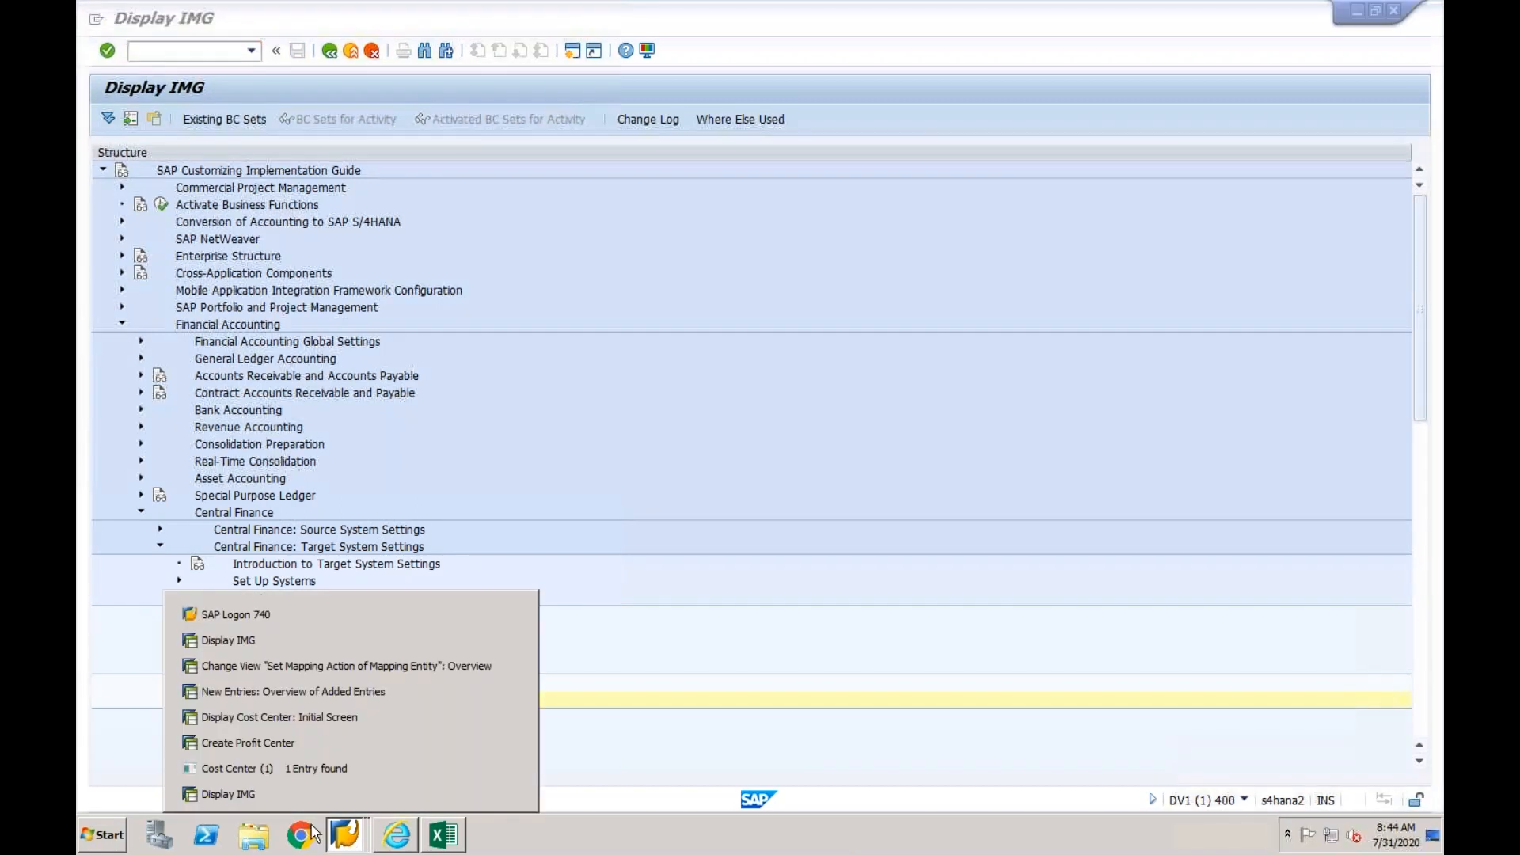
click(266, 795)
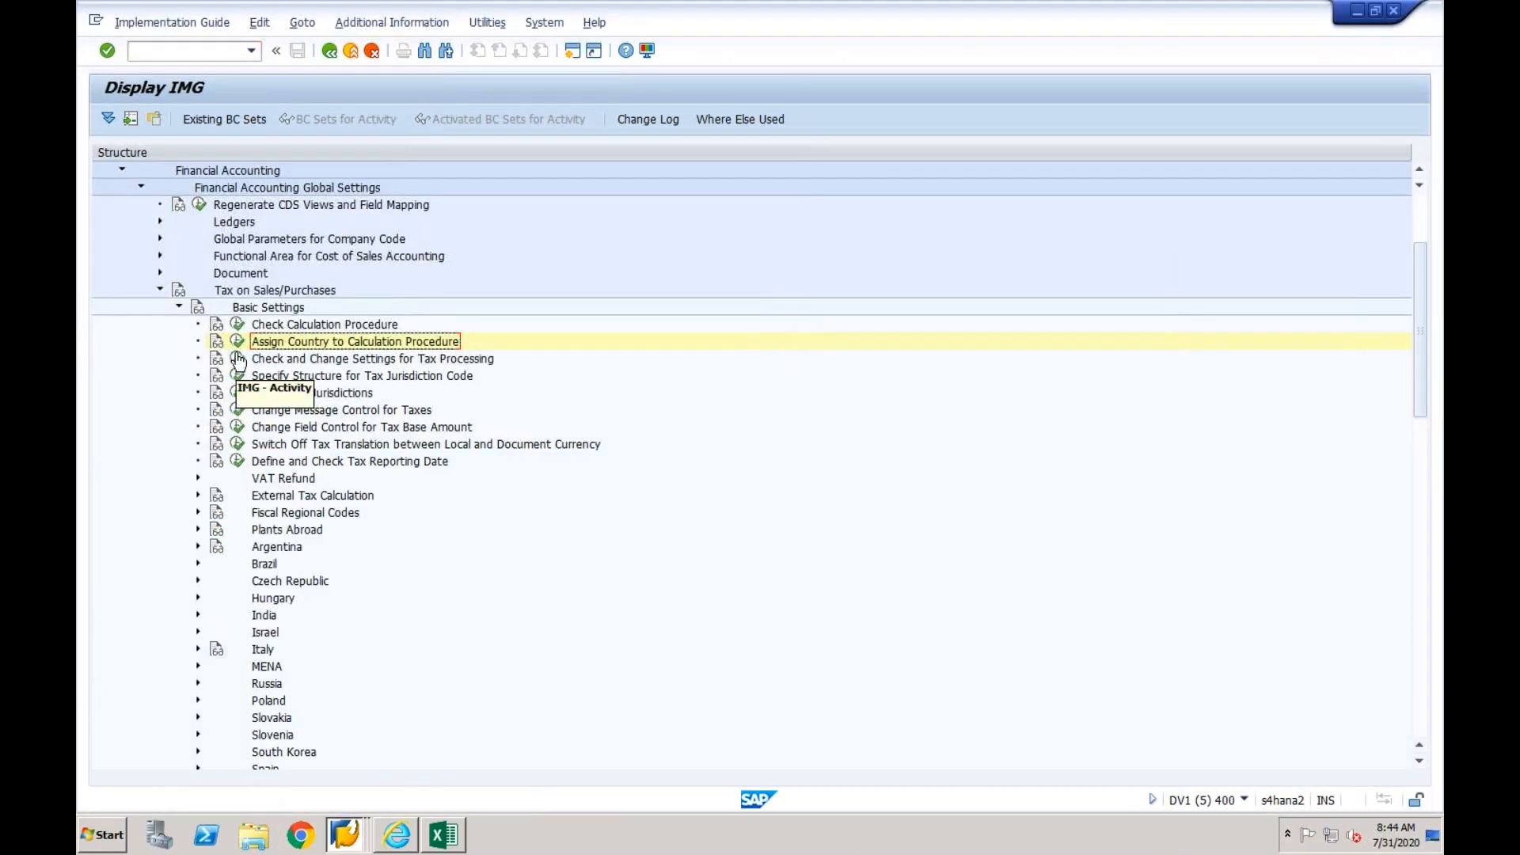
click(236, 341)
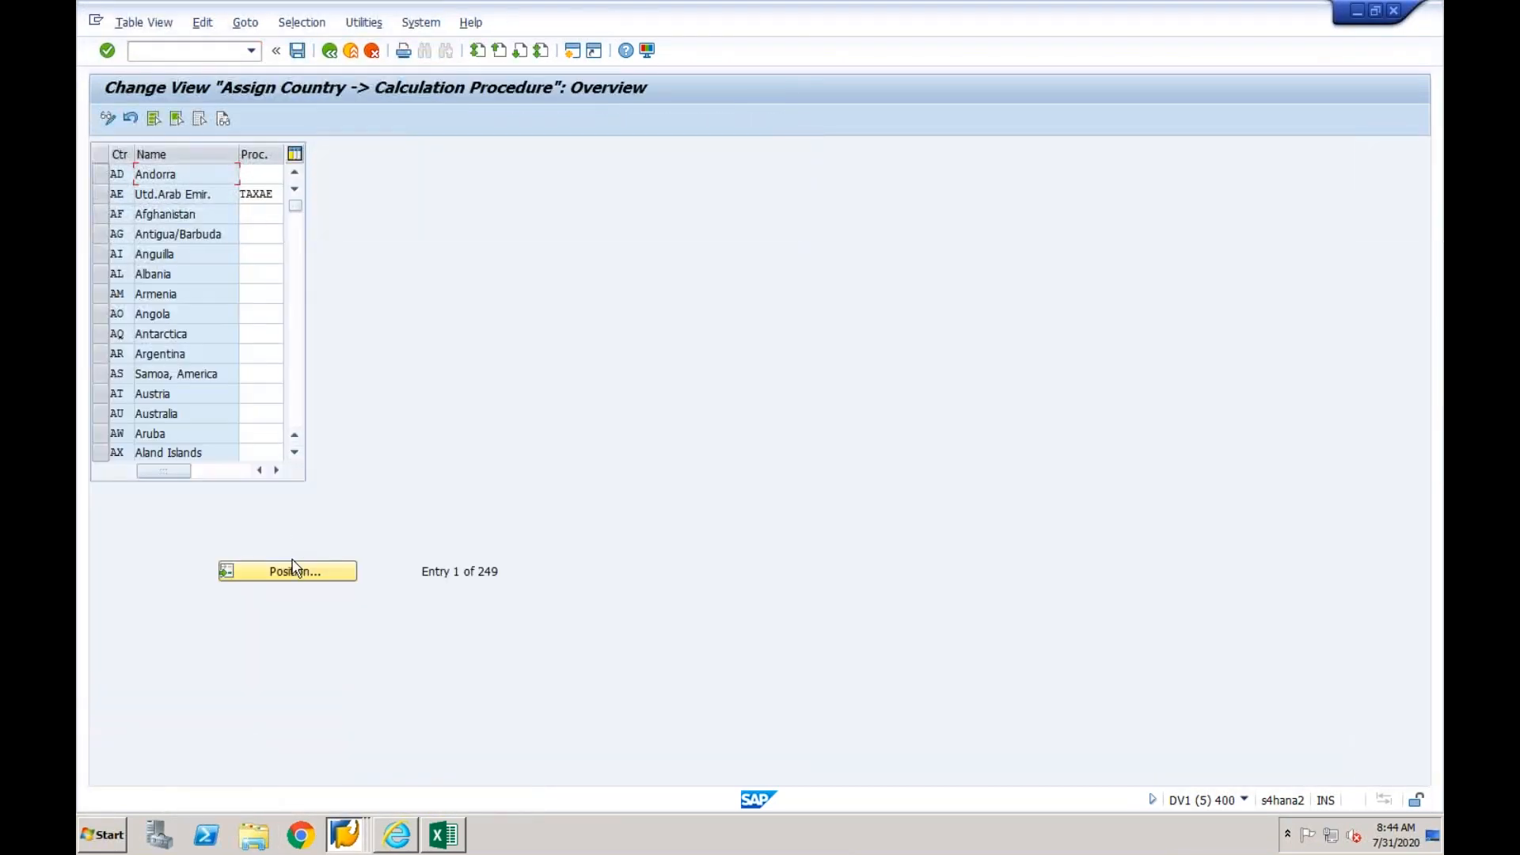
- Find country IN (India) and copy its tax calculation procedure 0TXGBX
click(293, 570)
text(in)
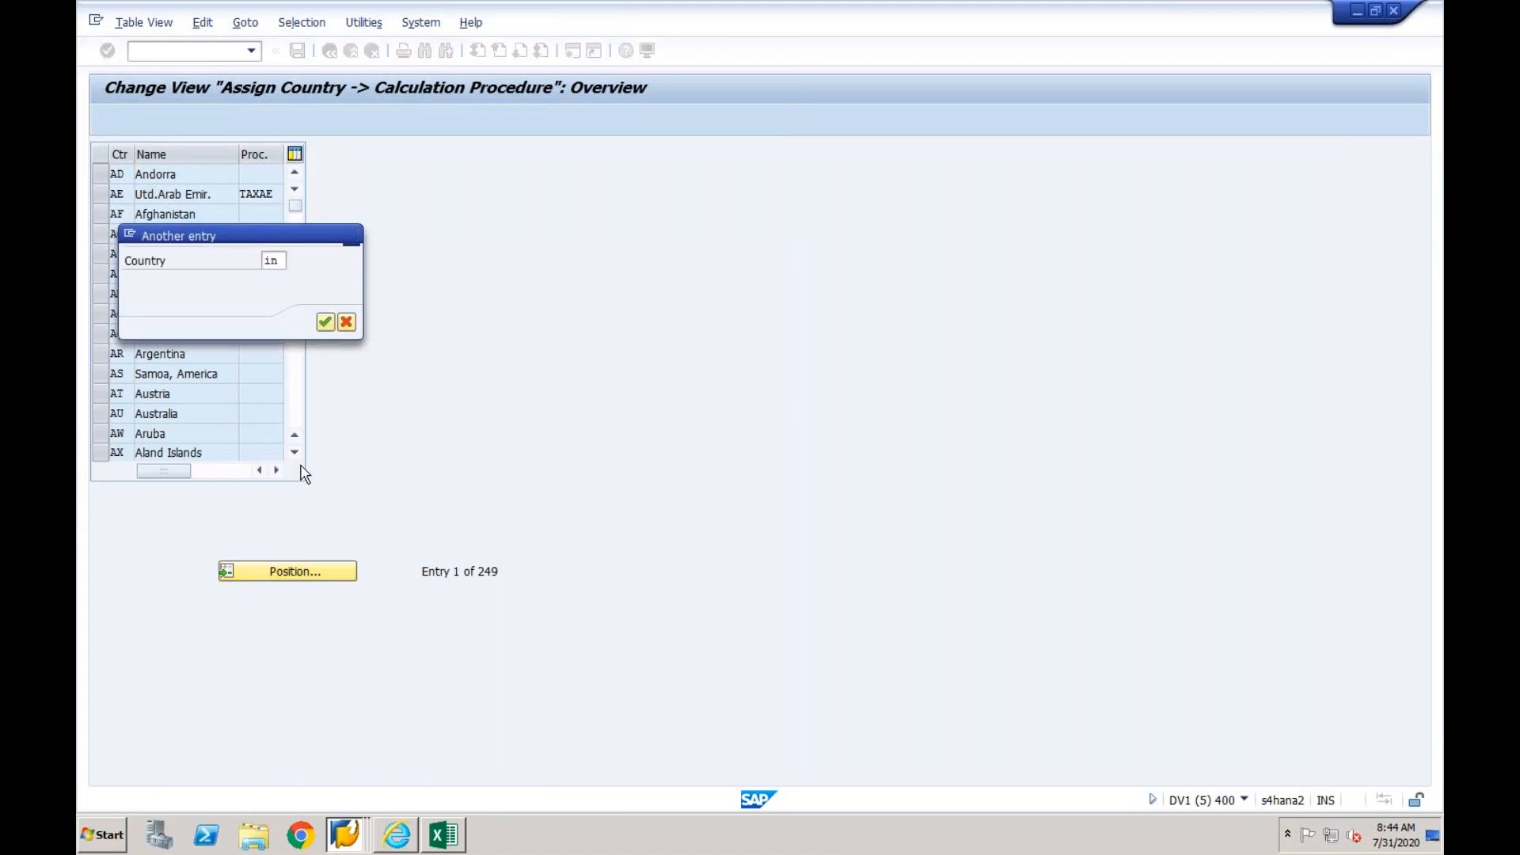
key(Return)
drag(280, 173, 241, 173)
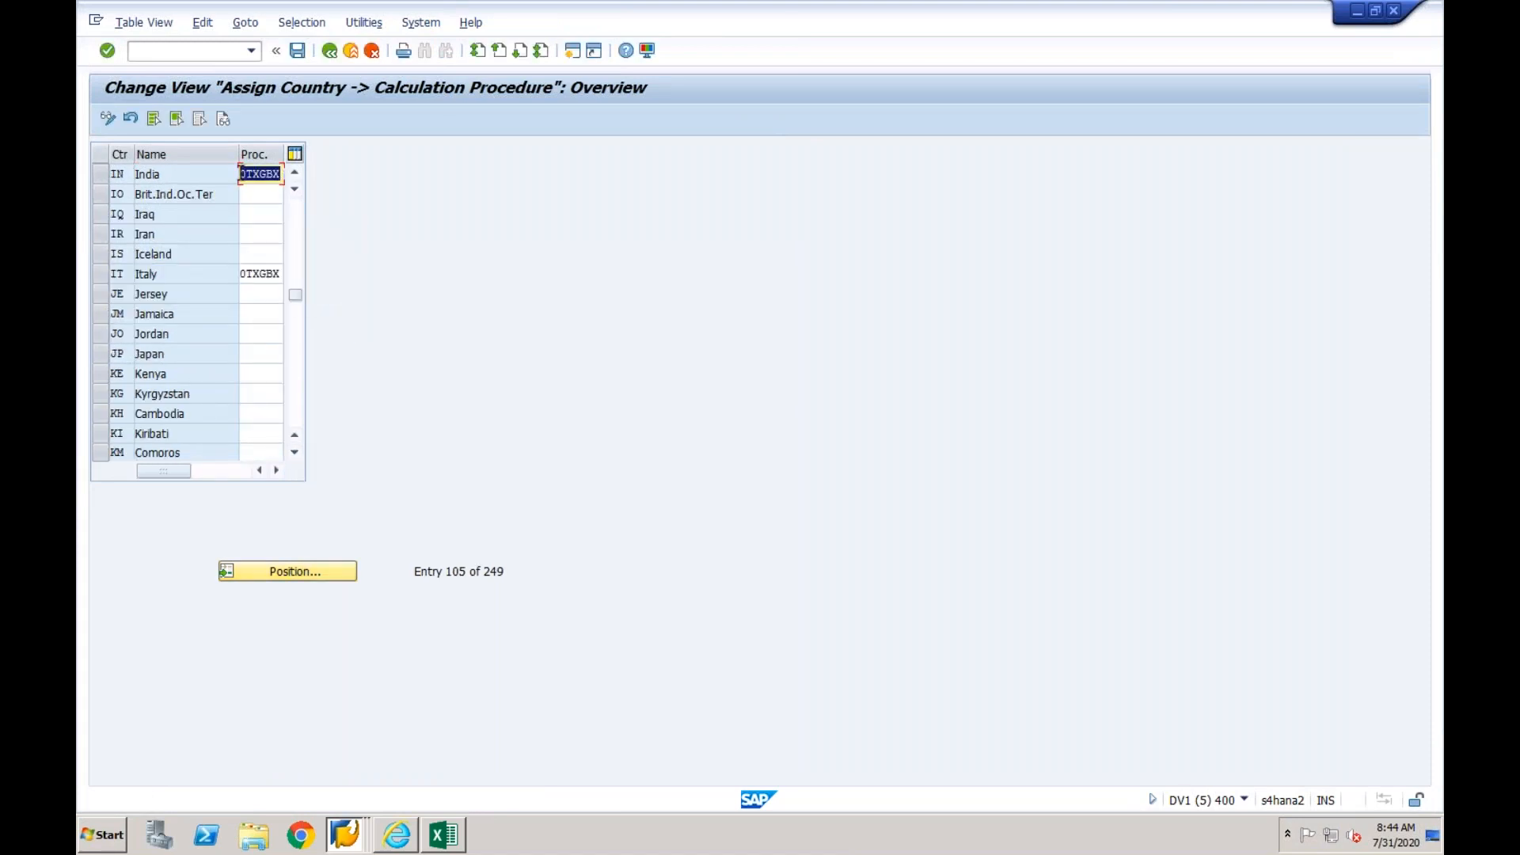
click(241, 174)
- Return to the new value mapping entry and enter 0TXGBX as the internal code value
click(354, 831)
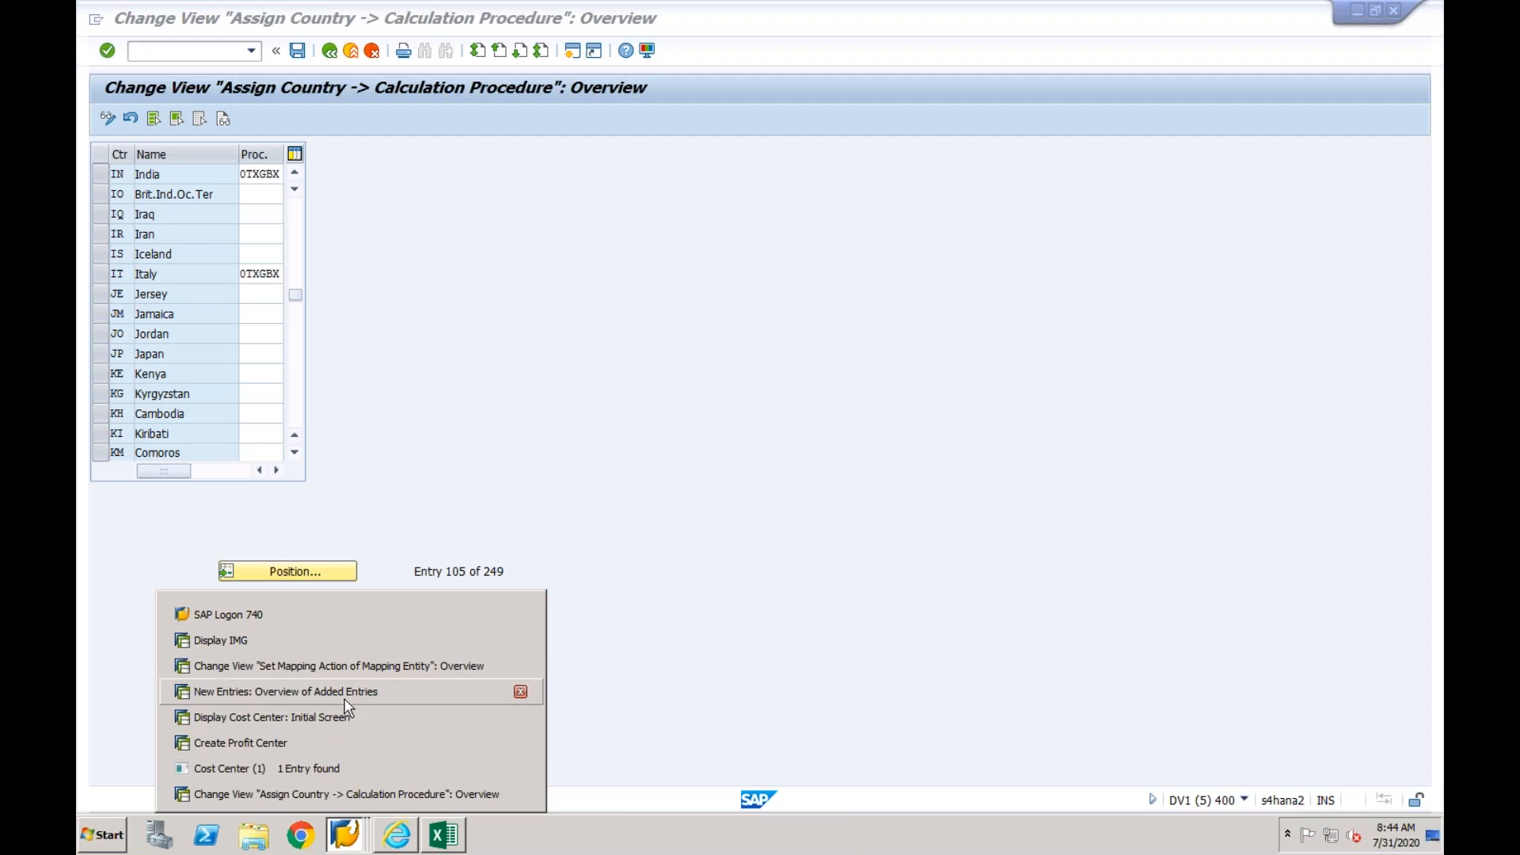
click(317, 691)
text(0TXGBX)
click(828, 282)
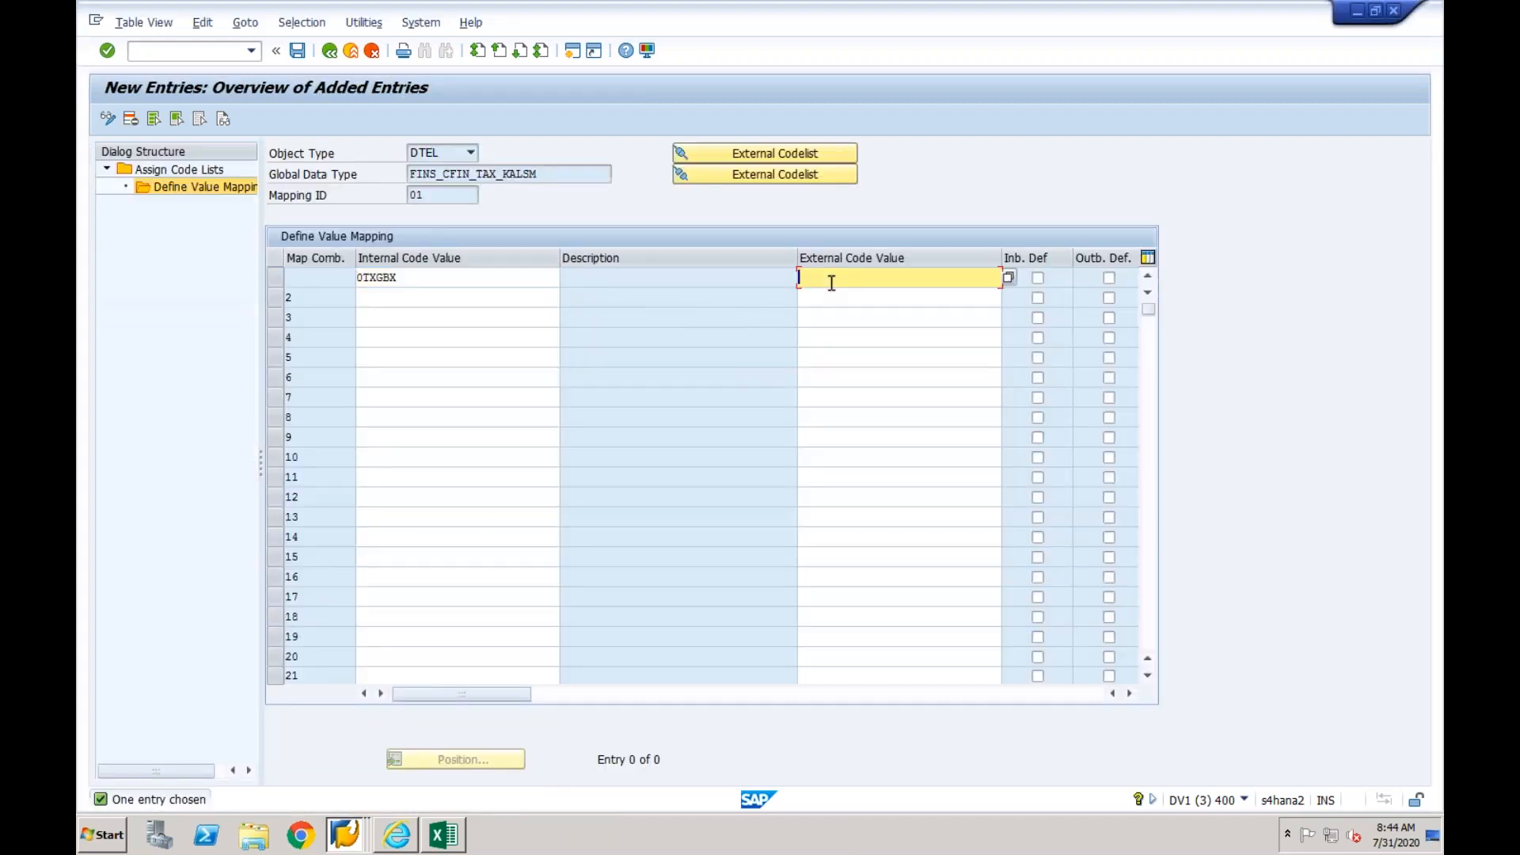
- Switch to the source system's Display Cost Center session and close its cost center search list
click(350, 825)
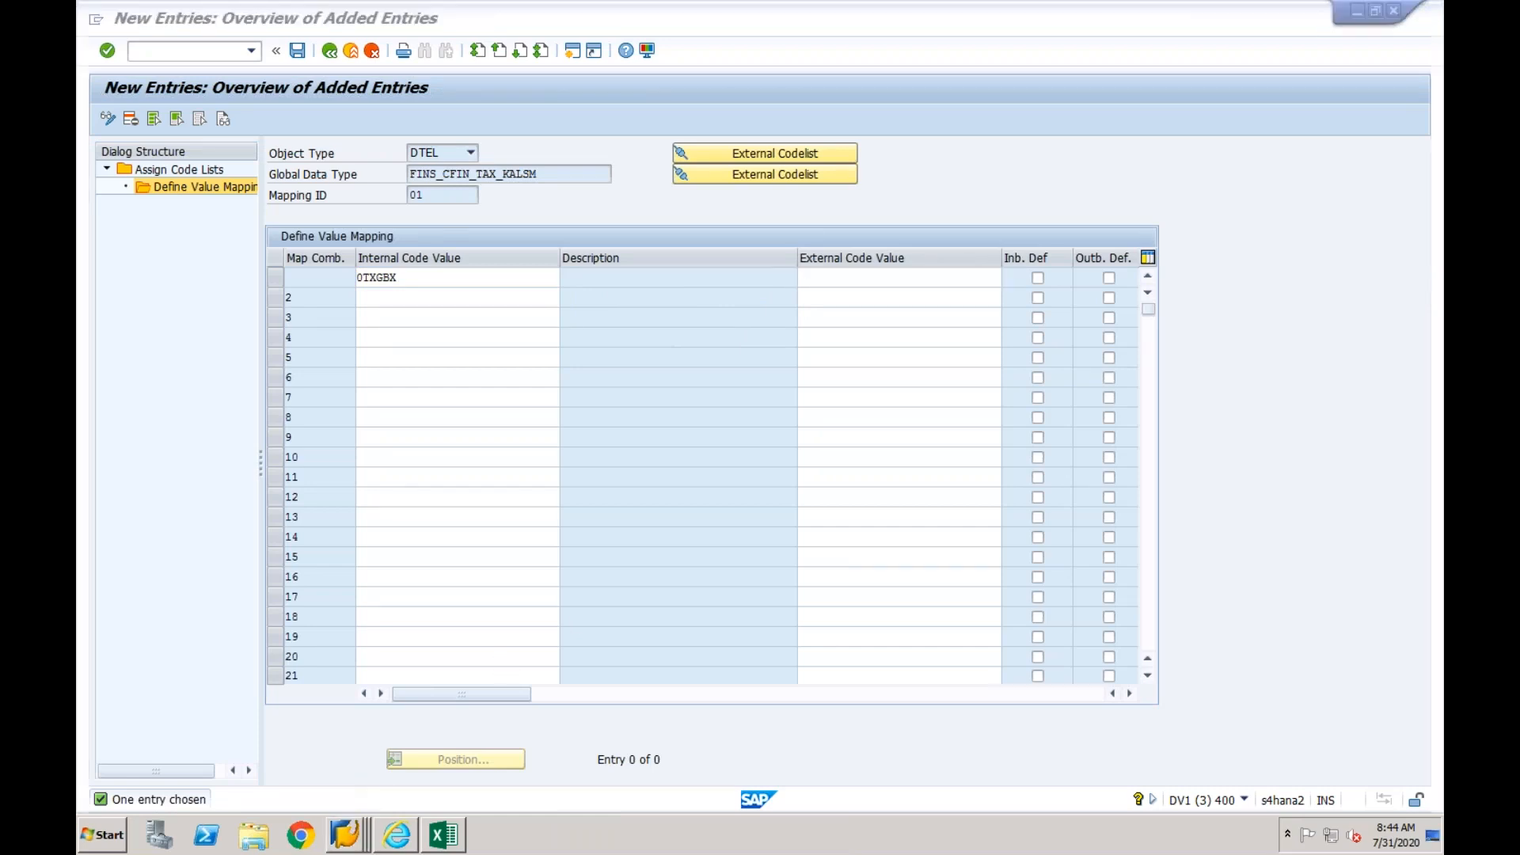
click(350, 838)
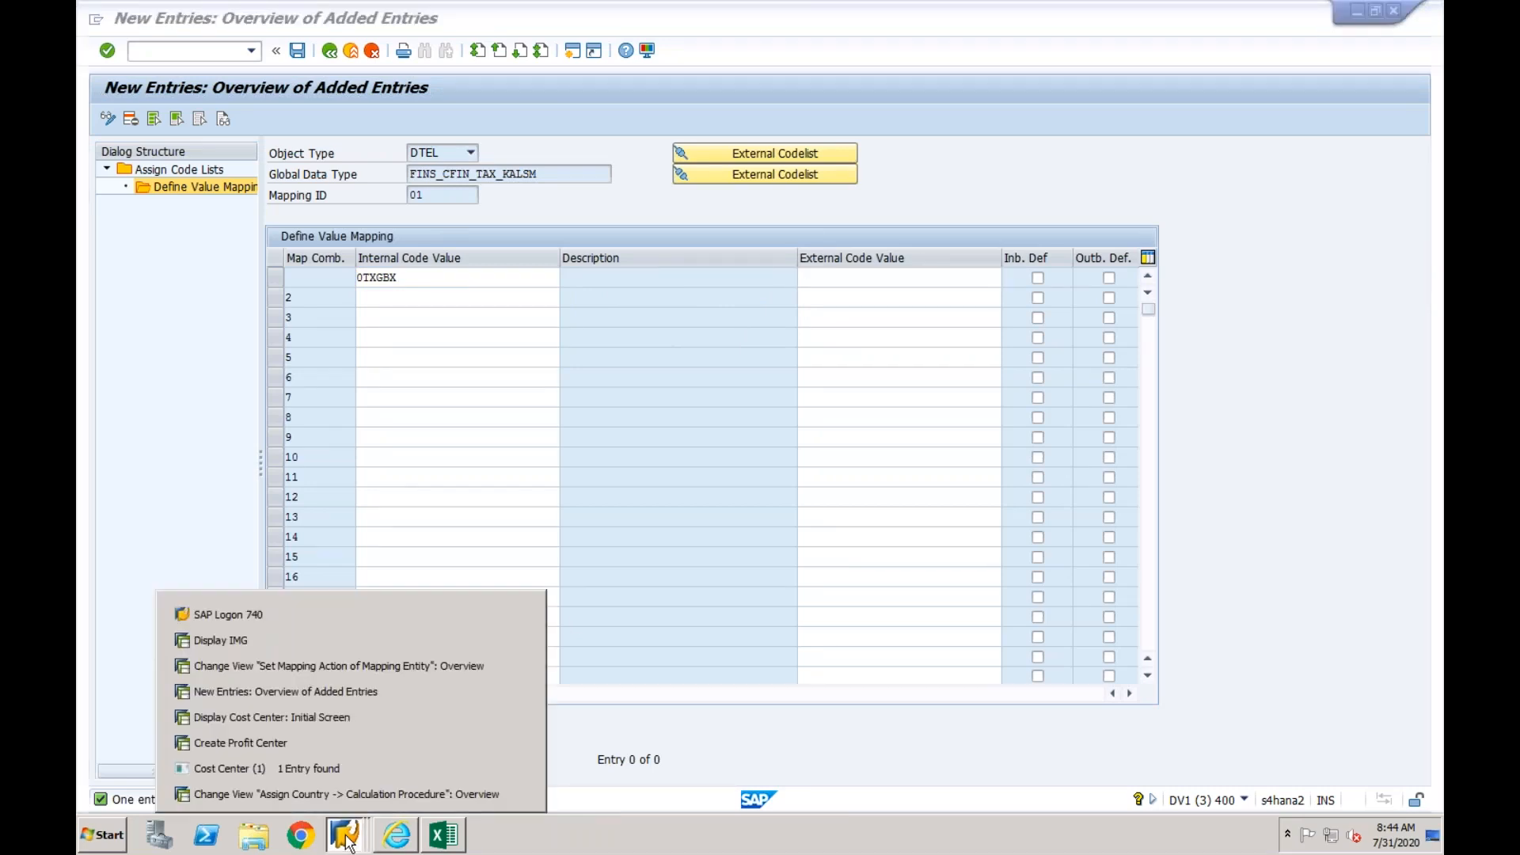
click(309, 727)
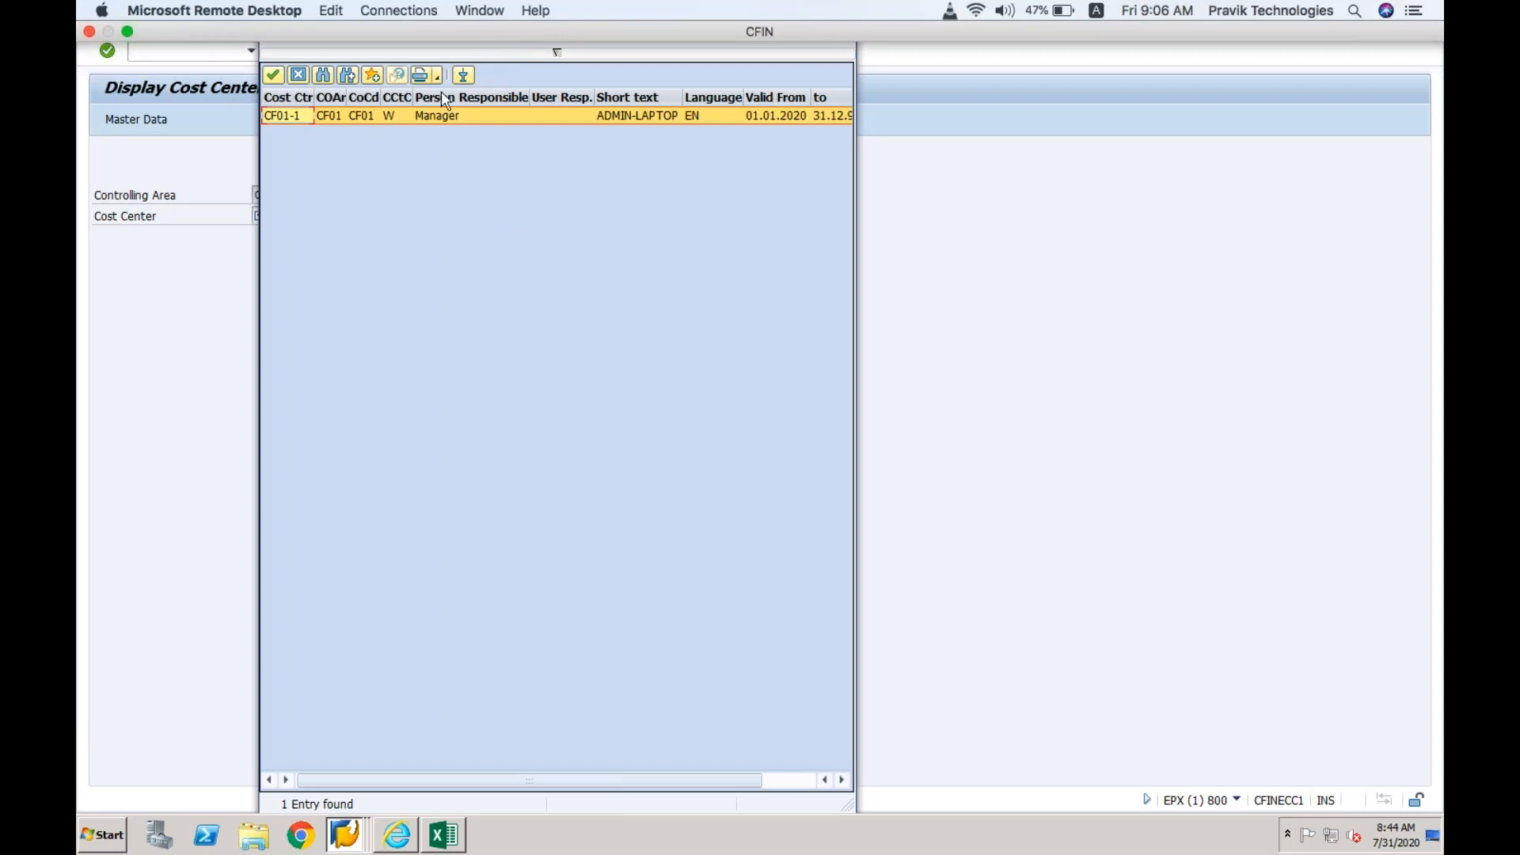
drag(301, 8, 563, 353)
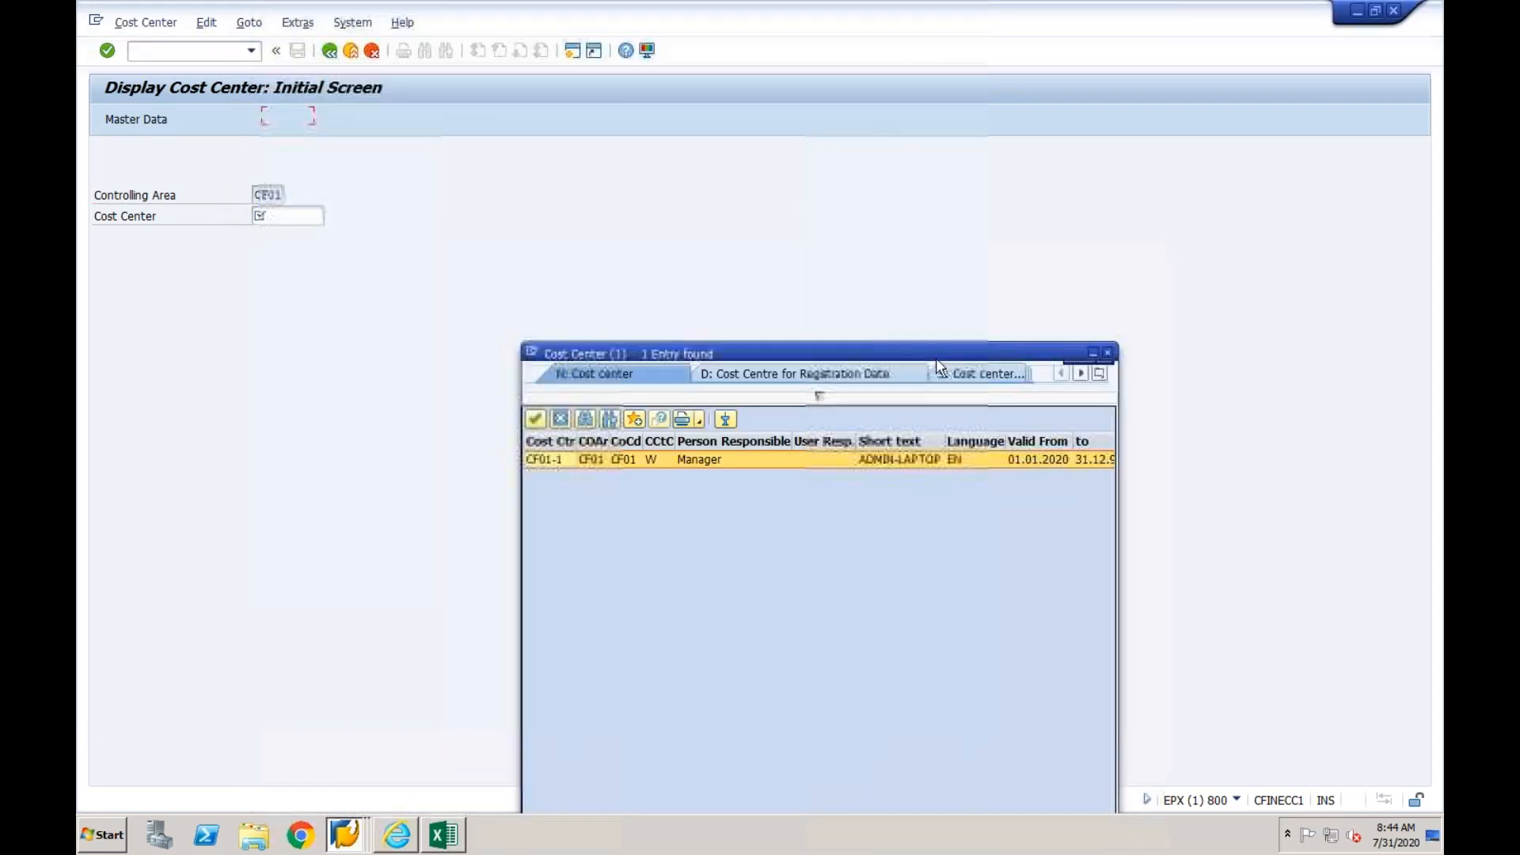
click(1110, 353)
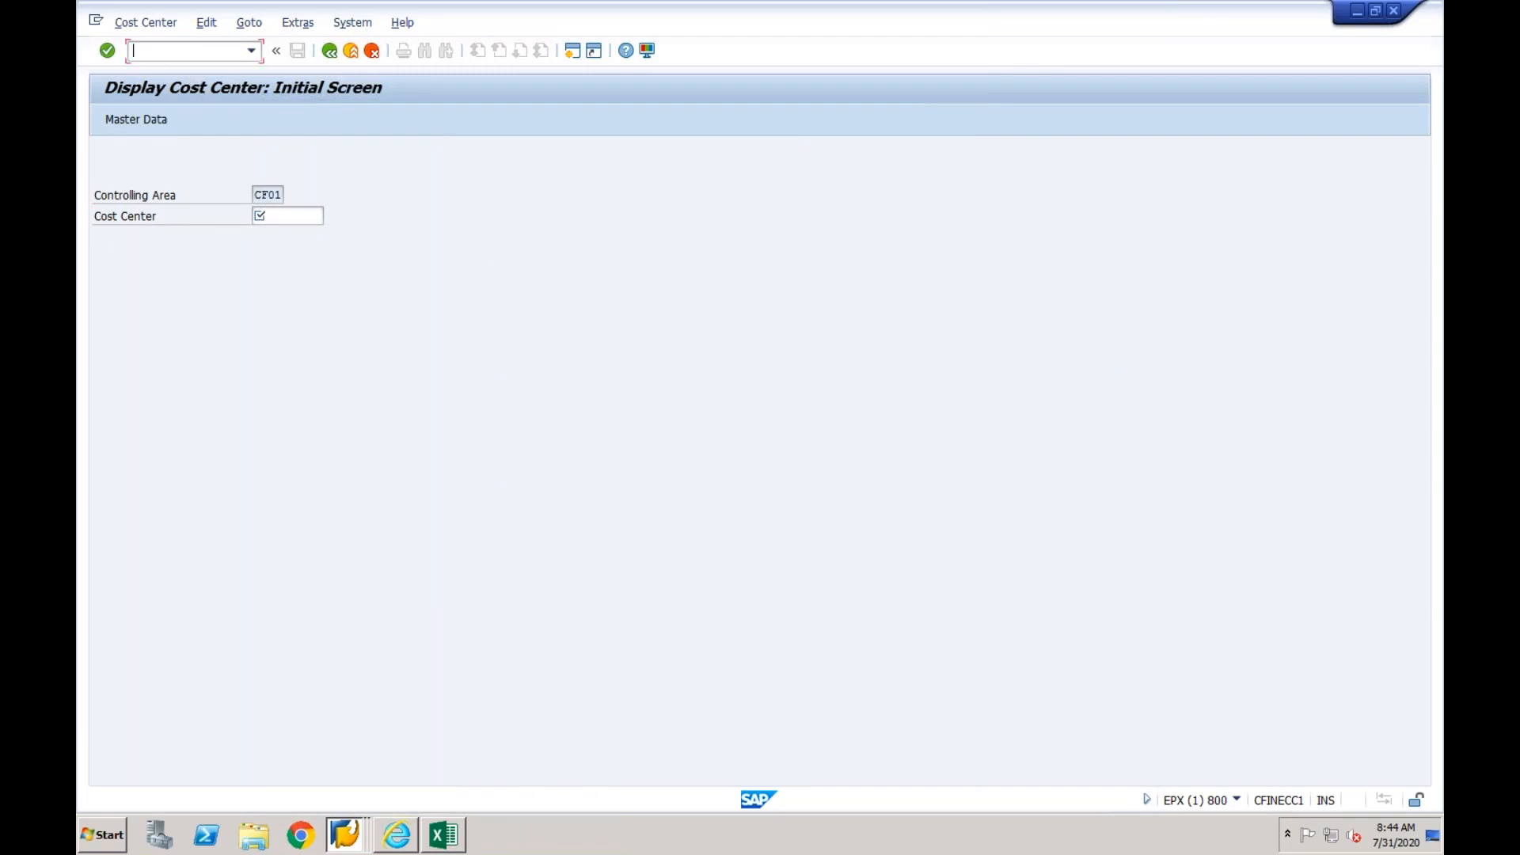
- Start transaction SPRO in the source system session and display the SAP Reference IMG
text(/nspro)
key(Return)
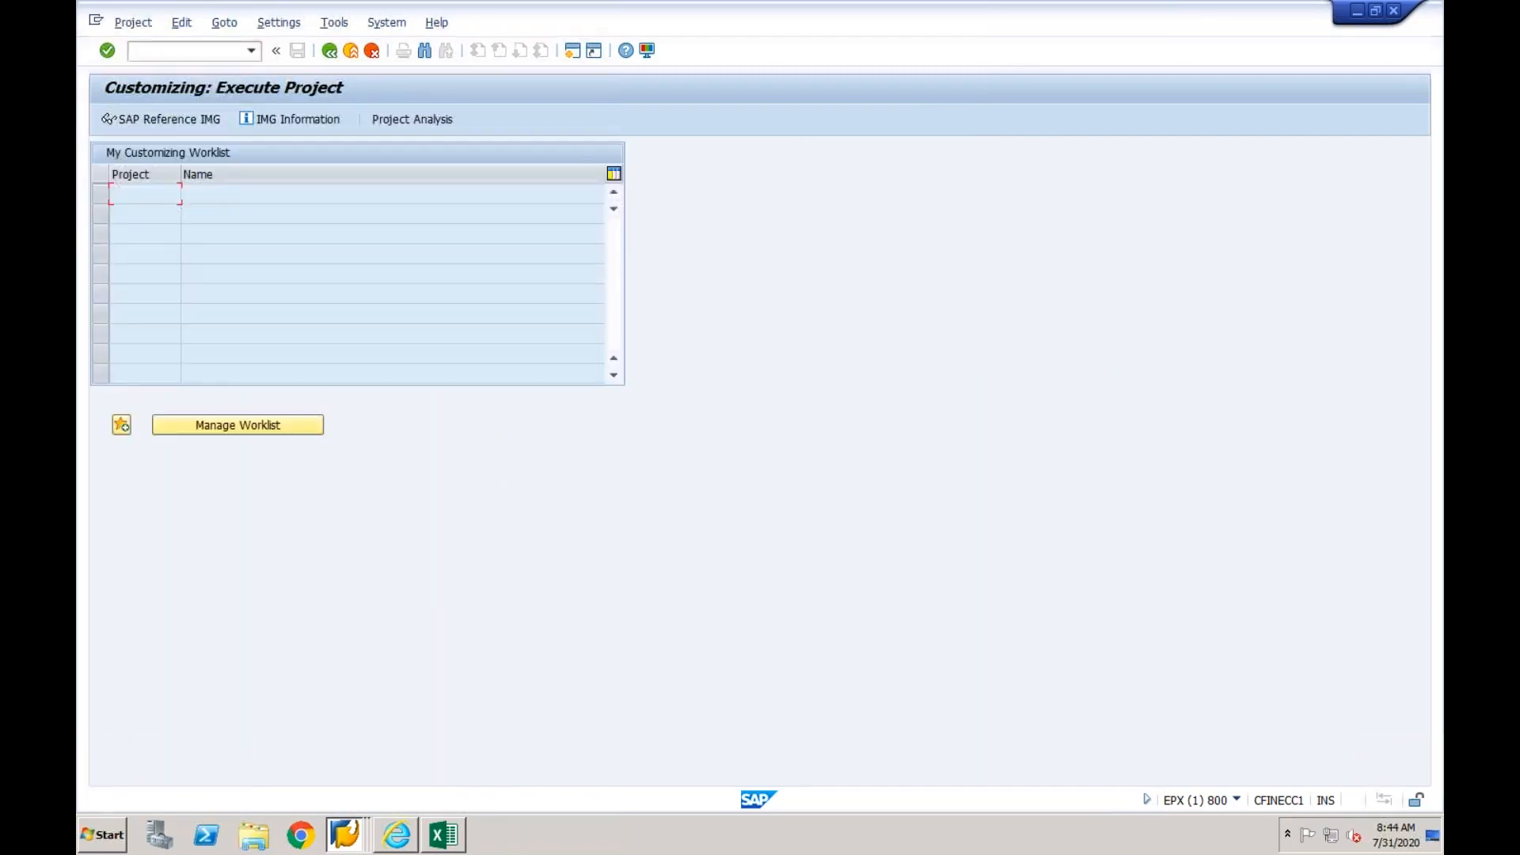
click(157, 120)
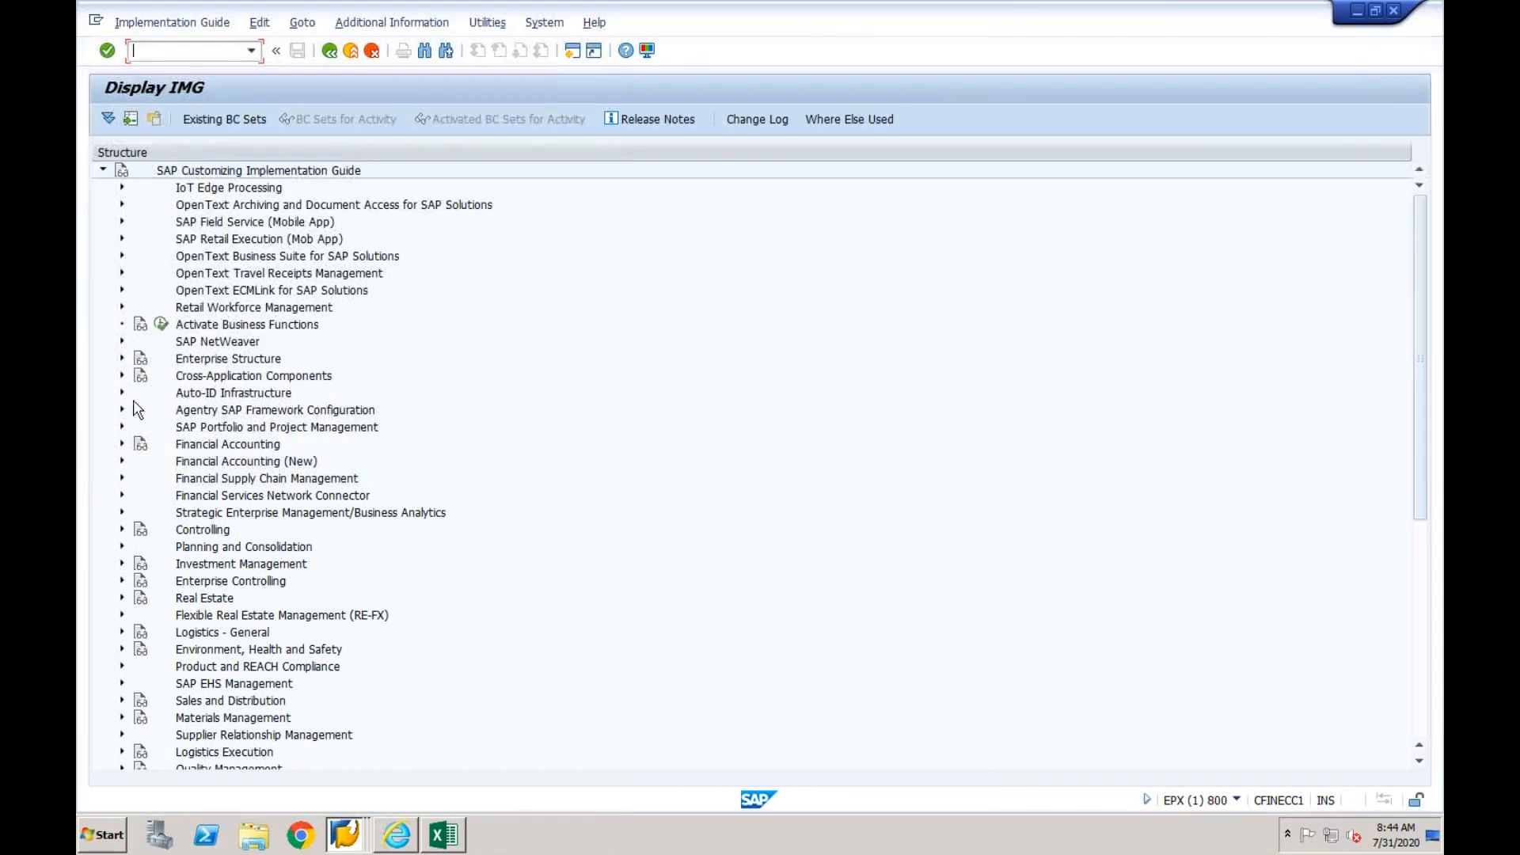
- Open the country-to-calculation-procedure assignment under Financial Accounting Global Settings, Tax on Sales/Purchases, Basic Settings
click(122, 444)
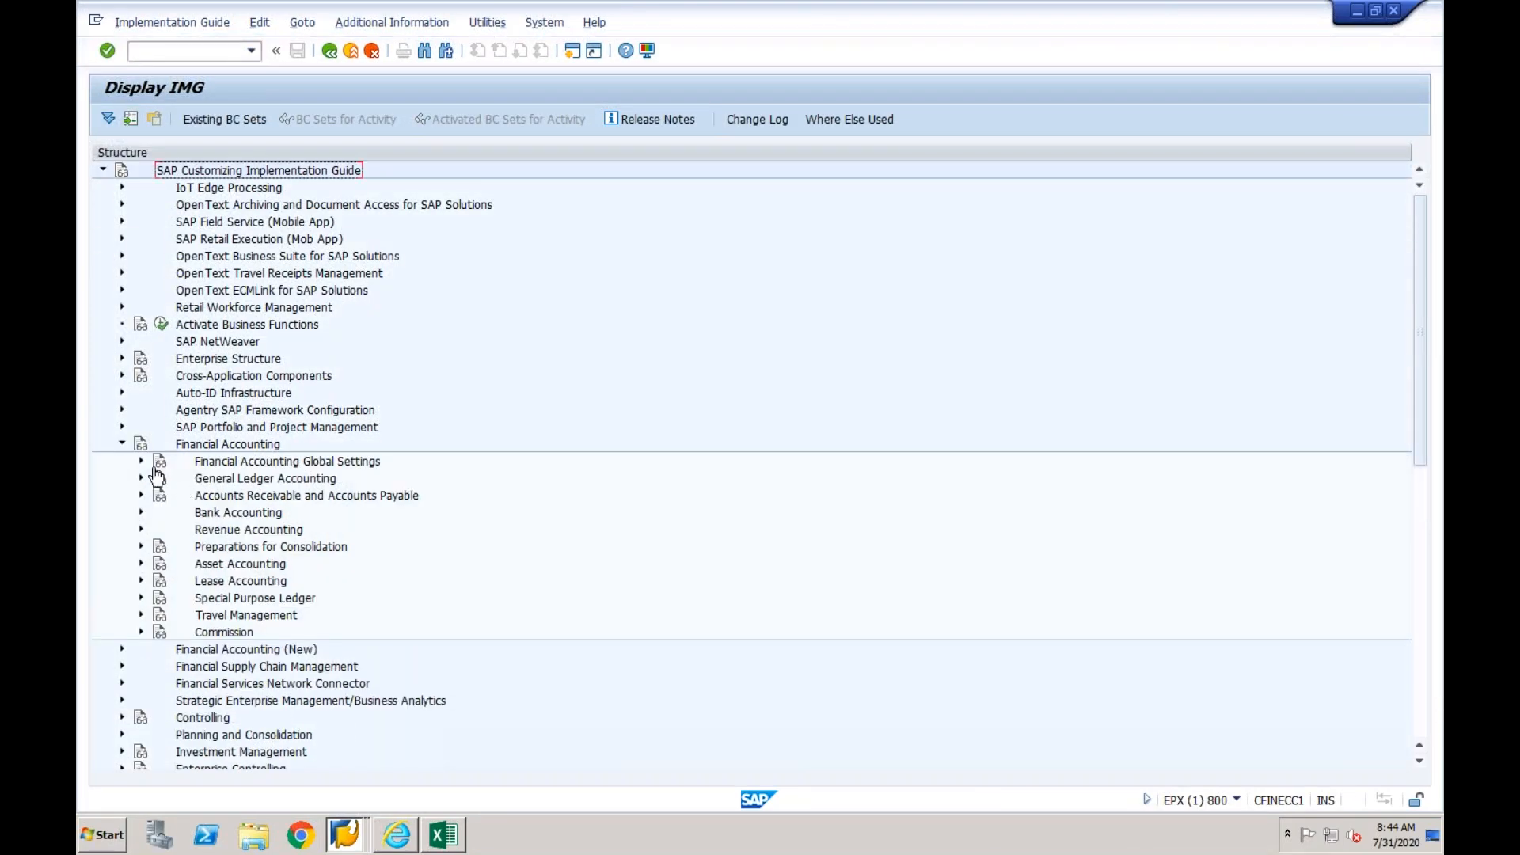
click(141, 462)
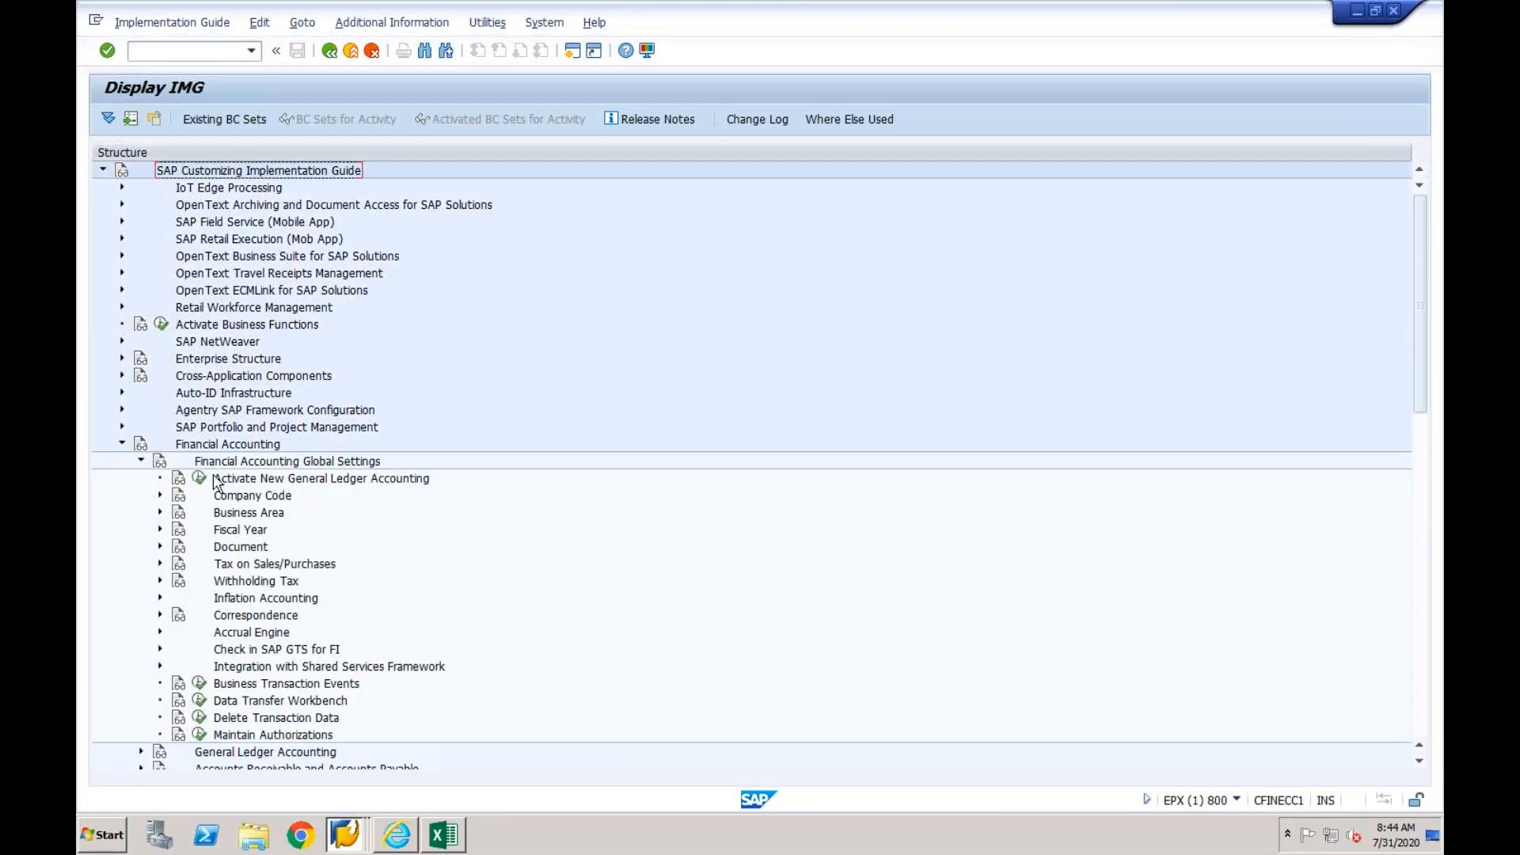
click(160, 564)
click(179, 581)
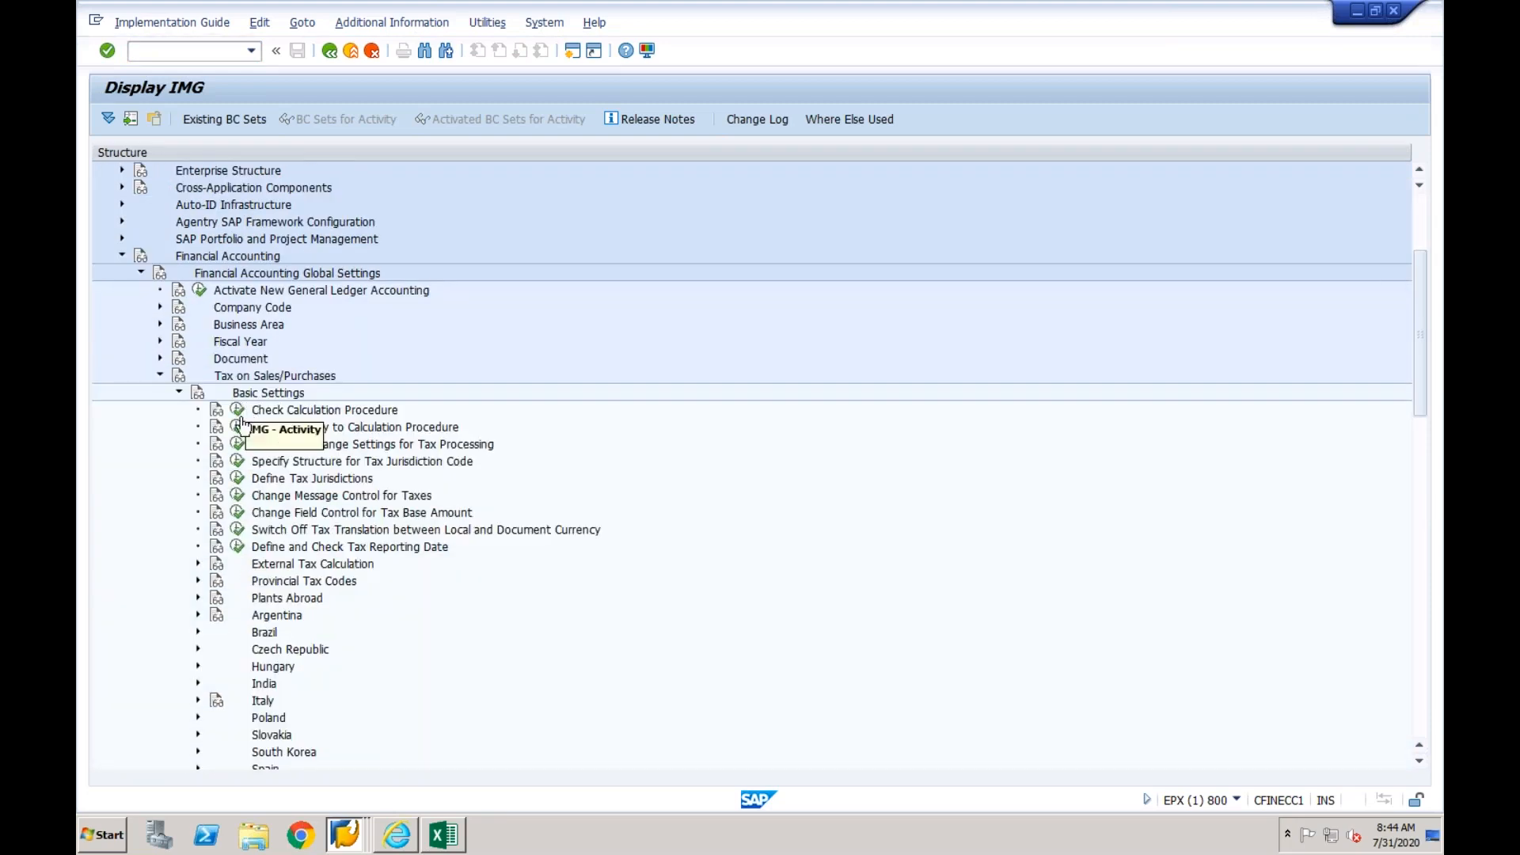
click(238, 428)
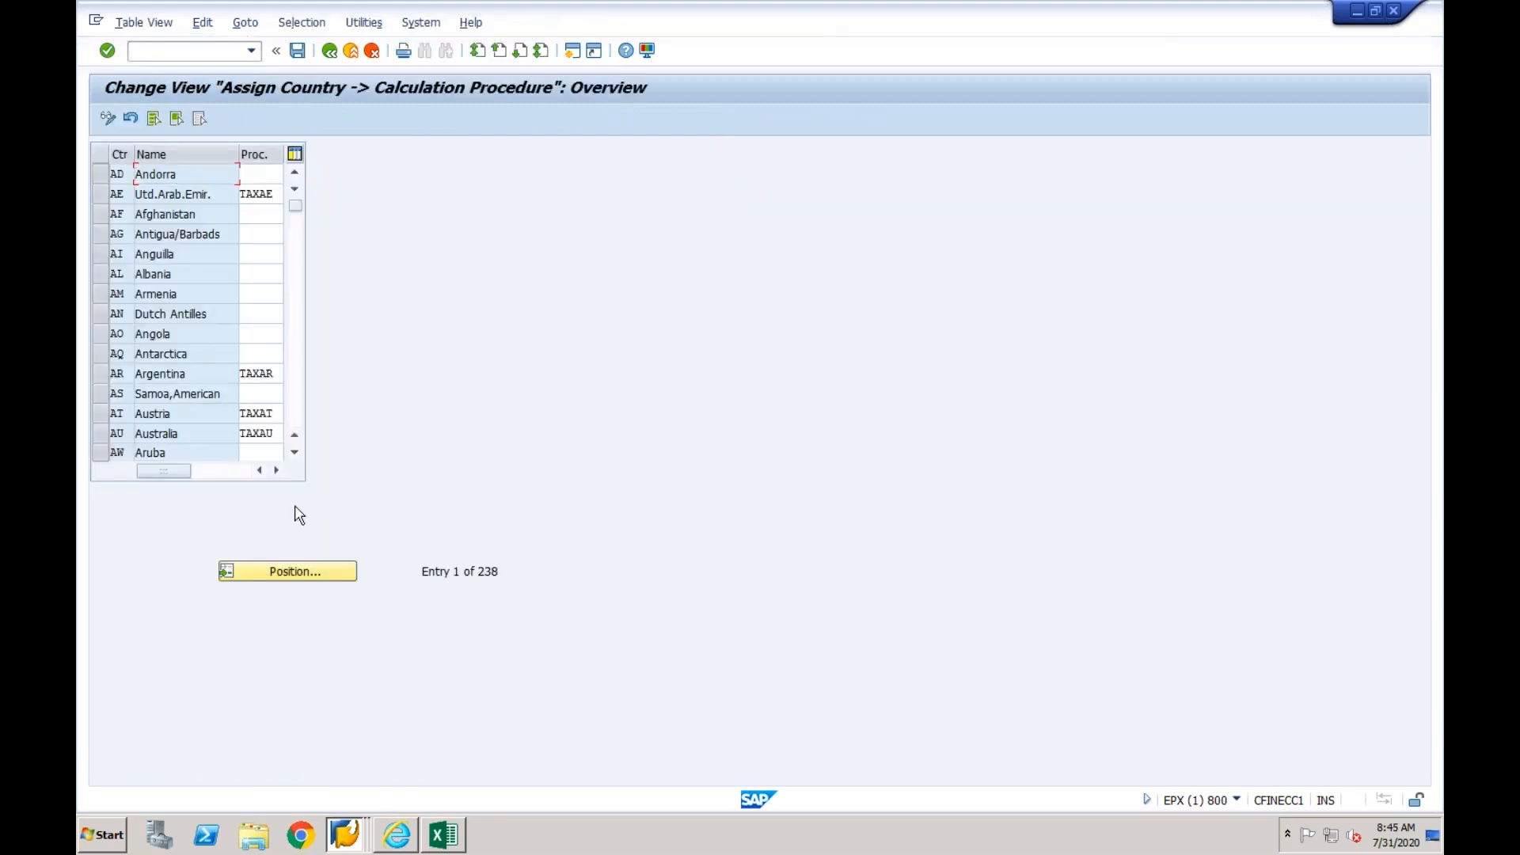
- Find country IN (India) in the source system and copy its tax calculation procedure ZJS000
click(282, 567)
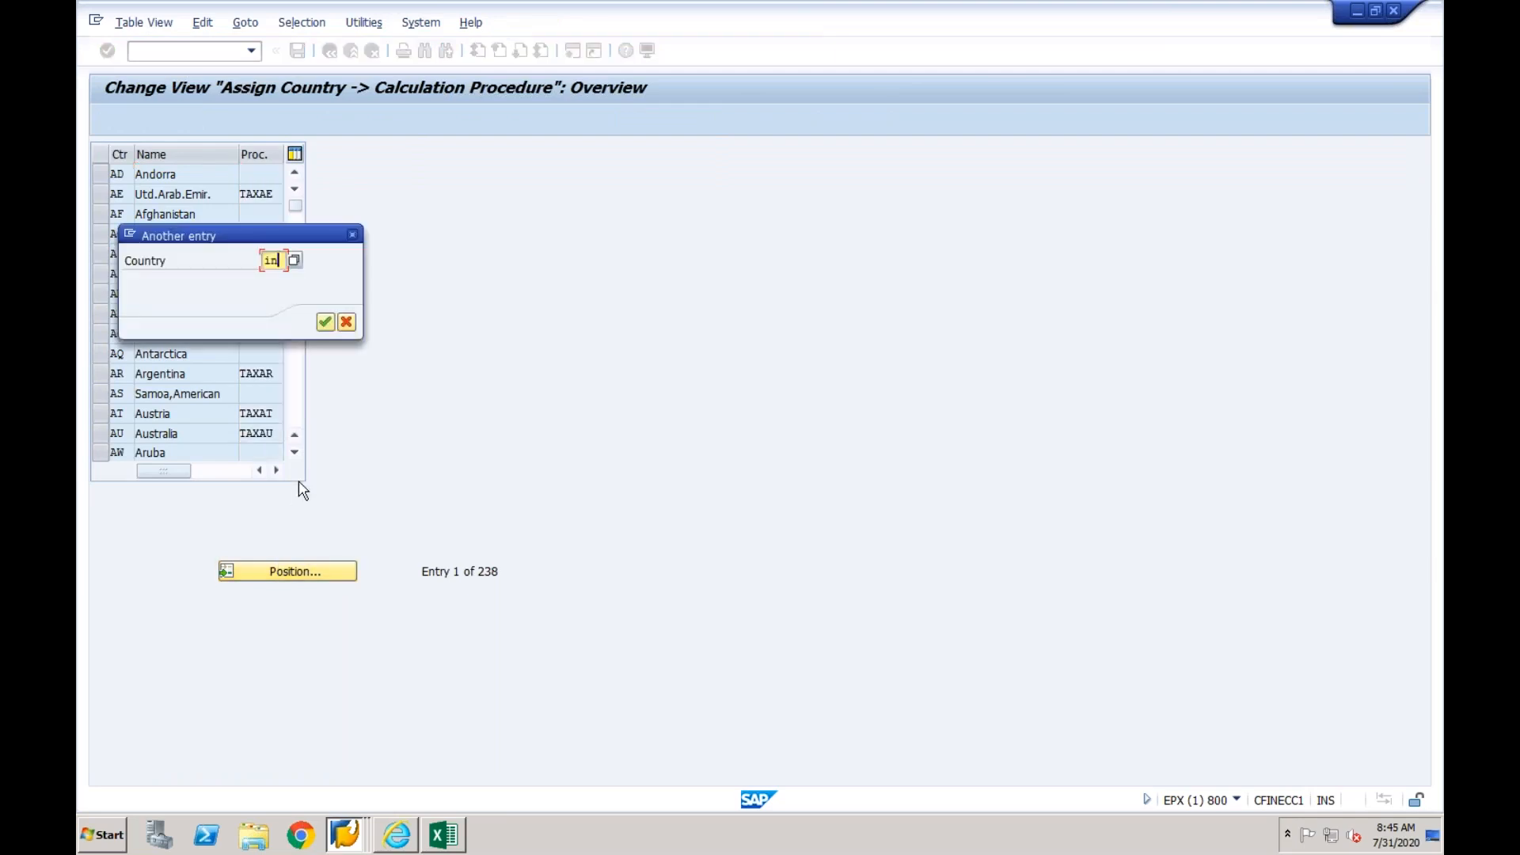
key(Return)
drag(279, 175, 243, 176)
click(242, 175)
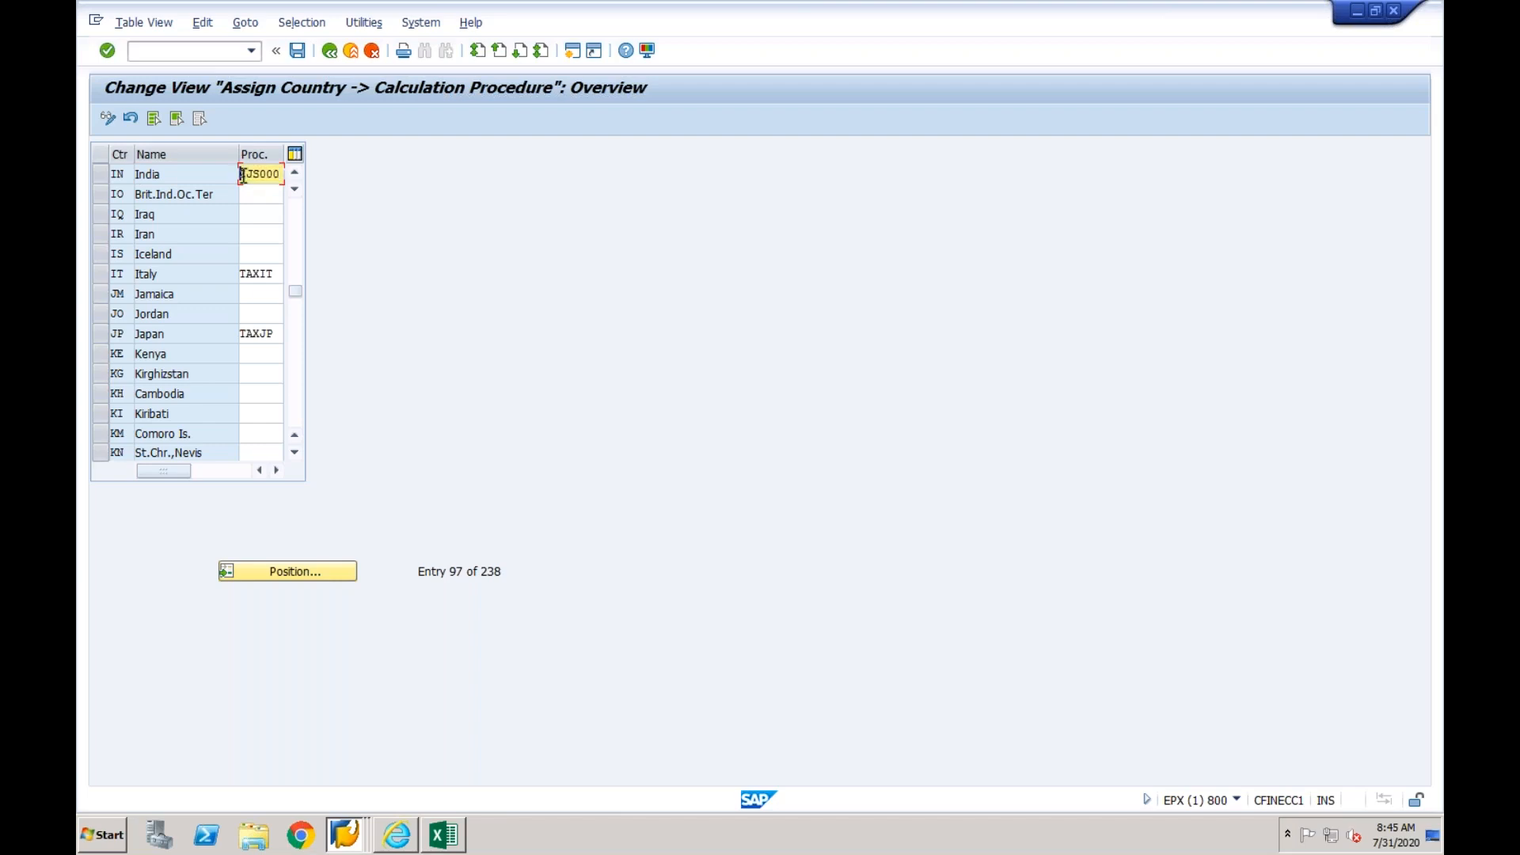
- Return to the new tax procedure value mapping, enter ZJS000 as the external code value and save it to the customizing request
click(344, 838)
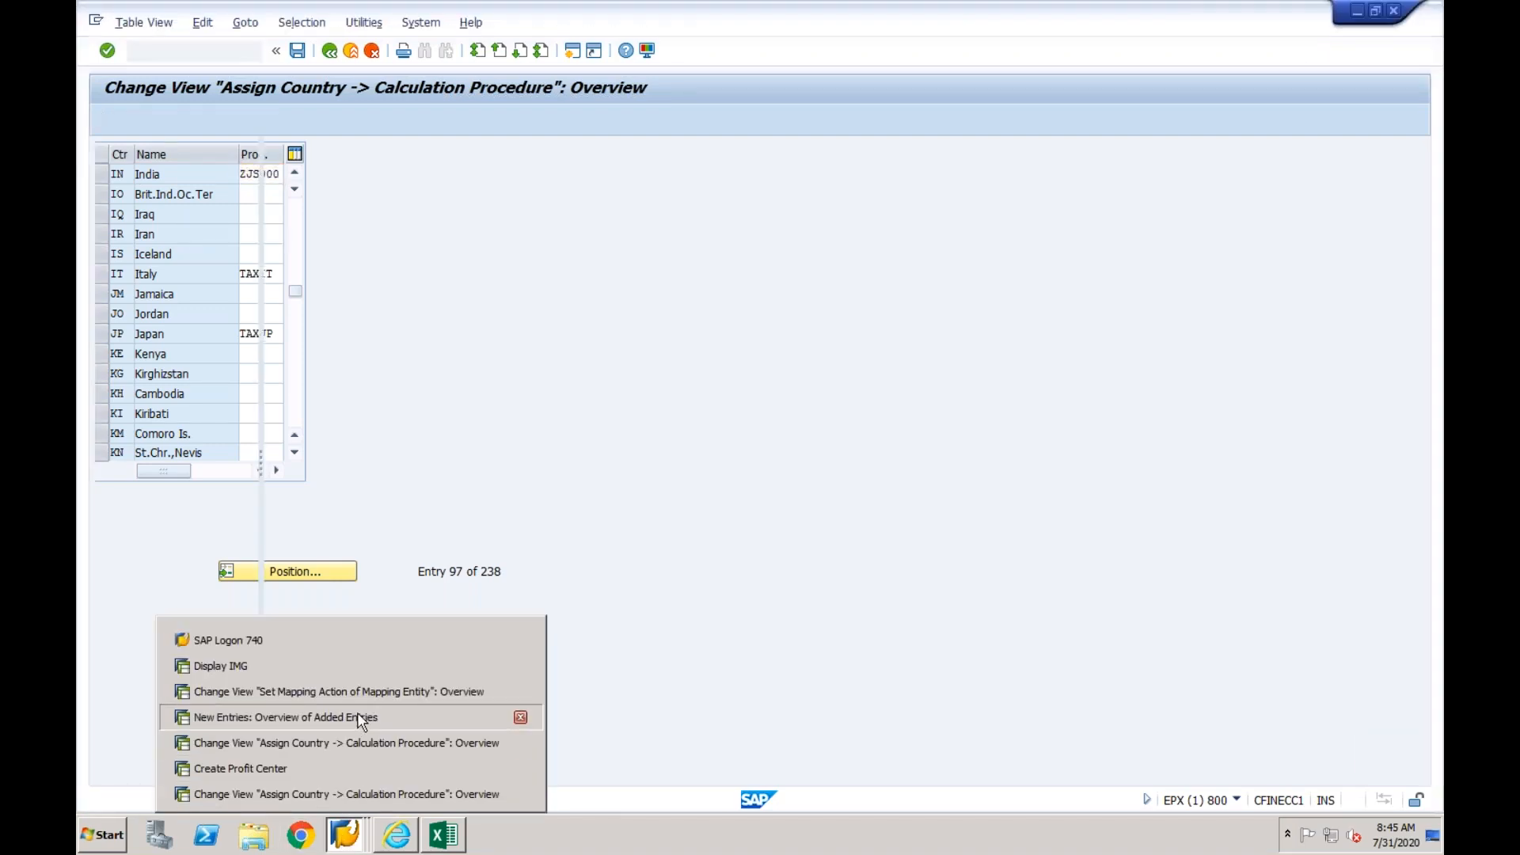
click(357, 718)
text(ZJS000)
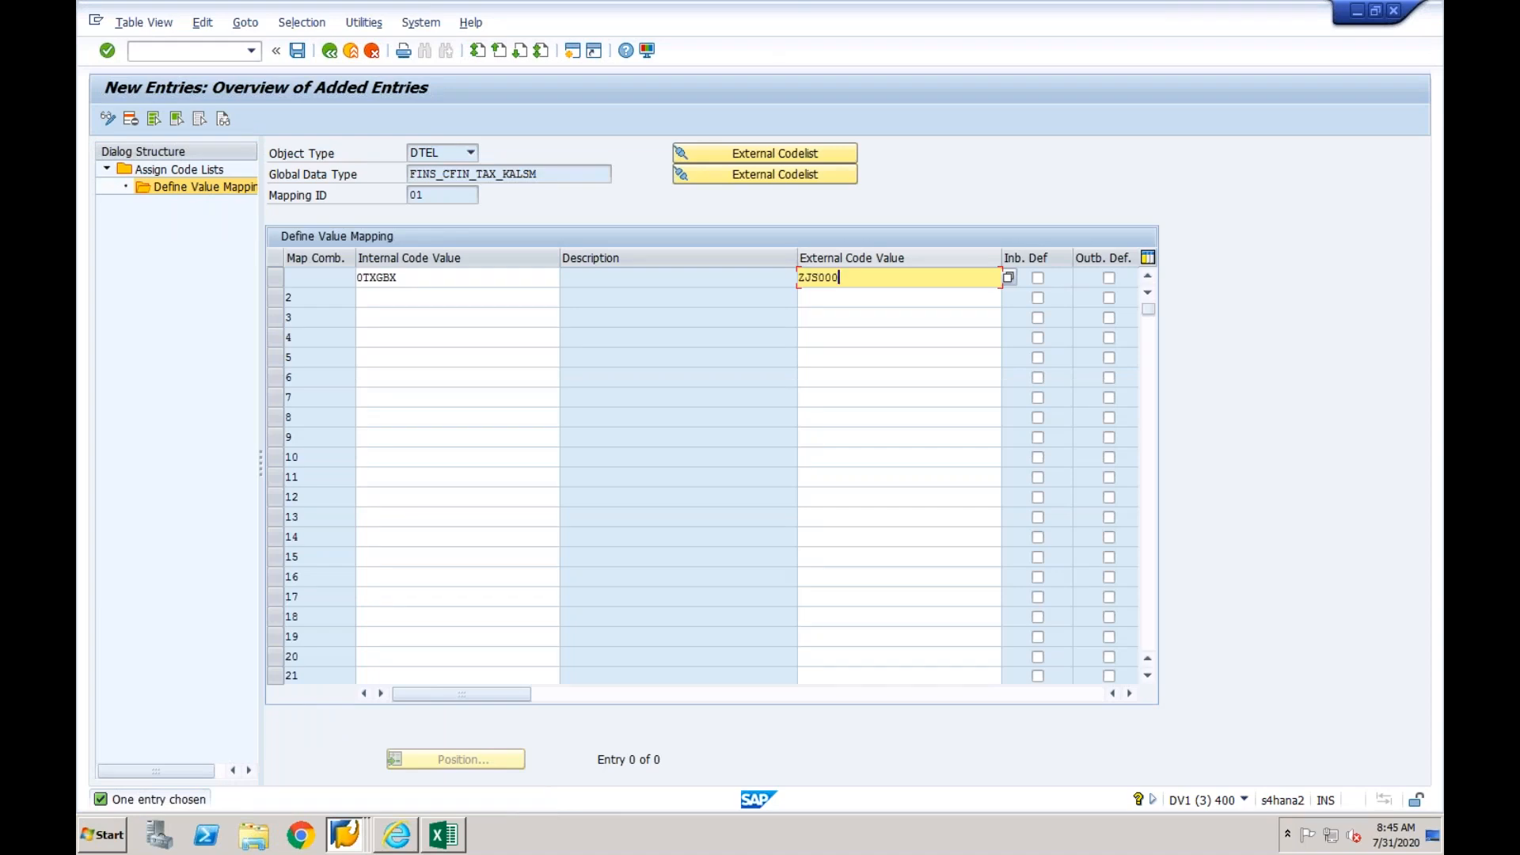
key(Return)
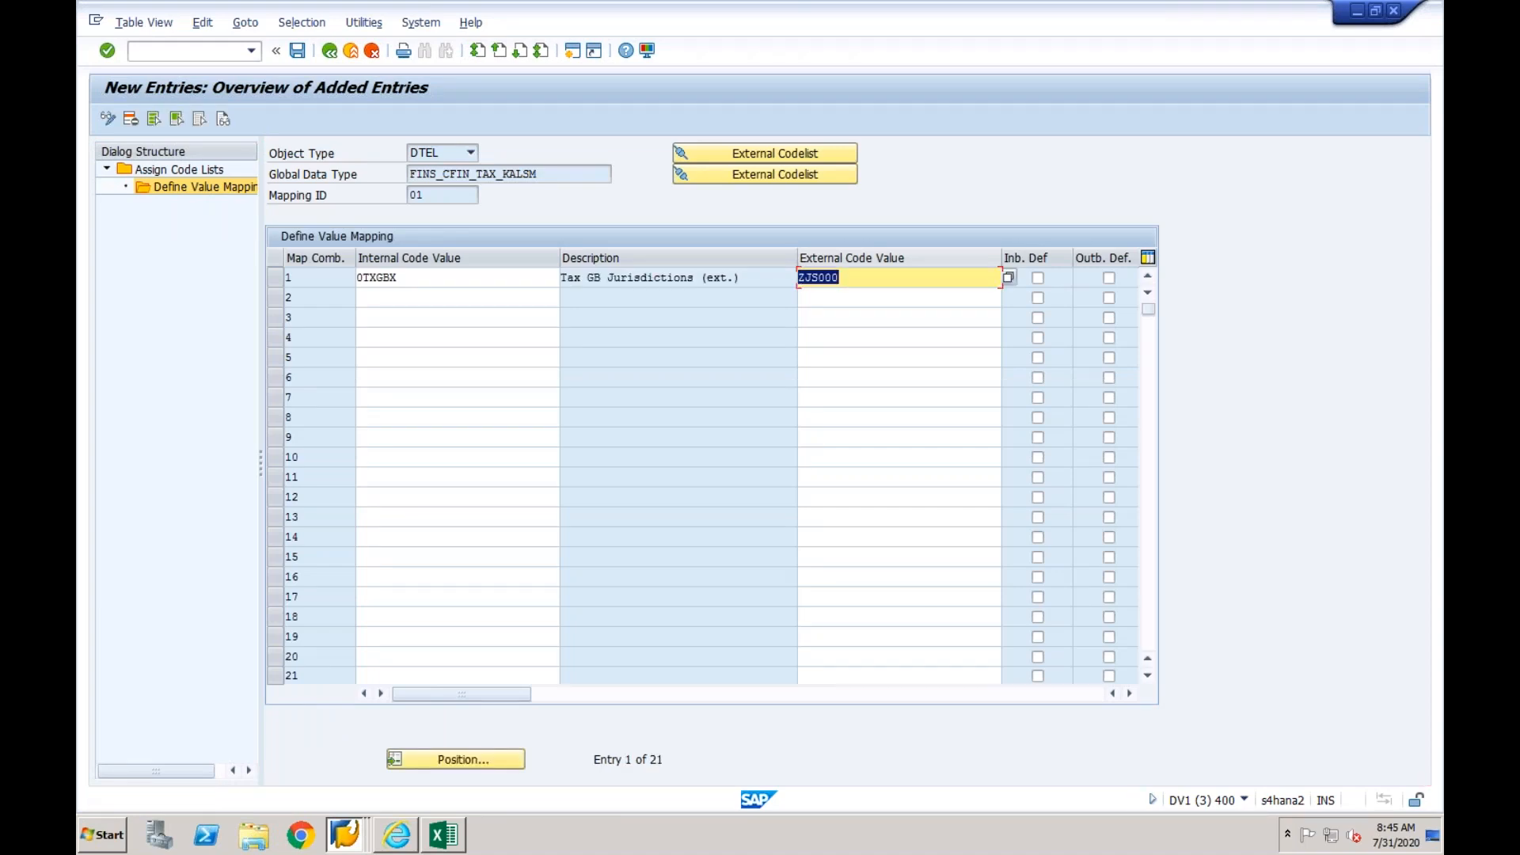
click(298, 52)
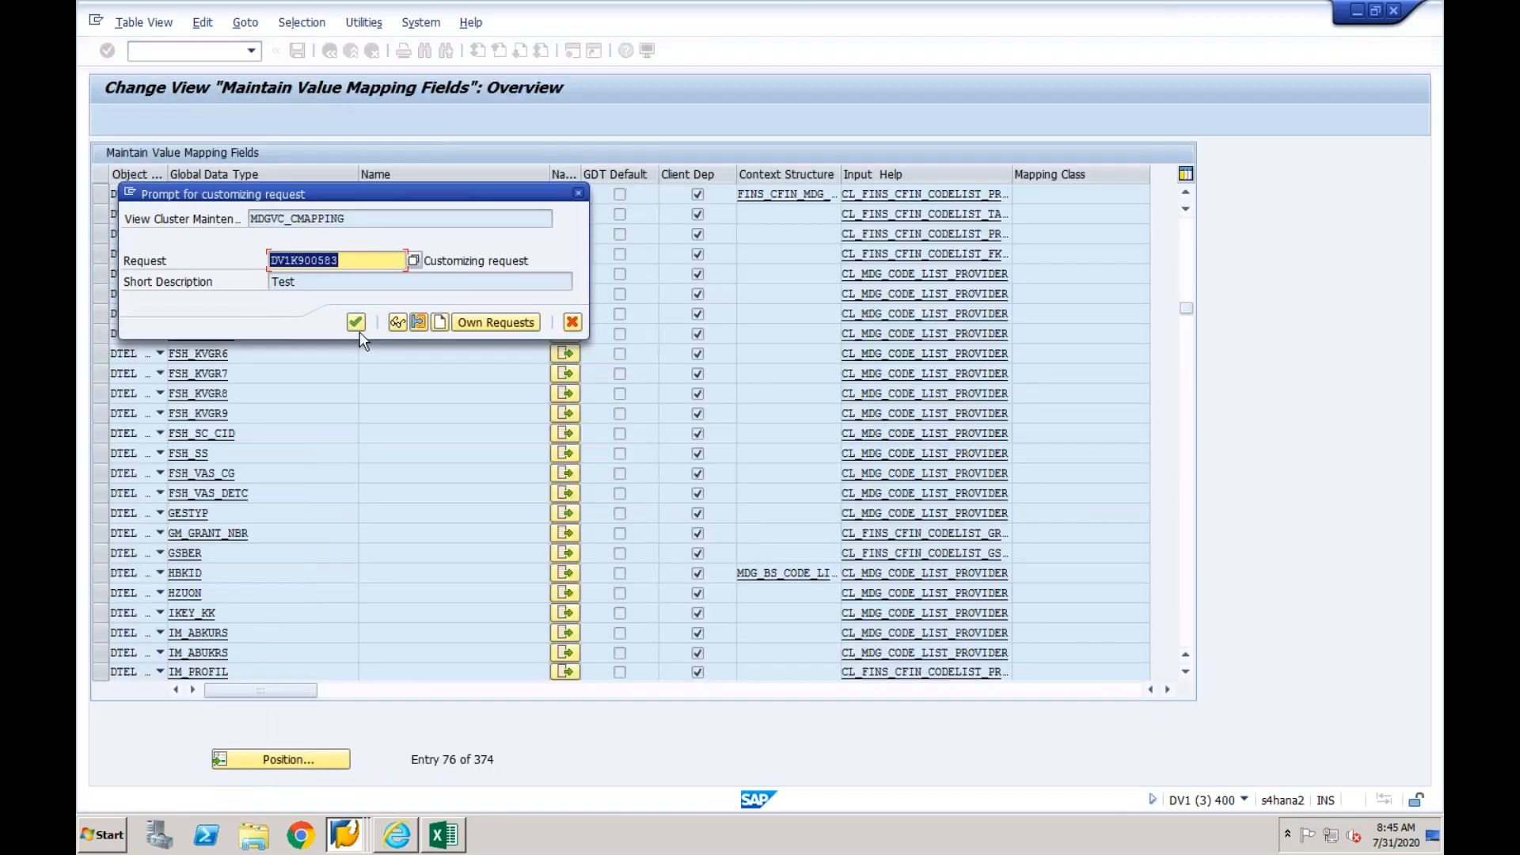
click(358, 321)
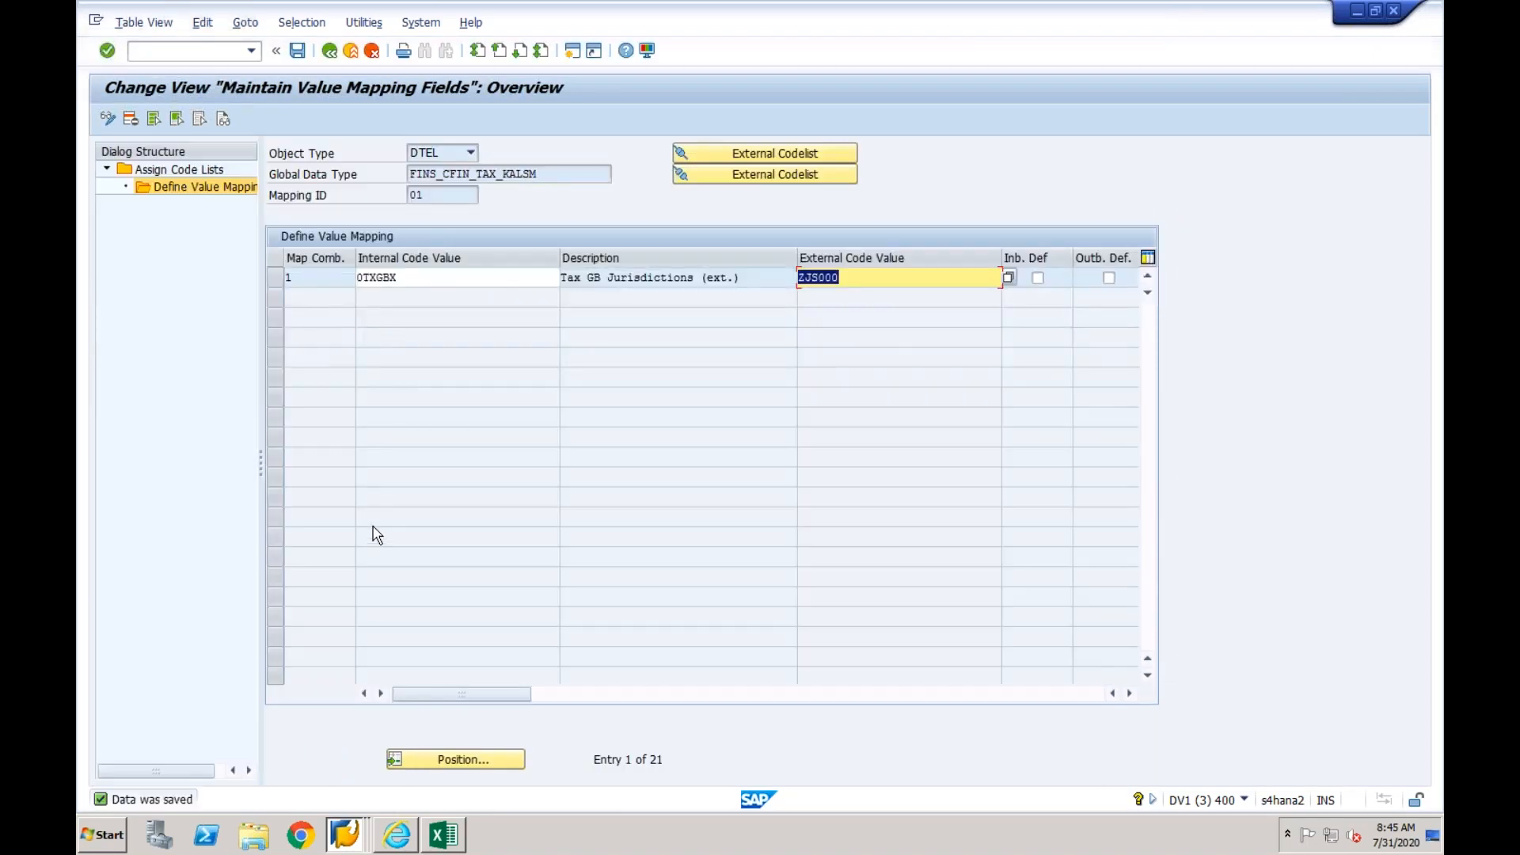
- Leave the tax procedure's value mapping and code lists and return to the overview of value mapping fields
click(329, 52)
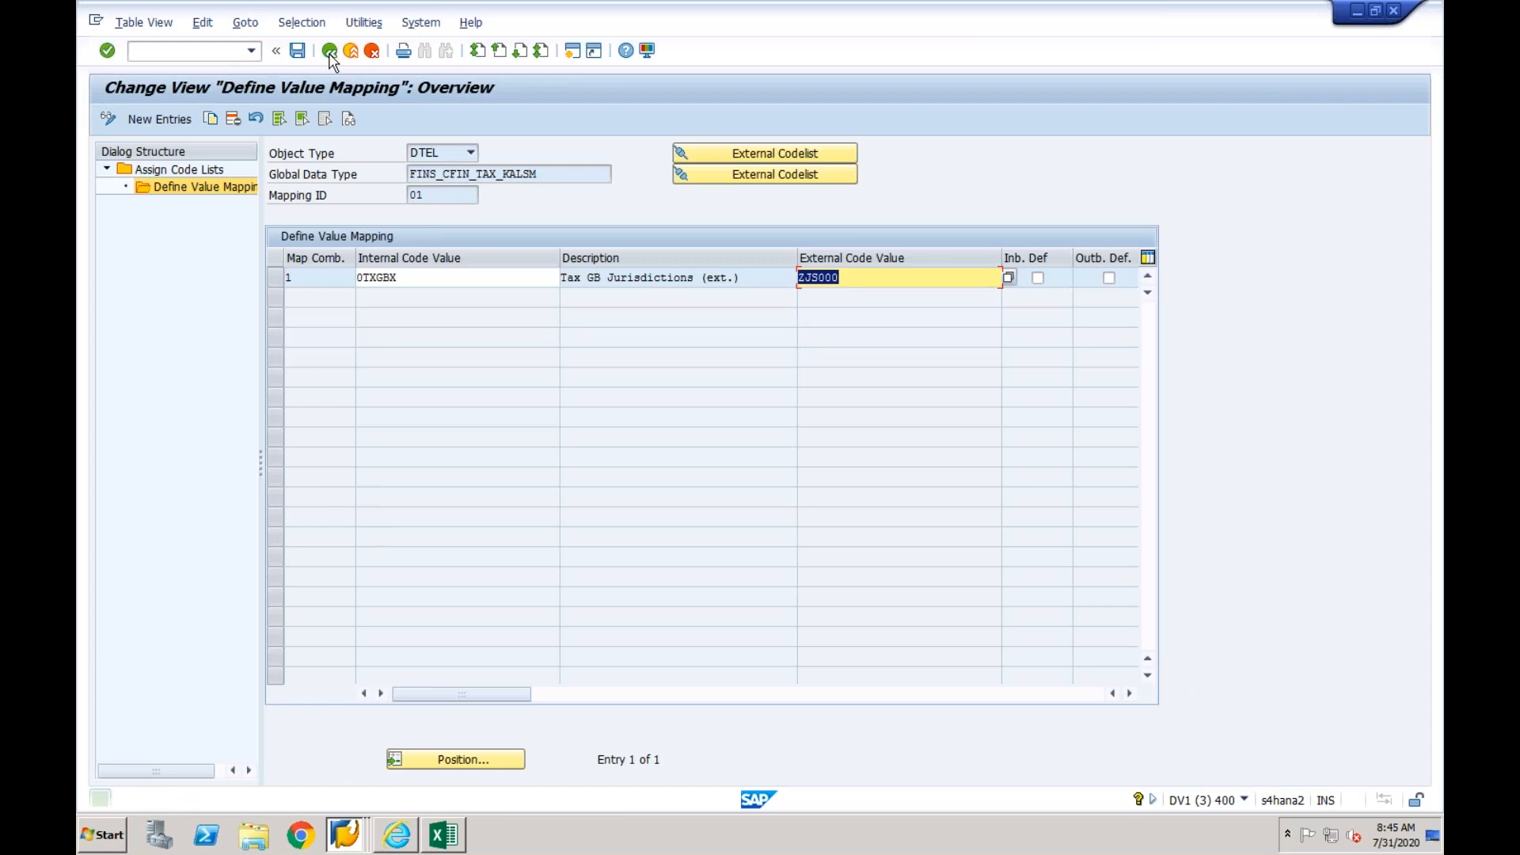
click(330, 53)
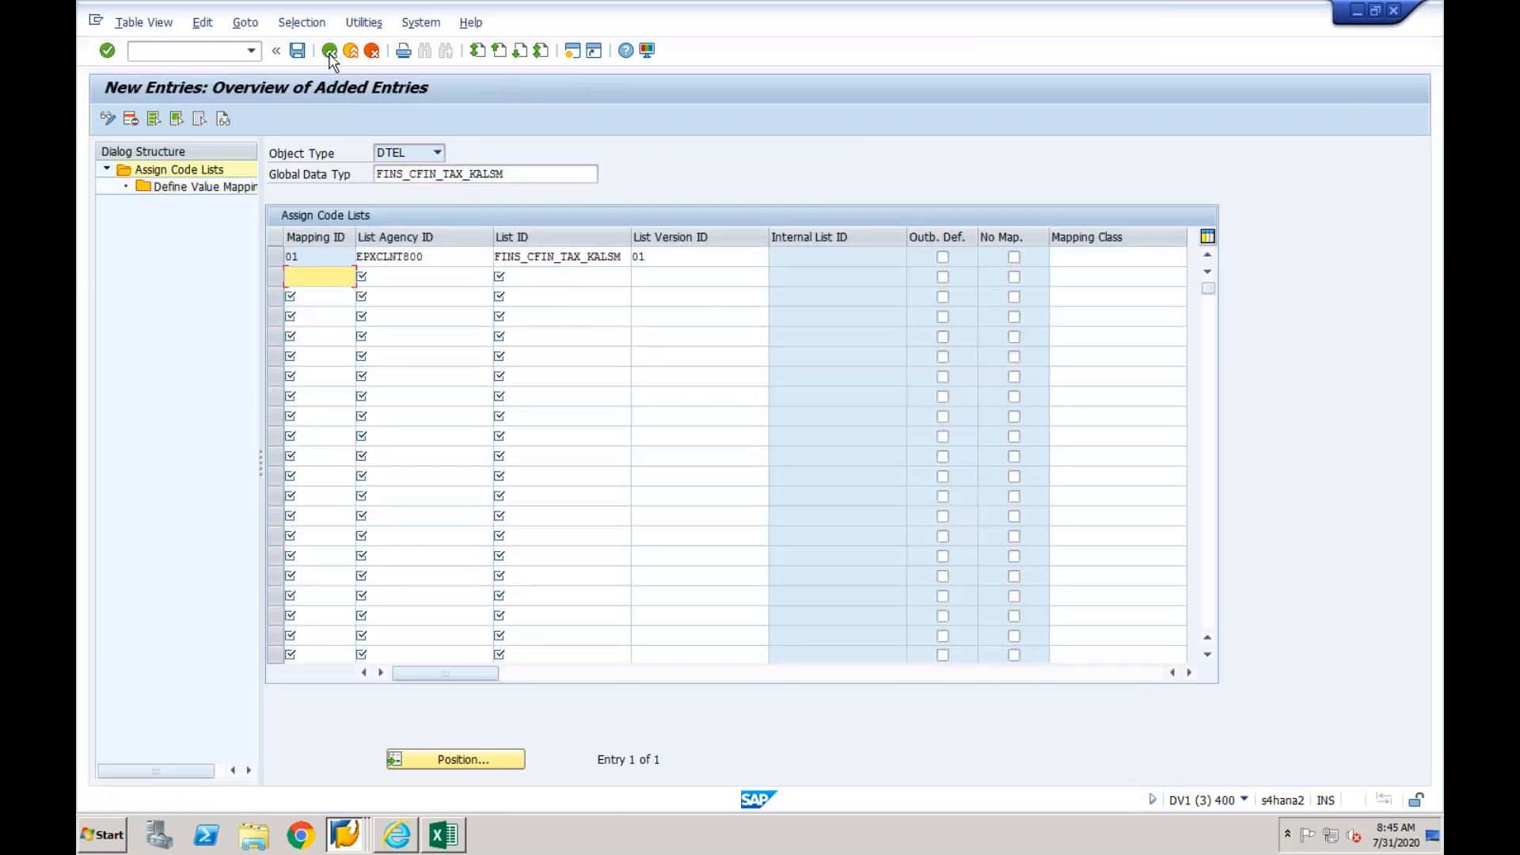
click(329, 52)
click(330, 52)
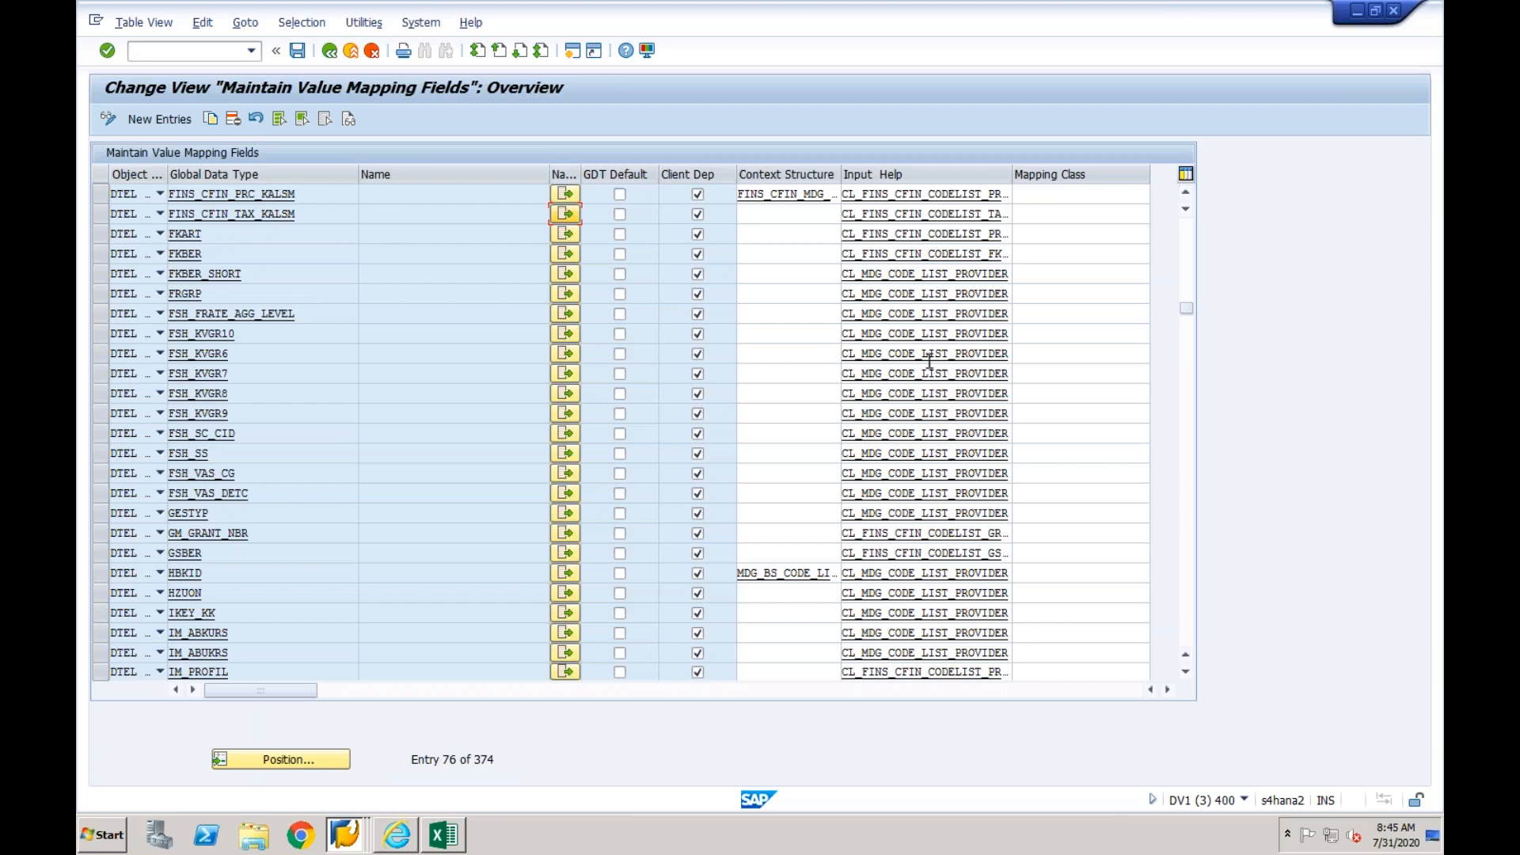
click(1186, 266)
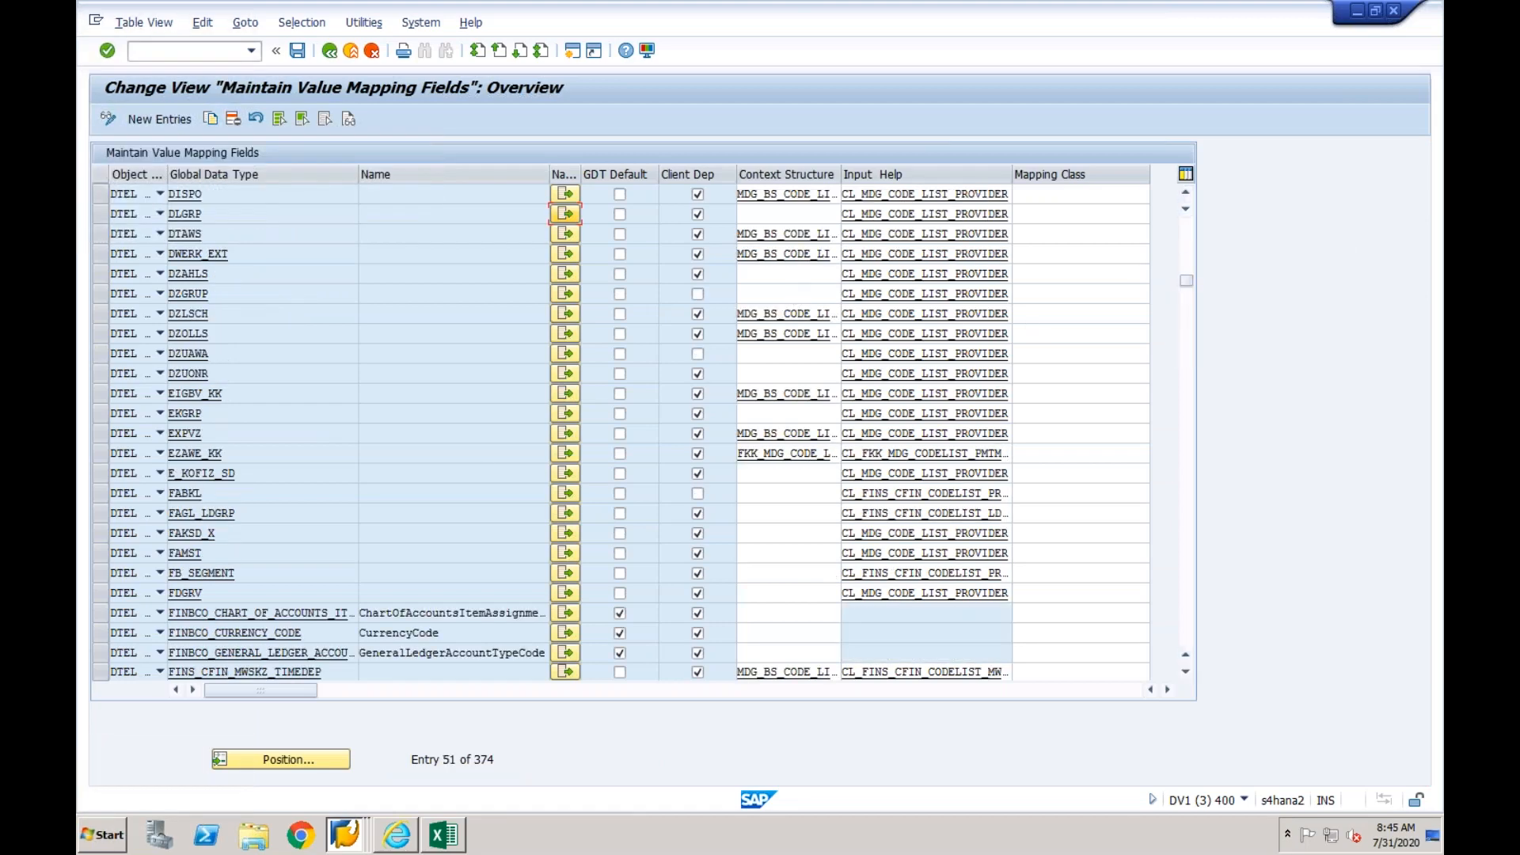
click(333, 674)
- Switch to the Excel object list and look up the Business Area mapping object after the general ledger account row
click(442, 836)
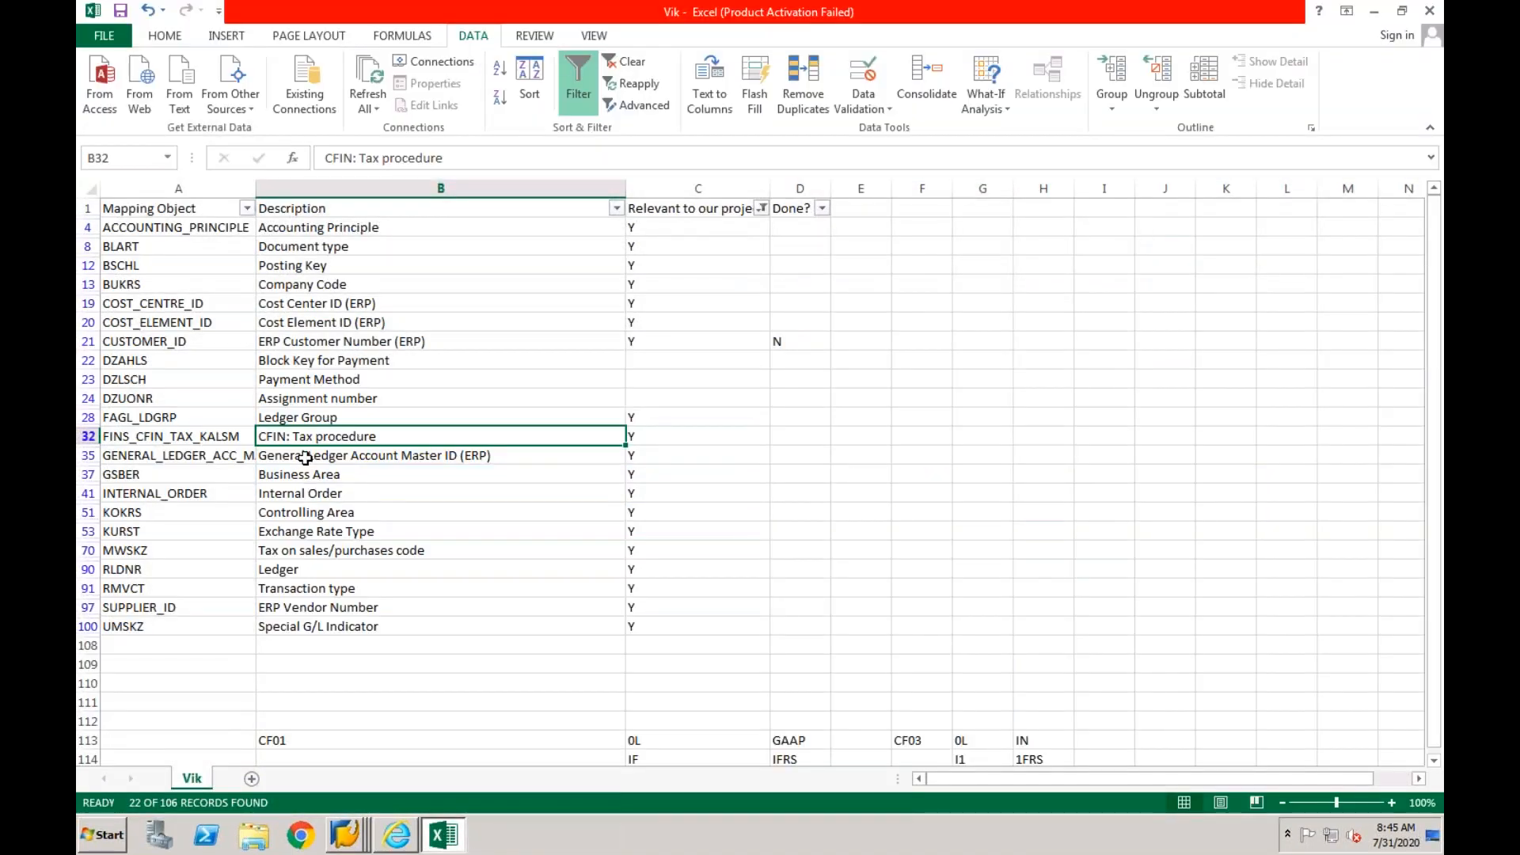
click(306, 458)
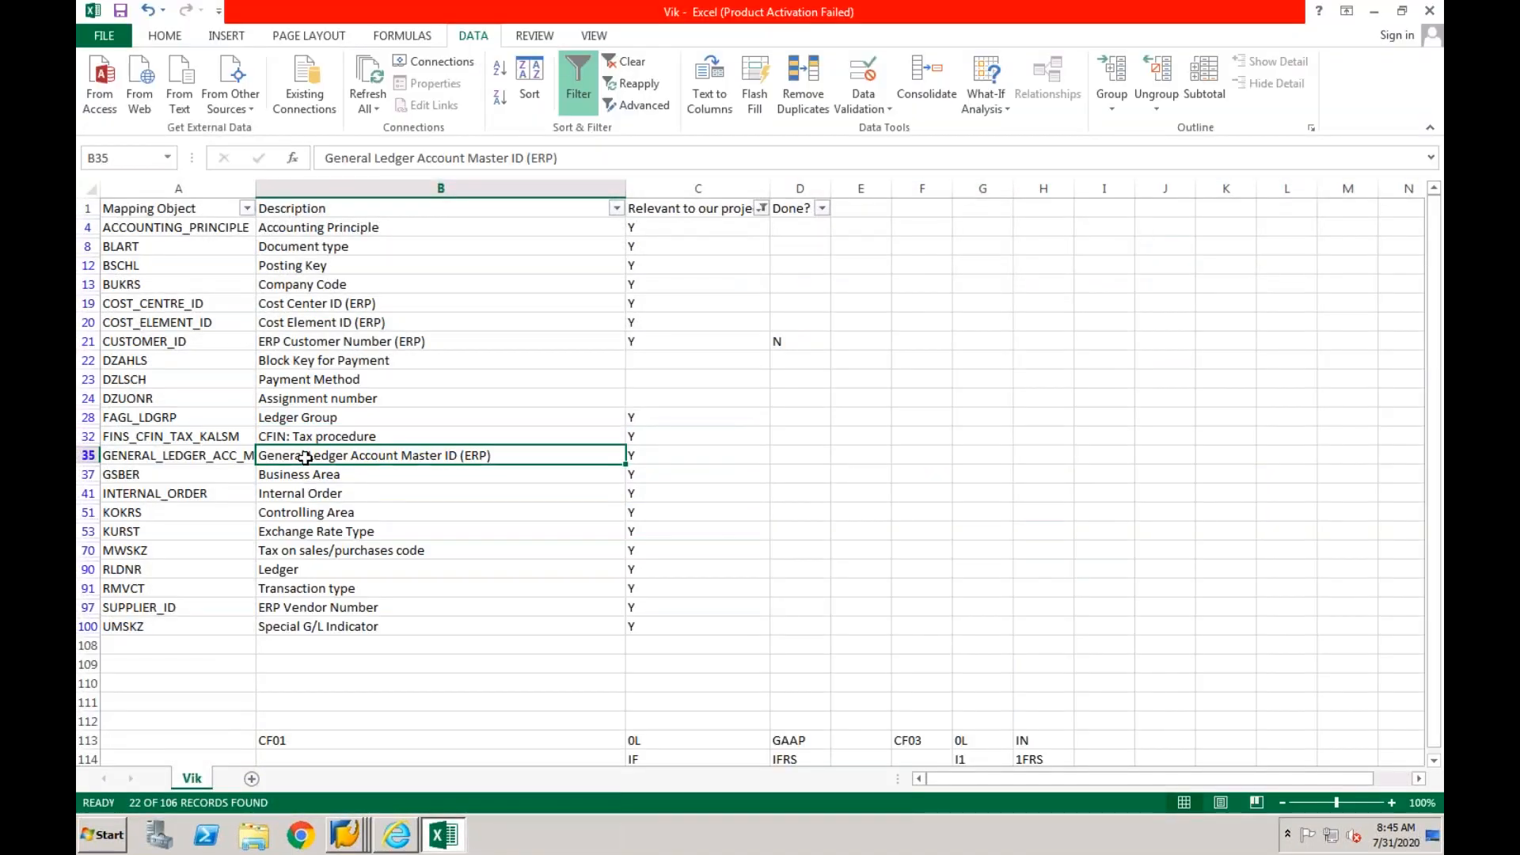
click(319, 475)
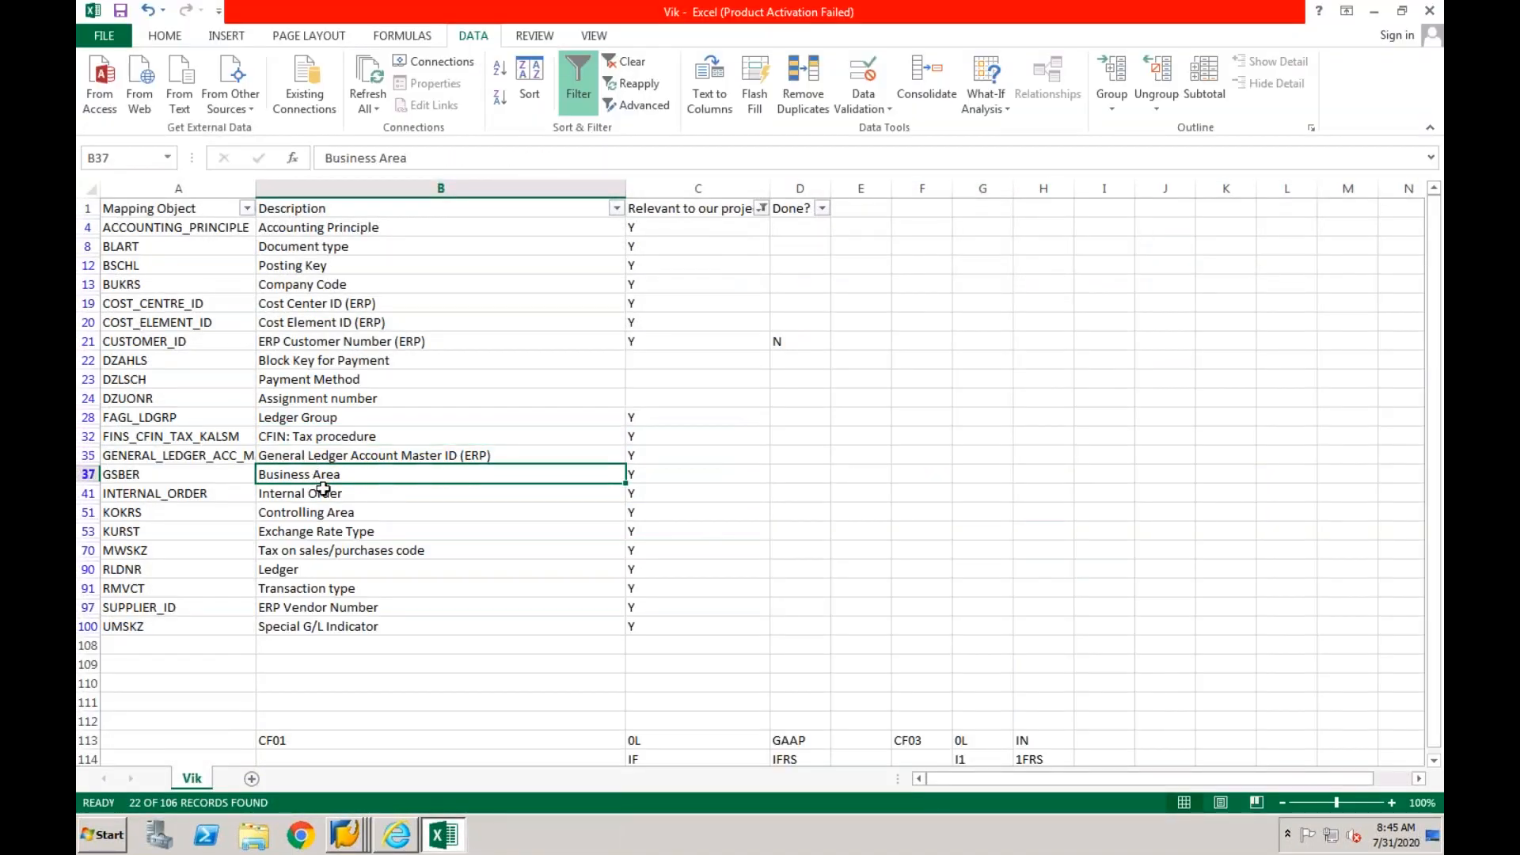
- Switch back to SAP's value mapping fields and open the code list assignments of GSBER
click(349, 839)
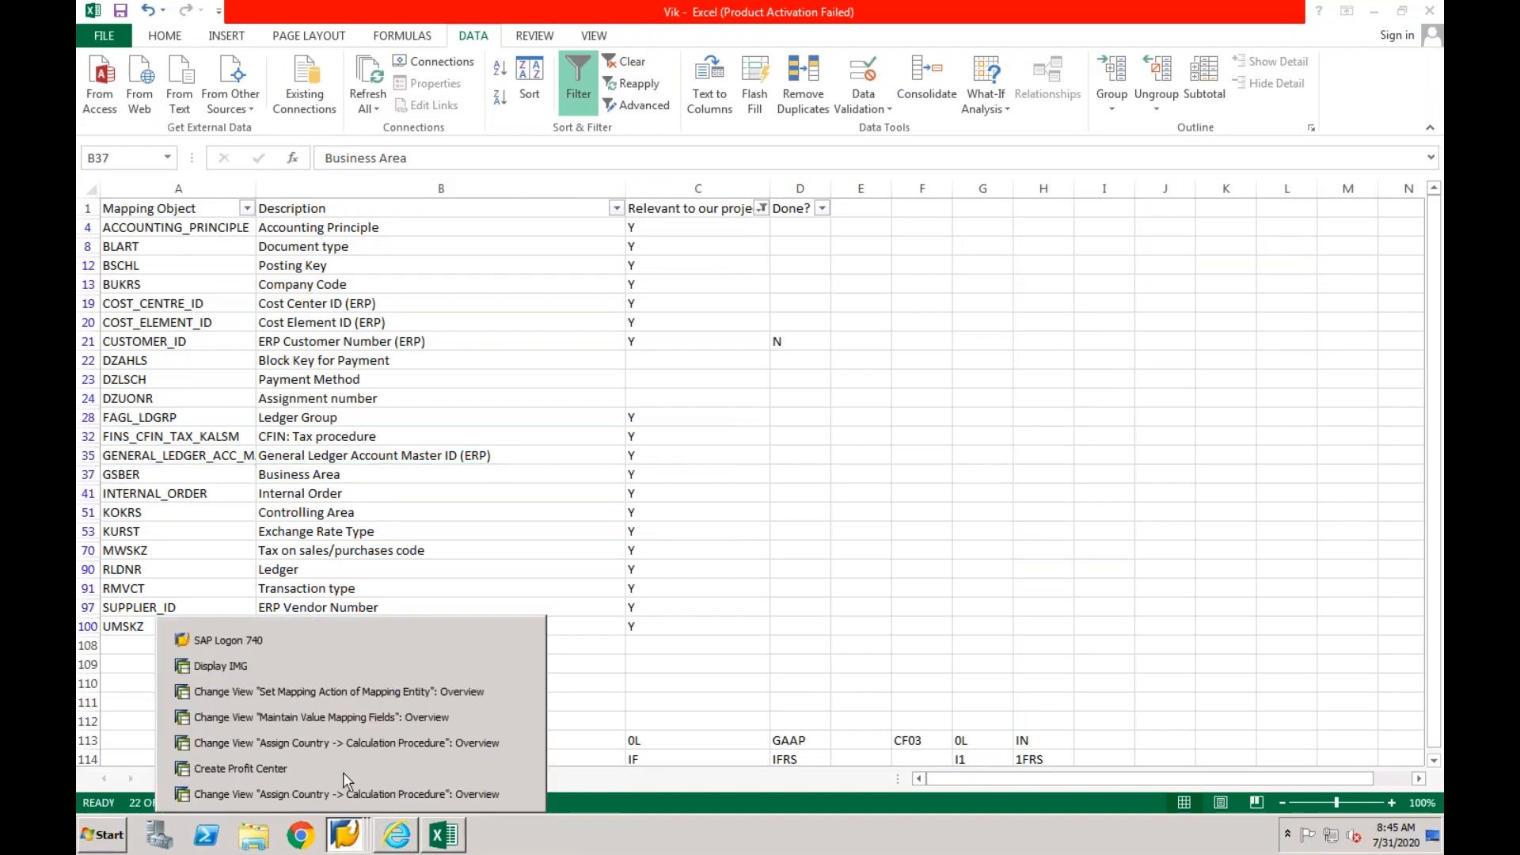
click(347, 719)
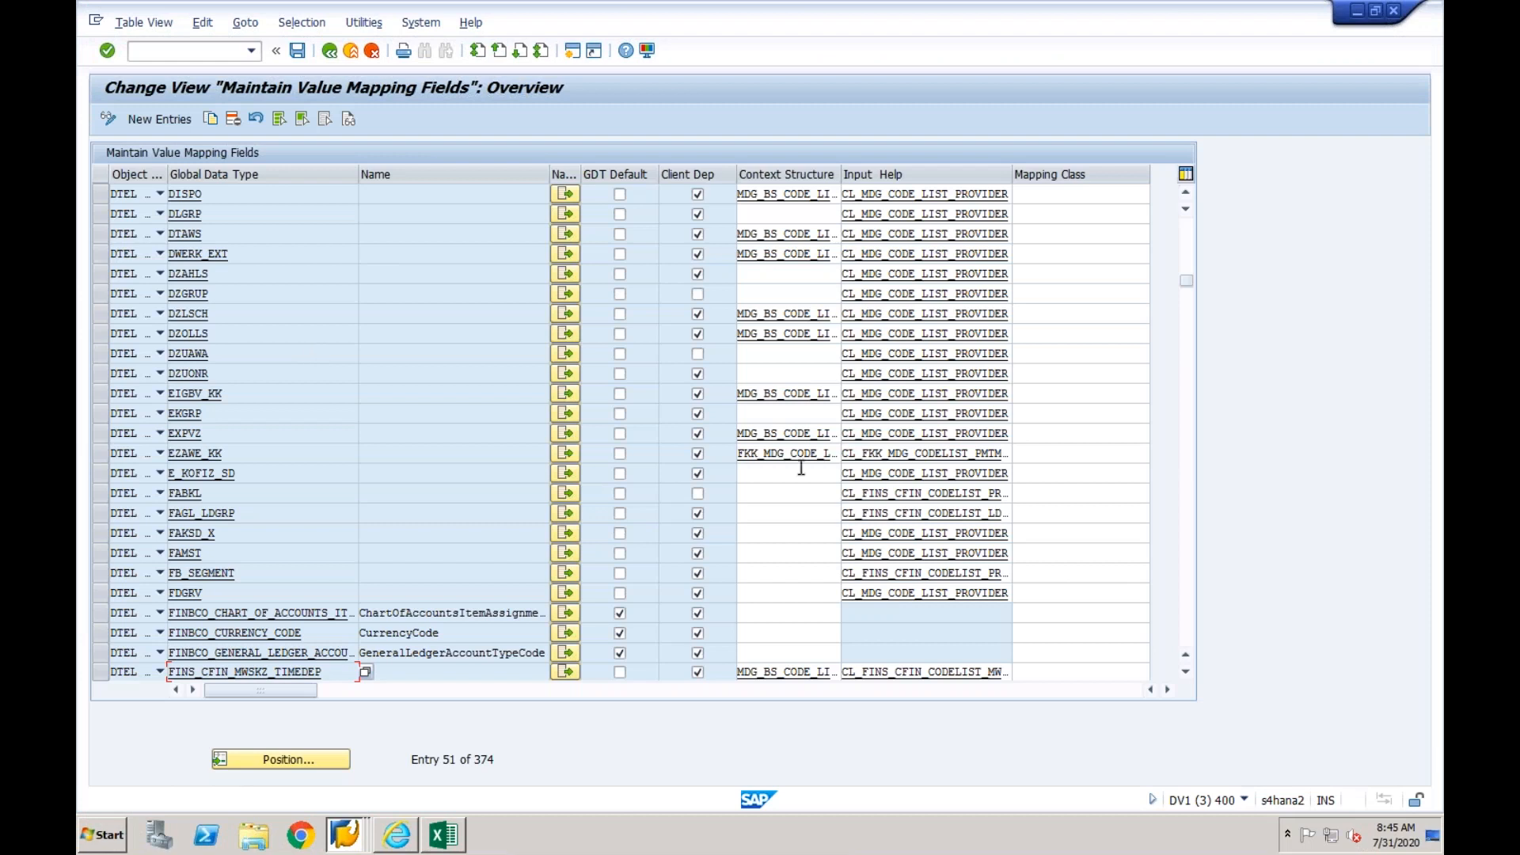
click(1187, 507)
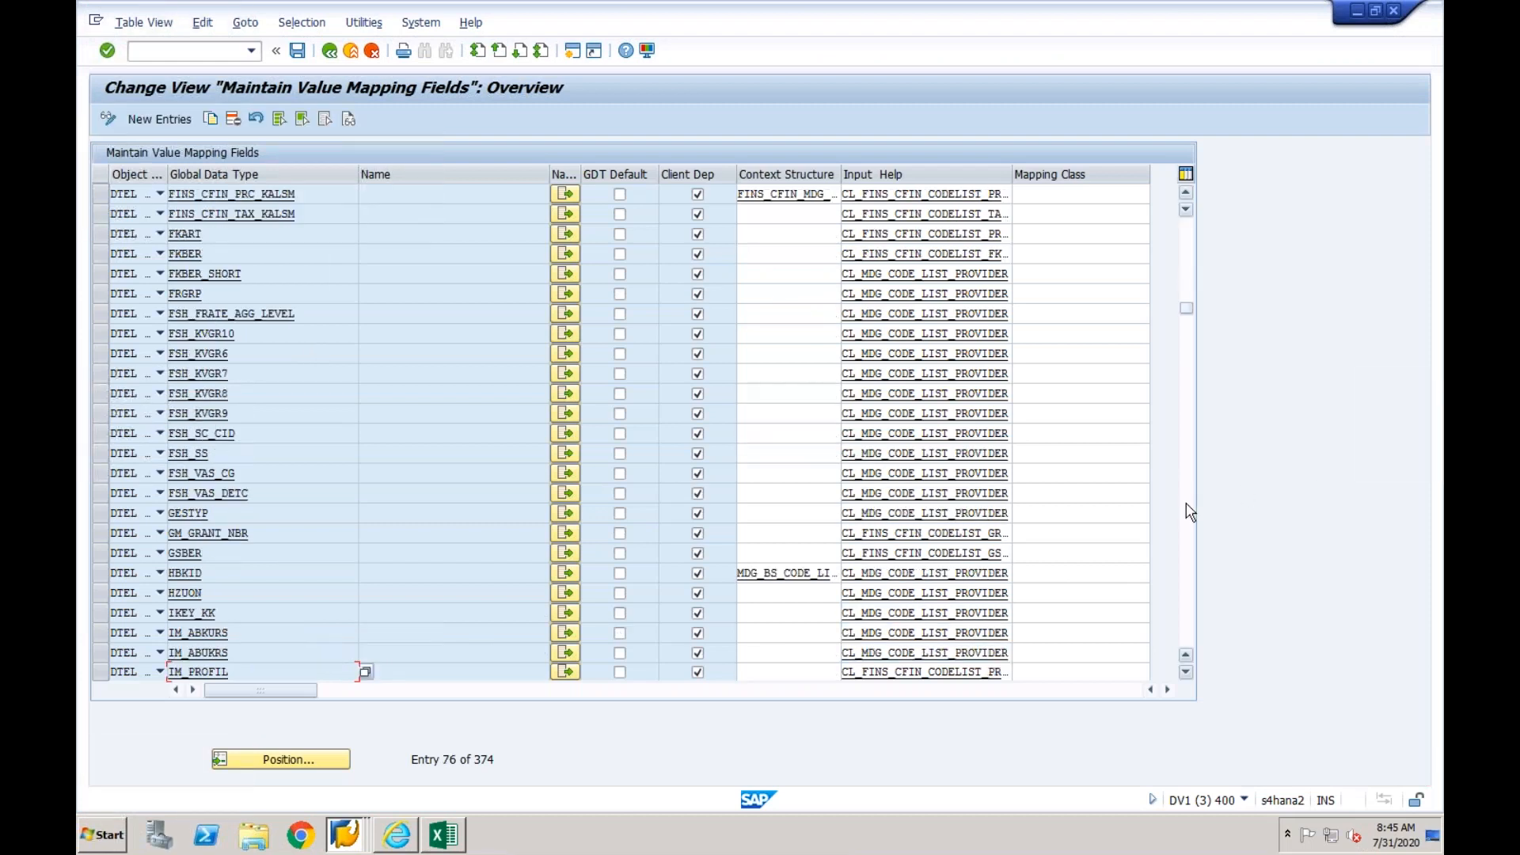
click(563, 552)
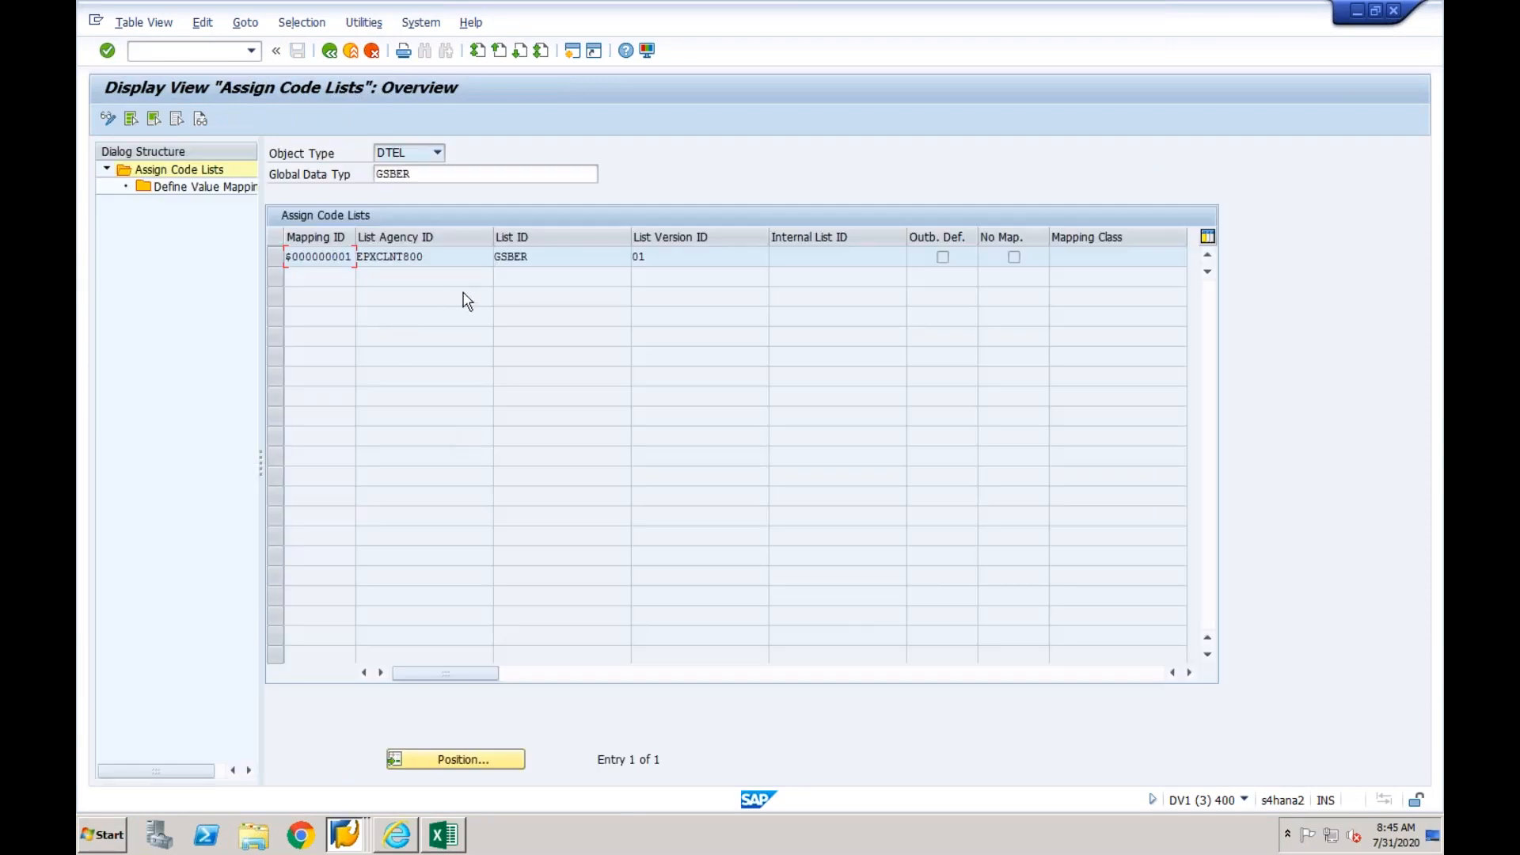
- Open the value mapping of the EPXCLNT800 code list for GSBER and start new entries in change mode
click(277, 260)
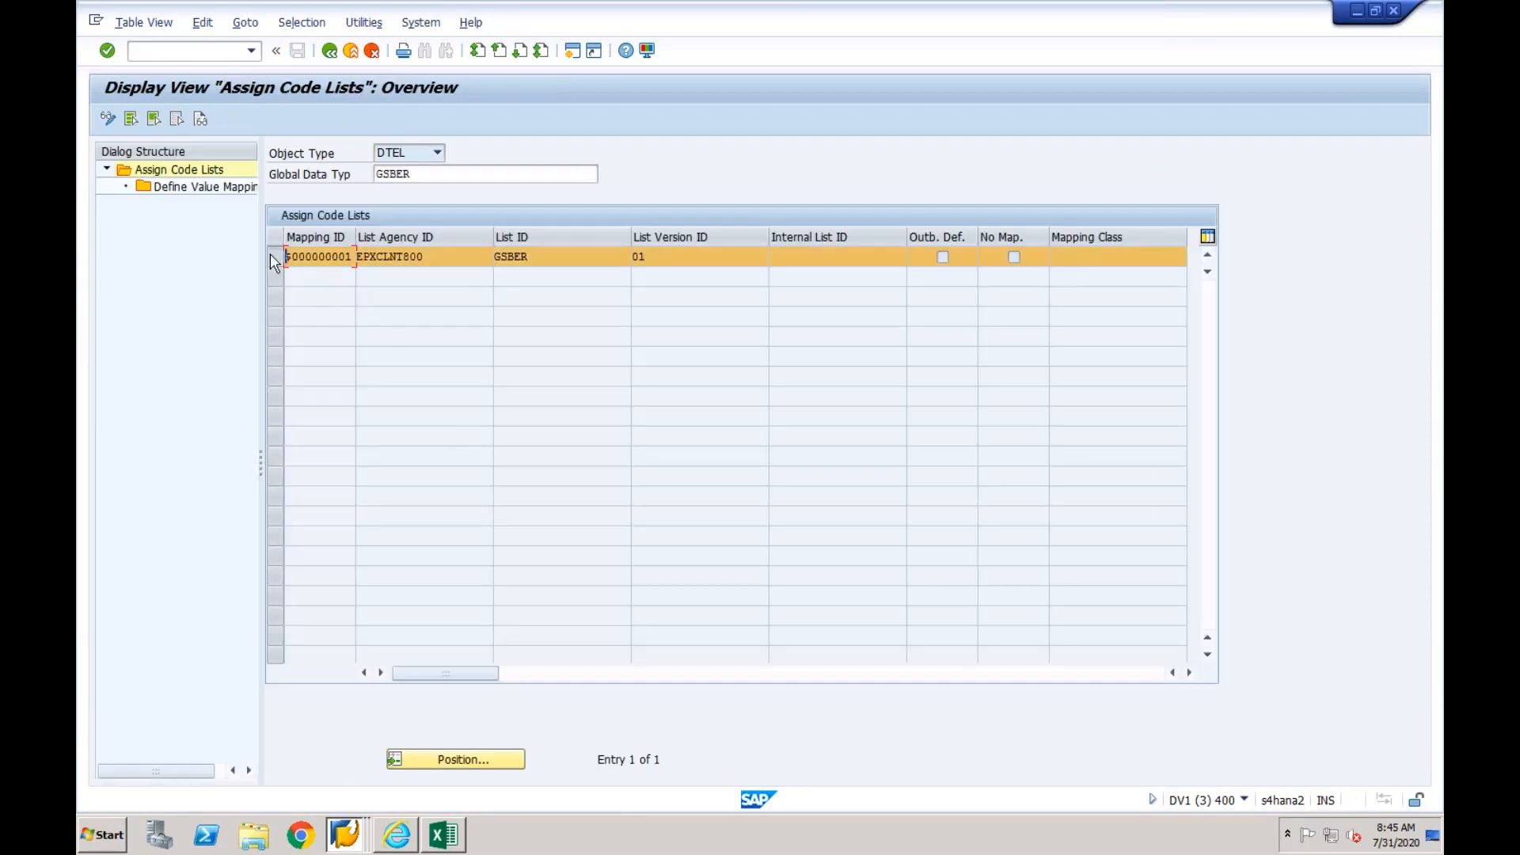
double_click(204, 187)
click(394, 278)
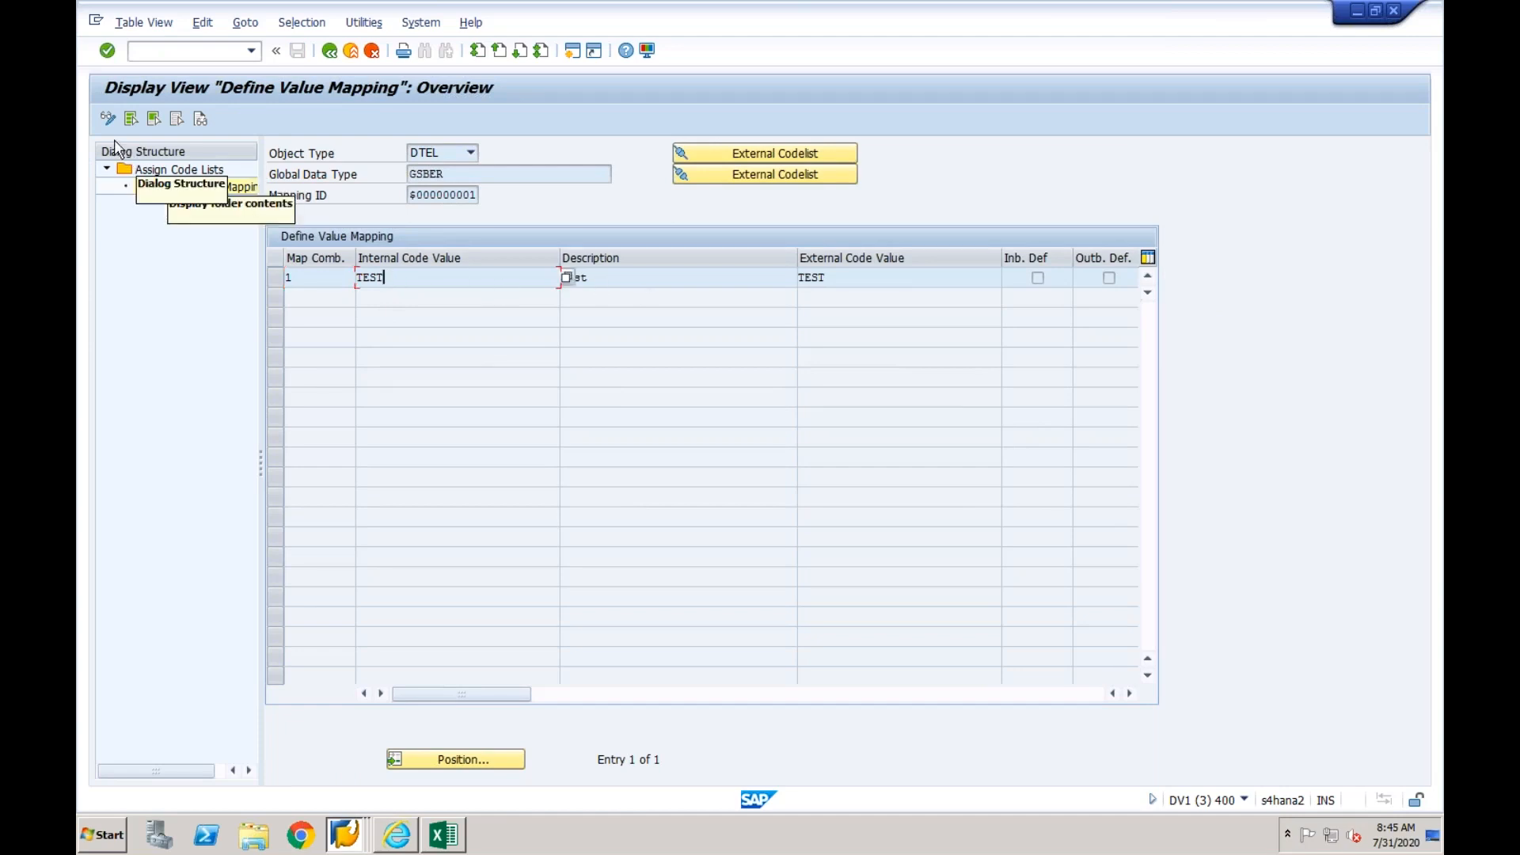
click(108, 118)
click(131, 119)
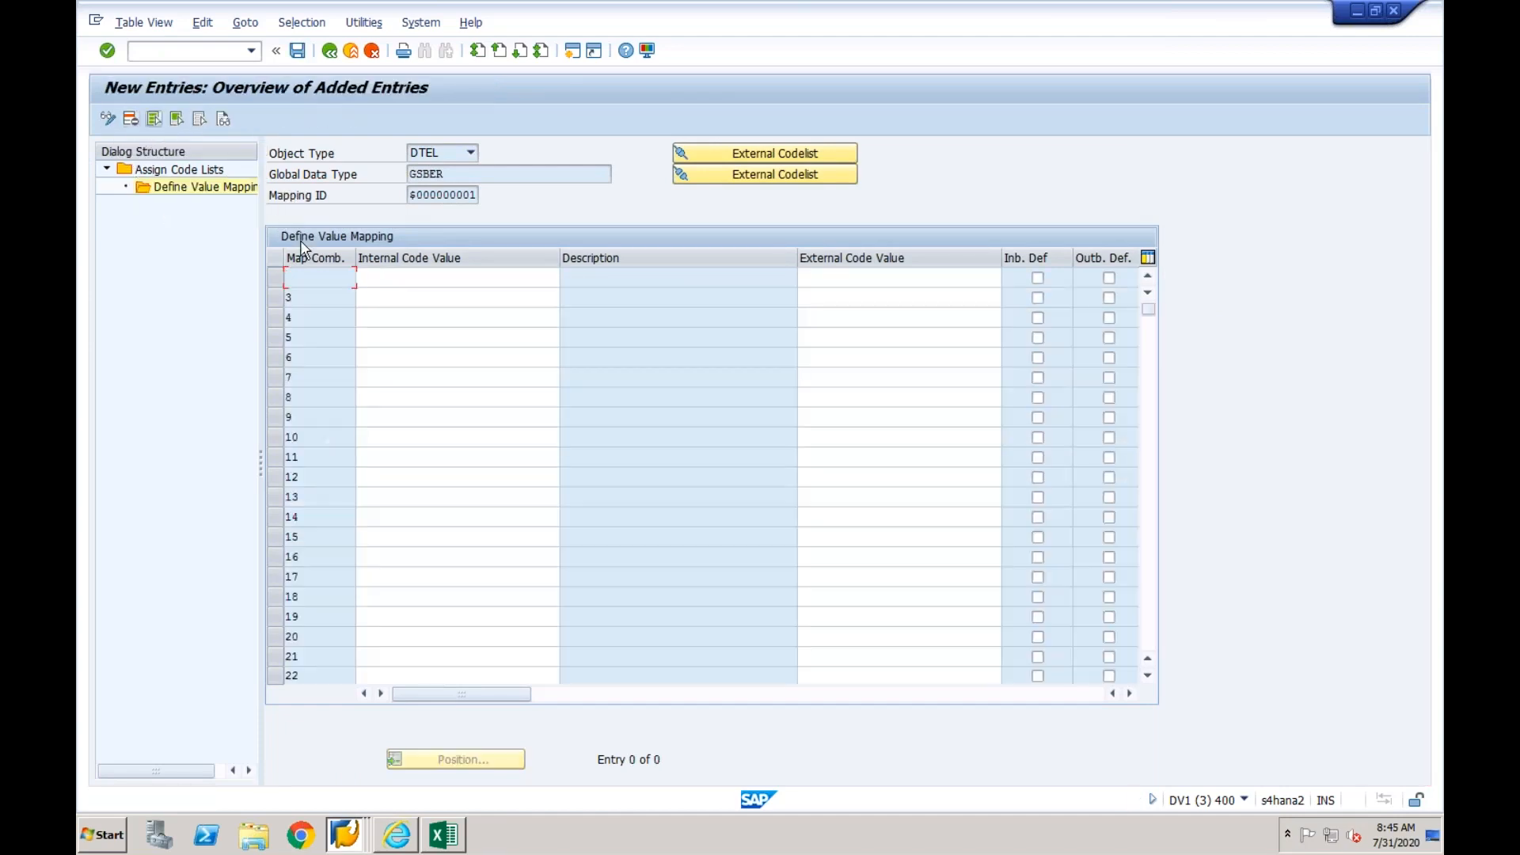
- Add a business area mapping with NY as both the internal and the external code value
click(395, 276)
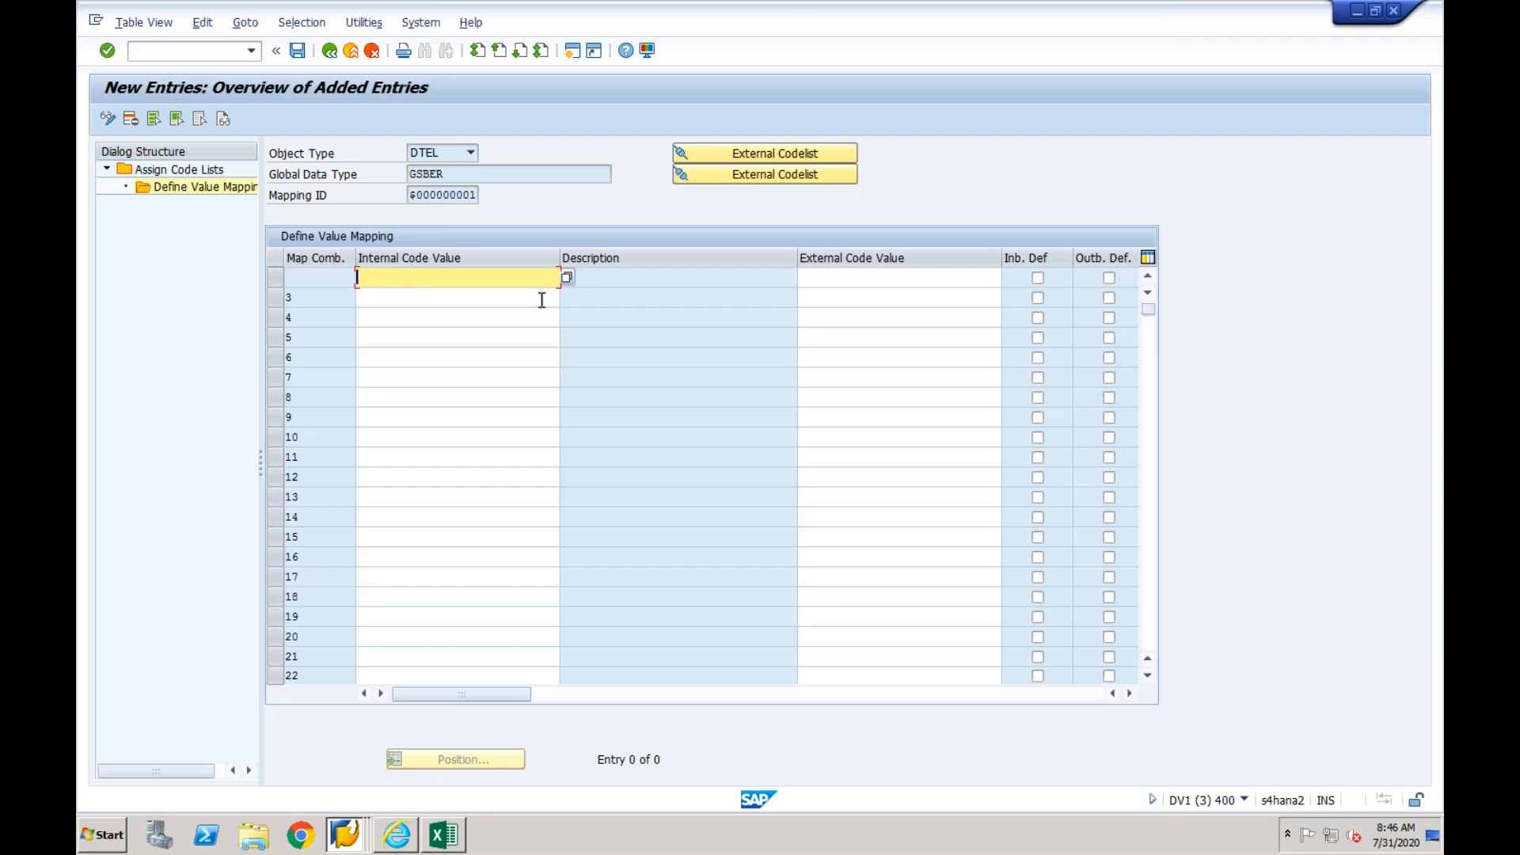
click(567, 277)
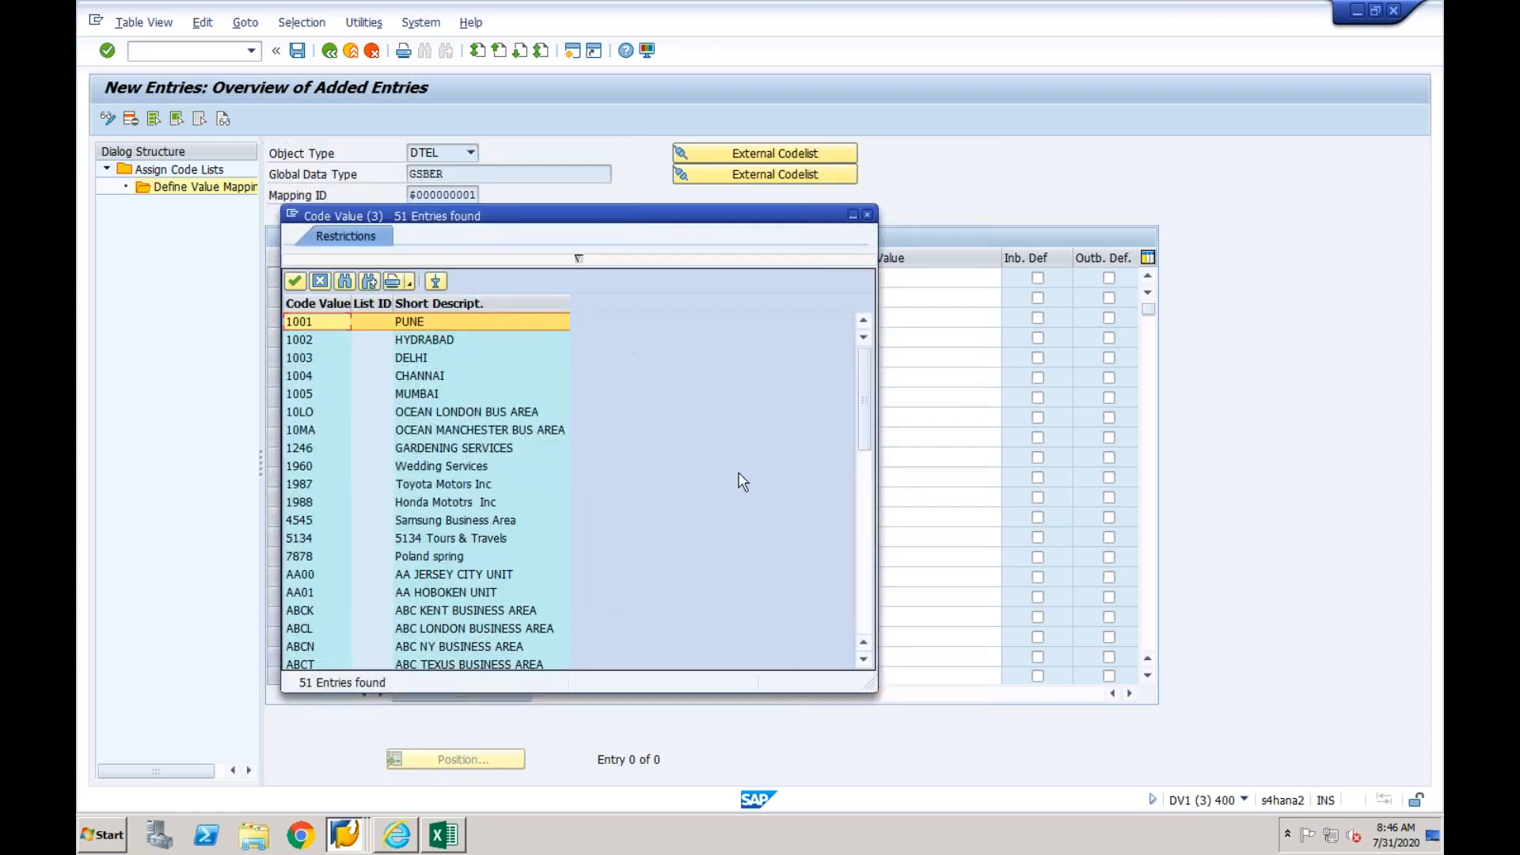
click(863, 500)
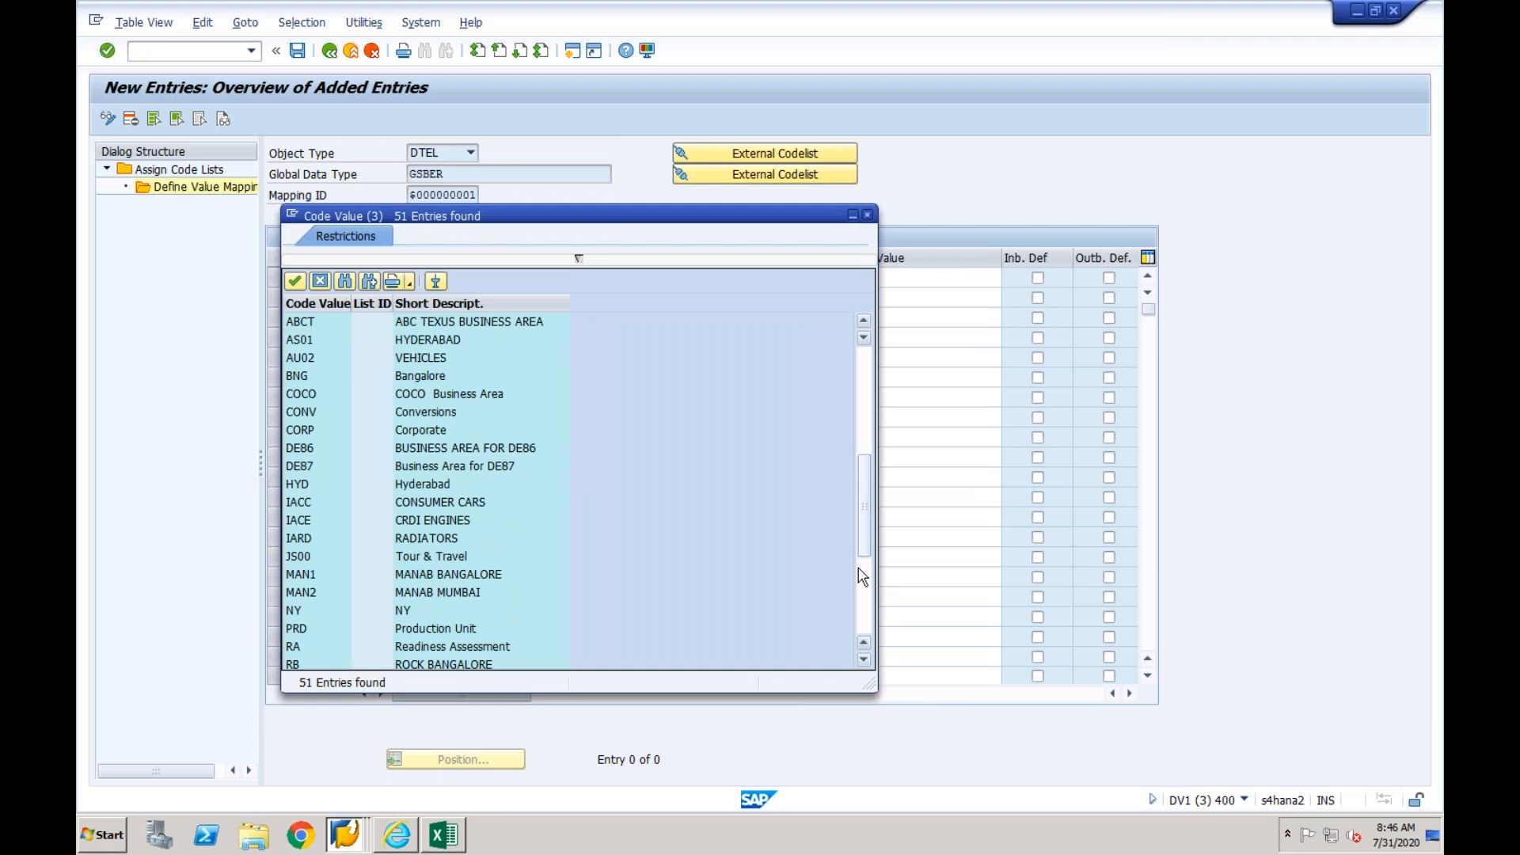
click(404, 610)
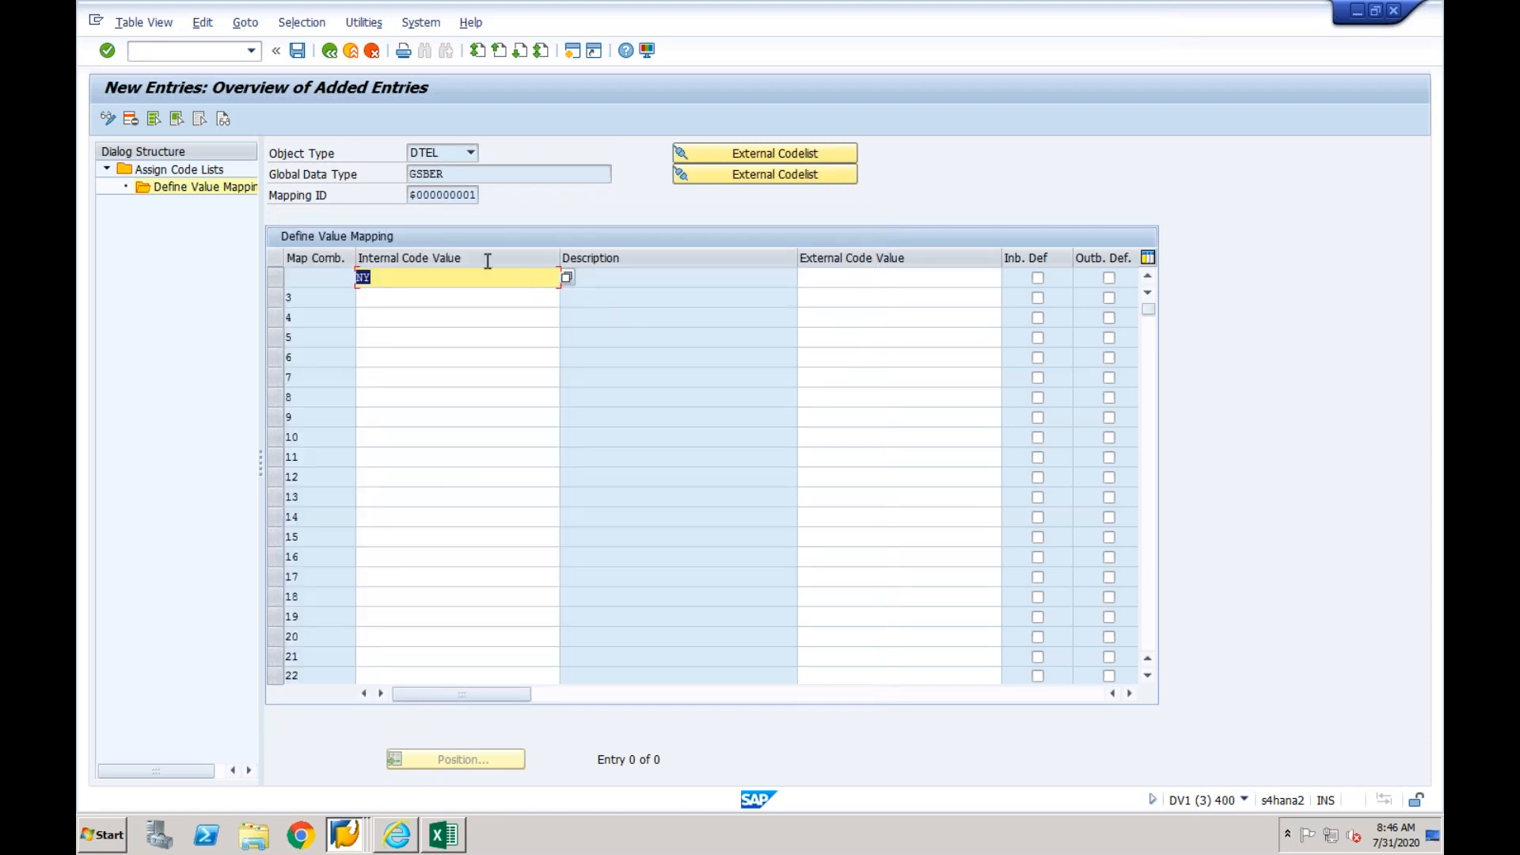
click(828, 279)
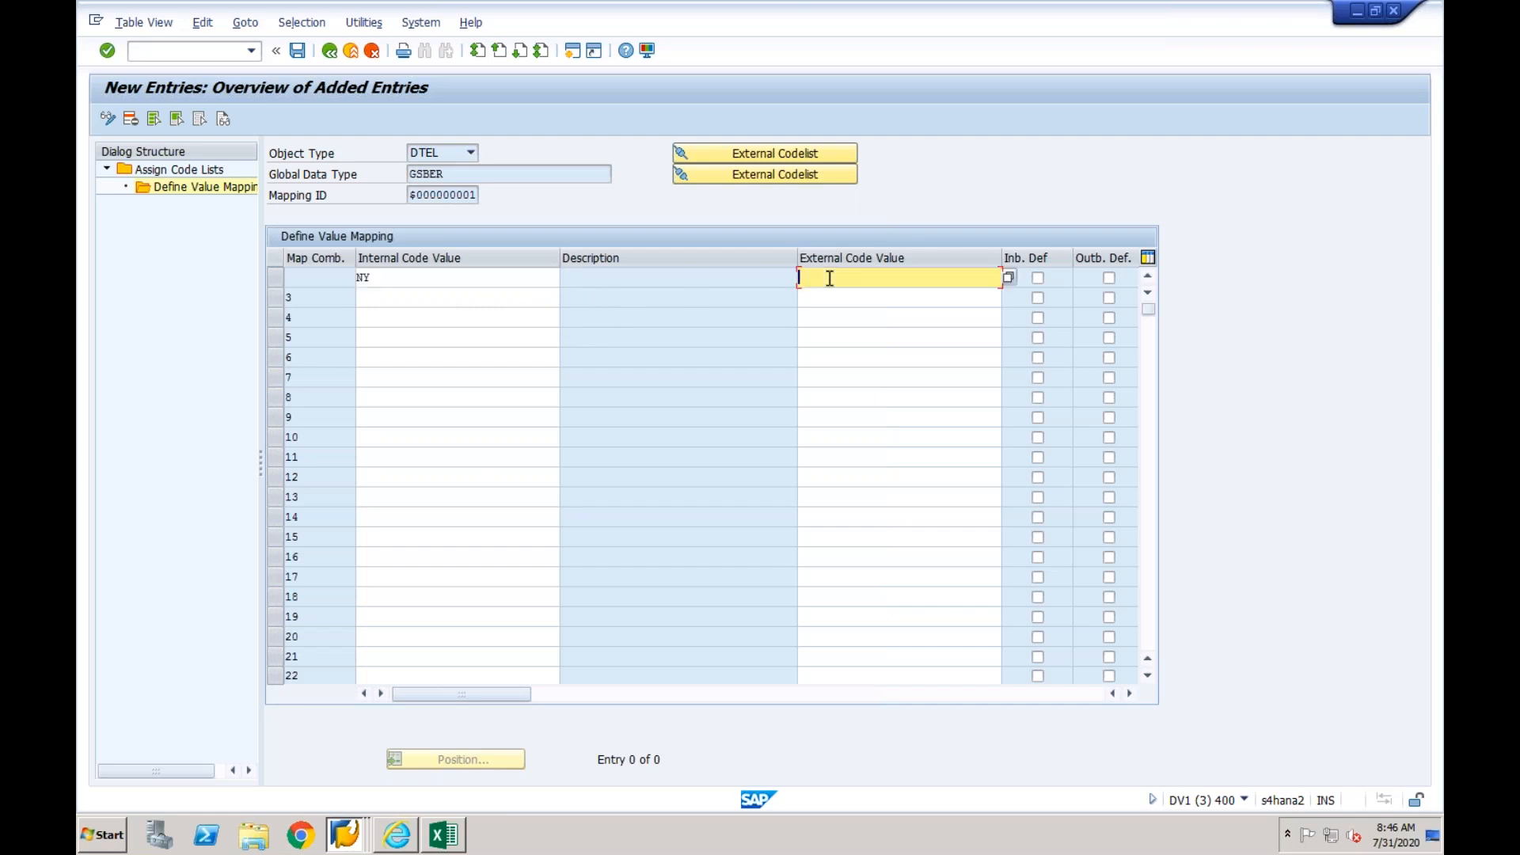
- Add a second business area mapping with WA as both the internal and the external code value
click(430, 300)
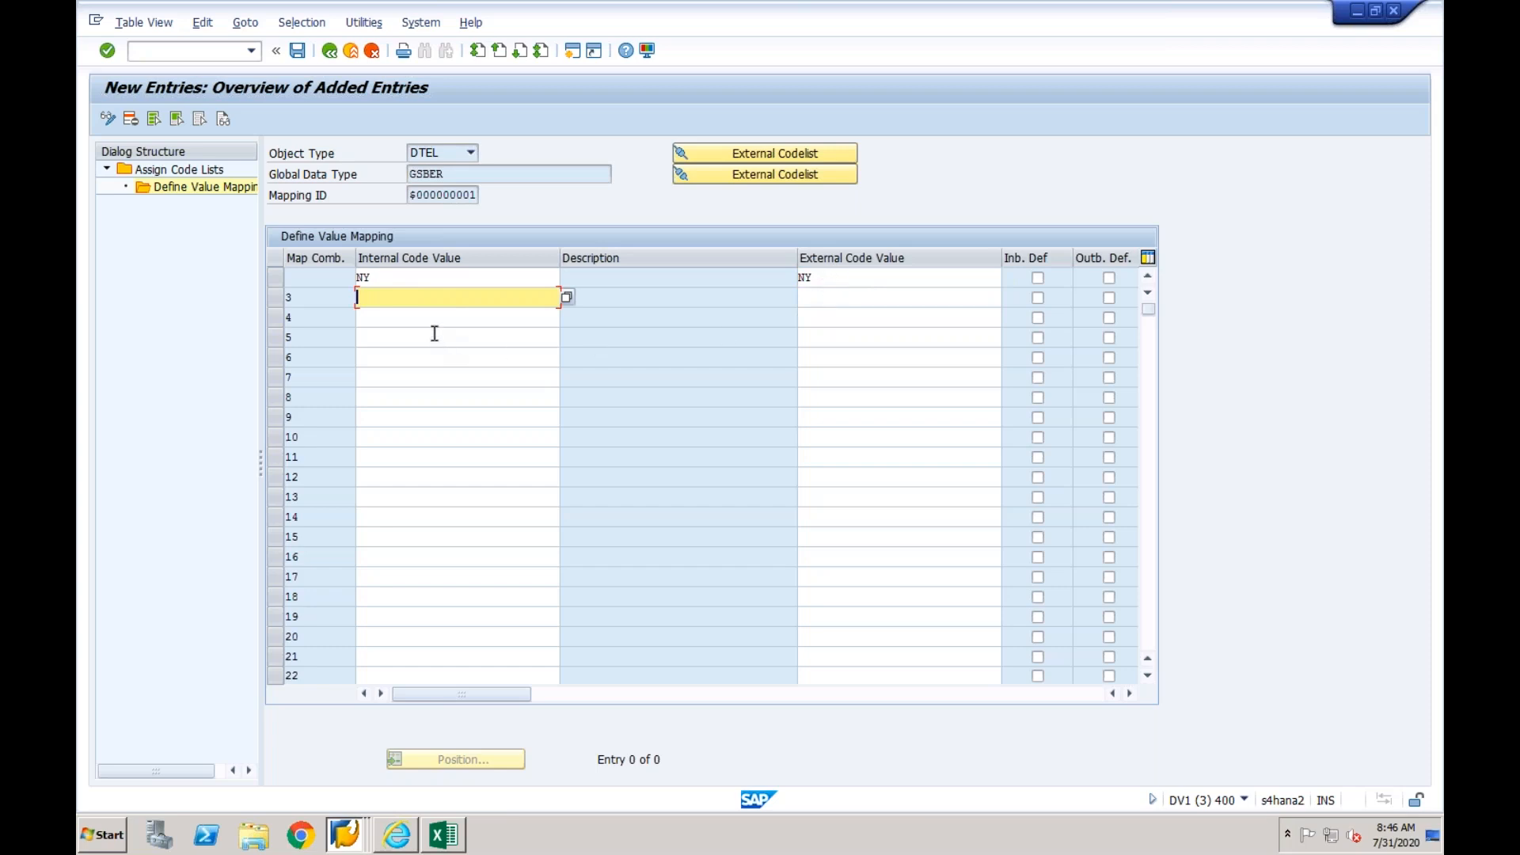
key(Tab)
key(Return)
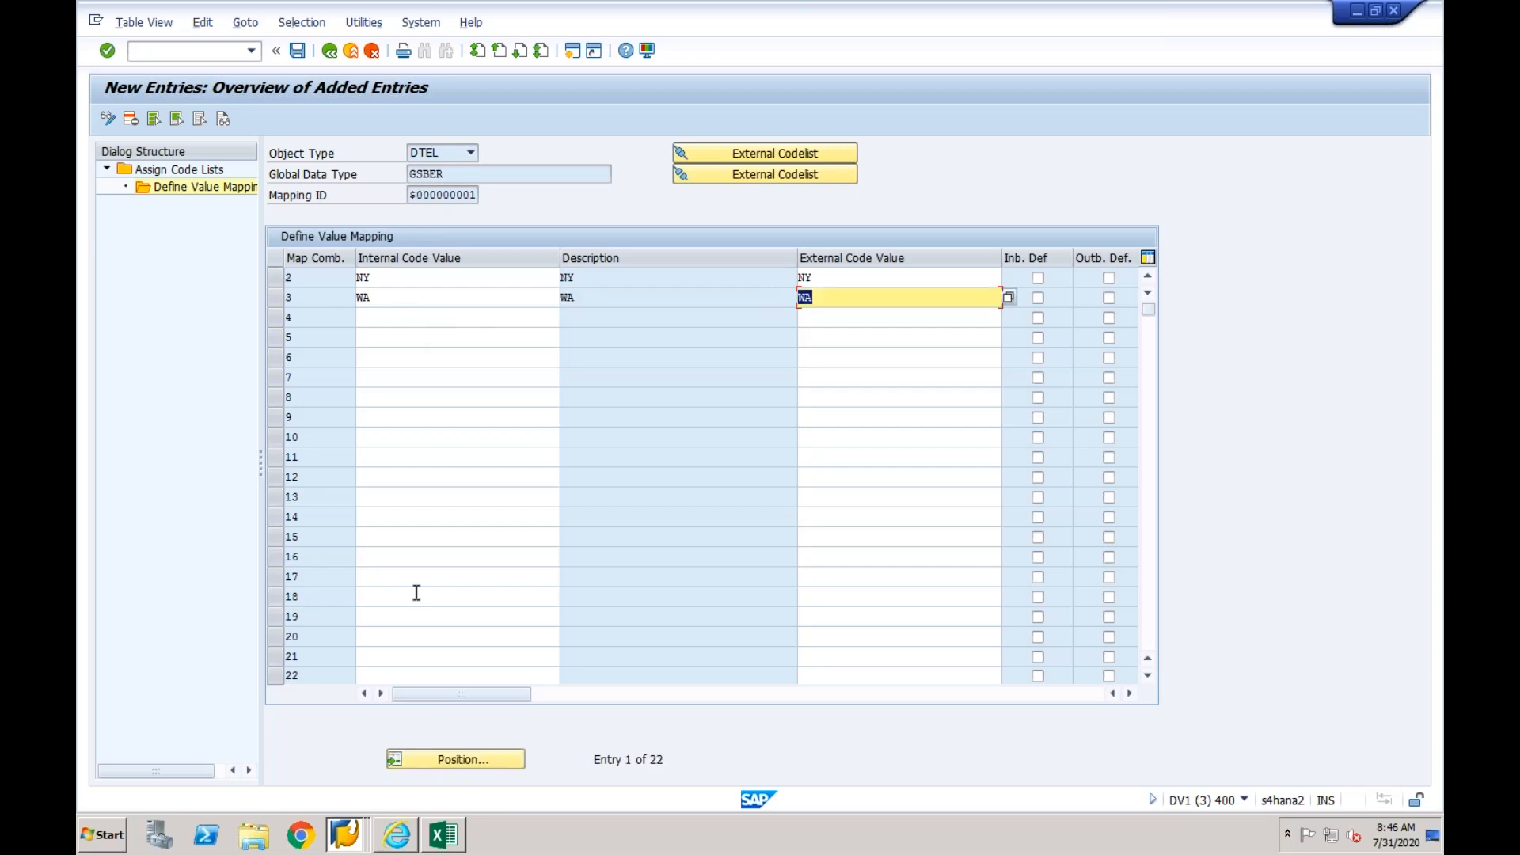
- Switch to the mapping entity session and open the mapping action of the business area entity GSBER
click(345, 834)
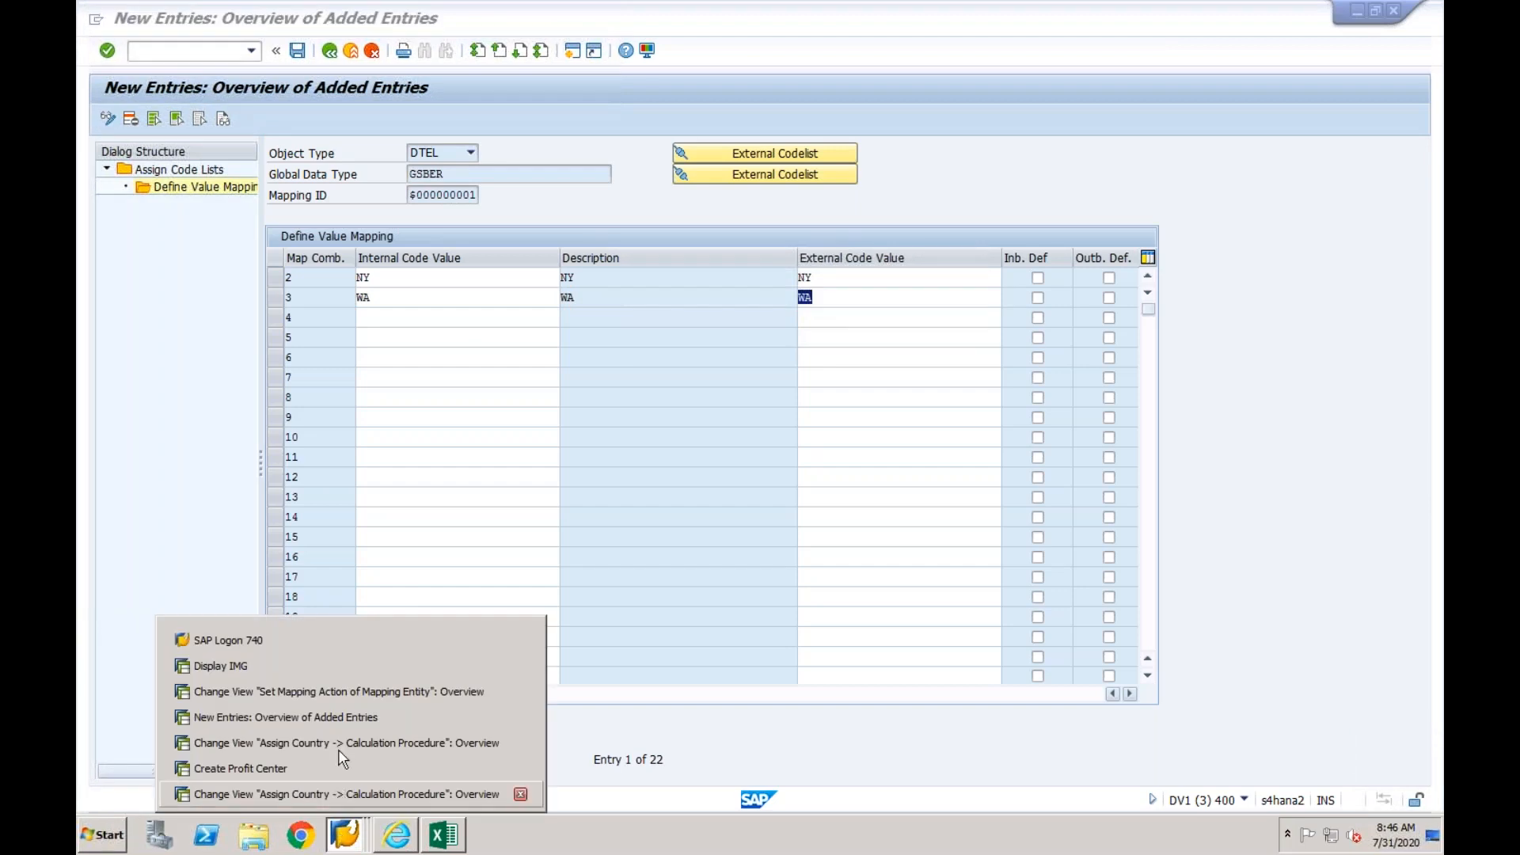
click(349, 690)
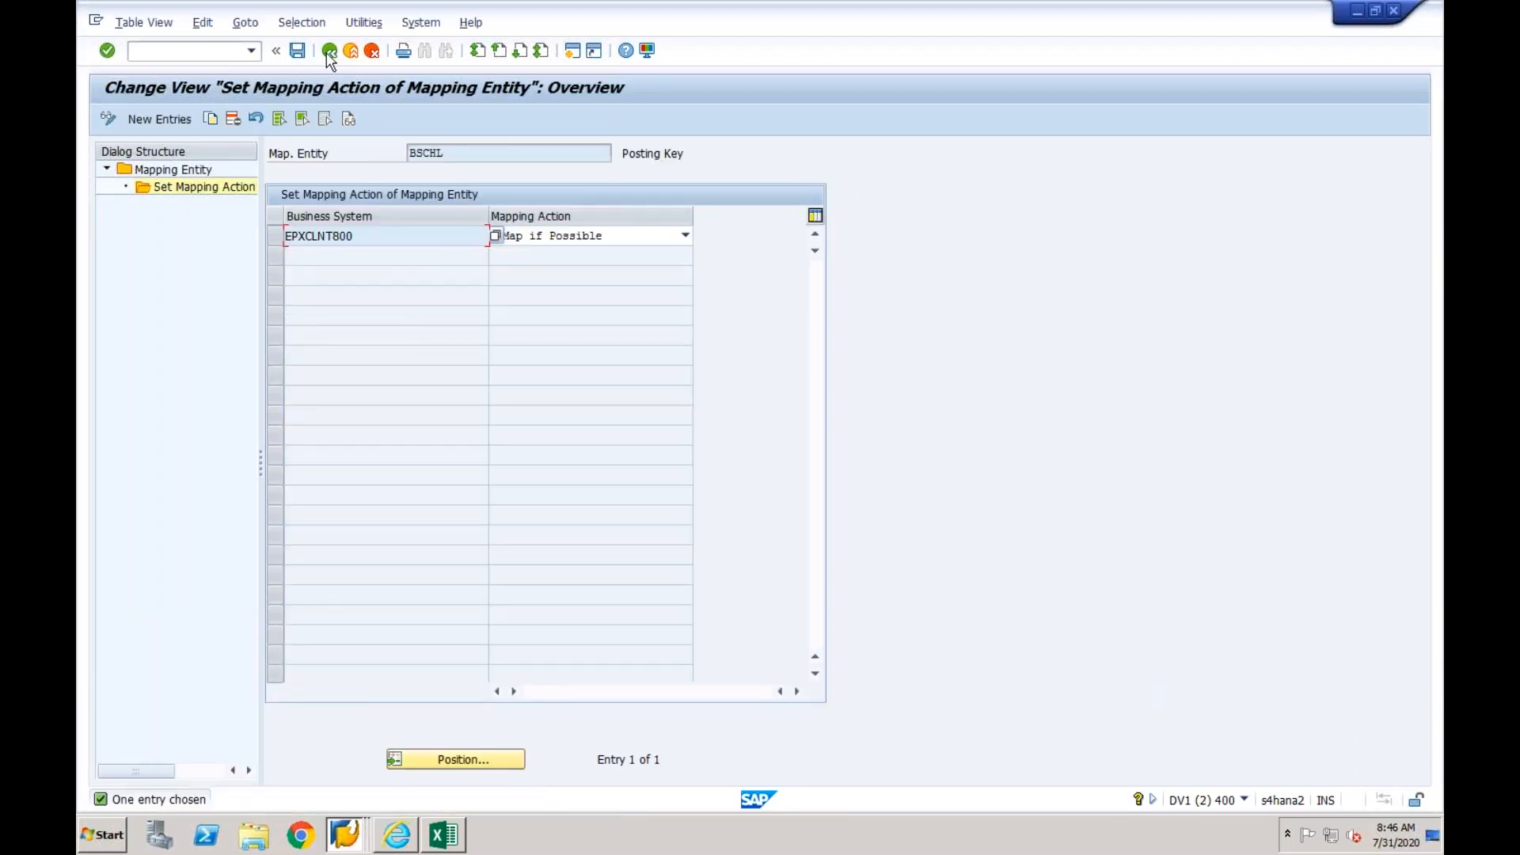
click(329, 52)
scroll(701, 500, down, 5)
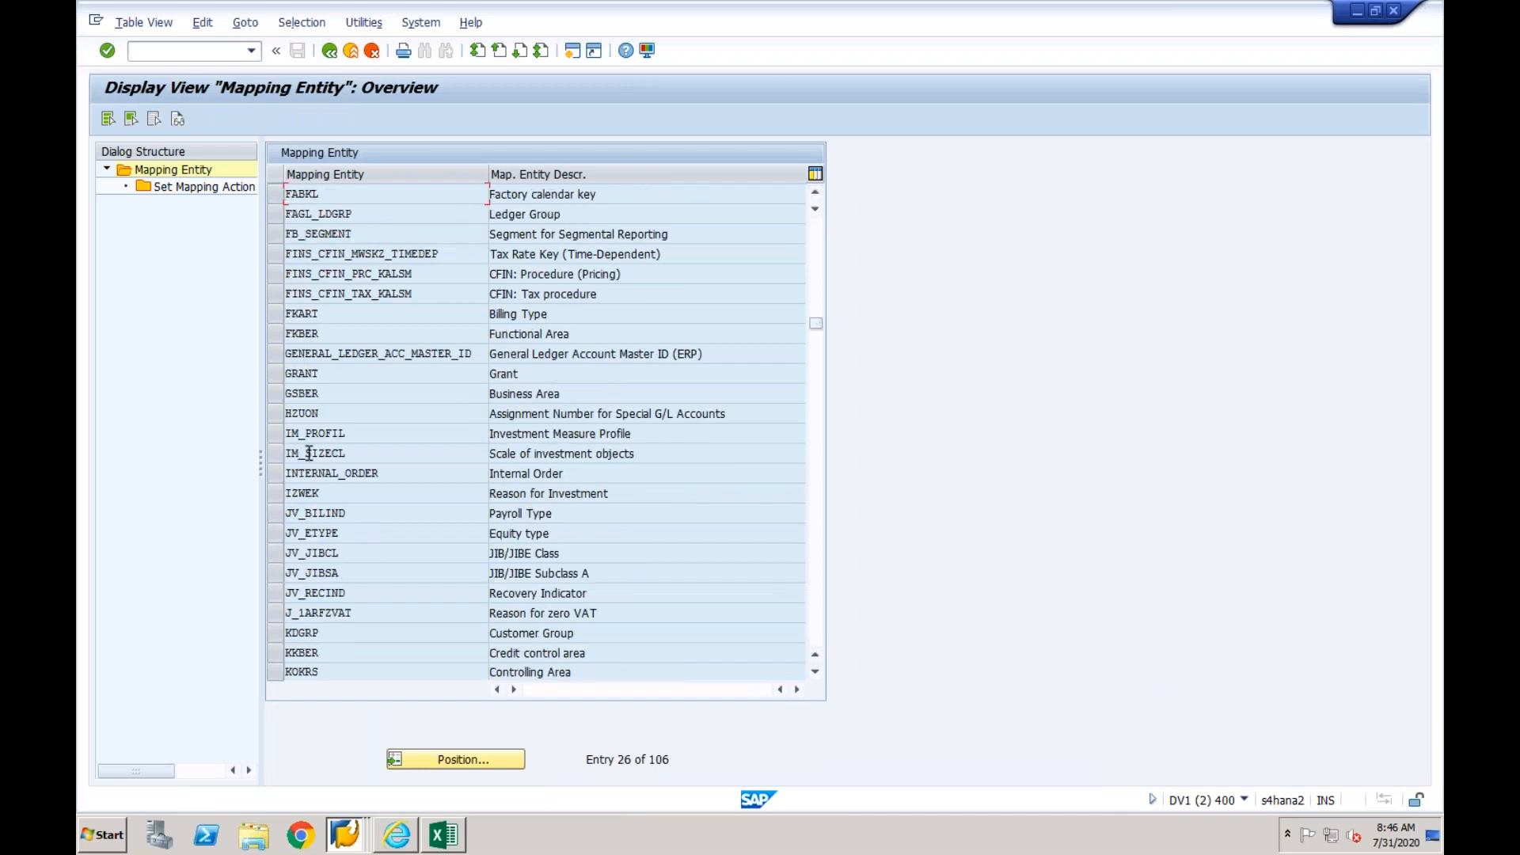
click(277, 393)
click(210, 190)
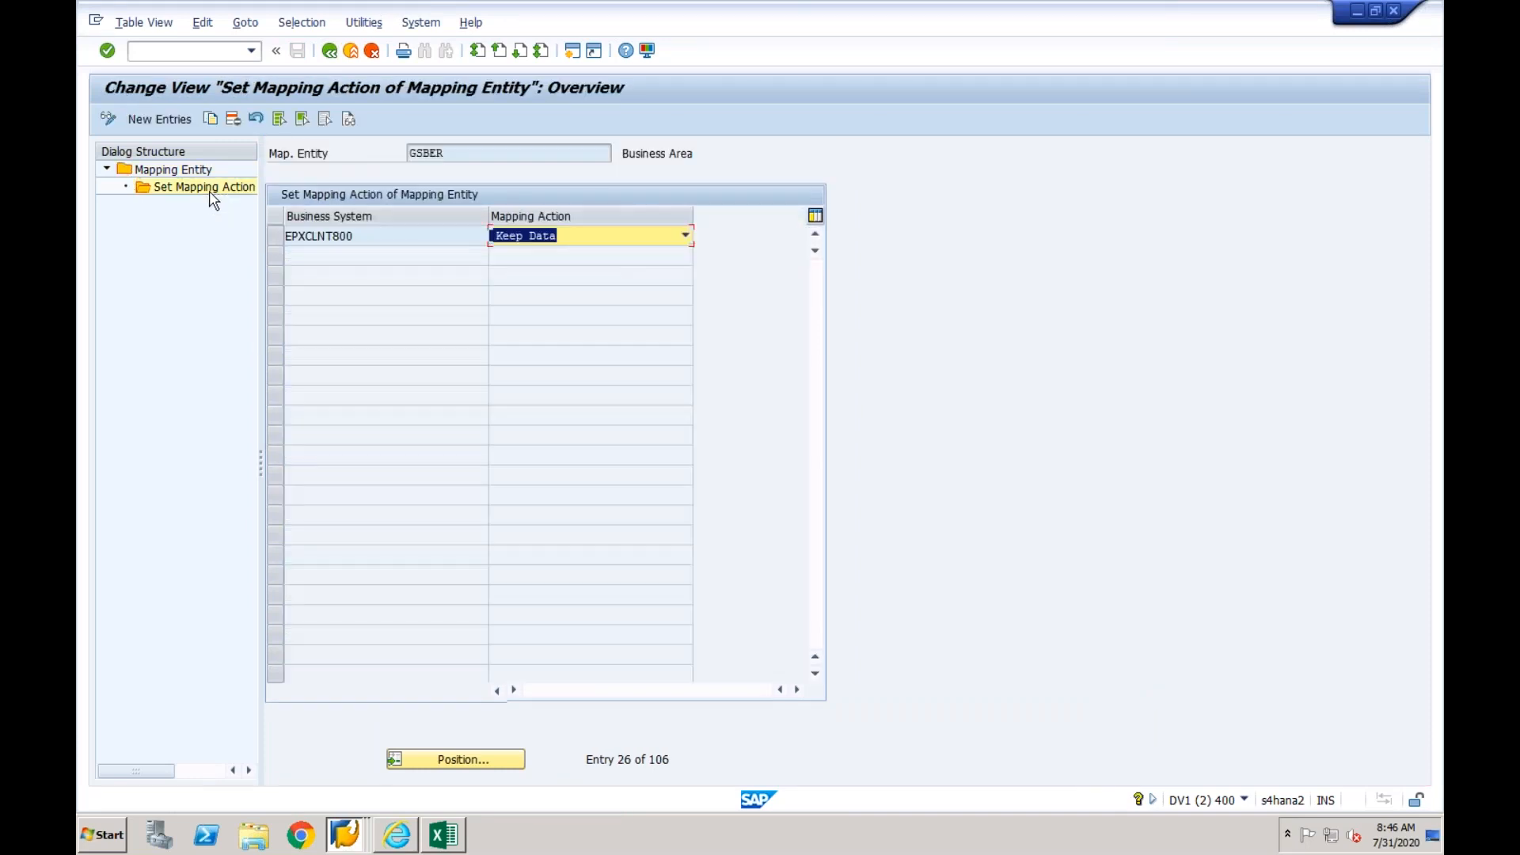
- Return to the new GSBER value mapping entries and save them, accepting the customizing request
click(345, 833)
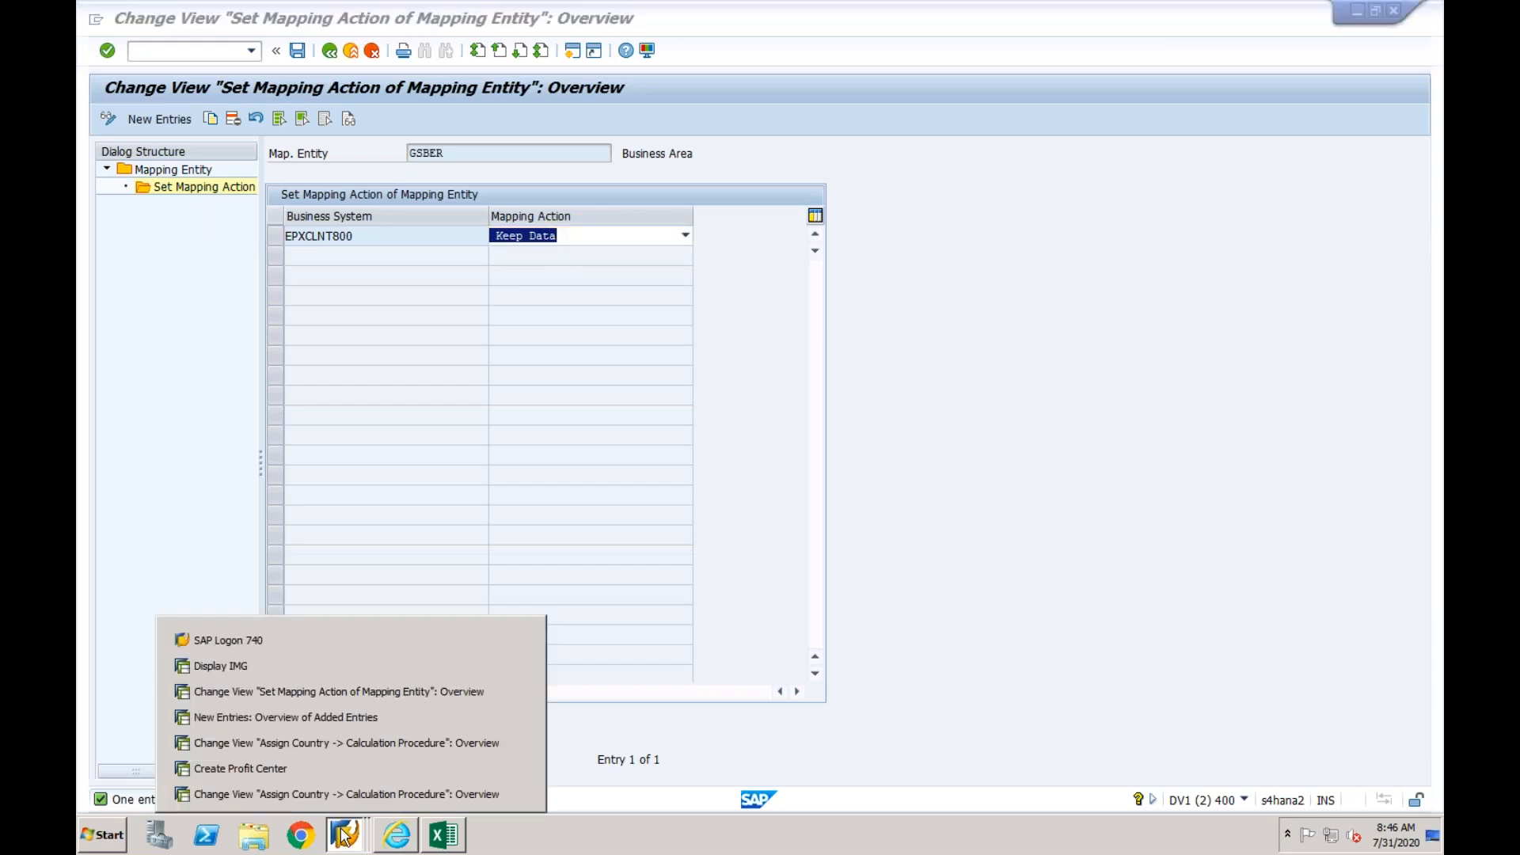
click(347, 717)
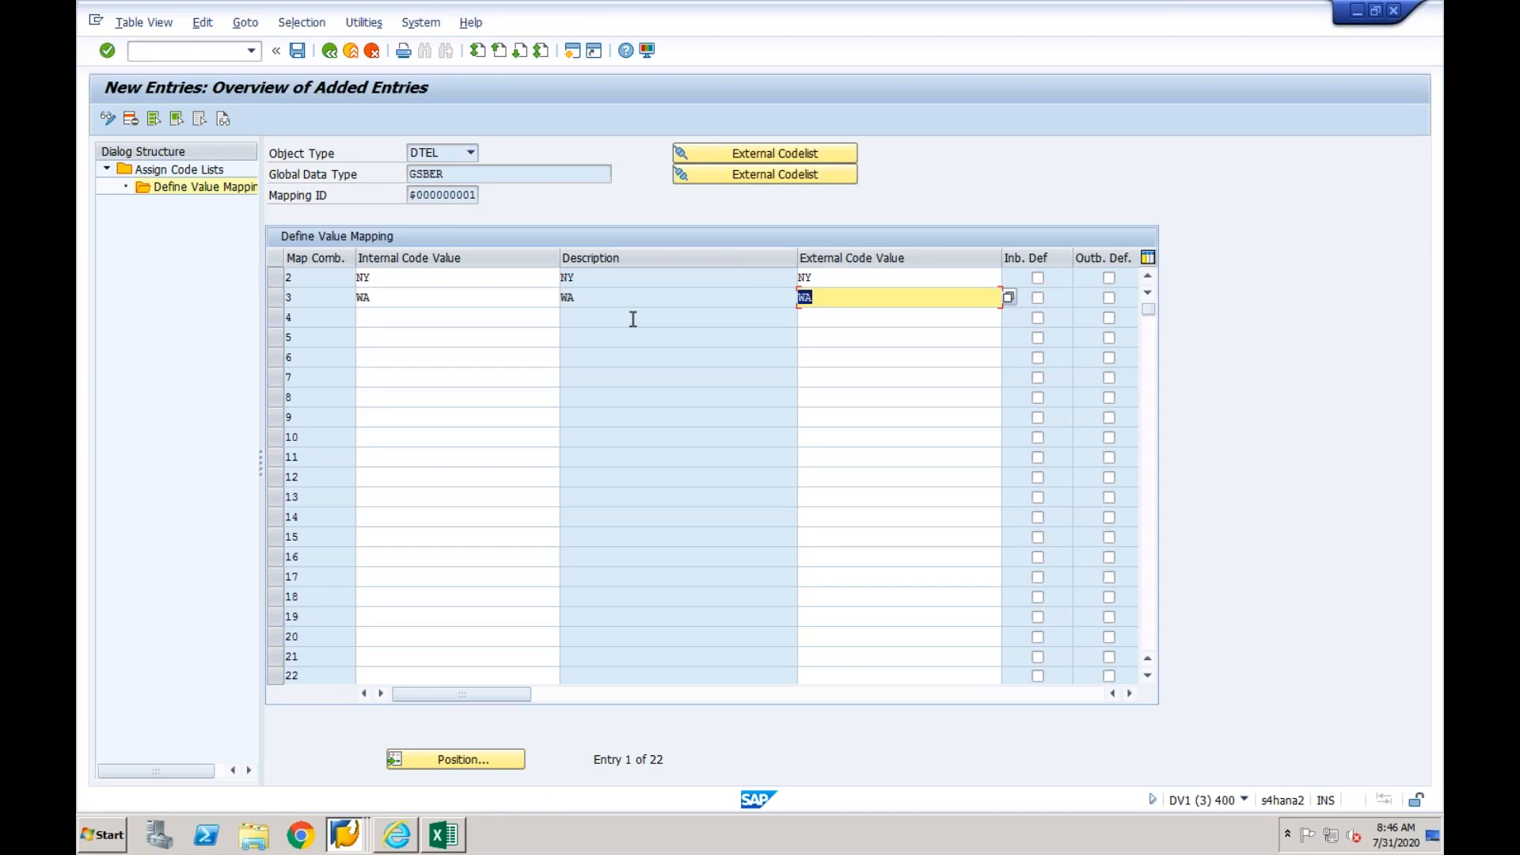
click(297, 50)
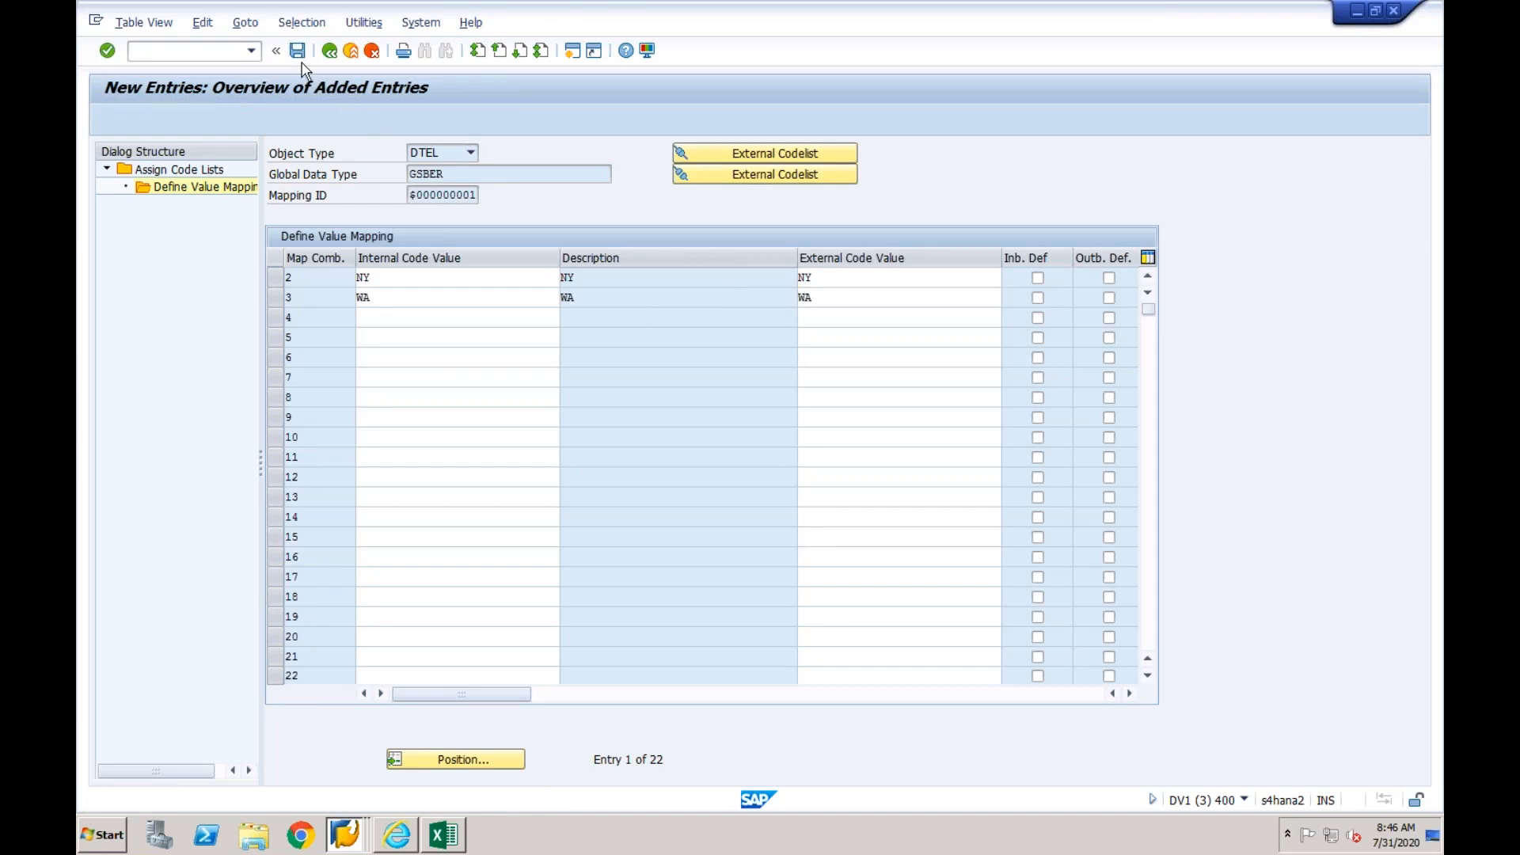
click(356, 323)
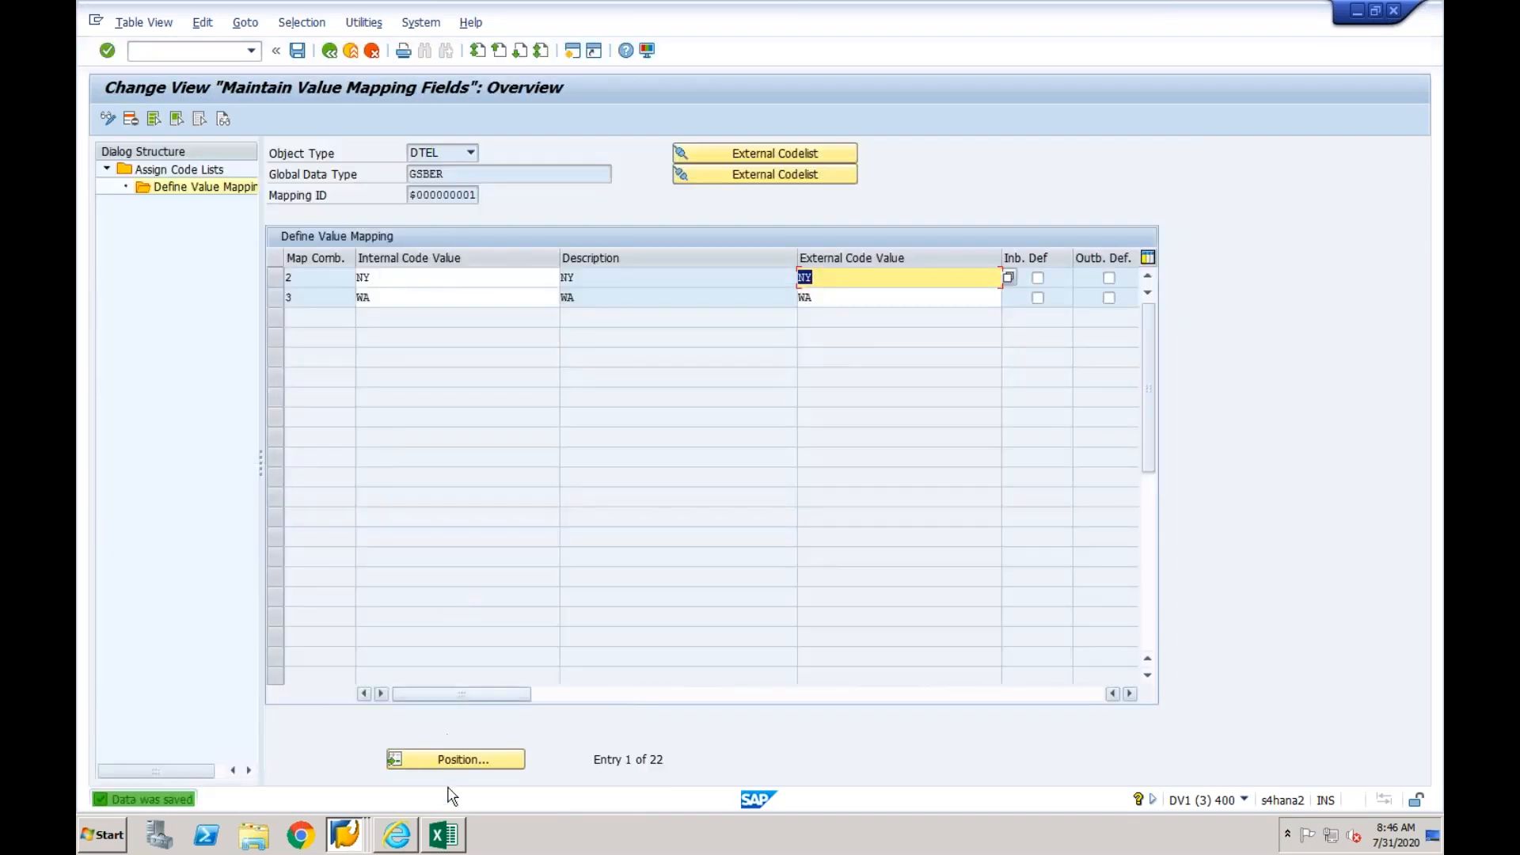
- Switch to Excel and mark INTERNAL_ORDER with N in the Done? column
click(445, 834)
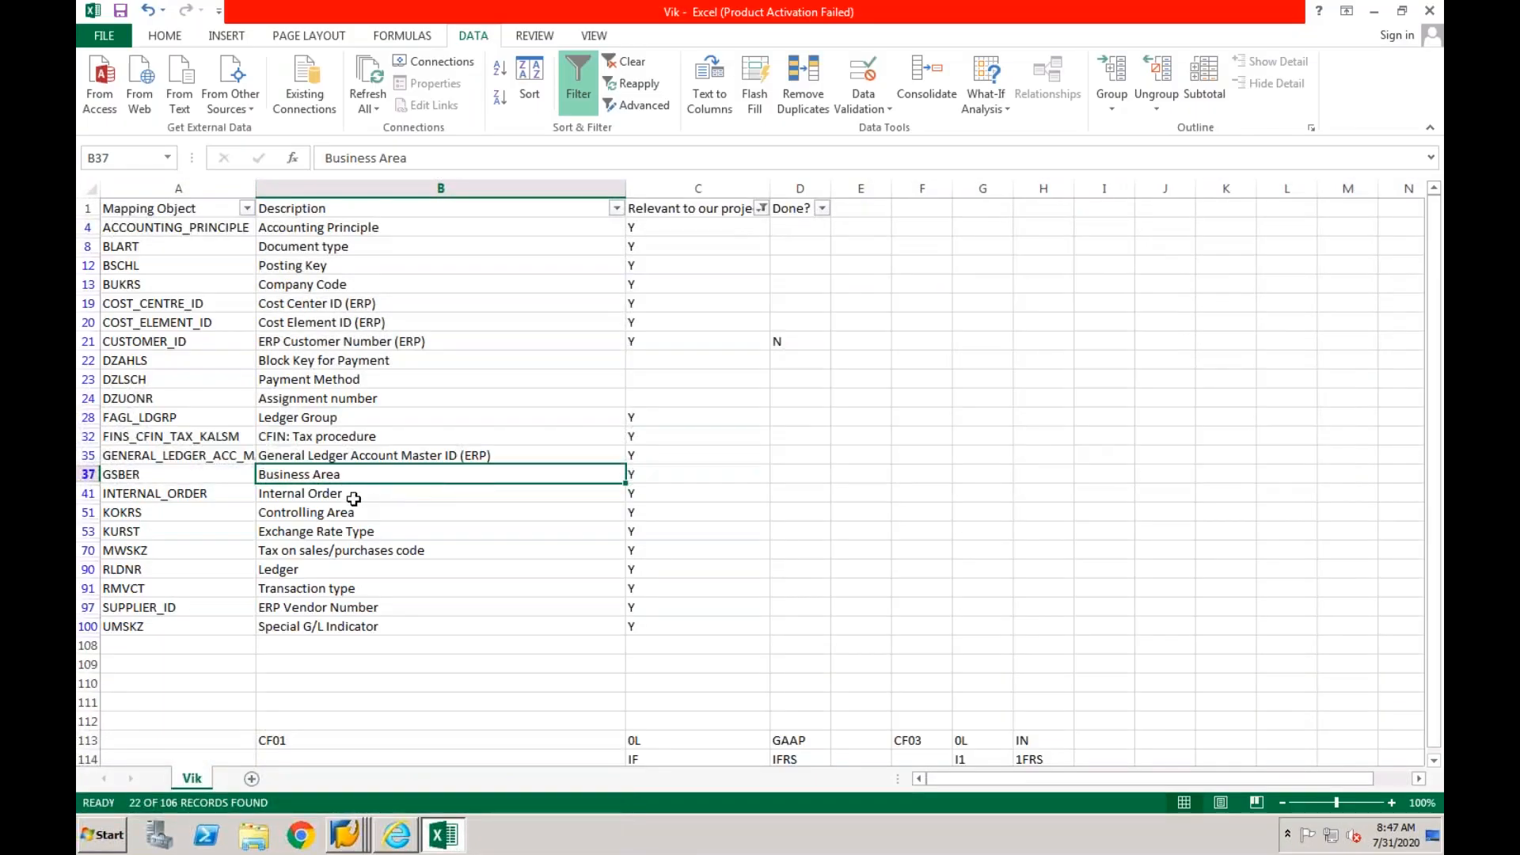
click(354, 499)
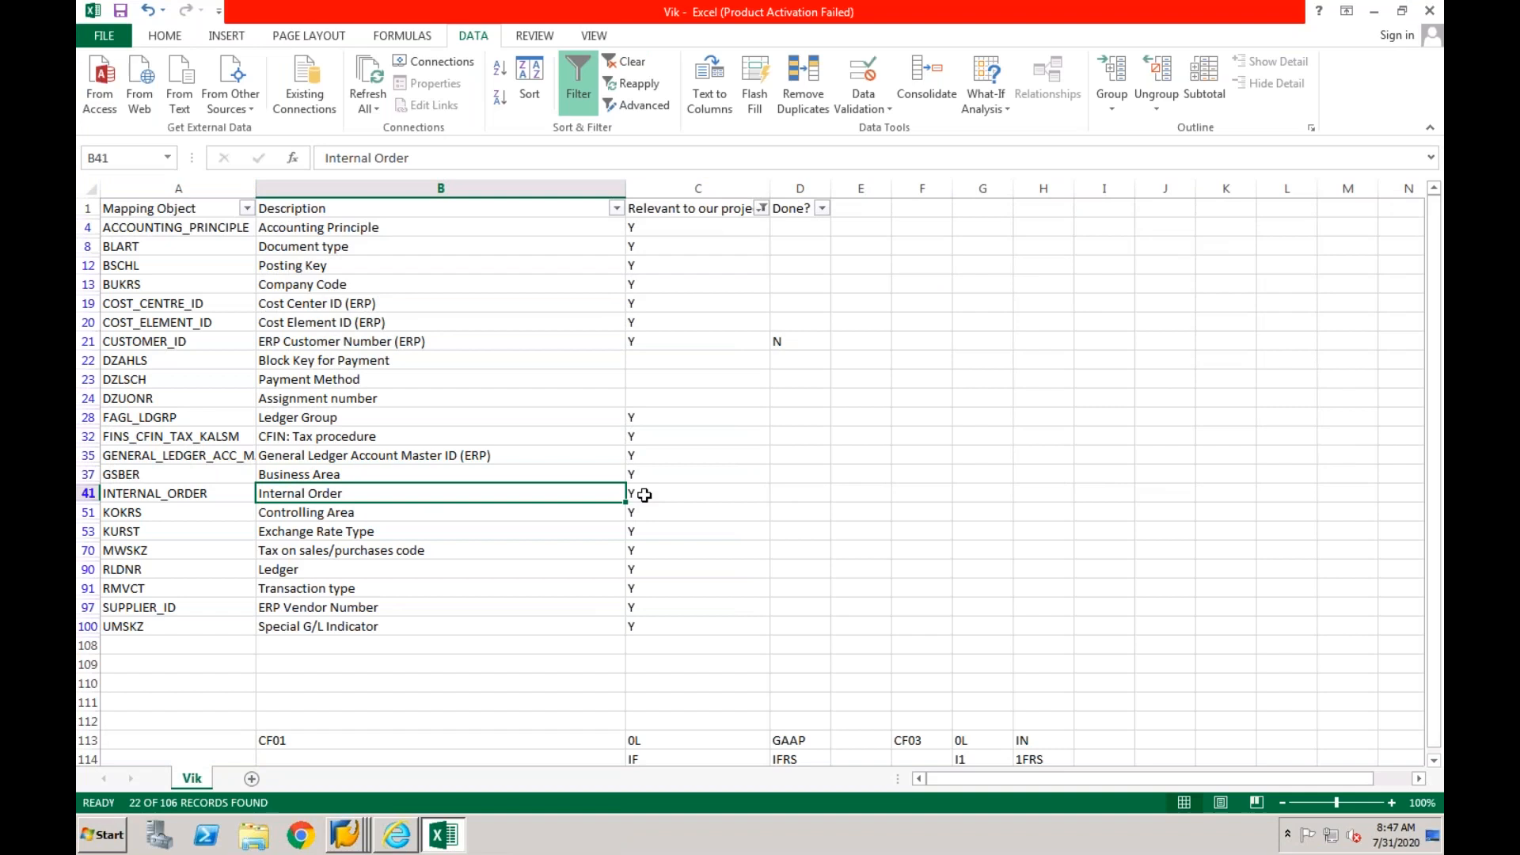
click(648, 495)
click(787, 492)
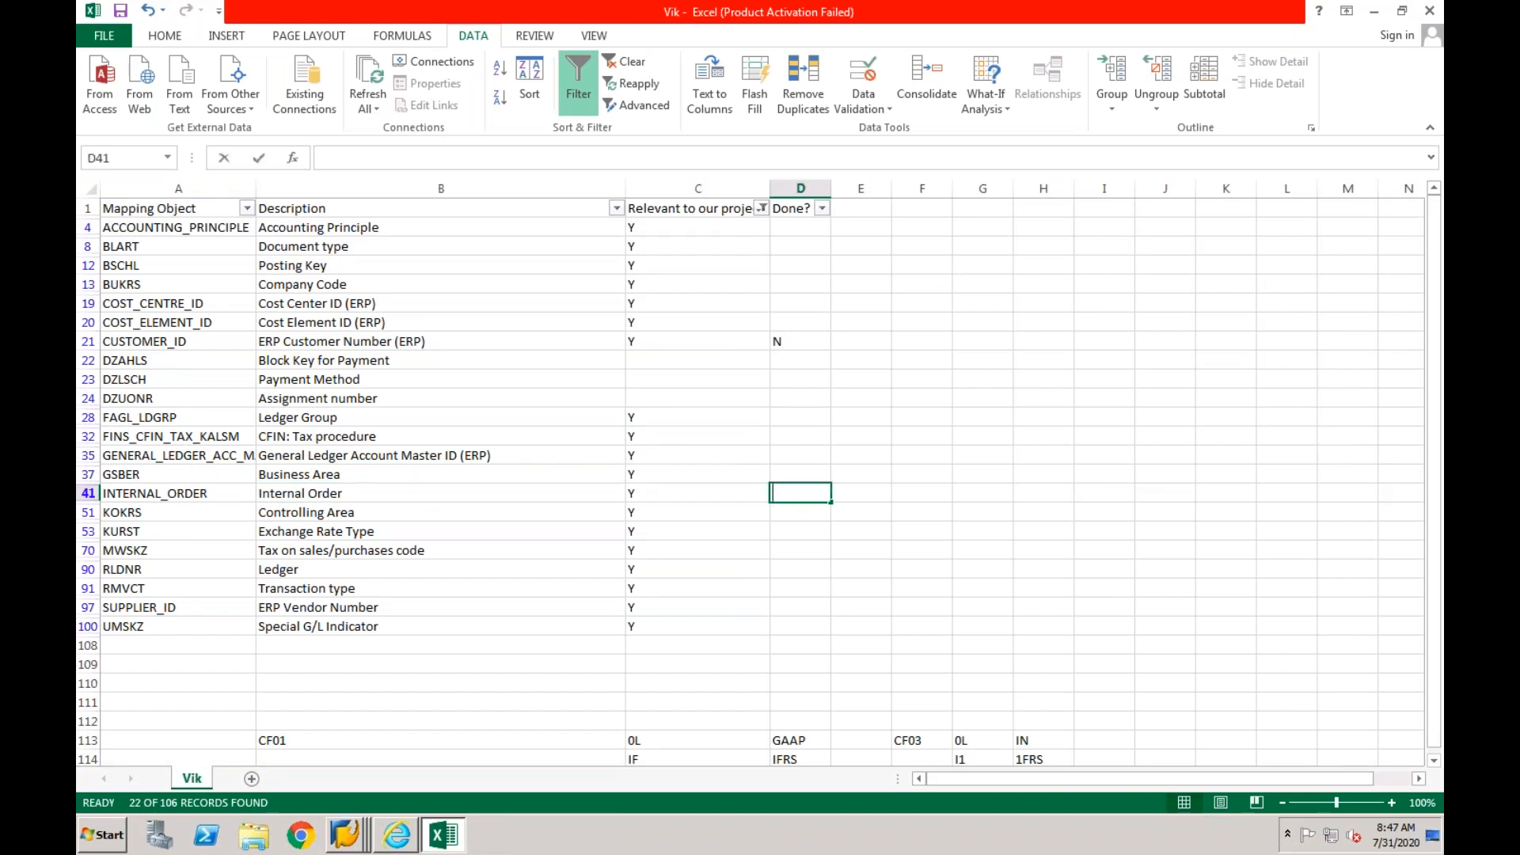
text(N)
click(760, 548)
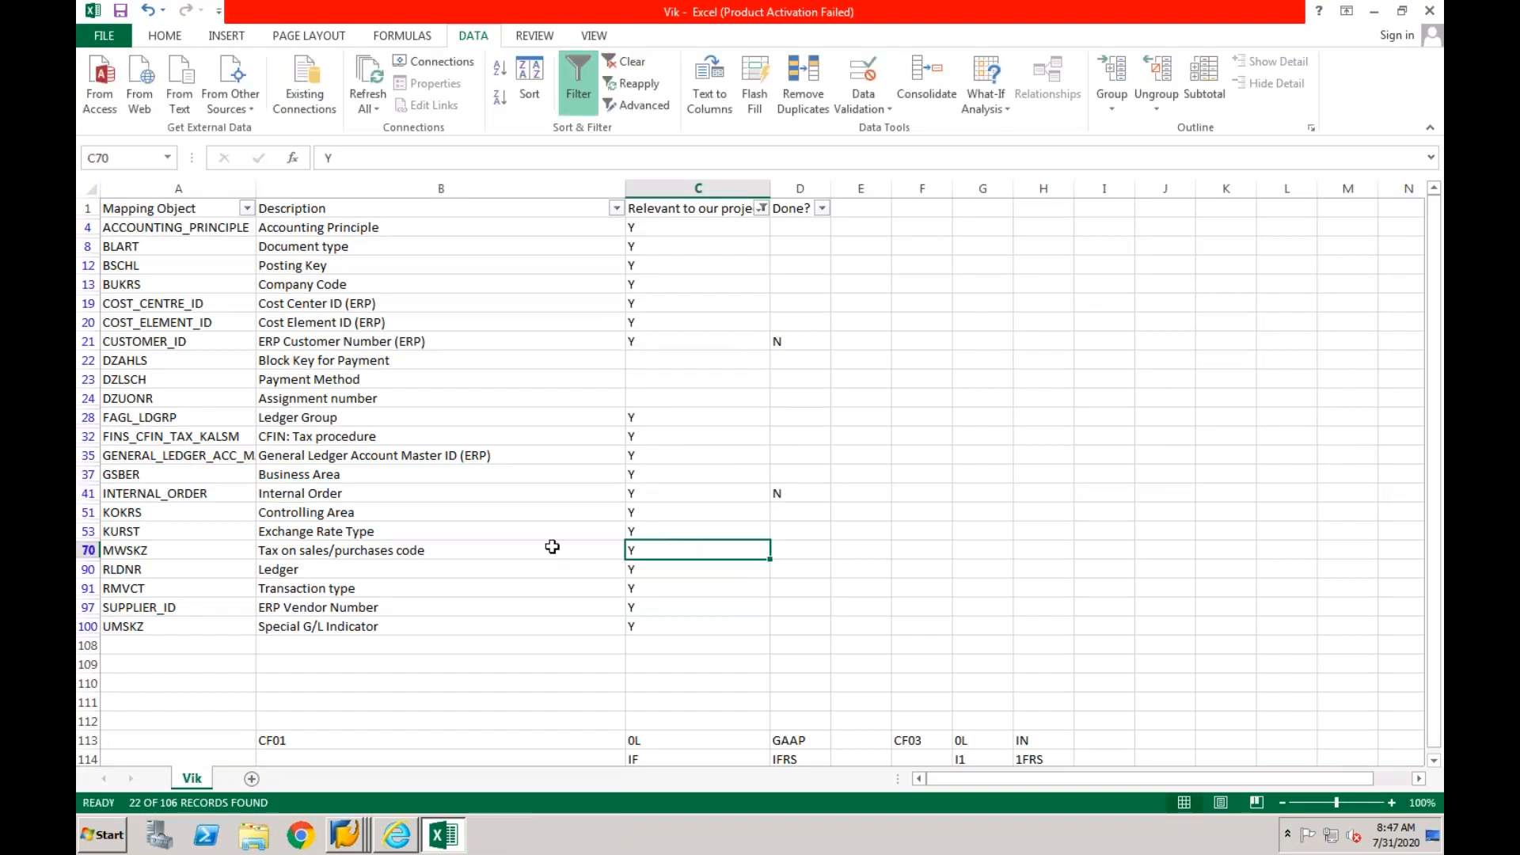
- Pick Controlling Area as the next object, switch to SAP's value mapping fields and open the code list assignments of KOKRS
click(424, 515)
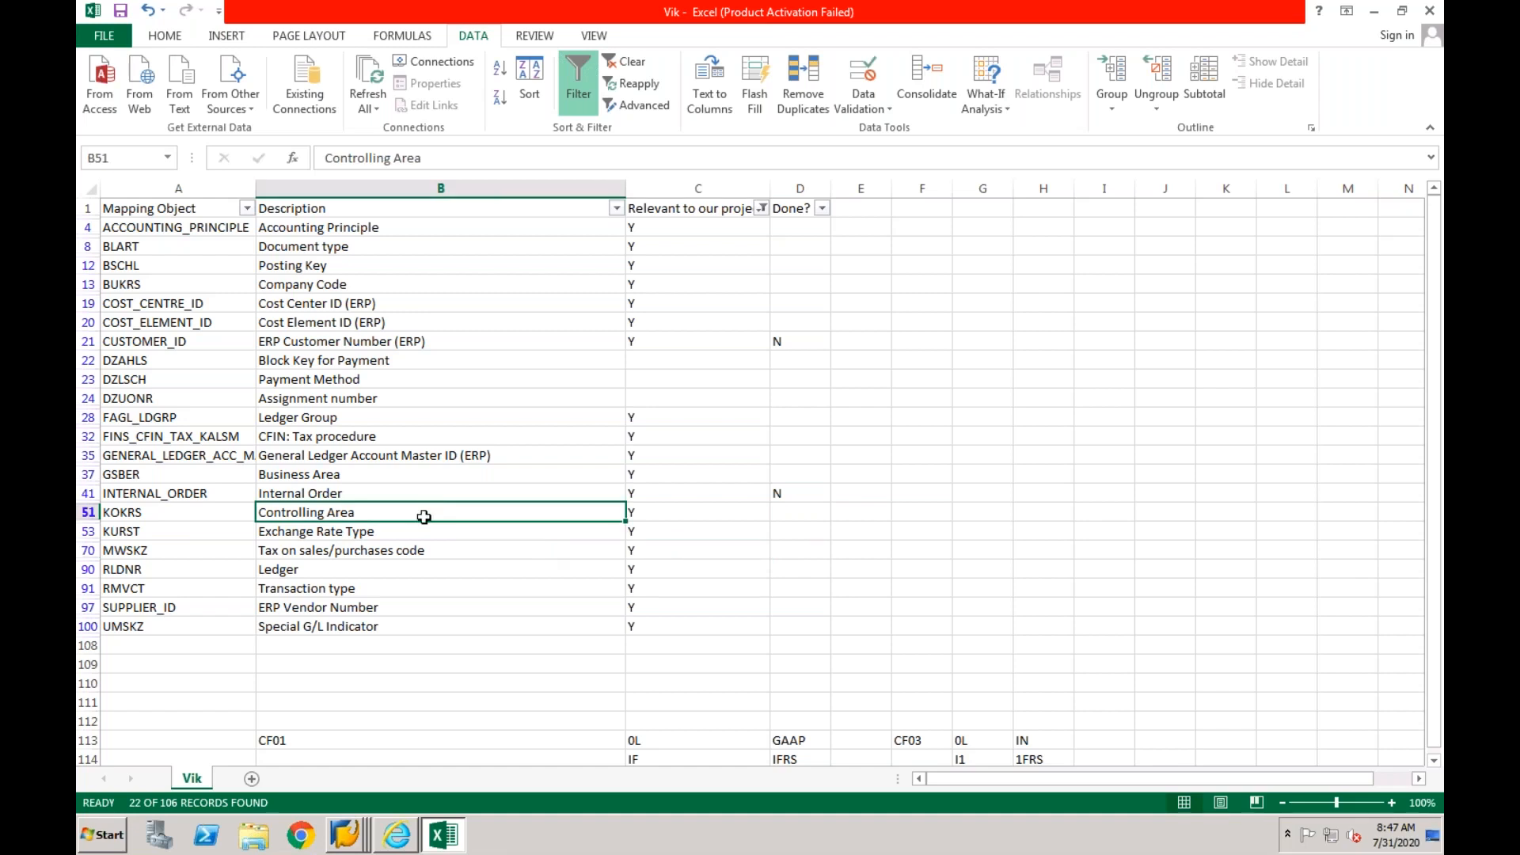
right_click(353, 827)
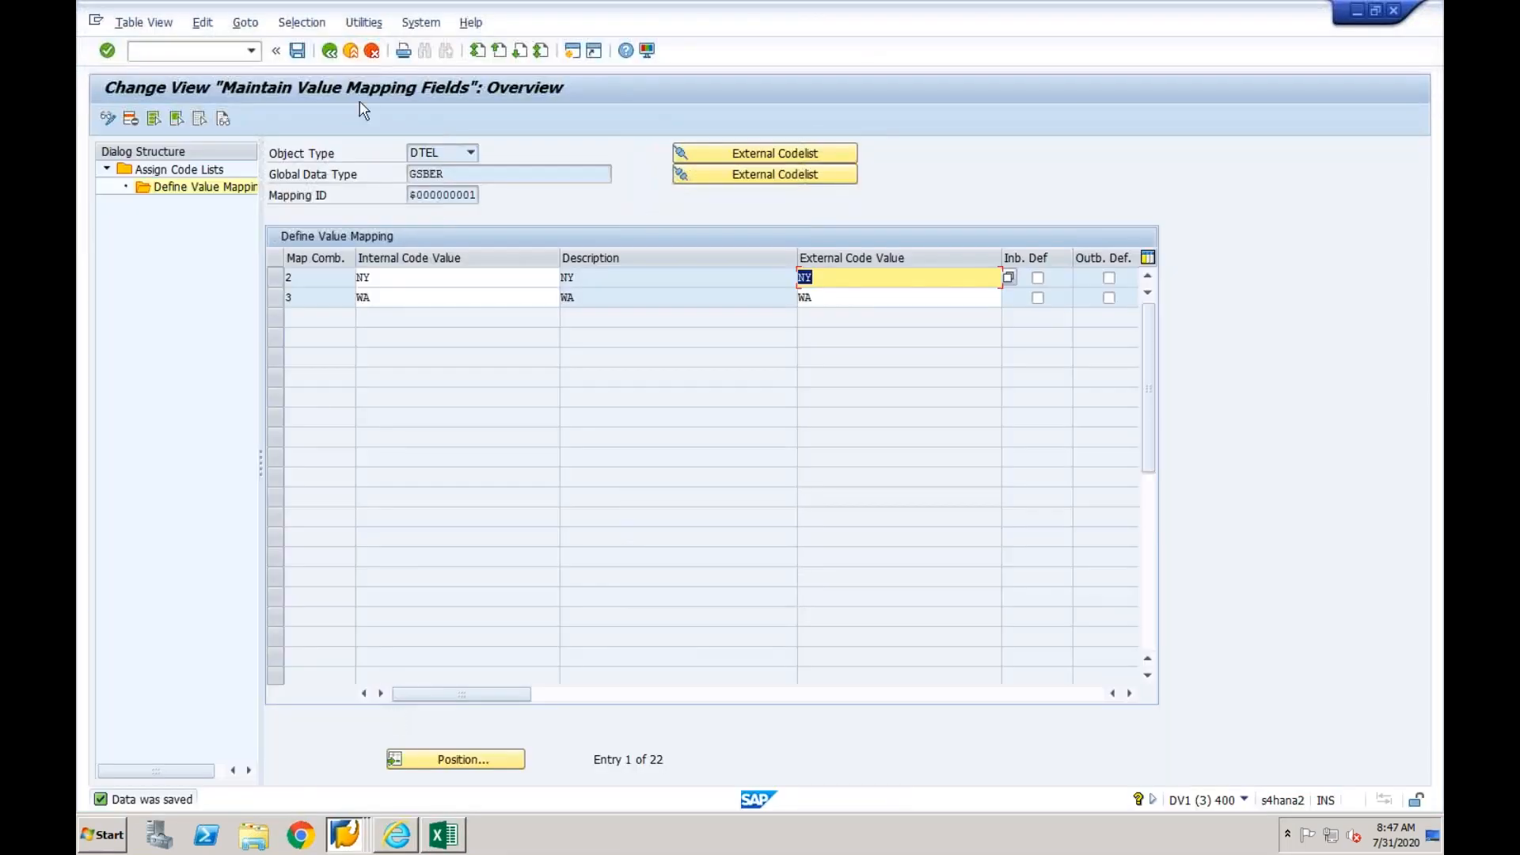
click(331, 51)
click(330, 51)
click(331, 52)
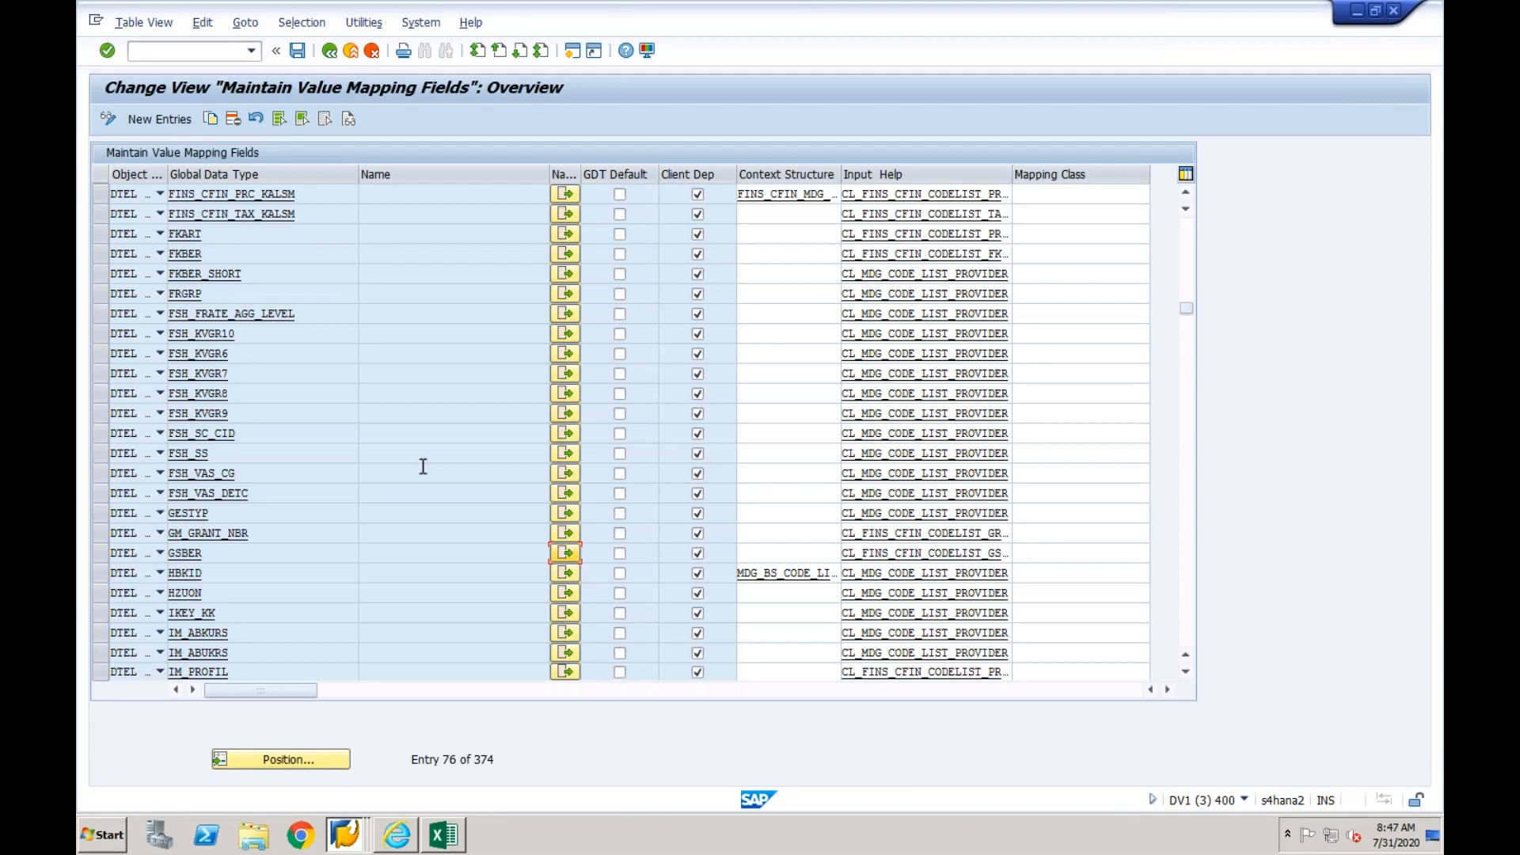
click(1190, 467)
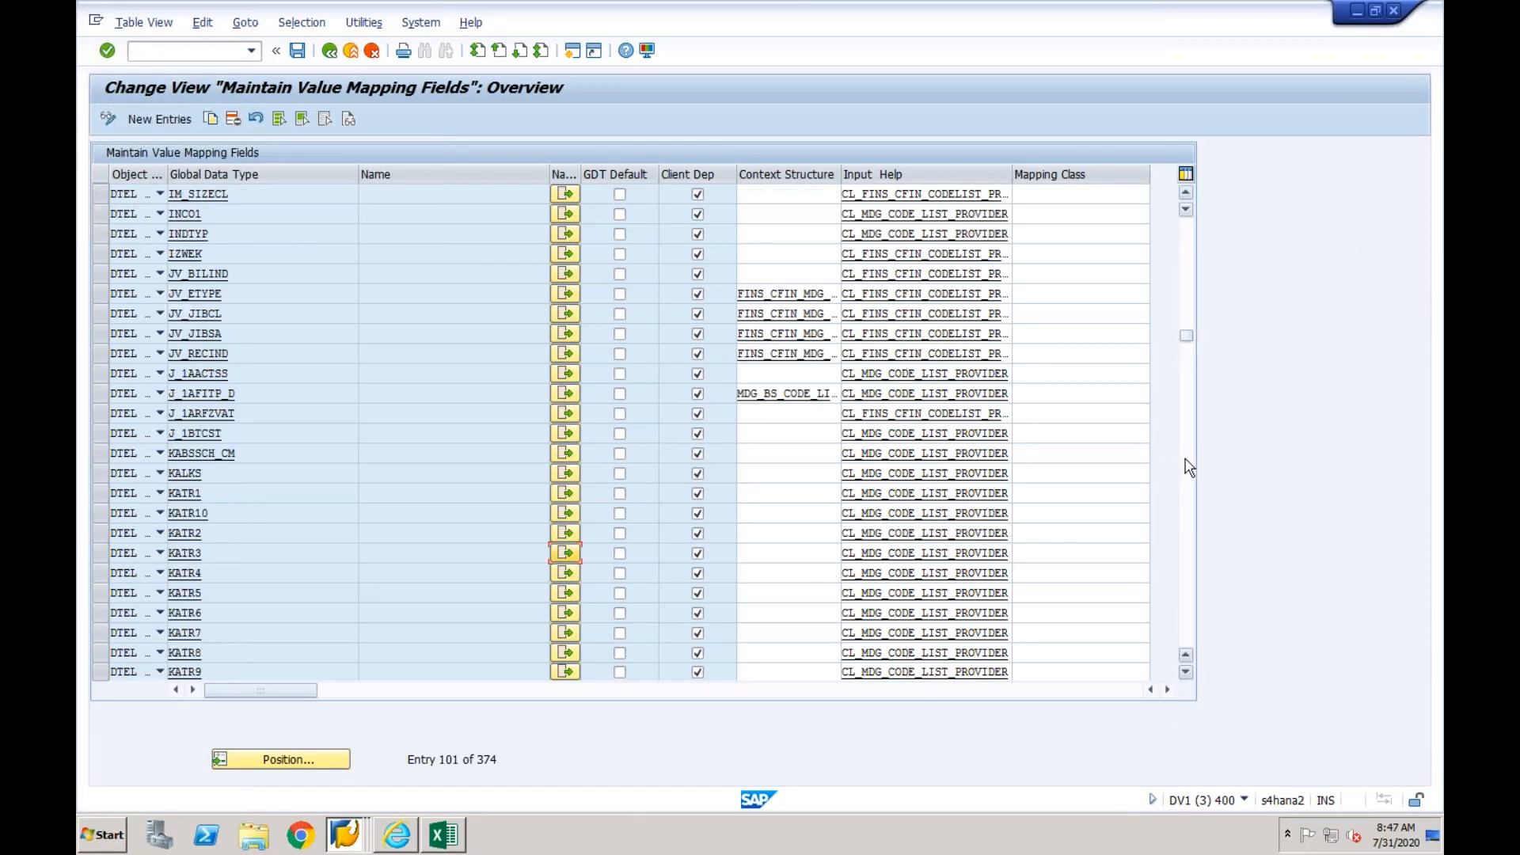
click(1190, 467)
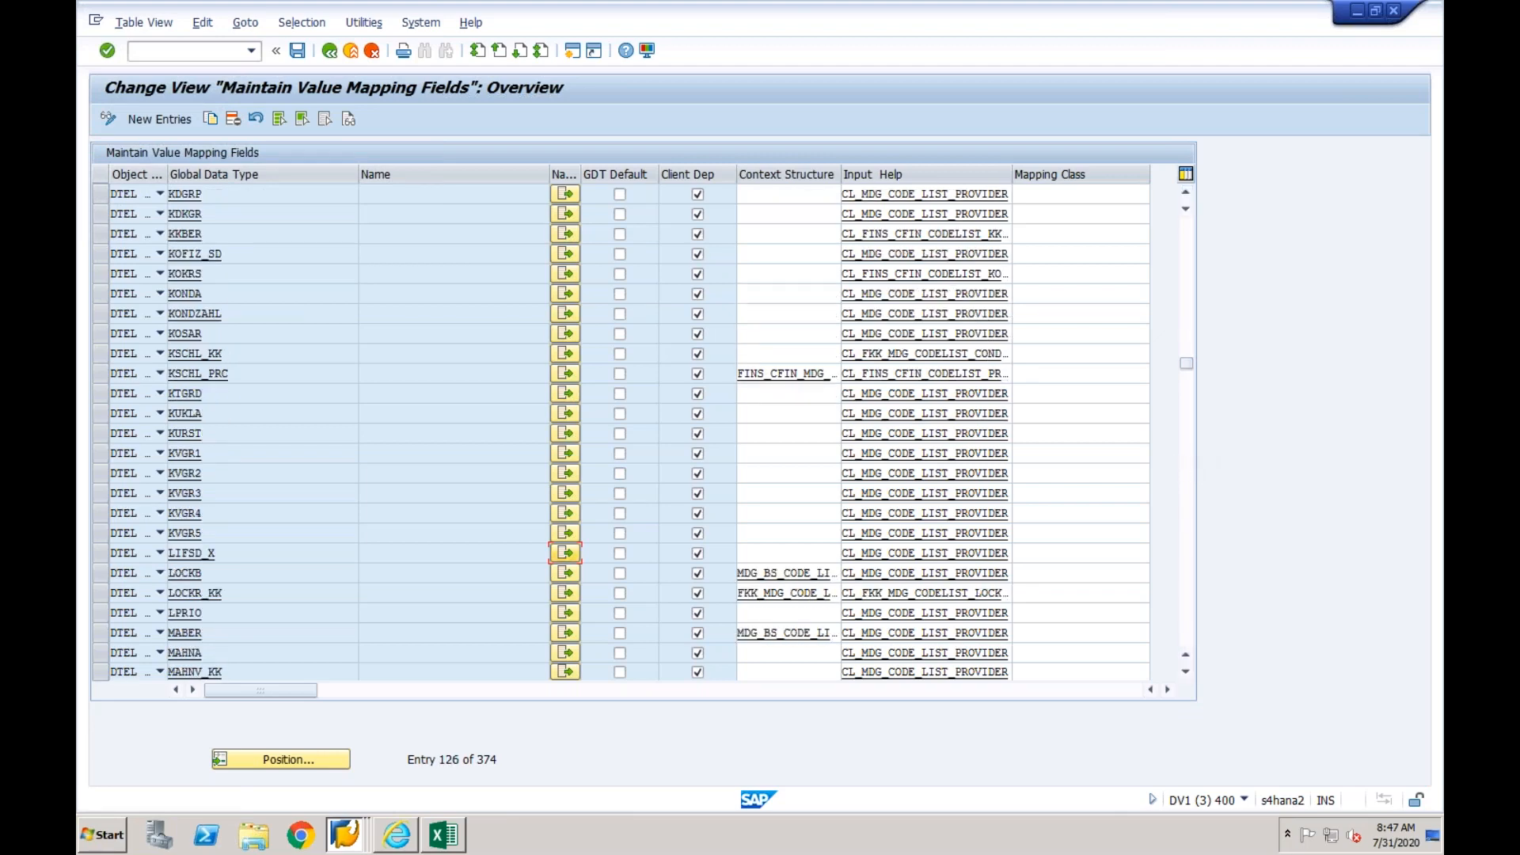
click(565, 273)
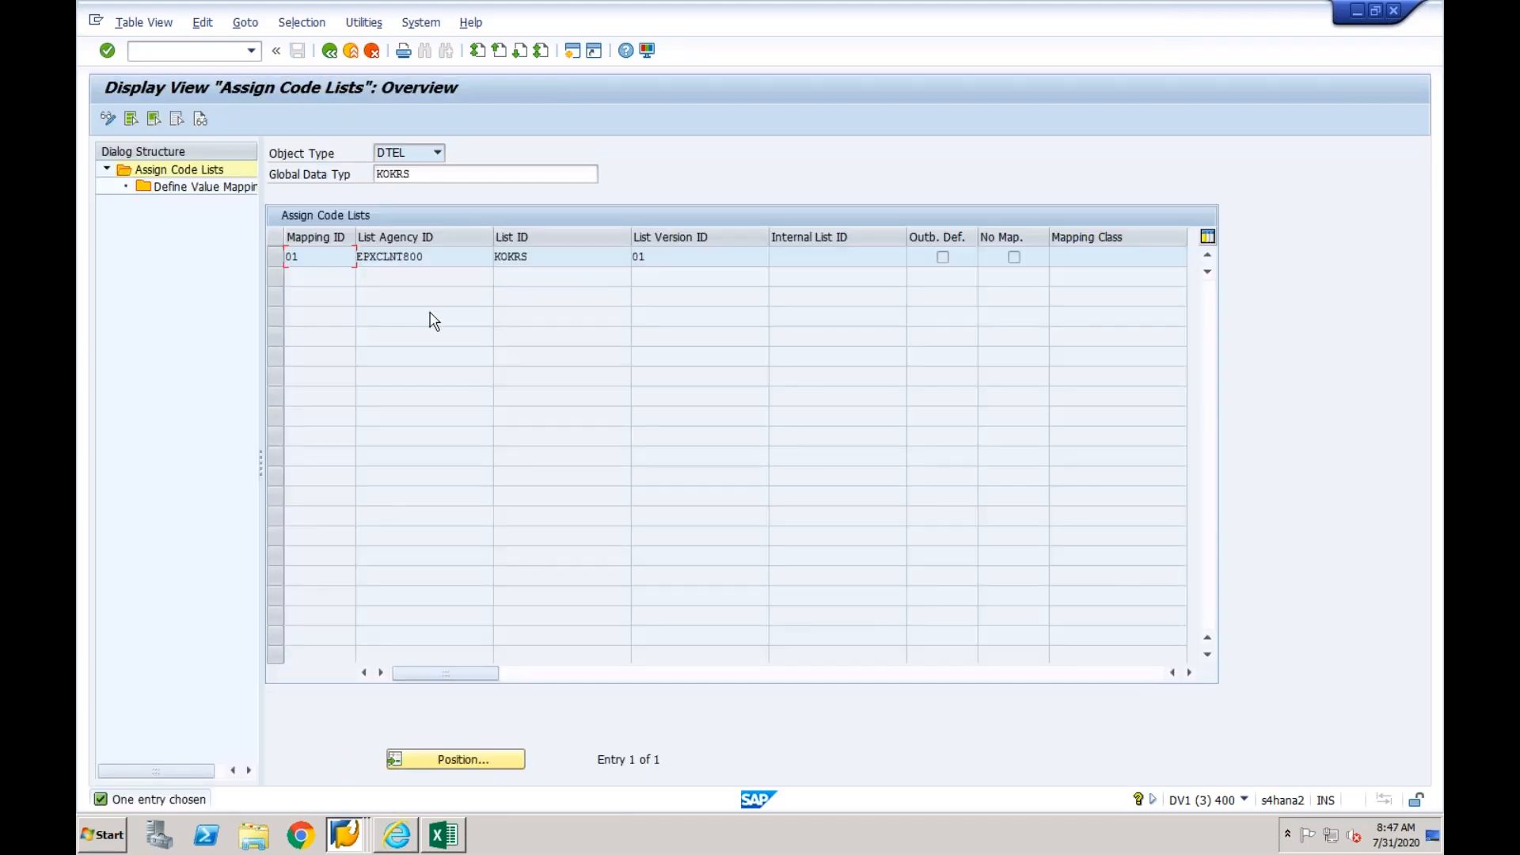
- Open the value mapping of the EPXCLNT800 code list for KOKRS and start new entries in change mode
click(276, 256)
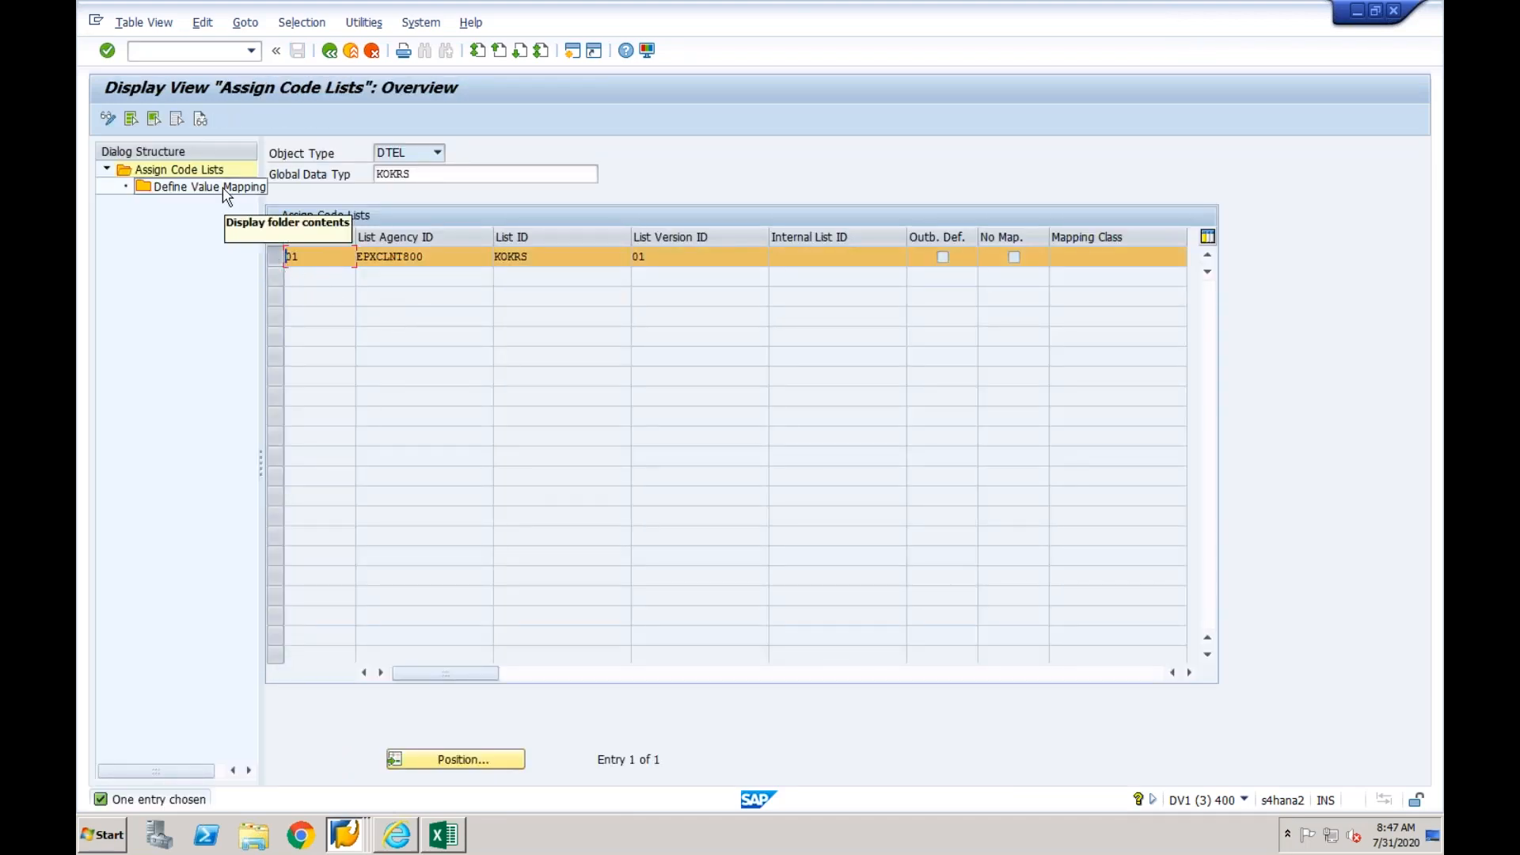
double_click(225, 191)
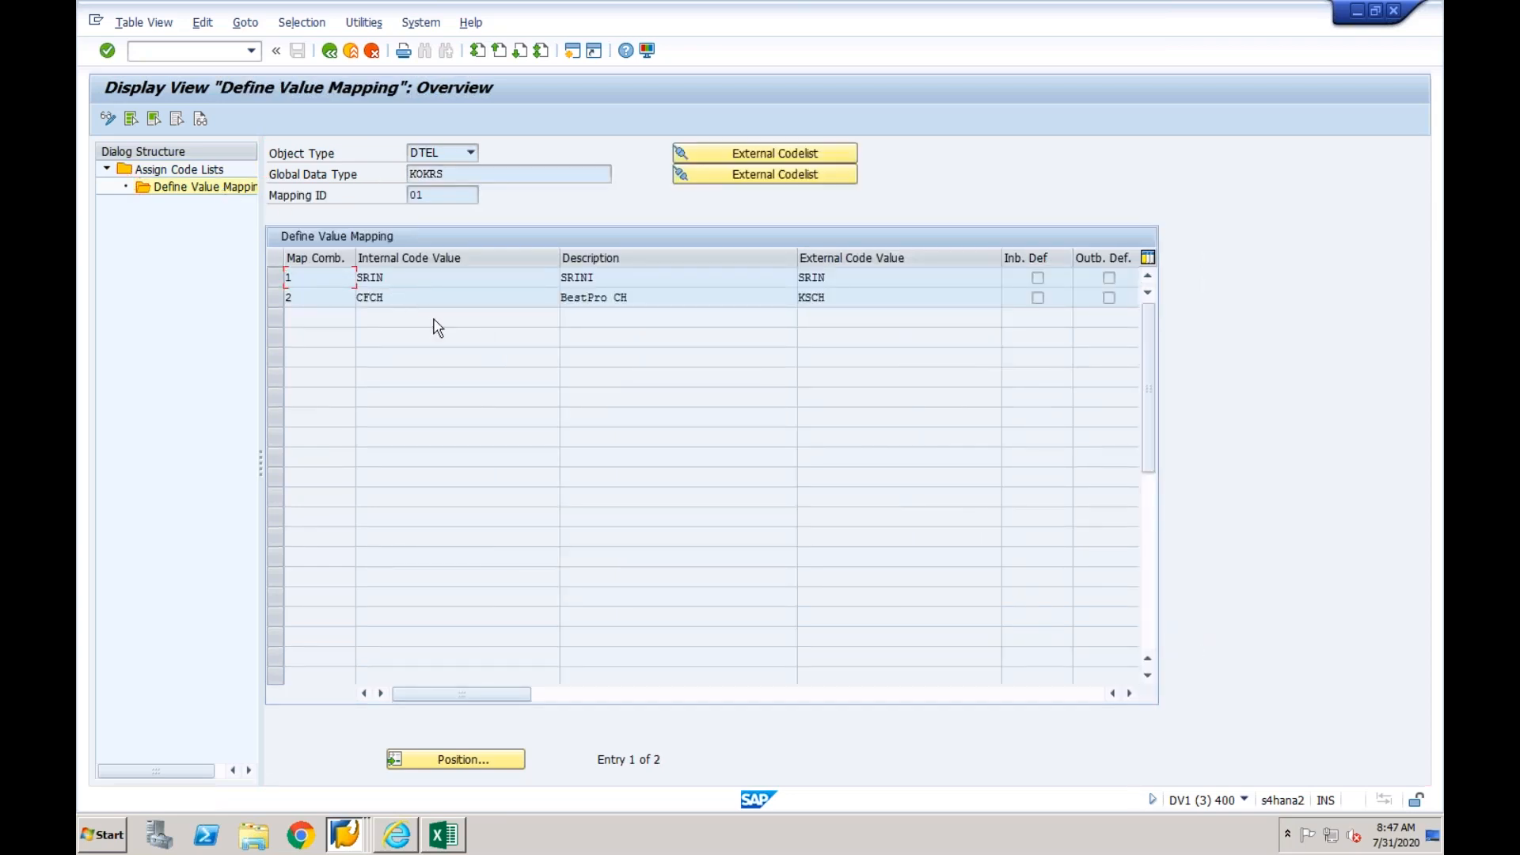
click(108, 119)
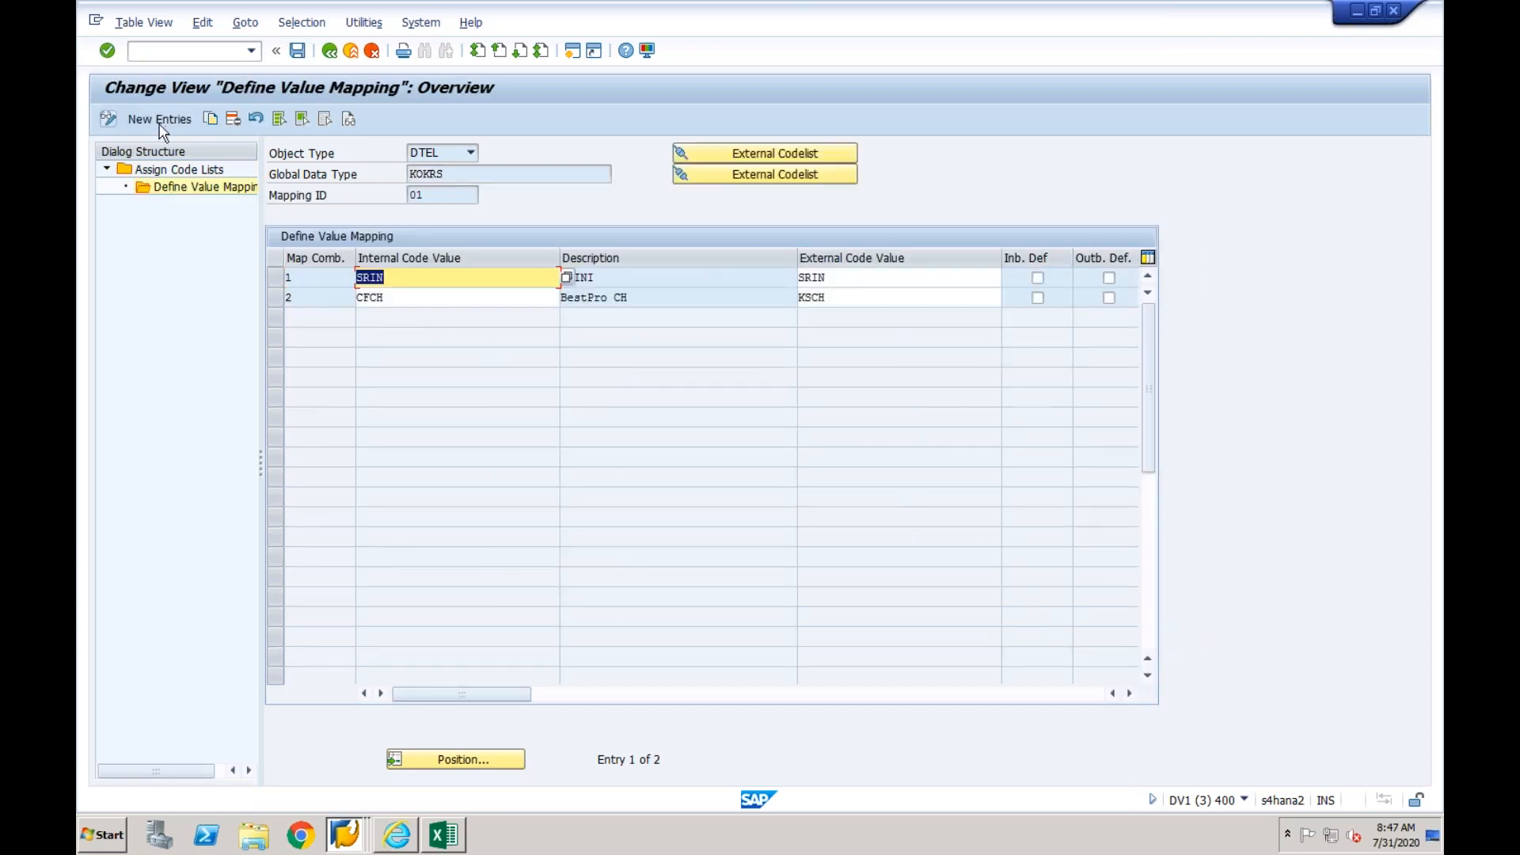
click(160, 120)
- Add a controlling area mapping with internal code value CF03 and external code value CF01, and save it to the customizing request
click(401, 279)
text(C)
key(Tab)
text(CF01)
key(Return)
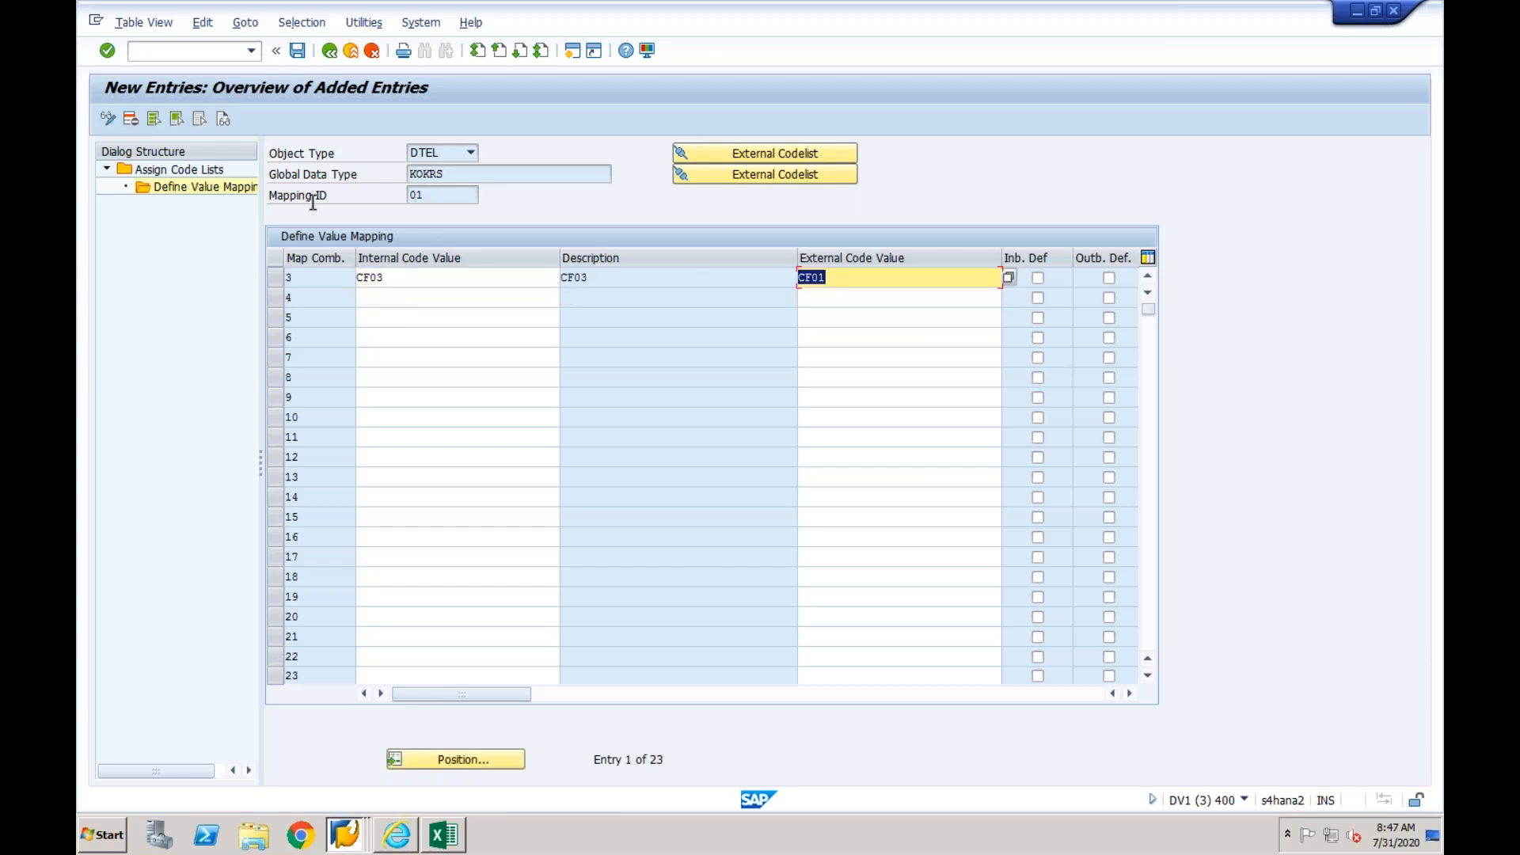
click(297, 53)
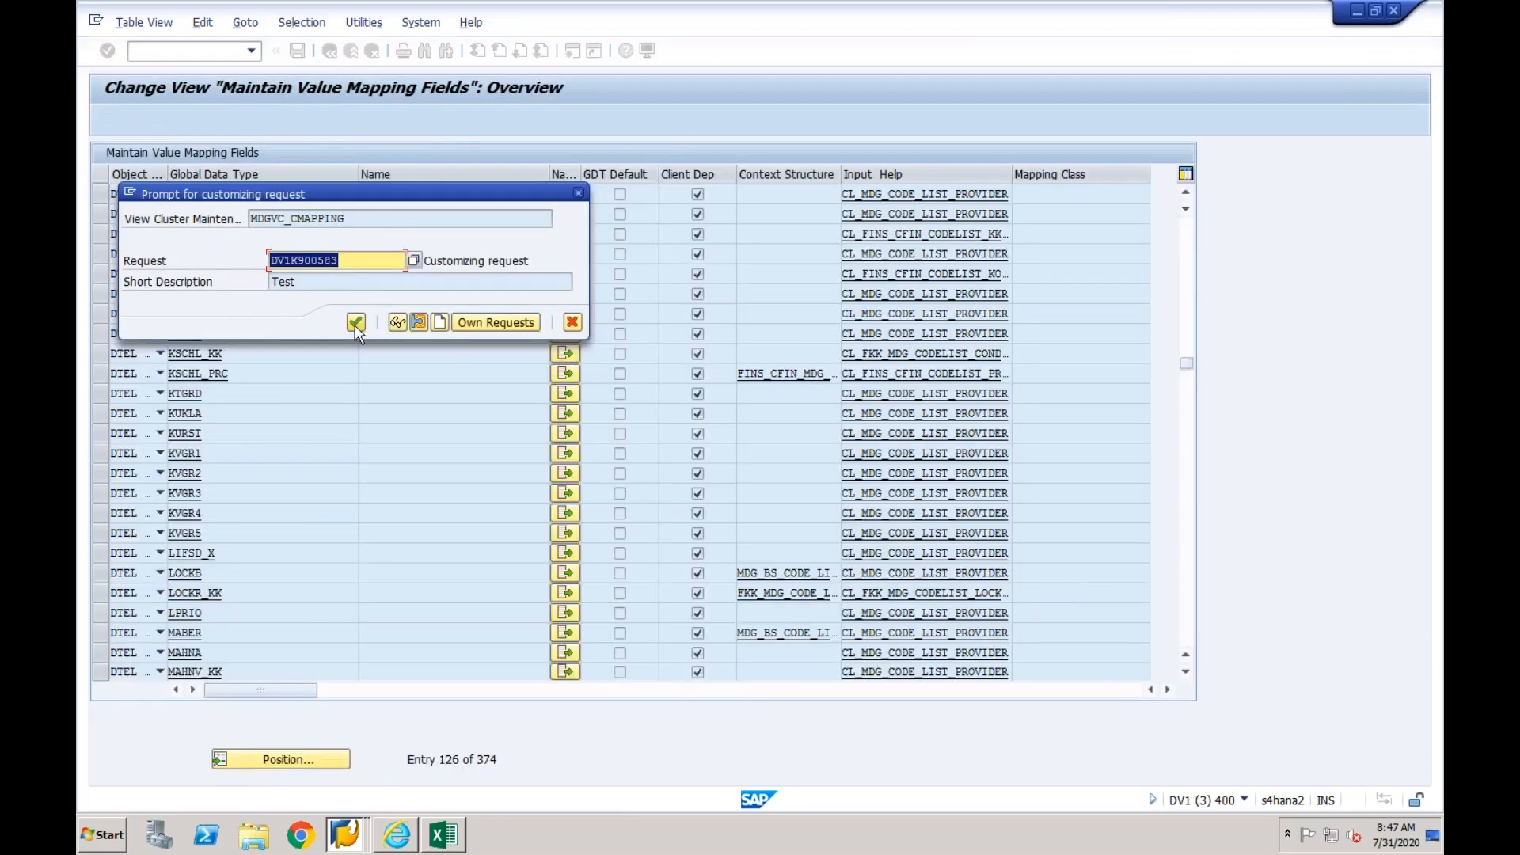
click(356, 321)
- Switch to Excel and select the next mapping object, KURST (Exchange Rate Type)
click(457, 848)
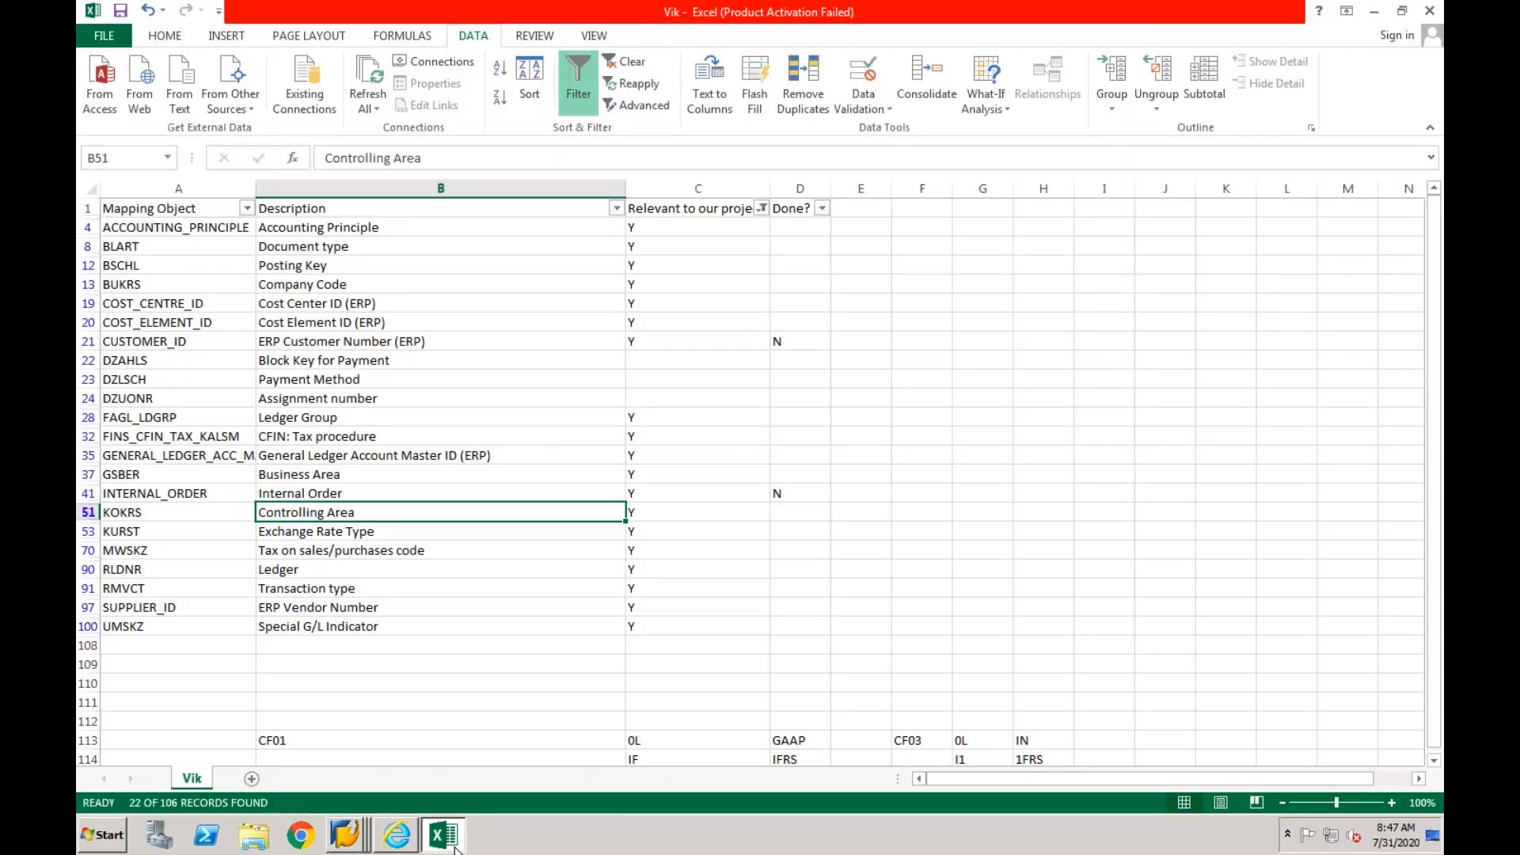
click(369, 535)
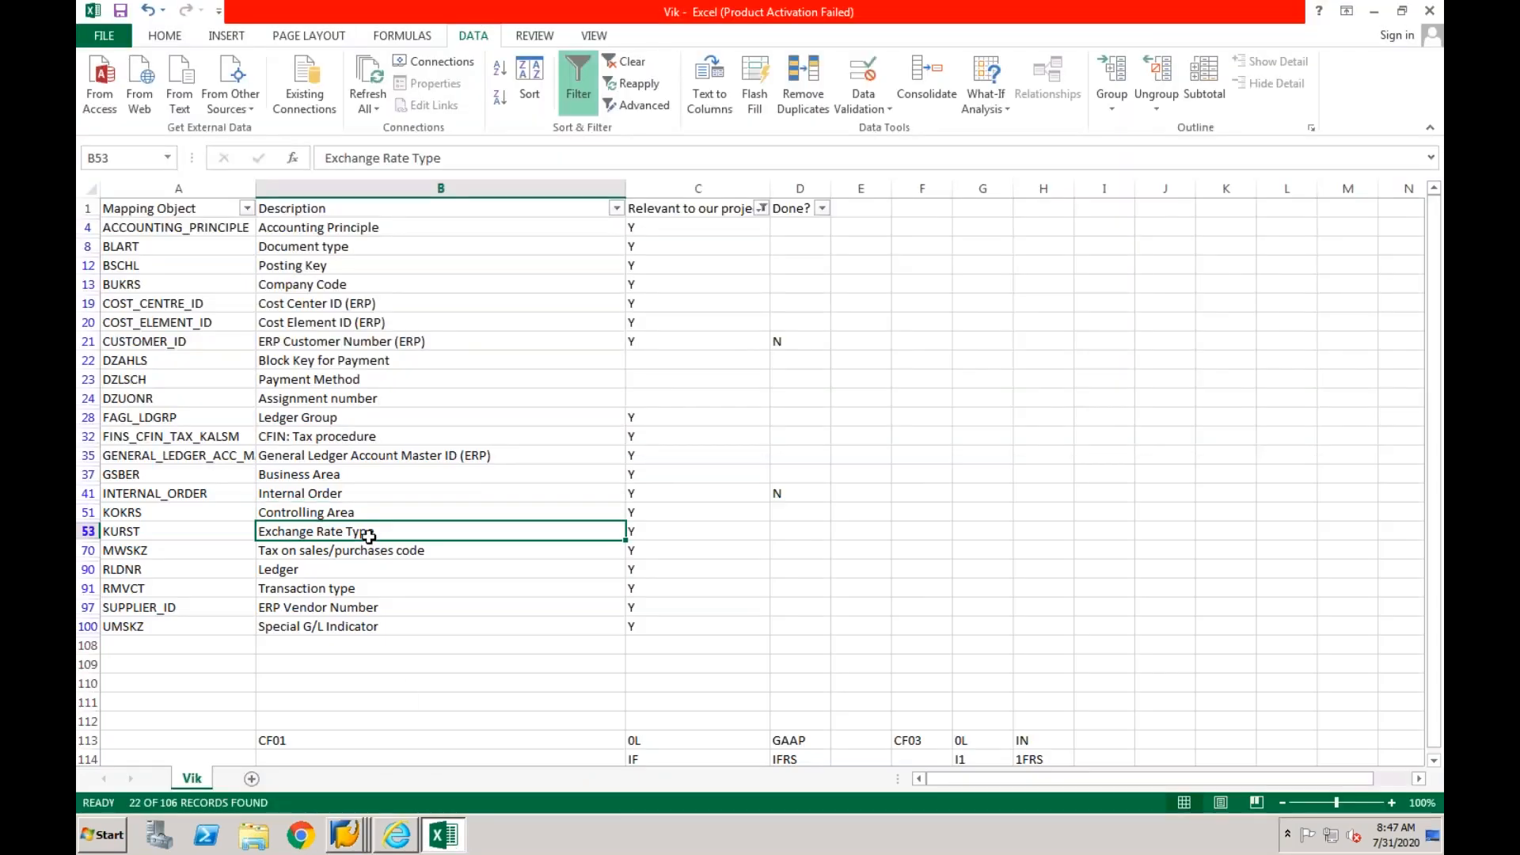
click(221, 531)
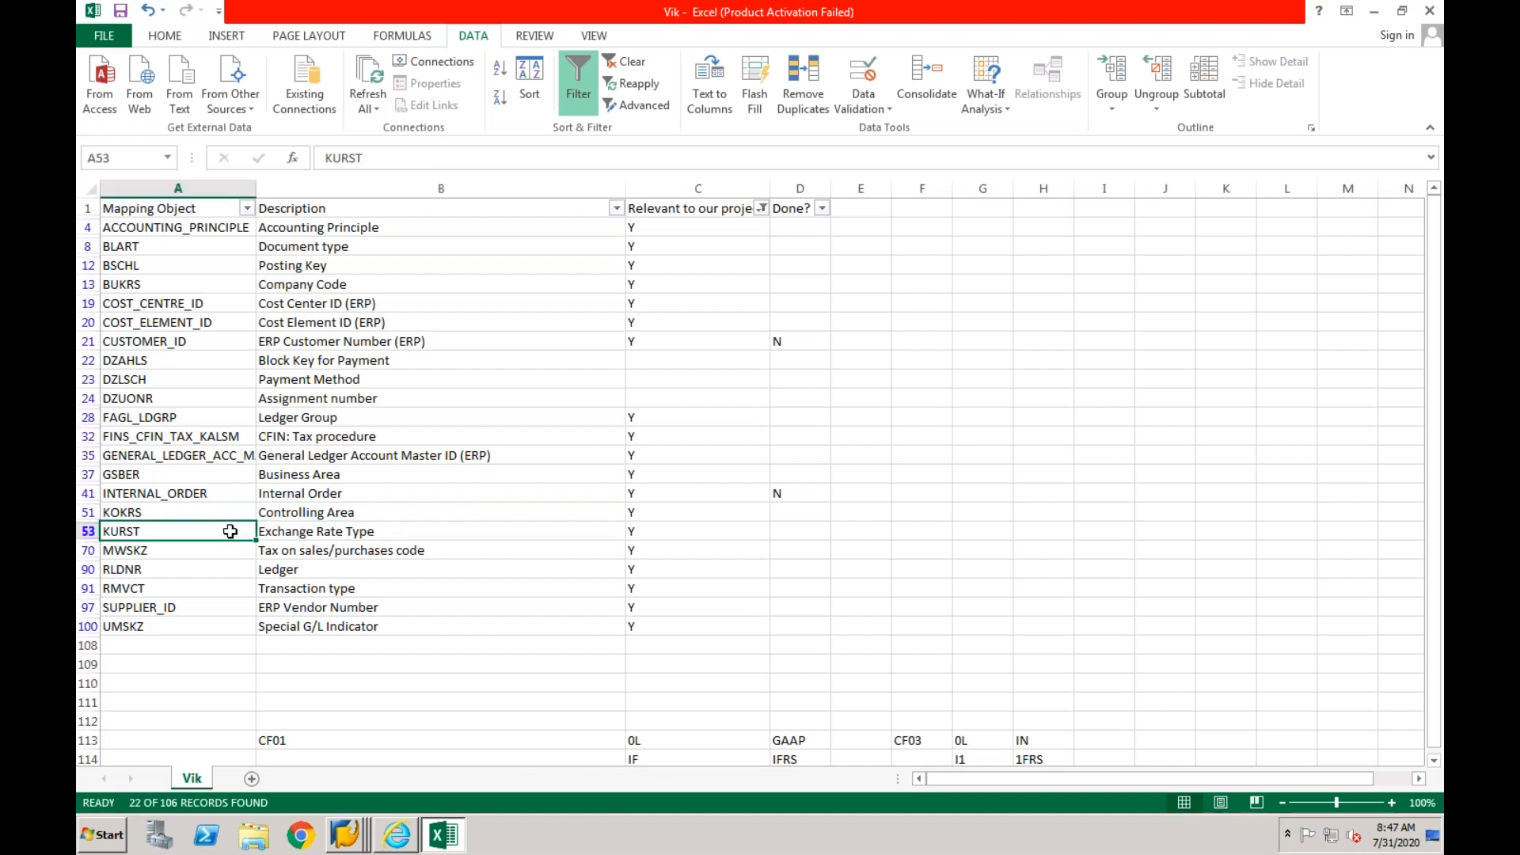
- Switch back to SAP's value mapping fields list and open the code list assignments of KURST
click(349, 832)
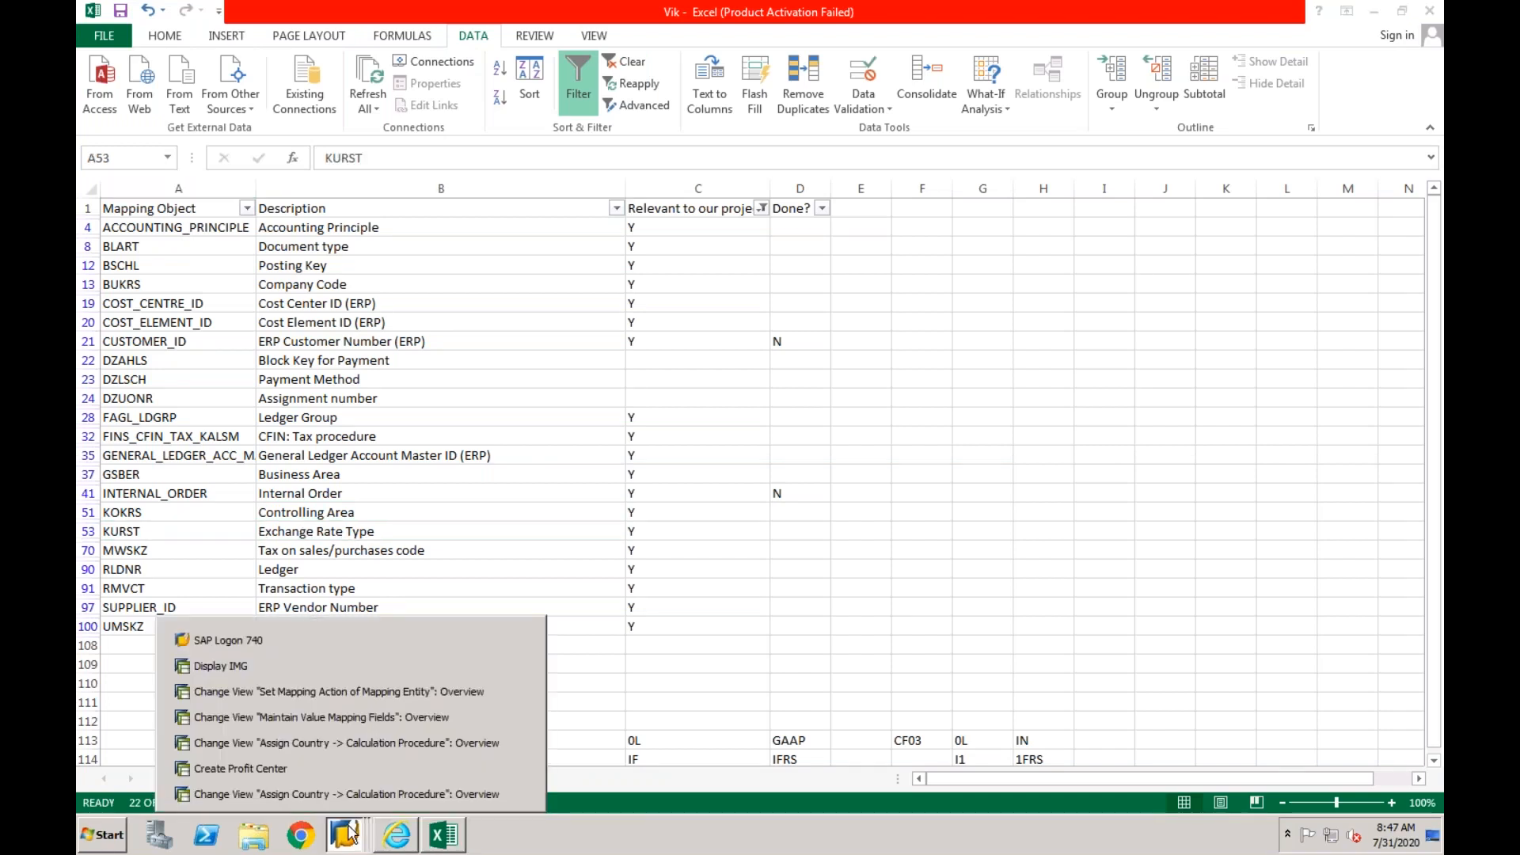
click(366, 718)
click(331, 52)
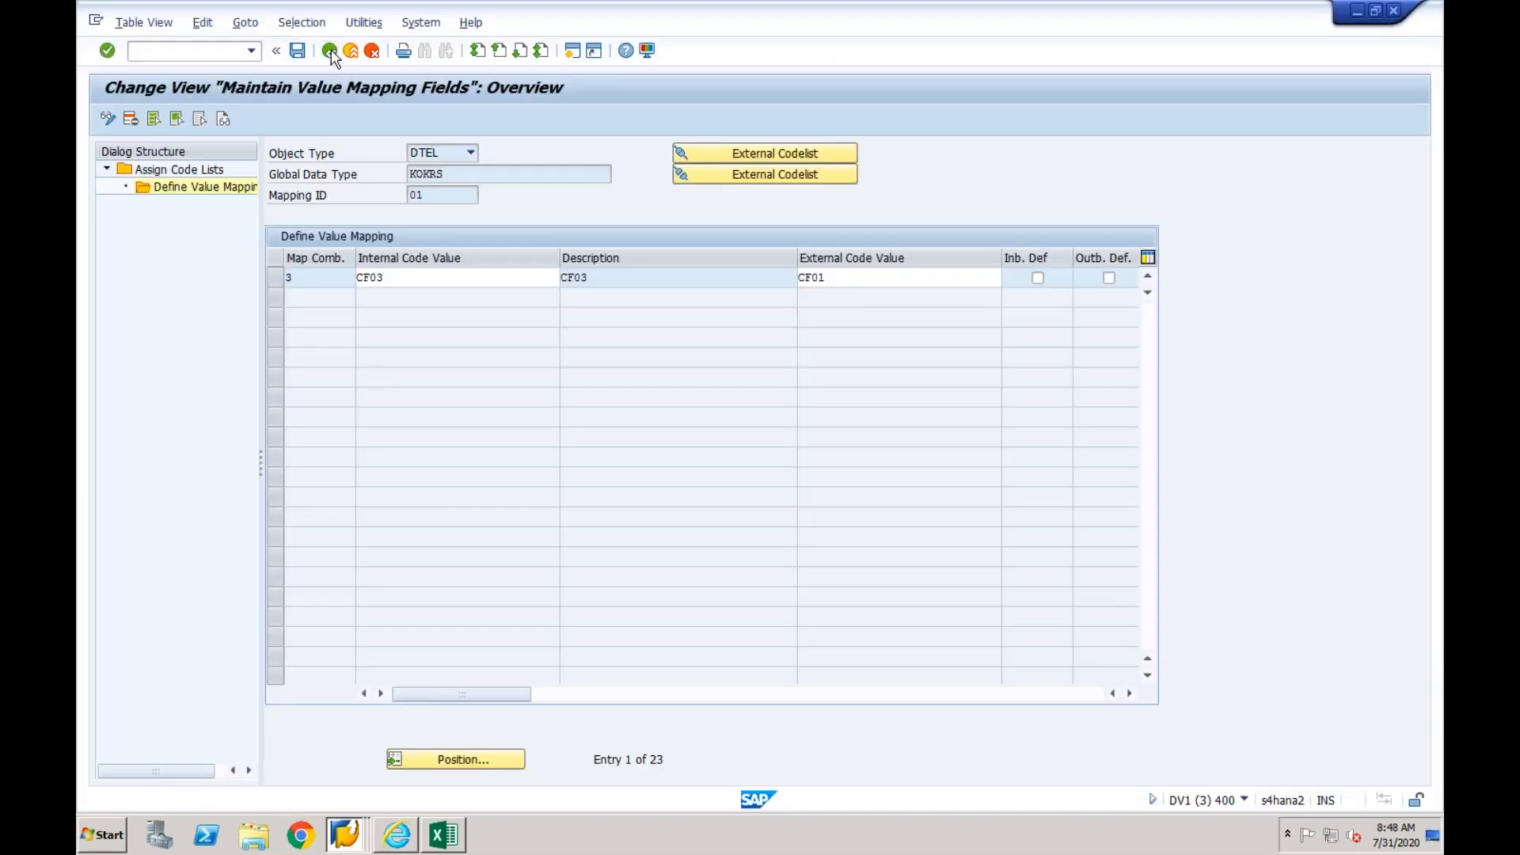
click(331, 53)
click(331, 53)
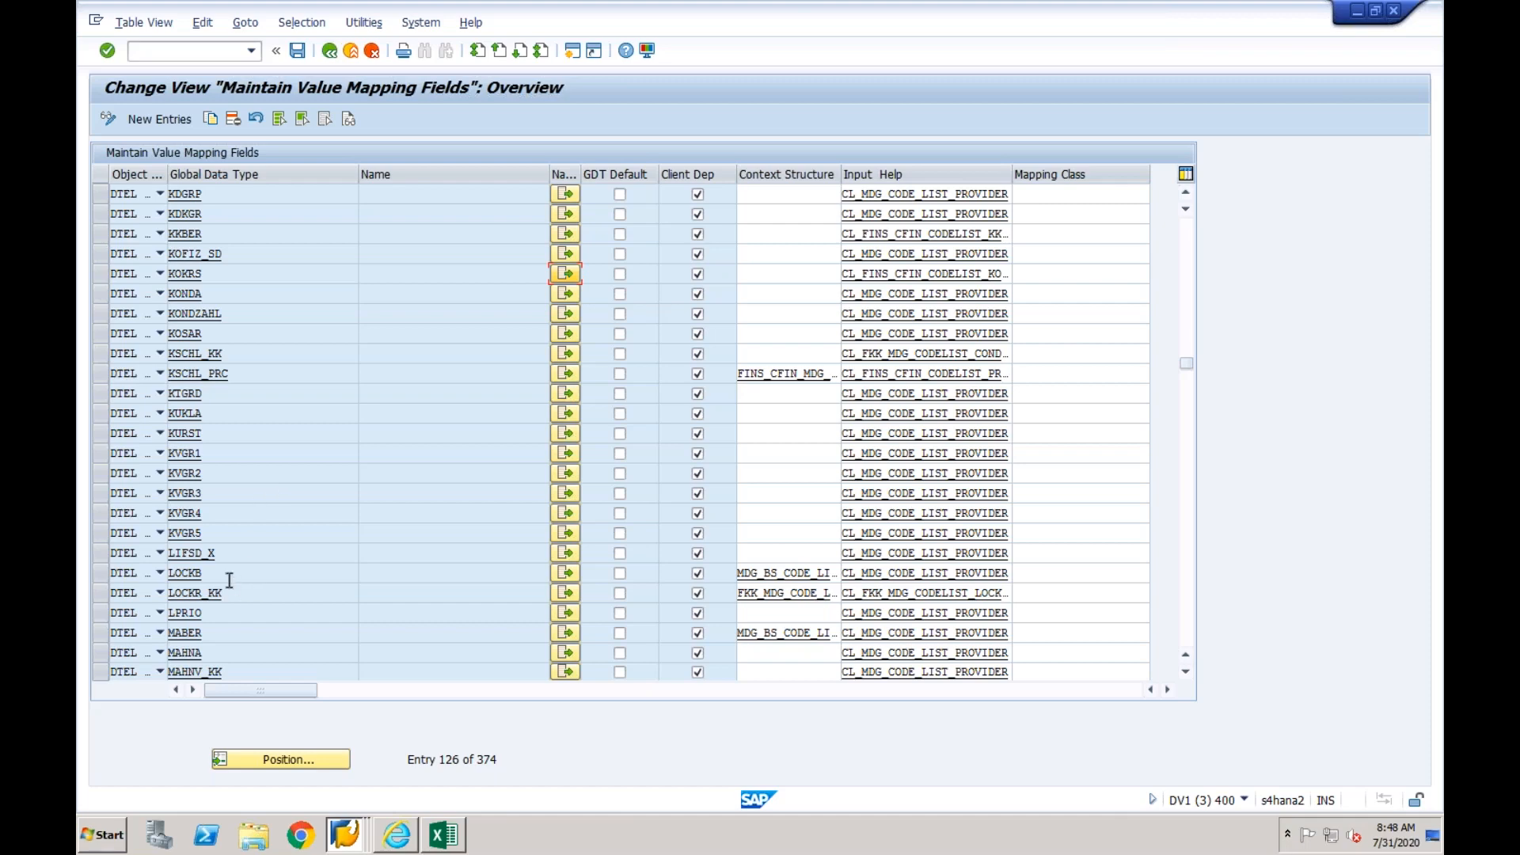
click(204, 435)
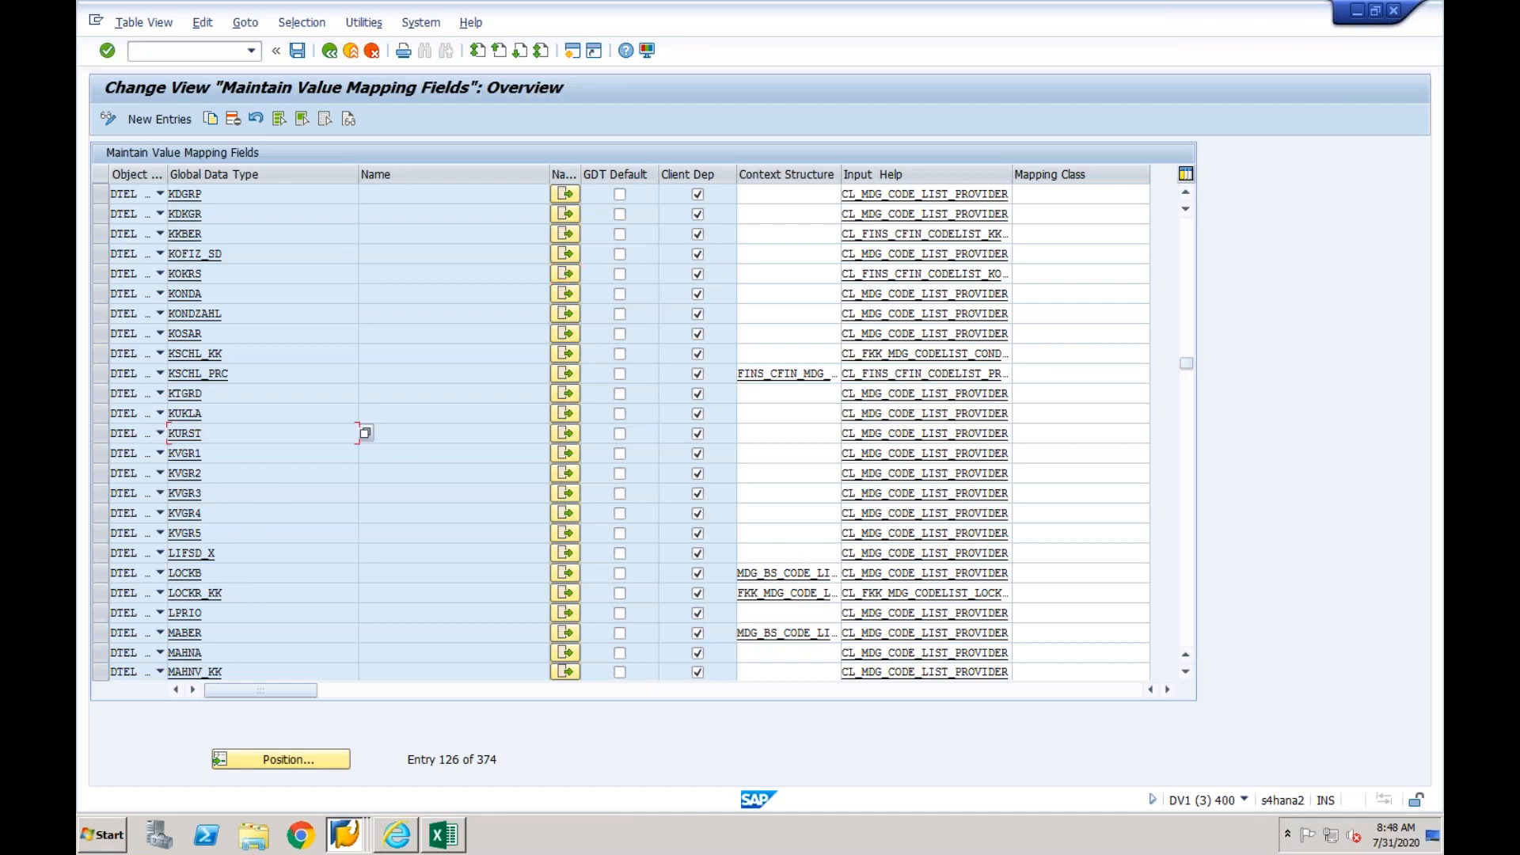
click(564, 434)
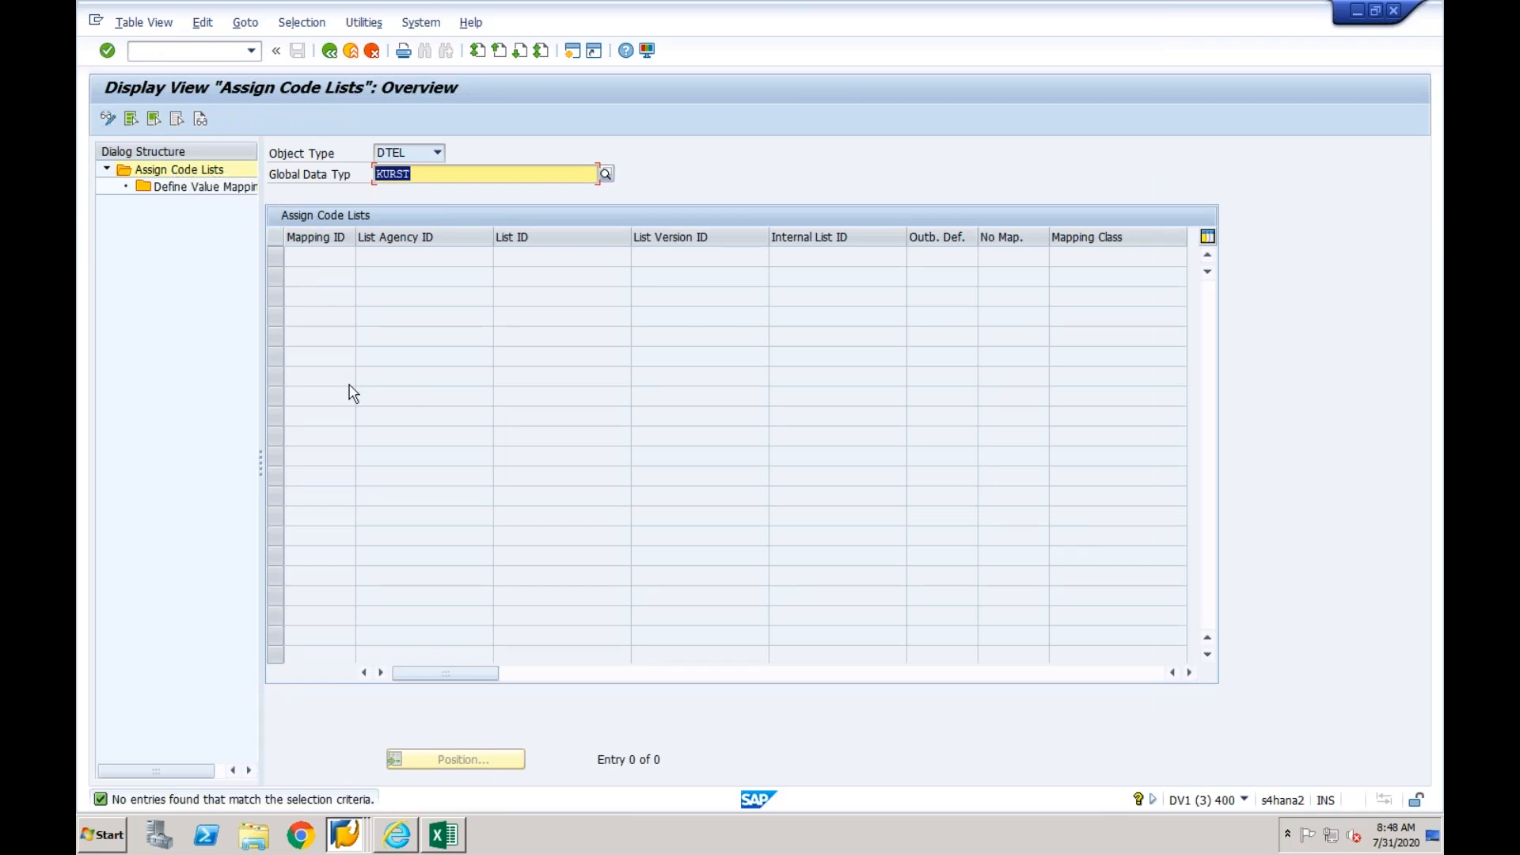
- Leave the KURST code lists, switch to the mapping entity session and open the mapping action of KURST
click(330, 52)
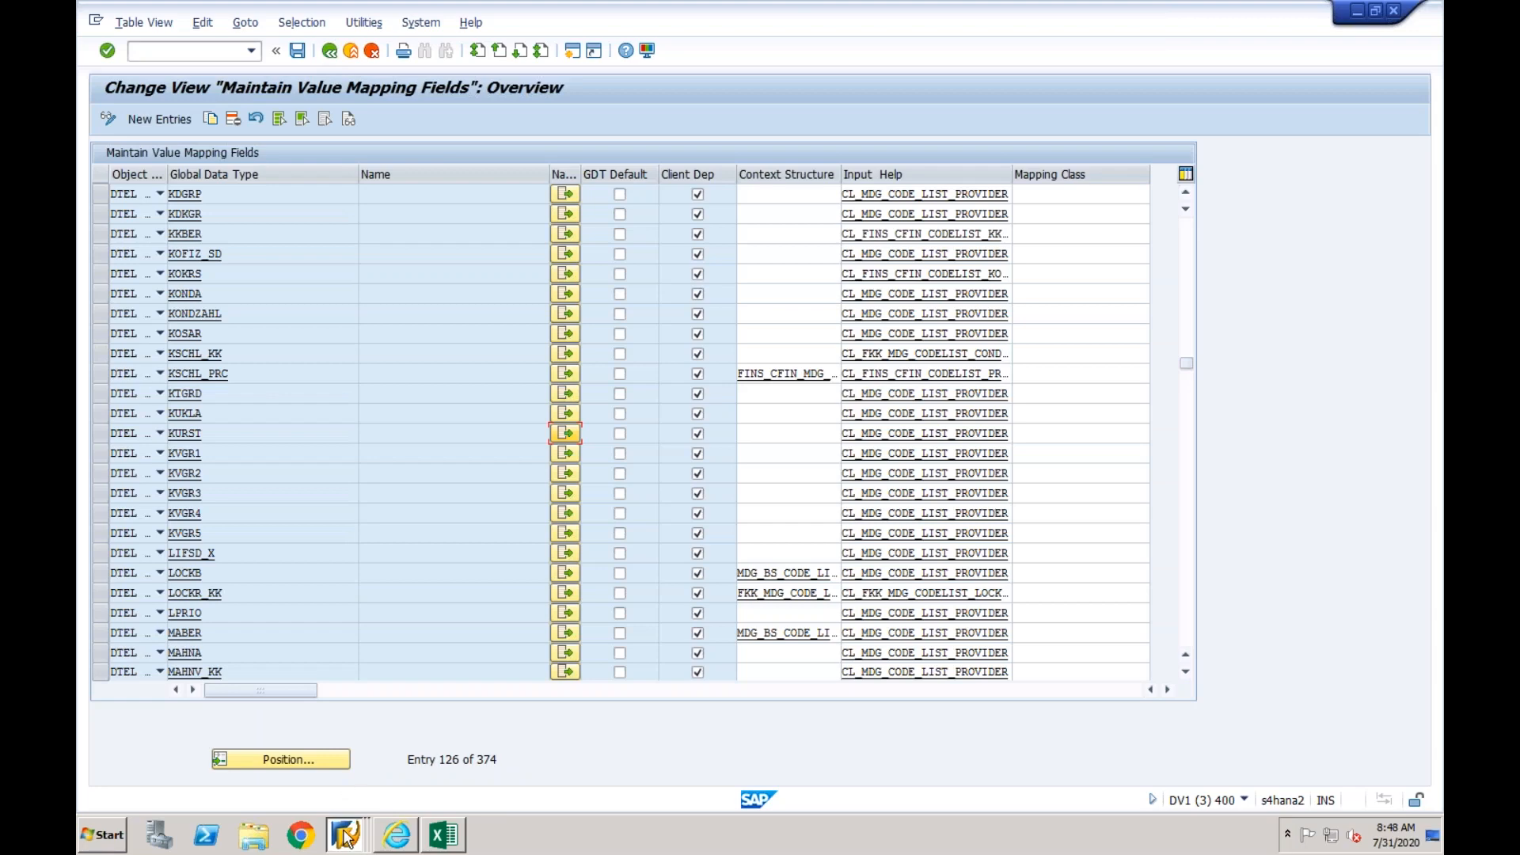
click(345, 832)
click(364, 692)
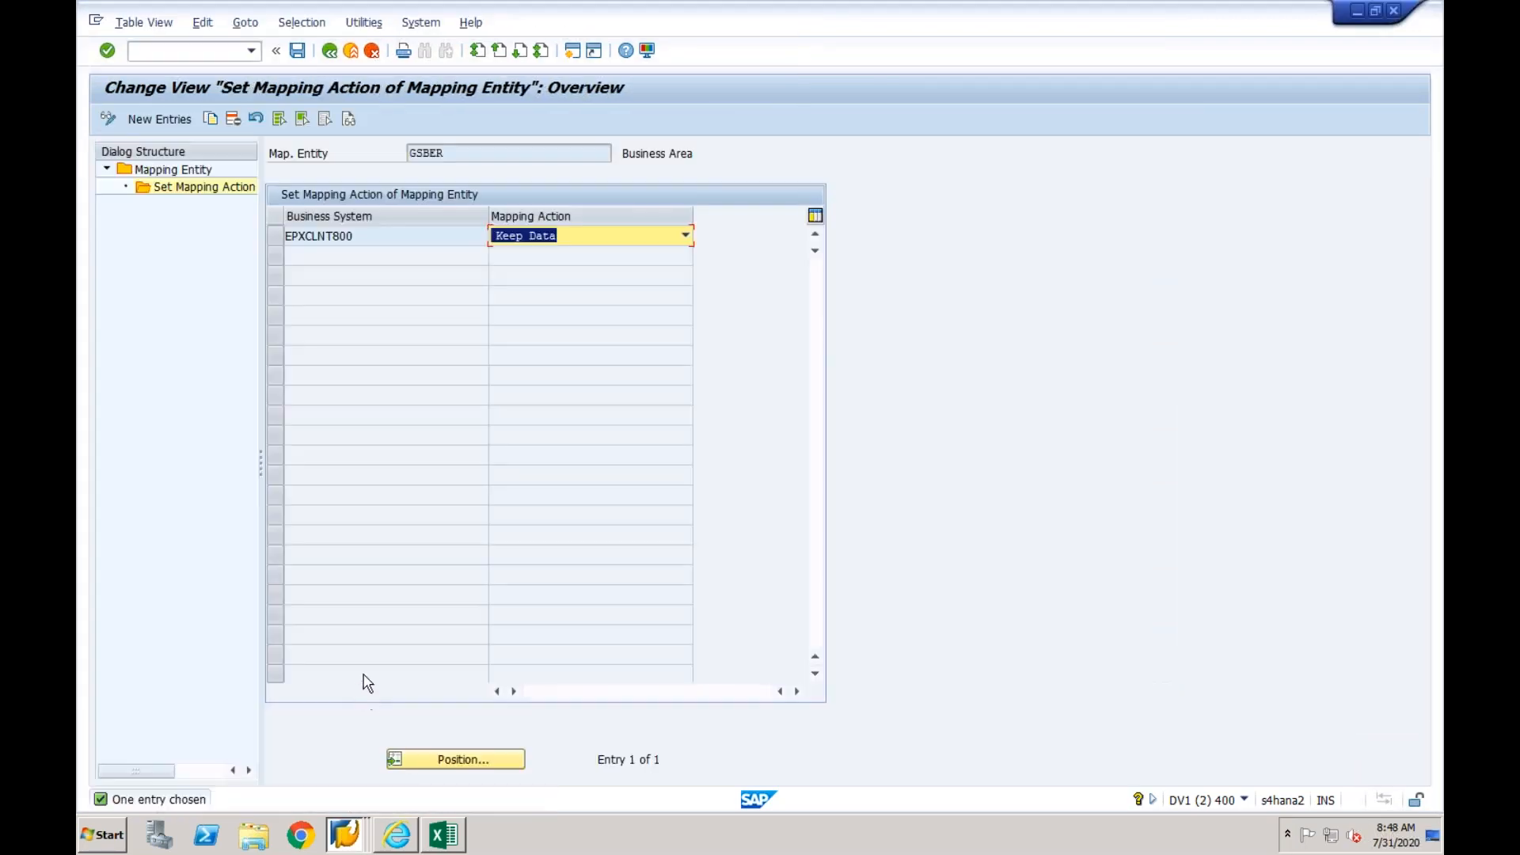
click(329, 51)
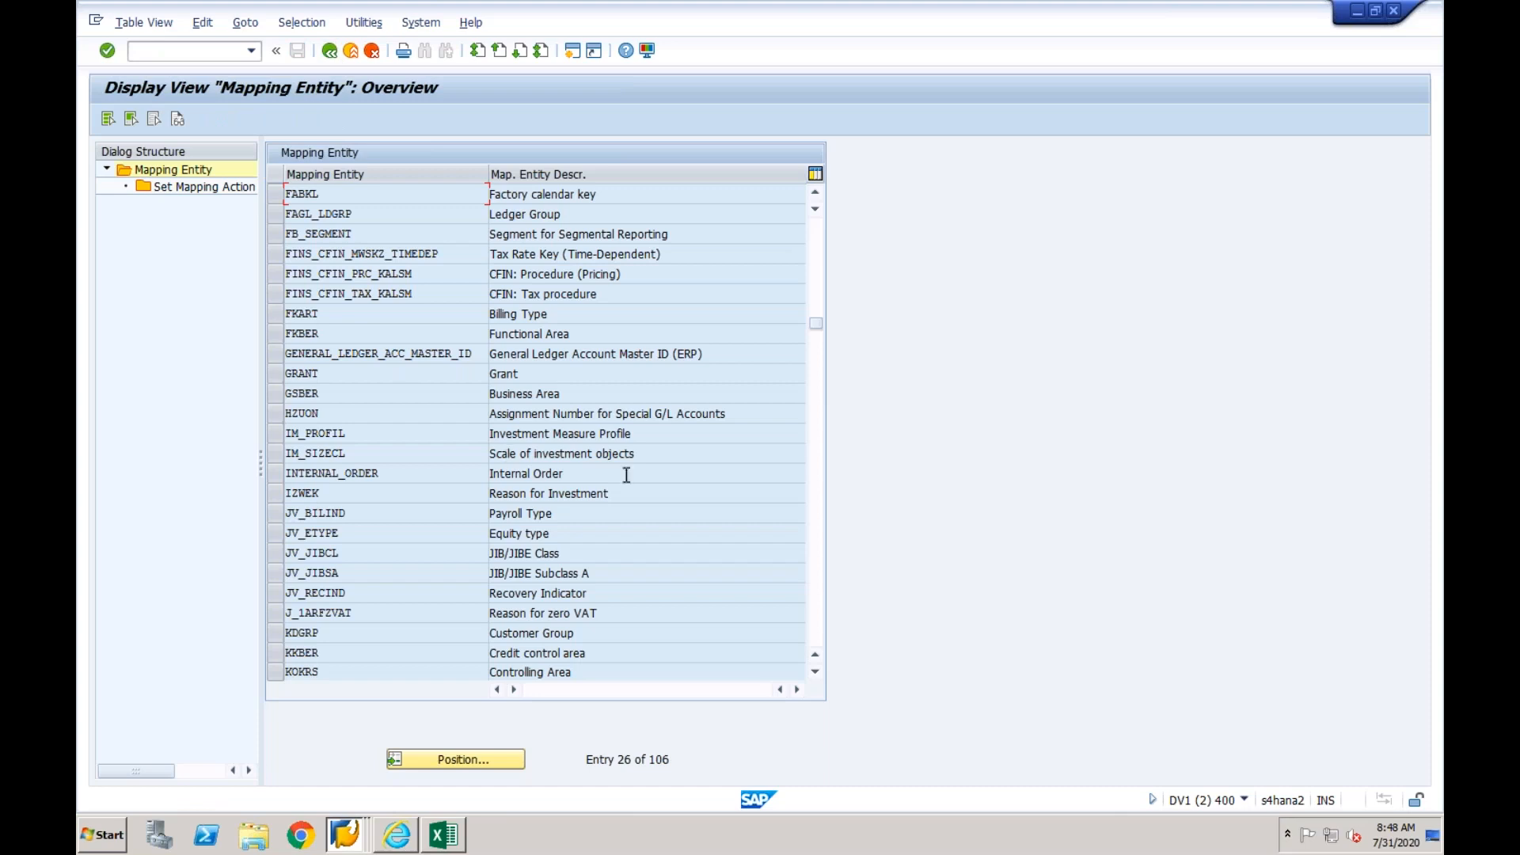
click(816, 506)
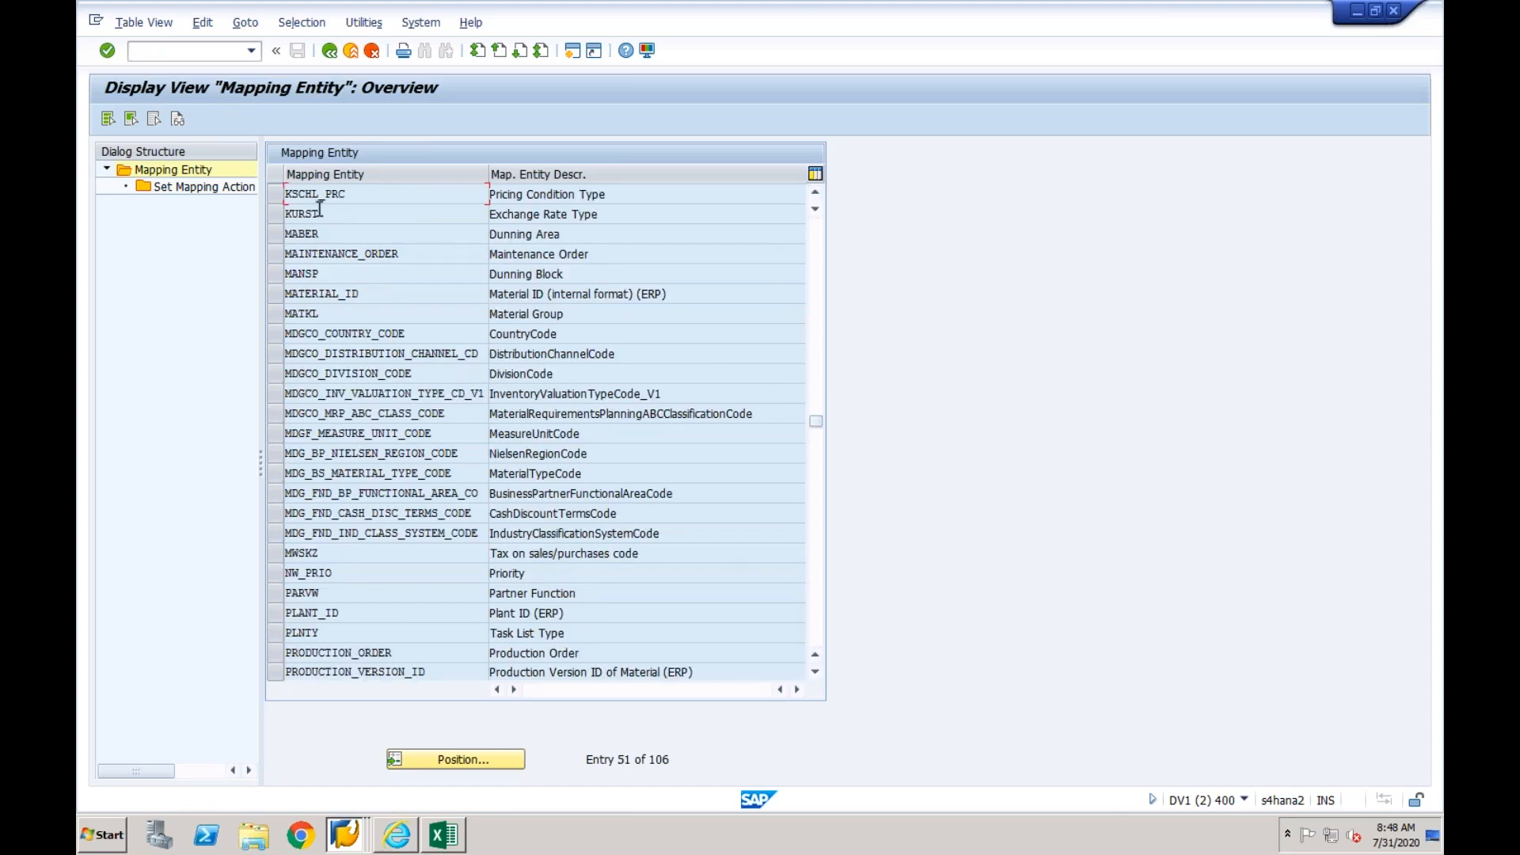
click(274, 213)
double_click(242, 190)
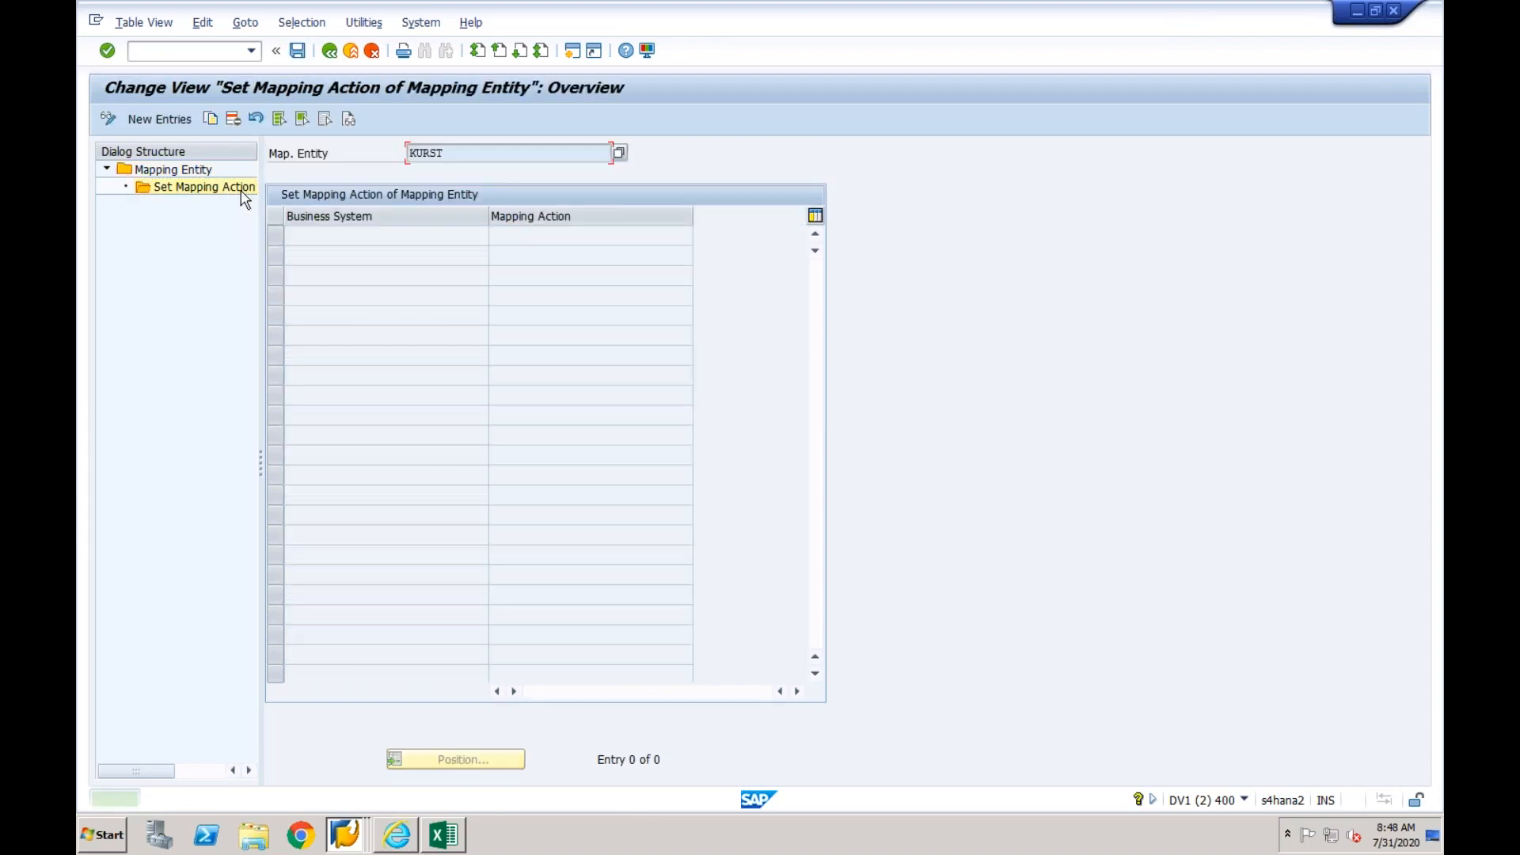
- Add a KURST mapping action entry for business system EPXCLNT800 with Keep Data and save it
click(158, 119)
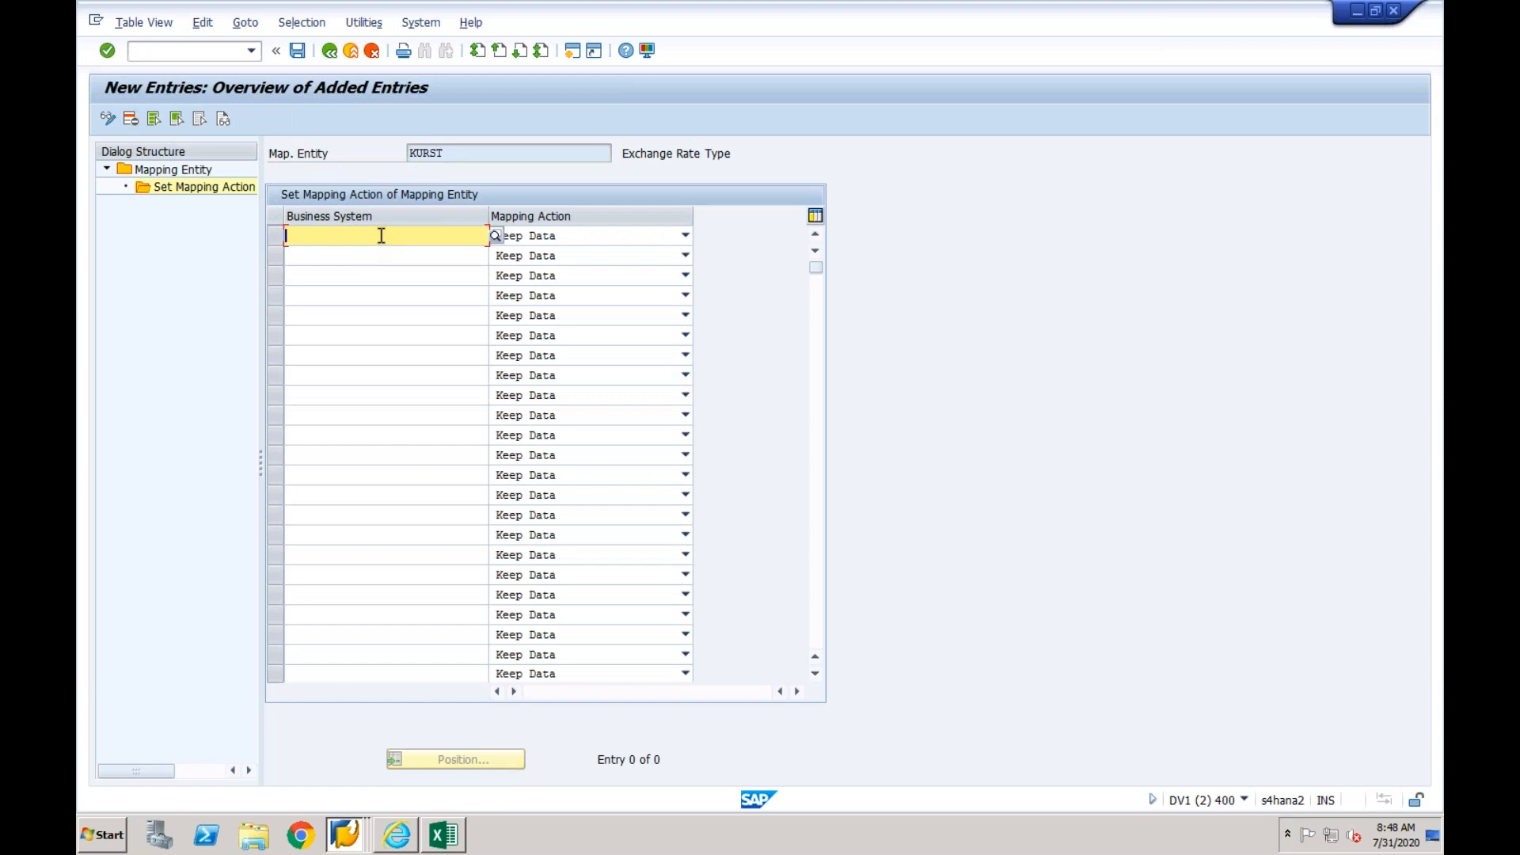
text(epx)
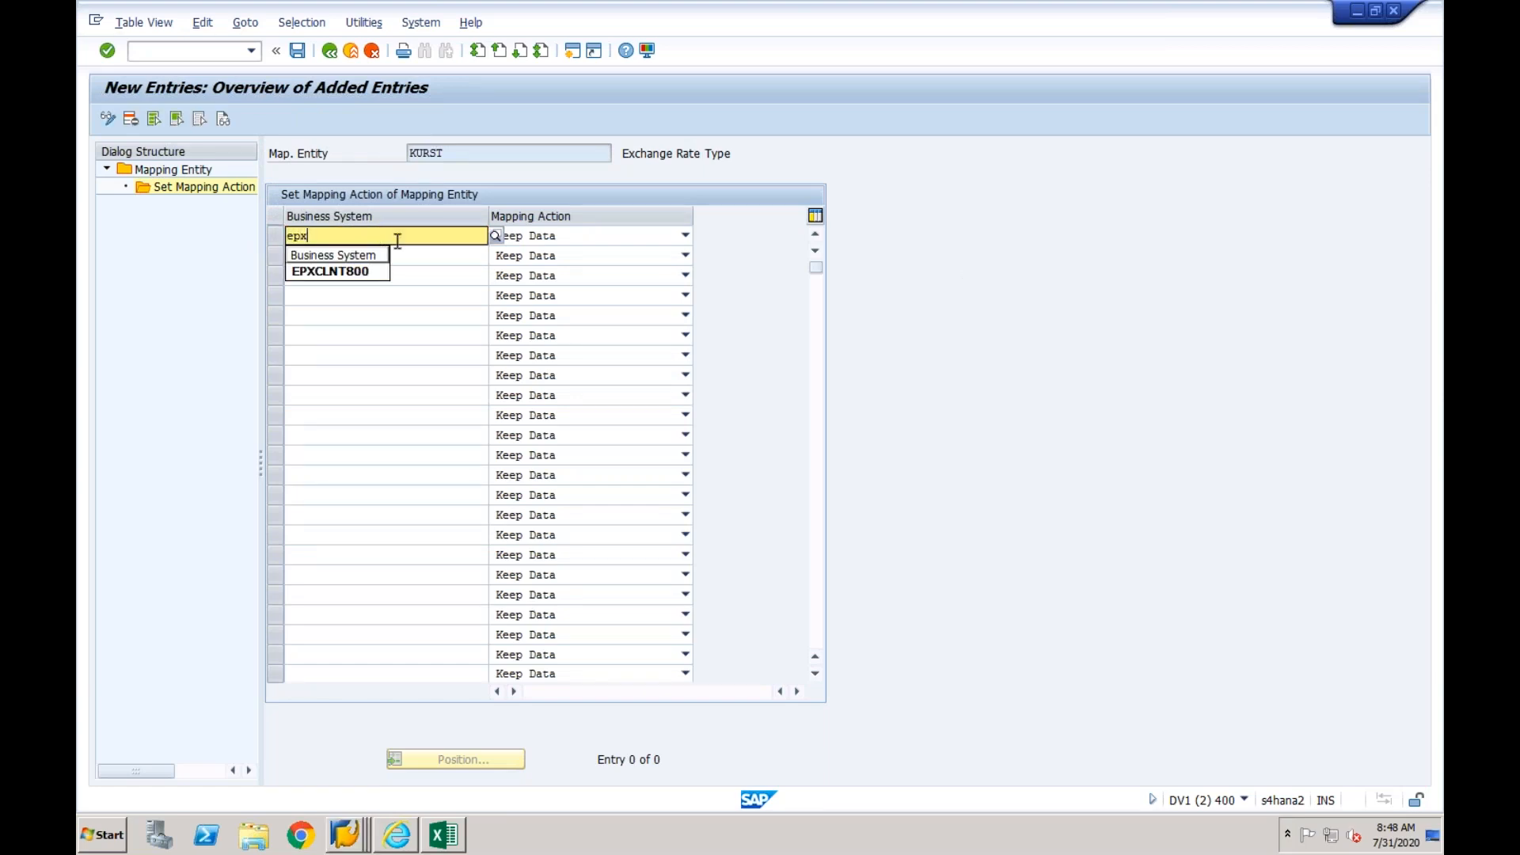
click(333, 272)
click(591, 236)
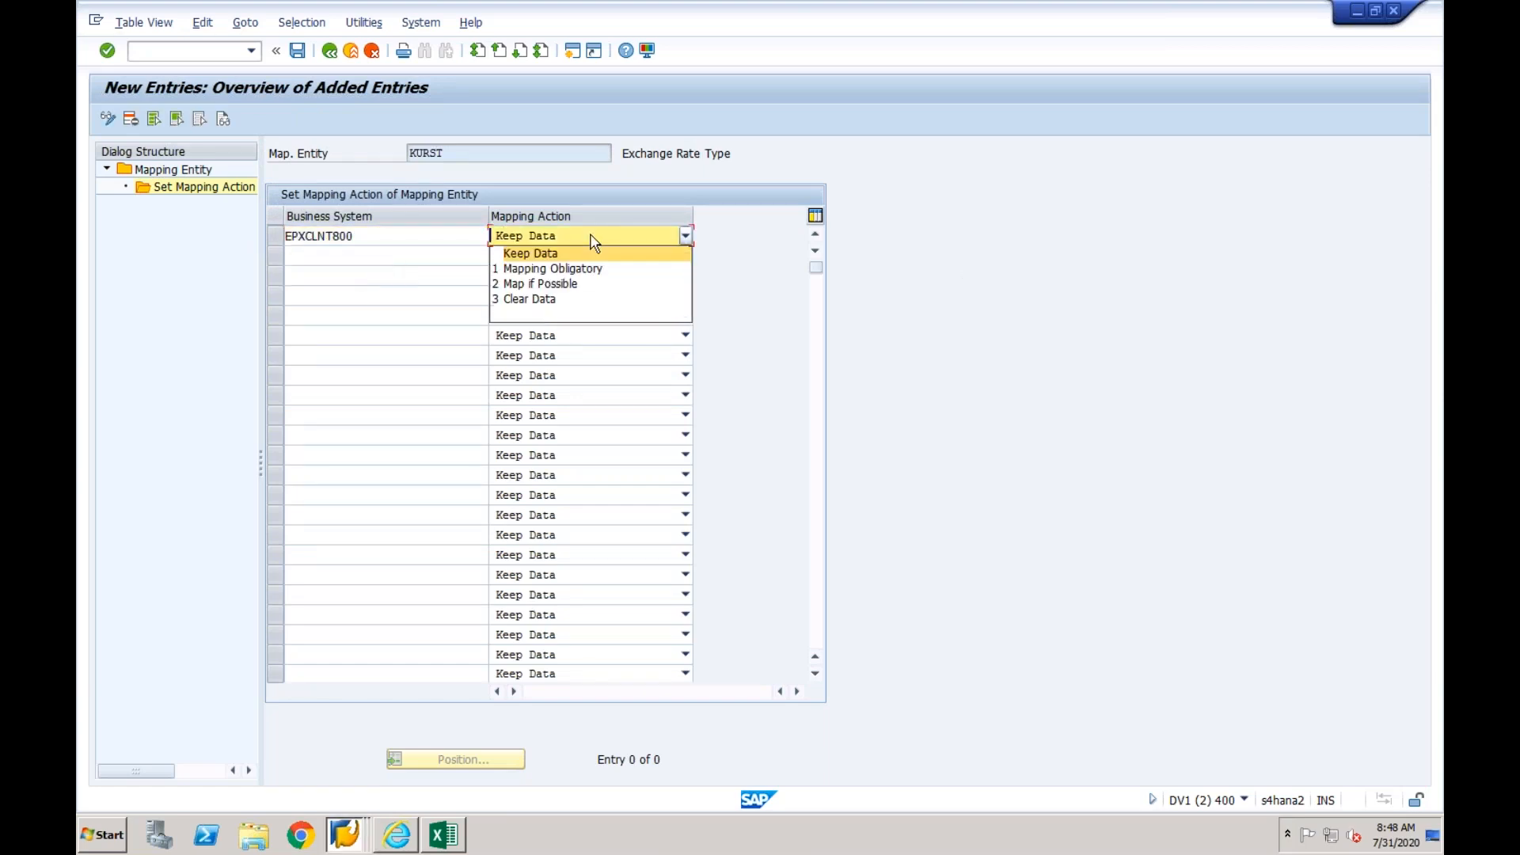
click(591, 236)
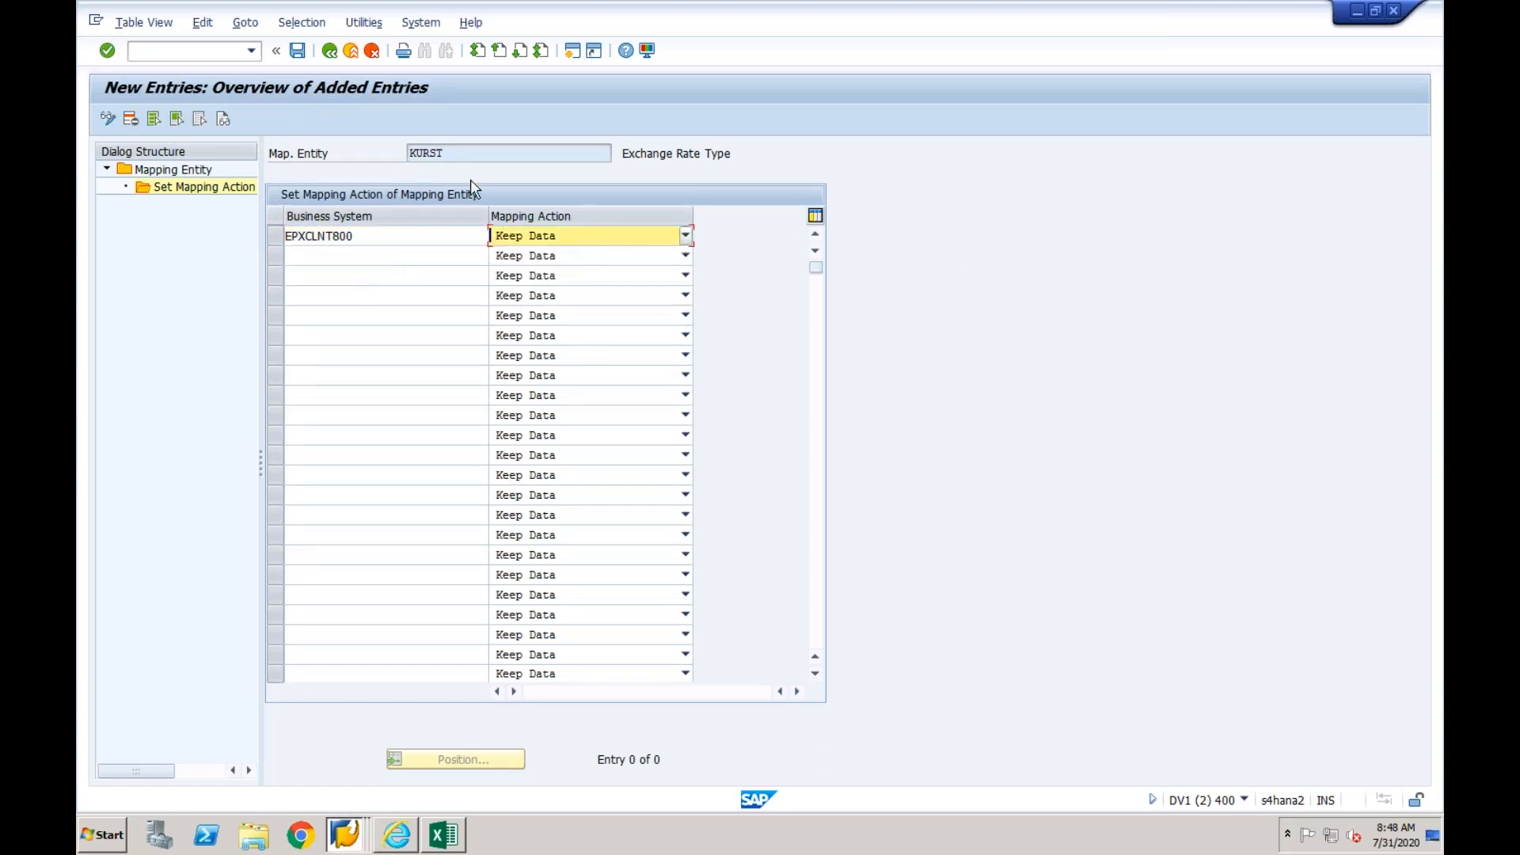
click(299, 52)
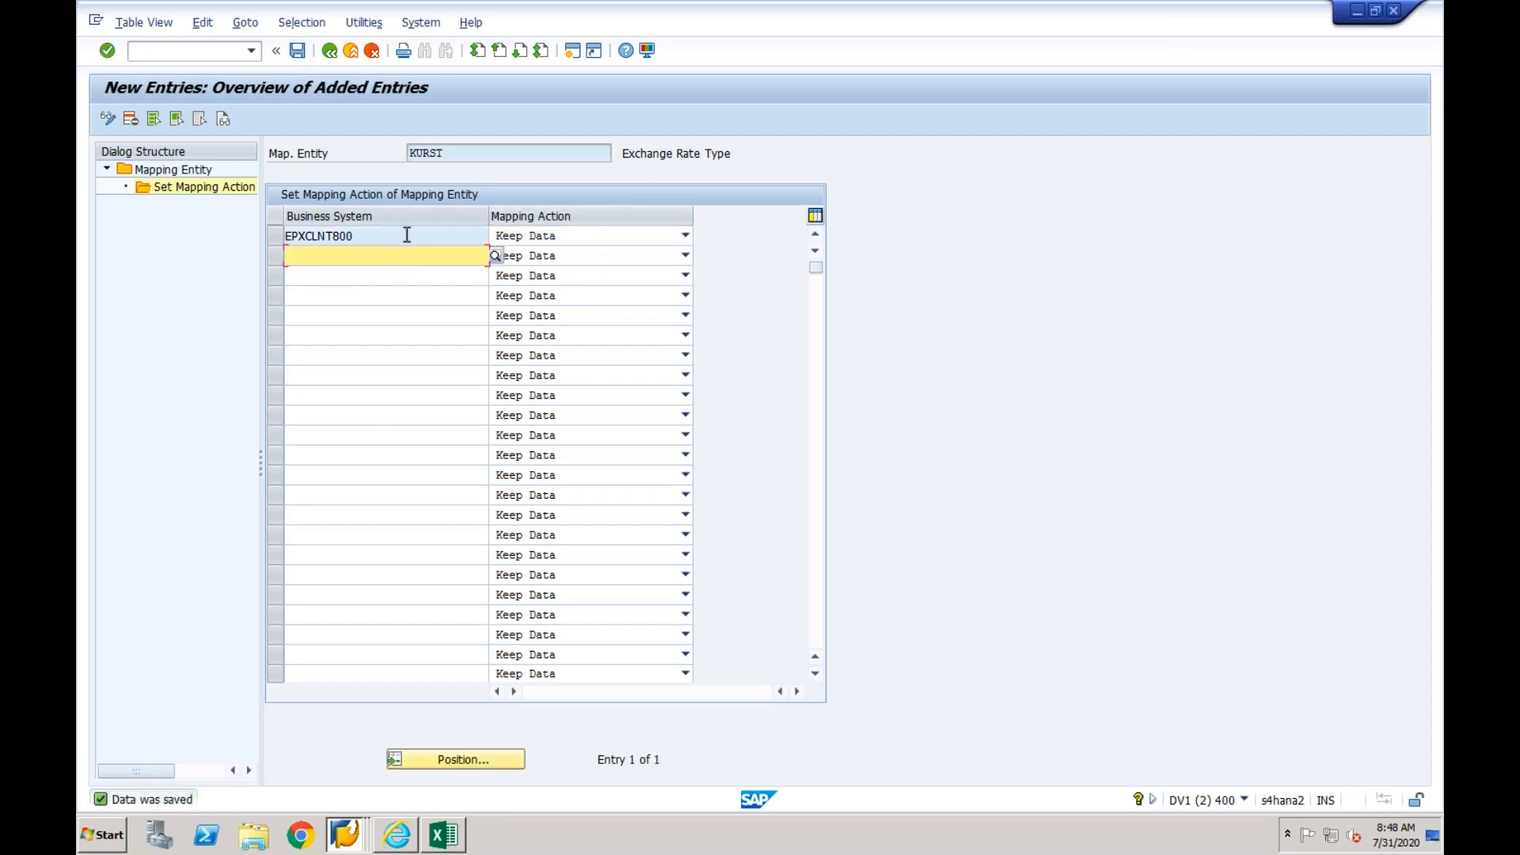
- Switch to Excel and select the next mapping object, MWSKZ (Tax on sales/purchases code)
click(443, 835)
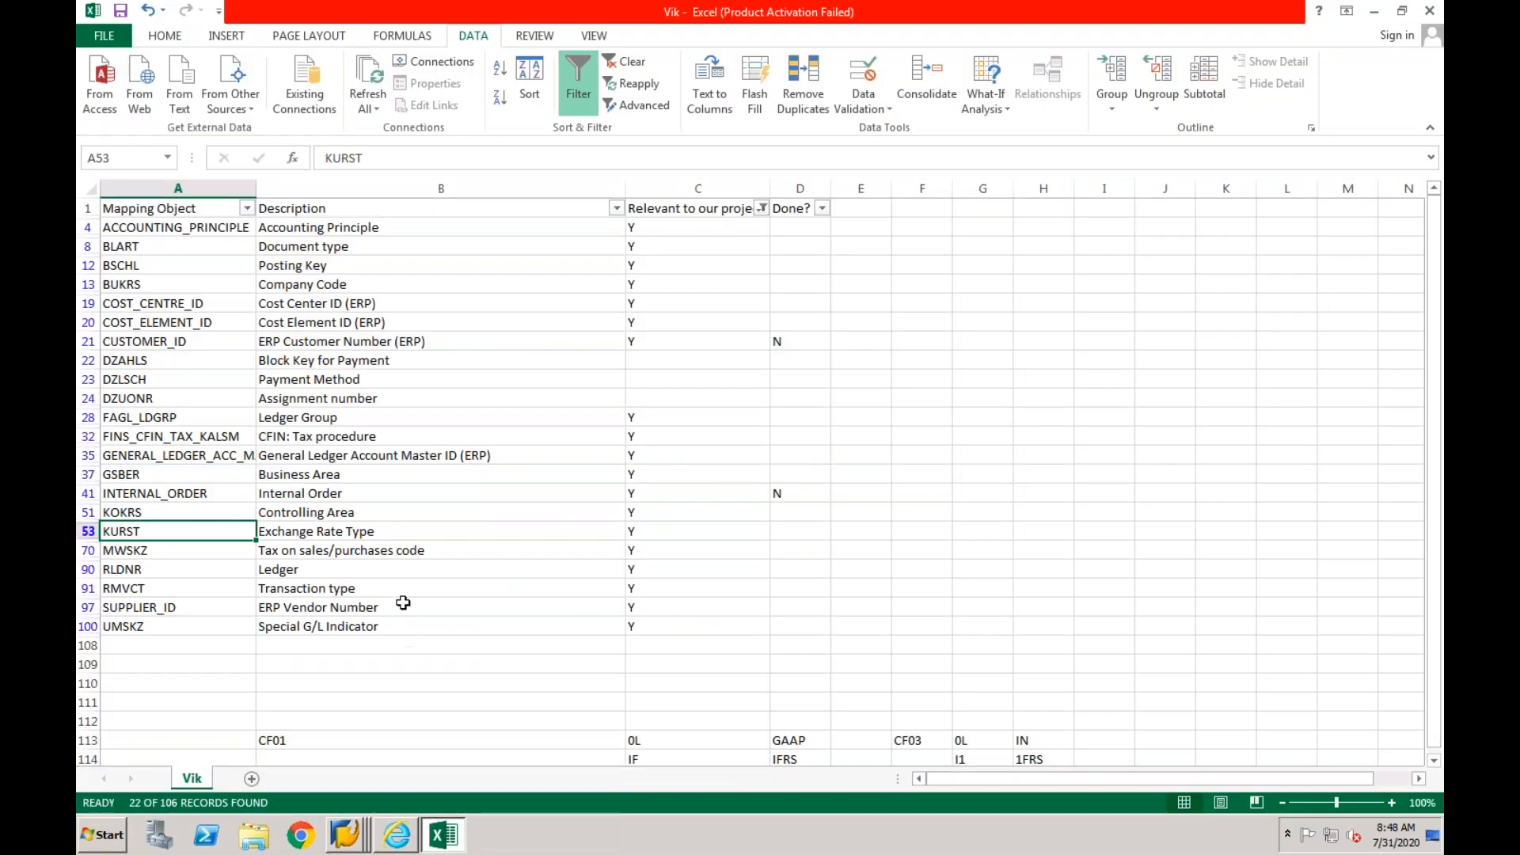
click(372, 553)
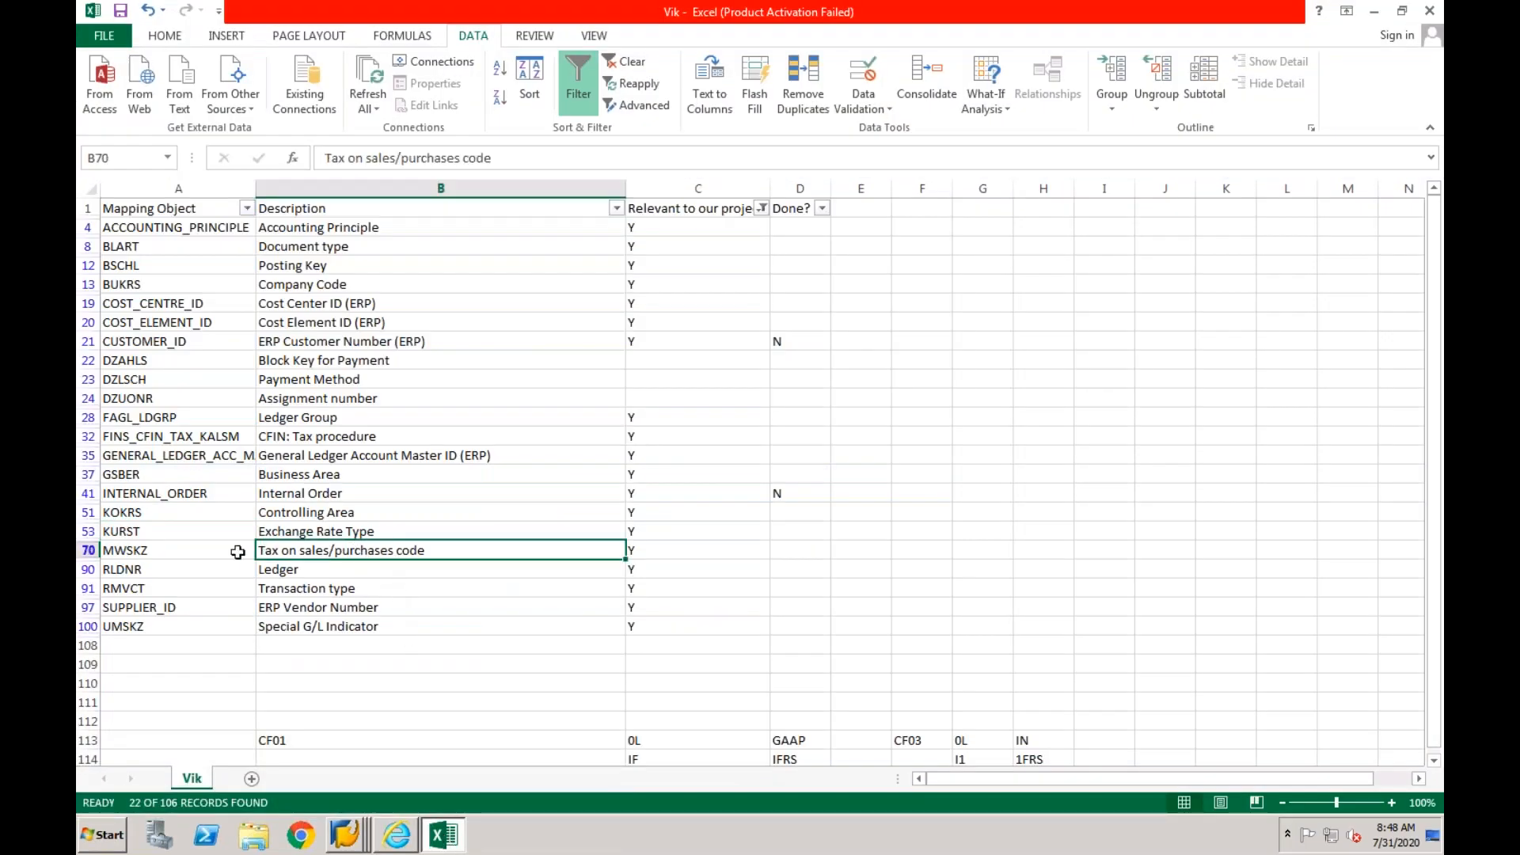
click(208, 552)
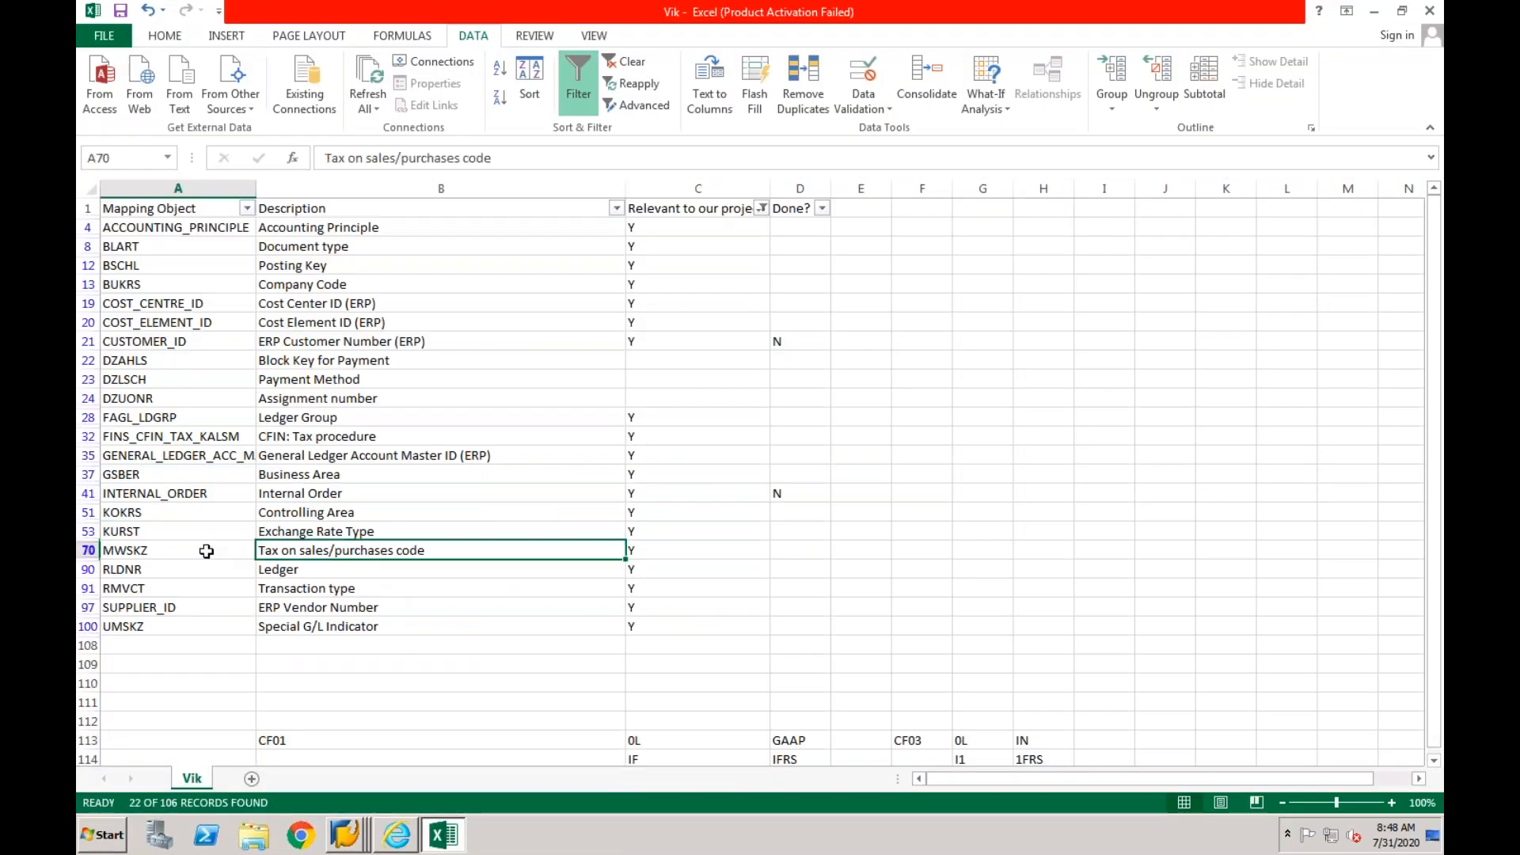
- Switch back to SAP's value mapping fields list and open the code list assignments of MWSKZ
click(346, 835)
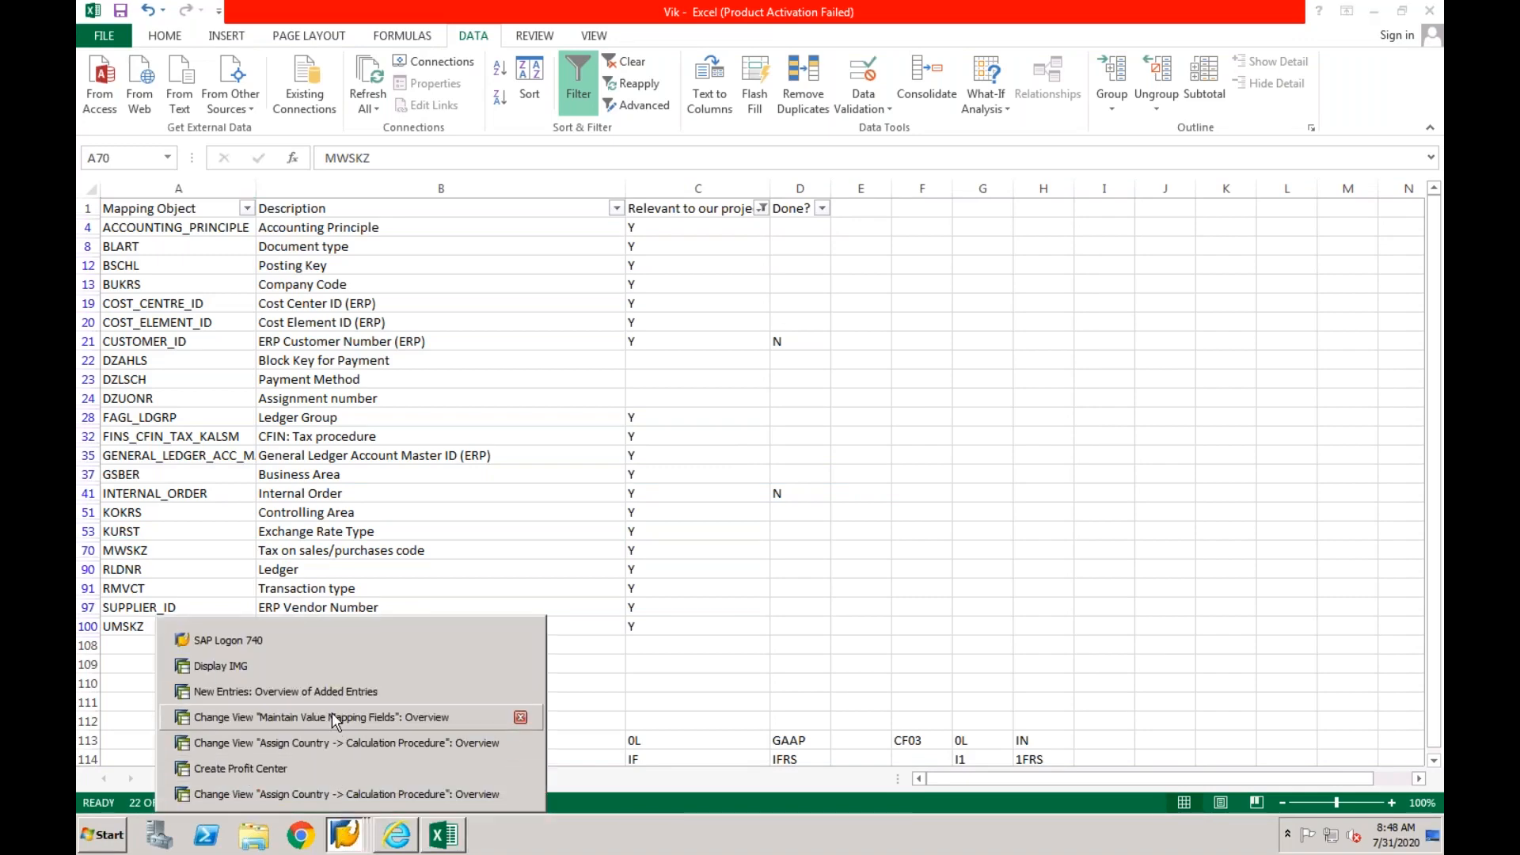
click(331, 717)
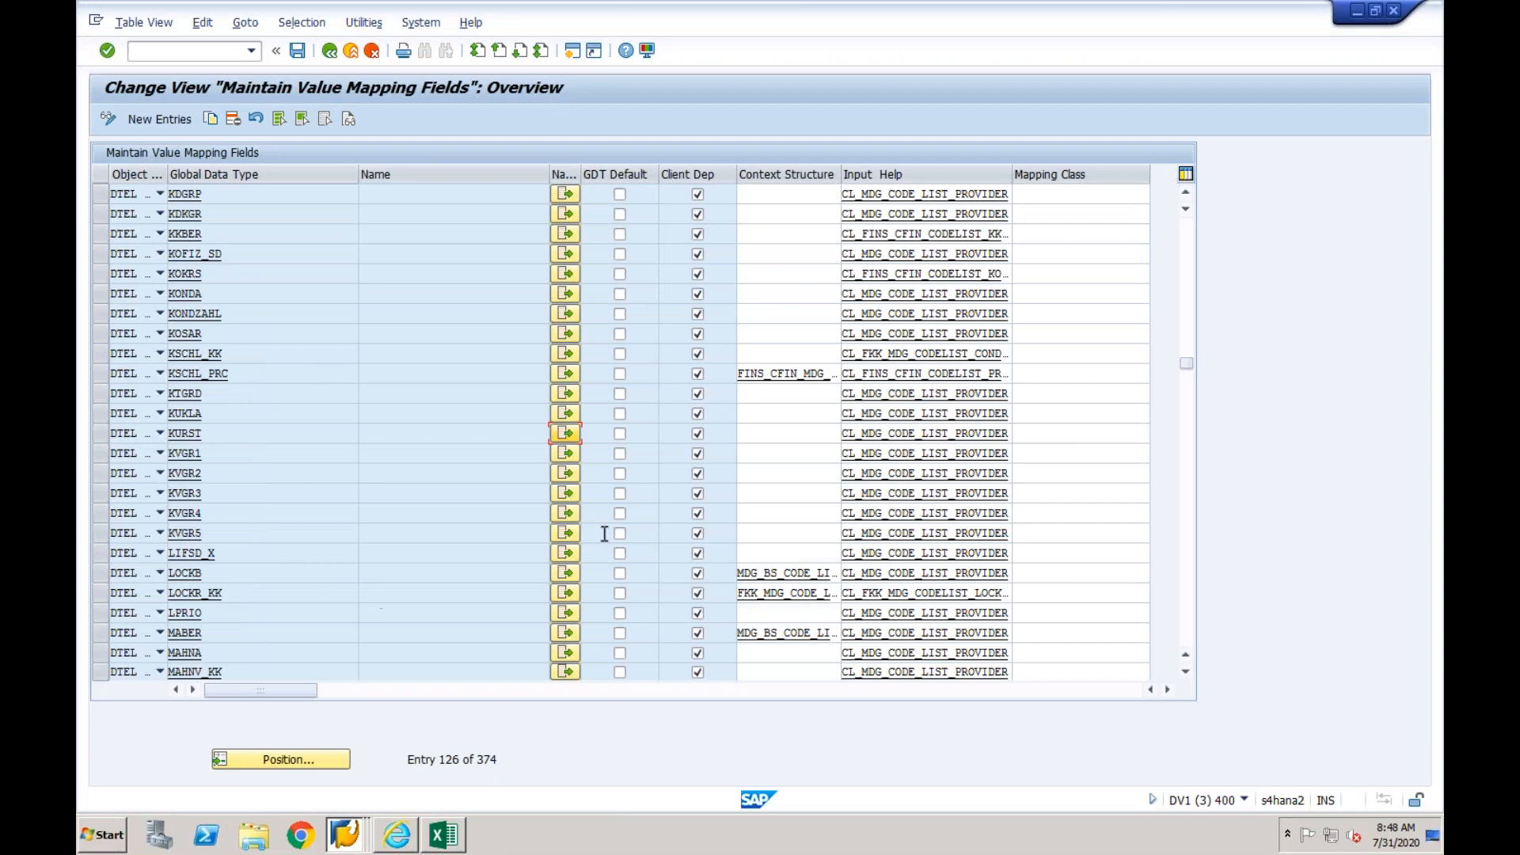
click(1187, 526)
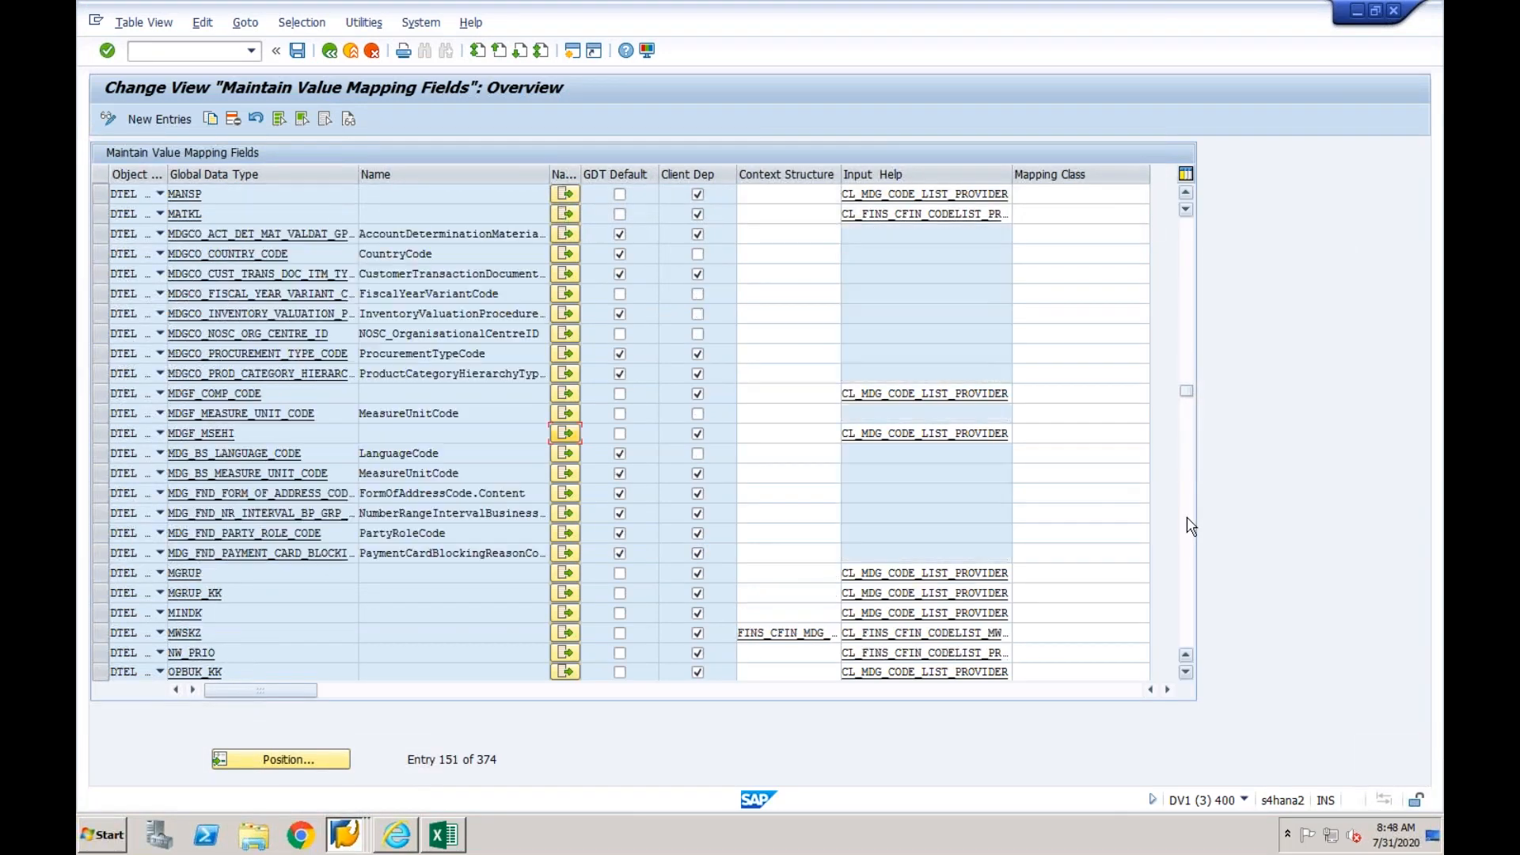
click(564, 633)
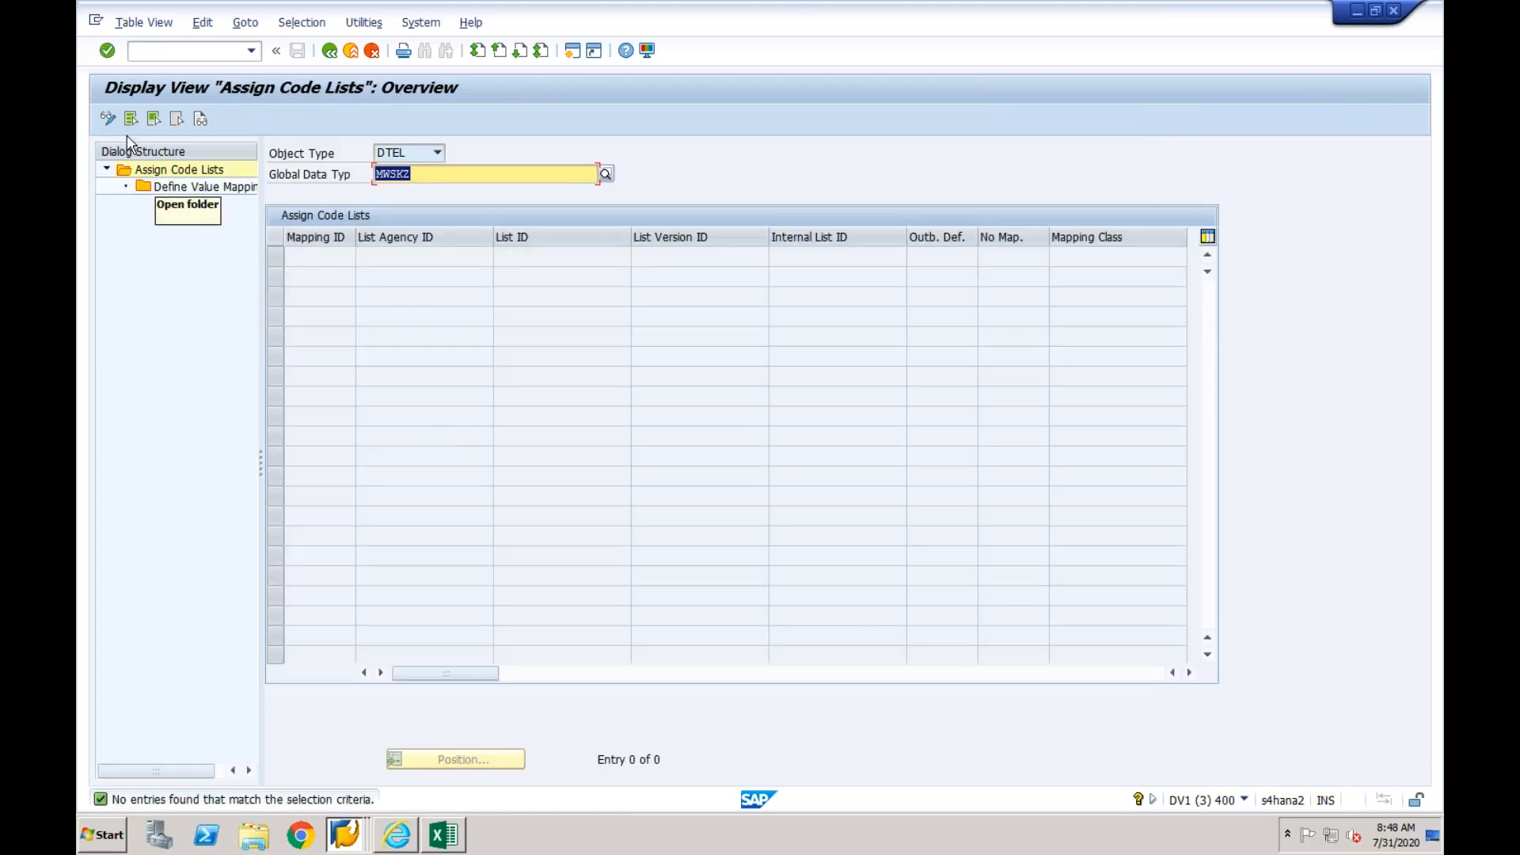
- Change to edit mode and start a new MWSKZ code list assignment with mapping ID 01
click(108, 119)
click(160, 119)
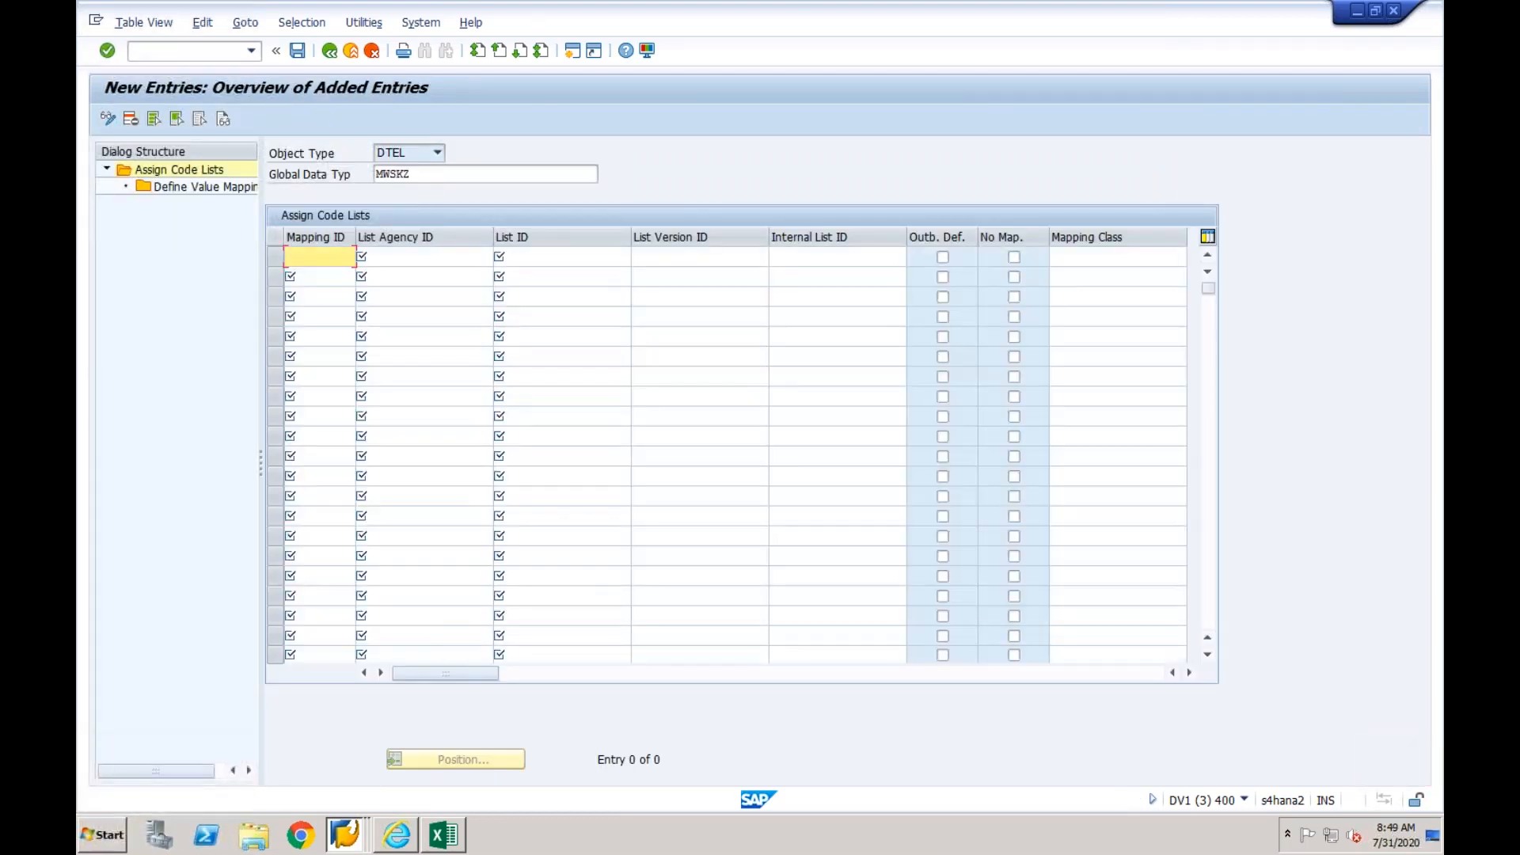
key(Tab)
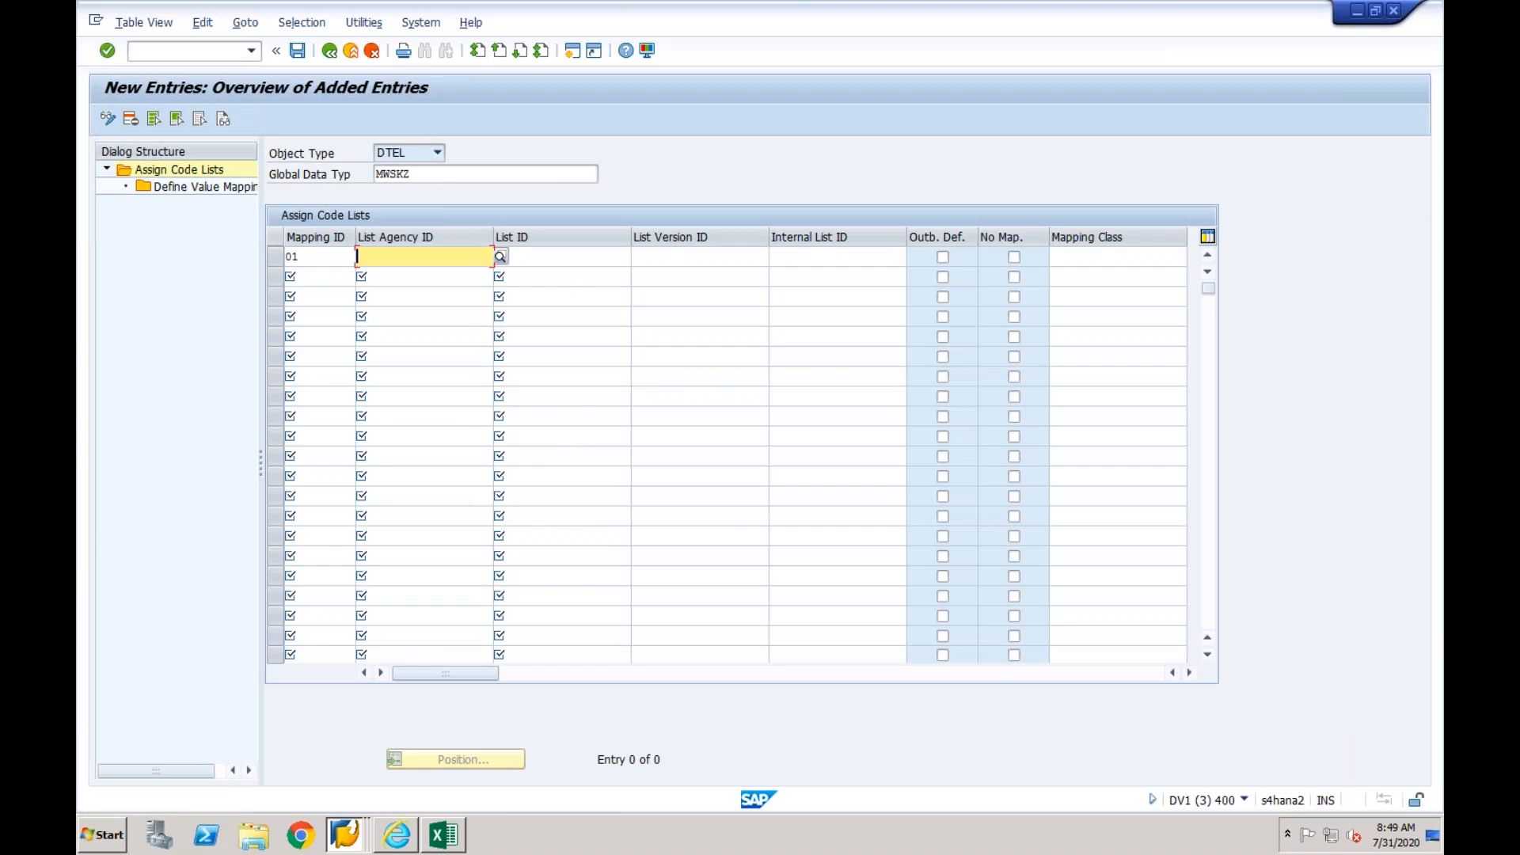
text(ZJS000)
key(BackSpace)
key(BackSpace)
key(BackSpace)
- Copy business system EPXCLNT800 from the KURST mapping action session and paste it as the MWSKZ list agency ID
click(357, 838)
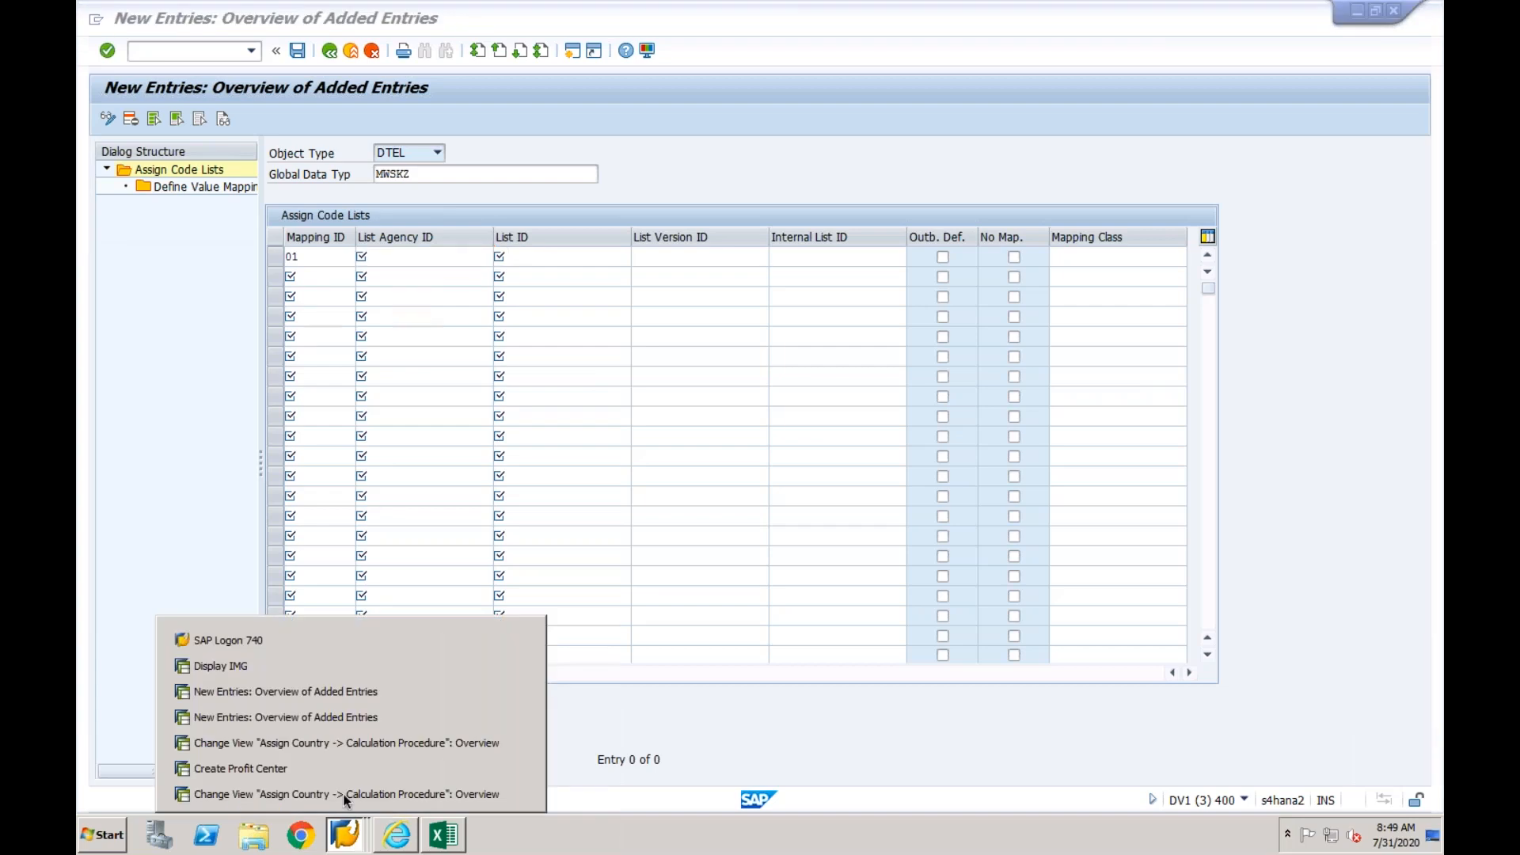
click(340, 691)
drag(359, 236, 253, 247)
key(ctrl+c)
click(344, 834)
click(351, 719)
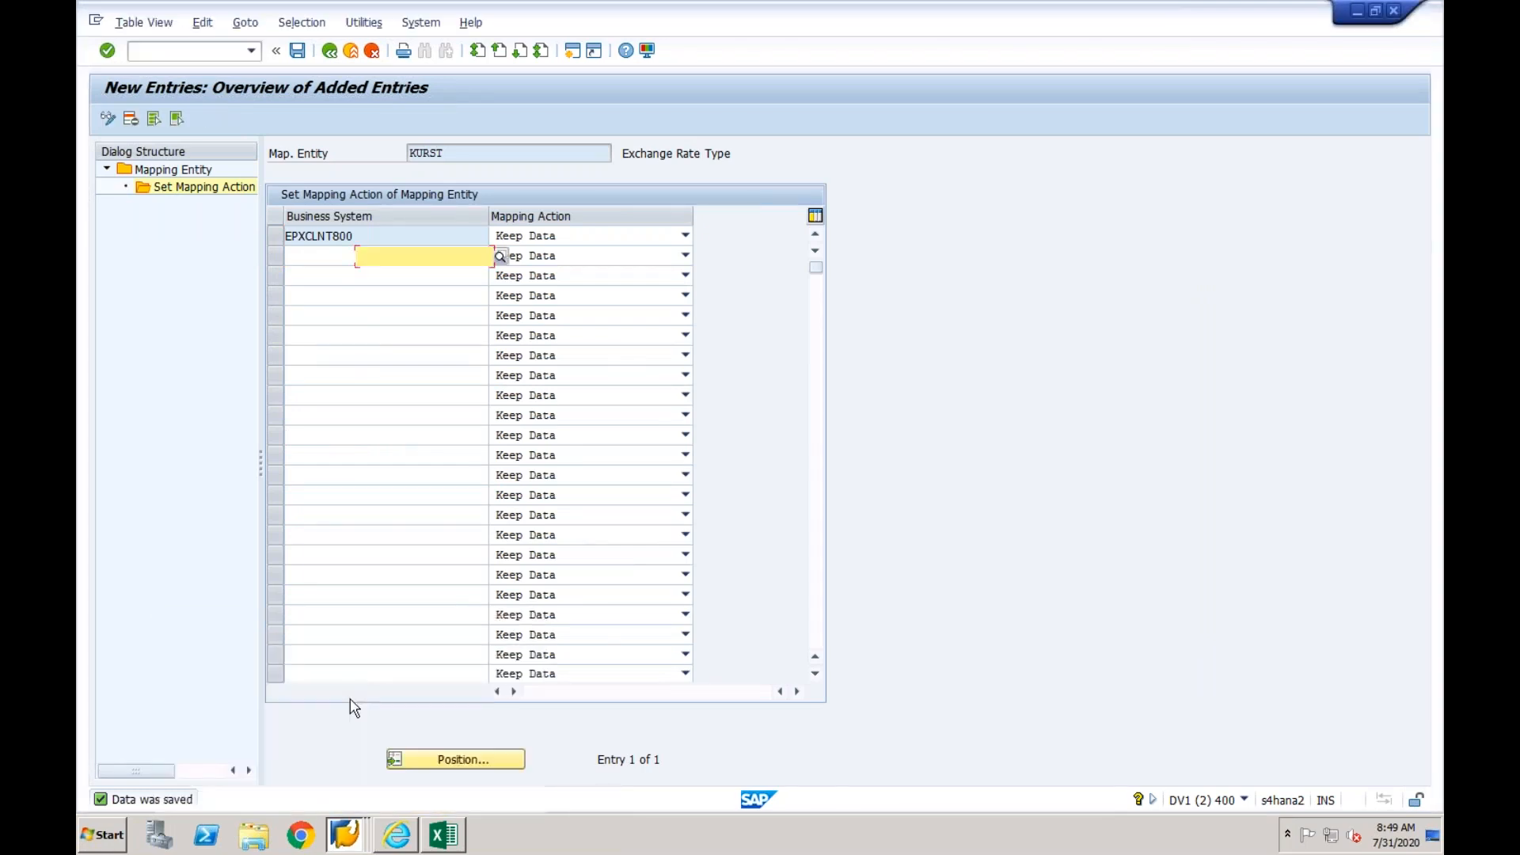
key(ctrl+v)
key(Tab)
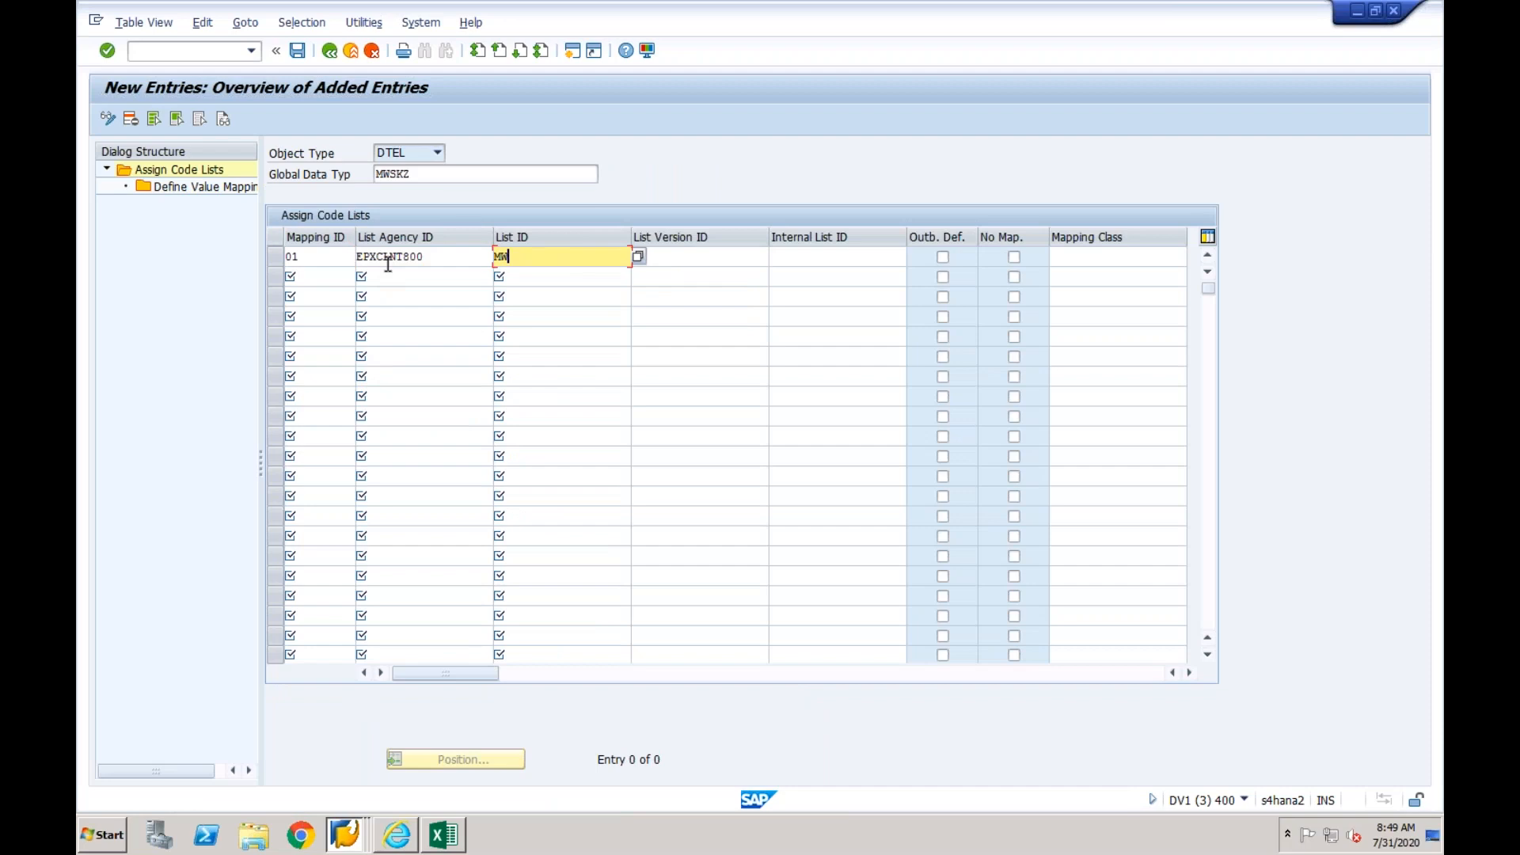
- Set the assignment's list ID to MWSKZ and its list version ID to 01
text(MWSKZ)
key(Tab)
text(01)
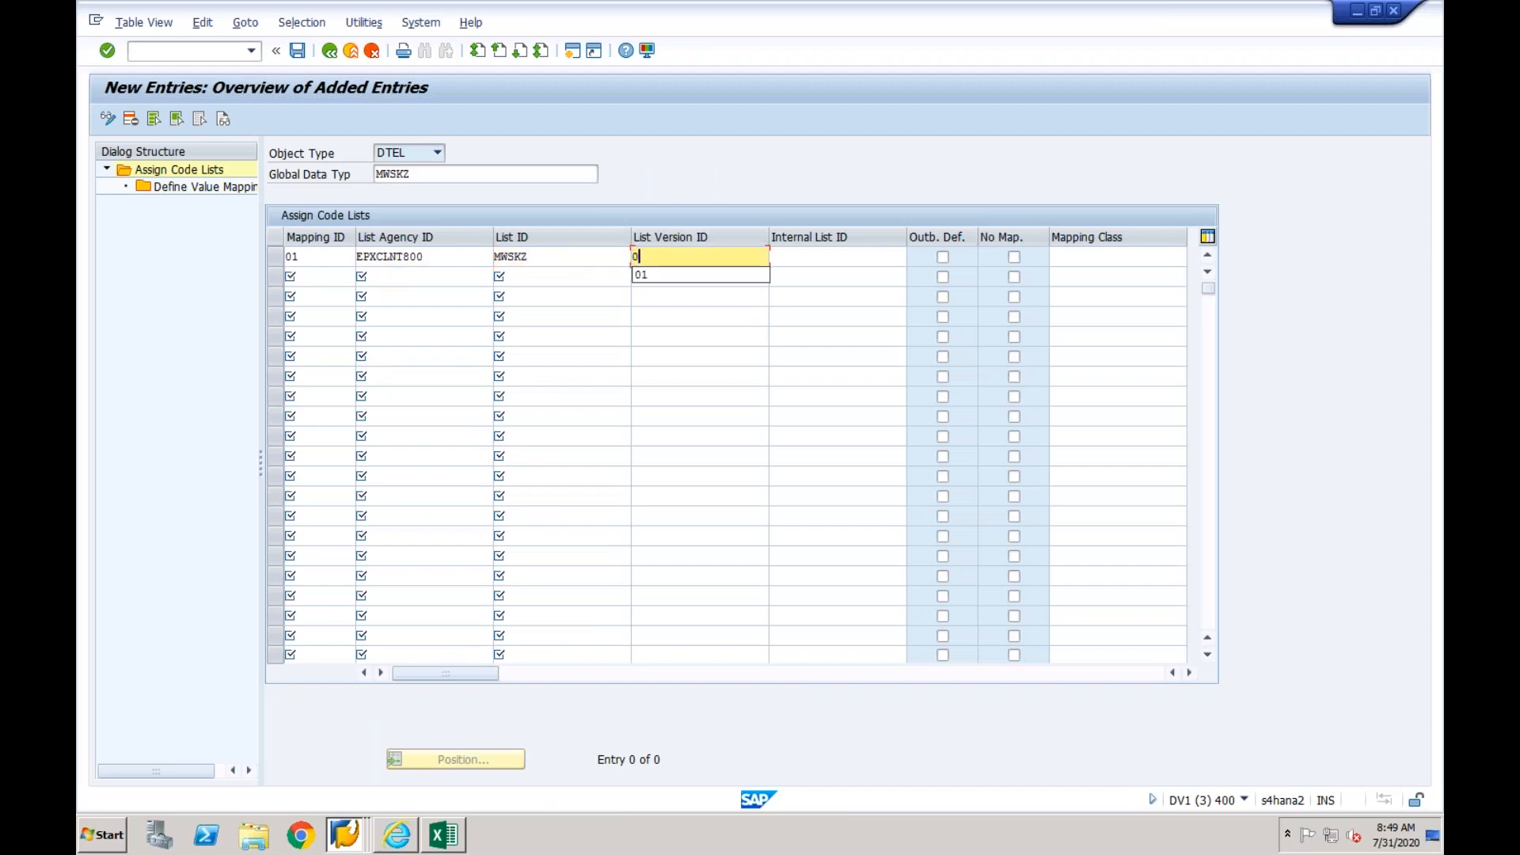
key(Return)
- Open the value mapping of the new MWSKZ code list and start new entries at the first internal code value
click(276, 257)
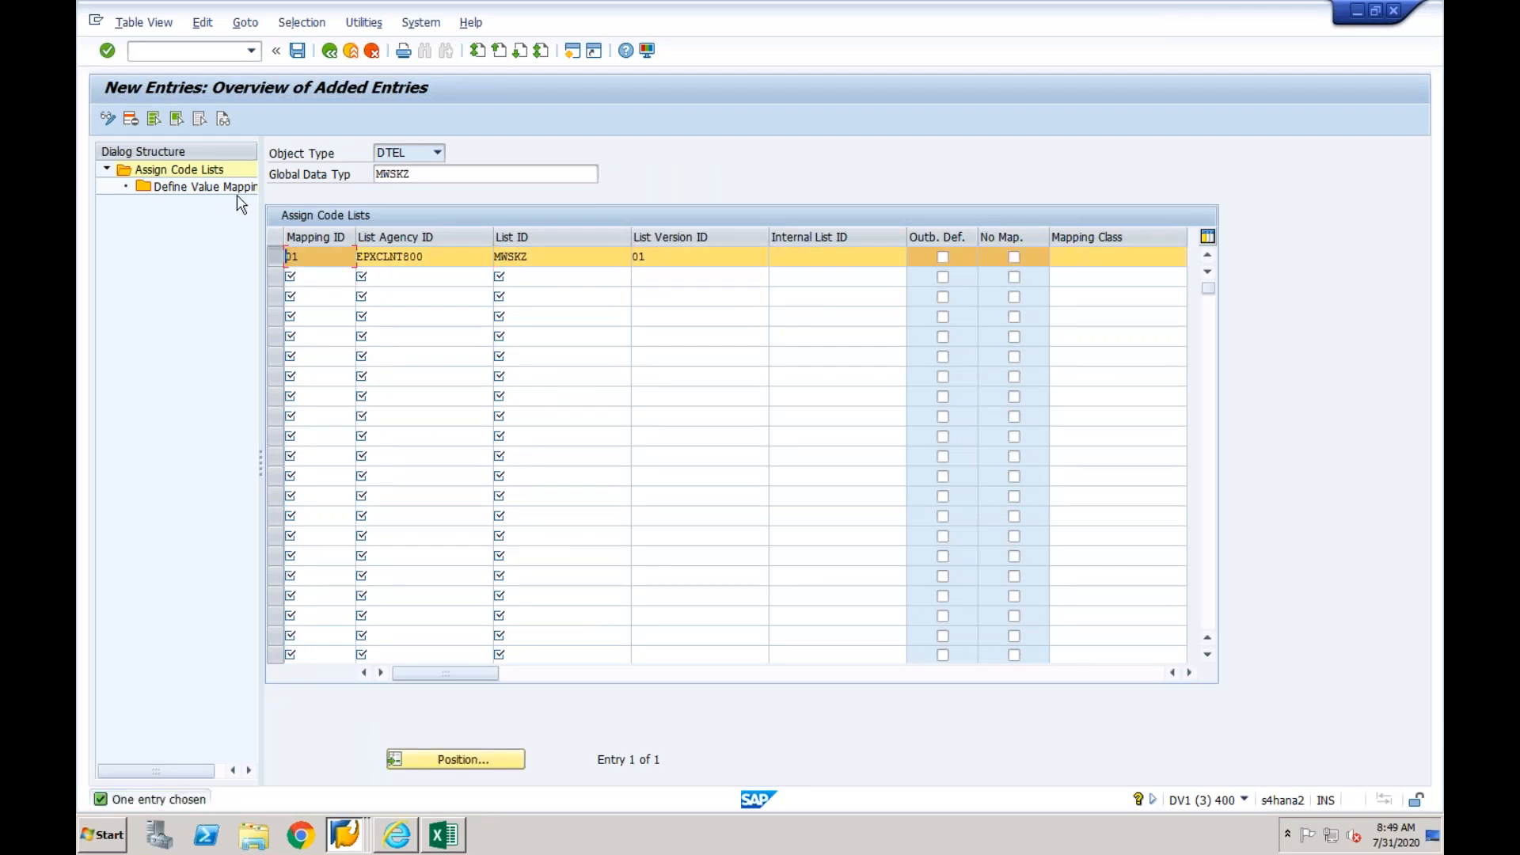
double_click(236, 190)
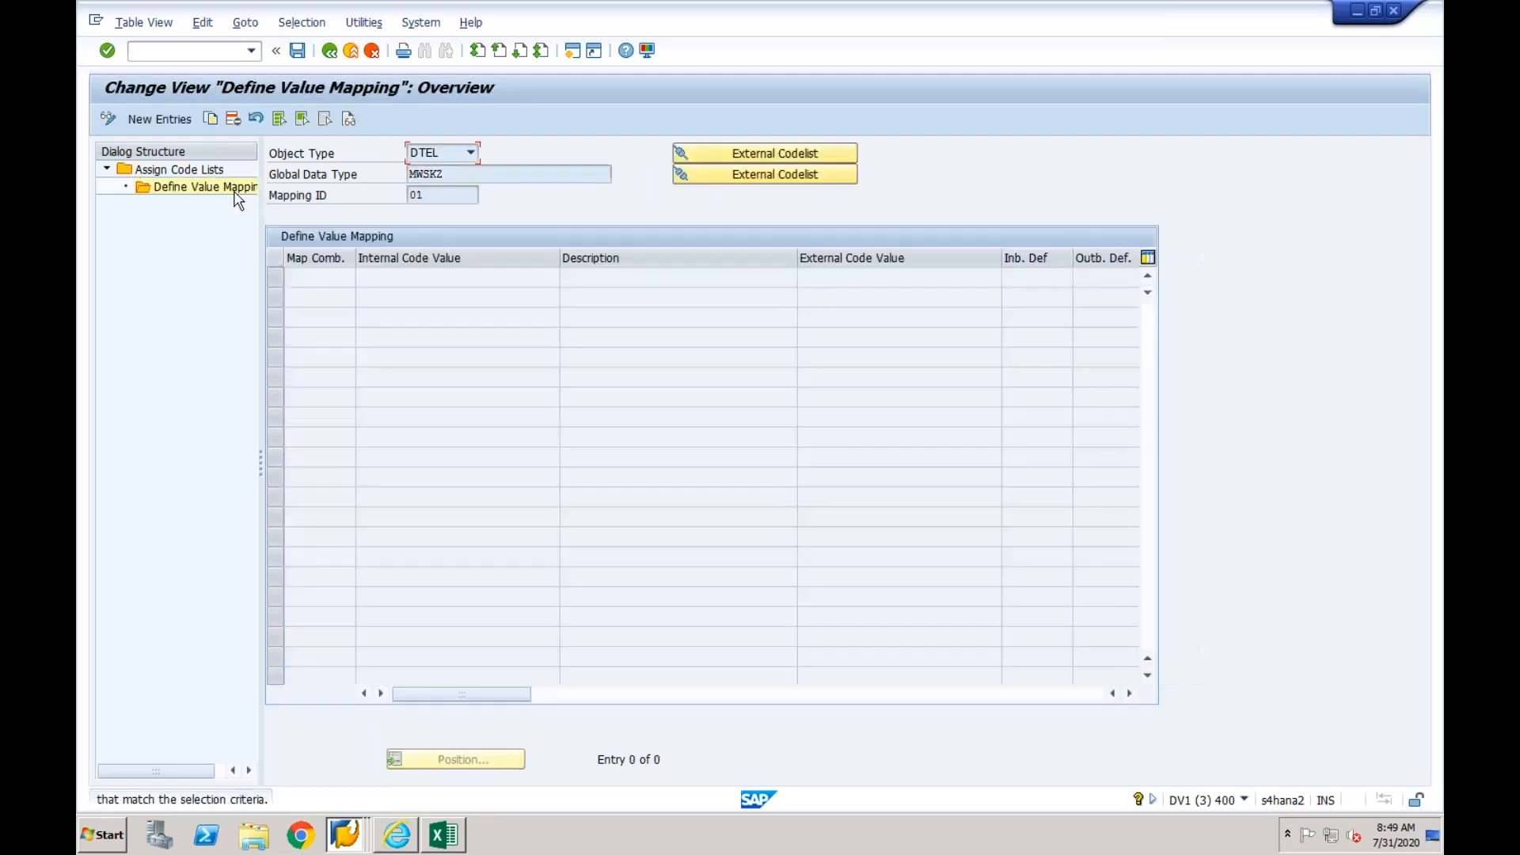
click(158, 119)
click(404, 282)
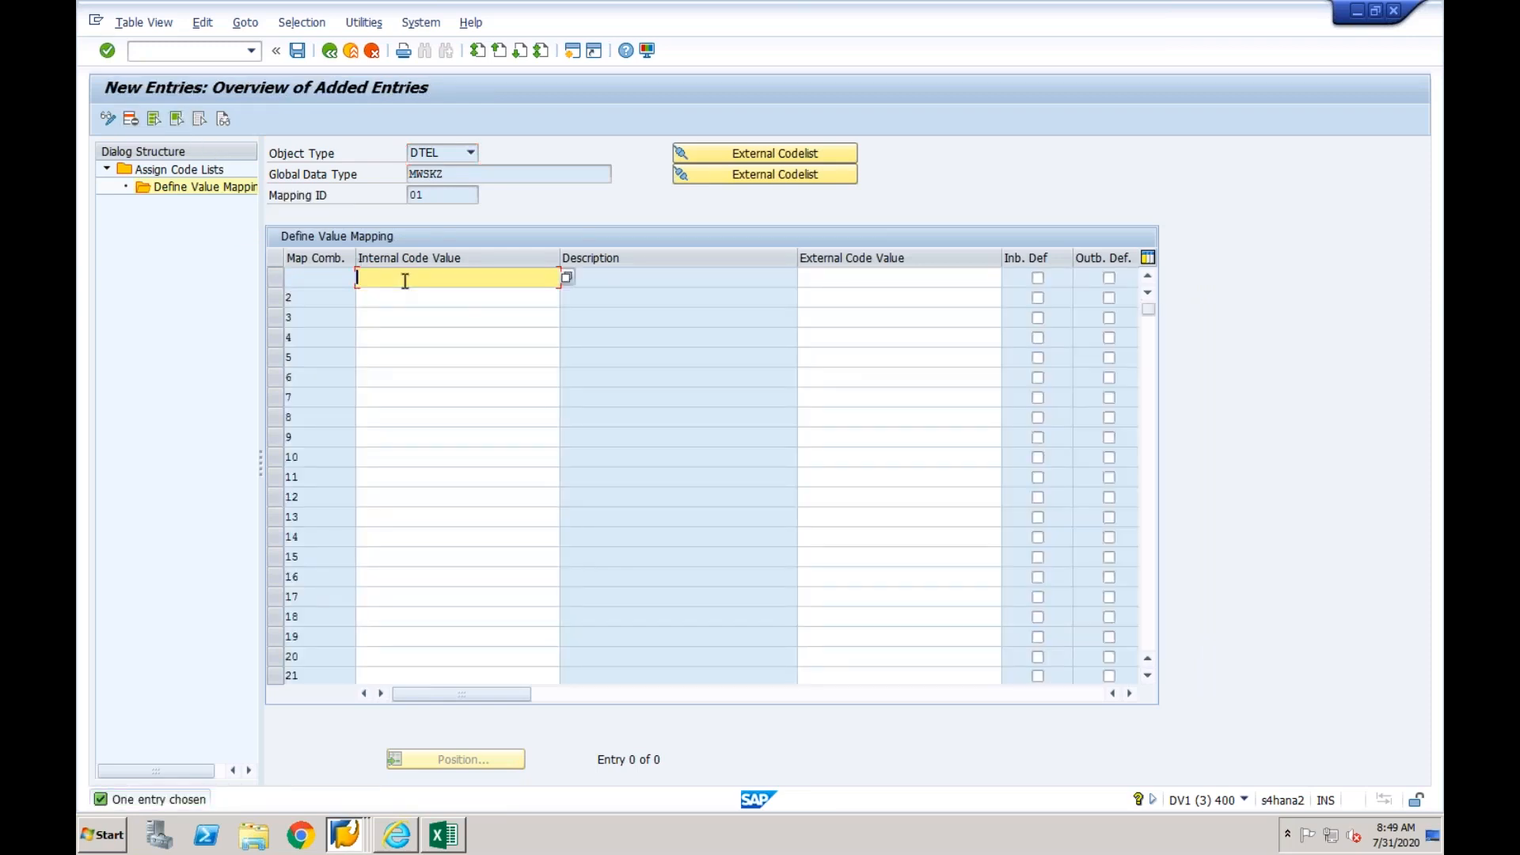
- Switch to the EPX source system session showing the country calculation procedures and open the Display Document transaction
click(345, 834)
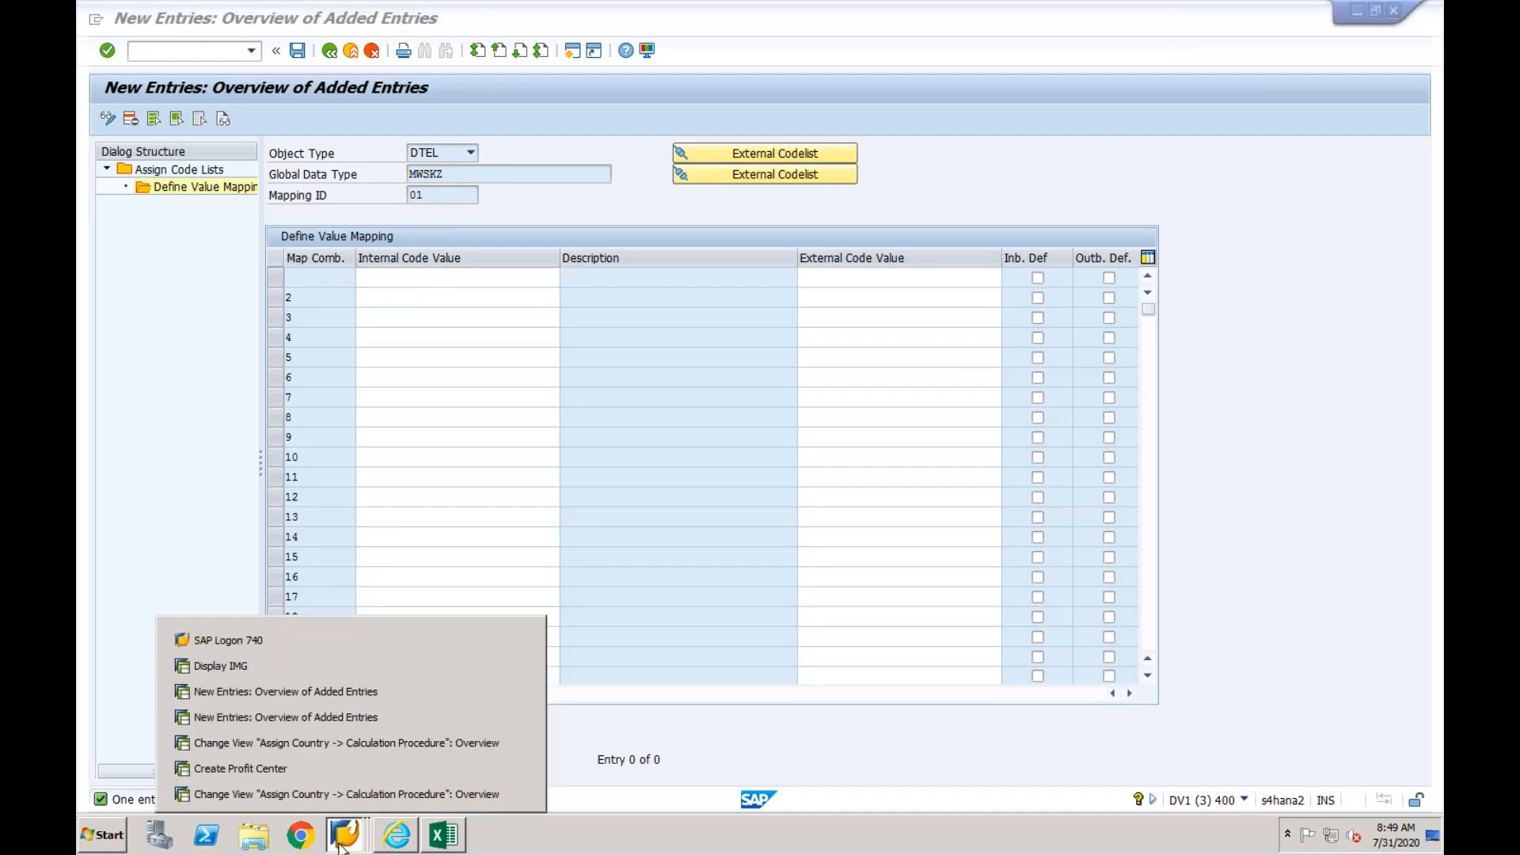
click(355, 743)
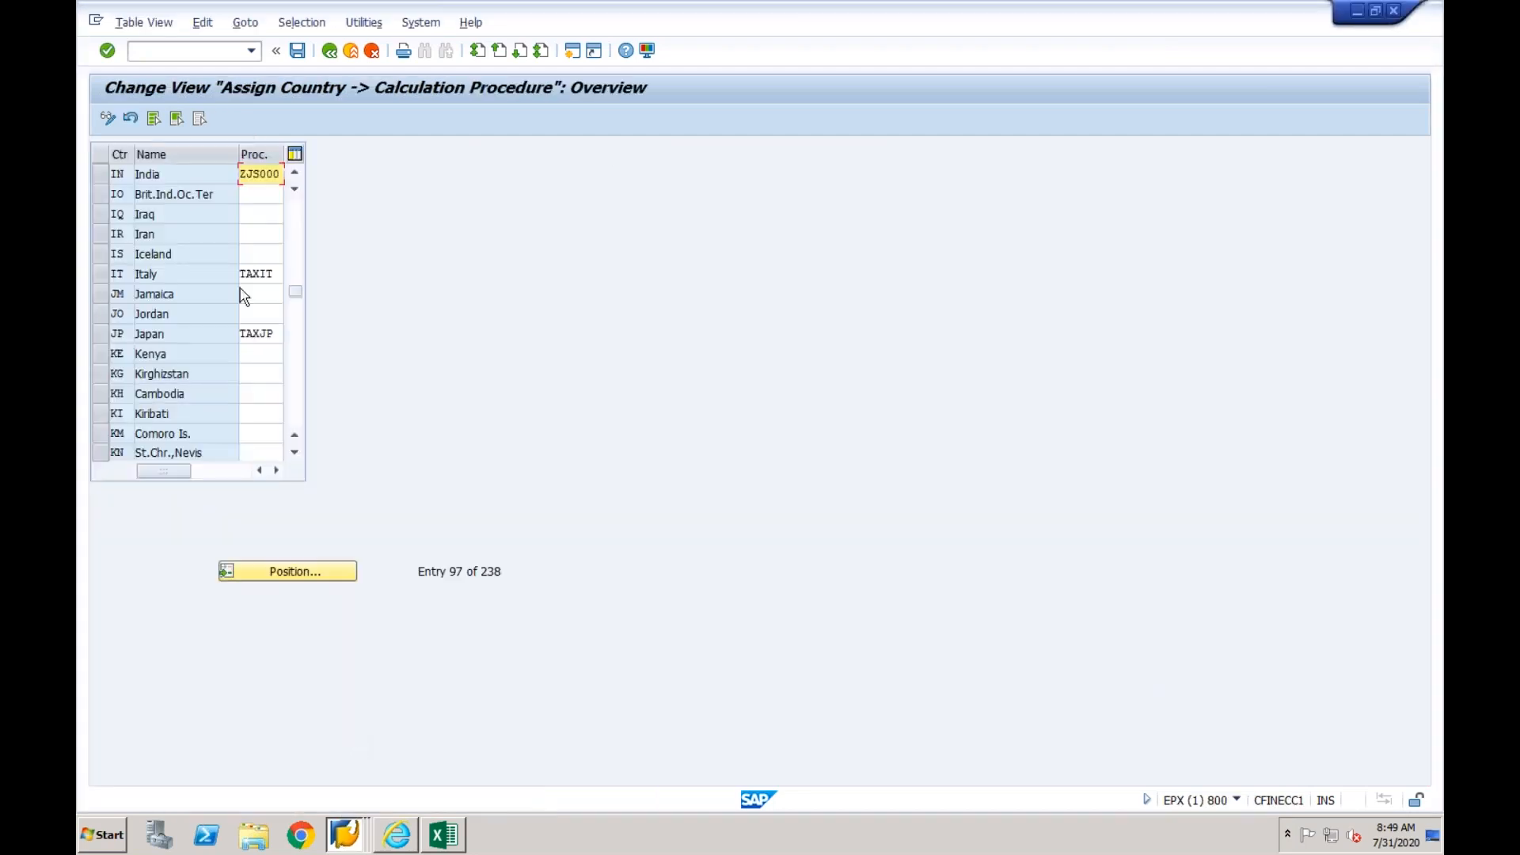
click(191, 52)
key(Return)
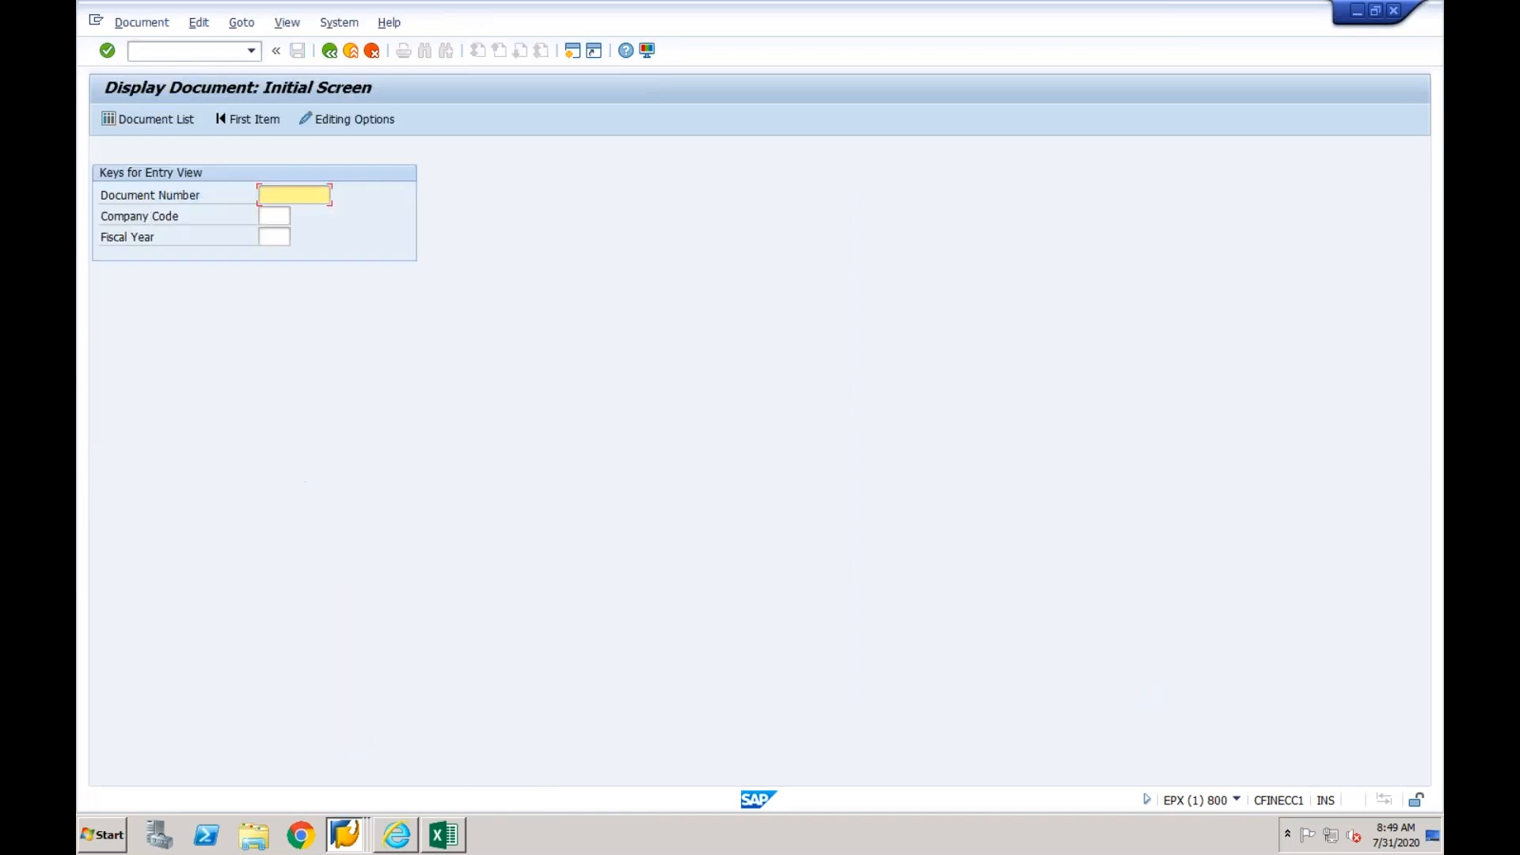
- List the accounting documents posted in company code CF01
click(151, 125)
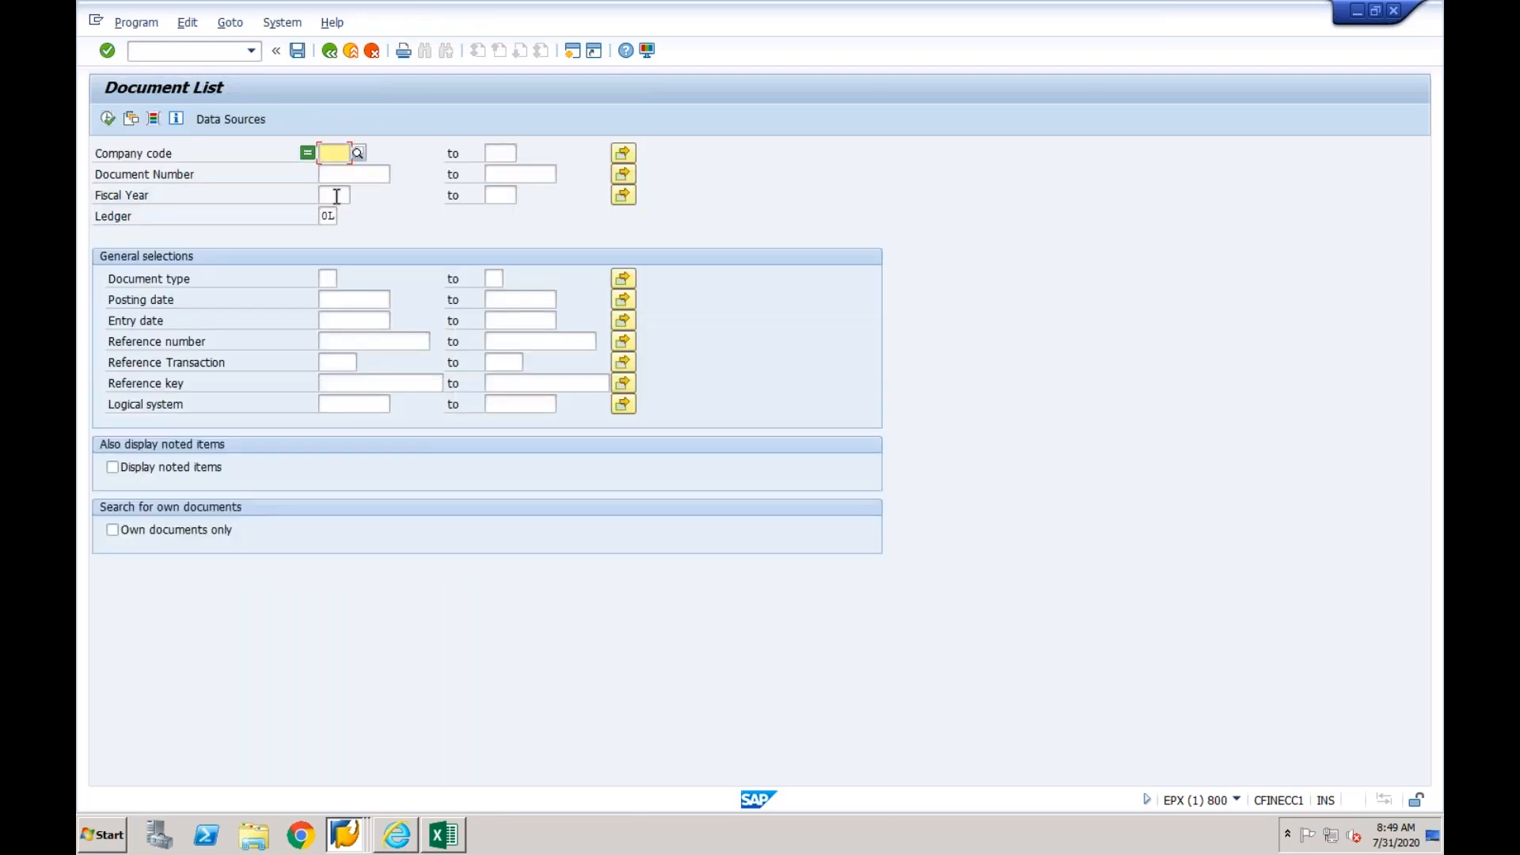
text(CF01)
key(Return)
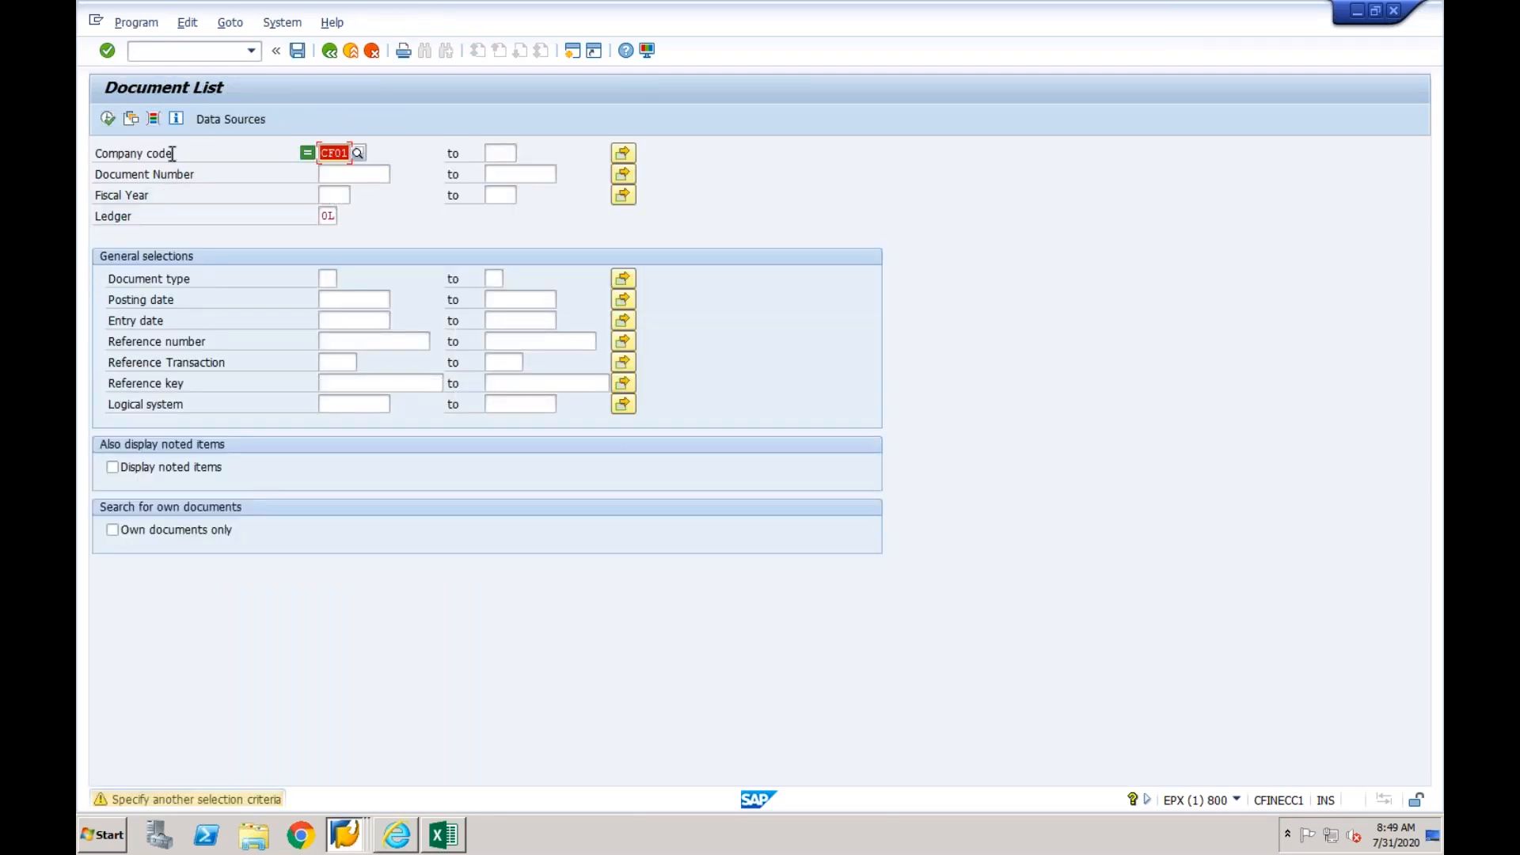
click(108, 119)
click(109, 120)
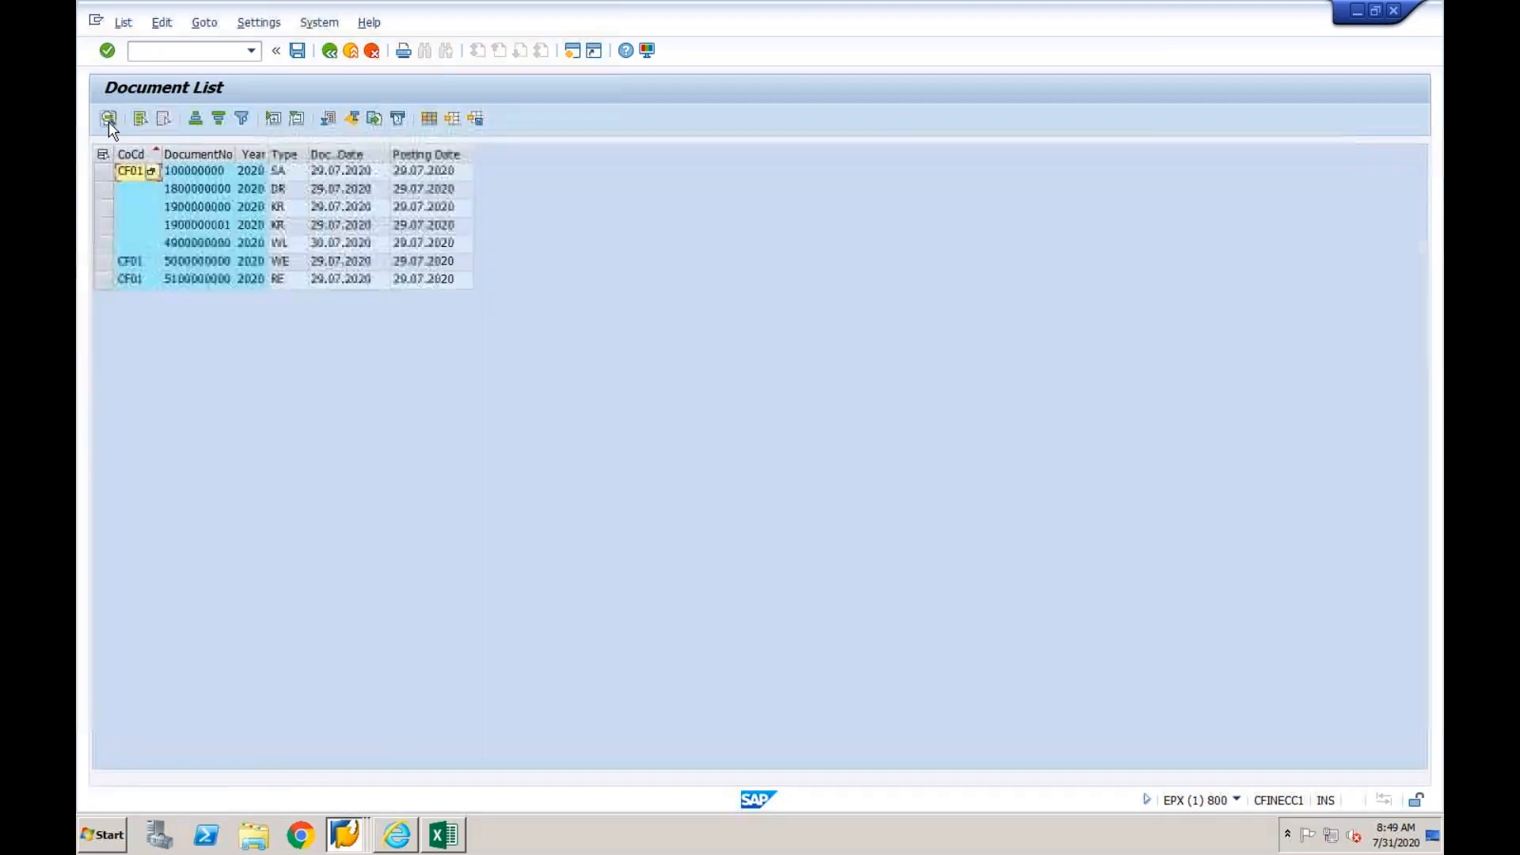
- Open the first KR document, check its line item columns, and display the details of its vendor line
double_click(321, 207)
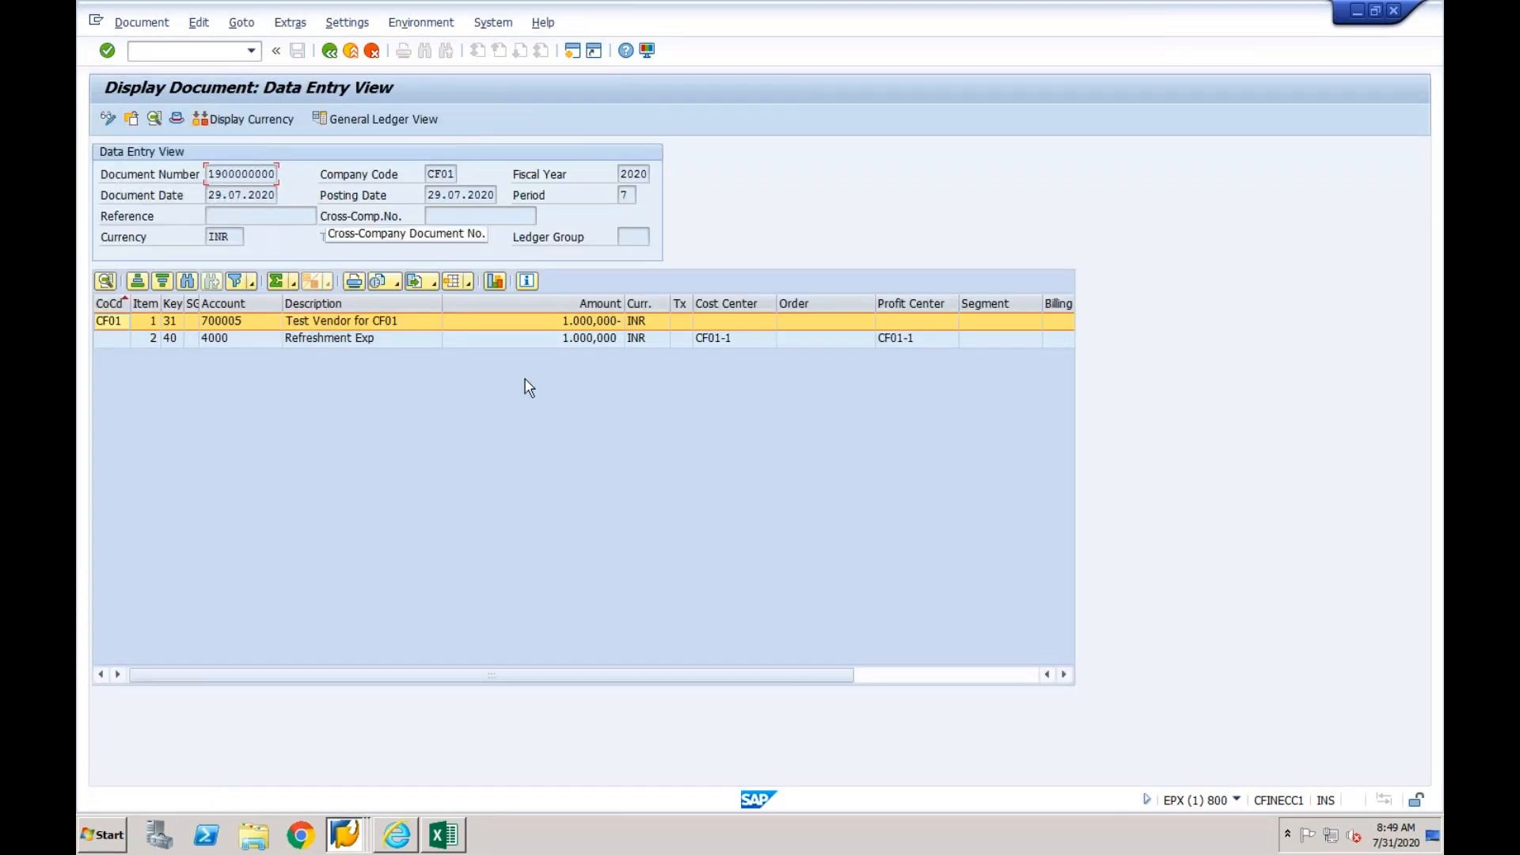
click(870, 678)
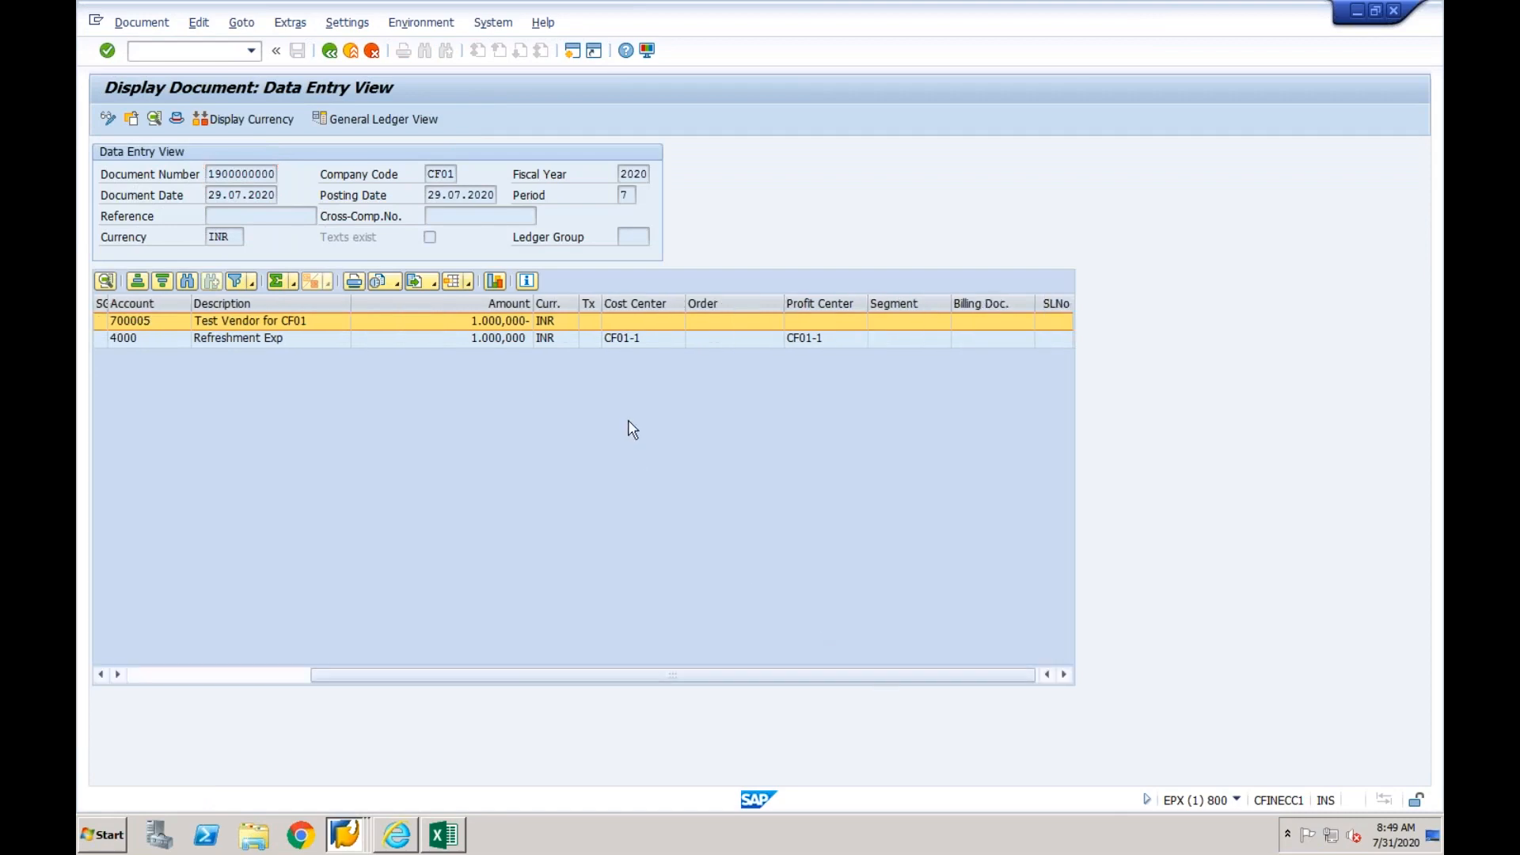
double_click(321, 320)
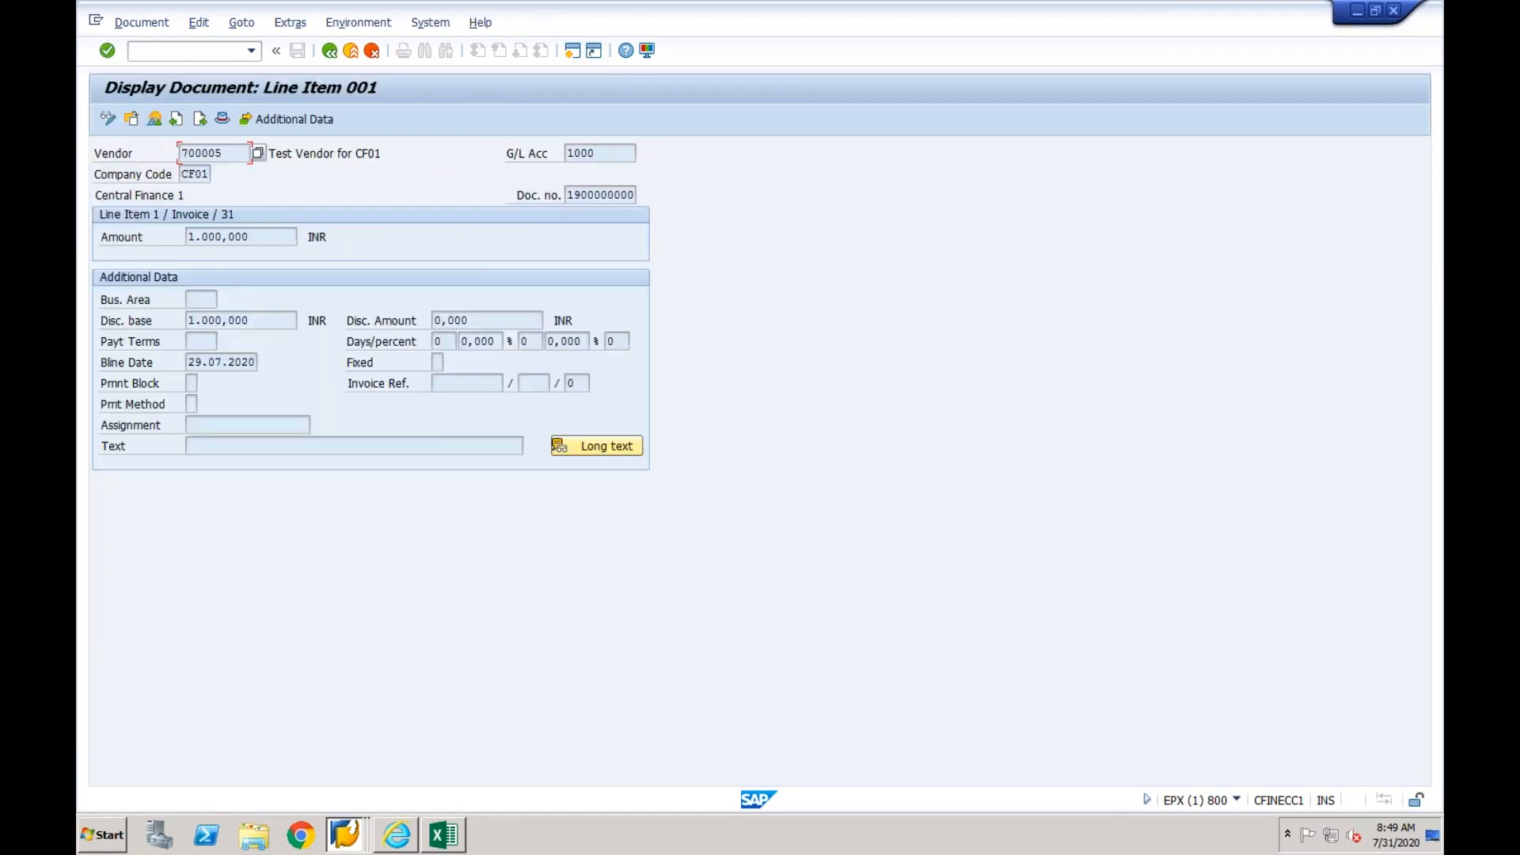
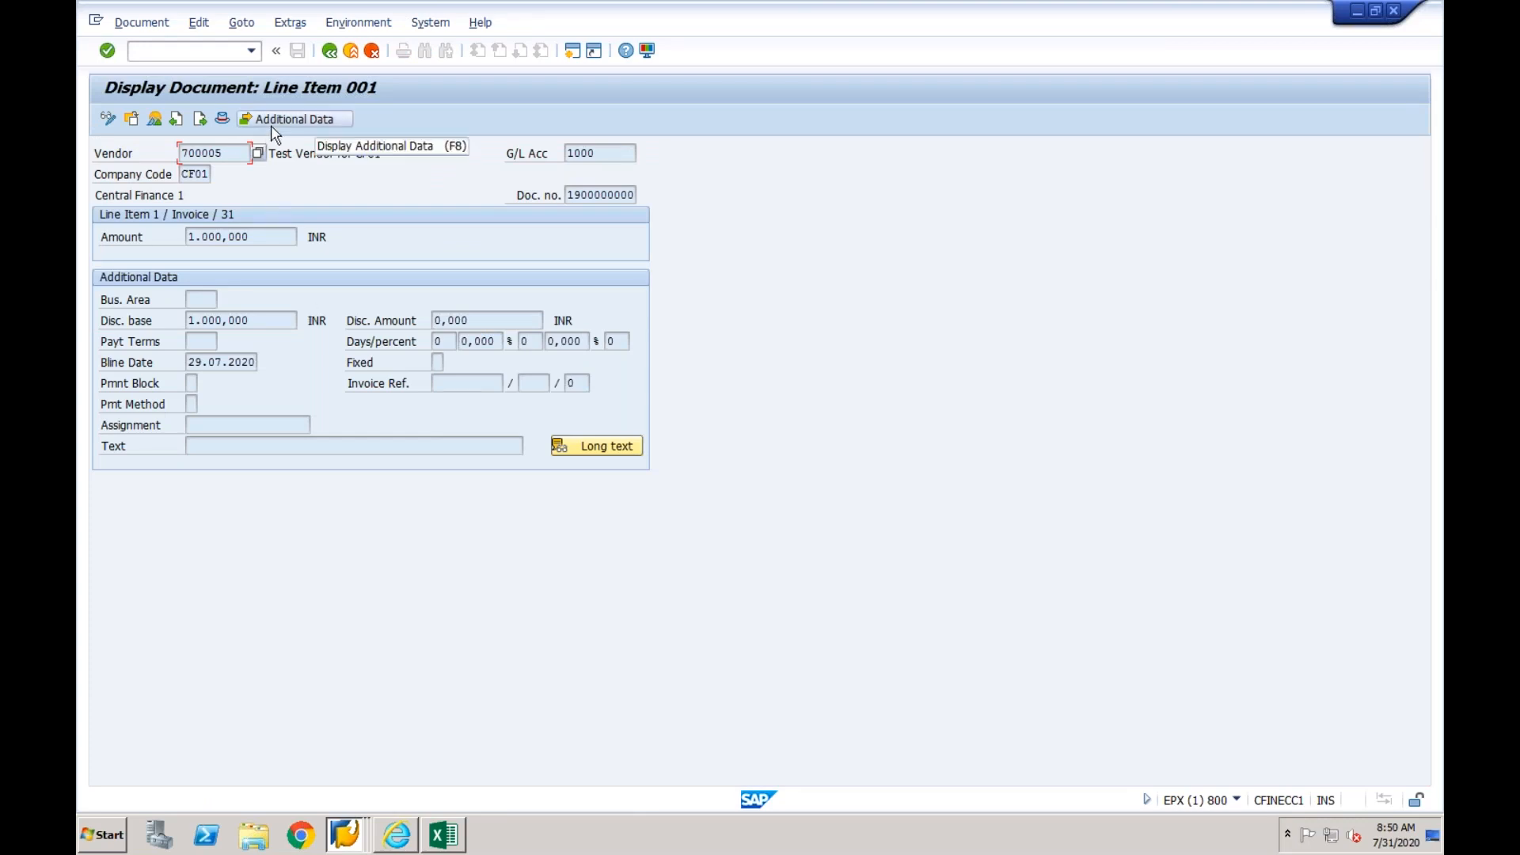
- View the additional details of the vendor line item, then return to the document's data entry view
click(272, 125)
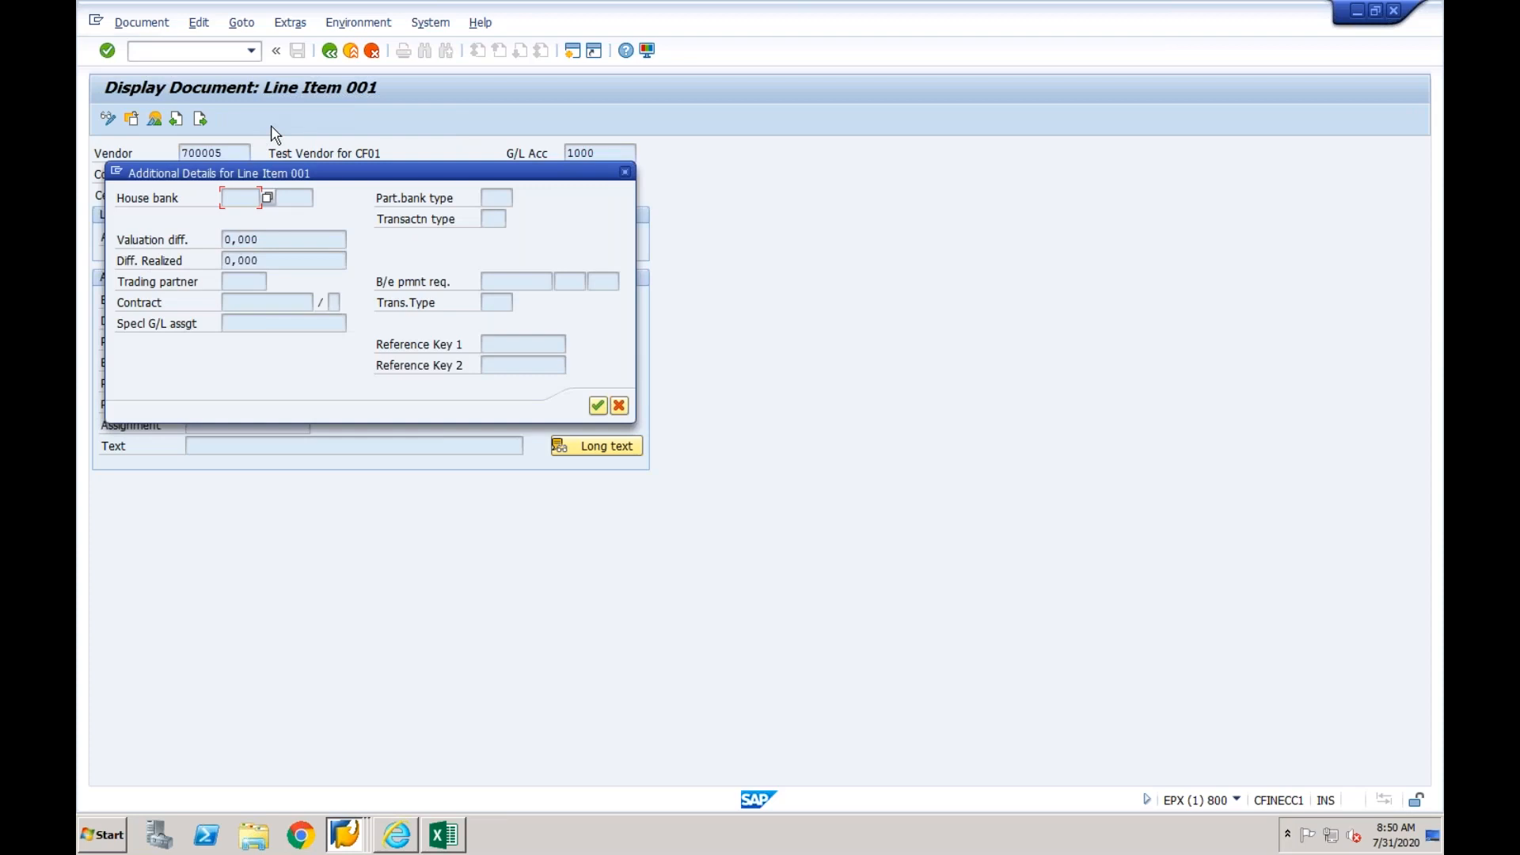
click(624, 172)
click(330, 50)
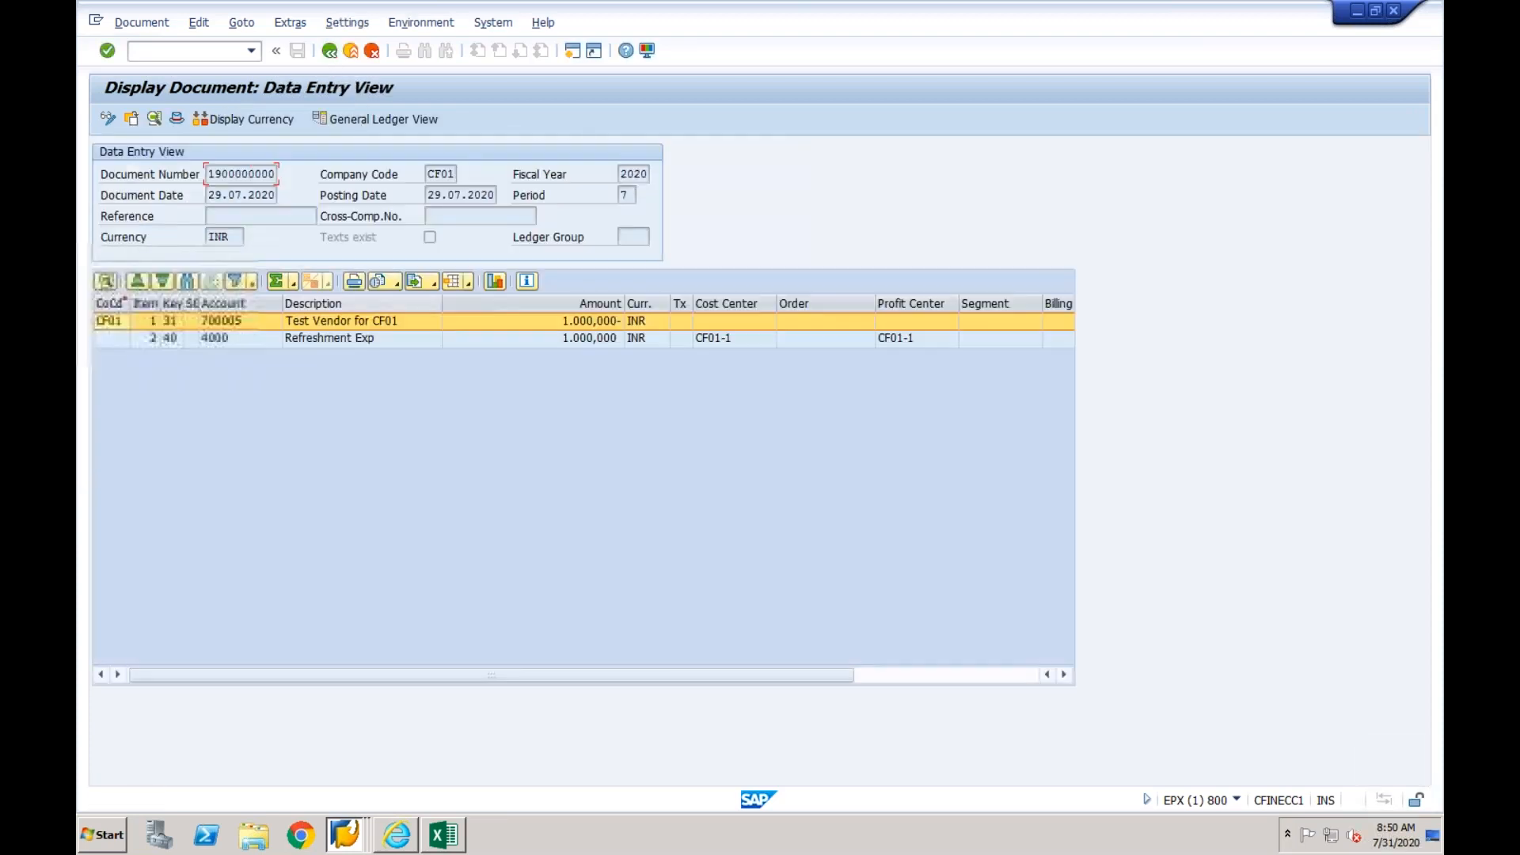
- Search the line item layout's available columns for "tax", check the displayed Tax Code column, and close the layout settings without changes
click(470, 282)
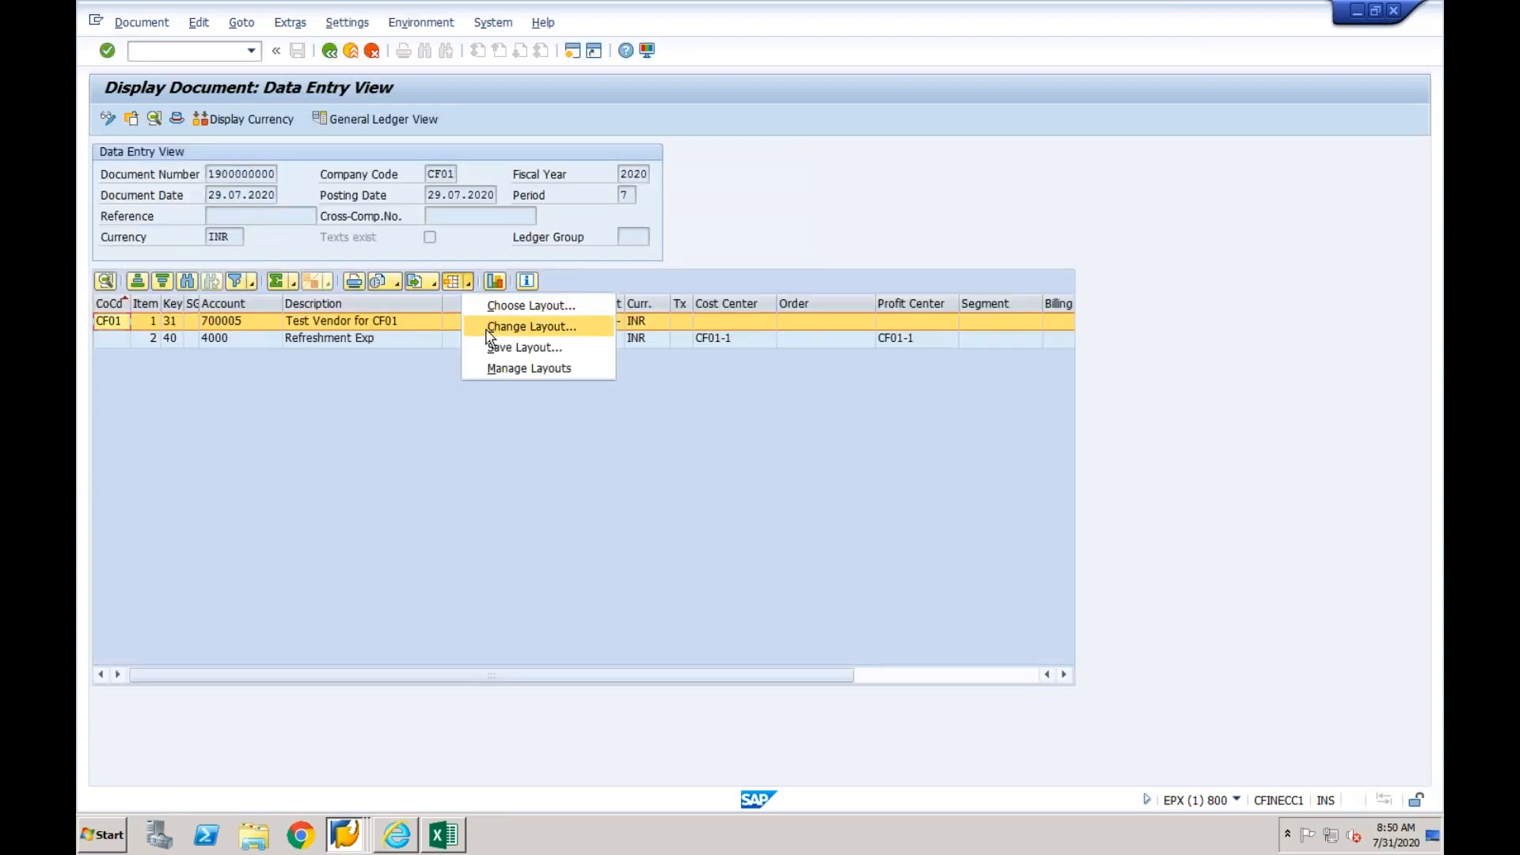
click(490, 326)
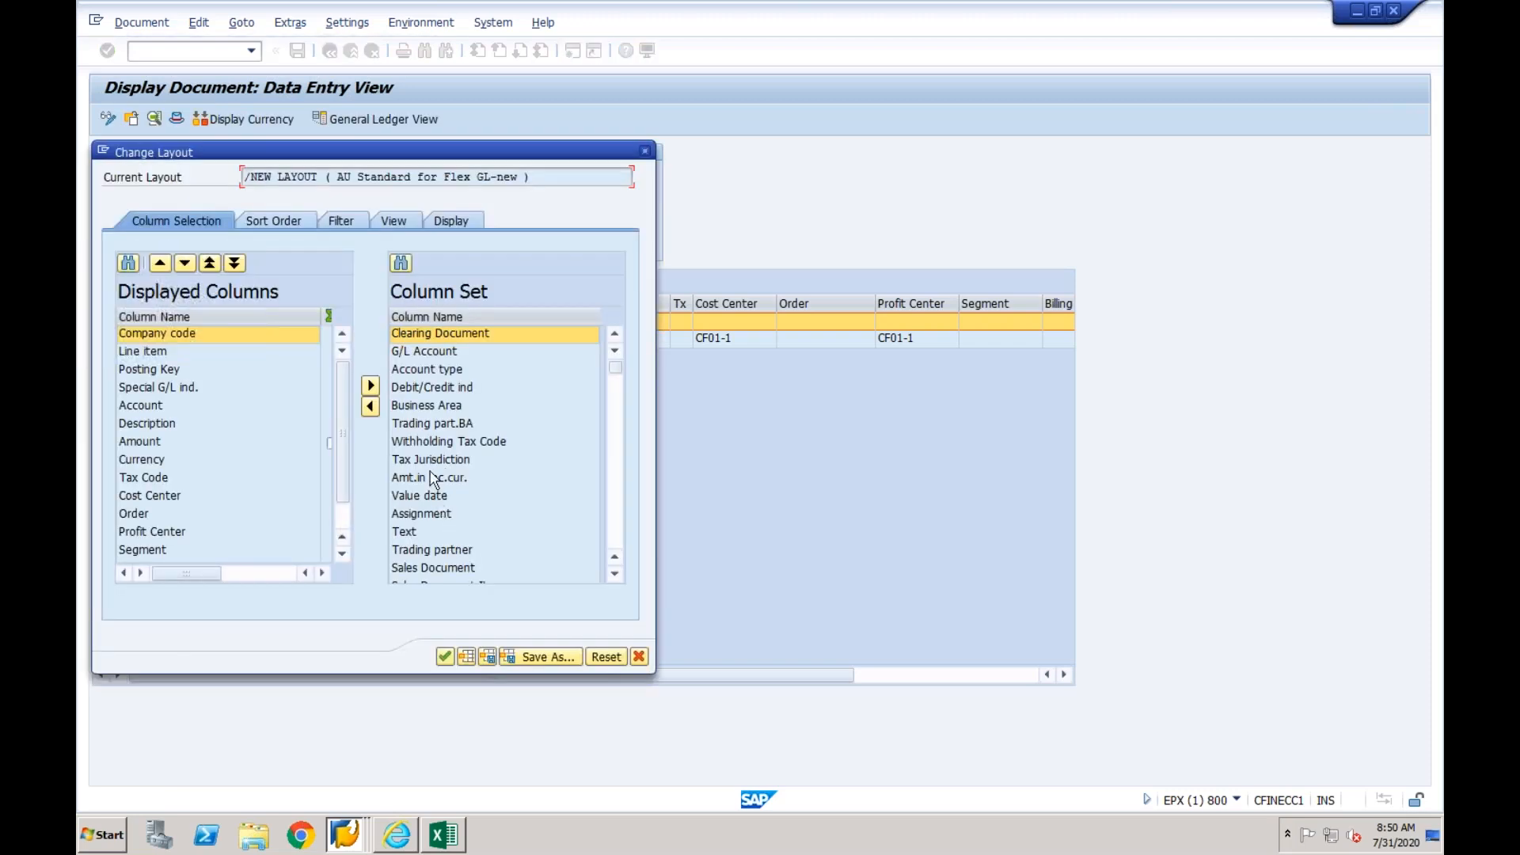
click(401, 262)
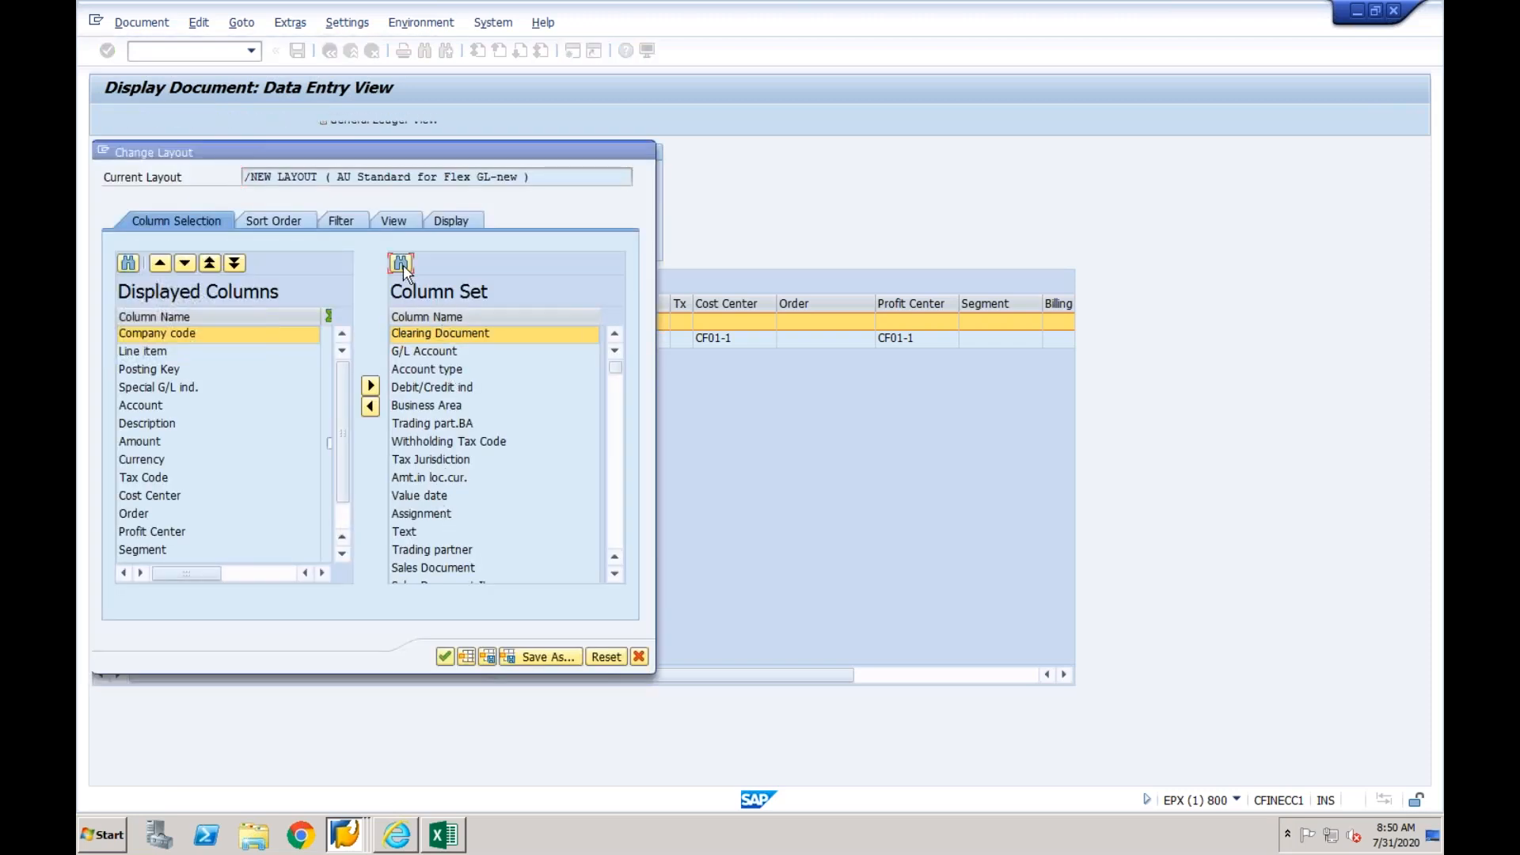
text(tax)
key(Return)
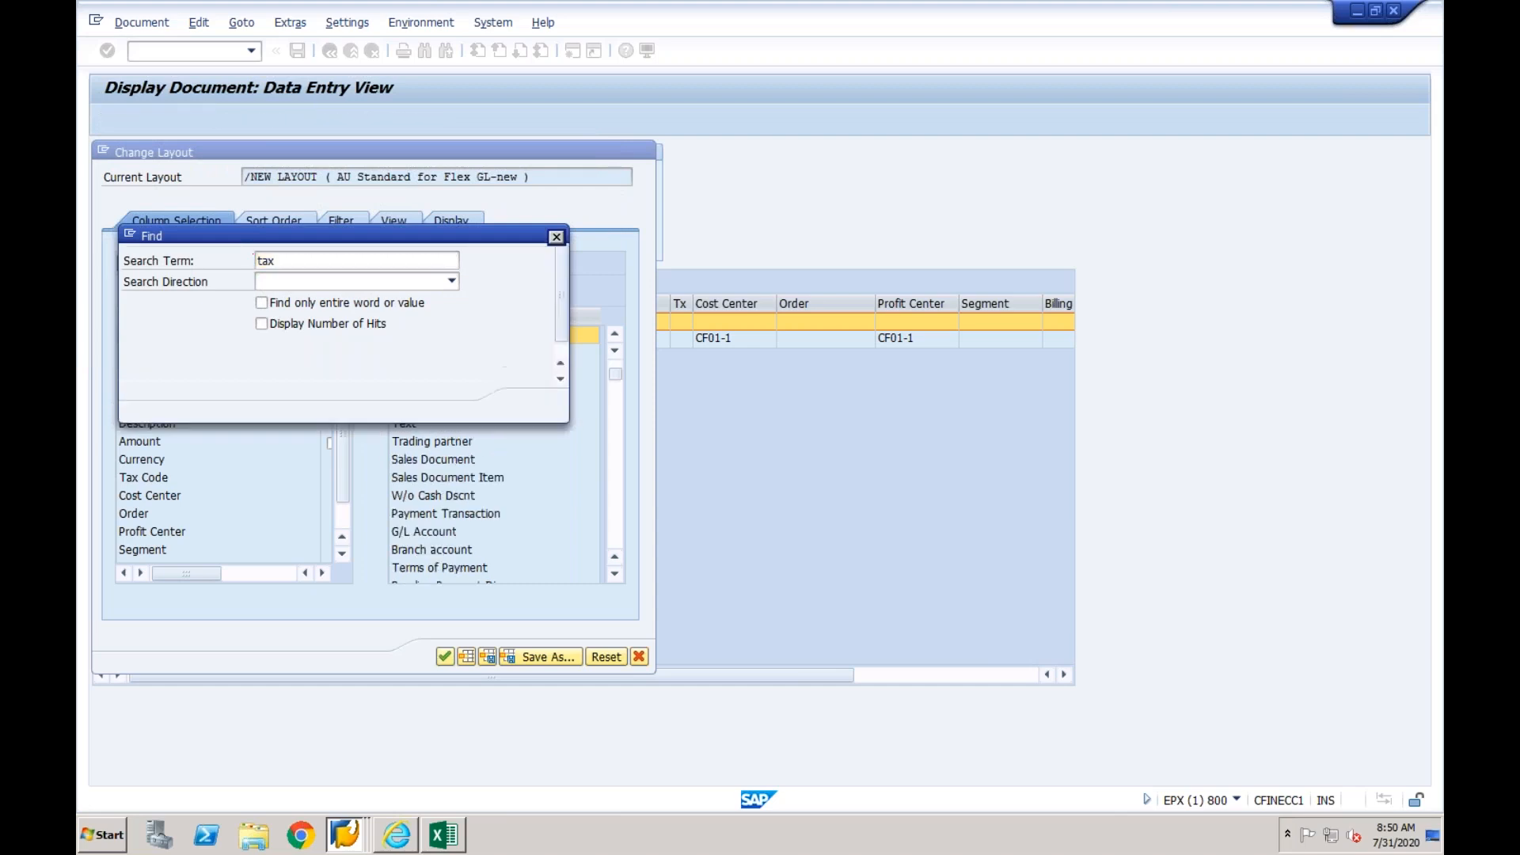
drag(414, 237, 881, 289)
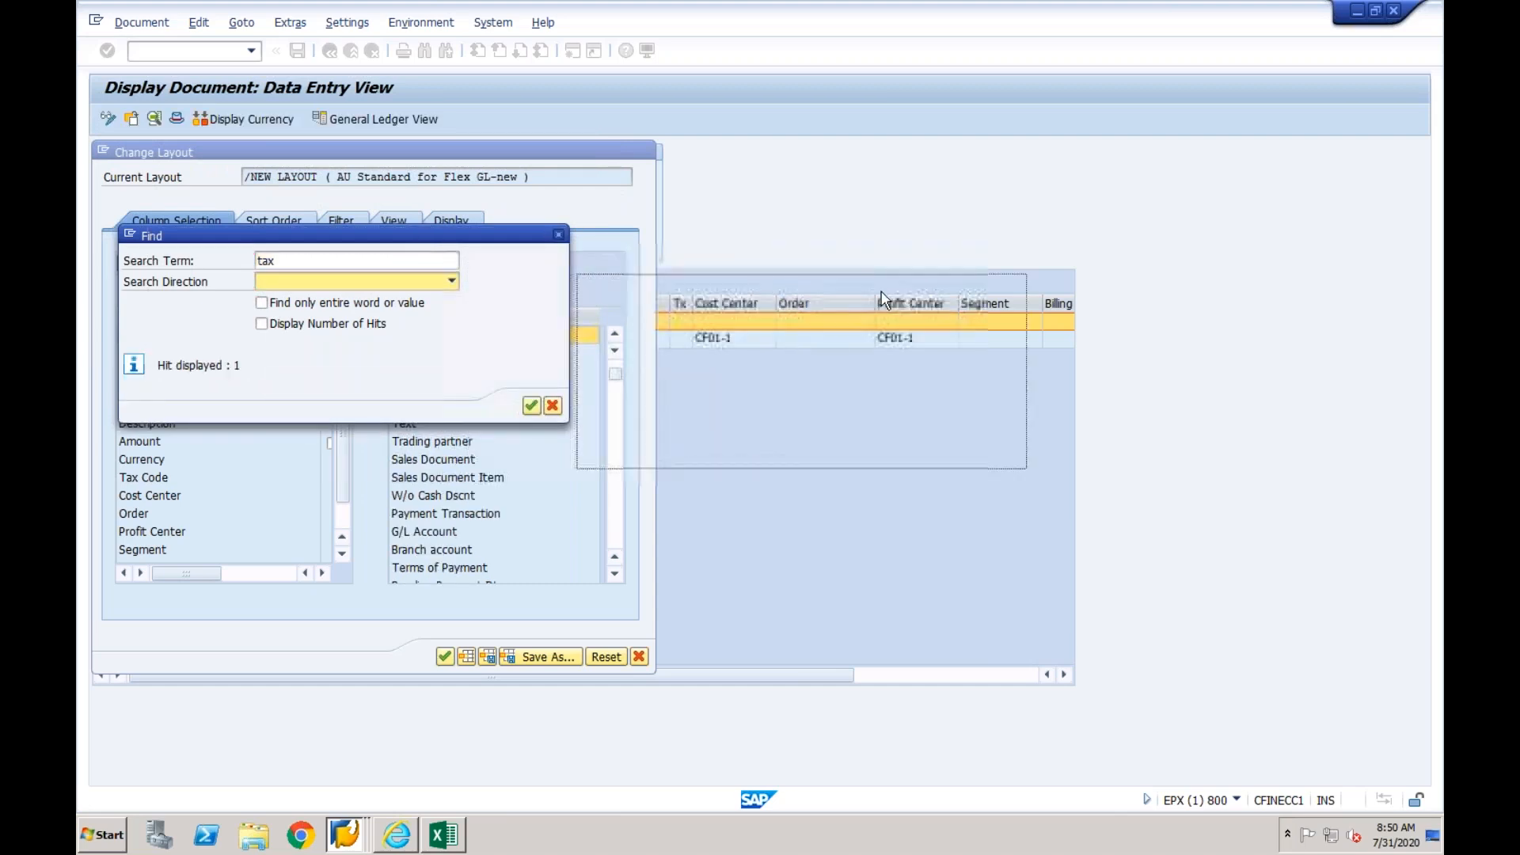
click(1000, 459)
click(999, 459)
click(1000, 459)
click(999, 459)
click(1000, 459)
click(1000, 459)
click(1000, 460)
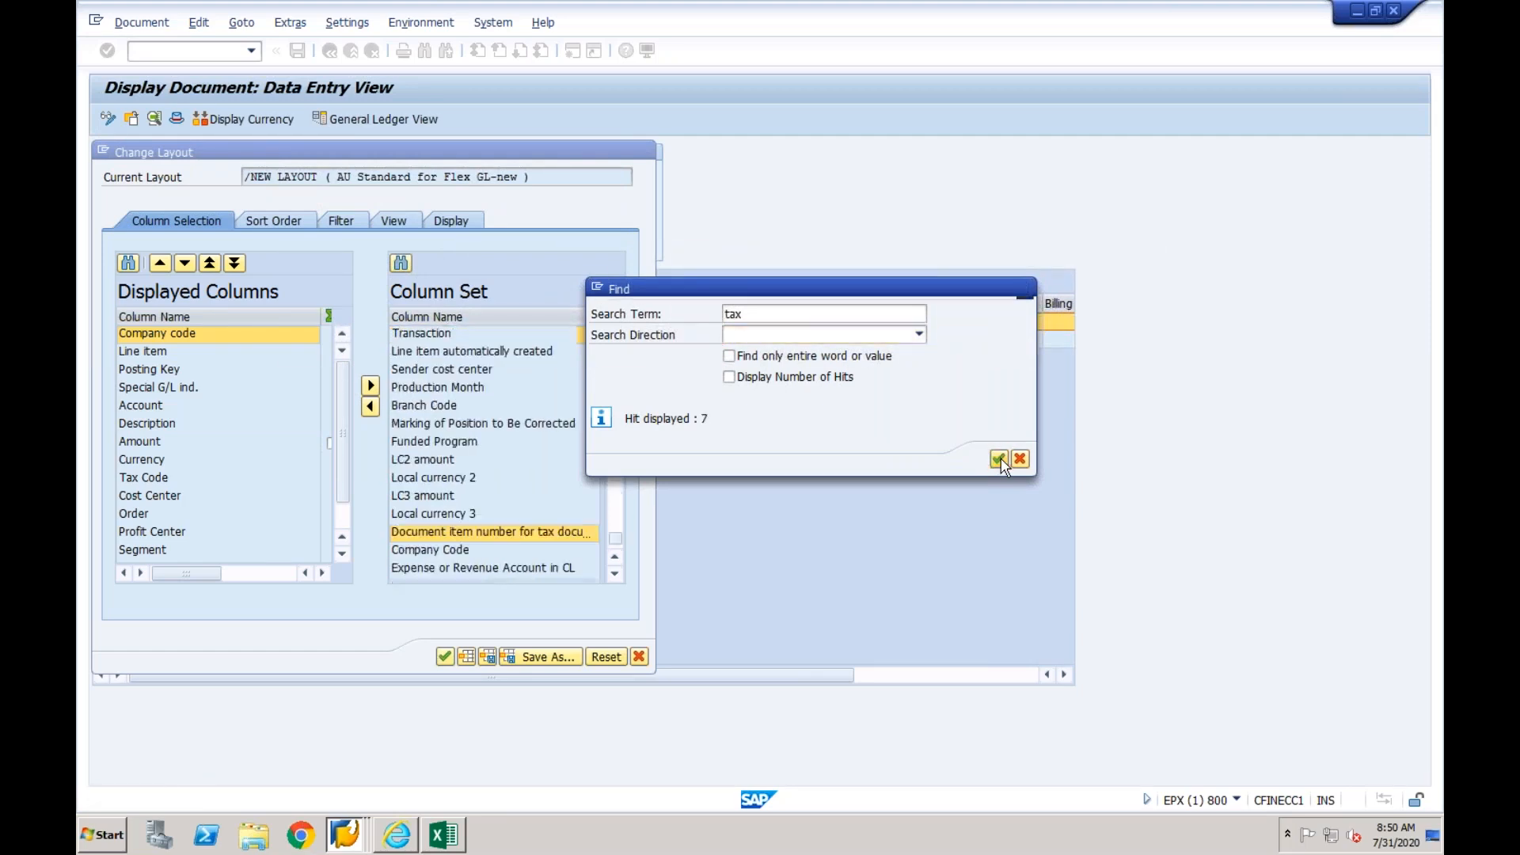
click(999, 459)
click(1001, 460)
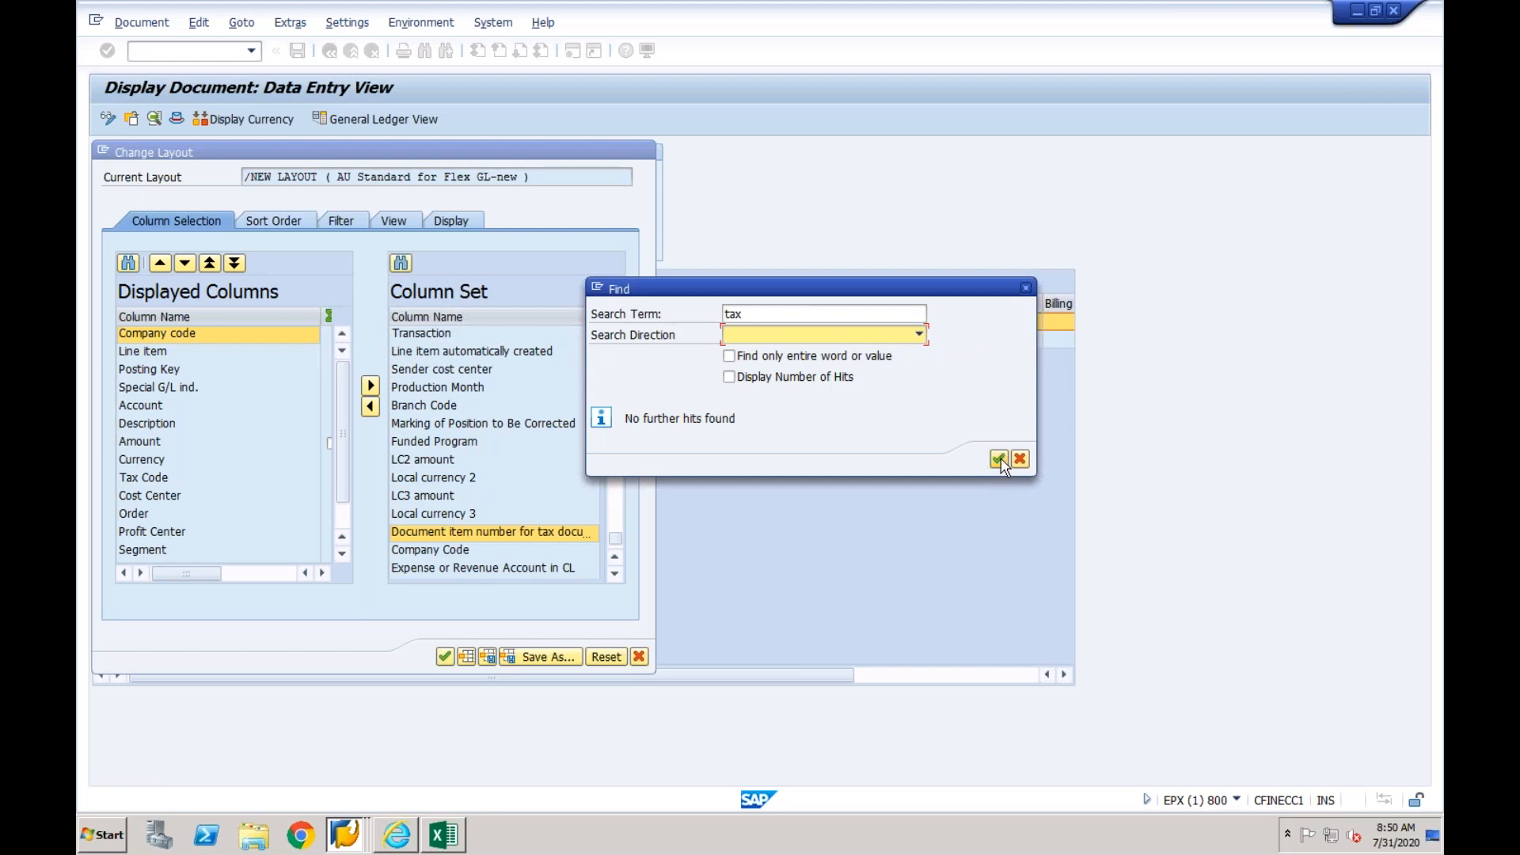
click(1026, 287)
click(144, 480)
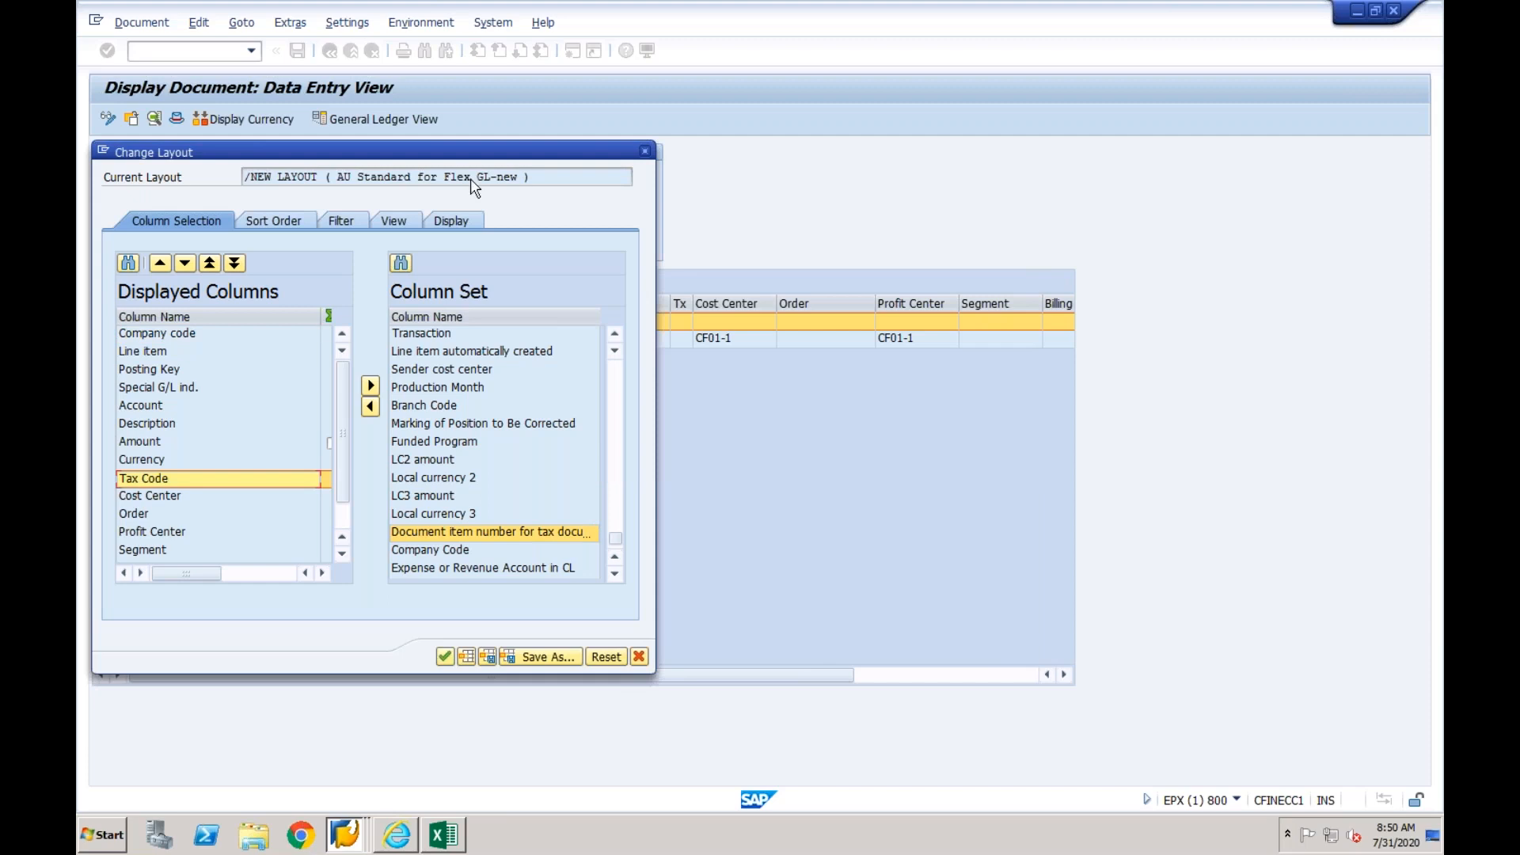
click(644, 152)
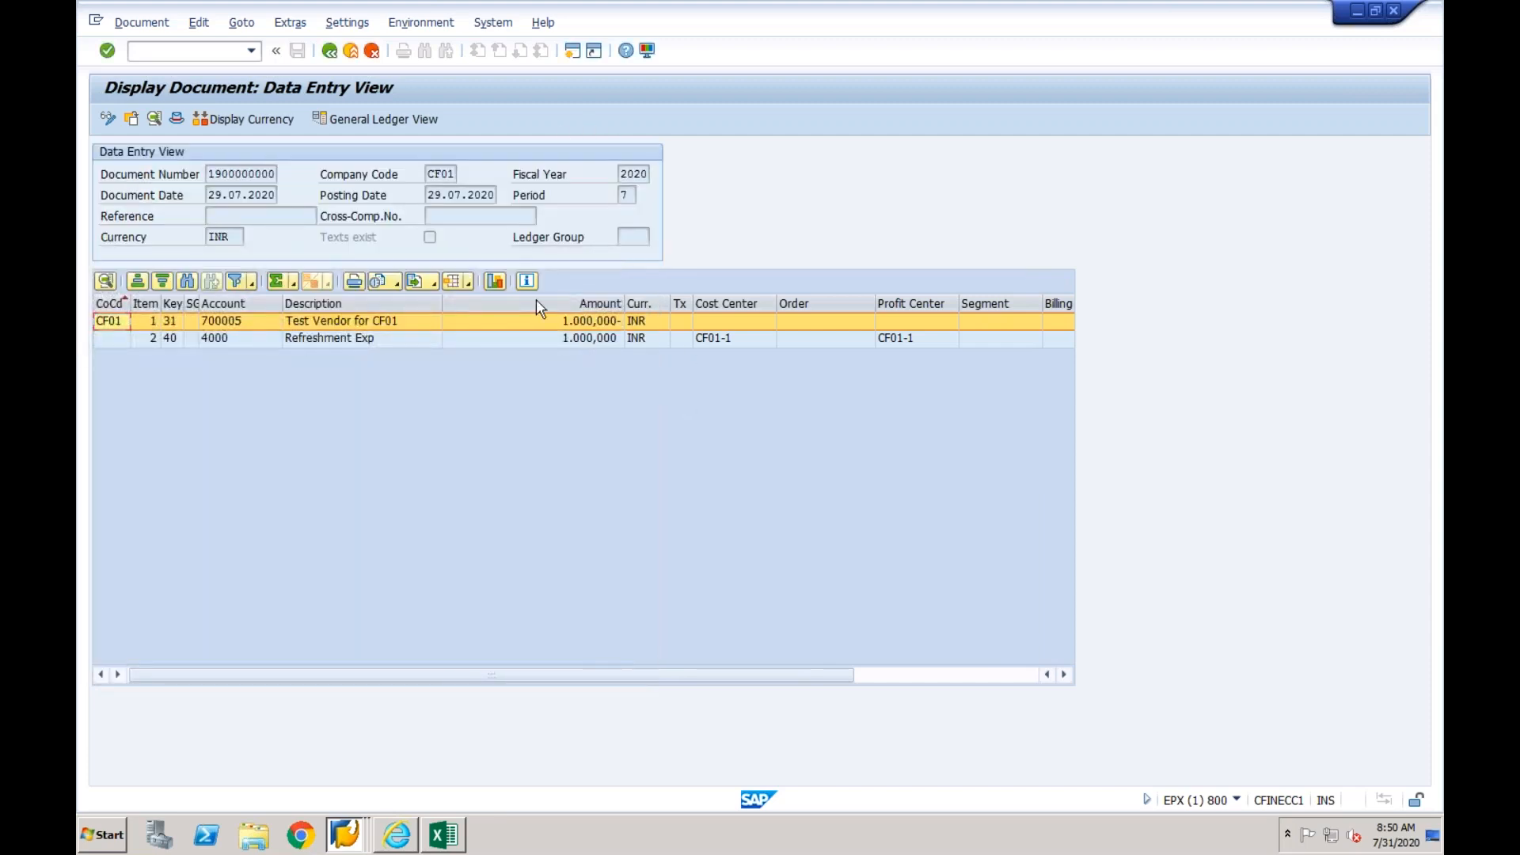
- Open the DR, WL, WE and RE documents of company code CF01 in turn to check their line items for a tax code
click(329, 53)
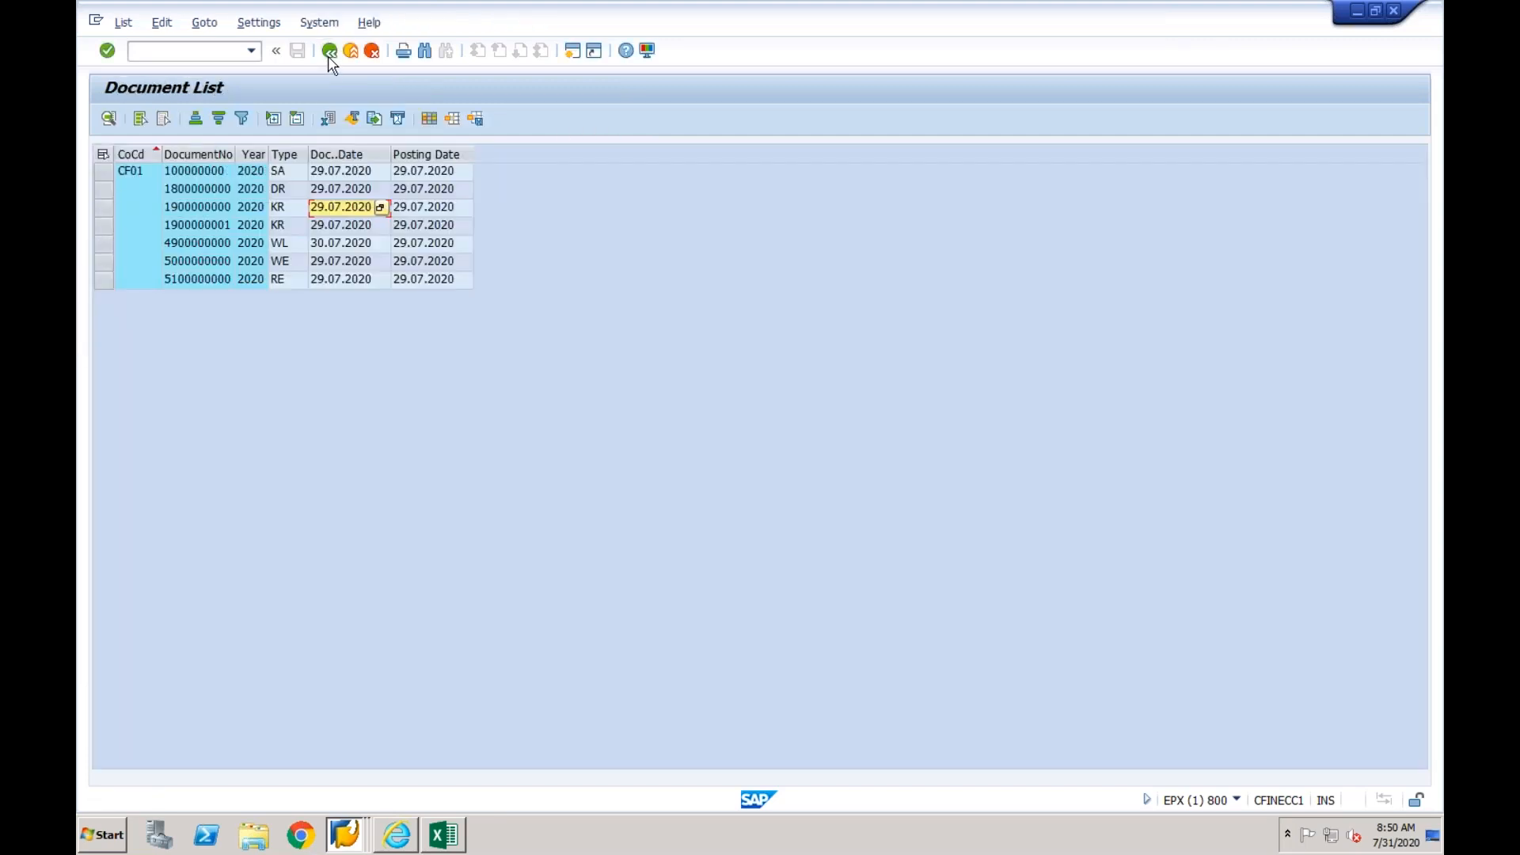
double_click(324, 188)
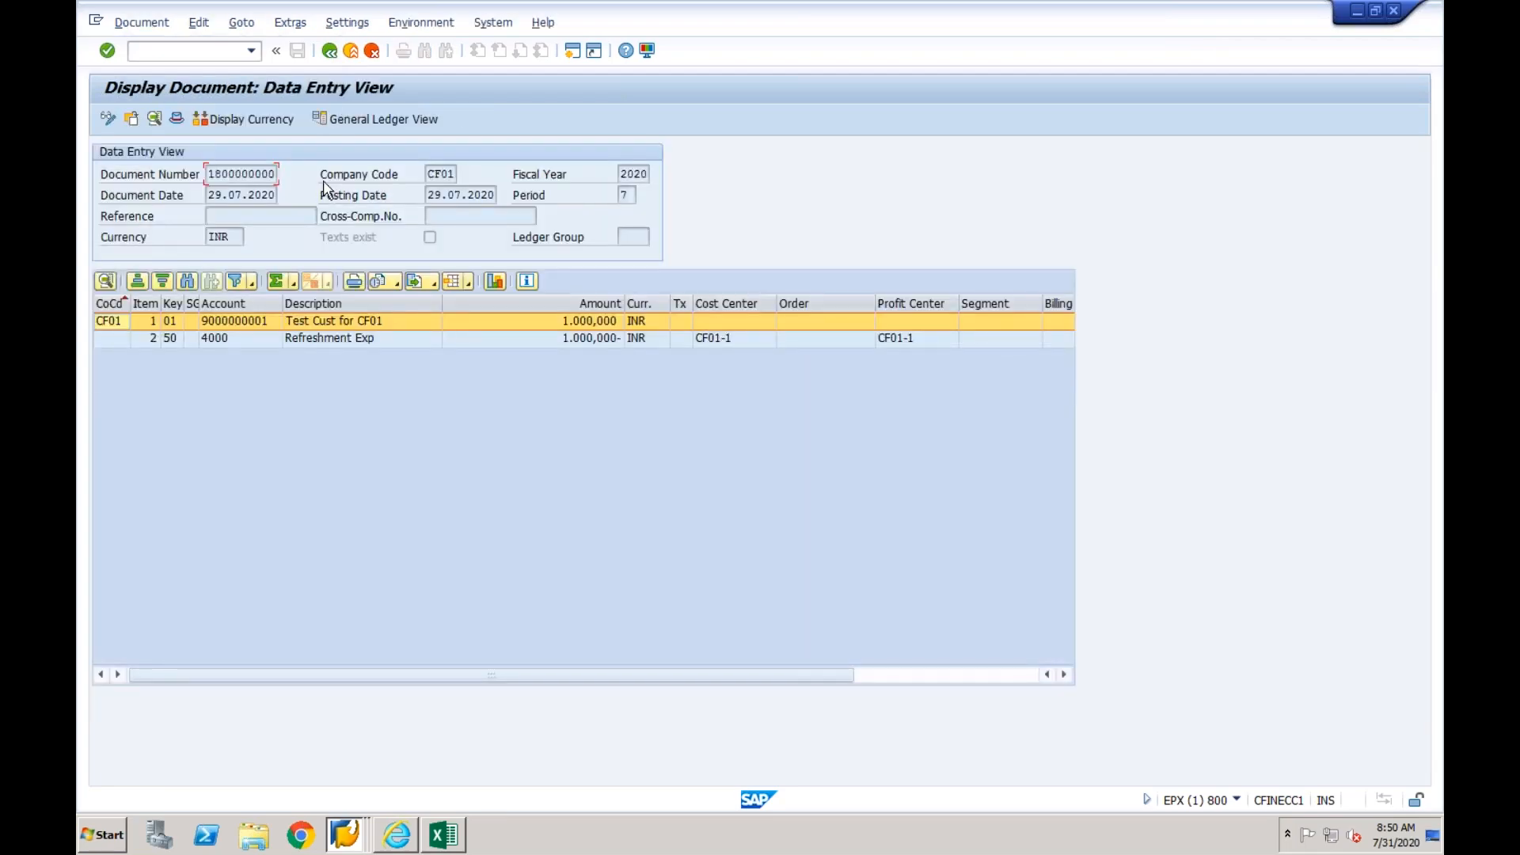
click(330, 51)
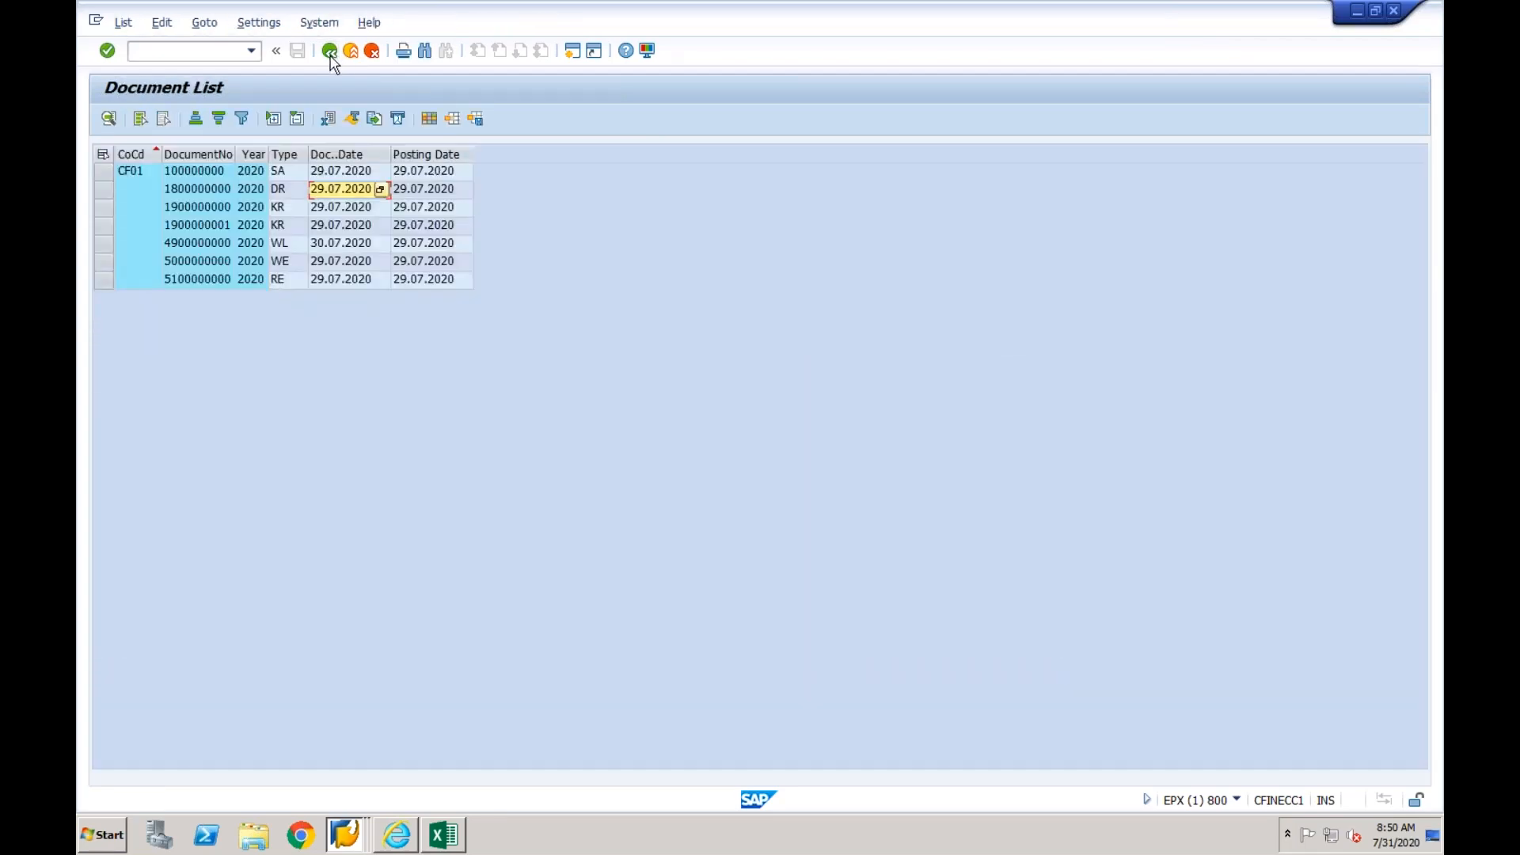
double_click(332, 245)
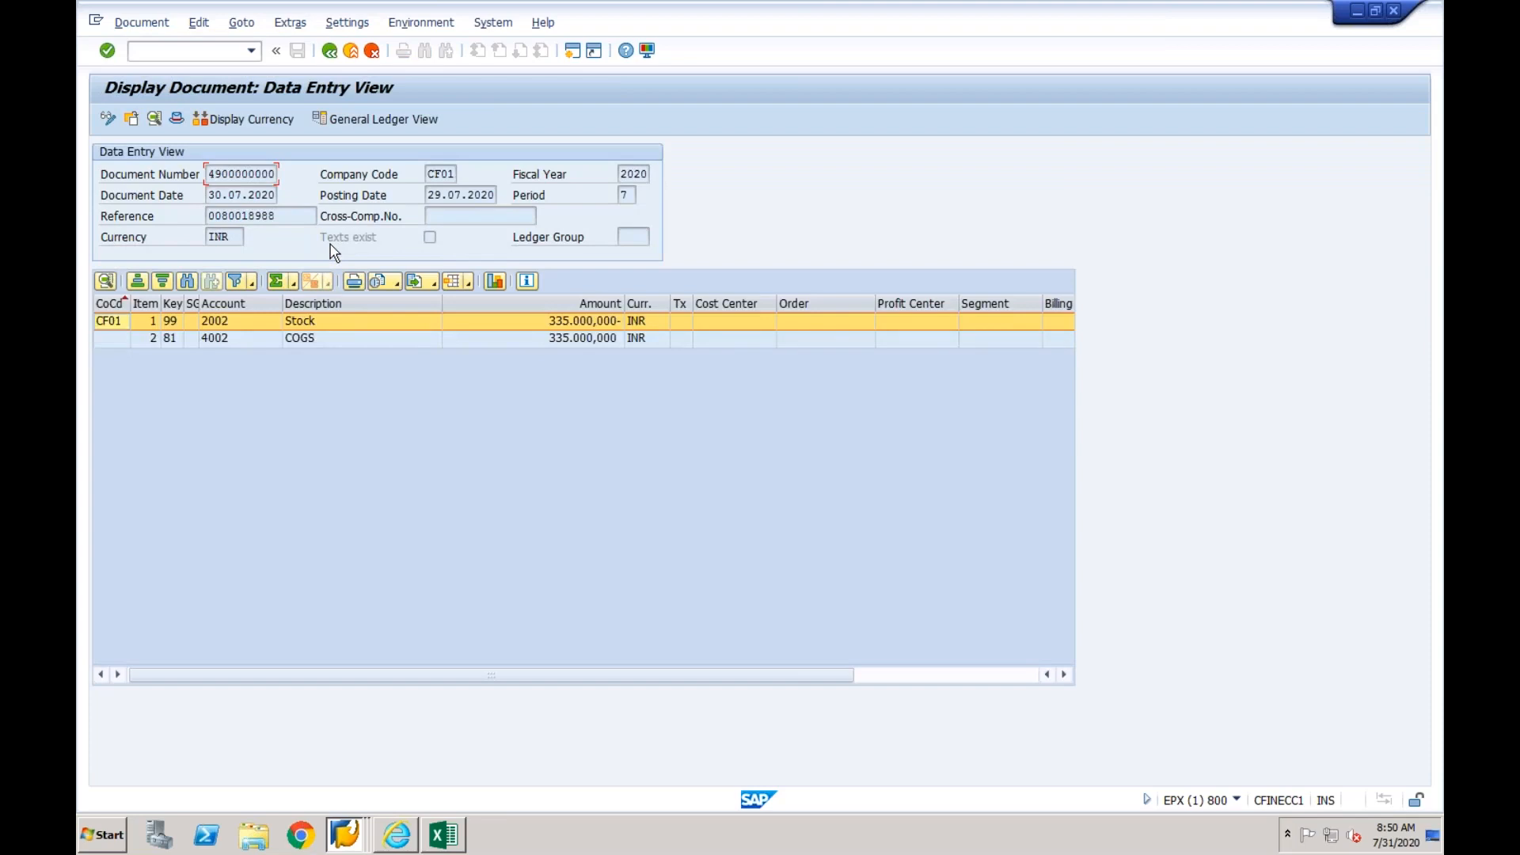
click(329, 51)
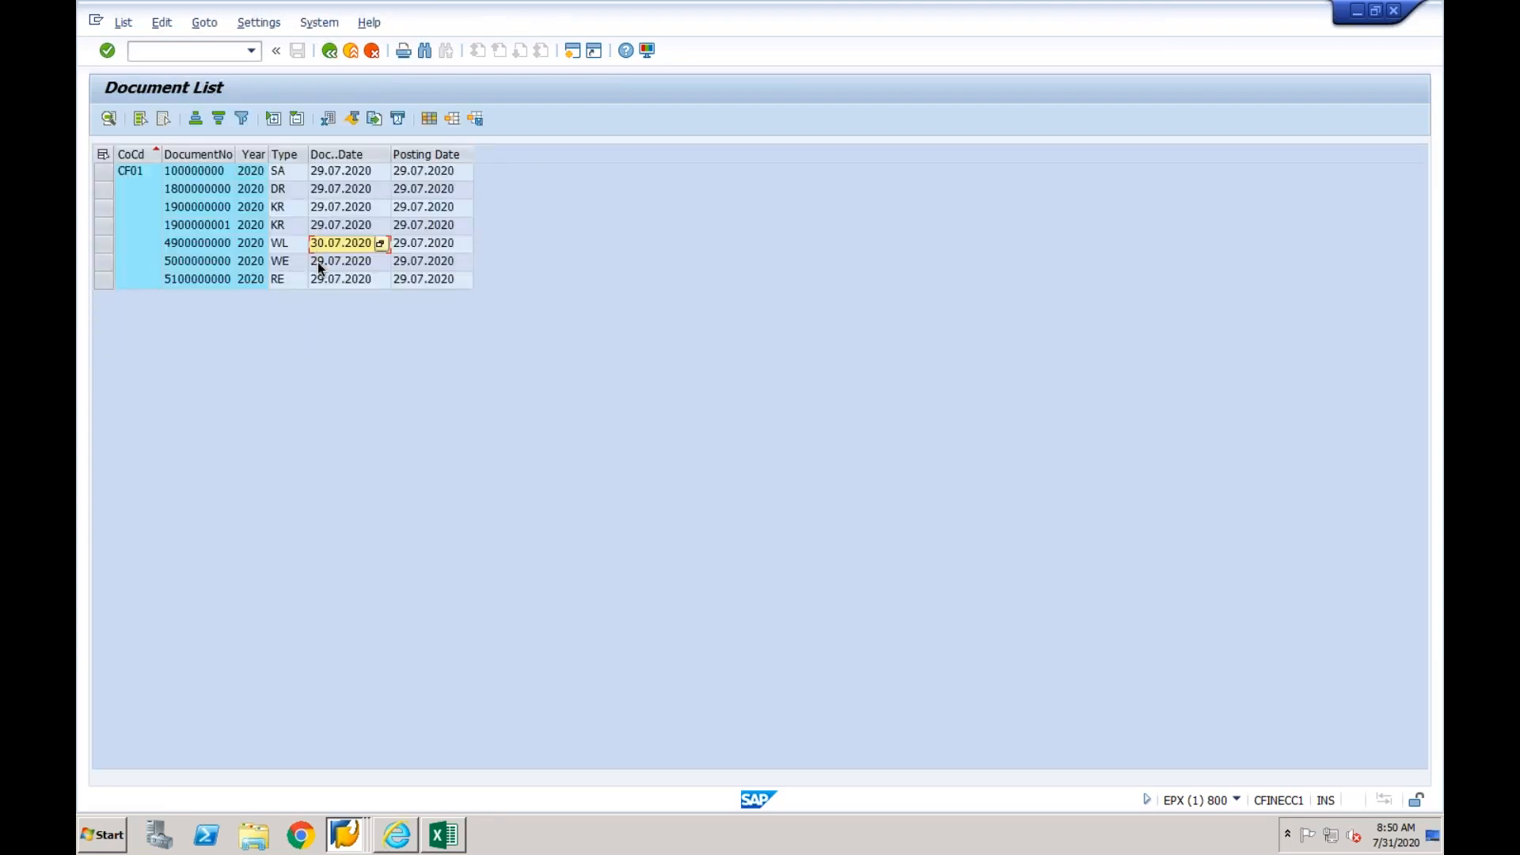
double_click(318, 263)
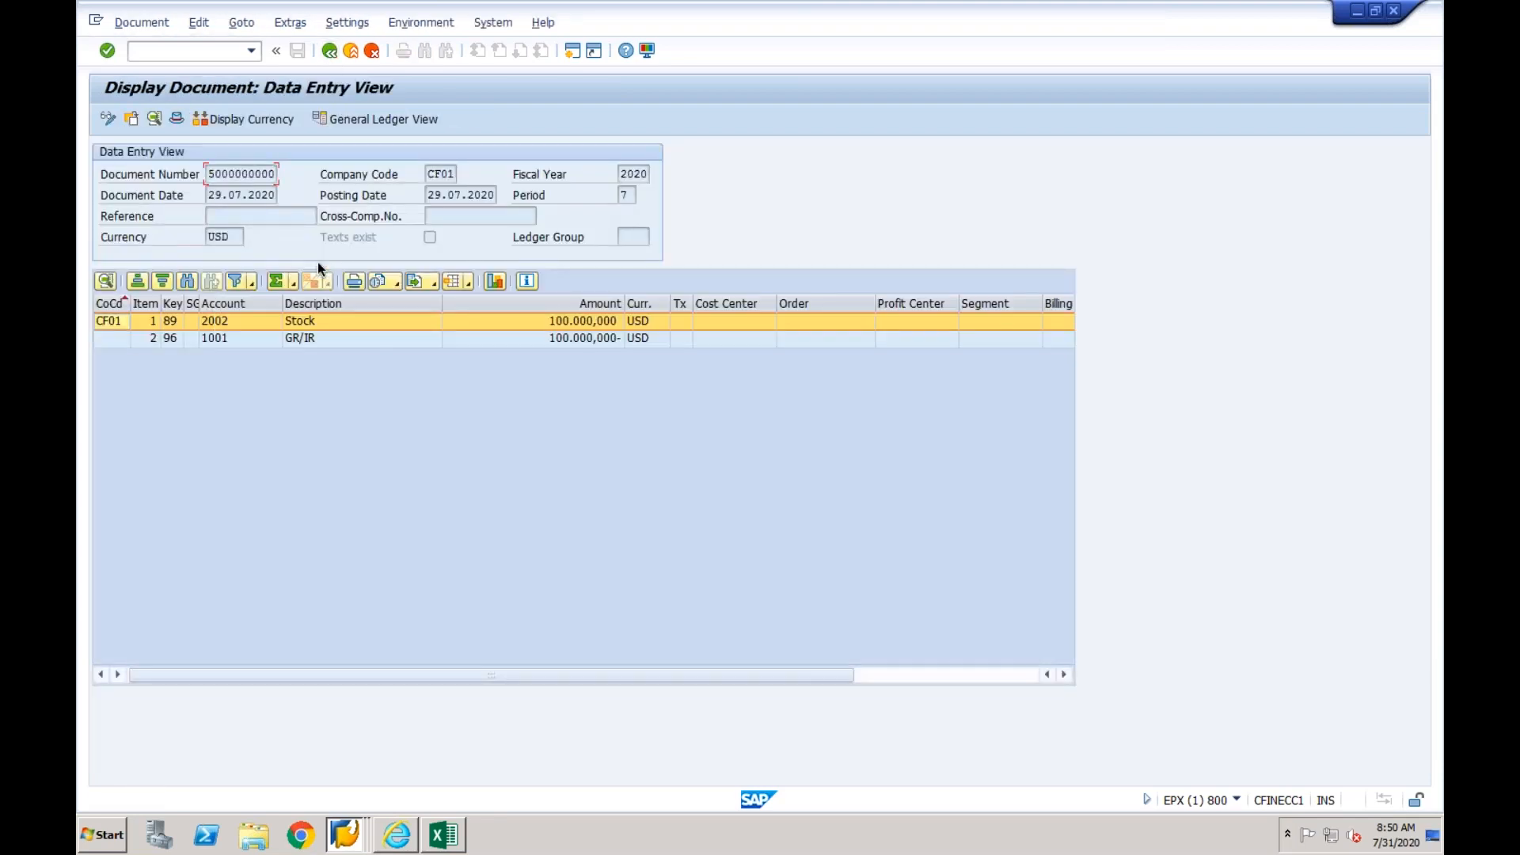
click(331, 50)
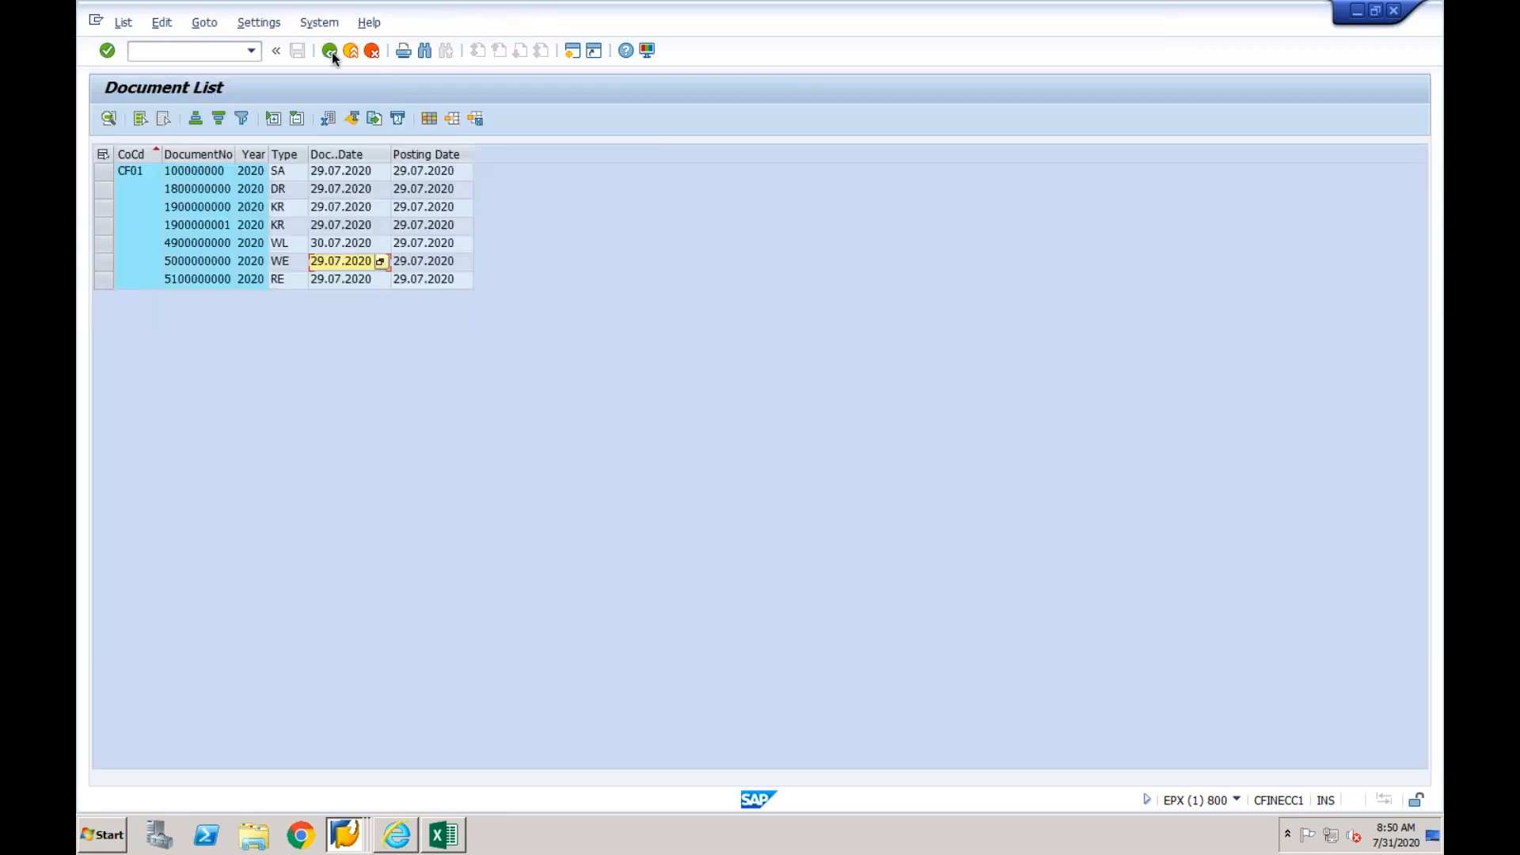
click(335, 278)
double_click(336, 278)
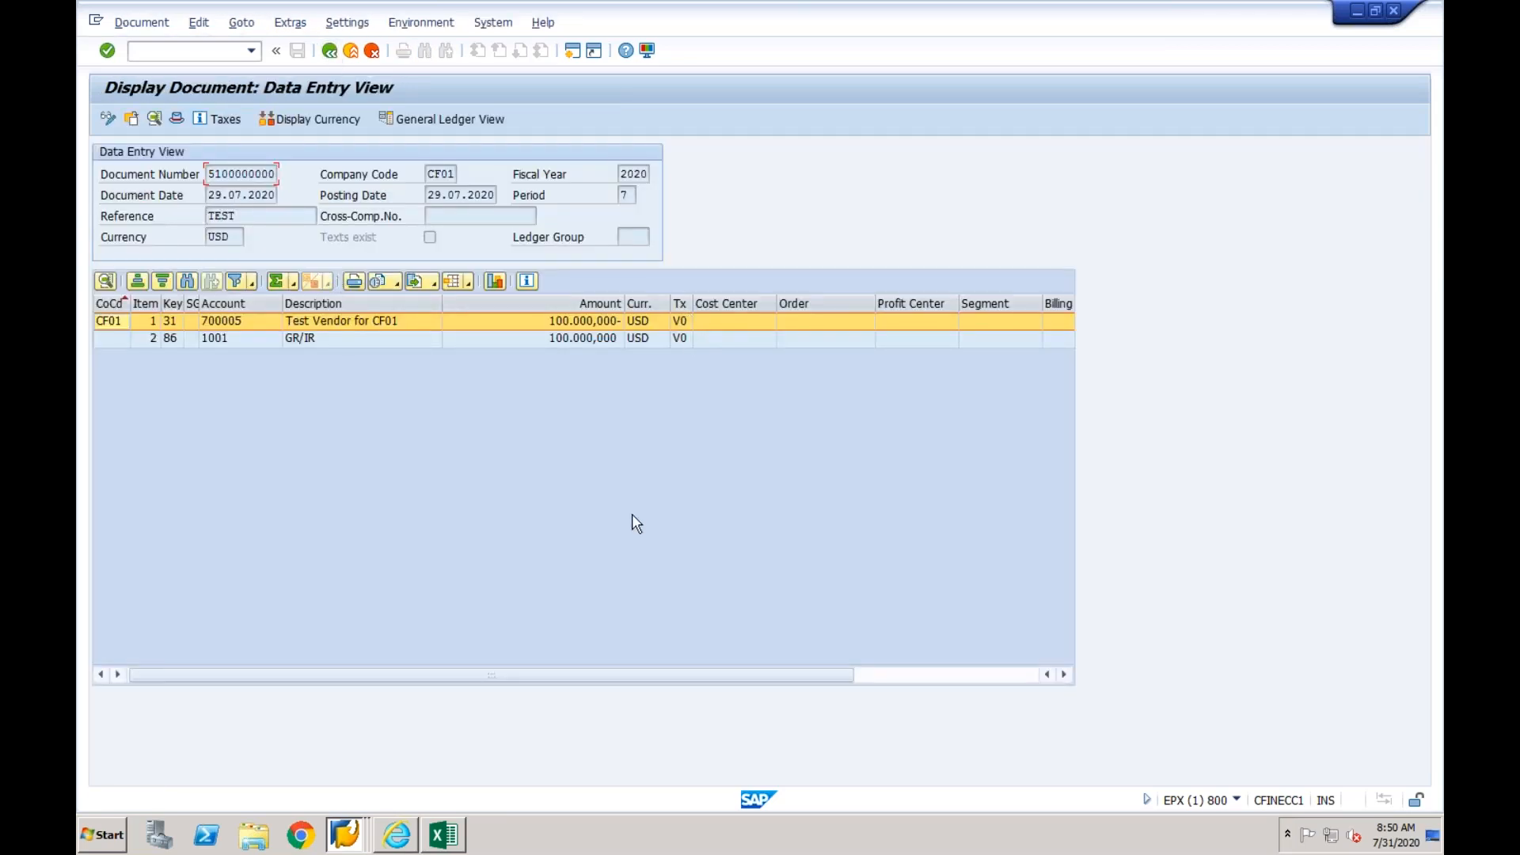
- In the MWSKZ value mapping session, map internal code V0 to external code V0, save it to the proposed customizing request, and return to the mapping fields overview
click(356, 836)
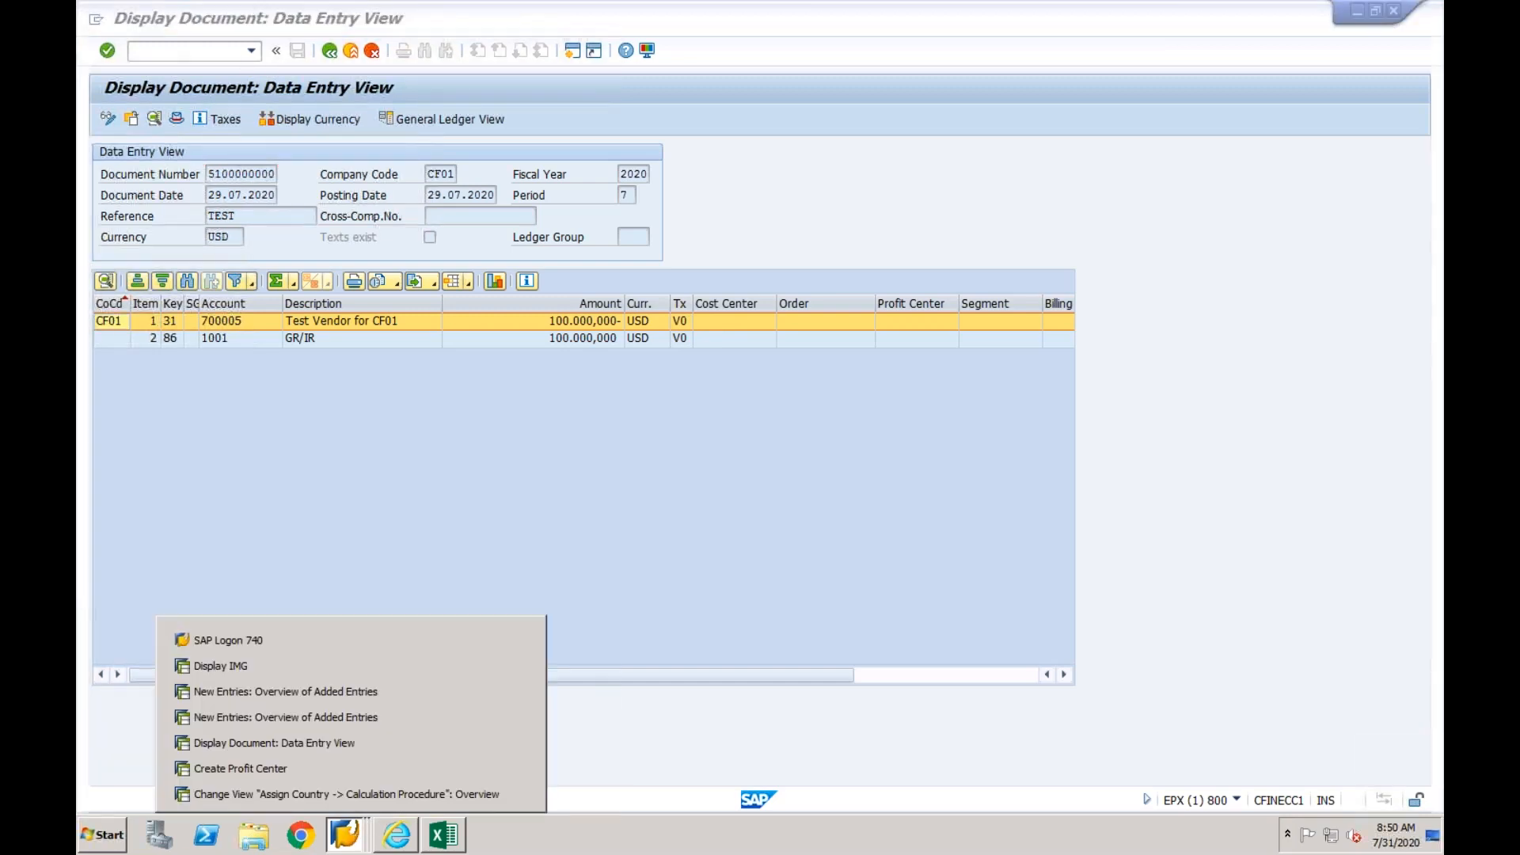
click(349, 717)
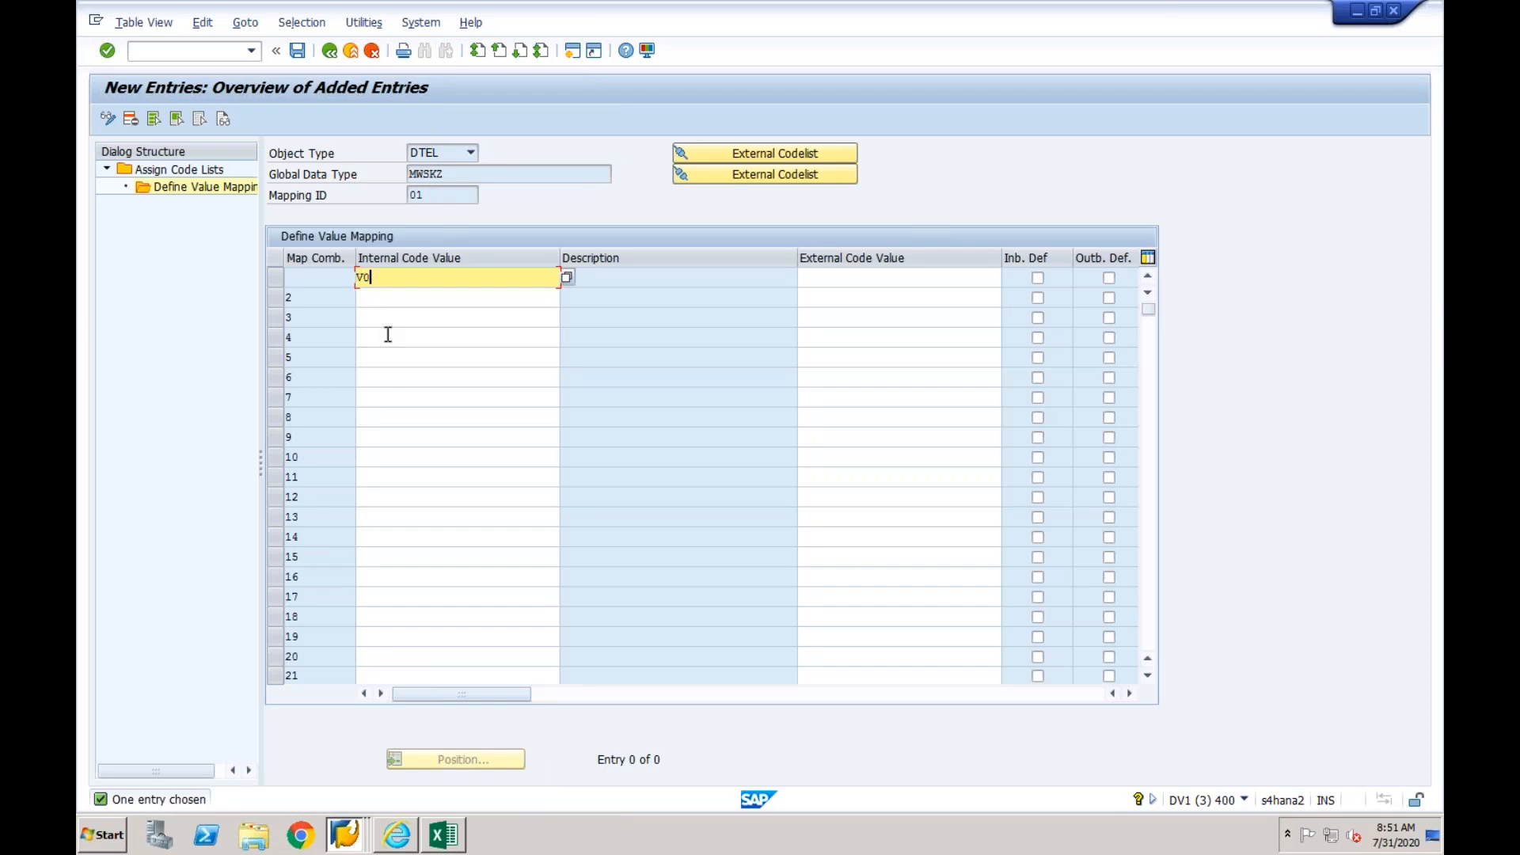
key(Tab)
text(V0)
key(Return)
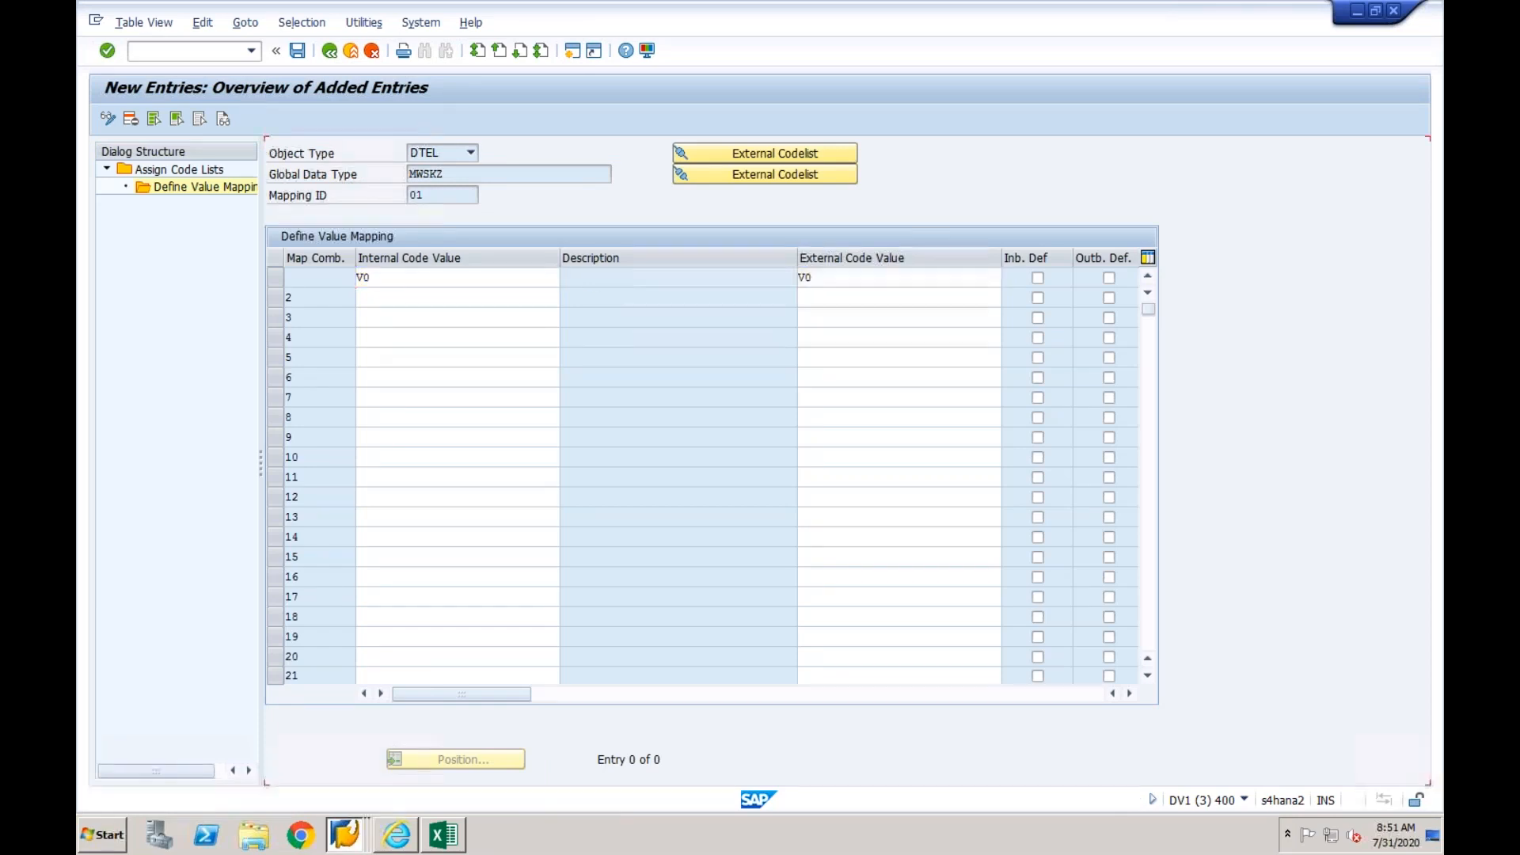
click(298, 52)
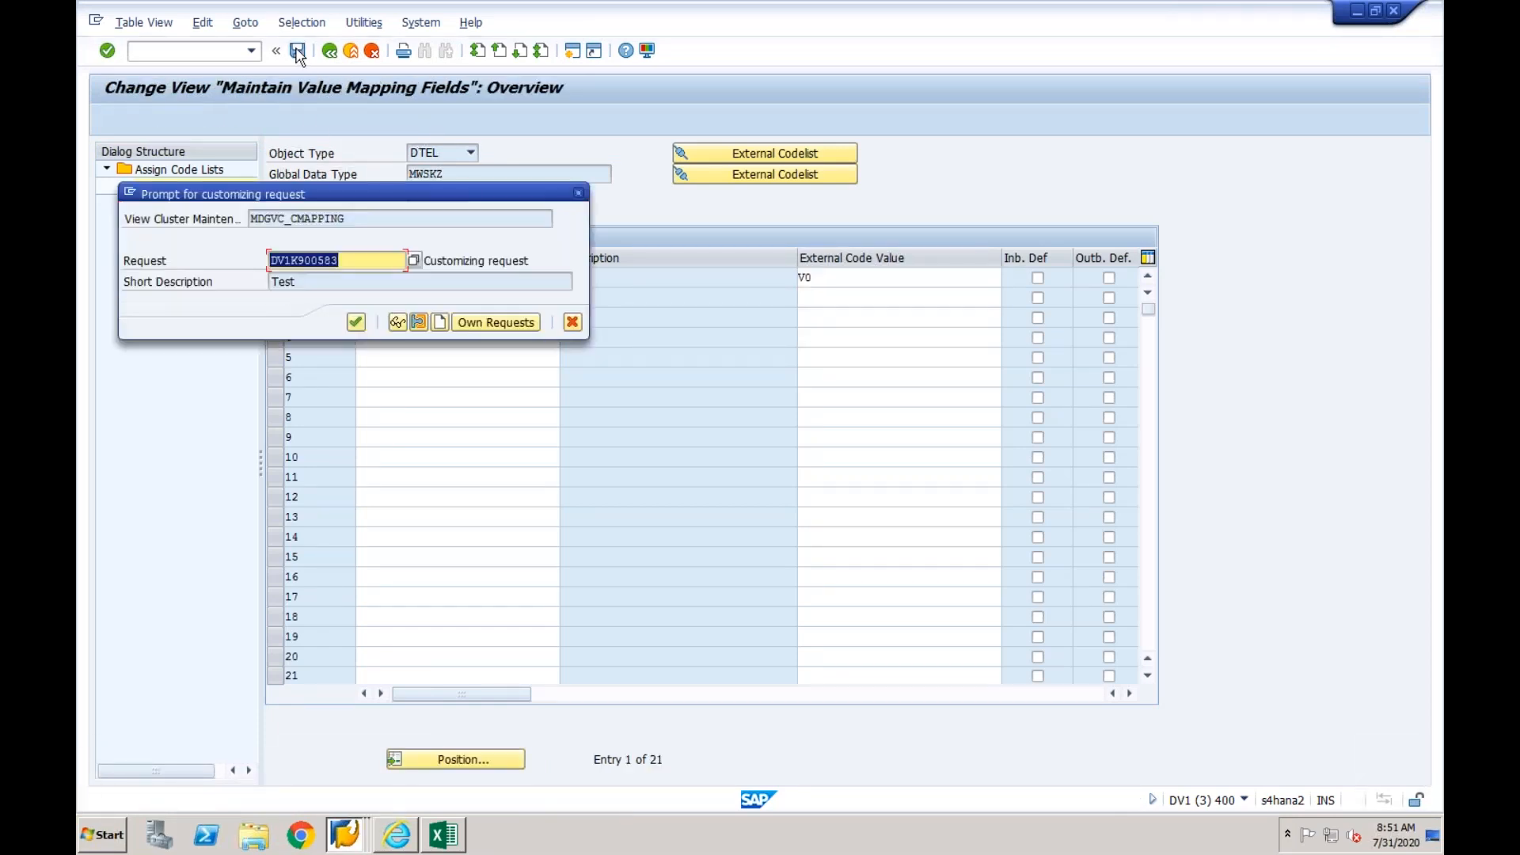
click(356, 323)
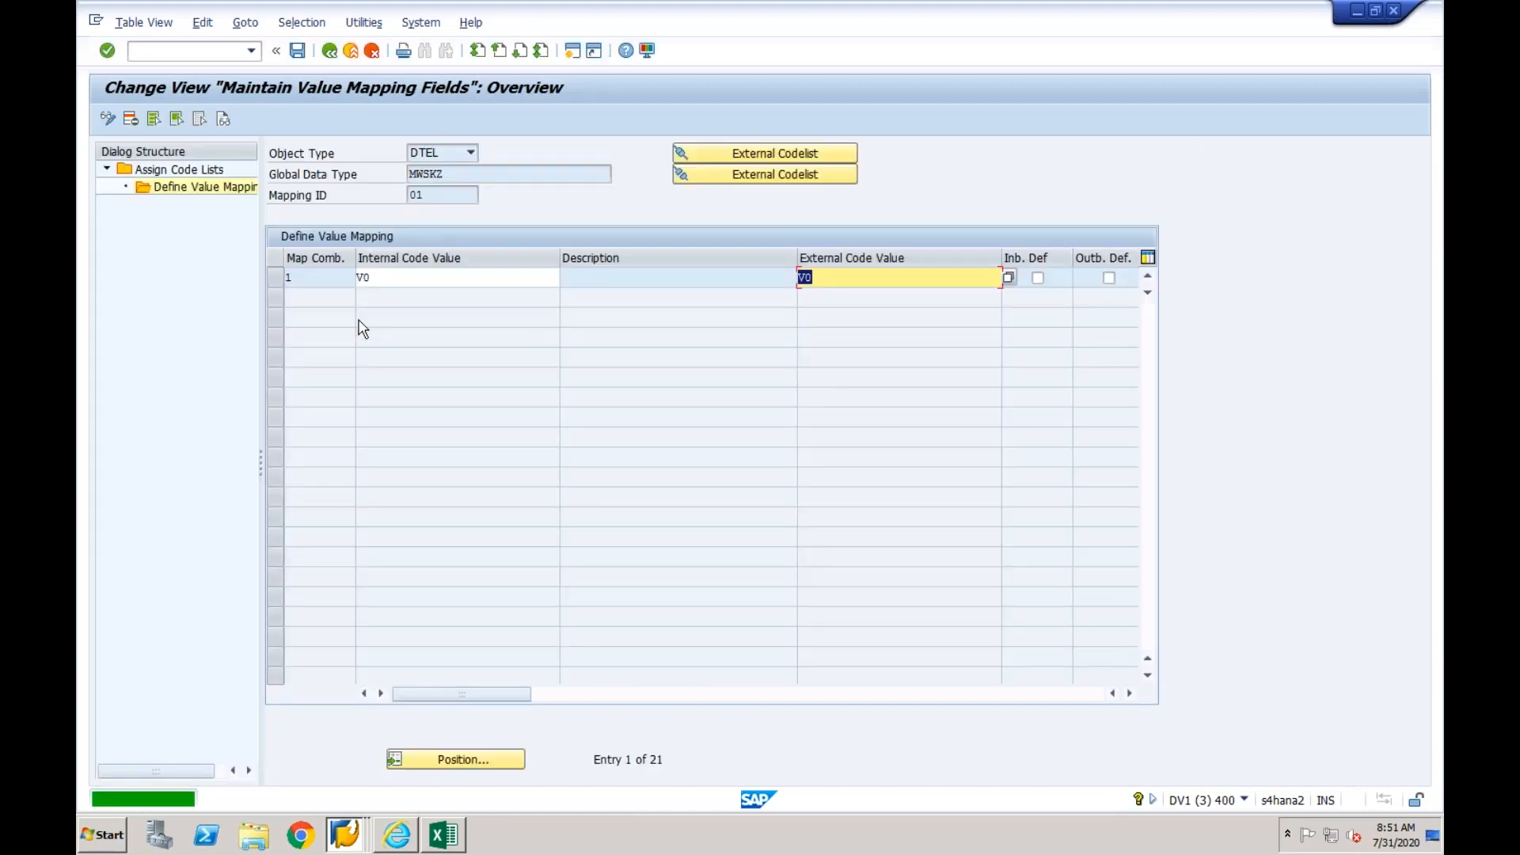
click(330, 52)
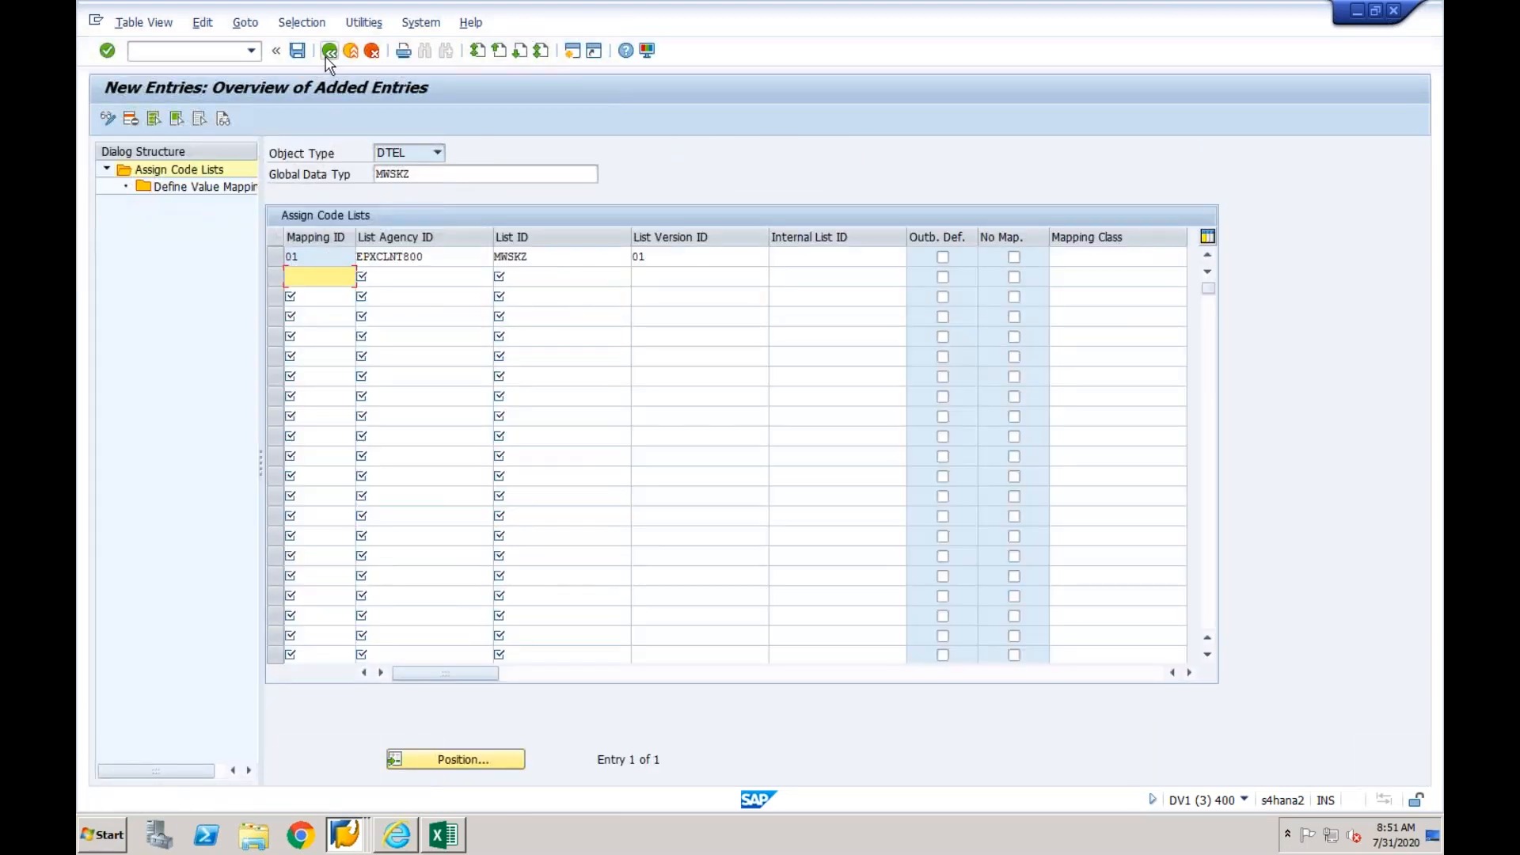
click(327, 58)
click(327, 58)
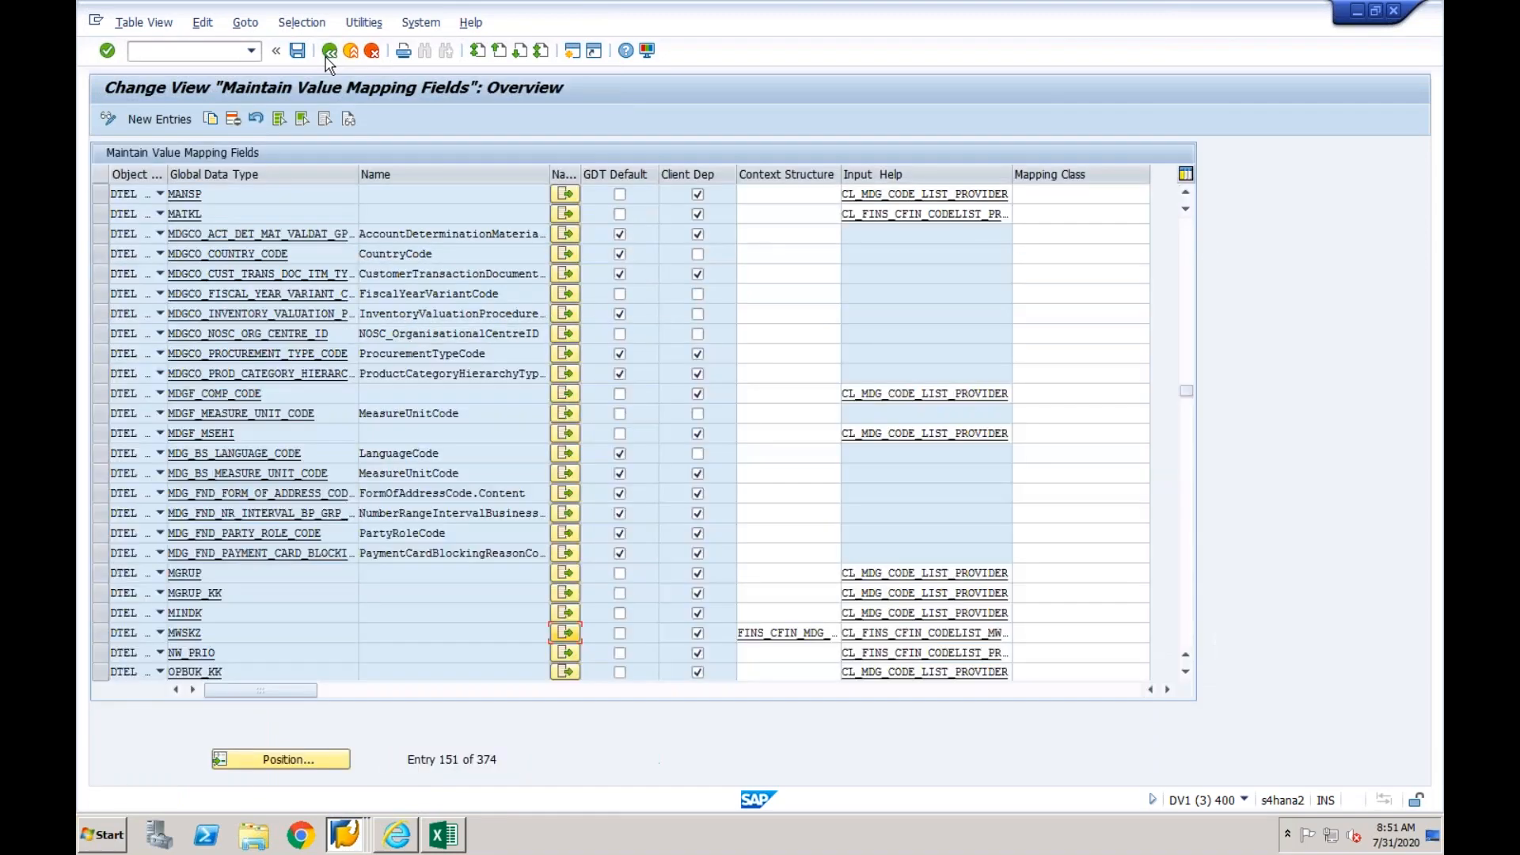
- Switch to the Excel mapping list and enter N in the Done? column for SUPPLIER_ID
click(443, 833)
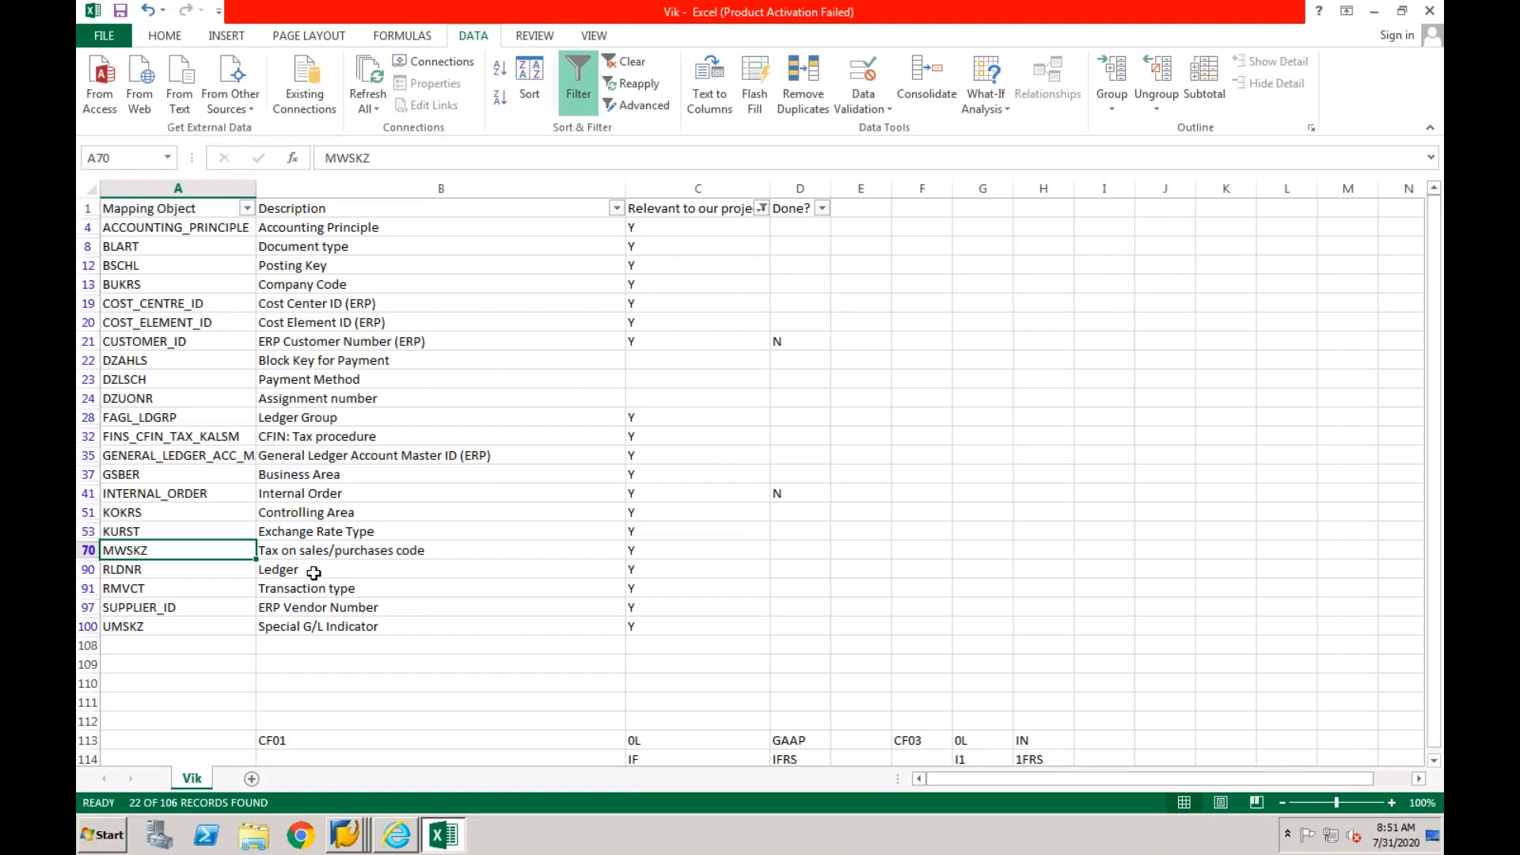
click(314, 571)
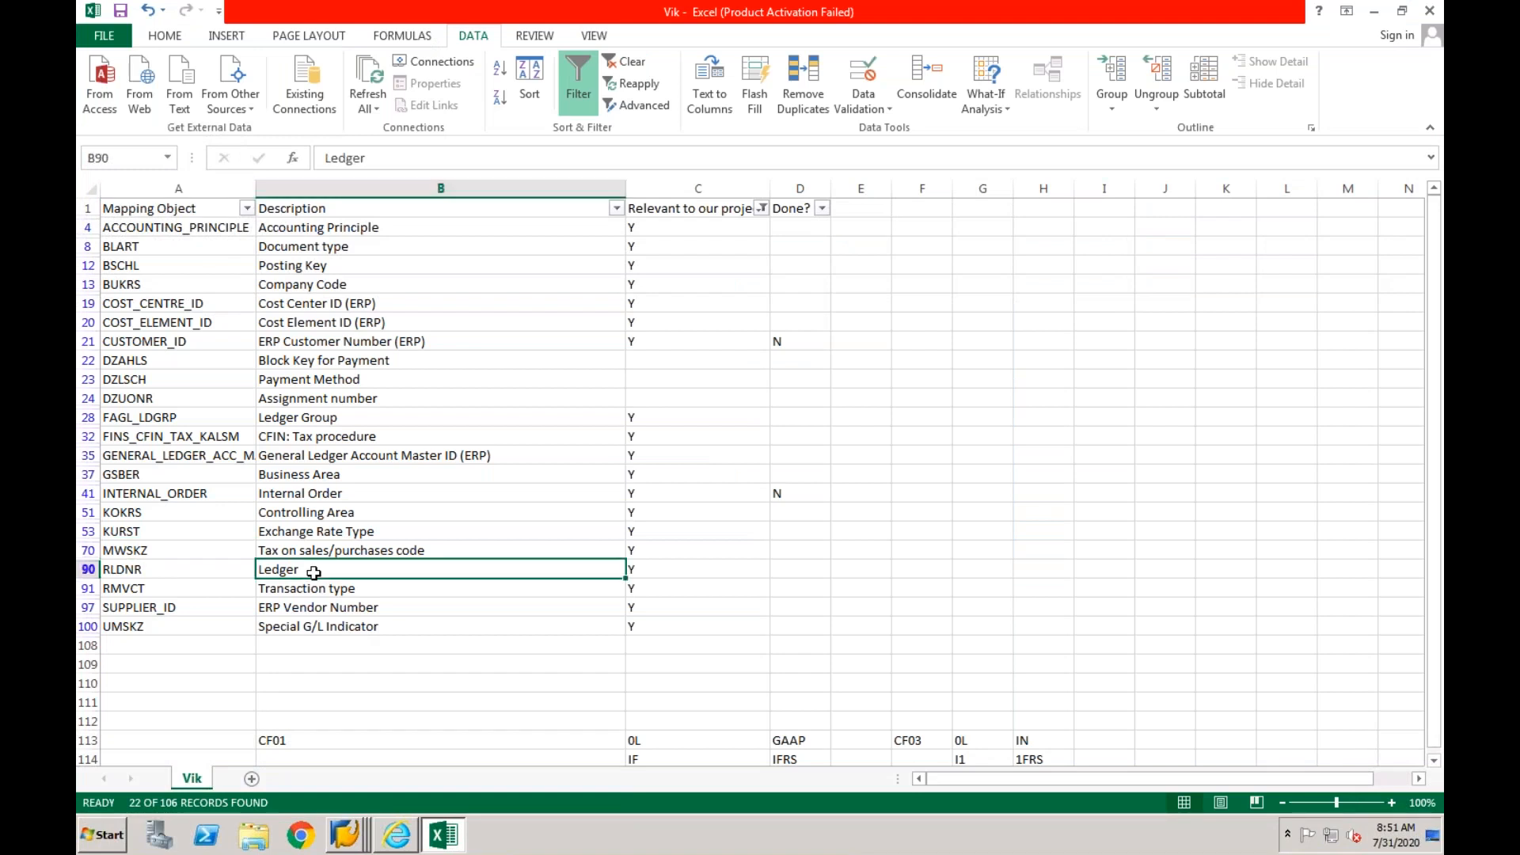
click(424, 605)
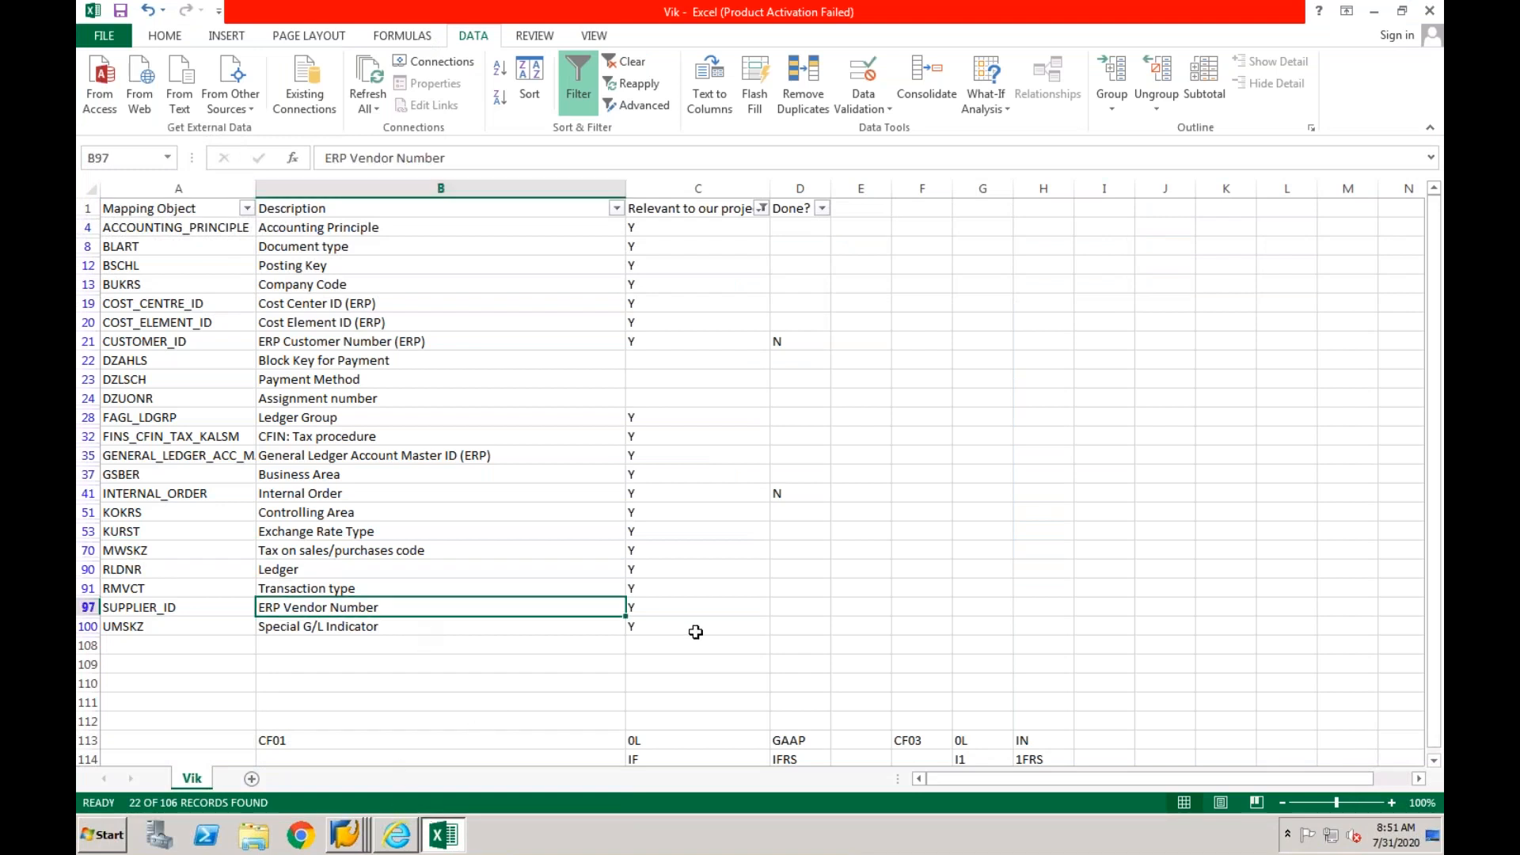
click(792, 609)
text(N)
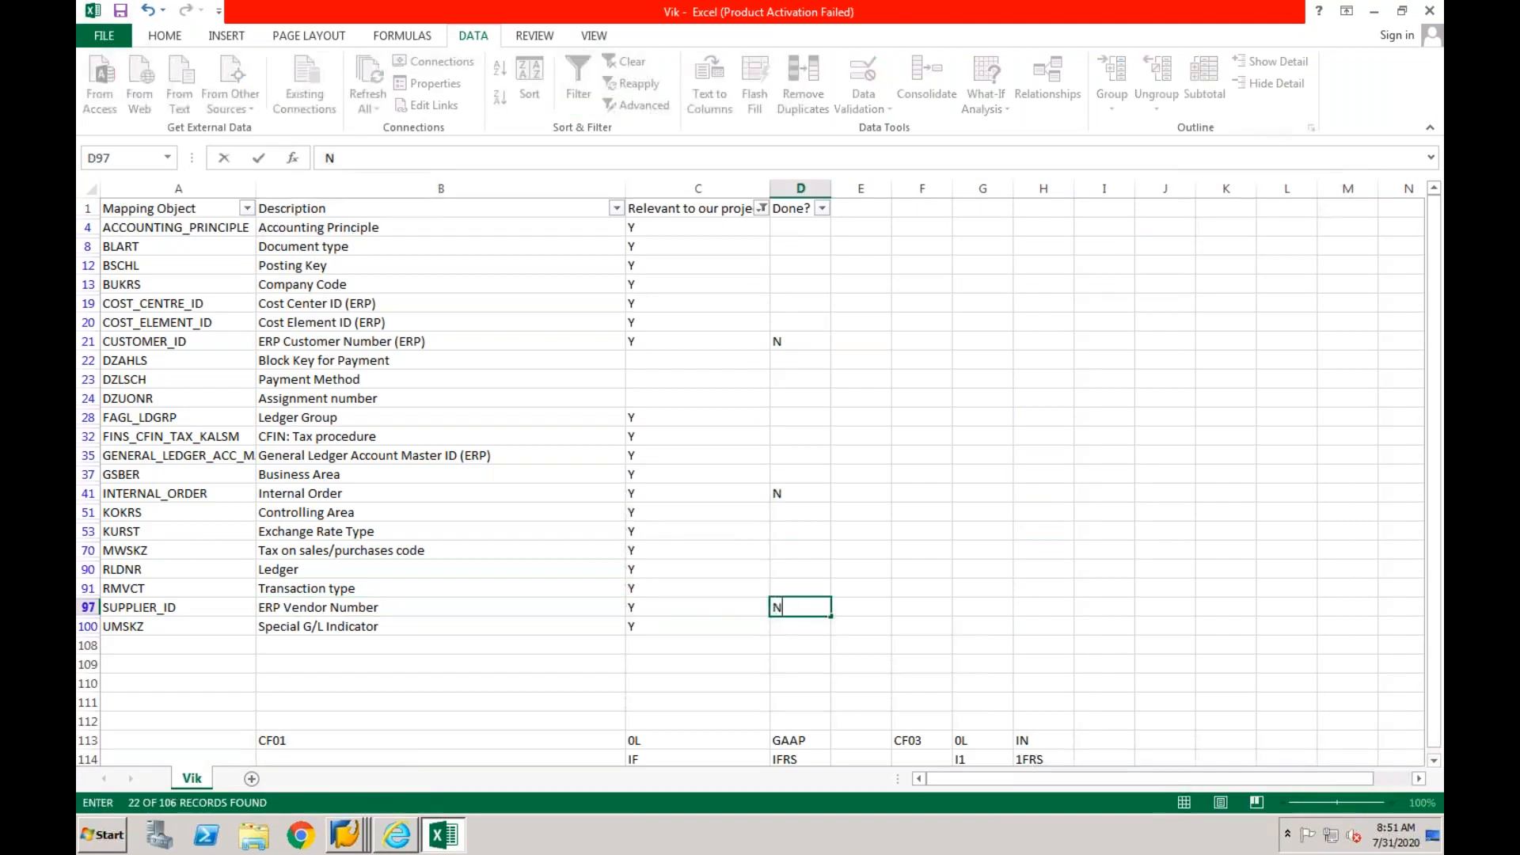
click(783, 629)
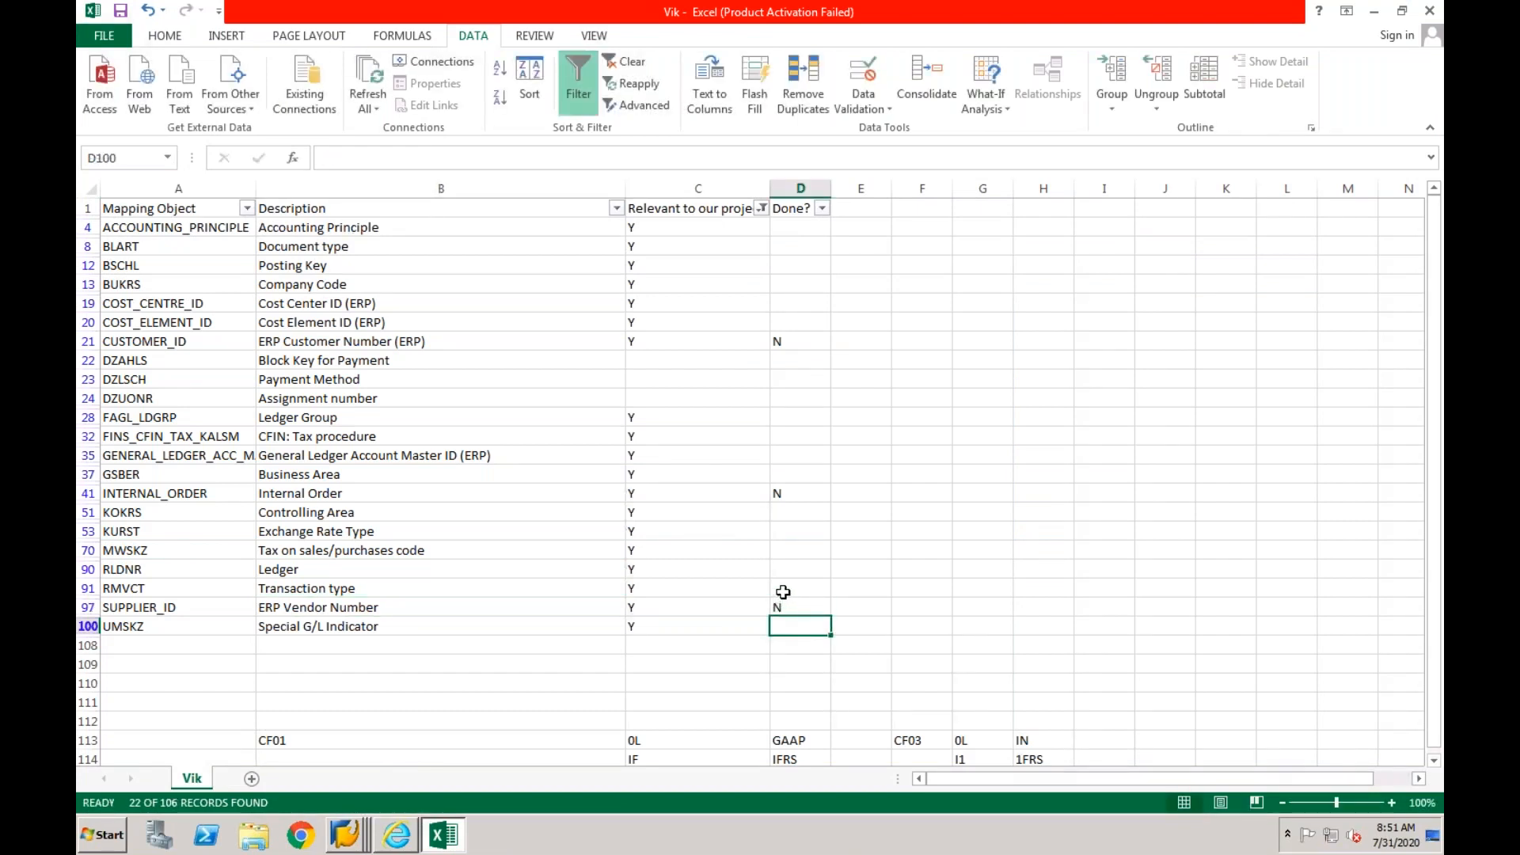
click(782, 592)
click(784, 569)
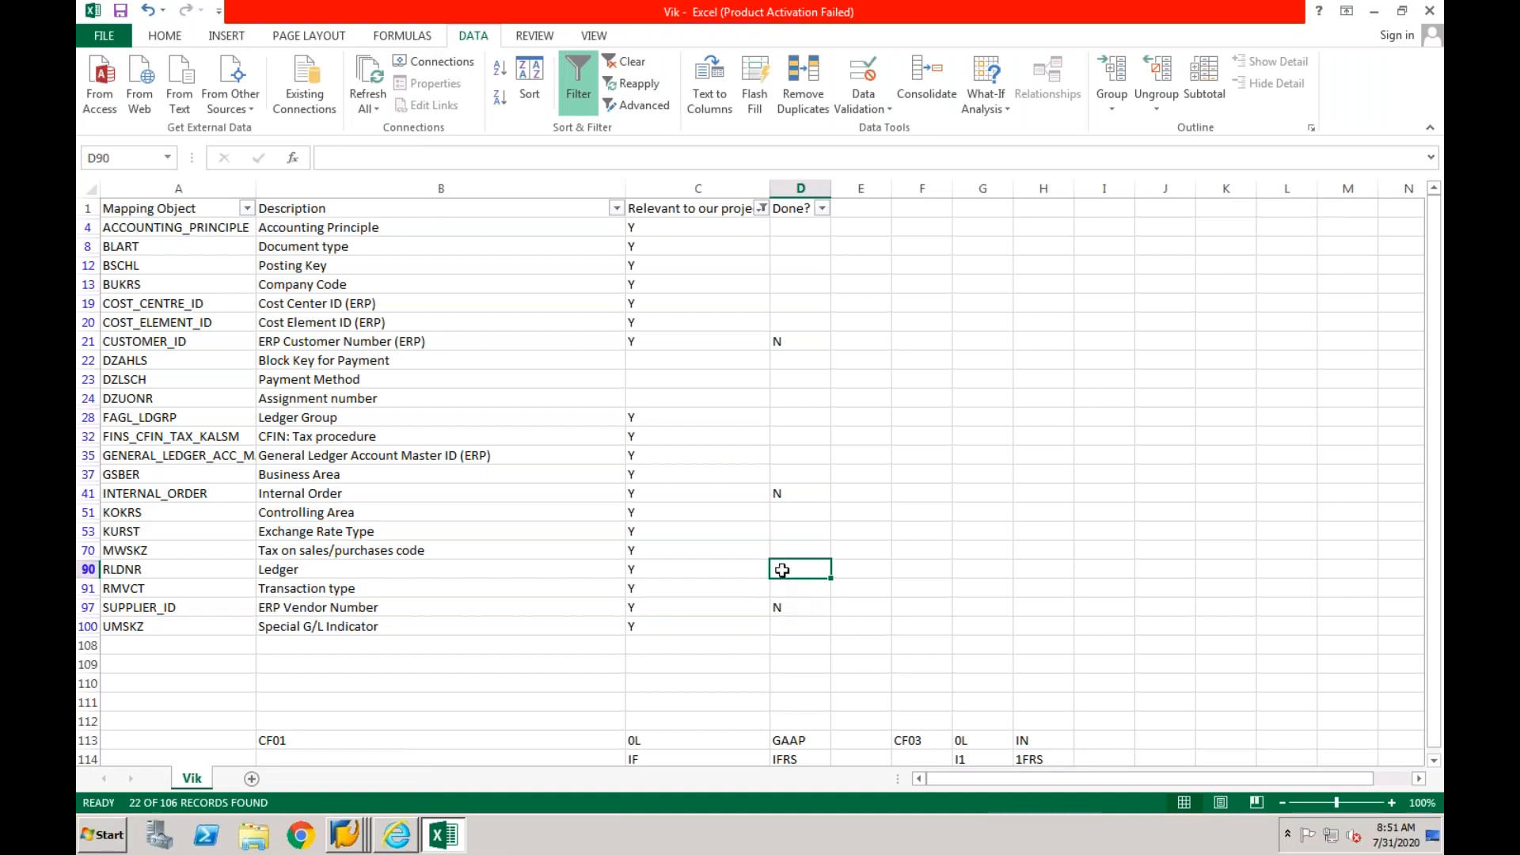
- Switch to the Maintain Value Mapping Fields session in SAP and open the code list assignment of global data type RLDNR
click(350, 835)
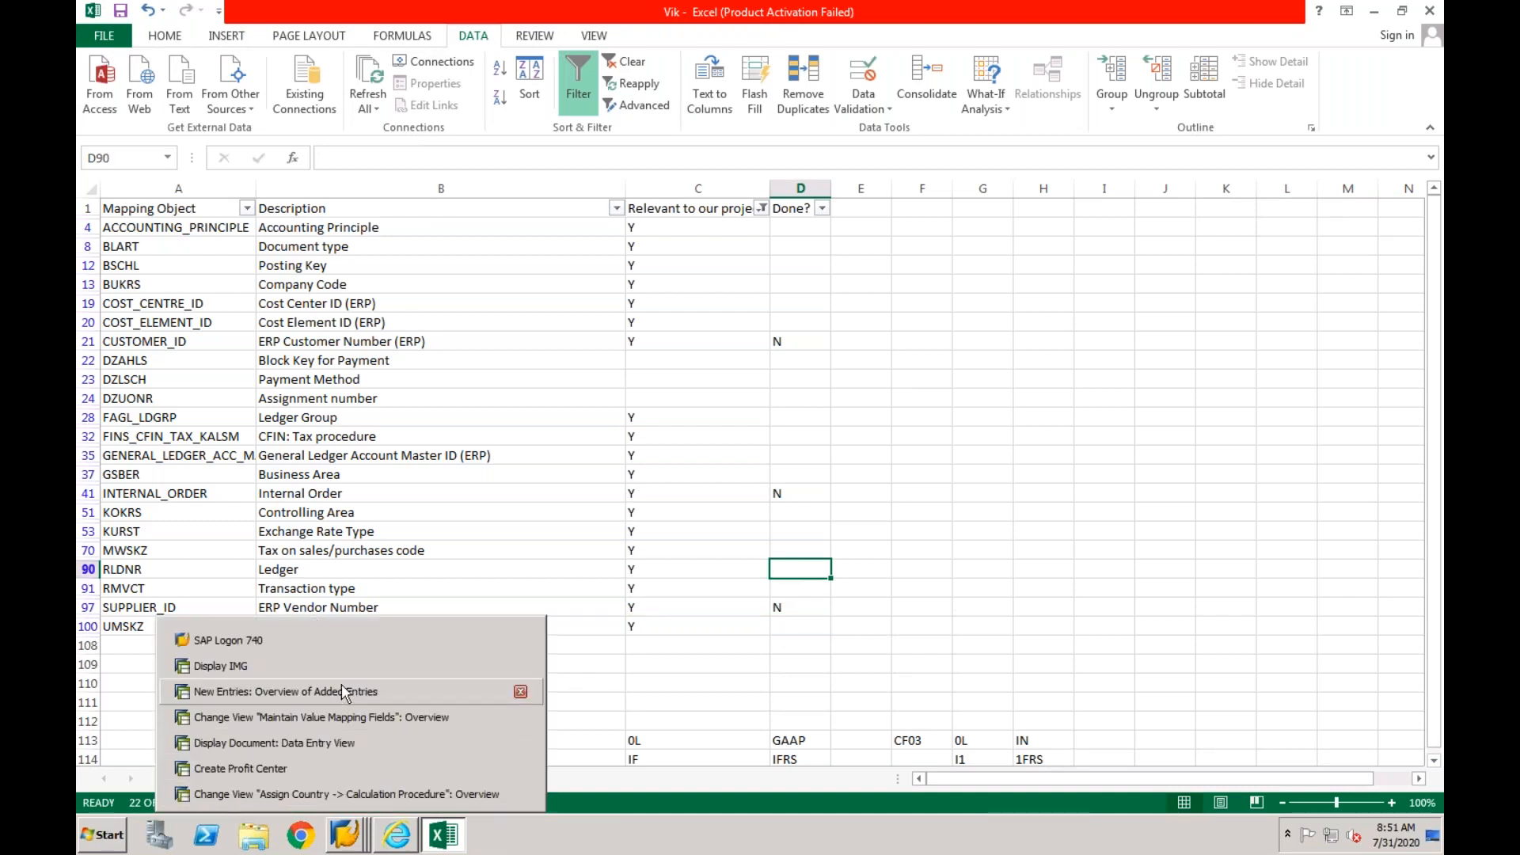
click(336, 721)
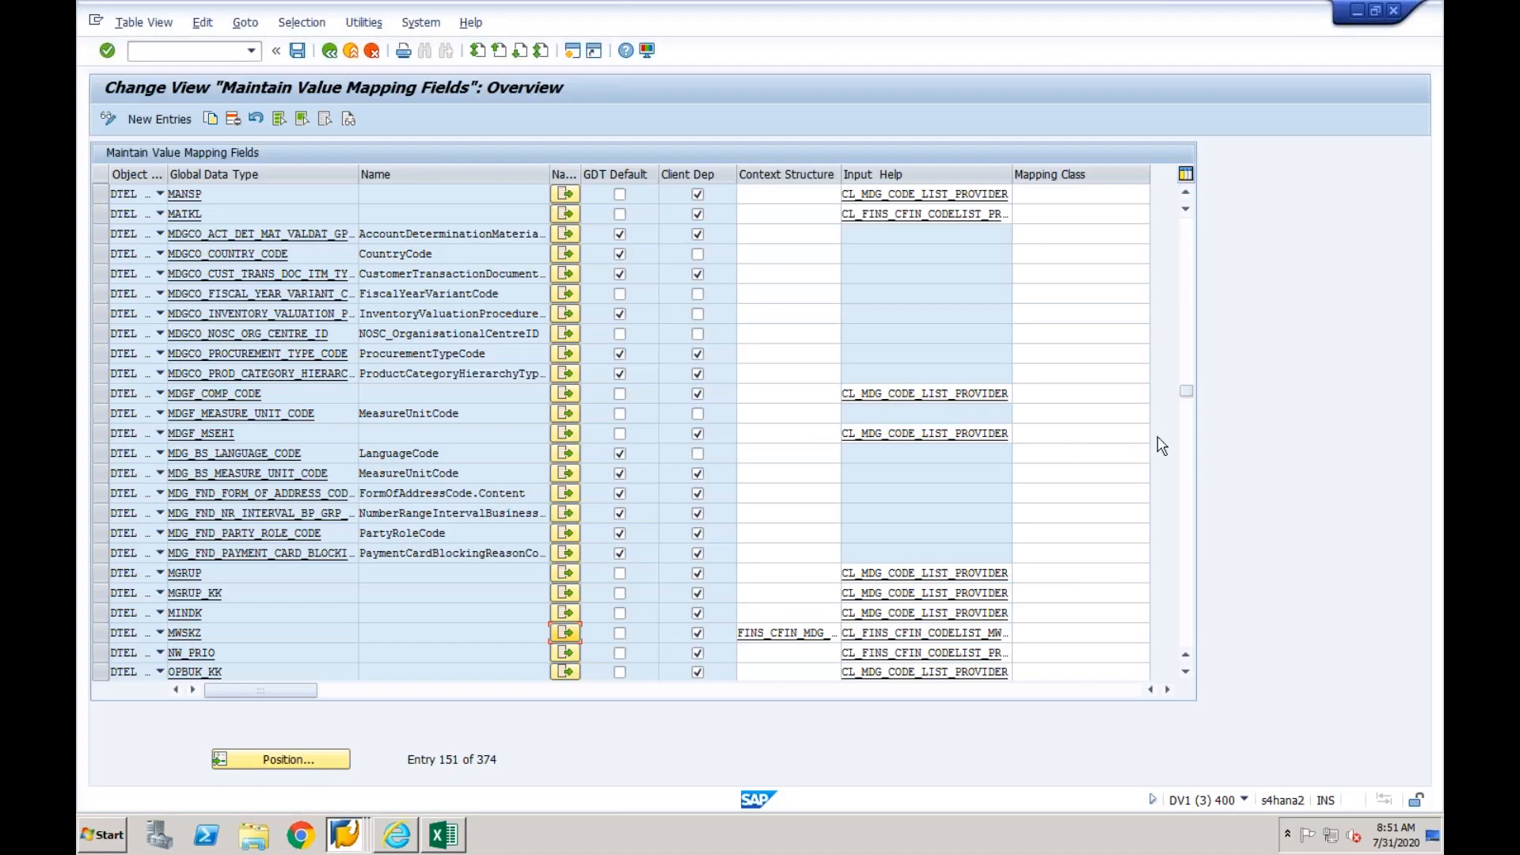
click(1186, 455)
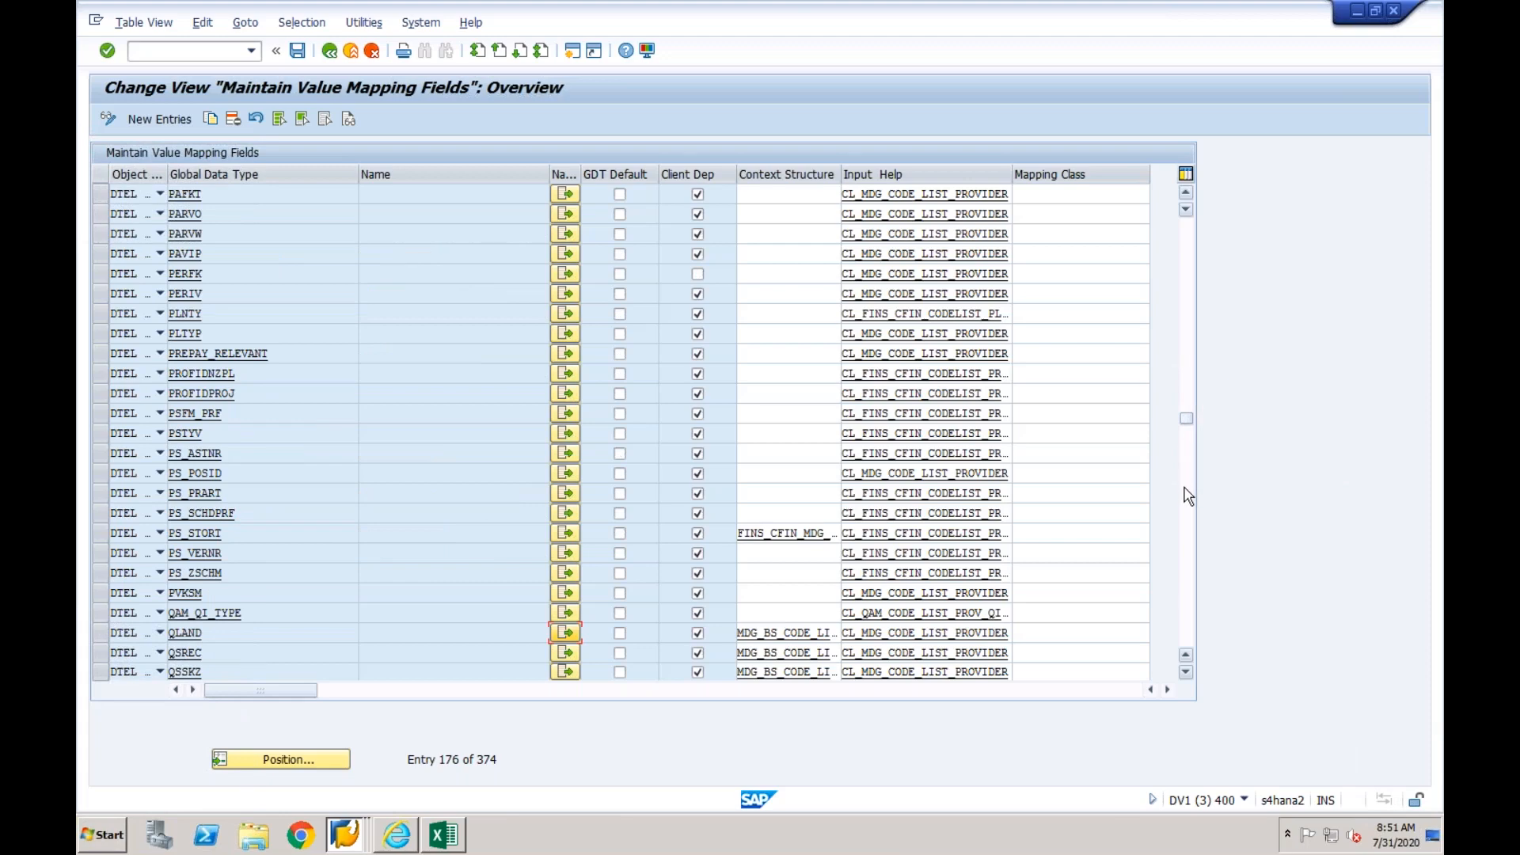
click(1186, 496)
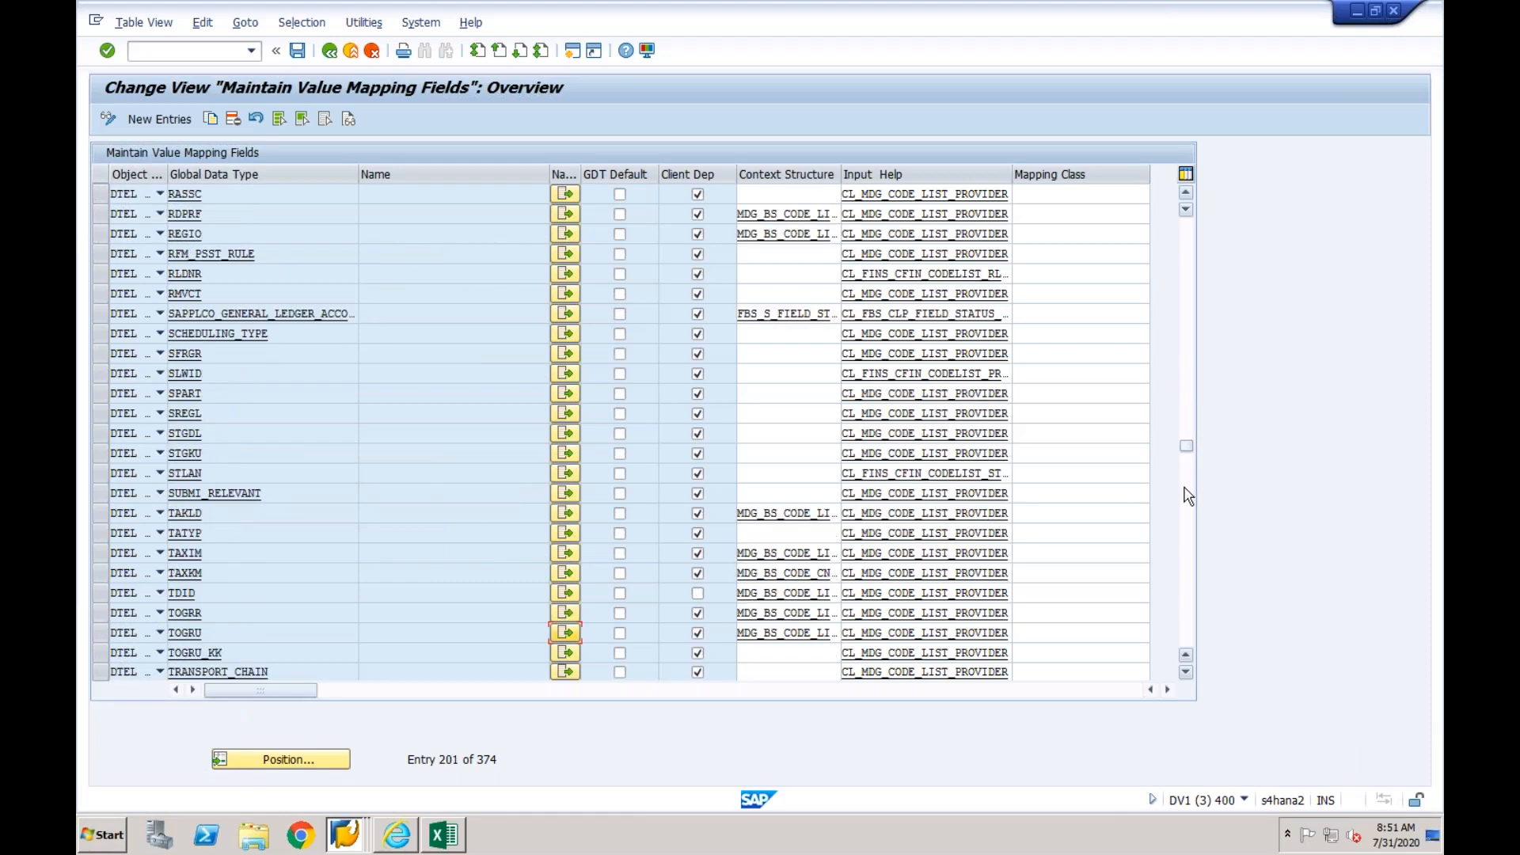
click(566, 274)
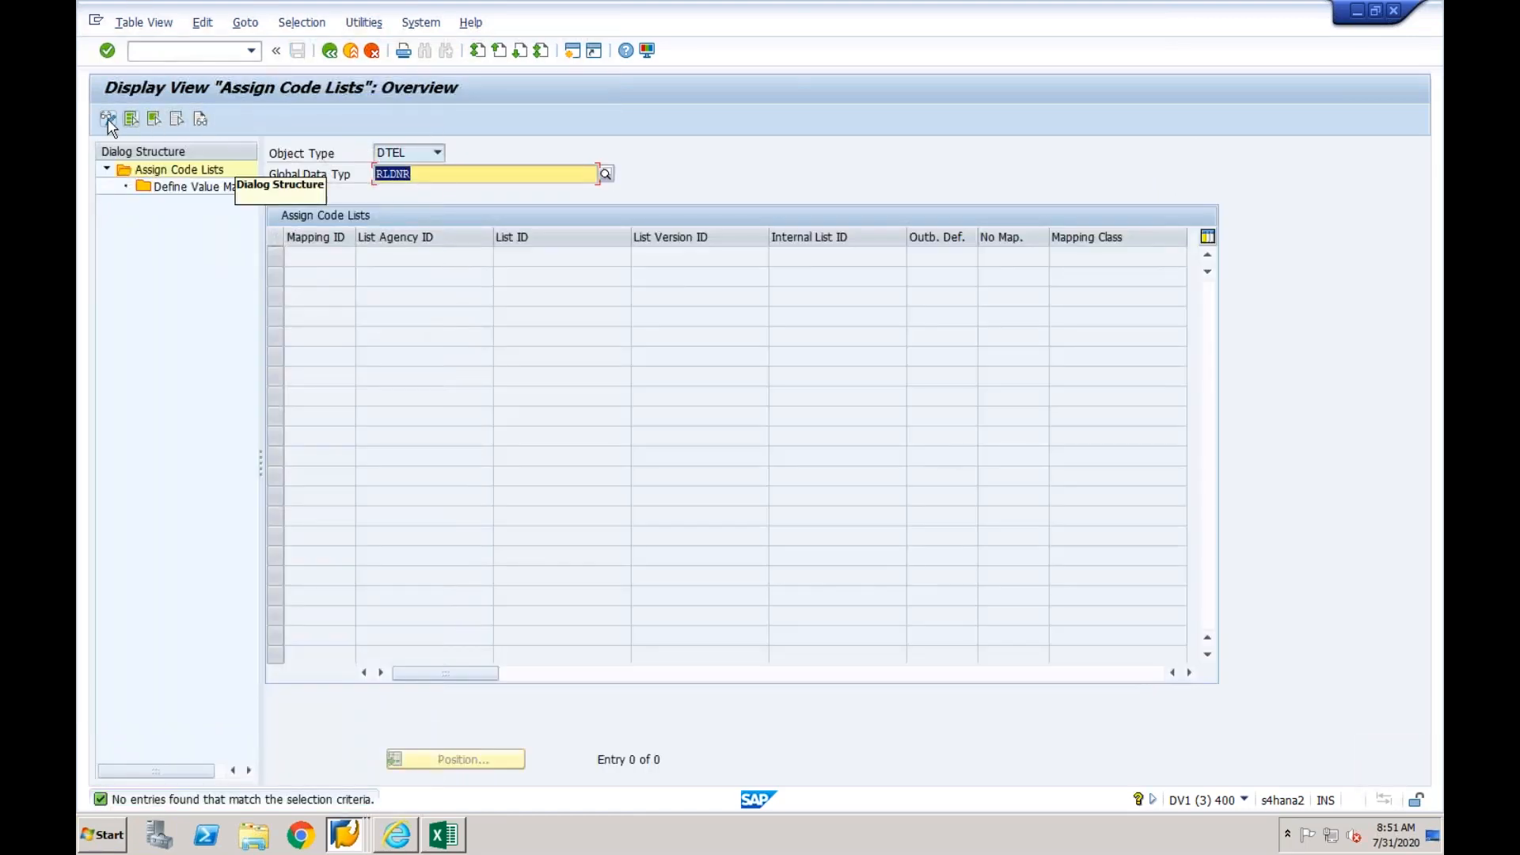
- In change mode, add an RLDNR code list entry with mapping ID 01, list agency EPXCLNT800, list ID RLDNR and version 01
click(109, 122)
click(157, 125)
text(01)
key(Tab)
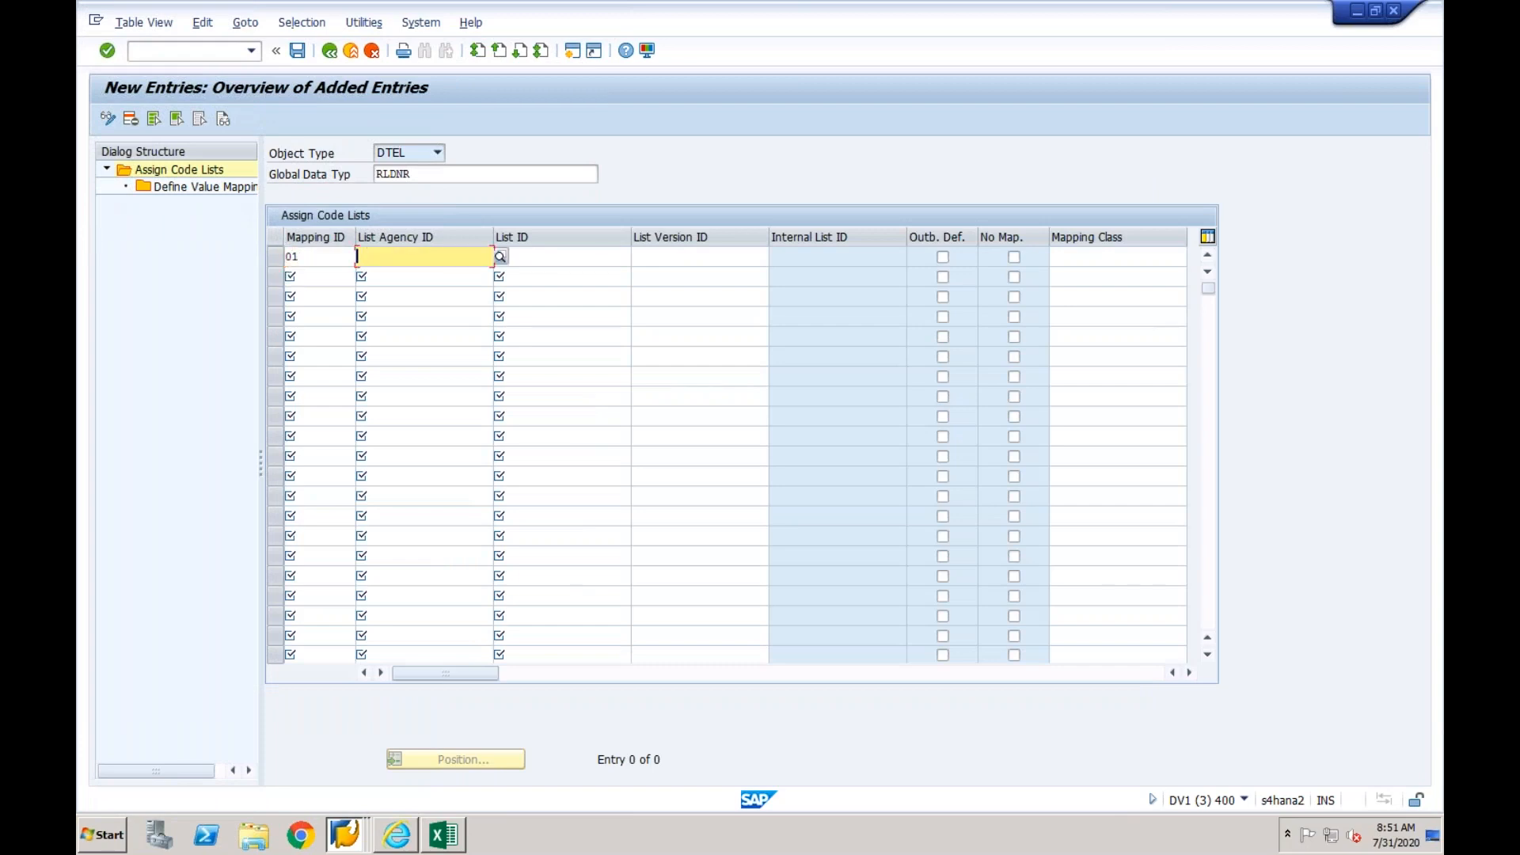
text(EPXCLNT800)
key(Tab)
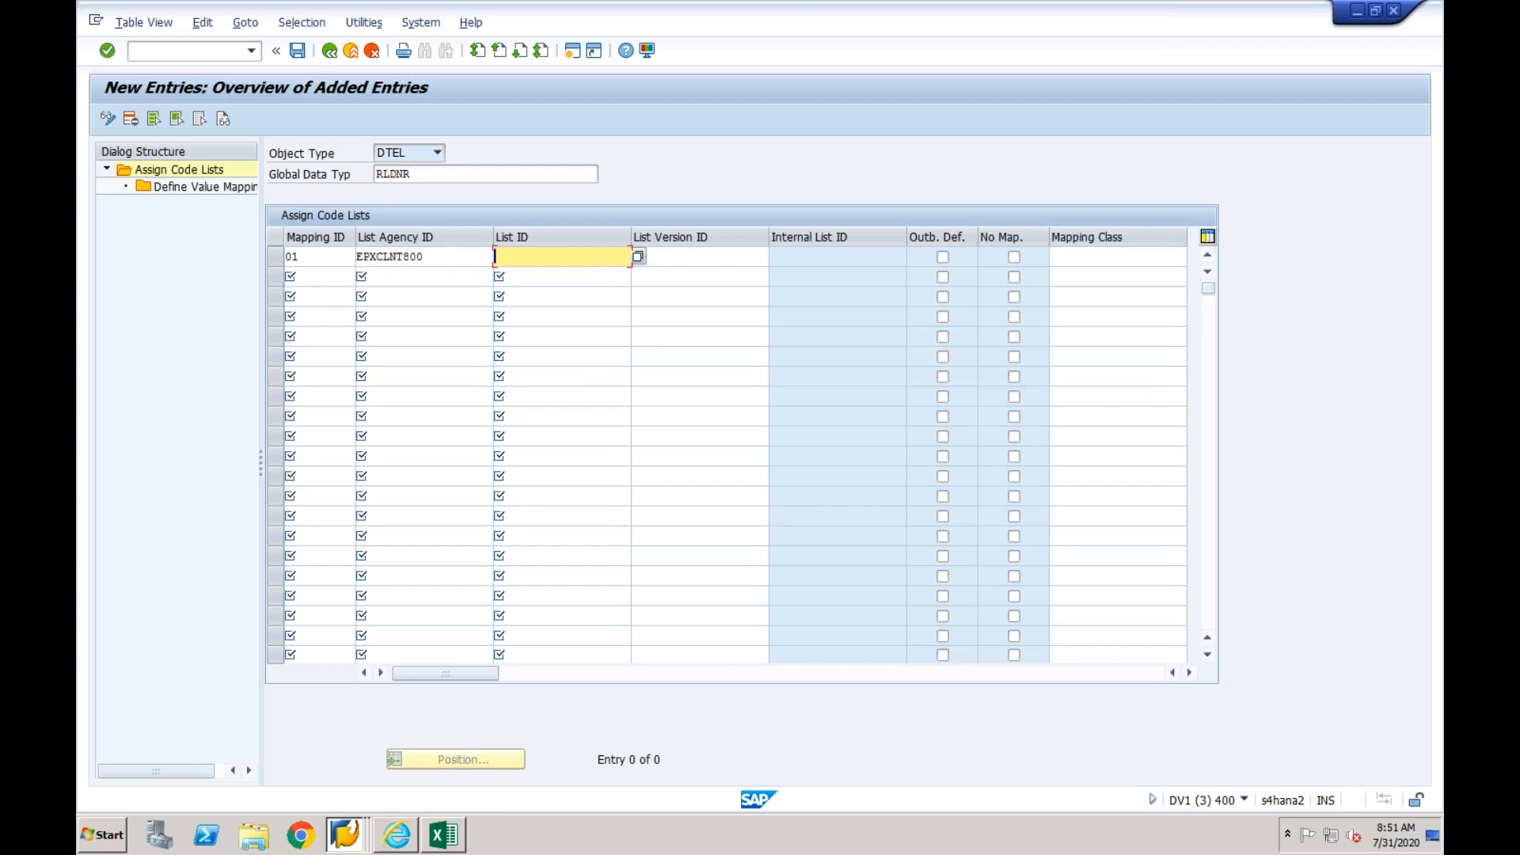
key(Tab)
text(01)
key(Return)
- Open the value mapping definition of the new RLDNR entry and map internal code 0L to external code 0L
click(276, 263)
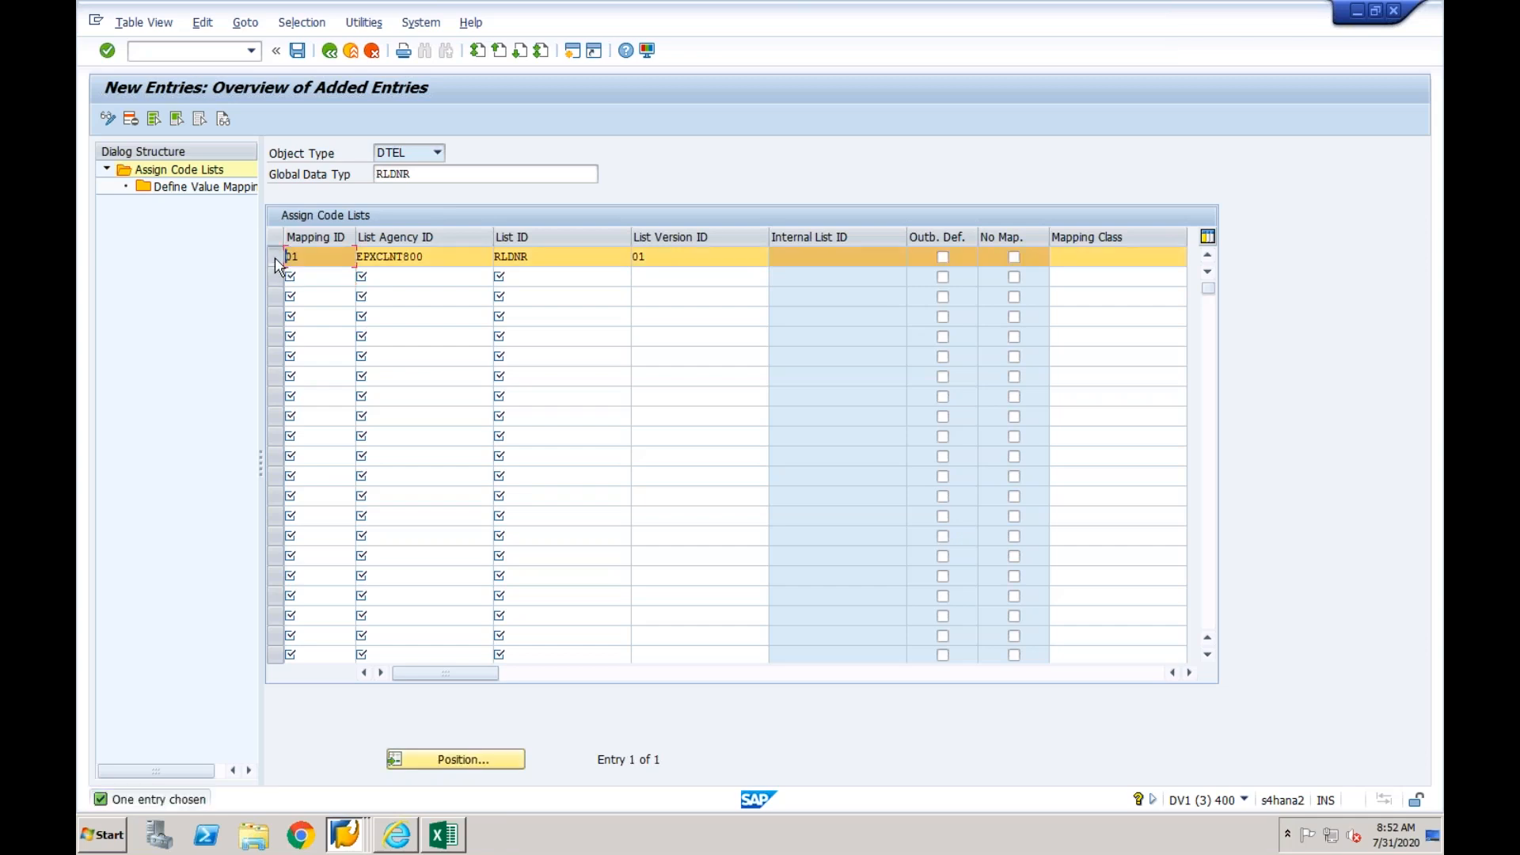
double_click(237, 191)
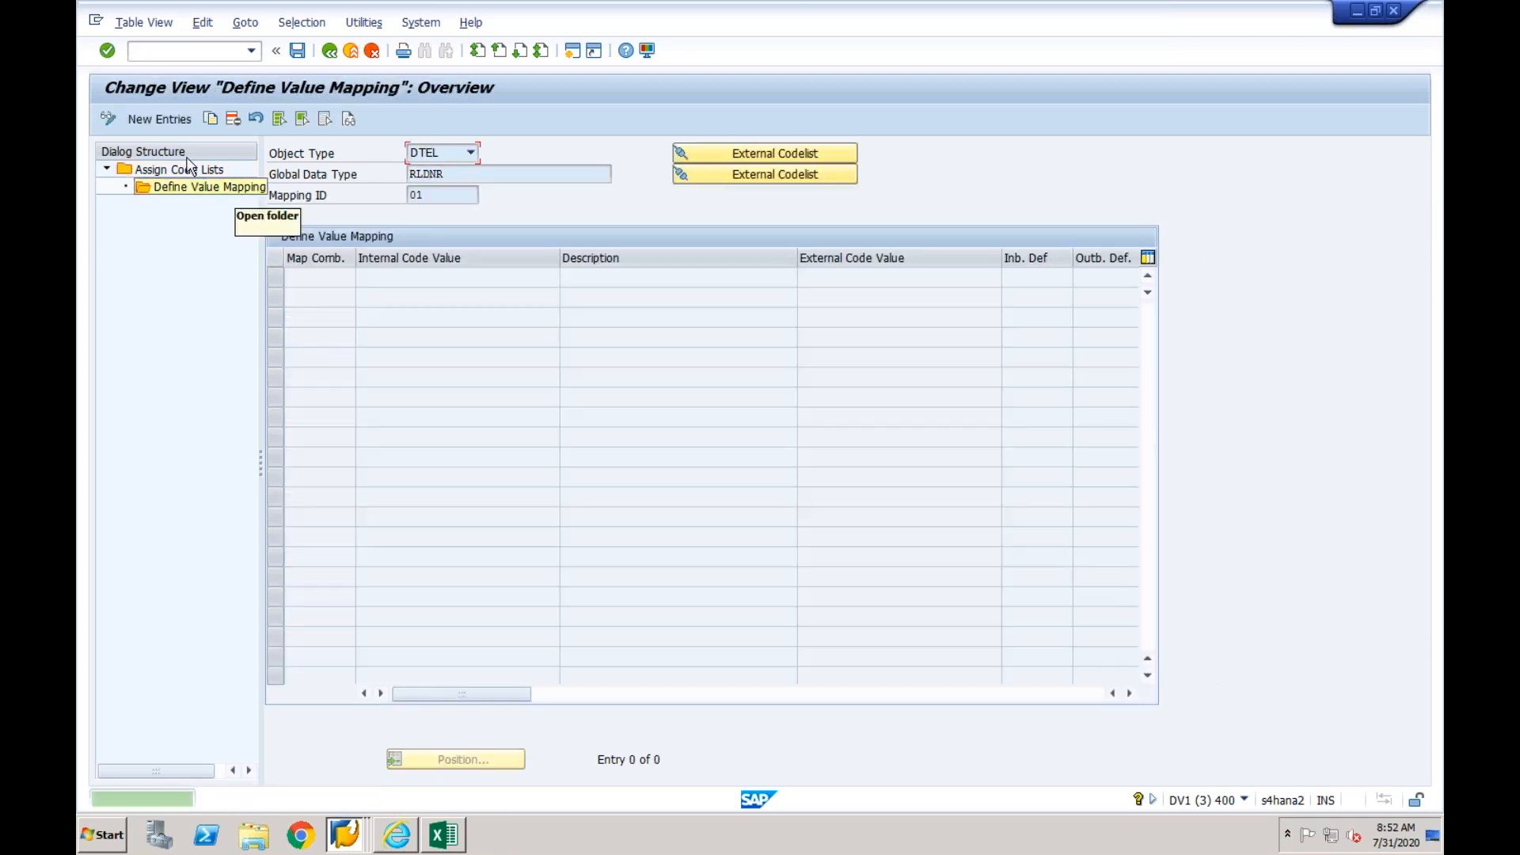
click(147, 119)
click(413, 280)
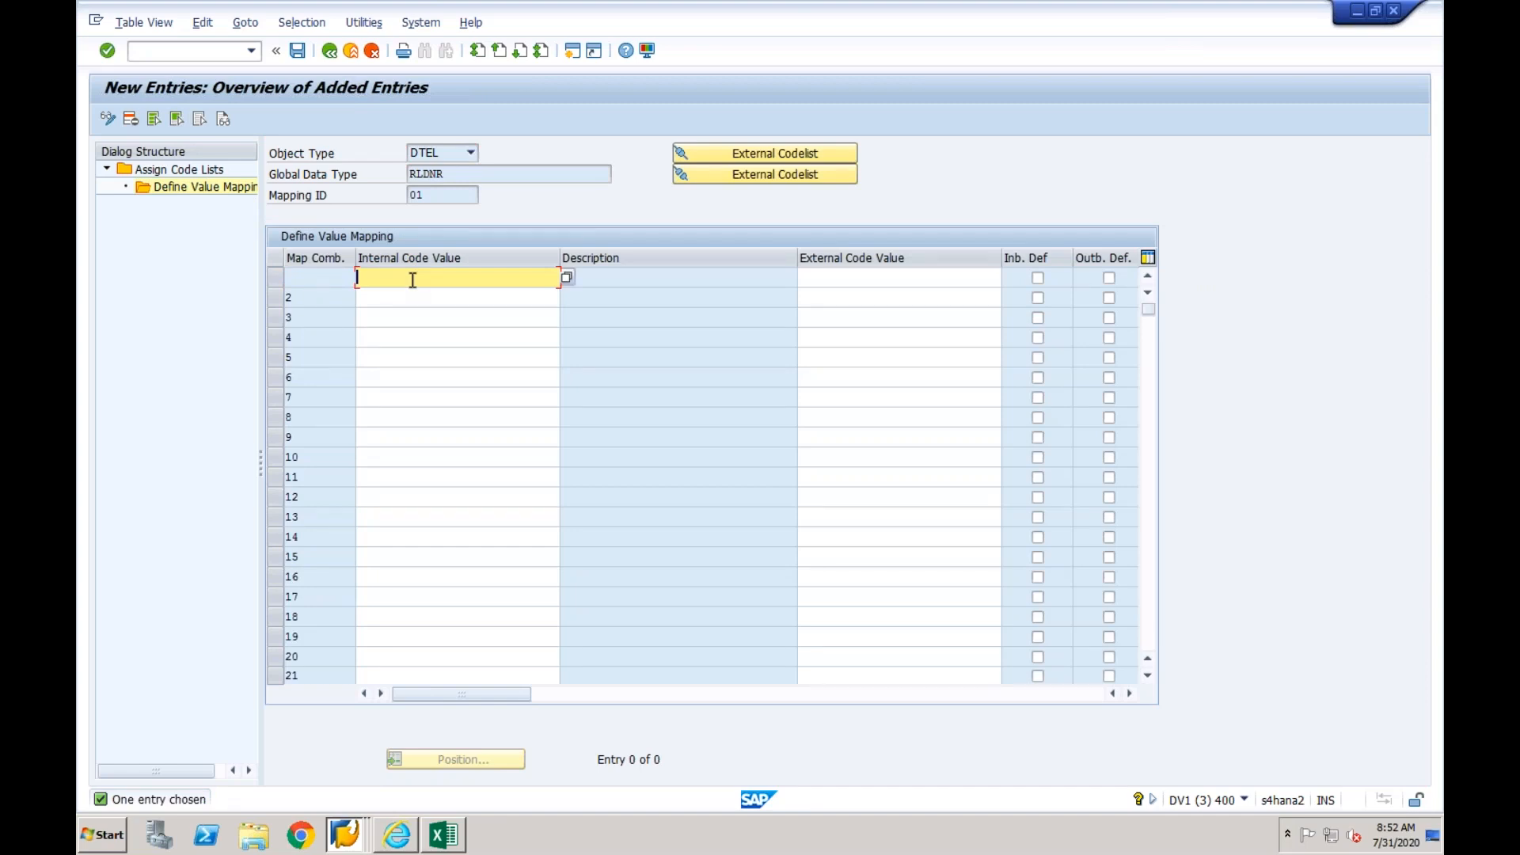
text(0L)
click(825, 283)
text(0L)
key(Return)
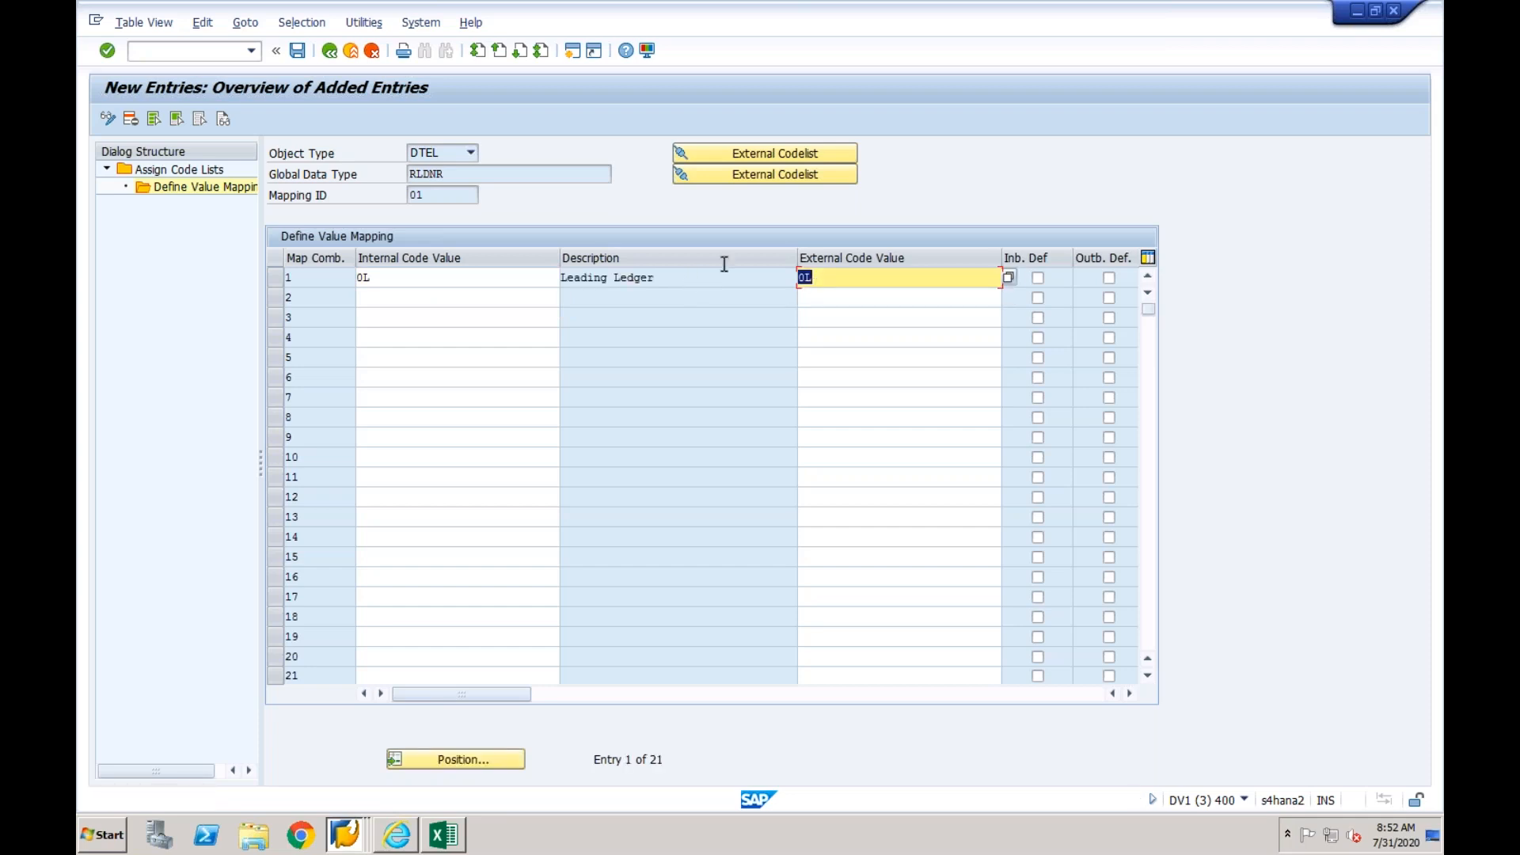
- Check the internal and external ledger codes and save the RLDNR mapping to the proposed customizing request
click(447, 274)
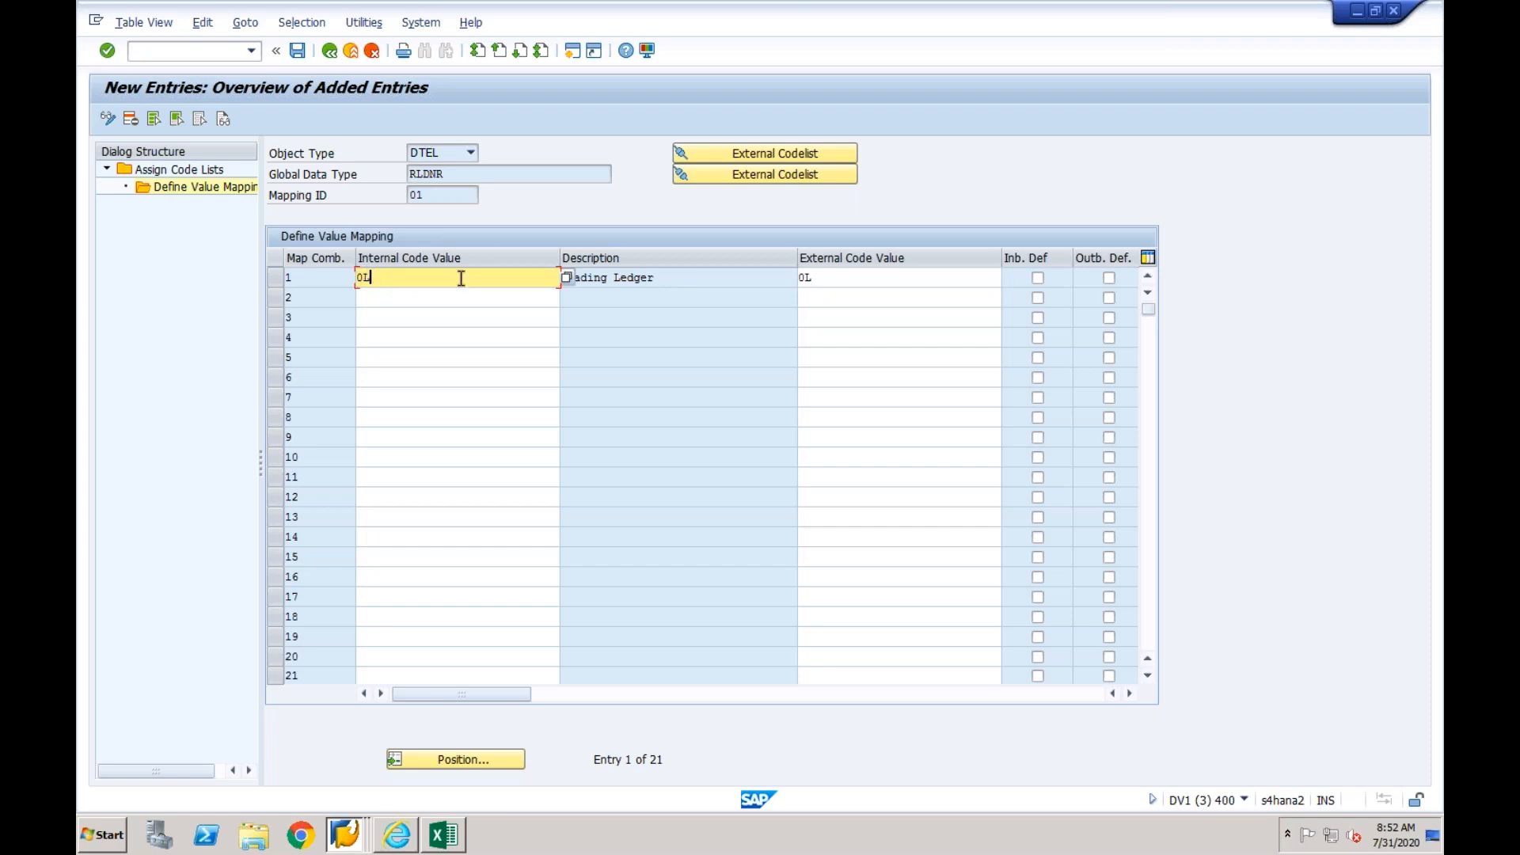
double_click(821, 276)
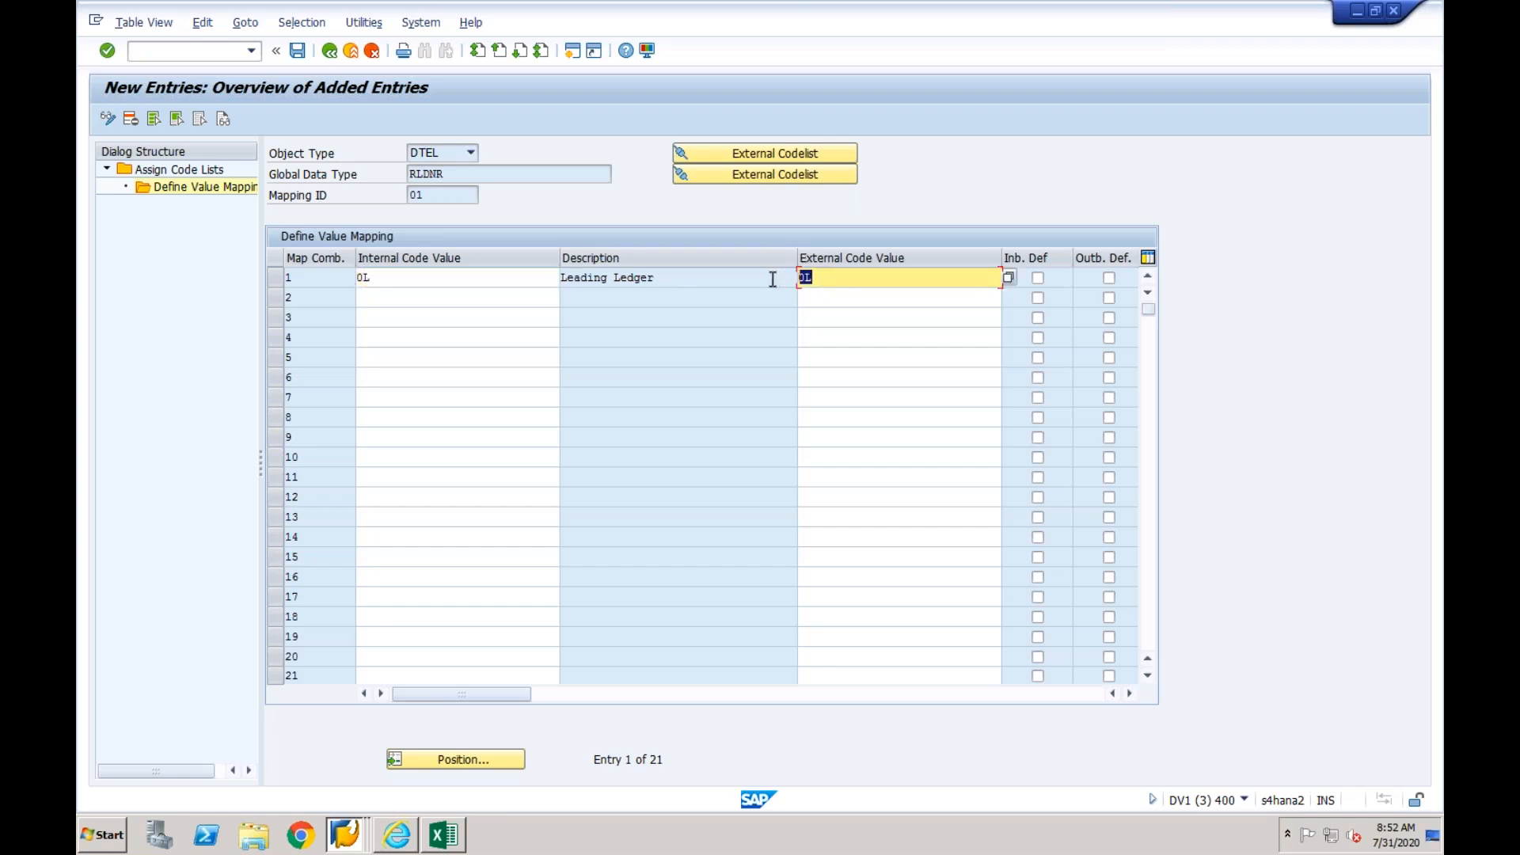
double_click(402, 274)
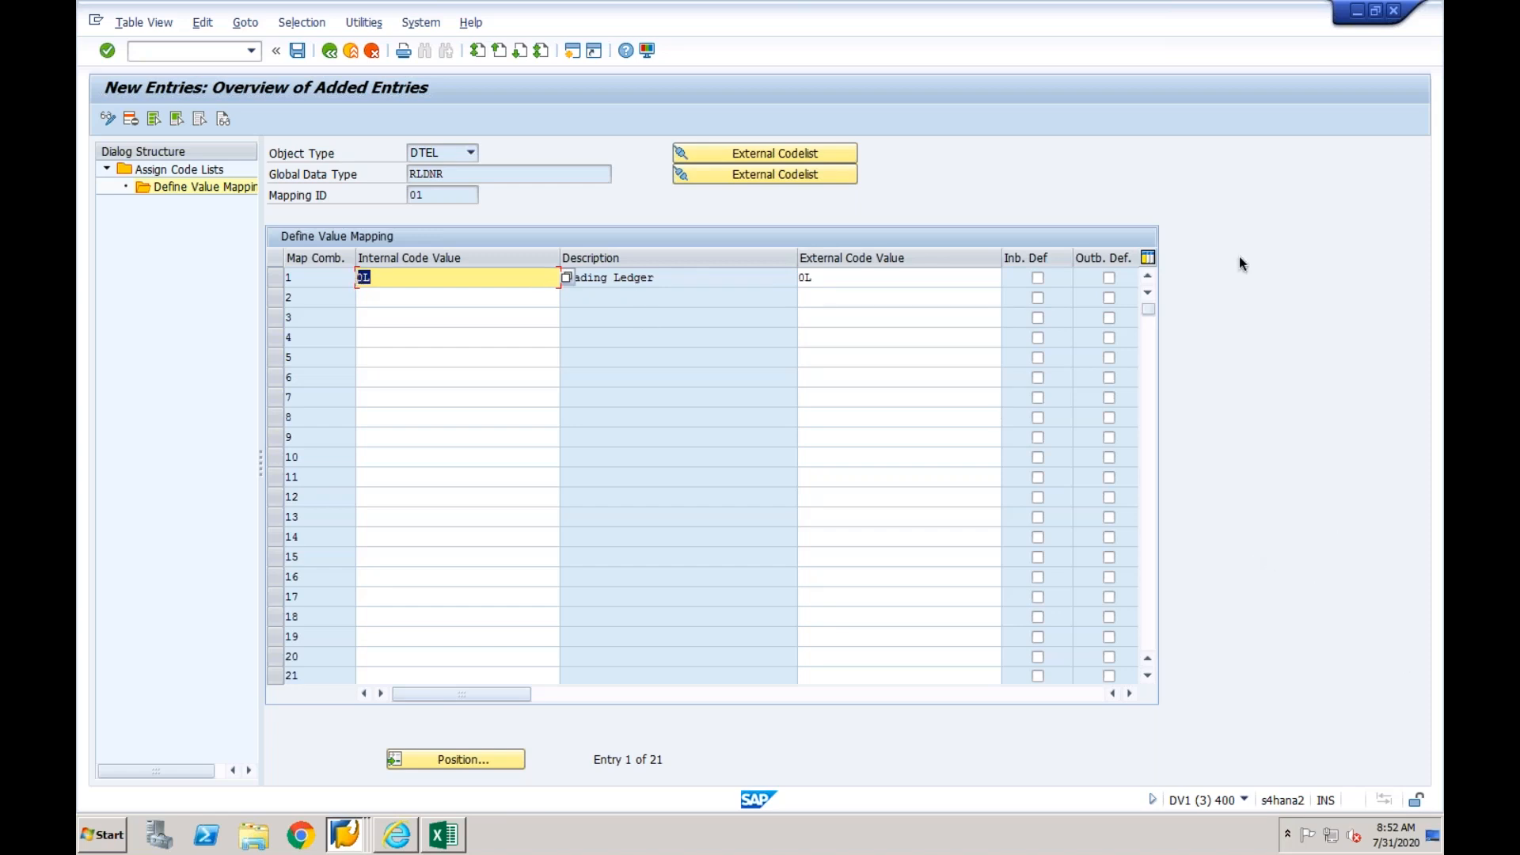
click(843, 285)
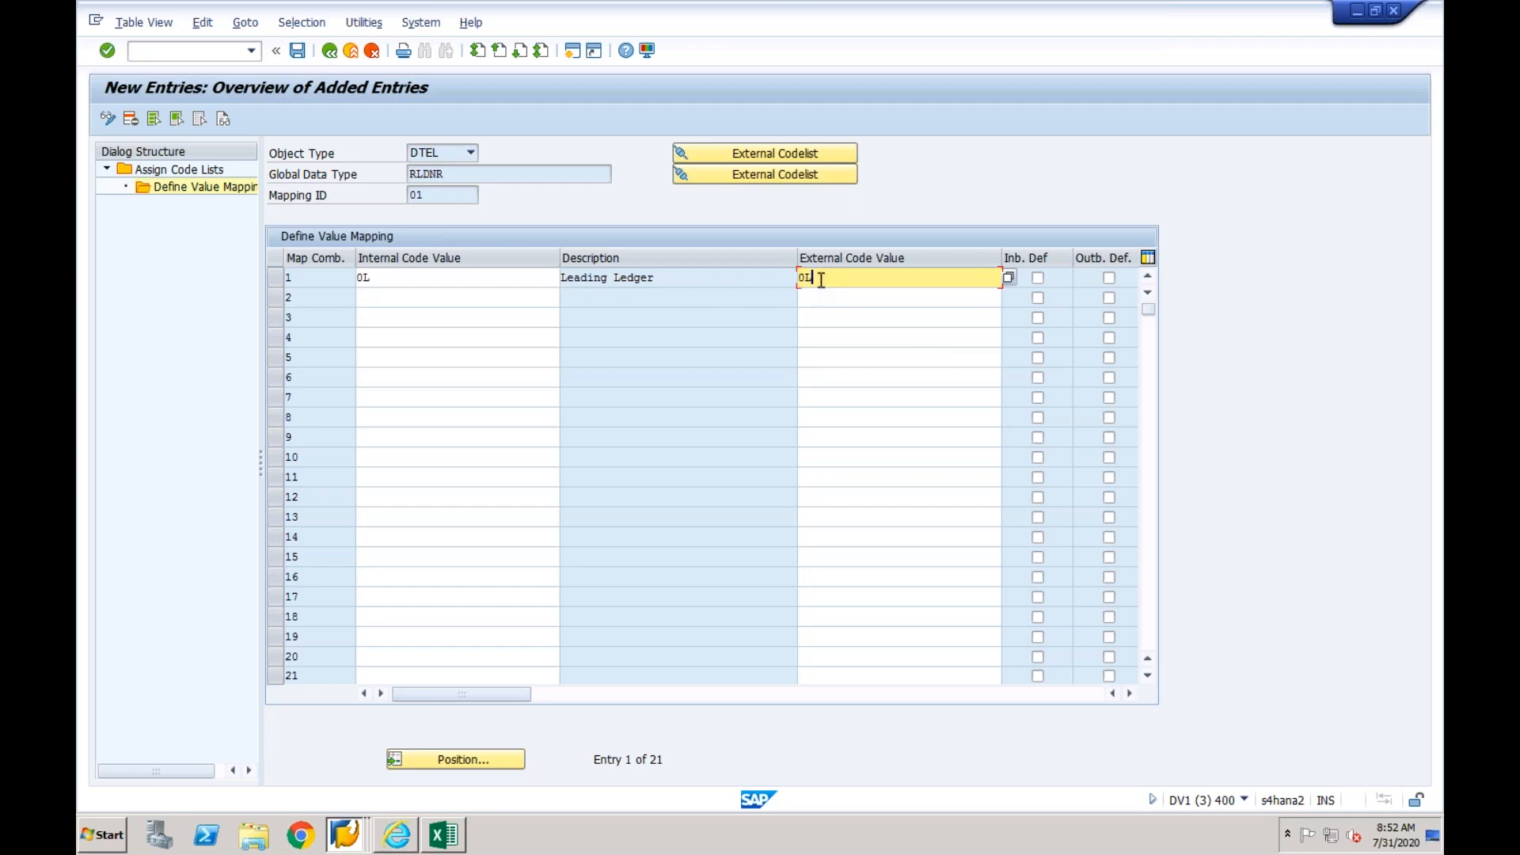
drag(380, 283, 353, 280)
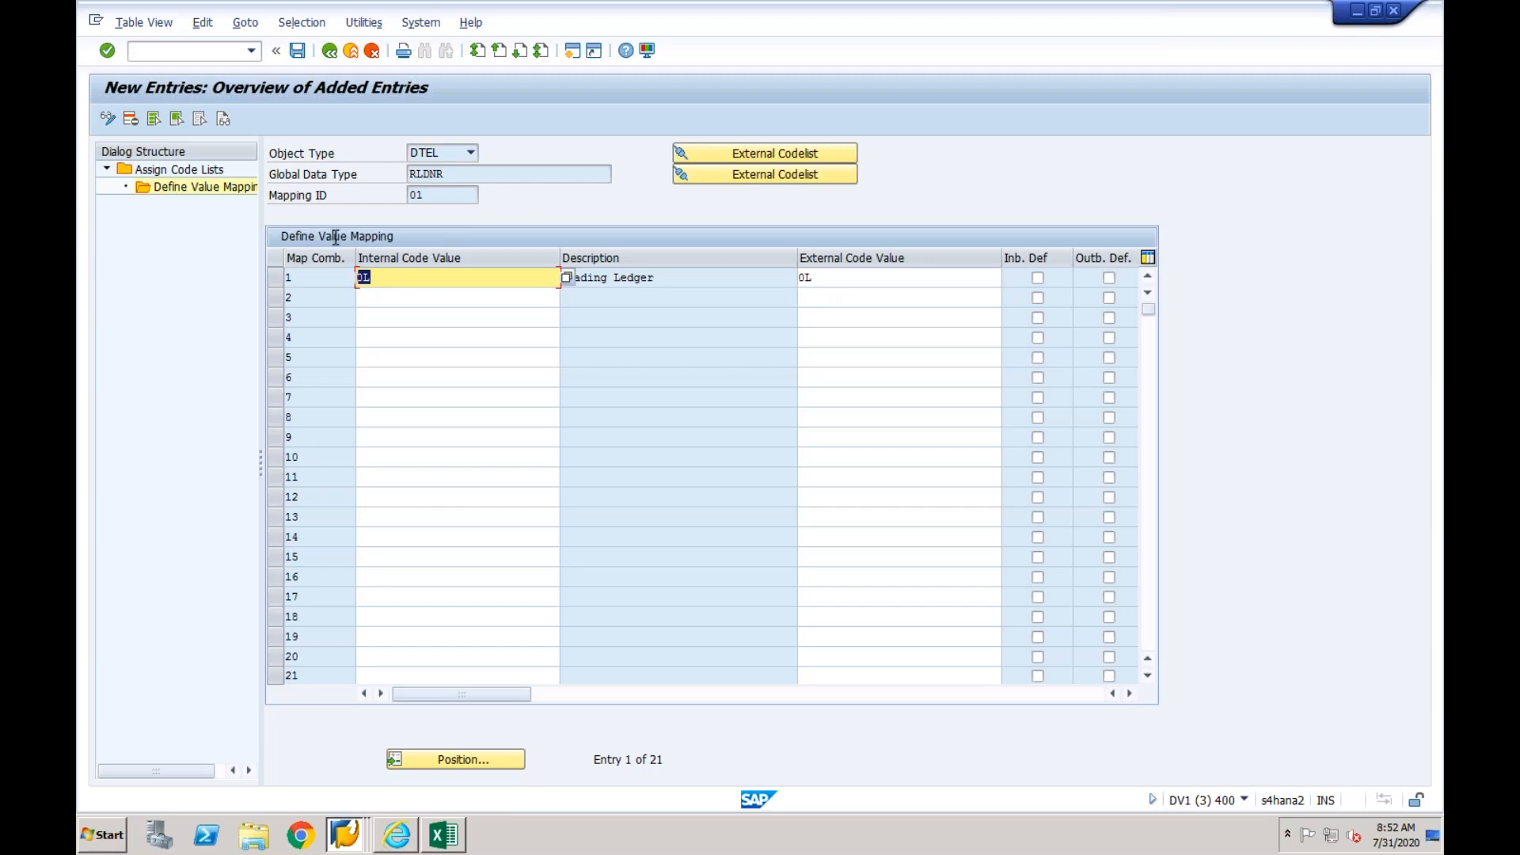
click(298, 51)
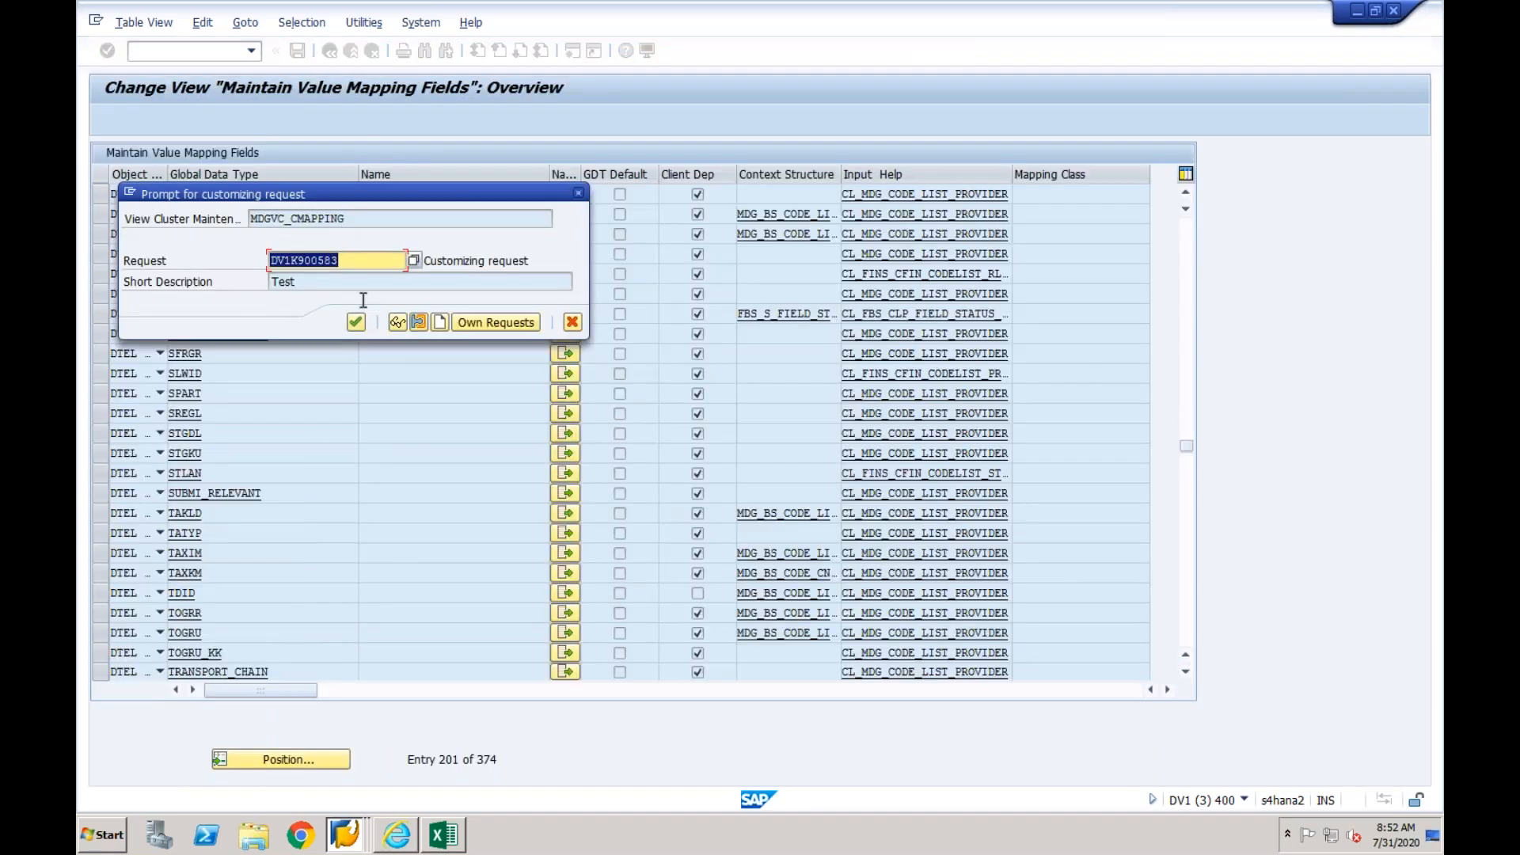
click(356, 323)
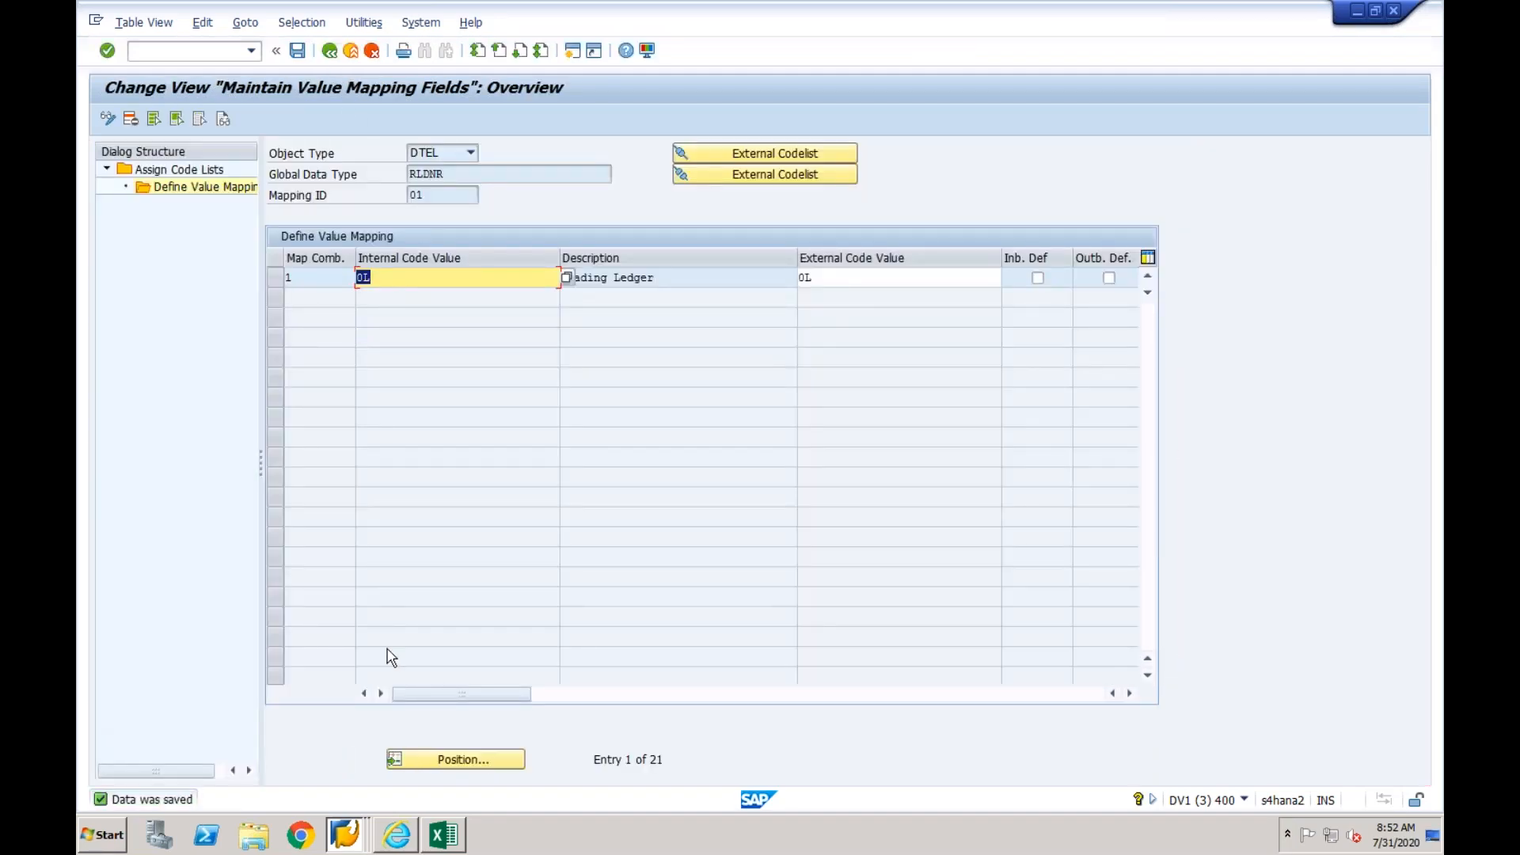
- Look up the object after RLDNR in the Excel mapping list and return to the value mapping fields overview in SAP
click(443, 836)
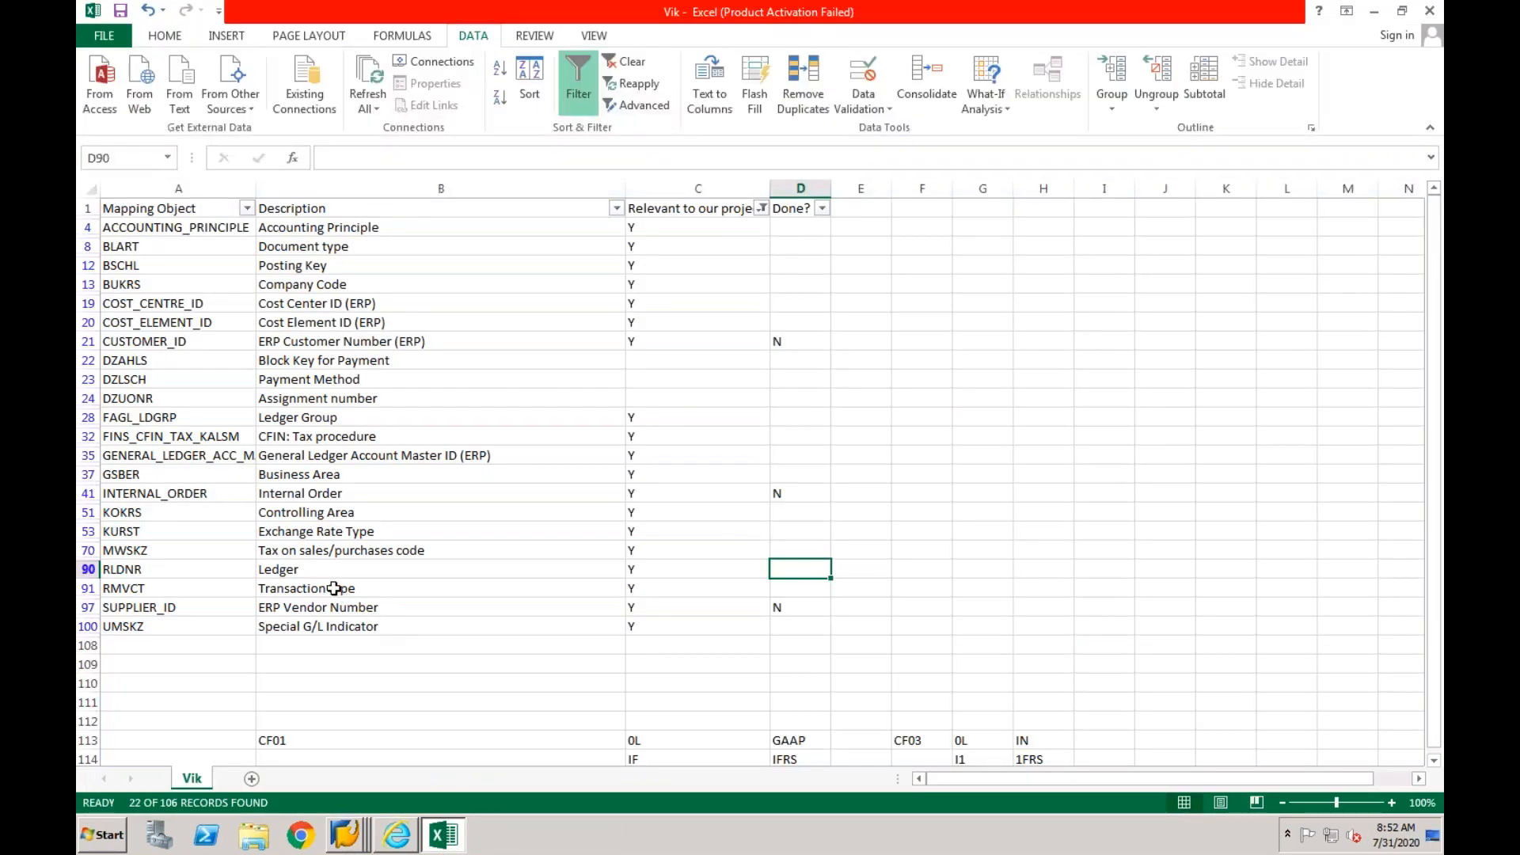
click(333, 588)
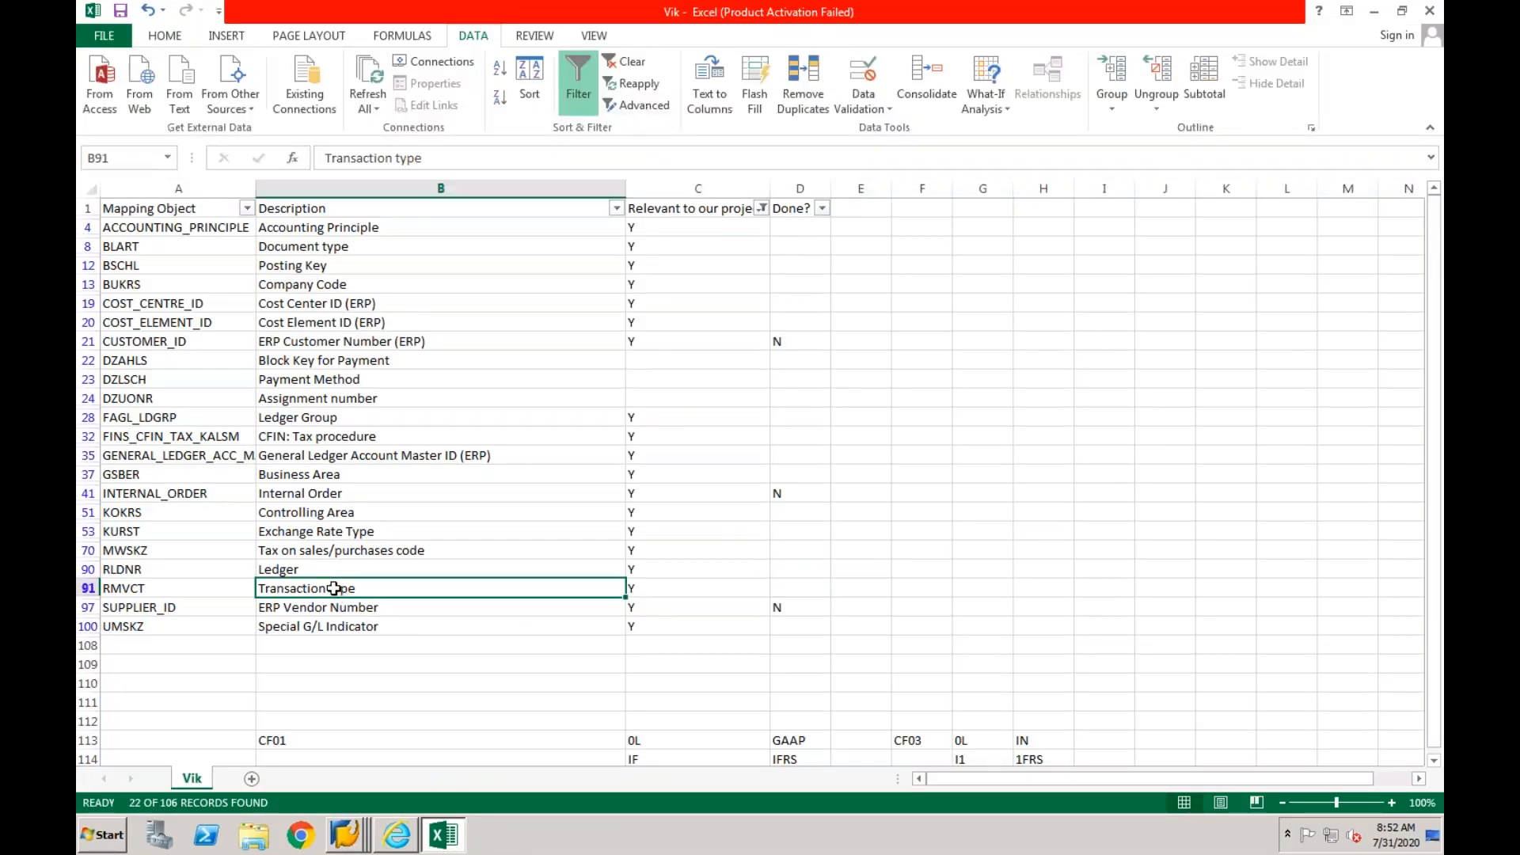
click(353, 836)
click(355, 717)
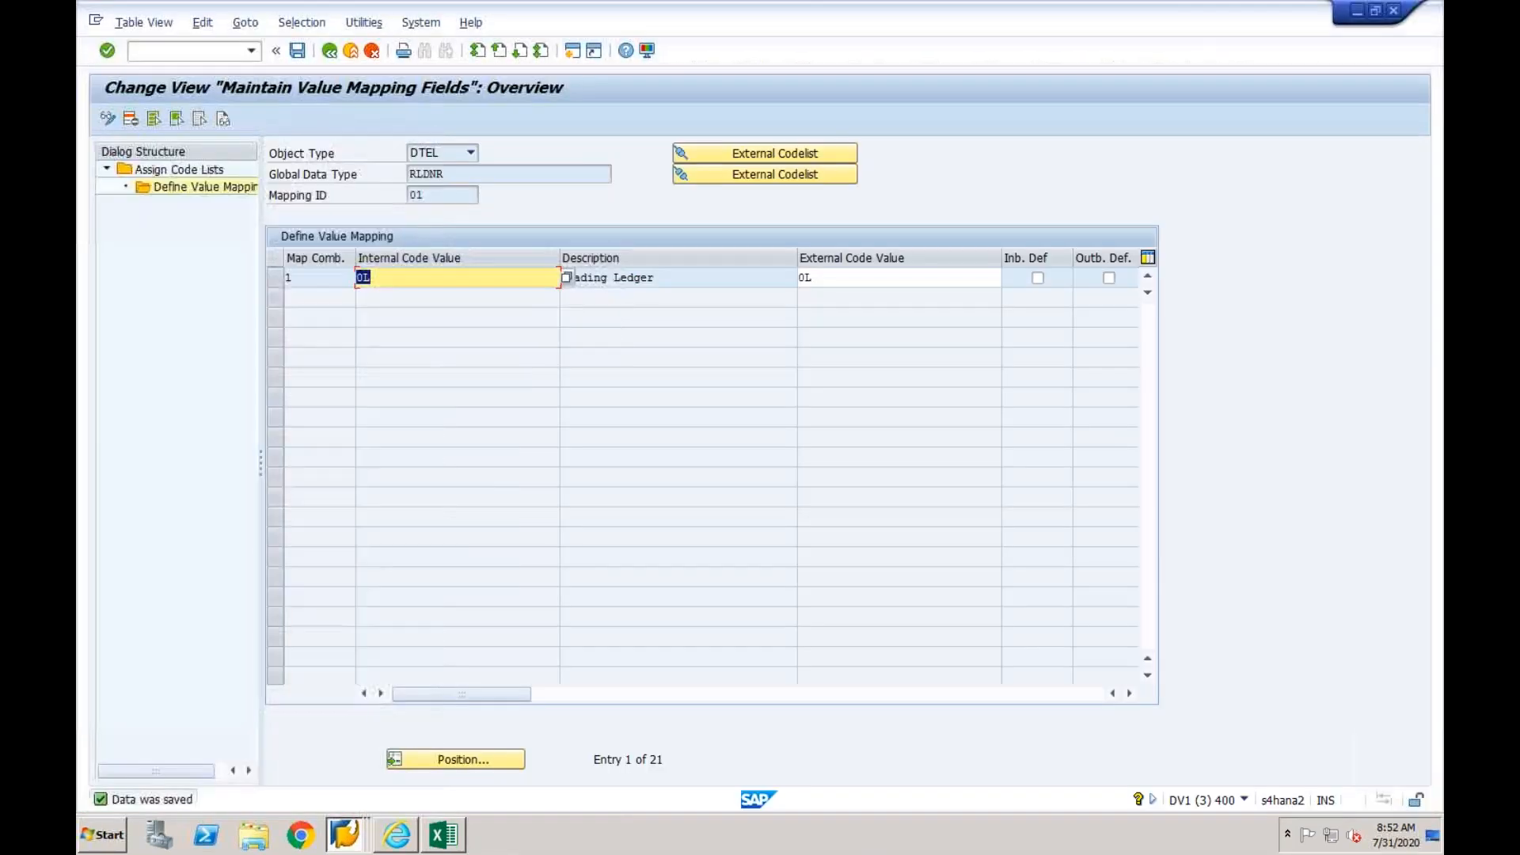
click(330, 51)
click(330, 52)
click(329, 51)
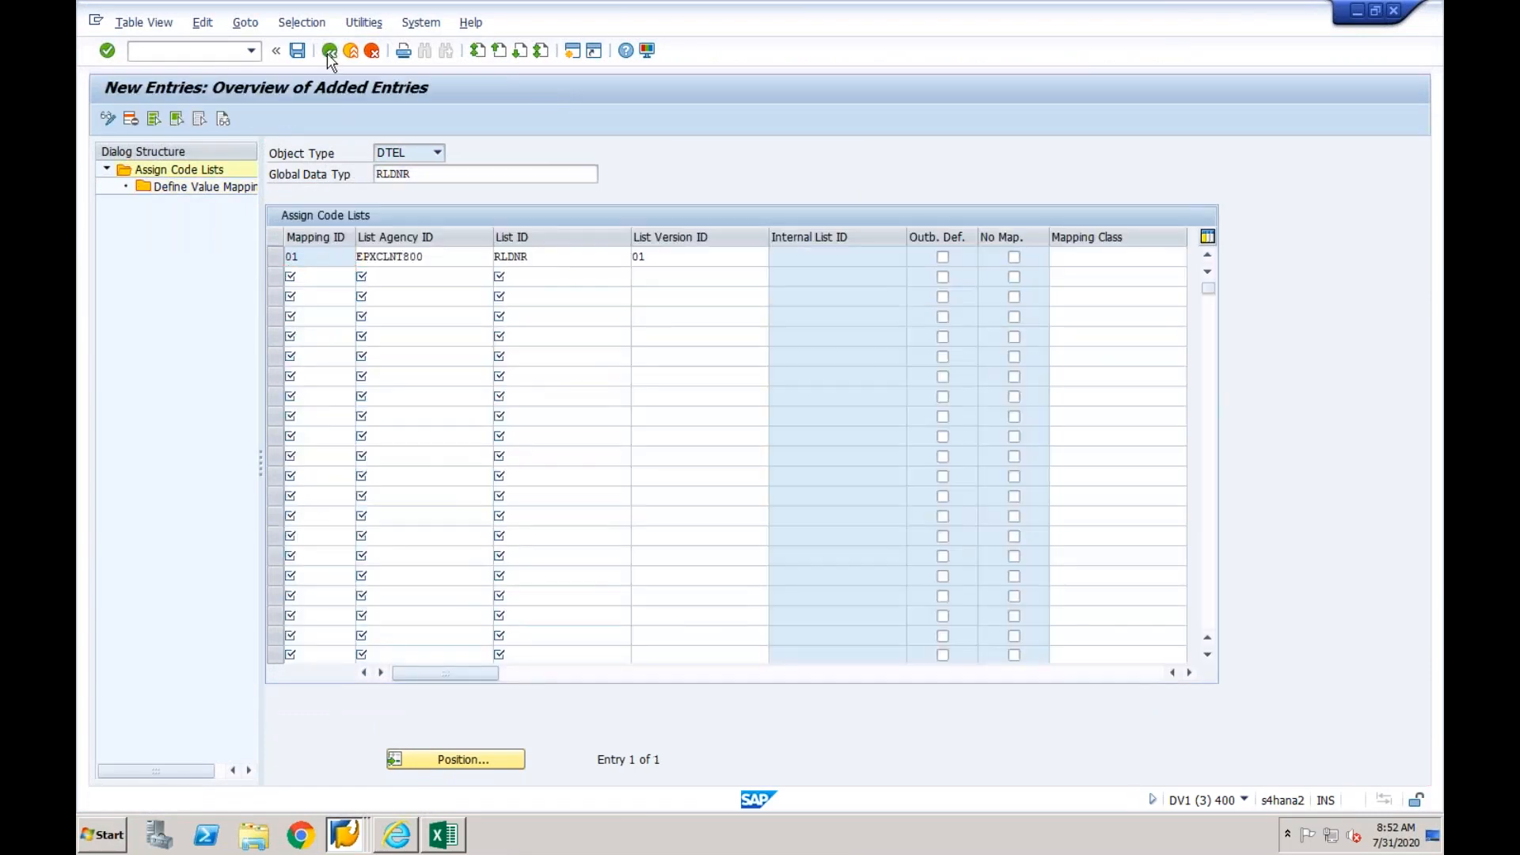
click(330, 52)
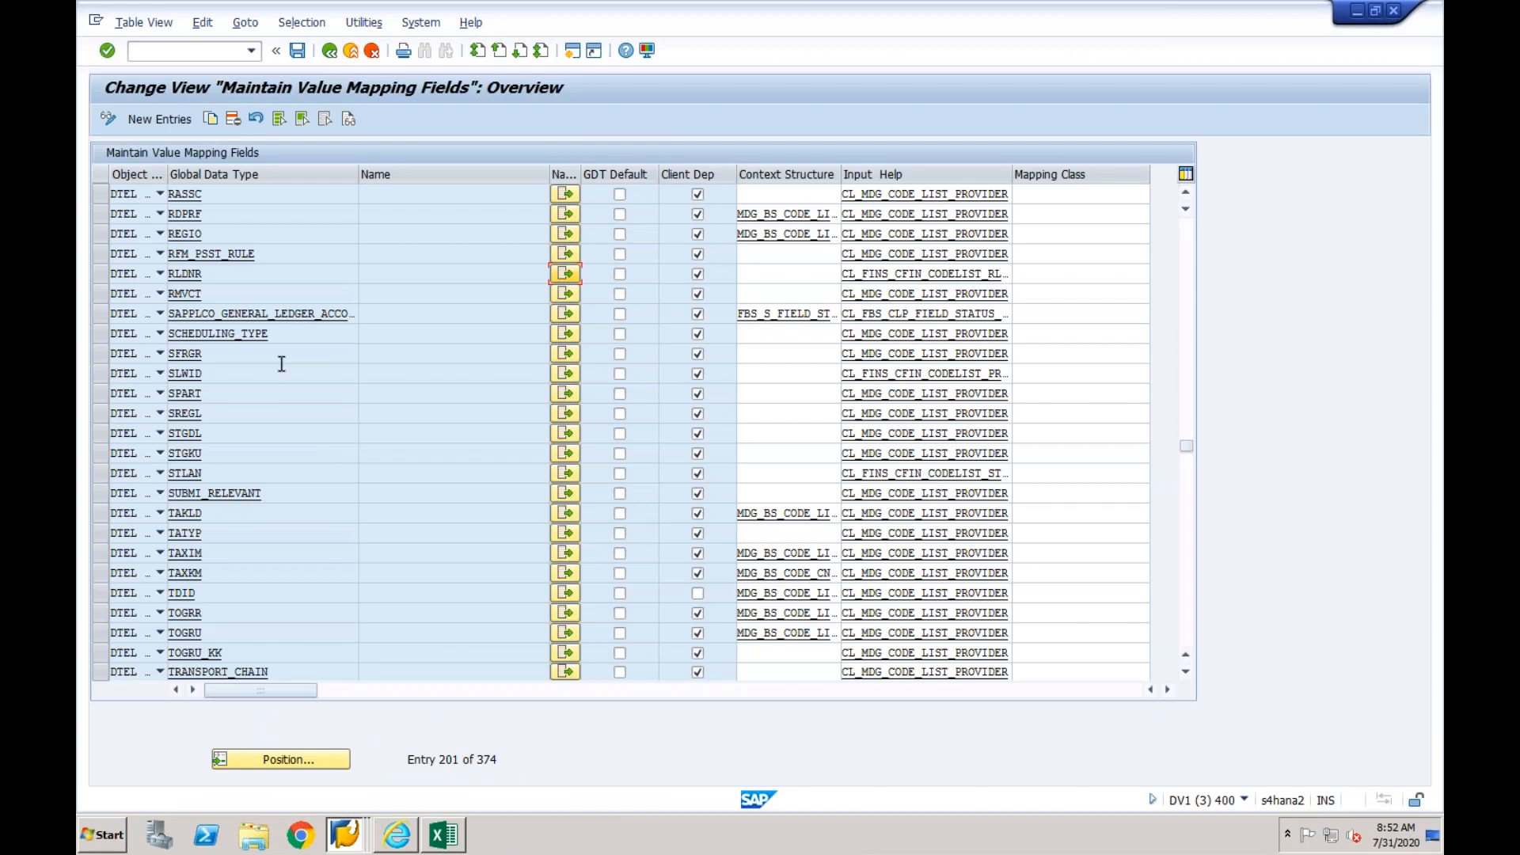
- Open RMVCT's code lists for editing and enter mapping ID 01, list agency EPXCLNT800, list ID RMVCT and version 01
click(566, 293)
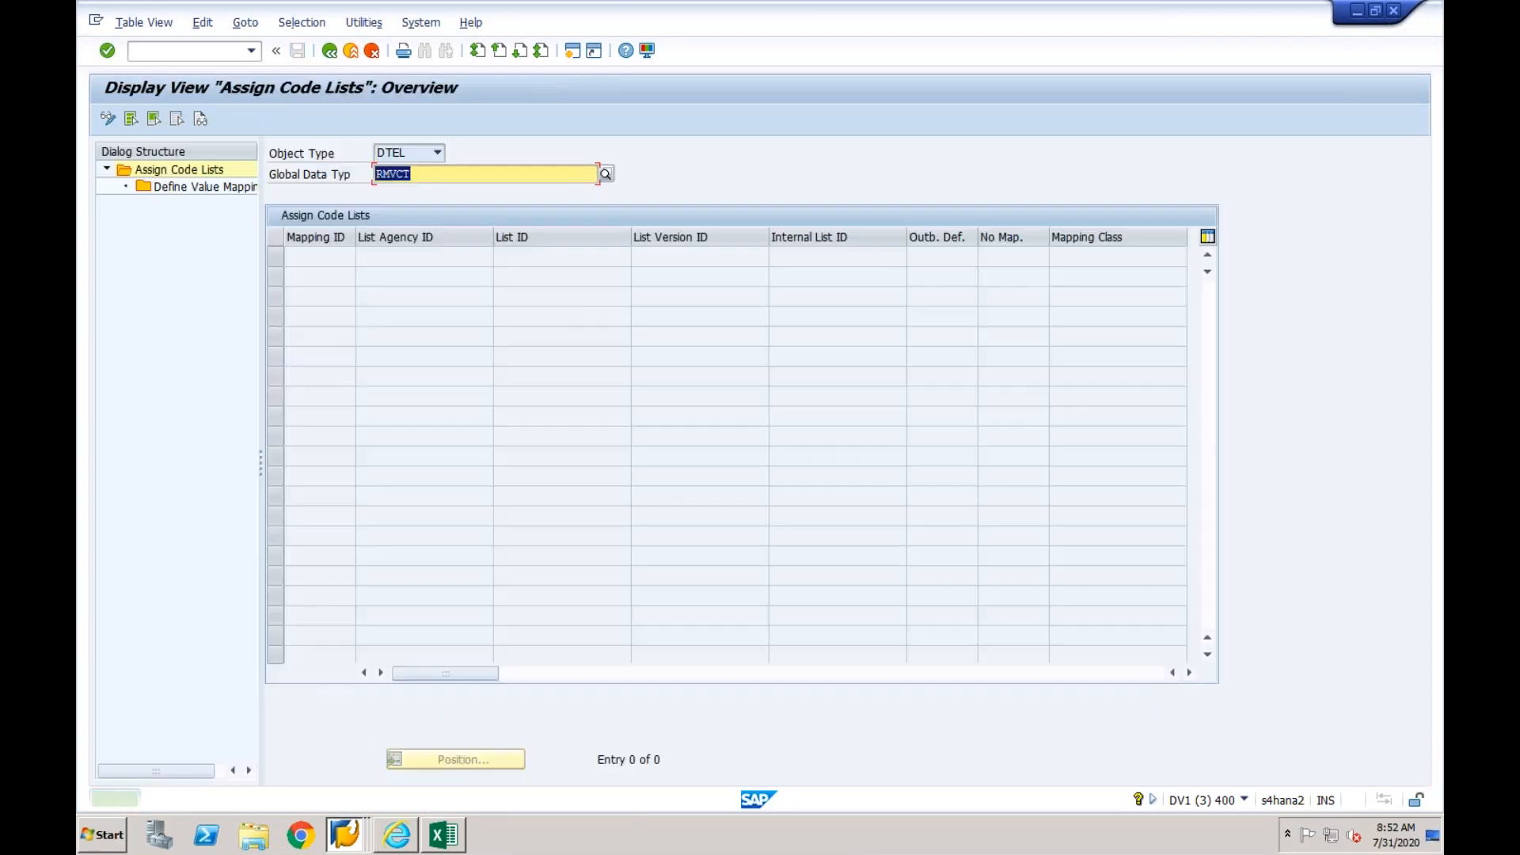
click(133, 120)
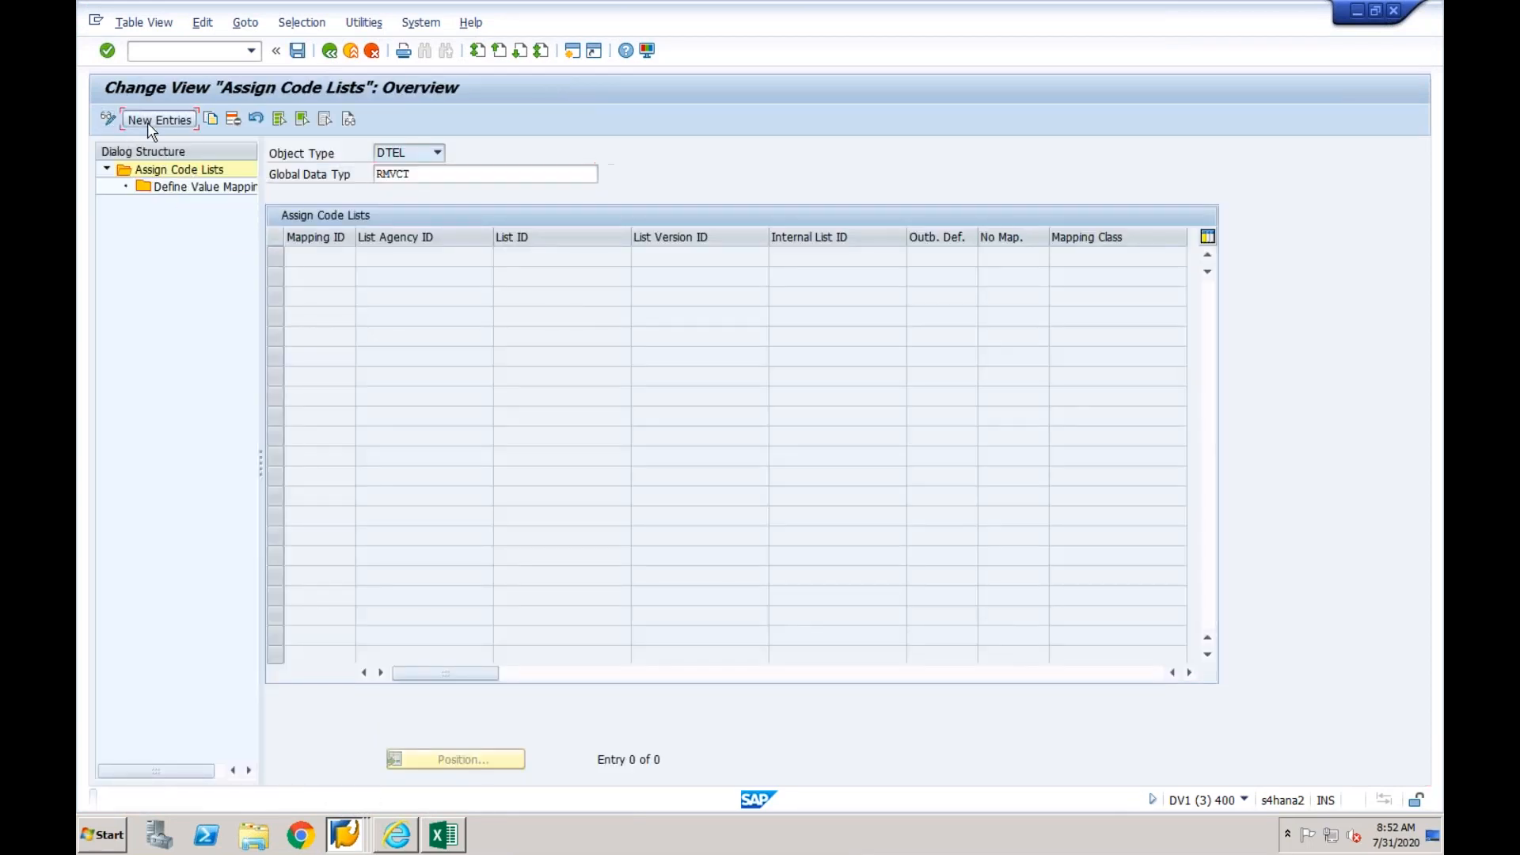
text(01)
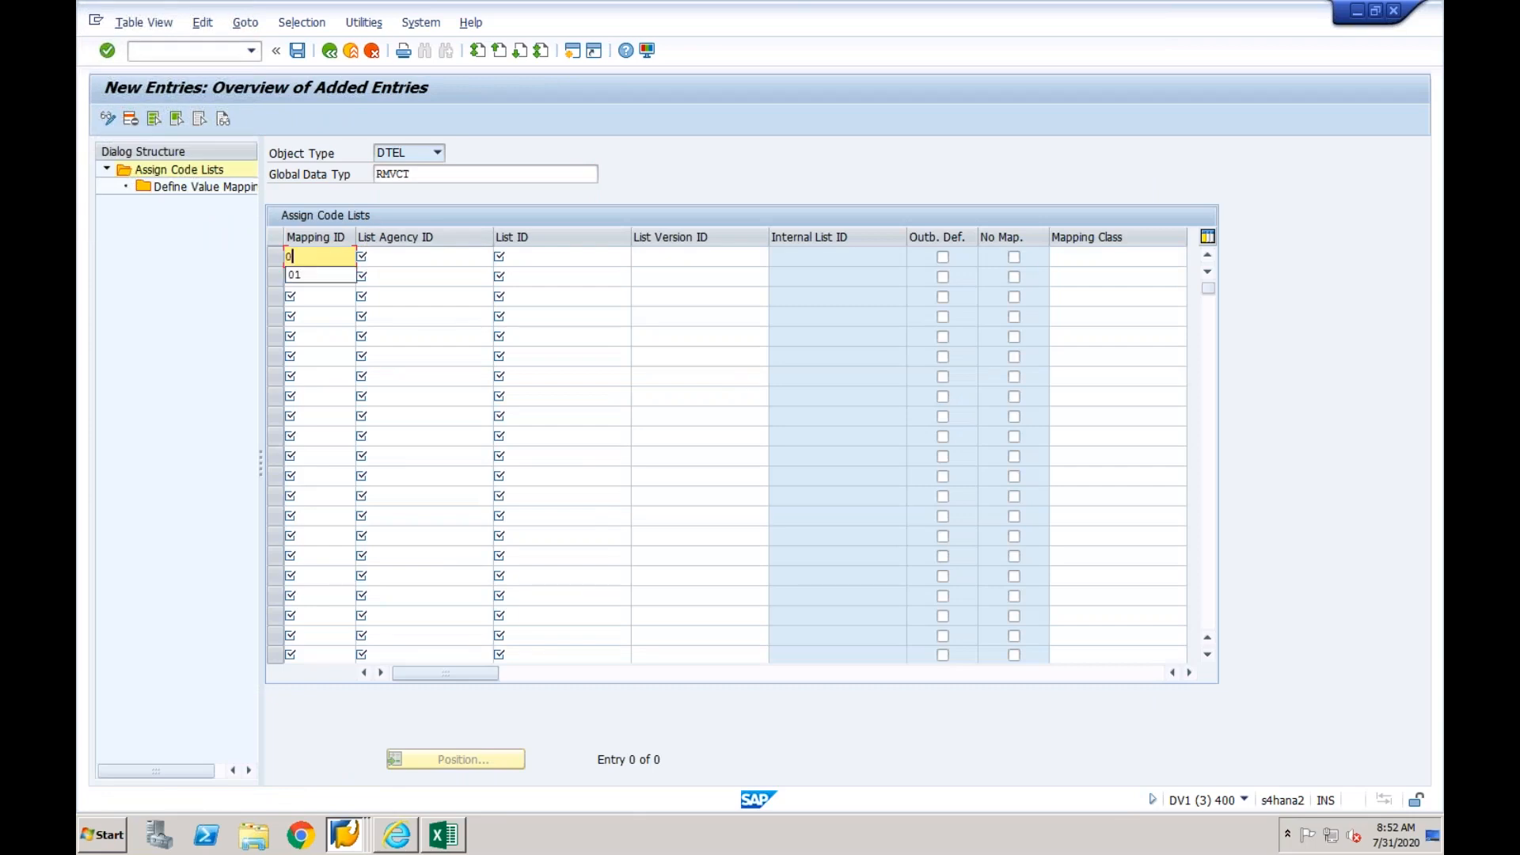
key(Tab)
text(EPXCLNT800)
key(Tab)
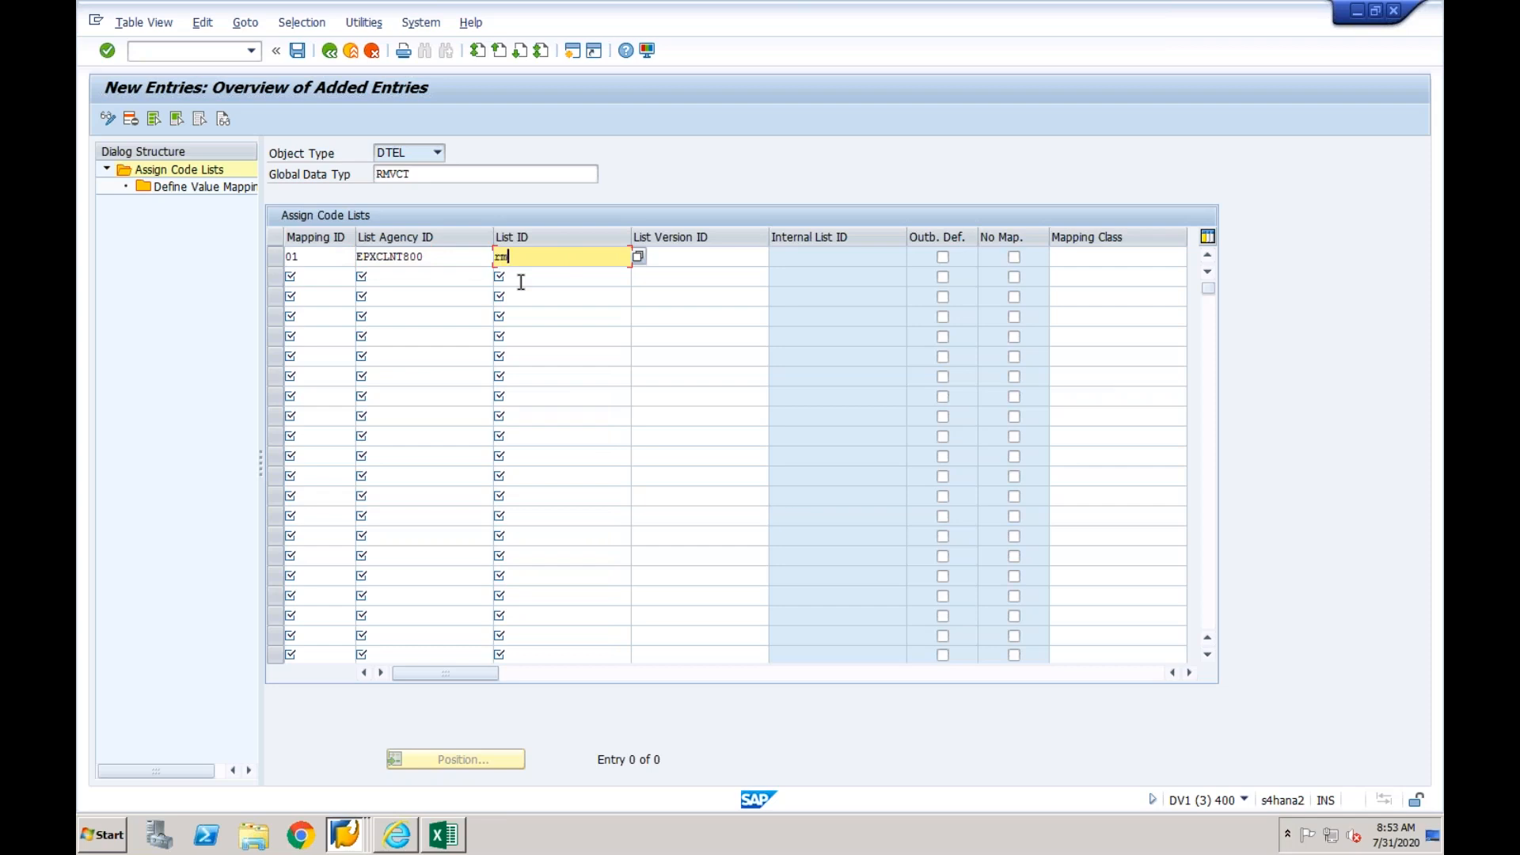
key(Tab)
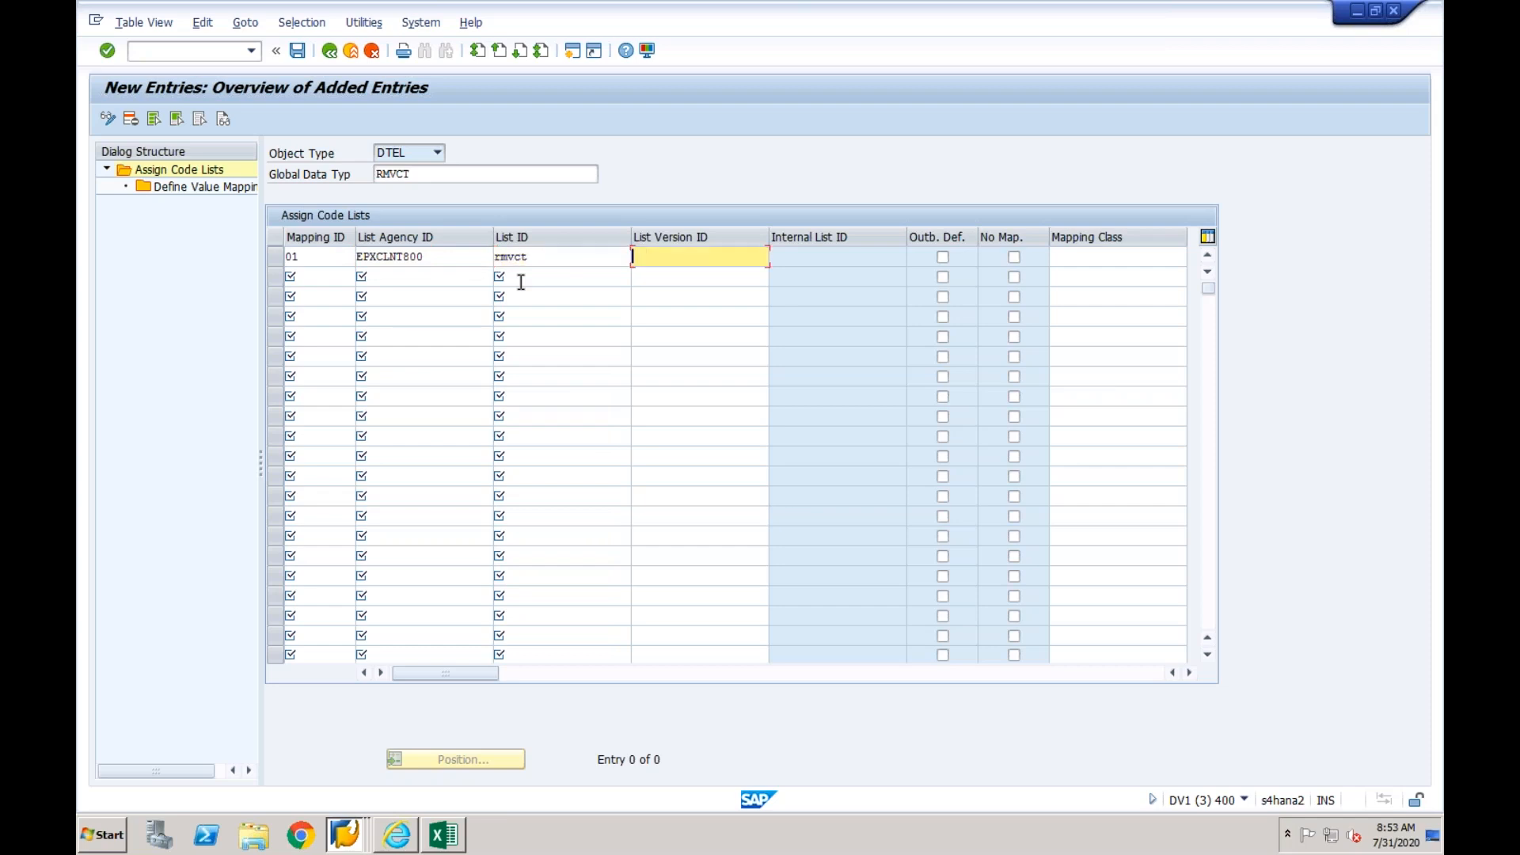
text(01)
key(Return)
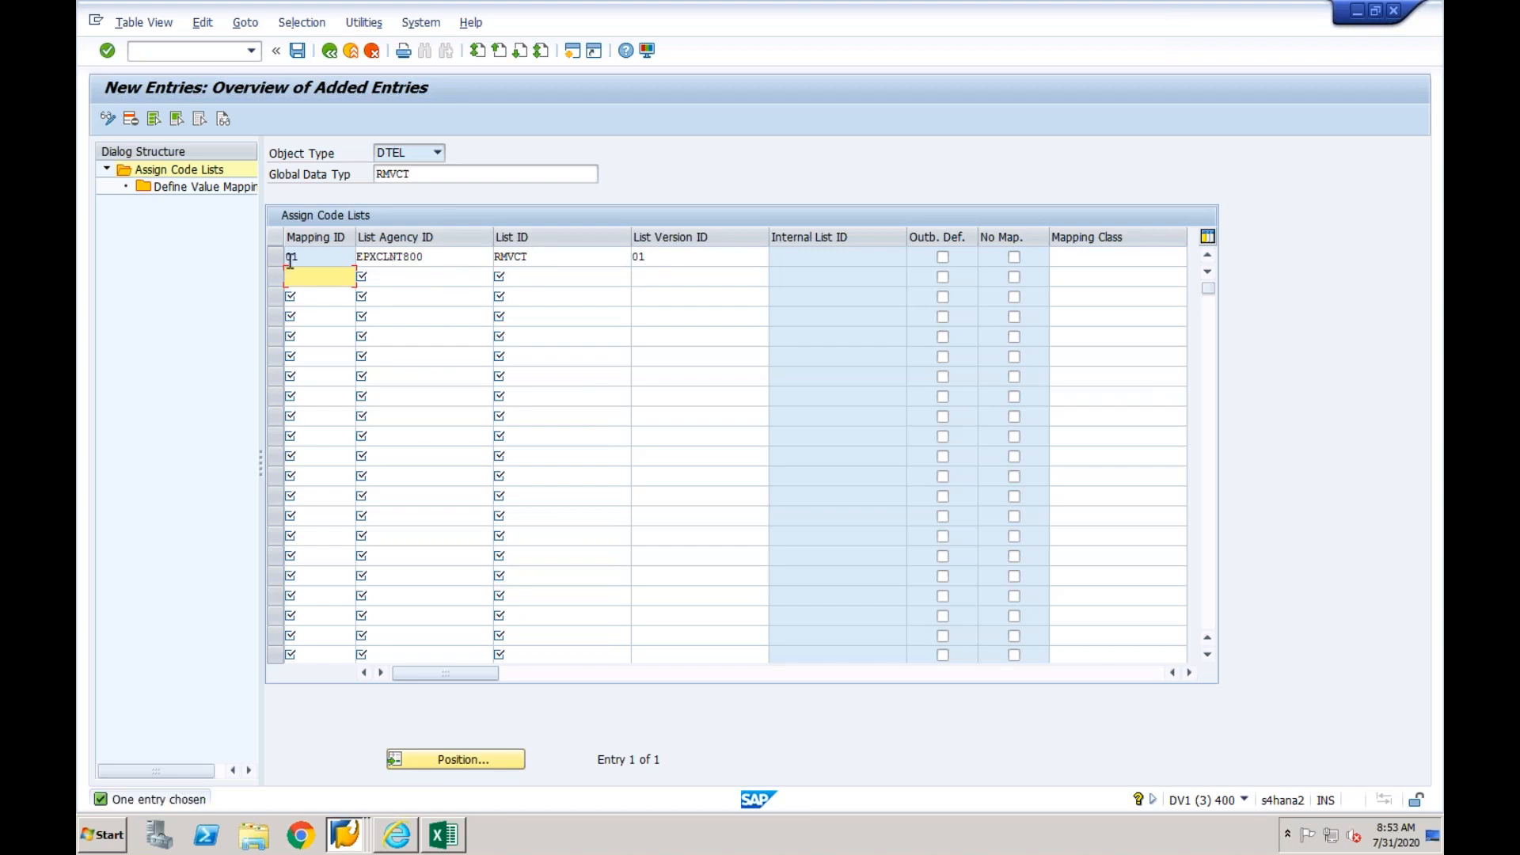
- Try to choose an internal code value for the RMVCT mapping from the value help, and exit to the overview without saving
click(277, 261)
double_click(228, 190)
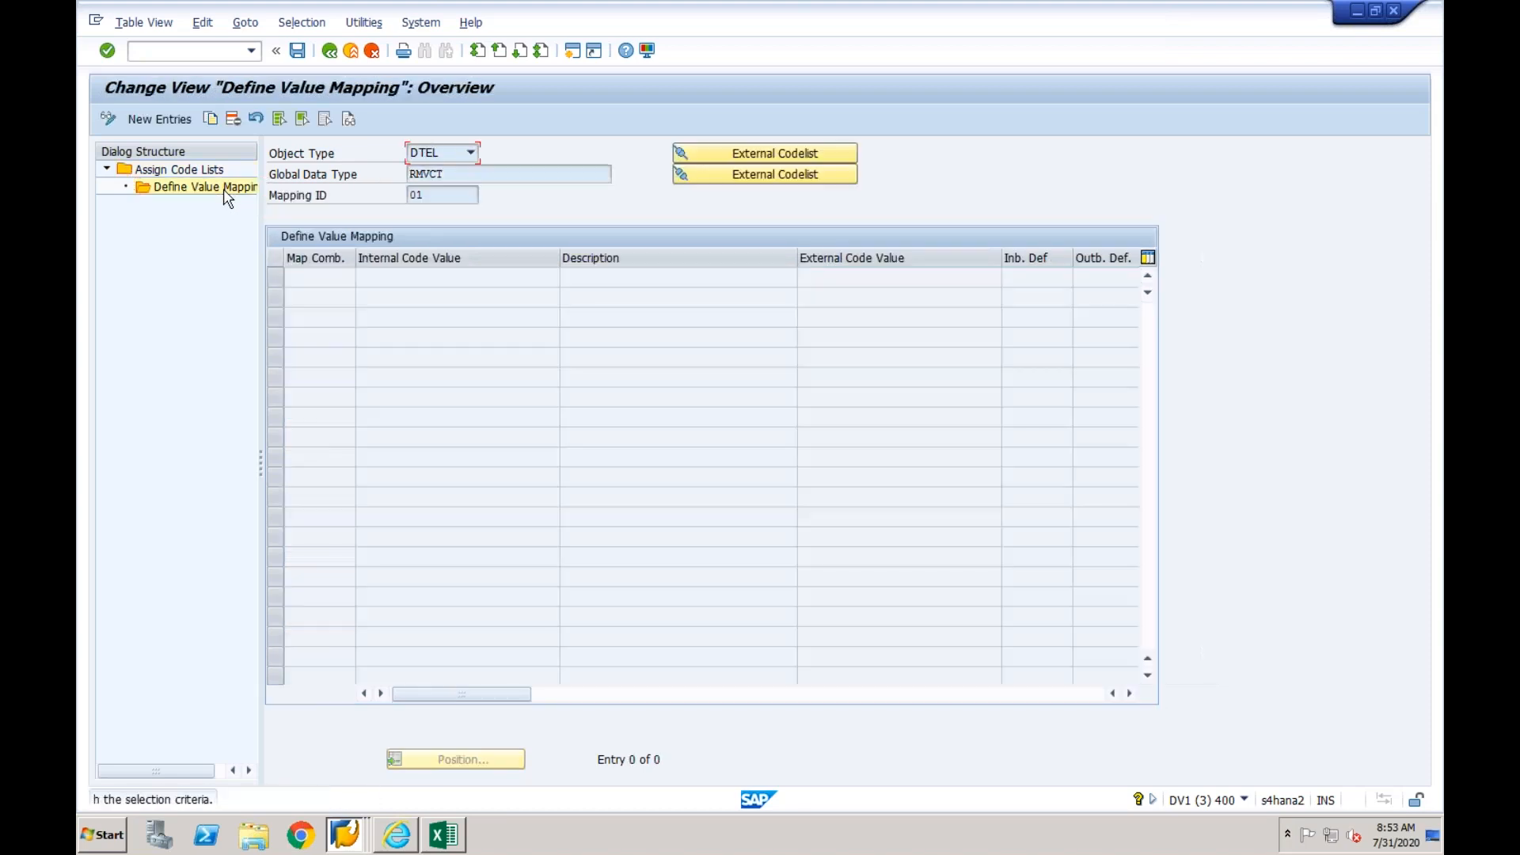
click(182, 120)
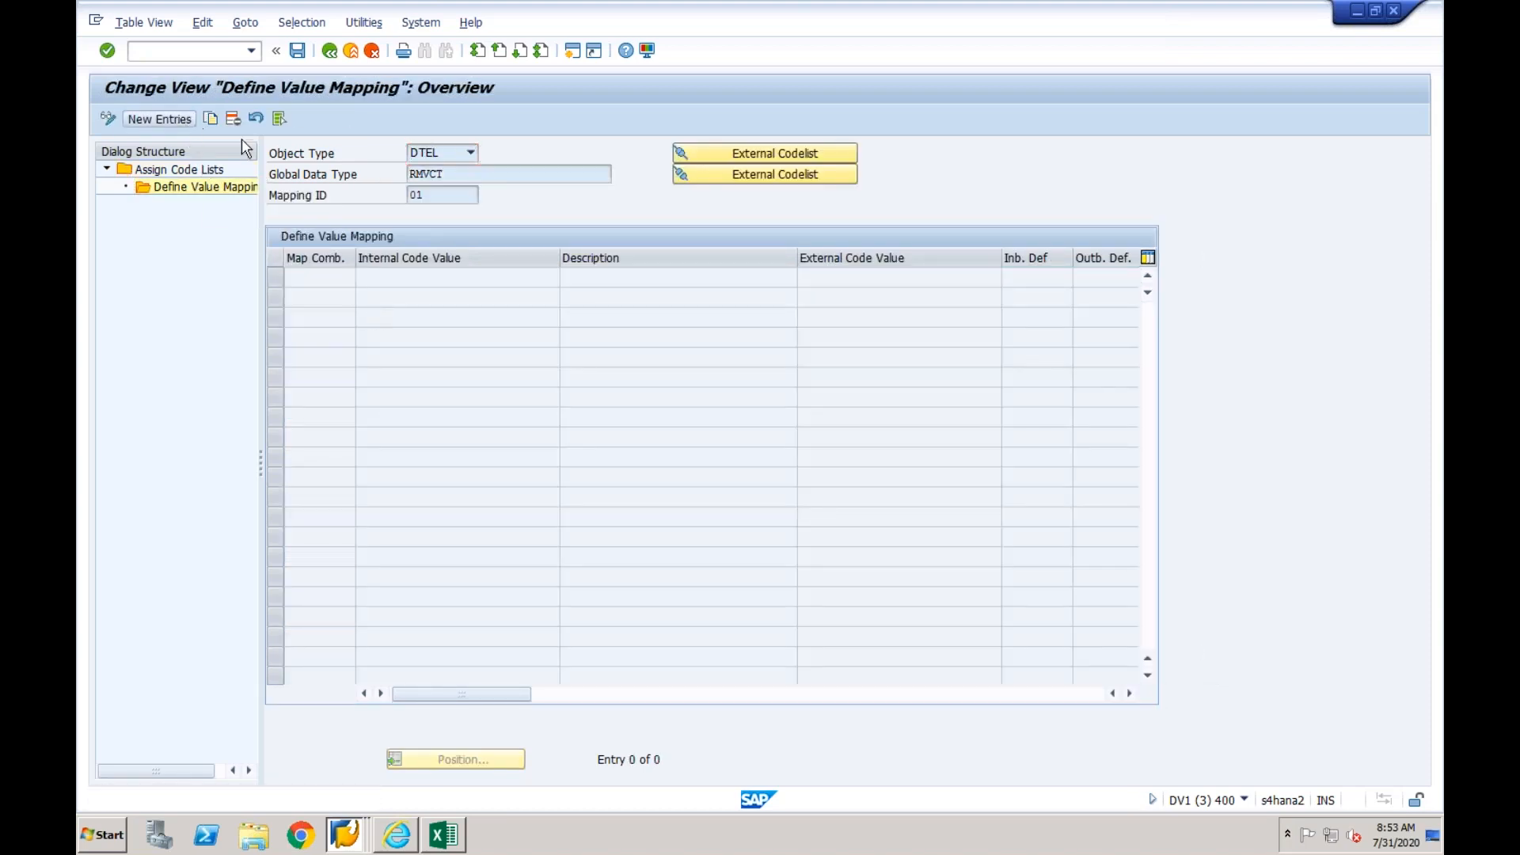
click(475, 277)
click(567, 277)
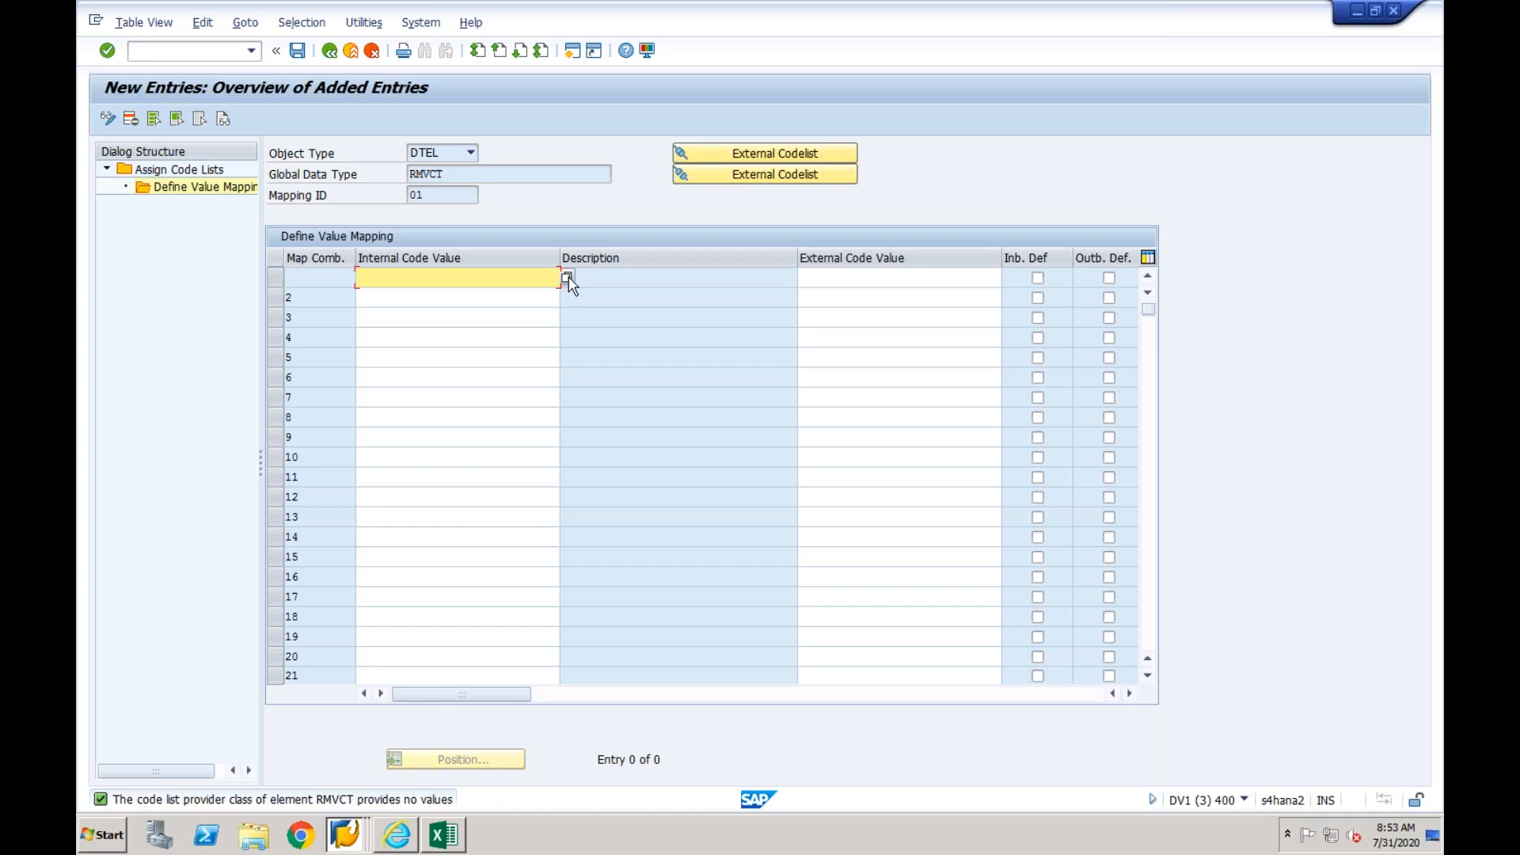
drag(450, 174, 409, 173)
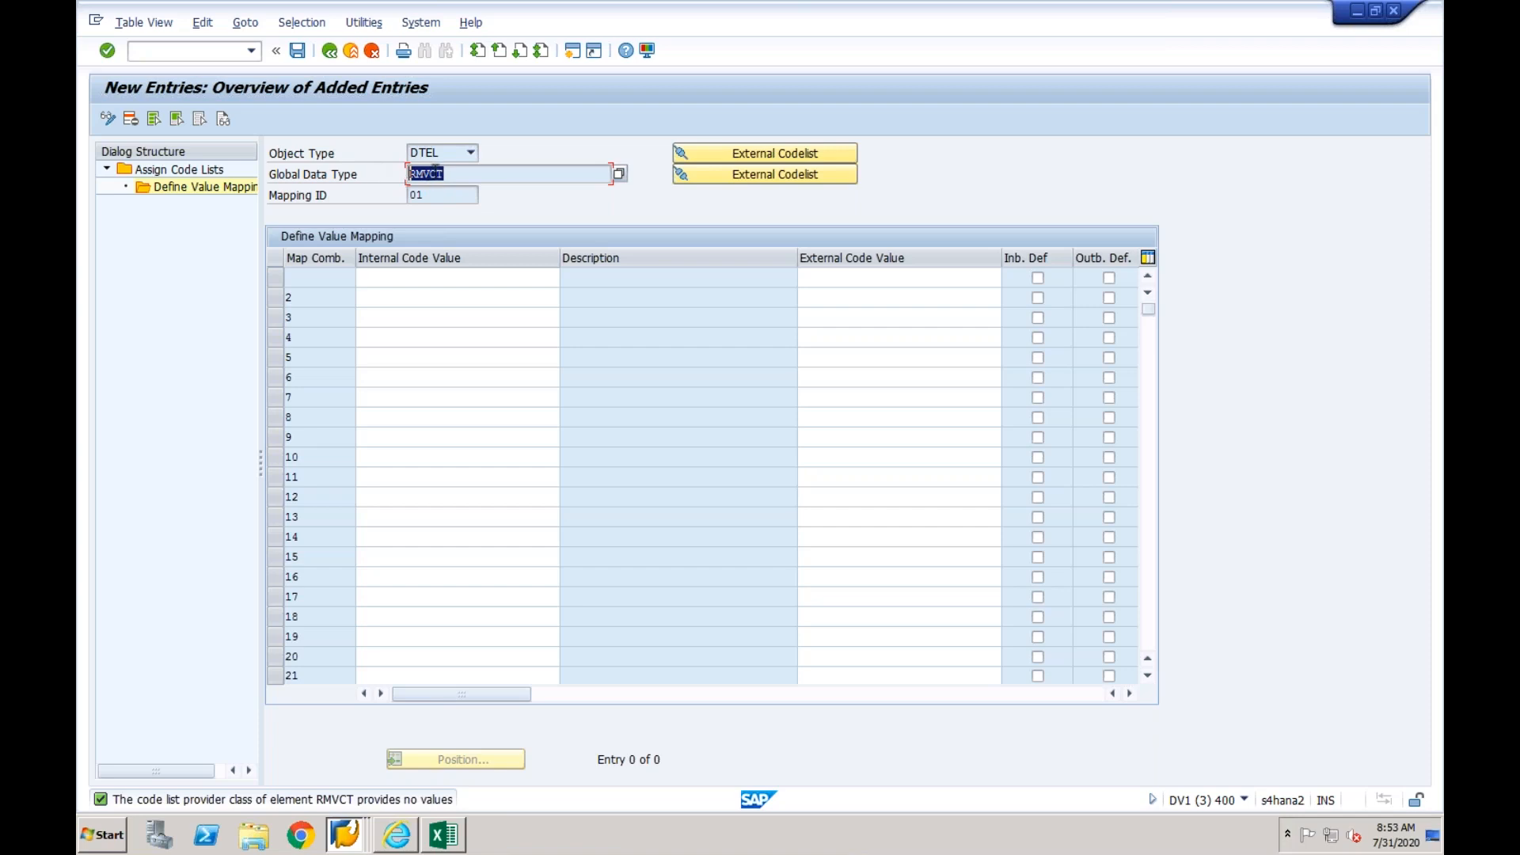
click(431, 174)
click(347, 50)
click(407, 347)
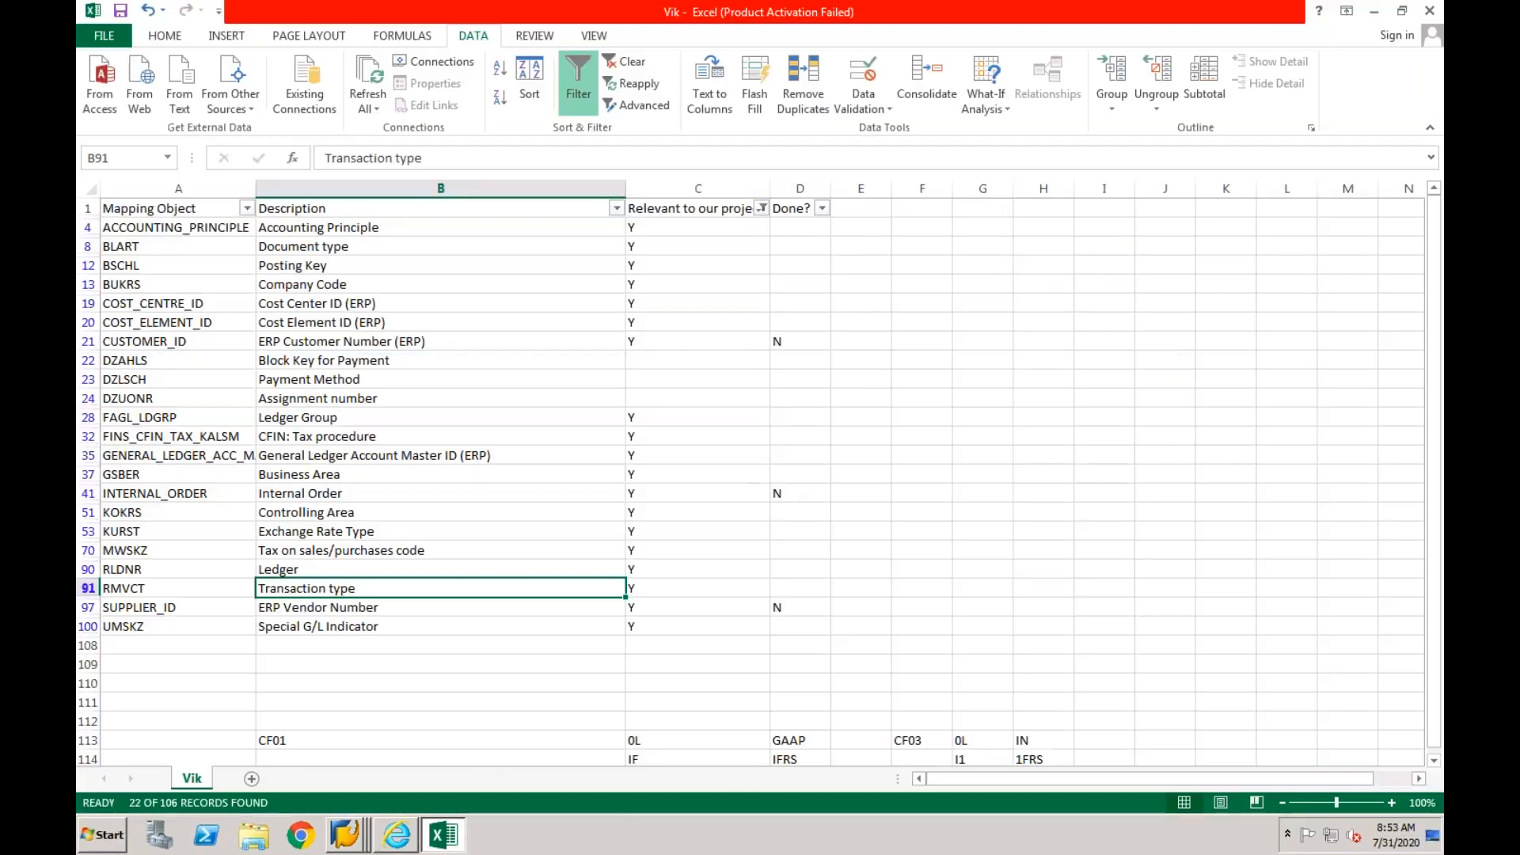
- Switch to the Excel mapping list and mark the RMVCT transaction type row as N in the Done? column
click(442, 836)
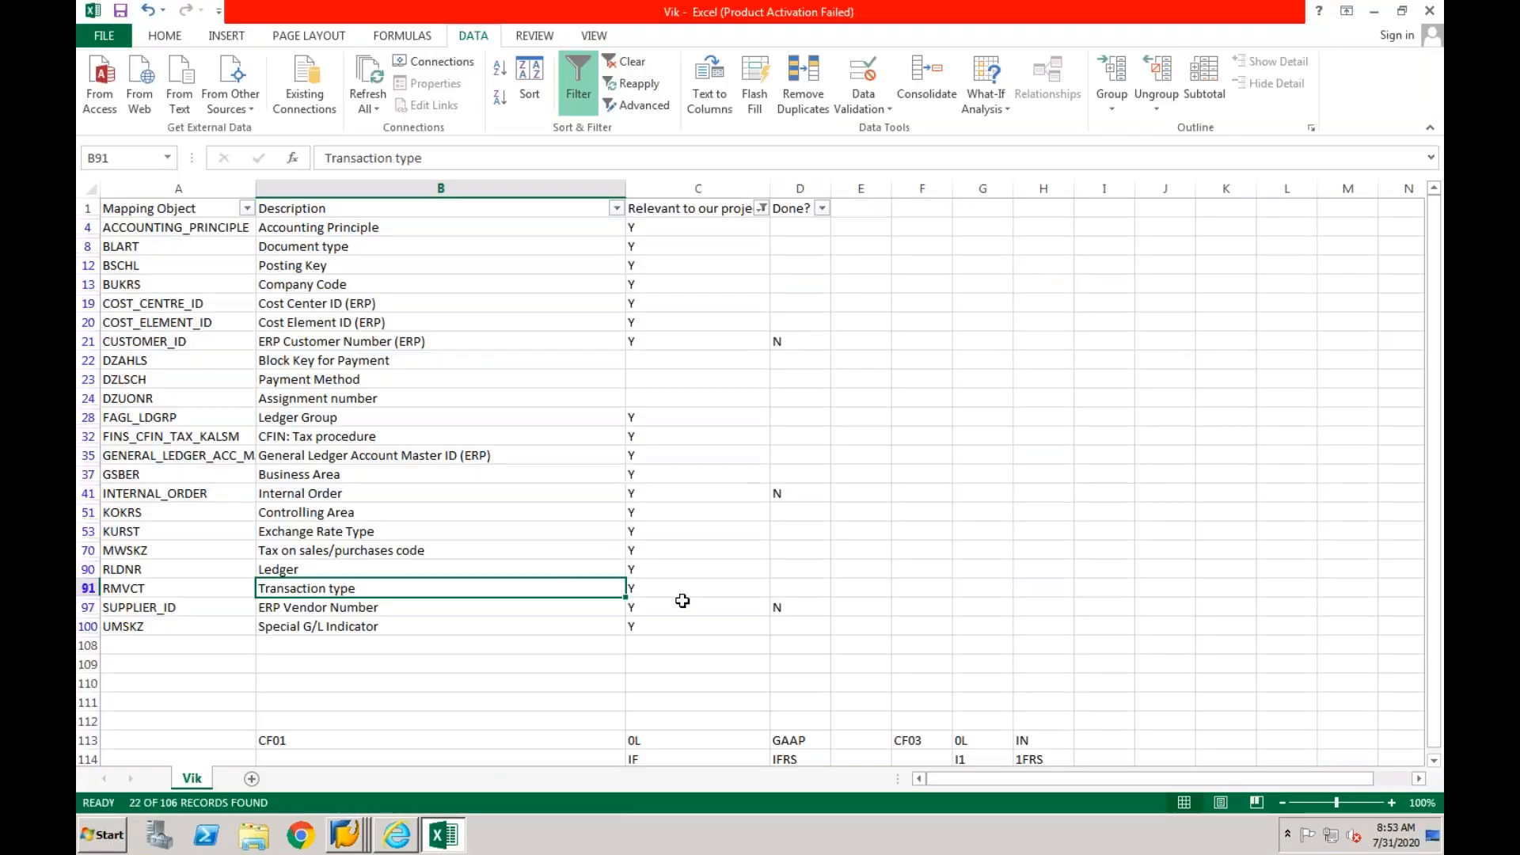
click(792, 589)
text(N)
key(Return)
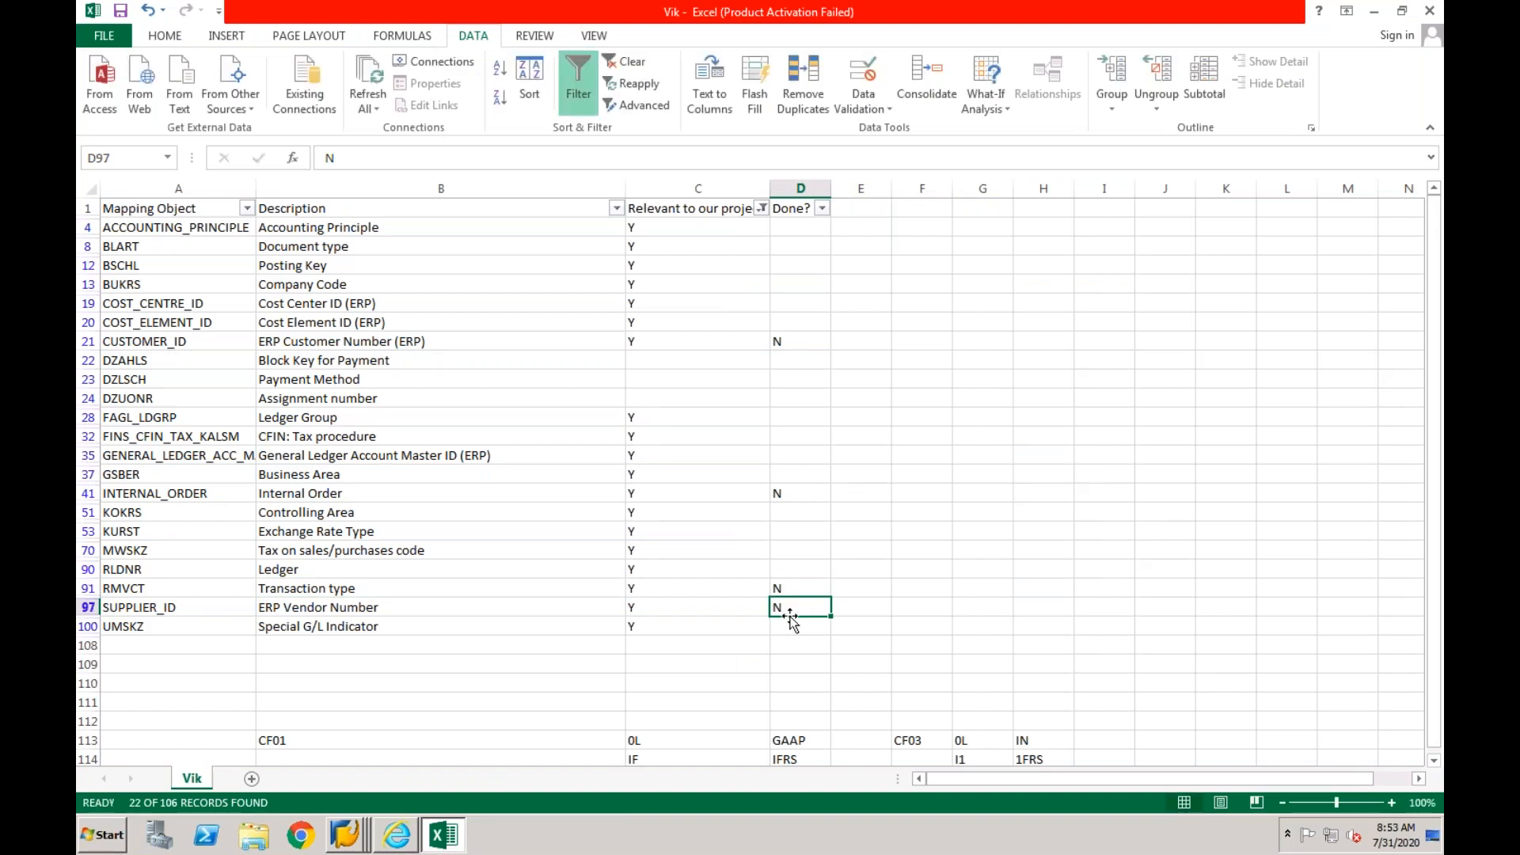
- Check the UMSKZ Special G/L Indicator row in Excel, switch back to SAP's value mapping fields and start new code list entries for UMSKZ
click(784, 624)
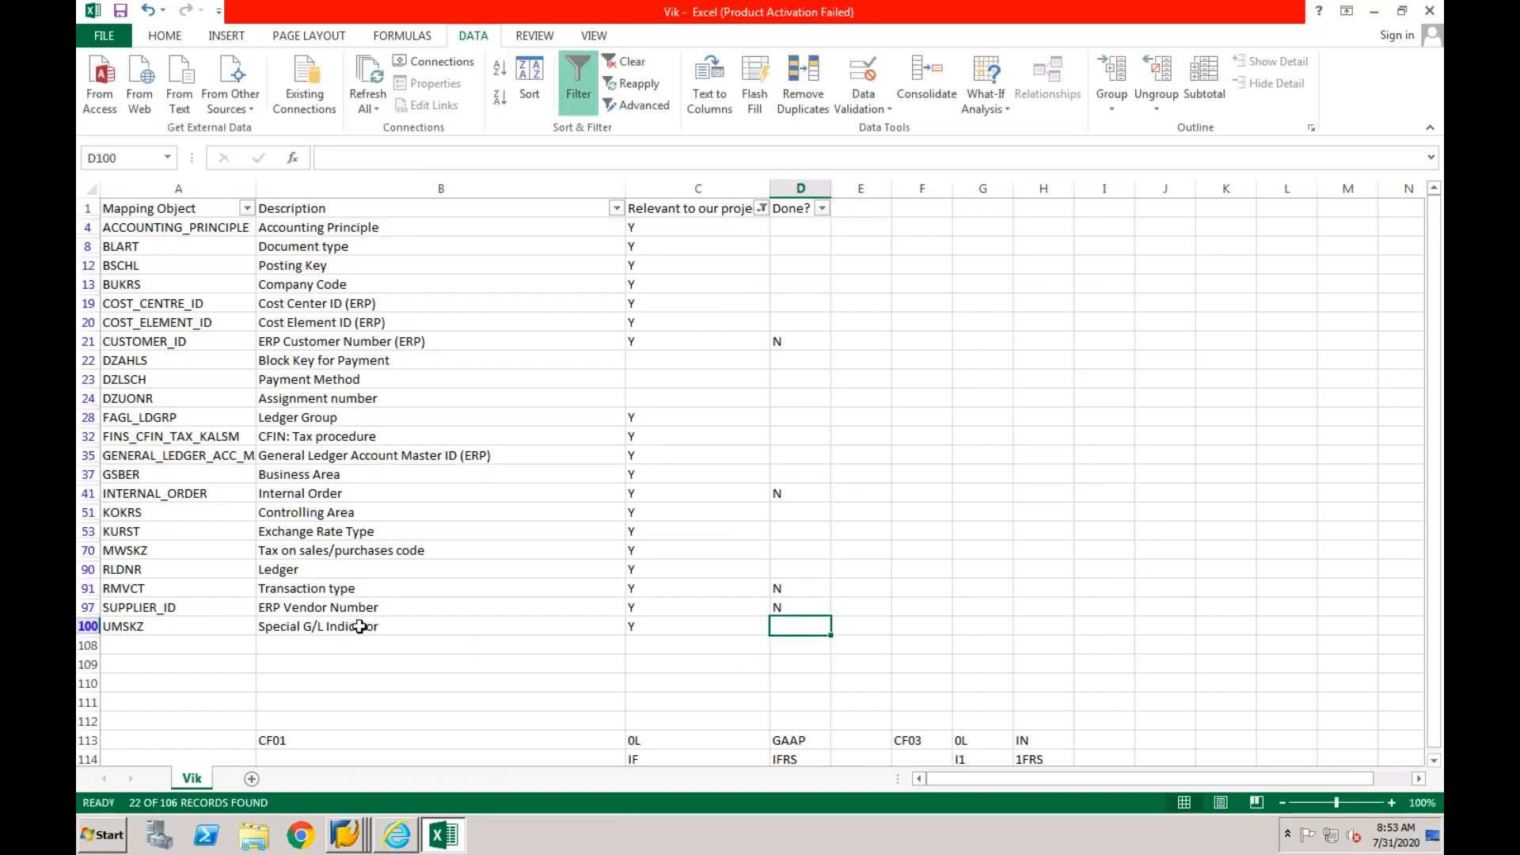
click(351, 626)
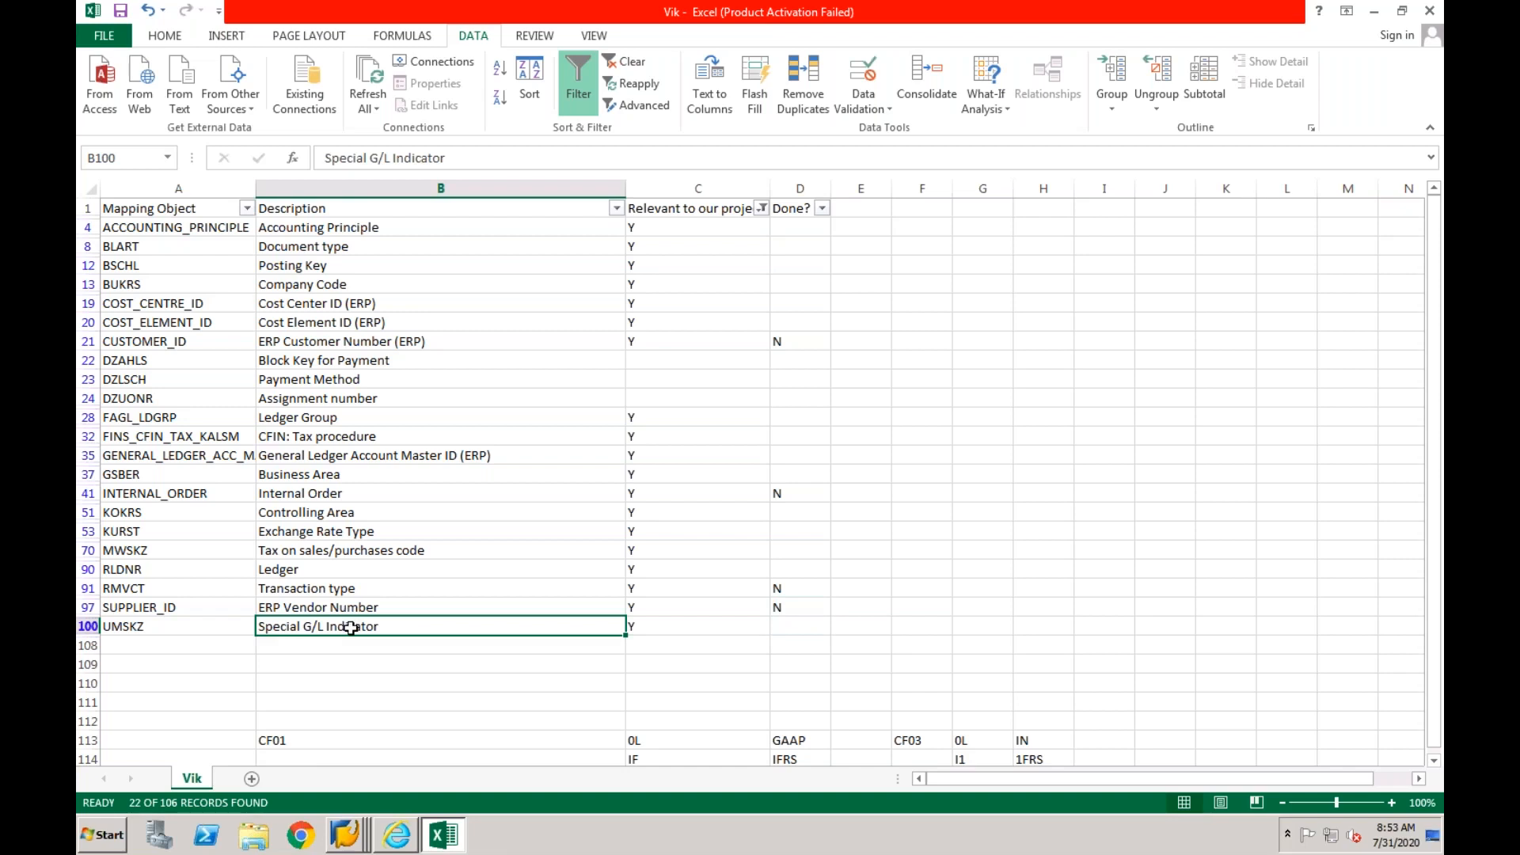
mouse_move(352, 838)
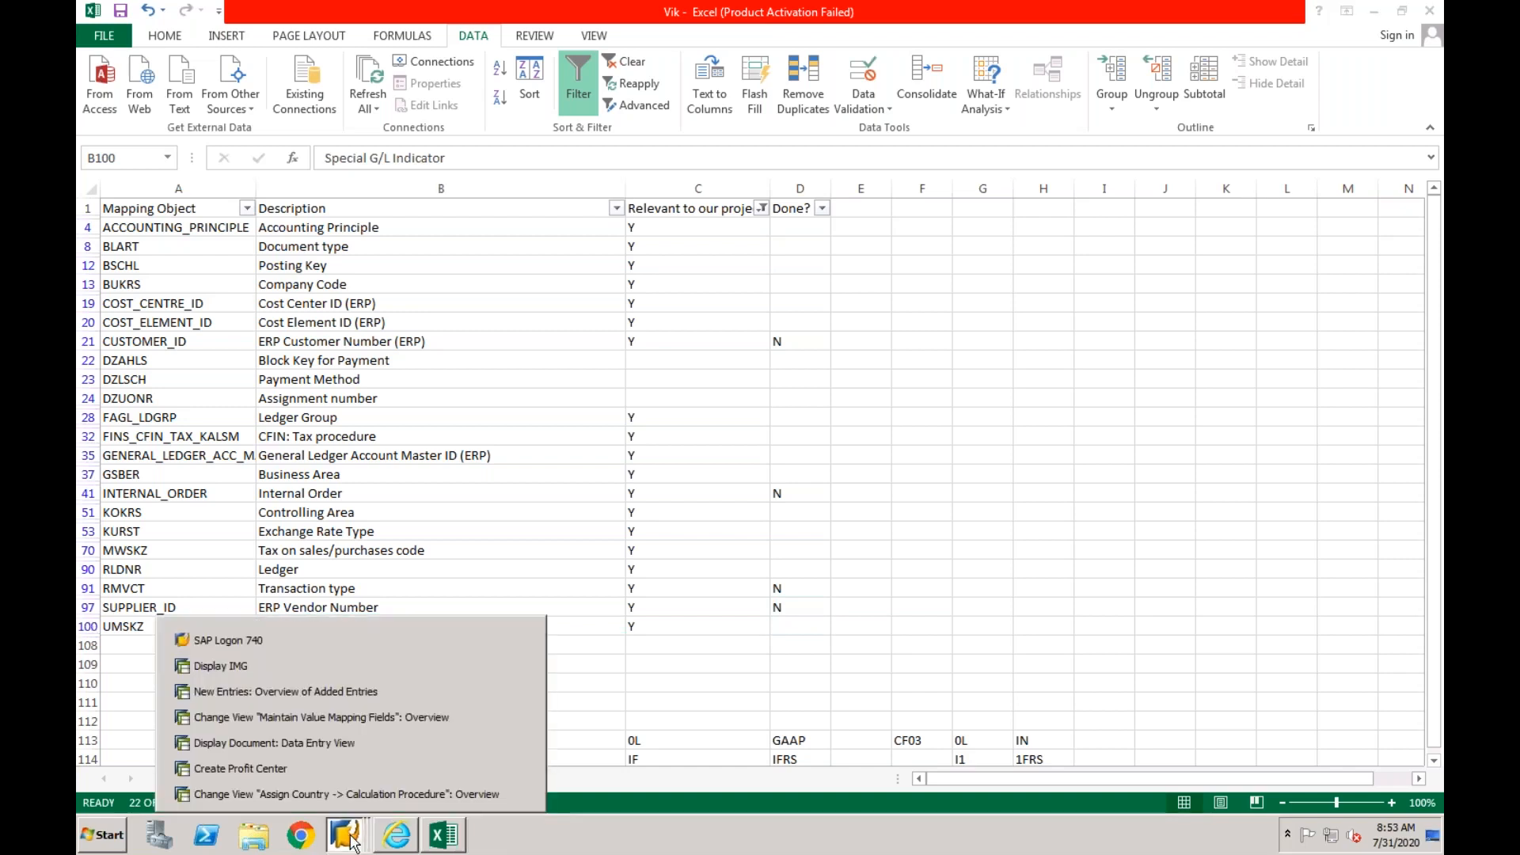
click(357, 717)
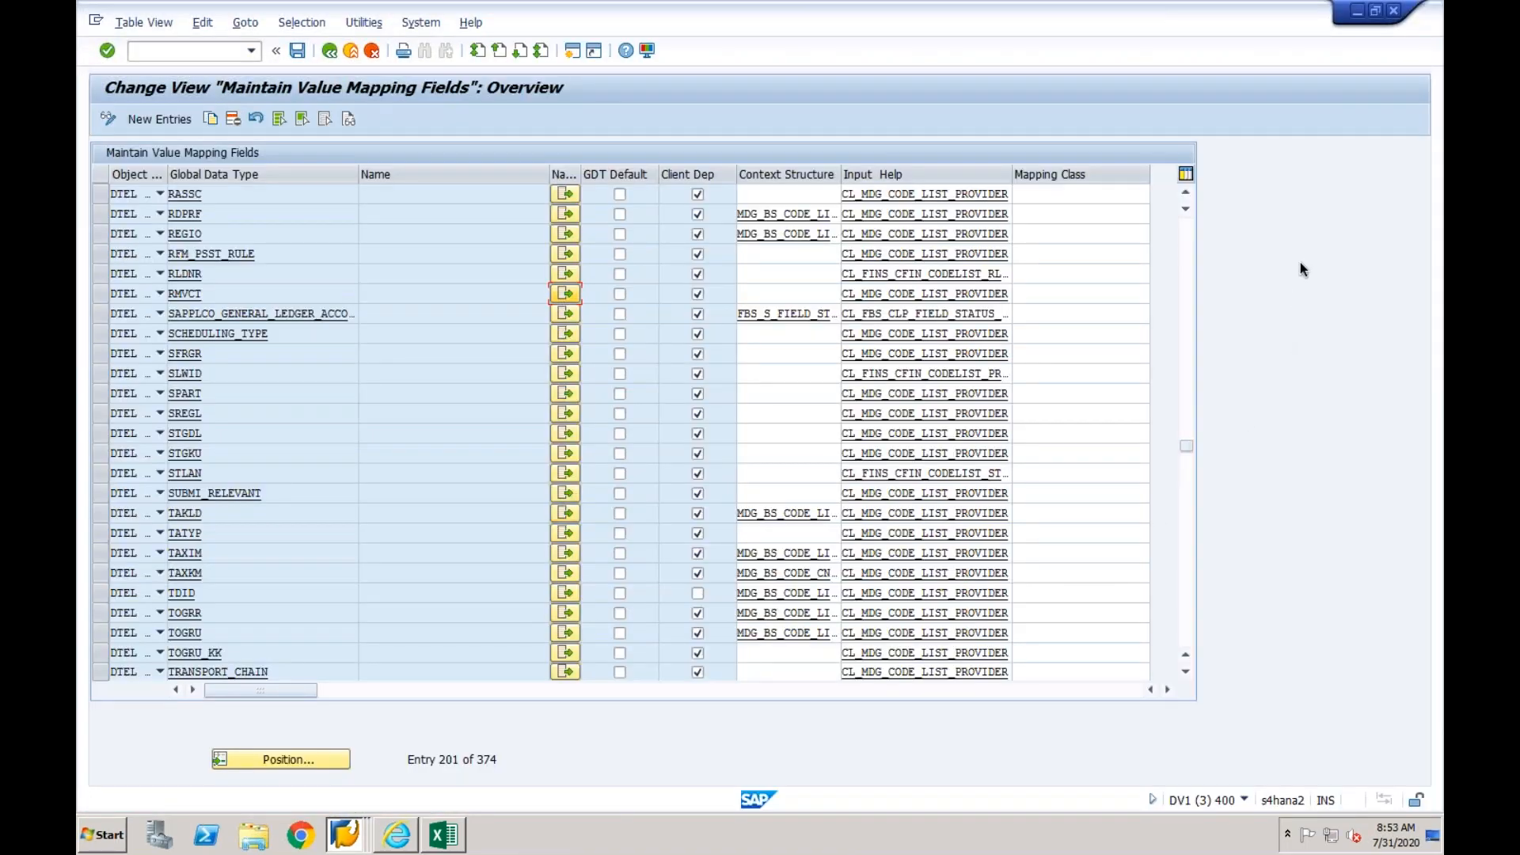
click(1186, 501)
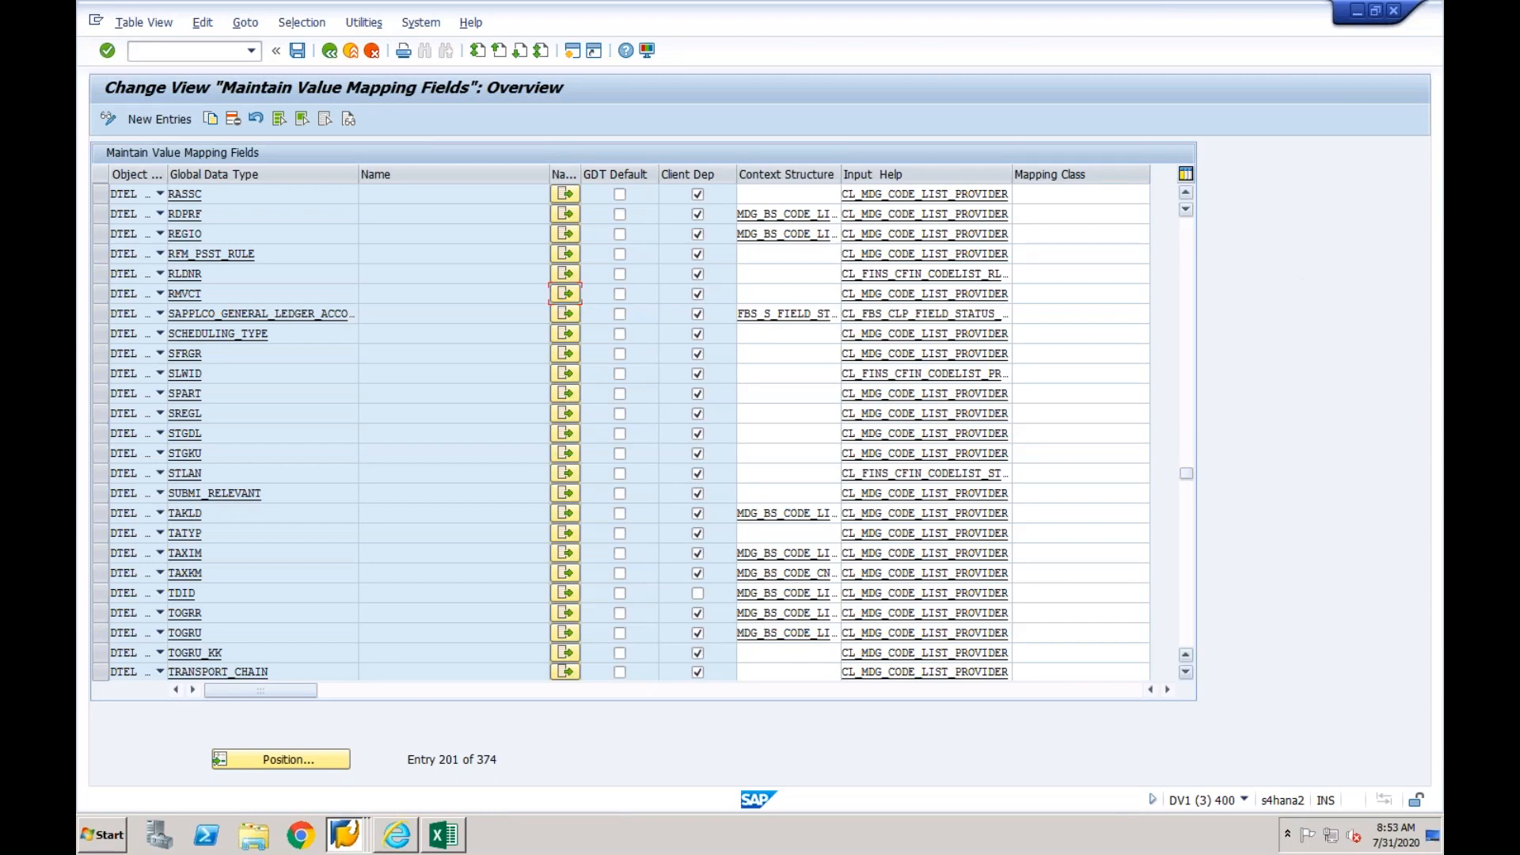
click(564, 274)
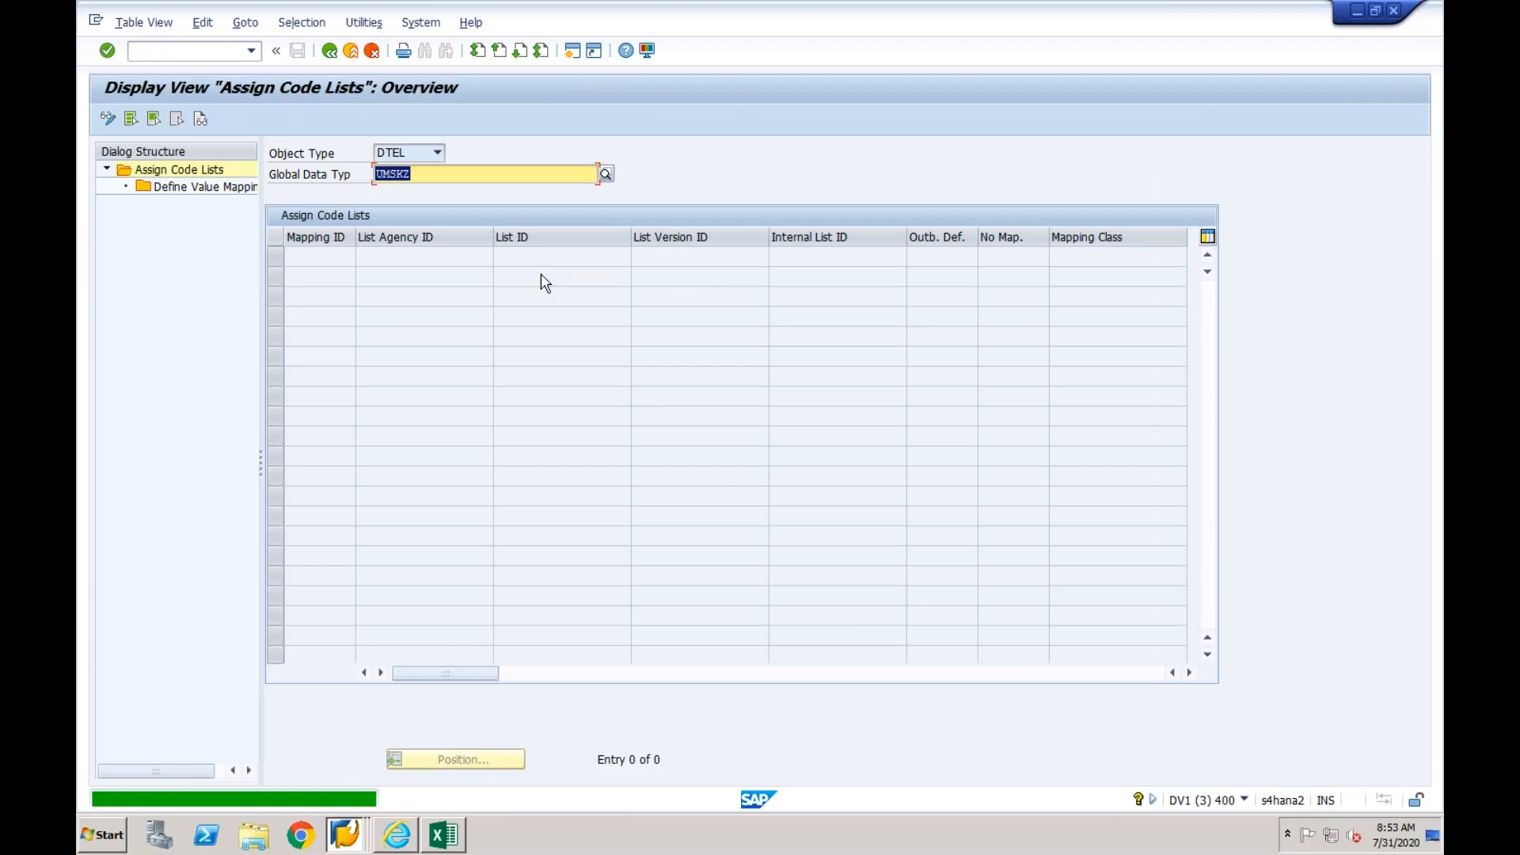
click(108, 118)
click(154, 121)
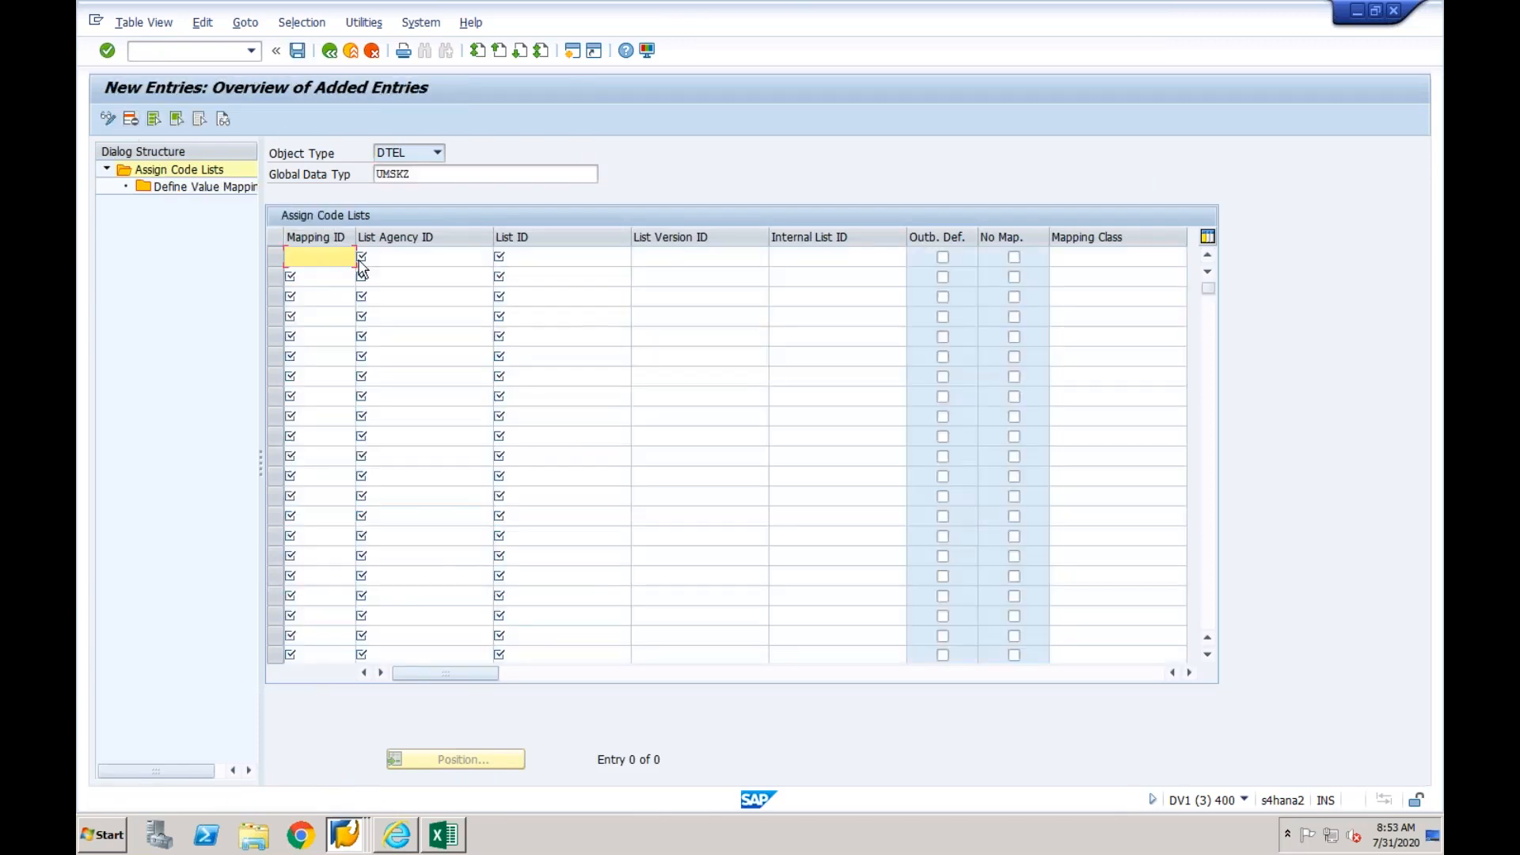
- Enter mapping ID 01, list agency EPXCLNT800, list ID UMSKZ and list version 01, and save the code list assignment
text(01)
key(Tab)
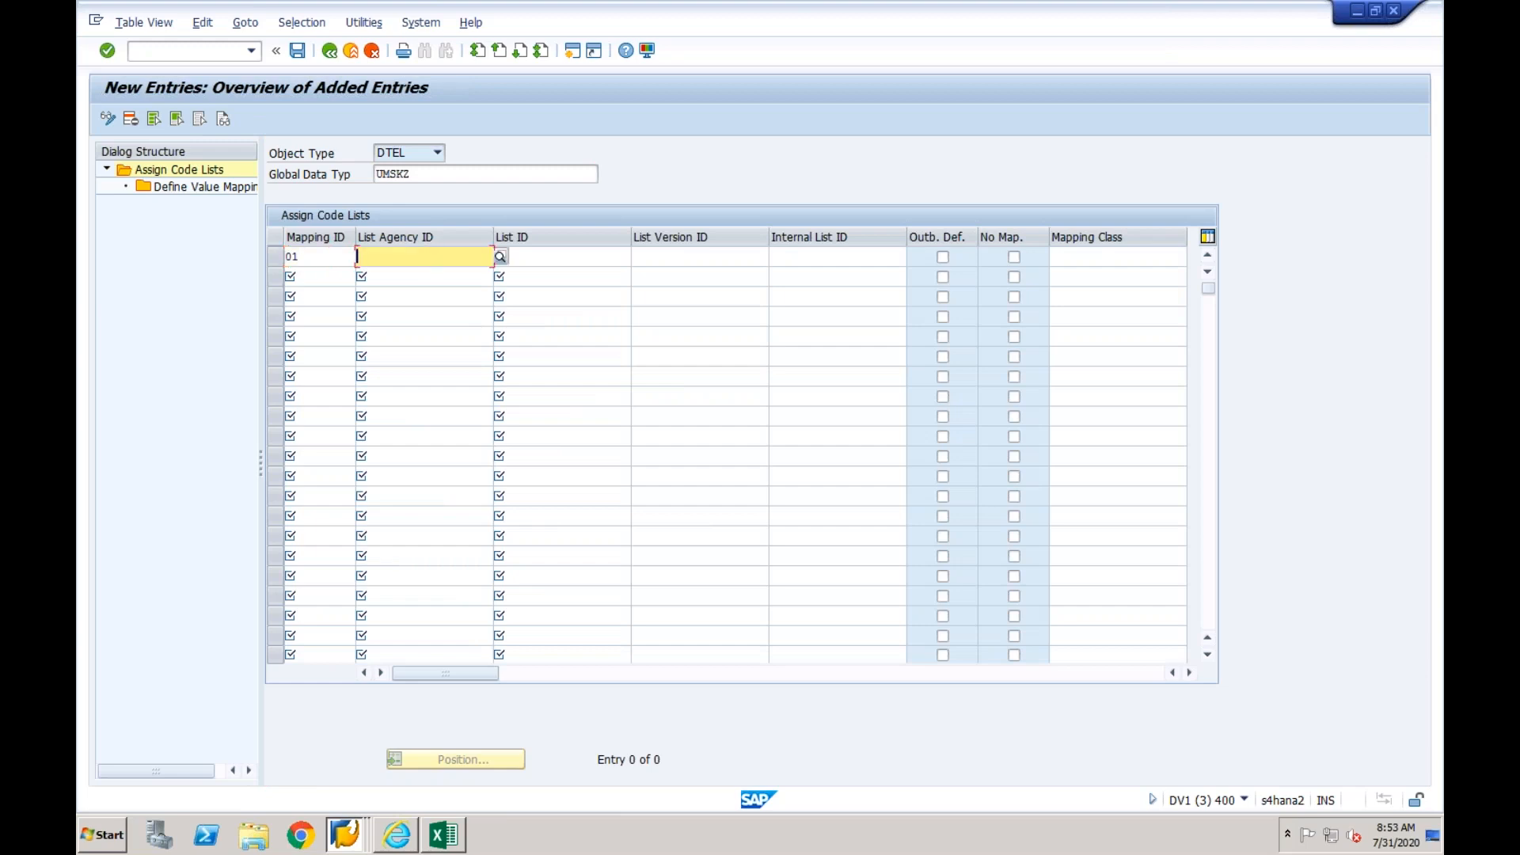
text(EPXCLNT800)
key(Tab)
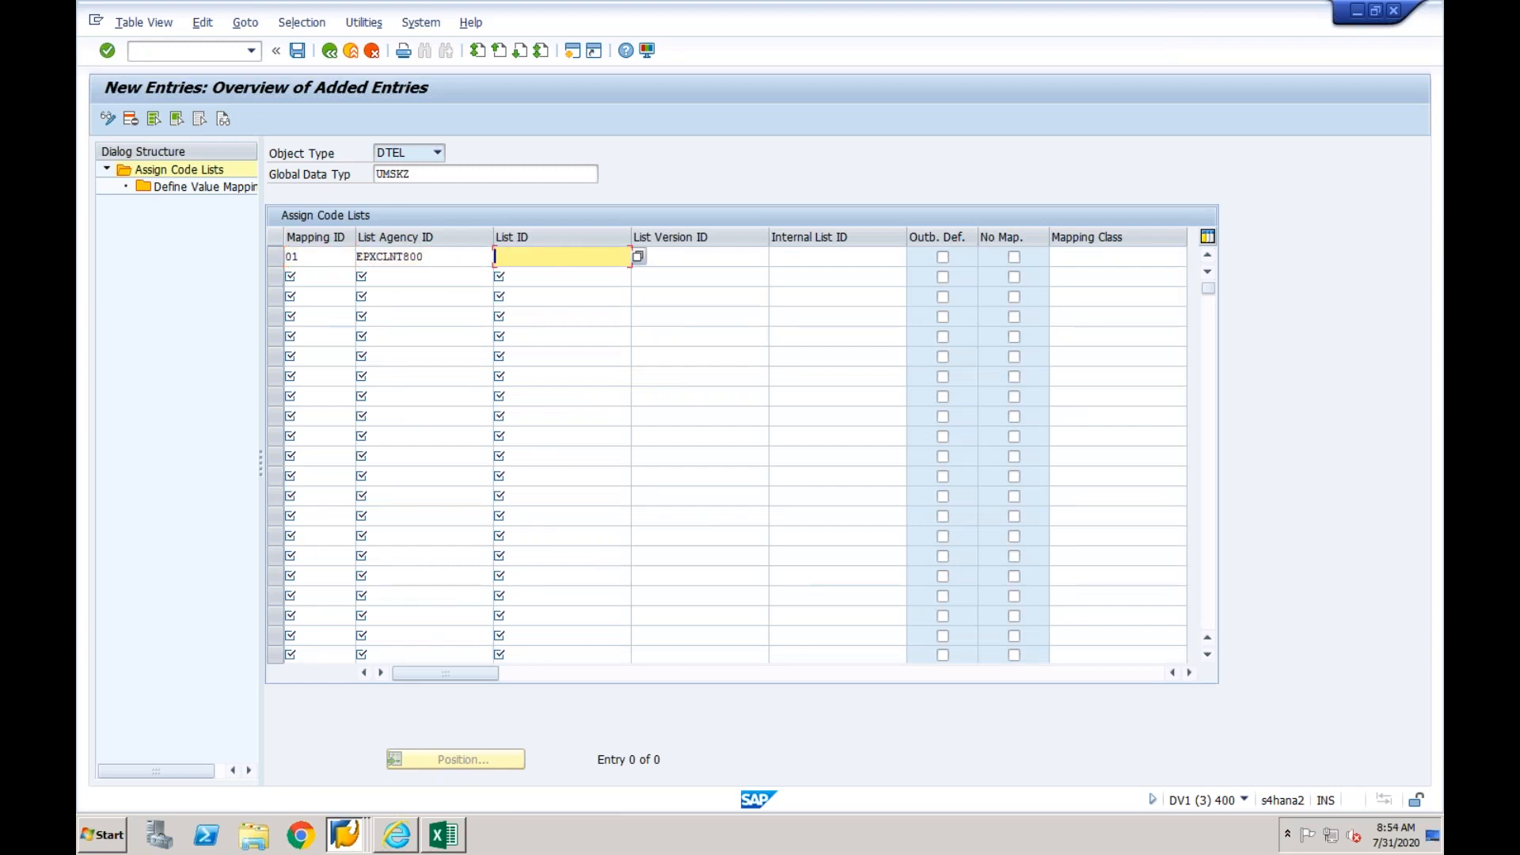
text(umskz)
key(Tab)
text(01)
key(Return)
click(297, 51)
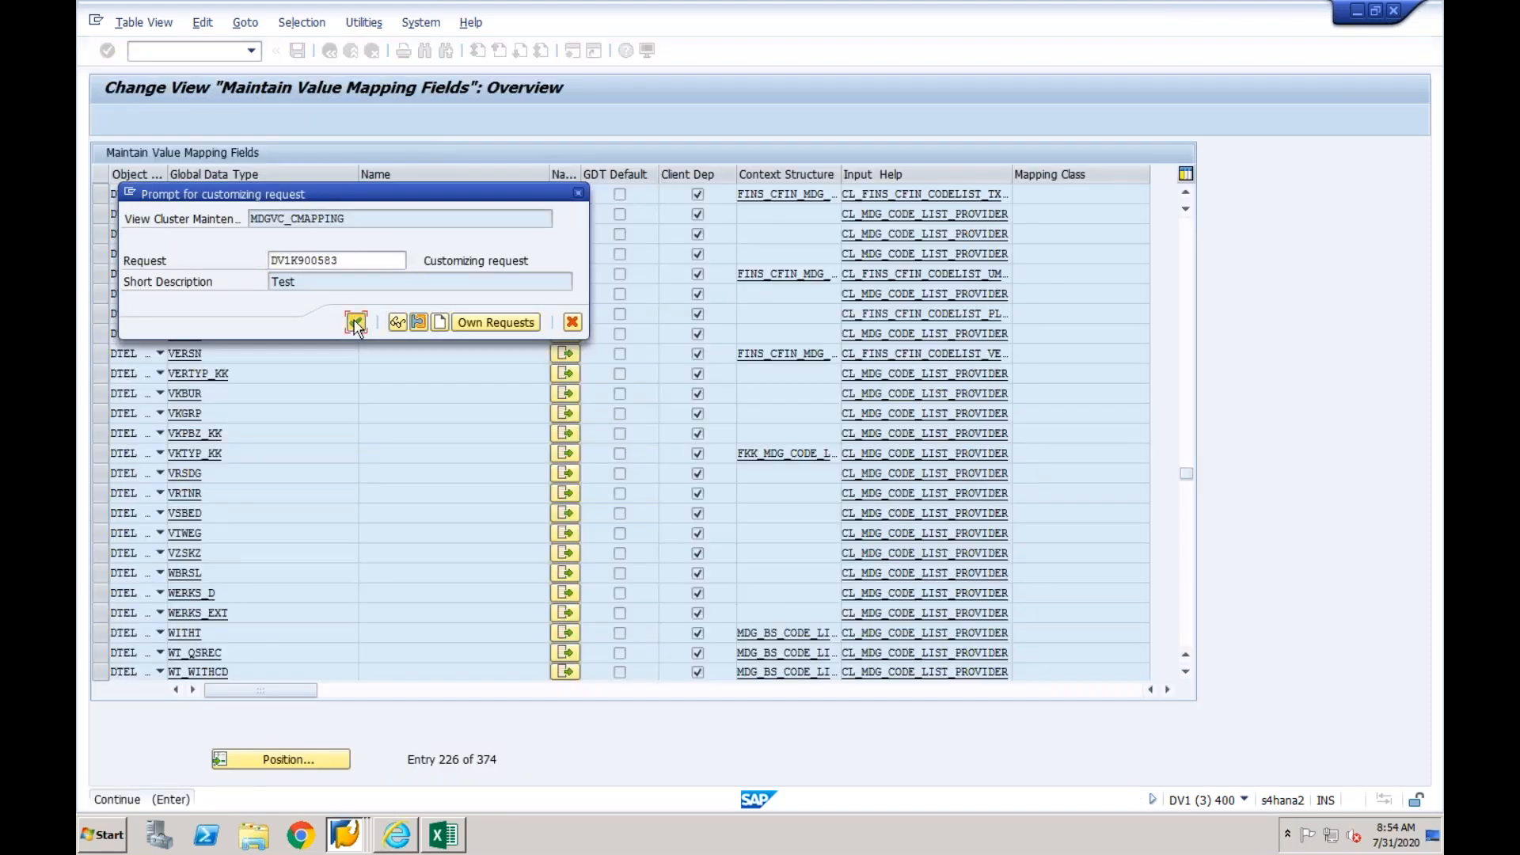
click(356, 322)
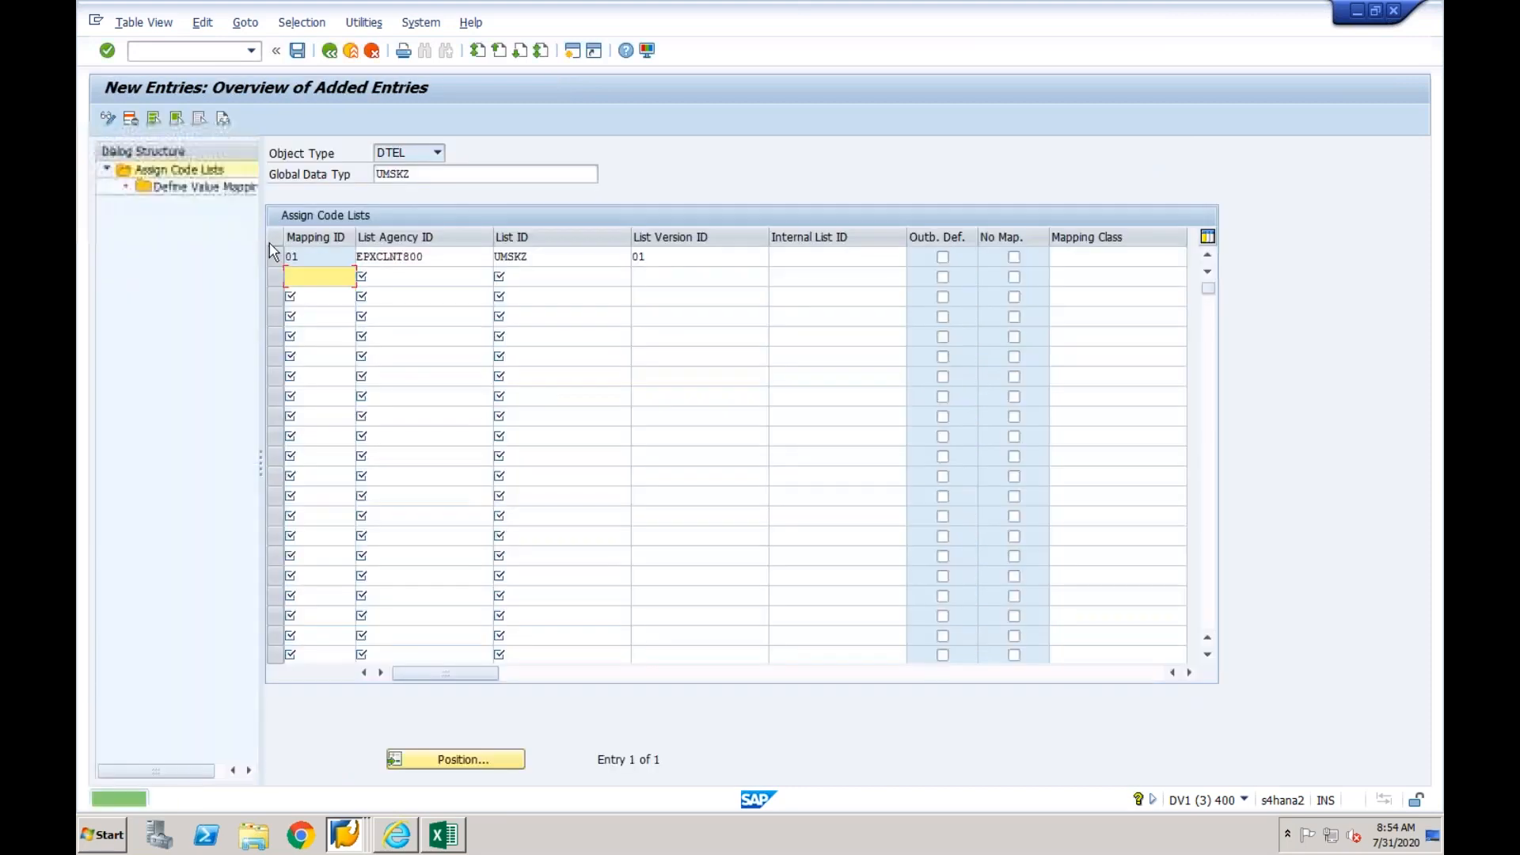
- Try internal code values A and F as new value mapping entries for UMSKZ mapping ID 01, and exit to the value mapping fields overview
click(274, 258)
double_click(215, 188)
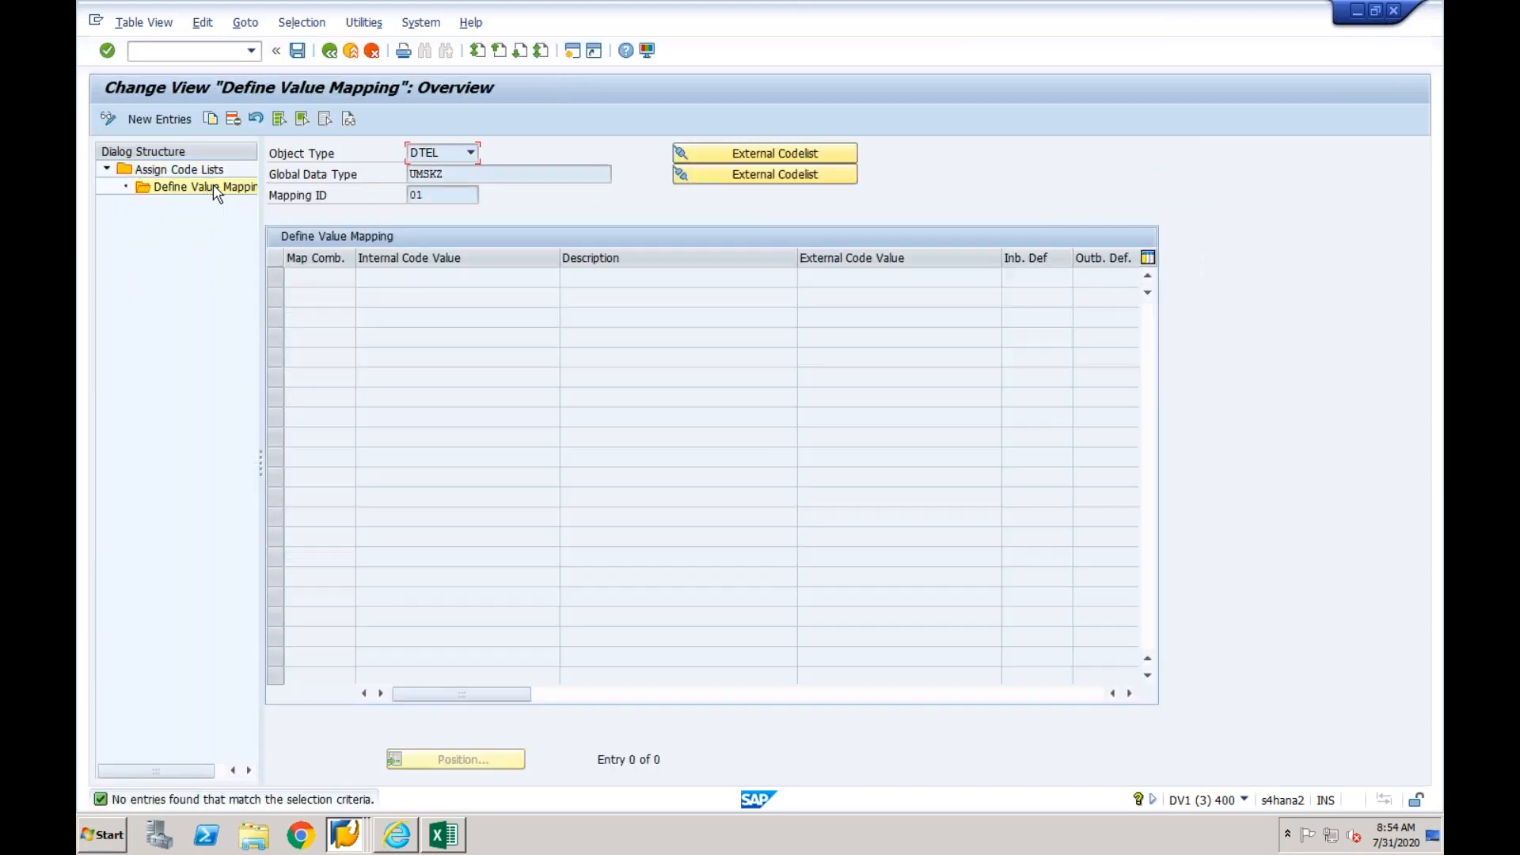
click(182, 121)
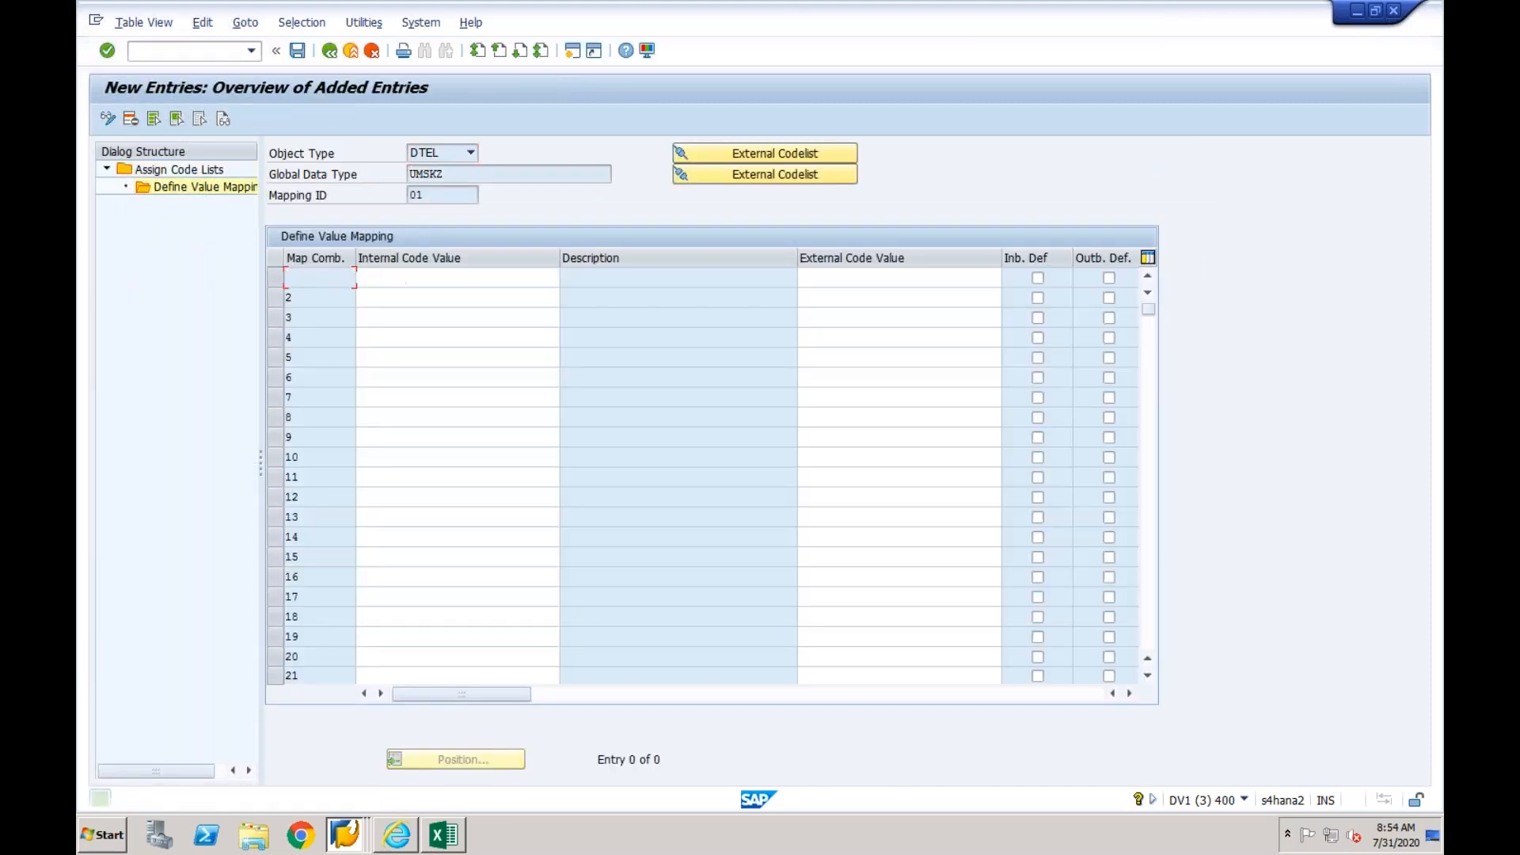
click(412, 279)
text(A)
click(387, 339)
click(386, 299)
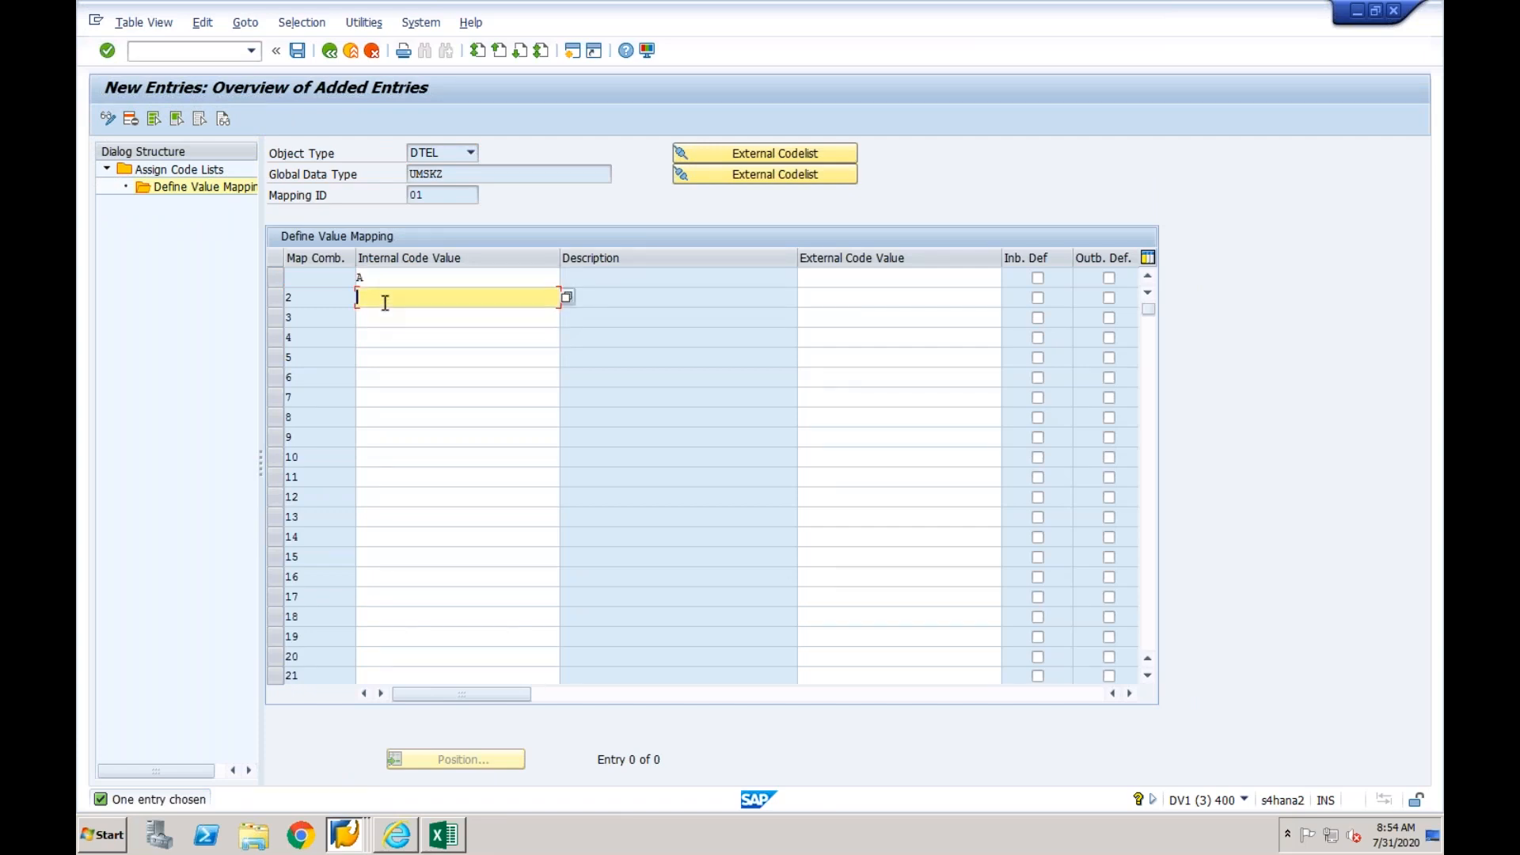
text(F)
click(388, 277)
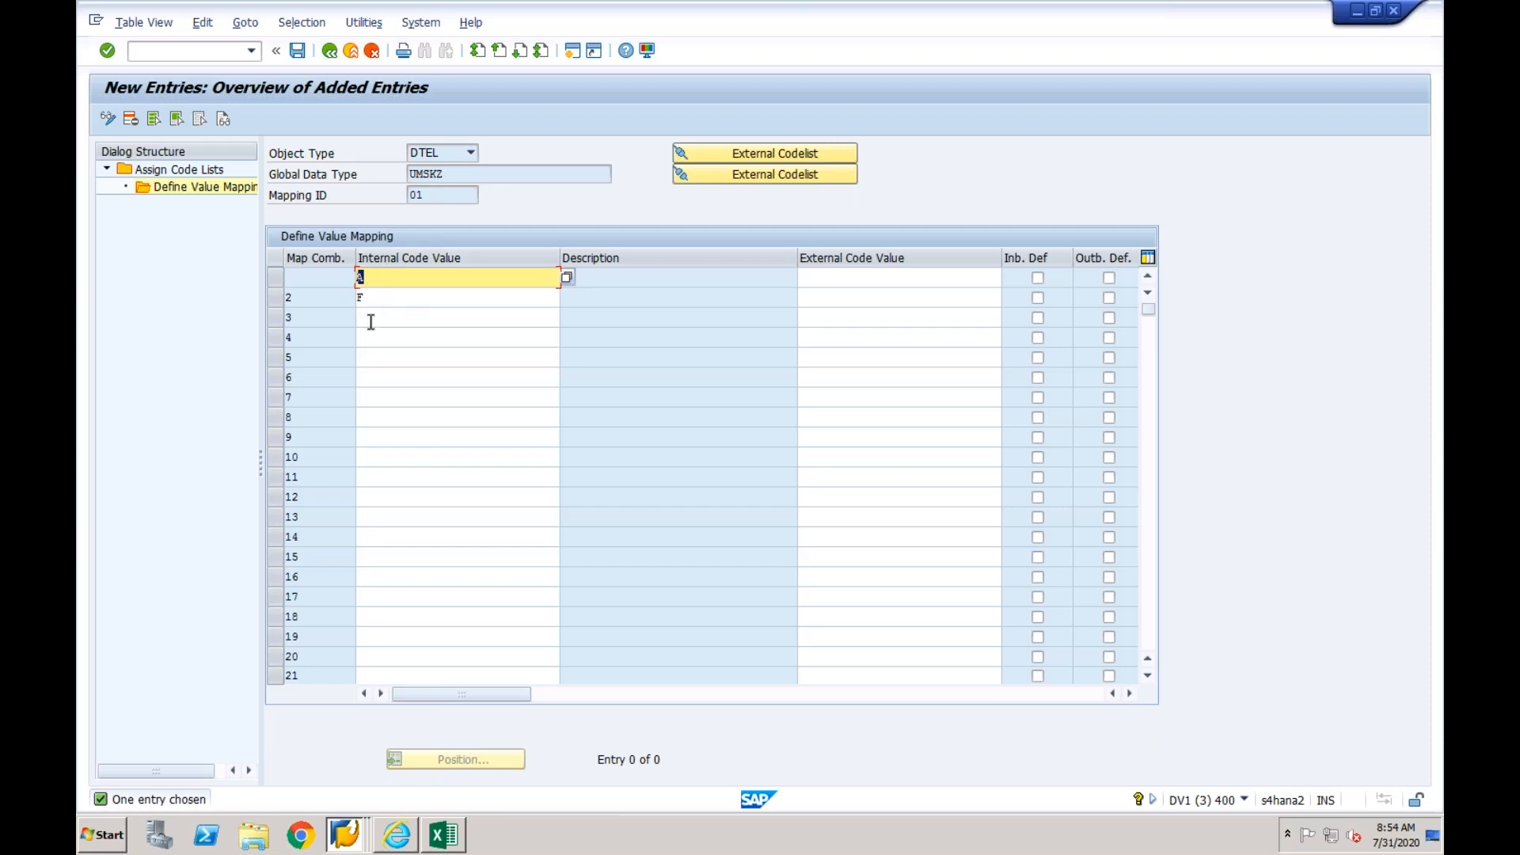
click(353, 53)
click(409, 346)
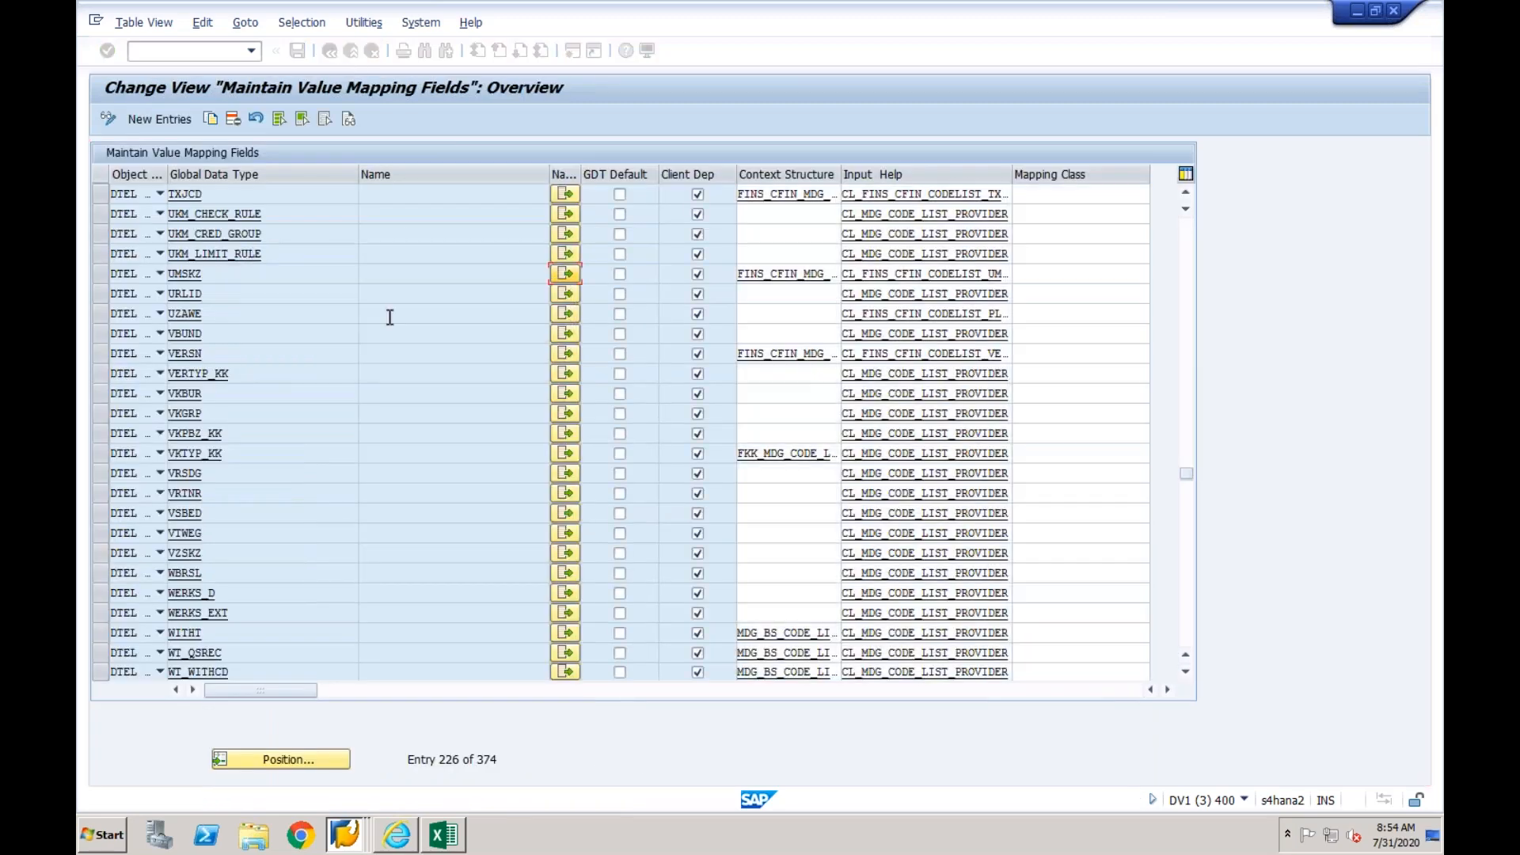
- Leave value mapping maintenance, switch to the session with the KURST mapping action and go back to the mapping entity overview
click(330, 51)
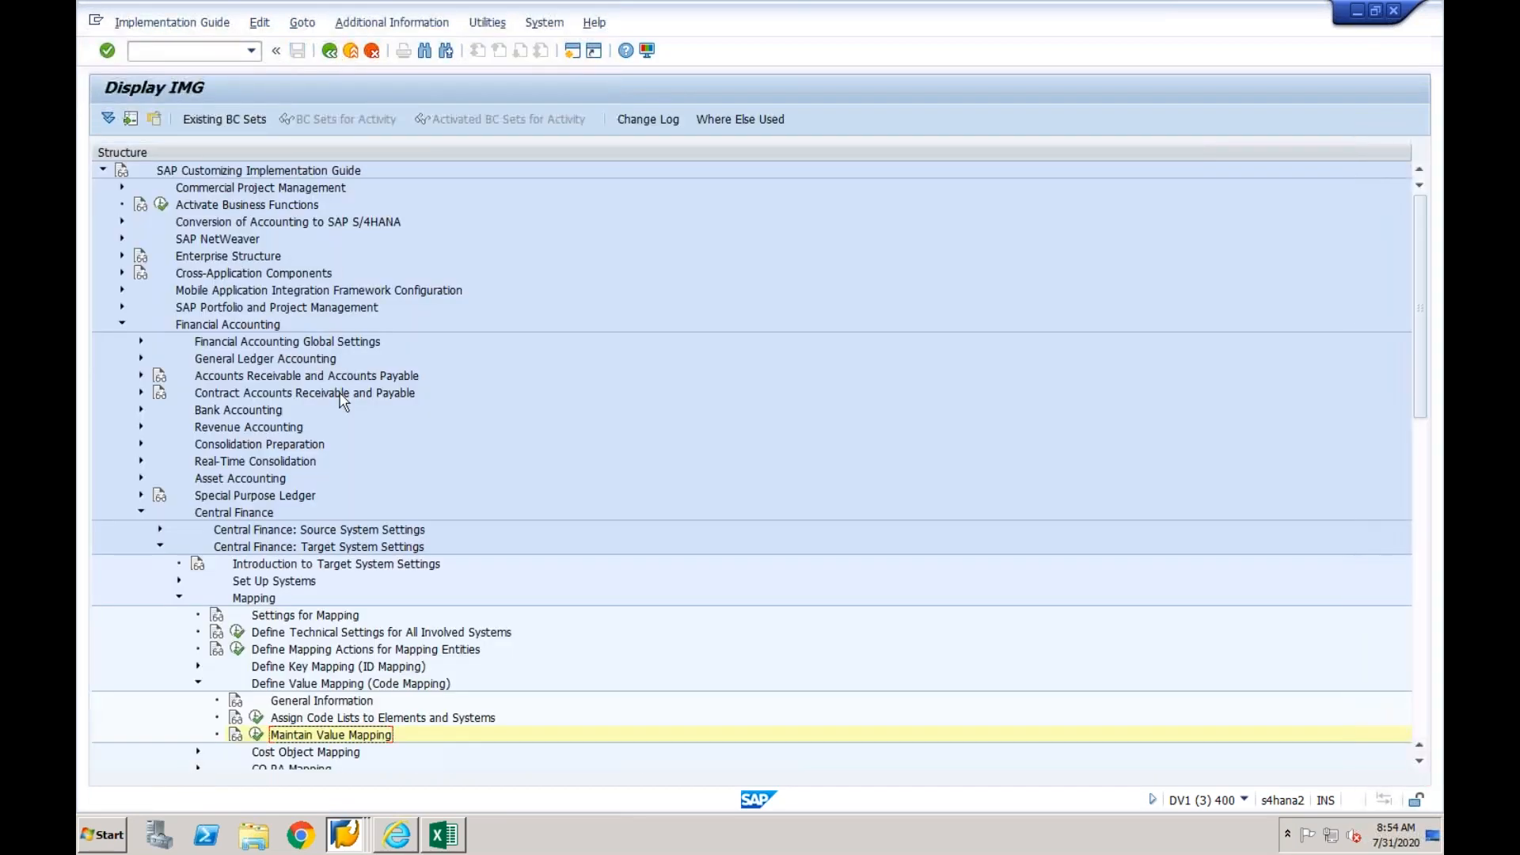
click(358, 846)
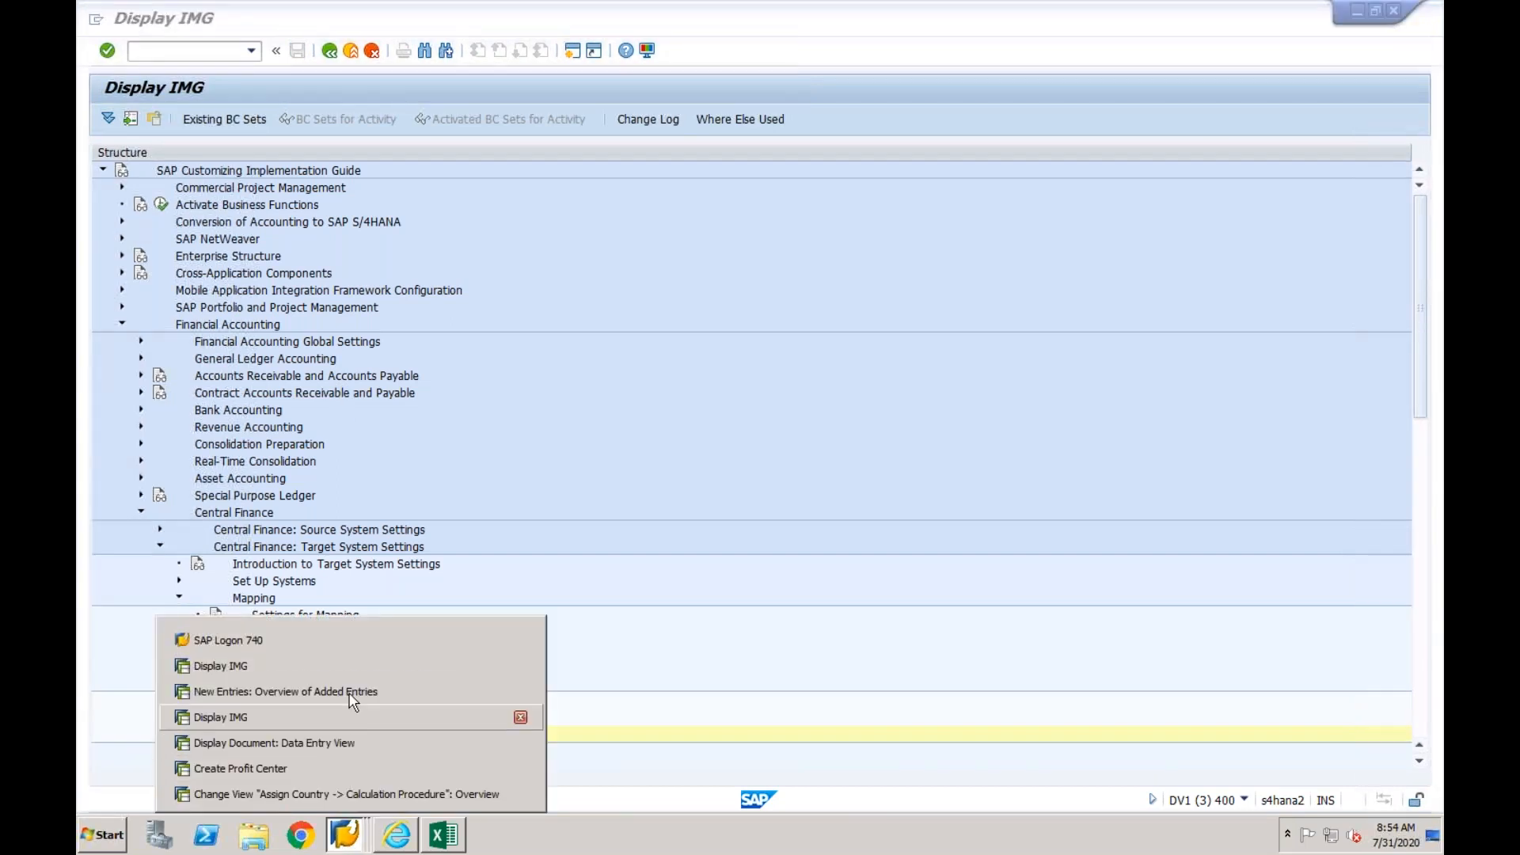
click(351, 692)
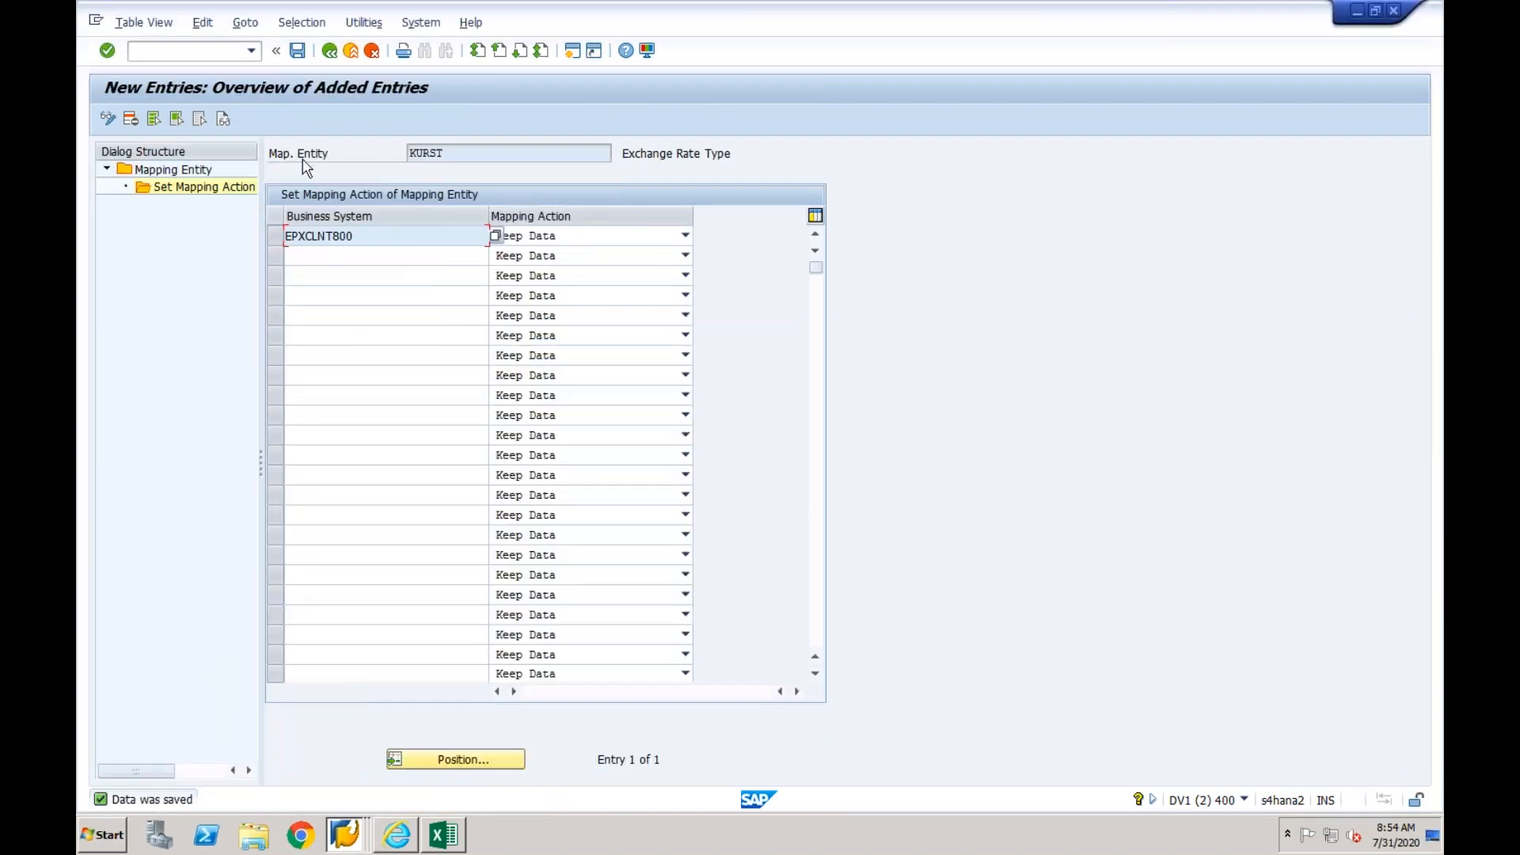
click(329, 50)
click(329, 50)
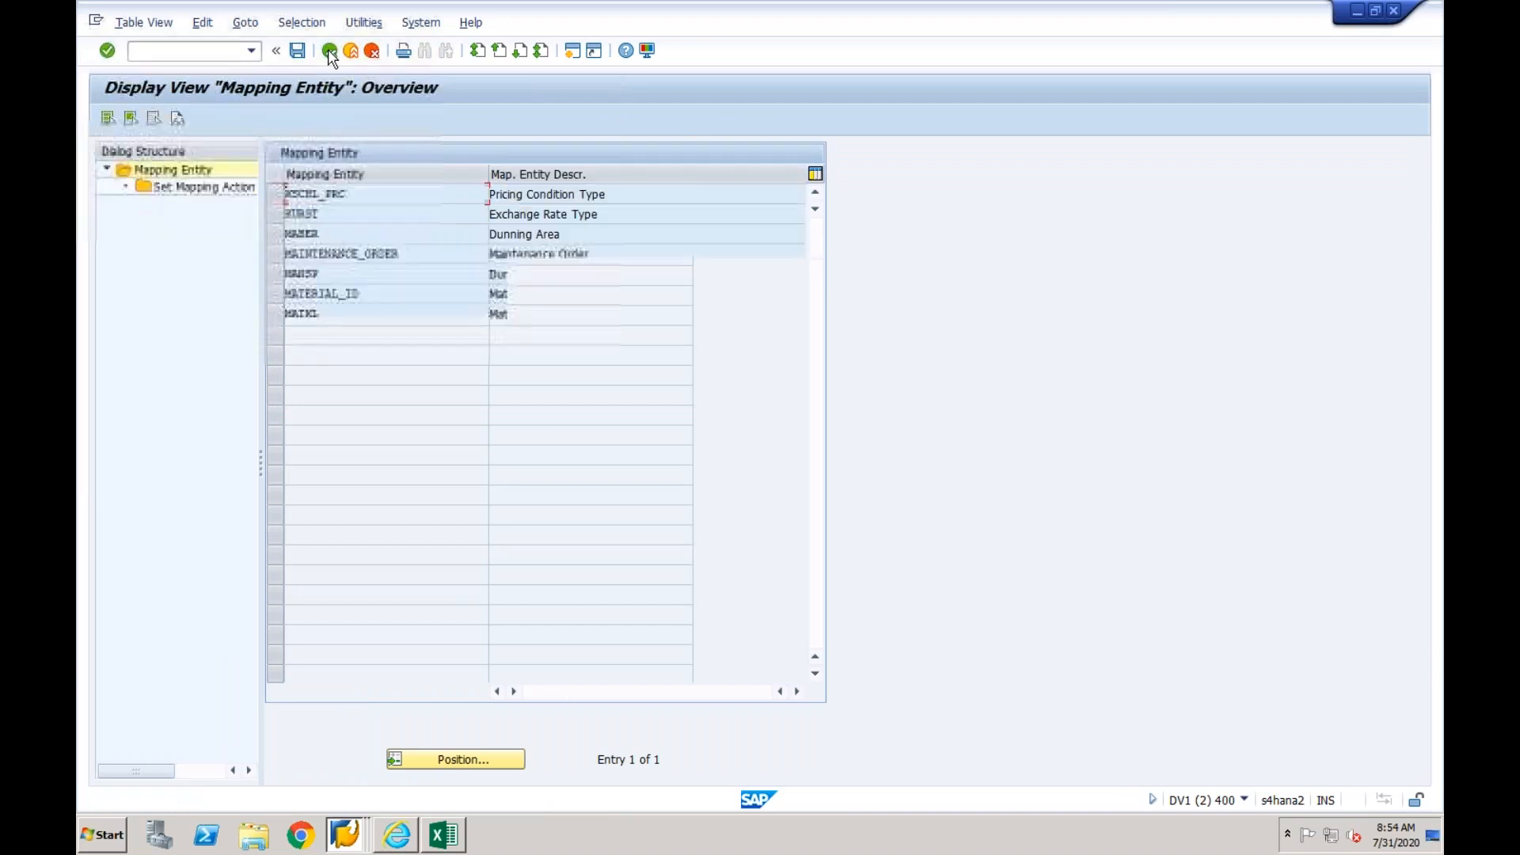
click(815, 550)
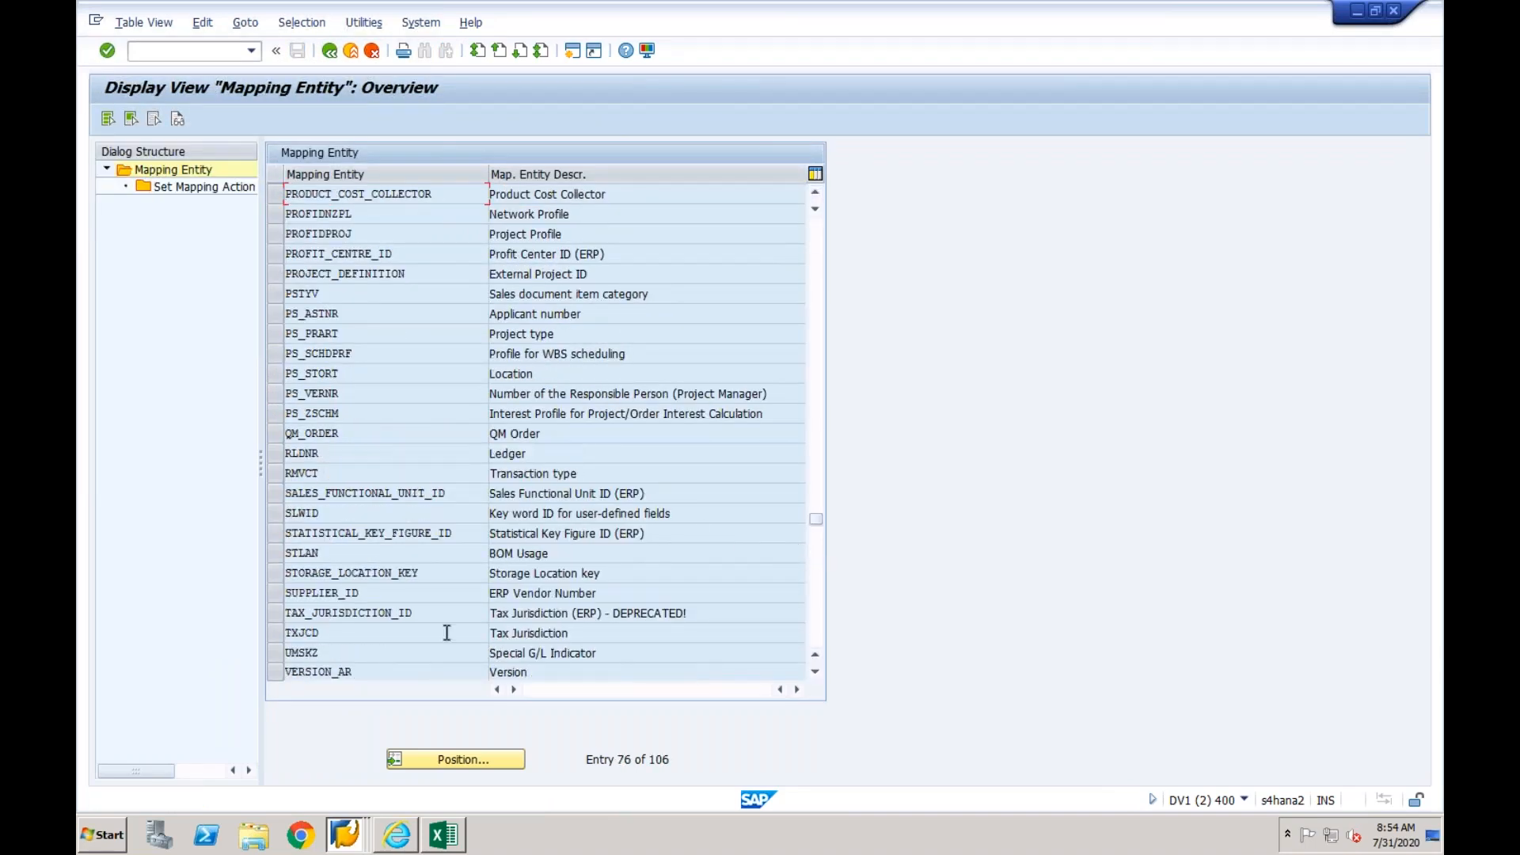
- Add business system EPXCLNT800 with mapping action Keep Data for entity UMSKZ, save it and return to the implementation guide
click(293, 653)
double_click(215, 184)
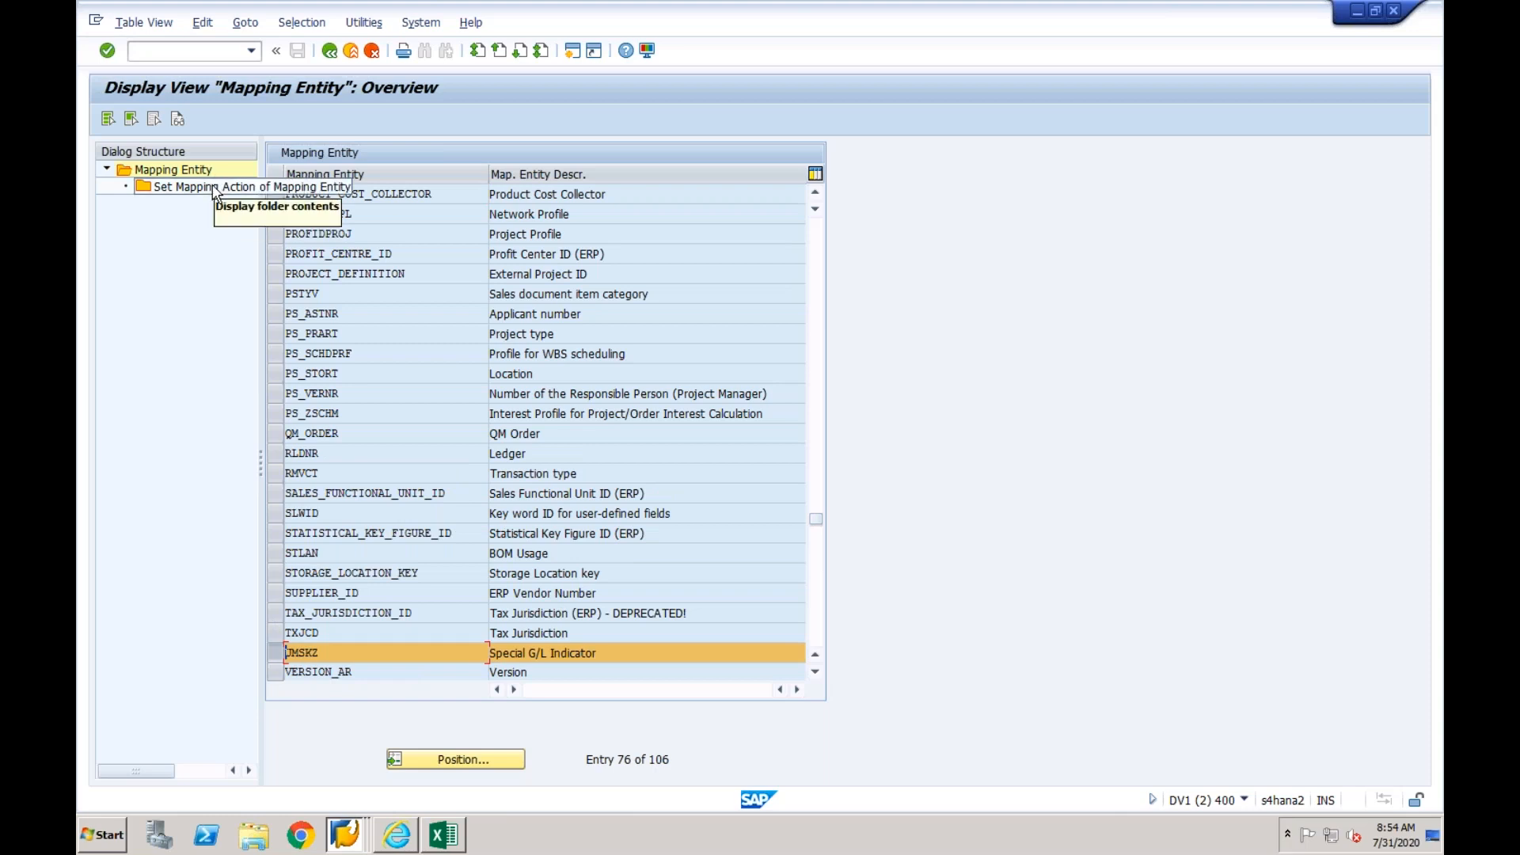
click(189, 121)
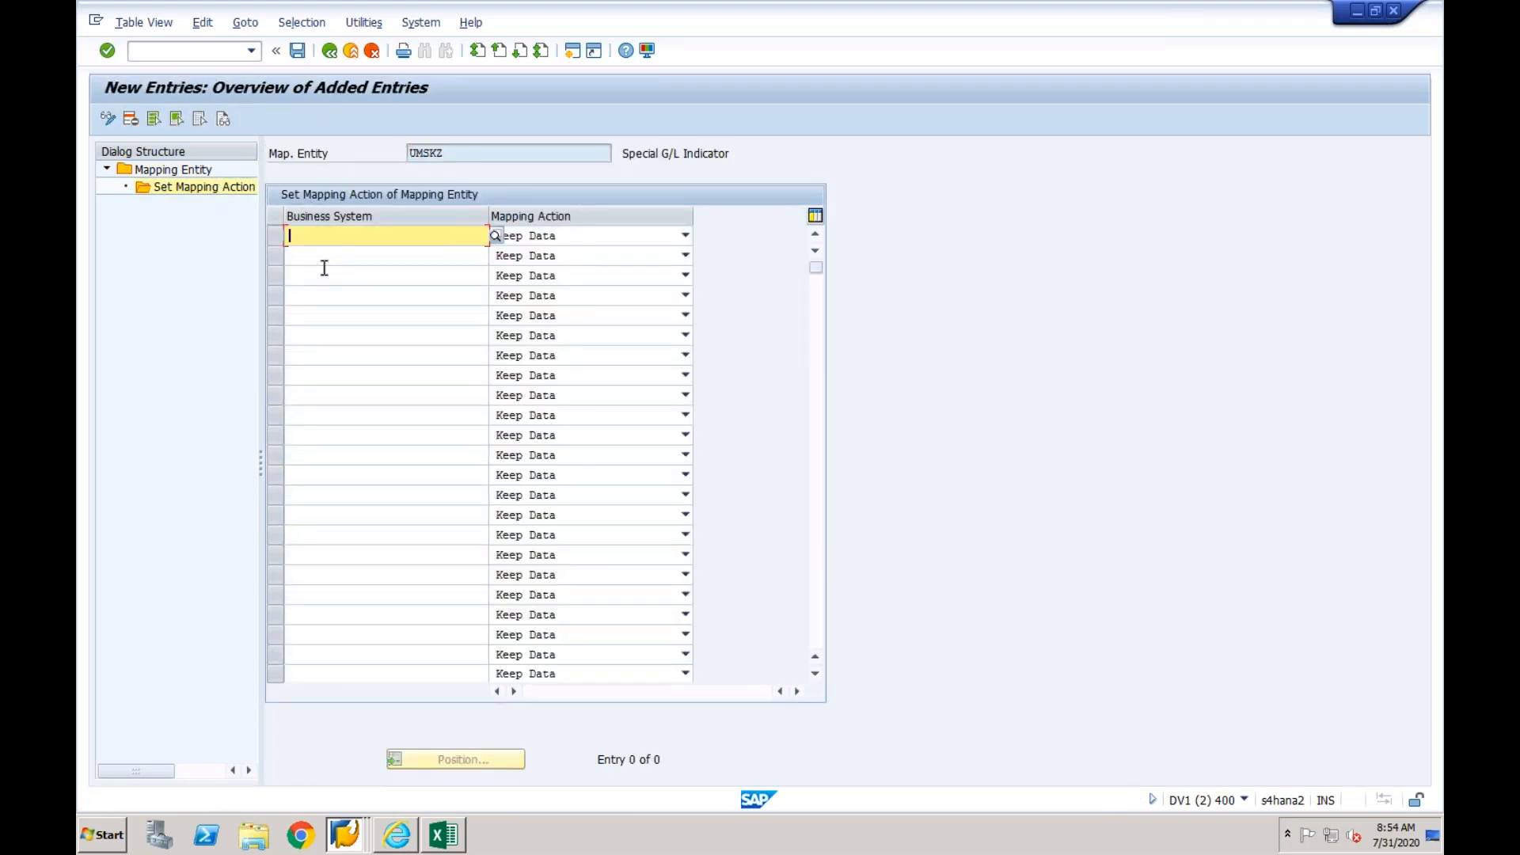
text(EPXCLNT800)
key(Tab)
click(297, 50)
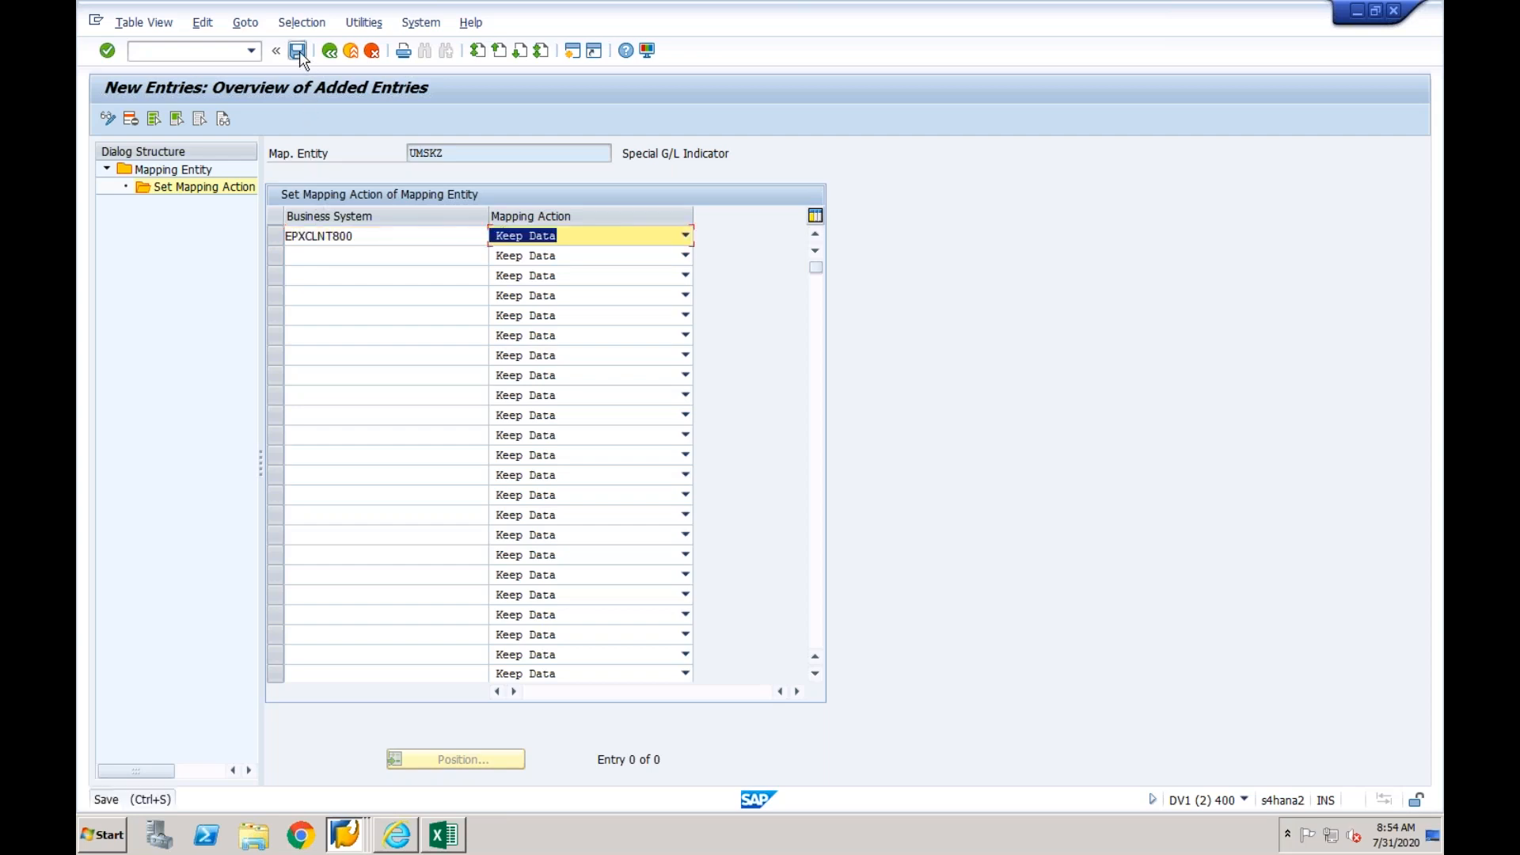
click(330, 52)
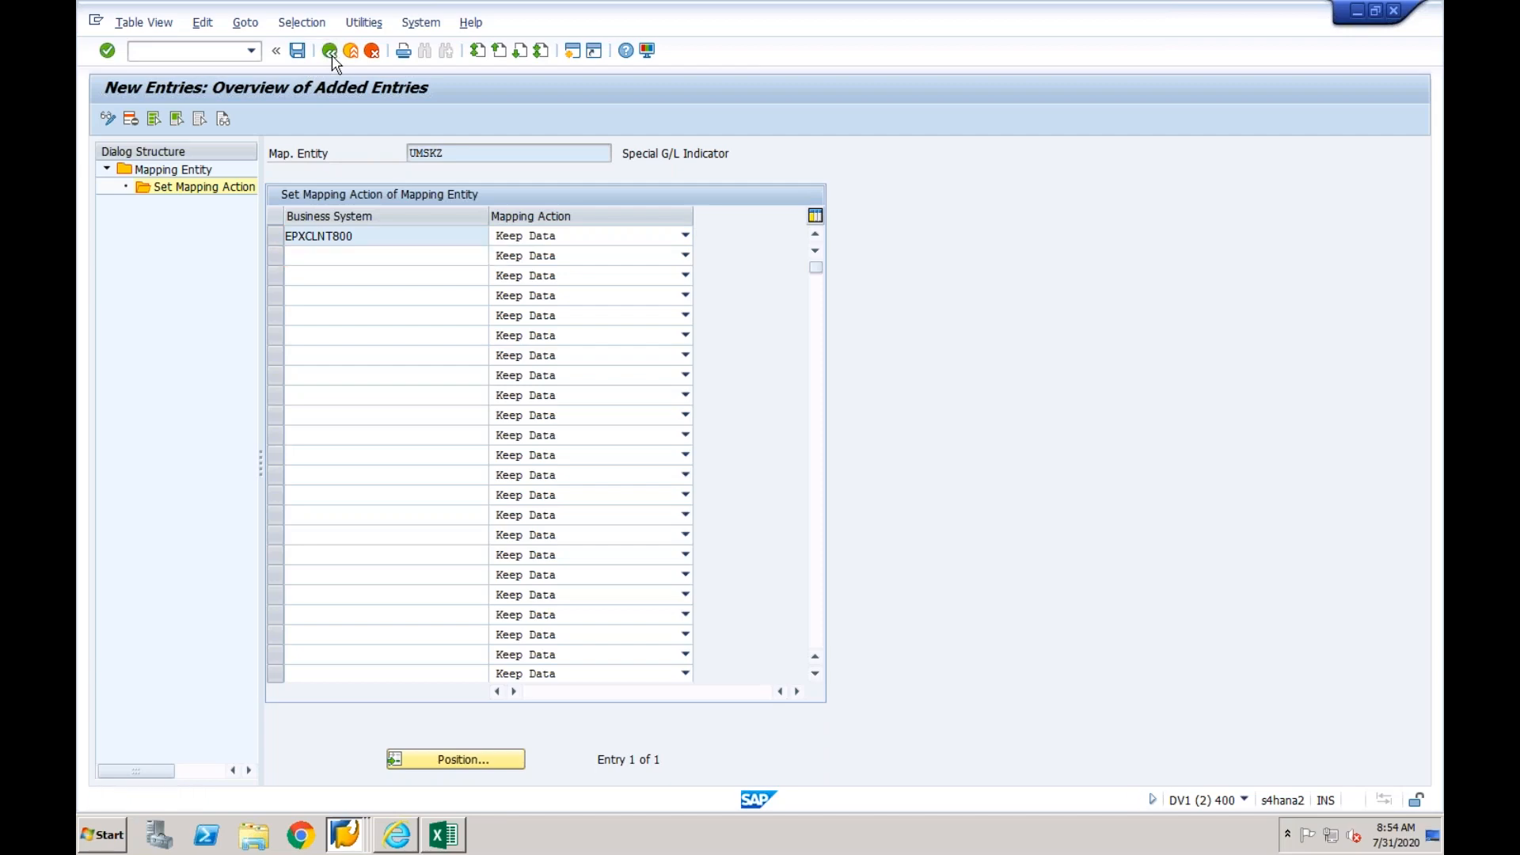
click(330, 52)
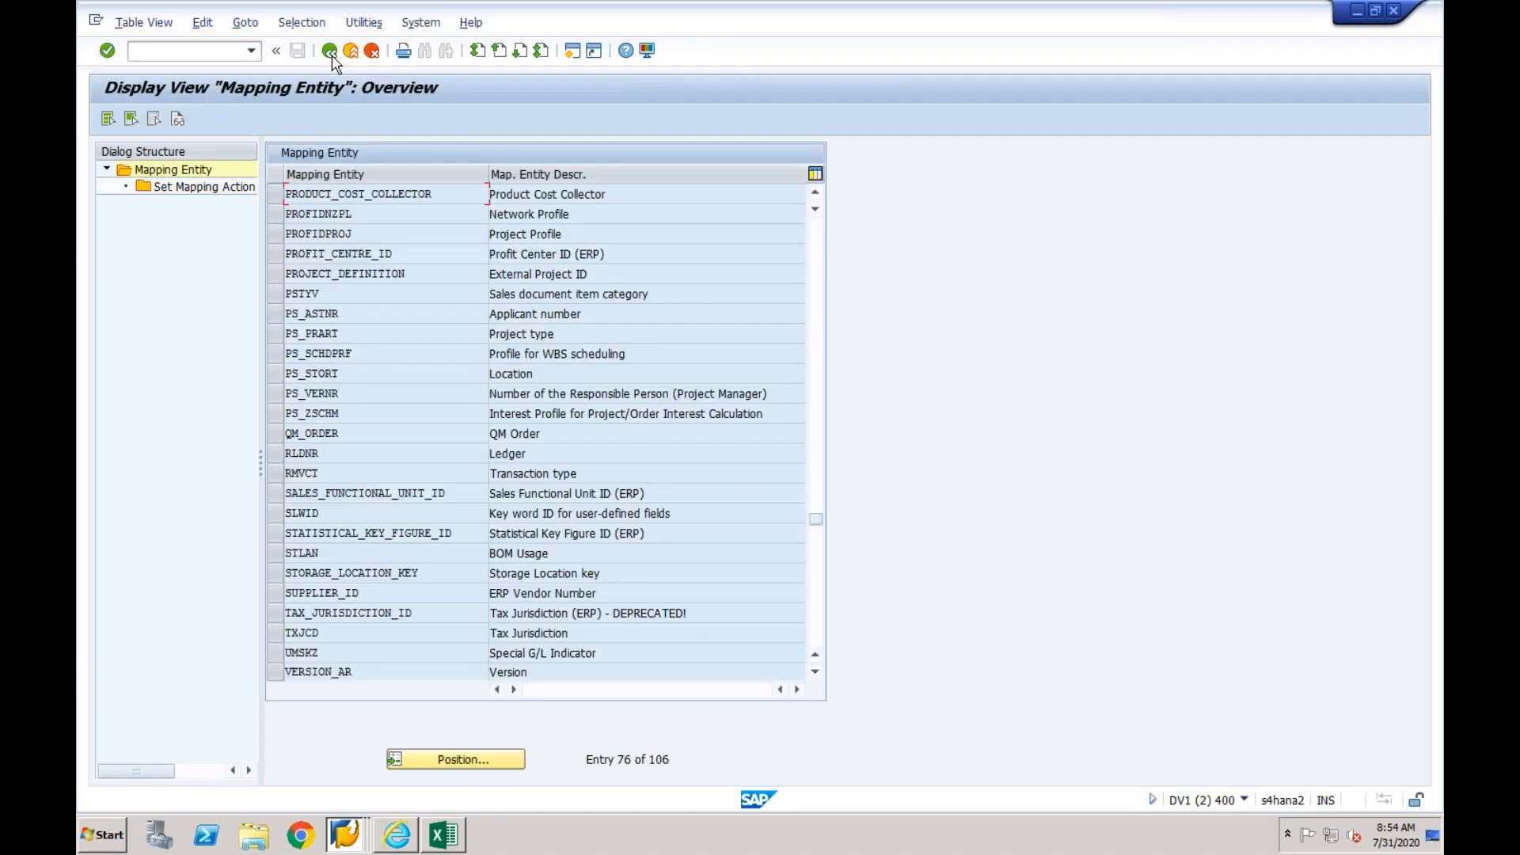
click(330, 52)
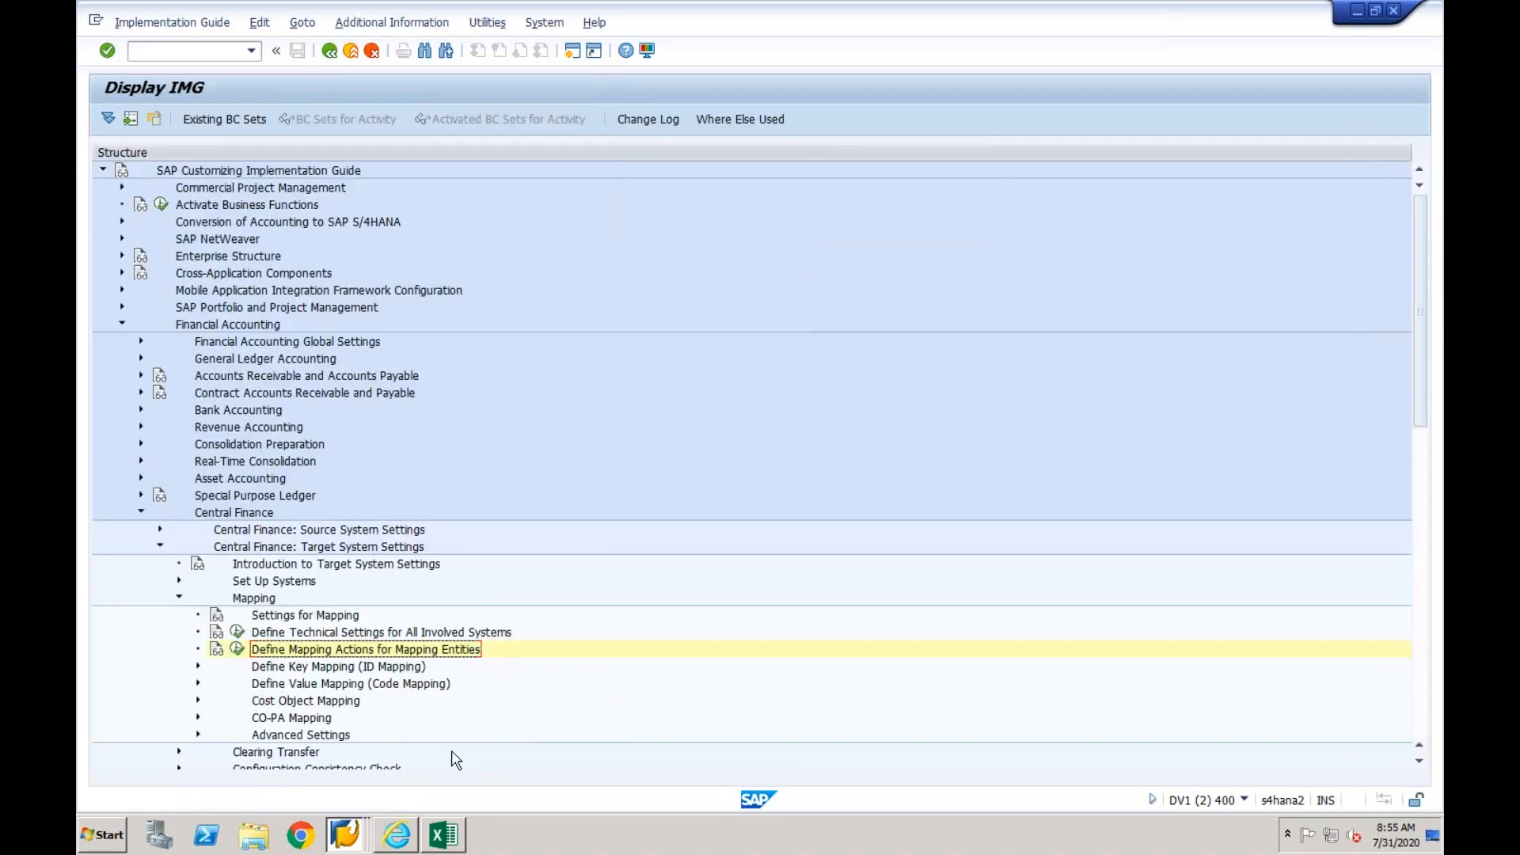
- Switch to the Excel mapping list and review the CUSTOMER_ID and SUPPLIER_ID rows and their Done? entries
click(443, 834)
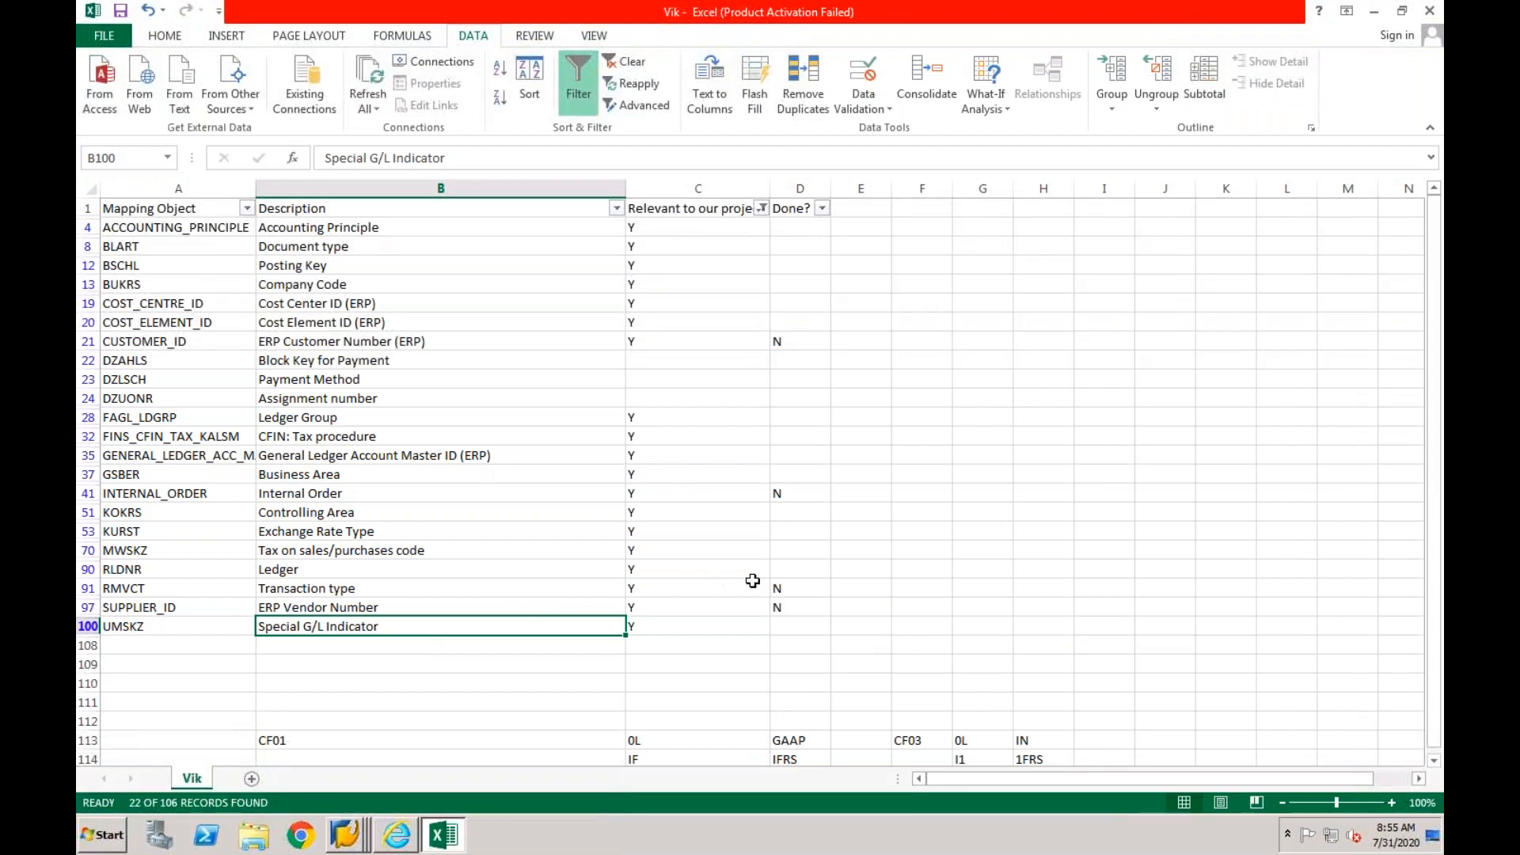
click(801, 339)
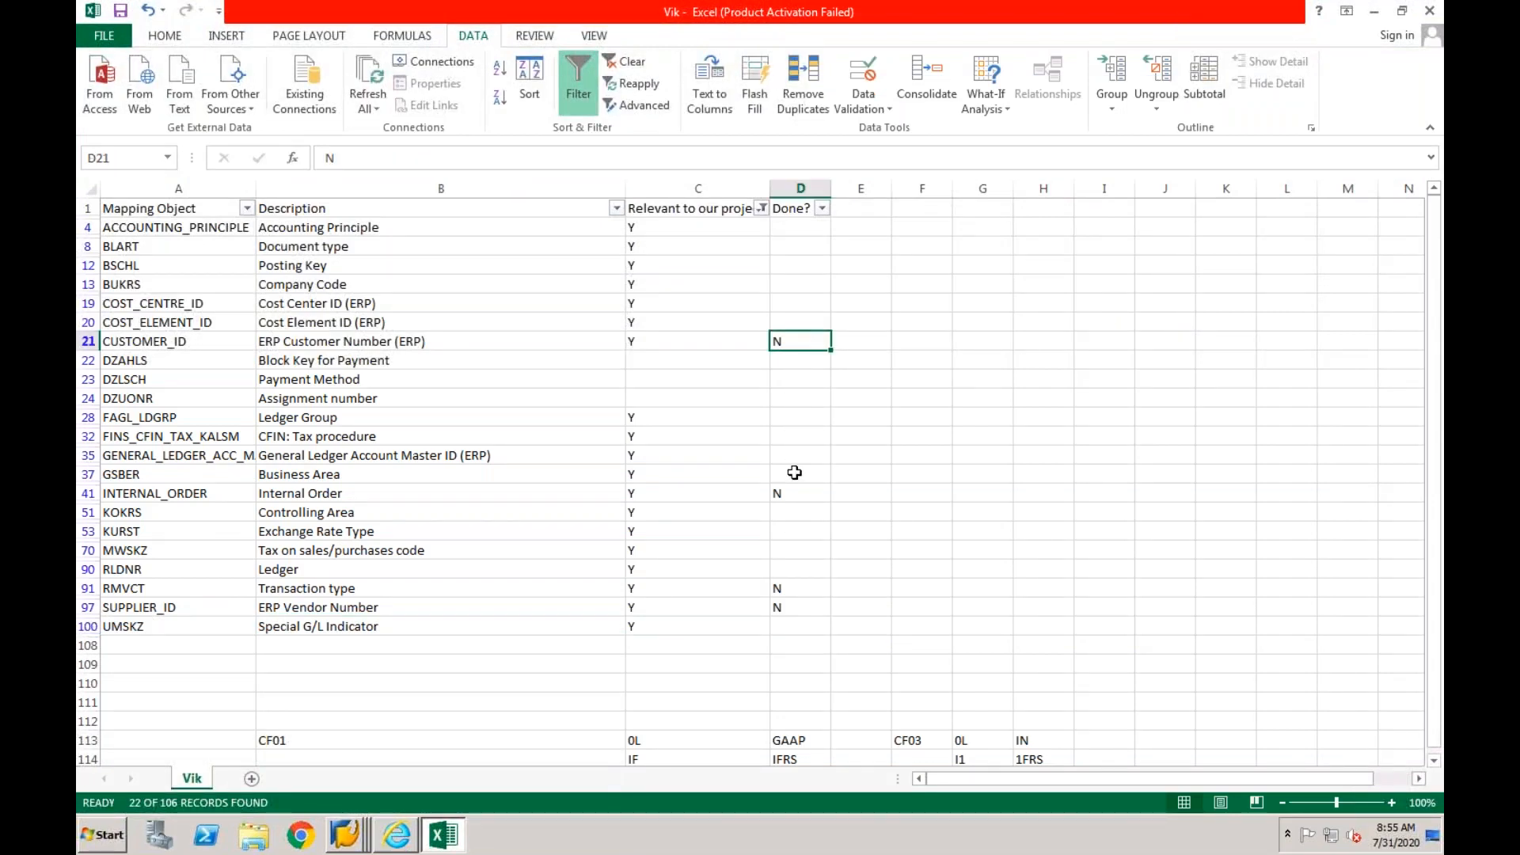
click(793, 607)
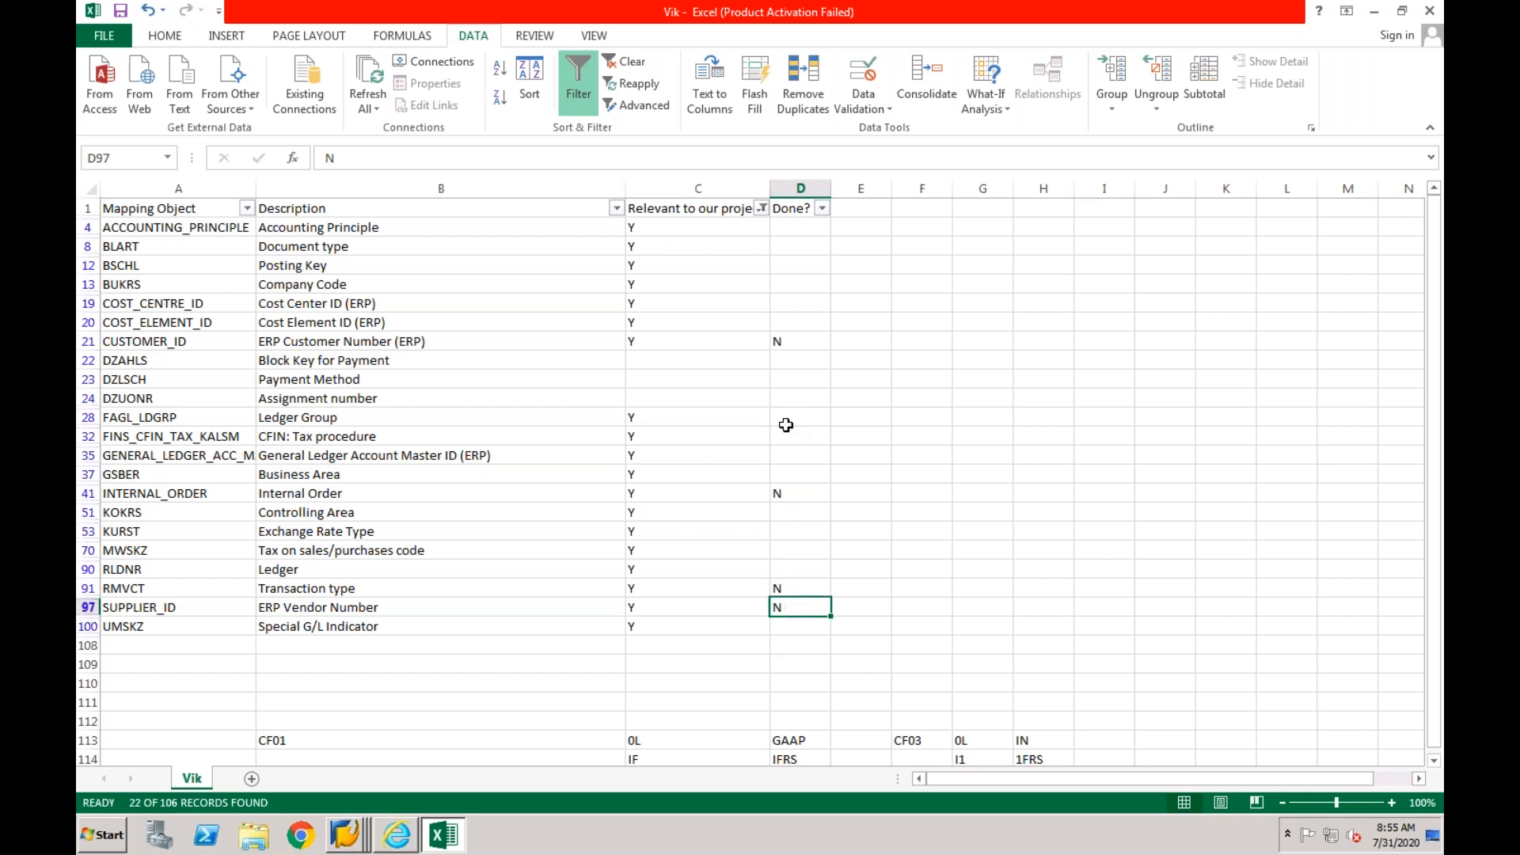
click(791, 350)
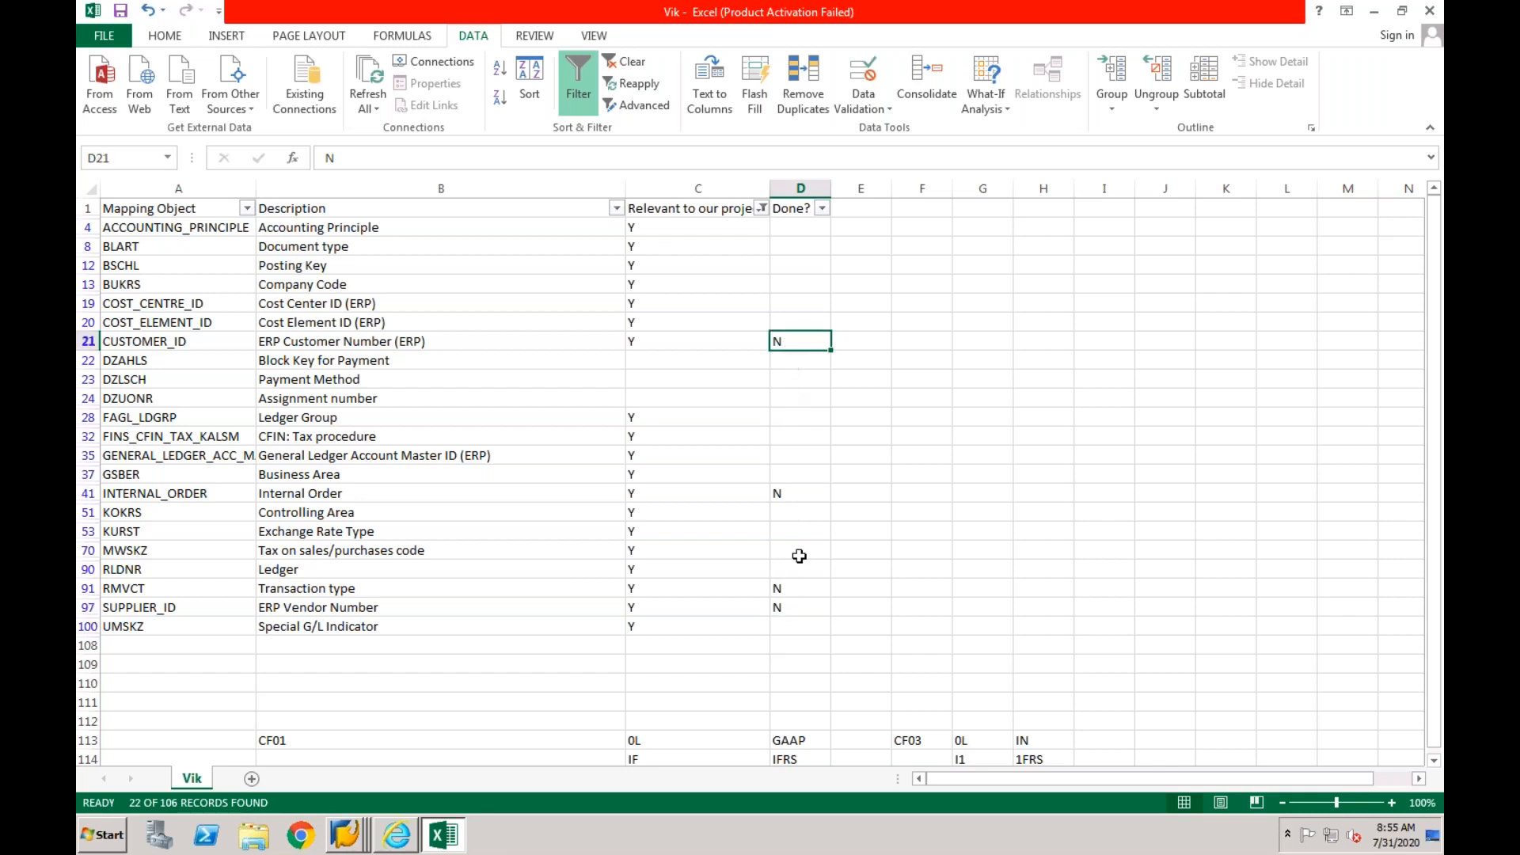
click(797, 611)
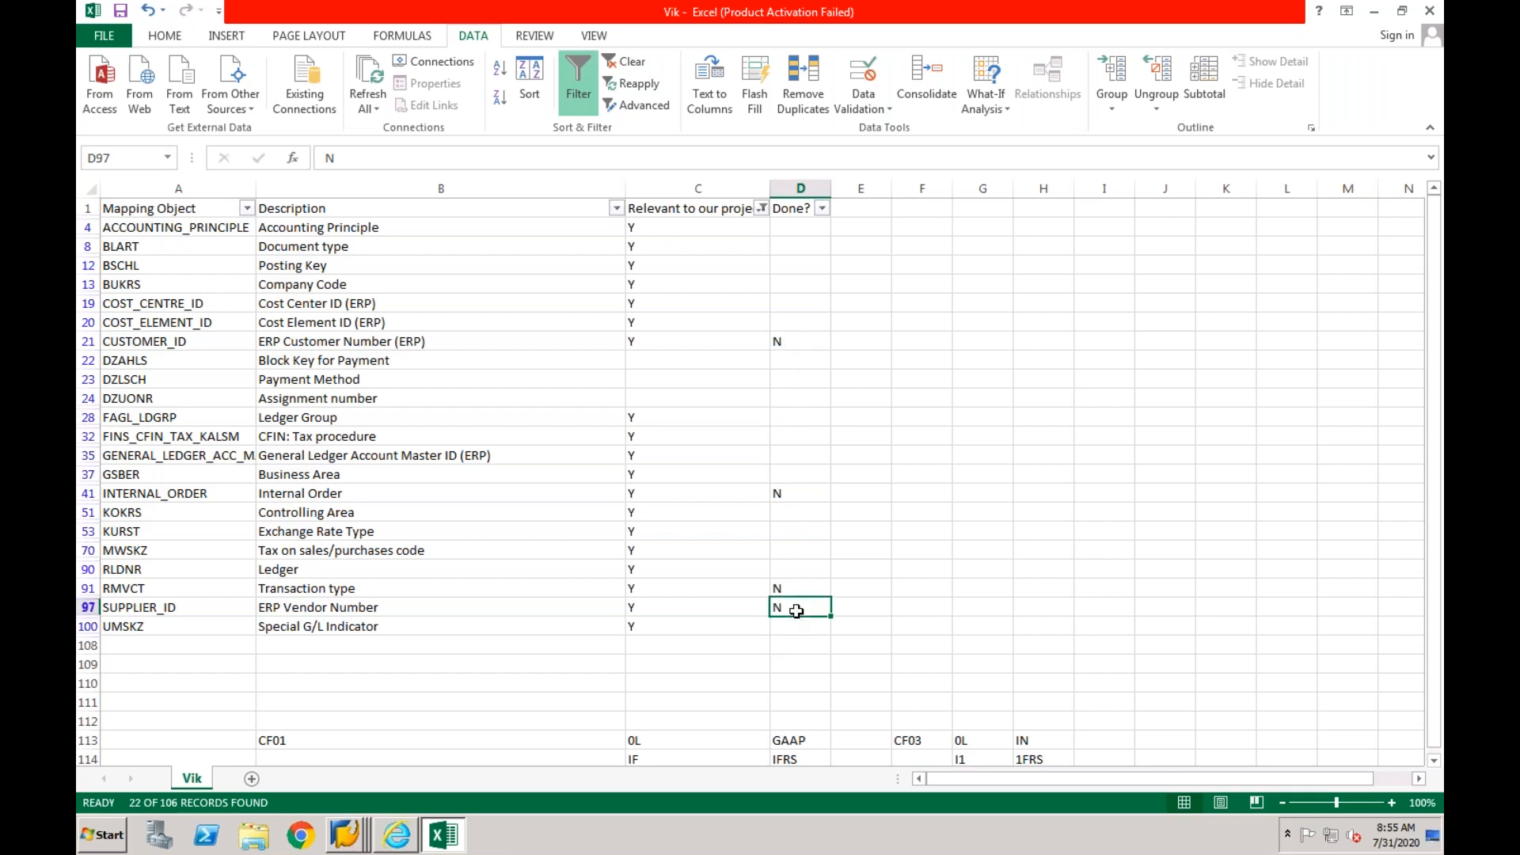
click(785, 328)
click(791, 606)
click(788, 339)
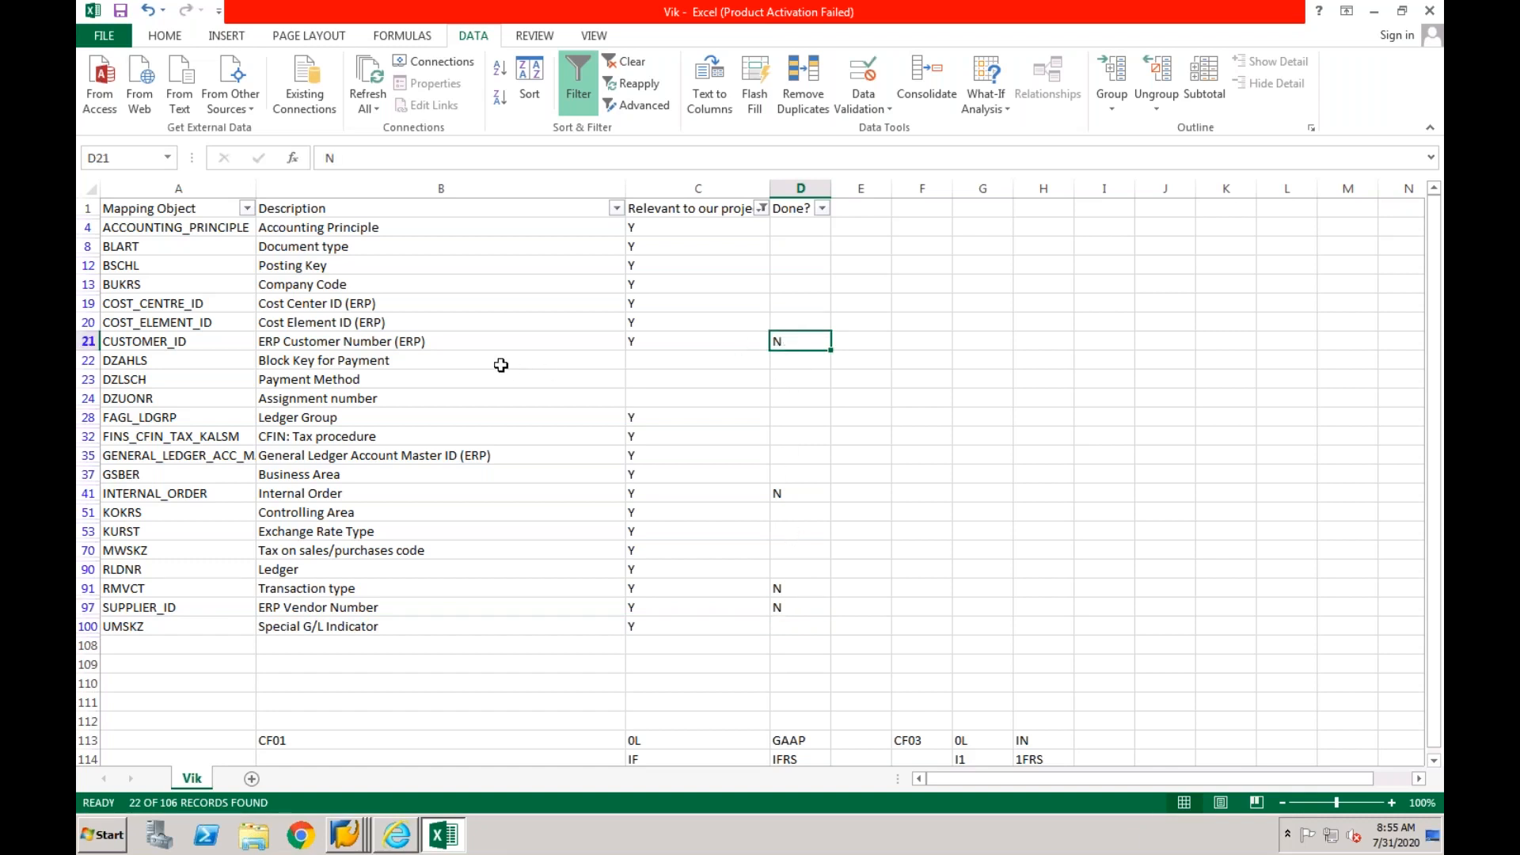
click(489, 342)
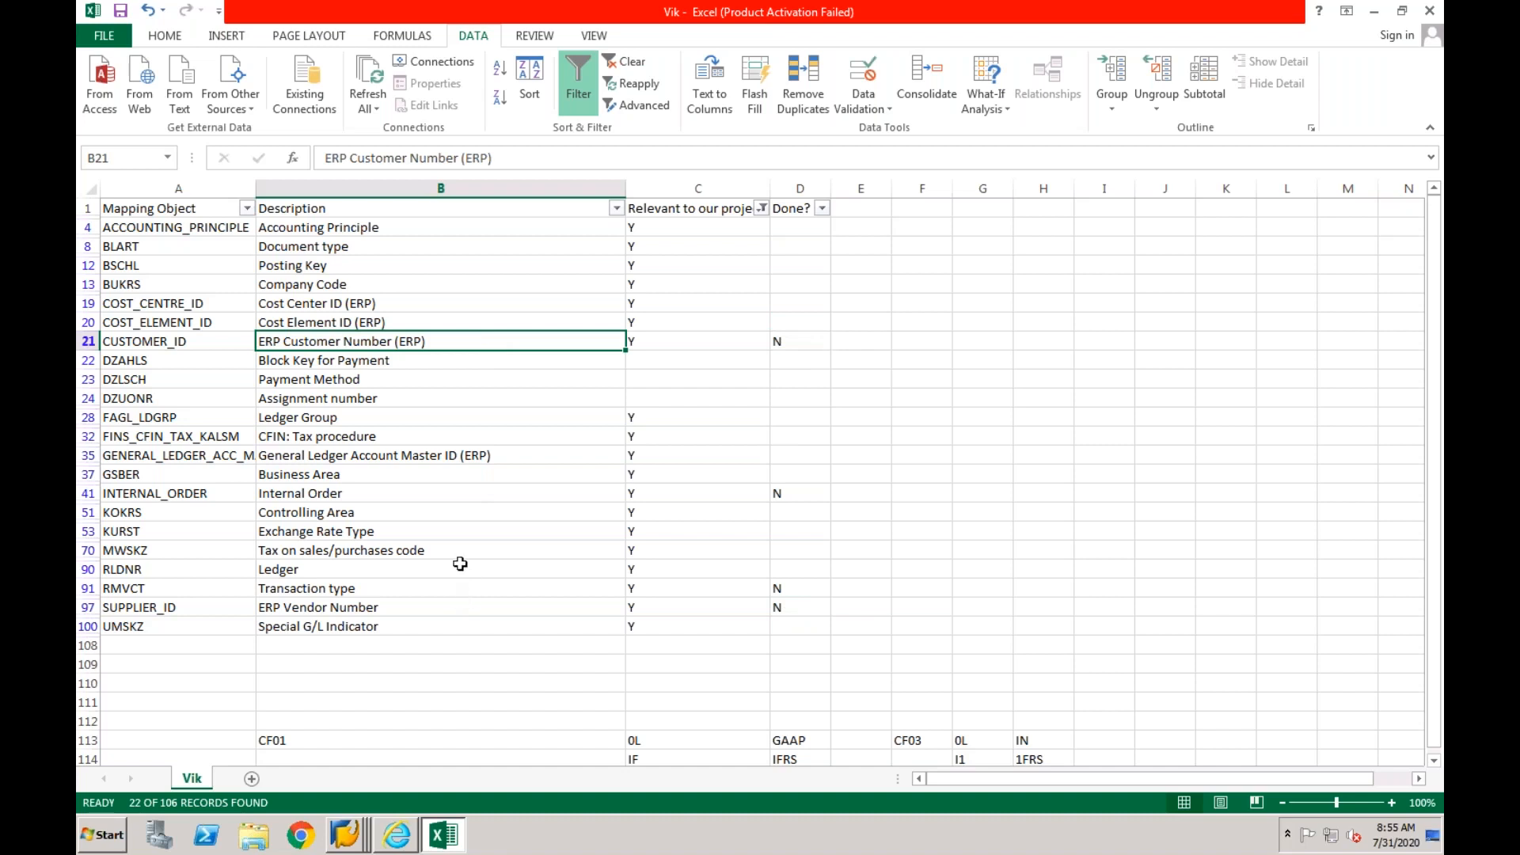
click(459, 604)
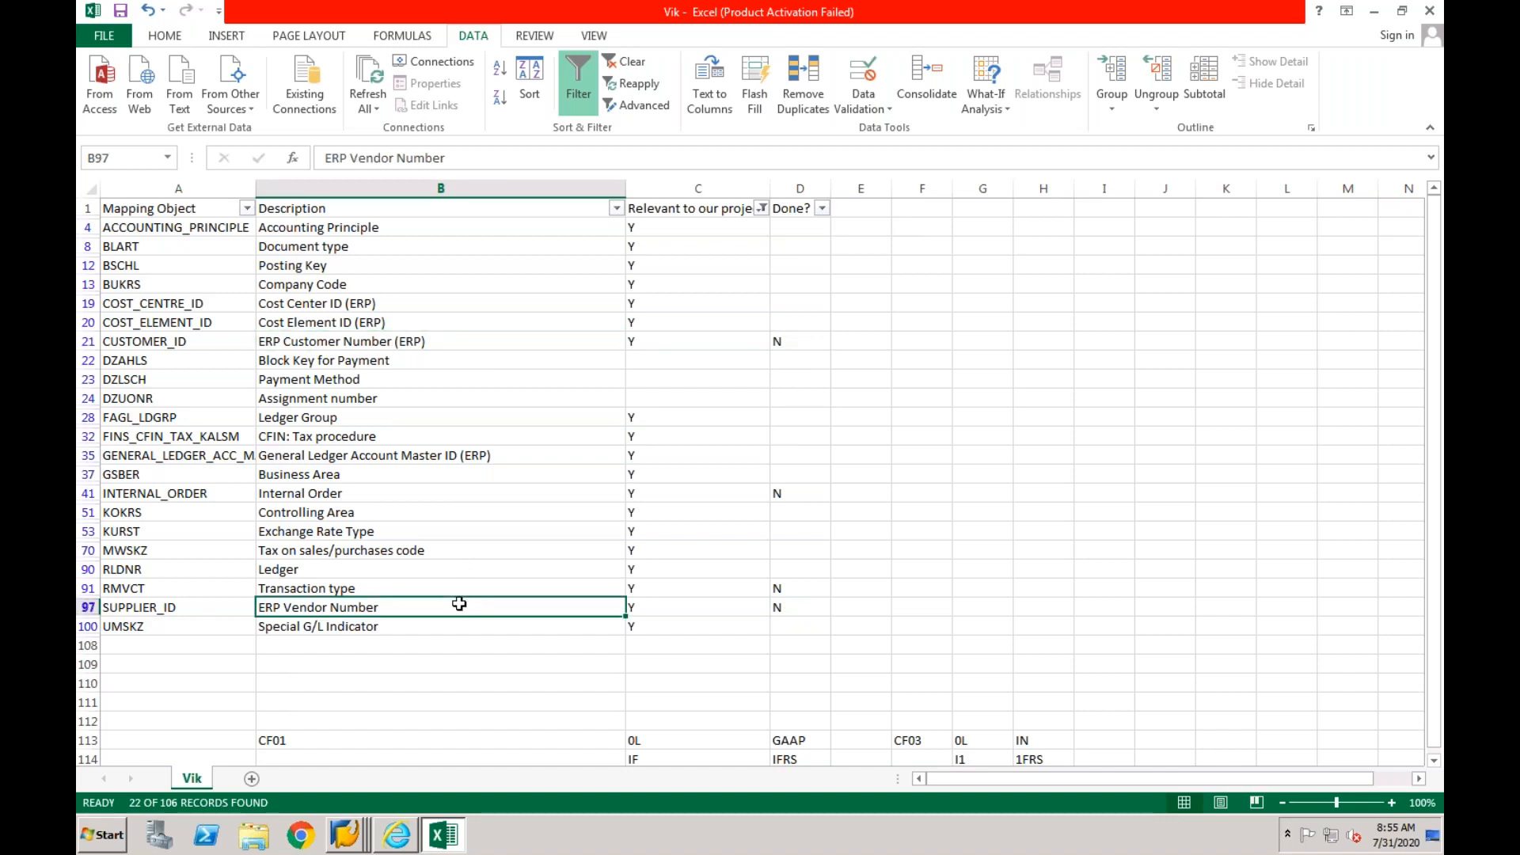